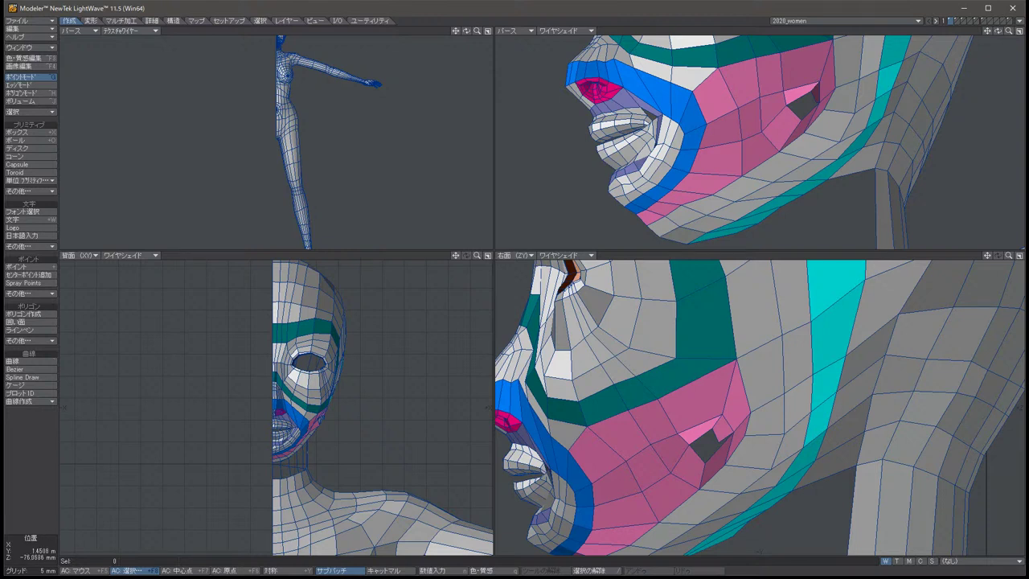
Select the lower jaw point in the Right view and try repositioning it with Move.
left_click(518, 466)
key("slash")
left_click(518, 466)
key("t")
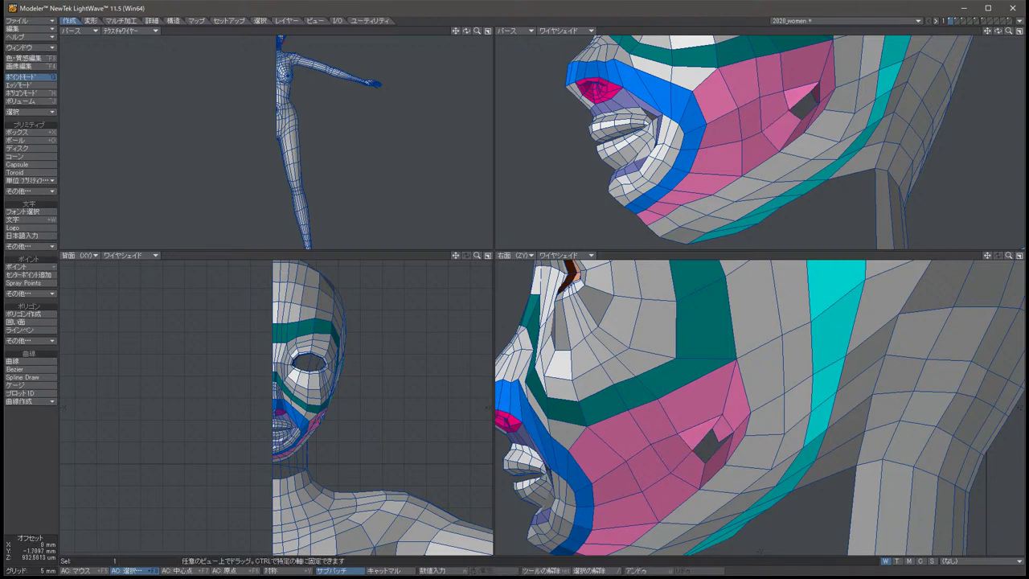
key("slash")
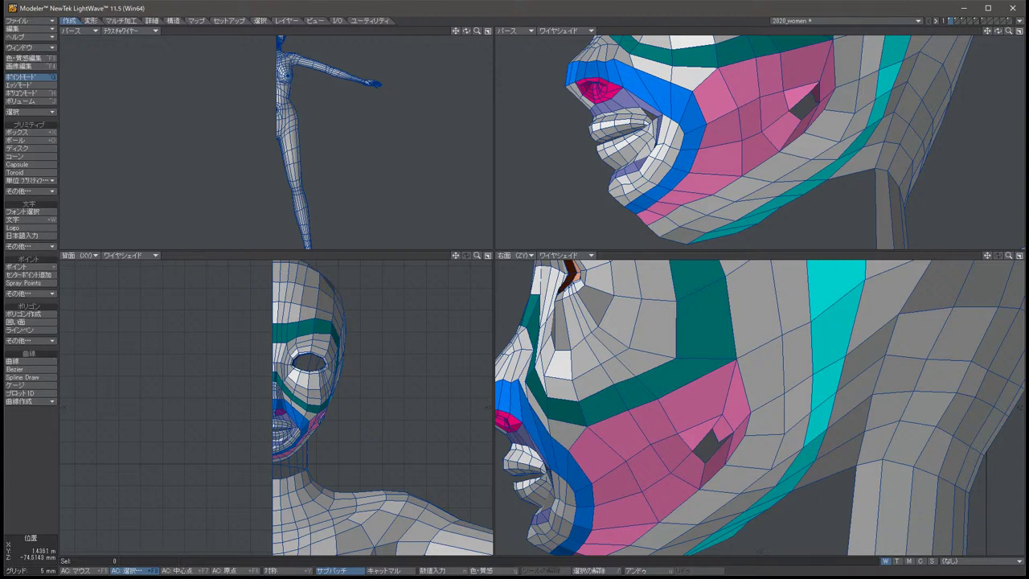
left_click(518, 466)
key("t")
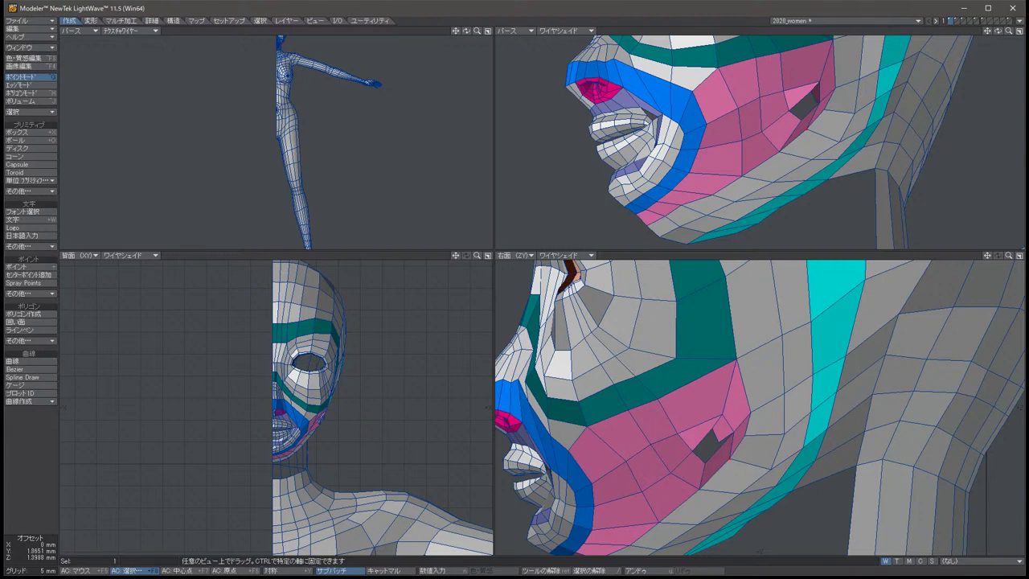
key("slash")
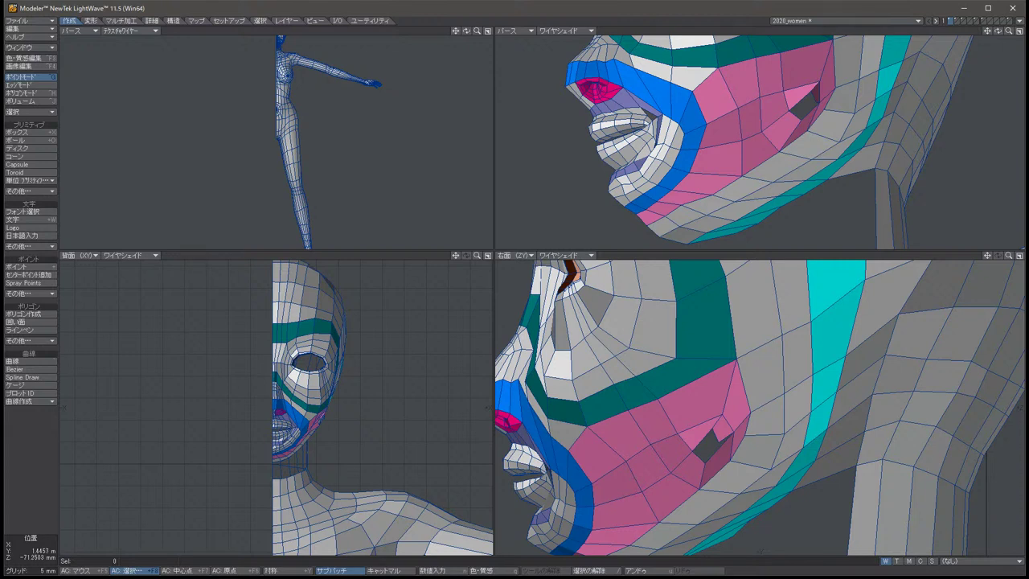
Nudge the cheek point slightly down and back, then adjust another jaw point.
left_click(733, 363)
key("t")
left_click_drag(733, 363, 744, 372)
key("space")
key("slash")
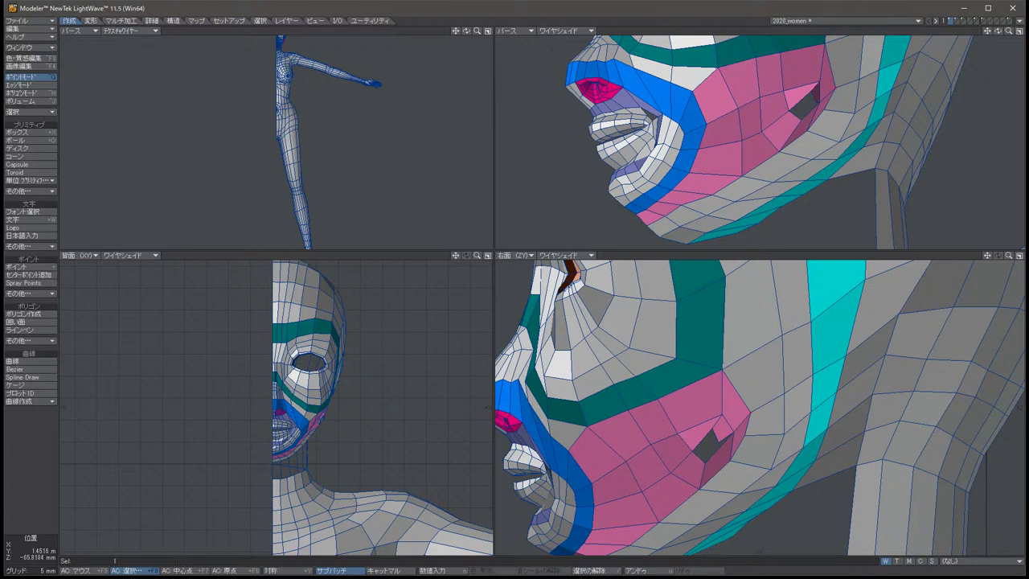
left_click(737, 408)
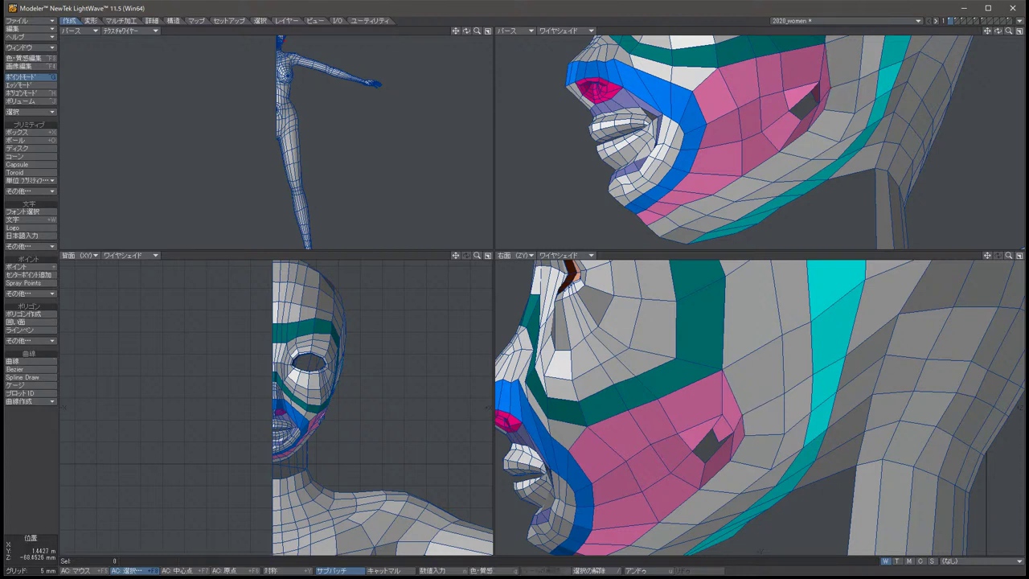
key("t")
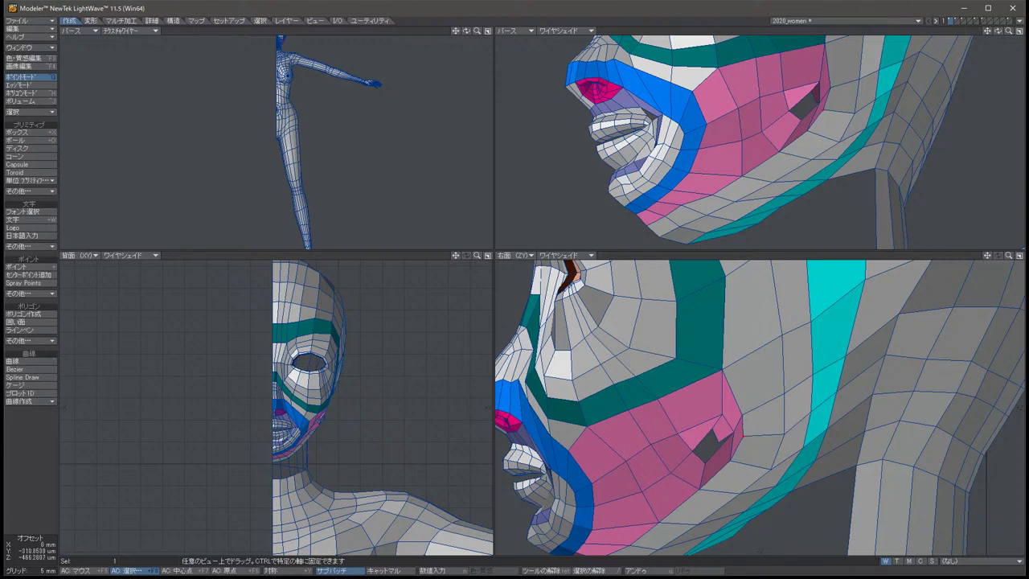
key("space")
key("slash")
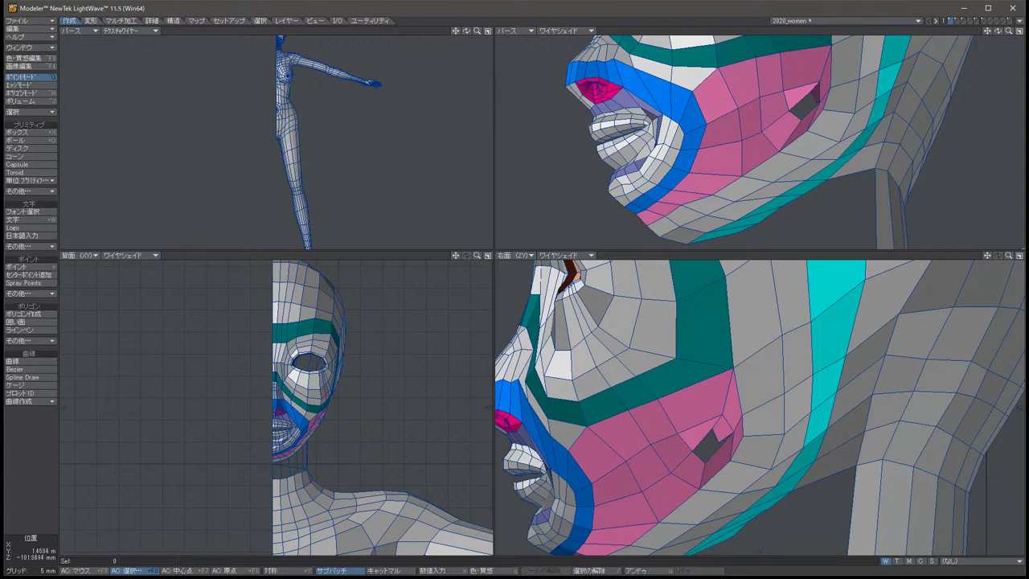
Shift a jawline point slightly in height and depth, then adjust another face point.
left_click(647, 447)
key("t")
left_click_drag(647, 446, 648, 449)
key("space")
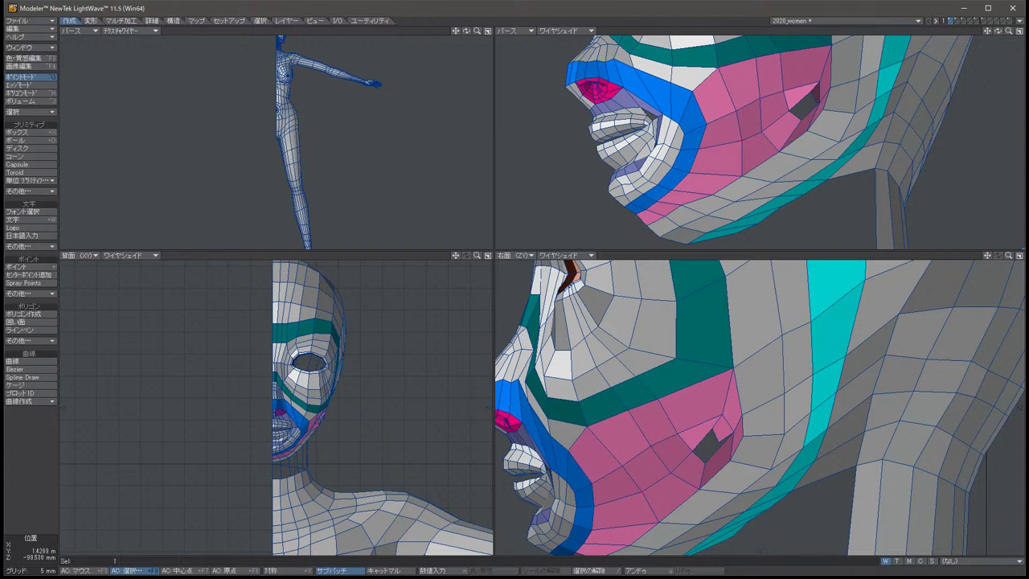
key("/")
left_click(488, 407)
key("t")
key("slash")
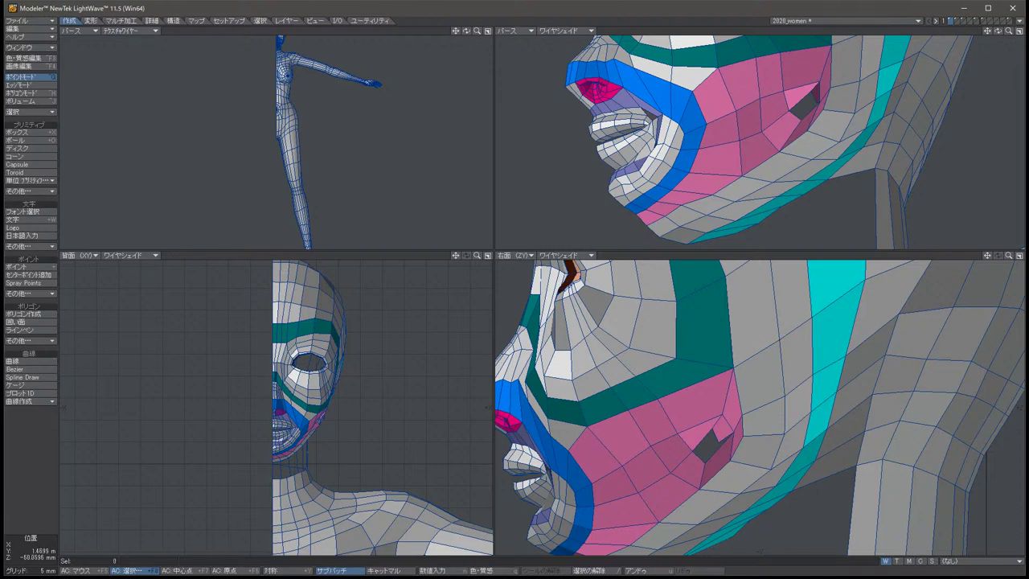
Rotate the perspective view under the jaw and adjust a point near the mouth.
key("Left")
key("Left")
key("Left")
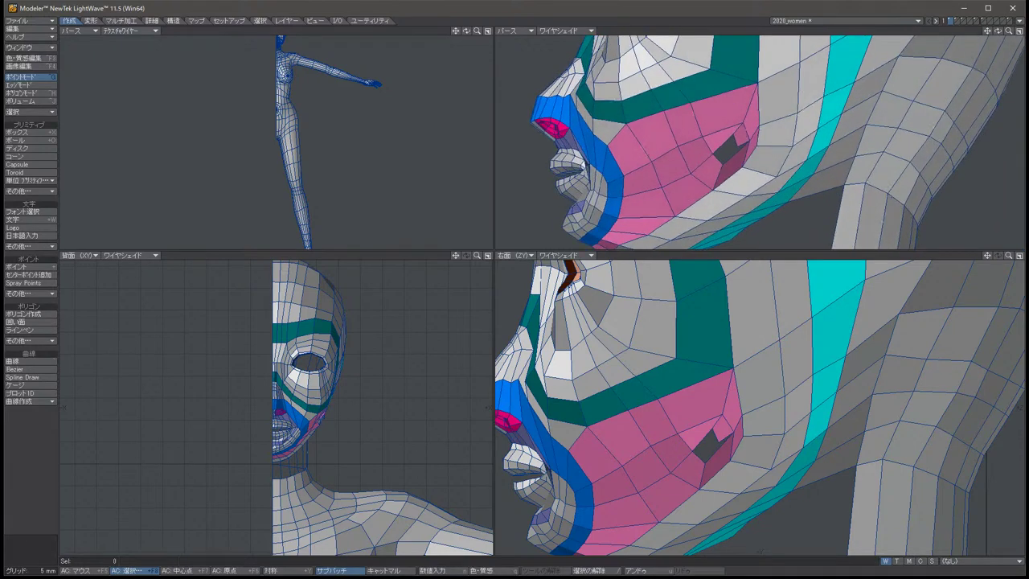
key("Up")
key("Up")
key("Up")
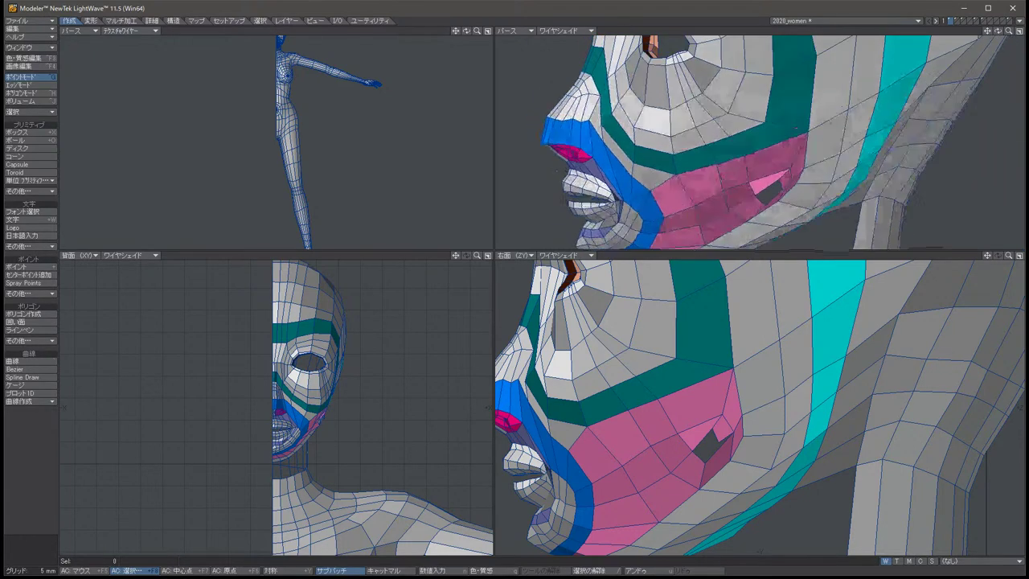
key("Up")
key("Up")
key("Up")
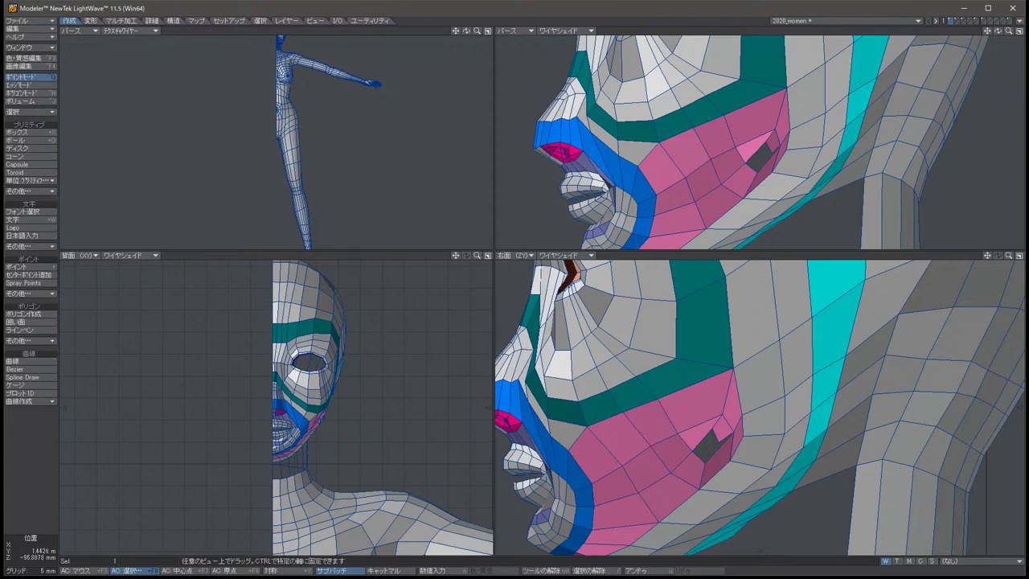
left_click(614, 459)
key("t")
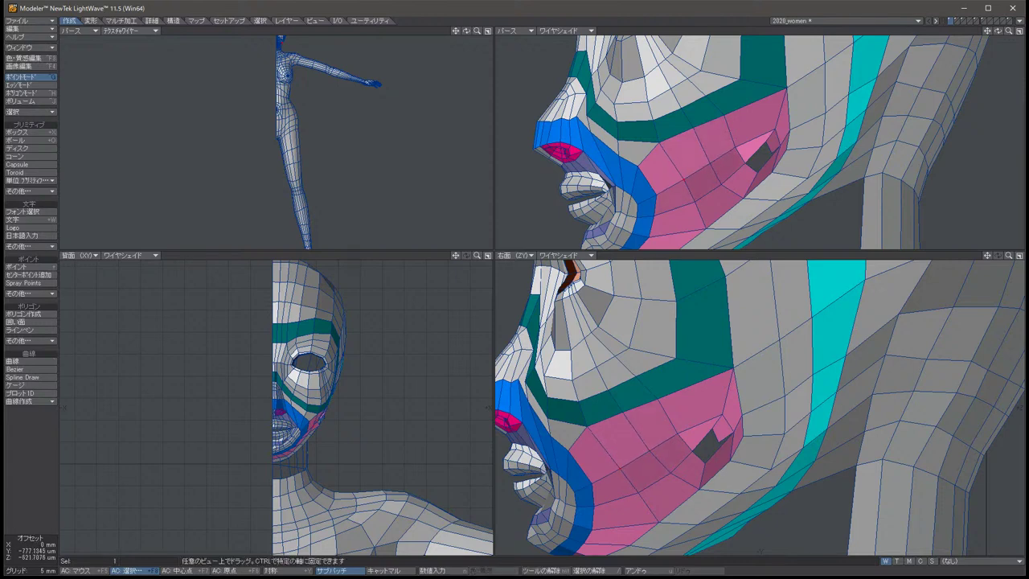
key("space")
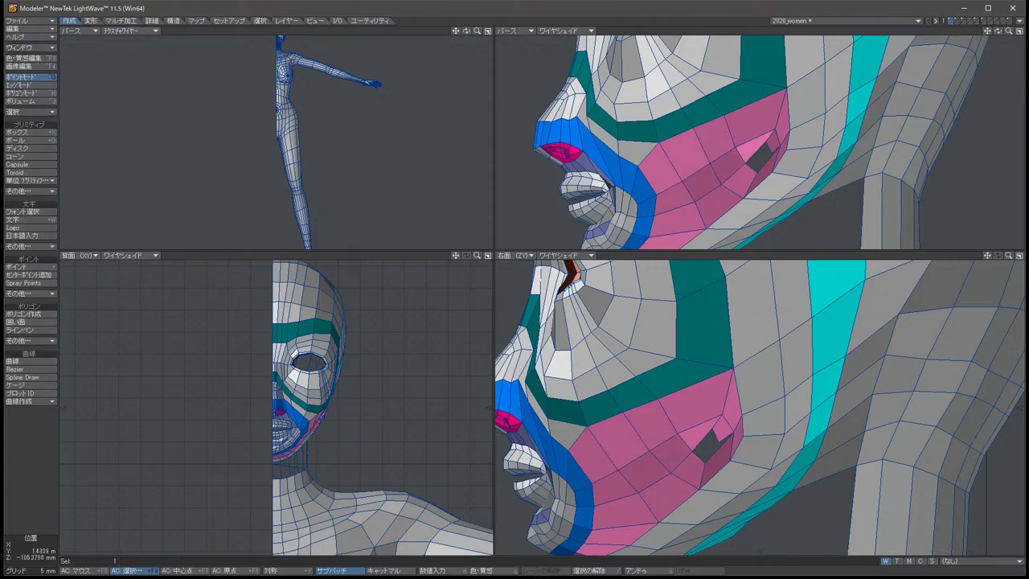
Zoom the views onto the mouth and chin and adjust the mouth-corner point.
key("alt+Up")
key("alt+Up")
key("alt+Left")
key("comma")
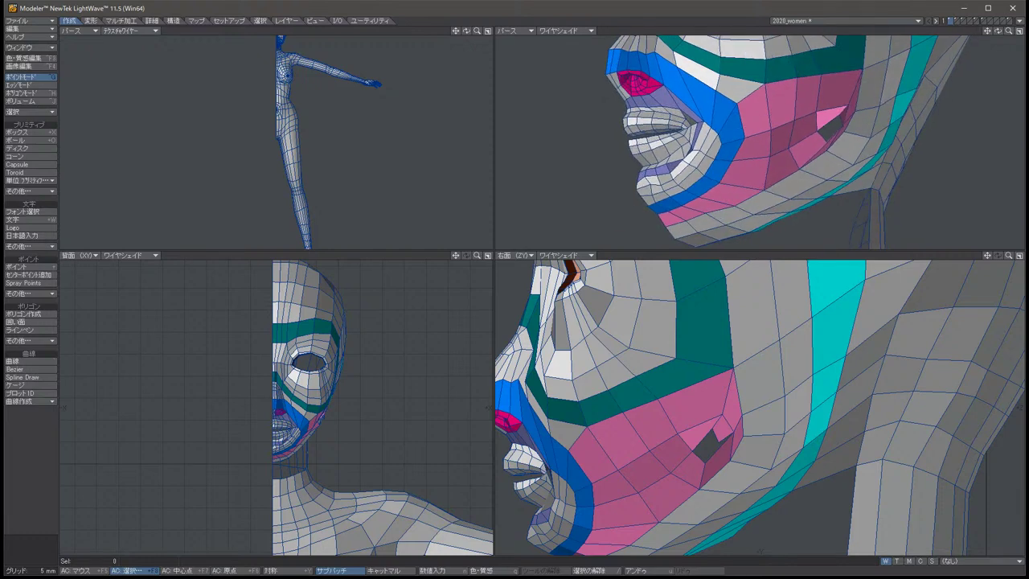
key("comma")
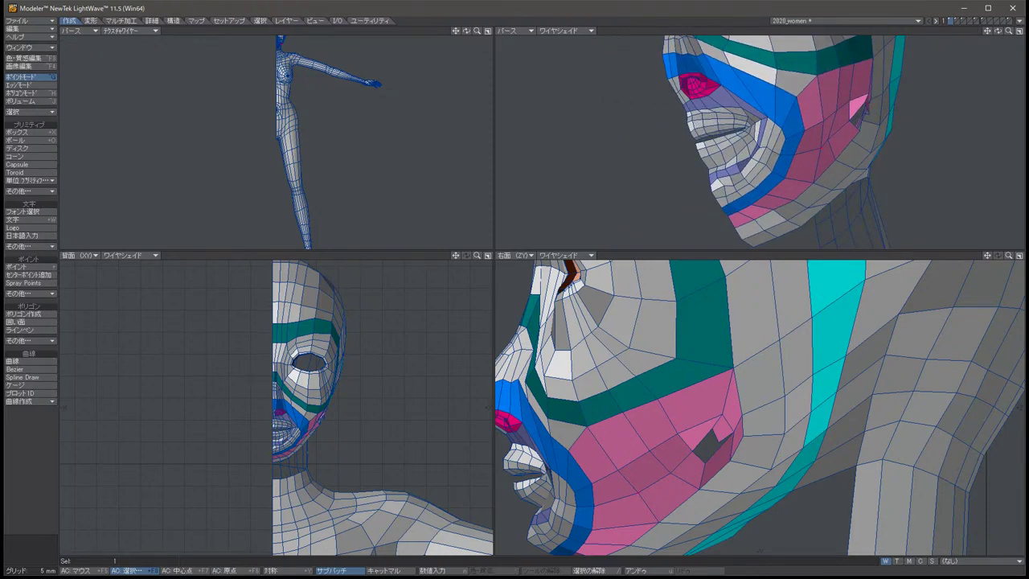
key("period")
key("period")
key("period")
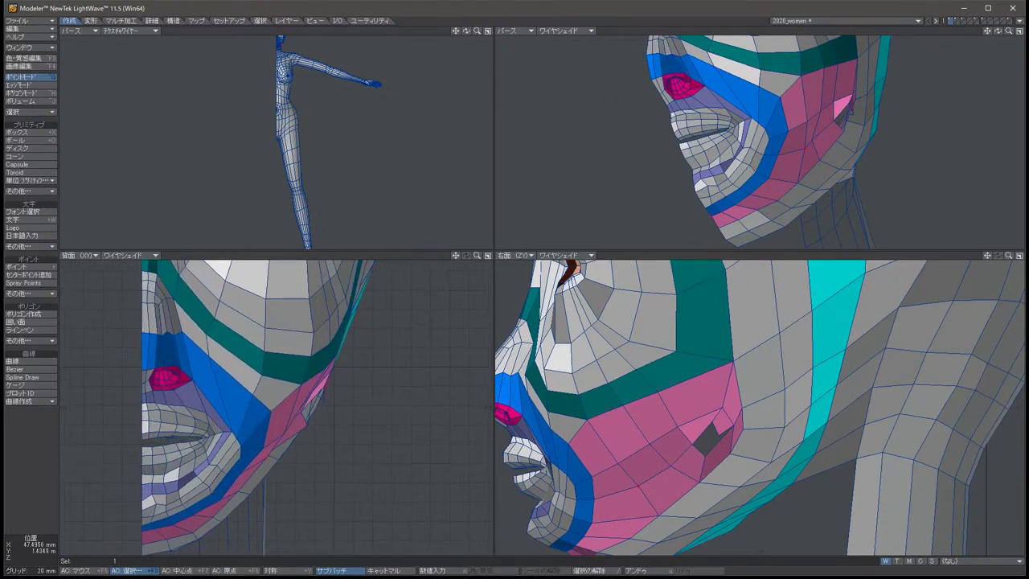
key("Left")
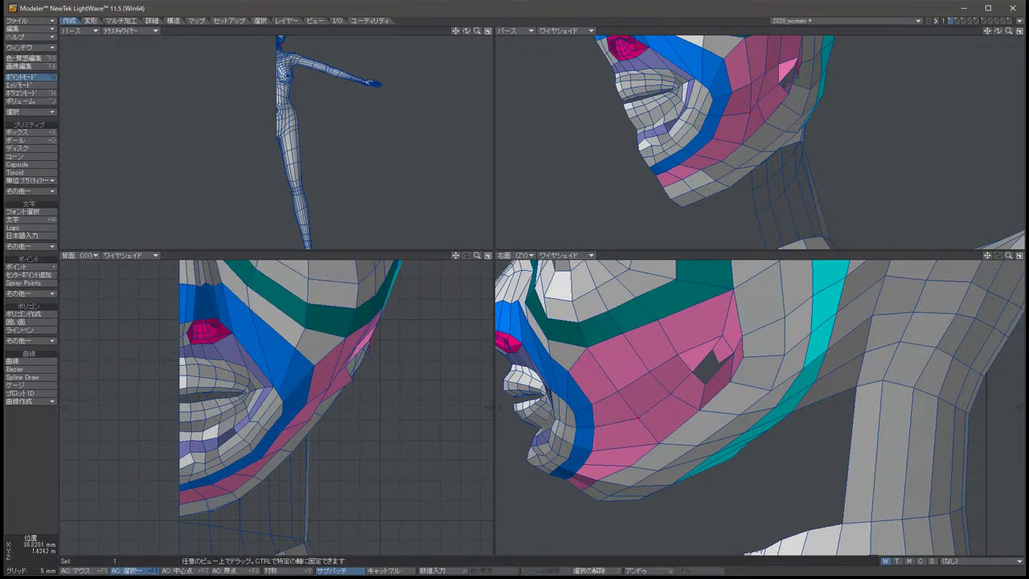
key("slash")
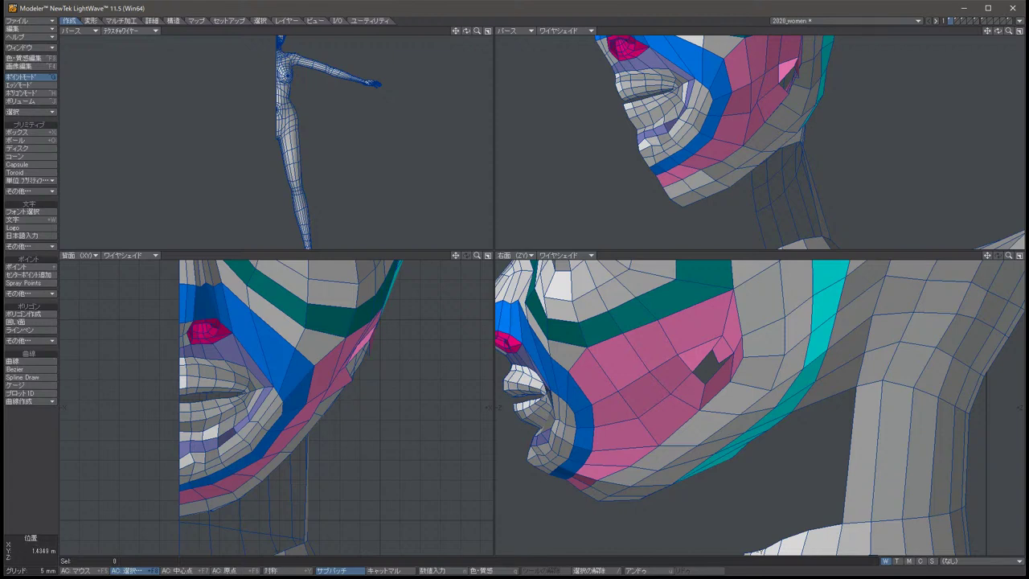
key("t")
left_click(340, 376)
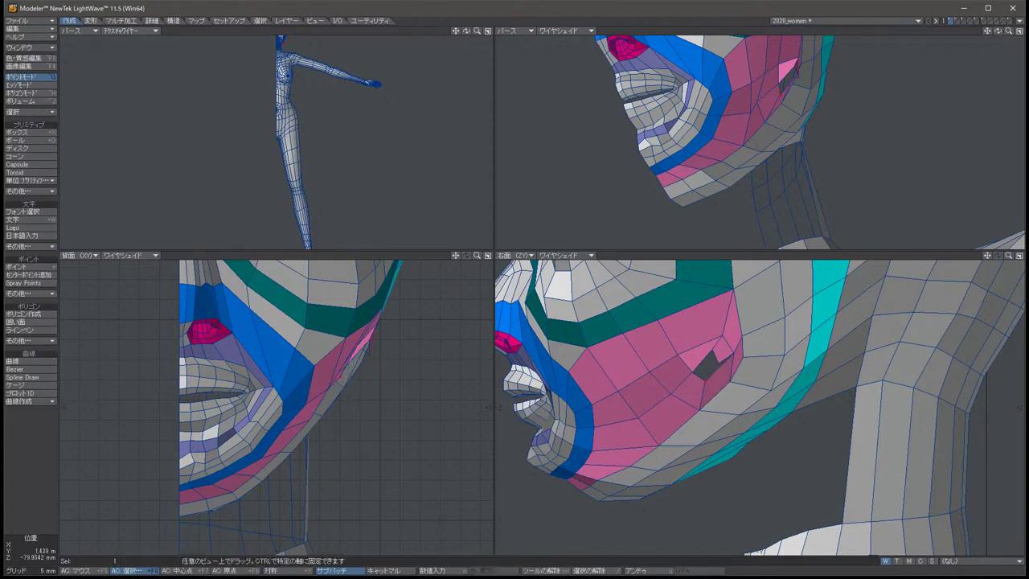
key("space")
Adjust two chin points with the Move tool, clearing the selection after each.
left_click(514, 401)
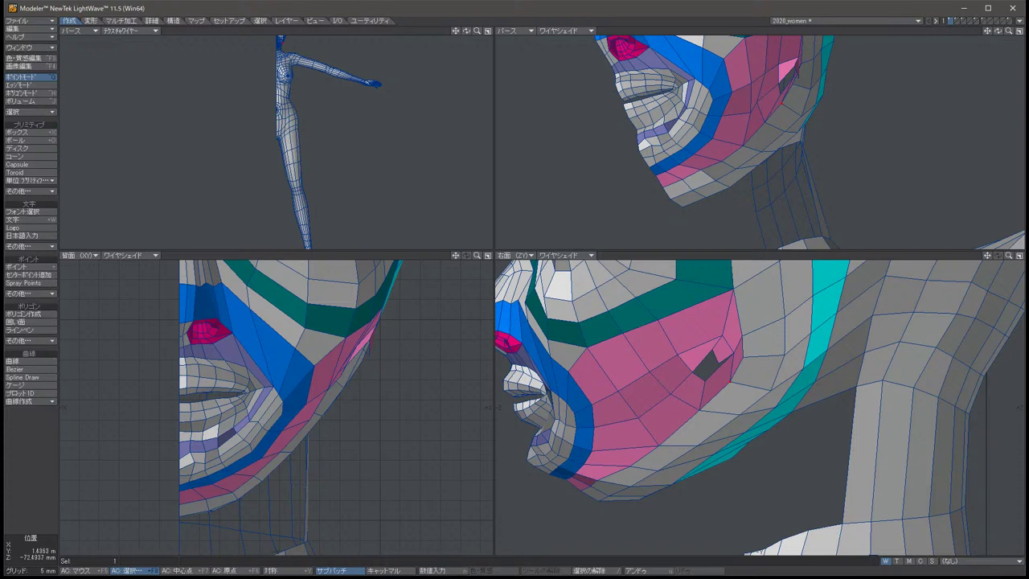
key("t")
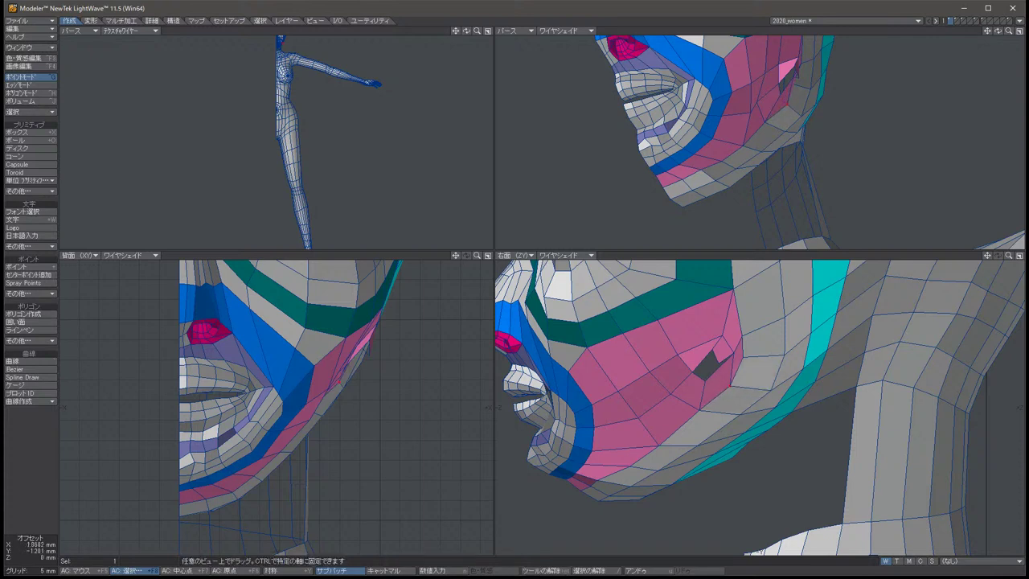
key("space")
key("slash")
left_click(702, 414)
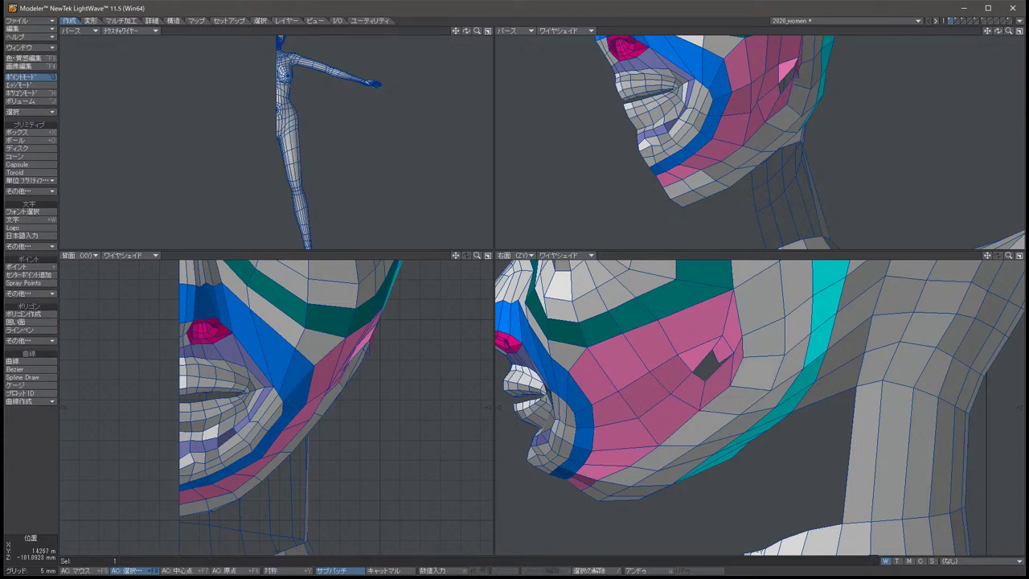
key("t")
key("space")
key("slash")
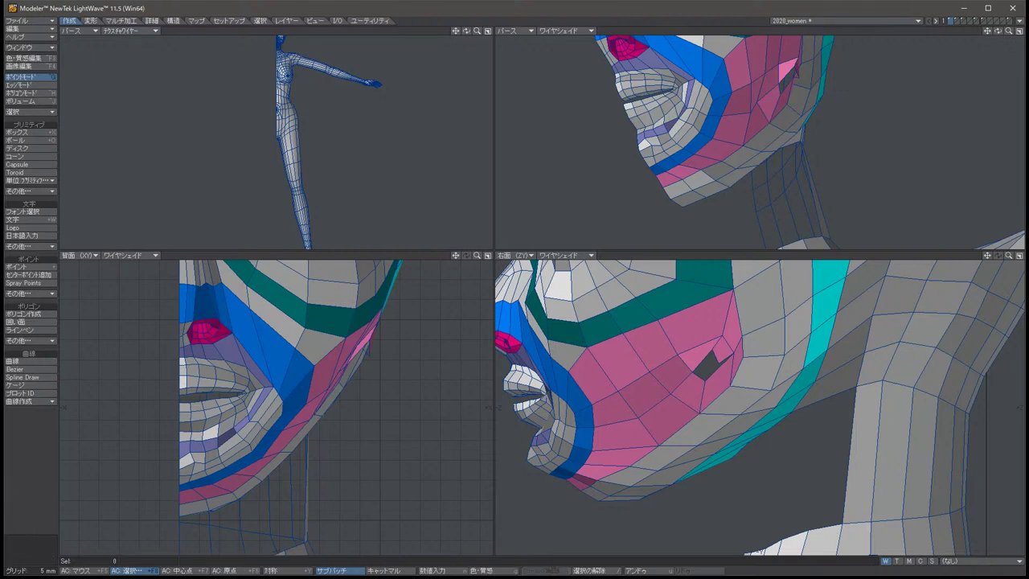
Frame the head and chest in the Perspective view, deselect all, and turn SubPatch smoothing on.
left_click_drag(723, 140, 803, 140, "alt")
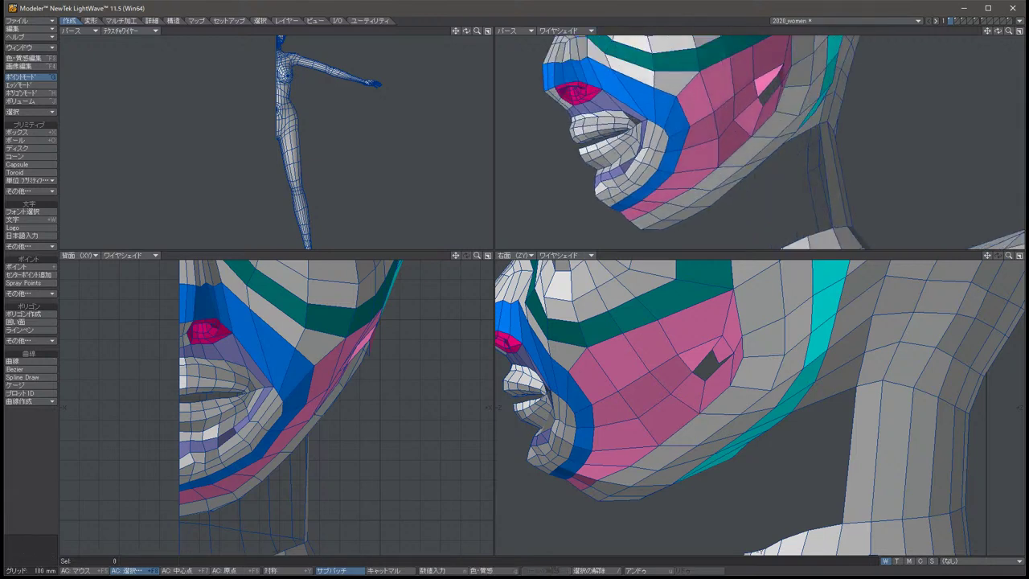
scroll(317, 86, "up", 5)
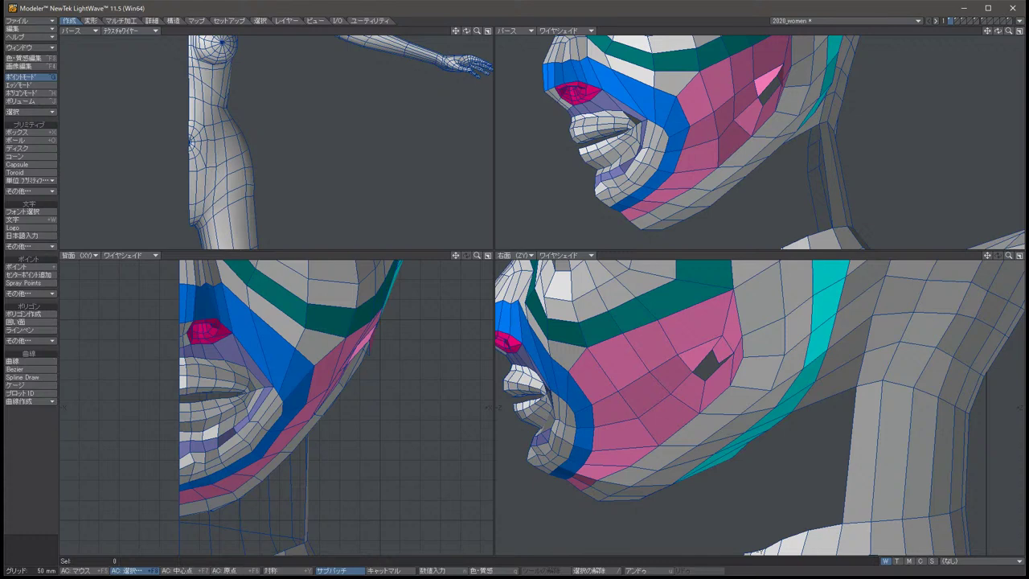
left_click_drag(282, 96, 348, 225, "alt+shift")
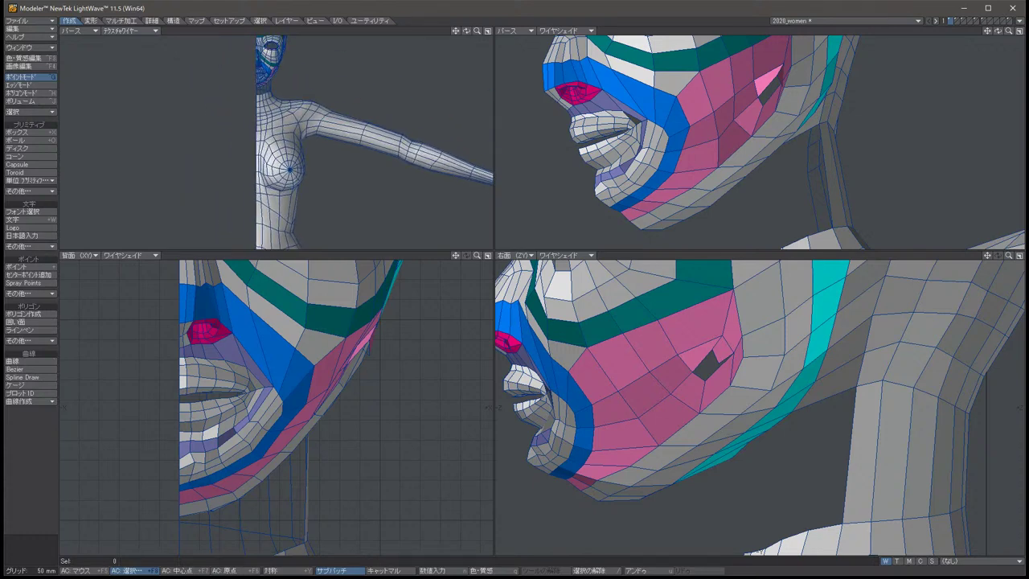
left_click_drag(275, 140, 149, 203, "alt")
scroll(273, 140, "up", 3)
left_click_drag(273, 140, 261, 154, "alt")
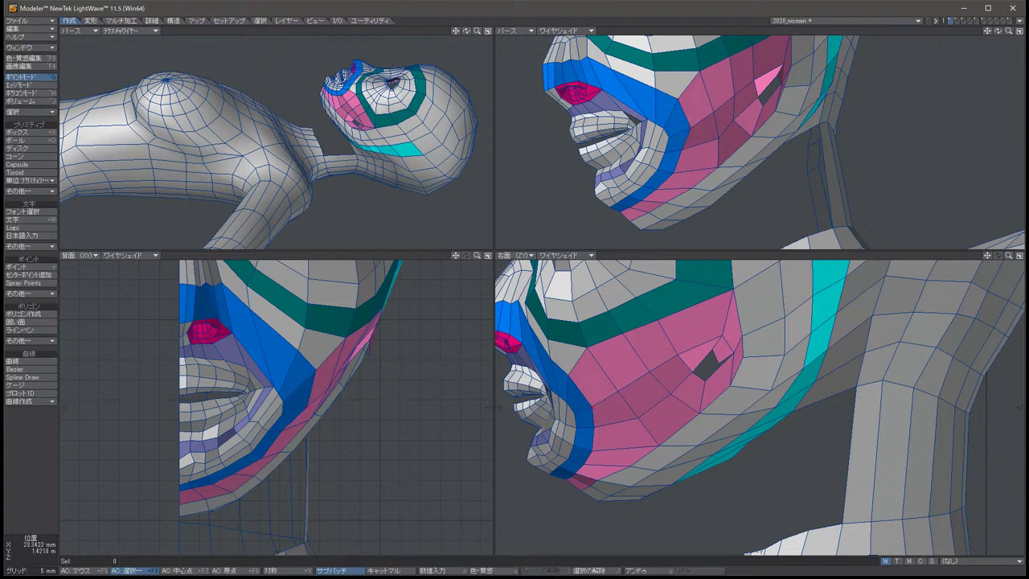
key("/")
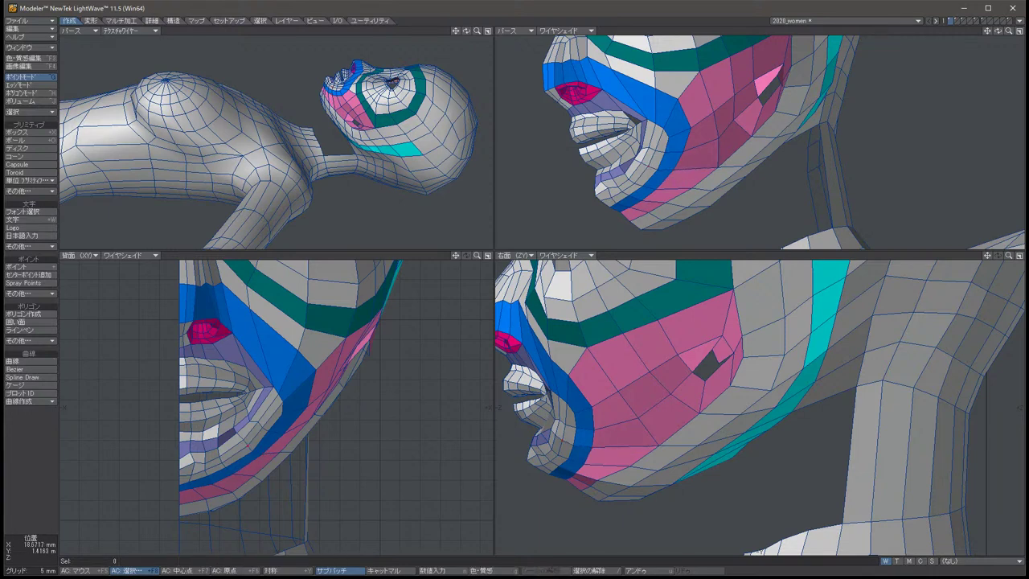
key("Tab")
Zoom the side views onto the cheek and turn SubPatch display off with Tab.
left_click_drag(998, 31, 1028, 36)
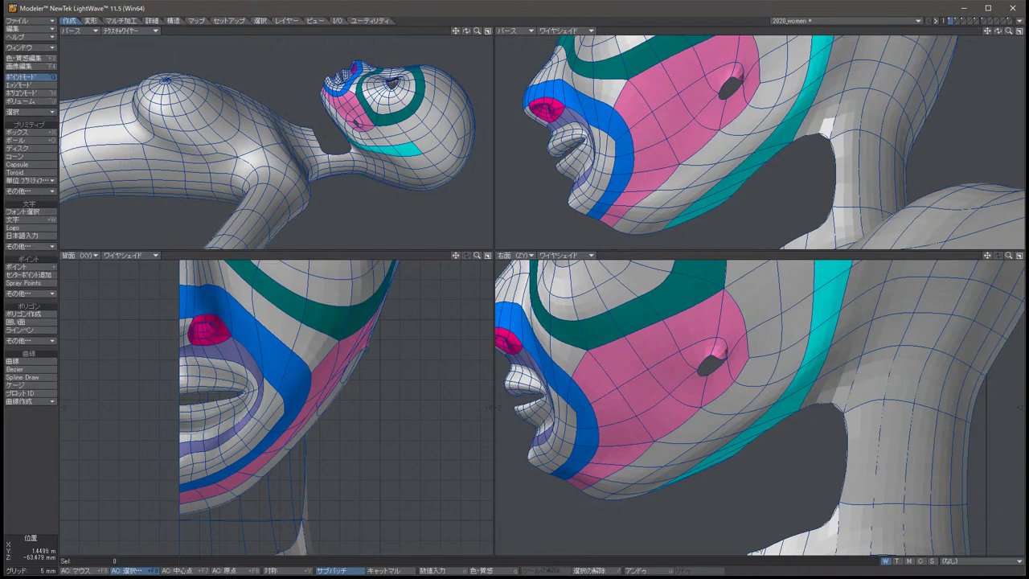
scroll(759, 407, "up", 5)
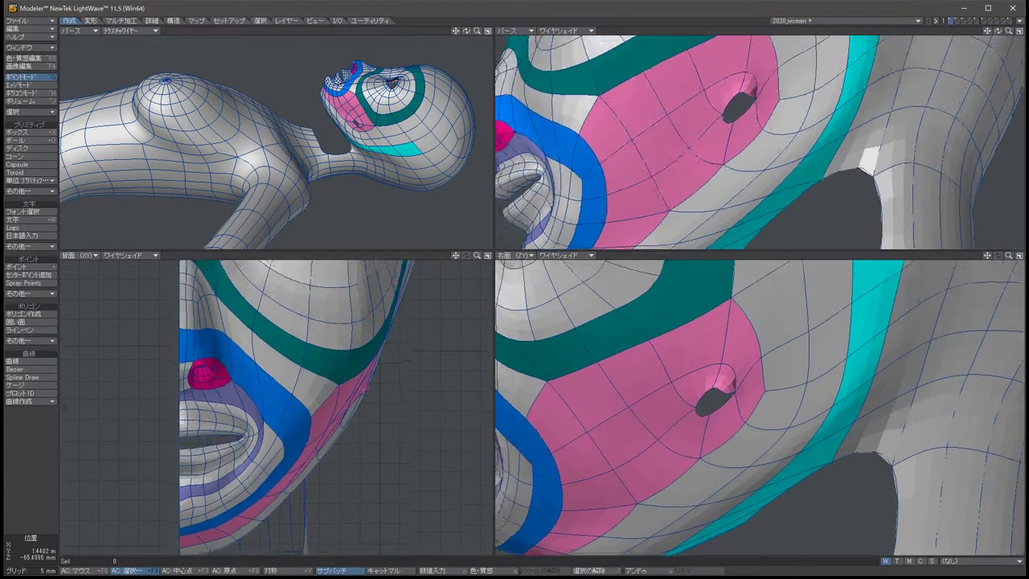
key("Tab")
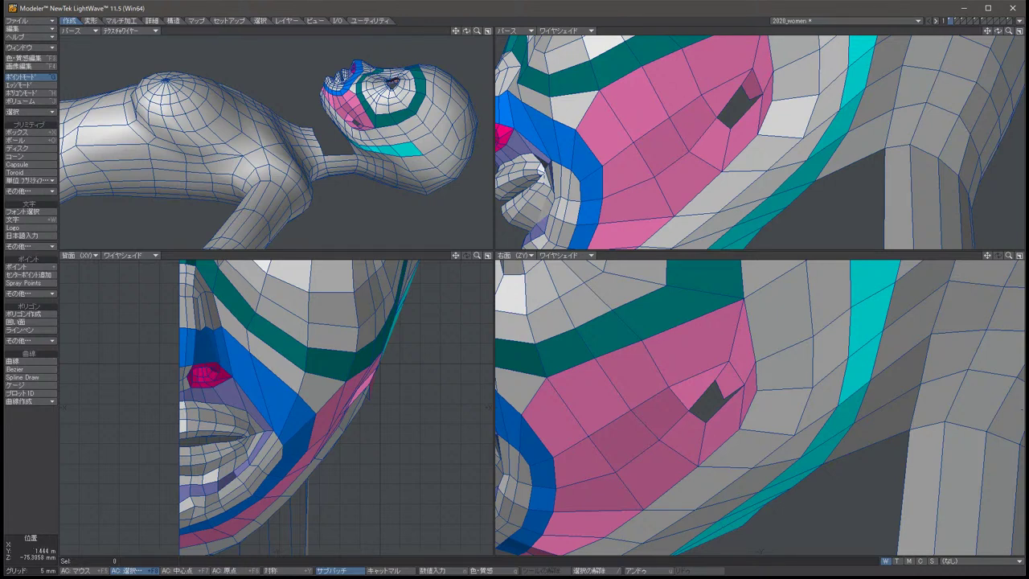
Delete the two polygons adjoining the cheek hole to widen it.
key("ctrl+h")
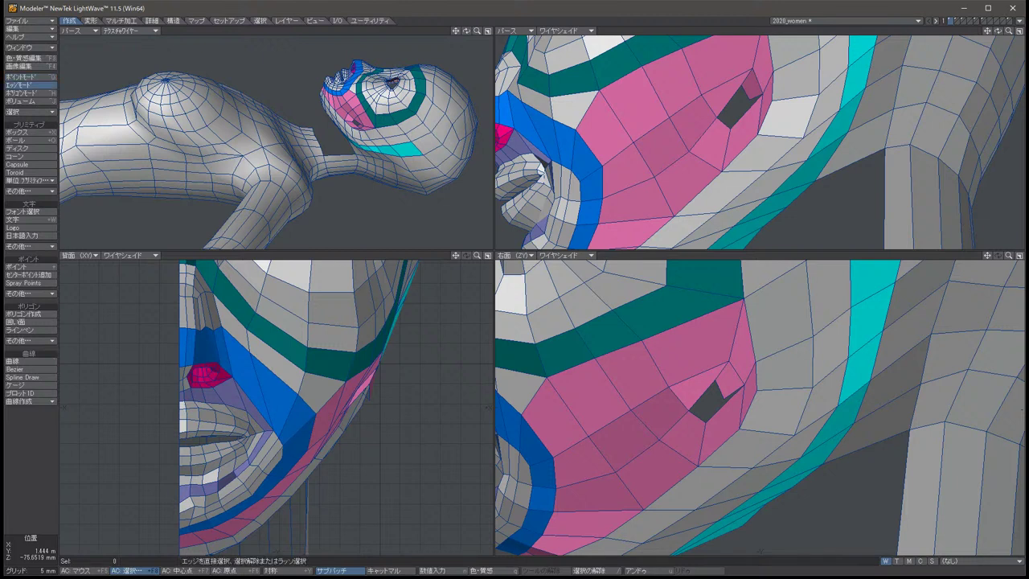
left_click(366, 389)
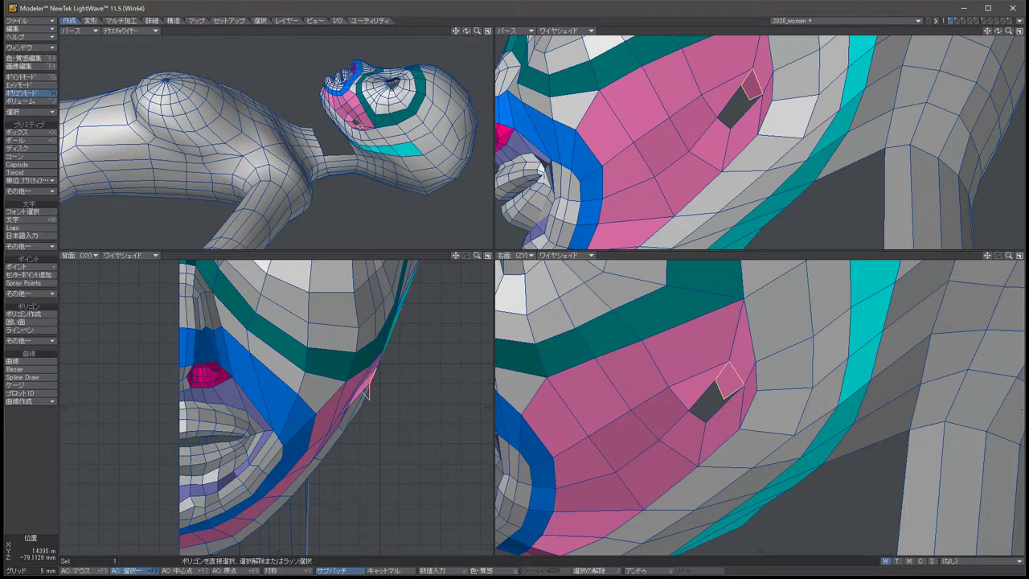
key("Delete")
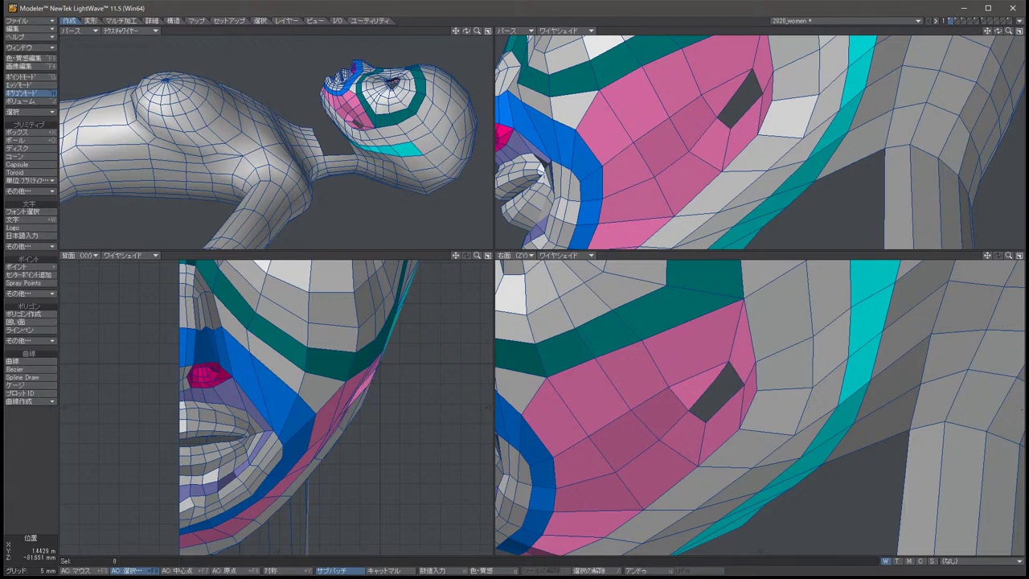
left_click(722, 95)
key("Delete")
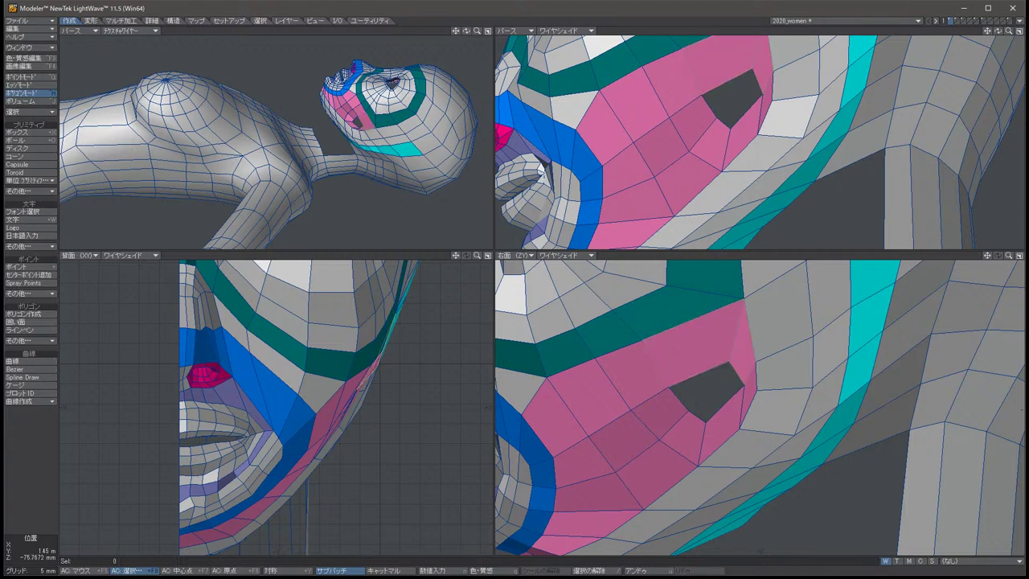
Raise the top point of the cheek hole and zoom out to the whole face.
key("ctrl+g")
key("t")
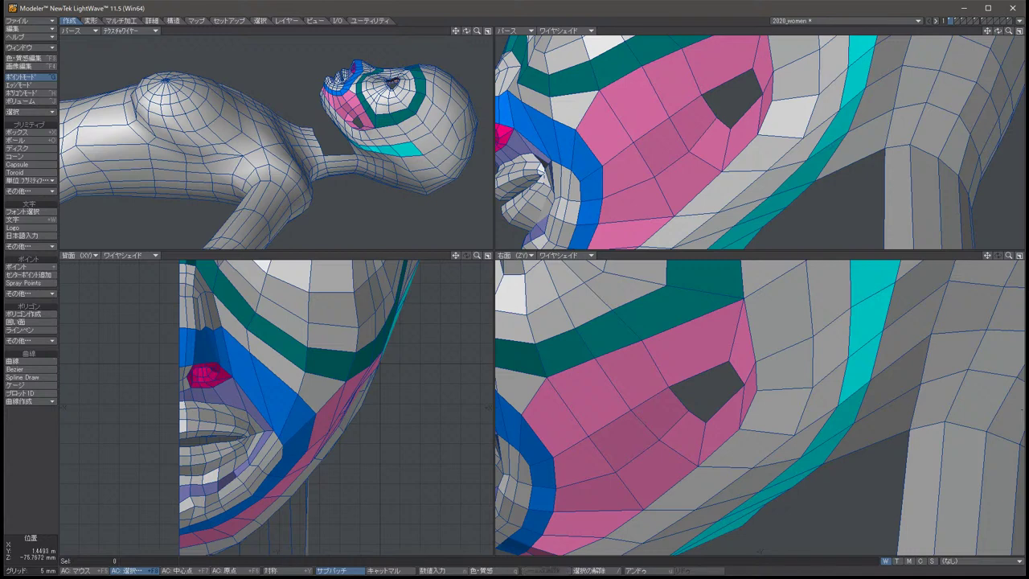
left_click_drag(733, 362, 735, 350)
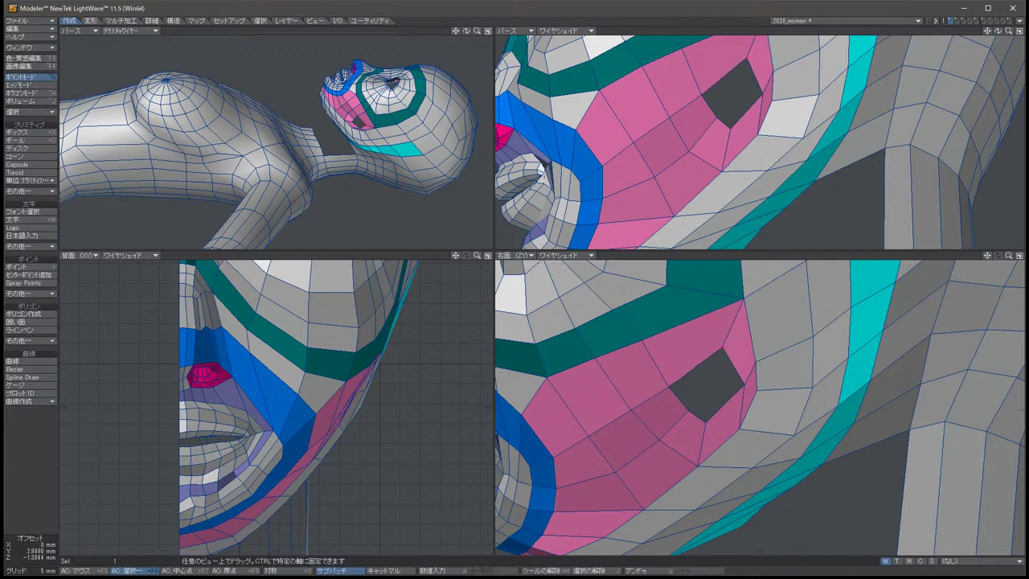
key("space")
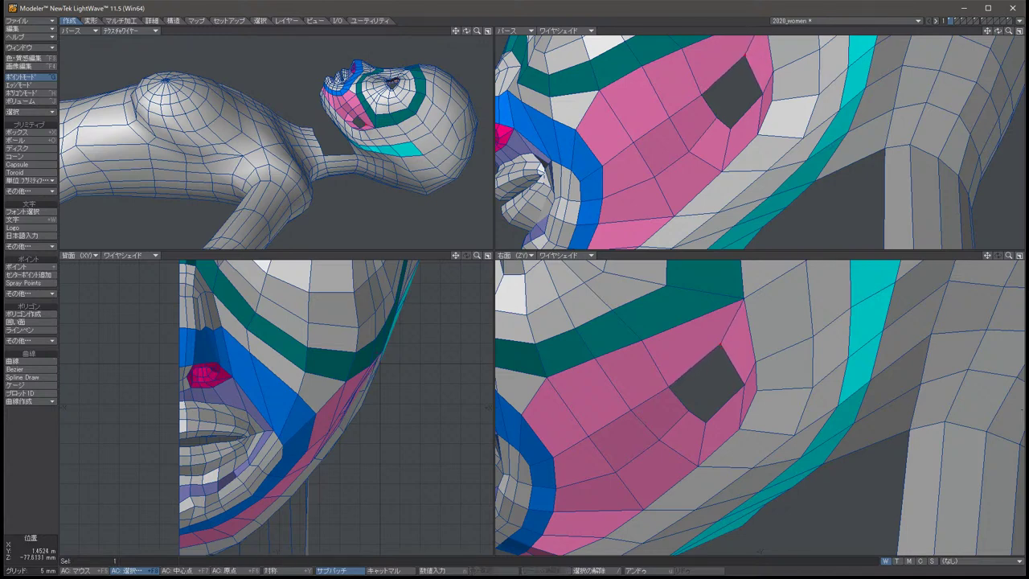
key("comma")
key("comma")
key("comma")
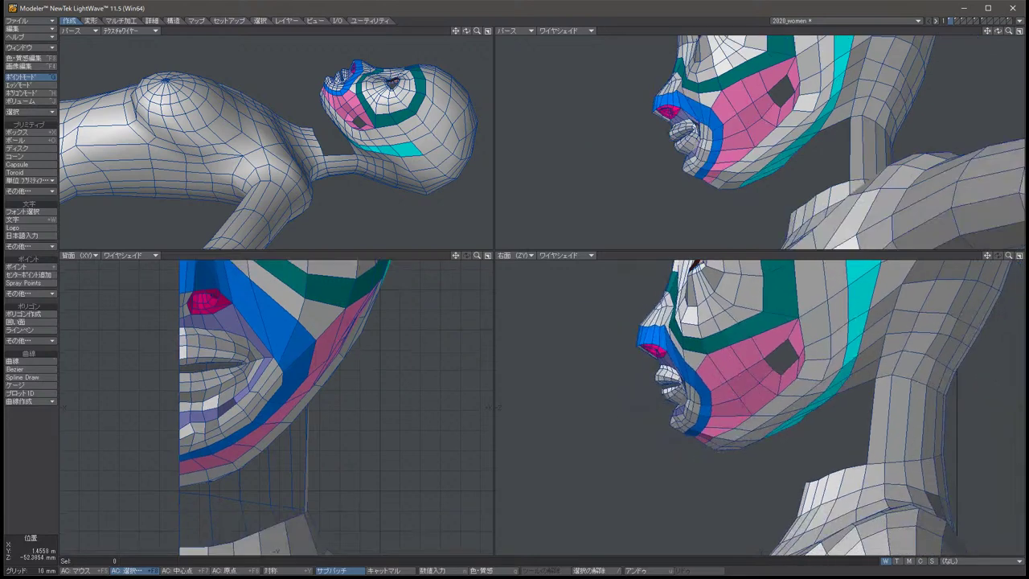
key("Right")
key("Right")
key("Right")
key("Right")
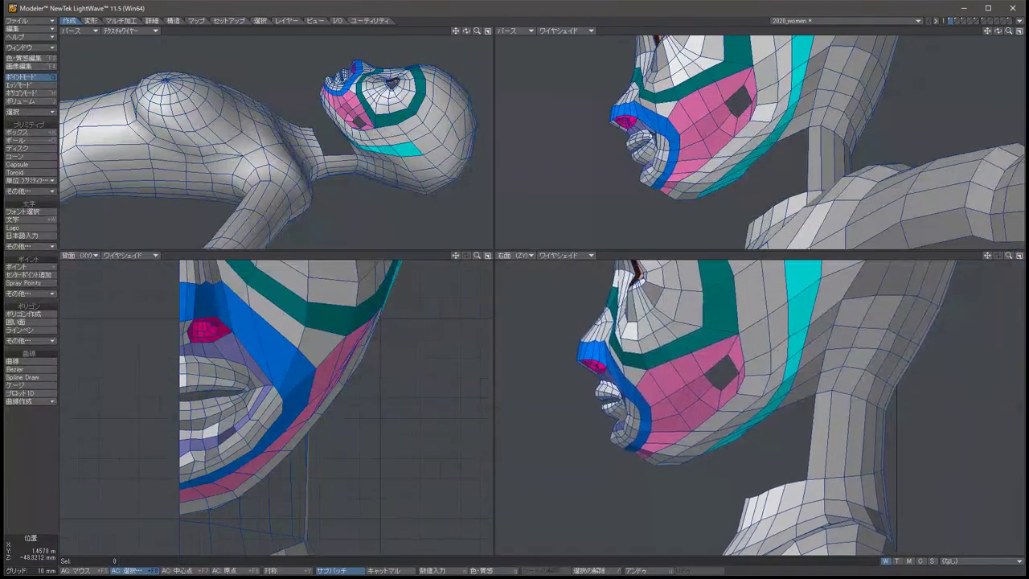
key("Right")
key("Right")
key("Right")
key("Right")
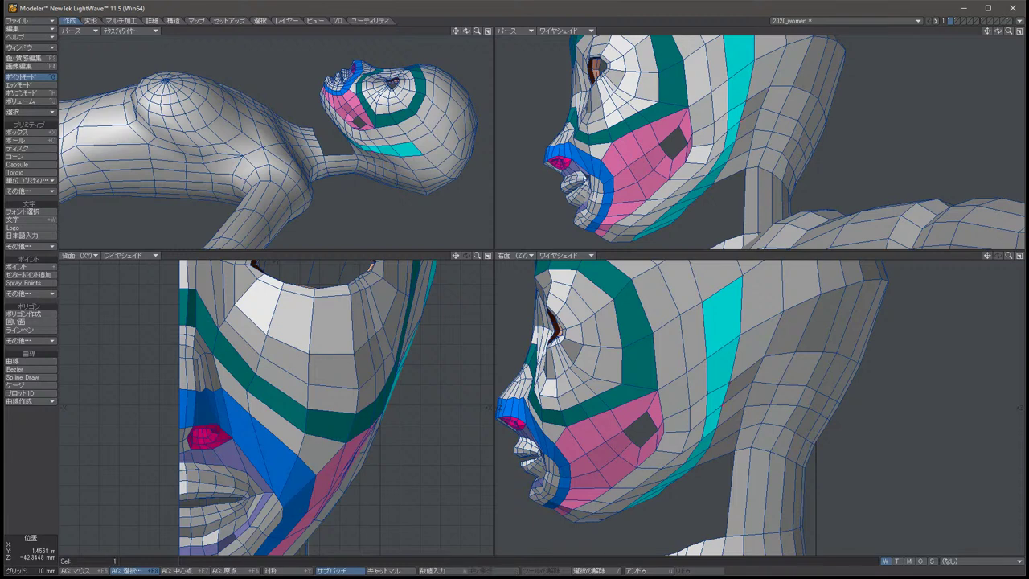
left_click_drag(759, 145, 793, 93, "alt")
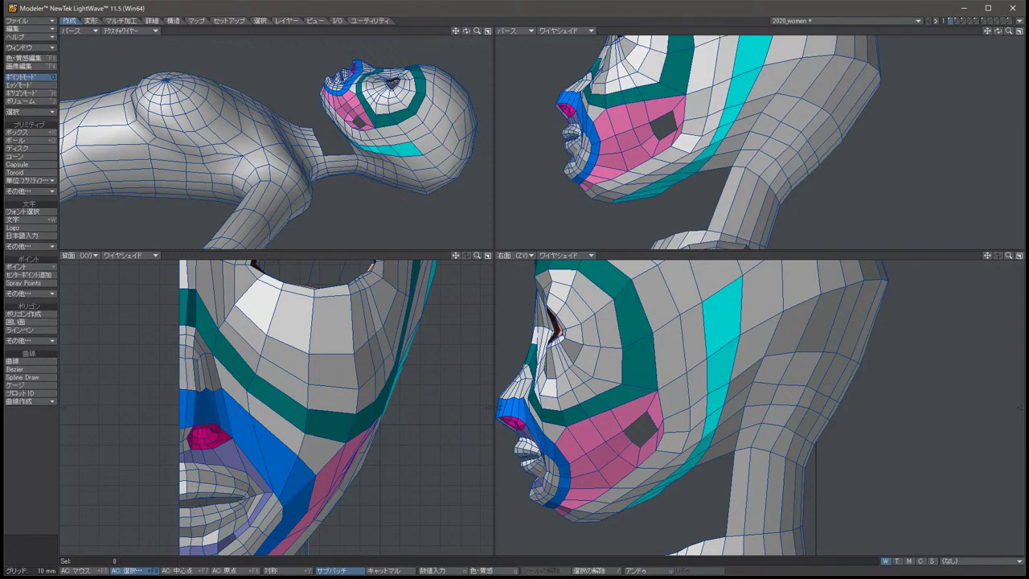
scroll(691, 402, "up", 5)
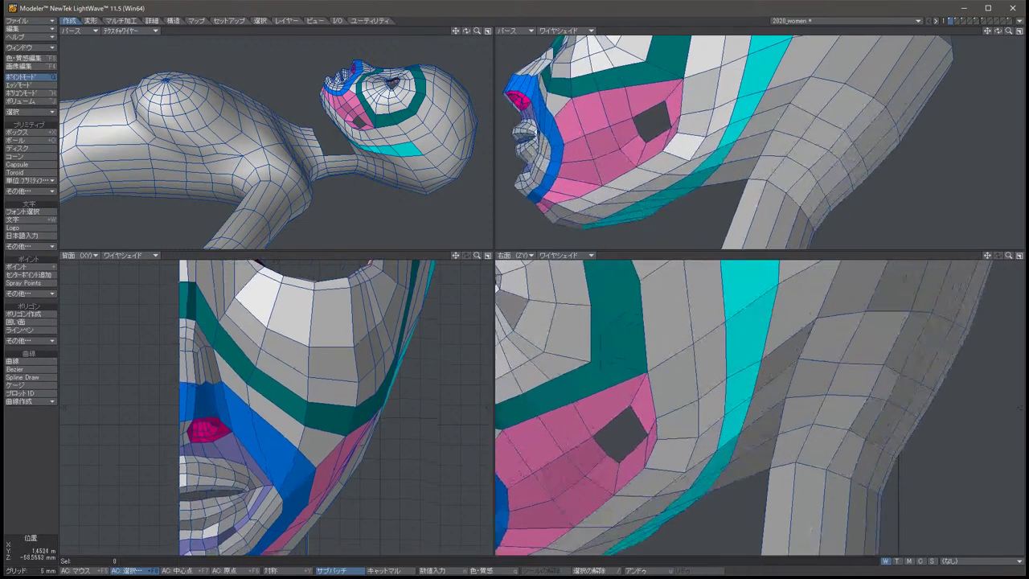
scroll(691, 402, "up", 4)
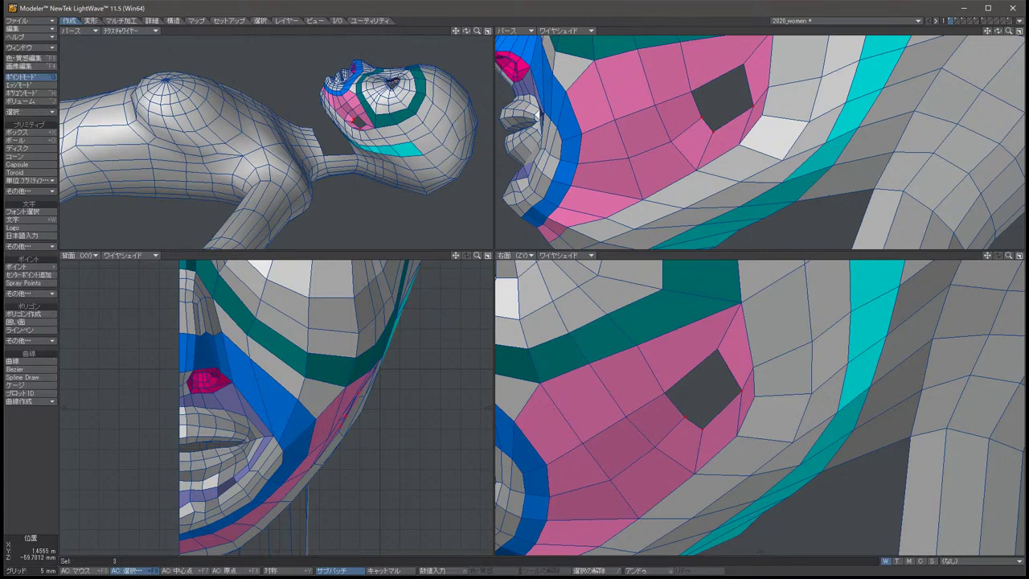
key("Left")
key("Left")
key("Left")
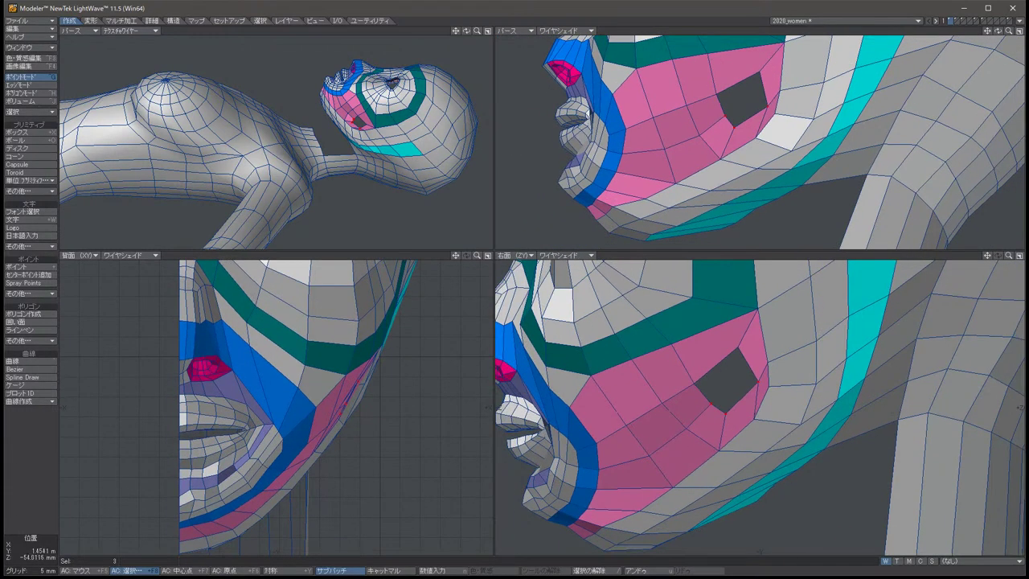
key("Right")
key("Right")
key("Right")
key("Right")
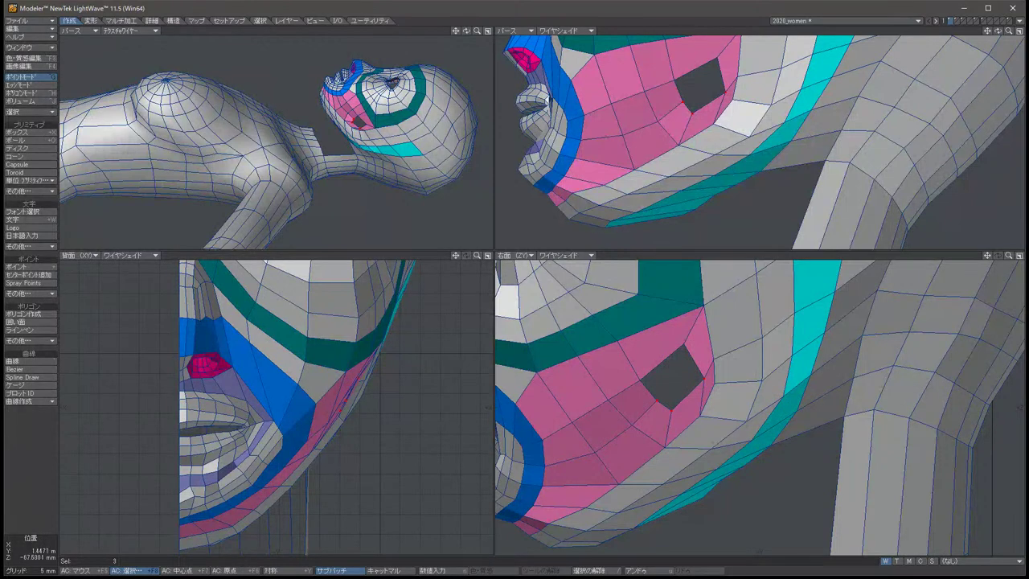
key("period")
key("Left")
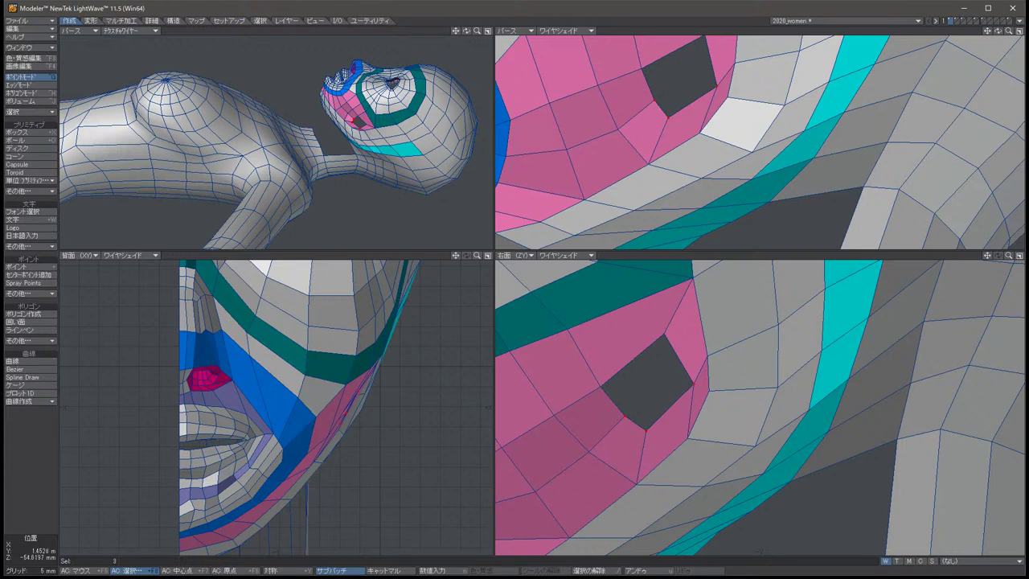
key("shift+a")
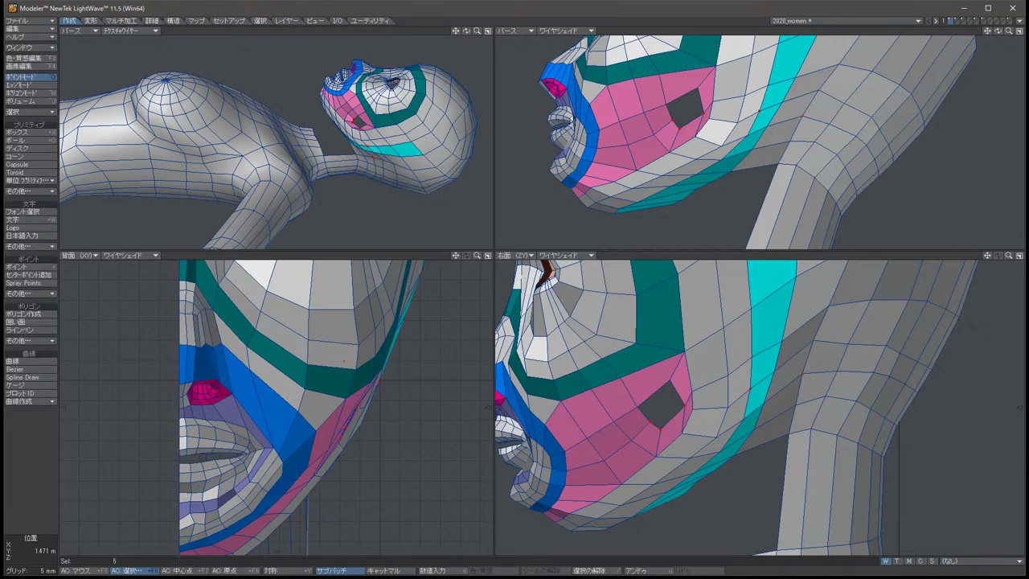
key("shift+bracketright")
Drag the first cheek point beside the hole downward.
left_click(810, 351)
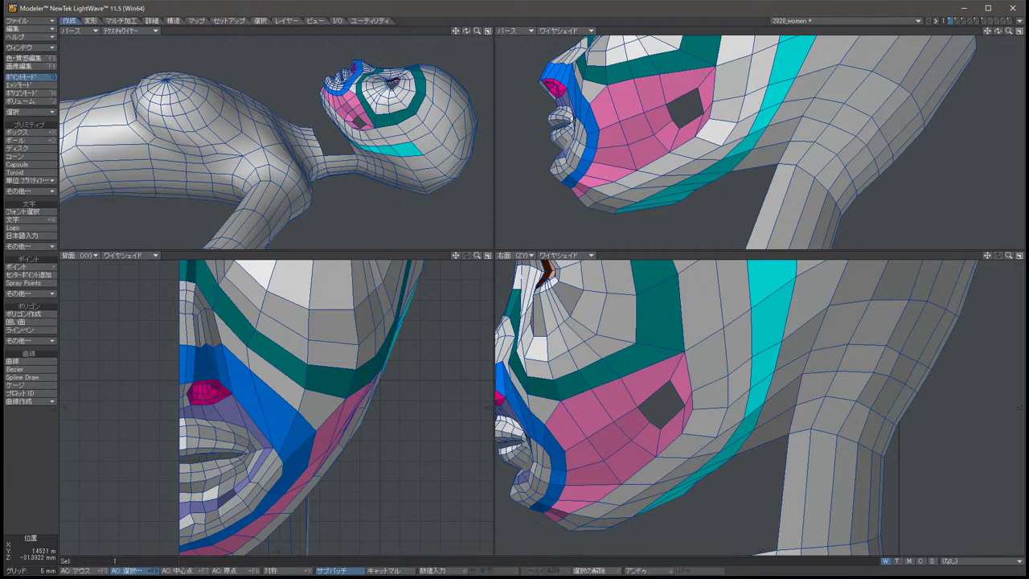
key("t")
left_click_drag(810, 353, 807, 384)
key("space")
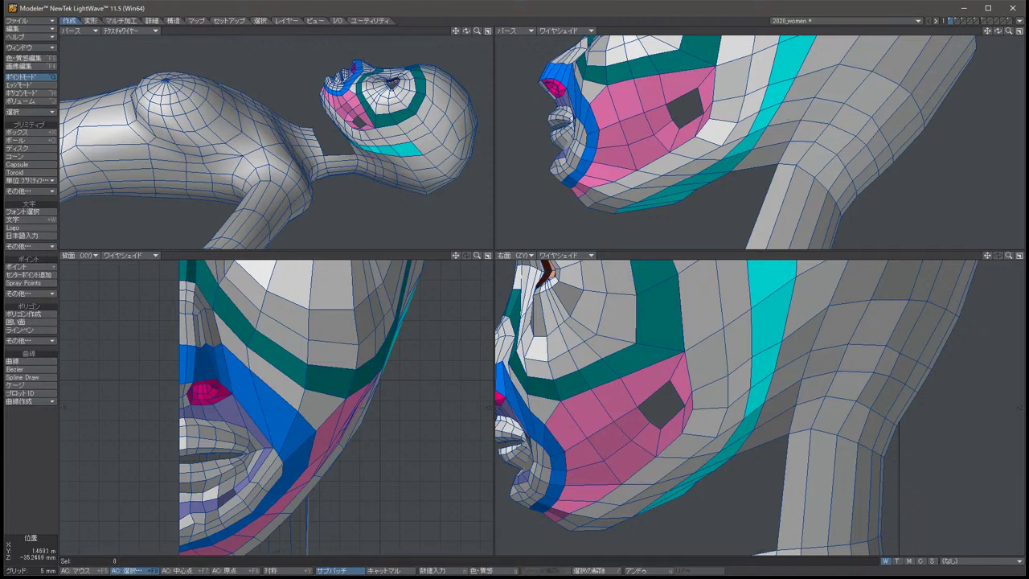
Reposition the second cheek point, deselect, and pan the side views.
left_click(807, 384)
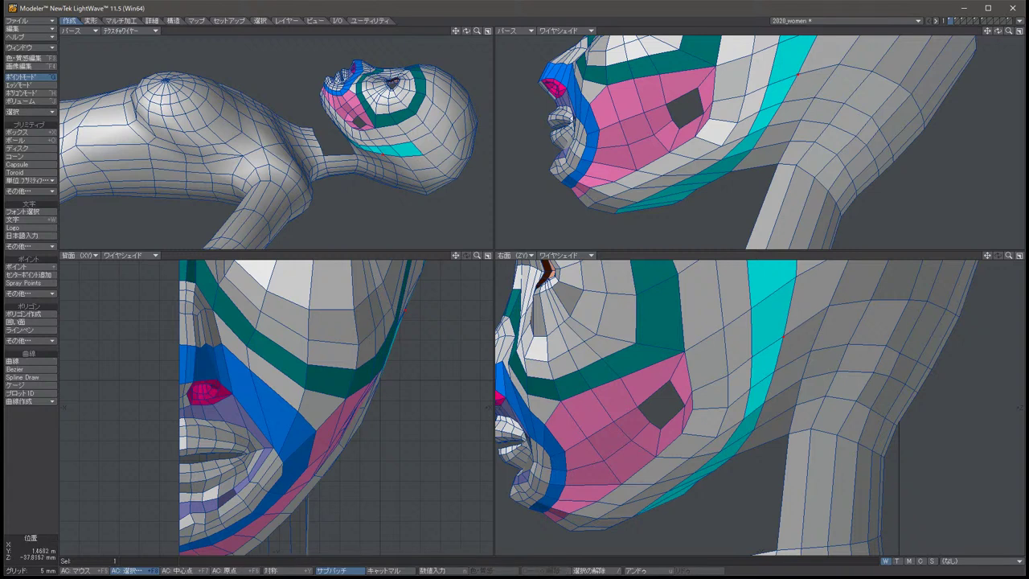
key("t")
key("space")
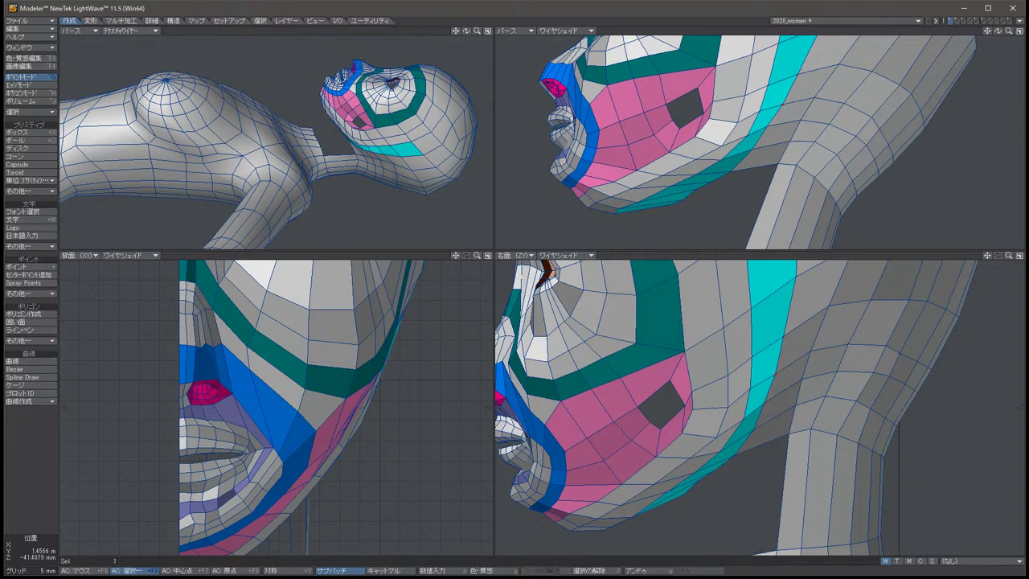
key("t")
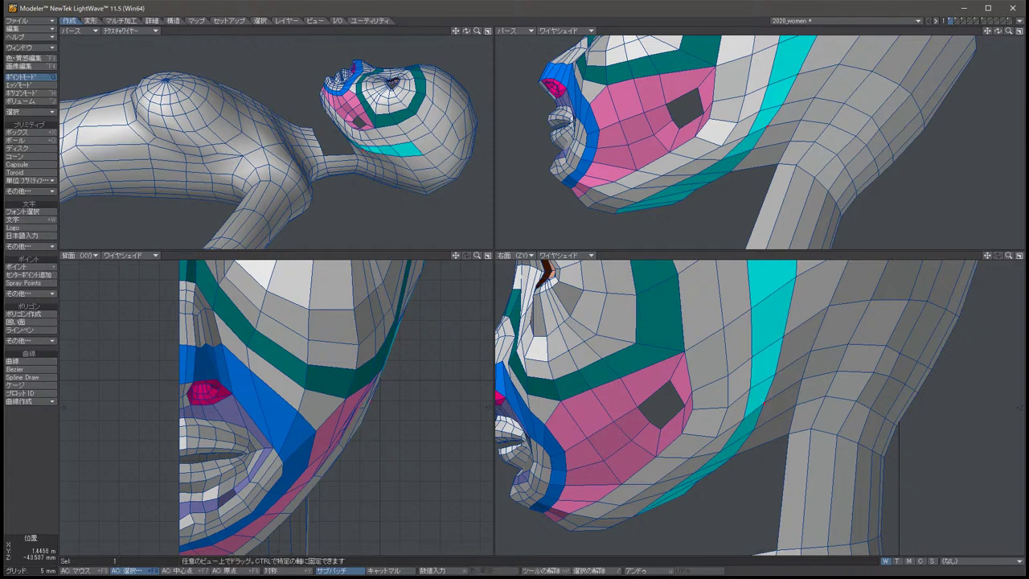
key("slash")
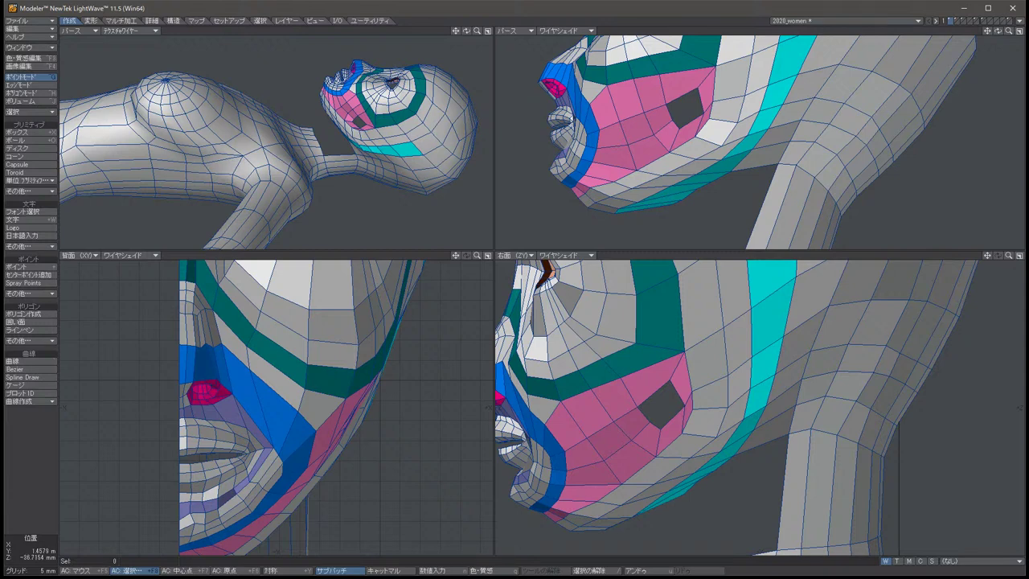
key("Right")
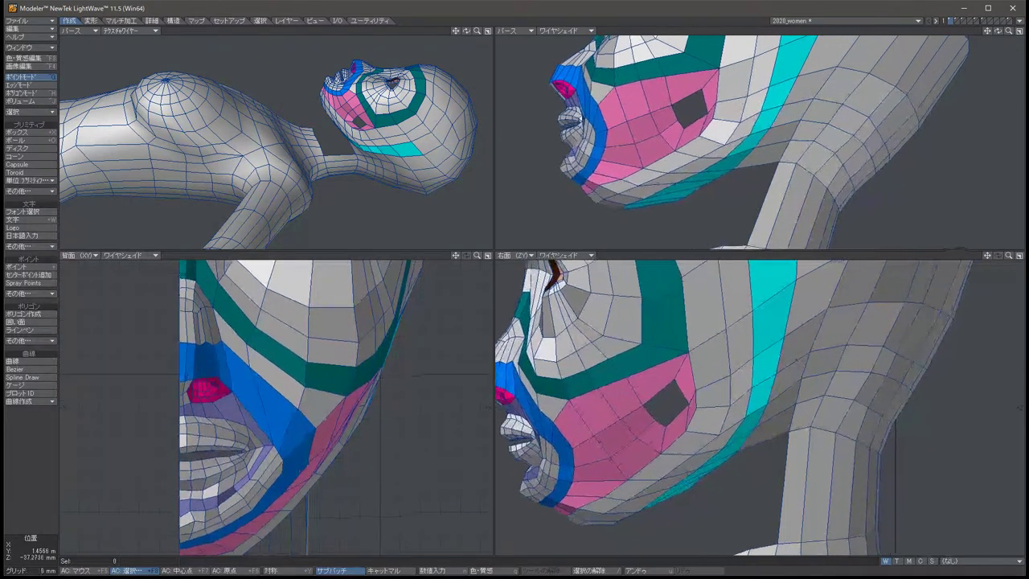
key("Right")
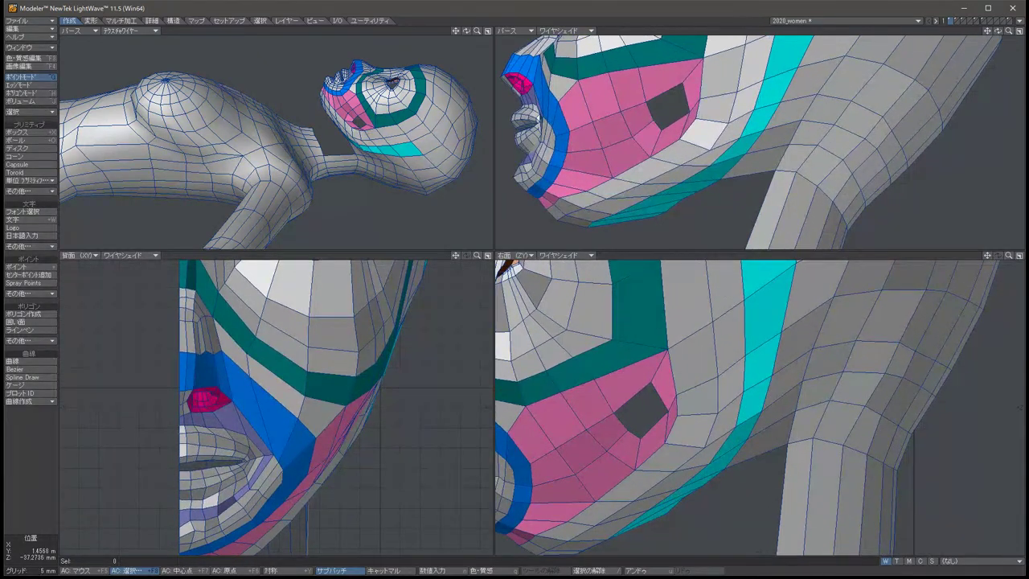
key("Up")
key("Left")
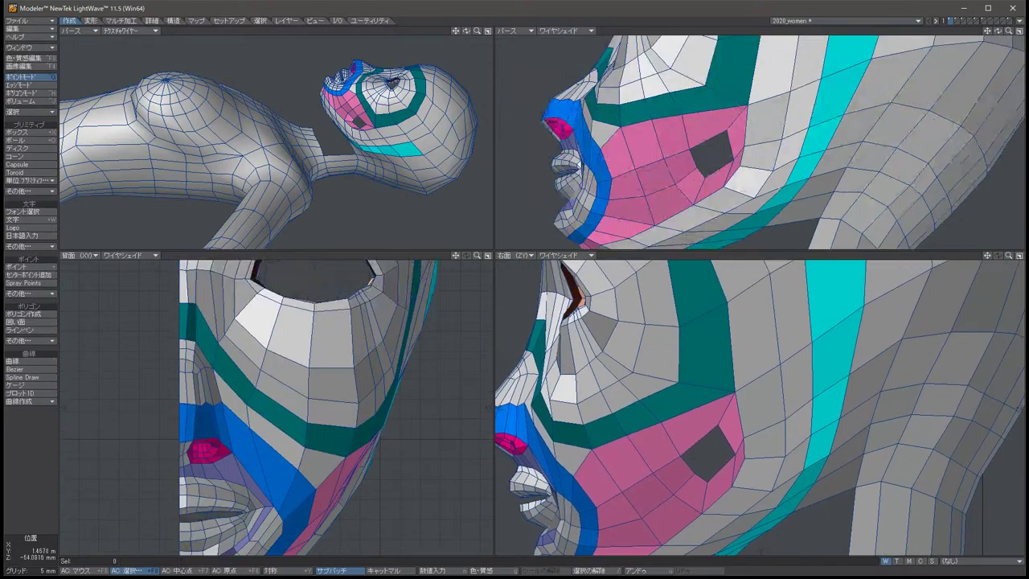
Tilt the perspective view, centre all views on the selected point, deselect, and pan the side views.
key("Left")
key("Up")
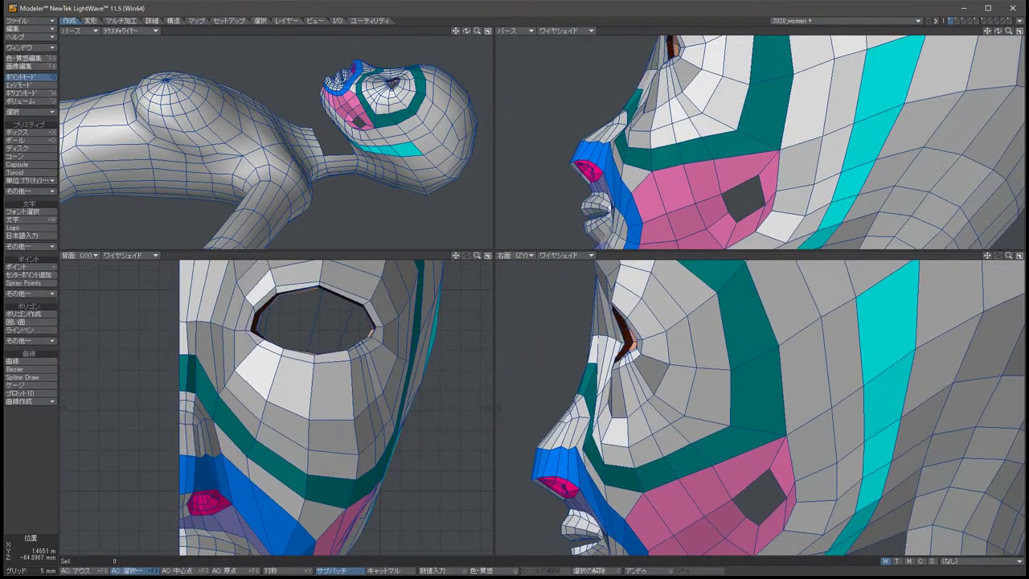
key("alt+Down")
key("alt+Down")
key("alt+Down")
key("alt+Down")
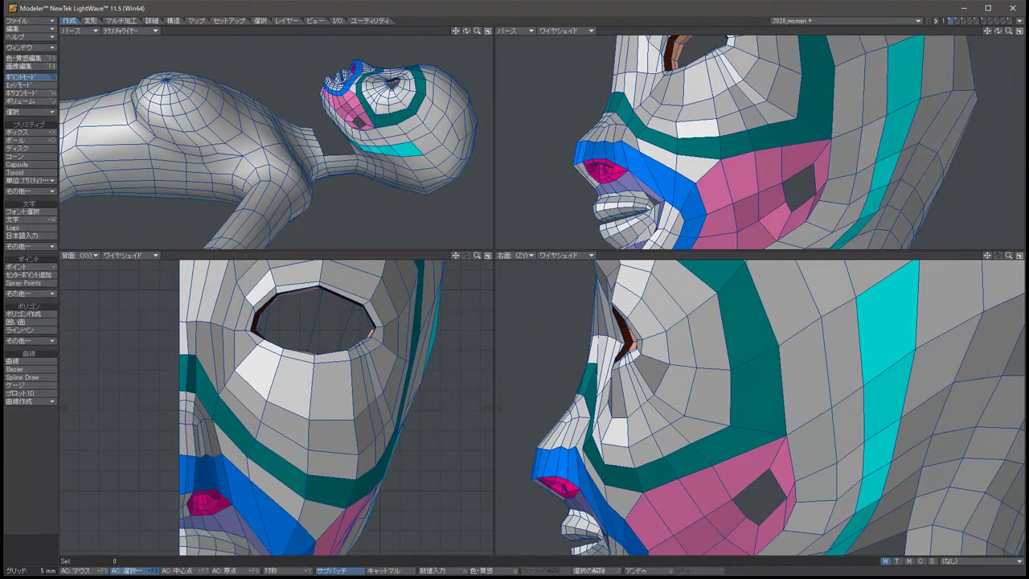
key("alt+Down")
key("alt+Down")
key("alt+Down")
key("alt+Down")
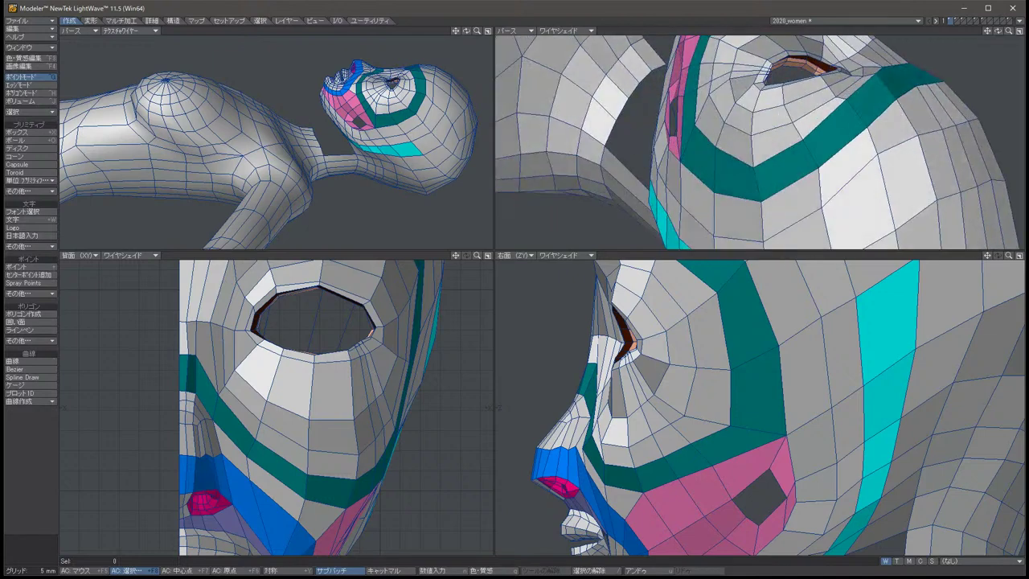
key("alt+Down")
key("alt+Down")
key("alt+Down")
key("alt+Down")
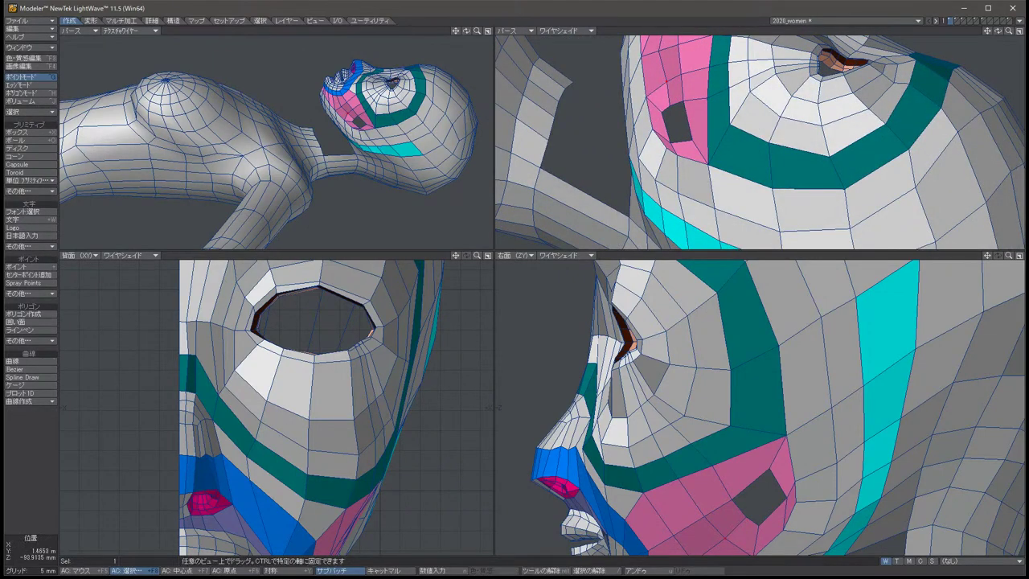
key("g")
key("g")
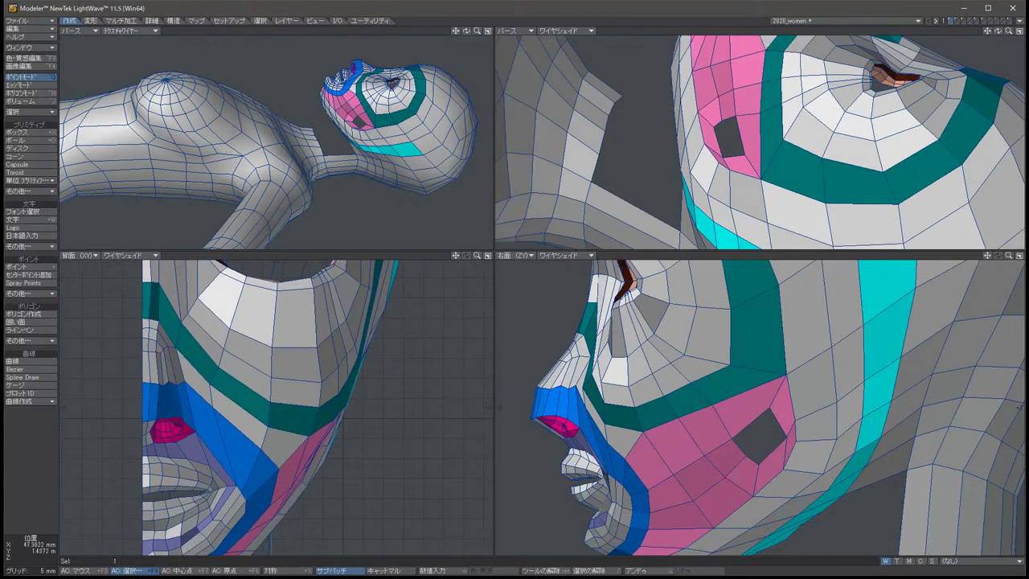
key("t")
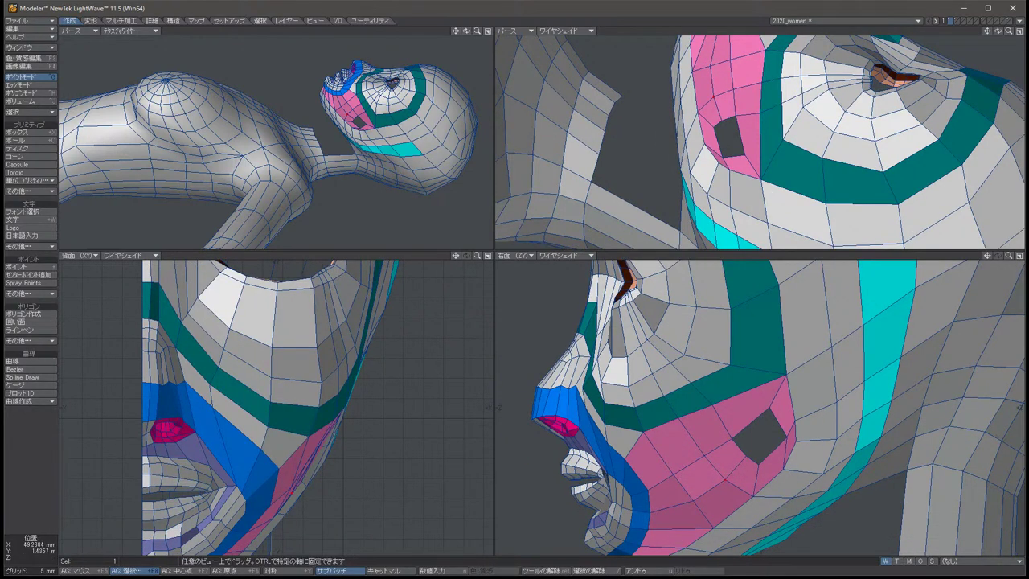
key("space")
key("slash")
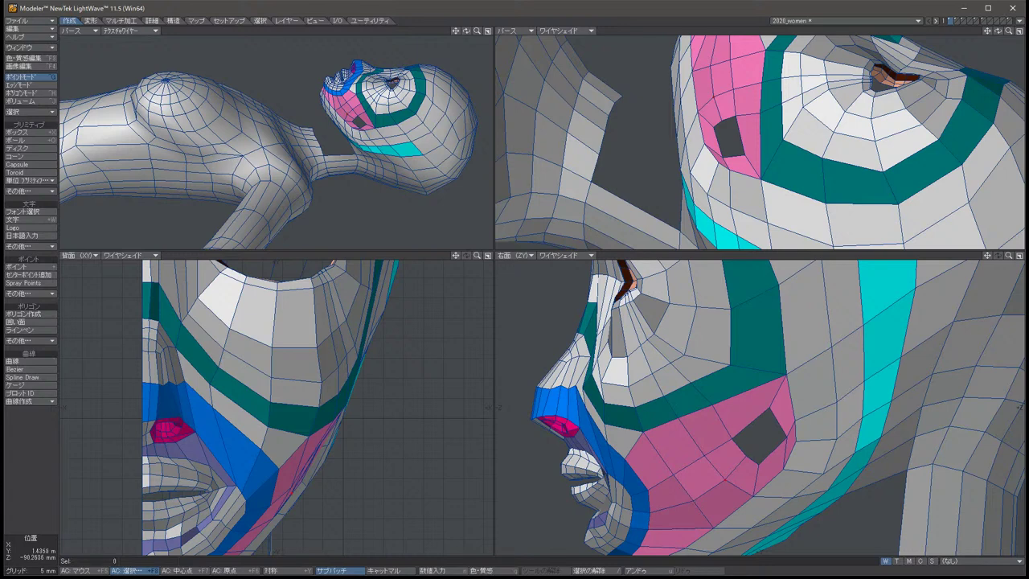
key("Right")
key("Right")
key("Down")
key("Down")
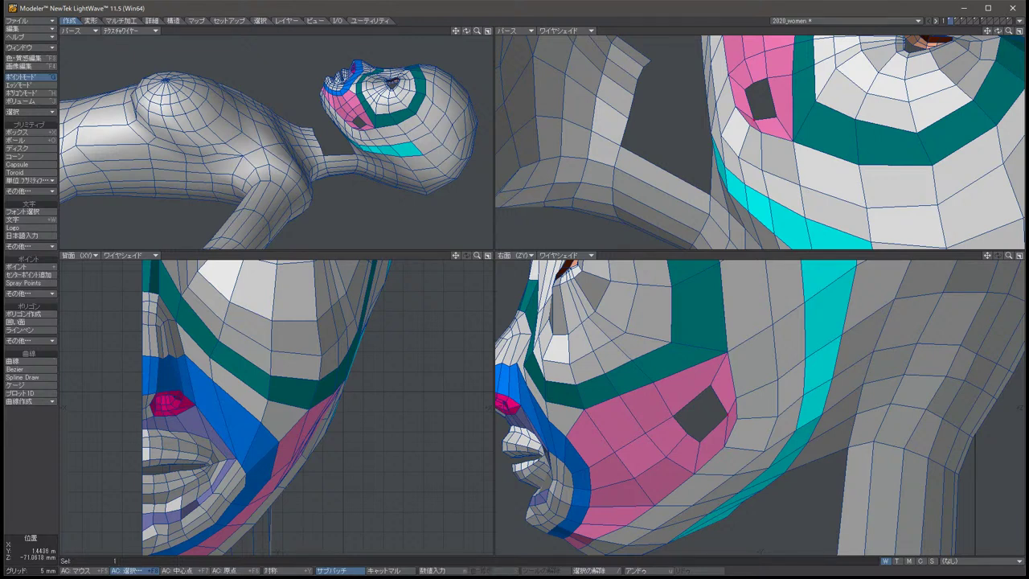
Move a point on the hole's edge, then delete the polygon beside the cheek hole.
key("t")
key("/")
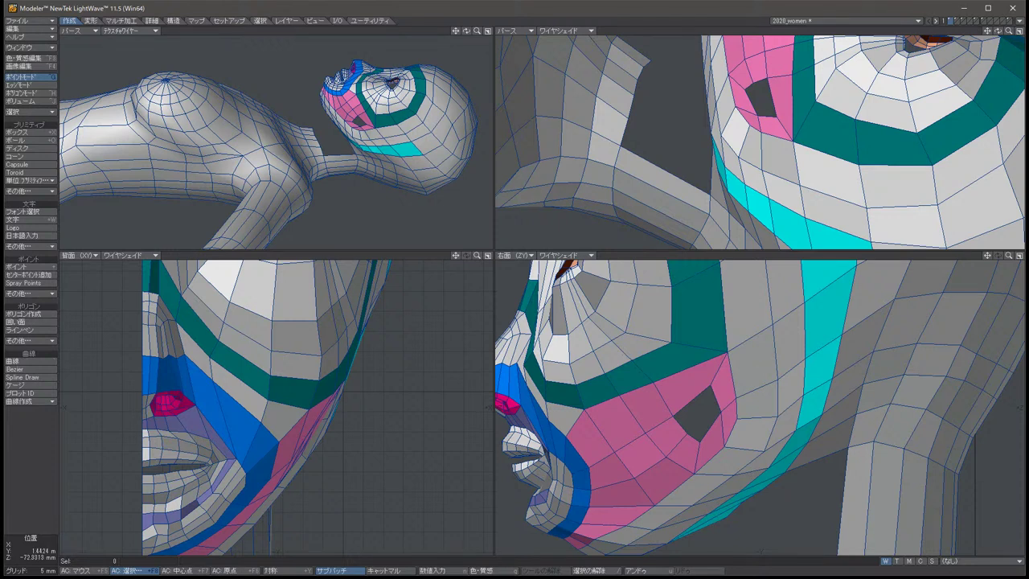
key("ctrl+h")
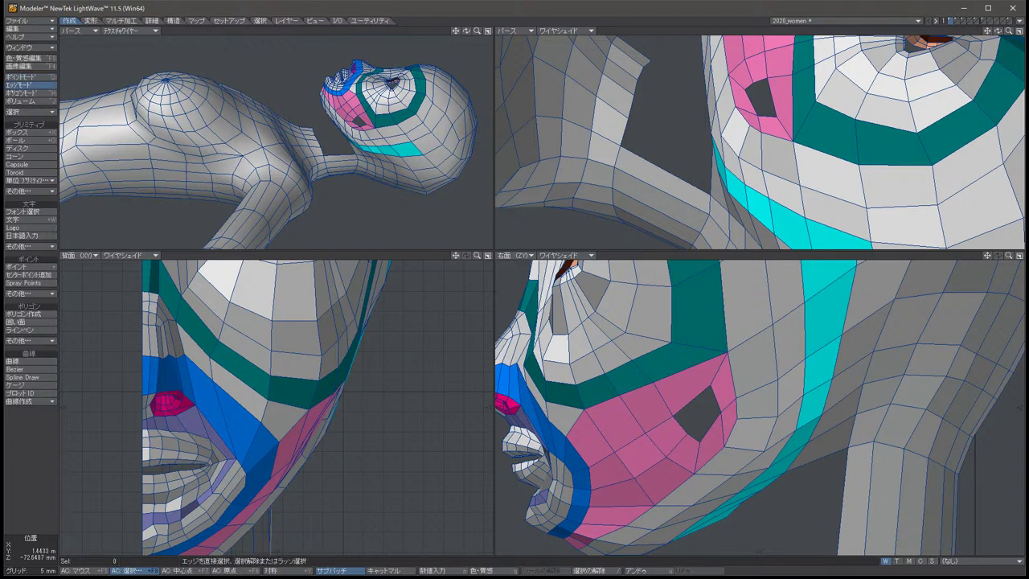
key("ctrl+j")
left_click(728, 421)
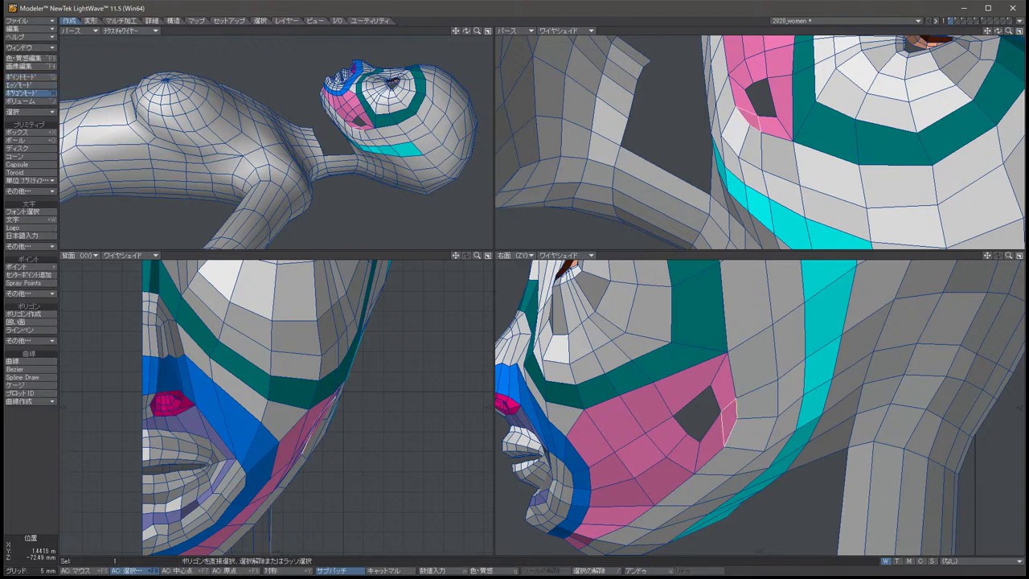
key("Delete")
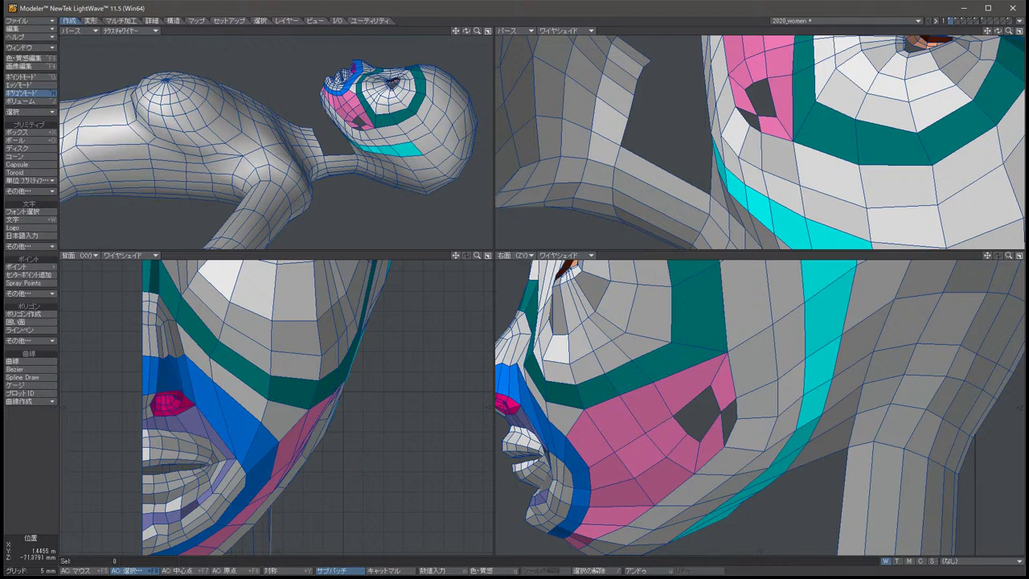
Delete the adjoining polygons and the pink one above, opening the hole to the teal band.
left_click(723, 377)
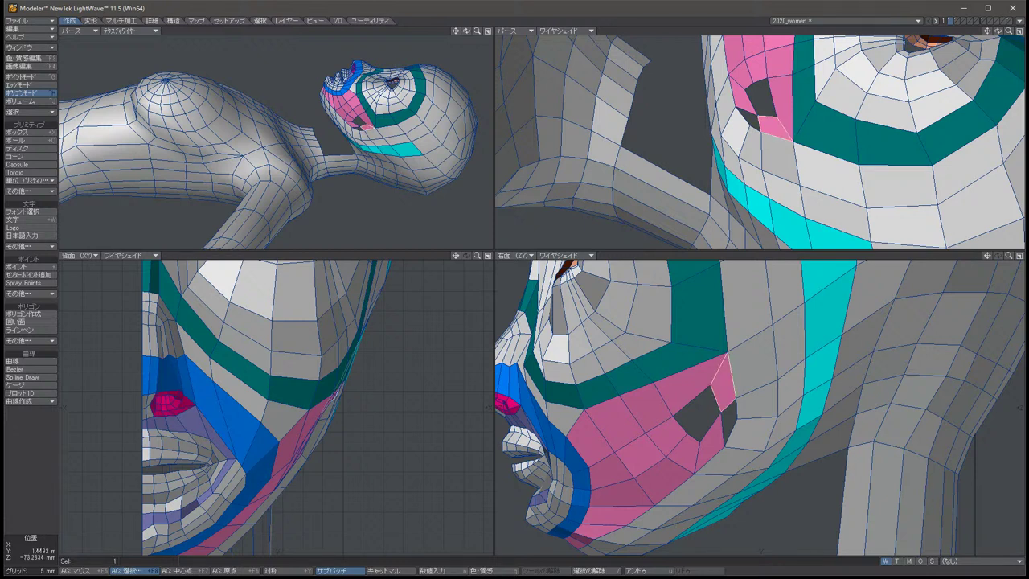
key("Delete")
left_click(710, 442)
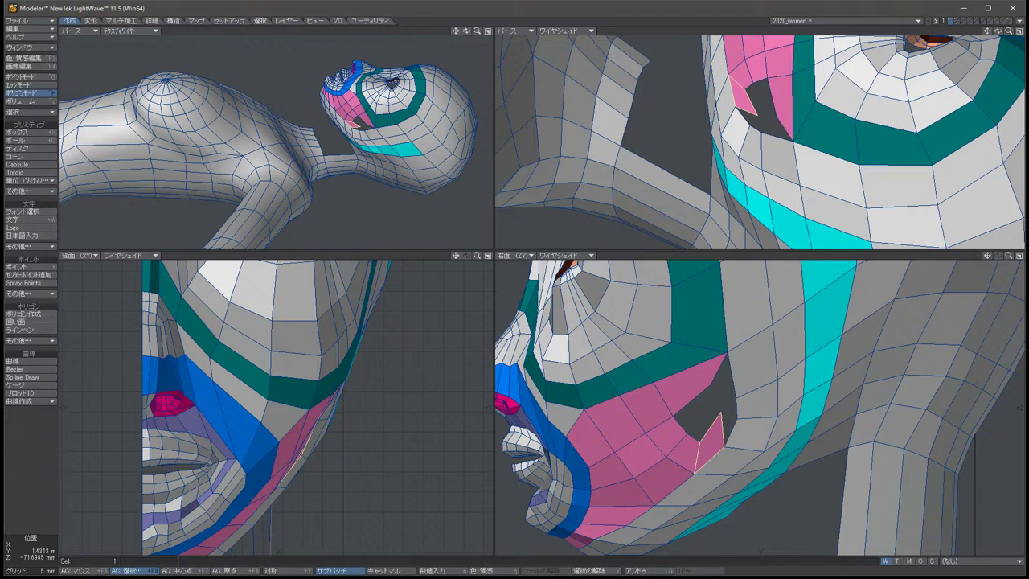
key("Delete")
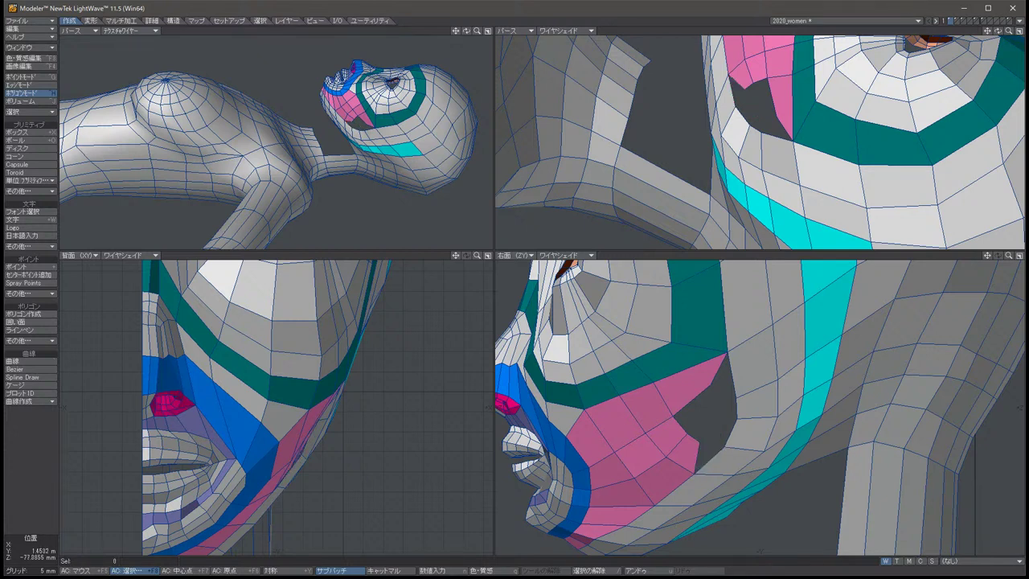
left_click(690, 384)
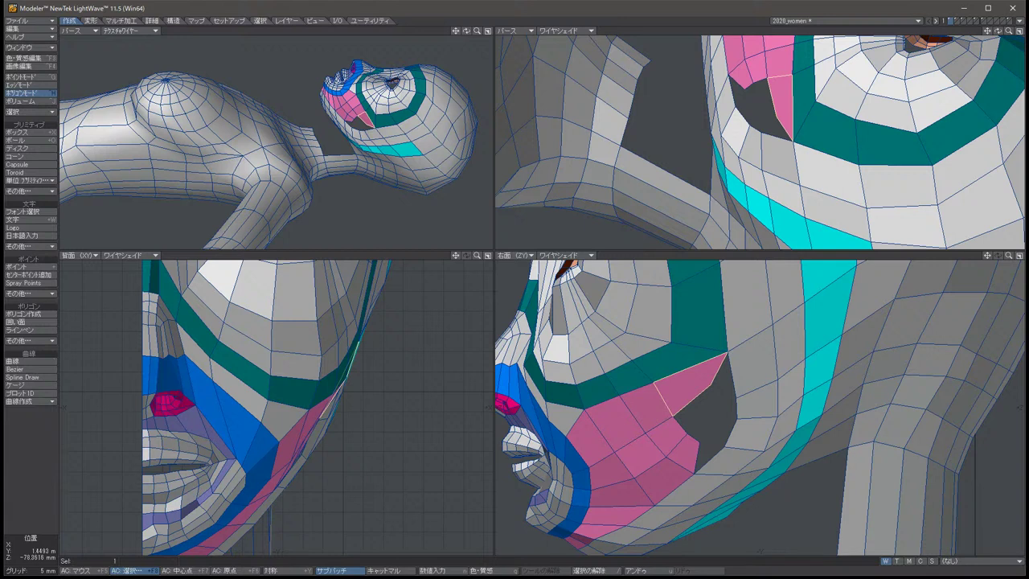
key("Delete")
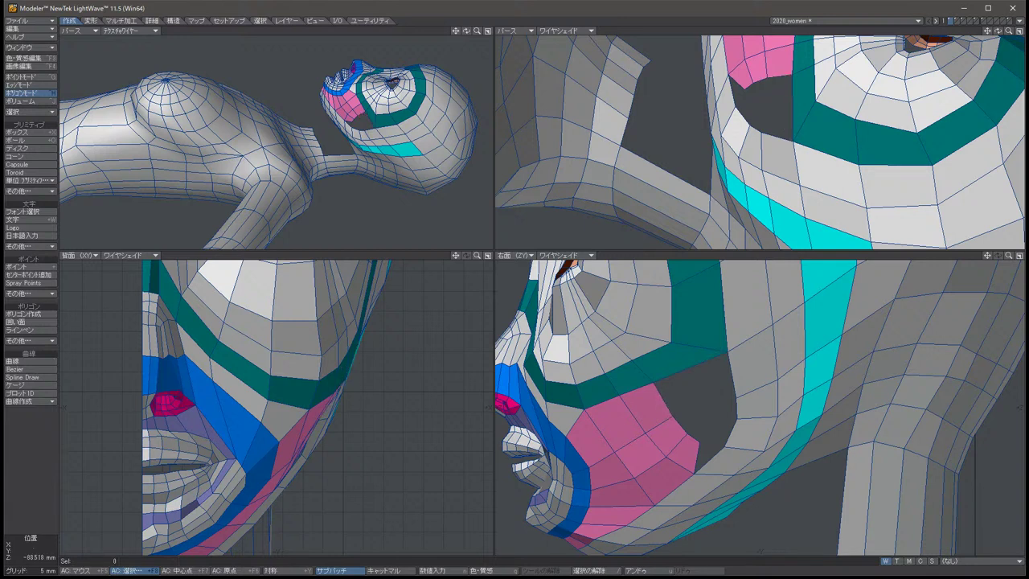
left_click(679, 359)
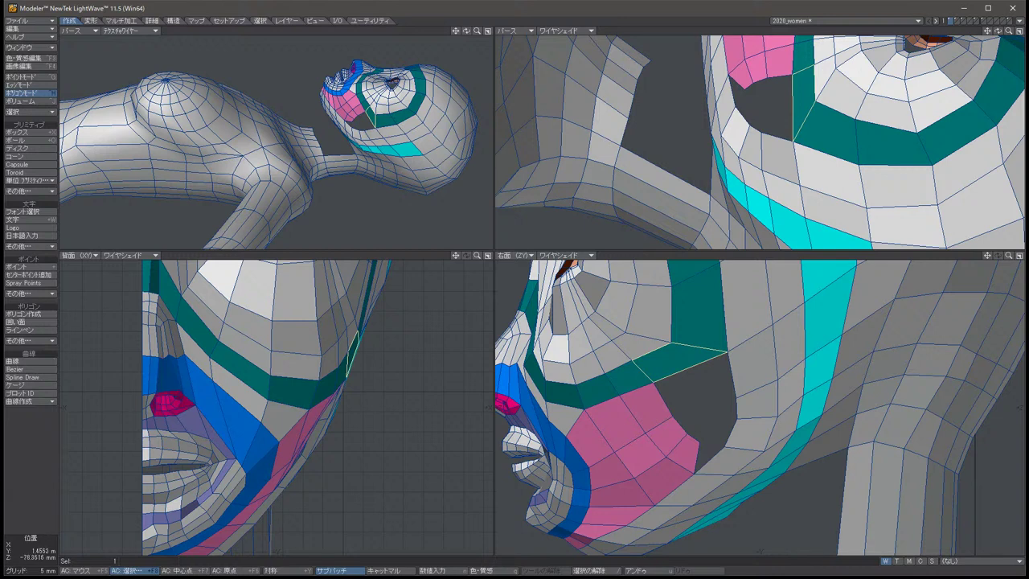
key("ctrl+g")
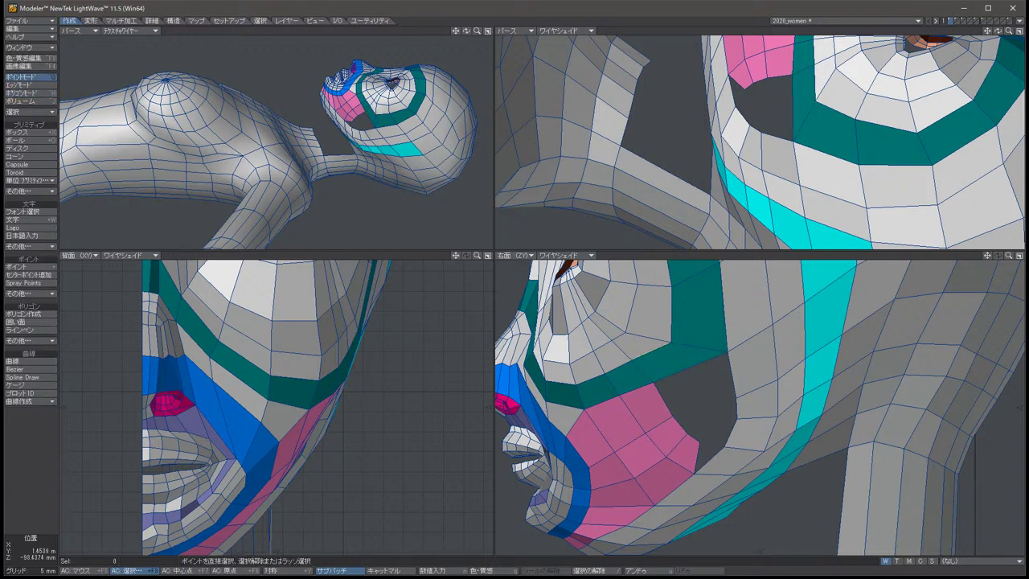
Build two new polygons from points around the hole to fill its upper part.
left_click(488, 406)
key("p")
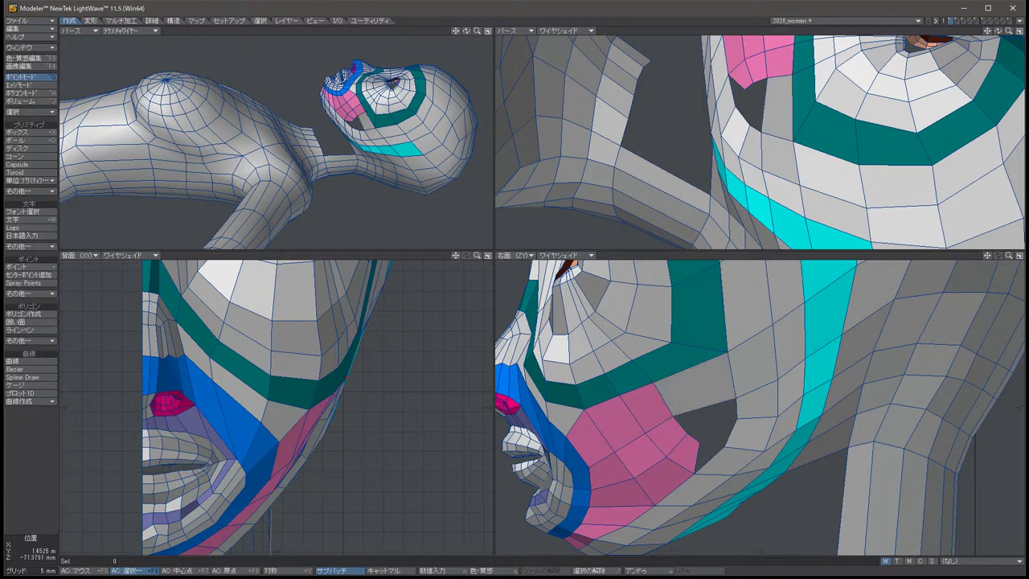
left_click(487, 406)
key("p")
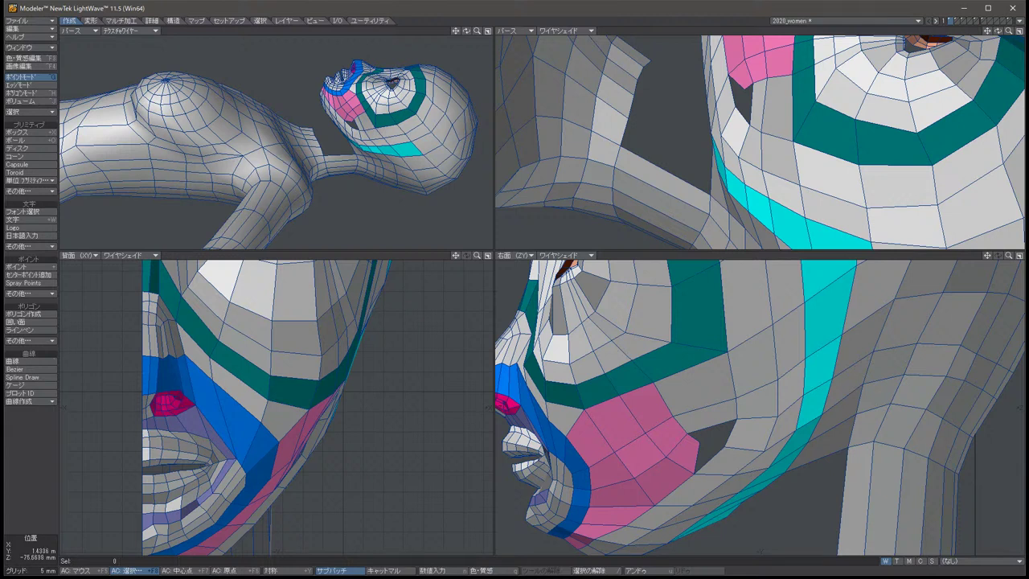
left_click(21, 84)
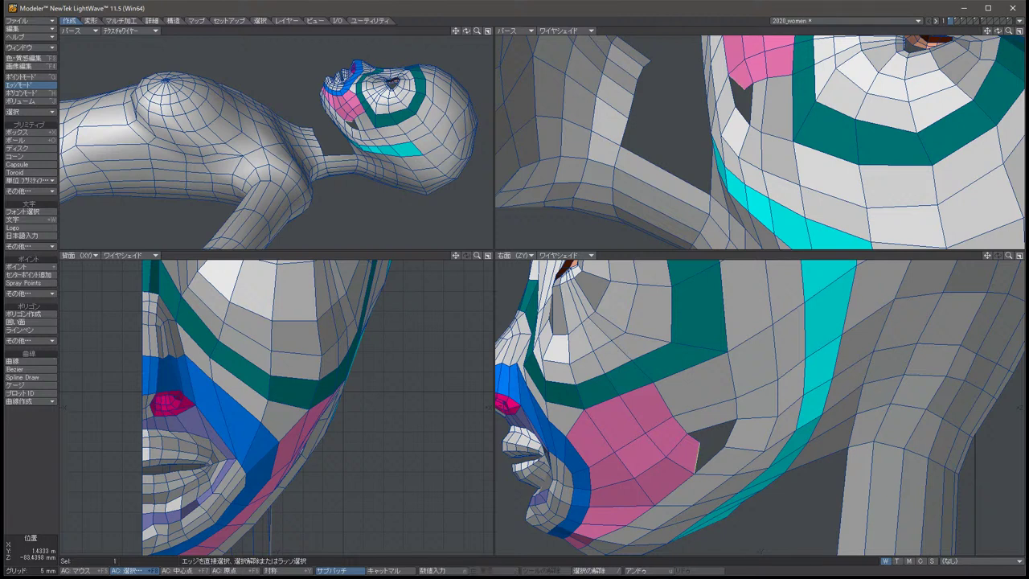
Delete the pink cheek polygon at the hole's edge.
key("ctrl+h")
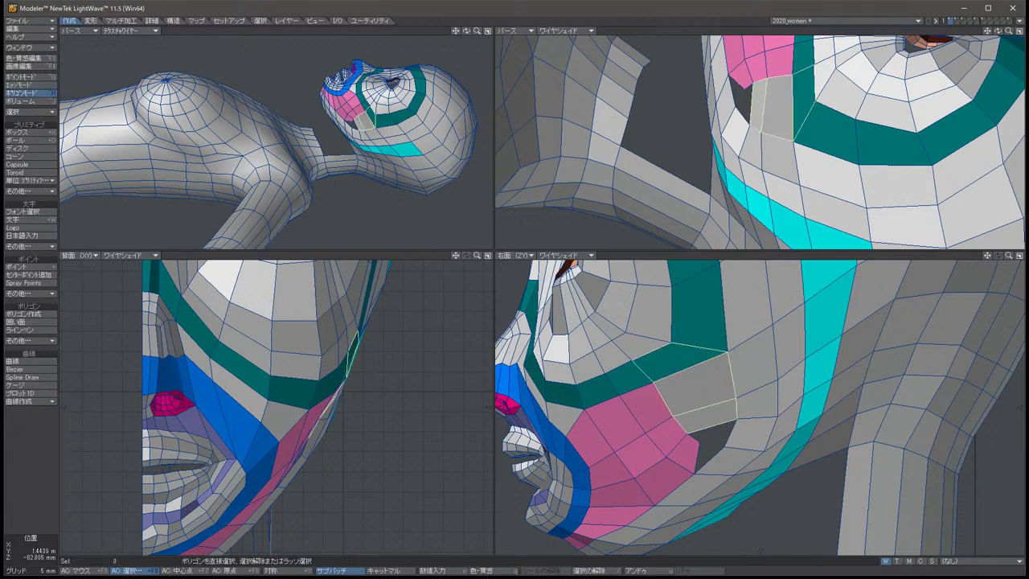
left_click(682, 452)
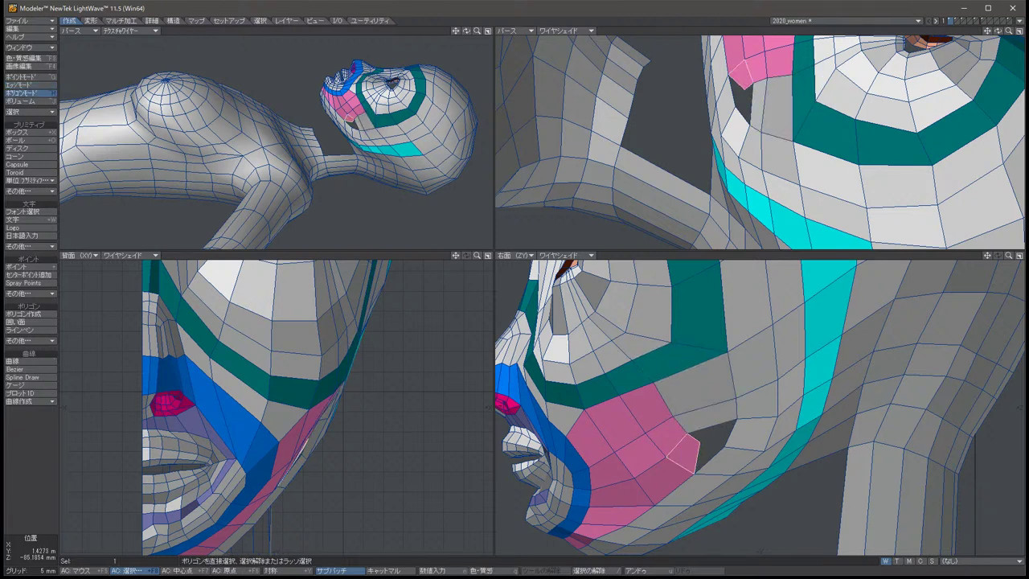
key("Delete")
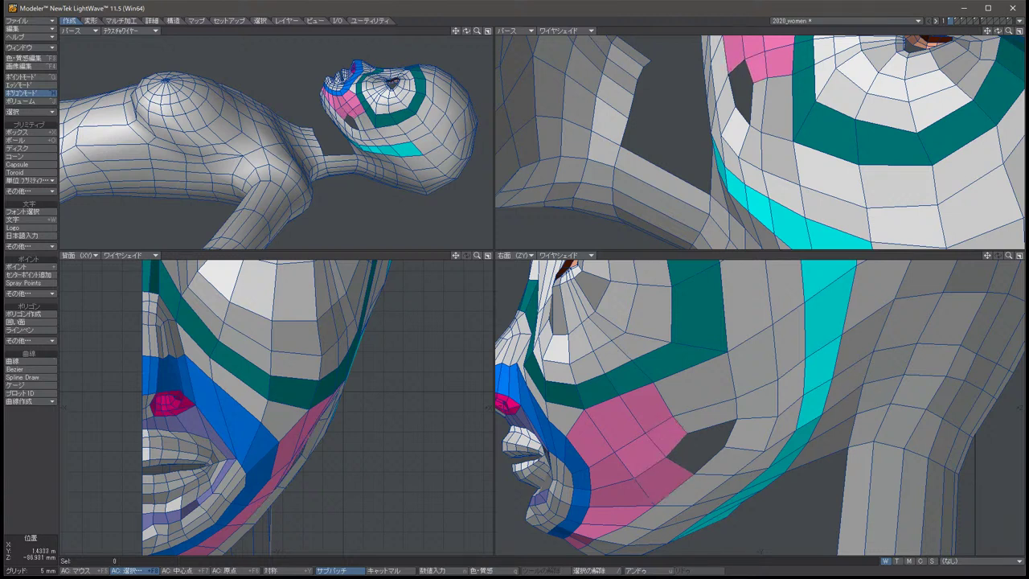
Create a new polygon from four points in its place and pan the Right view.
key("ctrl+g")
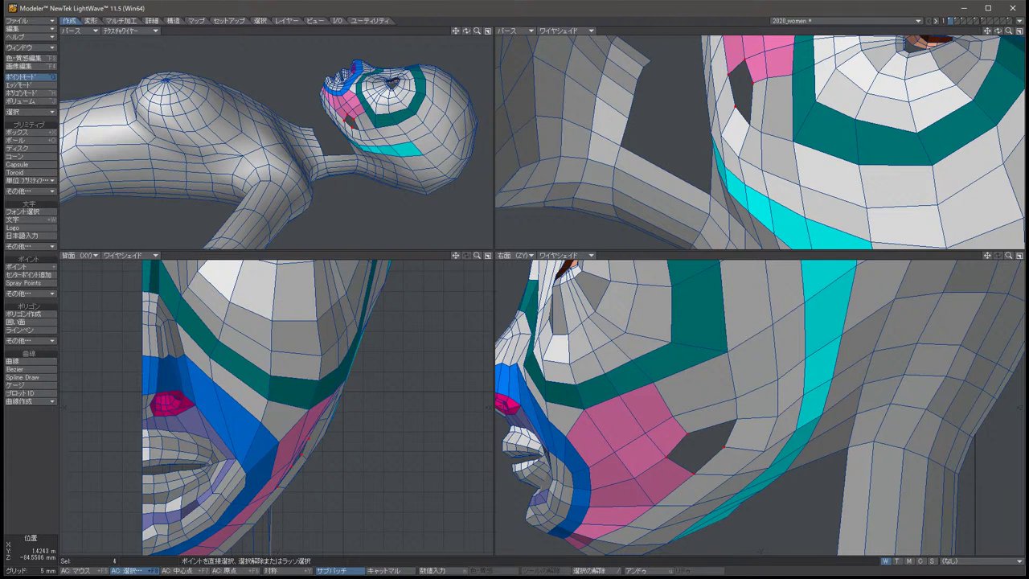
key("p")
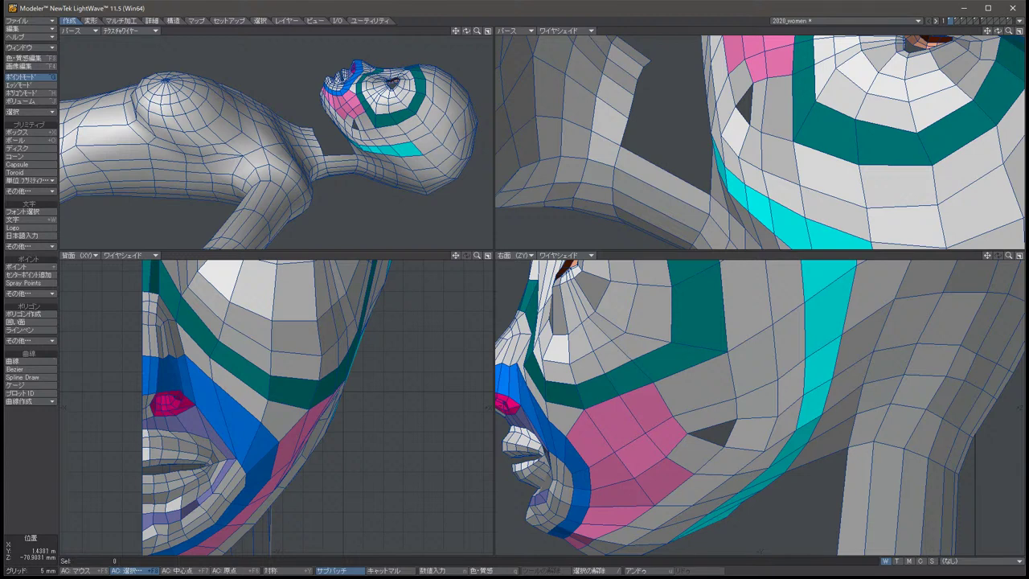
key("Left")
key("Left")
key("Up")
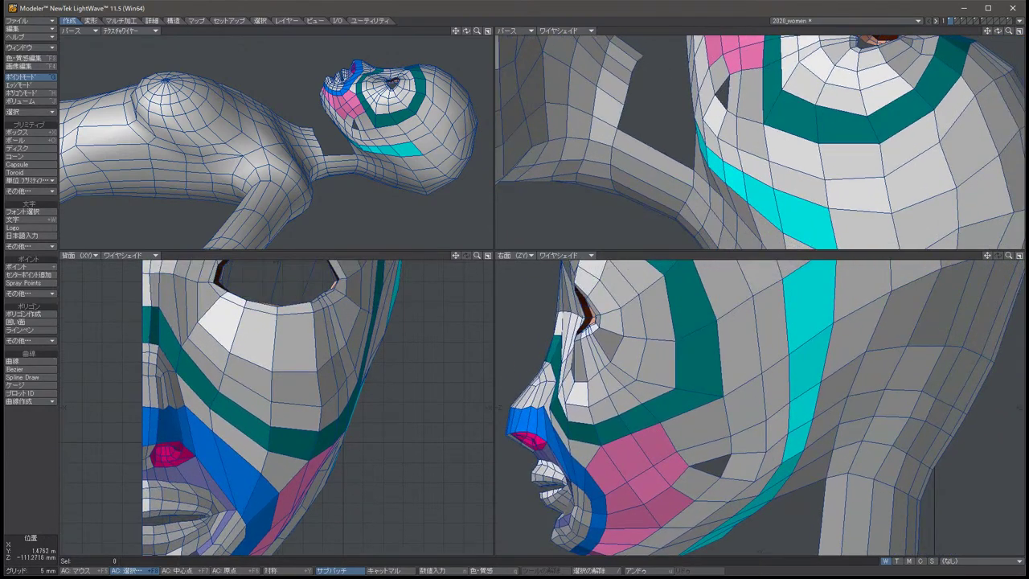
Move one point slightly in the Right view, then check the result in SubPatch preview.
left_click(608, 362)
key("Down")
key("Down")
key("Down")
key("Down")
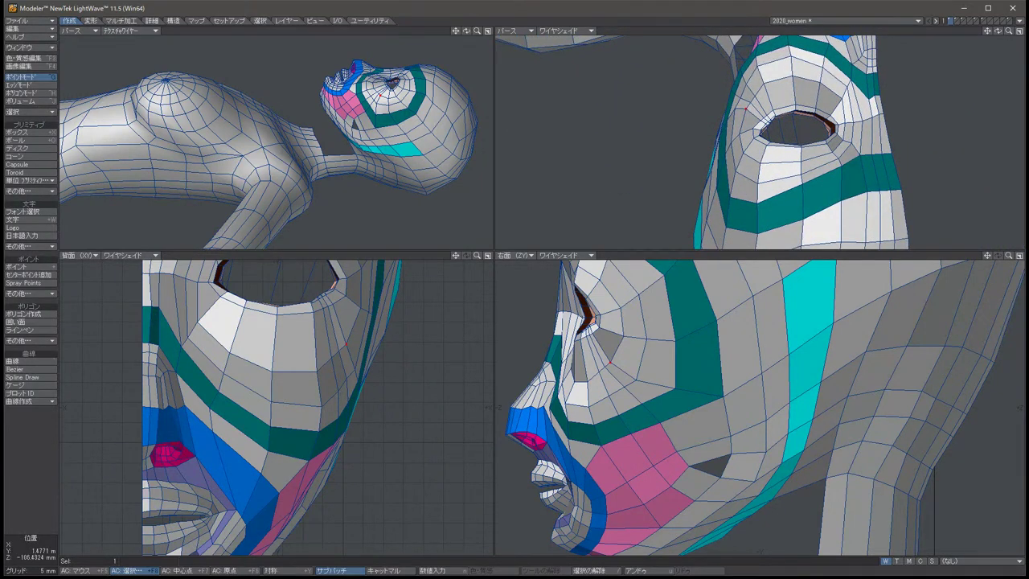
key("t")
mouse_move(345, 344)
left_mouse_down()
mouse_move(354, 330)
mouse_move(337, 354)
left_mouse_up()
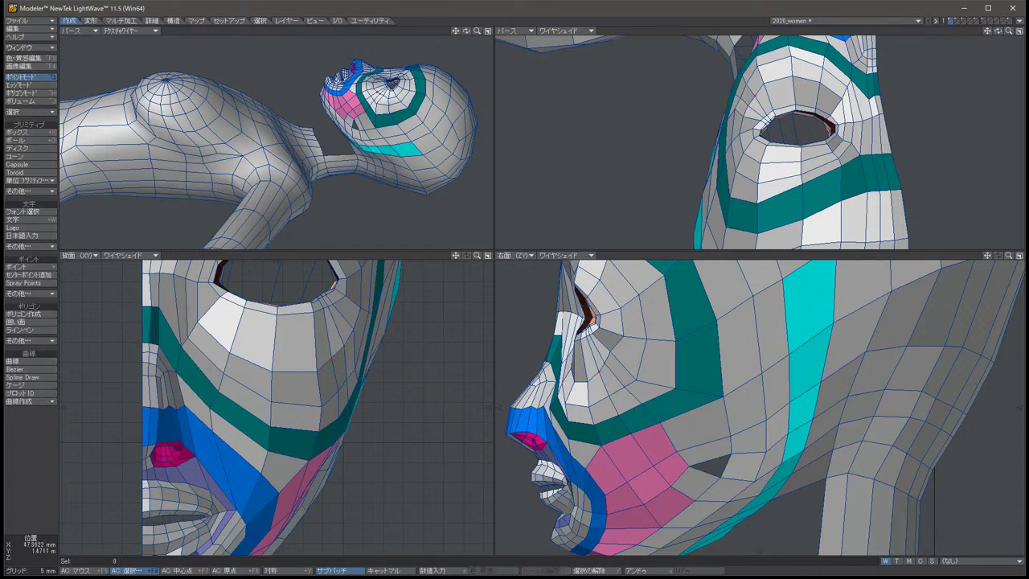
key("slash")
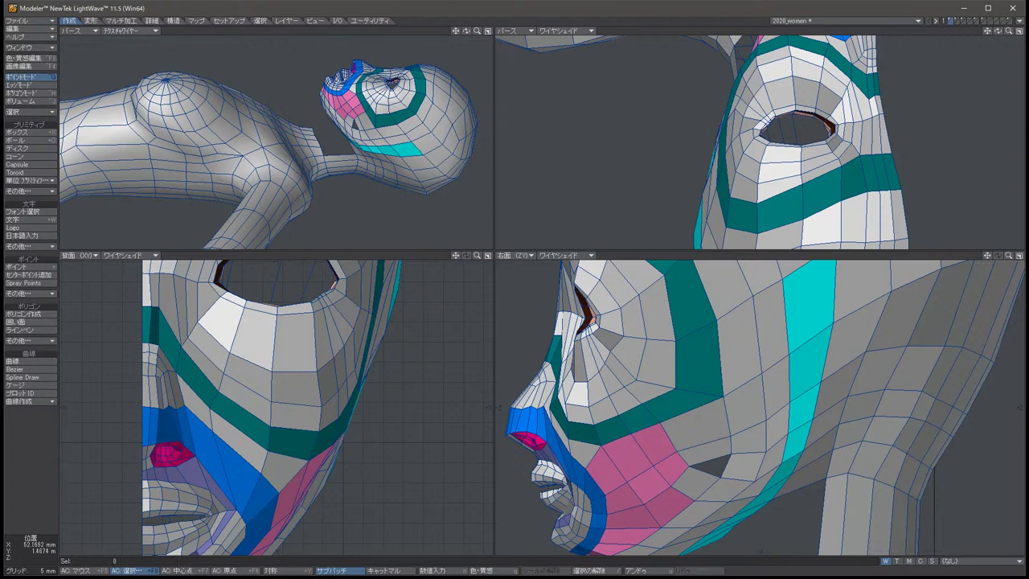
left_click(338, 353)
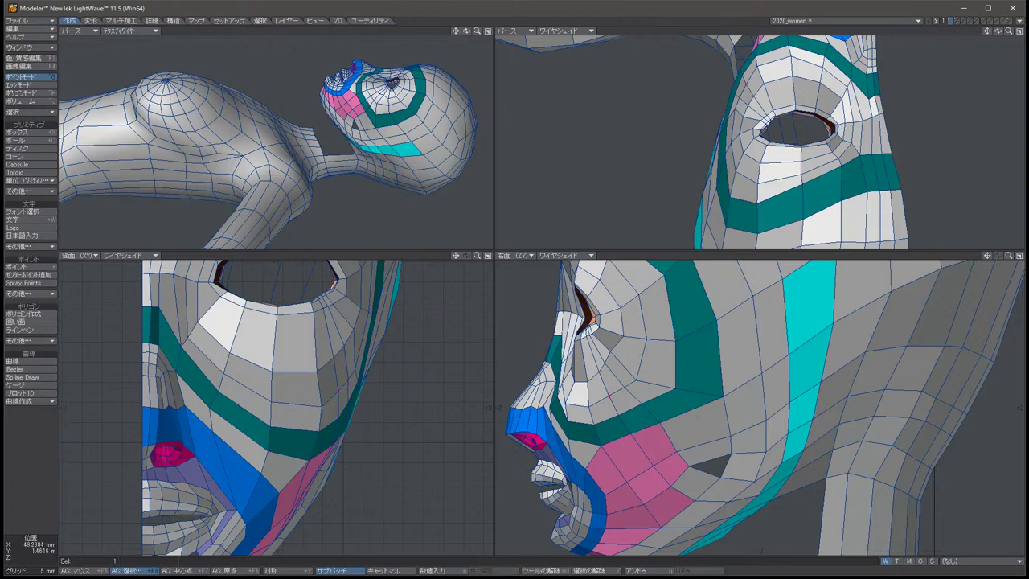
key("slash")
key("Tab")
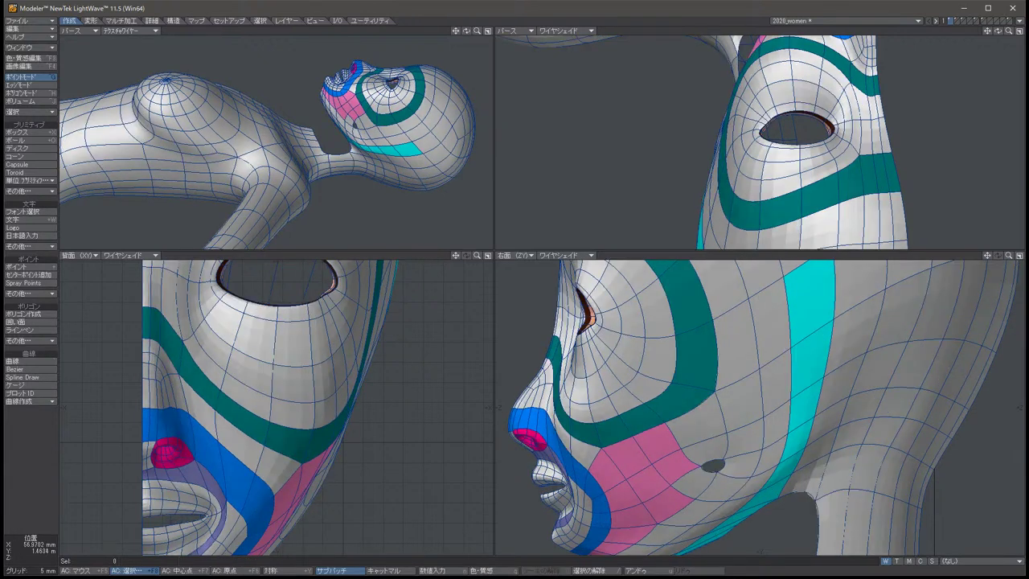
key("Tab")
Try out several cheek points for moving, releasing each without changing it.
left_click(355, 360)
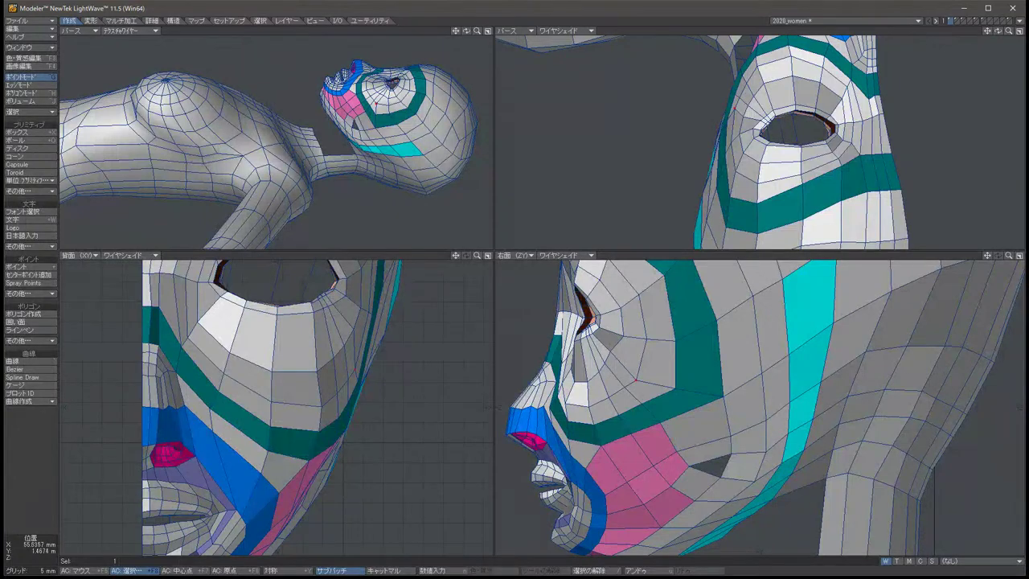
key("t")
key("slash")
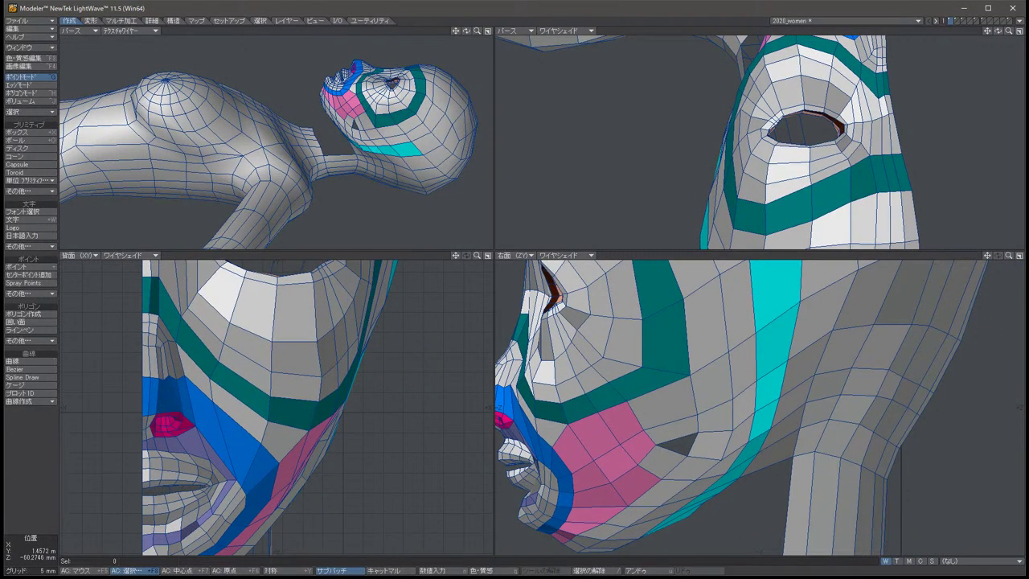
left_click(696, 408)
key("t")
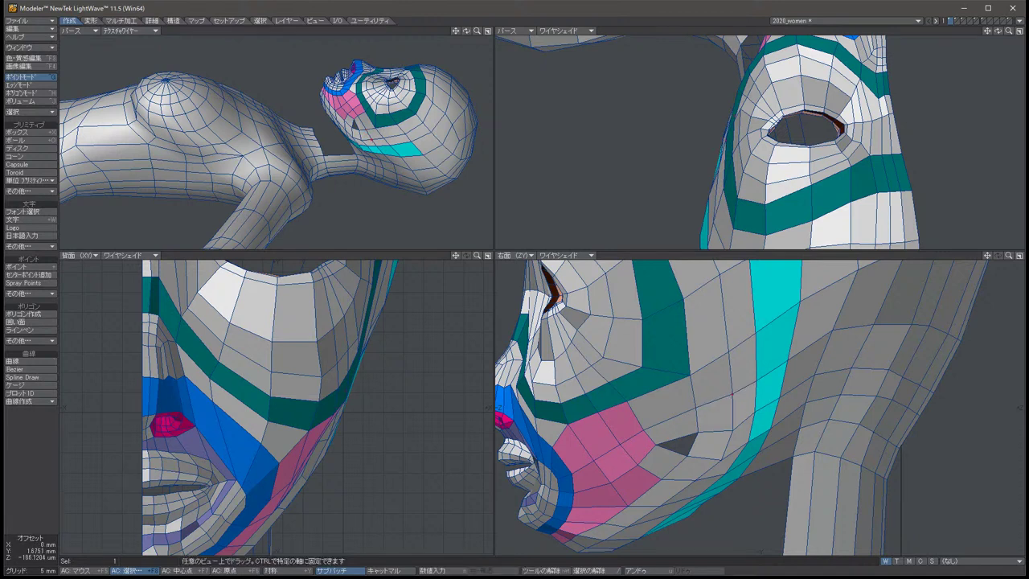
key("space")
key("slash")
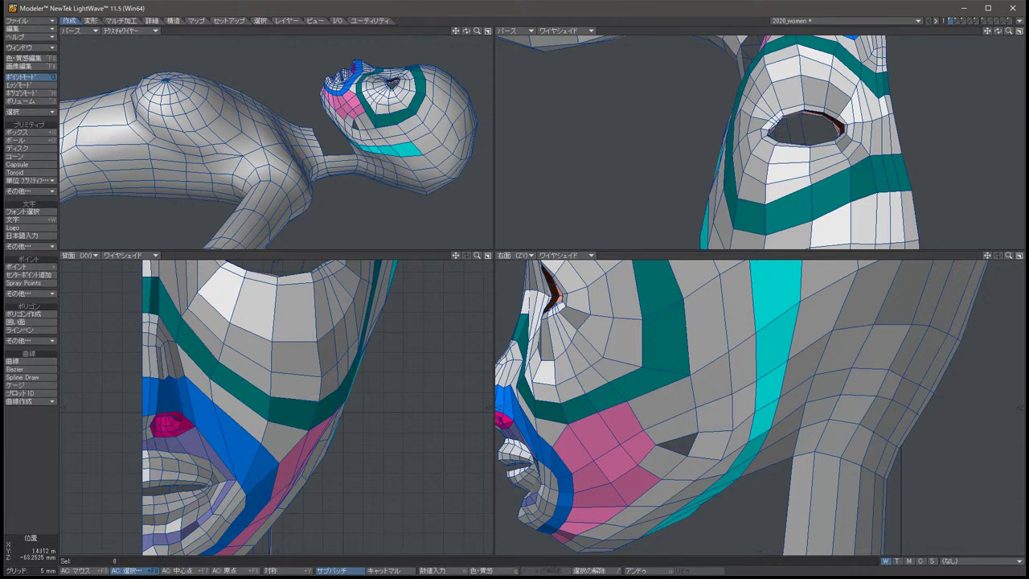
left_click(731, 423)
key("t")
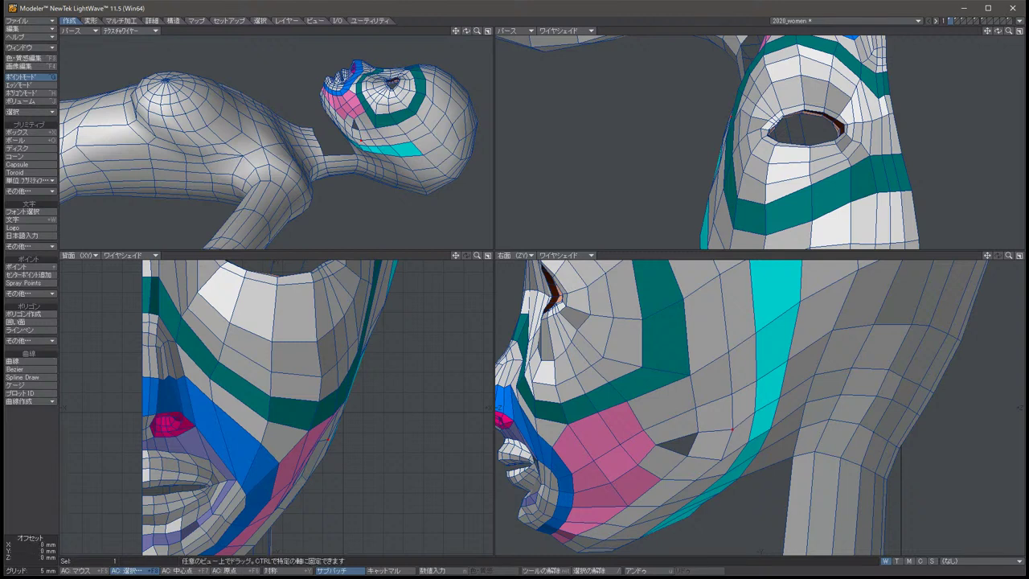
key("space")
key("slash")
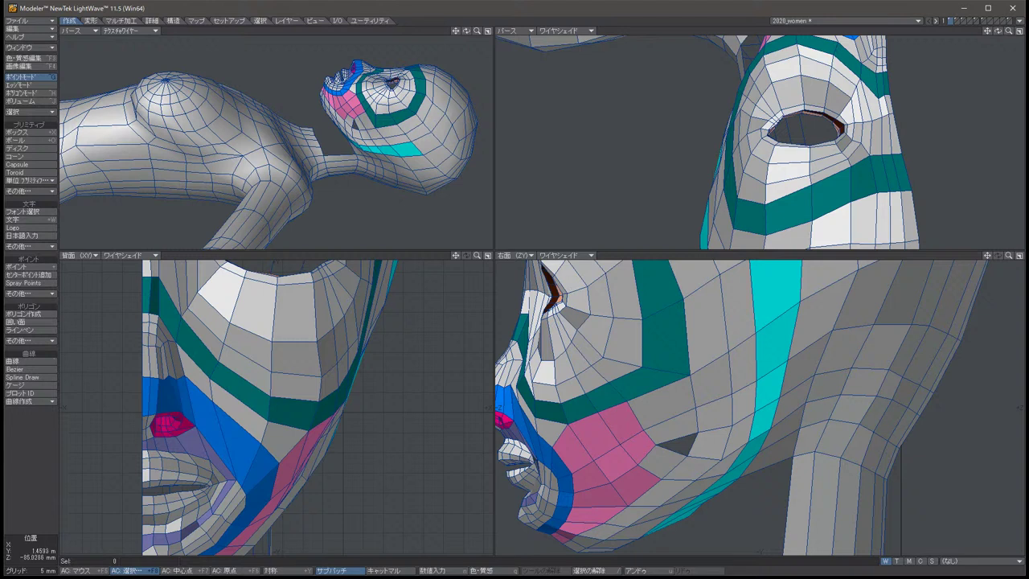
Drag the cheek point near the temple up and toward the front of the face.
left_click(604, 351)
key("t")
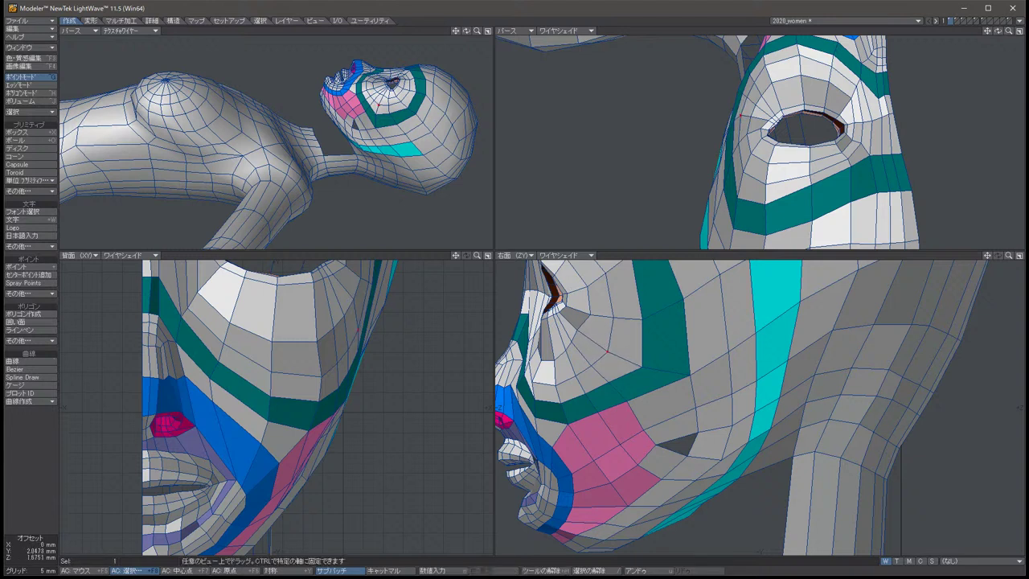
left_click_drag(605, 351, 575, 328)
key("space")
key("slash")
Preview the evened-out cheek as a SubPatch surface, then return to the polygon cage.
left_click(569, 339)
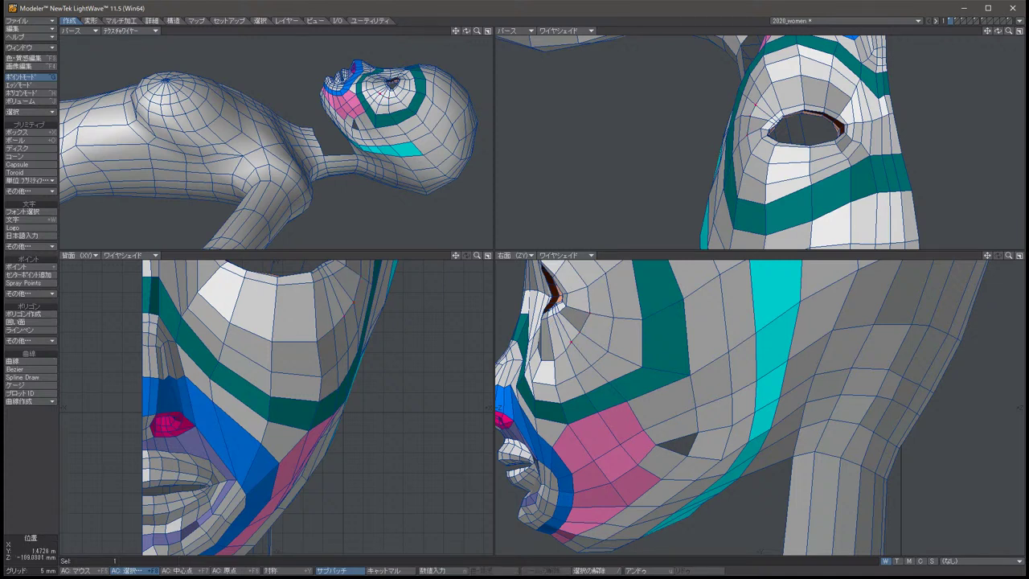
key("slash")
key("Tab")
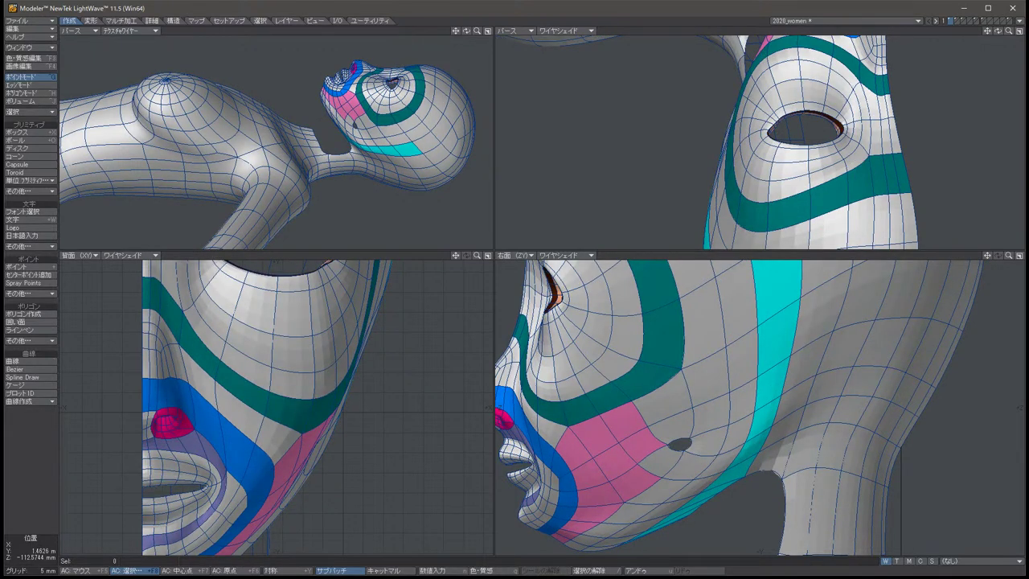
key("Tab")
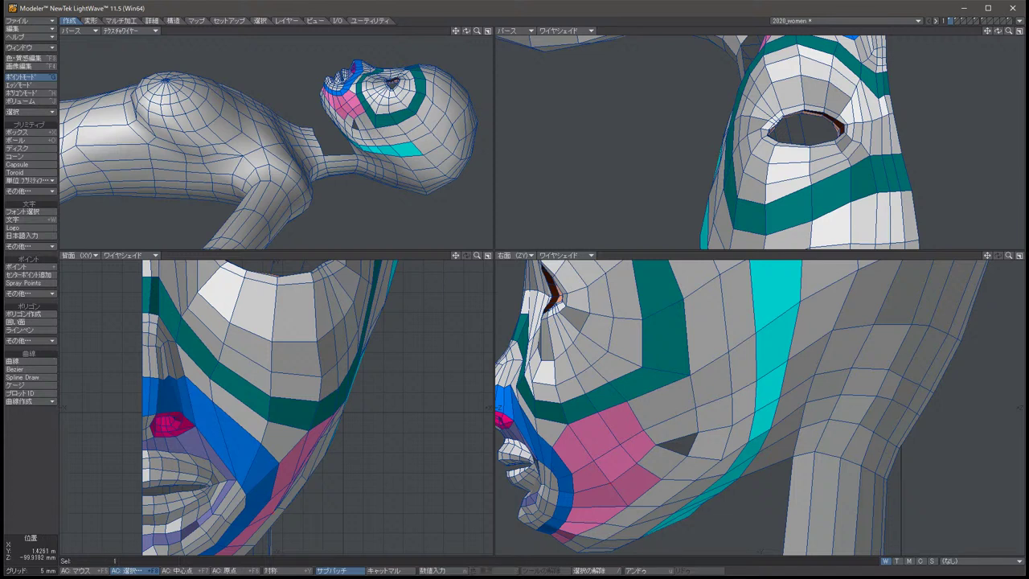
left_click(607, 477)
Clear the point selection and set the Right view's display style to Wireframe Shade.
key("/")
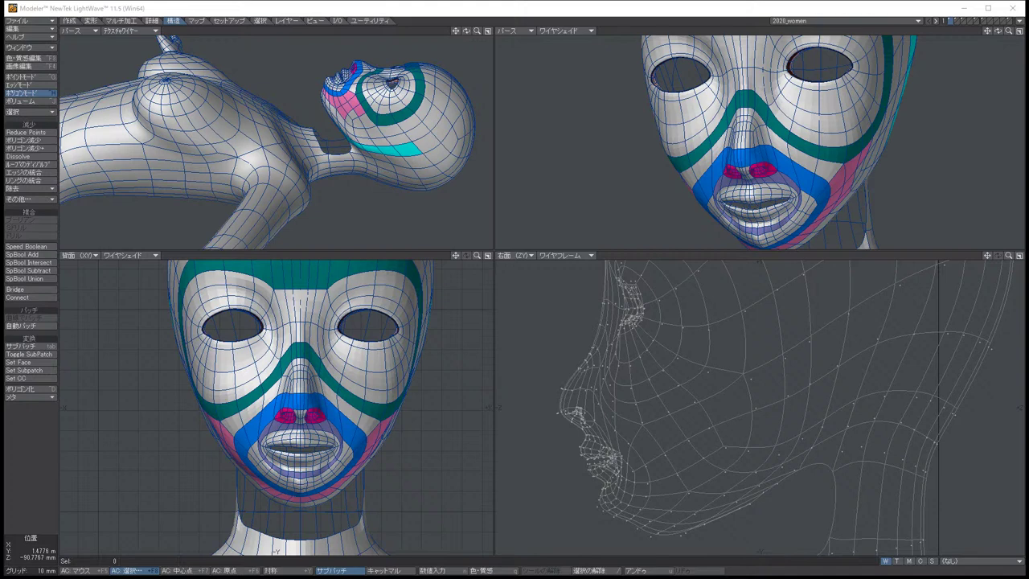
left_click(566, 255)
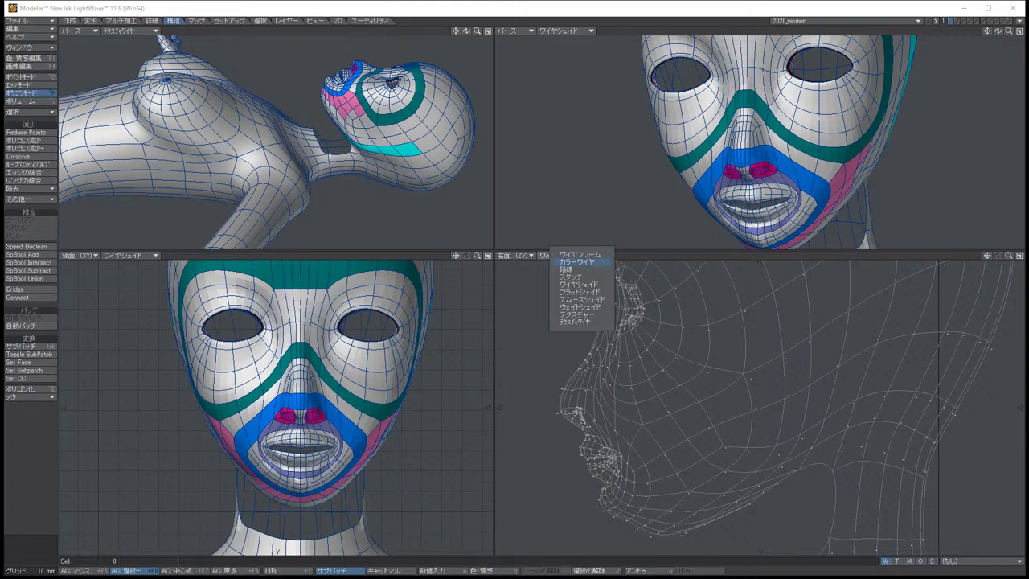
left_click(578, 284)
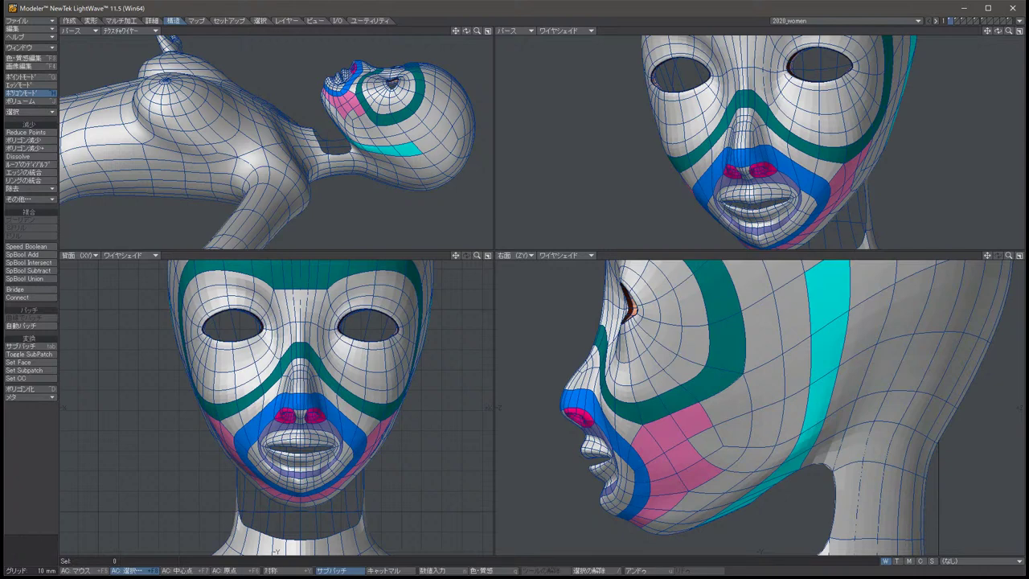
Enable Symmetry, zoom the Back and Right views onto the mouth, and turn SubPatch off.
left_click(281, 570)
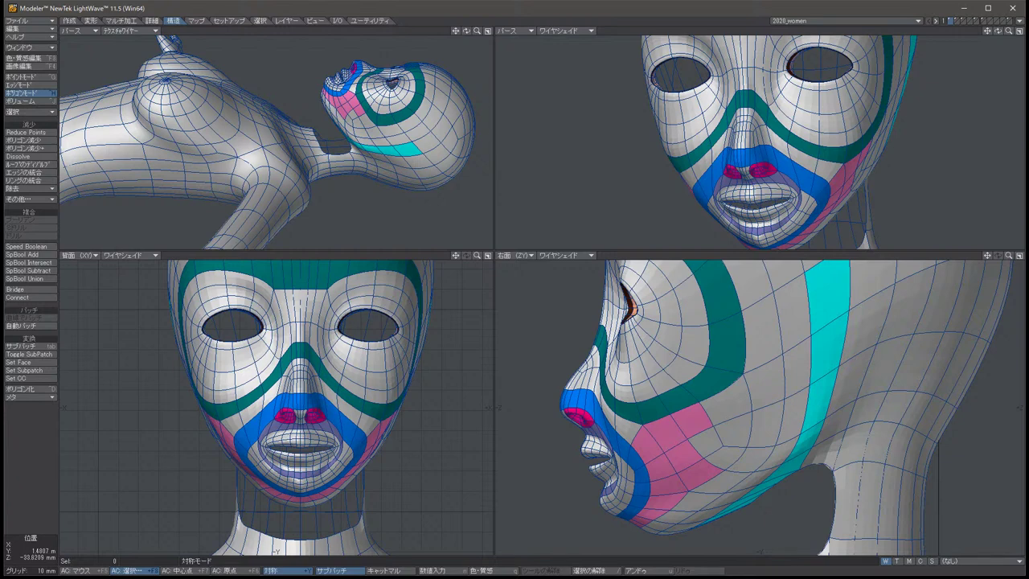
left_click_drag(756, 406, 689, 377)
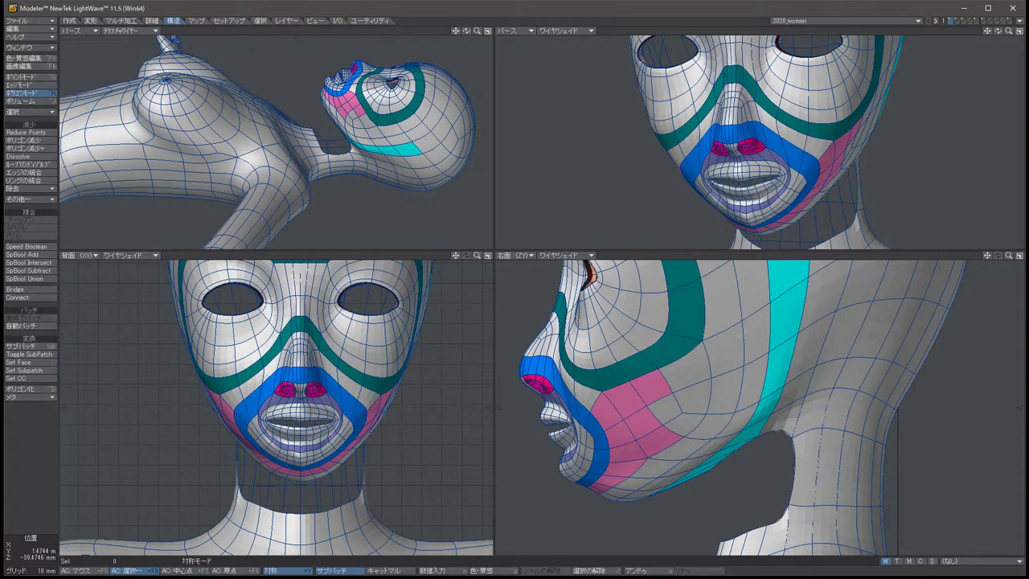
scroll(351, 387, "up", 4)
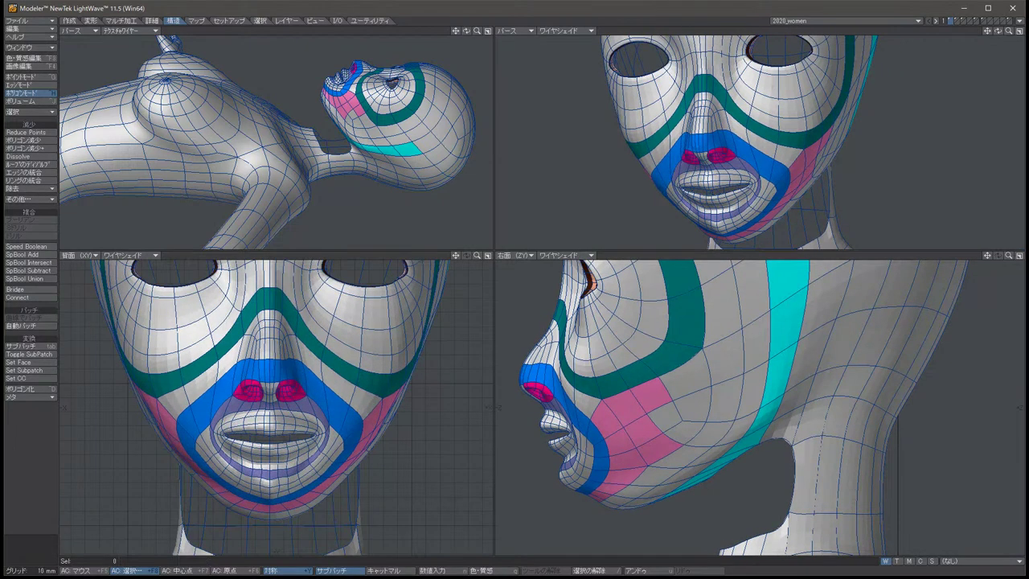
left_click_drag(494, 255, 529, 199)
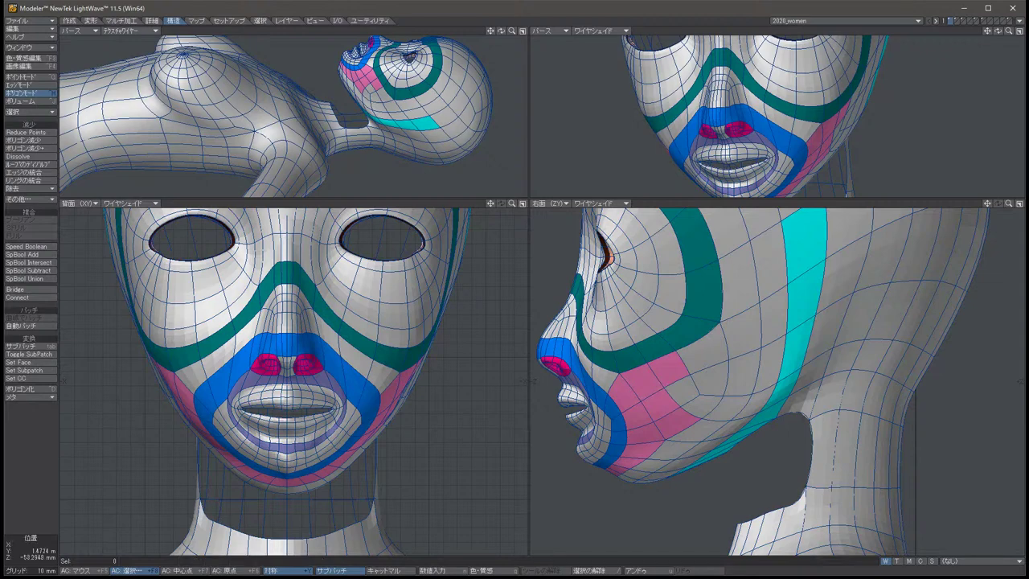
left_click_drag(724, 377, 796, 409)
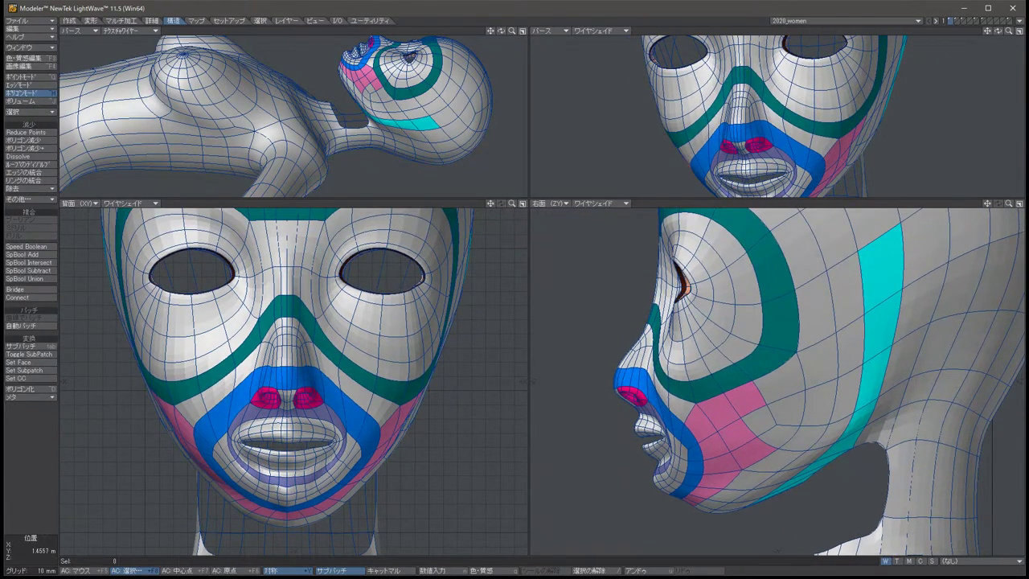
scroll(377, 338, "up", 1)
scroll(294, 381, "up", 4)
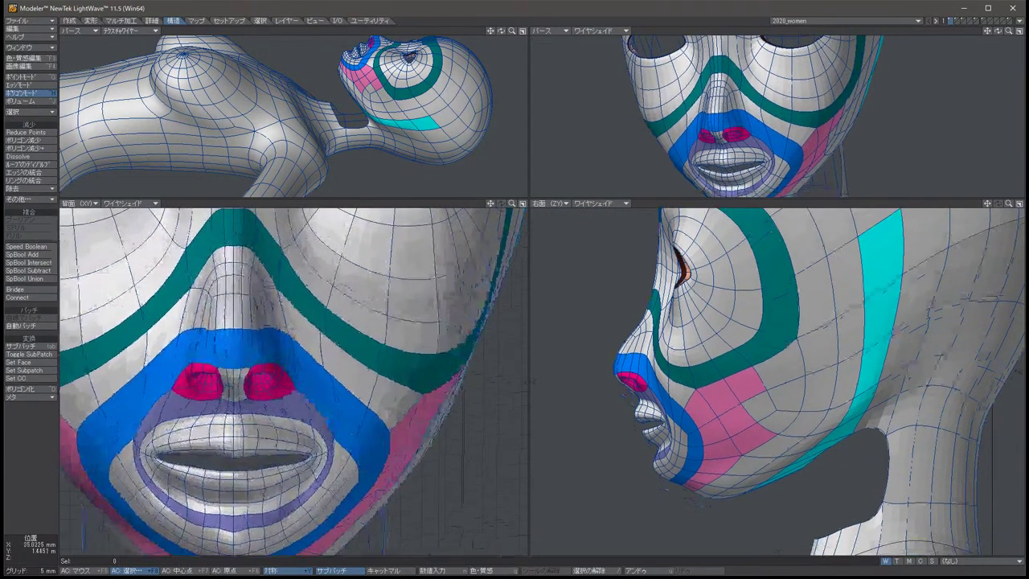
scroll(294, 381, "up", 1)
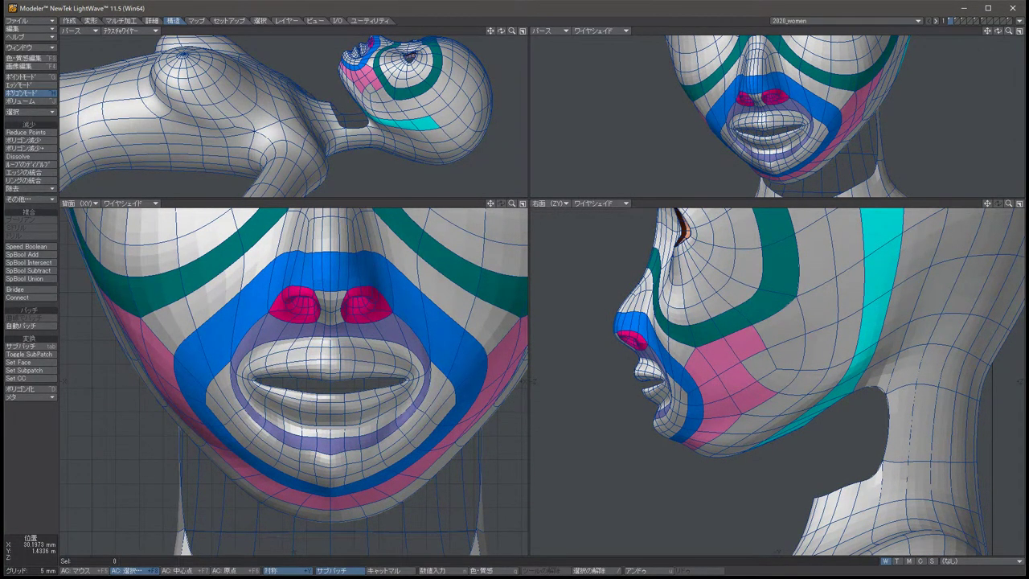
scroll(294, 380, "up", 1)
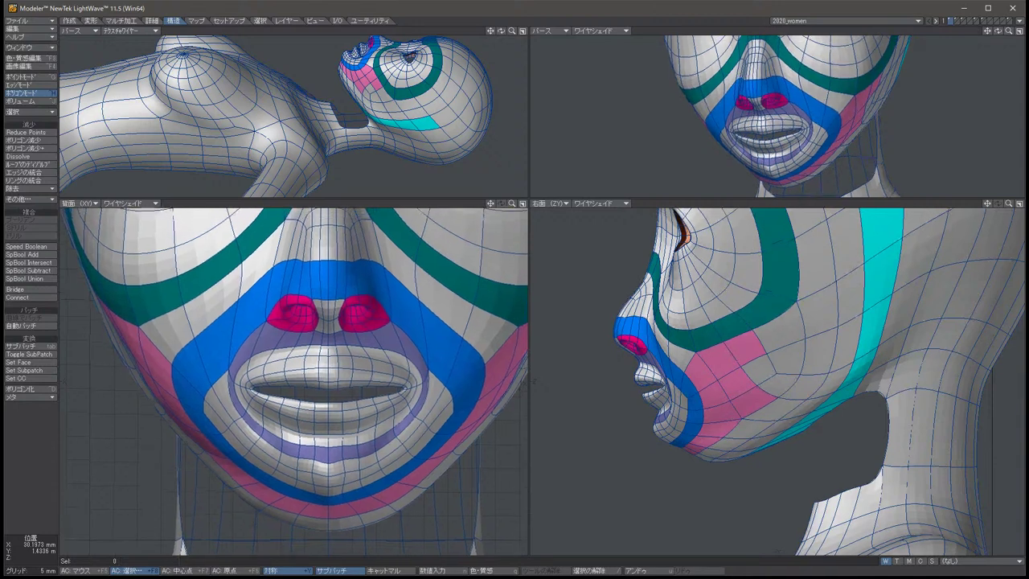
key("Tab")
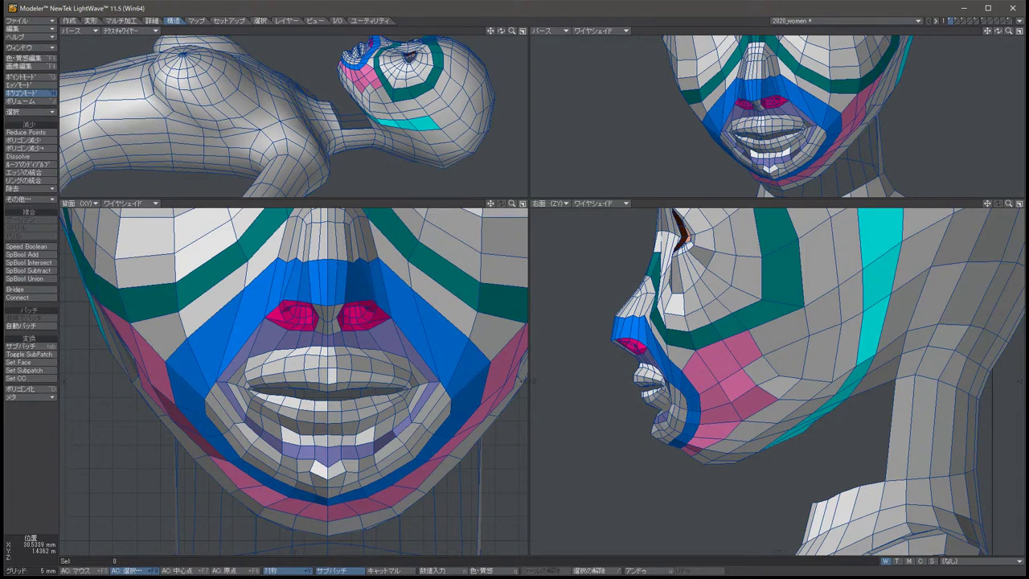
Drop the cheek polygon selection and switch to point selection mode.
left_click(785, 358)
key("t")
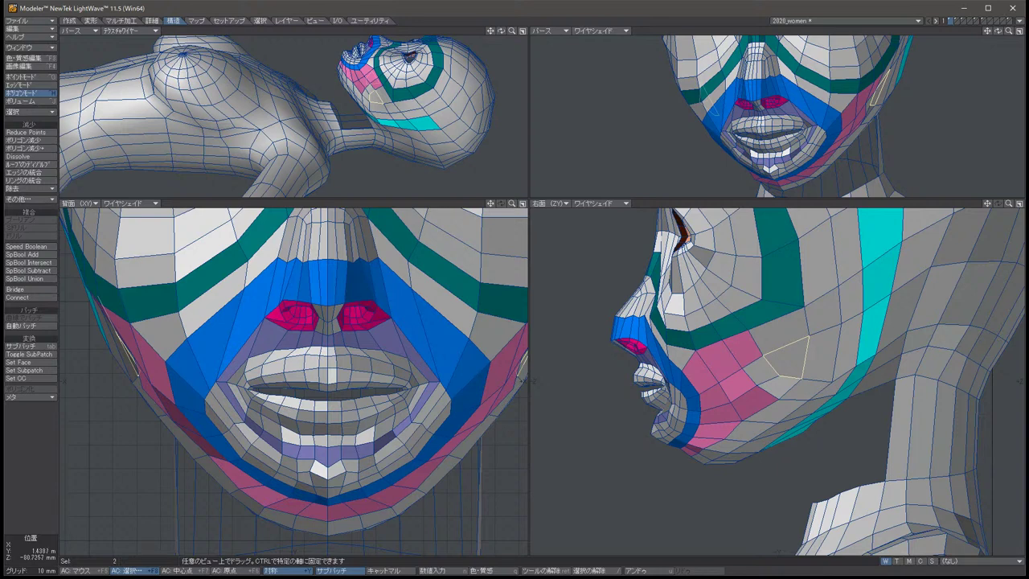
key("/")
key("ctrl+g")
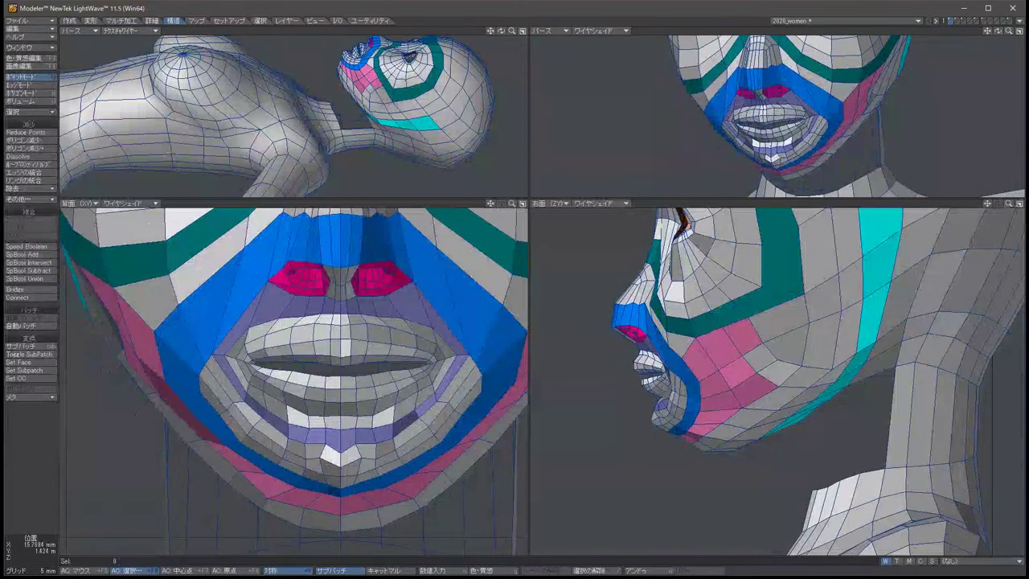
Select the mirrored mouth-corner points and shift the lower-lip corner points slightly.
left_click(423, 412)
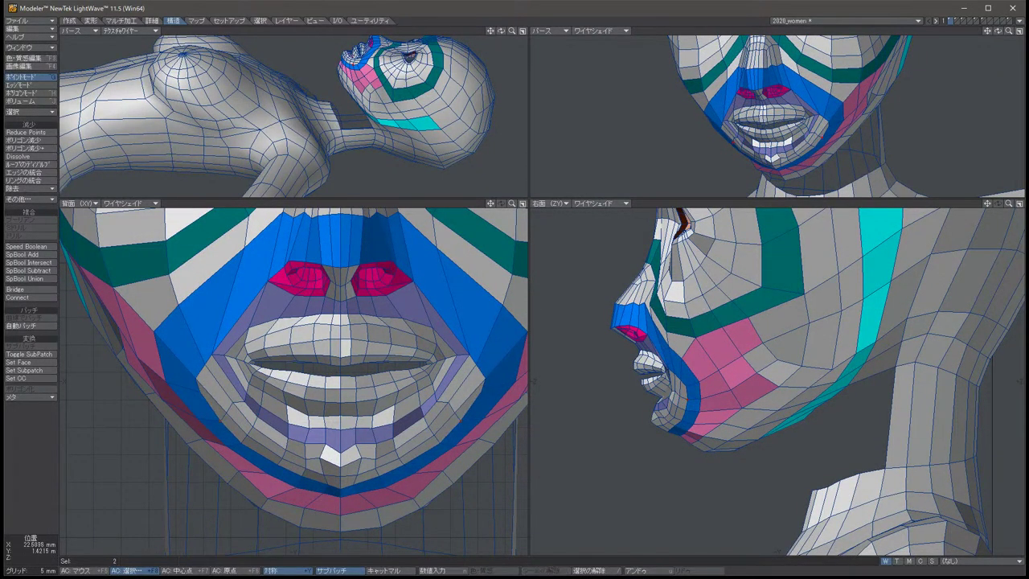
key("/")
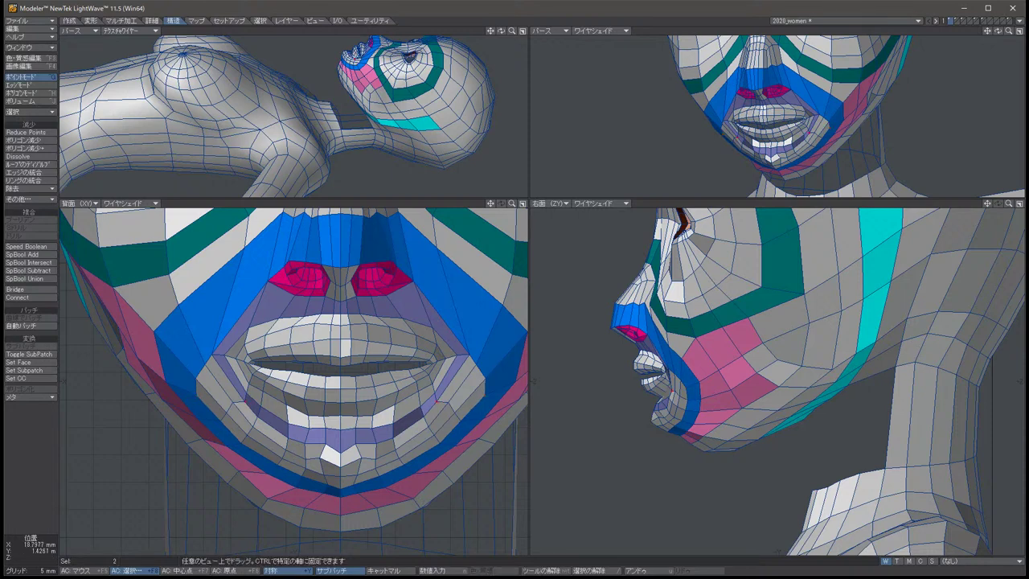
left_click(442, 389)
key("/")
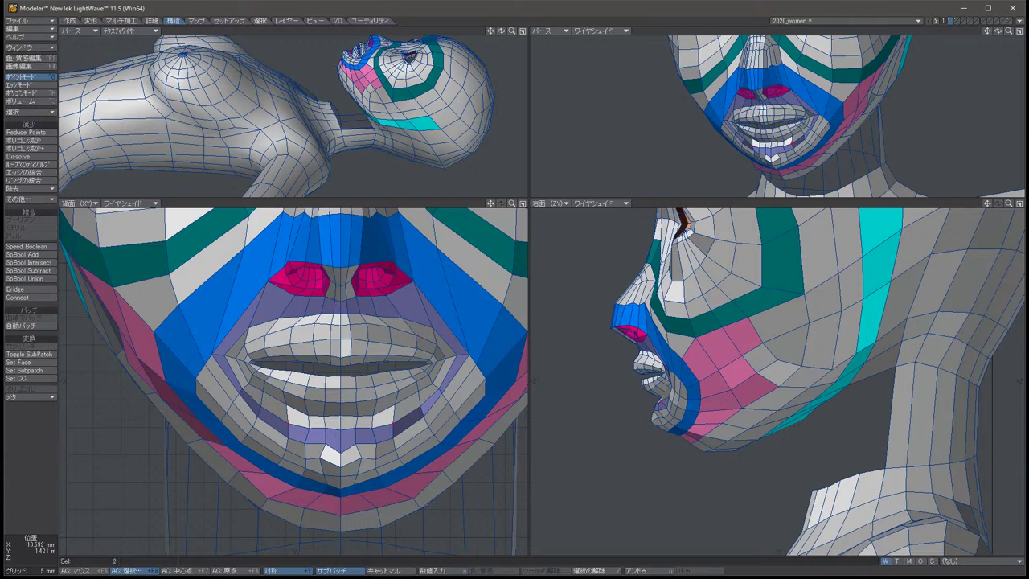
left_click(389, 422)
left_click_drag(395, 434, 399, 442)
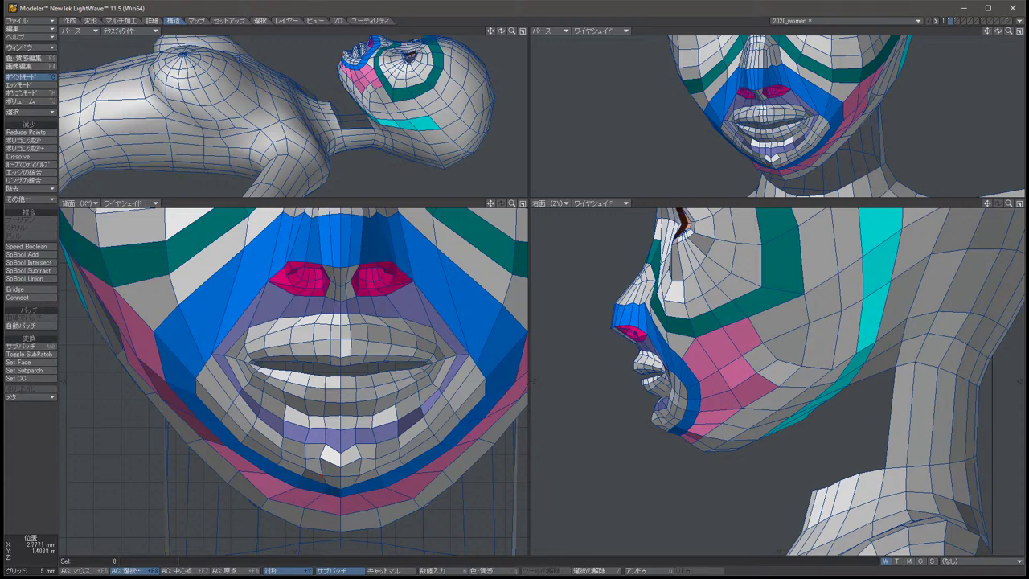
Adjust the mirrored lower-lip points with Move, then release the tool and deselect.
left_click(392, 433)
key("t")
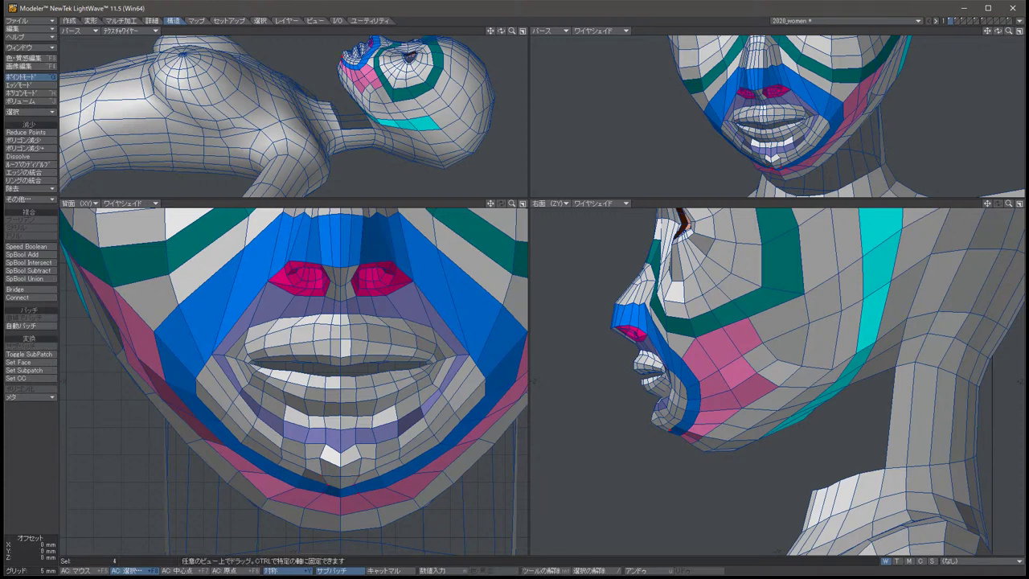
left_click(360, 481)
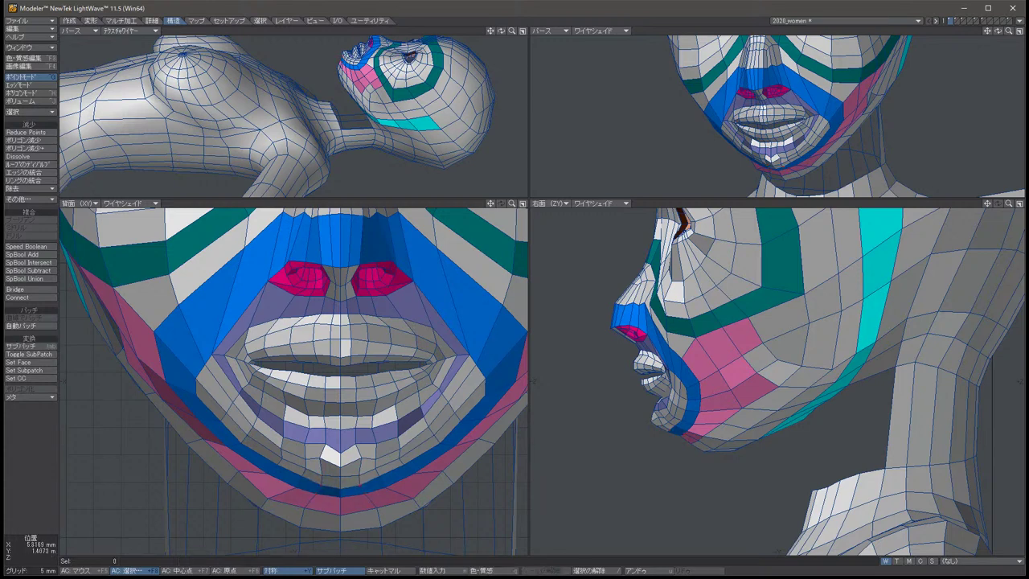
left_click(377, 511)
key("space")
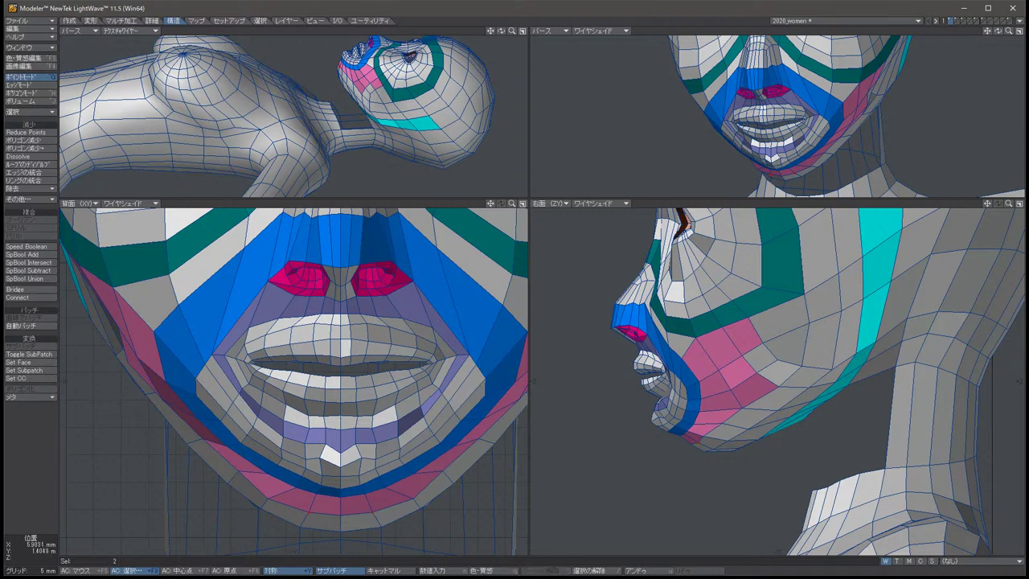
key("t")
key("space")
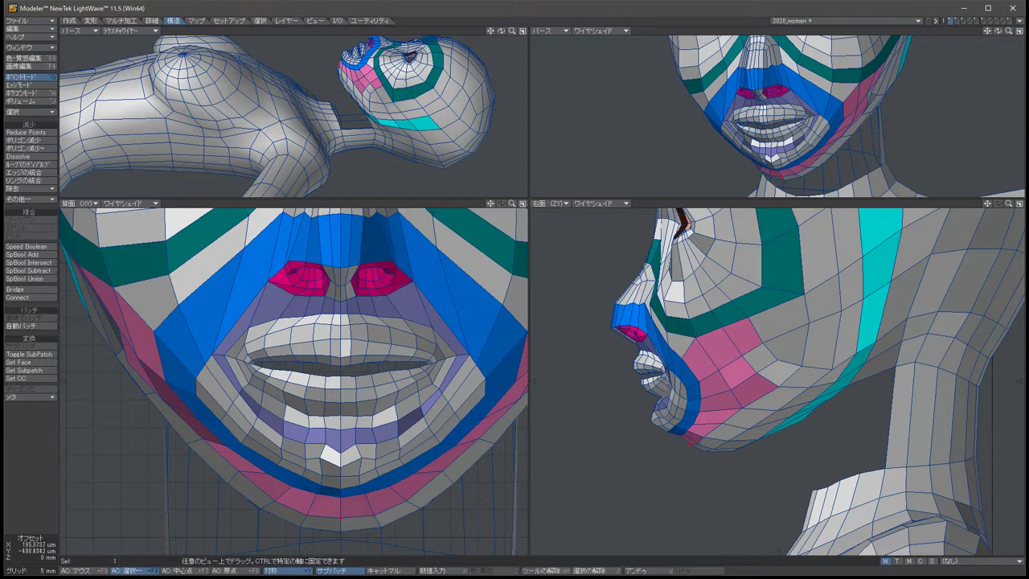
key("/")
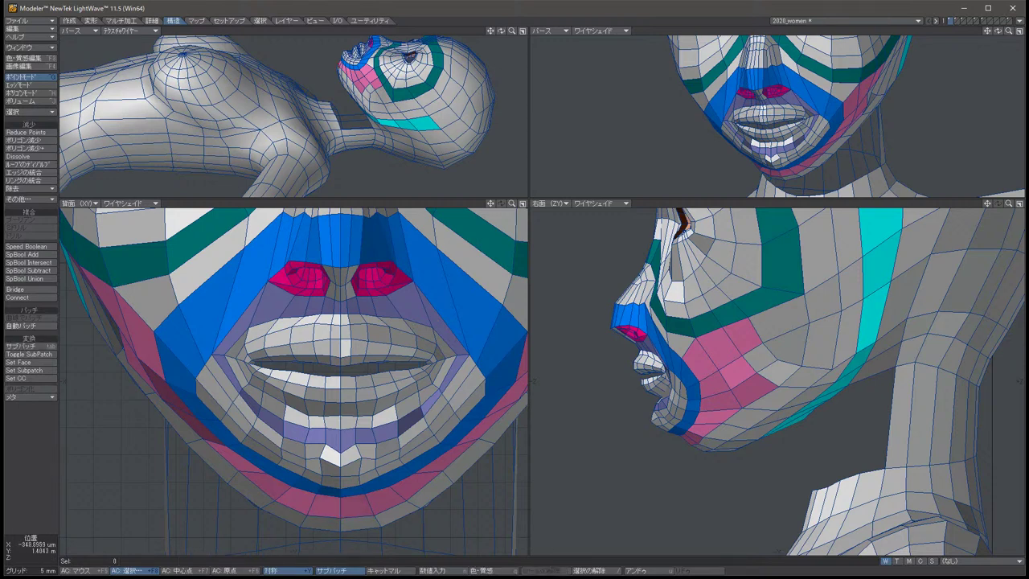
Drag the lassoed under-chin and lower-lip points slightly down, then view the chin from below.
mouse_move(738, 476)
right_mouse_down()
mouse_move(689, 479)
mouse_move(626, 413)
mouse_move(664, 391)
mouse_move(736, 402)
mouse_move(741, 474)
right_mouse_up()
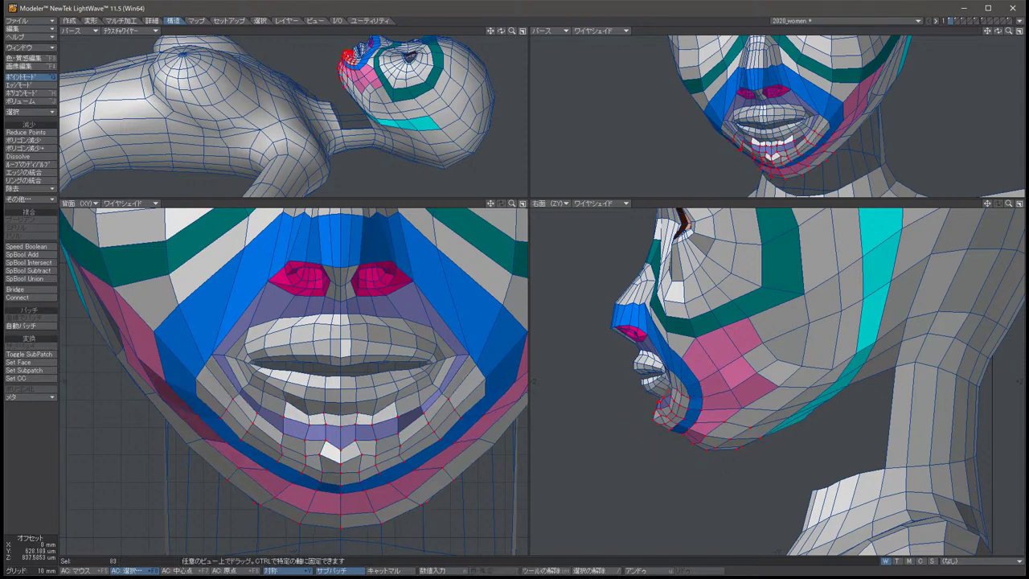
left_click_drag(739, 473, 738, 484)
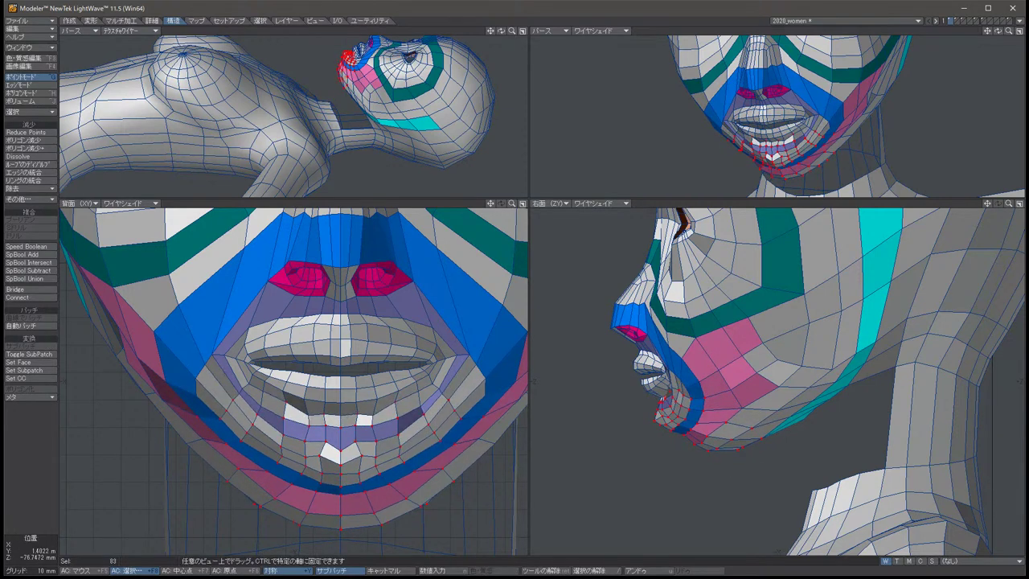
mouse_move(718, 479)
right_mouse_down()
mouse_move(631, 408)
mouse_move(757, 374)
mouse_move(773, 441)
right_mouse_up()
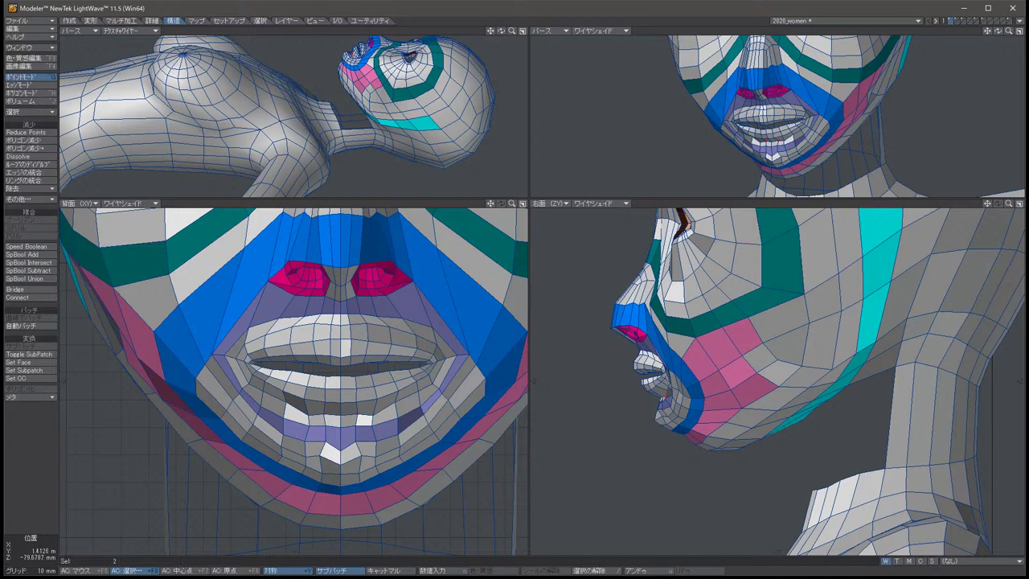
key("g")
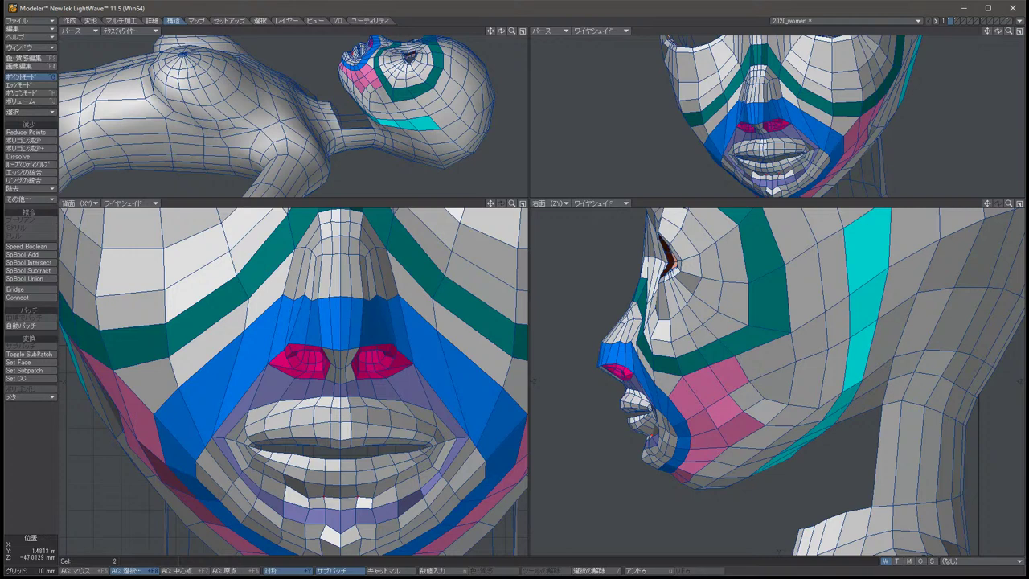
left_click_drag(772, 121, 772, 48, "alt")
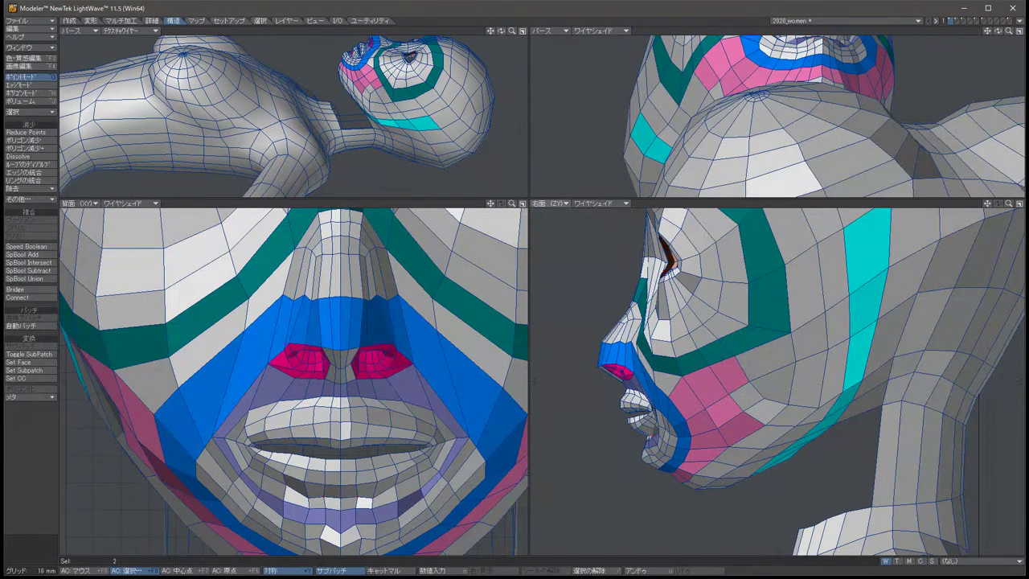
key("/")
Enlarge the Perspective view, orbit beneath the jaw and hide the unneeded geometry.
left_click_drag(528, 203, 416, 388)
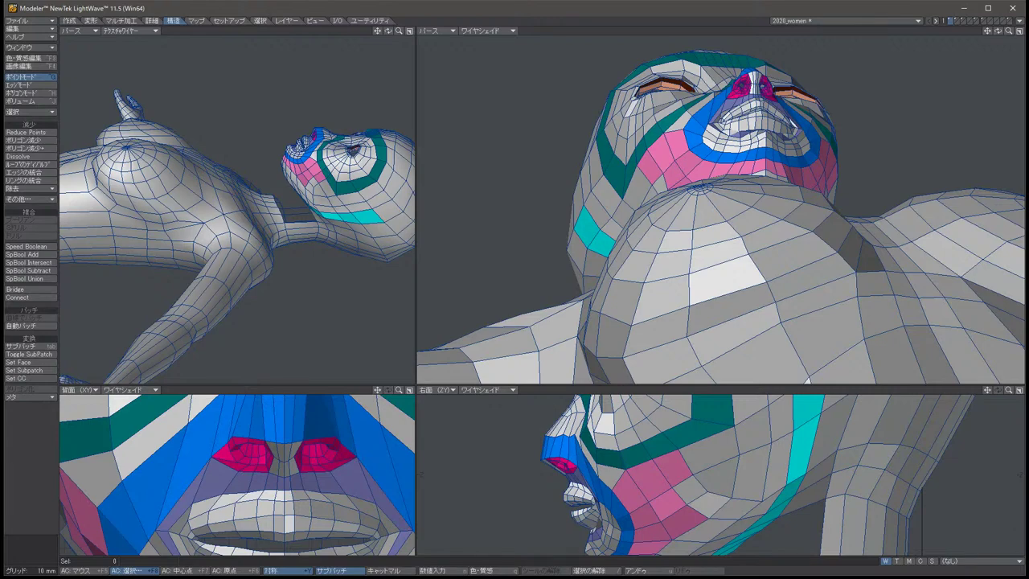
left_click_drag(723, 201, 724, 245, "alt")
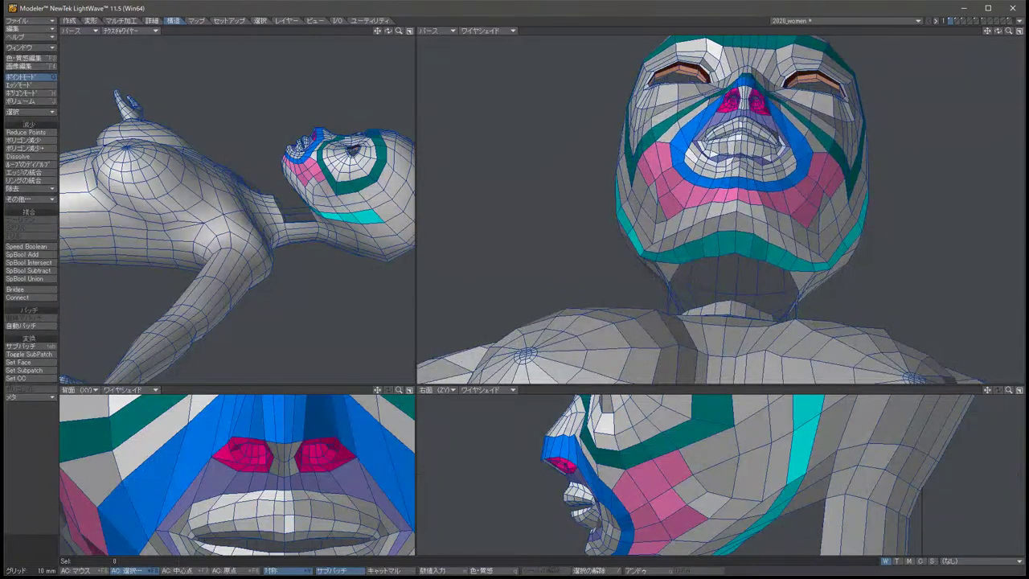
scroll(723, 245, "up", 5)
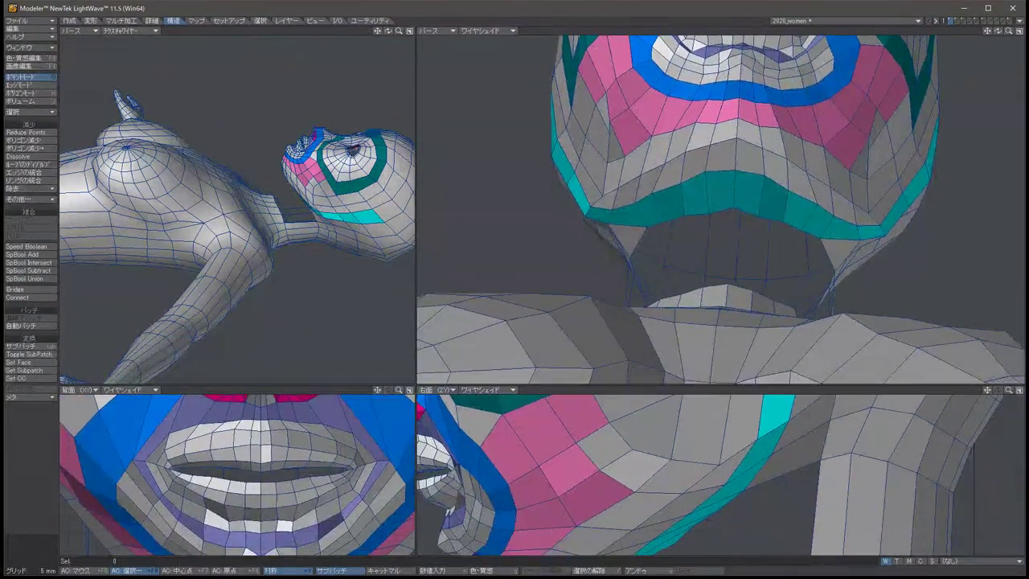
left_click_drag(723, 245, 812, 265, "alt")
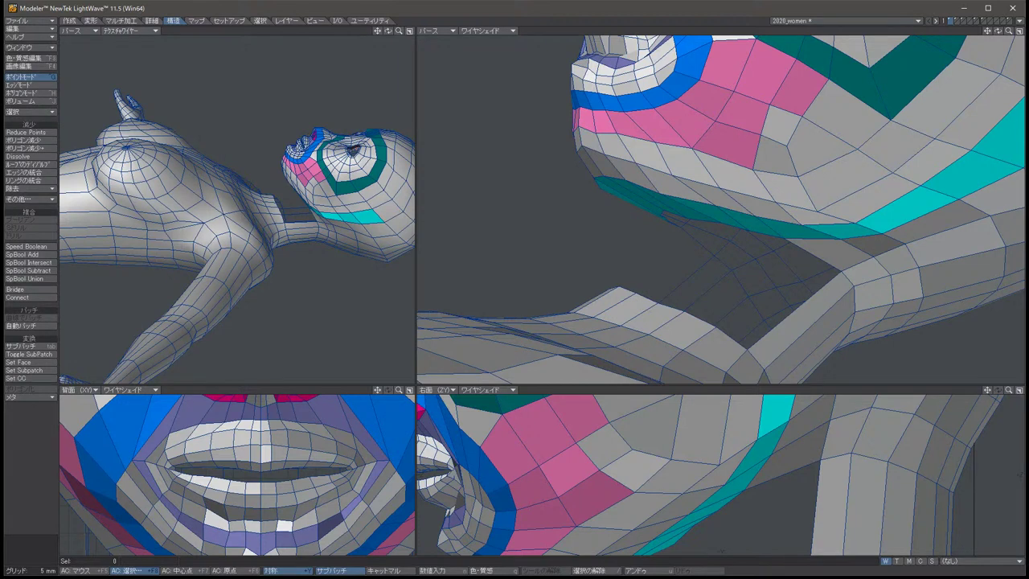
key("u")
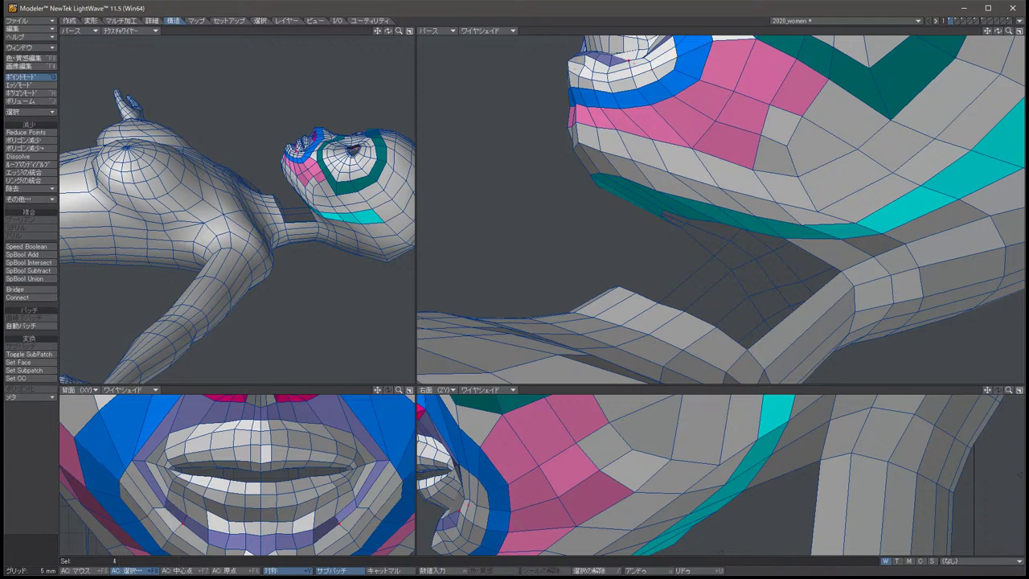
key("Tab")
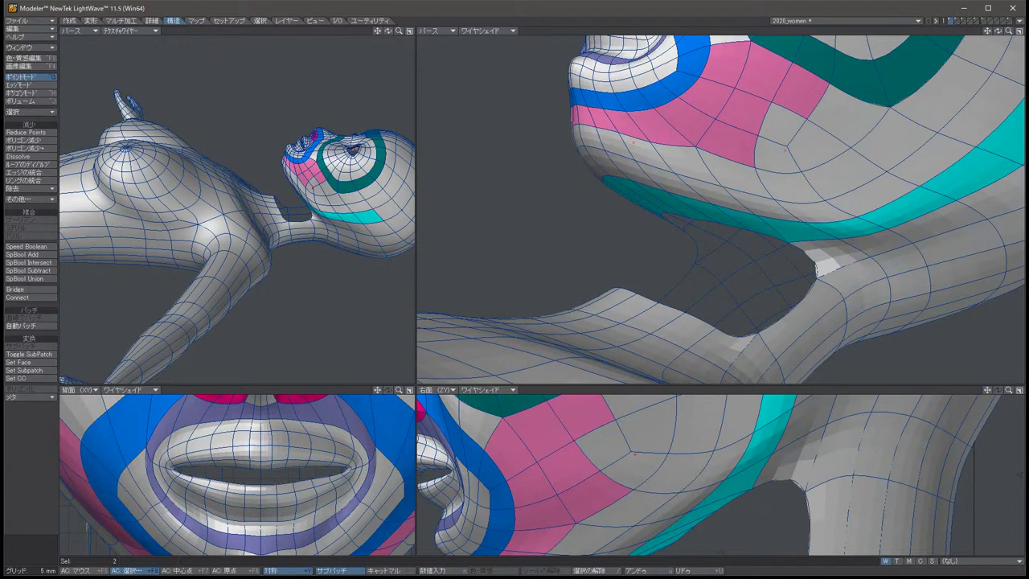
key("u")
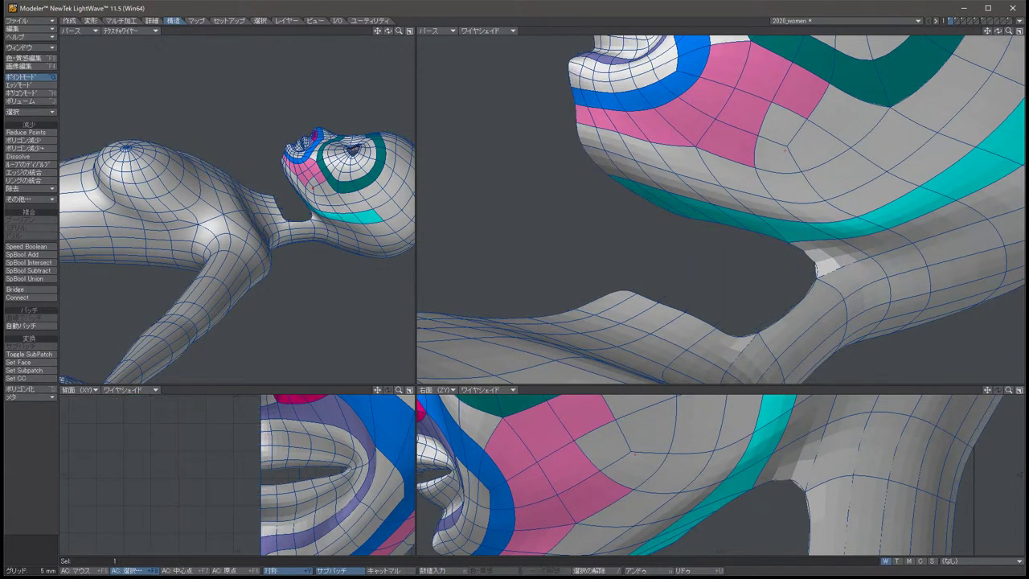
key("slash")
key("Tab")
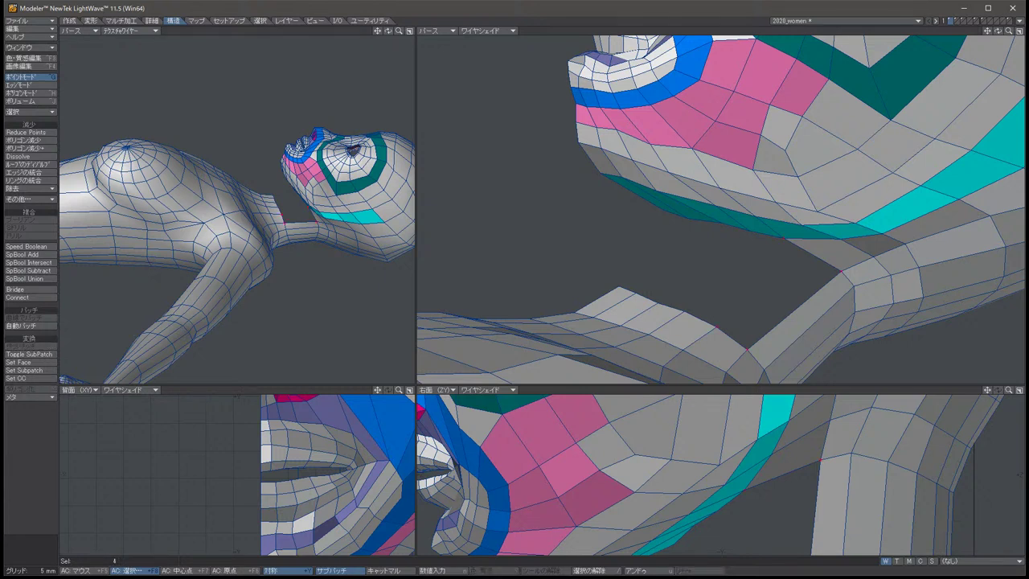
Fill the five gaps between the jaw underside and the neck with new polygons using P.
key("p")
left_click(683, 312)
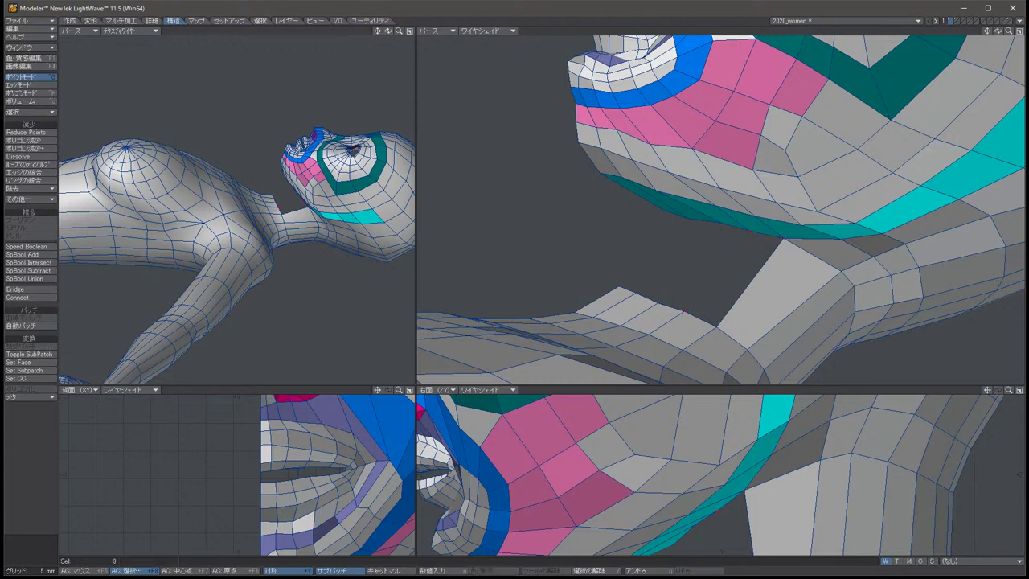
key("p")
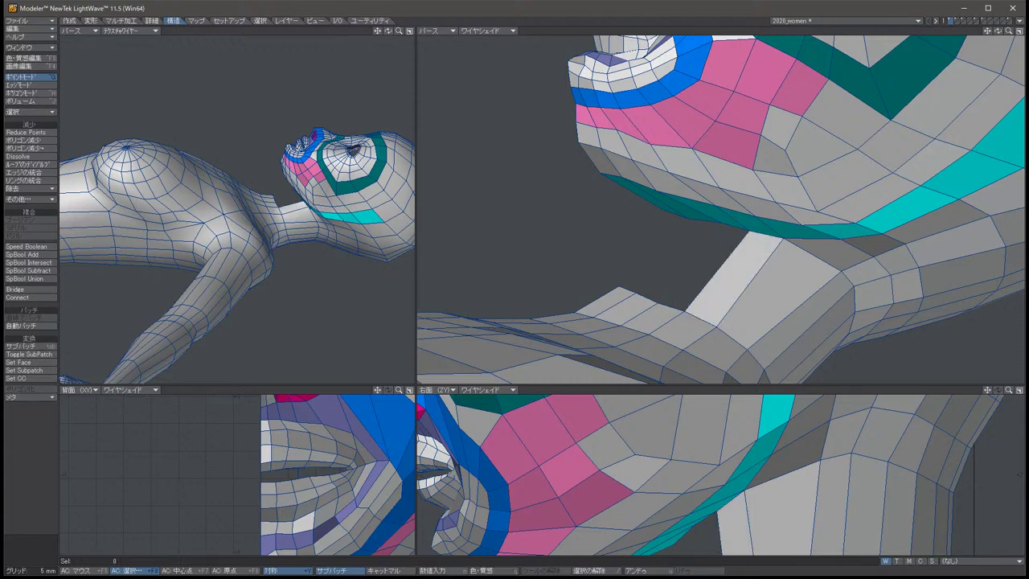
left_click_drag(708, 241, 744, 262, "alt")
left_click(723, 321)
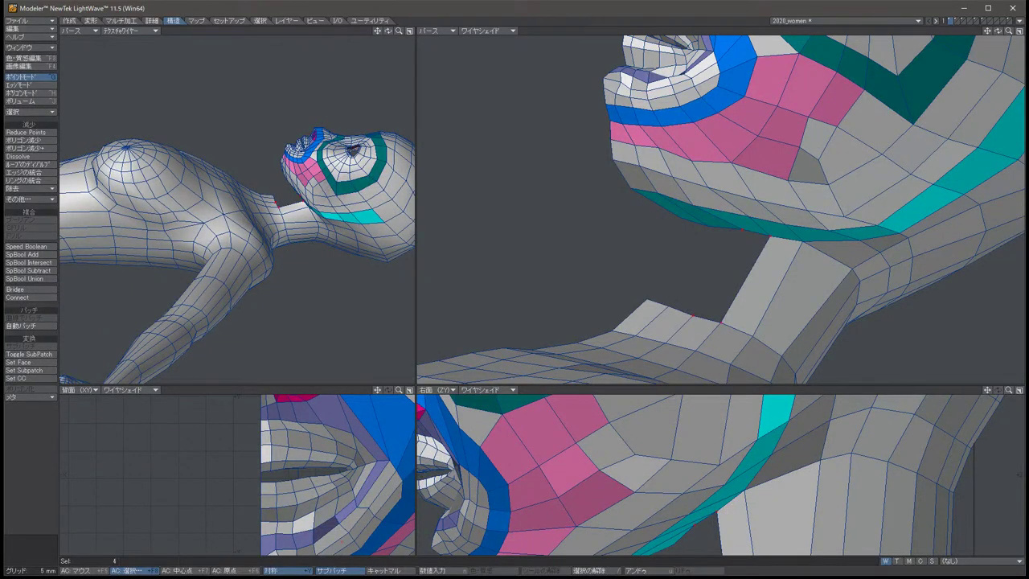
key("p")
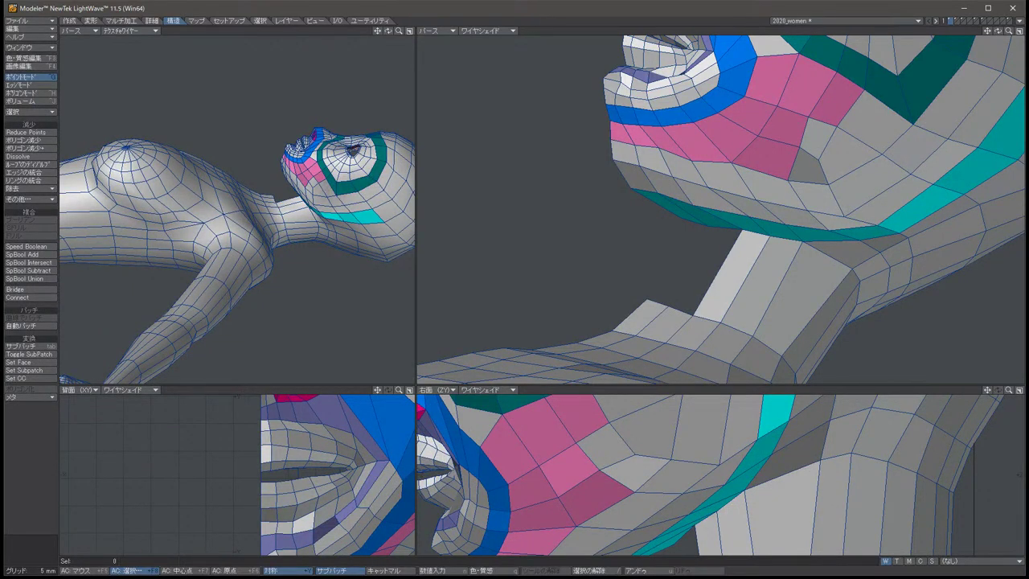
left_click(667, 305)
key("p")
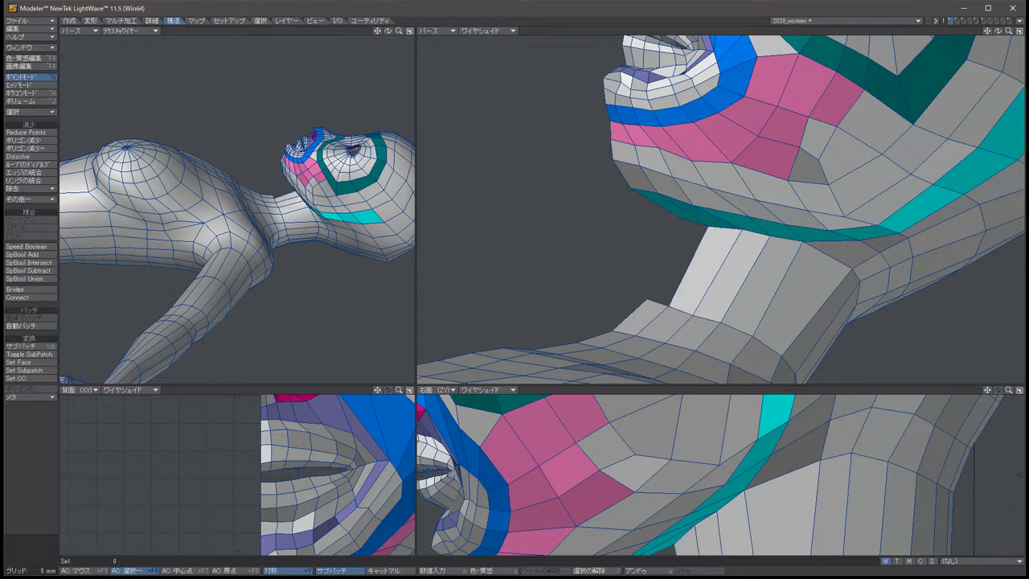
left_click(647, 302)
key("p")
left_click_drag(724, 208, 619, 213, "alt")
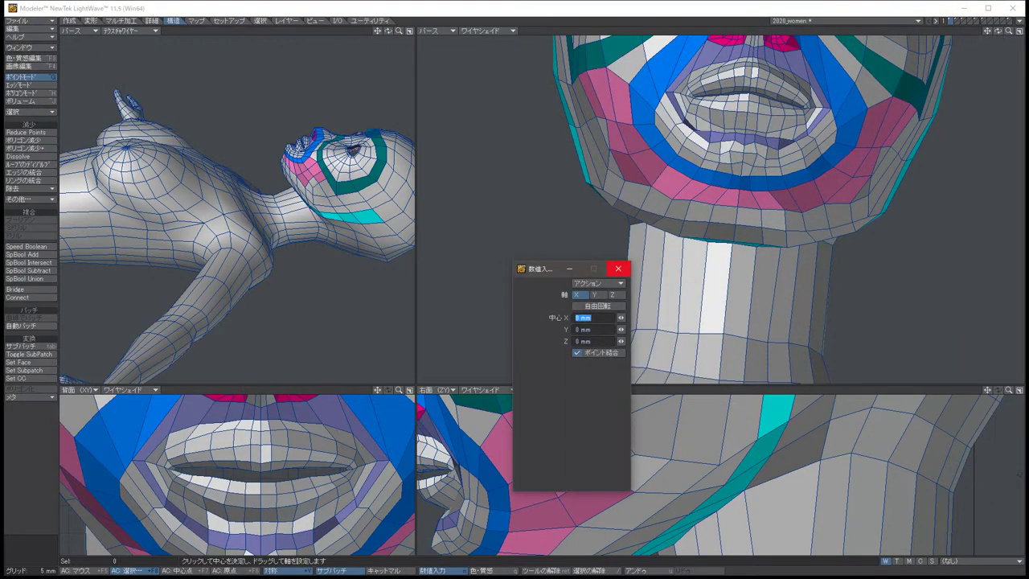
Inspect the smoothed SubPatch head and neck from several angles, zoomed out.
left_click(616, 271)
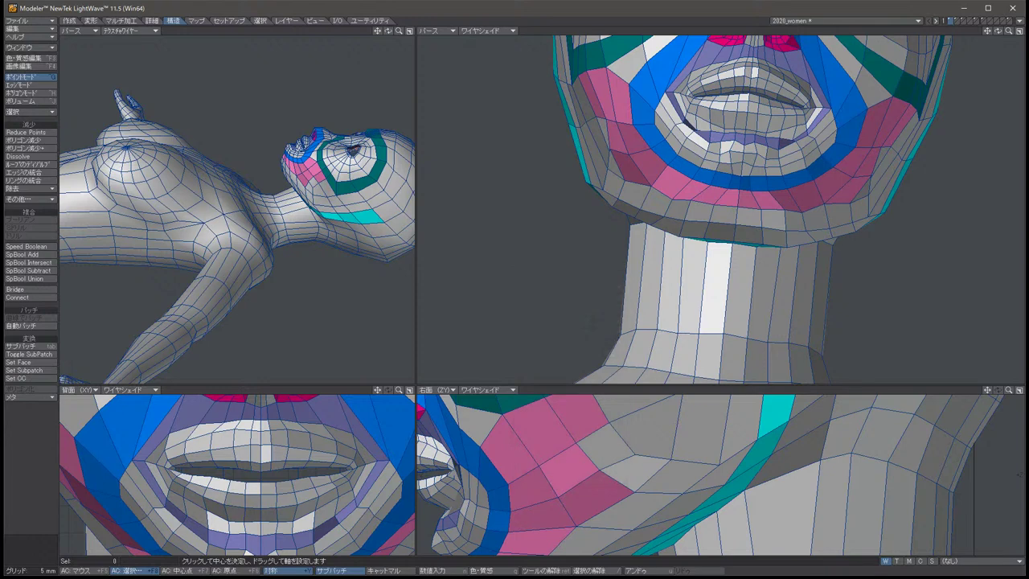
key("space")
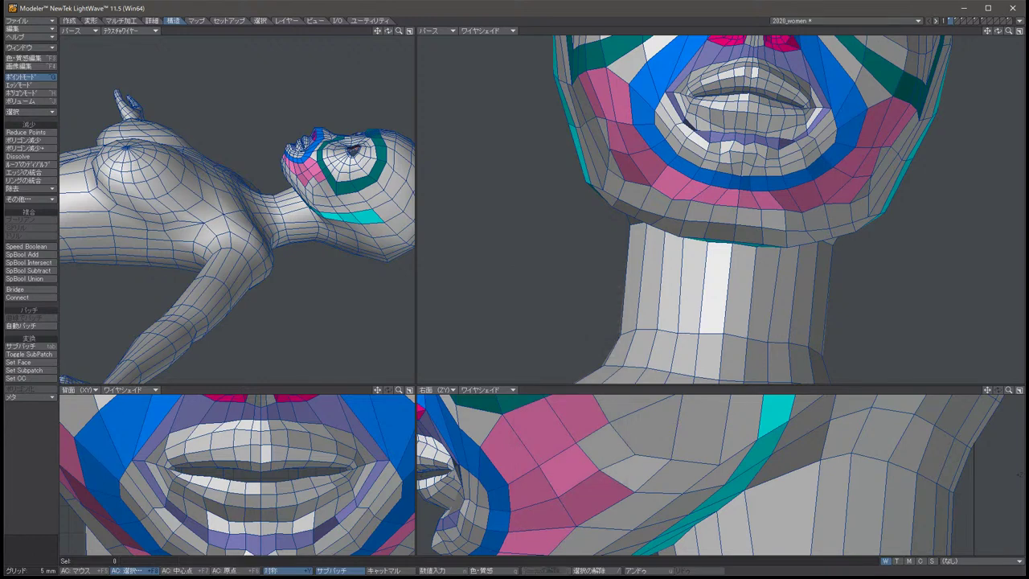
key("Left")
key("Left")
key("Left")
key("Left")
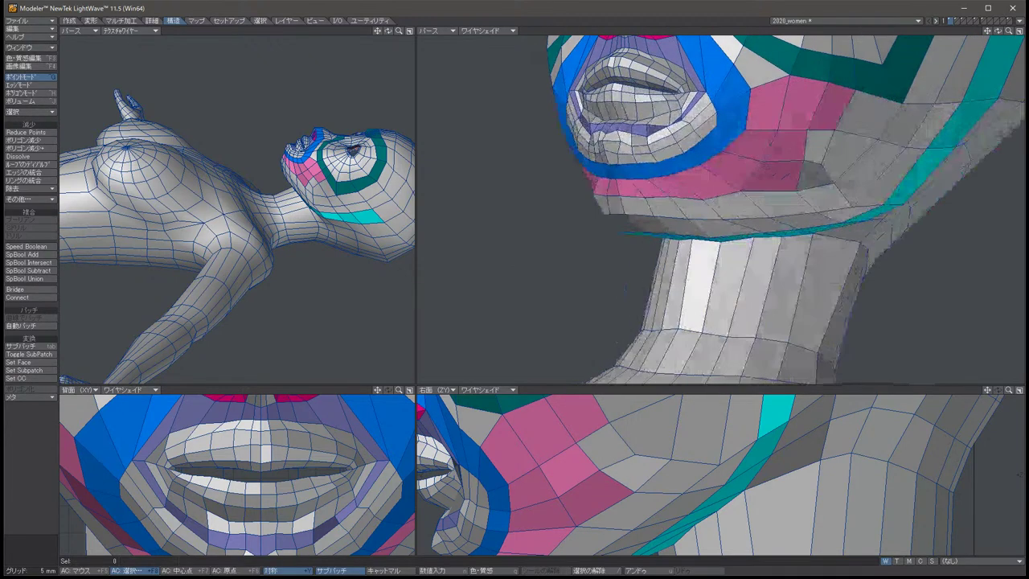
key("Left")
key("Left")
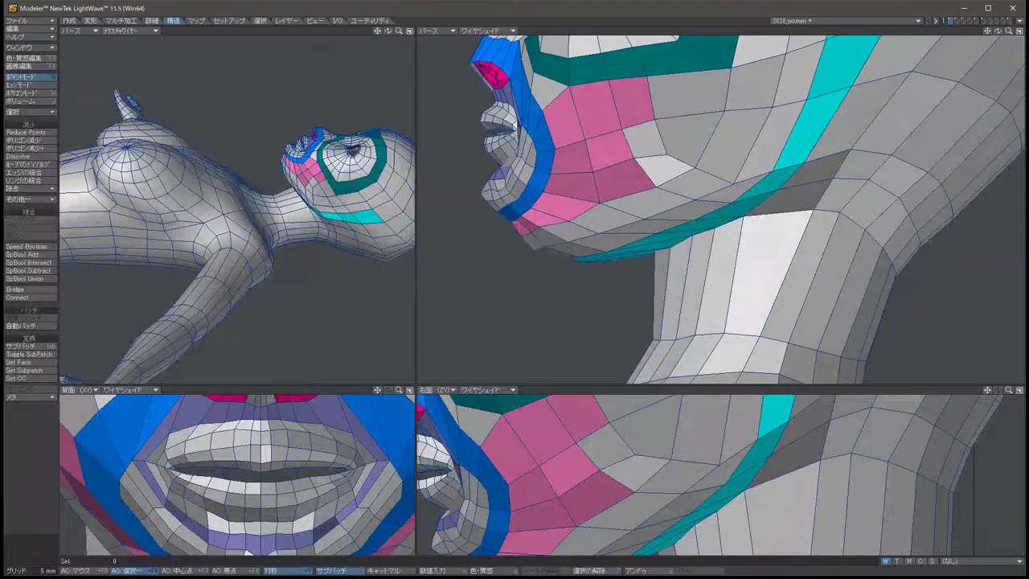
key("Left")
key("Left")
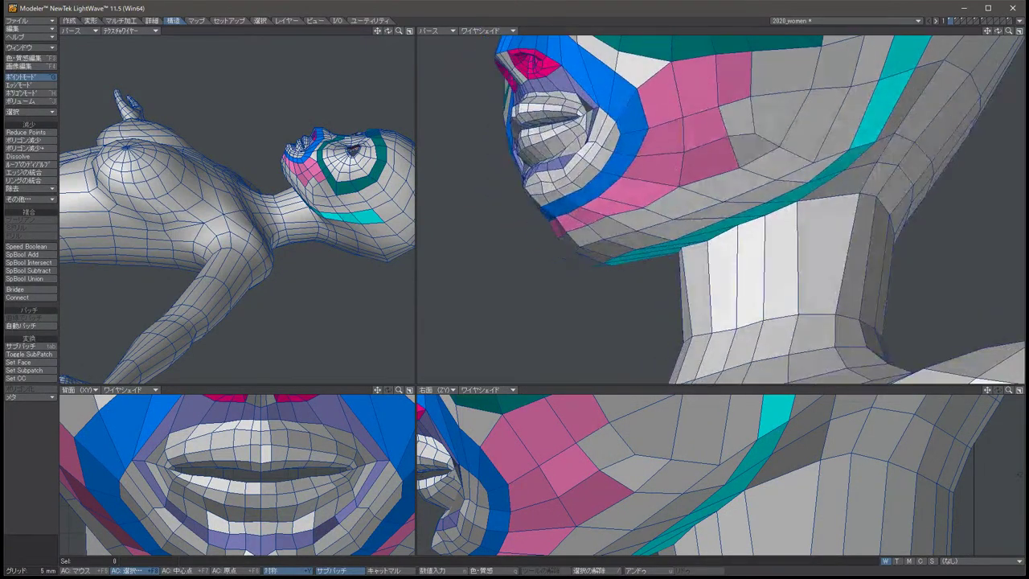
key("Tab")
key("Left")
key("Left")
key("Left")
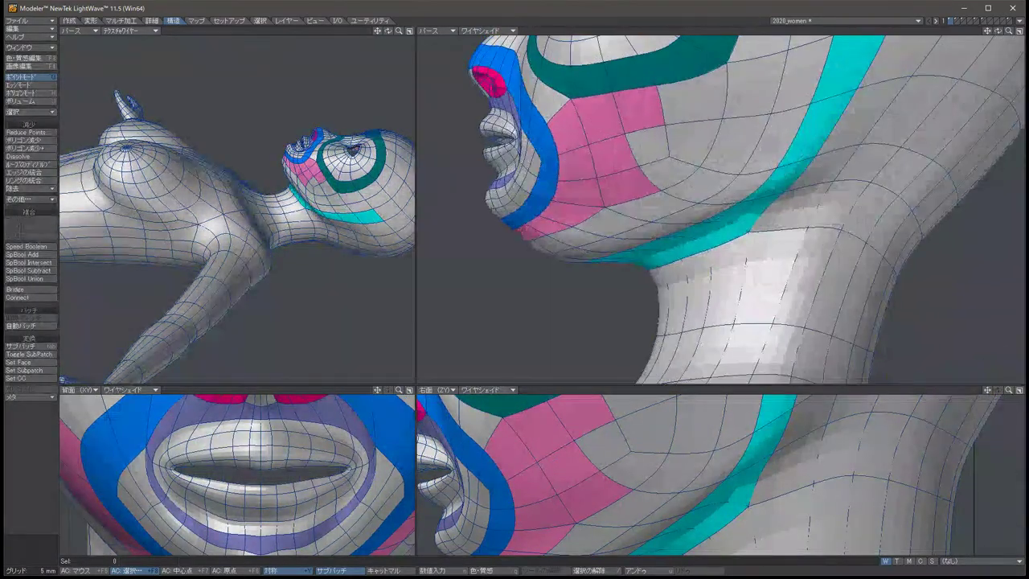
key("Left")
key("comma")
key("comma")
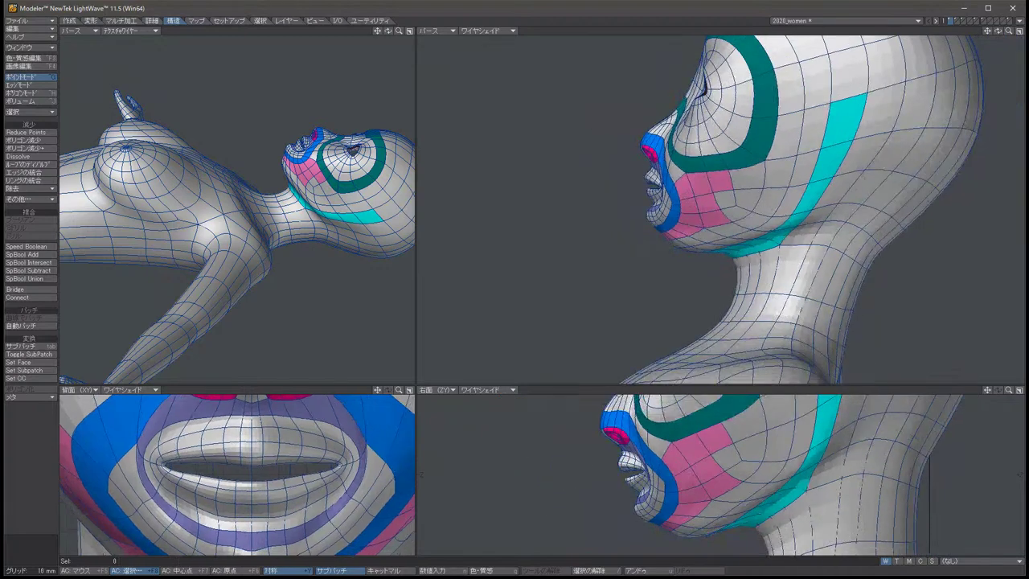
key("Left")
key("Left")
key("Left")
key("Left")
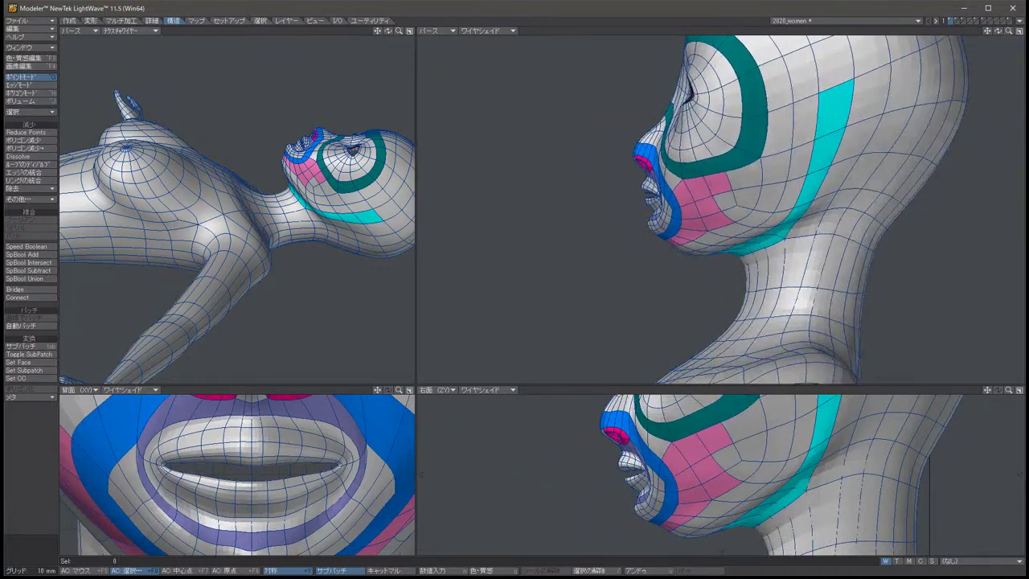
key("Left")
key("Left")
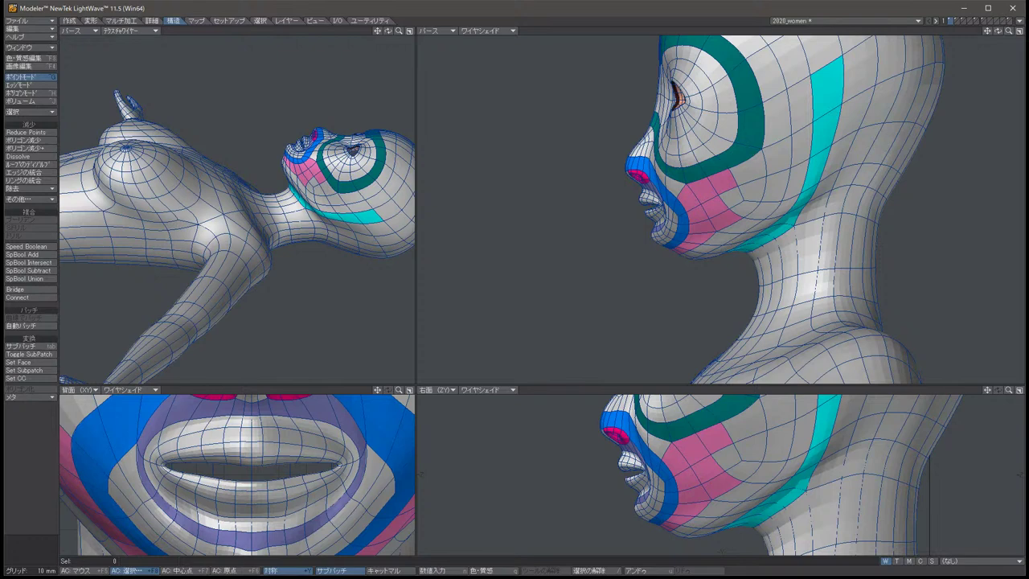
Move the selected neck points about 6.7 mm along Z.
left_click(338, 465)
key("t")
key("g")
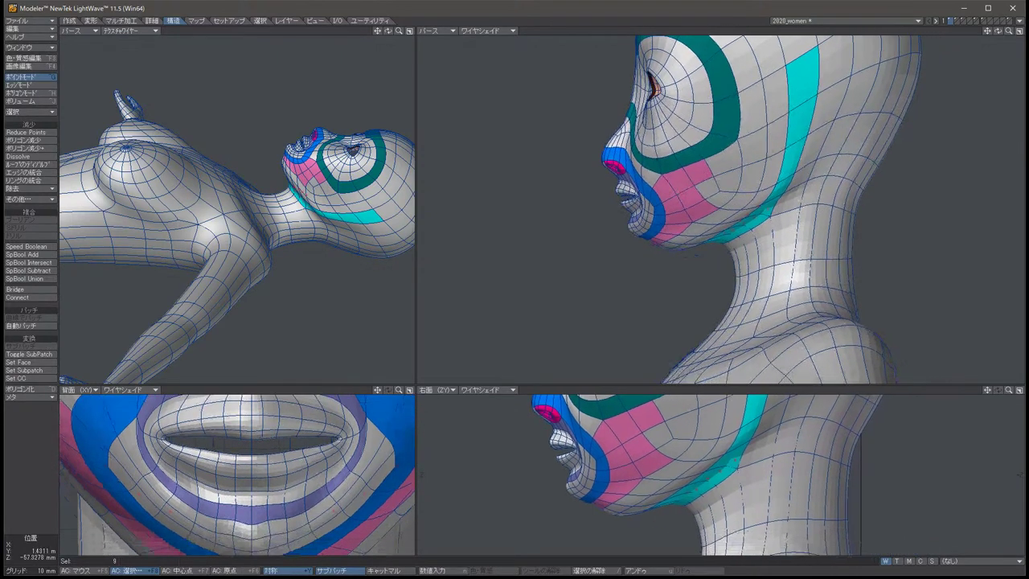
mouse_move(723, 515)
left_mouse_down()
mouse_move(704, 516)
mouse_move(717, 505)
mouse_move(707, 511)
left_mouse_up()
Dismiss the error, clear the selection, turn SubPatch off and enlarge the Front view of the chin.
key("space")
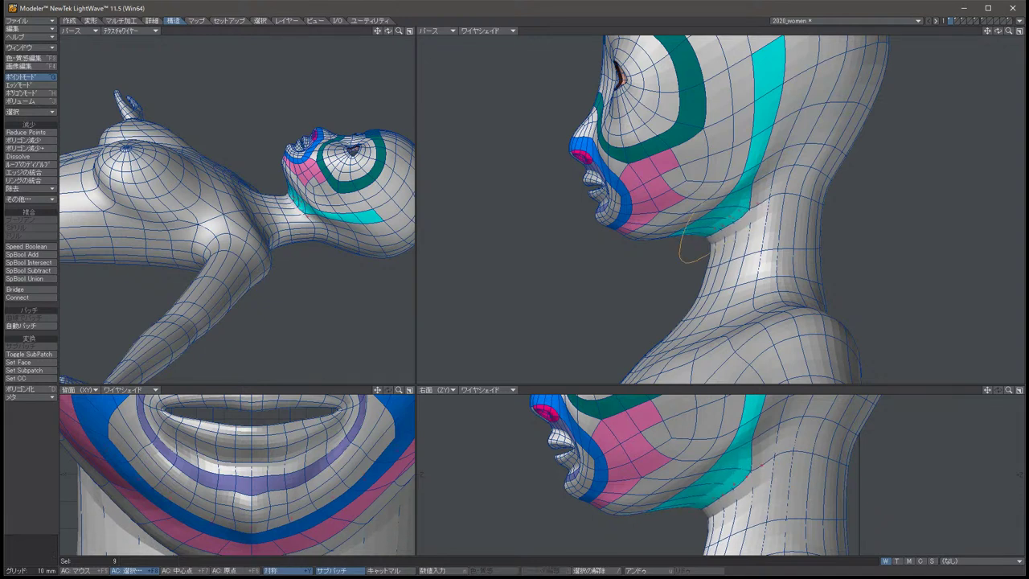
right_click_drag(688, 224, 704, 252)
key("m")
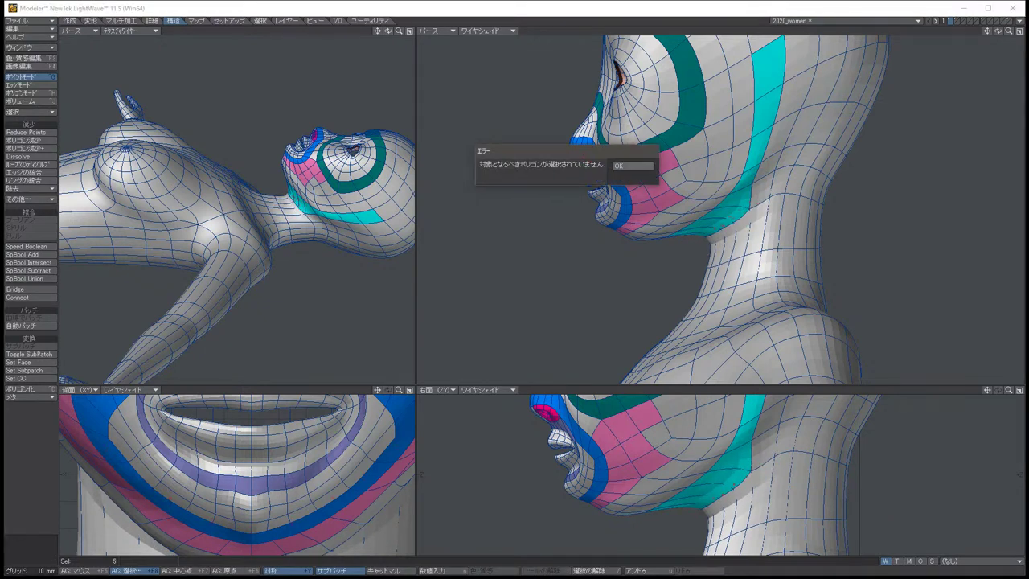
left_click(633, 166)
key("slash")
key("Tab")
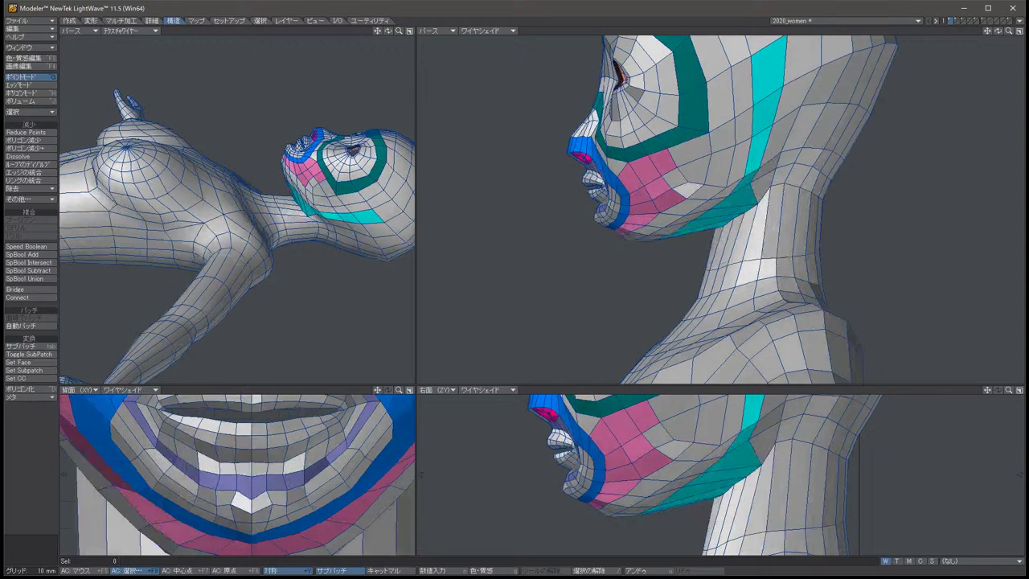
left_click_drag(723, 209, 566, 147, "alt")
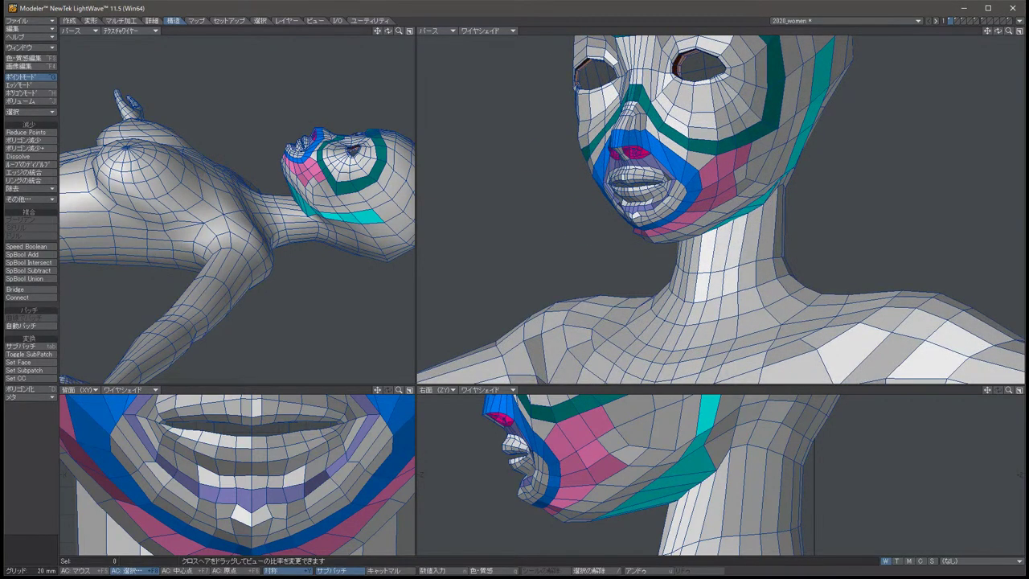
left_click_drag(416, 387, 543, 218)
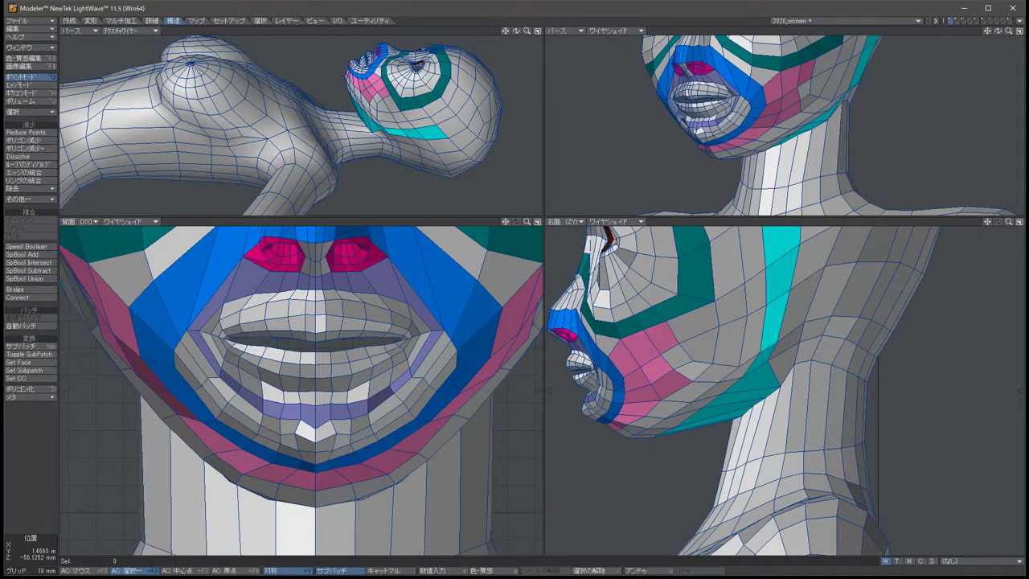
Raise the neck point ring under the jaw and shift it slightly forward, then deselect.
scroll(743, 386, "down", 1)
scroll(743, 386, "down", 1)
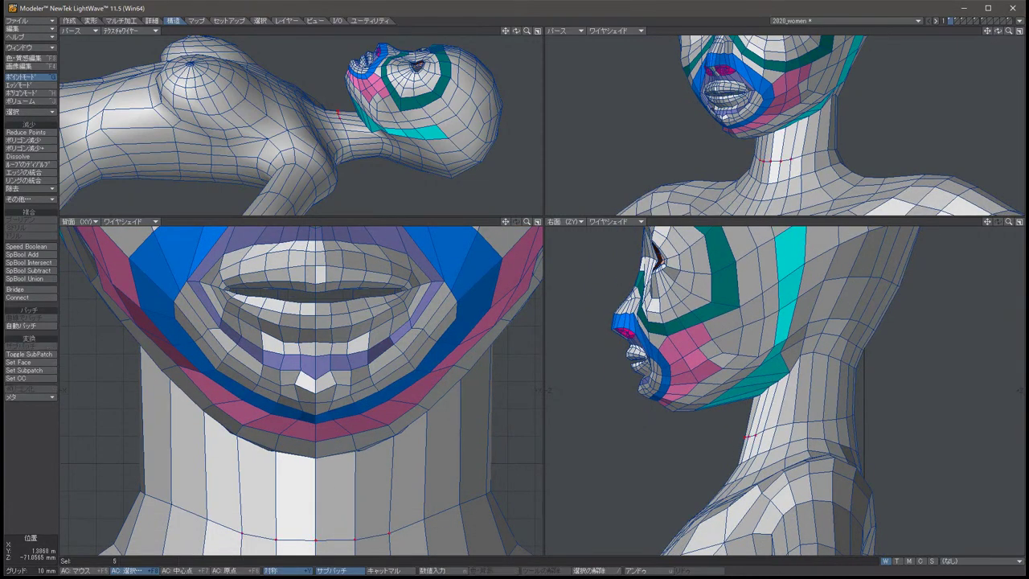
key("t")
left_click_drag(755, 441, 762, 426)
key("space")
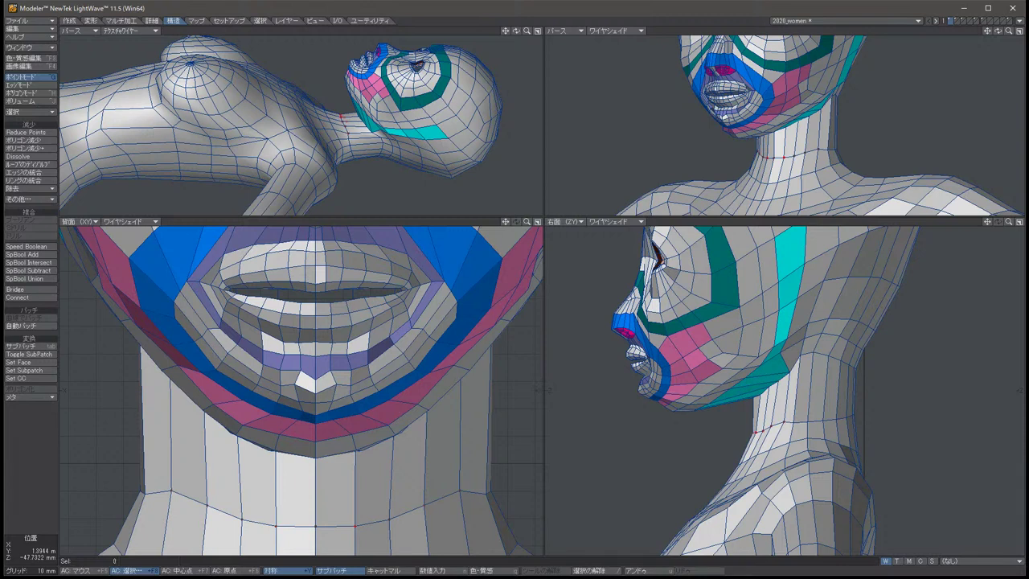
key("t")
left_click_drag(771, 426, 810, 418)
key("space")
key("t")
key("space")
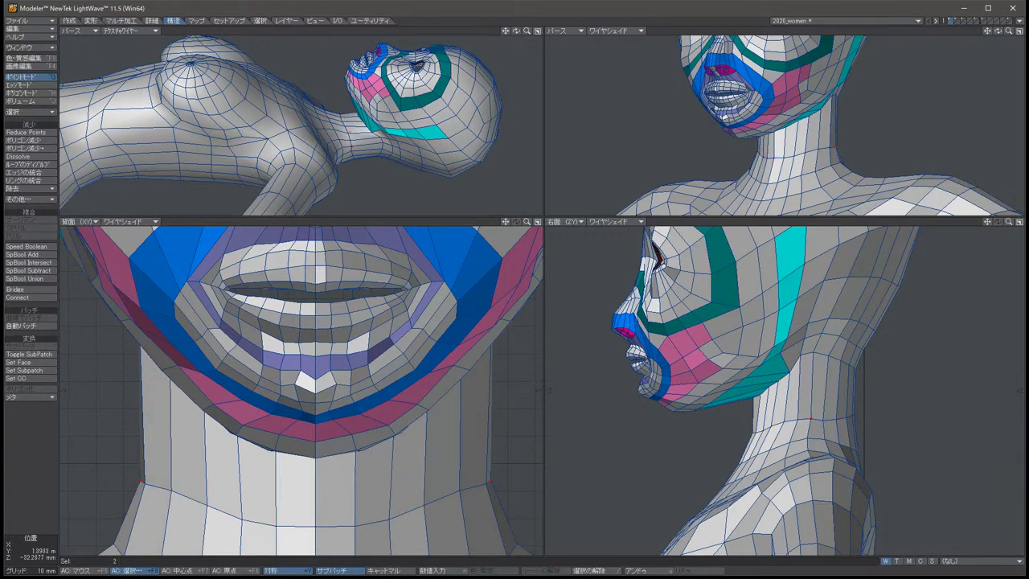
key("slash")
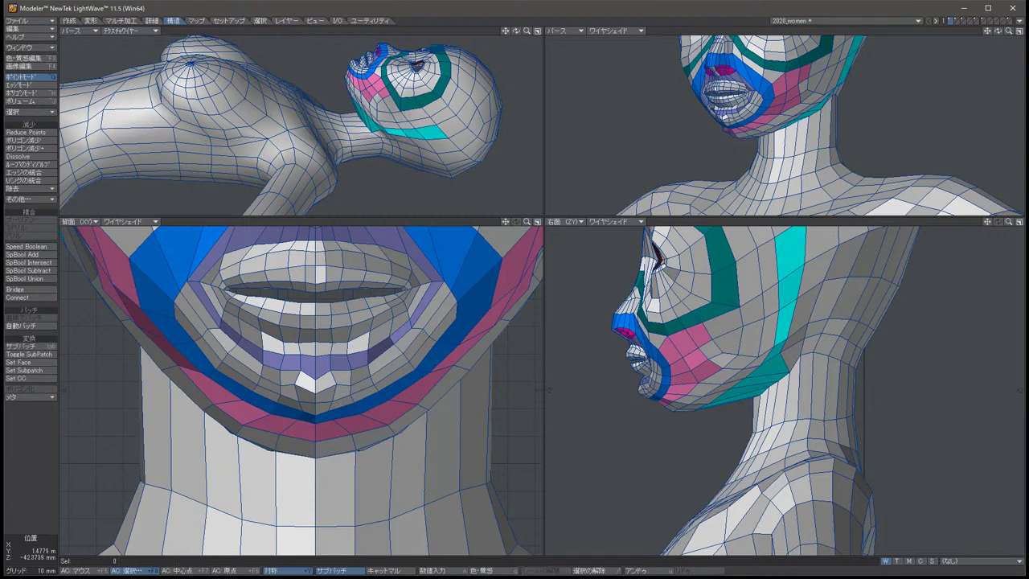
left_click_drag(505, 221, 504, 389)
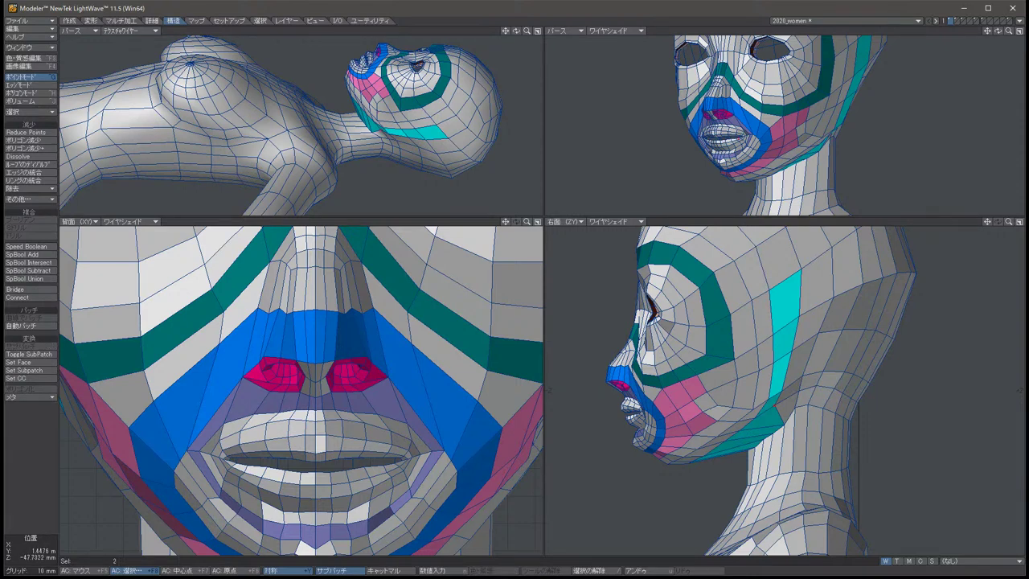
Make final small moves to the selected points and clear the selection.
key("t")
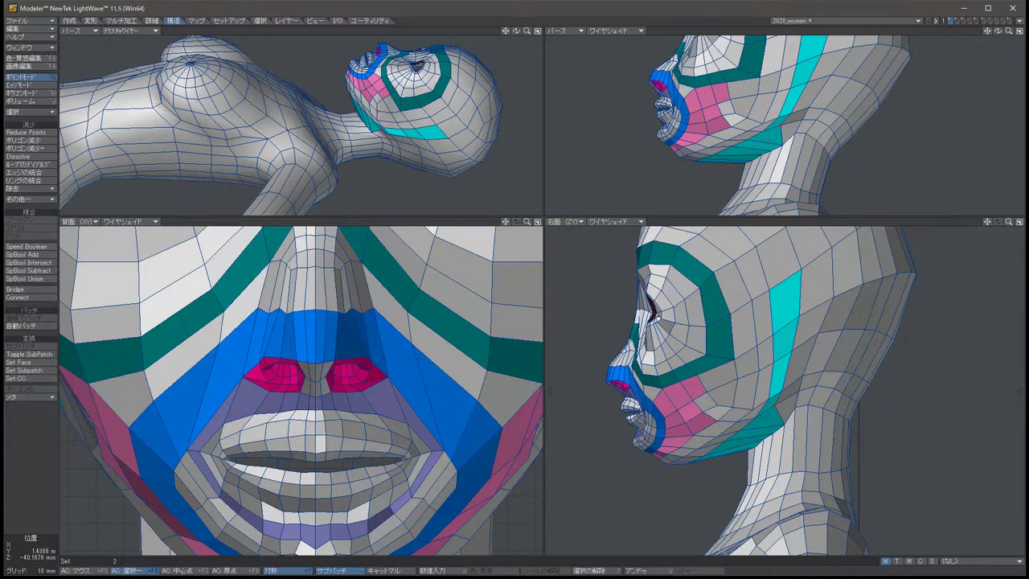
key("space")
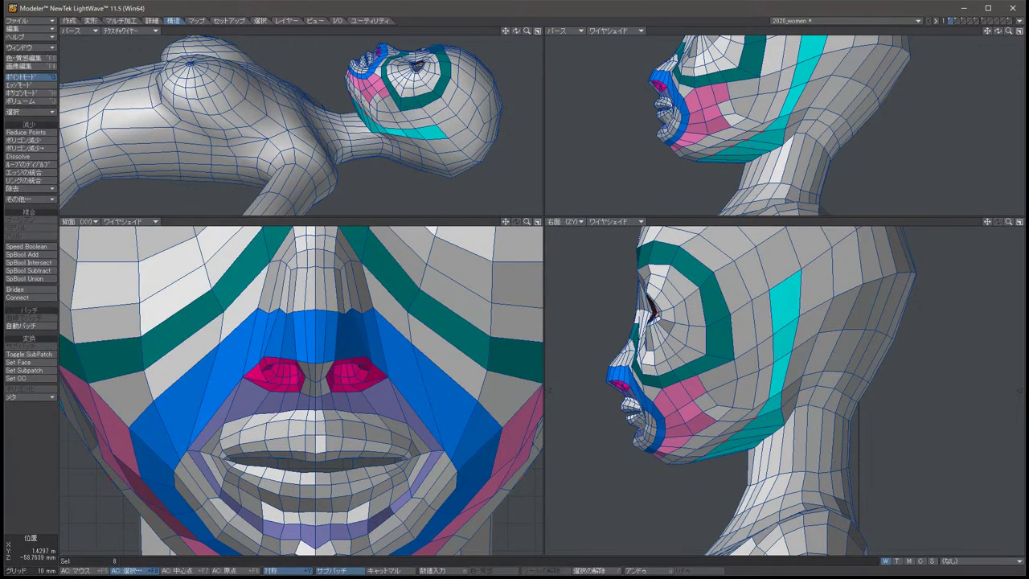
key("t")
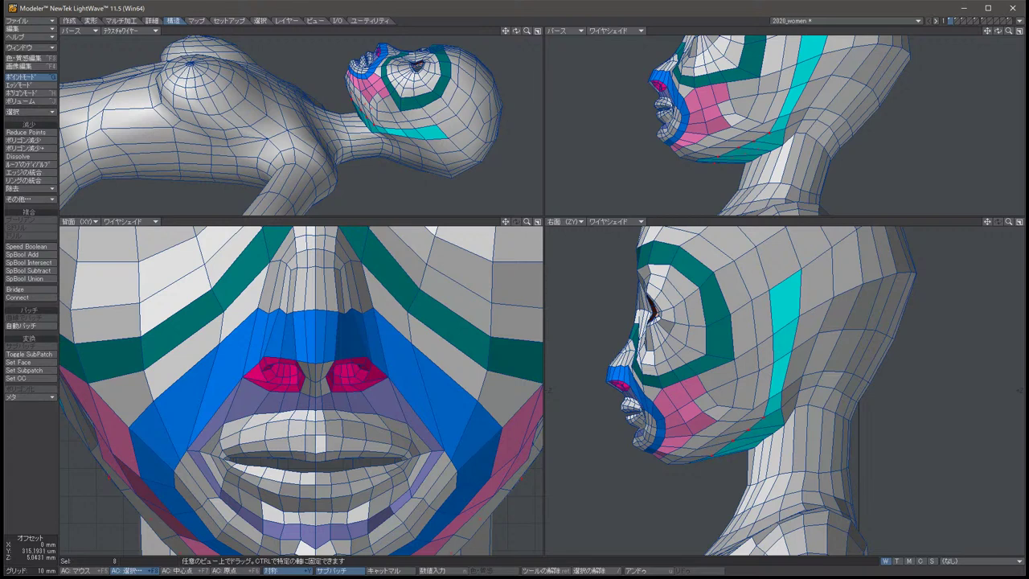
key("space")
key("slash")
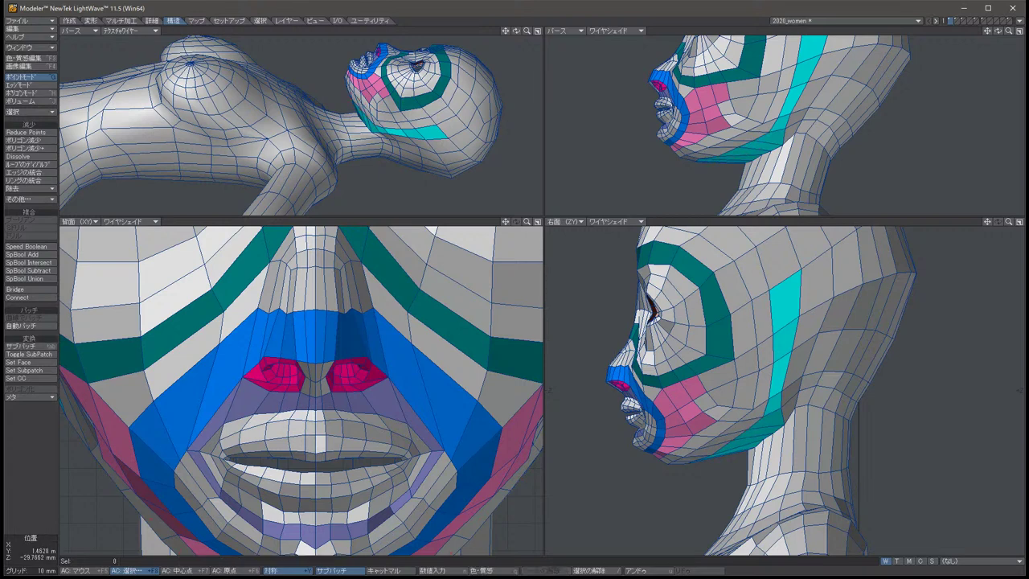
Rotate the Perspective view around the head, then select a band of five neck polygons.
key("Right")
key("Right")
key("Right")
key("Down")
key("Down")
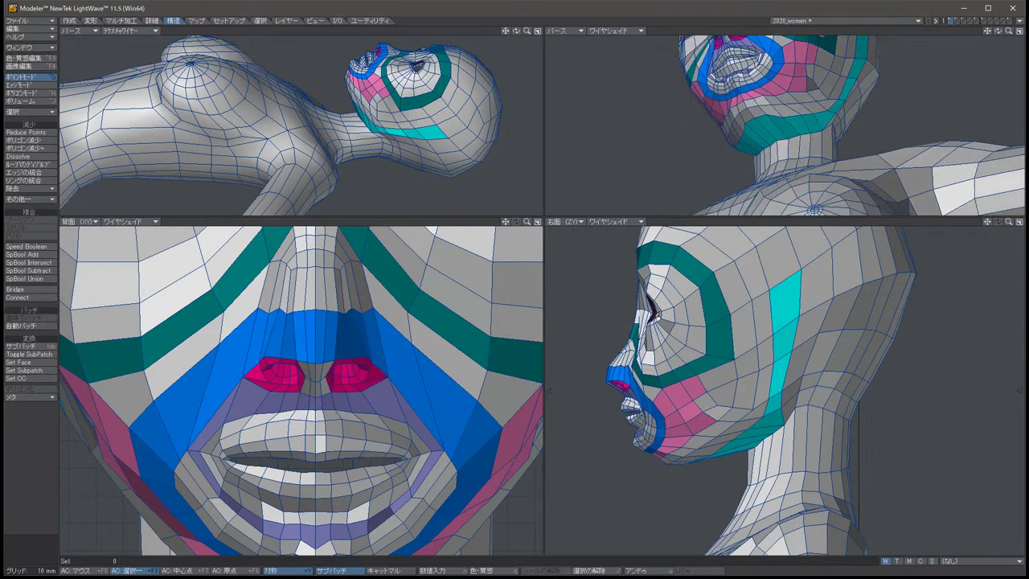
key("Left")
key("Left")
key("Left")
key("Left")
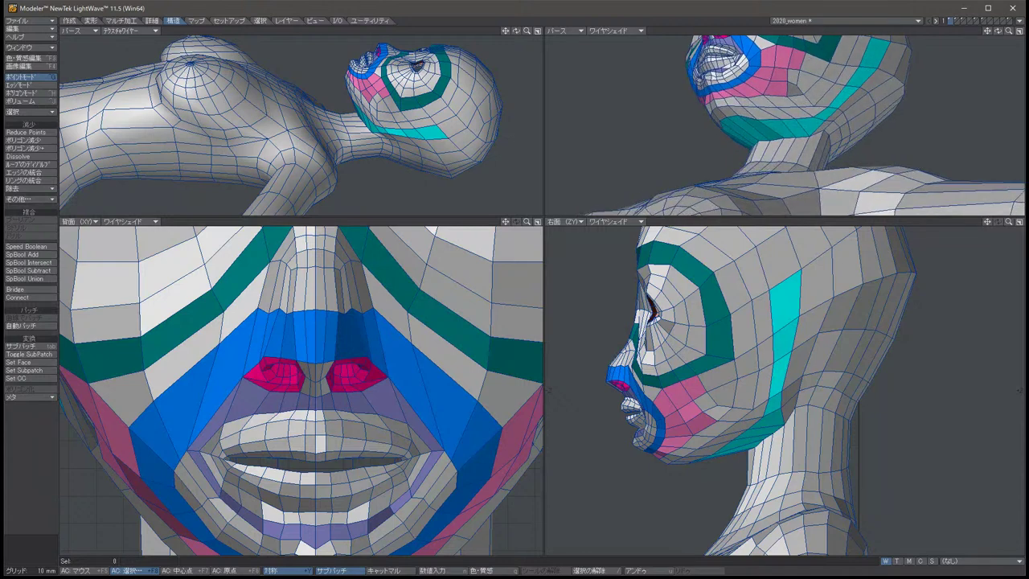
key("Left")
key("Left")
key("Left")
key("Left")
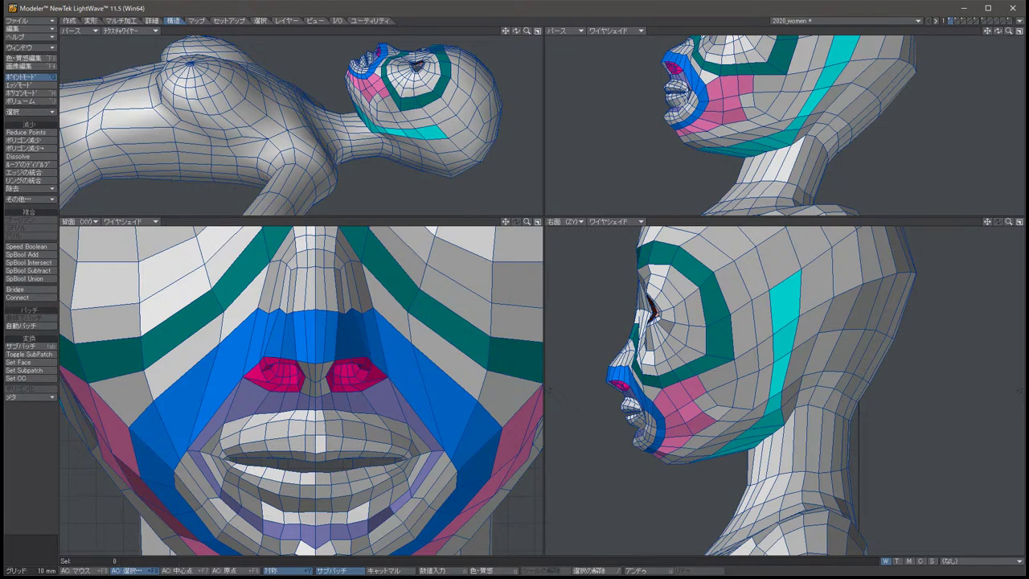
key("Right")
key("Right")
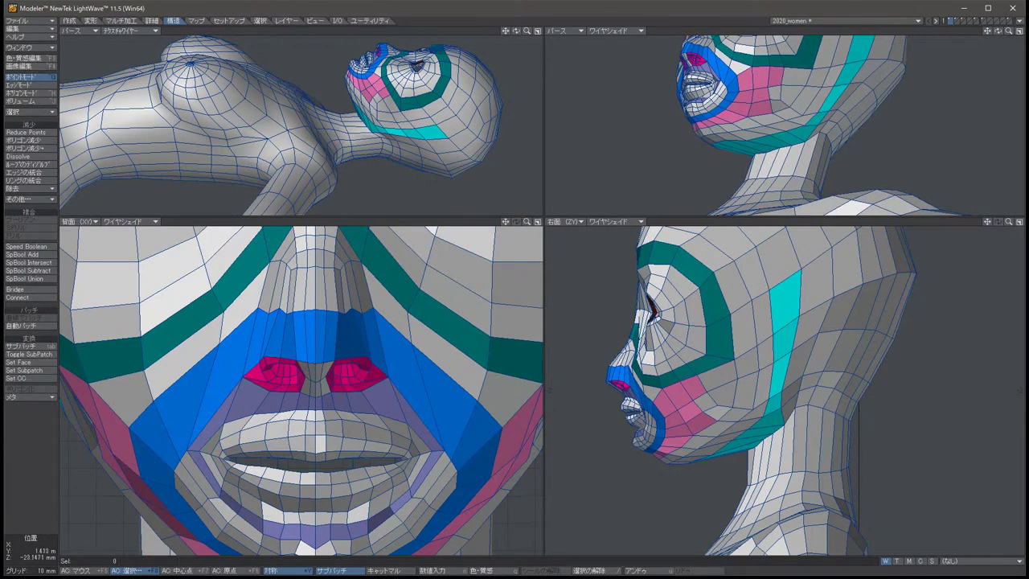
key("ctrl+h")
left_click_drag(769, 411, 770, 482)
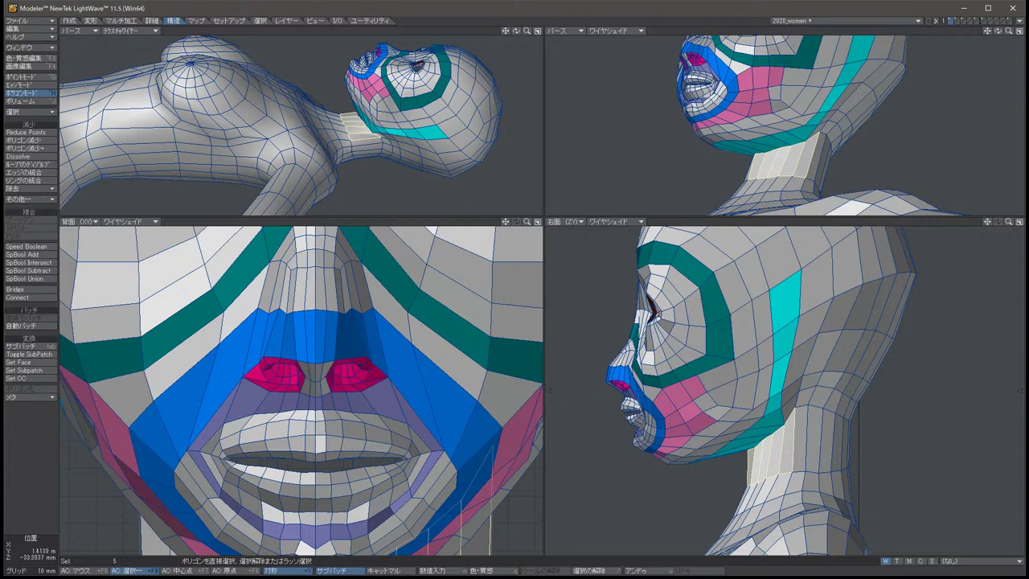
Run BandSaw Pro on the selected neck band and confirm the slice settings.
left_click(122, 20)
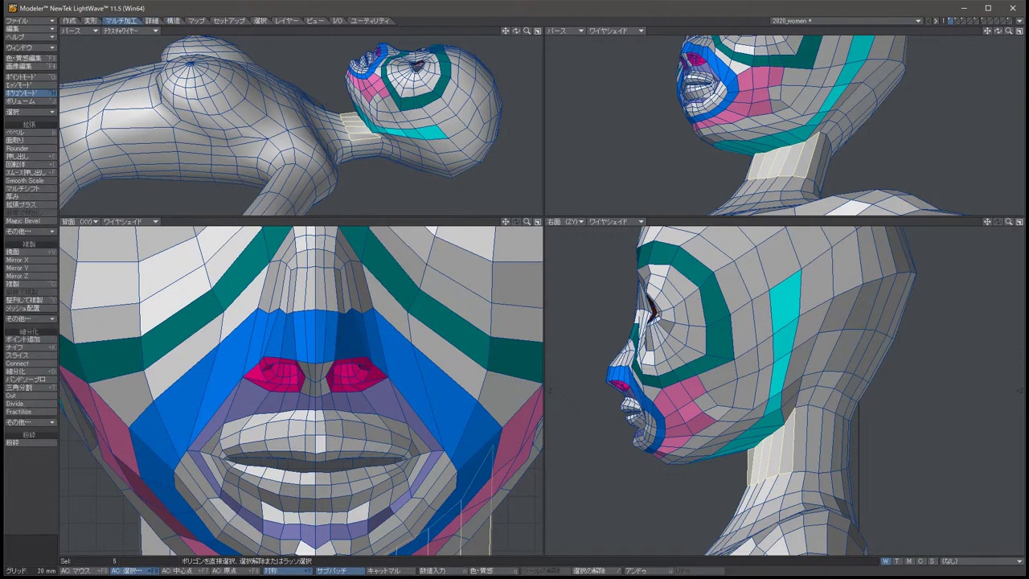
left_click(31, 378)
left_click(30, 410)
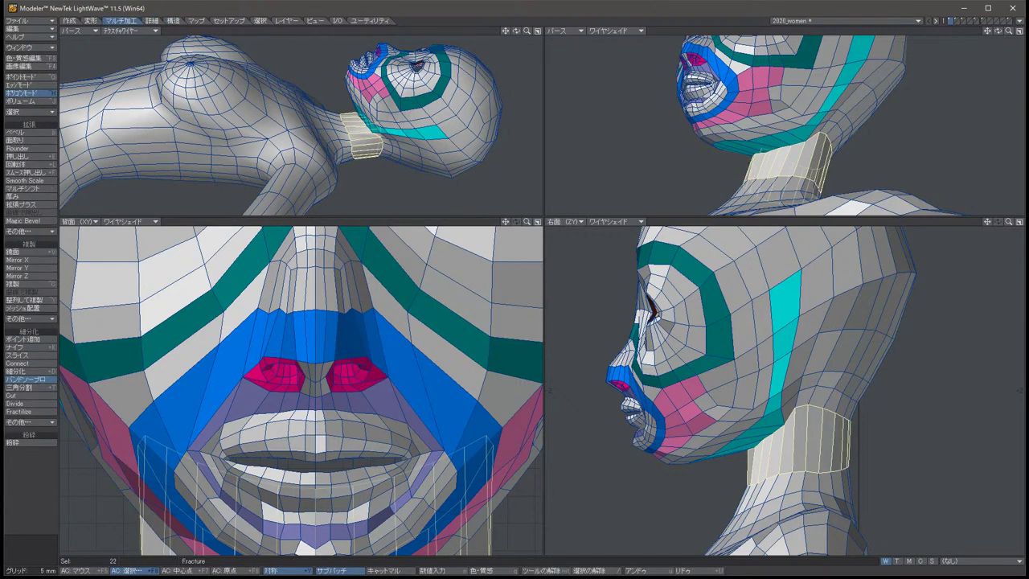
left_click(30, 422)
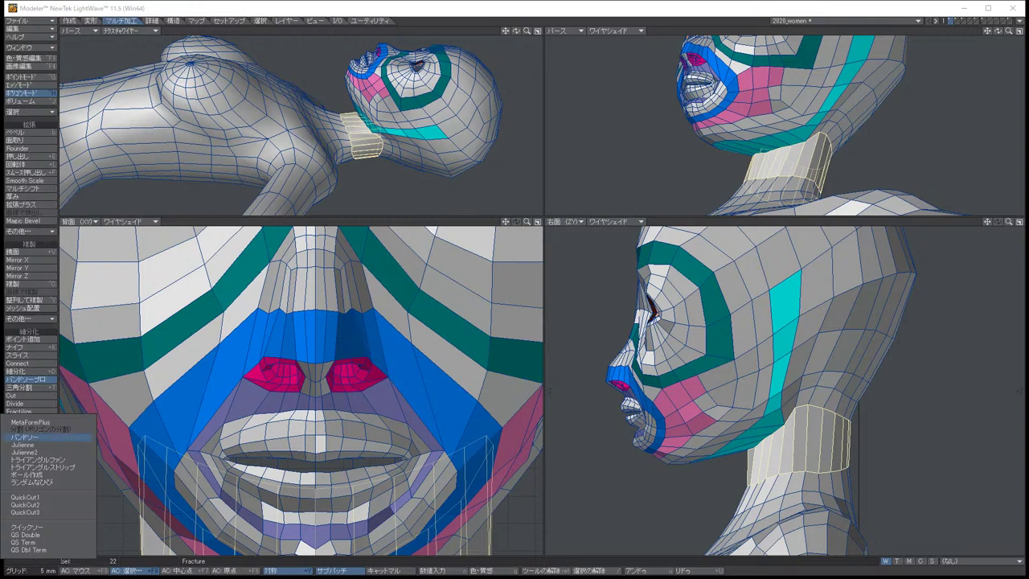
left_click(65, 437)
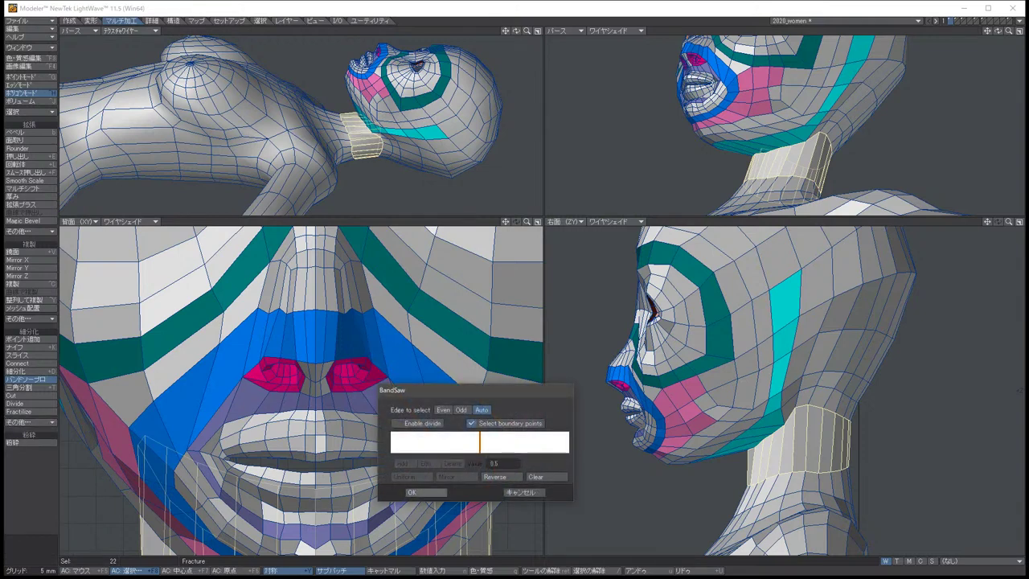
left_click(411, 491)
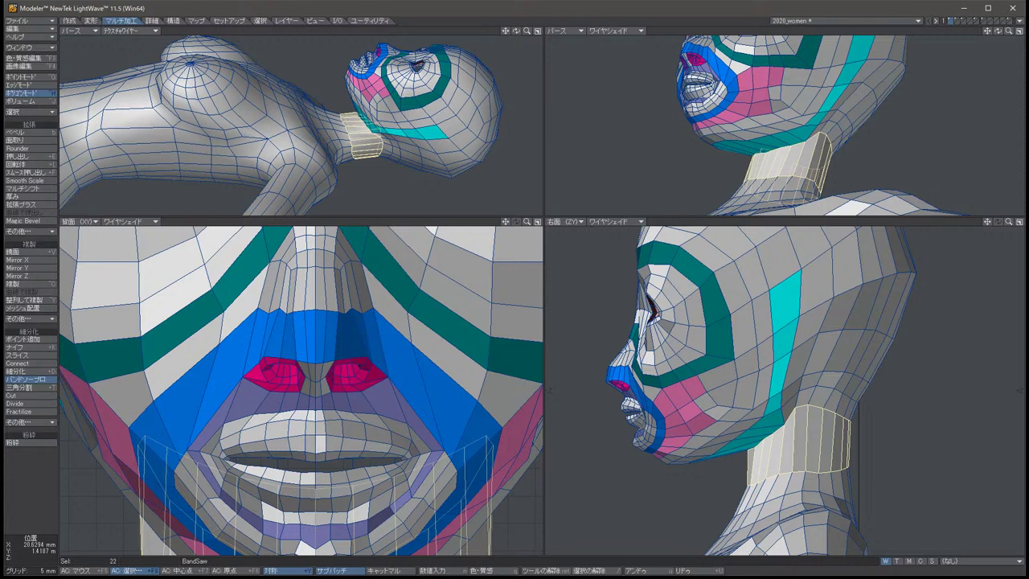
Slice the neck band again with BandSaw, then drop the tool and deselect.
left_click(30, 421)
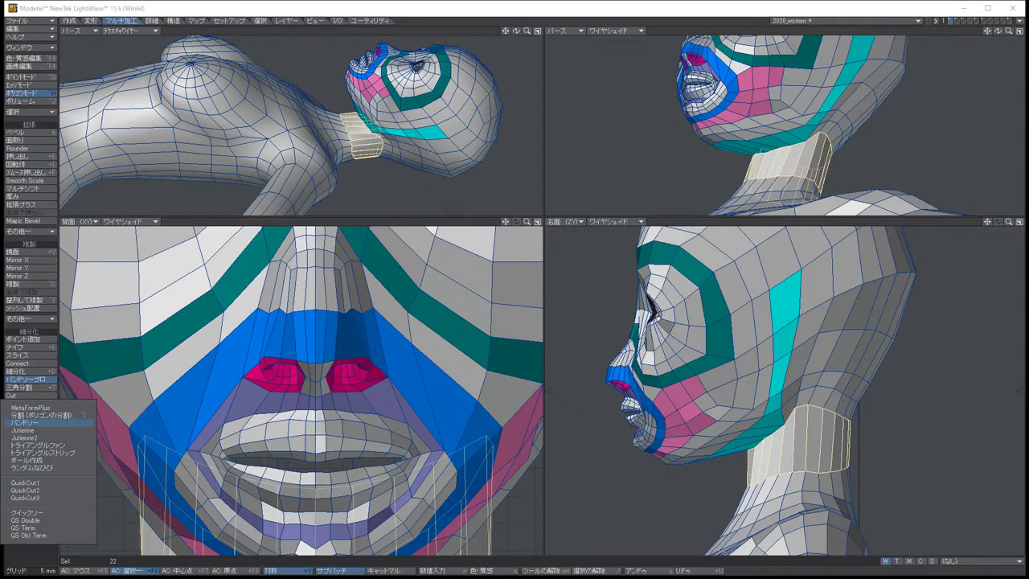
left_click(49, 513)
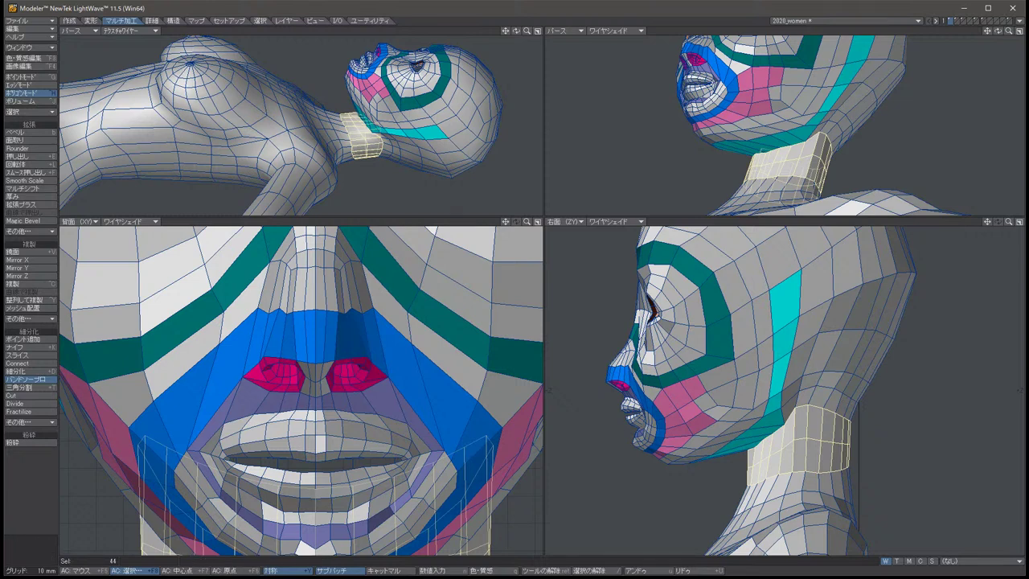
key("space")
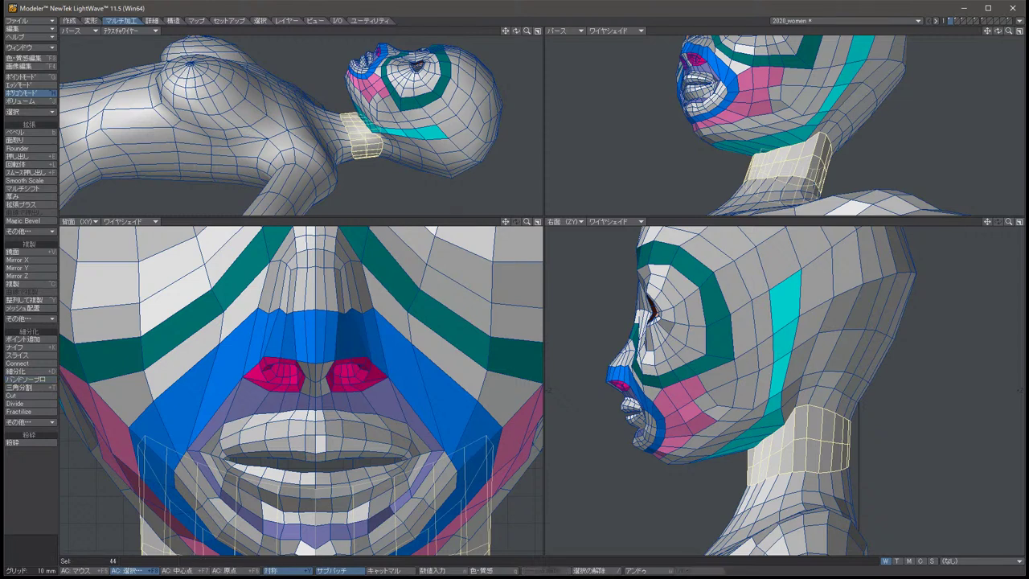
key("/")
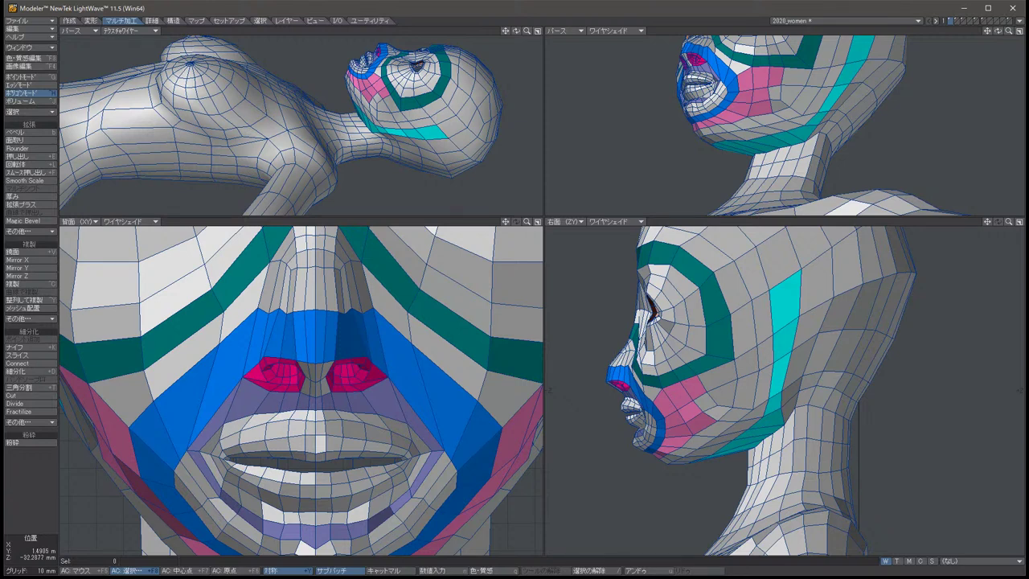
mouse_move(784, 128)
left_mouse_down("alt")
mouse_move(783, 169)
mouse_move(784, 128)
left_mouse_up("alt")
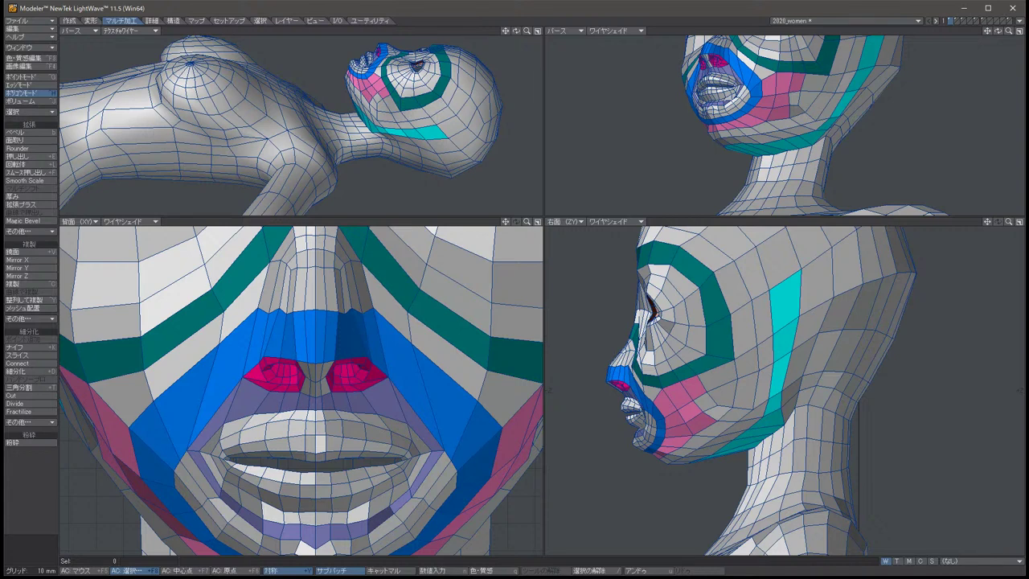
Frame the face and neck, turn on SubPatch, and lasso the eight polygons under the chin.
key("g")
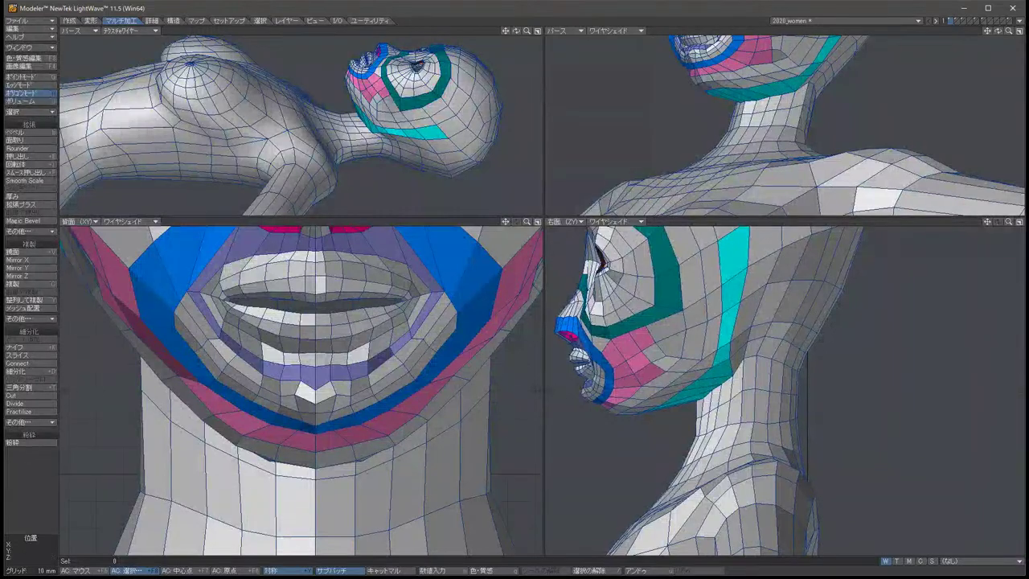
key("Down")
key("Down")
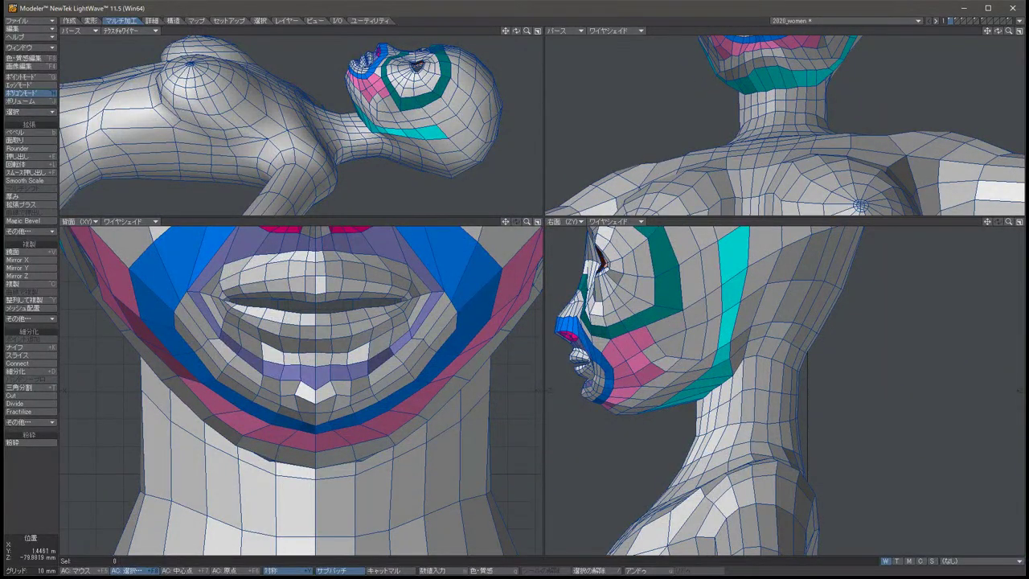
key("Down")
key("Down")
key("Down")
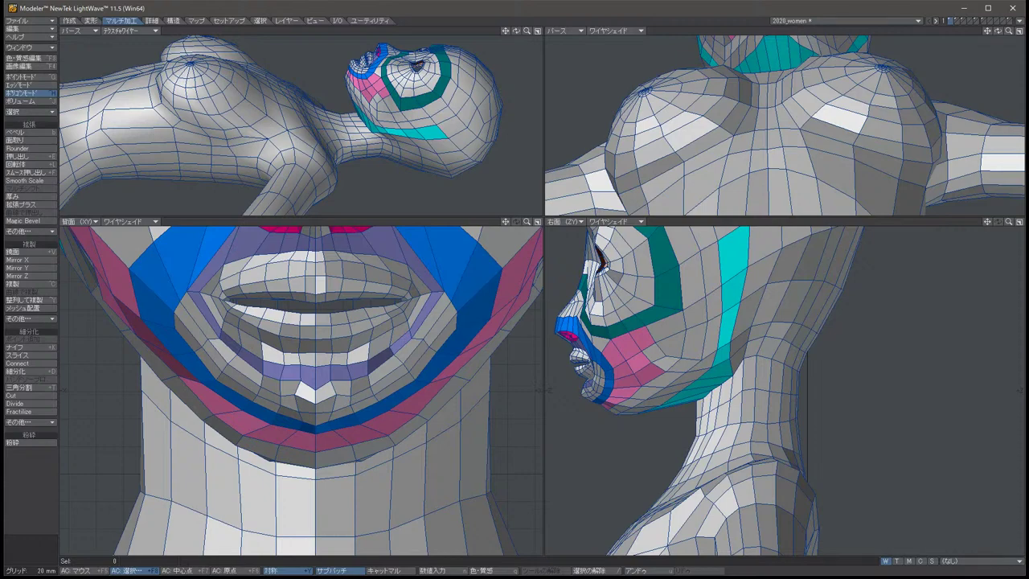
key("Up")
key("Up")
left_click_drag(543, 217, 451, 354)
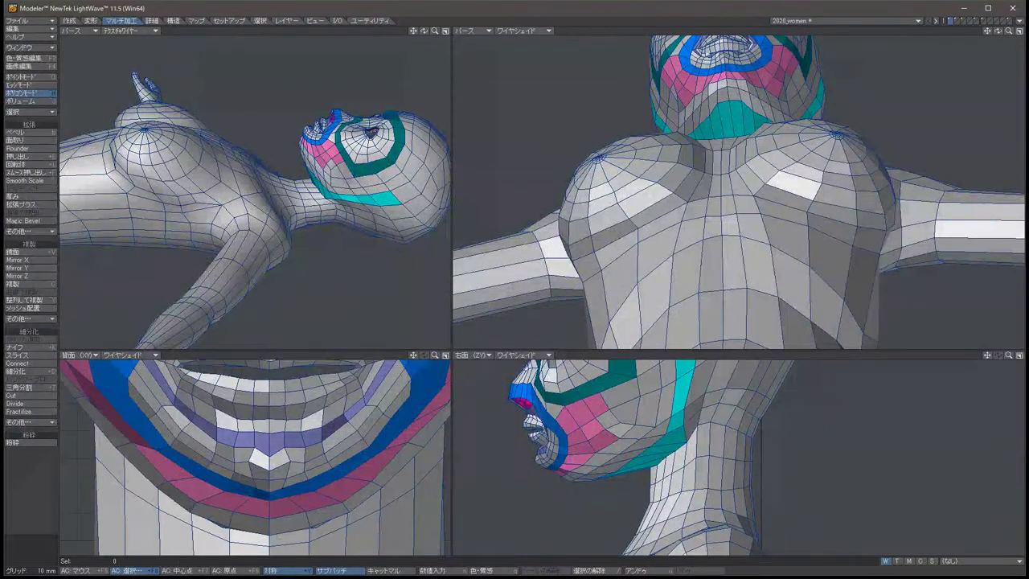
key("period")
key("period")
key("period")
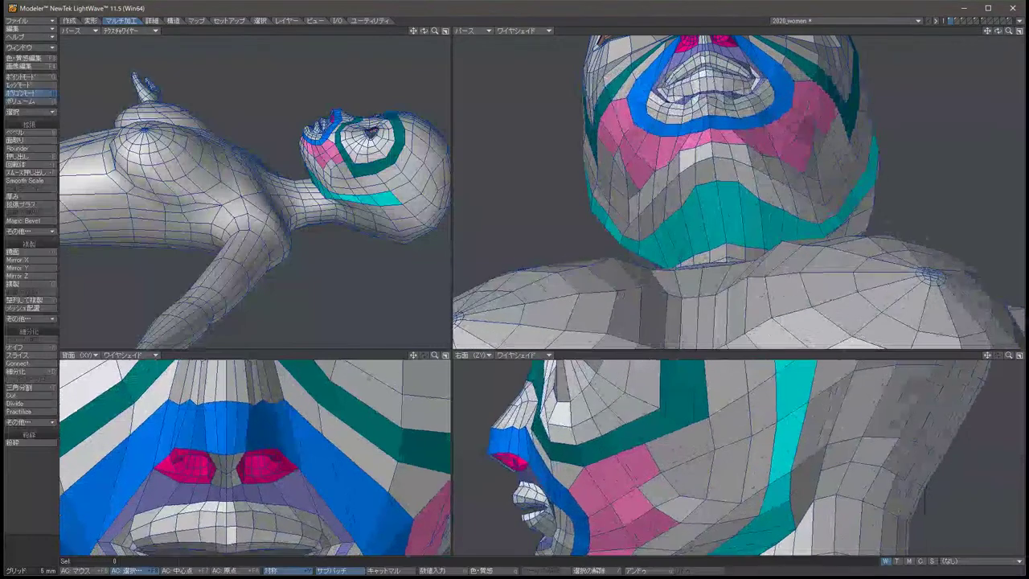
key("Down")
key("Down")
key("Down")
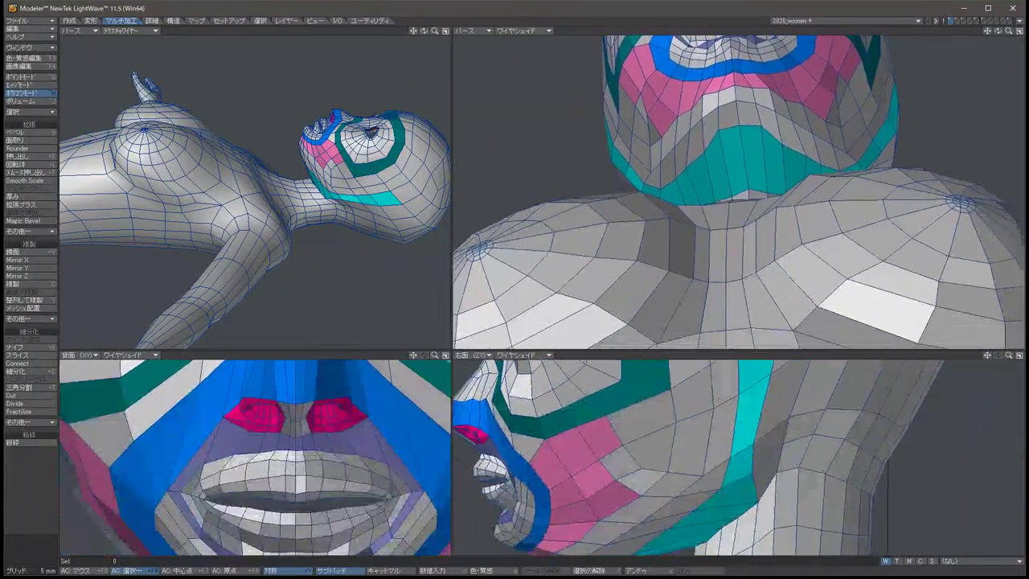
key("Tab")
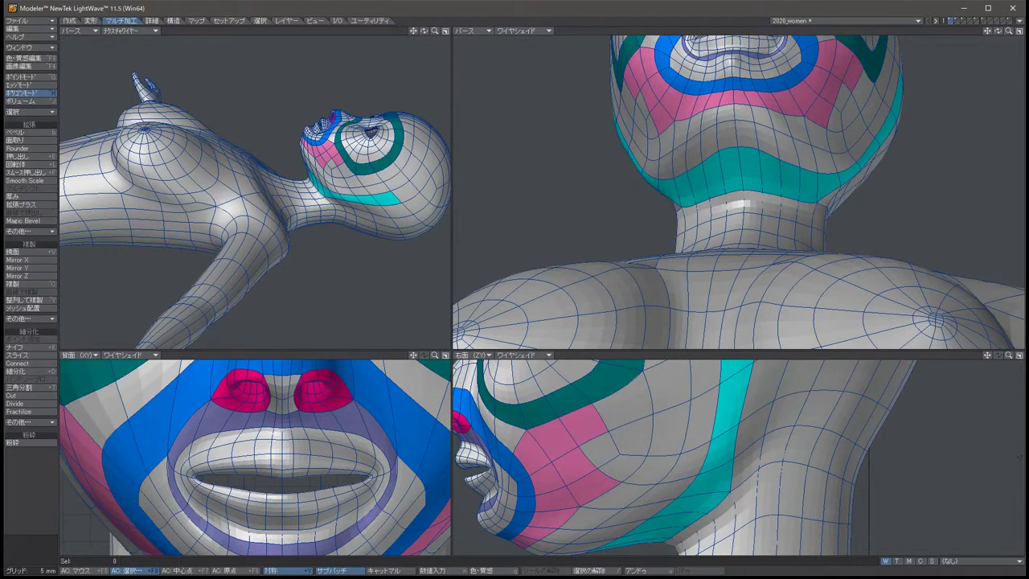
left_click_drag(712, 211, 772, 165)
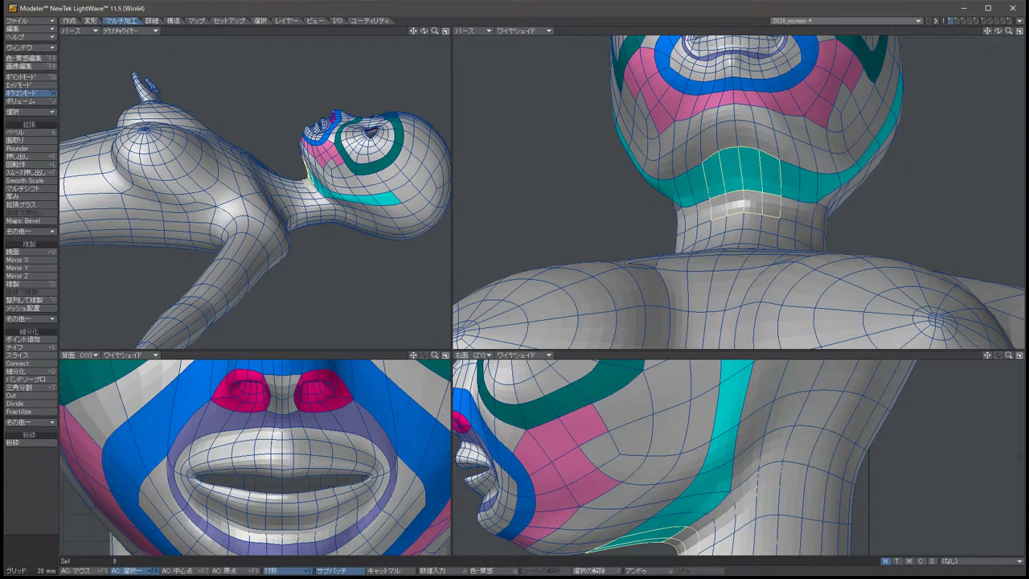
Fit the views to the neck selection, turn off SubPatch and clear the polygon selections.
key("shift+a")
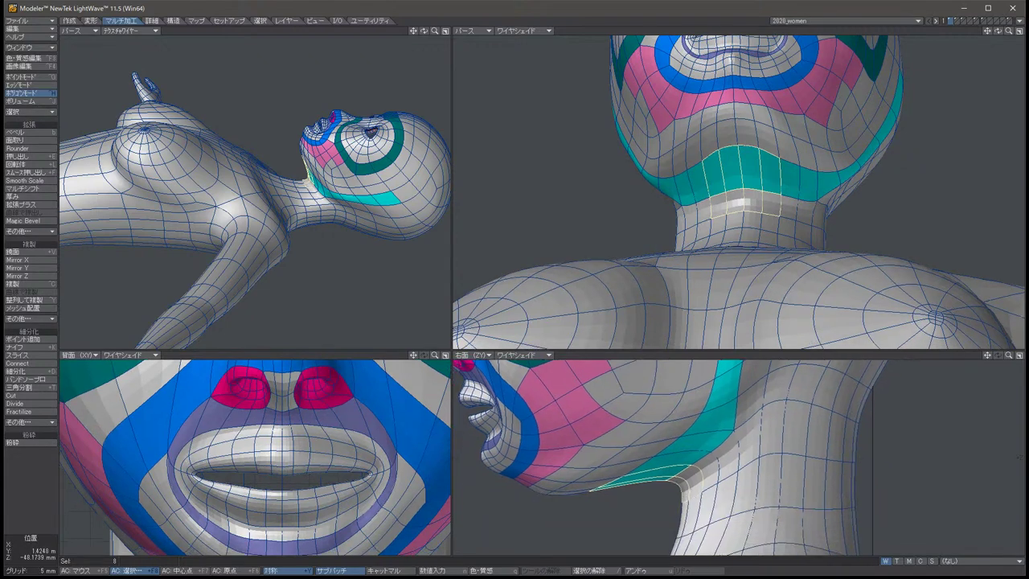
key("slash")
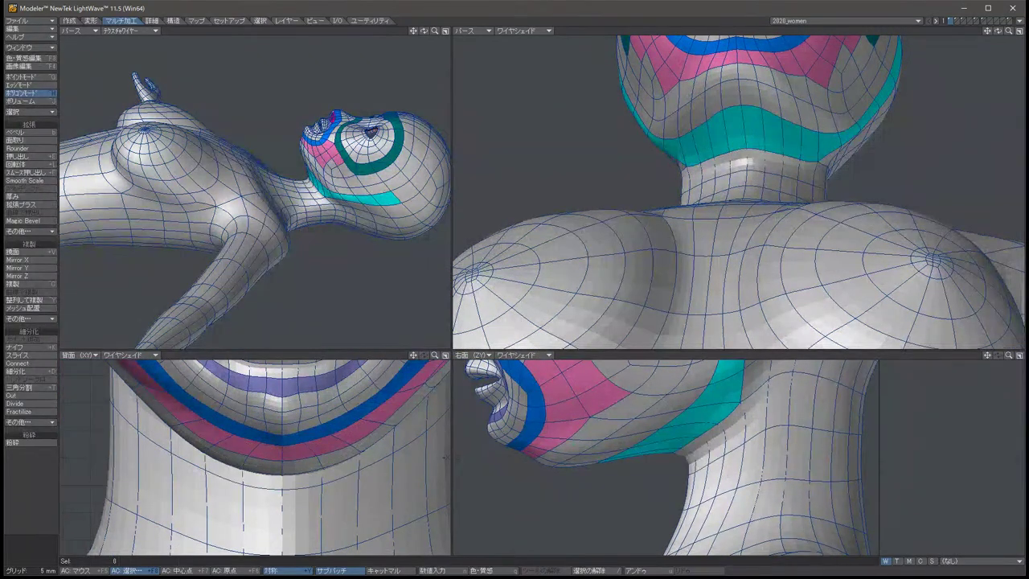
key("Tab")
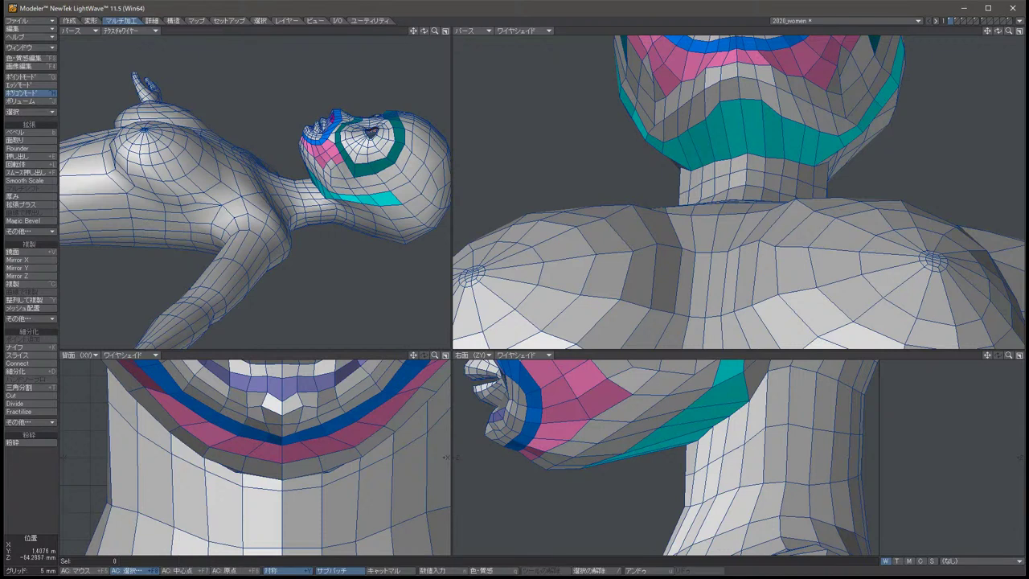
left_click_drag(721, 167, 774, 166)
key("slash")
In Points mode, shift eight points around the neck in the side view.
key("ctrl+g")
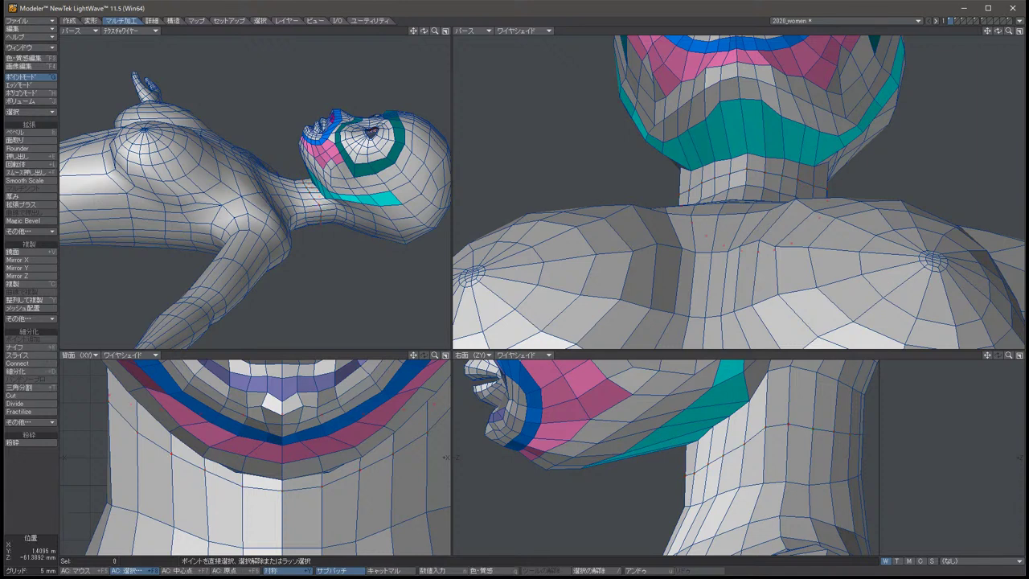
left_click_drag(707, 169, 780, 169)
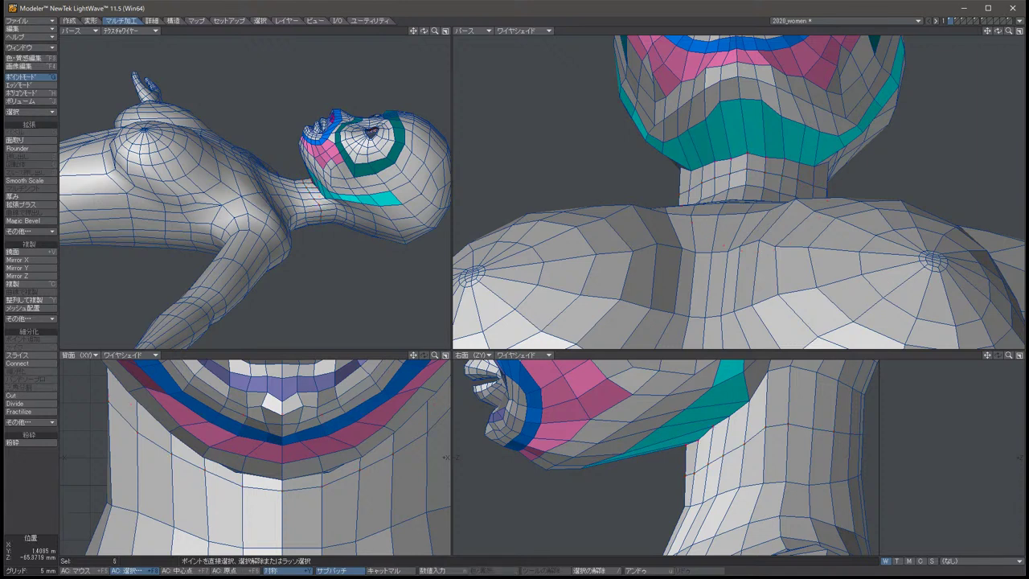
key("t")
mouse_move(707, 446)
left_mouse_down()
mouse_move(697, 449)
mouse_move(735, 438)
mouse_move(719, 435)
left_mouse_up()
key("space")
key("slash")
Nudge two pairs of neck points down, back and forward.
key("t")
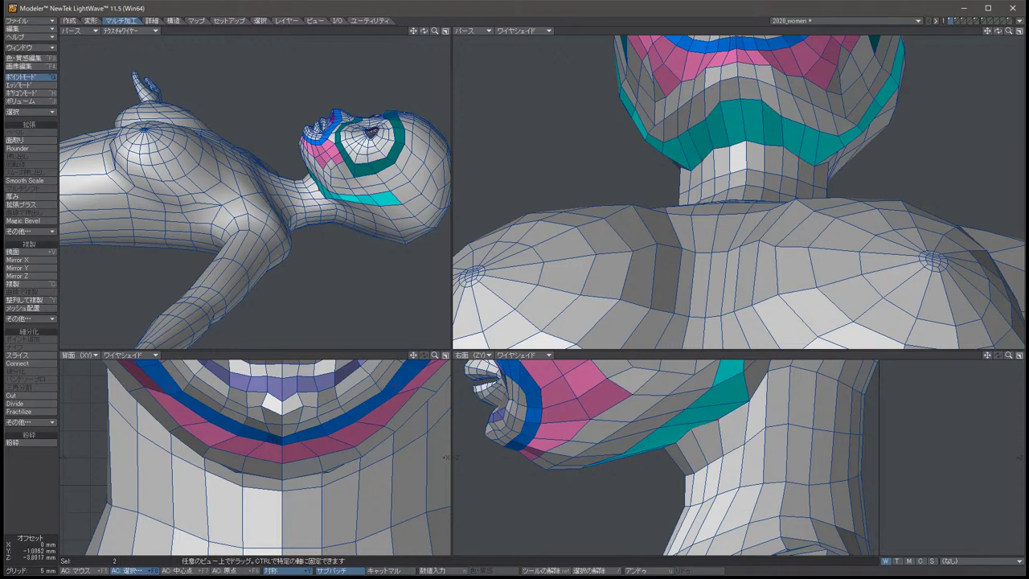
key("space")
key("slash")
left_click_drag(739, 241, 671, 283, "alt")
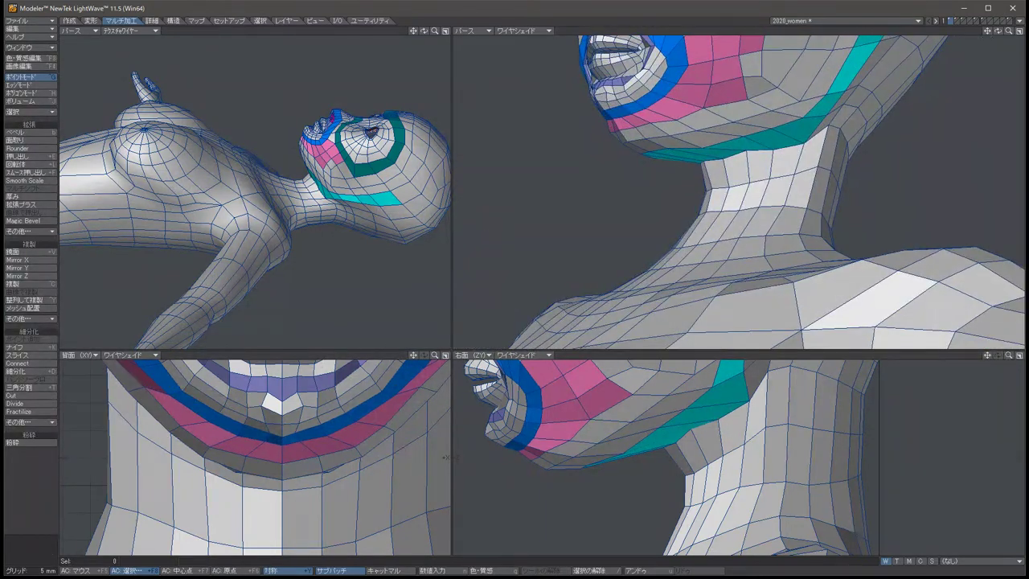
left_click_drag(707, 418, 689, 437)
key("t")
key("space")
key("slash")
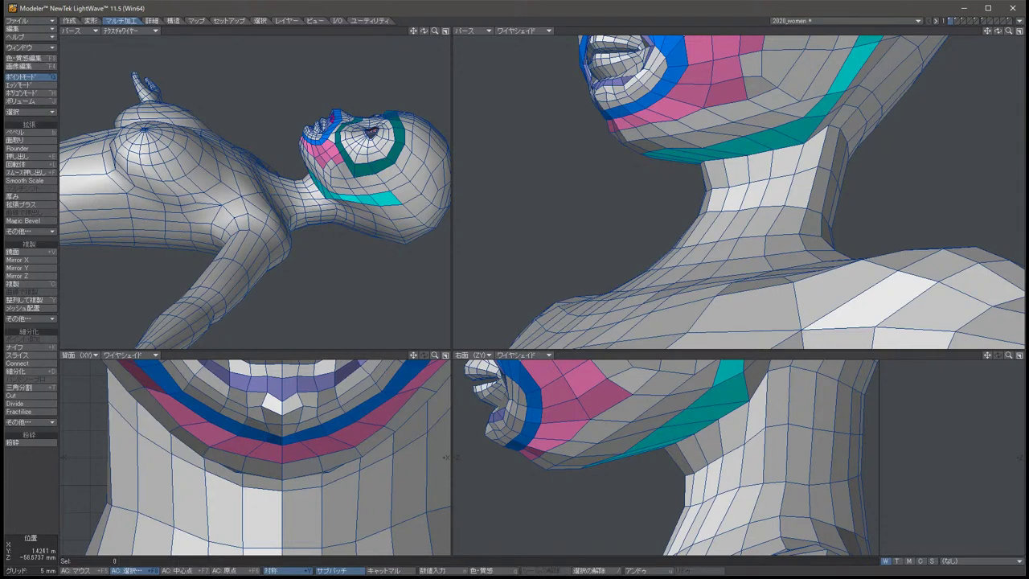
Check two side-view neck points and the two symmetric chin points, then deselect.
left_click_drag(671, 390, 707, 422)
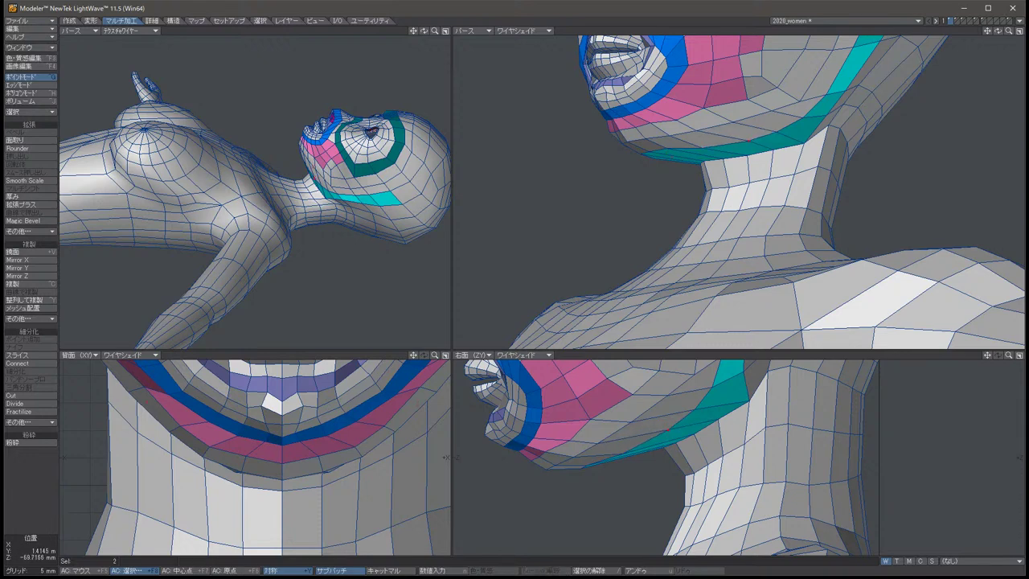
scroll(740, 193, "down", 2)
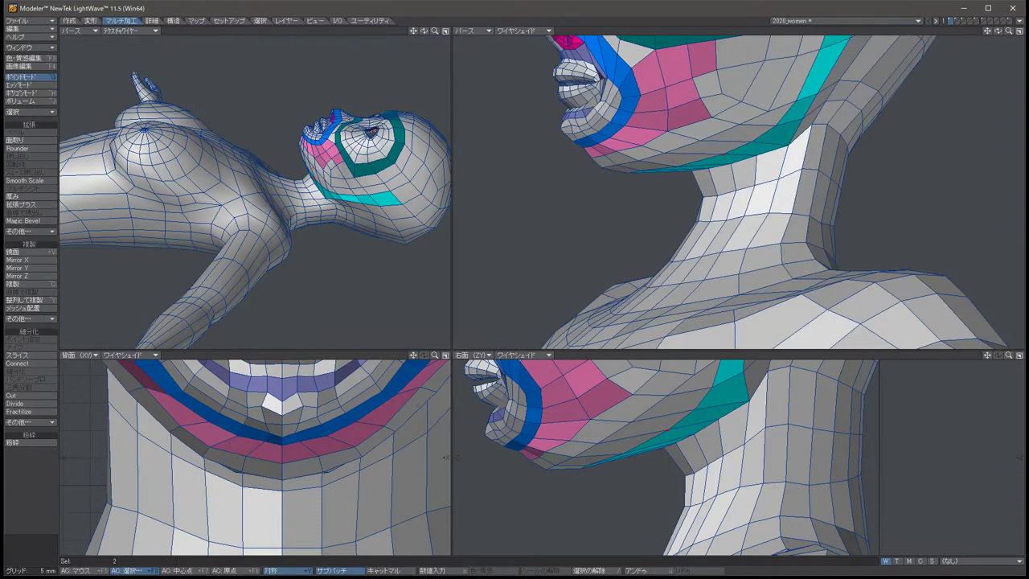
key("slash")
left_click_drag(739, 193, 852, 161, "alt")
left_click(782, 170)
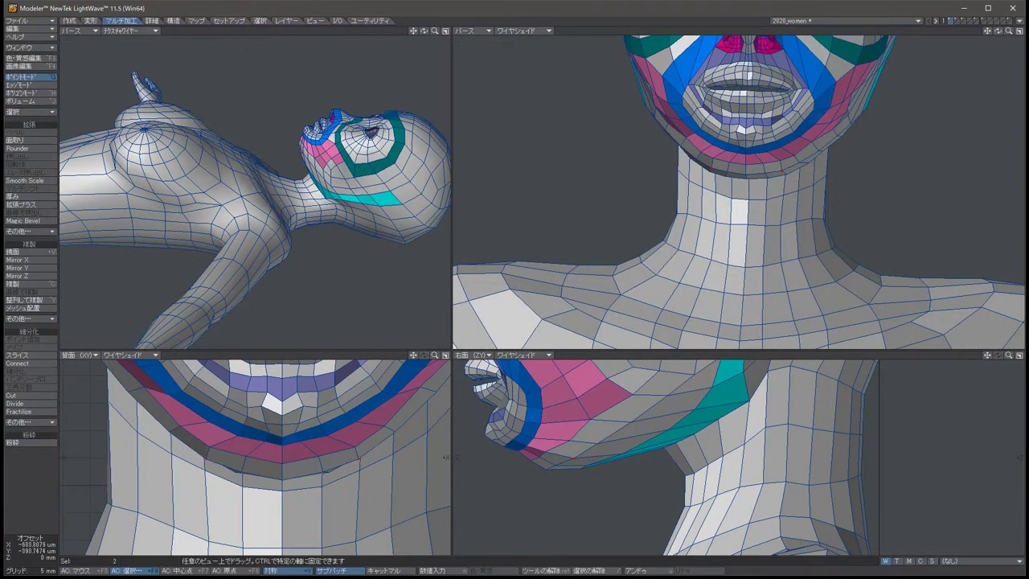
key("slash")
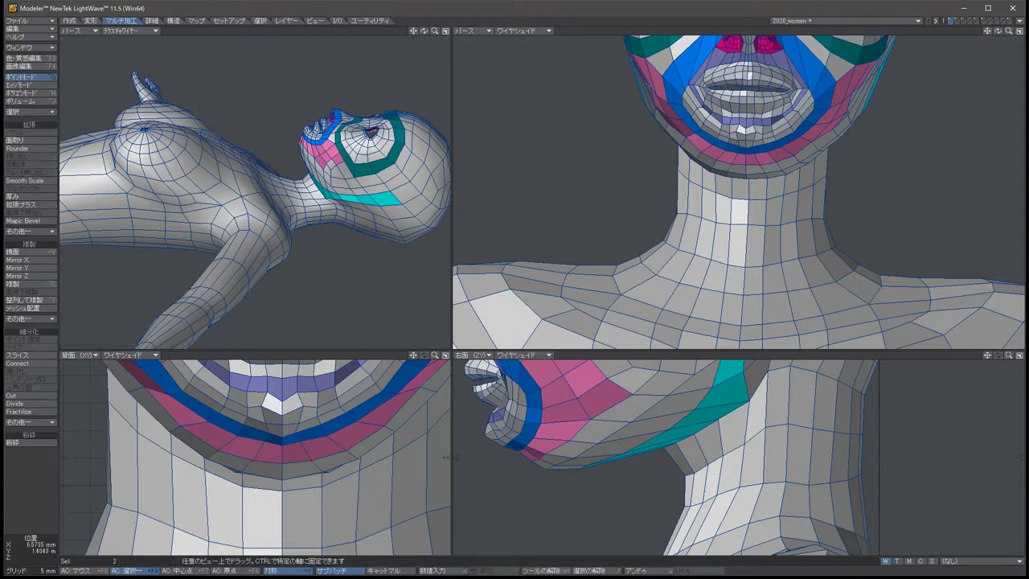
left_click_drag(241, 201, 366, 193, "alt")
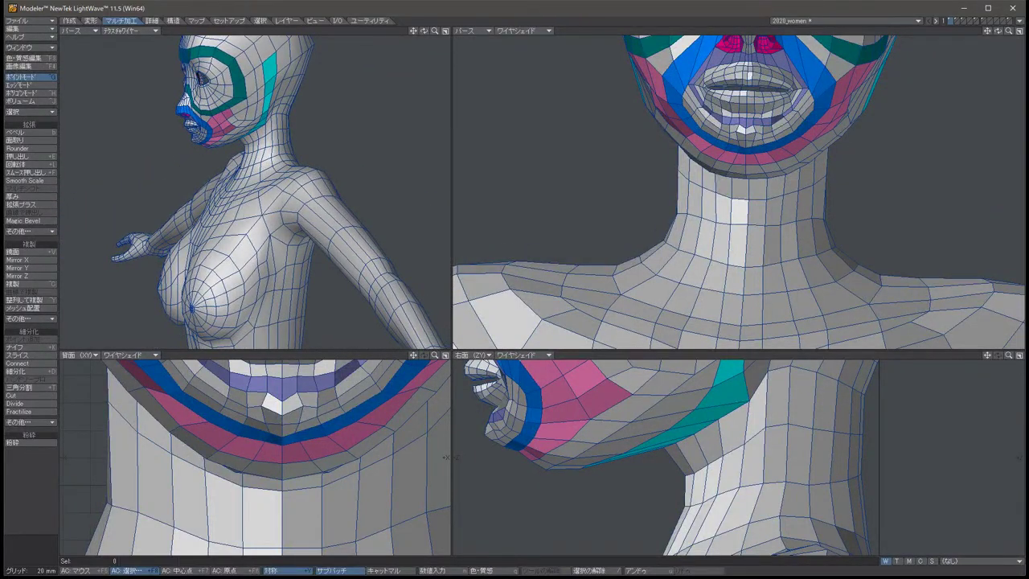
left_click(24, 58)
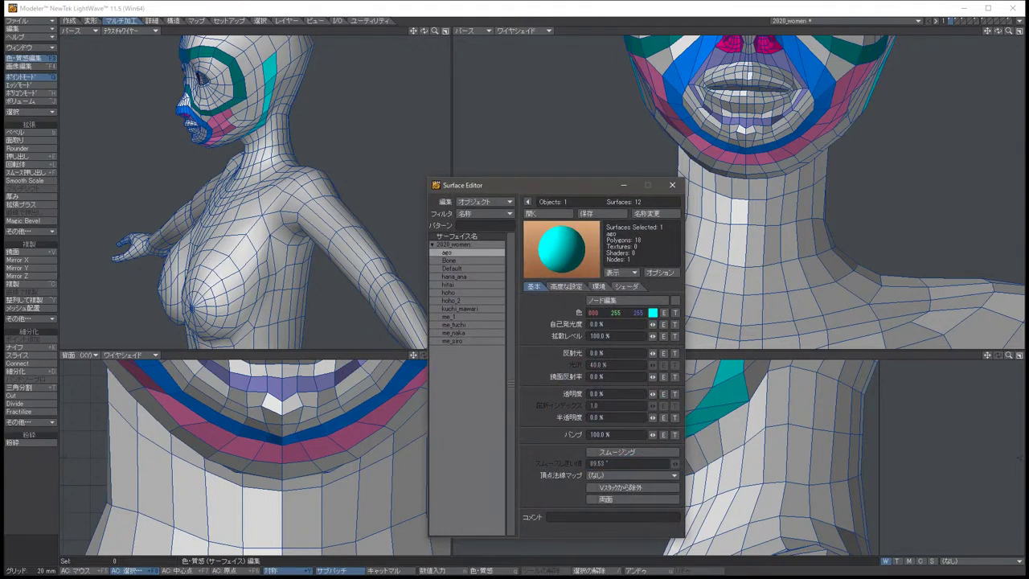
left_click(452, 268)
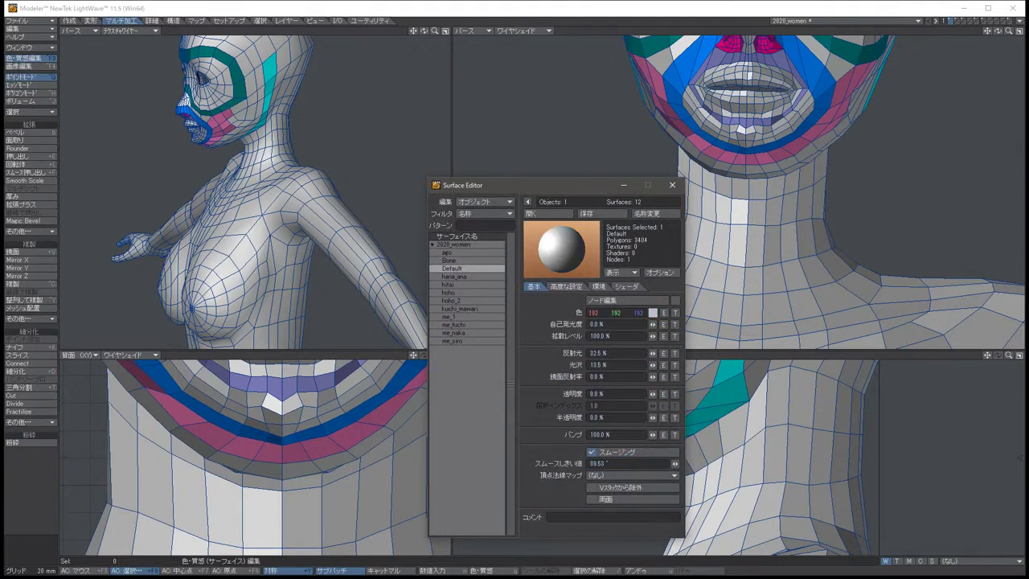
left_click(646, 213)
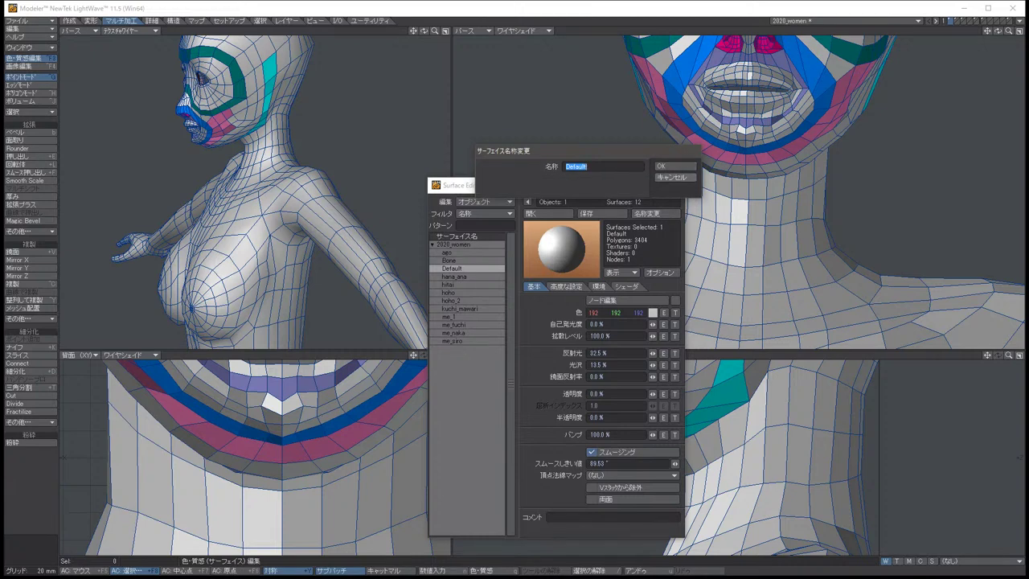
left_click(672, 177)
left_click(675, 185)
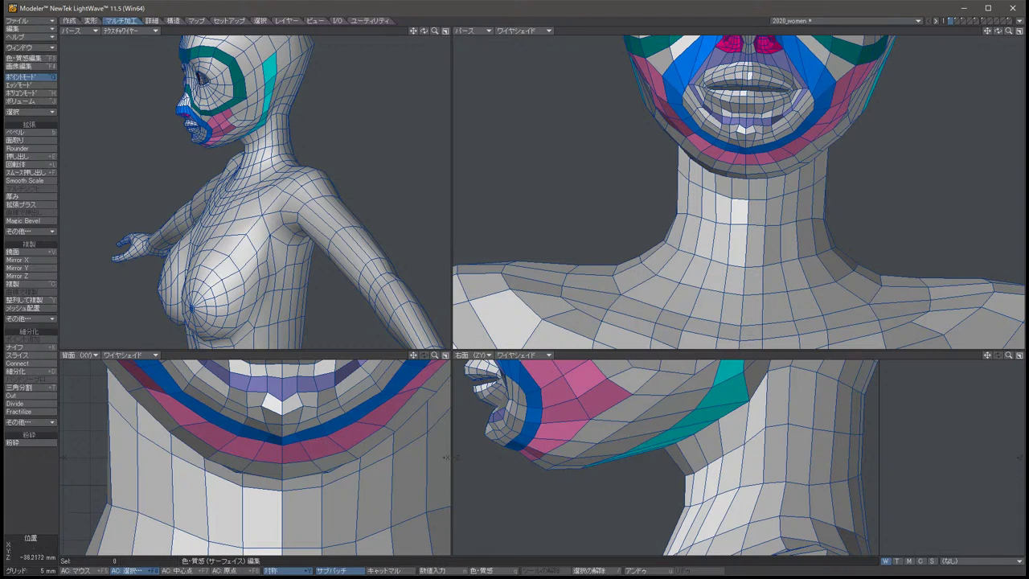
key("a")
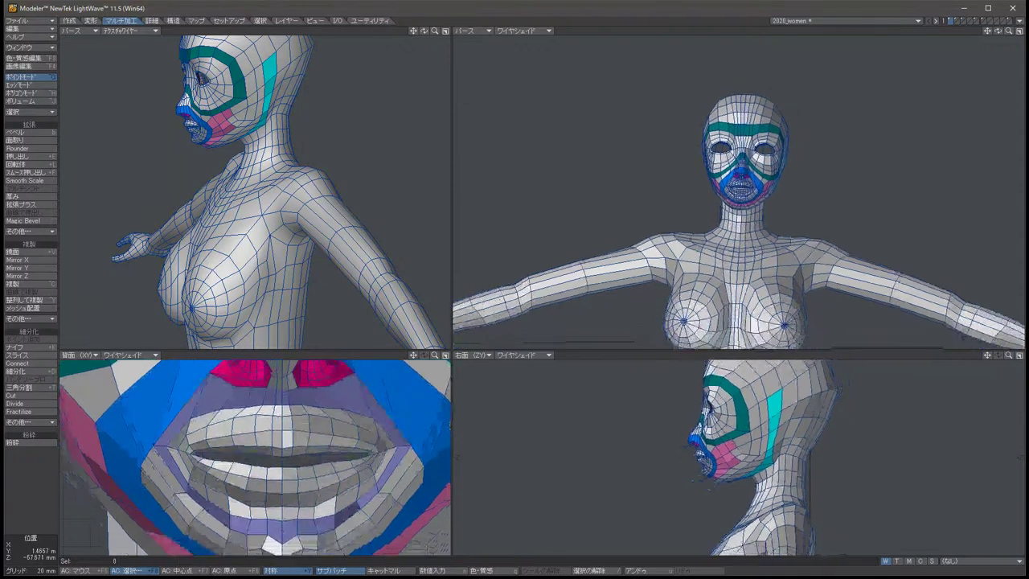
Show the side view as wireframe and give the lassoed face polygons the grey surface.
left_click(522, 355)
left_click(546, 323)
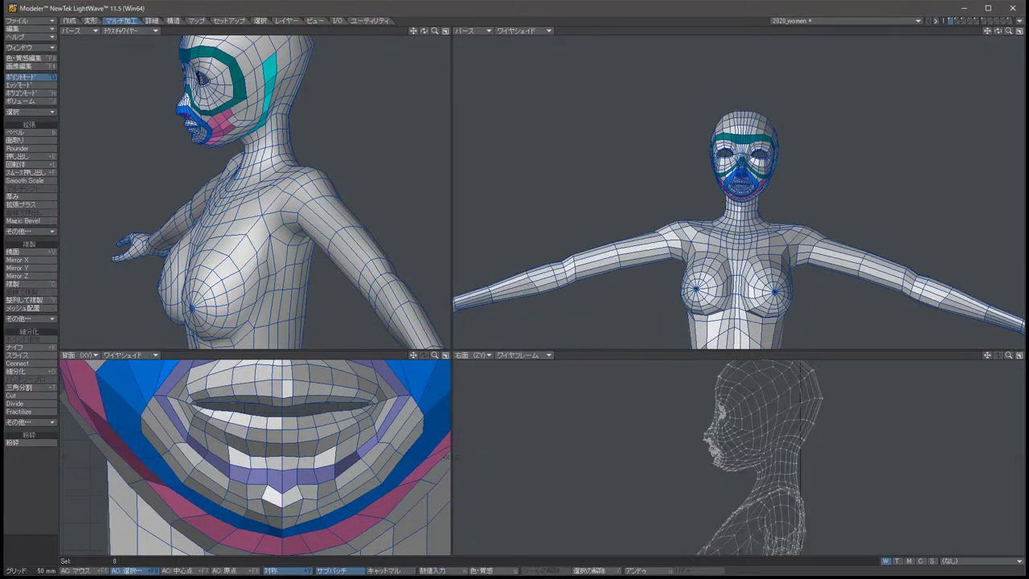
key("ctrl+h")
key("ctrl+h")
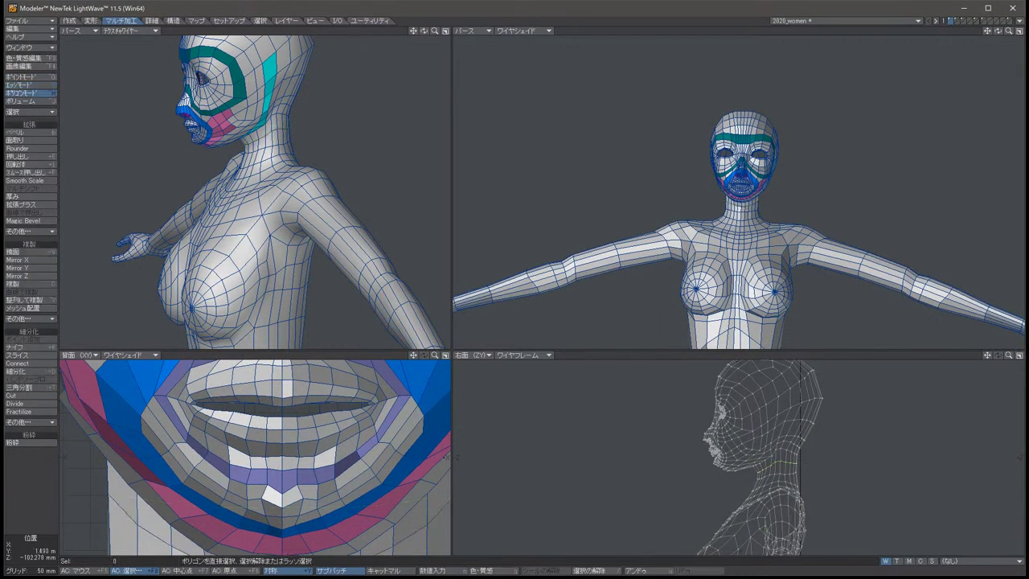
mouse_move(667, 431)
right_mouse_down()
mouse_move(670, 382)
mouse_move(775, 425)
mouse_move(741, 477)
mouse_move(683, 474)
right_mouse_up()
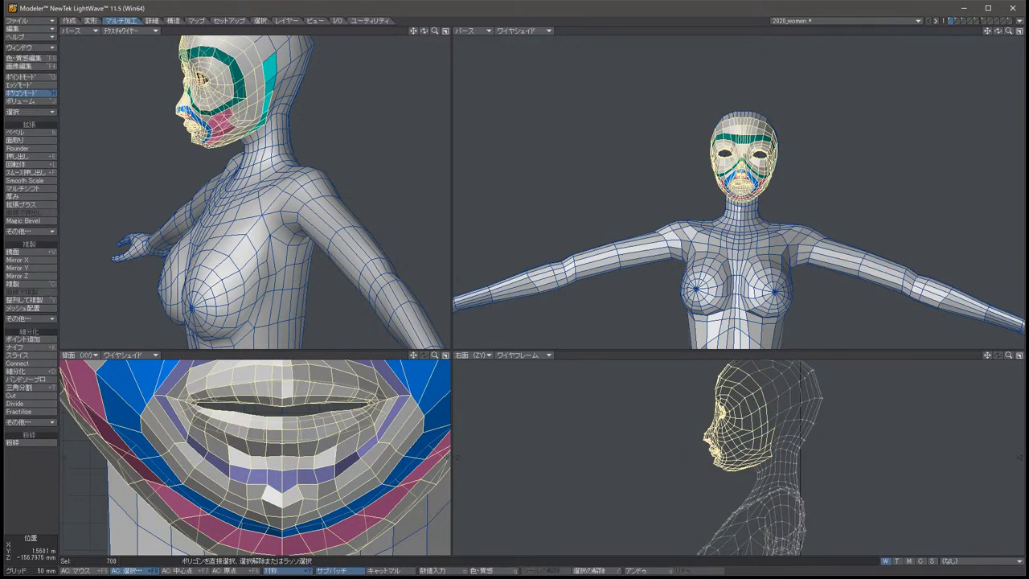
key("q")
key("Return")
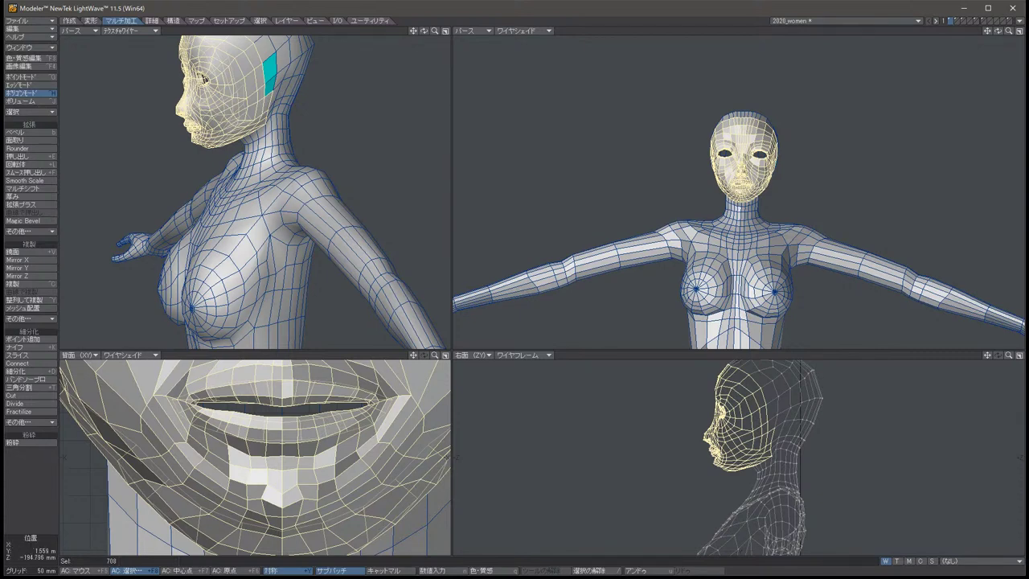
key("slash")
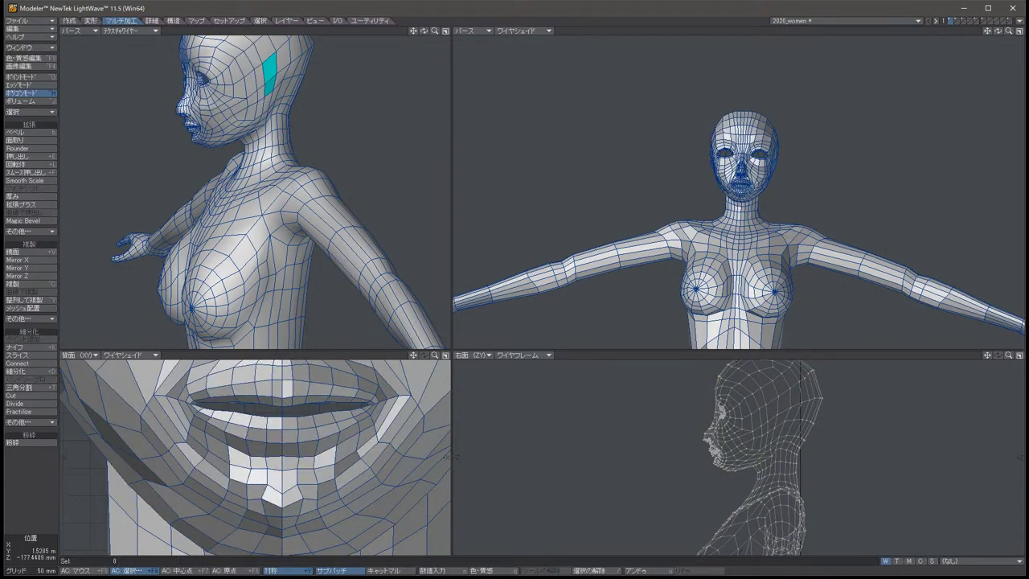
Give the cyan polygons on the side of the head the grey surface as well.
scroll(739, 193, "up", 5)
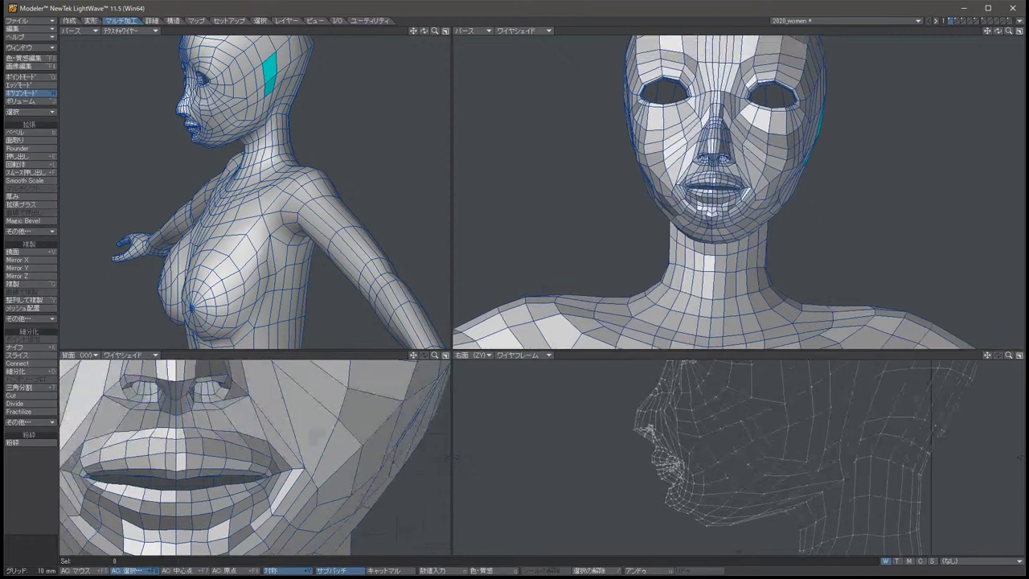
scroll(739, 193, "up", 3)
left_click_drag(739, 193, 675, 186, "alt")
left_click_drag(872, 100, 856, 165)
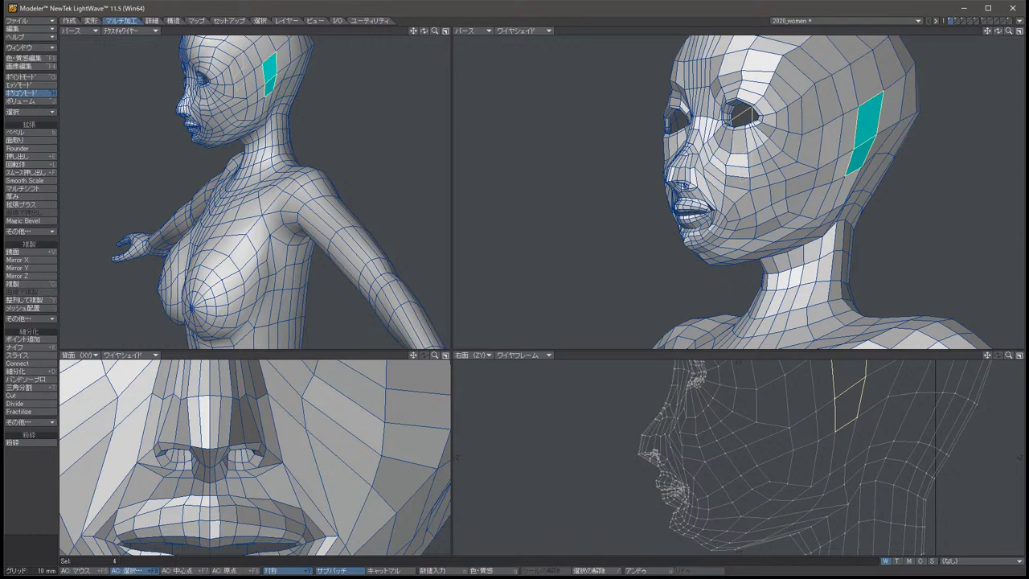
key("q")
key("Return")
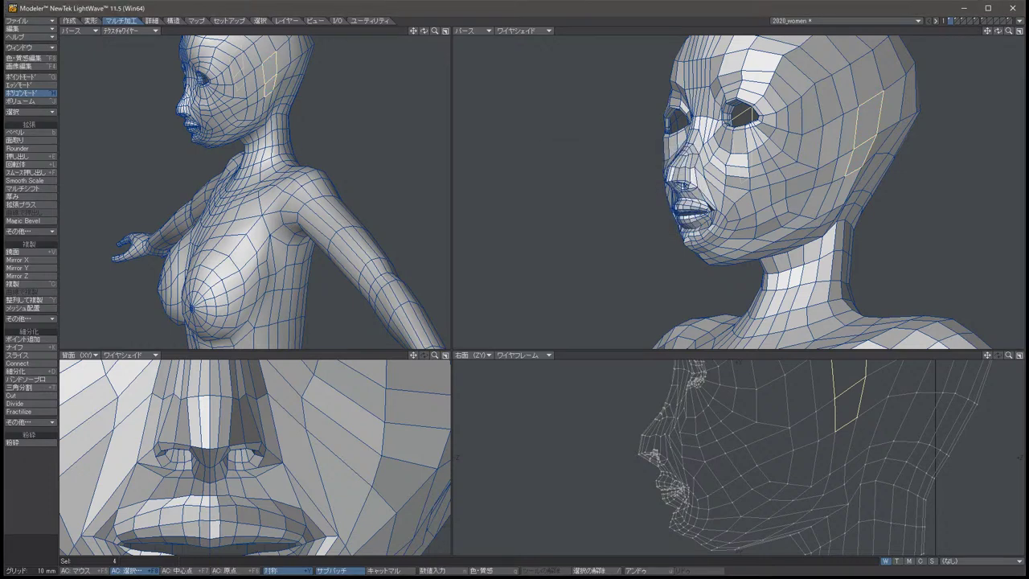
key("slash")
Toggle SubPatch, select the band under the chin with Move, then drop the tool and deselect.
key("Tab")
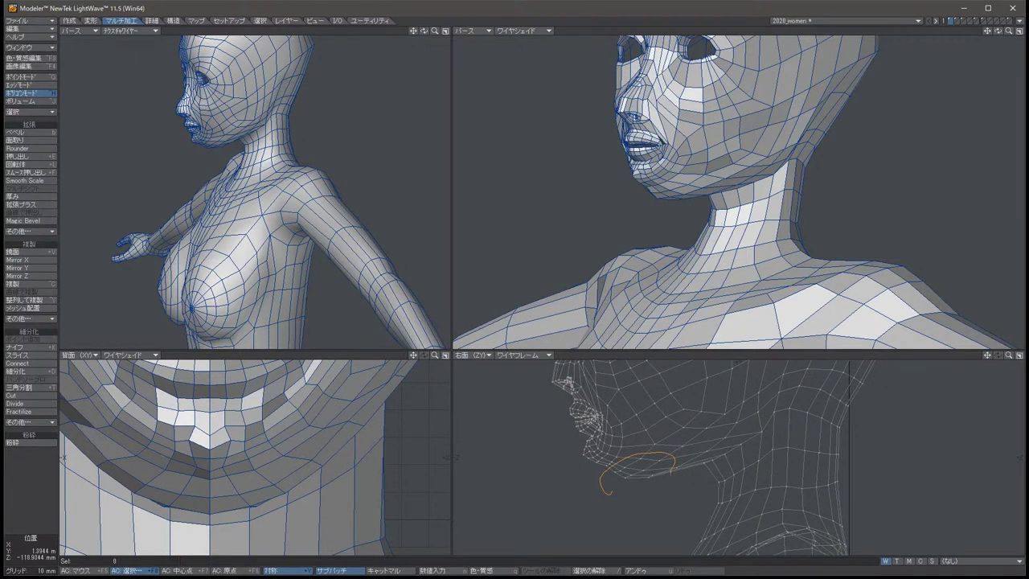
right_click_drag(673, 472, 667, 492)
key("t")
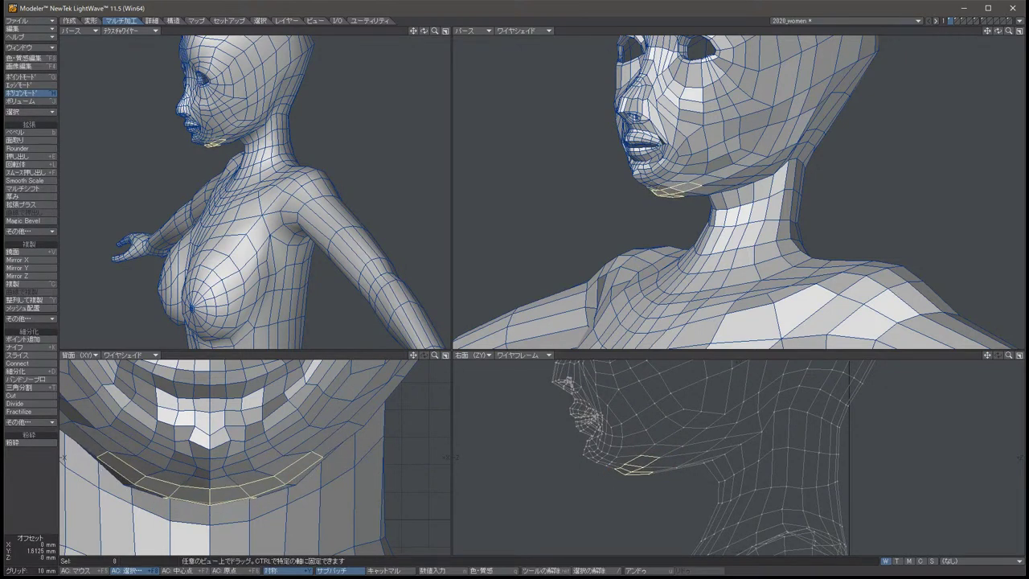
key("space")
key("slash")
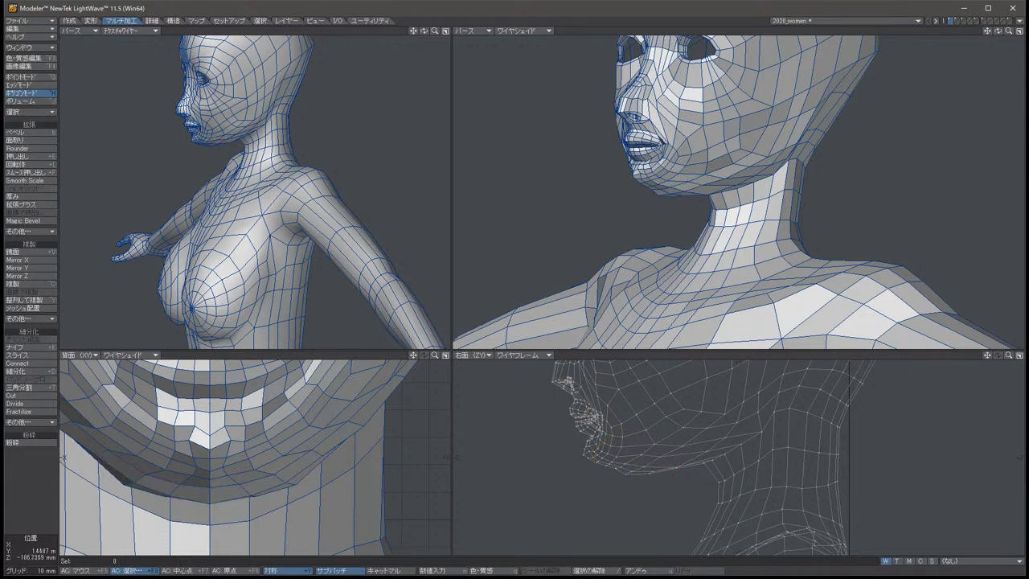
In the Surface Editor, store the me_naka peach as a custom colour.
left_click(26, 58)
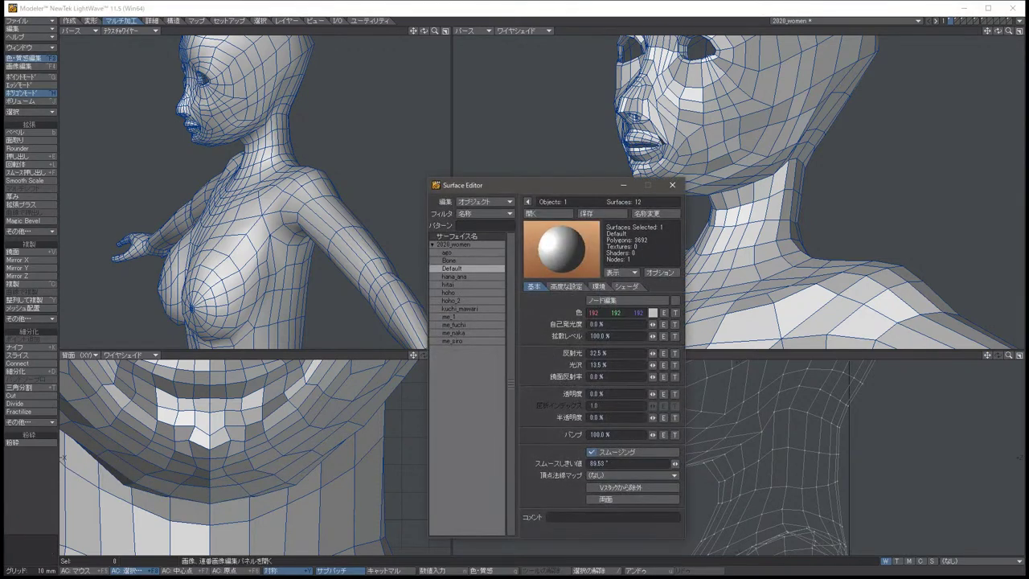
left_click(651, 311)
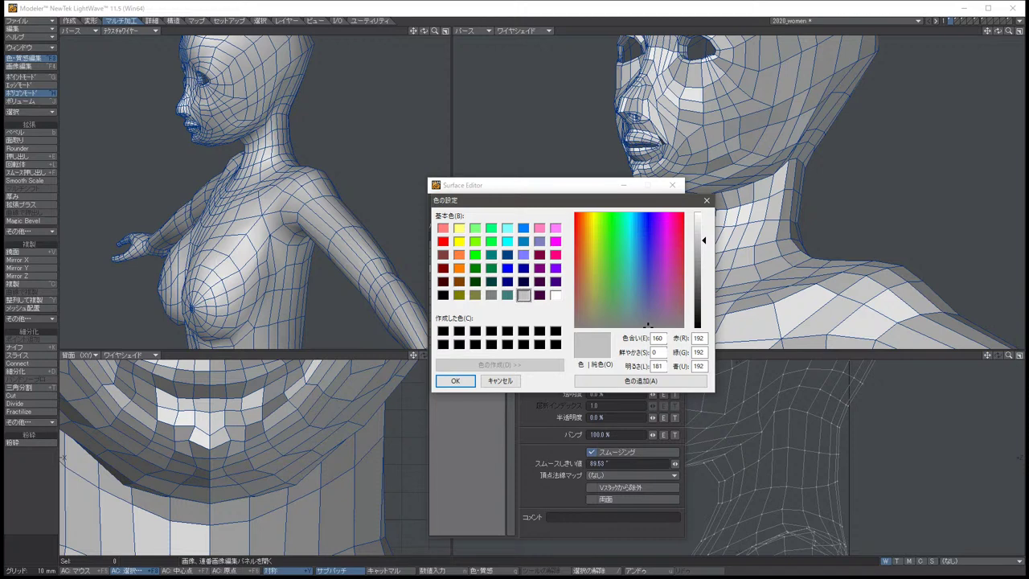
left_click(499, 380)
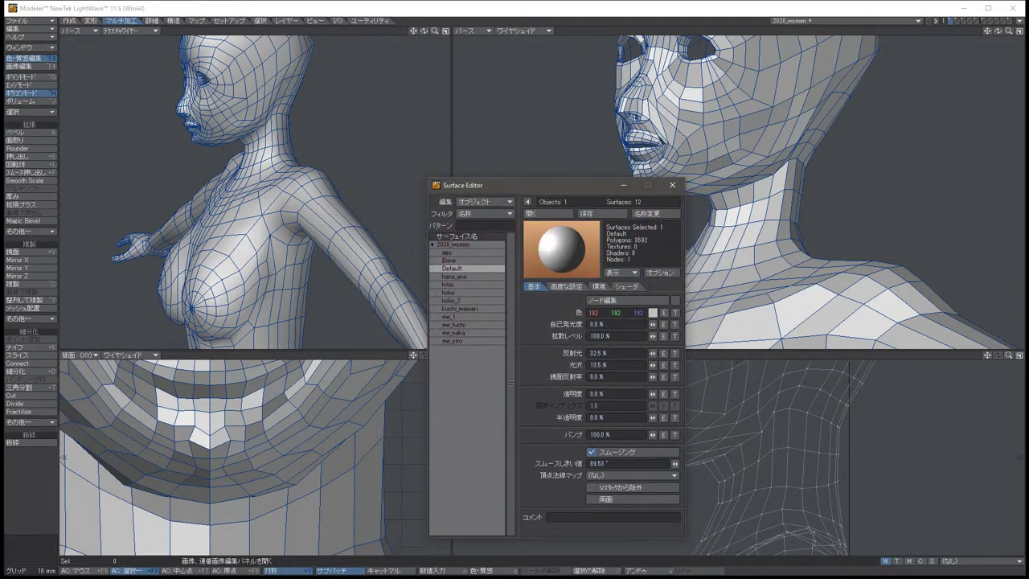
left_click(454, 276)
left_click(449, 284)
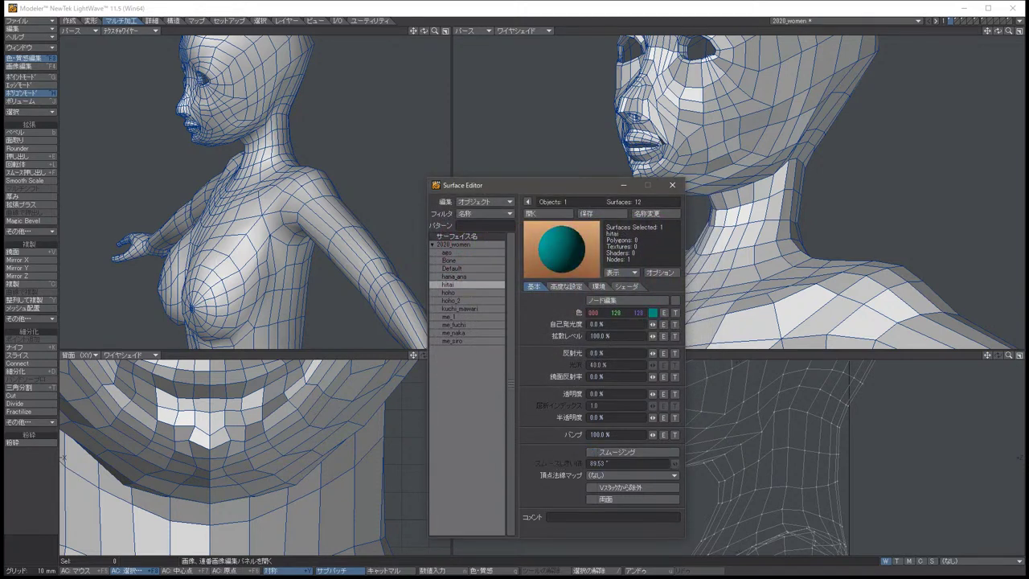
key("Down")
key("Down")
key("Down")
key("Down")
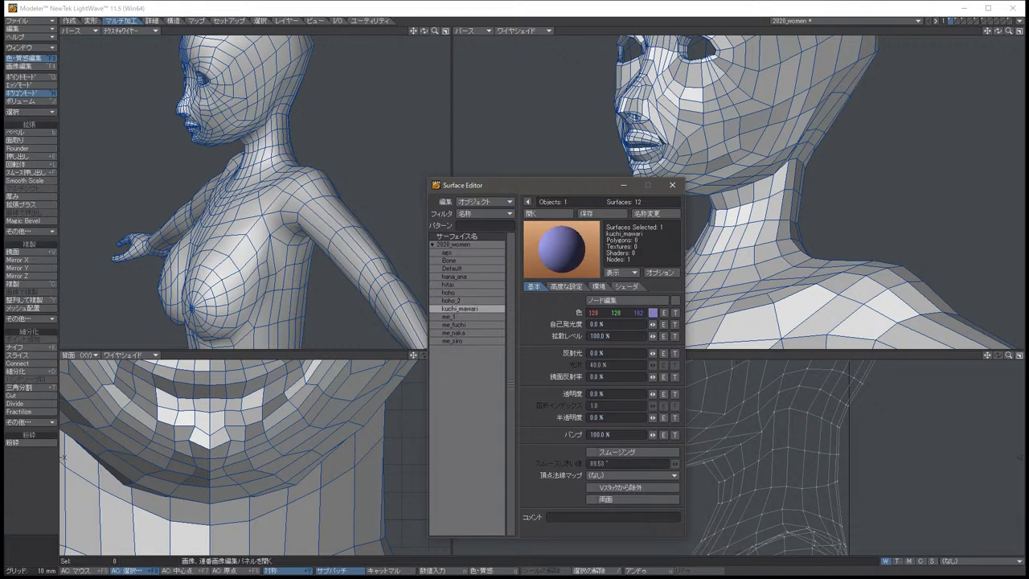
key("Down")
key("Down")
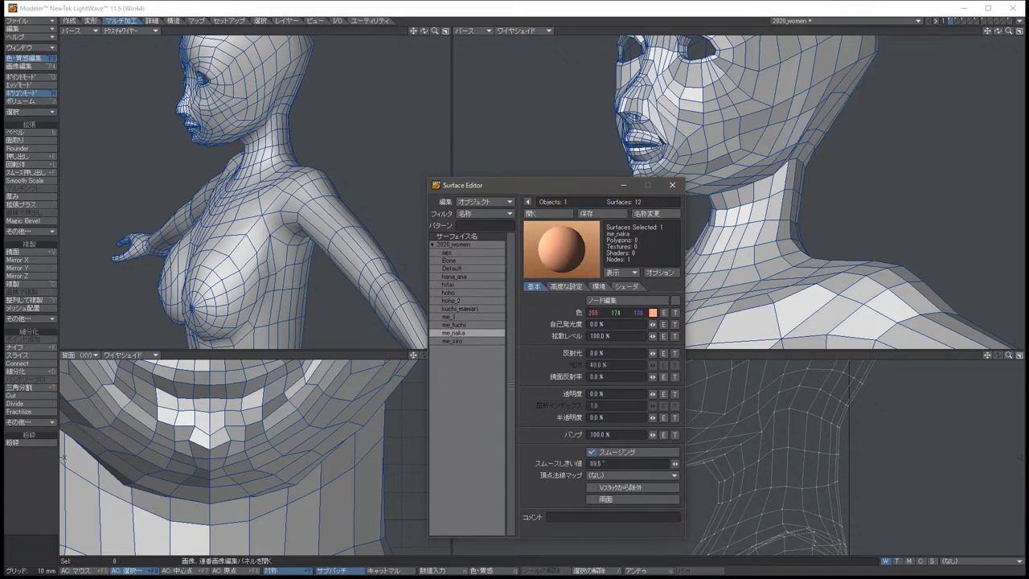
left_click(640, 380)
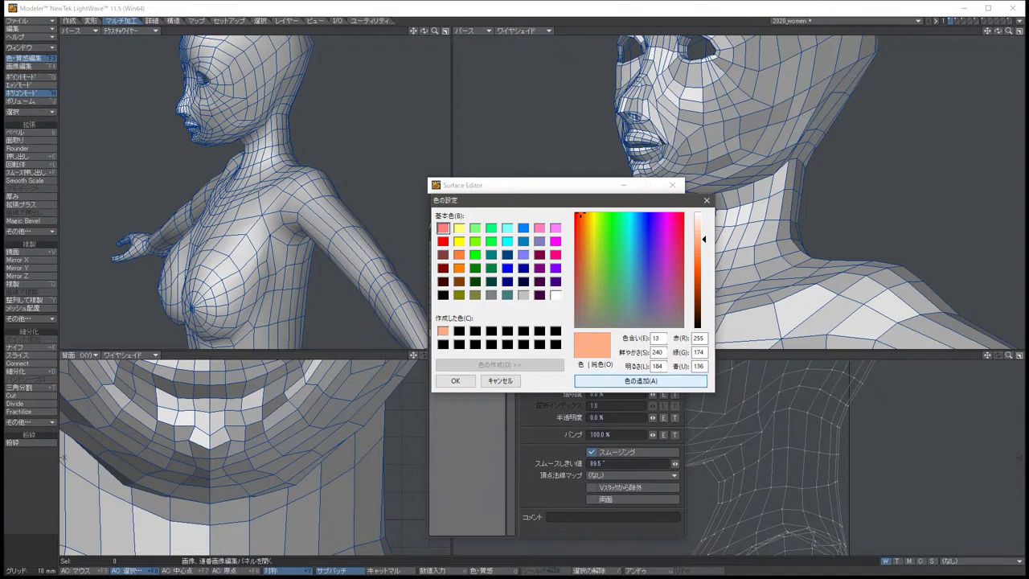
left_click(455, 380)
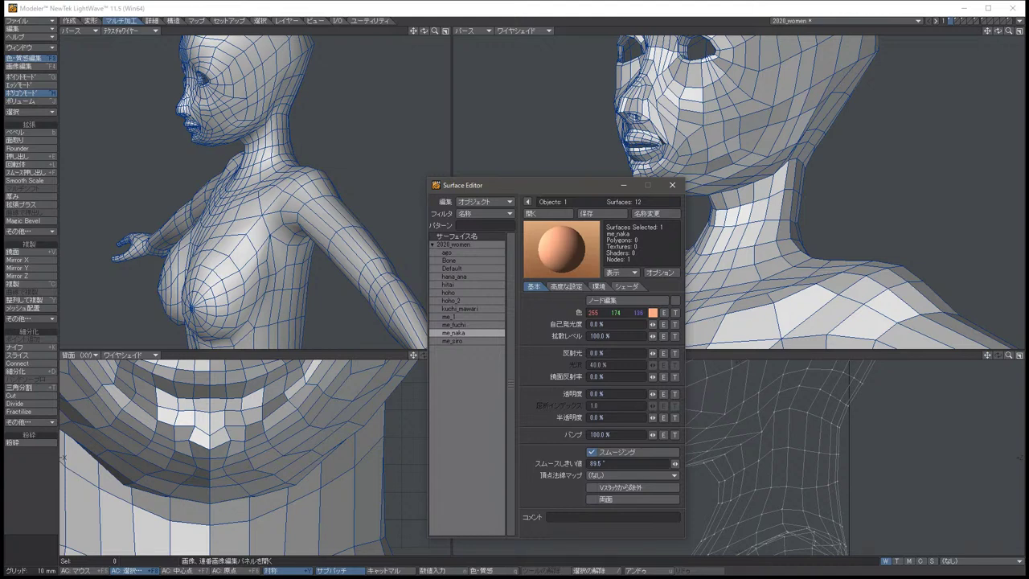
Apply the stored peach to the Default surface and adjust its glossiness and diffuse to about 93%.
left_click(452, 268)
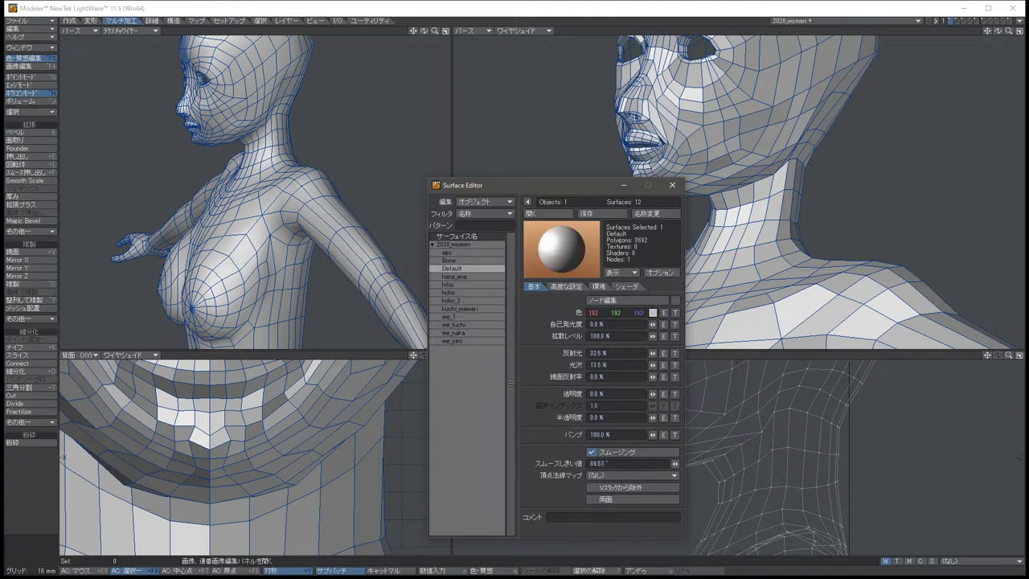
left_click(651, 312)
left_click(443, 331)
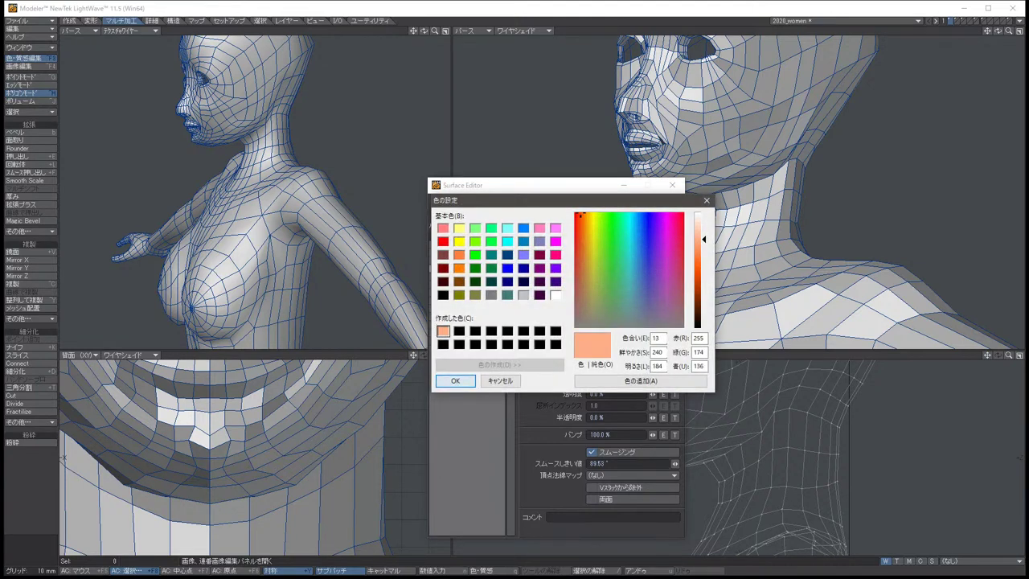
key("Return")
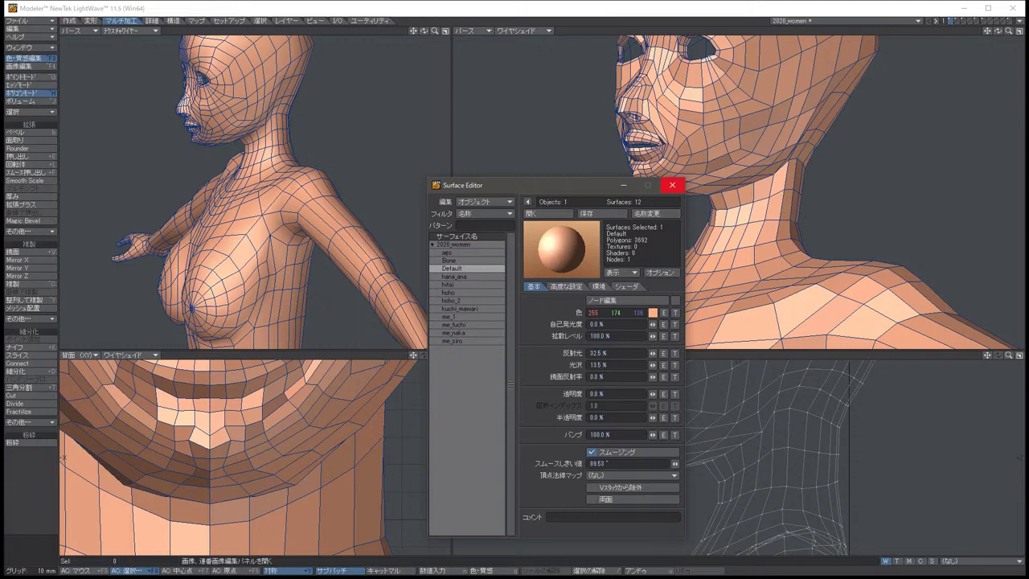
mouse_move(652, 364)
left_mouse_down()
mouse_move(627, 364)
mouse_move(679, 353)
mouse_move(661, 353)
mouse_move(669, 364)
left_mouse_up()
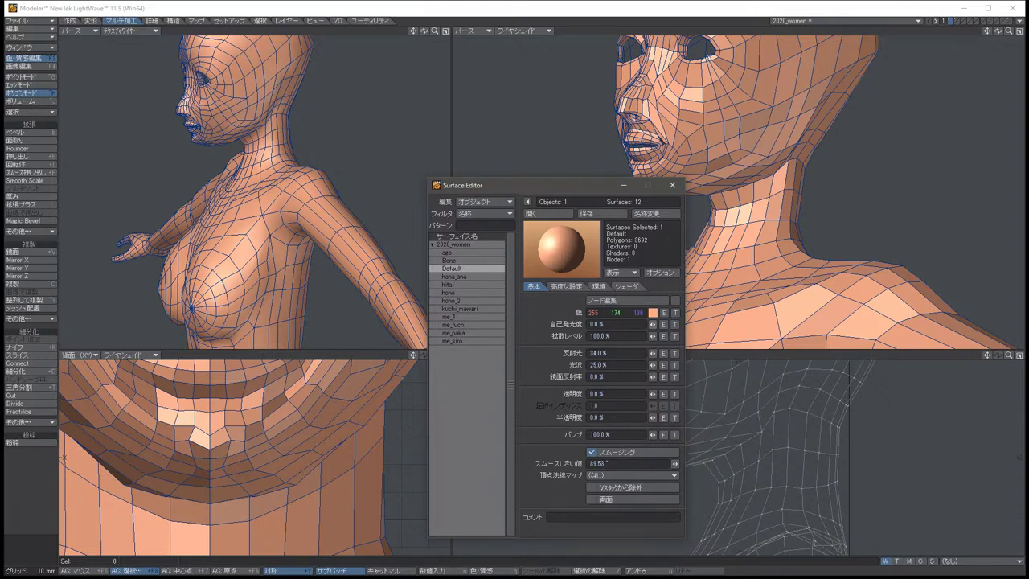
left_click_drag(651, 335, 652, 335)
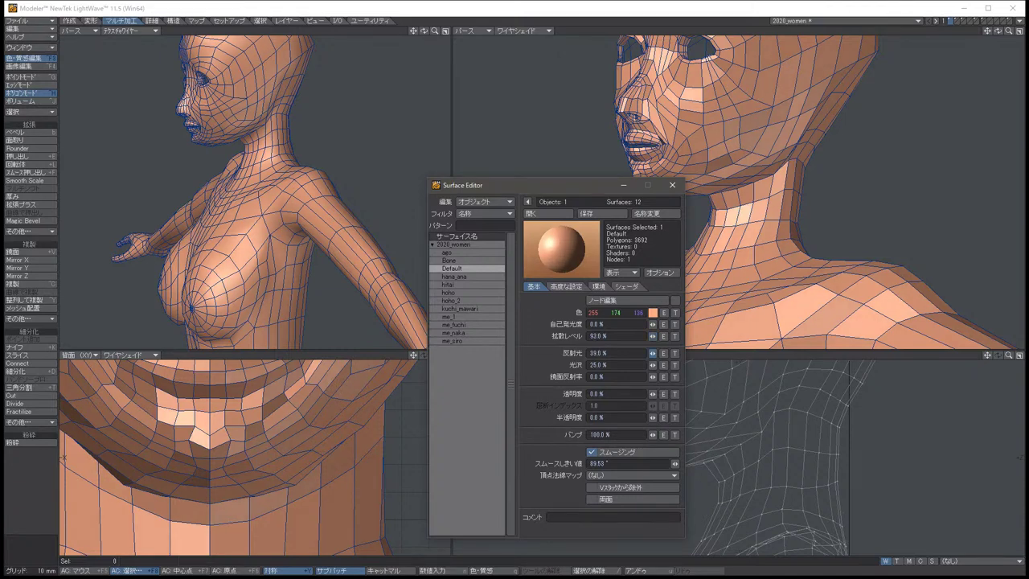
Lighten the Default surface colour to 255, 210, 189.
left_click(653, 312)
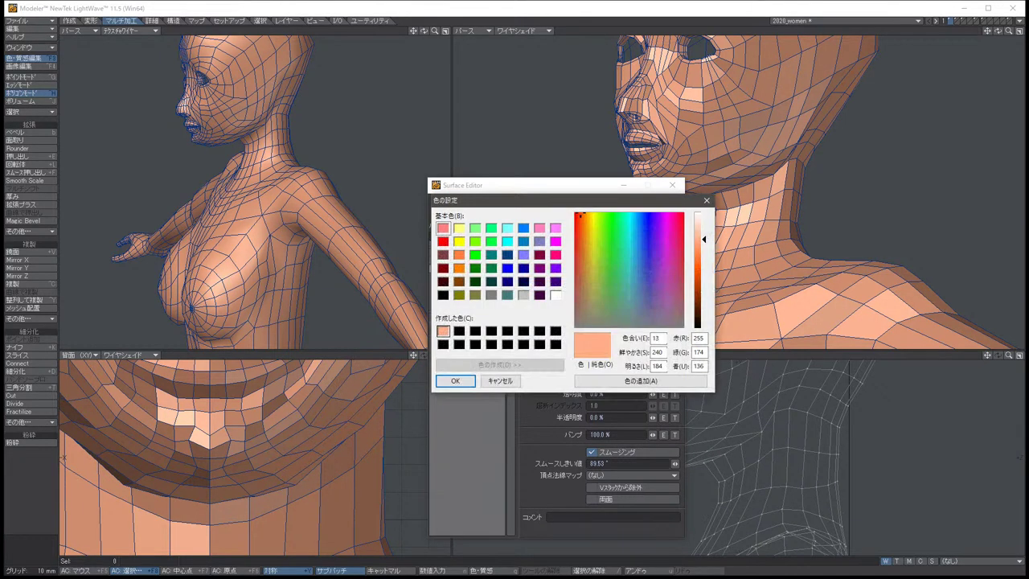
left_click_drag(704, 240, 704, 230)
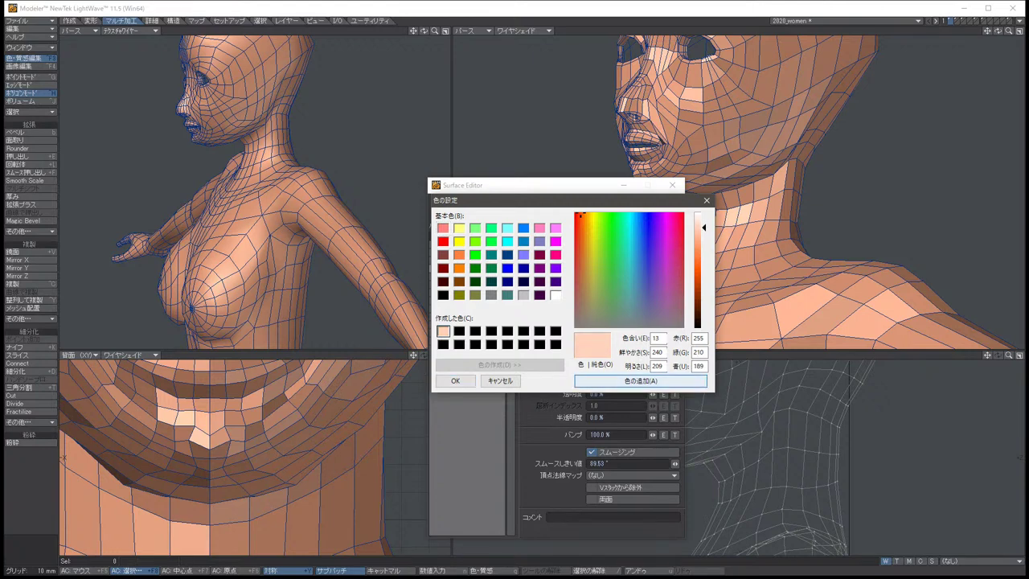
left_click(458, 330)
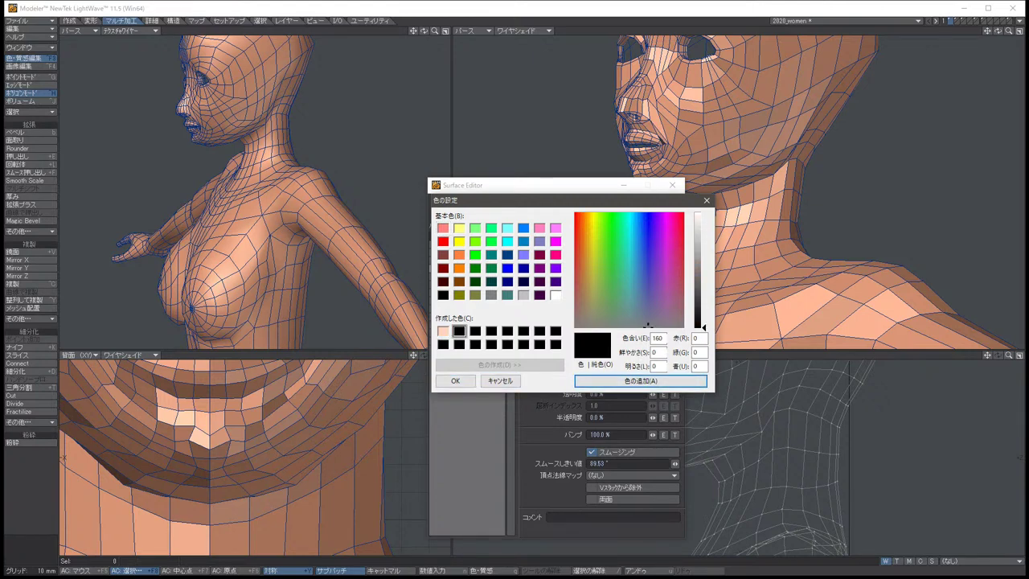
left_click(443, 330)
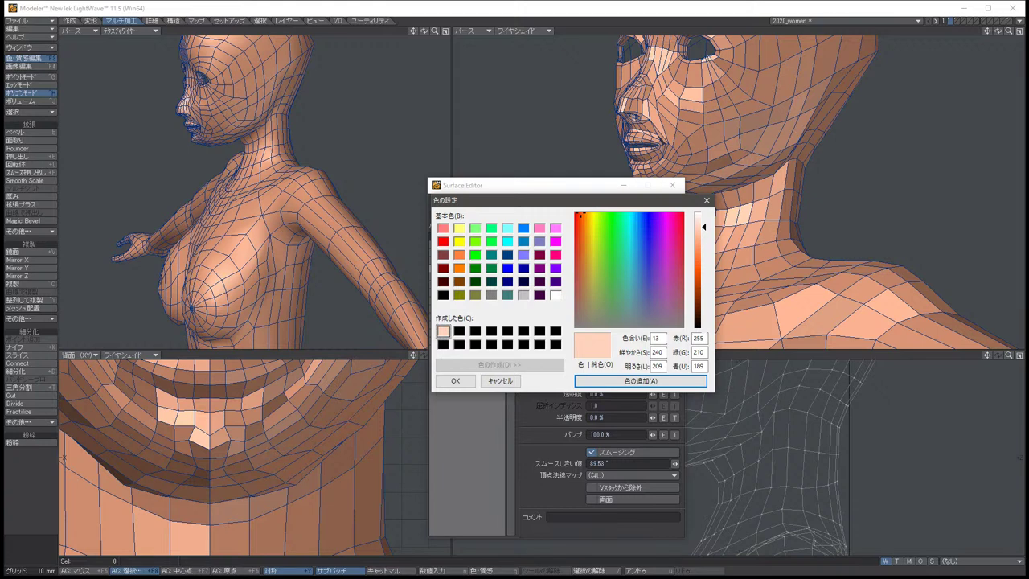
left_click(455, 380)
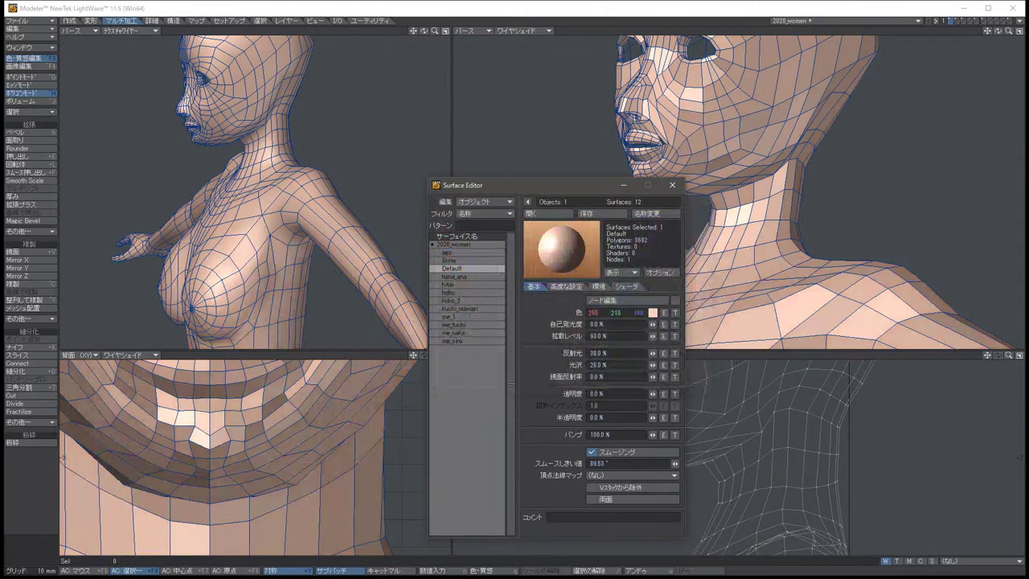
Try moving the strip of polygons under the chin, then undo and deselect.
key("F5")
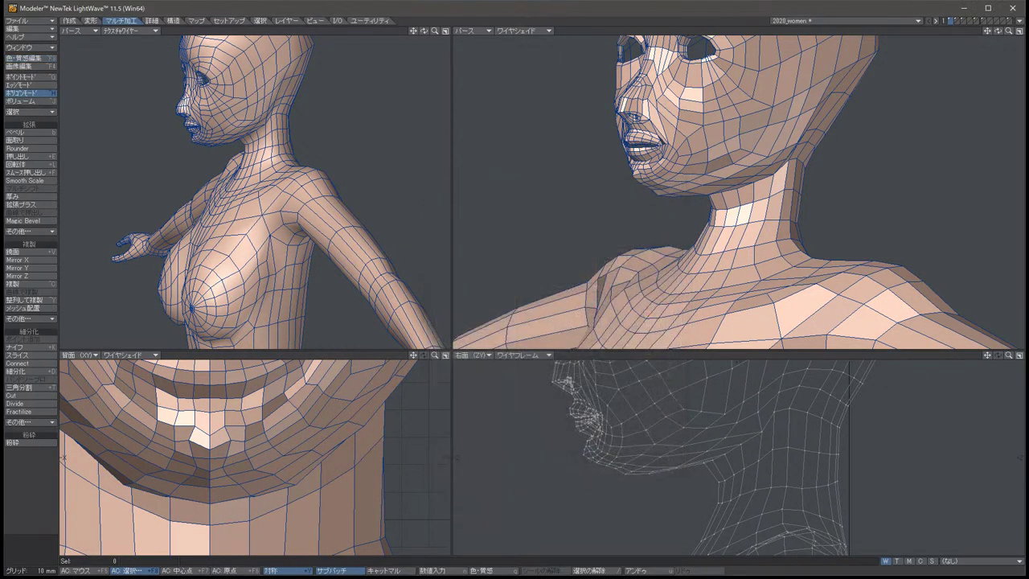
left_click_drag(723, 201, 824, 181, "alt")
key("Tab")
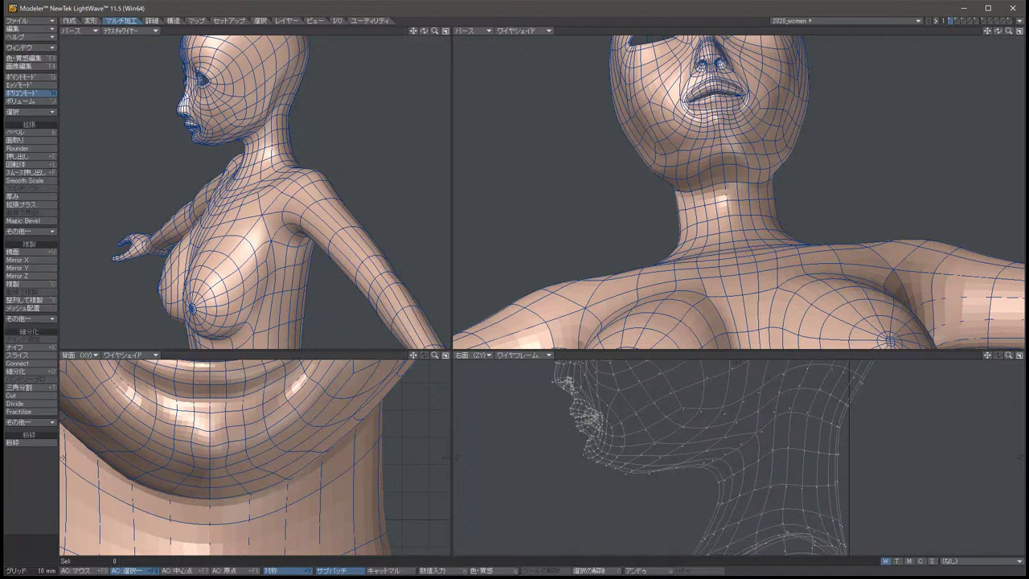
left_click_drag(693, 155, 752, 150)
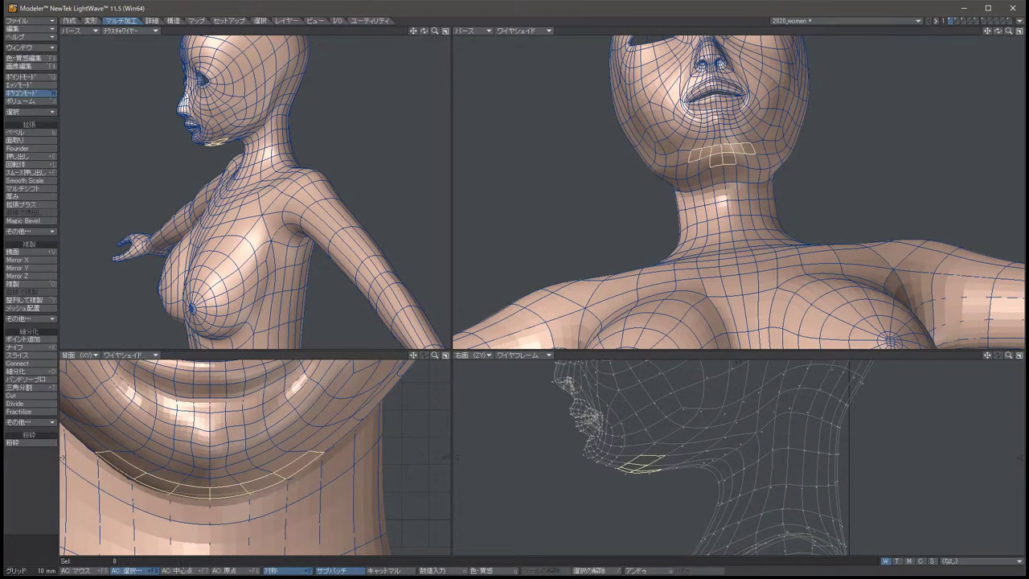
key("t")
left_click_drag(642, 465, 659, 446)
key("u")
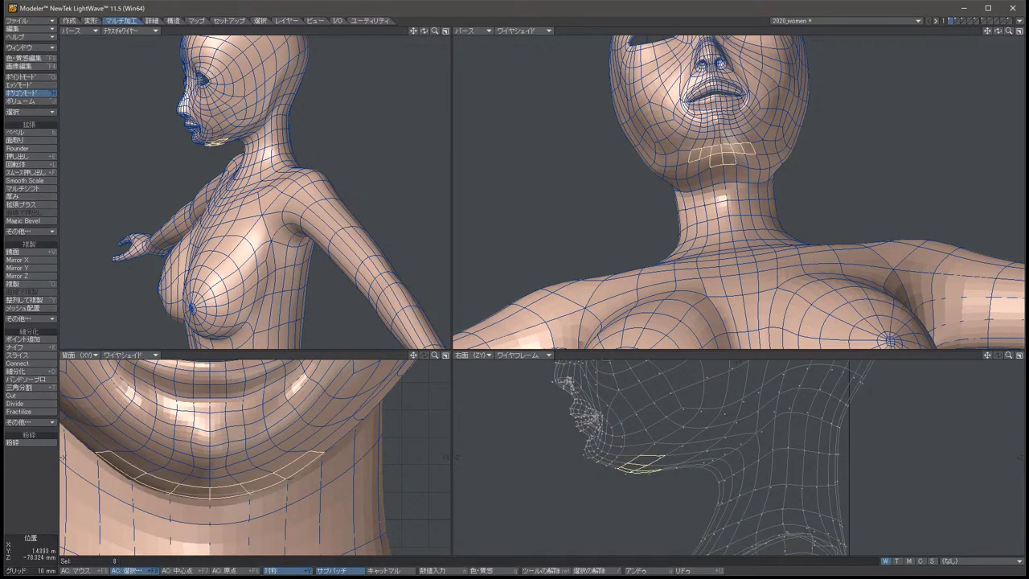
key("space")
key("slash")
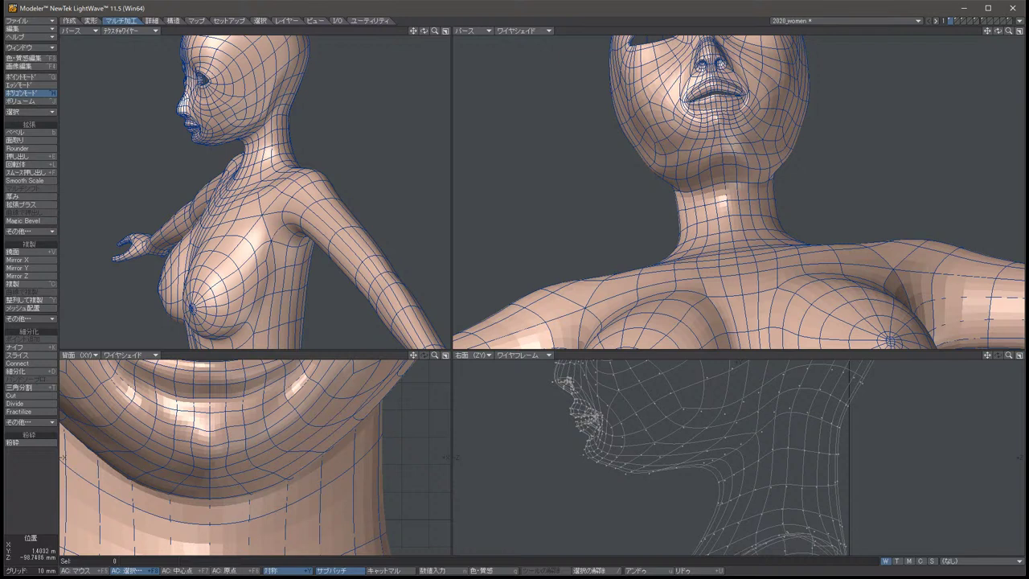
In point mode, adjust the central chin points and a single point under the chin.
key("ctrl+g")
left_click_drag(132, 482, 287, 481)
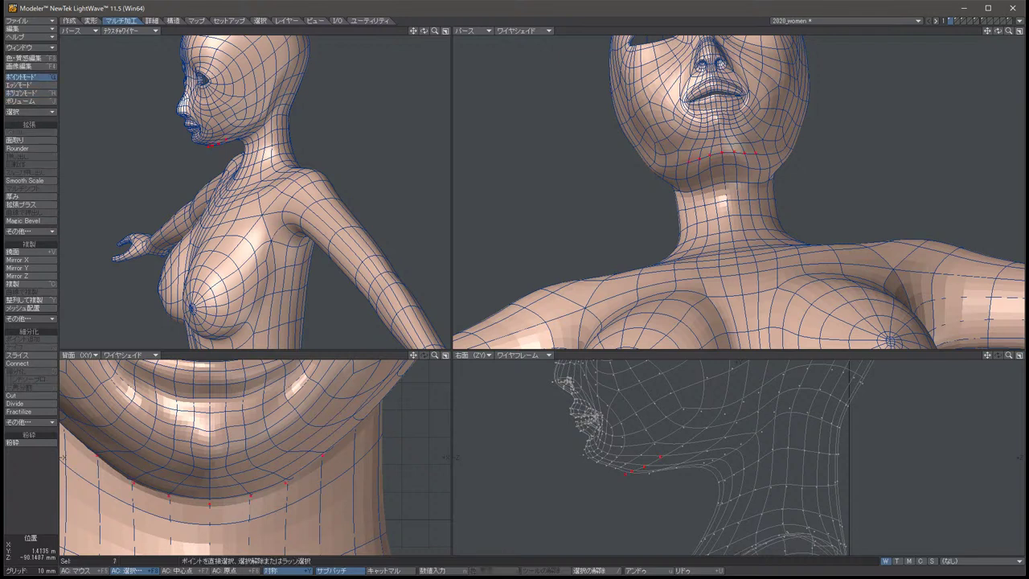
left_click_drag(161, 492, 257, 492)
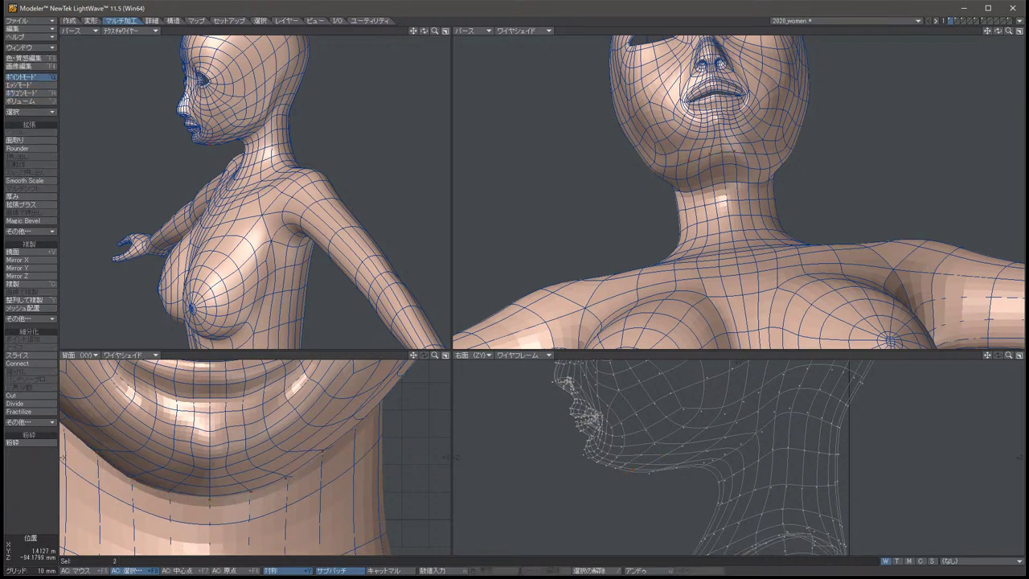
key("t")
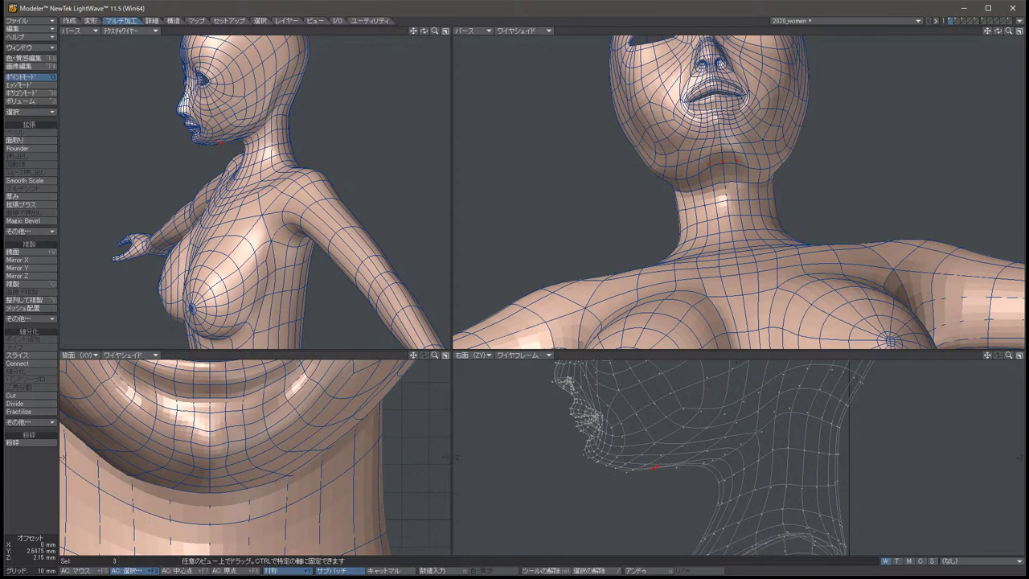
key("space")
key("slash")
left_click_drag(724, 201, 796, 189, "alt")
left_click(701, 176)
key("t")
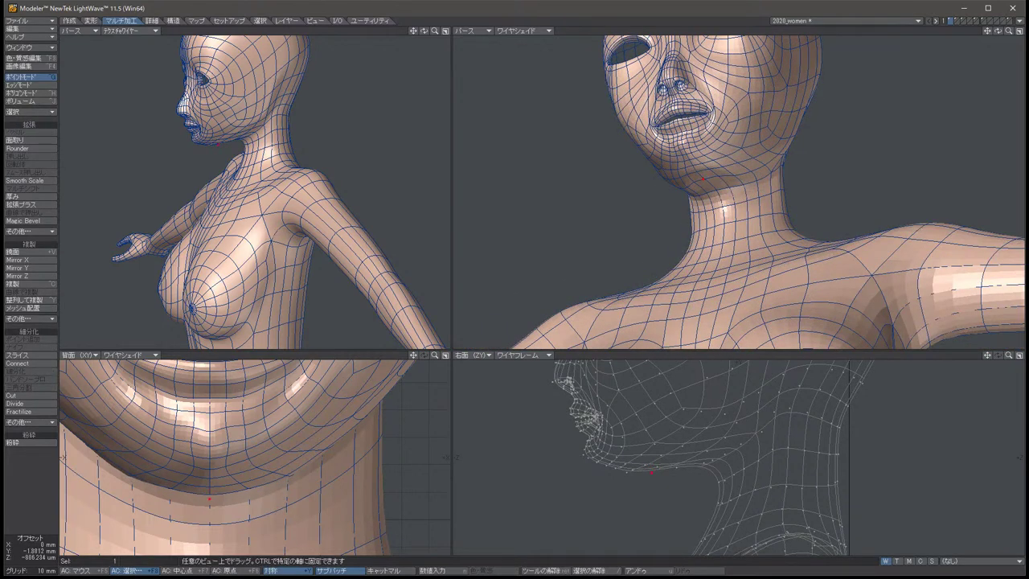
key("space")
key("slash")
Move five points along the chin and three points under the jaw, then deselect.
left_click_drag(681, 175, 717, 167)
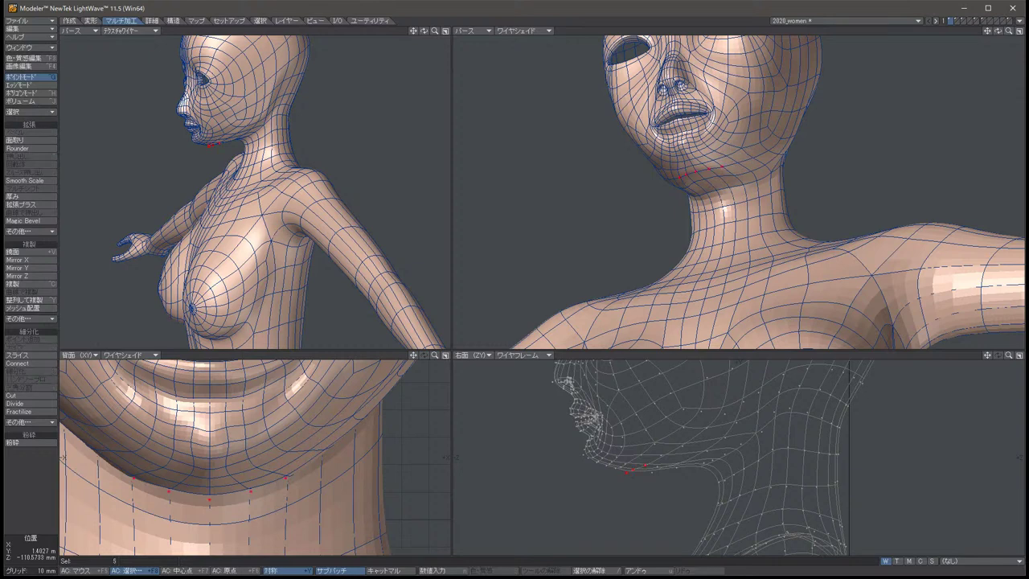
key("t")
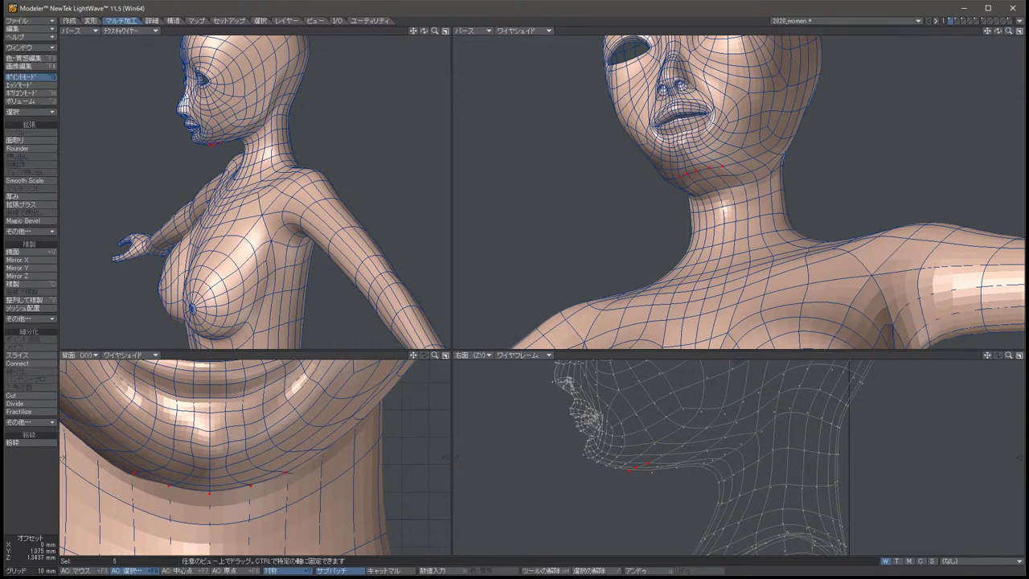
key("space")
key("slash")
left_click_drag(739, 193, 864, 139, "alt")
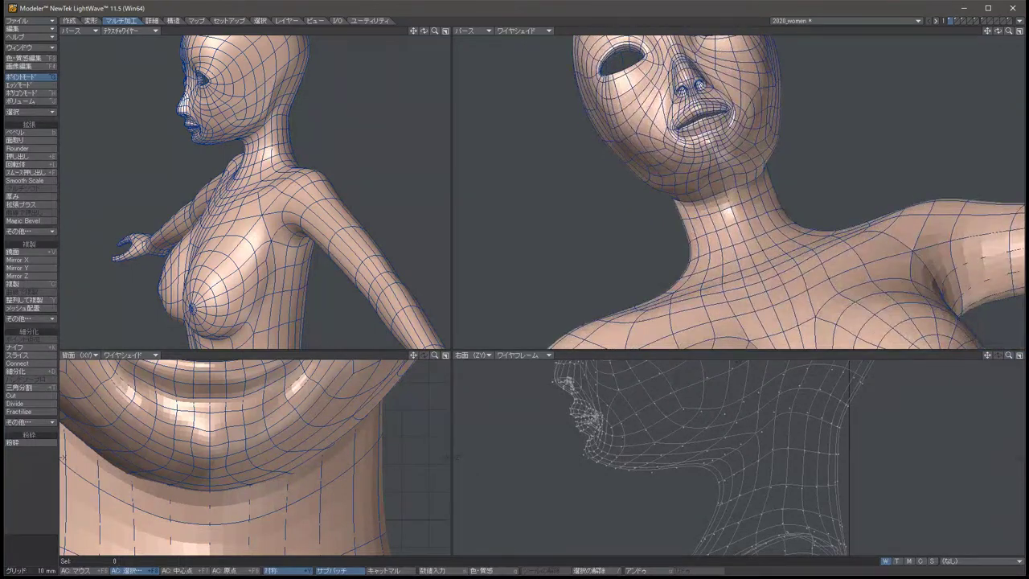
left_click_drag(708, 183, 733, 171)
key("t")
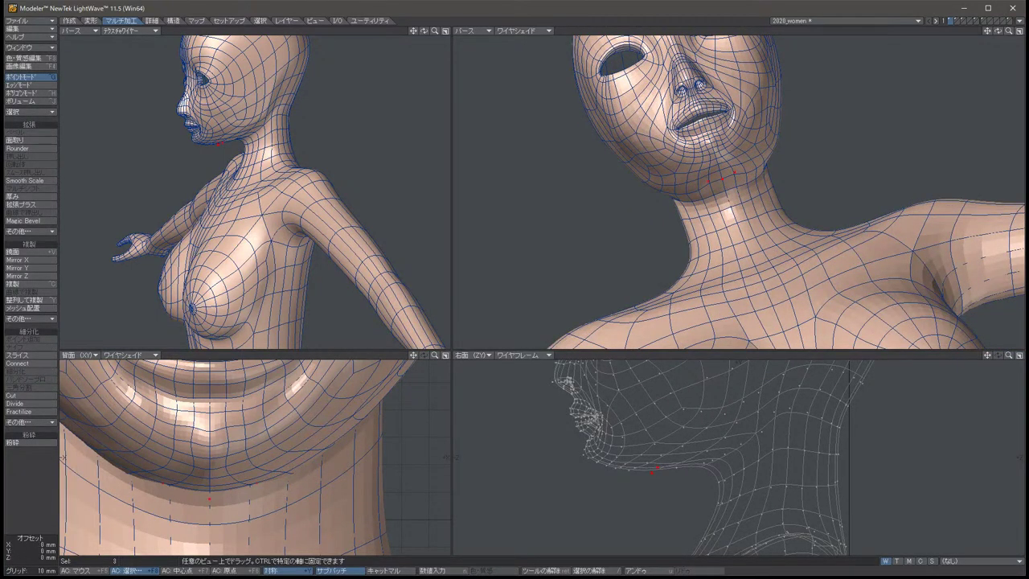
key("space")
key("slash")
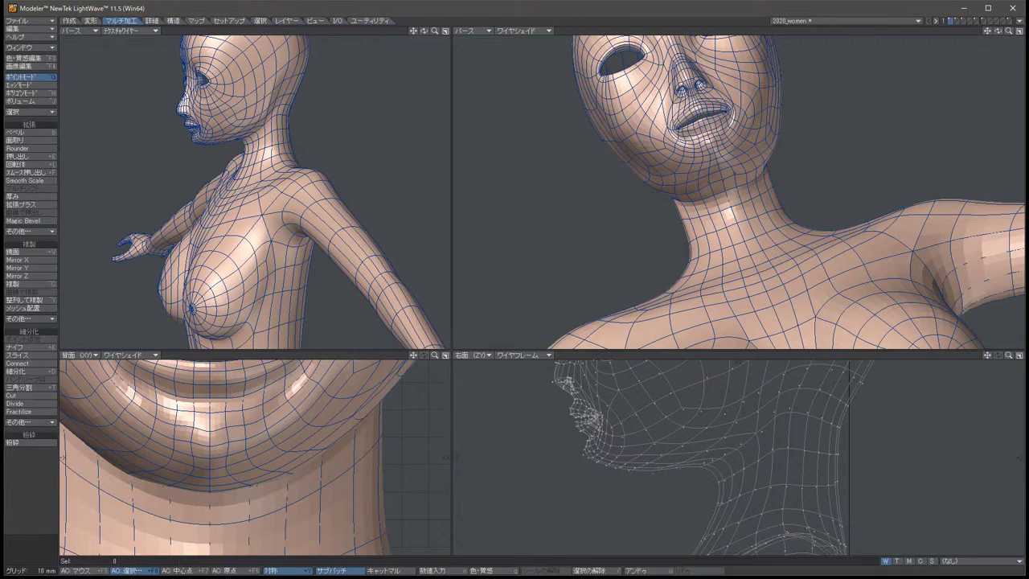
Zoom in and pull the two symmetric cheek points beside the mouth downward.
scroll(737, 192, "up", 5)
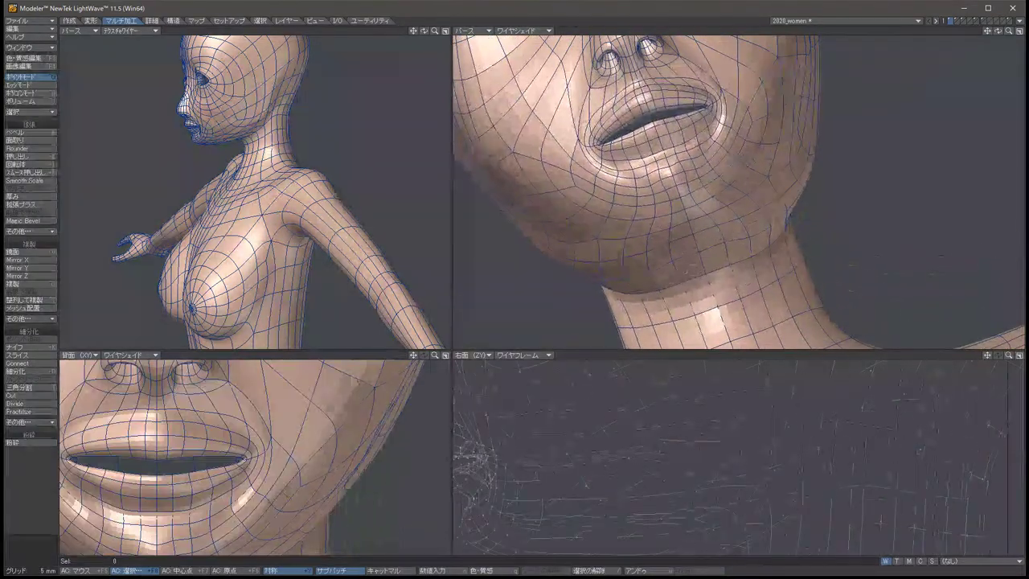
left_click_drag(785, 193, 784, 112, "alt")
left_click_drag(784, 161, 784, 257, "alt")
left_click(797, 144)
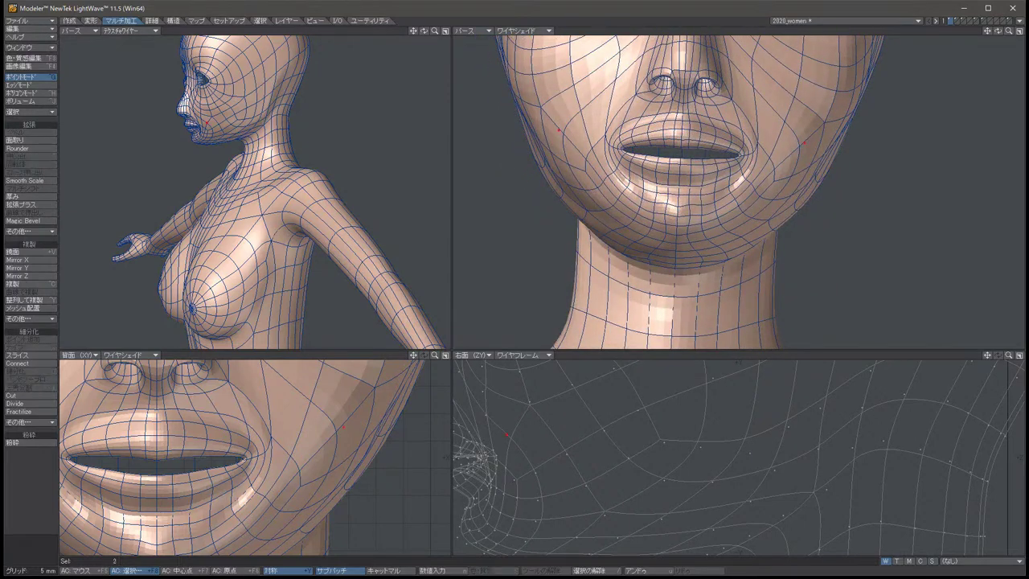
key("t")
key("space")
left_click_drag(797, 144, 727, 185)
key("t")
key("space")
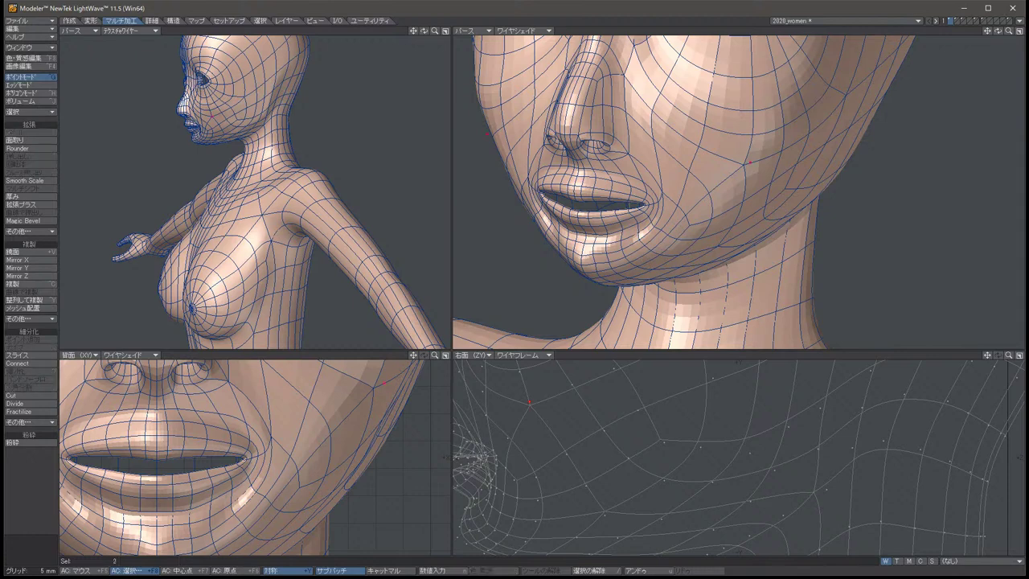
Zoom out to the whole face, deselect the cheek points and switch to edge mode.
key("comma")
key("comma")
key("comma")
key("comma")
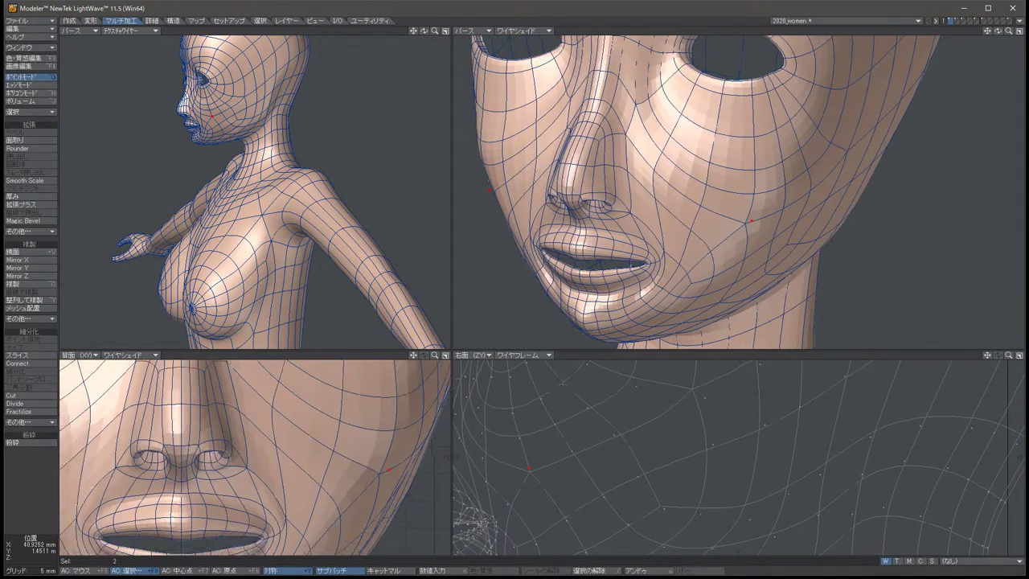
key("comma")
key("comma")
key("comma")
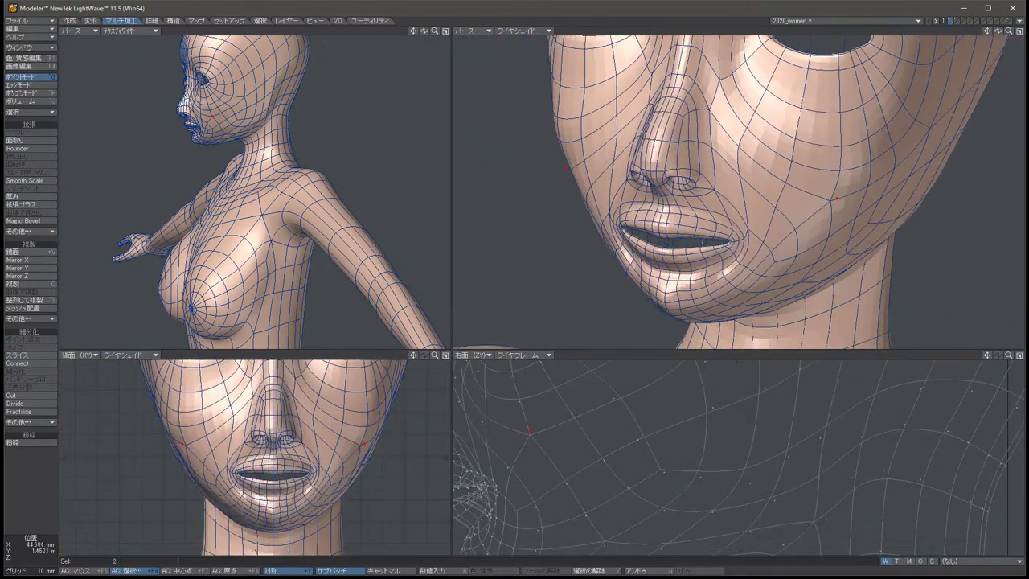
key("t")
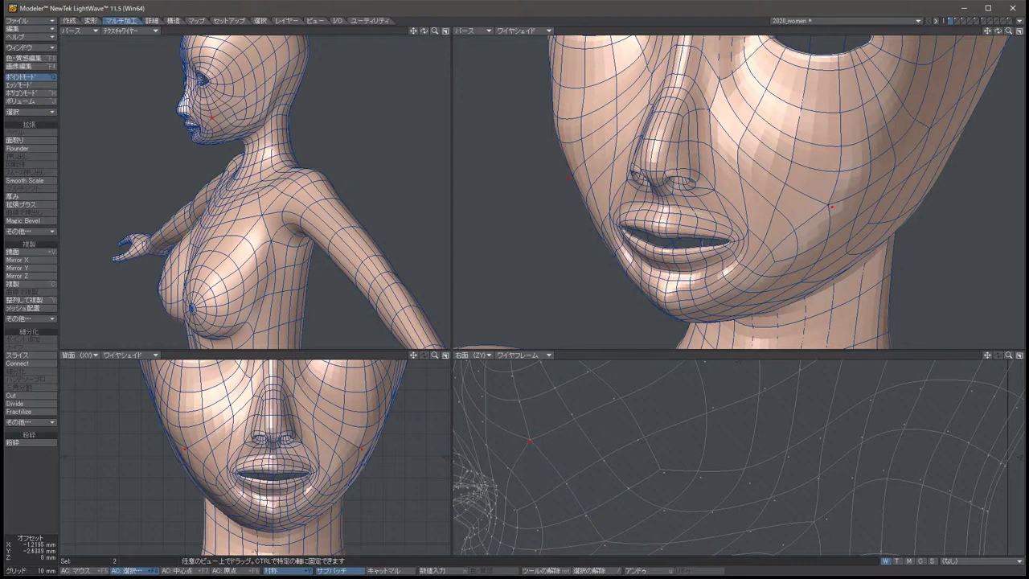
key("slash")
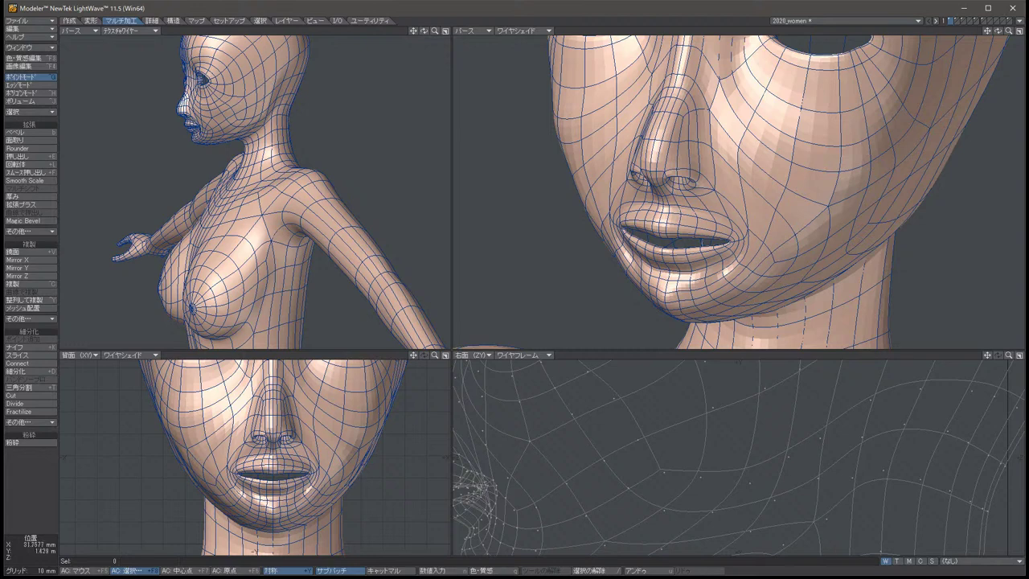
key("ctrl+h")
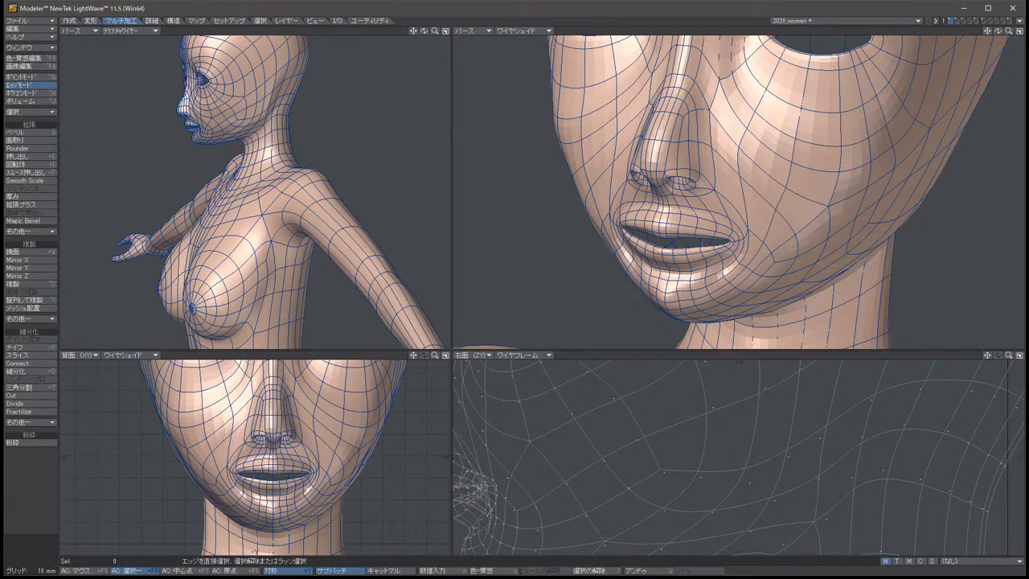
key("ctrl+j")
left_click_drag(733, 273, 751, 283)
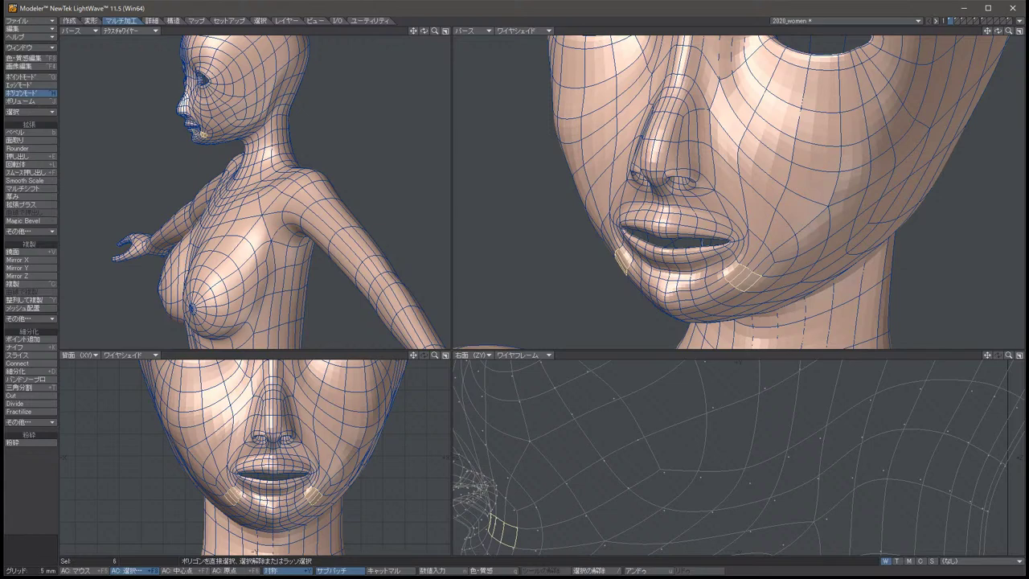
key("Right")
key("Right")
key("alt+Left")
key("alt+Left")
key("alt+Left")
key("alt+Left")
key("alt+Left")
key("alt+Left")
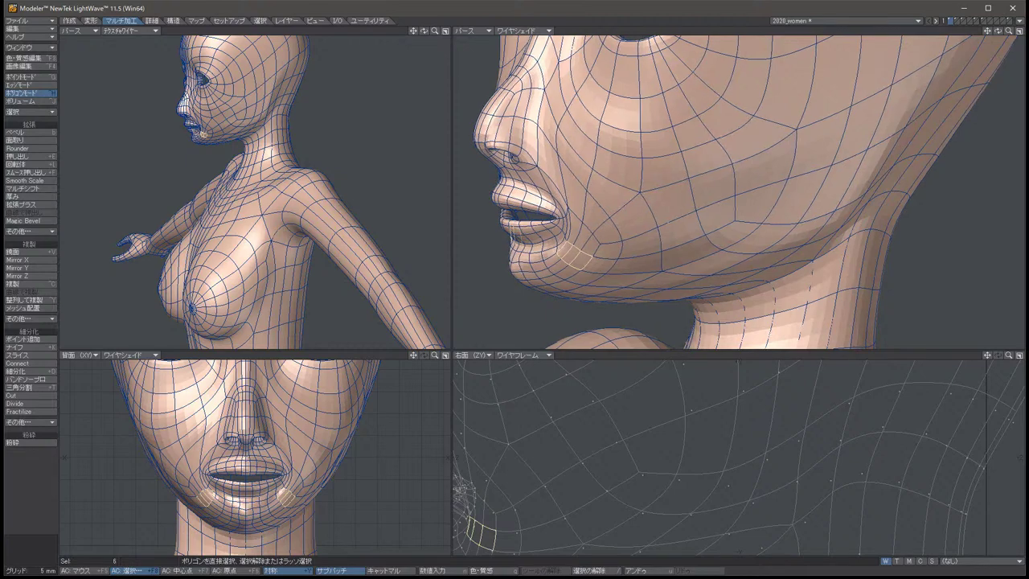
key("alt+Right")
key("alt+Right")
key("alt+Right")
key("alt+Right")
key("alt+Right")
key("alt+Right")
key("alt+Right")
key("alt+Right")
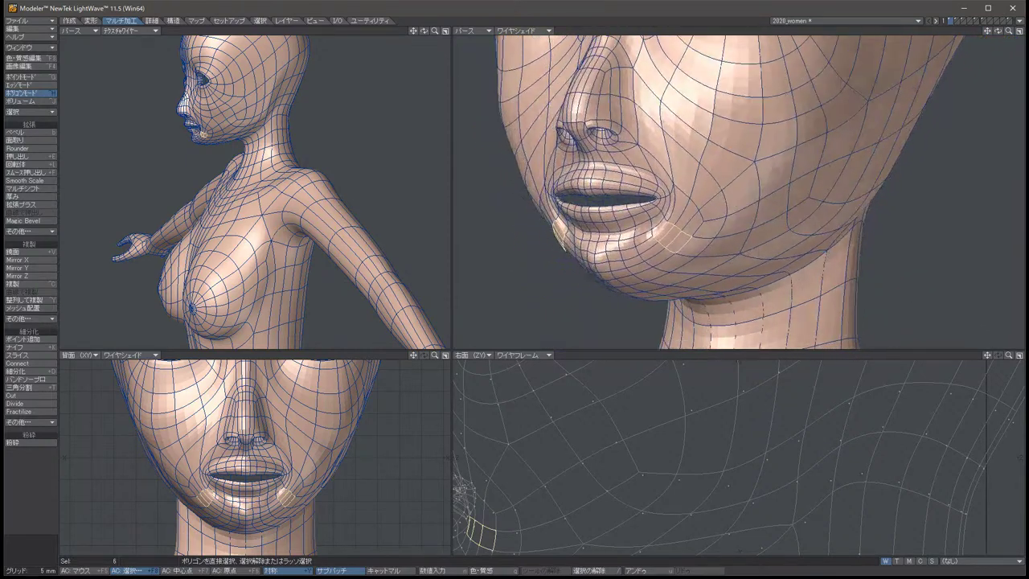
key("alt+Right")
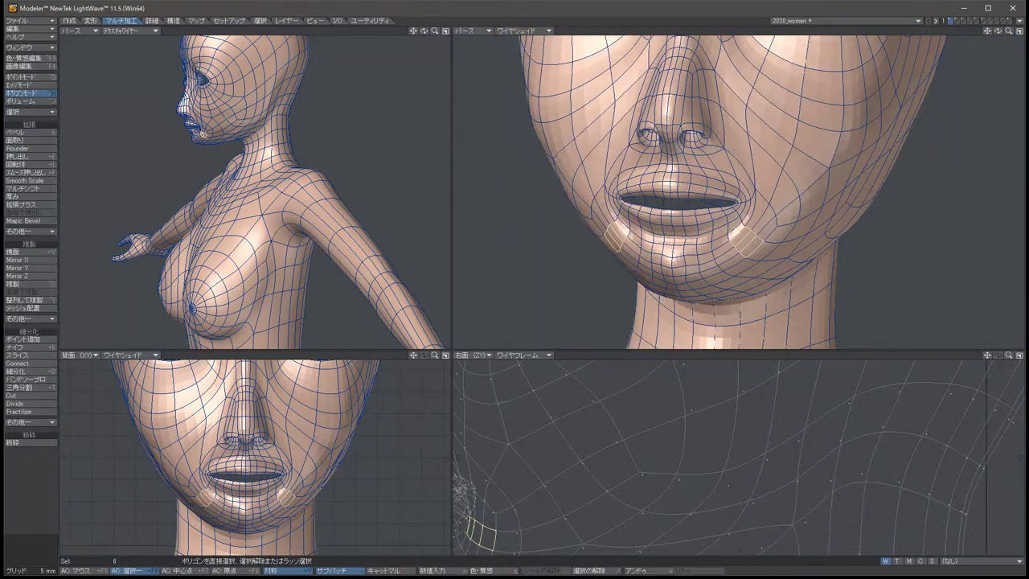
key("alt+Right")
key("alt+Right")
key("alt+Right")
key("alt+Right")
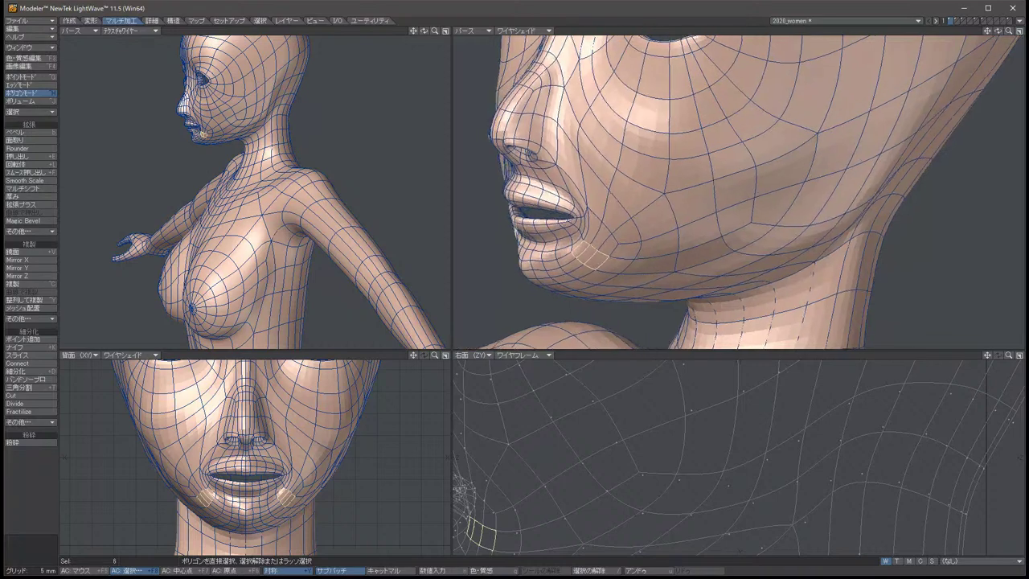
key("alt+Left")
key("alt+Left")
key("alt+Left")
key("alt+Left")
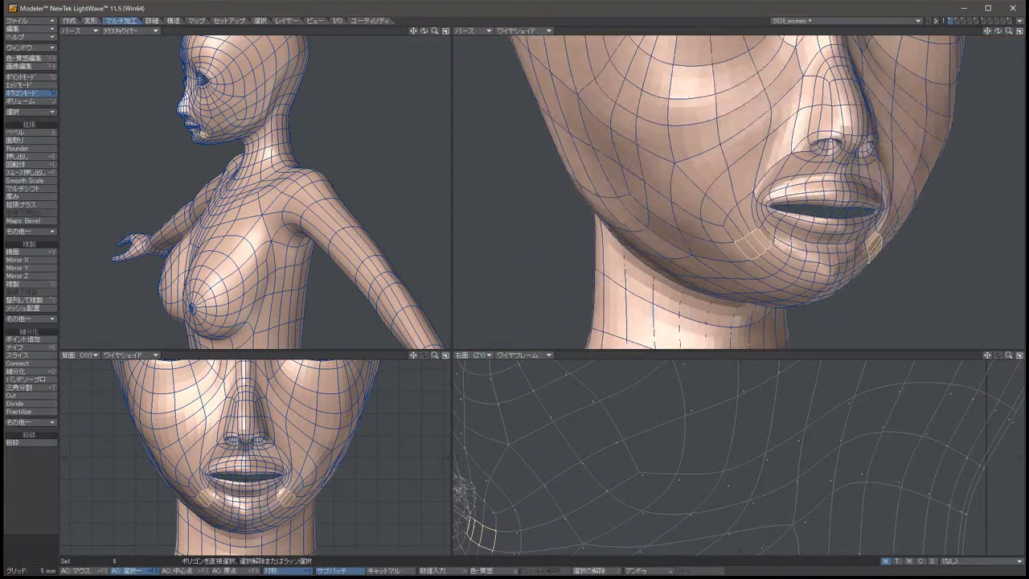
key("alt+Right")
key("alt+Right")
key("alt+Right")
key("slash")
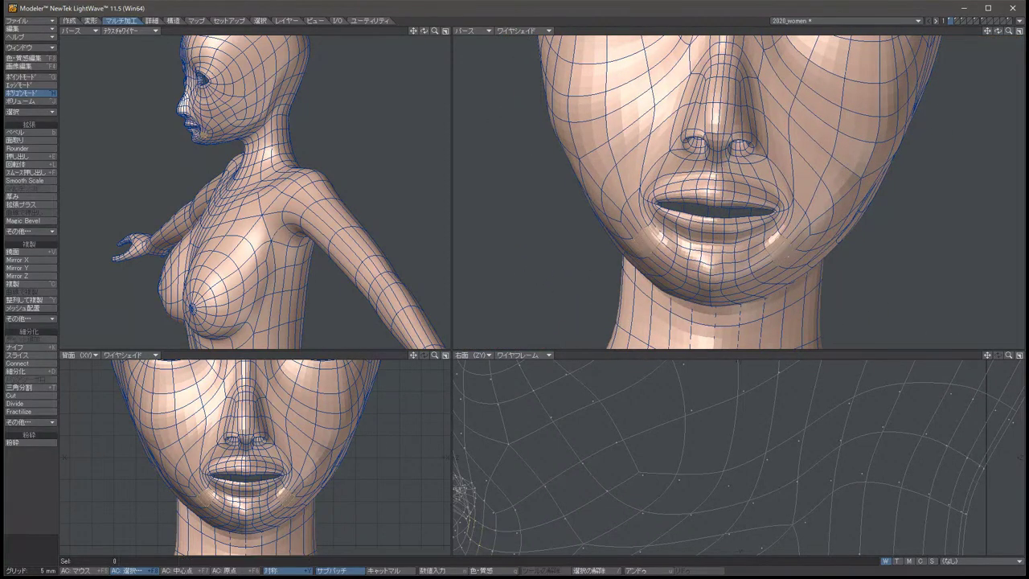
Drag the two symmetric chin points apart in Point mode, deselect, and orbit down onto the face.
key("t")
key("ctrl+g")
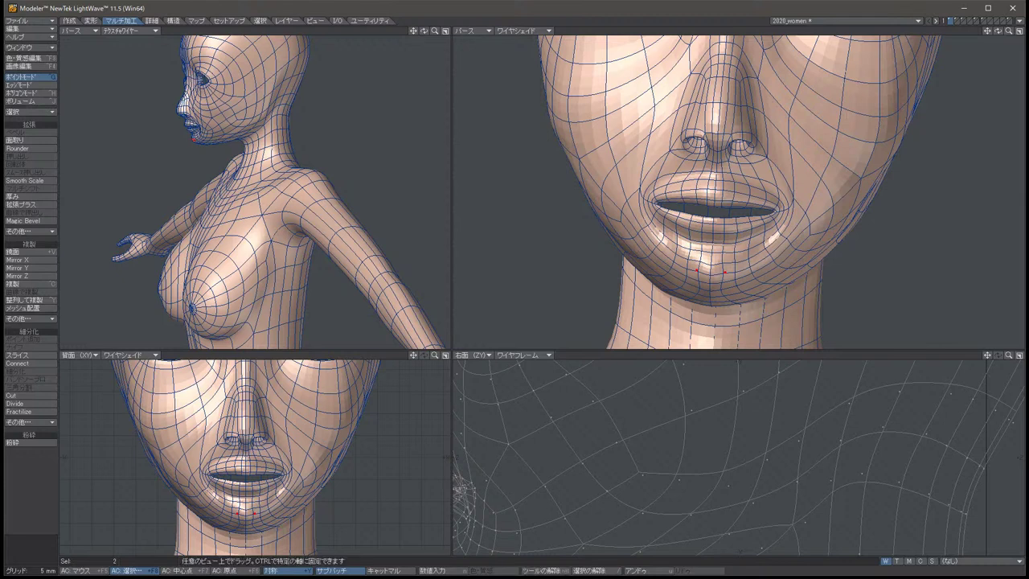
left_click_drag(710, 274, 735, 270)
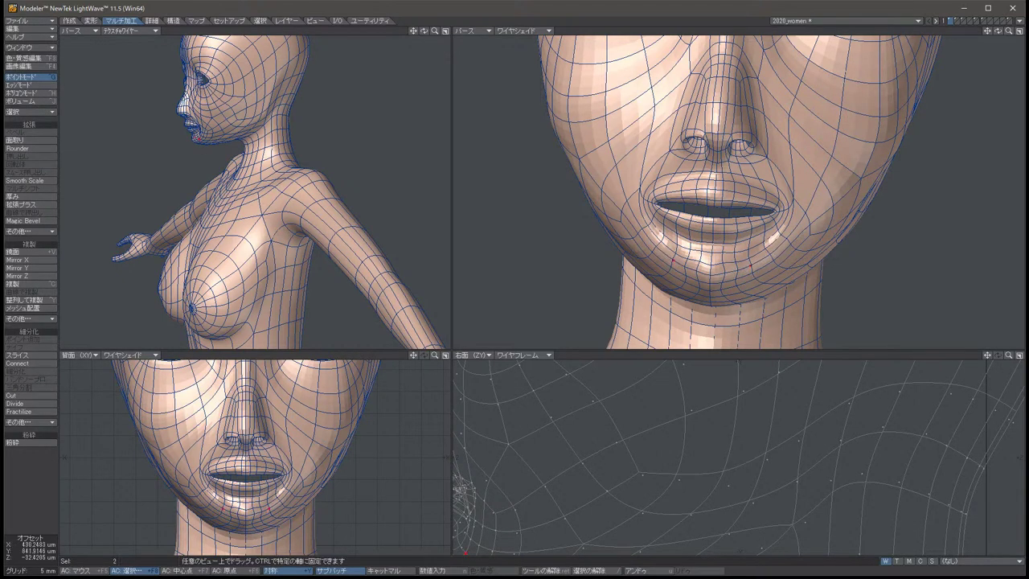
key("space")
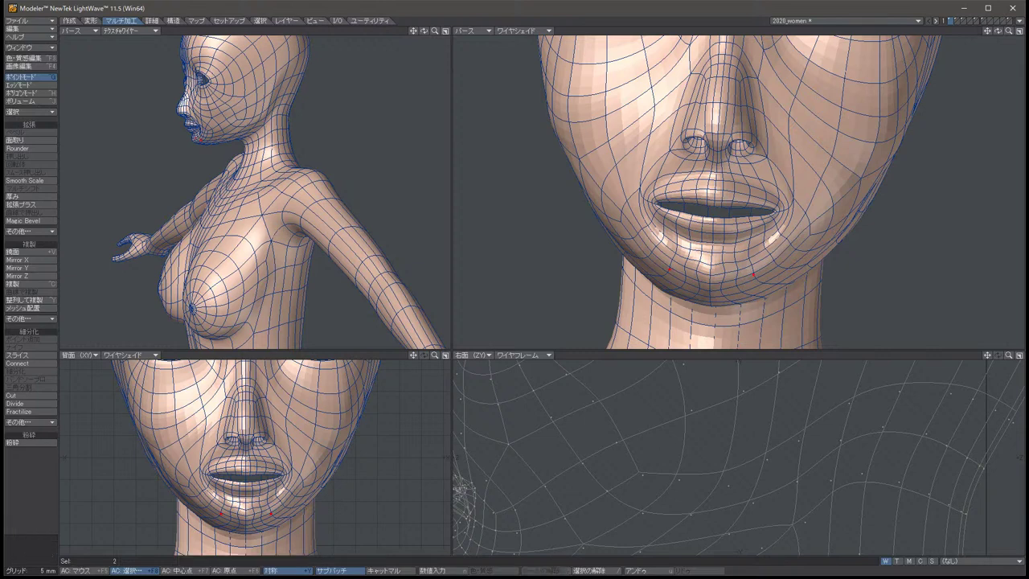
key("slash")
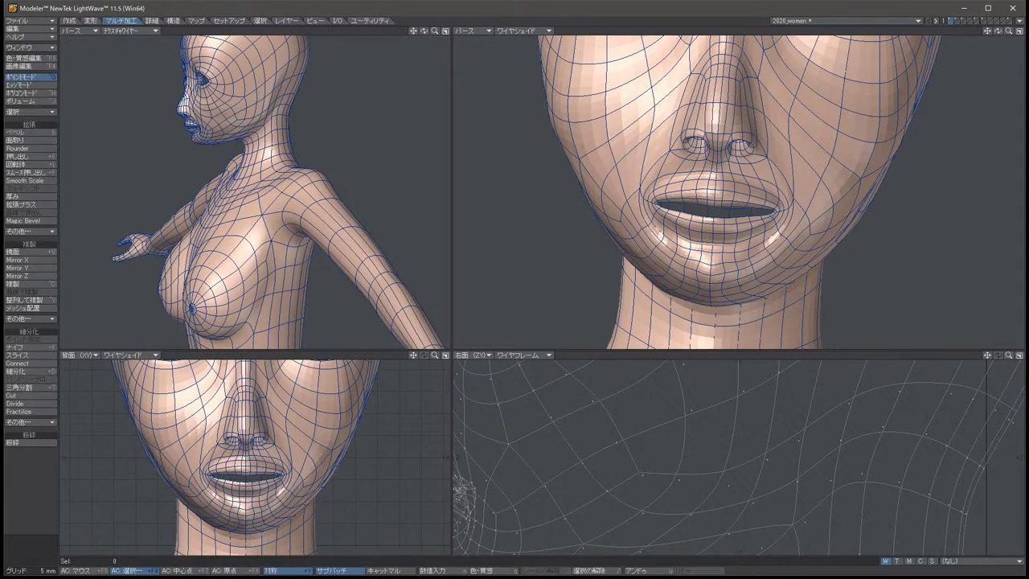
left_click_drag(683, 193, 871, 283, "alt")
Turn off SubPatch, nudge the two chin points slightly with Move, and switch to Edge mode.
key("Tab")
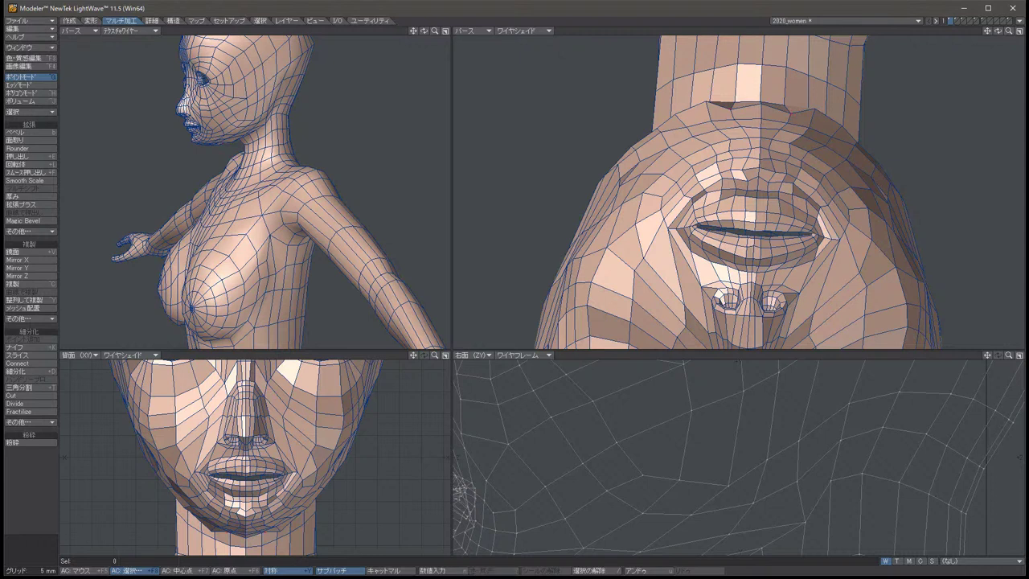
key("t")
left_click_drag(748, 201, 751, 197)
key("ctrl+h")
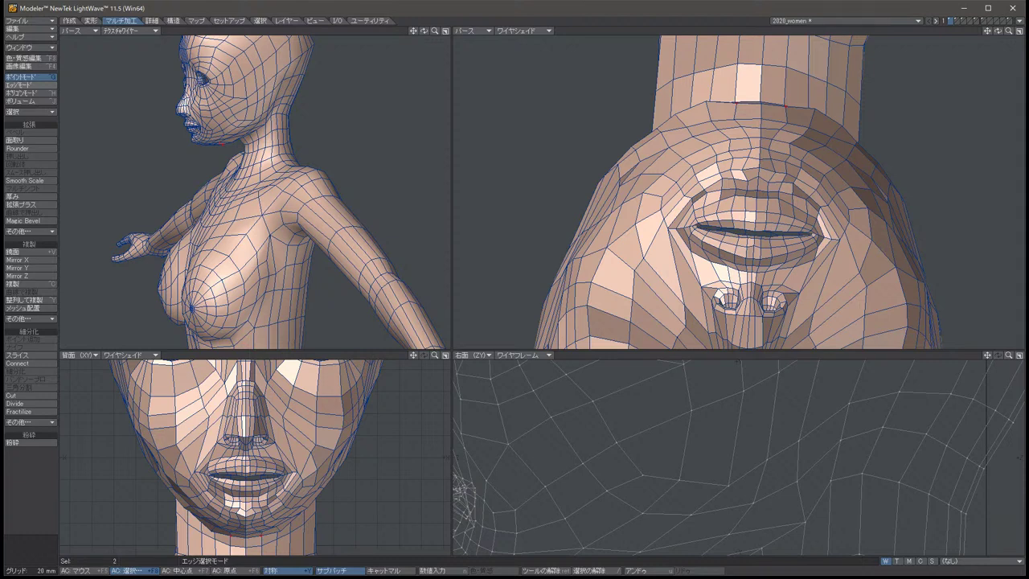
Pull the two points below the lower lip down onto the chin with Move.
left_click_drag(731, 193, 732, 219, "alt")
key("space")
key("slash")
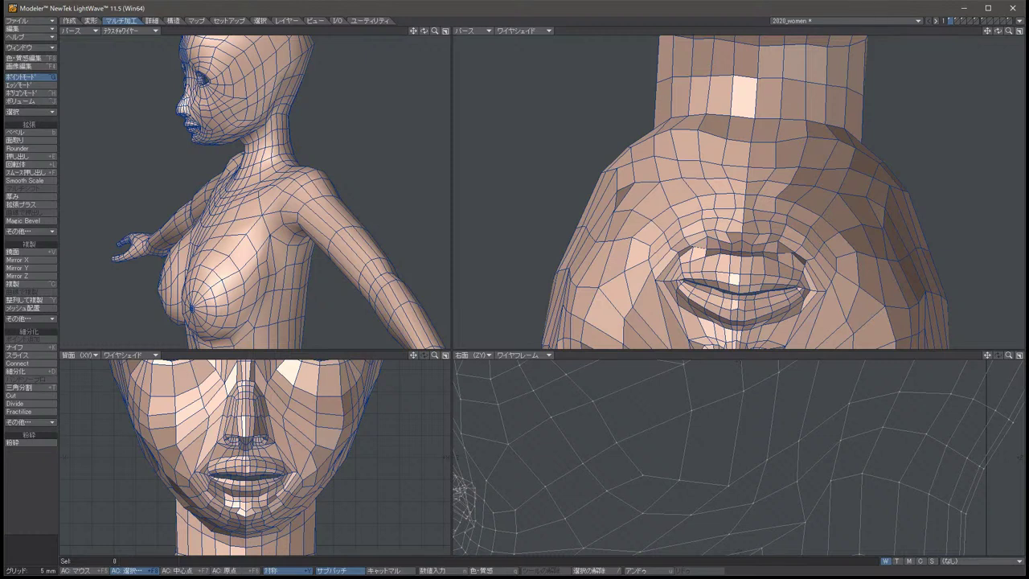
key("t")
left_click(695, 130)
left_click(810, 138)
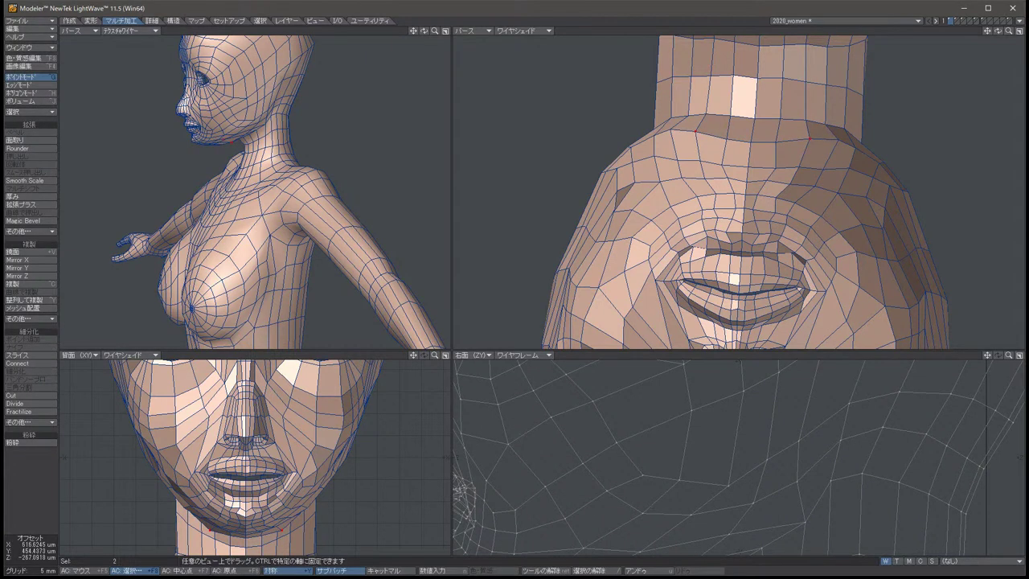
left_click_drag(752, 135, 749, 164)
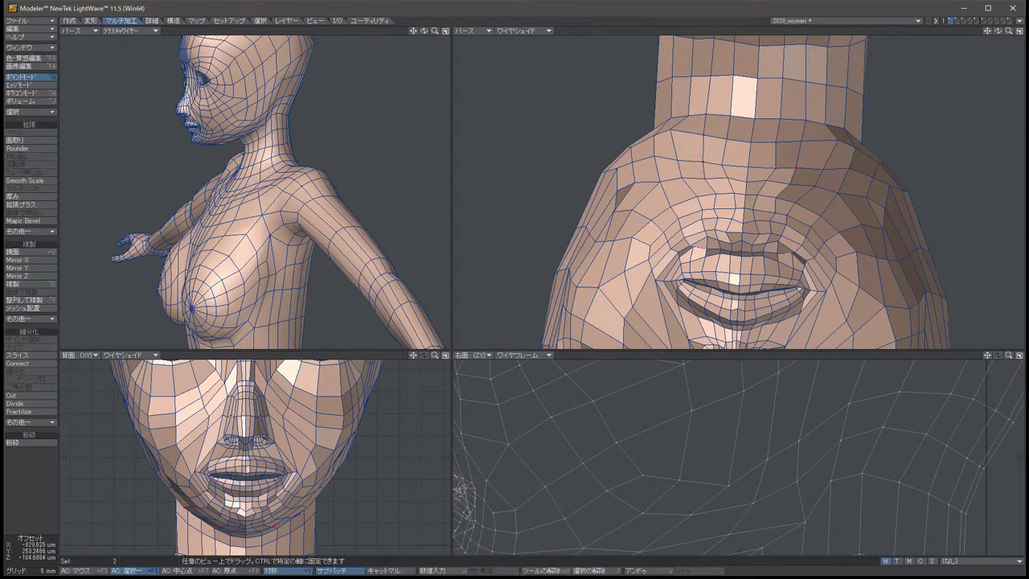
key("space")
key("slash")
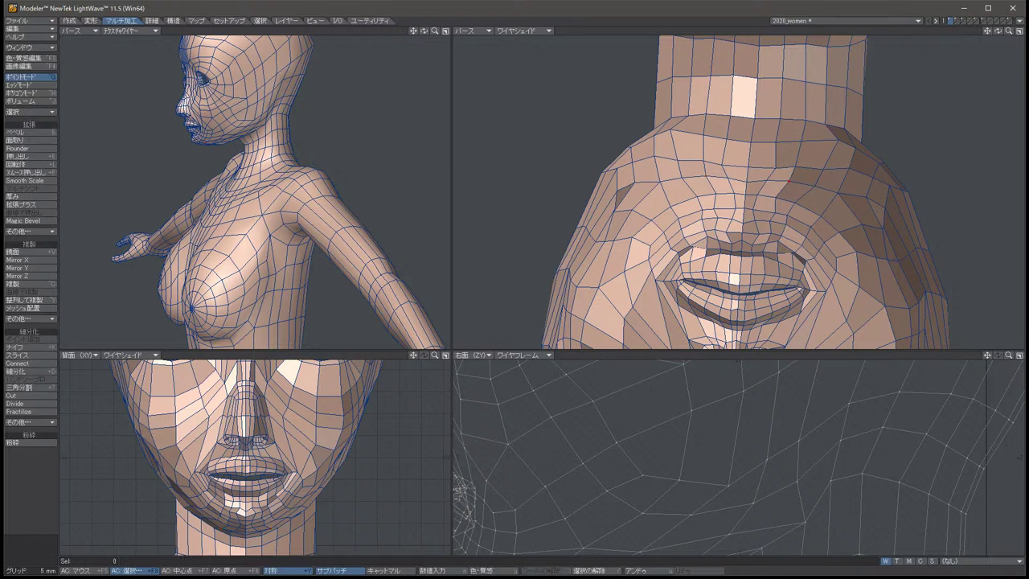
Select another pair of points beside the mouth and nudge them slightly.
left_click(225, 530)
left_click(233, 532)
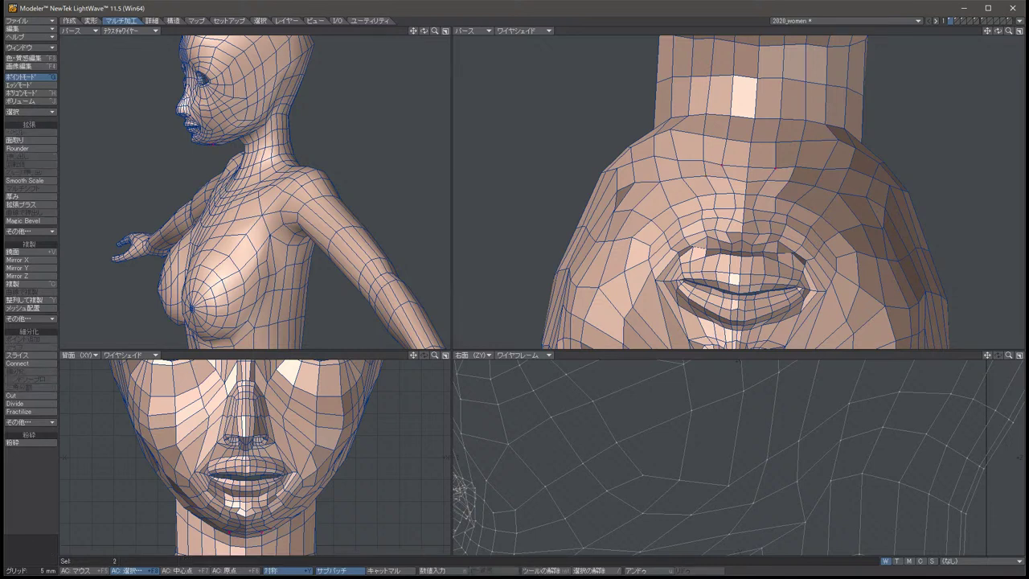
key("slash")
key("Up")
key("Up")
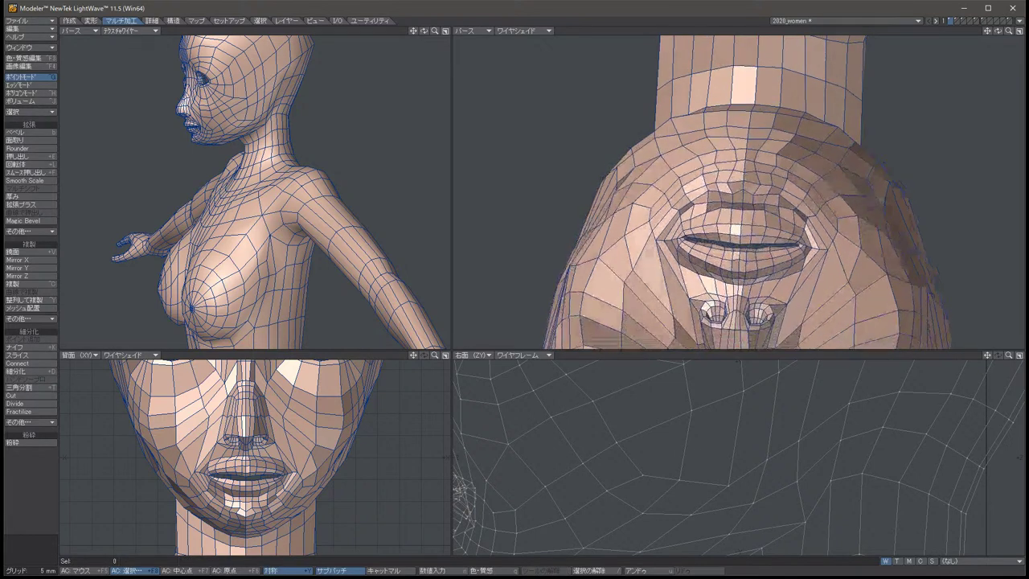
key("Up")
left_click(720, 130)
left_click(793, 138)
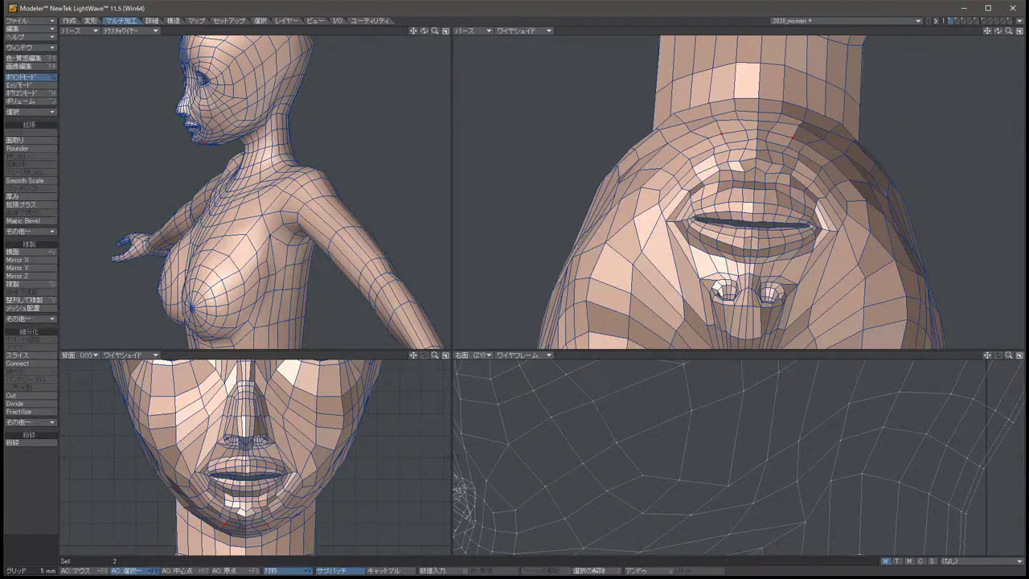
key("slash")
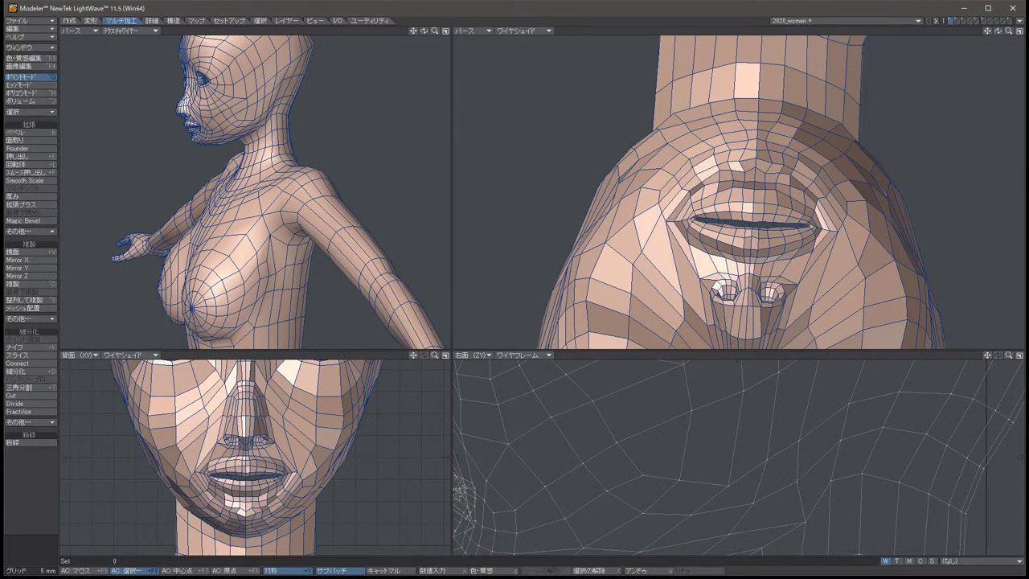
left_click(655, 137)
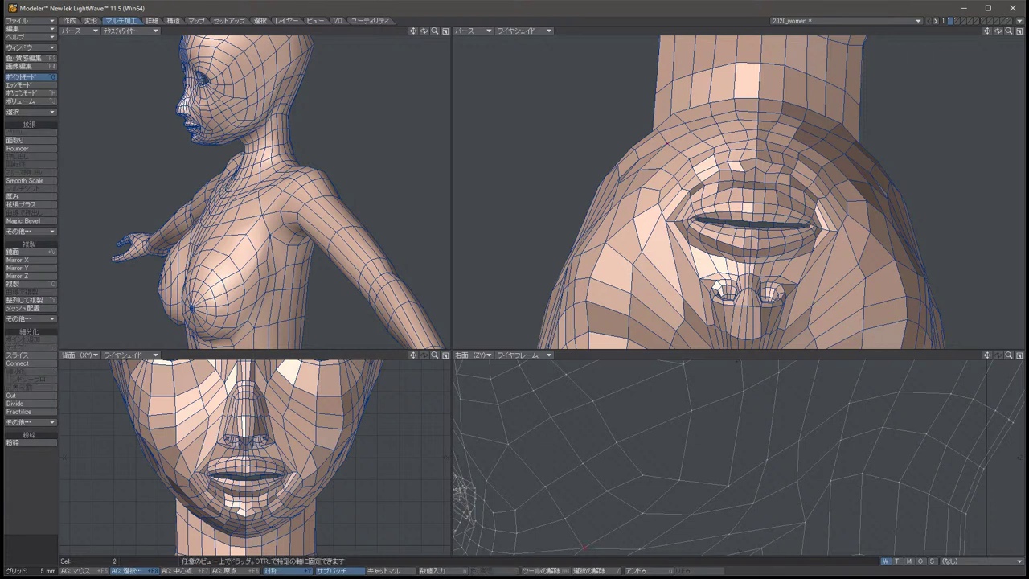
left_click_drag(655, 137, 639, 161)
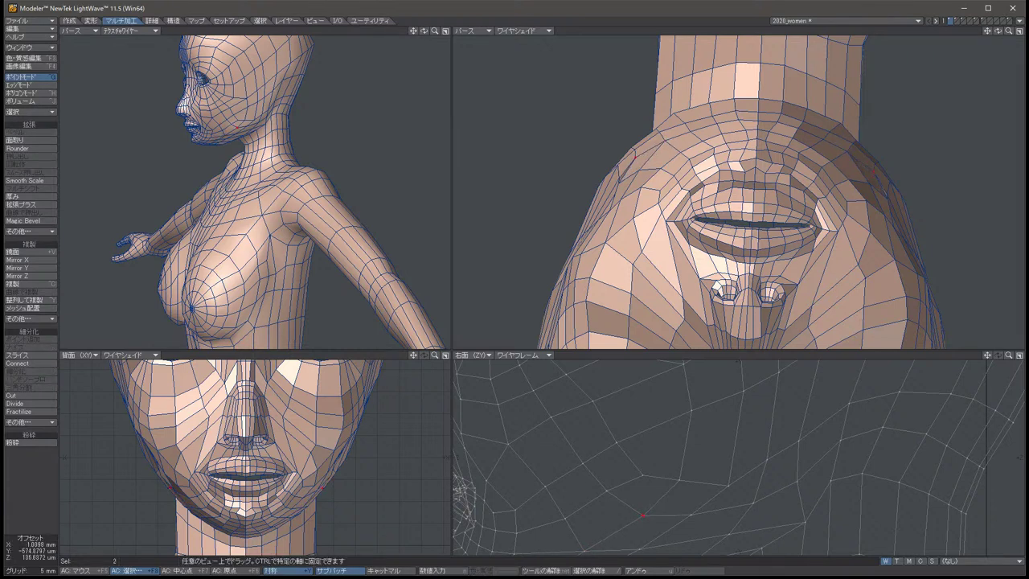
key("/")
Rotate around the face while undoing back to the earlier two-point selection.
key("Left")
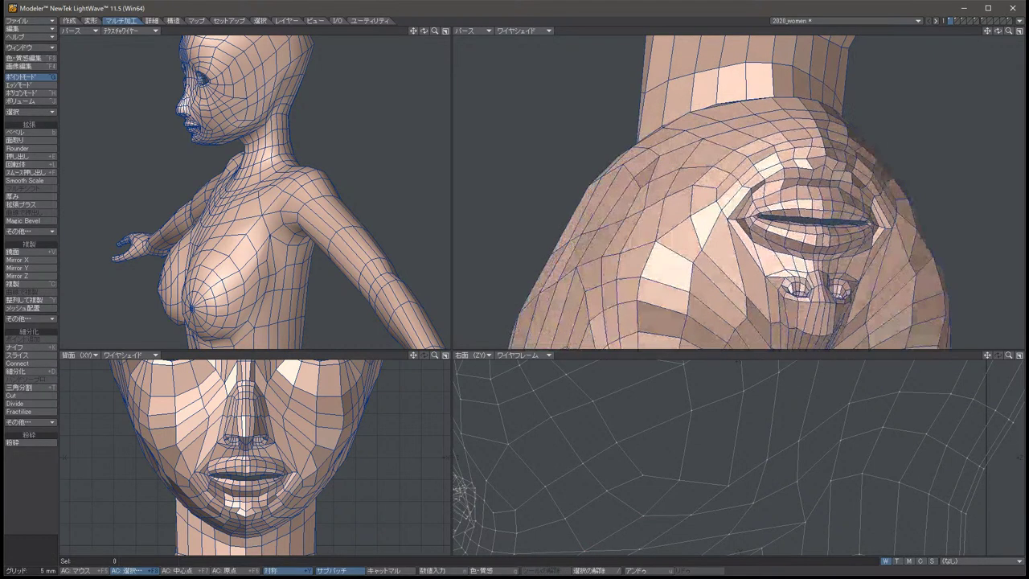
key("ctrl+z")
key("/")
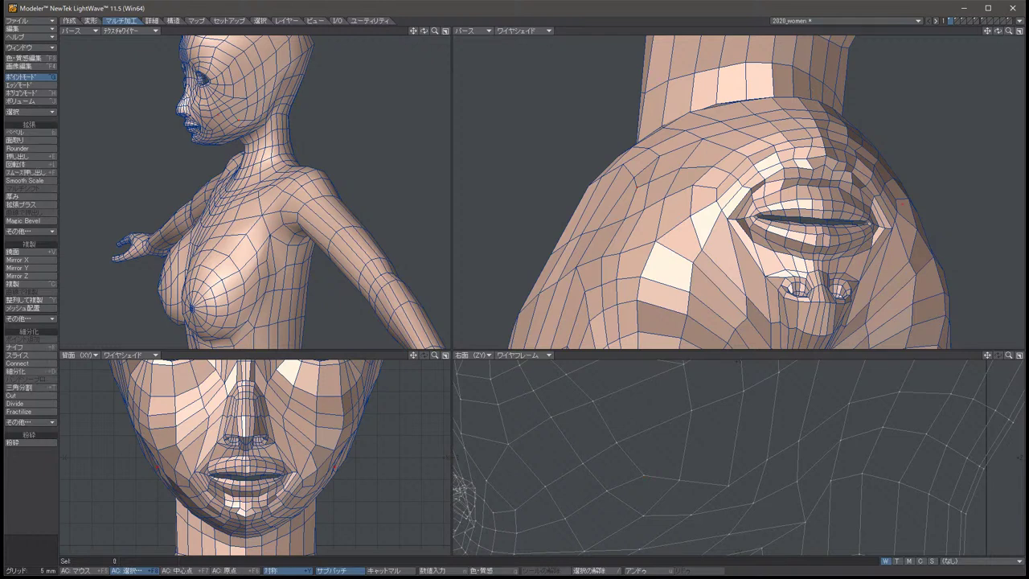
key("Left")
key("Left")
key("Left")
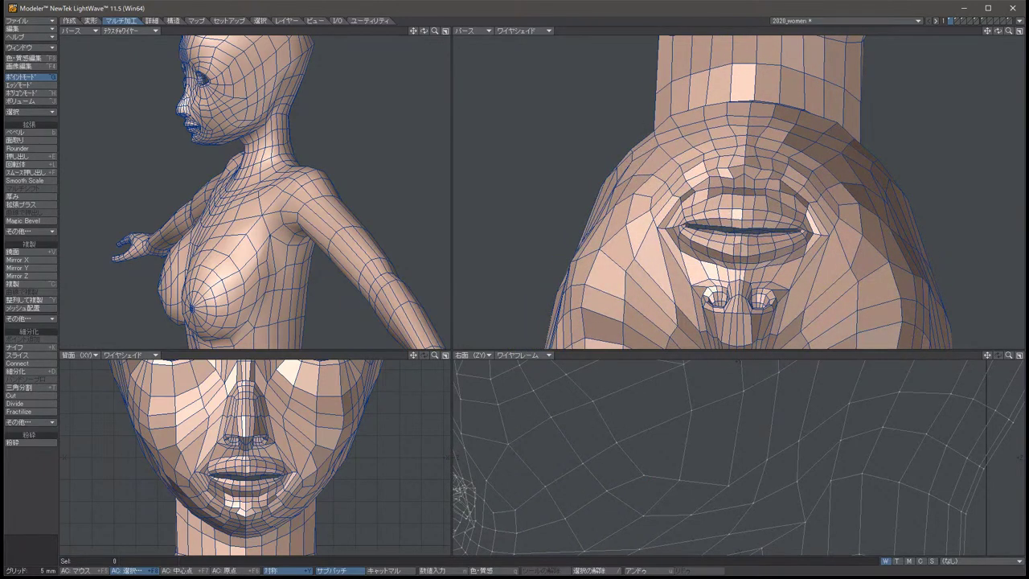
key("ctrl+z")
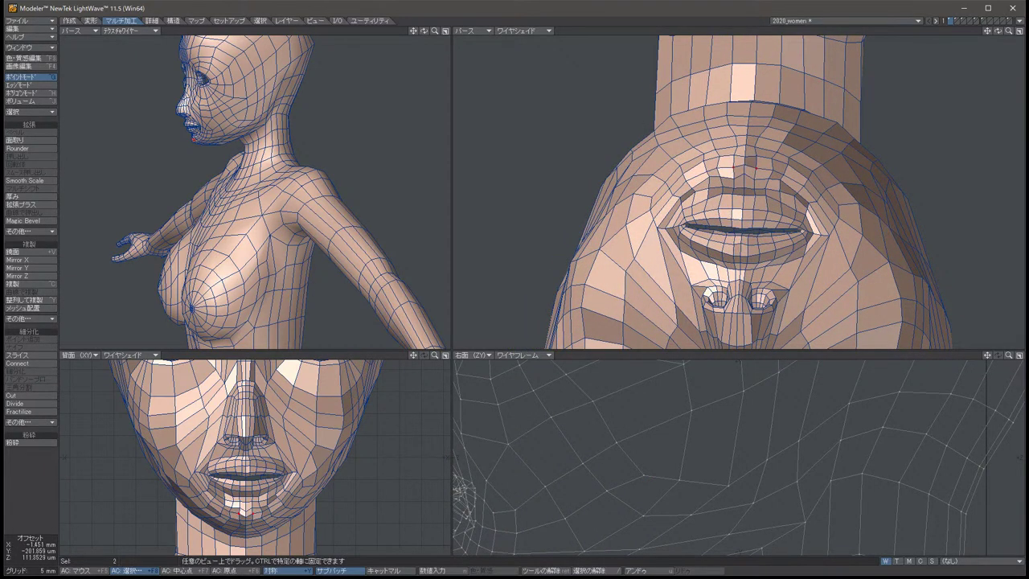
key("/")
key("ctrl+z")
key("/")
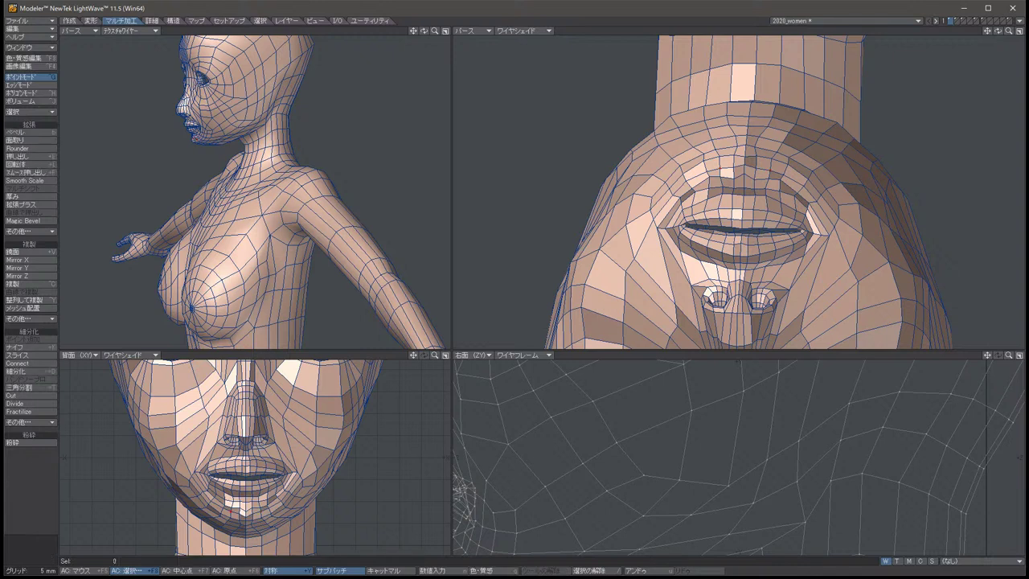
key("ctrl+z")
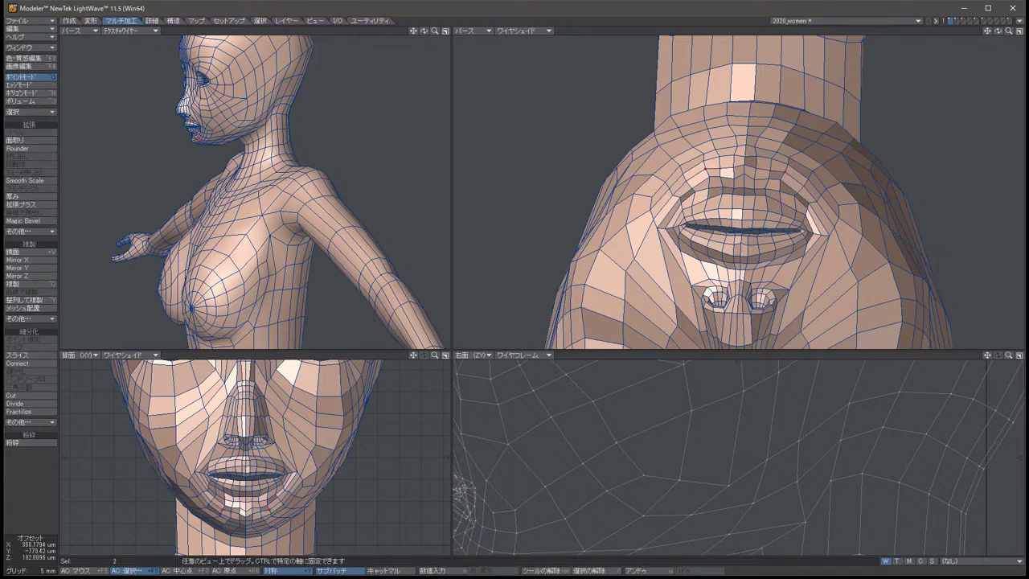
key("/")
Restore the two chin points for moving, then deselect and orbit up to check.
key("ctrl+z")
key("/")
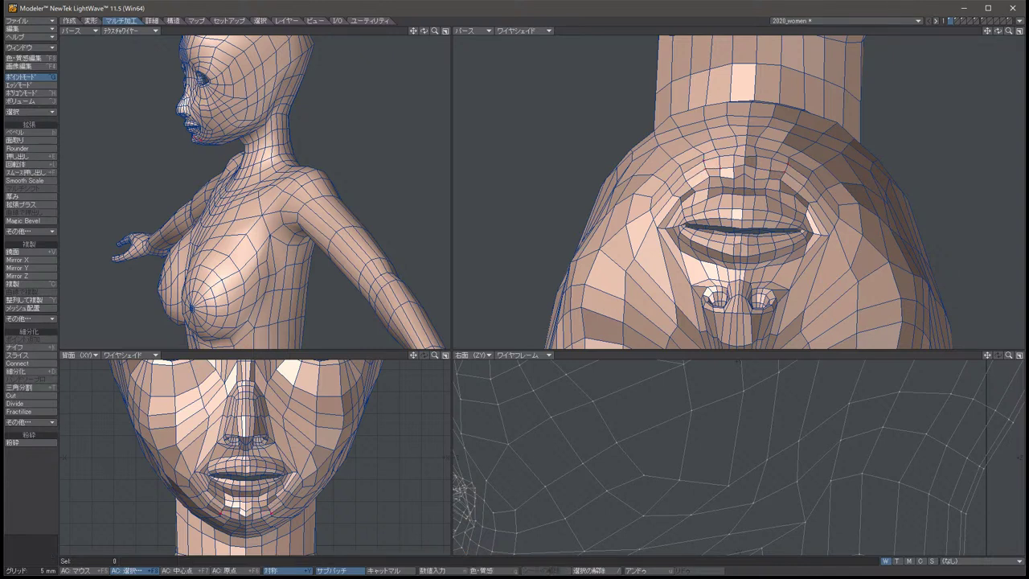
key("ctrl+z")
key("t")
key("/")
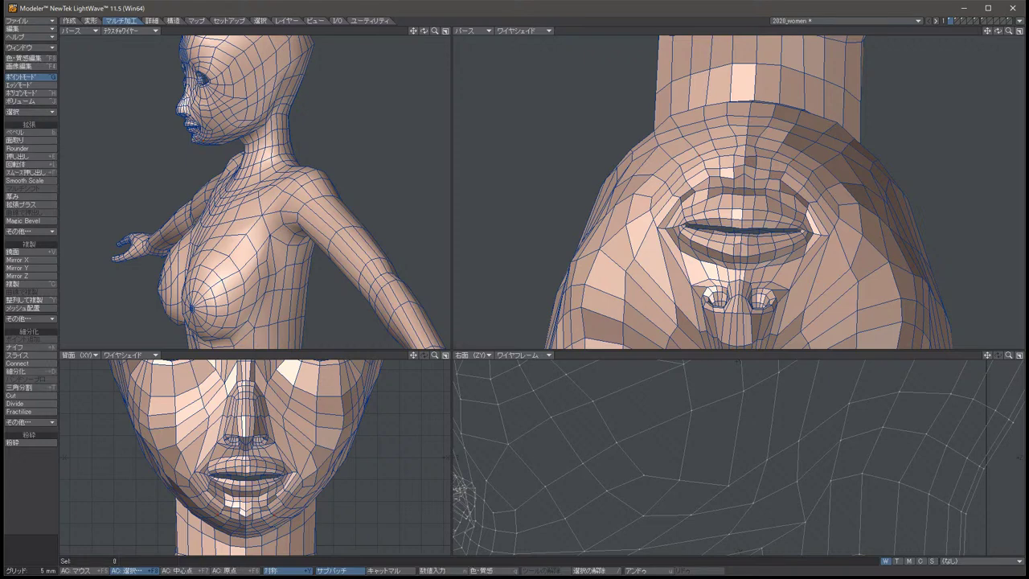
left_click_drag(724, 193, 868, 221, "alt")
Reselect the two chin points via undo, then deselect and orbit slightly.
key("ctrl+z")
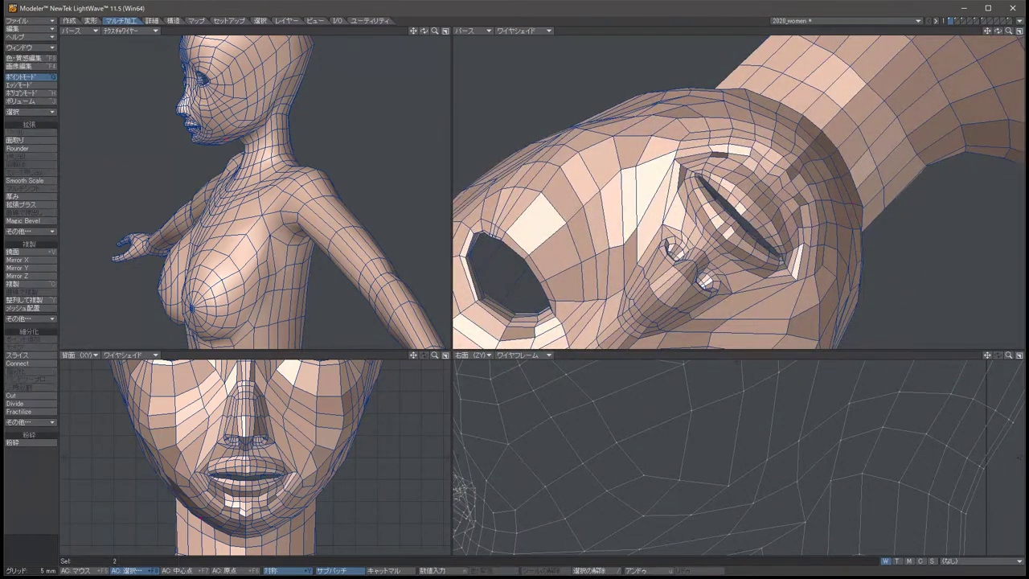
key("slash")
key("ctrl+z")
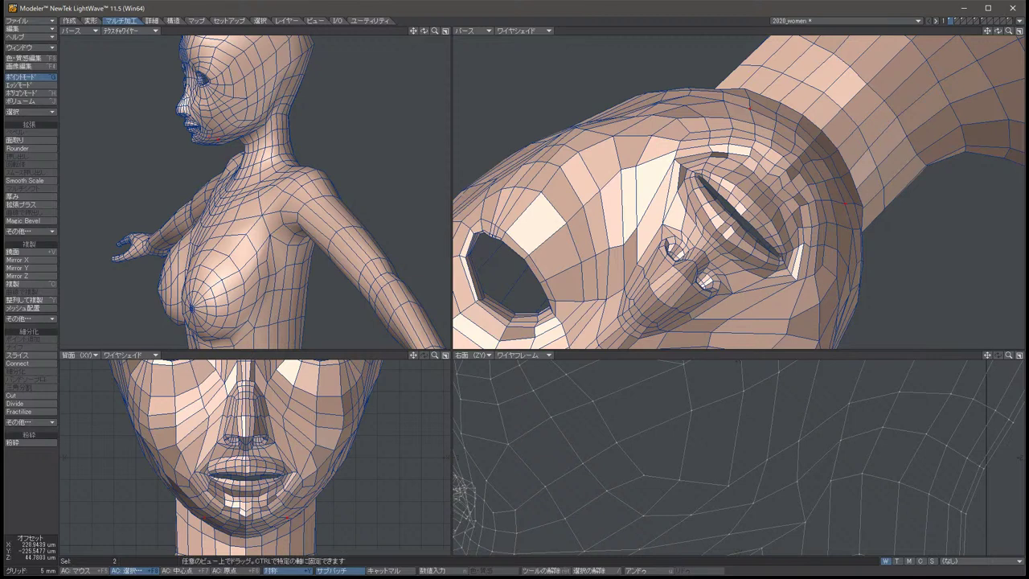
key("slash")
left_click_drag(868, 221, 900, 229, "alt")
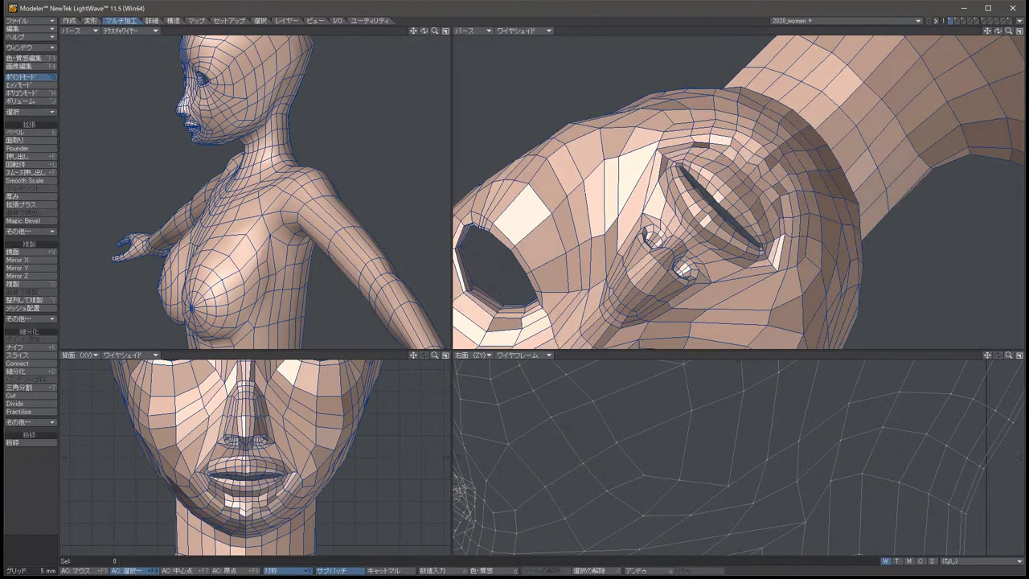
Start and cancel a Mirror copy, then rotate the view around the head.
key("shift+v")
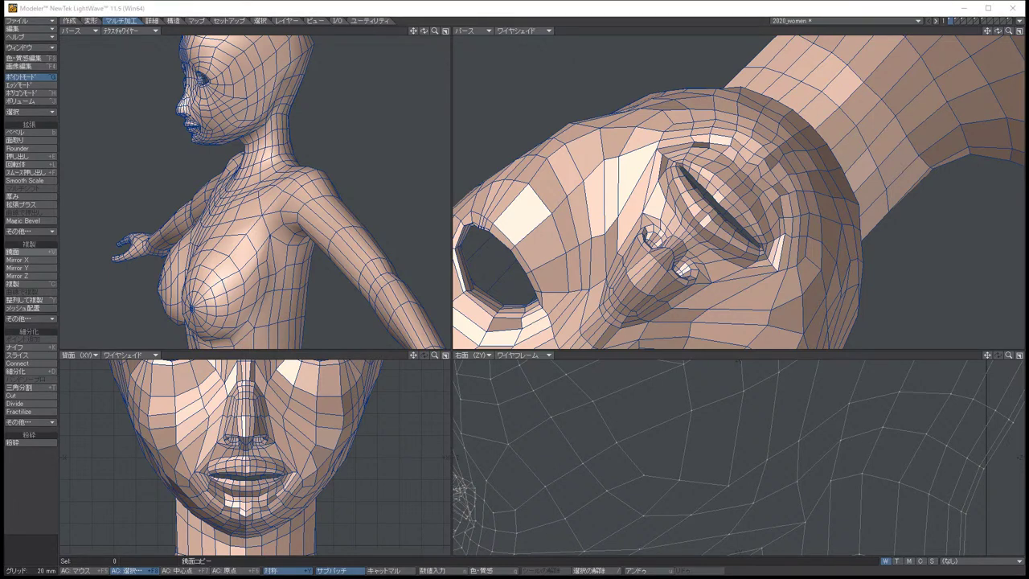
key("space")
key("alt+Right")
key("alt+Right")
key("alt+Right")
key("alt+Right")
key("alt+Right")
key("alt+Right")
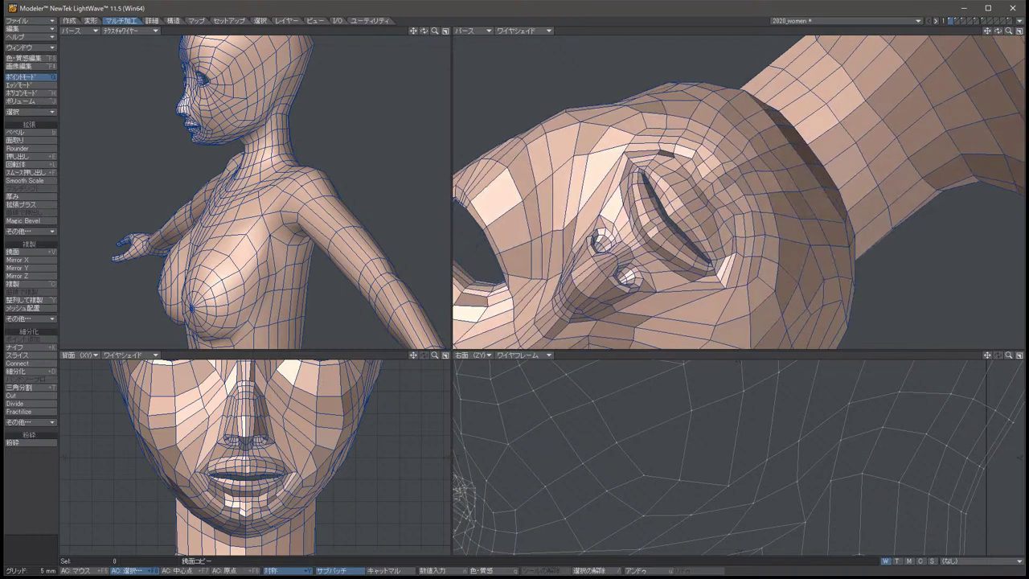
key("alt+Right")
key("alt+Right")
key("alt+Right")
key("alt+Right")
key("alt+Right")
key("alt+Right")
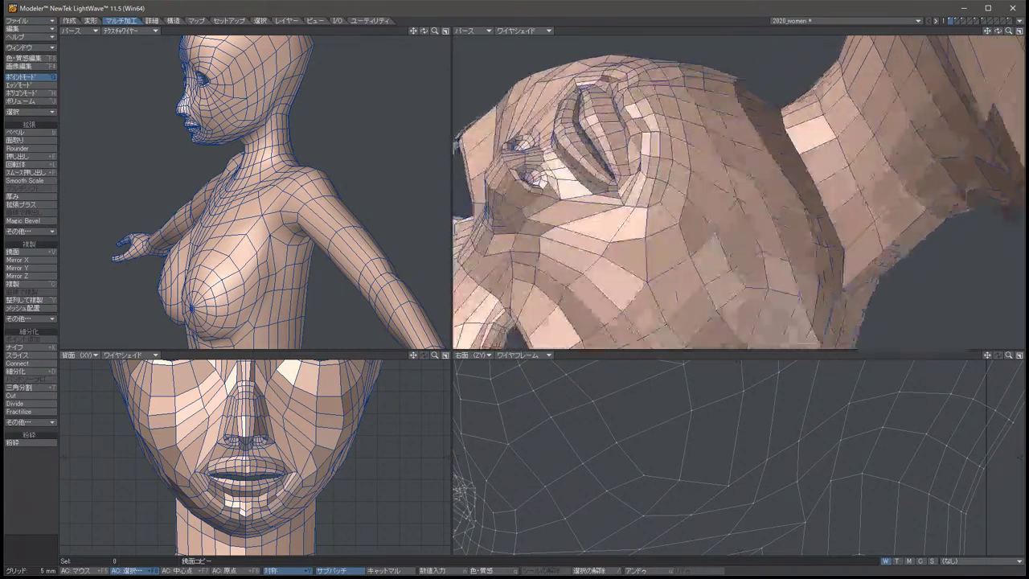
key("alt+Right")
key("alt+Right")
key("alt+Right")
key("alt+Right")
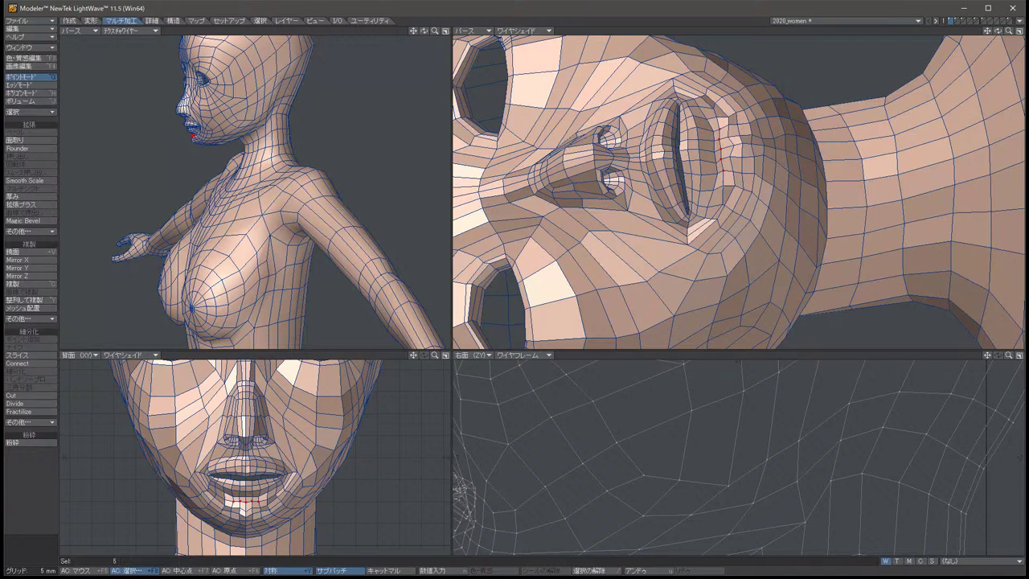
Fit all views to the lip points with Shift+A, then check the lip and chin points in side view.
key("shift+a")
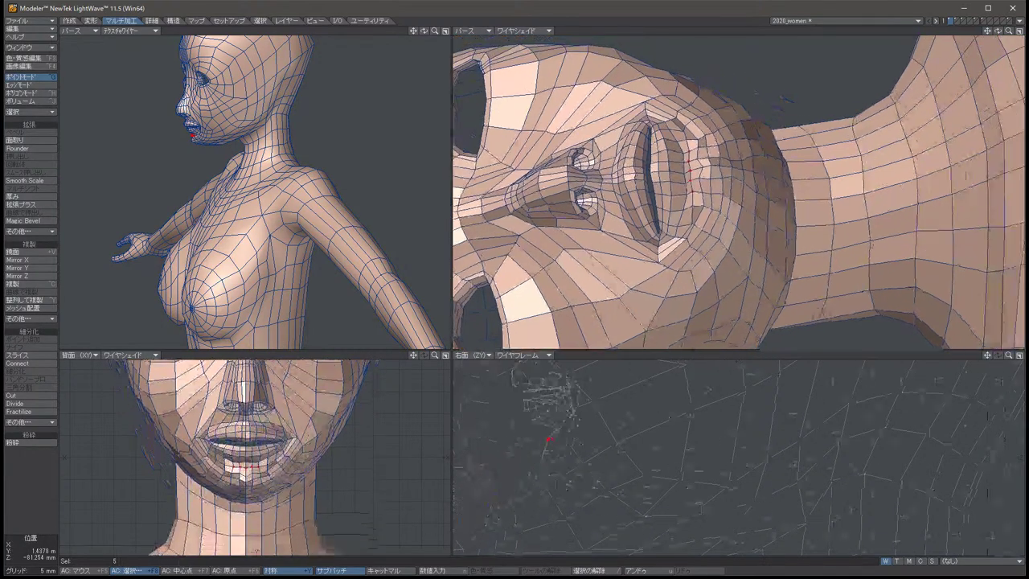
key("slash")
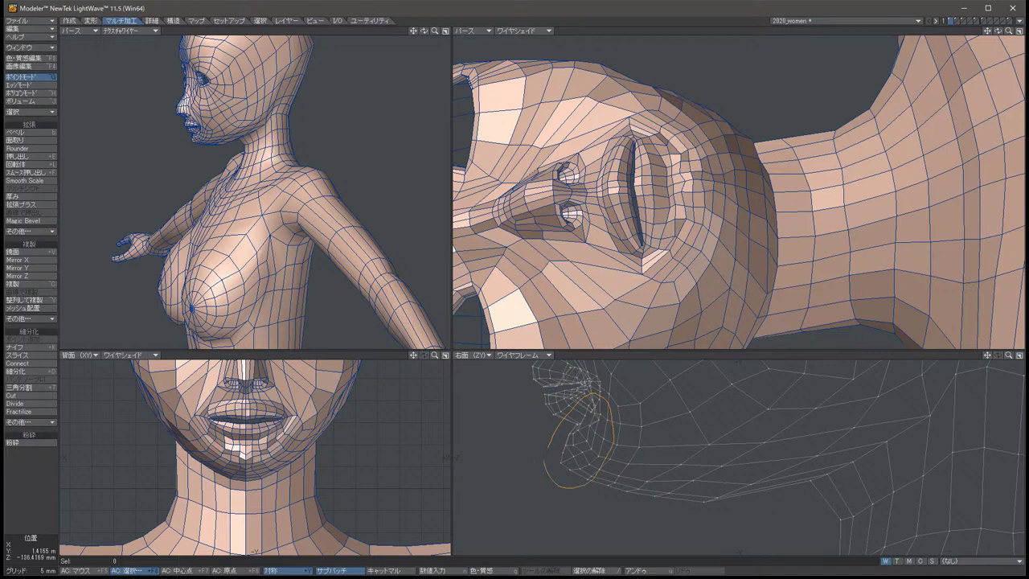
right_click_drag(549, 444, 553, 434)
key("slash")
In polygon mode, select the lip and chin polygons in side view and Smooth them.
key("ctrl+h")
mouse_move(604, 389)
right_mouse_down()
mouse_move(607, 455)
mouse_move(580, 491)
mouse_move(557, 415)
right_mouse_up()
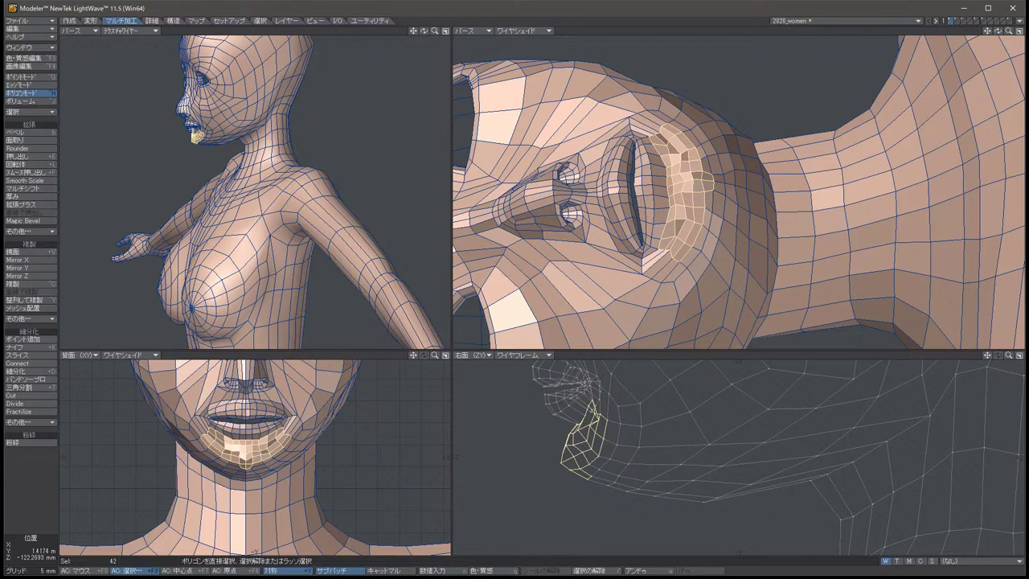
key("shift+w")
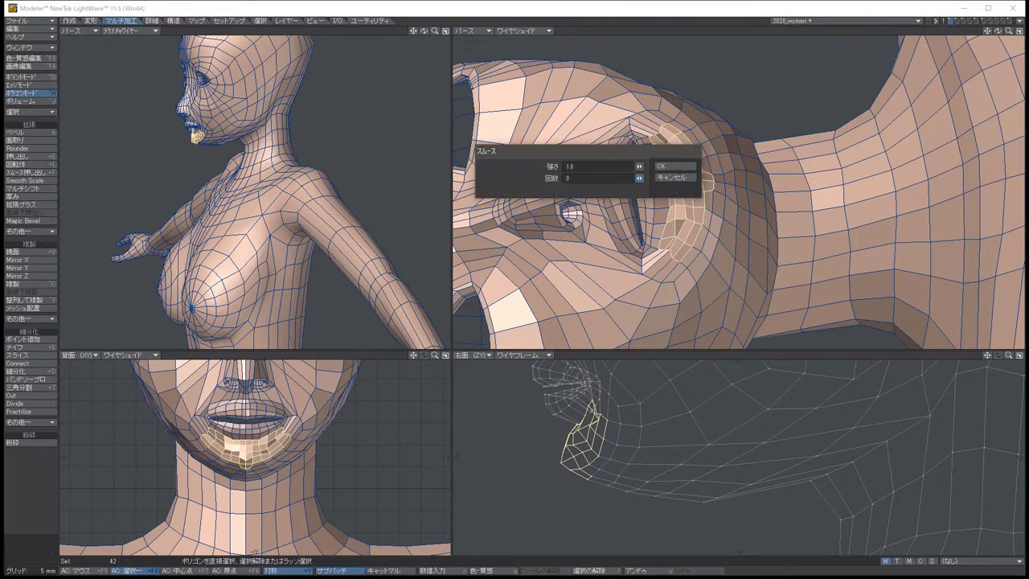
left_click(675, 165)
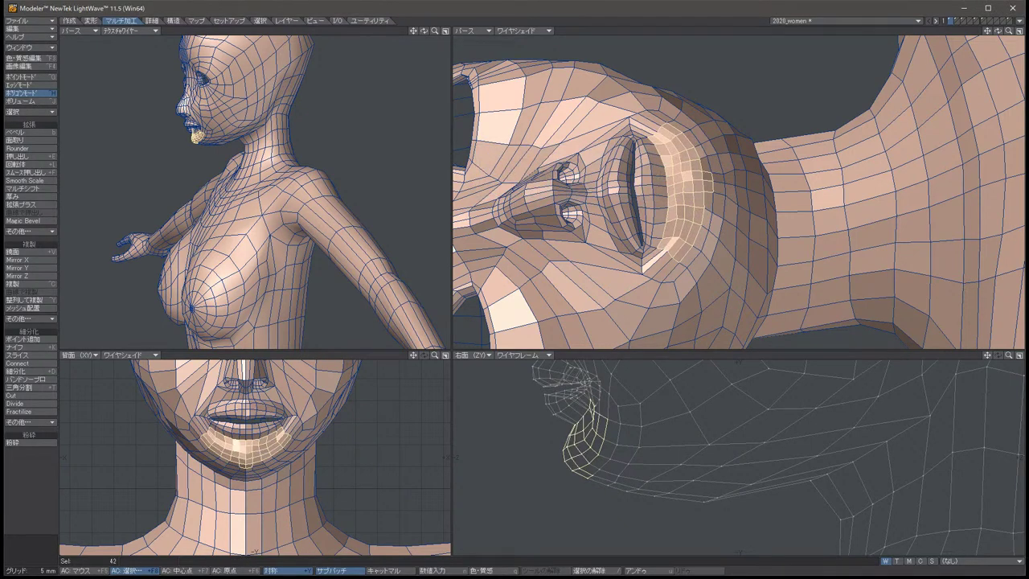
Apply five more Smooth passes to the mouth polygons, then deselect them.
key("shift+w")
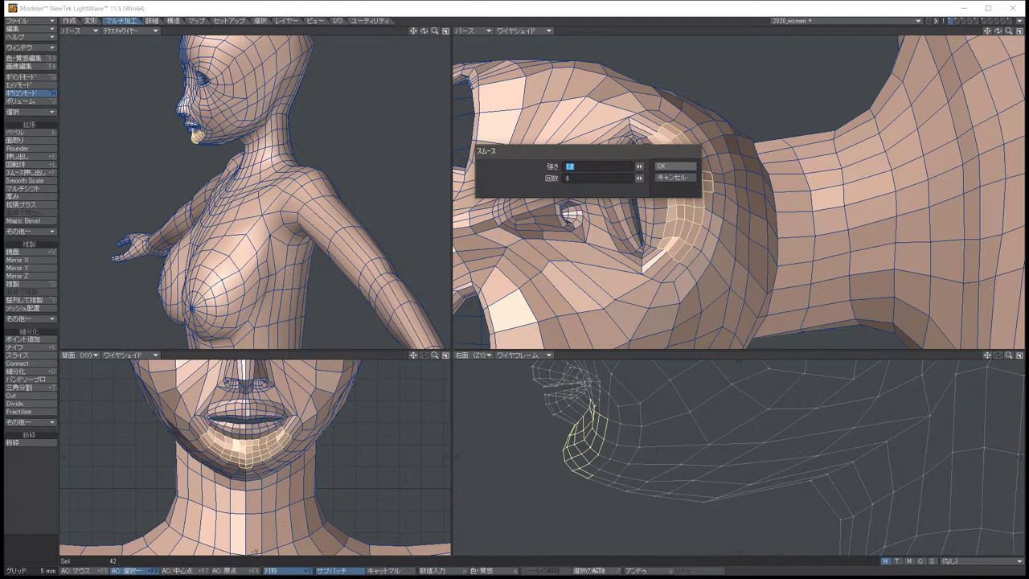
key("Return")
key("shift+w")
key("Return")
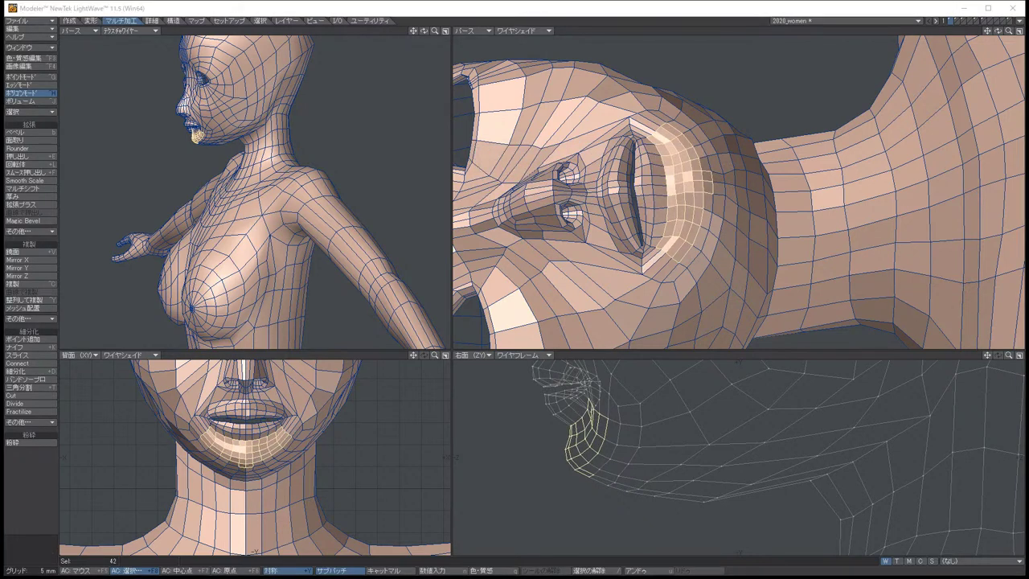
key("shift+w")
key("Return")
key("shift+w")
key("Return")
key("shift+w")
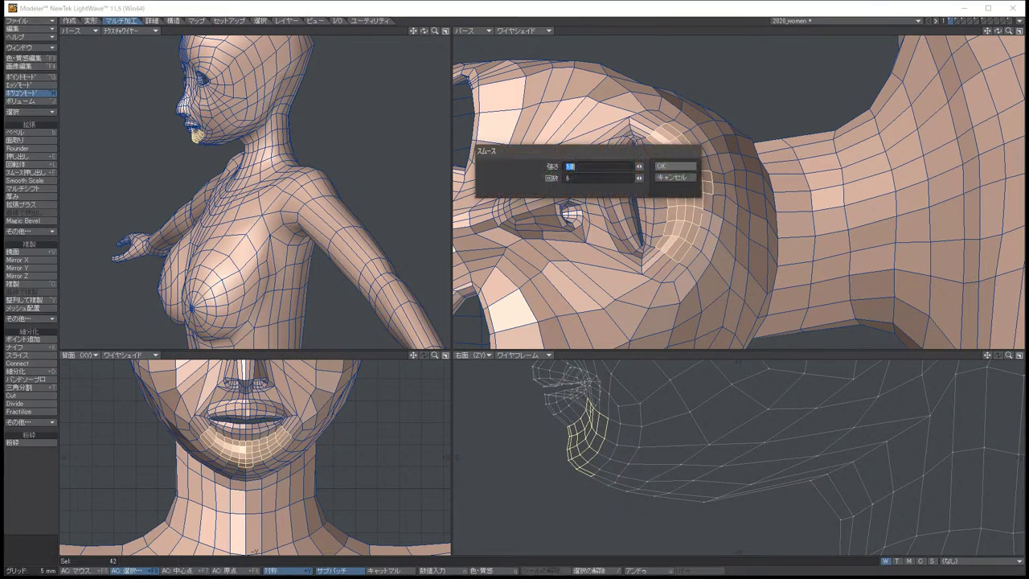
key("Return")
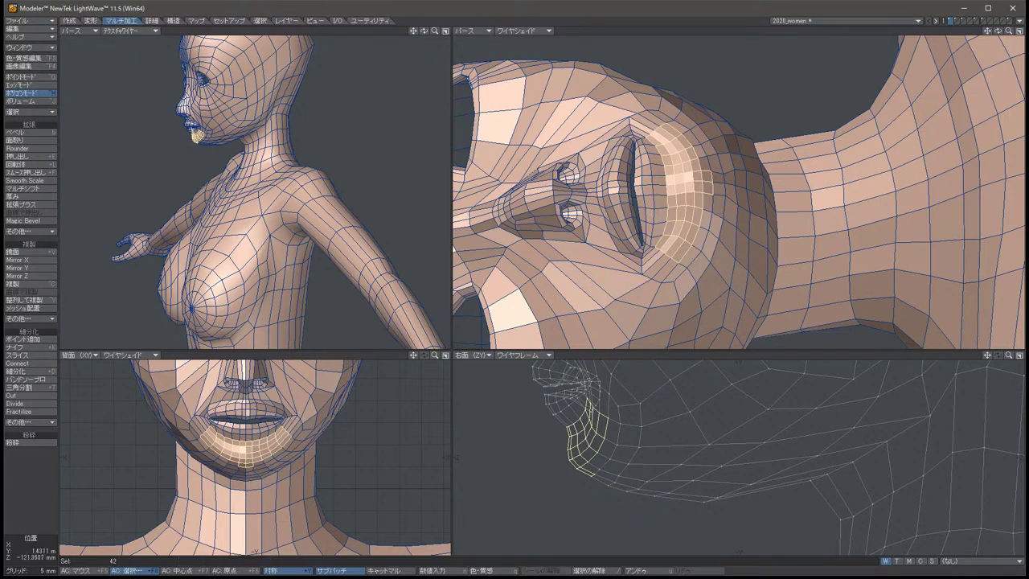
key("/")
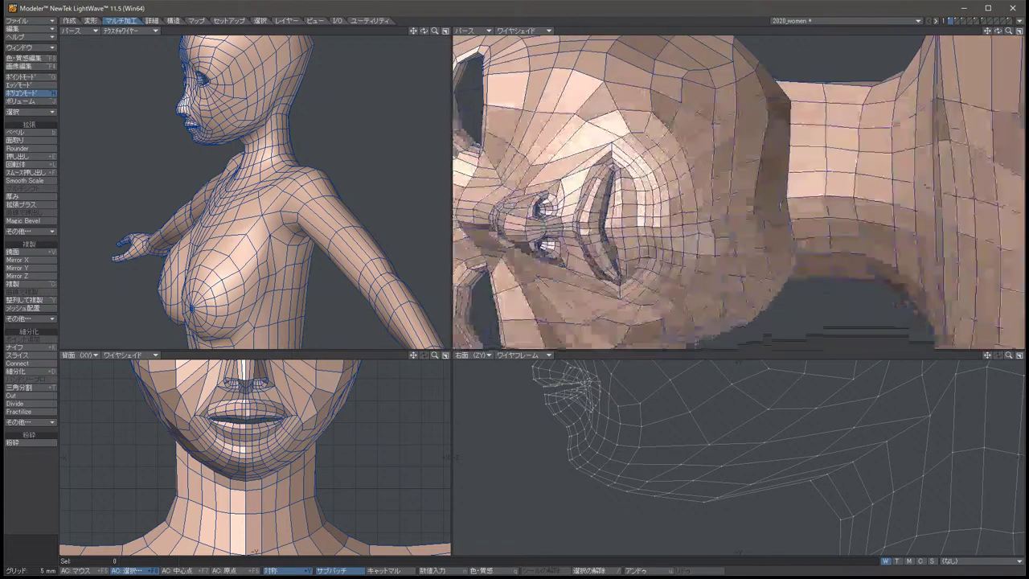
Select the 34 polygons under the chin and smooth them twice.
left_click_drag(739, 192, 812, 181)
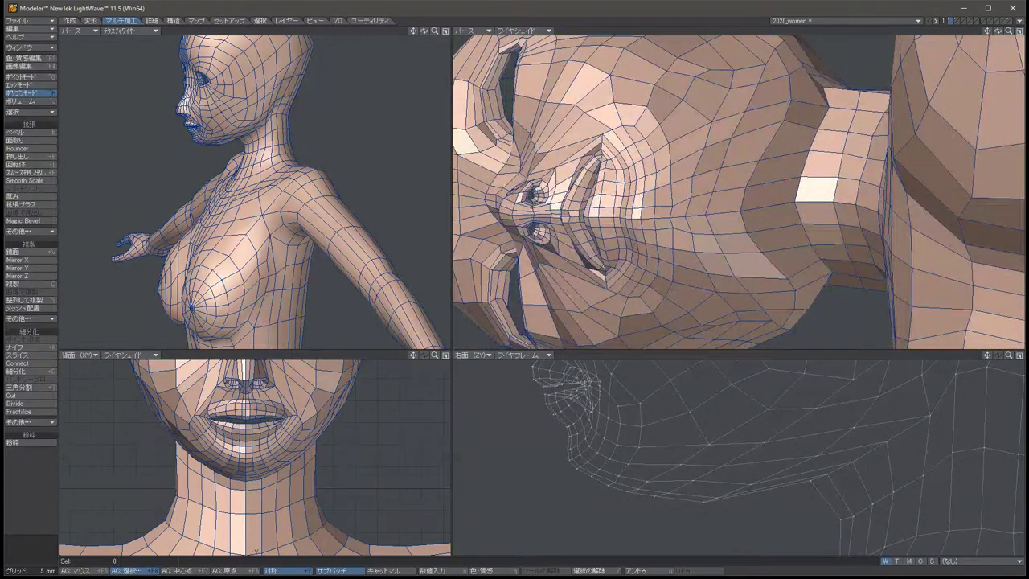
mouse_move(747, 89)
right_mouse_down()
mouse_move(779, 209)
mouse_move(765, 285)
mouse_move(700, 317)
right_mouse_up()
key("shift+s")
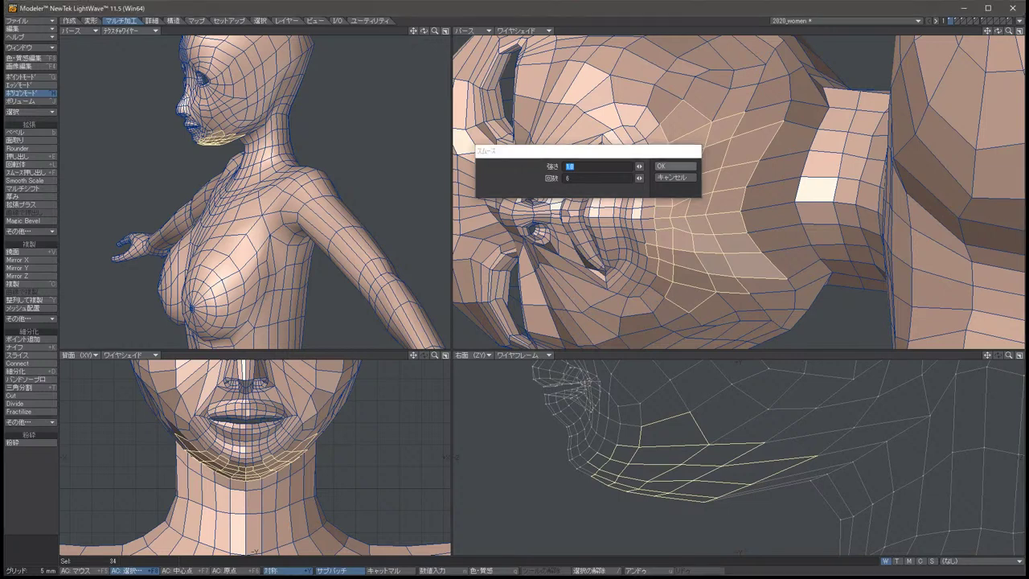
key("Return")
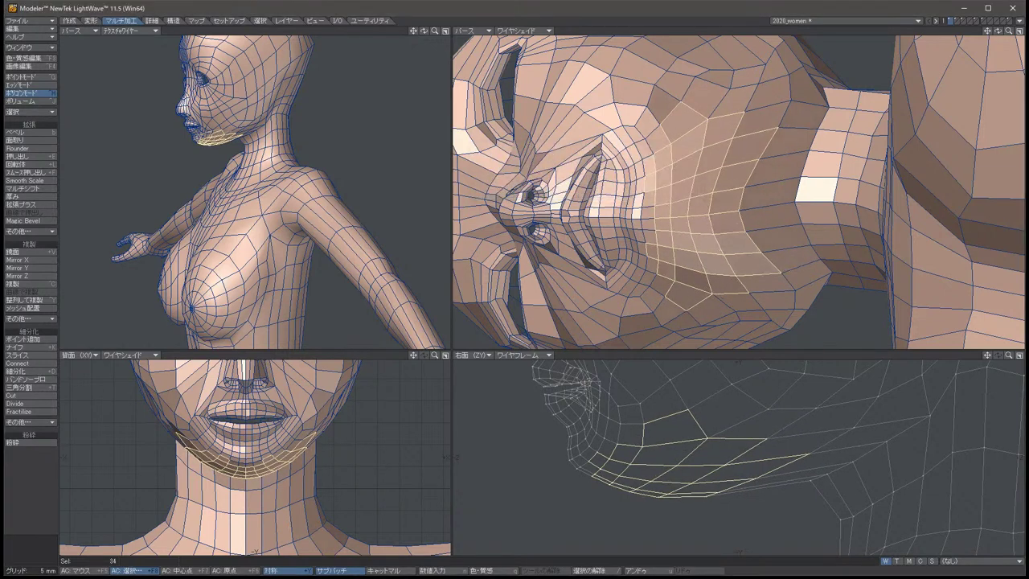
key("shift+s")
key("Return")
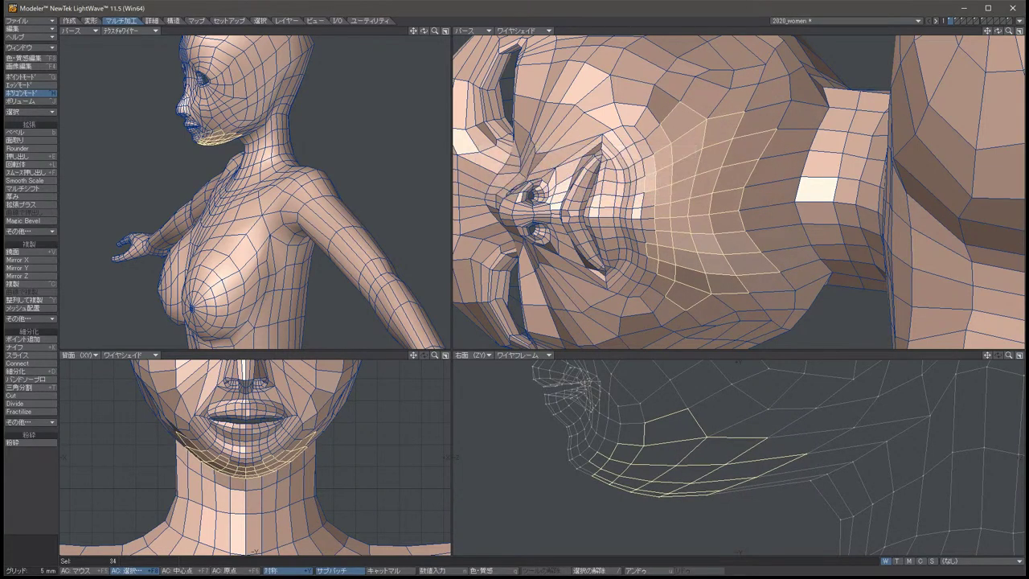
key("slash")
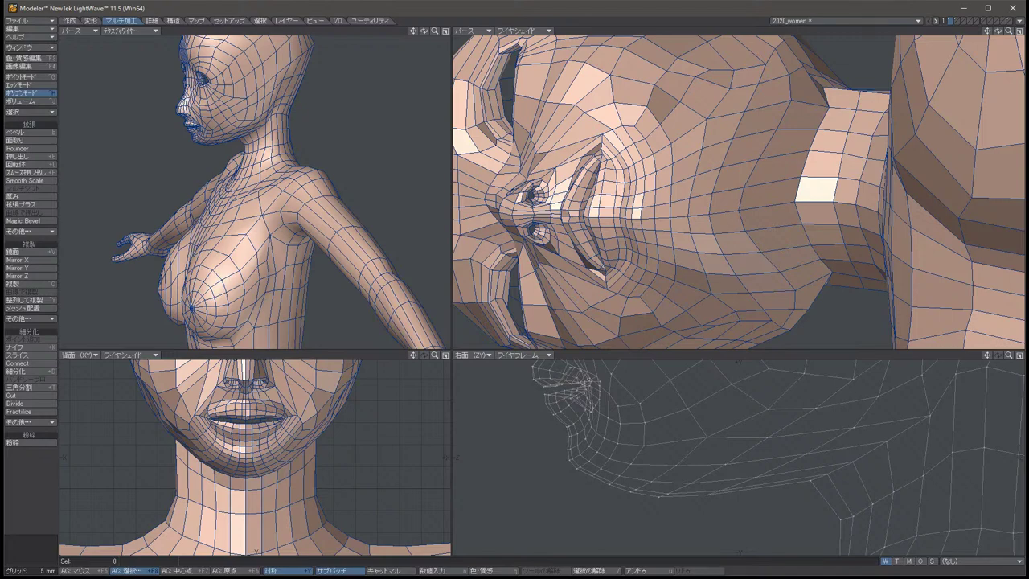
left_click_drag(739, 193, 839, 104, "alt")
Zoom in on the face, then select all head polygons and smooth them.
key("period")
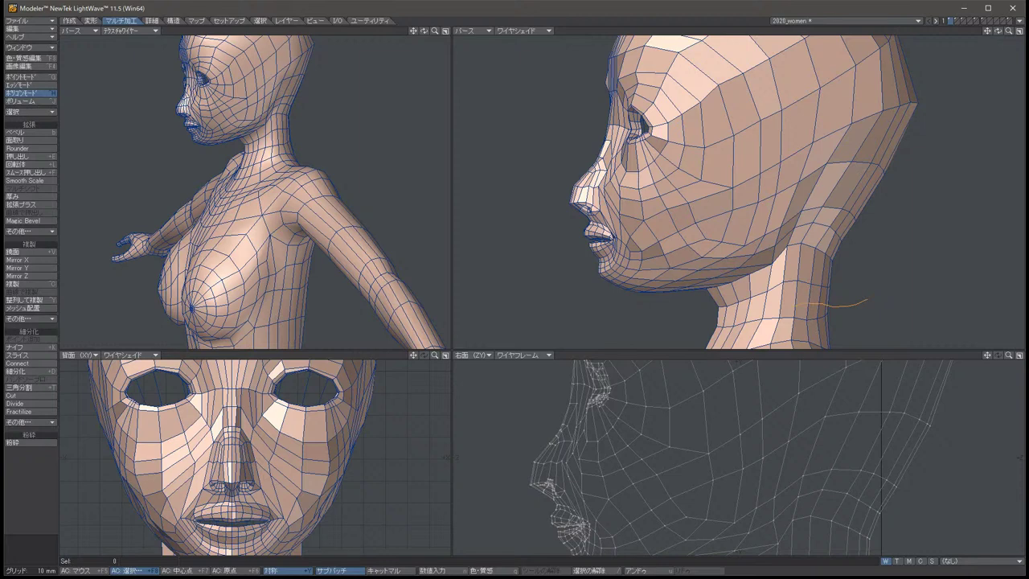
key("comma")
key("comma")
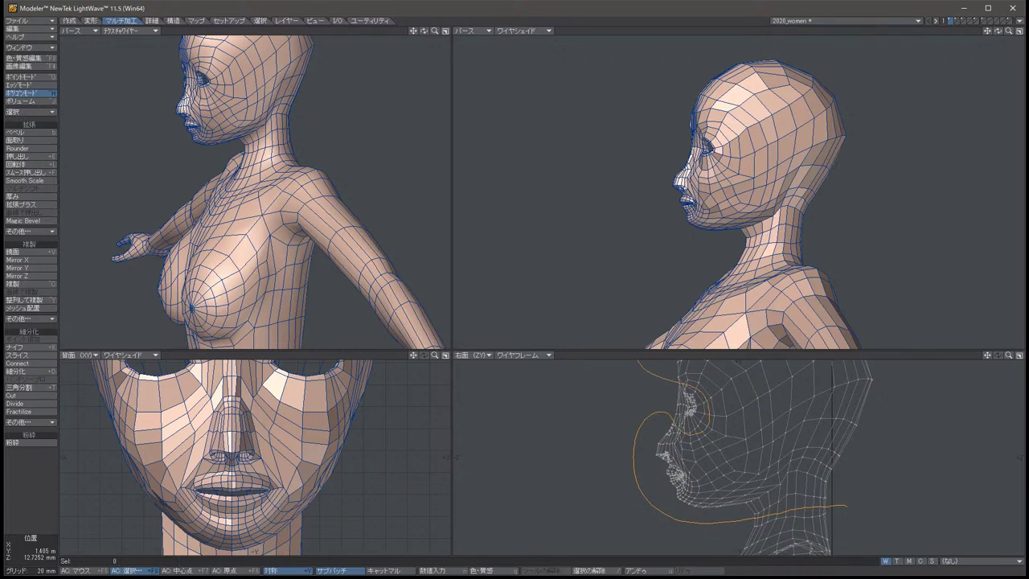
mouse_move(651, 361)
right_mouse_down()
mouse_move(852, 492)
mouse_move(846, 505)
right_mouse_up()
key("shift+s")
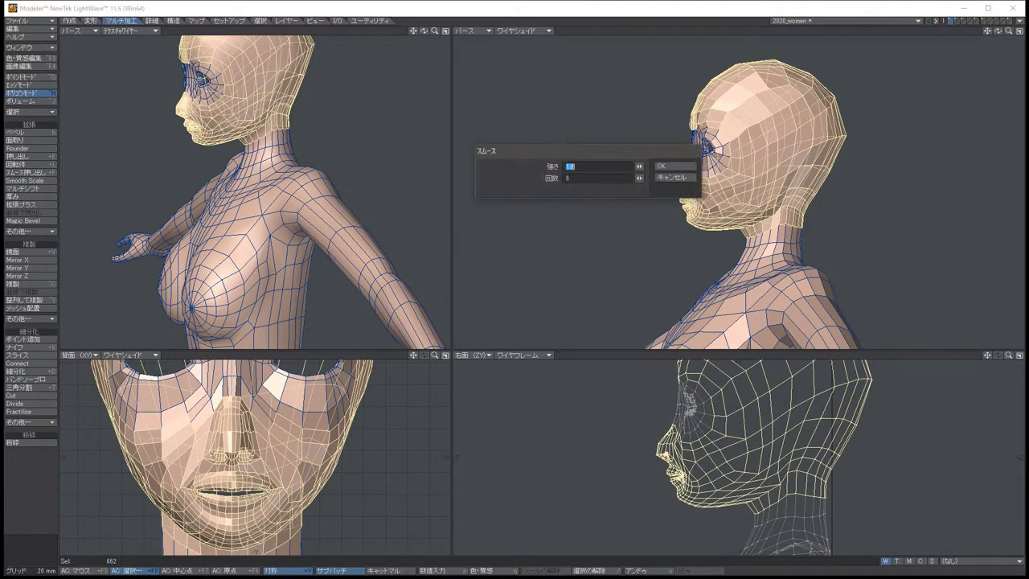
key("Return")
Apply four more smoothing passes to the whole head and deselect.
key("shift+s")
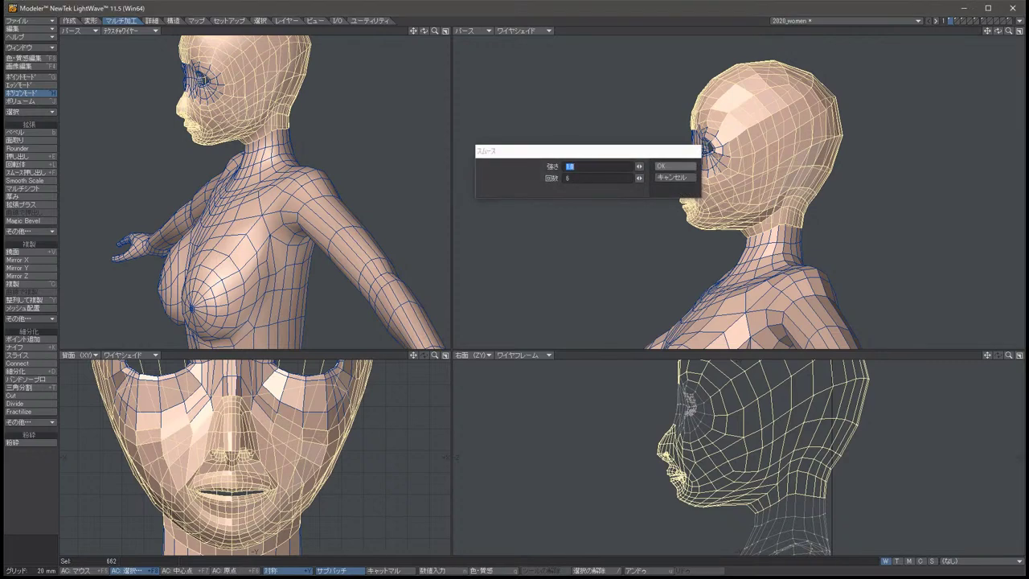
key("Return")
key("shift+s")
key("Return")
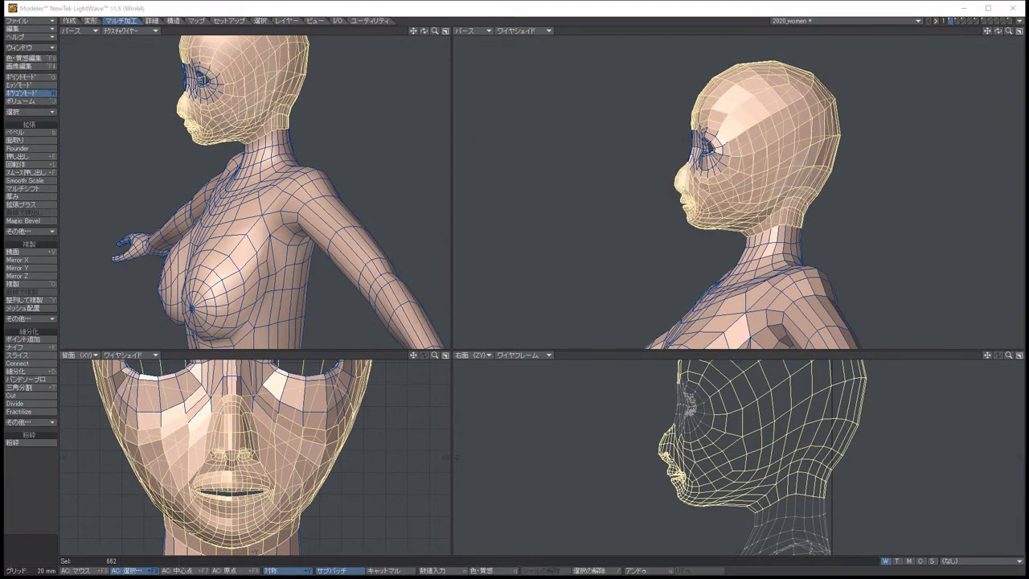
key("shift+s")
key("Return")
key("shift+s")
key("Return")
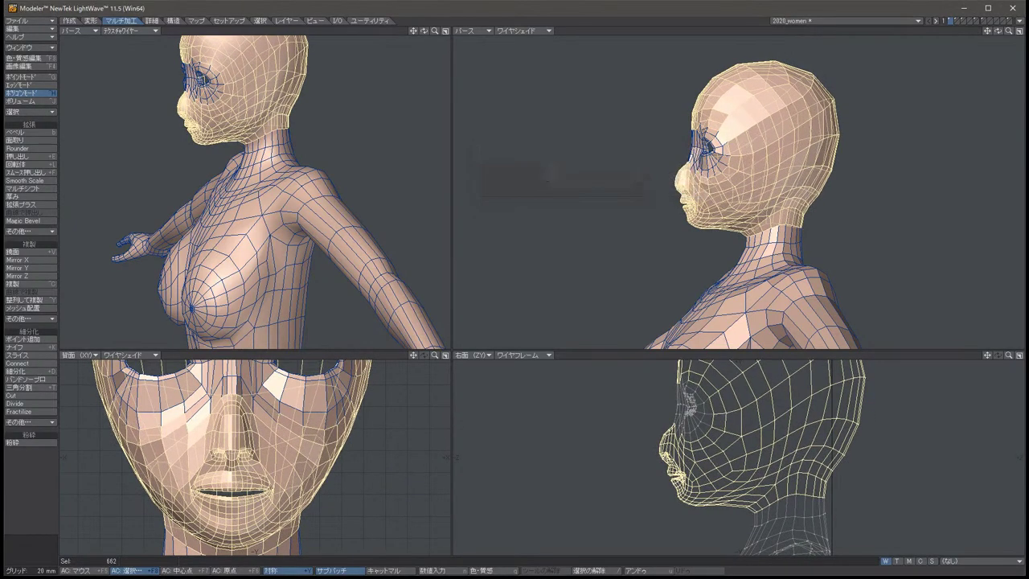
key("slash")
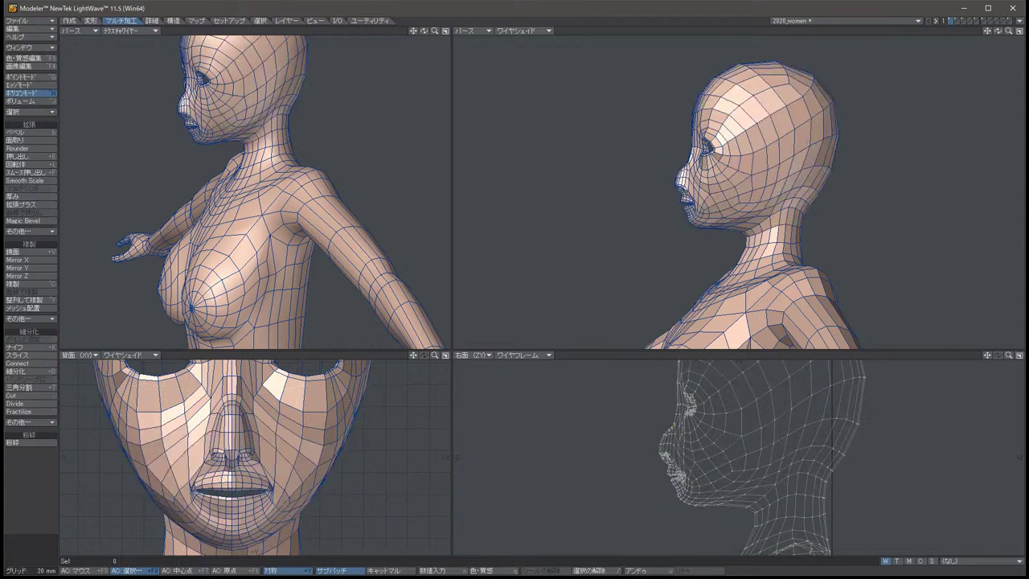
Orbit round to the front of the face and zoom in on the mouth.
key("Left")
key("Left")
key("Left")
key("Left")
key("Left")
key("Left")
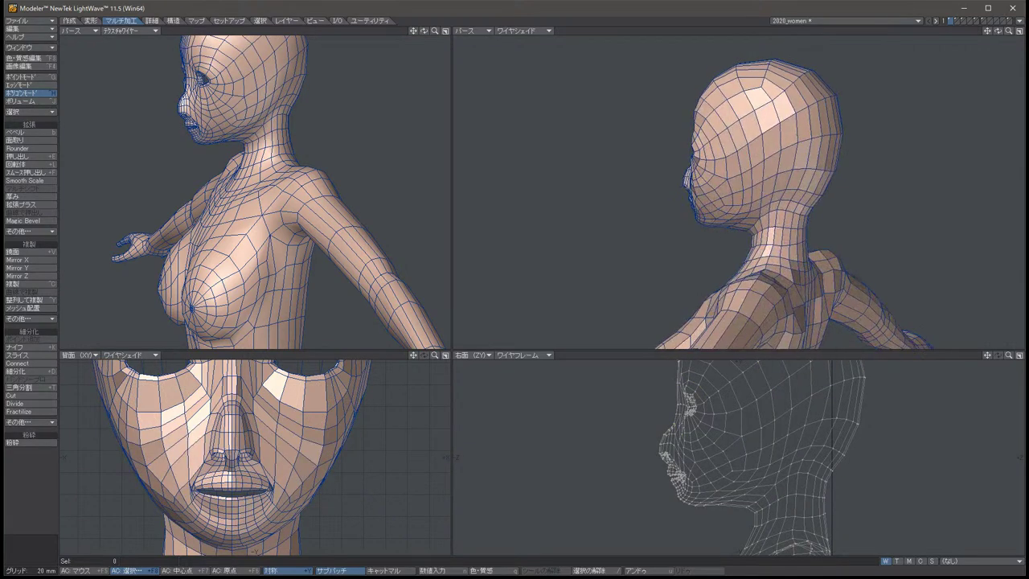
key("Left")
key("Left")
key("Left")
key("Left")
key("Left")
key("Left")
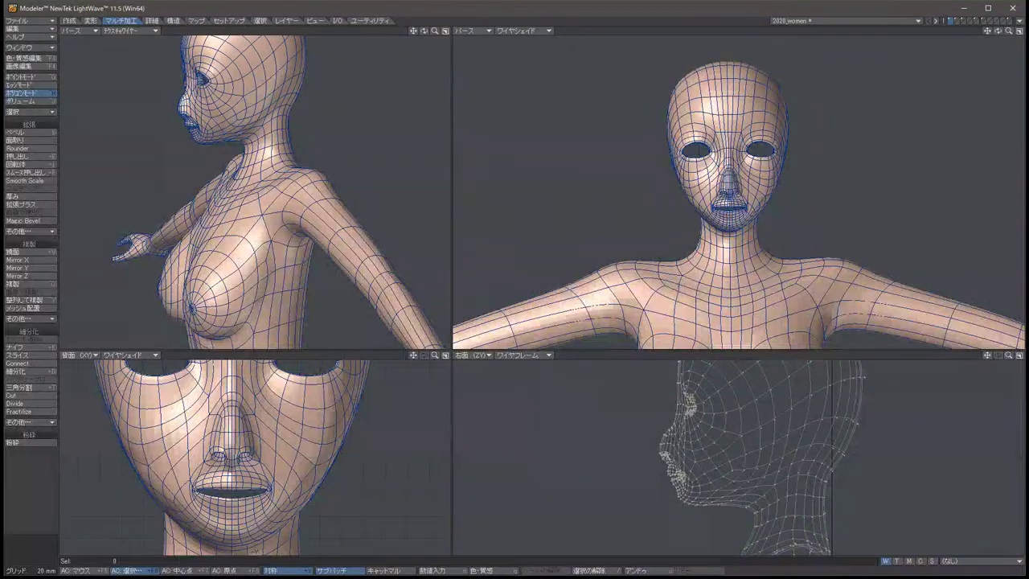
key("Right")
key("Right")
key("Right")
key("Right")
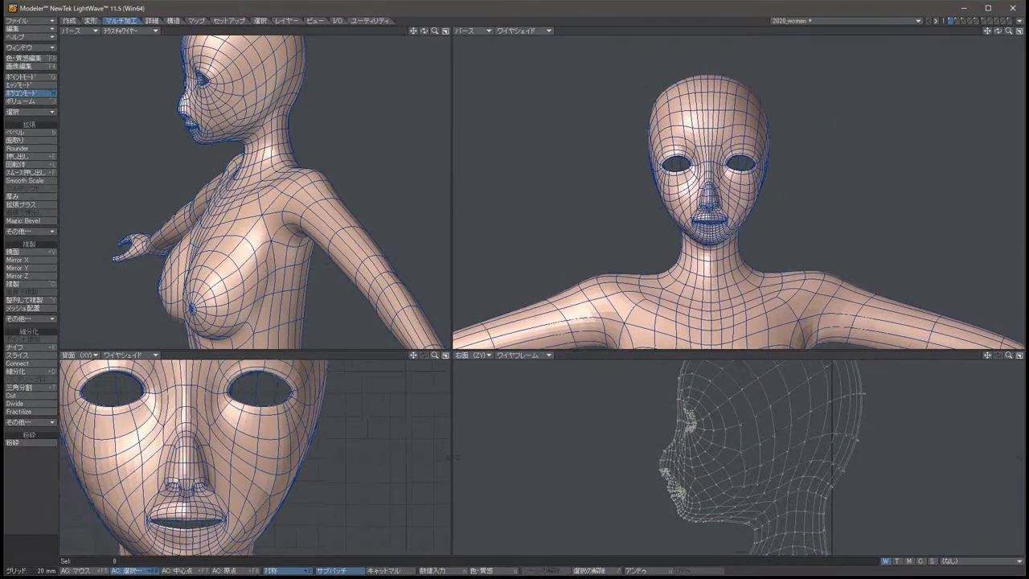
key("period")
key("period")
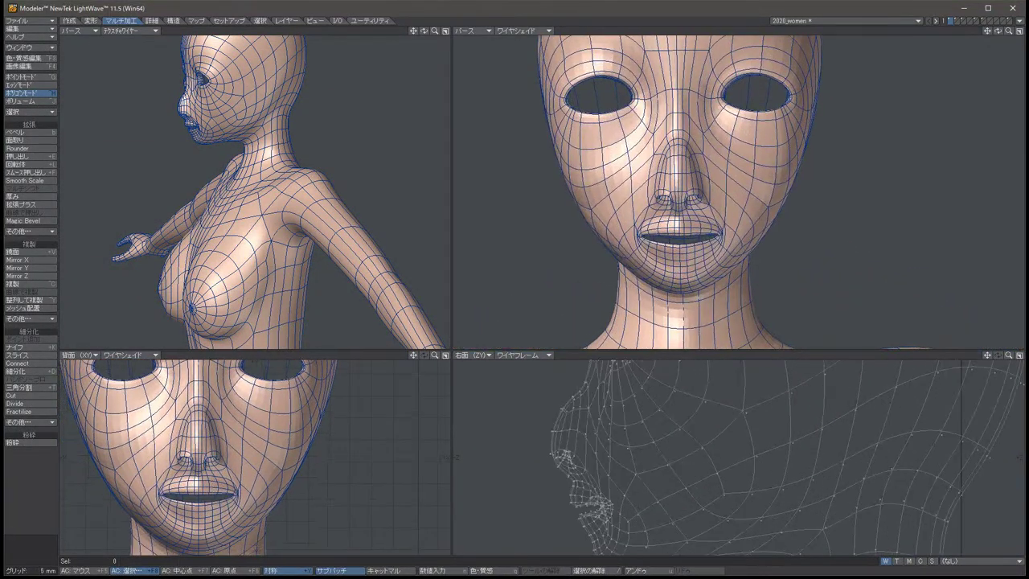
key("Left")
key("Left")
key("Left")
key("Left")
key("Left")
key("Left")
key("Left")
key("Left")
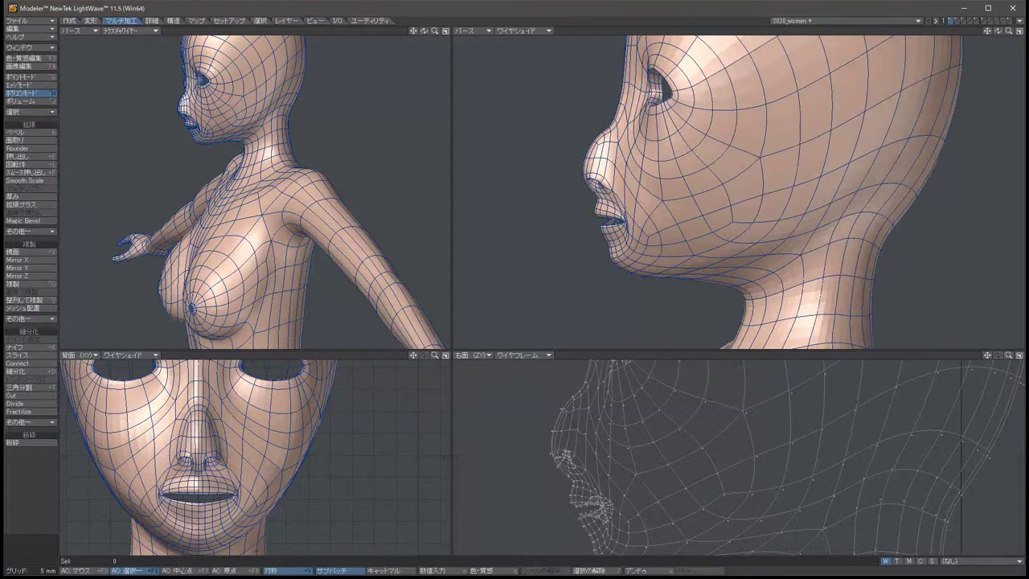
key("Down")
key("Down")
key("Down")
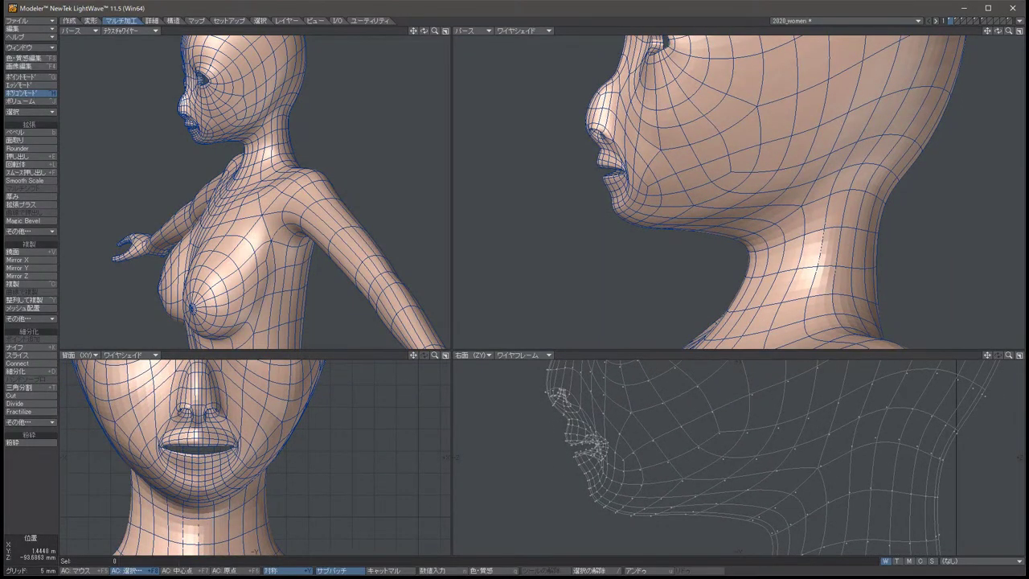
Inspect the lips from below with subdivision off, then restore subpatch display.
key("Tab")
key("Right")
key("Right")
key("Right")
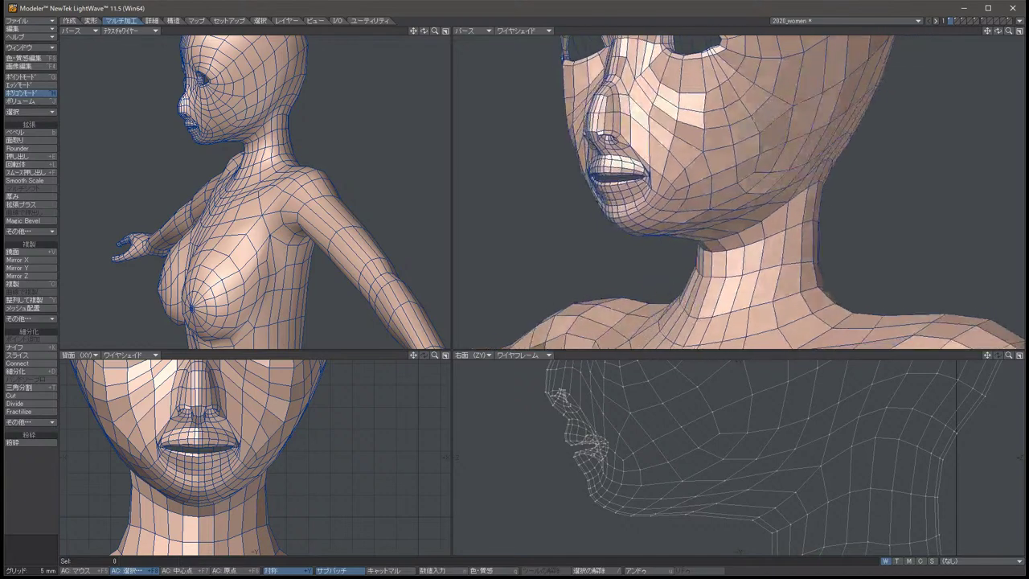
key("Right")
key("Right")
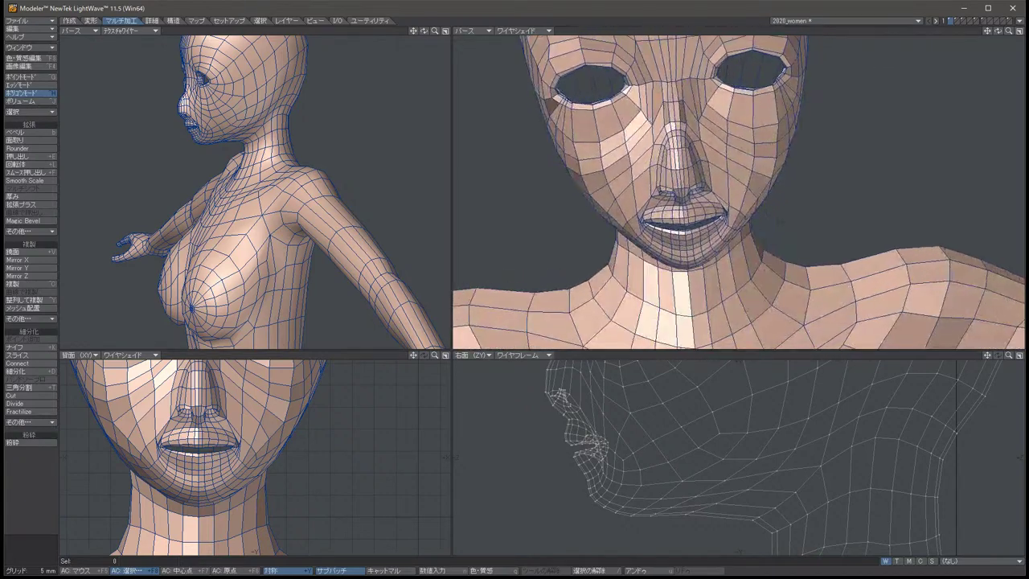
key("Down")
key("Down")
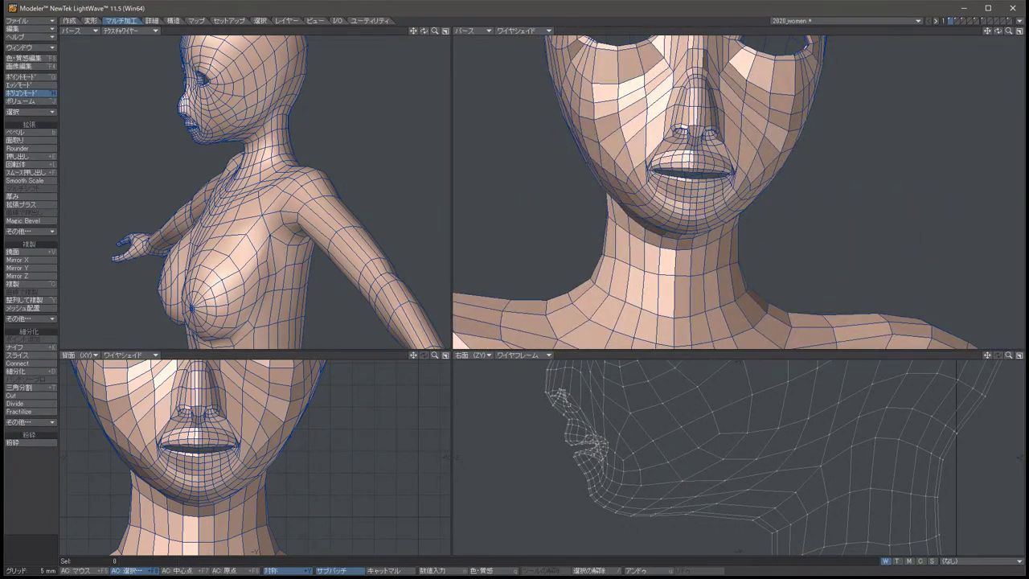
key("Left")
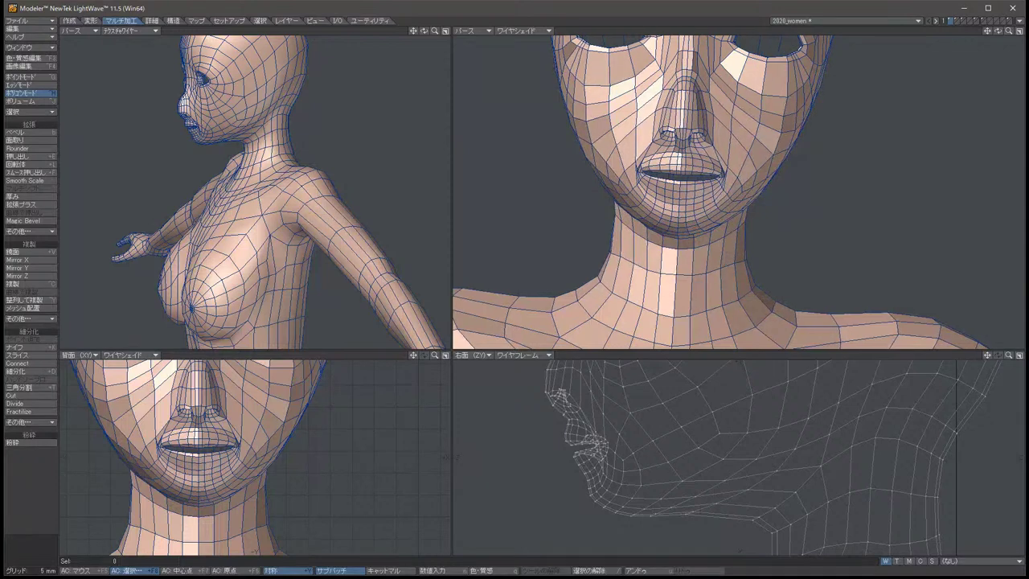
key("Down")
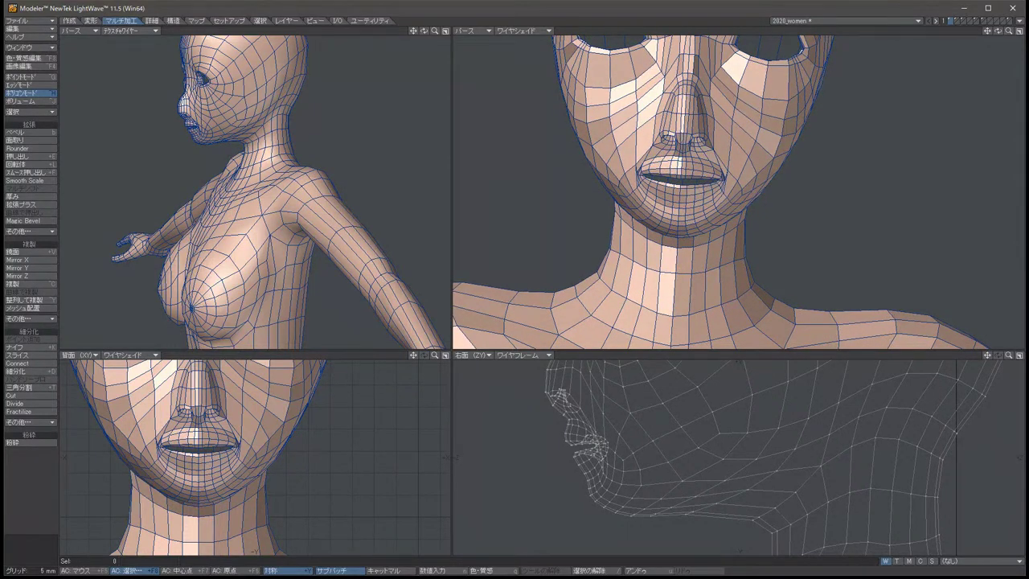
key("Right")
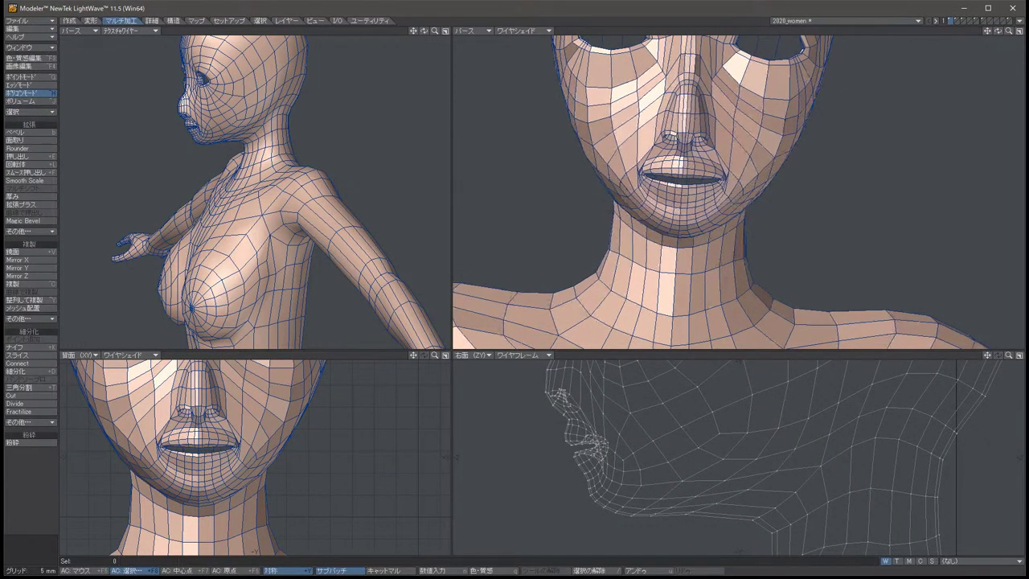
key("Tab")
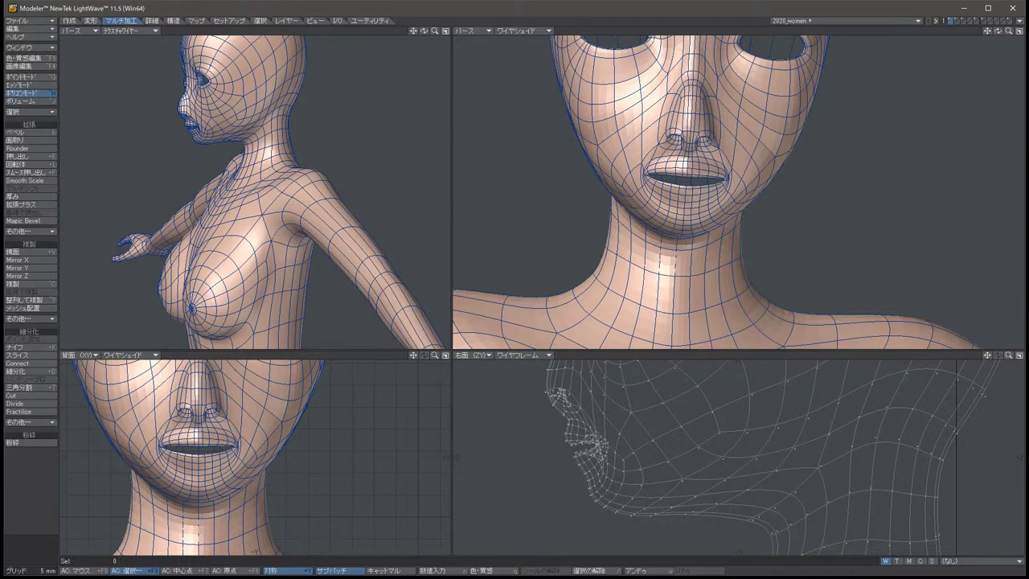
Zoom in on the mouth and turn the perspective to a side profile.
key("period")
key("period")
key("comma")
key("comma")
key("comma")
key("comma")
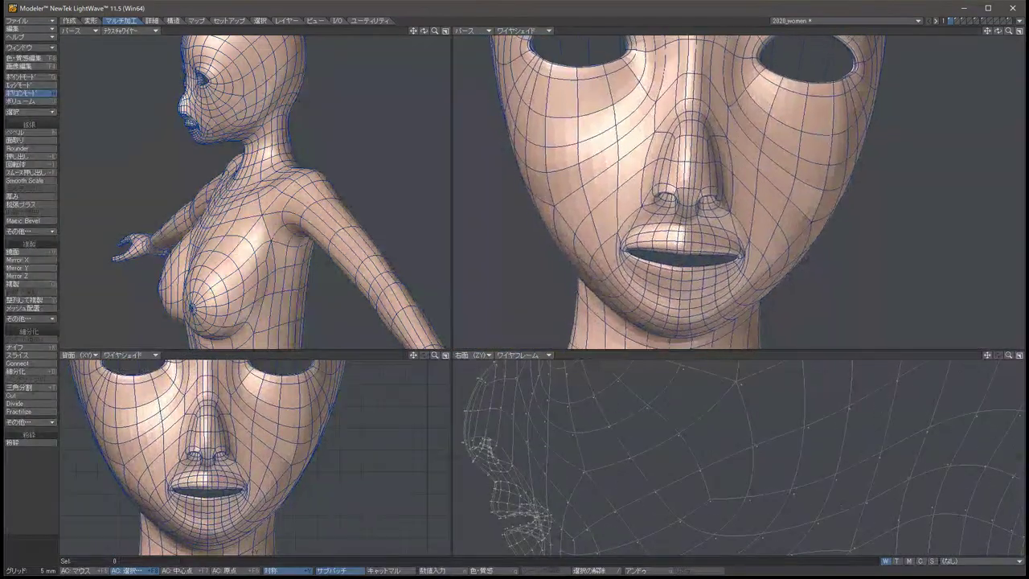
key("period")
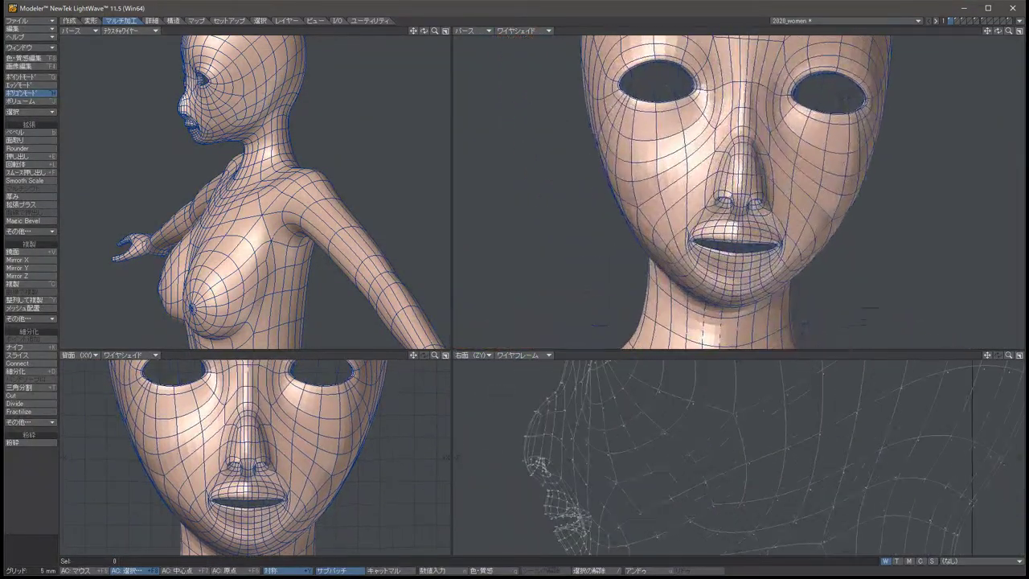
key("alt+Left")
key("alt+Left")
key("alt+Left")
key("alt+Left")
key("alt+Left")
key("alt+Left")
key("alt+Left")
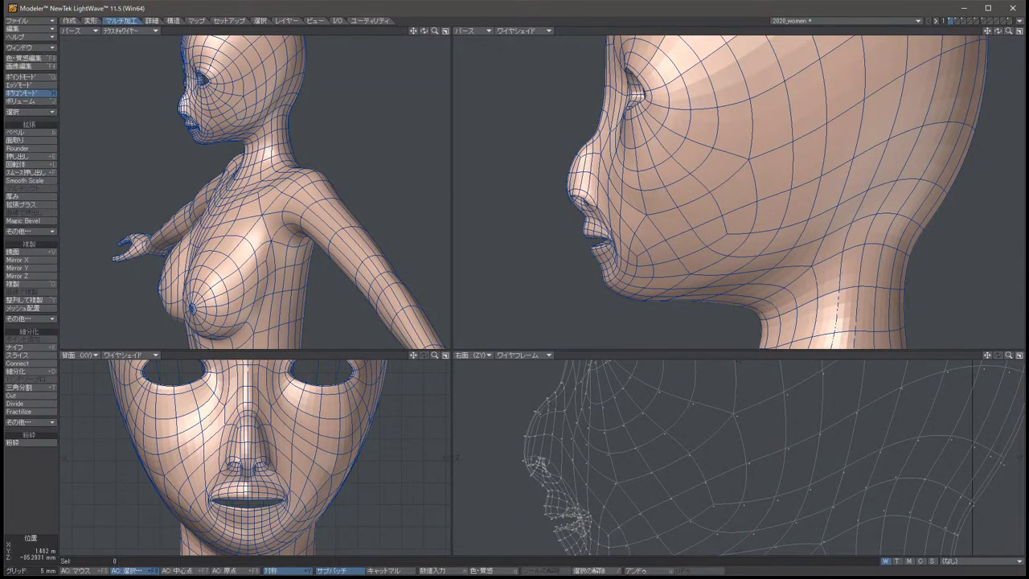
key("comma")
key("comma")
key("comma")
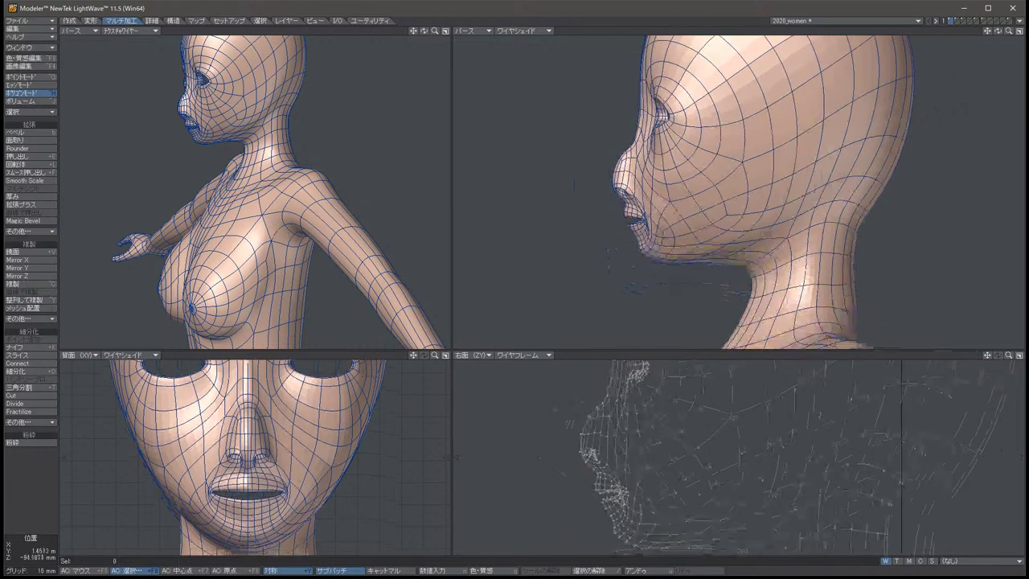
Set the Right view to ワイヤシェイド shaded wireframe and fit the whole model.
left_click(522, 354)
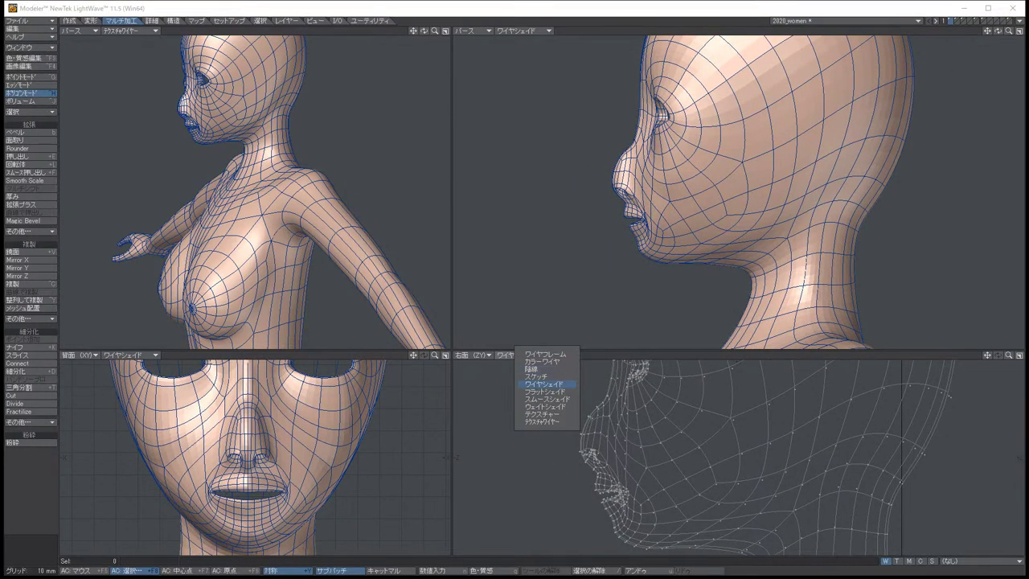
left_click(609, 395)
key("g")
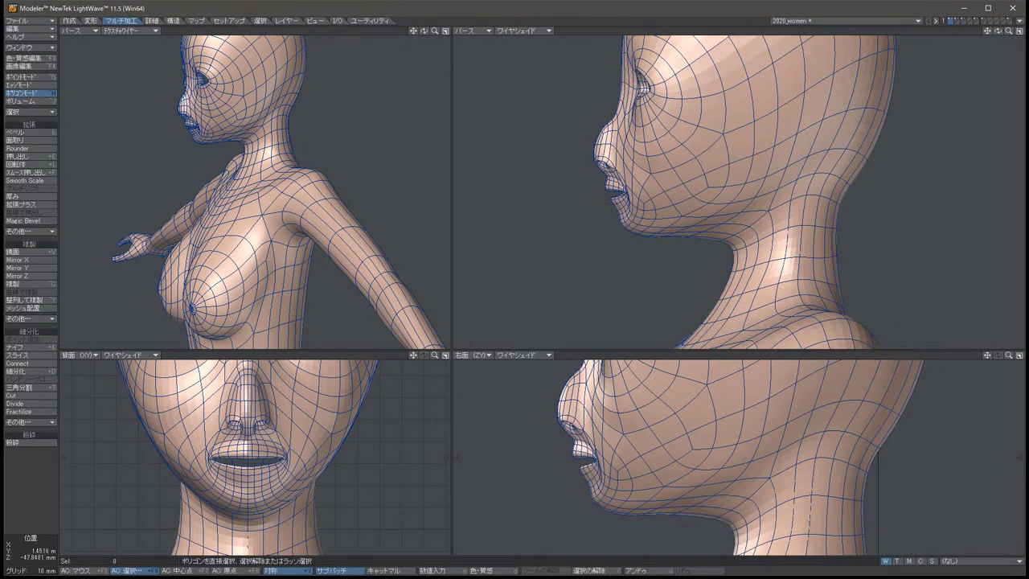
key("comma")
key("comma")
key("comma")
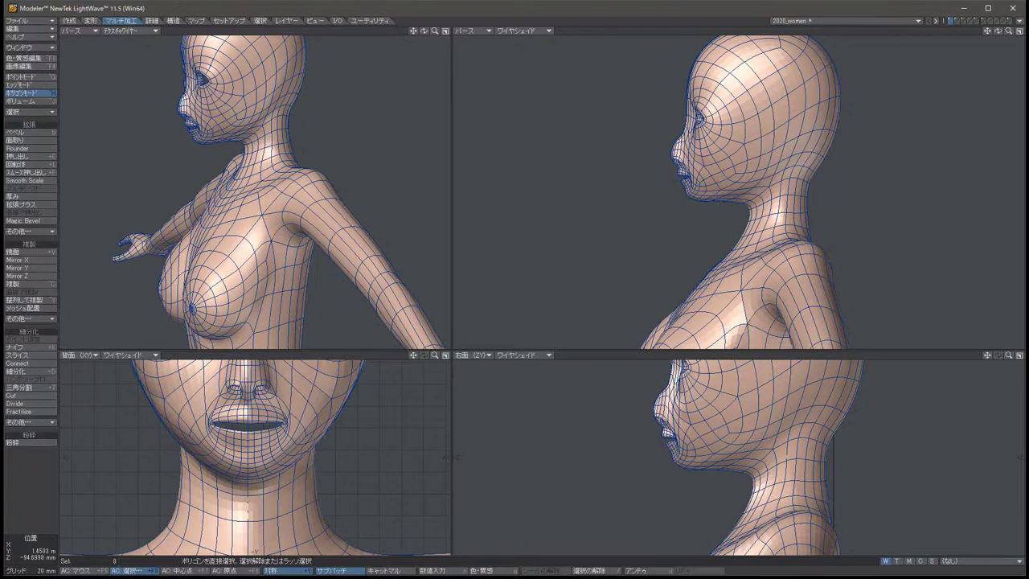
key("a")
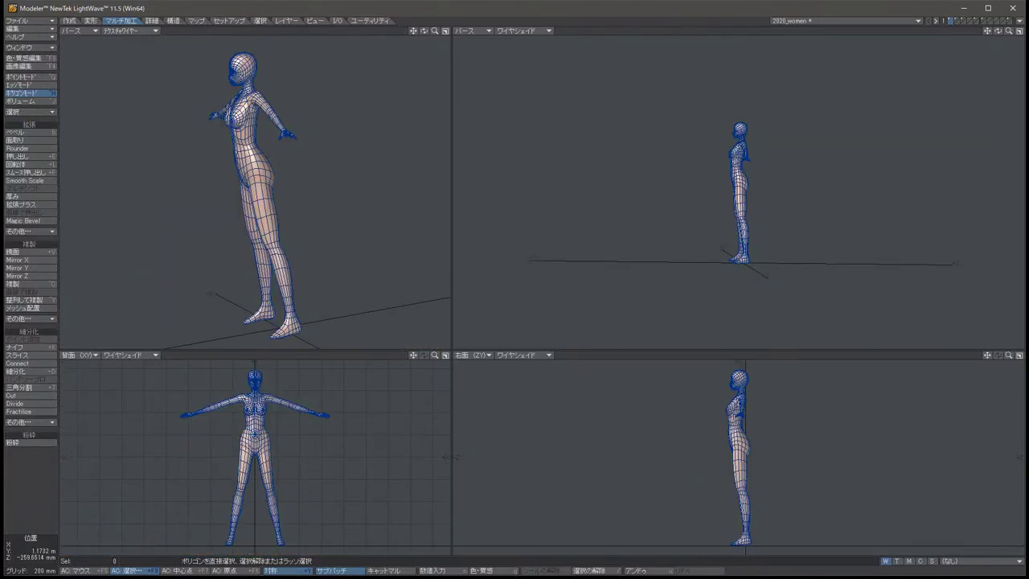
Zoom and pan the side views in close on the head's face profile.
key("period")
key("period")
key("period")
key("period")
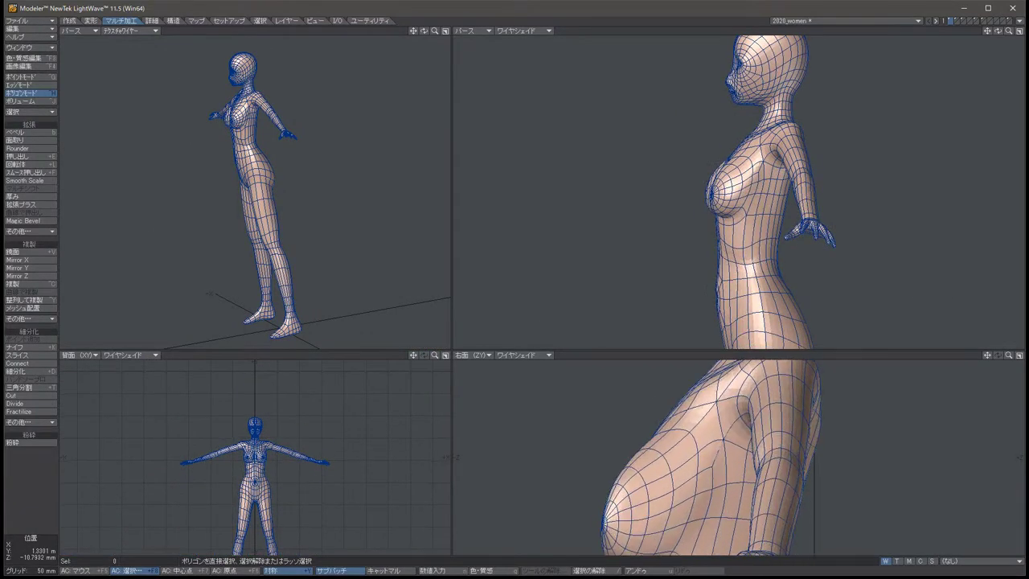
key("period")
key("period")
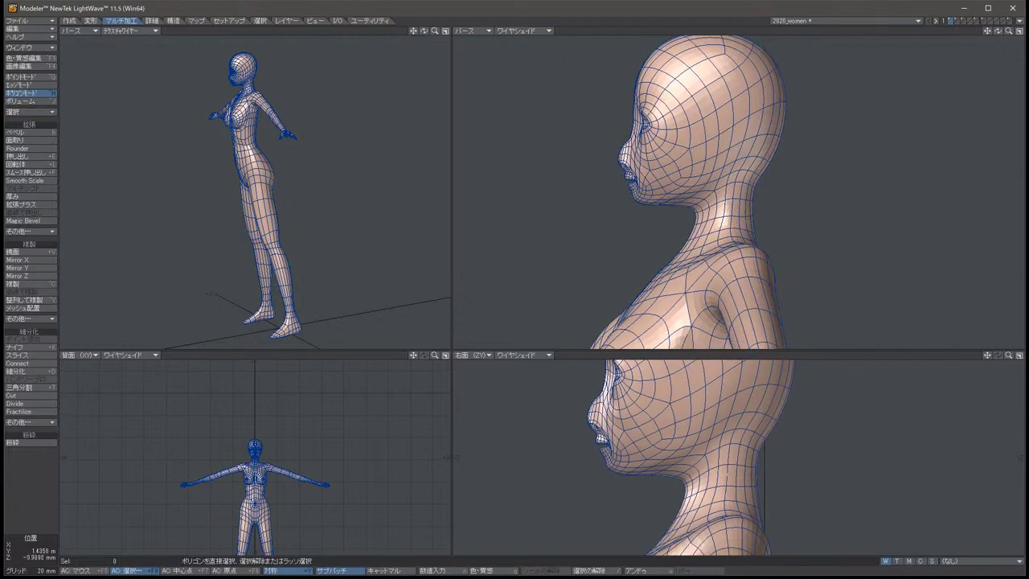
key("period")
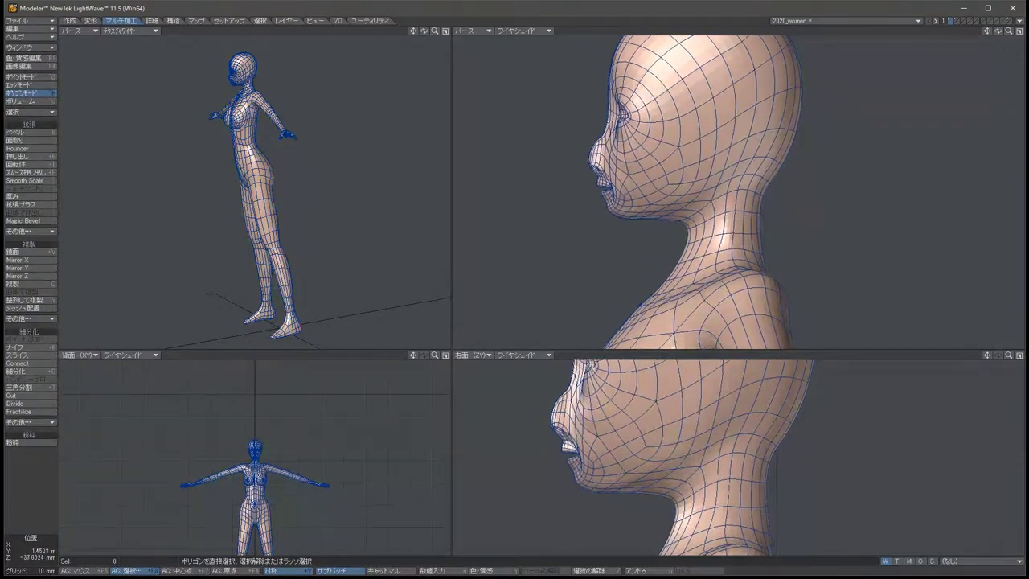
key("Up")
key("Left")
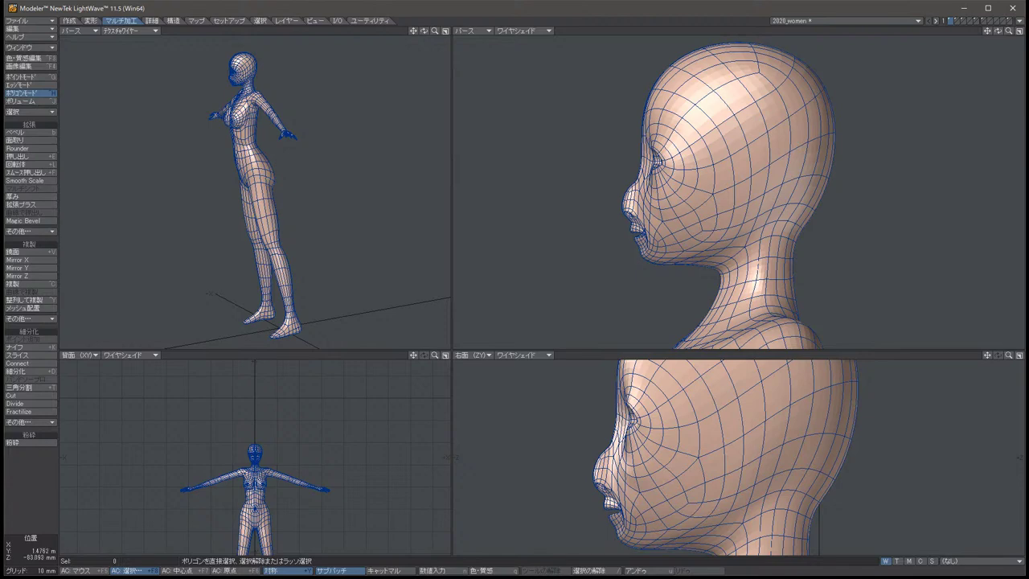
key("period")
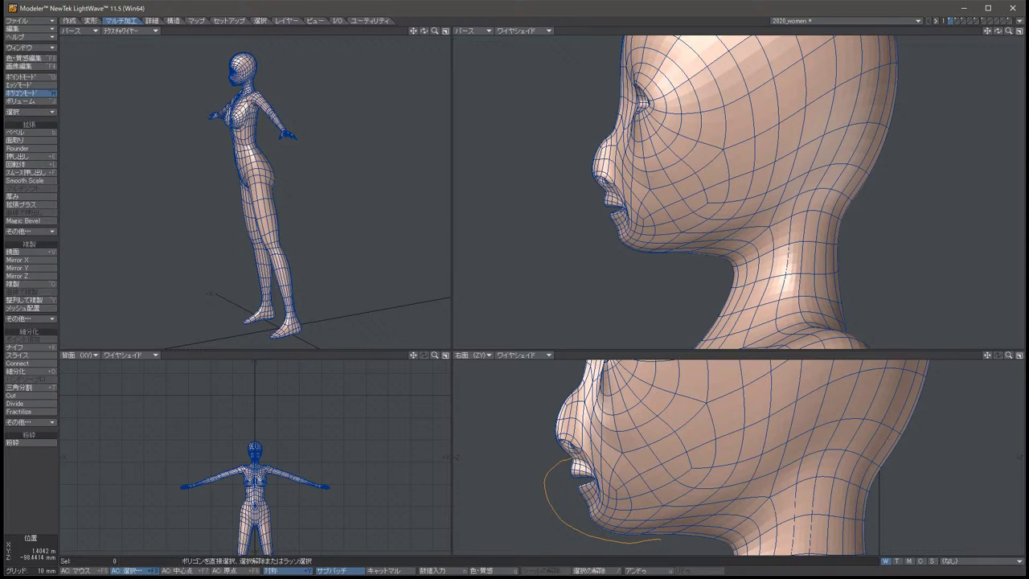
Lasso the chin and lower mouth polygons and move them 3.38 mm along Z.
right_click_drag(660, 539, 675, 503)
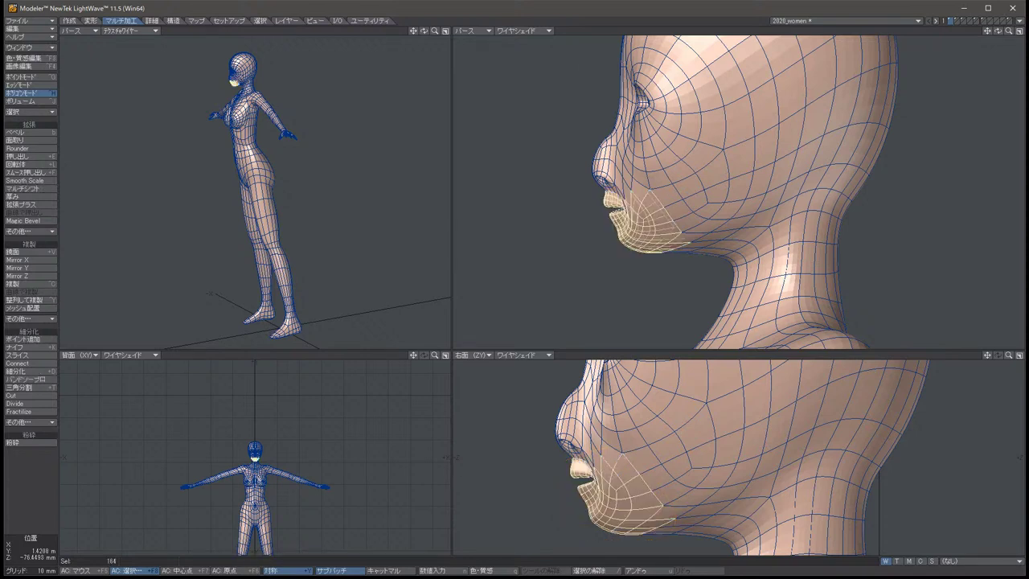
key("t")
left_click_drag(619, 490, 619, 491)
key("space")
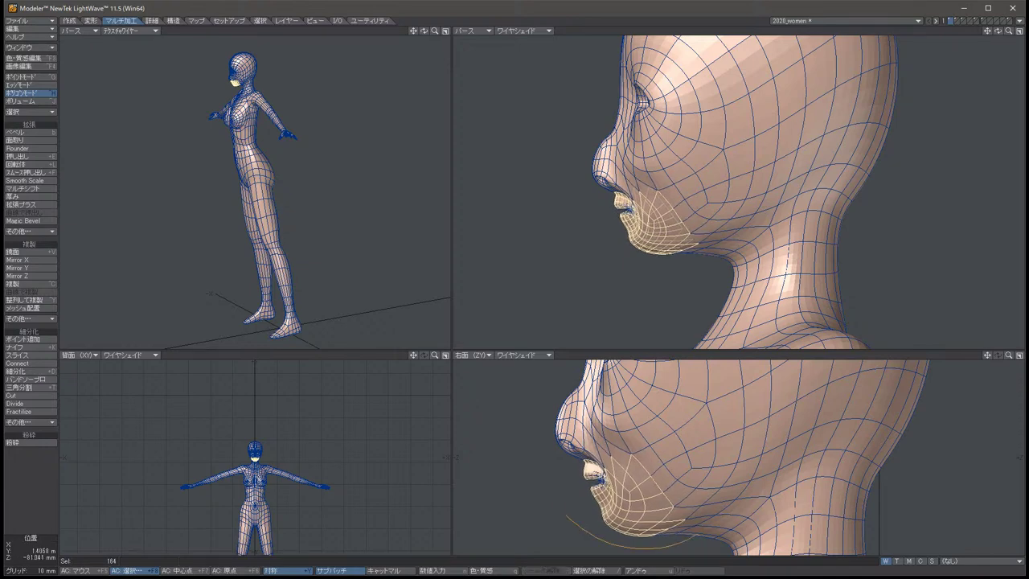
right_click_drag(566, 514, 551, 434, "ctrl")
Orbit to view from front-below, clear the selection and switch to Point mode.
mouse_move(723, 193)
left_mouse_down("alt")
mouse_move(643, 205)
mouse_move(651, 186)
mouse_move(562, 187)
left_mouse_up("alt")
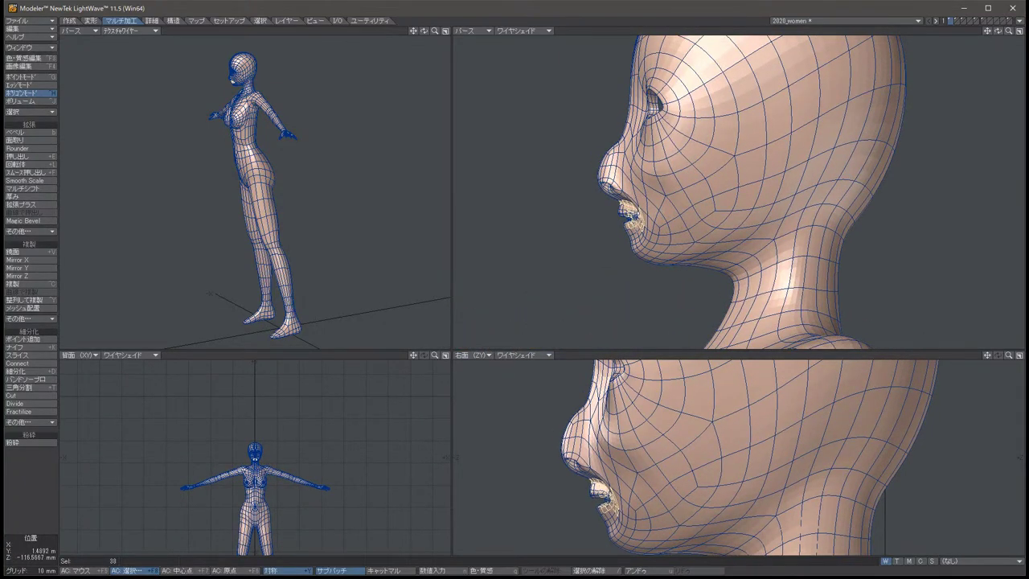
key("/")
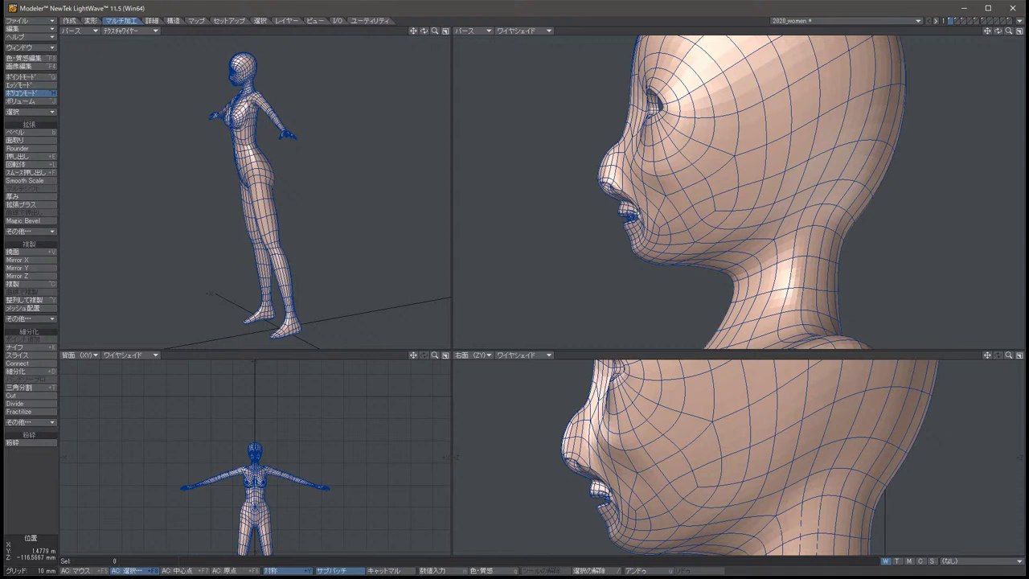
key("ctrl+g")
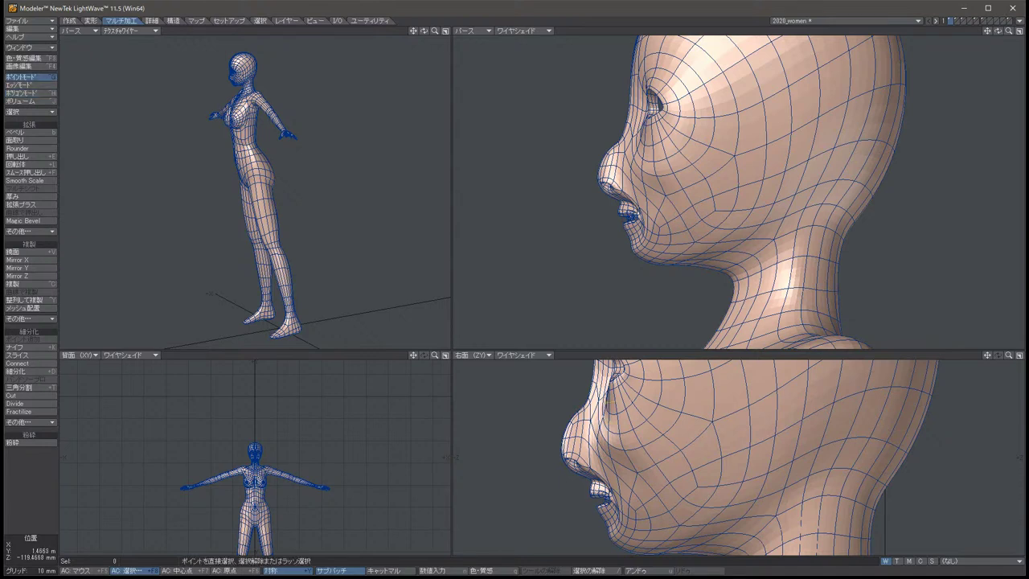
Nudge the 12 selected points slightly to the right, then deselect them.
key("t")
left_click_drag(613, 412, 621, 410)
key("space")
key("slash")
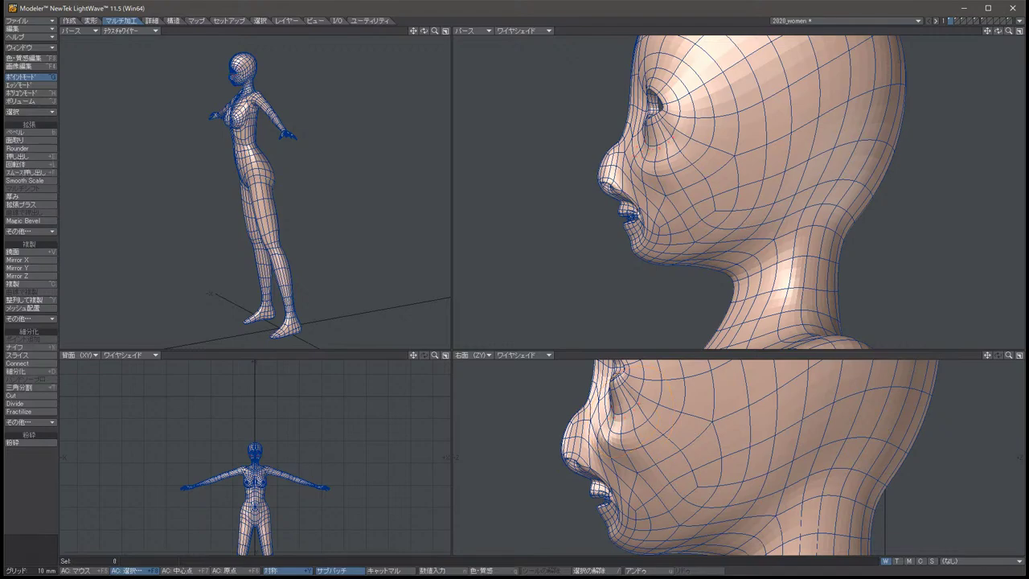
Orbit the perspective view around the head to check it from below and in profile.
key("alt+Left")
key("alt+Down")
key("alt+Down")
key("alt+Down")
key("alt+Down")
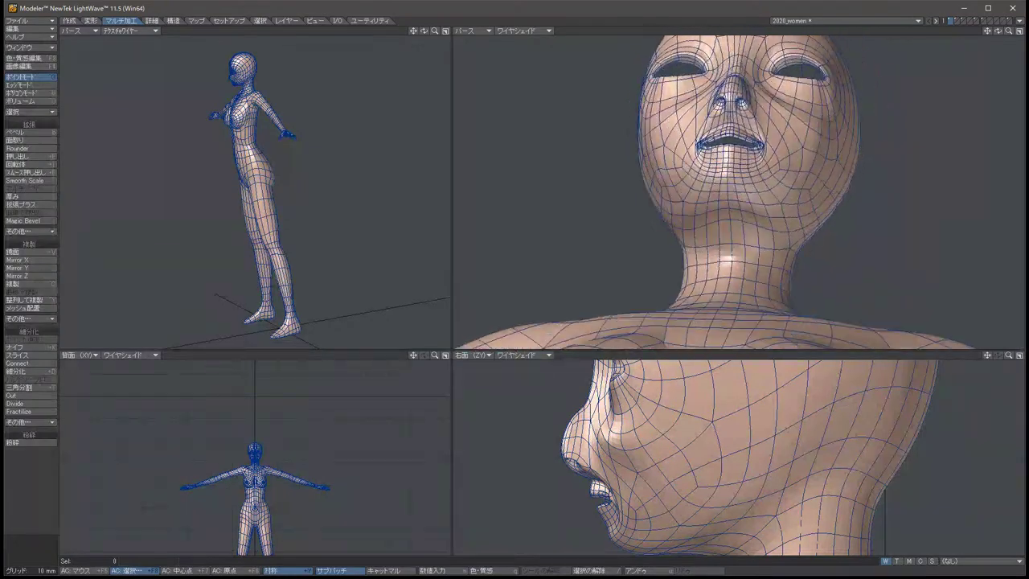
key("alt+Right")
key("alt+Right")
key("alt+Right")
key("alt+Right")
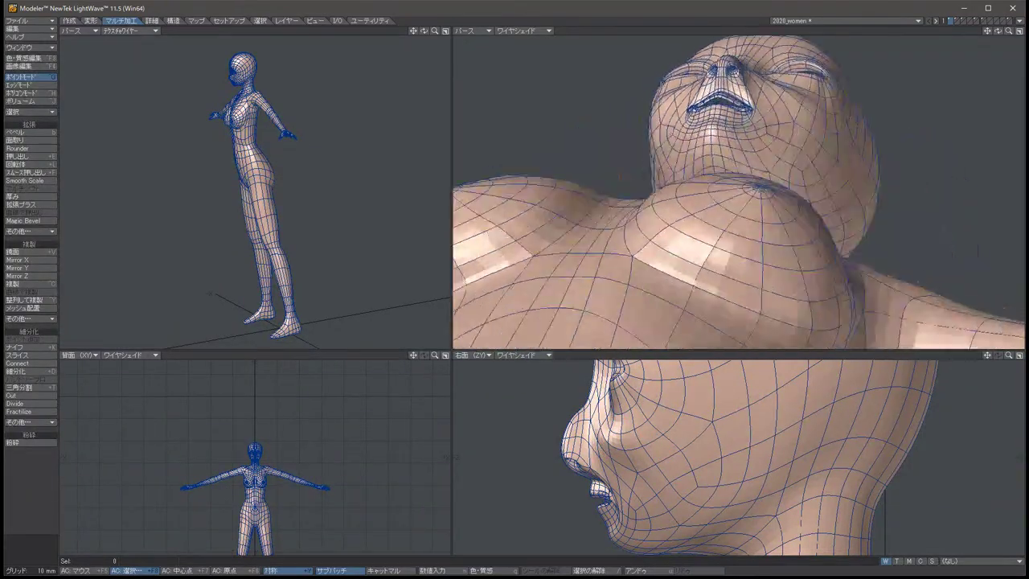
key("alt+Right")
key("alt+Right")
key("alt+Right")
key("alt+Right")
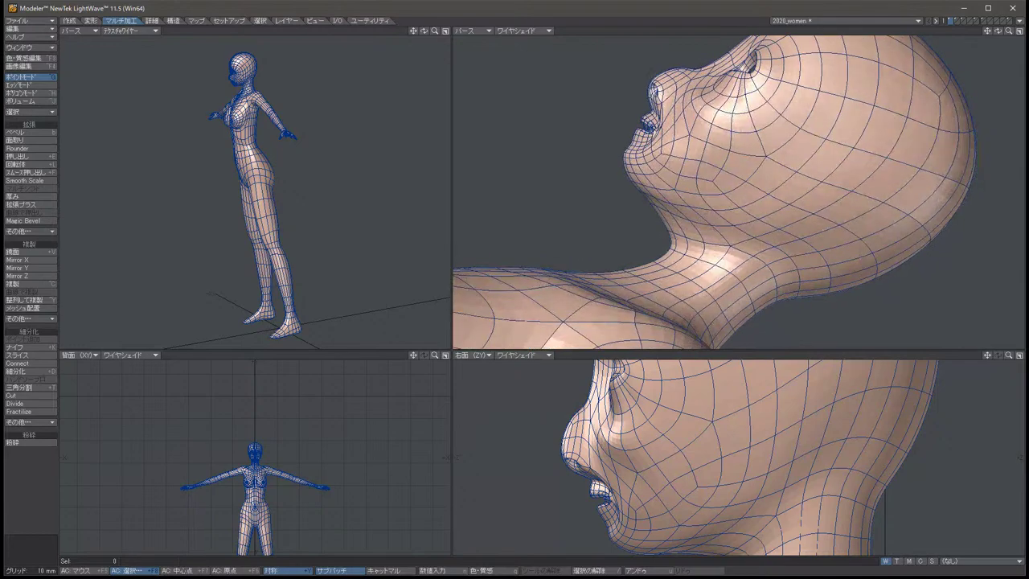
key("alt+Right")
key("alt+Right")
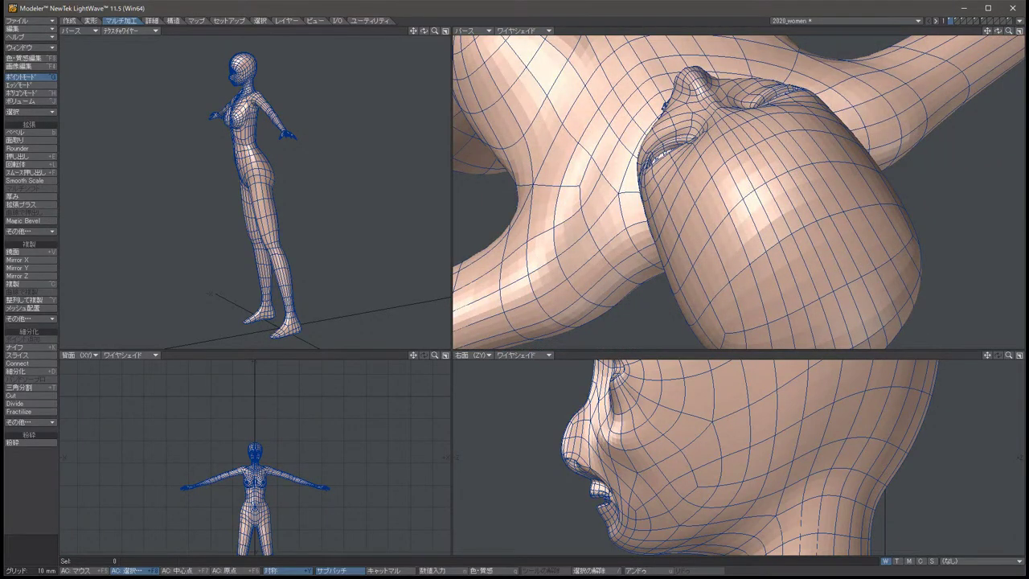
key("alt+Right")
key("alt+Right")
key("alt+Right")
key("alt+Right")
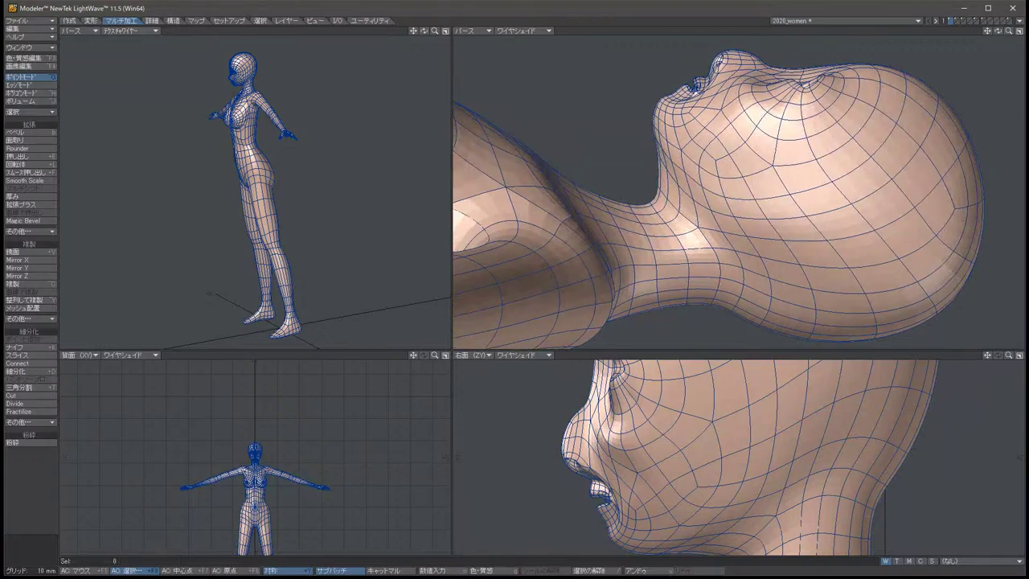
key("alt+Right")
key("alt+Right")
key("alt+Right")
key("alt+Right")
key("alt+Right")
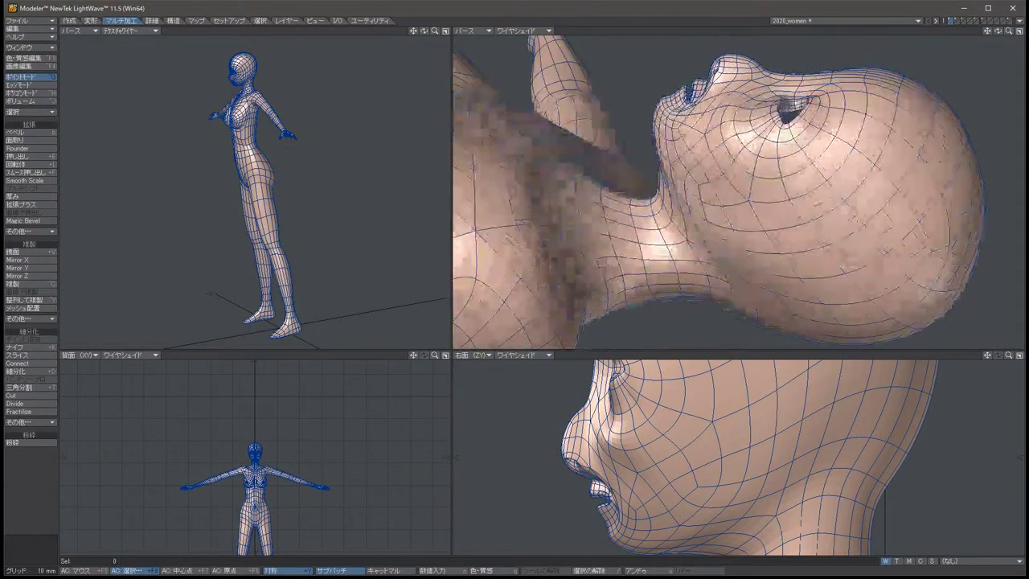
key("alt+Right")
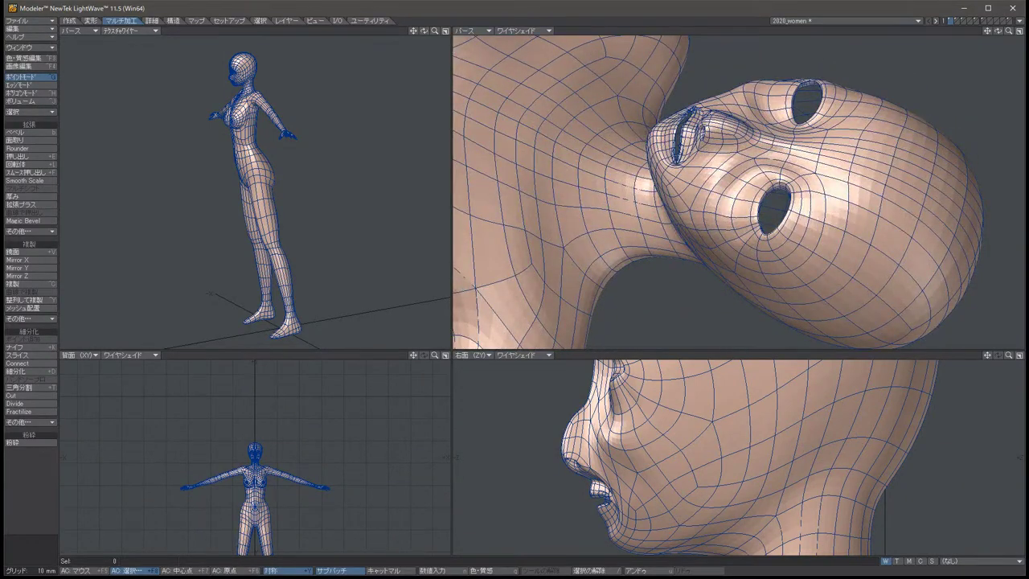
key("alt+Right")
key("alt+Right")
key("alt+Right")
key("alt+Right")
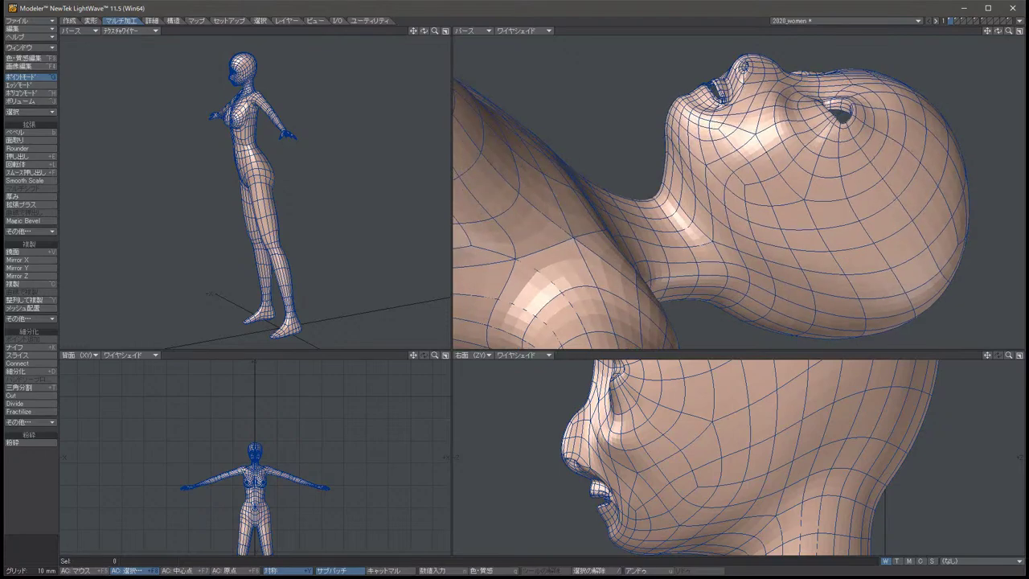
key("alt+Right")
key("alt+Right")
key("alt+Right")
key("alt+Right")
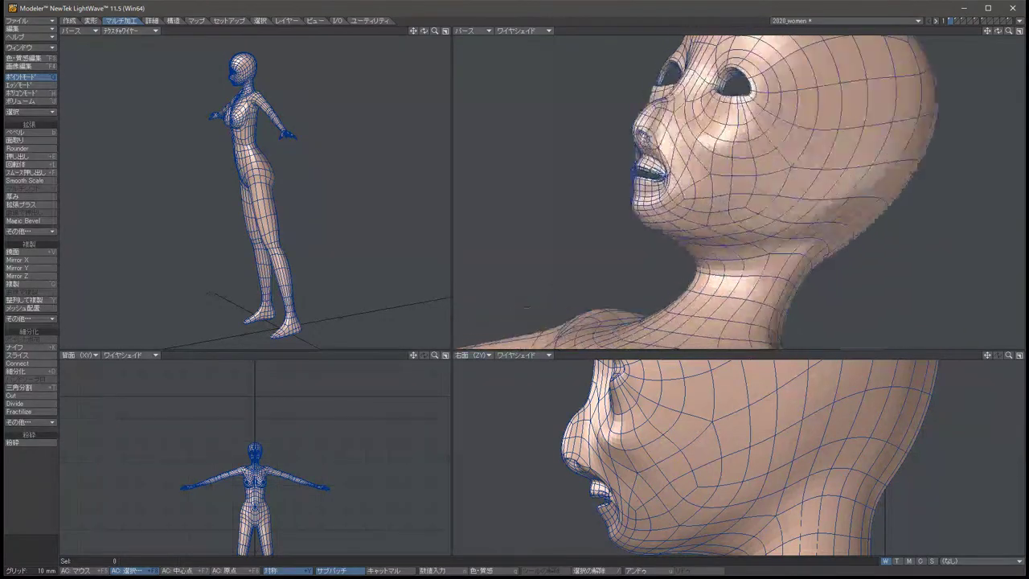
key("alt+Right")
key("alt+Right")
key("alt+Right")
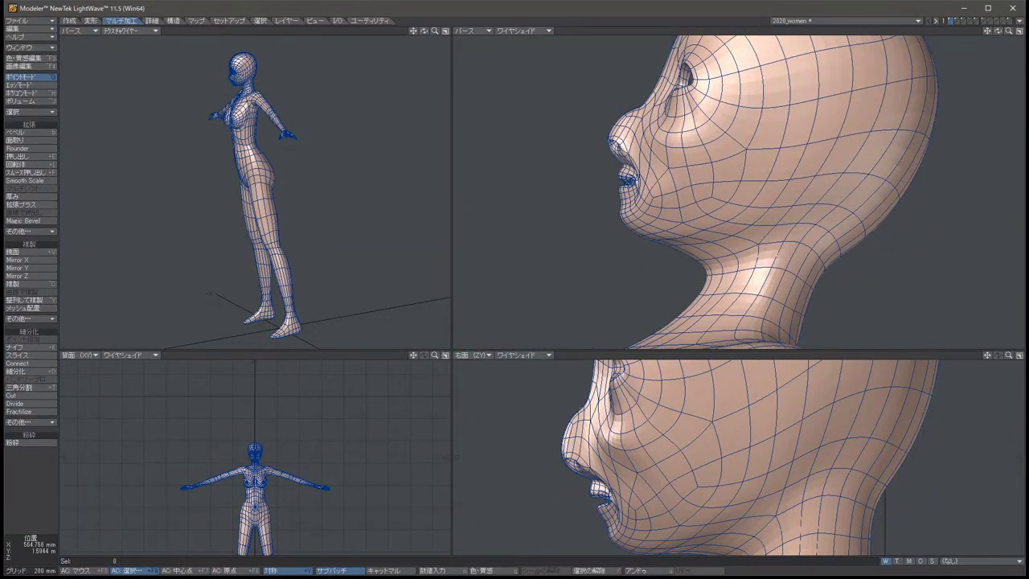
scroll(255, 458, "up", 5)
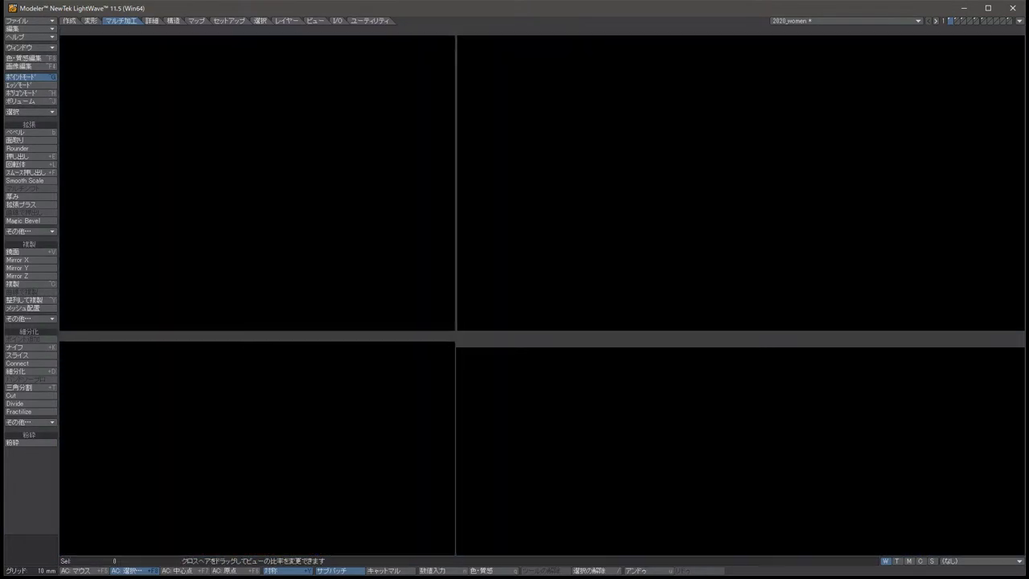
Frame the nose and mouth closely in all viewports and turn off SubPatch display.
left_click_drag(451, 351, 526, 245)
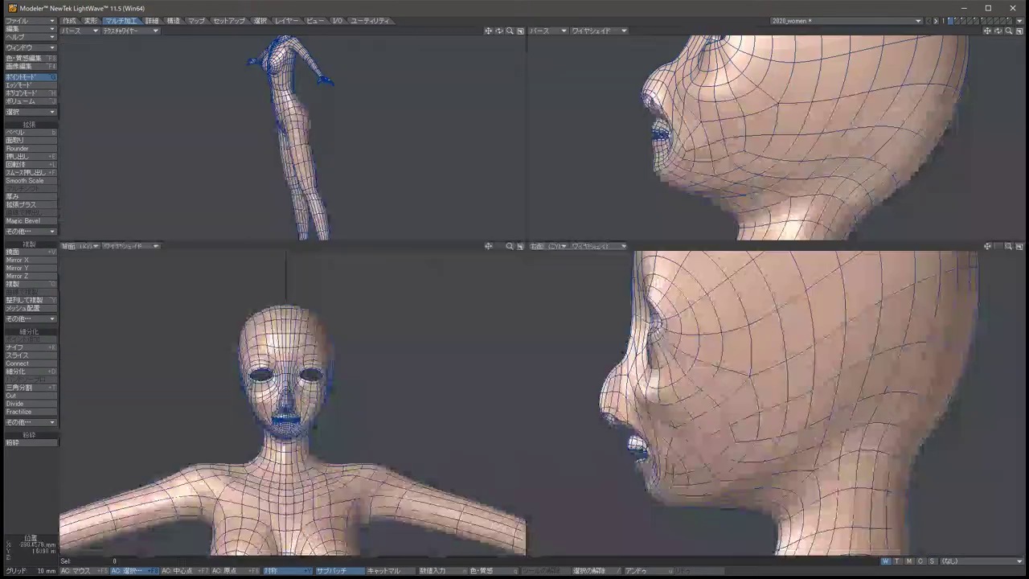
scroll(257, 386, "up", 4)
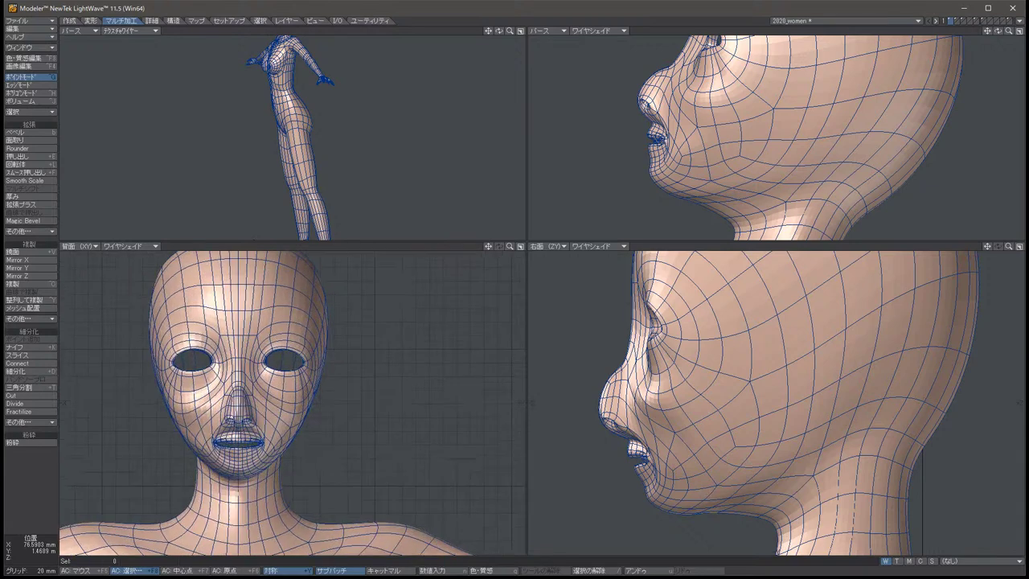
key("Left")
key("Down")
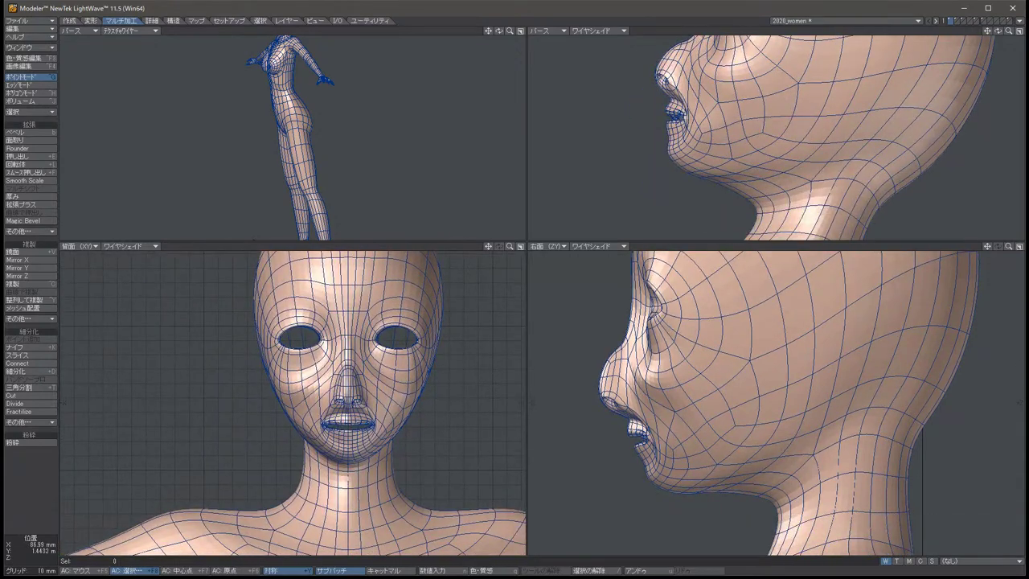
key("Up")
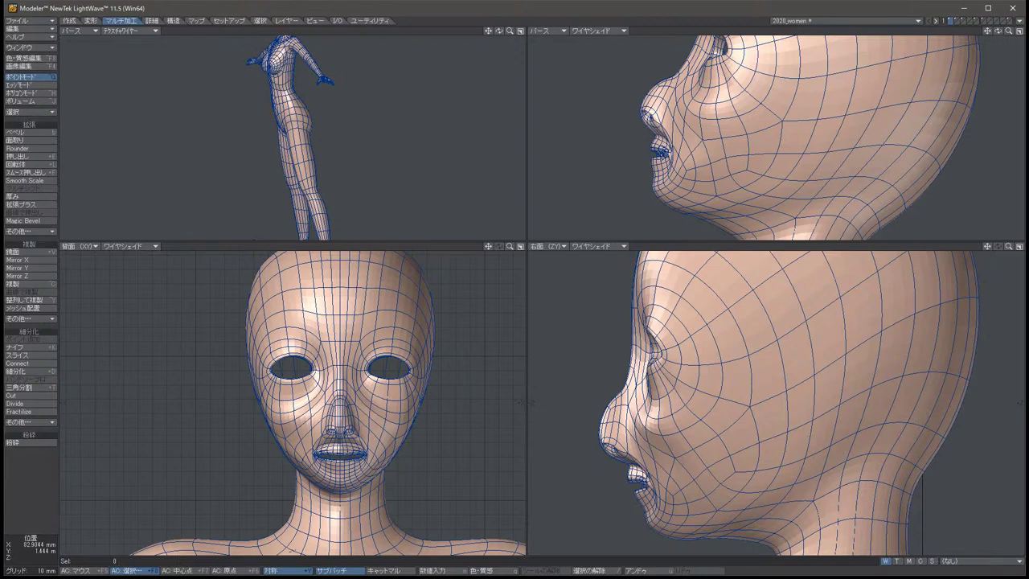
key("period")
key("period")
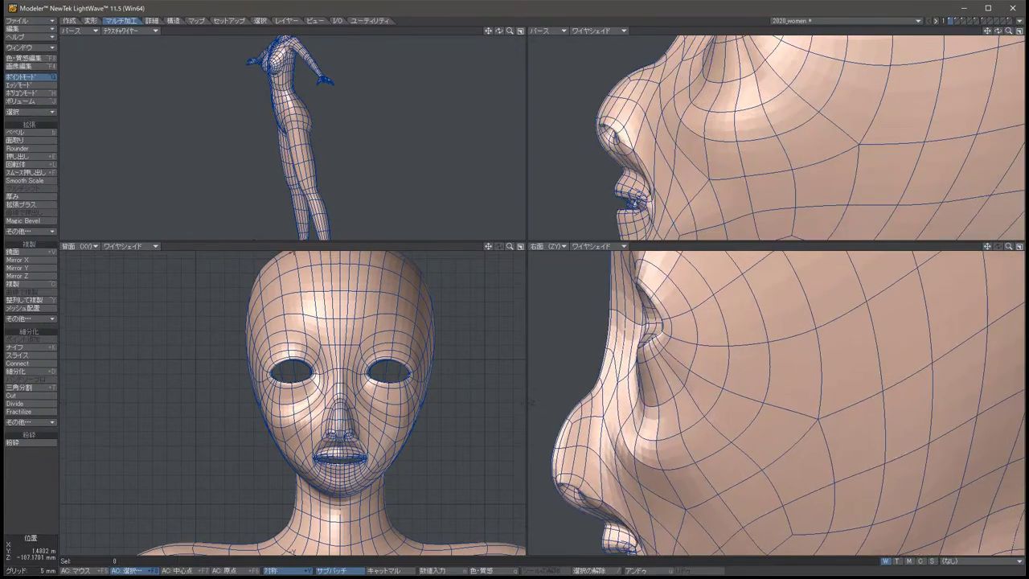
key("period")
key("period")
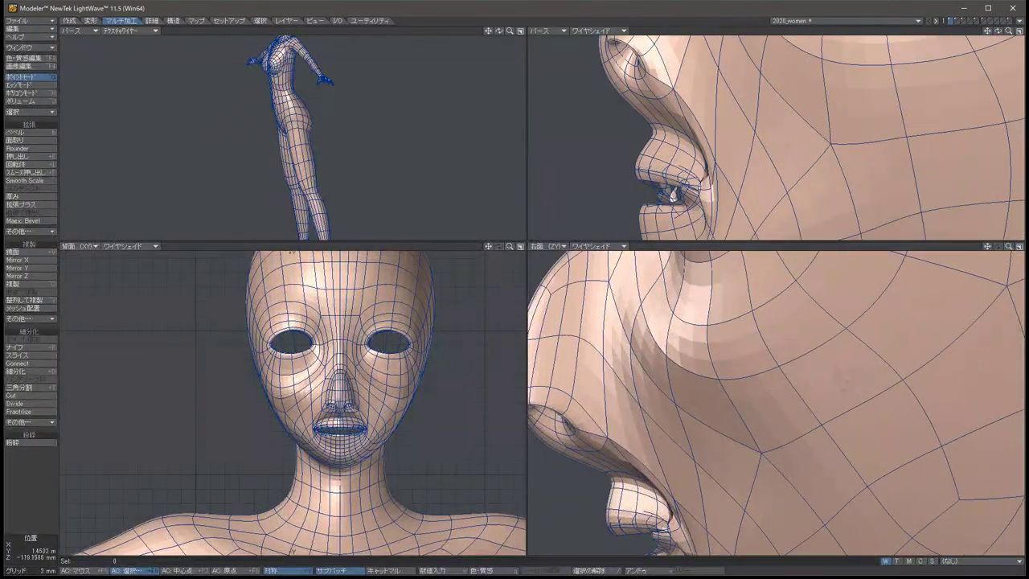
key("period")
key("period")
key("period")
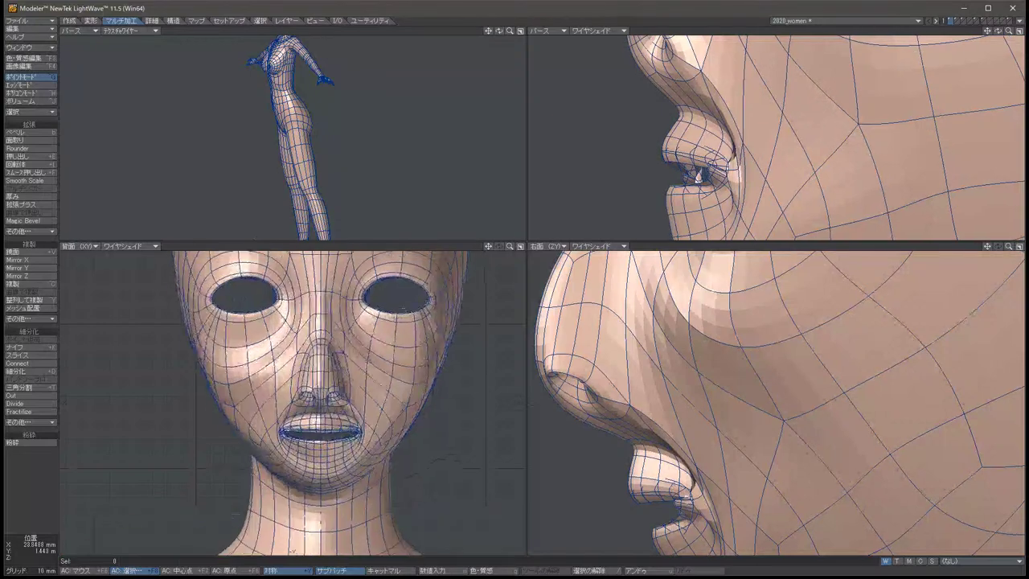
key("Left")
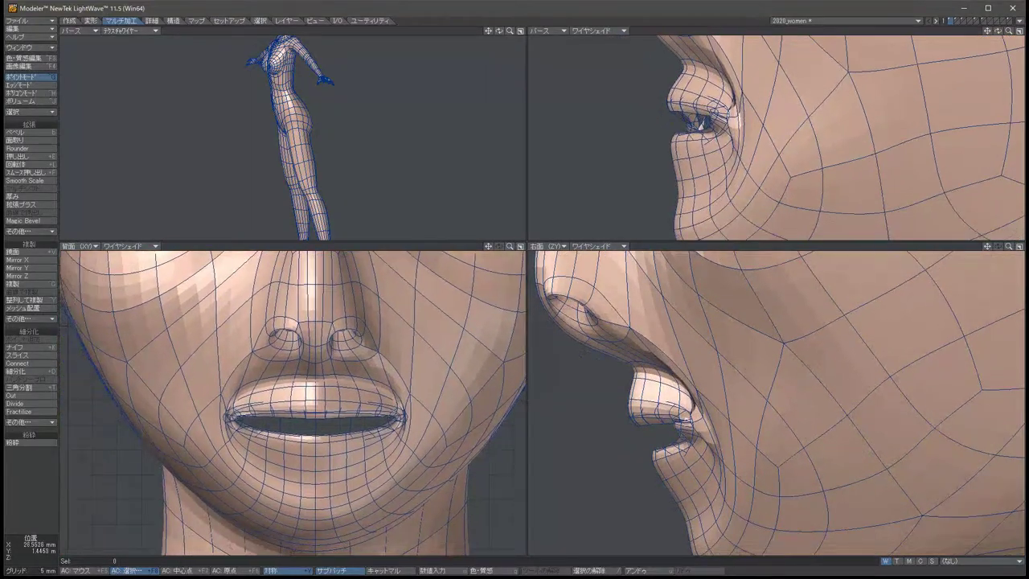
key("Tab")
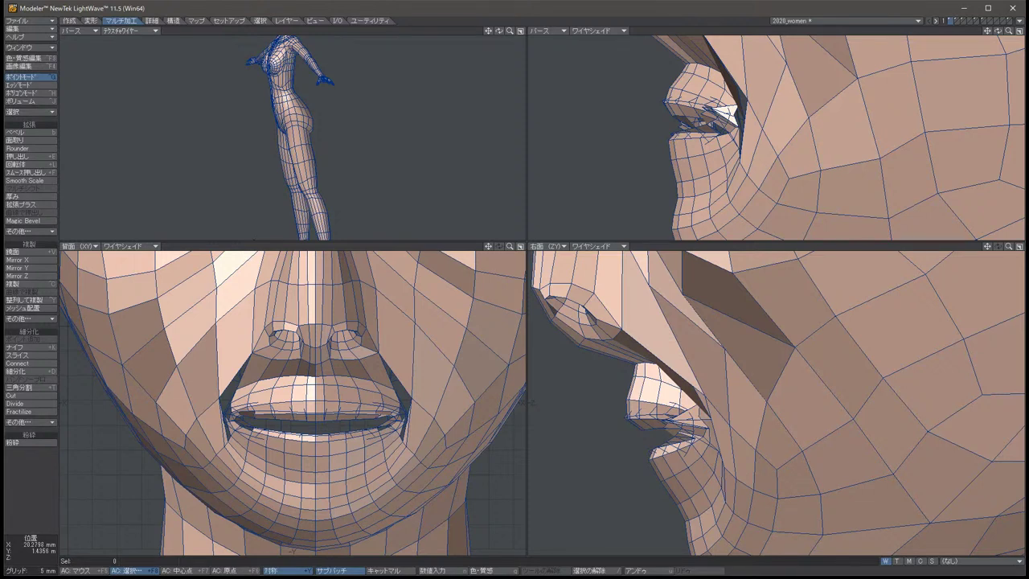
Pull the two mouth-corner points outward and up, then release the selection.
left_click(223, 401)
left_click(405, 401)
key("t")
left_click_drag(405, 401, 421, 389)
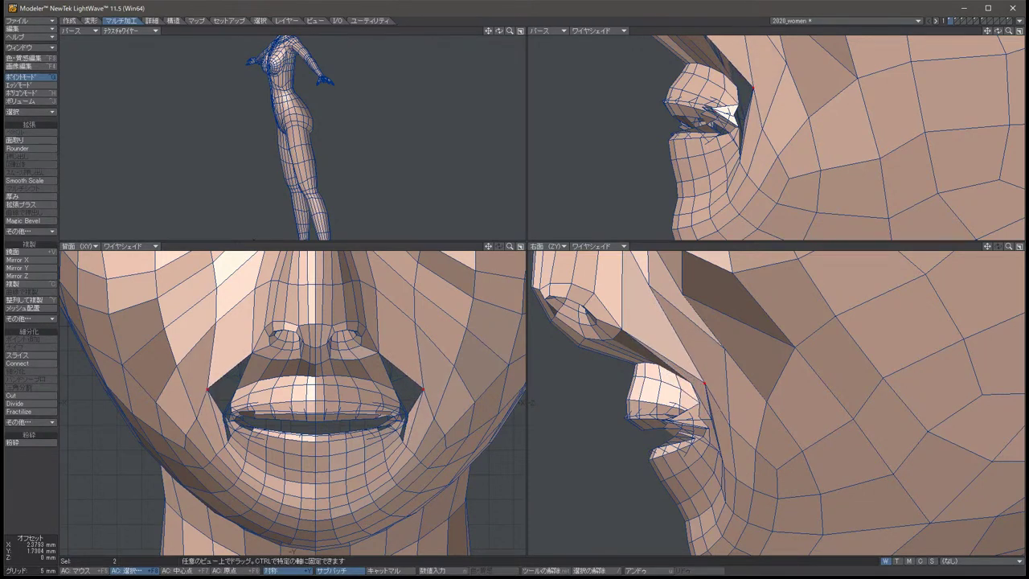
left_click(190, 415)
left_click(439, 415)
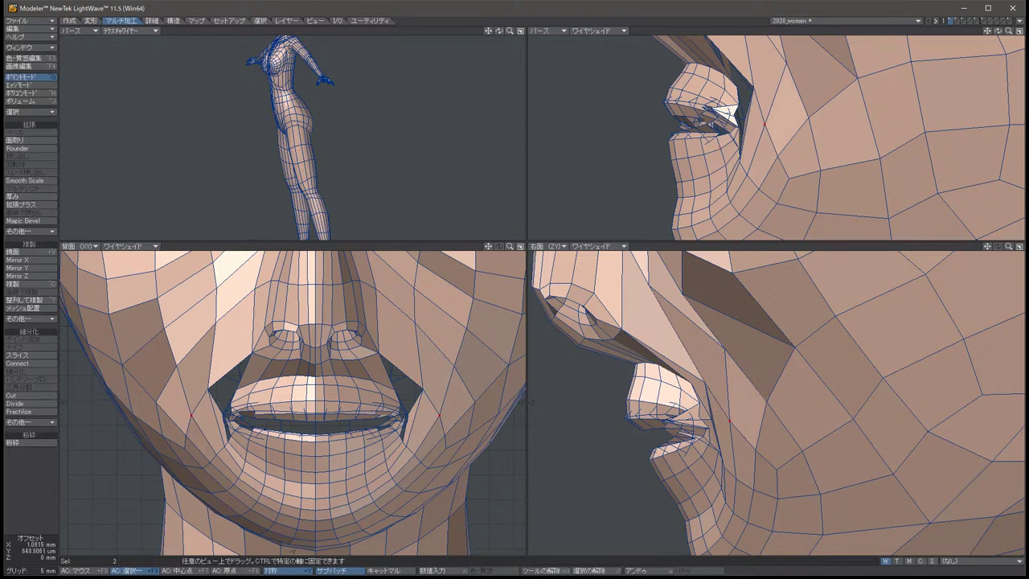
key("space")
key("slash")
Zoom in on the lips and push the left mouth-corner points deeper into the mouth.
key("period")
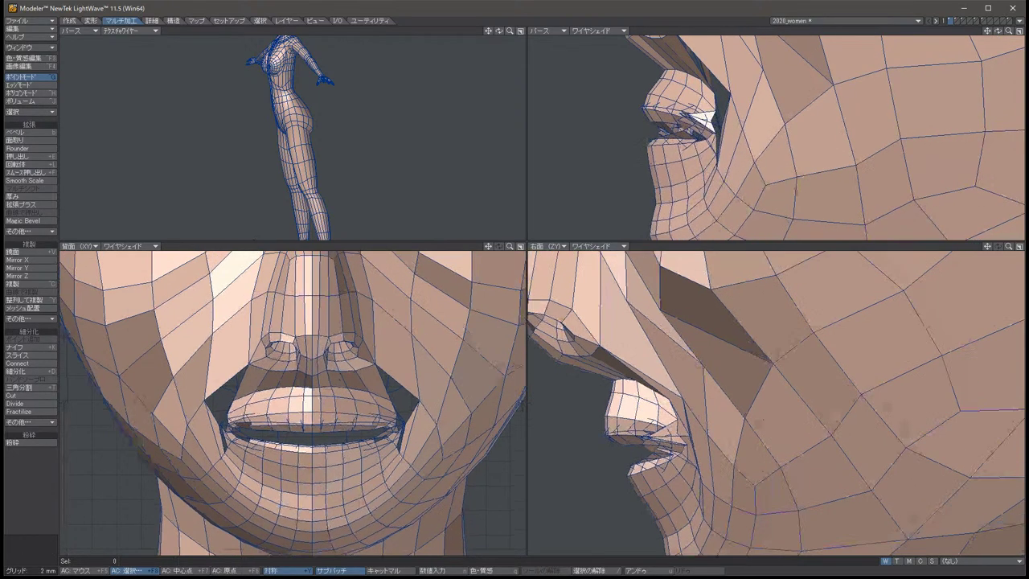
key("Right")
key("Right")
key("Right")
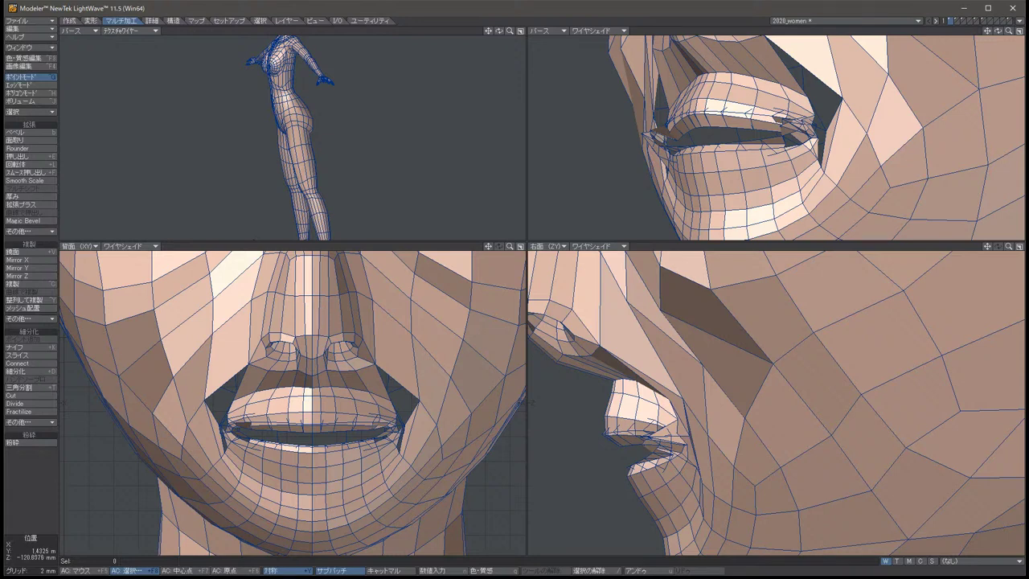
key("Down")
key("Down")
key("Down")
key("Down")
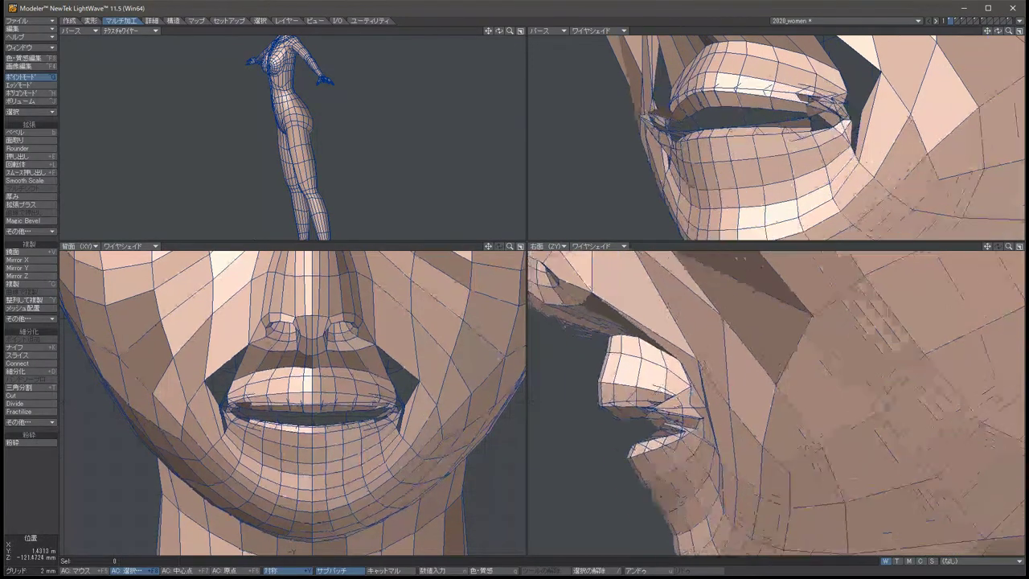
key("period")
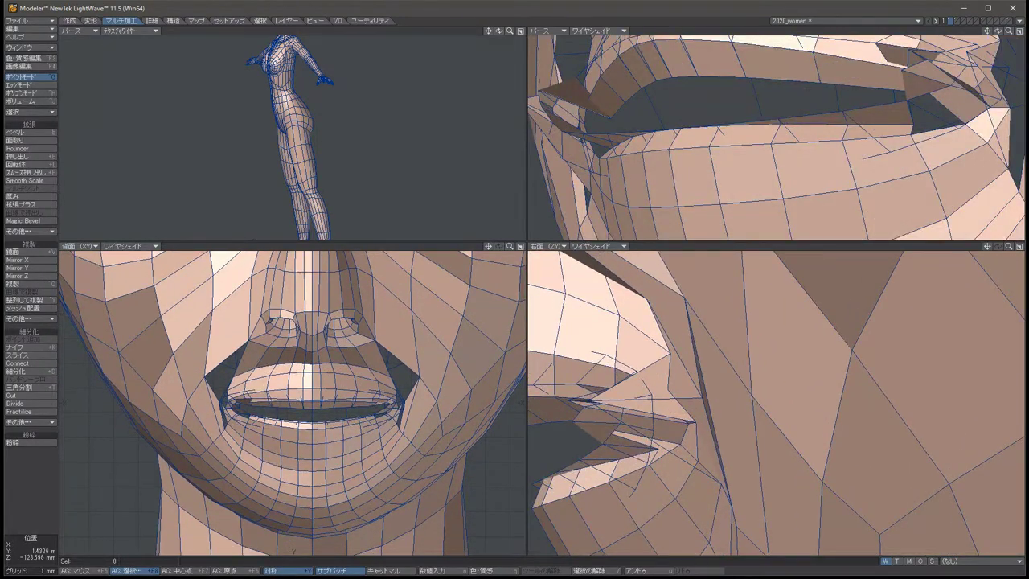
left_click(225, 402)
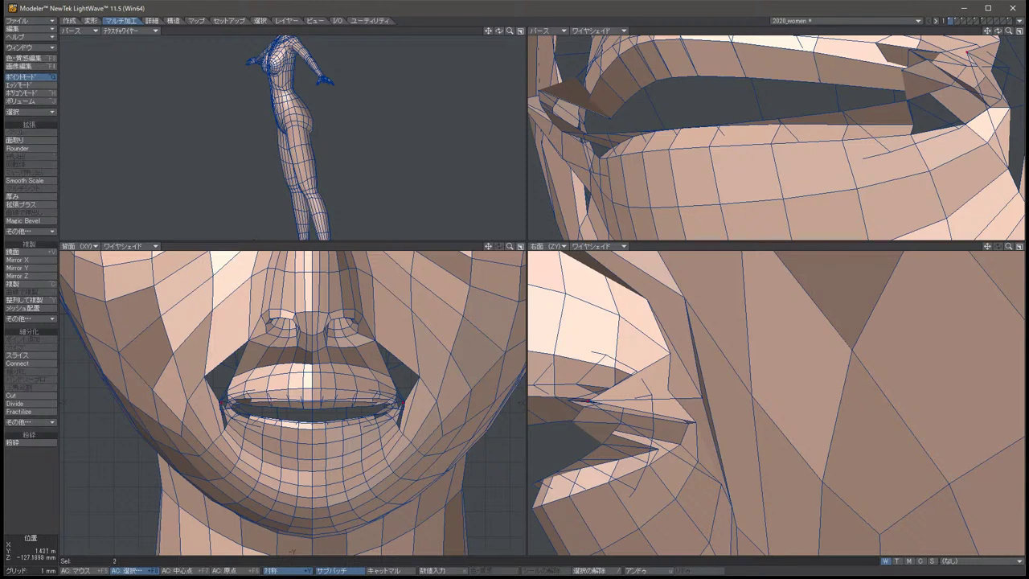
key("t")
left_click_drag(586, 400, 667, 395)
key("slash")
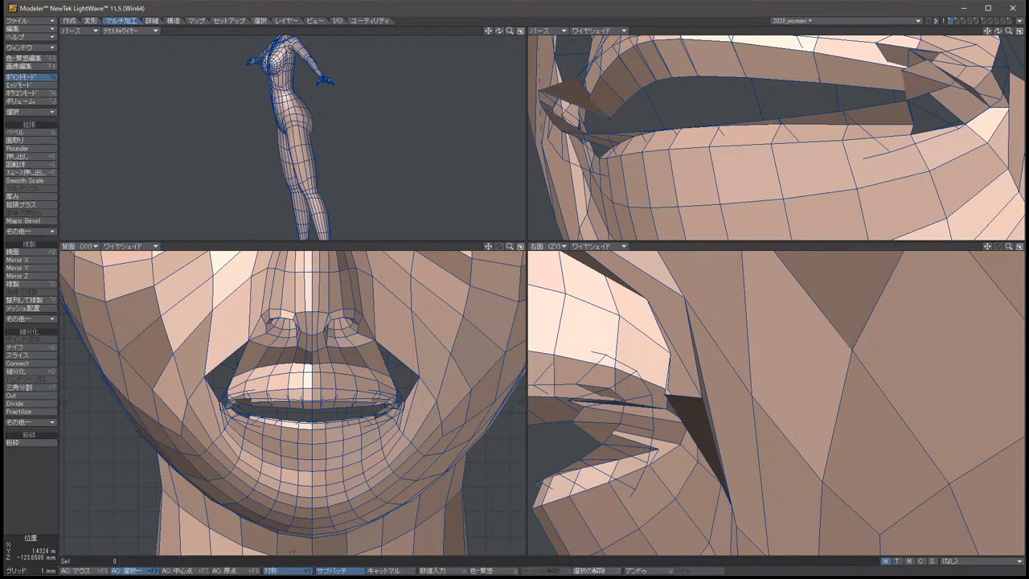
Push the reselected mouth-corner points back 2.48 mm and fine-tune them in the front view.
key("u")
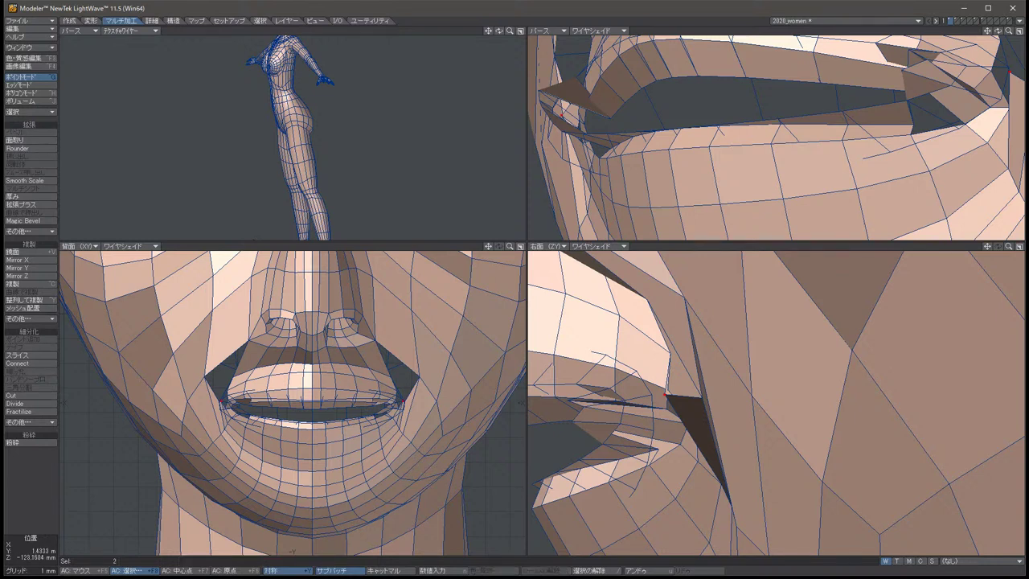
key("slash")
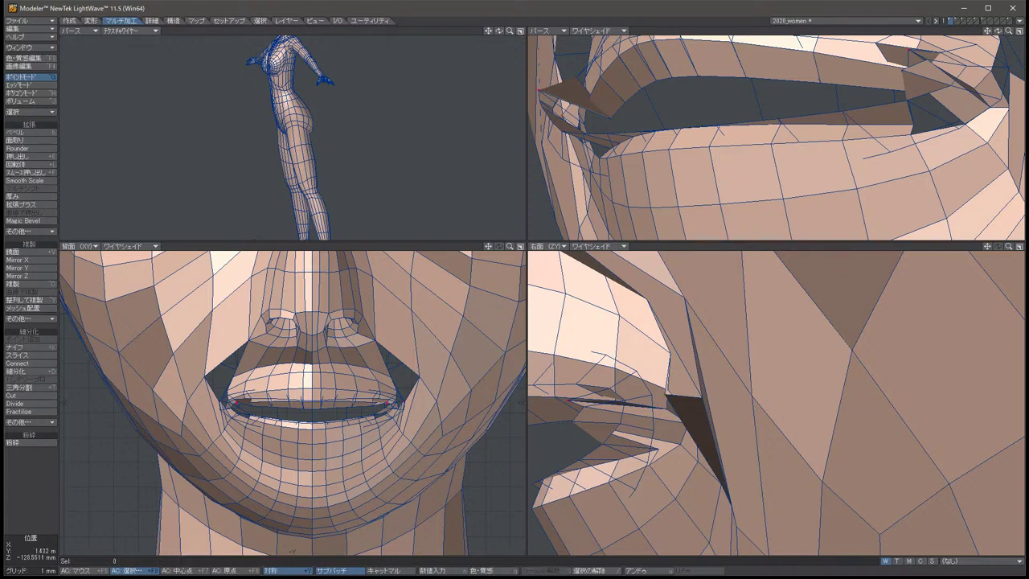
key("u")
key("t")
left_click_drag(567, 399, 605, 403)
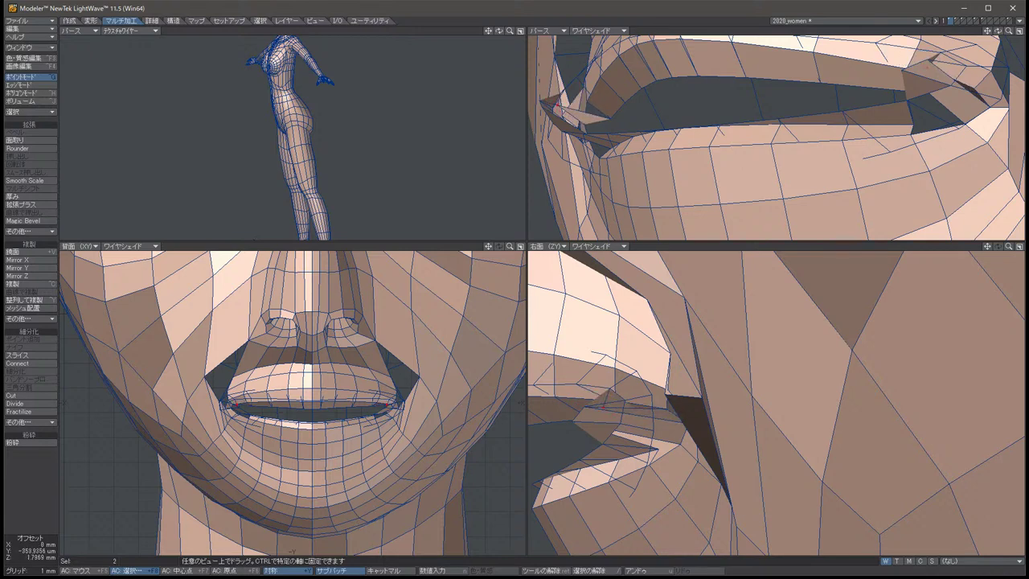
scroll(394, 401, "up", 5)
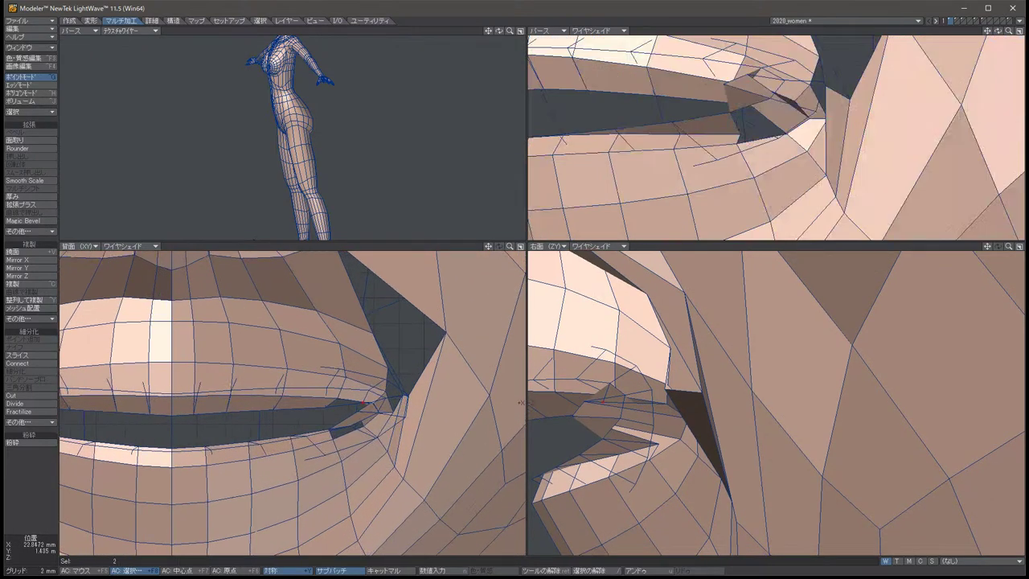
left_click_drag(377, 390, 375, 392)
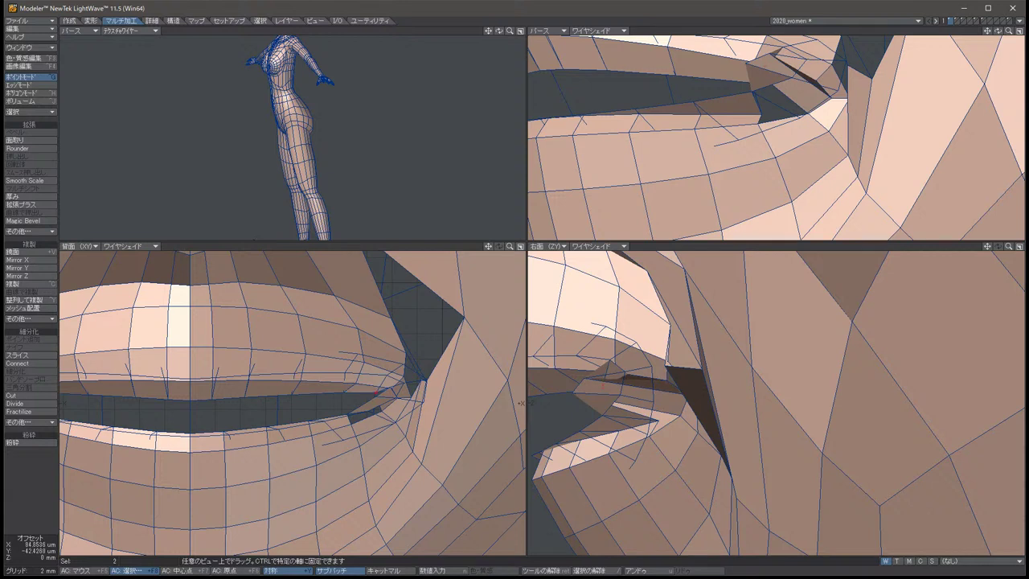
key("space")
key("slash")
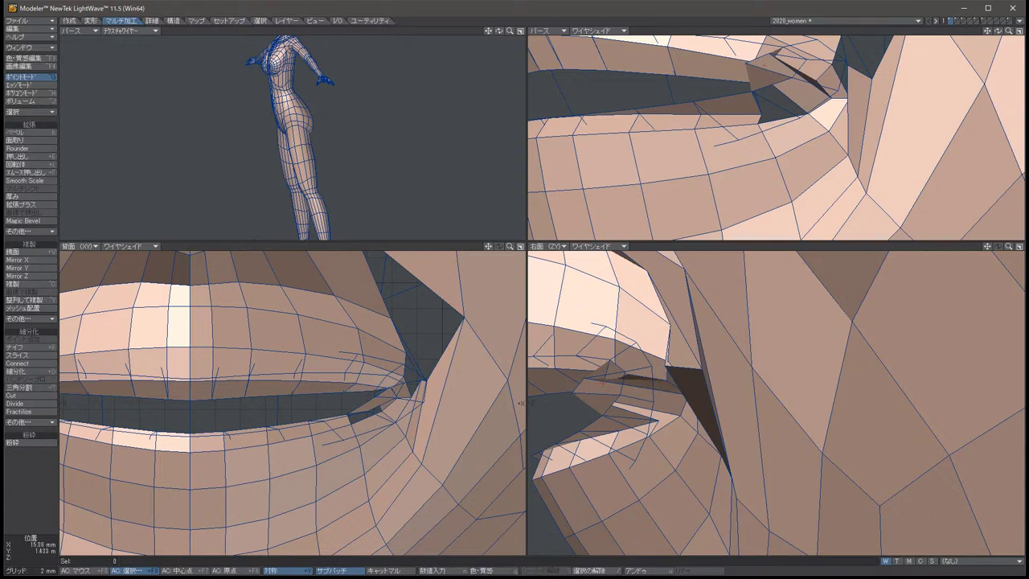
key("z")
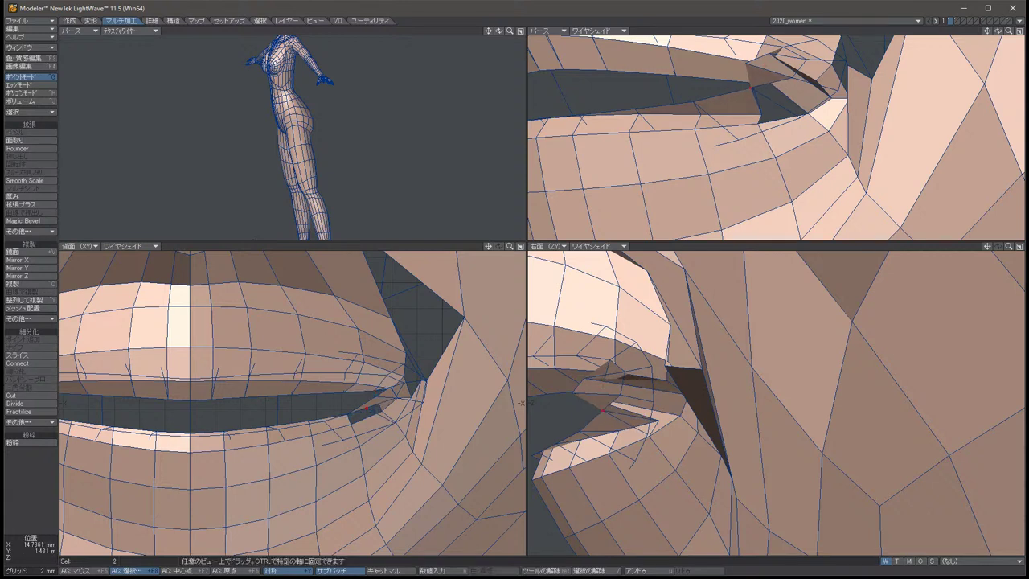
left_click(594, 246)
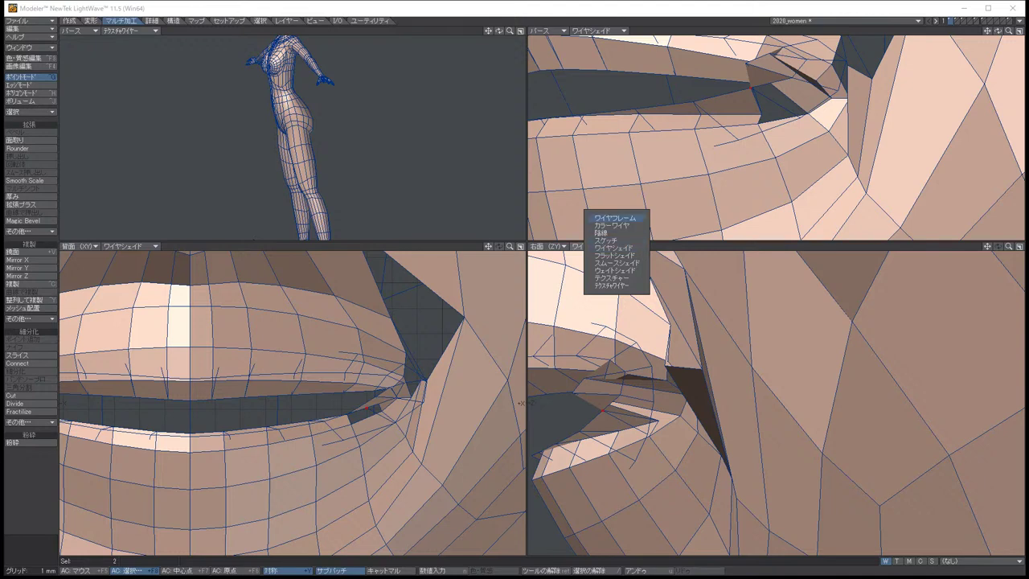
Switch the side and perspective views to plain wireframe around the mouth corner.
left_click(599, 229)
left_click_drag(772, 137, 809, 184, "alt")
left_click(595, 30)
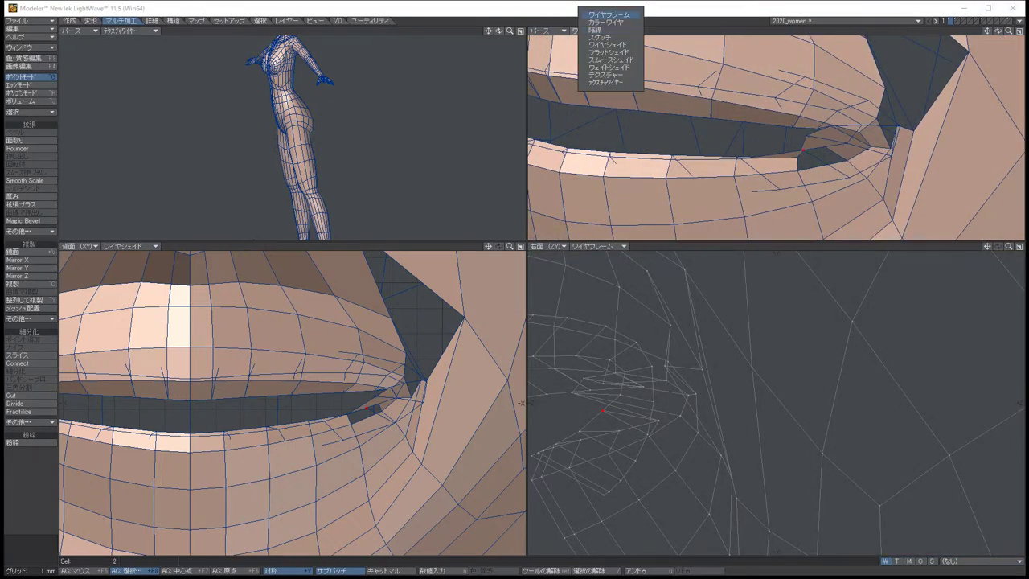
left_click(598, 15)
Nudge the selected corner point up and back, then push the points back 1.508 mm.
key("space")
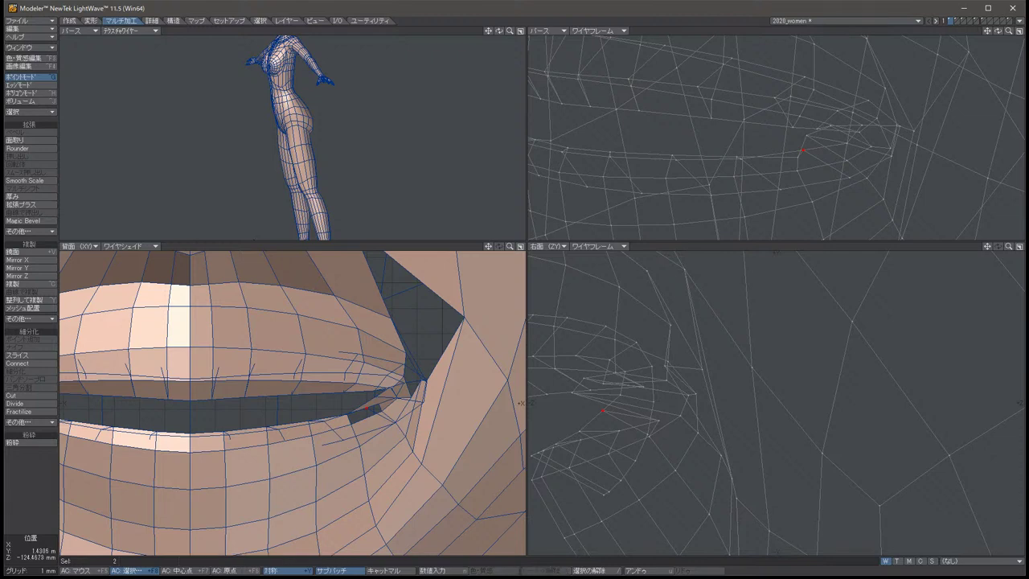
key("t")
left_click_drag(607, 414, 569, 397)
left_click_drag(775, 137, 715, 144, "alt")
key("space")
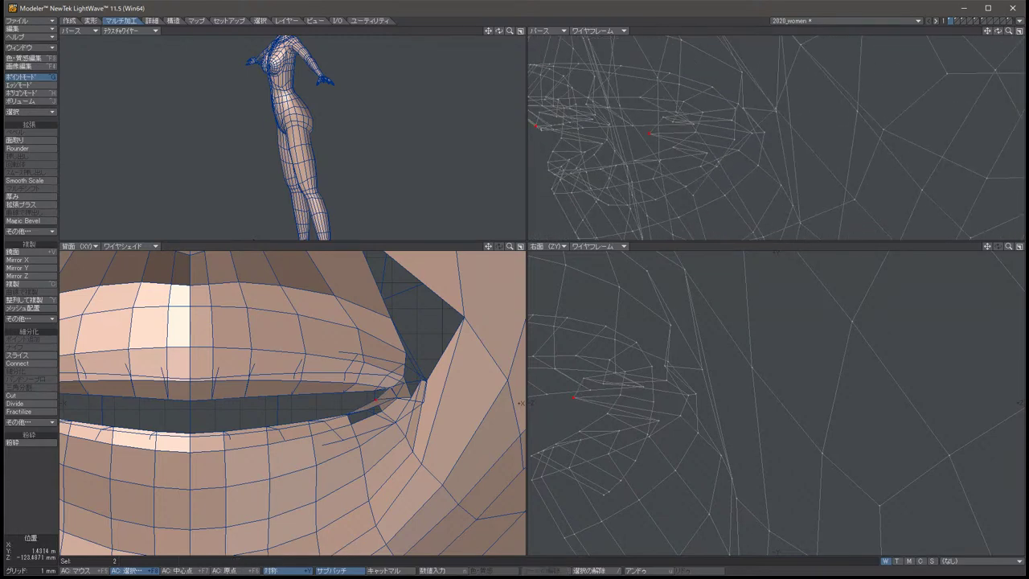
key("t")
left_click_drag(575, 398, 633, 396)
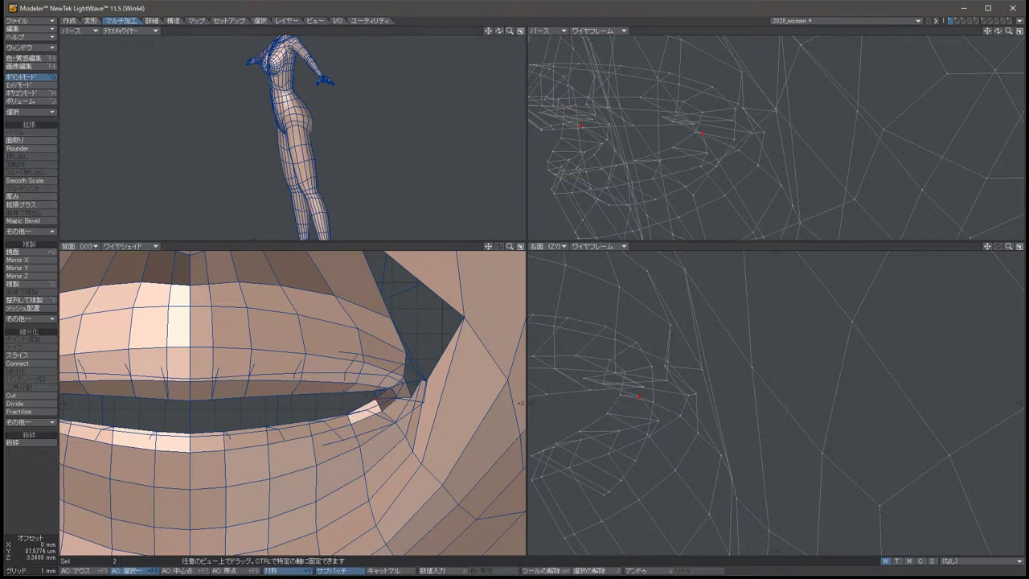
key("space")
key("slash")
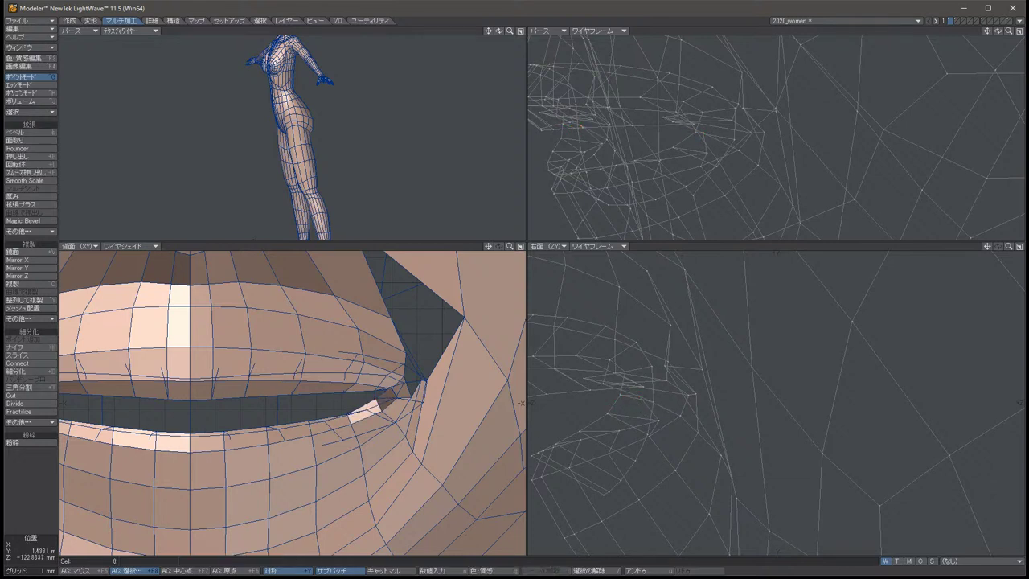
Select the two mouth-corner points and raise them, then clear the selection.
left_click_drag(997, 30, 1028, 31)
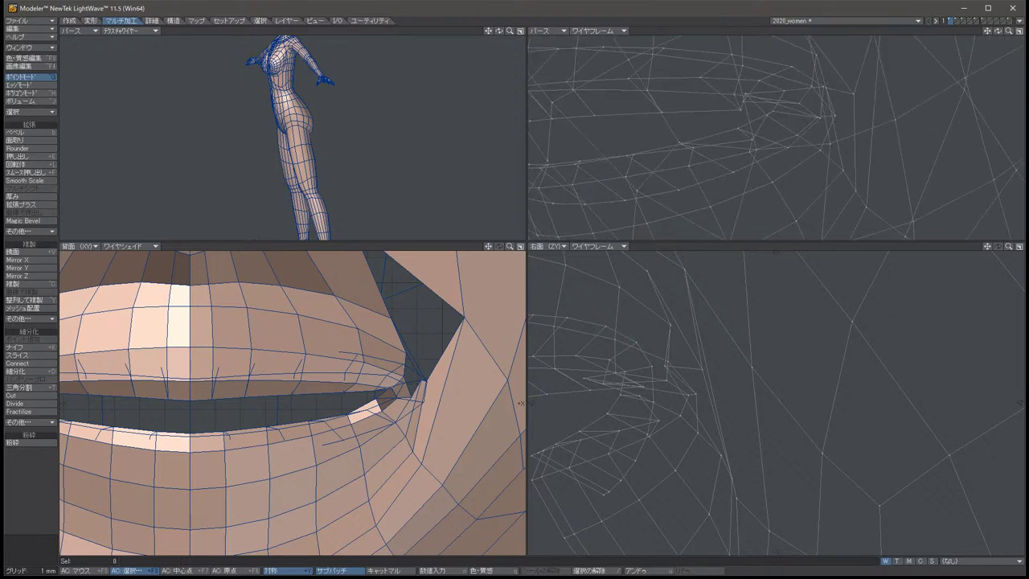
key("t")
mouse_move(345, 384)
right_mouse_down()
mouse_move(392, 389)
mouse_move(377, 396)
right_mouse_up()
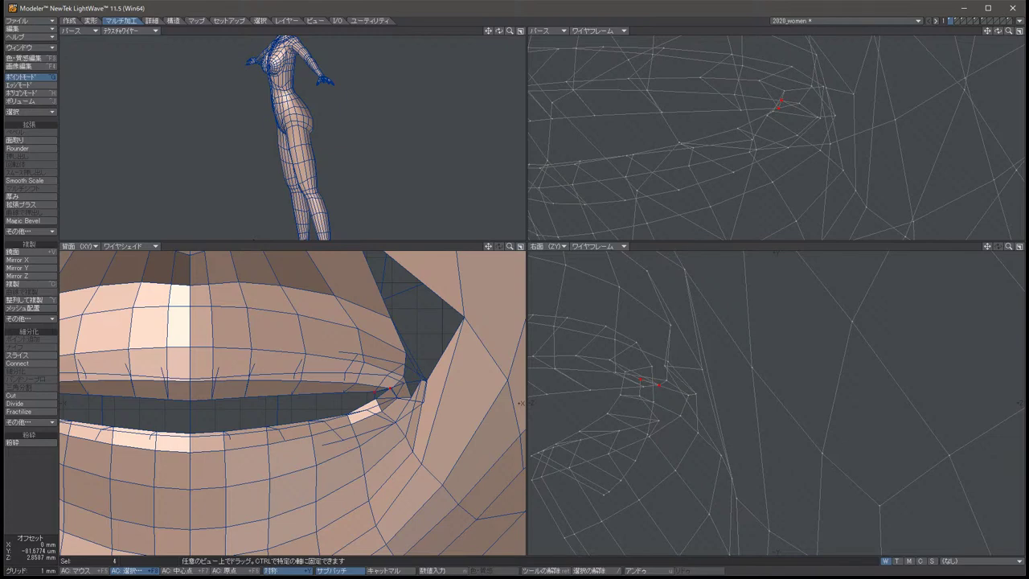
key("space")
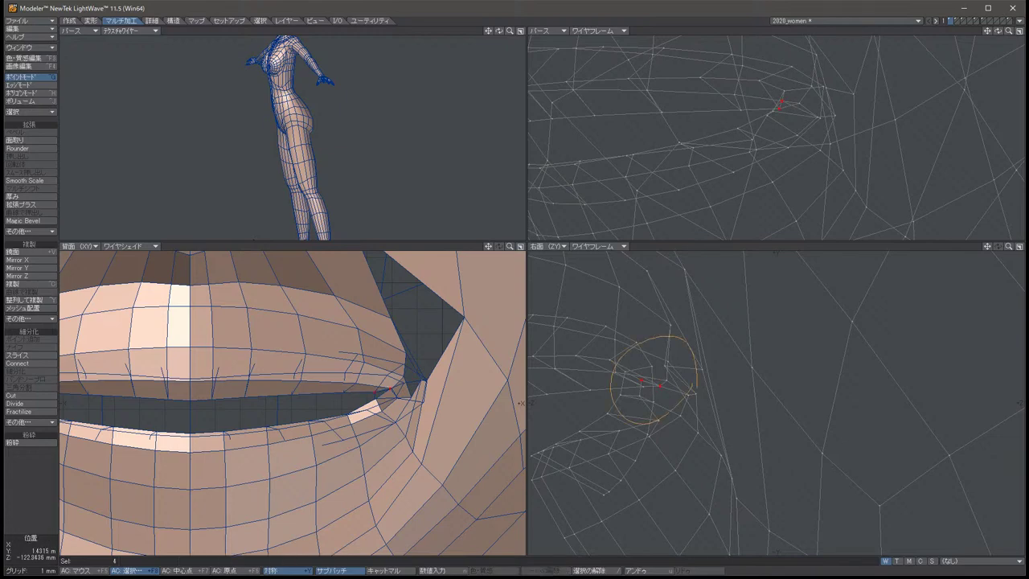
key("slash")
left_click_drag(998, 30, 997, 30)
left_click(664, 364)
key("t")
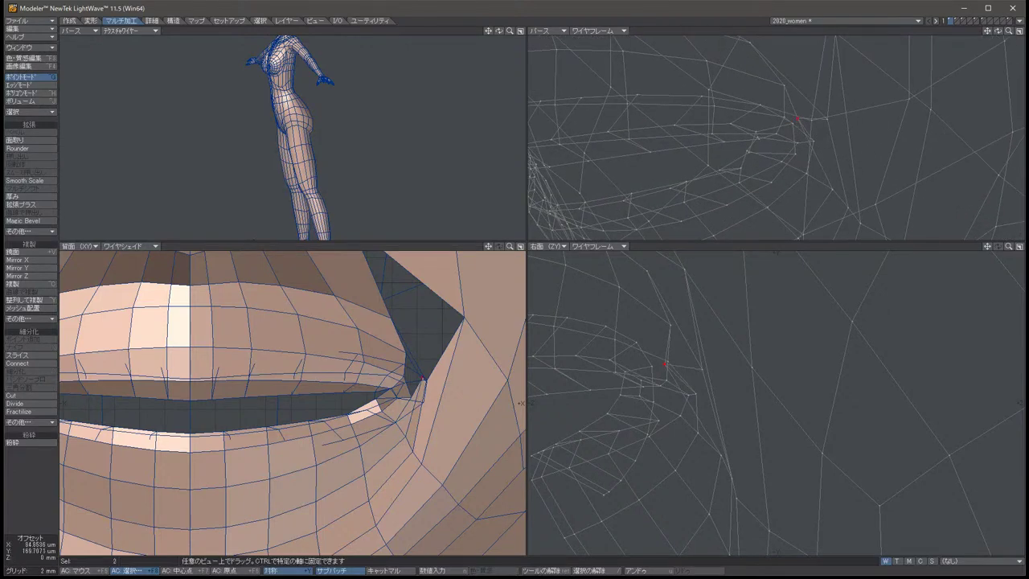
left_click_drag(675, 372, 673, 351)
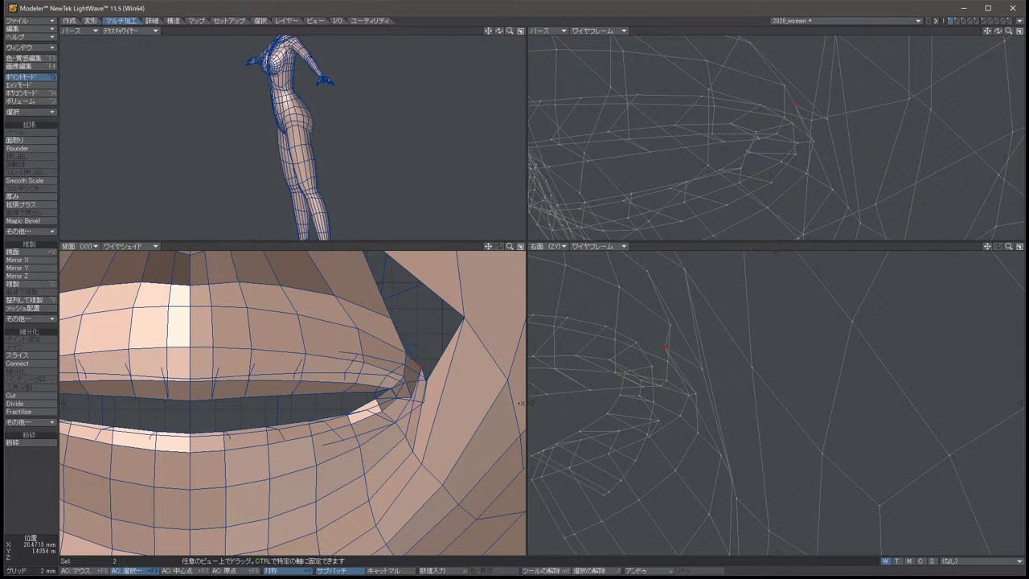
key("space")
key("slash")
Pull the mouth-corner vertex down and left after undoing two trial moves.
left_click_drag(701, 368, 702, 363)
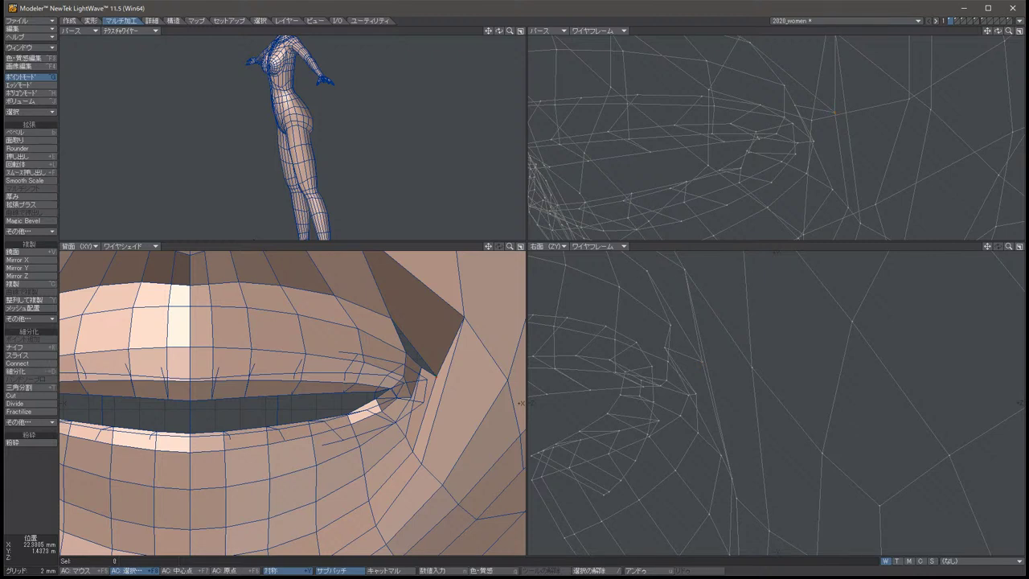
left_click_drag(437, 373, 484, 336)
key("u")
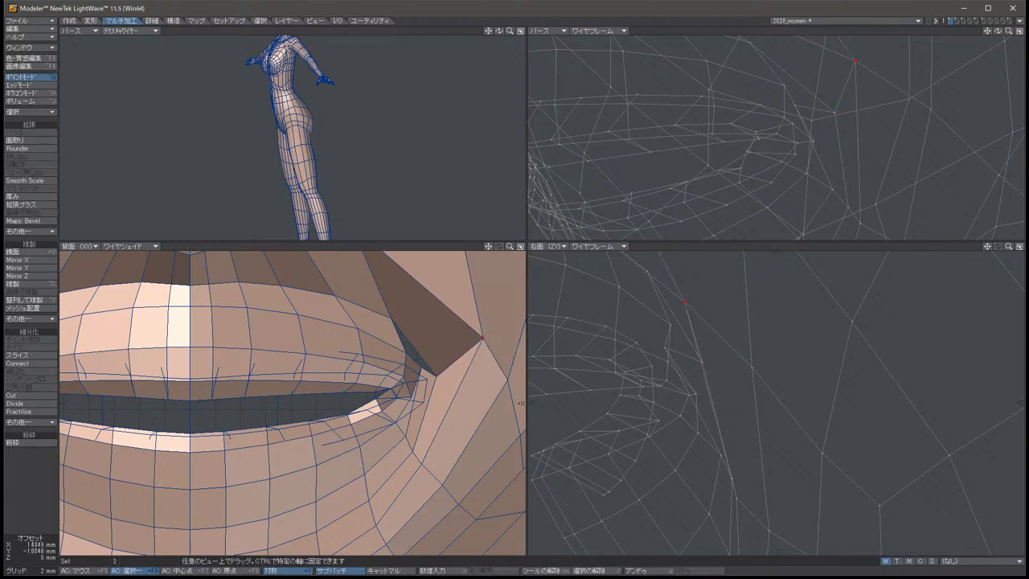
mouse_move(437, 374)
left_mouse_down()
mouse_move(450, 360)
mouse_move(427, 363)
left_mouse_up()
key("u")
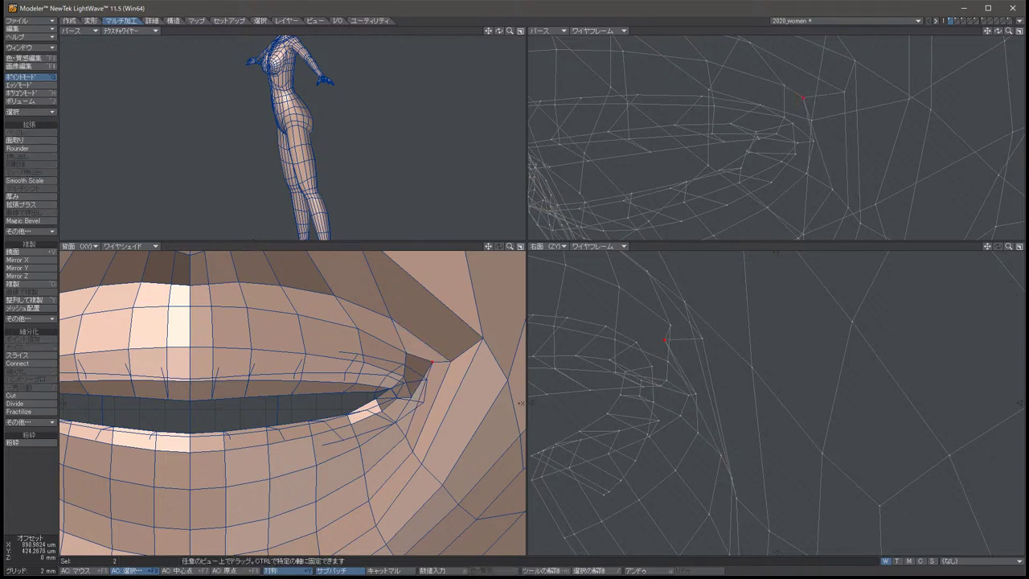
key("t")
left_click_drag(422, 384, 415, 407)
left_click_drag(775, 136, 534, 112, "alt")
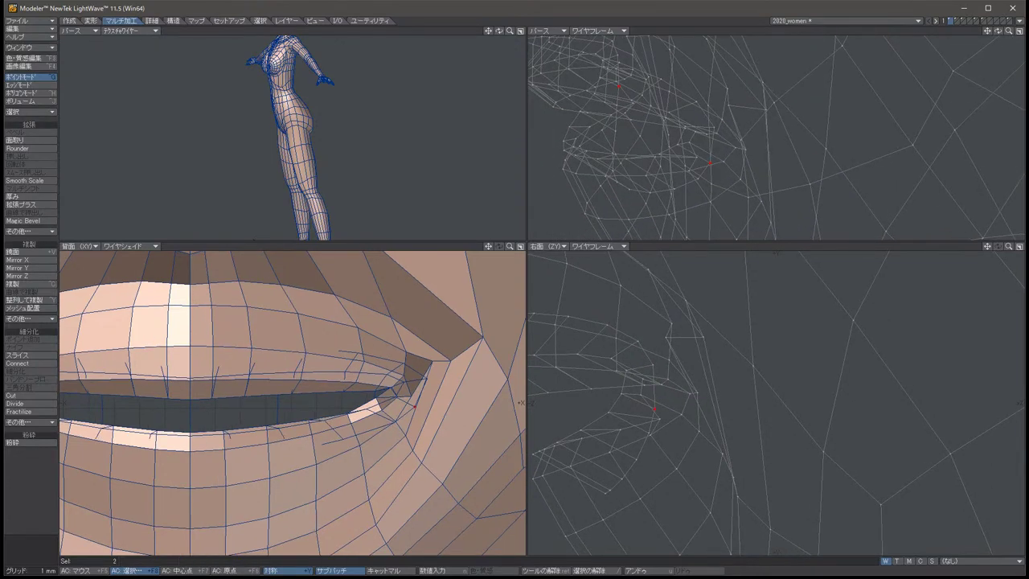
Nudge the selected point inward and push the lip points back into the mouth.
key("t")
left_click_drag(649, 402, 657, 403)
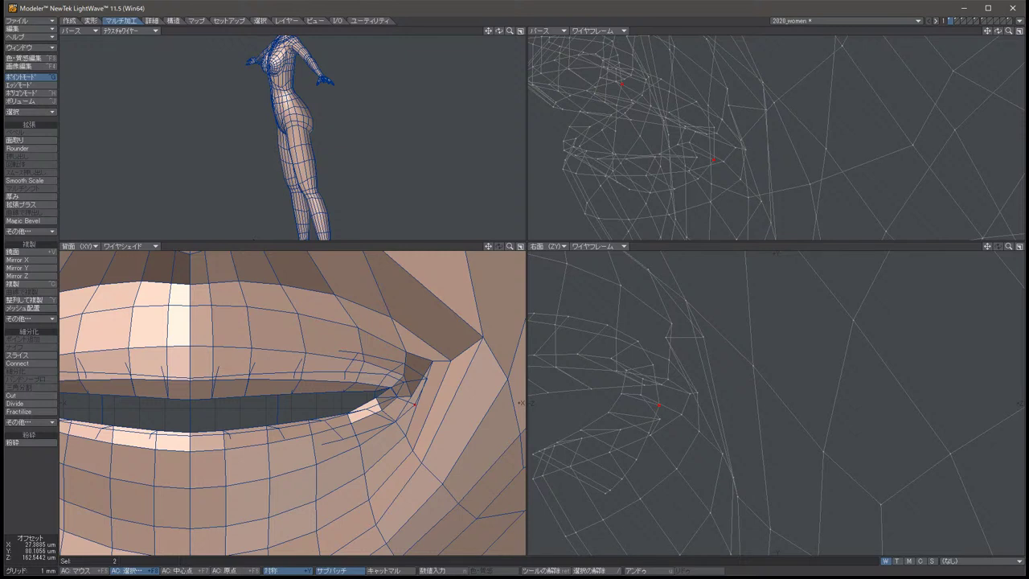
key("space")
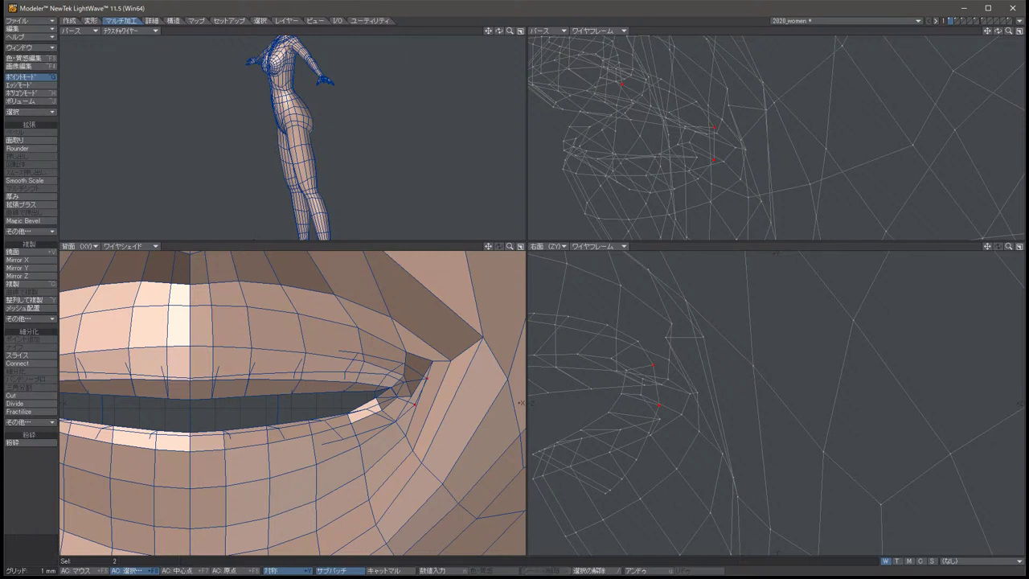
key("t")
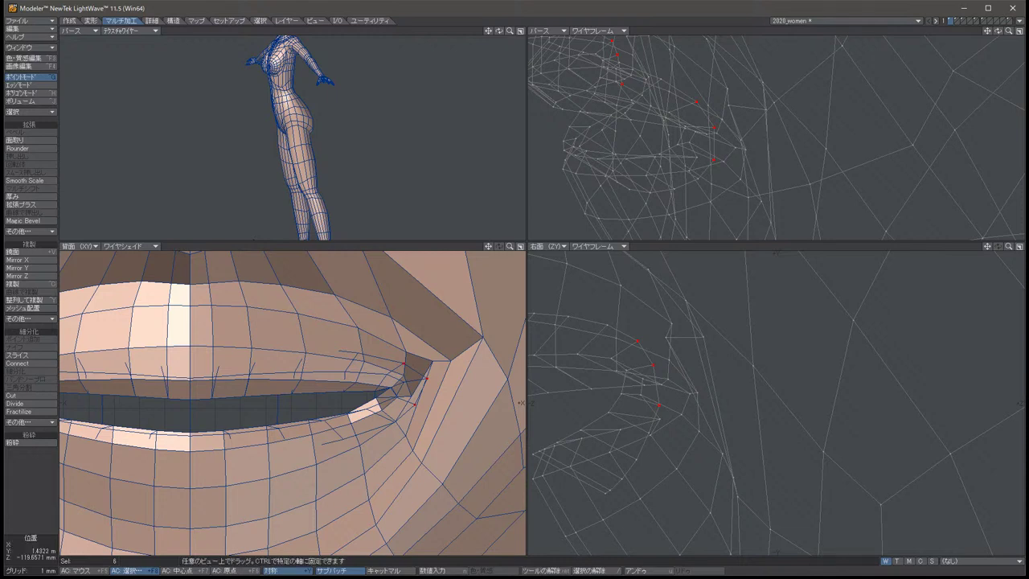
left_click_drag(659, 378, 707, 378)
key("space")
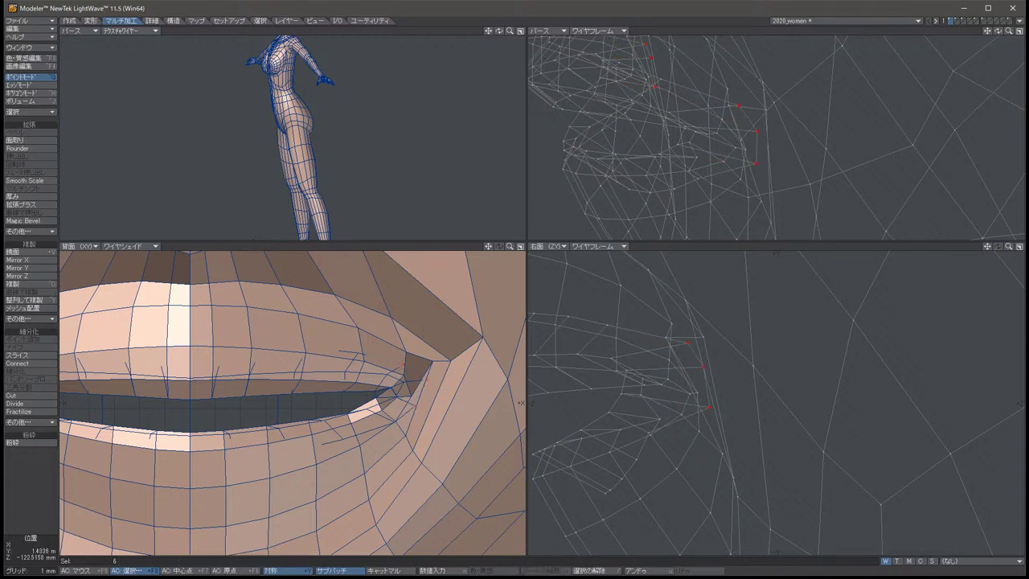
key("slash")
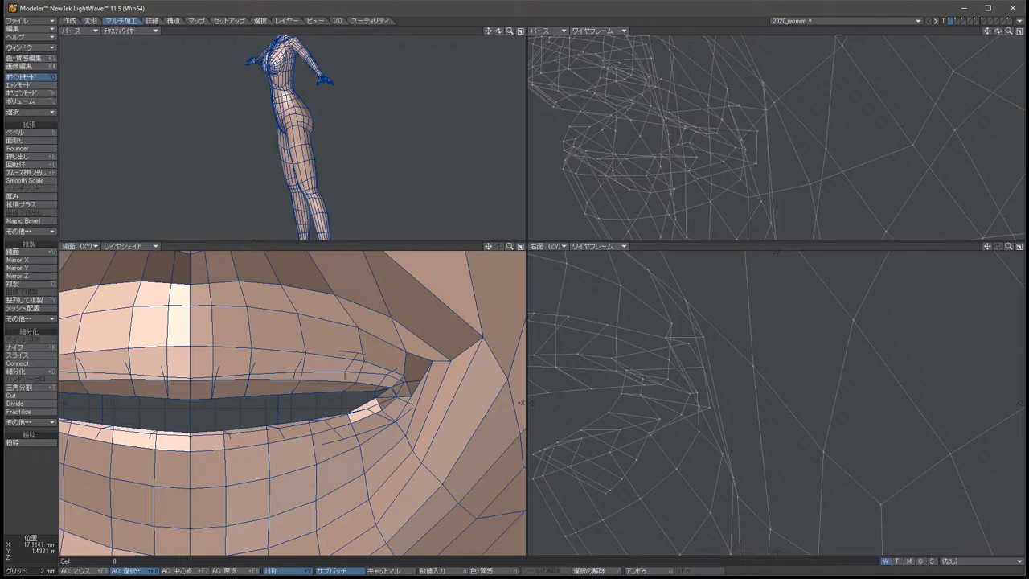
Reposition the two mouth-corner points, undoing the upward move that created a spike.
left_click(357, 352)
key("t")
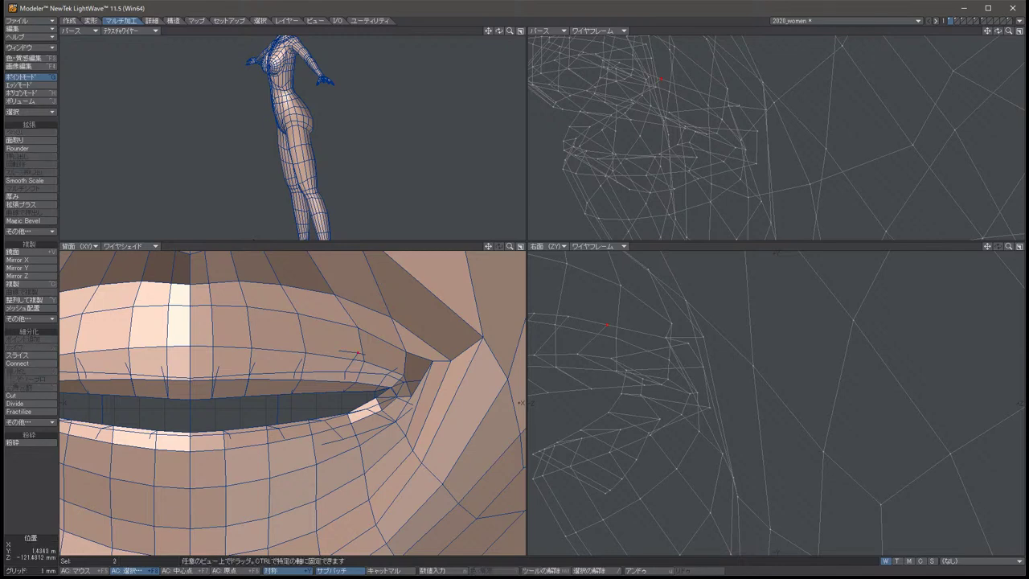
key("space")
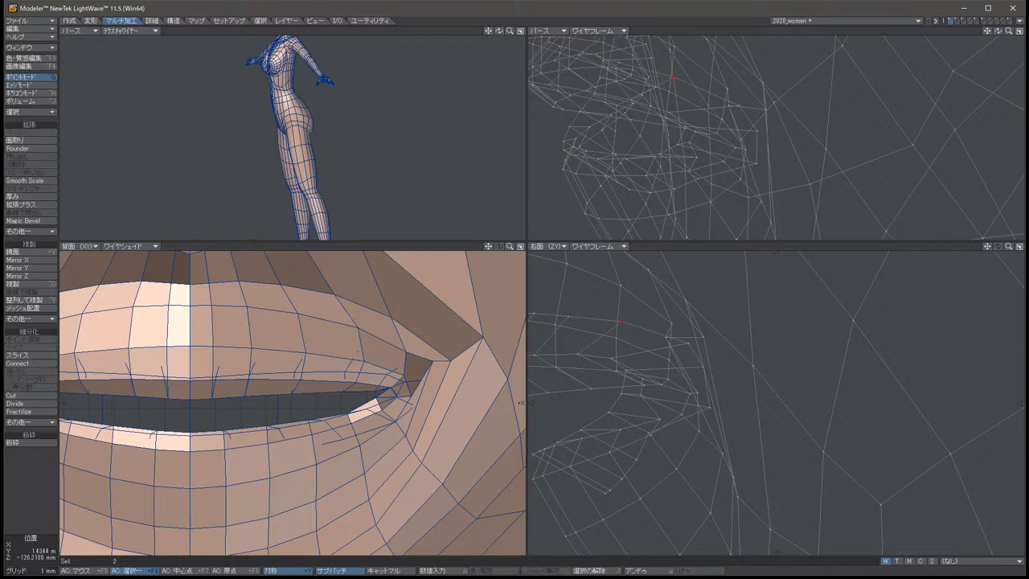
key("slash")
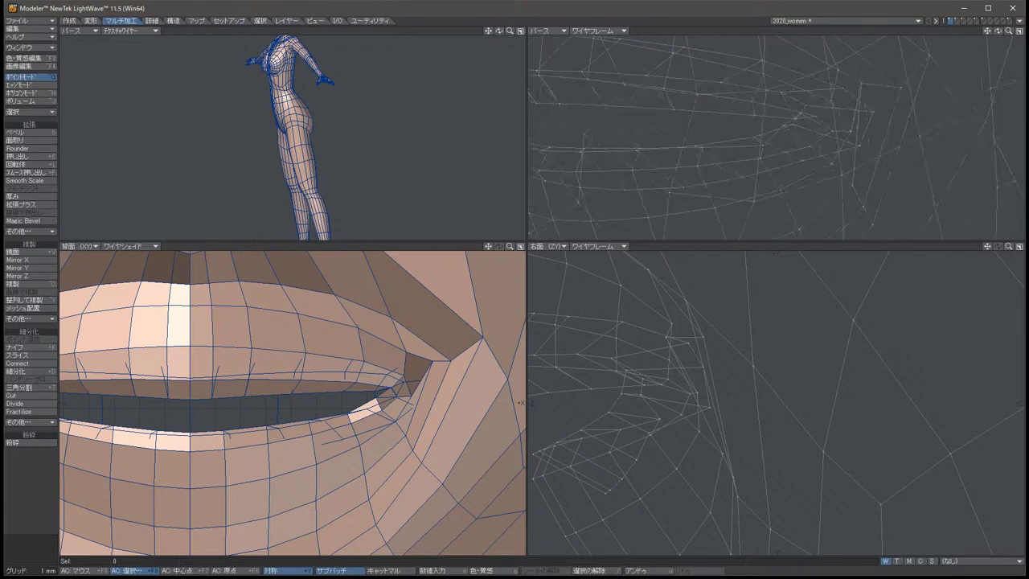
left_click(878, 100)
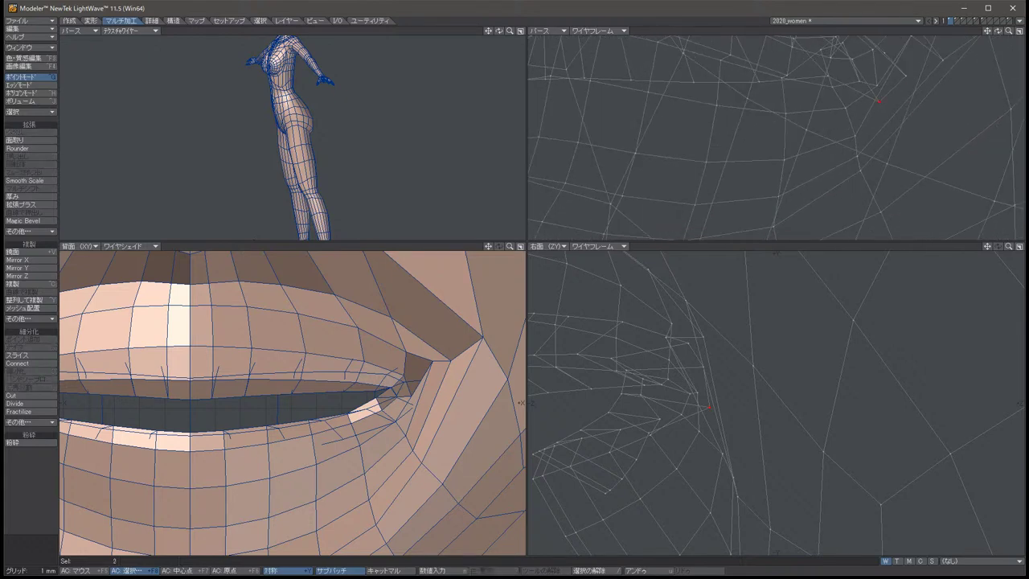
key("t")
left_click_drag(377, 402, 396, 384)
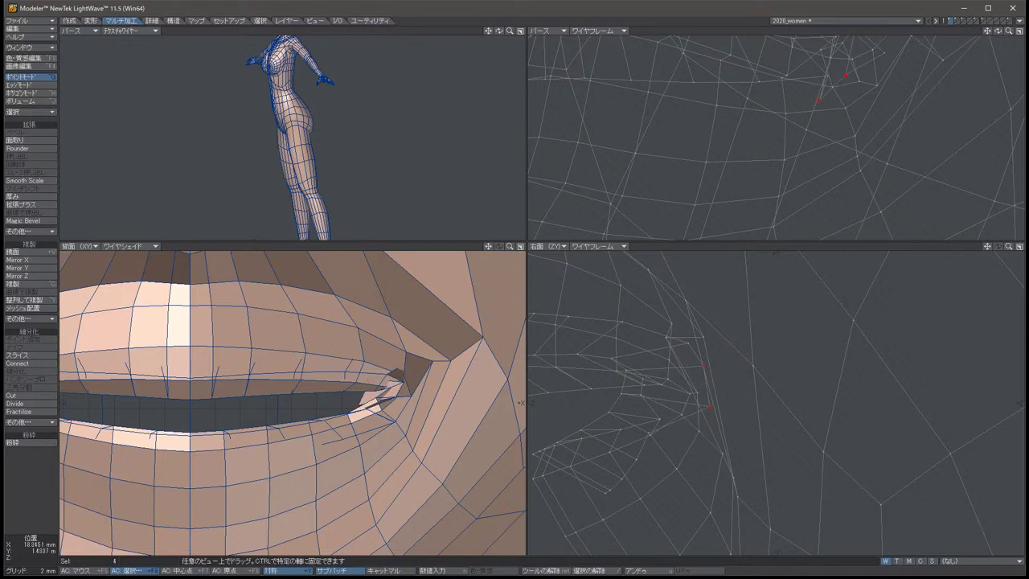
left_click_drag(265, 161, 306, 155, "alt")
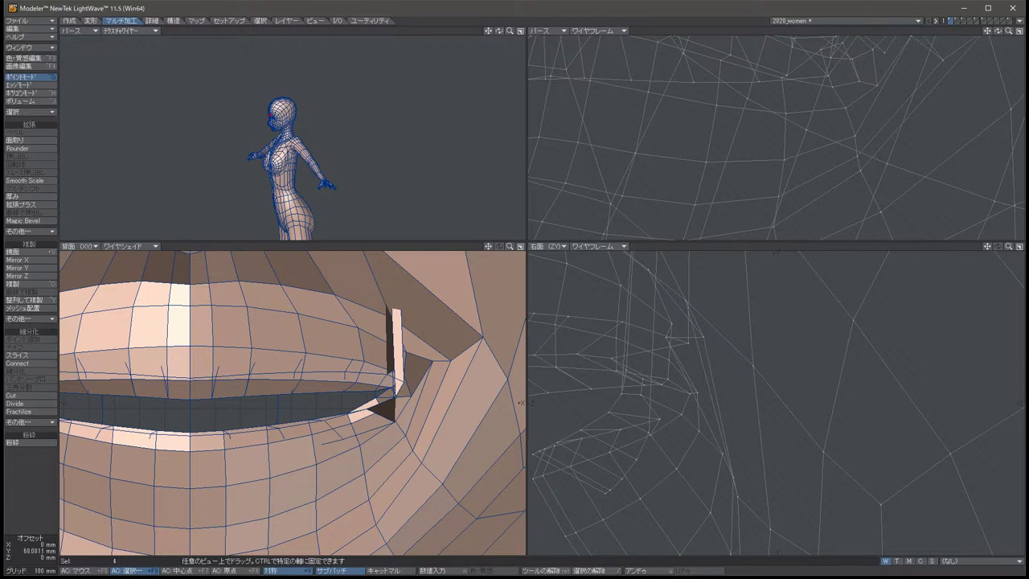
key("u")
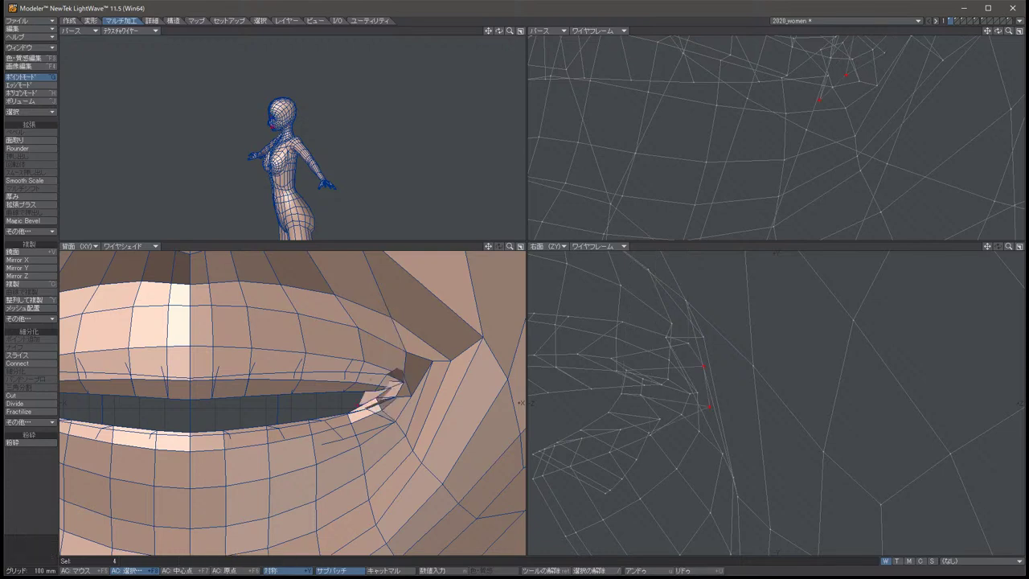
Frame the lower face in a three-quarter shaded view and push the mouth points deeper.
scroll(281, 136, "up", 5)
left_click_drag(282, 136, 426, 145, "alt+shift")
scroll(322, 136, "up", 3)
mouse_move(321, 136)
left_mouse_down("alt")
mouse_move(409, 140)
mouse_move(297, 139)
mouse_move(338, 139)
left_mouse_up("alt")
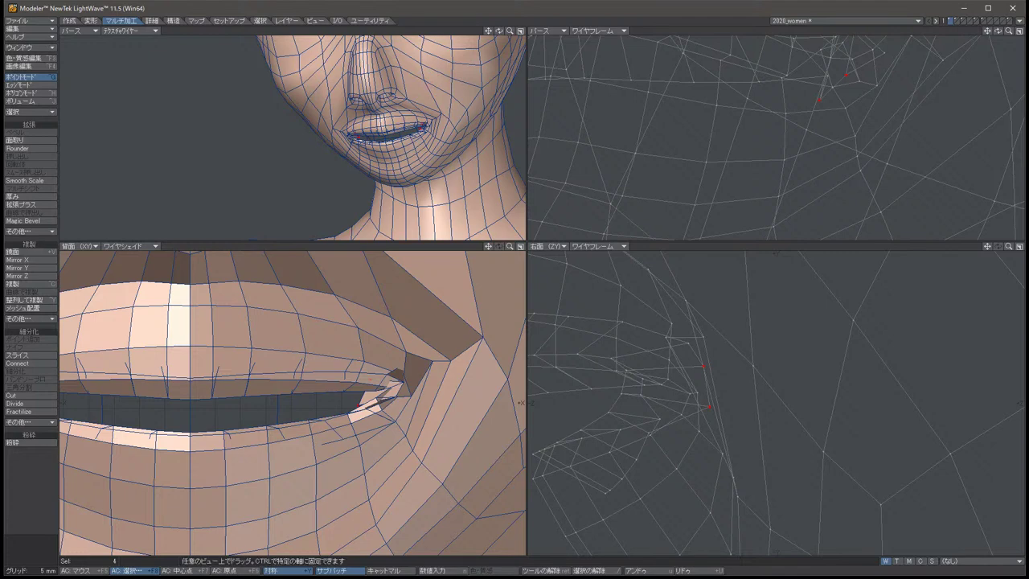
scroll(386, 128, "up", 5)
scroll(385, 128, "up", 3)
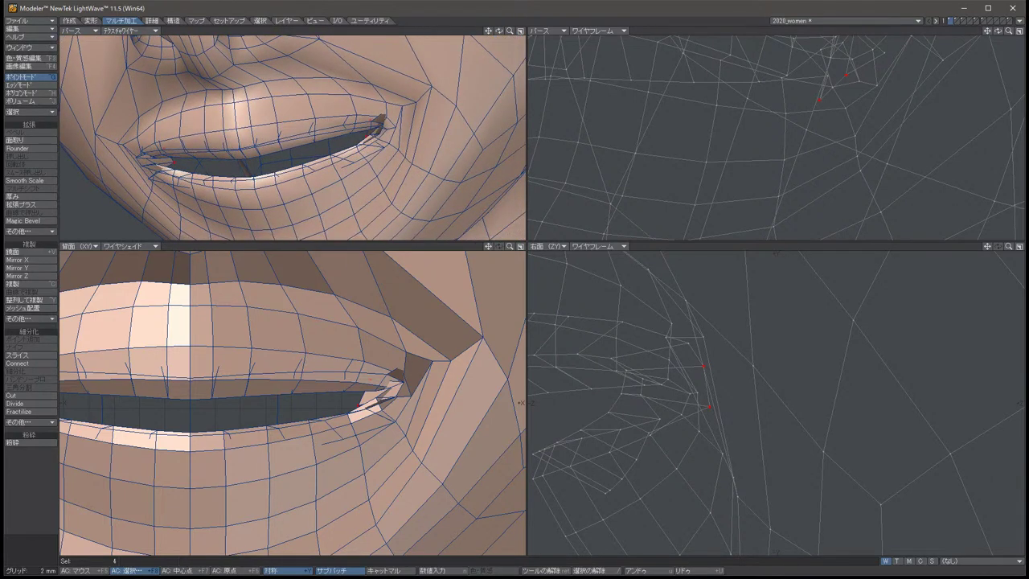
scroll(292, 403, "up", 4)
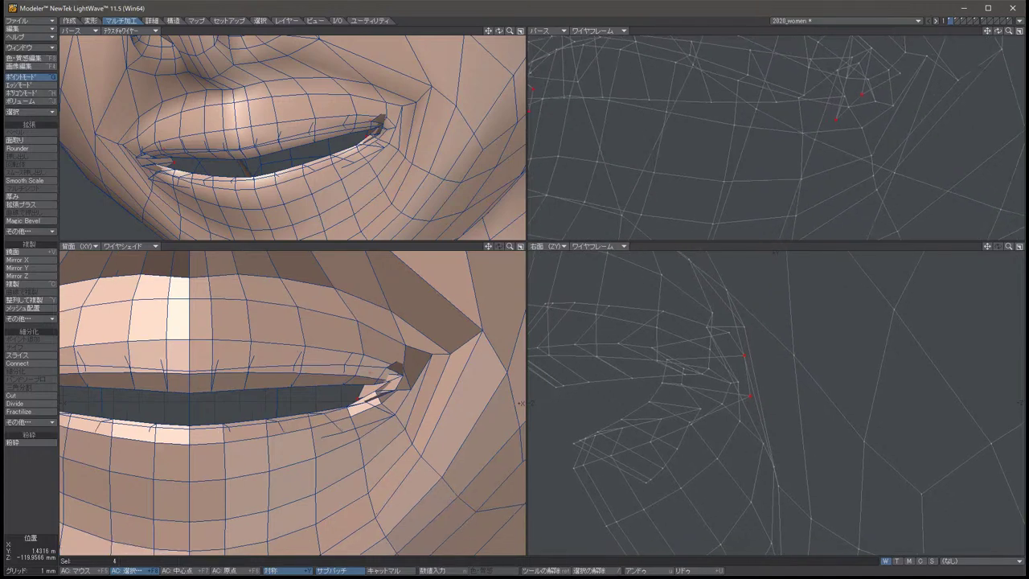
left_click_drag(521, 402, 522, 402)
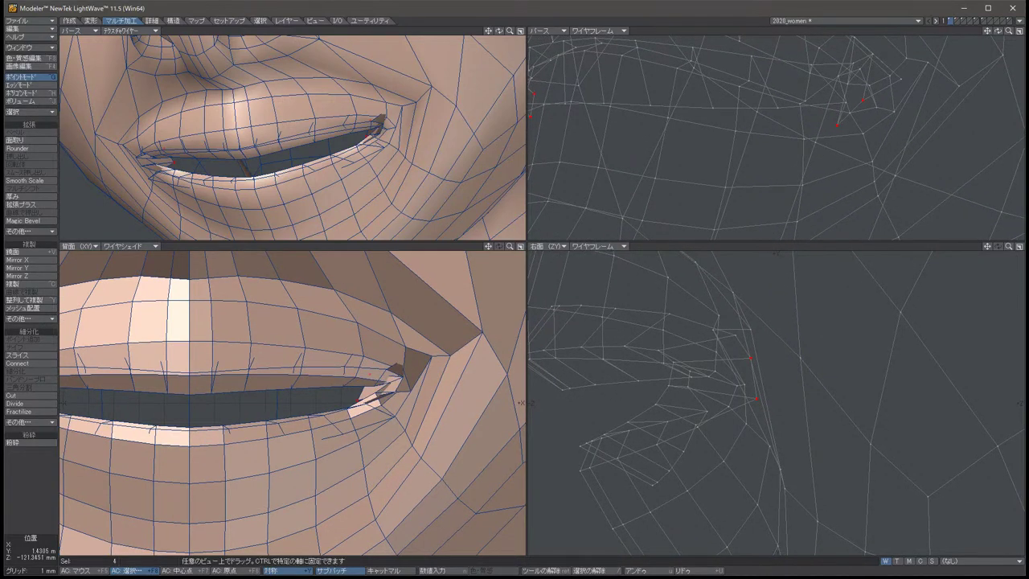
key("space")
key("/")
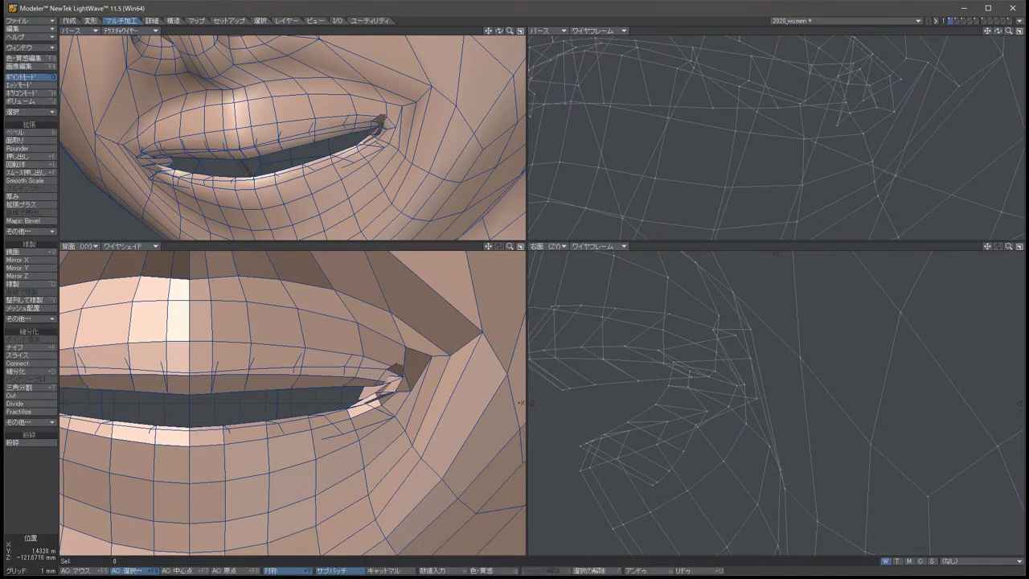
Select the inner lip points and shift them up and back in the side view.
left_click(715, 329)
key("t")
mouse_move(715, 329)
left_mouse_down()
mouse_move(745, 350)
mouse_move(717, 328)
left_mouse_up()
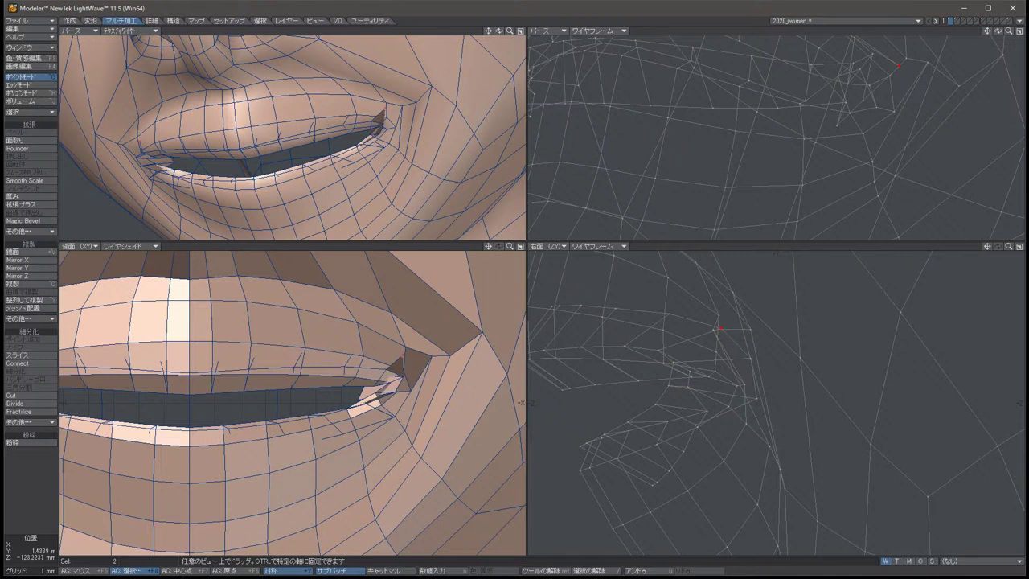
key("space")
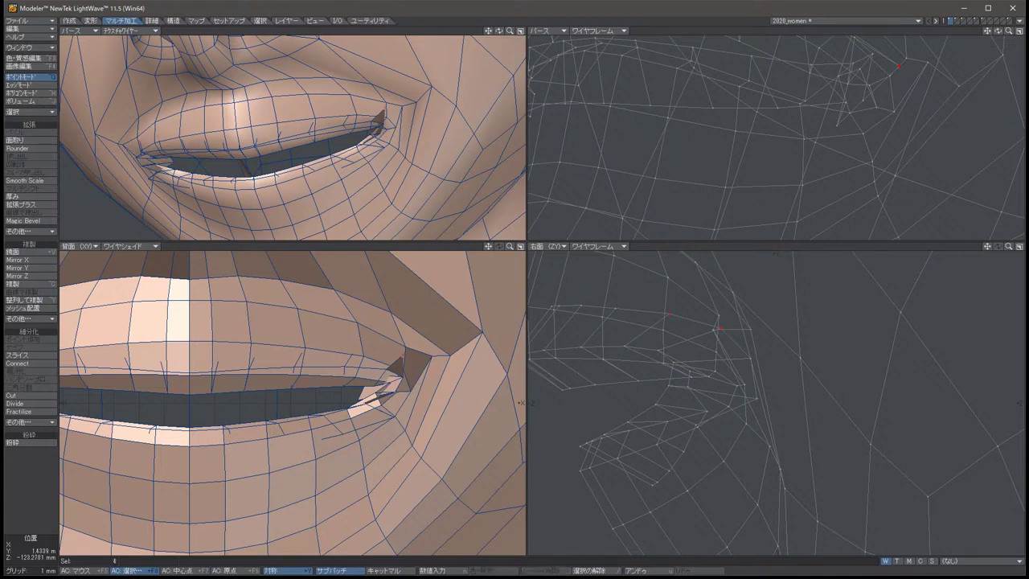
key("t")
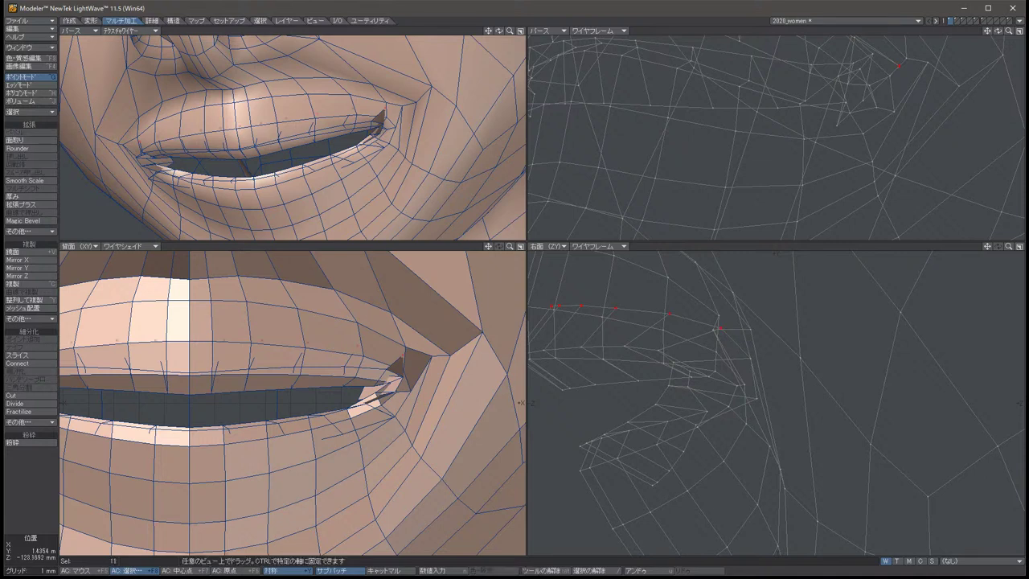
mouse_move(717, 328)
left_mouse_down()
mouse_move(757, 322)
mouse_move(730, 417)
mouse_move(707, 346)
left_mouse_up()
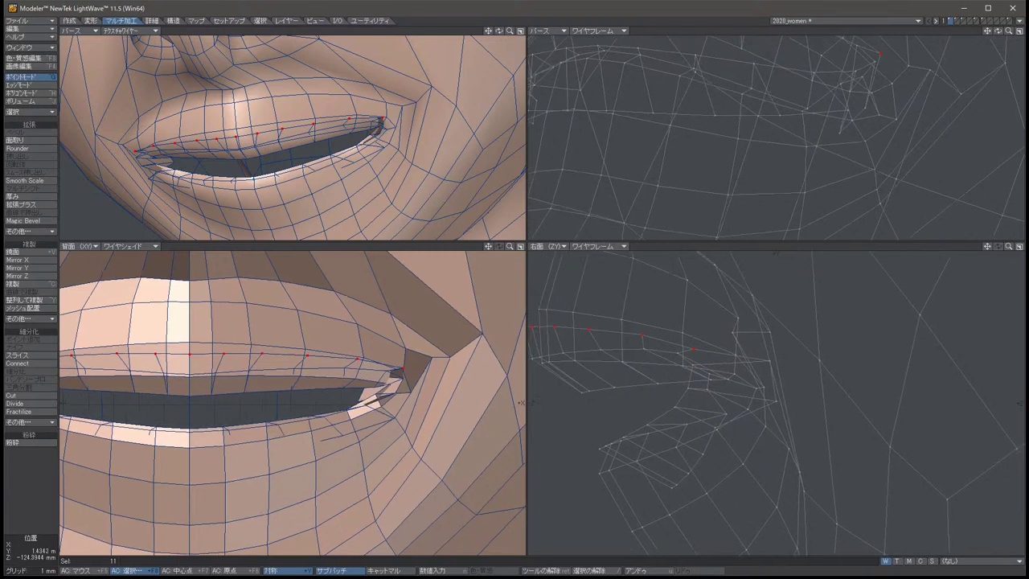
key("space")
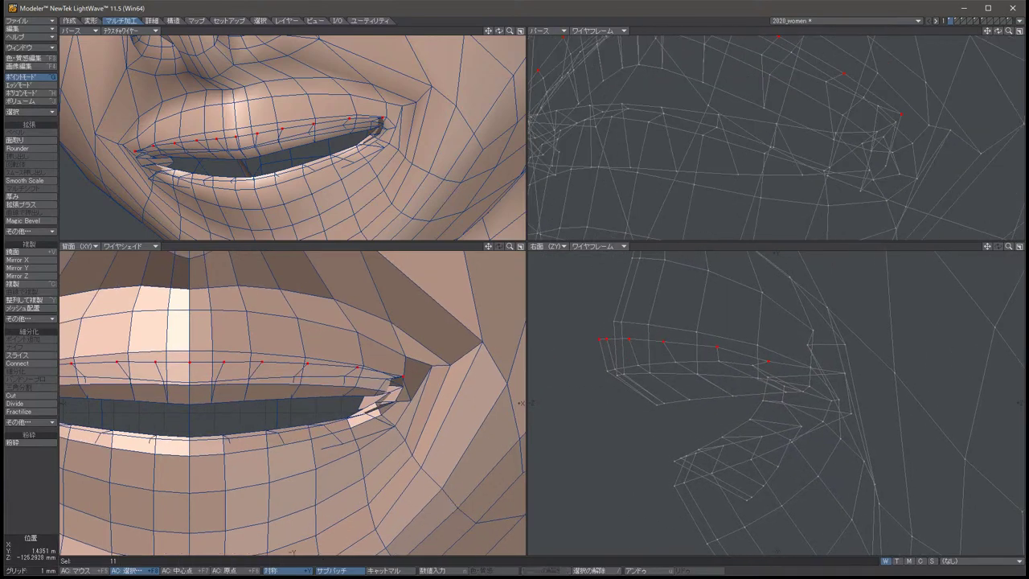
Lower the inner upper-lip points to close the mouth, undoing the overshoot, then deselect.
key("t")
left_click_drag(707, 345, 680, 395)
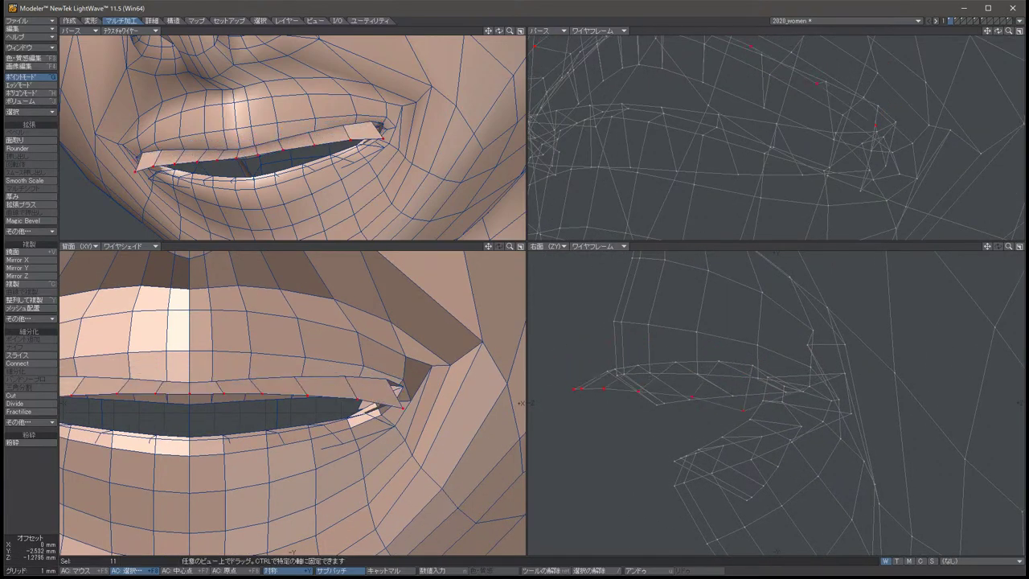
left_click_drag(745, 402, 750, 368)
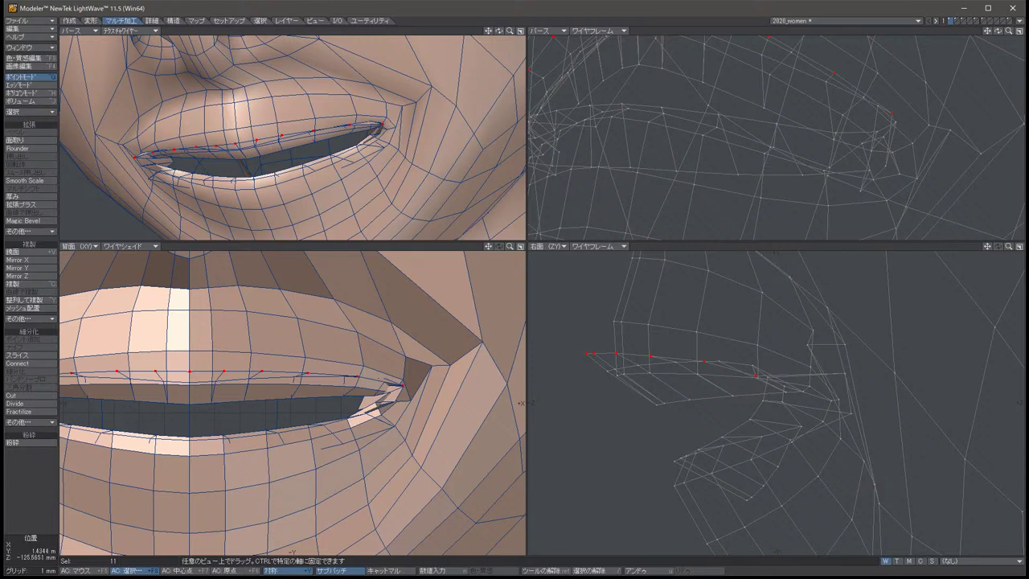
key("u")
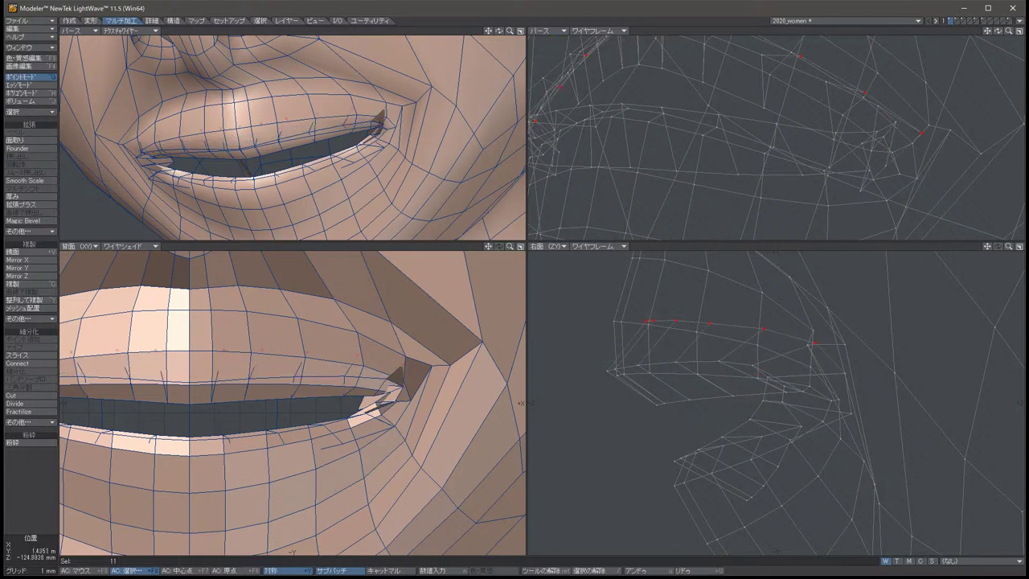
left_click_drag(771, 137, 854, 75, "alt")
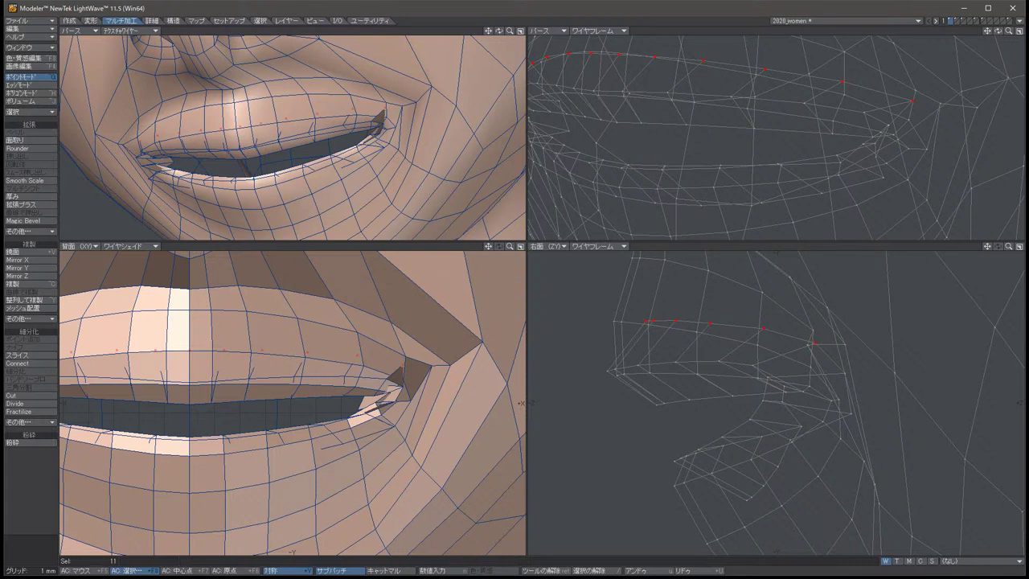
key("space")
key("slash")
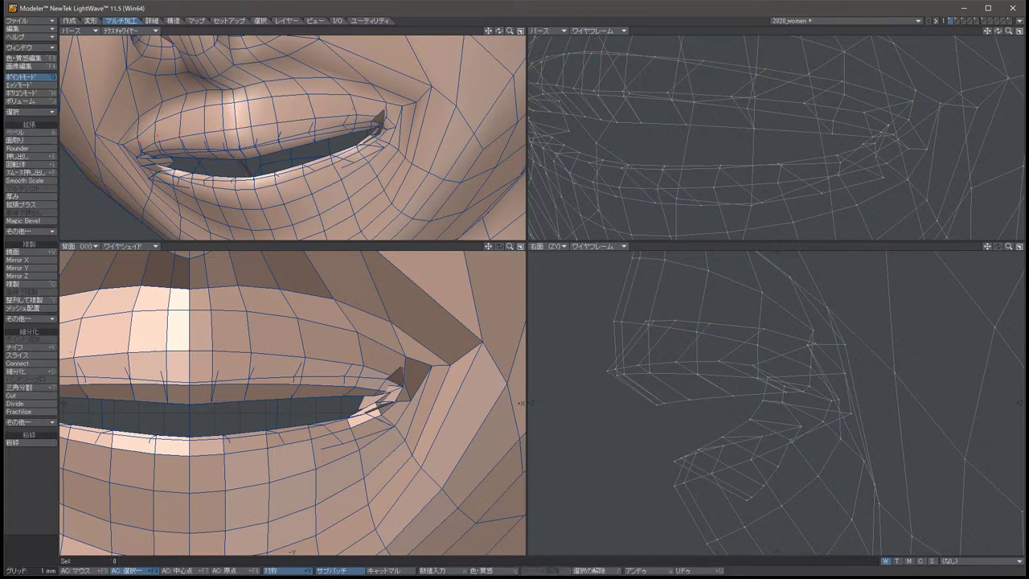
Select the six inner upper-lip points and push them back and down in the Right view.
left_click(785, 391)
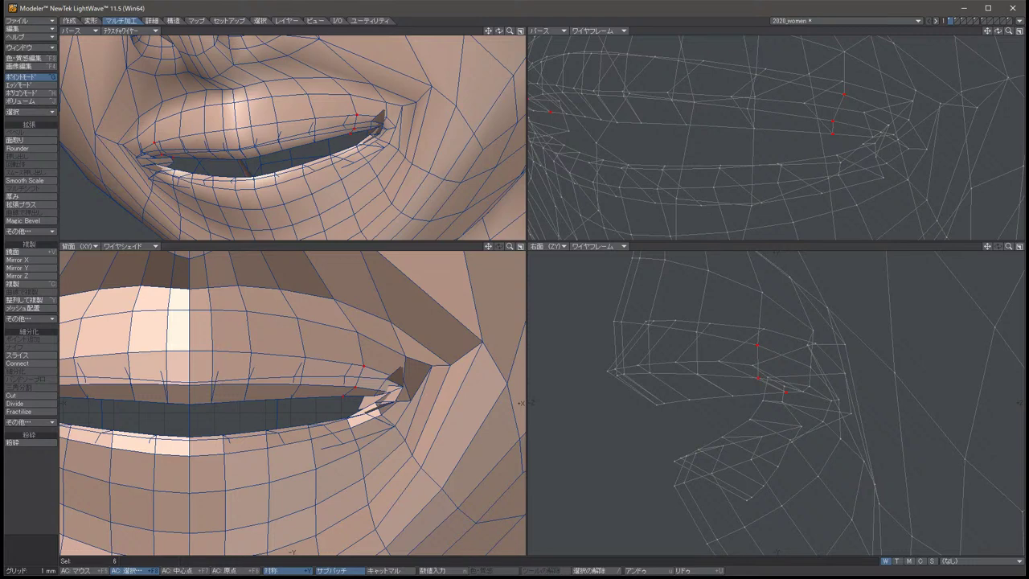
left_click_drag(997, 30, 947, 31)
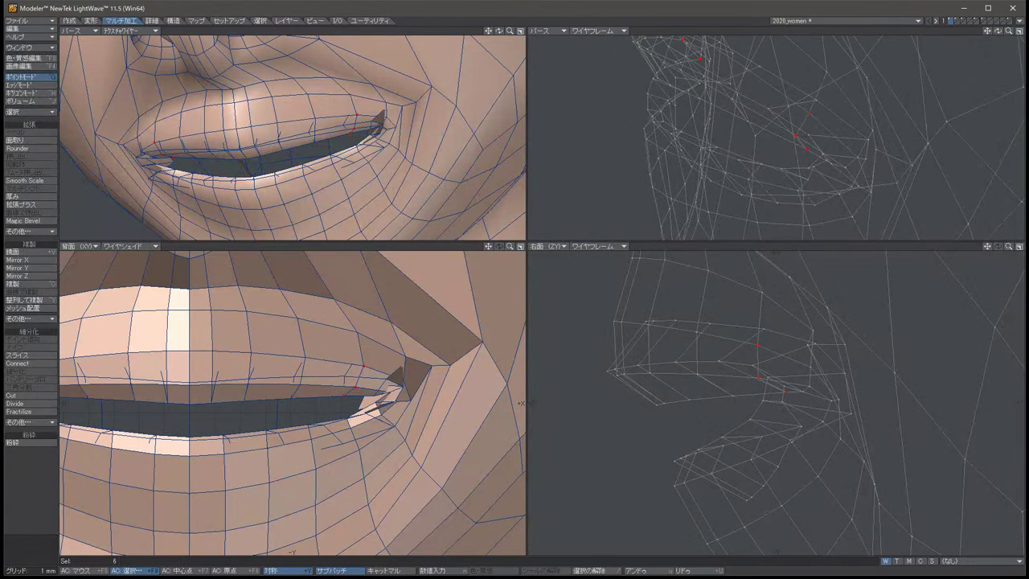
key("slash")
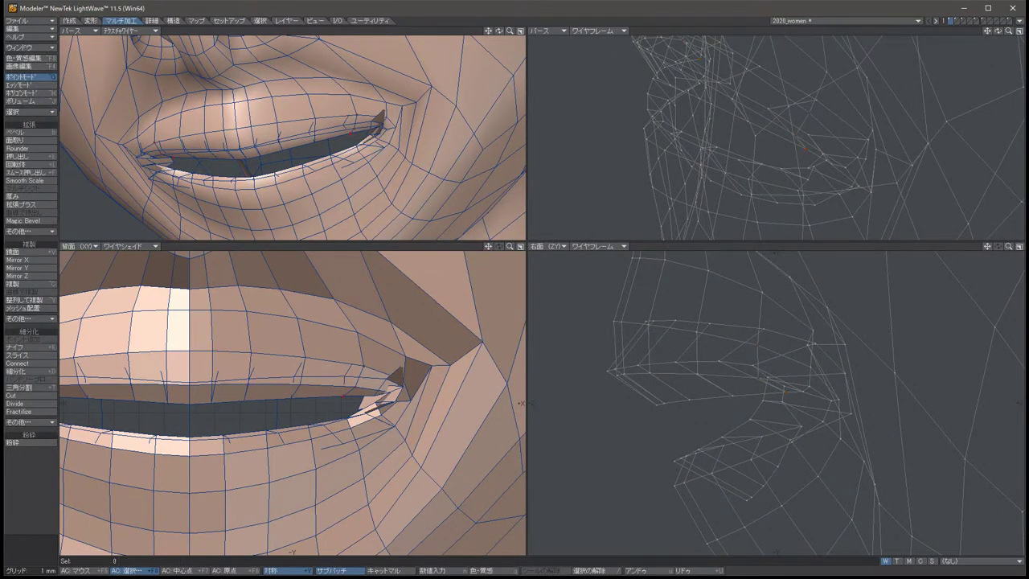
left_click(344, 378)
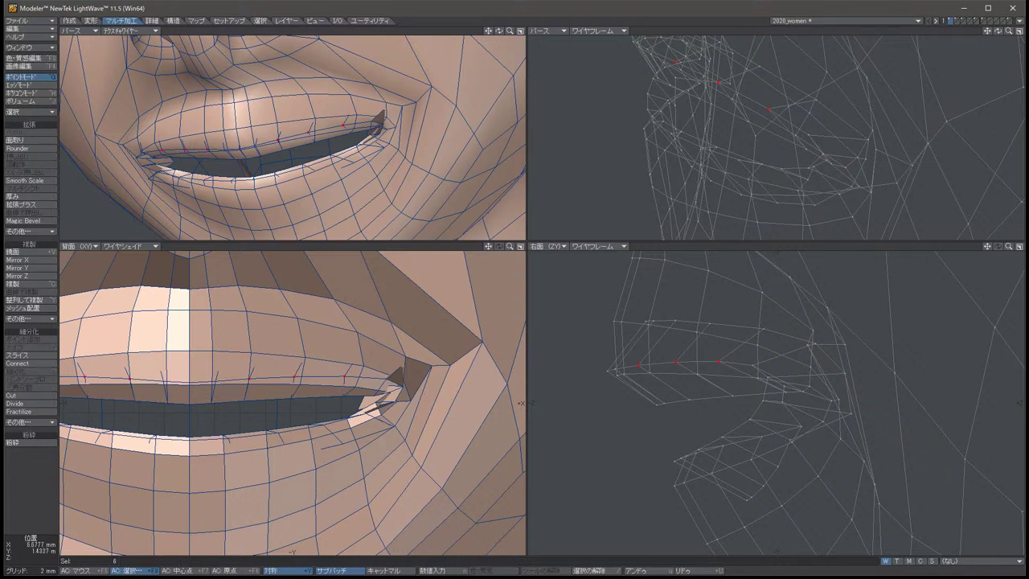
key("t")
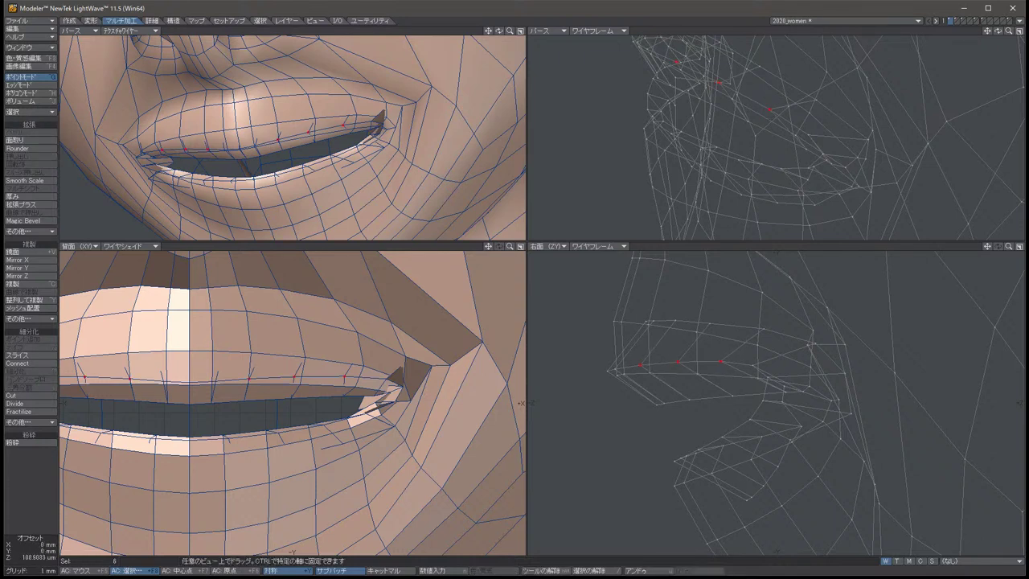
left_click_drag(654, 355, 673, 353)
left_click_drag(736, 352, 778, 353)
scroll(293, 402, "down", 3)
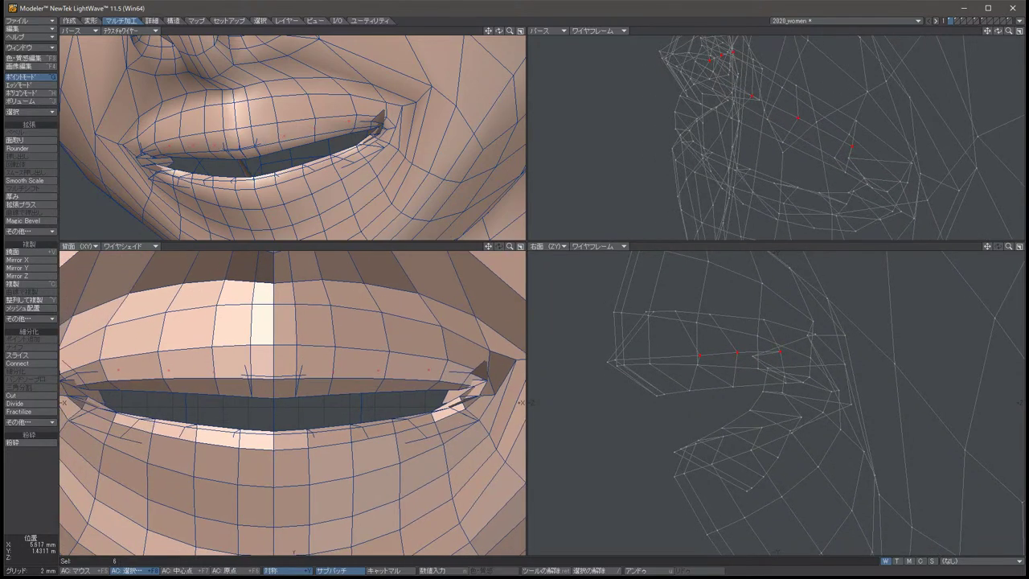
key("Down")
key("Down")
key("Down")
key("Down")
key("Down")
key("Down")
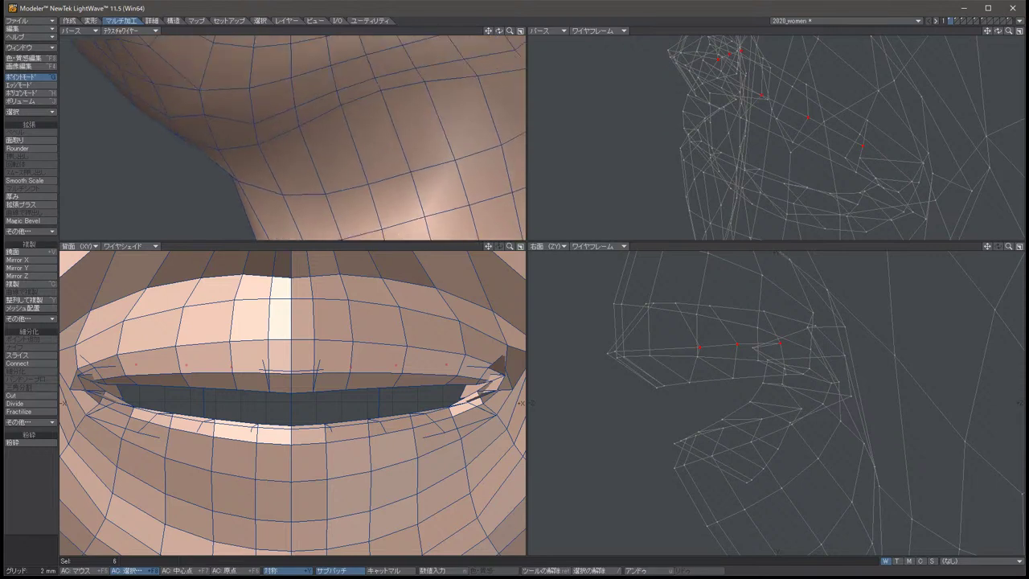
key("Down")
key("Down")
key("Down")
key("Down")
key("Down")
key("Down")
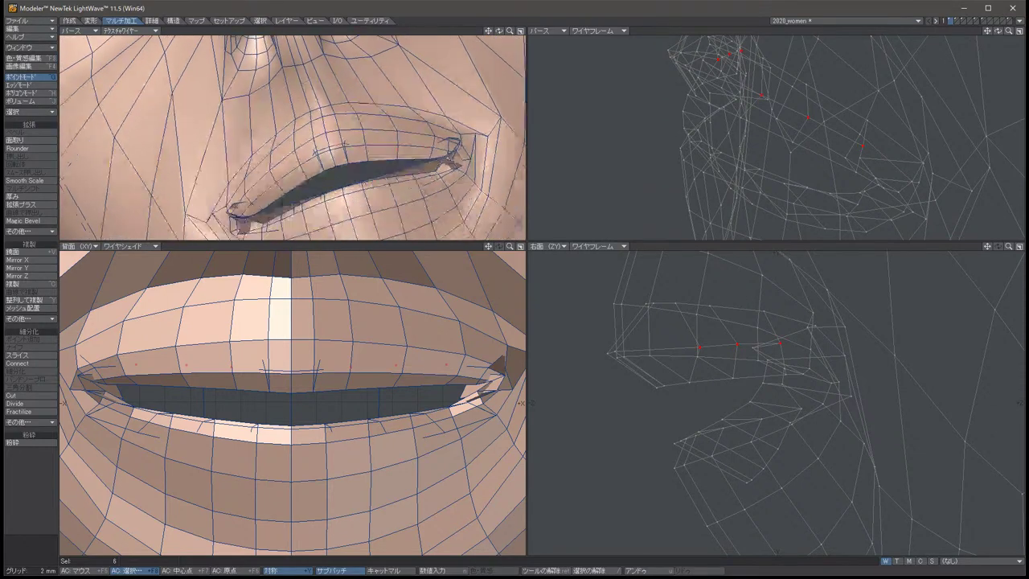
key("Down")
key("Down")
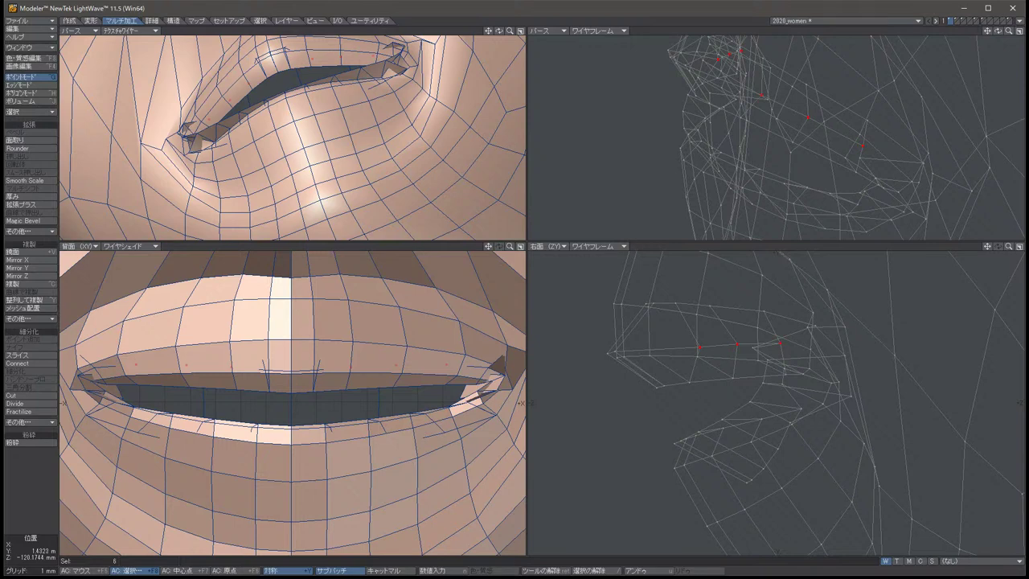
key("comma")
key("comma")
Set the Right view display to Wireframe Shade.
key("t")
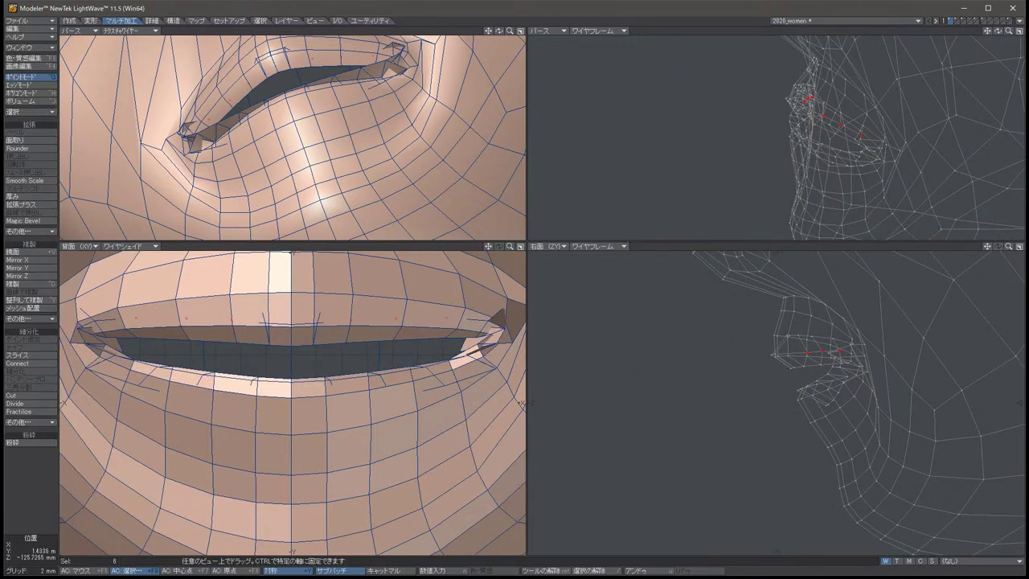
left_click(595, 246)
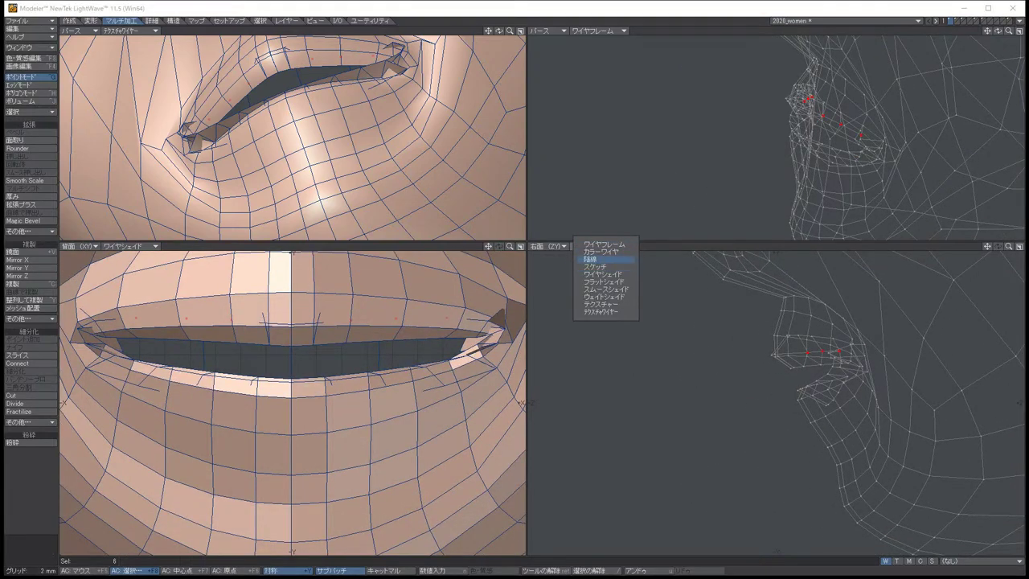
left_click(603, 273)
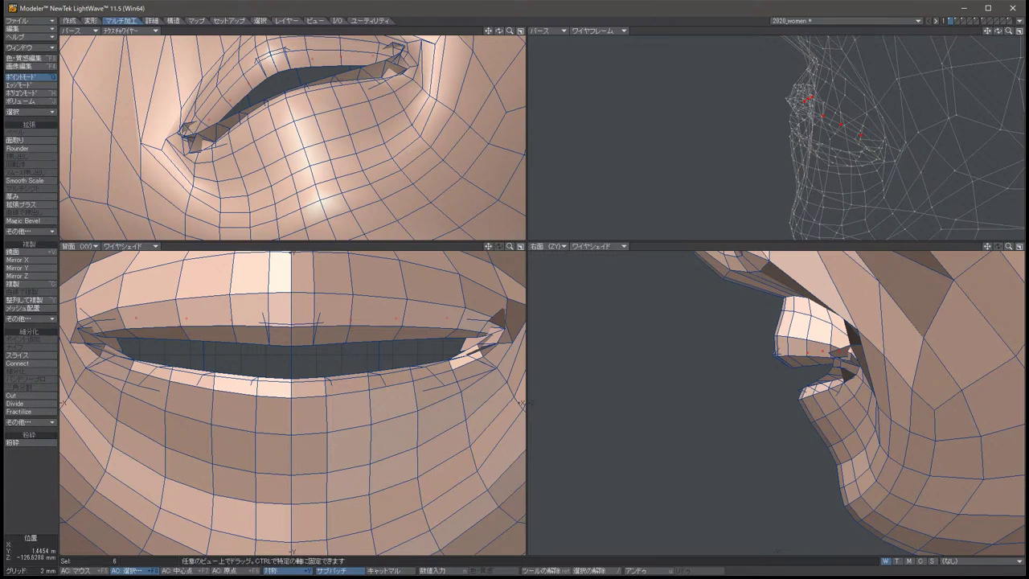
Drop the Move tool, clear the point selection, and switch to Polygons mode.
key("space")
key("slash")
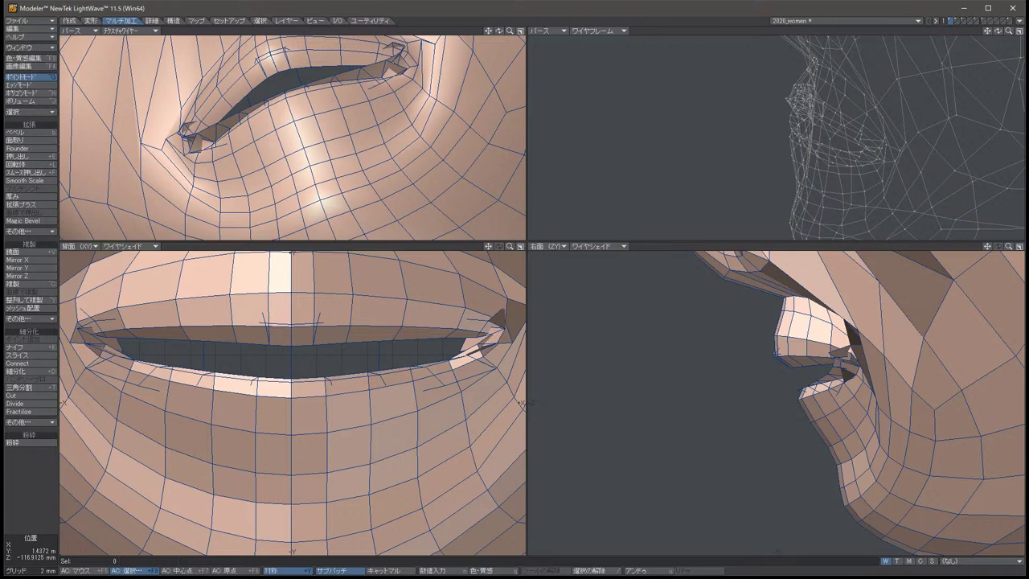
scroll(293, 401, "down", 3)
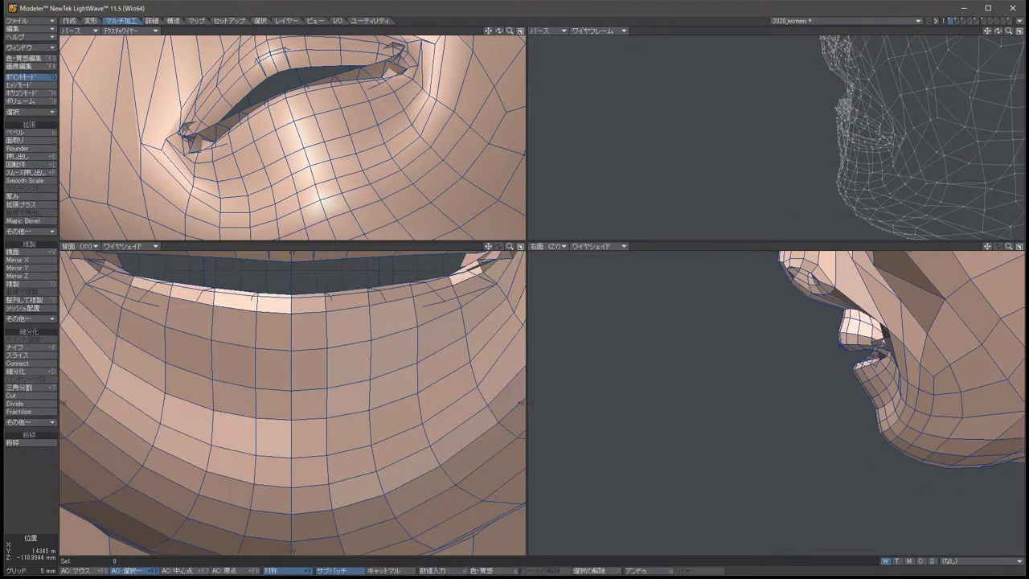
scroll(776, 401, "down", 3)
left_click_drag(776, 401, 735, 411, "alt+shift")
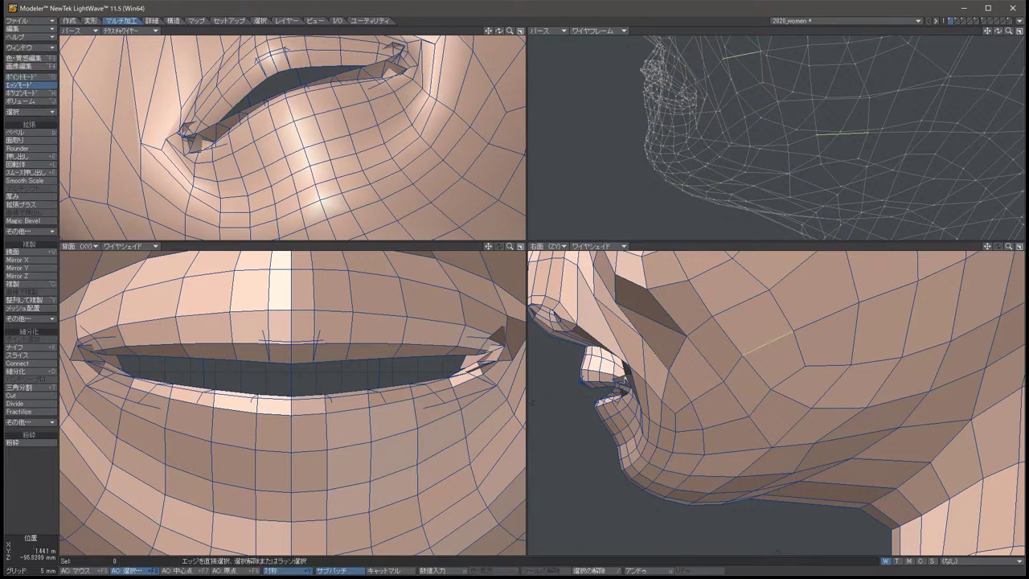
key("ctrl+h")
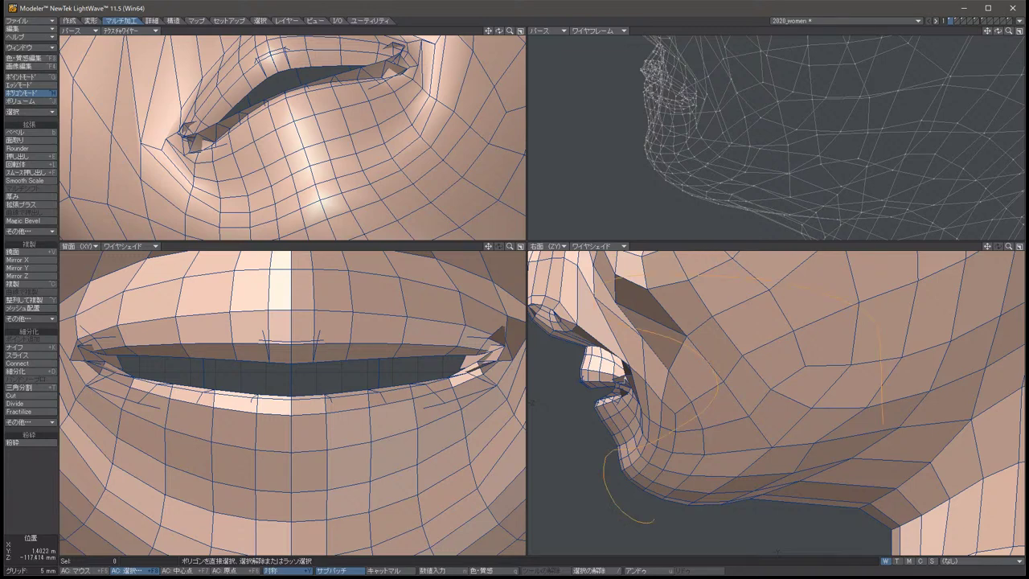
Hide the jaw and side-face polygons around the mouth.
mouse_move(650, 520)
right_mouse_down()
mouse_move(851, 494)
mouse_move(880, 434)
right_mouse_up()
key("Delete")
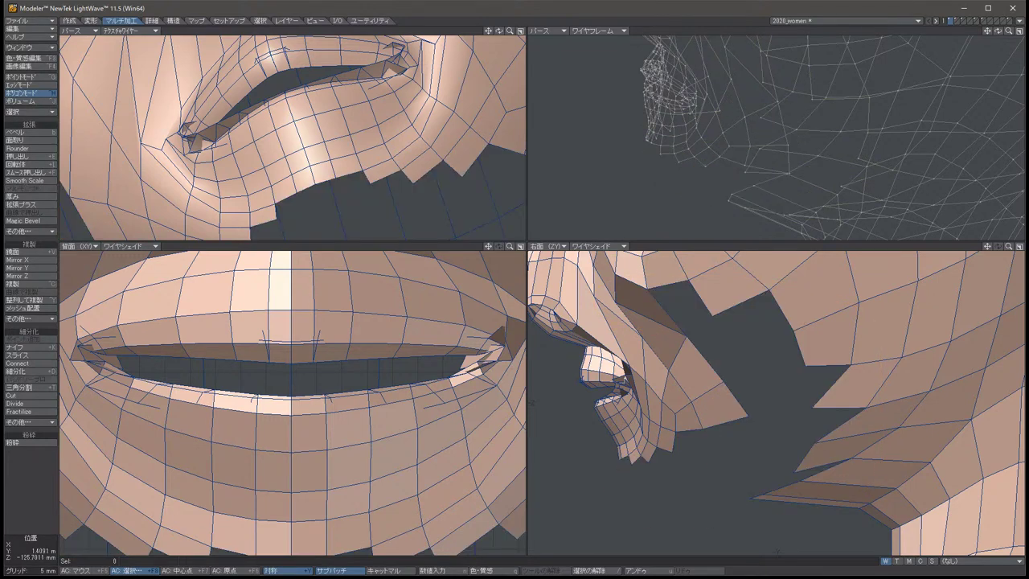
mouse_move(612, 273)
right_mouse_down()
mouse_move(684, 336)
mouse_move(723, 400)
mouse_move(691, 430)
mouse_move(596, 305)
right_mouse_up()
key("shift+bracketright")
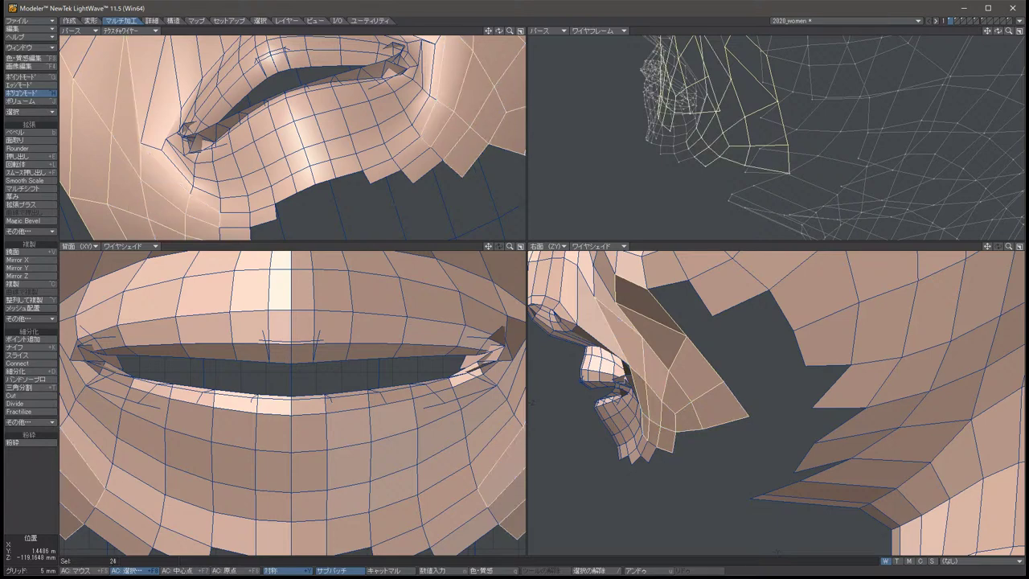
key("Delete")
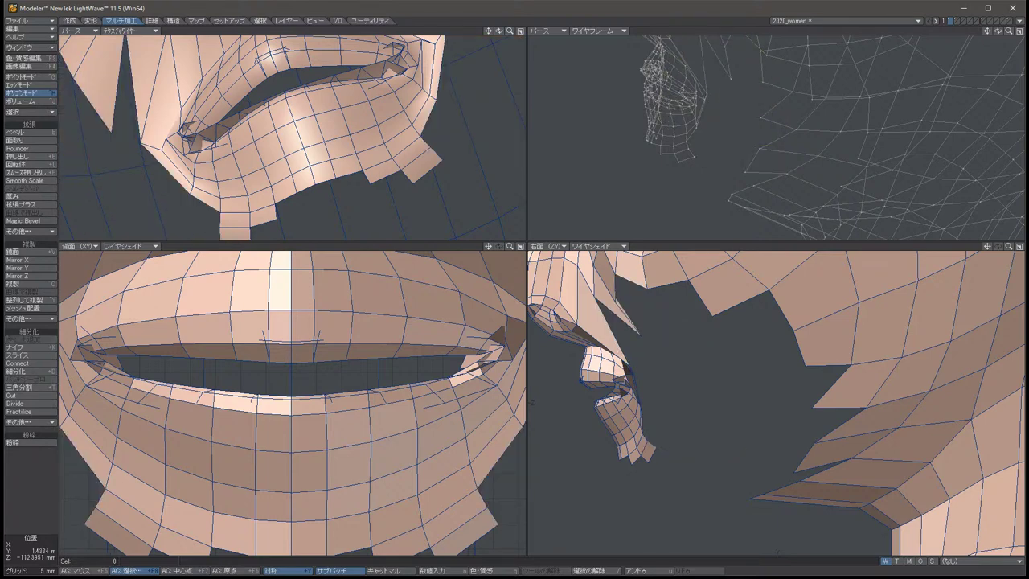
Hide the chin polygons below the lower lip.
key("Left")
key("Left")
key("Left")
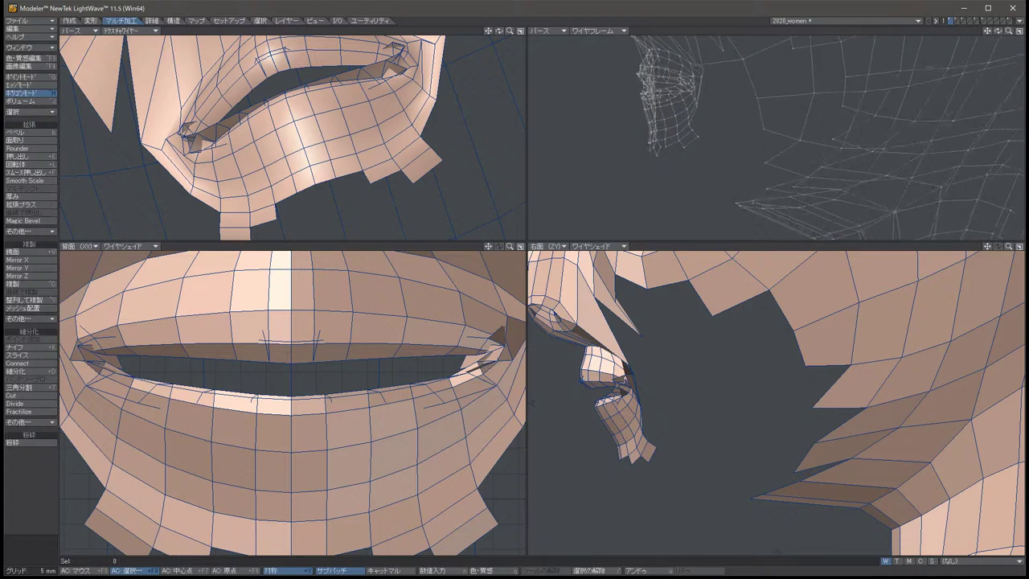
key("Left")
key("Left")
key("Left")
key("Left")
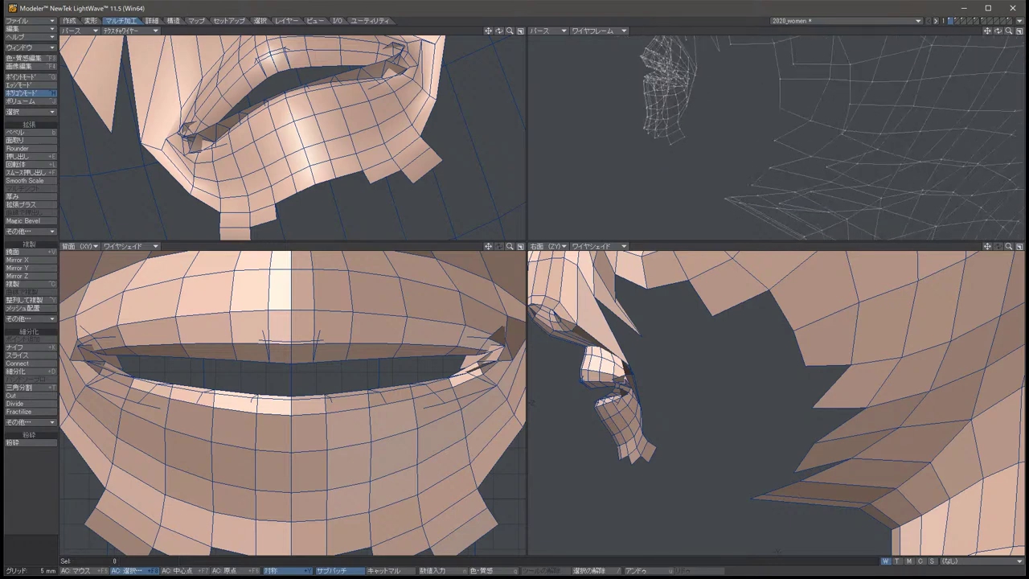
key("Left")
key("Left")
key("Left")
key("Left")
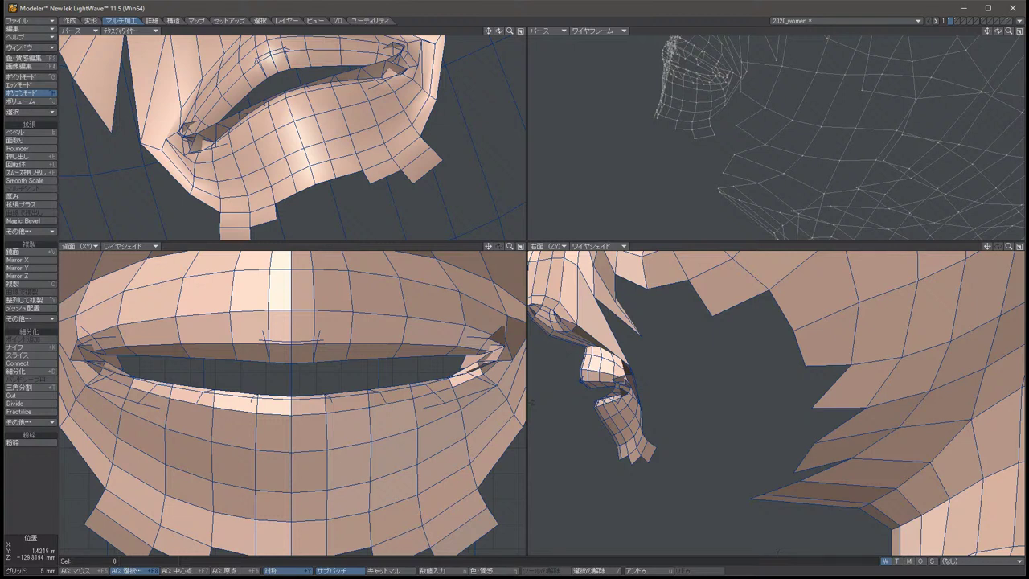
mouse_move(290, 470)
left_mouse_down()
mouse_move(89, 393)
mouse_move(141, 450)
mouse_move(137, 474)
mouse_move(290, 502)
left_mouse_up()
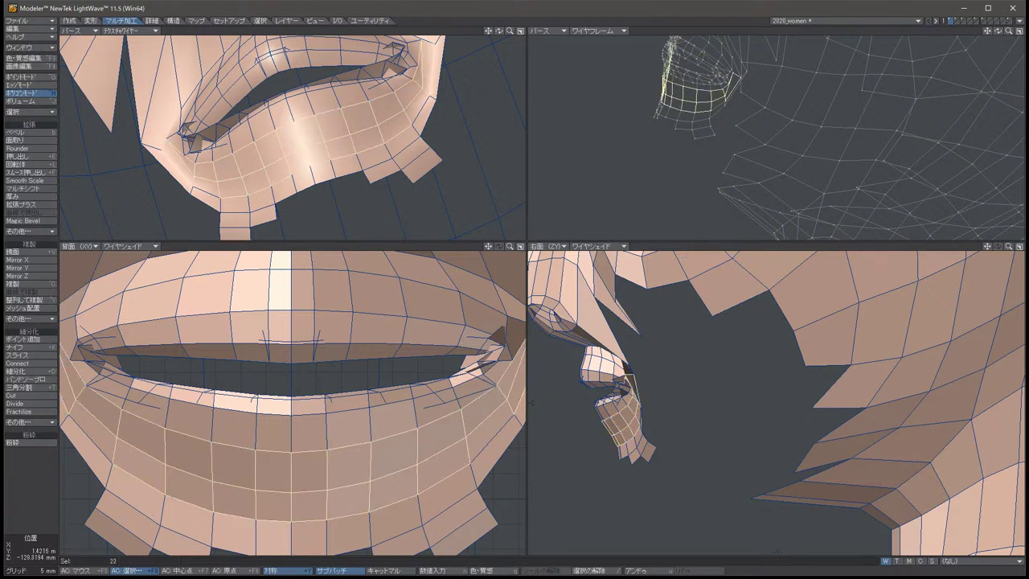
mouse_move(113, 466)
left_mouse_down()
mouse_move(201, 534)
mouse_move(125, 519)
mouse_move(105, 531)
left_mouse_up()
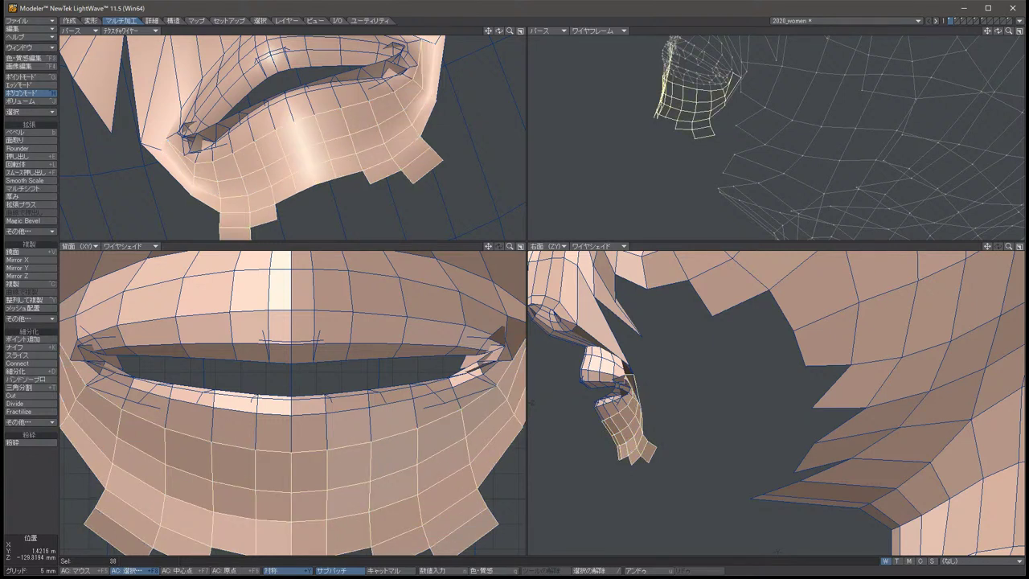
key("Delete")
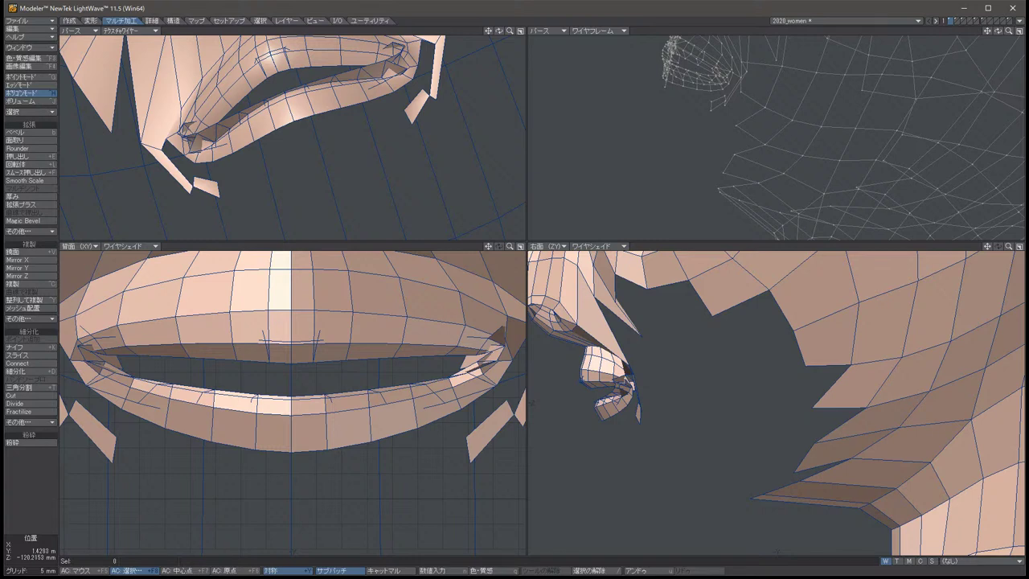
Hide the lip-corner flap polygons and the upper-lip bands below the nose.
scroll(293, 402, "down", 2)
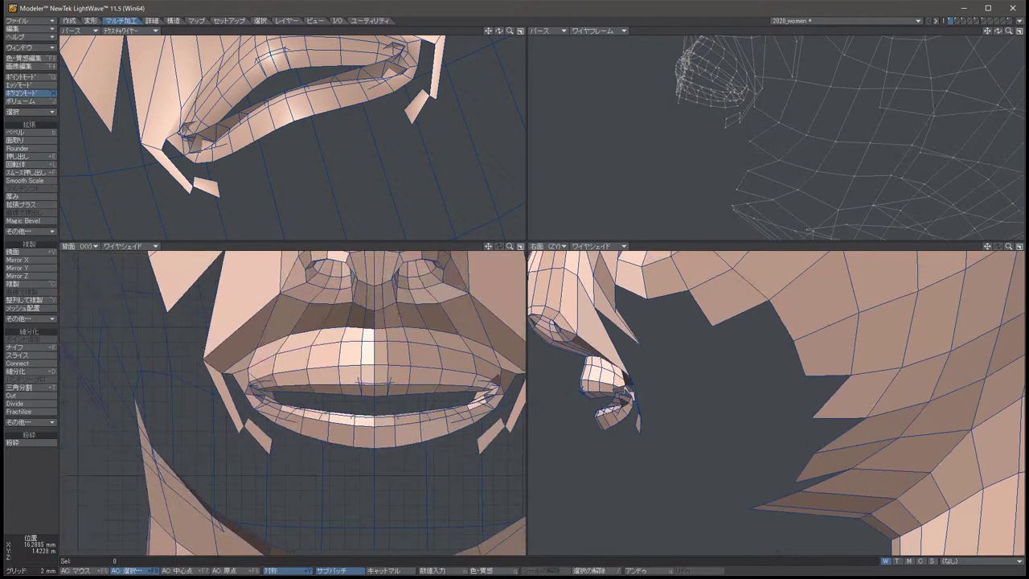
scroll(321, 386, "down", 1)
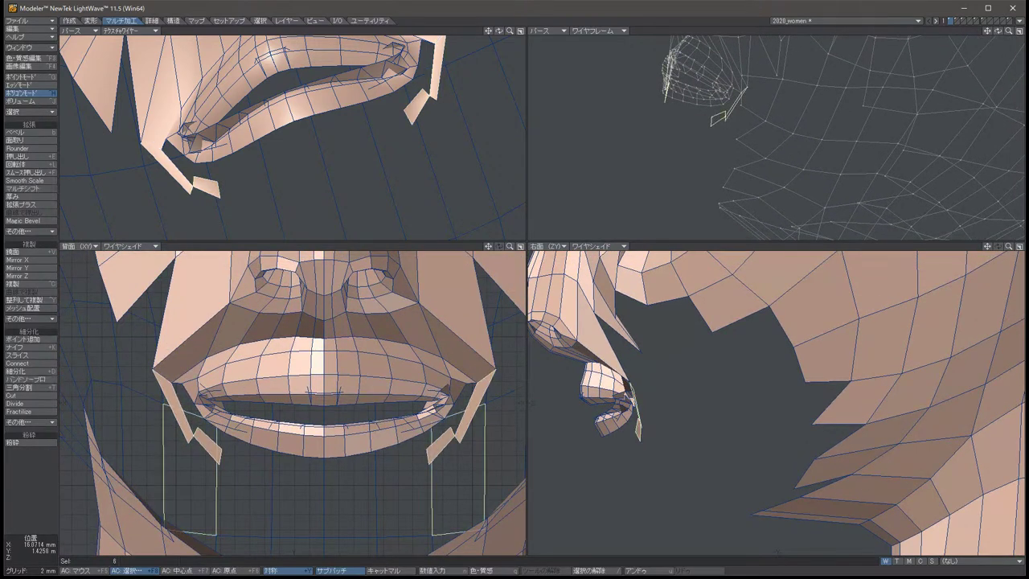
left_click(450, 474)
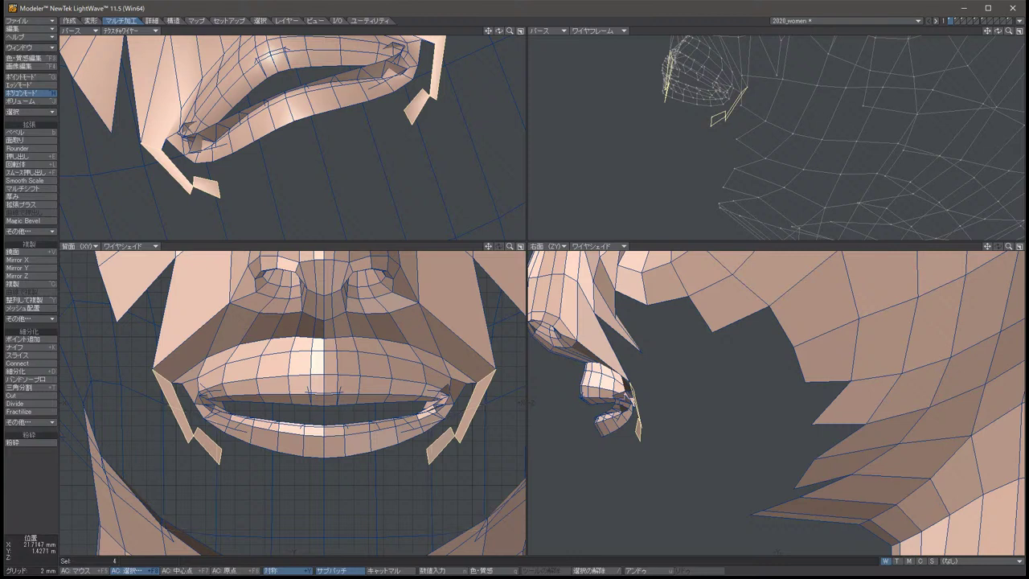
key("Delete")
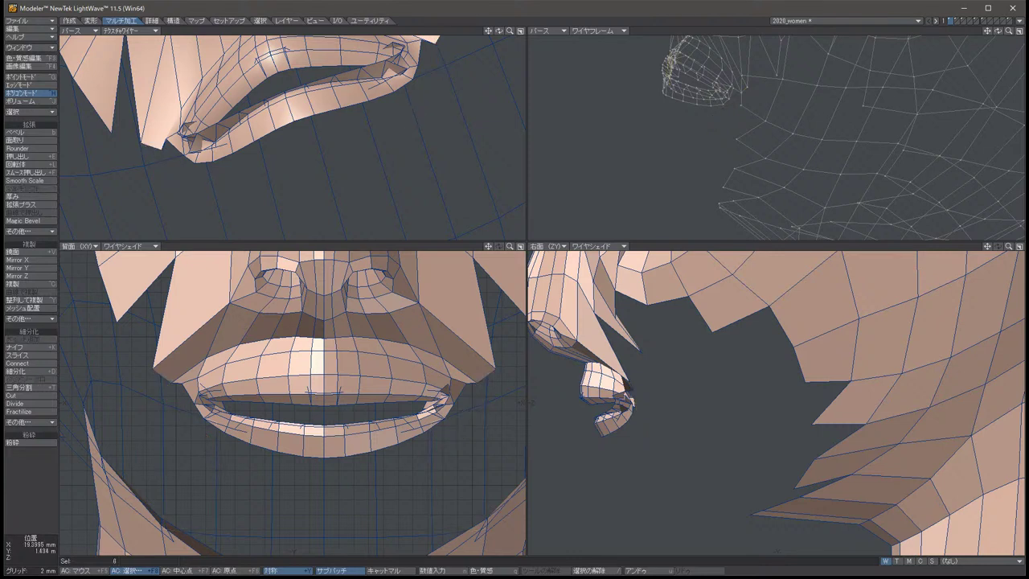
key("ctrl+z")
key("ctrl+z")
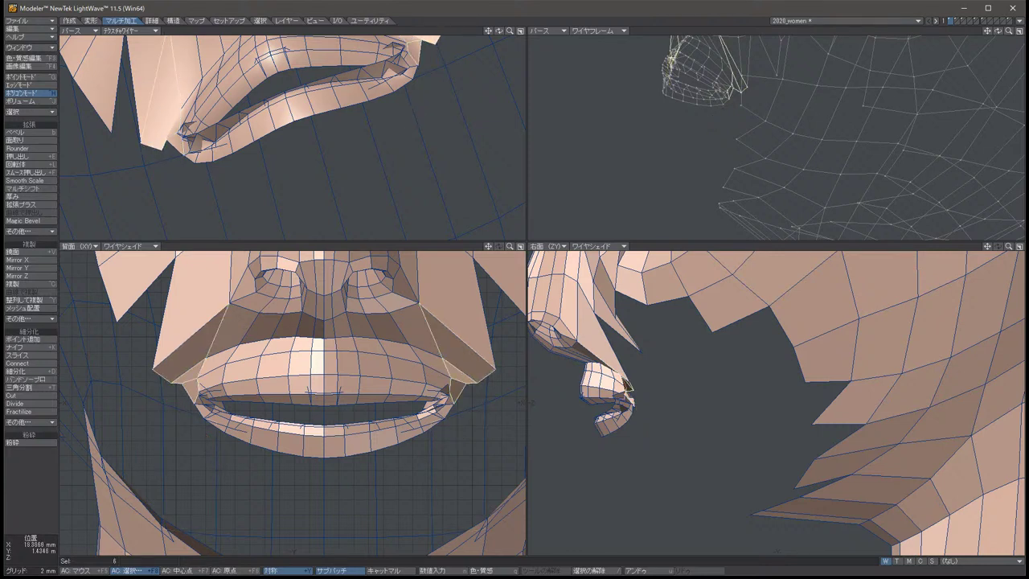
mouse_move(217, 334)
left_mouse_down()
mouse_move(313, 325)
mouse_move(241, 301)
mouse_move(317, 294)
left_mouse_up()
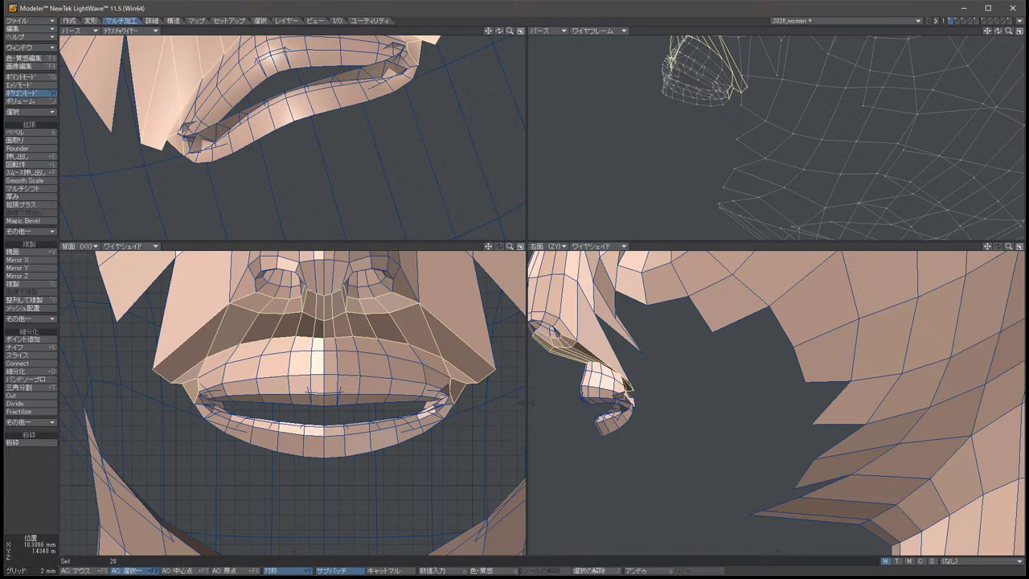
key("Delete")
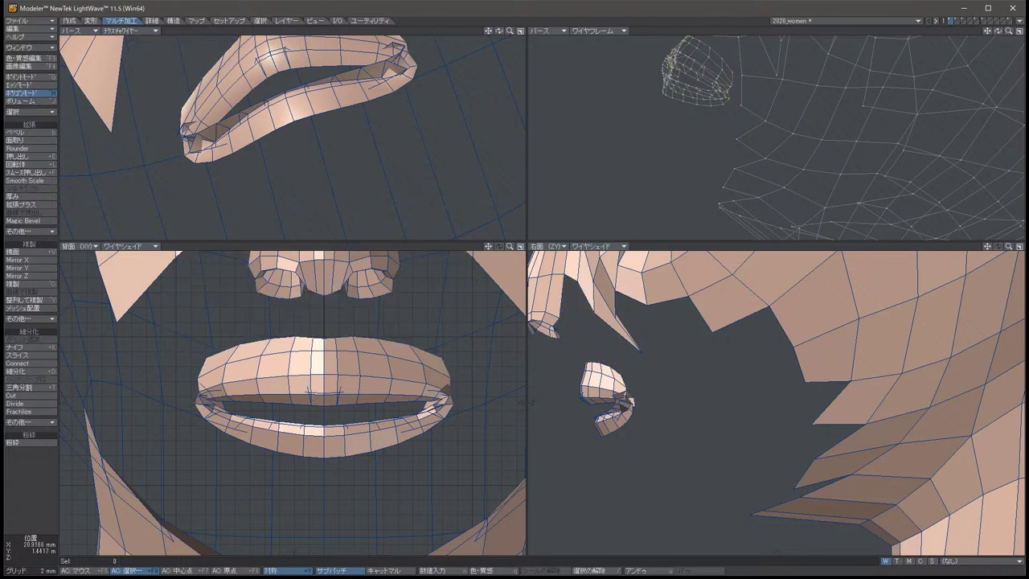
Center the mouth and set the Perspective view to Wireframe Shade, zoomed on the mouth.
scroll(775, 401, "up", 5)
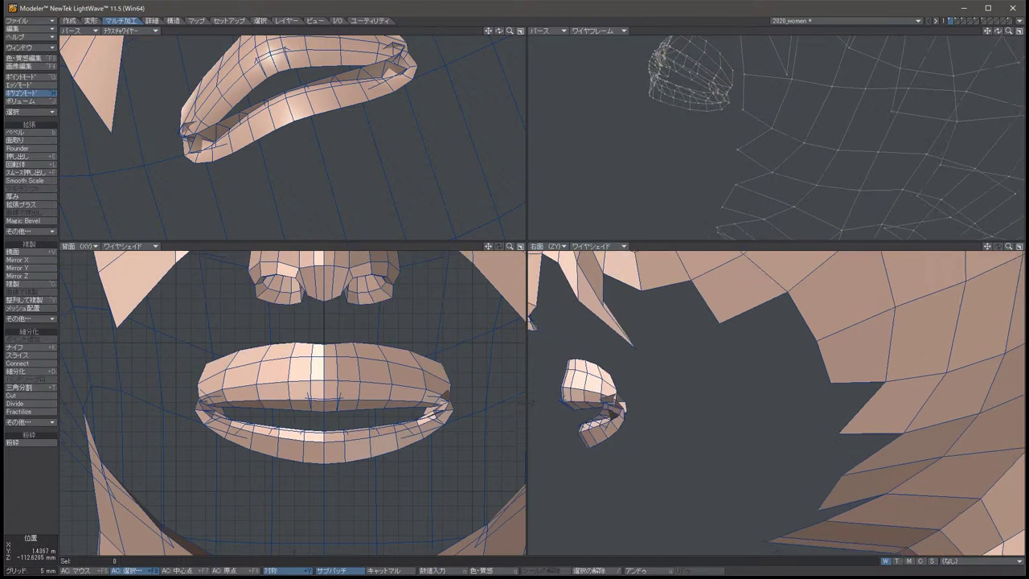
left_click_drag(562, 401, 643, 349, "alt")
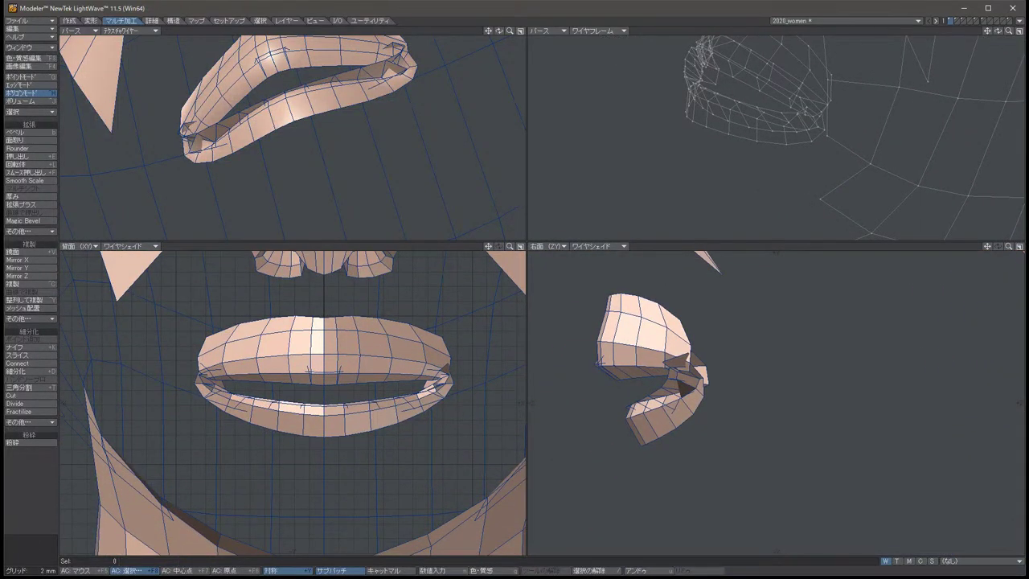
left_click(597, 31)
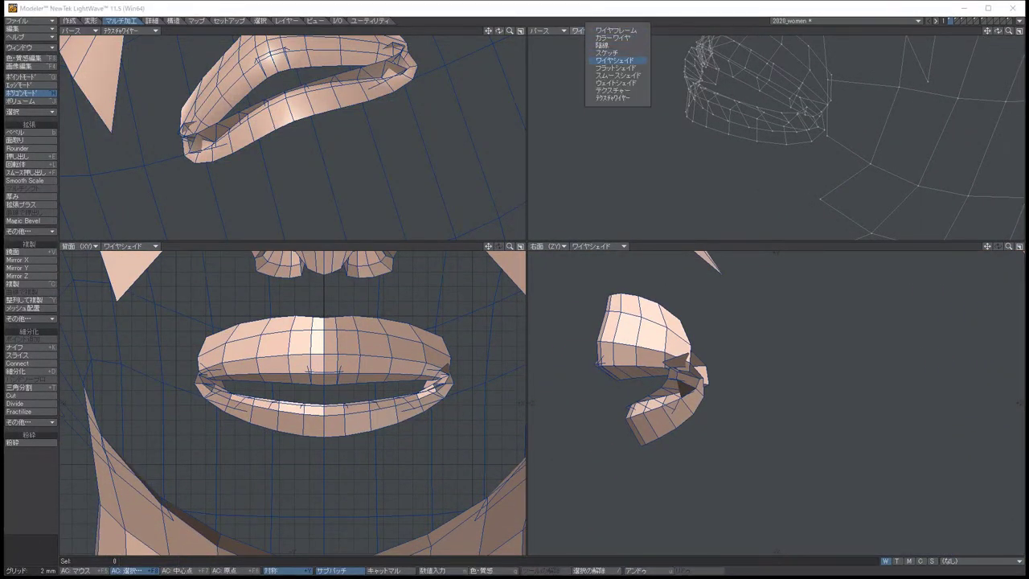
left_click(615, 61)
mouse_move(776, 137)
left_mouse_down("alt")
mouse_move(836, 137)
mouse_move(788, 136)
left_mouse_up("alt")
key("period")
key("period")
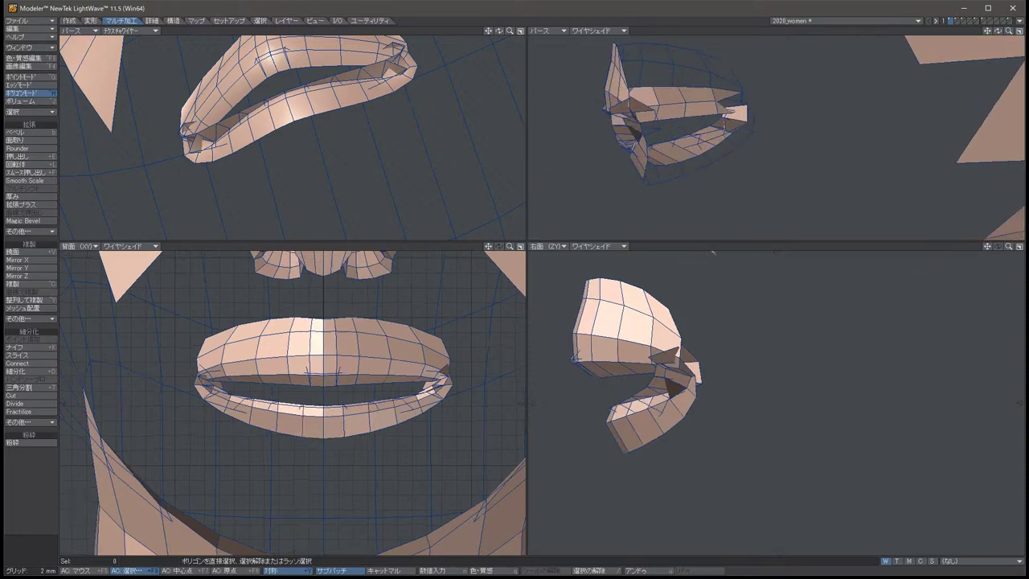
key("period")
key("period")
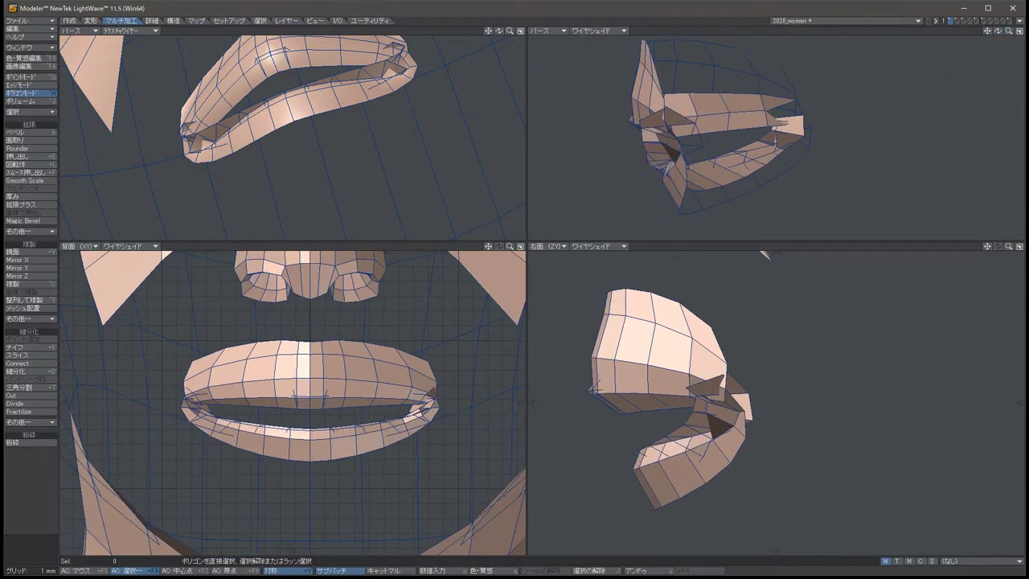
left_click_drag(775, 136, 996, 176, "alt")
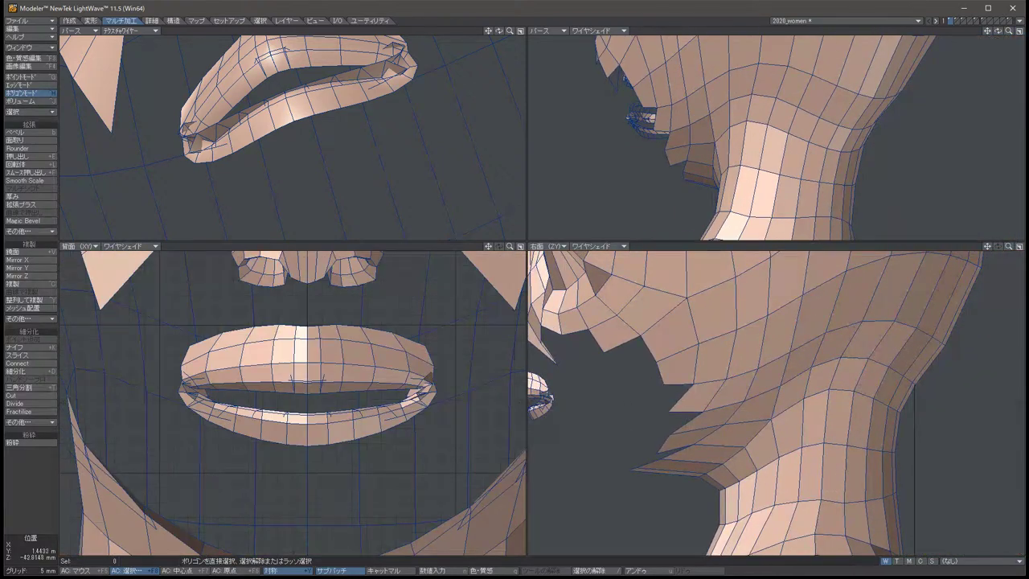
Hide the neck and nose polygons, then Hide Unselected so only the lips remain.
left_click_drag(843, 317, 739, 357)
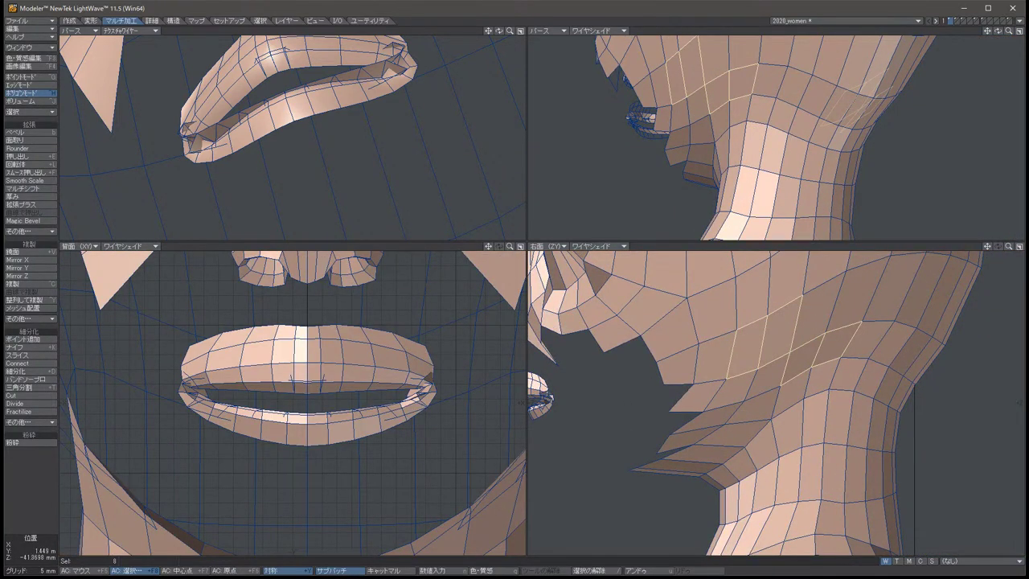
key("slash")
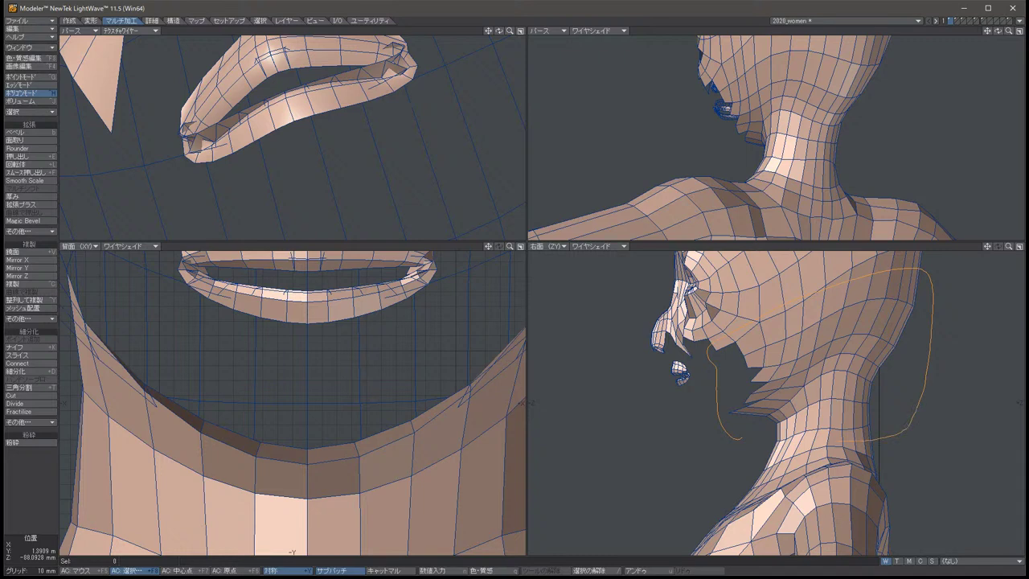
right_click_drag(740, 438, 774, 444)
key("minus")
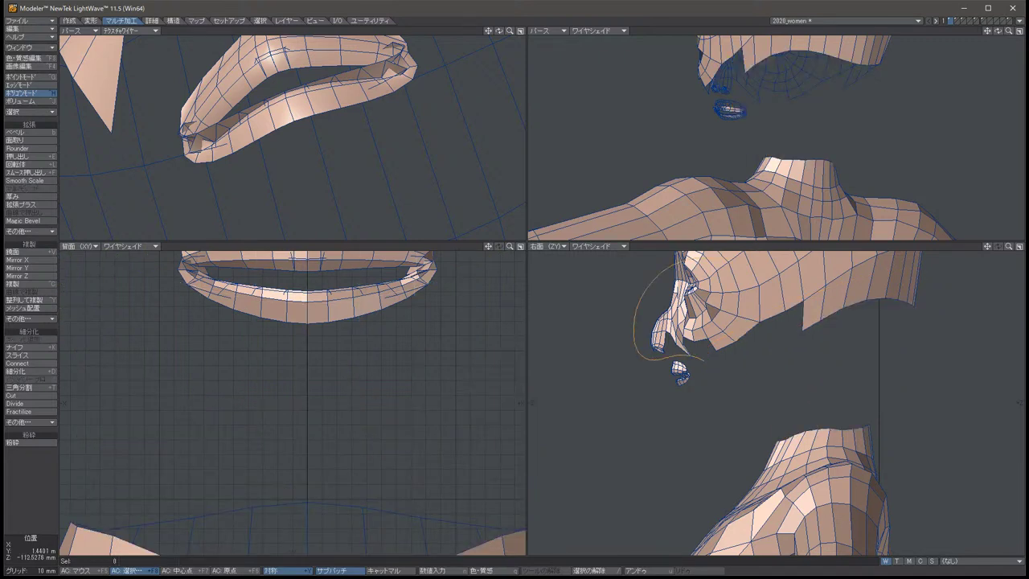
right_click_drag(761, 330, 760, 336)
key("minus")
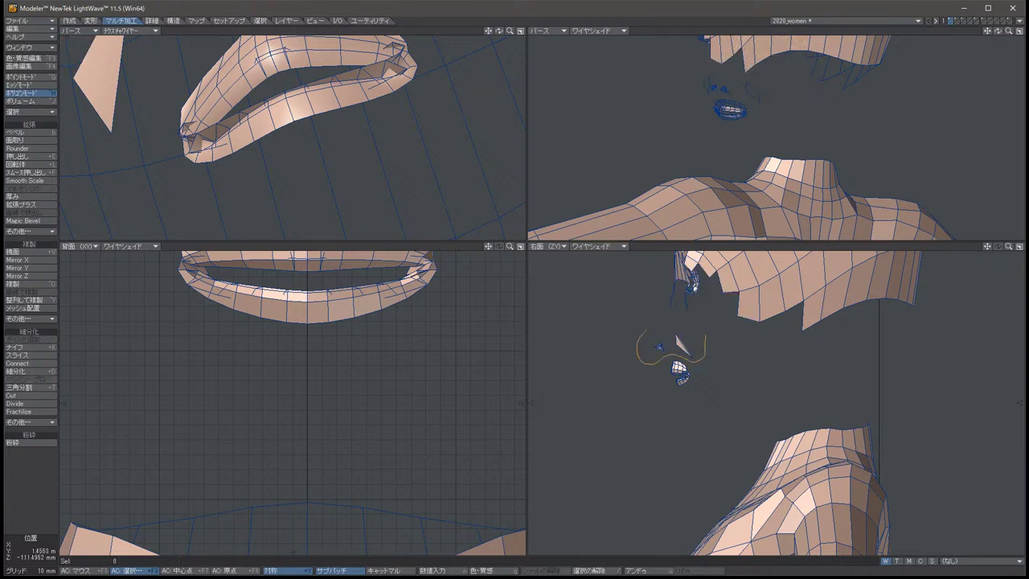
right_click_drag(705, 336, 652, 351)
key("minus")
key("minus")
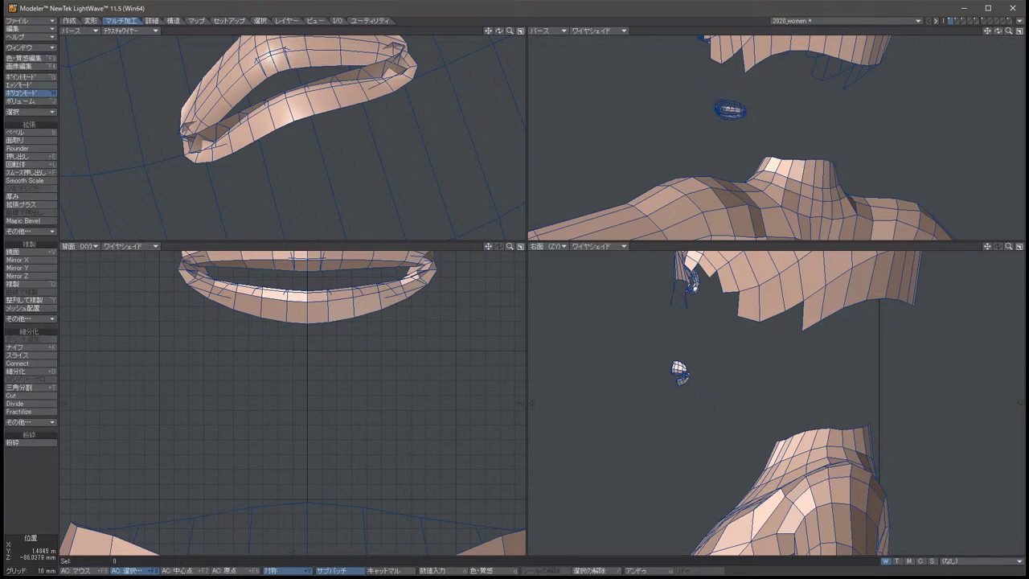
key("=")
key("a")
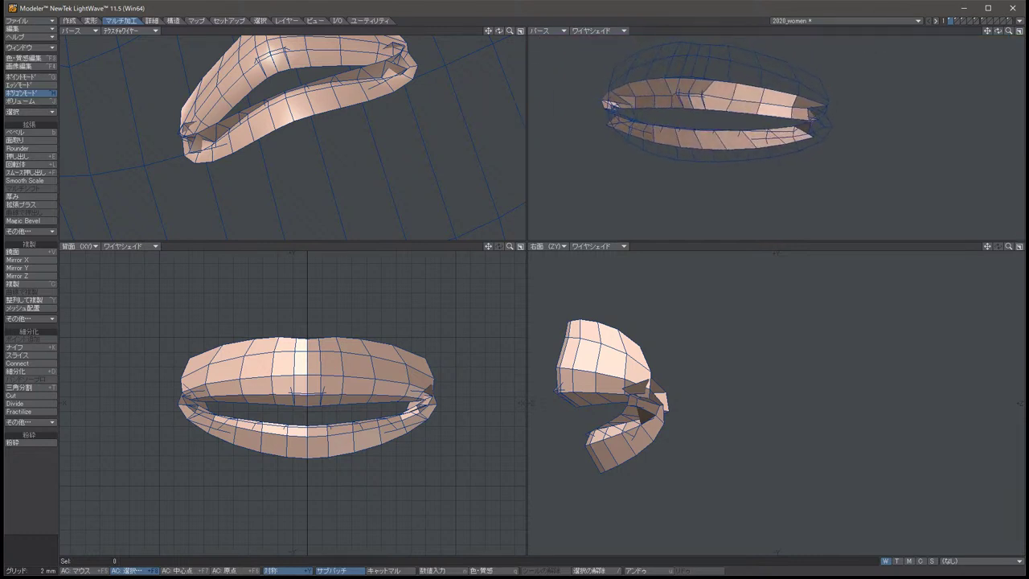
Move the inner upper-lip polygons up and forward in the side view.
left_click(829, 108)
left_click(642, 93)
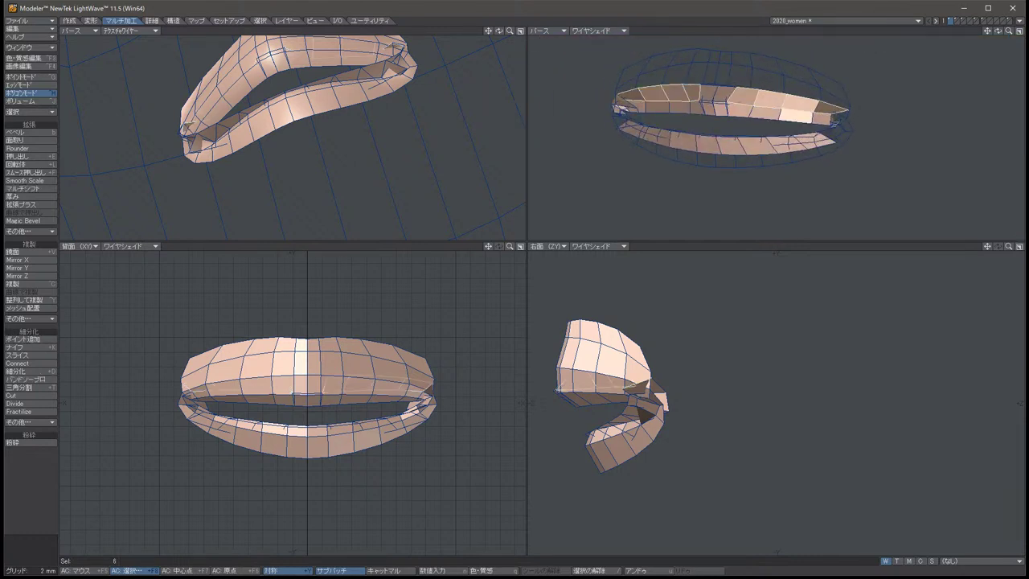
left_click_drag(701, 95, 733, 96)
key("t")
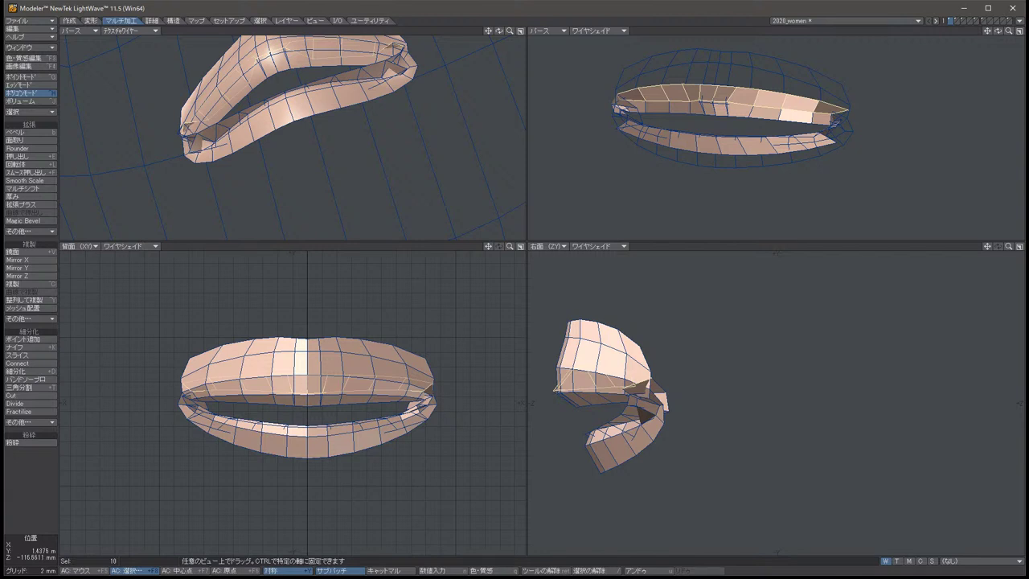
left_click_drag(611, 385, 703, 361)
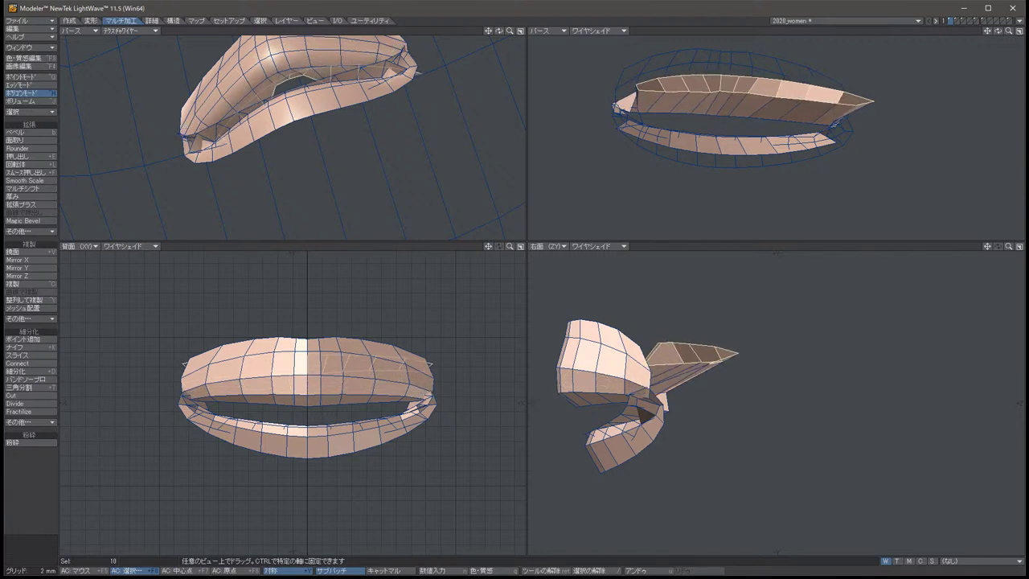
left_click_drag(771, 137, 894, 114, "alt")
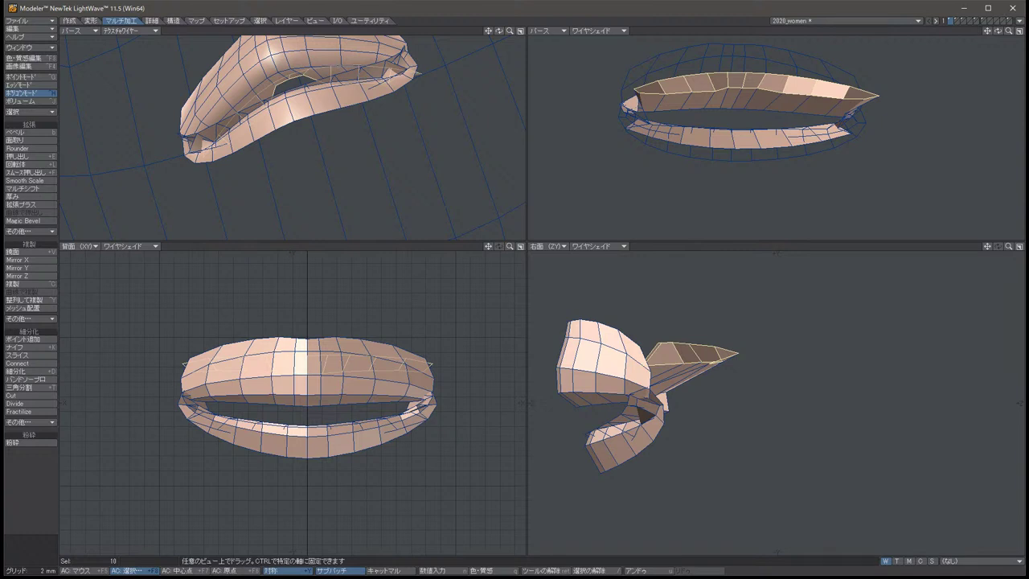
key("space")
key("slash")
Nudge the two mouth-corner polygons slightly, then zoom out to the whole body.
left_click(675, 382)
key("t")
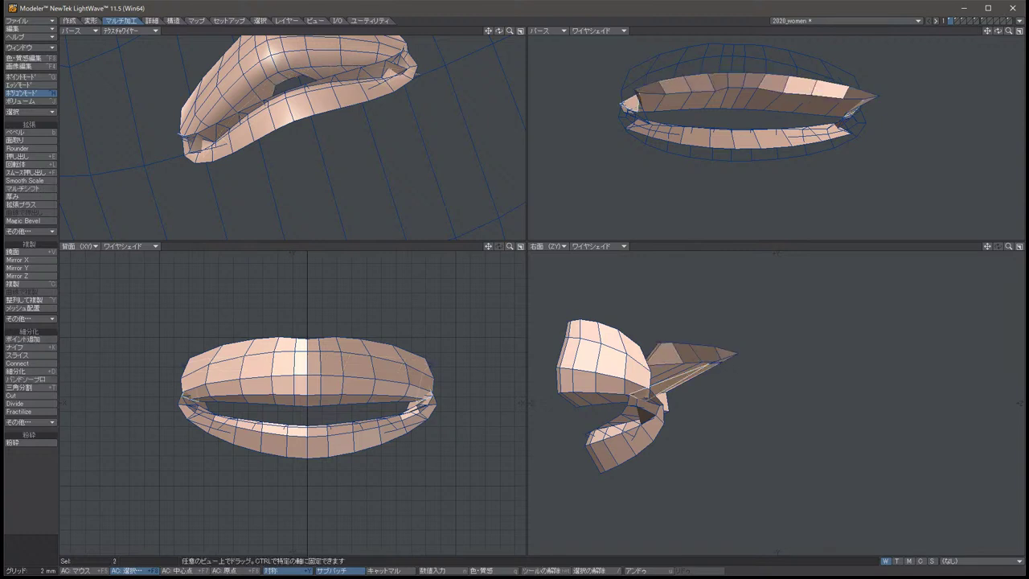
left_click_drag(675, 382, 681, 386)
key("space")
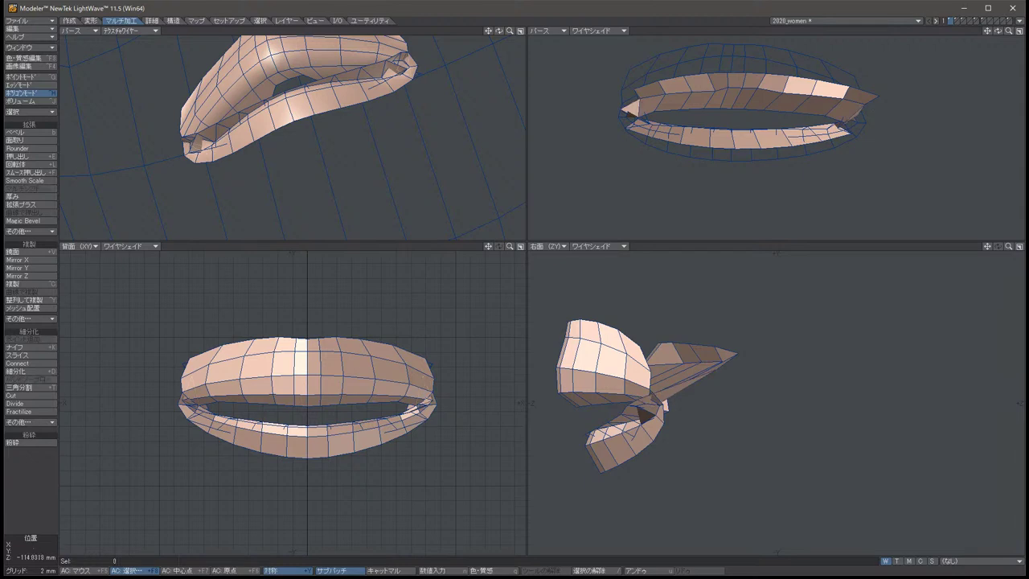
key("slash")
key("Up")
key("Up")
key("Up")
key("Up")
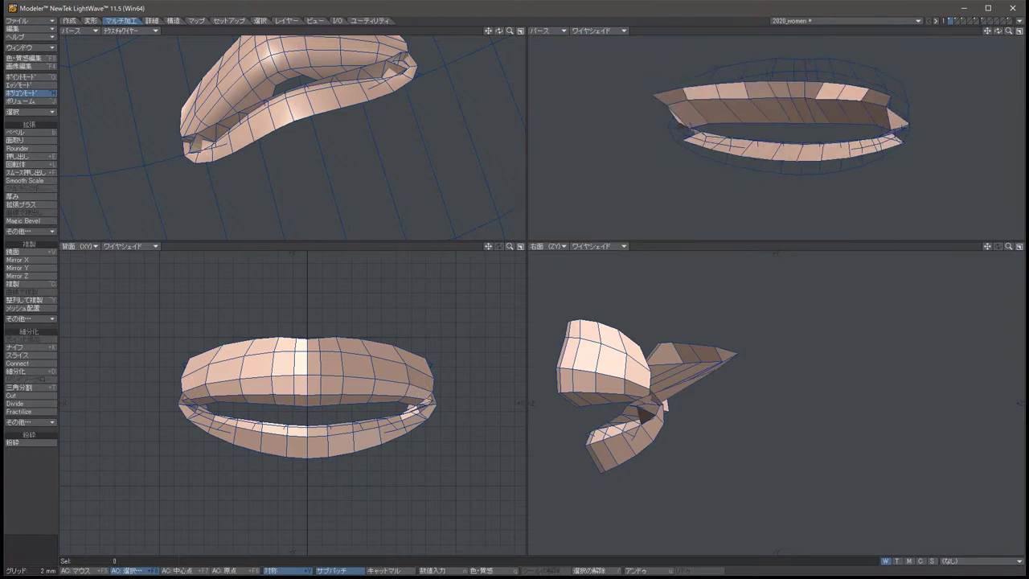
key("comma")
key("comma")
key("comma")
key("comma")
key("comma")
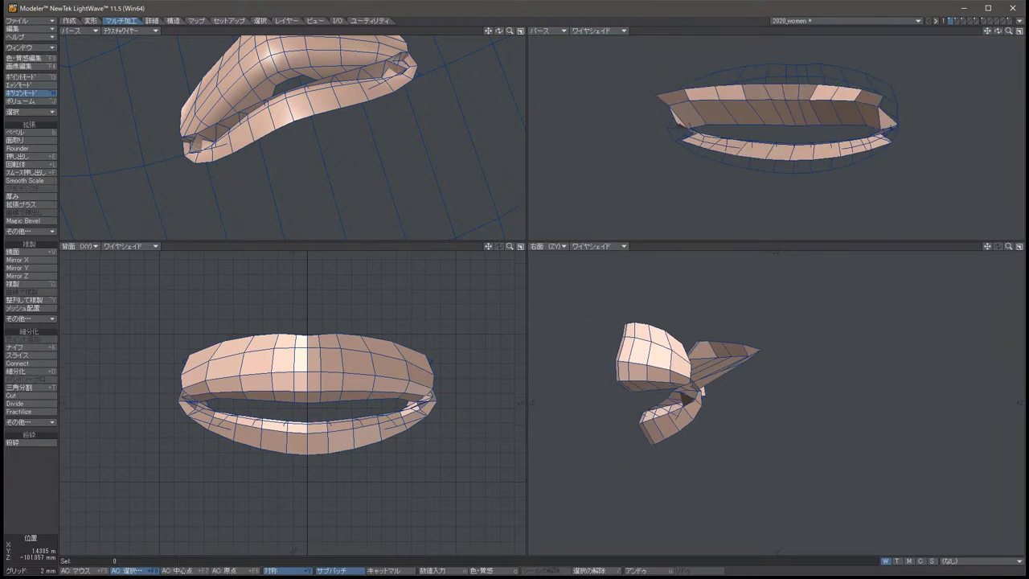
Hide the upper-body, leg and remaining body polygons in the side view.
key("comma")
key("comma")
key("comma")
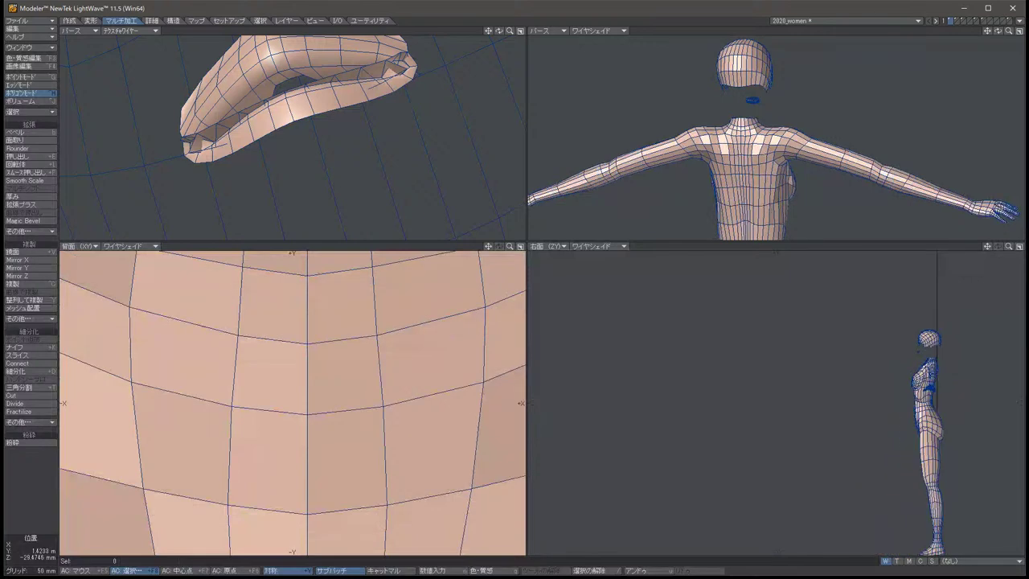
key("period")
key("period")
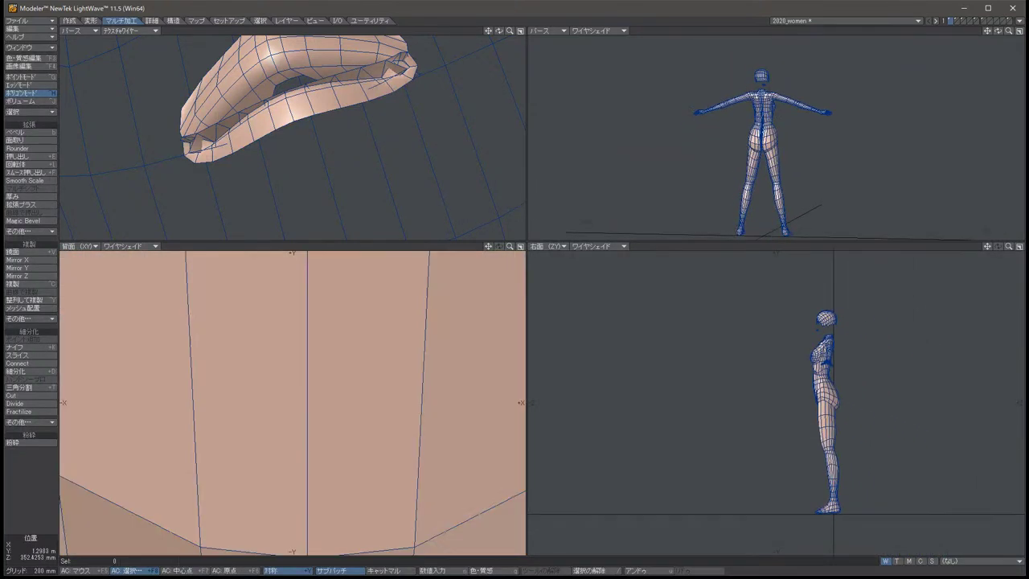
key("period")
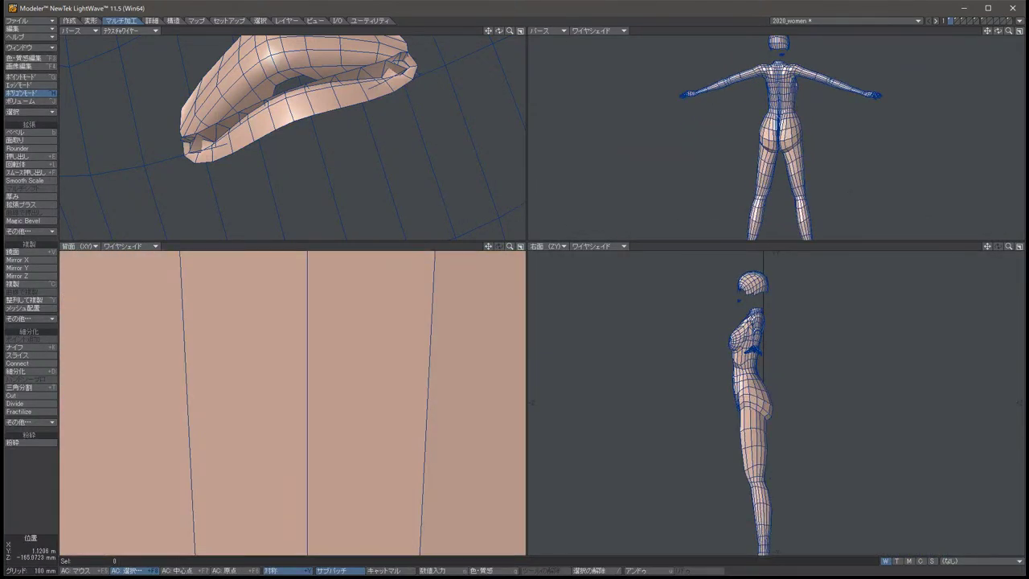
key("Down")
key("Down")
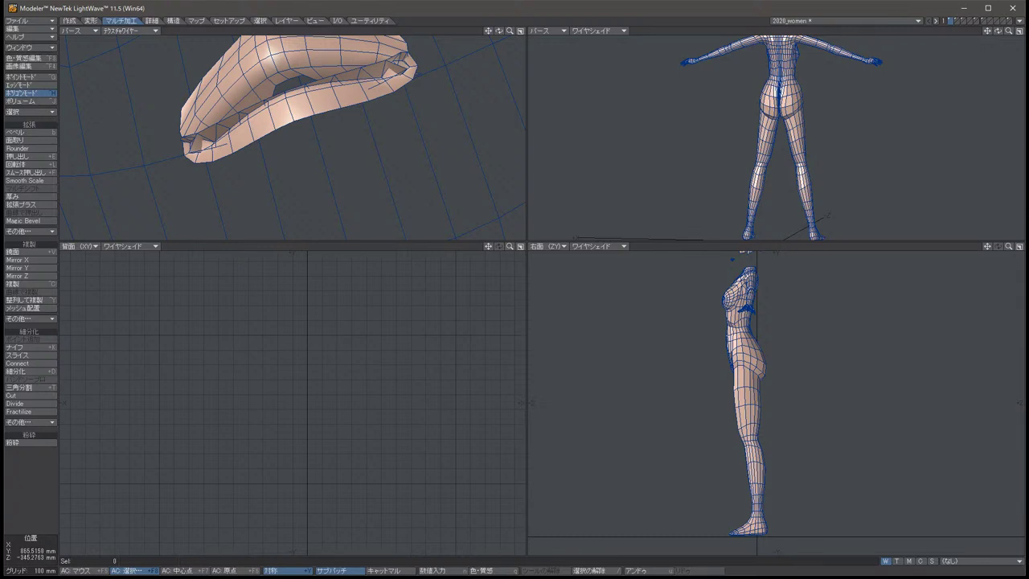
right_click_drag(689, 368, 685, 345)
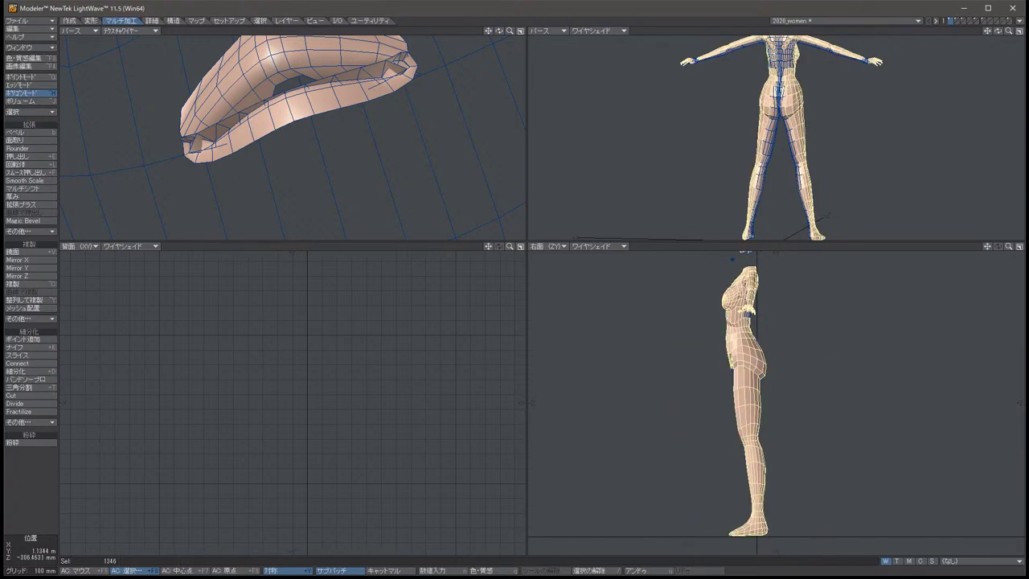
key("minus")
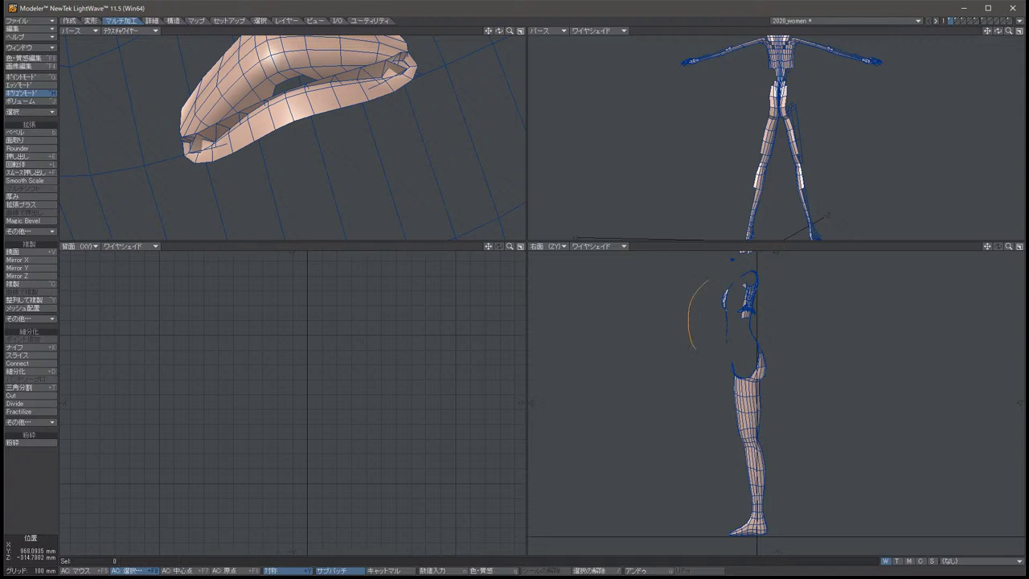
right_click_drag(695, 514, 685, 347)
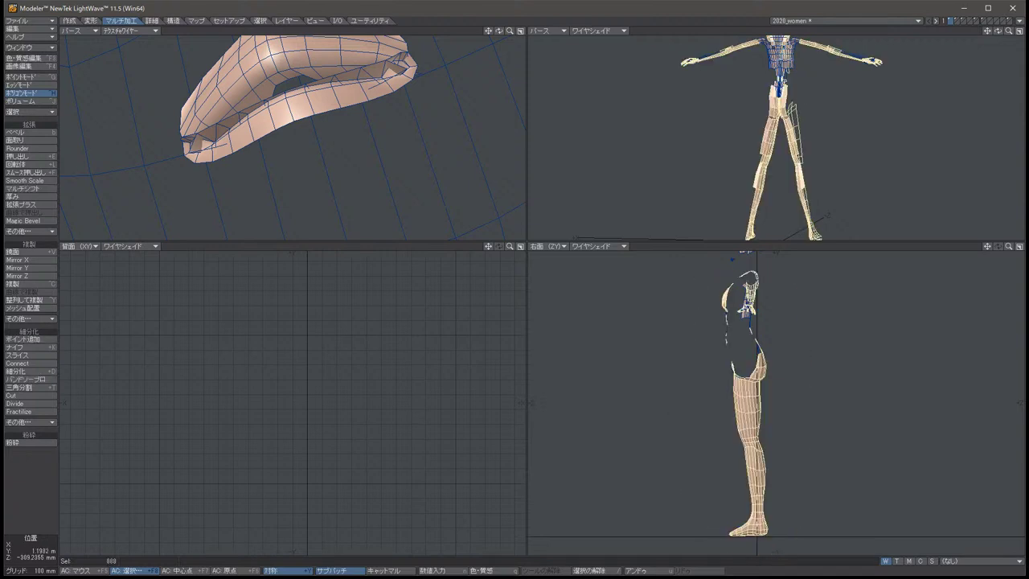
key("minus")
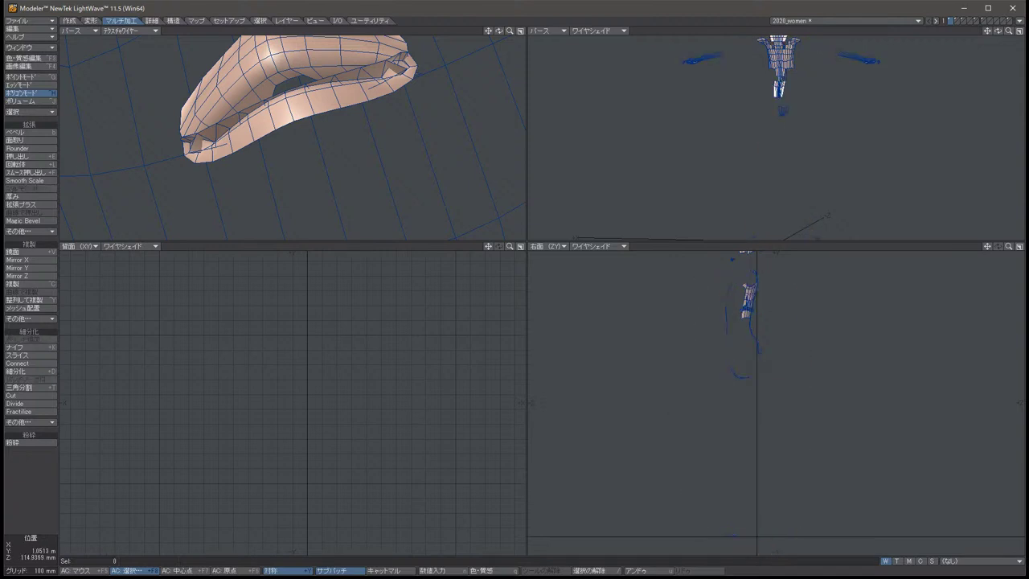
Switch the side view to Wireframe and hide the remaining body polygons.
left_click(599, 246)
left_click(605, 215)
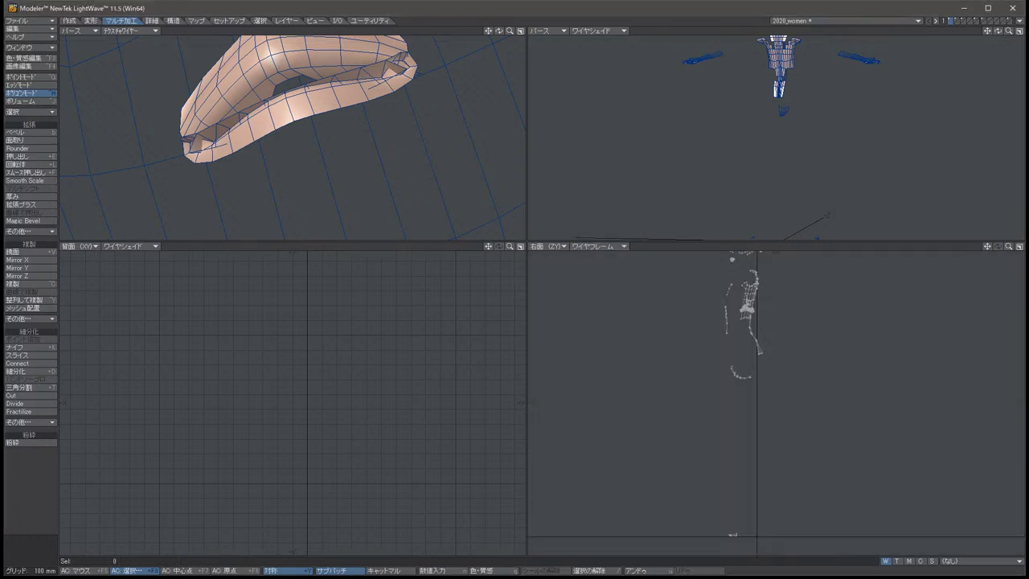
right_click_drag(804, 424, 818, 386)
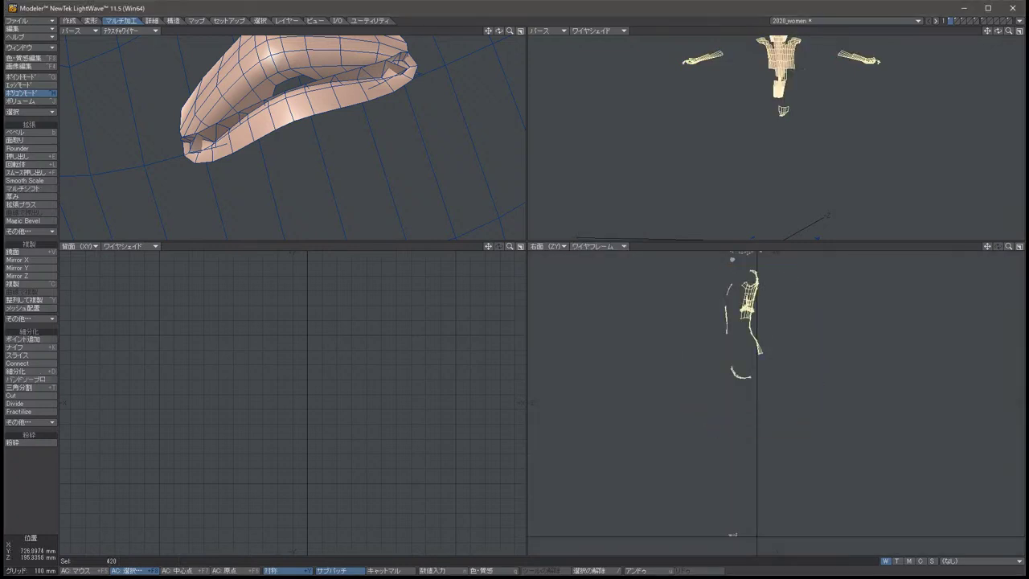
key("minus")
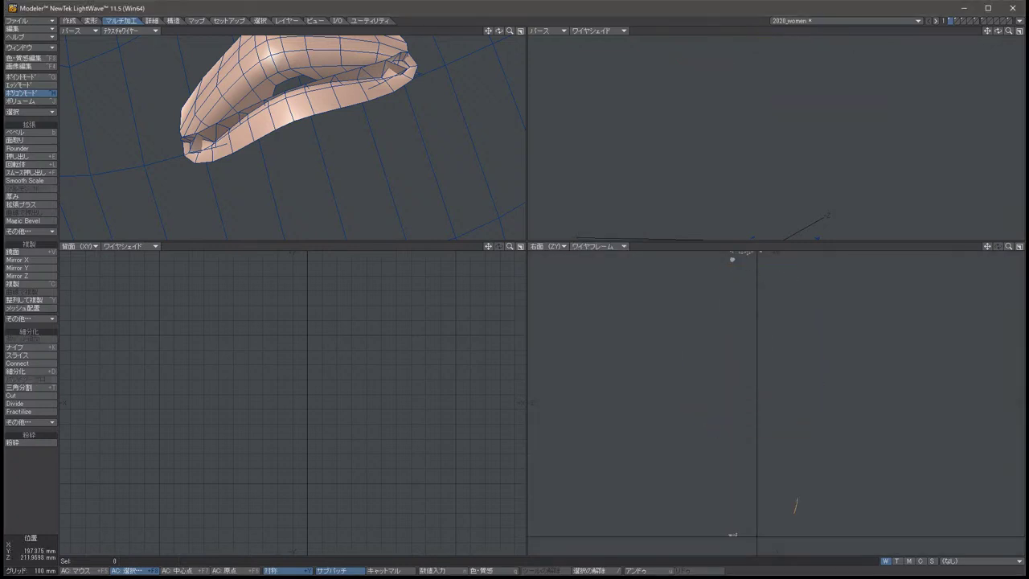
right_click_drag(733, 500, 735, 501)
scroll(712, 349, "up", 3)
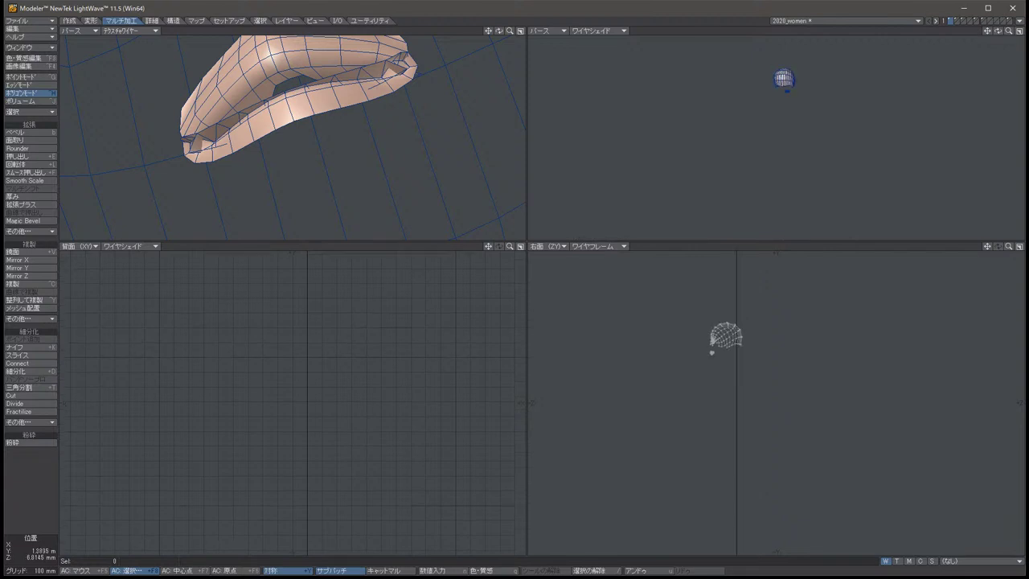
scroll(664, 351, "up", 3)
left_click_drag(660, 347, 689, 389, "alt+shift")
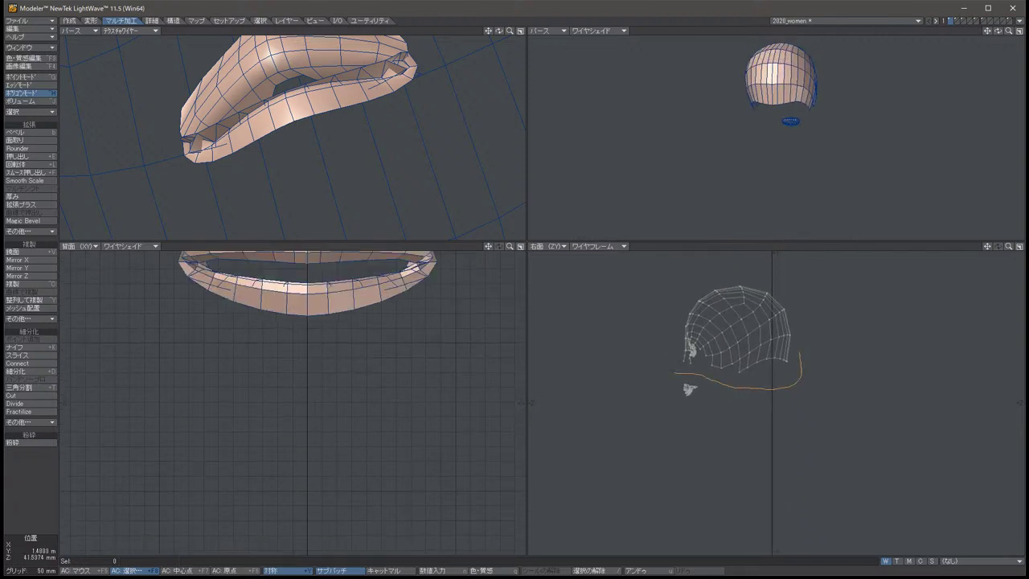
Hide the head mesh, set the side view to Wireframe Shade, and fit views to the lips.
right_click_drag(688, 389, 689, 389)
key("Delete")
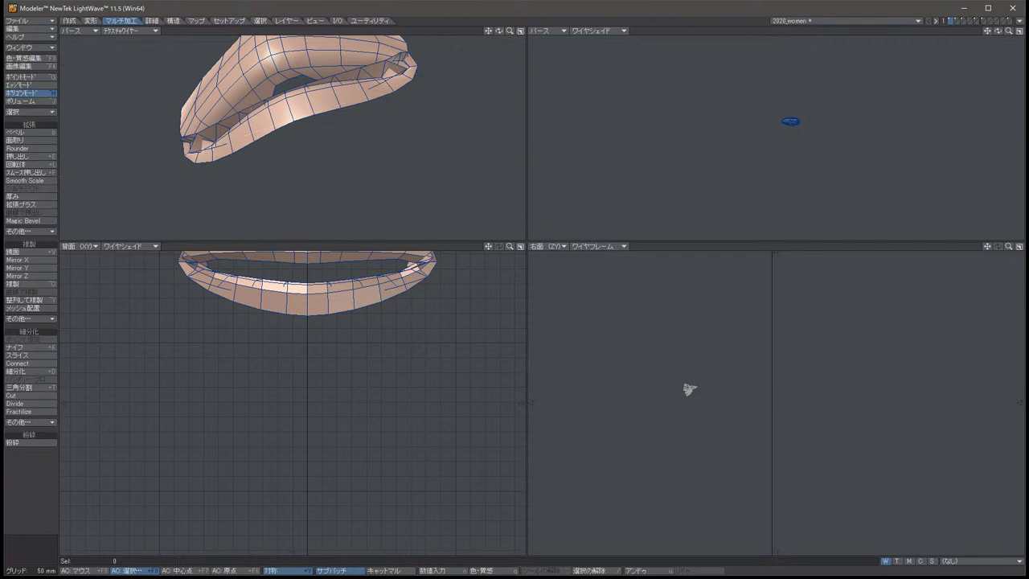
left_click(595, 246)
key("Return")
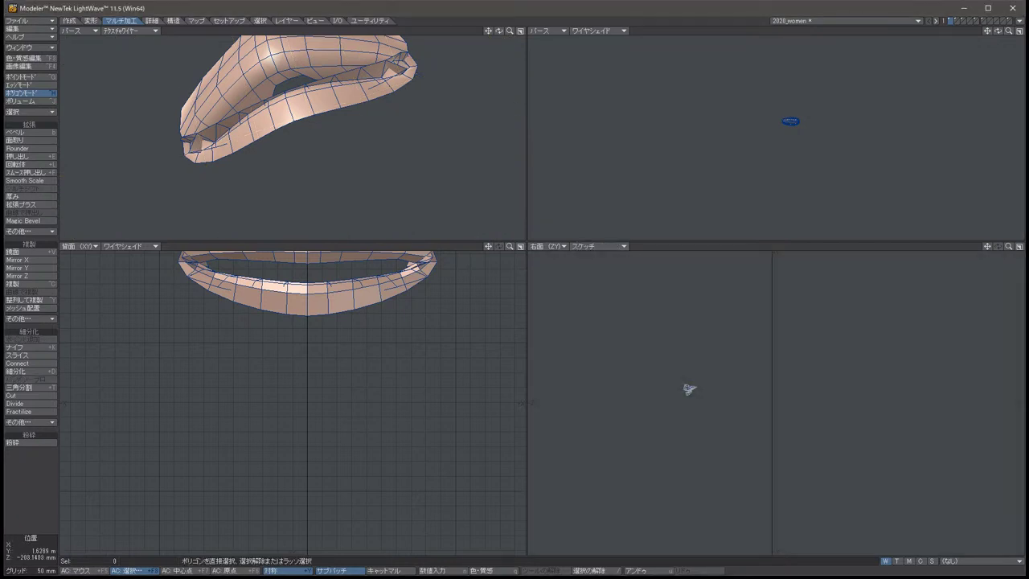
left_click(595, 245)
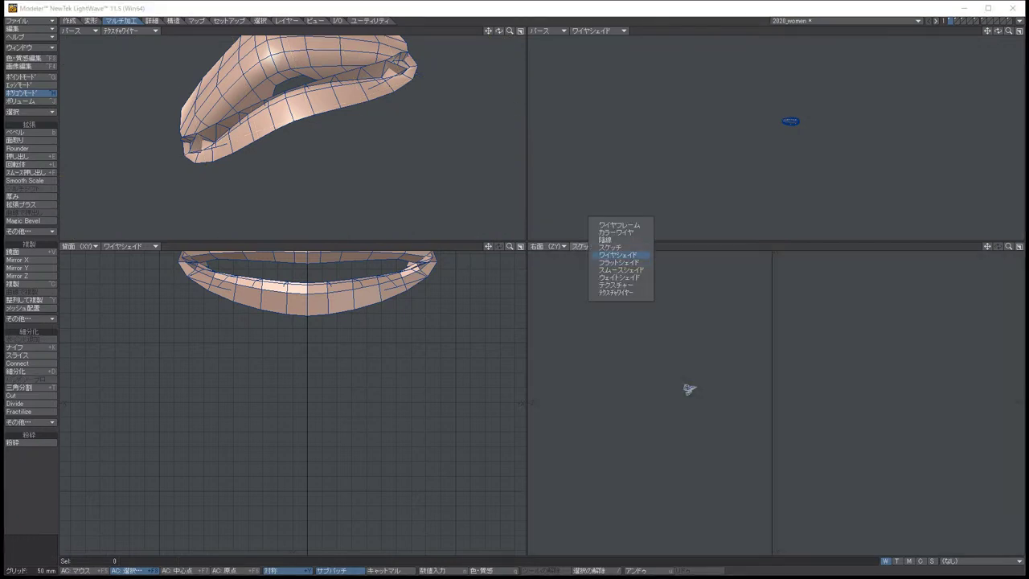
key("Return")
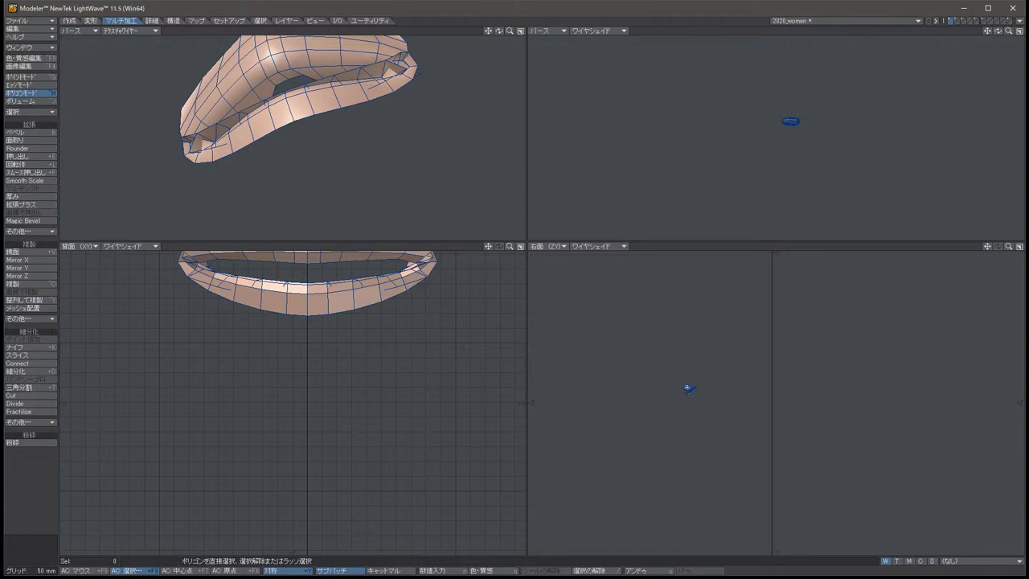
key("a")
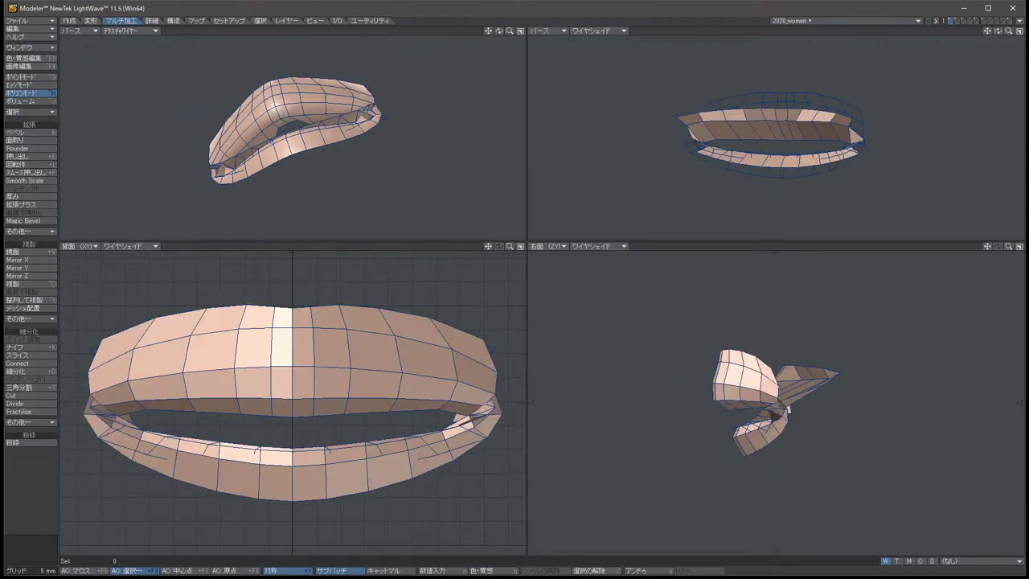
Turn the lower-left viewport into a second Perspective view.
key("Left")
key("Left")
key("Left")
key("Left")
key("Left")
key("Left")
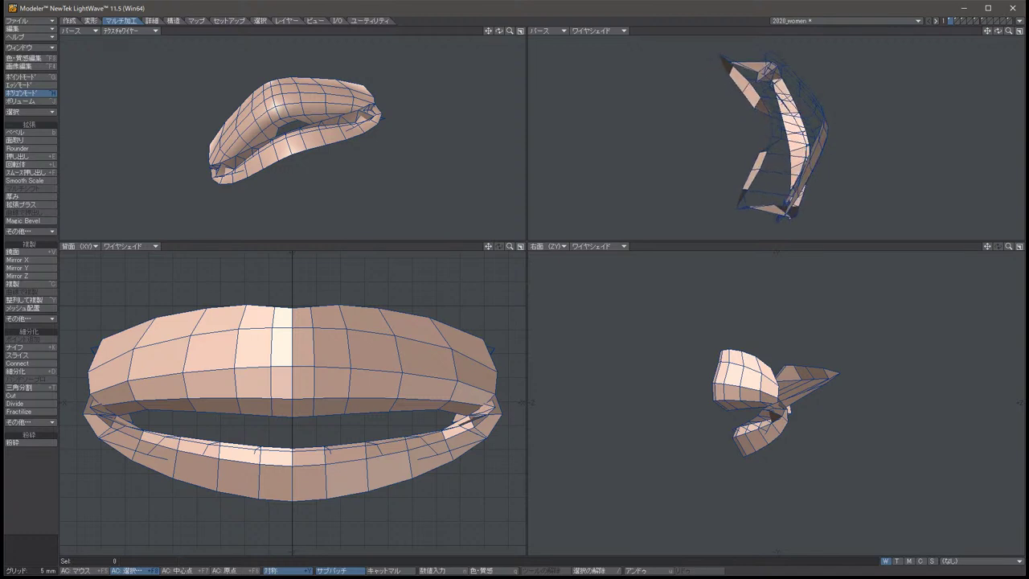
key("Left")
key("Left")
key("Left")
key("Left")
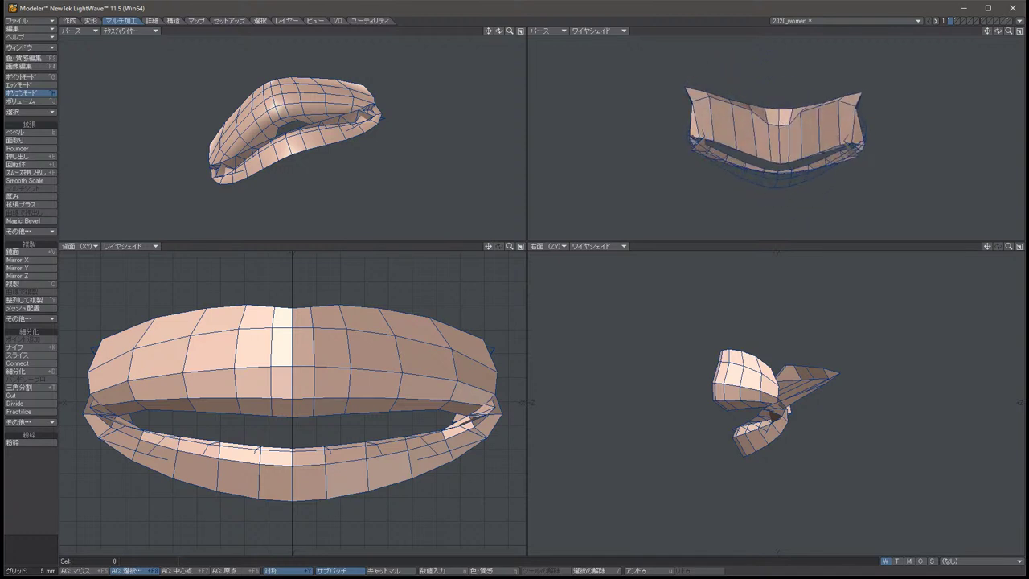
key("Left")
key("Left")
key("Left")
key("Left")
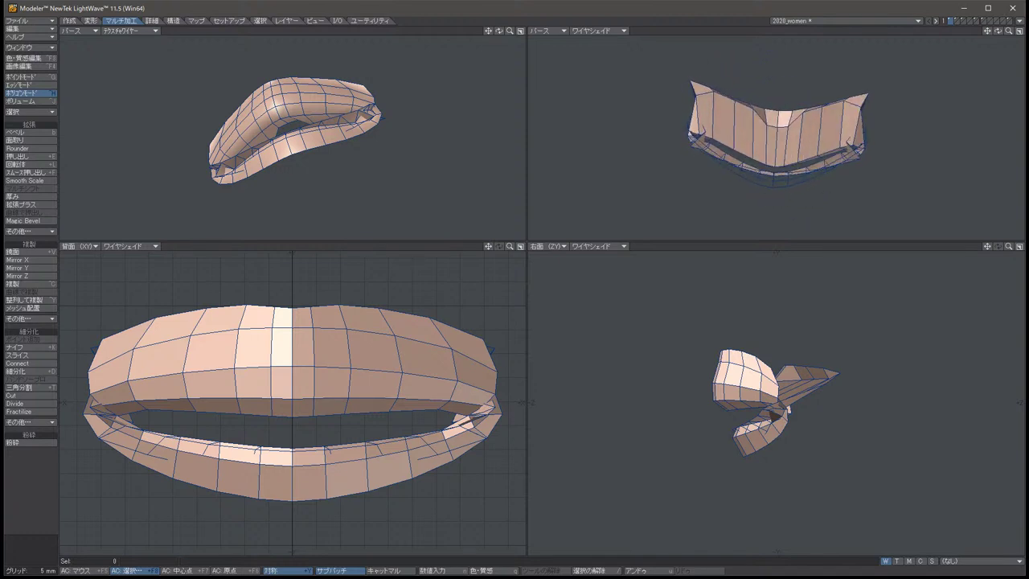
key("Left")
key("Left")
key("Left")
key("Left")
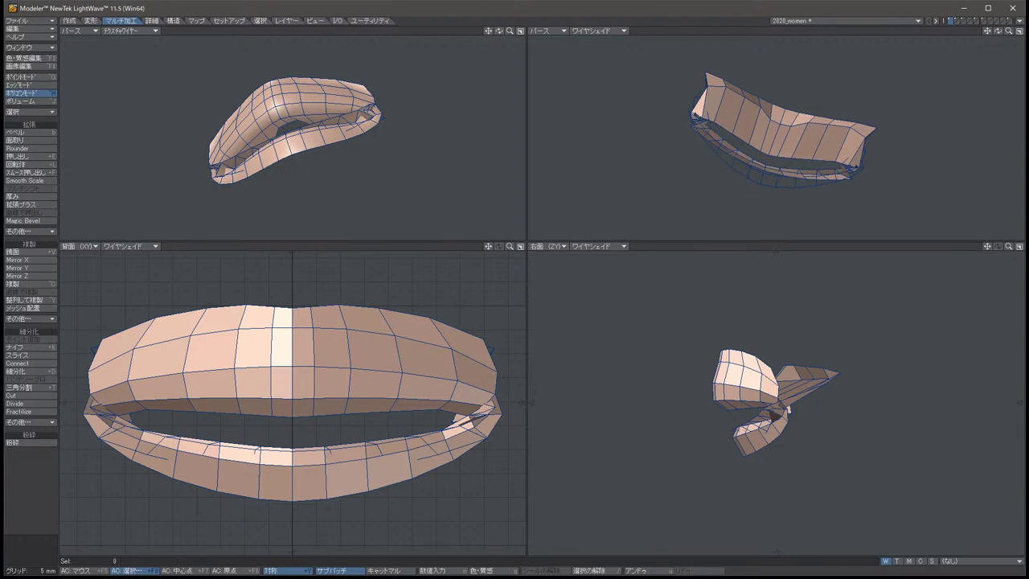
key("Left")
key("Left")
key("Left")
key("Left")
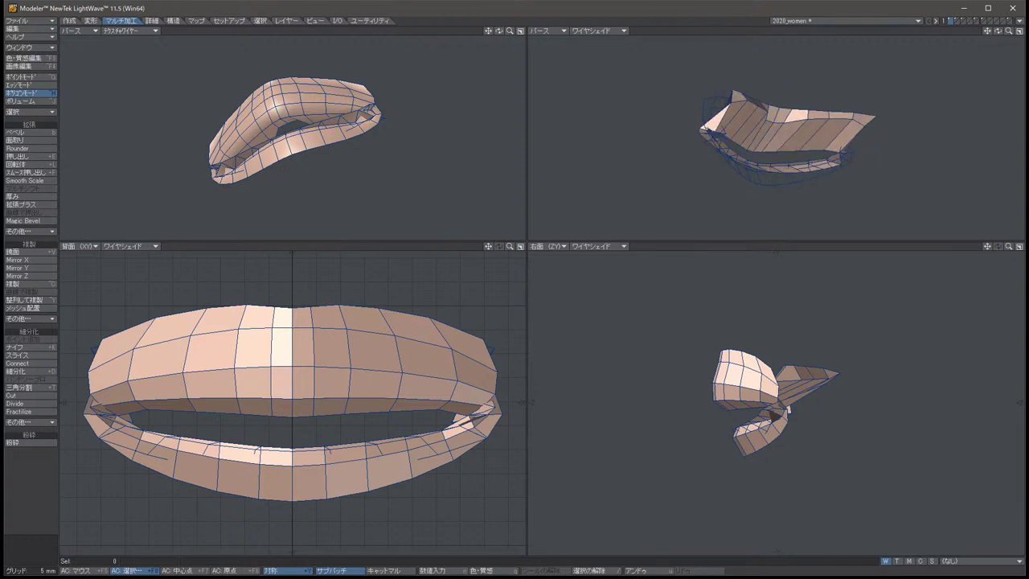
left_click(83, 246)
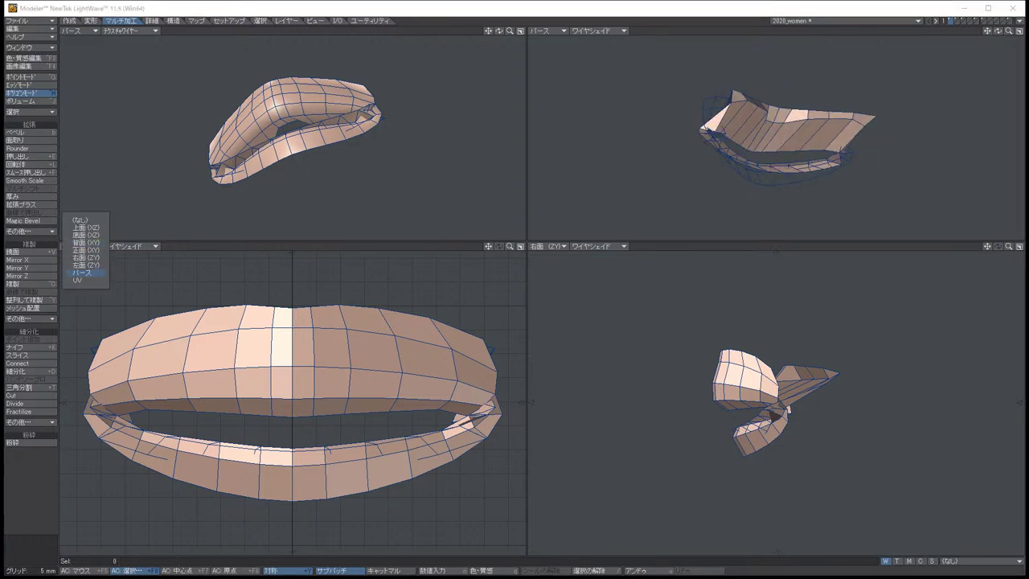
left_click(87, 272)
Enable Double Sided on the Default surface in the Surface Editor.
key("Left")
key("Left")
key("Left")
key("Left")
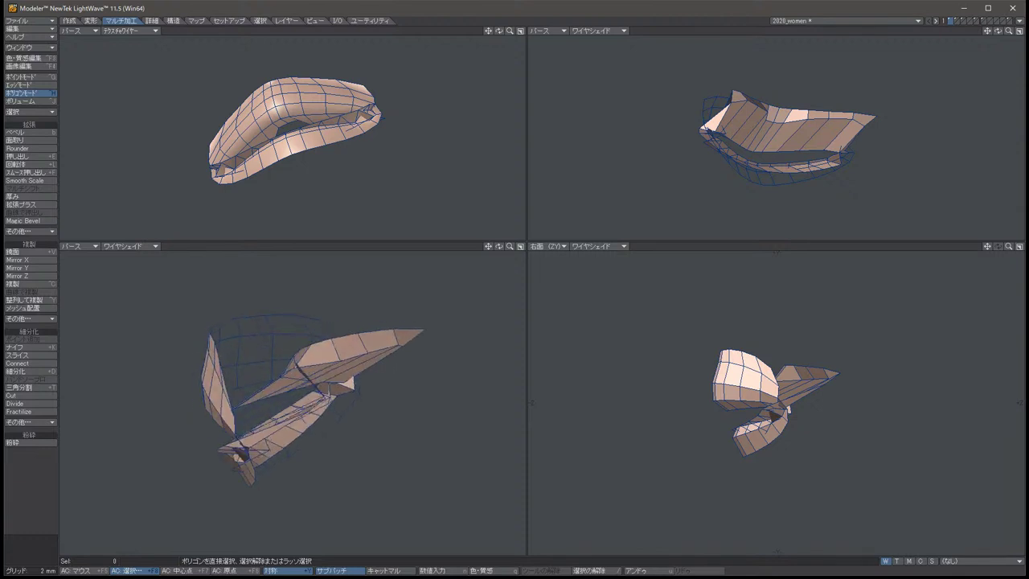
key("F5")
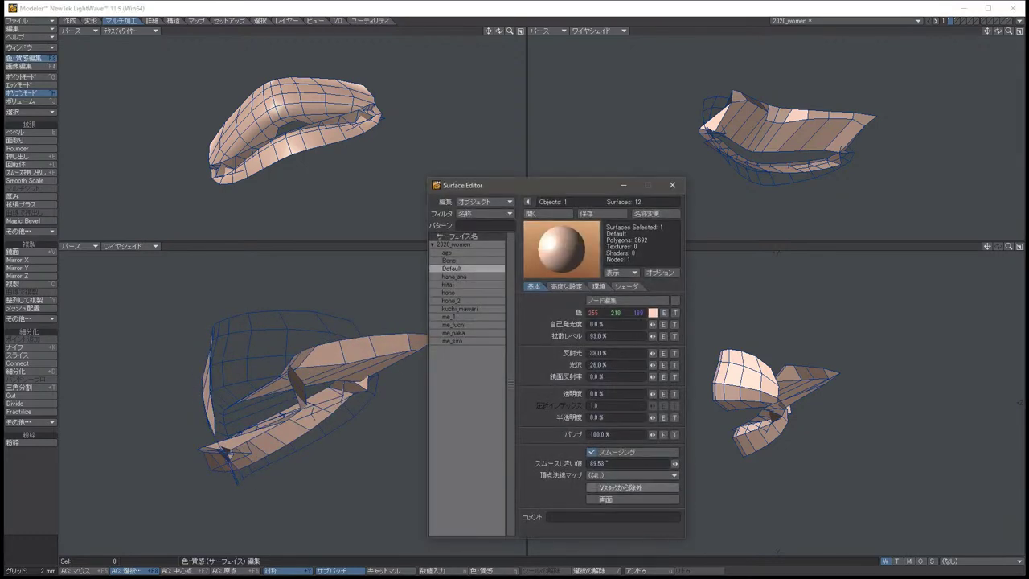
left_click(611, 499)
Move a strip of lower-lip polygons up and forward.
key("F5")
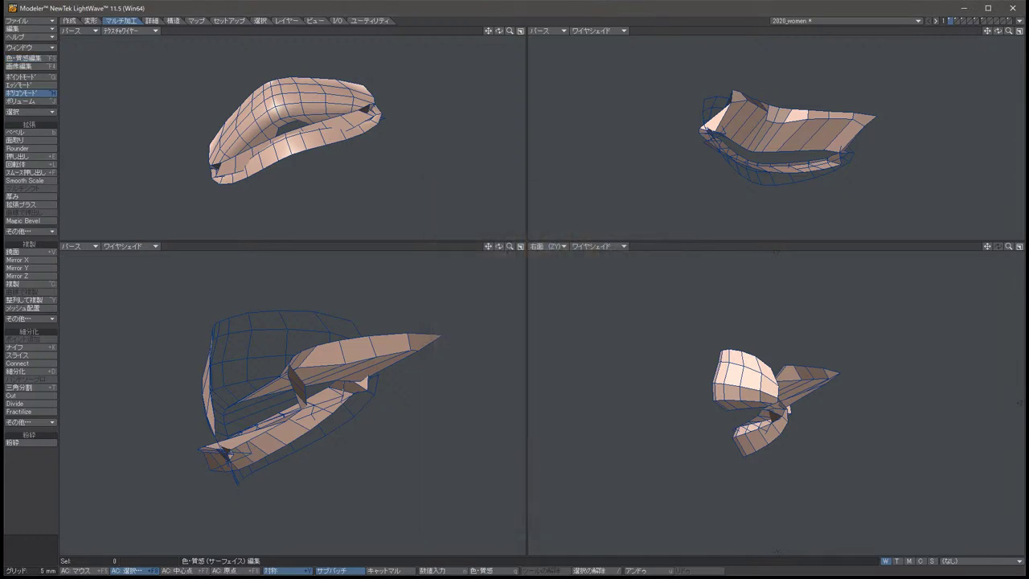
left_click_drag(293, 393, 373, 380, "alt")
mouse_move(354, 430)
left_mouse_down()
mouse_move(265, 434)
mouse_move(193, 422)
left_mouse_up()
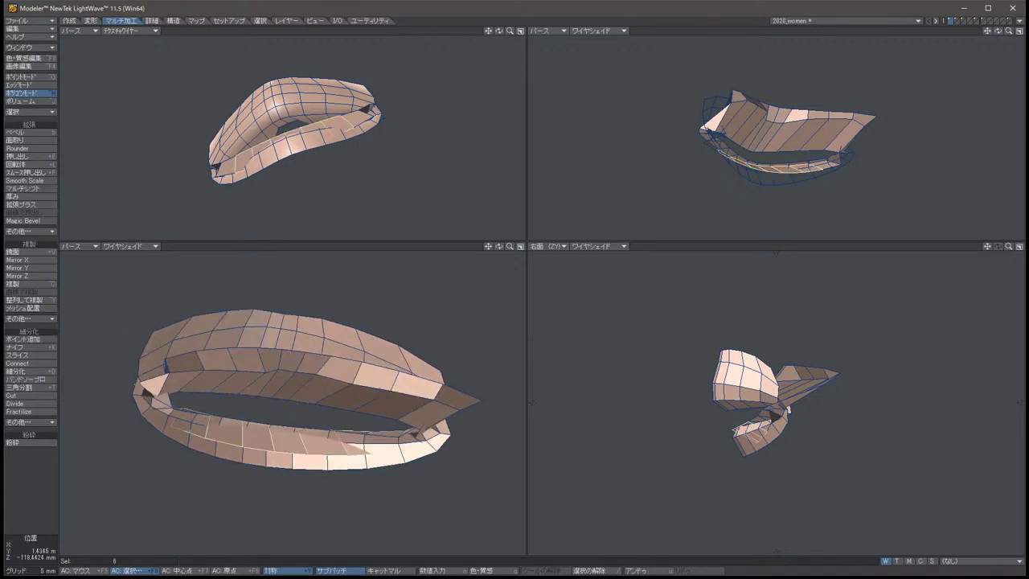
key("t")
left_click_drag(241, 438, 450, 423)
key("slash")
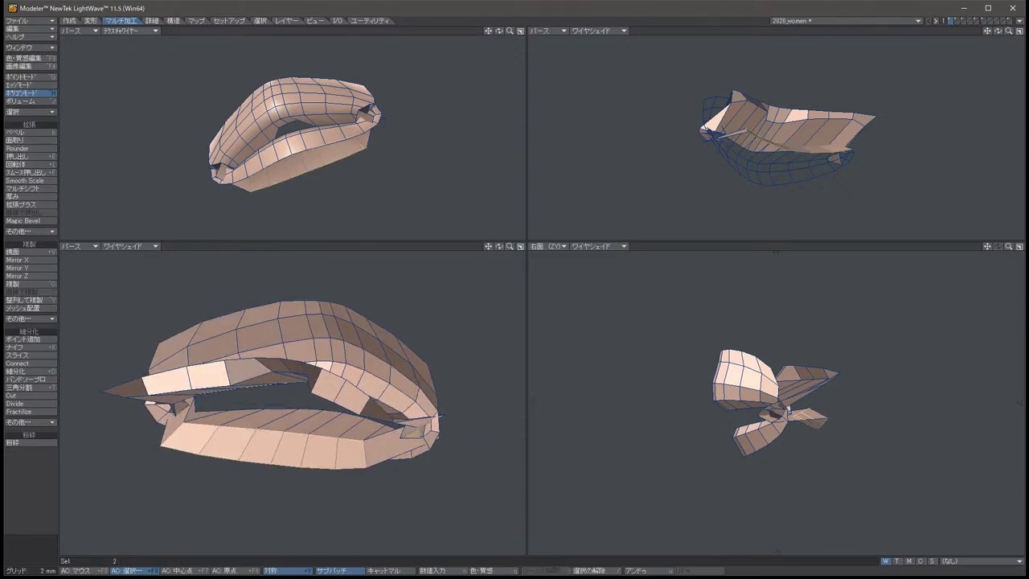
Pull the lower-lip corner polygons outward.
left_click(394, 450)
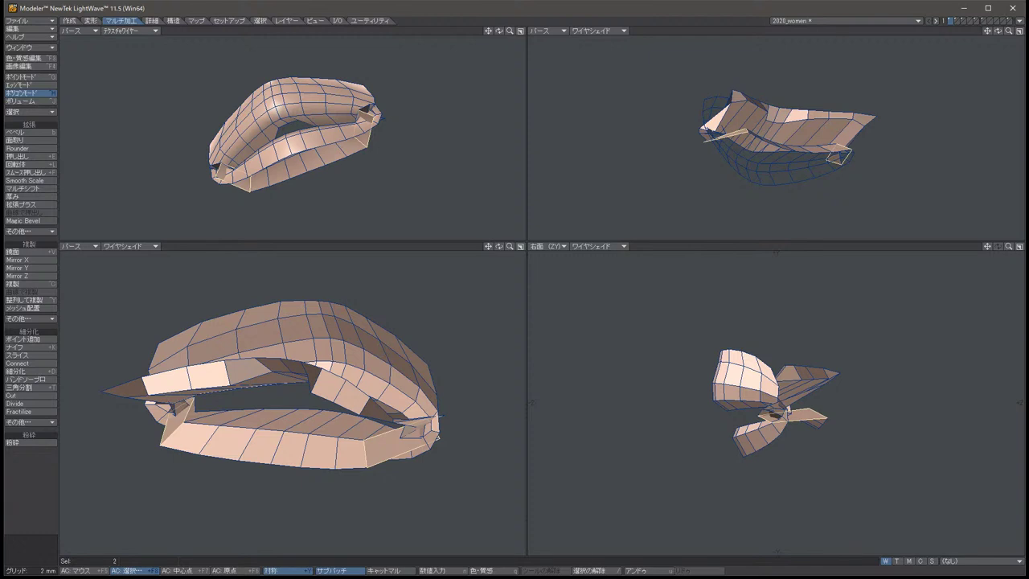
key("t")
left_click_drag(803, 414, 856, 415)
key("space")
key("slash")
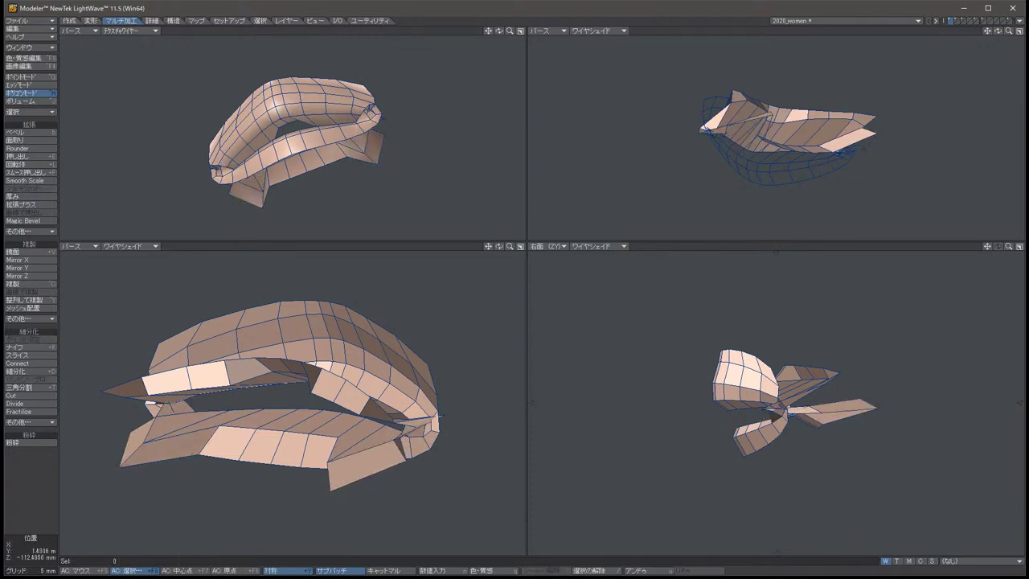
key("Left")
key("Left")
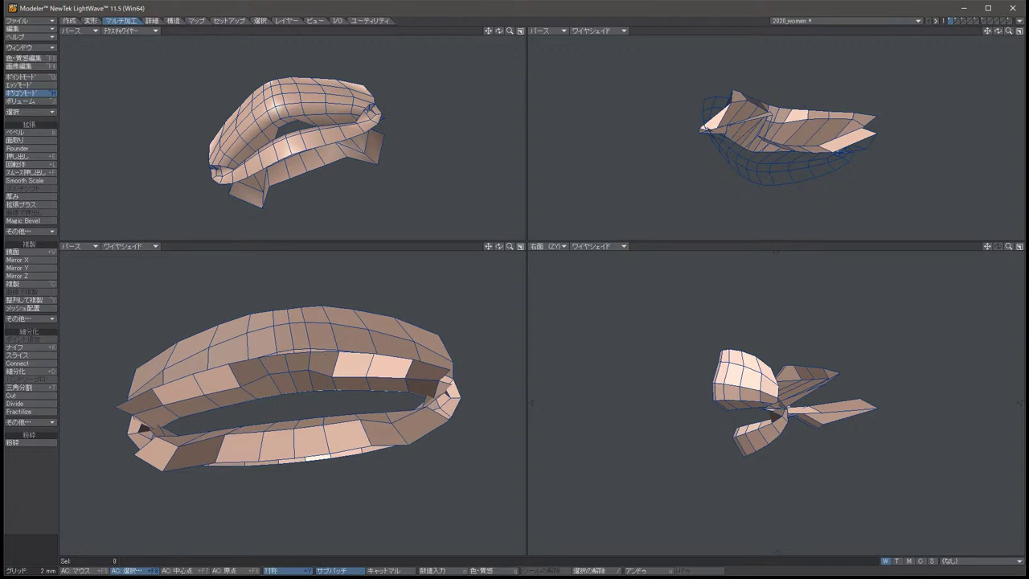
key("Left")
key("Left")
left_click_drag(322, 386, 337, 378, "alt")
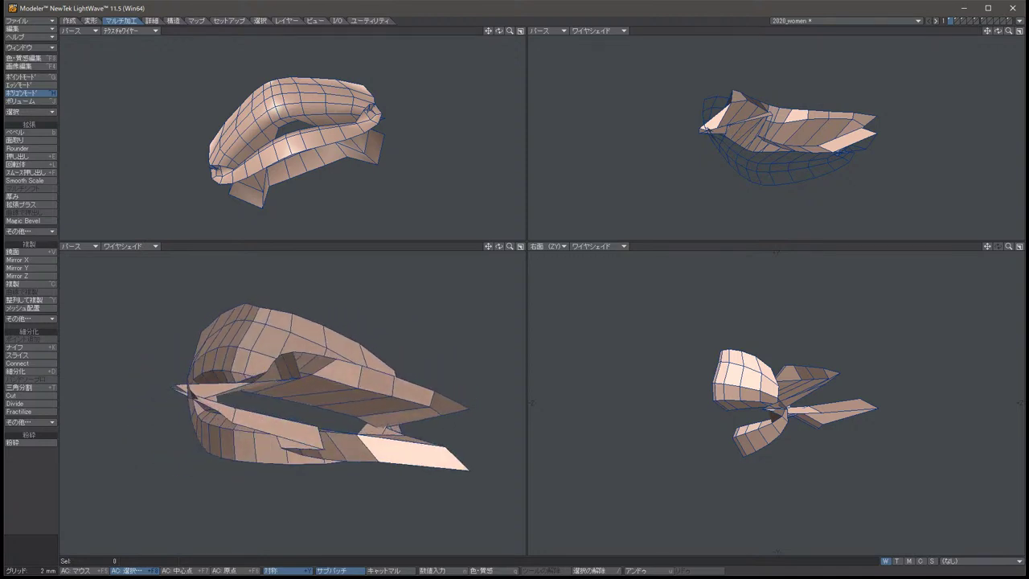
In Points mode, move the selected inner-lip points about 11.5 mm in Z.
key("ctrl+g")
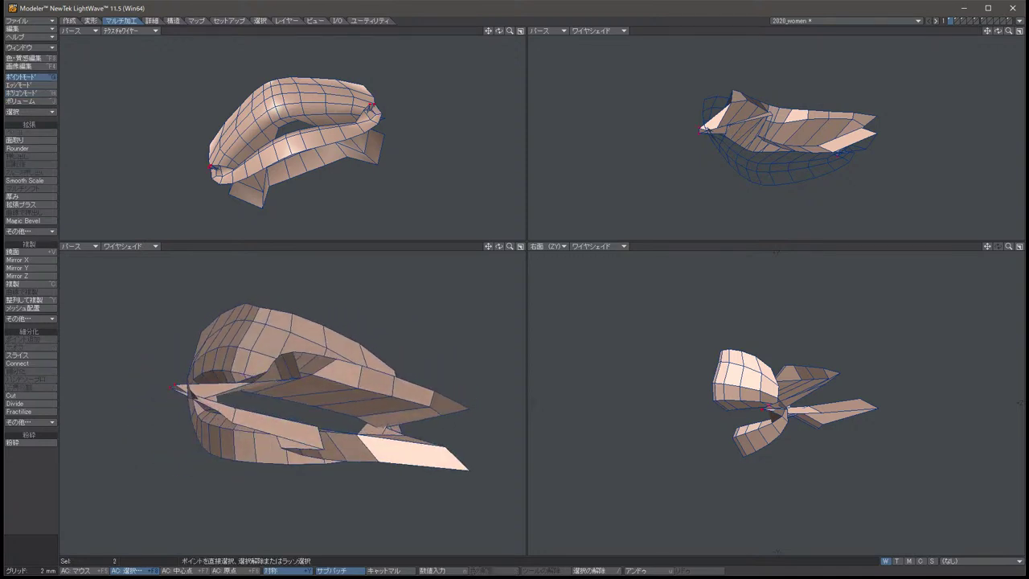
key("t")
left_click_drag(180, 389, 289, 398)
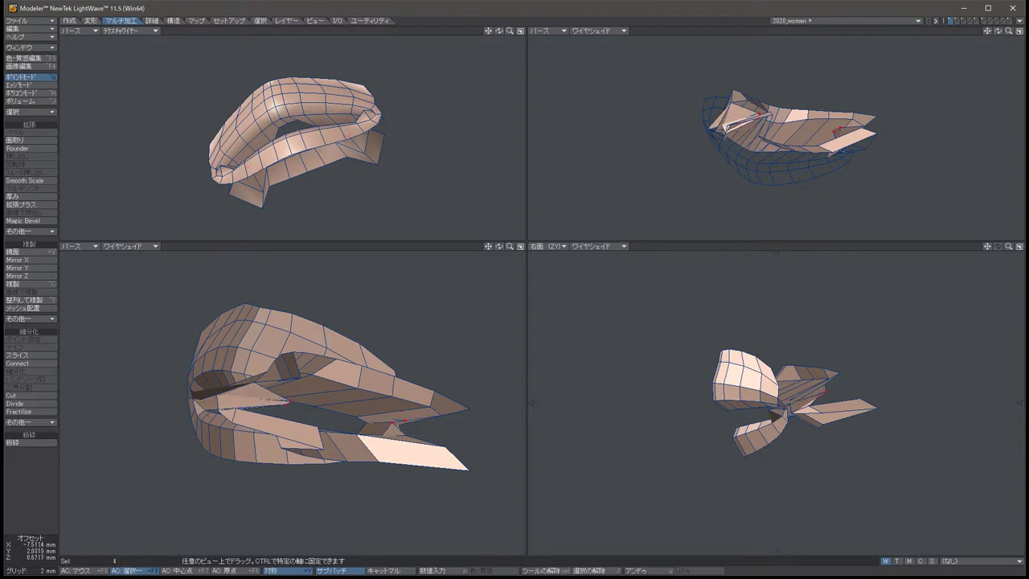
left_click_drag(820, 394, 842, 389)
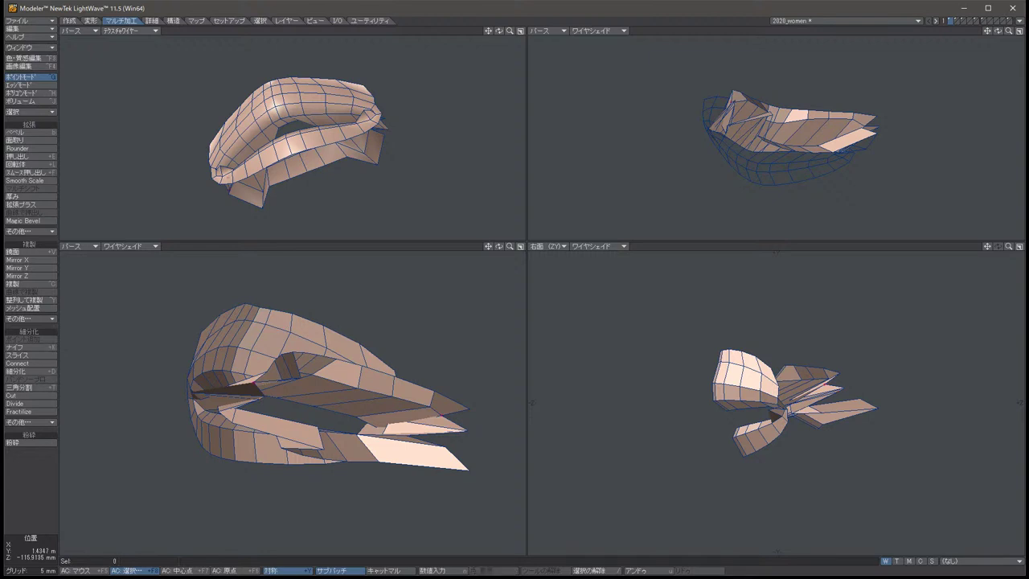
key("u")
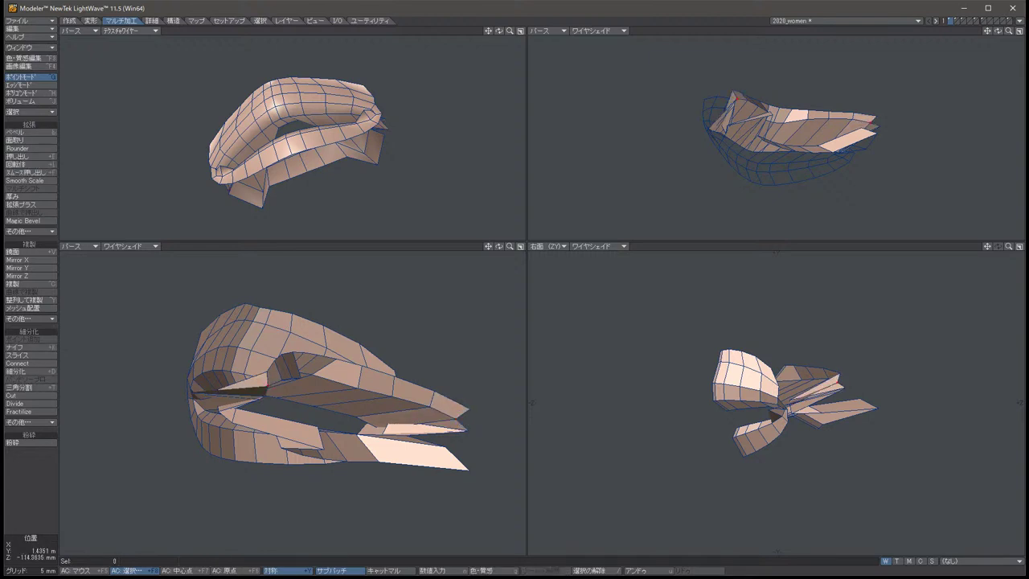
Zoom in on the mouth corner and move two flap point pairs, raising the second pair.
key("shift+a")
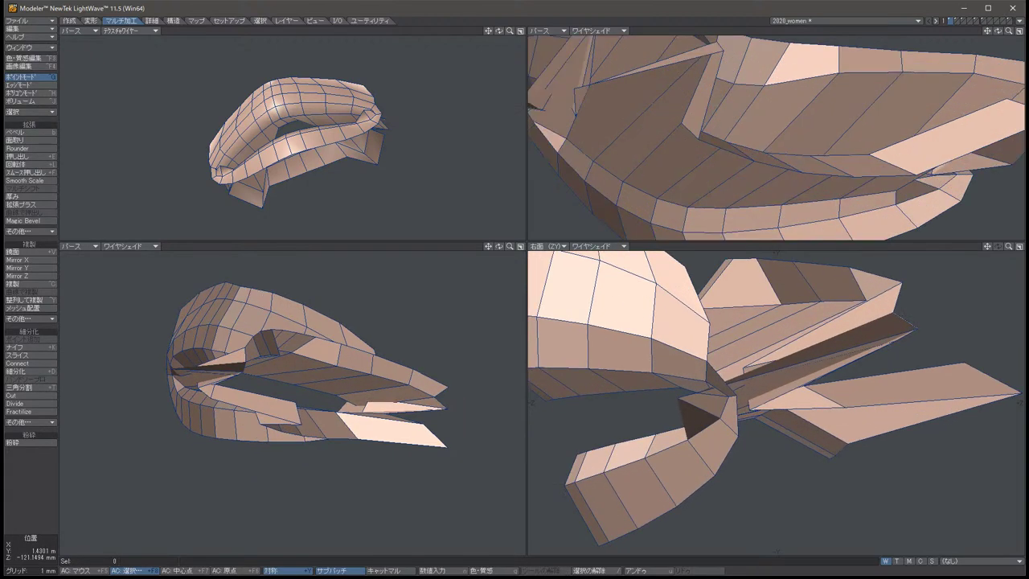
key("t")
left_click_drag(852, 388, 876, 379)
key("space")
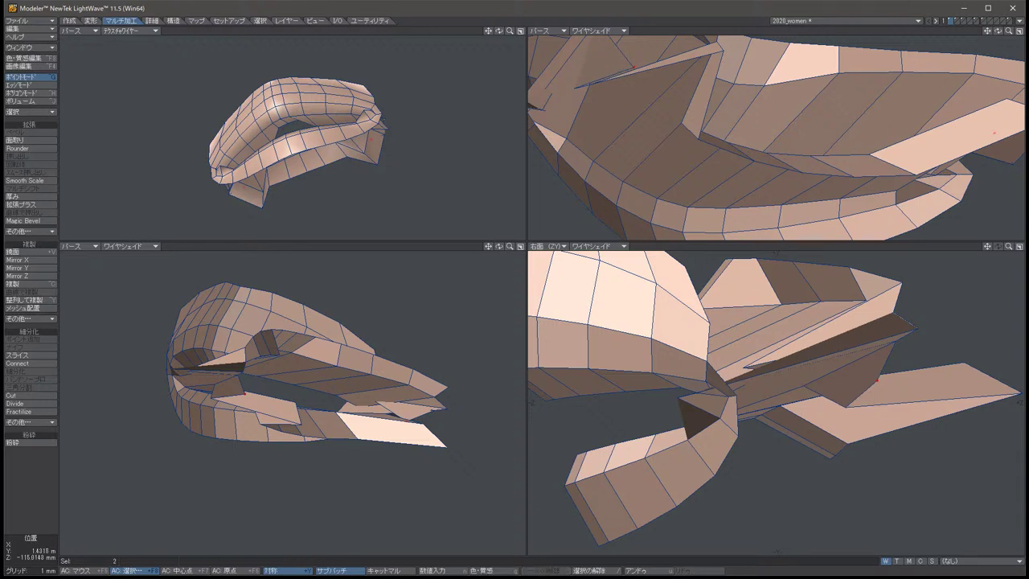
key("t")
left_click_drag(884, 337, 894, 307)
key("space")
key("slash")
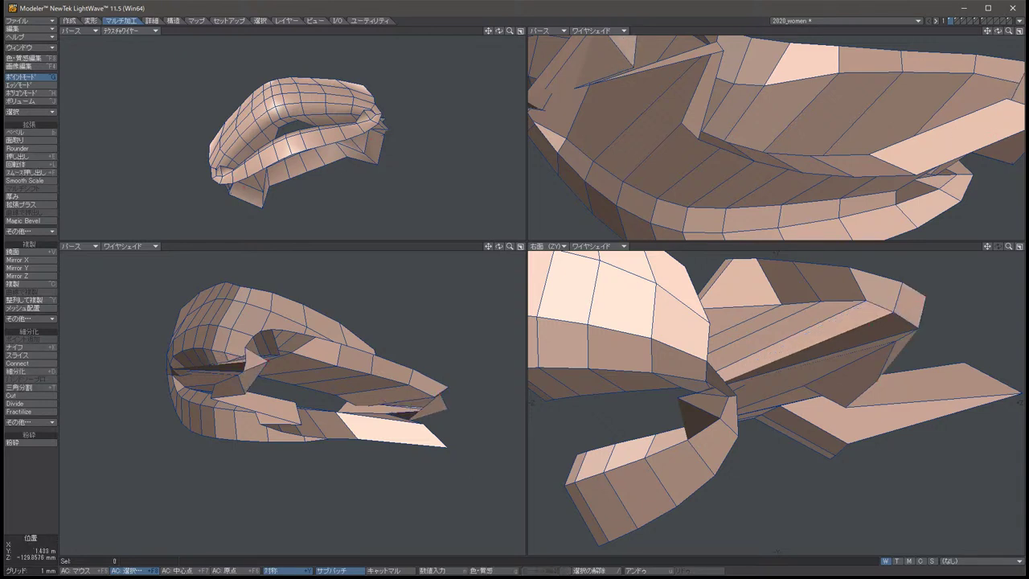
Shift another pair of flap points sideways to reshape the inner flap.
key("alt+Left")
key("alt+Left")
key("alt+Left")
key("alt+Left")
key("alt+Left")
key("alt+Left")
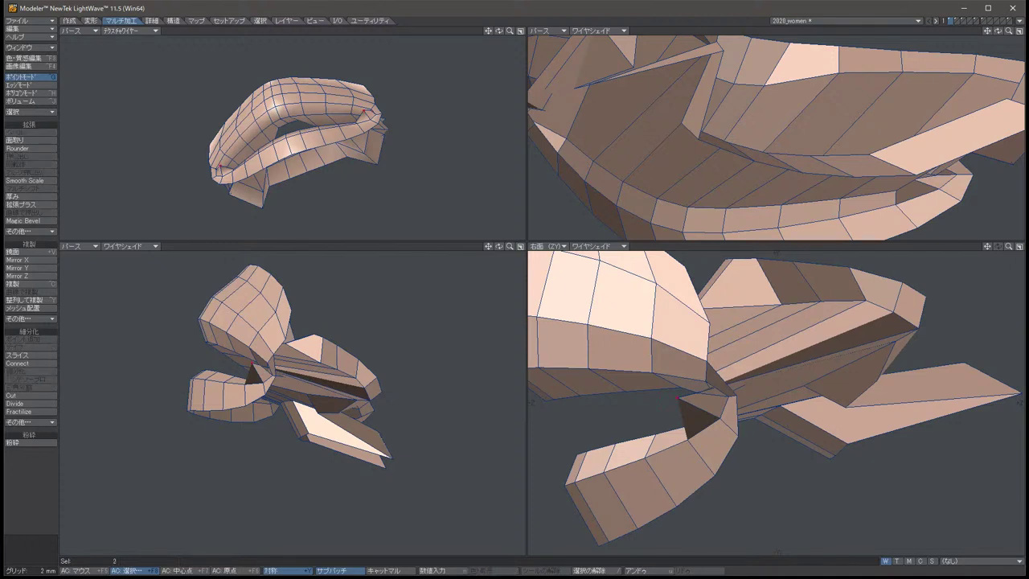
key("t")
left_click_drag(804, 378, 845, 374)
key("space")
key("slash")
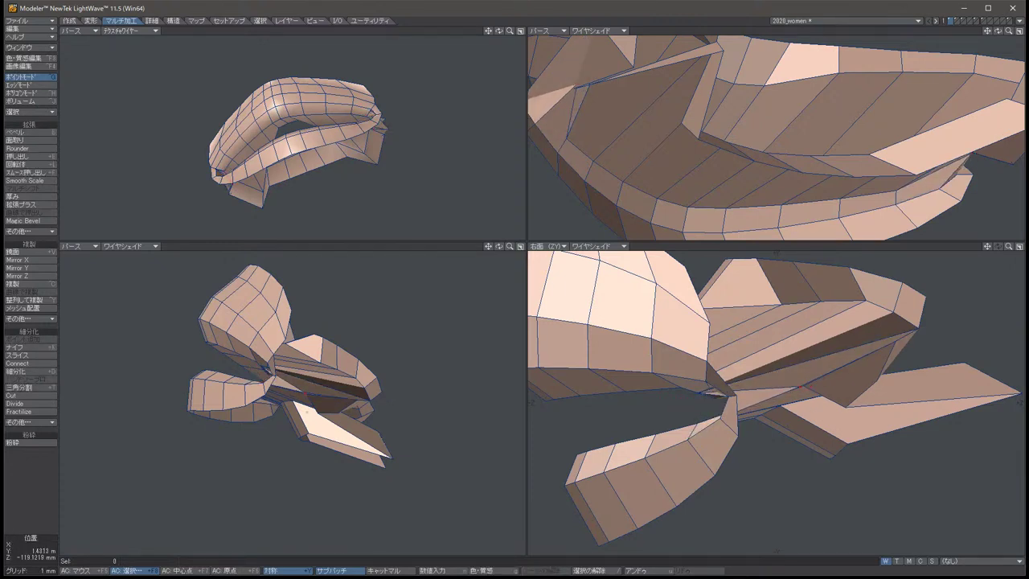
From a side-on angle, pull two flap points to narrow the dark band.
key("alt+Left")
key("alt+Left")
key("alt+Left")
key("alt+Left")
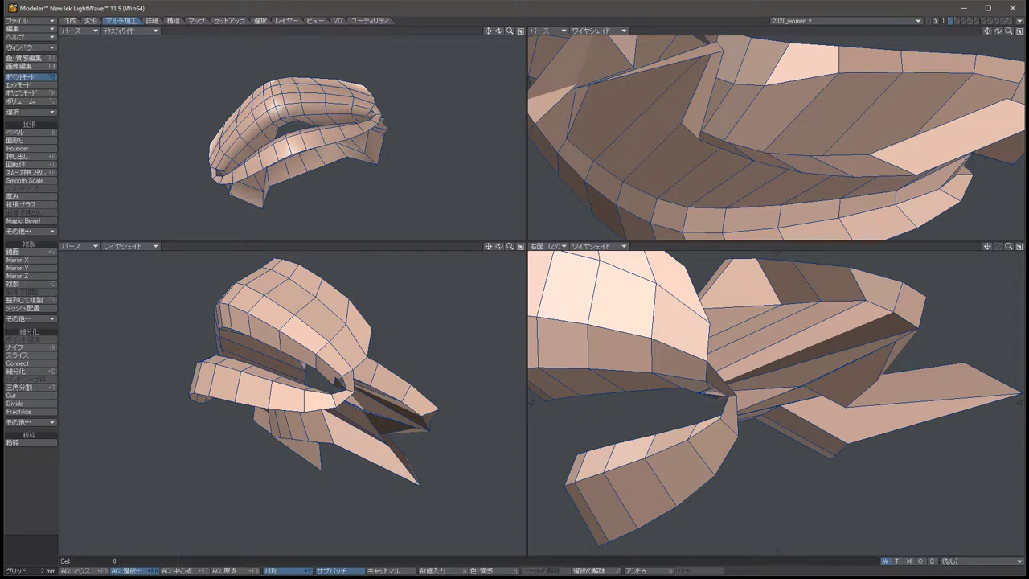
key("t")
mouse_move(804, 362)
left_mouse_down()
mouse_move(804, 382)
mouse_move(804, 372)
left_mouse_up()
key("space")
key("slash")
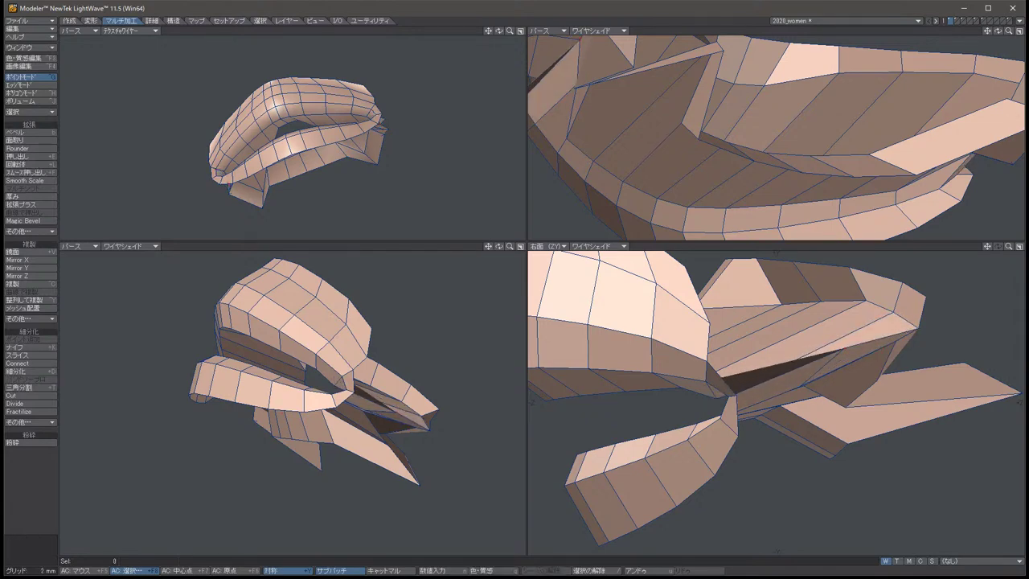
Orbit and zoom in on the mouth corner, then select the two inner lip-corner points.
key("alt+Left")
key("alt+Left")
key("alt+Left")
key("alt+Left")
key("alt+Left")
key("alt+Left")
key("alt+Down")
key("alt+Down")
key("alt+Down")
key("alt+Down")
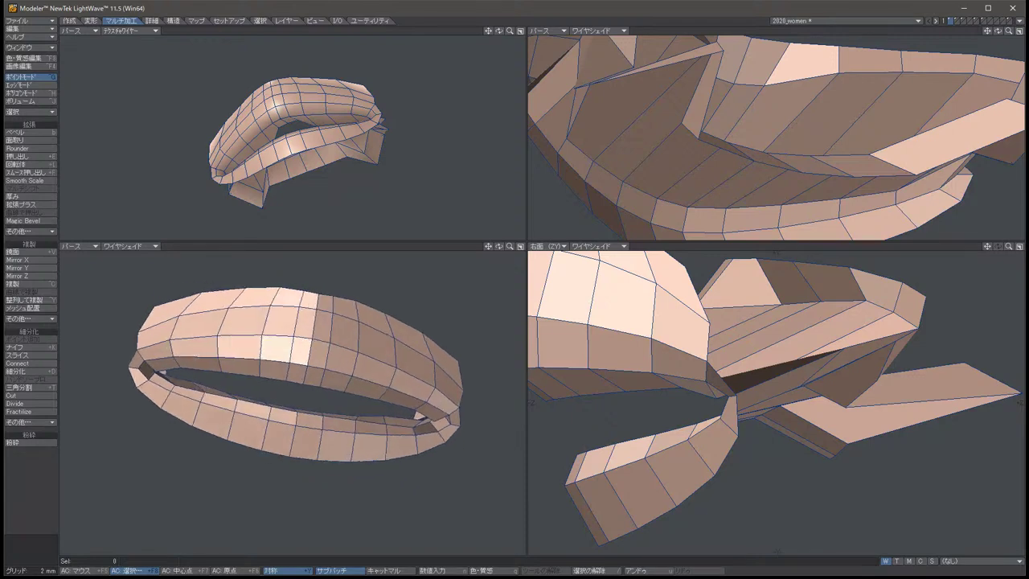
key("alt+Right")
key("alt+Right")
key("alt+Right")
key("alt+Right")
key("alt+Right")
key("alt+Right")
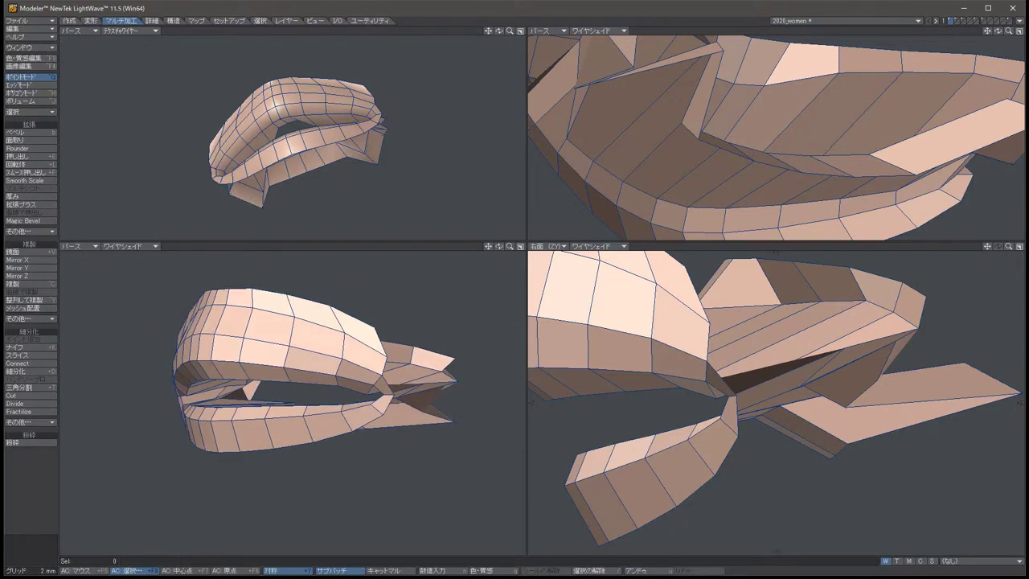
key("alt+Up")
key("alt+Up")
key("alt+Up")
key("period")
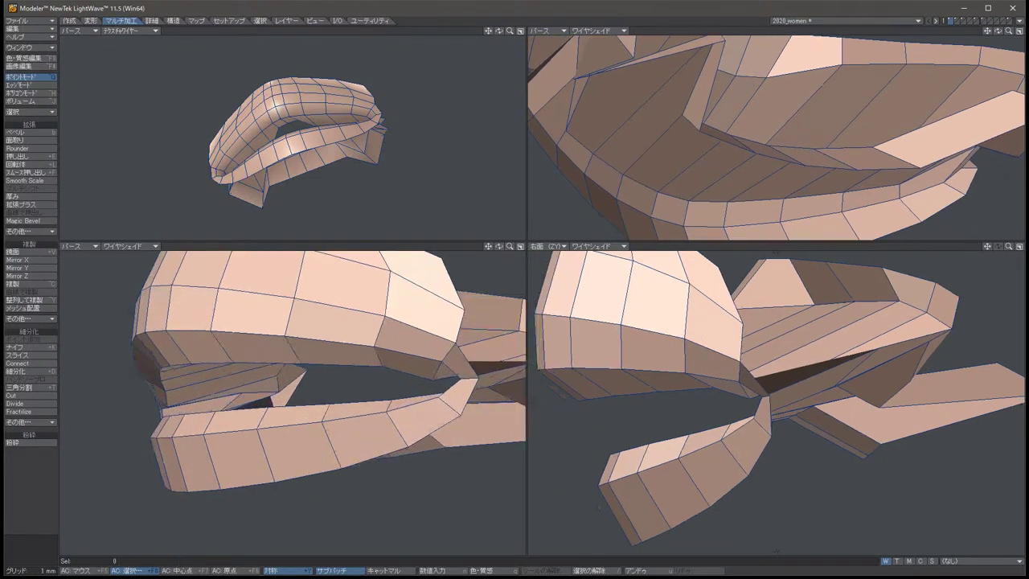
key("period")
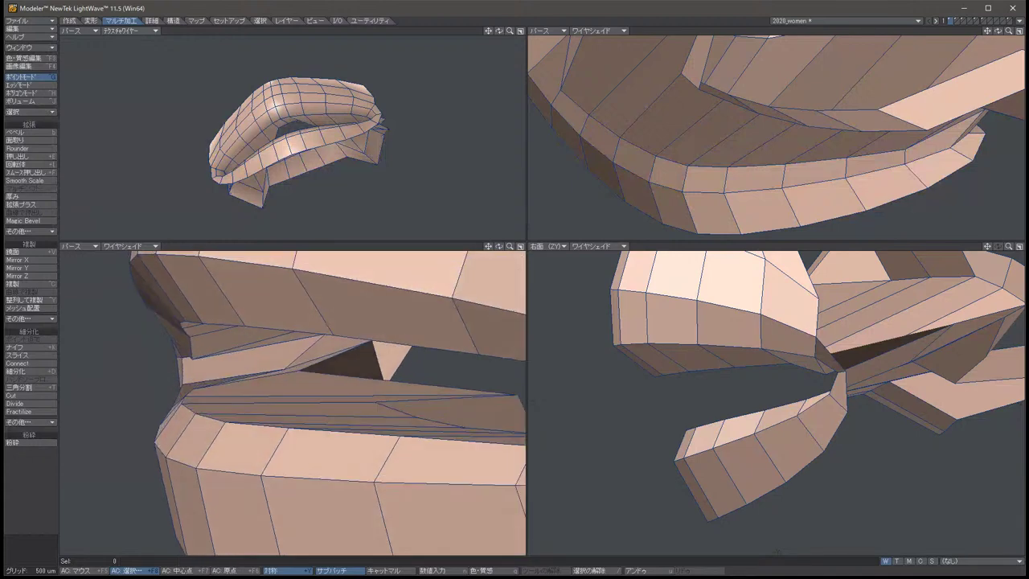
key("alt+Right")
key("alt+Right")
key("alt+Right")
key("alt+Right")
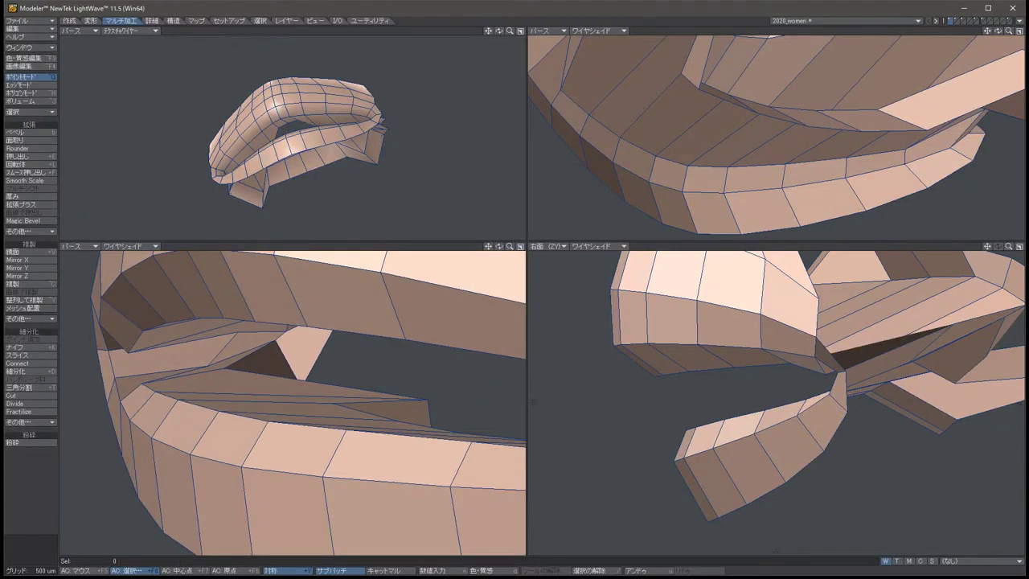
left_click_drag(189, 366, 137, 368)
key("t")
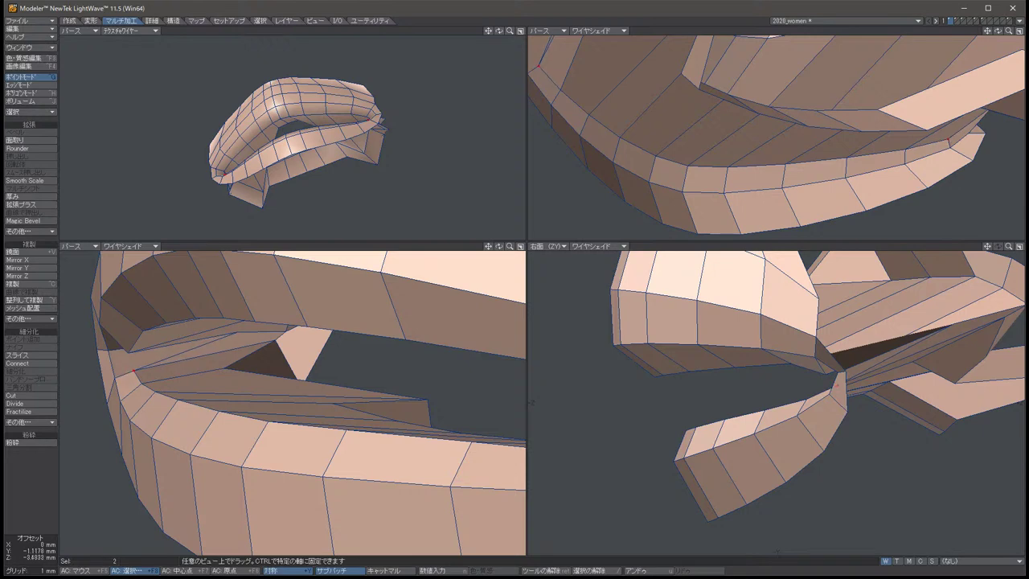
Pull the two corner points so the flap tucks into the mouth corner, then deselect.
key("alt+Right")
key("alt+Right")
key("alt+Right")
key("alt+Right")
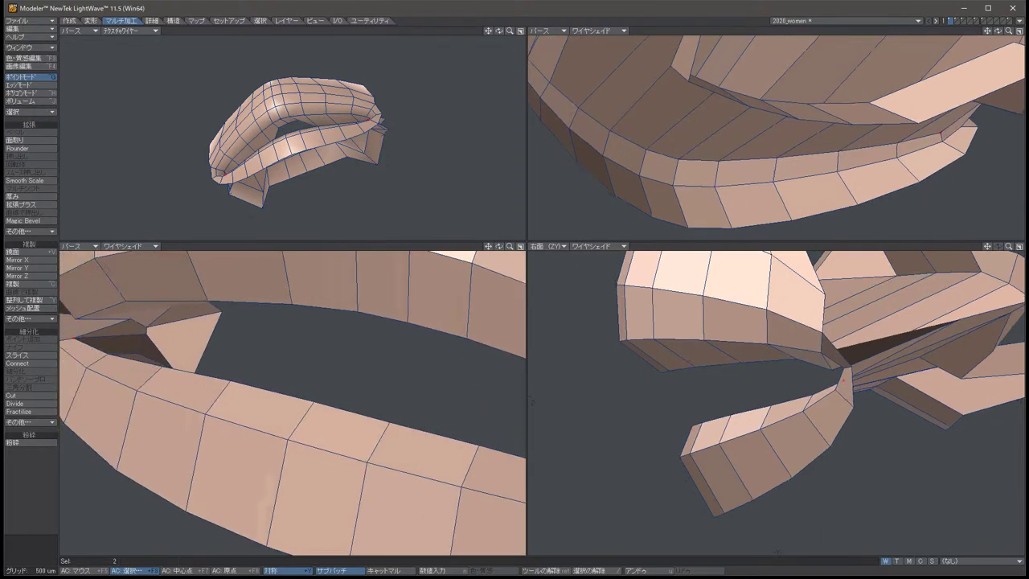
key("g")
key("g")
key("alt+Right")
key("alt+Right")
key("alt+Right")
key("t")
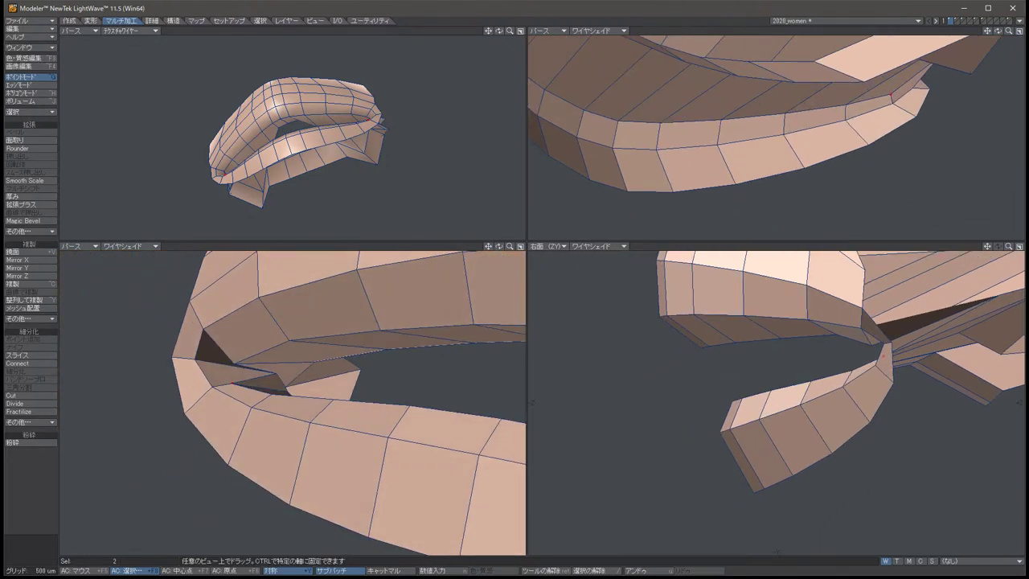
left_click_drag(217, 347, 225, 366)
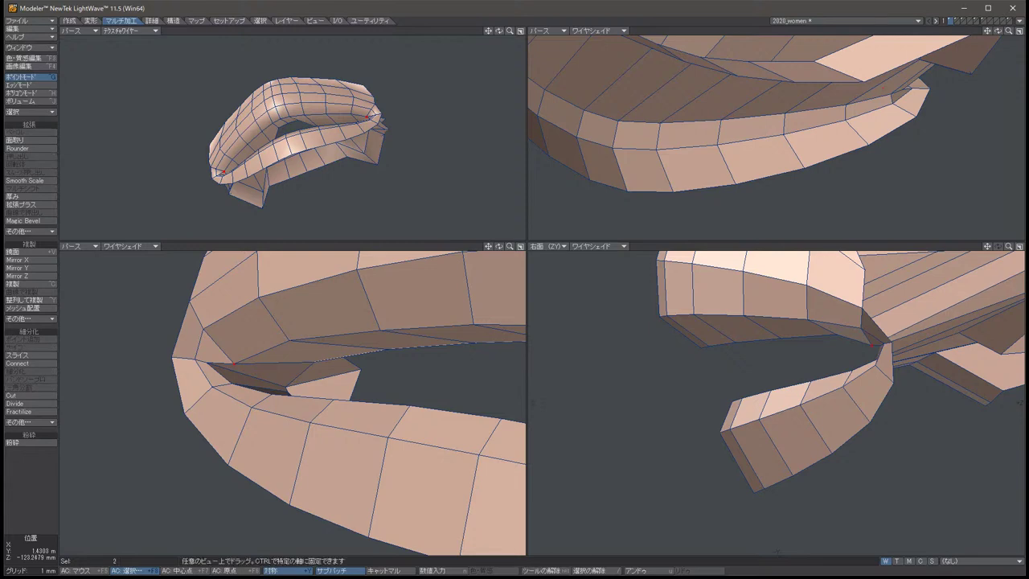
left_click_drag(225, 366, 233, 357)
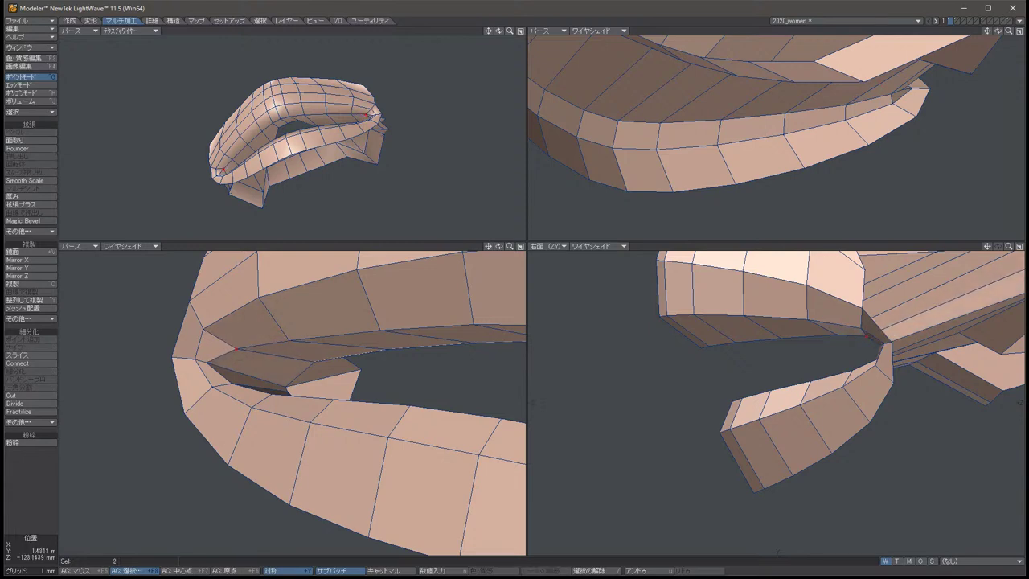
key("slash")
key("comma")
key("comma")
key("comma")
key("comma")
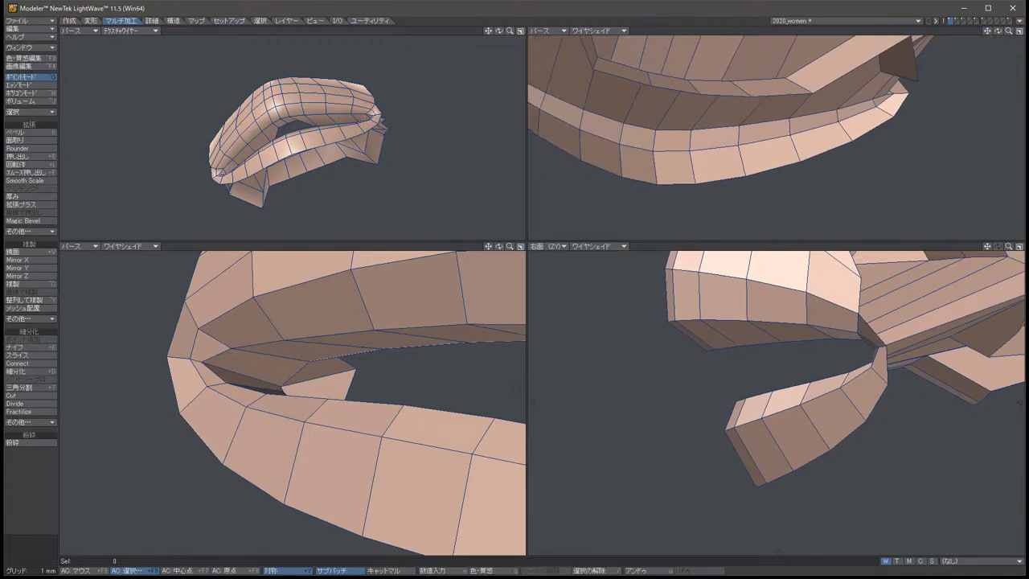
Tilt the perspective view to the upper lip's inner edge and push its points back about 3 mm.
key("Up")
key("Up")
key("Up")
key("Up")
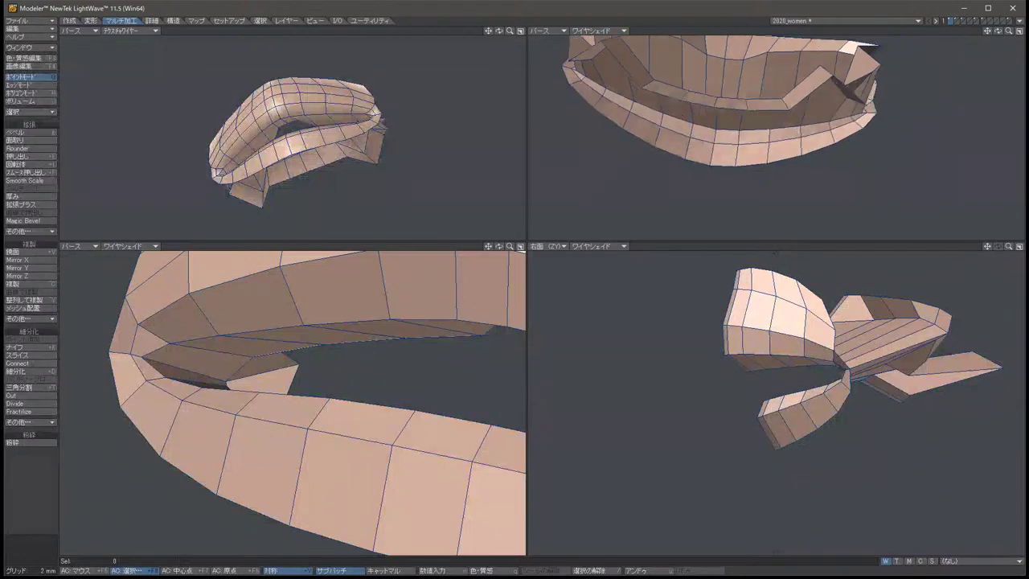
key("Up")
key("Up")
key("Up")
key("Up")
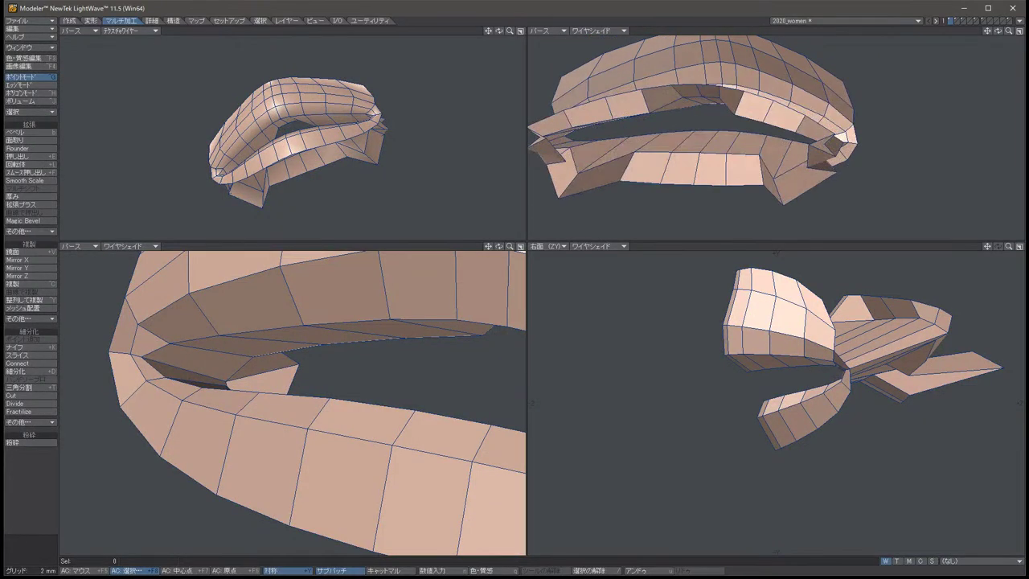
key("Up")
key("Up")
key("Up")
key("Up")
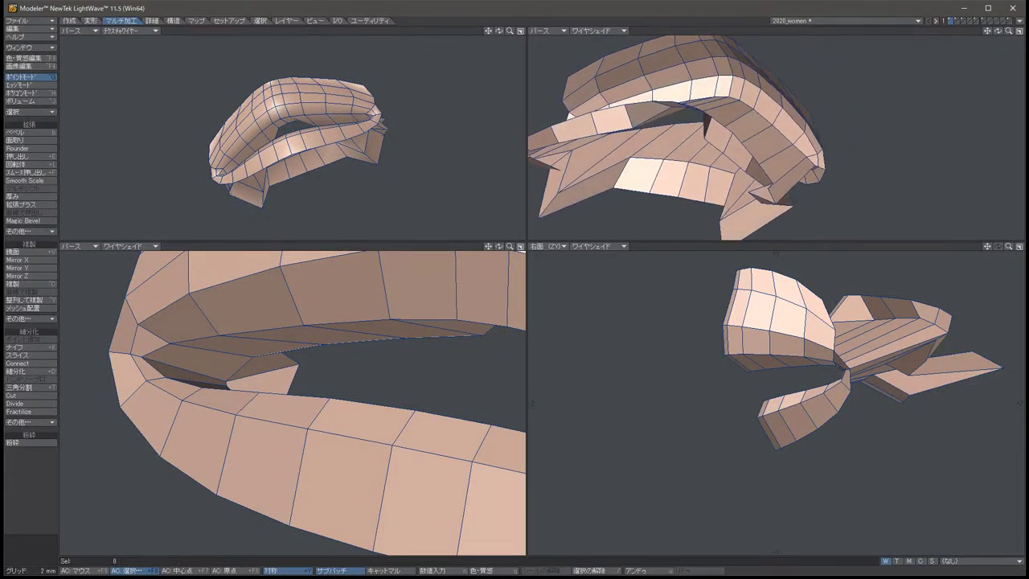
key("Up")
key("Up")
key("Up")
key("Up")
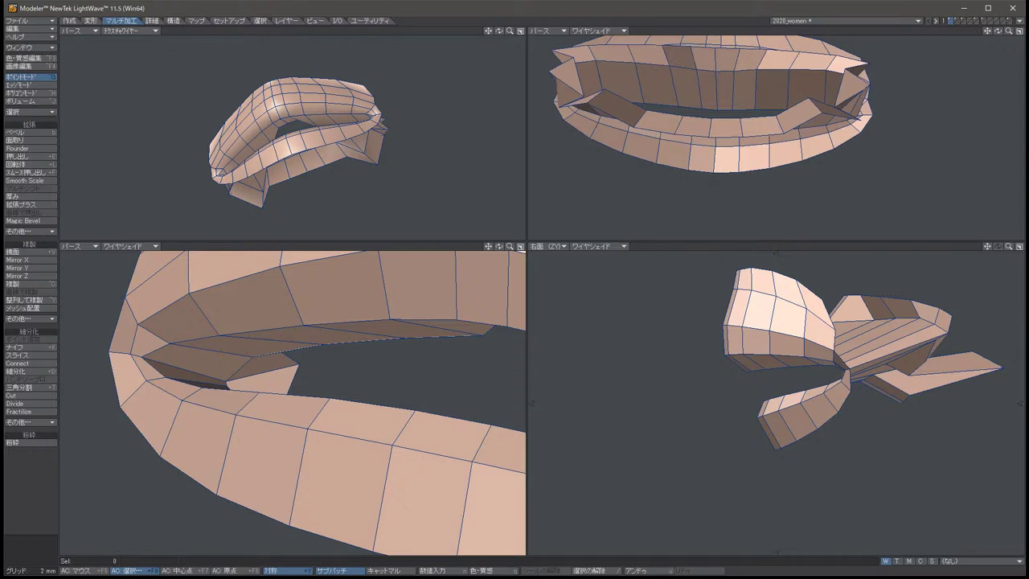
key("Up")
key("Up")
key("Up")
key("Up")
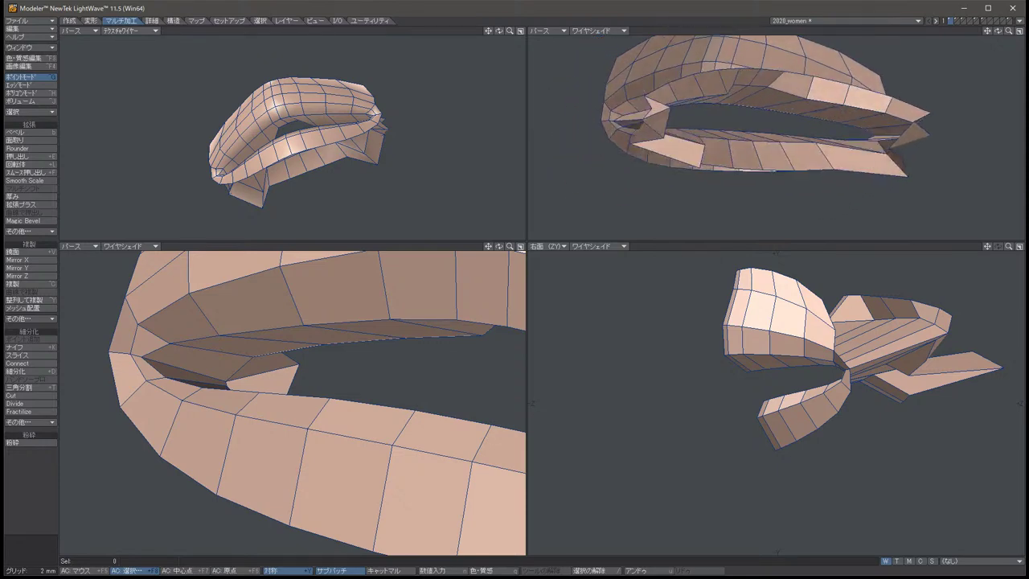
key("Up")
key("Up")
key("Up")
key("Up")
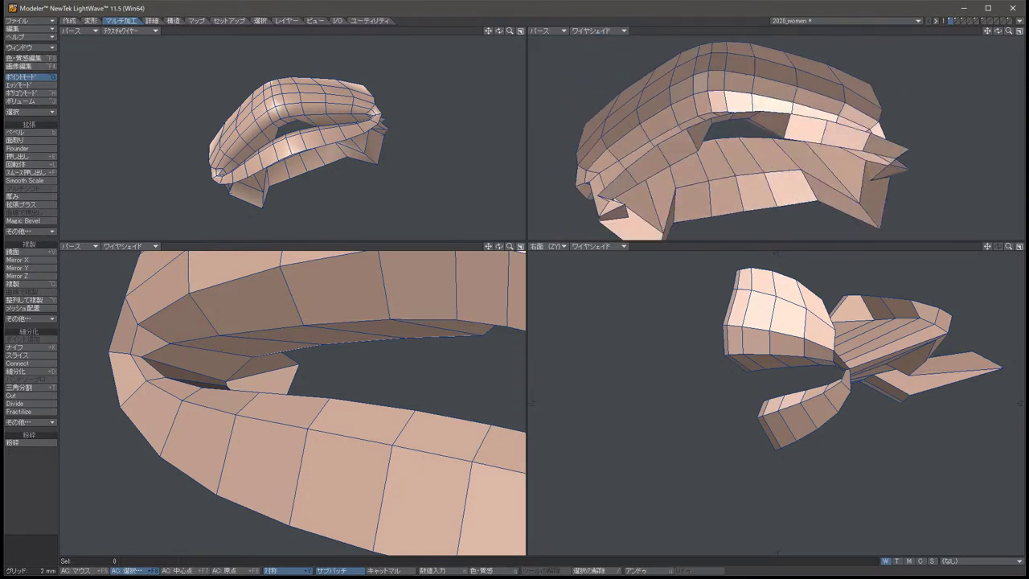
left_click(911, 301)
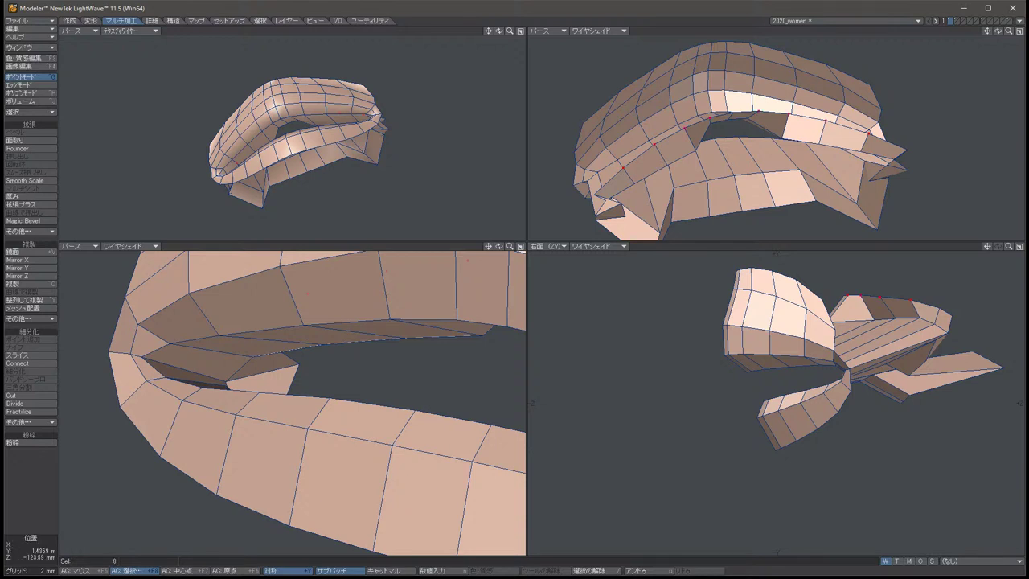
key("t")
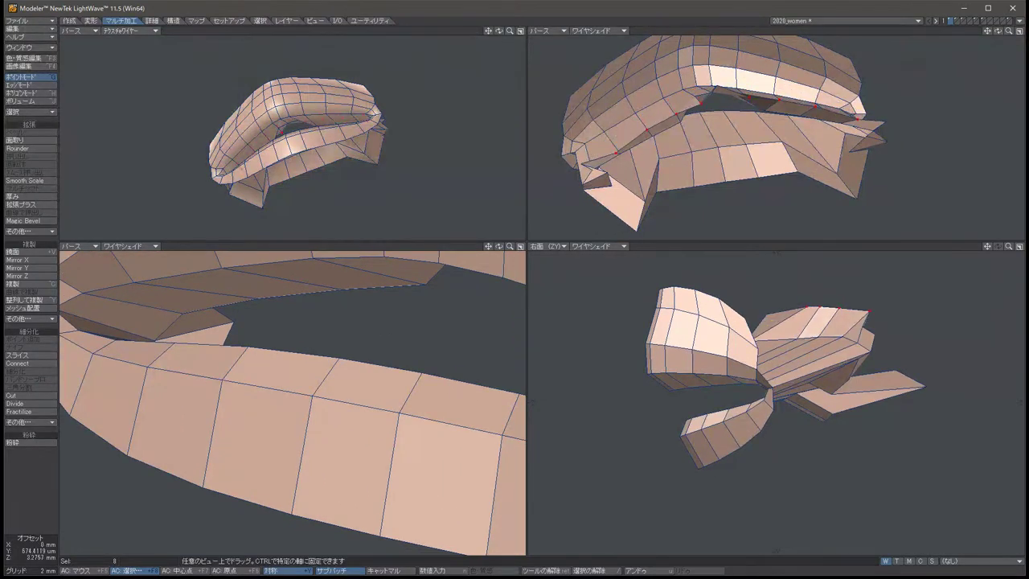
left_click_drag(811, 318, 819, 315)
key("space")
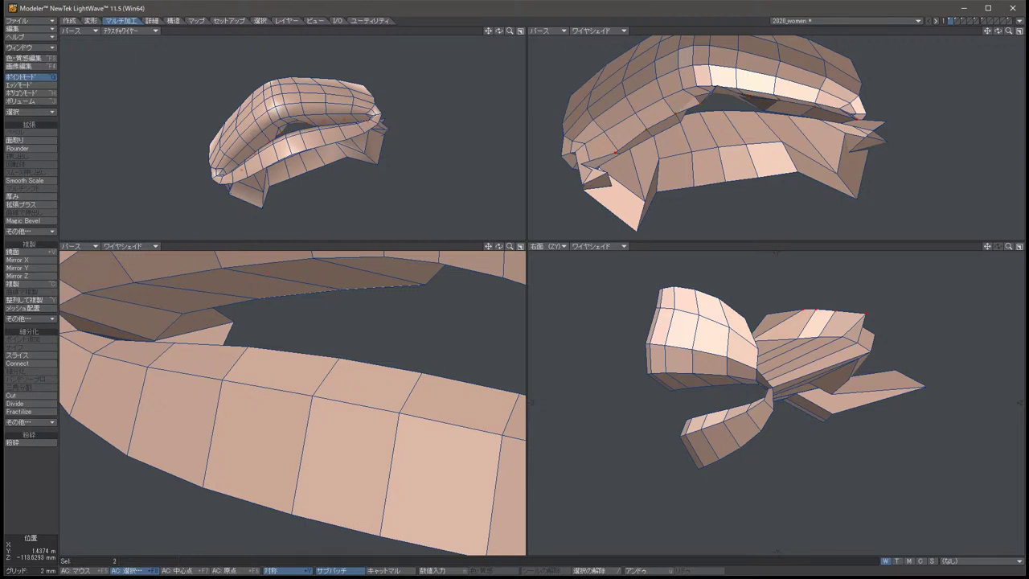
Nudge the next pair of inner lip points into place.
key("u")
key("t")
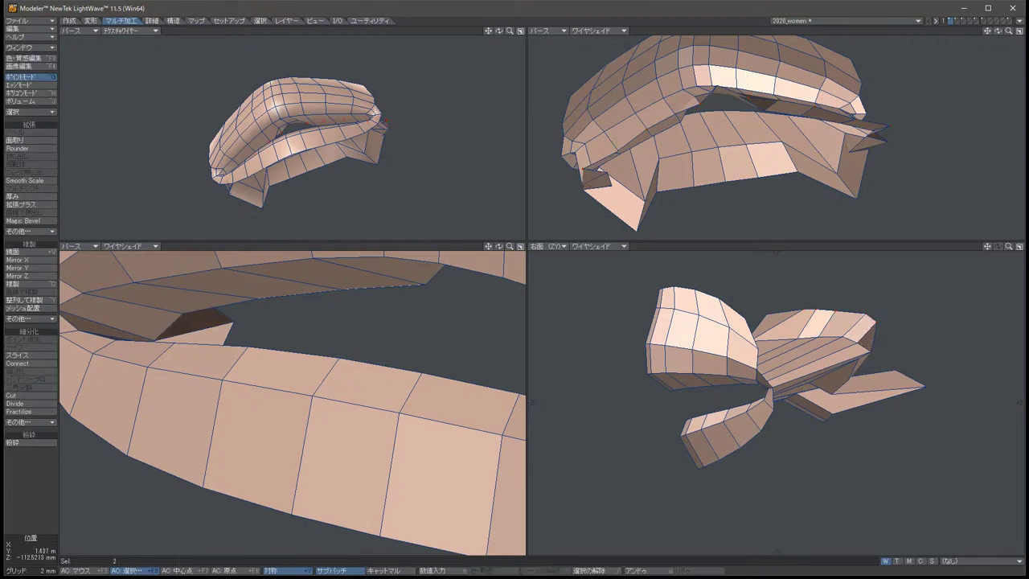
key("t")
left_click_drag(860, 354, 858, 357)
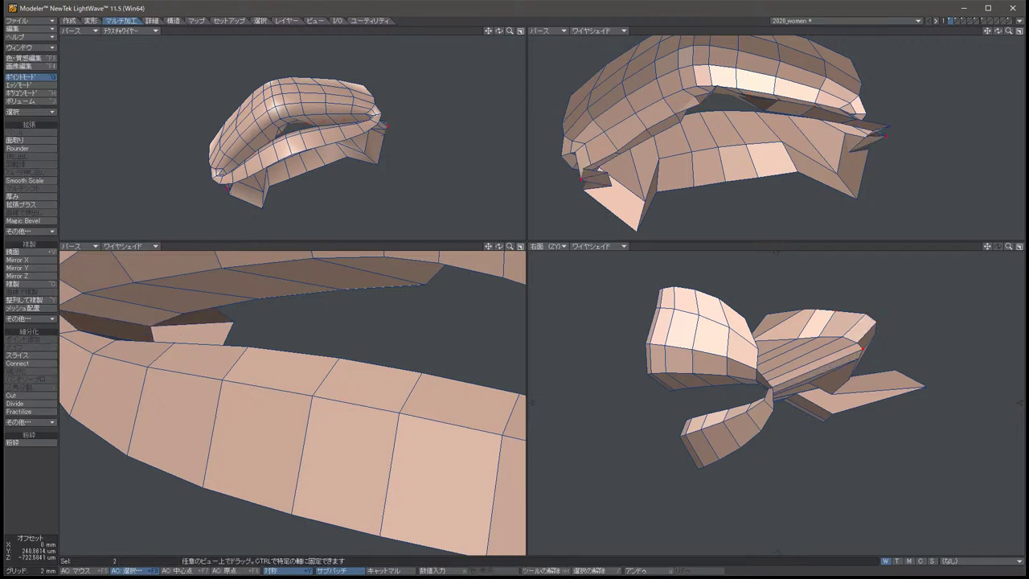
key("space")
Reposition another pair of lip points and slightly adjust a further pair near the corner.
key("t")
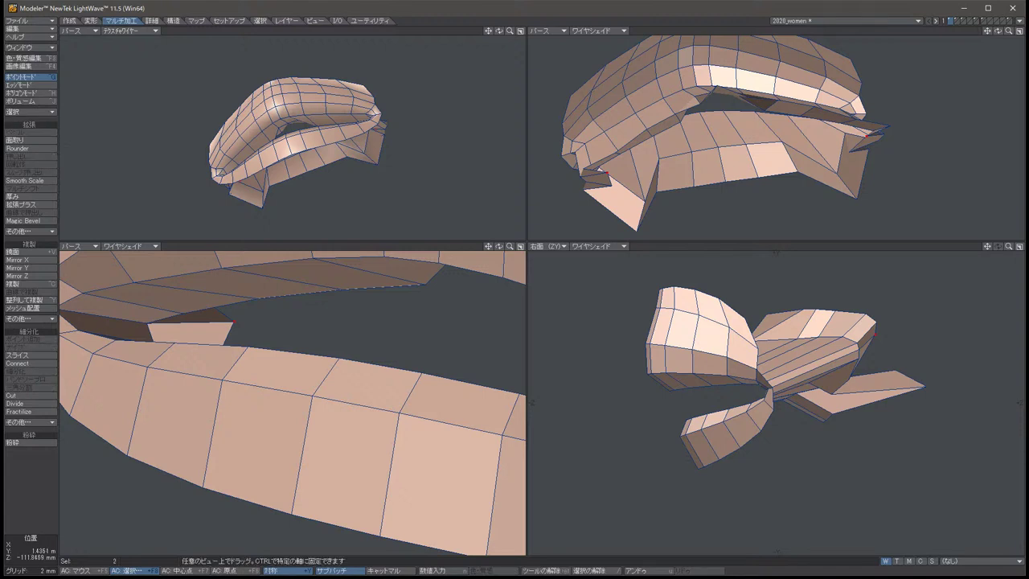
left_click_drag(859, 351, 881, 339)
key("space")
key("t")
left_click_drag(199, 395, 195, 397)
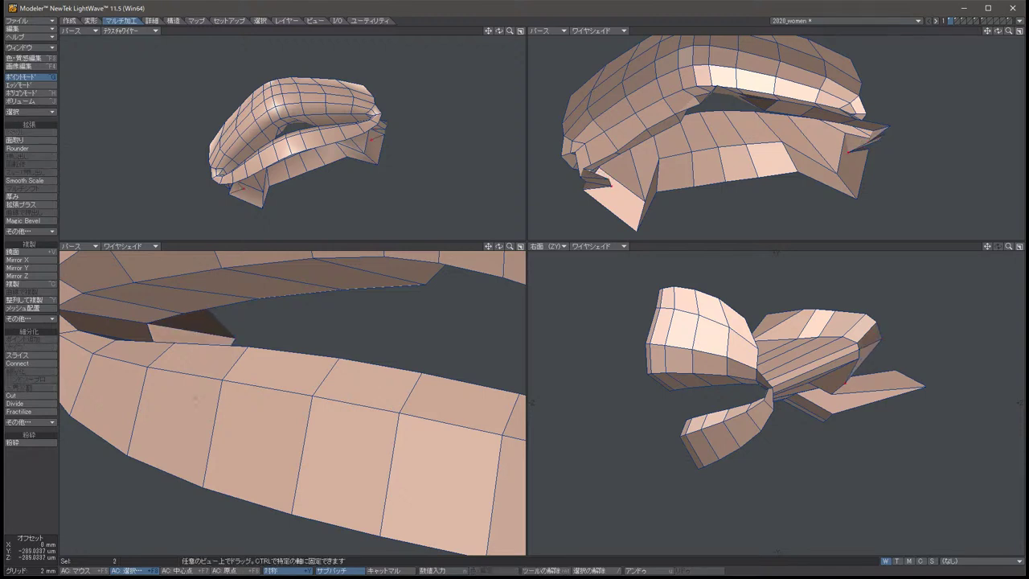
key("space")
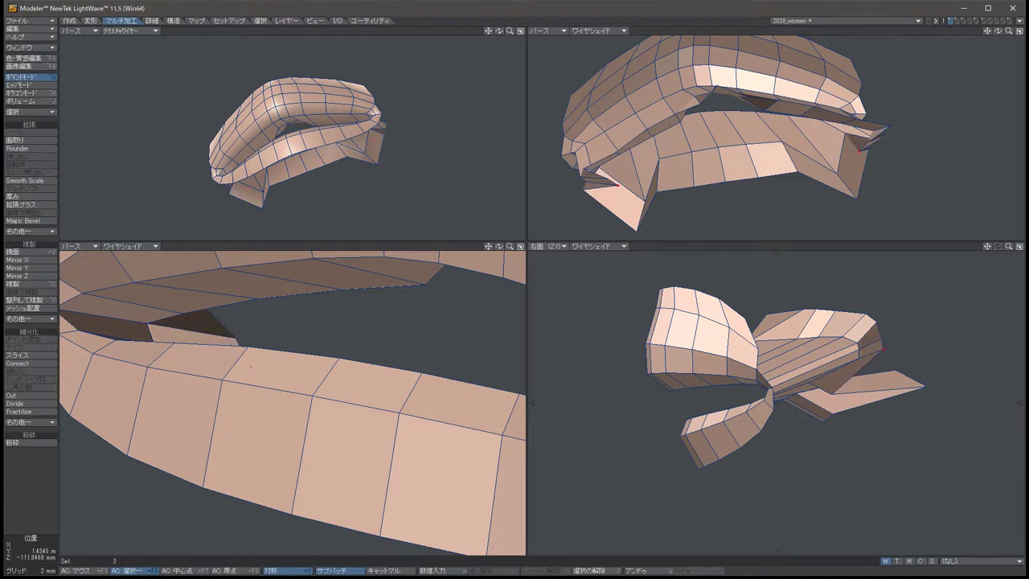
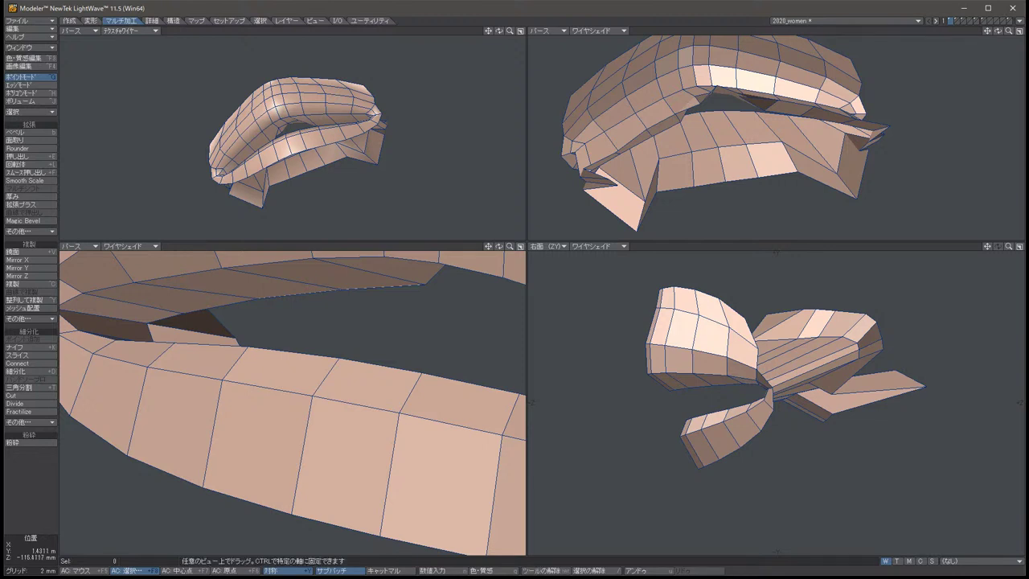
Undo the previous point move and shift the selected mouth-corner points slightly.
key("u")
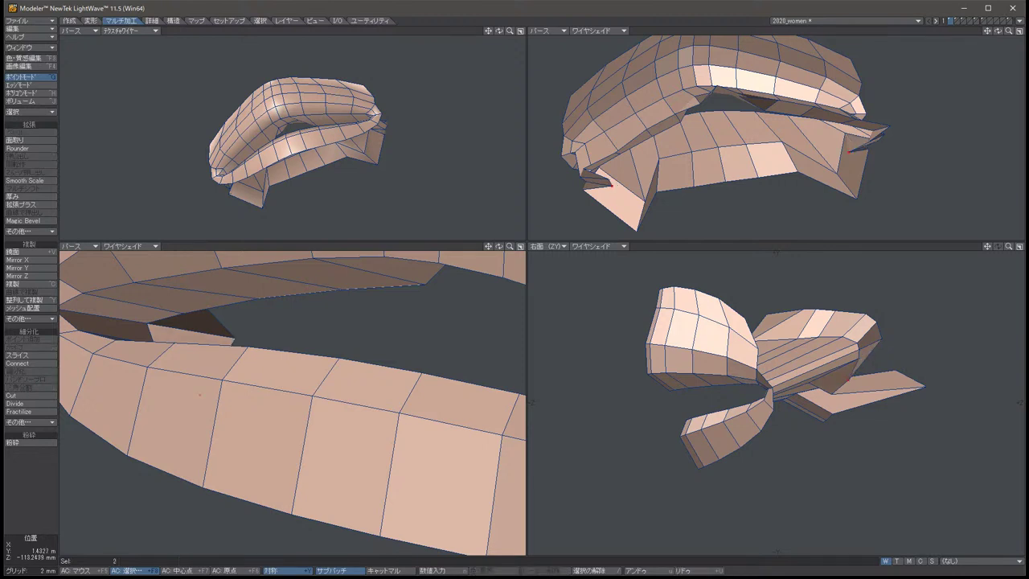
key("t")
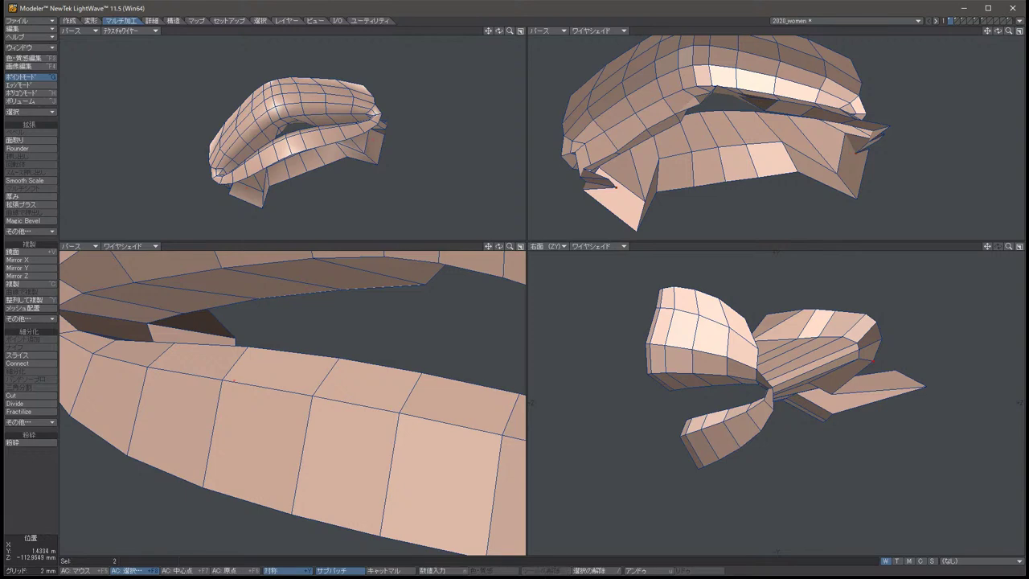
key("t")
left_click_drag(867, 378, 886, 366)
key("space")
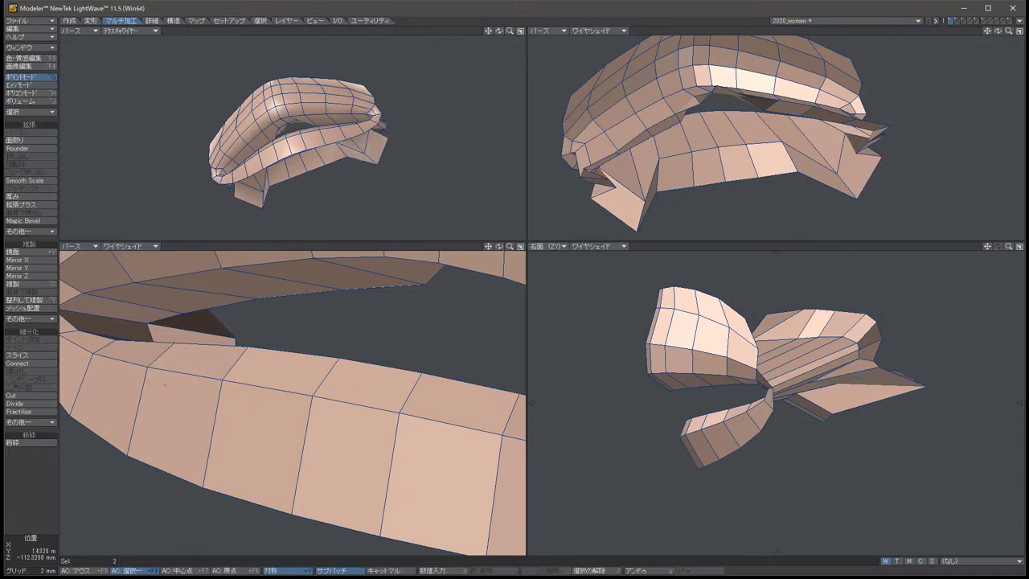
key("slash")
Select the two mouth-corner points and pull them inward to shrink the dark corner polygon.
left_click_drag(708, 137, 781, 127, "alt")
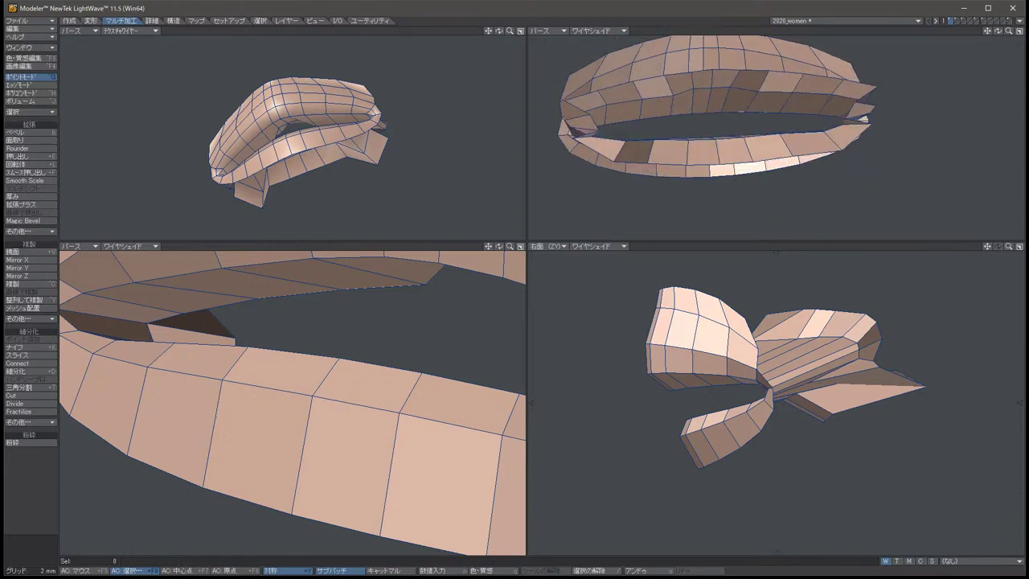
left_click_drag(867, 350, 873, 356)
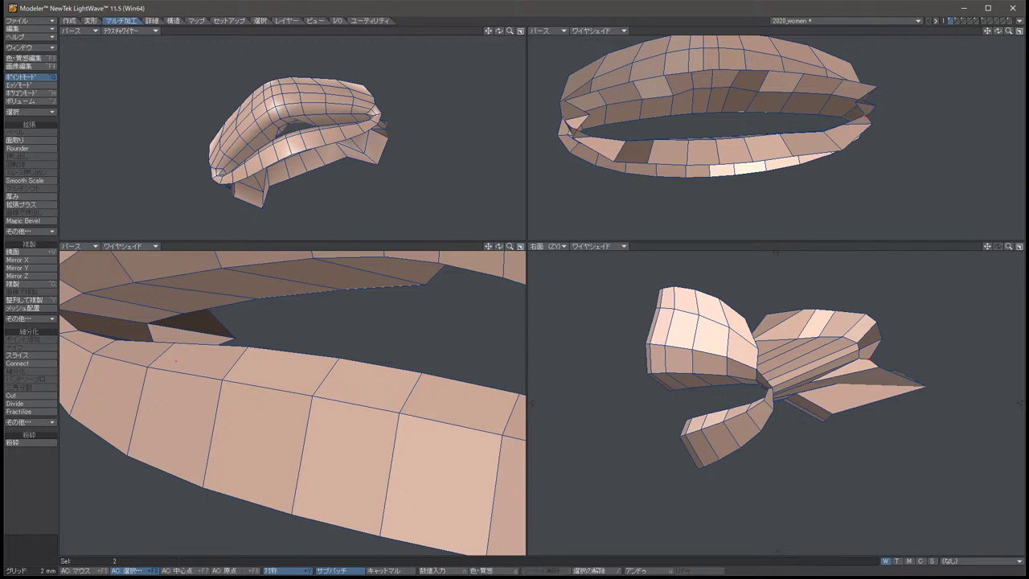
left_click_drag(870, 354, 776, 338)
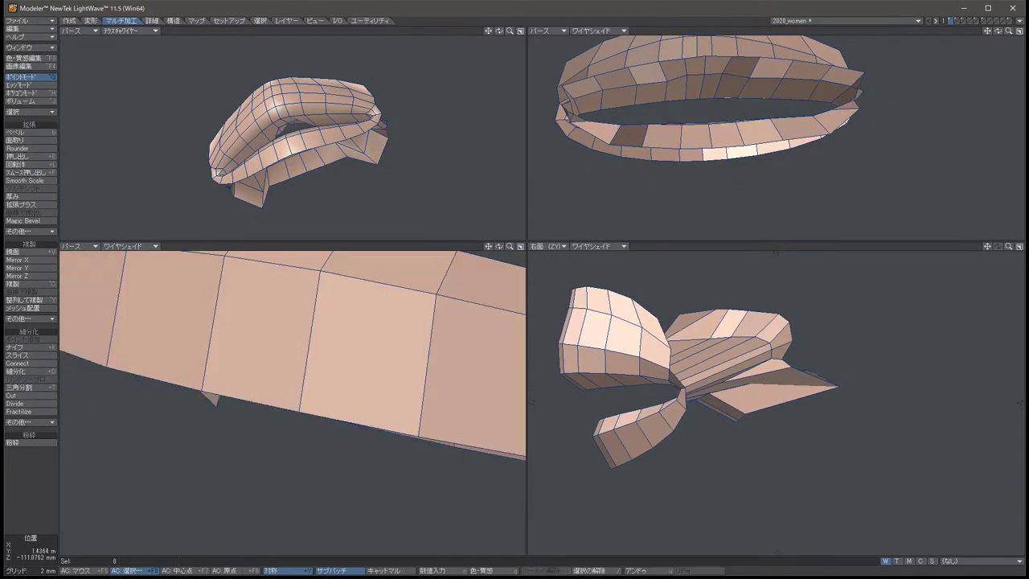
Select two mouth-corner points and move them to reshape the lip corner.
left_click_drag(719, 381, 725, 388)
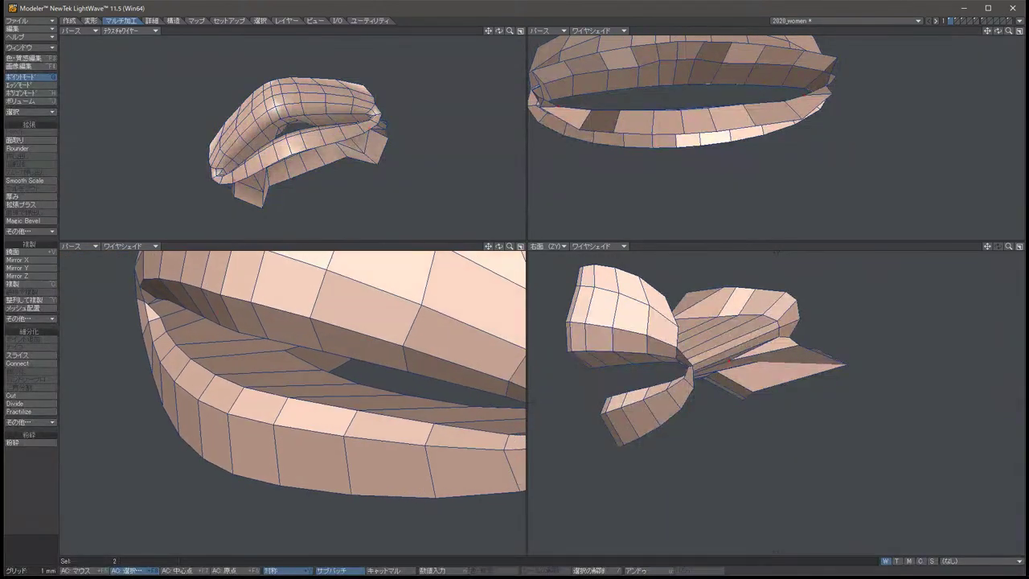
key("t")
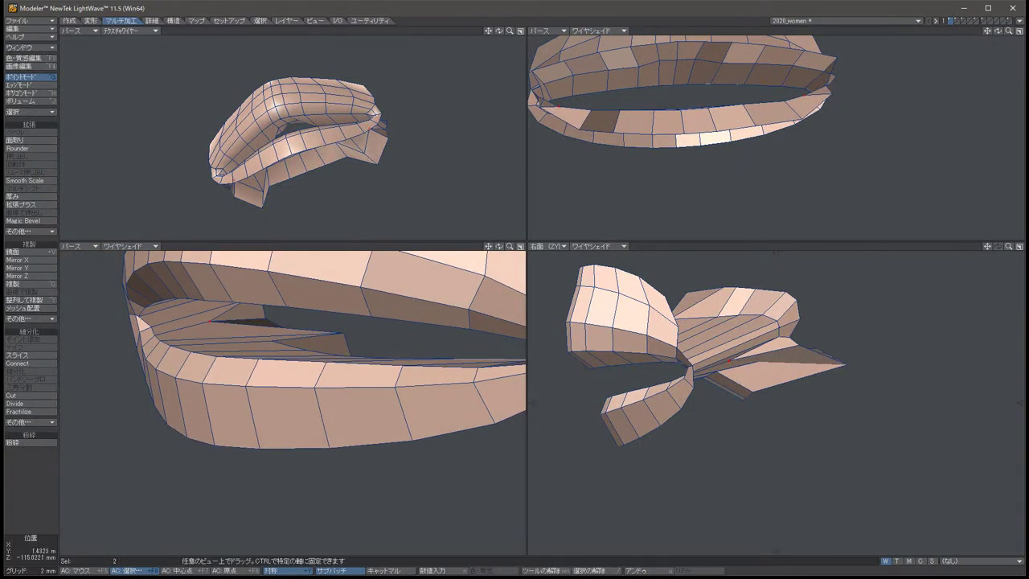
key("space")
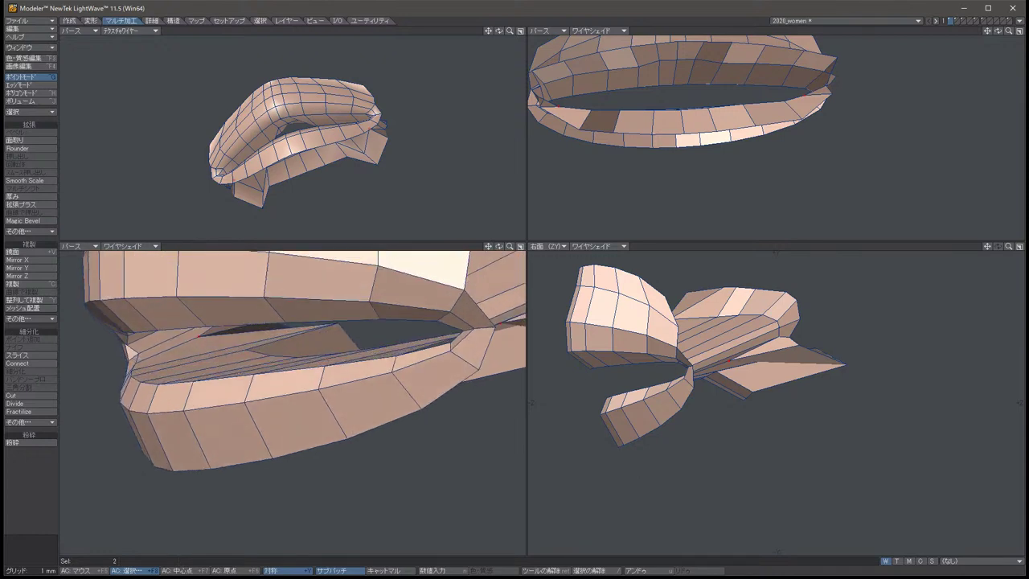
key("slash")
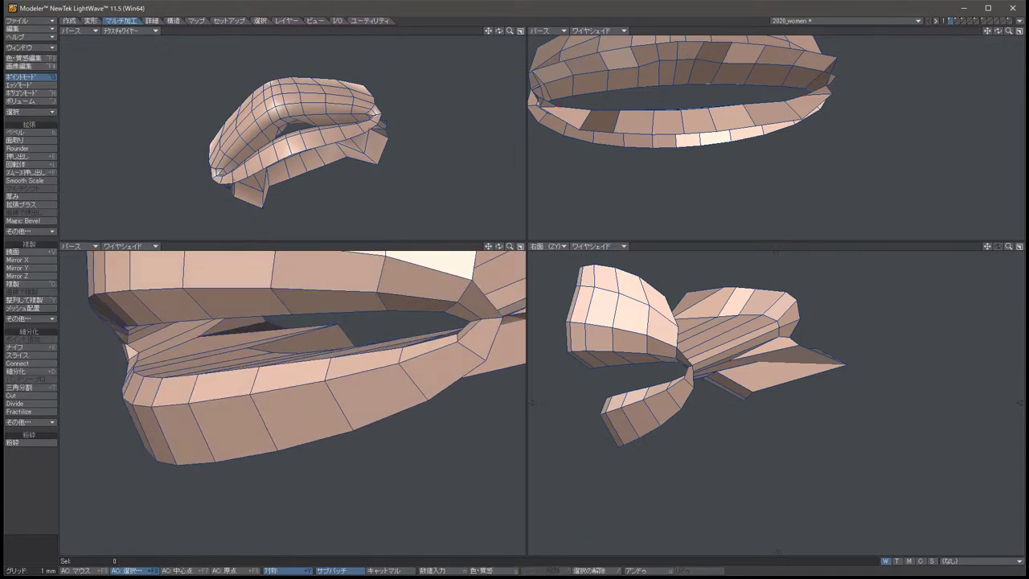
key("u")
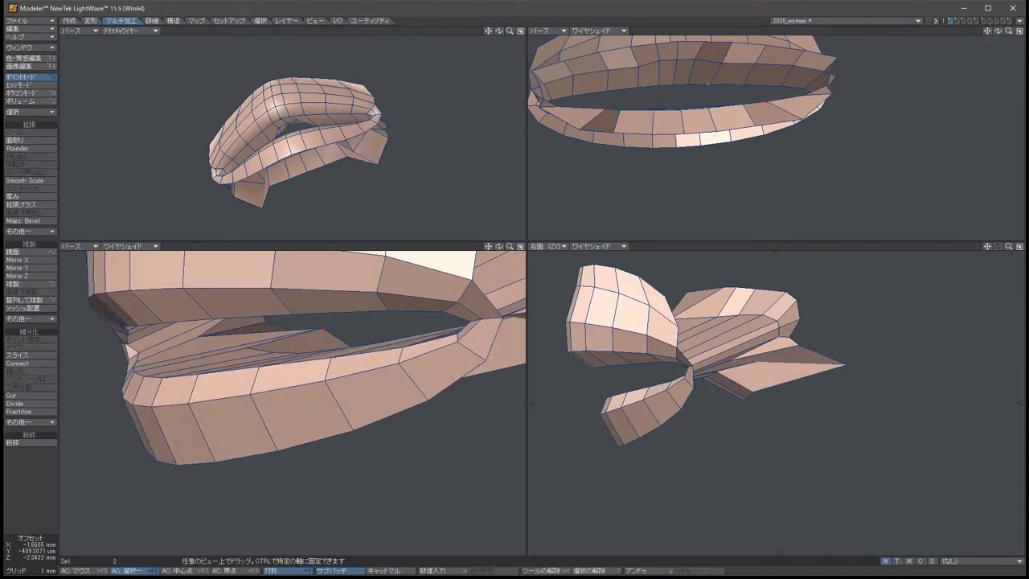
left_click_drag(788, 352, 669, 361)
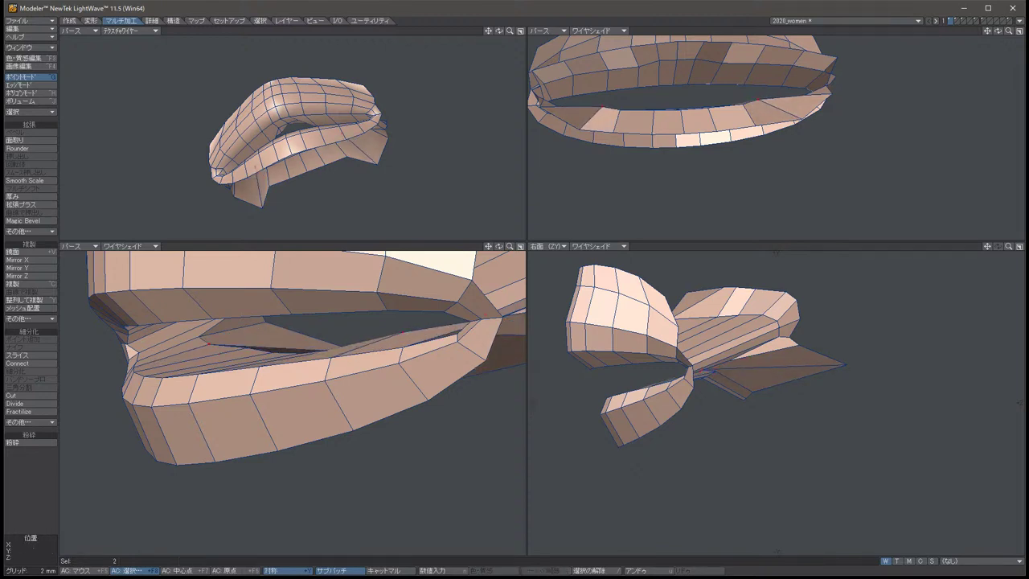
Viewing the lips from below, pull four corner points down and inward.
scroll(313, 378, "up", 3)
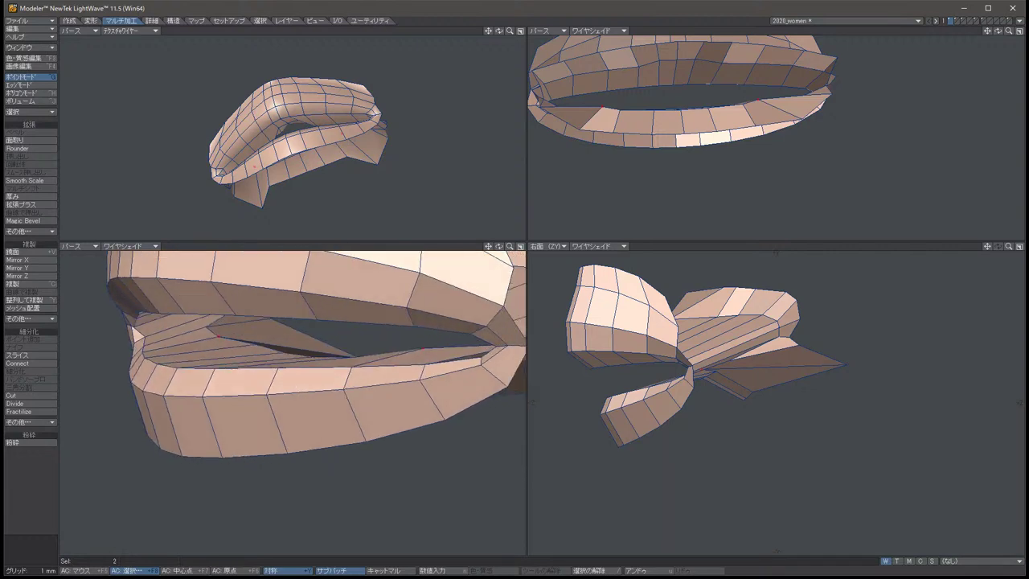
left_click_drag(313, 378, 259, 384, "alt")
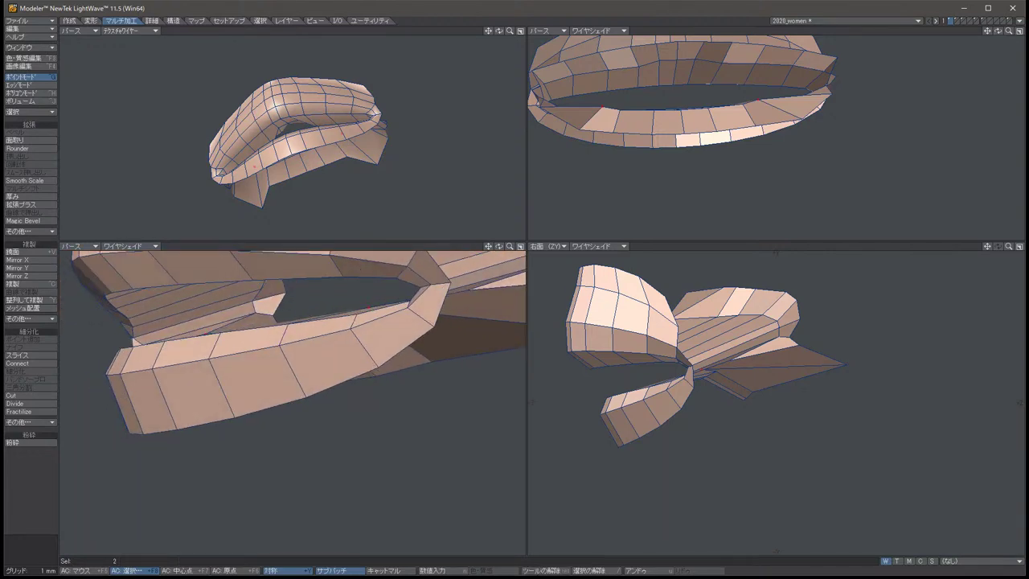
key("slash")
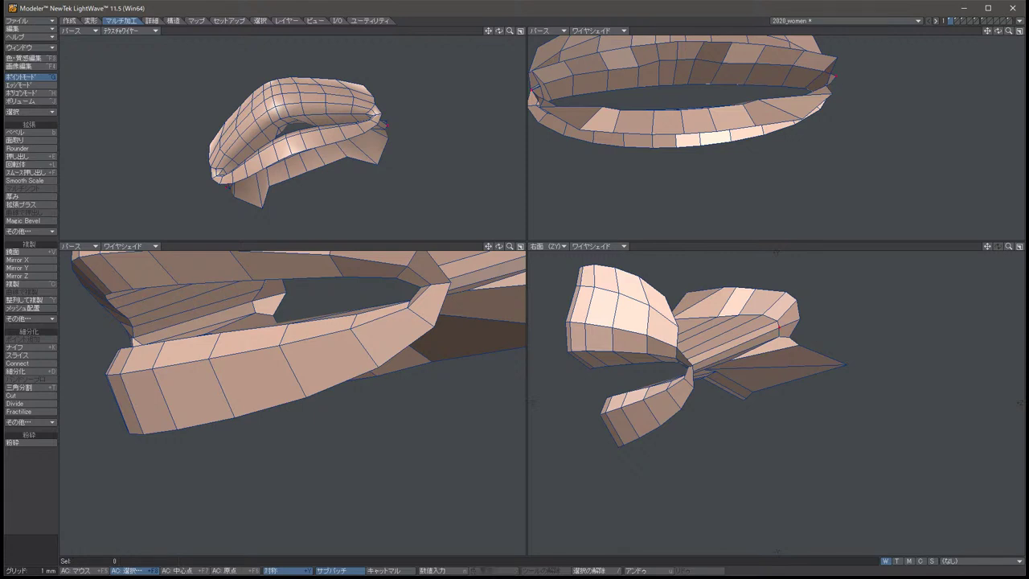
left_click_drag(778, 329, 736, 349)
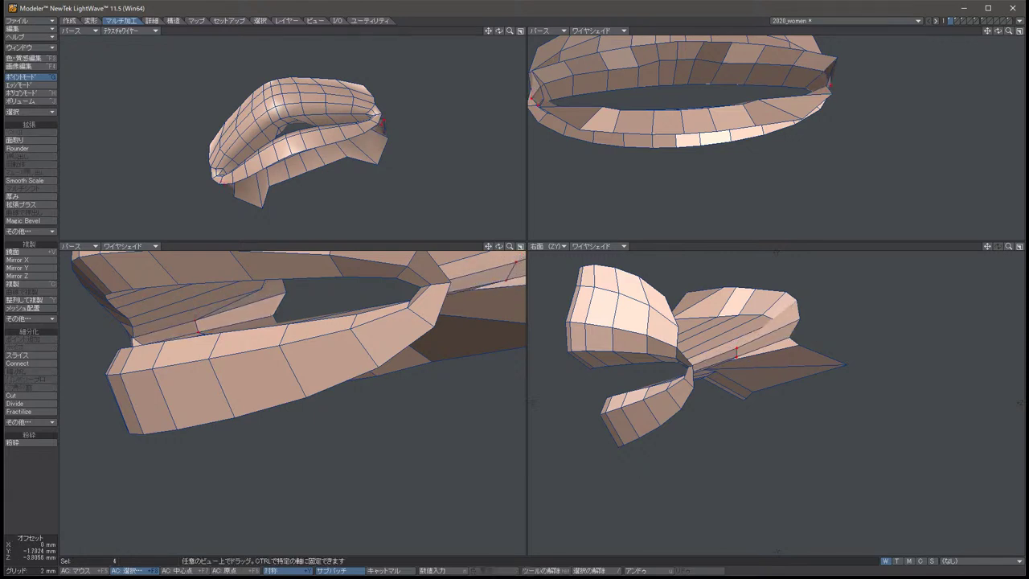
key("slash")
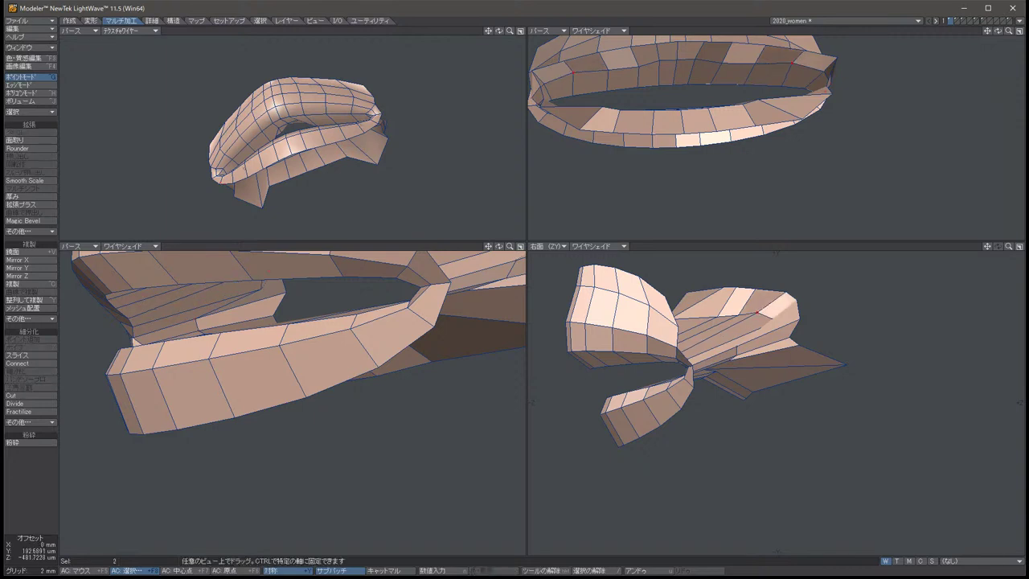
Select two lip-corner points, move them inward, and nudge them into place.
left_click(758, 314)
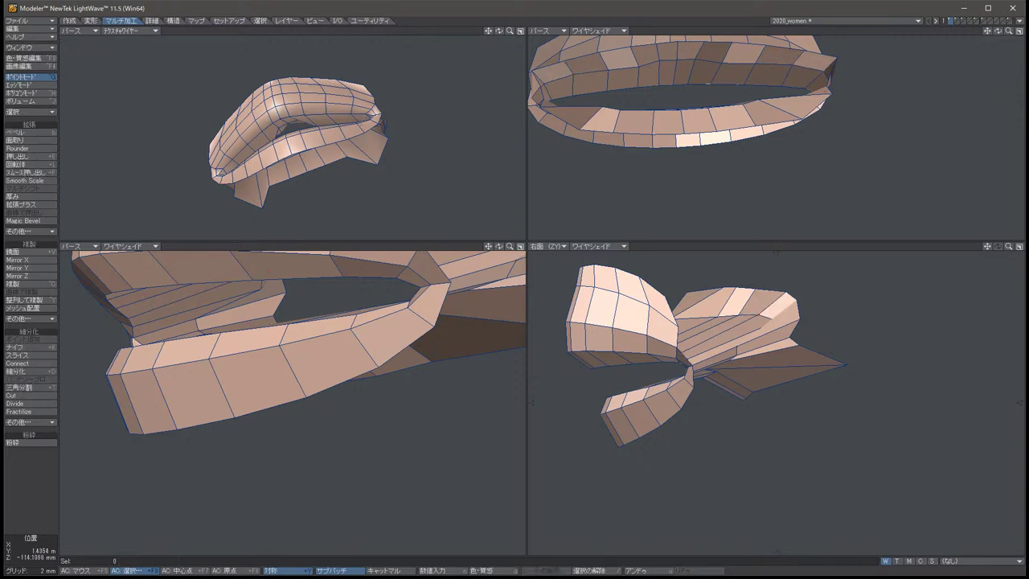
left_click(777, 320)
key("t")
left_click_drag(776, 320, 712, 320)
key("t")
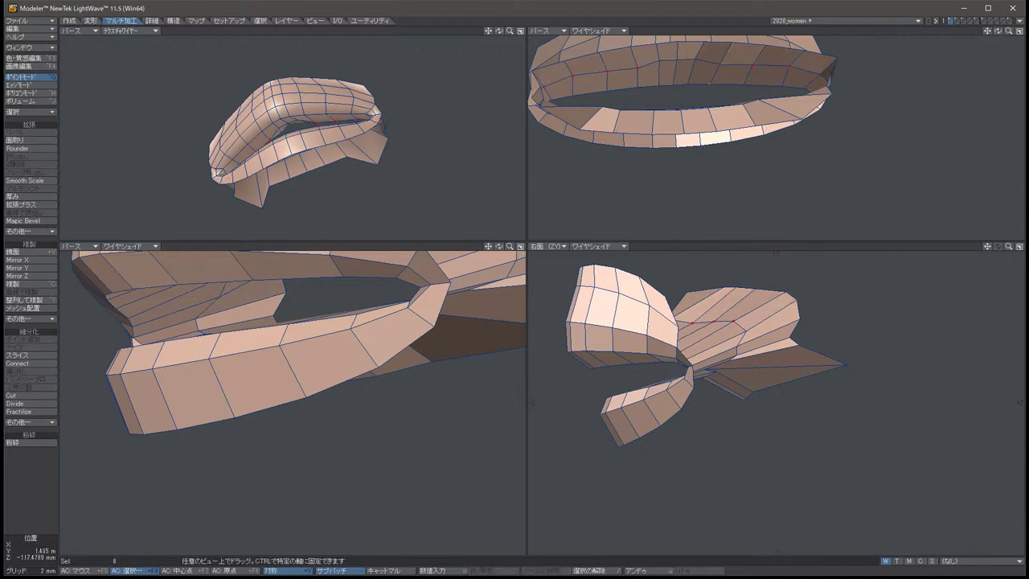
key("u")
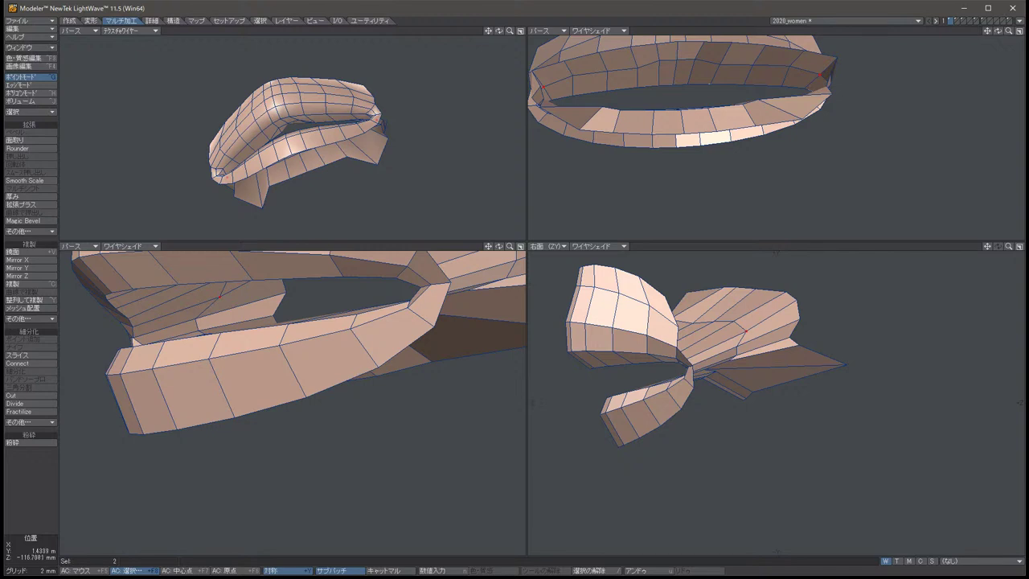
key("space")
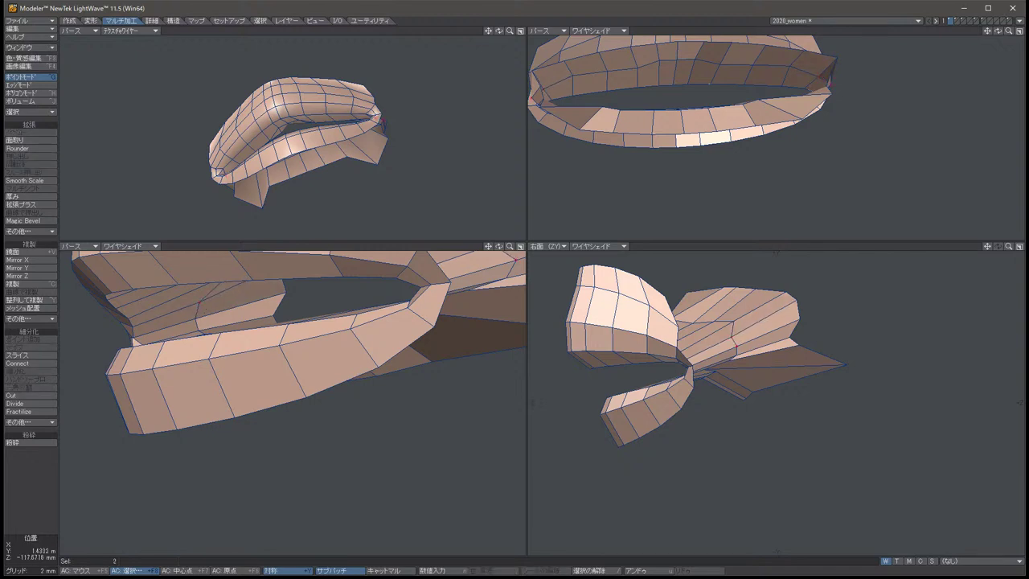
key("u")
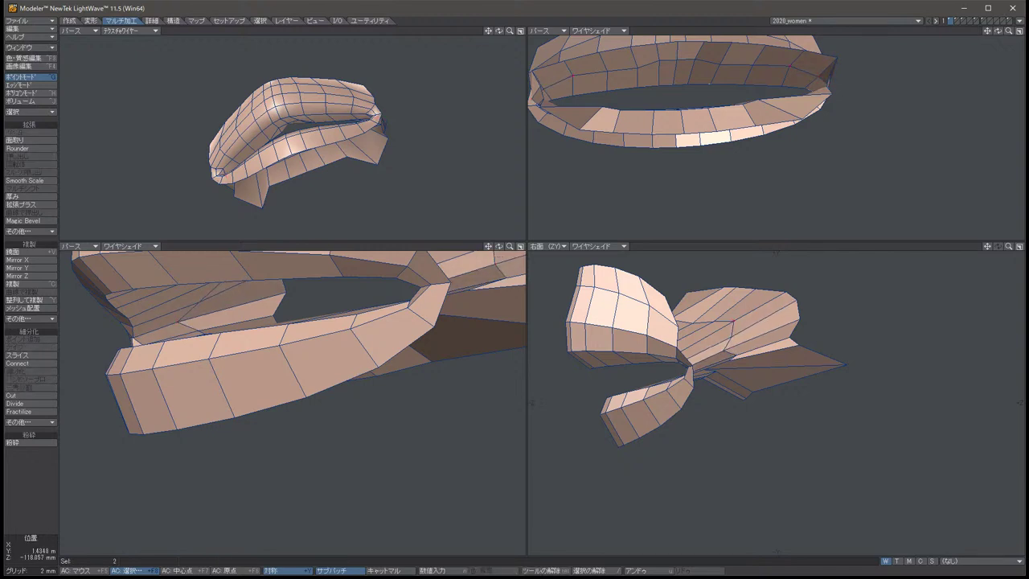
key("u")
key("slash")
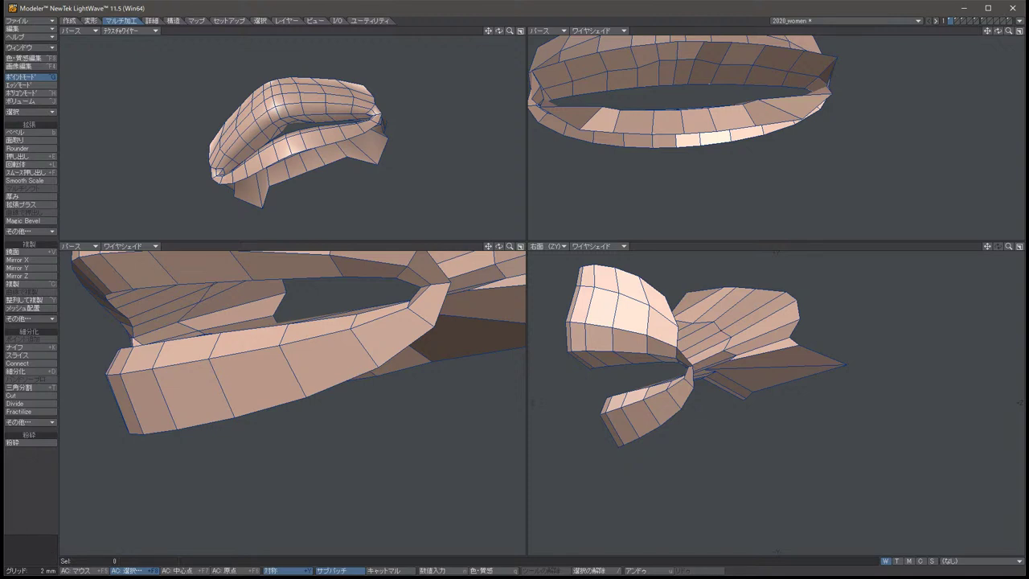
key("alt+Up")
key("alt+Up")
key("alt+Up")
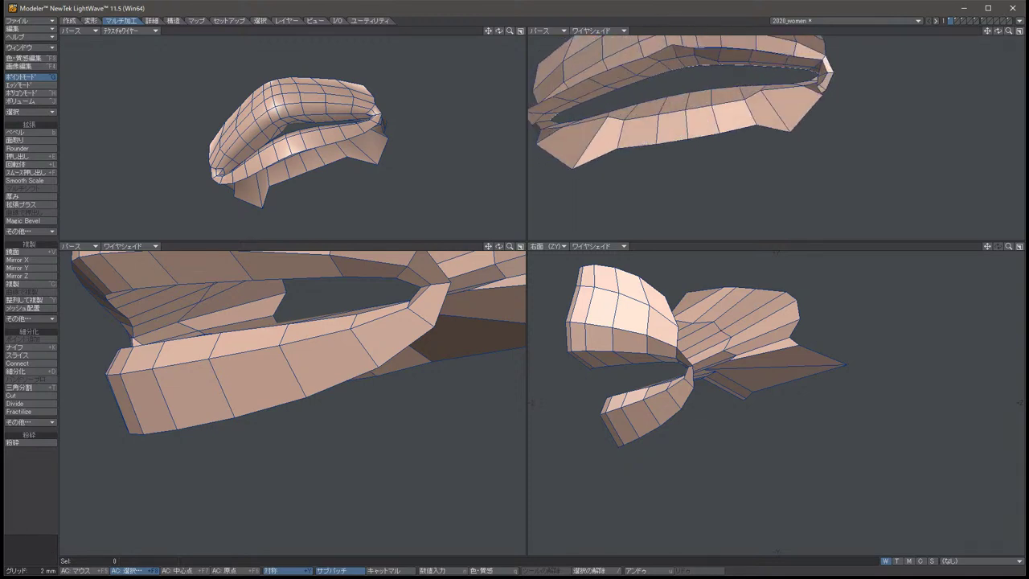
Fit all views to the model and rotate the perspective view around the lips.
key("a")
key("alt+Left")
key("alt+Left")
key("alt+Left")
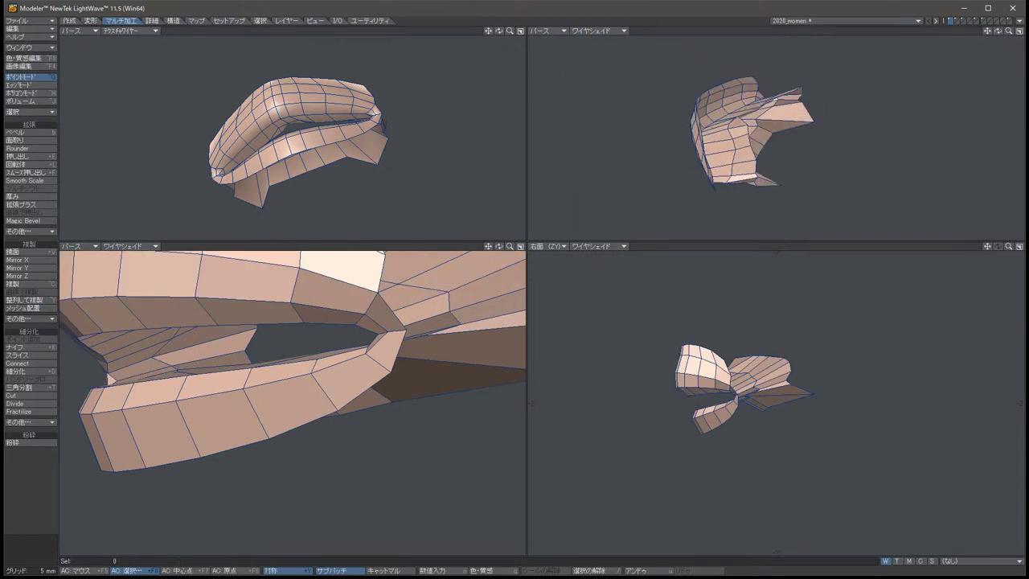
key("alt+Left")
key("alt+Left")
key("alt+Left")
key("alt+Left")
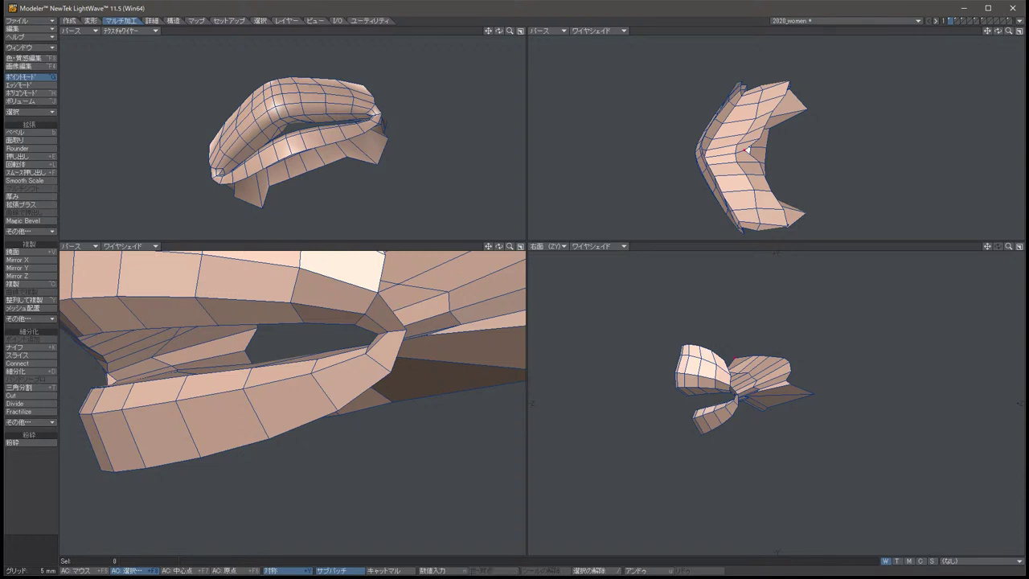
key("t")
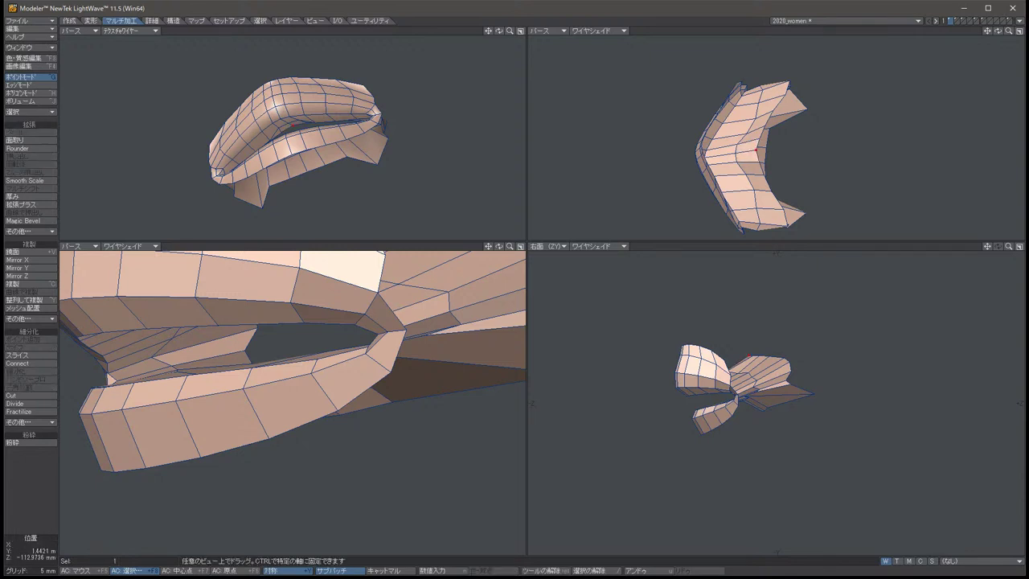
key("space")
key("/")
key("alt+Left")
key("alt+Left")
key("alt+Left")
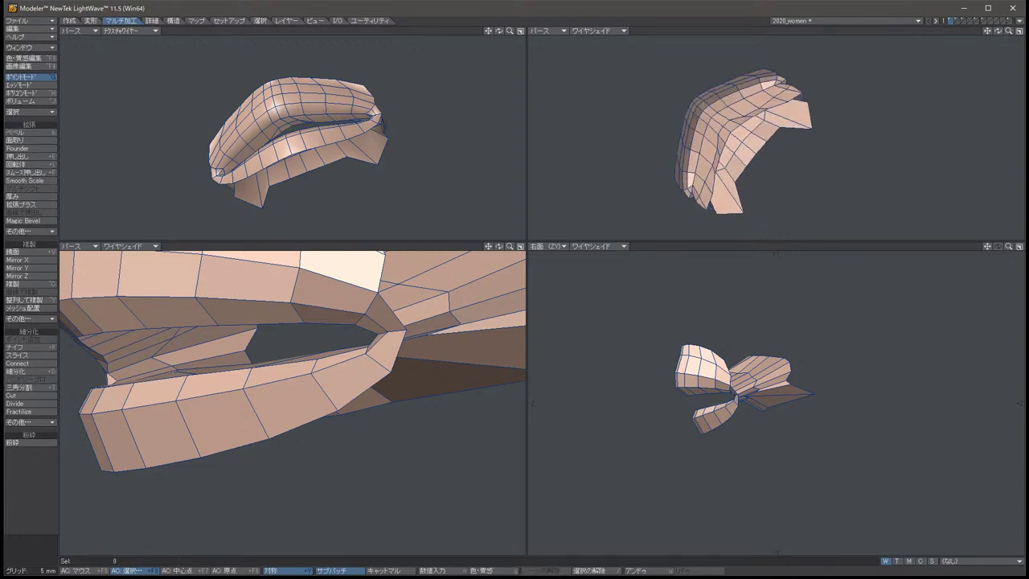
key("alt+Left")
key("alt+Left")
key("alt+Left")
key("alt+Left")
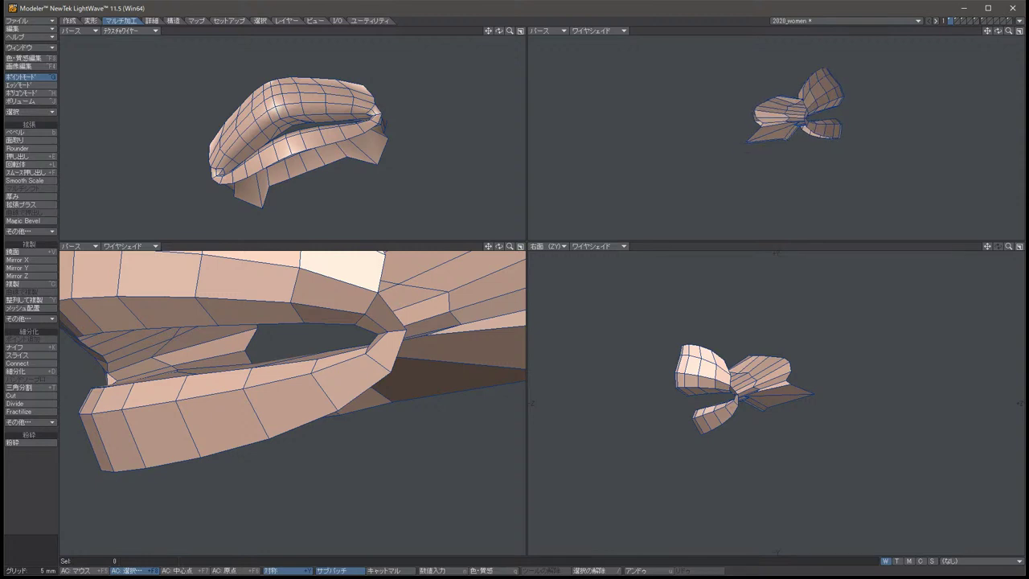
Shift the two lower-lip corner points up and inward, then deselect them.
key("alt+Left")
key("alt+Left")
key("alt+Left")
key("alt+Left")
key("alt+Left")
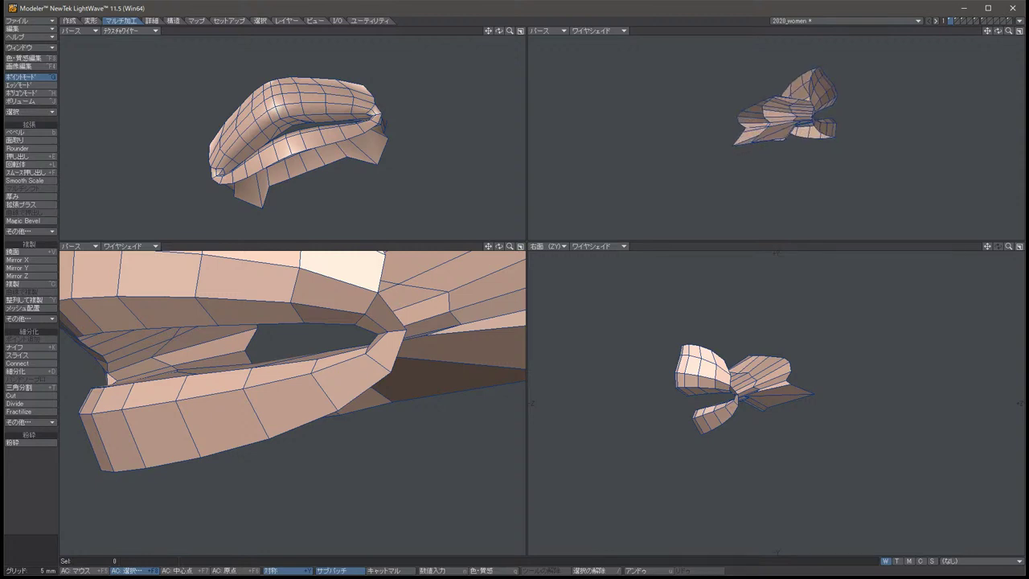
key("alt+Left")
key("alt+Left")
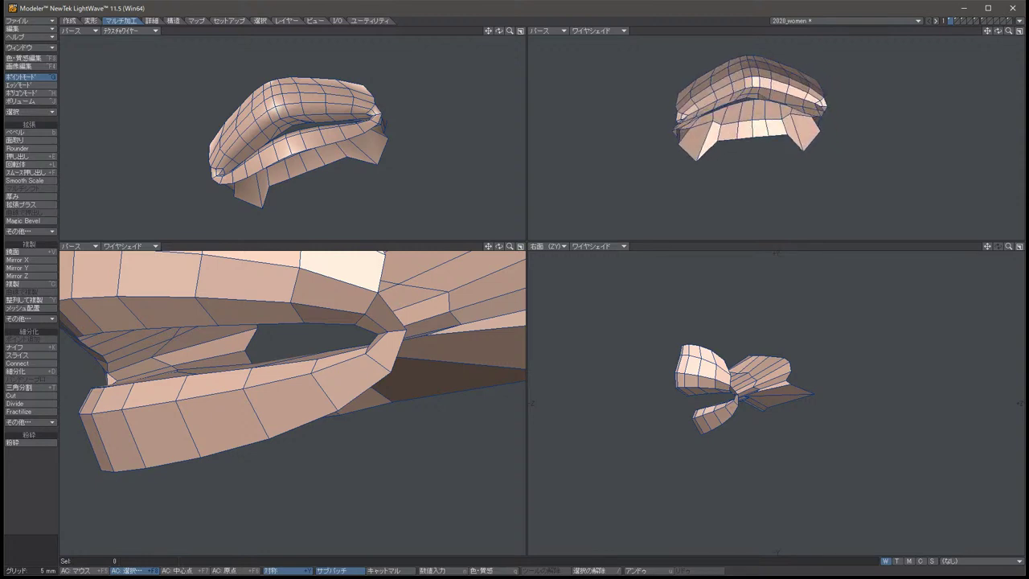
key("t")
left_click_drag(800, 405, 777, 389)
key("t")
key("/")
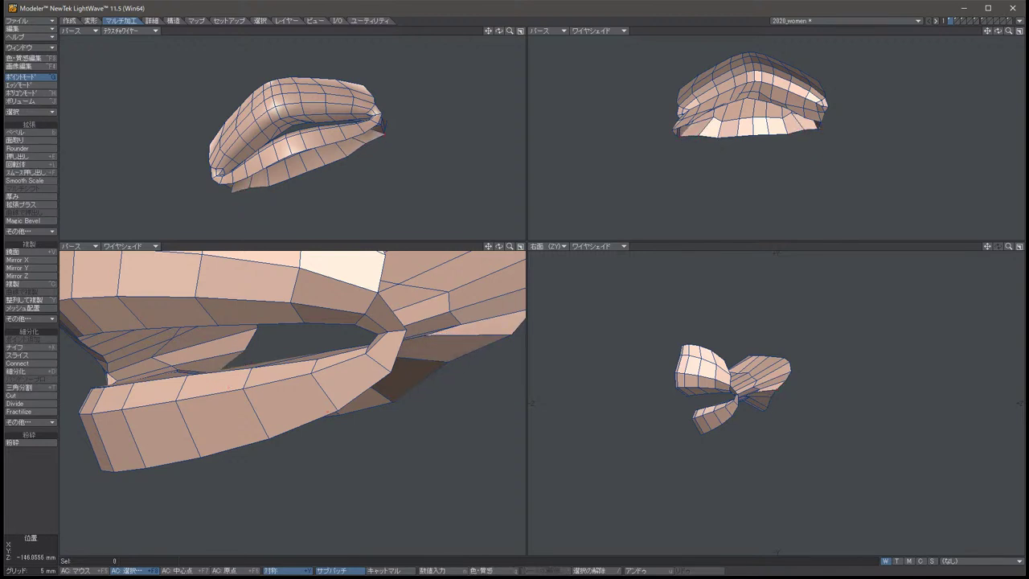
Orbit and zoom the perspective view to inspect the lips and their right end.
left_click_drag(293, 362, 354, 351, "alt")
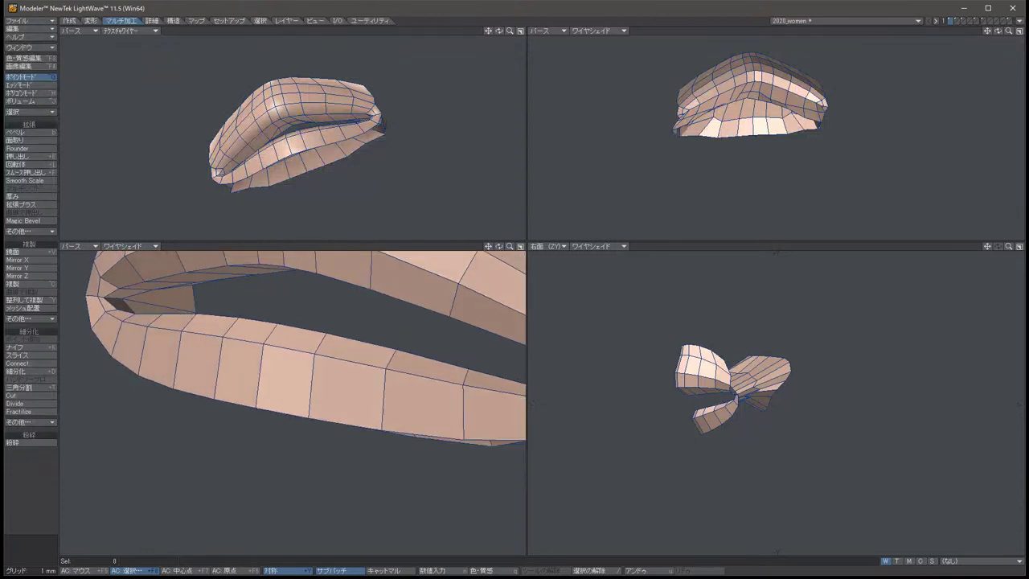
left_click_drag(293, 133, 330, 129, "alt")
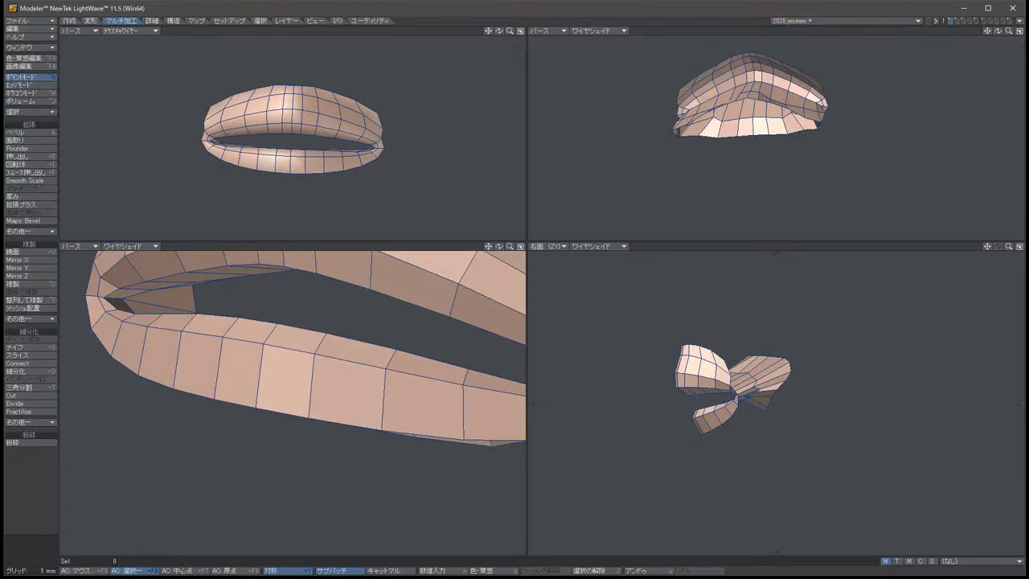
left_click_drag(321, 353, 357, 299, "alt")
left_click_drag(337, 370, 277, 375, "alt")
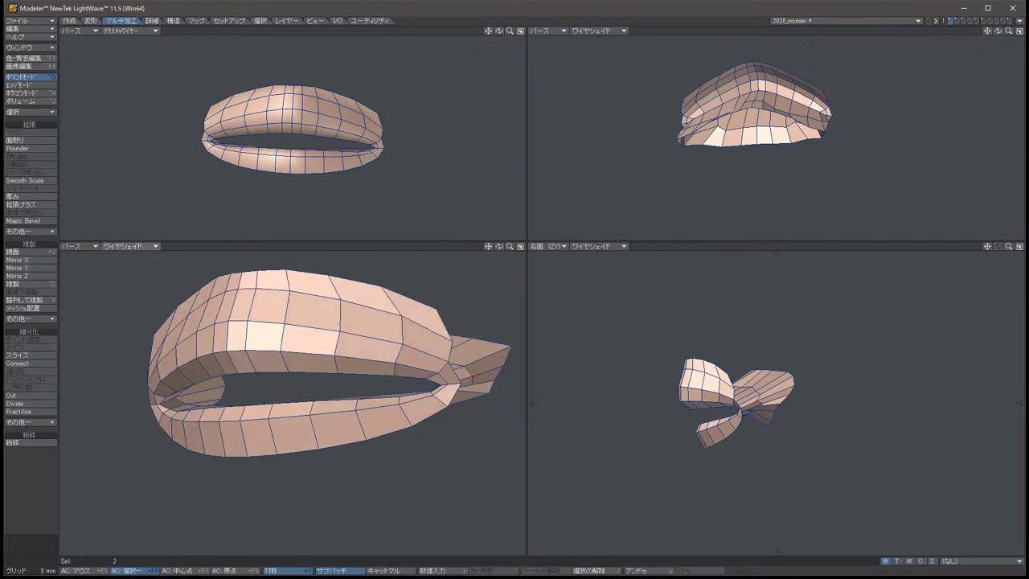
Set the lower-left viewport to Back (XY) and frame the lips in it.
left_click(79, 246)
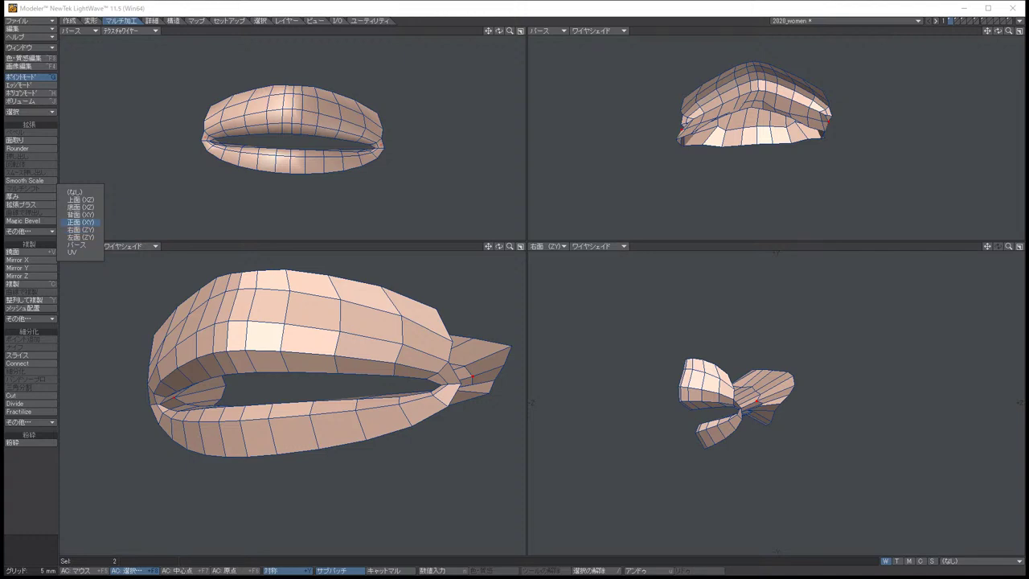
left_click(80, 214)
left_click_drag(487, 246, 409, 246)
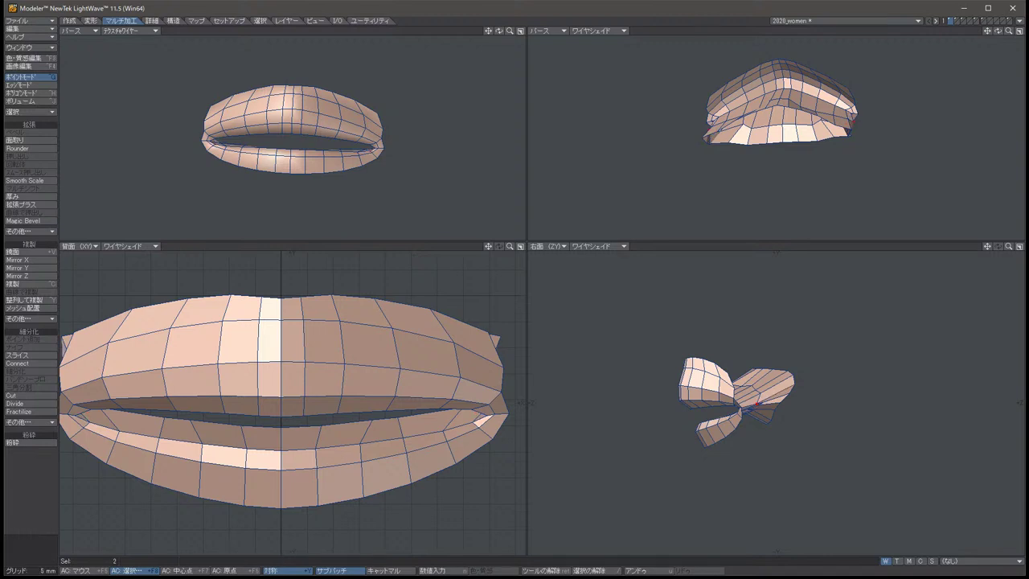
scroll(292, 137, "up", 5)
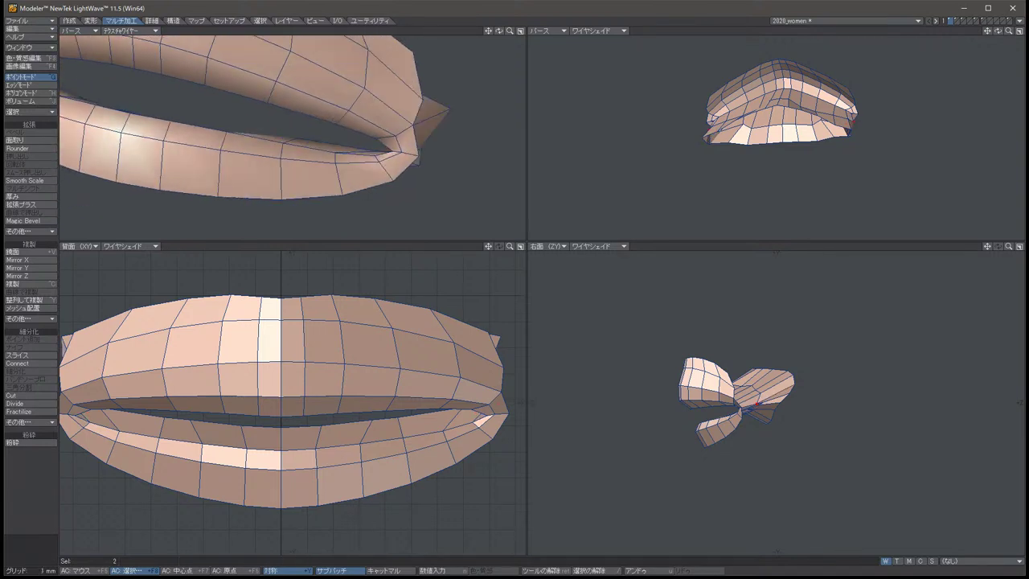
left_click_drag(292, 136, 351, 119, "alt")
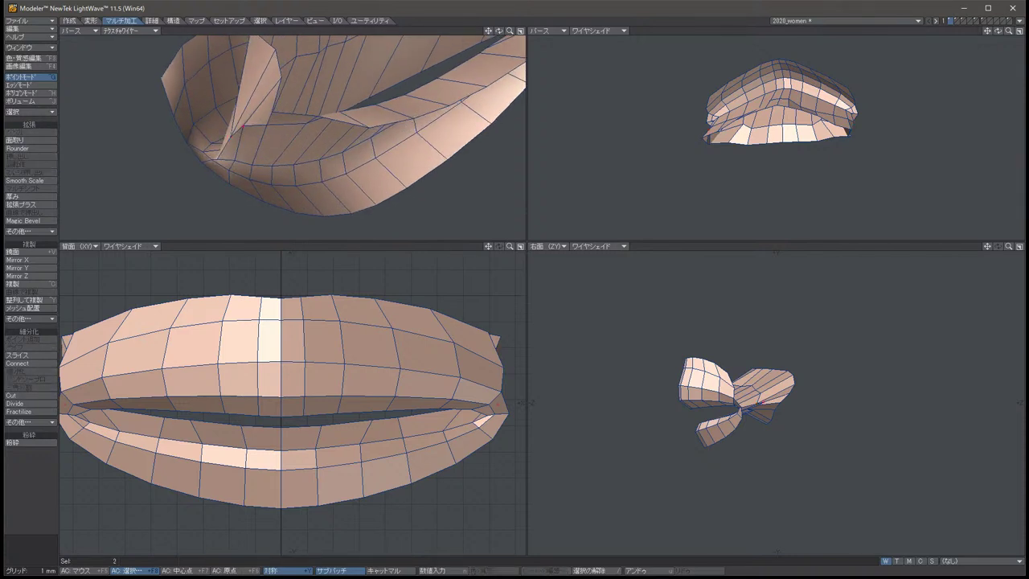
Move the mouth-corner points to the right, then reselect and deselect them.
key("t")
left_click_drag(242, 127, 270, 135)
key("space")
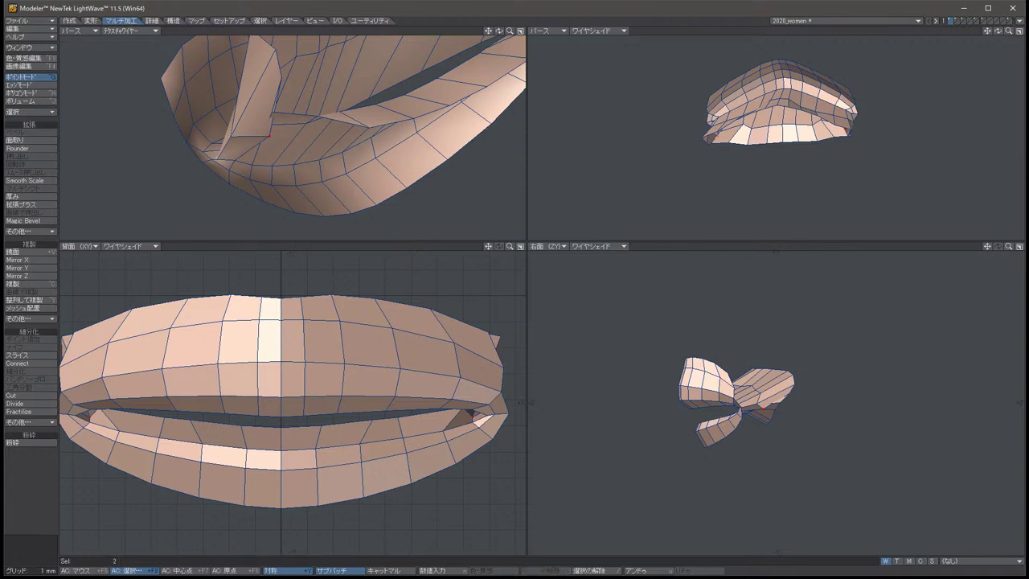
key("slash")
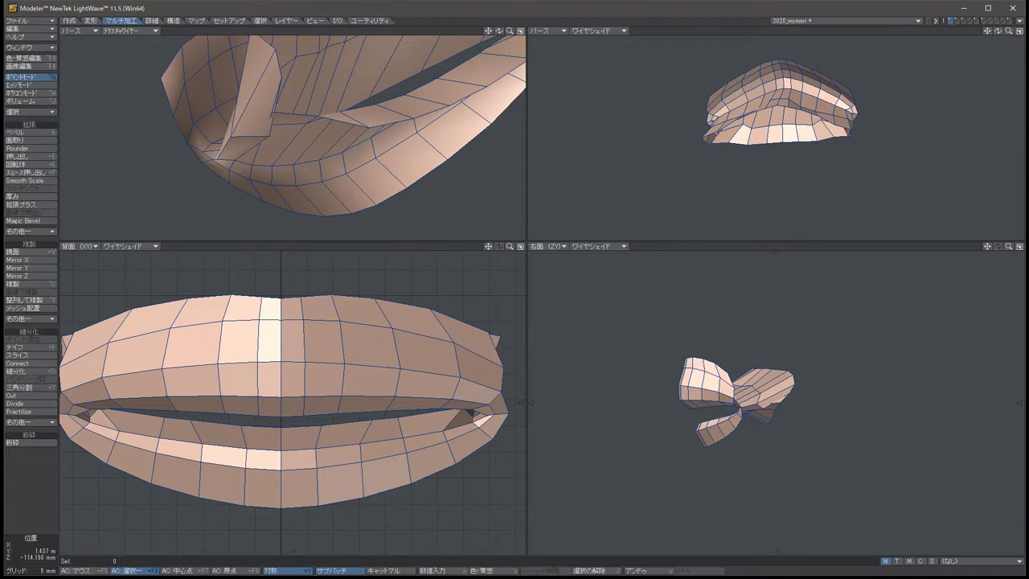
key("u")
key("t")
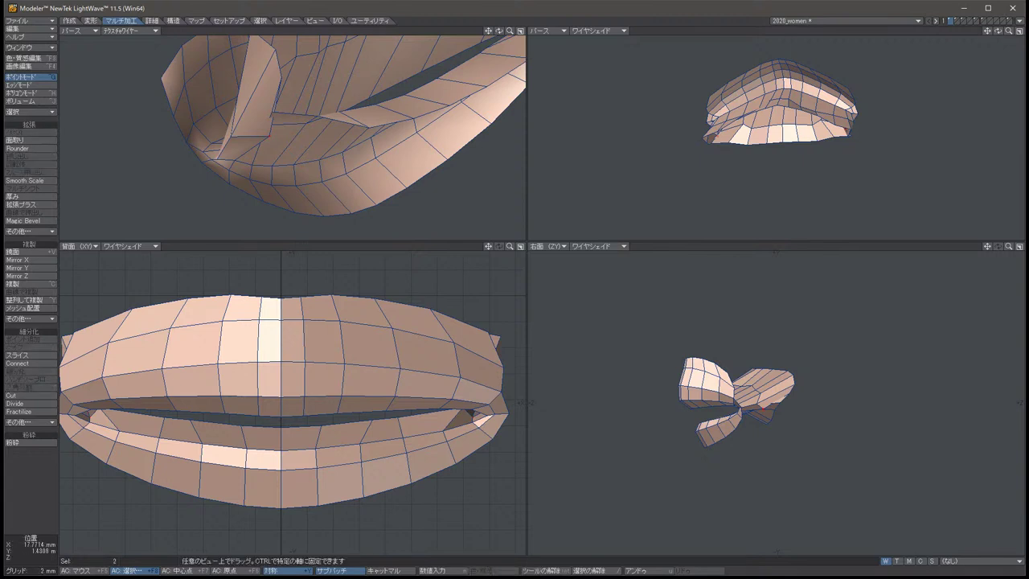
key("space")
key("slash")
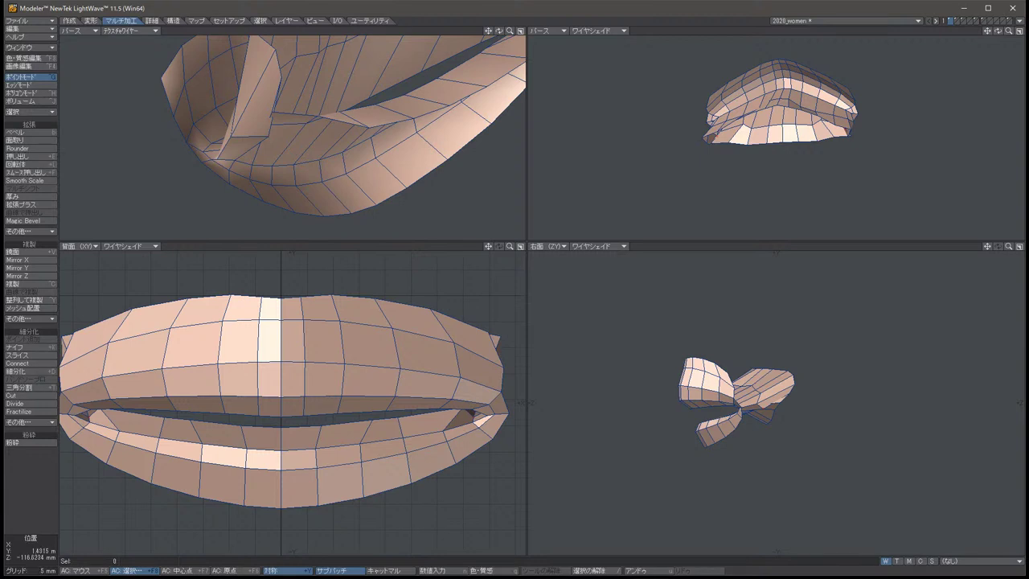
key("u")
key("slash")
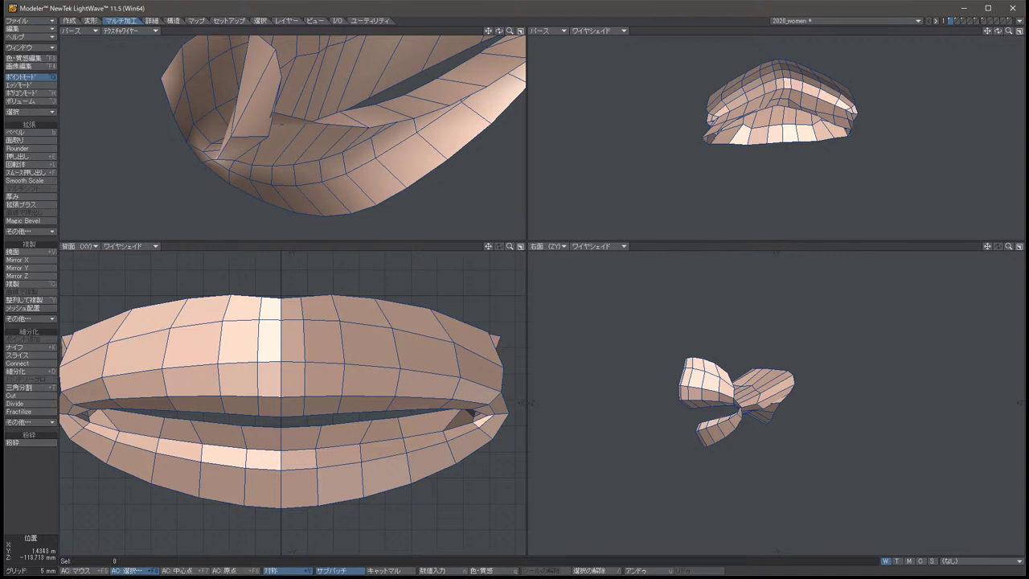
Drag the mouth-corner points down, then up and outward, forming a spike at the corner.
scroll(776, 402, "up", 8)
scroll(776, 137, "up", 5)
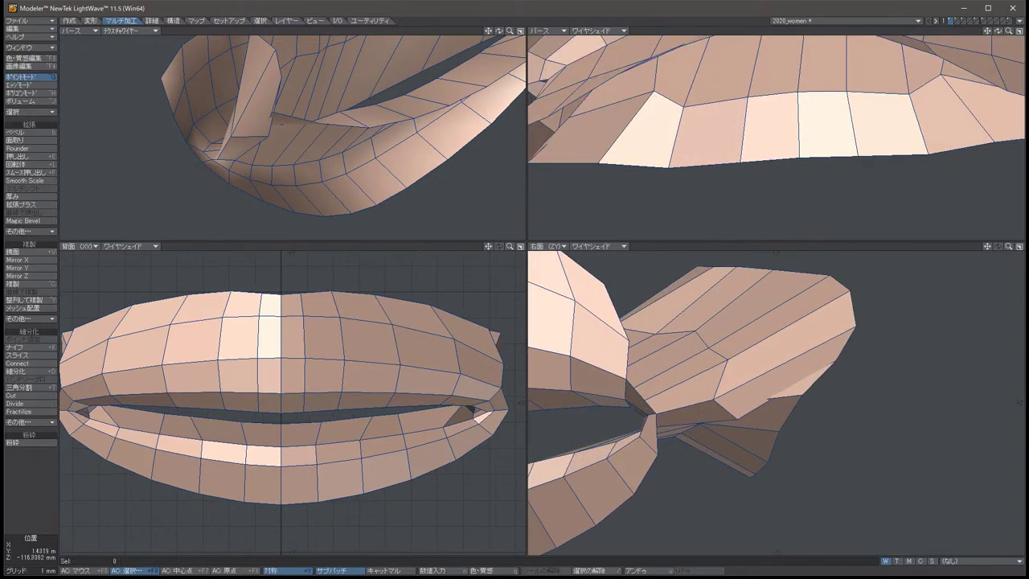
key("u")
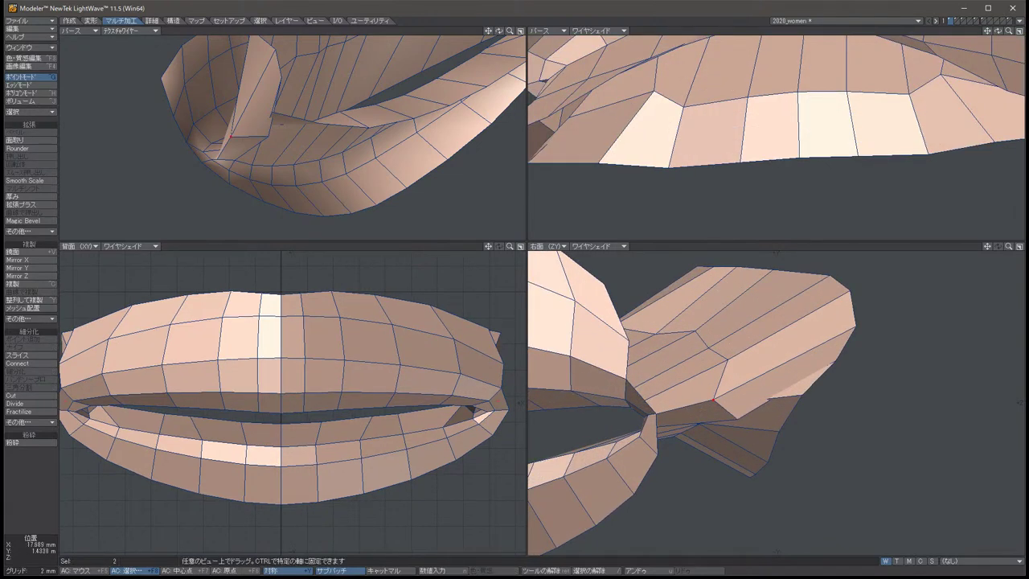
left_click_drag(713, 400, 712, 408)
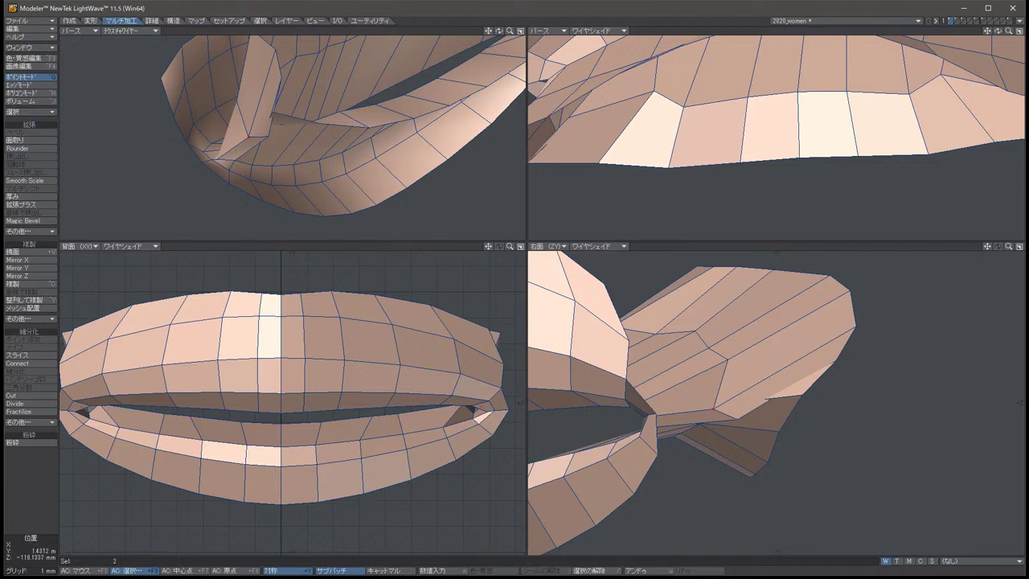
left_click_drag(726, 360, 727, 392)
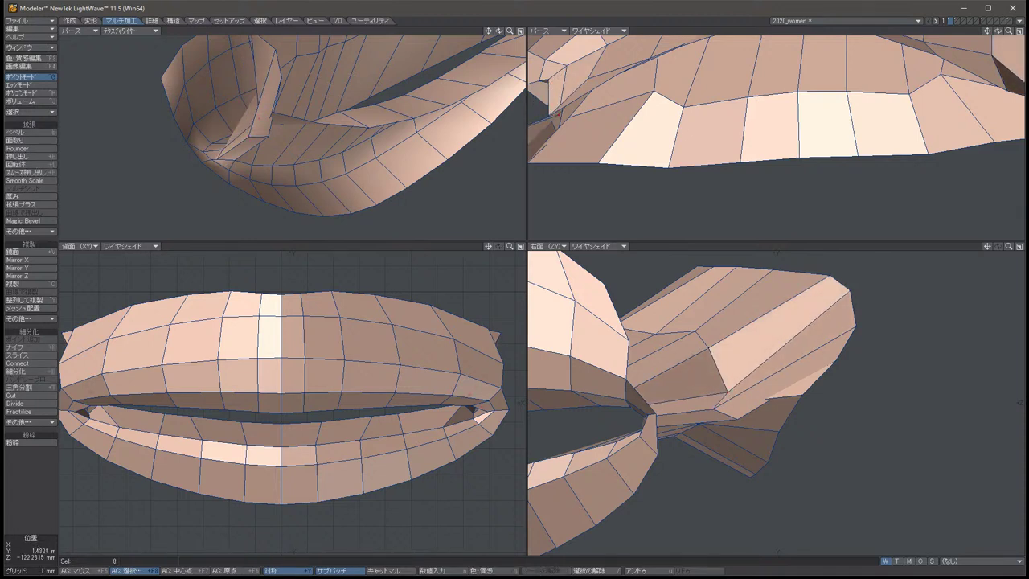
left_click_drag(852, 297, 850, 376)
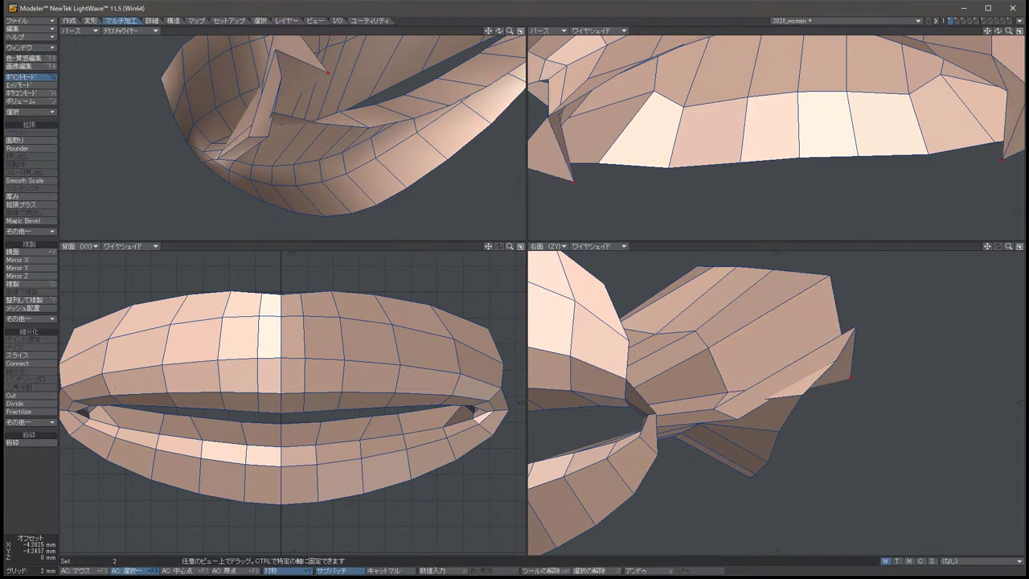
key("space")
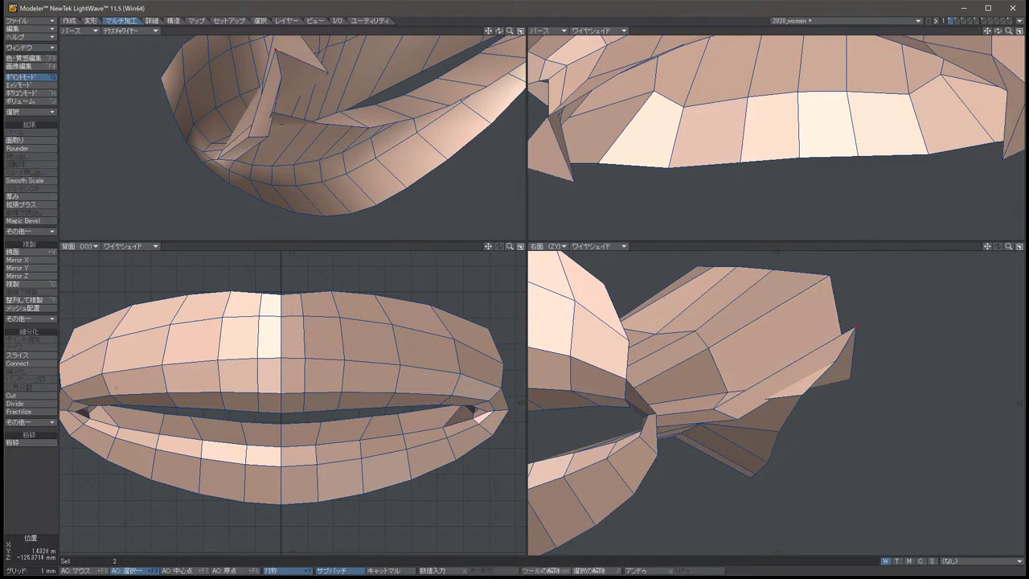
Pull the spike tip down and back, then shift the spike points to the right.
key("t")
left_click_drag(854, 328, 834, 431)
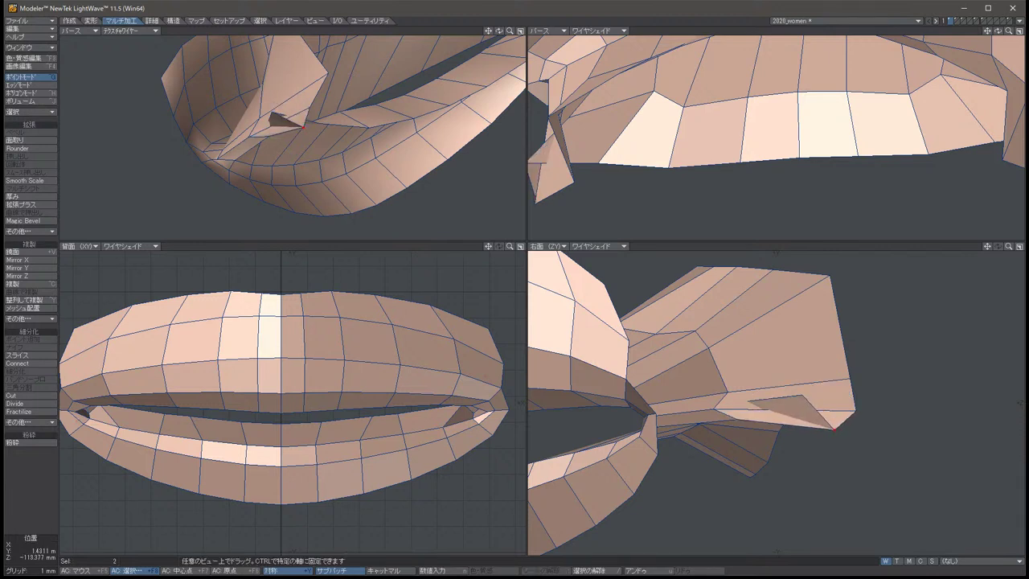
key("/")
left_click(831, 427)
left_click_drag(832, 427, 802, 438)
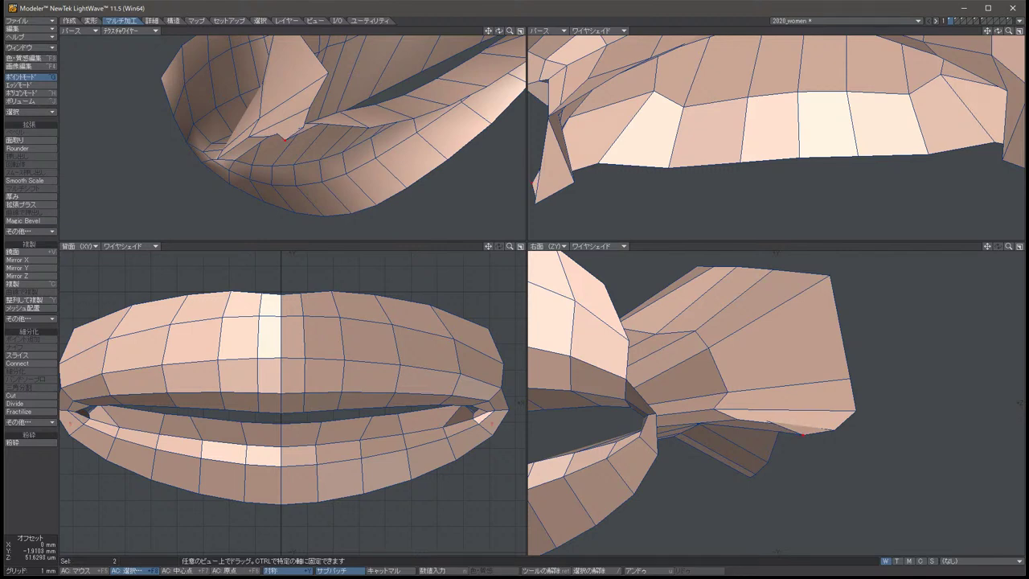
left_click_drag(426, 121, 297, 128, "alt")
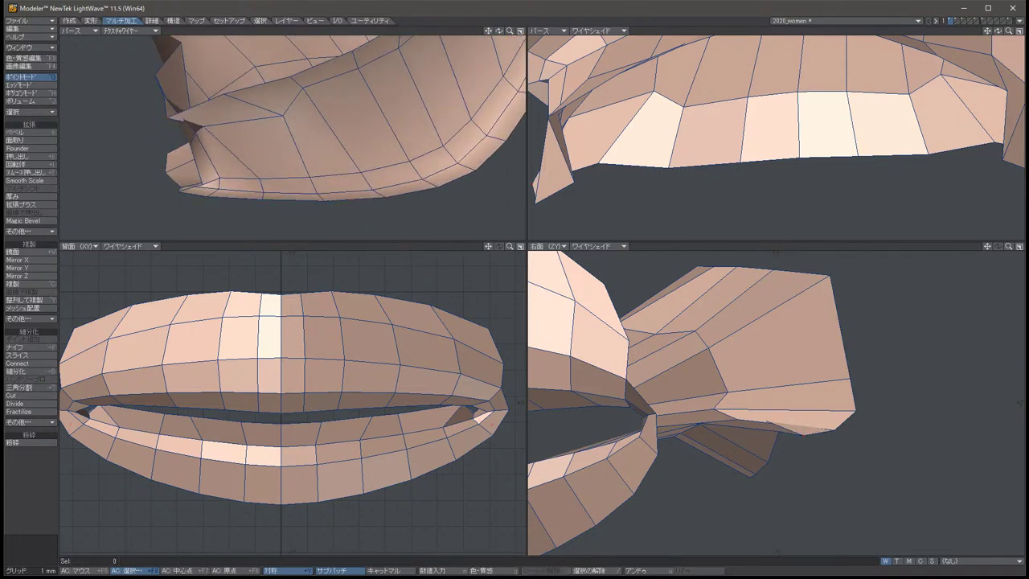
left_click_drag(192, 125, 262, 135)
key("/")
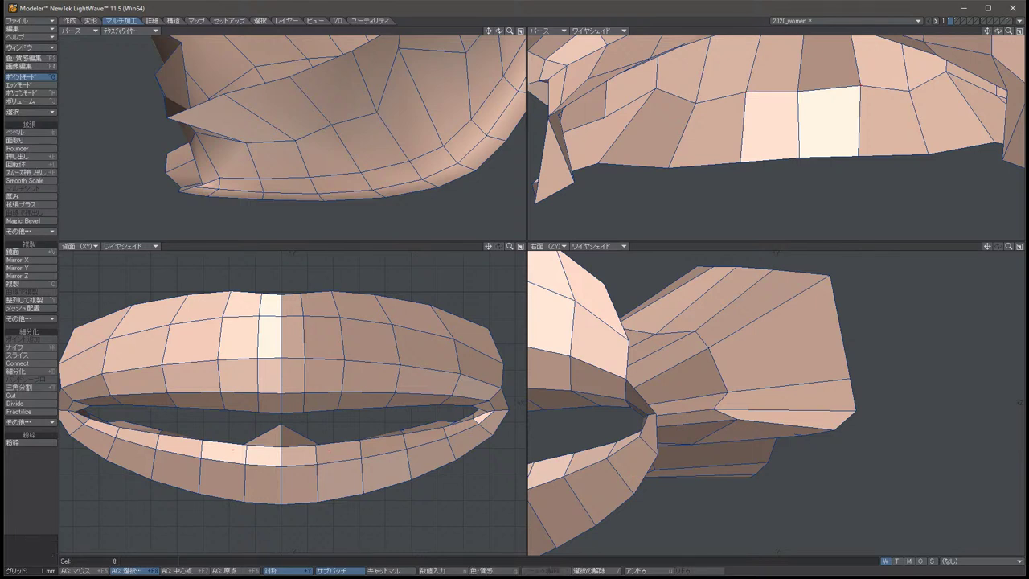
Reposition a single lip point and deselect it.
key("ctrl+t")
left_click_drag(429, 94, 430, 94)
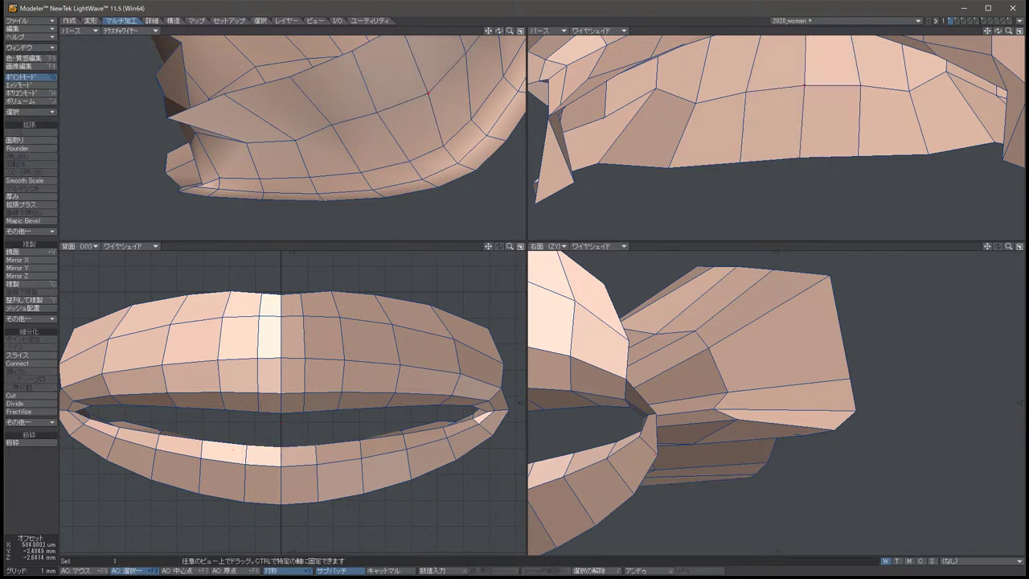
key("/")
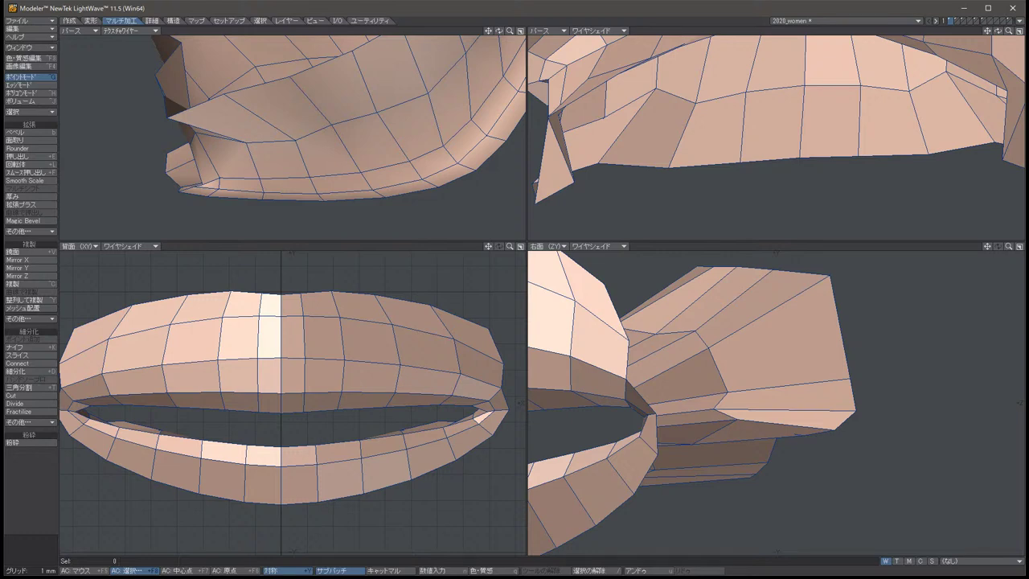
Fit the views and move the two selected points to reshape the lip mesh.
key("a")
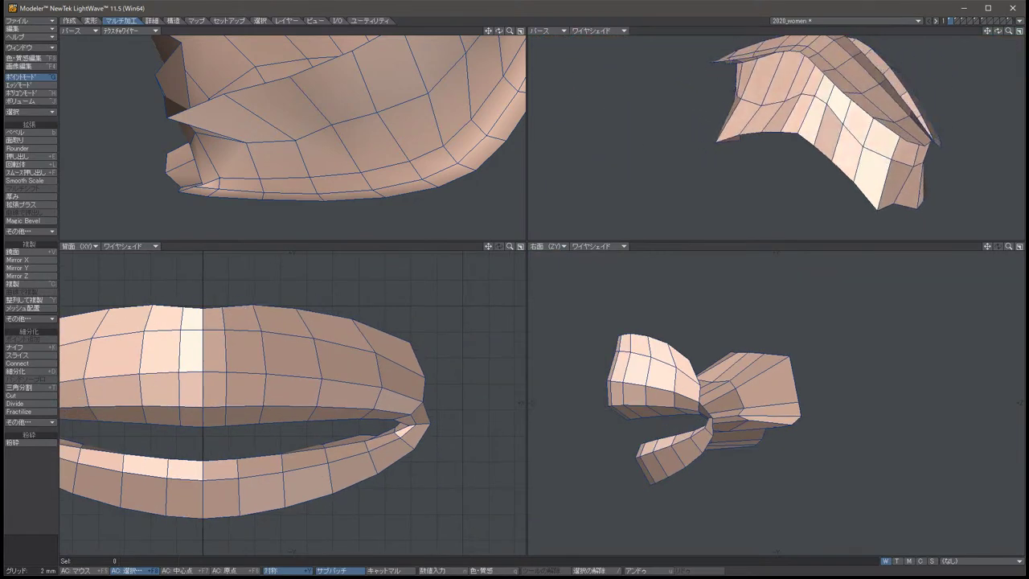
left_click_drag(803, 137, 644, 112, "alt")
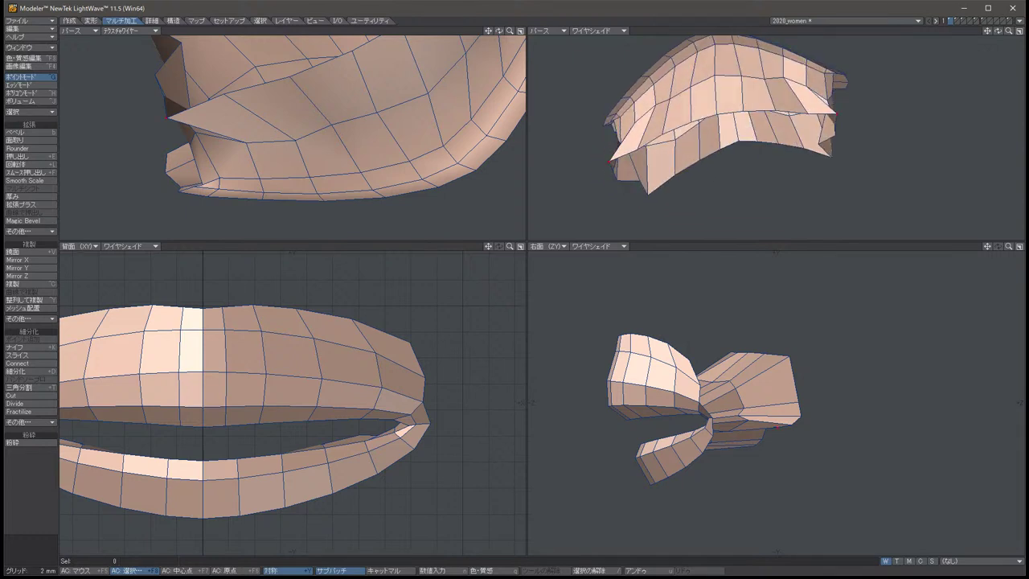
key("t")
left_click_drag(169, 119, 189, 94)
key("space")
key("slash")
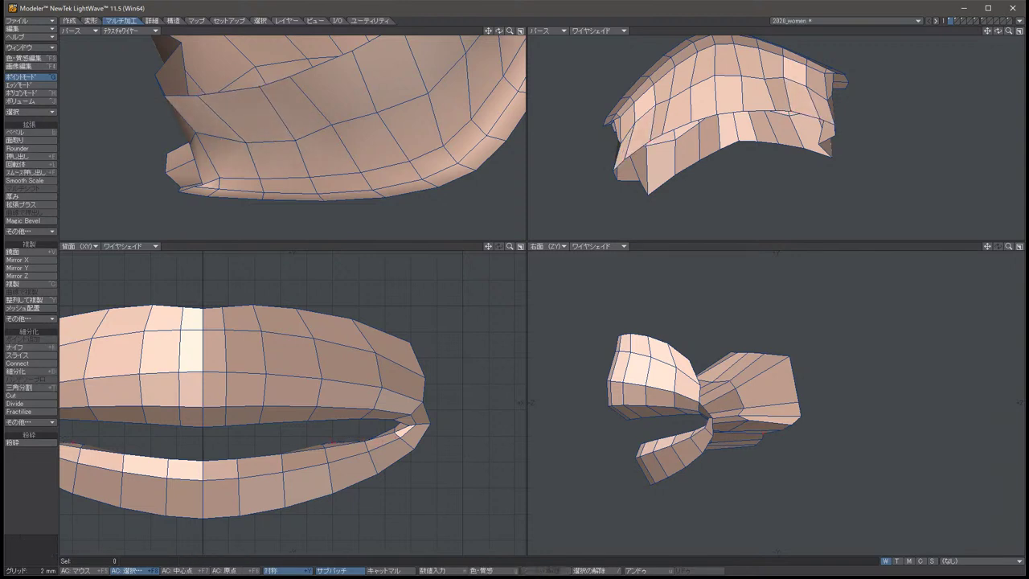
Select the lip-corner points, try an inward move, undo it, and clear the selection.
left_click_drag(348, 52, 276, 112)
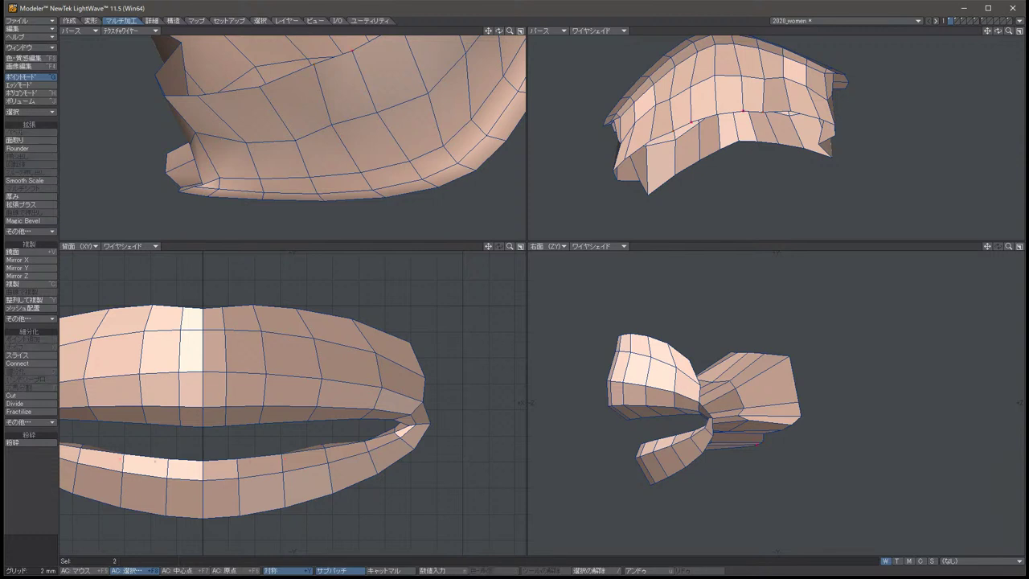
key("slash")
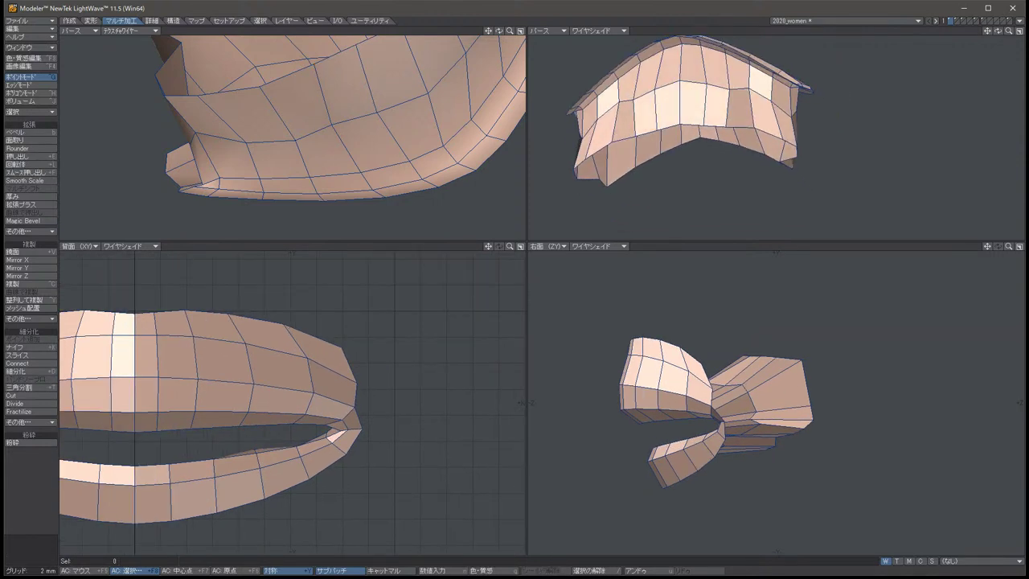
key("u")
key("u")
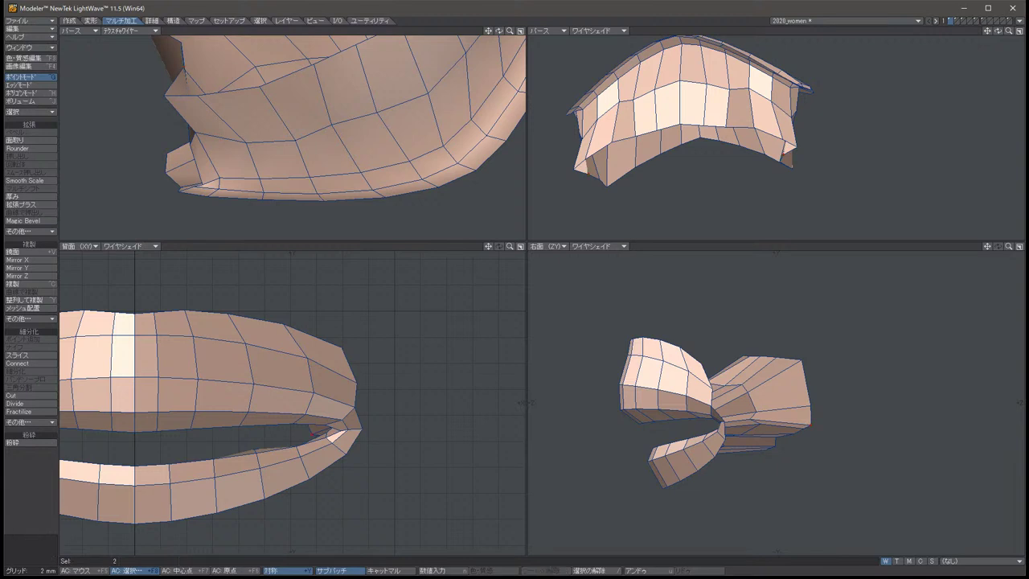
key("u")
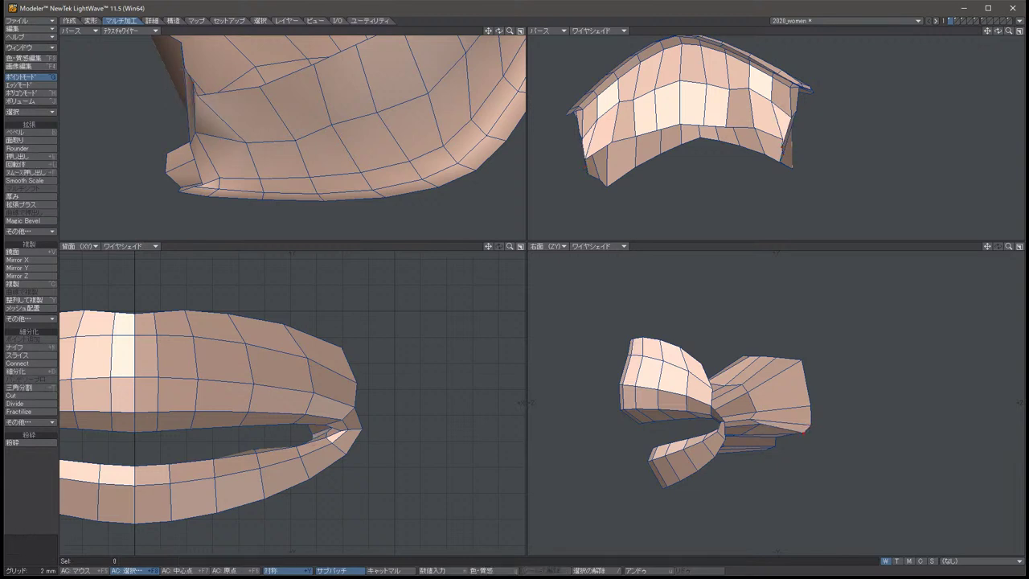
key("u")
key("u")
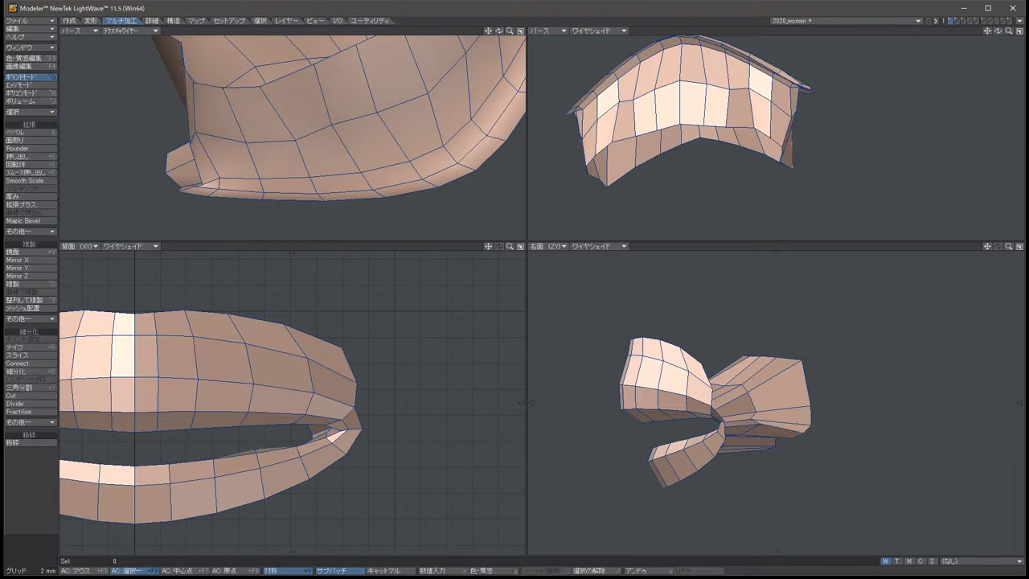
key("shift+u")
key("shift+u")
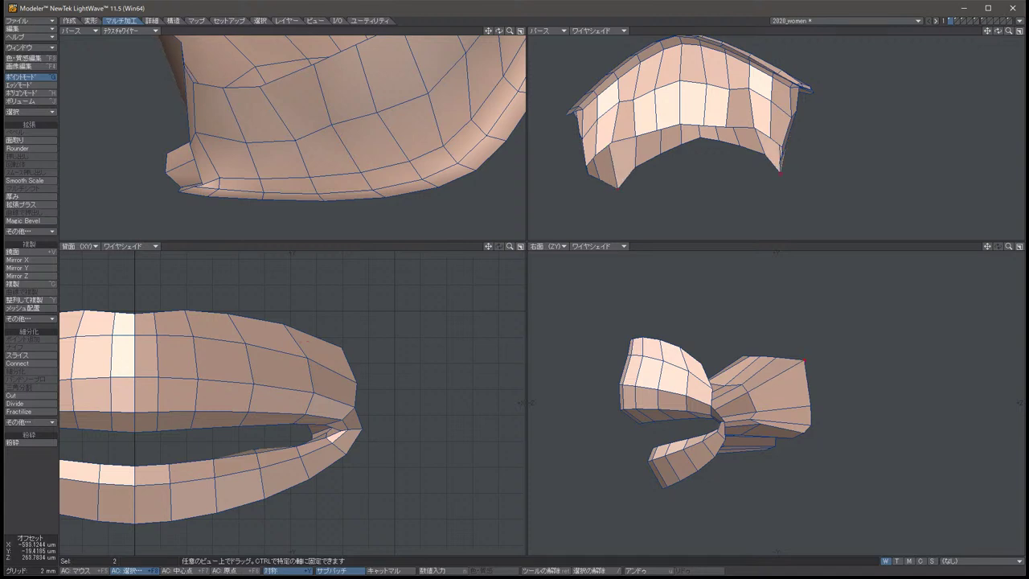
key("slash")
Push the corner points inward so the mouth corner dents into the cheek.
left_click_drag(691, 121, 742, 107, "alt")
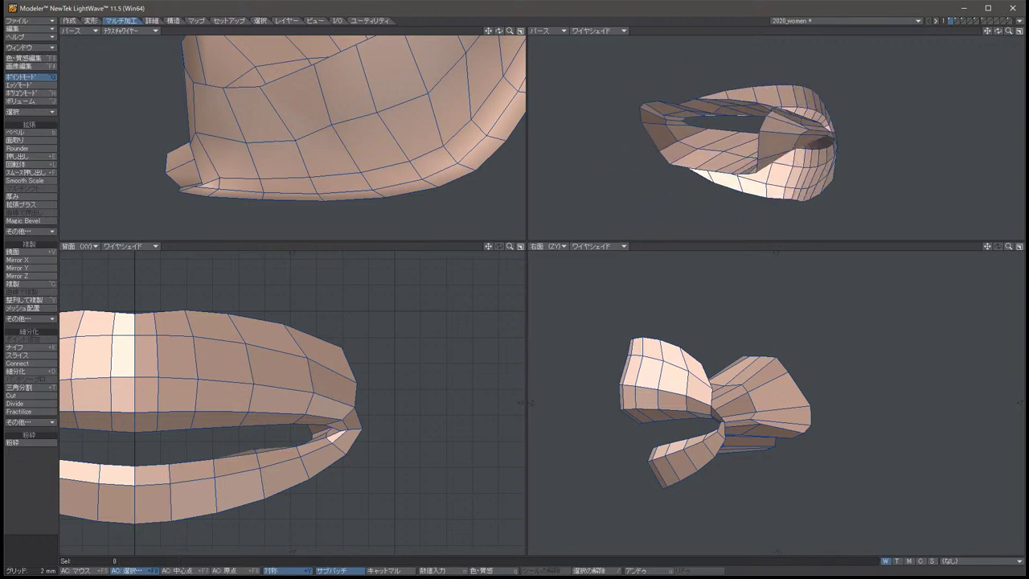
left_click_drag(744, 425, 725, 388)
key("/")
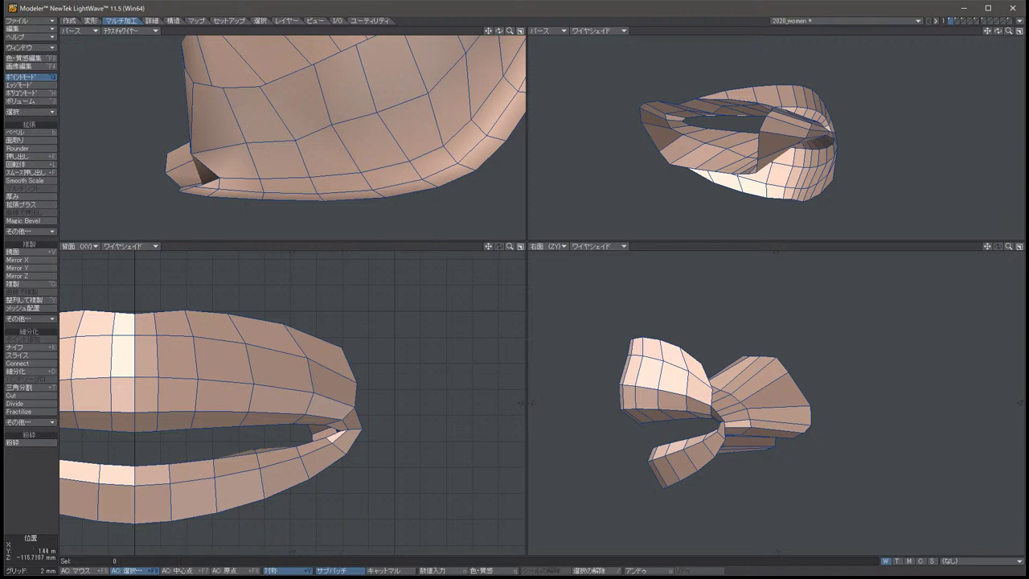
Frame the mouth and slightly lower selected points along the upper lip edge.
key("a")
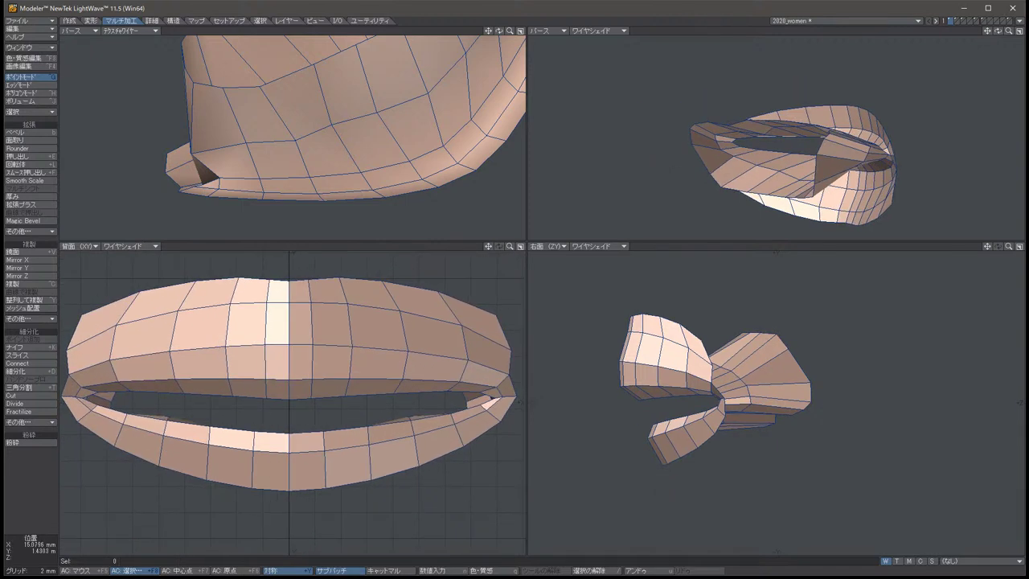
key("alt+Down")
key("alt+Down")
key("alt+Down")
key("alt+Down")
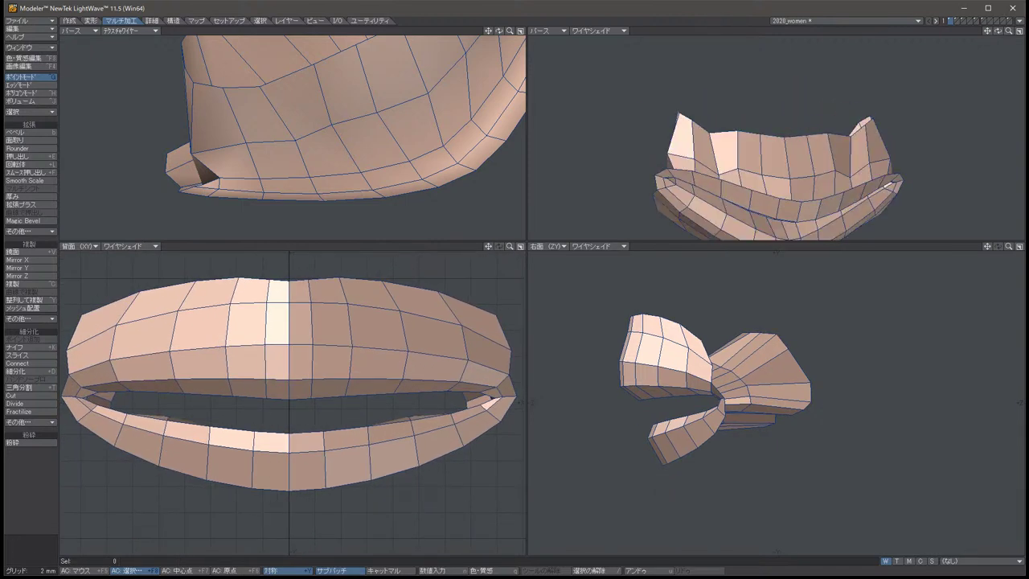
key("alt+Down")
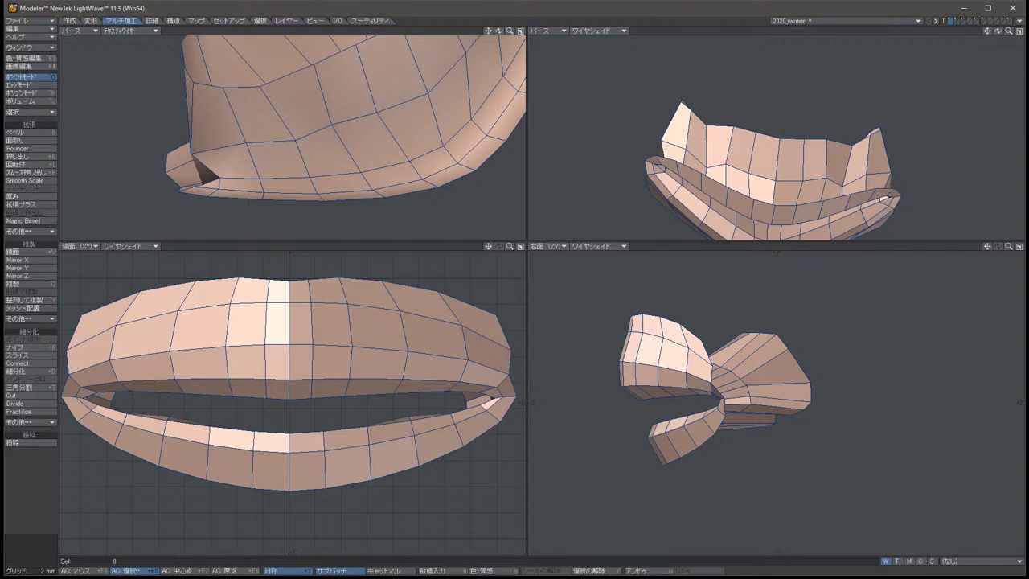
key("alt+Right")
key("alt+Right")
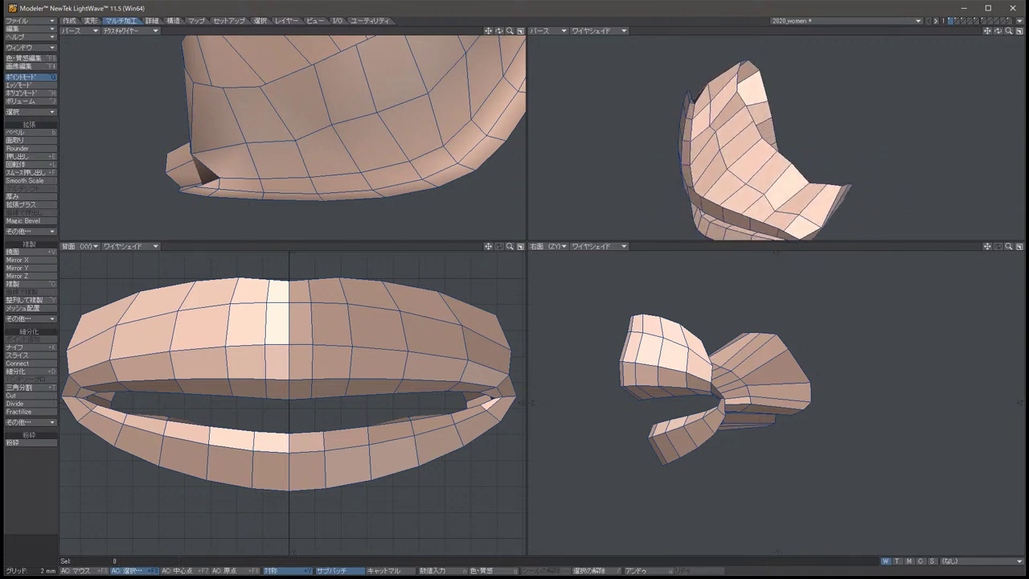
left_click(713, 129)
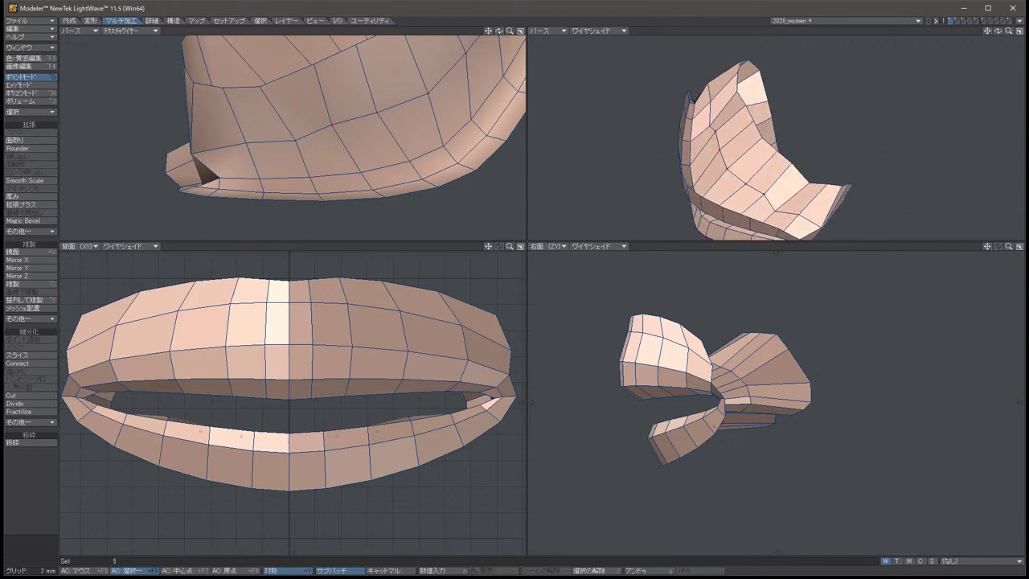
key("t")
left_click_drag(715, 419, 715, 438)
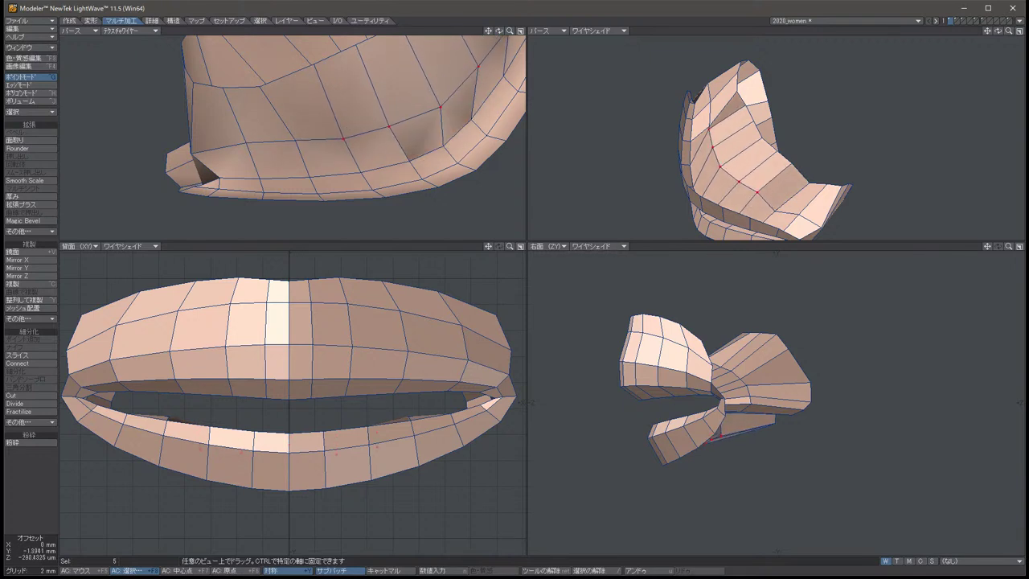
key("space")
From a front view, shift the selected lip points down and right.
key("alt+Left")
key("alt+Left")
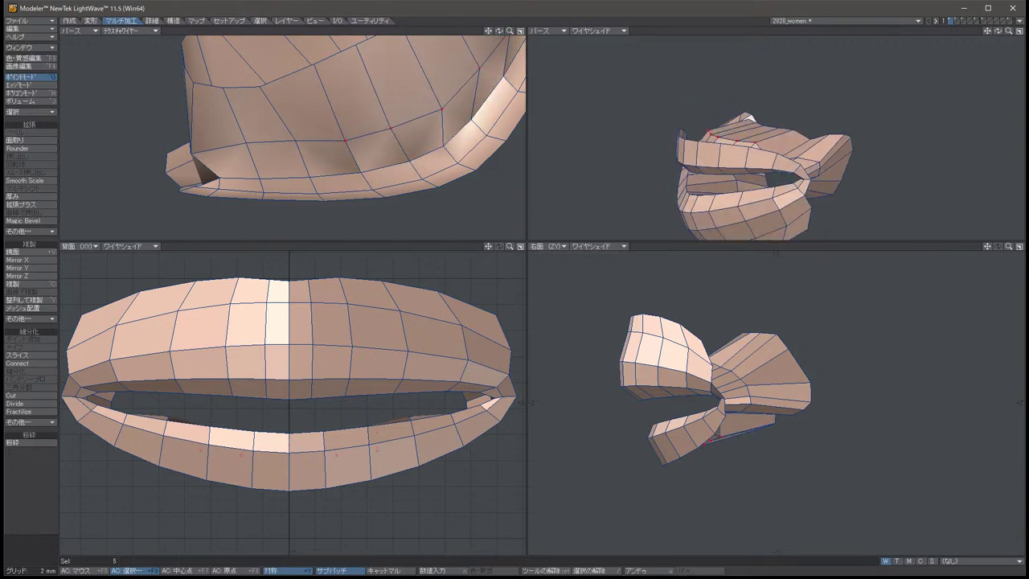
key("alt+Up")
key("alt+Up")
key("alt+Up")
key("alt+Up")
key("alt+Up")
key("alt+Up")
key("alt+Up")
key("alt+Up")
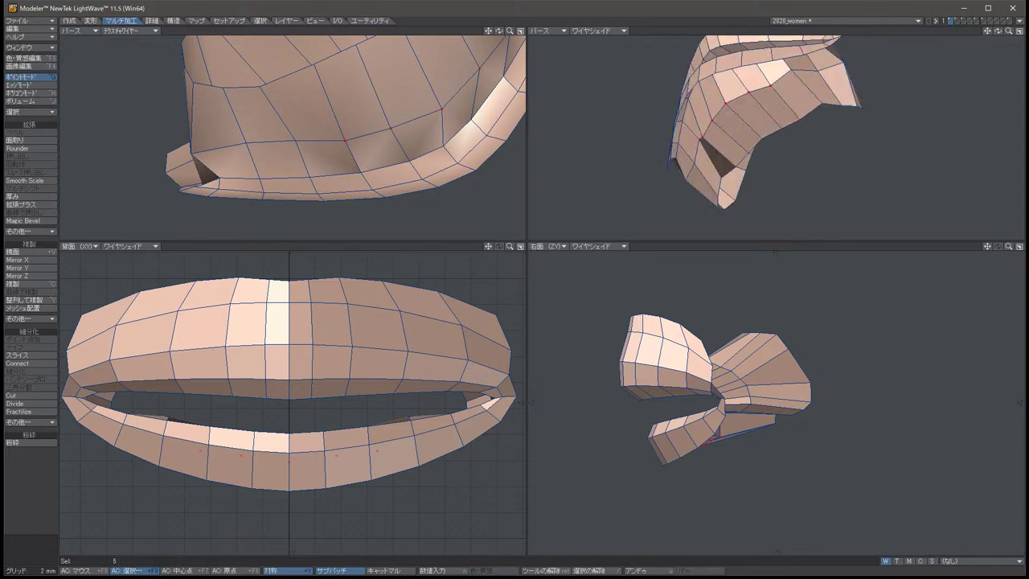
key("t")
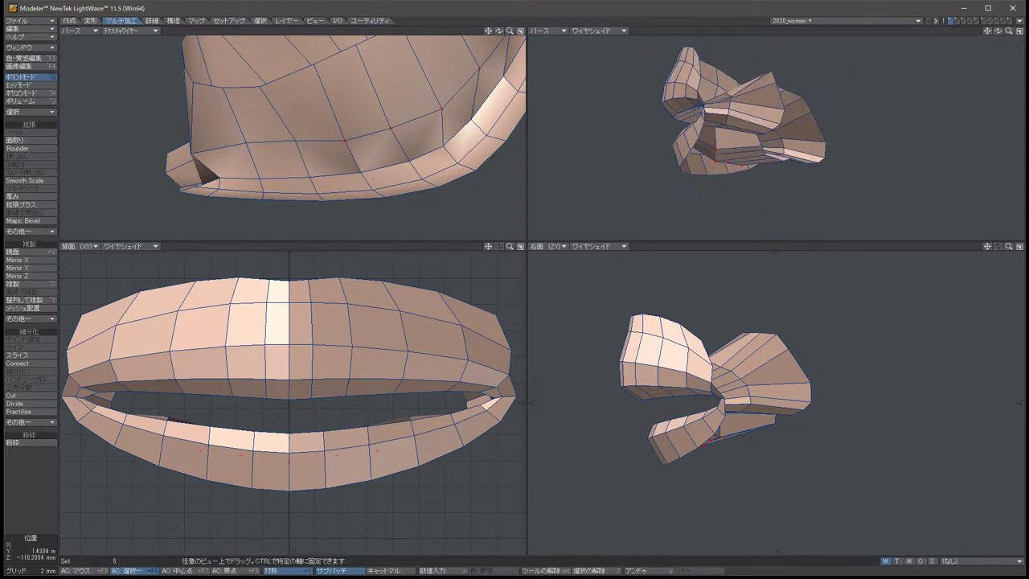
left_click_drag(402, 128, 408, 142)
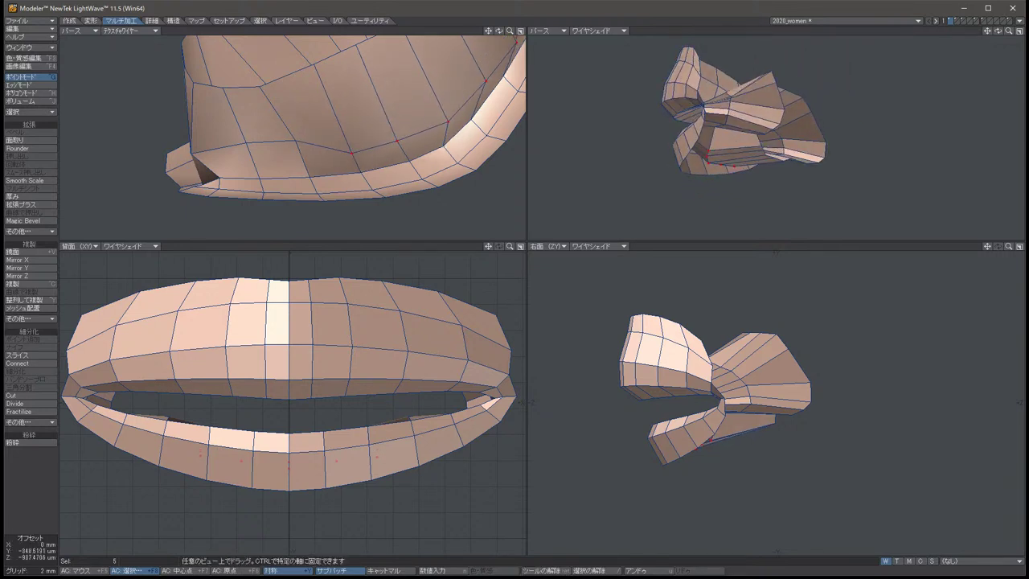
key("space")
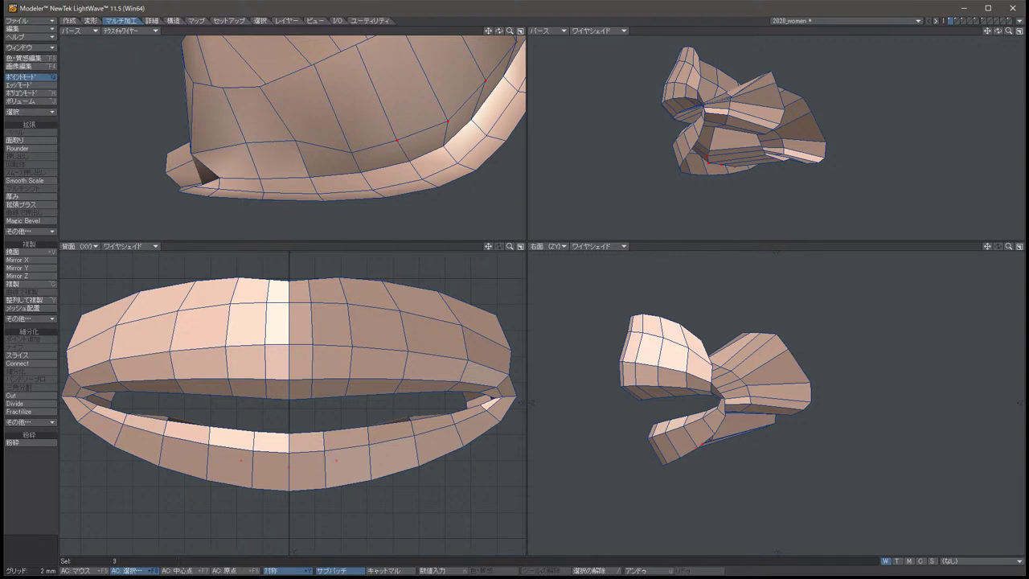
key("slash")
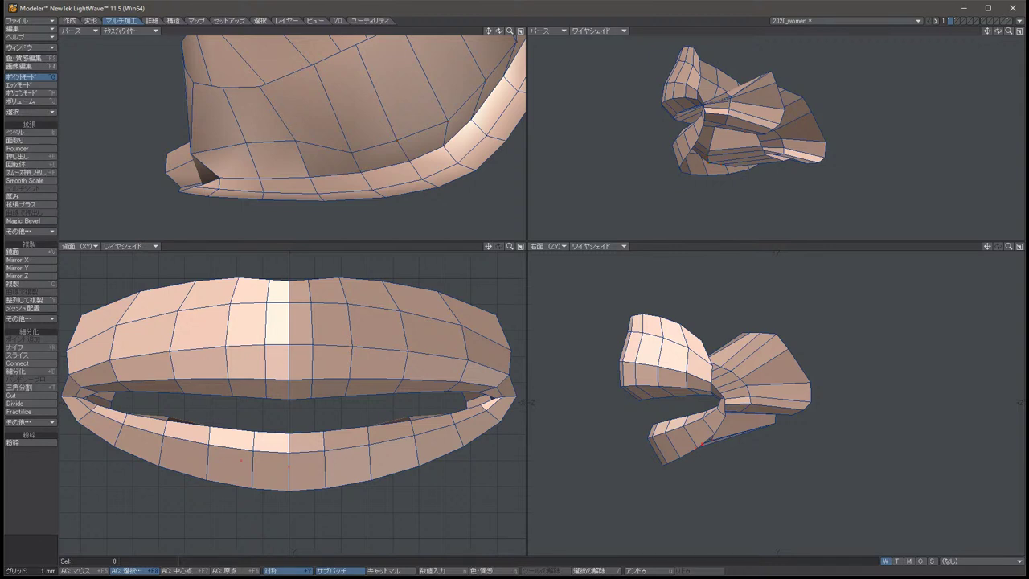
Nudge four points near the mouth corner, then lower two mid-strip points slightly.
left_click_drag(739, 121, 667, 201, "alt")
key("t")
left_click_drag(732, 58, 713, 151)
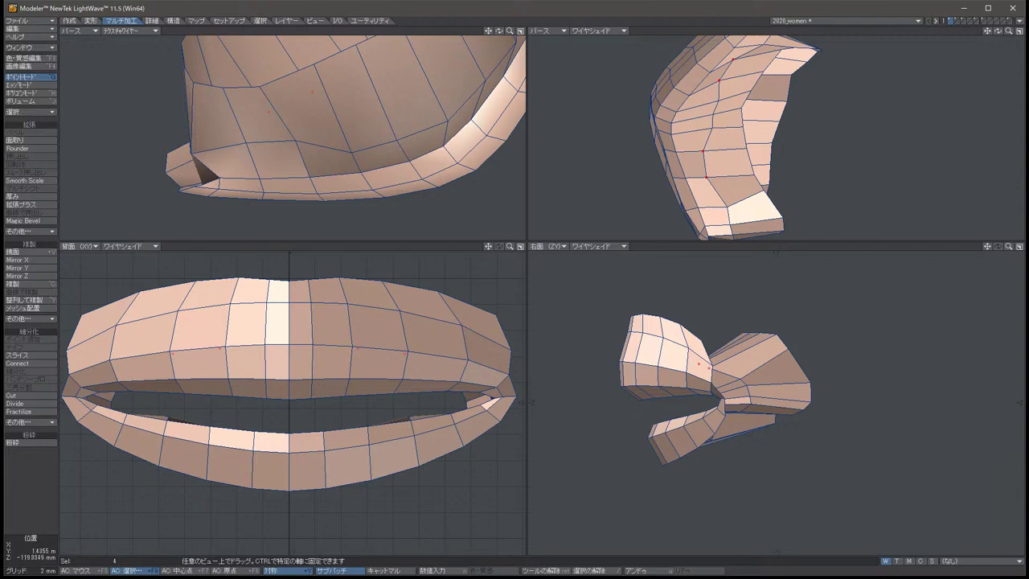
left_click_drag(713, 151, 715, 153)
key("space")
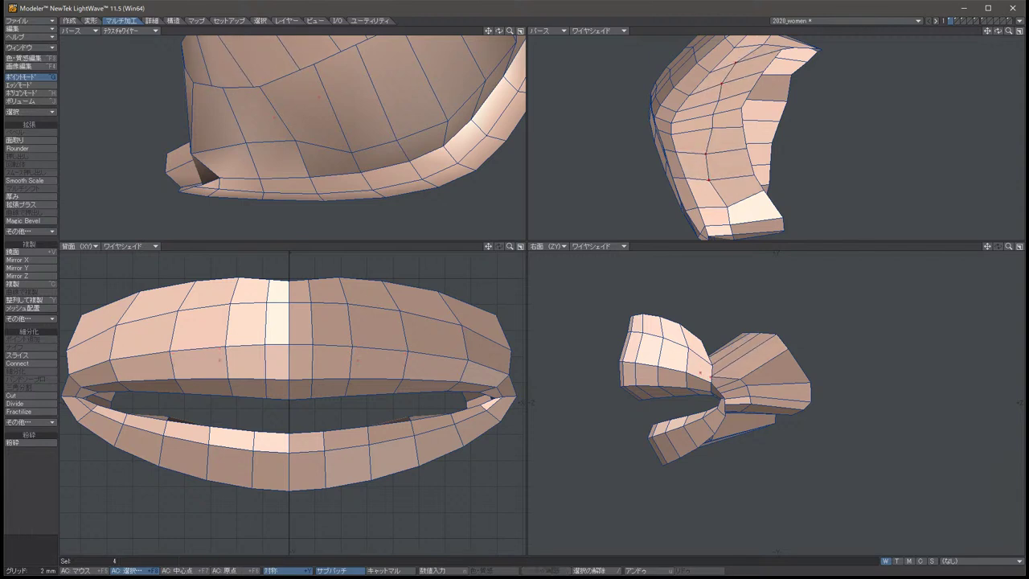
left_click(712, 121)
key("t")
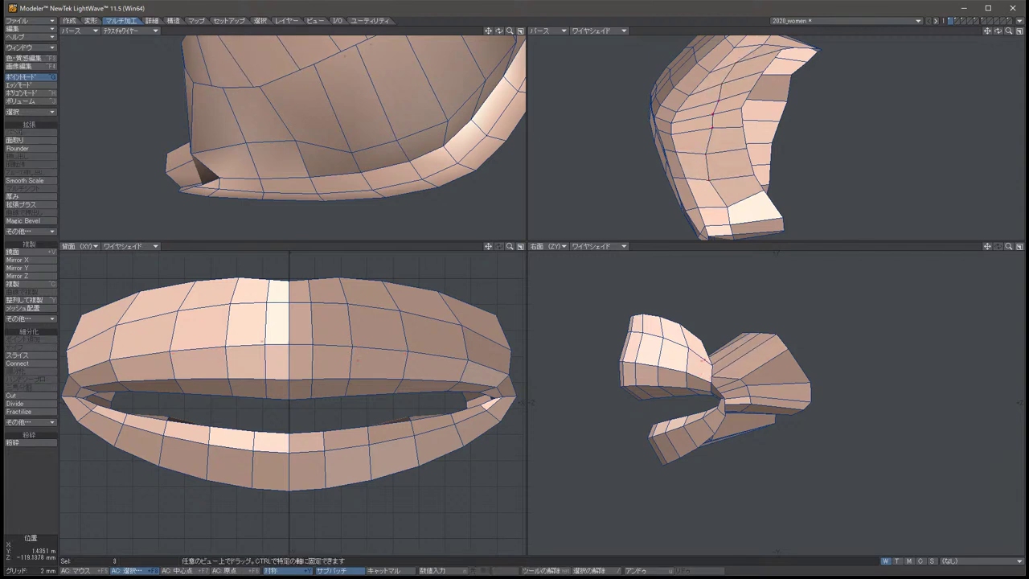
left_click_drag(712, 120, 712, 124)
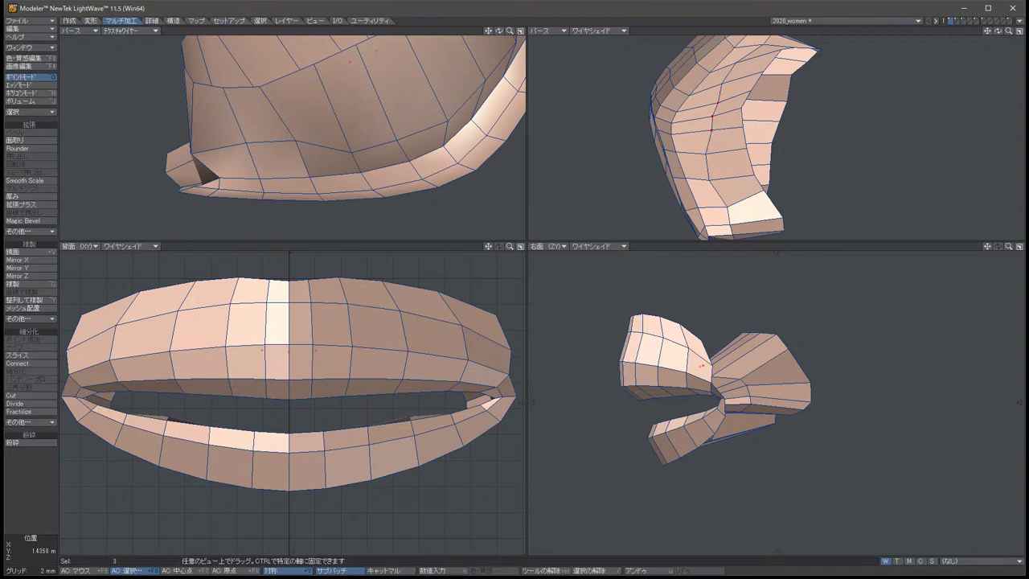
Adjust the selected point from a top-down view of the lips.
left_click_drag(998, 31, 969, 183)
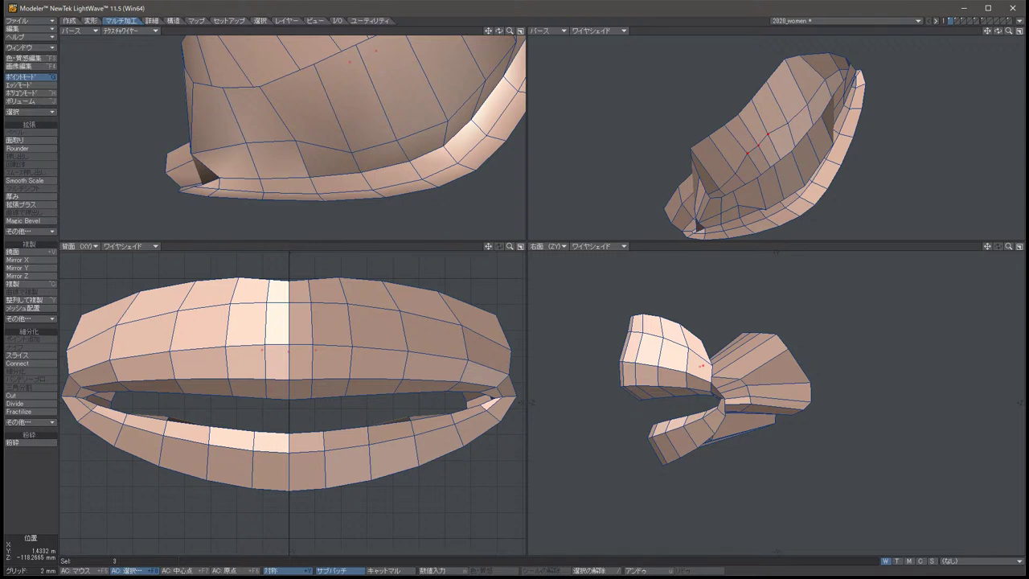
key("t")
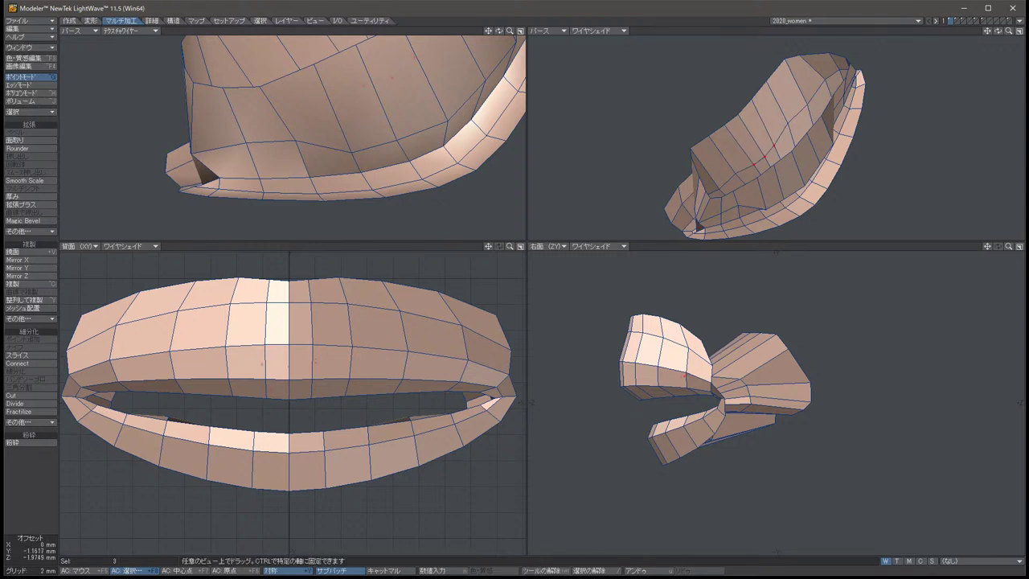
key("space")
key("slash")
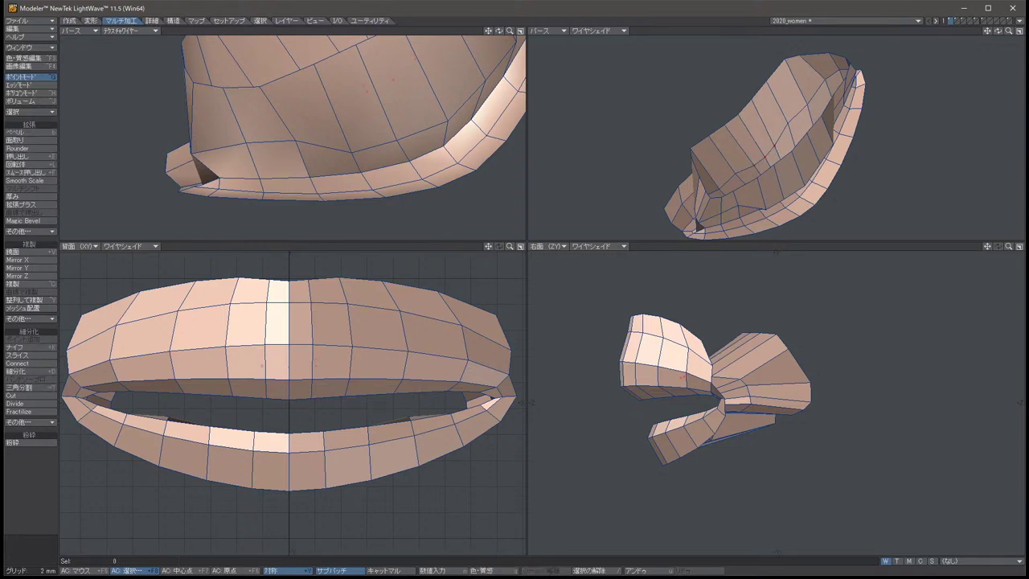
key("Left")
key("Left")
key("Left")
key("Left")
key("Left")
key("Left")
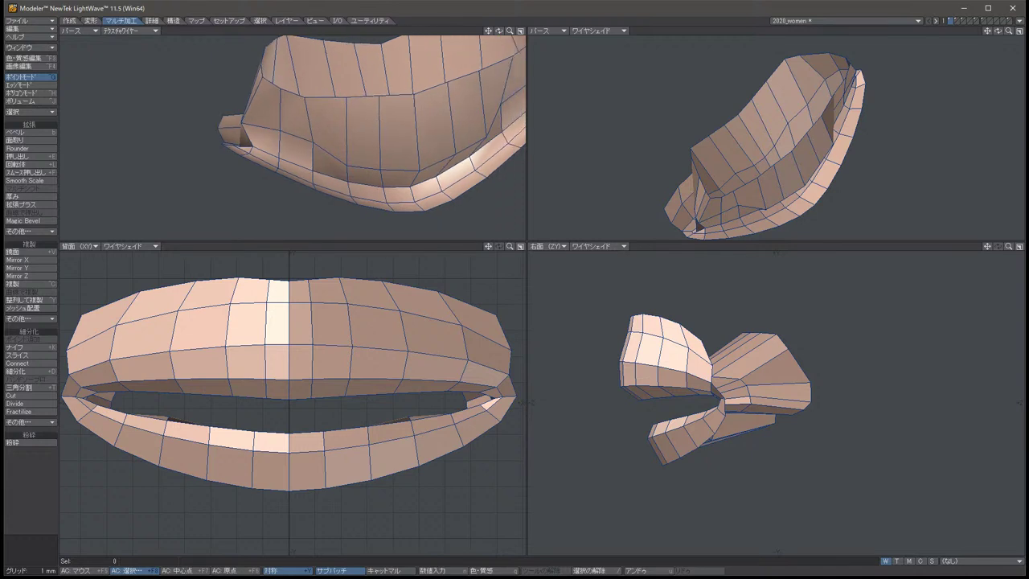
key("Left")
key("Left")
key("Left")
key("Left")
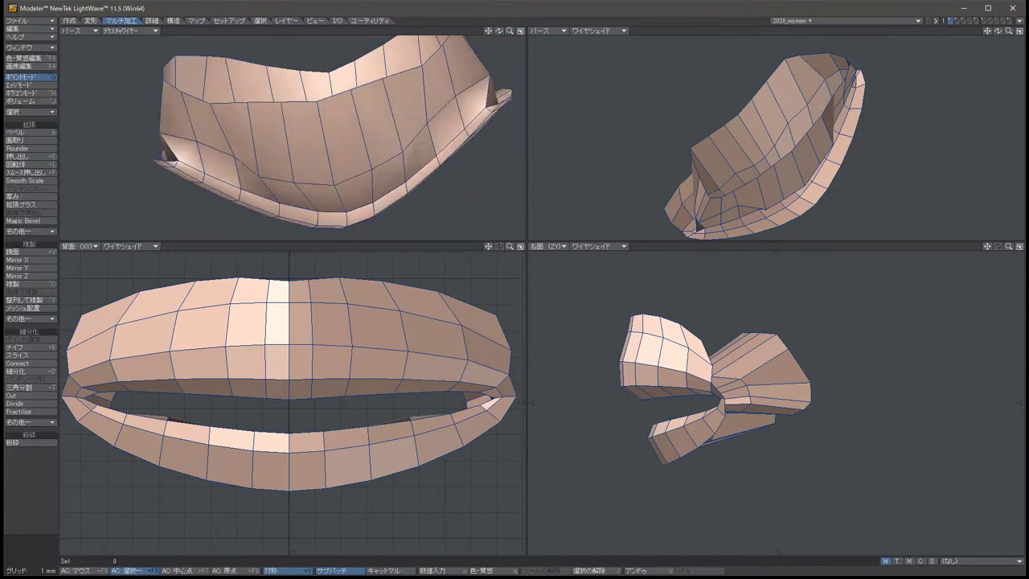
Reposition two symmetric point pairs on the mouth, pulling the lip pair downward.
left_click(427, 155)
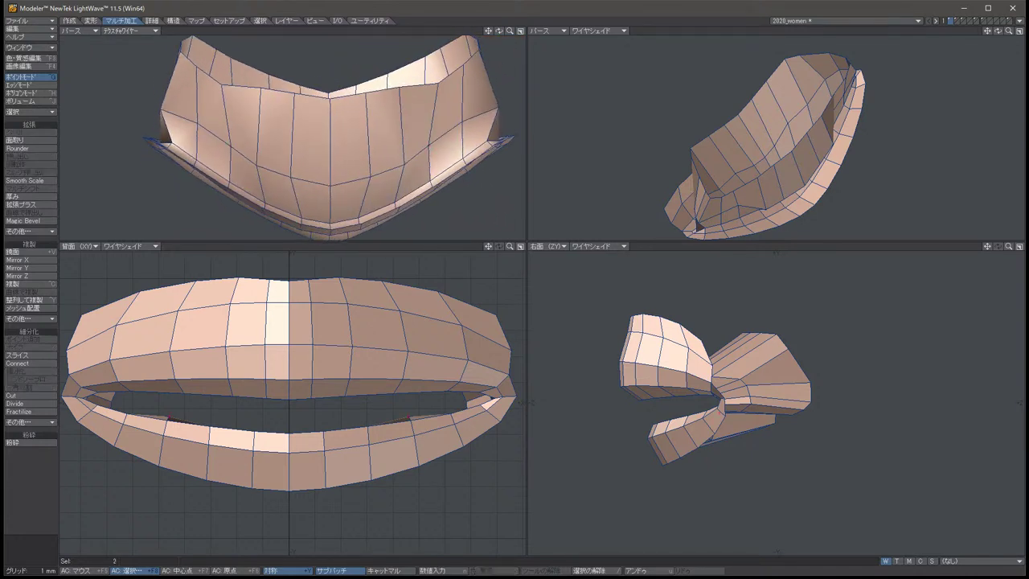
key("t")
left_click_drag(424, 153, 458, 143)
key("space")
left_click(463, 66)
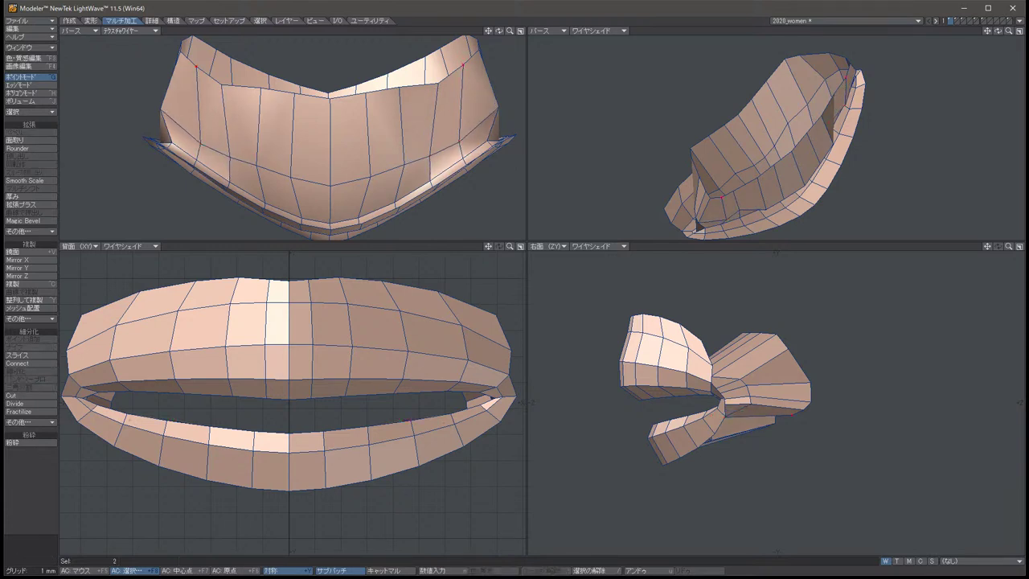
key("t")
left_click_drag(434, 89, 430, 129)
key("space")
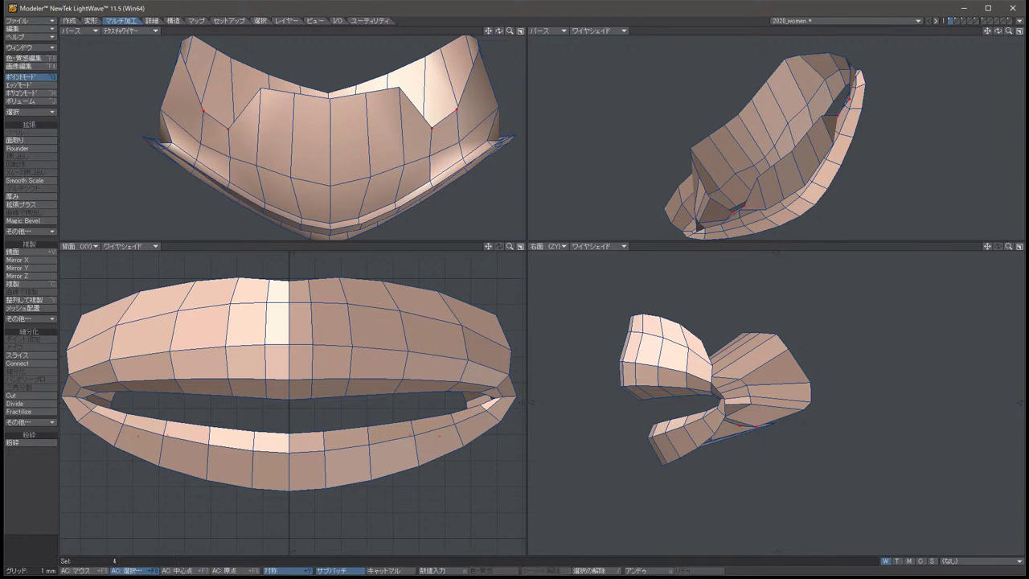
key("/")
Pull points along the mouth's upper edge down, then drop two from the selection.
left_click(399, 87)
left_click_drag(399, 88, 397, 138)
key("space")
left_click(290, 143)
left_click(370, 143)
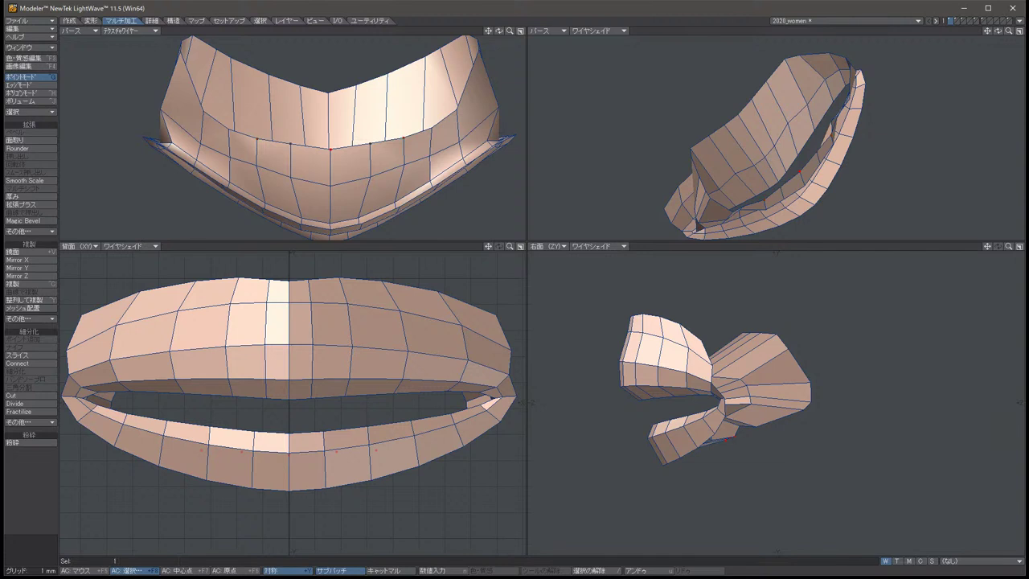
key("slash")
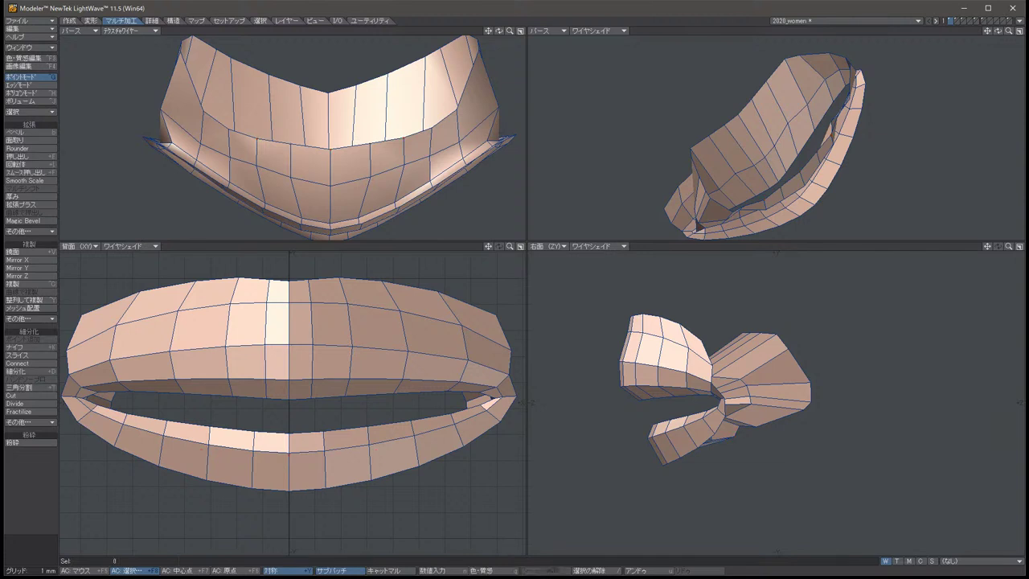
Move two more symmetric lip point pairs to reshape the lip.
left_click(464, 424)
left_click_drag(776, 424, 728, 398)
key("space")
key("slash")
left_click(727, 402)
key("t")
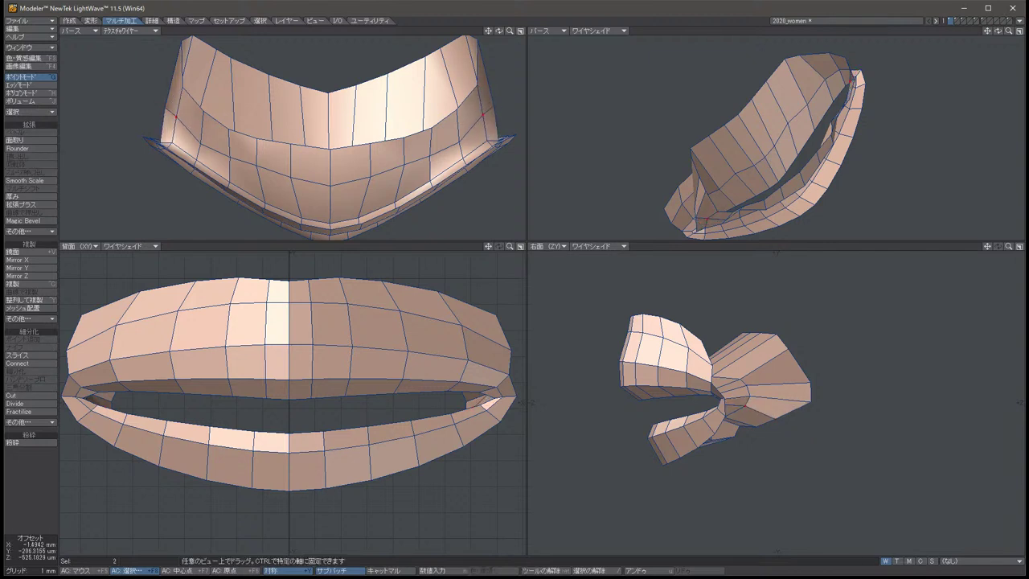
key("space")
key("slash")
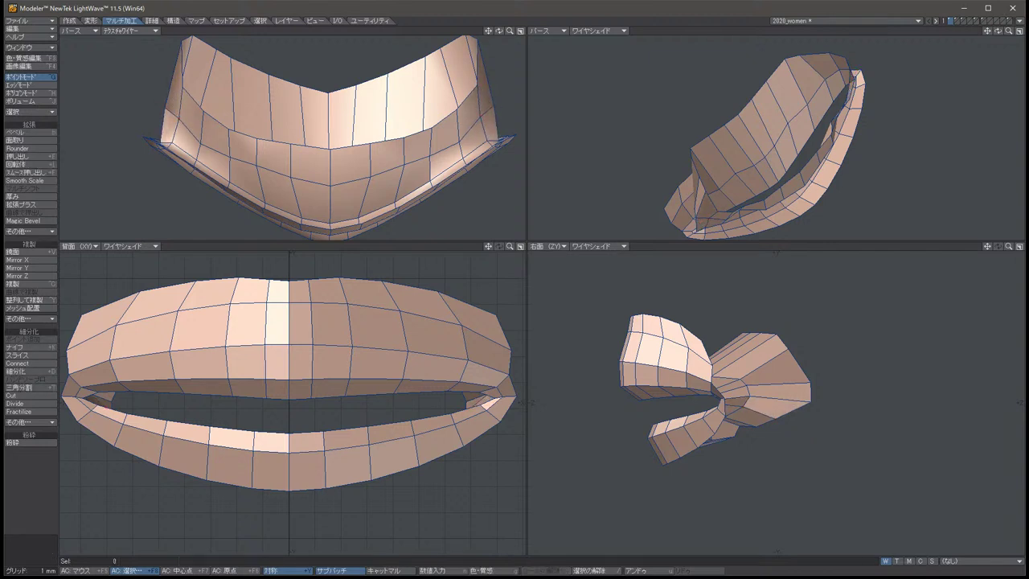
Adjust the depth of the points near the corners and pull the outer lip corners inward.
left_click(479, 39)
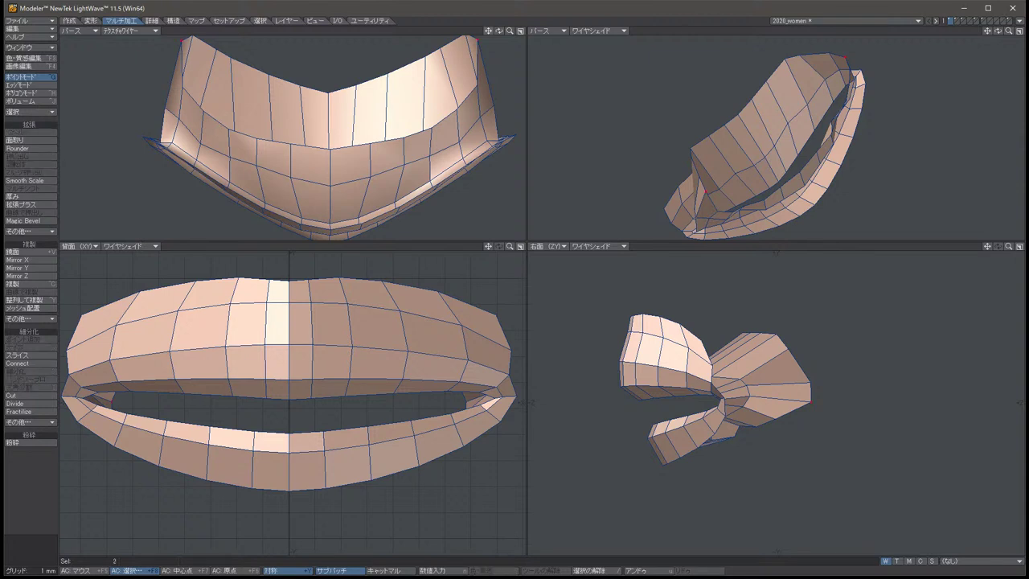
left_click_drag(727, 398, 724, 389)
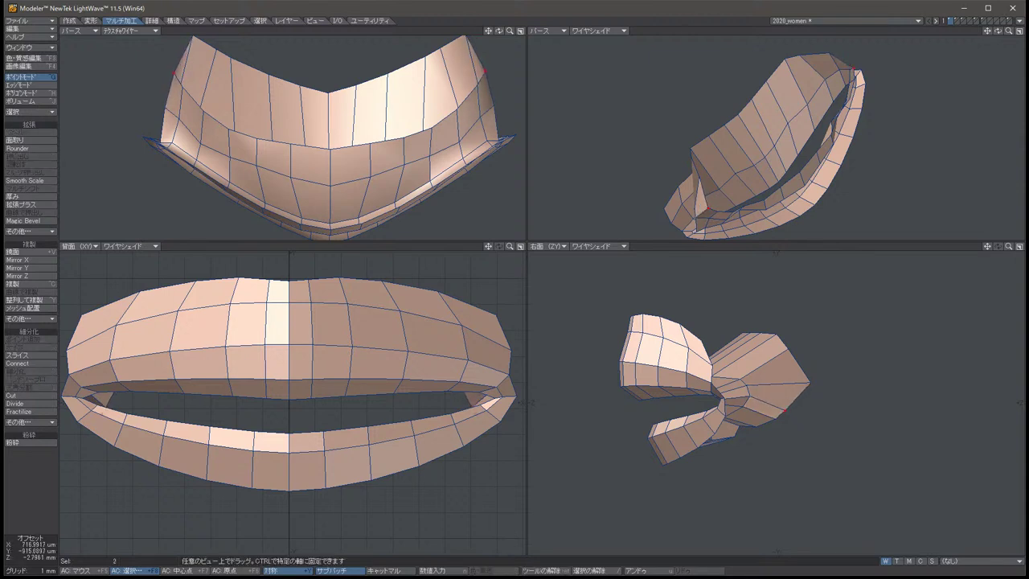
key("space")
key("slash")
left_click(471, 37)
left_click_drag(803, 384, 784, 355)
key("space")
key("slash")
Push the upper-lip centre points down and back to flatten the peak.
left_click(167, 306)
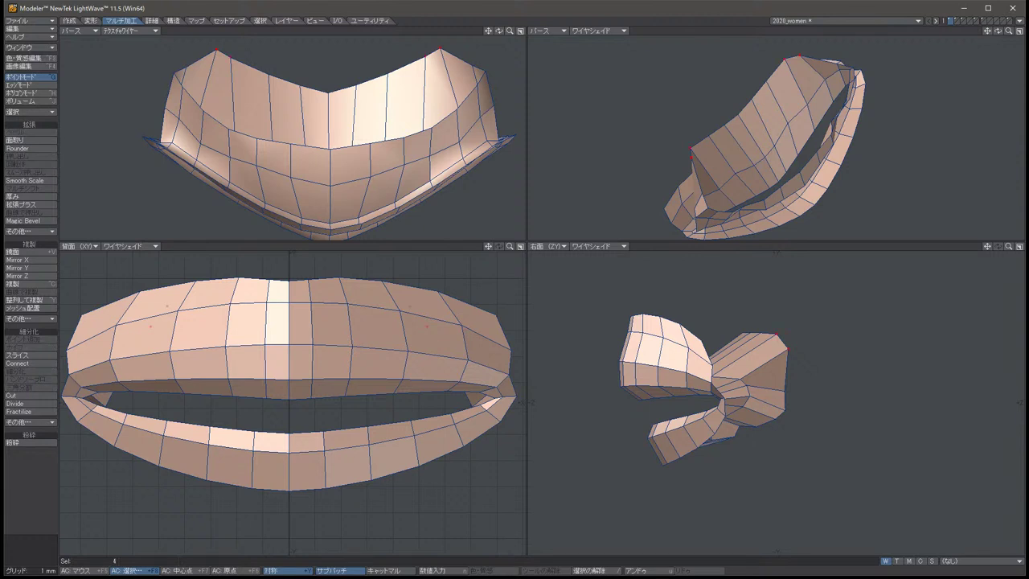
left_click_drag(755, 378, 721, 388)
key("space")
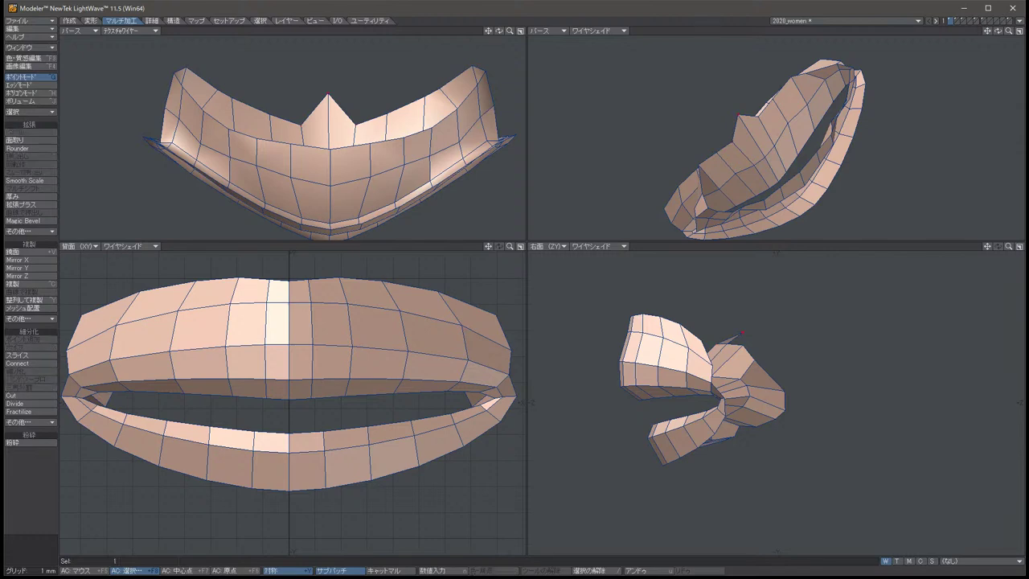
key("t")
left_click_drag(747, 377, 727, 376)
key("slash")
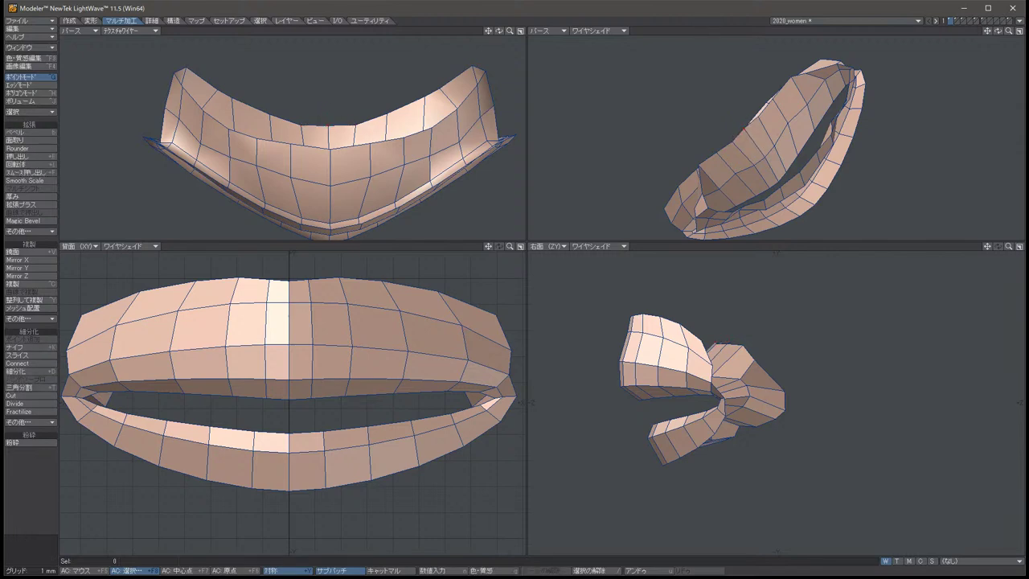
Try shifting two upper-lip points, then undo the adjustment.
key("Left")
key("Left")
key("Up")
key("Up")
key("Up")
key("Up")
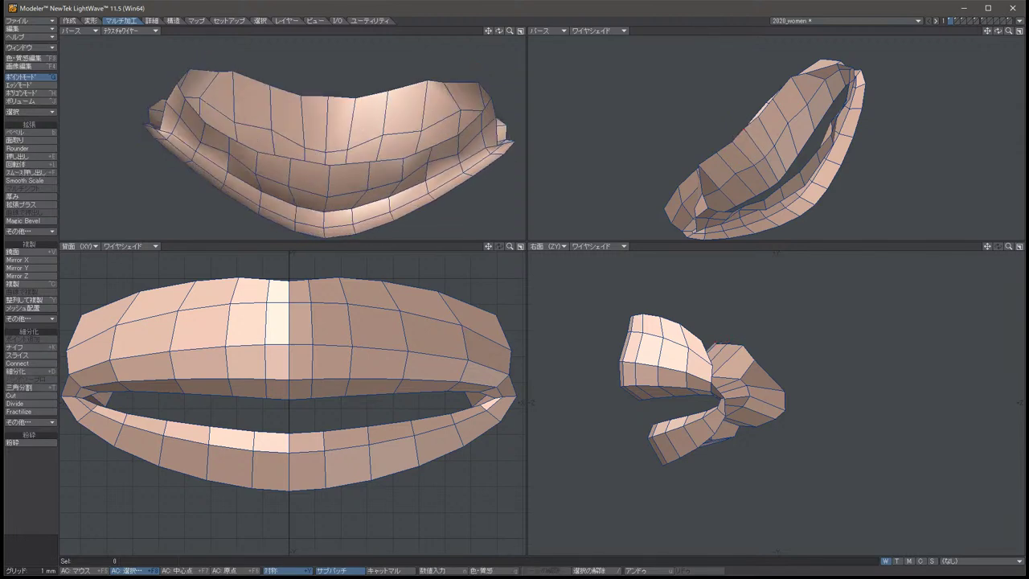
key("Down")
key("Down")
key("Down")
key("Down")
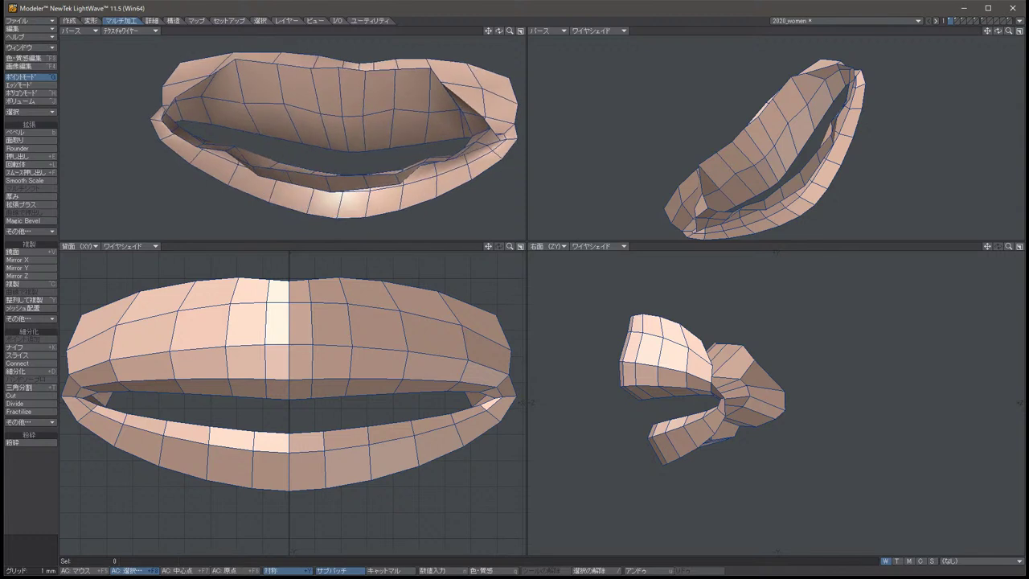
left_click(219, 360)
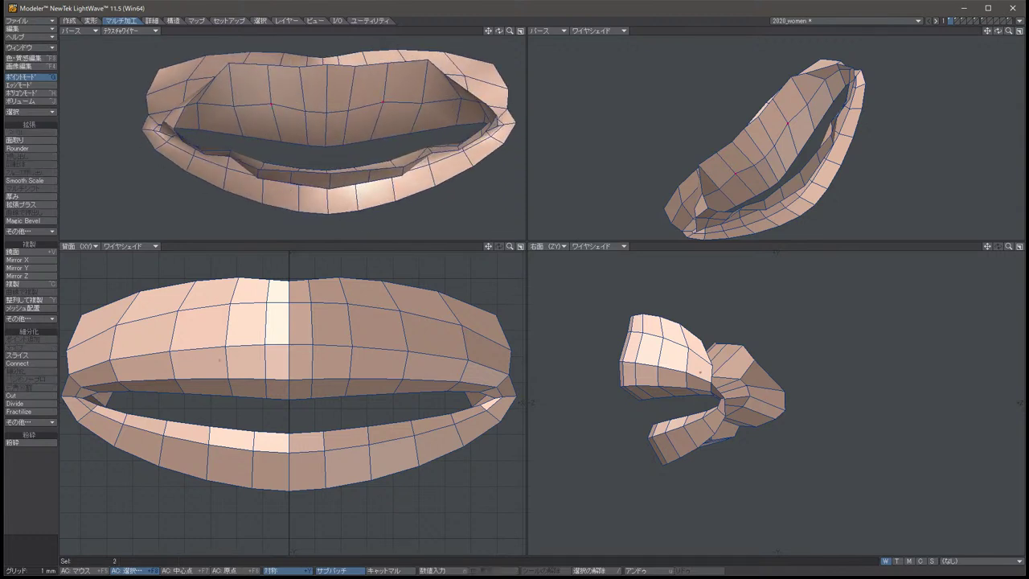
key("t")
left_click_drag(325, 112, 326, 128)
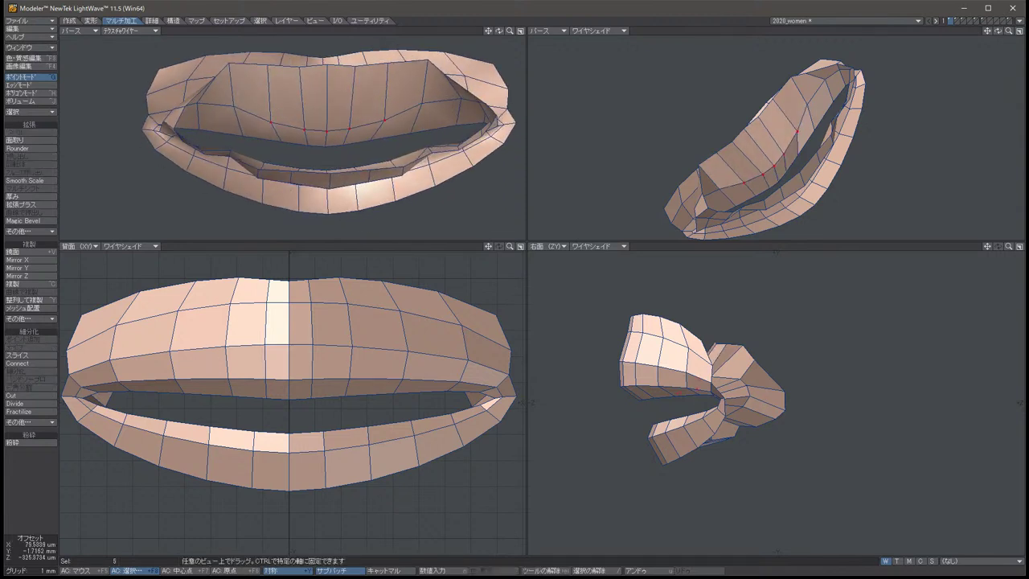
key("u")
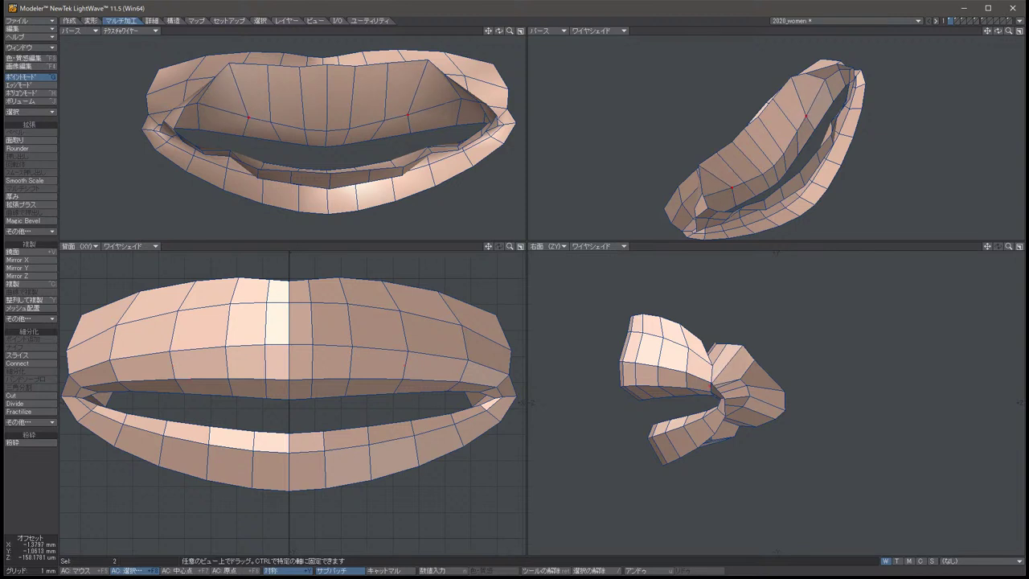
key("u")
key("u")
key("u")
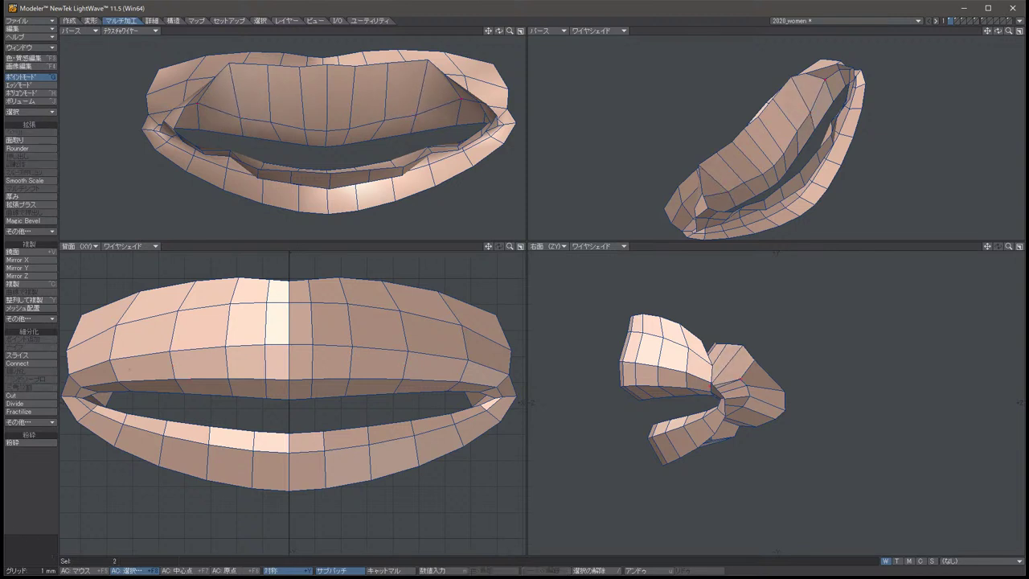
key("u")
key("u")
Maximize the perspective viewport and zoom in on the lip mesh.
key("Up")
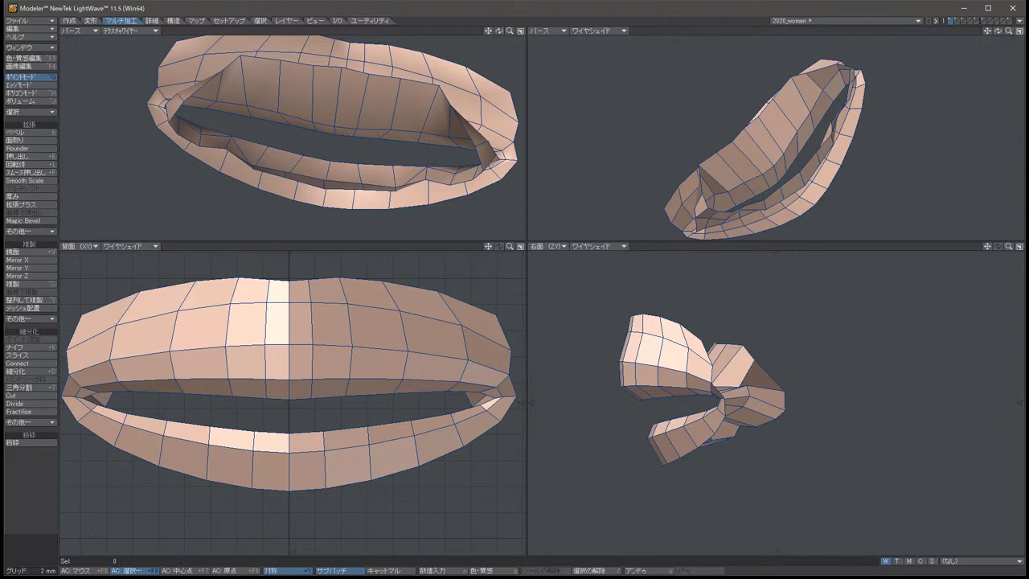
key("0")
key("period")
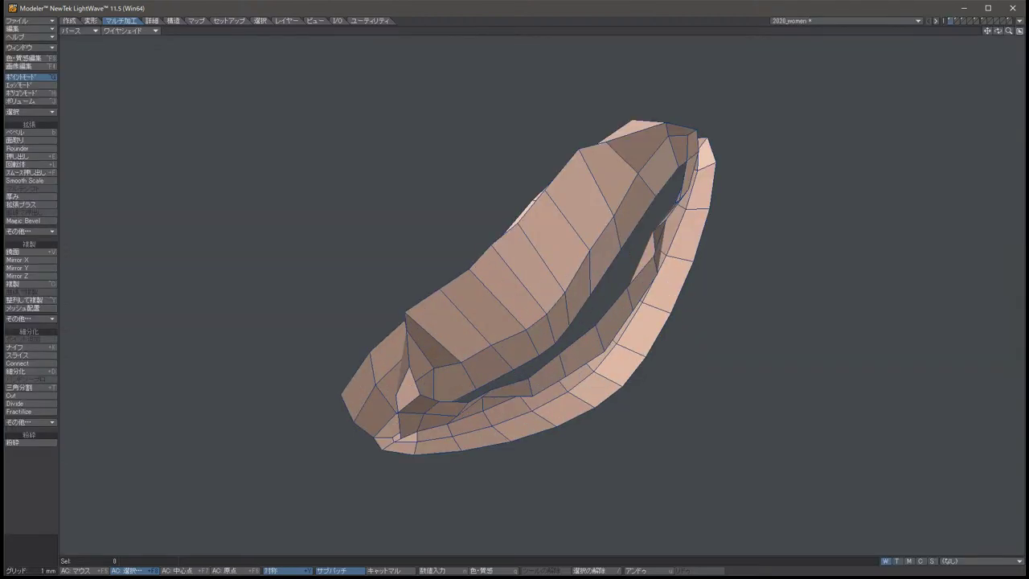
Try splitting the lower lip band with a diagonal edge, then revert it to quads.
key("Left")
key("Left")
key("Left")
key("Left")
key("Left")
key("Left")
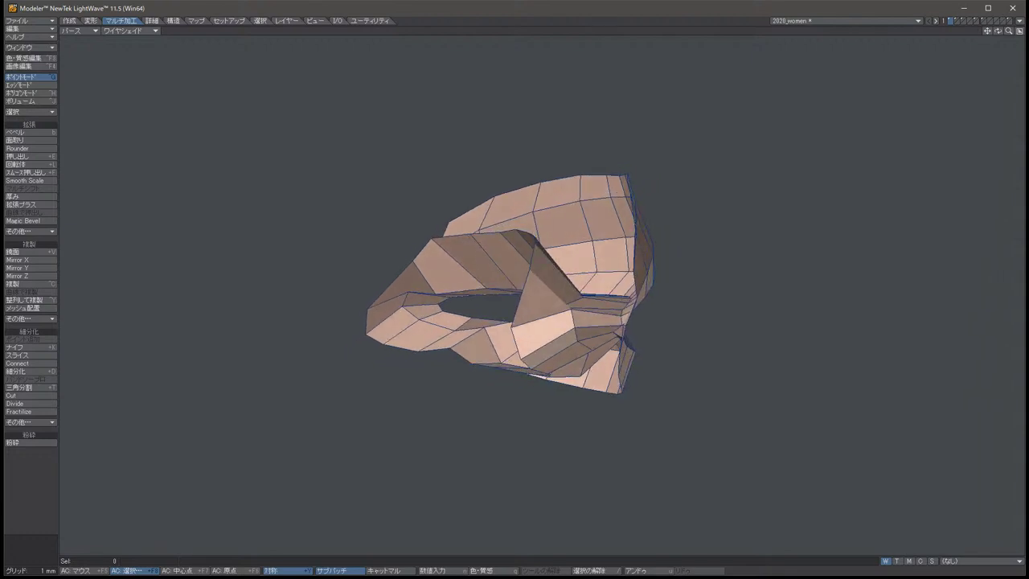
key("Left")
key("Left")
key("Left")
key("Left")
key("Left")
key("Left")
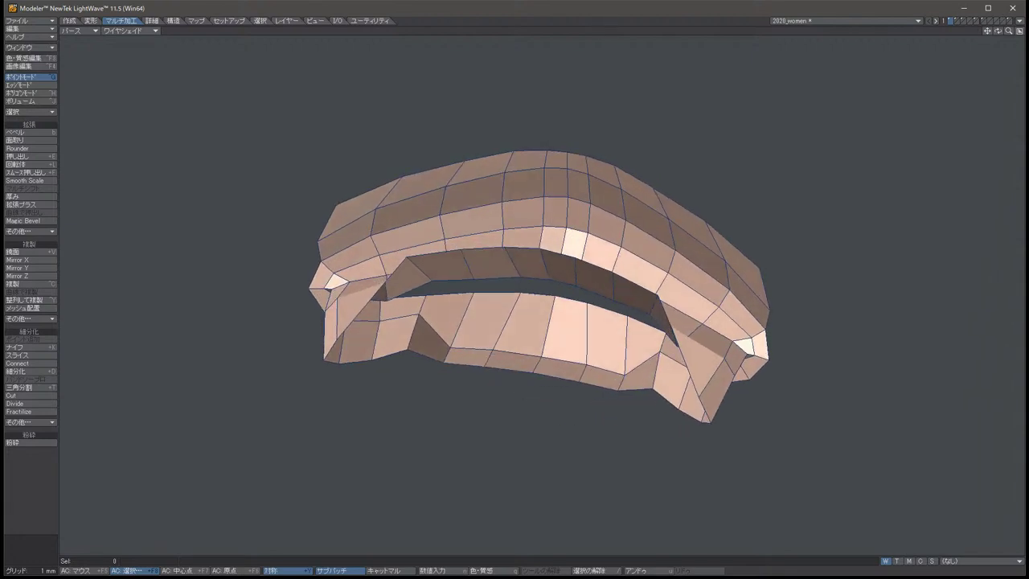
key("Left")
key("Left")
key("Left")
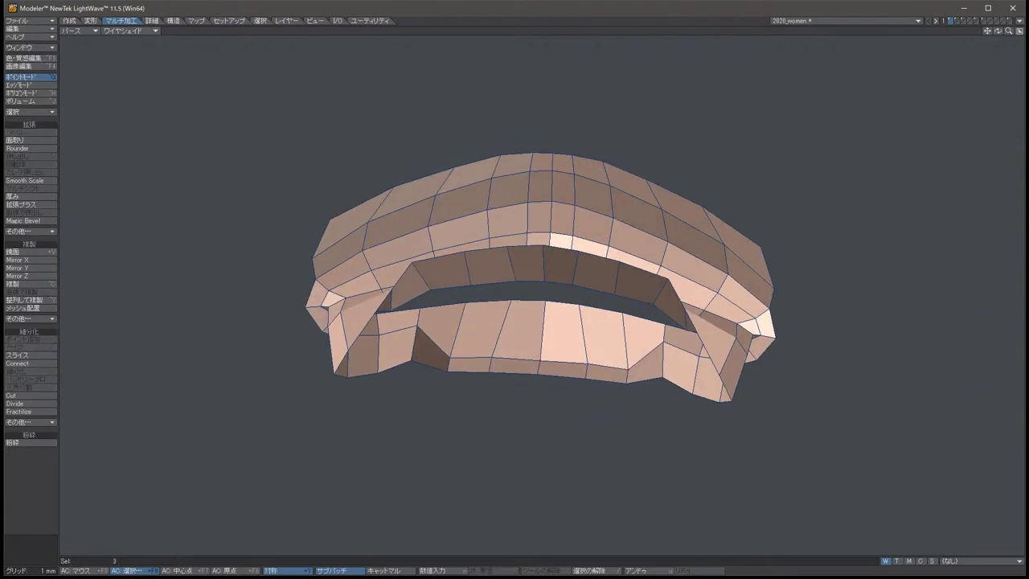
key("ctrl+l")
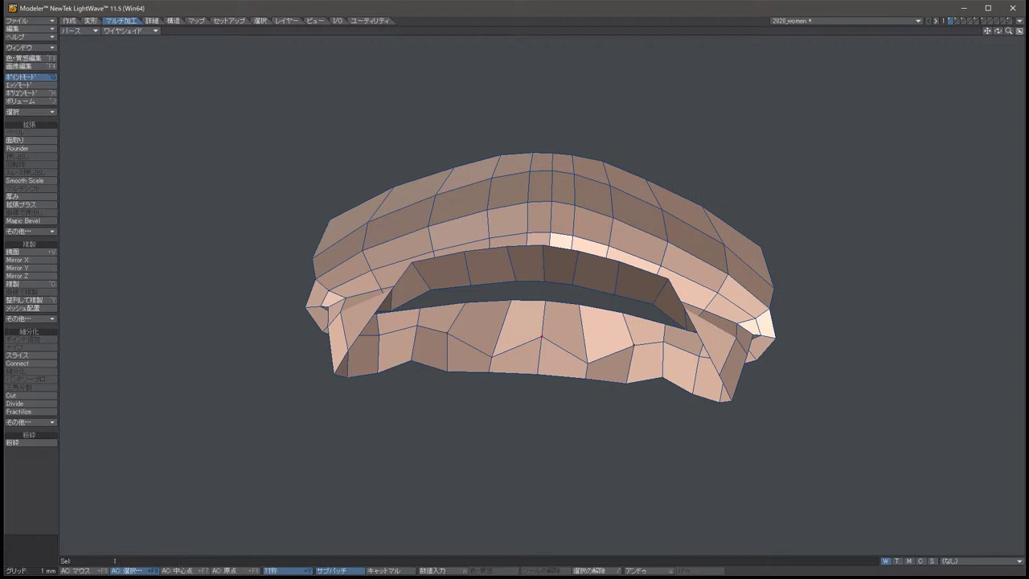
key("u")
key("t")
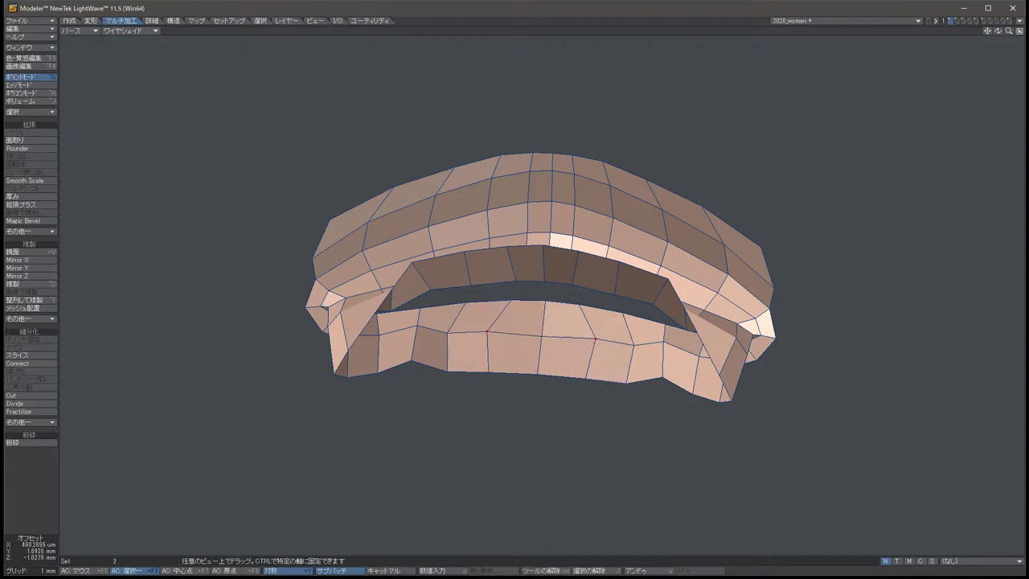
key("slash")
Move two lower-band points toward the middle row, toggling undo and redo to compare shapes.
key("u")
key("t")
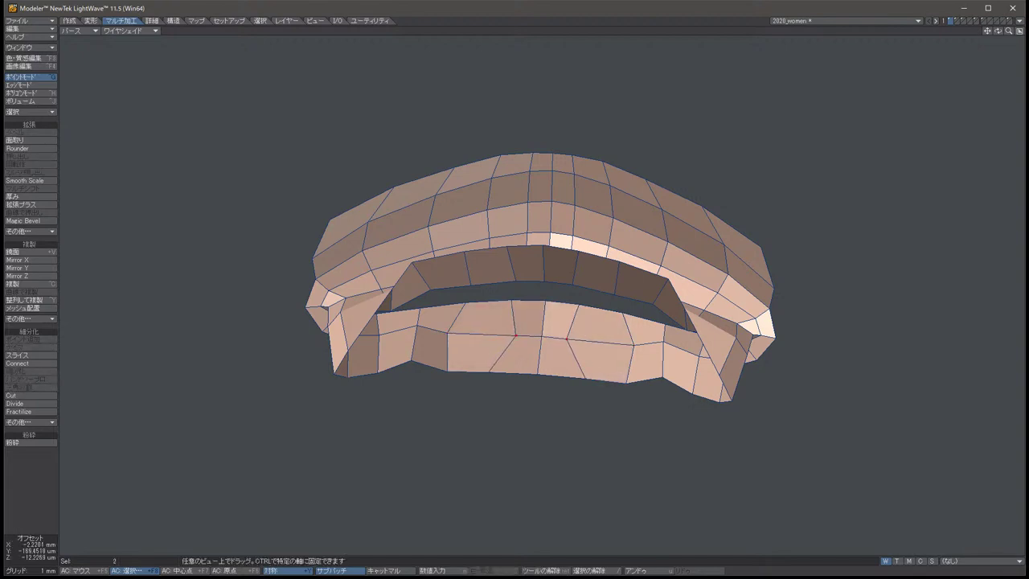
key("u")
key("t")
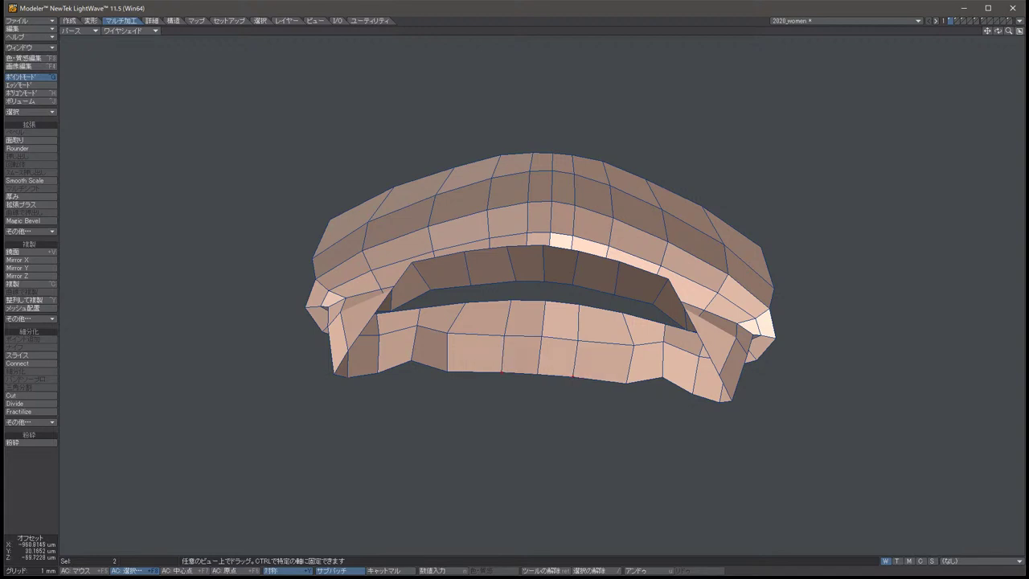
key("u")
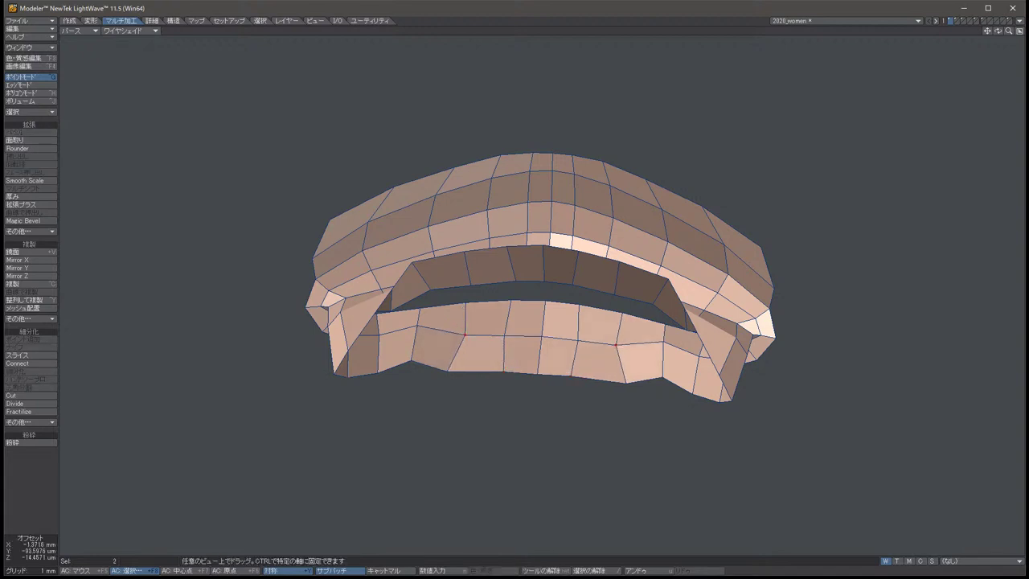
key("u")
key("t")
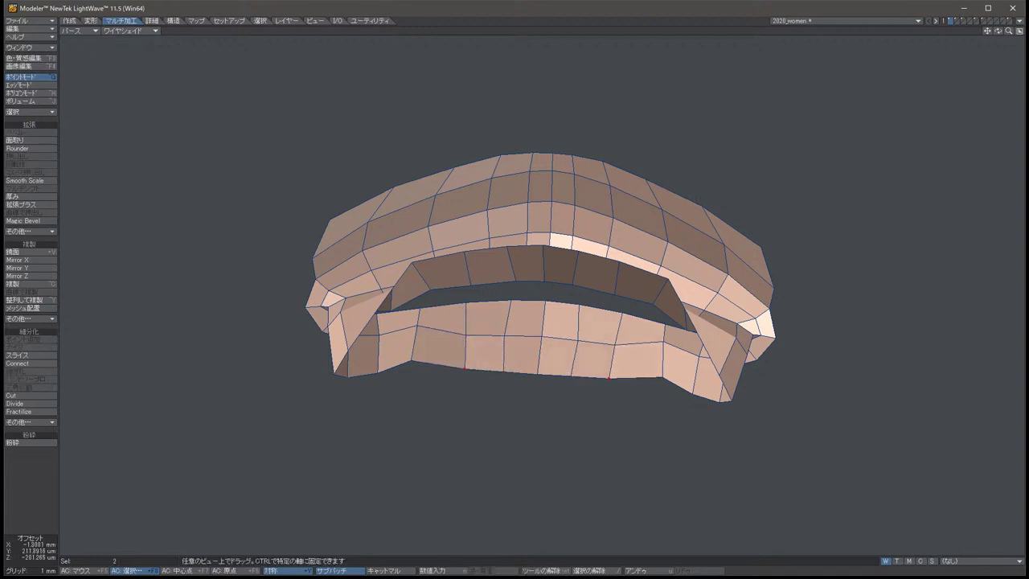
key("u")
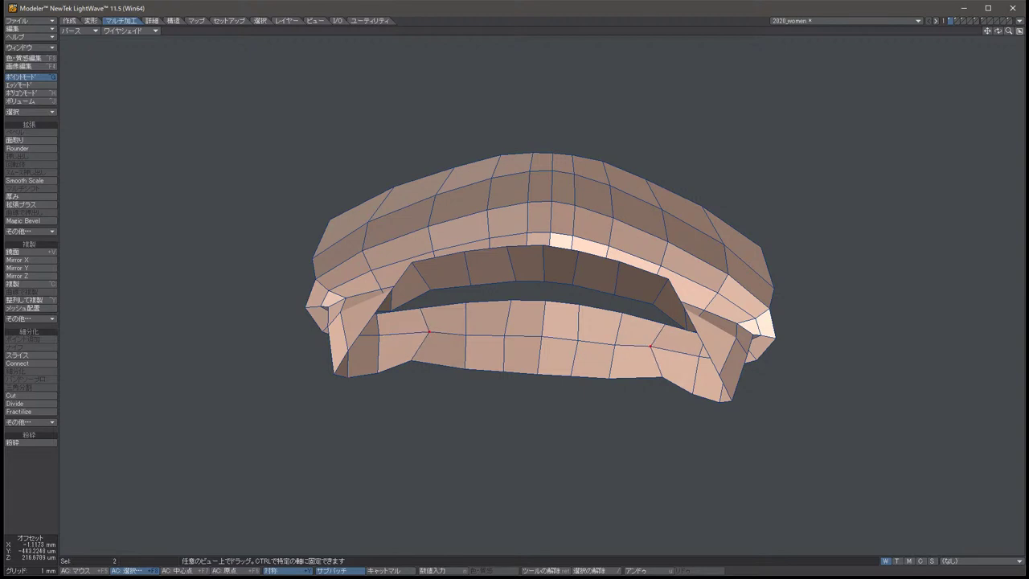
key("u")
key("t")
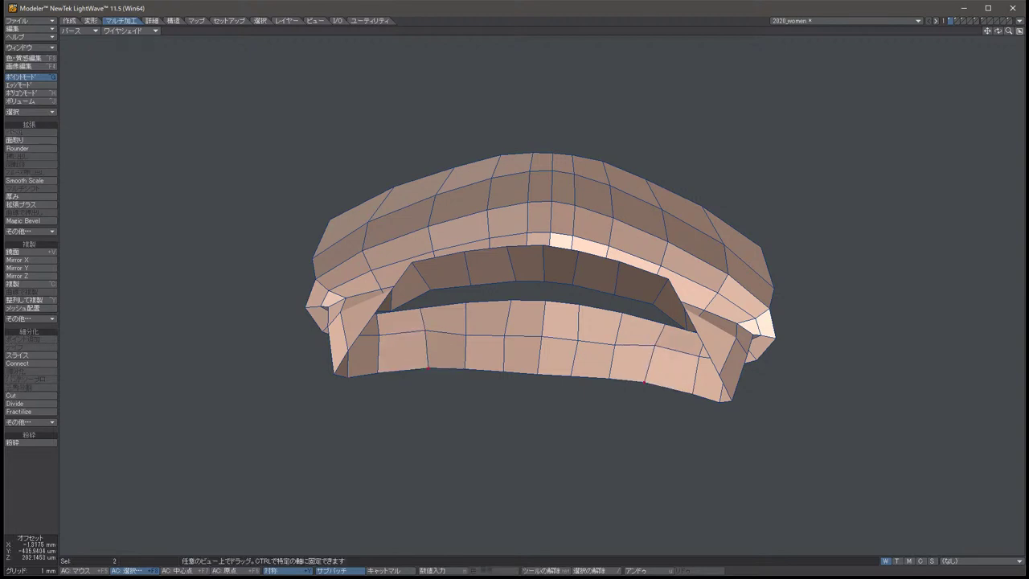
key("u")
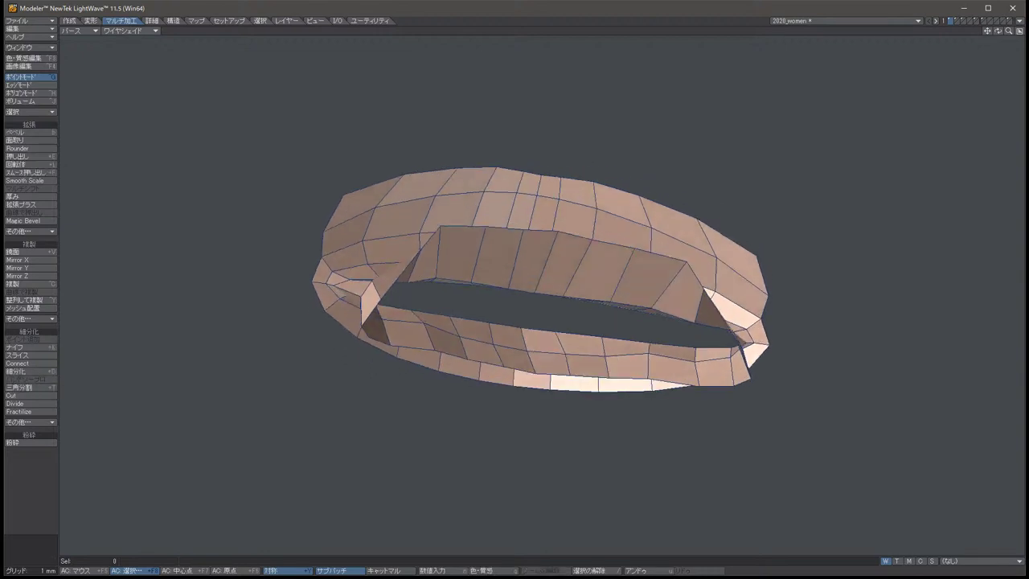
Nudge the inner lip edge points, then turn the view to look into the mouth.
key("t")
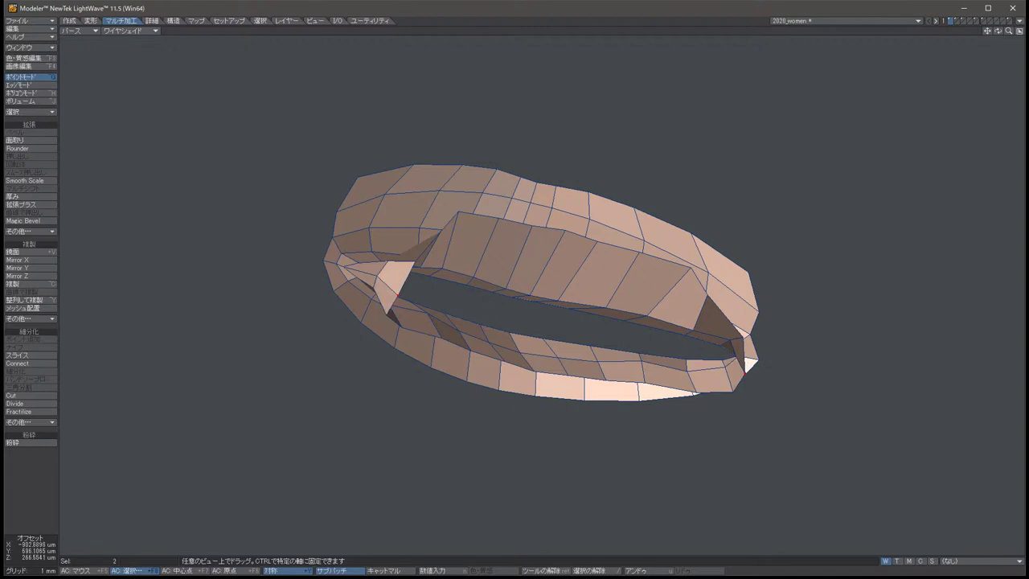
key("/")
left_click(384, 255)
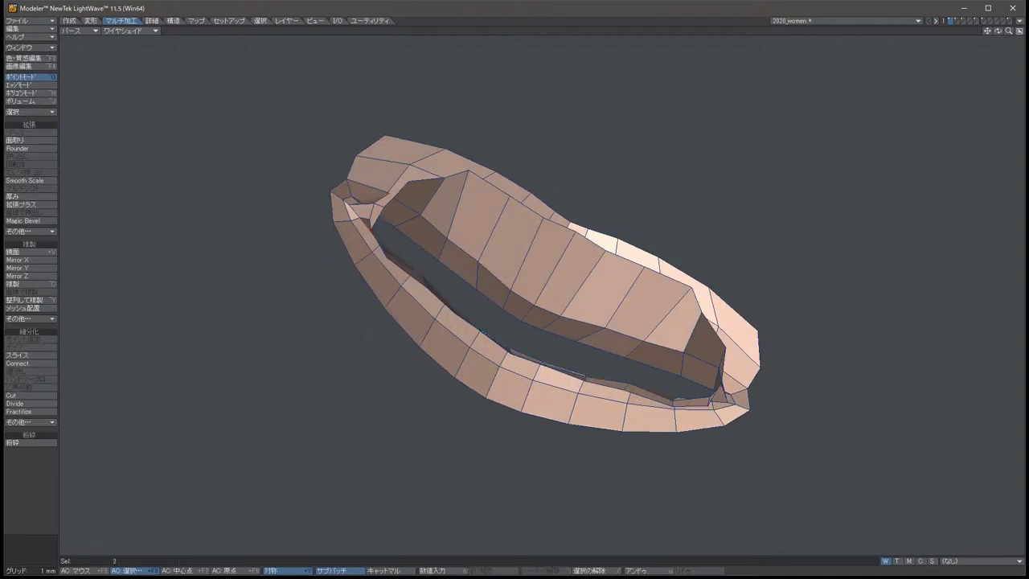
key("t")
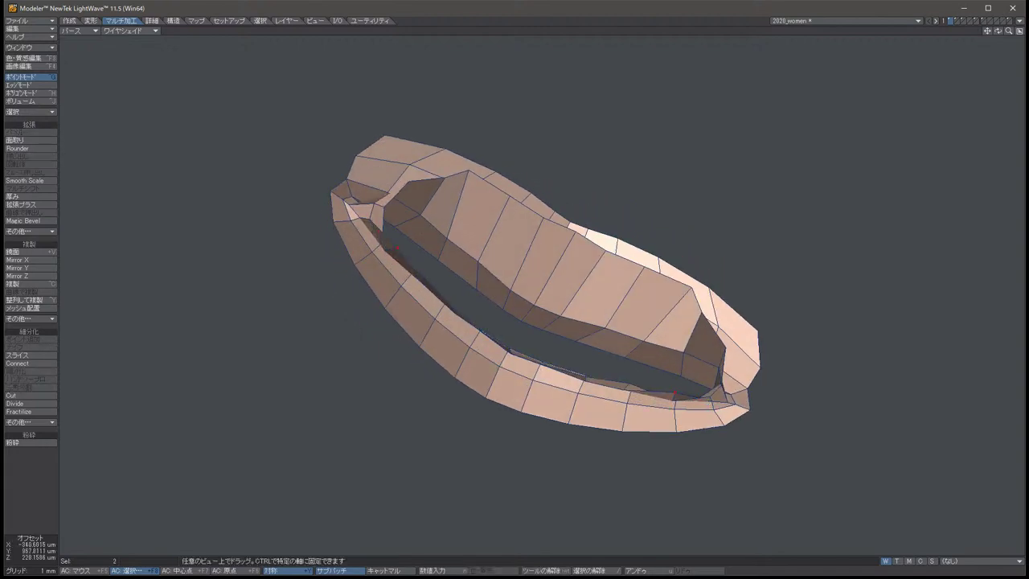
key("/")
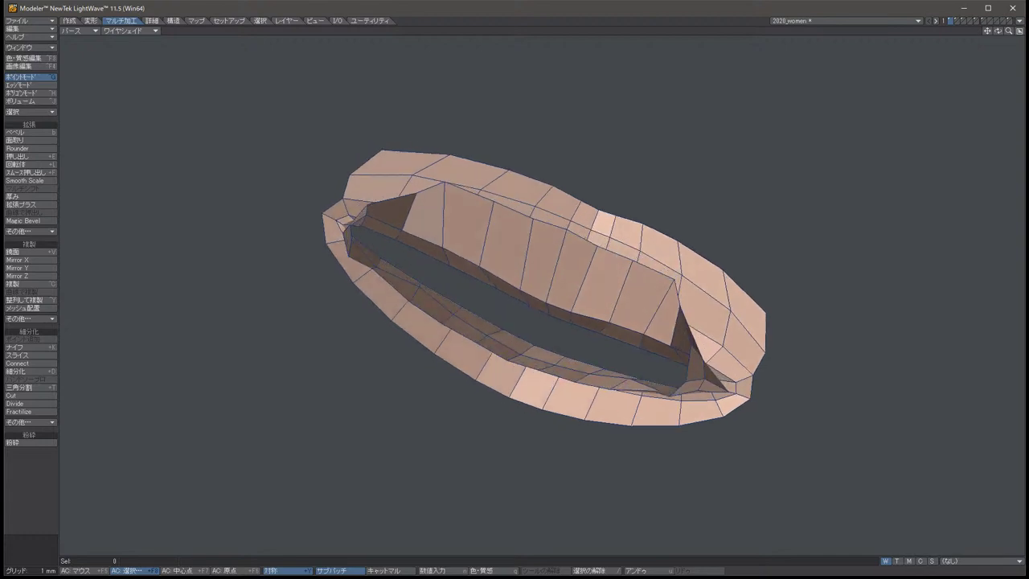
key("Left")
key("Left")
key("Left")
key("Left")
key("Left")
key("Left")
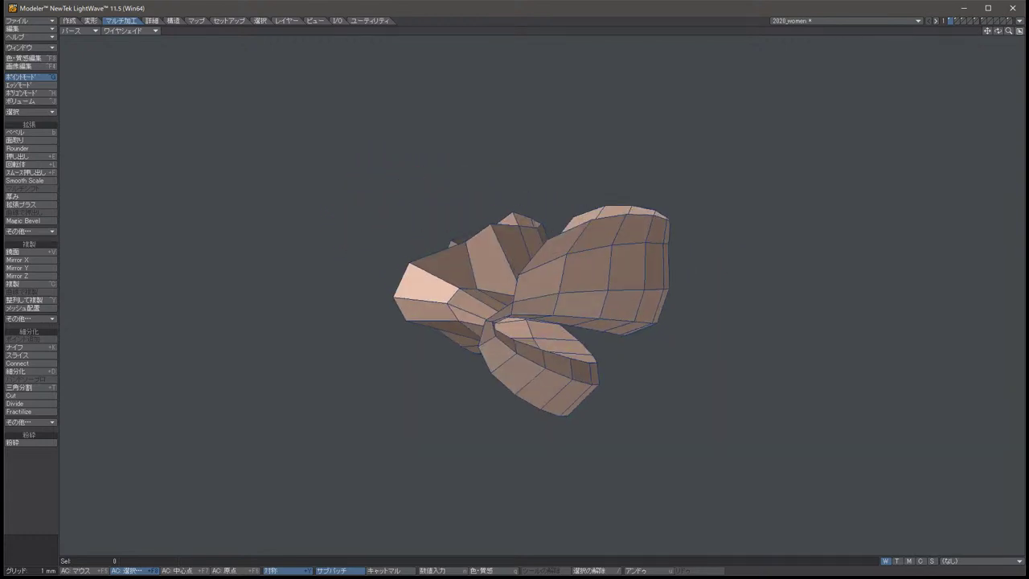
key("Left")
key("Left")
key("Left")
key("Left")
key("Left")
key("Left")
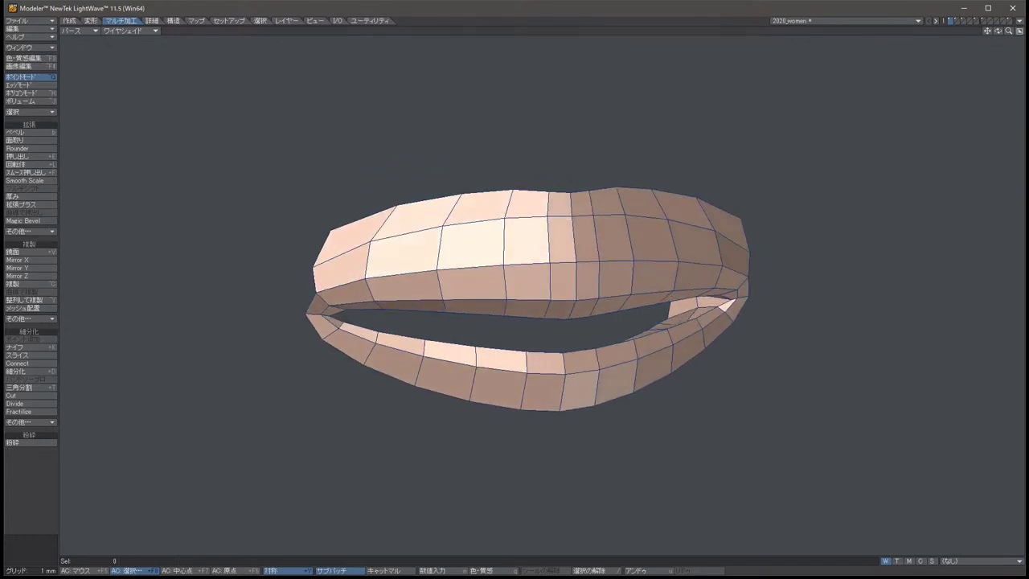
key("Up")
key("Up")
key("Up")
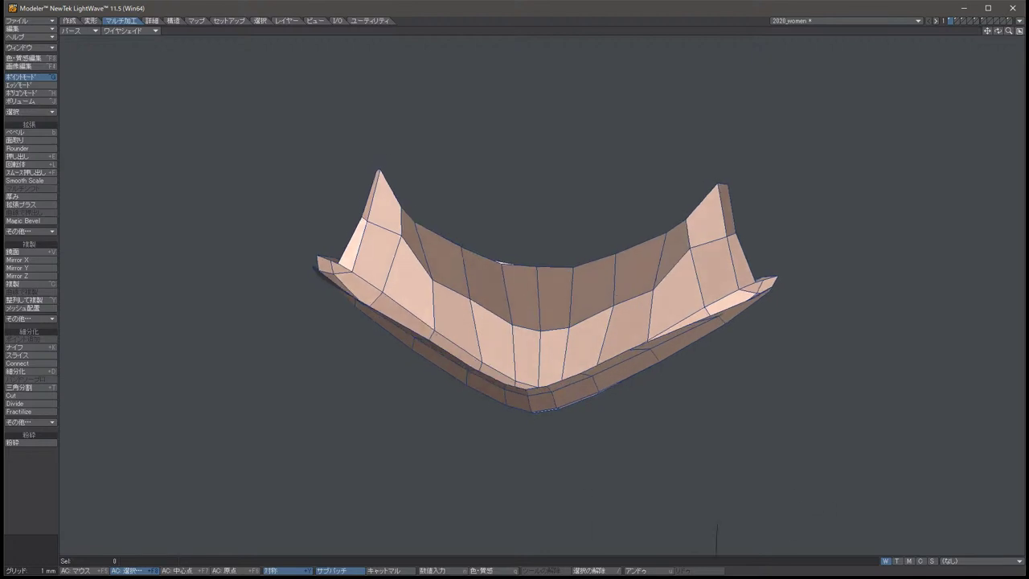
key("Up")
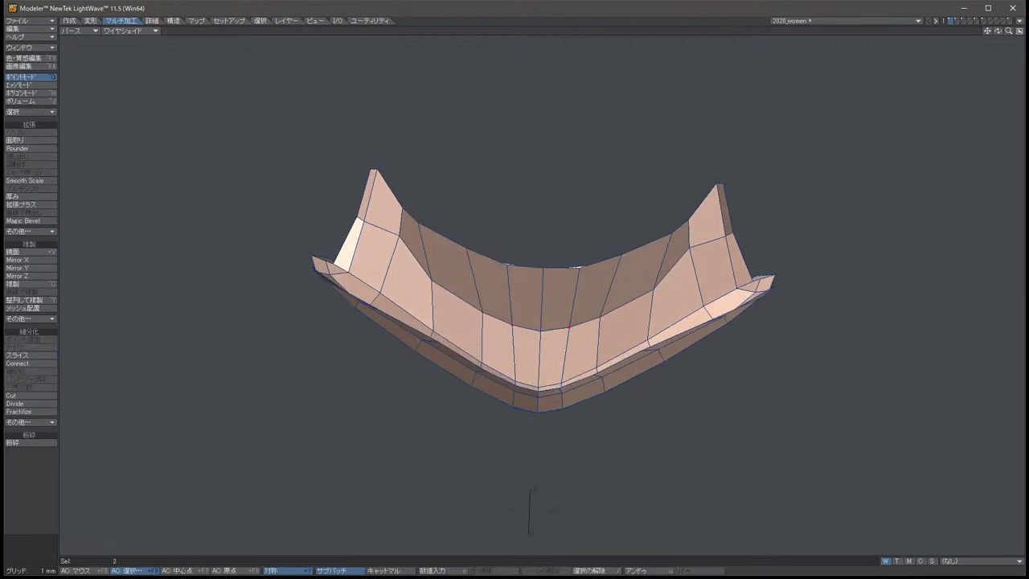
Pull the inner rim points down into a V and reshape the mirrored inner wall panels.
left_click_drag(512, 327, 515, 340)
key("t")
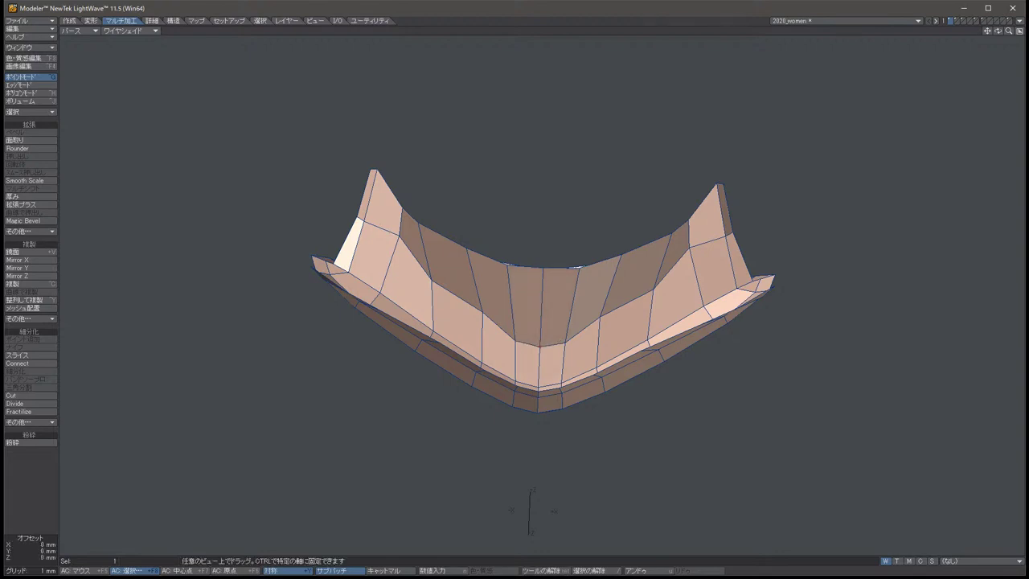
key("space")
key("slash")
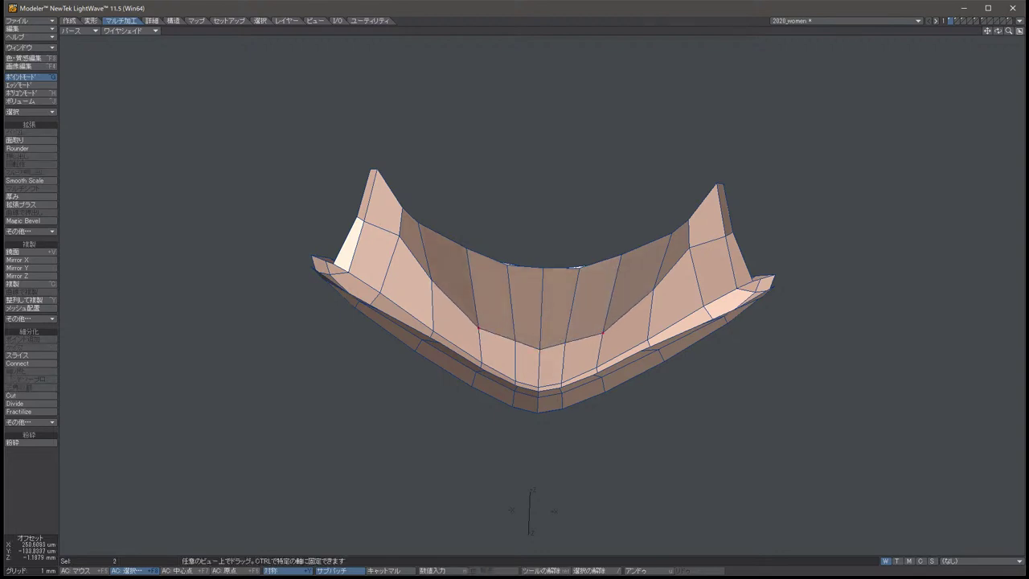
left_click_drag(643, 299, 655, 321)
key("slash")
key("slash")
key("t")
key("slash")
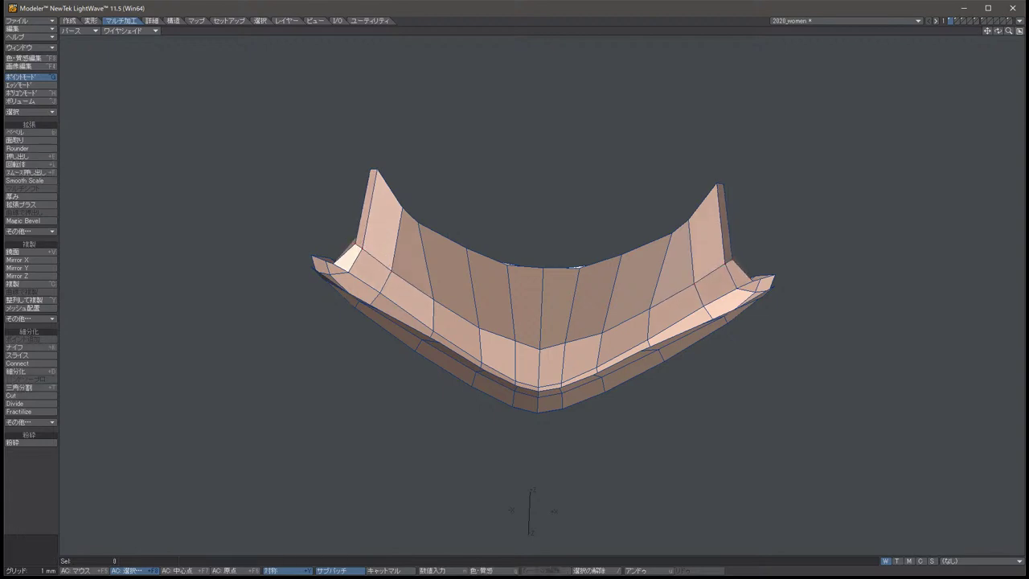
Flatten the mirrored tips onto the rim, then raise the two rim points into tips.
key("t")
left_click_drag(654, 322, 654, 350)
key("m")
key("t")
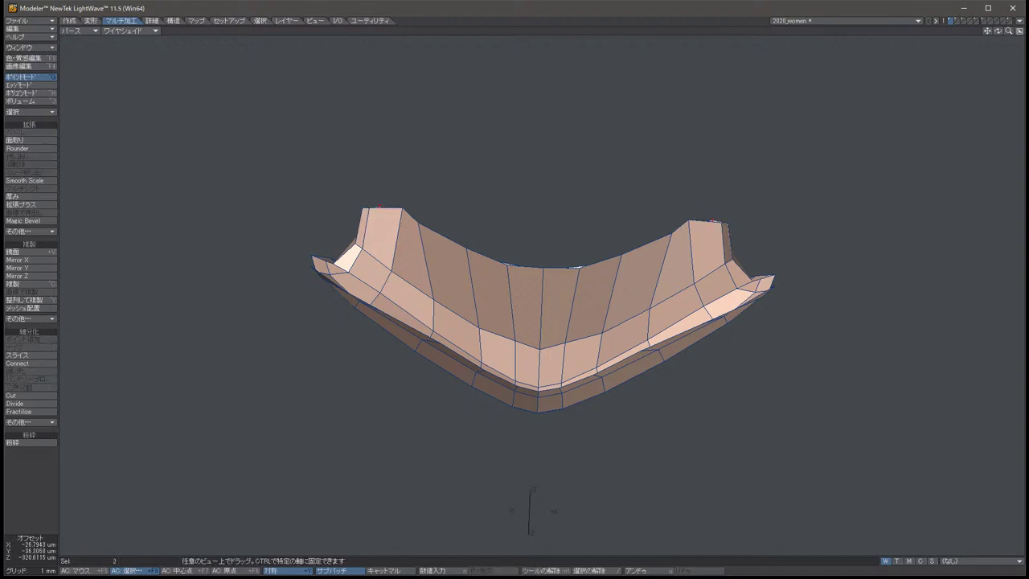
key("space")
key("t")
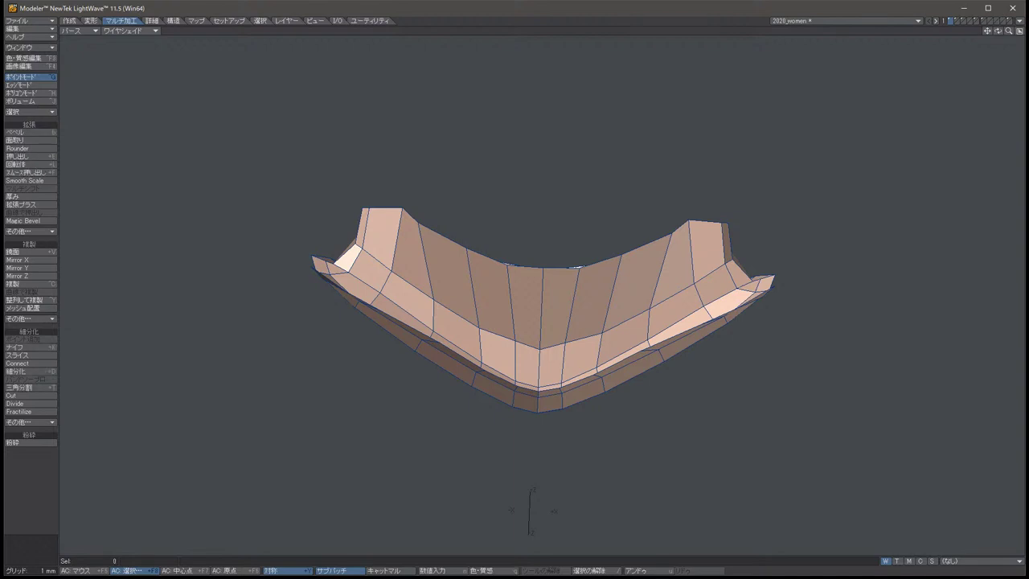
key("t")
left_click_drag(655, 351, 654, 339)
key("space")
key("slash")
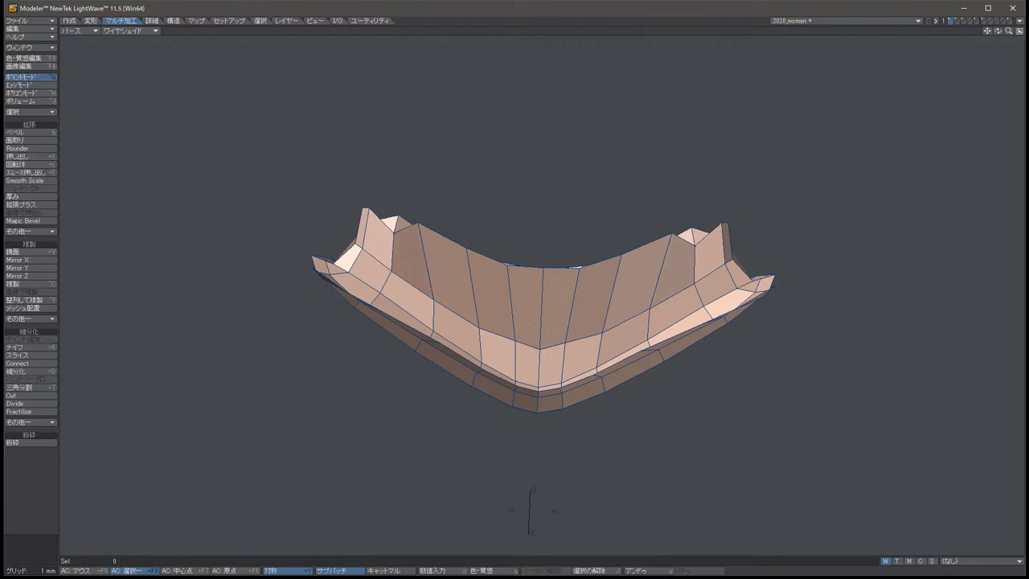
Lower the four lower rim points and pull the top-rim points down.
key("t")
left_click_drag(635, 305, 635, 337)
key("space")
key("slash")
left_click(508, 265)
left_click(580, 266)
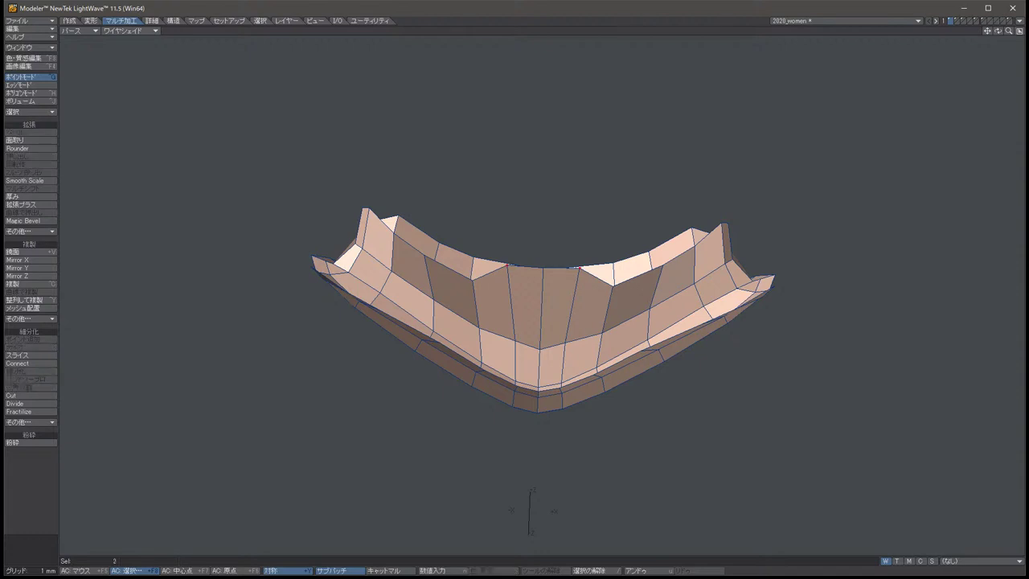
key("t")
left_click_drag(581, 266, 580, 302)
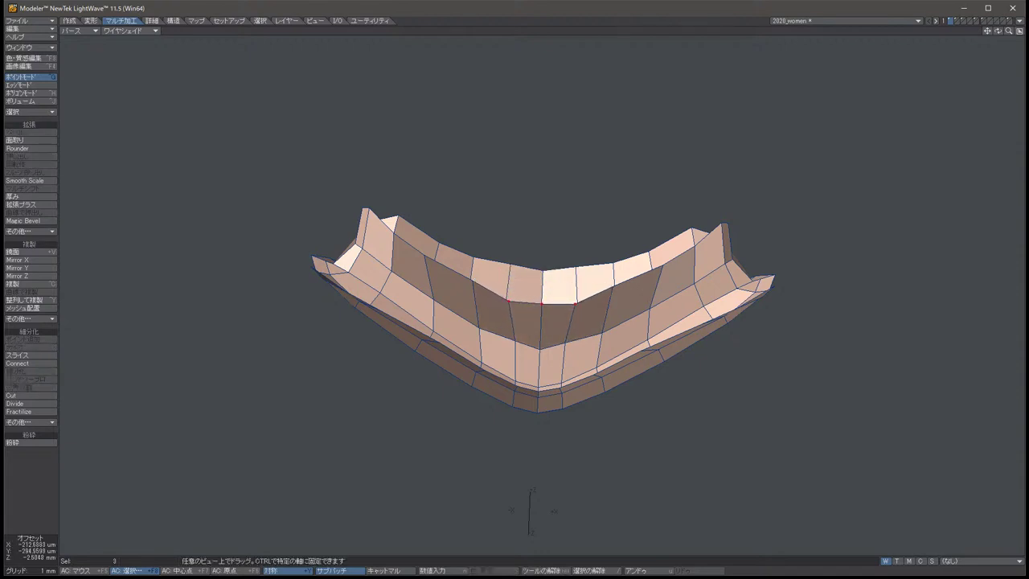
key("space")
key("slash")
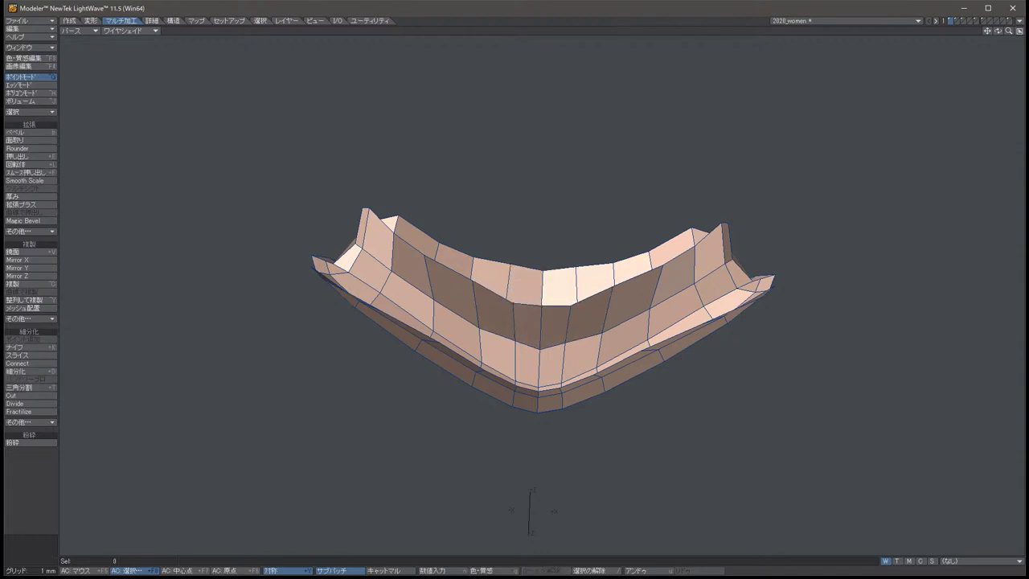
Orbit around the lips to inspect them, then return to the four-view layout.
key("Up")
key("Up")
key("Up")
key("Up")
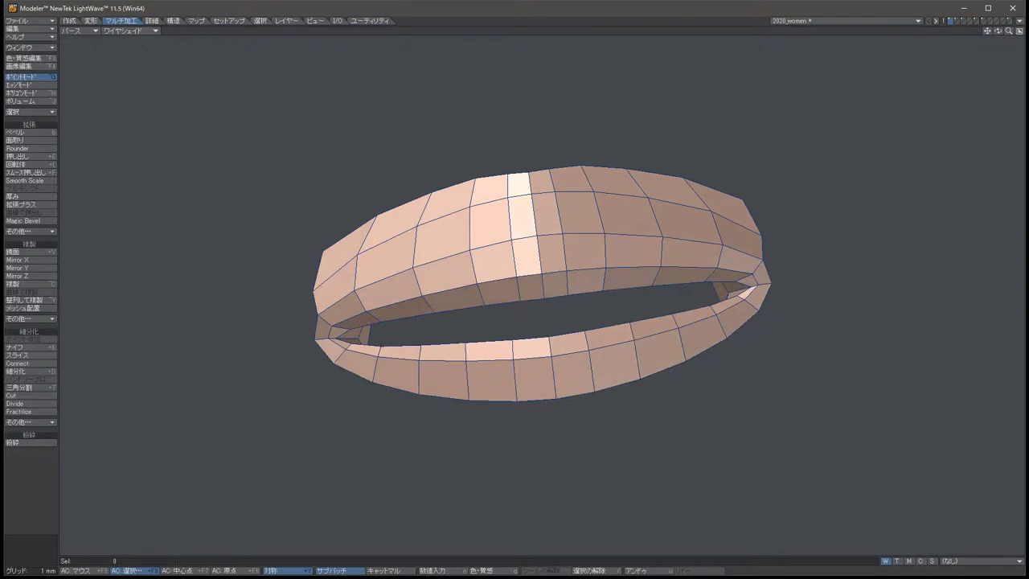
key("Down")
key("Down")
key("Down")
key("Left")
key("Left")
key("Left")
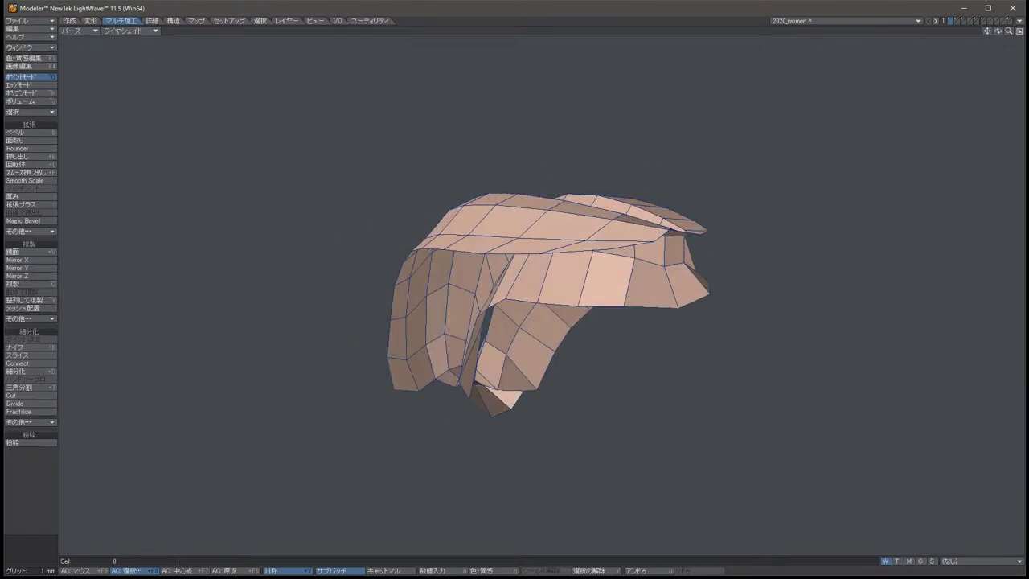
key("Left")
key("Left")
key("Left")
key("Up")
key("Up")
key("Up")
key("Up")
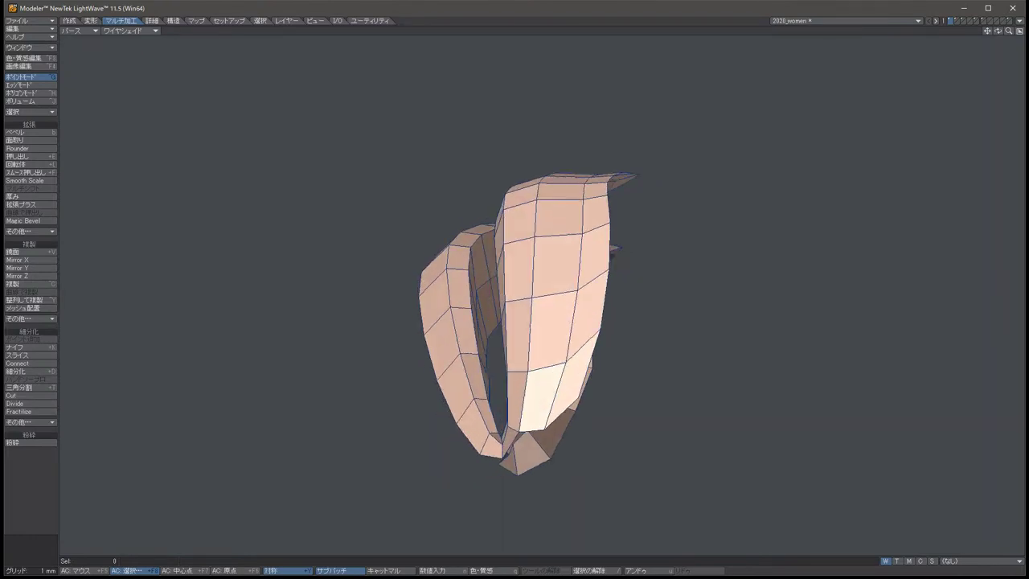
key("Left")
key("Left")
key("Left")
key("Left")
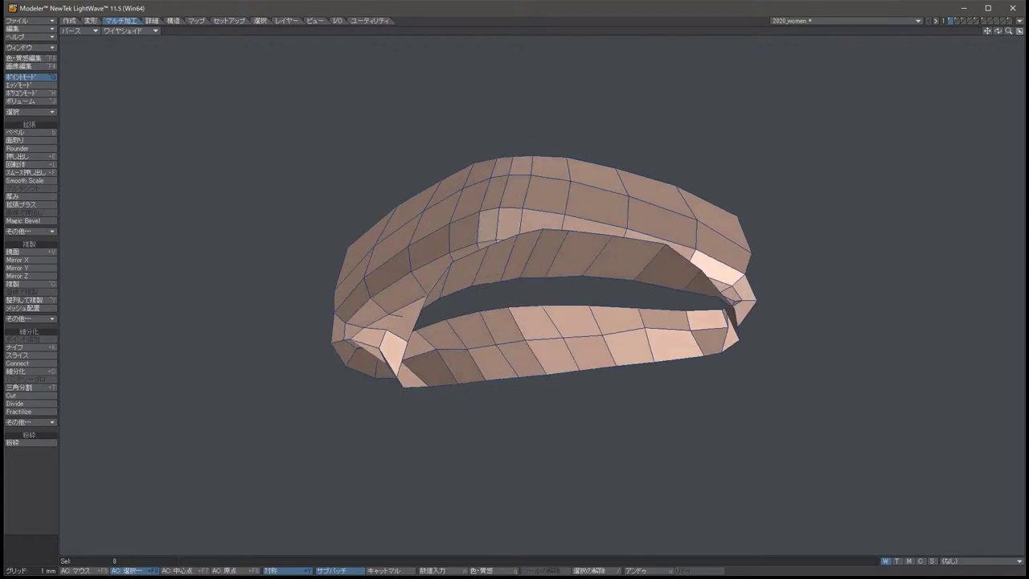
key("Left")
key("Left")
key("Left")
key("Left")
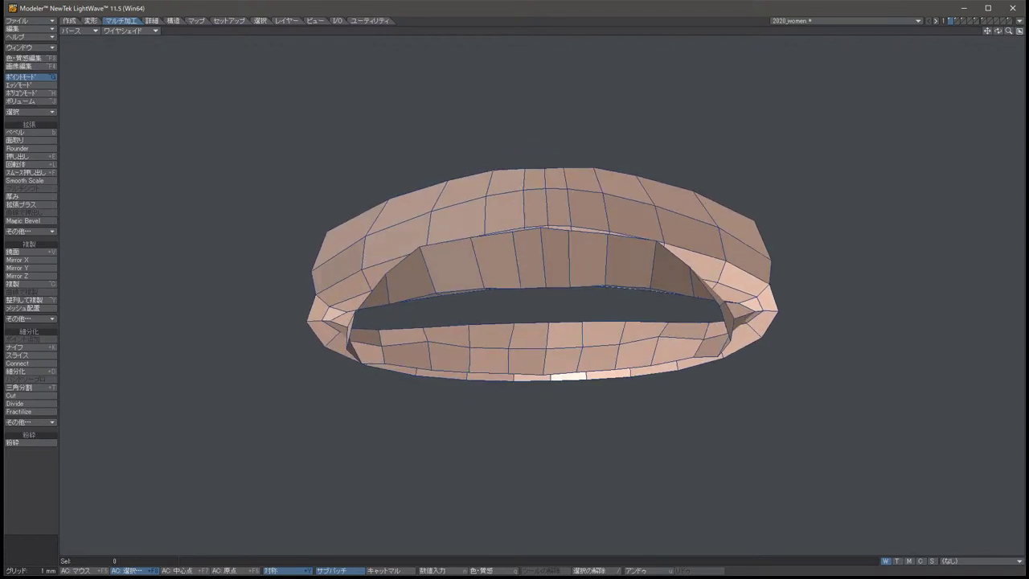
key("Left")
key("Left")
key("Left")
key("Left")
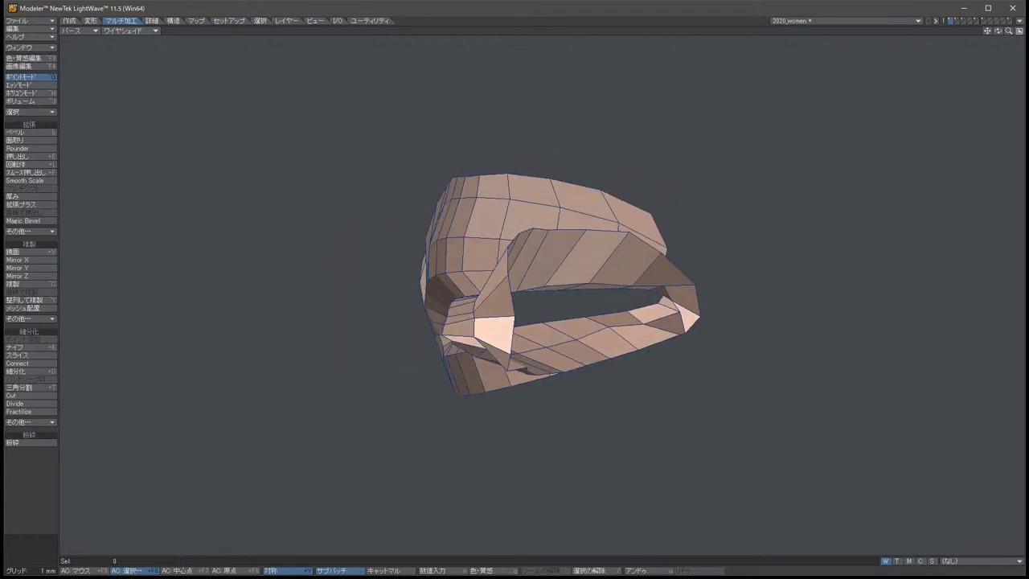
key("KP_0")
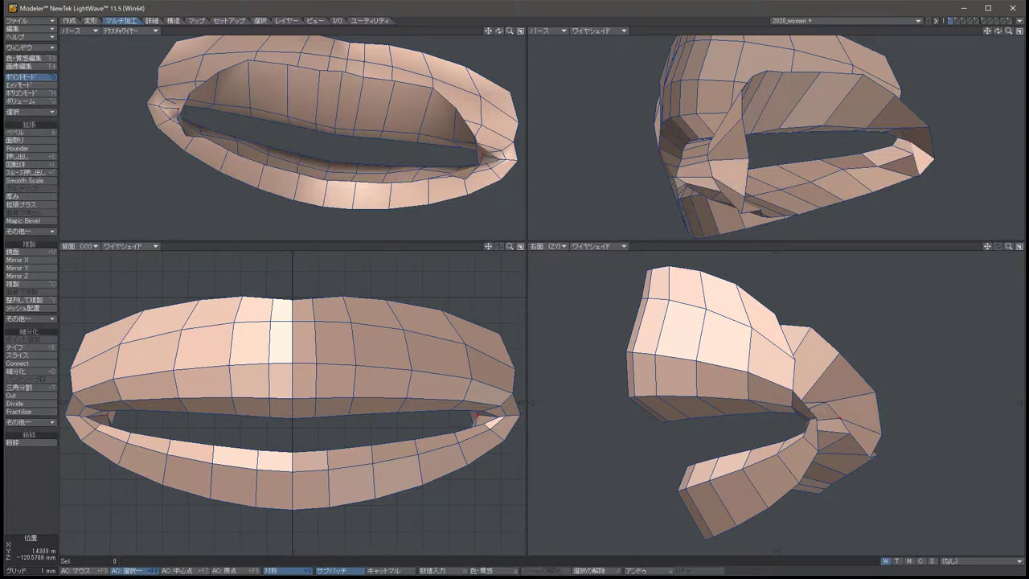
Shift the two lip-corner points slightly inward, retrying the adjustment several times.
key("t")
left_click_drag(852, 426, 823, 429)
key("t")
key("t")
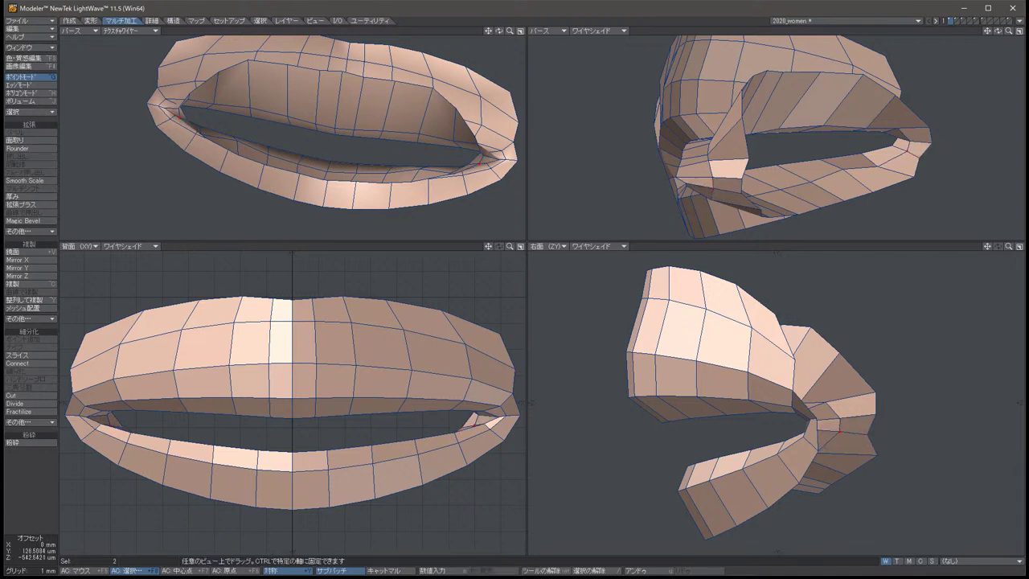
key("space")
key("/")
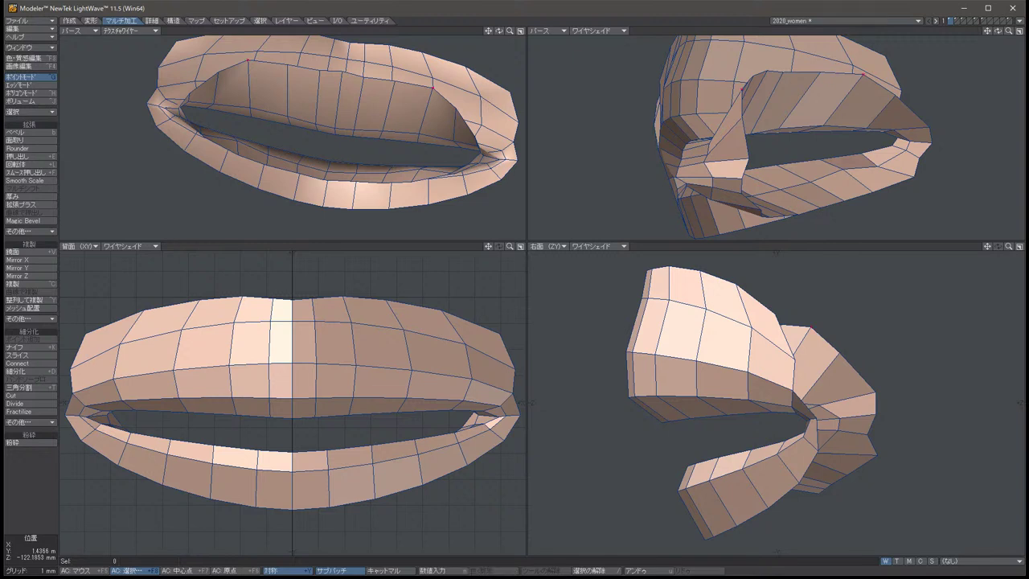
key("u")
key("u")
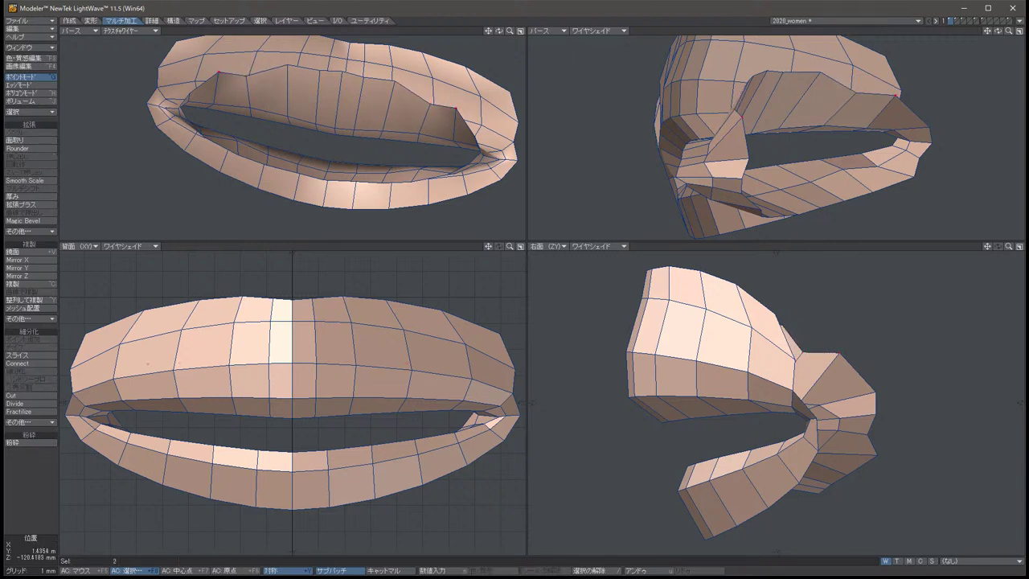
key("t")
key("slash")
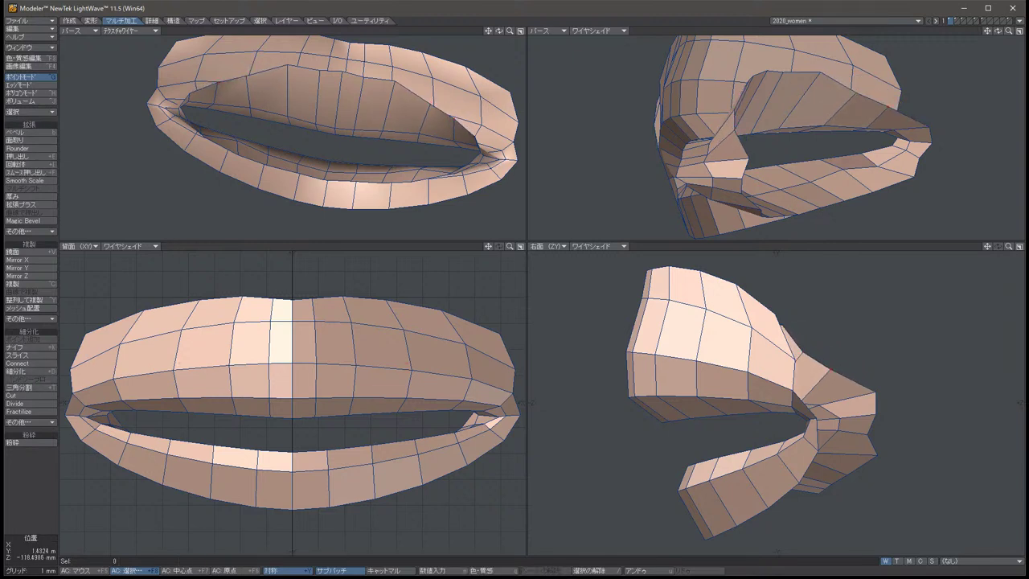
key("u")
key("u")
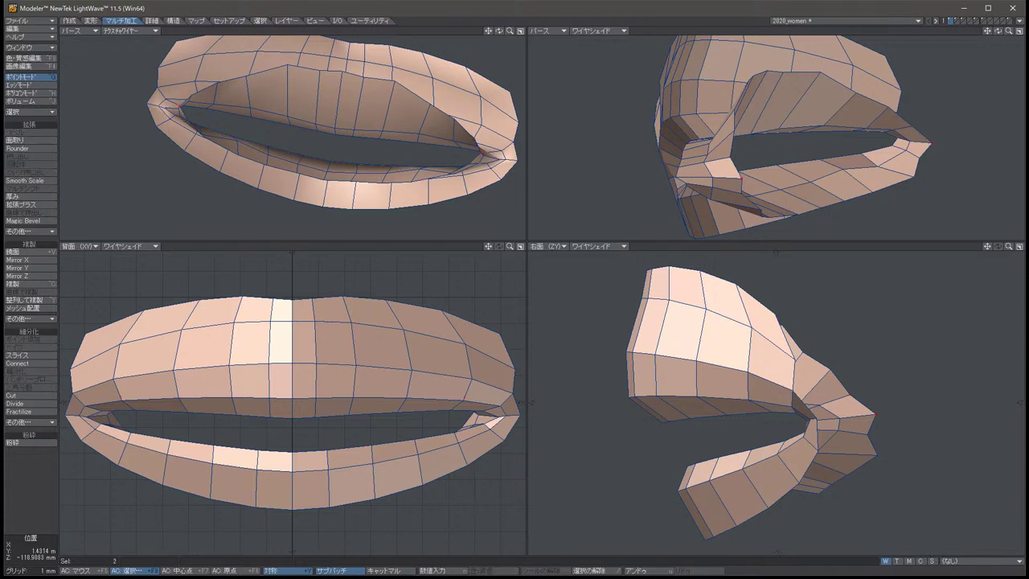
key("slash")
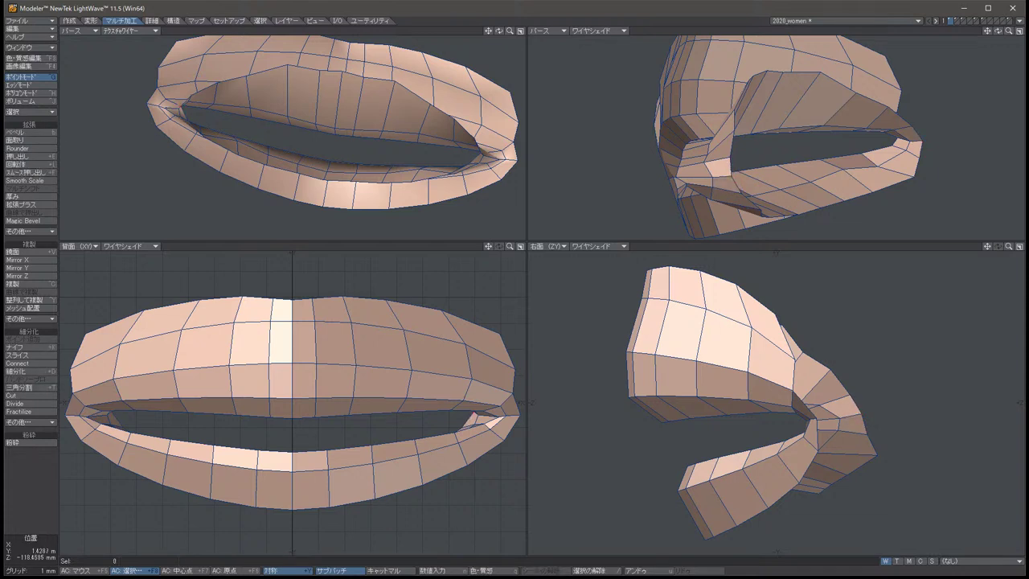
key("u")
key("u")
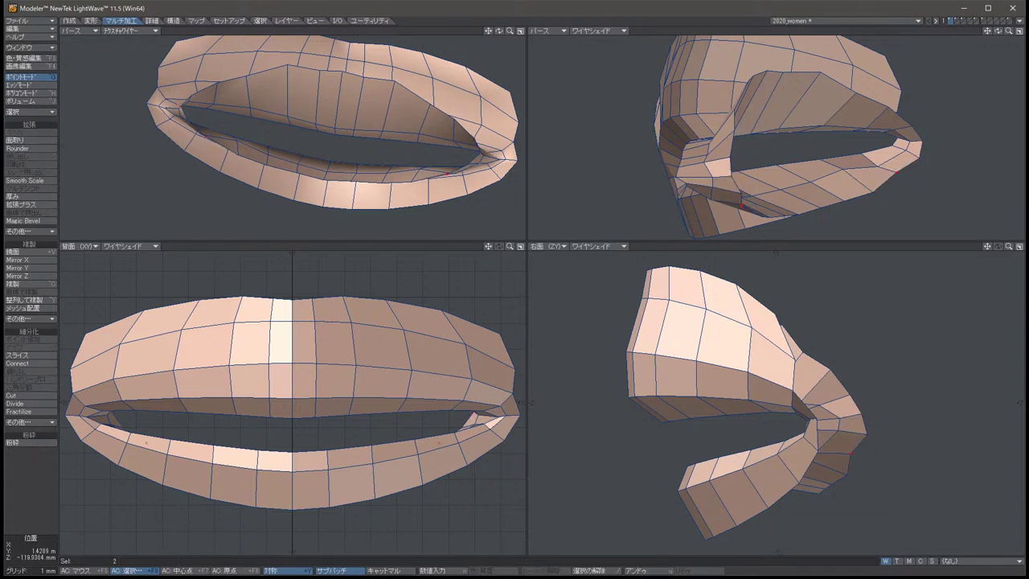
key("slash")
Move the lower-lip inner points up and back, then fine-tune the lip corners.
key("t")
left_click_drag(828, 483, 812, 474)
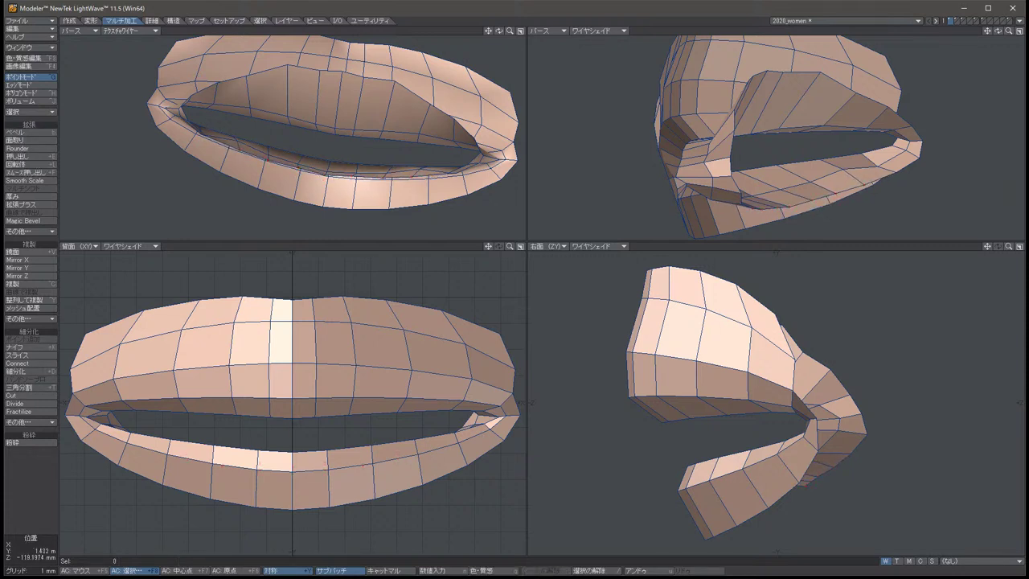
key("u")
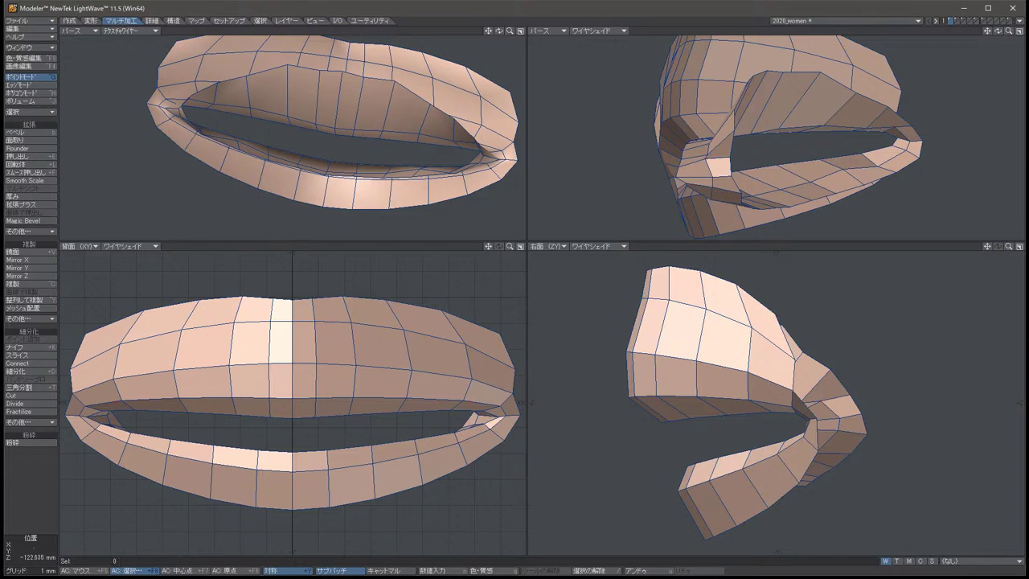
key("t")
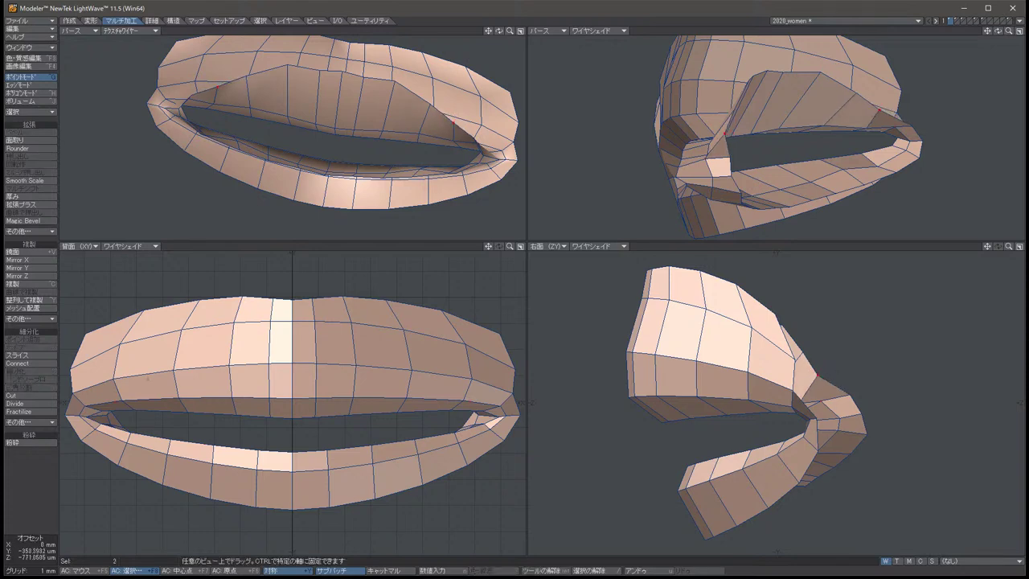
key("space")
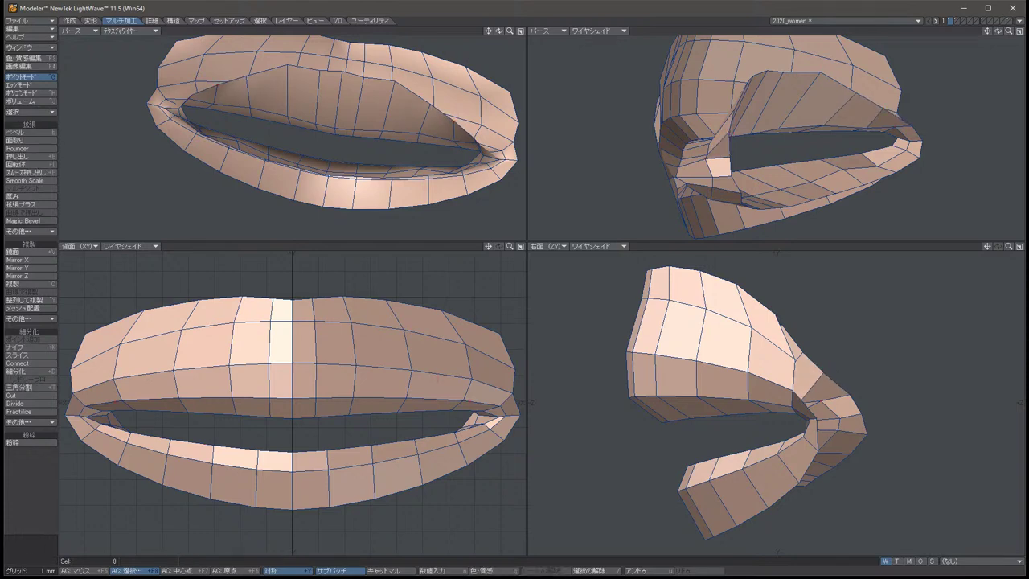
Orbit the perspective view to face the lips and unhide the rest of the head mesh.
key("Left")
key("Left")
key("Left")
key("Left")
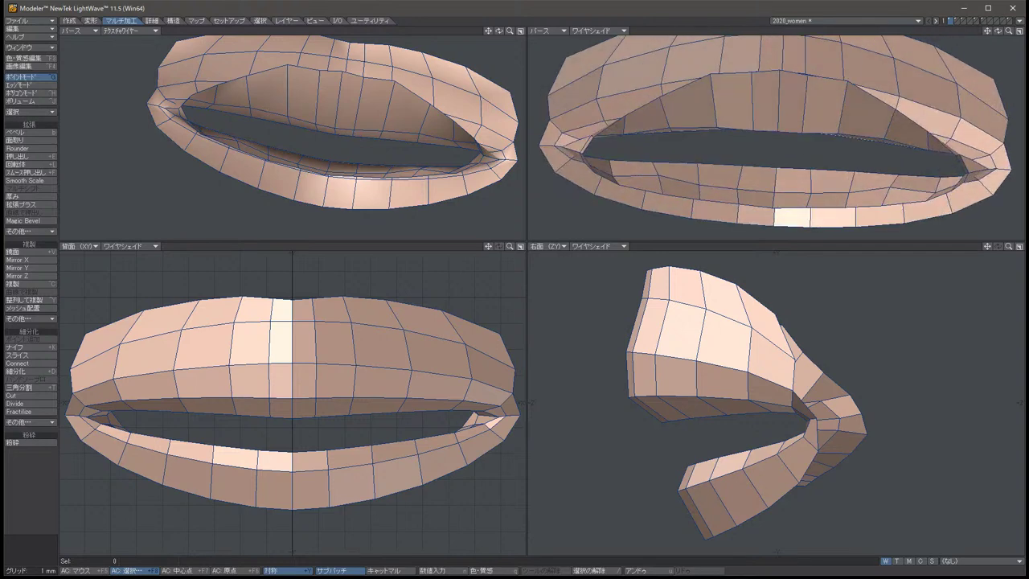
key("Left")
left_click_drag(498, 31, 397, 34)
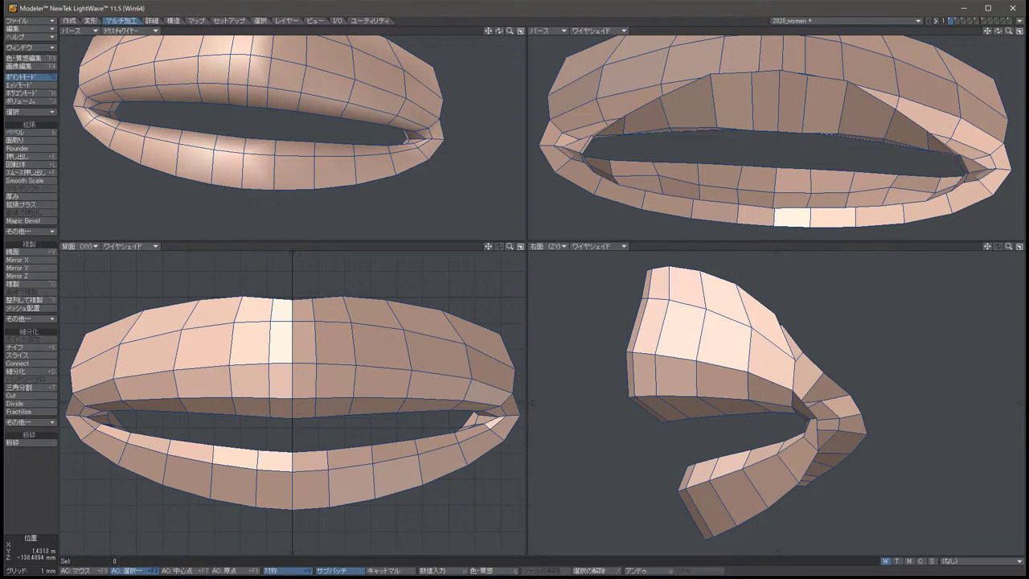
key("shift+2")
key("comma")
key("comma")
key("comma")
key("comma")
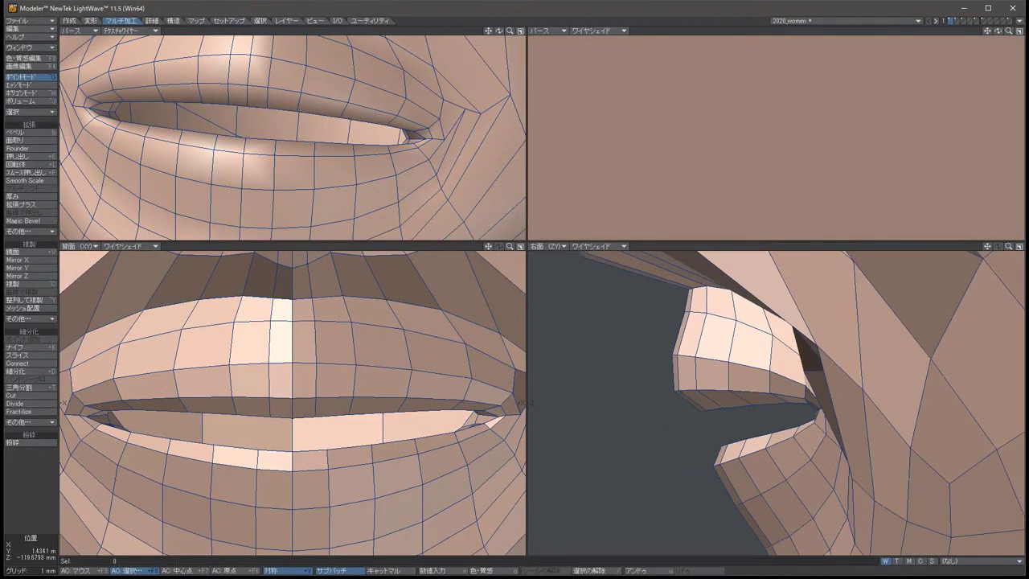
key("comma")
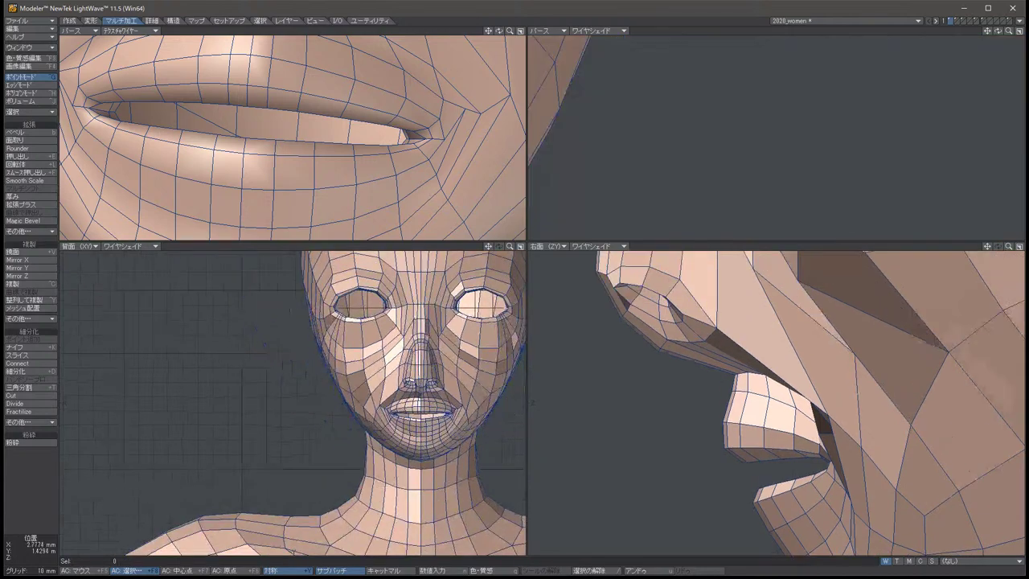
key("period")
key("period")
key("period")
key("comma")
key("comma")
key("comma")
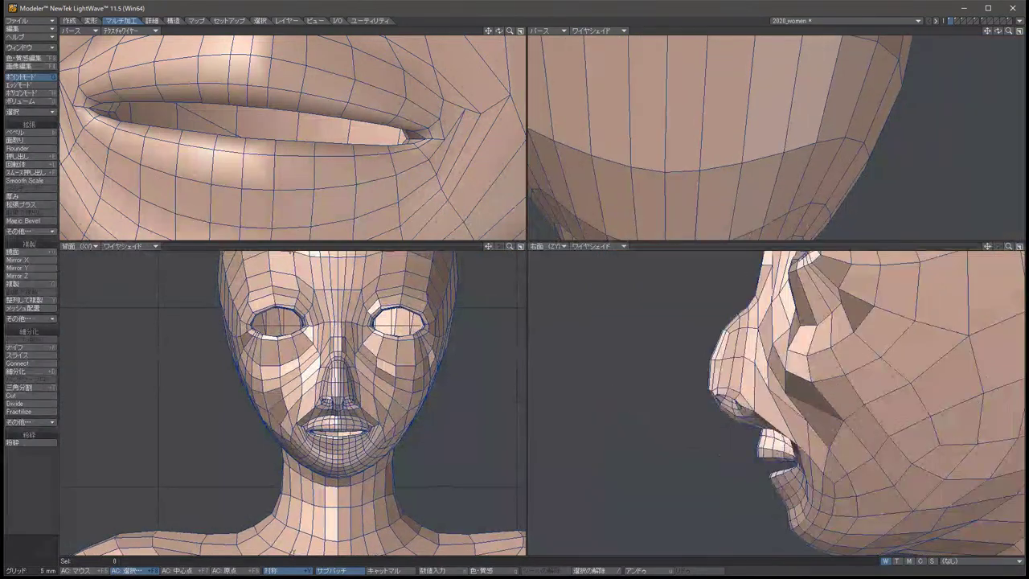
key("Left")
key("Left")
key("Left")
key("Left")
key("Left")
key("Left")
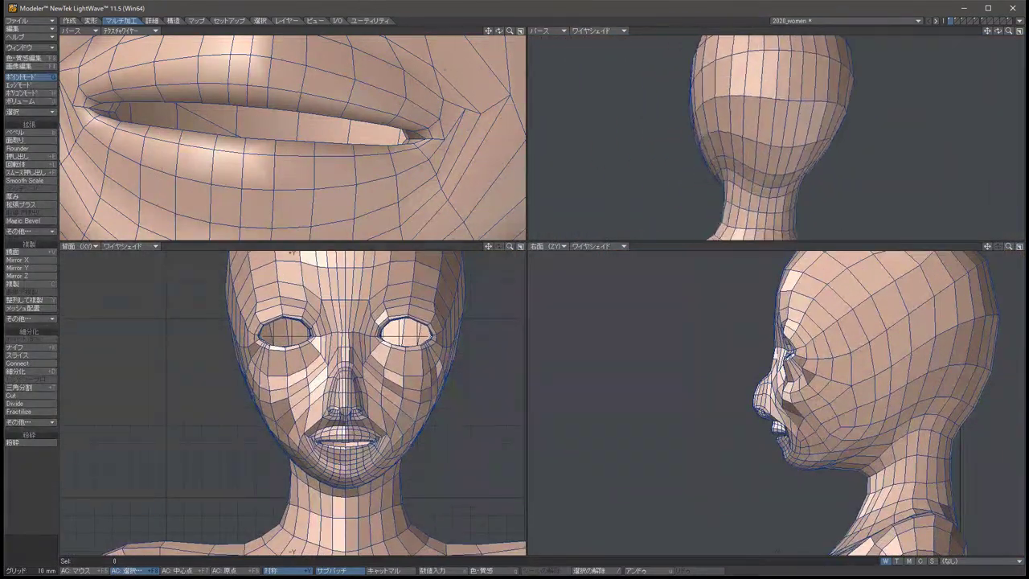
key("Left")
key("Left")
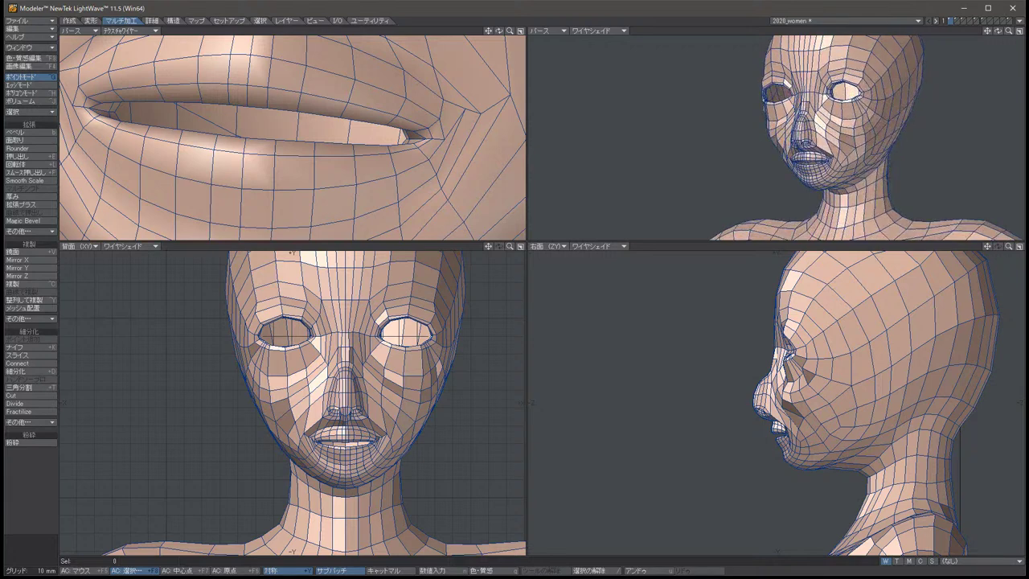
key("comma")
key("comma")
key("comma")
key("comma")
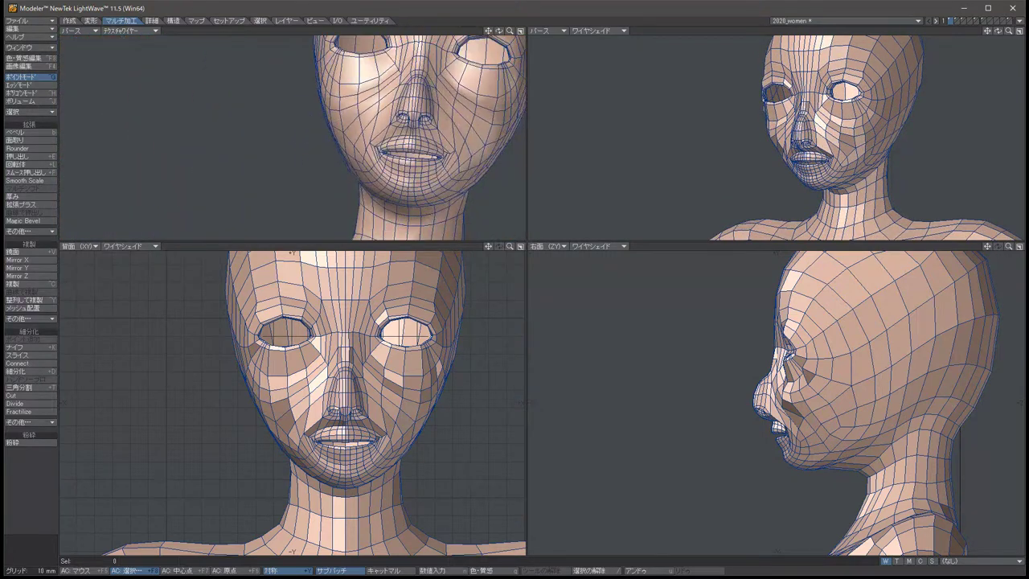
key("shift+Right")
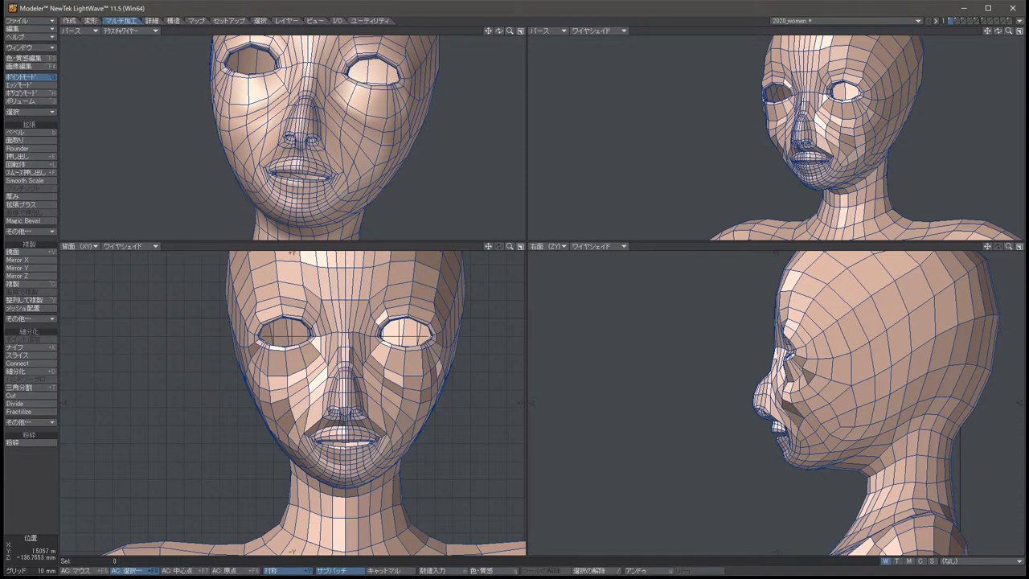
key("comma")
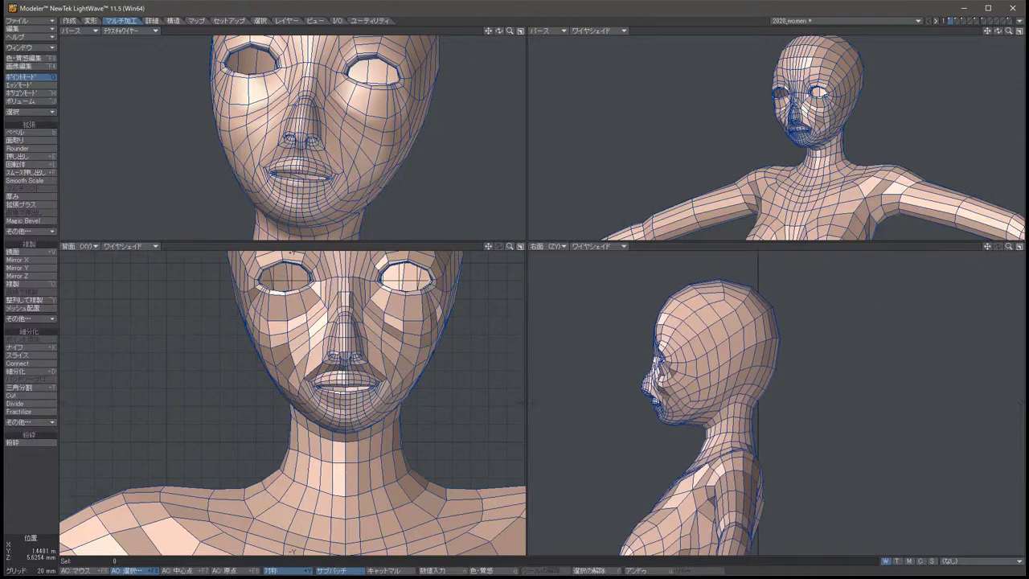
key("period")
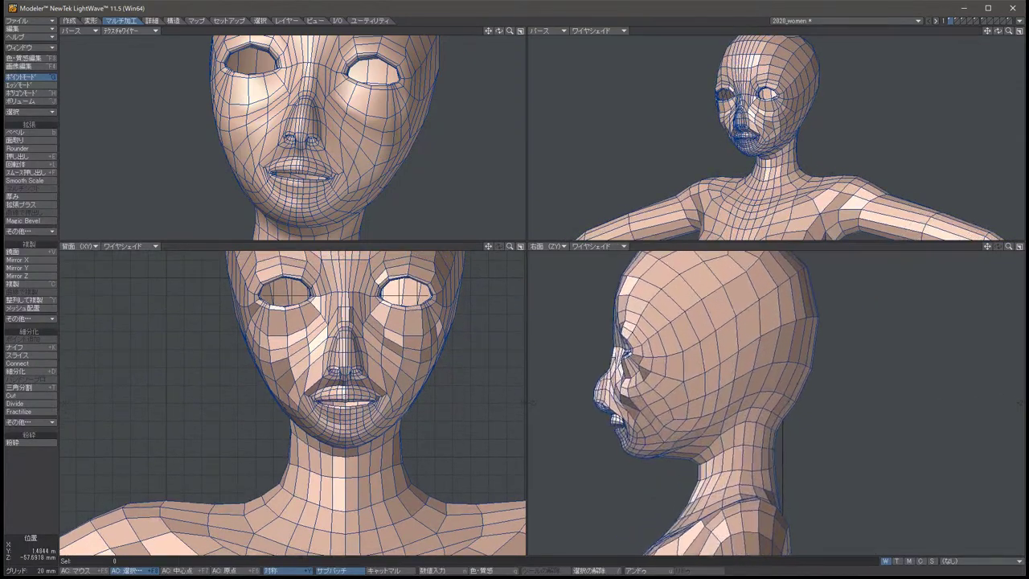
key("period")
key("period")
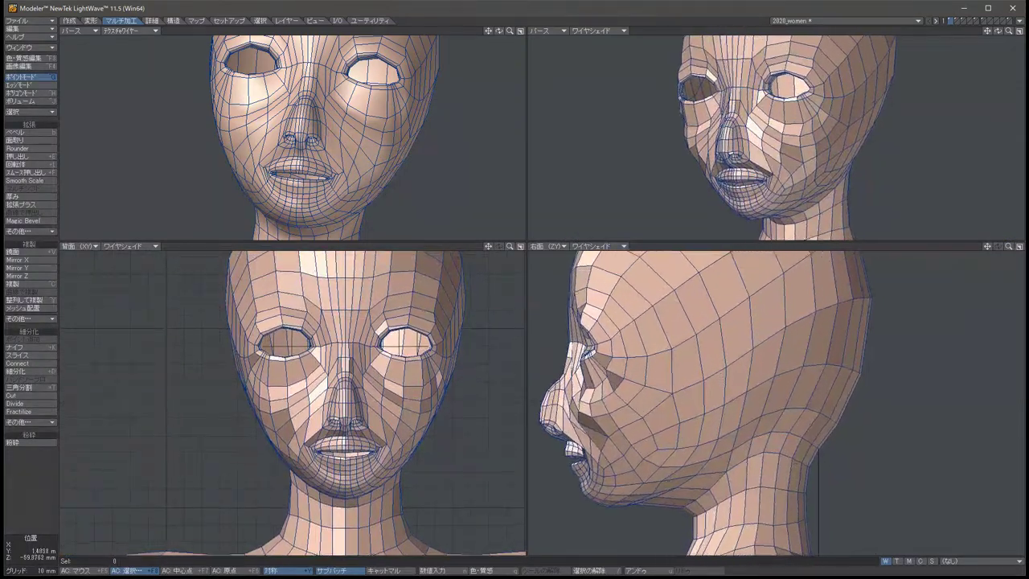
key("comma")
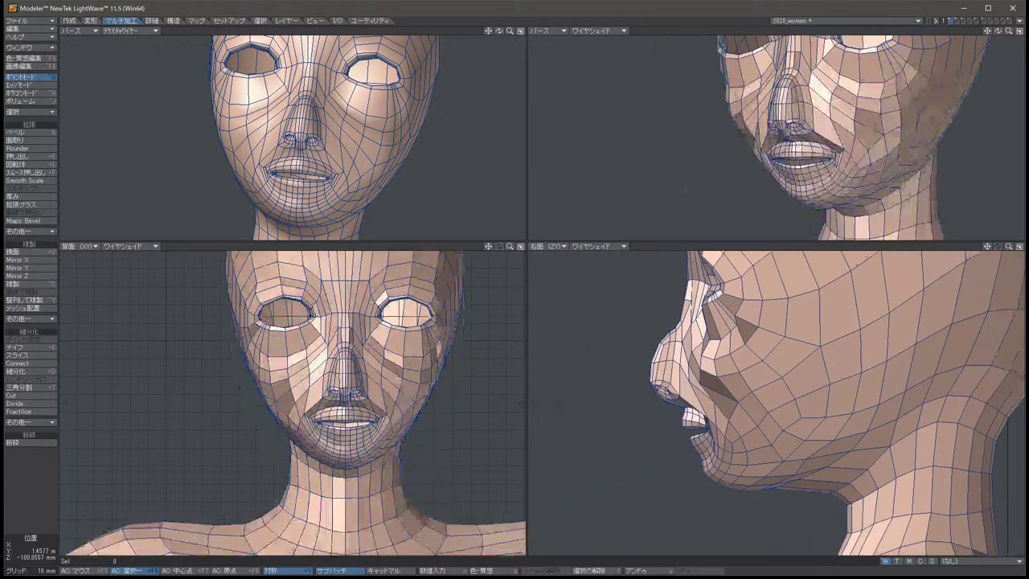
key("g")
key("period")
key("period")
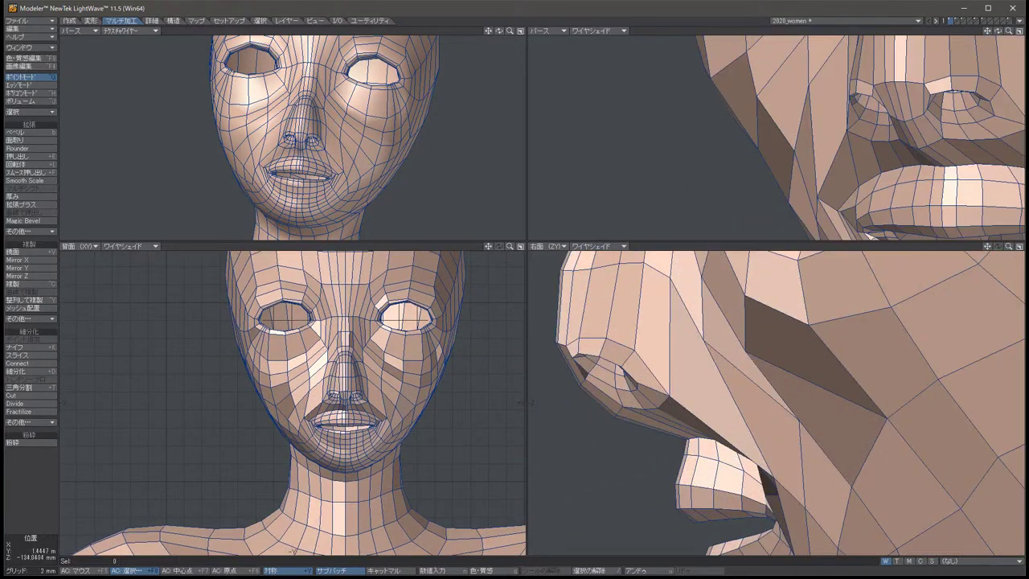
Raise the point under the nose, then undo the change.
left_click(665, 365)
key("t")
left_click_drag(665, 365, 635, 402)
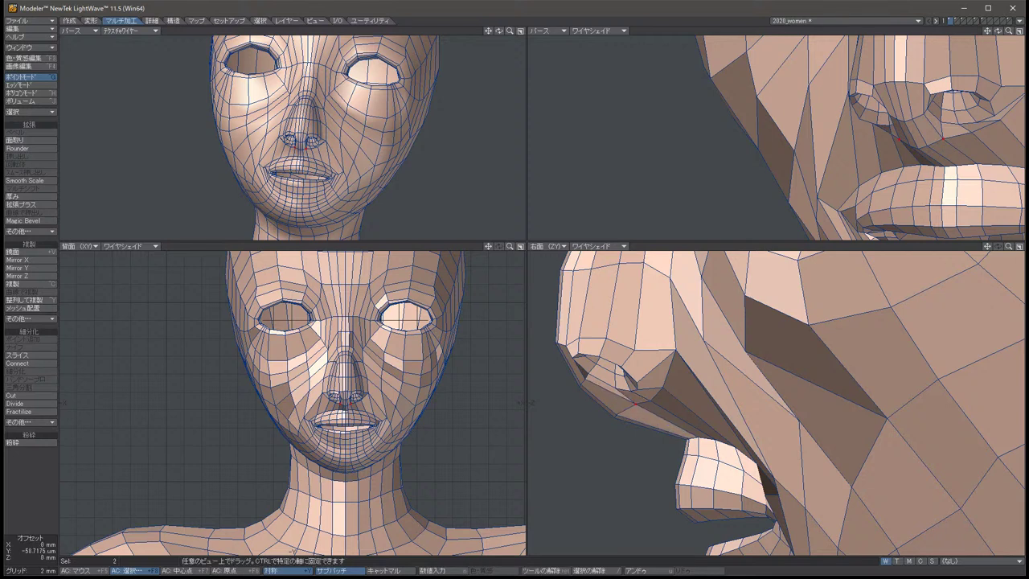
key("slash")
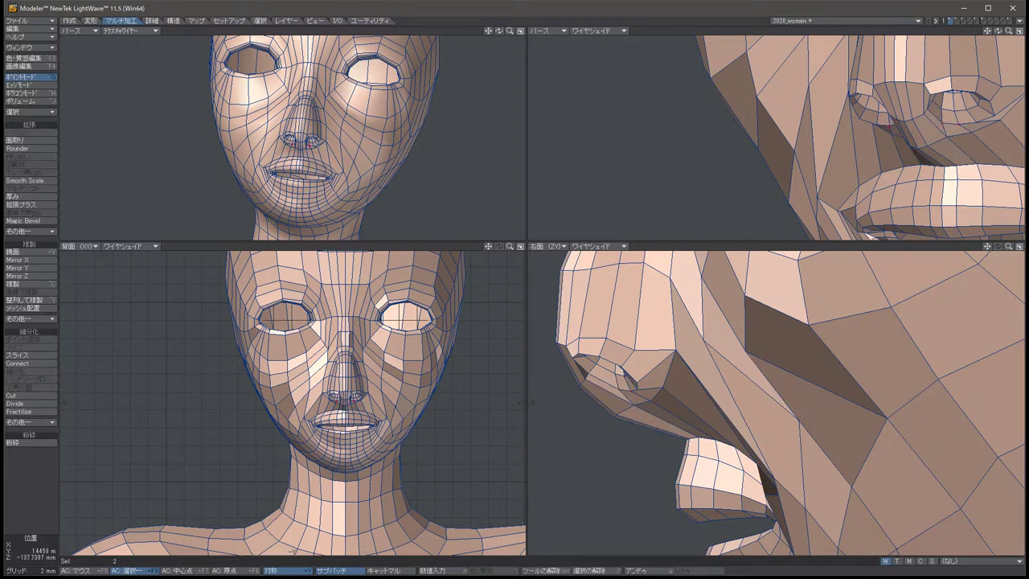
key("ctrl+z")
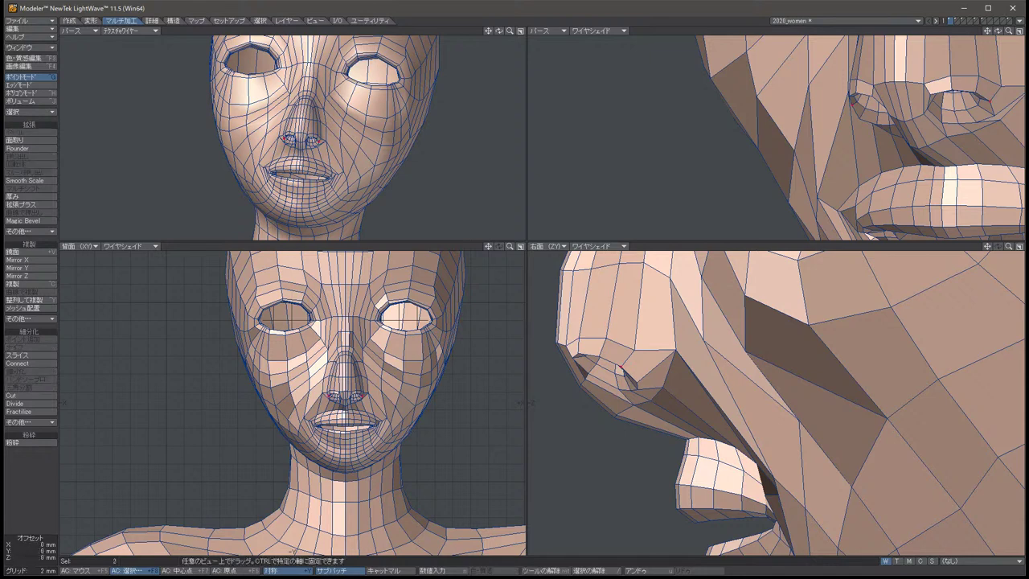
key("/")
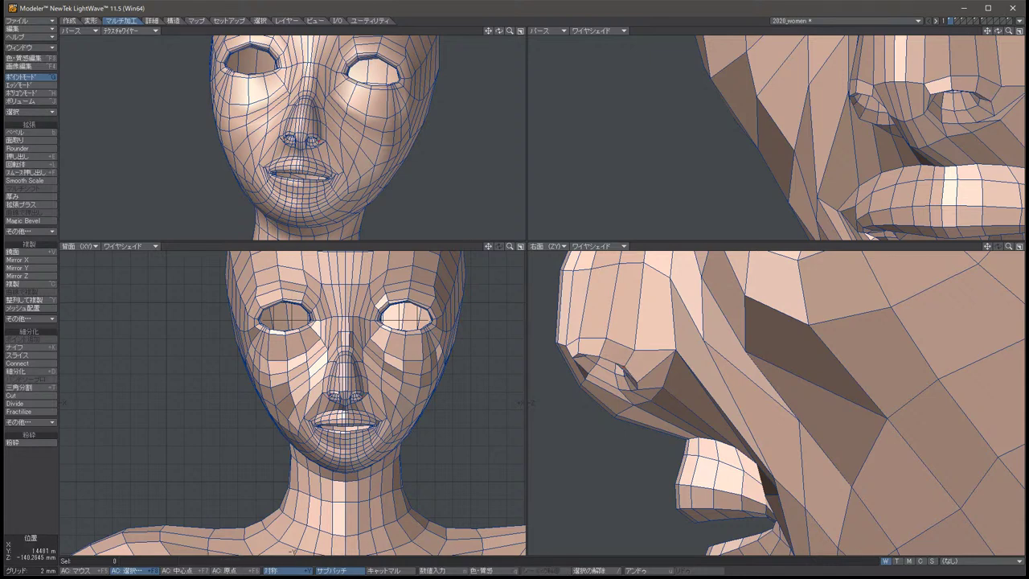
Zoom out and push the three points under the nose outward.
key("comma")
key("comma")
key("comma")
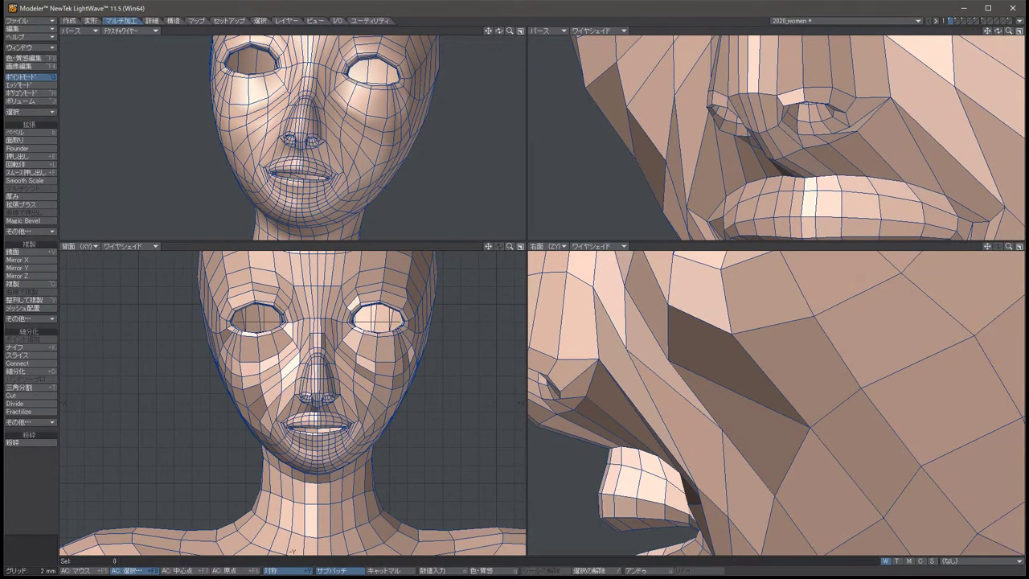
key("ctrl+z")
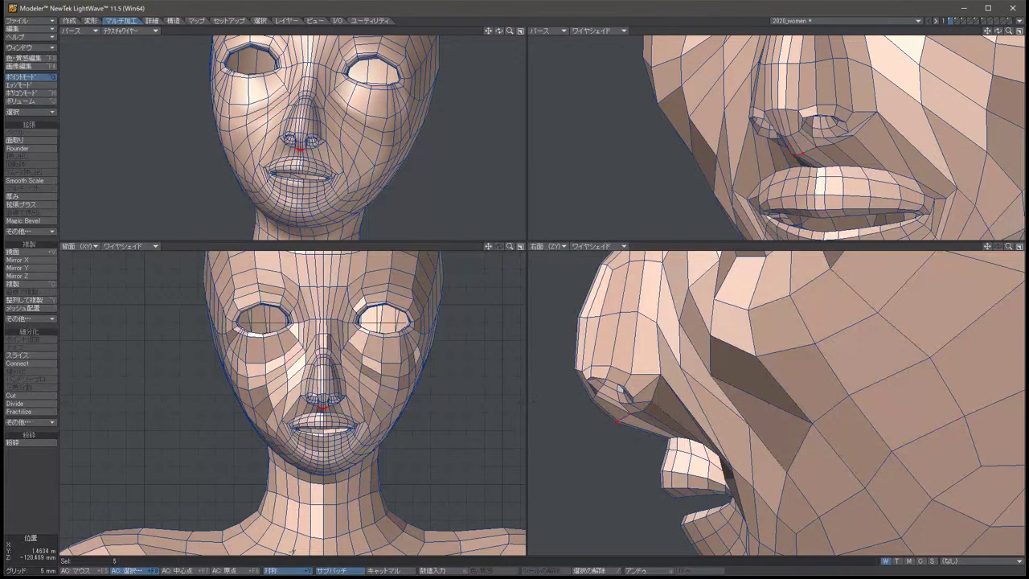
key("t")
left_click_drag(615, 420, 648, 424)
key("space")
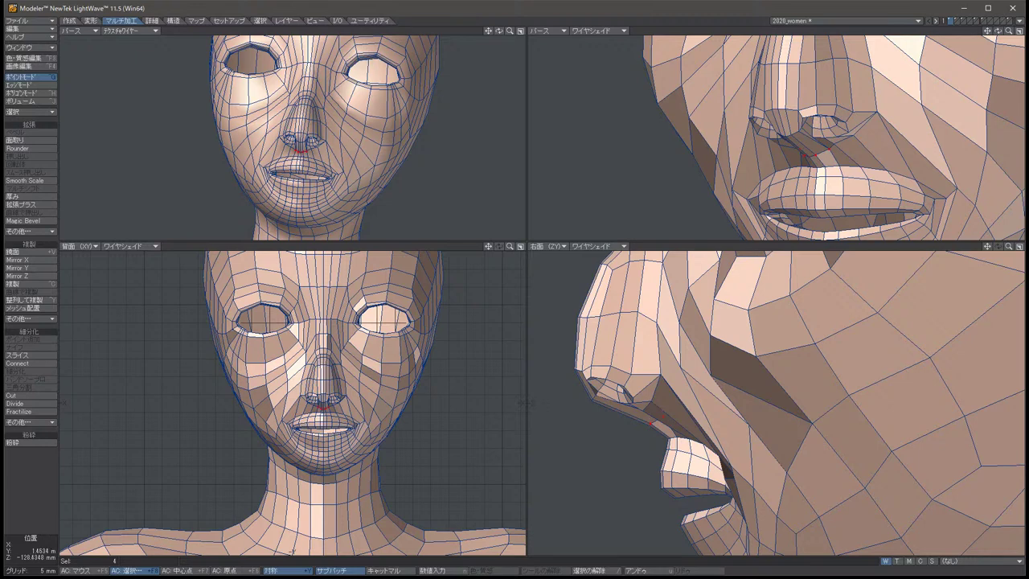
key("/")
left_click(649, 403)
left_click(670, 373)
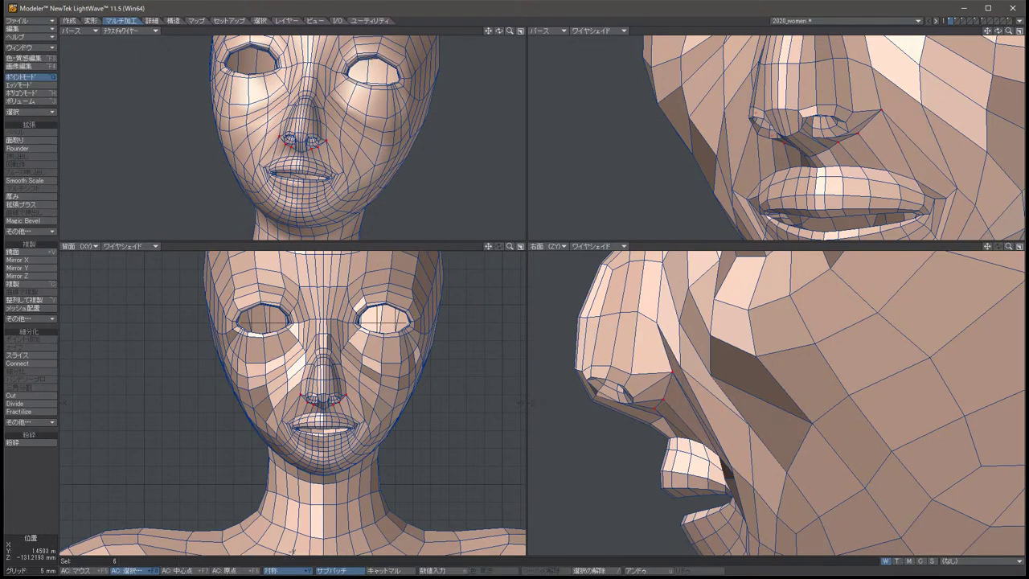
key("/")
Orbit toward the nose profile and move the nose-bridge points slightly down and forward.
key("Left")
key("Left")
key("Left")
key("Left")
key("Left")
key("Left")
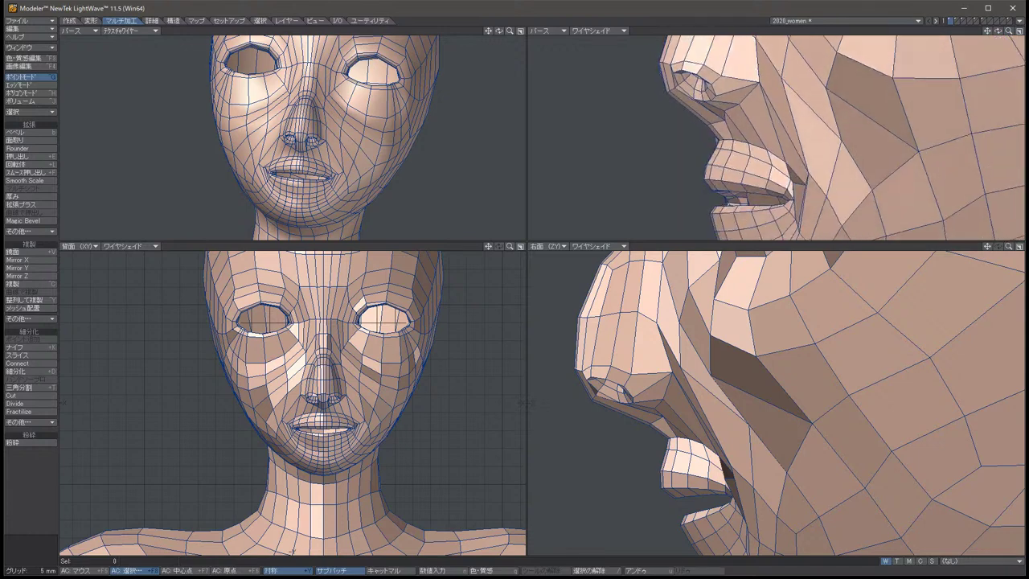
key("Right")
key("Right")
key("Right")
key("Right")
key("Right")
key("Right")
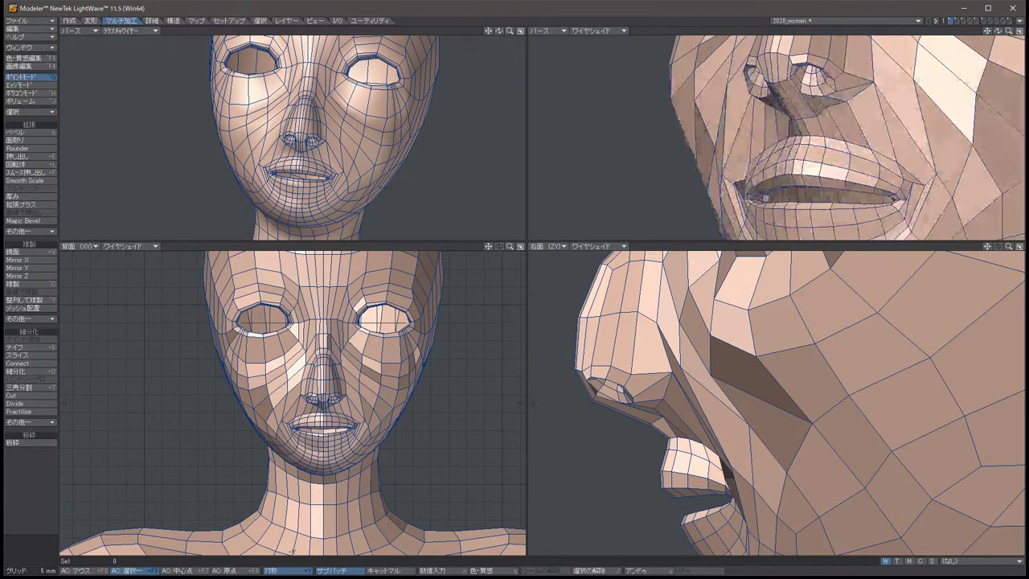
key("Left")
key("Left")
key("Left")
key("Left")
key("Left")
key("Left")
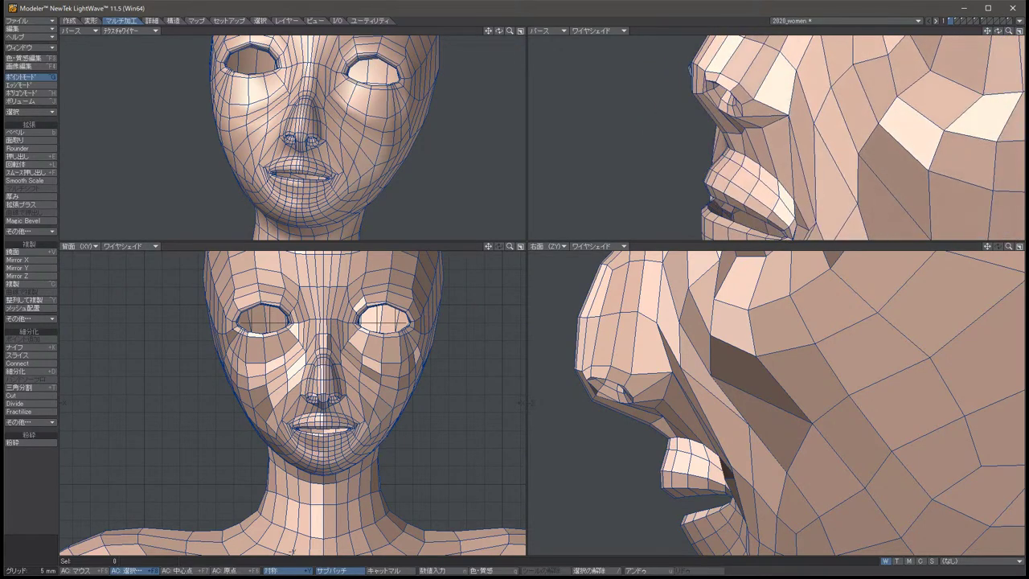
key("Left")
key("Left")
key("Left")
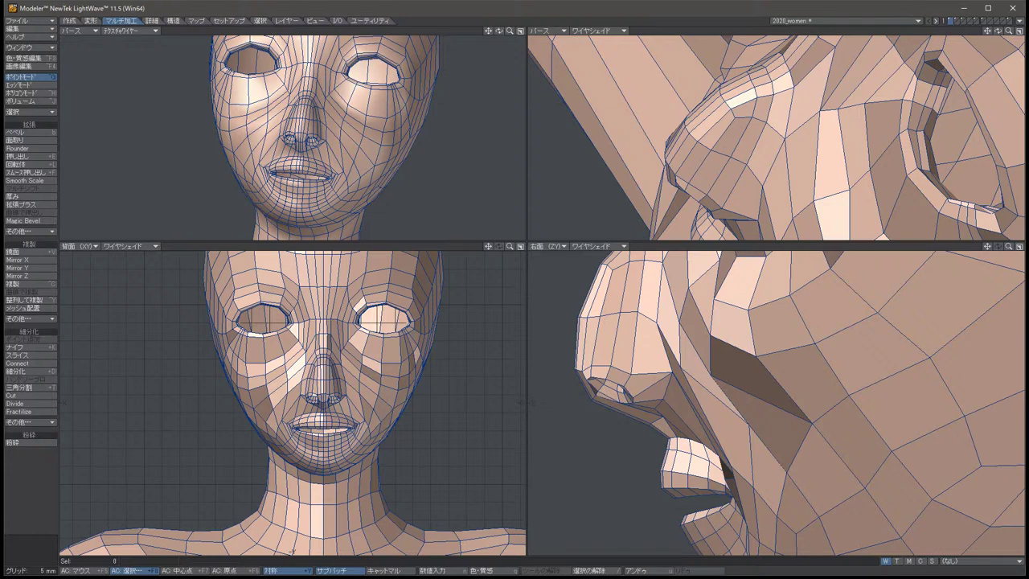
key("Left")
key("Left")
key("Up")
key("Up")
key("Up")
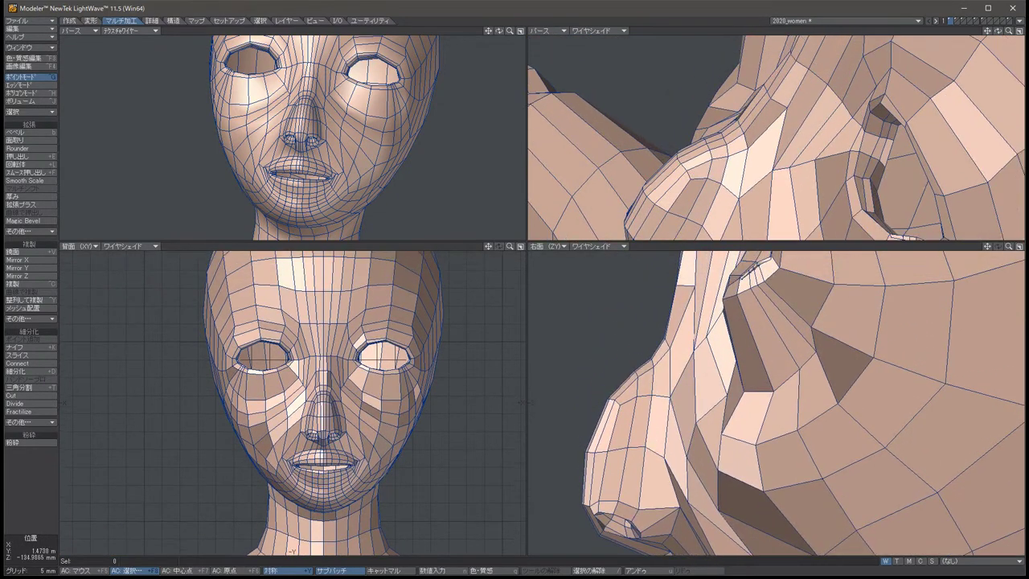
left_click(321, 399)
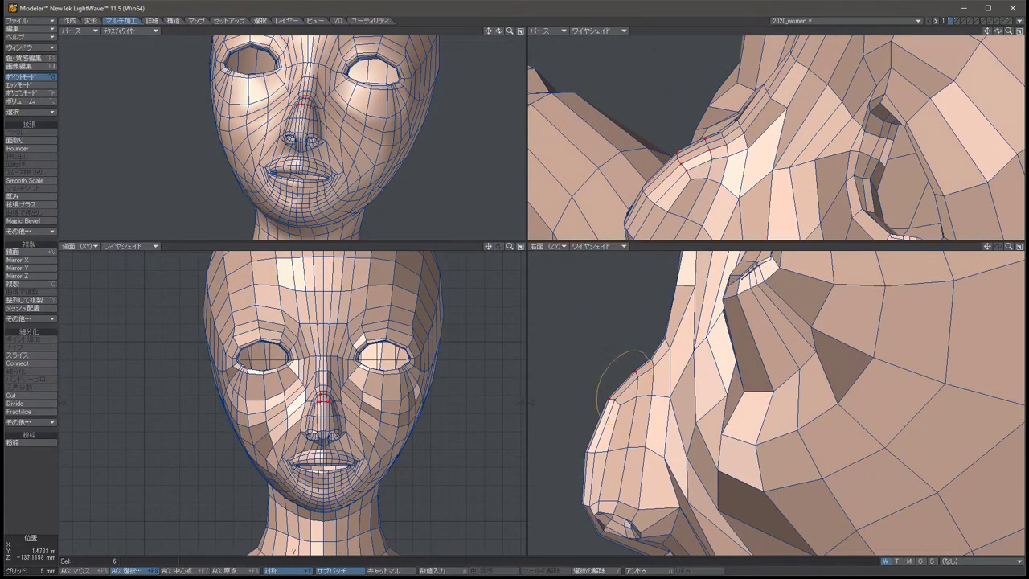
mouse_move(596, 411)
right_mouse_down()
mouse_move(642, 350)
mouse_move(619, 418)
right_mouse_up()
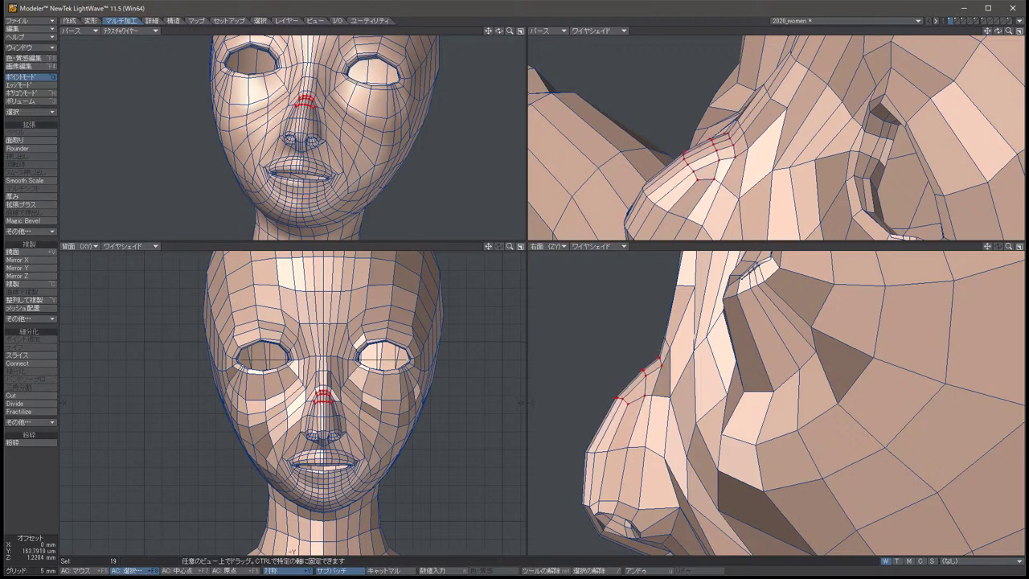
left_click_drag(655, 346, 674, 360)
key("/")
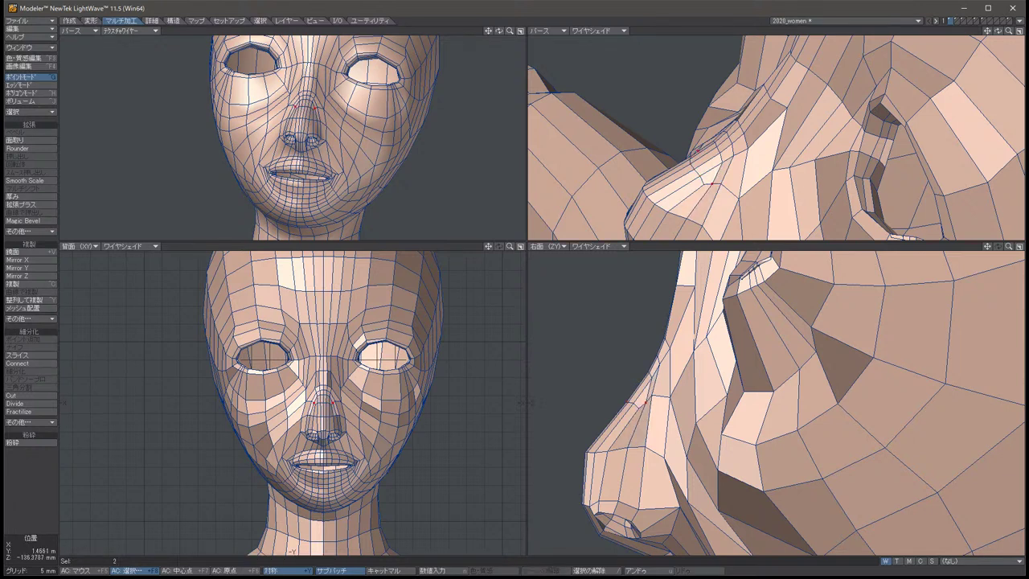
Shift the two upper nose-bridge points forward in the profile view.
right_click_drag(647, 361, 661, 438)
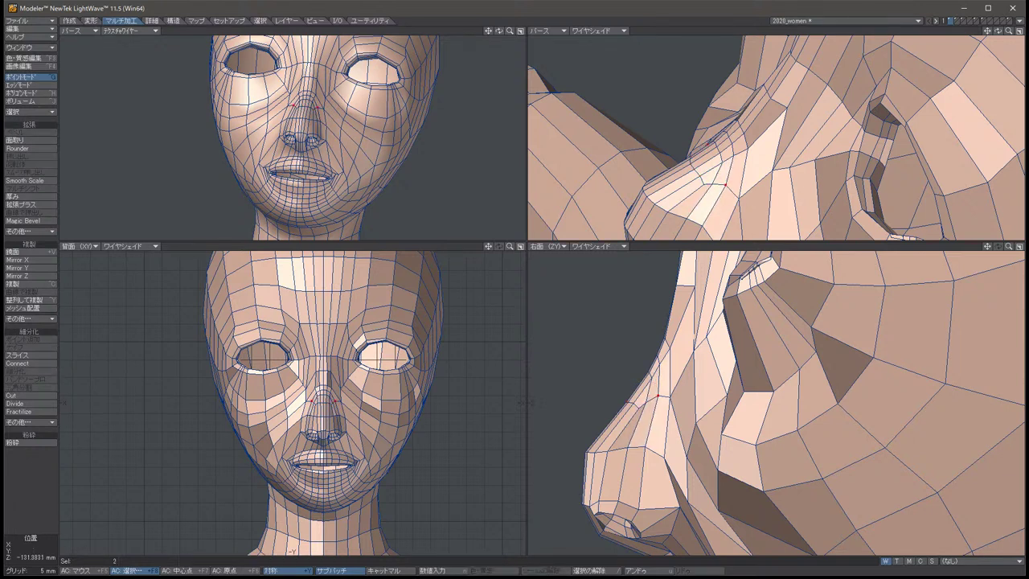
key("/")
right_click_drag(647, 362, 660, 438)
key("t")
left_click_drag(670, 397, 677, 395)
Push both mouth-corner points back into the cheeks from a left-profile view.
key("/")
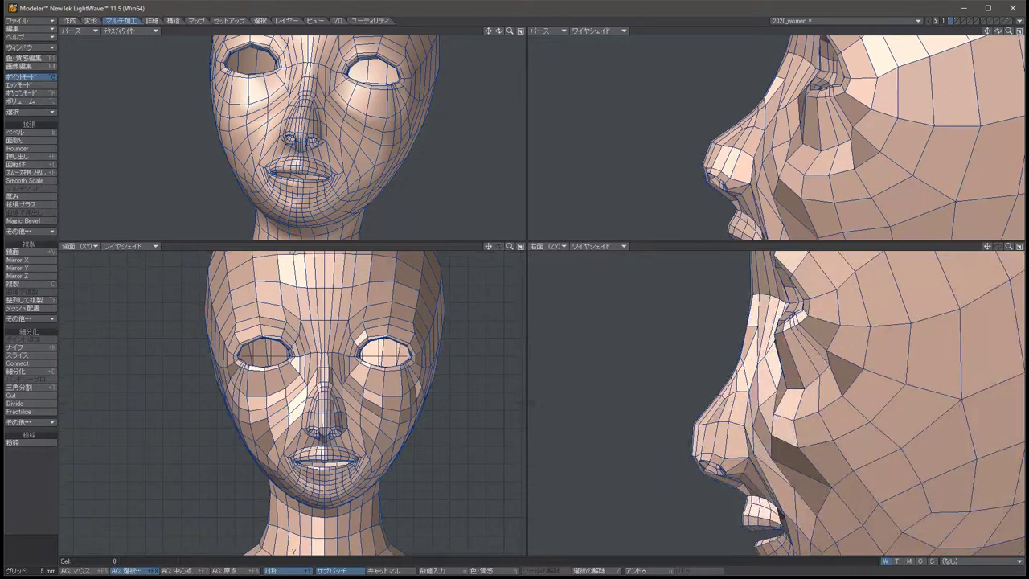
left_click_drag(499, 30, 433, 31)
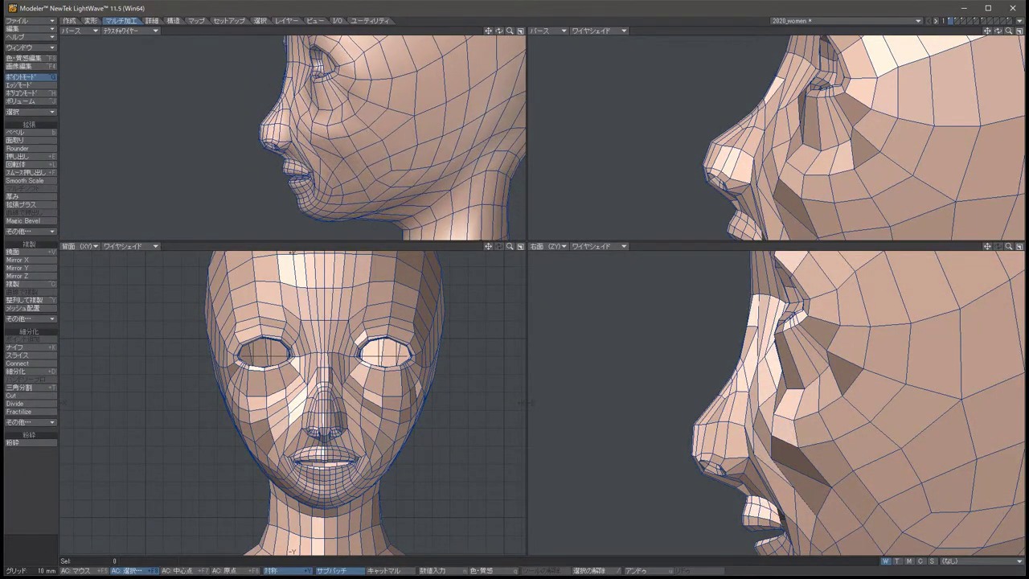
left_click(366, 456)
key("t")
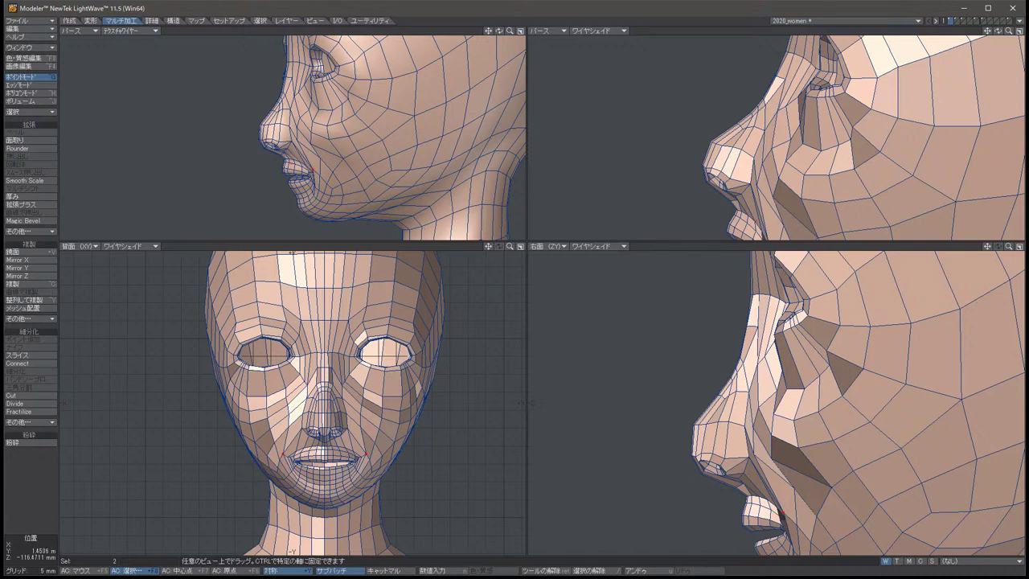
left_click_drag(778, 514, 780, 510)
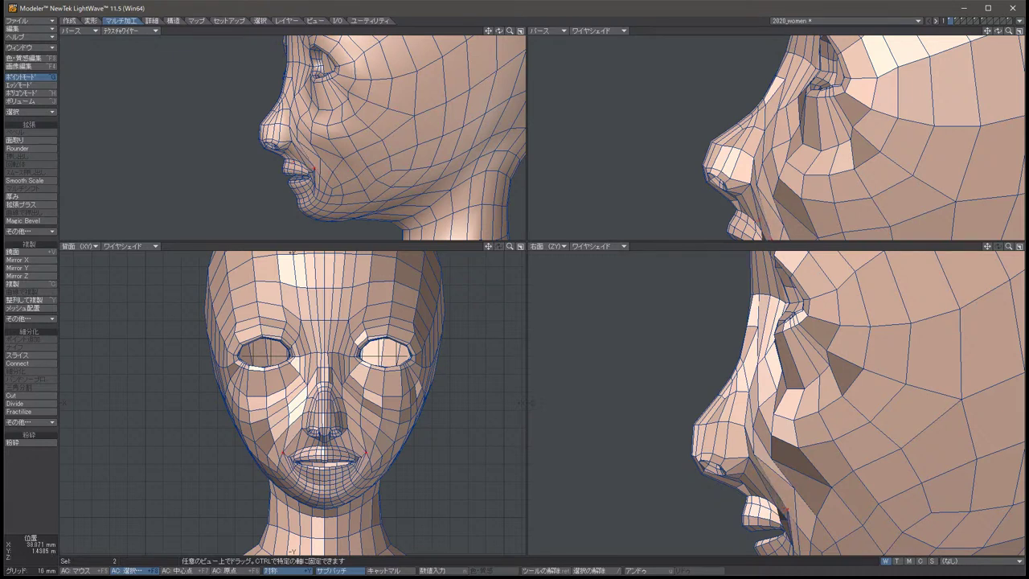
left_click_drag(312, 171, 309, 163)
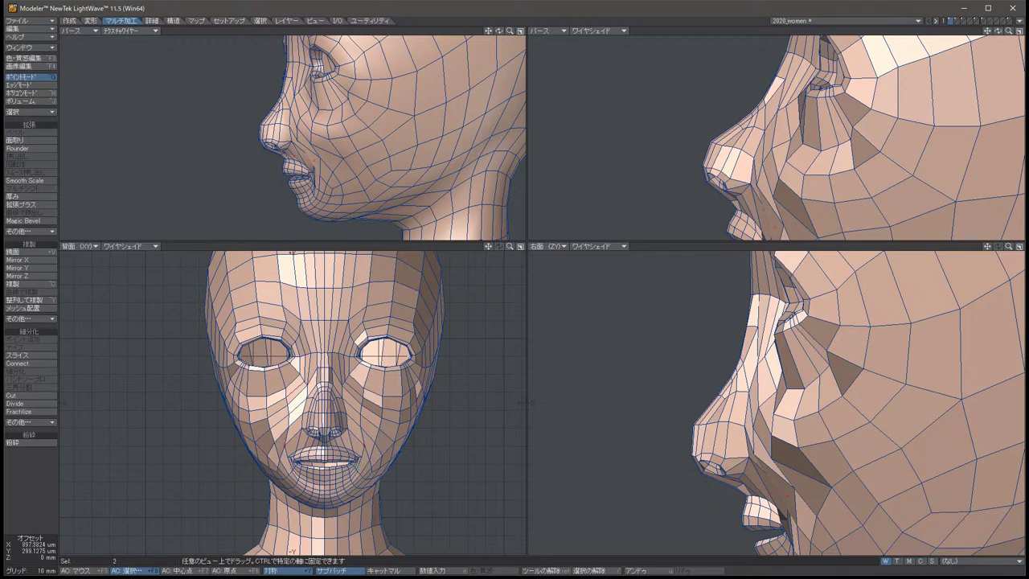
key("space")
key("slash")
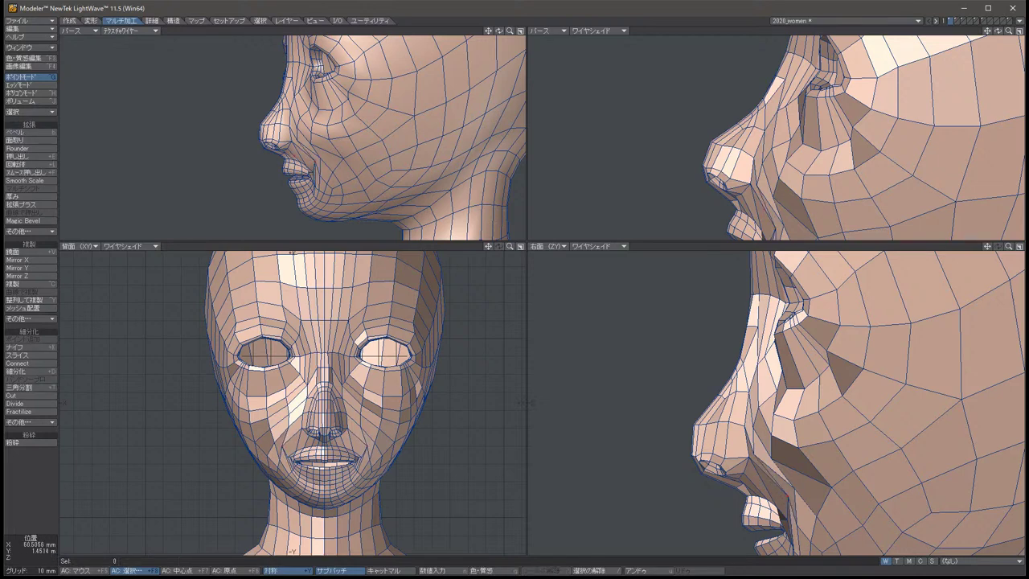
Zoom in, adjust the mesh near the mouth corners, and pull the corners slightly inward.
scroll(322, 450, "up", 5)
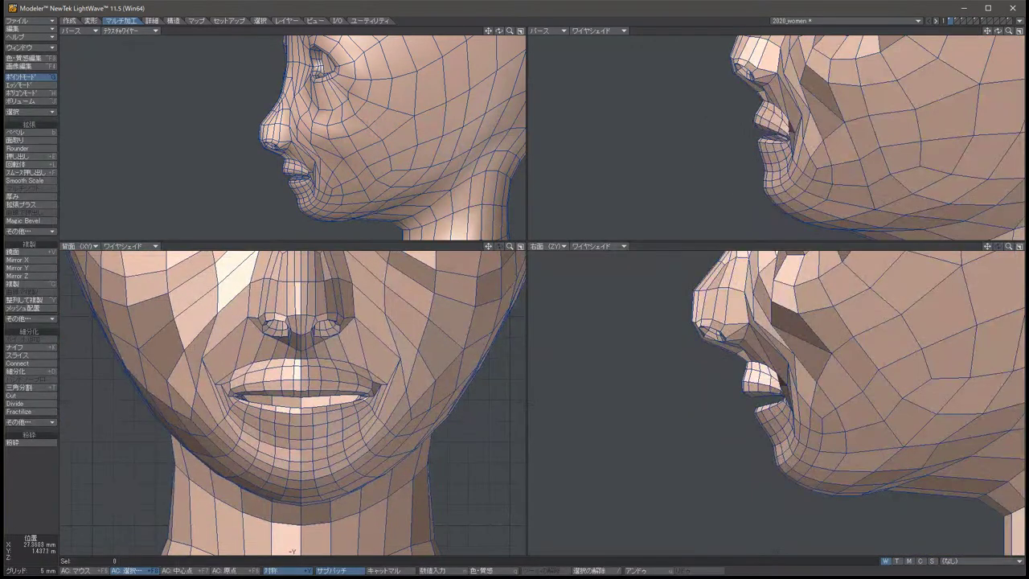
scroll(292, 402, "up", 3)
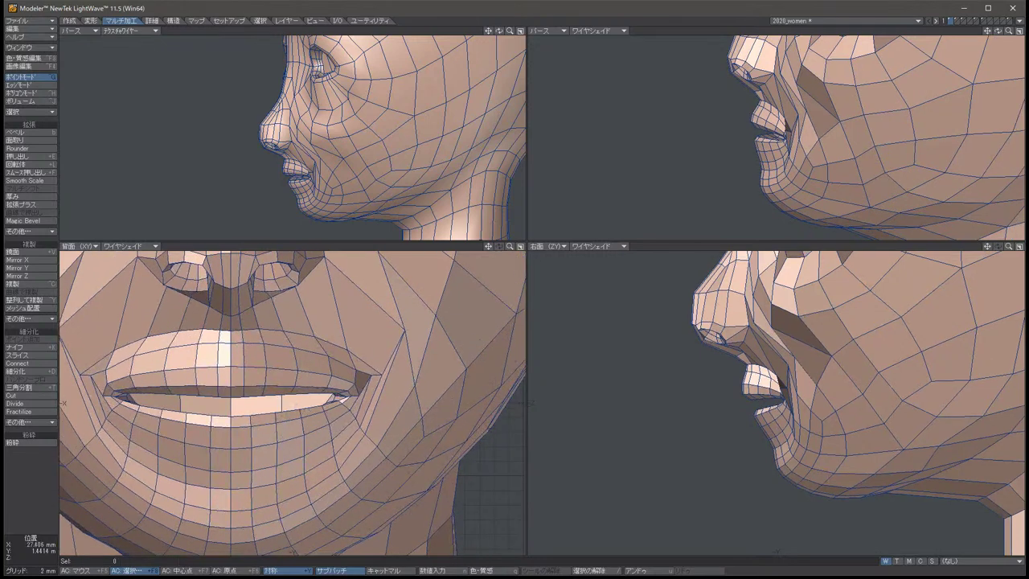
key("ctrl+t")
left_click_drag(403, 329, 396, 342)
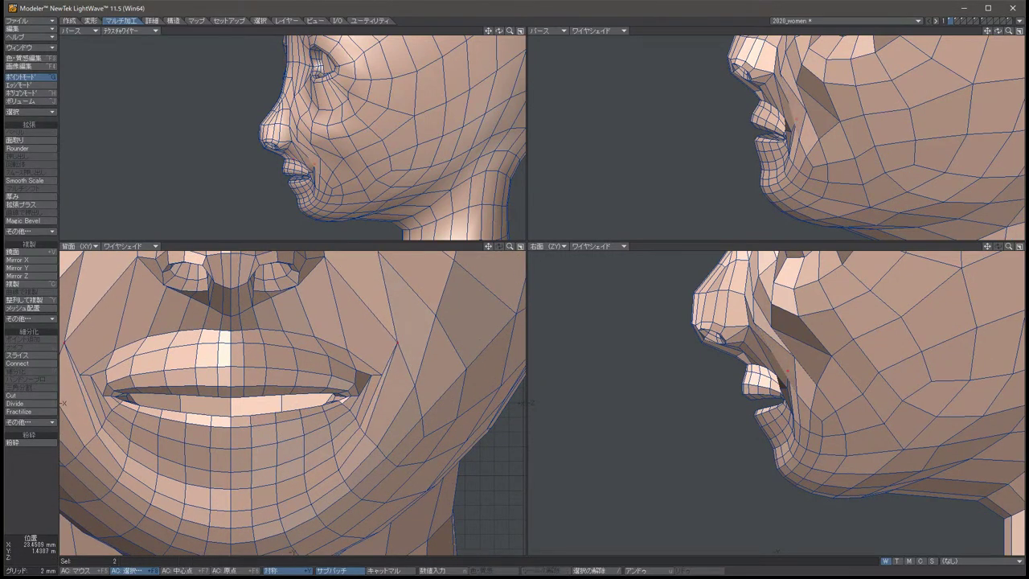
key("space")
left_click(379, 372)
key("t")
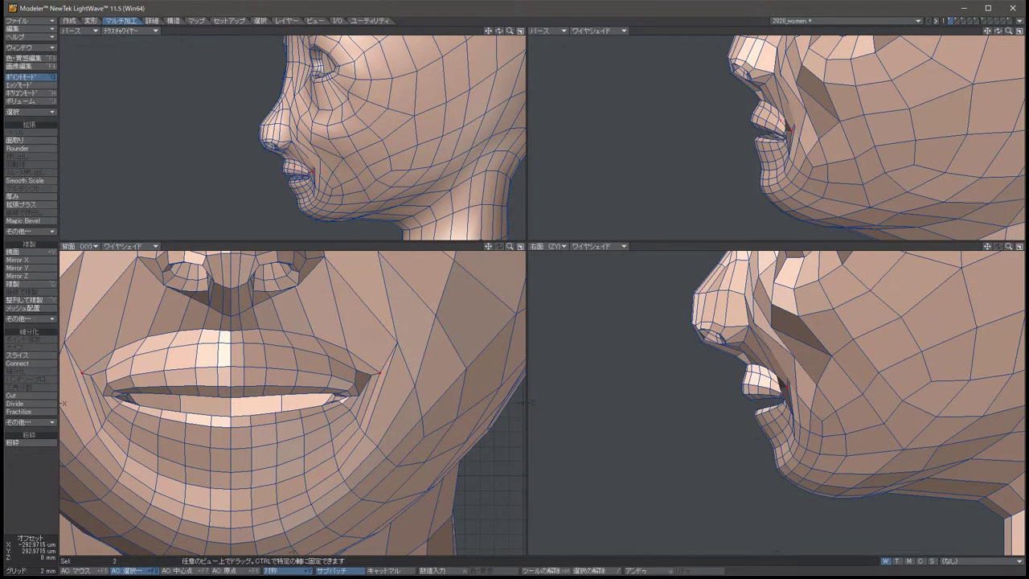
key("space")
key("slash")
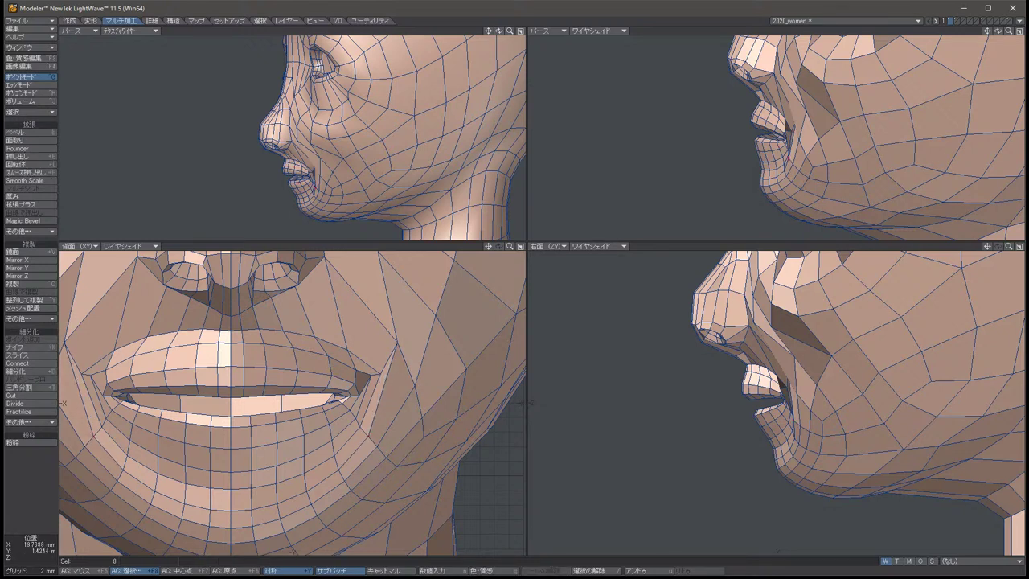
key("t")
left_click_drag(530, 401, 529, 402)
key("space")
key("slash")
Widen the mouth corners slightly outward.
key("u")
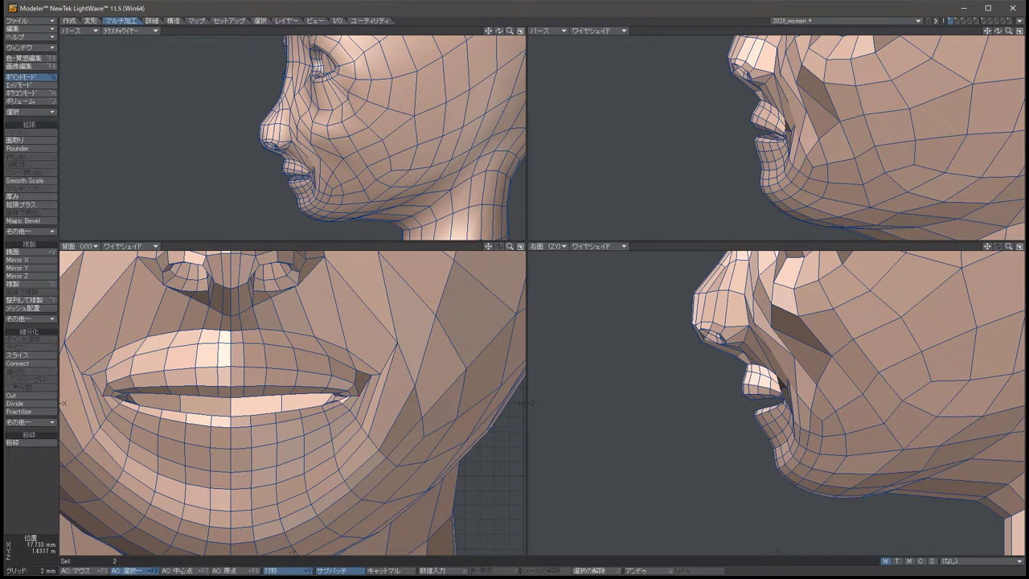
key("t")
key("space")
key("slash")
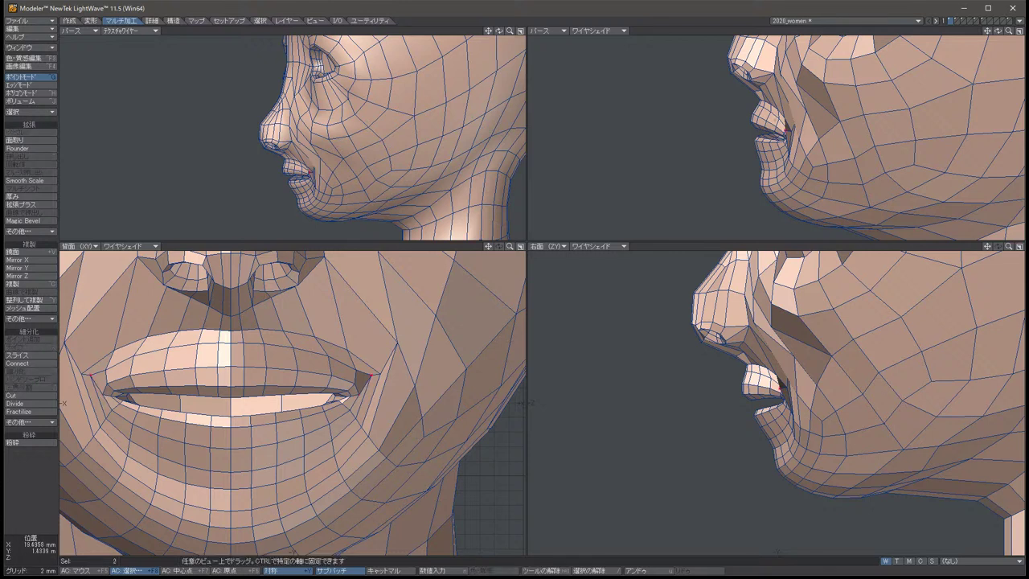
key("u")
key("t")
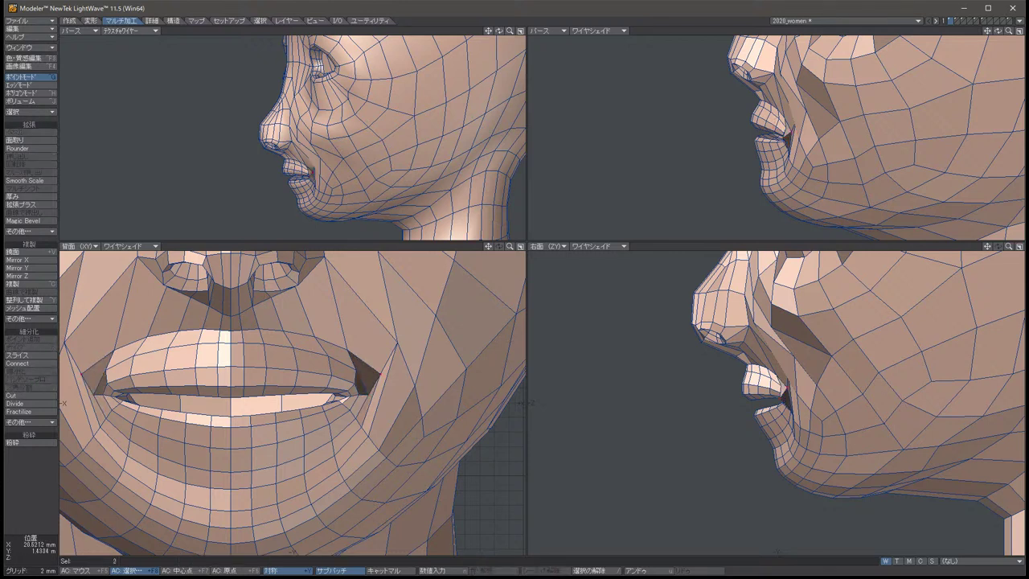
mouse_move(518, 402)
left_mouse_down()
mouse_move(531, 402)
mouse_move(521, 402)
left_mouse_up()
key("space")
Nudge the mouth corners down and back.
key("u")
key("t")
key("u")
key("t")
key("space")
key("u")
key("t")
key("space")
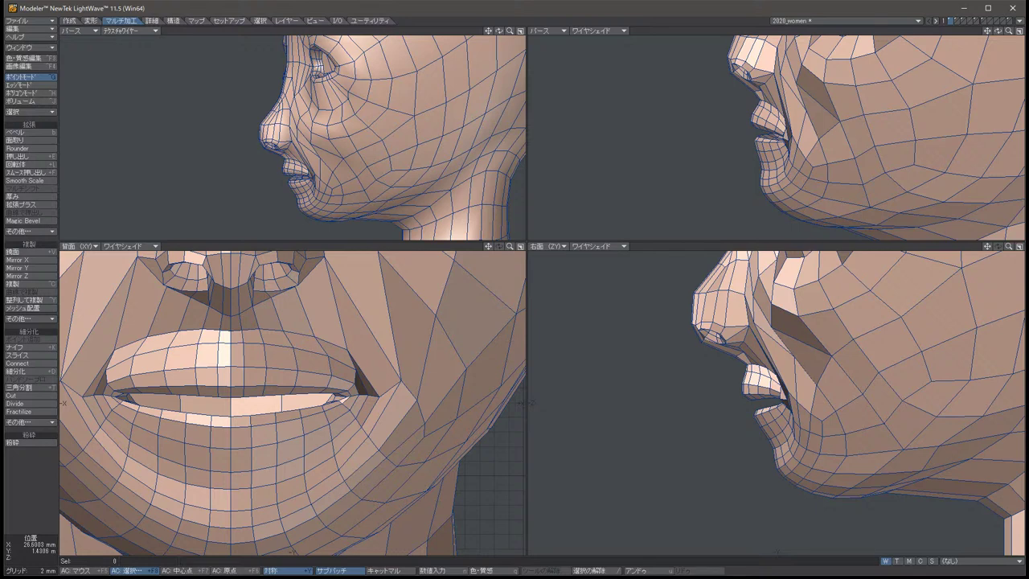
Orbit back to the front view, make a final mouth-corner tweak, and zoom out.
left_click_drag(498, 31, 414, 37)
key("u")
key("t")
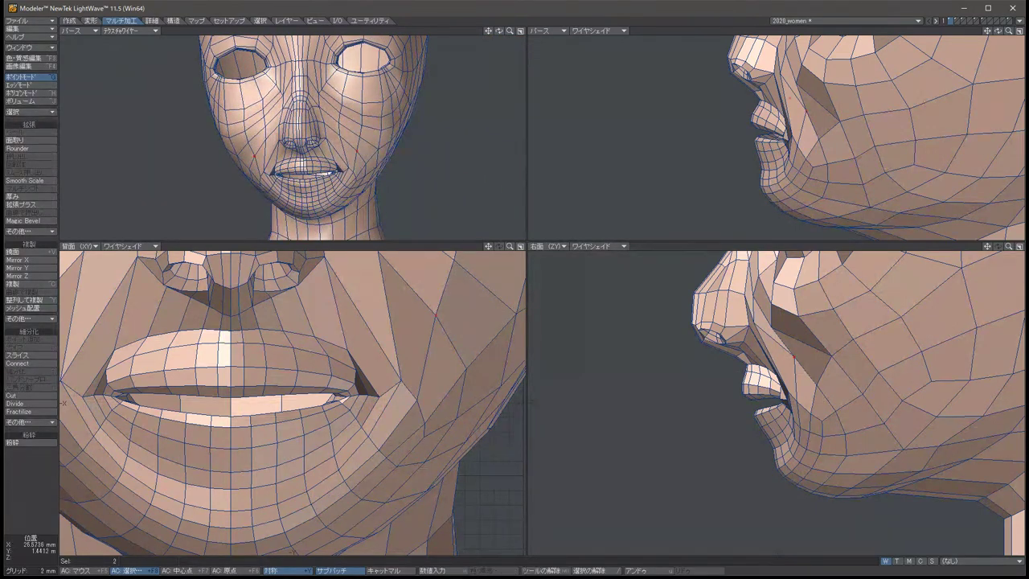
key("space")
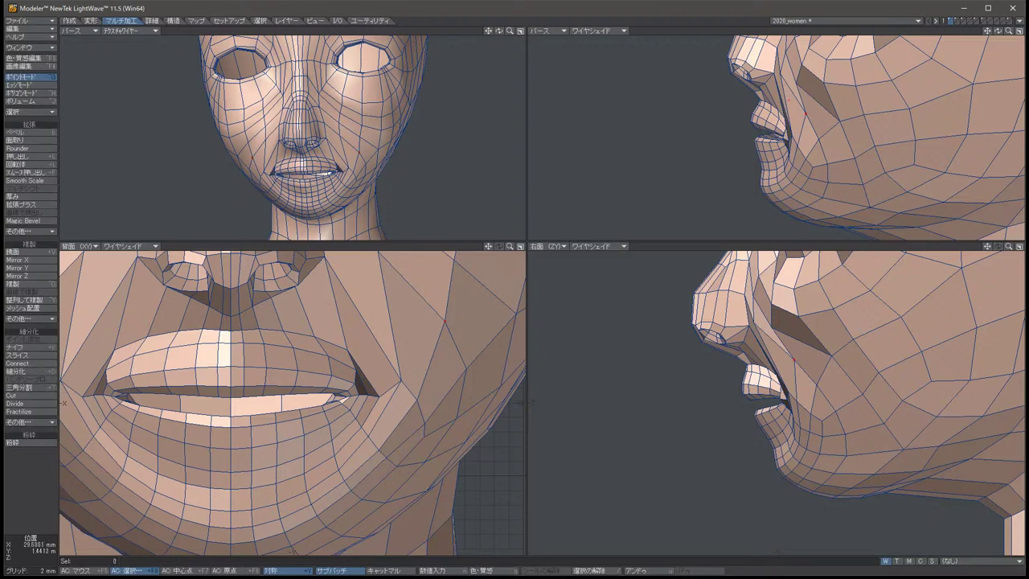
scroll(294, 402, "down", 10)
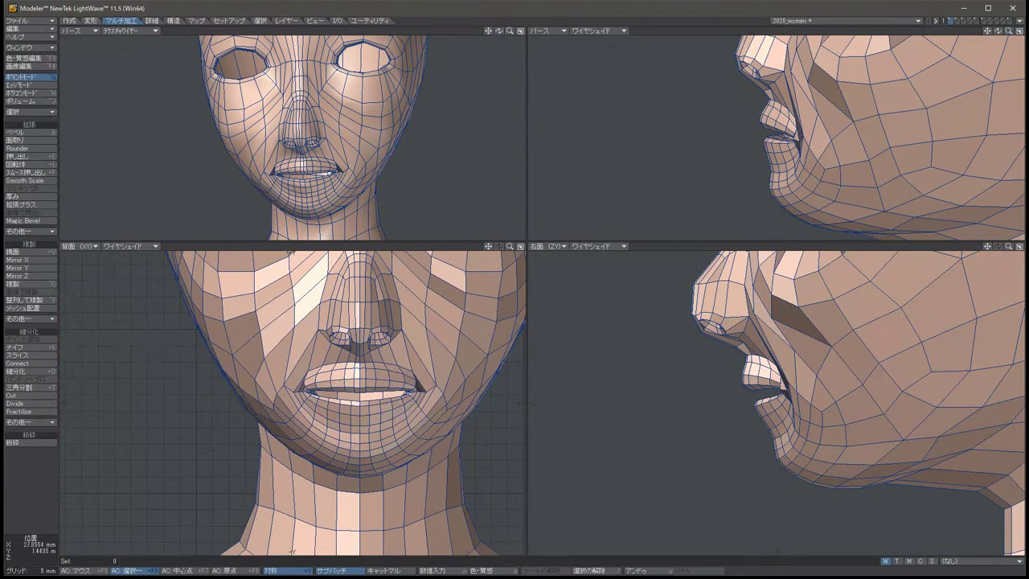
Face the head front-on and shift the two points below the eyes slightly.
scroll(293, 402, "down", 3)
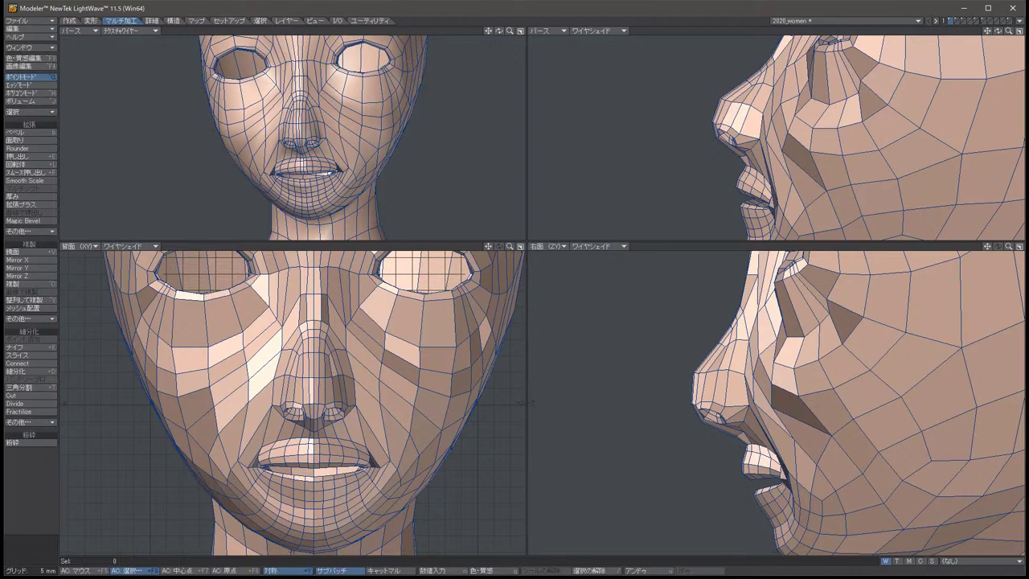
left_click_drag(997, 30, 853, 31)
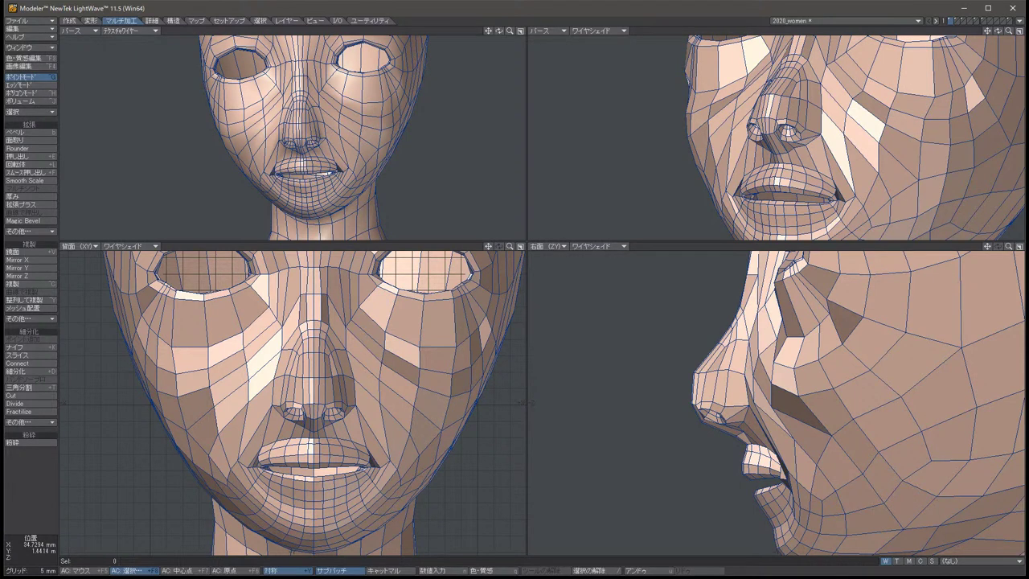
left_click_drag(488, 245, 510, 231)
left_click(875, 95)
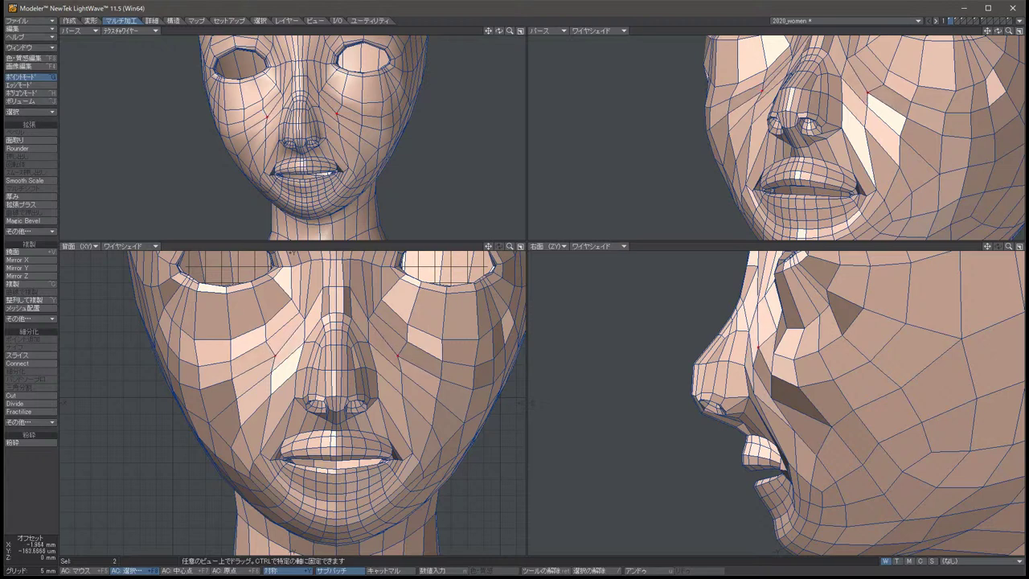
left_click(876, 98)
key("t")
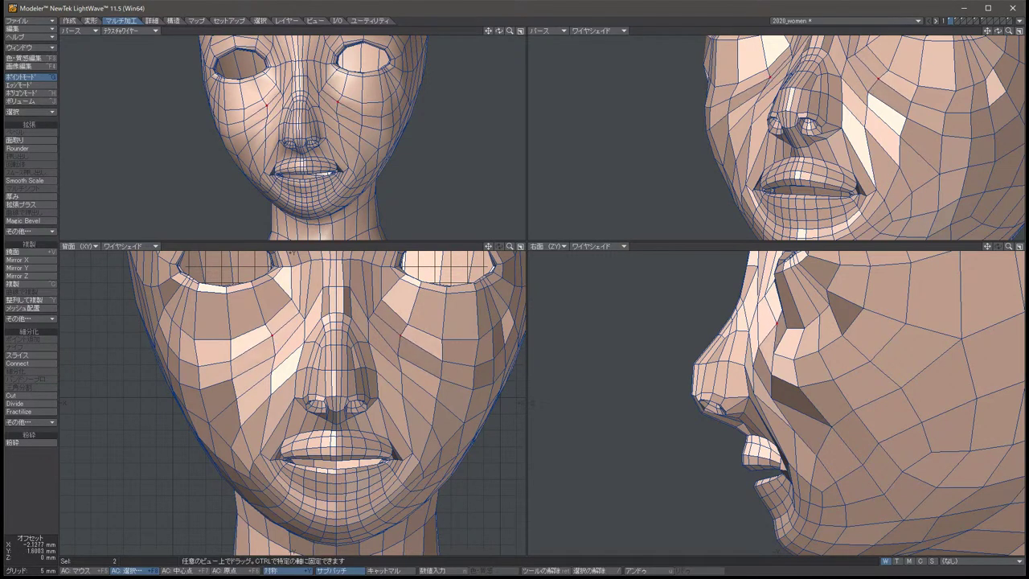
left_click_drag(273, 317, 268, 318)
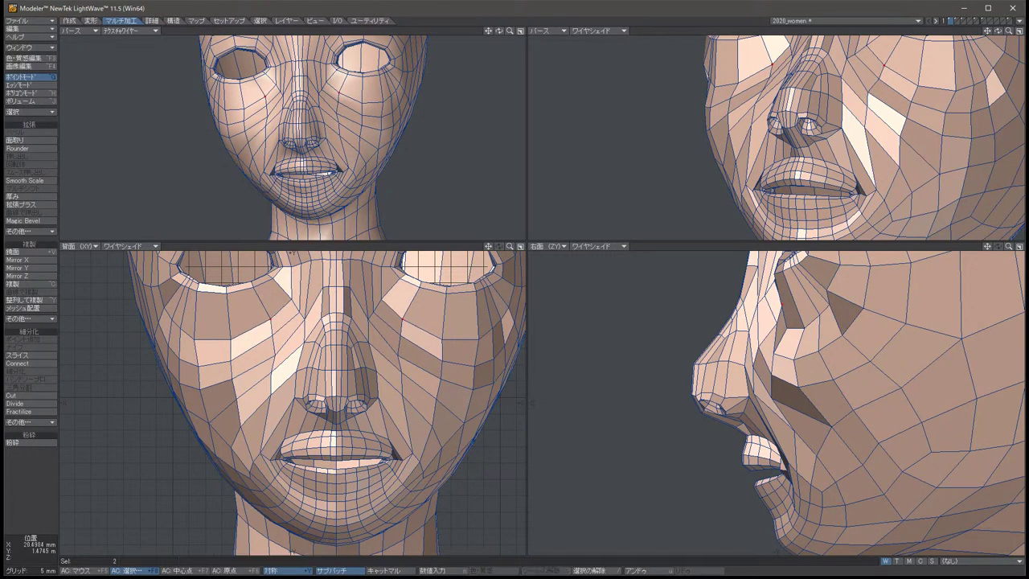
key("space")
key("slash")
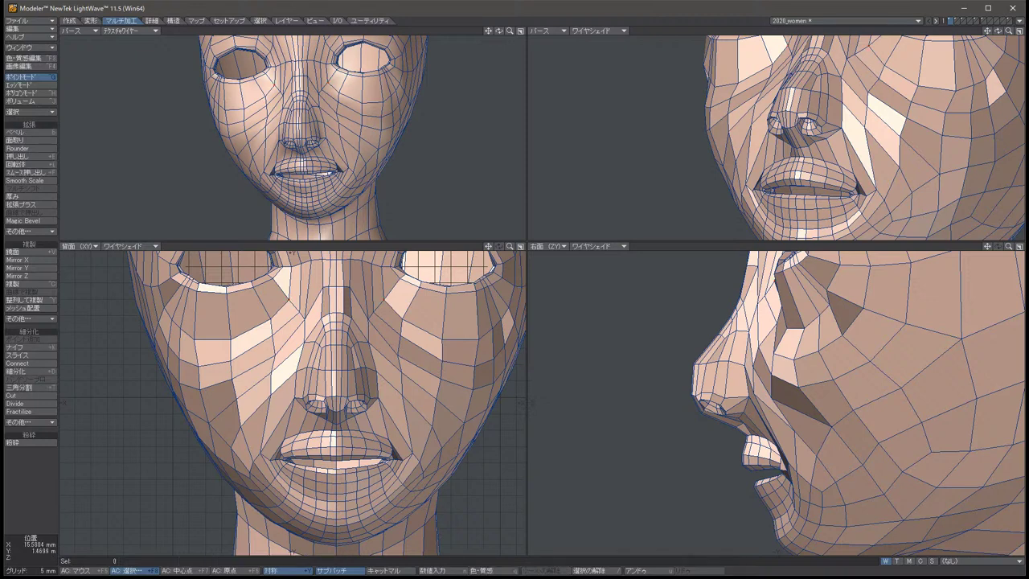
Select and then clear the mirrored points beside the nose.
left_click(272, 372)
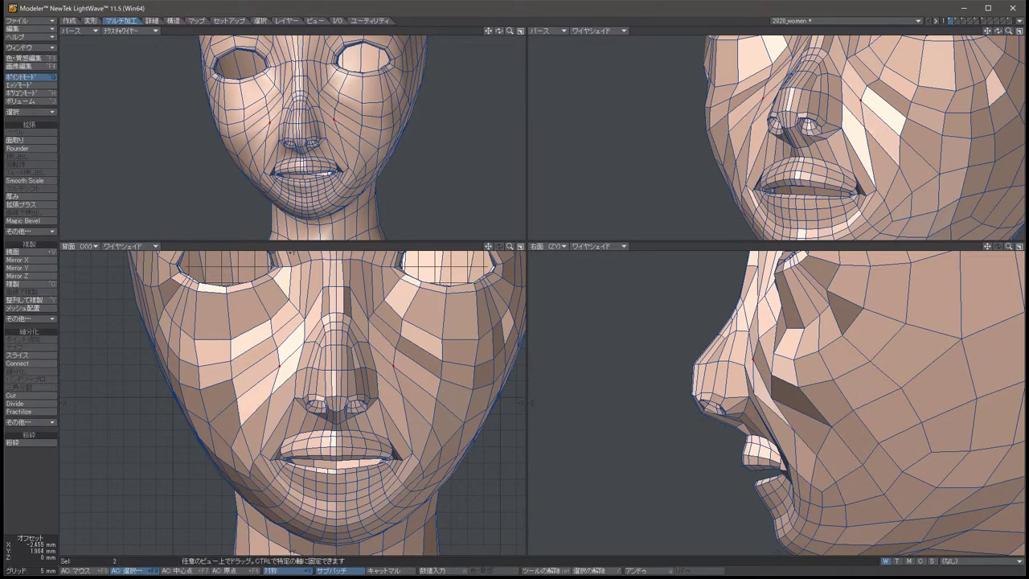
key("slash")
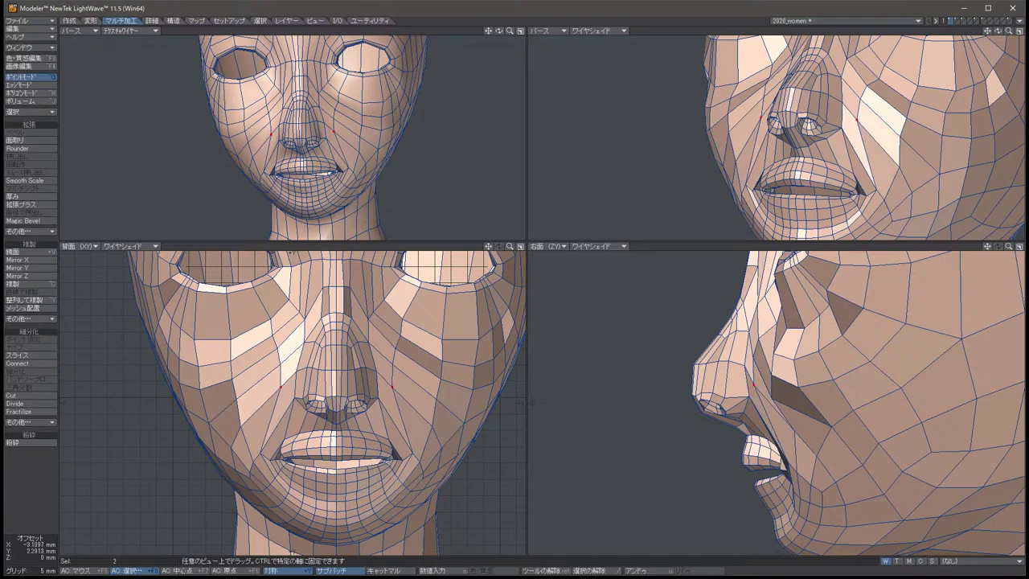
left_click(271, 372)
key("slash")
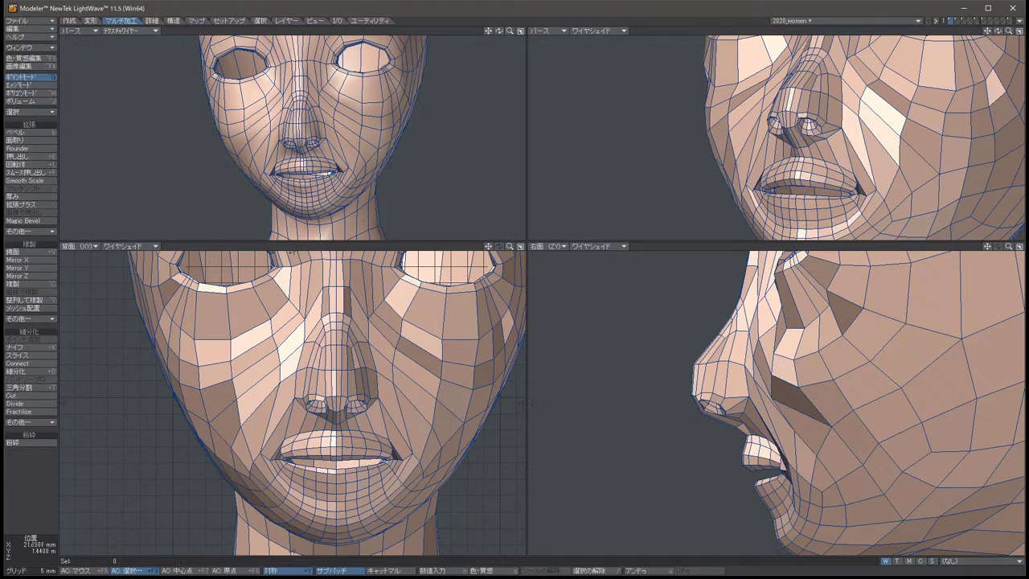
Zoom in close on the mouth and chin, then switch to edge selection mode.
scroll(294, 402, "up", 2)
key("Down")
key("Down")
key("Down")
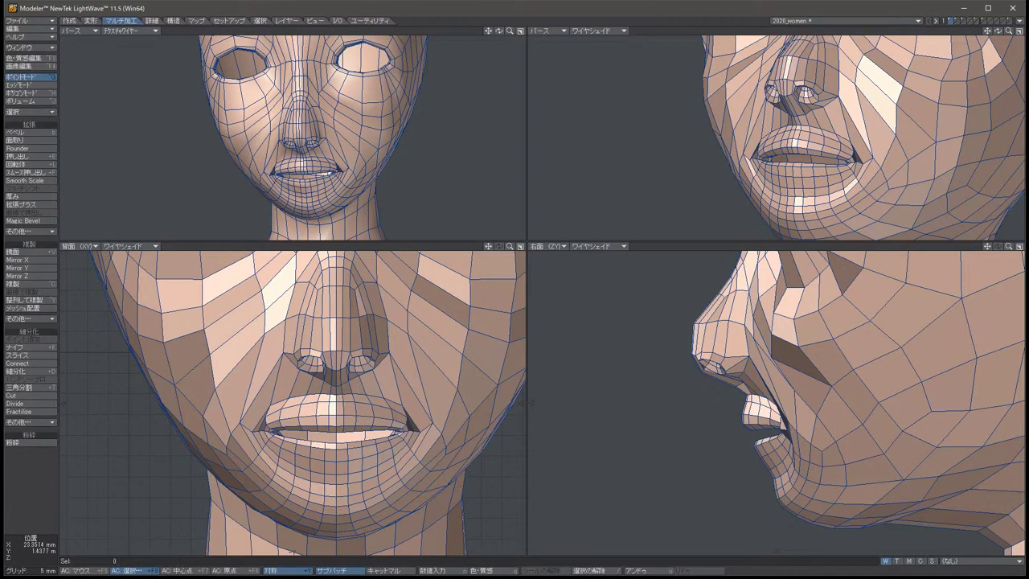
key("Down")
key("Down")
key("Down")
key("Down")
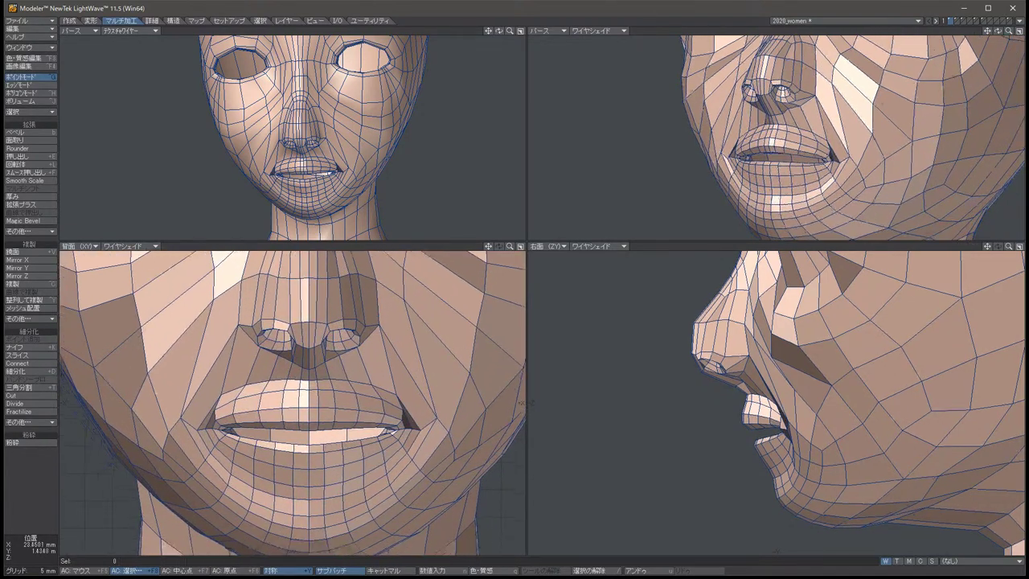
key("period")
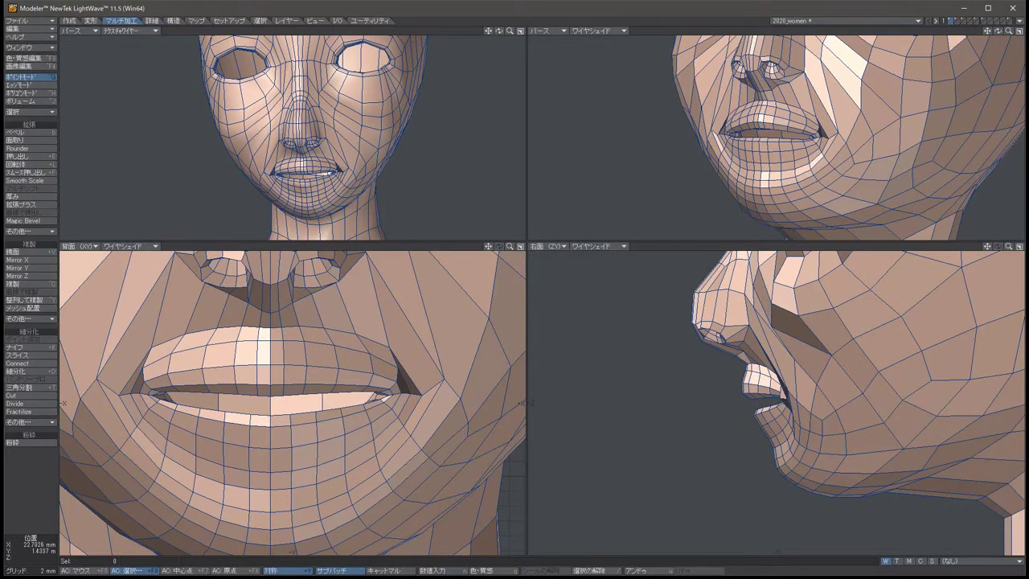
key("ctrl+h")
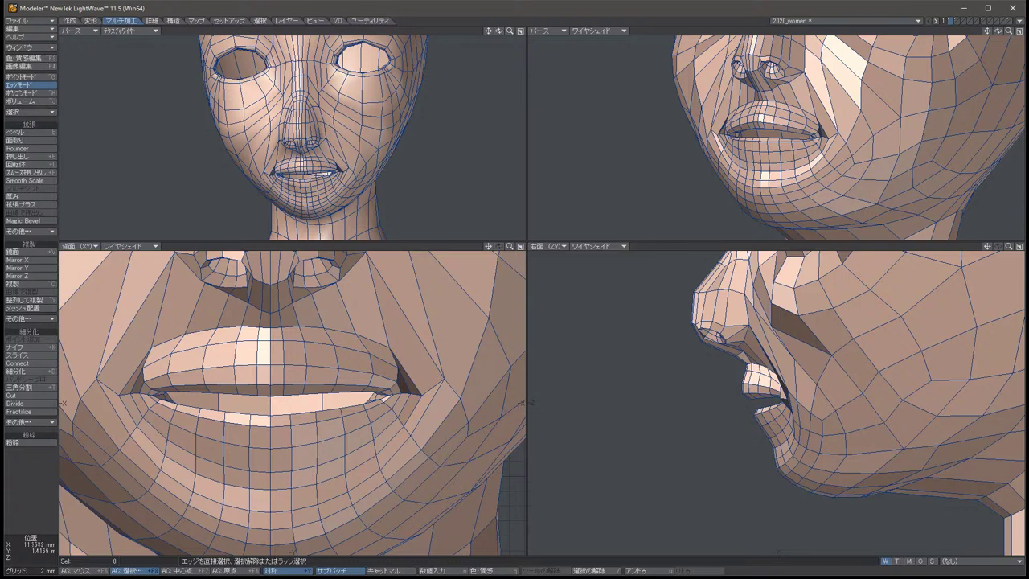
Apply Band Glue to two chin polygons on each side, then undo it.
key("ctrl+j")
left_click(208, 468)
left_click(209, 489)
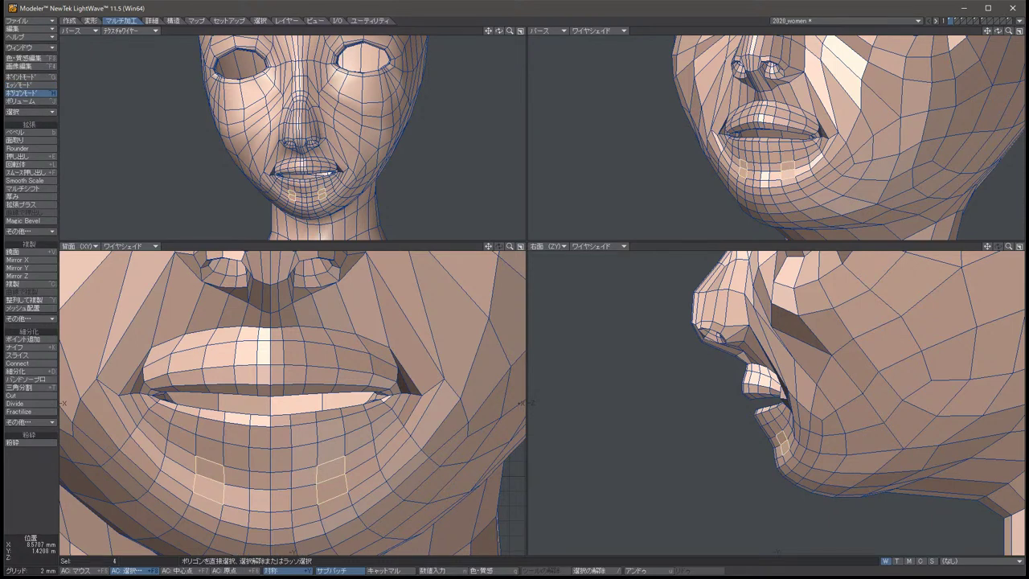
left_click(173, 20)
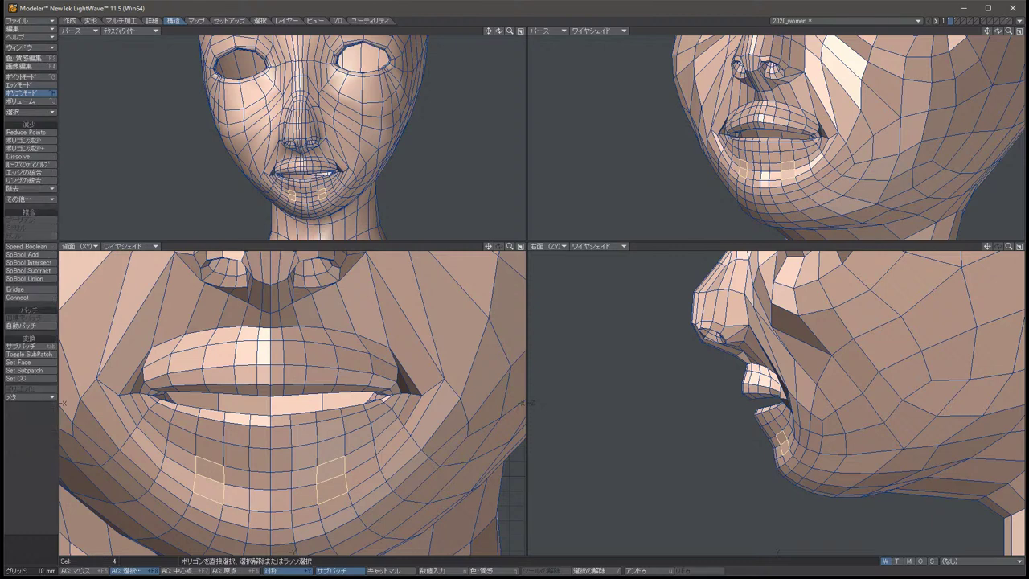
left_click(31, 198)
left_click(32, 198)
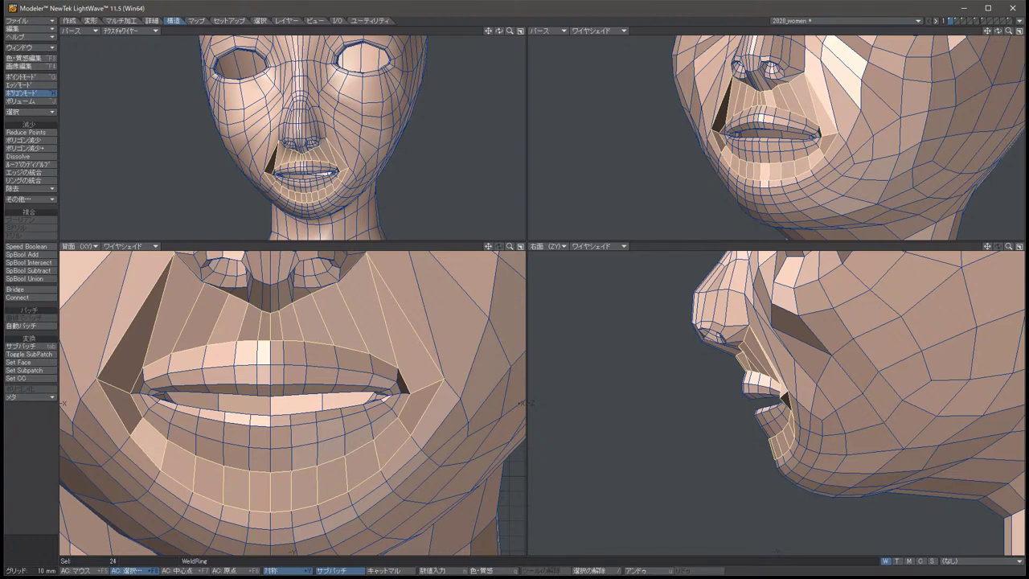
key("u")
key("u")
key("/")
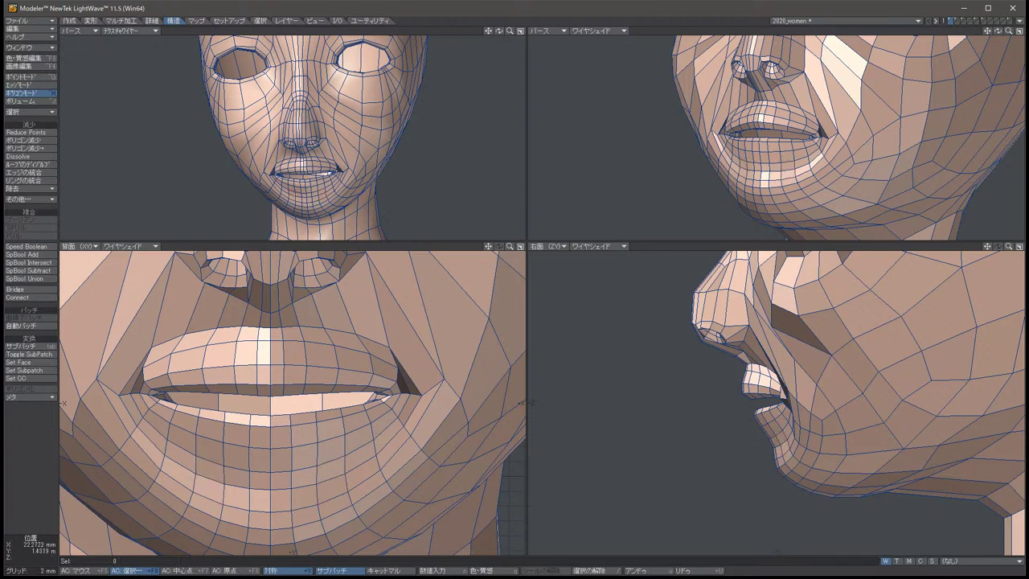
In point mode, move both mirrored mouth-corner points outward and down.
key("ctrl+g")
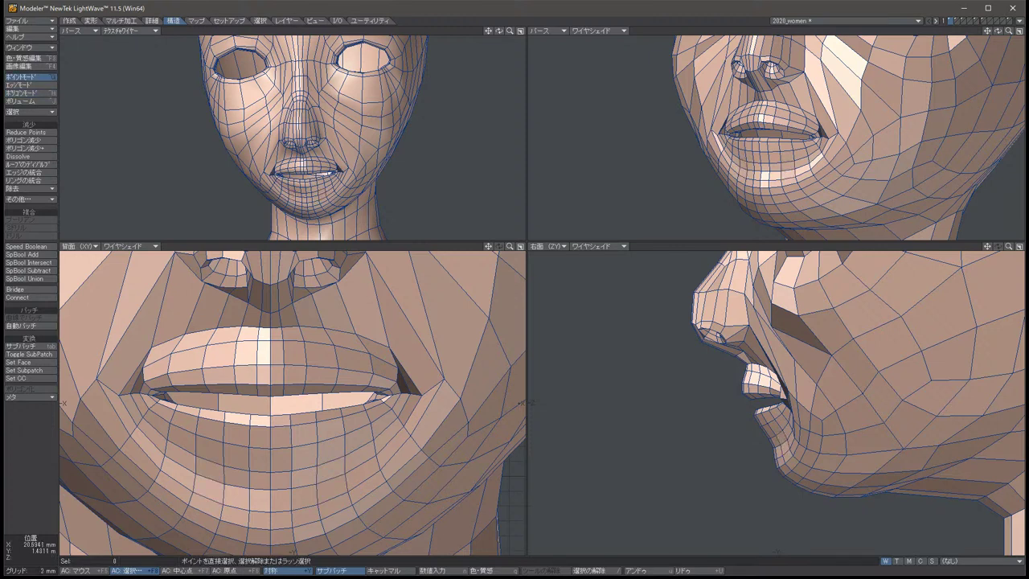
left_click(420, 391)
key("/")
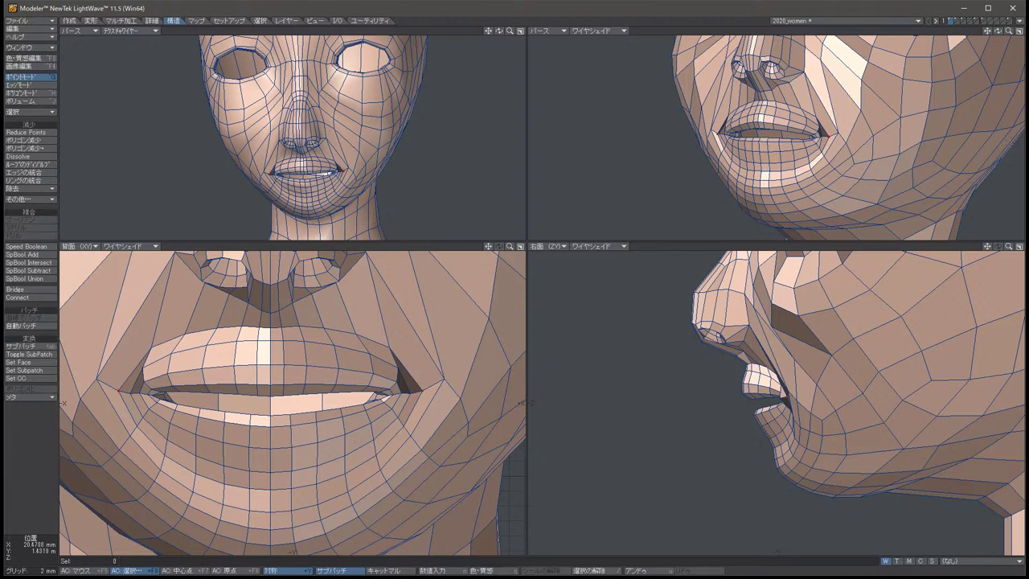
left_click(393, 351)
key("t")
left_click_drag(393, 350, 405, 358)
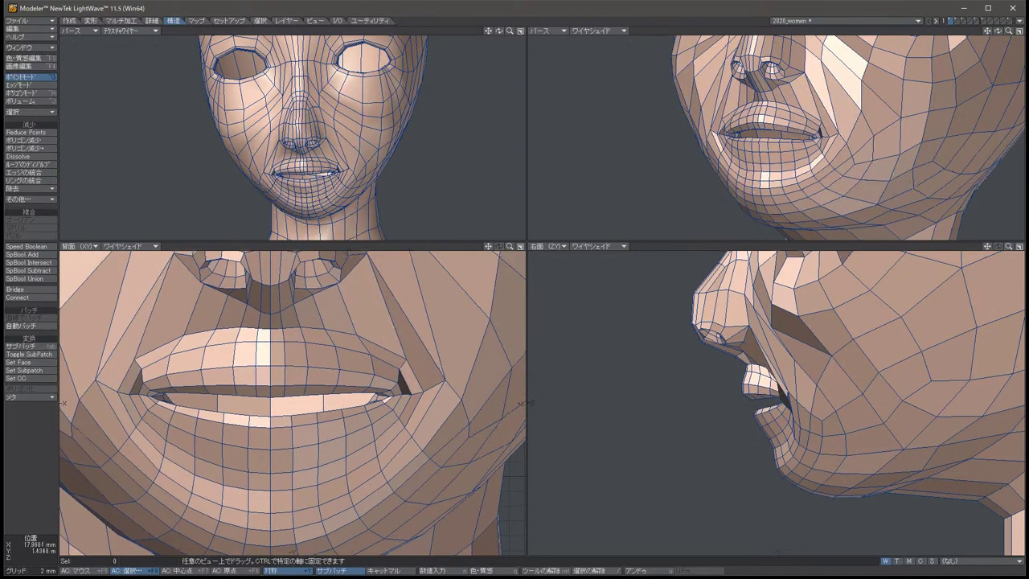
key("/")
key("u")
key("u")
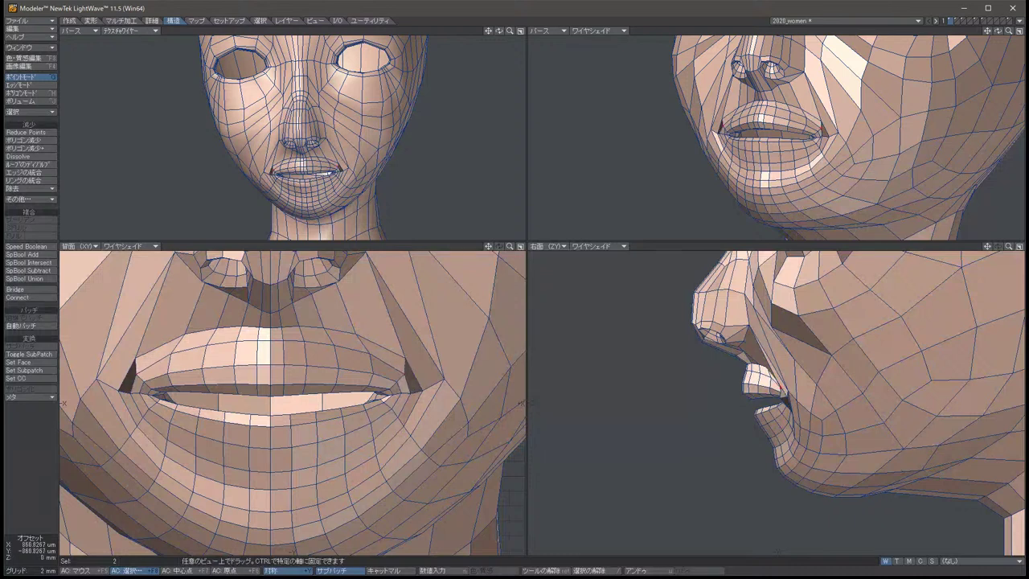
Nudge the mouth corners slightly and raise the mirrored upper-lip centre points.
left_click_drag(400, 393, 400, 394)
key("/")
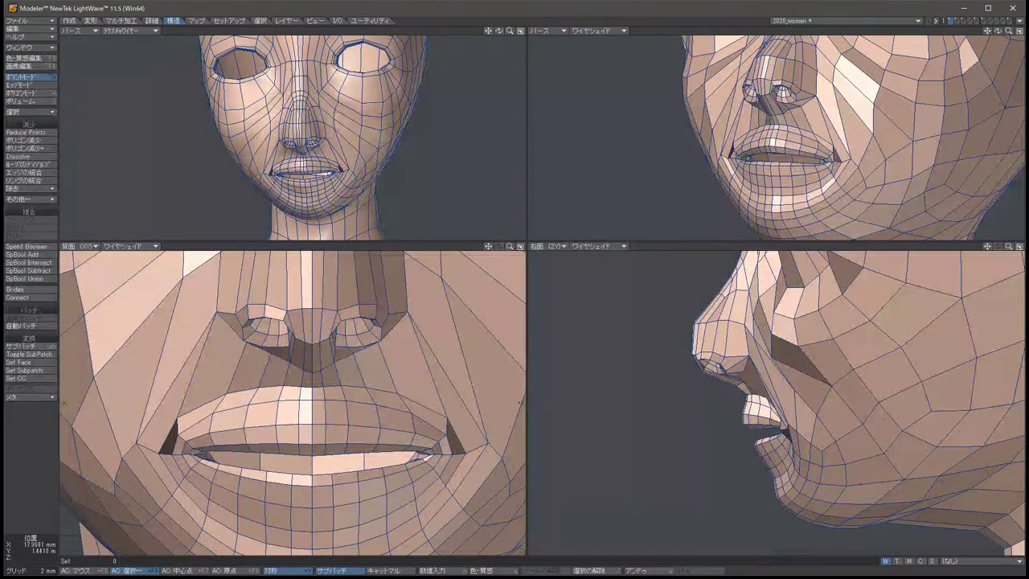
left_click(521, 402)
key("t")
left_click_drag(305, 402, 306, 388)
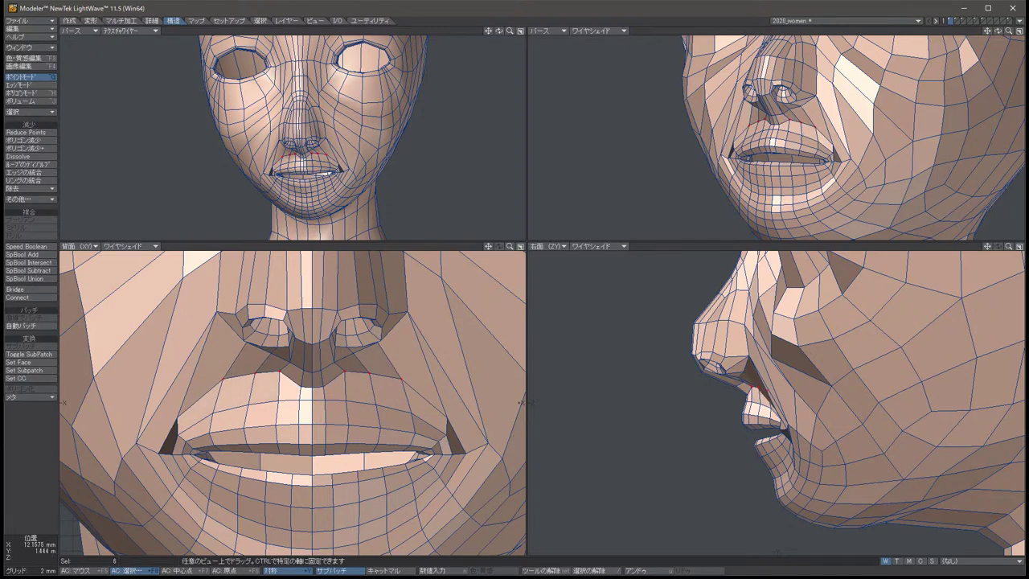
key("space")
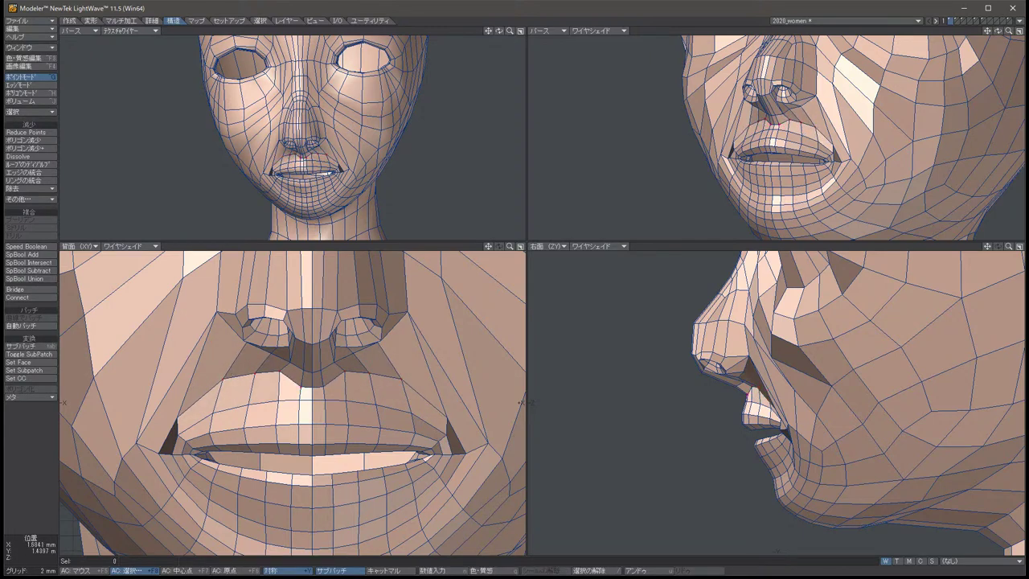
key("t")
key("space")
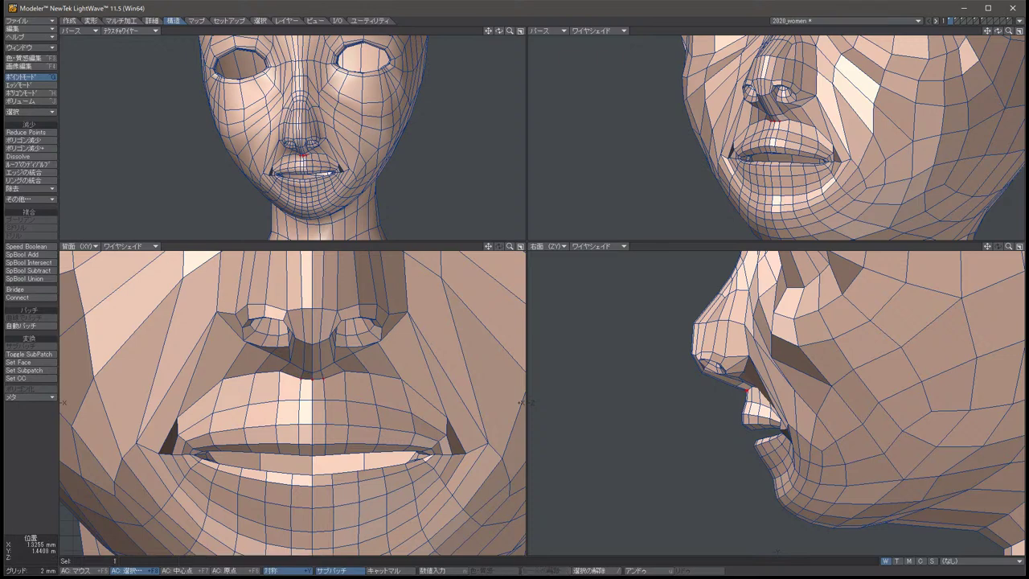
left_click(316, 371)
left_click(301, 371)
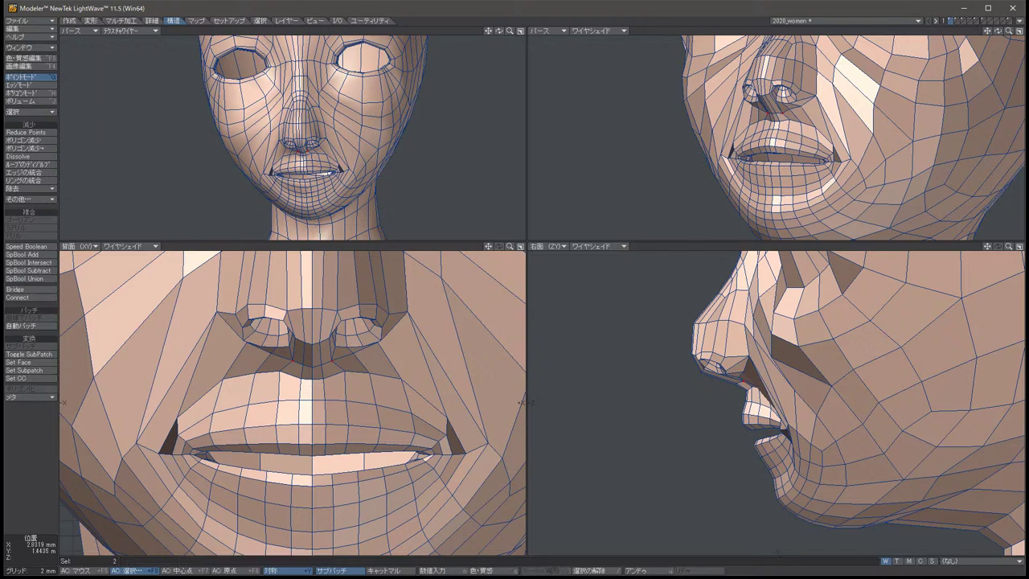
key("/")
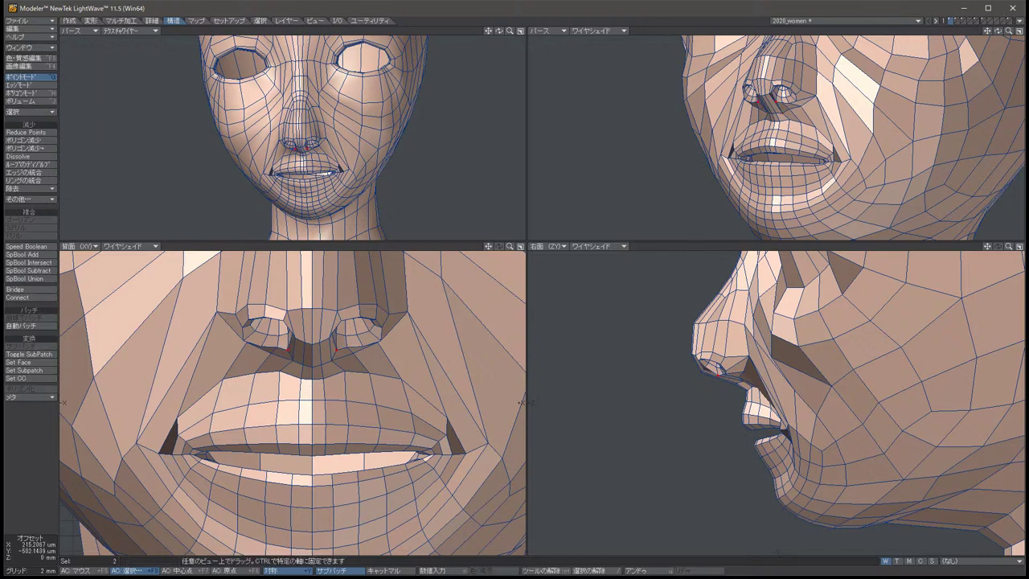
Move the points around both nostrils up and outward, then nudge them slightly.
key("t")
left_click_drag(287, 337, 334, 337)
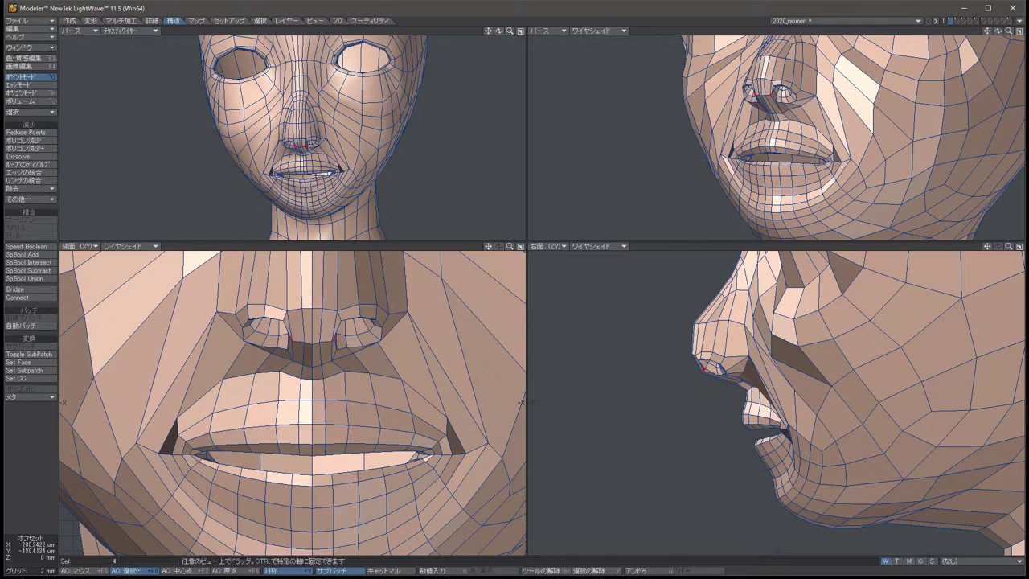
left_click(290, 341)
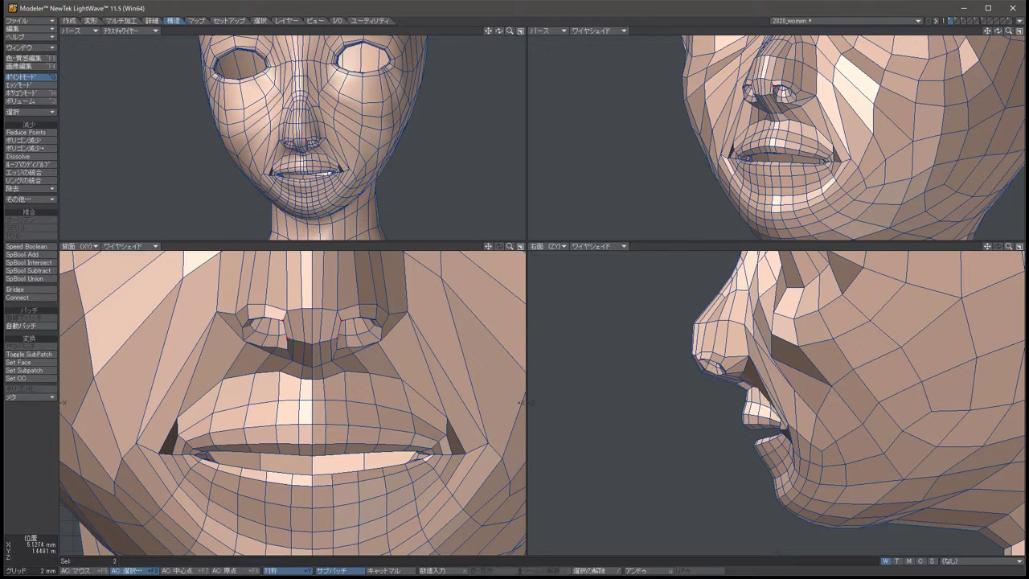
left_click_drag(288, 336, 299, 327)
key("slash")
key("space")
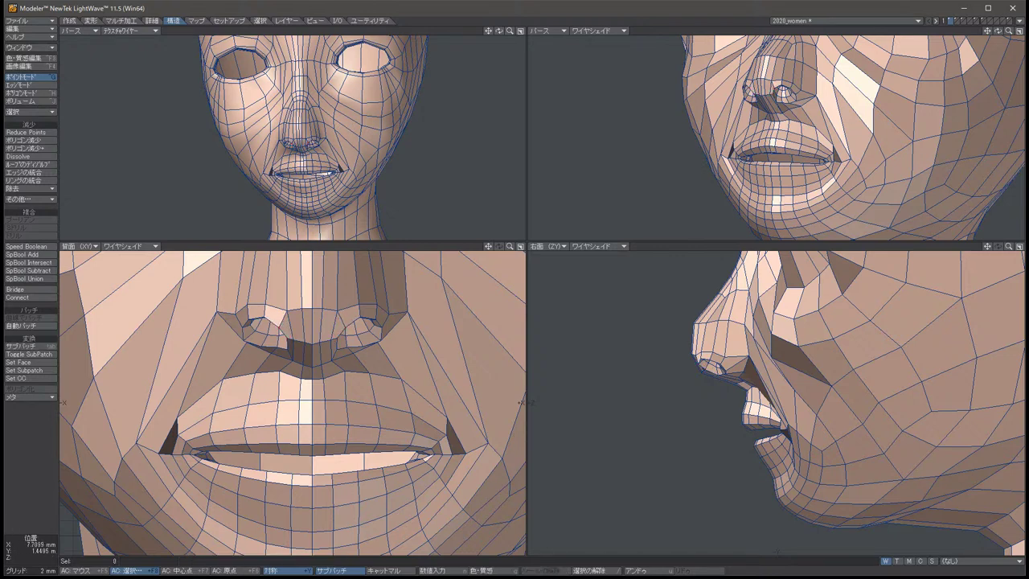
left_click(255, 320)
key("slash")
key("u")
key("t")
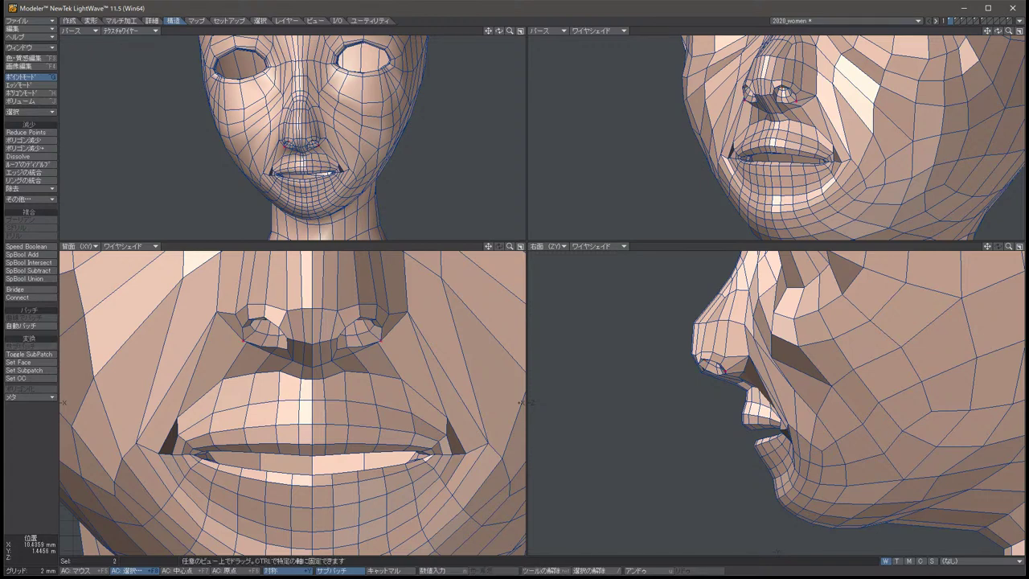
left_click_drag(378, 335, 379, 335)
Shift the mirrored pair of points beside the mouth corners slightly with Move.
key("slash")
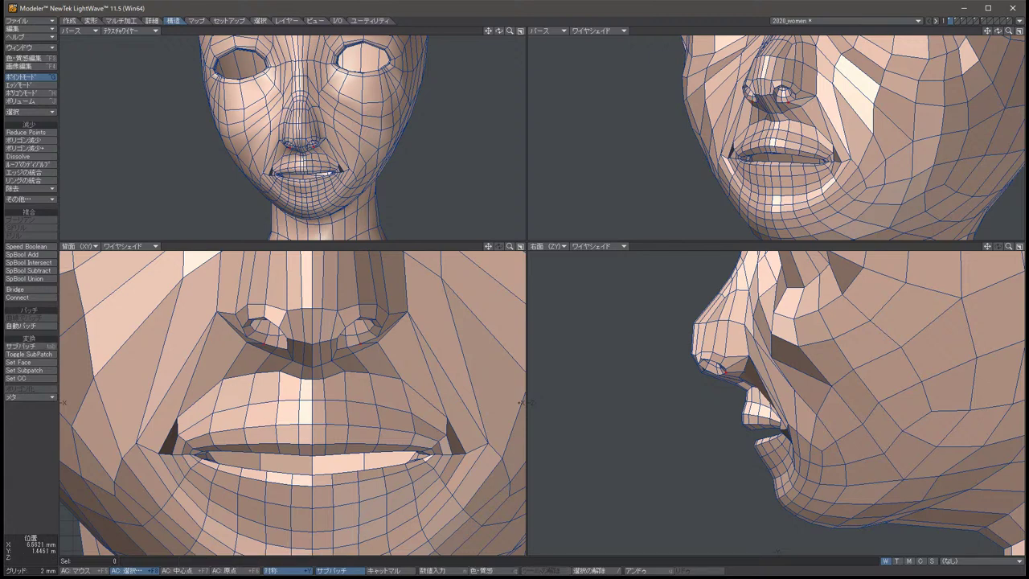
scroll(776, 402, "down", 2)
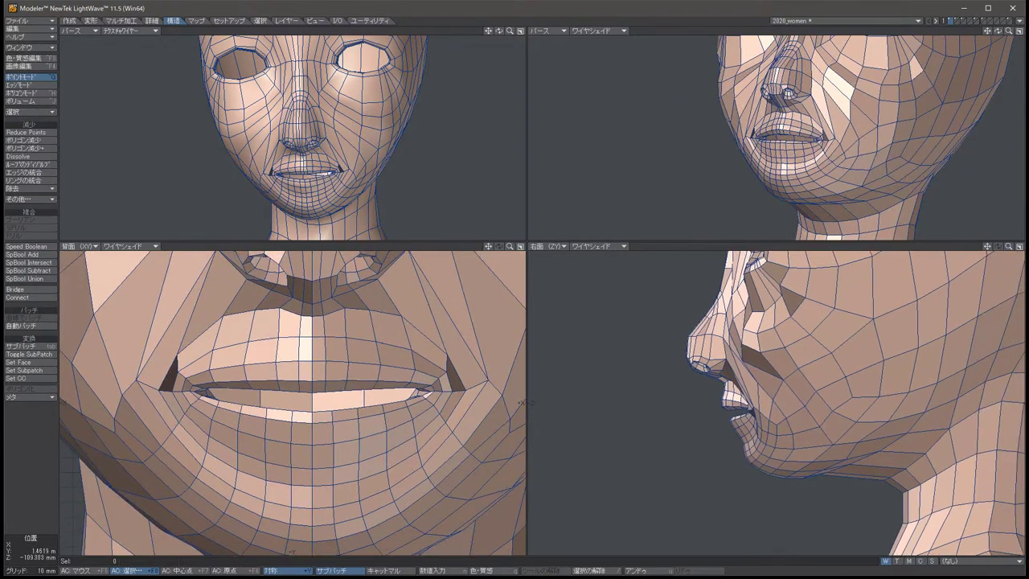
scroll(529, 402, "down", 2)
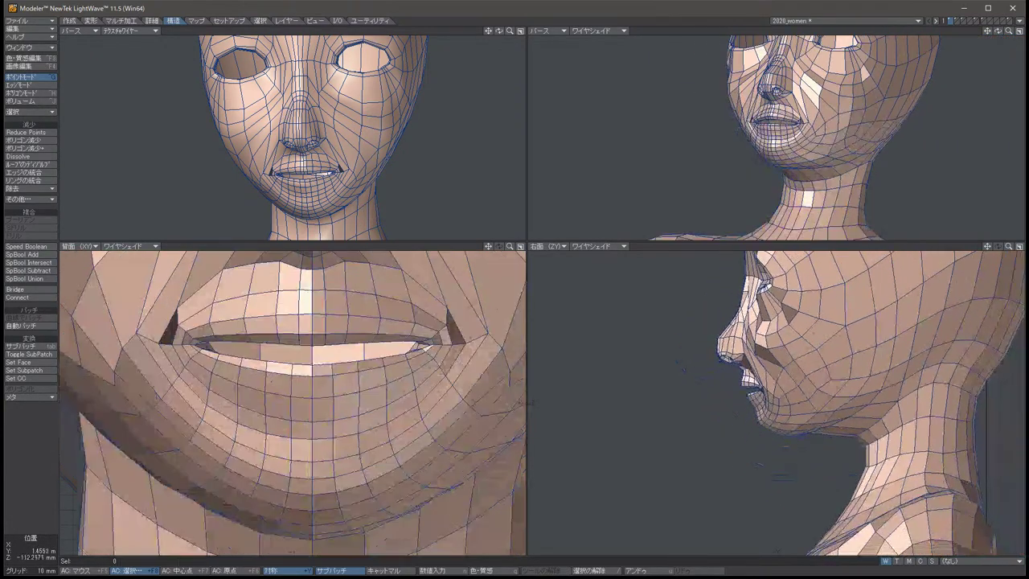
scroll(293, 402, "down", 3)
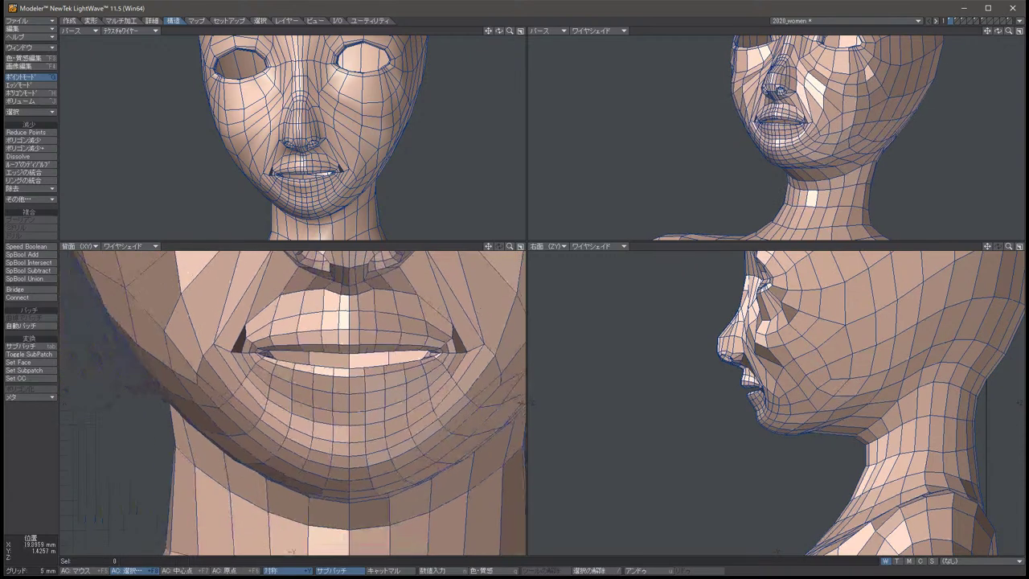
scroll(293, 402, "down", 3)
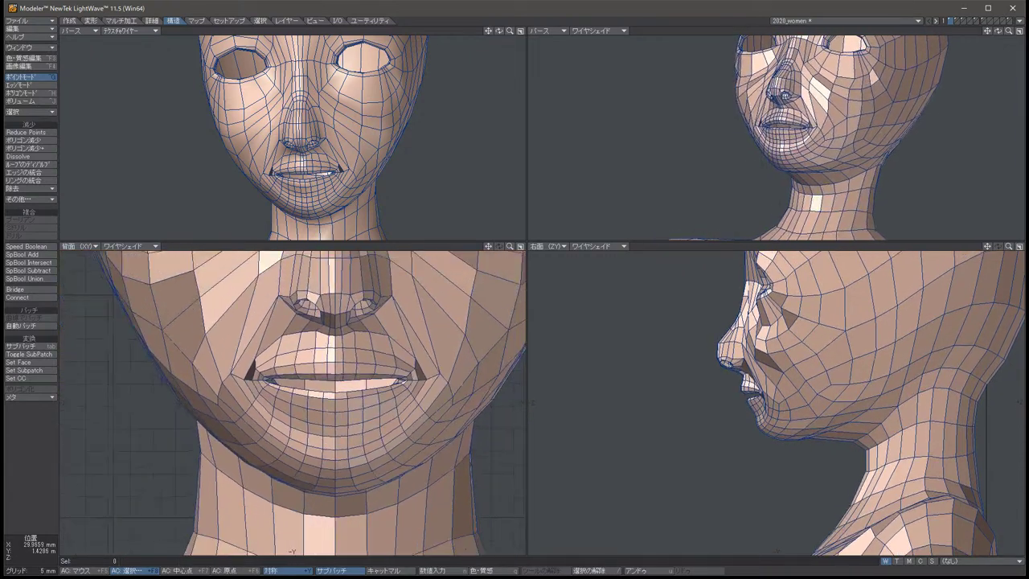
scroll(293, 402, "up", 1)
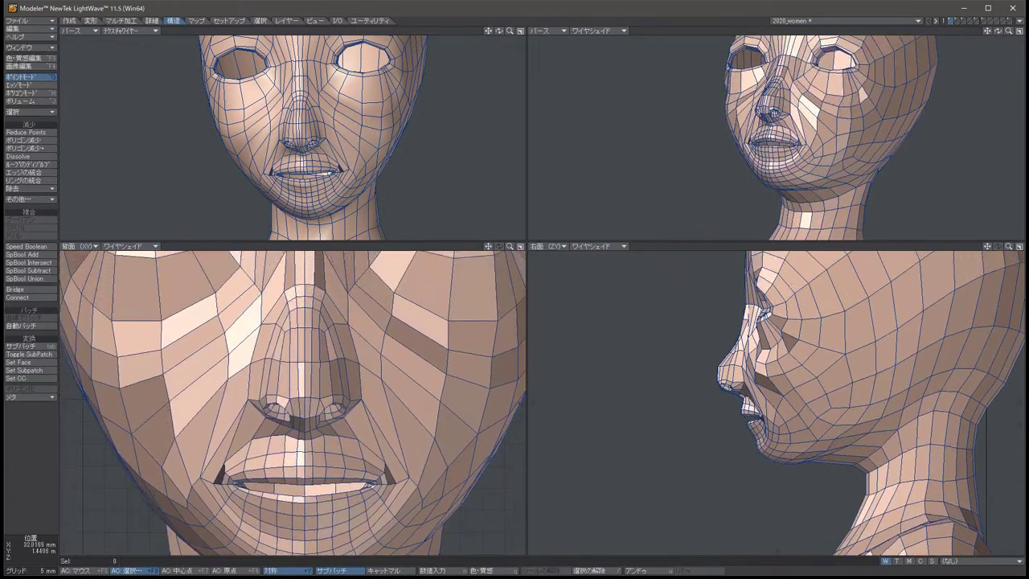
key("t")
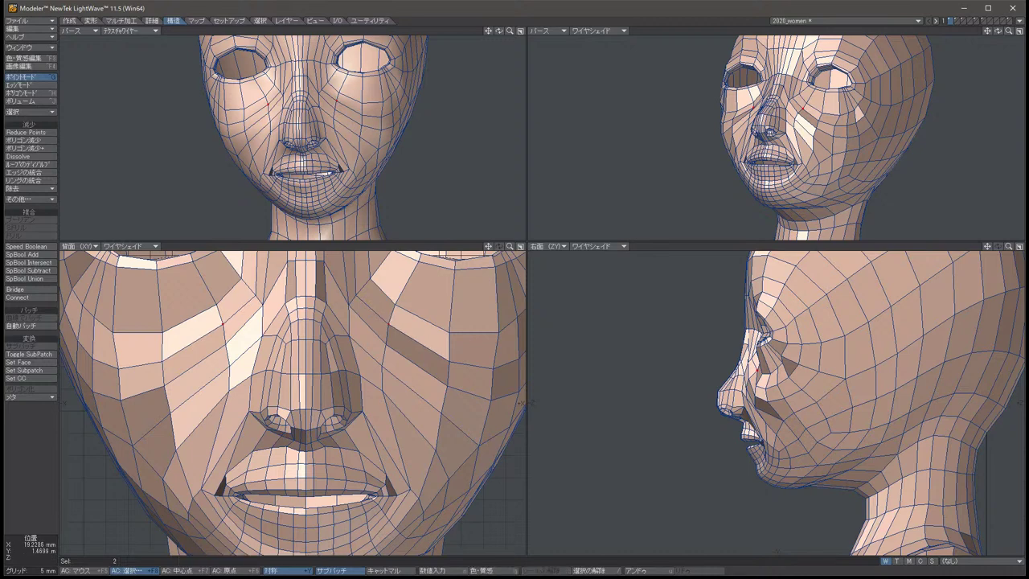
key("space")
key("slash")
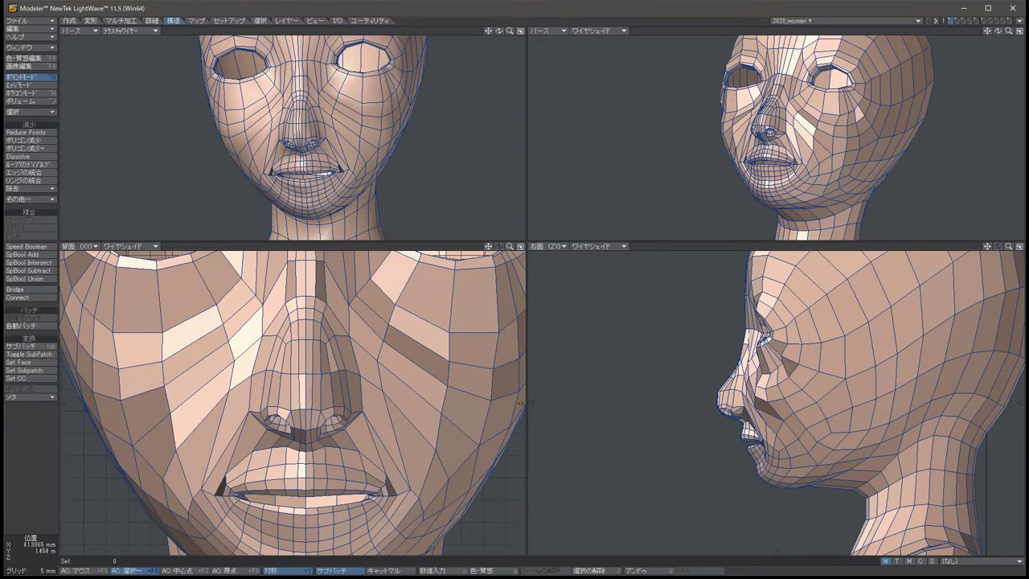
scroll(293, 402, "down", 2)
scroll(293, 401, "up", 4)
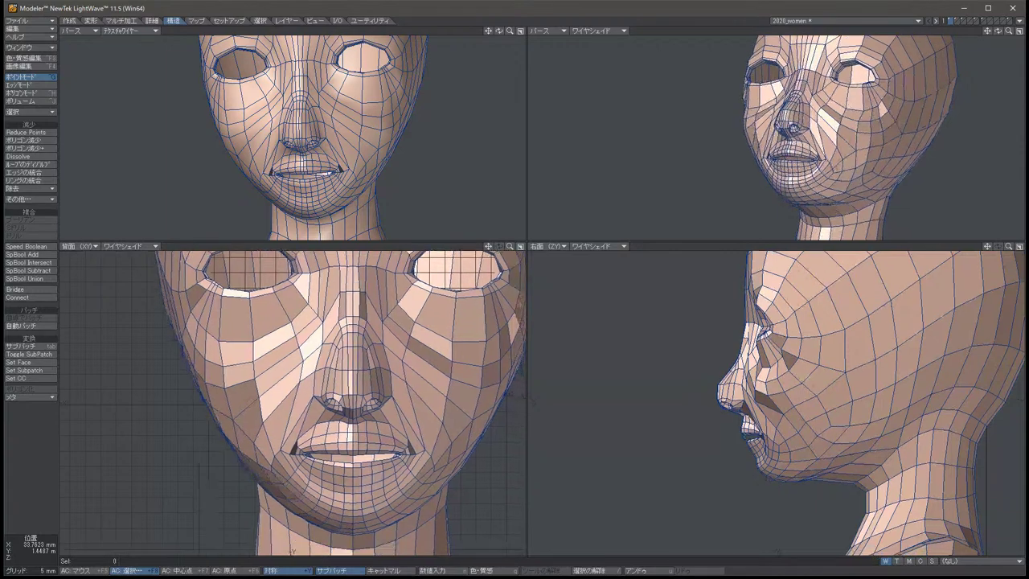
scroll(294, 402, "down", 1)
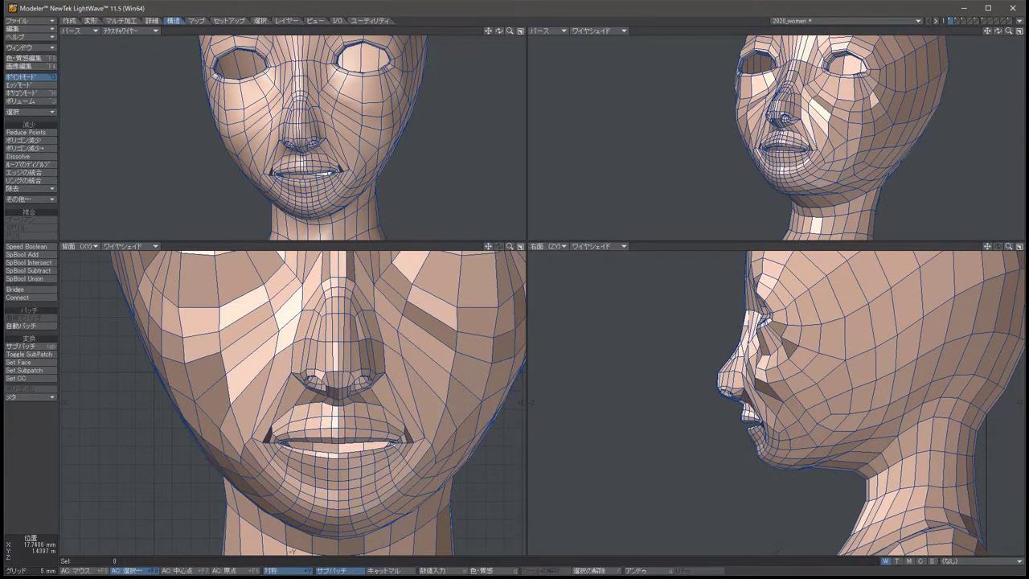
key("space")
key("space")
left_click(273, 414)
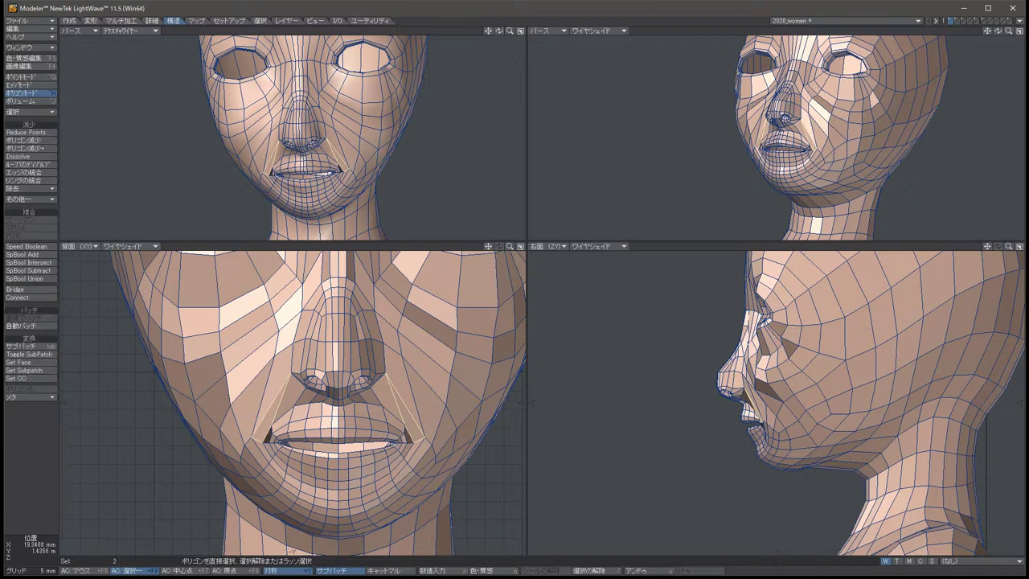
key("Delete")
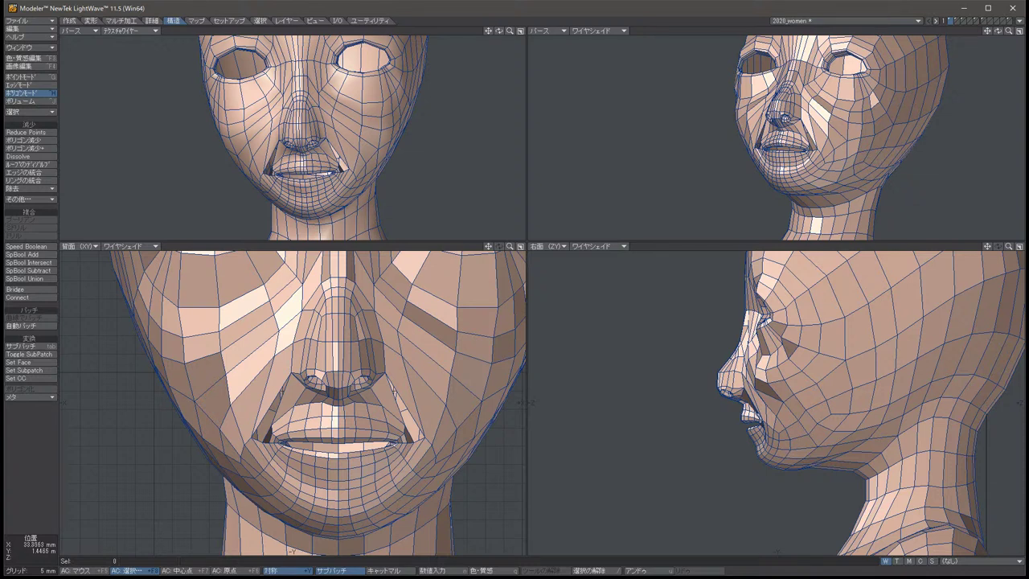
key("u")
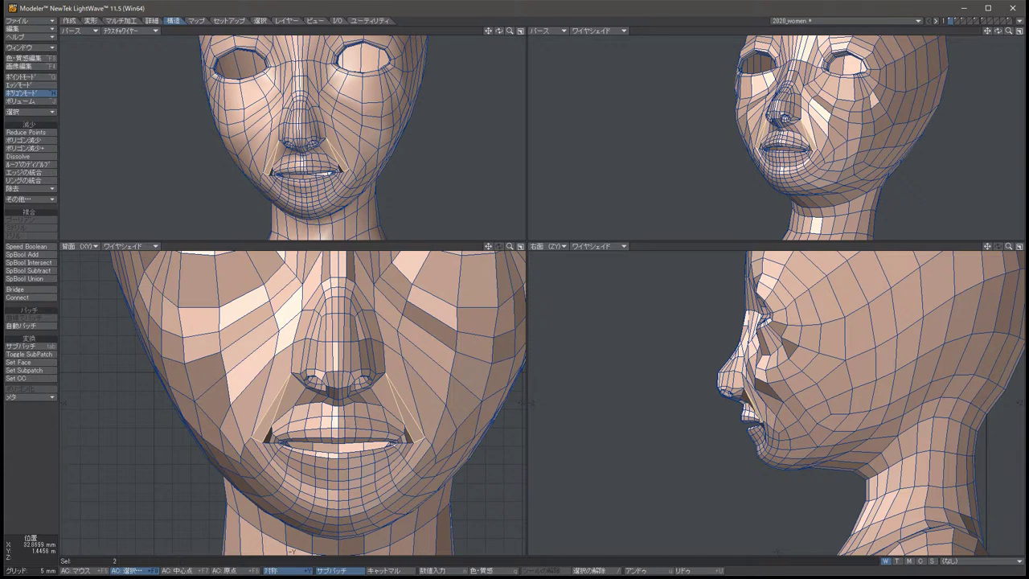
key("ctrl+g")
key("ctrl+h")
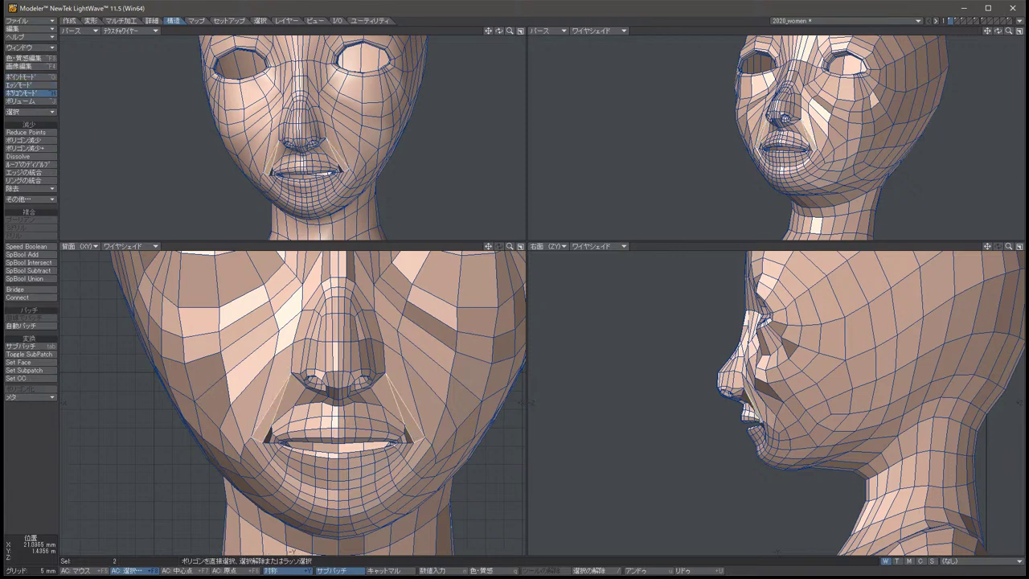
key("ctrl+g")
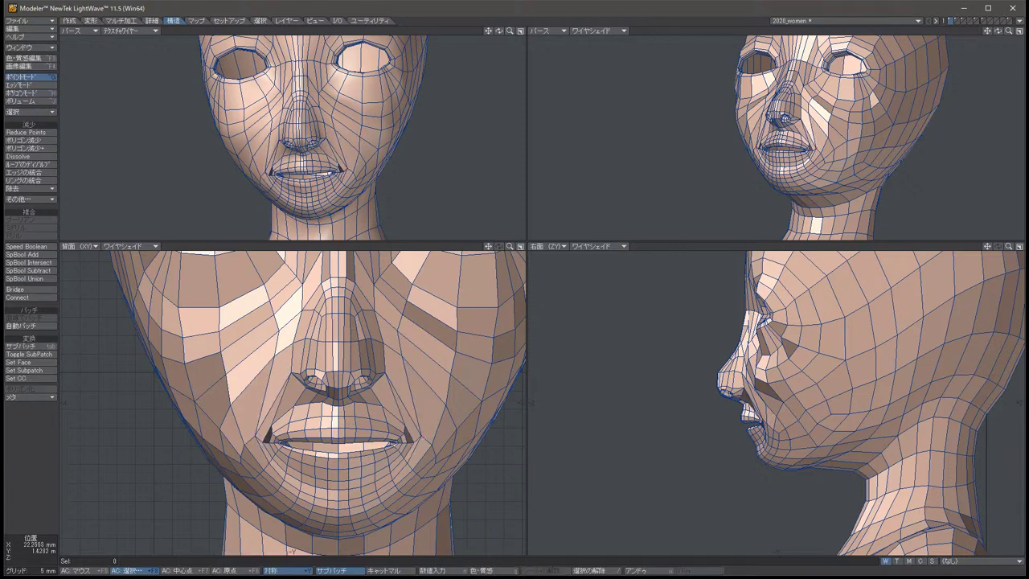
key("ctrl+h")
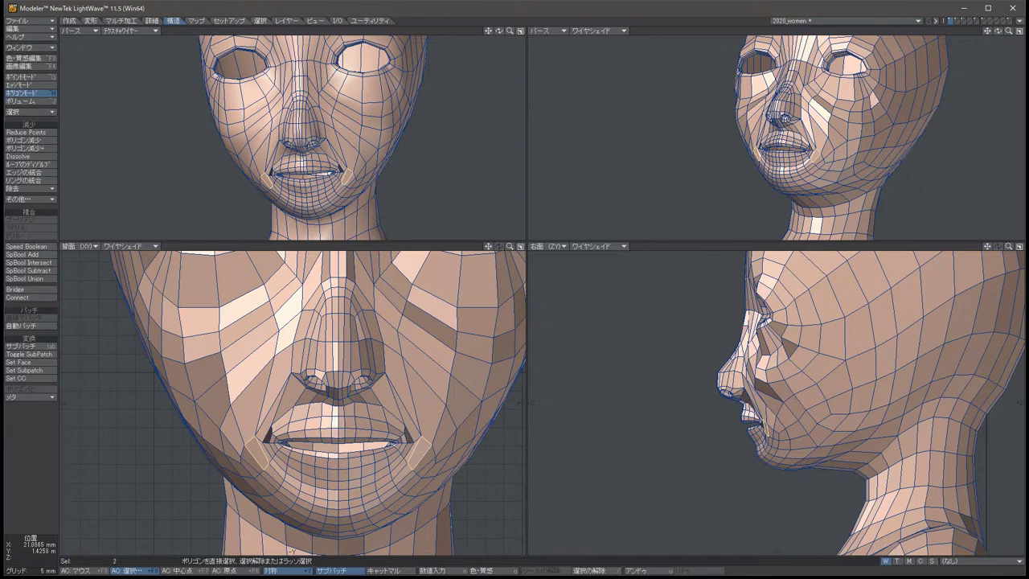
key("slash")
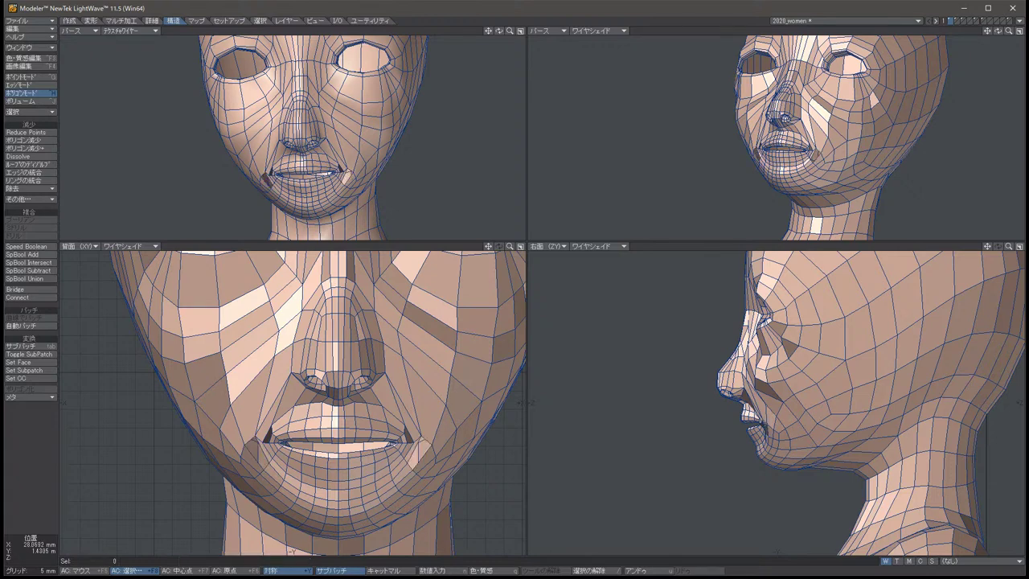
left_click(424, 458)
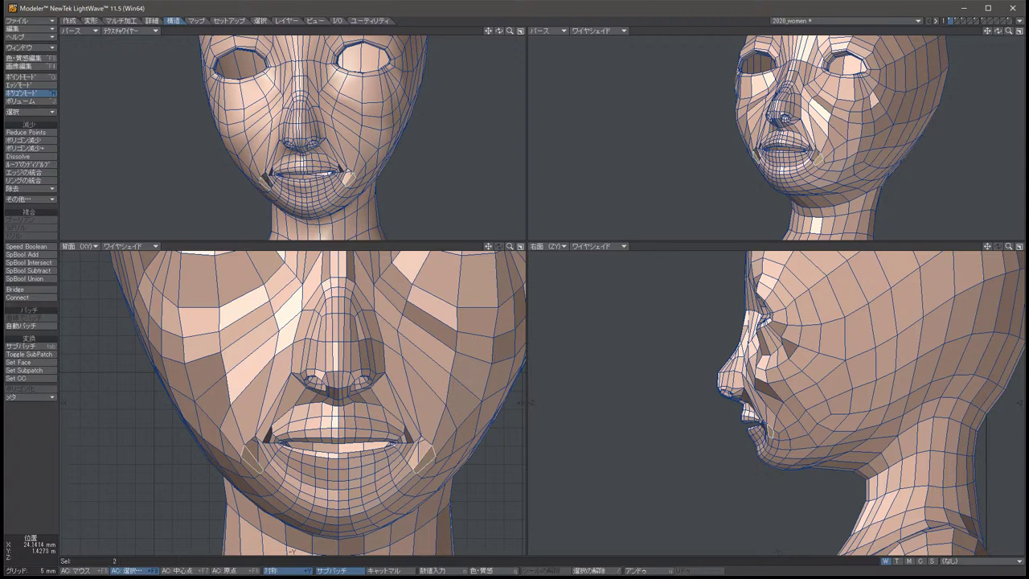
key("slash")
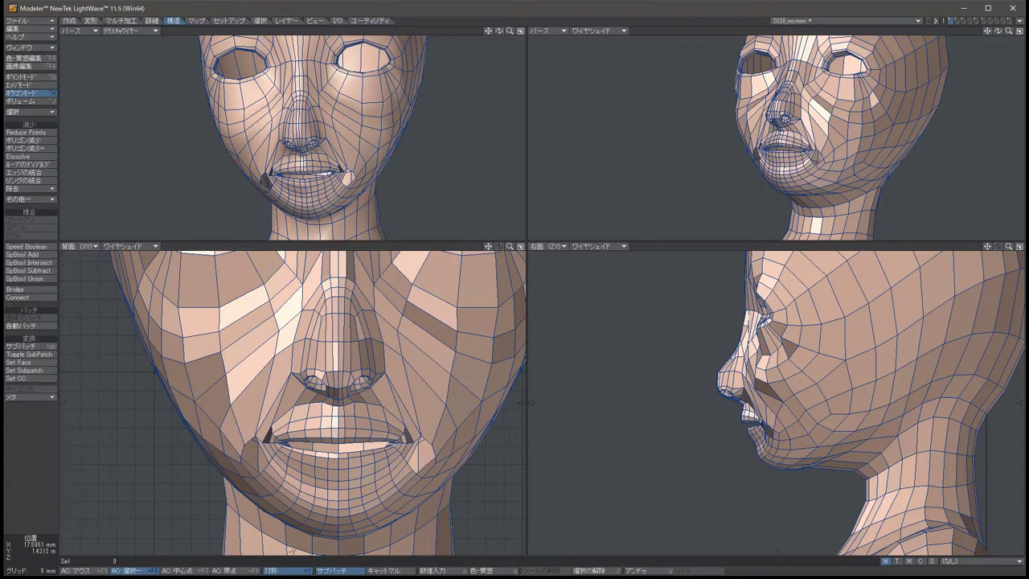
left_click_drag(403, 473, 407, 480)
left_click(30, 188)
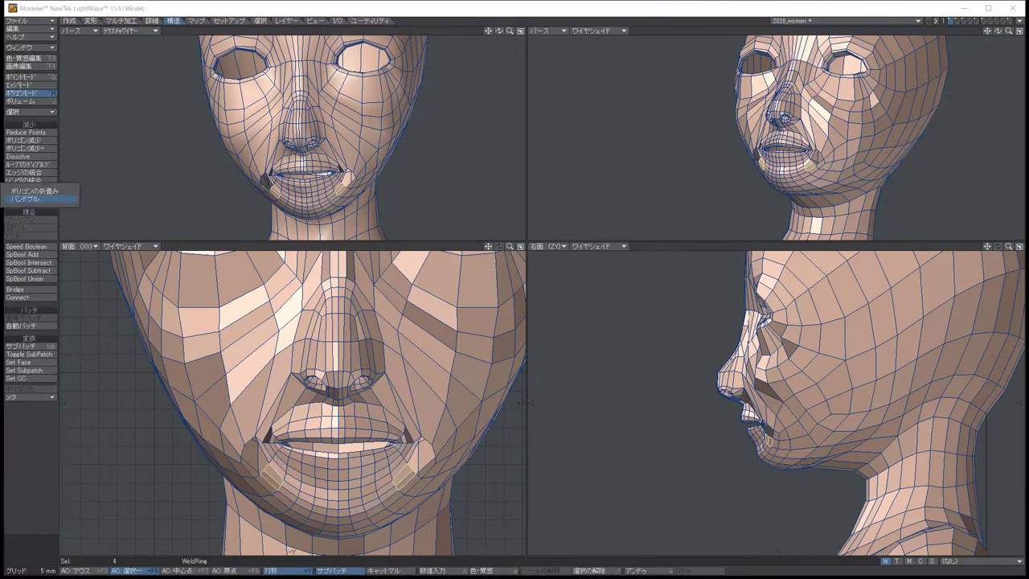
left_click(25, 197)
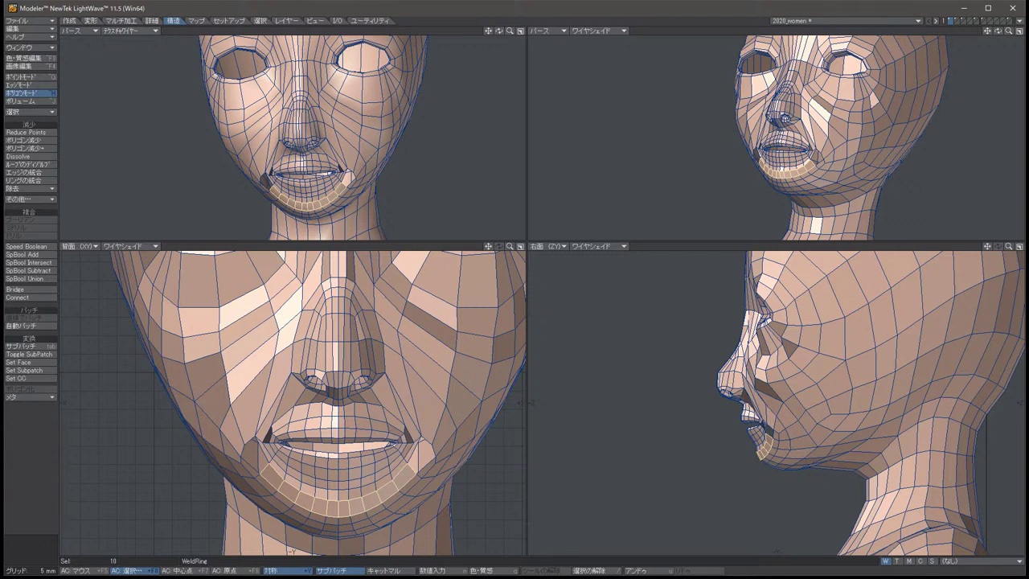
key("slash")
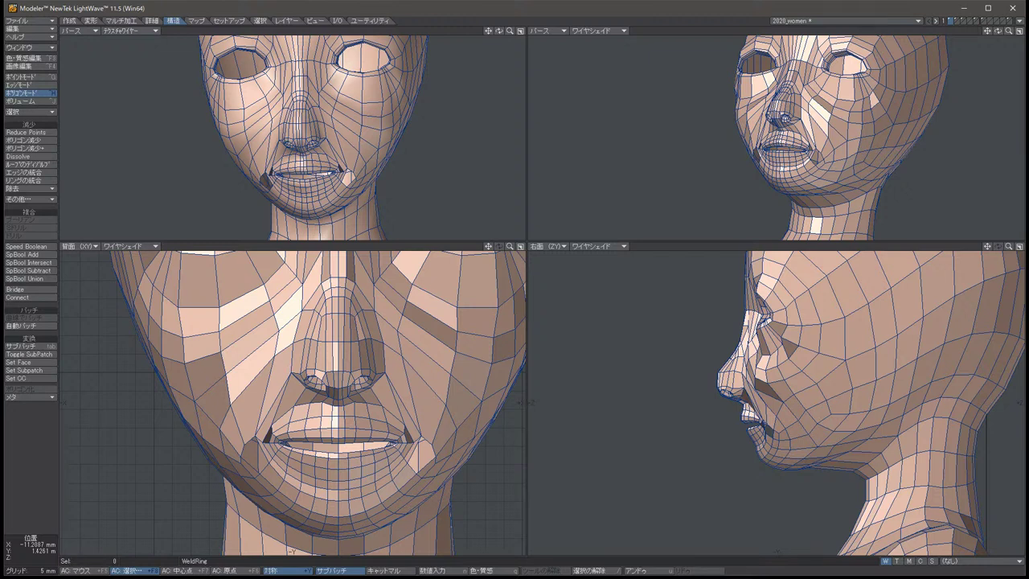
key("Tab")
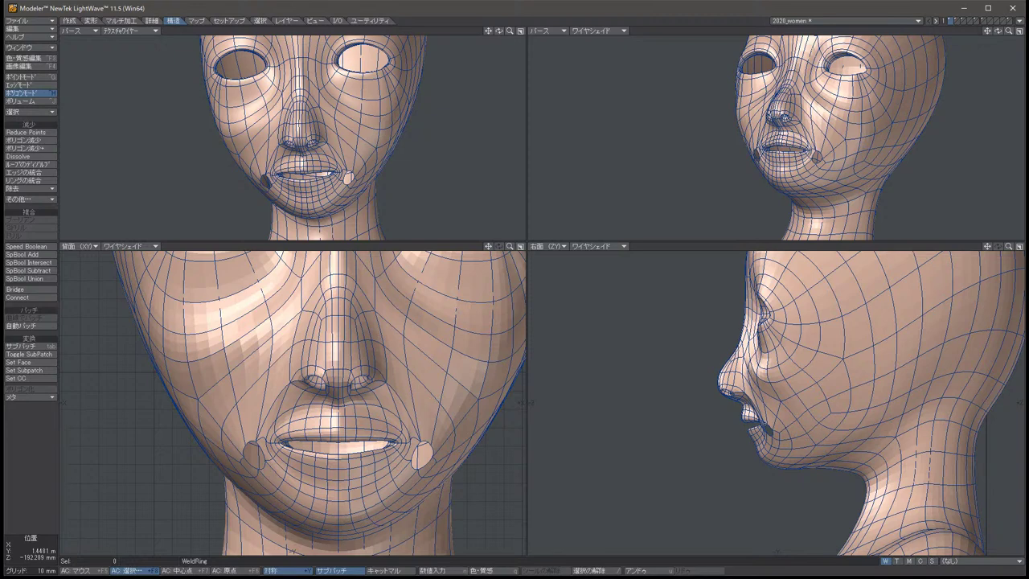
key("Tab")
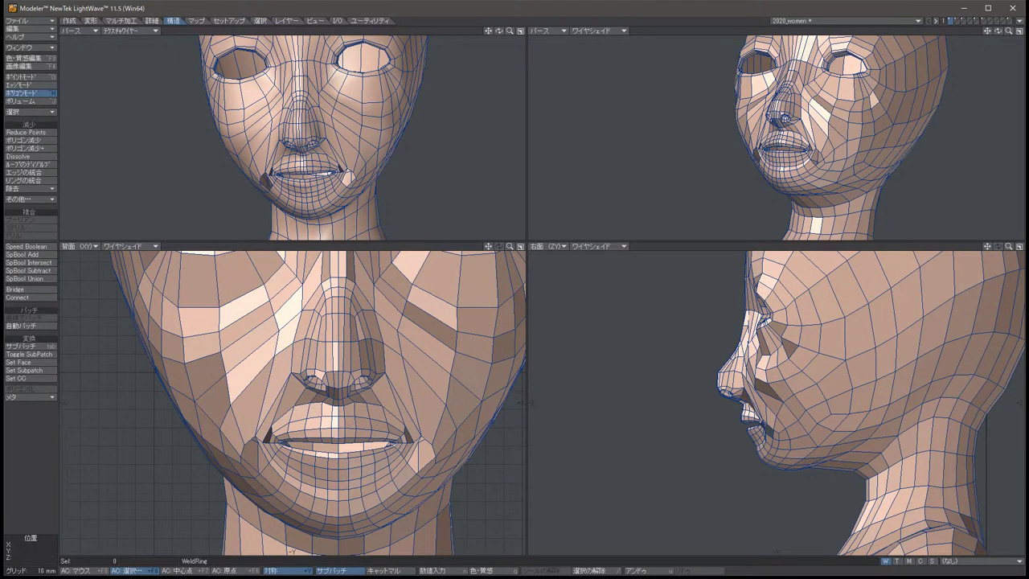
Slightly move the points of four cheek polygons, then pick a point near the right jaw.
scroll(776, 402, "up", 5)
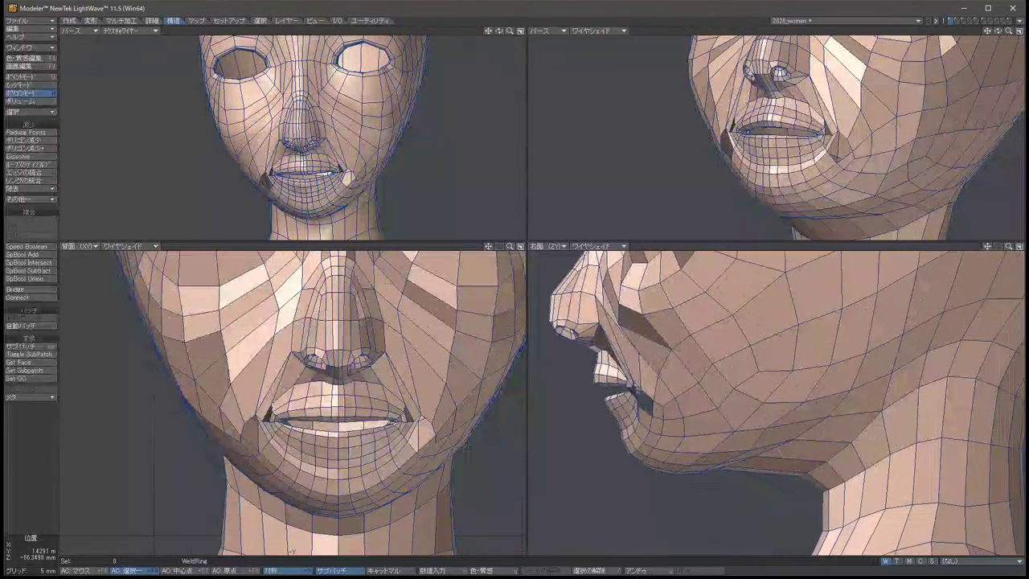
scroll(776, 402, "down", 2)
left_click_drag(760, 384, 749, 408)
key("ctrl+g")
key("t")
key("slash")
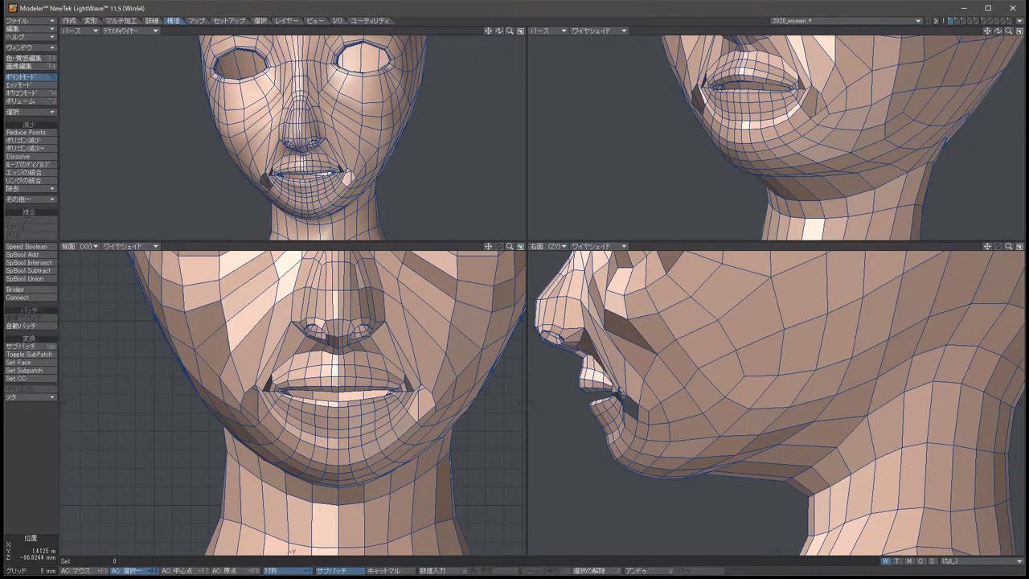
left_click(415, 456)
Lower both mirrored mouth-corner points by about 1.94 mm.
scroll(443, 394, "up", 5)
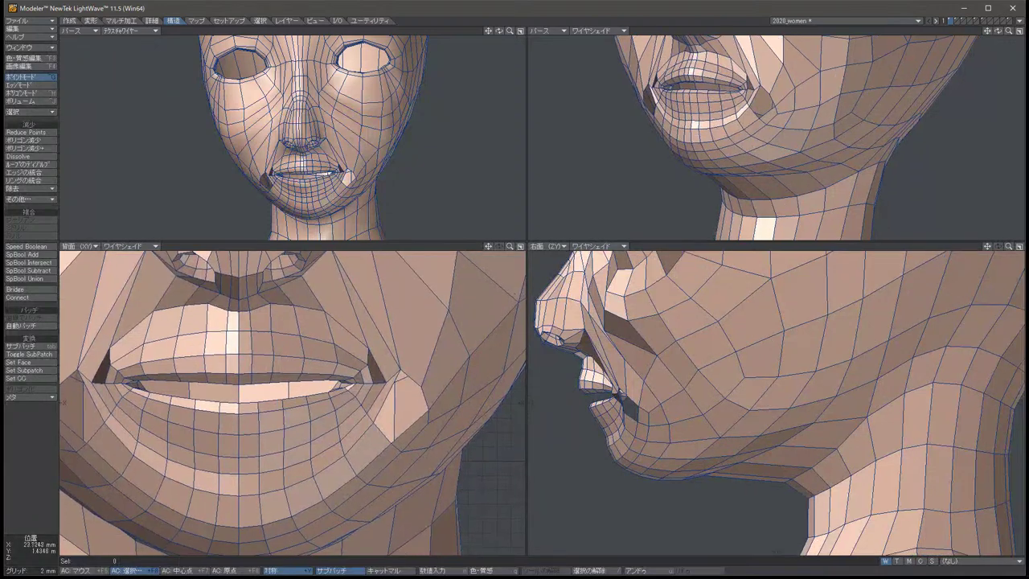
left_click(73, 374)
key("t")
left_click_drag(73, 374, 75, 383)
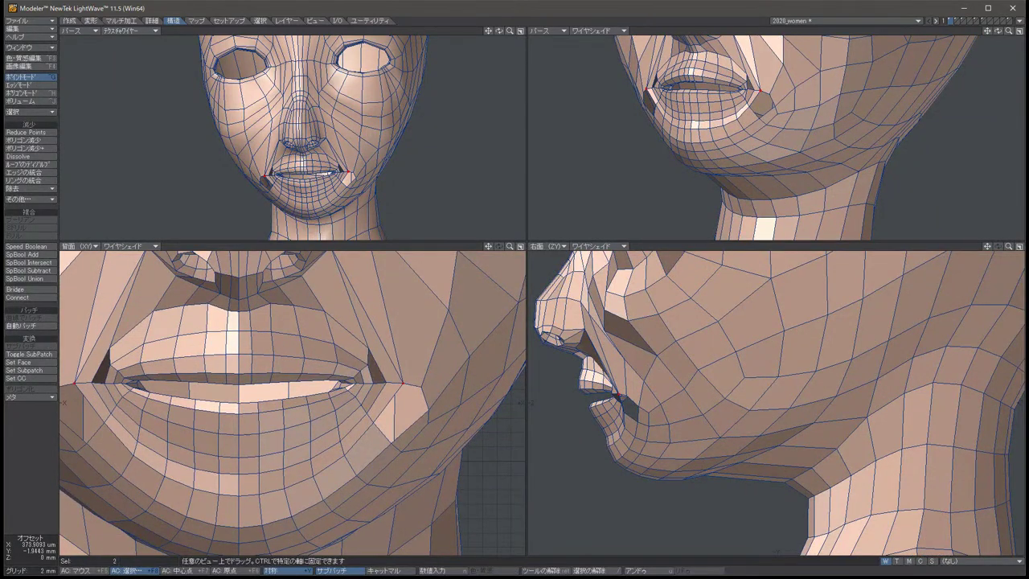
key("slash")
key("space")
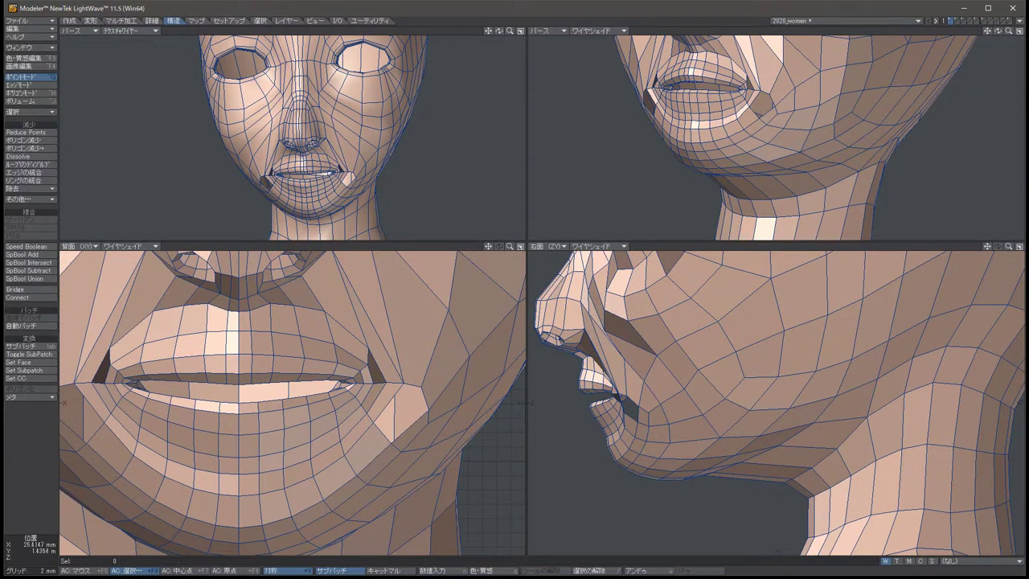
scroll(292, 552, "down", 5)
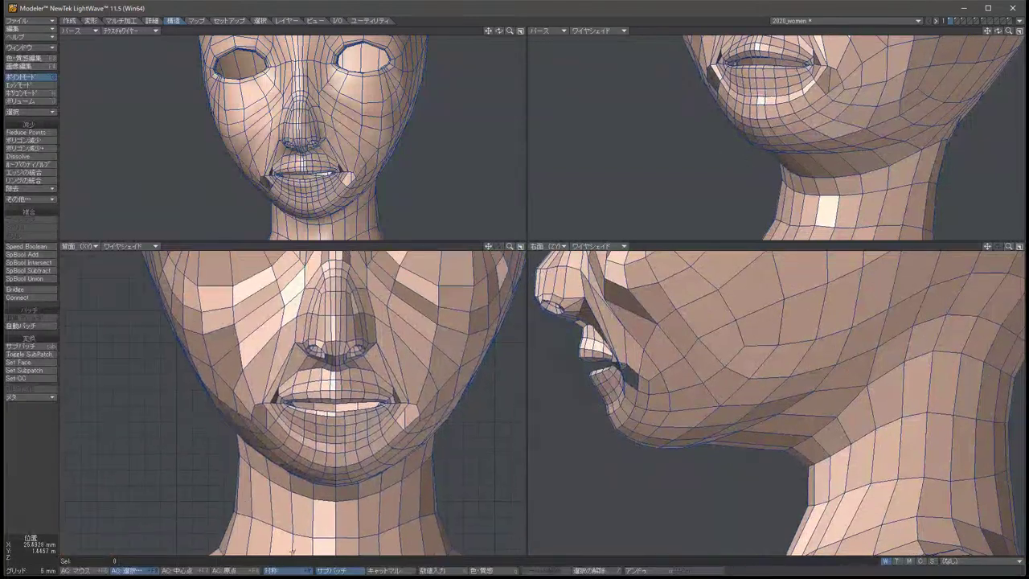
scroll(291, 551, "down", 3)
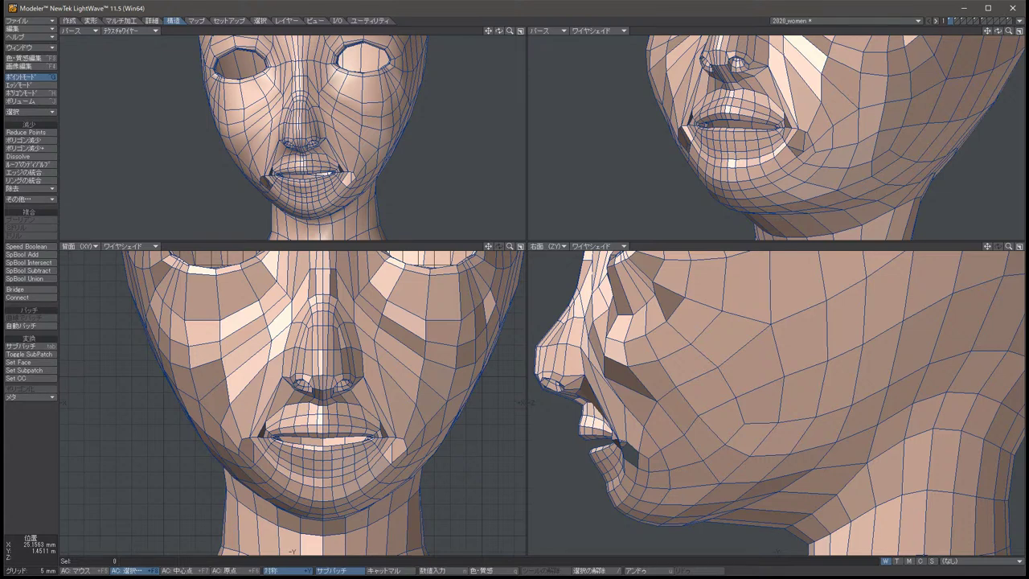
Try edge and polygon selections on the face and cheeks, then deselect the cheek polygons.
key("ctrl+h")
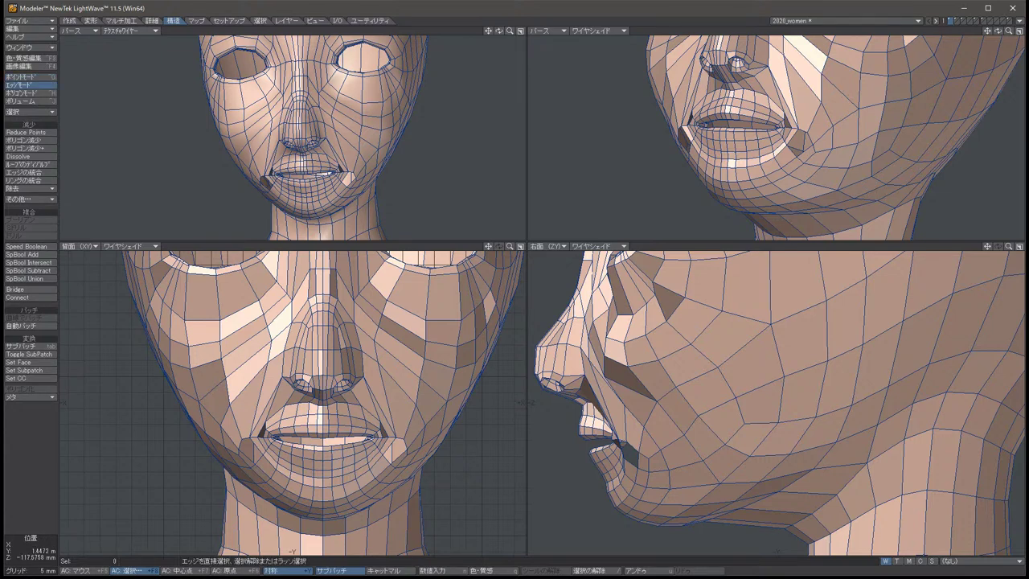
left_click(631, 380)
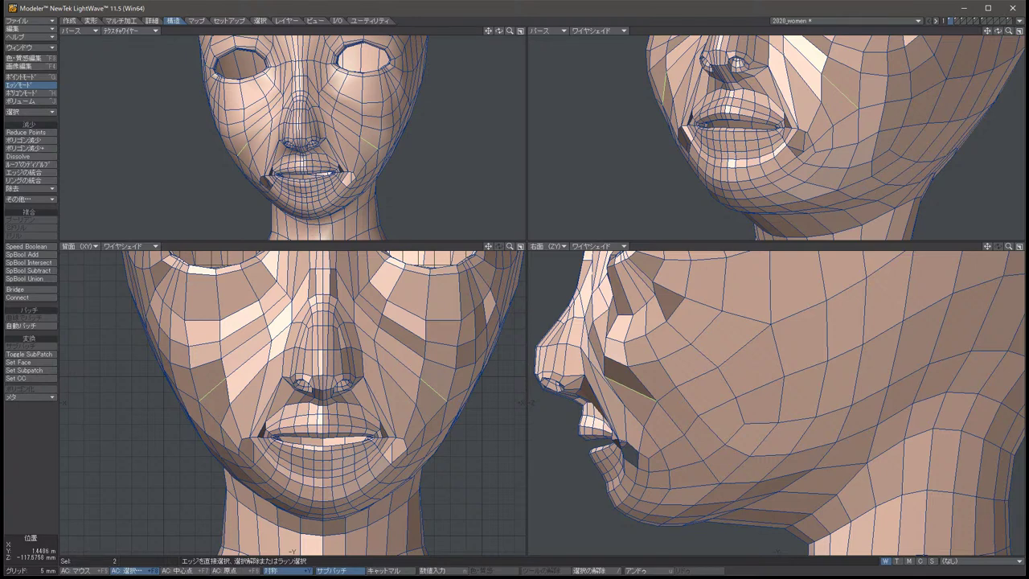
key("slash")
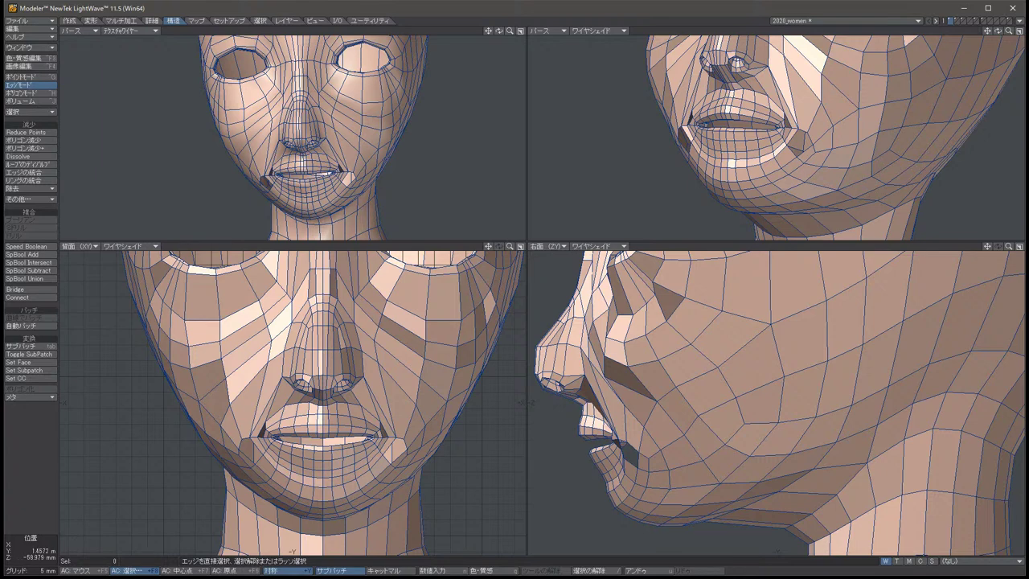
key("ctrl+h")
mouse_move(795, 255)
left_mouse_down()
mouse_move(792, 414)
mouse_move(760, 454)
mouse_move(677, 511)
mouse_move(739, 478)
mouse_move(803, 366)
mouse_move(792, 253)
left_mouse_up()
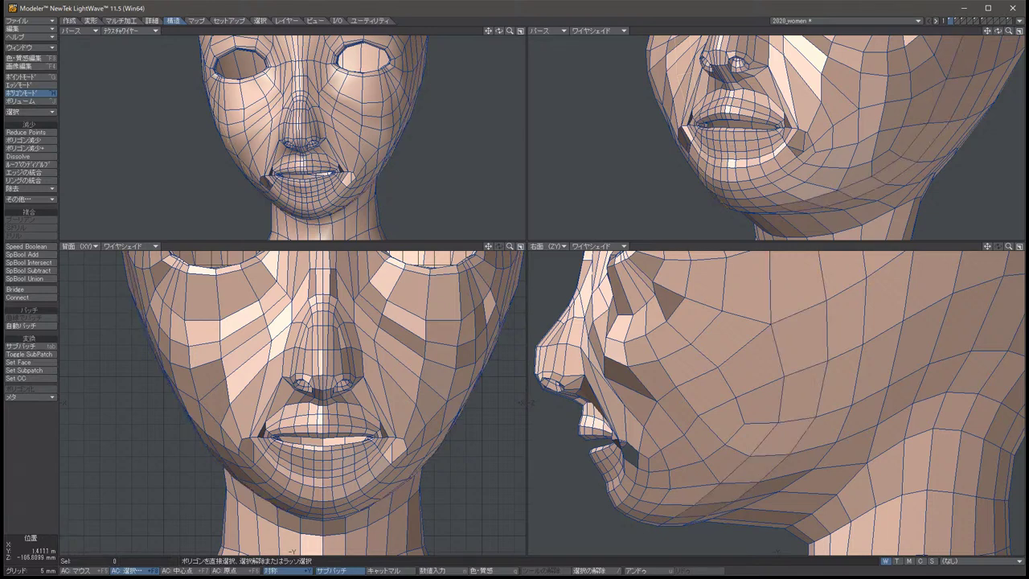
mouse_move(691, 510)
left_mouse_down()
mouse_move(671, 434)
mouse_move(631, 386)
mouse_move(691, 514)
left_mouse_up()
left_click_drag(631, 341, 667, 393)
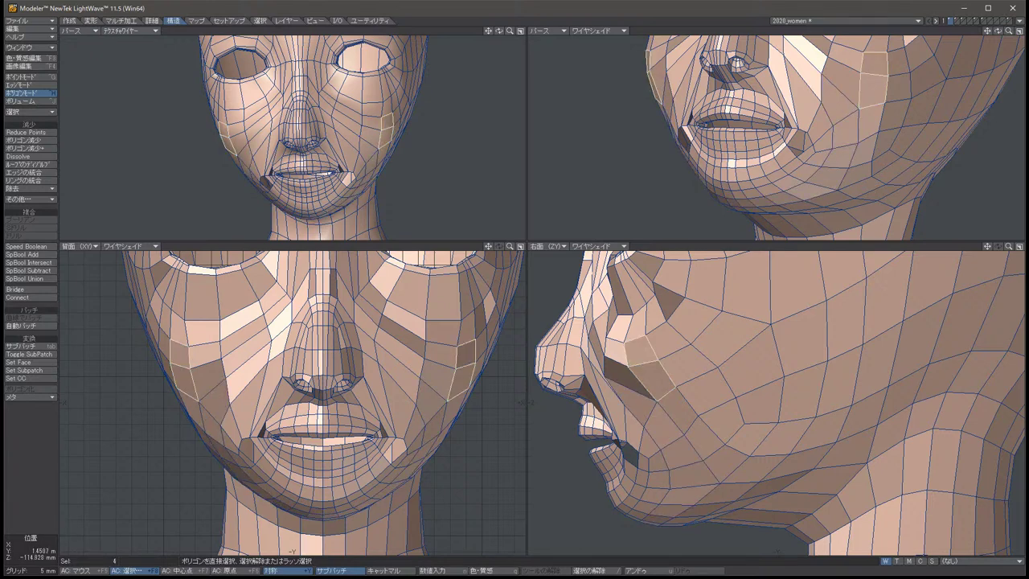
left_click_drag(631, 341, 671, 398)
Orbit slightly, select two mirrored cheek polygons, shift the views down, and clear the selection.
left_click_drag(772, 137, 711, 143, "alt")
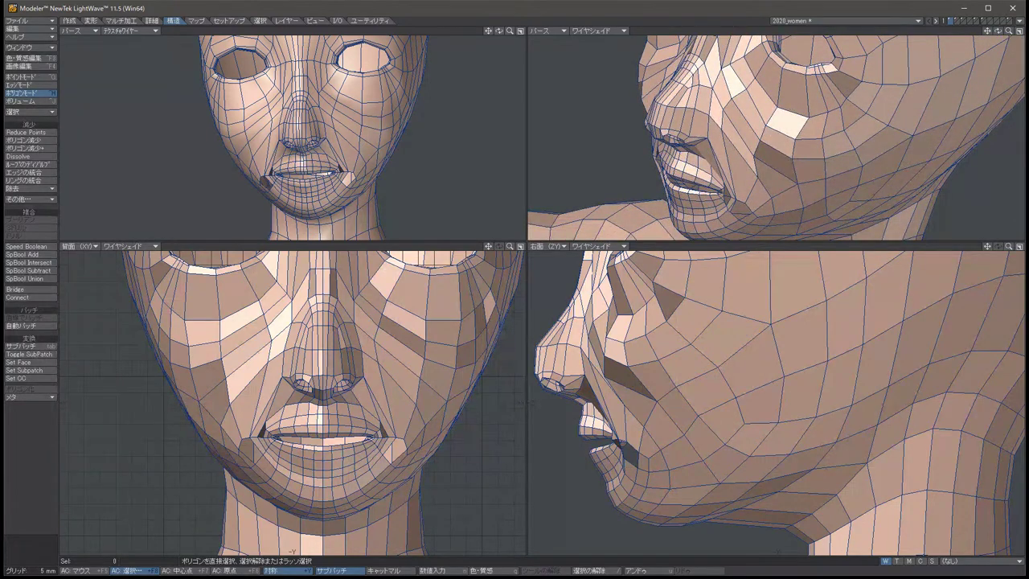
left_click(444, 333)
left_click_drag(443, 333, 444, 366, "alt")
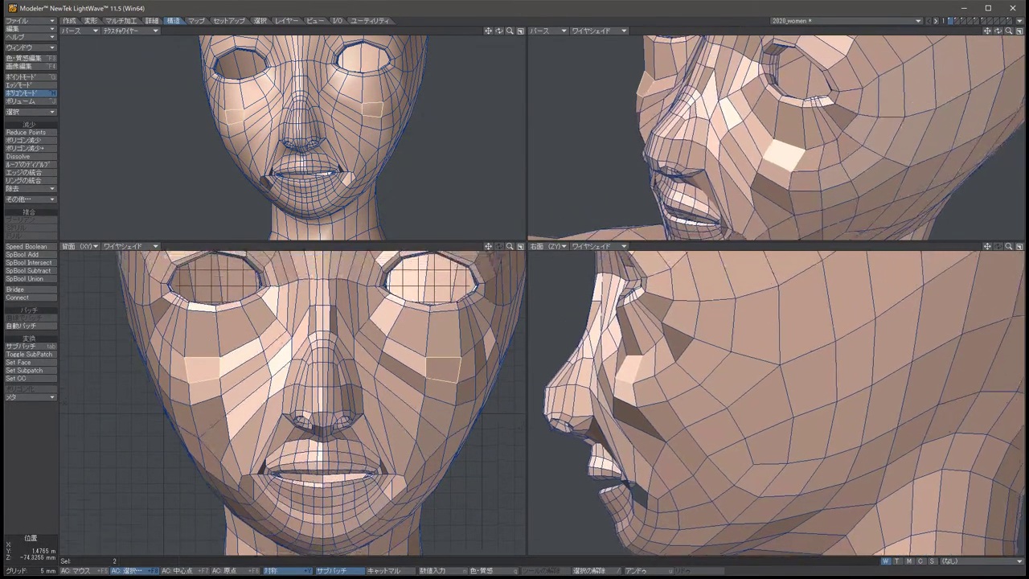
key("/")
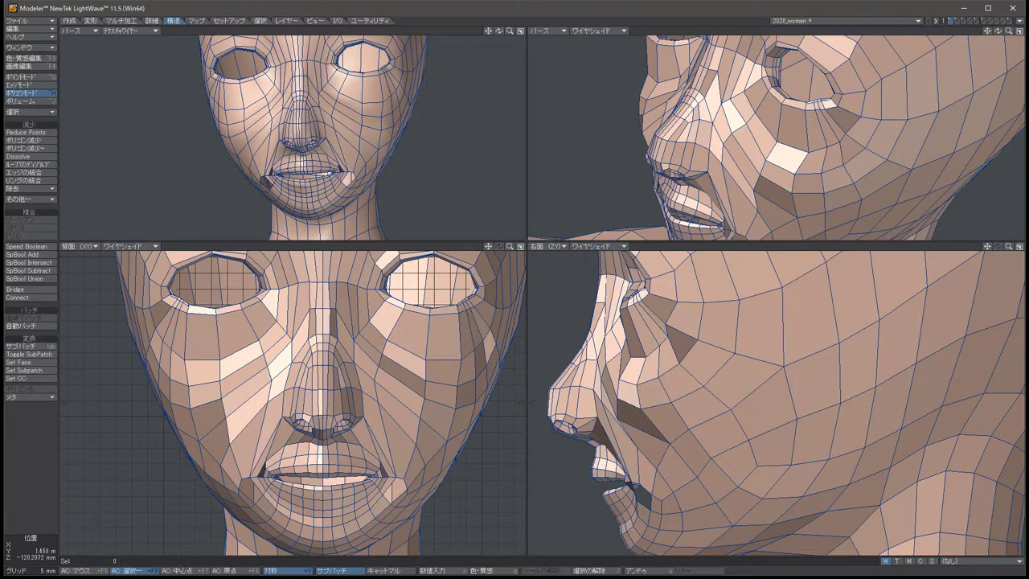
Select the arc of chin polygons on both sides, starting from the edge pair near the chin.
key("Down")
key("Down")
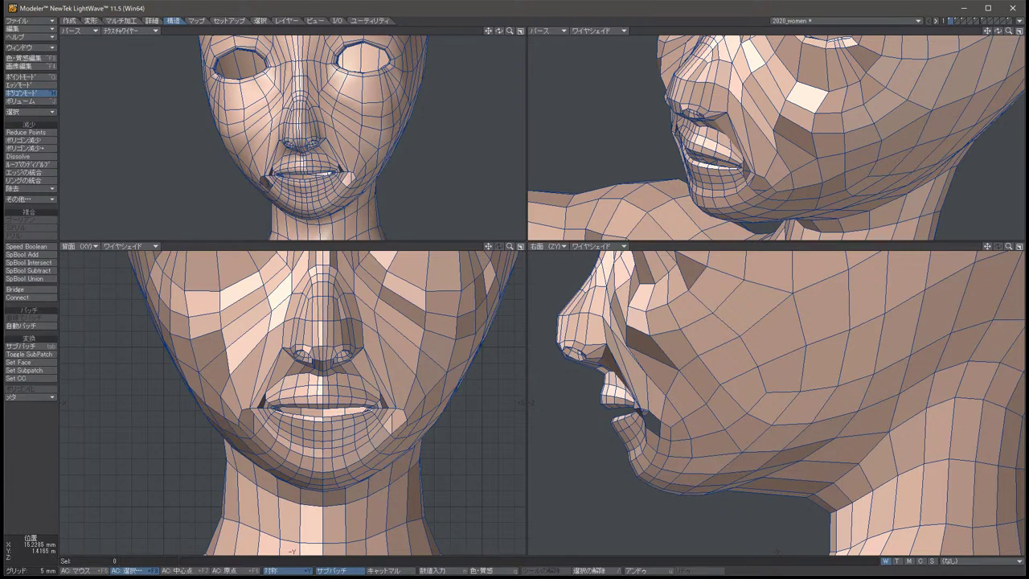
key("ctrl+h")
left_click(321, 464)
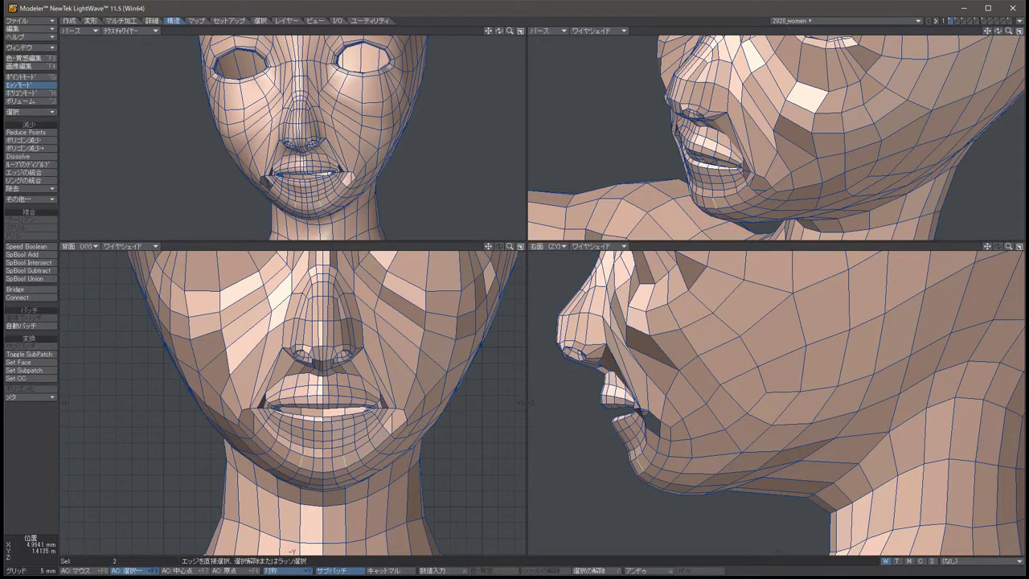
key("ctrl+j")
left_click_drag(326, 466, 388, 431)
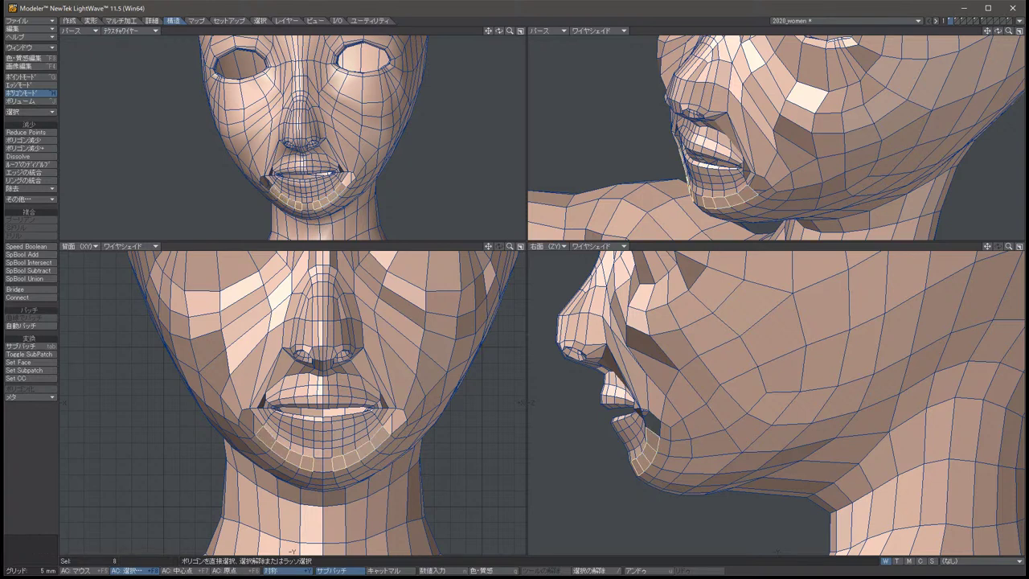
Cut a BandSaw Pro loop through the chin band, deselect, and pick a mouth-corner point.
left_click(120, 20)
left_click(29, 378)
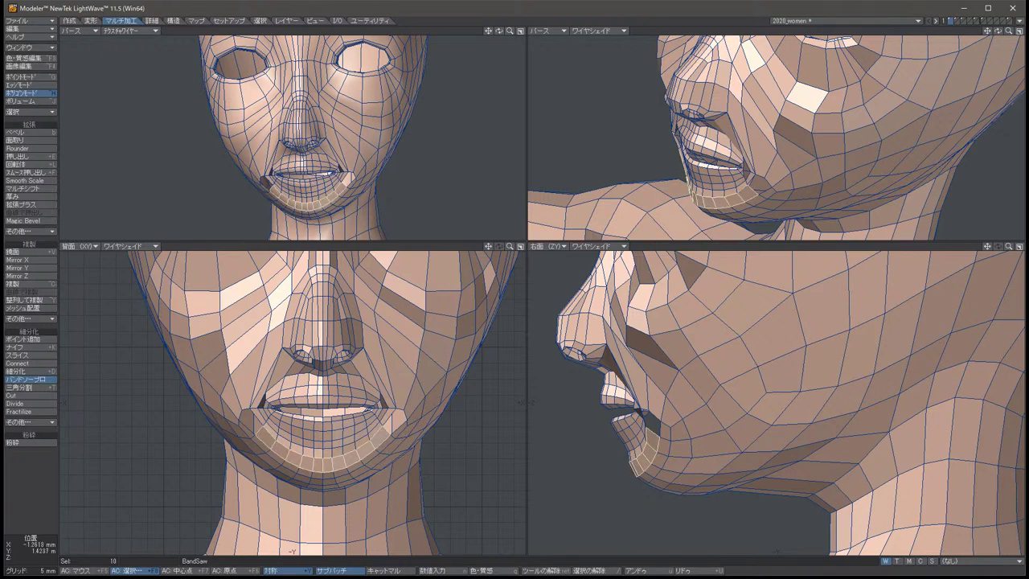
key("space")
key("slash")
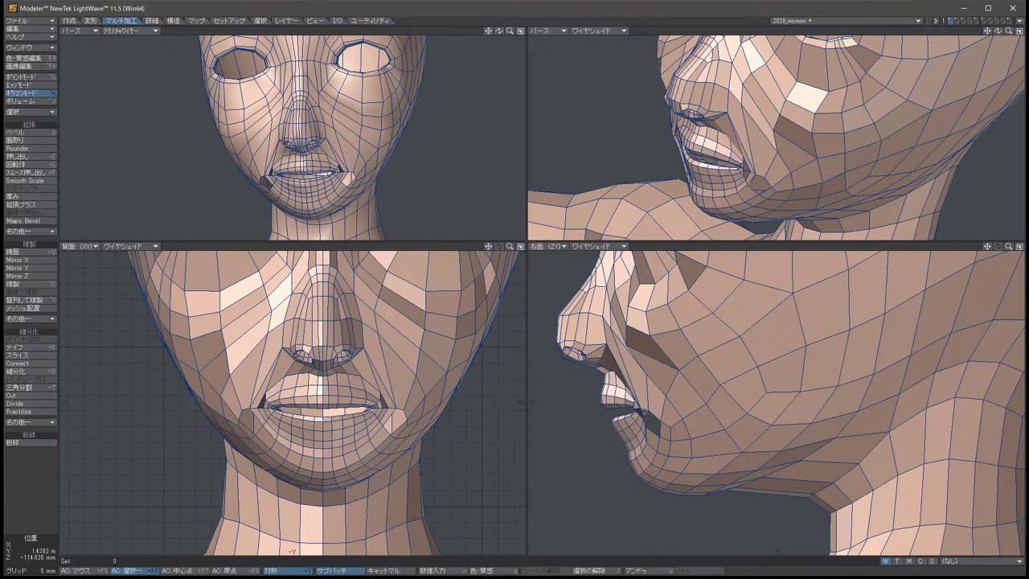
key("ctrl+g")
left_click(407, 416)
Delete the four polygons beside both mouth corners, selected through their edges.
left_click(241, 416)
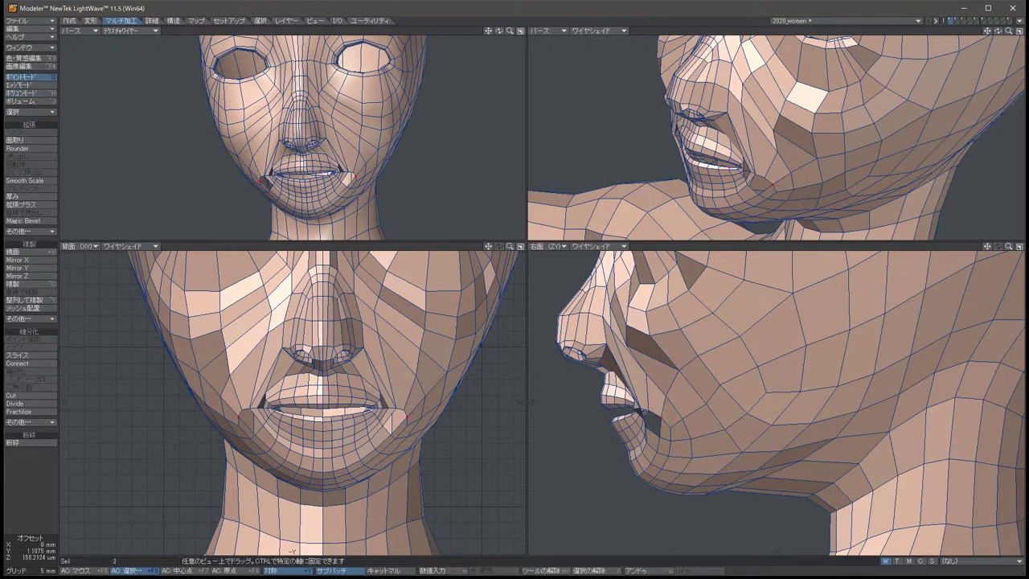
key("slash")
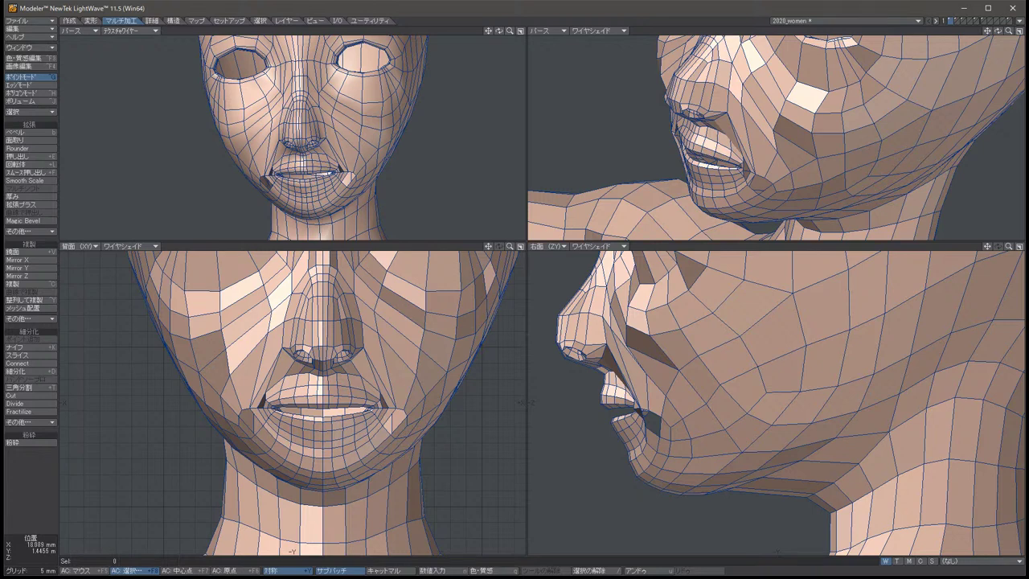
left_click(21, 85)
left_click(388, 366)
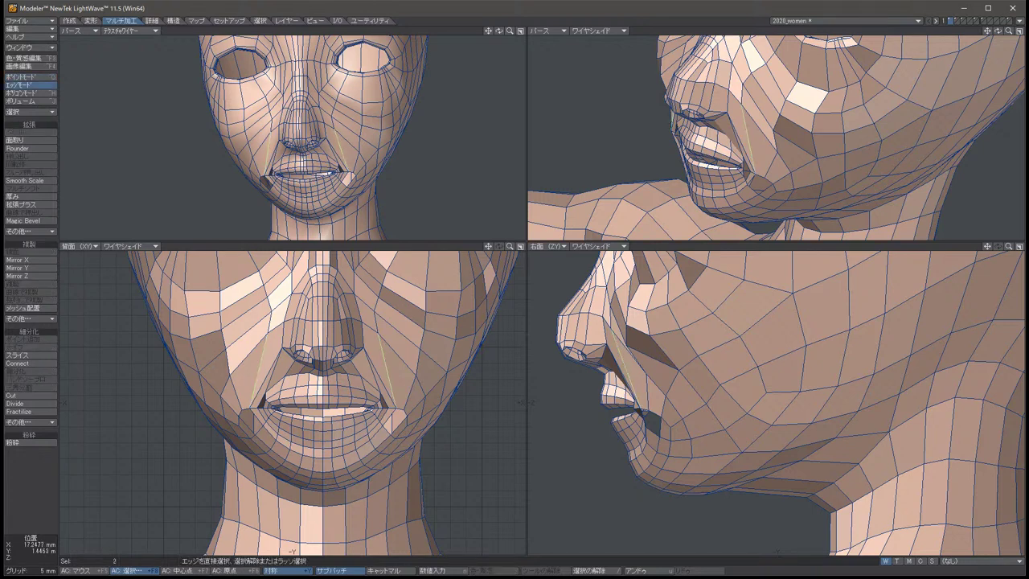
key("ctrl+j")
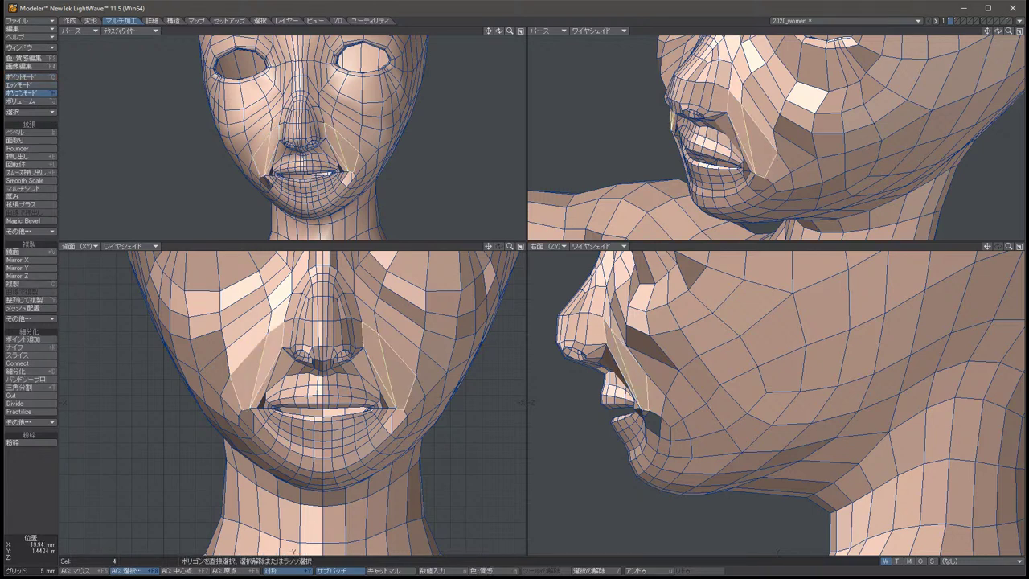
key("Delete")
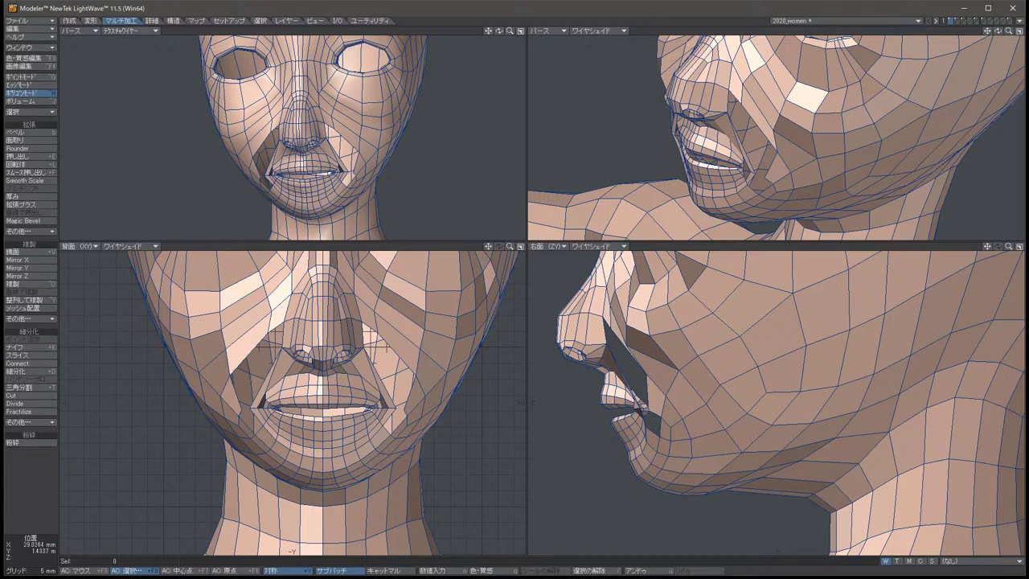
left_click(232, 393)
Move a mirrored pair of cheek points about 8 mm along Z, then zoom out to check.
key("slash")
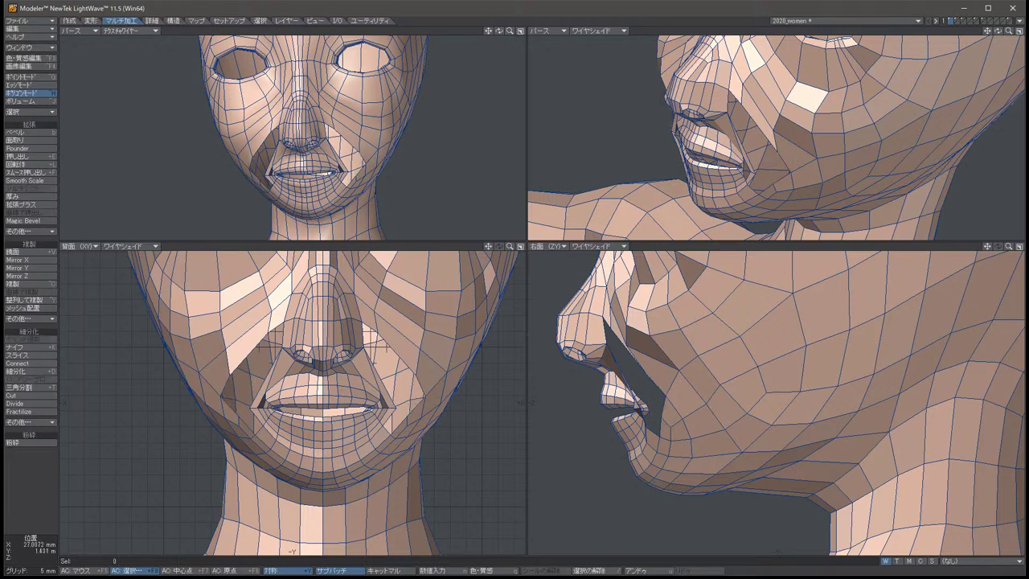
mouse_move(338, 56)
left_mouse_down("alt")
mouse_move(426, 60)
mouse_move(347, 62)
left_mouse_up("alt")
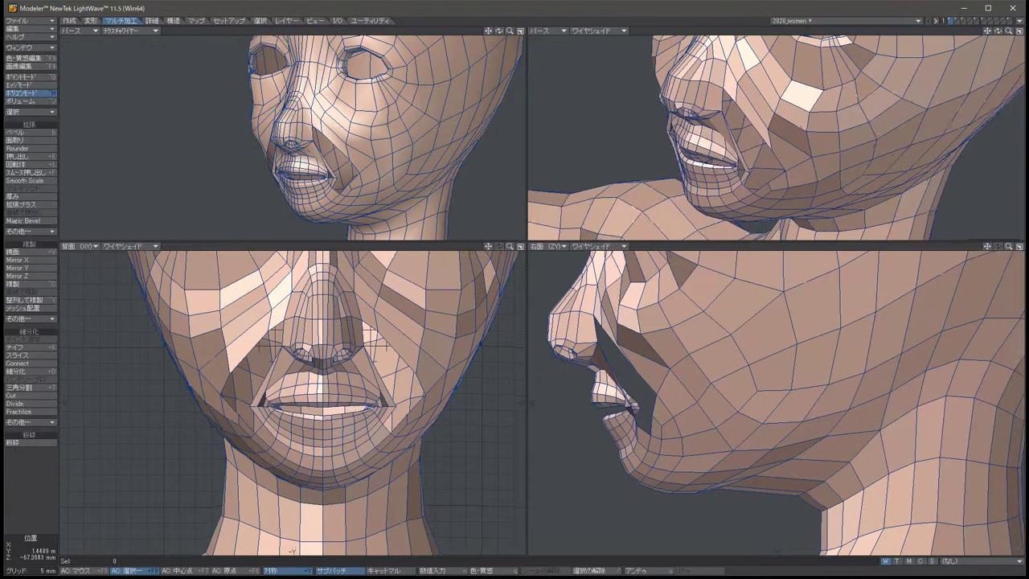
key("ctrl+g")
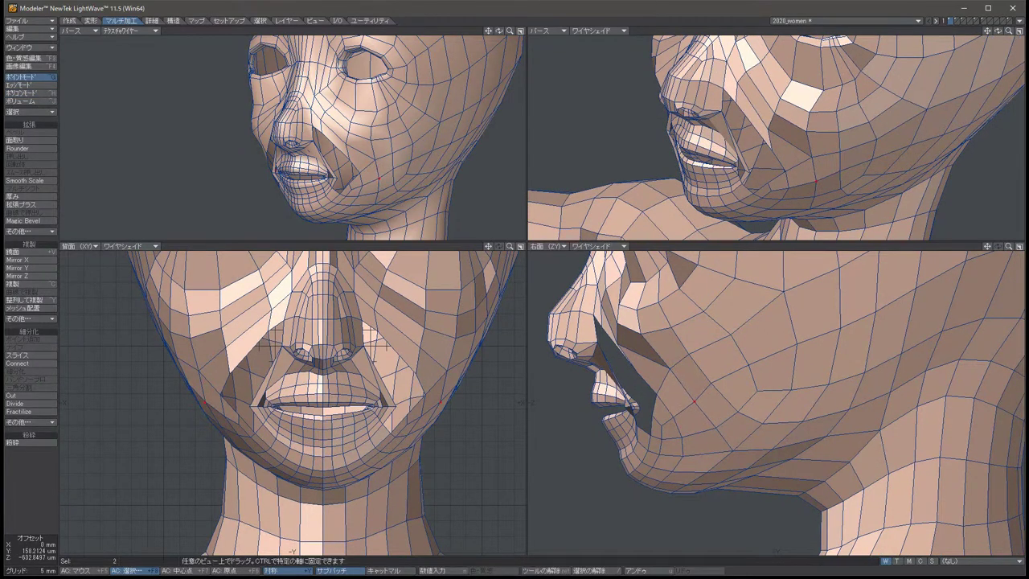
left_click(720, 382)
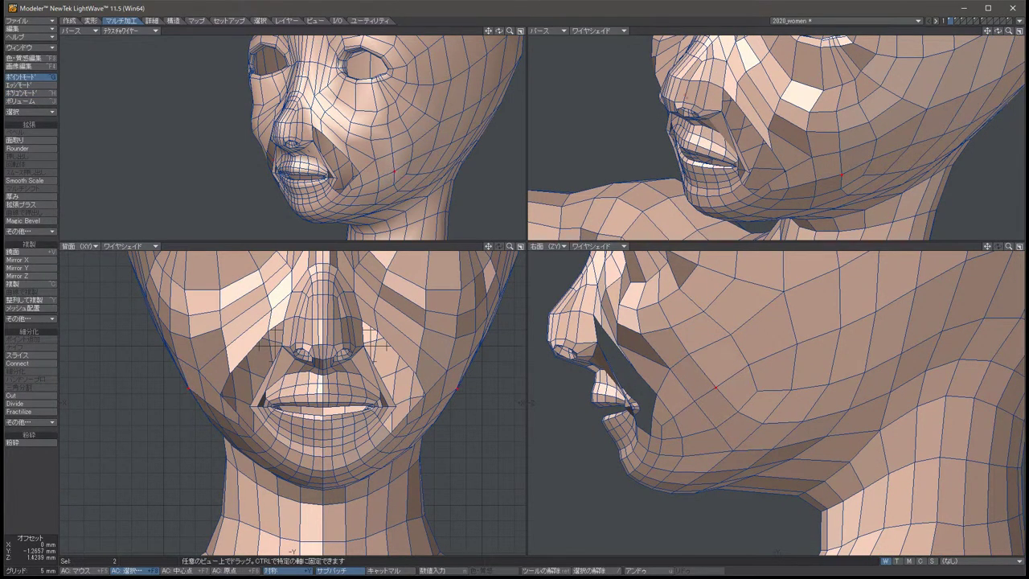
left_click_drag(680, 395, 747, 368)
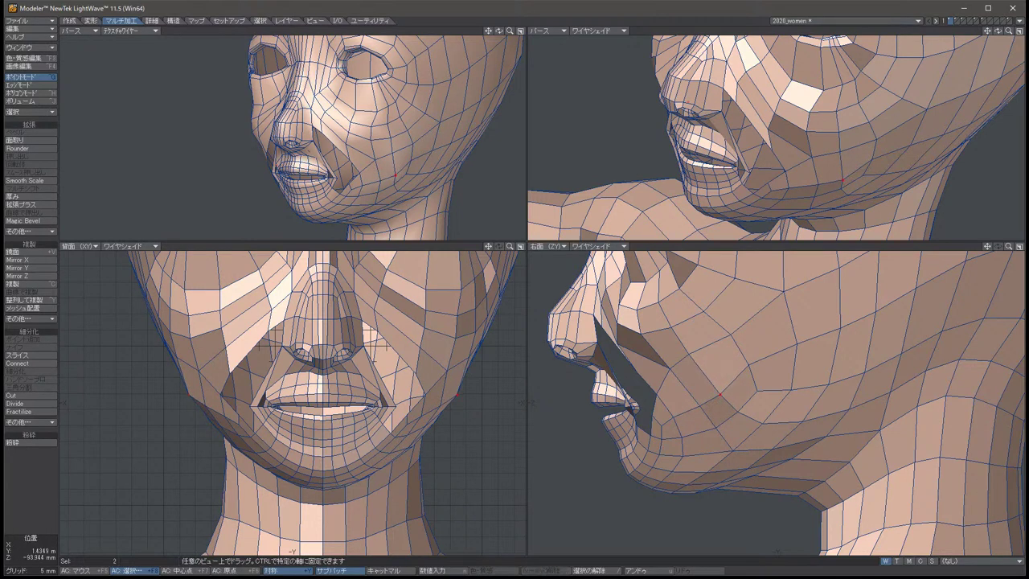
key("slash")
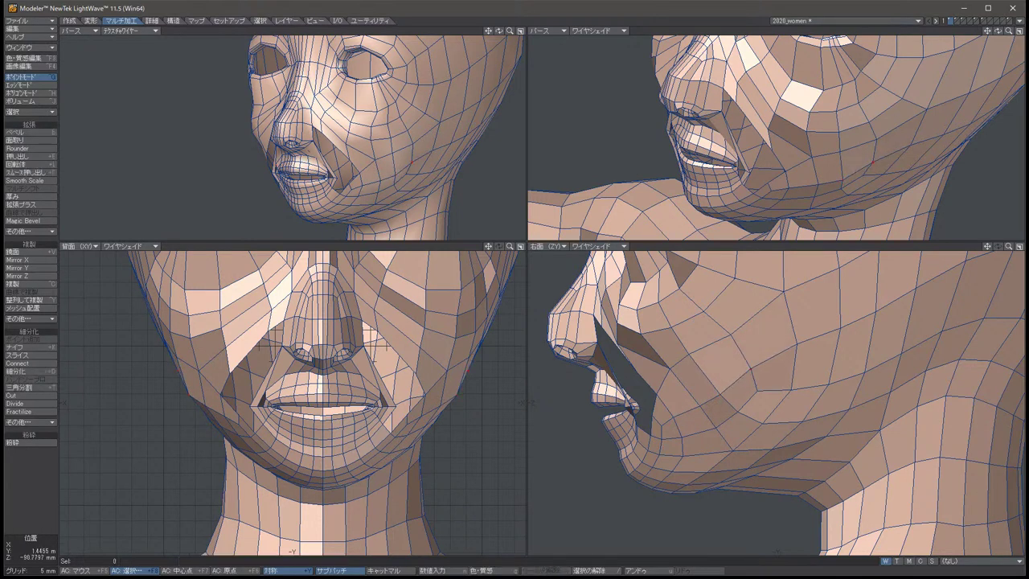
key("u")
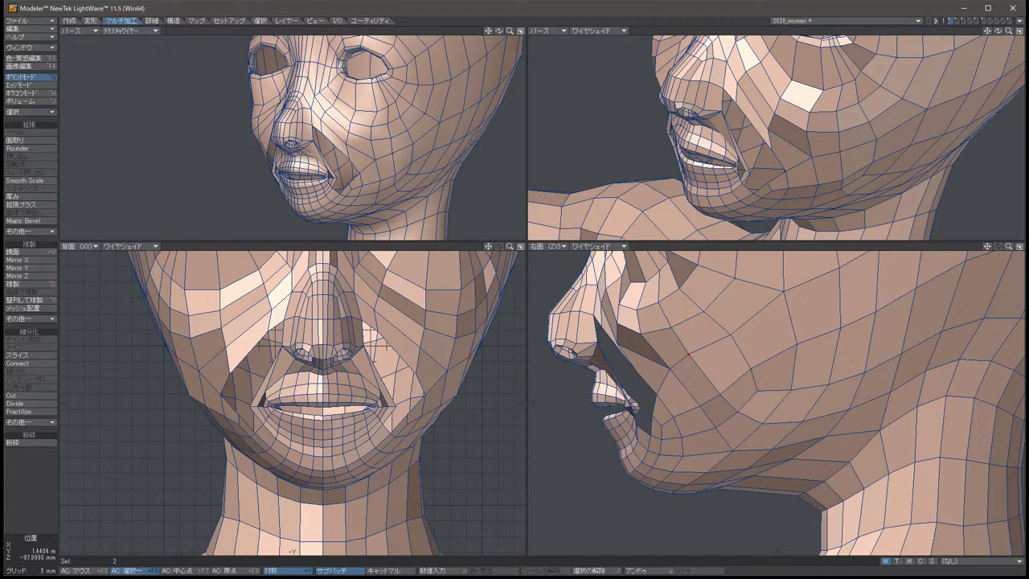
key("comma")
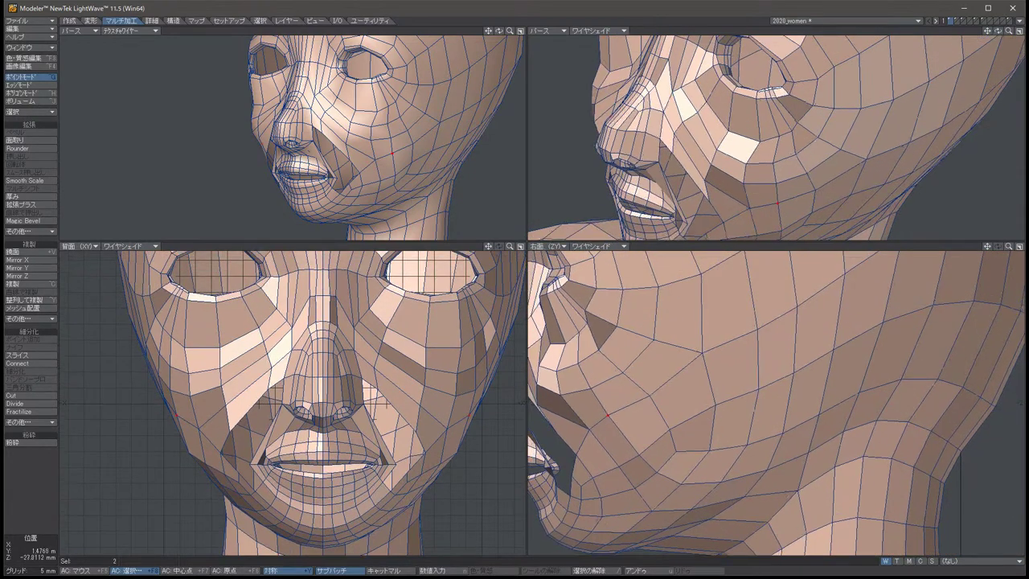
key("comma")
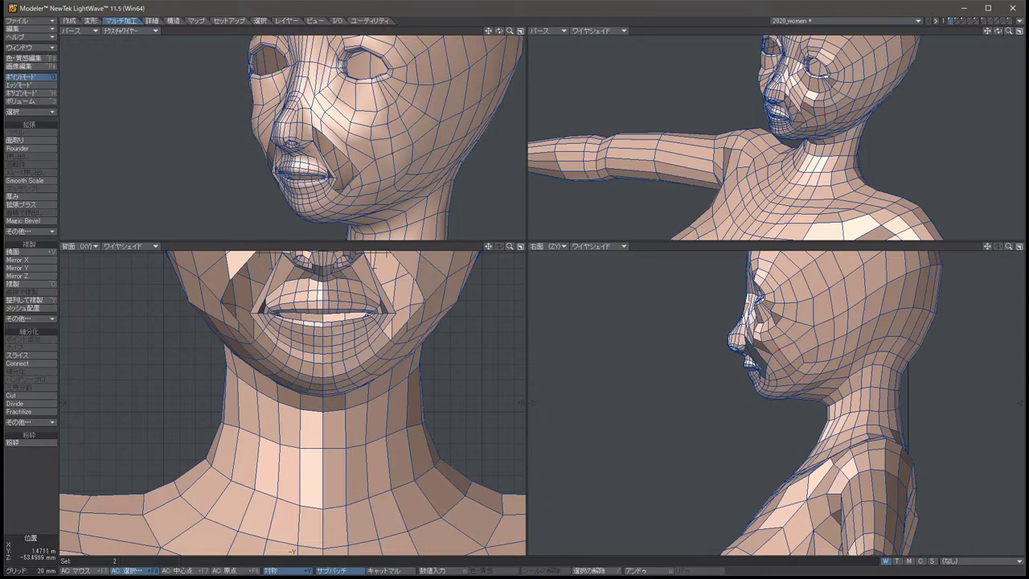
key("period")
key("period")
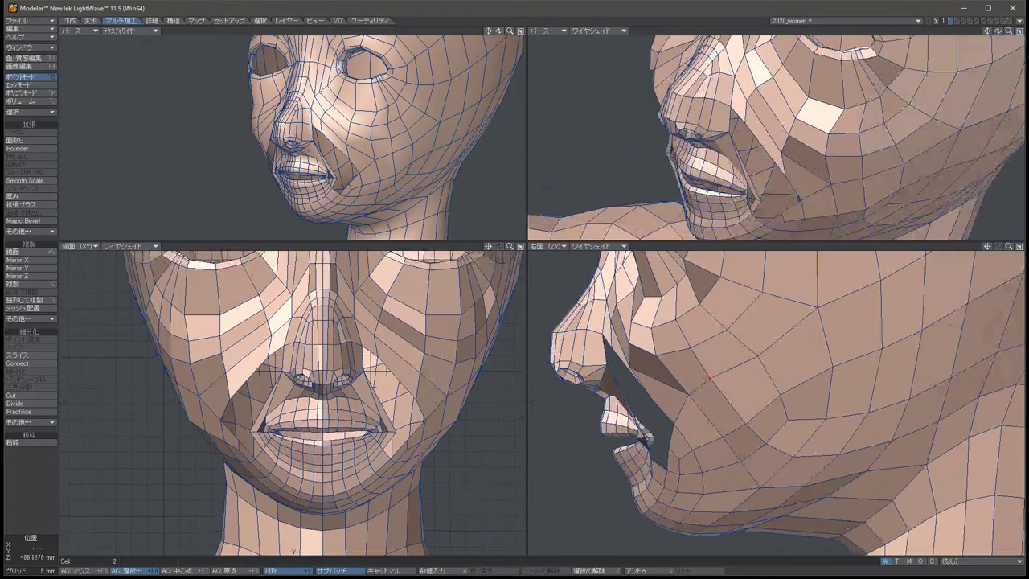
key("Down")
key("slash")
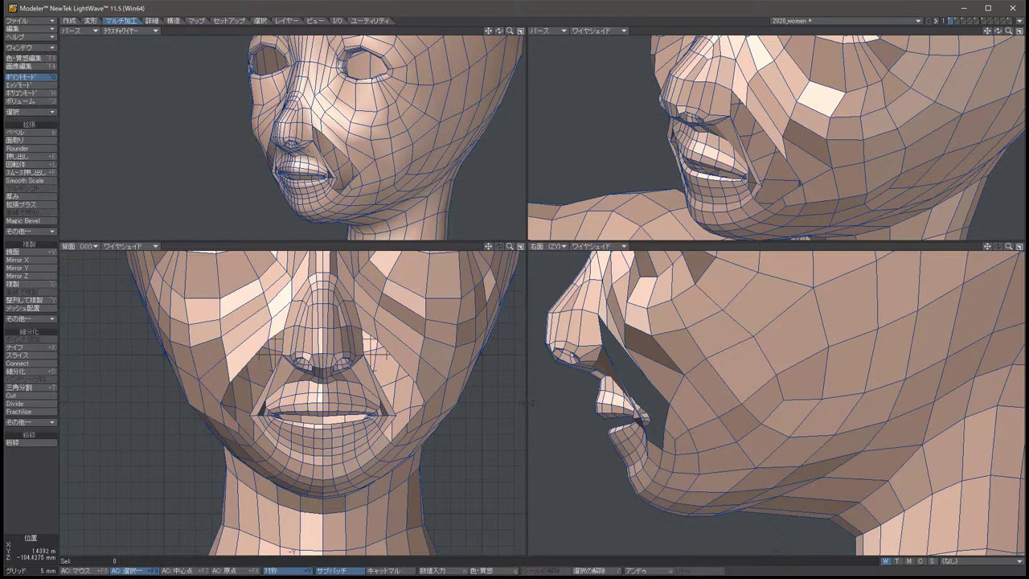
Select the two mouth-corner points and move them up and outward.
key("ctrl+z")
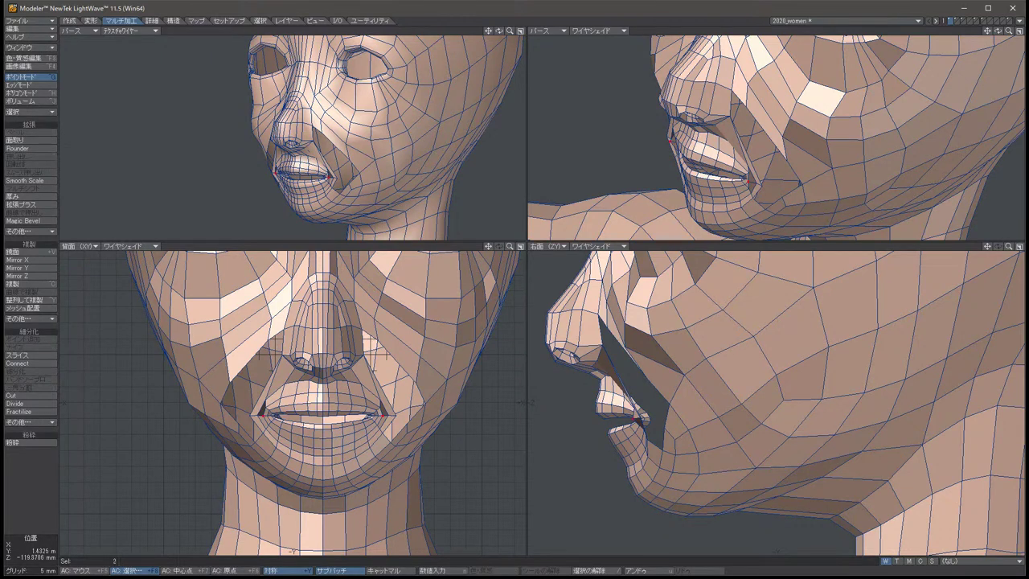
key("t")
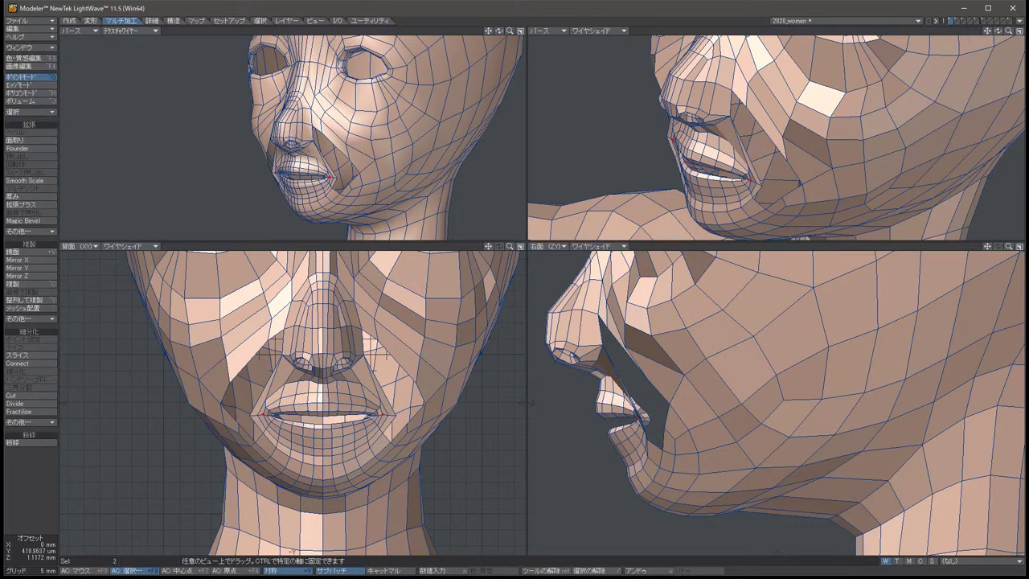
key("space")
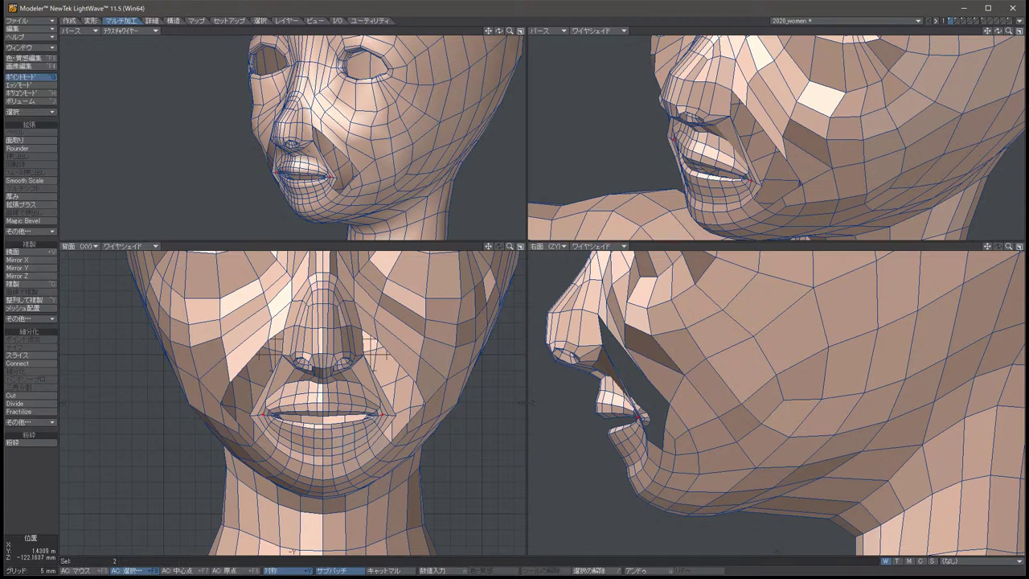
scroll(776, 137, "up", 3)
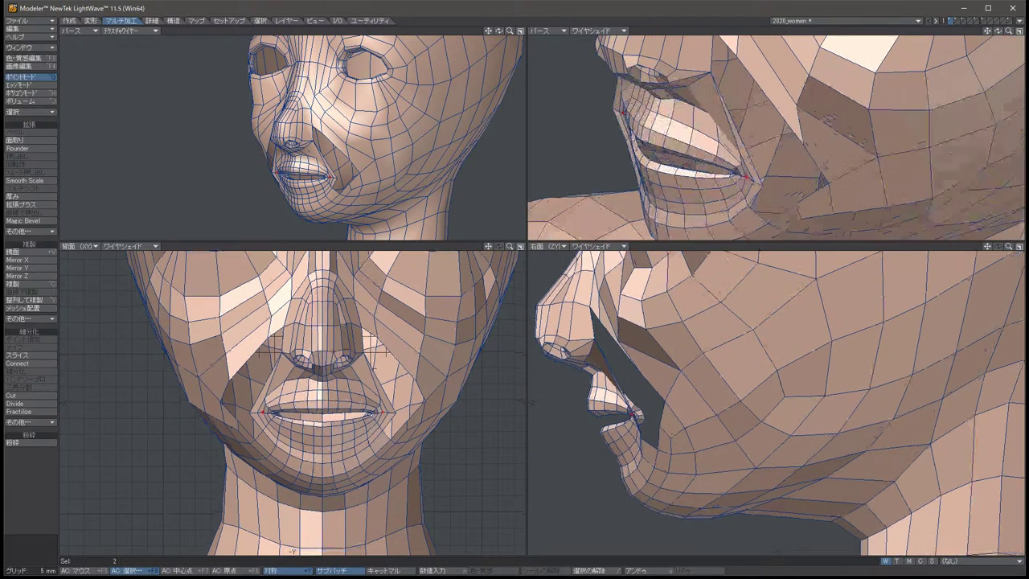
scroll(776, 402, "up", 5)
scroll(321, 402, "up", 1)
key("t")
left_click_drag(738, 175, 740, 174)
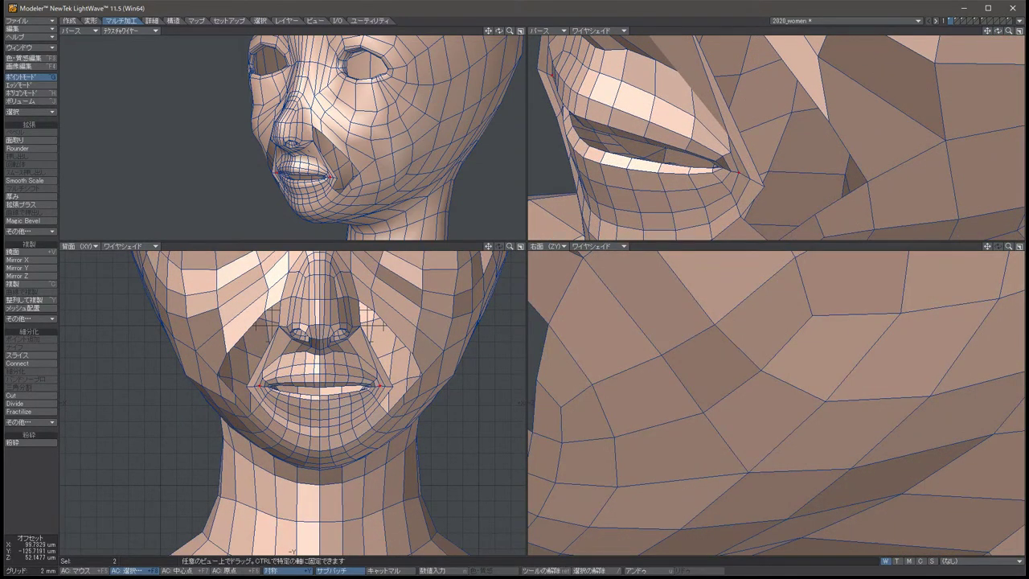
key("space")
key("slash")
key("u")
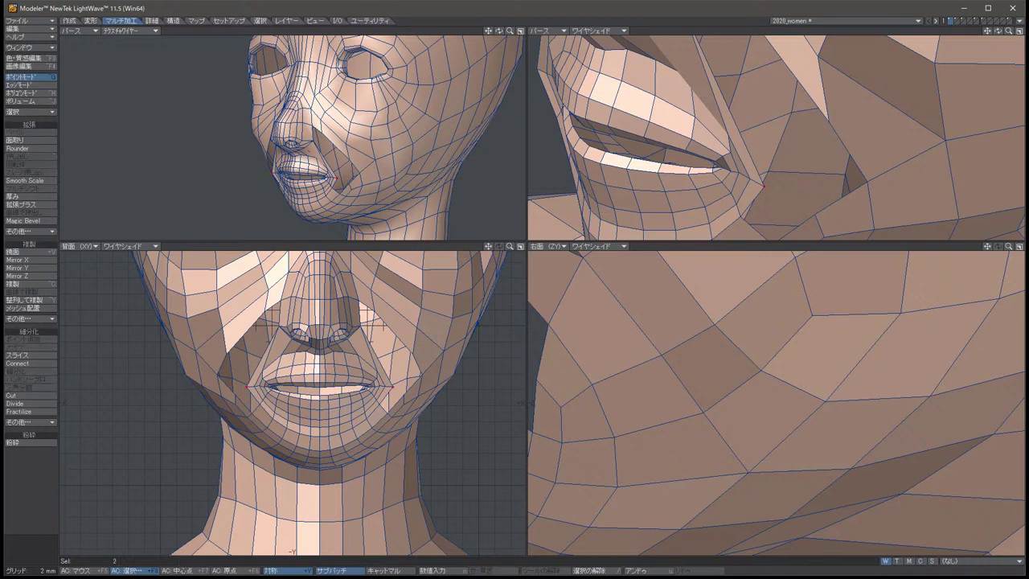
scroll(777, 401, "down", 3)
scroll(776, 136, "down", 2)
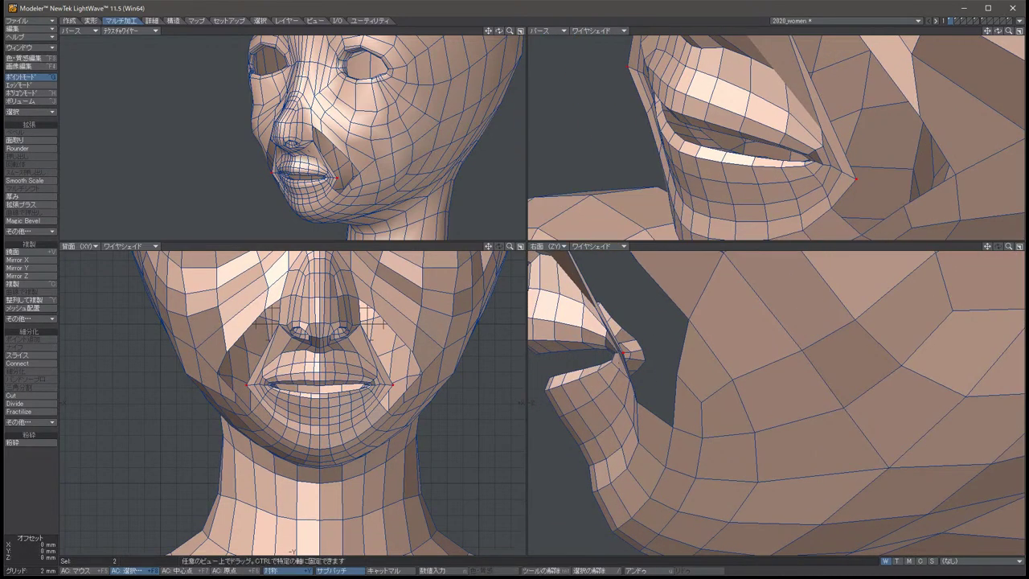
mouse_move(623, 353)
left_mouse_down()
mouse_move(639, 345)
mouse_move(620, 351)
mouse_move(630, 346)
left_mouse_up()
Nudge the mouth-corner points a little further outward into place.
key("t")
key("space")
key("slash")
left_click(598, 307)
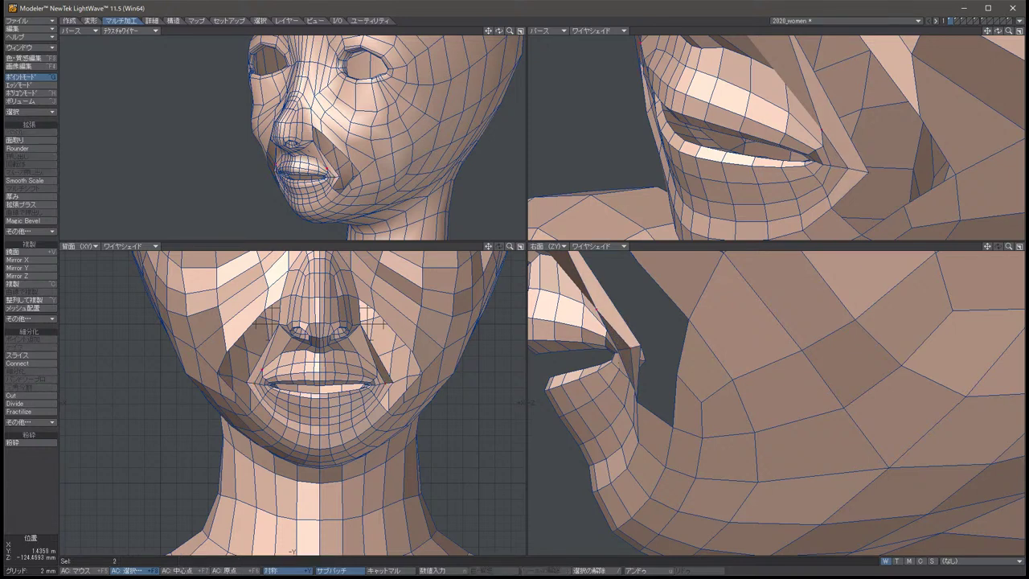
key("t")
left_click_drag(599, 307, 603, 306)
key("space")
key("slash")
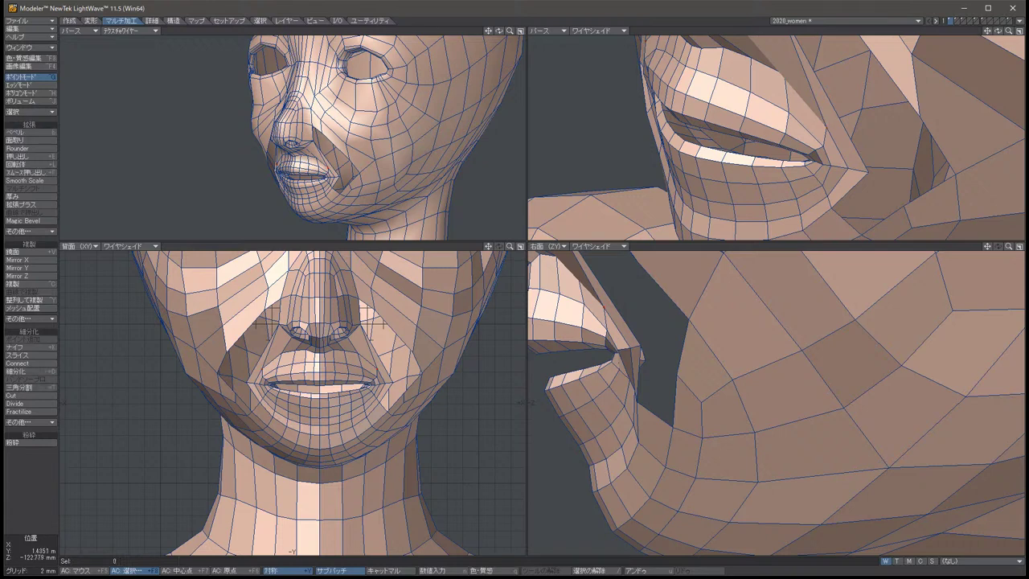
Shift two cheek points beside the nose about 2 mm diagonally.
scroll(603, 306, "up", 5)
scroll(603, 306, "up", 3)
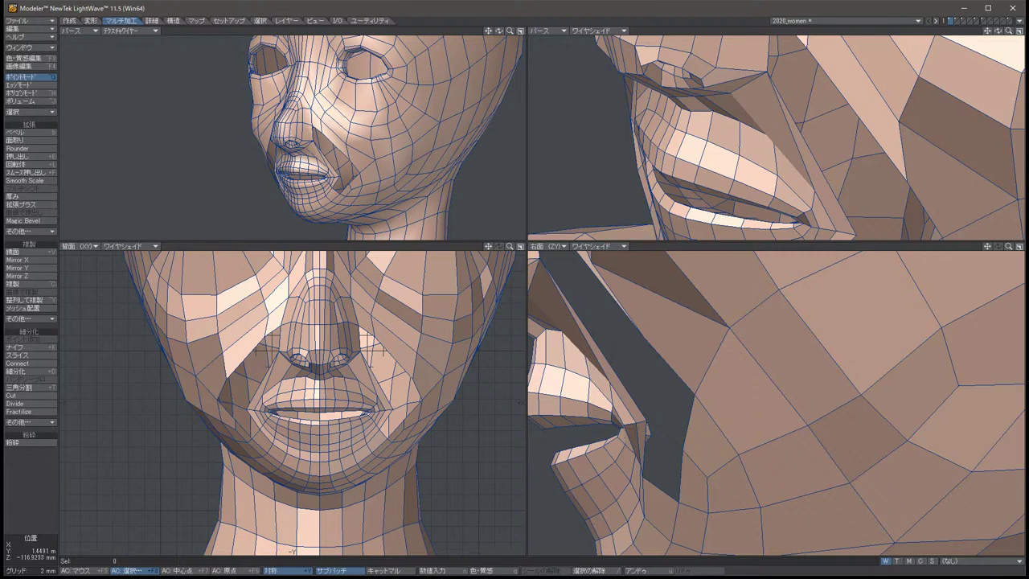
left_click_drag(771, 136, 803, 133, "alt")
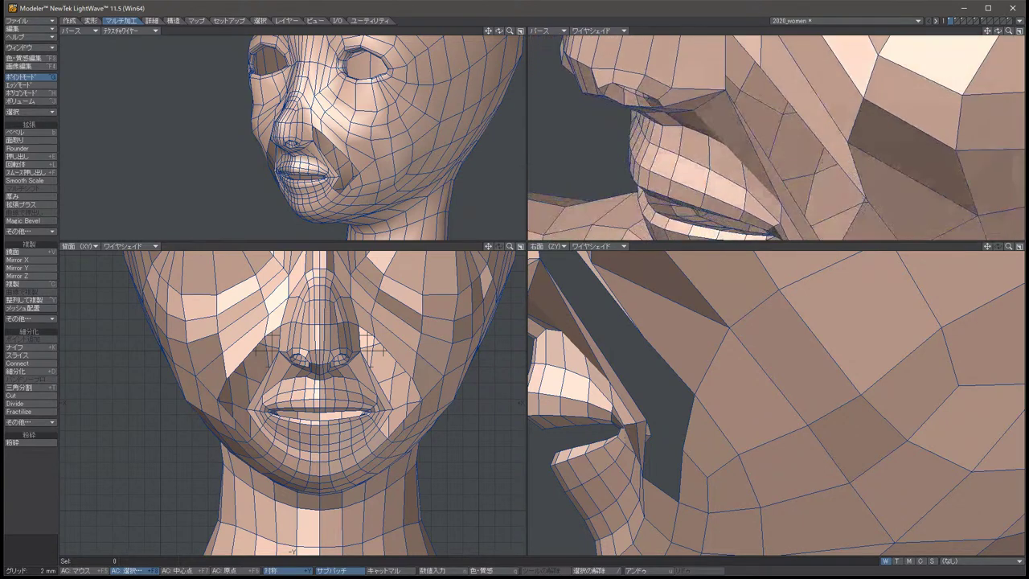
scroll(291, 552, "down", 2)
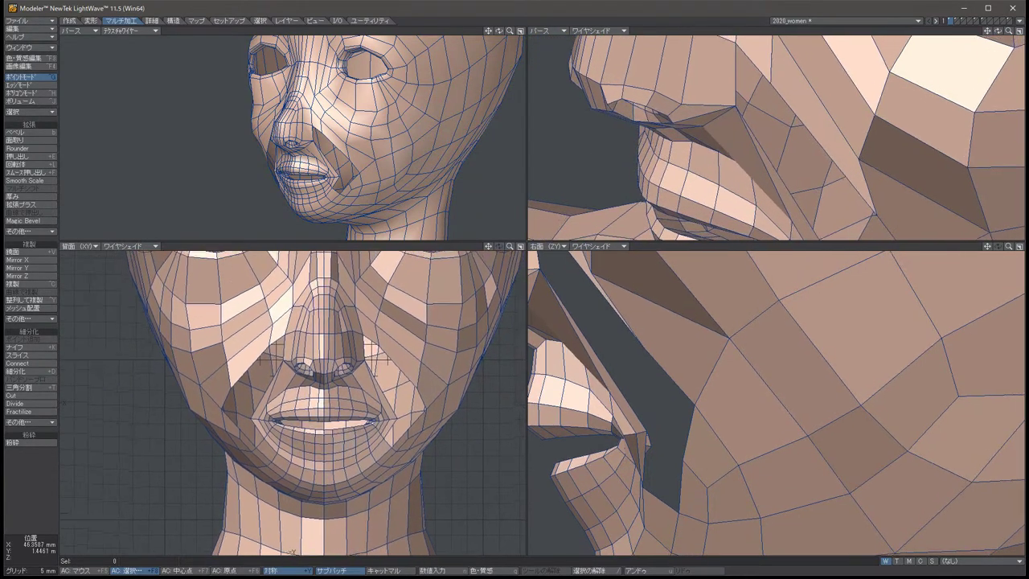
scroll(291, 552, "up", 1)
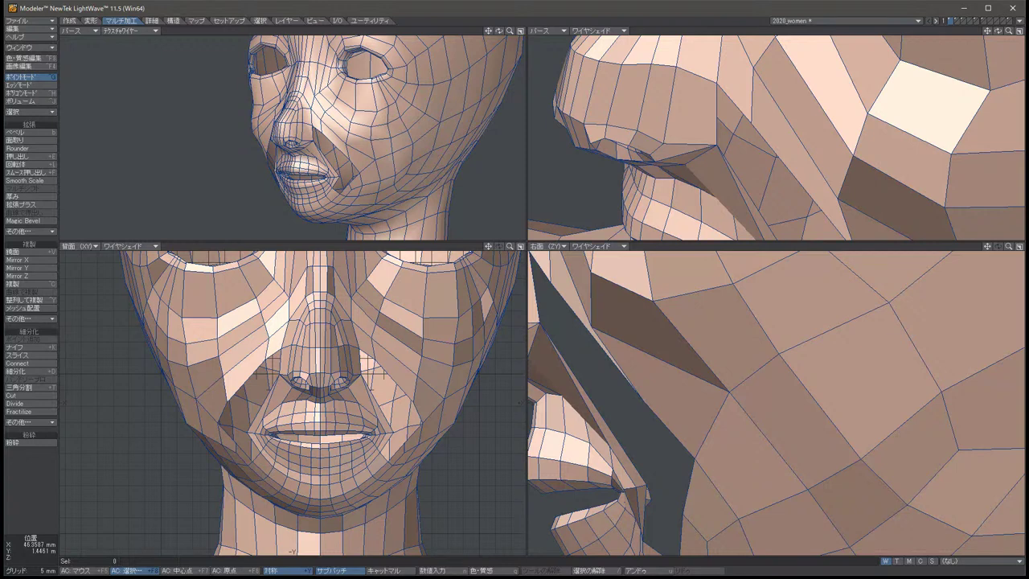
scroll(321, 378, "down", 1)
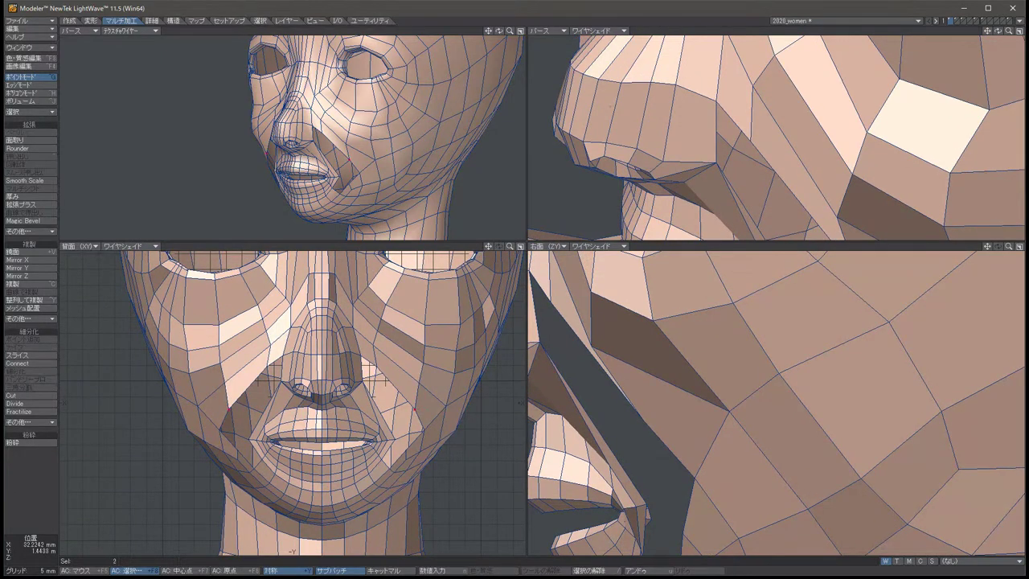
right_click_drag(563, 313, 683, 459)
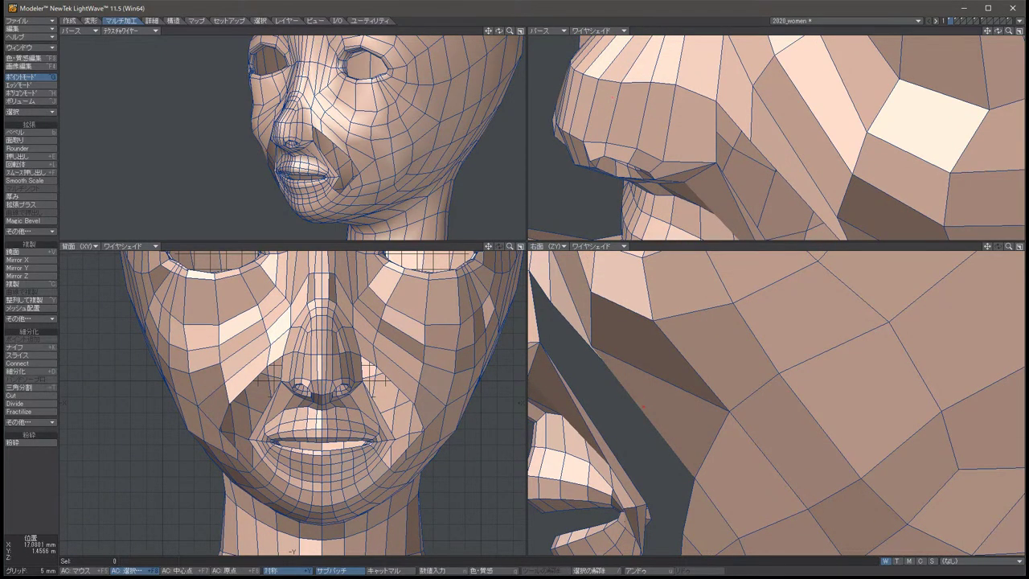
key("t")
left_click_drag(265, 378, 258, 371)
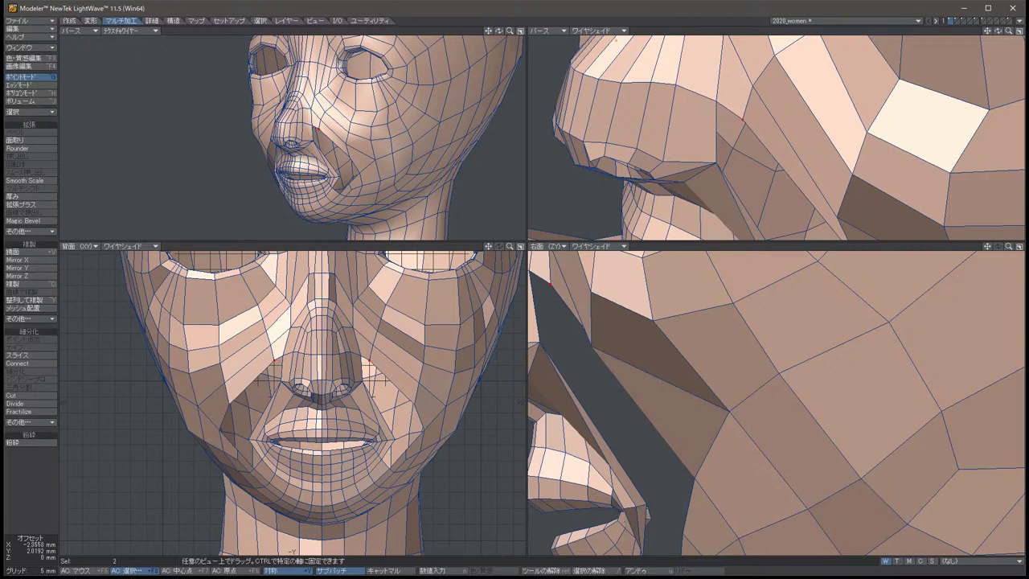
key("space")
key("slash")
key("period")
key("period")
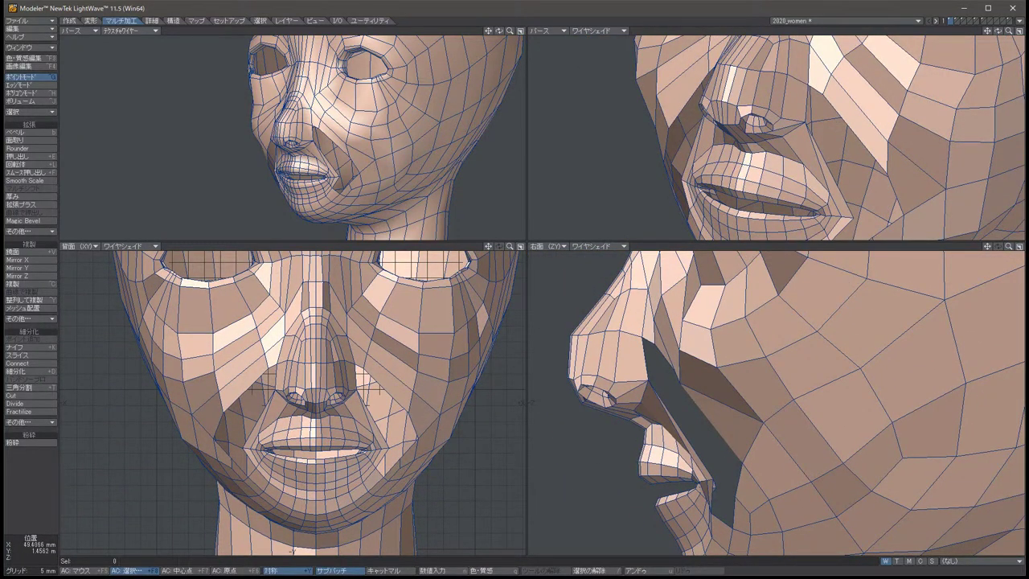
Cut a BandSaw Pro loop through the selected cheek and nose polygon band.
key("ctrl+h")
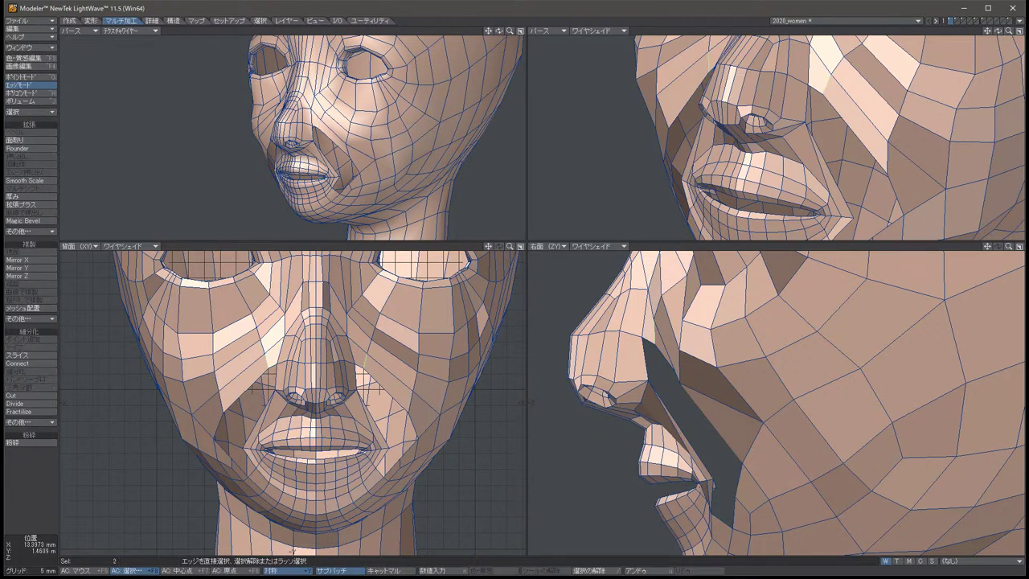
key("ctrl+j")
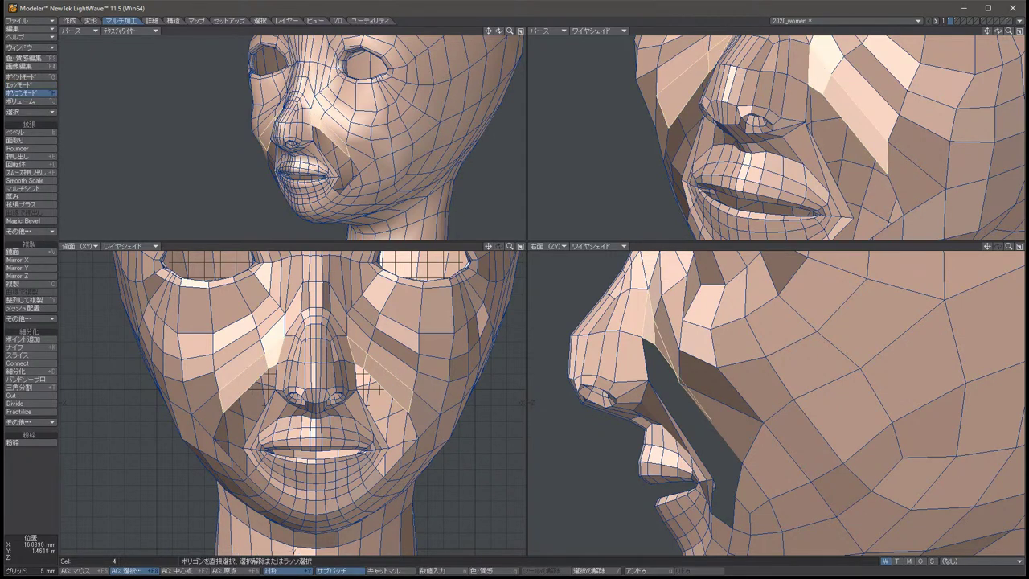
left_click(27, 379)
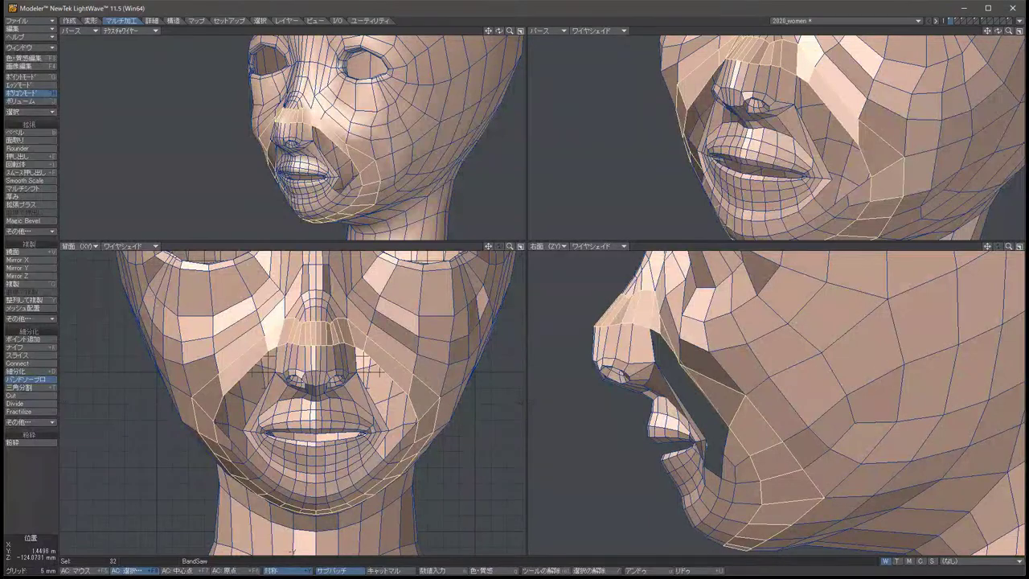
key("space")
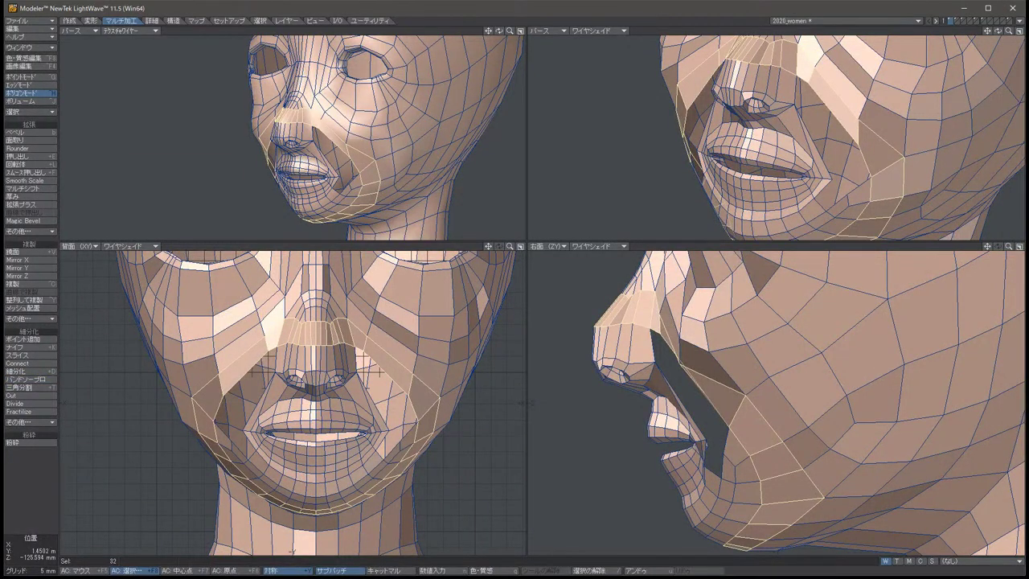
Raise the two selected cheek points with the Move tool.
key("ctrl+g")
key("t")
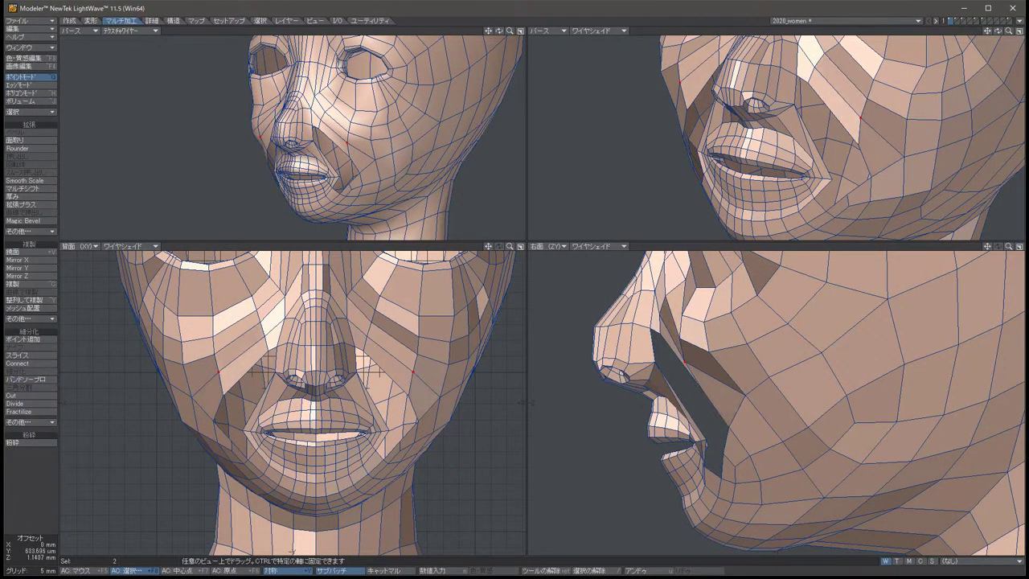
left_click_drag(861, 118, 872, 79)
key("space")
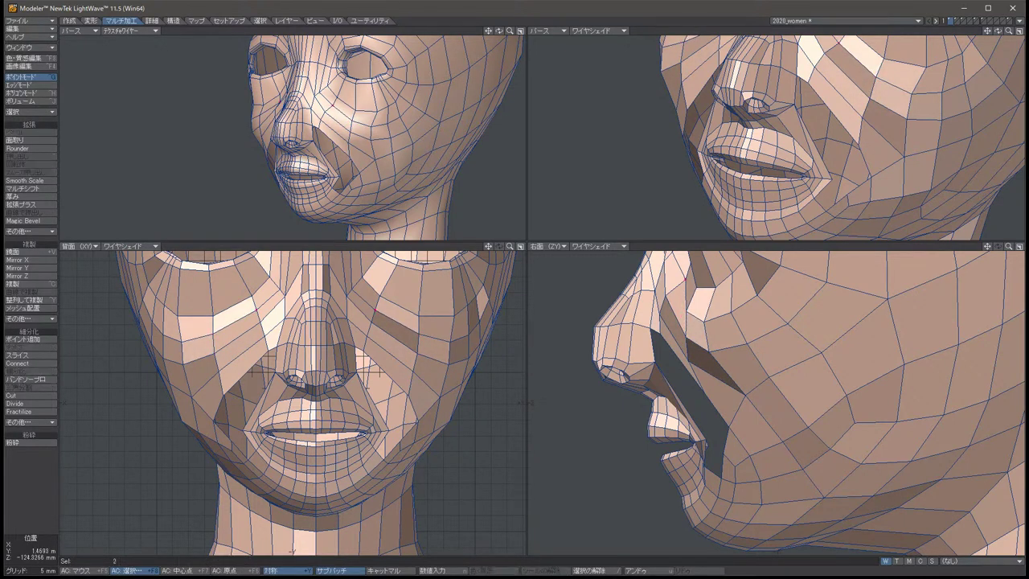
key("/")
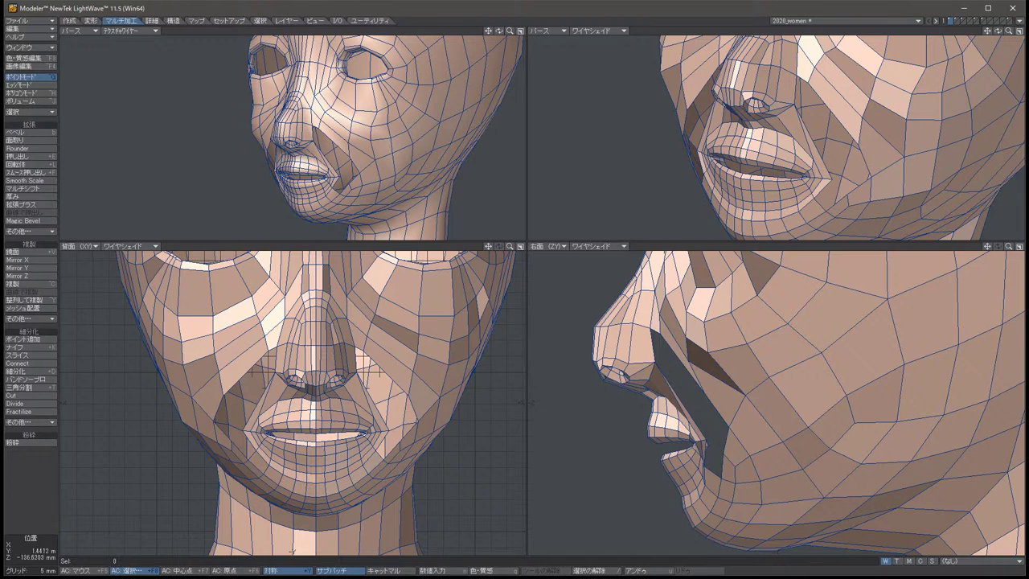
Select and deselect mirrored points on the cheeks and jaw.
left_click(727, 417)
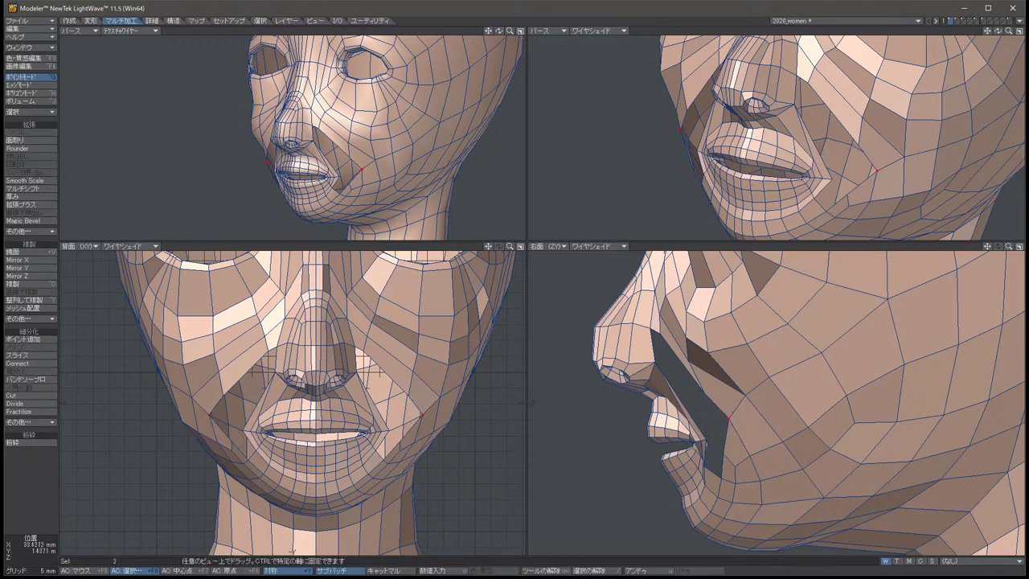
key("/")
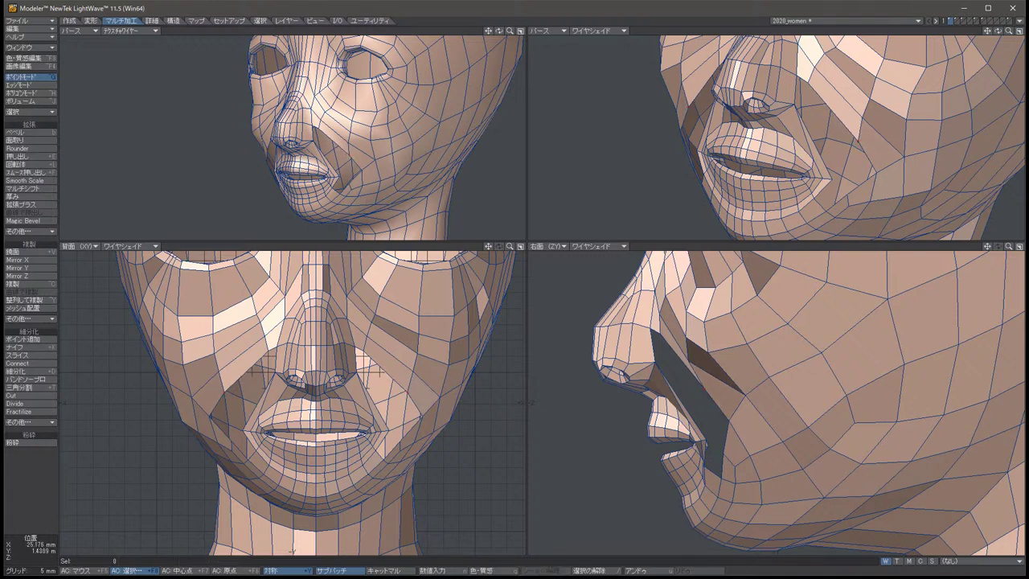
left_click(402, 453)
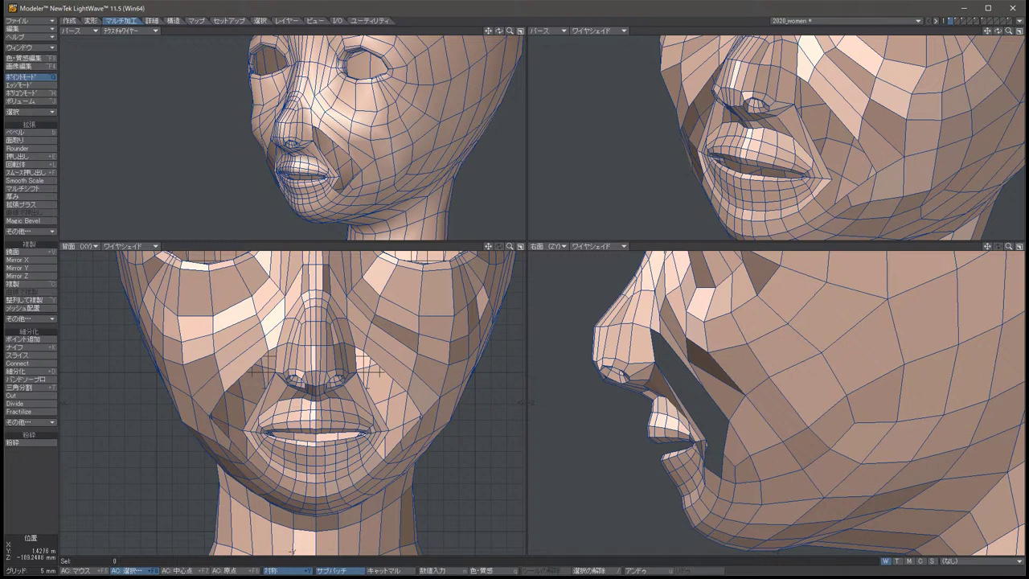
left_click(396, 466)
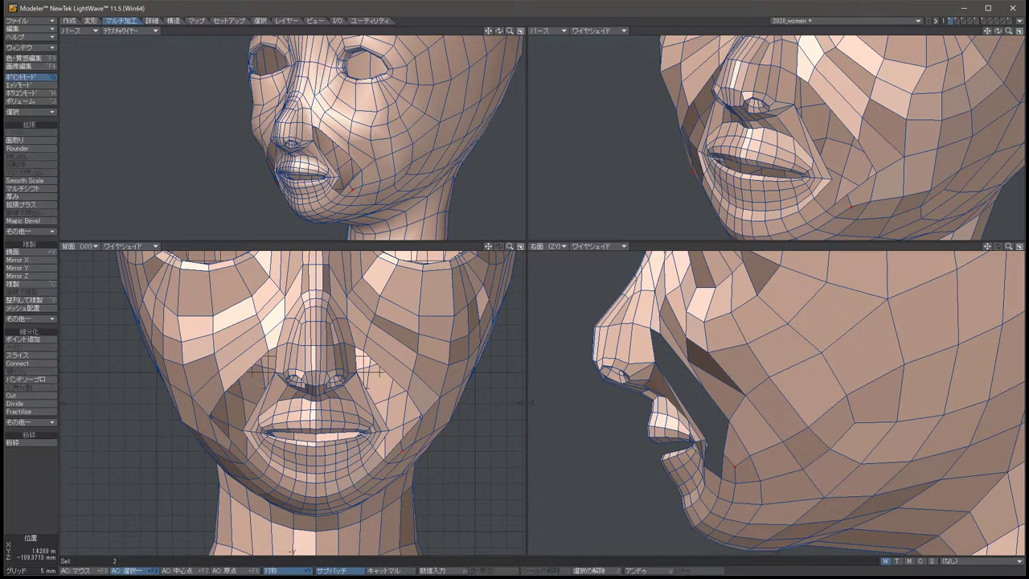
key("slash")
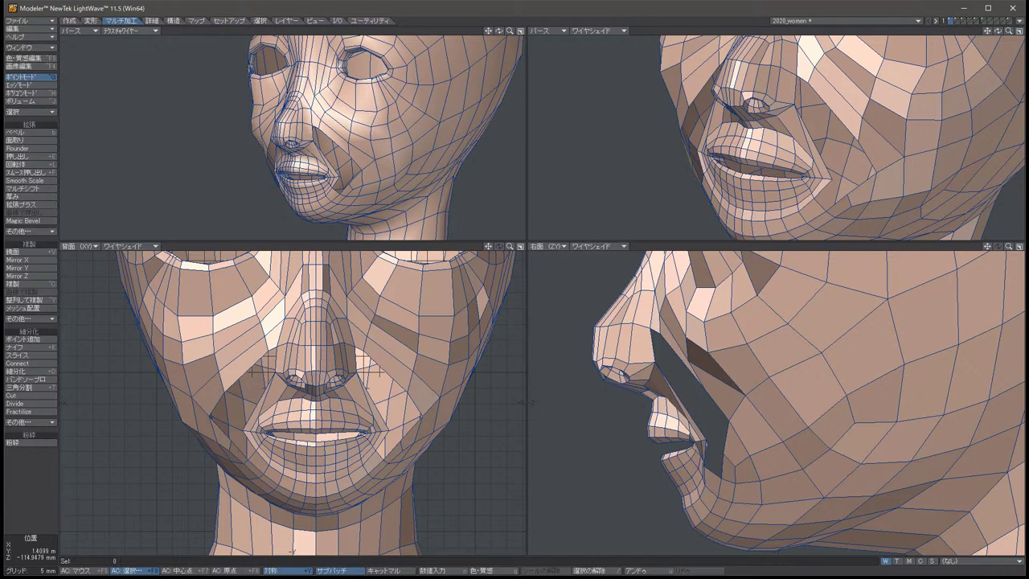
Select the chin polygons along the jawline, excluding the jaw sides.
key("ctrl+h")
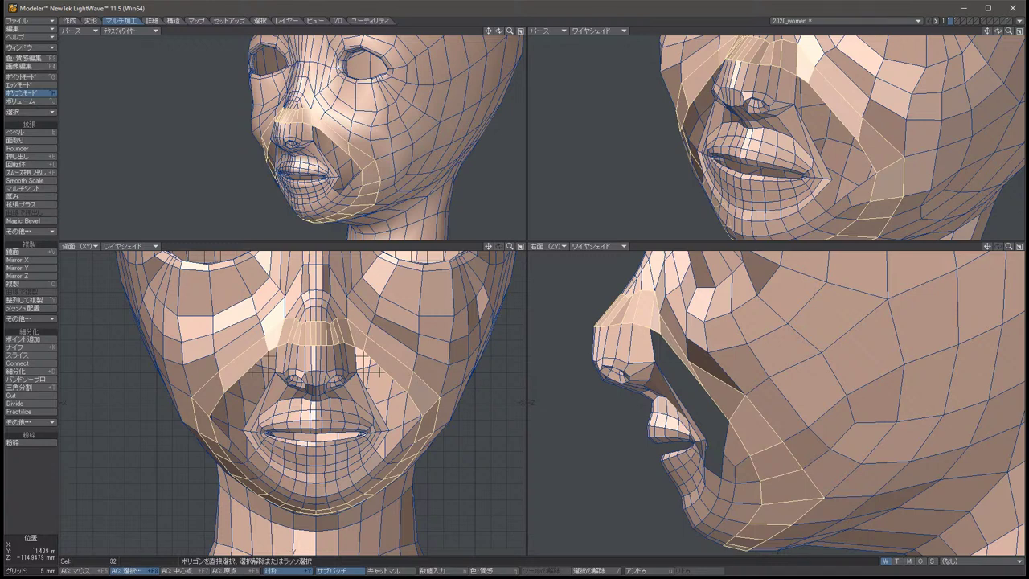
key("slash")
mouse_move(392, 474)
left_mouse_down()
mouse_move(317, 507)
mouse_move(235, 466)
left_mouse_up()
left_click_drag(406, 450, 418, 422)
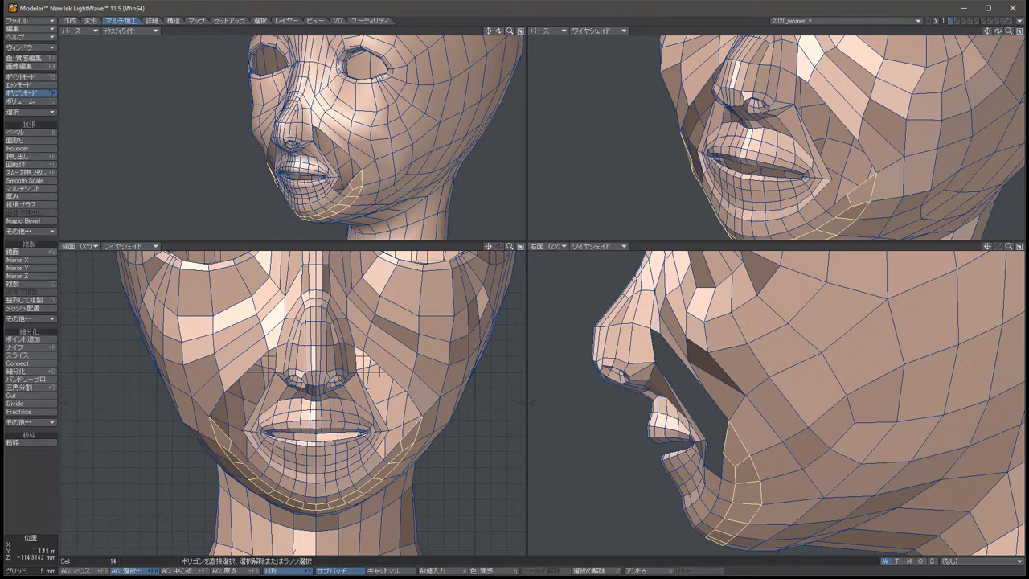
mouse_move(213, 418)
left_mouse_down()
mouse_move(241, 474)
mouse_move(304, 505)
left_mouse_up()
left_click_drag(423, 416, 330, 508)
key("comma")
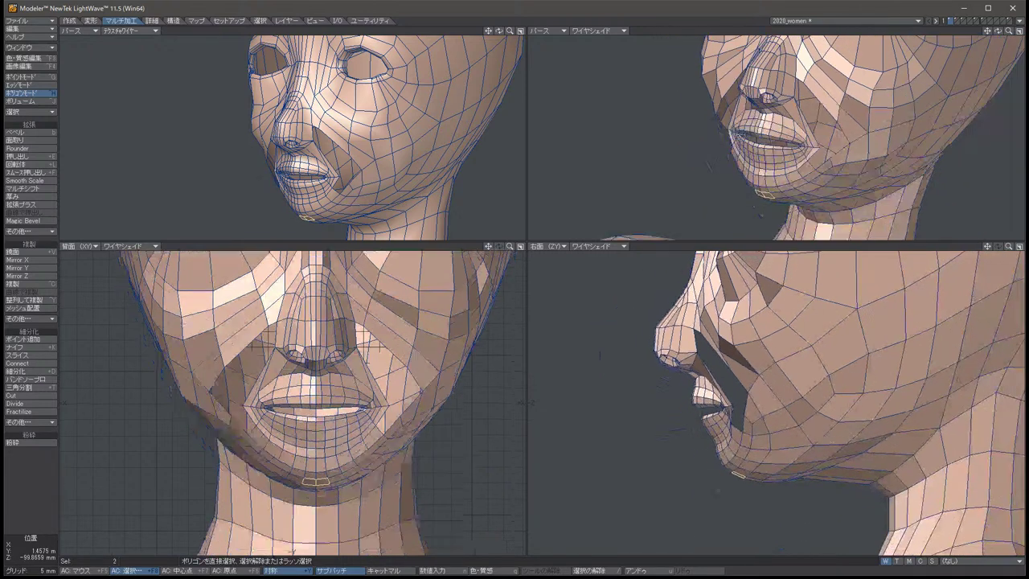
key("Up")
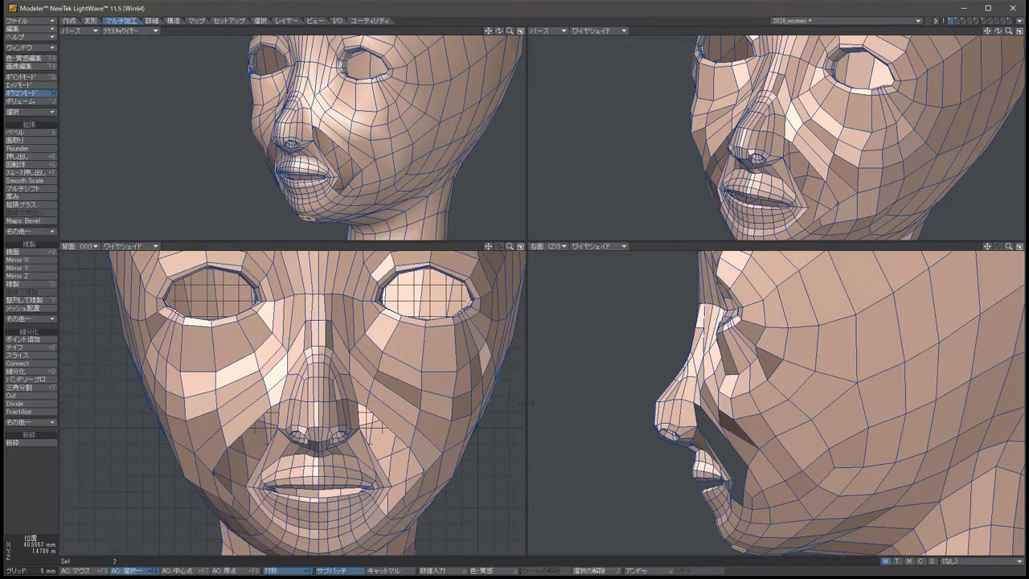
Split a vertical strip of cheek polygons on both sides with a BandSaw Pro loop.
key("slash")
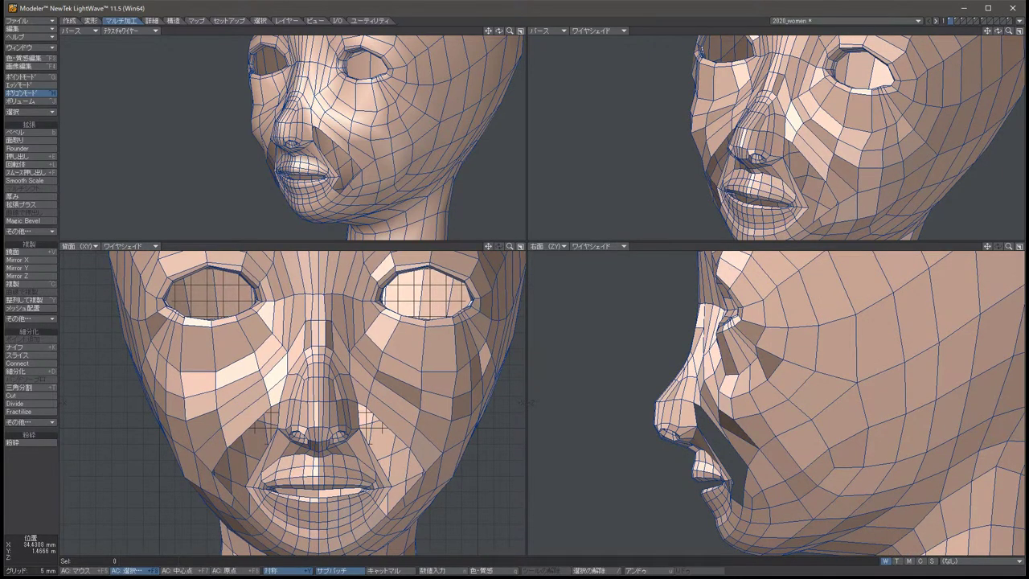
key("comma")
left_click_drag(251, 336, 269, 433)
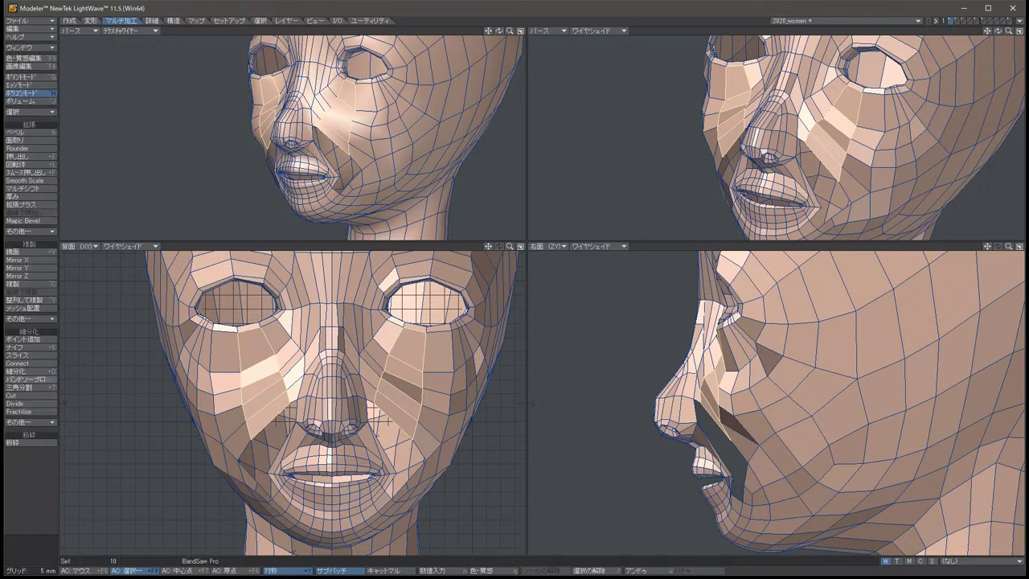
left_click(31, 422)
left_click(26, 422)
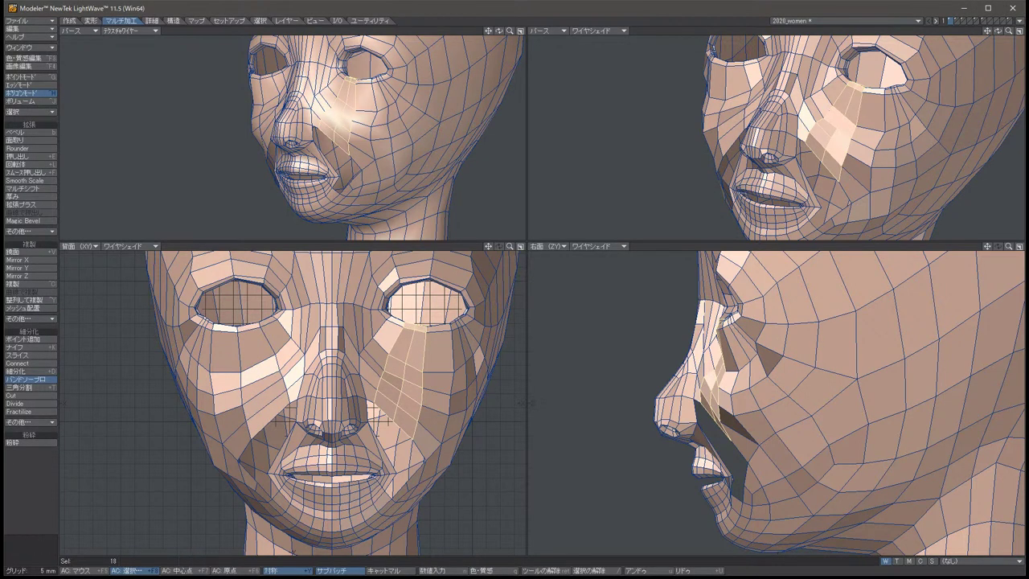
key("space")
key("slash")
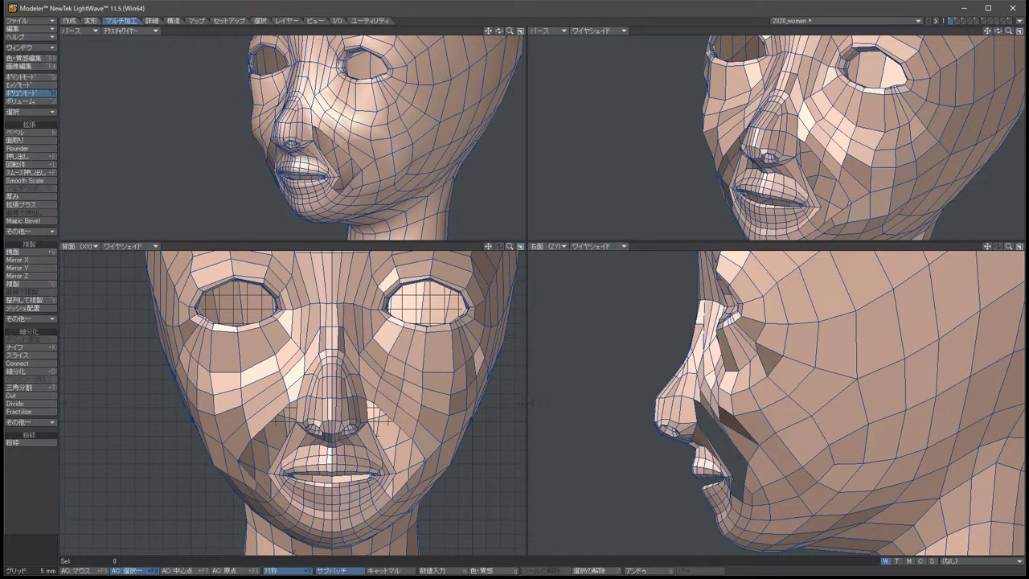
Split a second vertical cheek strip with another BandSaw Pro loop, then deselect.
left_click_drag(251, 329, 261, 425)
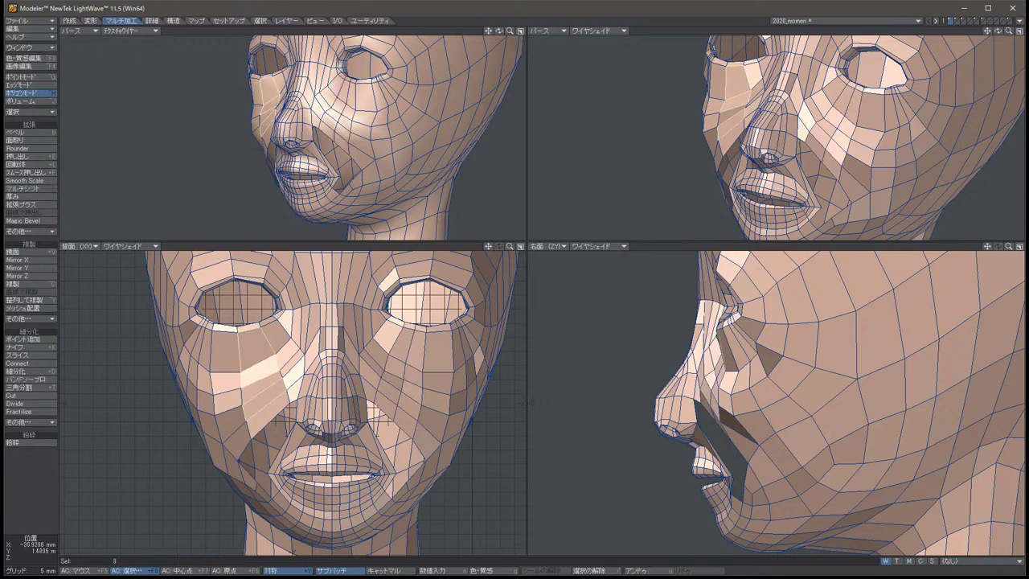
left_click(29, 422)
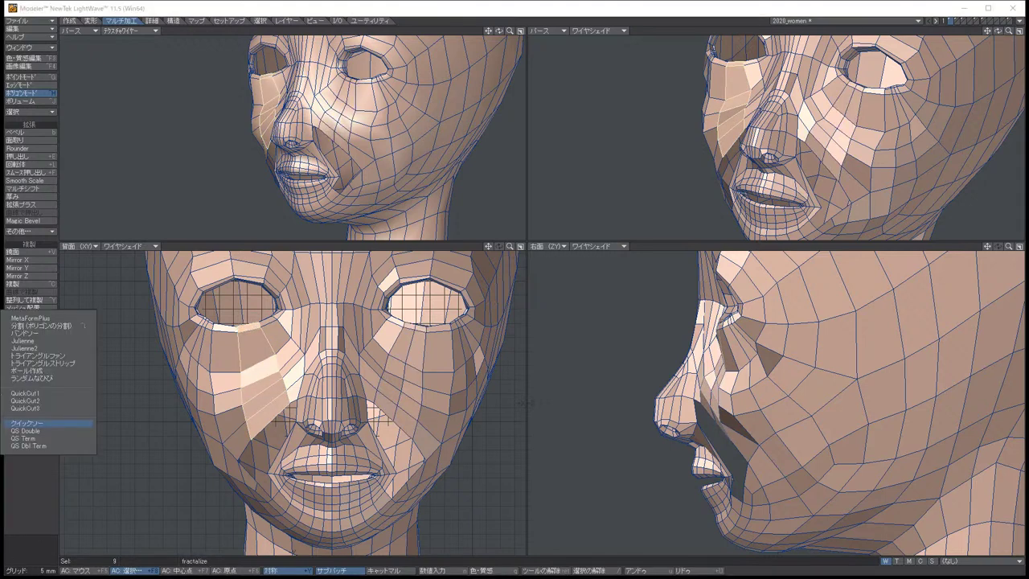
left_click(30, 422)
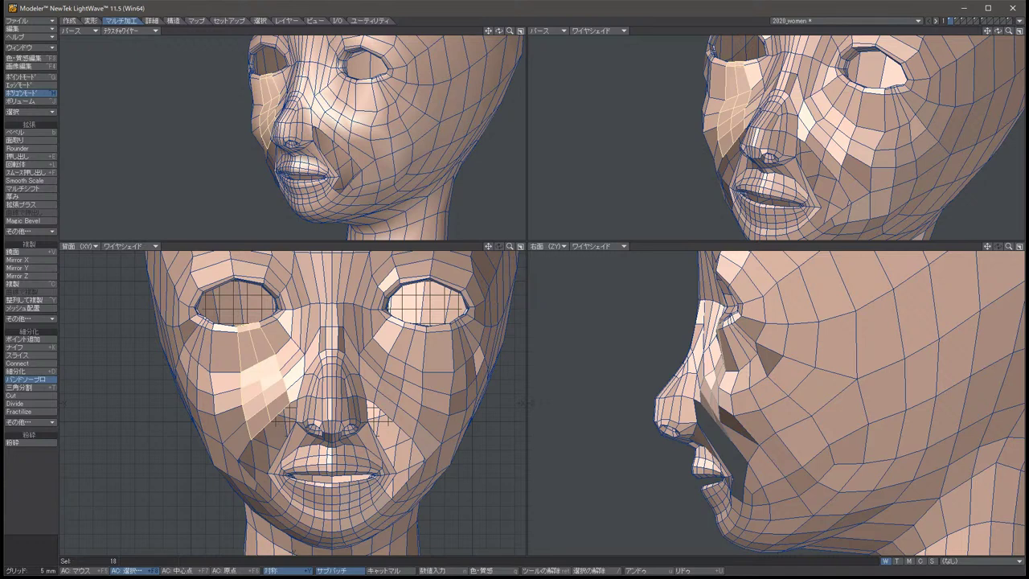
key("slash")
key("ctrl+g")
key("ctrl+h")
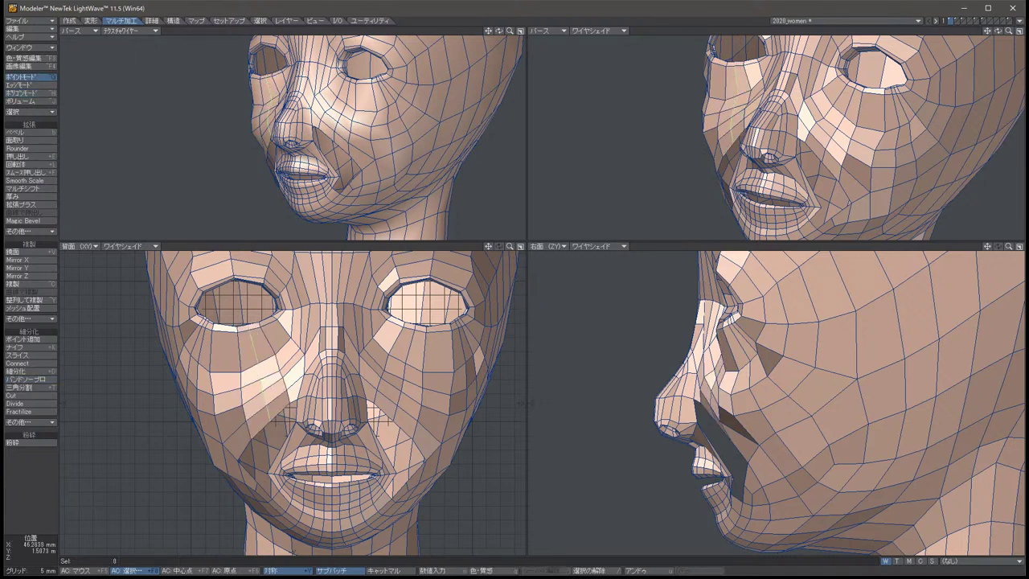
key("slash")
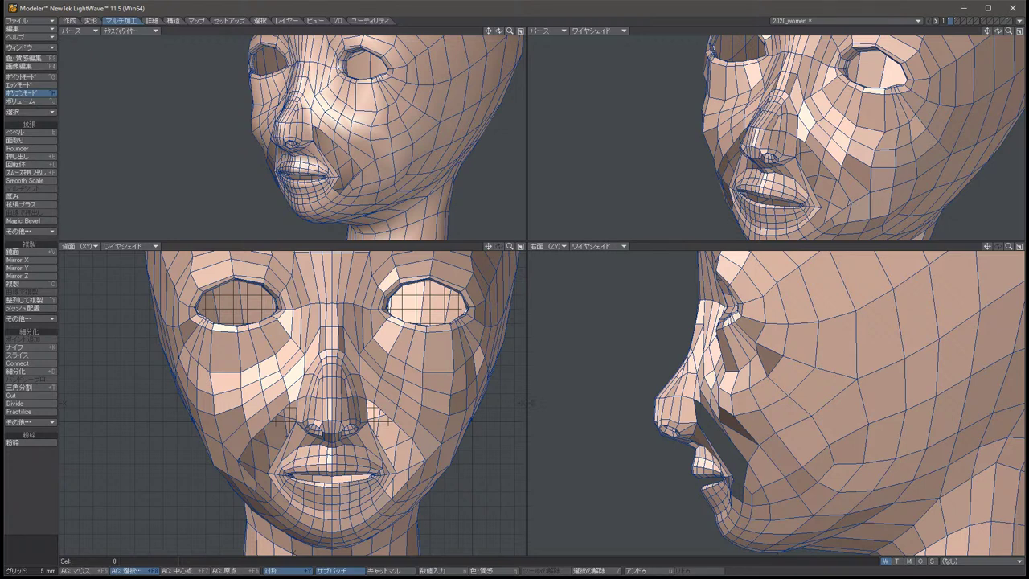
scroll(377, 384, "up", 5)
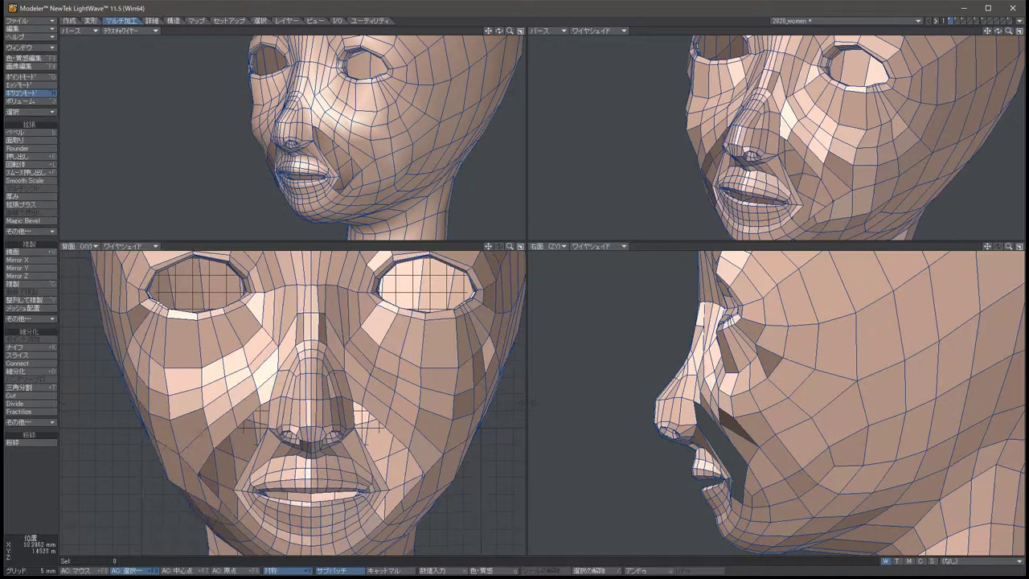
scroll(378, 386, "up", 2)
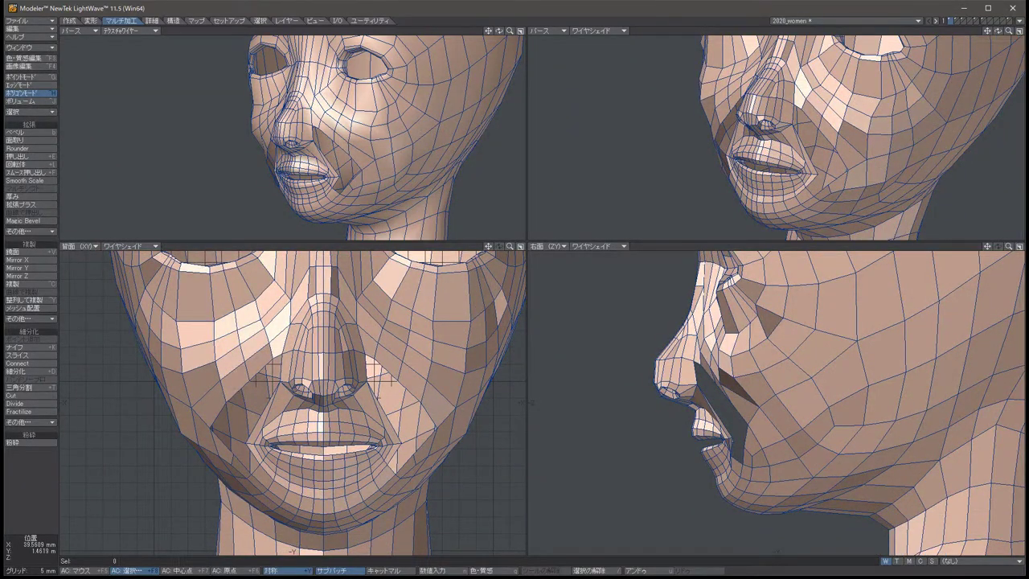
key("Tab")
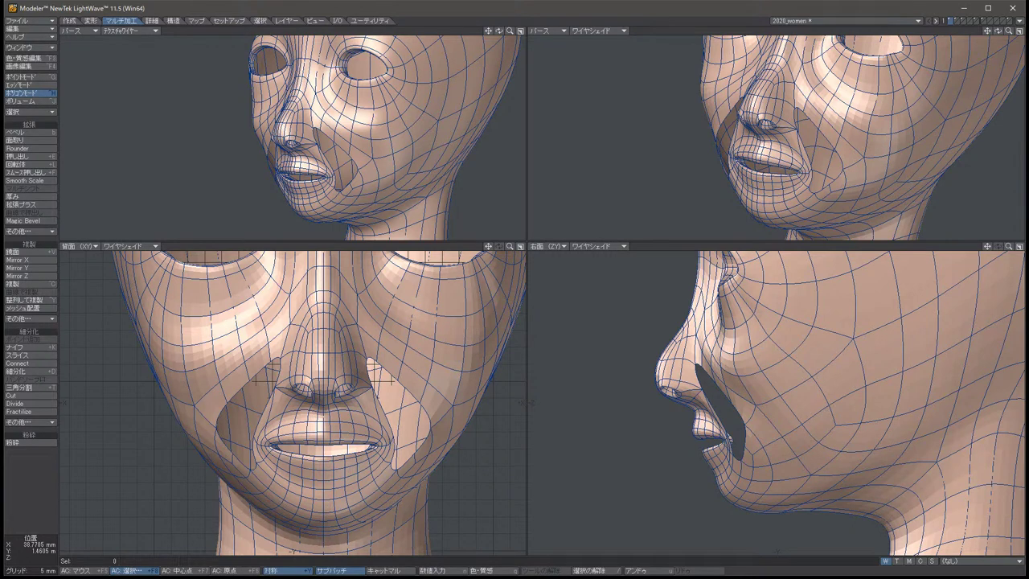
key("Tab")
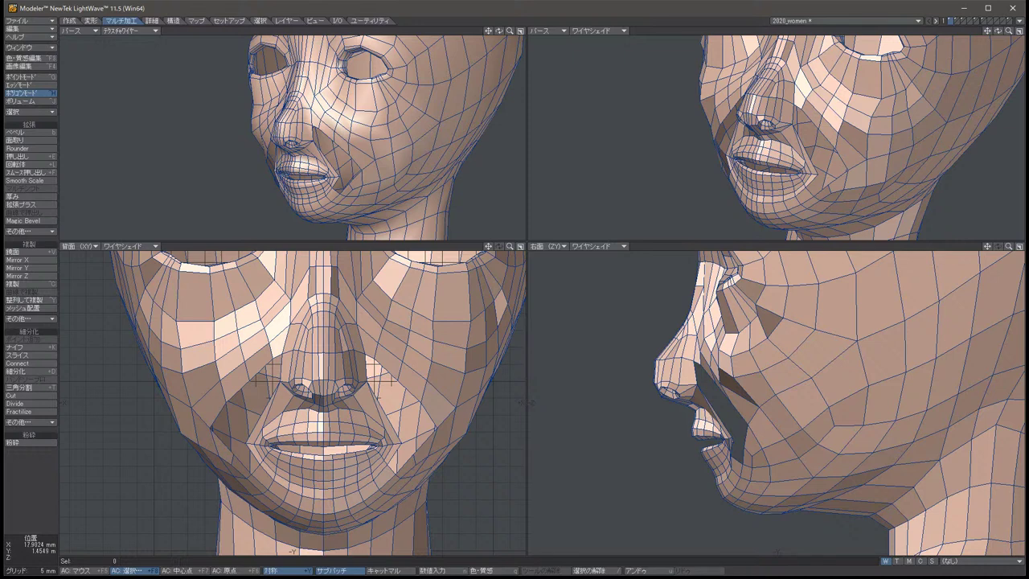
scroll(358, 380, "up", 4)
Inspect polygon selections around the nostrils and nose base, then clear them.
scroll(359, 379, "down", 1)
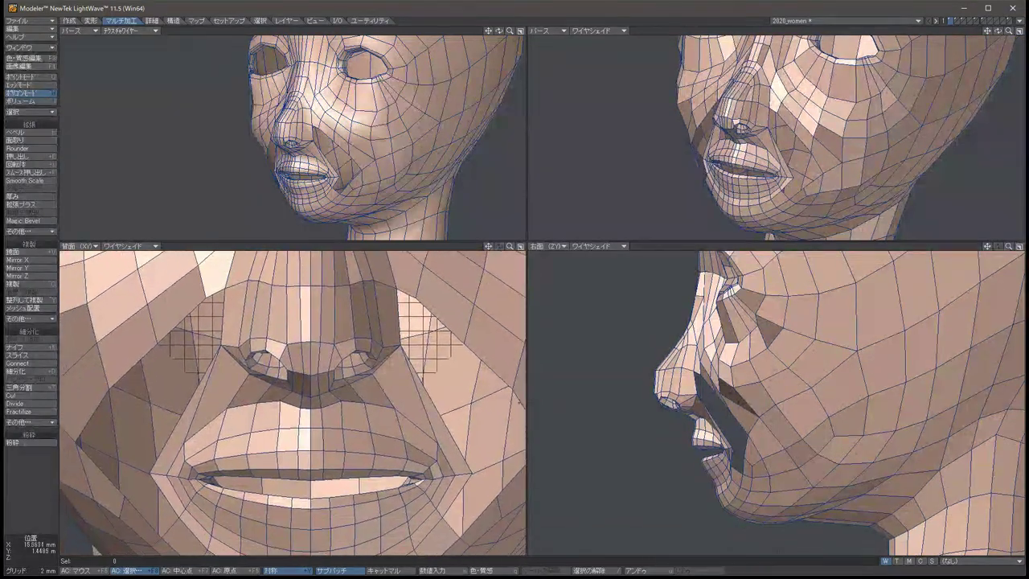
left_click(382, 351)
mouse_move(382, 353)
left_mouse_down()
mouse_move(358, 377)
mouse_move(312, 383)
left_mouse_up()
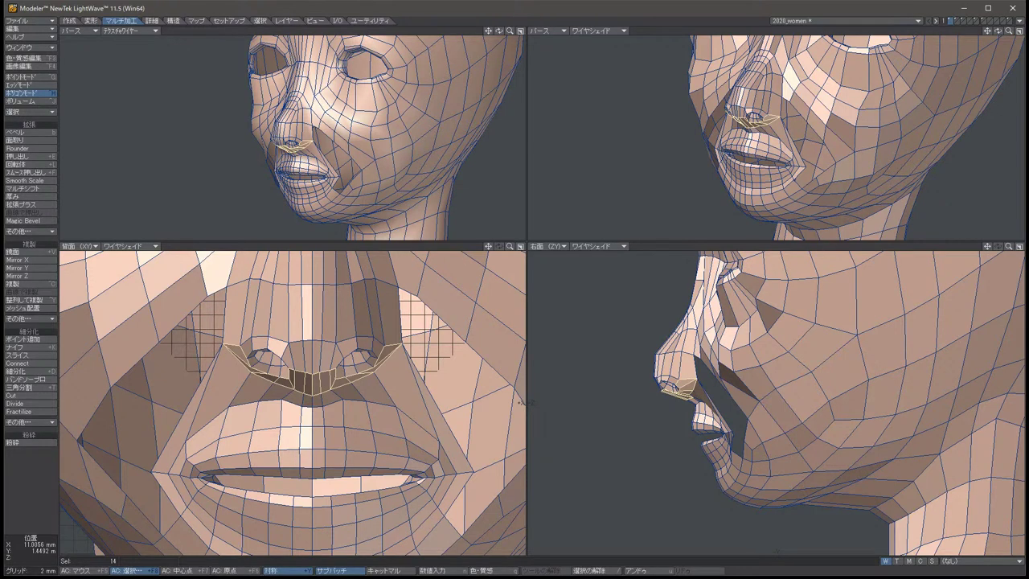
key("slash")
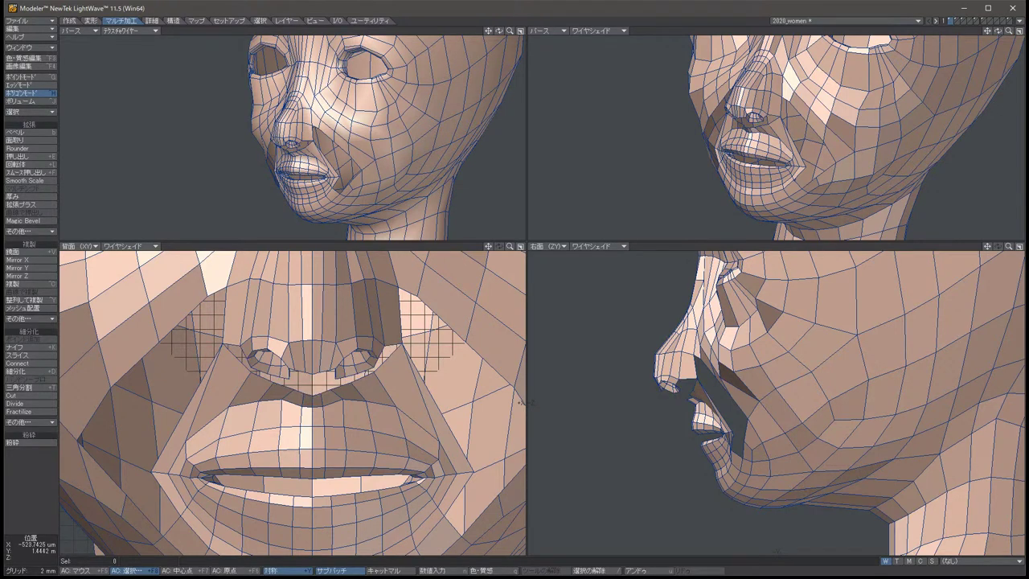
left_click(394, 378)
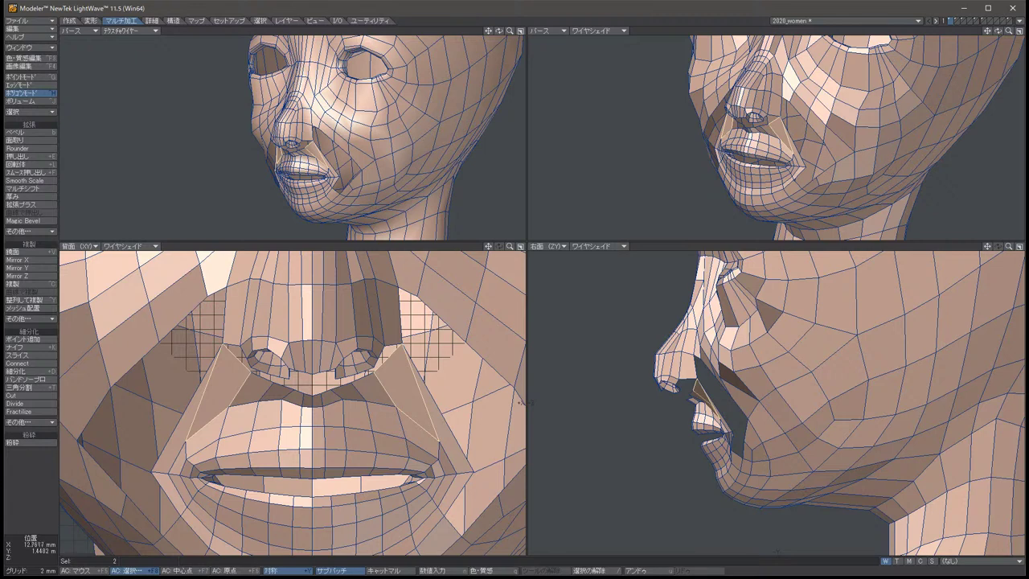
key("Up")
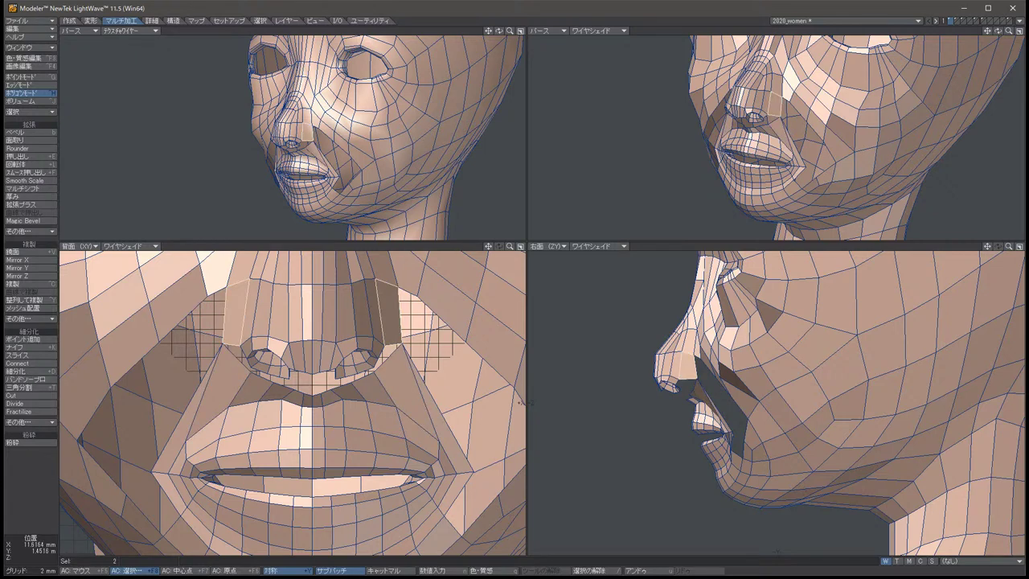
key("slash")
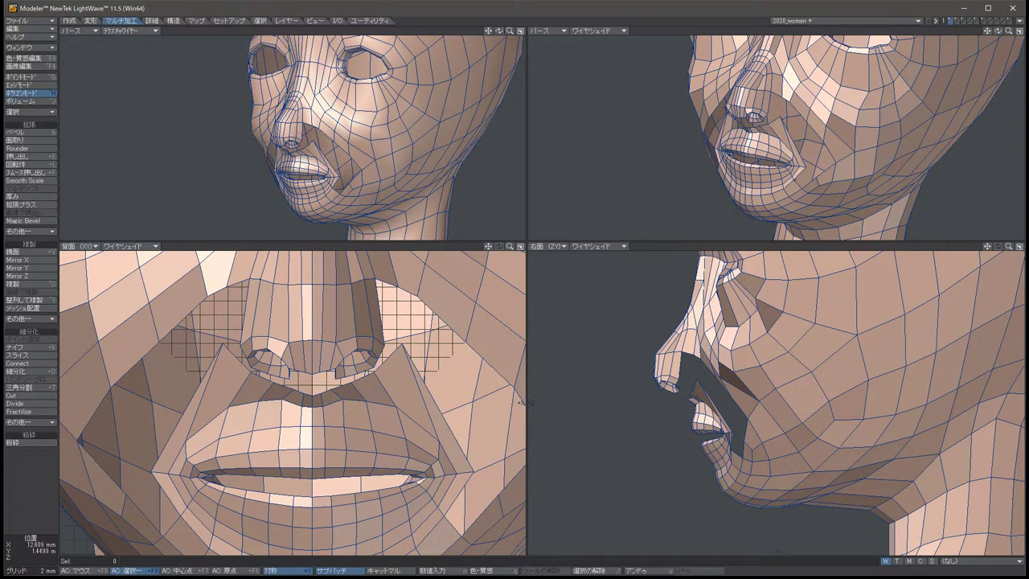
Move the paired upper-lip points back inward, undoing a trial move, then deselect.
key("ctrl+g")
key("t")
left_click_drag(444, 409, 448, 419)
key("ctrl+z")
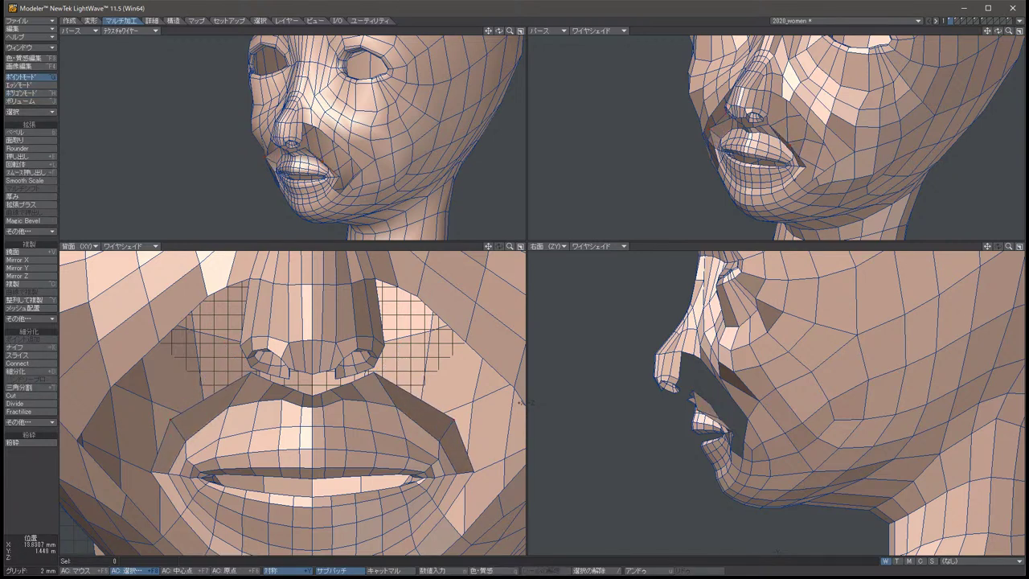
key("ctrl+z")
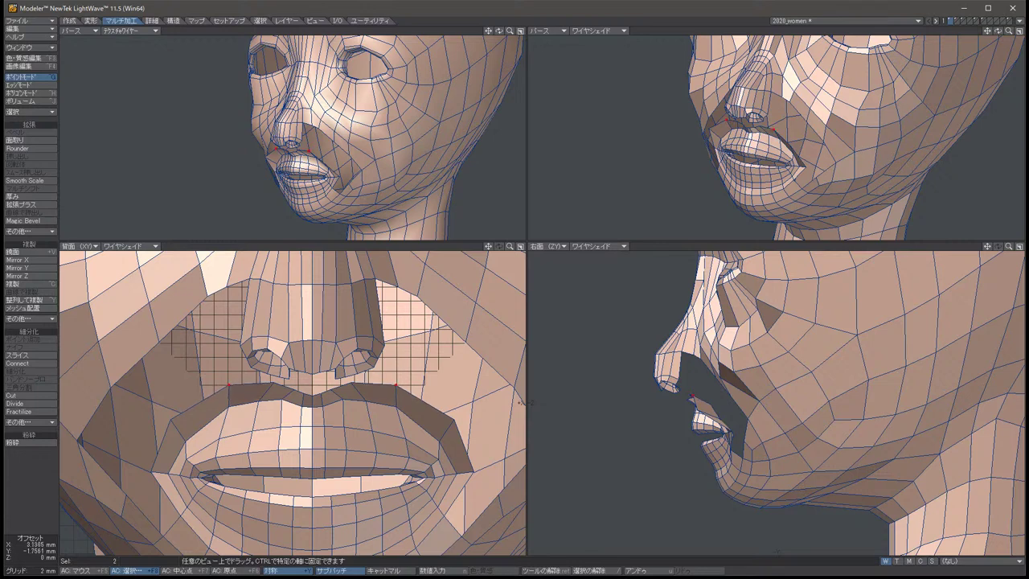
key("slash")
key("ctrl+z")
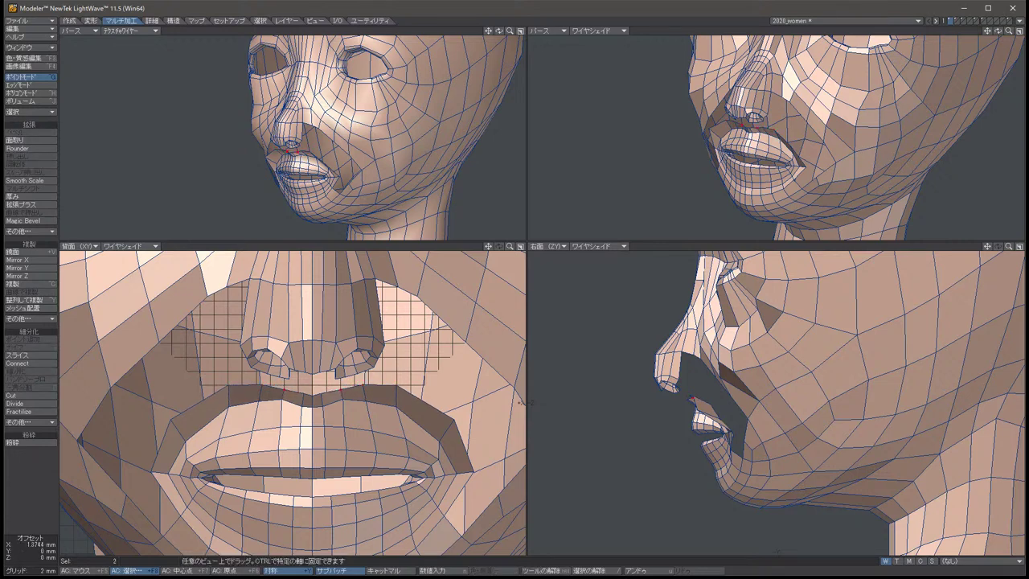
key("slash")
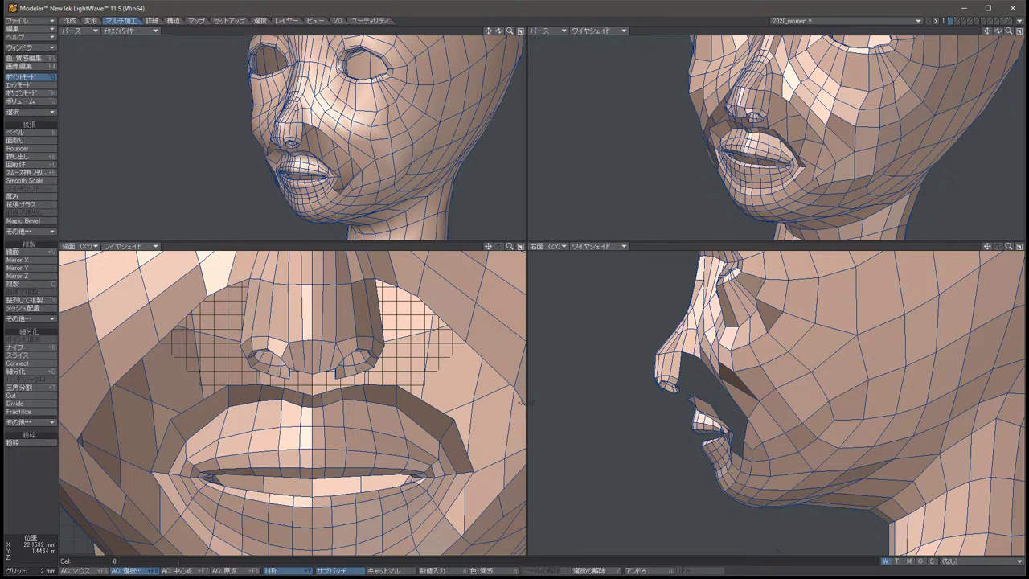
scroll(523, 402, "down", 2)
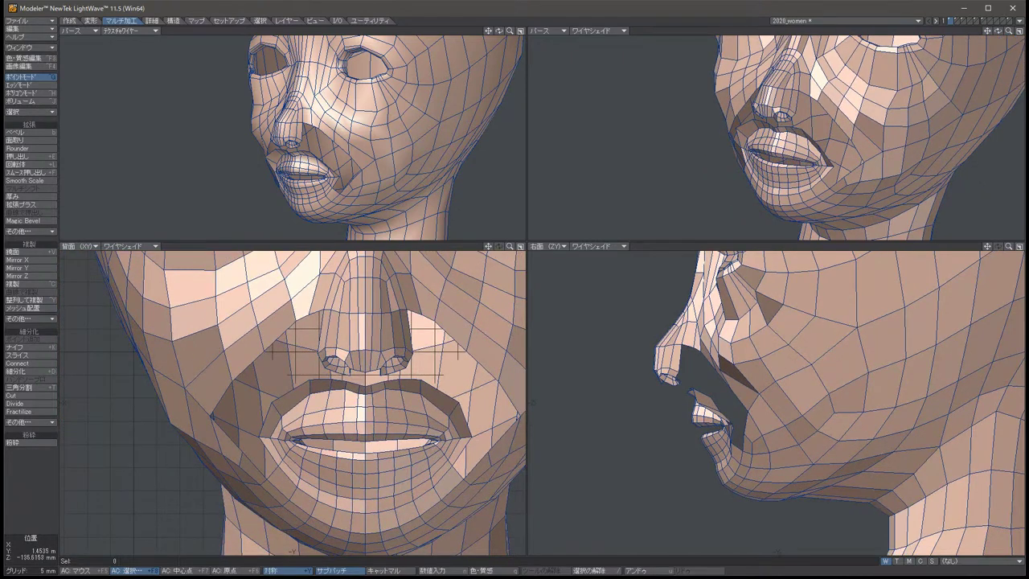
Delete the nose polygons, selected from the nose points in the Right view.
mouse_move(690, 343)
right_mouse_down()
mouse_move(656, 403)
mouse_move(667, 300)
right_mouse_up()
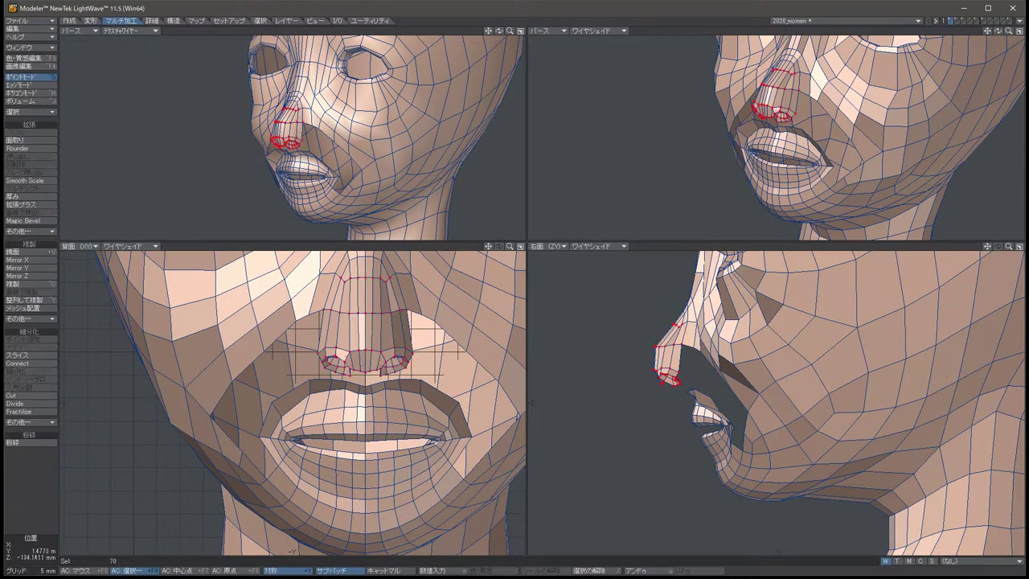
mouse_move(690, 345)
right_mouse_down("ctrl")
mouse_move(647, 289)
mouse_move(683, 321)
mouse_move(663, 398)
mouse_move(667, 301)
right_mouse_up("ctrl")
key("ctrl+h")
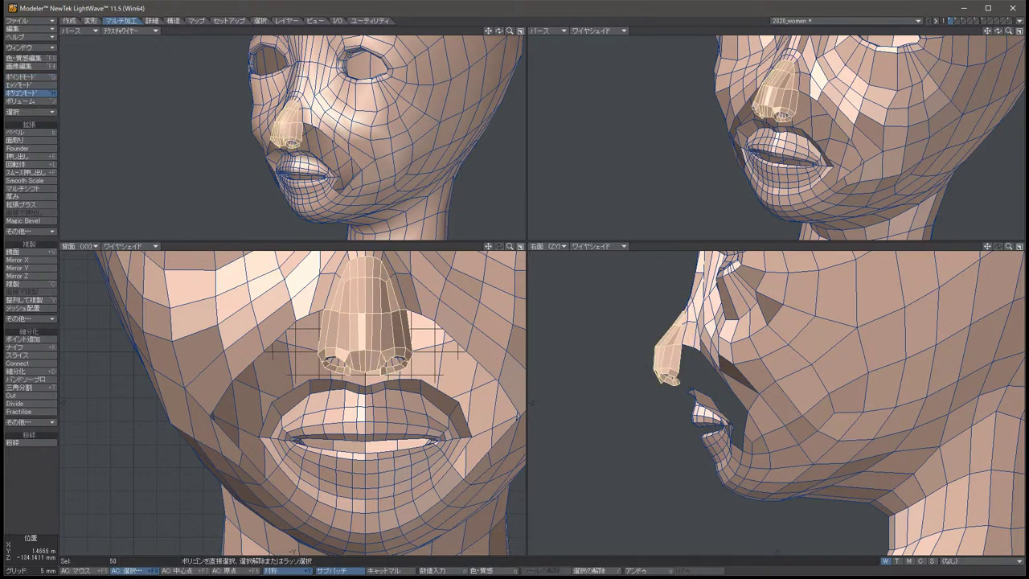
key("Delete")
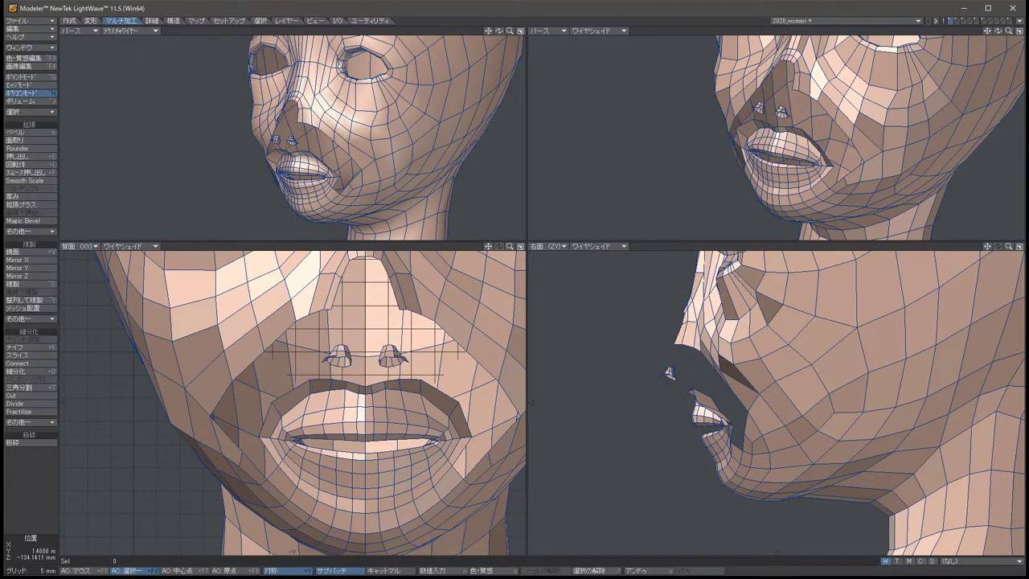
Delete the leftover nostril polygons, then select chin polygons below the mouth corners.
mouse_move(683, 354)
right_mouse_down()
mouse_move(656, 393)
mouse_move(685, 357)
right_mouse_up()
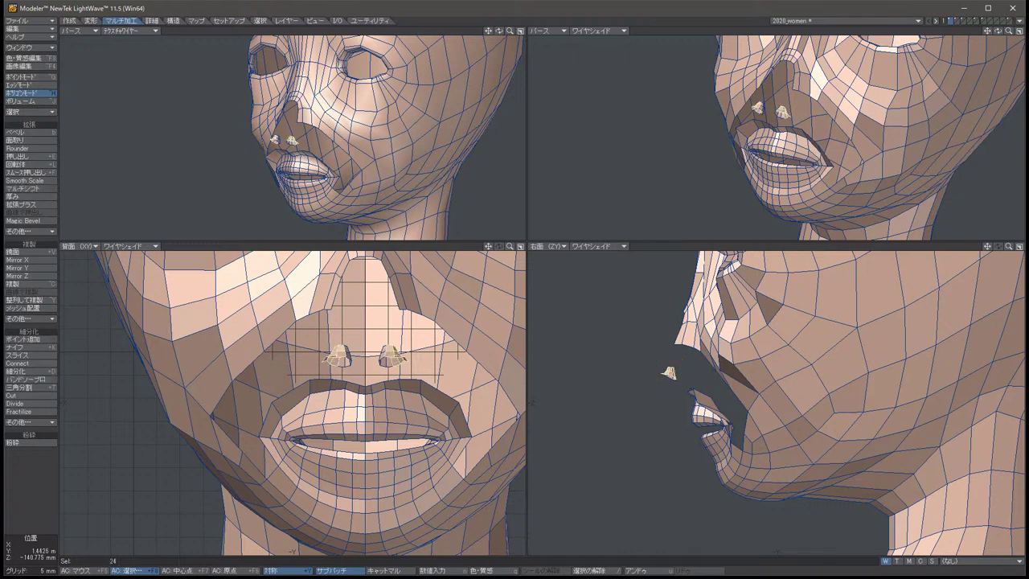
key("Delete")
mouse_move(681, 399)
right_mouse_down()
mouse_move(655, 358)
mouse_move(683, 372)
right_mouse_up()
key("Delete")
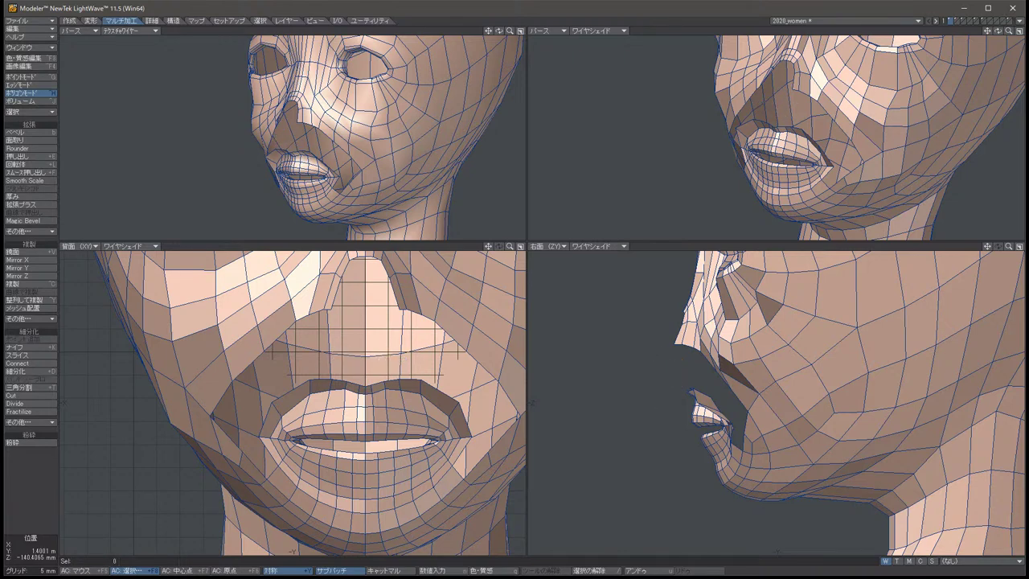
scroll(369, 402, "down", 5)
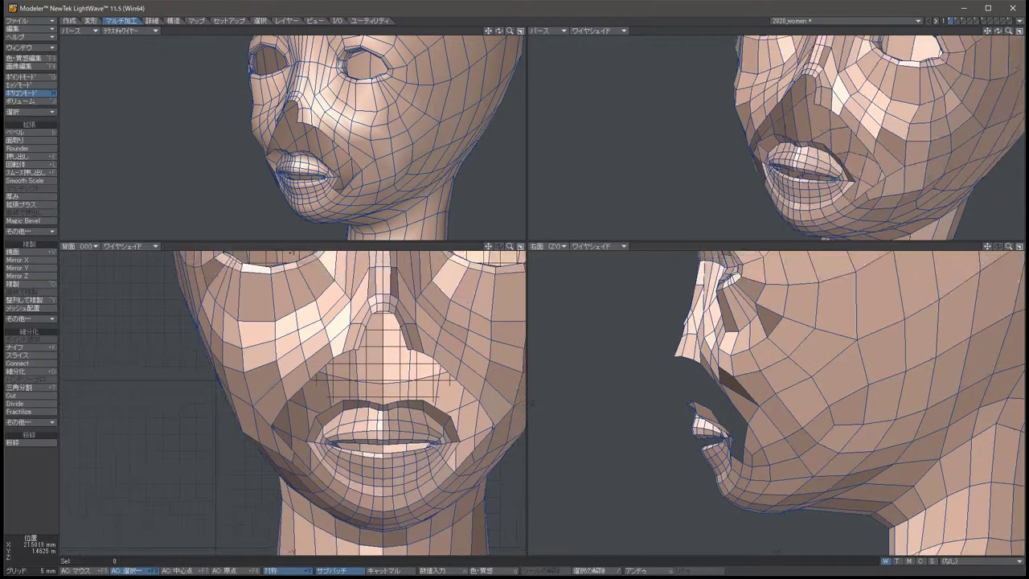
scroll(348, 402, "down", 2)
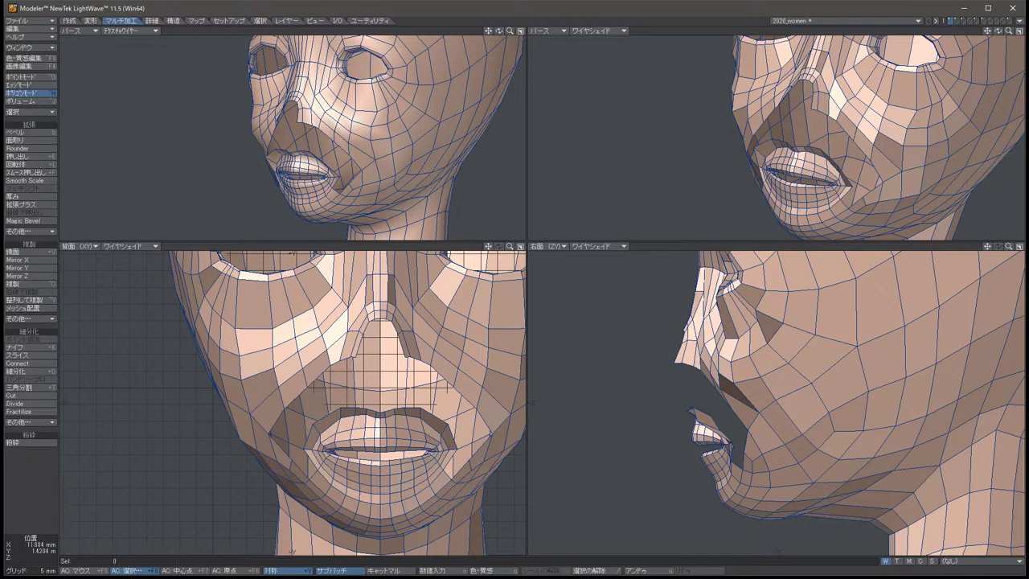
left_click_drag(418, 467, 423, 508)
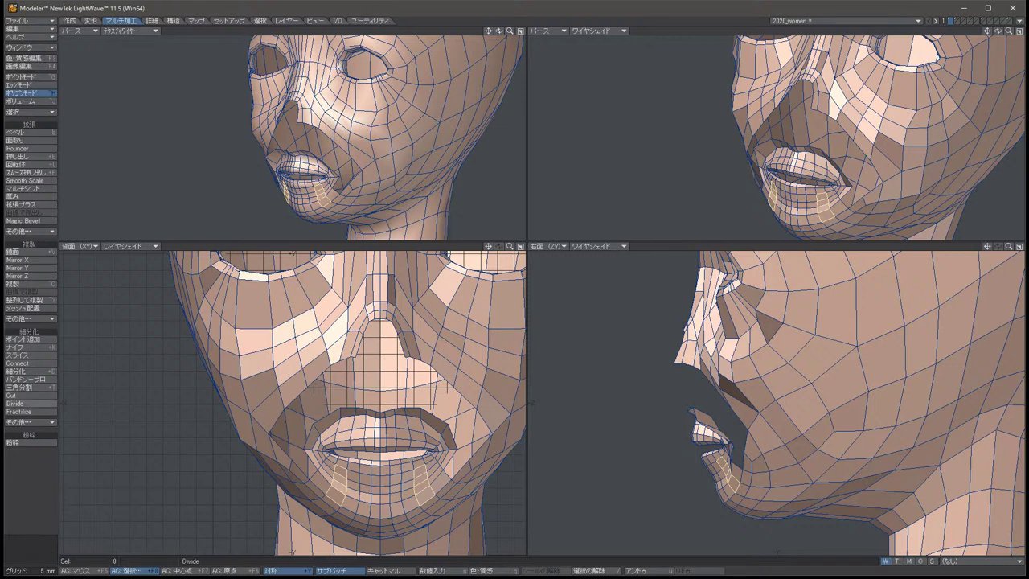
Band Glue the selected chin polygons below both mouth corners into wider faces, then deselect them.
left_click(173, 20)
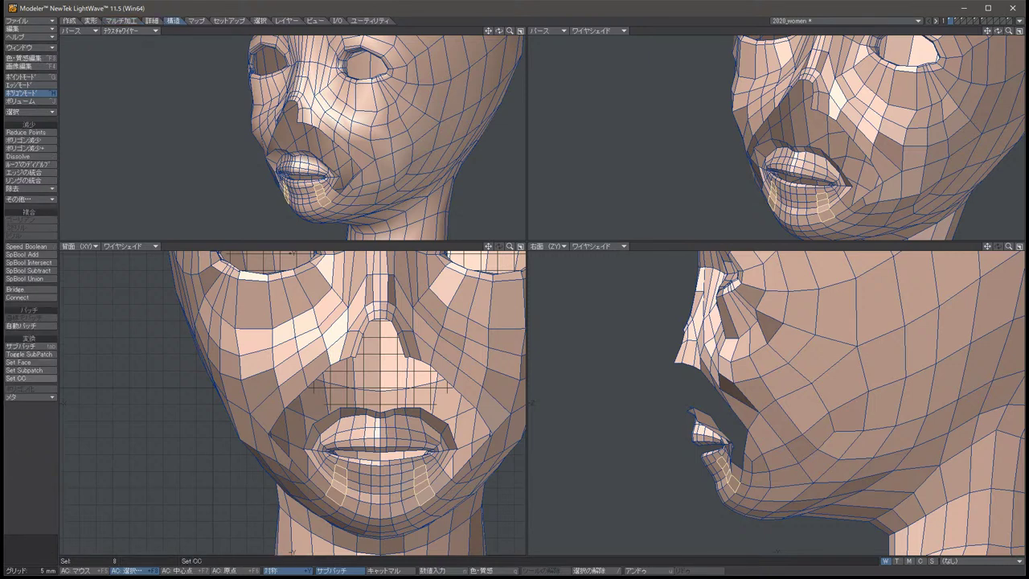
left_click(32, 201)
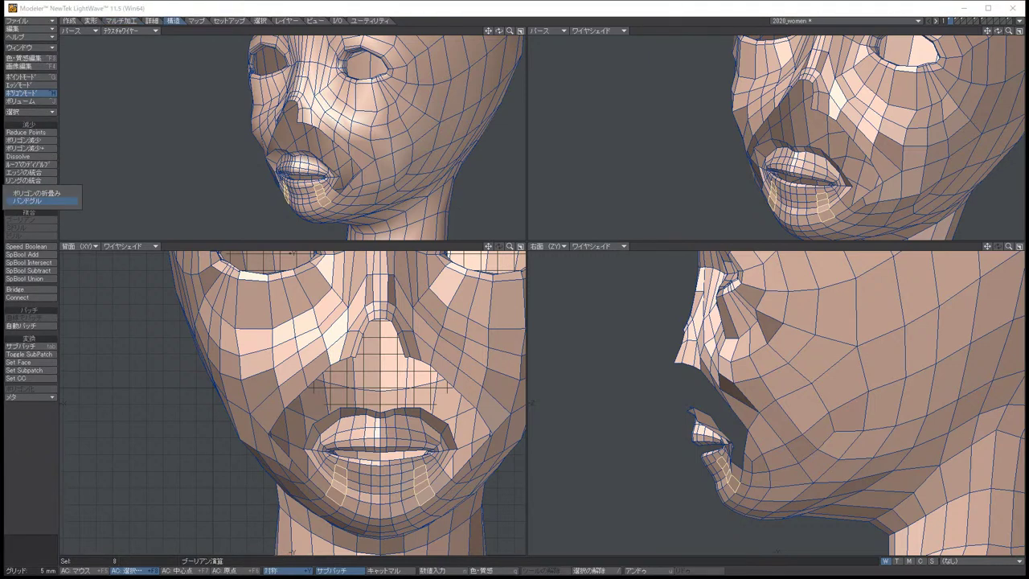
key("slash")
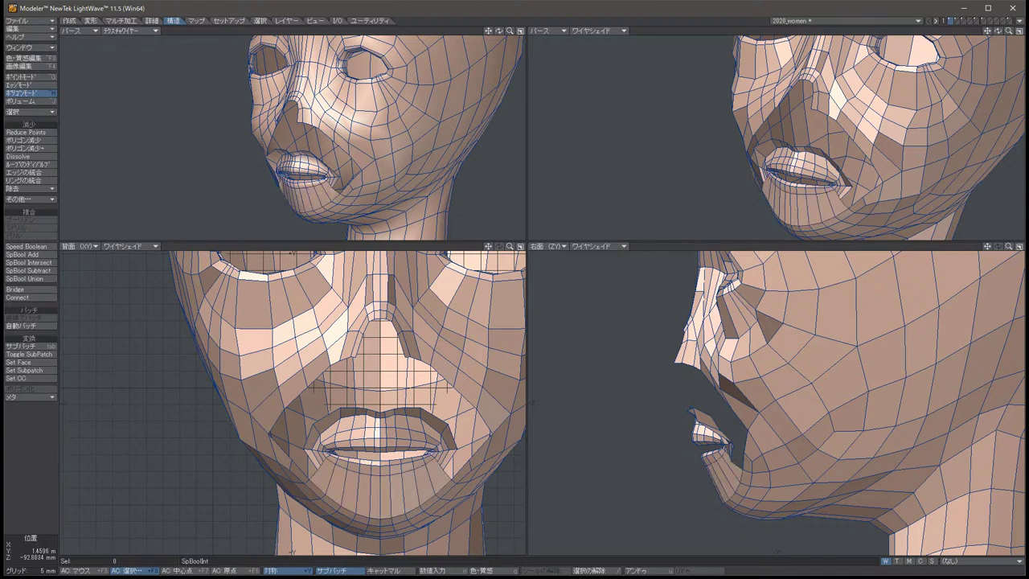
scroll(776, 402, "up", 4)
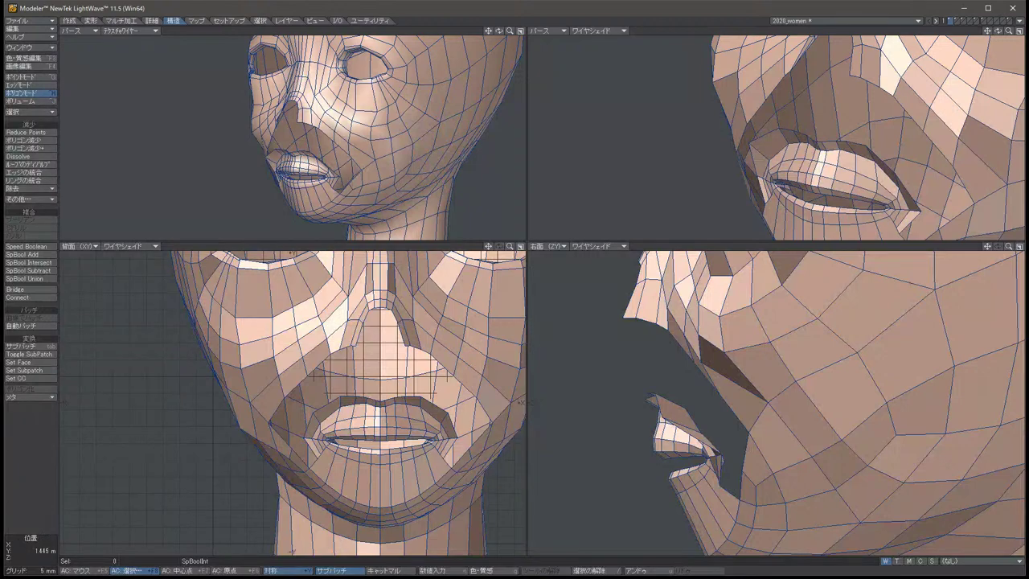
scroll(293, 403, "up", 5)
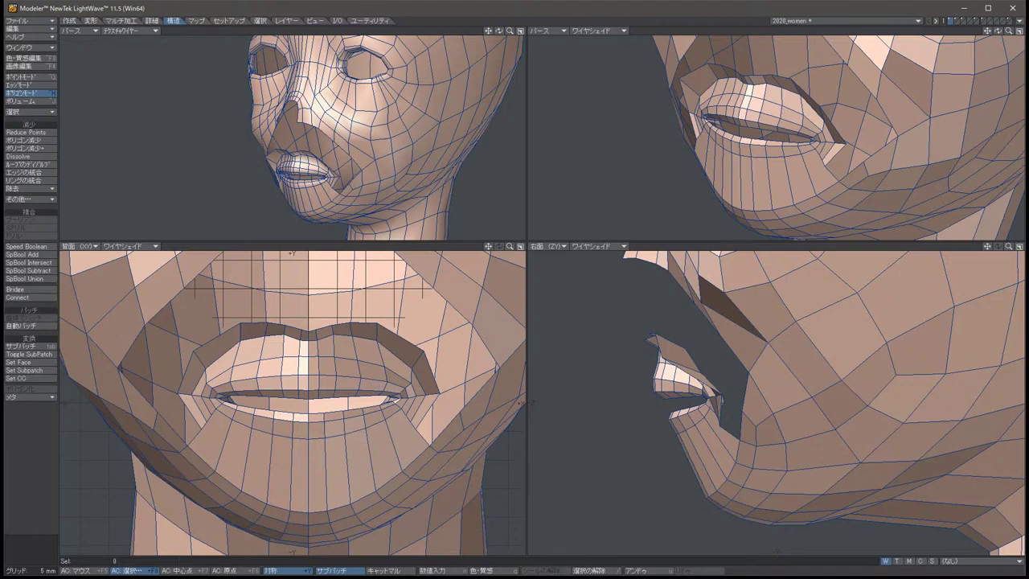
Orbit and zoom in on the lips and chin, trying jaw polygon selections and clearing them.
left_click_drag(771, 136, 1027, 161, "alt")
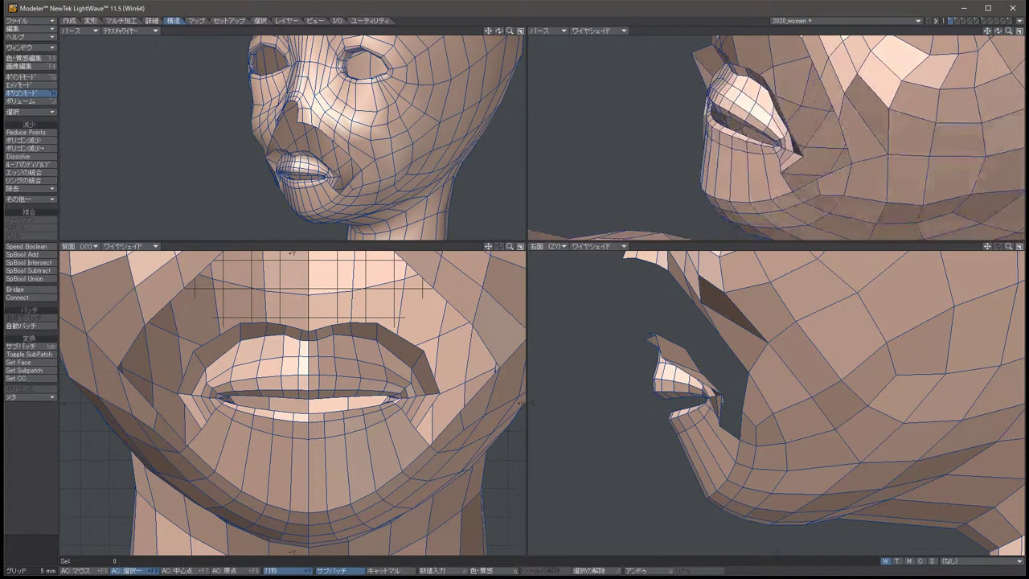
key("u")
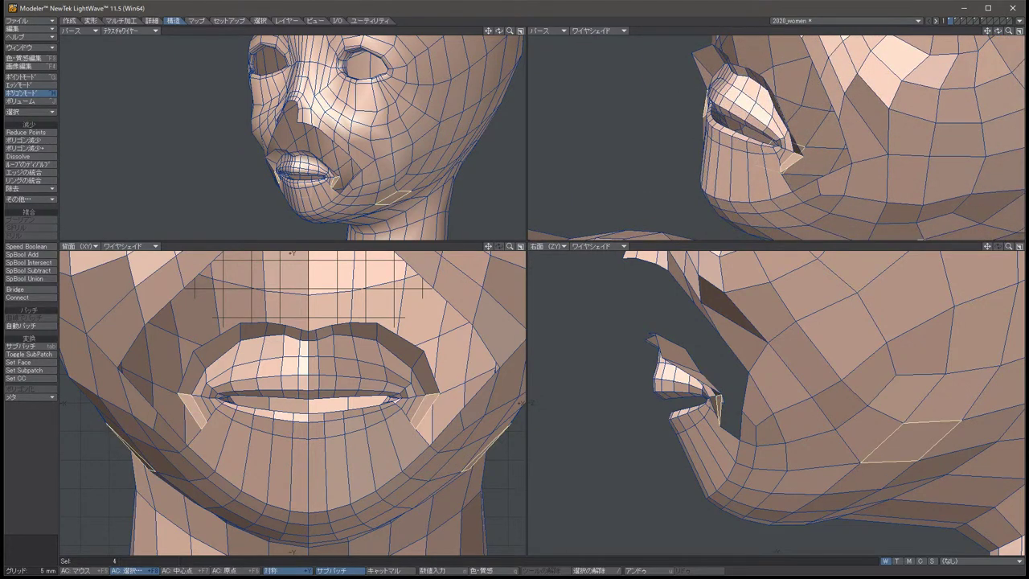
key("u")
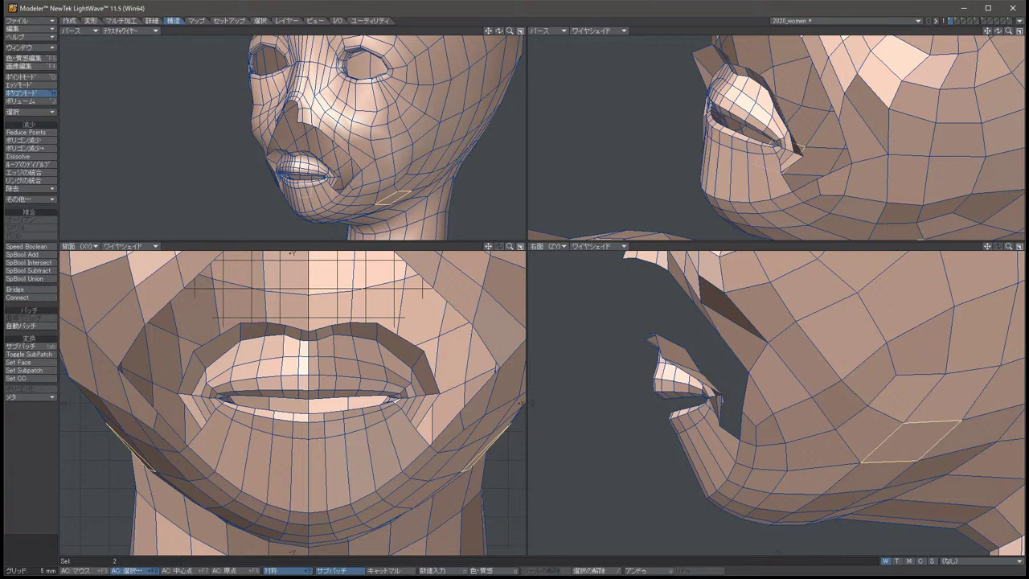
key("u")
key("u")
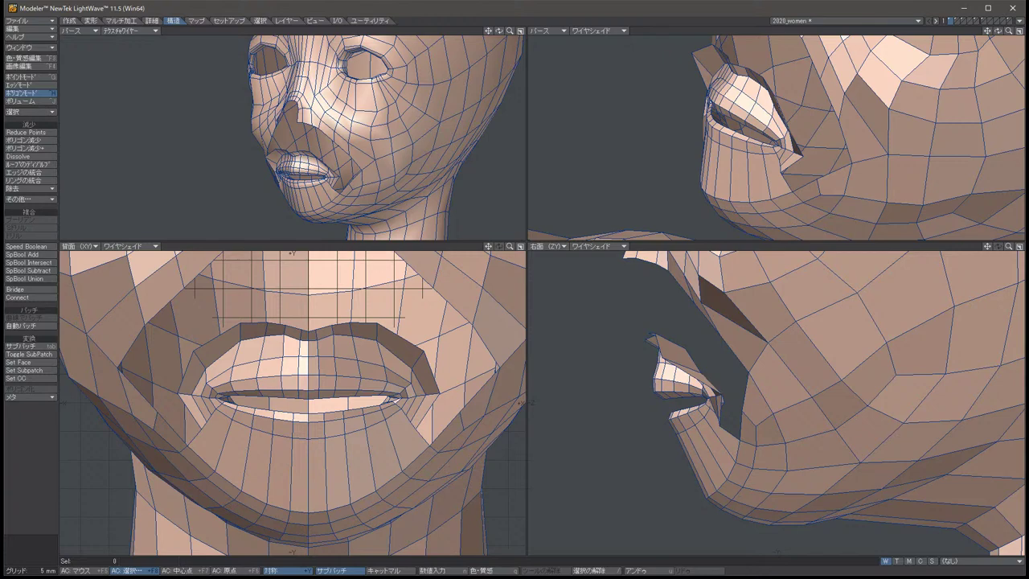
key("period")
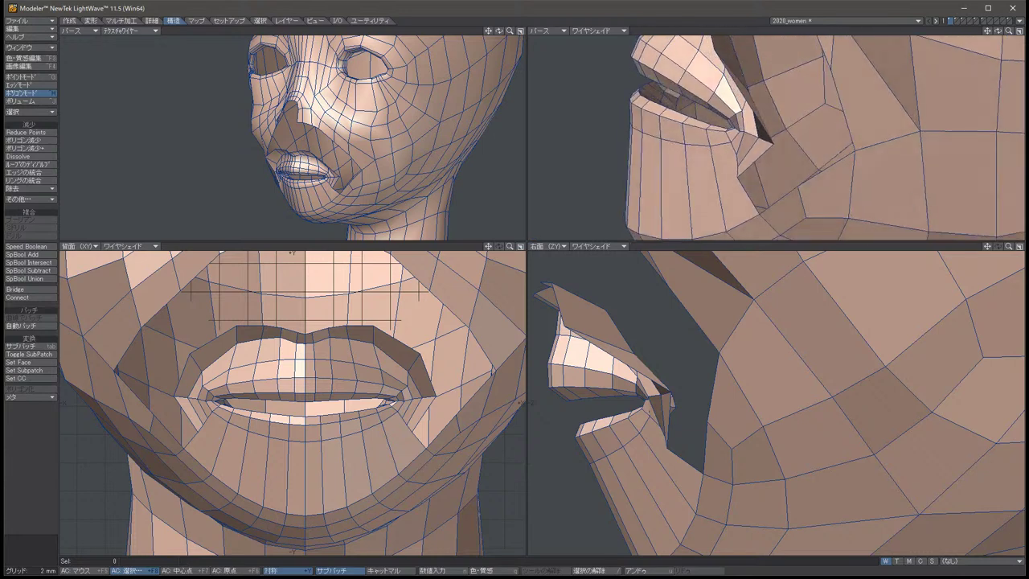
left_click(733, 189)
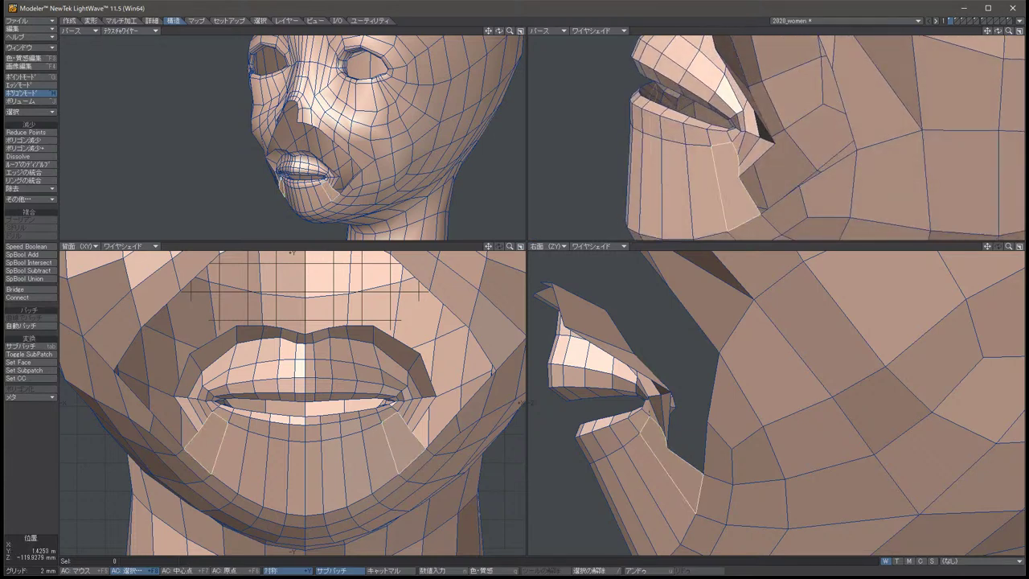
key("slash")
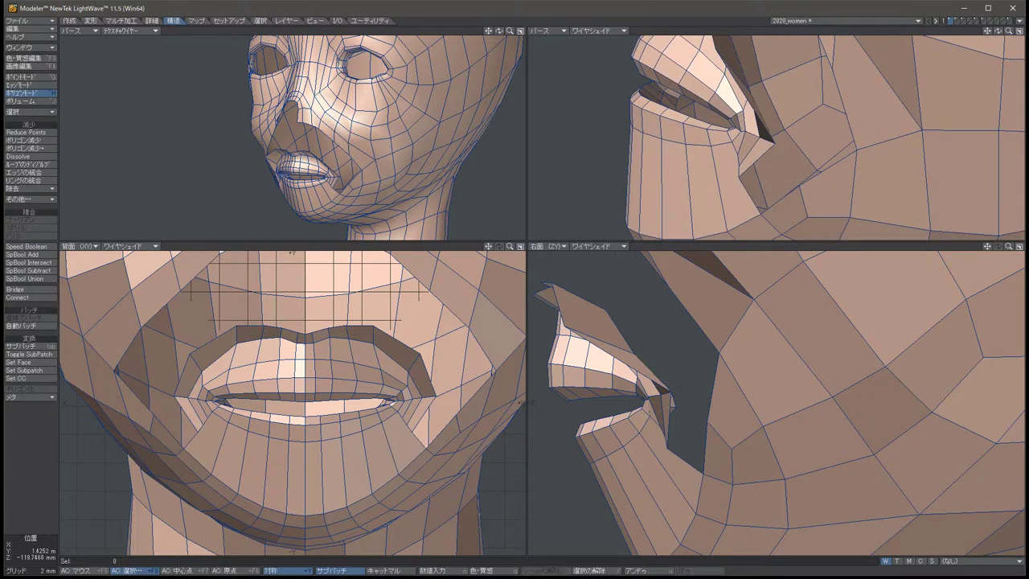
In point mode, shift two selected points slightly in the side view, then deselect them.
key("ctrl+g")
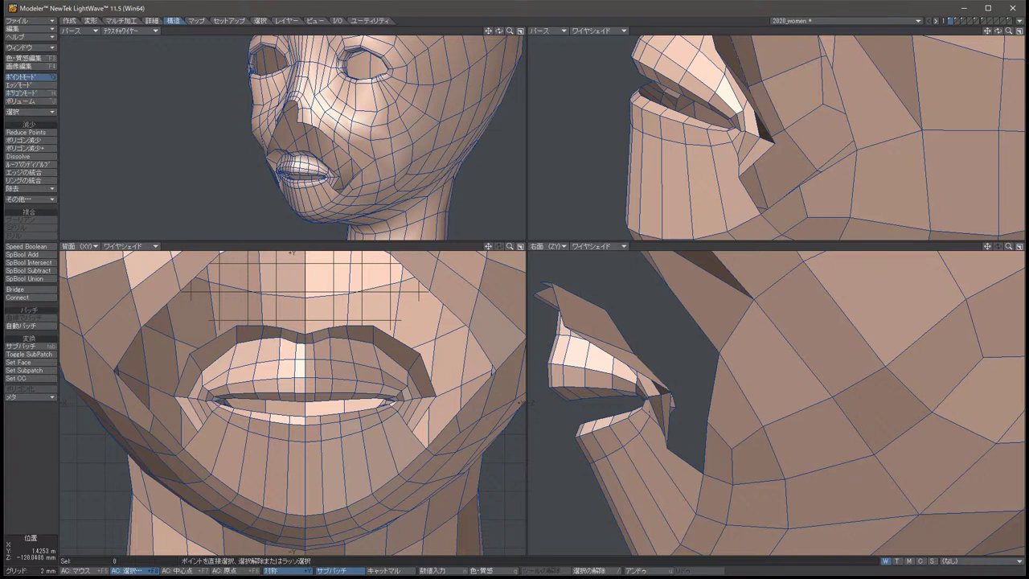
key("ctrl+h")
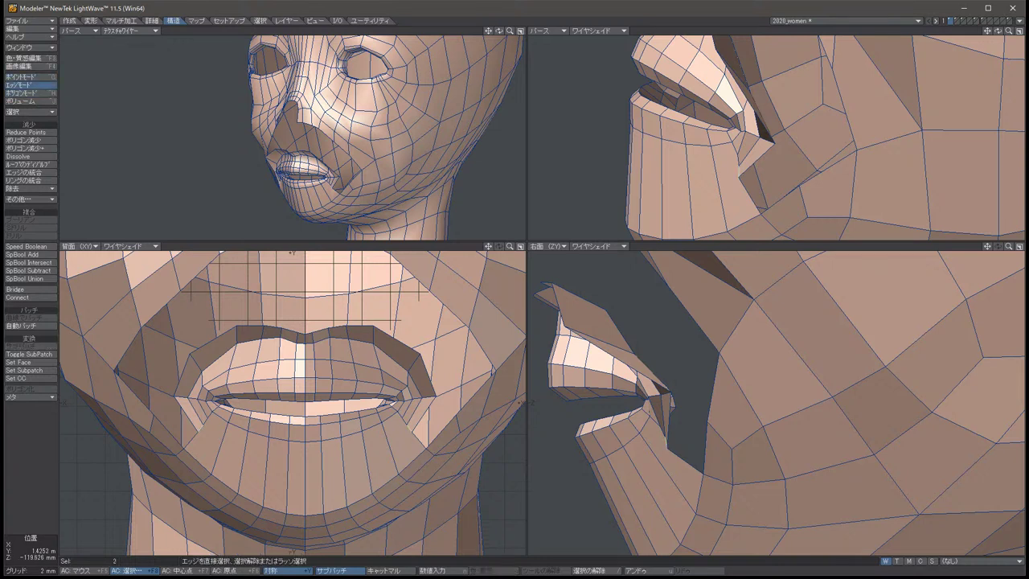
key("ctrl+j")
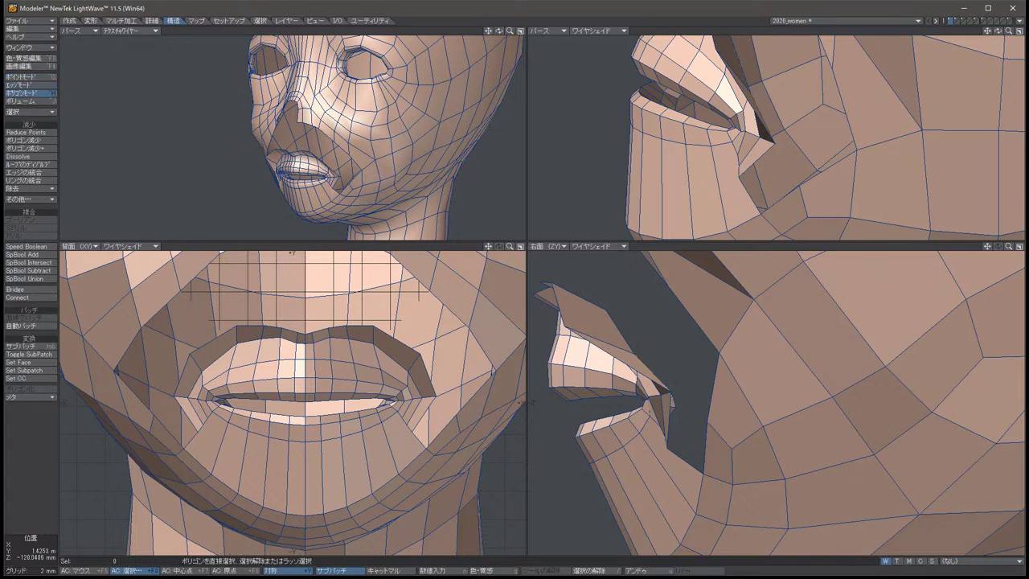
key("ctrl+g")
key("t")
left_click_drag(683, 434, 679, 437)
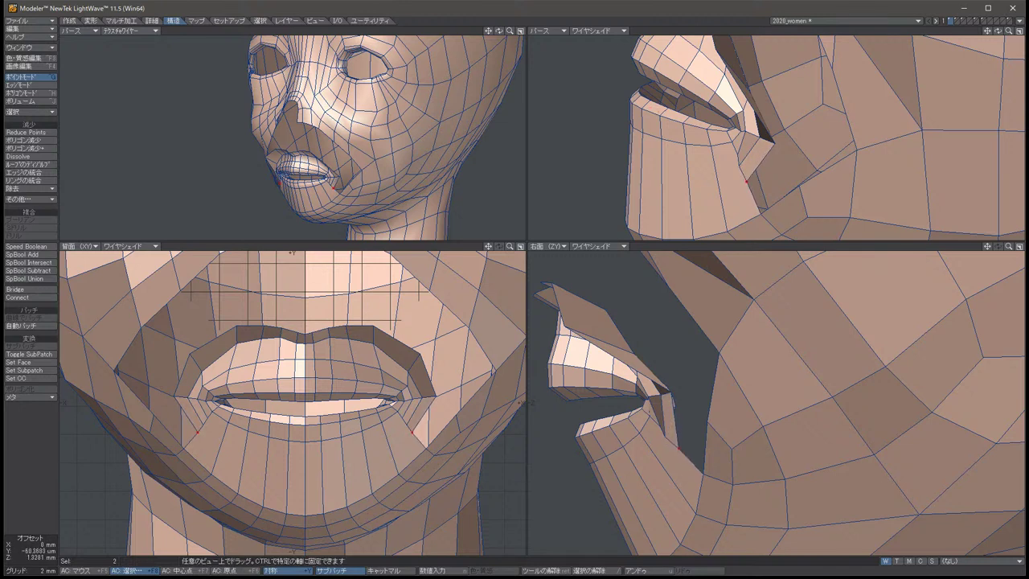
key("space")
key("slash")
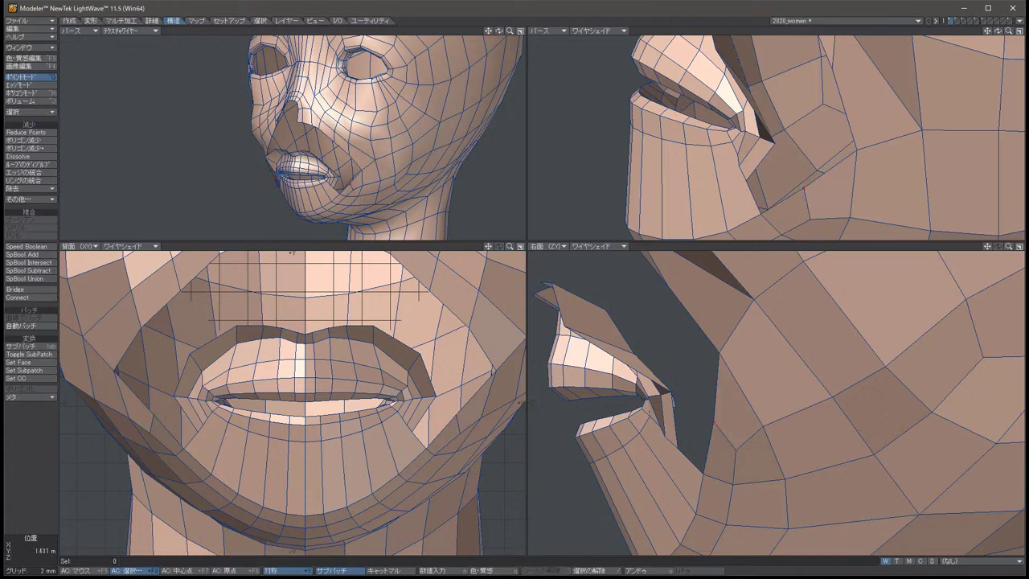
Select the two mouth-corner points and nudge them slightly with the Move tool.
left_click(738, 165)
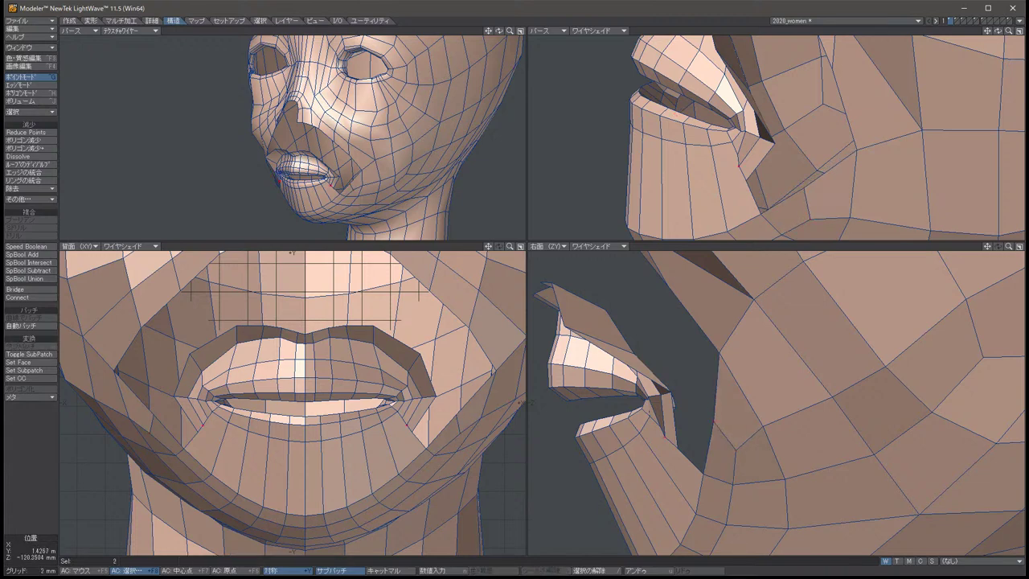
left_click_drag(771, 137, 637, 154, "alt")
key("t")
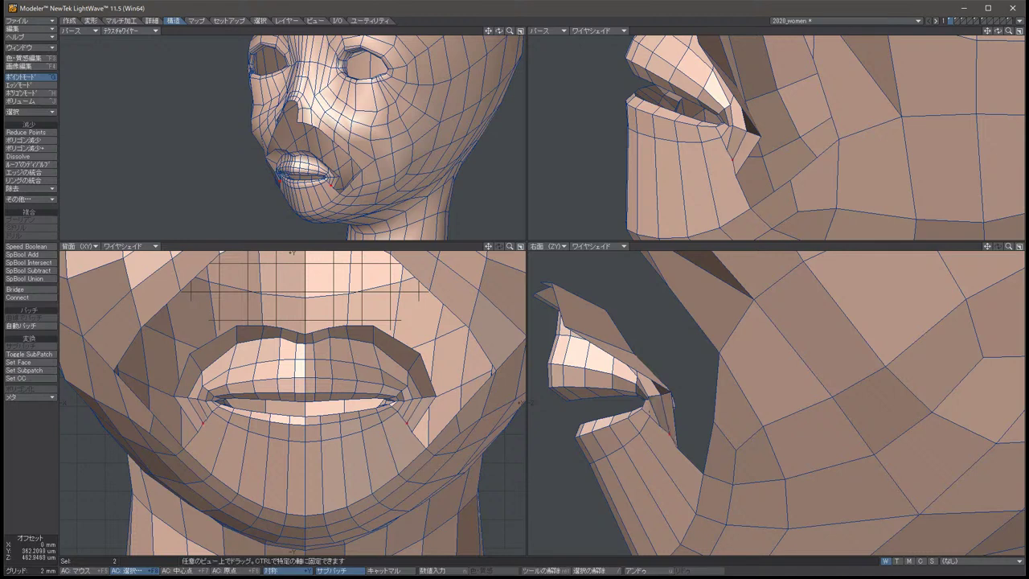
left_click_drag(520, 403, 521, 402)
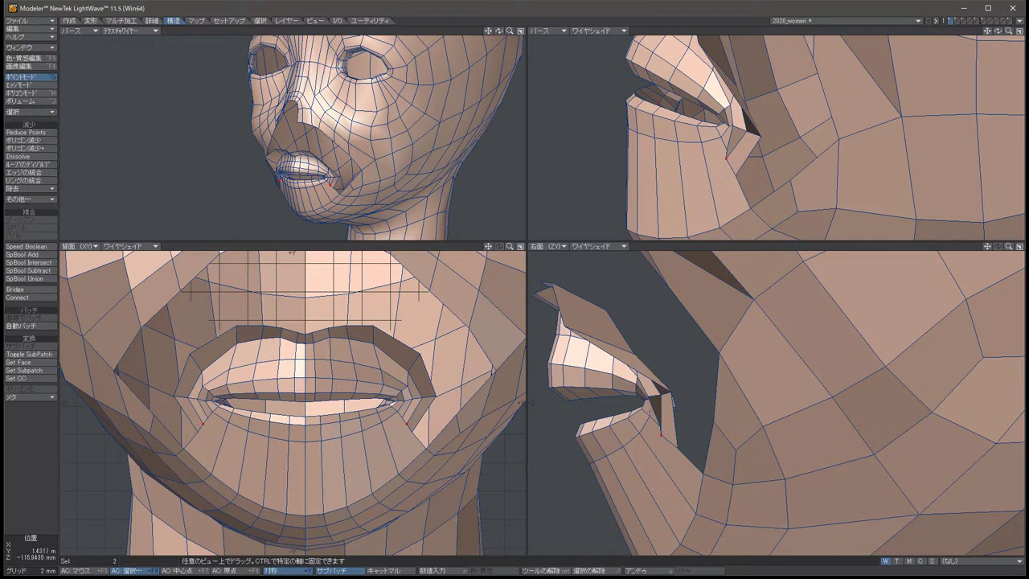
key("space")
key("ctrl+h")
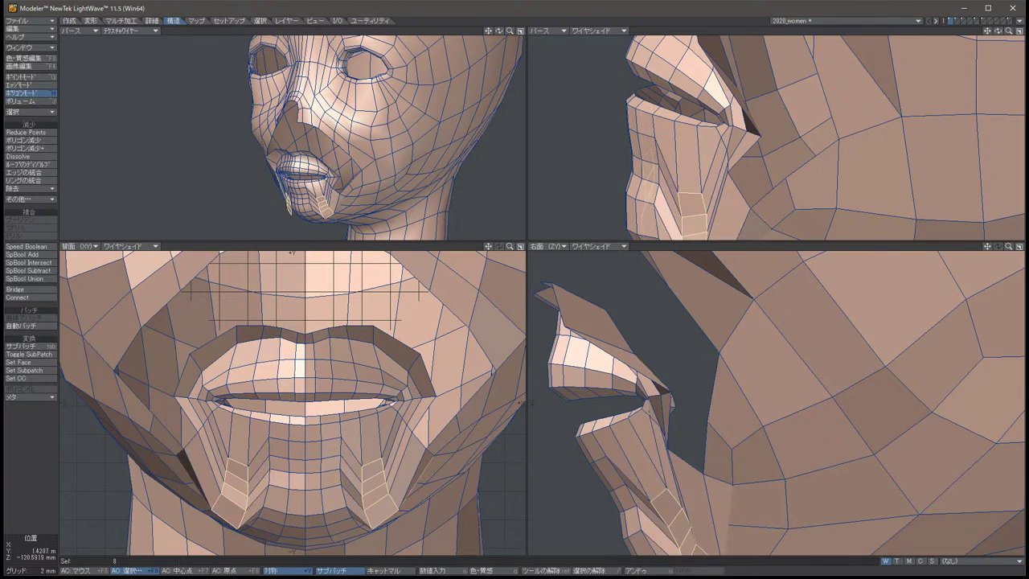
Clear the chin and upper-lip polygon selections and switch to point editing.
key("slash")
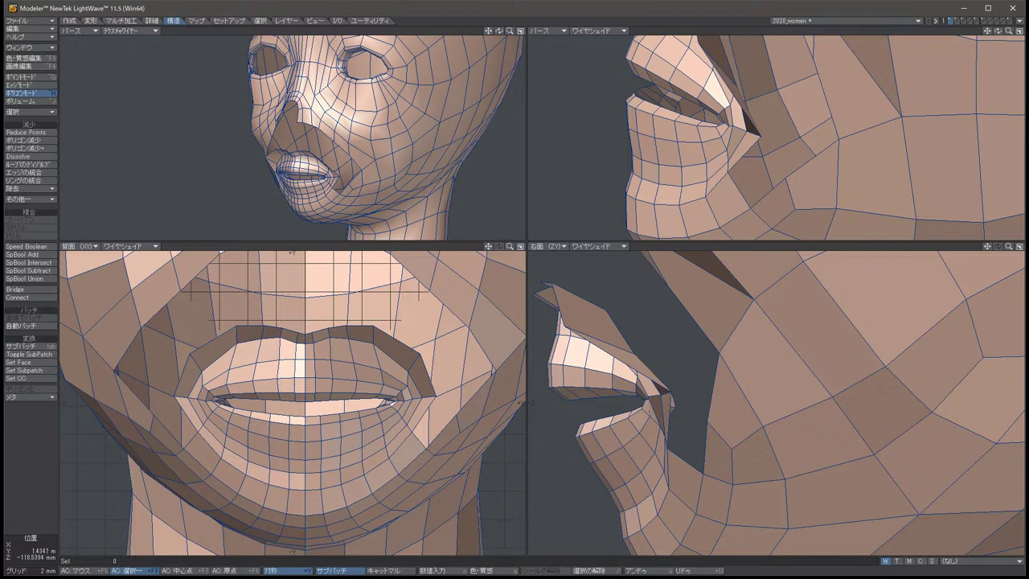
left_click_drag(211, 352, 416, 355)
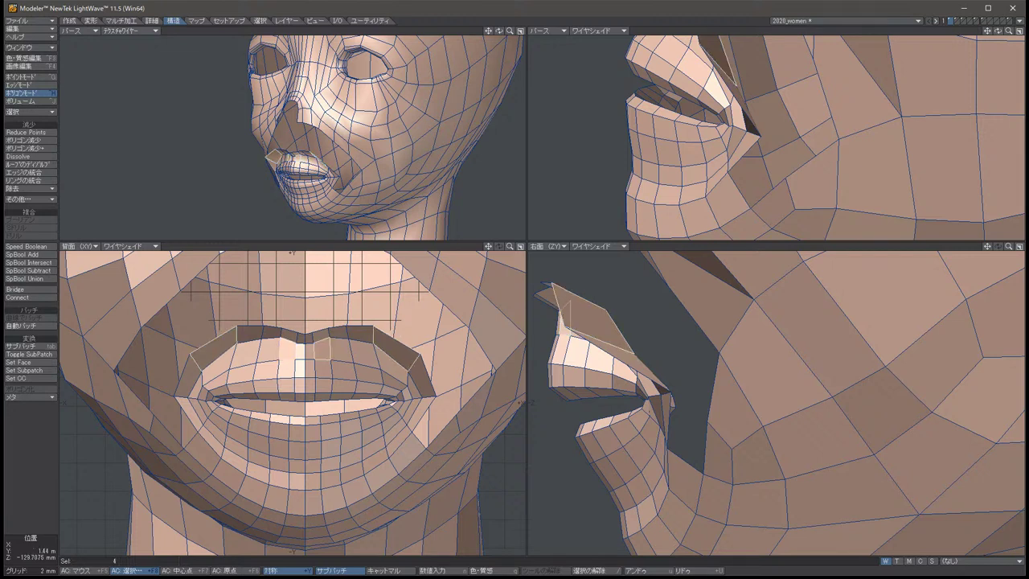
key("slash")
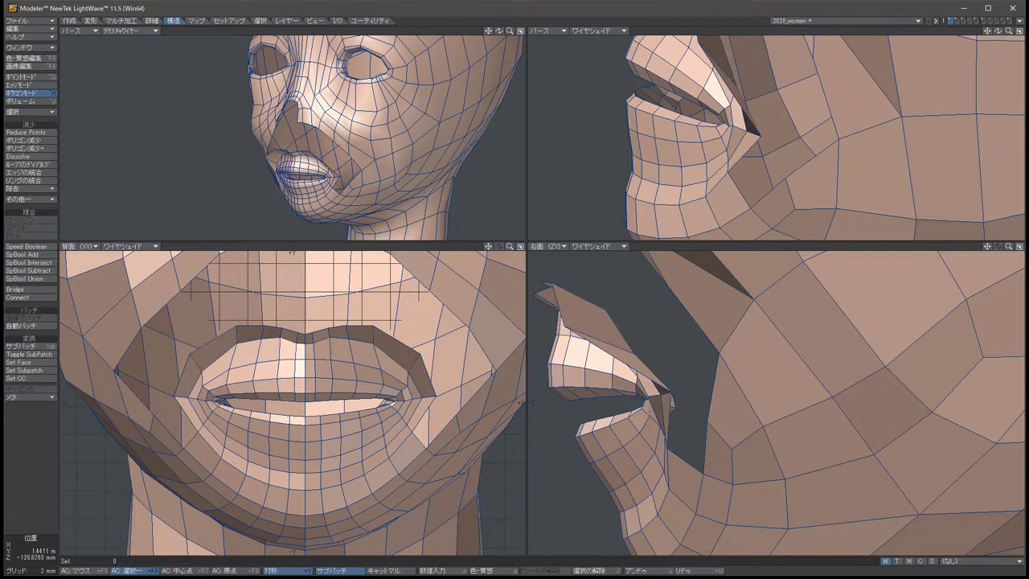
key("ctrl+g")
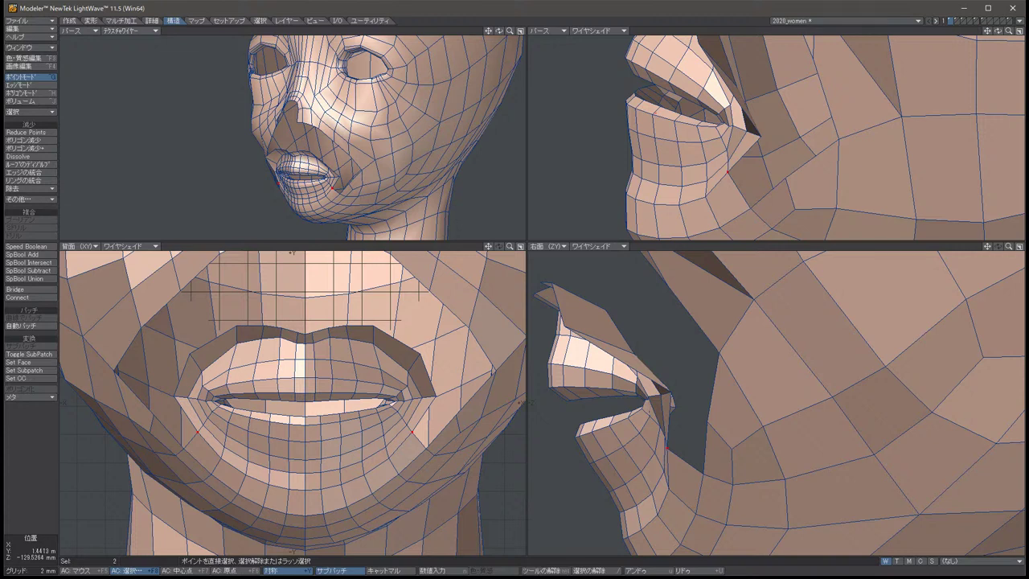
key("t")
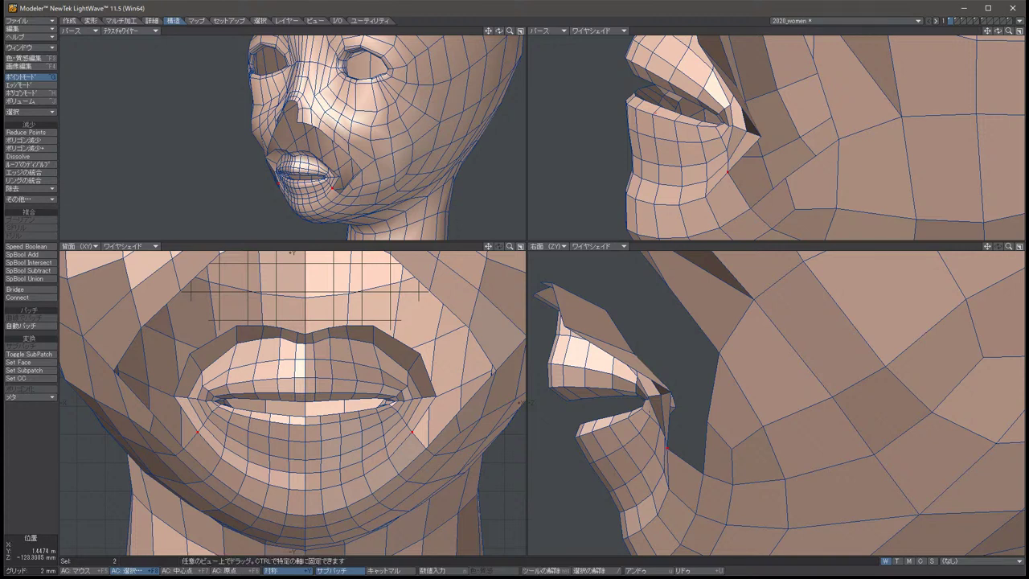
key("space")
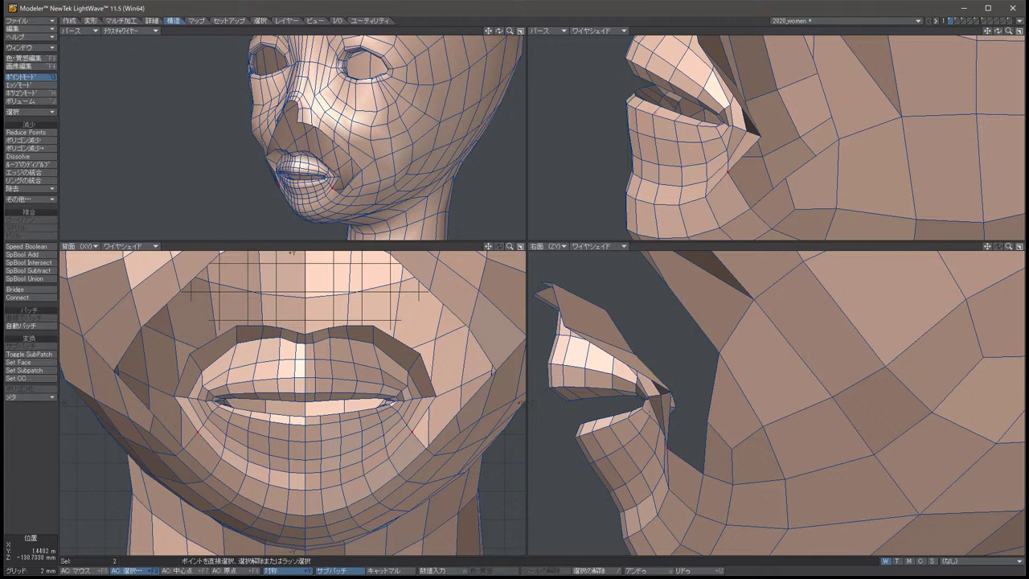
key("/")
Pull two upper-lip points up and back, then push the corner and centre lip points forward.
left_click(595, 306)
key("t")
left_click_drag(596, 306, 635, 308)
key("/")
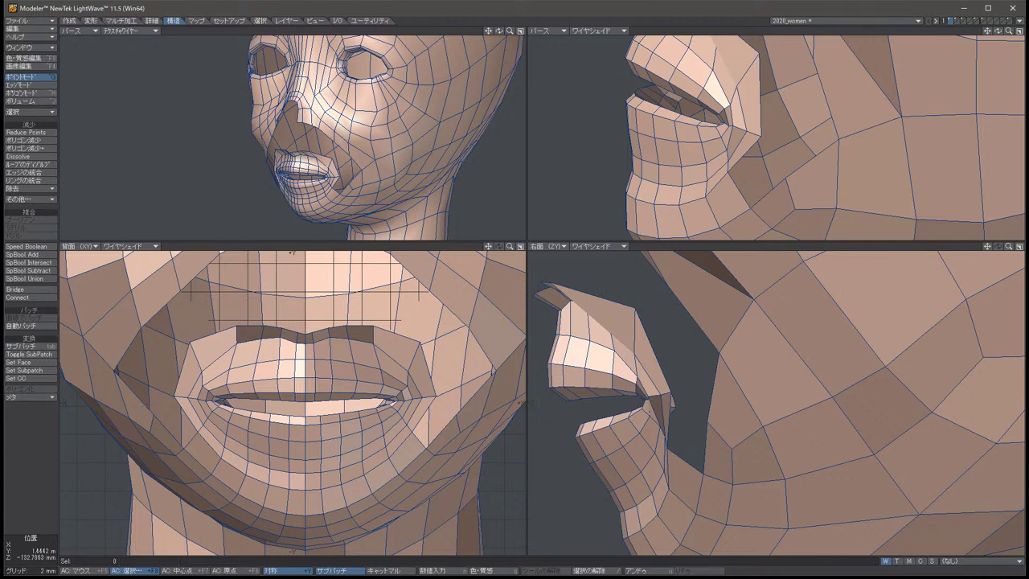
left_click(549, 283)
left_click(291, 330)
left_click(311, 330)
key("t")
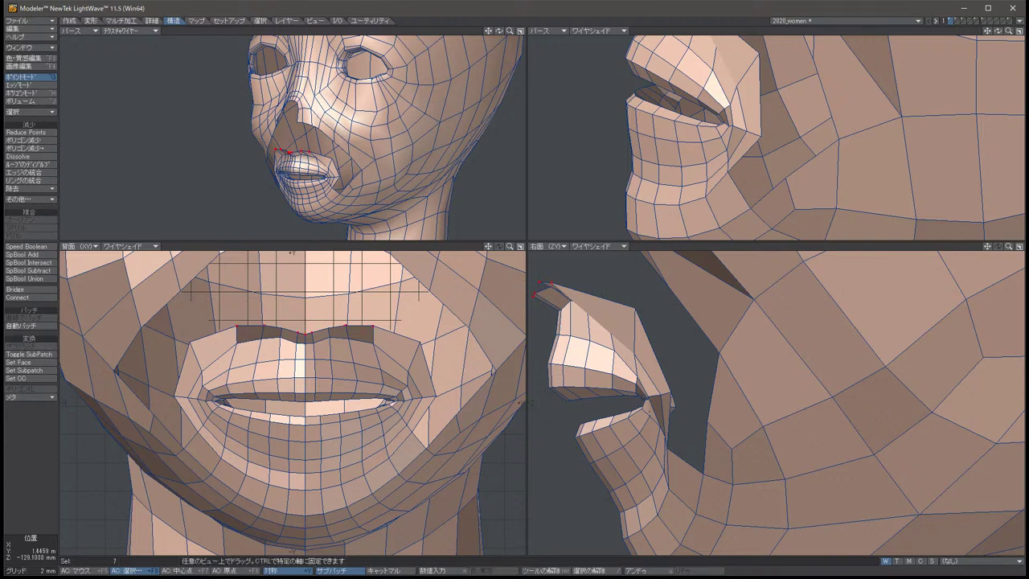
left_click_drag(562, 299, 593, 291)
key("space")
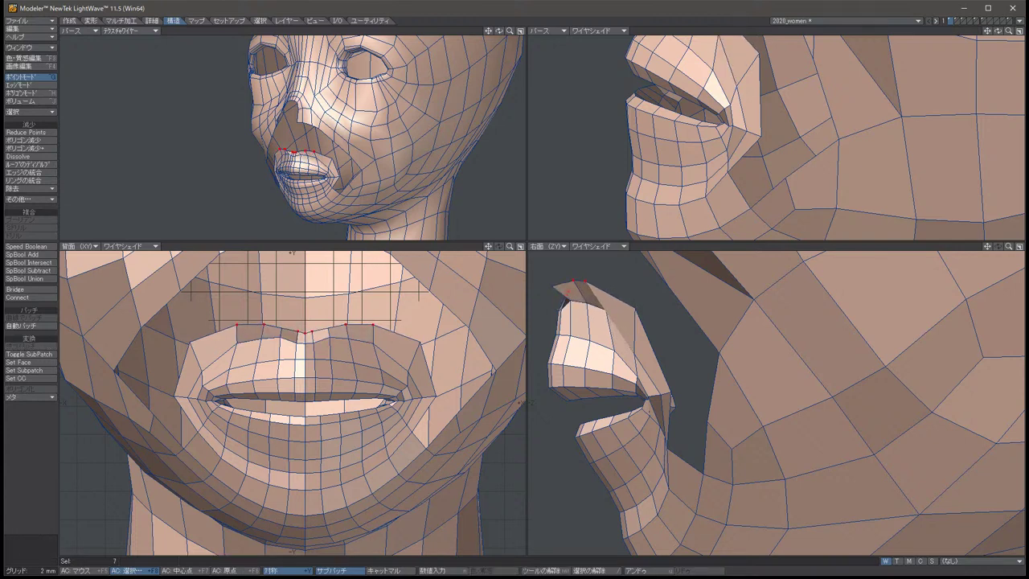
key("/")
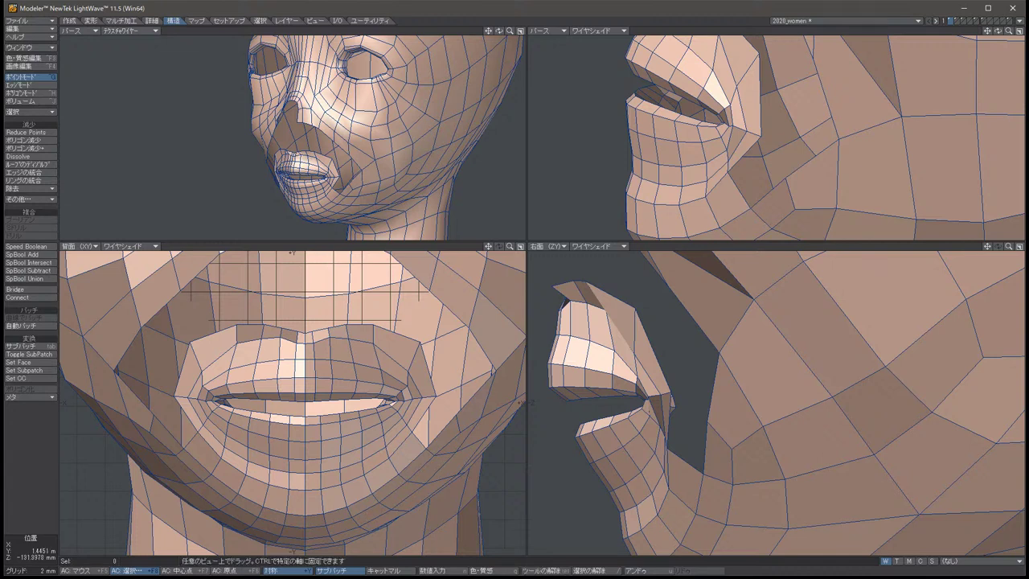
Push two symmetric upper-lip points forward about 2.59 mm, then further forward again.
left_click(551, 285)
key("t")
left_click_drag(556, 291, 578, 287)
key("space")
key("/")
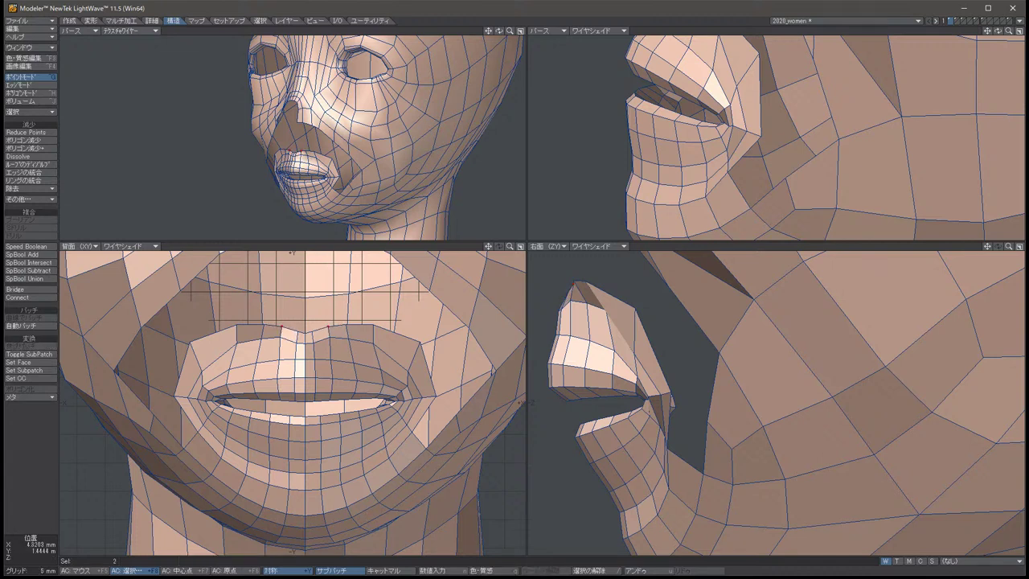
left_click(579, 284)
key("t")
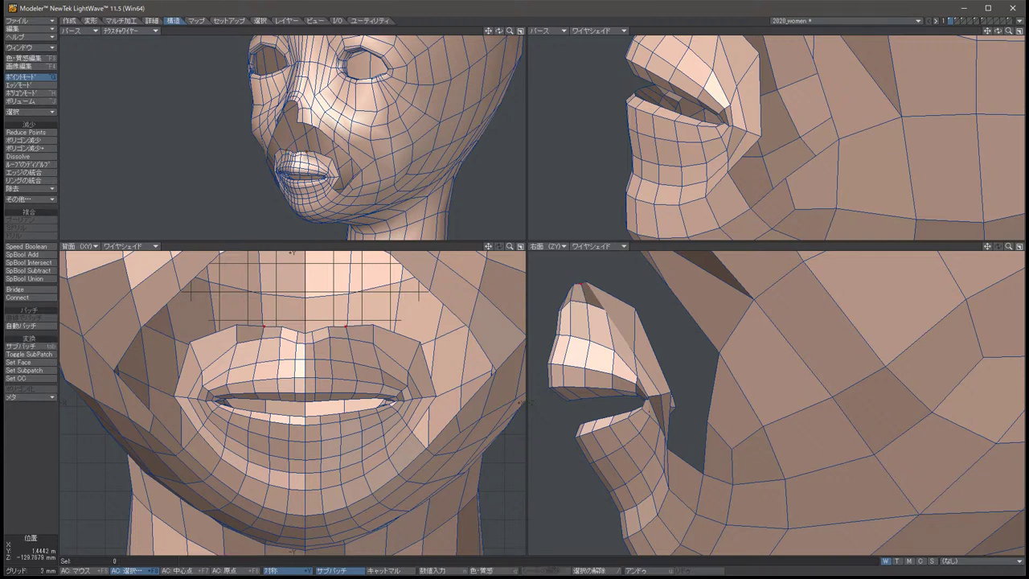
left_click_drag(579, 284, 611, 289)
key("space")
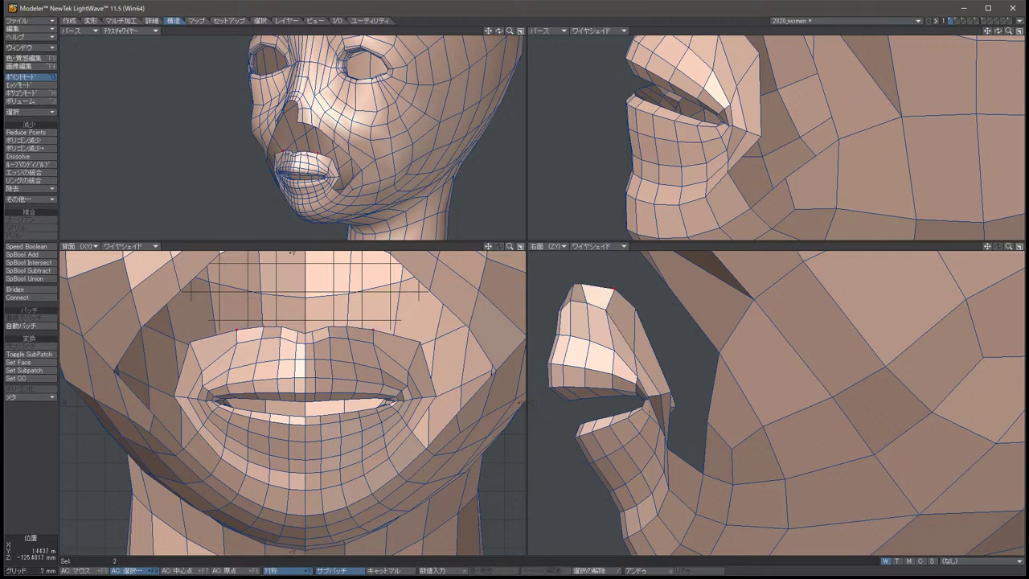
key("/")
Pull the upper-lip corner points down and forward, then fine-tune their position.
left_click(633, 306)
key("t")
left_click_drag(632, 307, 649, 324)
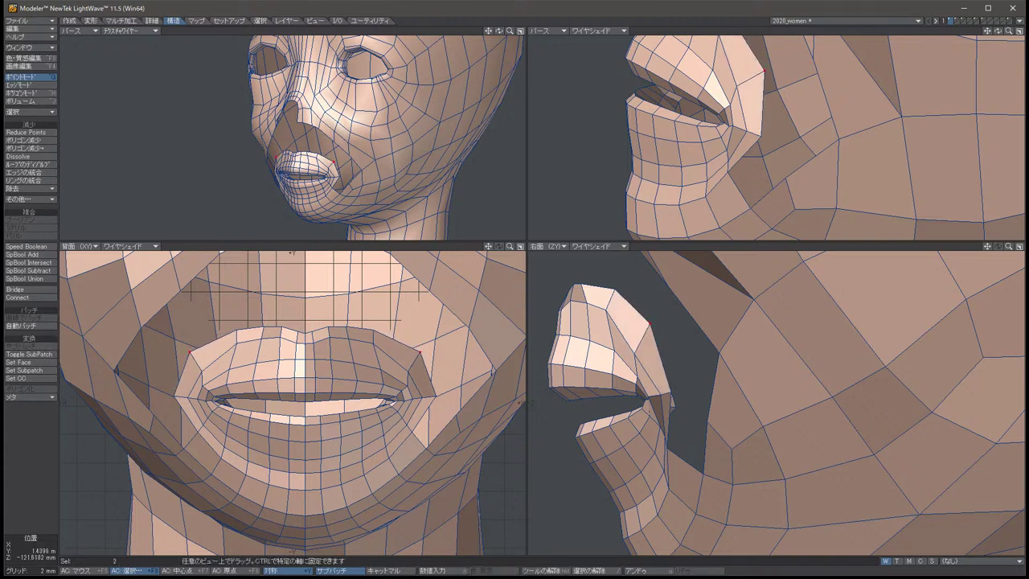
left_click_drag(763, 72, 743, 94)
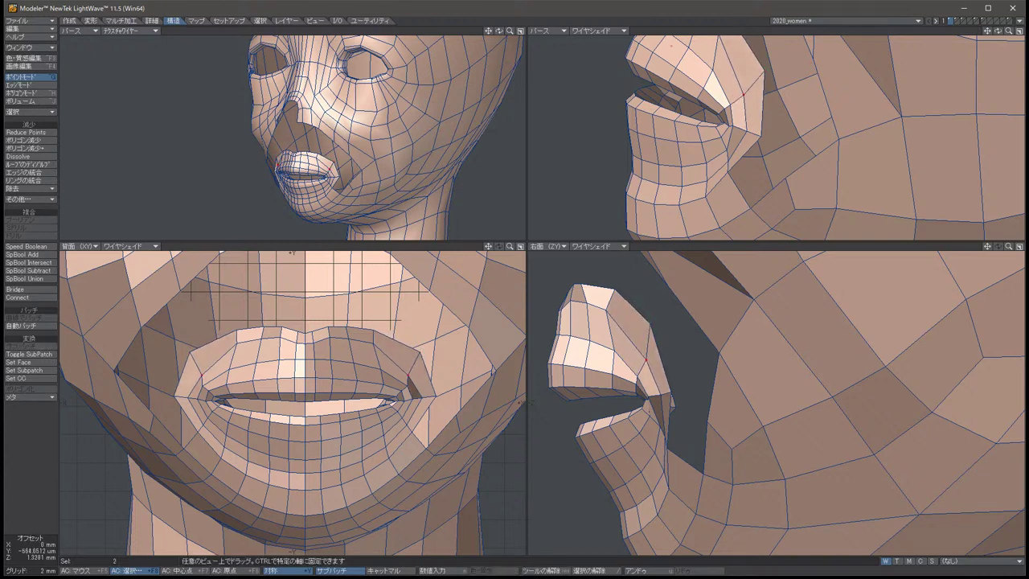
key("space")
key("t")
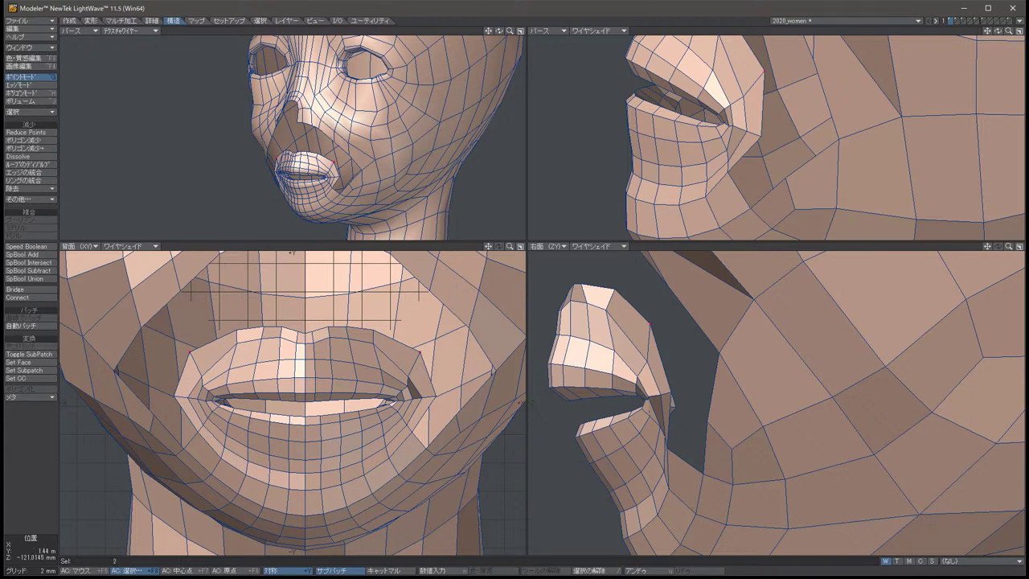
left_click_drag(647, 326, 659, 331)
key("space")
key("t")
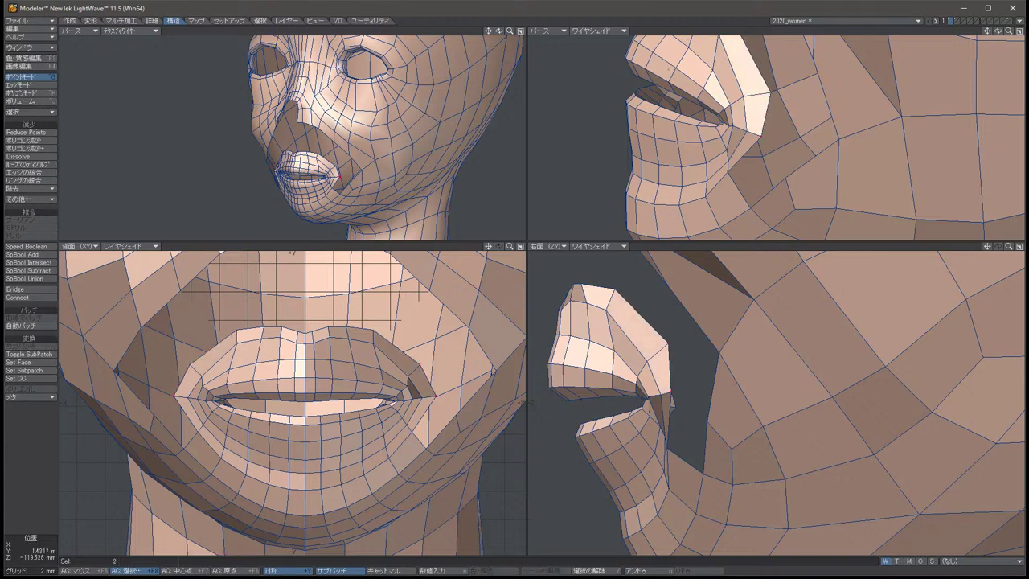
left_click_drag(671, 385, 682, 388)
key("space")
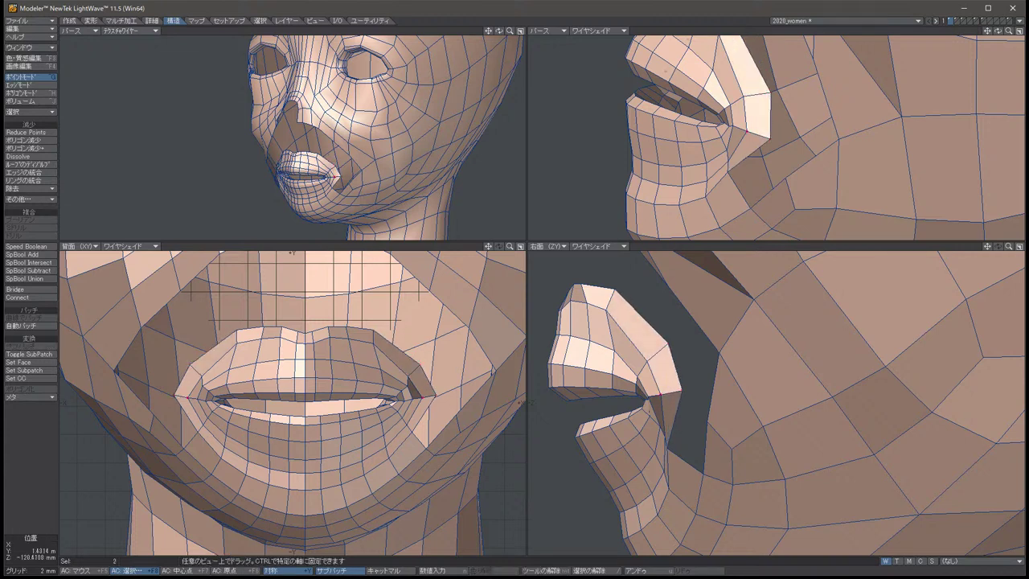
Shift the two mouth-corner points forward and reselect them for further adjustment.
left_click(647, 395)
key("t")
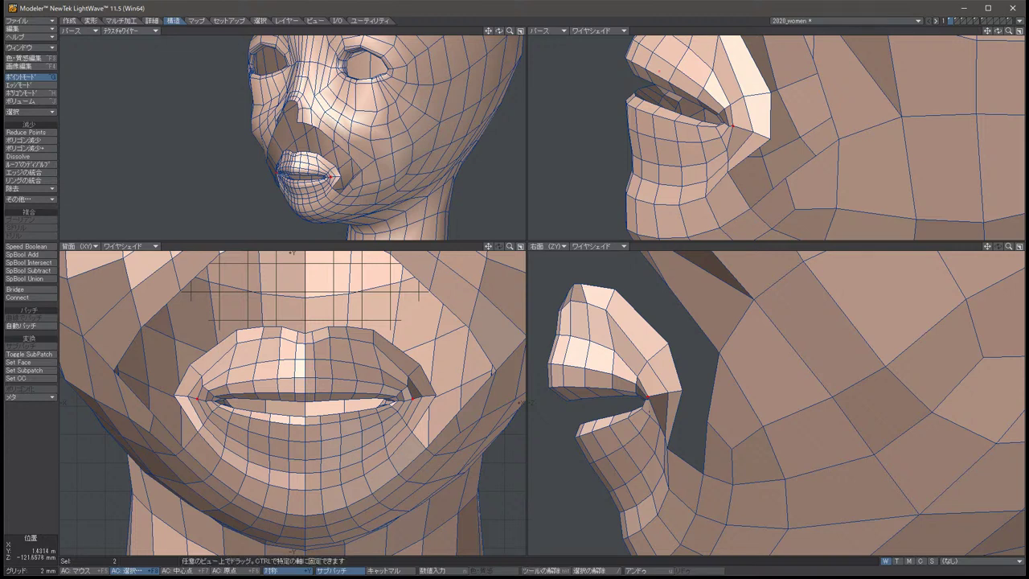
left_click_drag(647, 395, 643, 376)
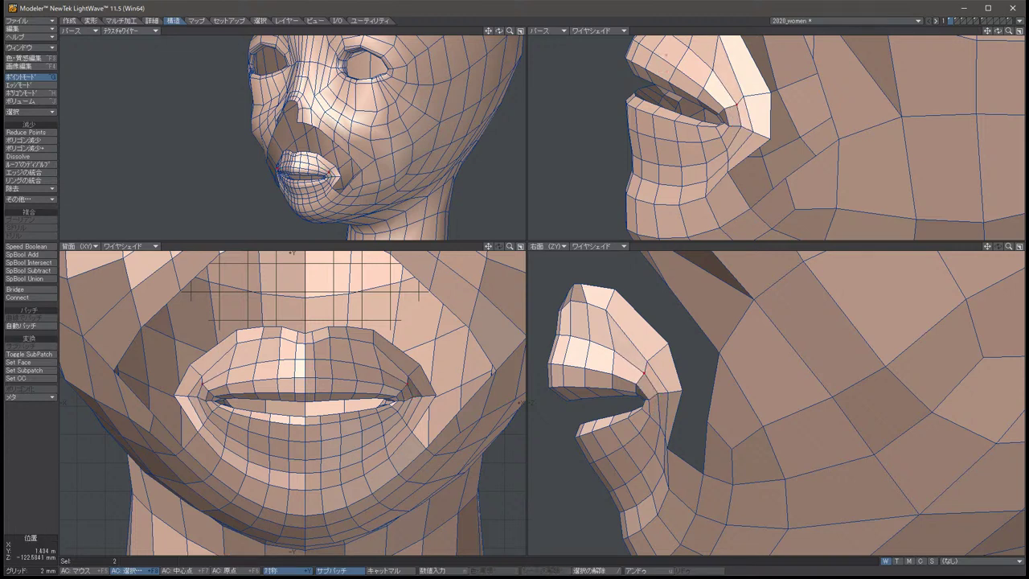
key("space")
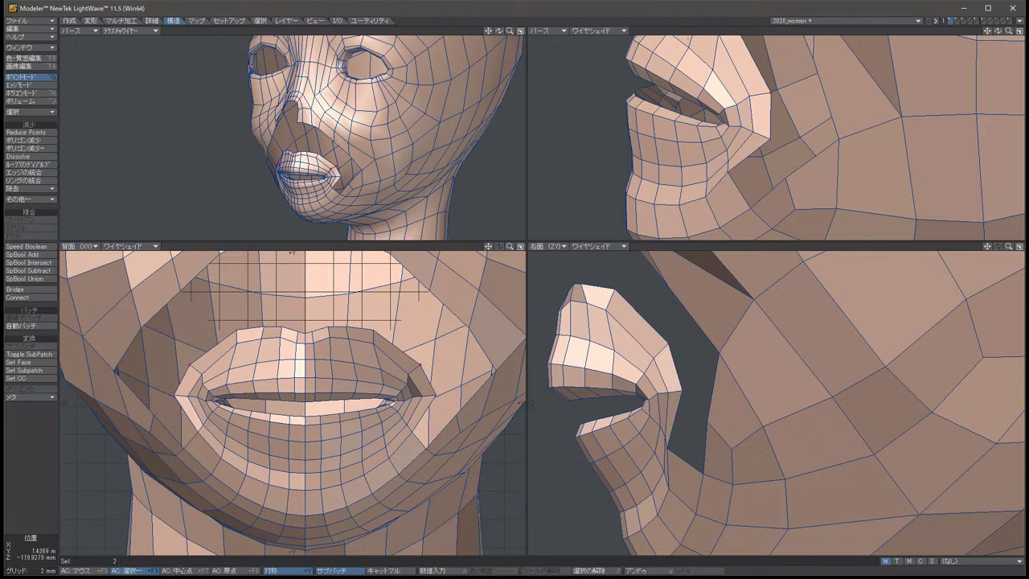
key("u")
key("u")
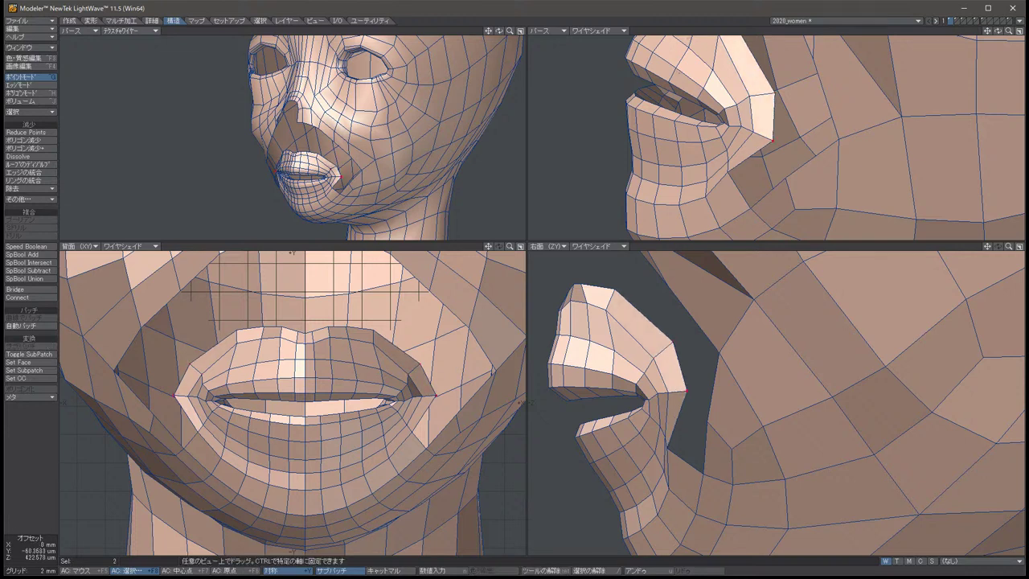
key("t")
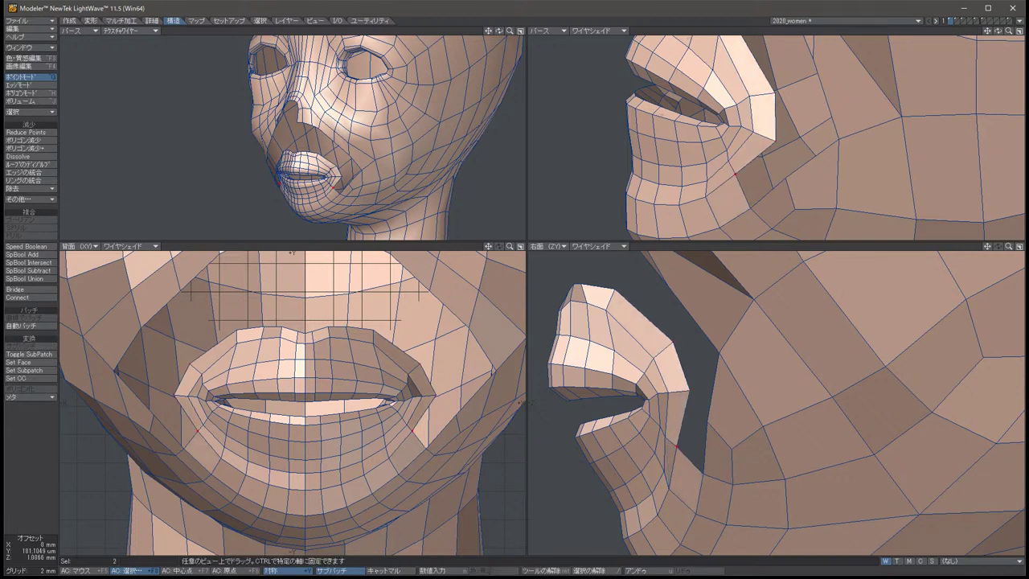
key("slash")
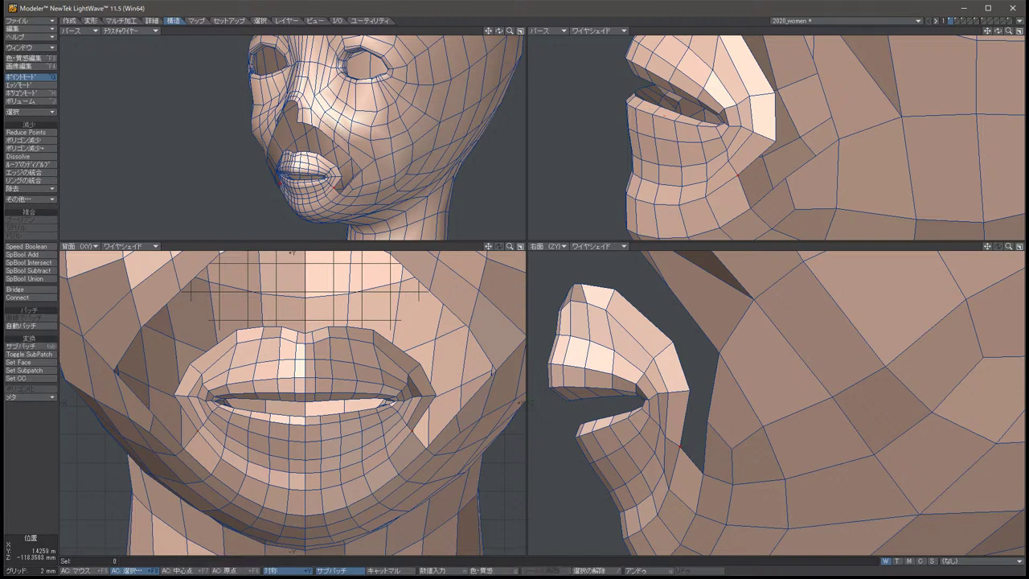
key("slash")
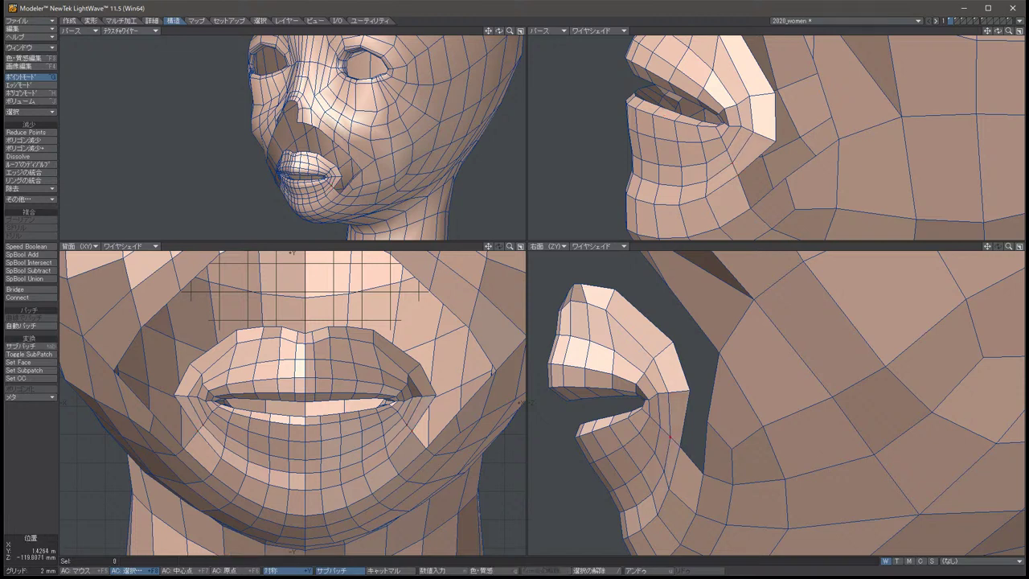
left_click(671, 344)
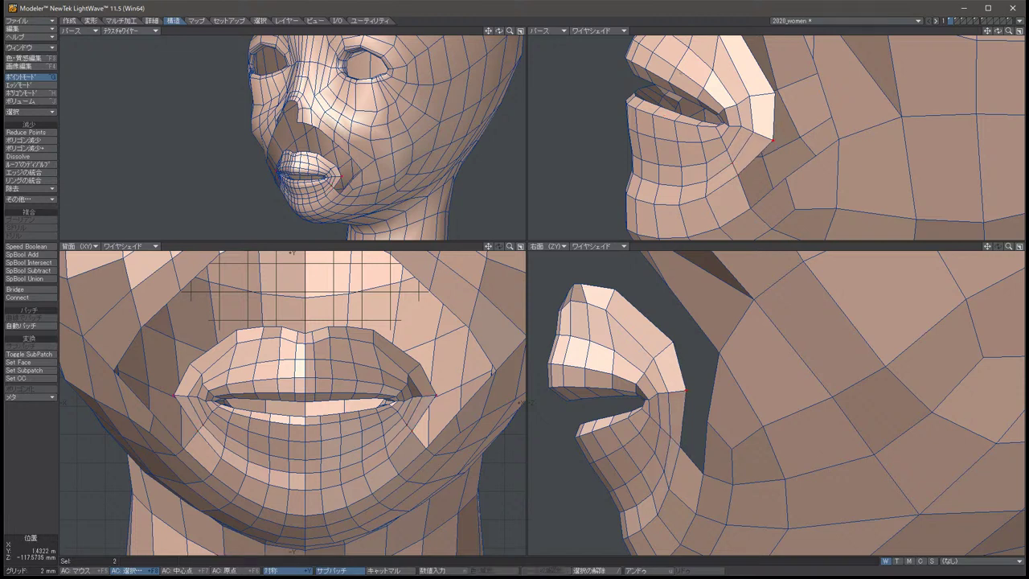
key("t")
key("slash")
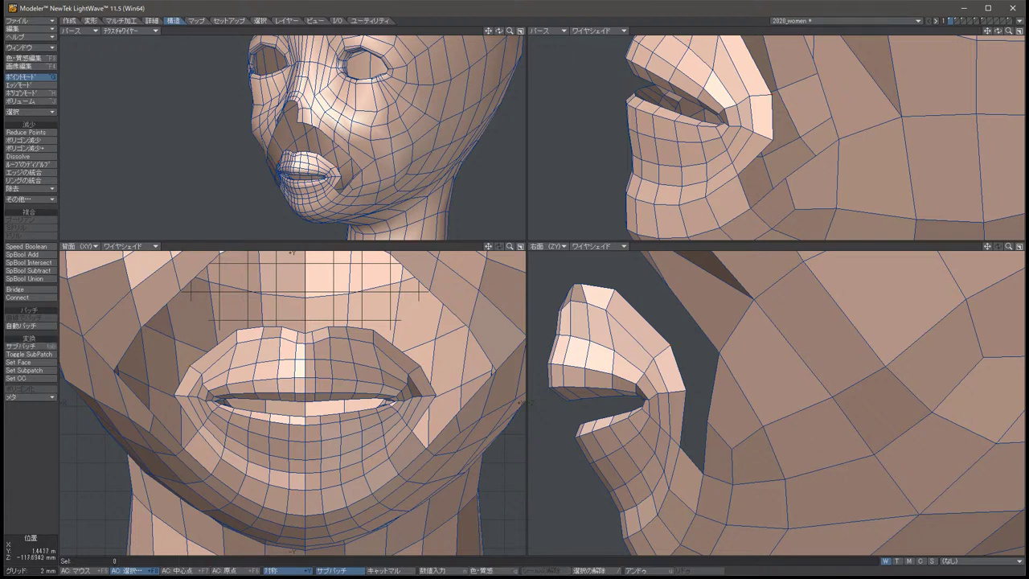
scroll(293, 401, "down", 4)
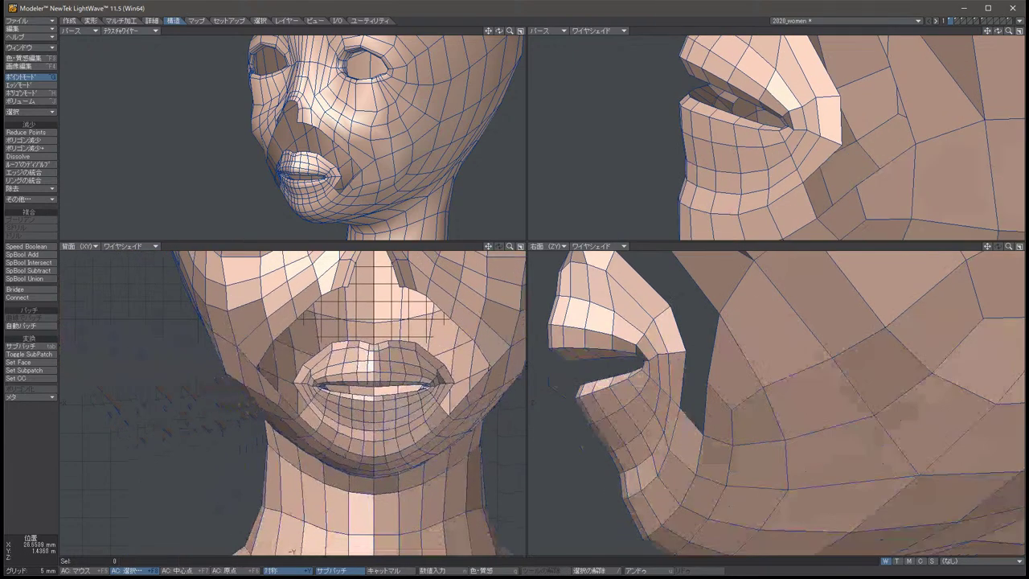
scroll(292, 401, "down", 2)
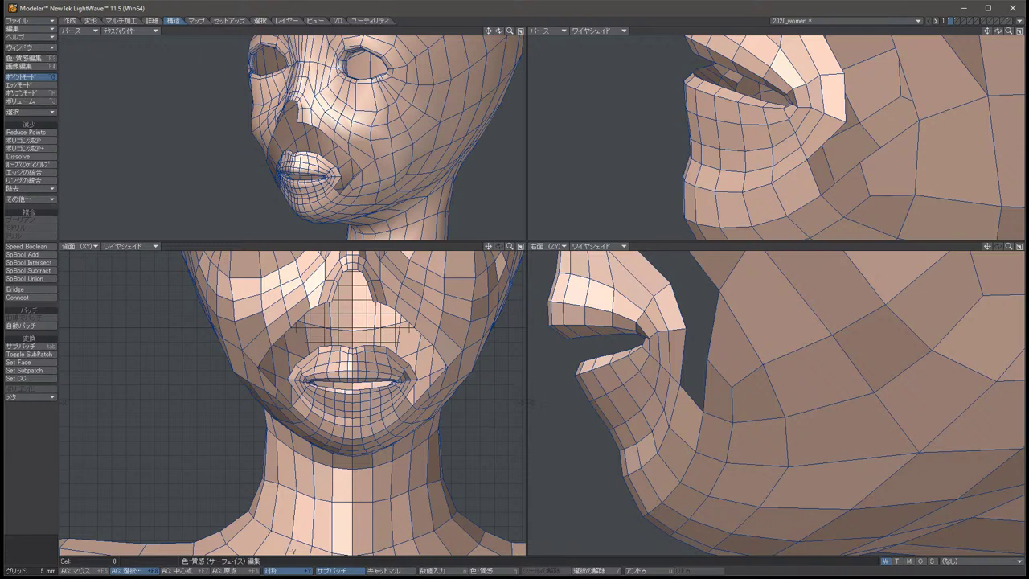
left_click(30, 28)
left_click(32, 133)
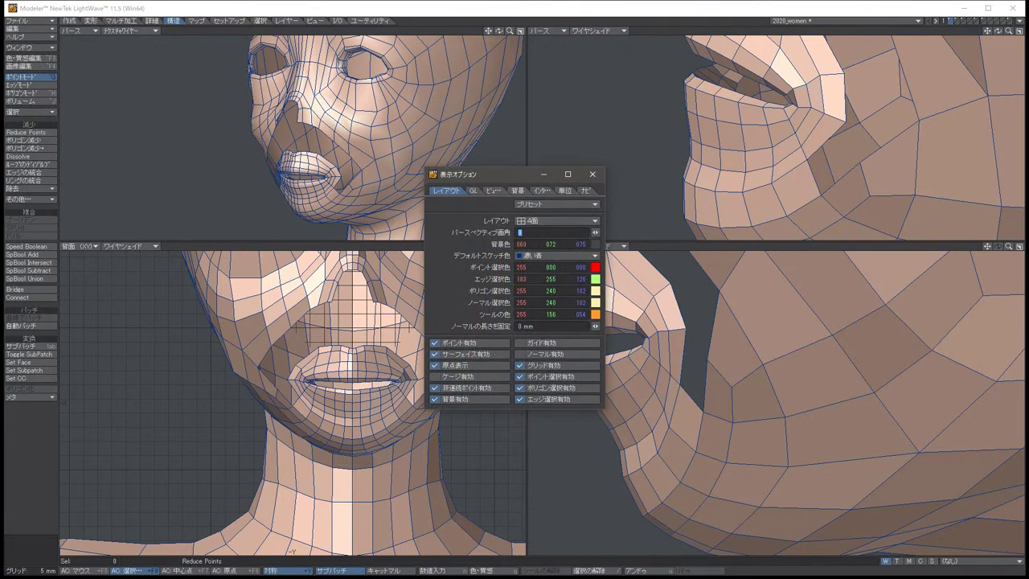
left_click(492, 190)
left_click(566, 204)
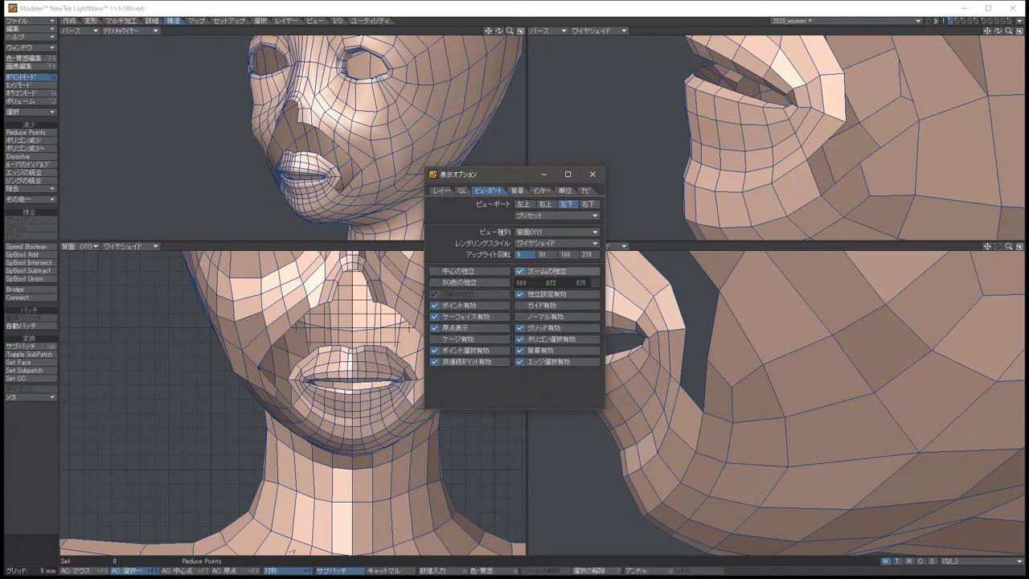
key("d")
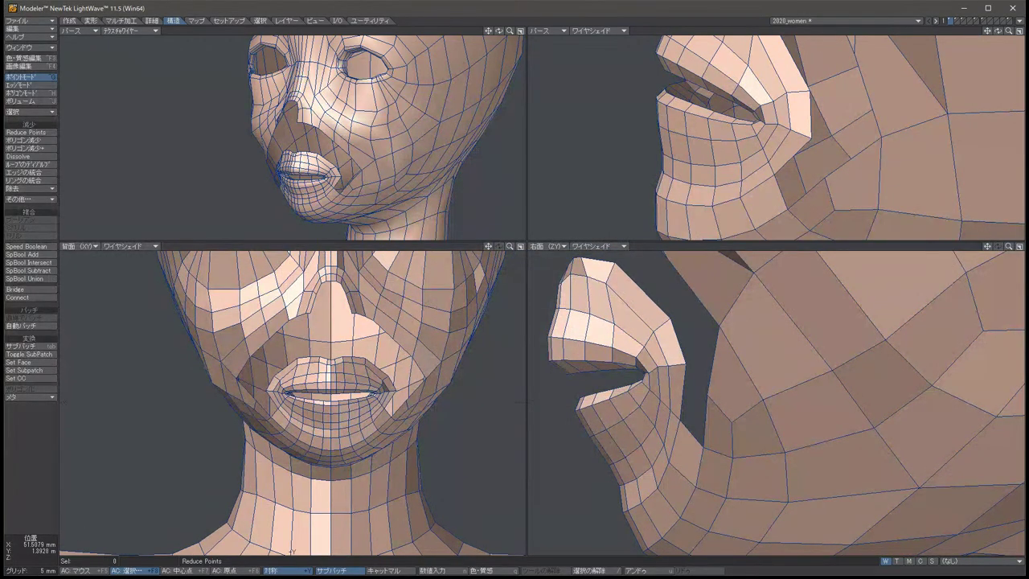
scroll(775, 402, "up", 5)
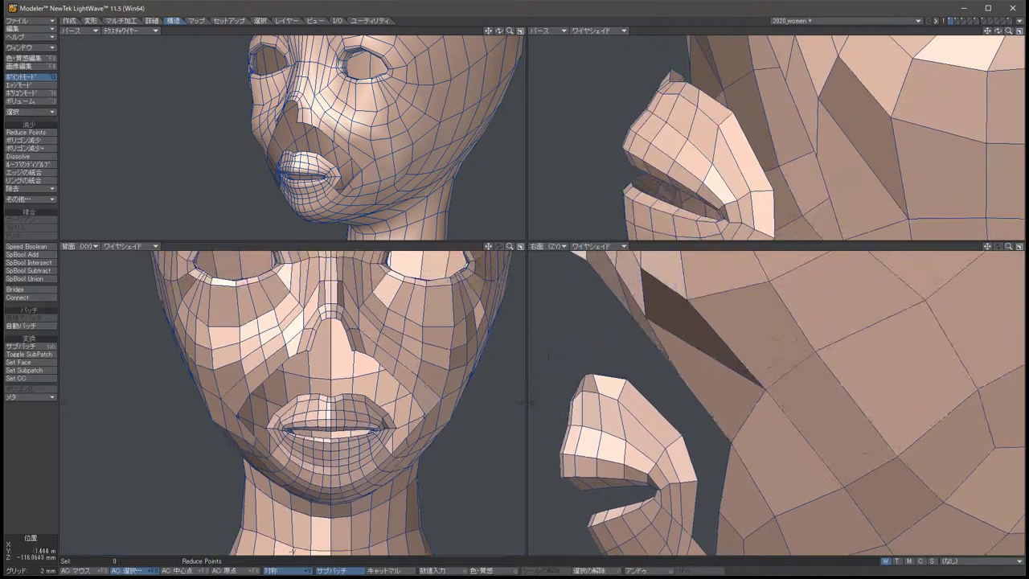
key("Left")
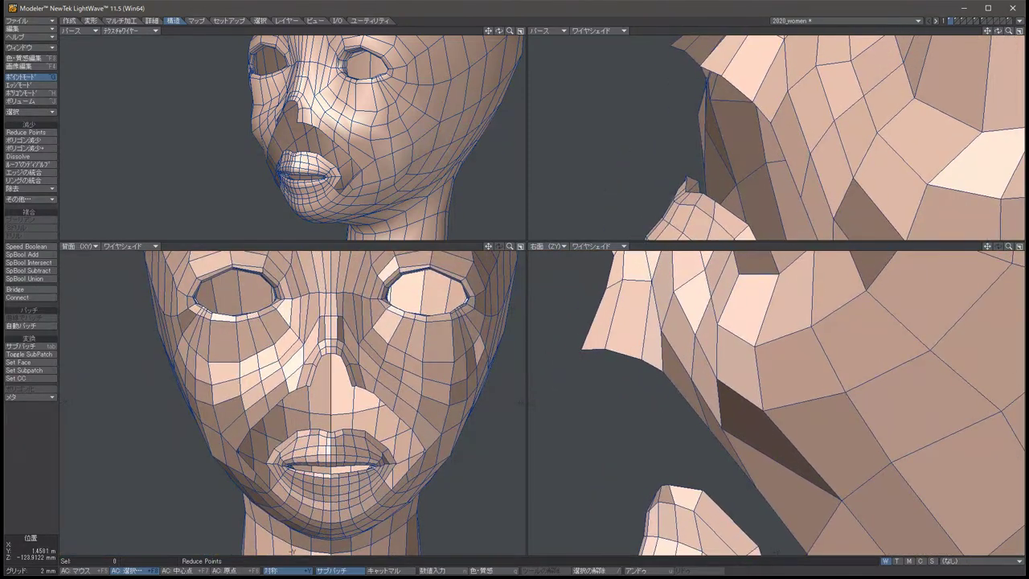
key("Left")
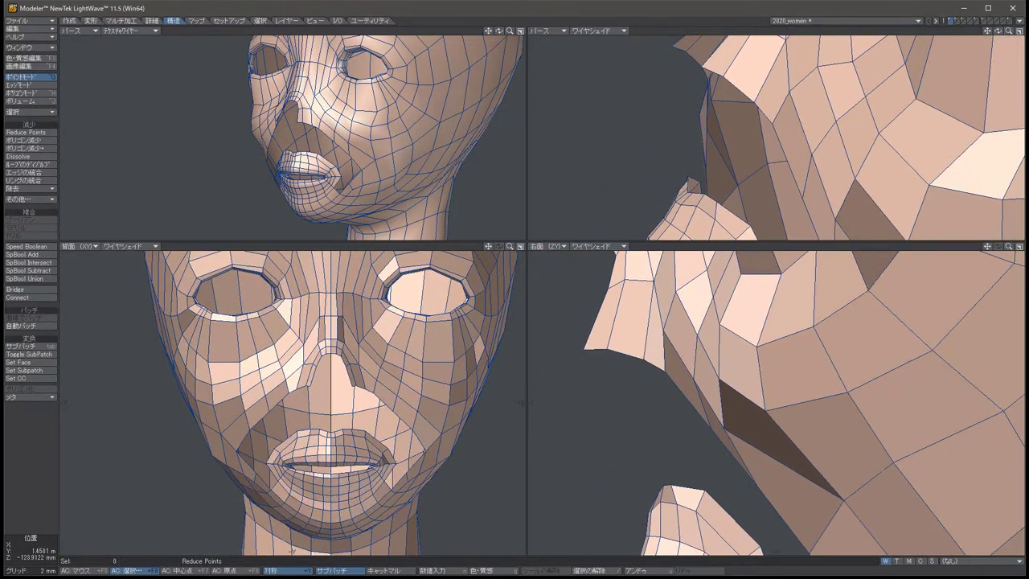
scroll(333, 306, "up", 5)
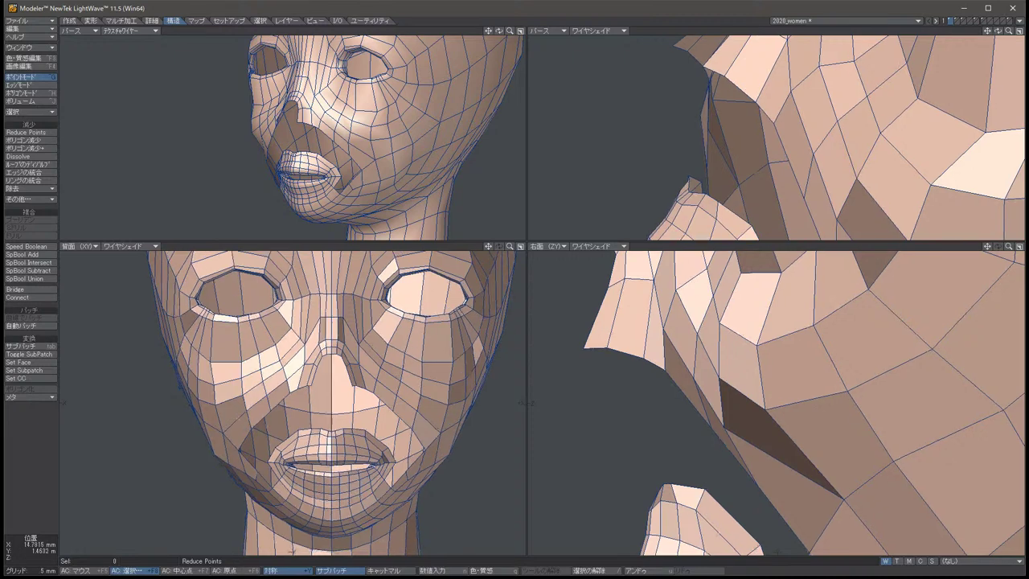
key("Up")
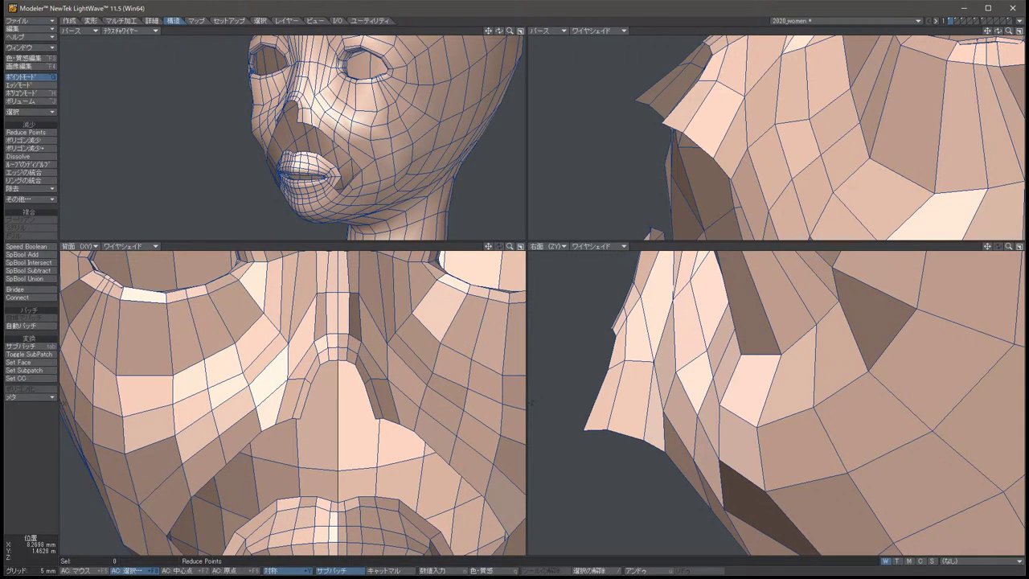
key("ctrl+h")
key("ctrl+h")
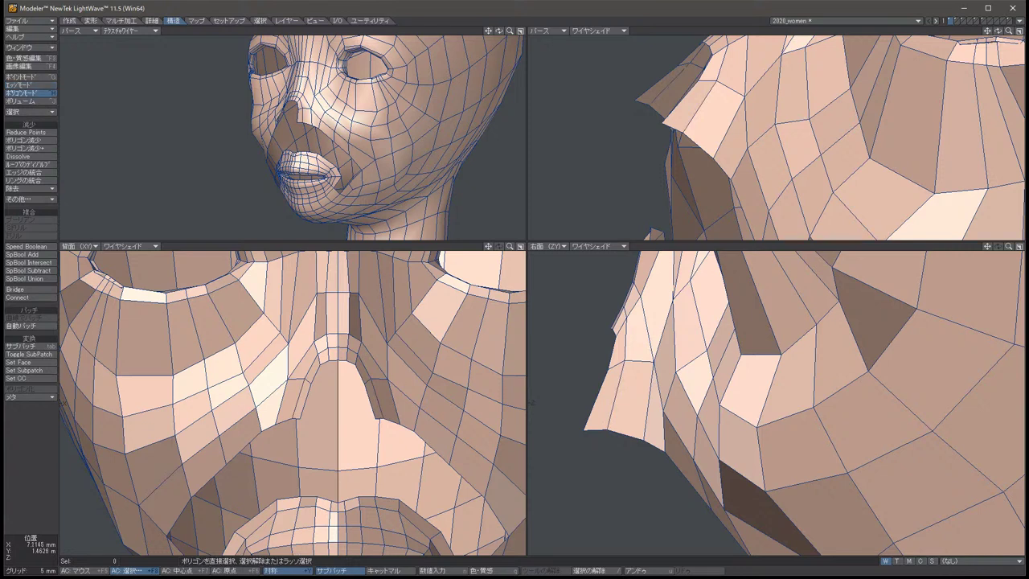
mouse_move(603, 422)
left_mouse_down()
mouse_move(625, 361)
mouse_move(626, 289)
left_mouse_up()
left_click_drag(341, 357, 337, 342)
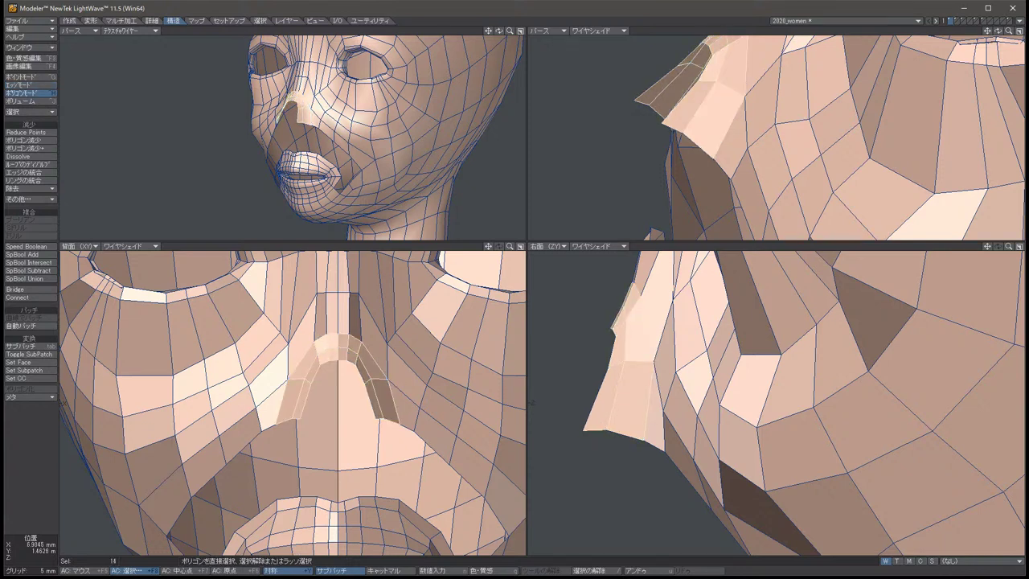
key("Delete")
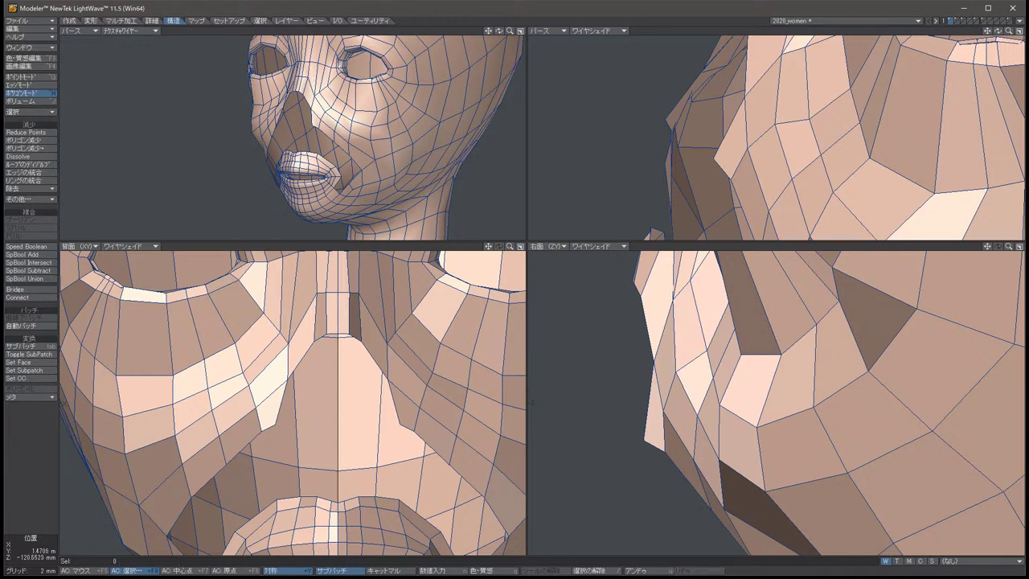
key("u")
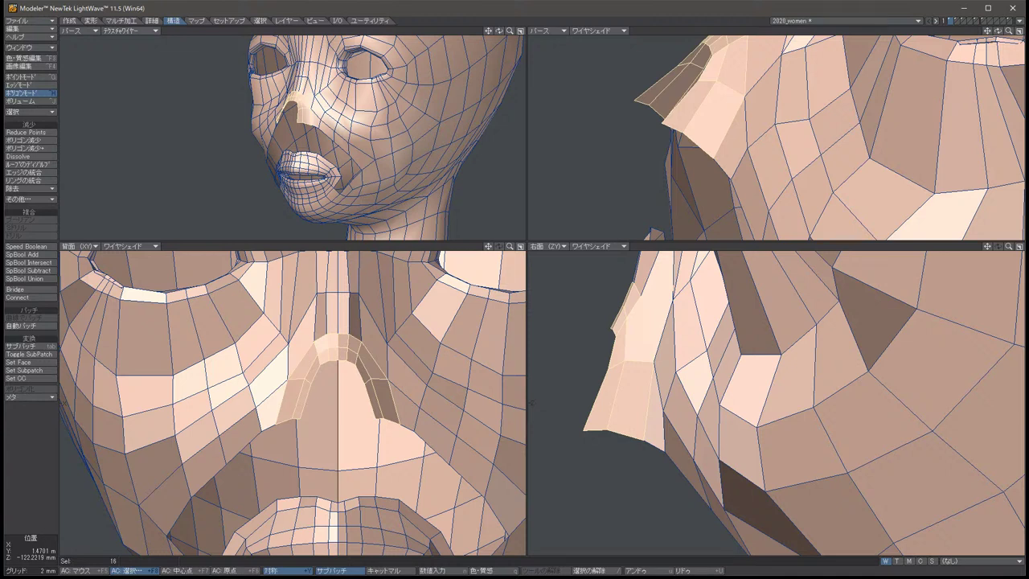
key("space")
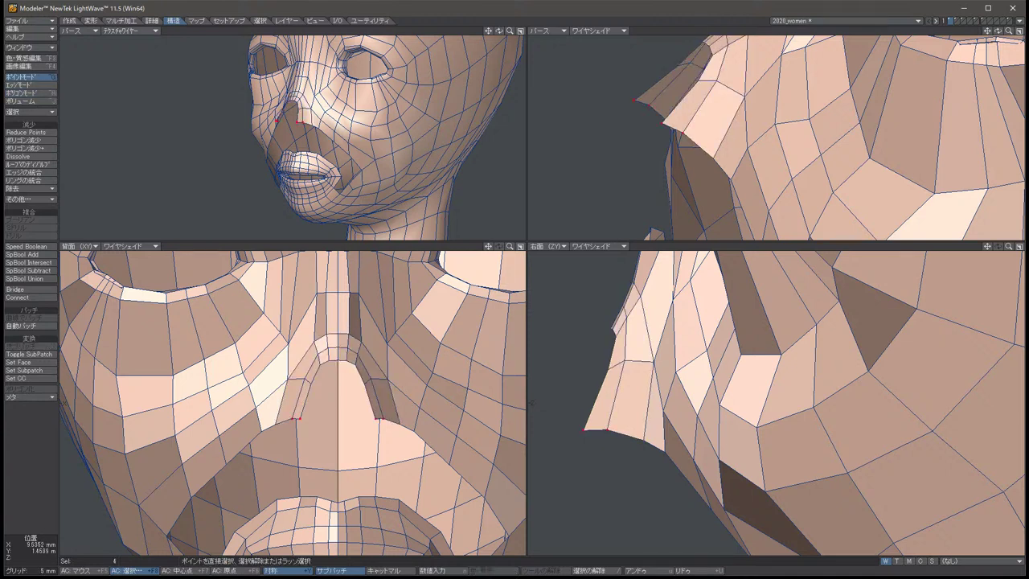
key("space")
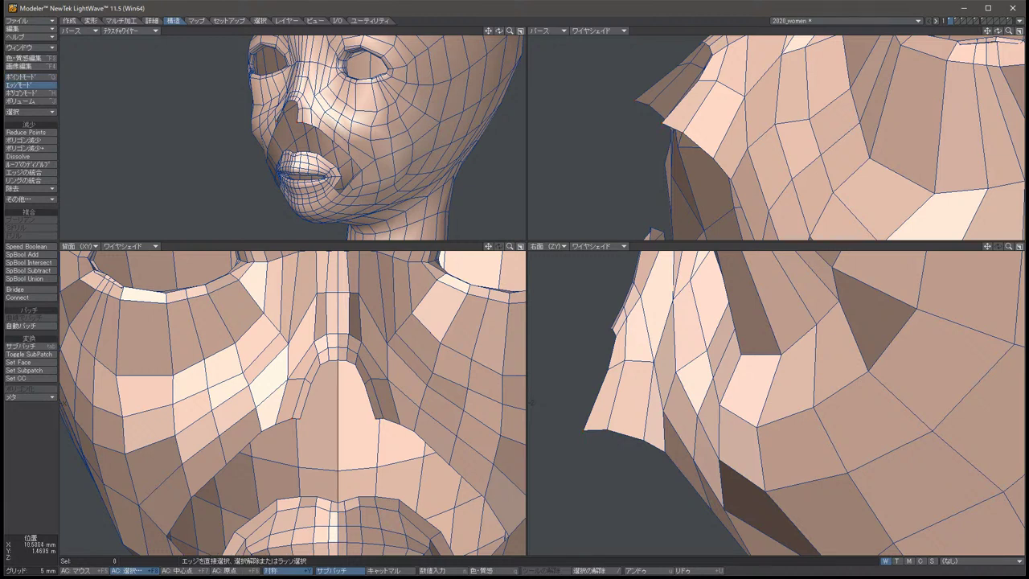
key("space")
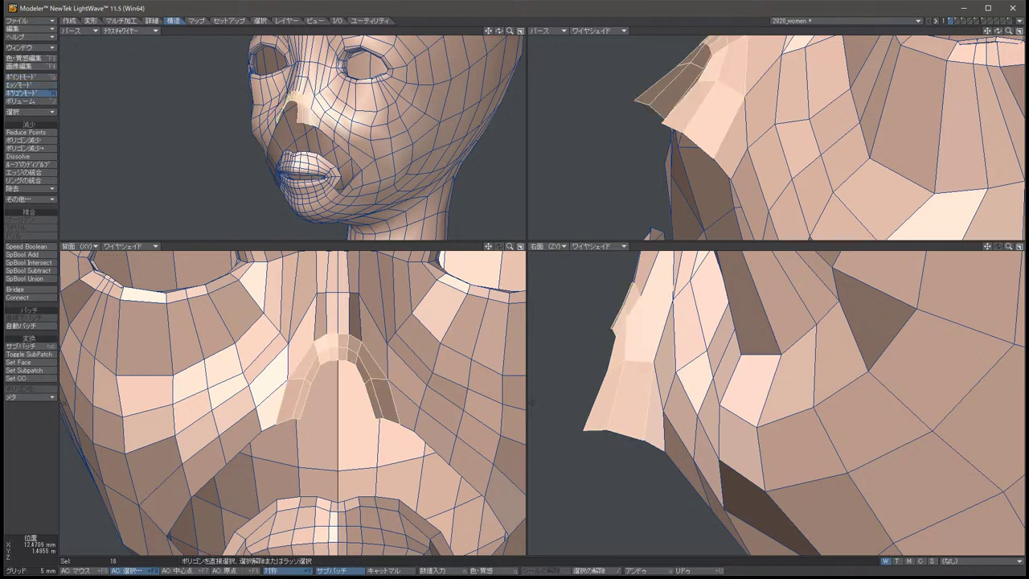
key("Delete")
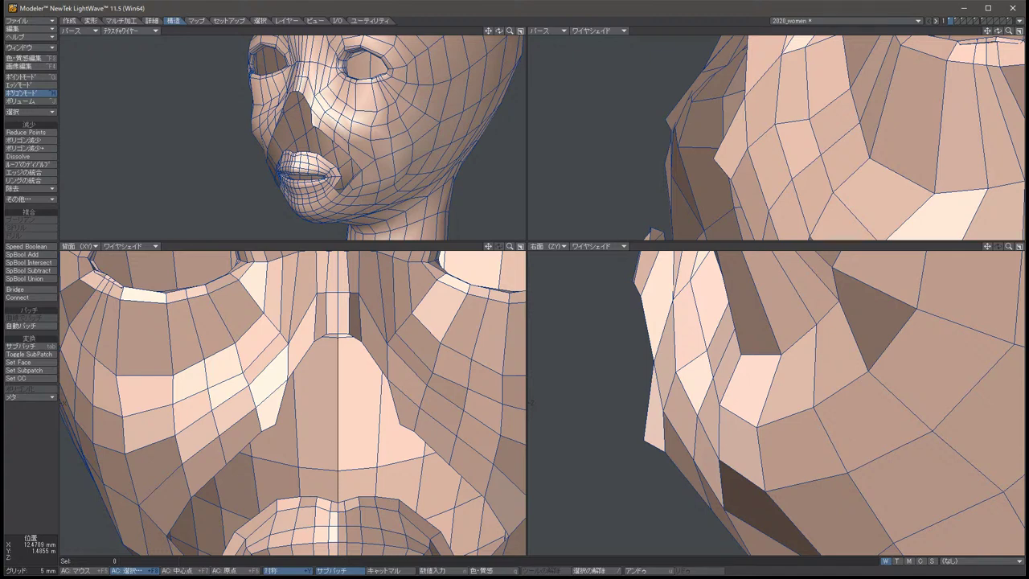
Set the Front view to Wireframe and test-select two points near the nose.
left_click(130, 246)
left_click(149, 216)
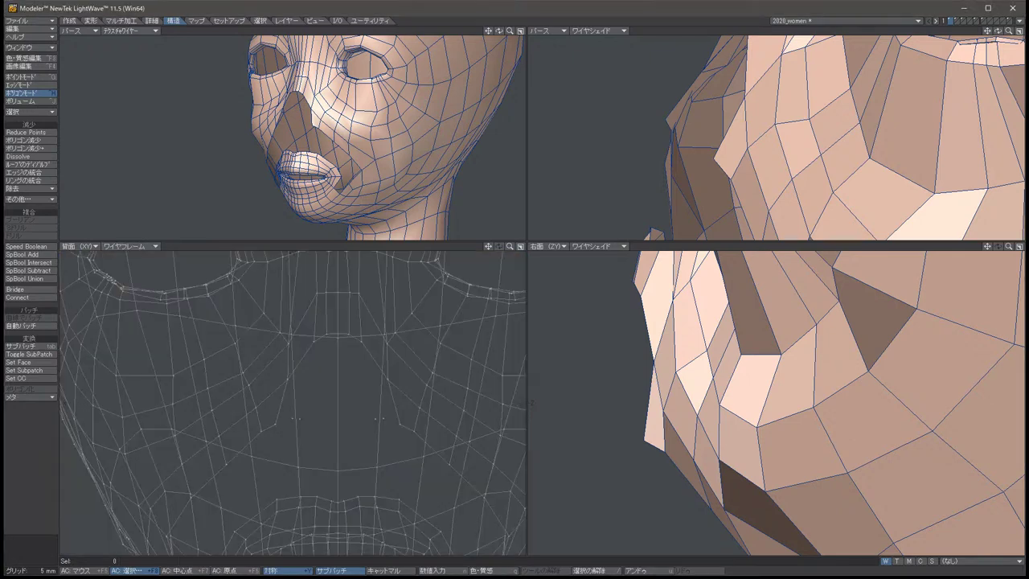
key("ctrl+g")
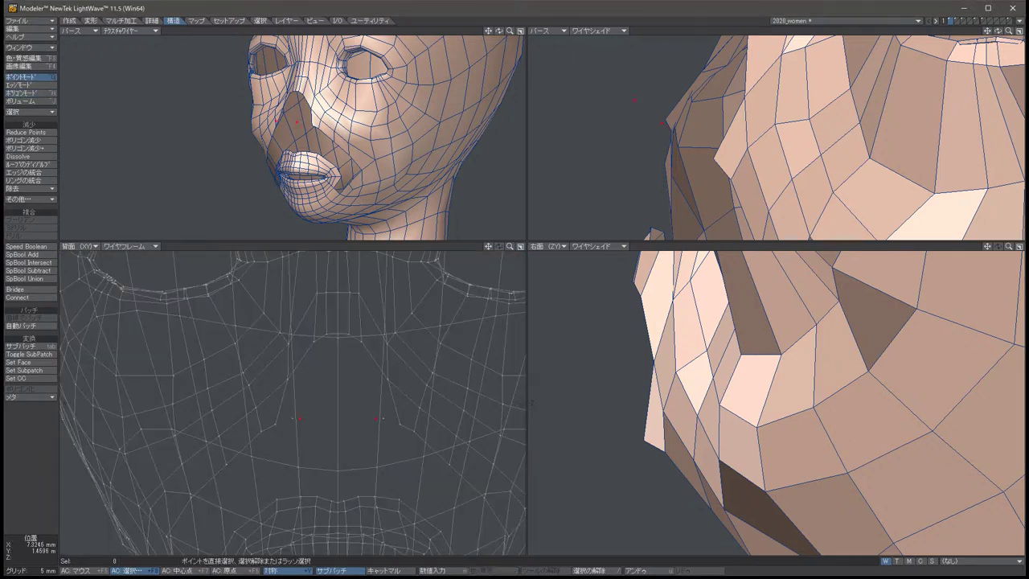
left_click_drag(320, 418, 371, 417)
key("t")
key("space")
key("slash")
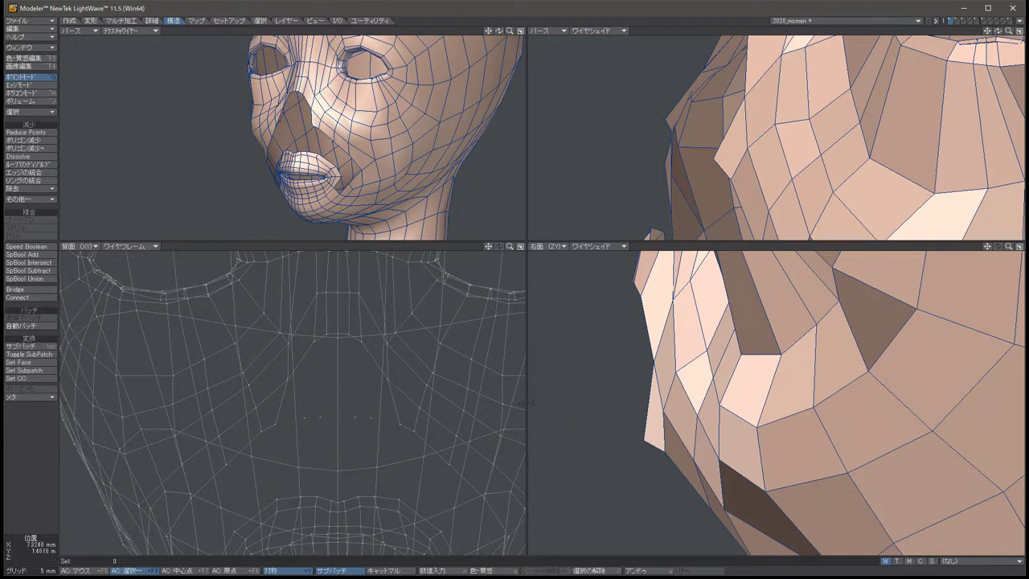
scroll(772, 402, "up", 3)
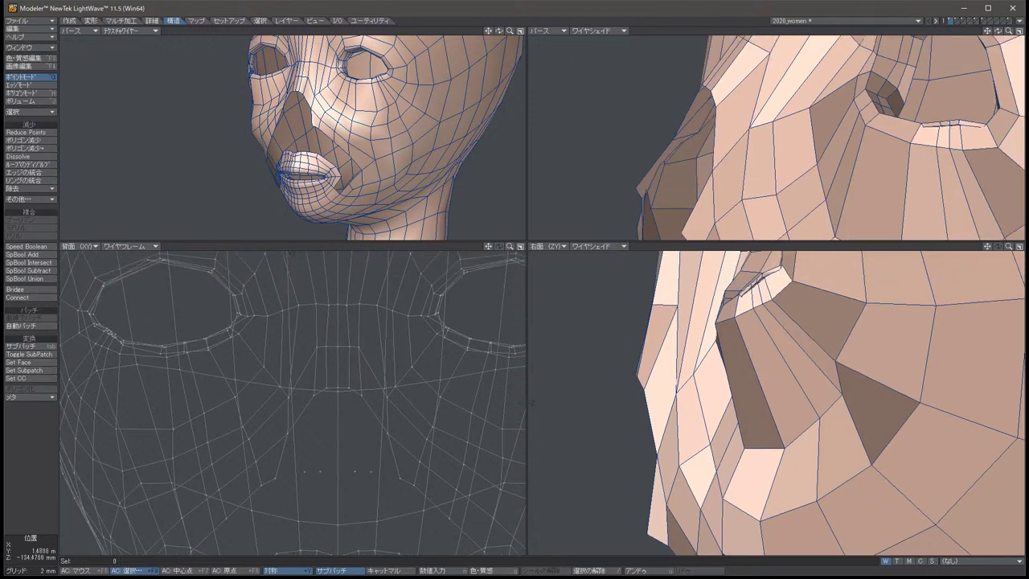
Set the Right view to Wireframe and pan and zoom out over the face.
left_click(596, 246)
left_click(619, 215)
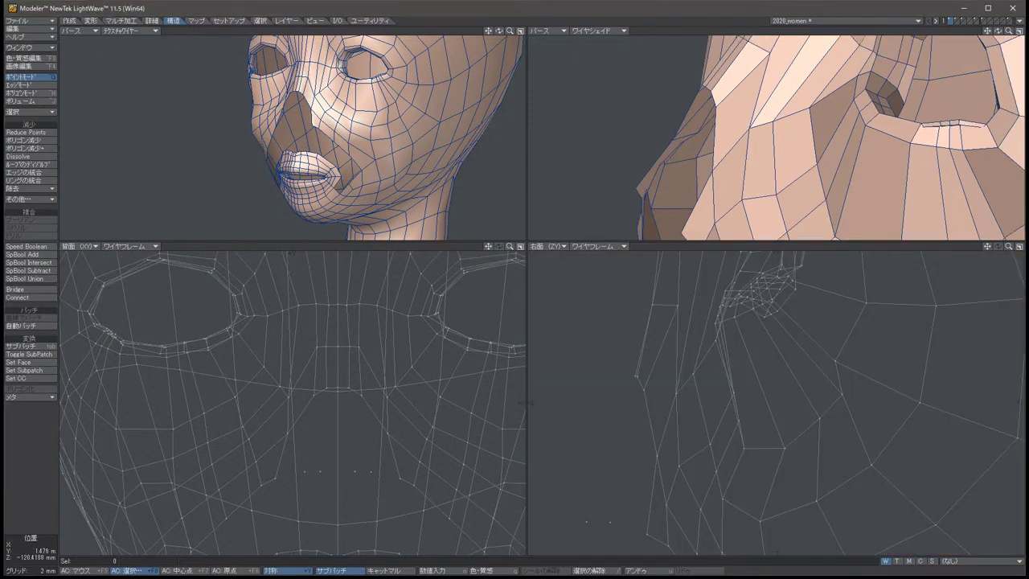
key("Down")
key("Down")
key("comma")
key("comma")
key("comma")
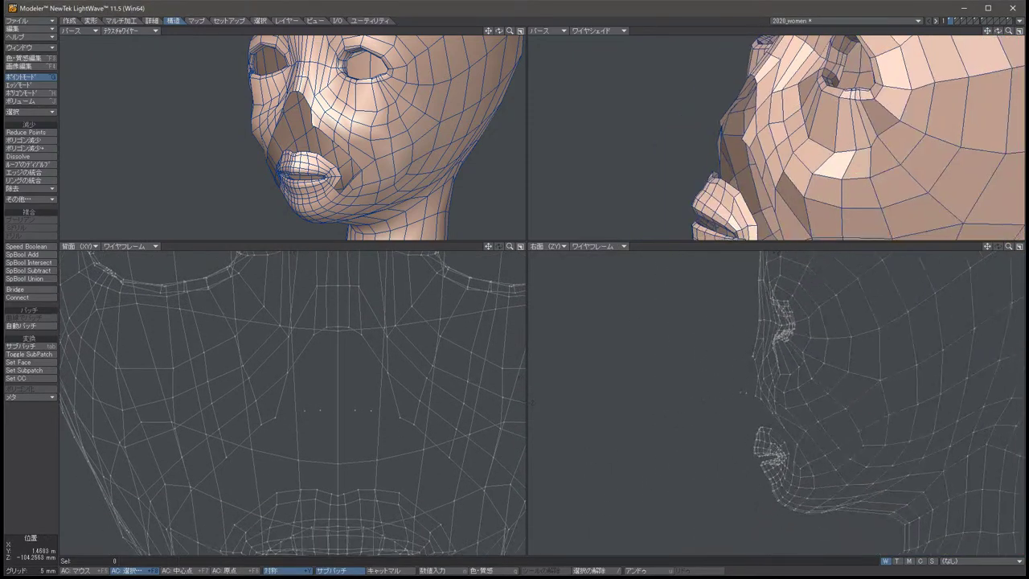
Rotate the Perspective view around the lips and chin, from frontal to side profile.
key("Right")
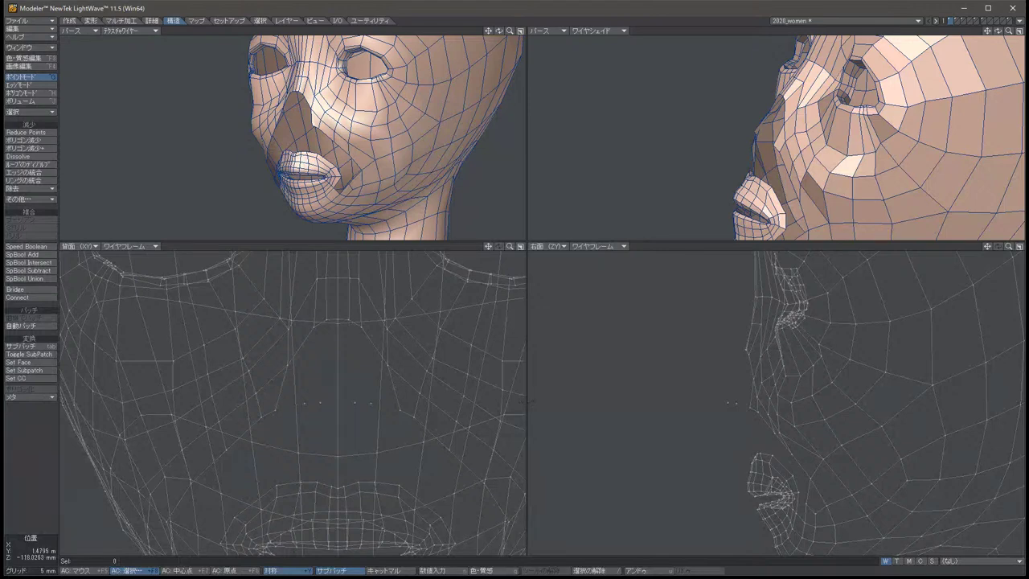
key("Right")
key("Right")
key("Right")
key("Left")
key("Left")
key("Left")
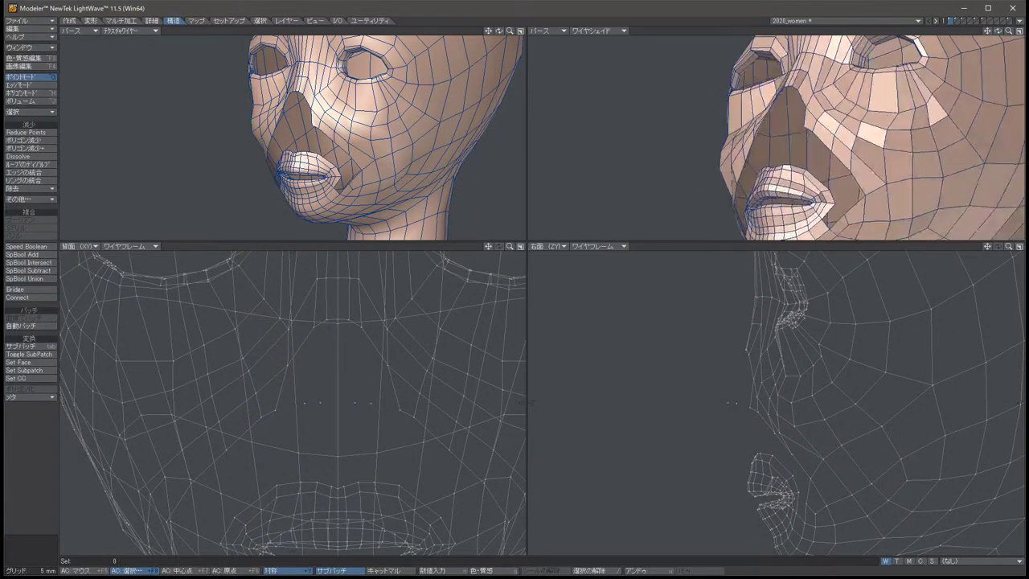
key("Down")
key("Down")
key("Down")
key("Down")
key("Down")
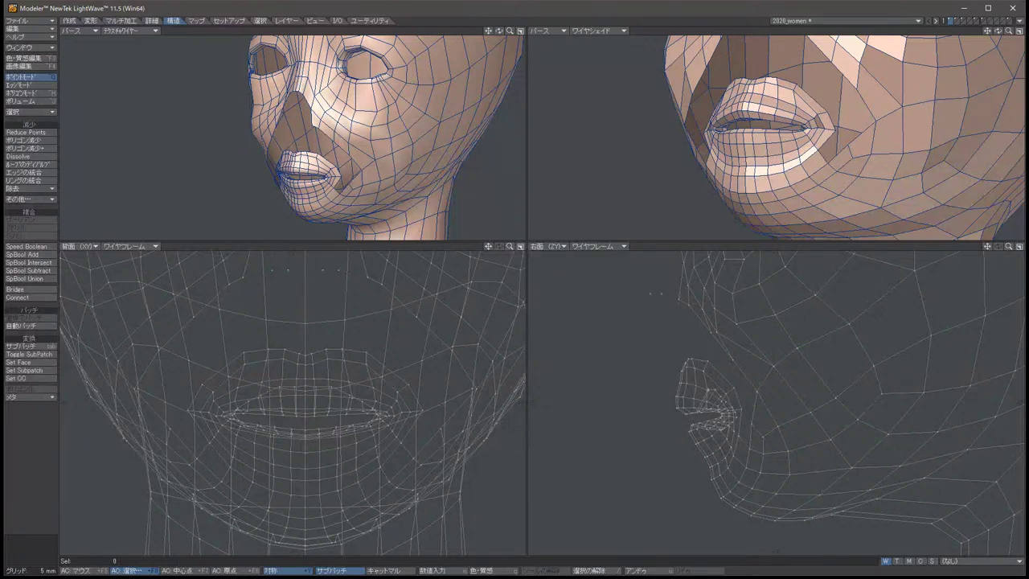
key("Right")
key("Right")
key("Right")
key("Right")
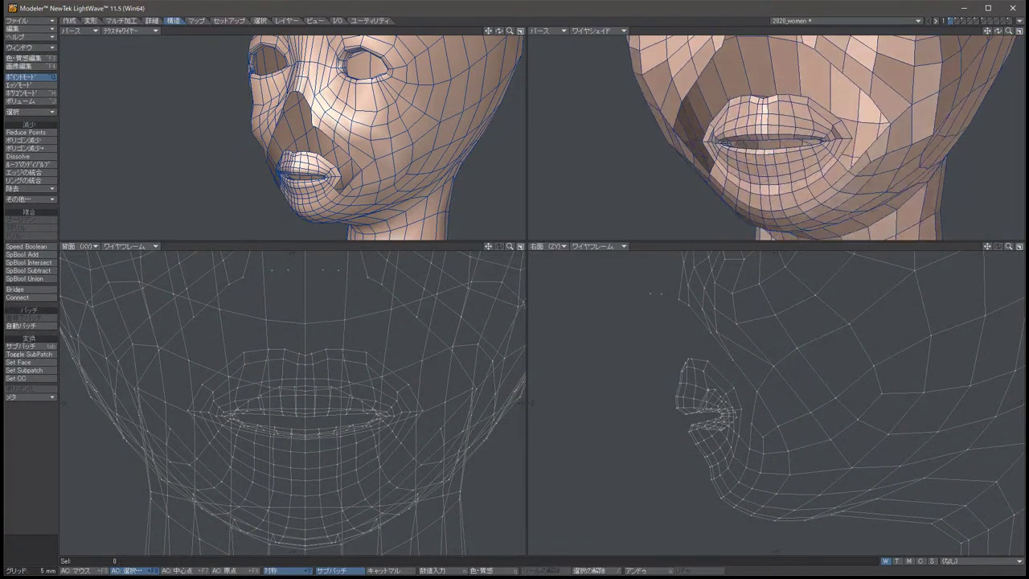
key("Right")
key("Right")
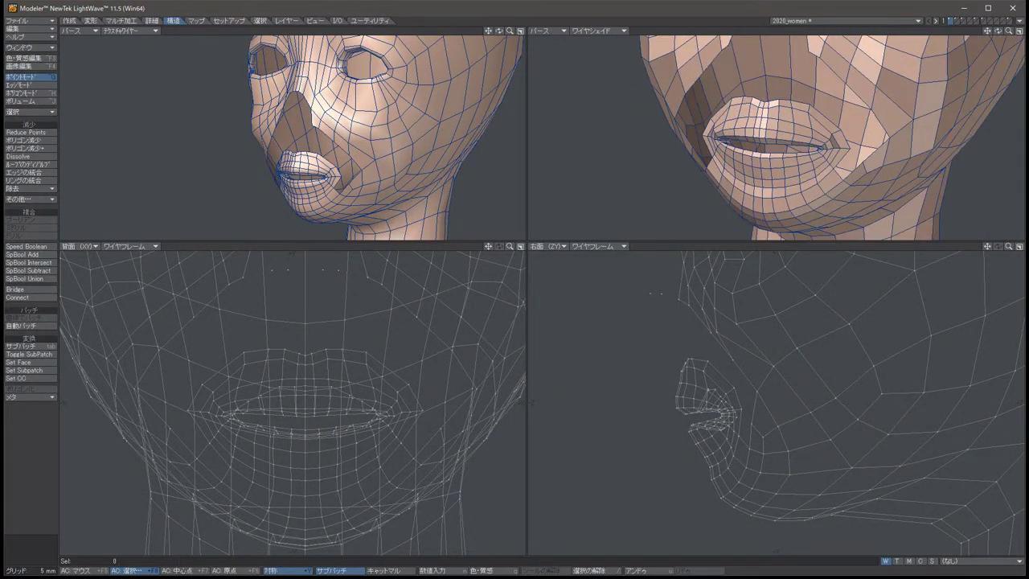
key("Right")
key("Right")
key("Right")
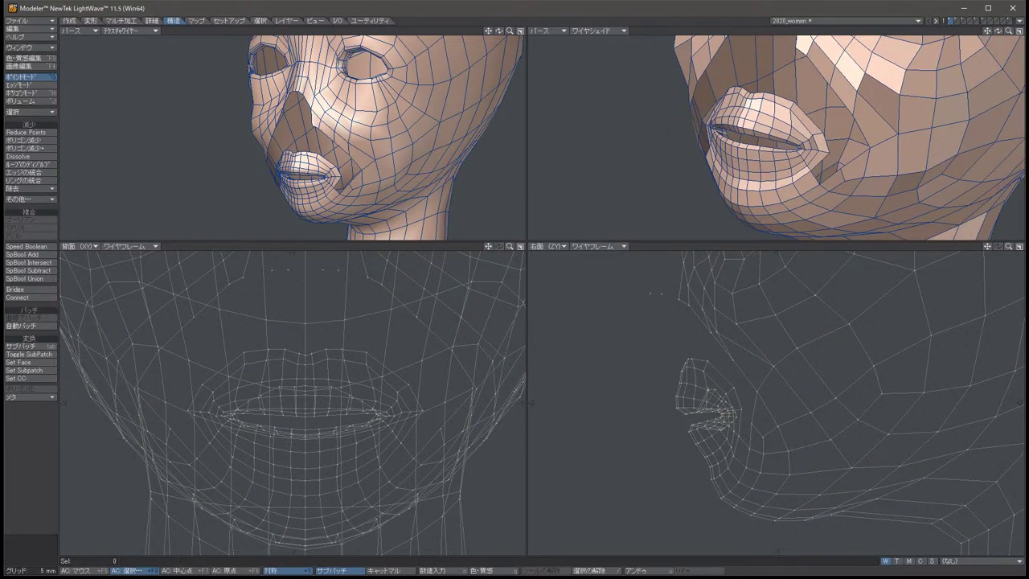
key("Right")
key("Right")
key("Right")
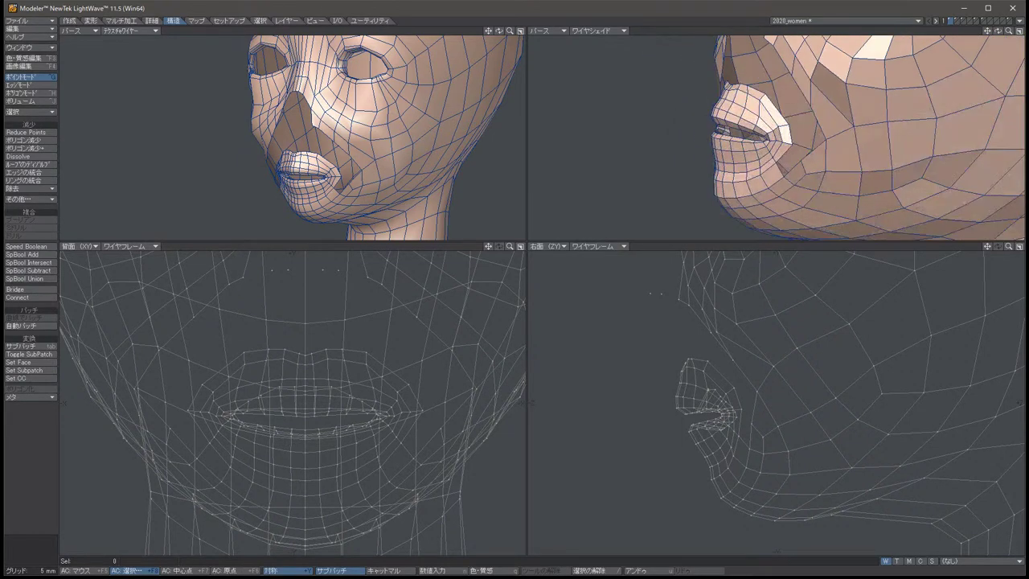
key("Right")
key("Right")
key("Right")
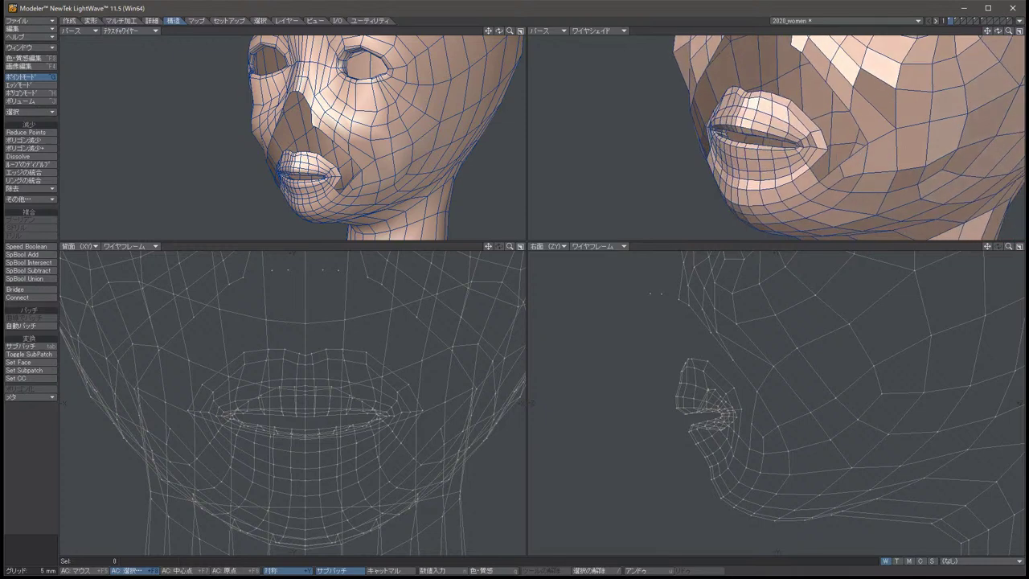
key("Left")
key("Left")
key("Left")
key("Left")
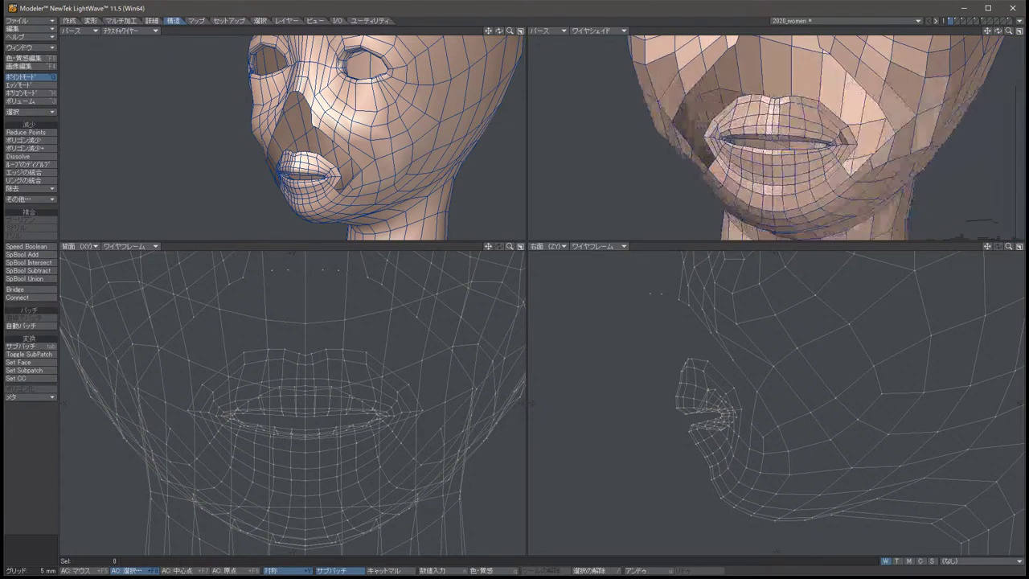
key("Right")
key("Right")
key("Right")
key("Right")
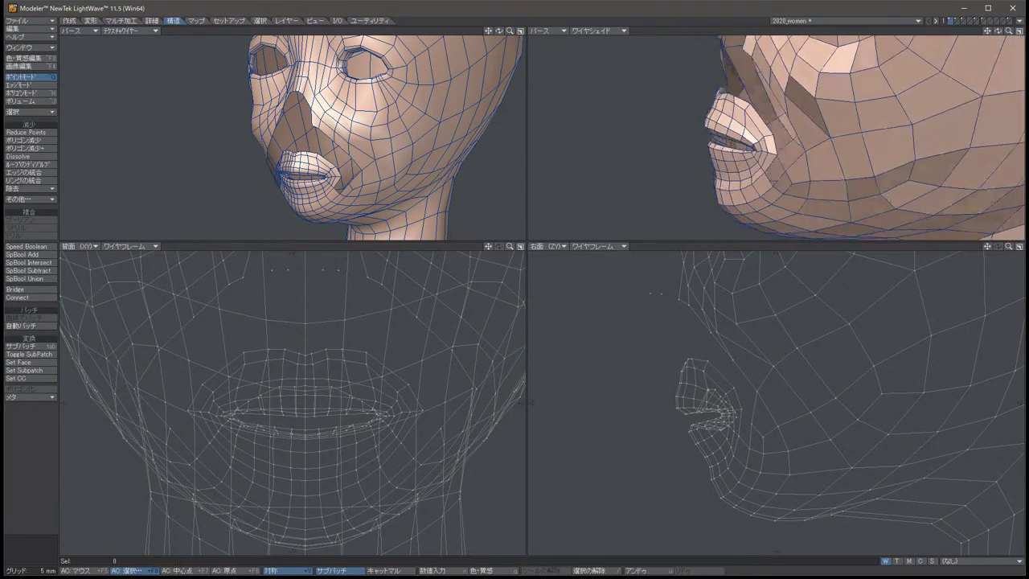
key("Left")
key("Left")
key("Left")
key("Left")
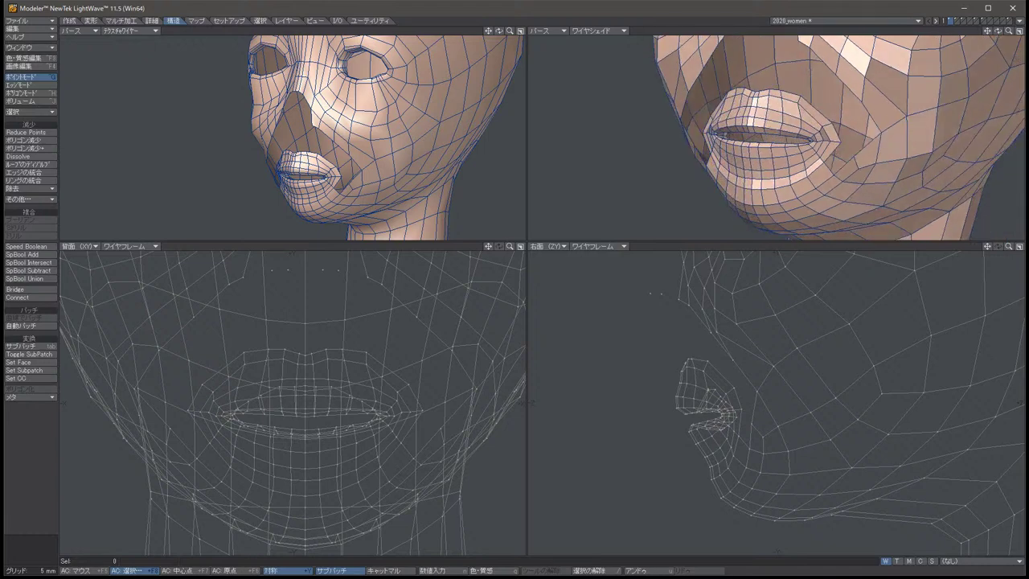
key("Left")
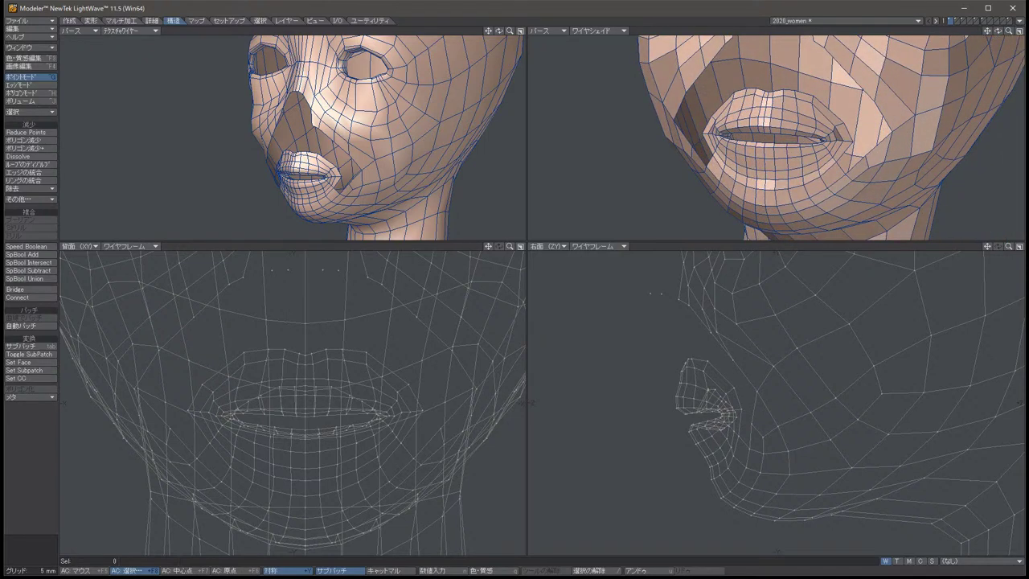
Switch the Front view to Wire Shade, zoom out, and toggle SubPatch off with Tab.
left_click(129, 246)
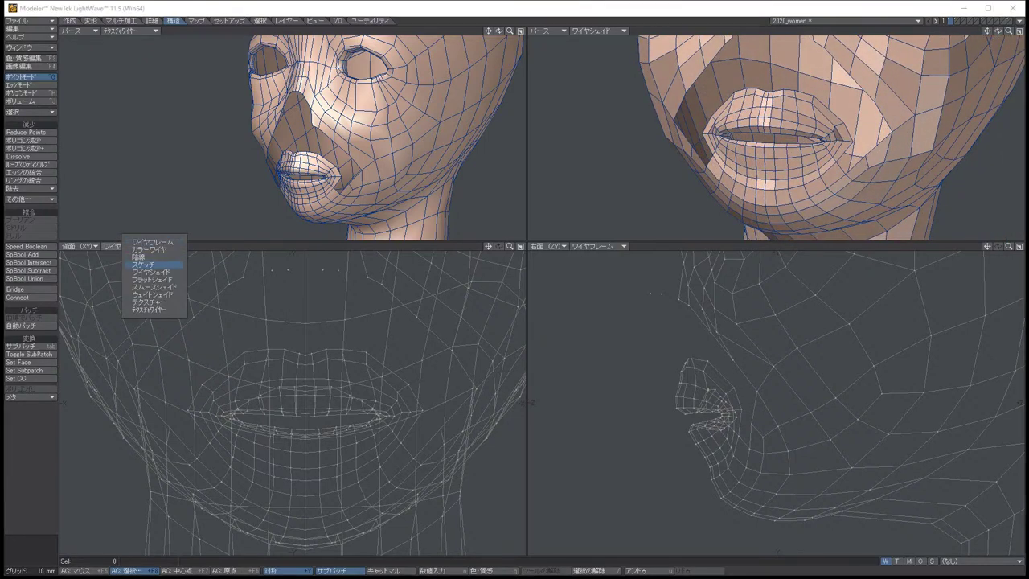
left_click(152, 271)
scroll(293, 402, "down", 8)
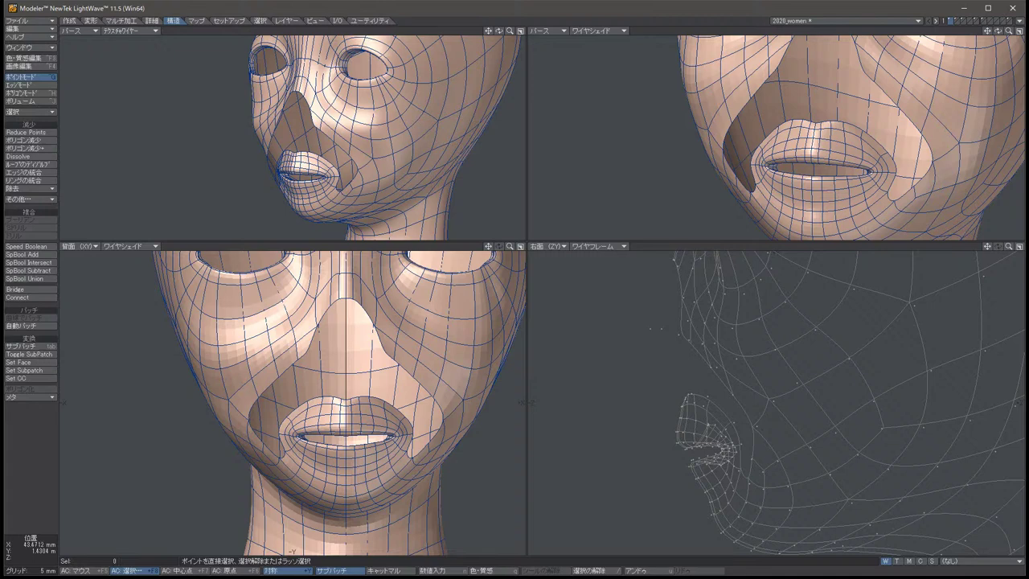
key("Tab")
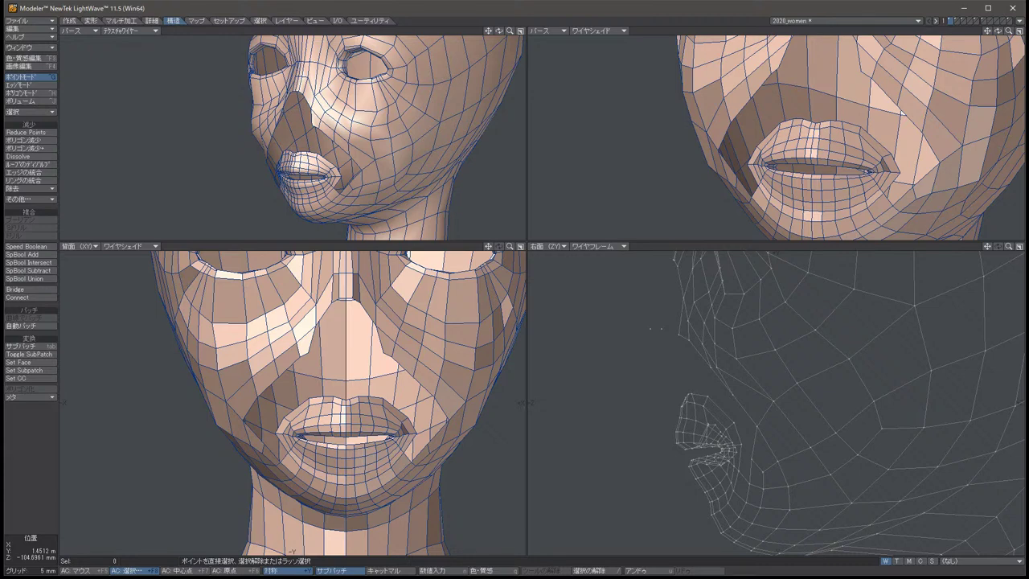
key("shift+a")
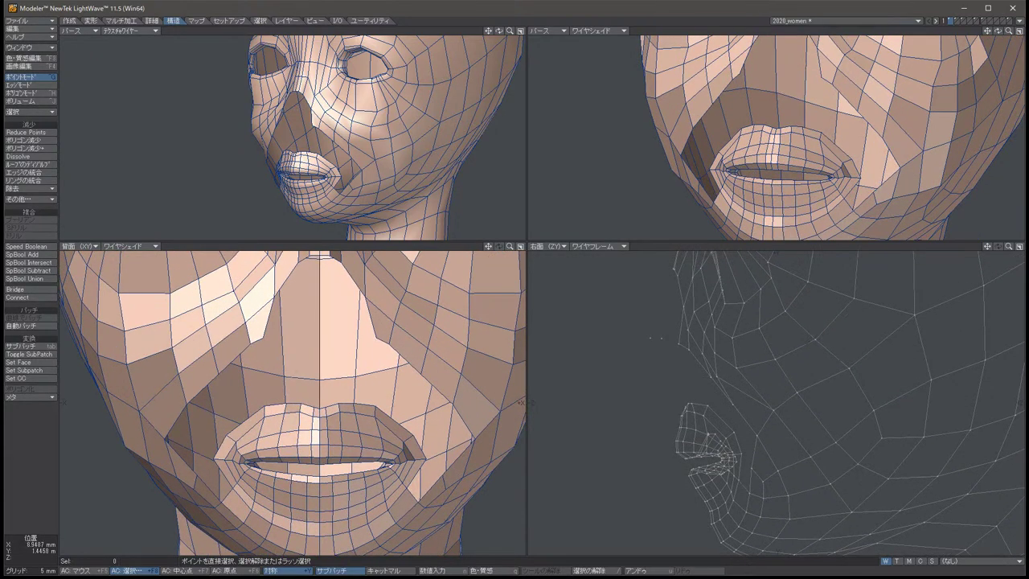
key("t")
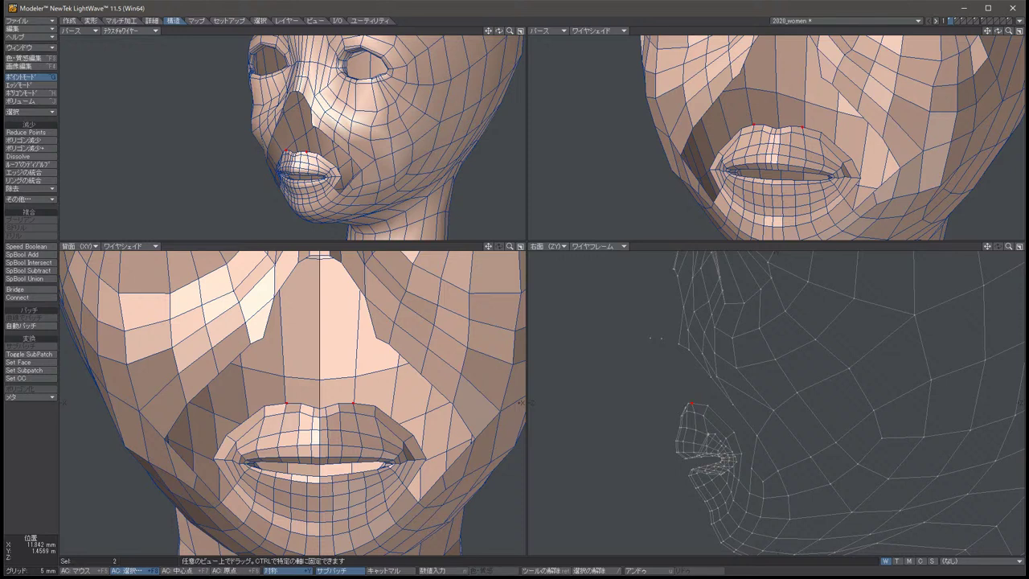
key("space")
key("t")
left_click_drag(319, 418, 320, 390)
key("space")
key("slash")
key("t")
key("space")
key("slash")
left_click(320, 398)
key("t")
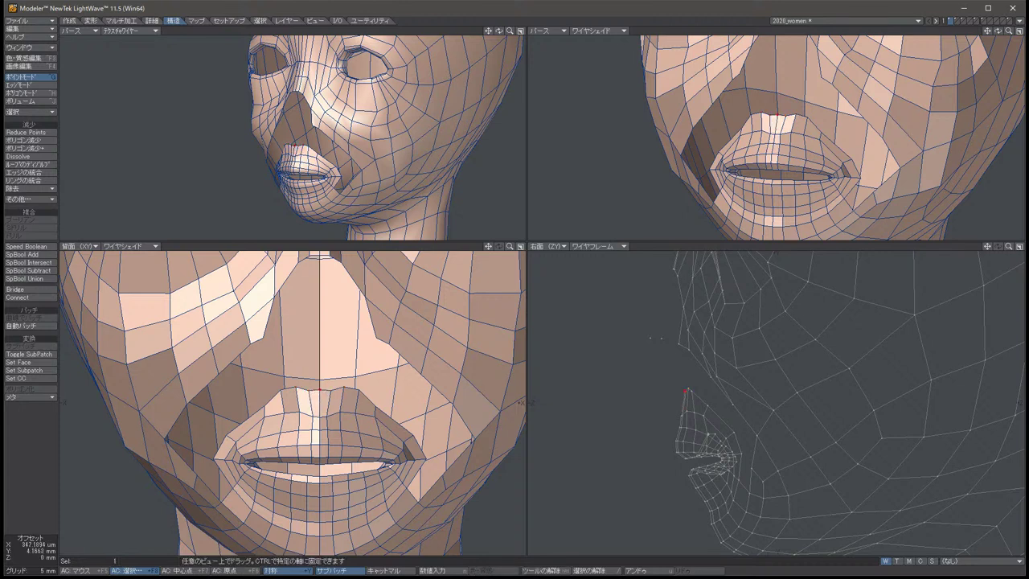
key("space")
key("slash")
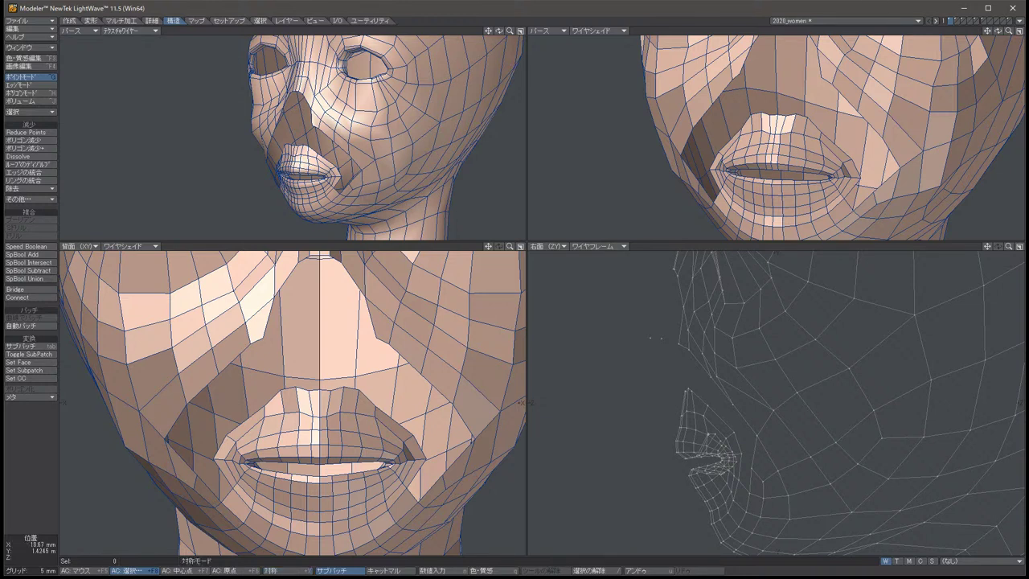
left_click(737, 481)
key("slash")
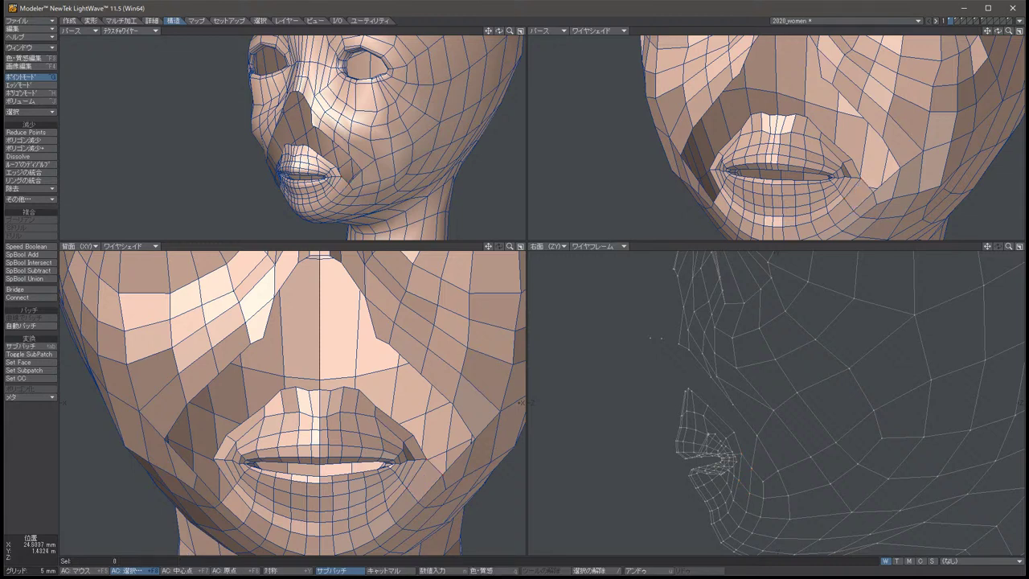
left_click(741, 454)
key("ctrl+z")
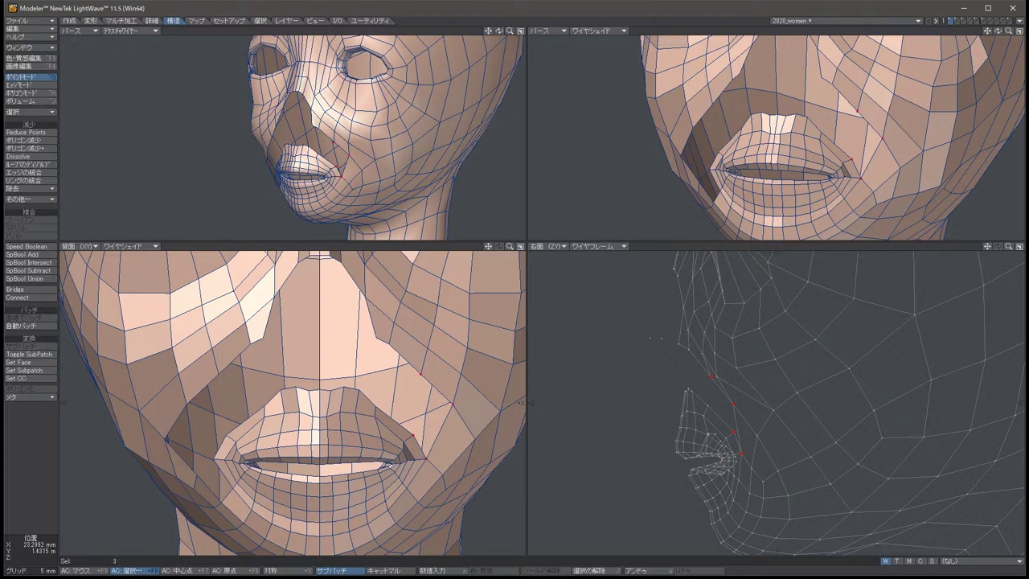
key("slash")
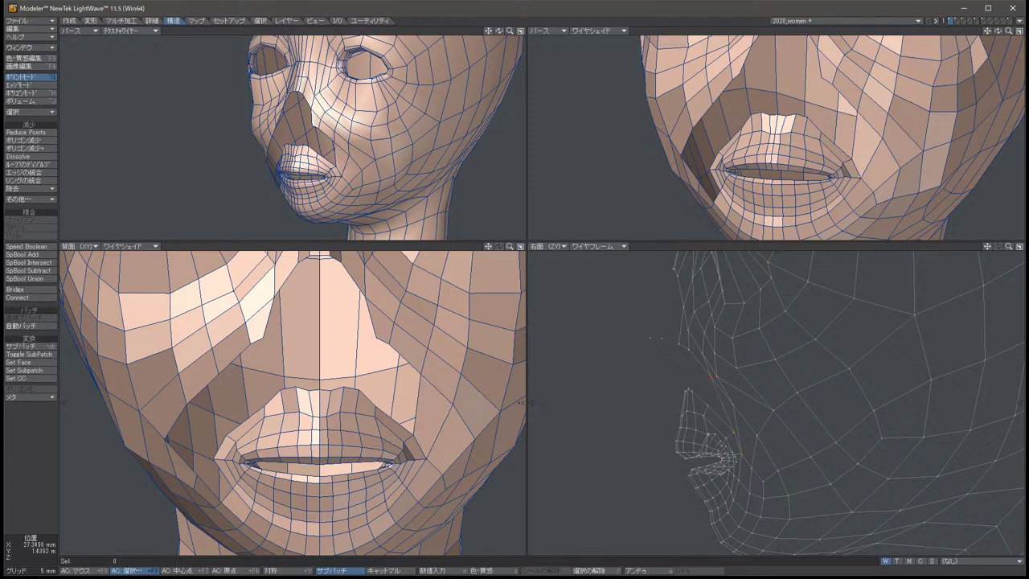
left_click(410, 433)
key("slash")
left_click(358, 389)
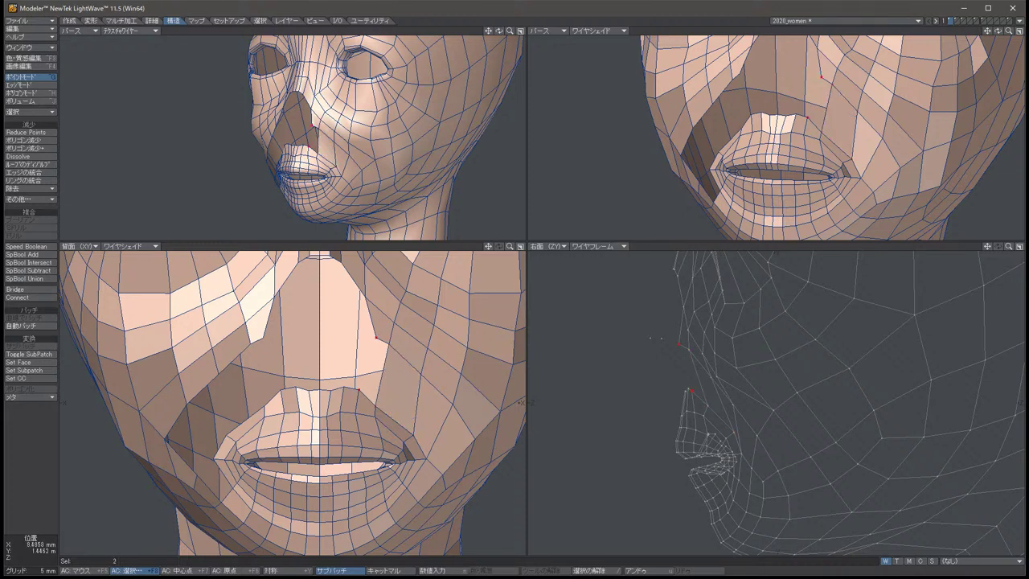
key("slash")
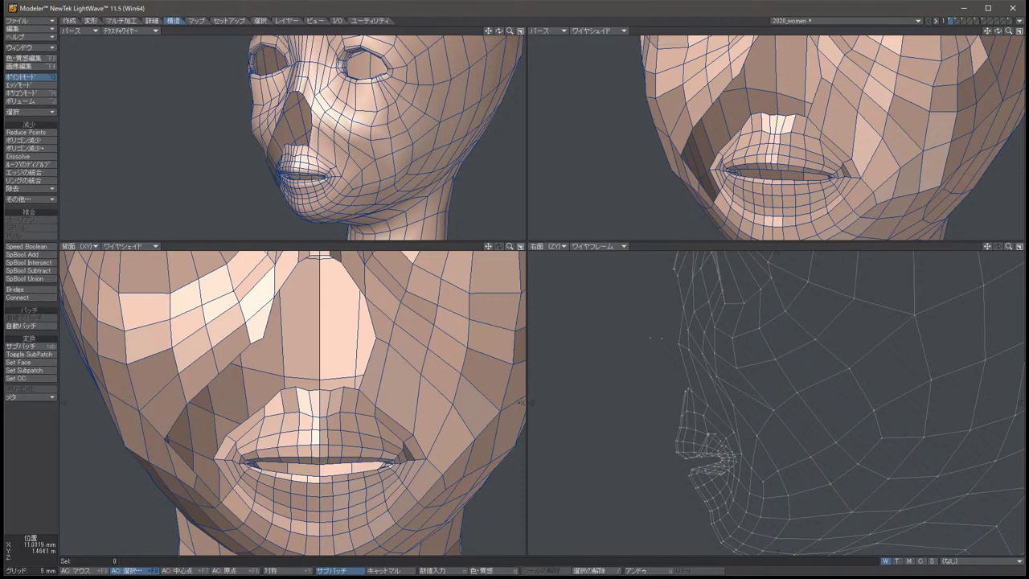
scroll(292, 404, "up", 3)
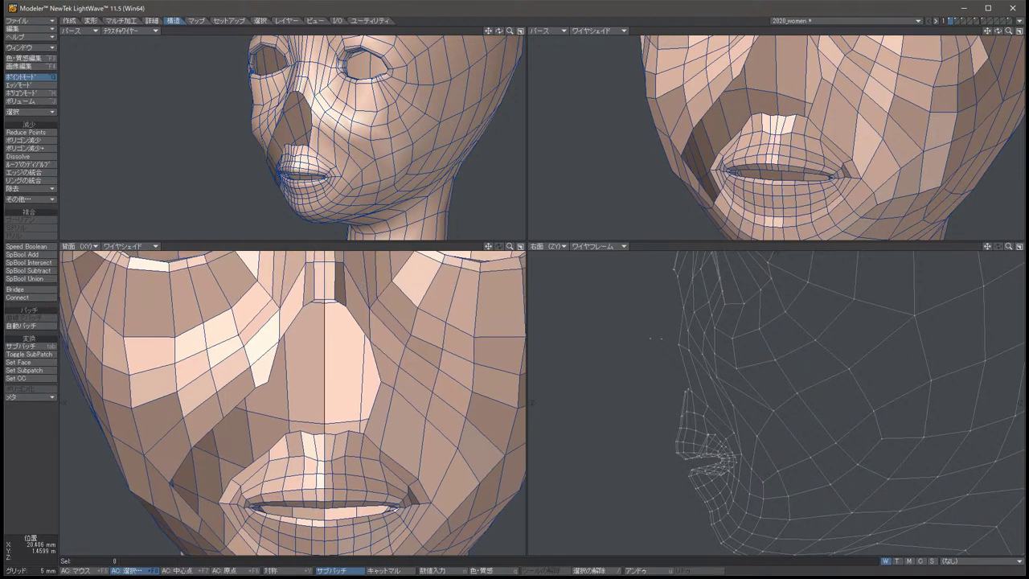
scroll(293, 404, "up", 1)
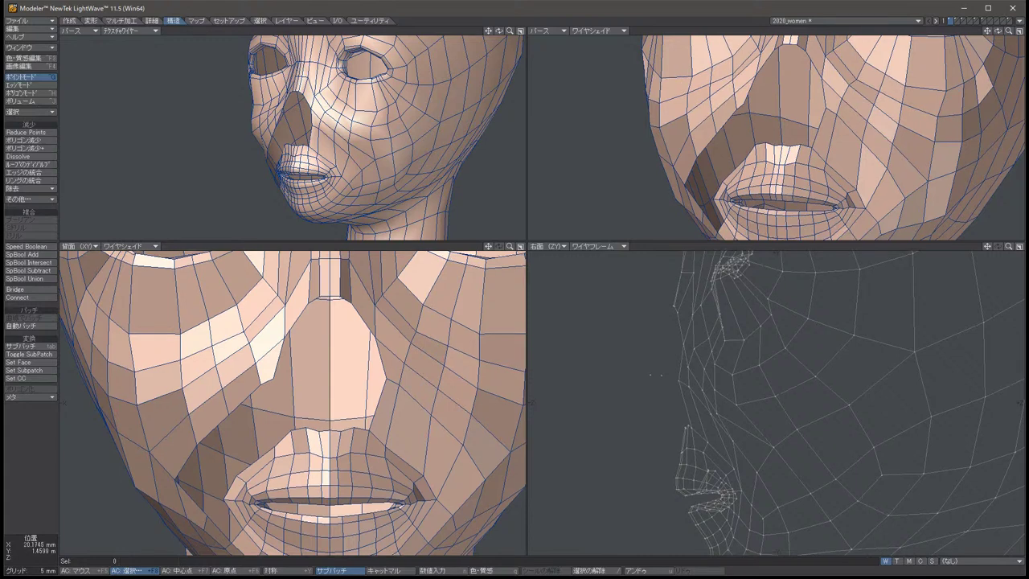
Set the Front view to Wireframe and undo the test point selections near the nose.
left_click(128, 246)
left_click(151, 212)
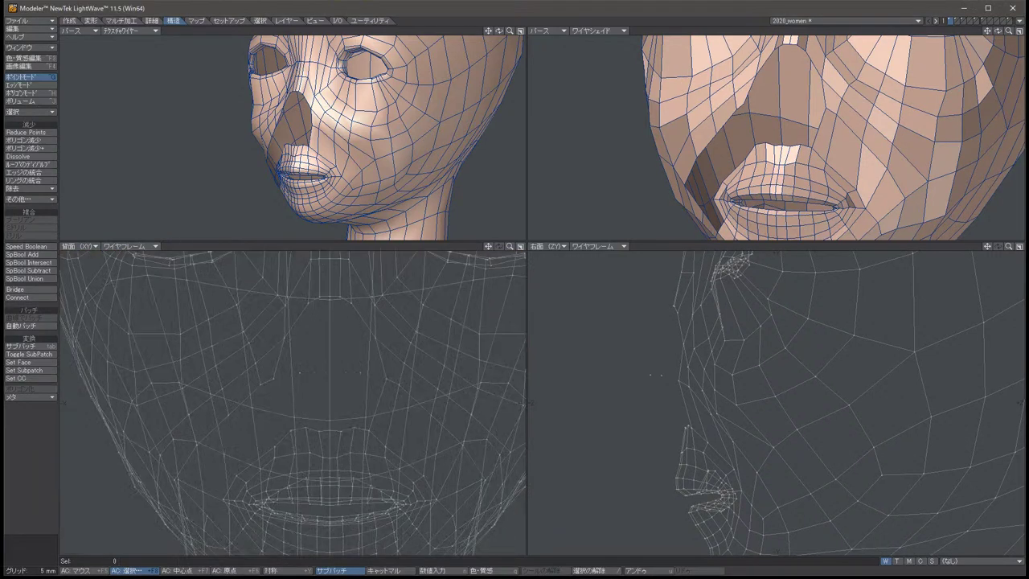
left_click(368, 431)
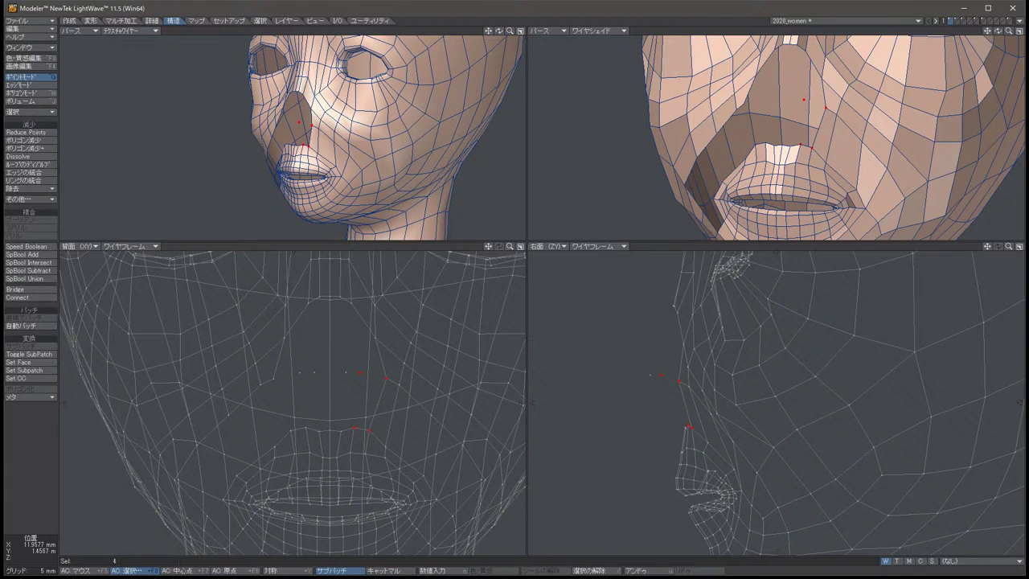
key("u")
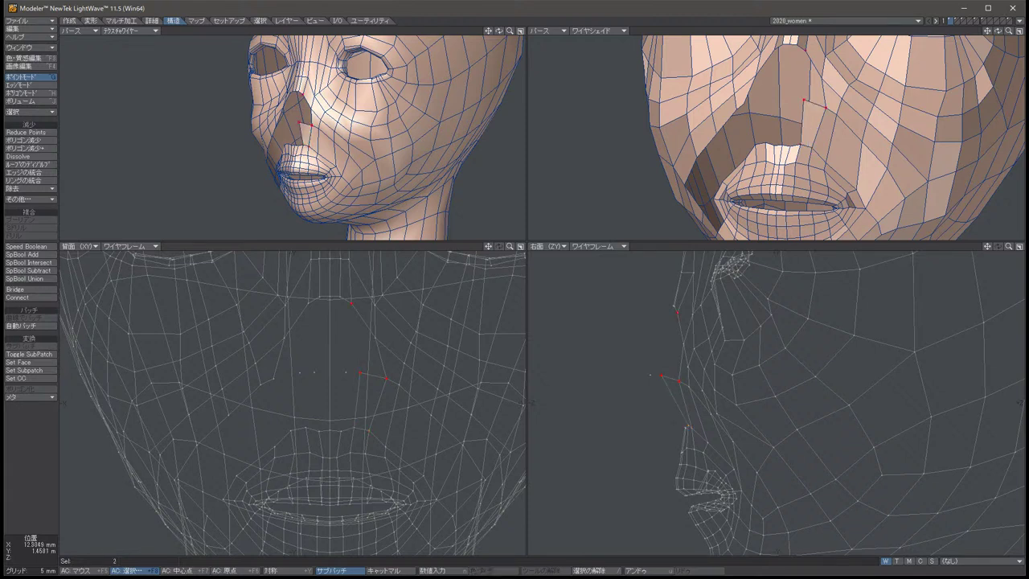
key("u")
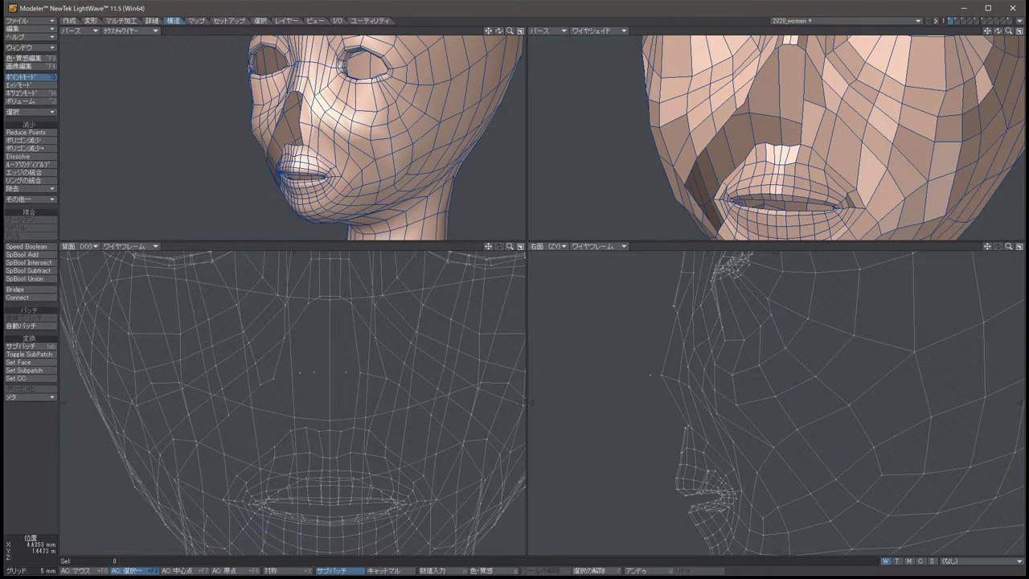
key("u")
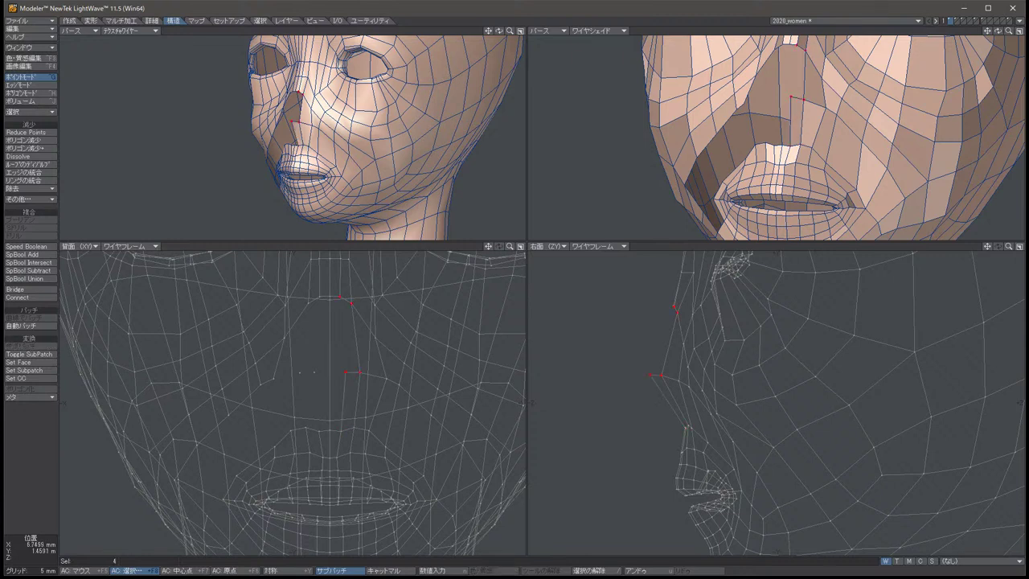
key("slash")
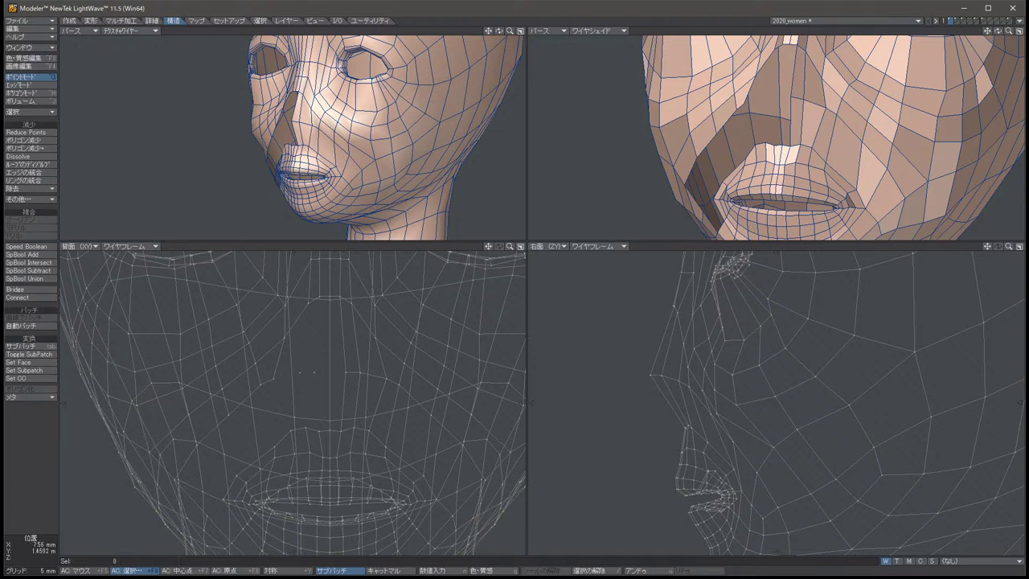
Align the point beneath the nose to X = 0 mm with the Align command.
left_click(313, 371)
left_click(152, 20)
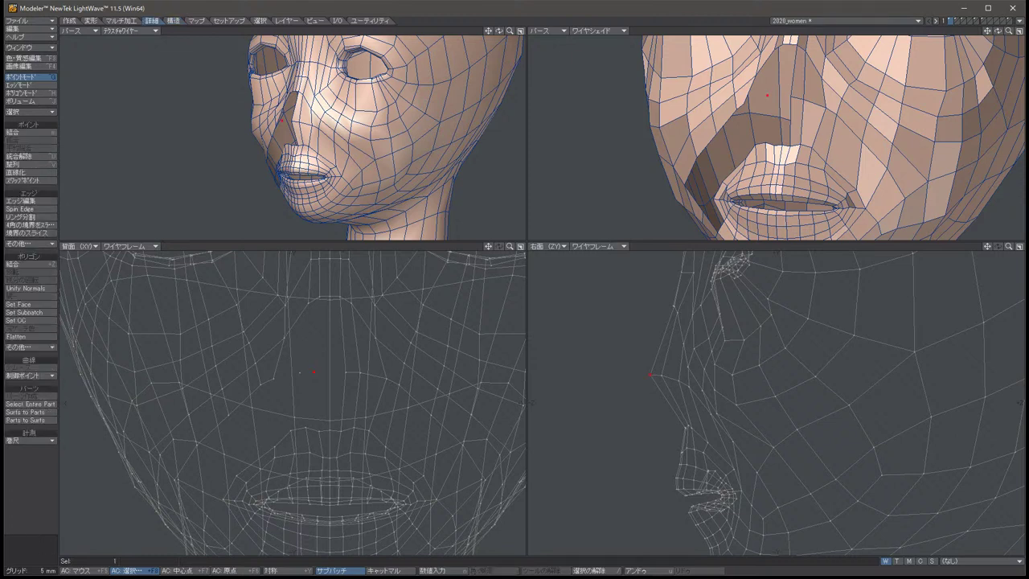
left_click(16, 164)
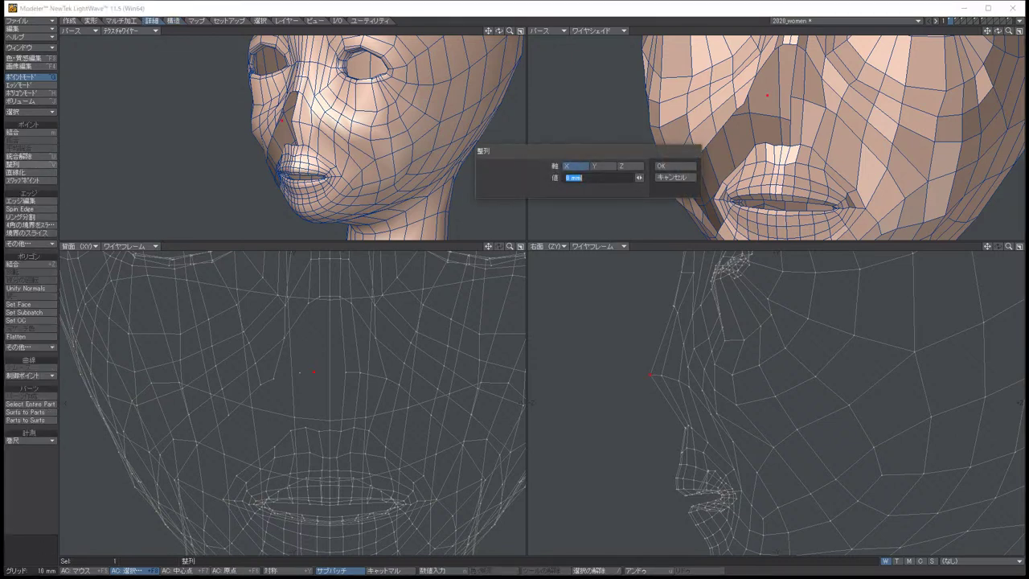
key("Return")
key("slash")
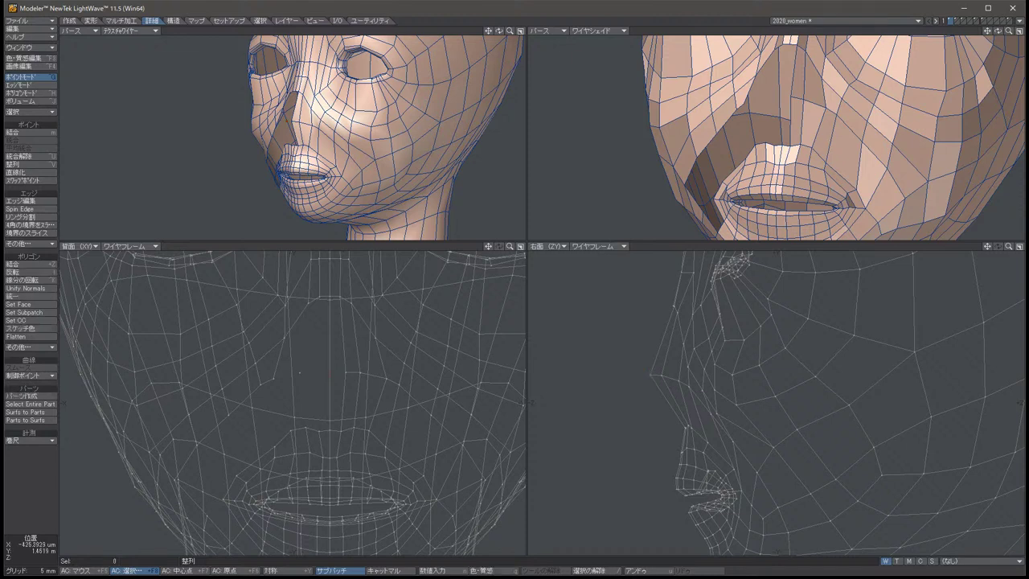
left_click(299, 372)
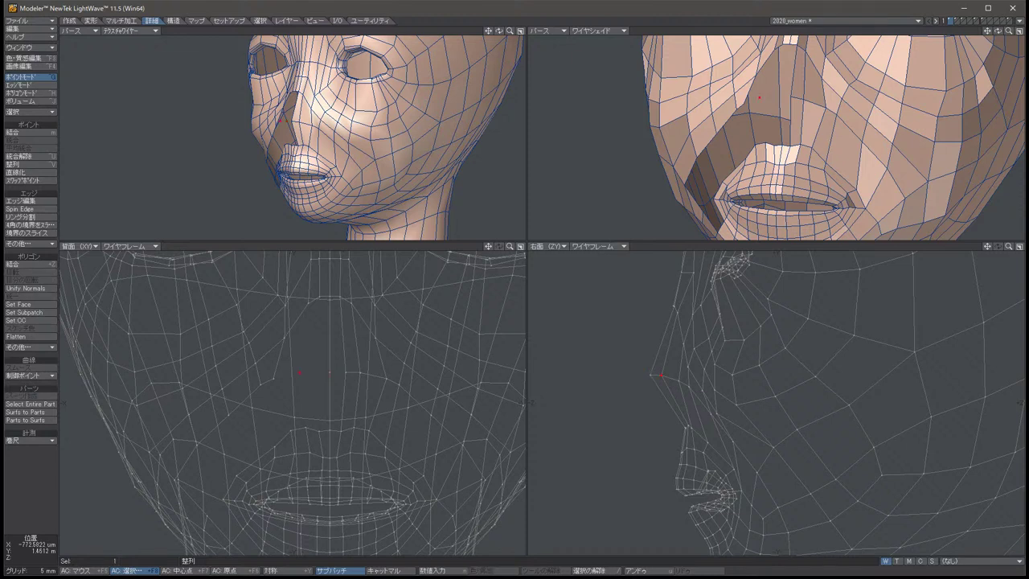
key("slash")
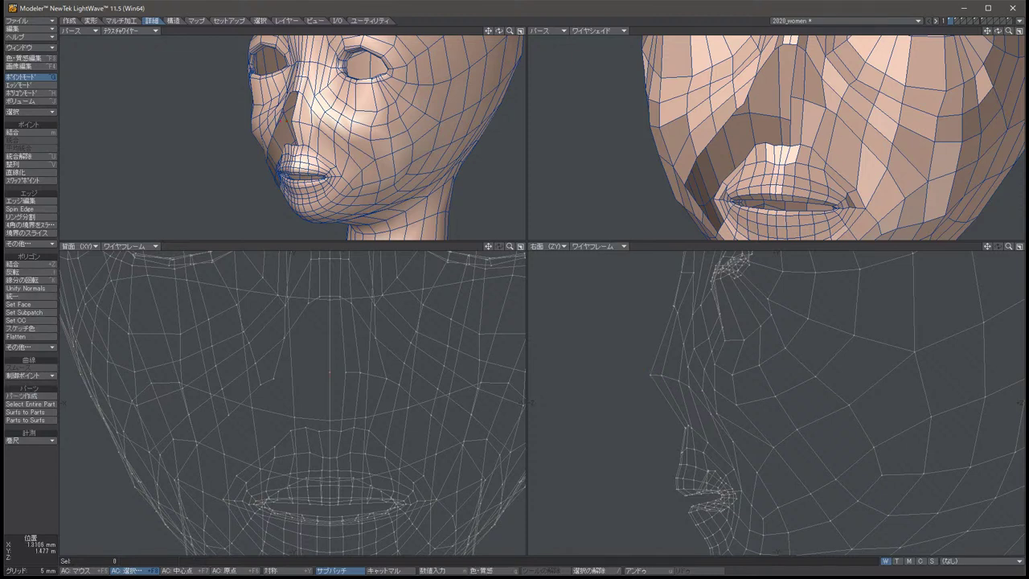
Level the two top nose-bridge points with the lower one and clear the selection.
left_click(330, 297)
left_click(341, 298)
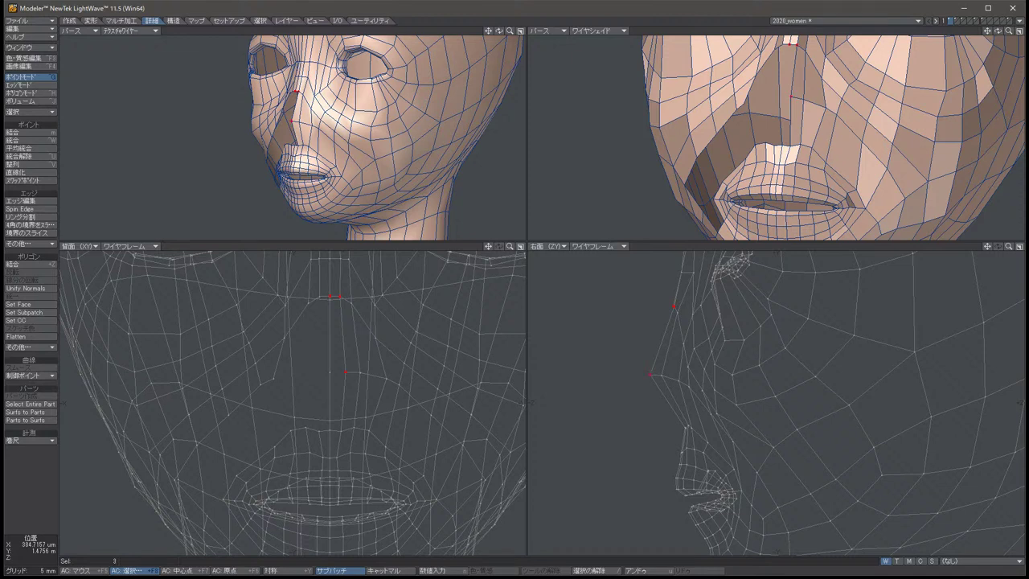
key("ctrl+j")
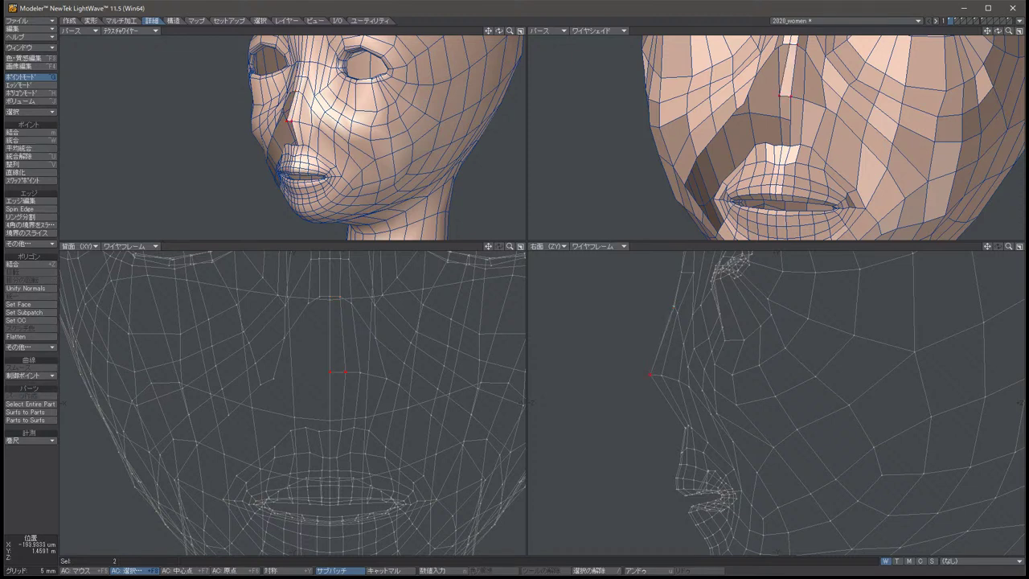
key("slash")
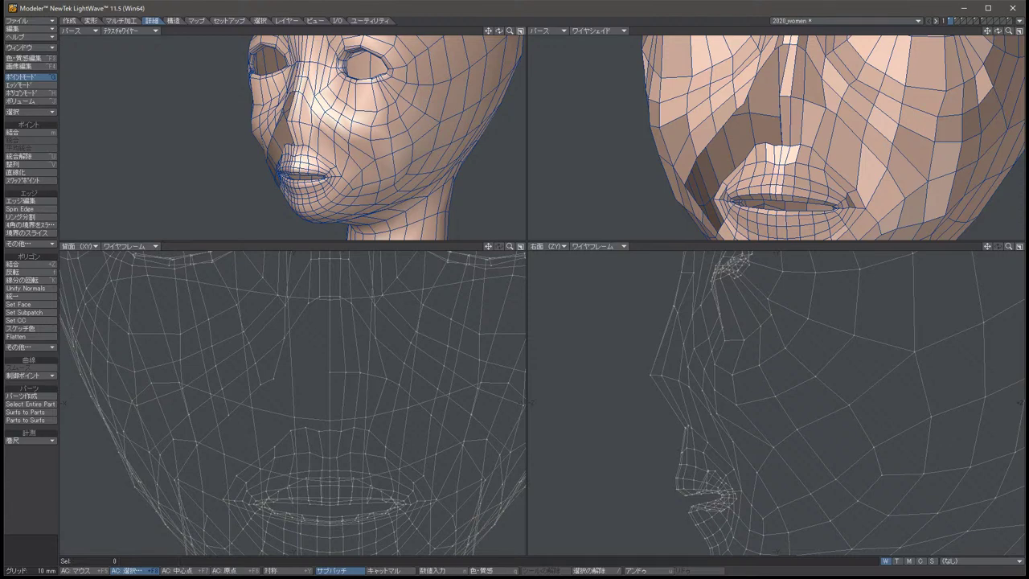
In a single fitted Top view, lasso the left-half body polygons and delete them.
key("KP_0")
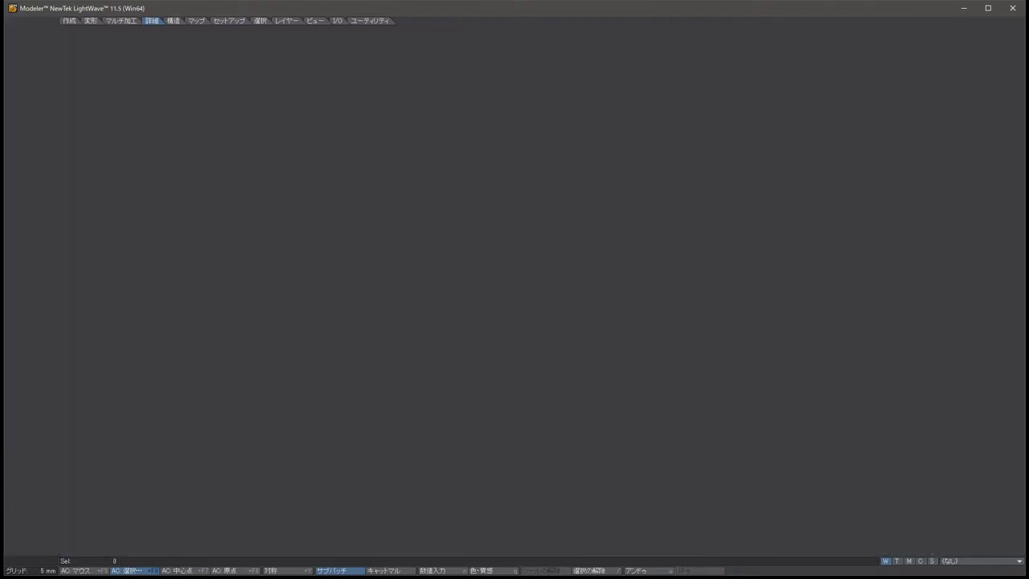
left_click(80, 31)
left_click(80, 18)
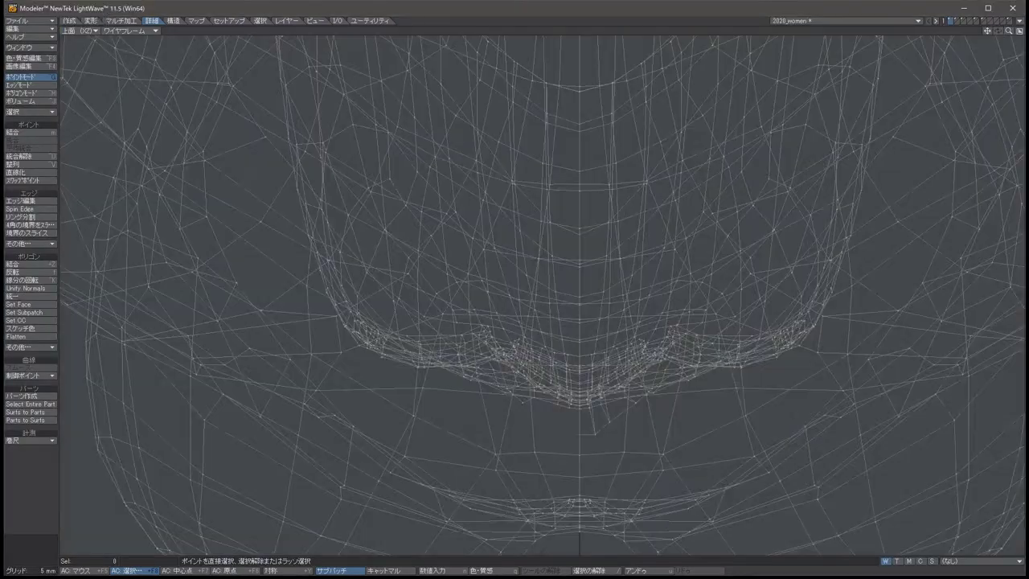
key("a")
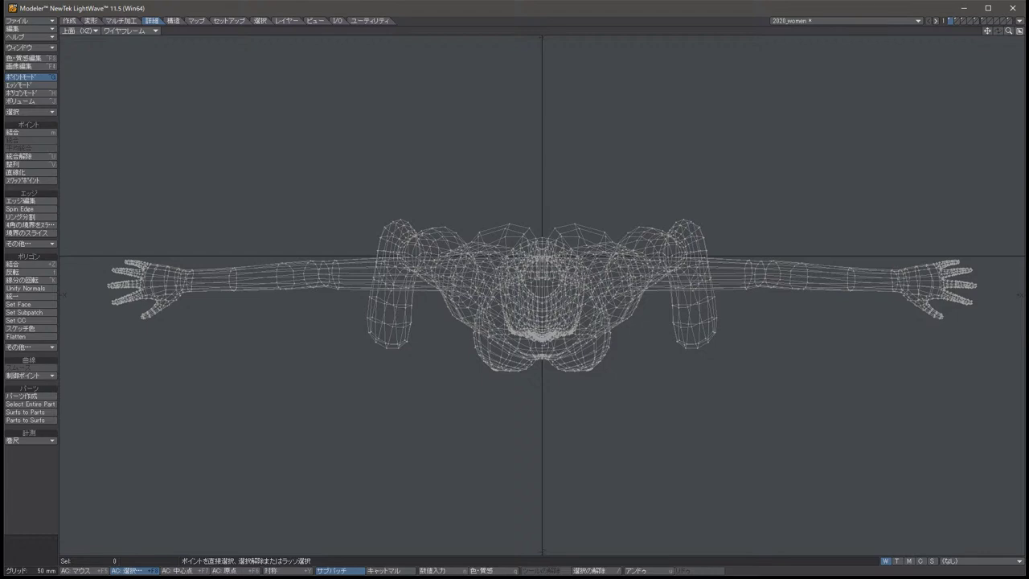
key("ctrl+h")
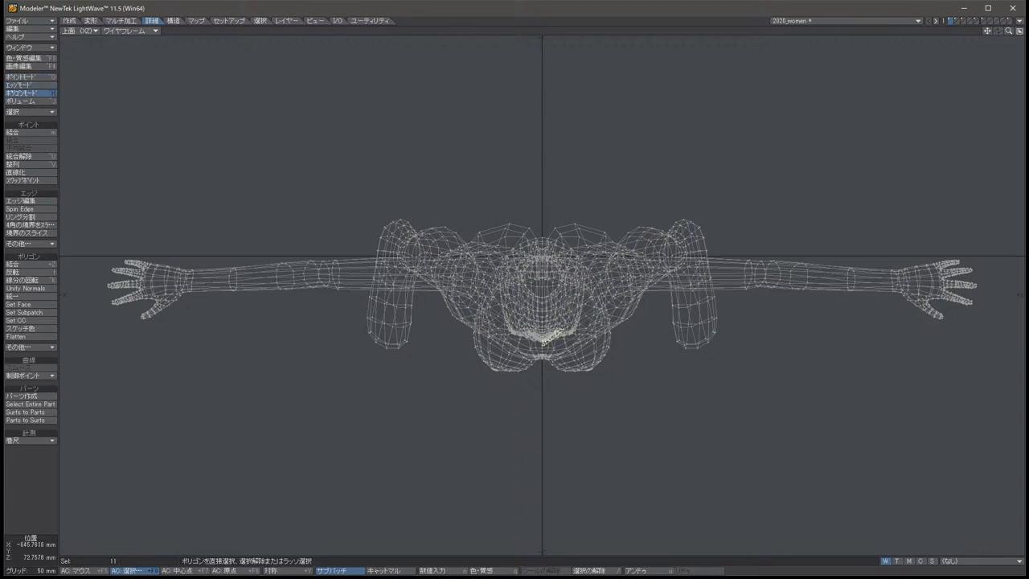
mouse_move(103, 190)
right_mouse_down()
mouse_move(470, 135)
mouse_move(548, 136)
right_mouse_up()
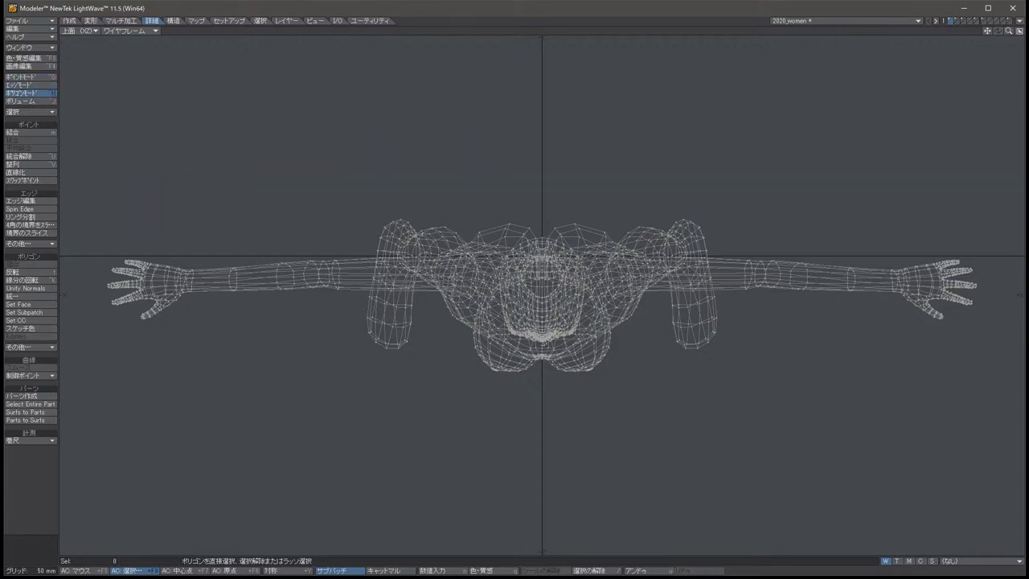
mouse_move(83, 210)
right_mouse_down()
mouse_move(404, 138)
mouse_move(524, 129)
mouse_move(525, 283)
mouse_move(249, 472)
mouse_move(101, 162)
right_mouse_up()
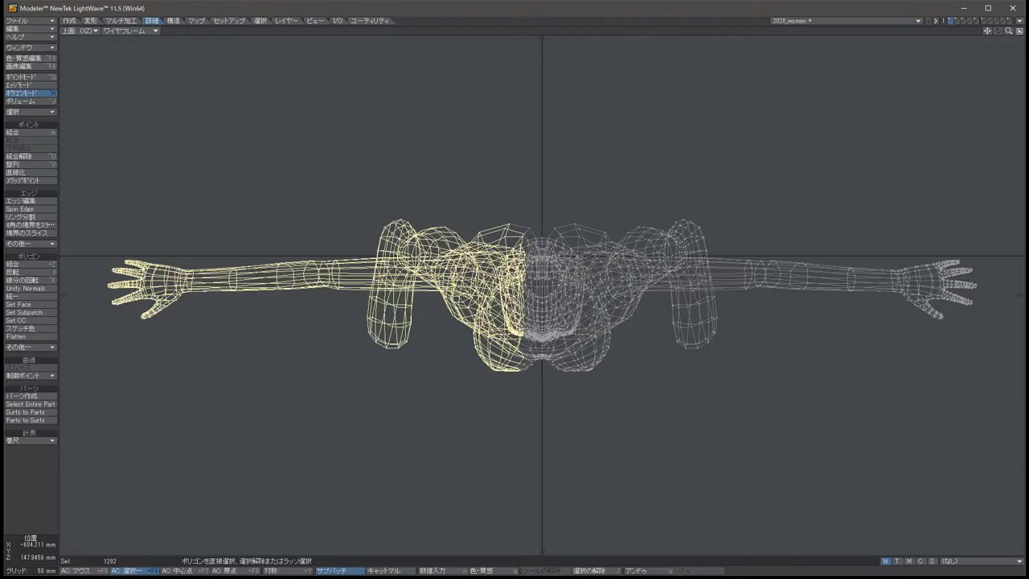
key("Delete")
Delete the leftover polygons on the left side of the face.
right_click_drag(538, 176, 449, 186)
mouse_move(546, 261)
right_mouse_down()
mouse_move(518, 419)
mouse_move(452, 189)
right_mouse_up()
scroll(554, 292, "up", 5)
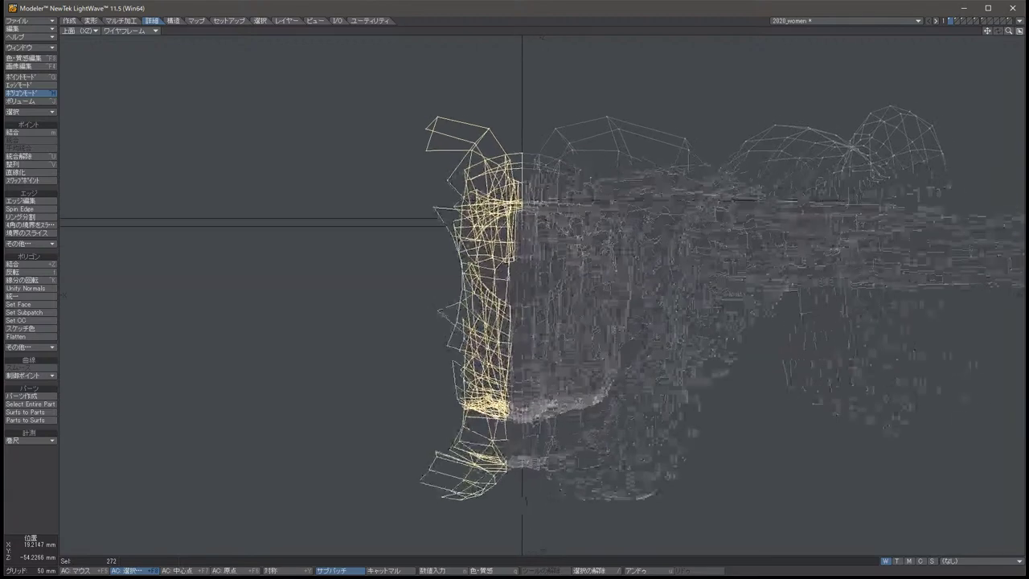
key("Delete")
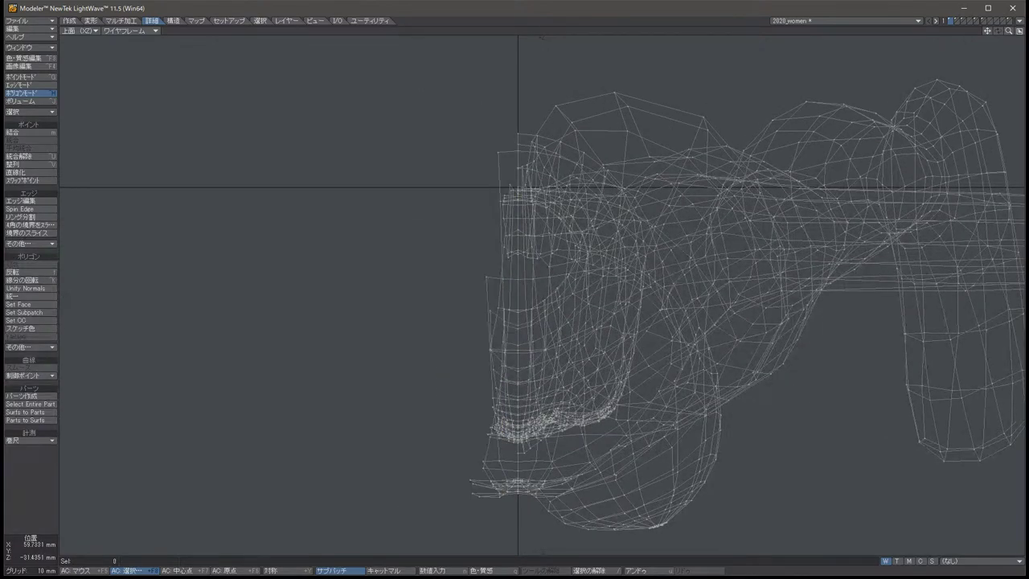
Delete the remaining polygons left of the centre line and the stray left-edge polygons, keeping three mouth polygons.
right_click_drag(520, 90, 404, 86)
mouse_move(518, 402)
right_mouse_down()
mouse_move(481, 529)
mouse_move(424, 56)
right_mouse_up()
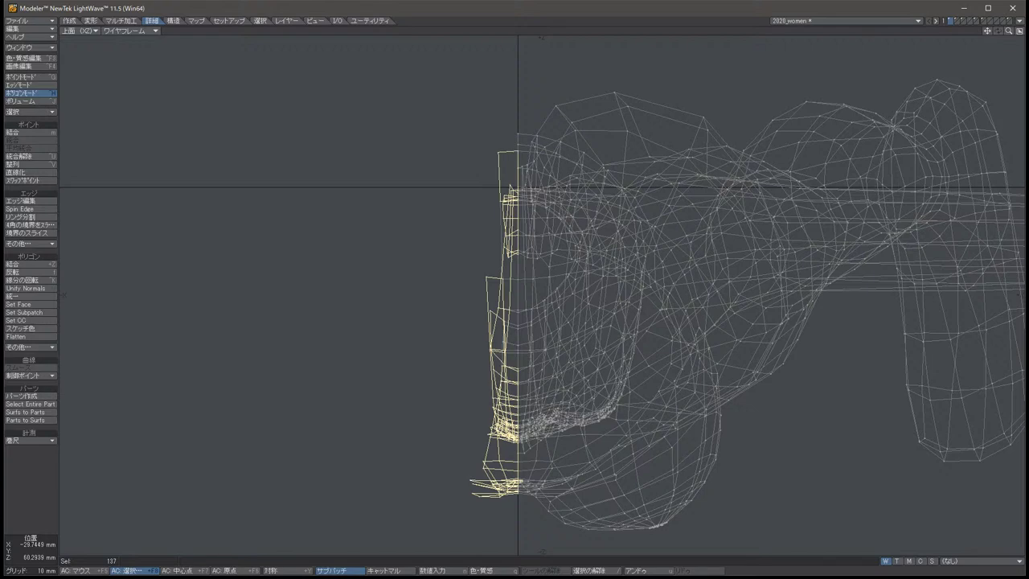
scroll(530, 498, "up", 5)
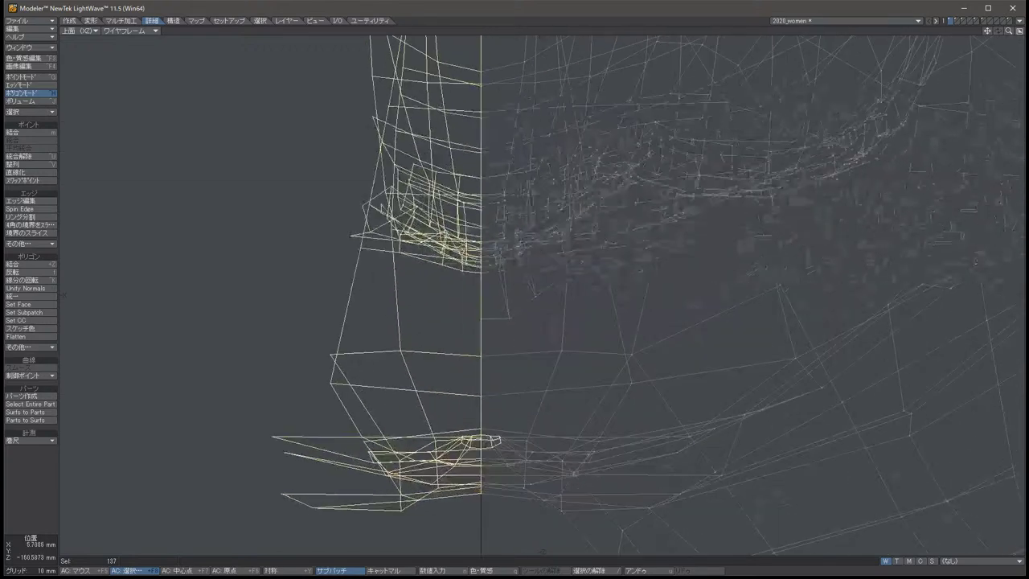
left_click_drag(460, 409, 478, 410)
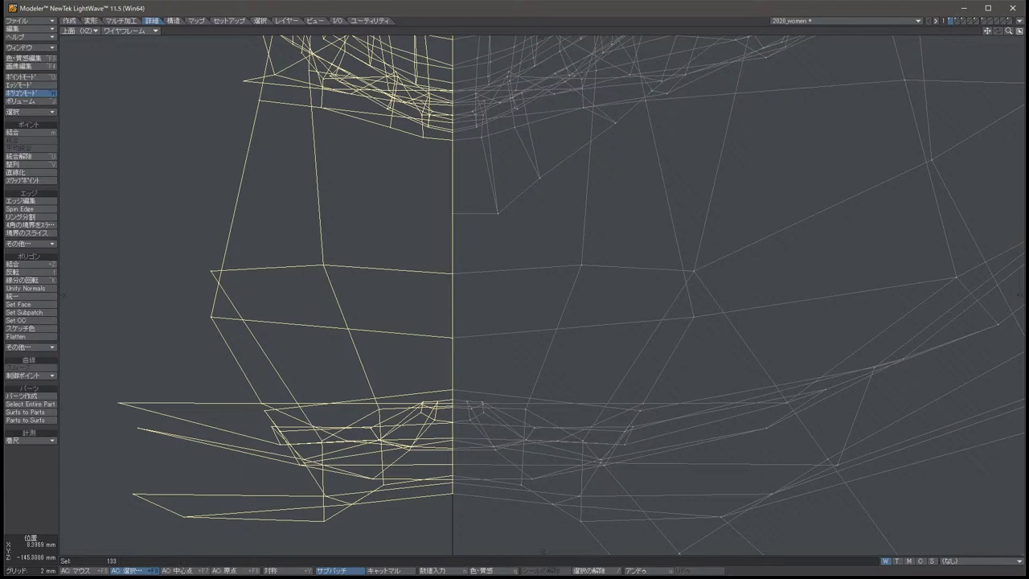
scroll(514, 297, "down", 4)
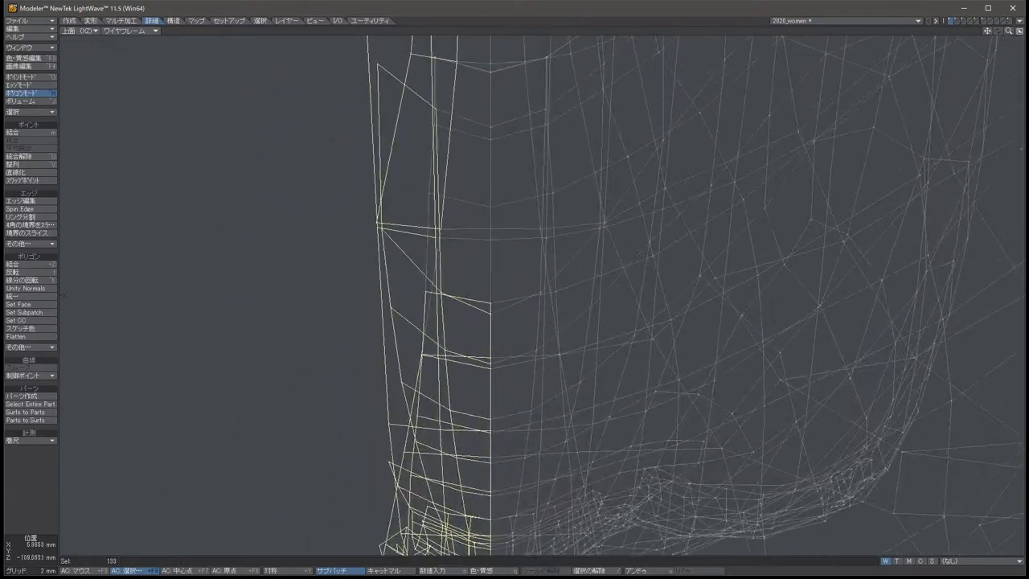
key("Up")
key("Delete")
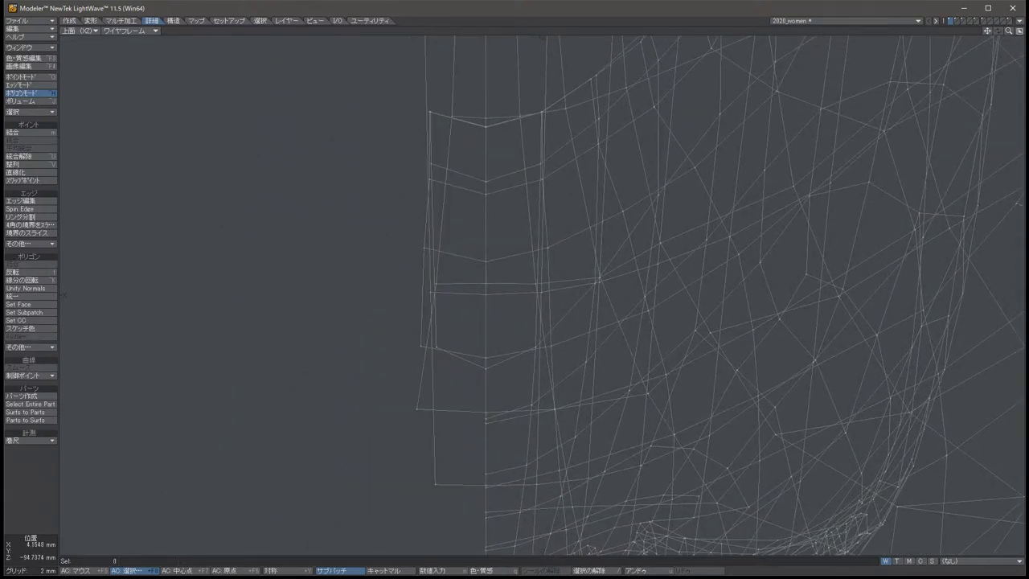
scroll(514, 298, "down", 3)
mouse_move(490, 233)
left_mouse_down()
mouse_move(492, 410)
mouse_move(498, 96)
mouse_move(500, 322)
left_mouse_up()
key("Delete")
key("Delete")
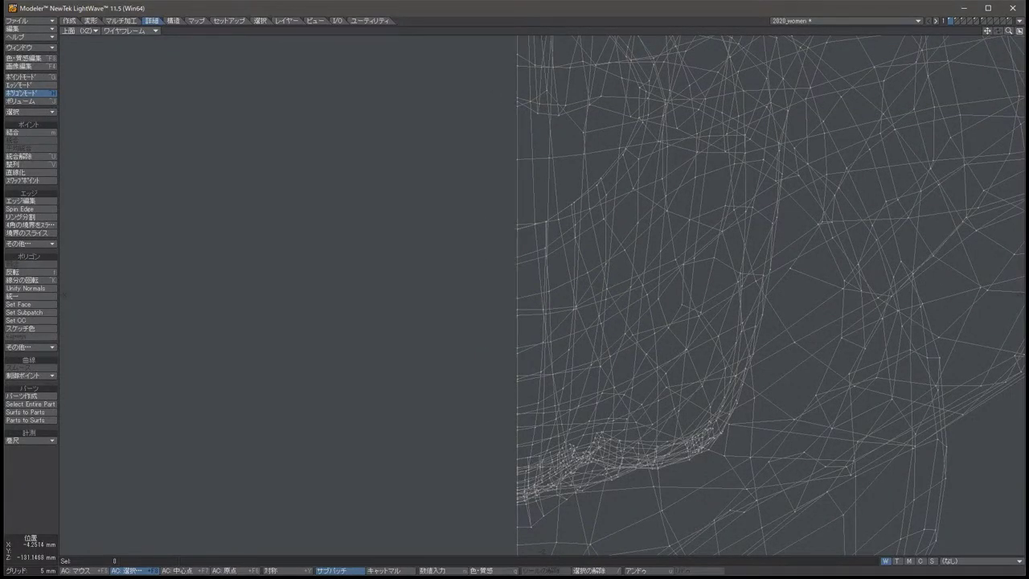
key("comma")
key("comma")
key("comma")
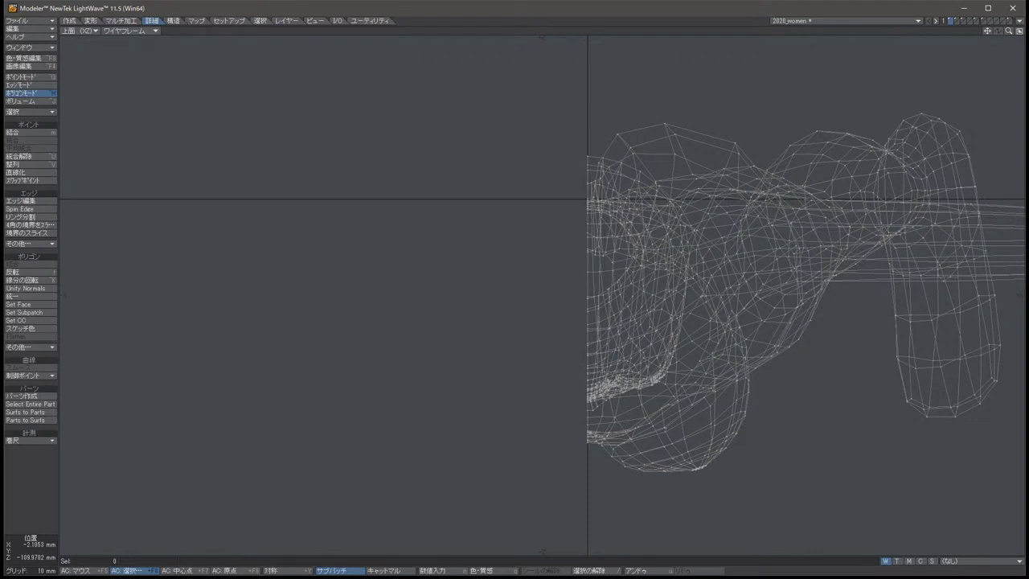
key("ctrl+g")
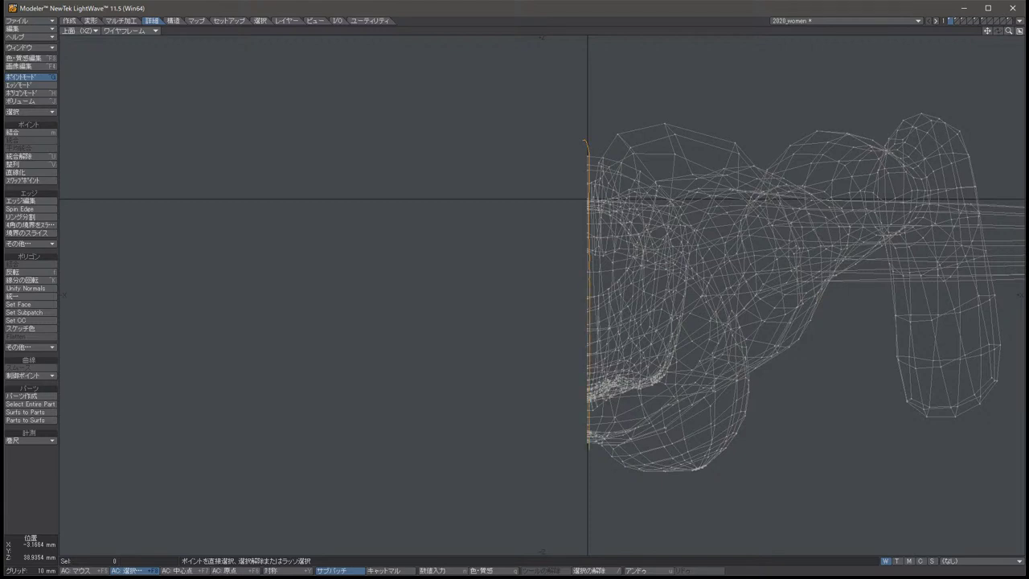
Select the 90 centre-seam points, align them onto X = 0 in quad view, then deselect.
mouse_move(587, 446)
right_mouse_down()
mouse_move(567, 273)
mouse_move(583, 141)
right_mouse_up()
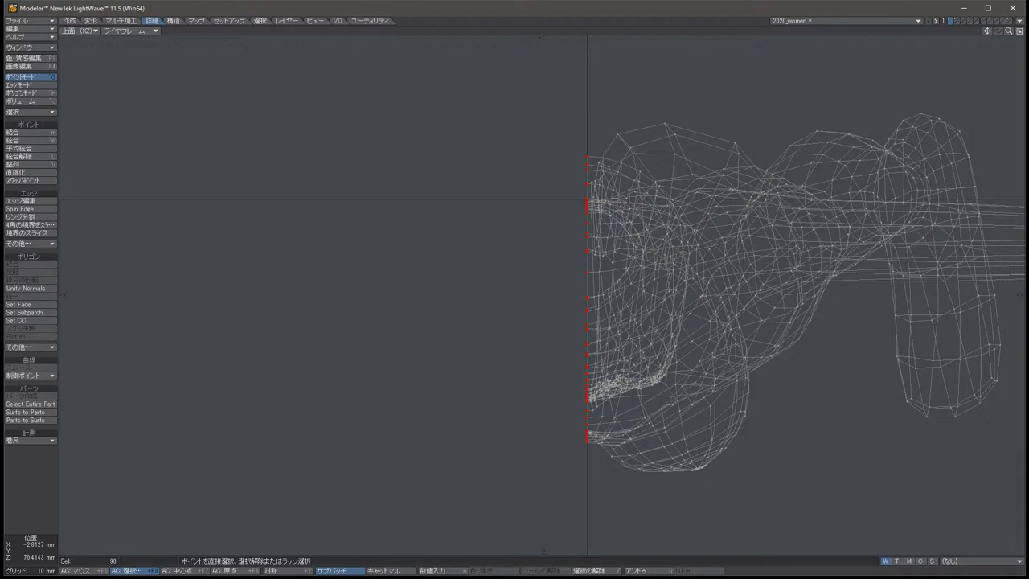
key("KP_0")
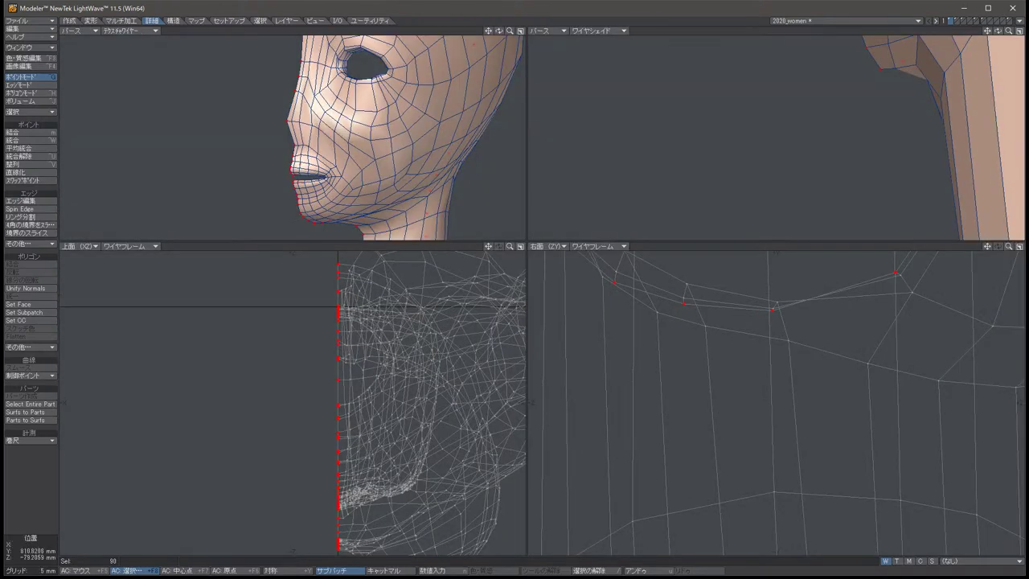
key("a")
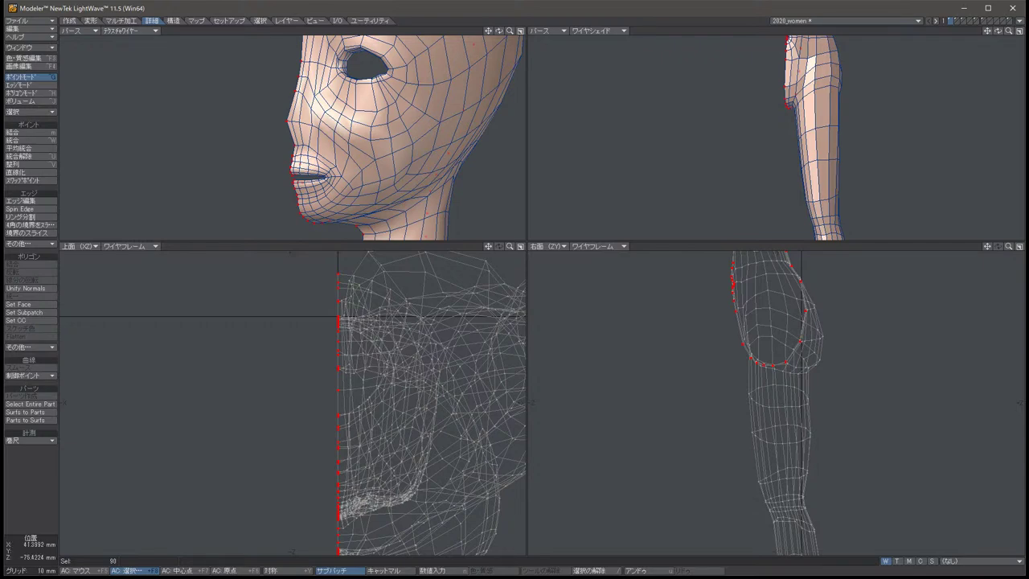
scroll(341, 401, "up", 5)
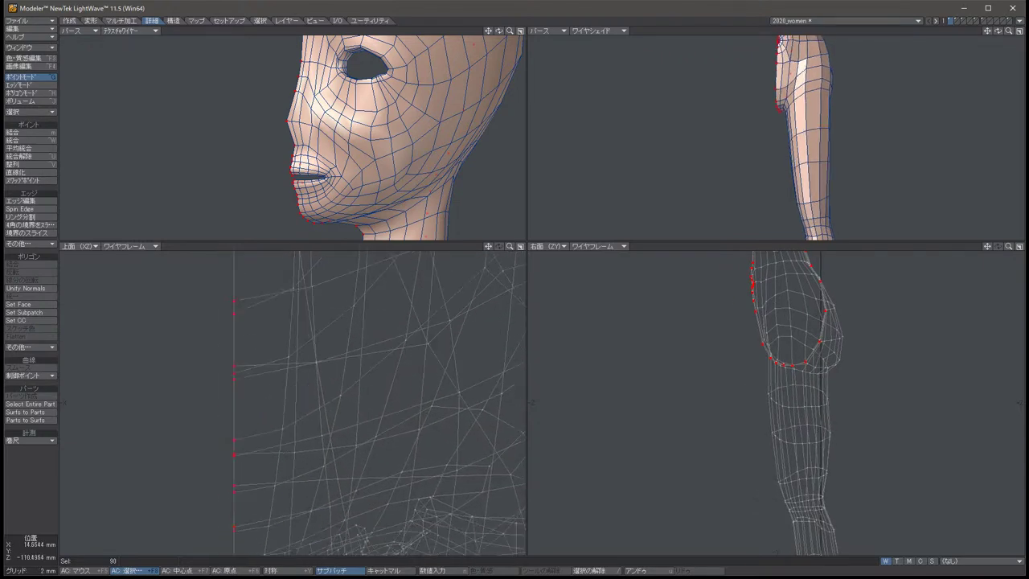
key("Down")
key("Down")
key("Down")
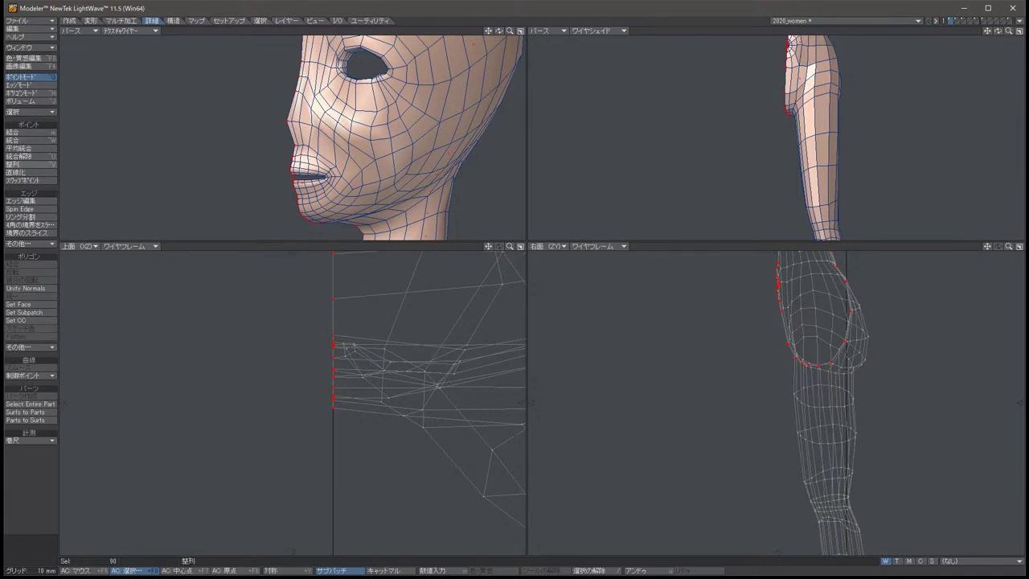
left_click(18, 164)
left_click(675, 165)
key("a")
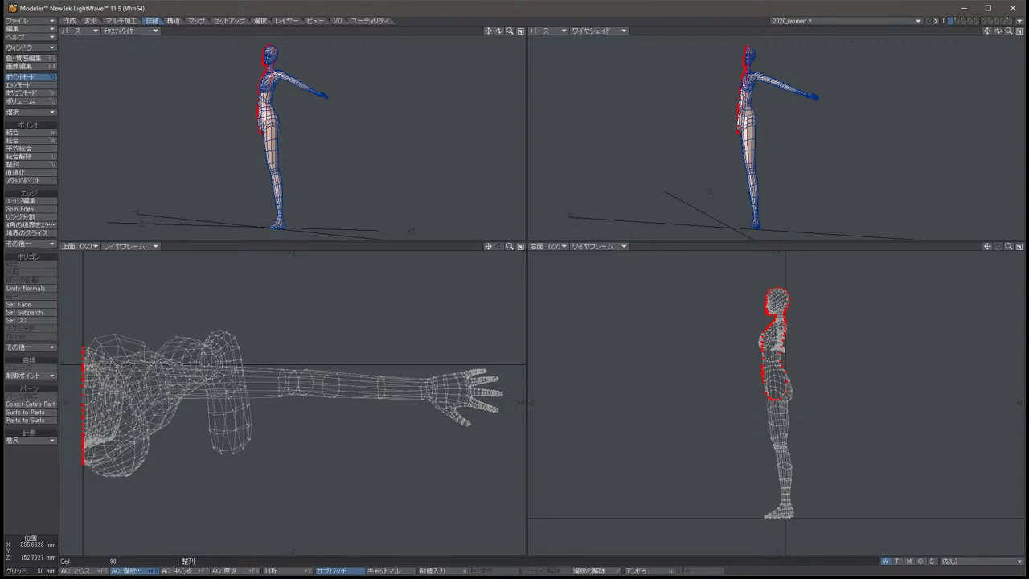
key("slash")
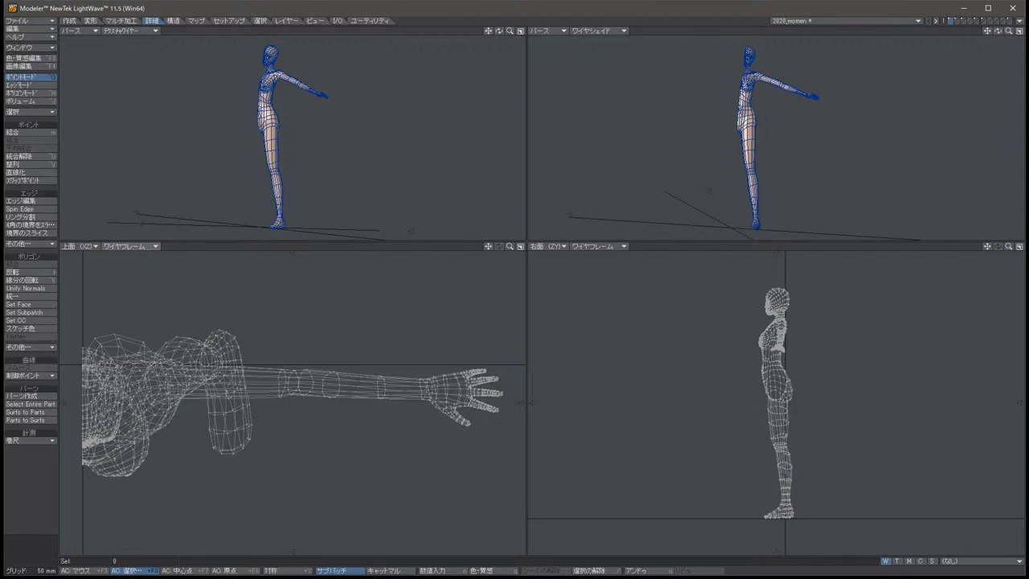
Set the lower-left view to 正面 (XY) with ワイヤシェイド shading, zoomed onto the face.
left_click(77, 245)
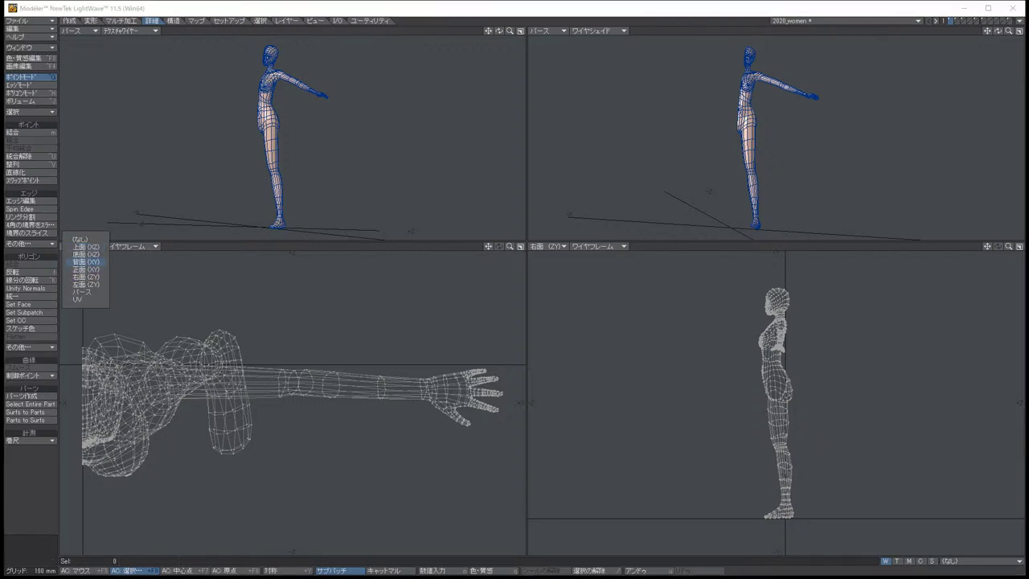
left_click(80, 269)
scroll(322, 402, "up", 5)
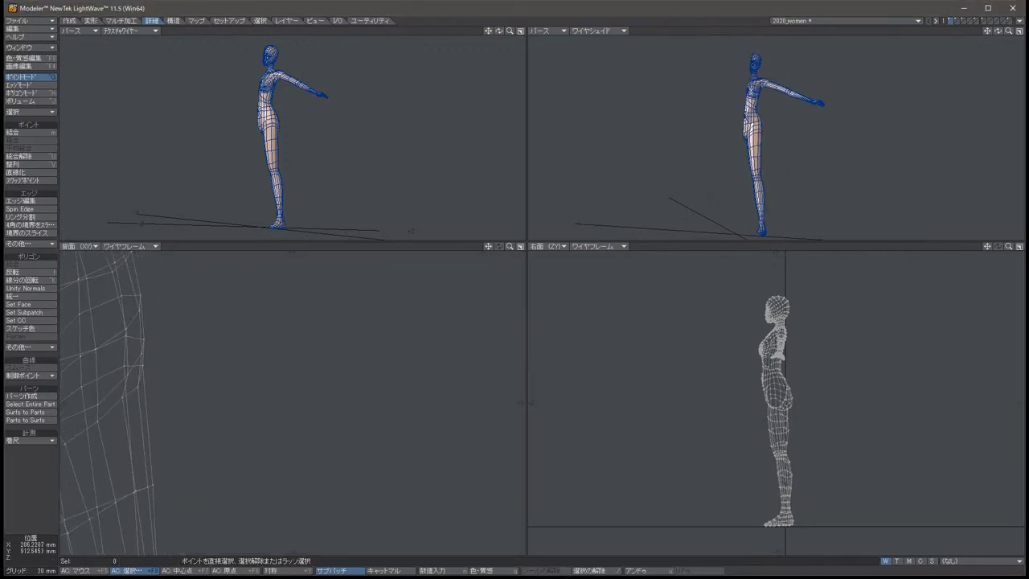
scroll(321, 402, "up", 2)
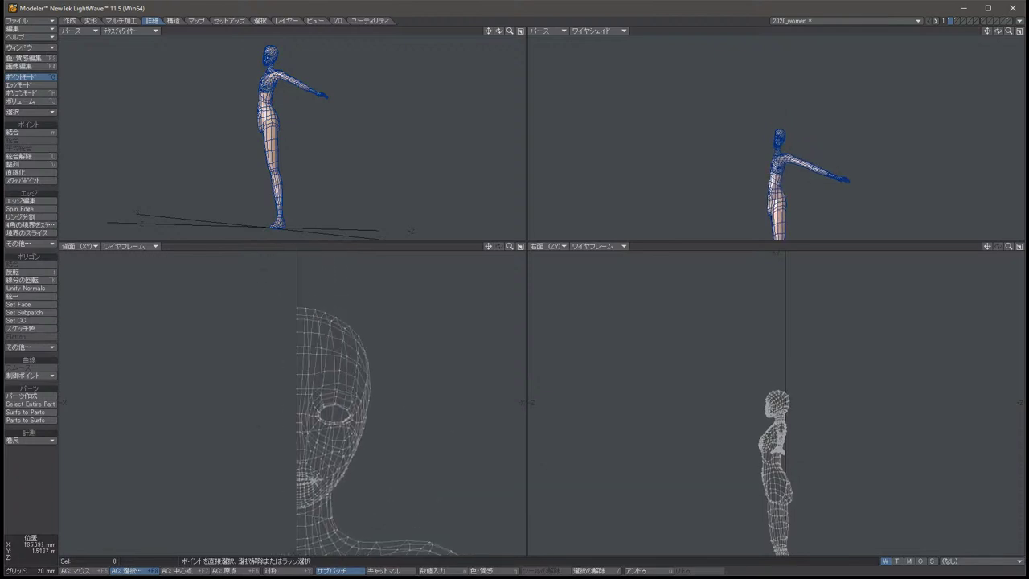
scroll(337, 410, "up", 5)
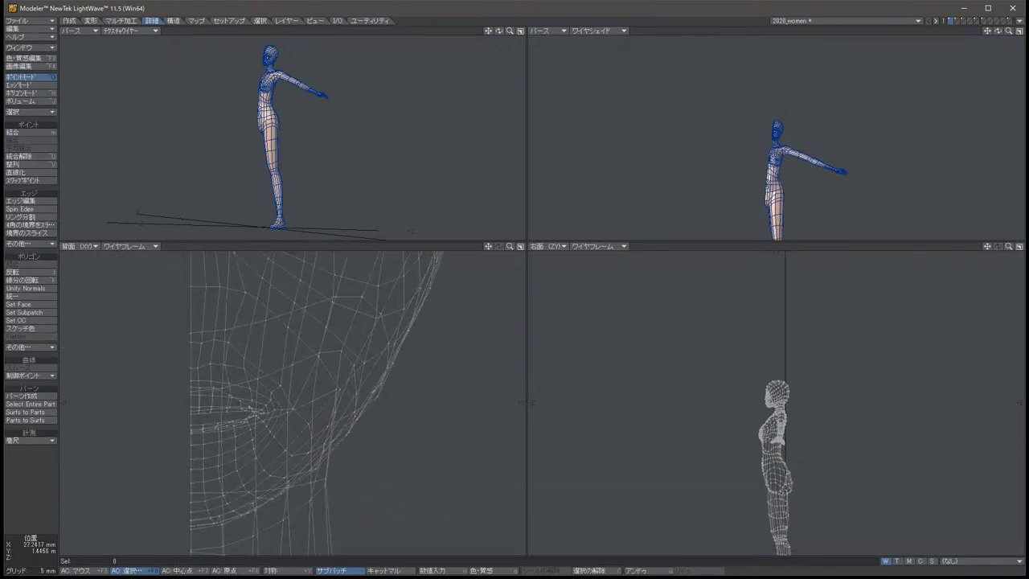
left_click(129, 246)
left_click(131, 274)
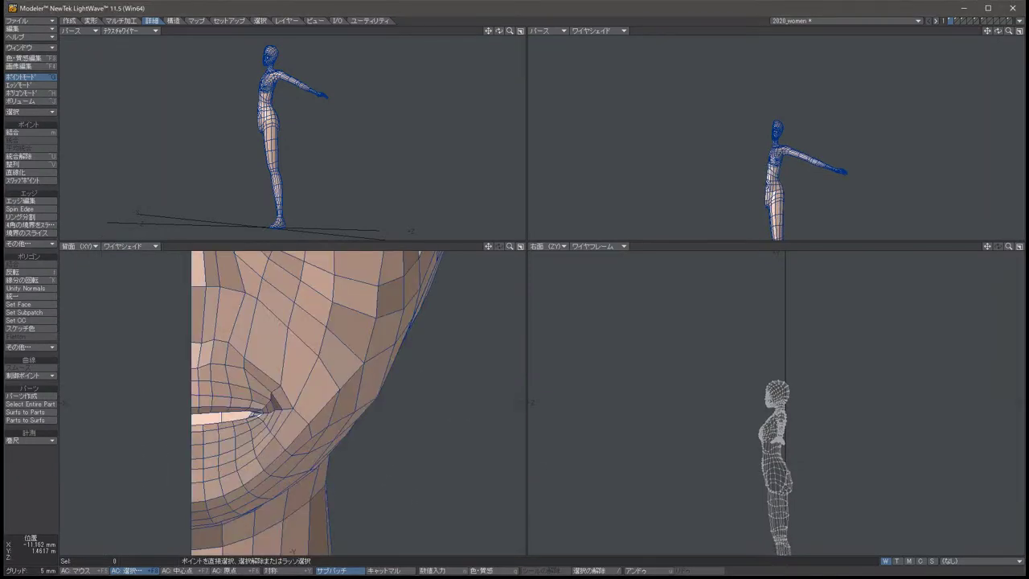
left_click_drag(322, 402, 361, 417, "alt+shift")
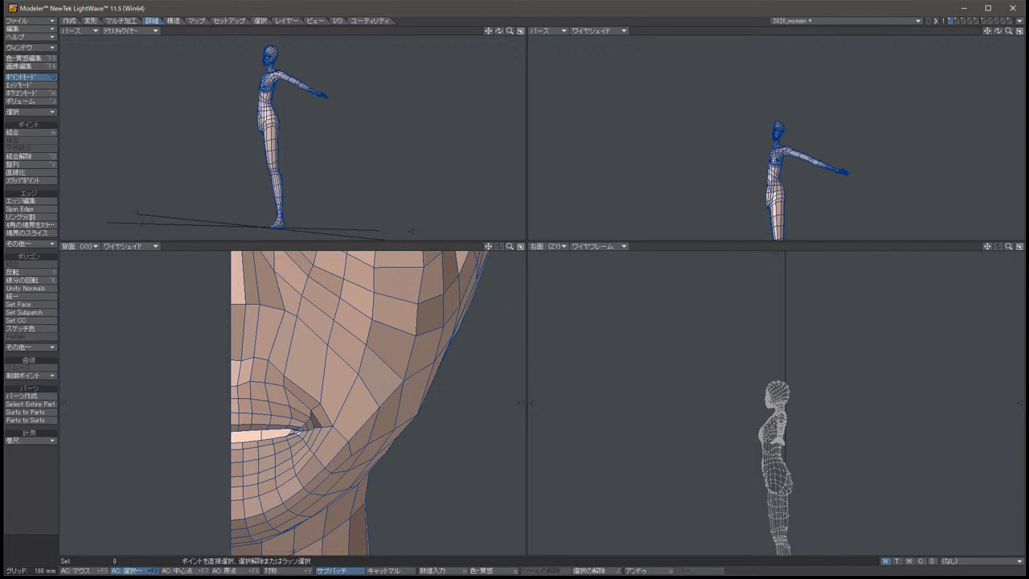
key("period")
key("period")
key("period")
key("period")
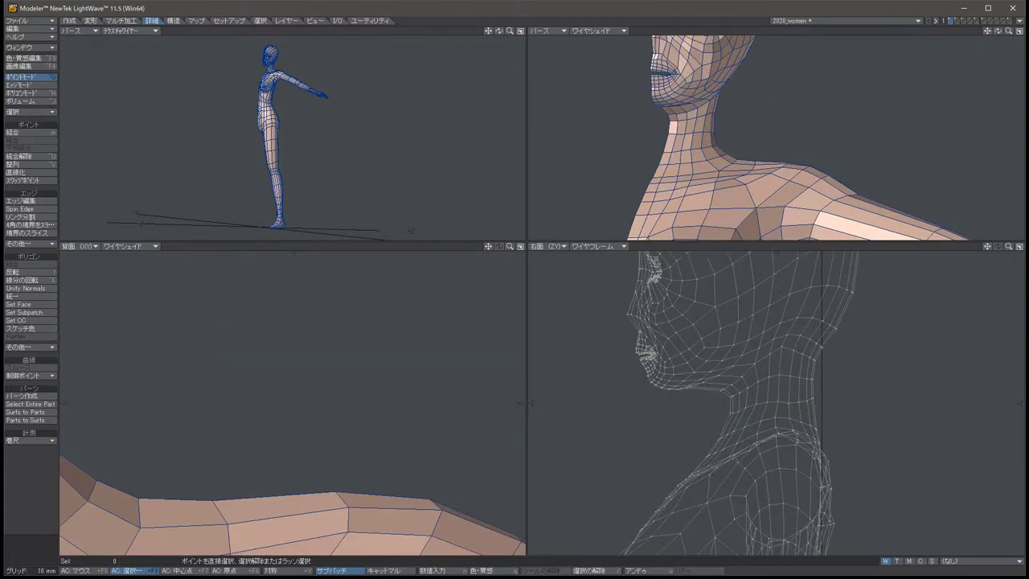
key("period")
key("period")
key("period")
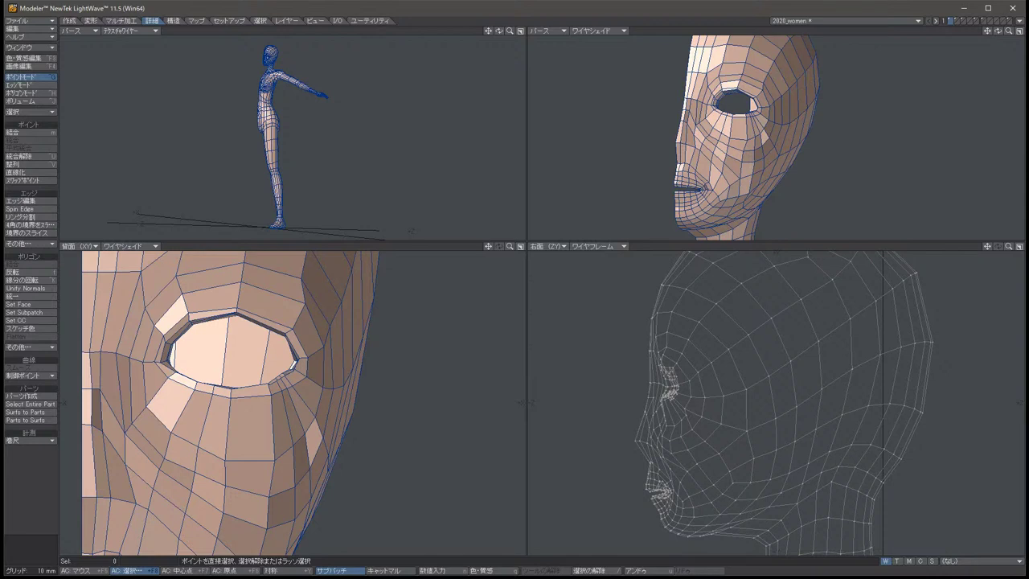
Mirror the half body across X at centre 0 mm with Merge Points on.
key("shift+v")
key("n")
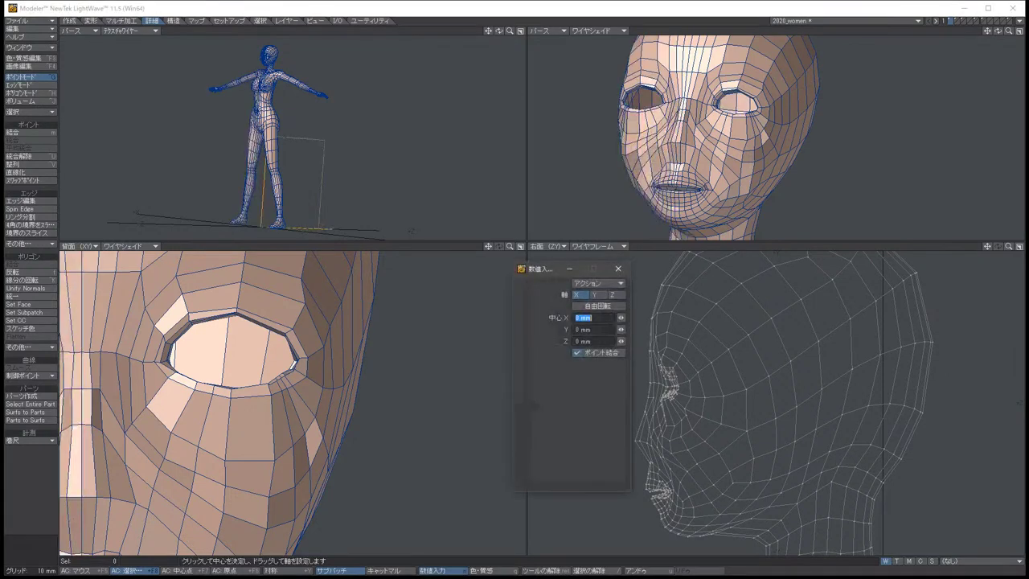
key("n")
key("a")
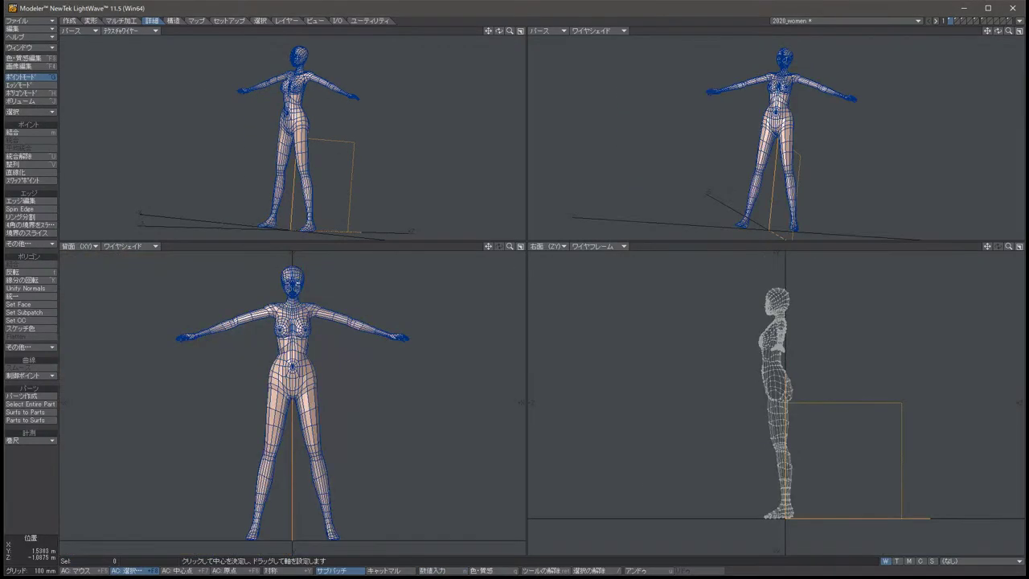
key("period")
key("period")
key("period")
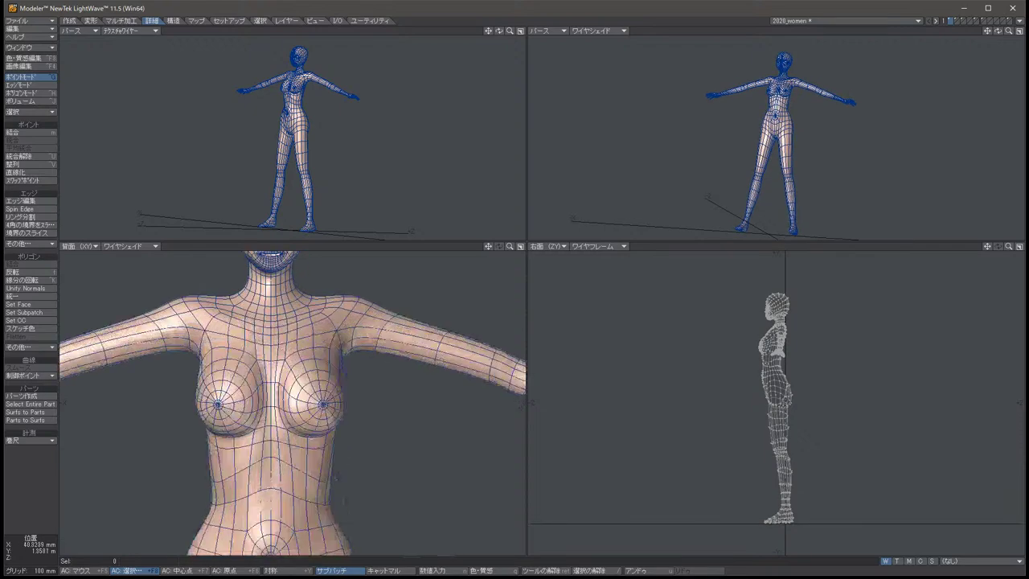
left_click_drag(779, 394, 920, 394)
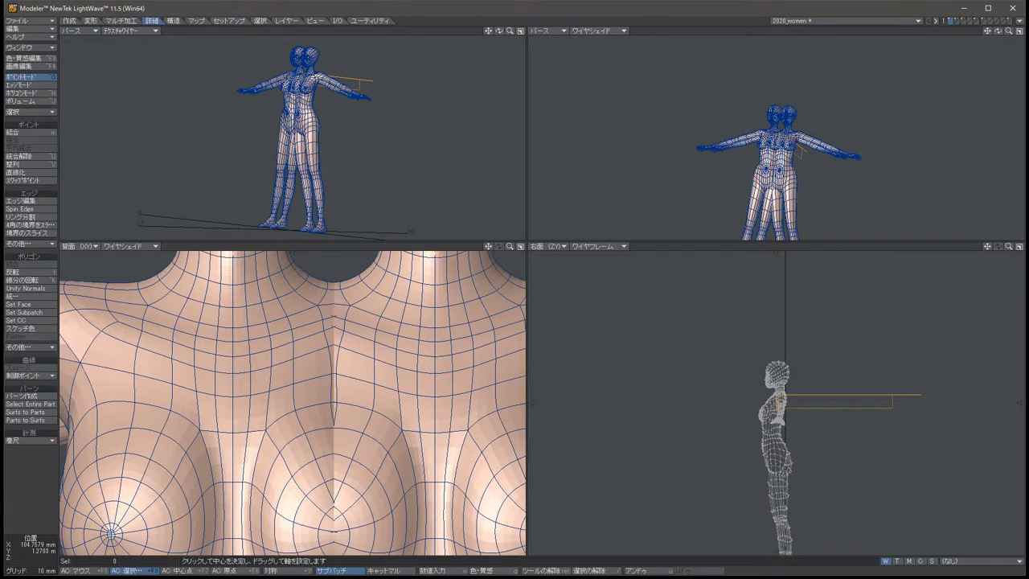
key("space")
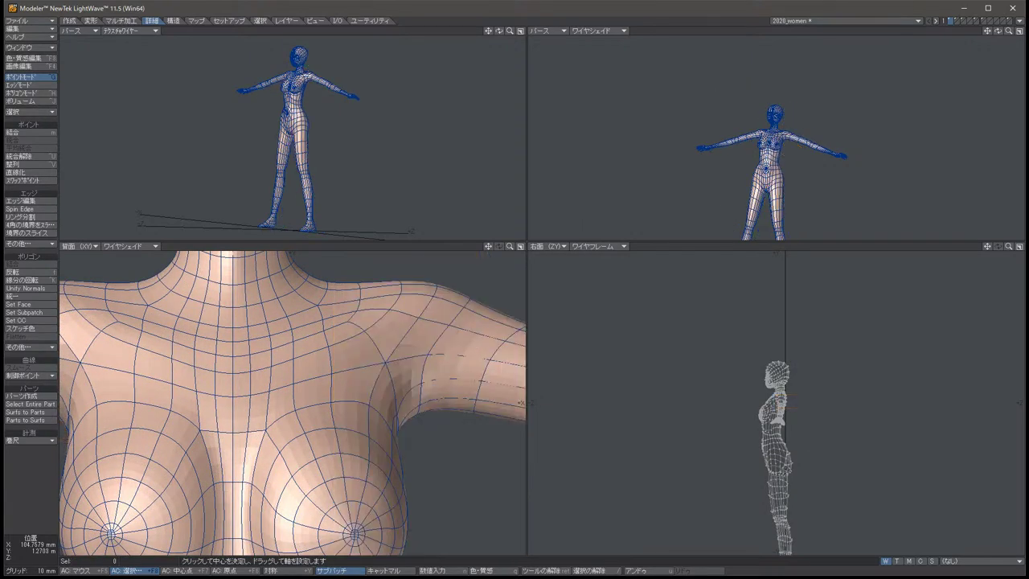
Inspect the completed face and chin in the front and perspective views.
key("Up")
key("Up")
key("Up")
key("Up")
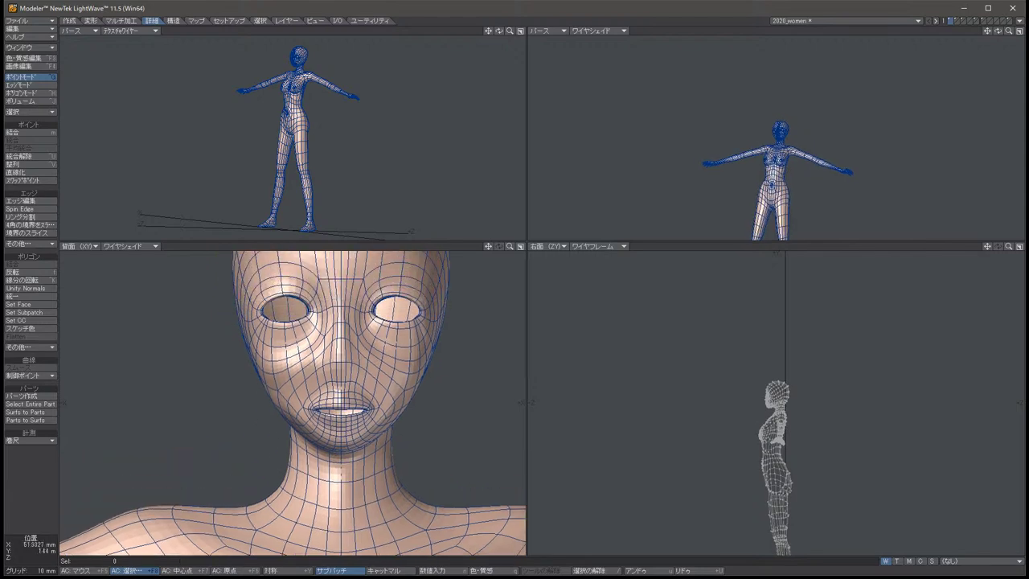
key("period")
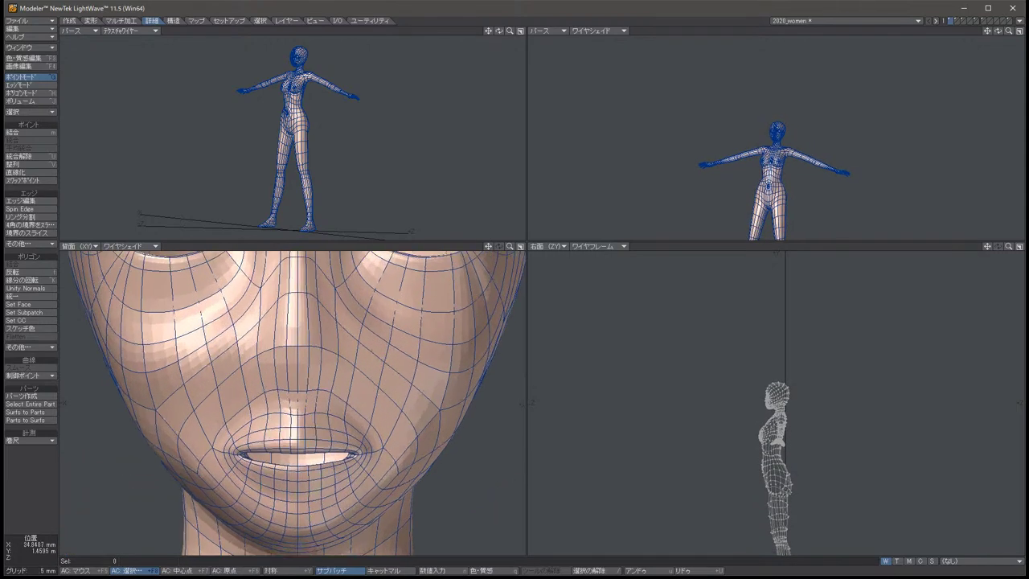
key("comma")
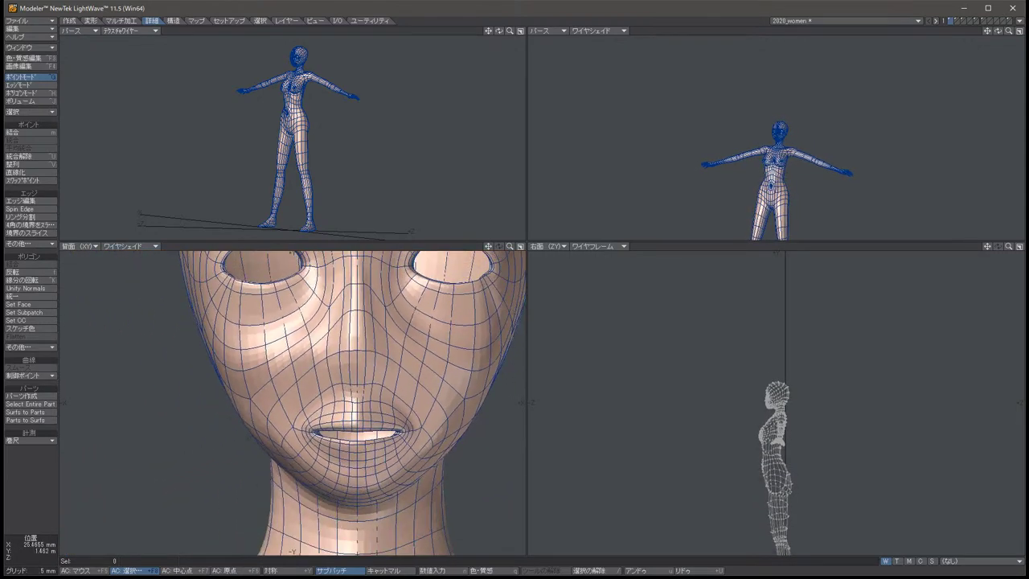
key("period")
key("period")
key("period")
key("period")
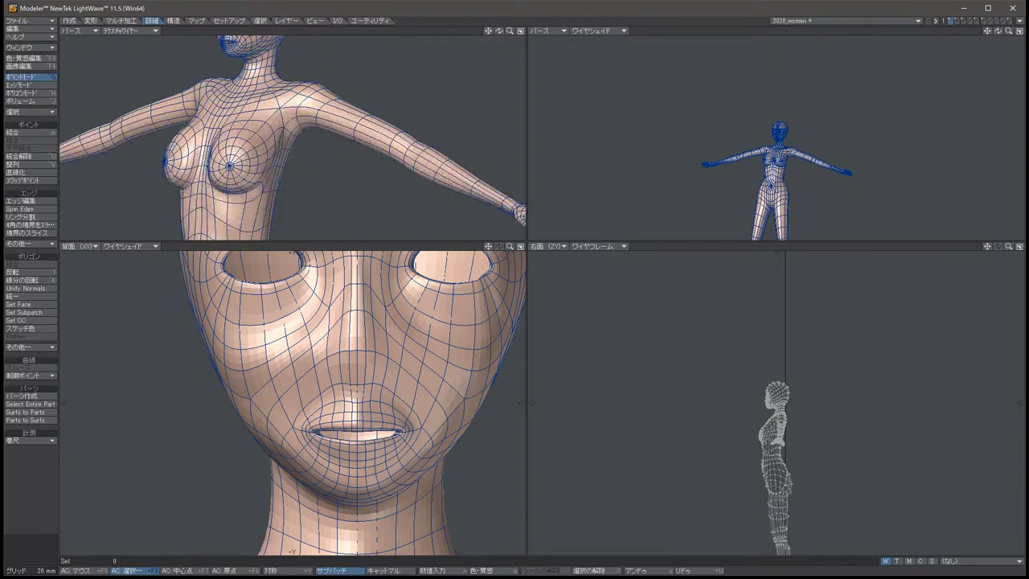
key("Down")
key("period")
key("Left")
key("Left")
key("Left")
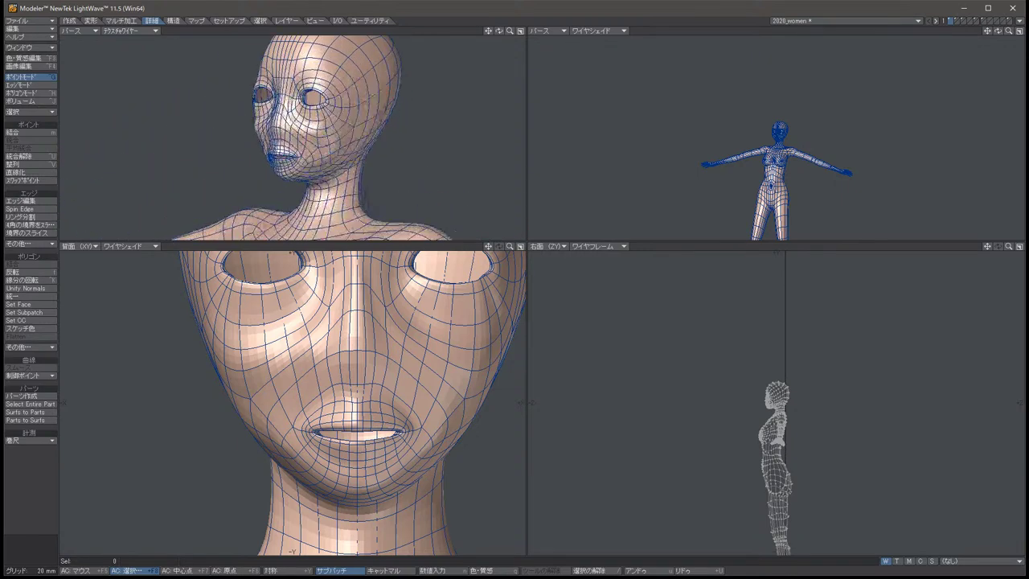
key("Left")
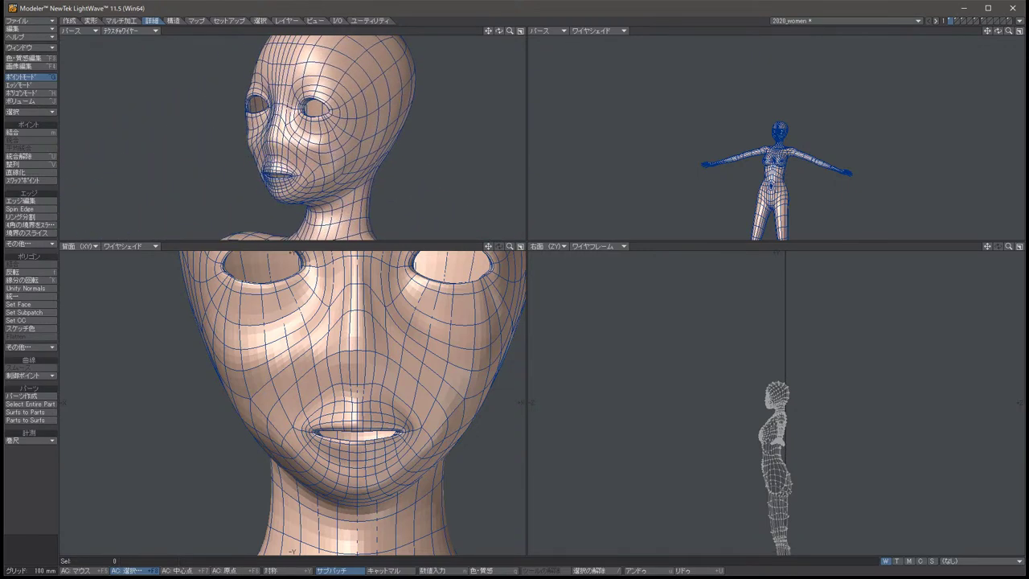
left_click(282, 201)
key("shift+a")
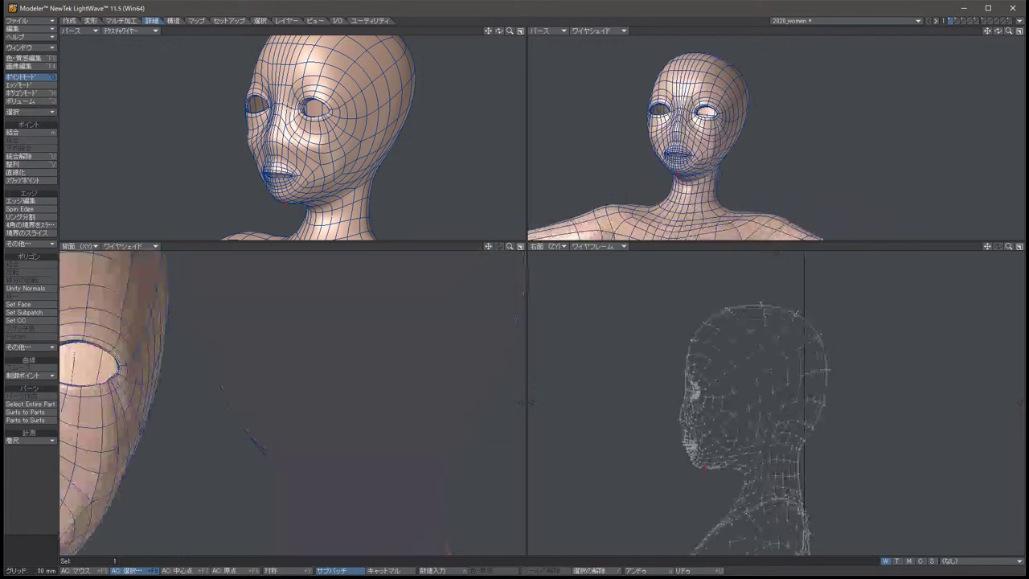
key("/")
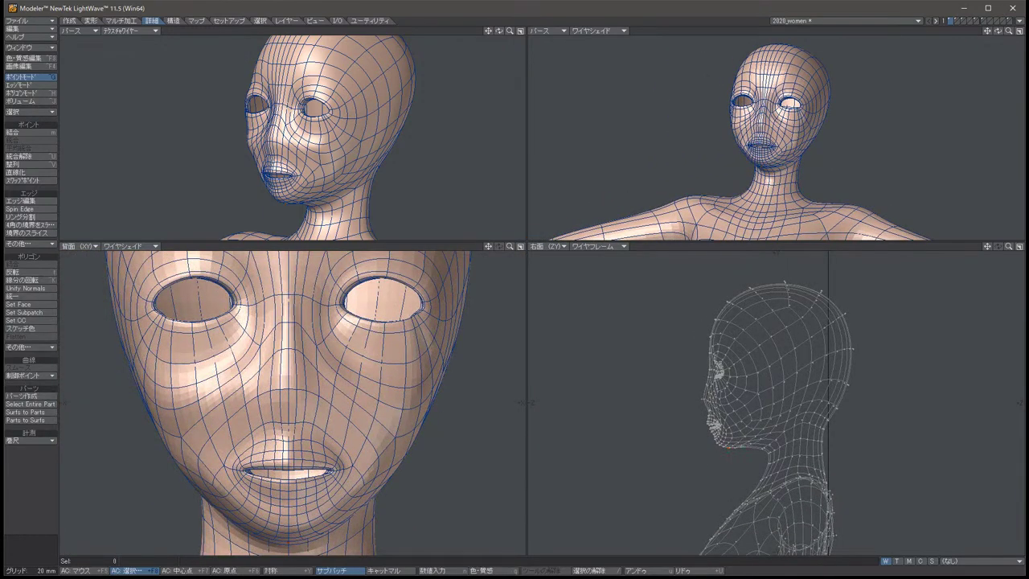
scroll(297, 402, "up", 2)
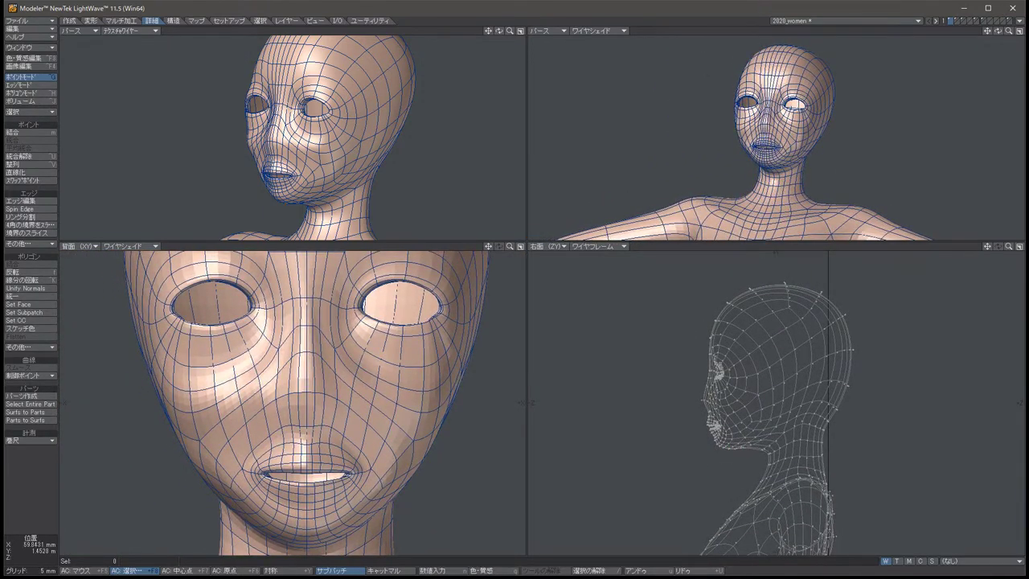
left_click_drag(297, 418, 297, 394, "alt+shift")
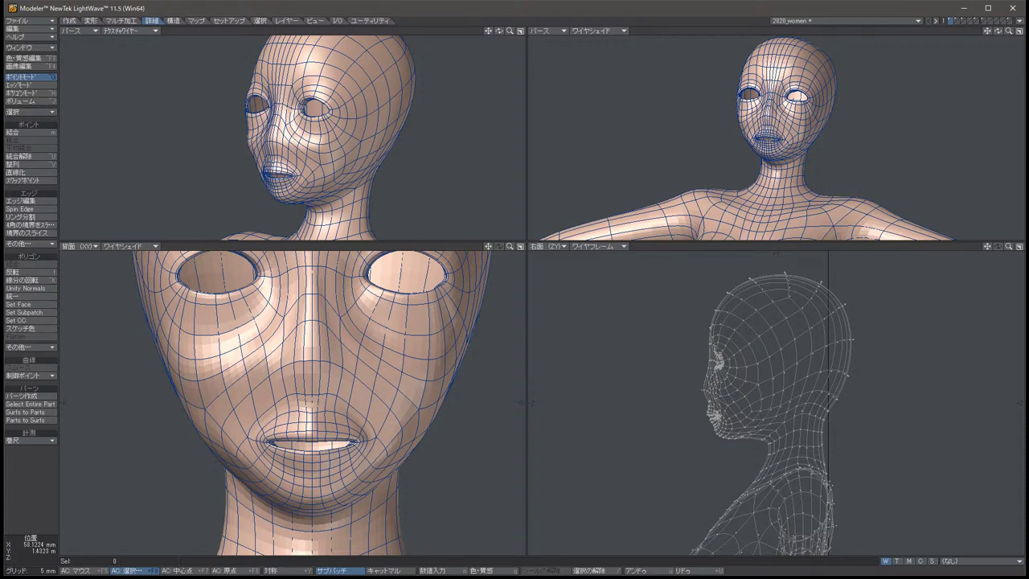
Turn off subpatch smoothing, zoom in on the mouth, and enable Symmetry for mirrored edits.
key("Tab")
scroll(293, 402, "up", 5)
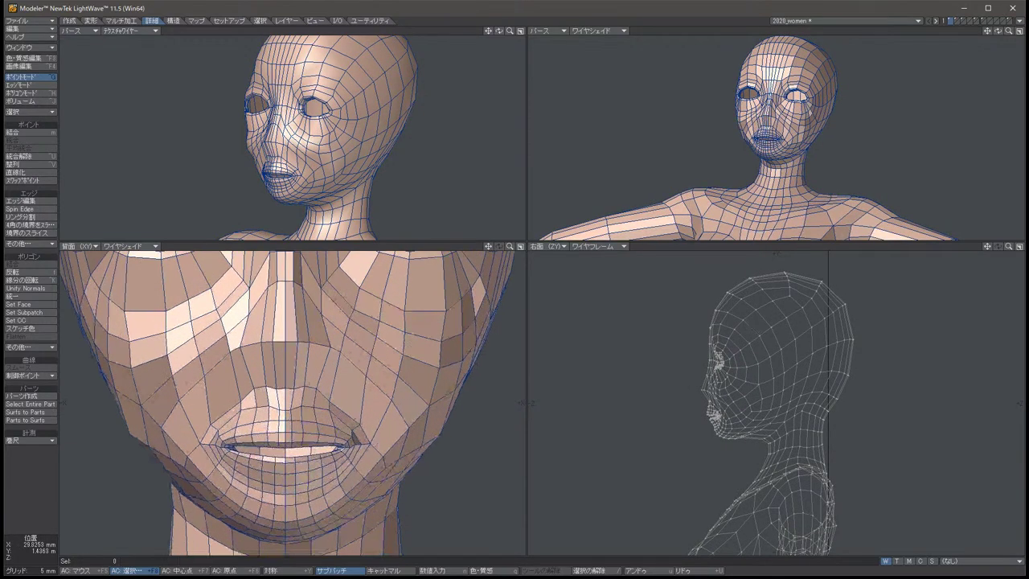
left_click(273, 157)
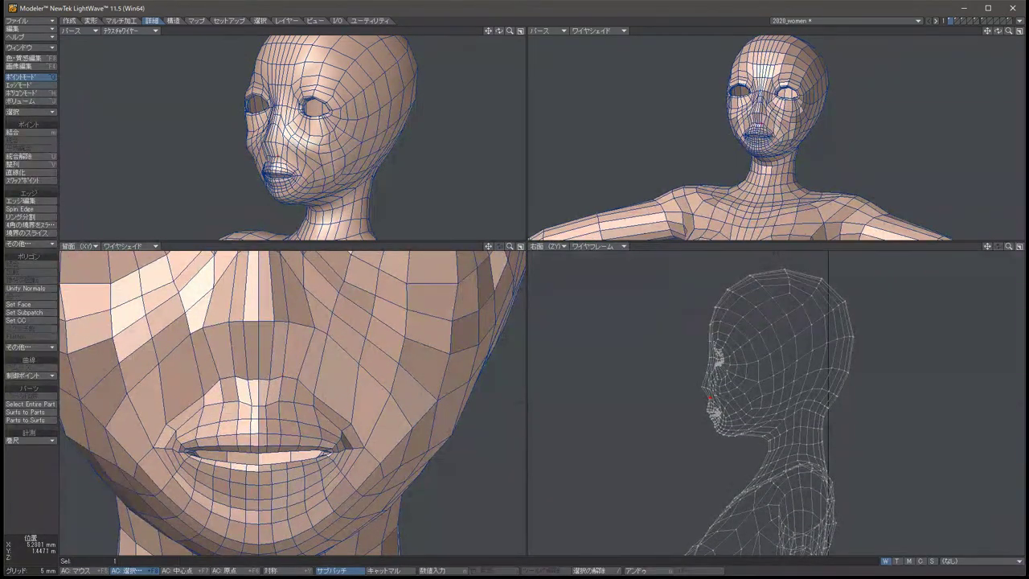
left_click(274, 156)
key("t")
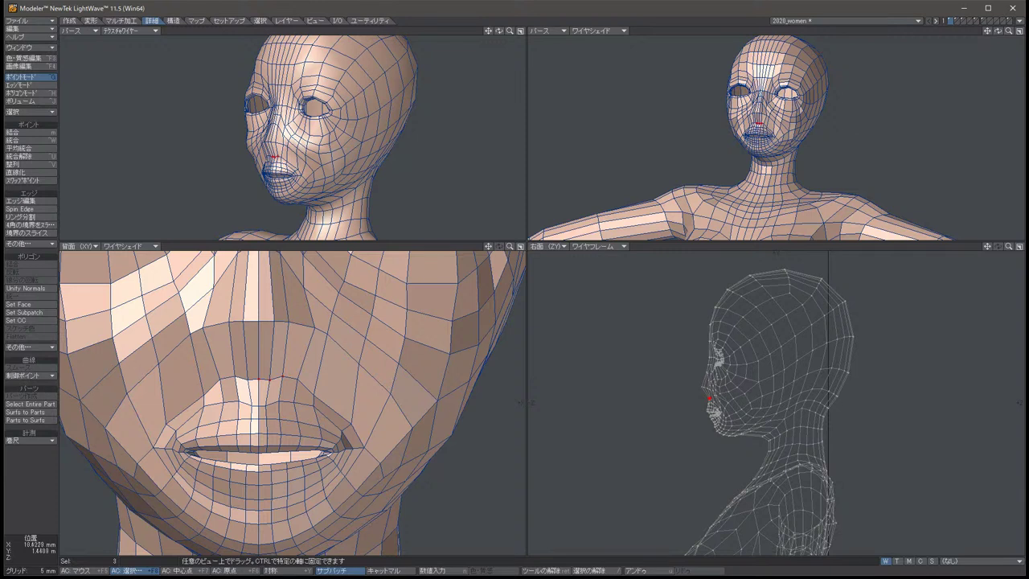
key("shift+y")
key("space")
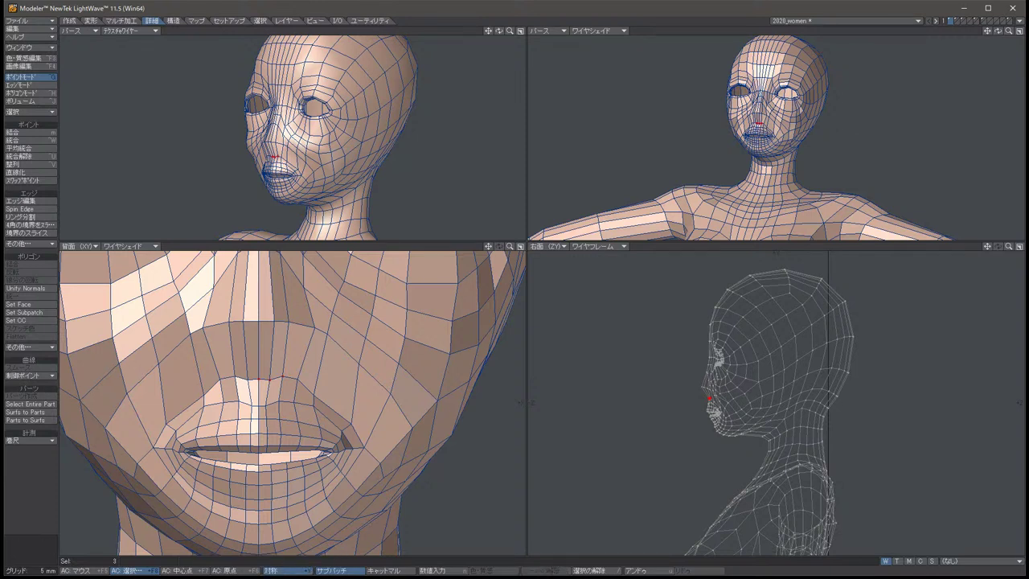
key("slash")
Move the nostril-base points outward and slightly down.
key("ctrl+z")
key("ctrl+z")
key("ctrl+z")
key("ctrl+z")
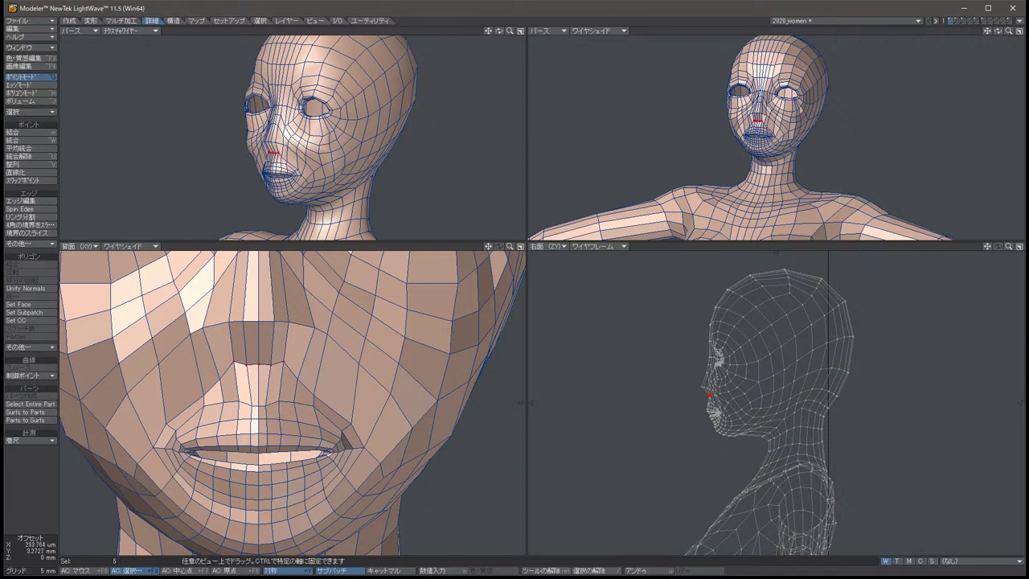
key("ctrl+z")
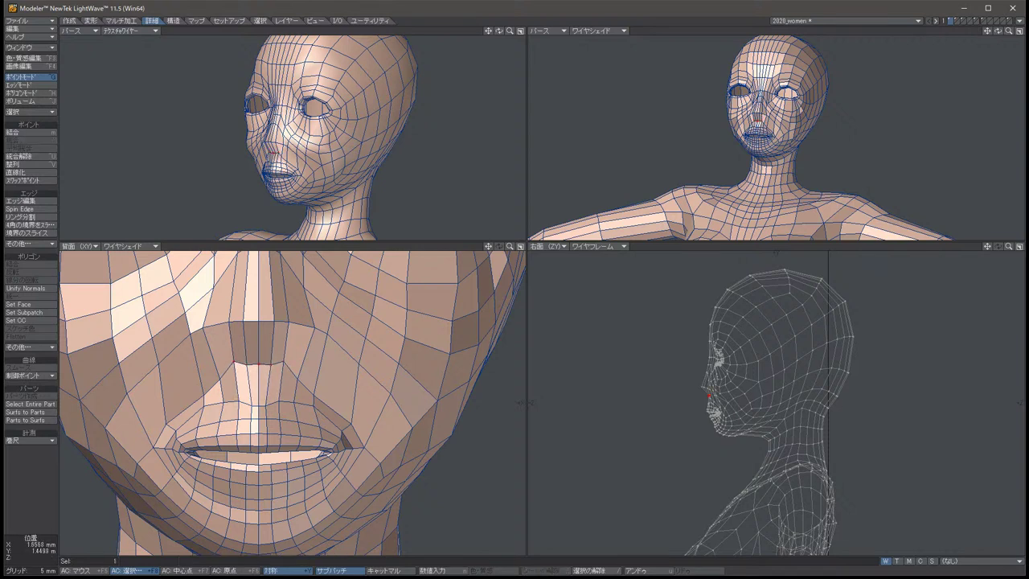
key("ctrl+z")
key("ctrl+z")
key("ctrl+z")
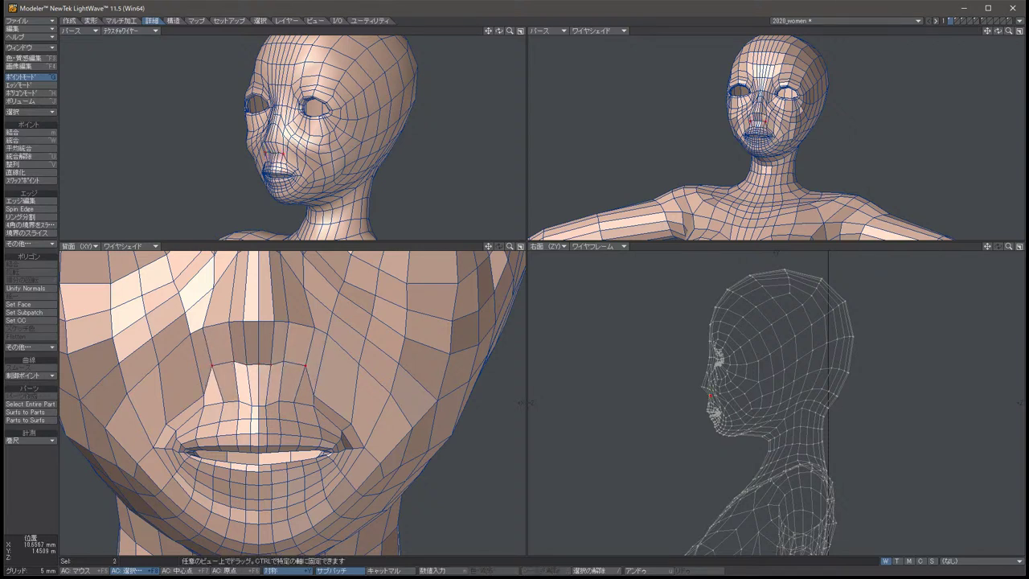
left_click_drag(305, 366, 360, 420)
key("slash")
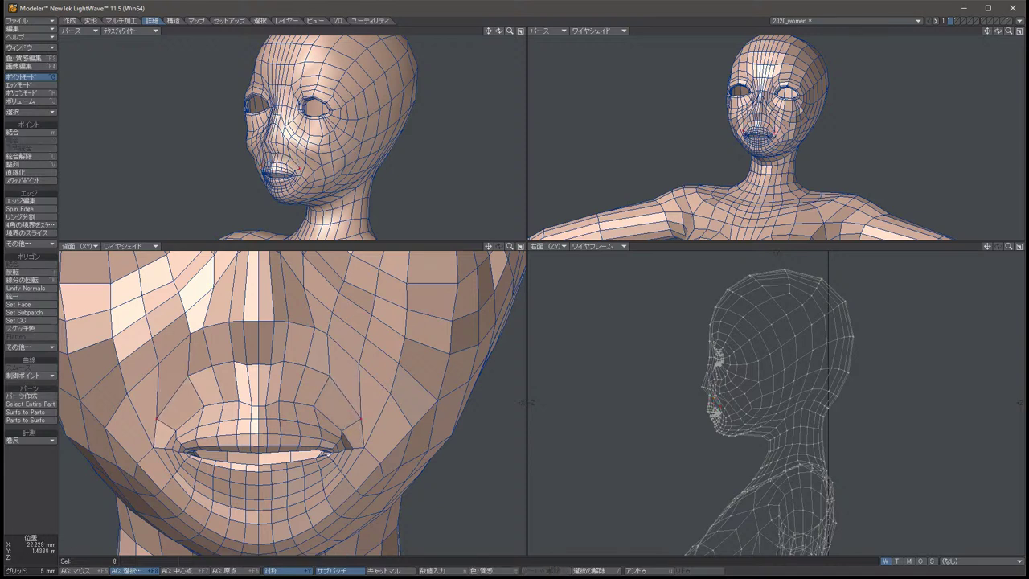
Move the two mouth-corner points slightly up and outward.
left_click(365, 455)
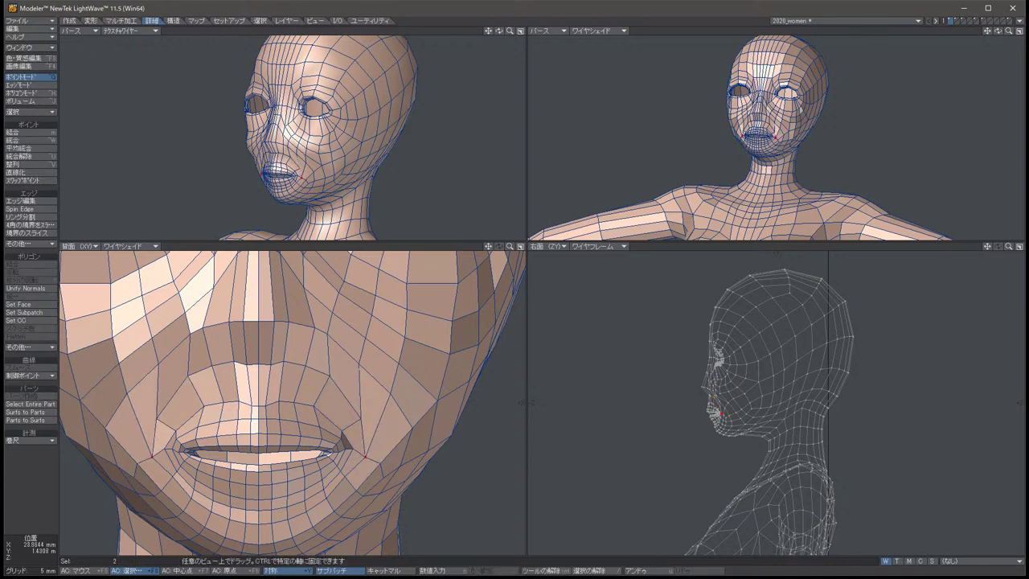
left_click_drag(365, 455, 369, 450)
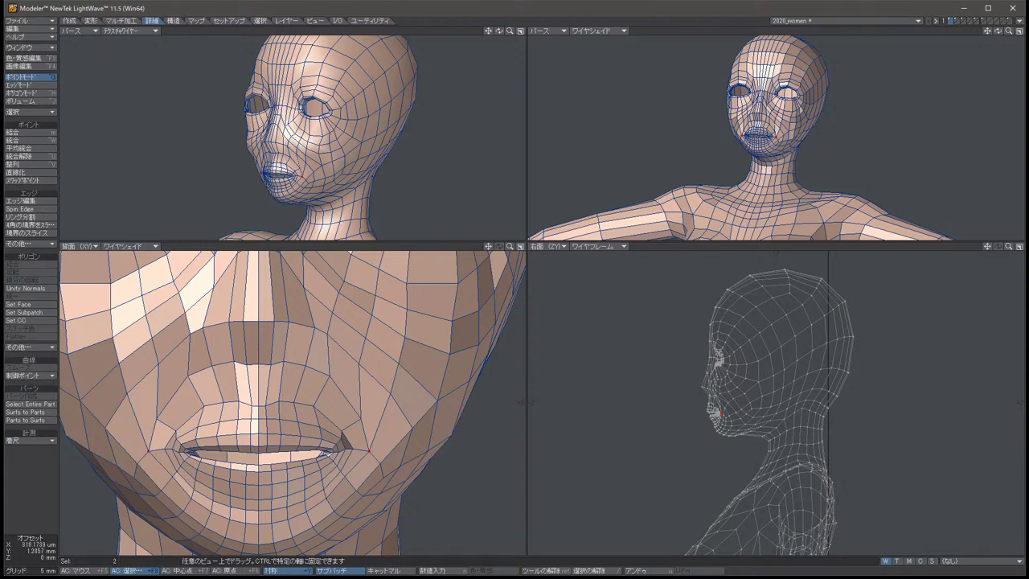
key("slash")
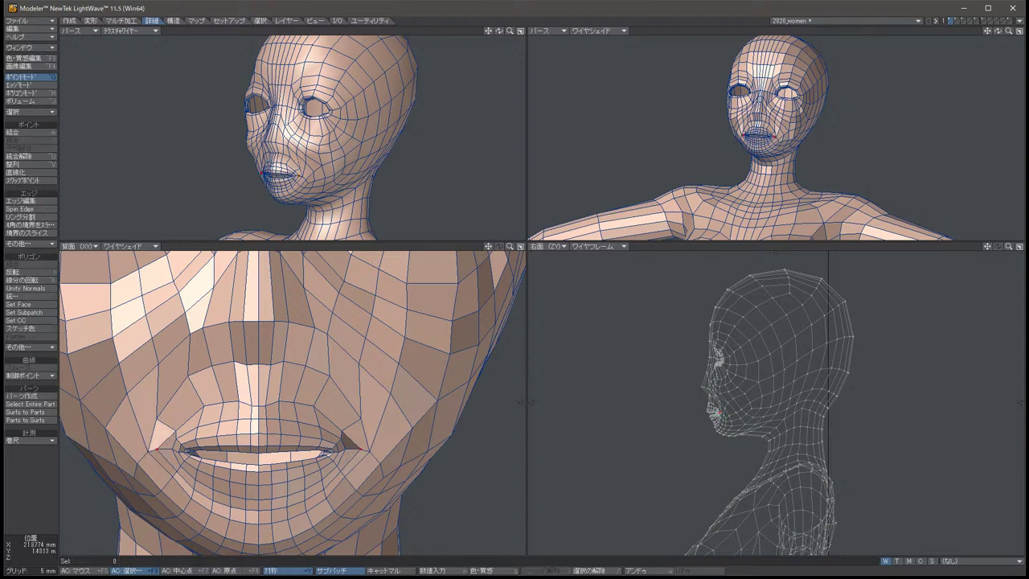
Raise the two points beside the mouth to reshape its corners.
left_click(161, 450)
key("t")
left_click_drag(170, 482, 172, 480)
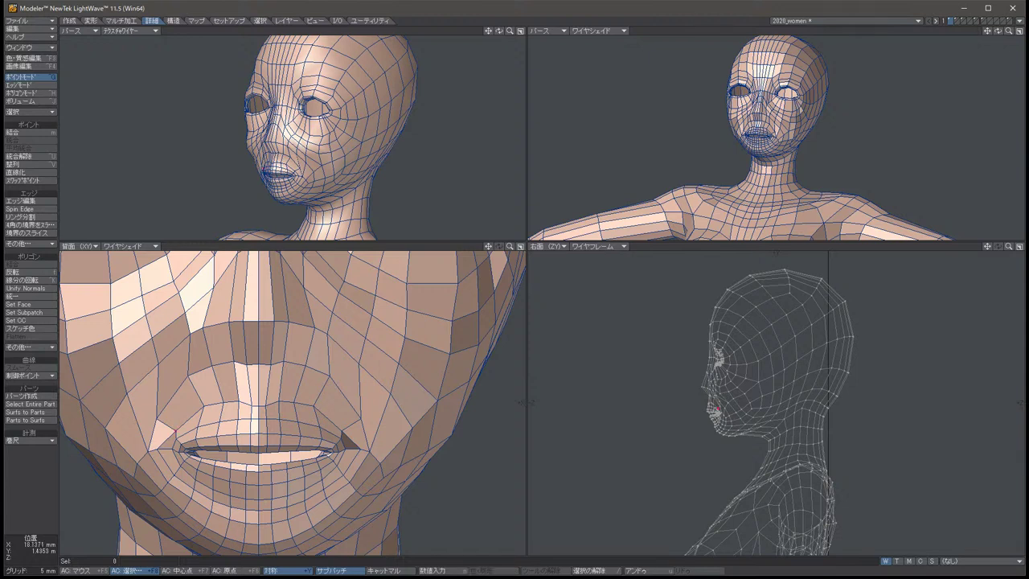
left_click_drag(172, 480, 162, 438)
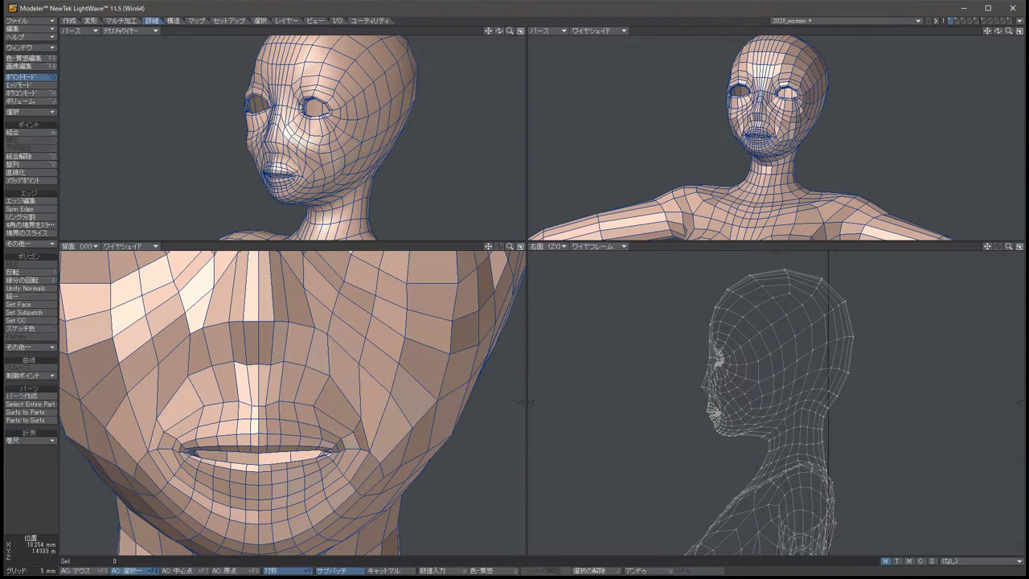
key("space")
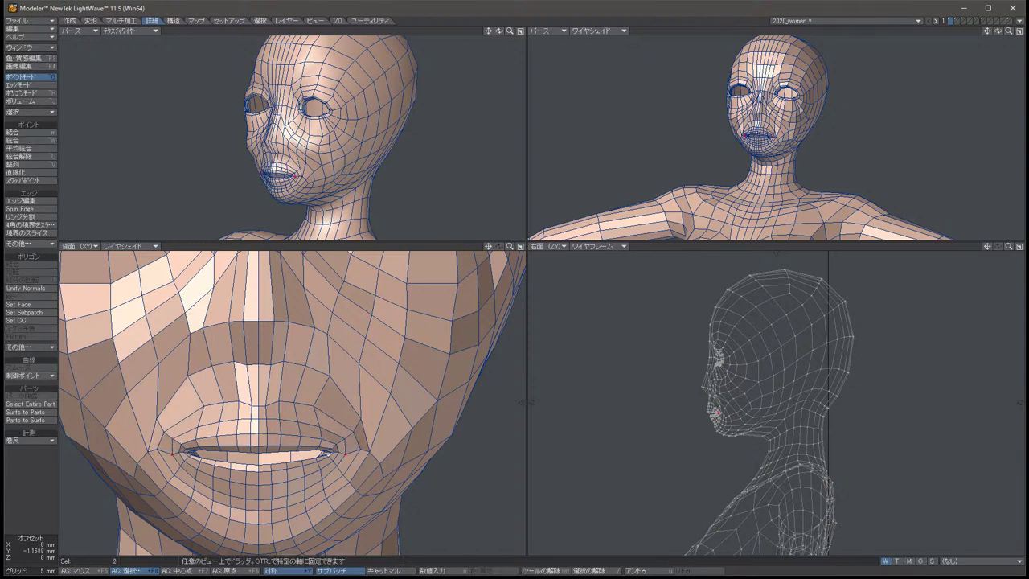
key("slash")
Zoom in on the right mouth corner and select its two corner points.
scroll(302, 487, "up", 5)
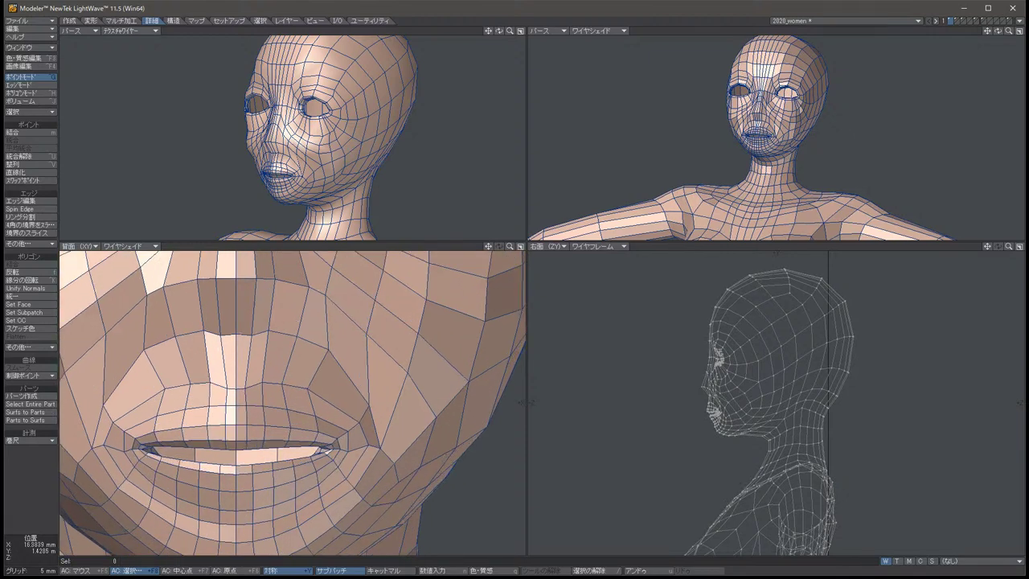
scroll(346, 384, "up", 3)
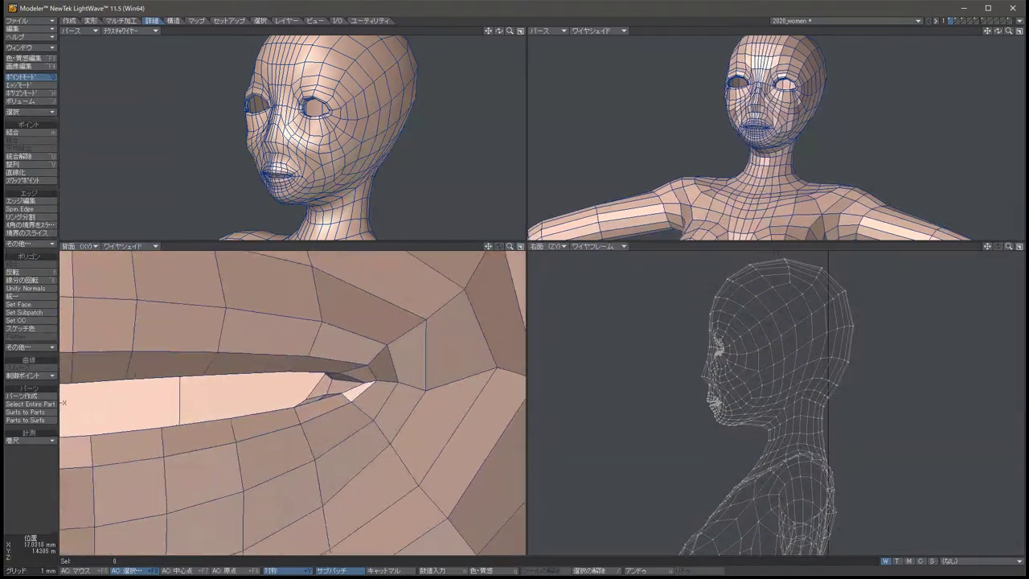
left_click(346, 384)
key("t")
key("space")
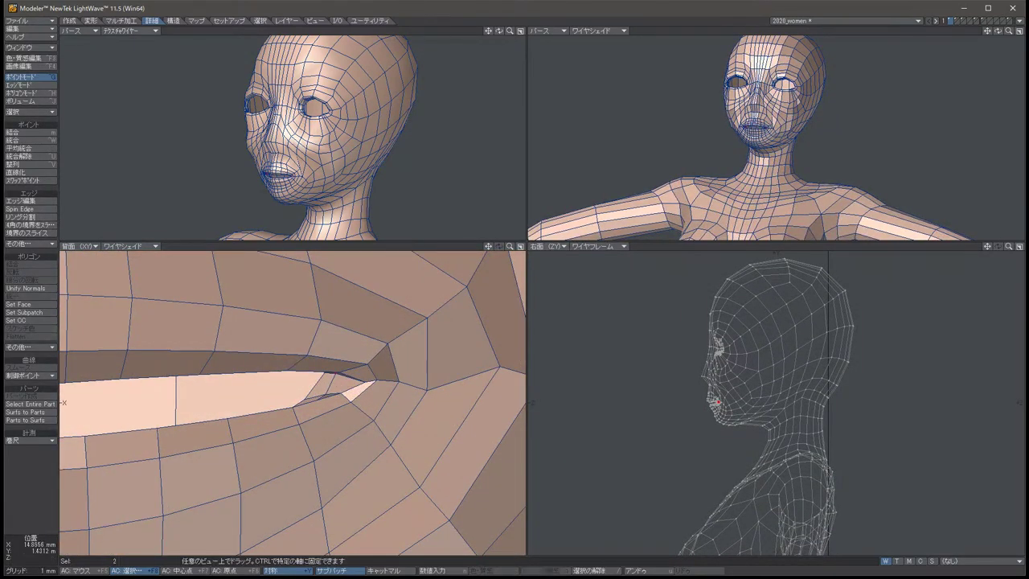
key("t")
key("space")
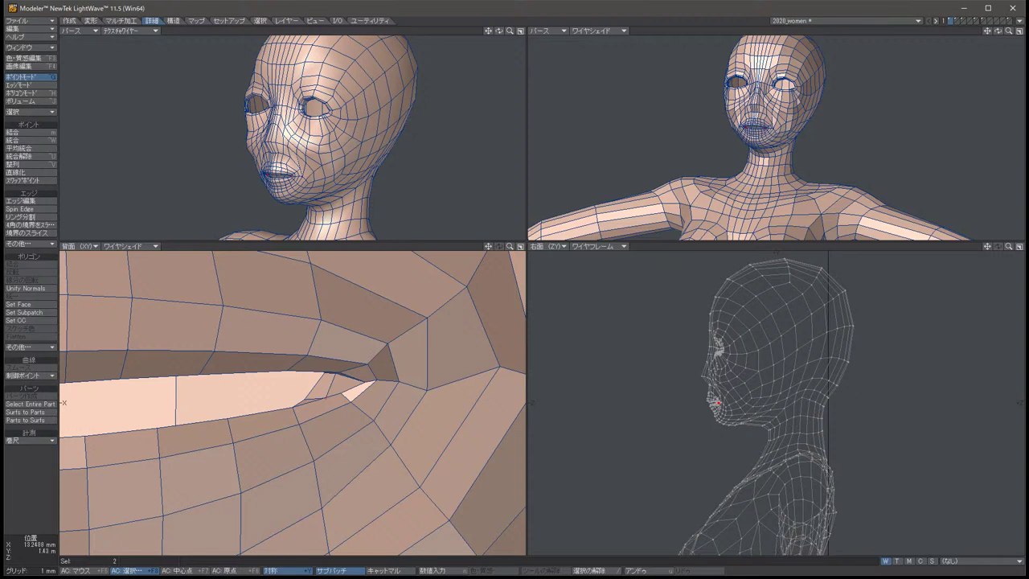
key("t")
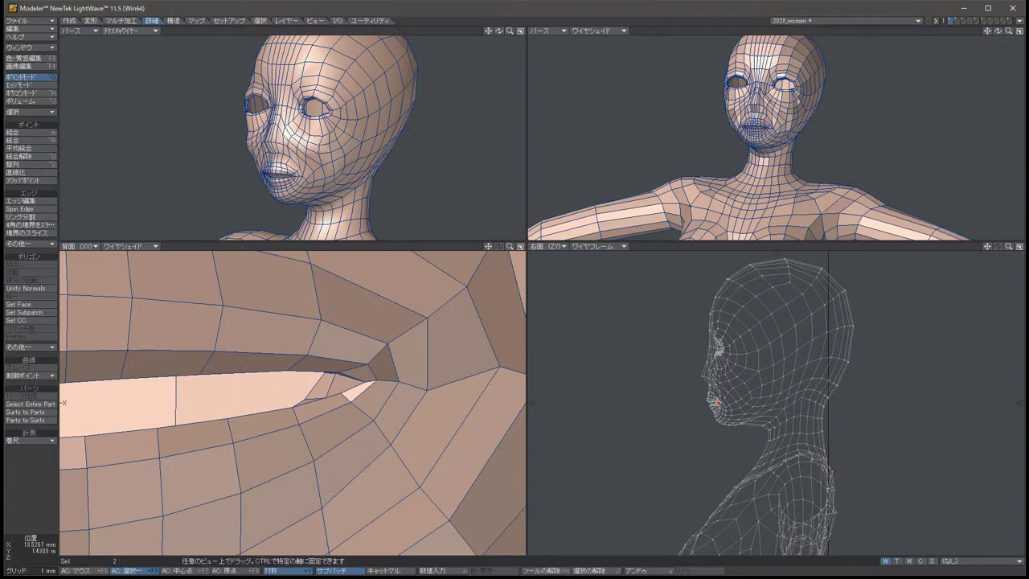
key("space")
key("t")
key("space")
key("t")
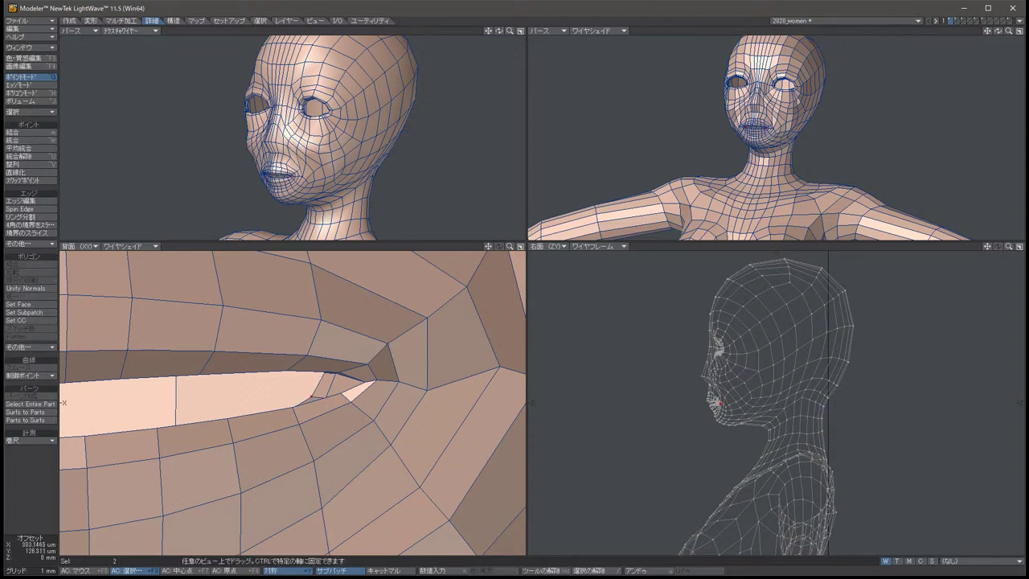
key("space")
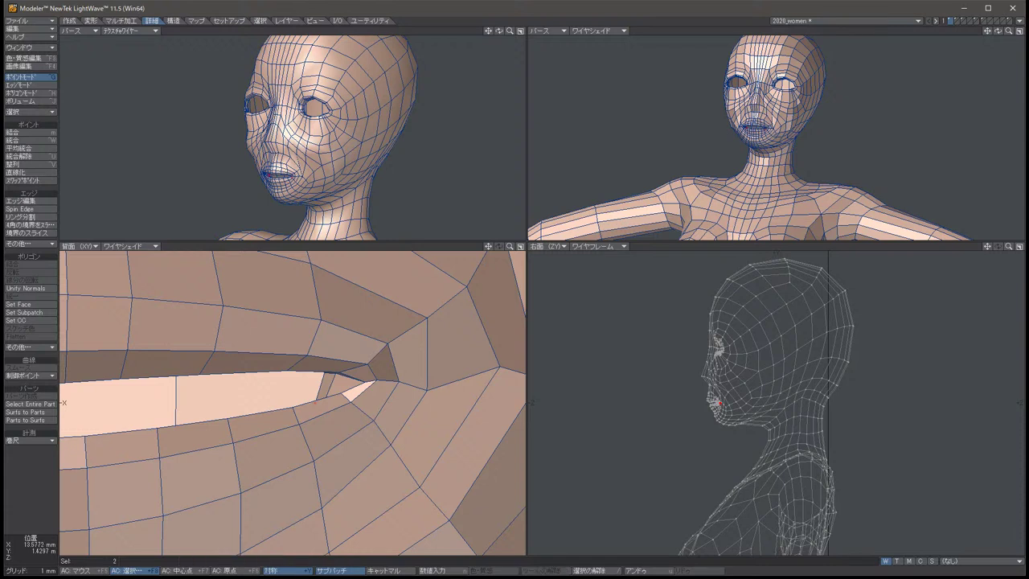
key("/")
Pull the two lip-corner points slightly to the right.
key("u")
key("t")
key("space")
key("slash")
key("u")
key("t")
key("space")
key("slash")
key("u")
key("t")
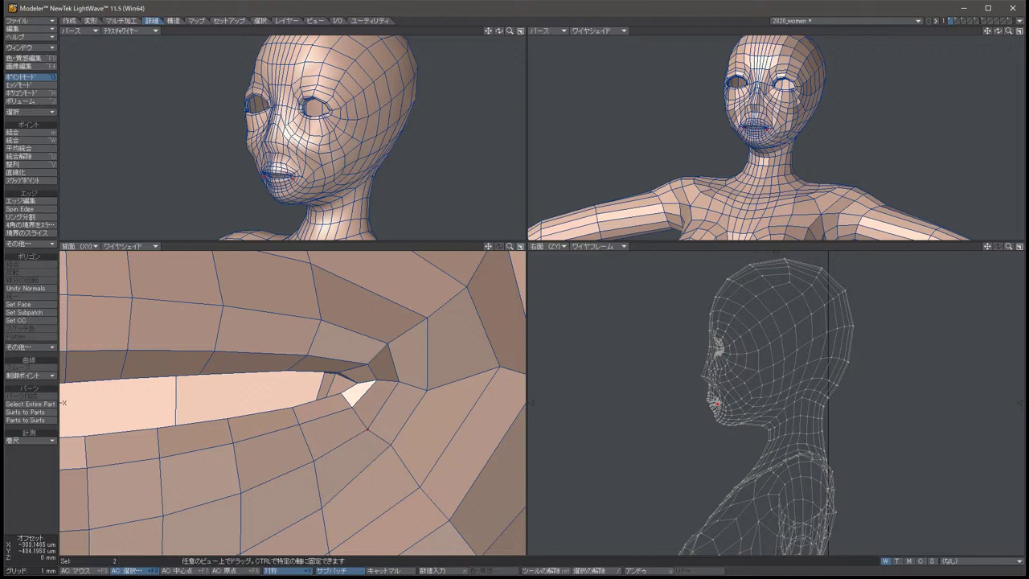
key("space")
key("slash")
key("u")
key("t")
key("space")
key("slash")
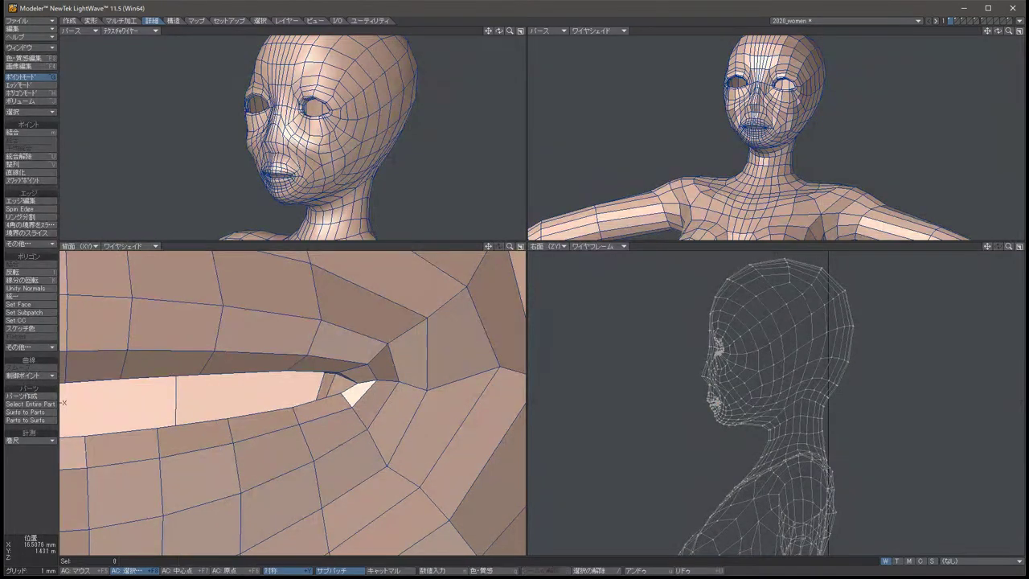
key("u")
key("t")
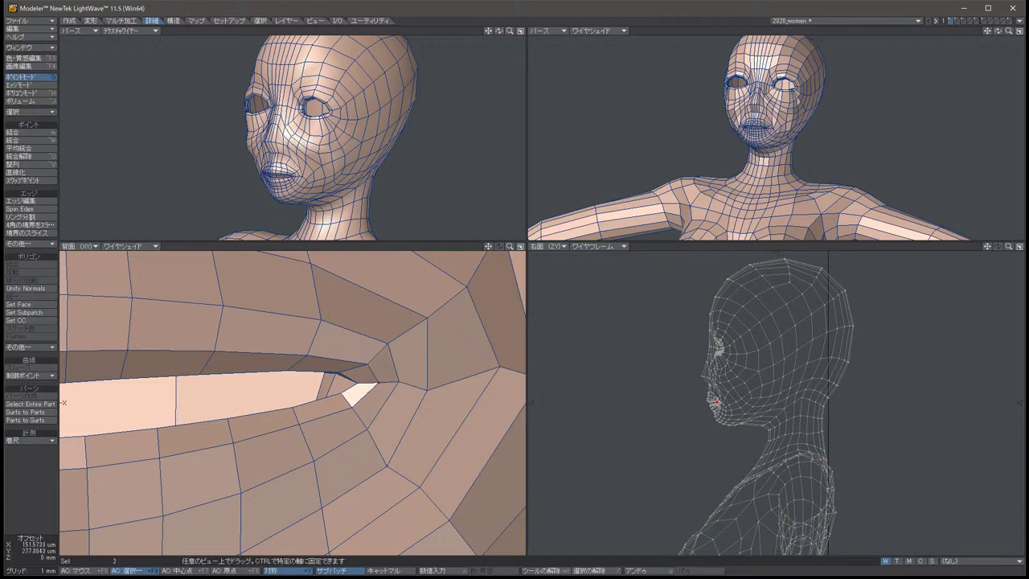
left_click_drag(374, 389, 431, 383)
key("space")
key("slash")
Nudge the mouth-corner point a little further right.
key("u")
key("t")
key("space")
key("slash")
key("t")
key("space")
Move the two upper-lip points inward.
scroll(402, 399, "down", 6)
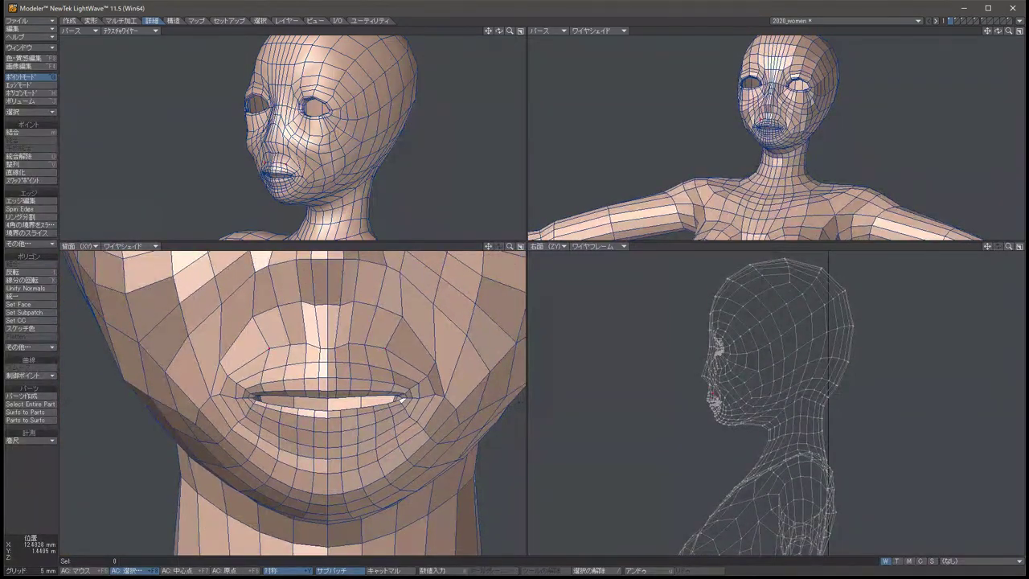
key("t")
key("space")
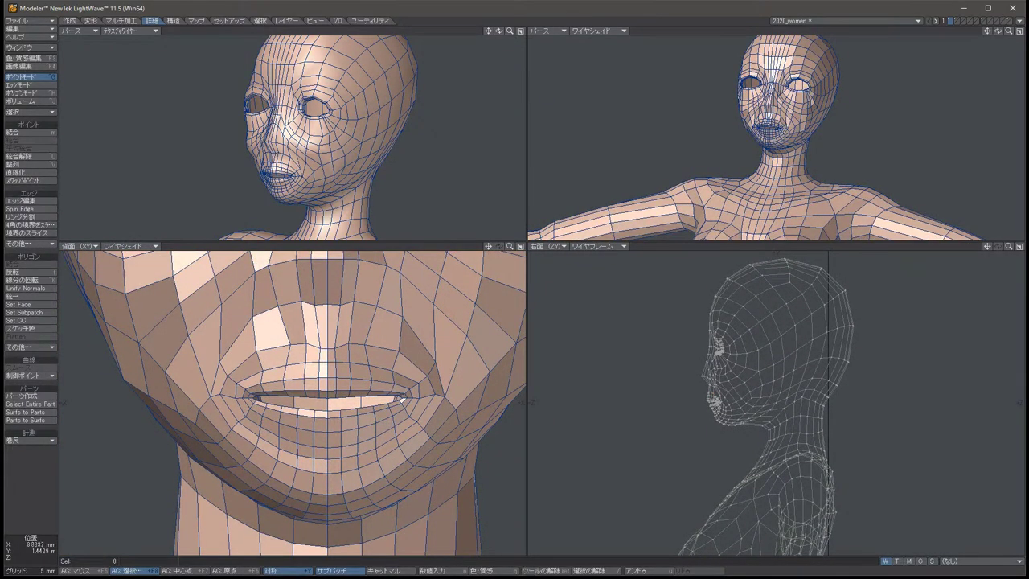
key("t")
key("space")
key("t")
left_click_drag(402, 399, 377, 400)
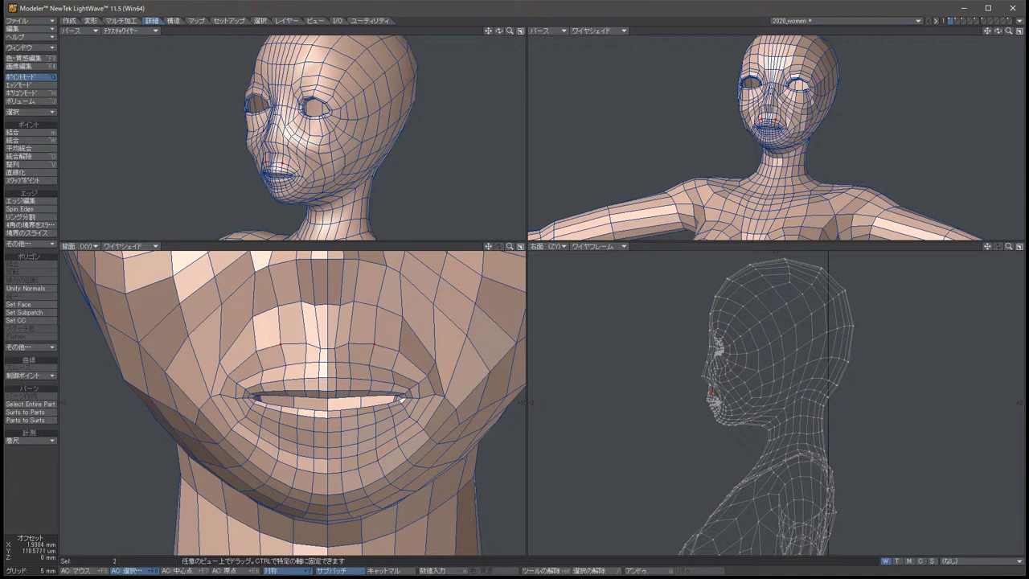
key("space")
key("t")
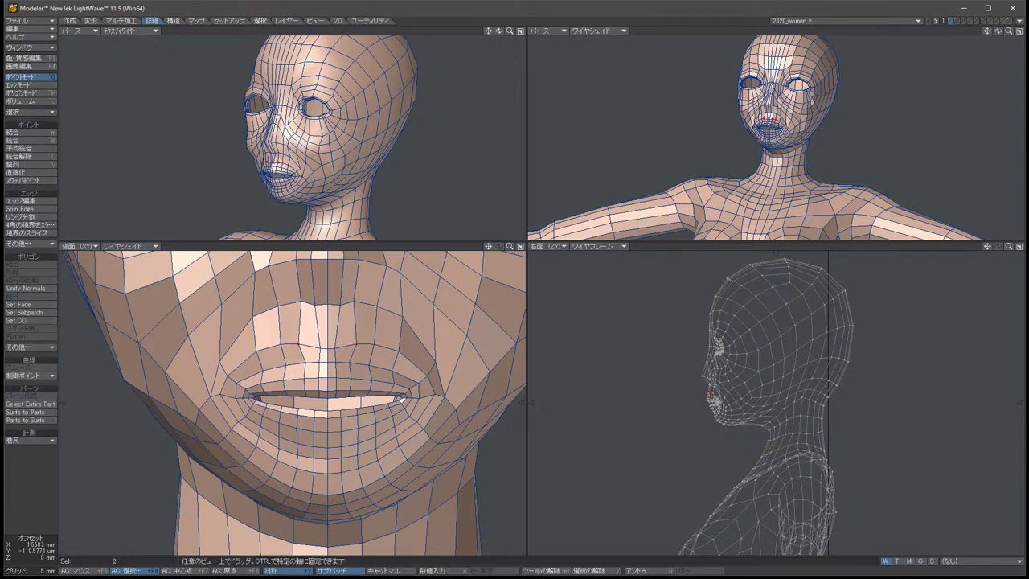
key("space")
key("slash")
key("slash")
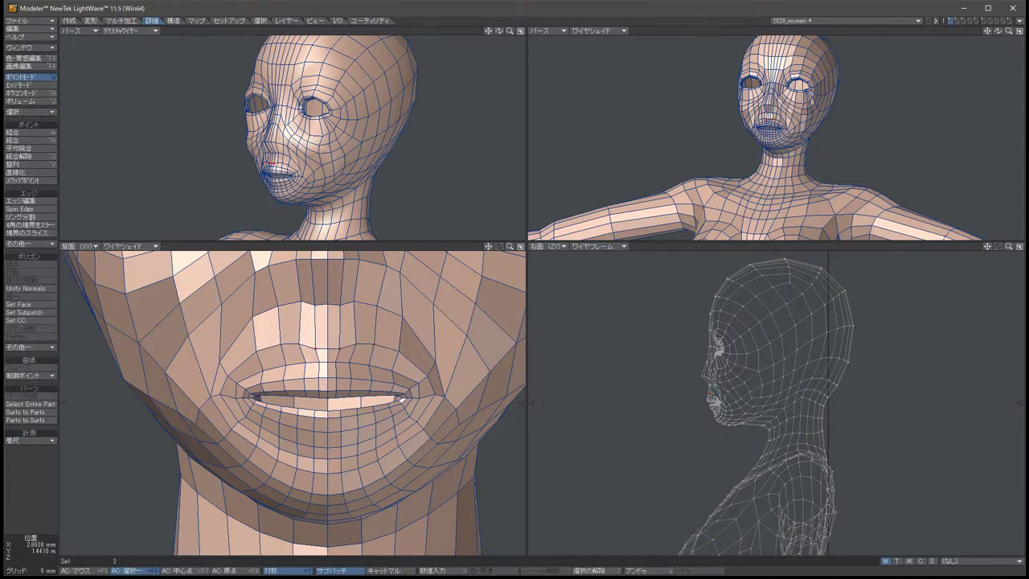
Pull a mirrored pair of lip-corner points outward symmetrically.
left_click(398, 398)
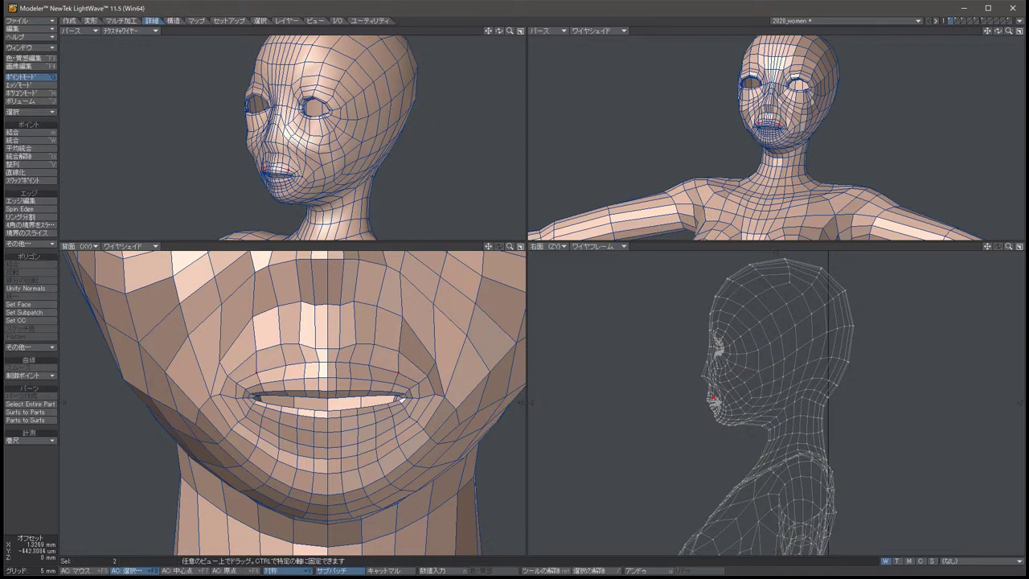
key("slash")
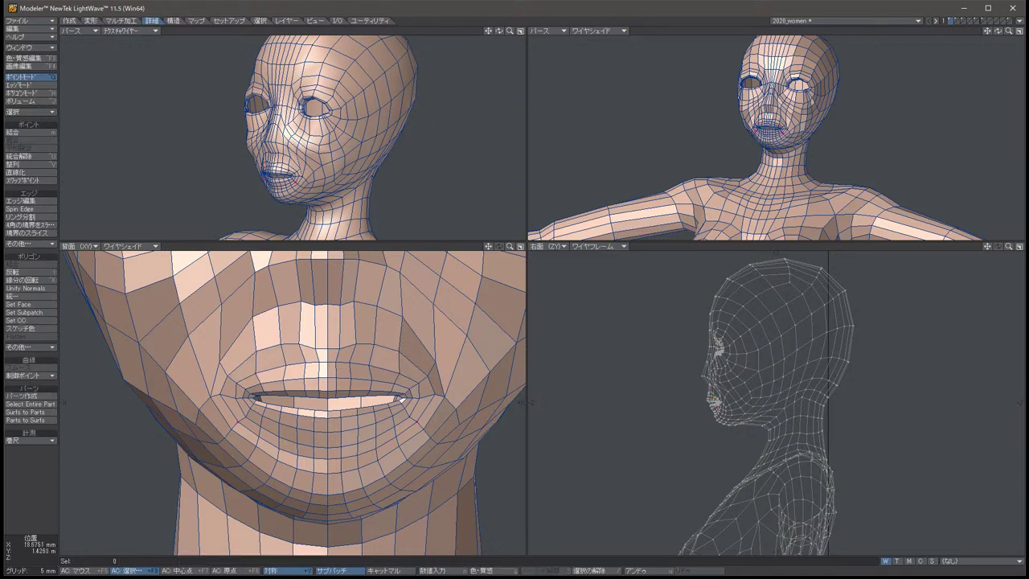
left_click(399, 399)
key("slash")
left_click(400, 399)
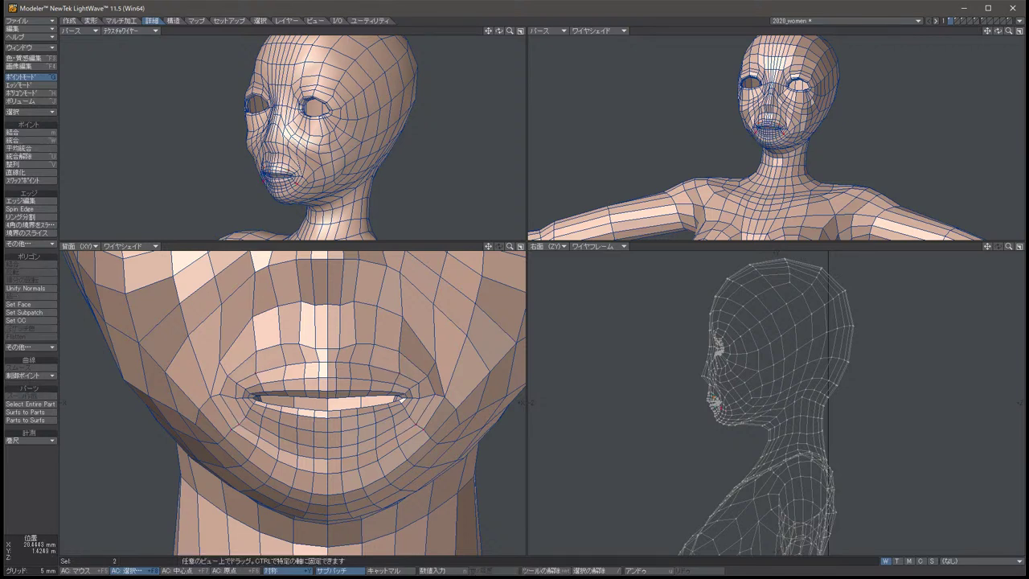
key("slash")
left_click(399, 398)
key("t")
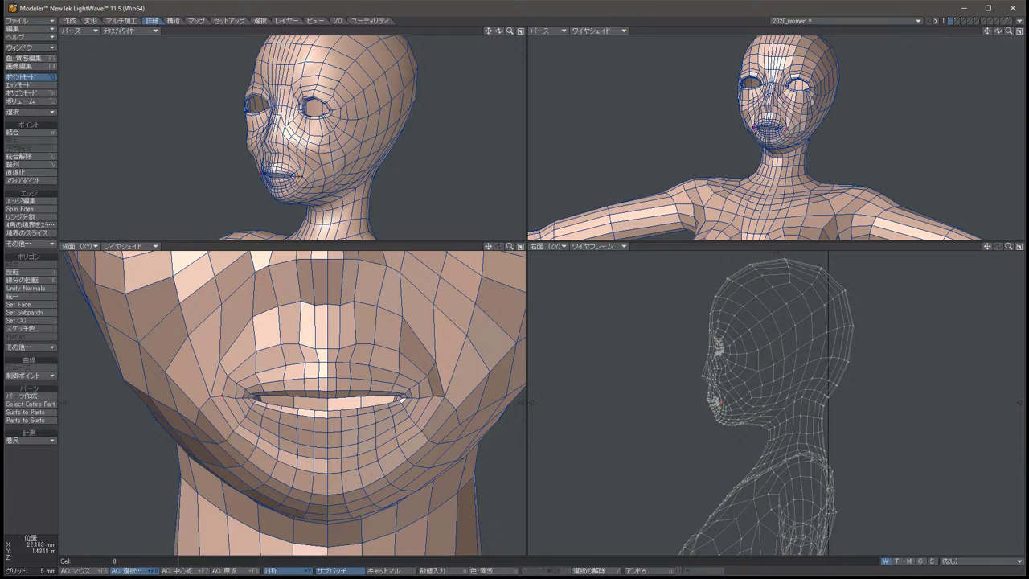
left_click_drag(401, 399, 401, 400)
key("space")
key("t")
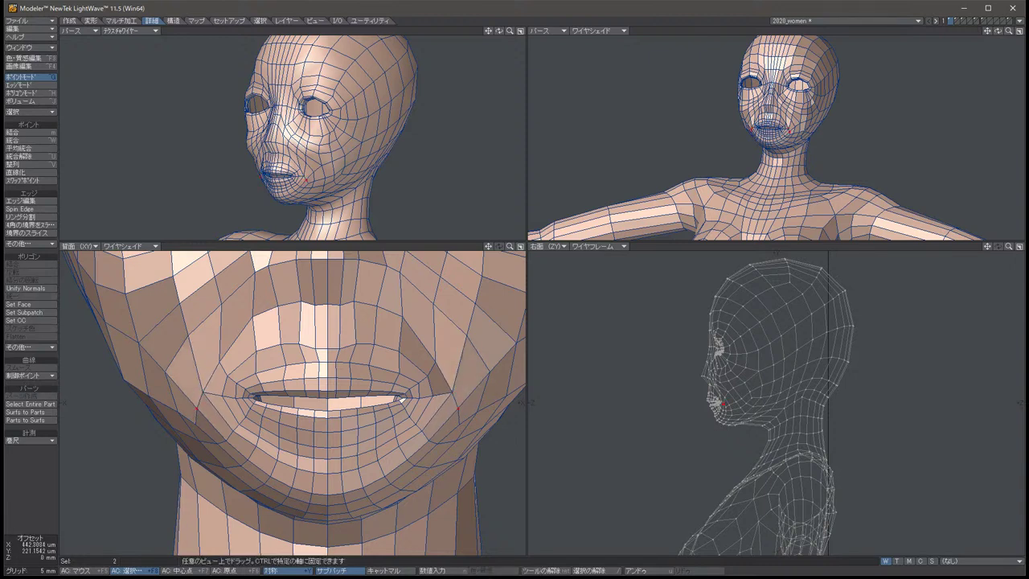
key("space")
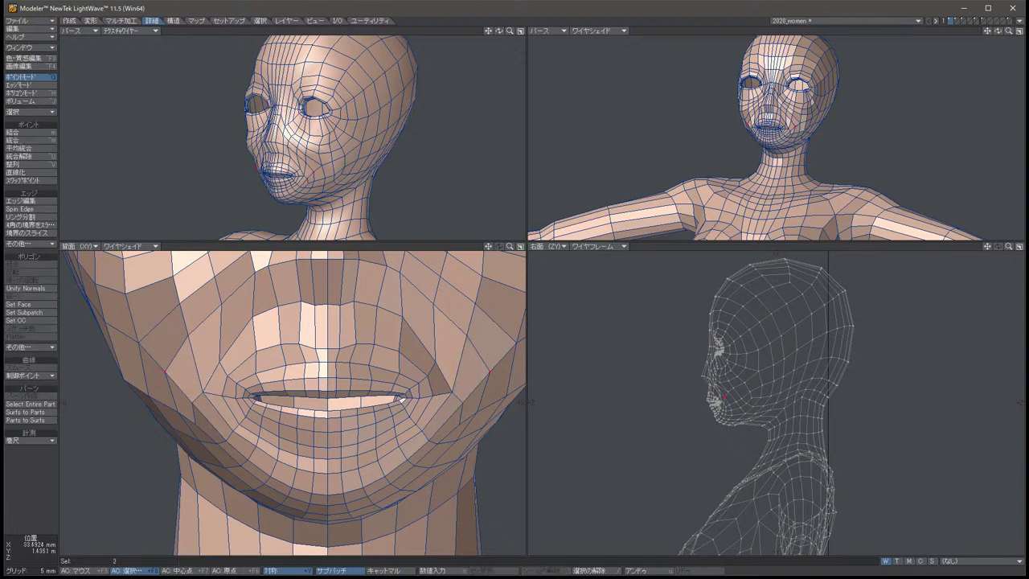
key("t")
key("slash")
key("space")
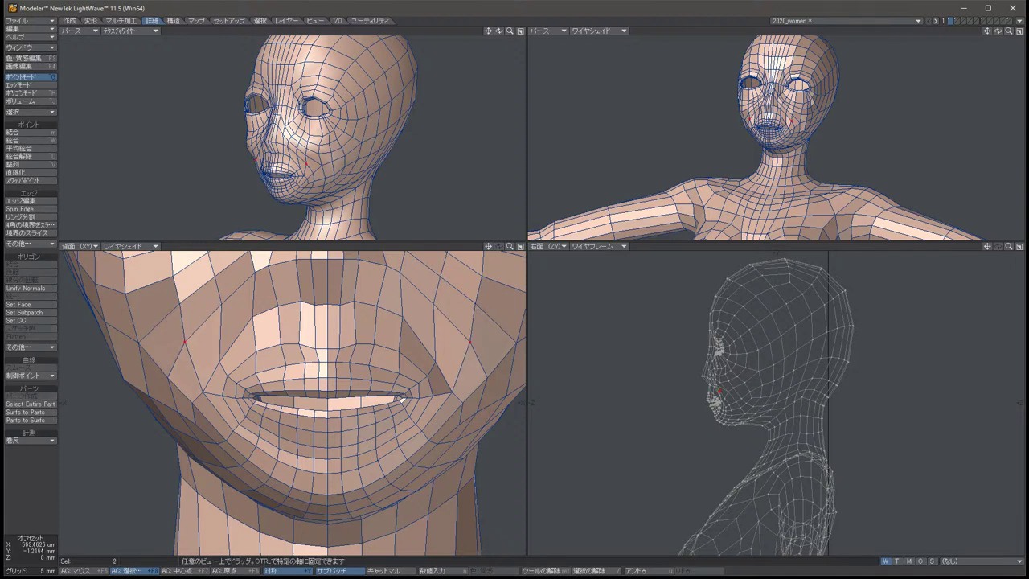
Nudge the mouth-corner points into their final position and deselect them.
left_click(401, 399)
key("t")
left_click_drag(401, 399, 402, 399)
key("space")
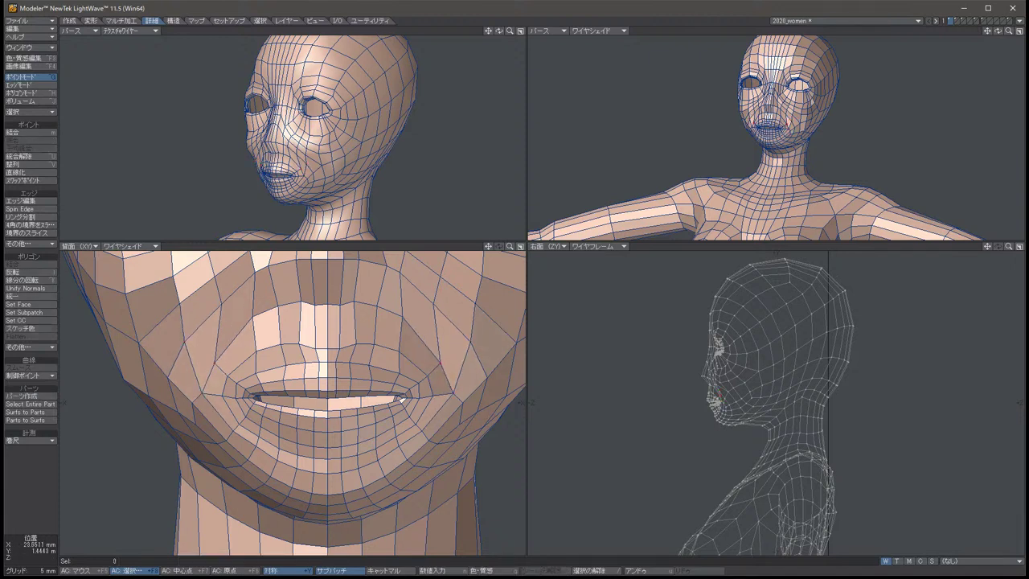
key("t")
key("slash")
key("space")
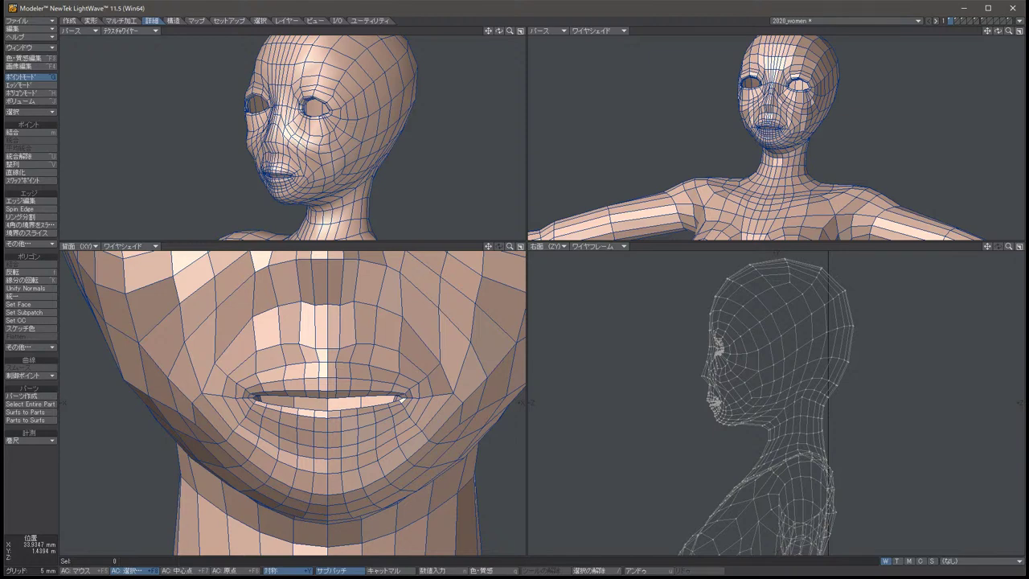
Preview the head with subpatch smoothing, then weld the five nose-bridge points into one.
scroll(401, 399, "down", 6)
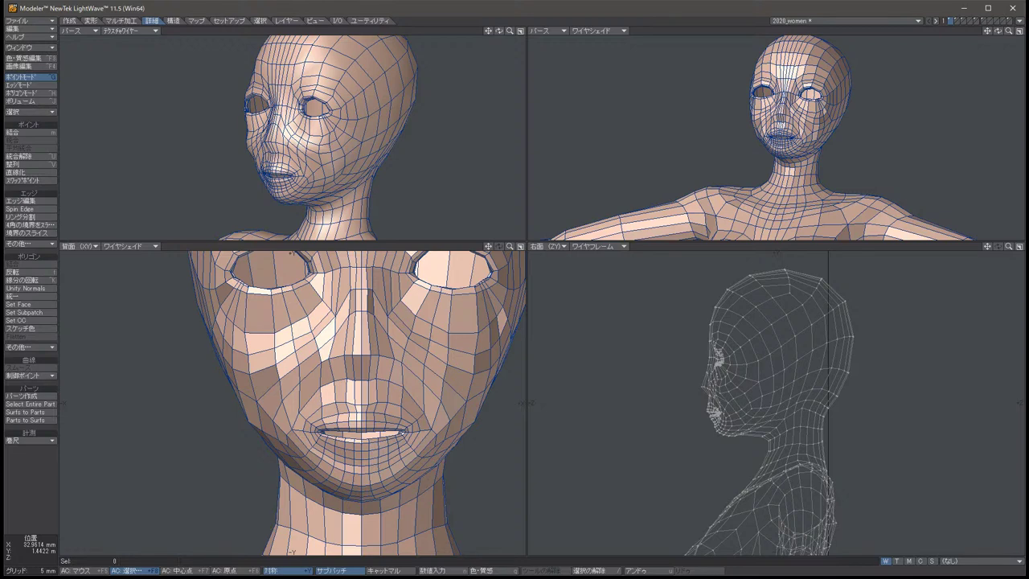
key("Tab")
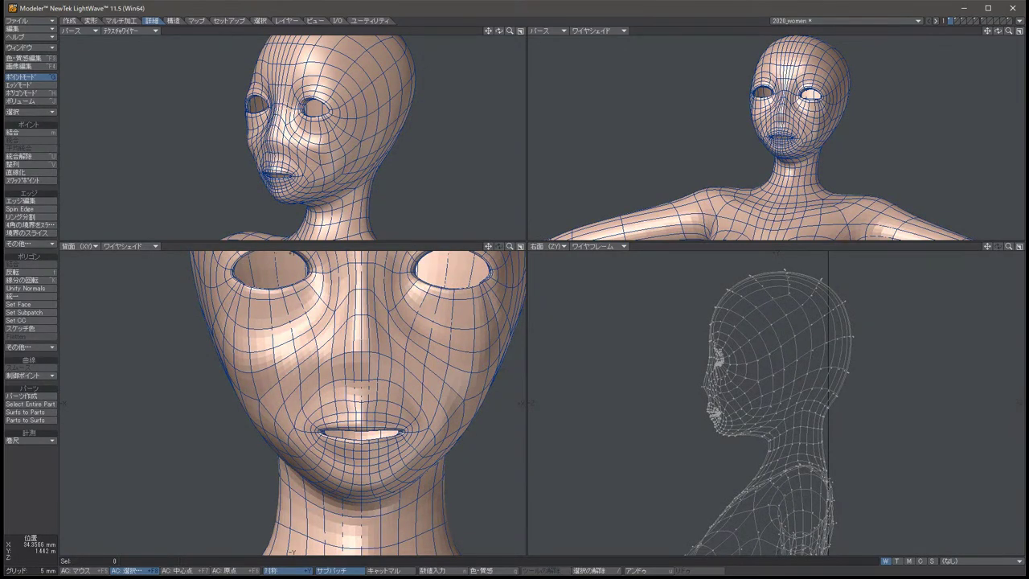
key("Tab")
key("t")
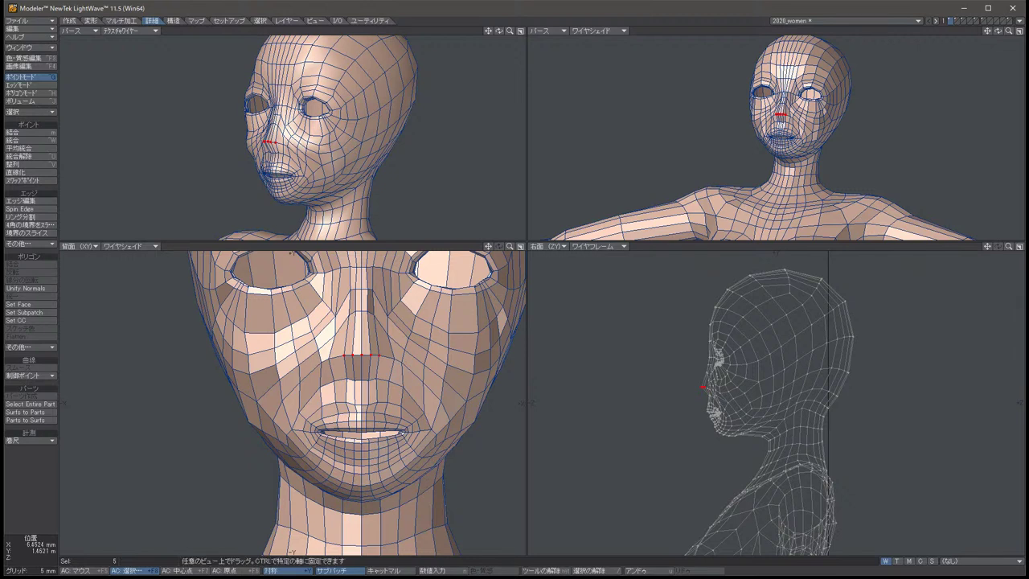
key("ctrl+w")
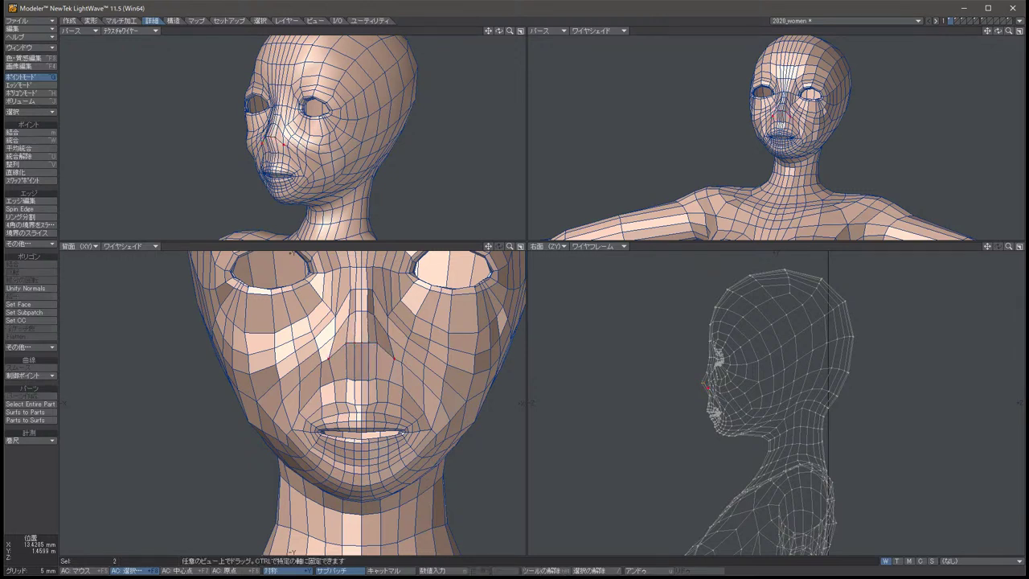
Lower a mirrored pair of cheek points.
left_click(401, 362)
key("t")
left_click_drag(401, 362, 402, 394)
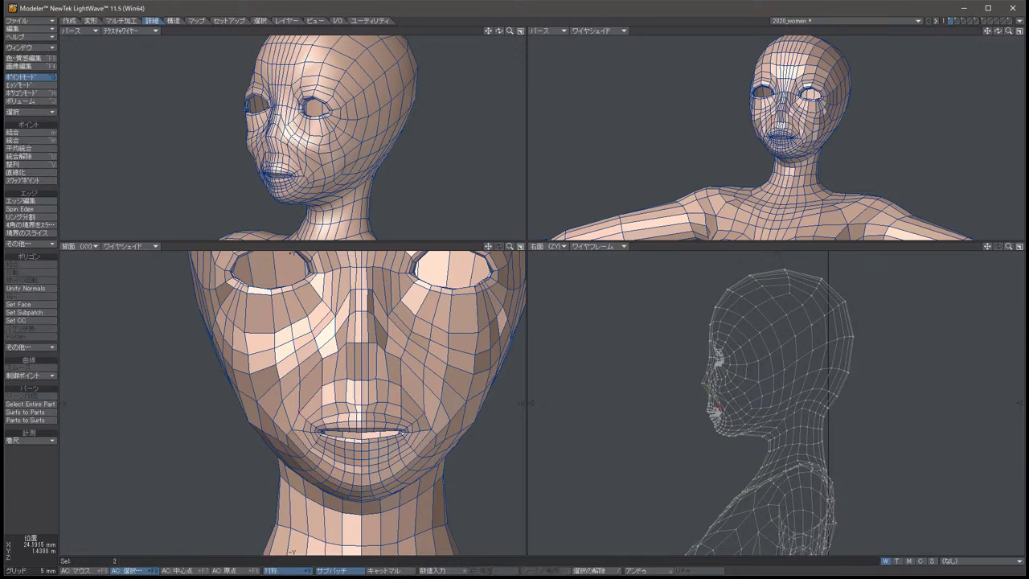
key("slash")
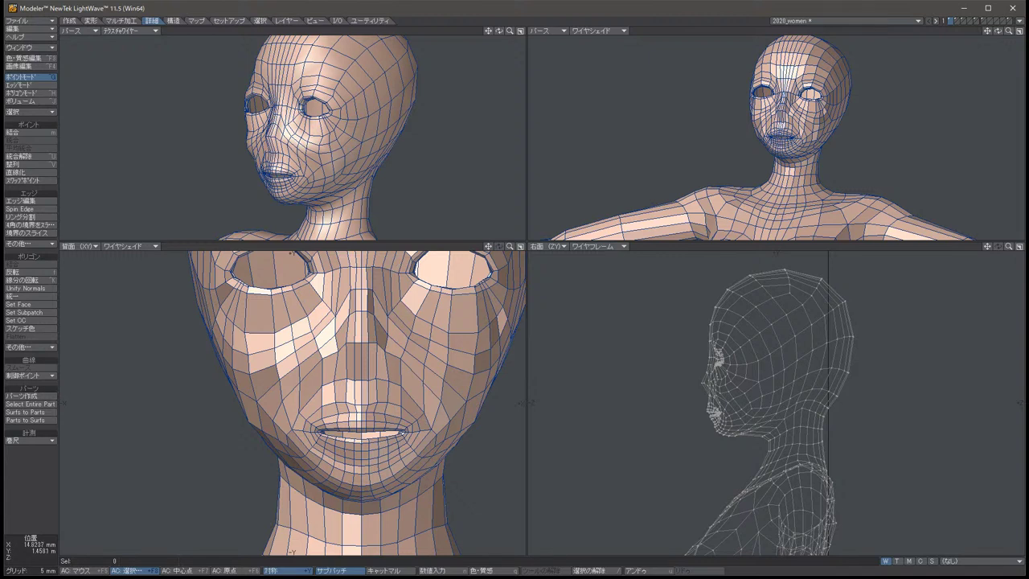
left_click_drag(403, 333, 405, 361)
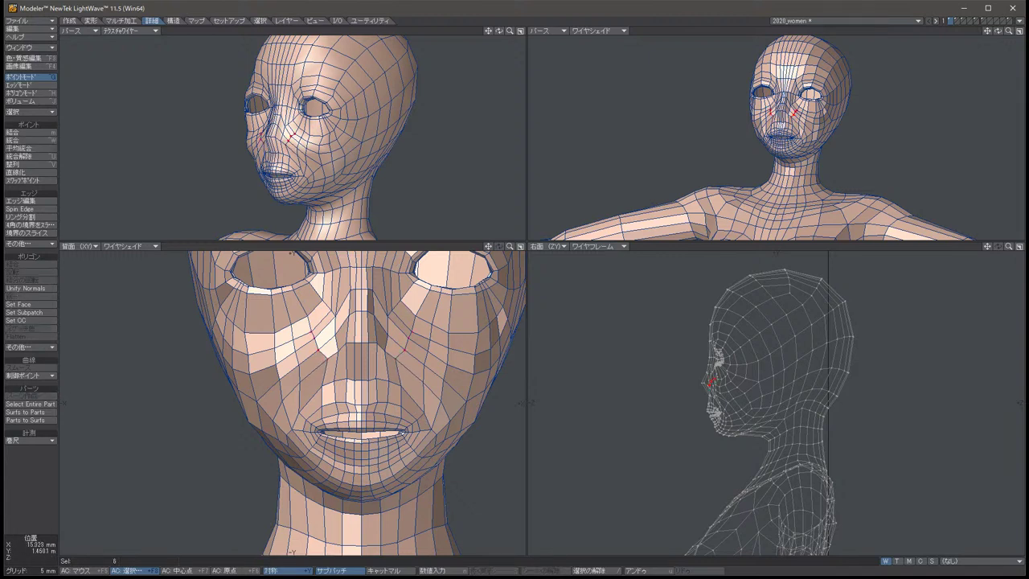
key("slash")
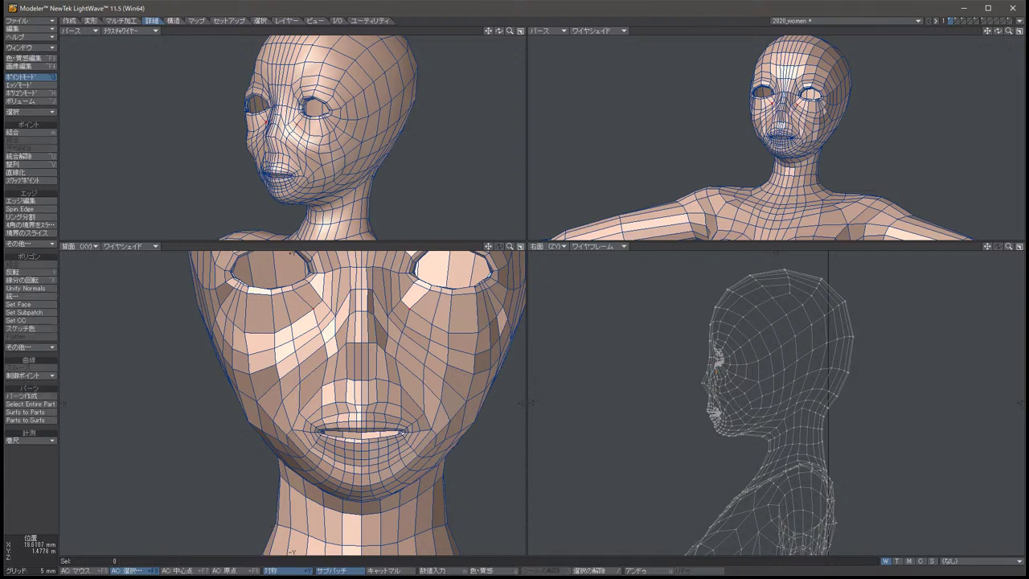
Move the cheek points beside the eyes slightly up and inward.
left_click(403, 299)
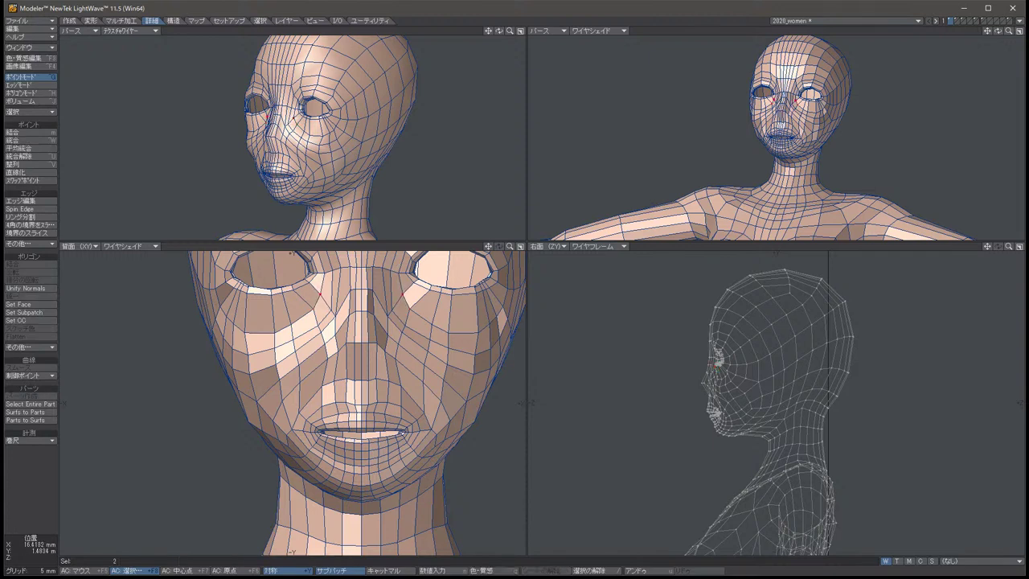
key("t")
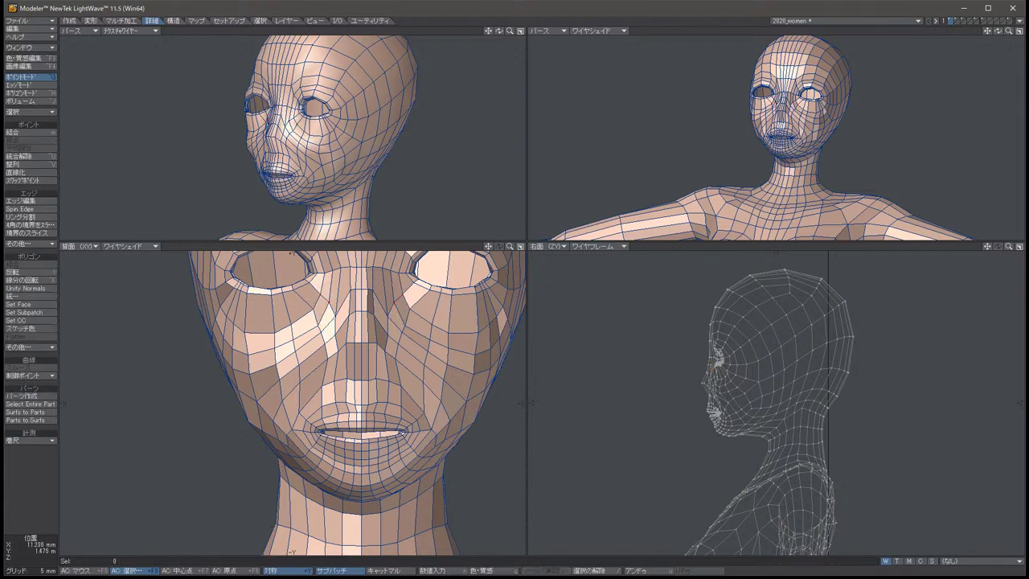
left_click_drag(386, 313, 393, 359)
key("/")
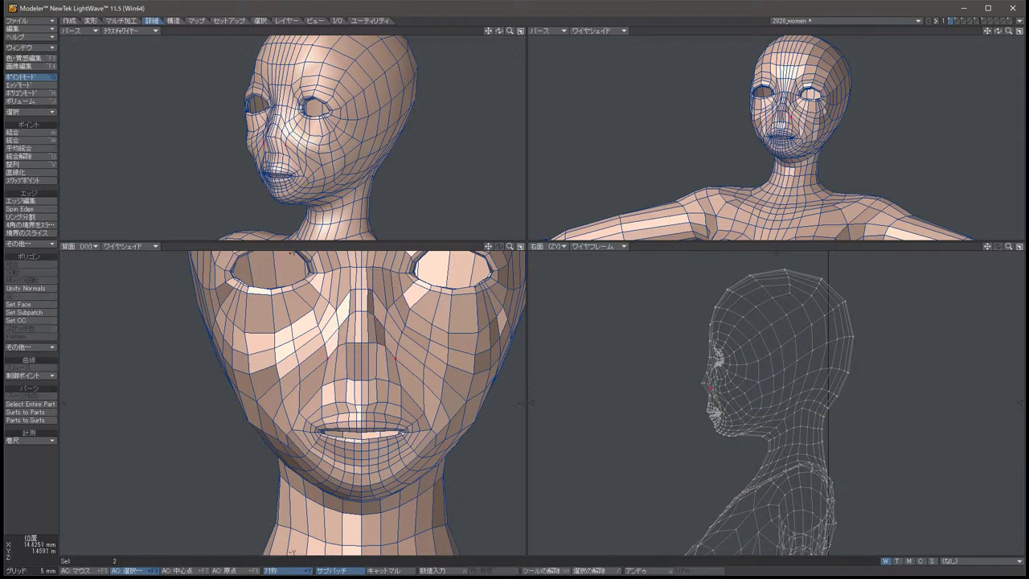
key("/")
Nudge two more mirrored pairs of cheek points, shifting the second pair down and inward.
left_click_drag(395, 319, 402, 345)
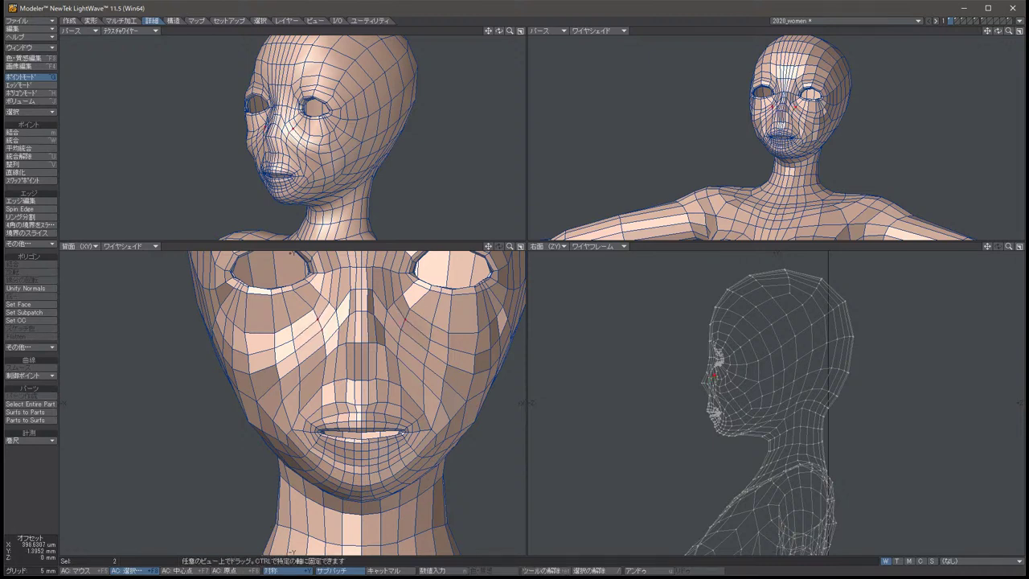
left_click_drag(310, 322, 309, 311)
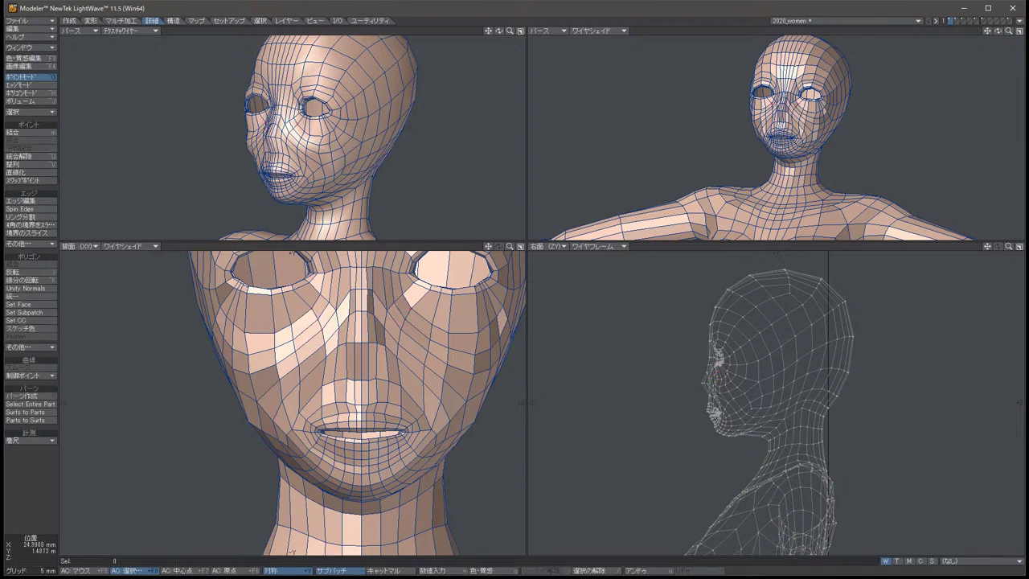
key("space")
key("slash")
left_click(265, 331)
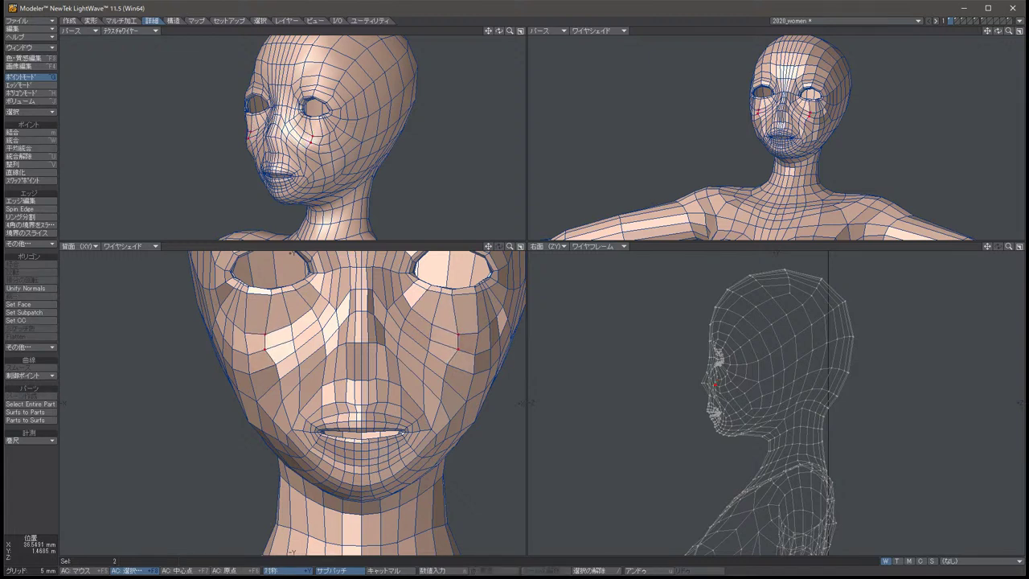
key("t")
left_click_drag(266, 347, 282, 362)
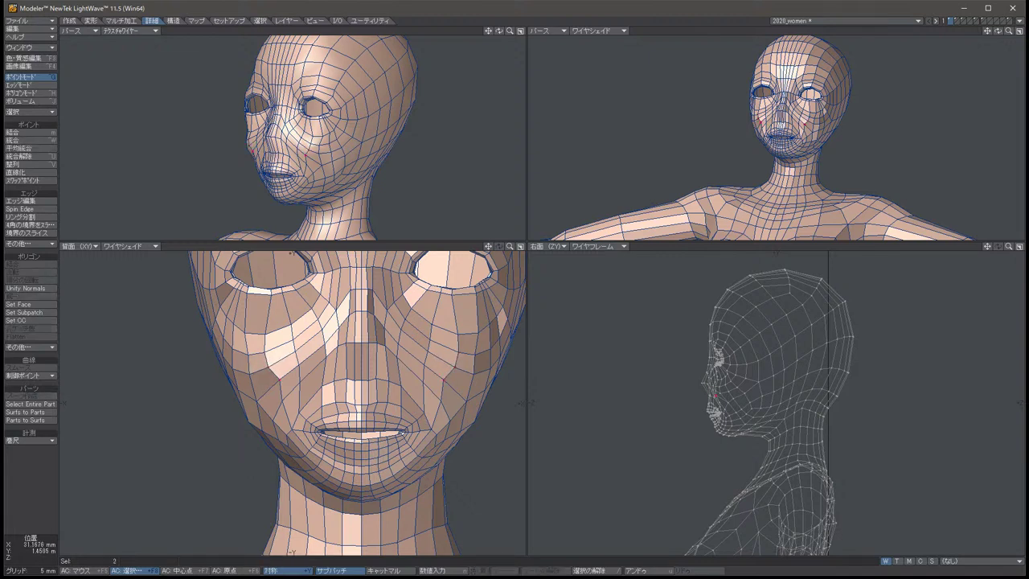
key("space")
key("slash")
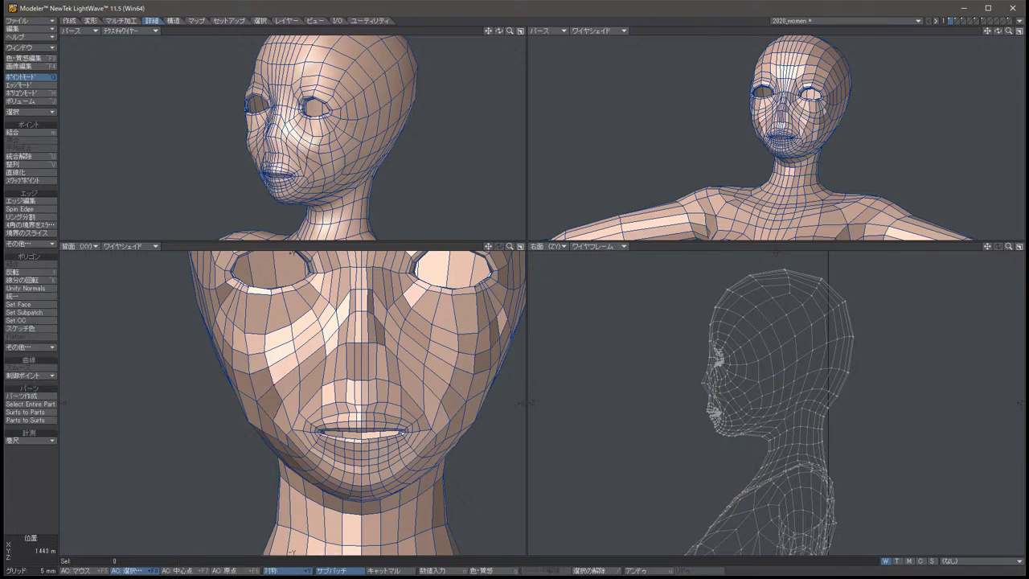
Adjust the mouth-corner points and pull nearby cheek points down toward them.
left_click(280, 415)
key("t")
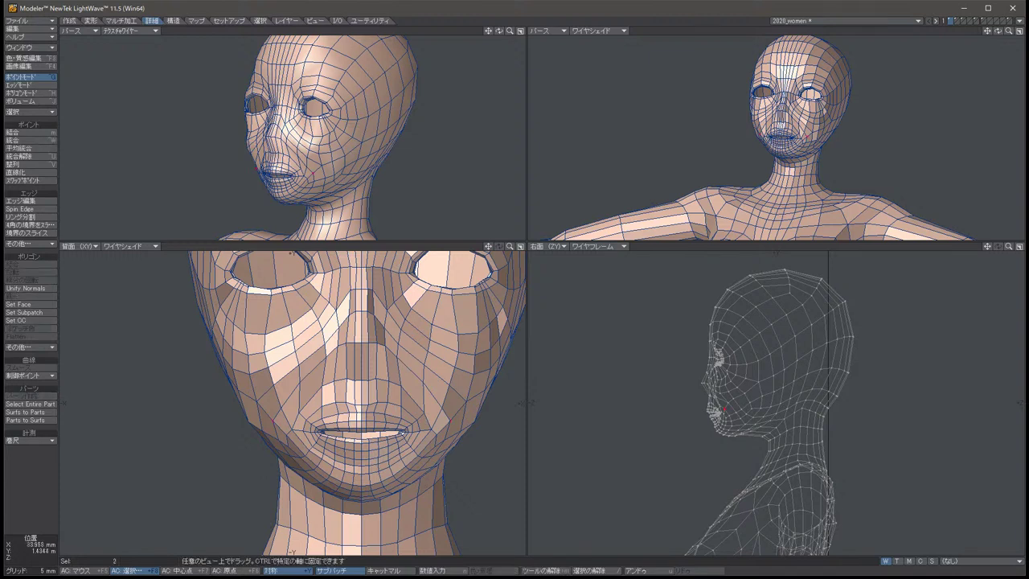
key("space")
key("slash")
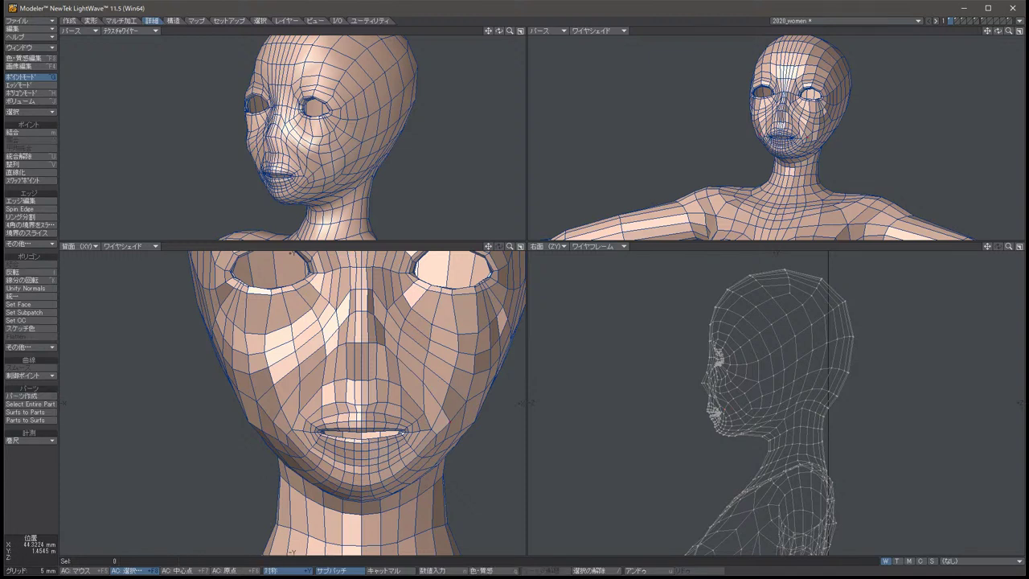
left_click(466, 402)
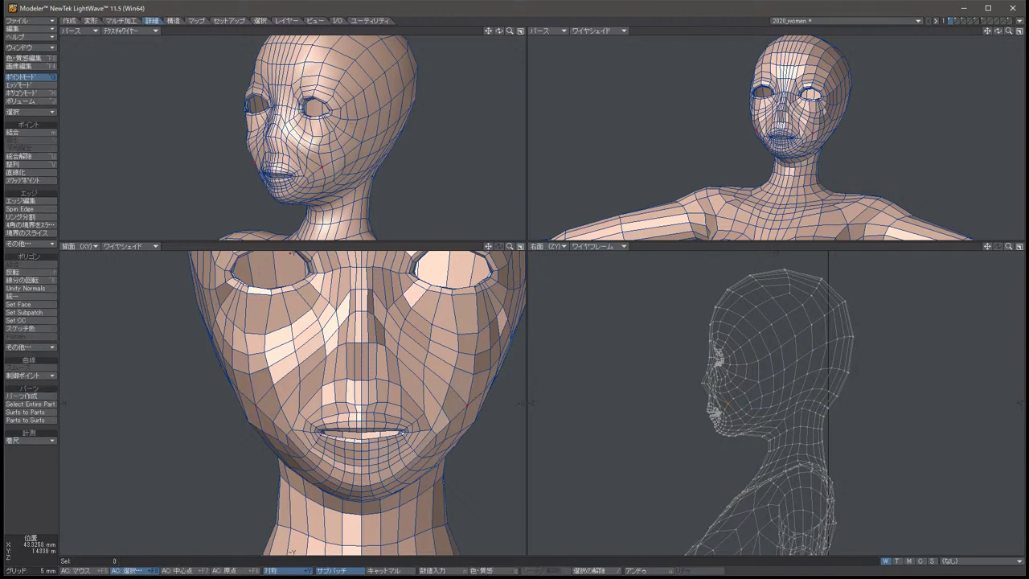
key("t")
left_click_drag(473, 408, 461, 430)
key("space")
key("slash")
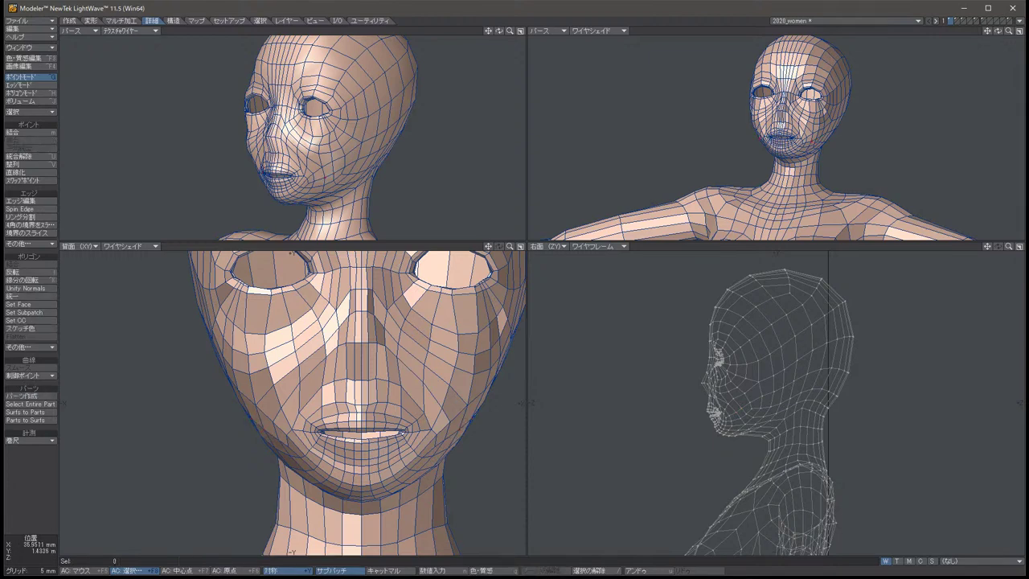
Preview the head with subpatch smoothing and orbit the perspective view to a side profile.
key("Tab")
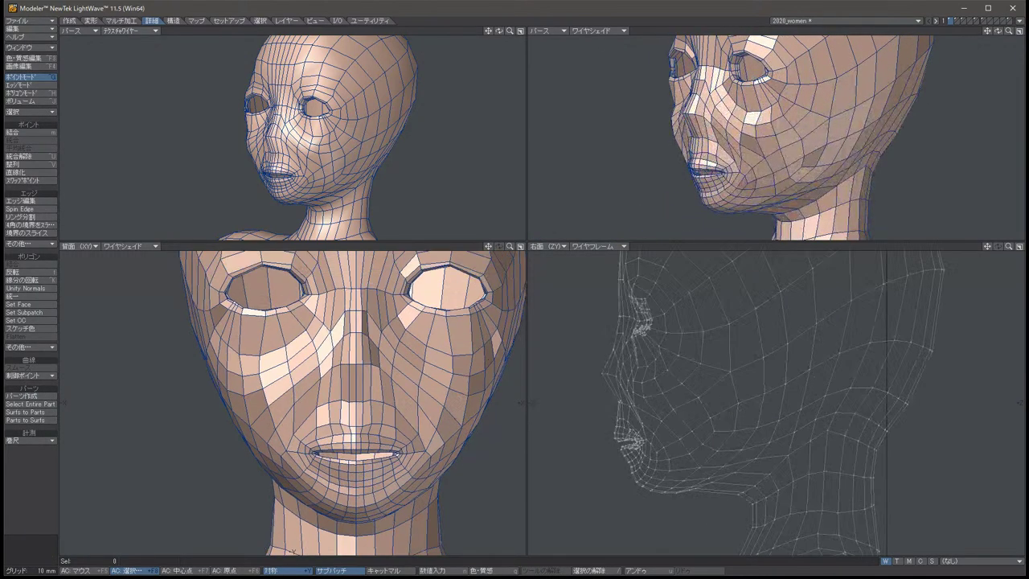
key("Left")
key("Left")
key("Left")
key("Left")
key("Left")
key("Left")
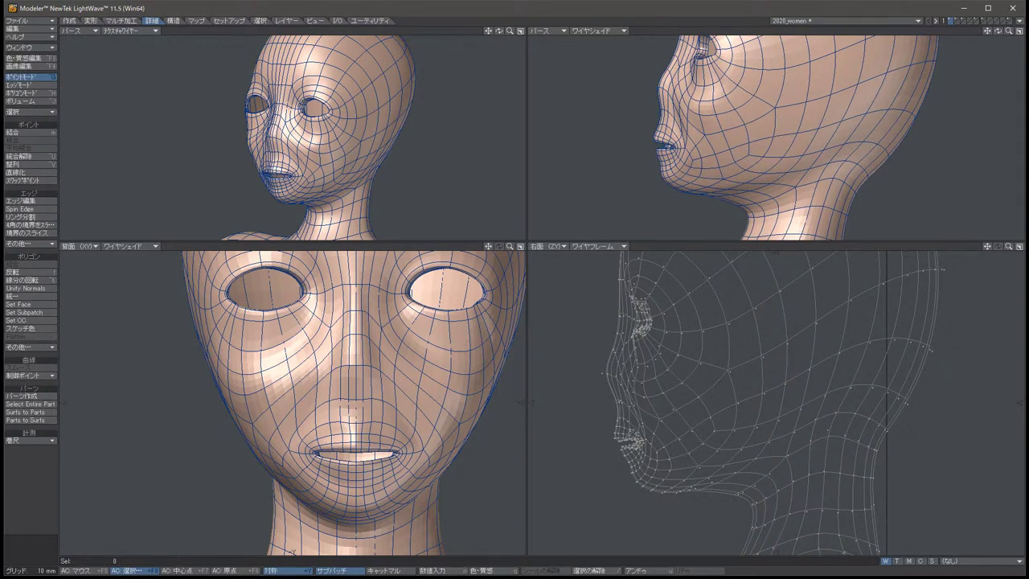
key("Right")
key("Right")
key("Right")
key("Right")
key("Right")
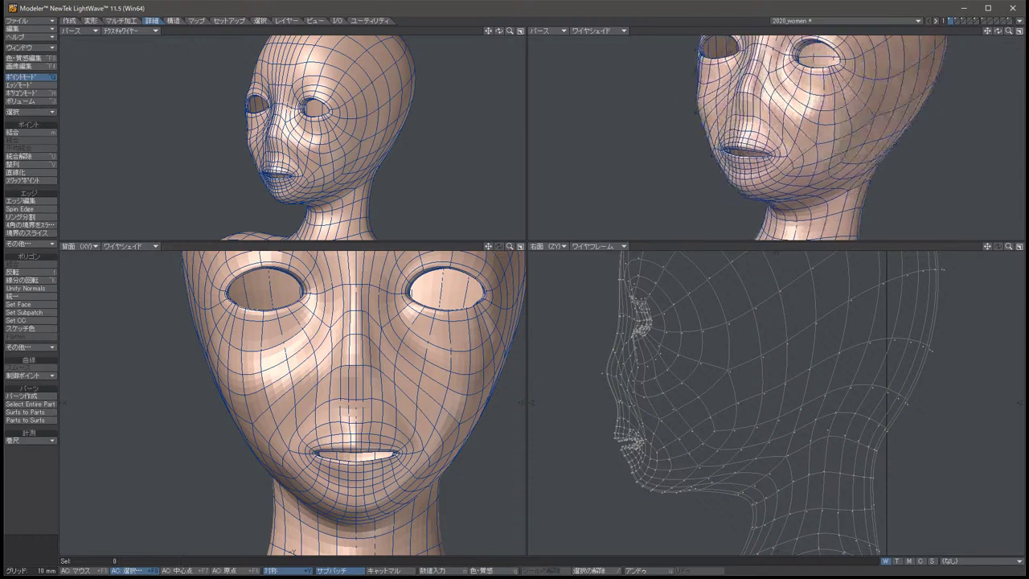
key("Left")
key("Left")
key("Left")
key("Left")
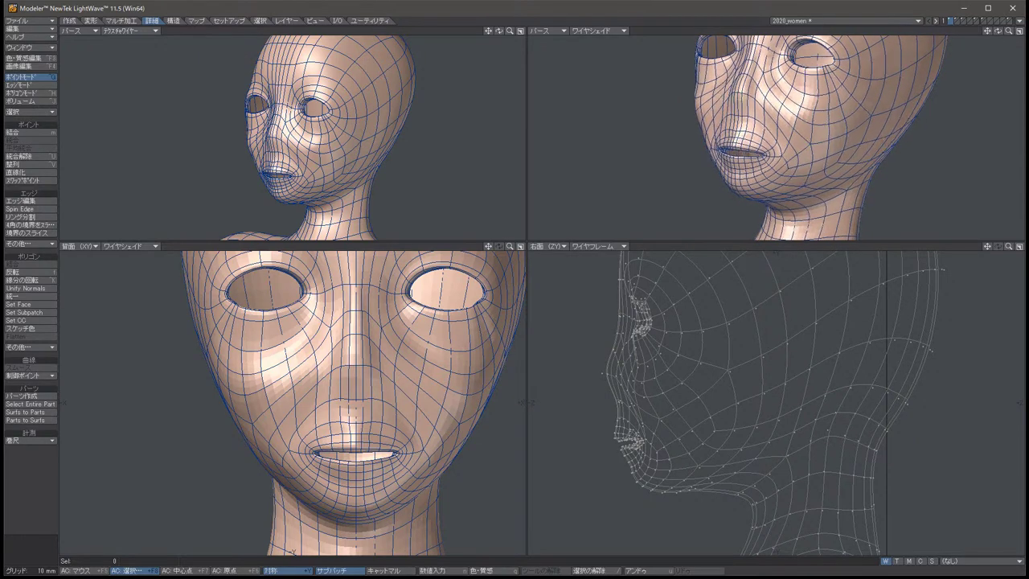
key("Left")
key("Left")
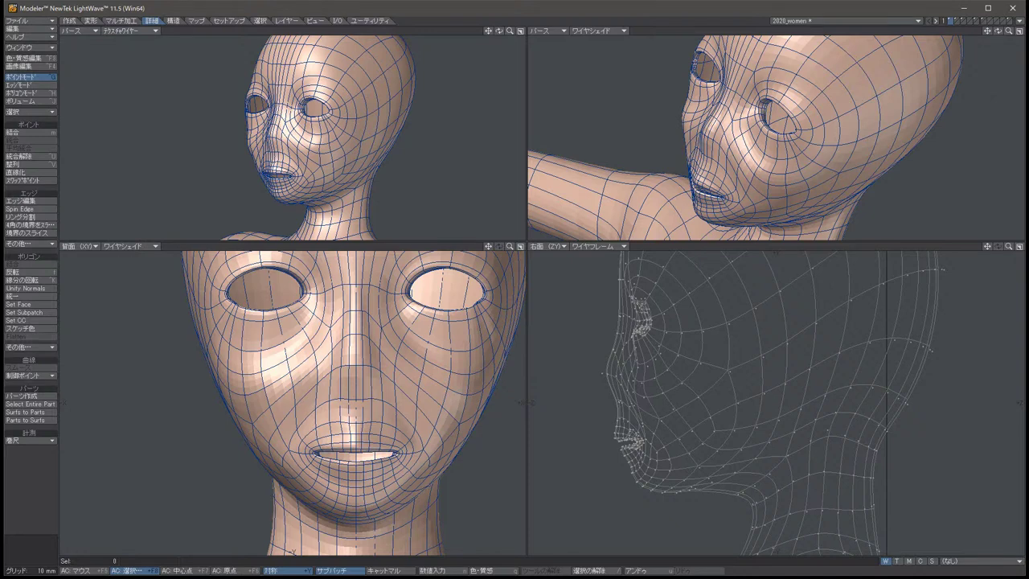
key("Right")
key("Right")
key("Right")
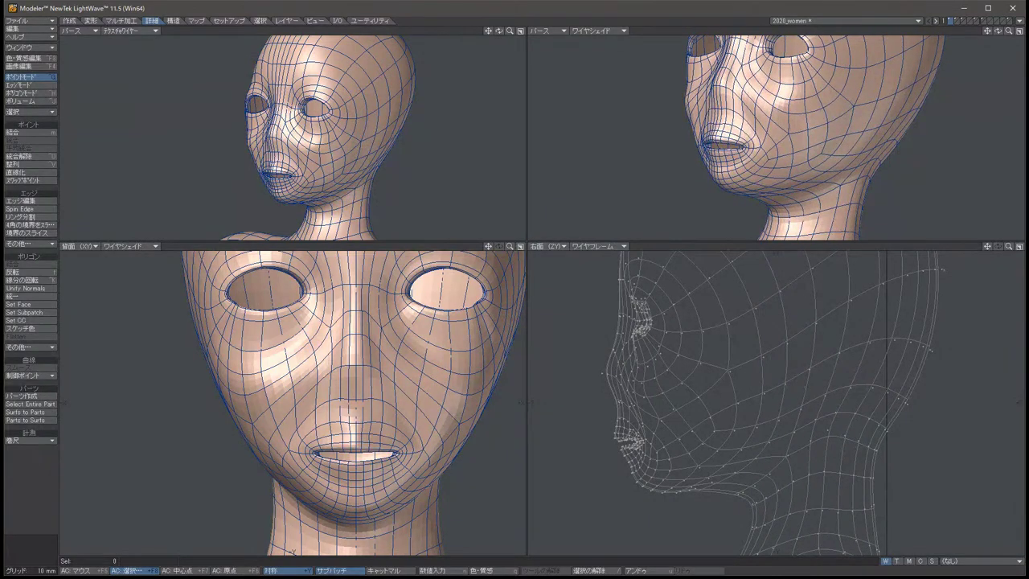
key("Left")
key("Left")
key("Left")
key("Left")
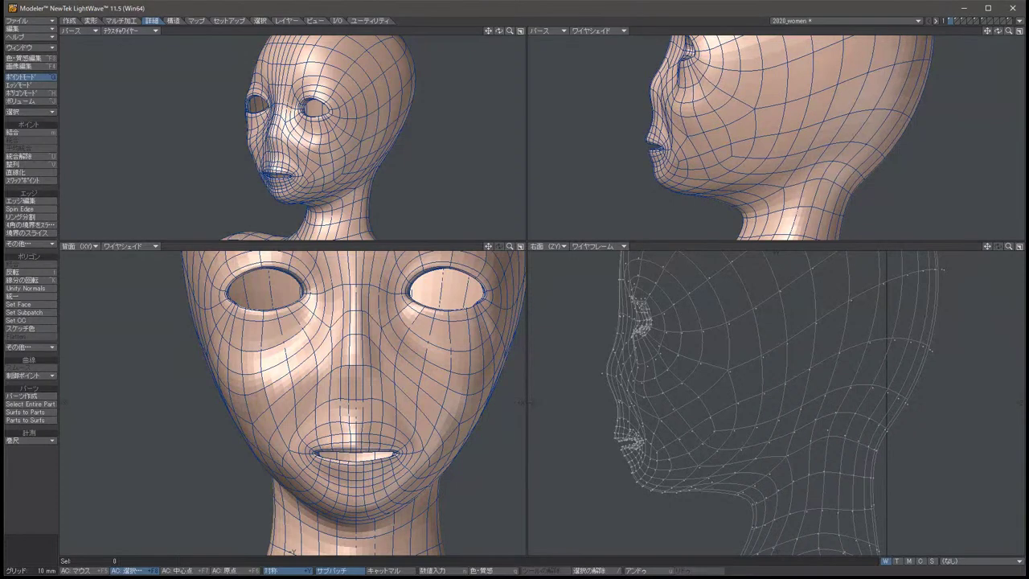
key("Left")
Select the four cheek points and set the right view to Wireframe Shade.
key("ctrl+z")
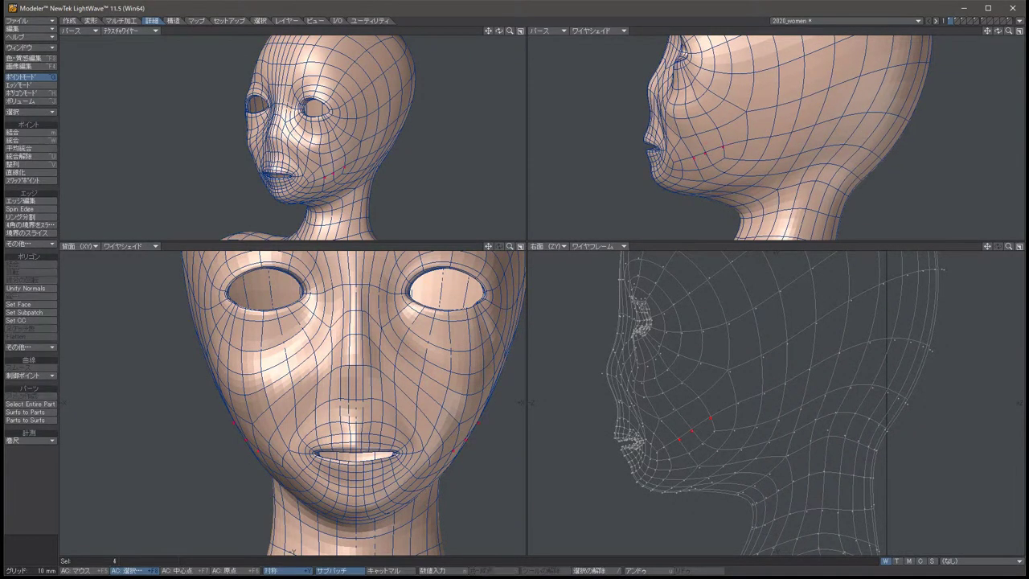
left_click(595, 246)
left_click(610, 277)
Nudge the cheek points slightly up and forward, then turn subpatches off to show the cage.
key("t")
left_click_drag(695, 430, 700, 426)
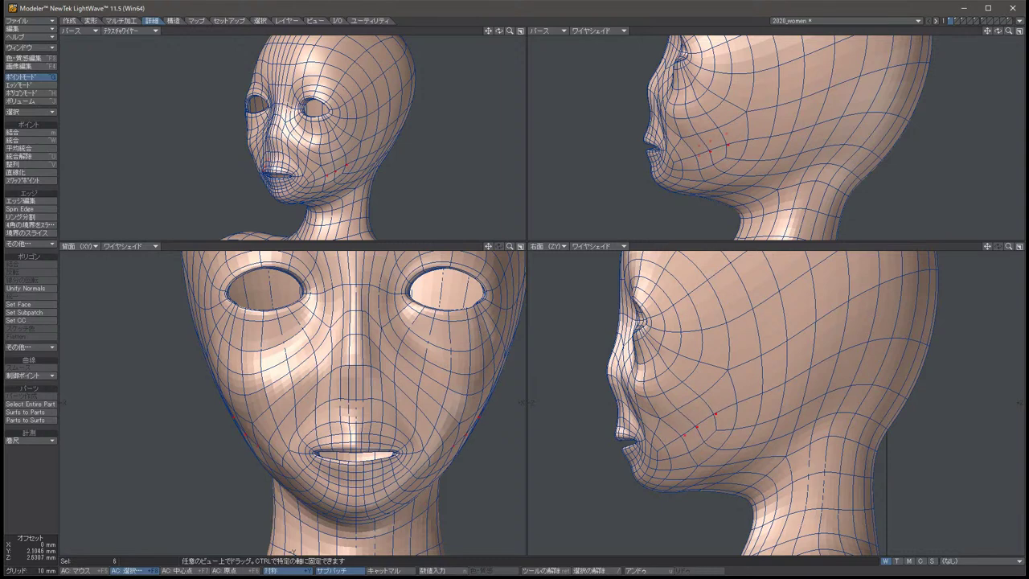
key("space")
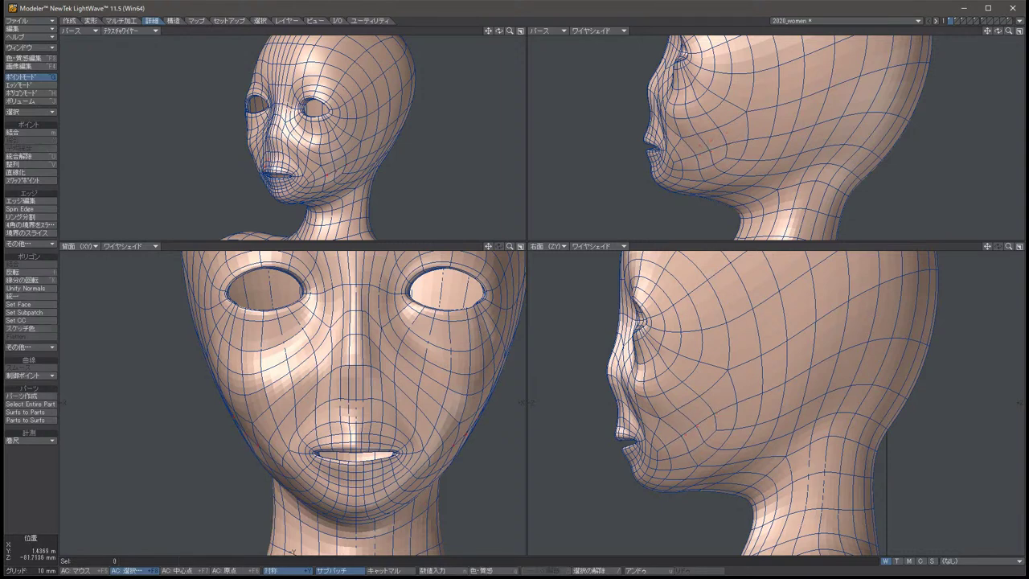
key("t")
left_click_drag(700, 426, 702, 429)
key("space")
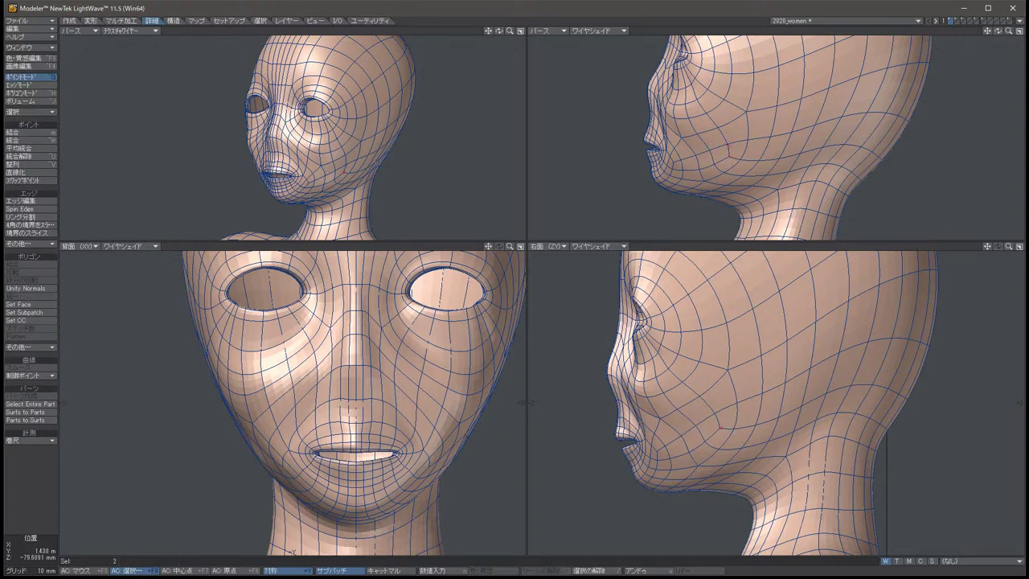
key("/")
key("Tab")
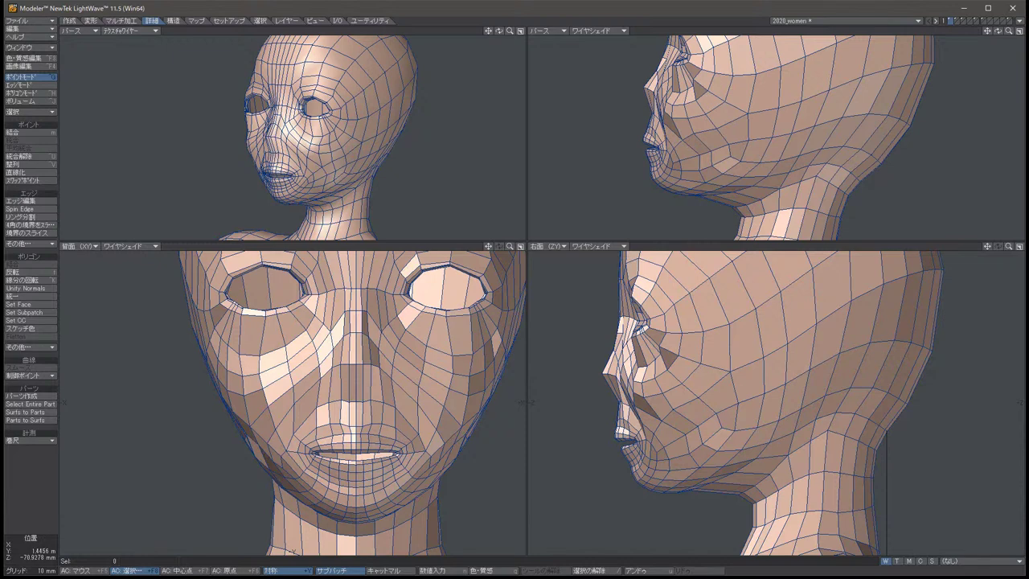
Shift the symmetric pair of cheek points slightly with the Move tool.
left_click(738, 401)
key("t")
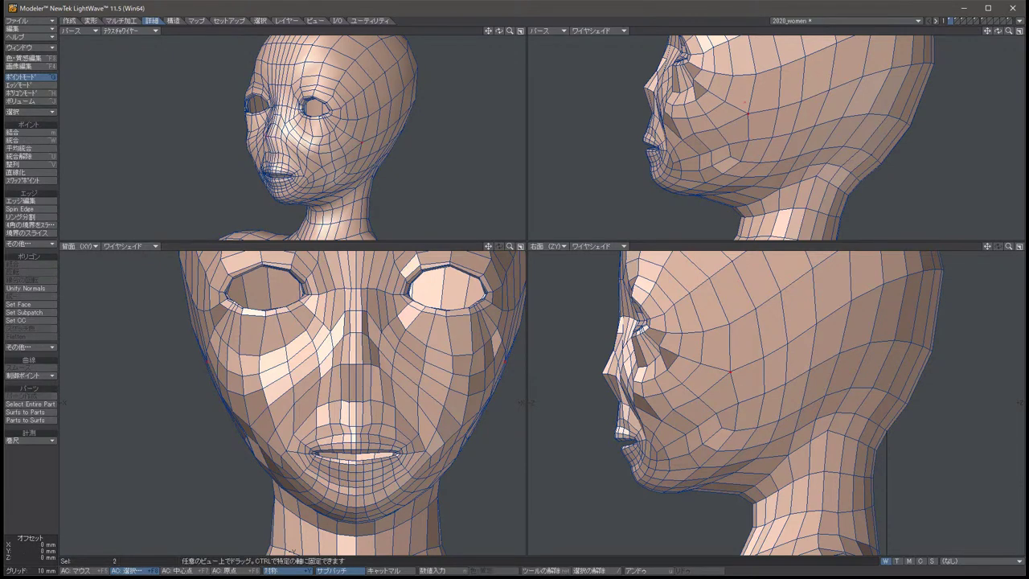
left_click_drag(738, 402, 733, 367)
key("space")
key("/")
Nudge the four nose points, moving them about 2.6 mm.
left_click_drag(723, 137, 804, 156, "alt")
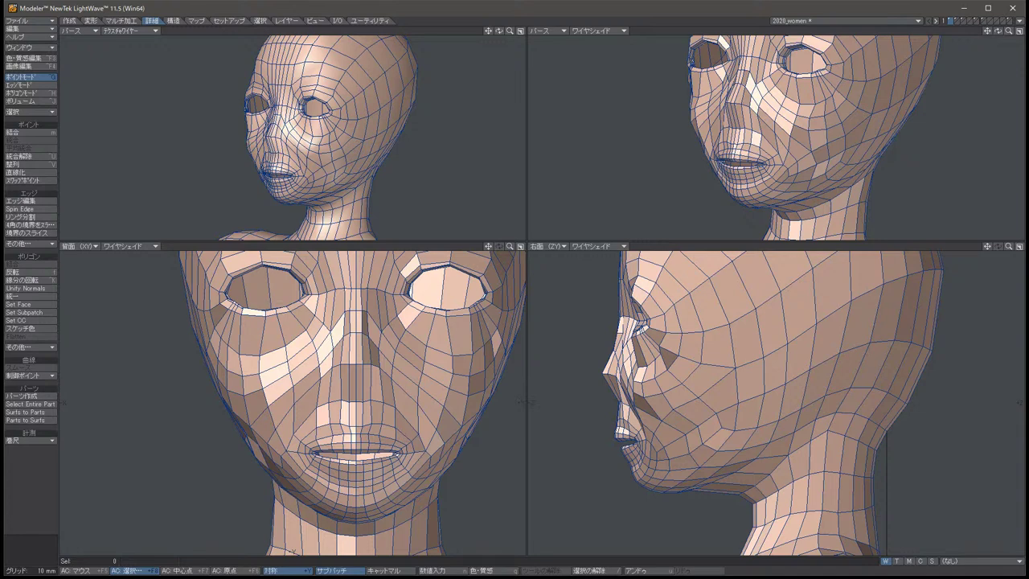
left_click_drag(803, 156, 821, 159, "alt")
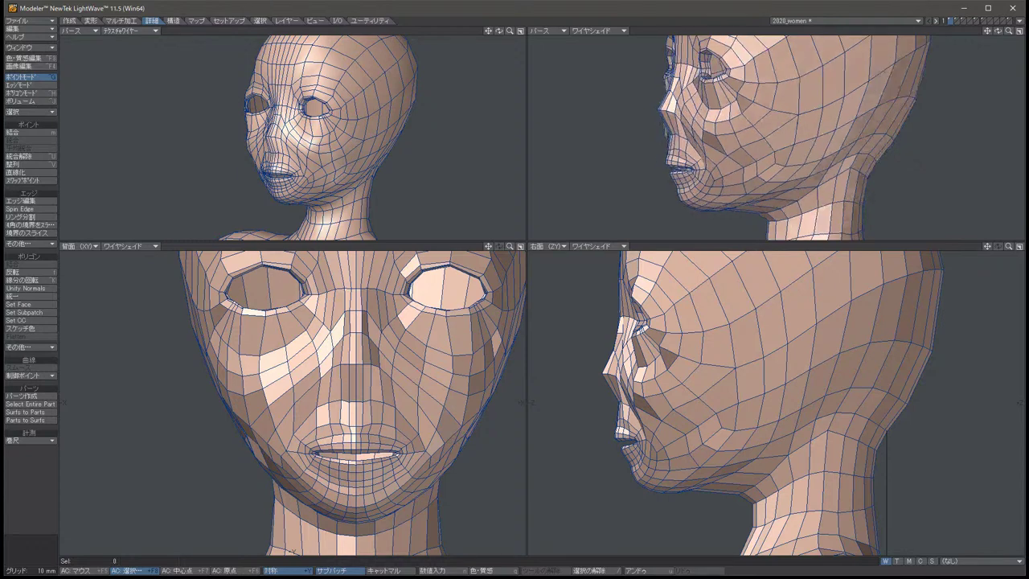
key("g")
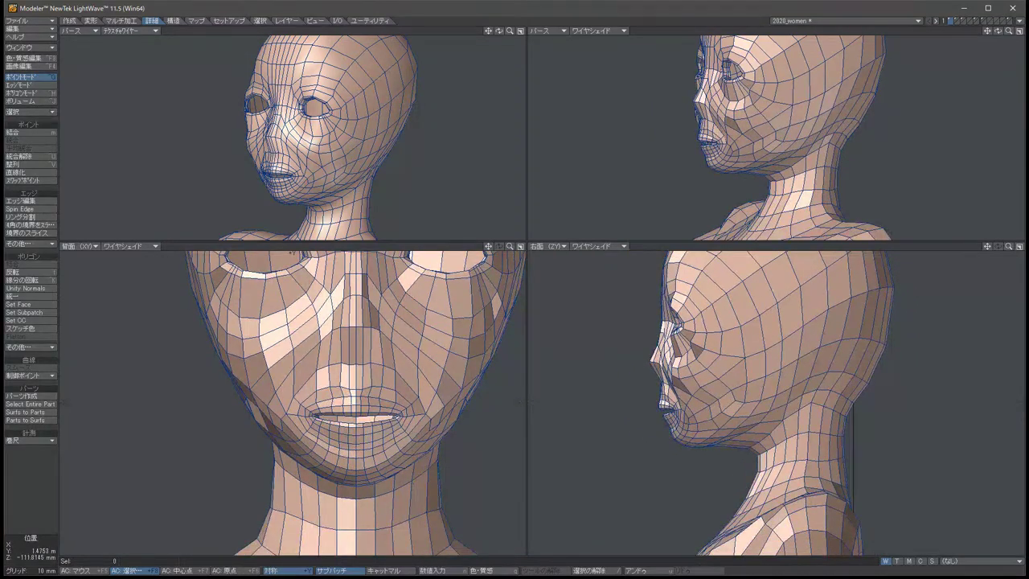
key("t")
left_click_drag(690, 344, 692, 344)
key("space")
key("t")
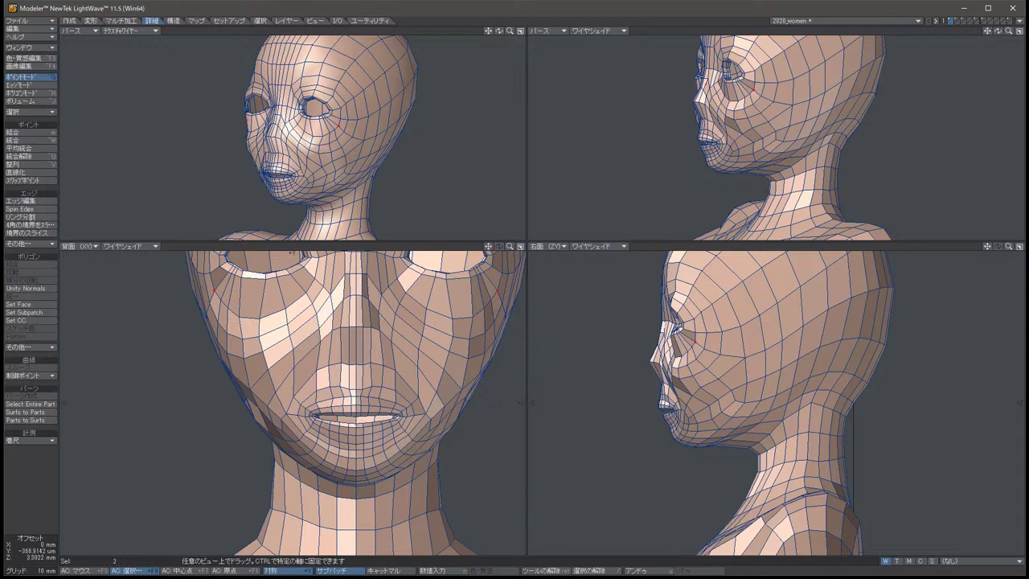
key("space")
Clear the selection, turn subpatch smoothing back on and zoom the views in.
key("slash")
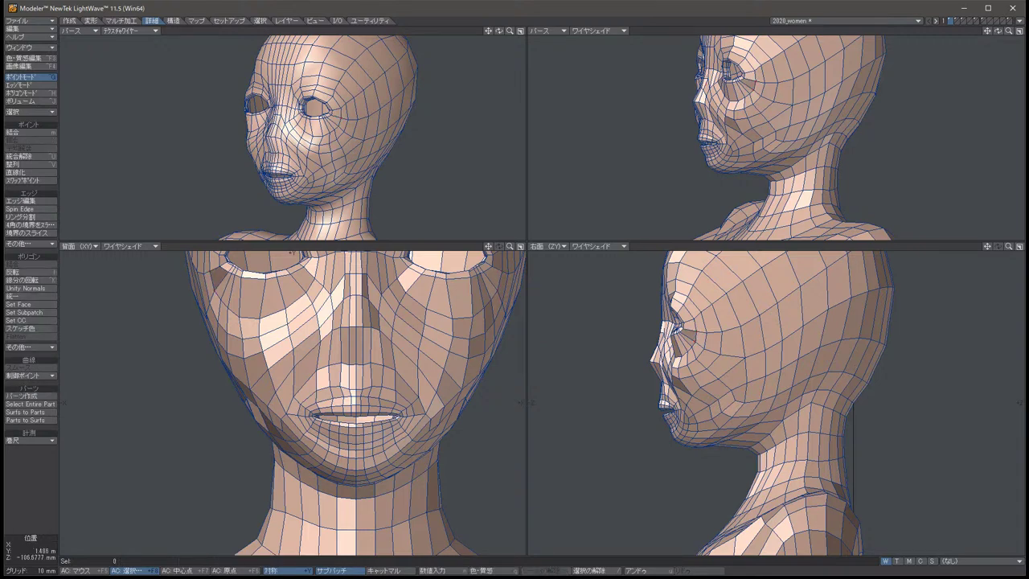
left_click(330, 115)
key("slash")
key("Tab")
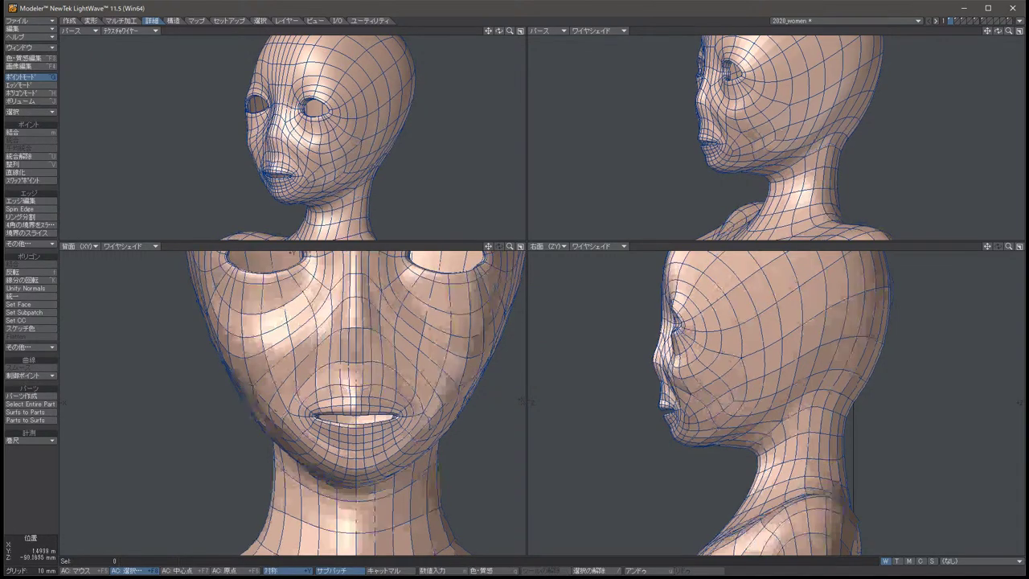
scroll(776, 401, "up", 5)
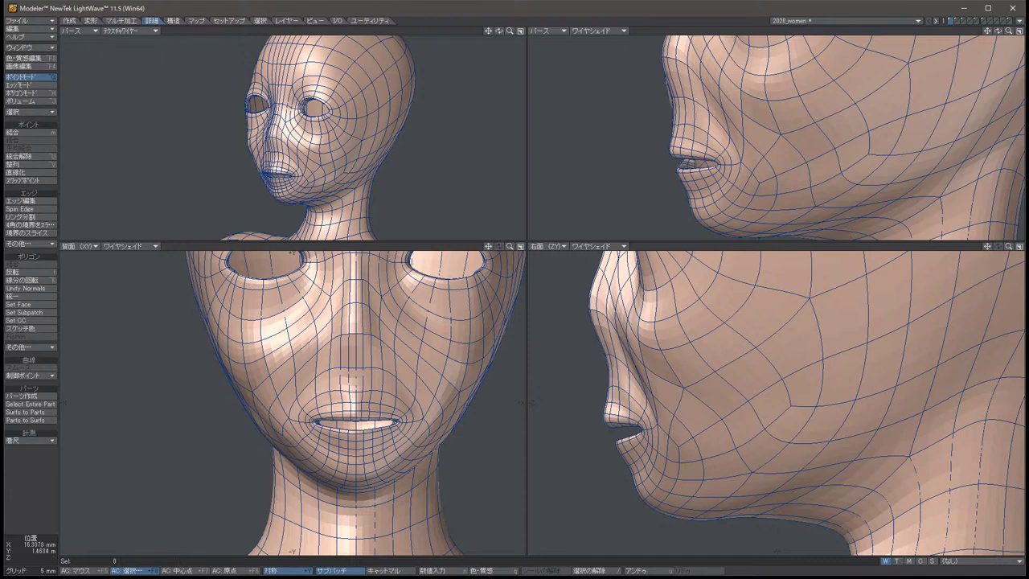
Pull the two upper cheek points down and outward.
left_click(316, 319)
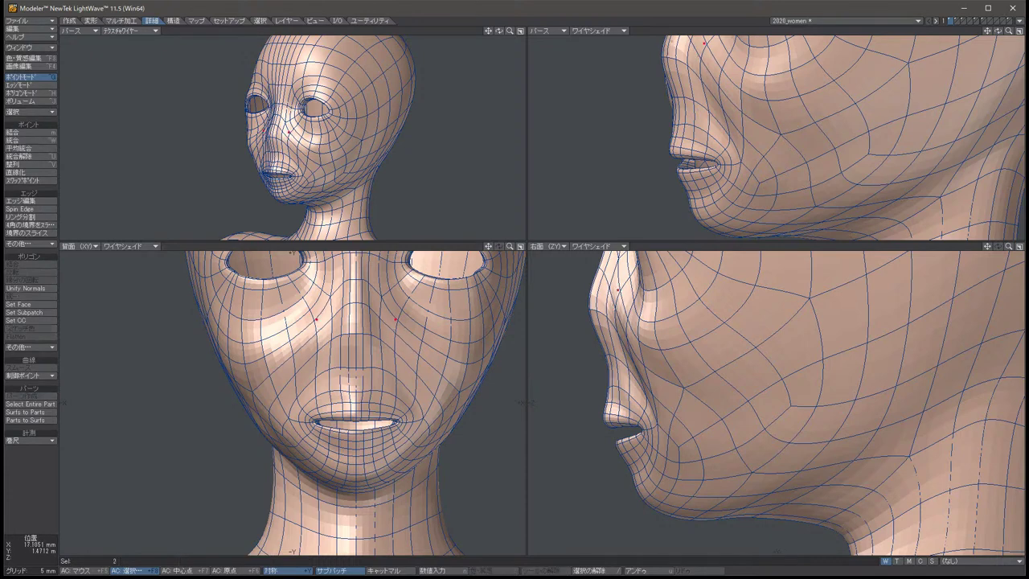
key("slash")
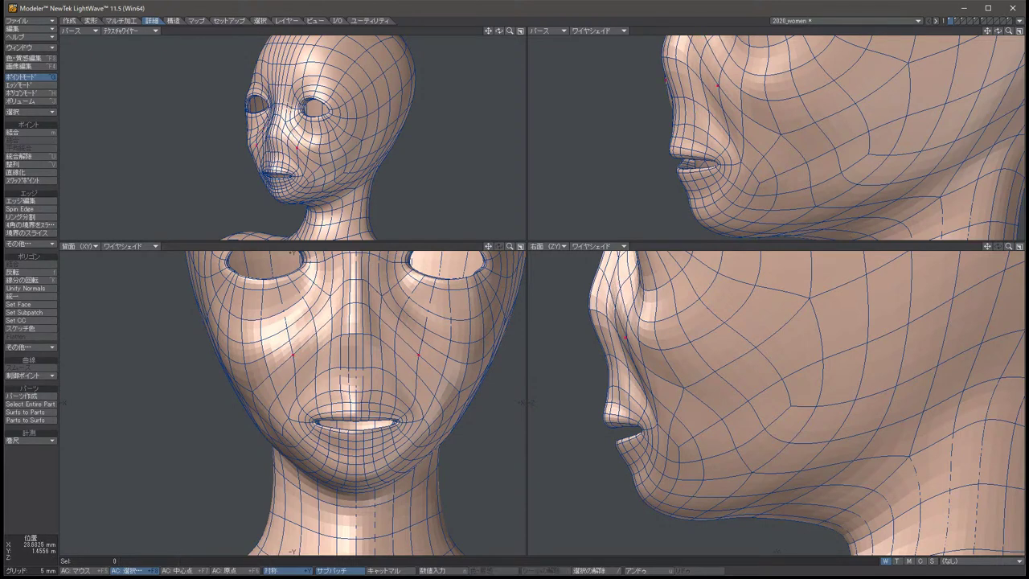
left_click(287, 372)
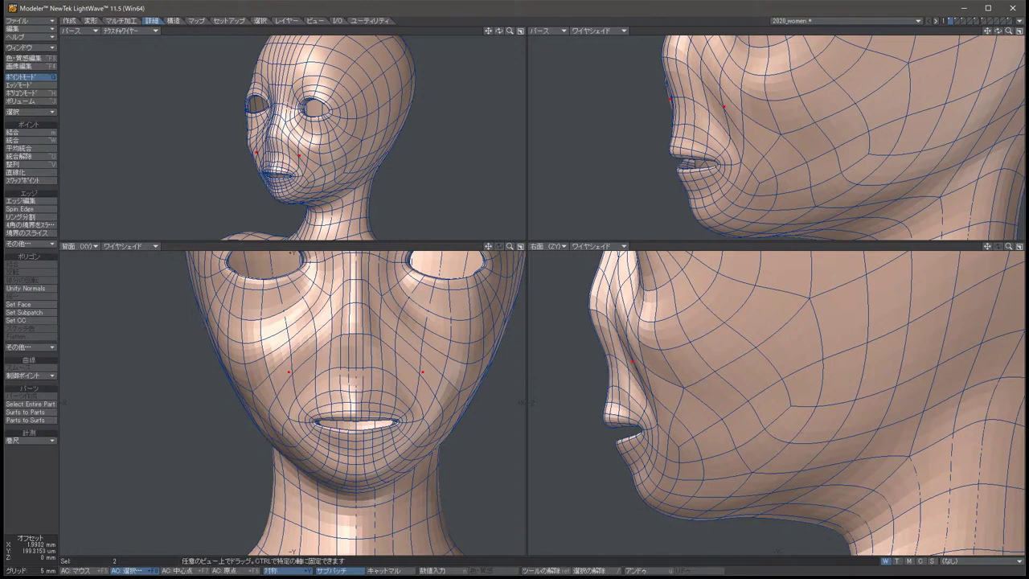
key("slash")
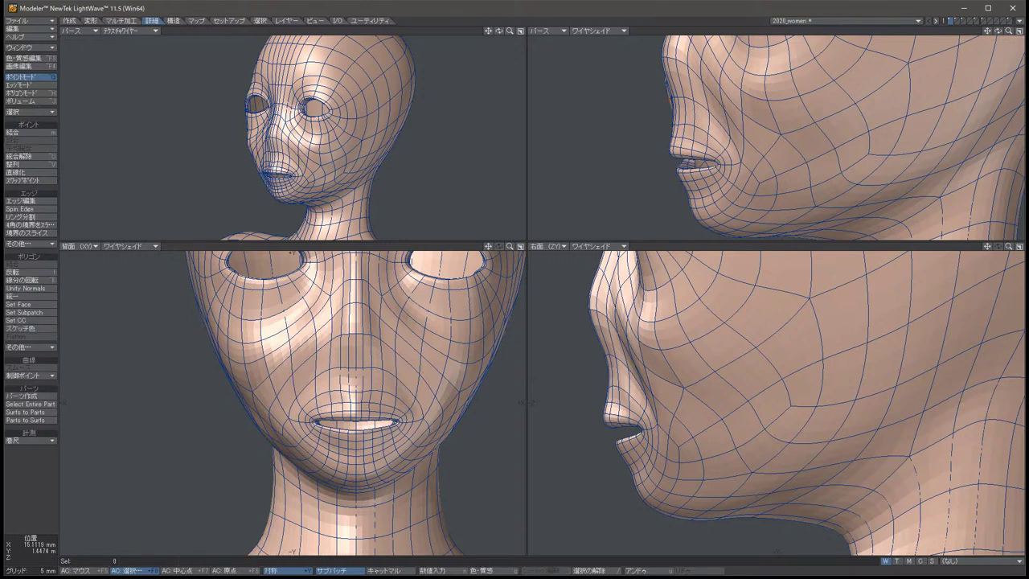
left_click(303, 386)
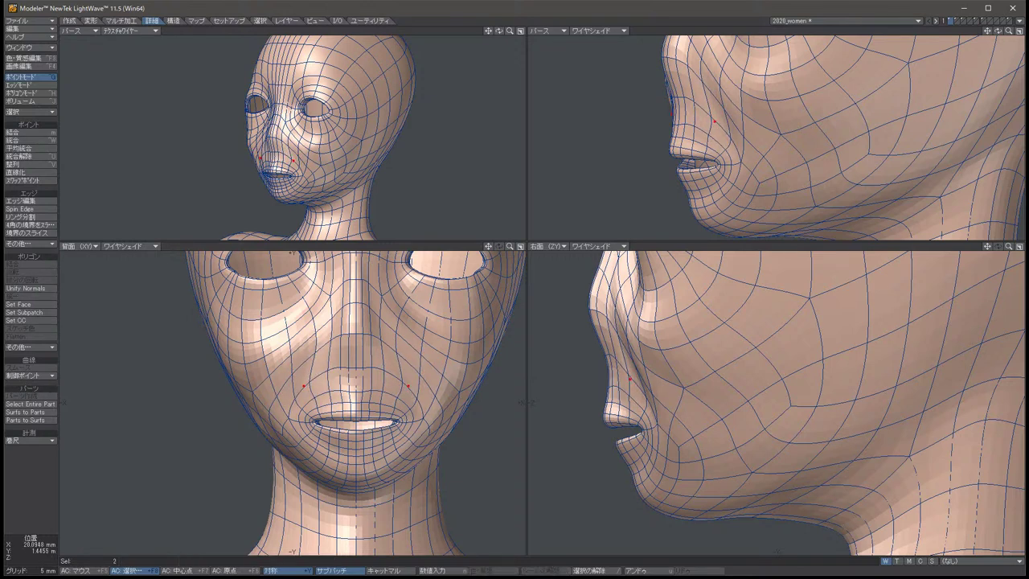
key("slash")
left_click(320, 347)
key("t")
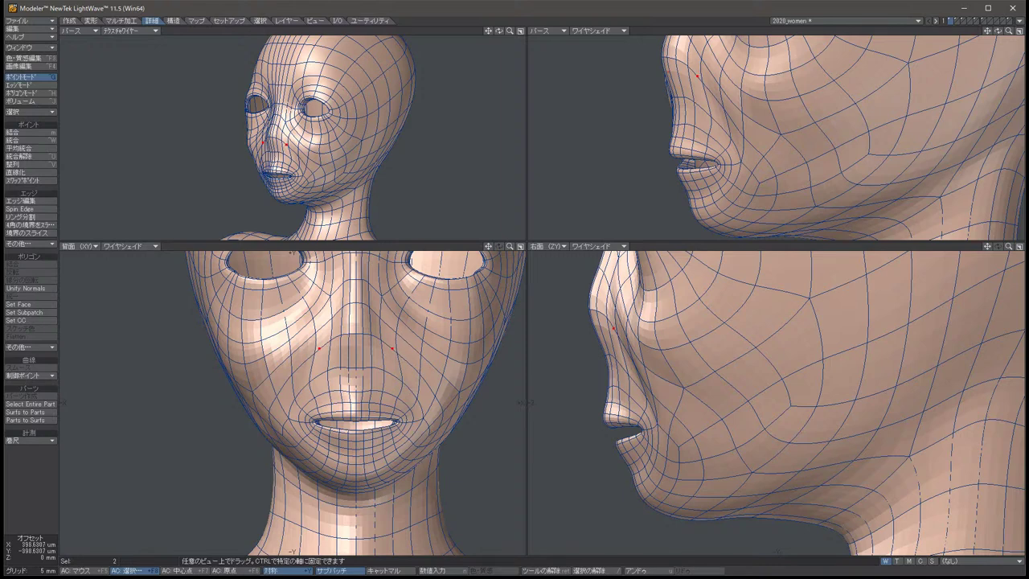
left_click_drag(319, 348, 309, 384)
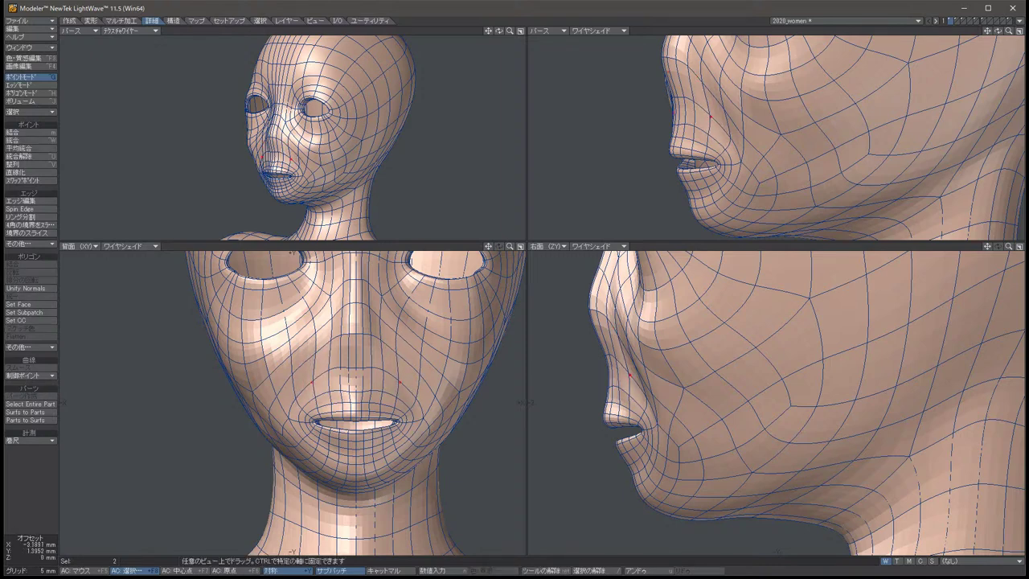
key("slash")
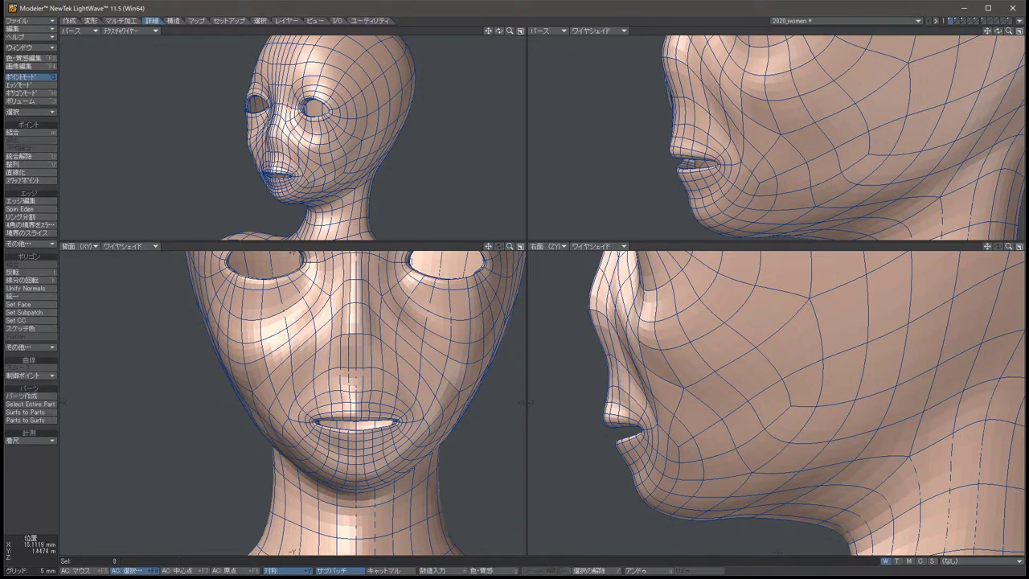
Shift the symmetric pair near the nose along the nose and upper-lip profile.
left_click(328, 369)
left_click_drag(623, 361, 612, 361)
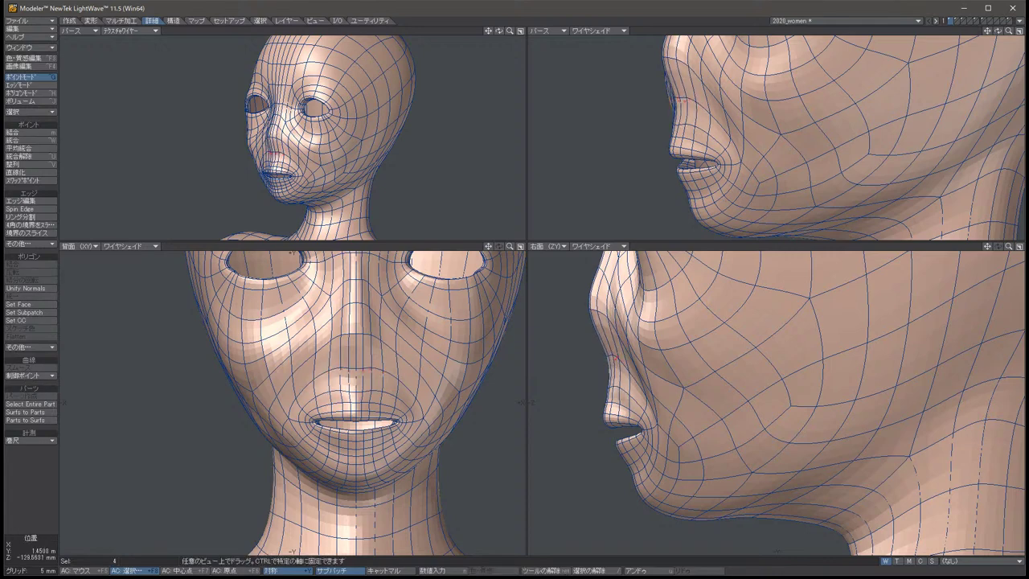
key("slash")
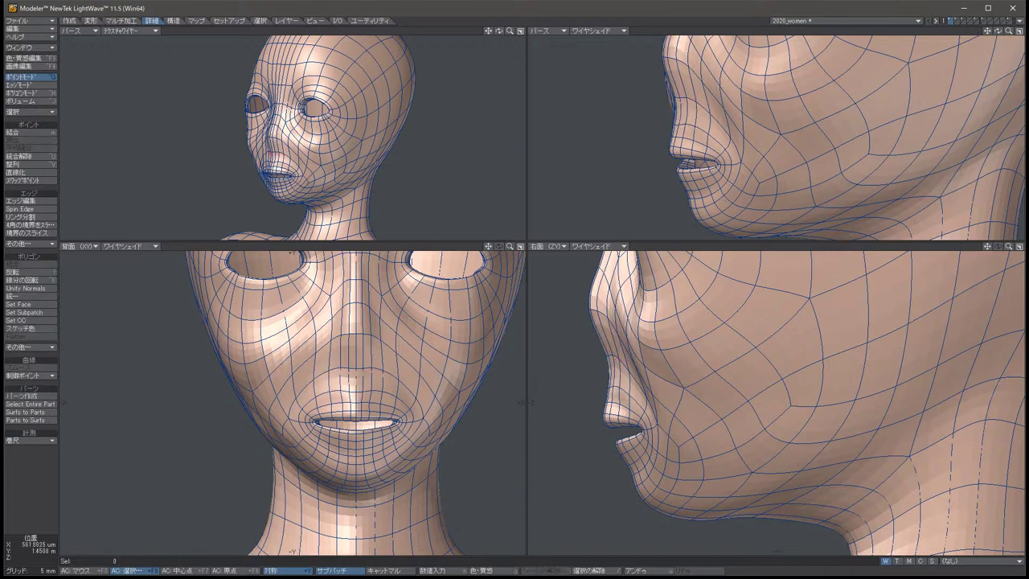
Switch the head to its faceted cage with subpatch smoothing off.
key("t")
key("space")
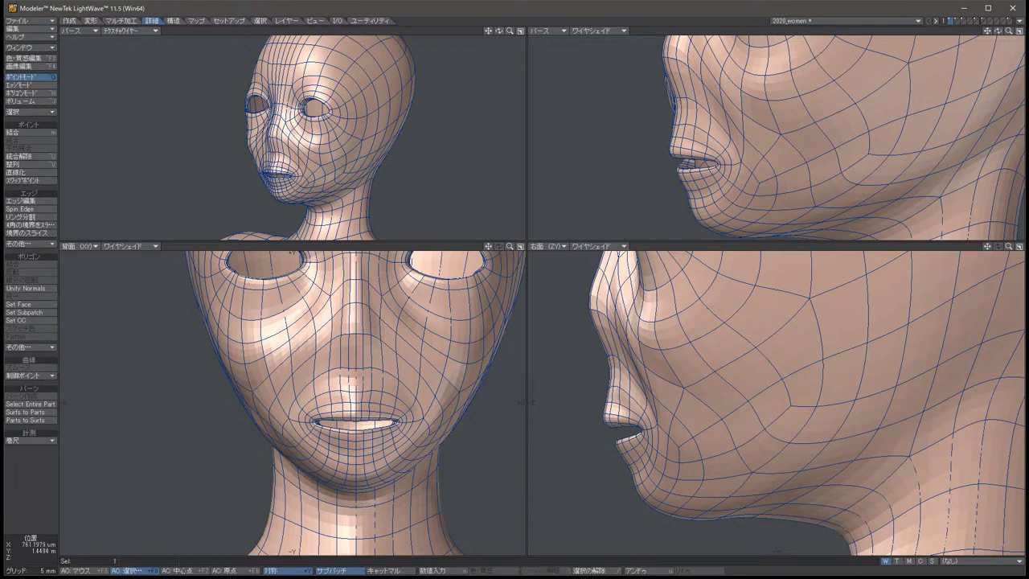
key("Tab")
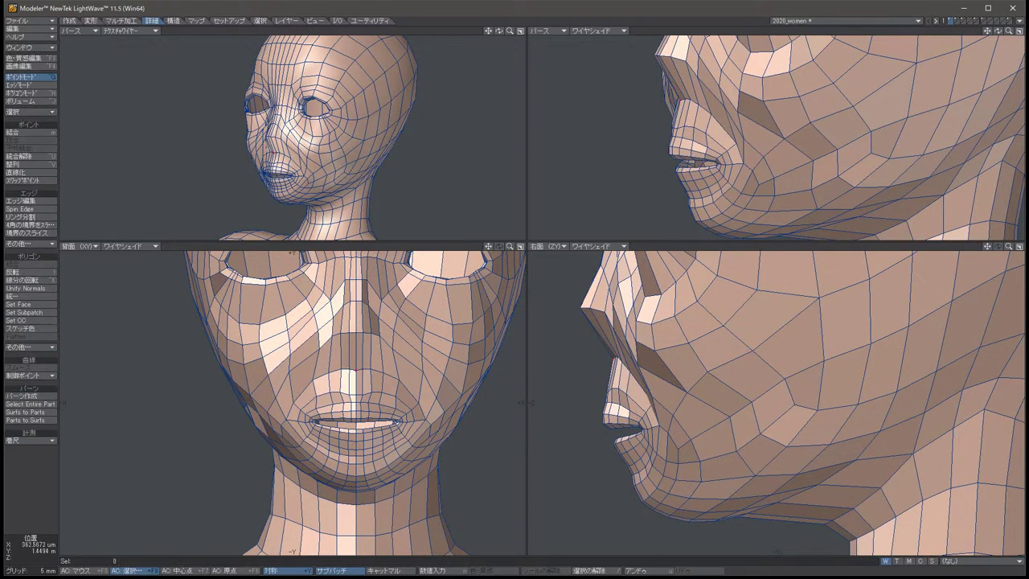
key("t")
key("slash")
key("space")
Lower the mirrored pair of points below the lower lip slightly.
left_click(395, 379)
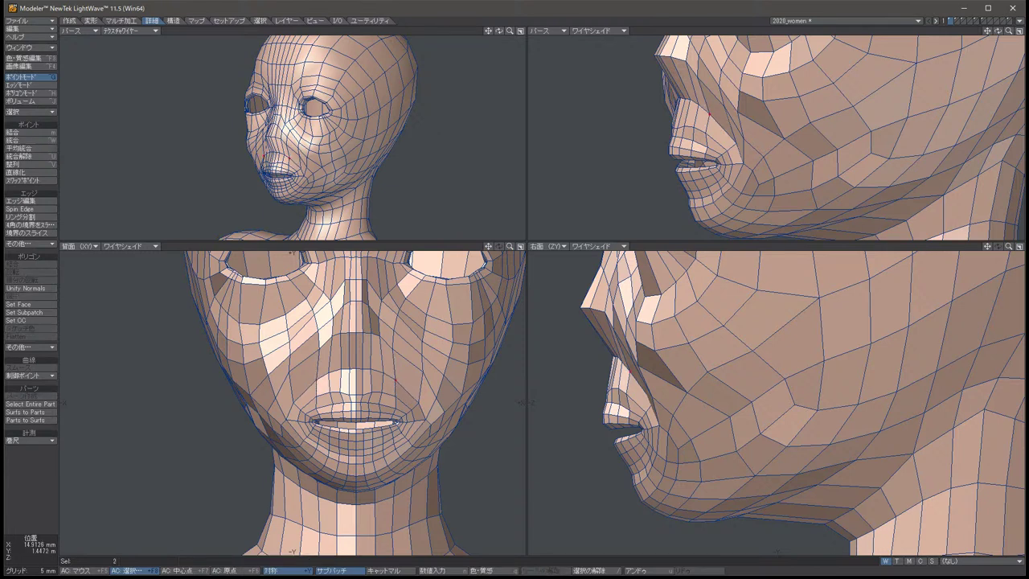
key("slash")
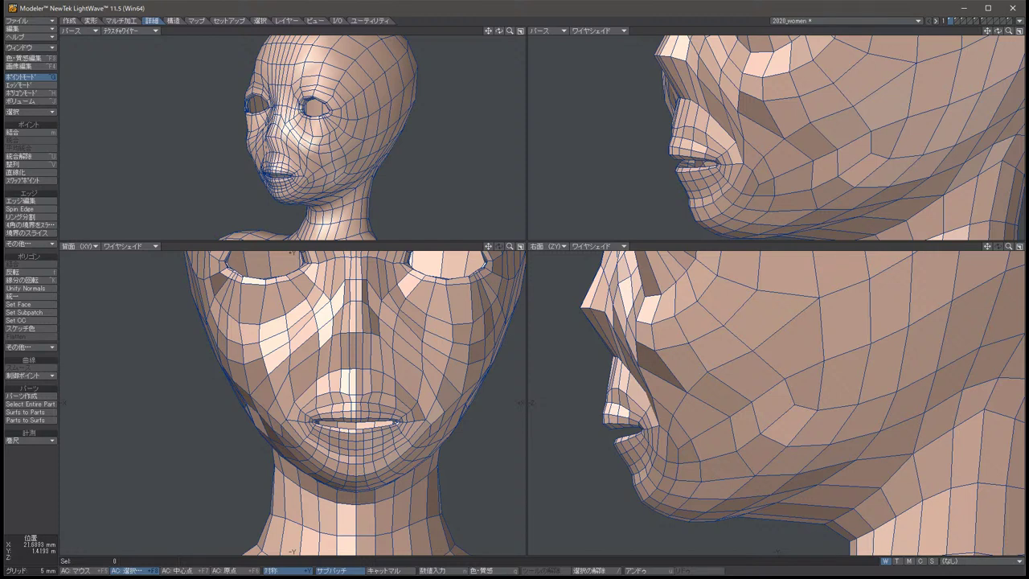
left_click(394, 448)
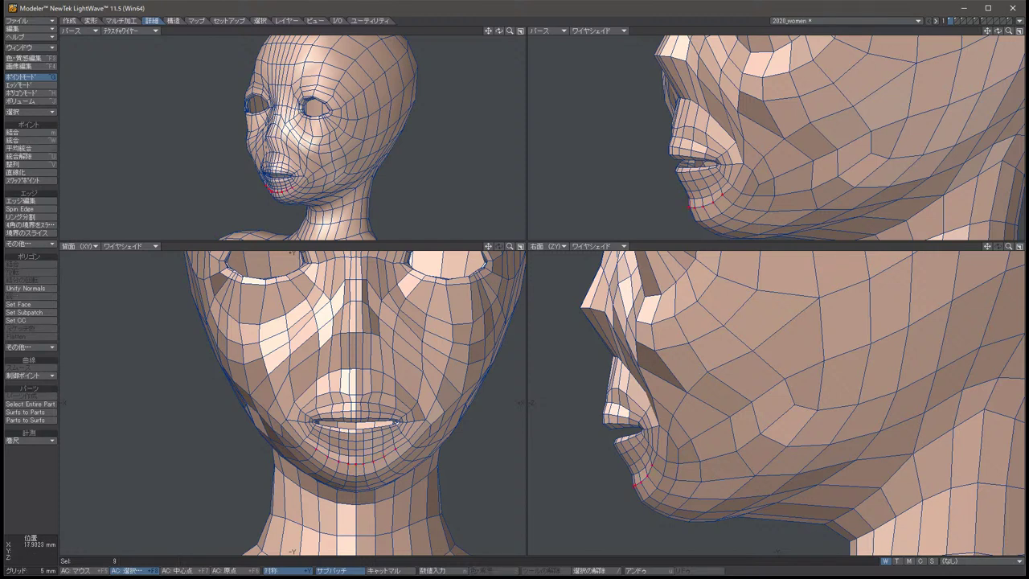
left_click_drag(353, 450, 354, 457)
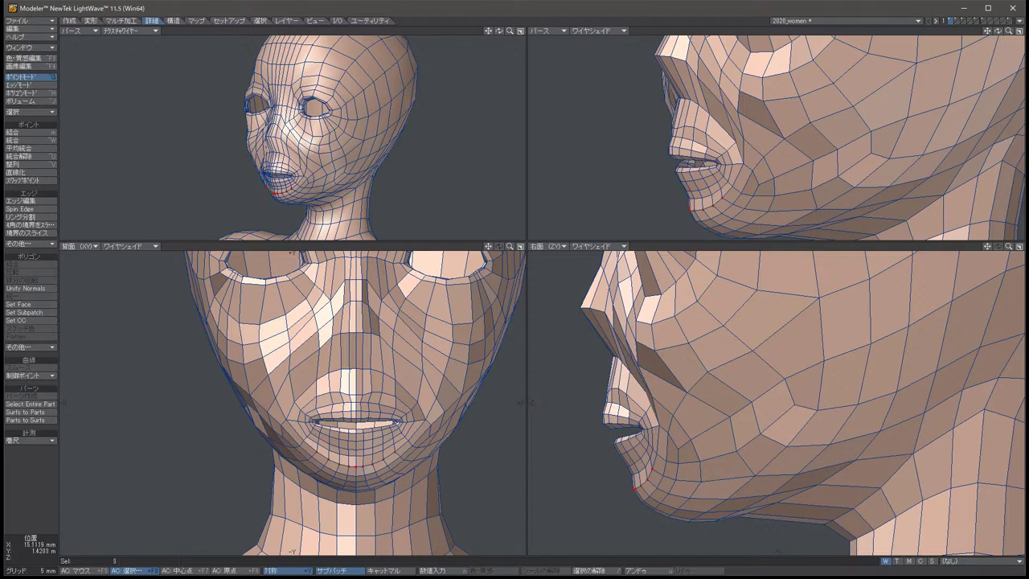
key("slash")
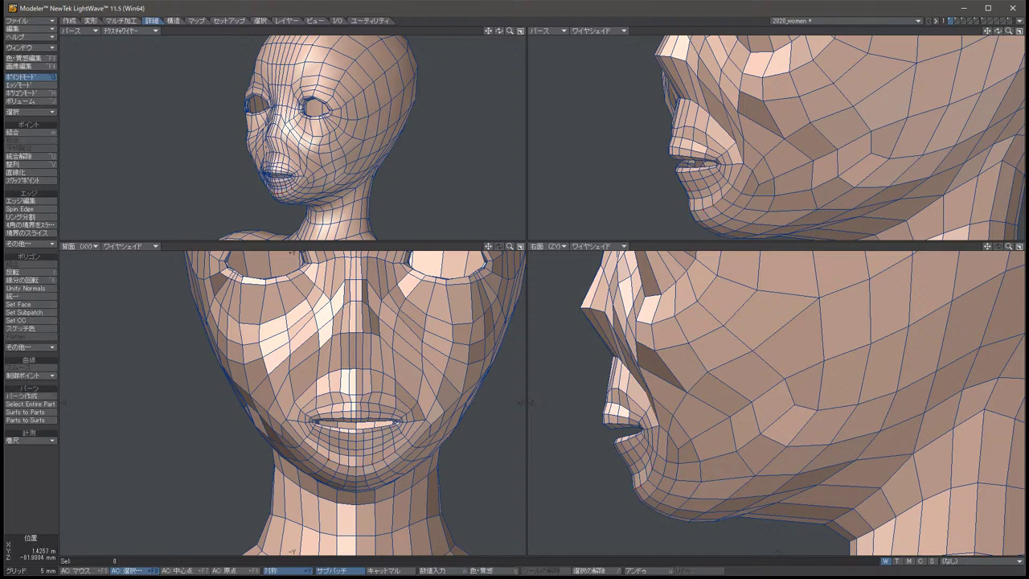
scroll(775, 402, "down", 3)
Zoom in and try selecting mirrored pairs of jaw points.
scroll(775, 402, "up", 4)
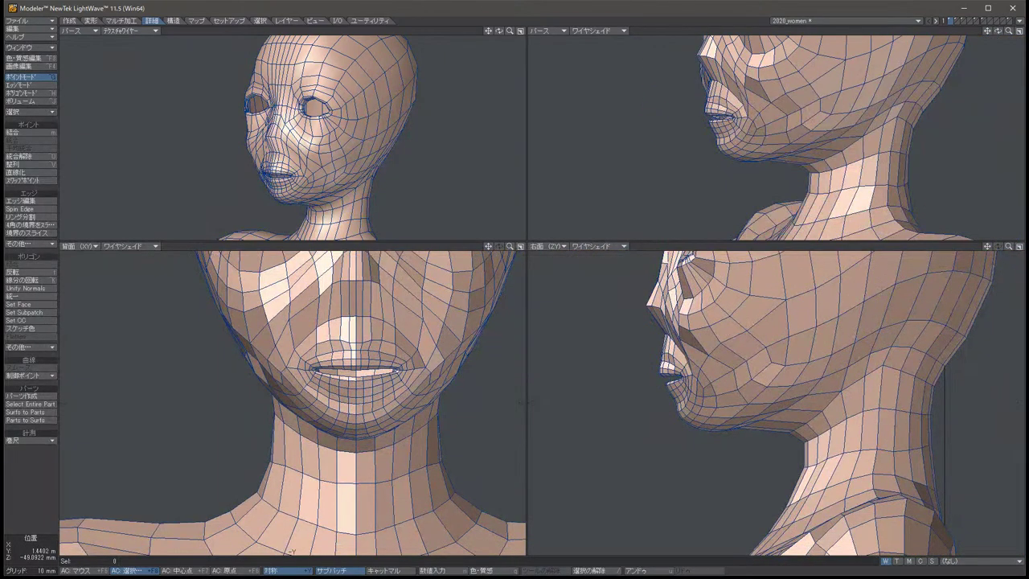
scroll(775, 402, "up", 2)
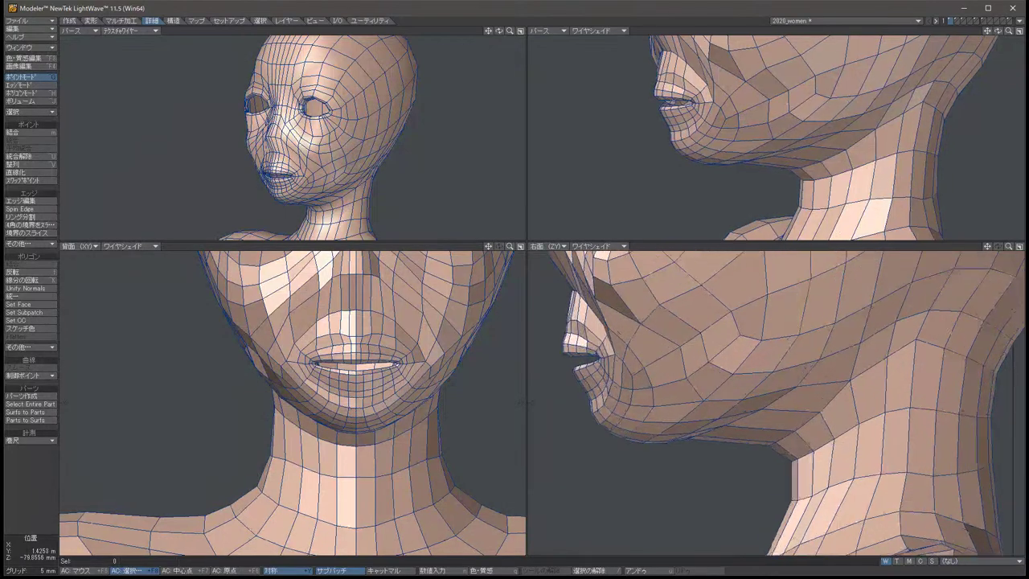
left_click(679, 376)
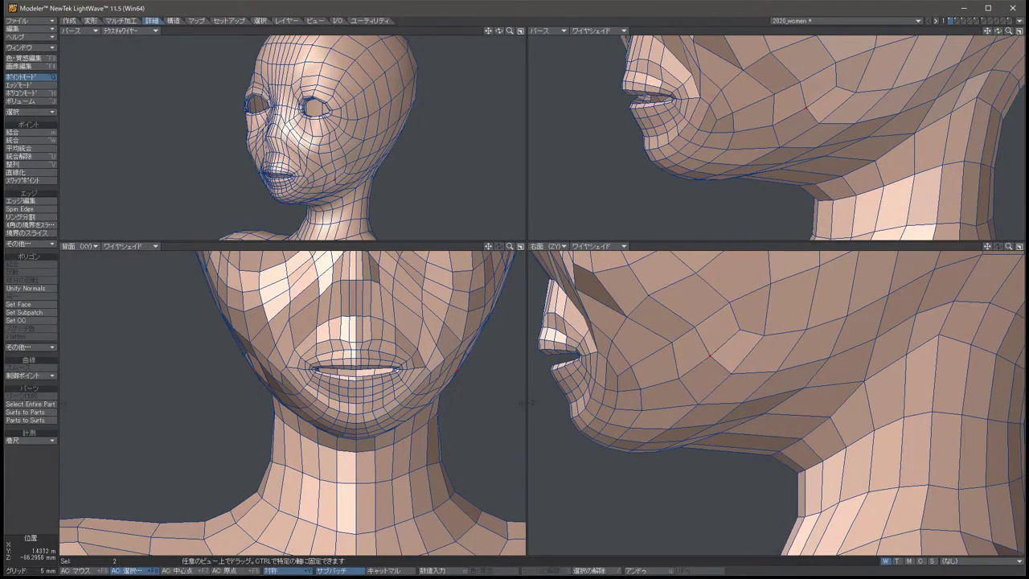
key("slash")
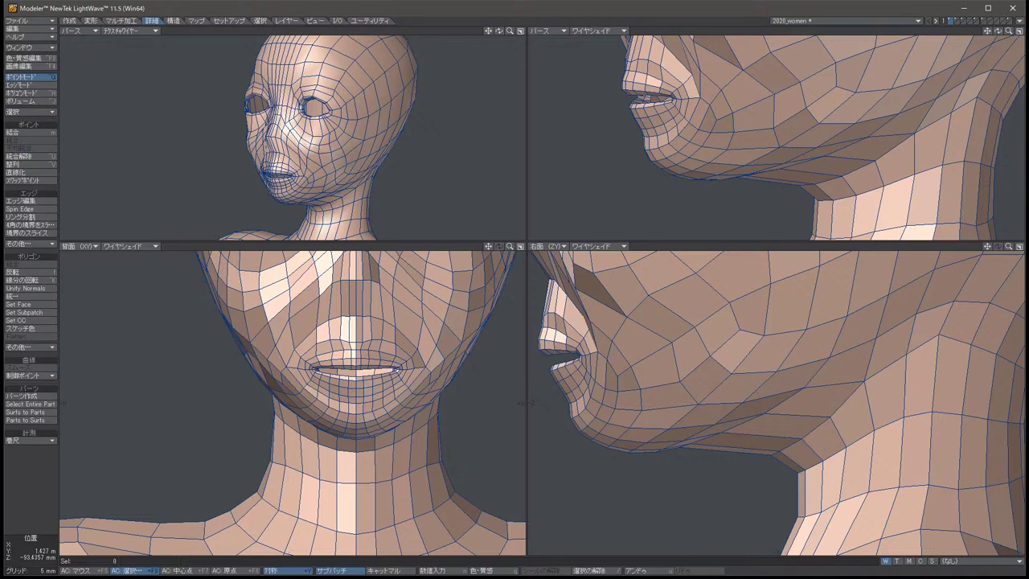
scroll(775, 402, "up", 3)
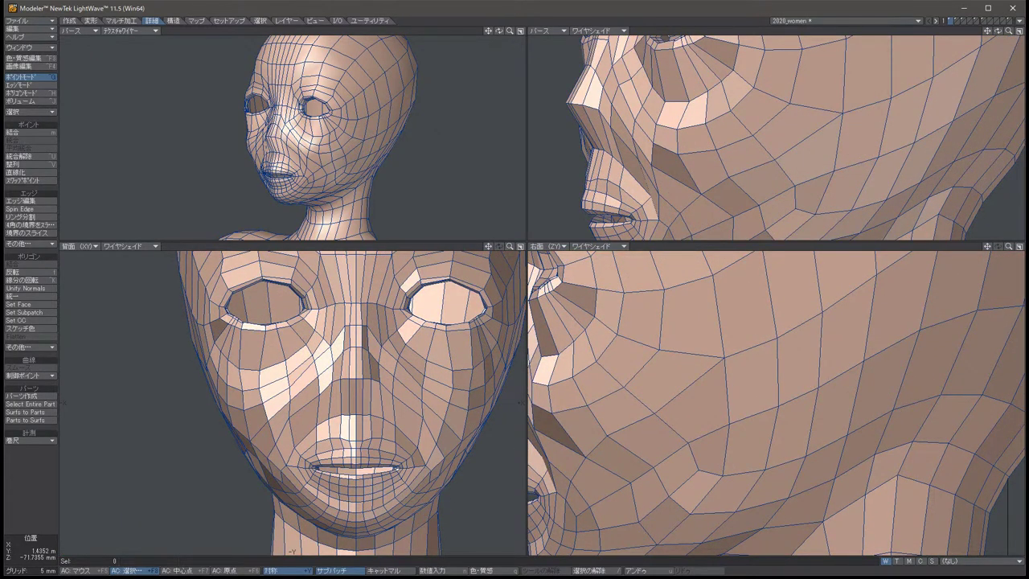
scroll(776, 402, "down", 4)
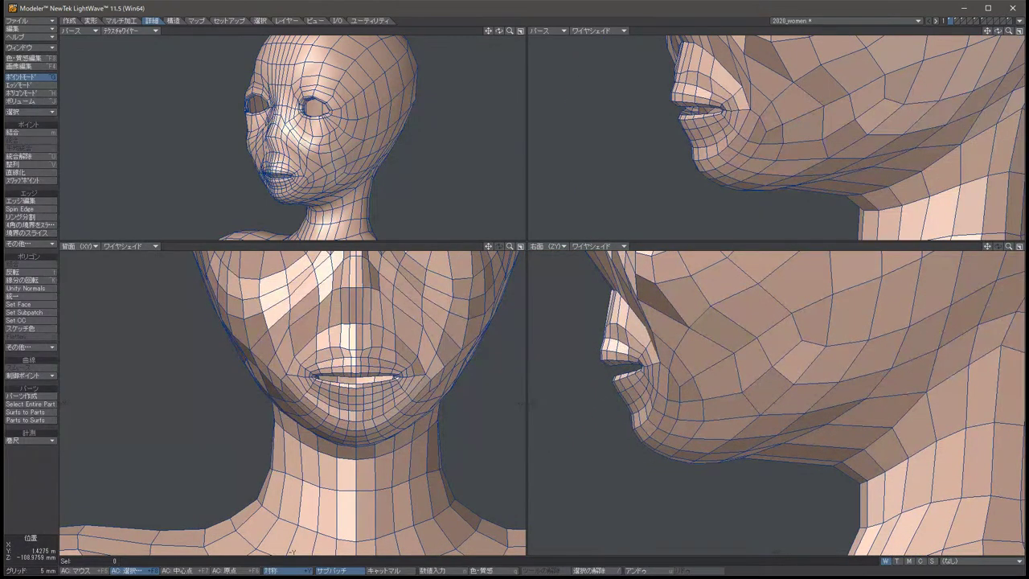
left_click(436, 384)
key("slash")
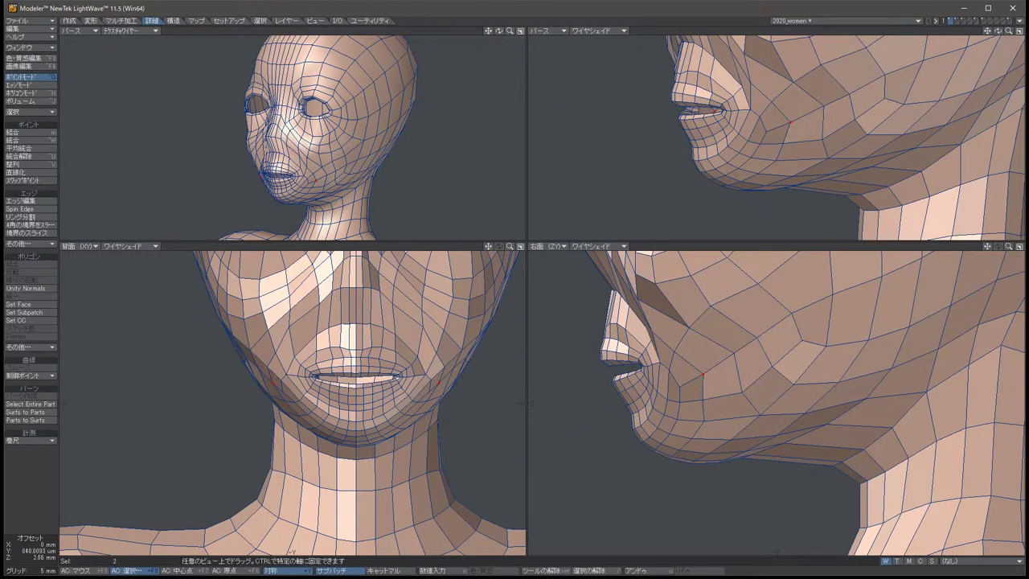
Move the mirrored jaw points up and forward, then zoom out to show head and neck.
left_click(706, 400)
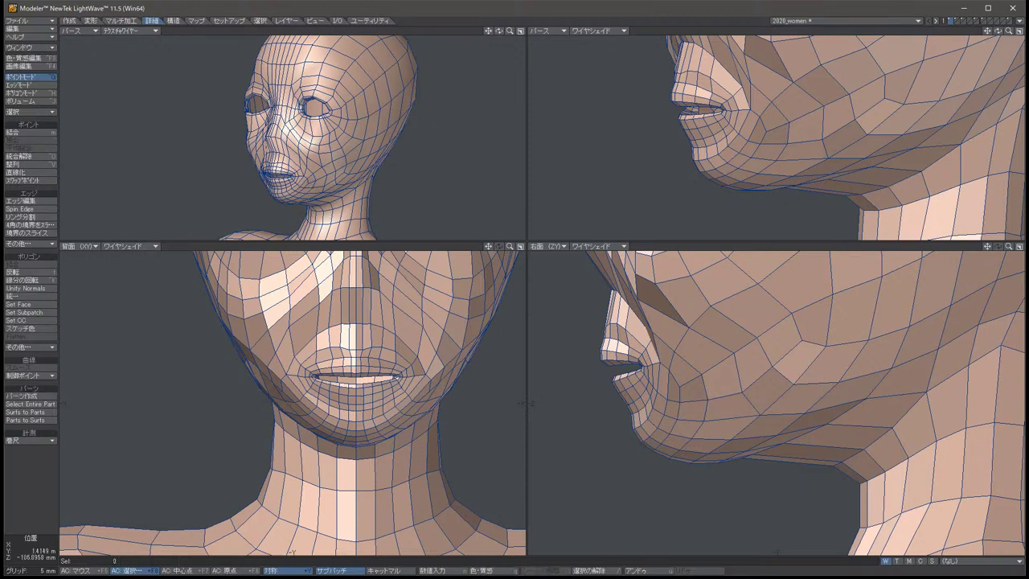
left_click(760, 414)
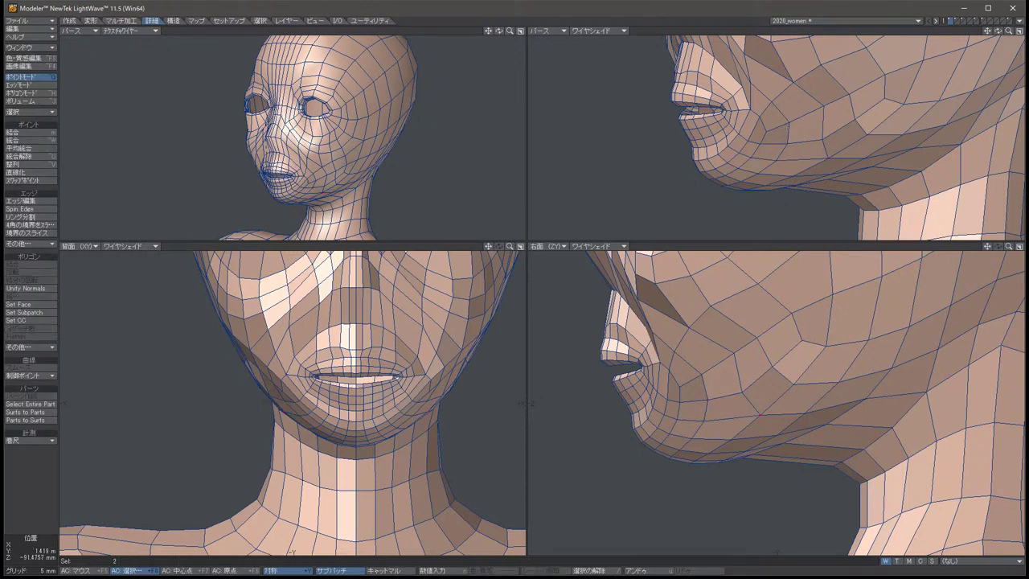
key("slash")
left_click(705, 419)
key("slash")
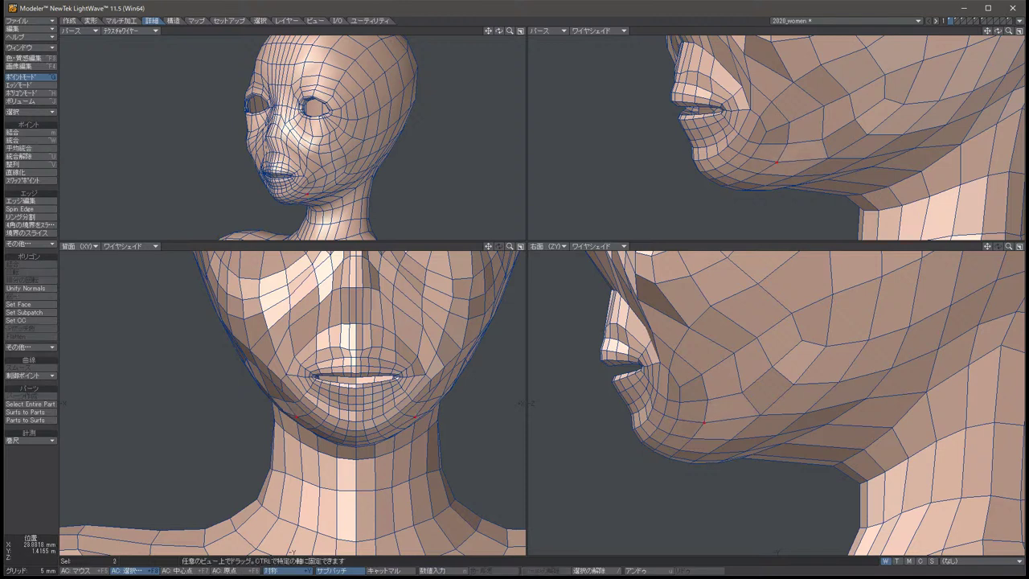
left_click(789, 126)
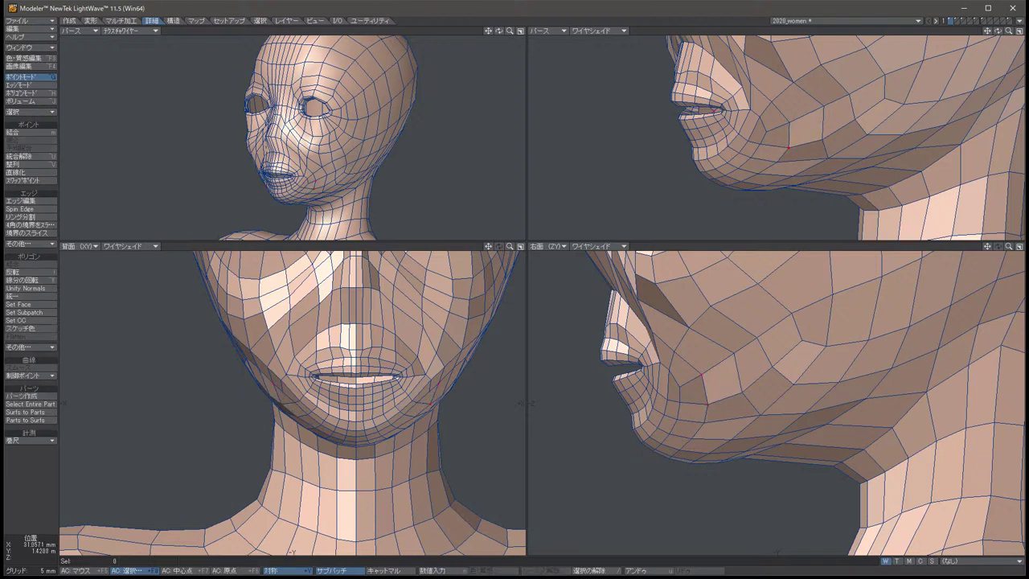
left_click_drag(701, 378, 733, 356)
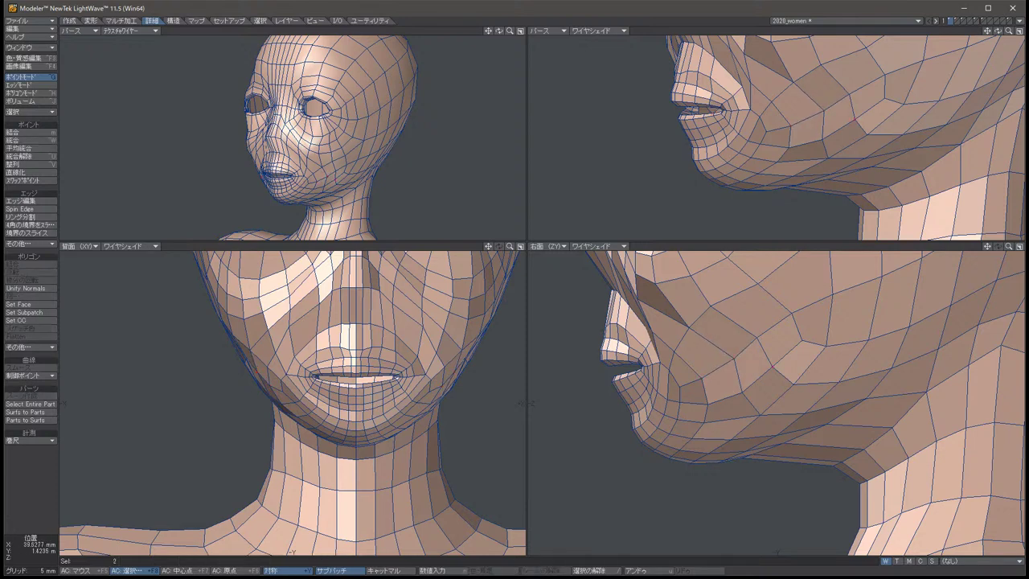
left_click_drag(734, 356, 772, 366)
key("space")
key("slash")
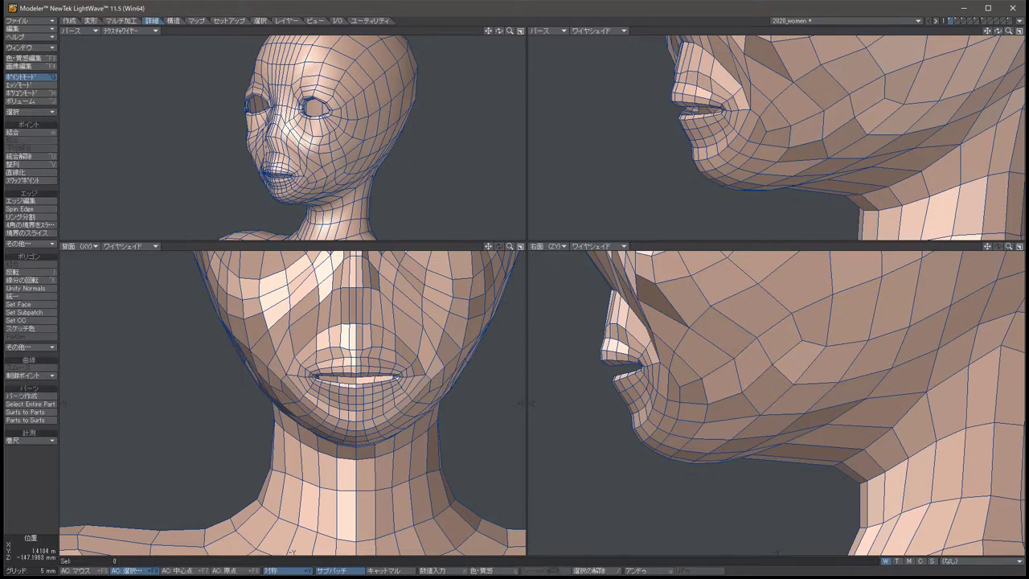
key("comma")
key("comma")
key("comma")
key("comma")
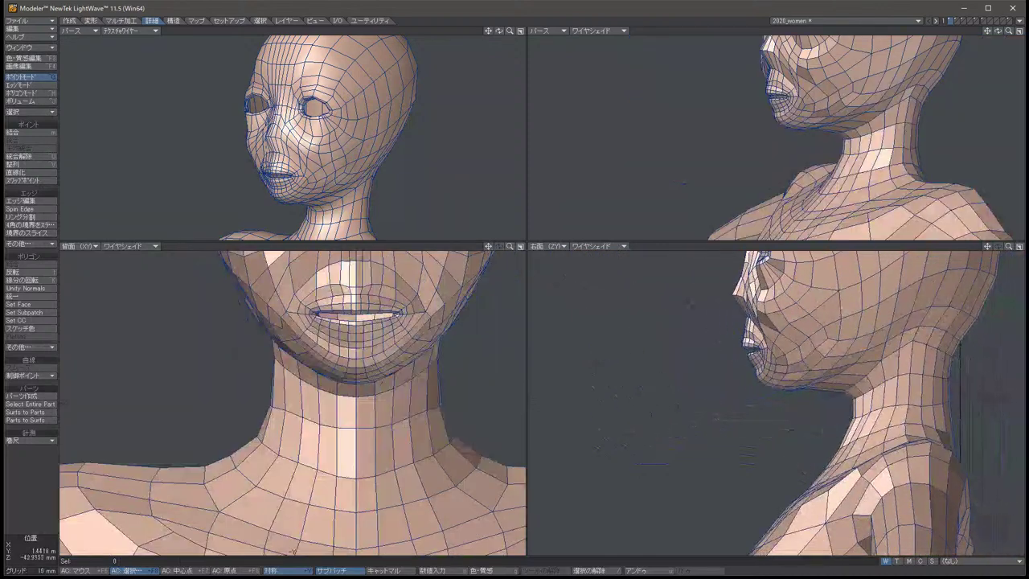
Pan the views up along the head to bring the eyes into view.
key("Up")
key("Up")
key("Up")
key("Up")
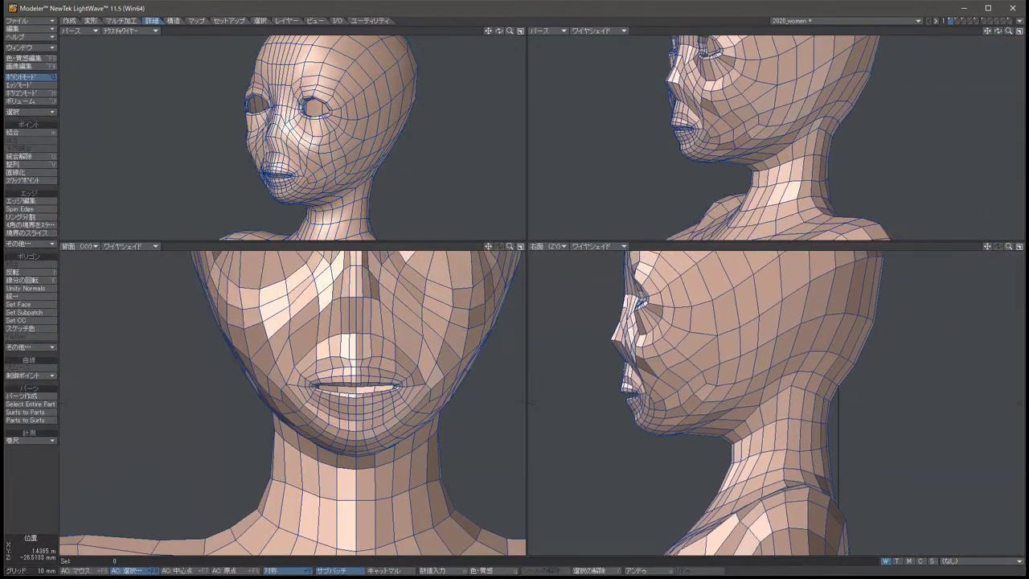
key("Up")
key("Up")
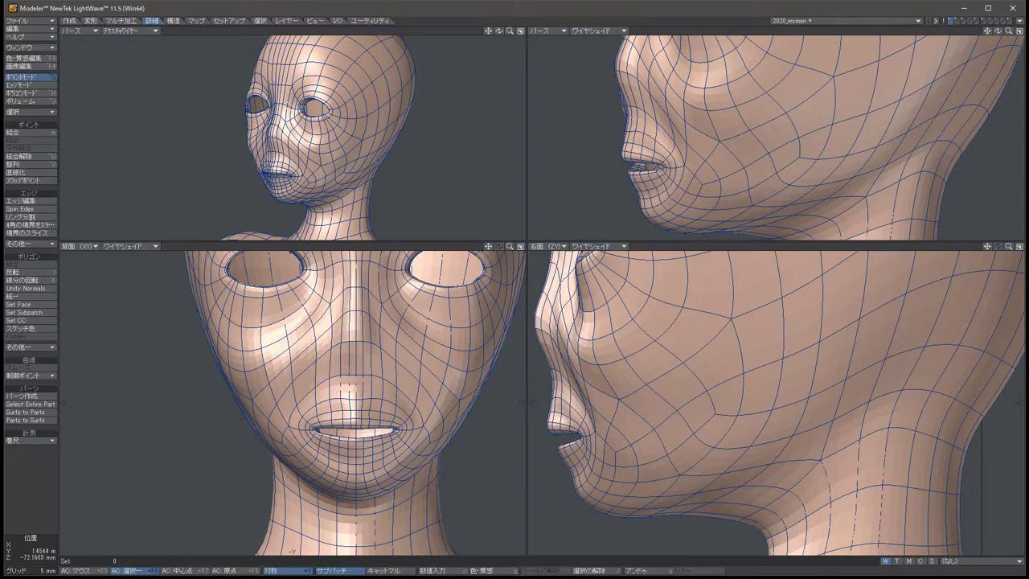
key("ctrl+h")
left_click(711, 333)
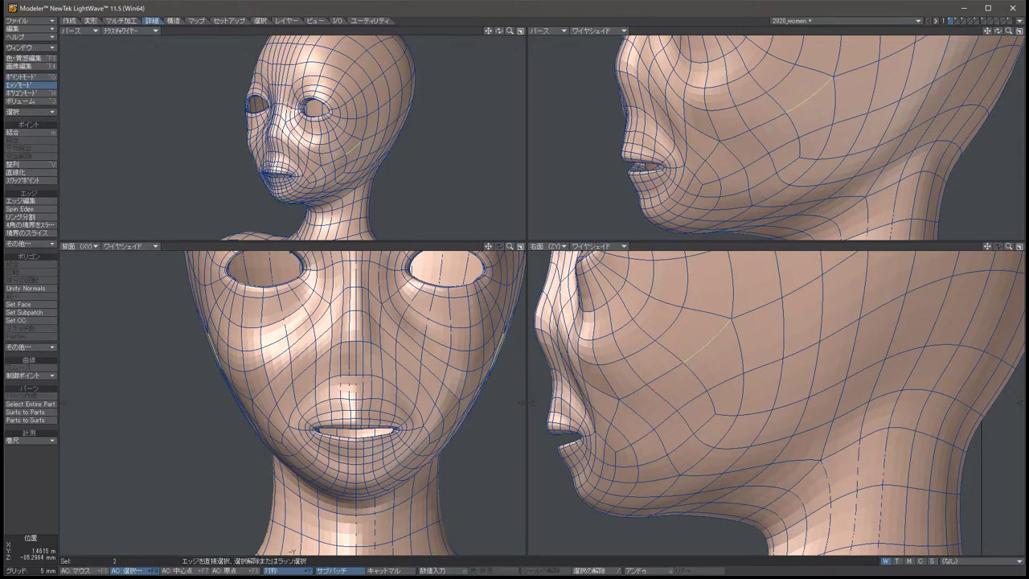
key("l")
key("u")
key("slash")
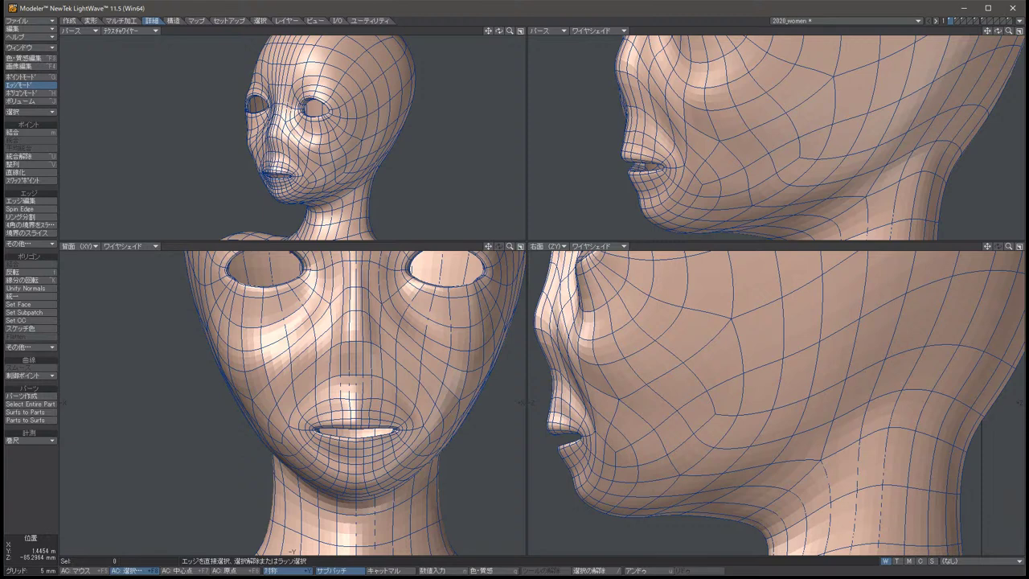
key("ctrl+h")
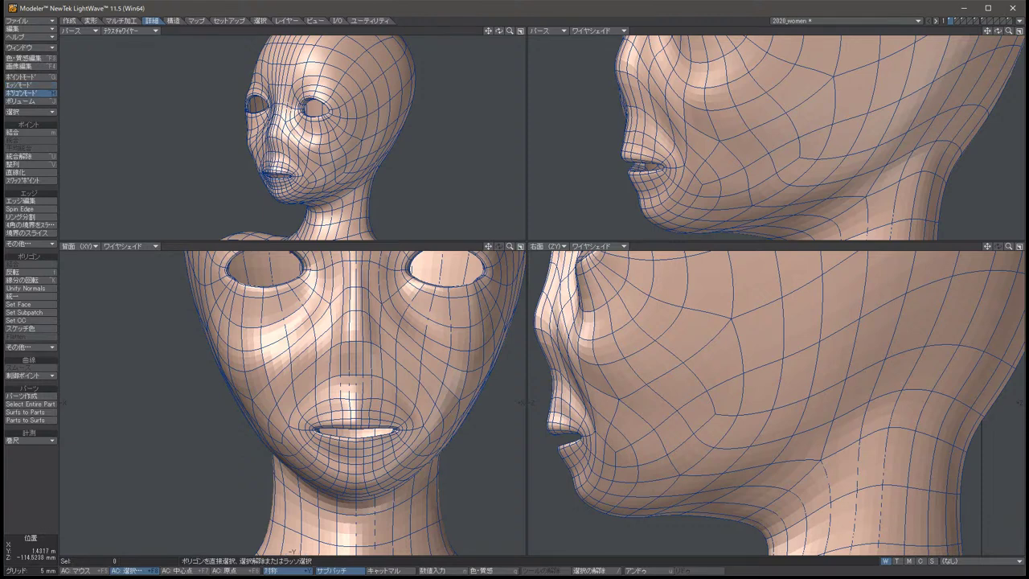
left_click(291, 438)
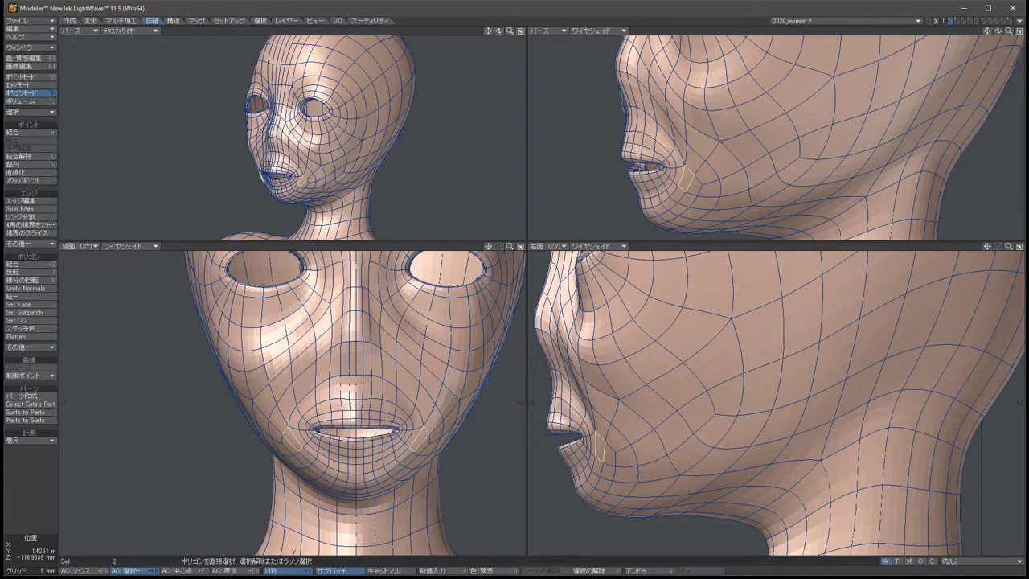
key("slash")
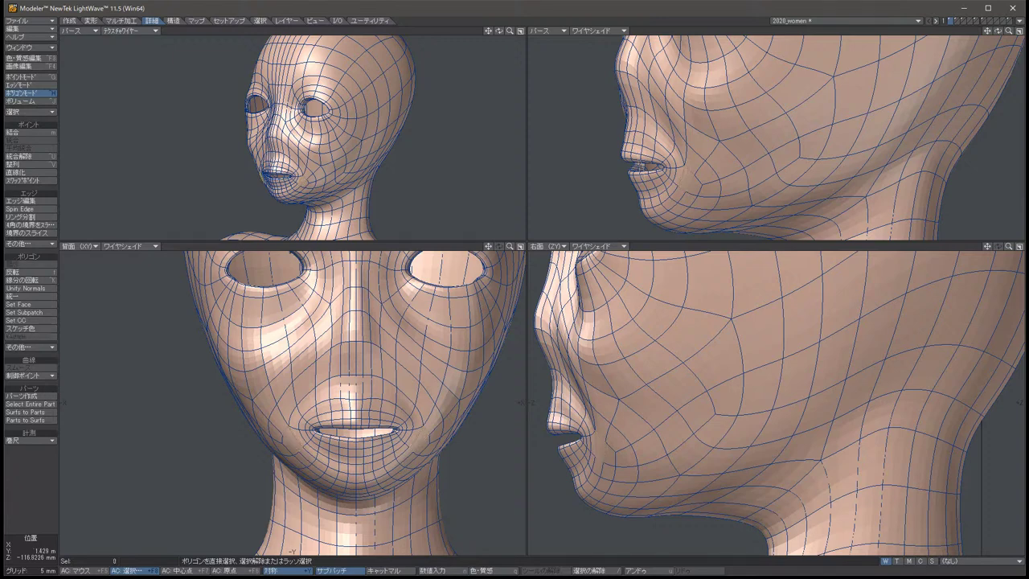
Push the points beside the mouth corners slightly in depth.
key("ctrl+g")
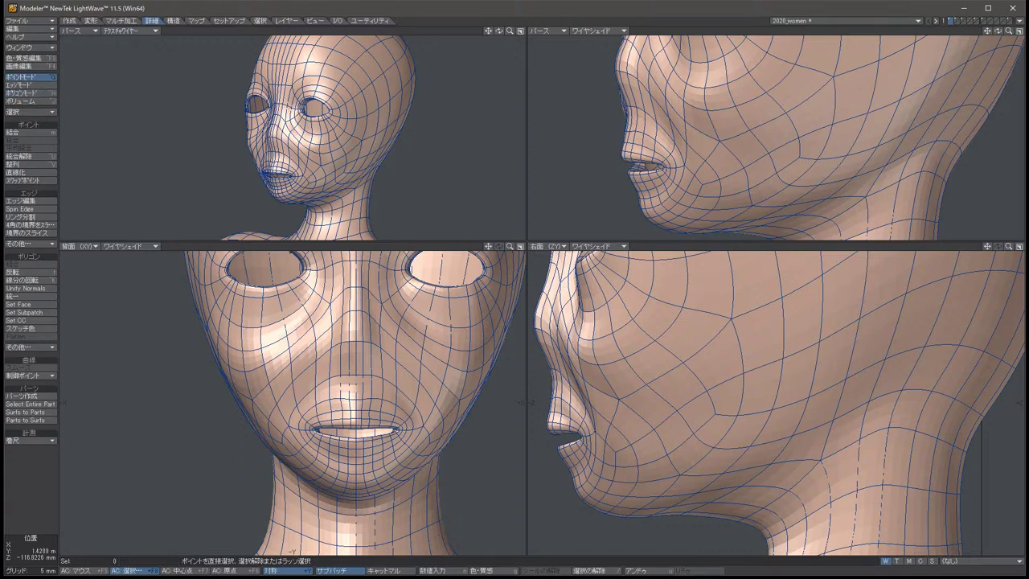
left_click(281, 432)
key("t")
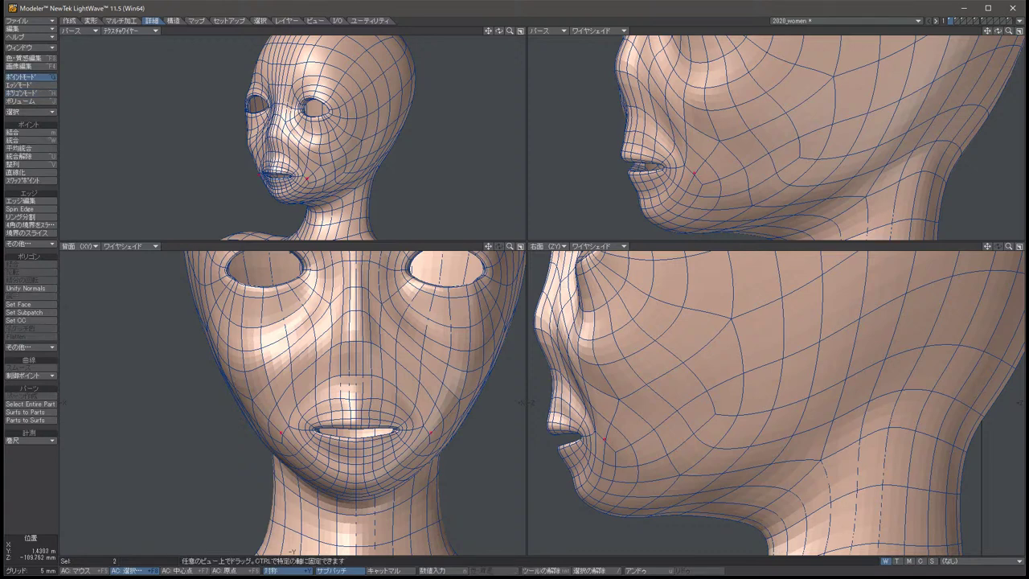
left_click_drag(605, 439, 612, 440)
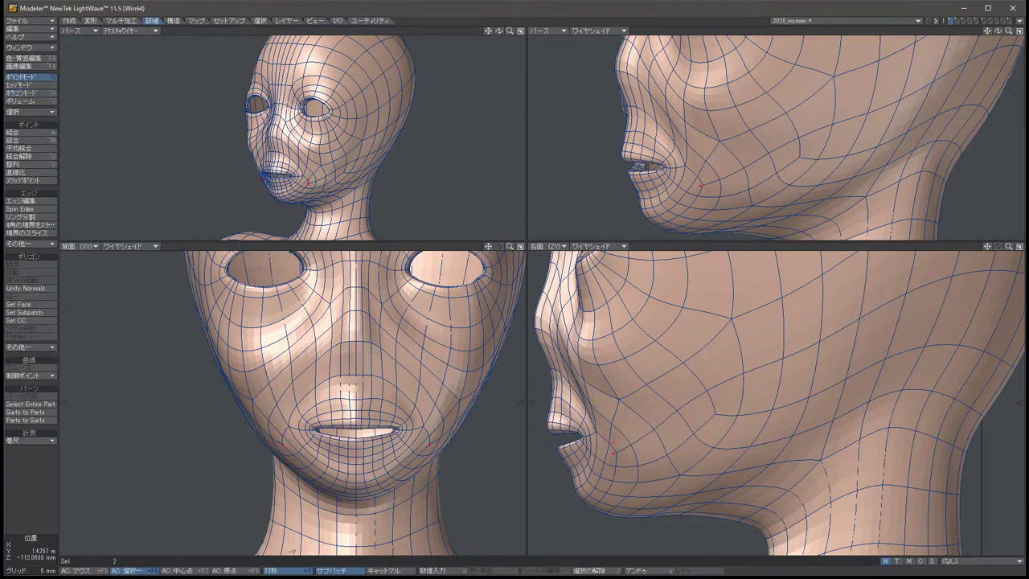
key("/")
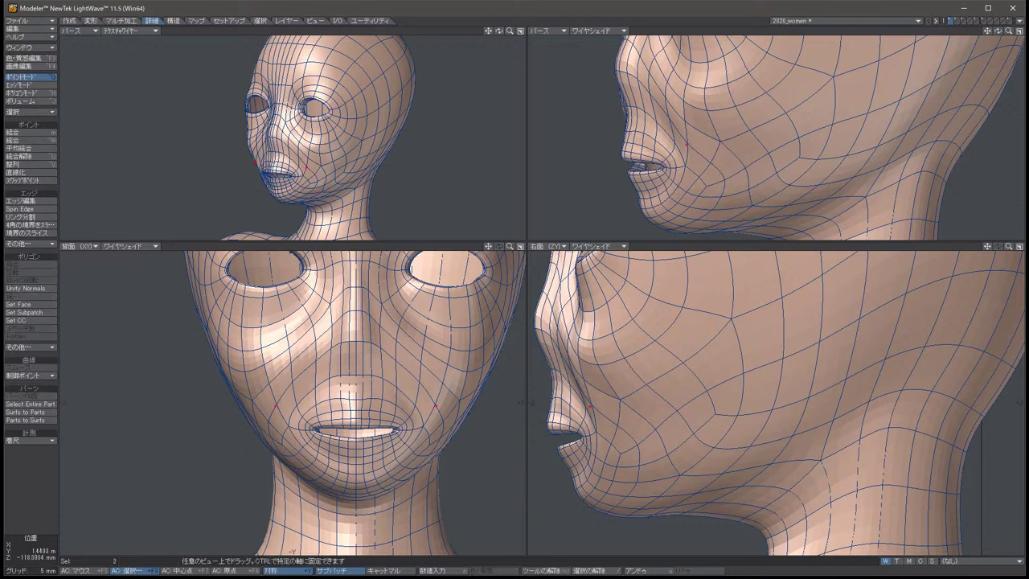
Raise the two mirrored cheek points and push them outward, then turn subpatches off.
left_click(577, 377)
key("t")
left_click_drag(577, 378, 596, 341)
key("shift+h")
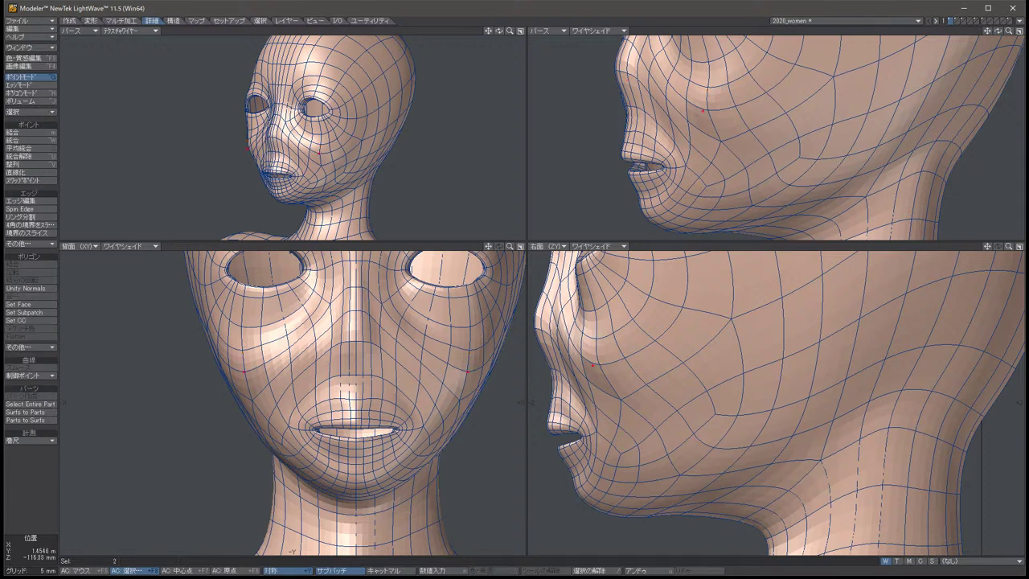
key("slash")
key("Tab")
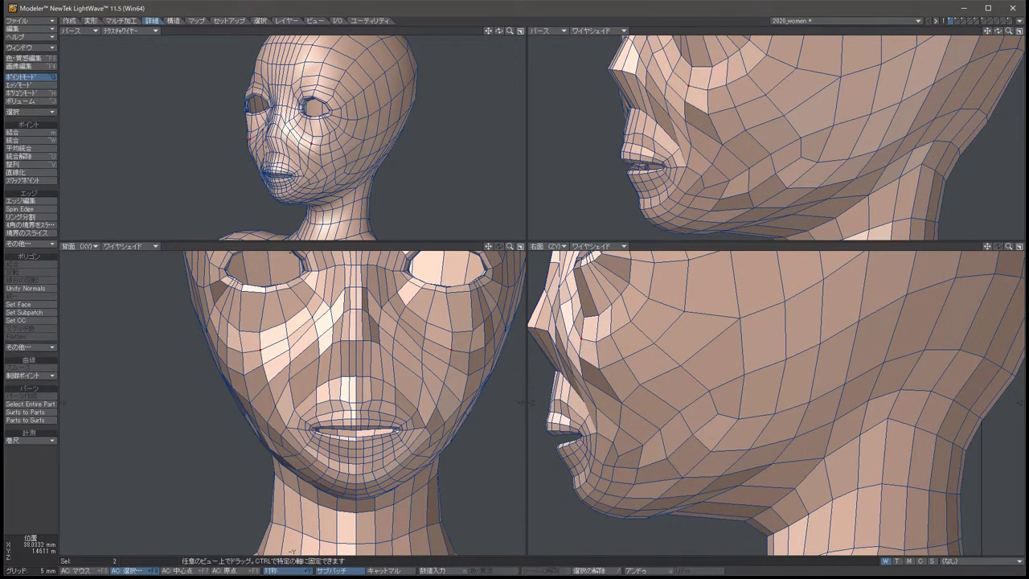
Select the symmetric cheek points and compare them with subpatch smoothing on and off.
left_click(485, 346)
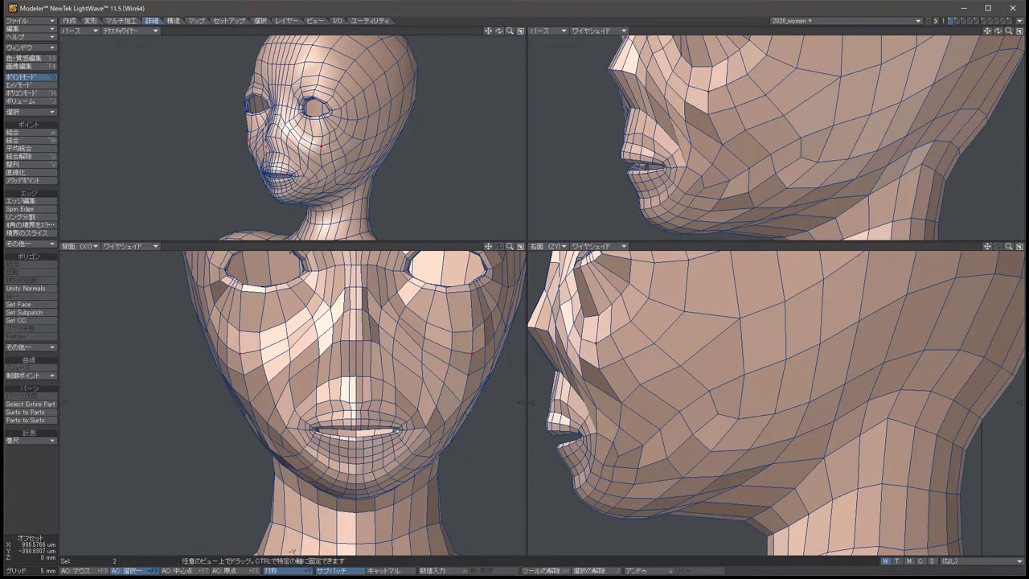
key("slash")
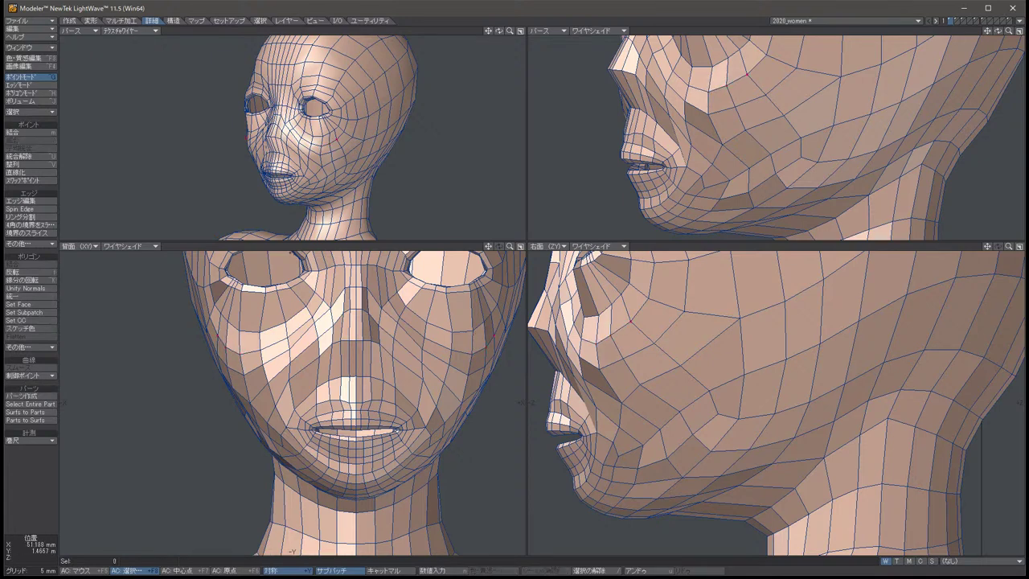
key("t")
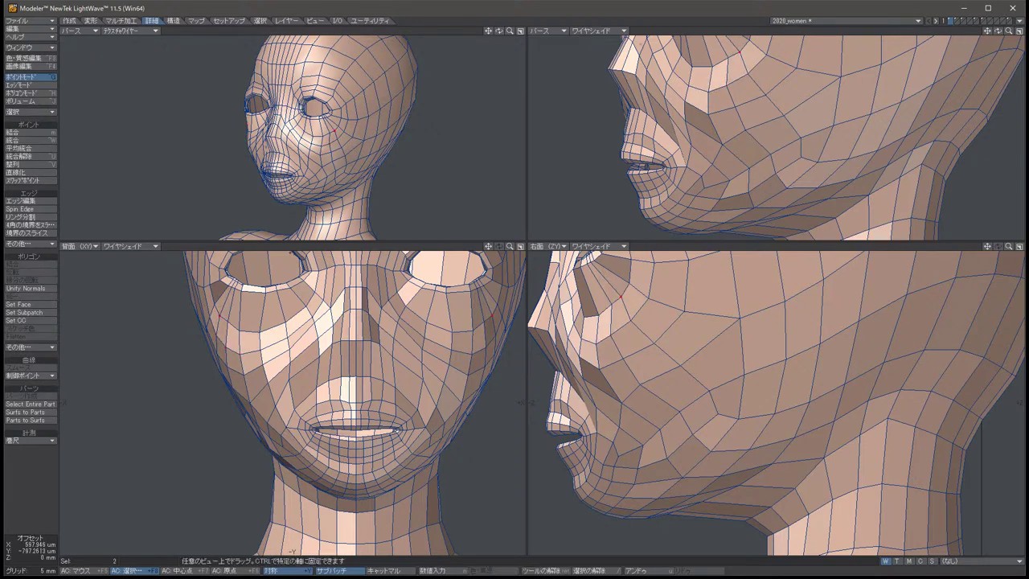
key("slash")
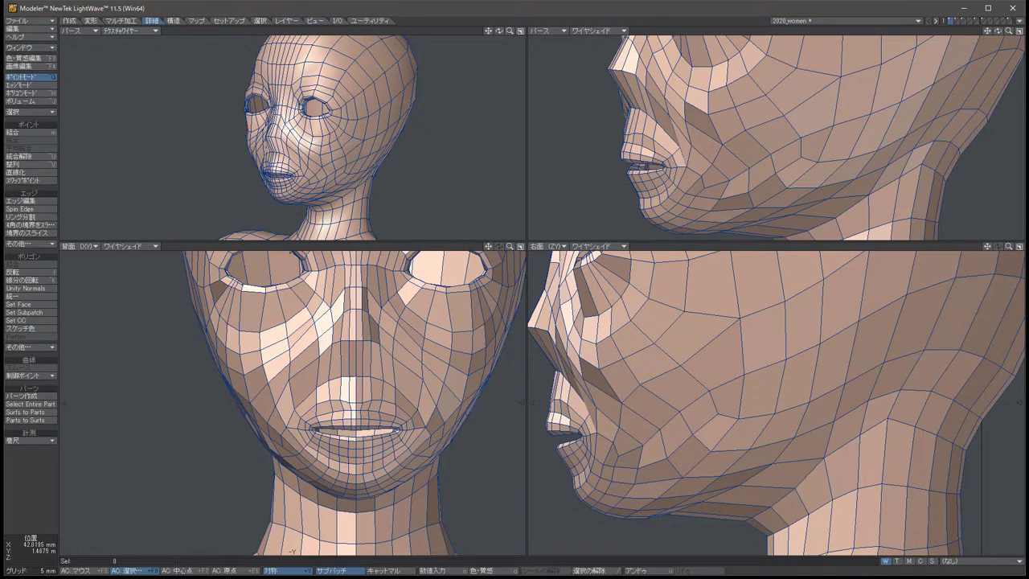
left_click(583, 317)
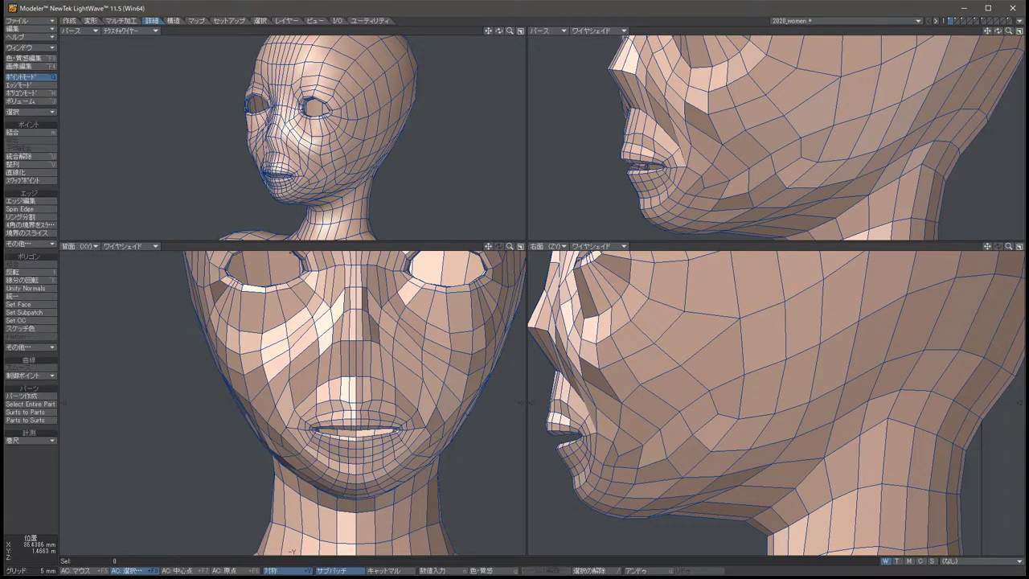
key("Tab")
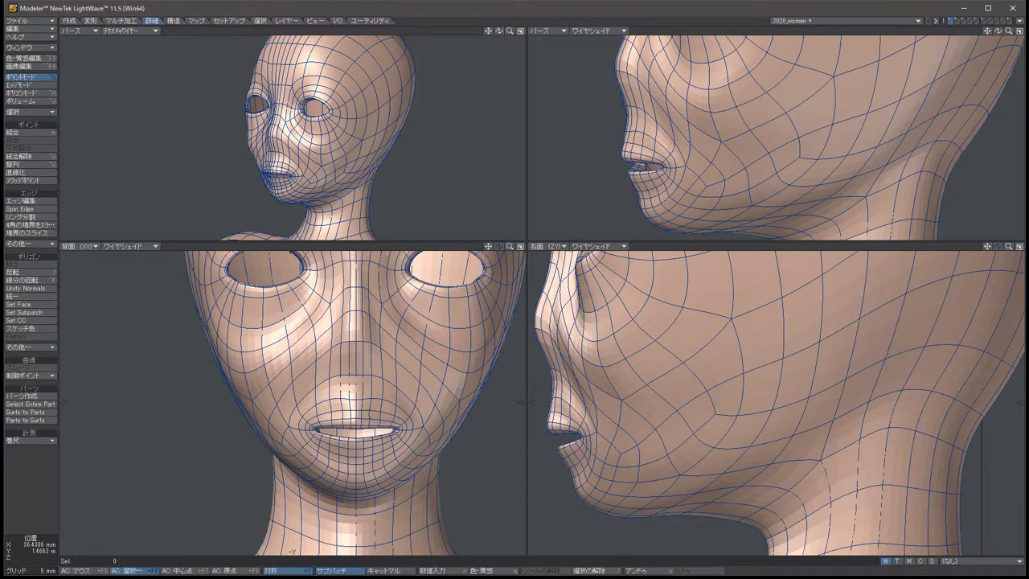
key("Tab")
key("t")
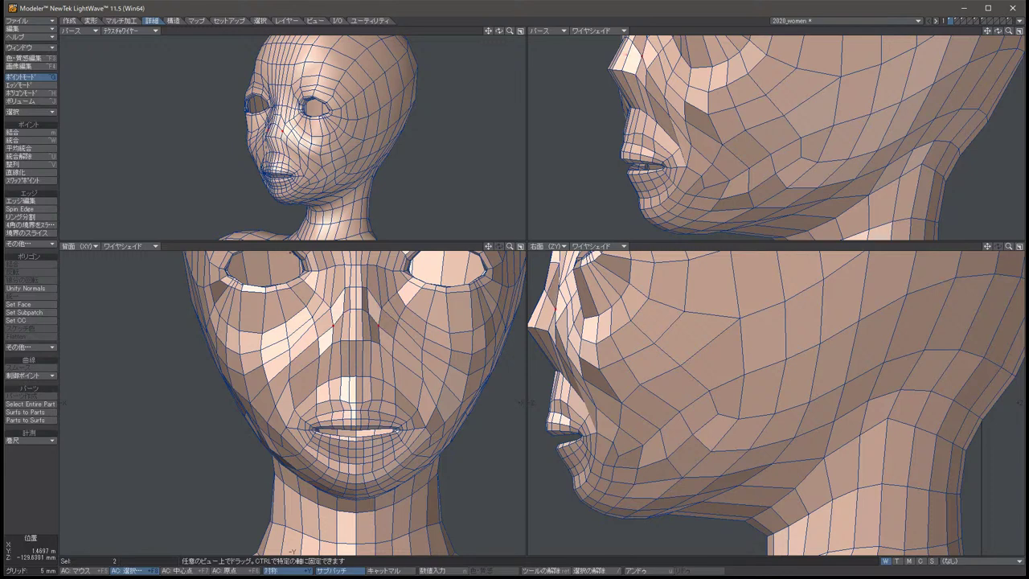
key("/")
key("t")
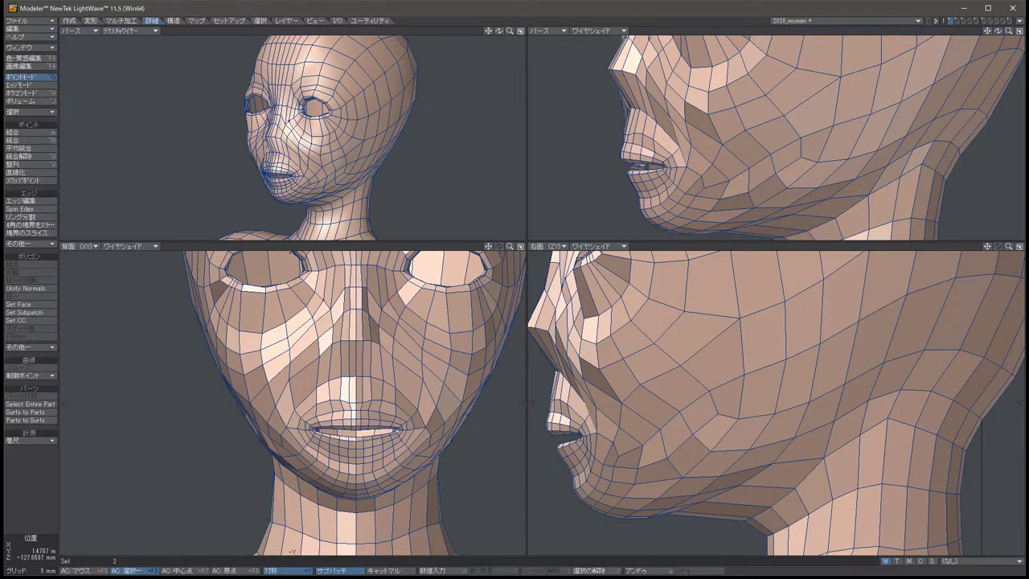
key("slash")
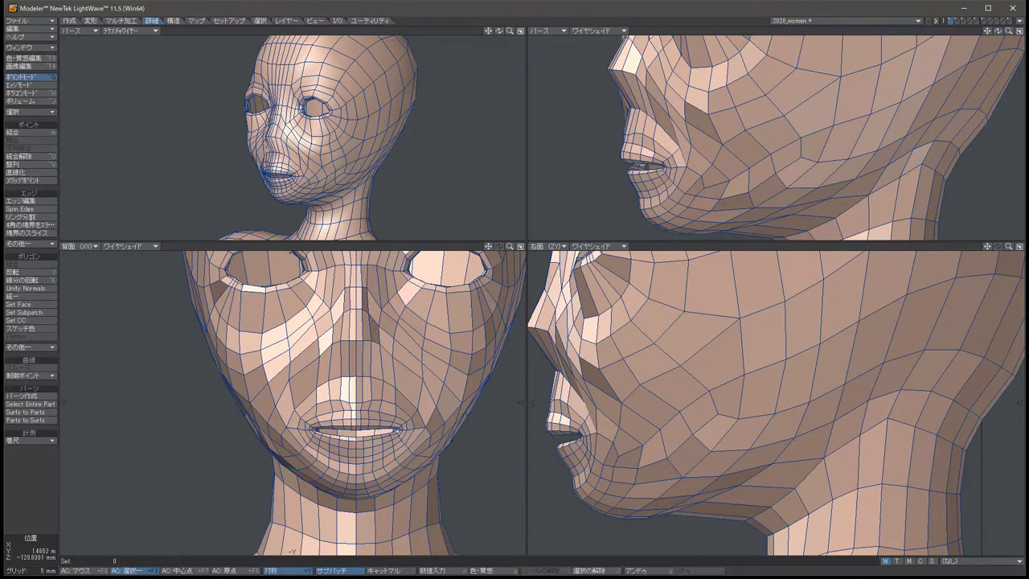
key("t")
key("slash")
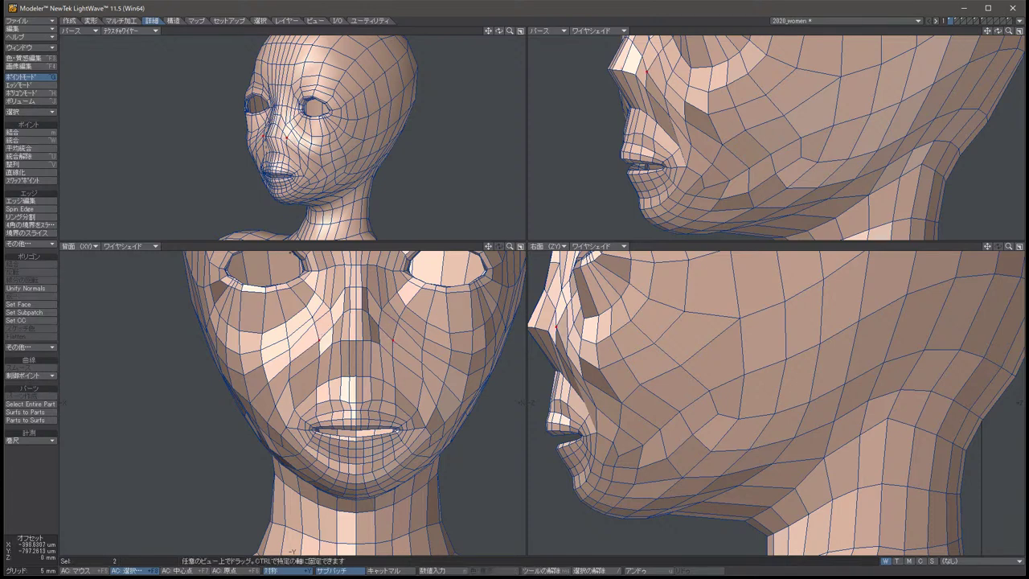
Check the nose-side and cheek point pairs against the smoothed surface.
left_click(371, 342)
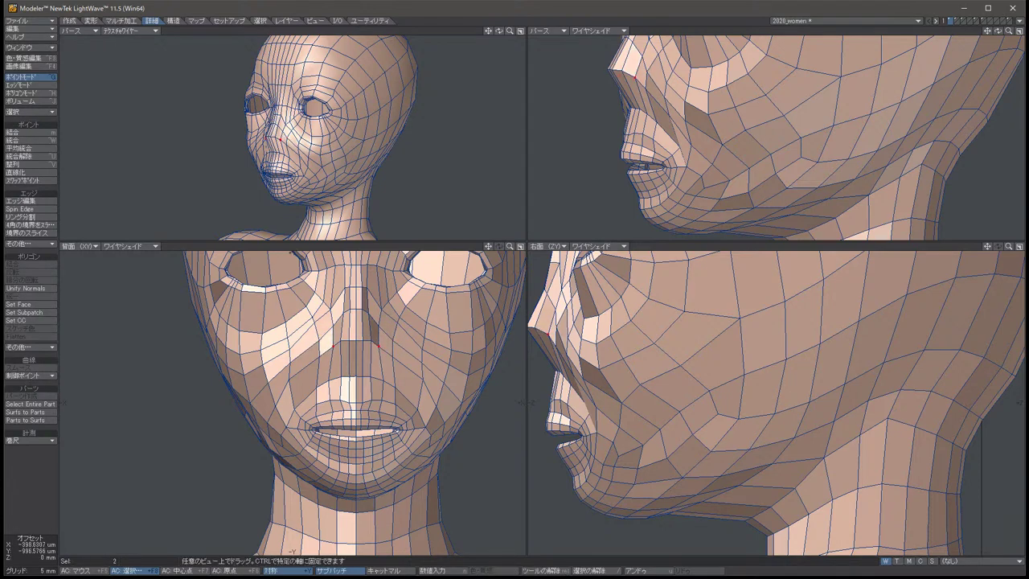
key("slash")
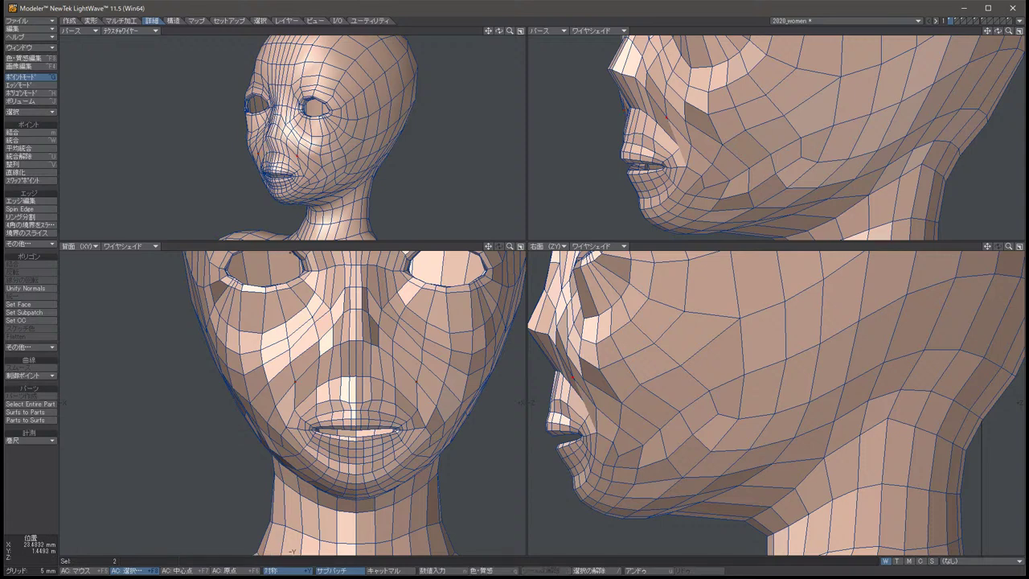
left_click(291, 351)
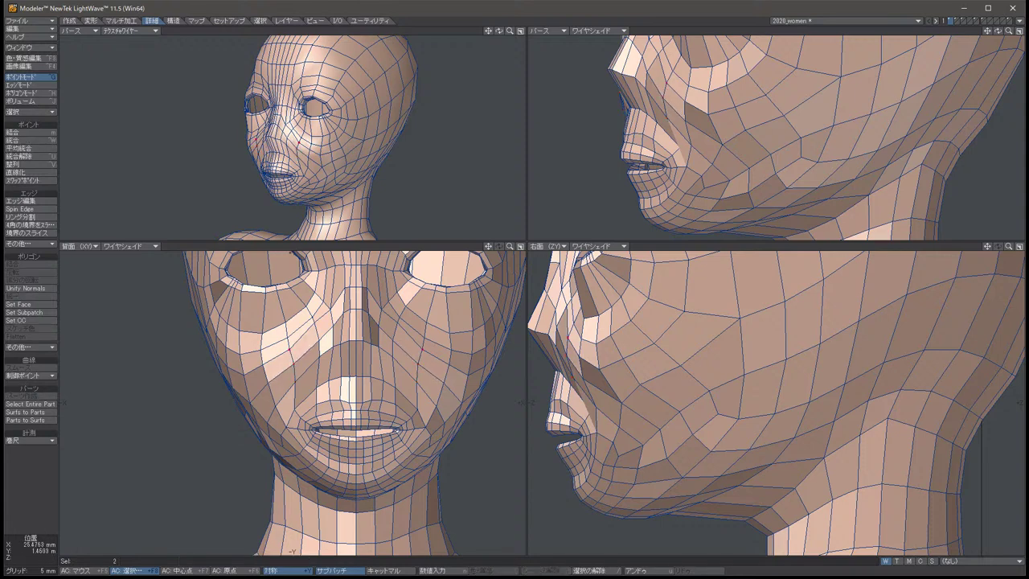
key("slash")
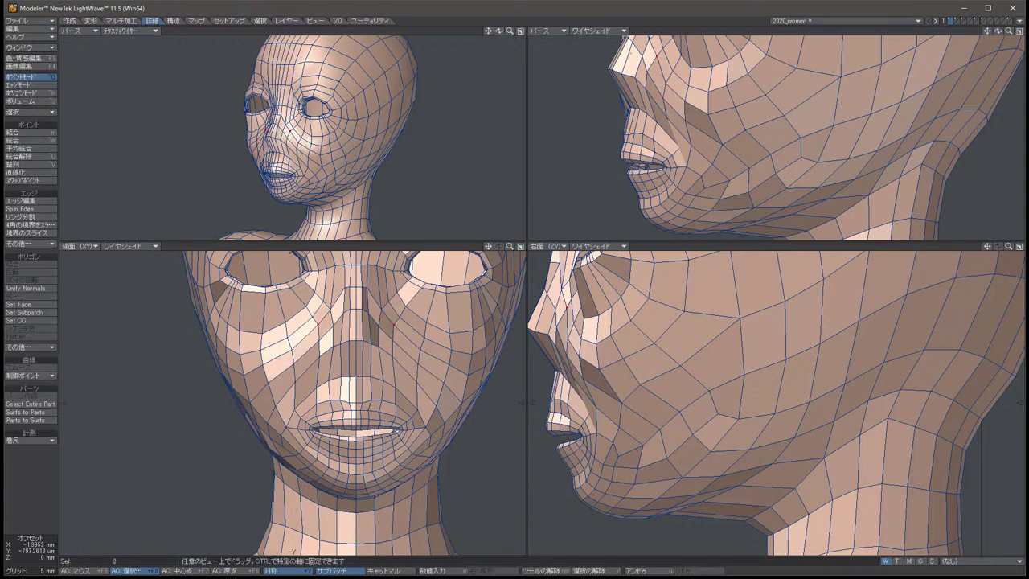
left_click(394, 325)
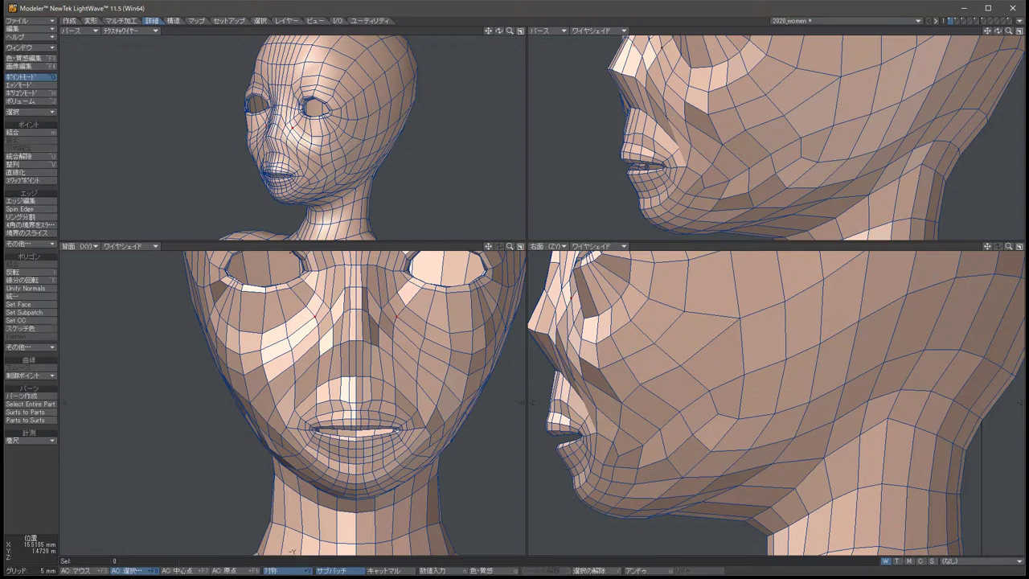
key("slash")
key("Tab")
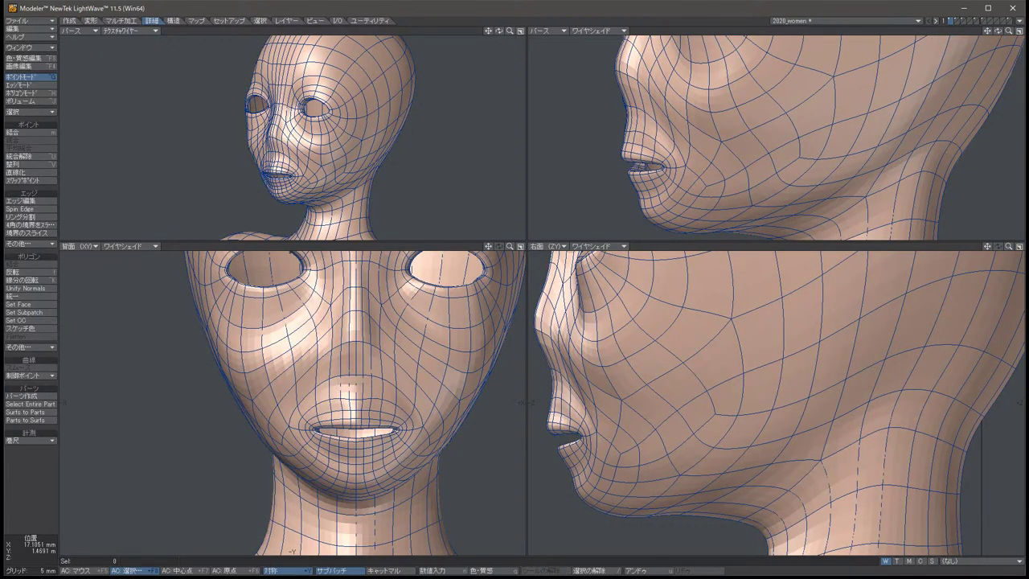
key("Tab")
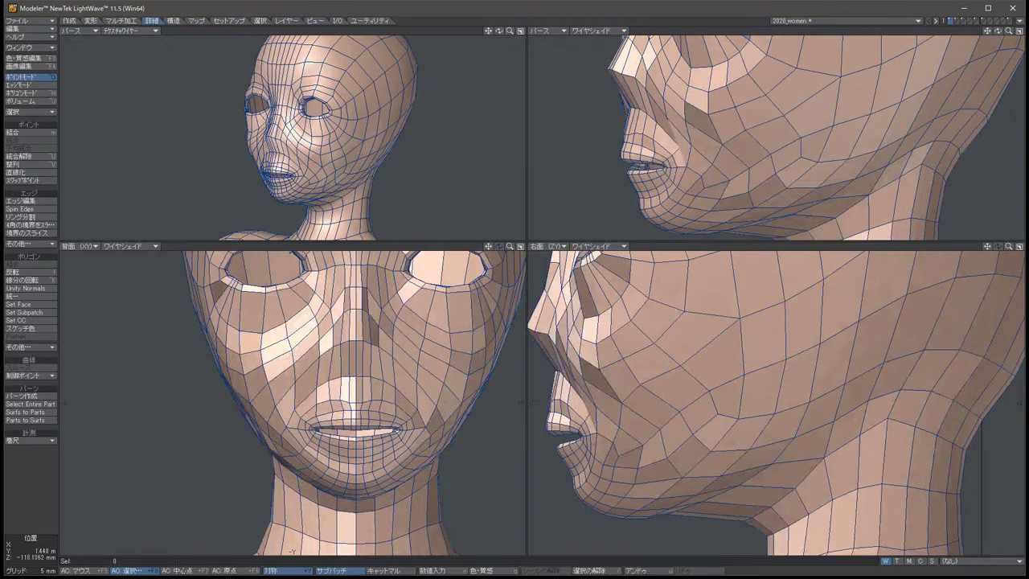
Pull the two cheek points about 10 mm down and clear the selection.
key("ctrl+z")
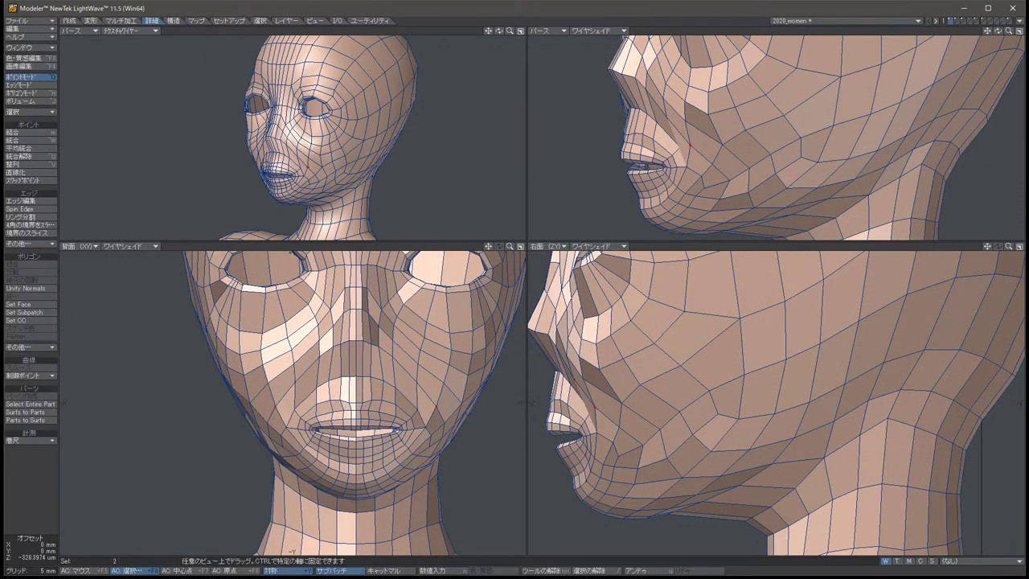
left_click_drag(450, 386, 446, 410)
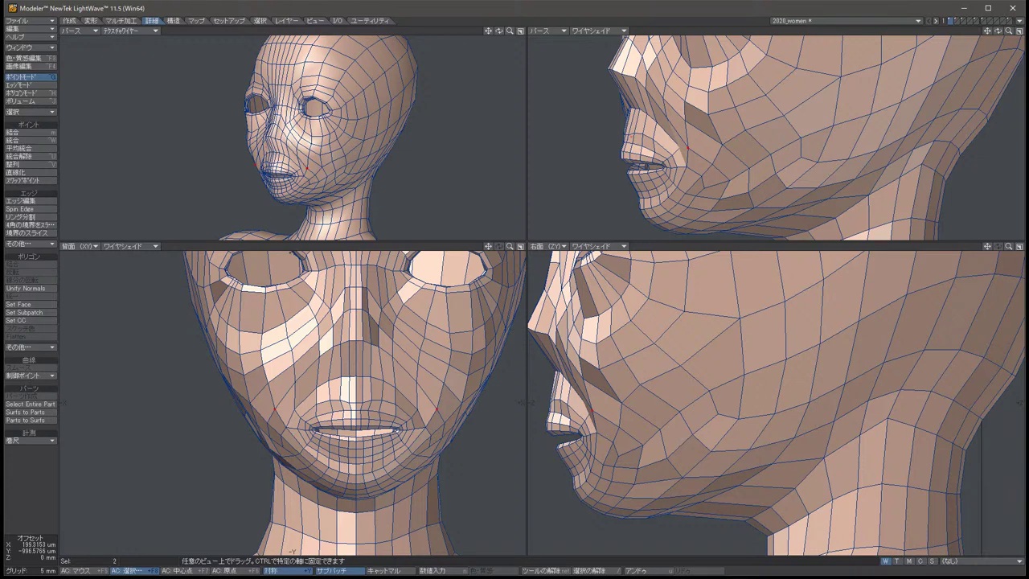
key("space")
key("slash")
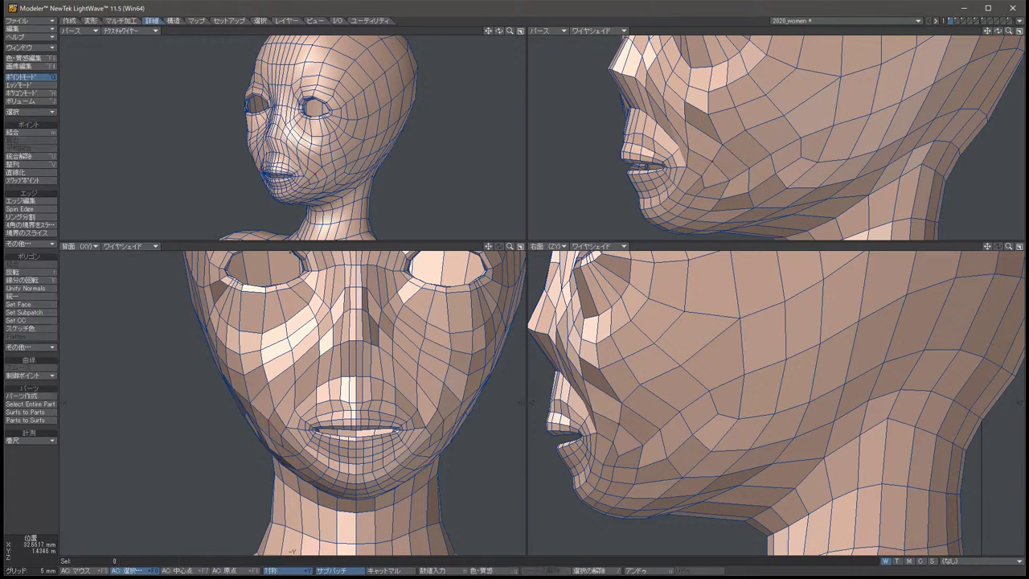
key("ctrl+z")
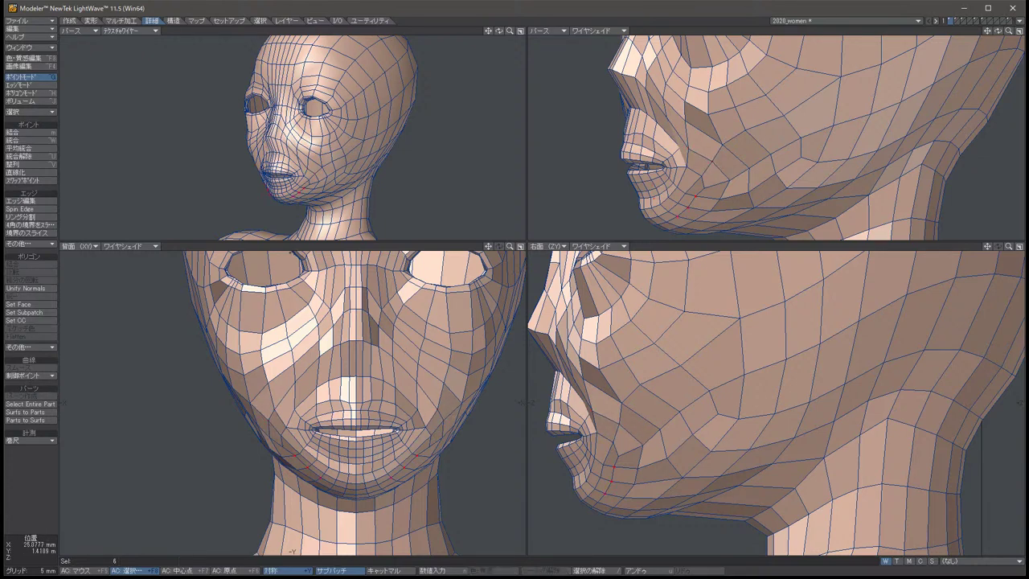
key("slash")
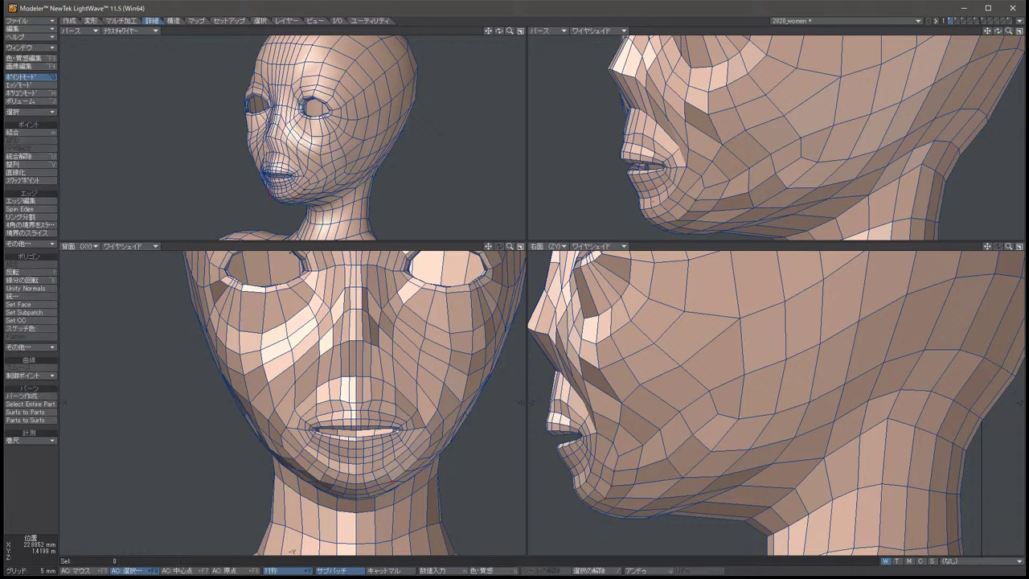
key("ctrl+z")
key("slash")
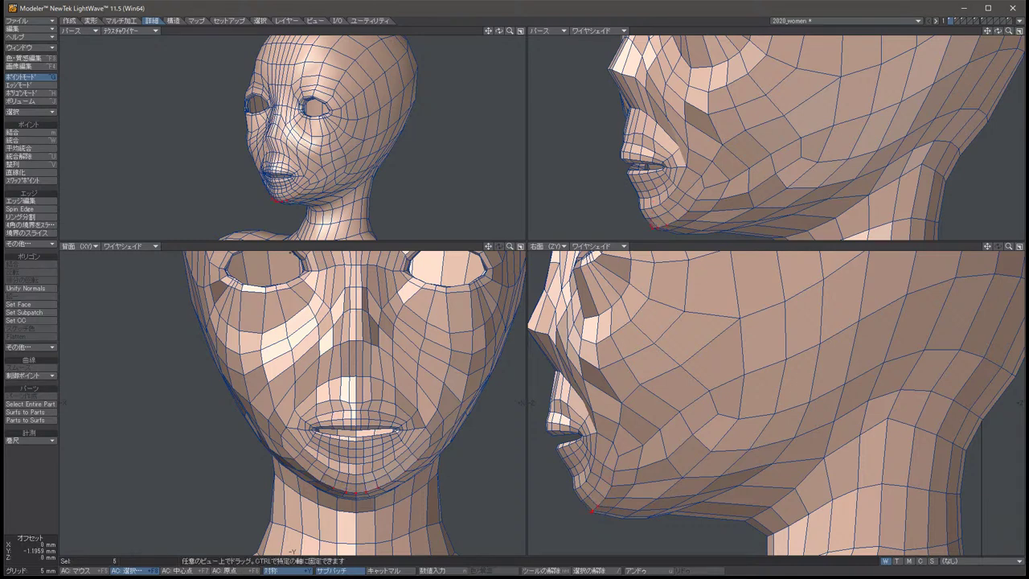
Reselect the five chin and jaw points, then narrow the selection to two chin points.
key("Down")
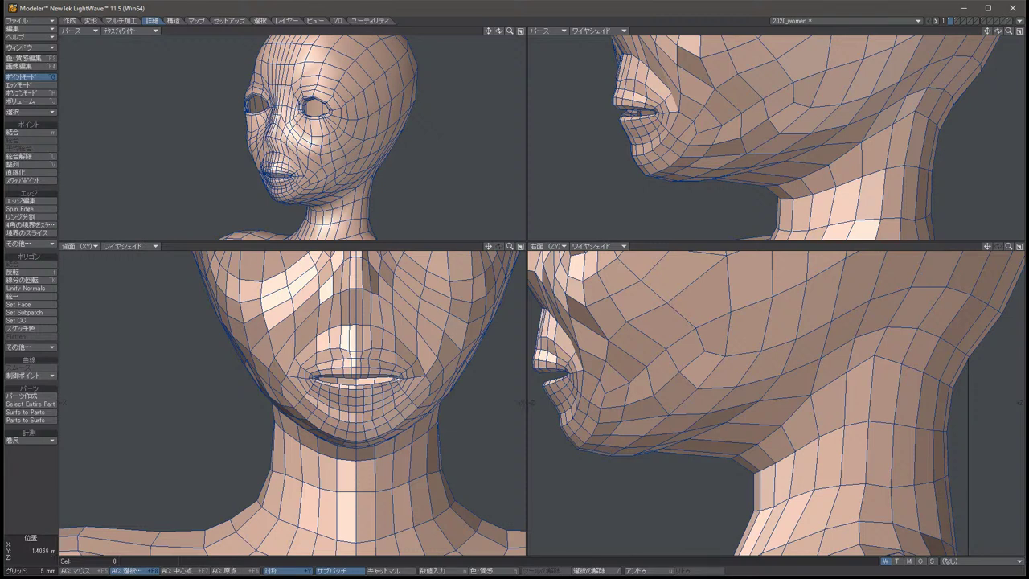
key("ctrl+z")
key("t")
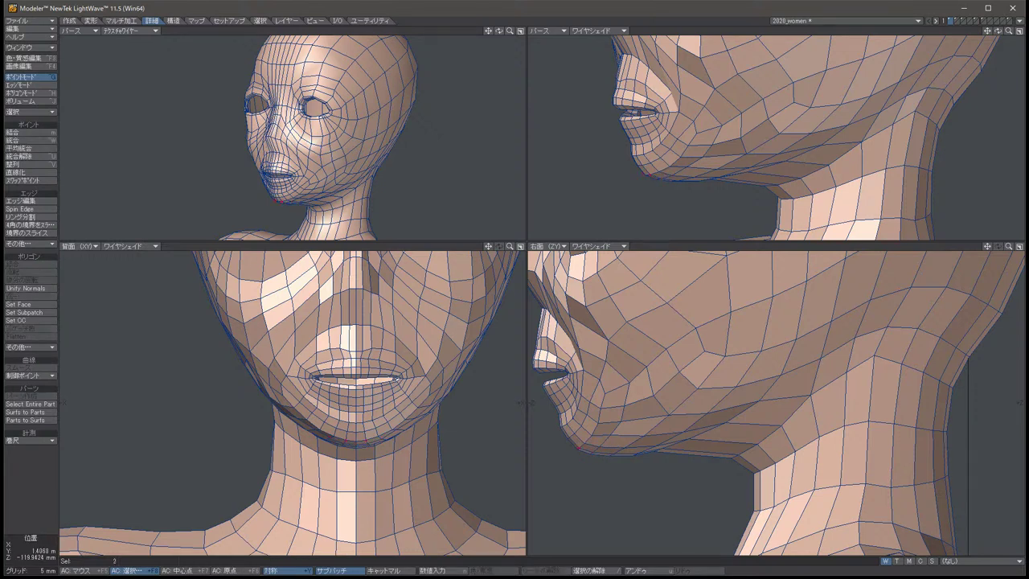
left_click(590, 450)
key("space")
Weld the two chin points into one and nudge the extended chin selection slightly.
key("t")
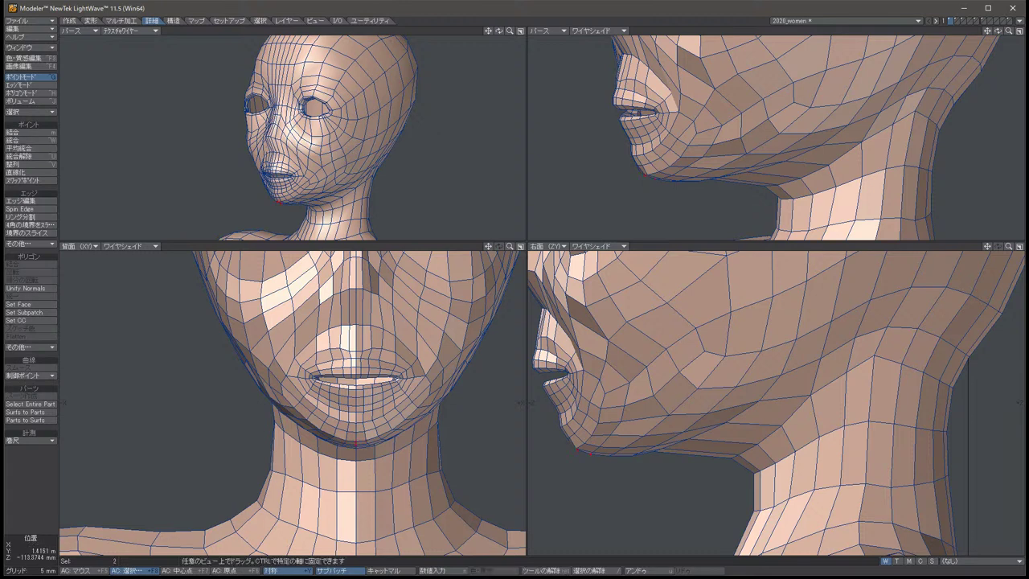
key("ctrl+w")
key("t")
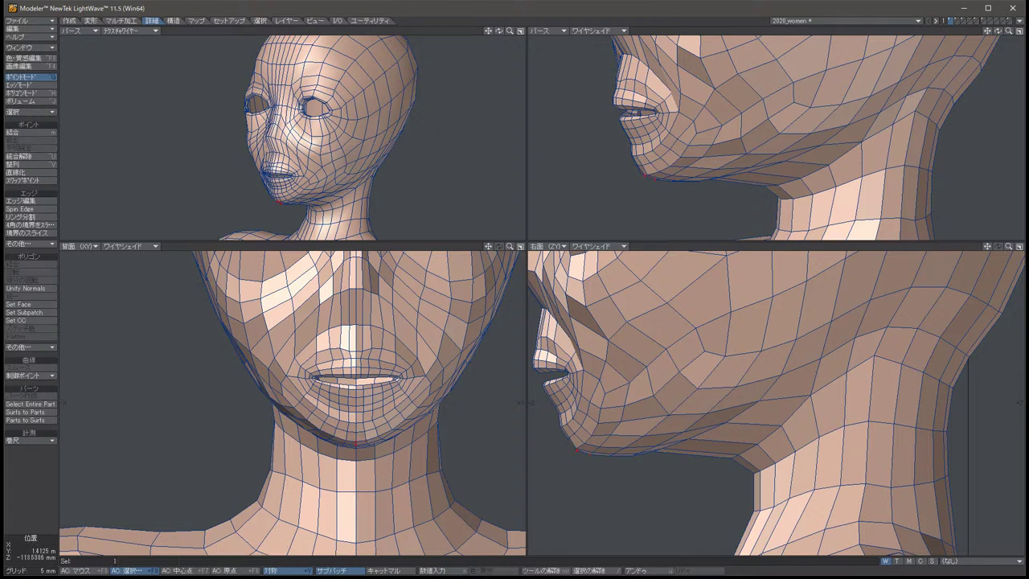
key("shift+bracketright")
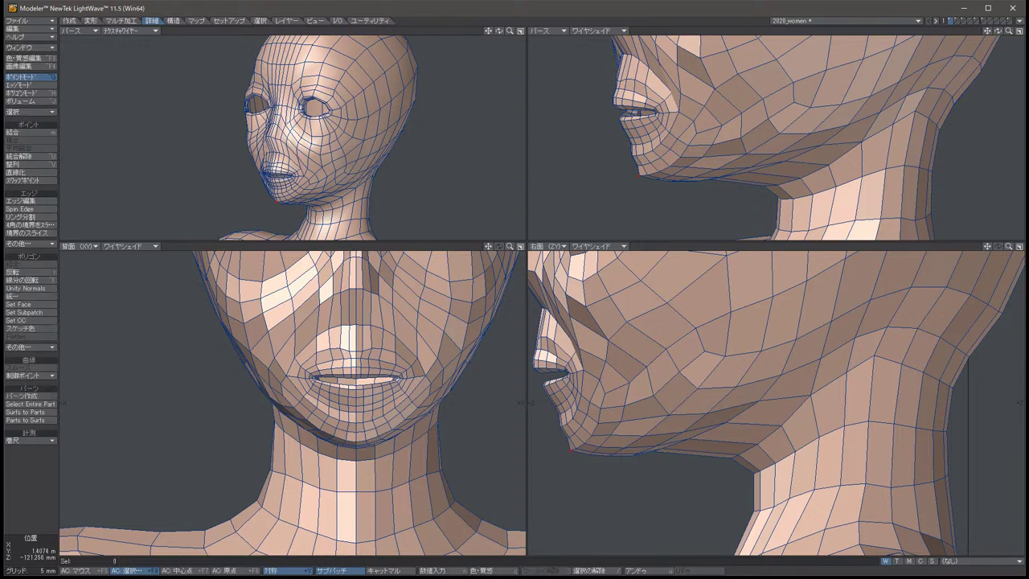
key("t")
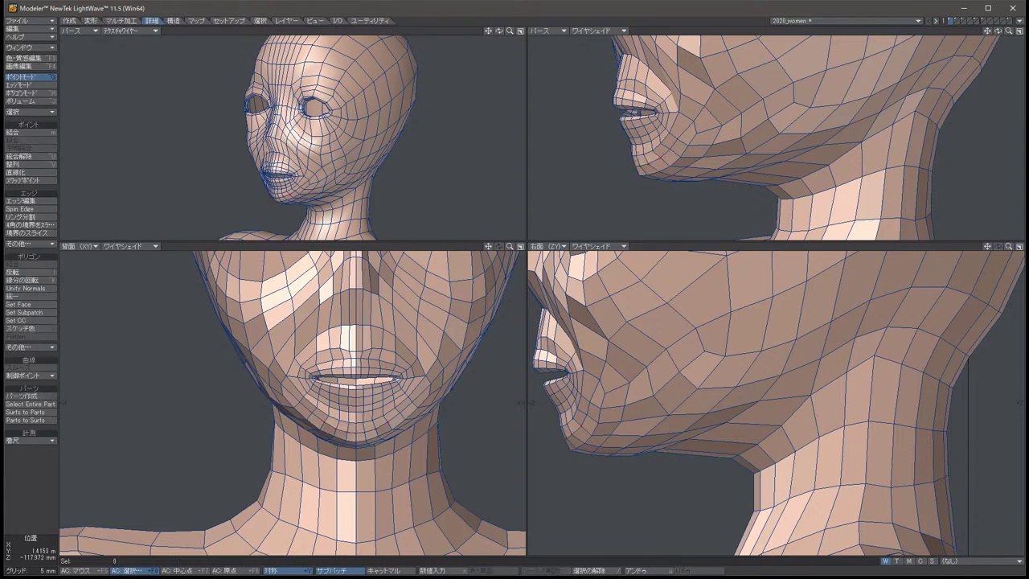
Move the two selected chin points slightly and finish the adjustment.
key("u")
key("u")
key("slash")
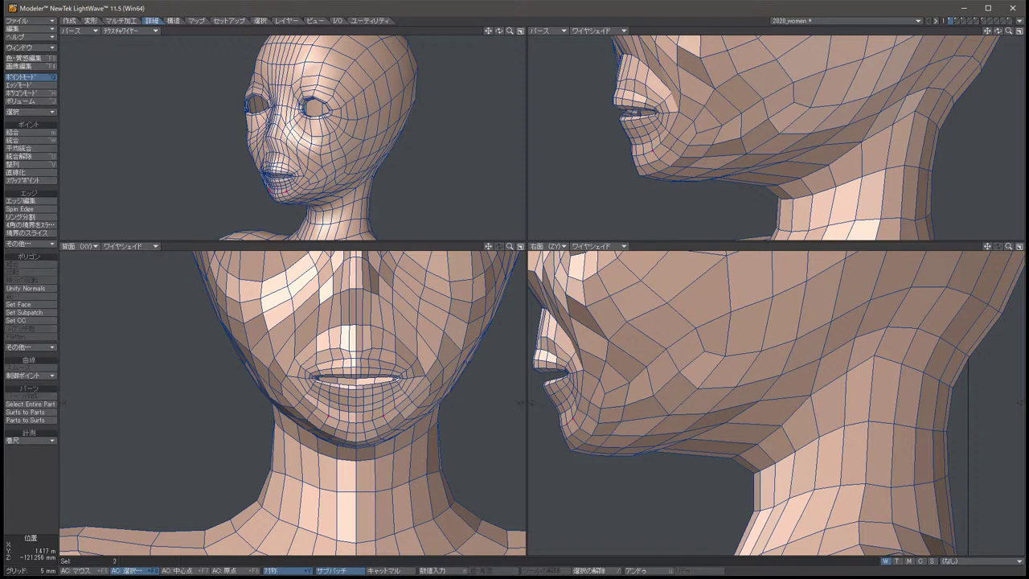
key("t")
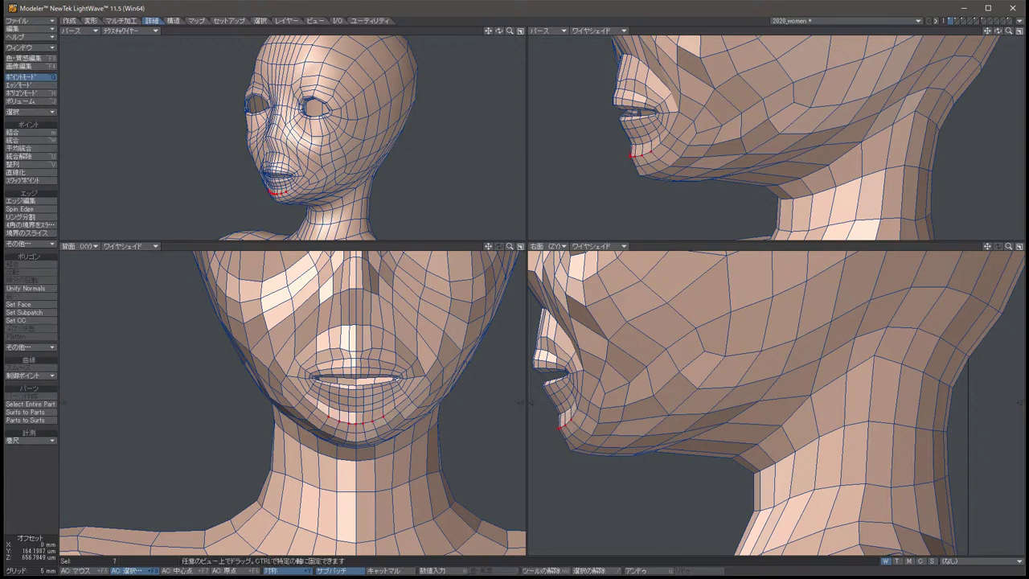
key("space")
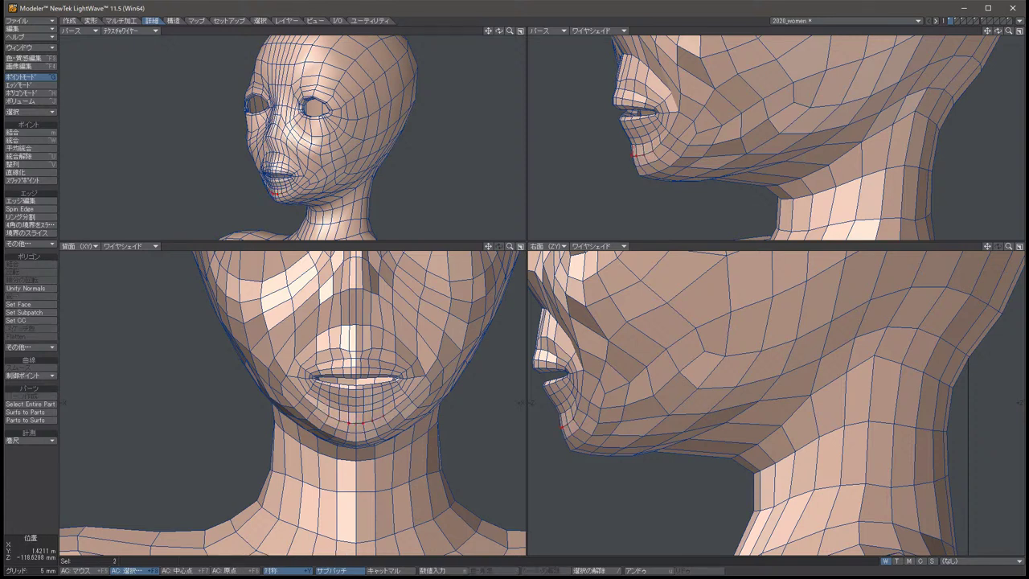
Readjust the two chin points, deselect them, and turn on subpatch smoothing to check the chin.
key("slash")
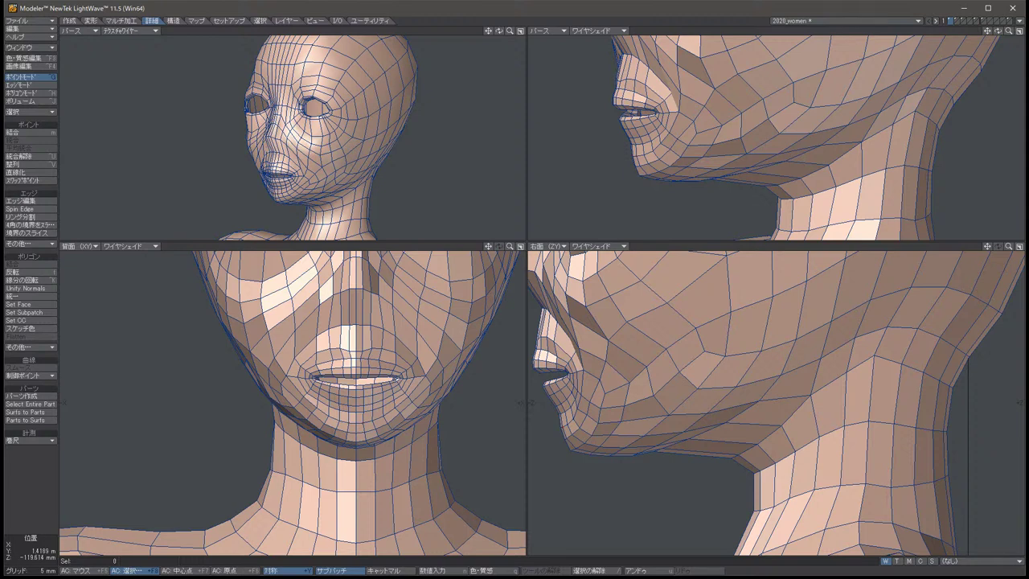
key("u")
key("u")
key("t")
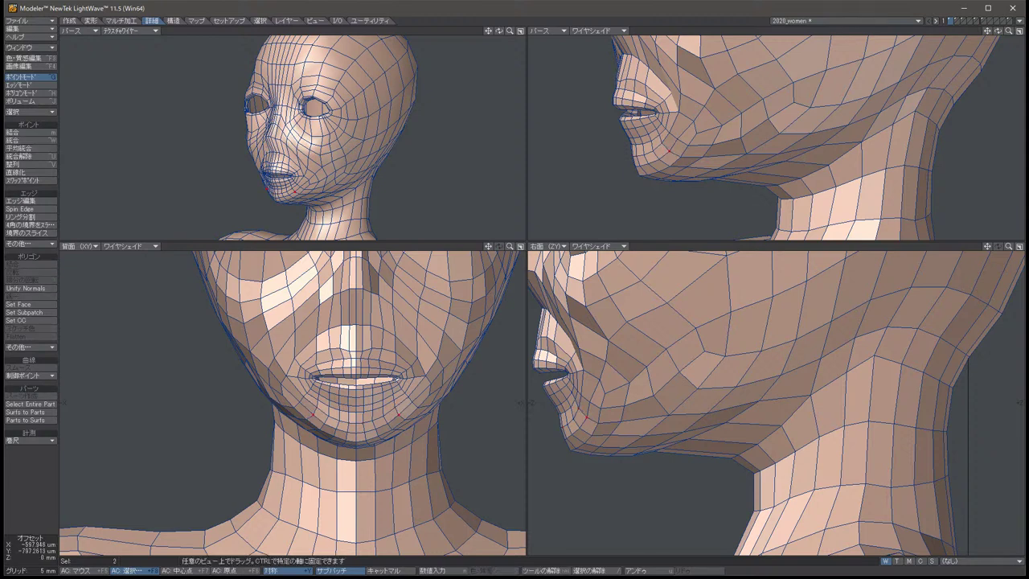
key("u")
key("slash")
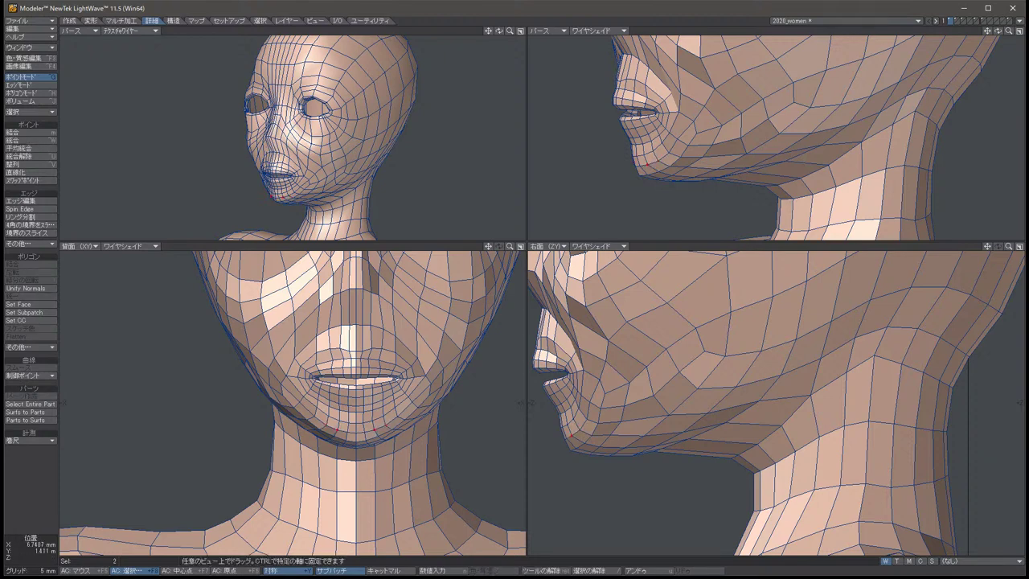
key("Tab")
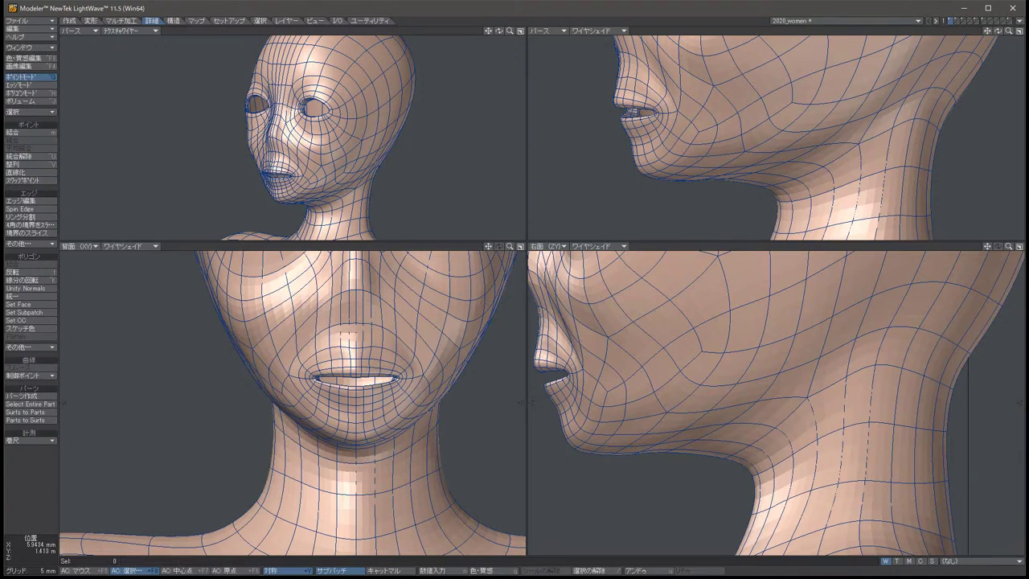
Return to the polygon cage and shift the two mouth-corner points slightly.
key("Tab")
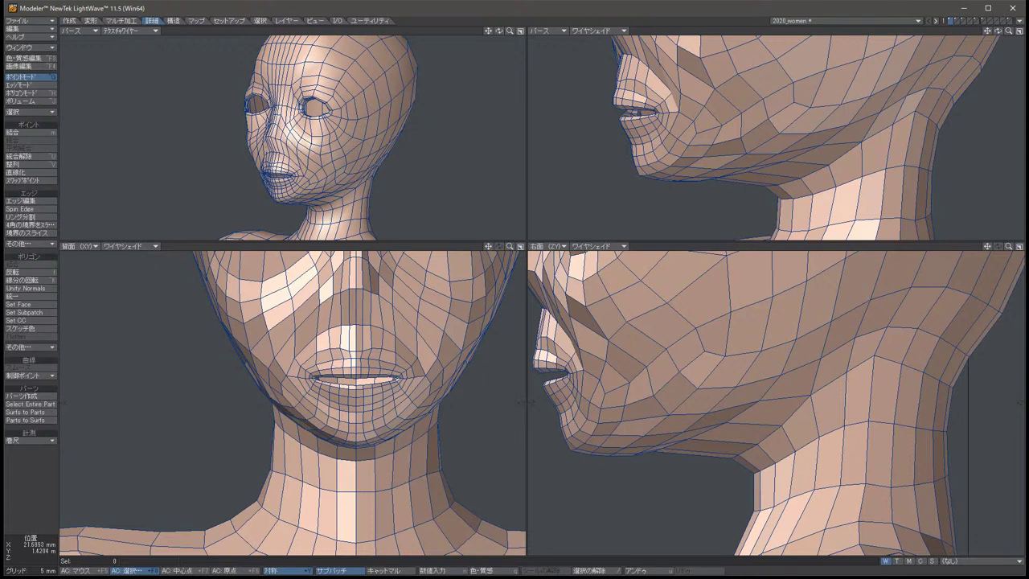
left_click(314, 400)
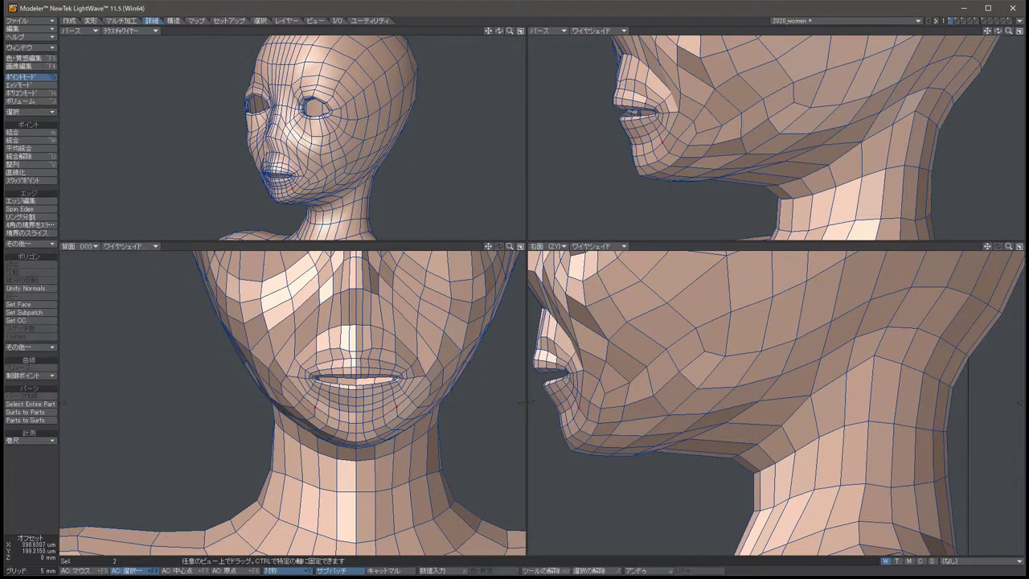
key("/")
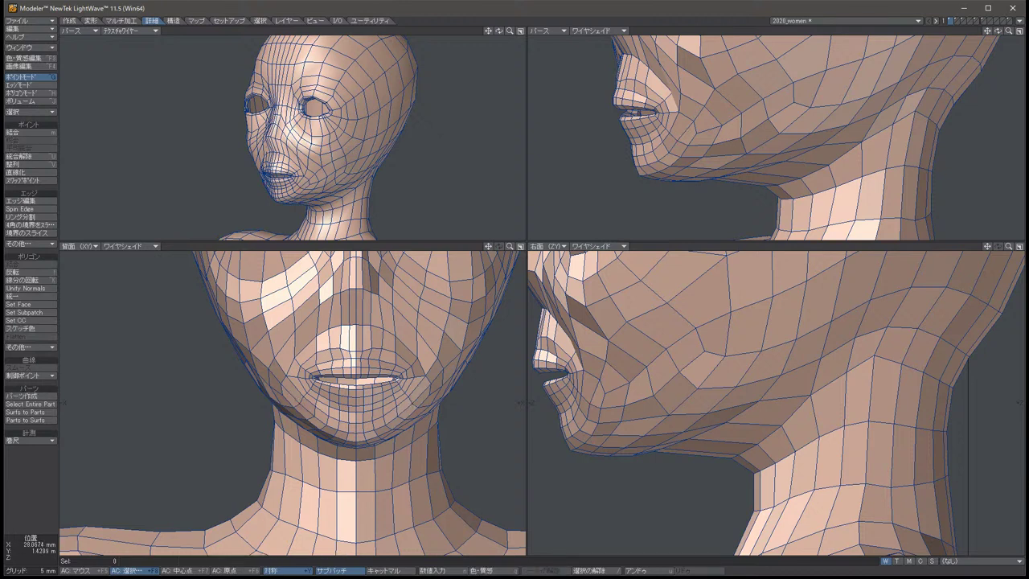
left_click(313, 375)
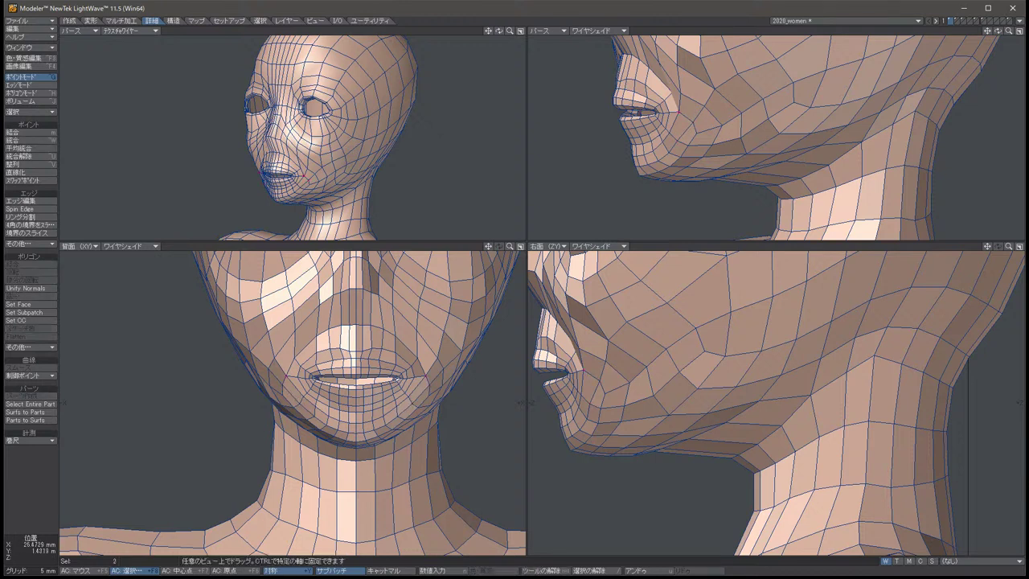
mouse_move(308, 376)
left_mouse_down()
mouse_move(286, 373)
mouse_move(298, 380)
left_mouse_up()
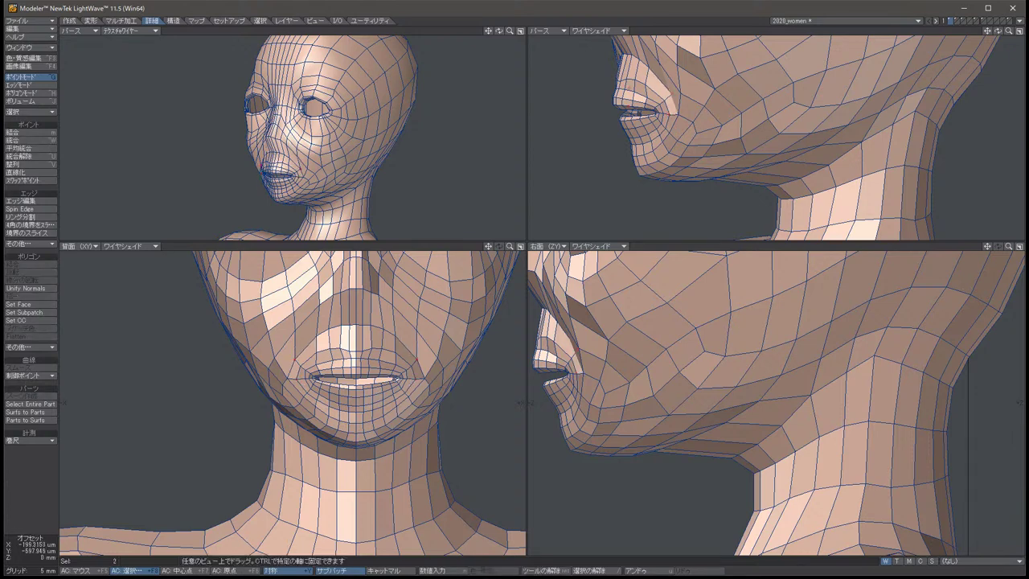
key("space")
key("slash")
Toggle subpatch smoothing on and off to compare the cage with the smoothed surface.
key("Tab")
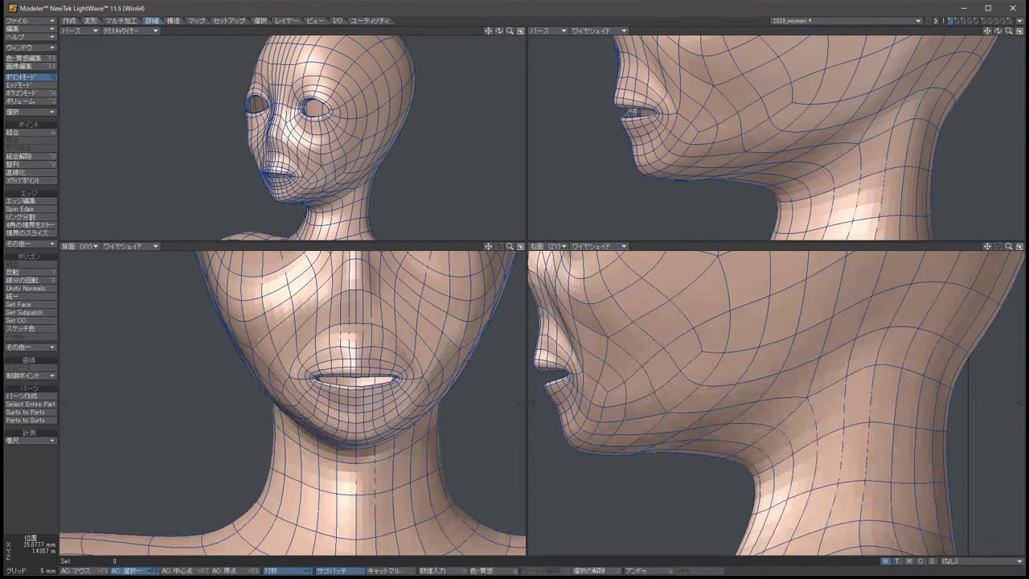
key("Tab")
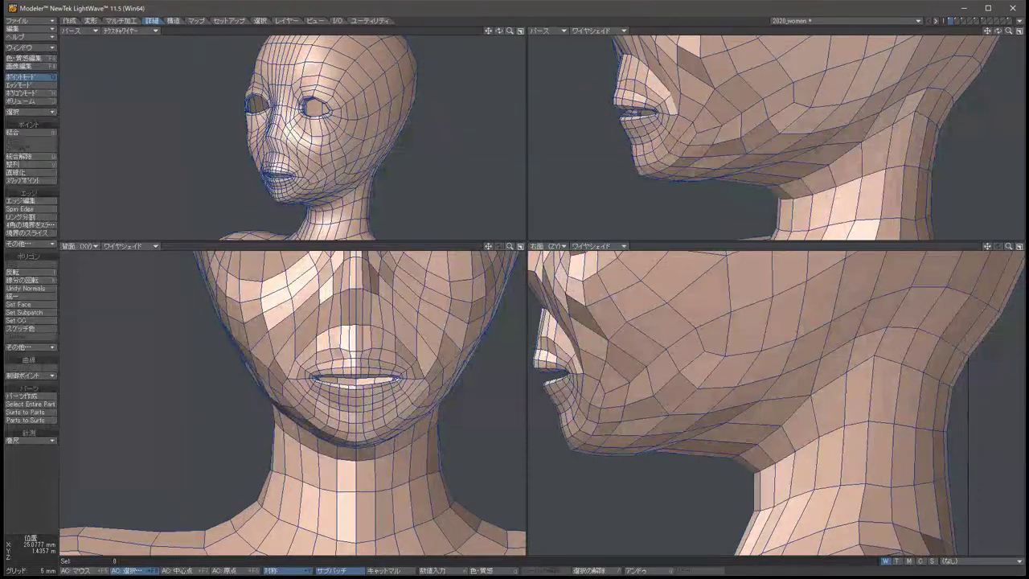
key("Tab")
key("Tab")
key("Tab")
key("Tab")
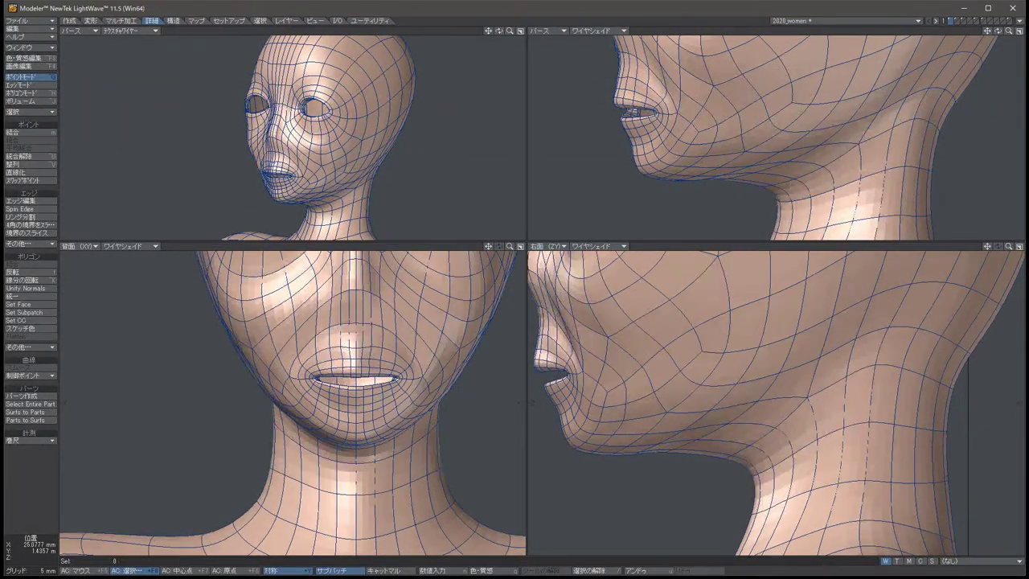
key("Tab")
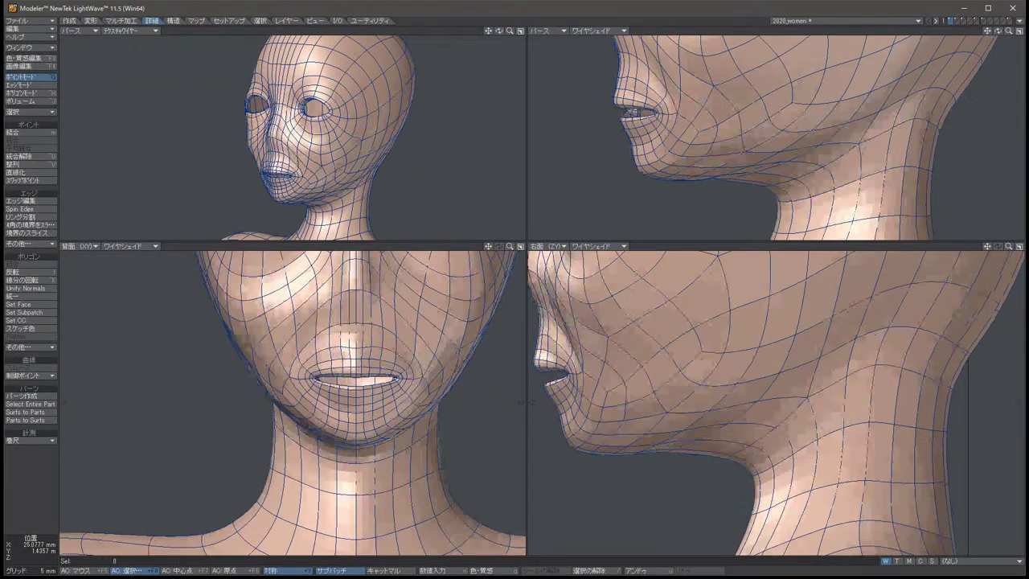
key("Tab")
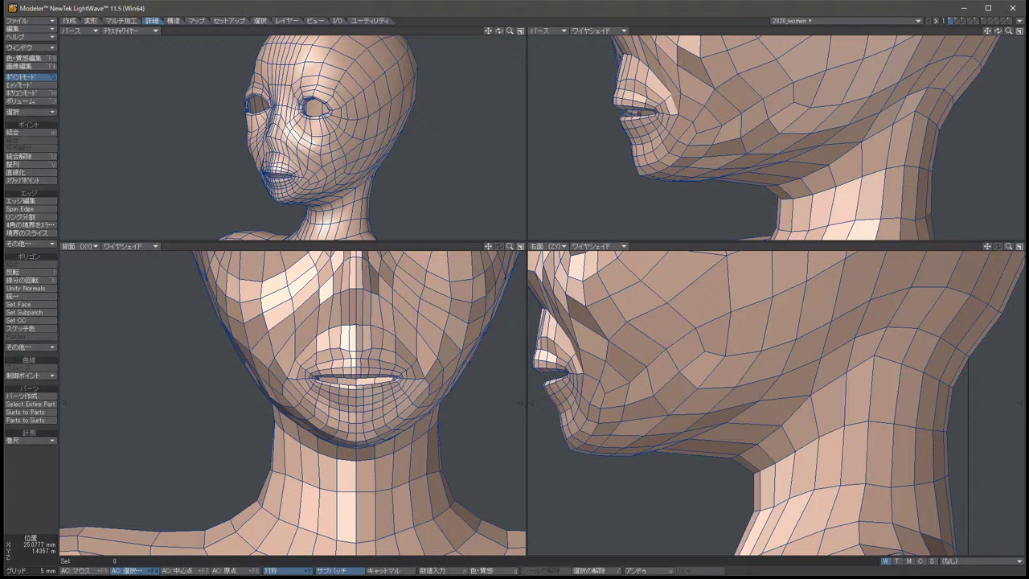
Raise the two cheek points beside the mouth slightly.
left_click(628, 374)
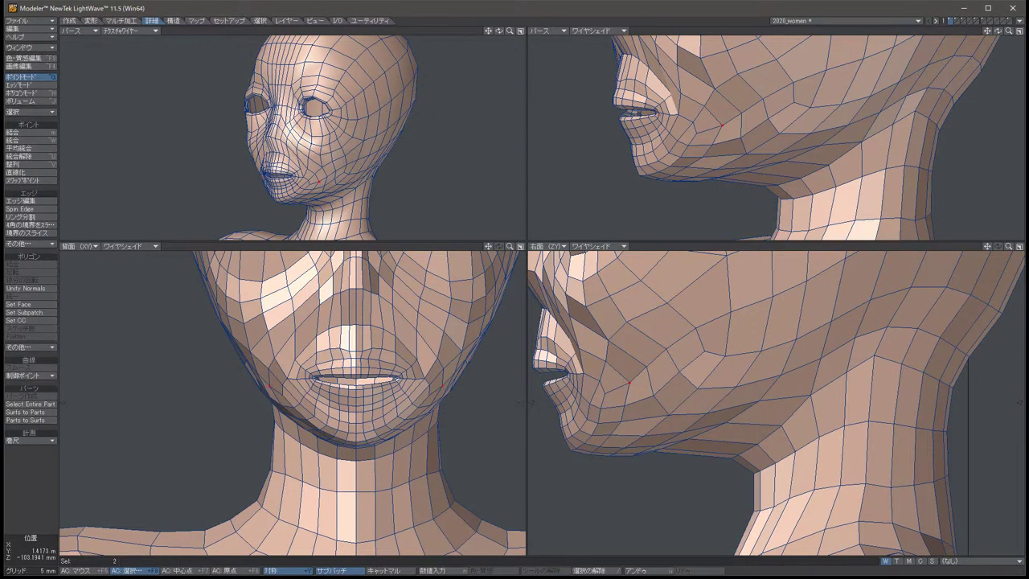
key("t")
left_click_drag(628, 384, 628, 378)
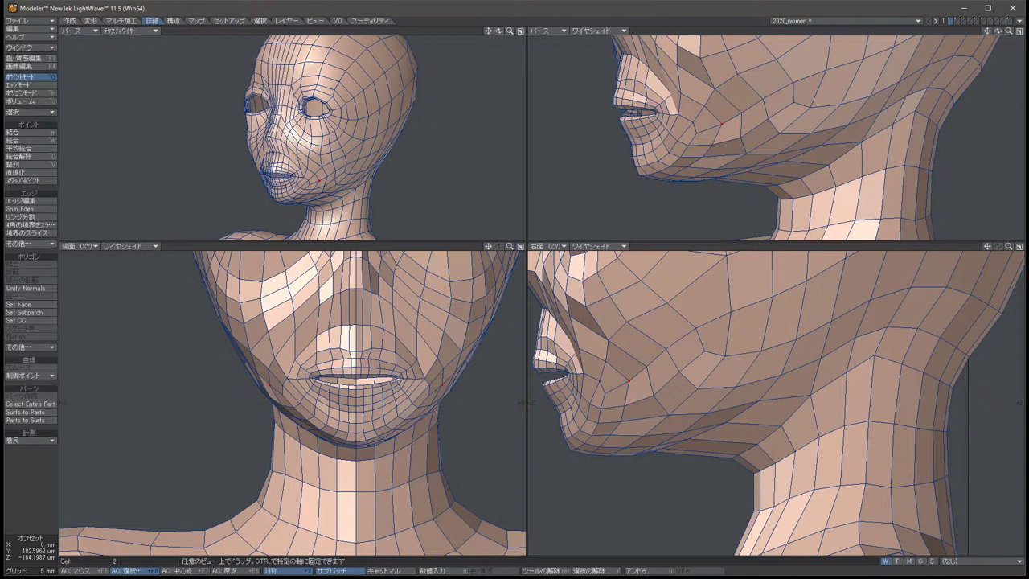
key("space")
key("slash")
Lower the same two cheek points slightly.
left_click(604, 395)
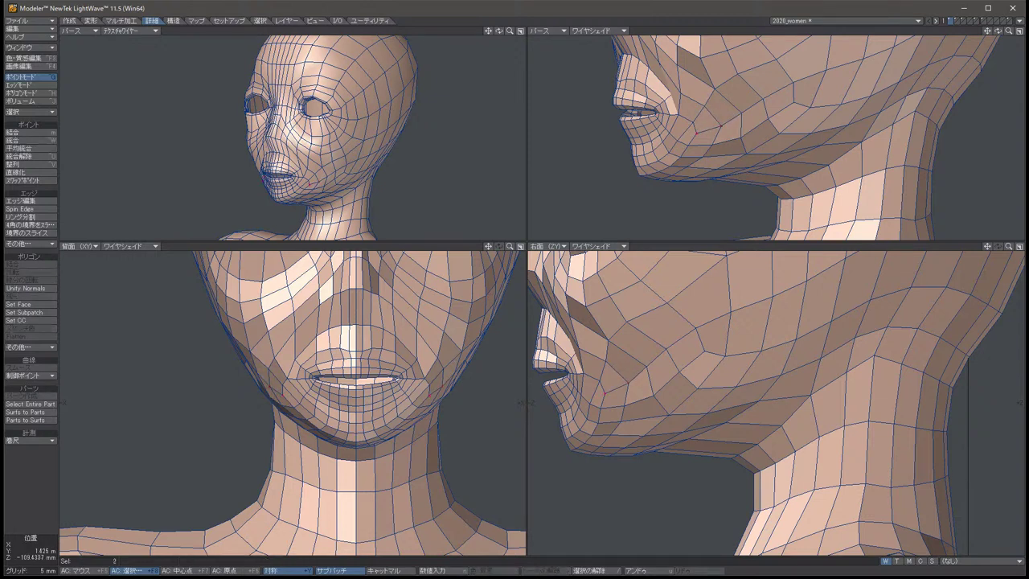
key("t")
key("space")
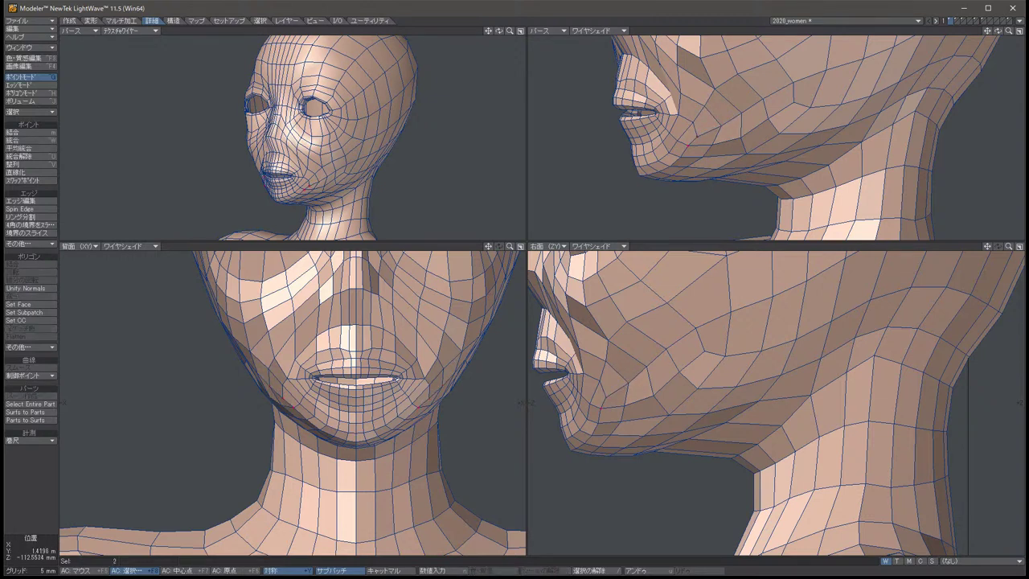
key("t")
left_click_drag(628, 384, 625, 399)
key("space")
key("slash")
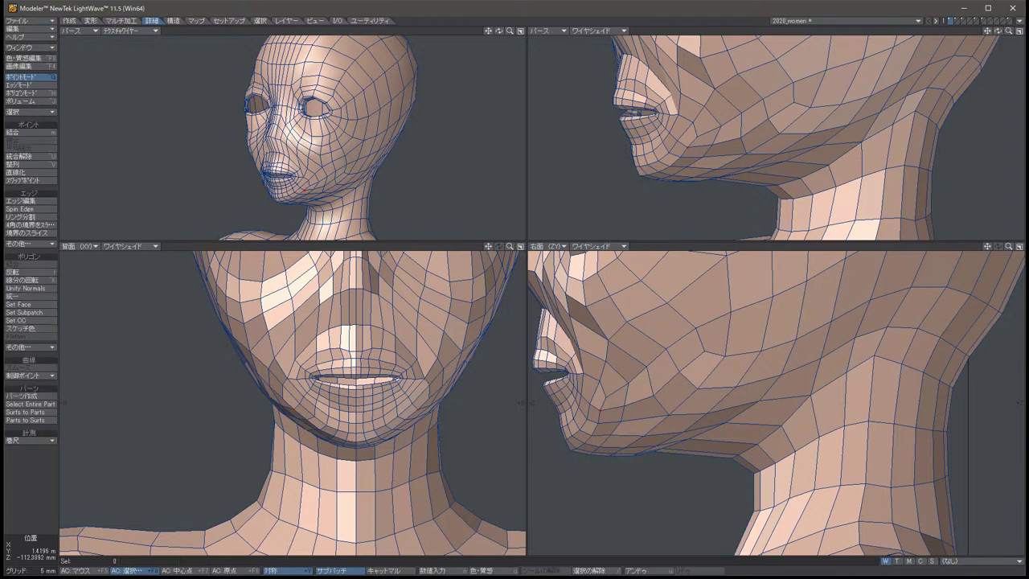
Readjust the two cheek points, undoing one move, then view from a low angle with smoothing on.
key("u")
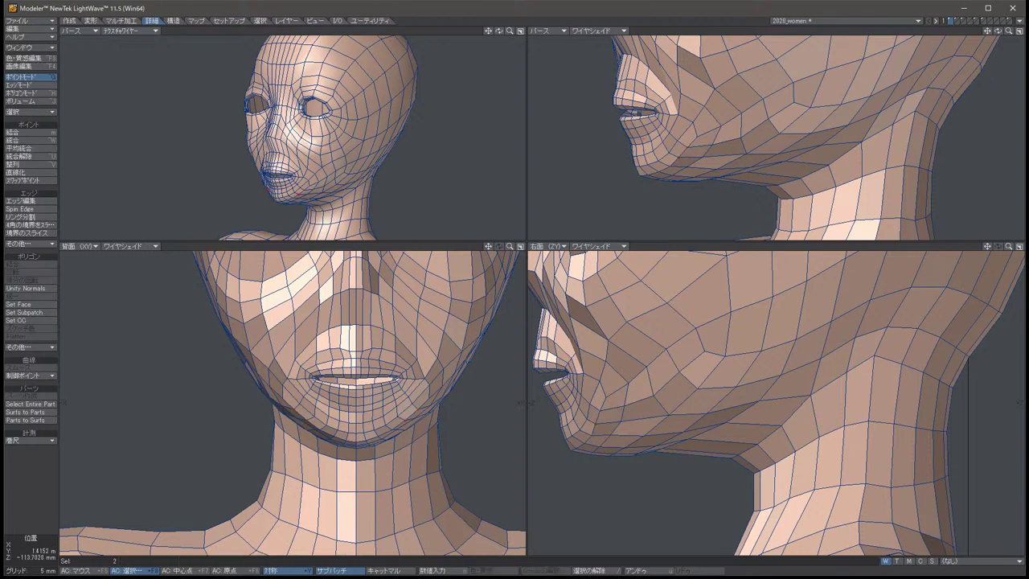
key("t")
mouse_move(611, 406)
left_mouse_down()
mouse_move(611, 382)
mouse_move(619, 395)
left_mouse_up()
key("u")
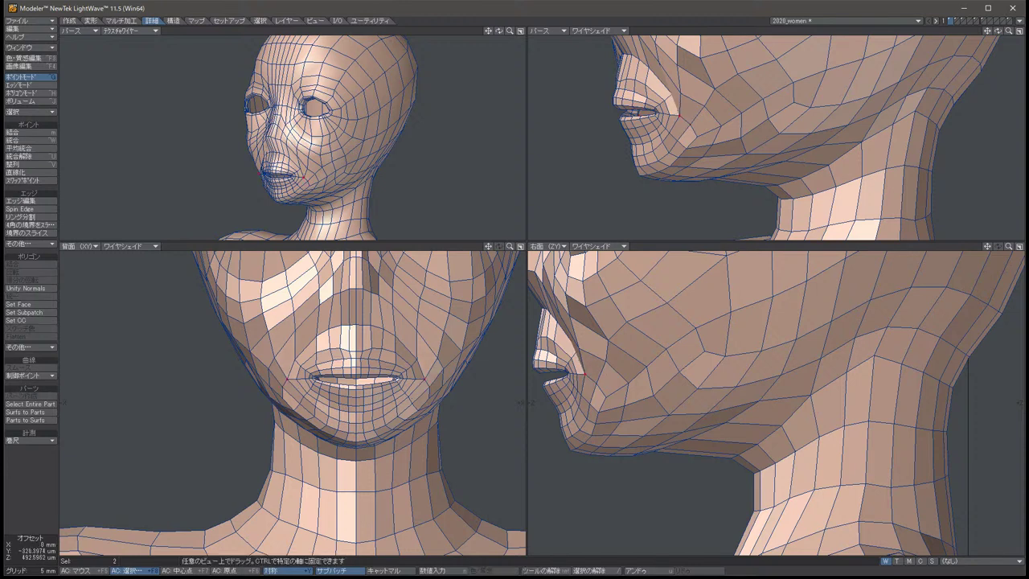
left_click_drag(615, 394, 617, 357)
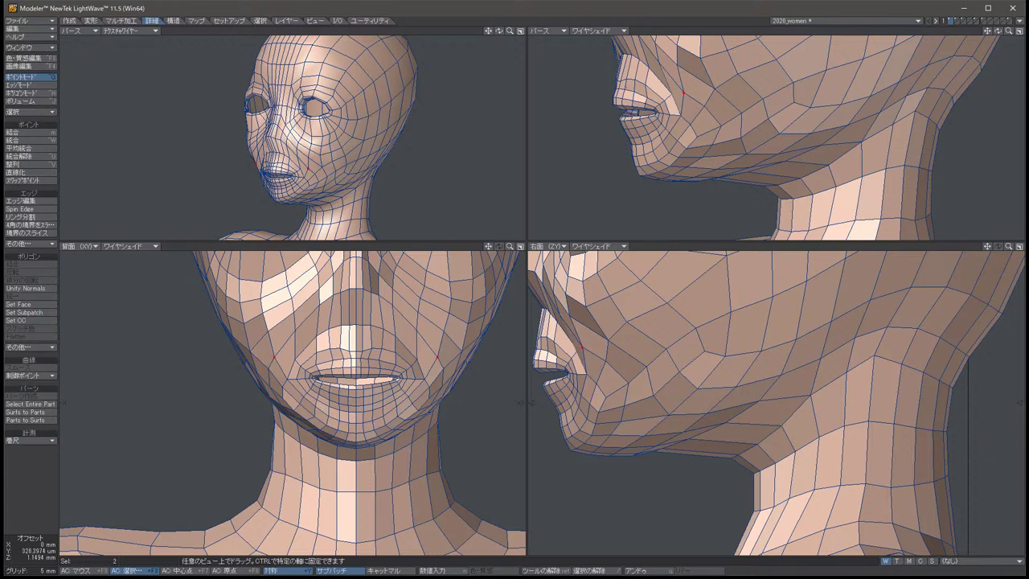
key("/")
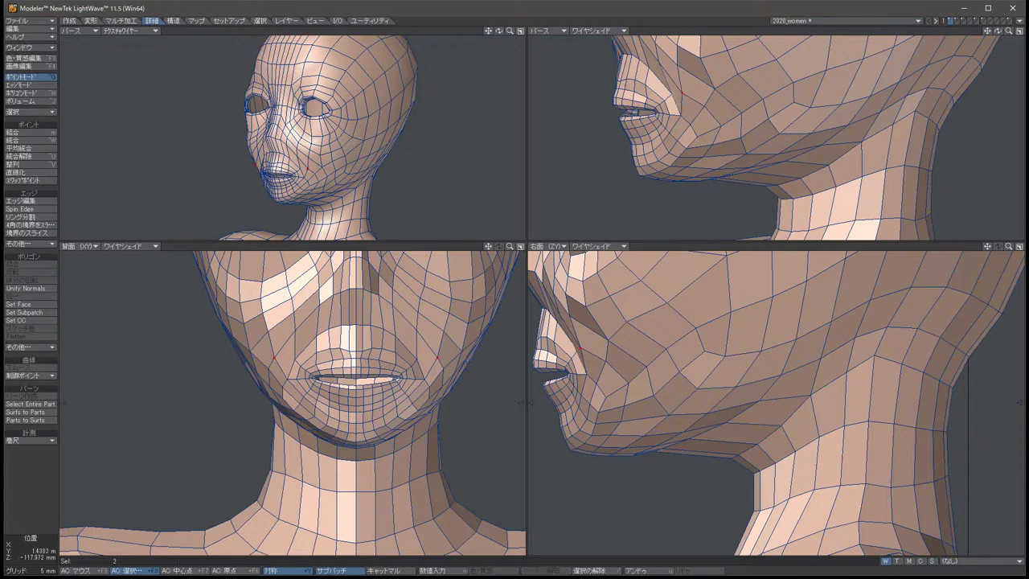
left_click_drag(763, 136, 908, 157, "alt")
key("Tab")
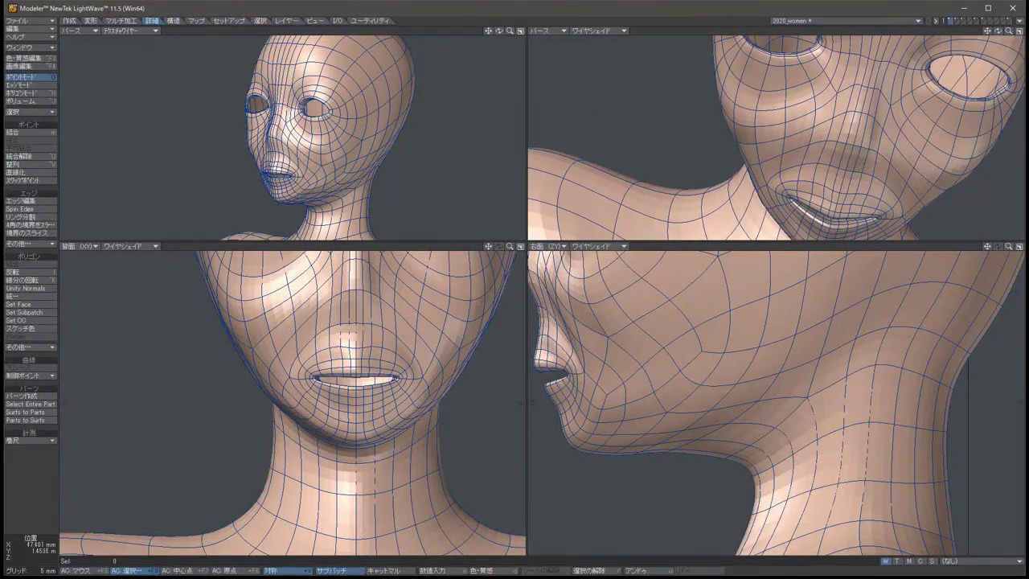
From a frontal view, pull the two symmetric jaw points inward and up.
left_click_drag(321, 362, 321, 401, "alt+shift")
left_click_drag(844, 136, 855, 113, "alt")
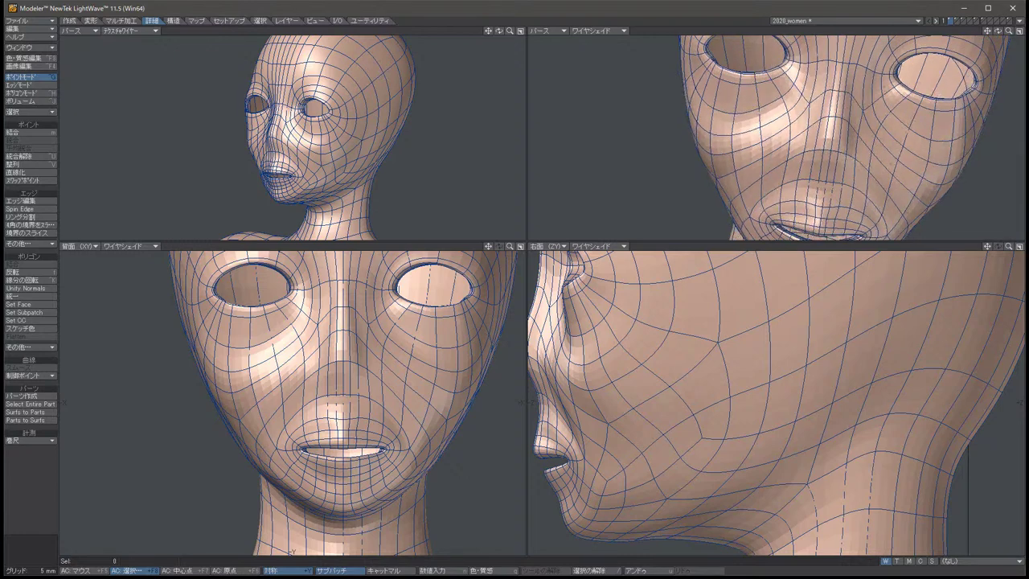
left_click(230, 396)
key("t")
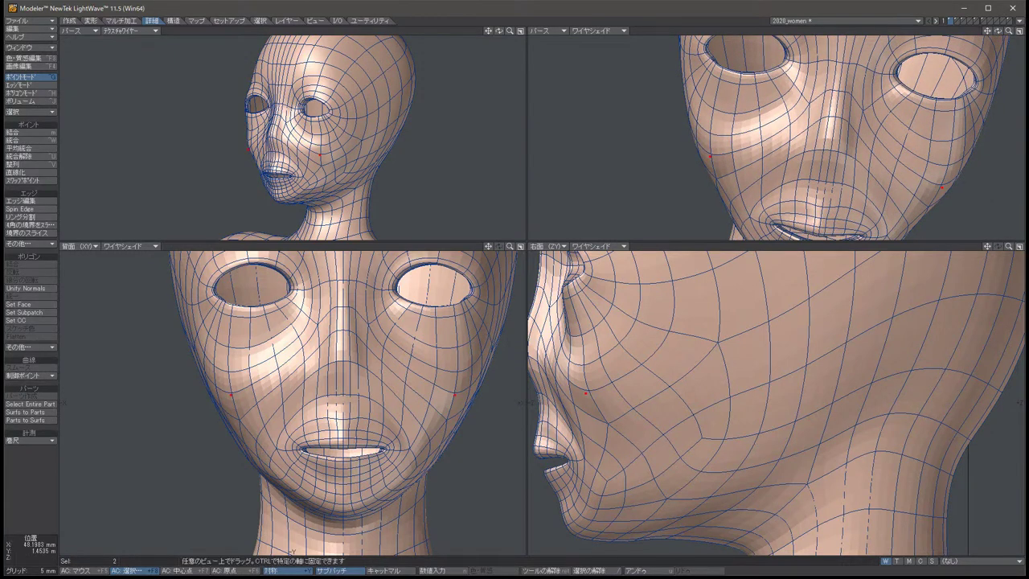
left_click_drag(455, 402, 452, 402)
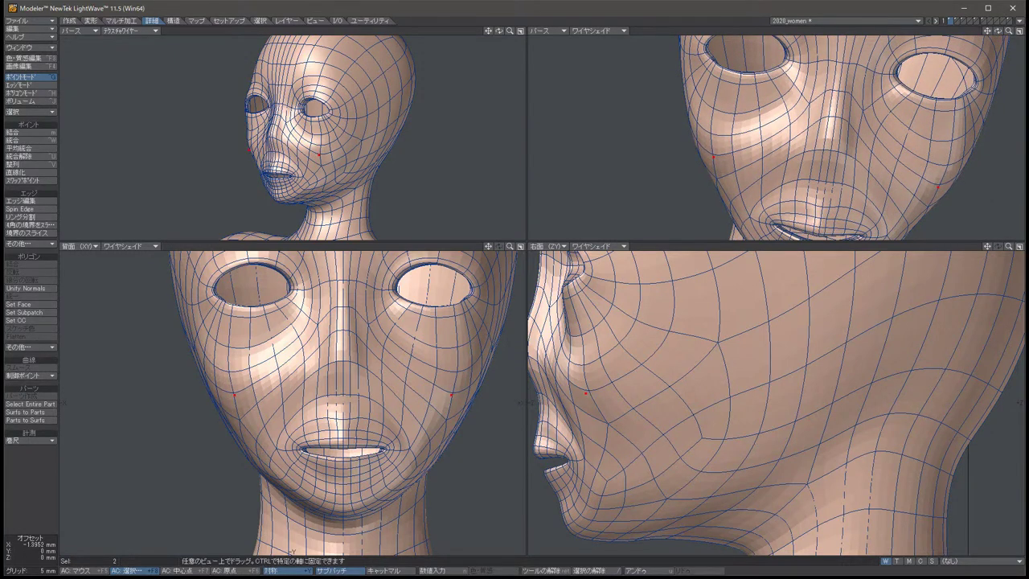
key("ctrl+t")
left_click_drag(234, 395, 253, 387)
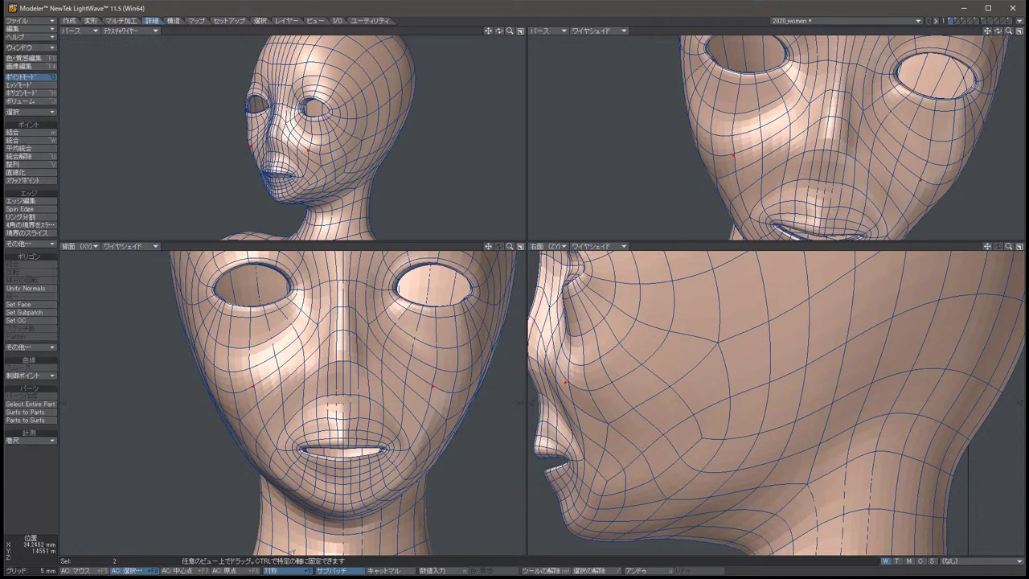
key("space")
key("/")
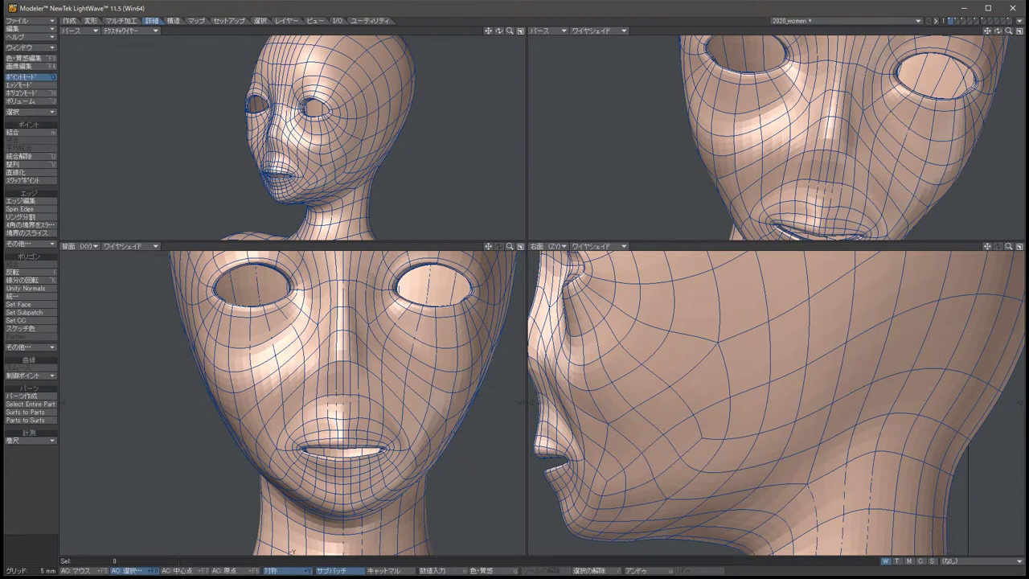
Lower two symmetric cheek points near the nose slightly.
key("Left")
key("Left")
key("Left")
key("Left")
key("Left")
key("Left")
key("Left")
key("Left")
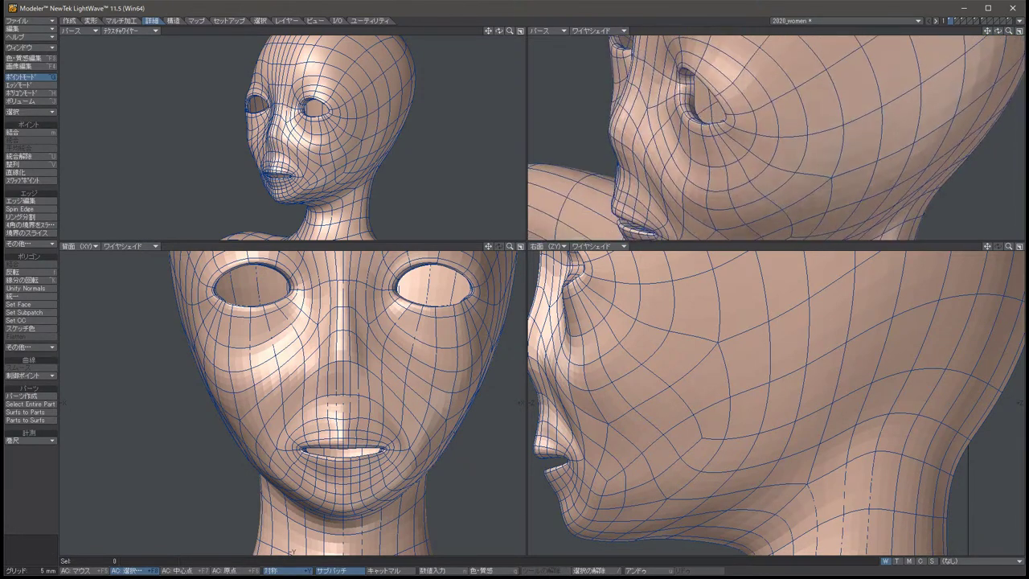
key("Up")
key("Up")
key("Up")
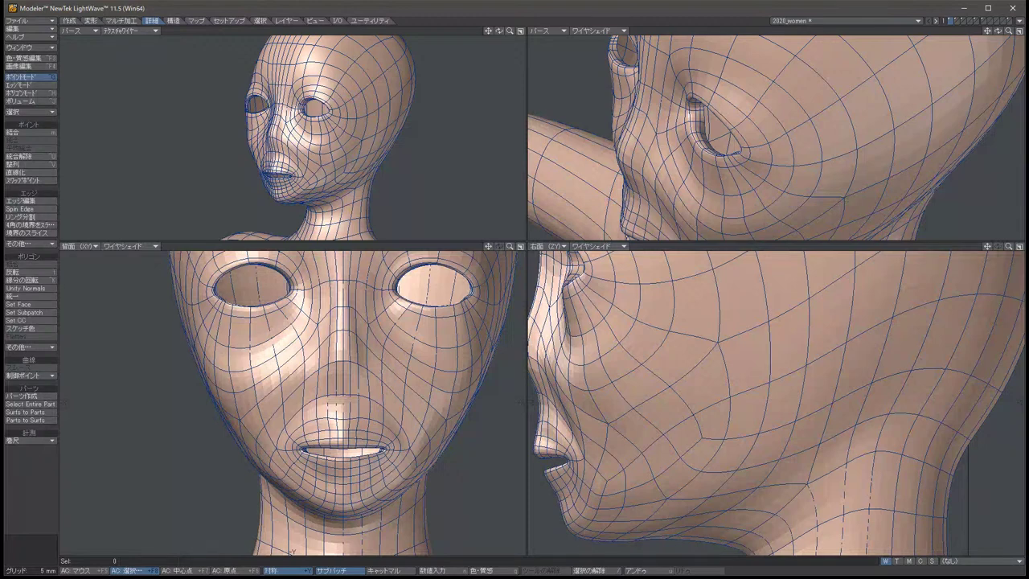
left_click(306, 360)
left_click_drag(551, 346, 554, 359)
key("/")
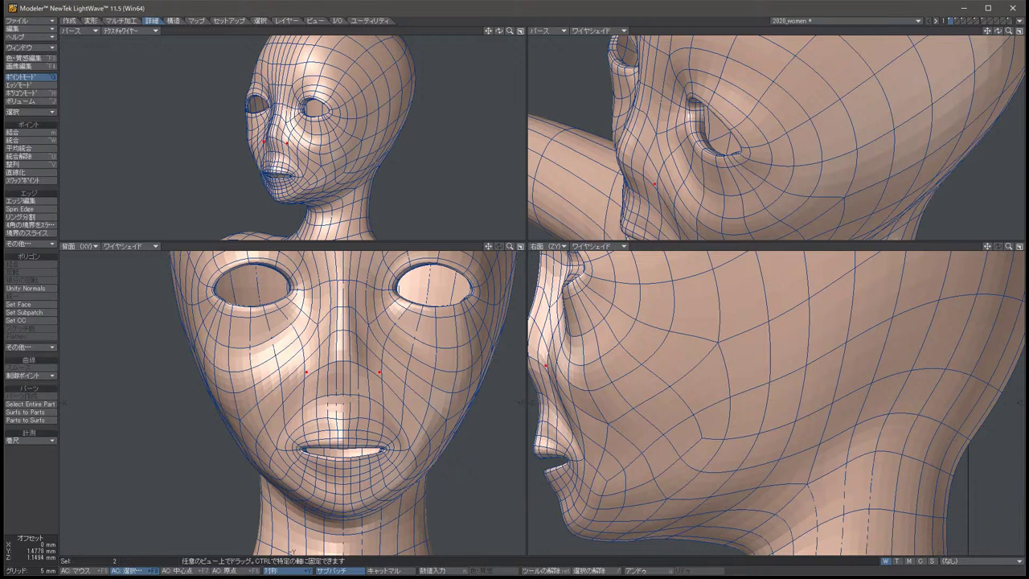
key("/")
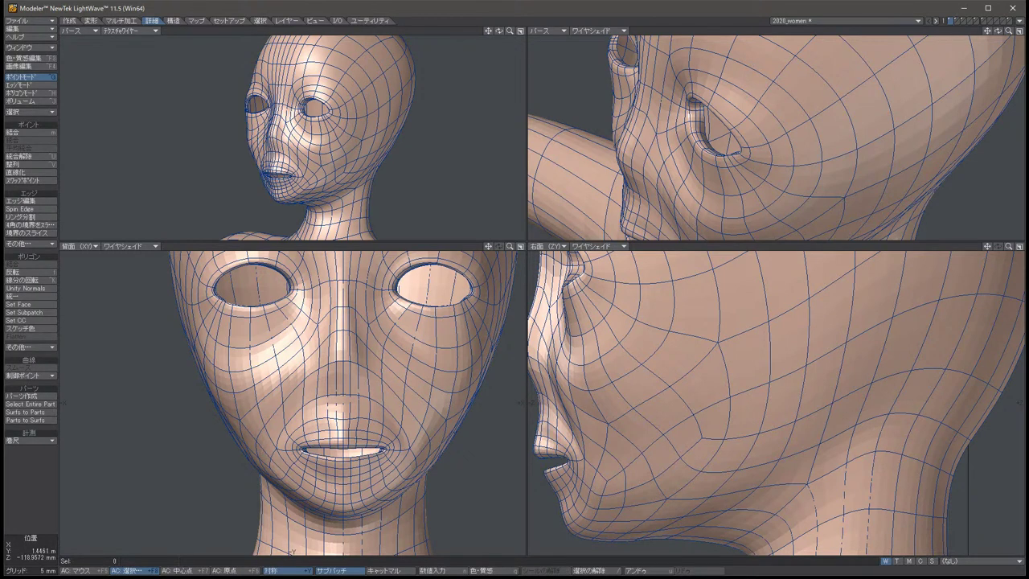
Move another symmetric pair of cheek points outward and down.
left_click(565, 404)
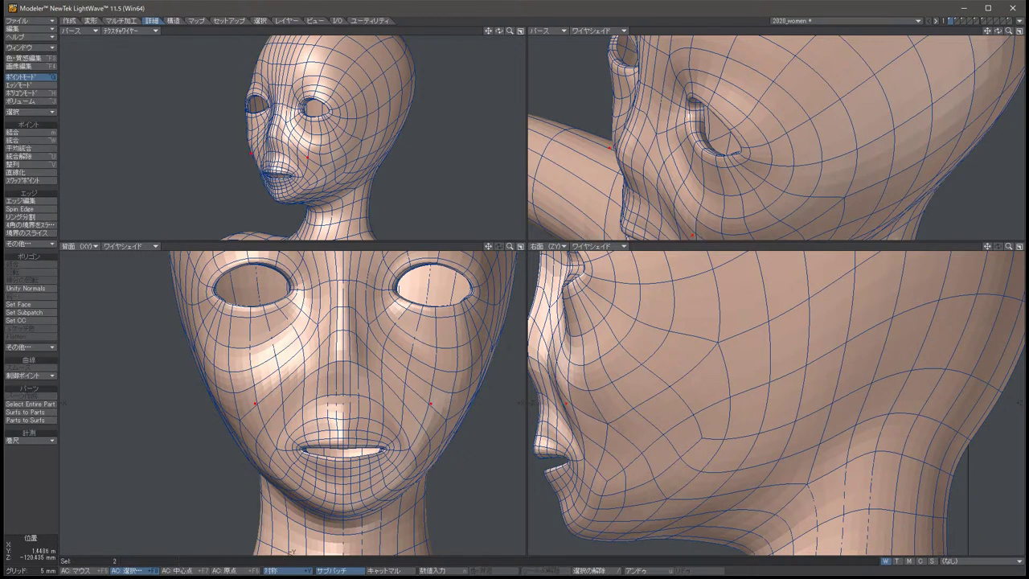
left_click_drag(565, 403, 605, 426)
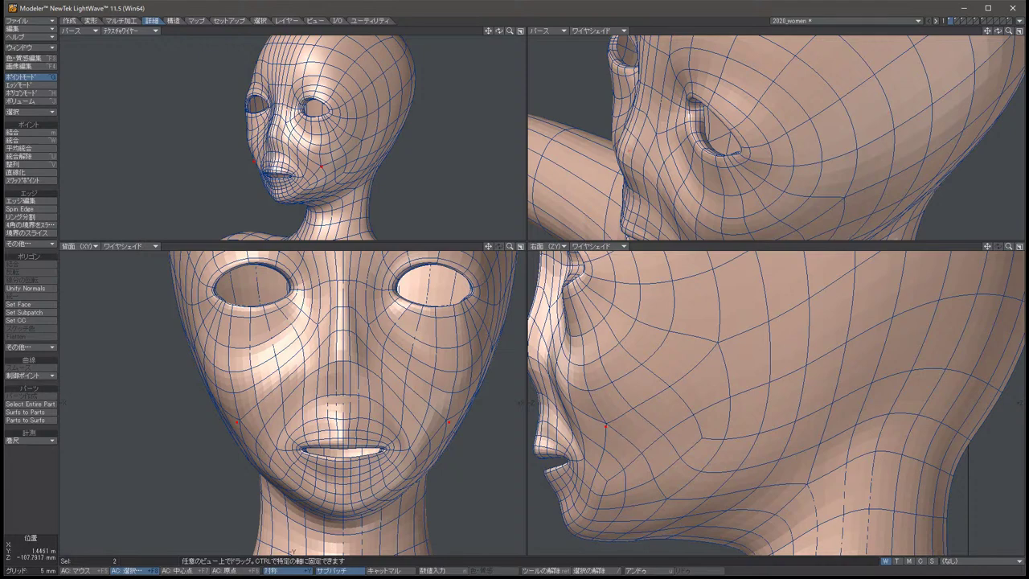
scroll(605, 426, "down", 3)
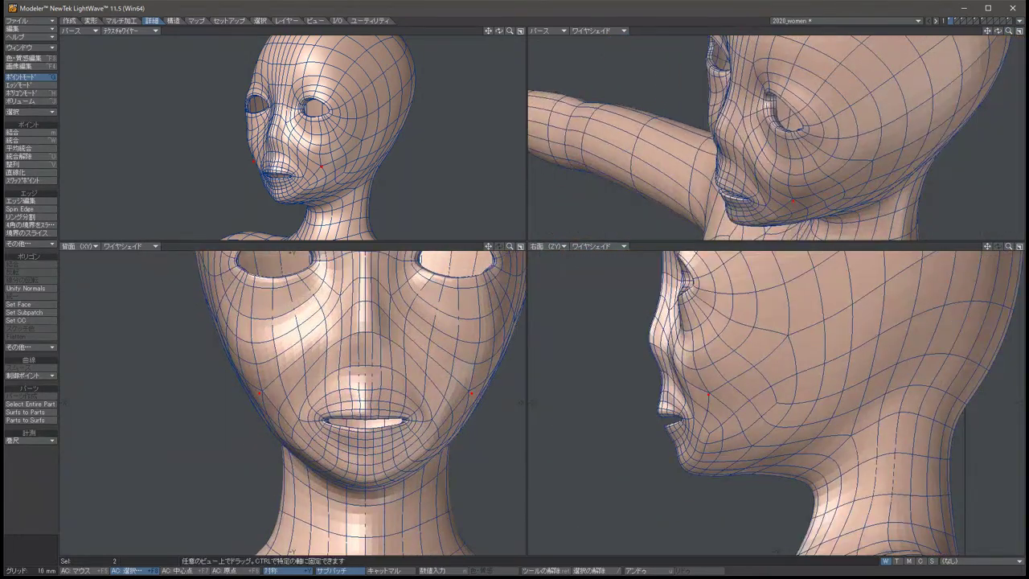
key("Left")
key("Left")
key("Left")
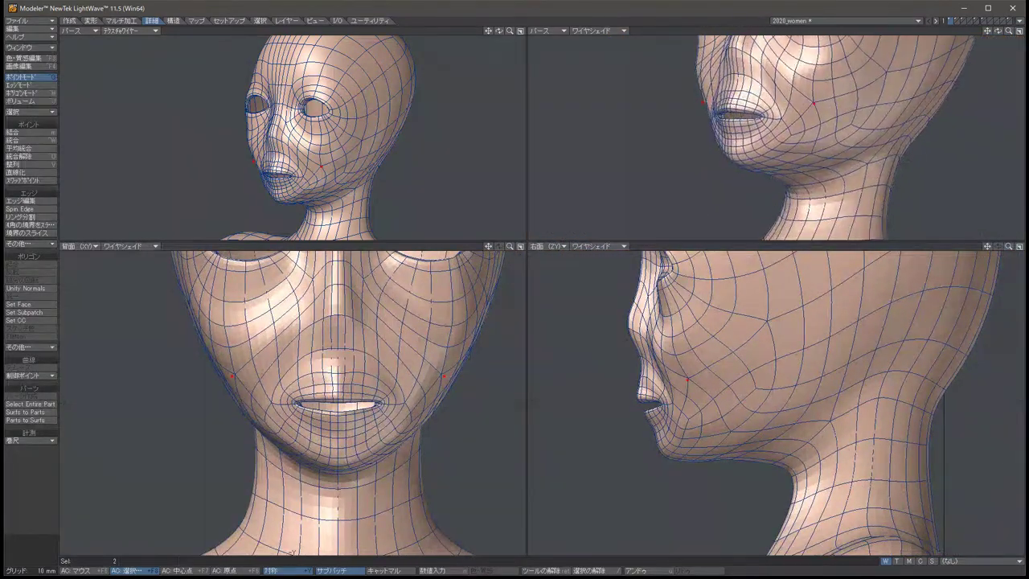
key("Left")
key("Left")
key("Left")
key("Left")
key("Left")
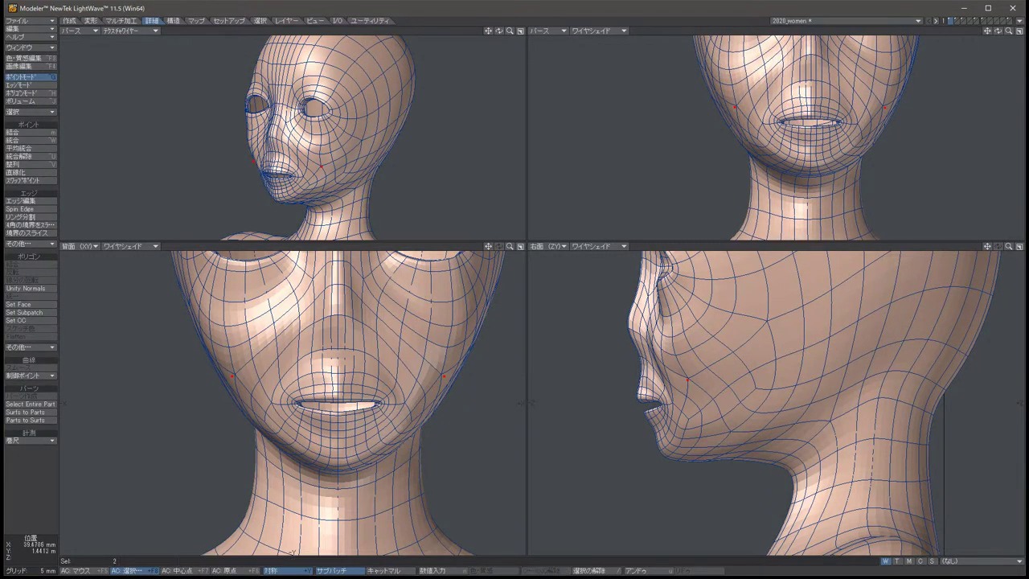
Deselect the moved points and select two edges on the lower face.
key("slash")
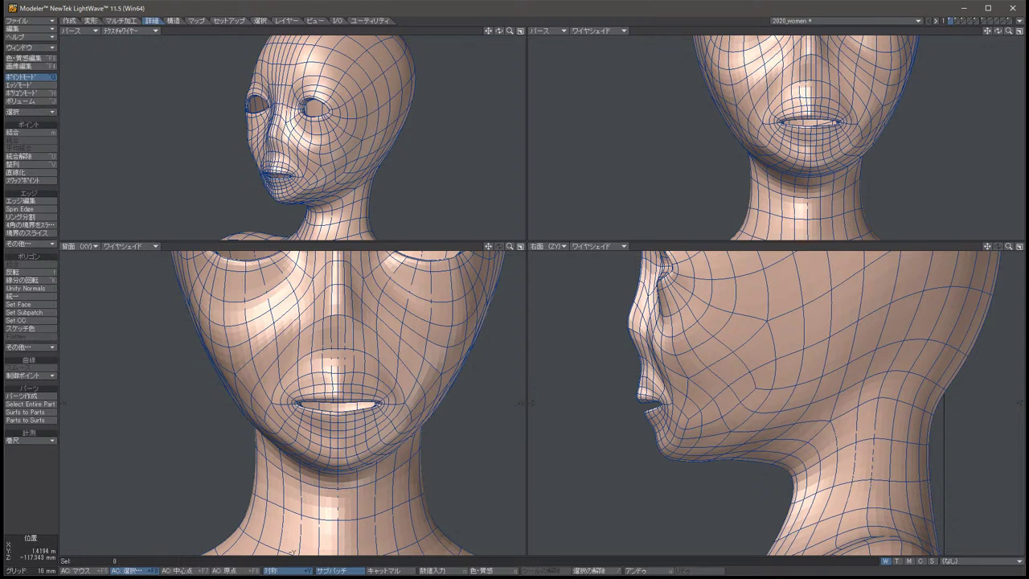
key("space")
left_click(943, 418)
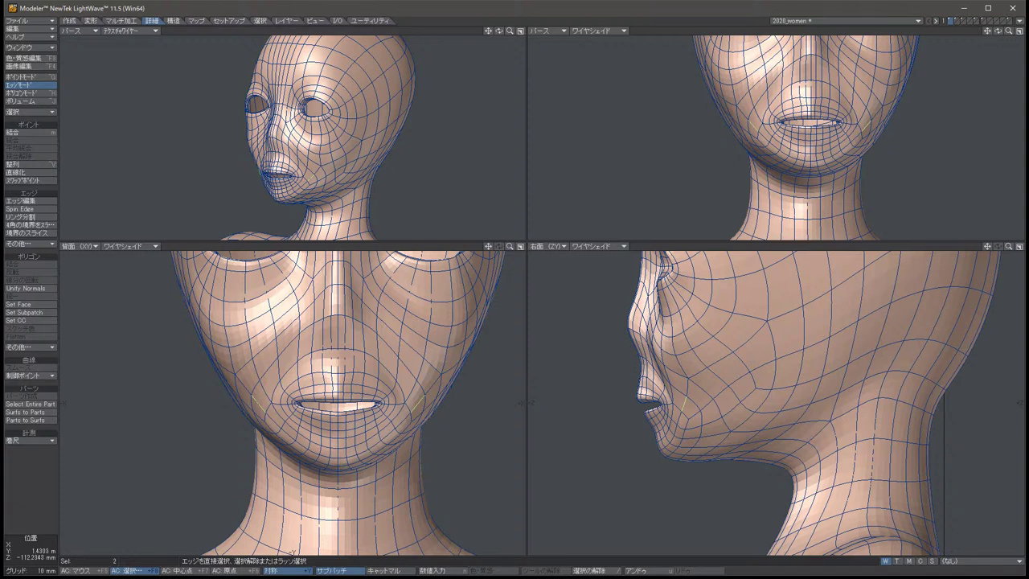
Check an edge loop on the cheek and its polygons, then turn subpatch smoothing off.
key("slash")
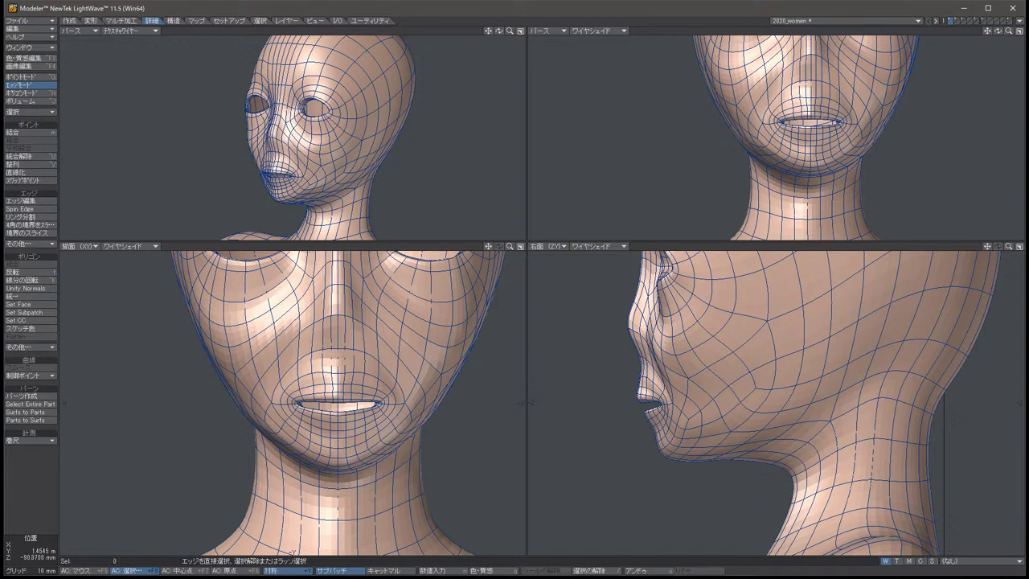
left_click(720, 353)
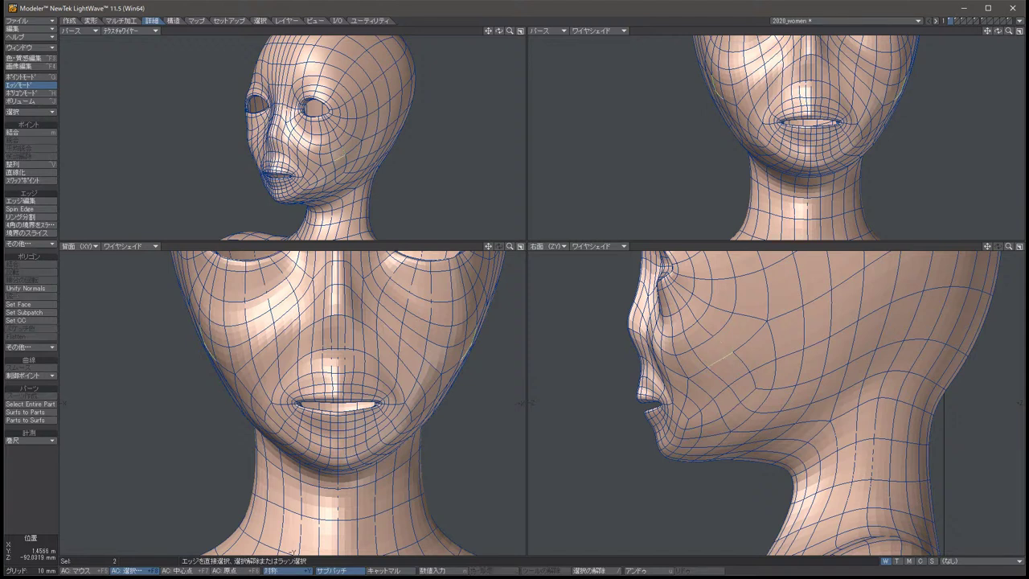
key("ctrl+h")
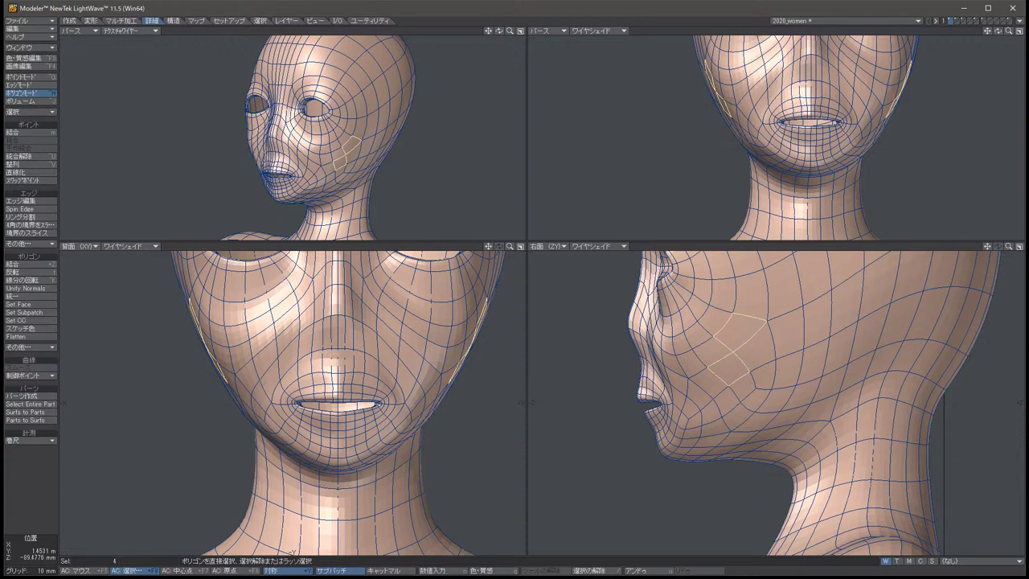
key("/")
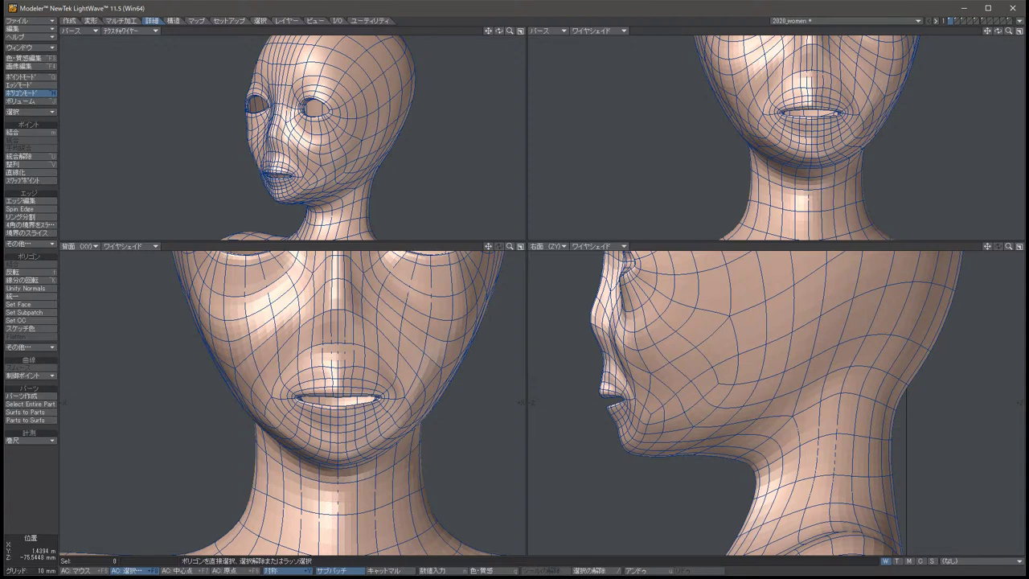
key("Tab")
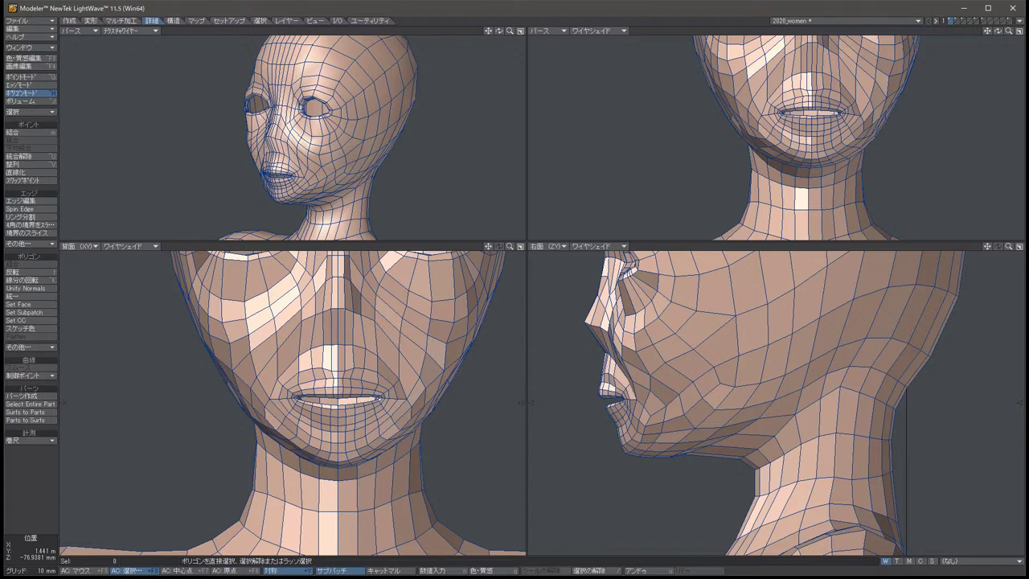
scroll(292, 402, "down", 3)
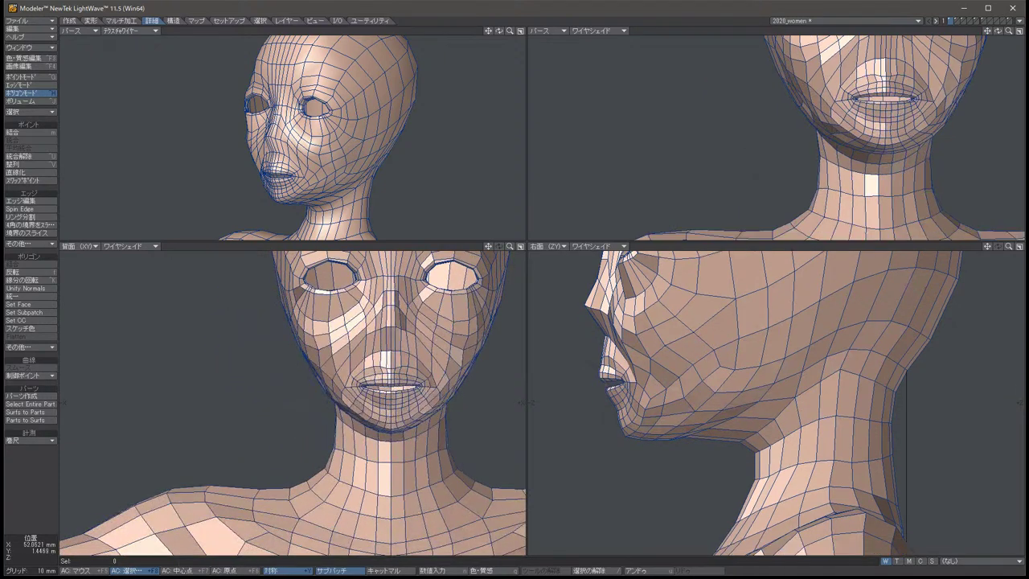
scroll(293, 402, "down", 3)
key("0")
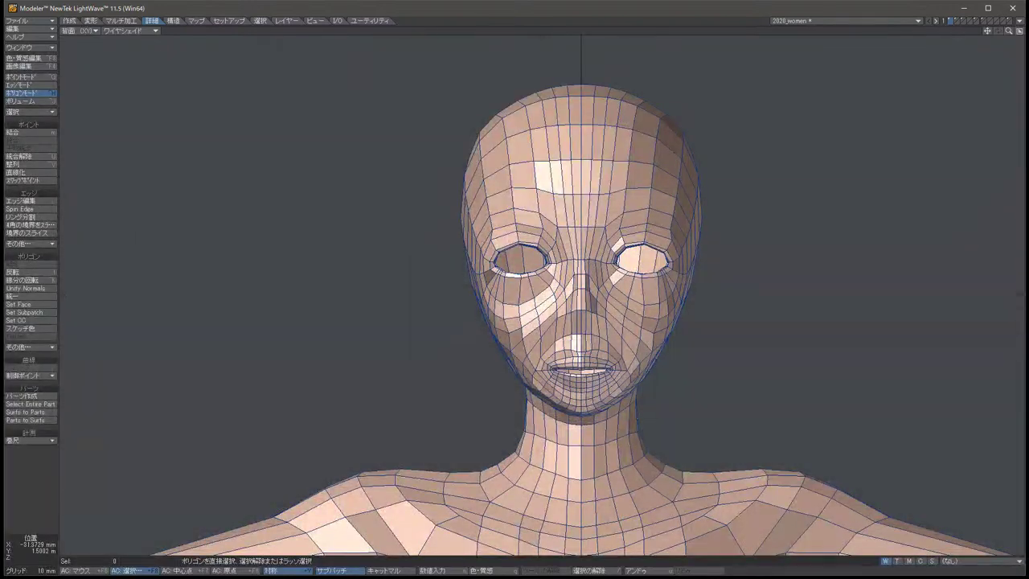
scroll(706, 306, "up", 4)
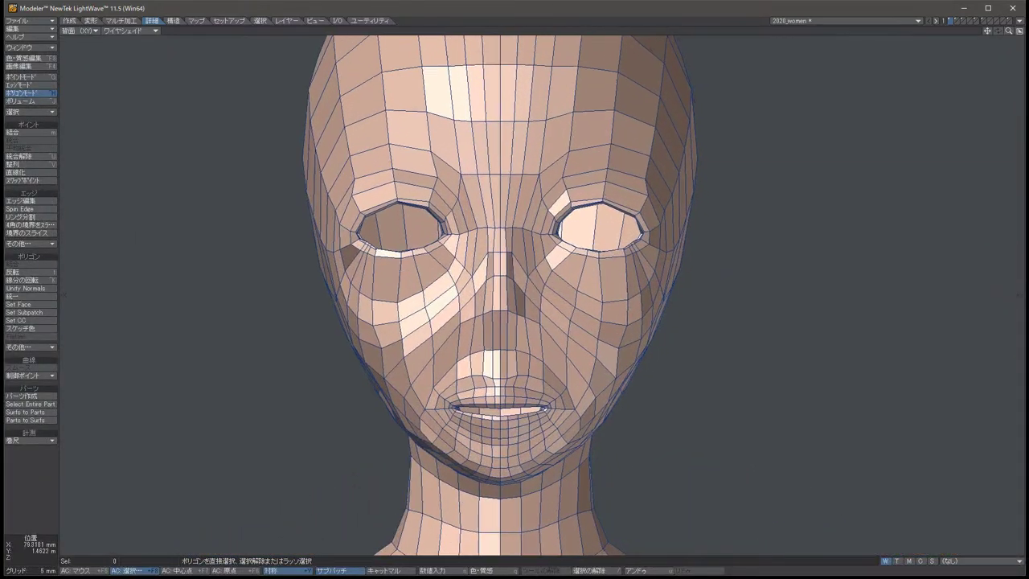
key("Tab")
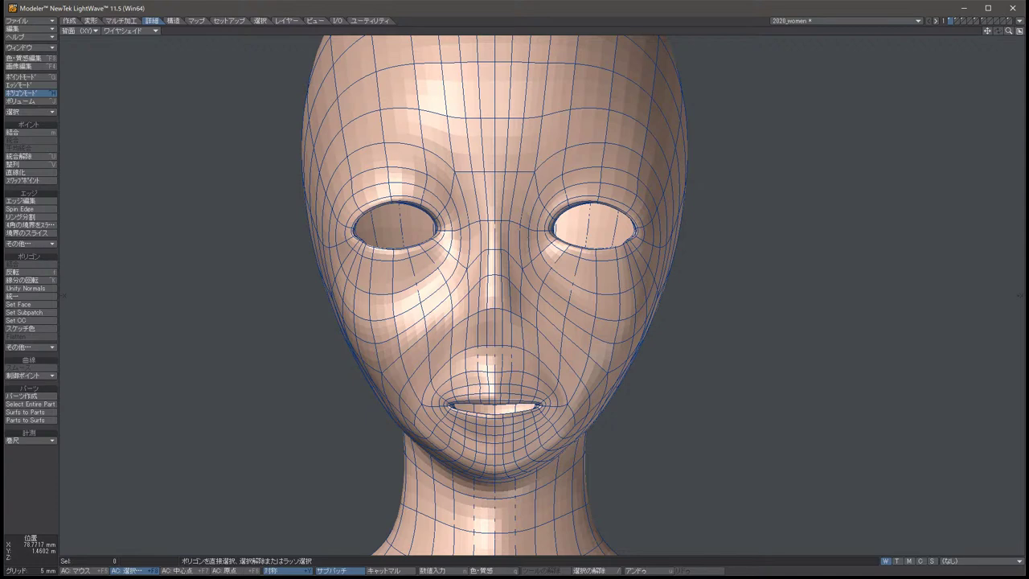
key("Tab")
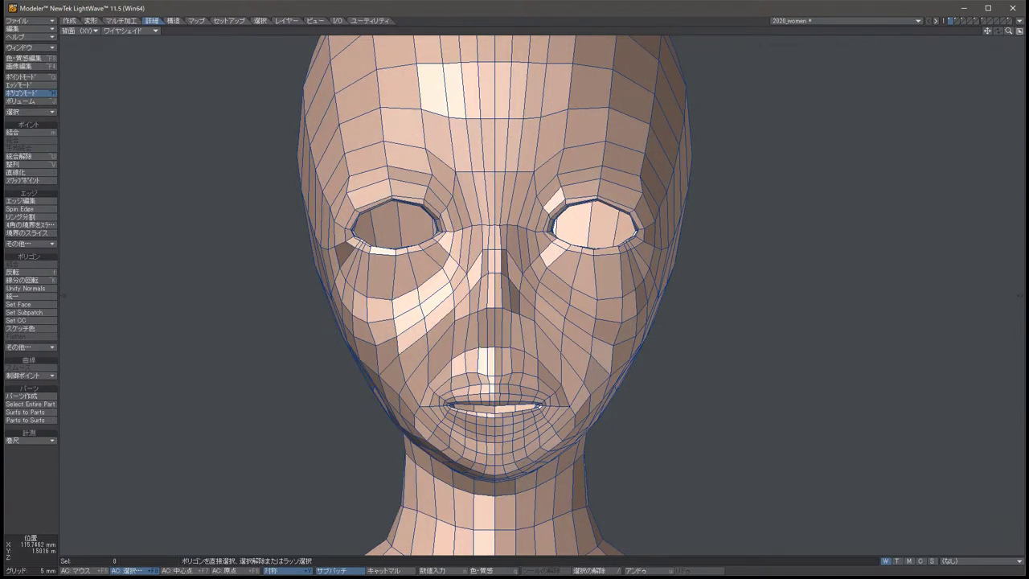
key("KP_0")
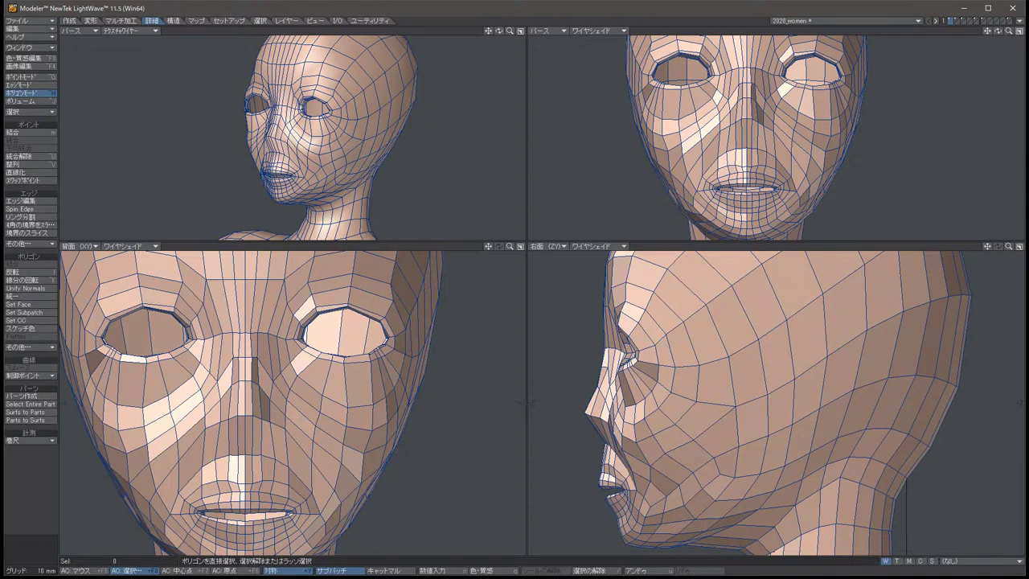
key("KP_0")
key("alt+Left")
key("alt+Left")
key("alt+Left")
key("alt+Left")
key("alt+Left")
key("alt+Left")
key("alt+Left")
key("alt+Left")
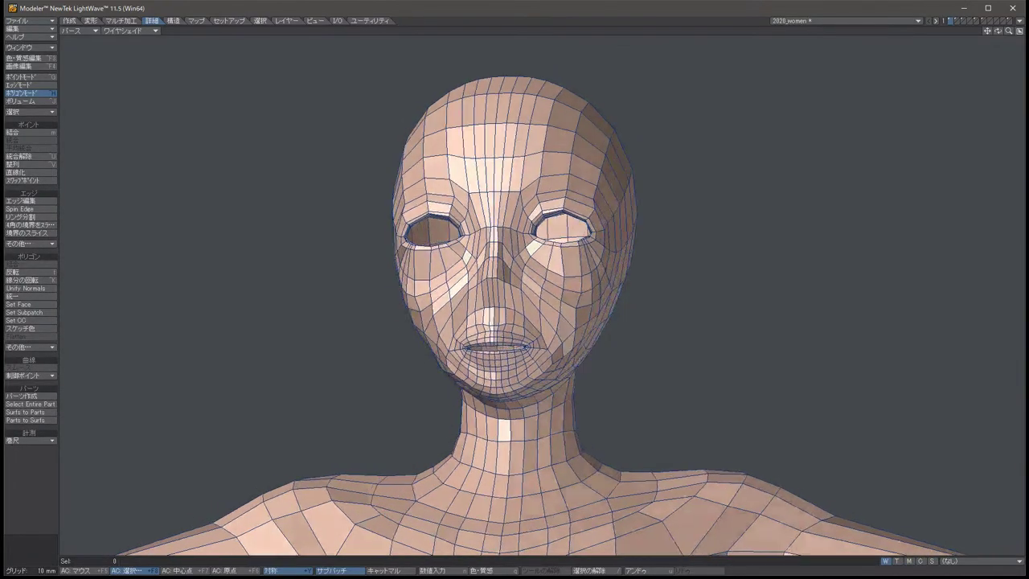
key("alt+Left")
key("alt+Left")
key("alt+Left")
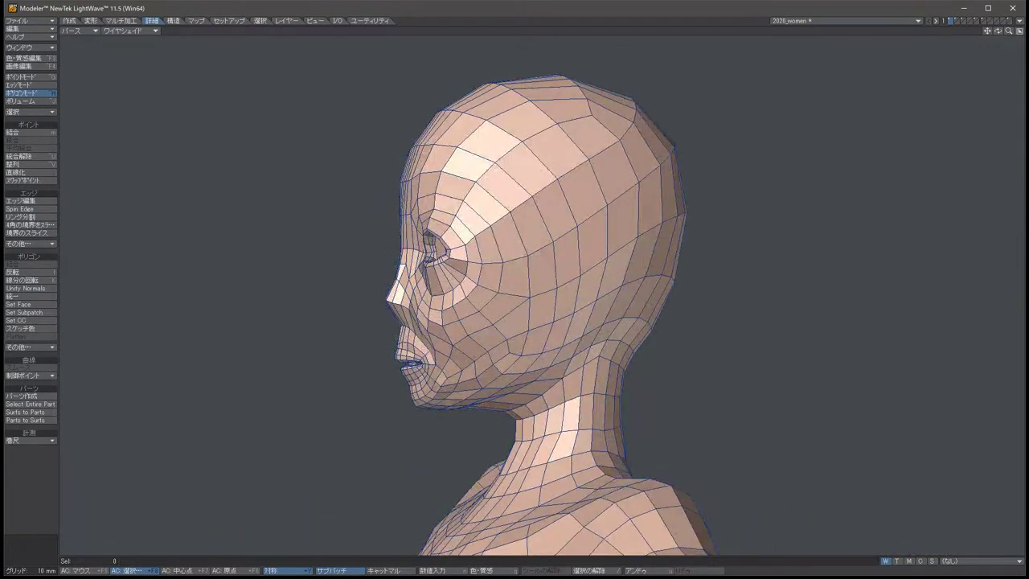
key("alt+Right")
key("alt+Right")
key("alt+Right")
key("alt+Right")
key("Tab")
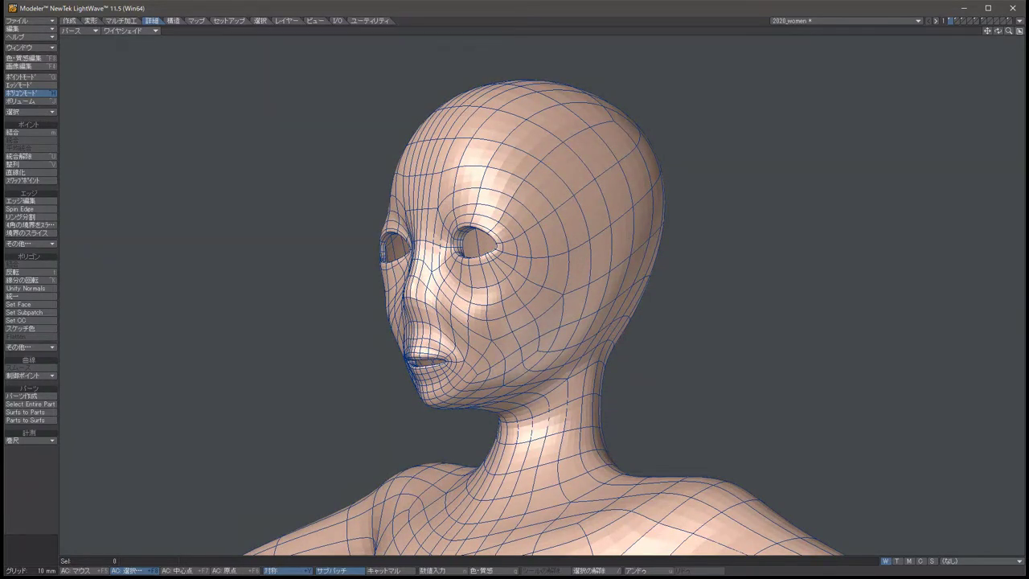
key("alt+Right")
key("alt+Right")
key("alt+Right")
key("alt+Right")
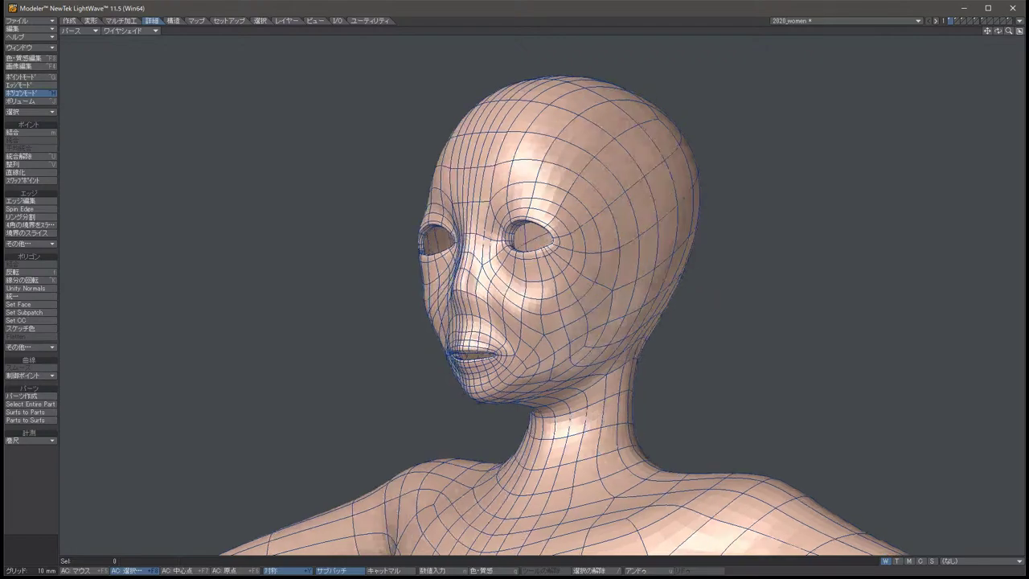
key("alt+Right")
key("alt+Right")
key("alt+Right")
key("alt+Right")
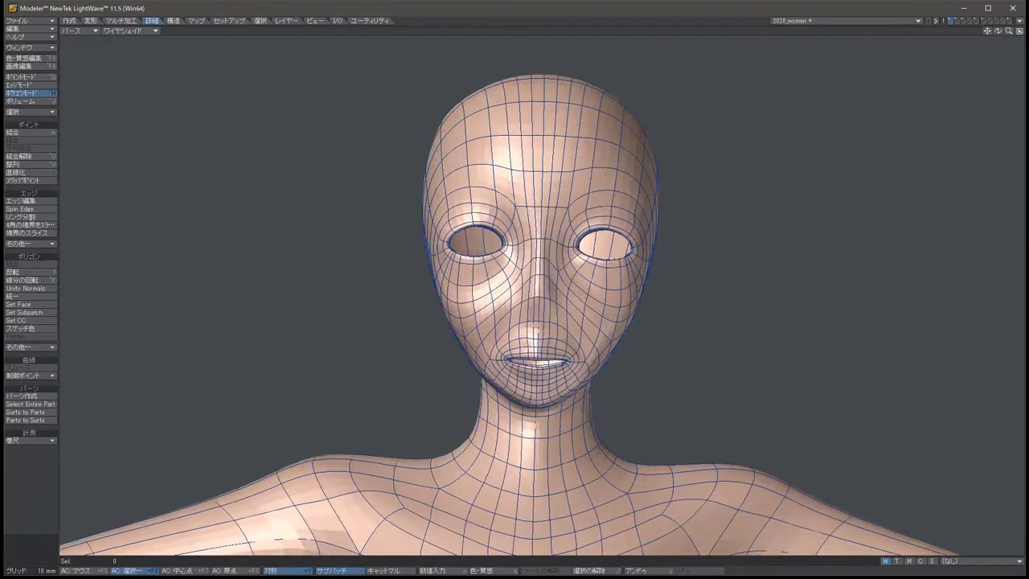
key("alt+Left")
key("alt+Left")
key("alt+Left")
key("alt+Left")
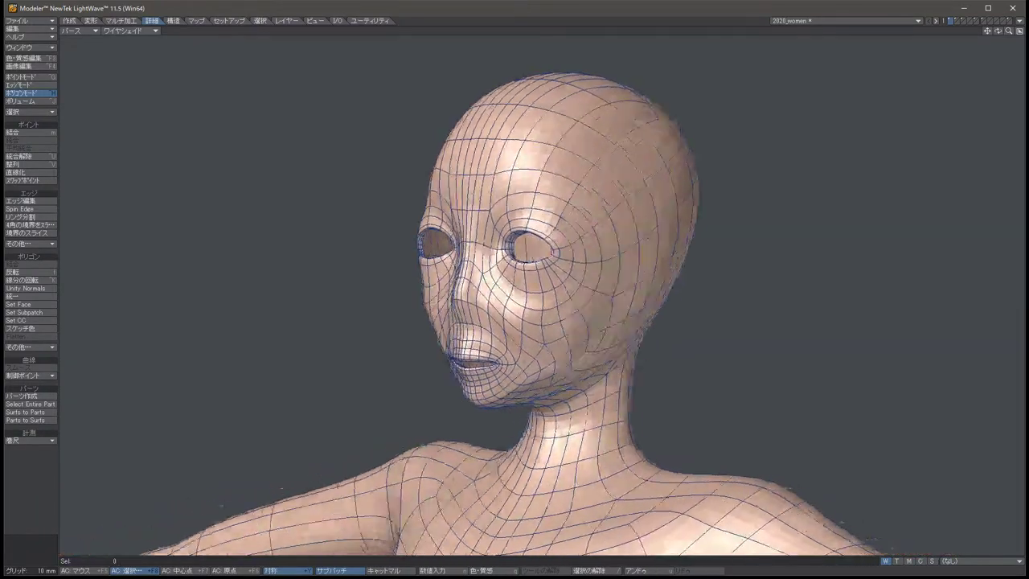
key("alt+Left")
key("alt+Left")
key("alt+Left")
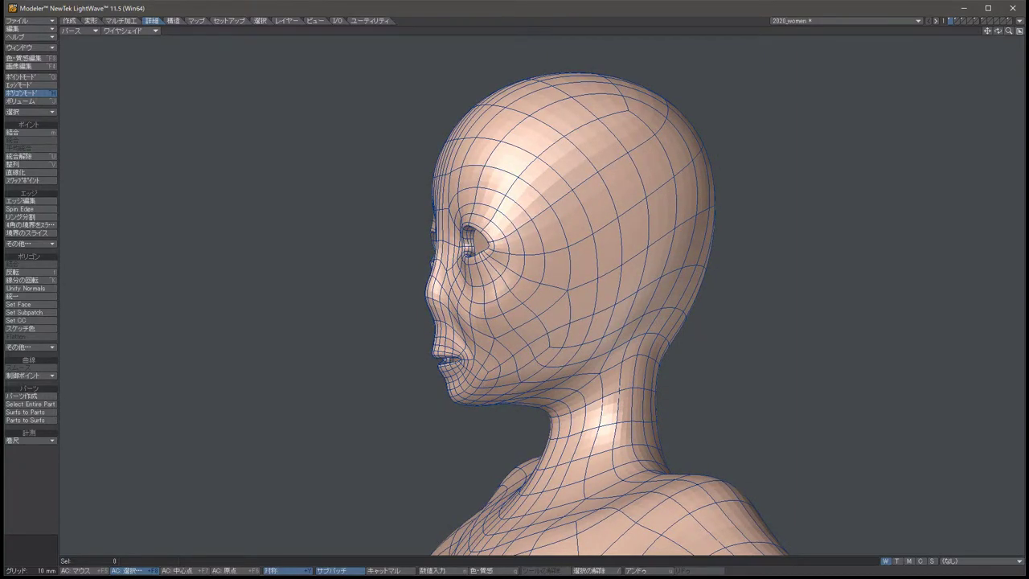
key("alt+Right")
key("alt+Right")
key("alt+Right")
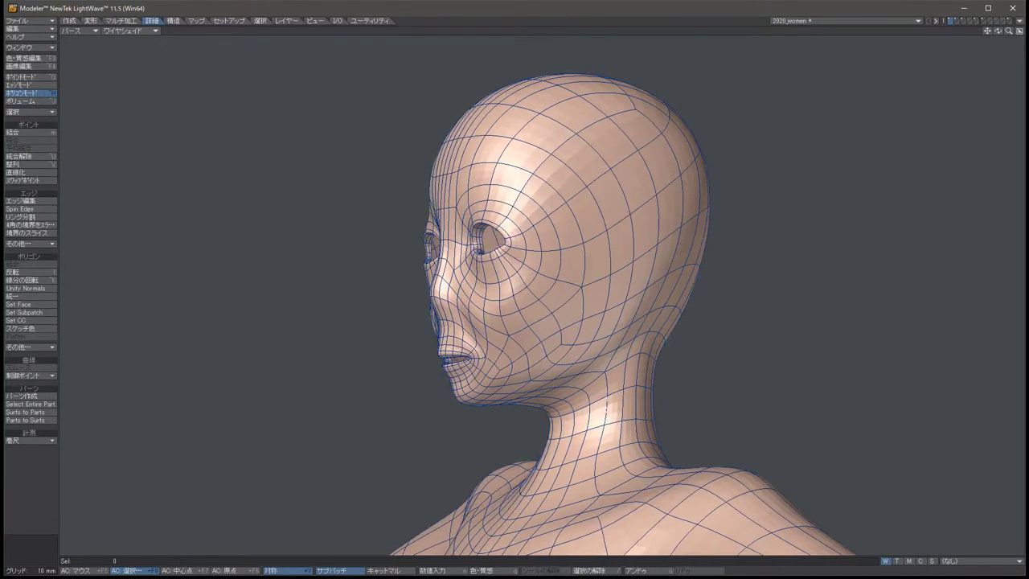
key("alt+Right")
key("alt+Right")
key("alt+Right")
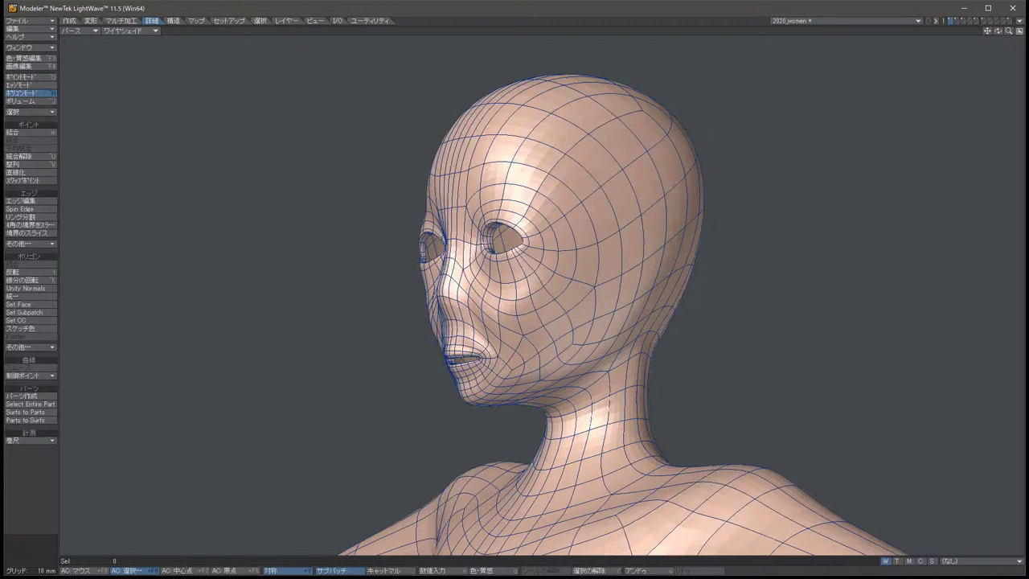
key("alt+Right")
key("alt+Right")
key("alt+Right")
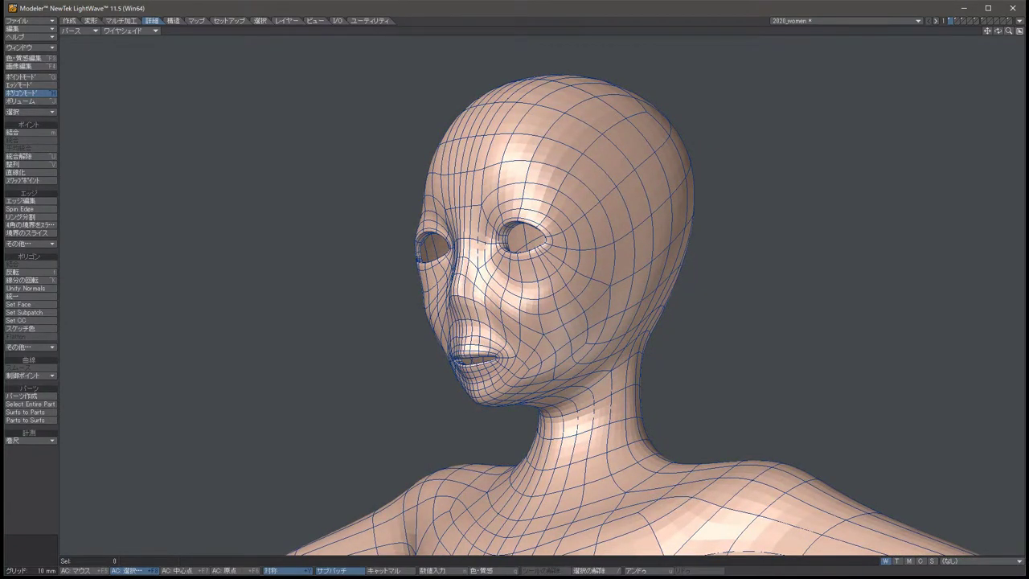
Select a vertical strip of four cheek polygons and cut a new loop through it with BandSaw Pro.
left_click(21, 84)
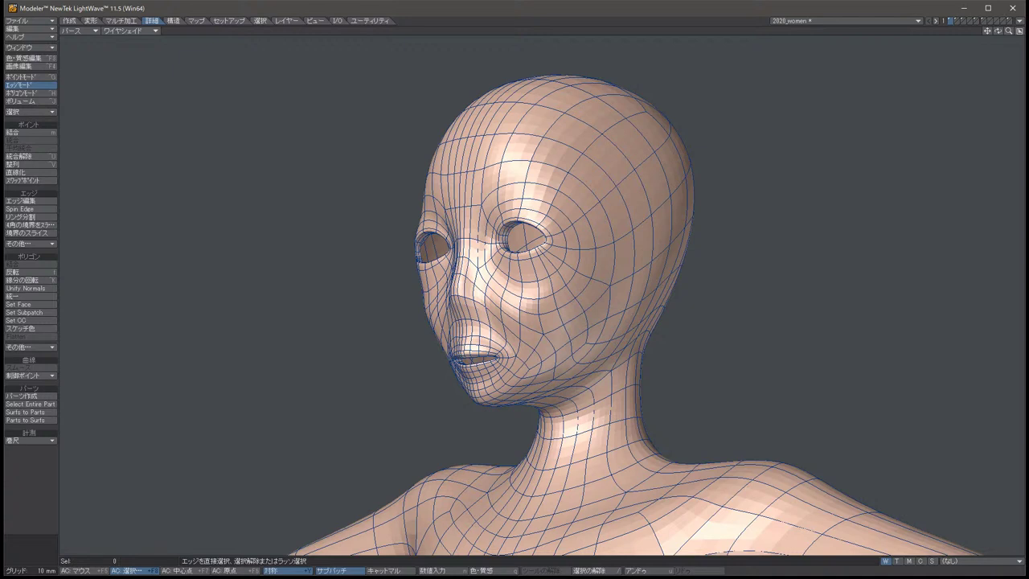
left_click(21, 92)
left_click_drag(604, 251, 586, 297)
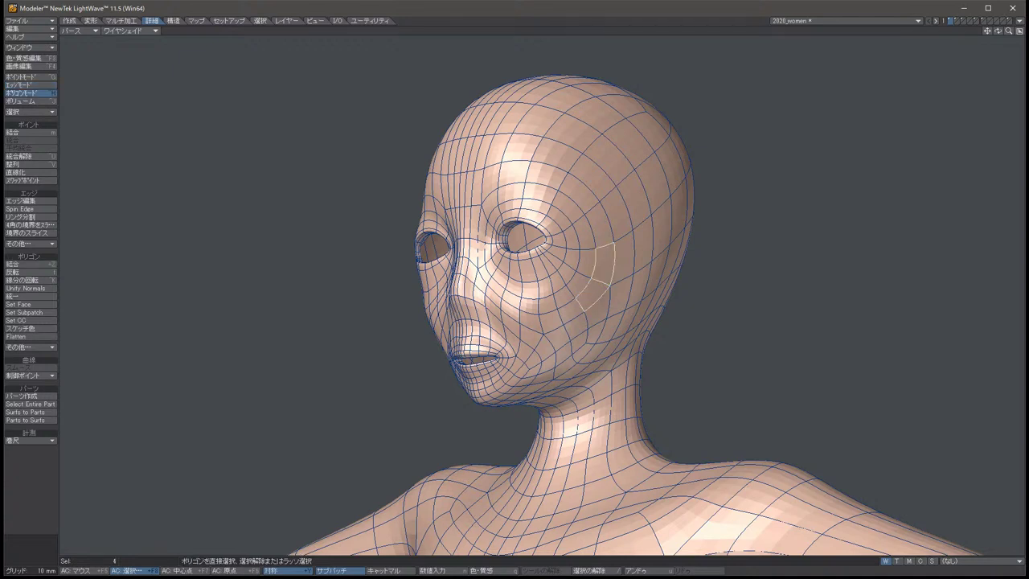
left_click(121, 20)
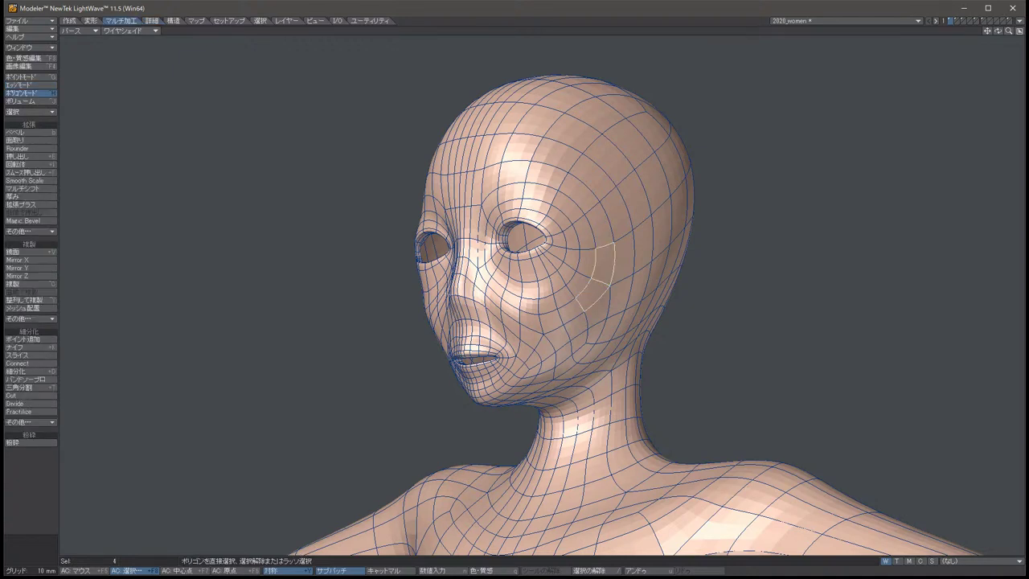
left_click(30, 379)
Orbit the head between frontal and left-profile views to inspect the new loop.
key("Left")
key("Left")
key("Left")
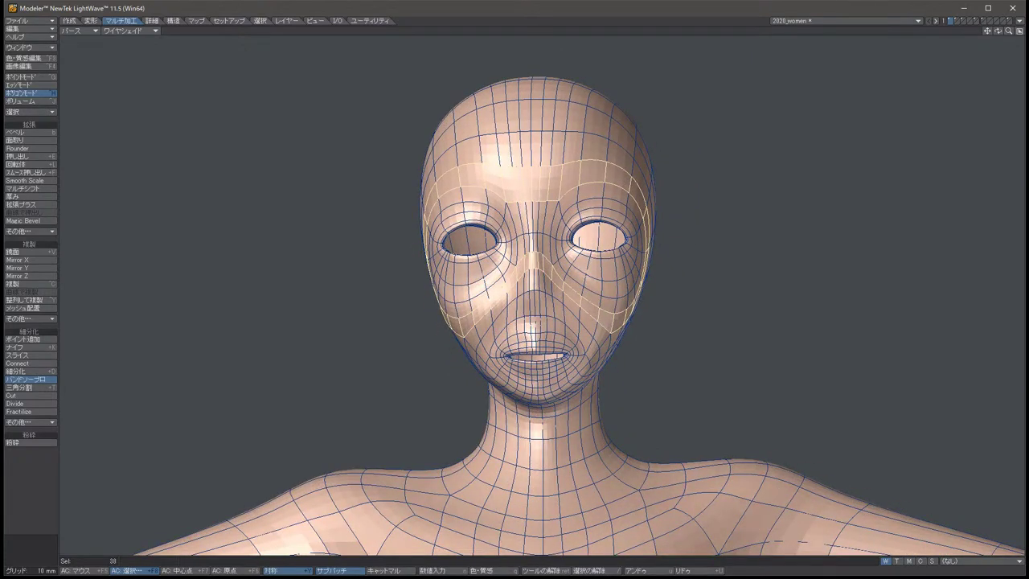
key("Left")
key("Left")
key("Left")
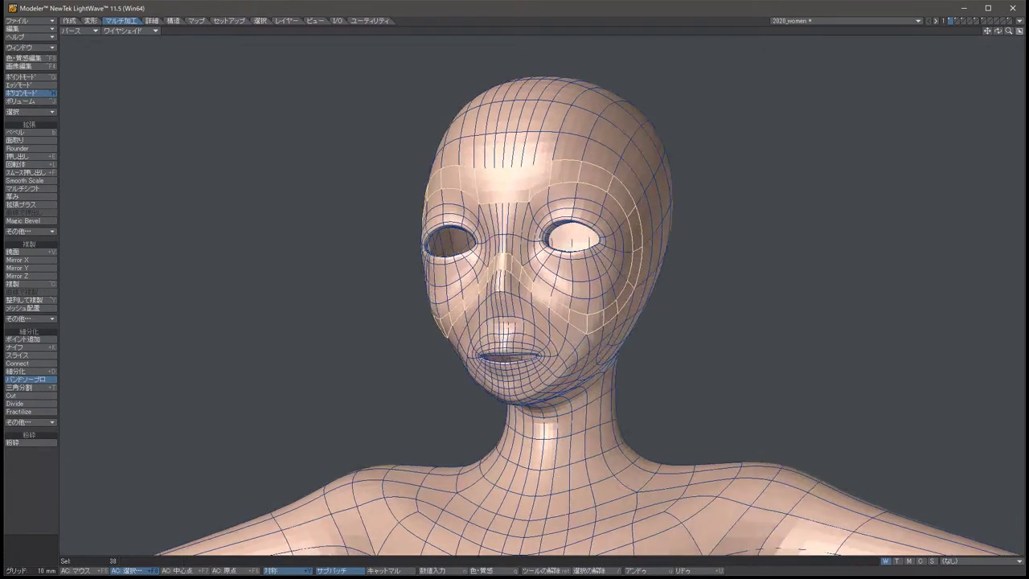
key("Left")
key("Left")
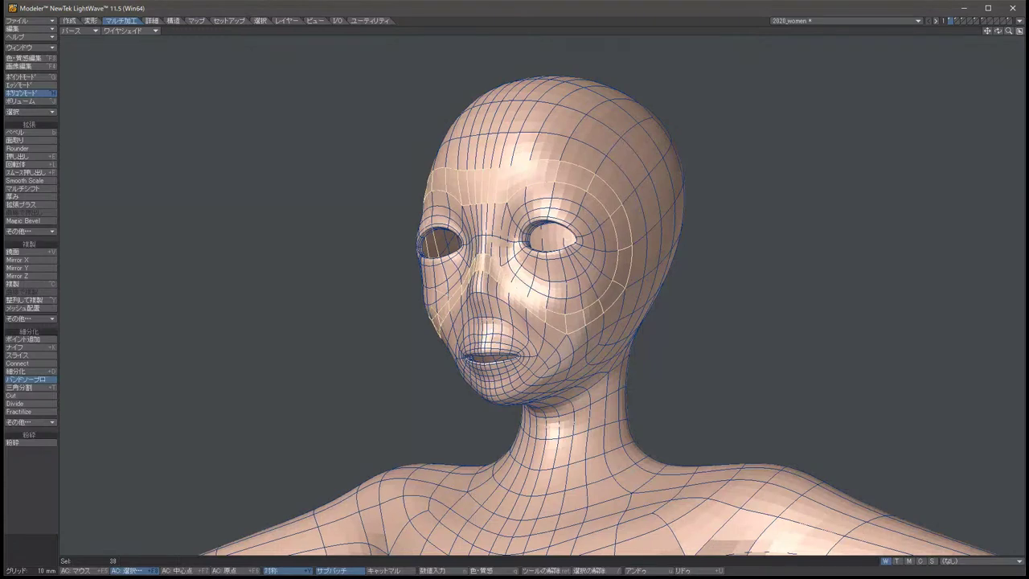
key("Right")
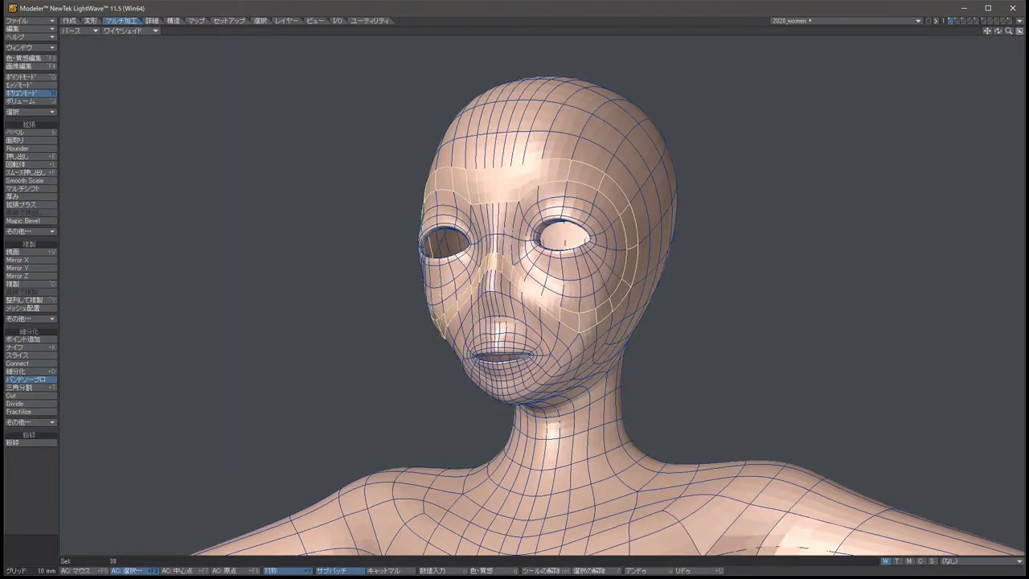
key("Right")
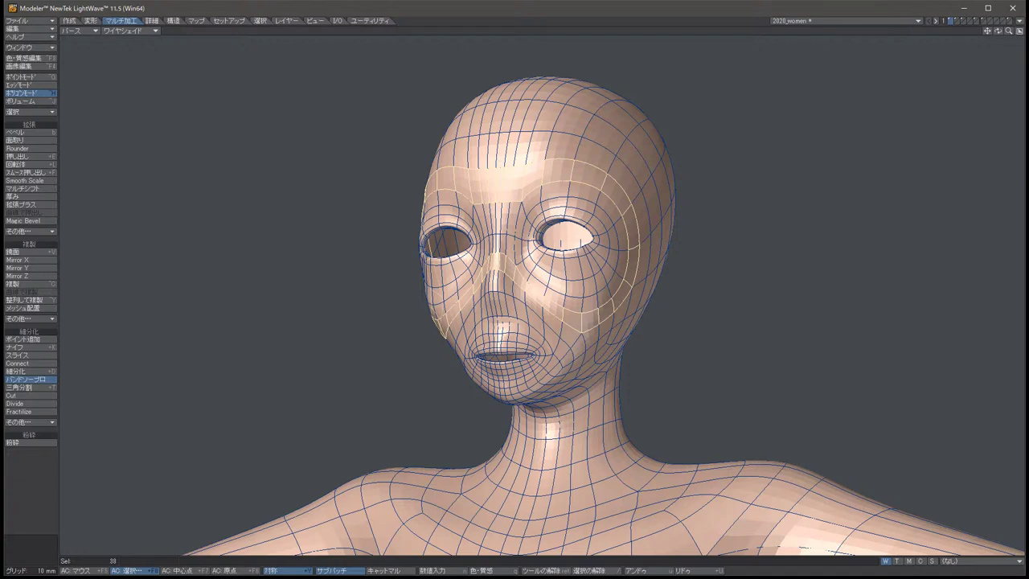
key("Right")
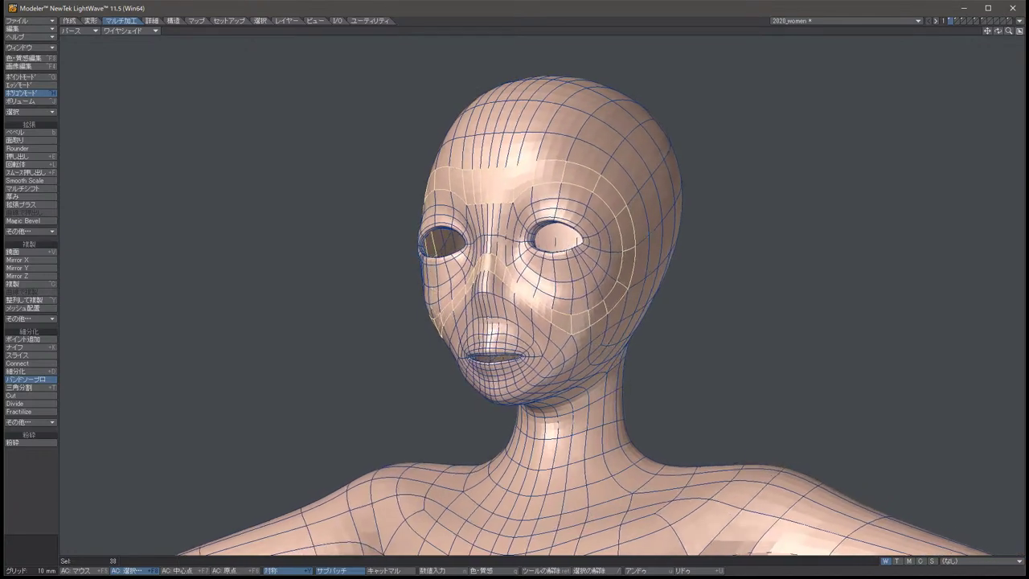
key("Right")
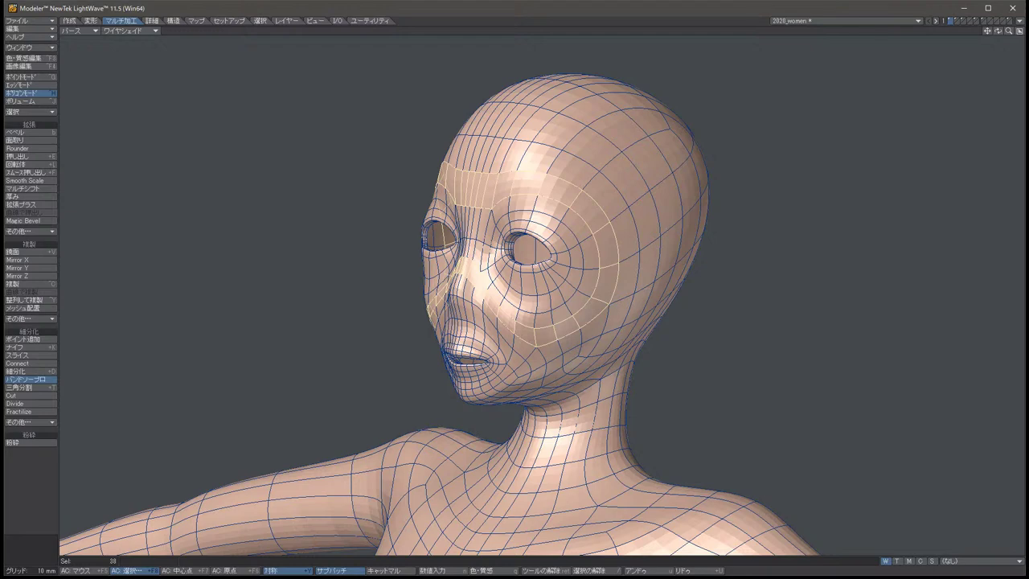
key("Right")
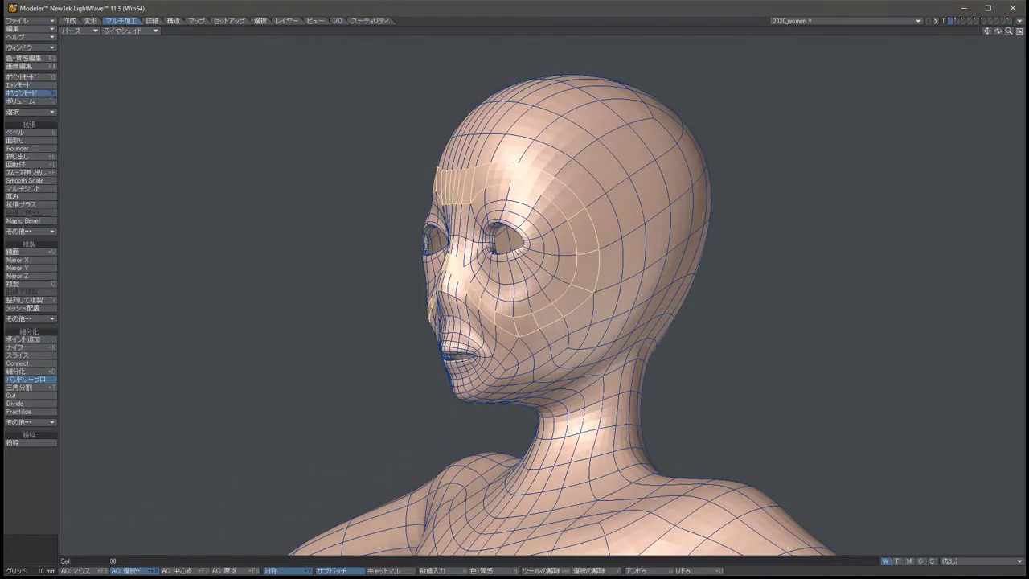
key("Right")
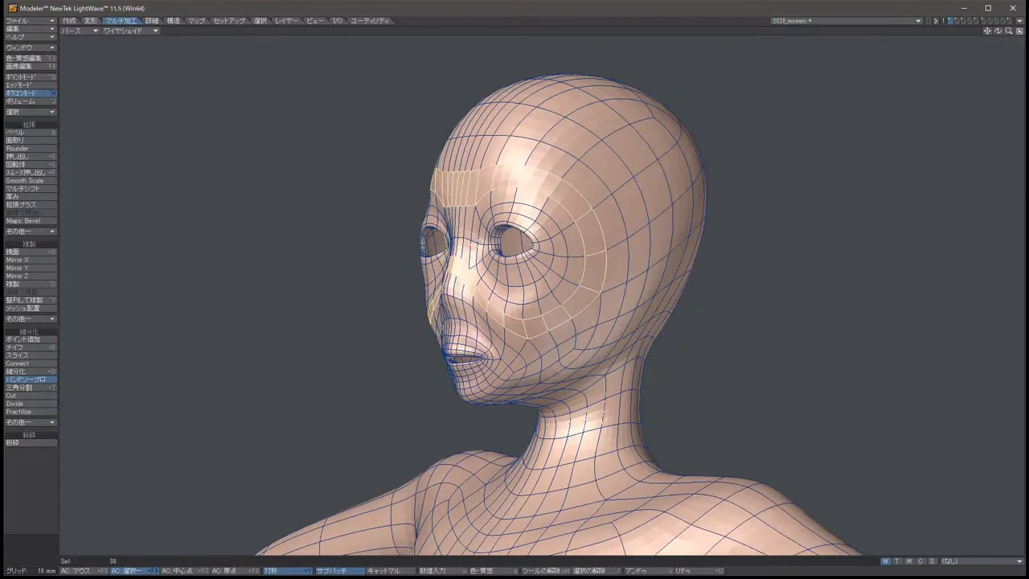
key("Right")
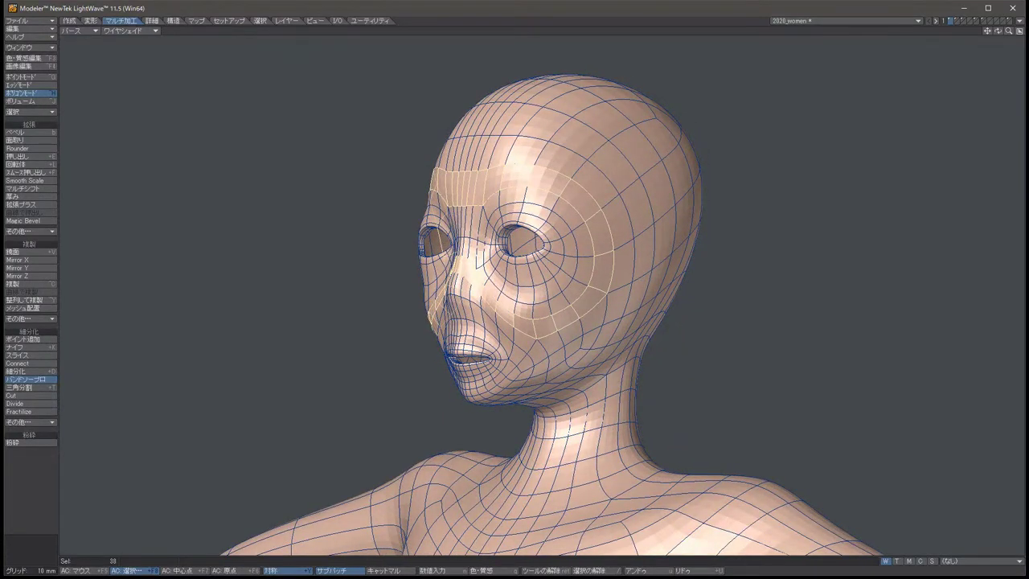
key("Right")
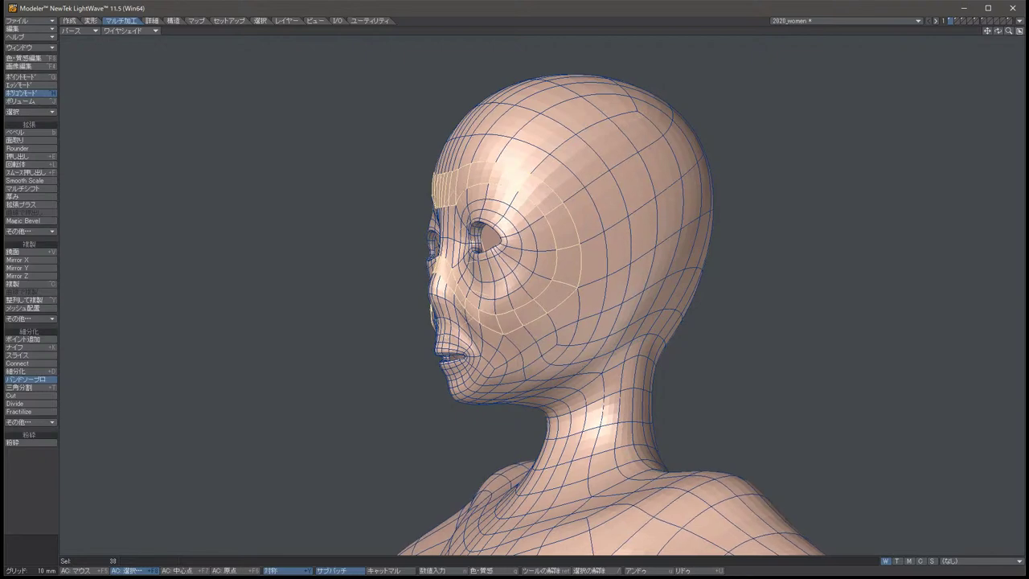
key("Right")
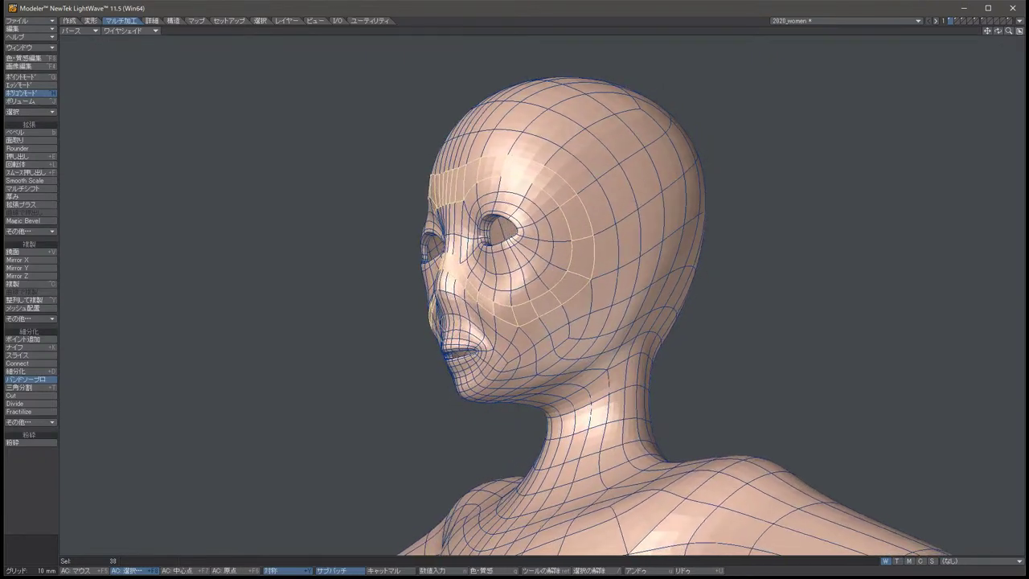
key("Right")
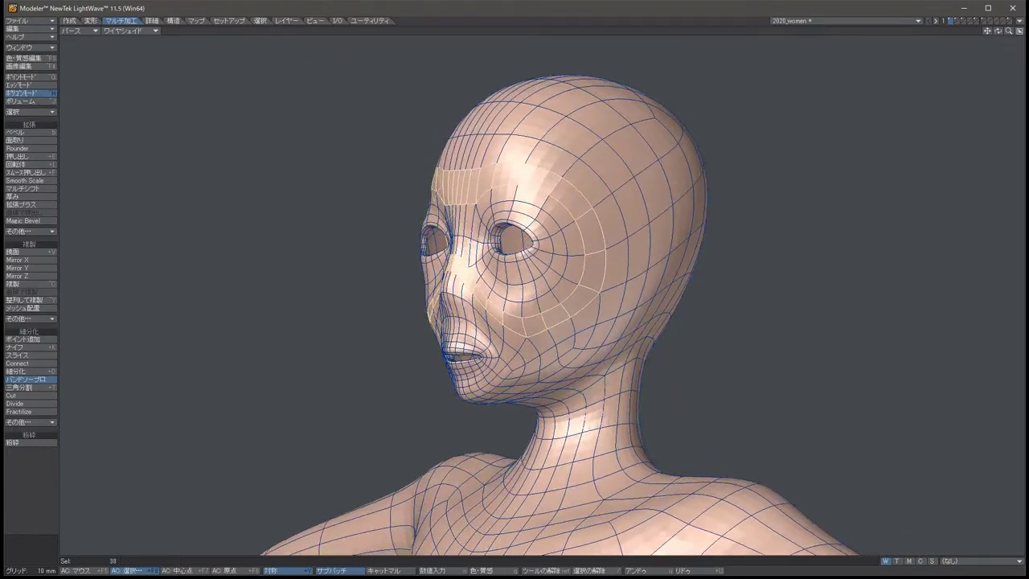
key("Left")
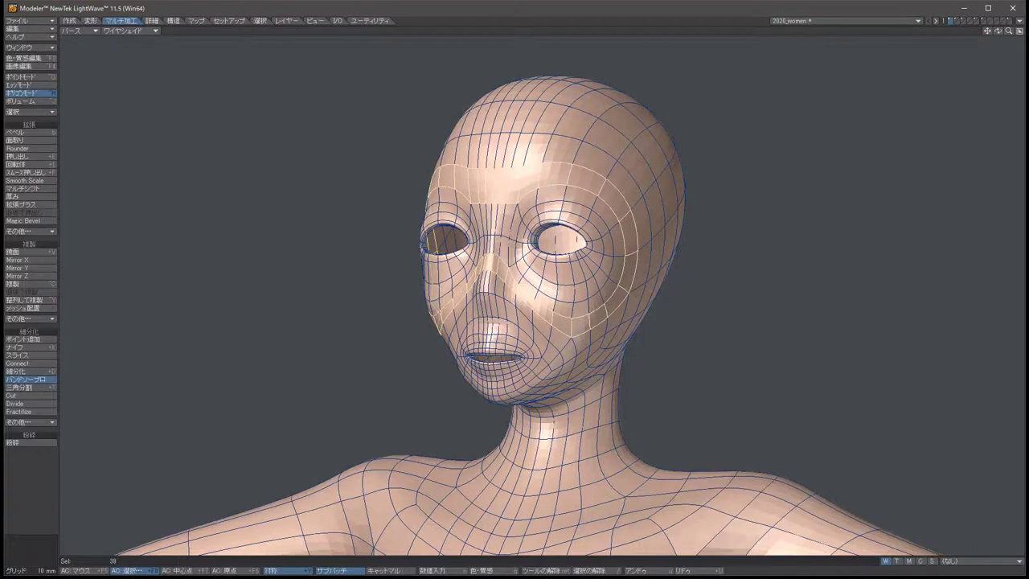
key("Right")
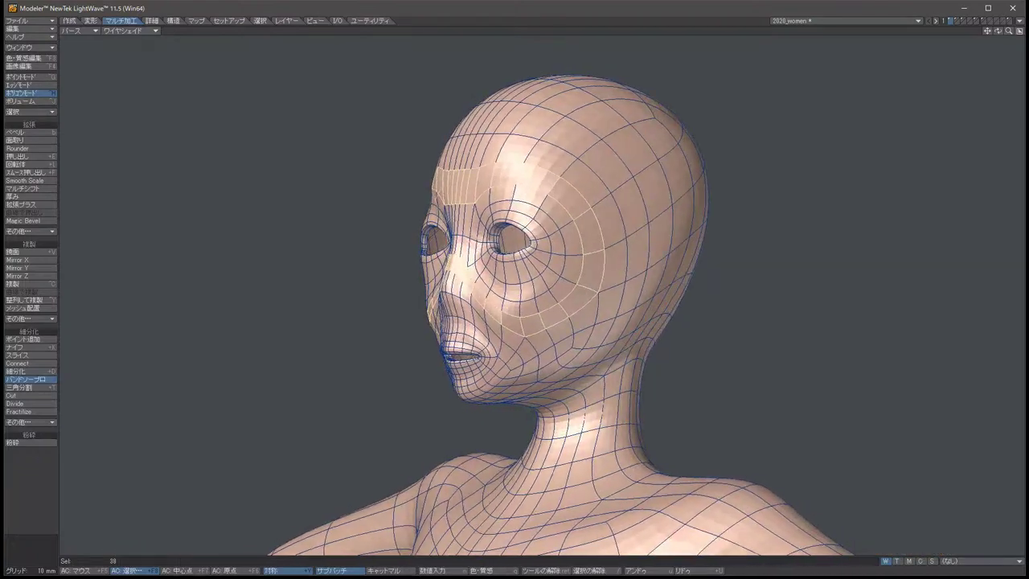
key("Left")
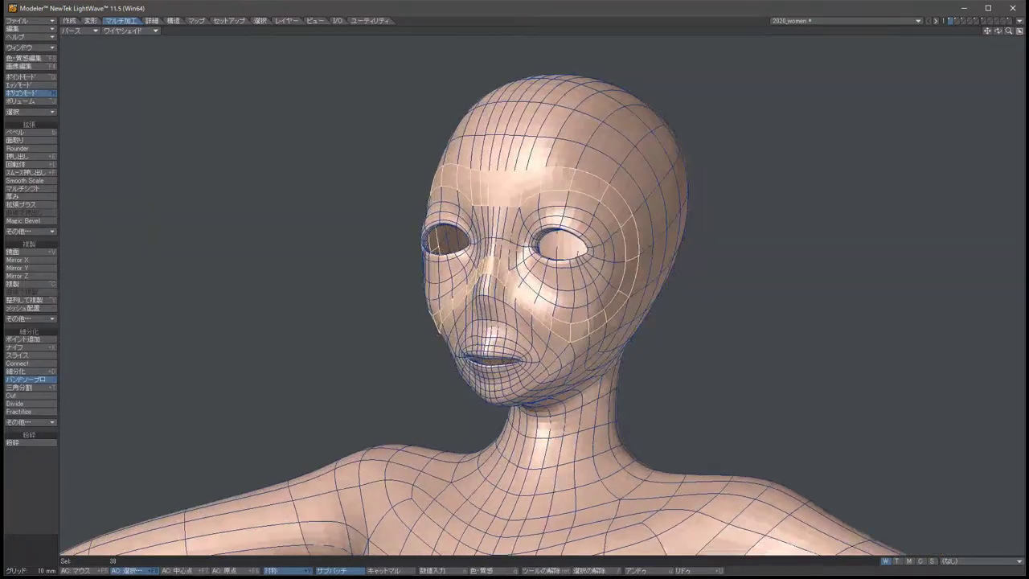
key("Left")
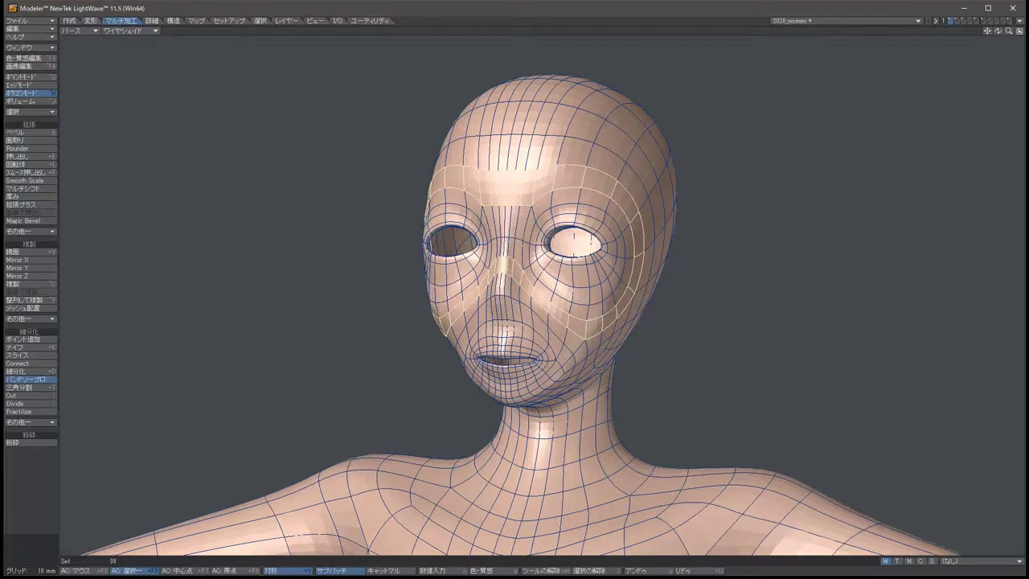
key("Right")
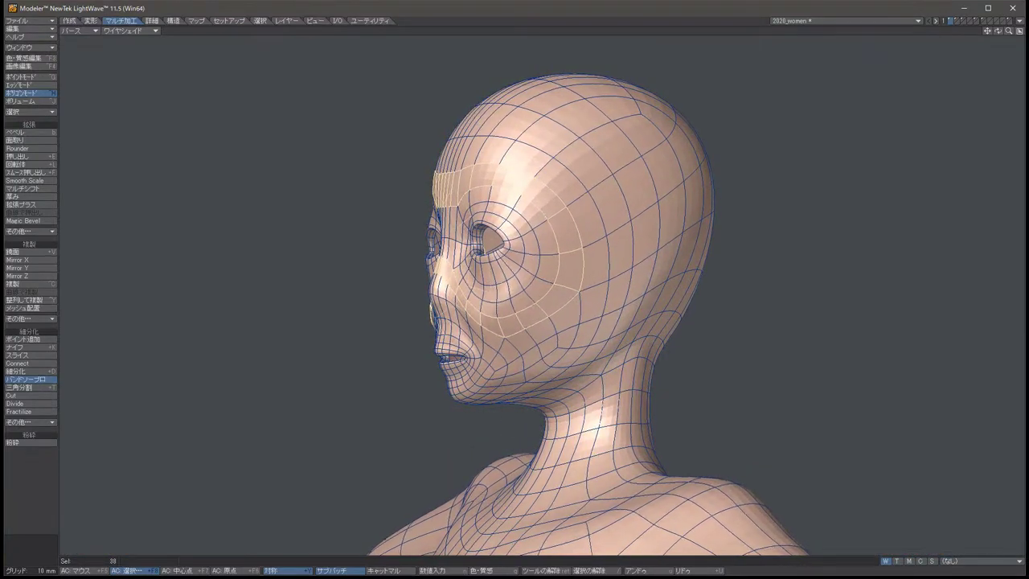
key("Left")
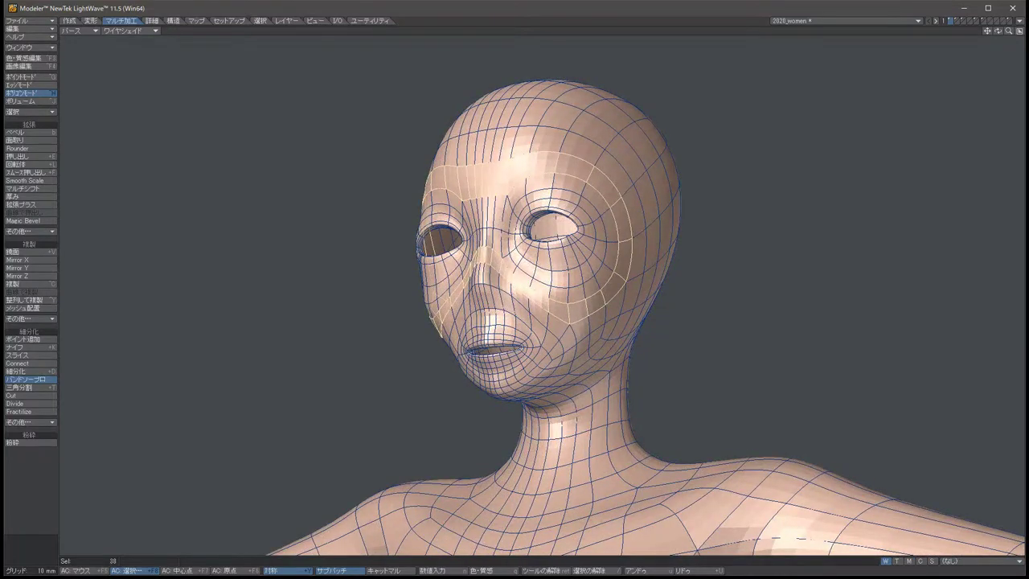
key("Right")
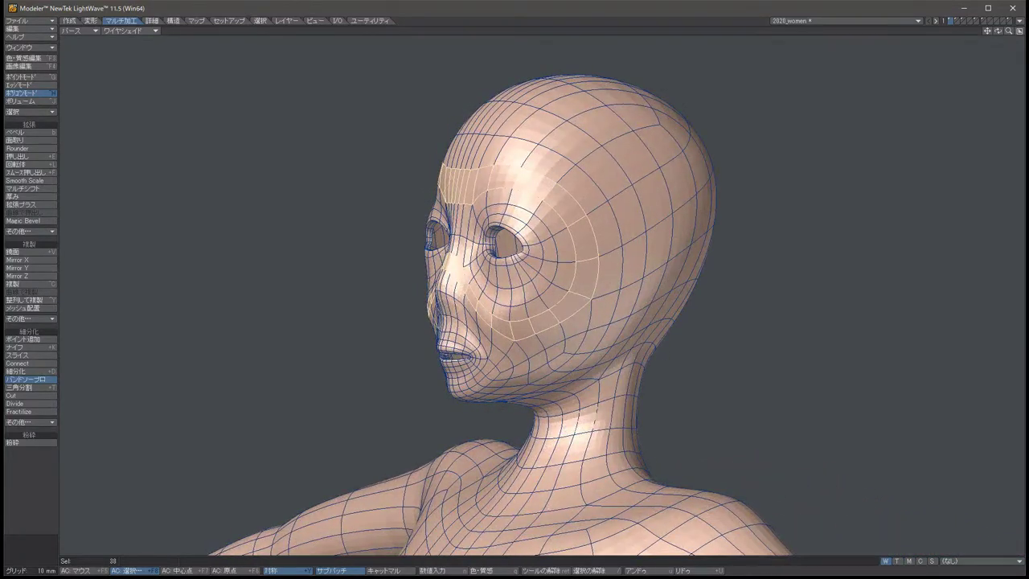
key("Left")
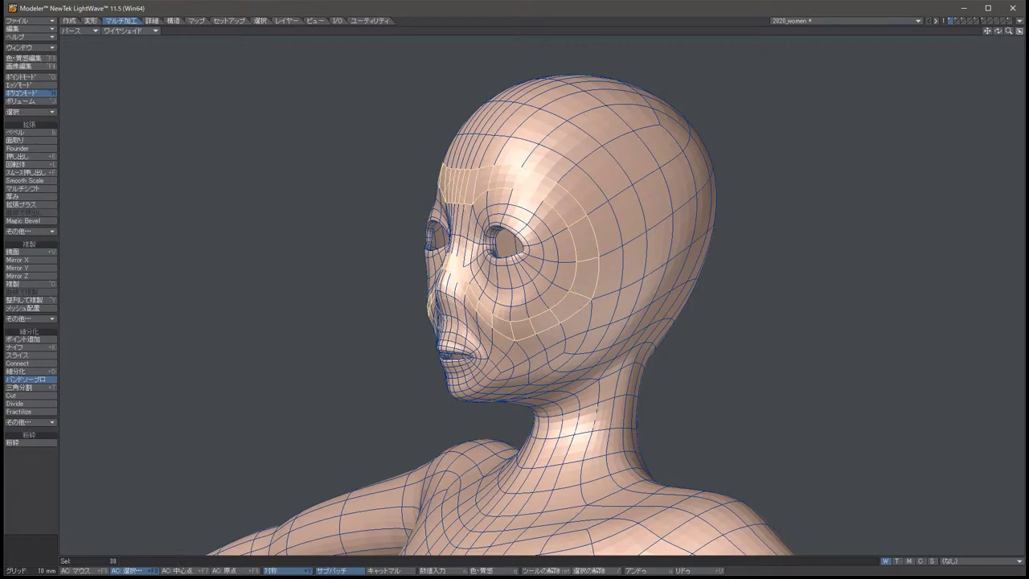
key("Left")
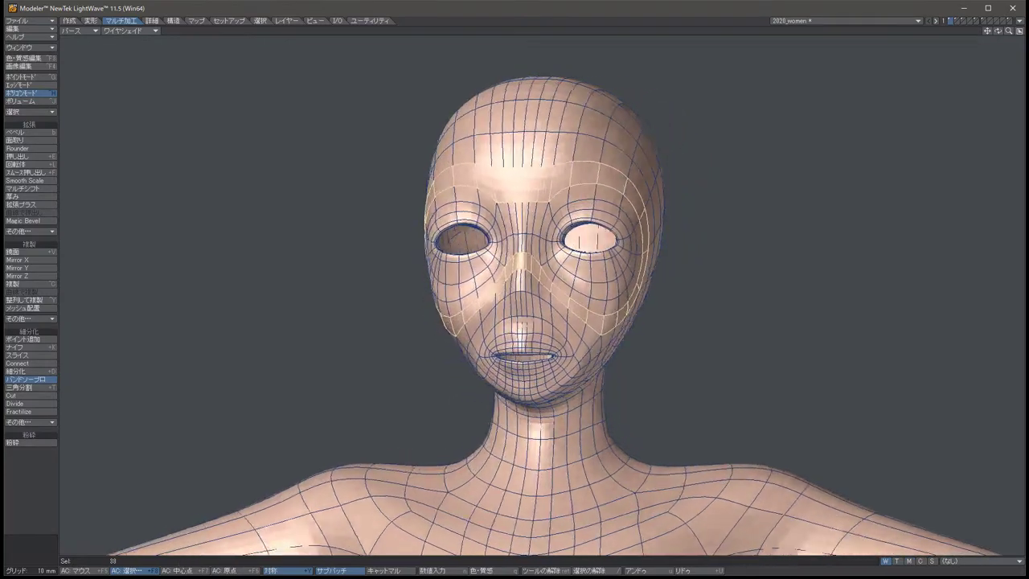
key("Right")
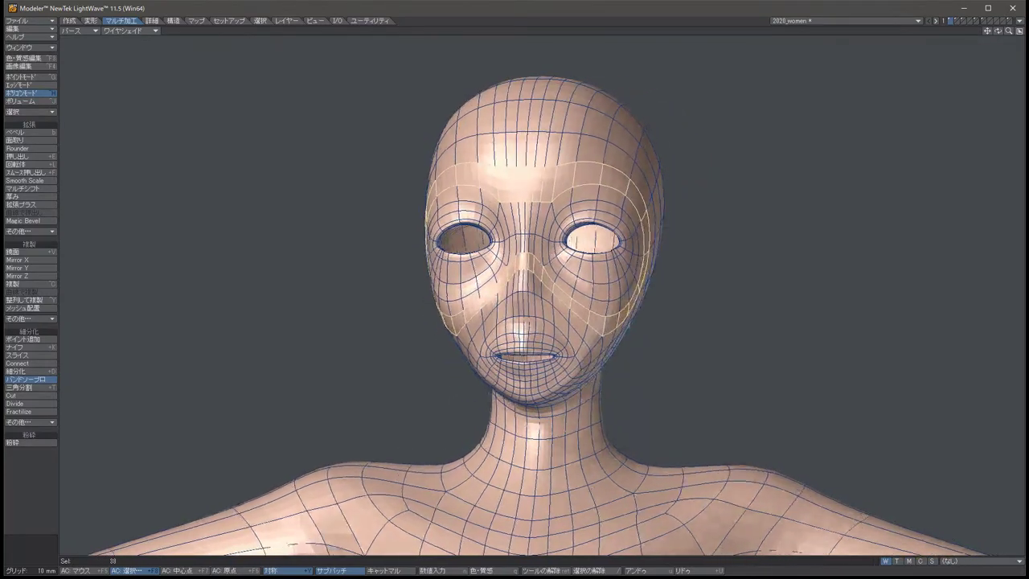
key("Right")
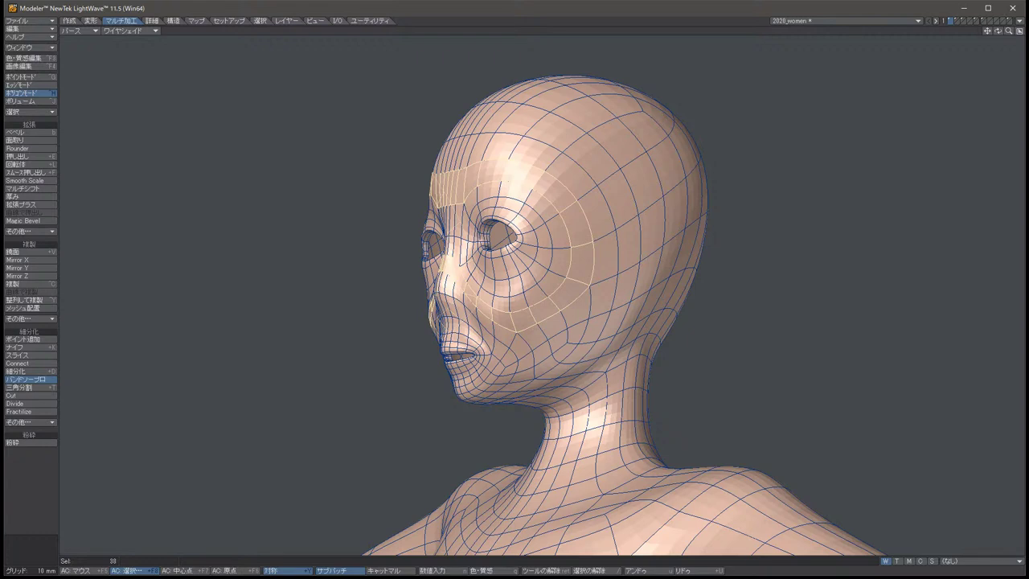
In left profile, select polygon strips running from the crown and temple down to the jaw.
key("u")
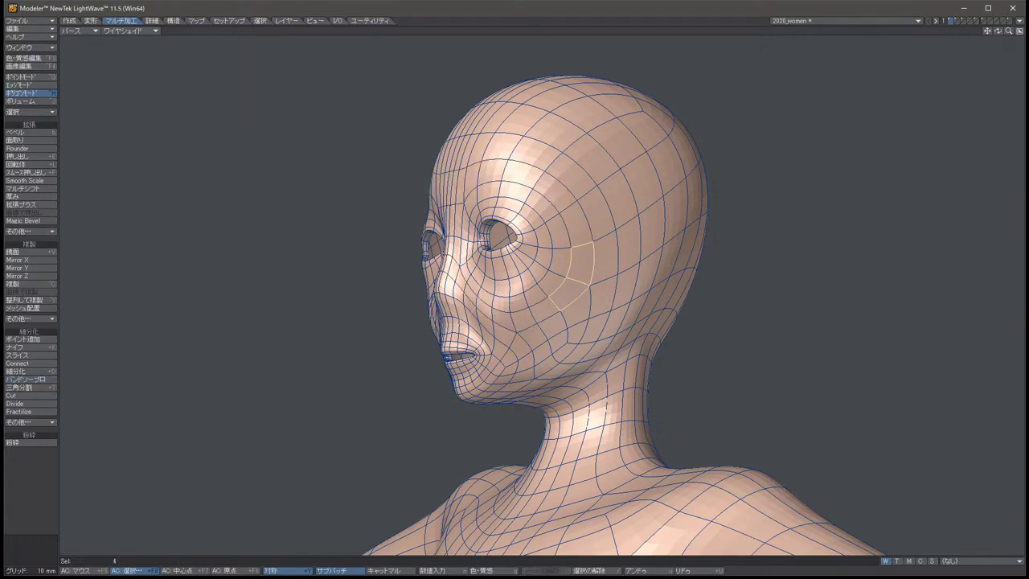
key("ctrl+g")
key("ctrl+j")
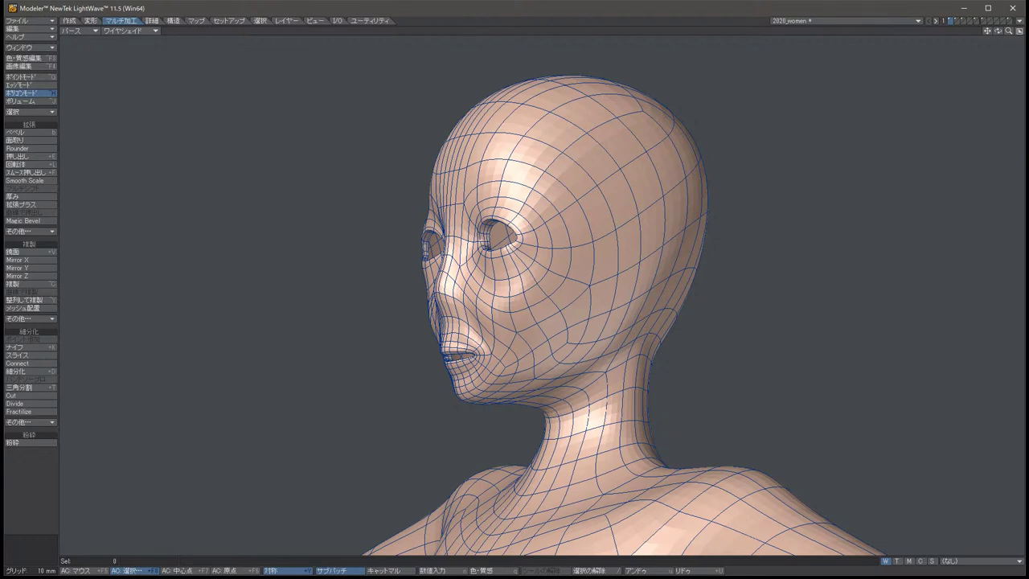
key("Left")
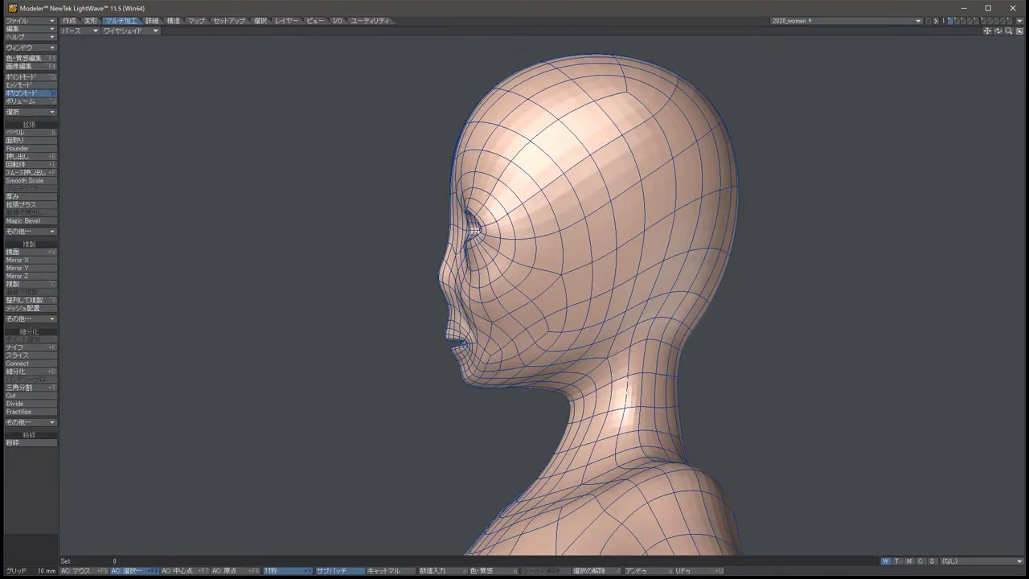
mouse_move(639, 235)
left_mouse_down()
mouse_move(581, 355)
mouse_move(528, 386)
left_mouse_up()
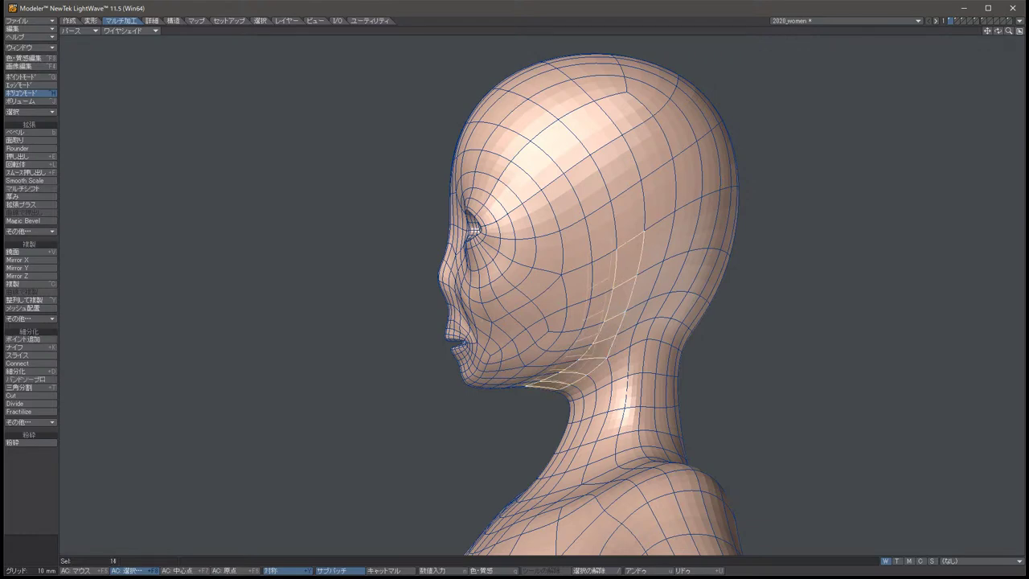
mouse_move(616, 248)
left_mouse_down()
mouse_move(580, 348)
mouse_move(534, 373)
left_mouse_up()
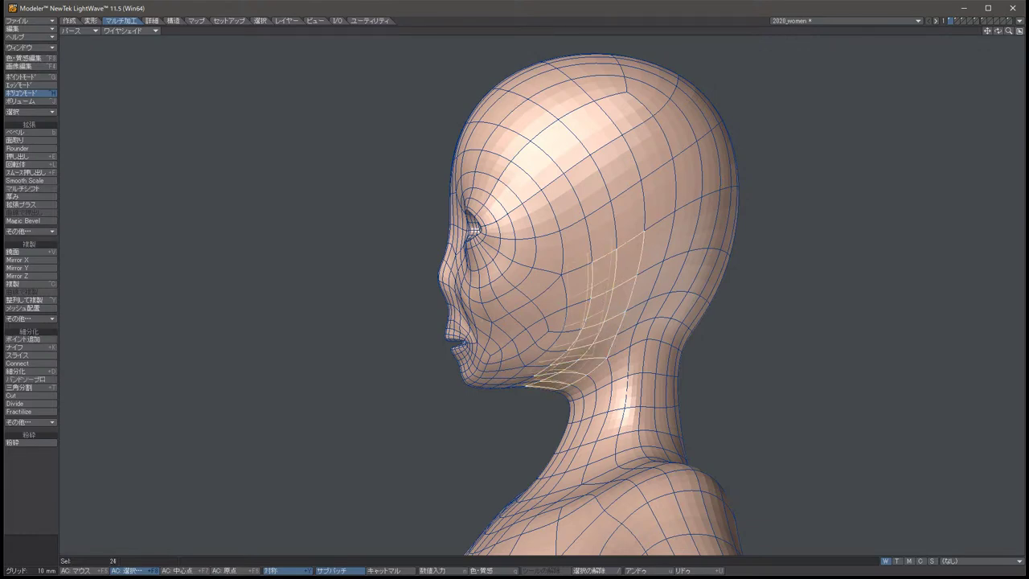
mouse_move(723, 322)
left_mouse_down("alt")
mouse_move(615, 329)
mouse_move(707, 331)
left_mouse_up("alt")
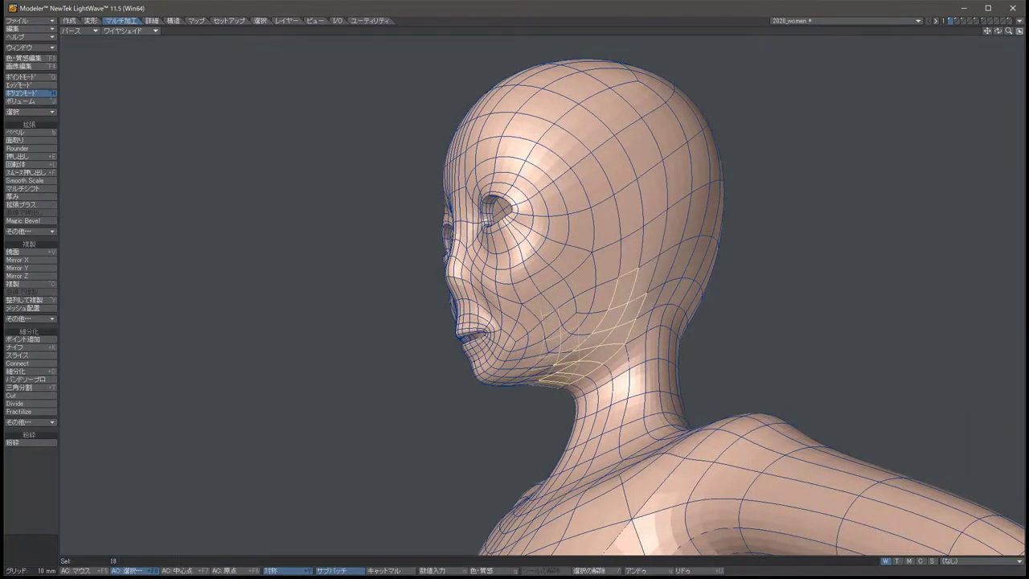
Select two vertical cheek polygons instead and slice a new edge loop with BandSaw Pro.
key("slash")
left_click_drag(606, 221, 605, 261)
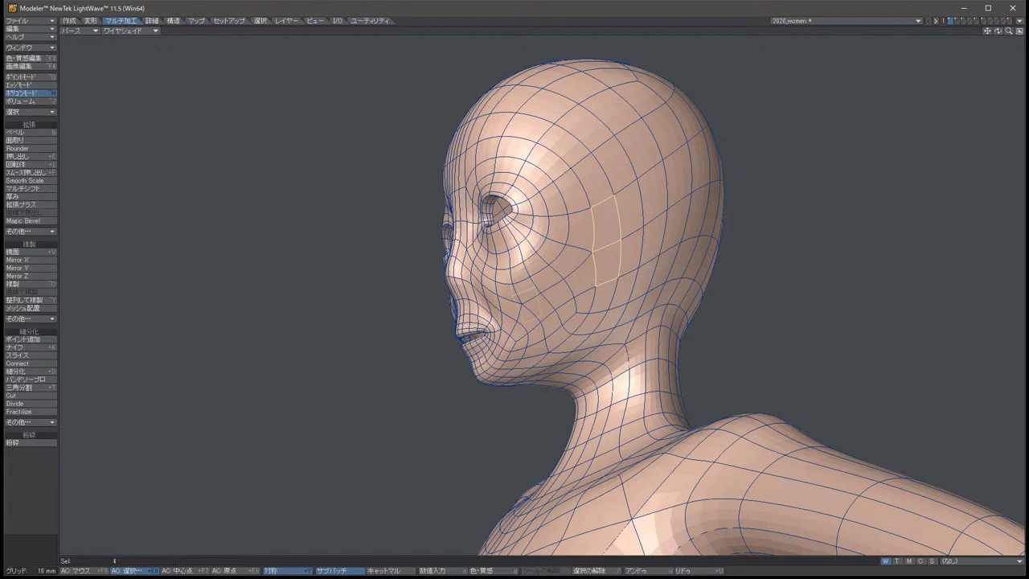
left_click(32, 379)
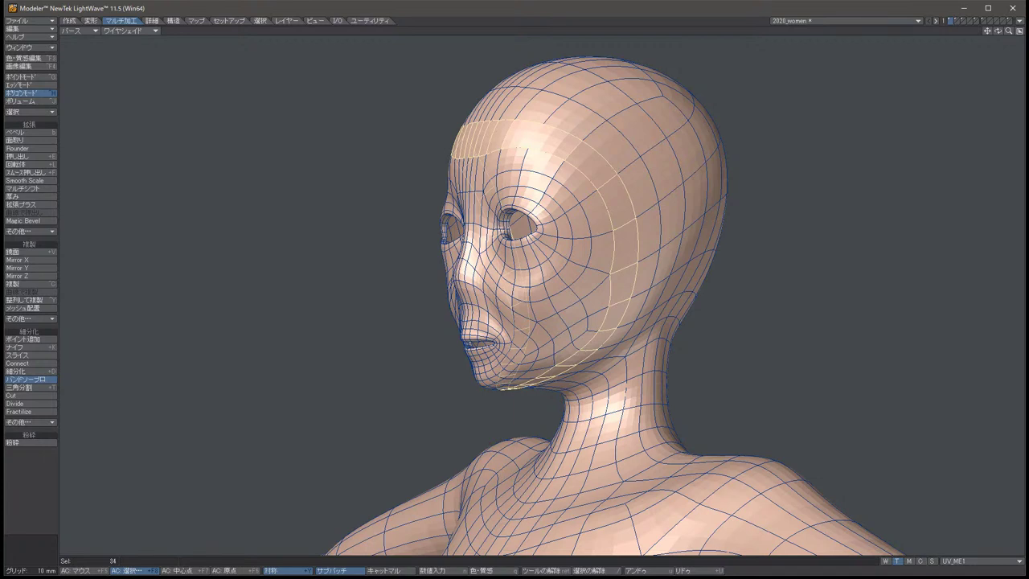
Select cheek polygons and extend the selection along the jawline to the chin.
left_click(623, 262)
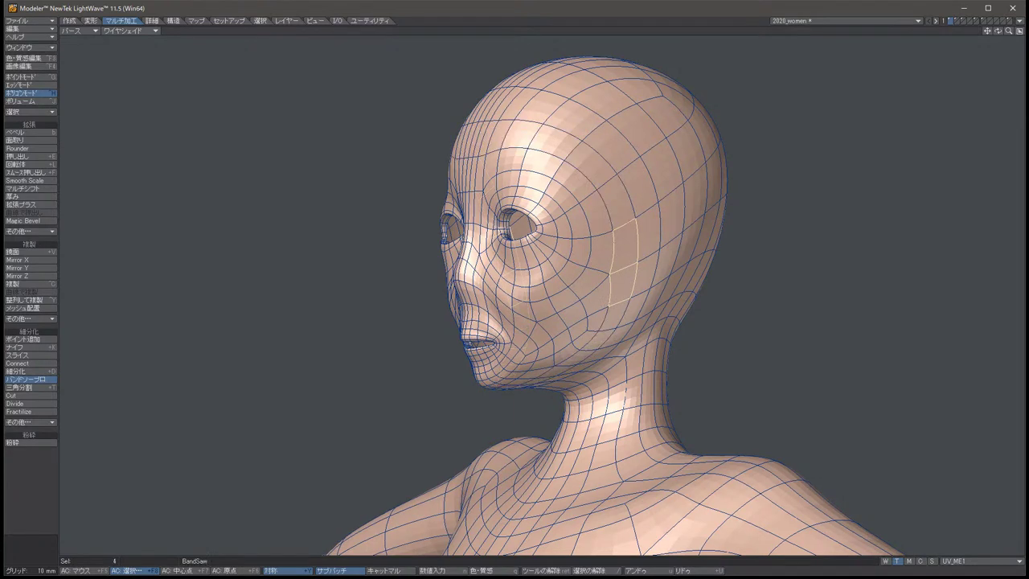
key("/")
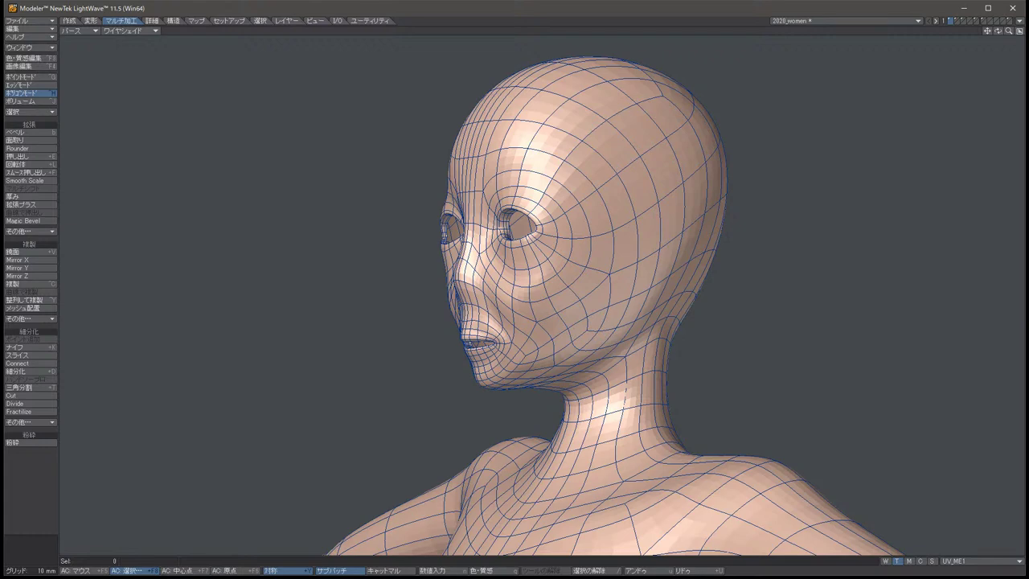
mouse_move(587, 241)
left_mouse_down()
mouse_move(598, 314)
mouse_move(554, 313)
mouse_move(602, 313)
left_mouse_up()
key("slash")
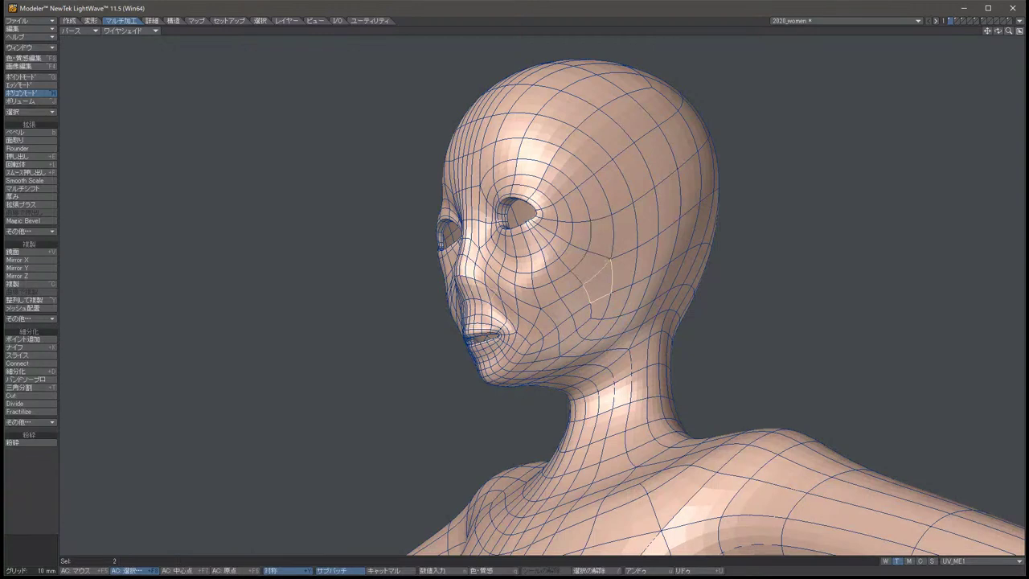
mouse_move(608, 262)
left_mouse_down()
mouse_move(594, 316)
mouse_move(563, 353)
left_mouse_up()
mouse_move(563, 353)
left_mouse_down()
mouse_move(494, 381)
mouse_move(514, 384)
mouse_move(506, 388)
left_mouse_up()
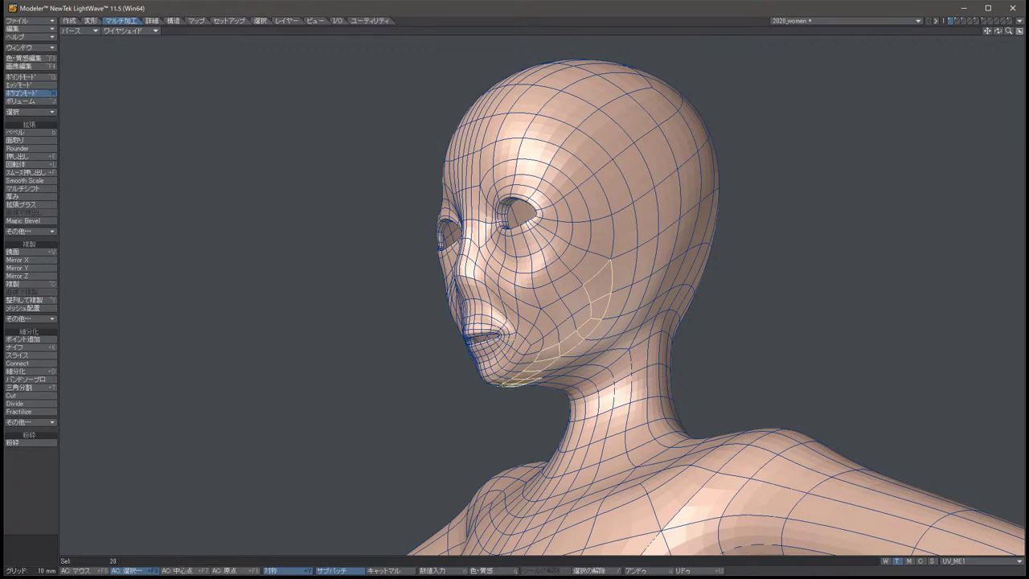
Review the cheek-to-chin selection from profile and below, deselect it, and turn smoothing off.
key("Left")
key("Left")
key("Left")
key("Left")
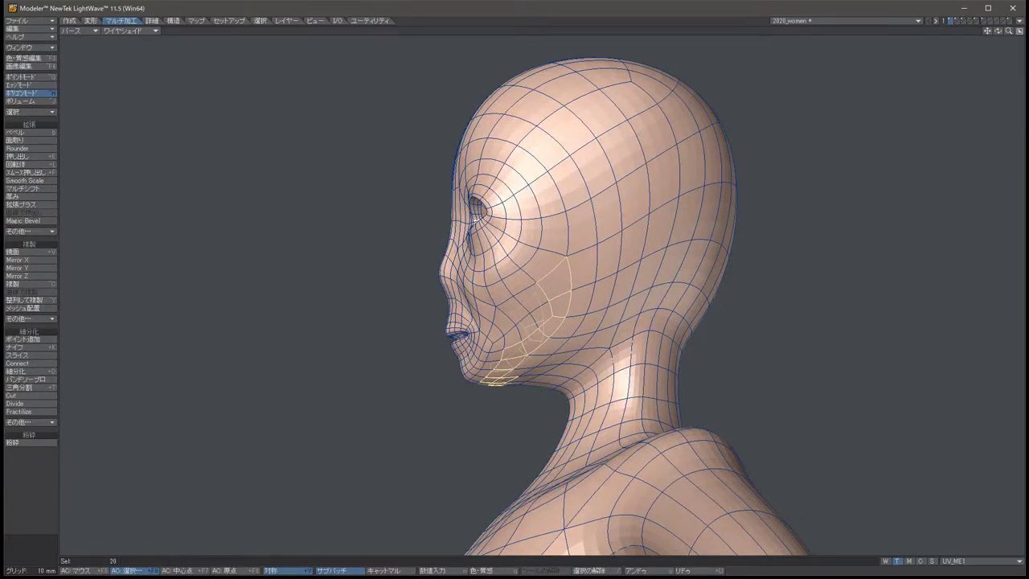
key("Left")
key("Left")
key("Up")
key("Up")
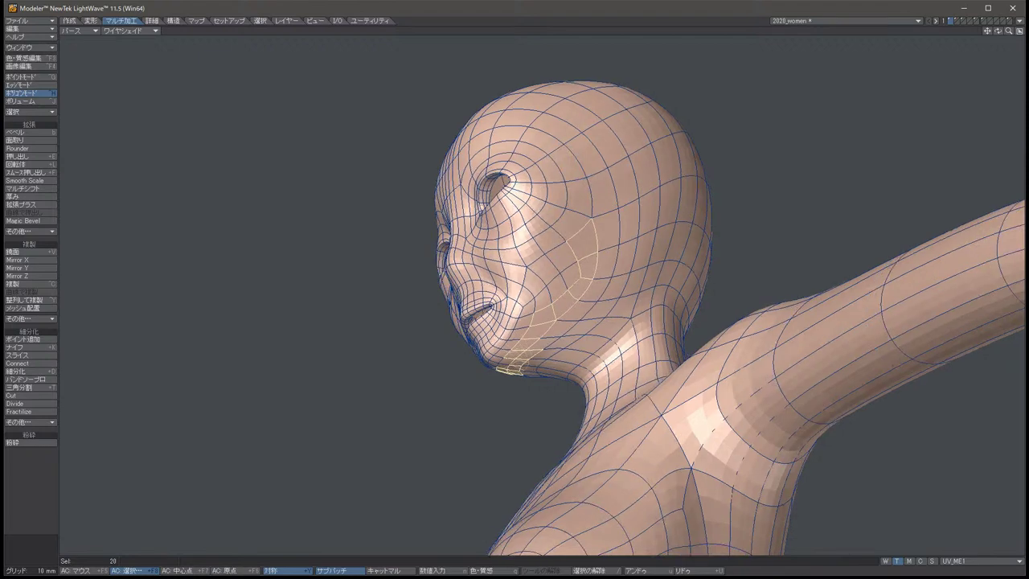
key("Left")
key("Up")
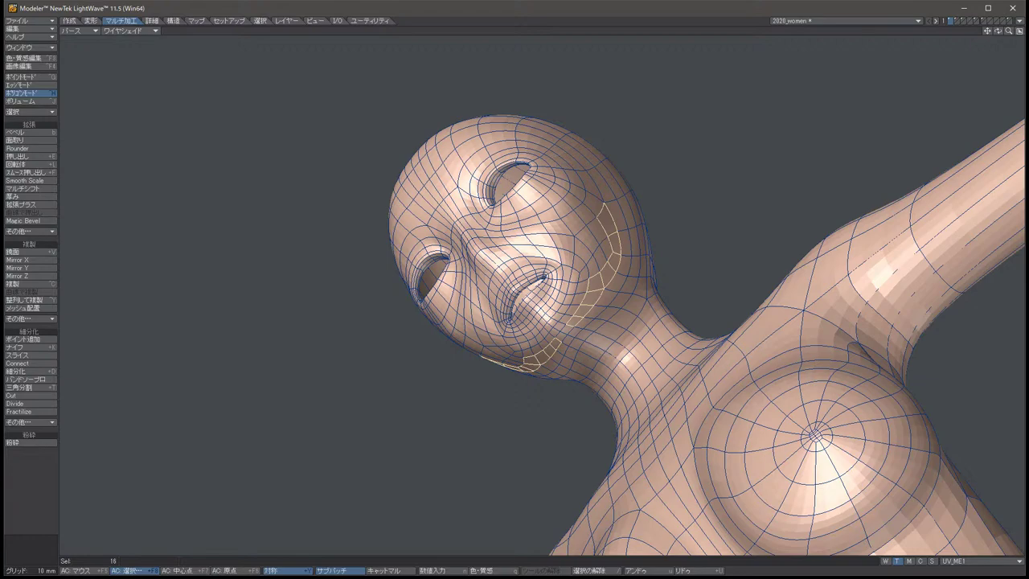
key("Down")
key("Down")
key("Down")
key("Down")
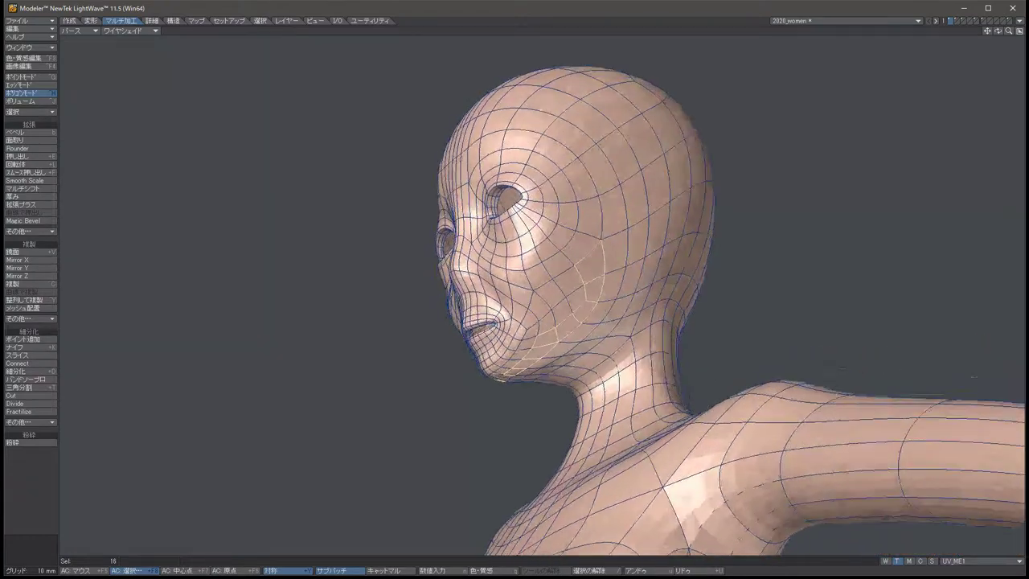
key("Down")
mouse_move(595, 246)
left_mouse_down()
mouse_move(586, 289)
mouse_move(530, 362)
mouse_move(504, 376)
left_mouse_up()
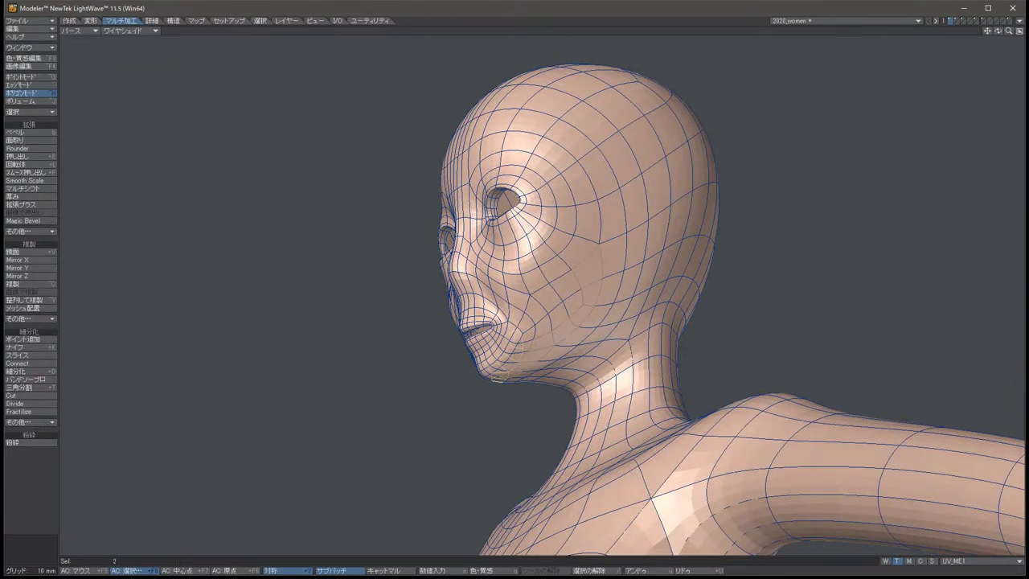
key("slash")
key("Tab")
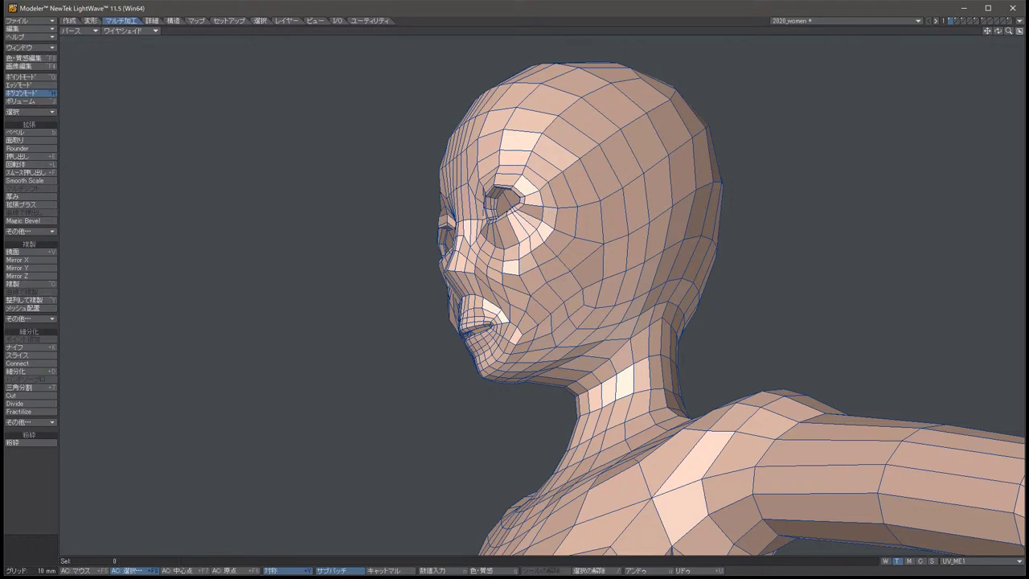
Save the 2020_women object and turn the head to a pure side profile.
key("Right")
key("Right")
key("Right")
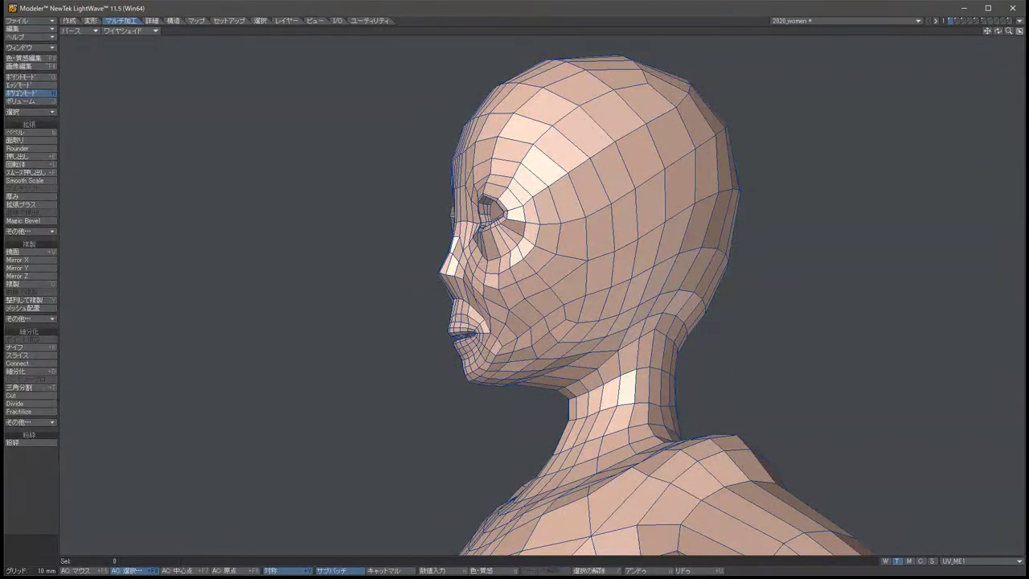
key("s")
key("Right")
key("Right")
key("Right")
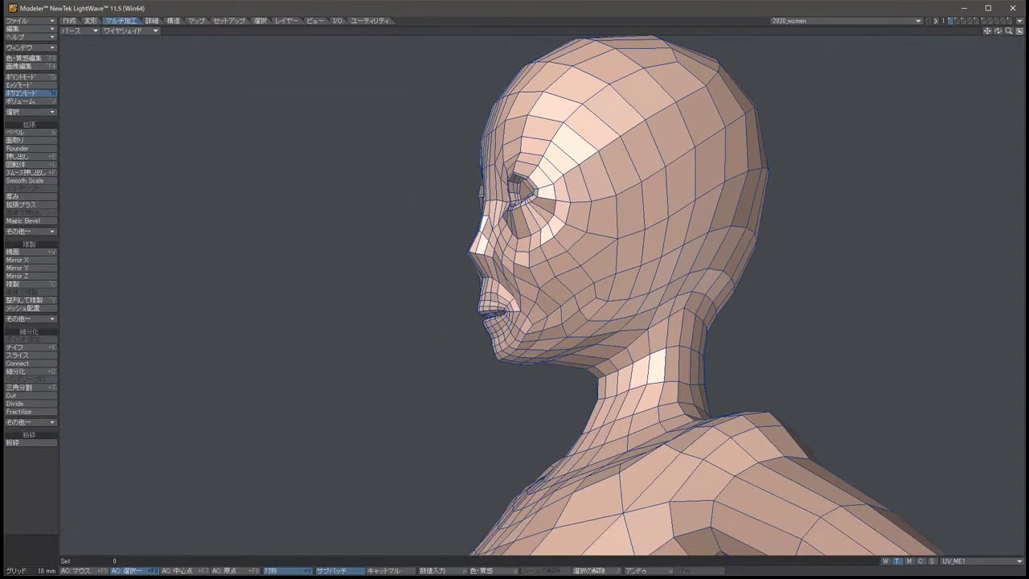
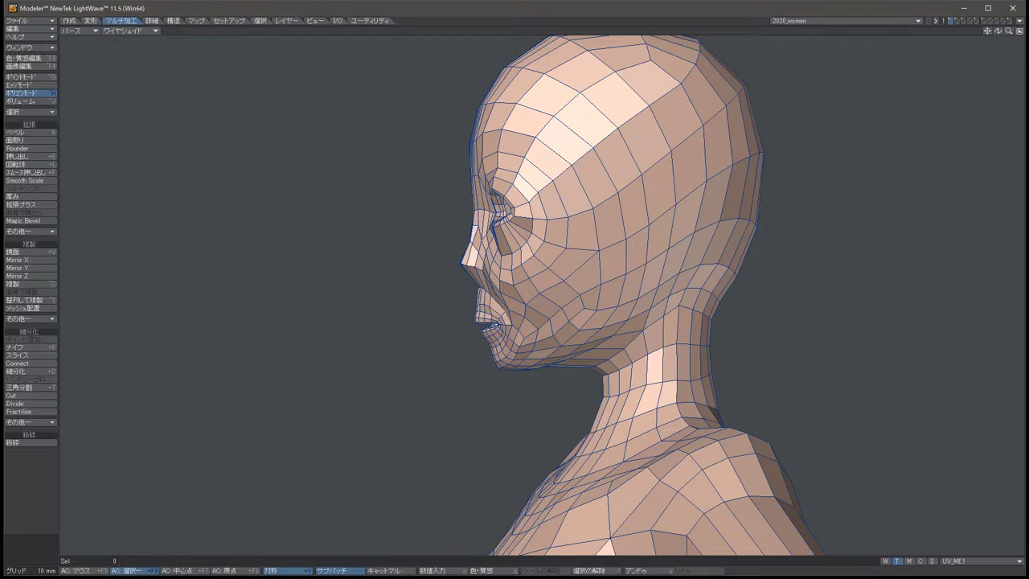
Select the side-of-head polygons and cut a new edge band through them with BandSaw Pro.
key("ctrl+g")
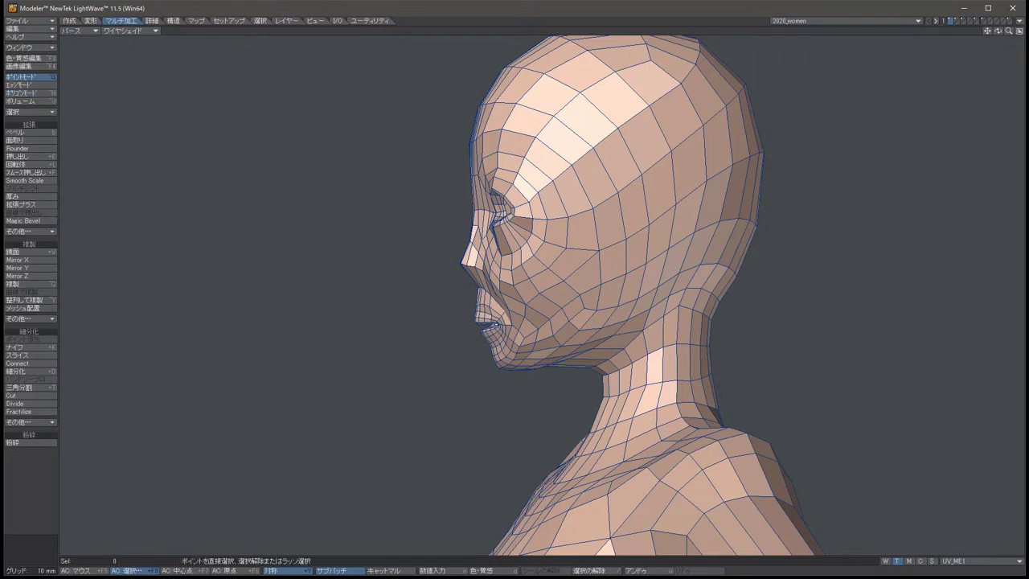
key("ctrl+h")
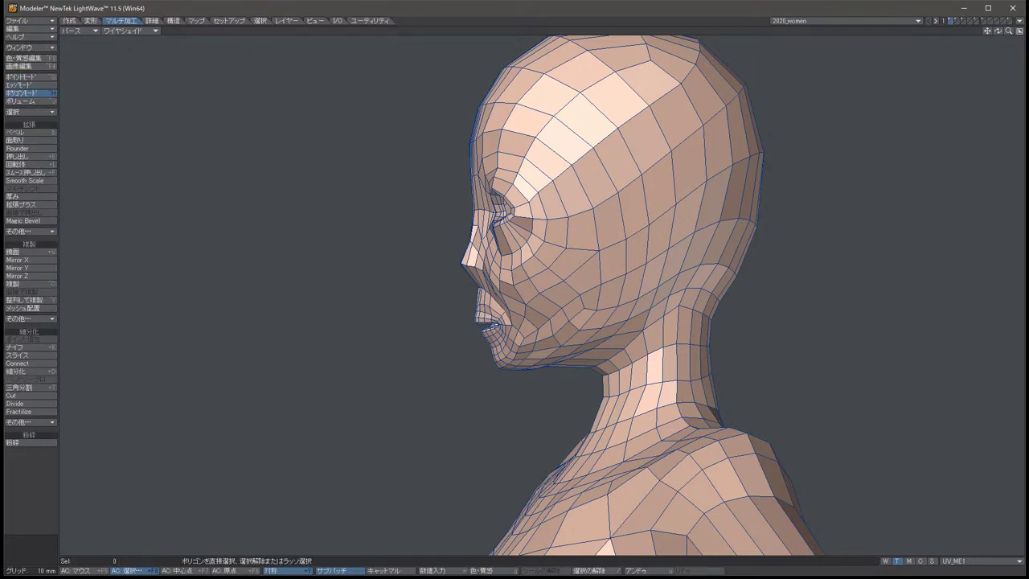
mouse_move(609, 209)
left_mouse_down()
mouse_move(663, 181)
mouse_move(619, 233)
mouse_move(574, 261)
mouse_move(618, 297)
left_mouse_up()
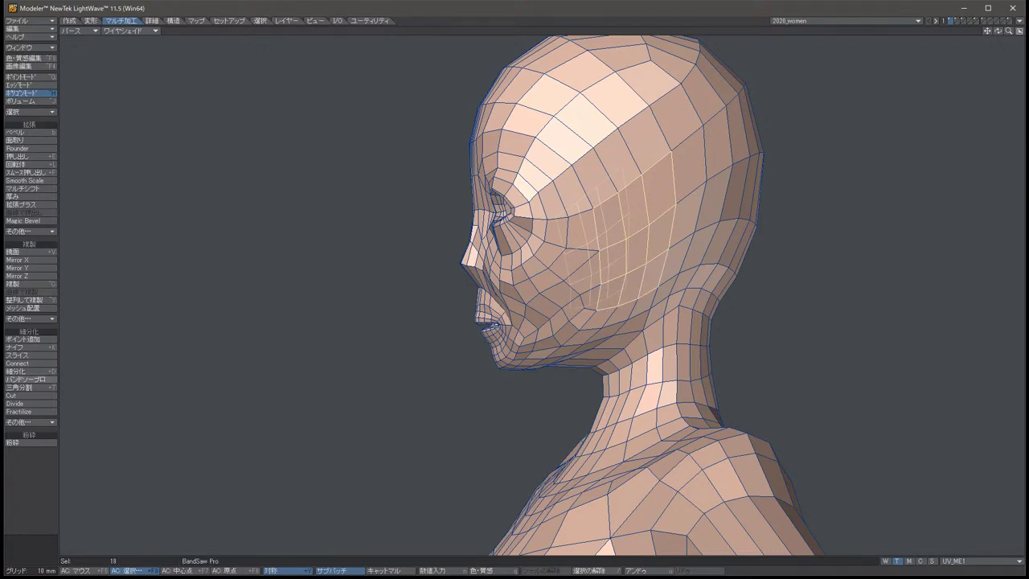
left_click(28, 379)
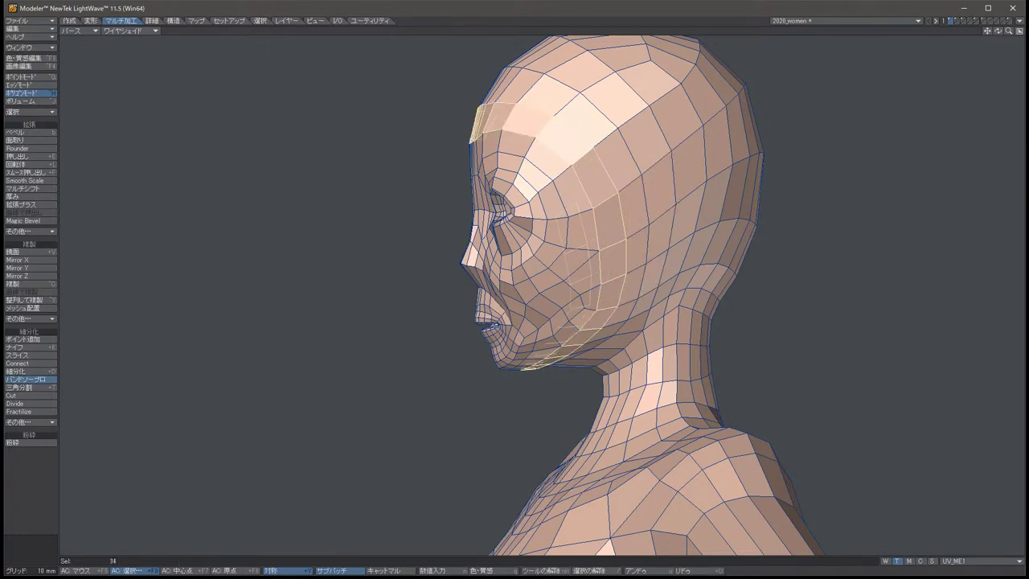
left_click_drag(723, 241, 627, 215, "alt")
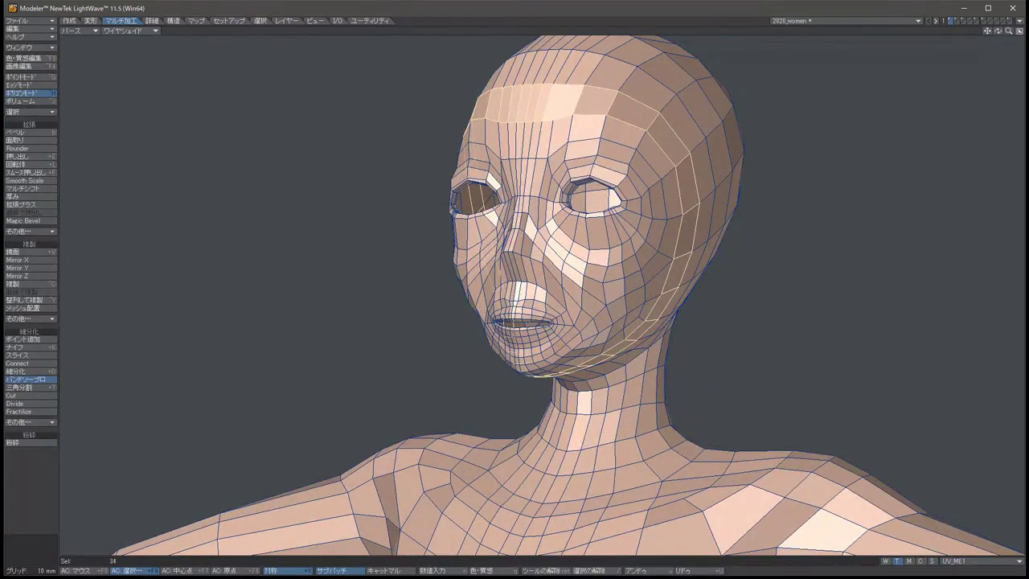
Assign the new band a grey surface named KAO_RAINN.
key("q")
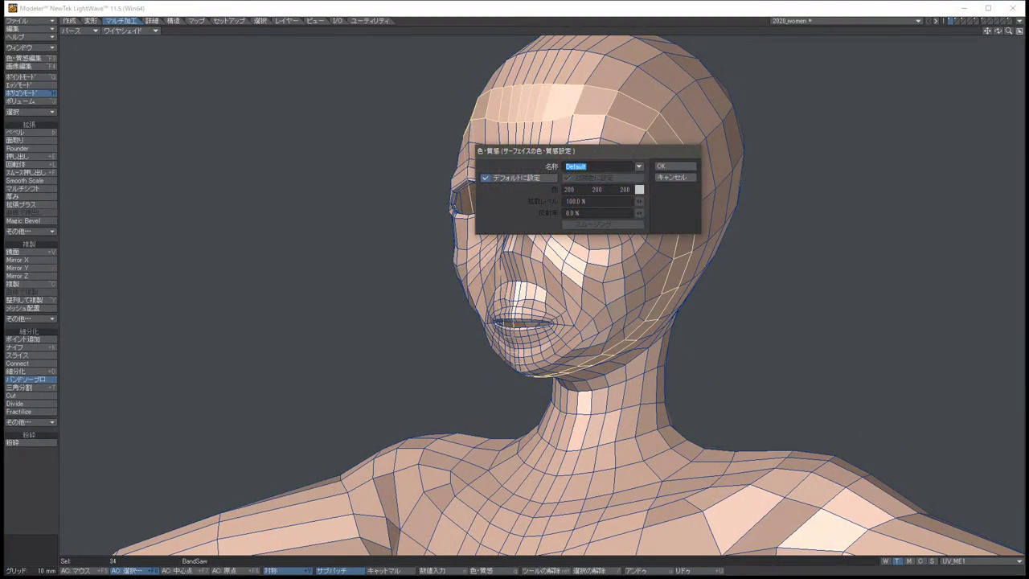
type("F")
type("KAO")
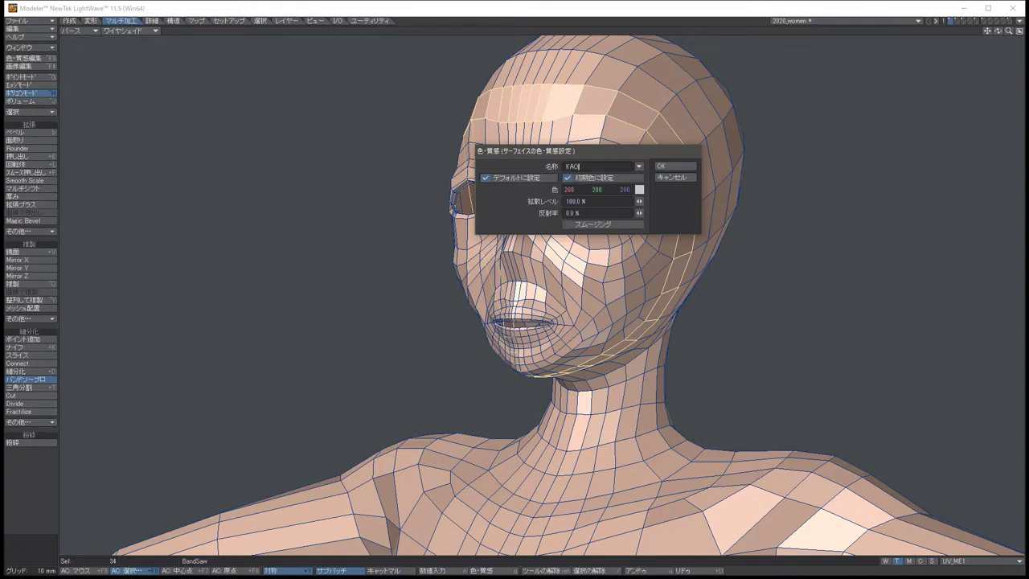
type("_RAIN")
key("Return")
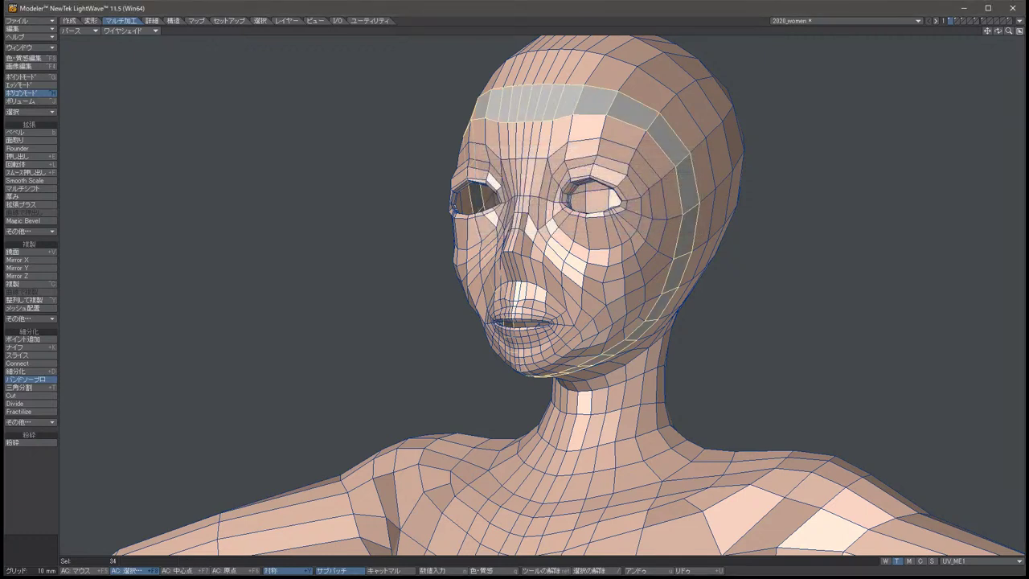
Cut a BandSaw Pro loop through the forehead strip below the grey band, then open the Surface Editor.
key("ctrl+g")
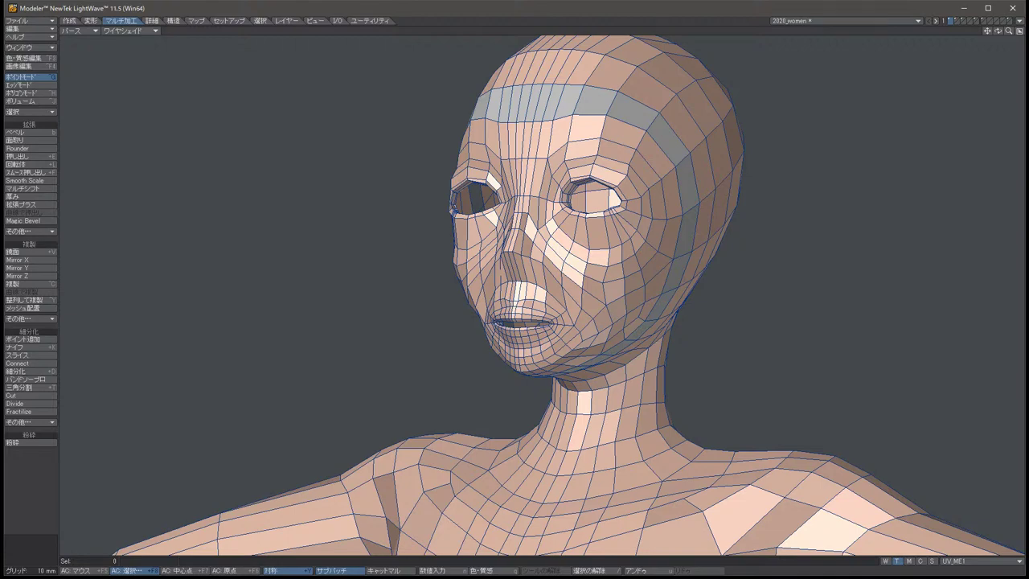
key("Left")
key("Left")
key("Left")
key("Left")
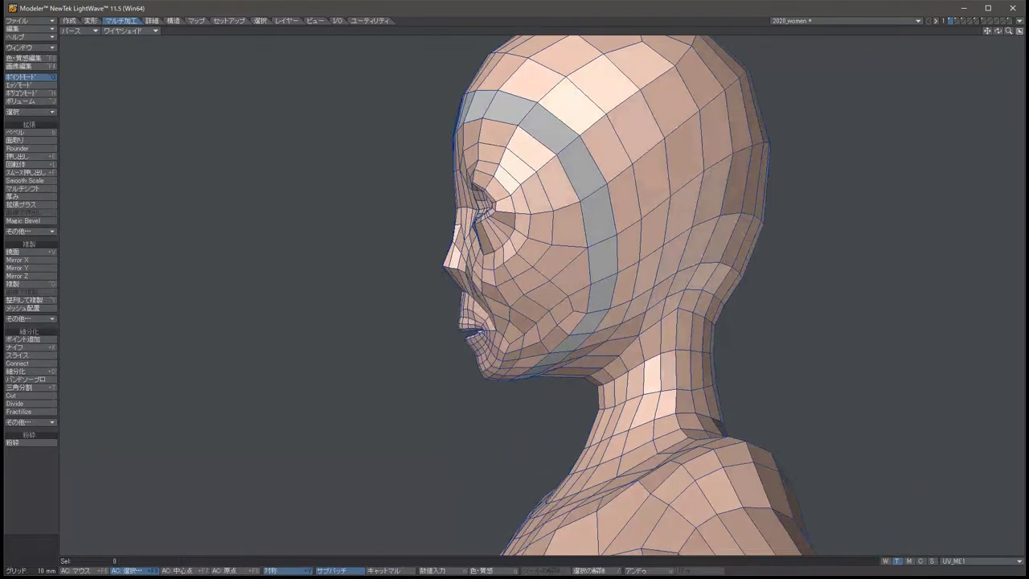
key("Right")
key("Right")
key("Right")
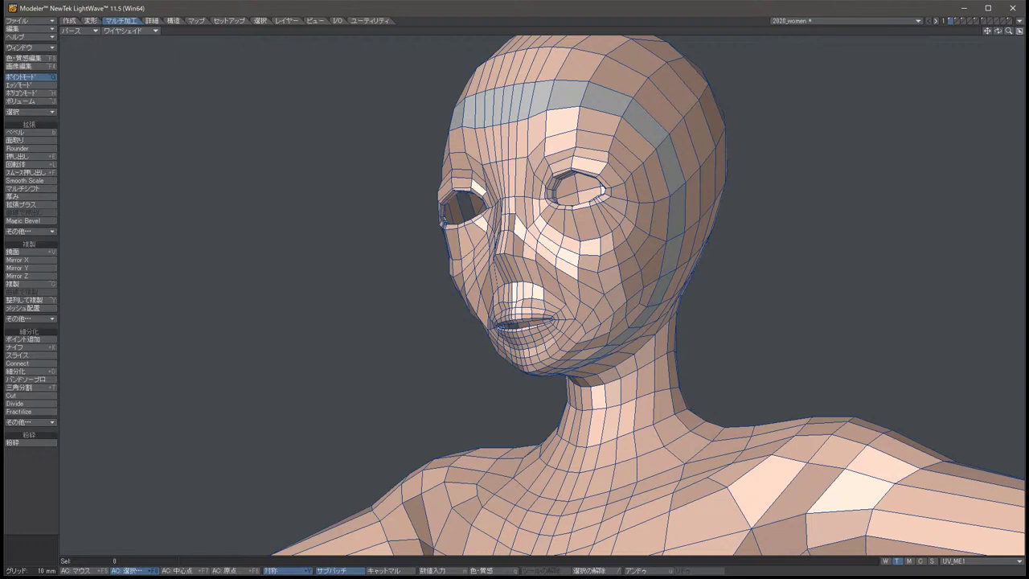
key("ctrl+h")
left_click(683, 211)
key("ctrl+h")
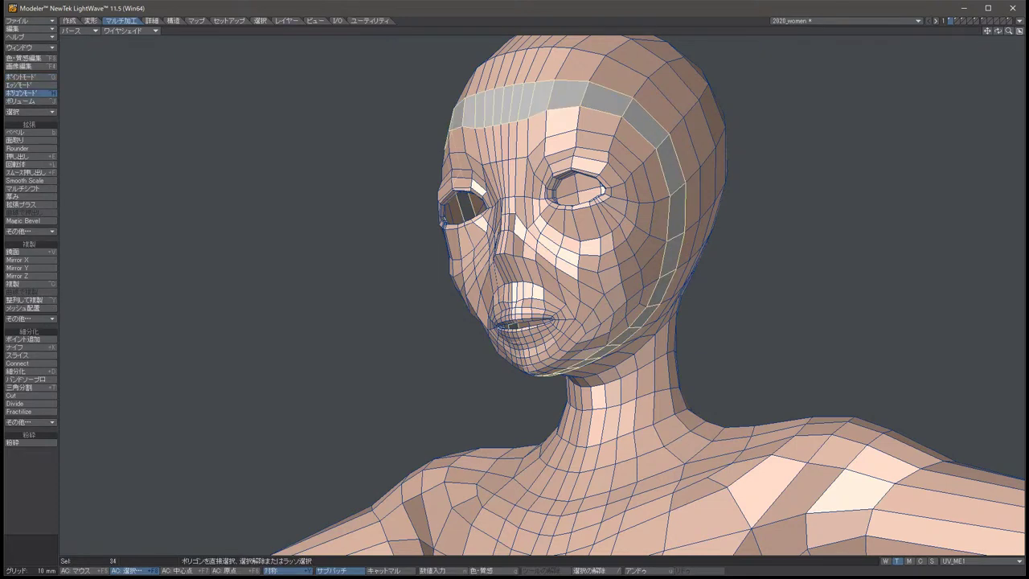
key("slash")
left_click_drag(474, 147, 539, 132)
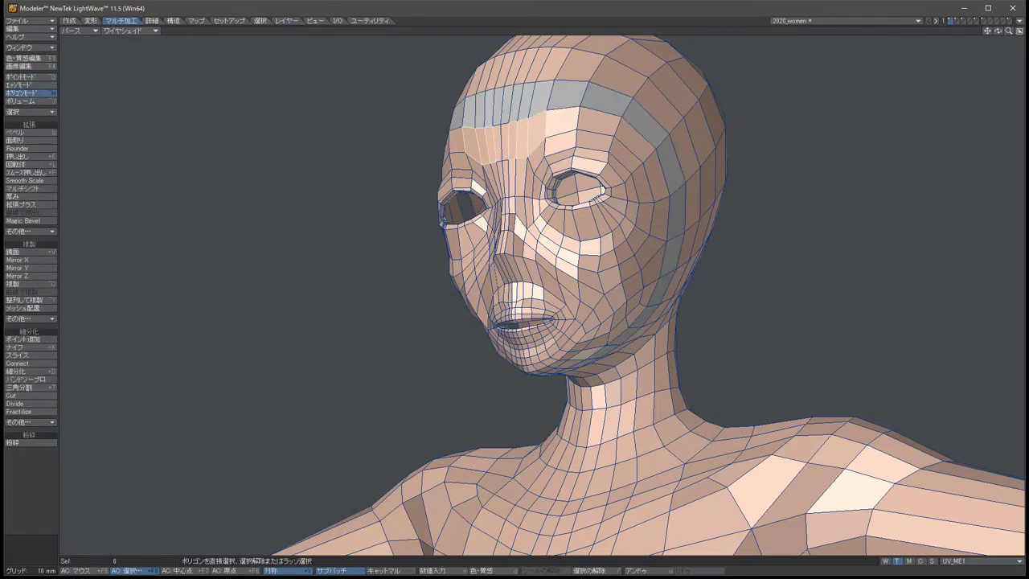
left_click(29, 379)
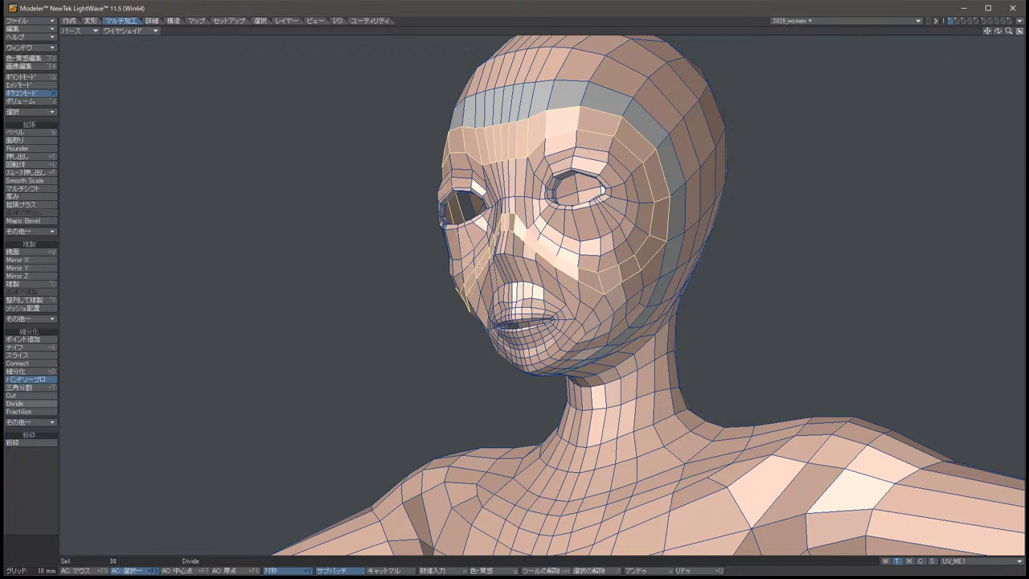
key("F5")
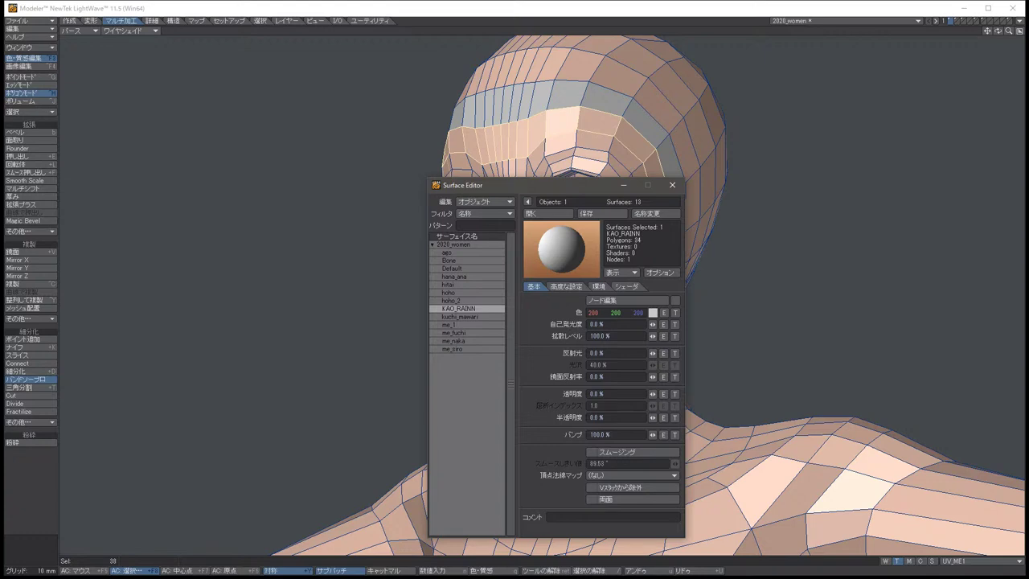
Assign the new brow-and-nose loop a surface named HITAI.
left_click(672, 185)
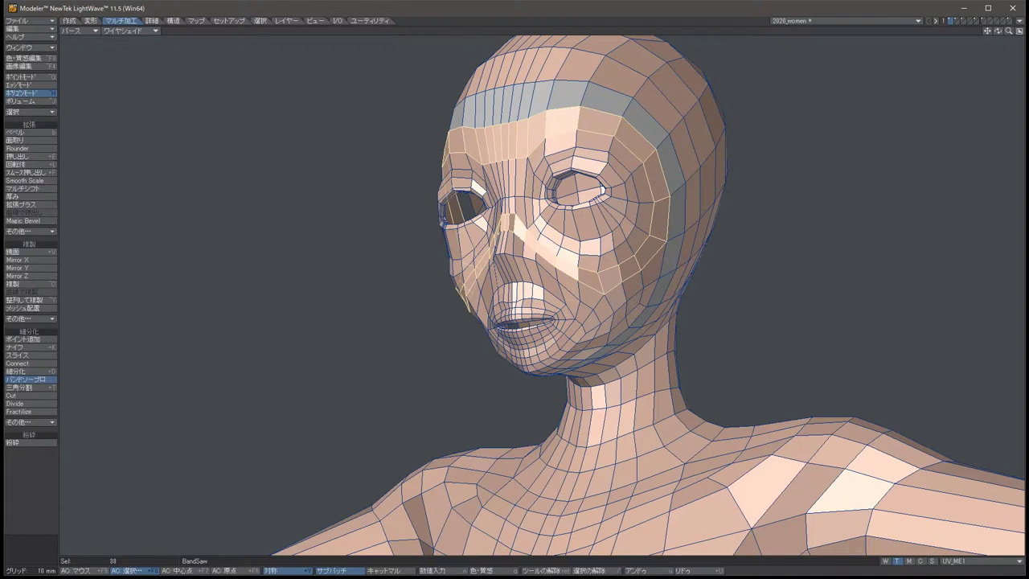
key("q")
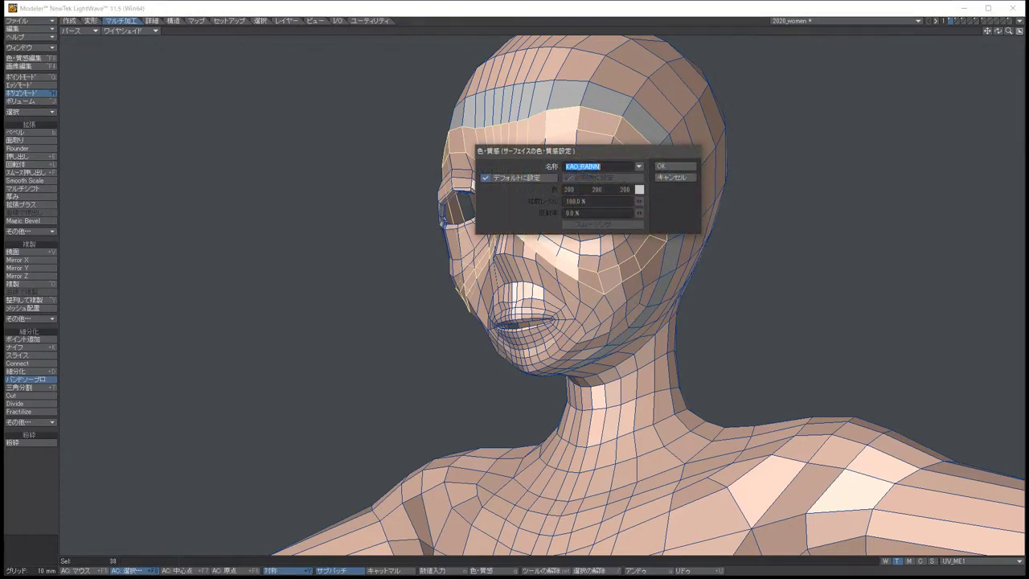
type("HITAI")
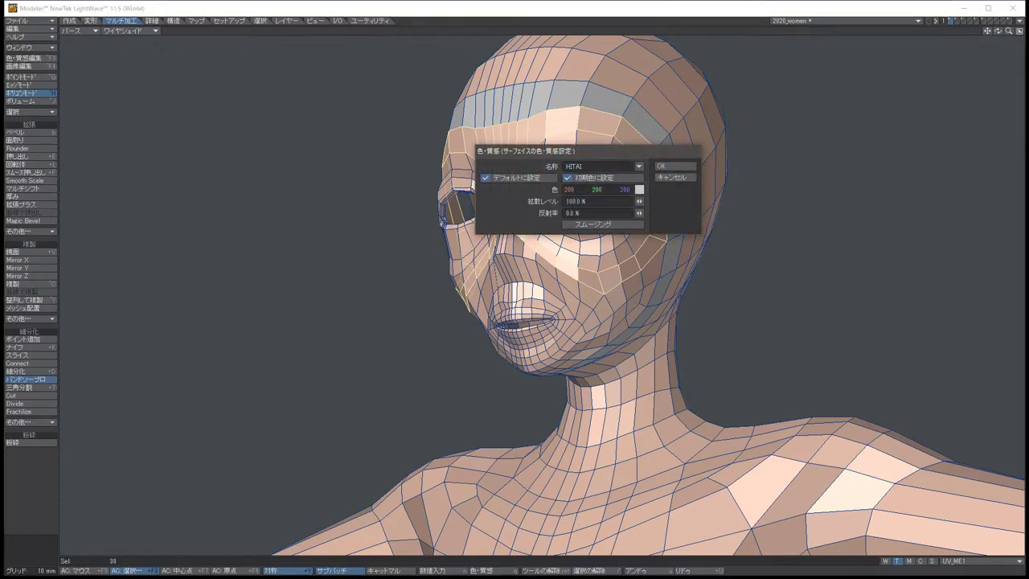
key("Return")
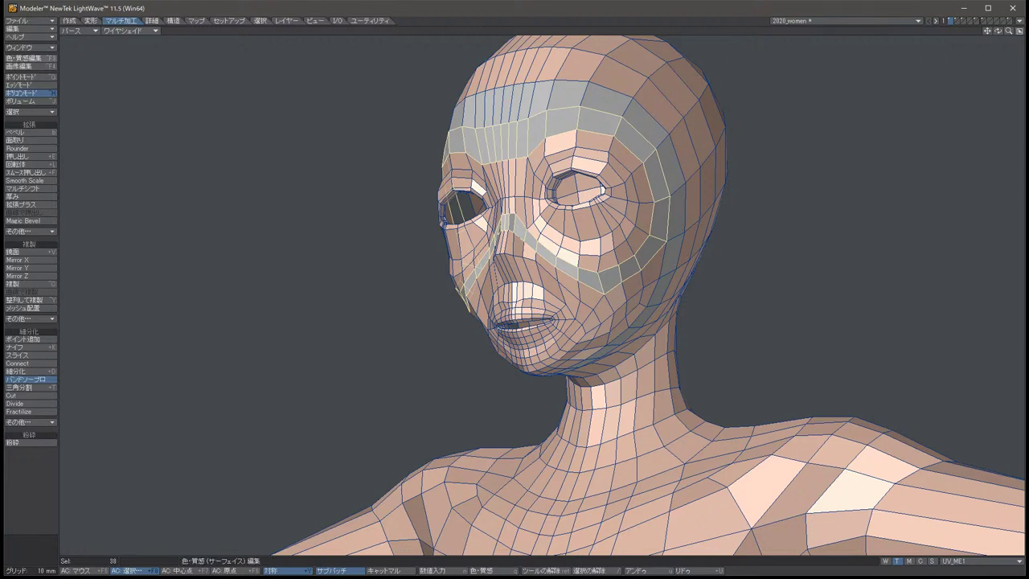
Set the HITAI surface colour to teal (0, 128, 128) in the Surface Editor.
key("F5")
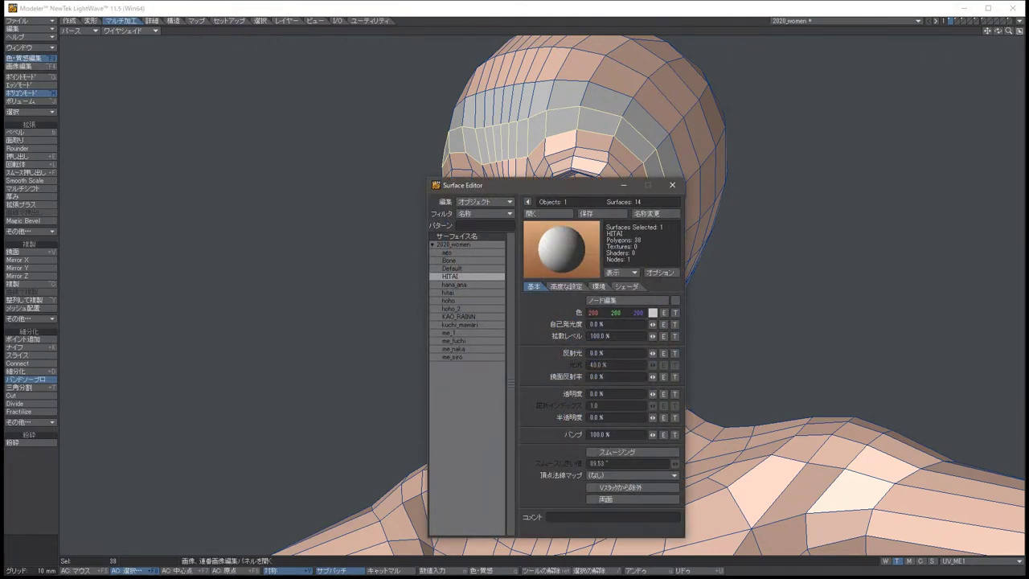
left_click(652, 312)
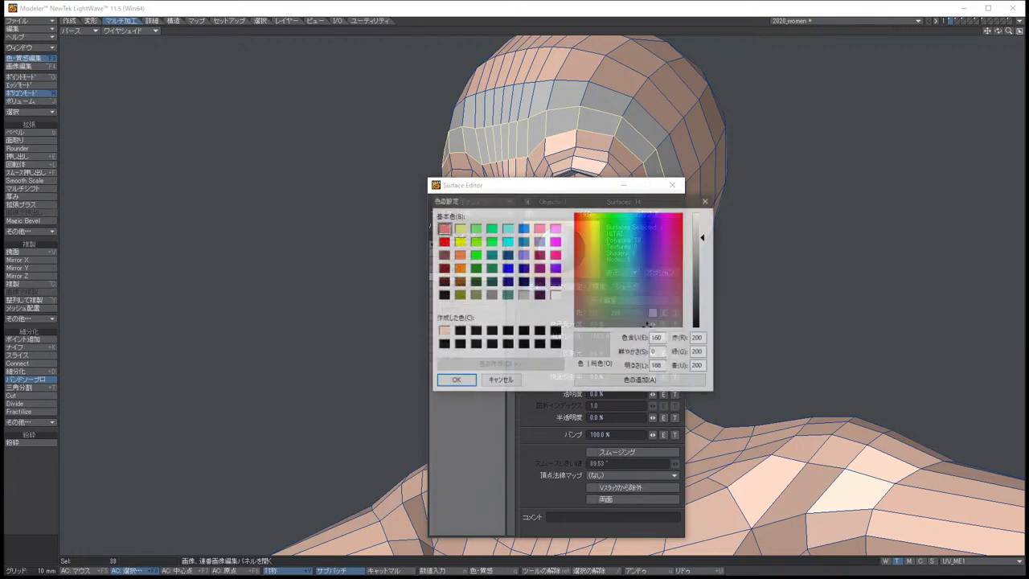
left_click(491, 254)
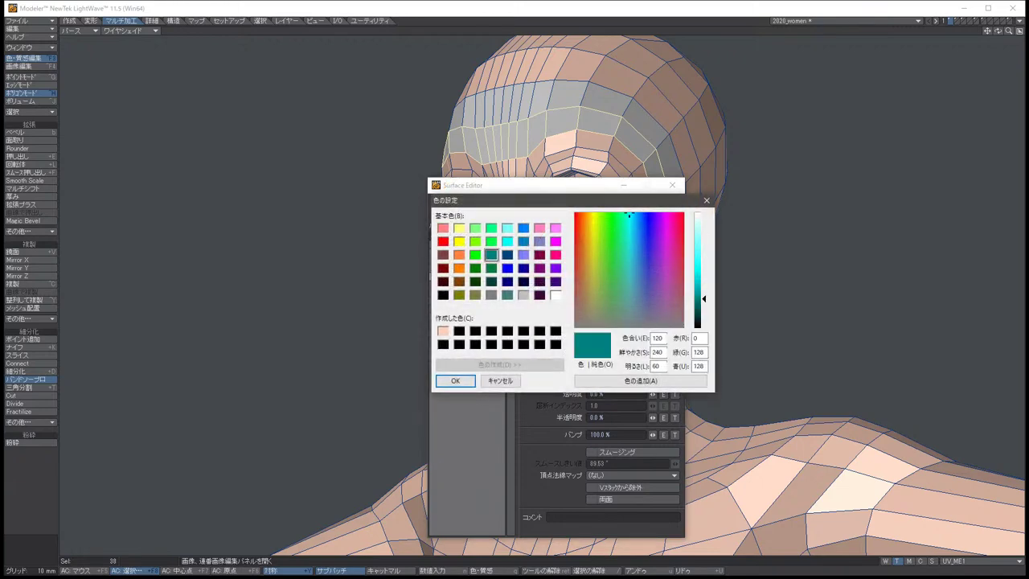
left_click(455, 380)
left_click(672, 185)
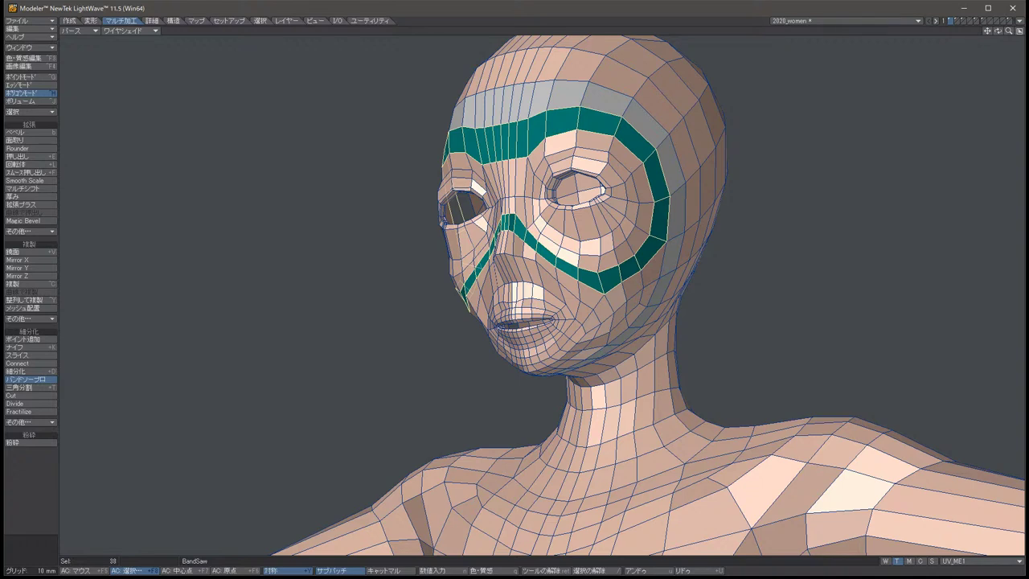
left_click_drag(579, 321, 538, 341, "alt+shift")
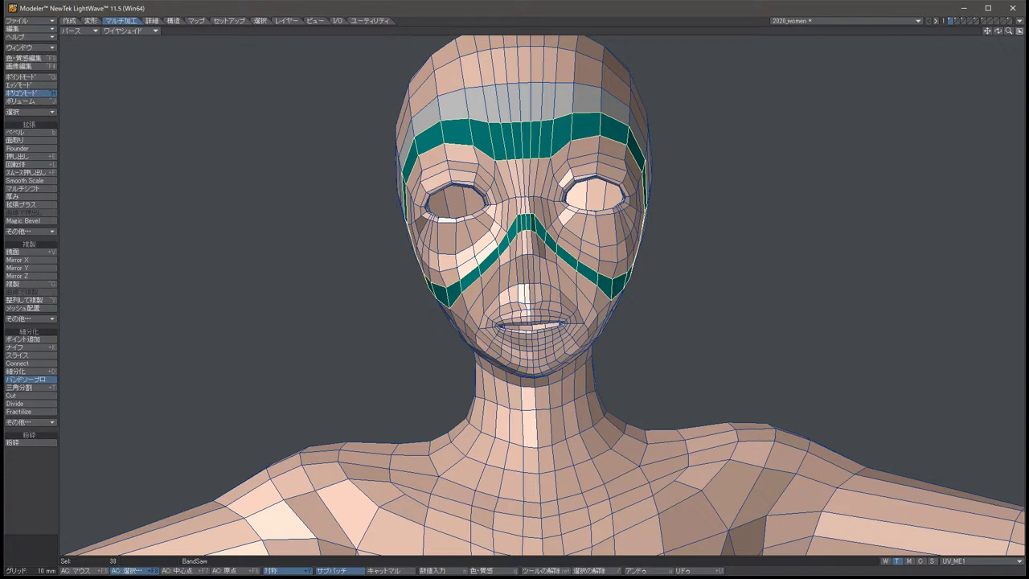
key("alt+Left")
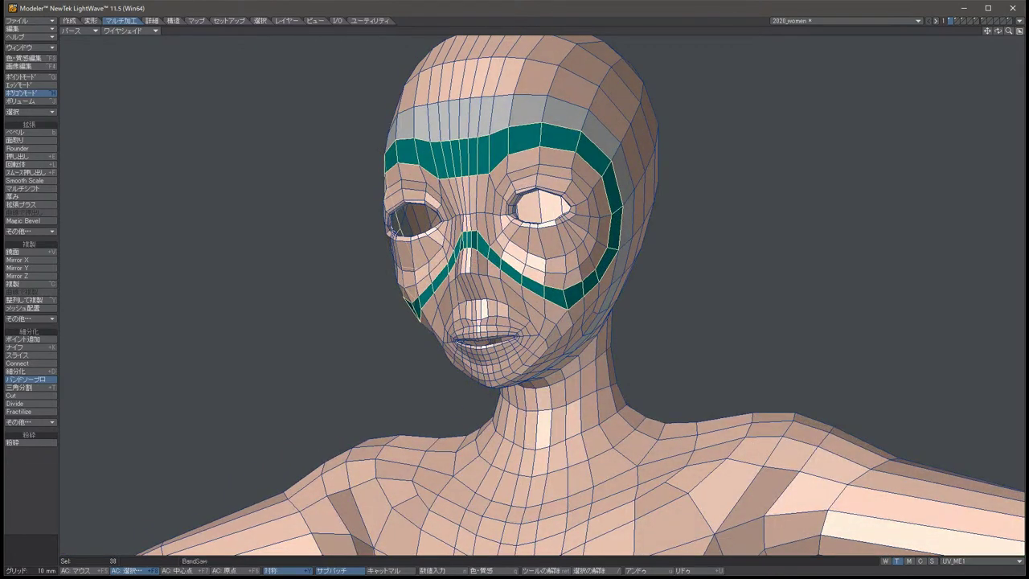
key("space")
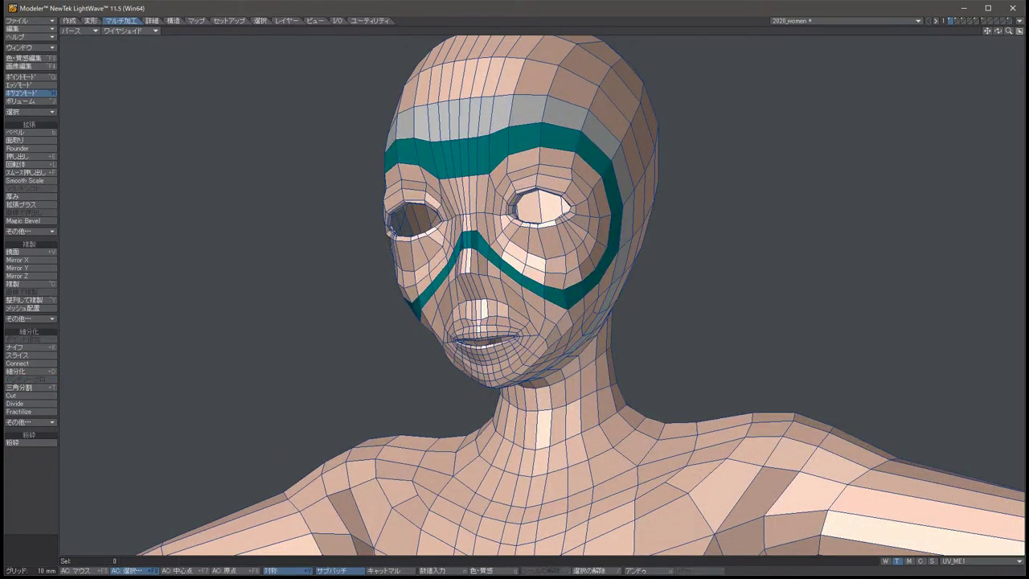
Cut a BandSaw ring through four polygons beside the right eye and inspect the head from several angles.
left_click_drag(598, 191, 602, 245)
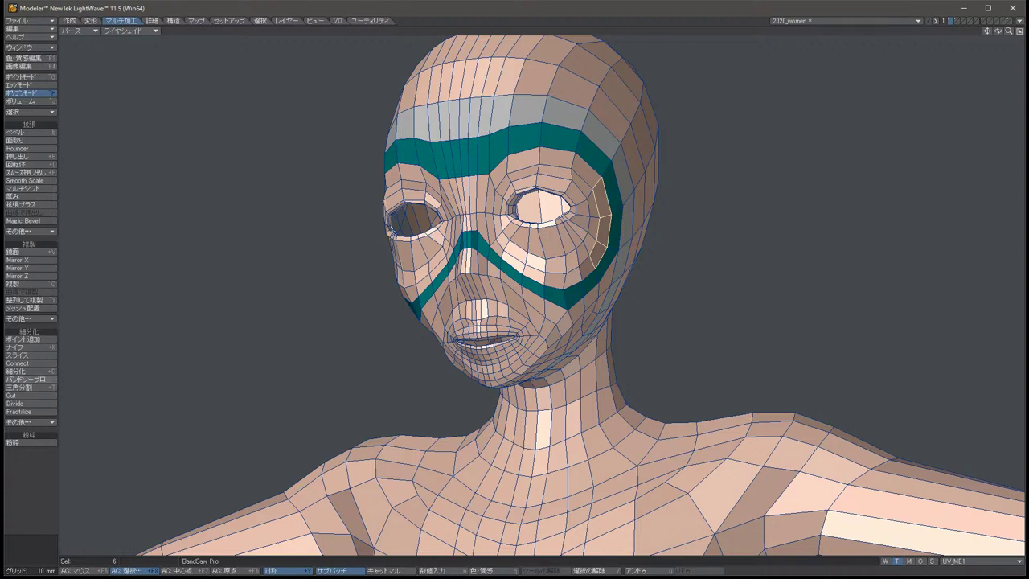
left_click(31, 379)
key("Left")
key("Left")
key("Left")
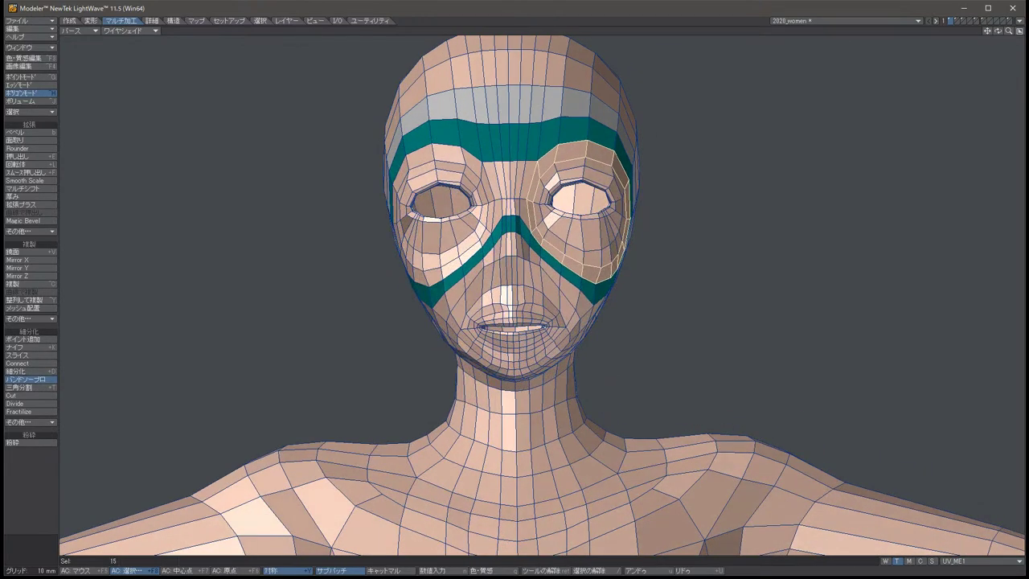
key("Left")
key("Left")
key("Left")
key("Left")
key("Left")
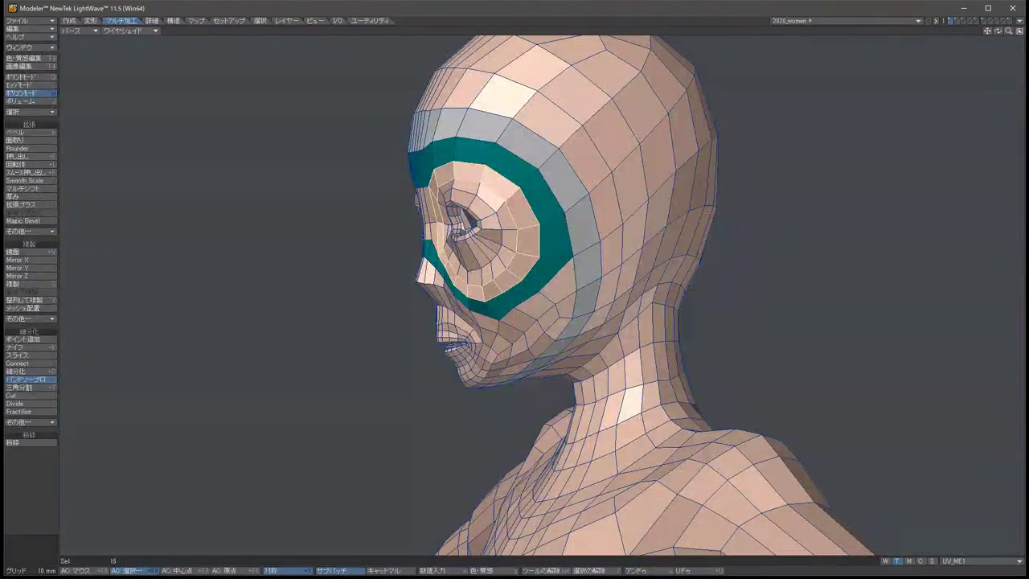
key("Left")
key("Right")
key("Right")
key("Right")
key("Right")
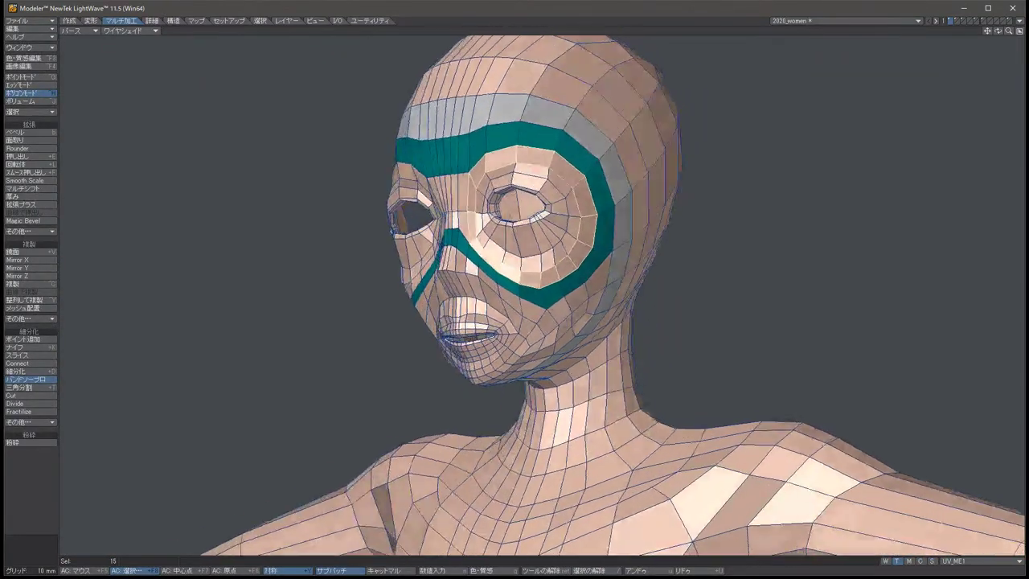
key("Right")
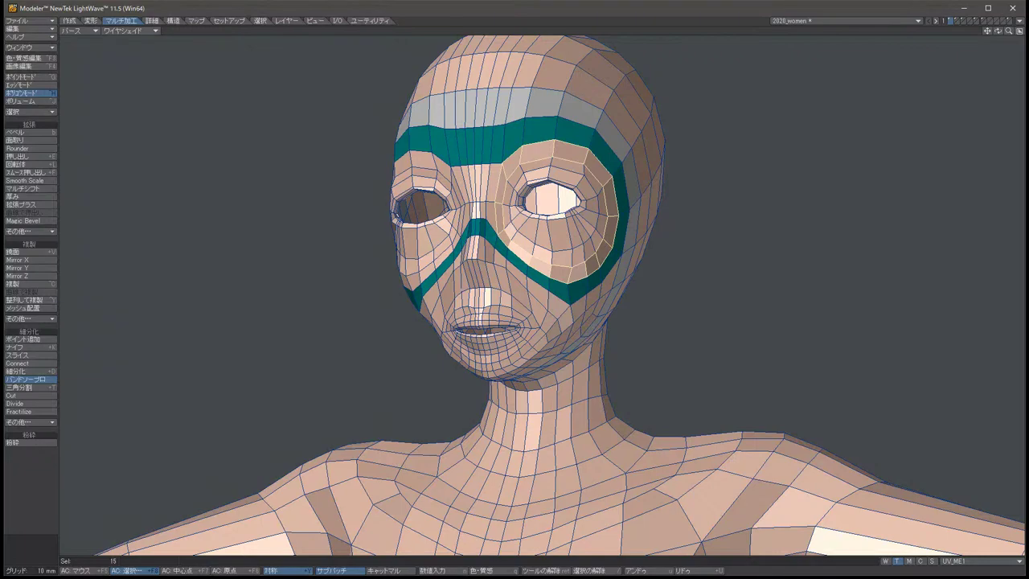
key("Right")
key("Right")
key("Right")
key("Right")
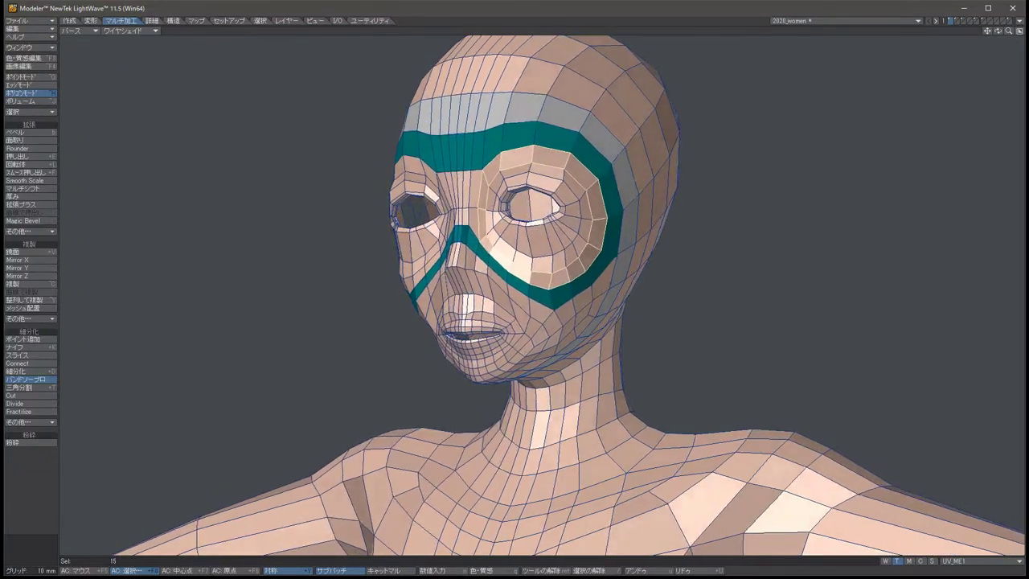
key("Right")
key("Right")
key("Right")
key("Right")
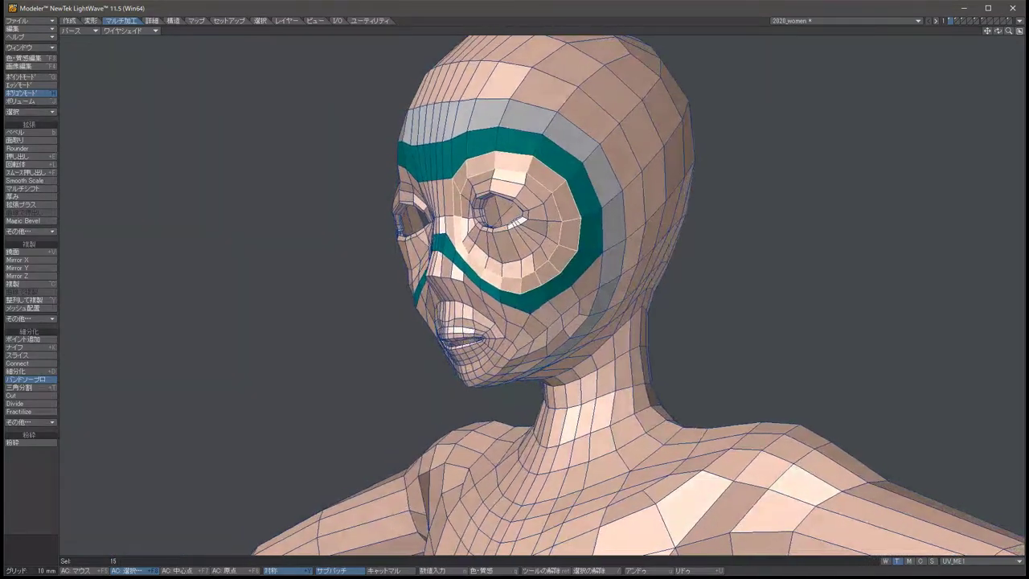
key("Left")
key("Left")
key("Left")
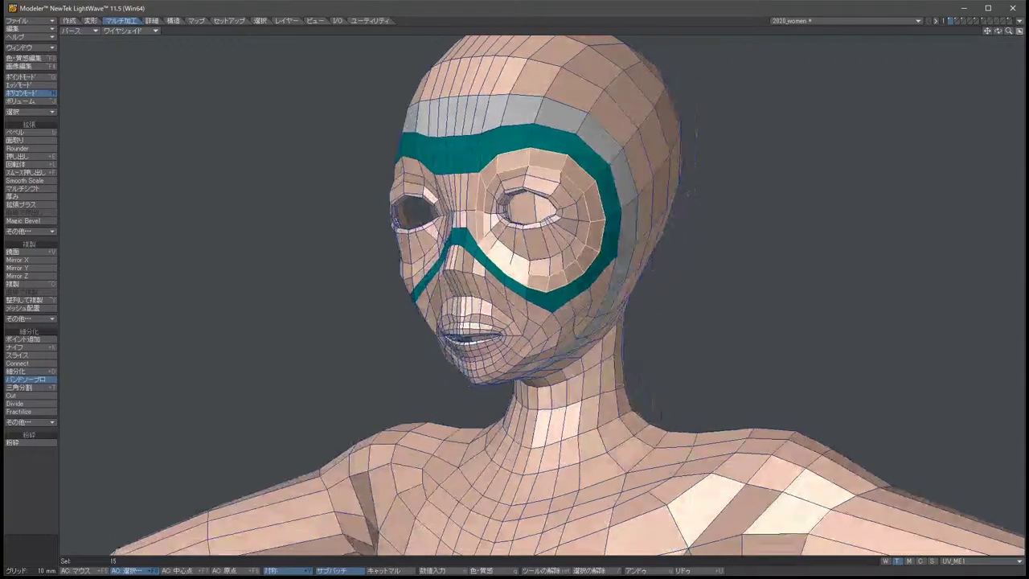
key("Left")
key("Left")
key("Left")
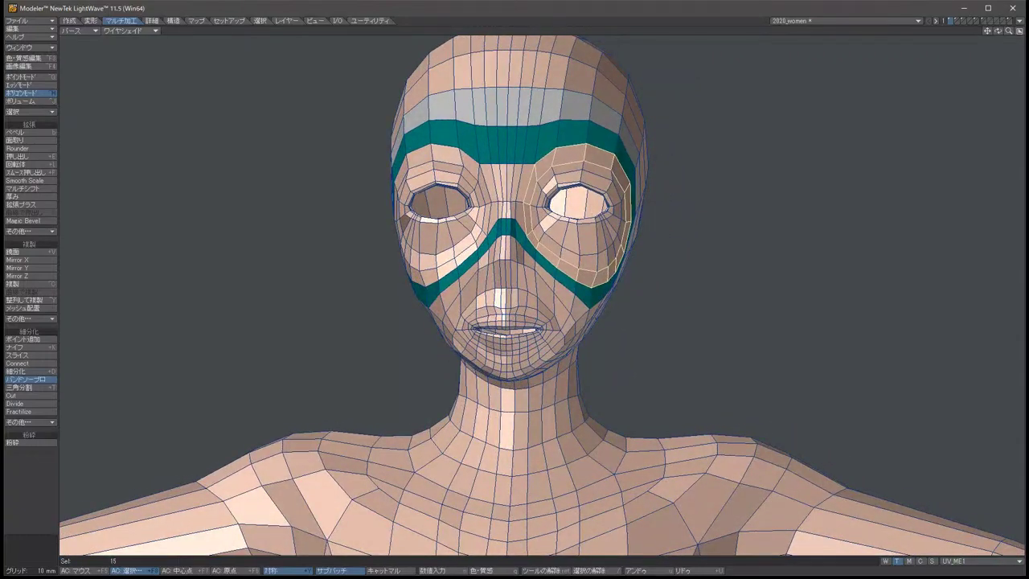
key("Left")
key("Left")
key("Left")
key("Left")
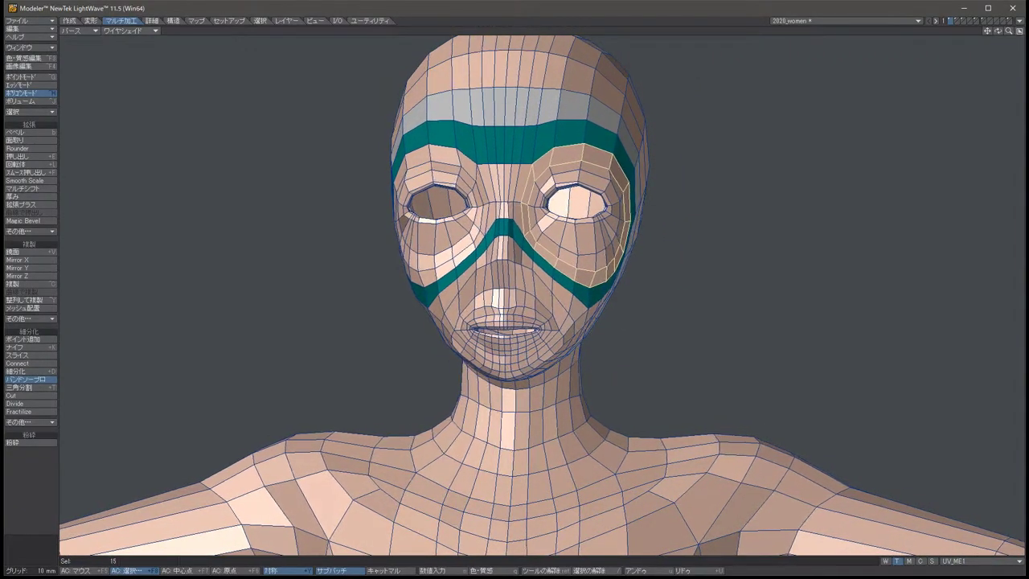
key("Left")
key("Left")
key("Left")
key("Left")
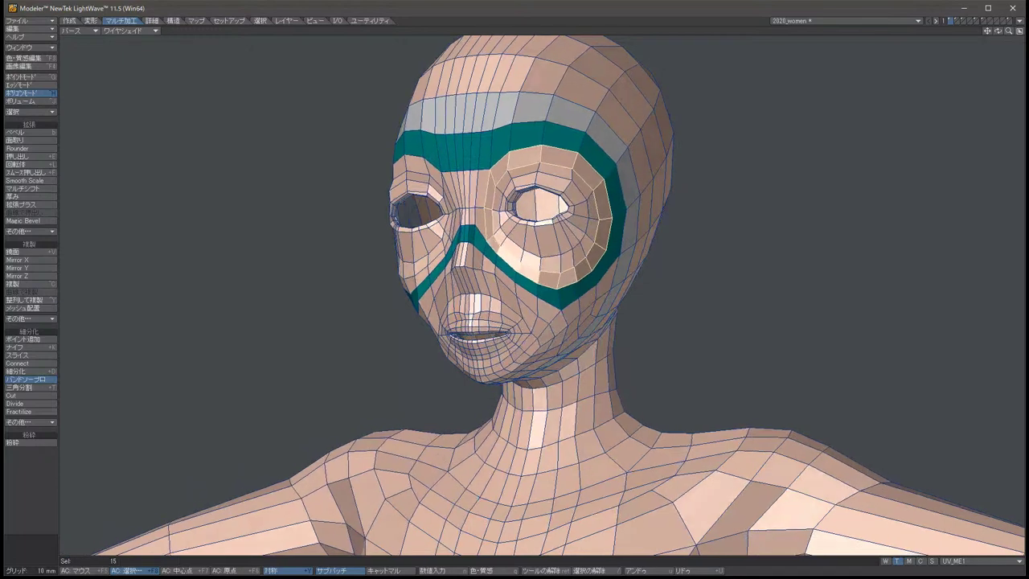
key("Left")
key("Left")
key("Left")
key("Left")
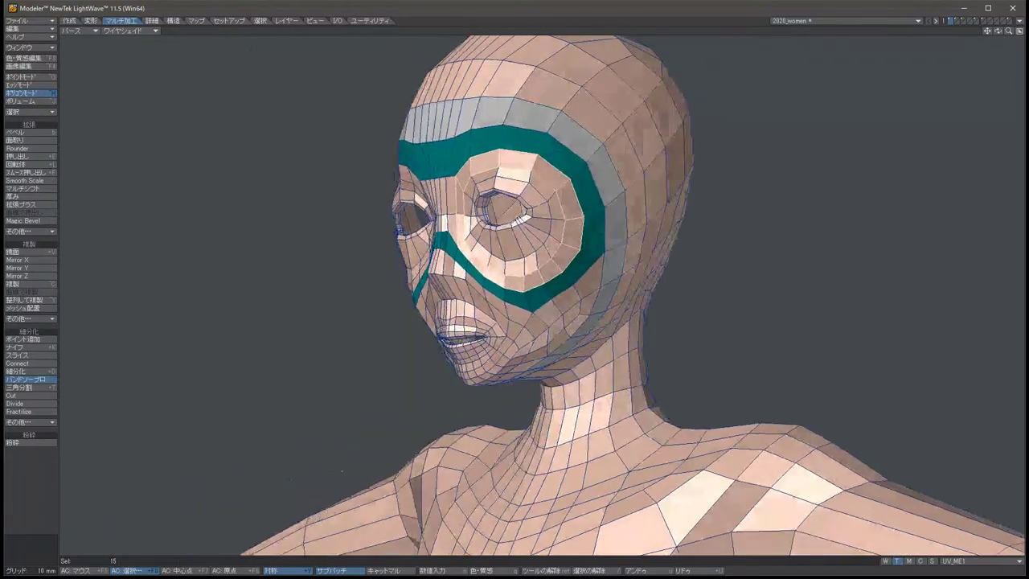
key("Left")
key("Left")
key("Left")
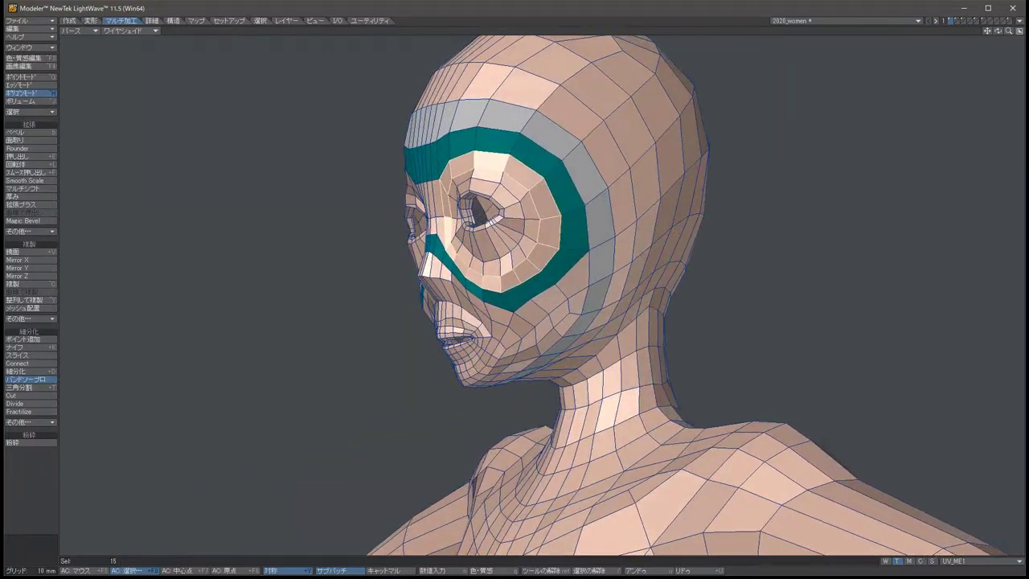
key("Left")
key("Left")
key("Left")
key("Left")
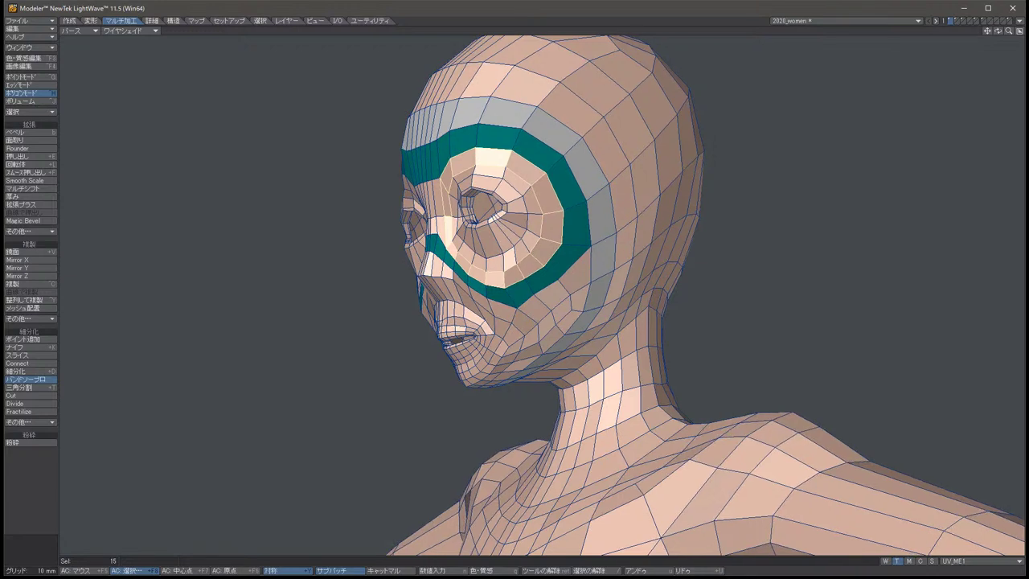
key("Left")
key("Left")
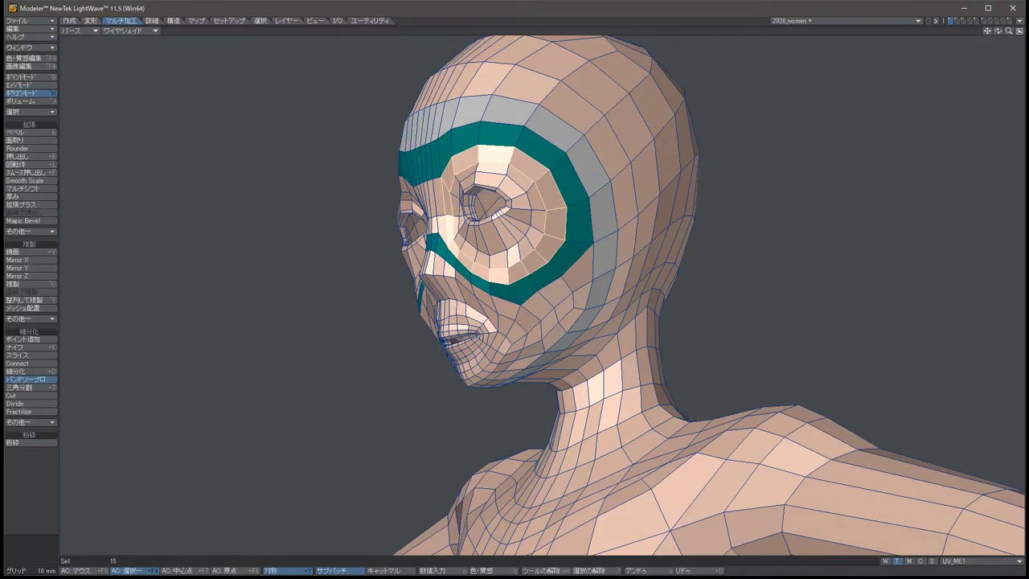
Finish the band cut and lasso-select four cheek polygons beside the grey band.
key("u")
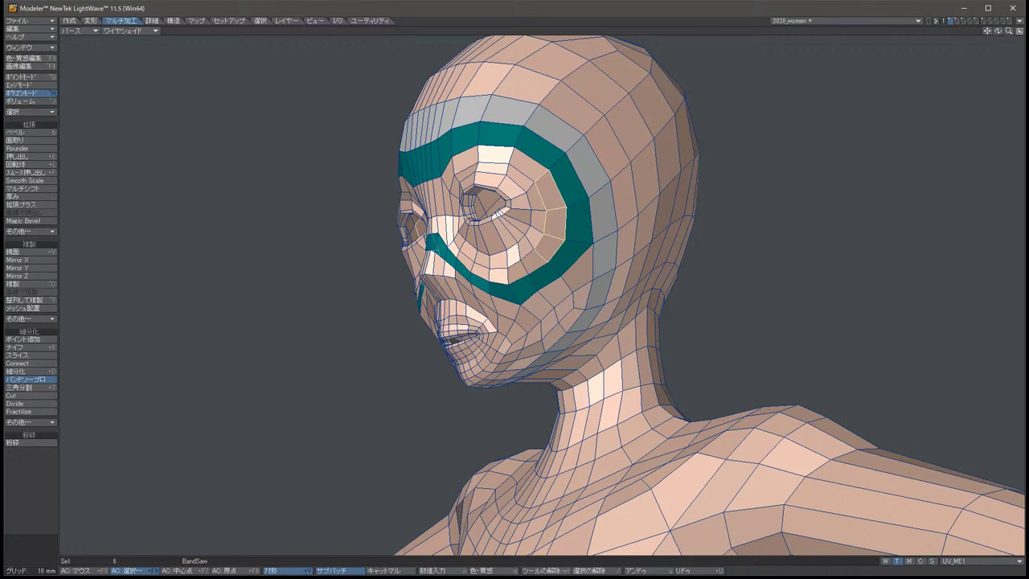
key("space")
key("ctrl+g")
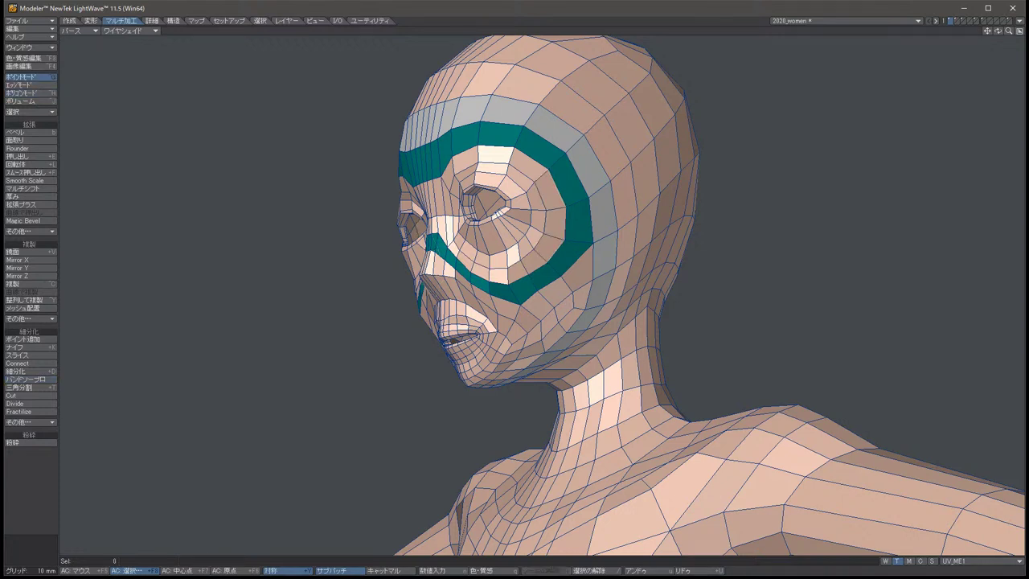
key("ctrl+h")
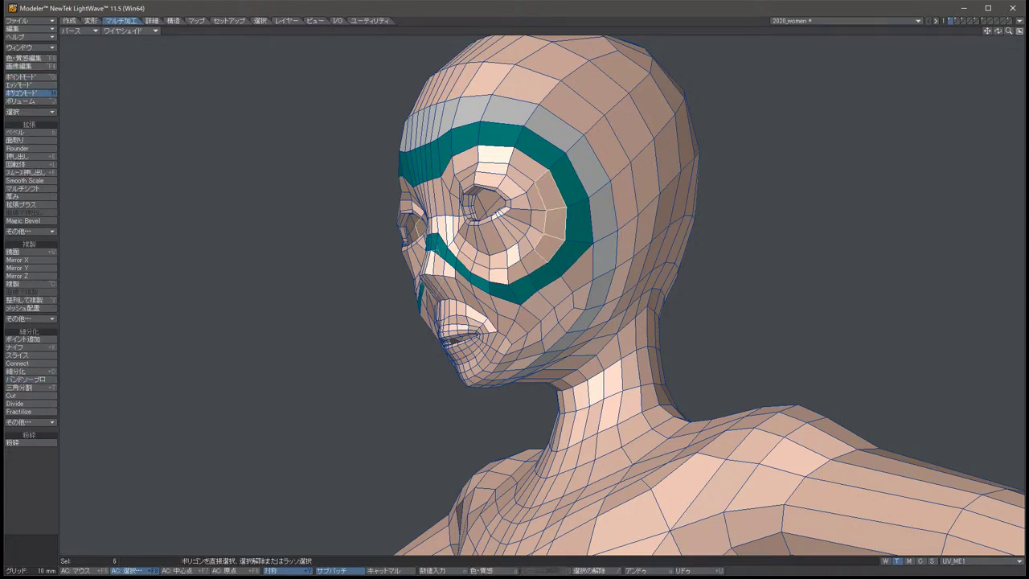
key("ctrl+j")
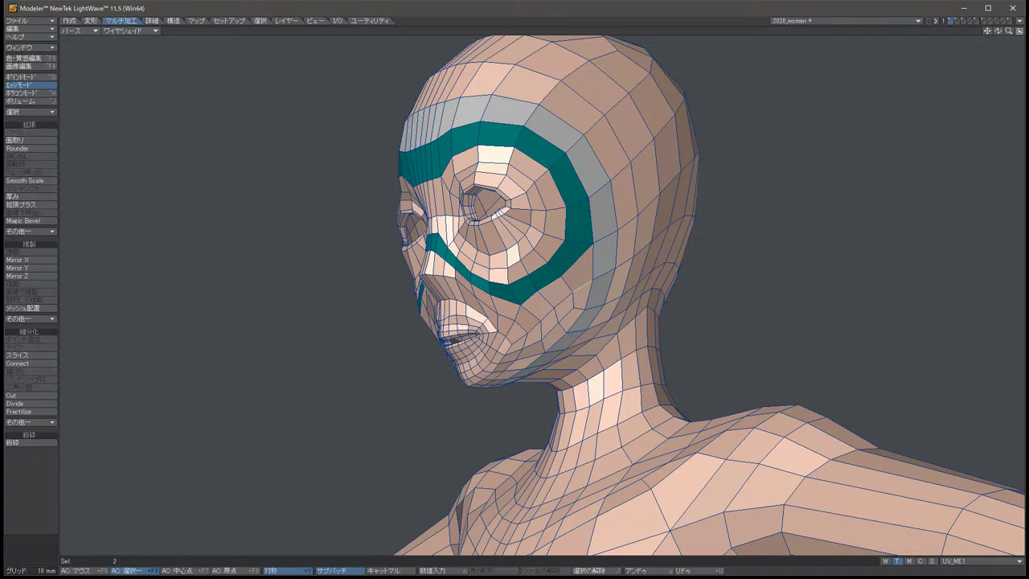
key("ctrl+h")
mouse_move(580, 249)
left_mouse_down()
mouse_move(563, 327)
mouse_move(521, 353)
left_mouse_up()
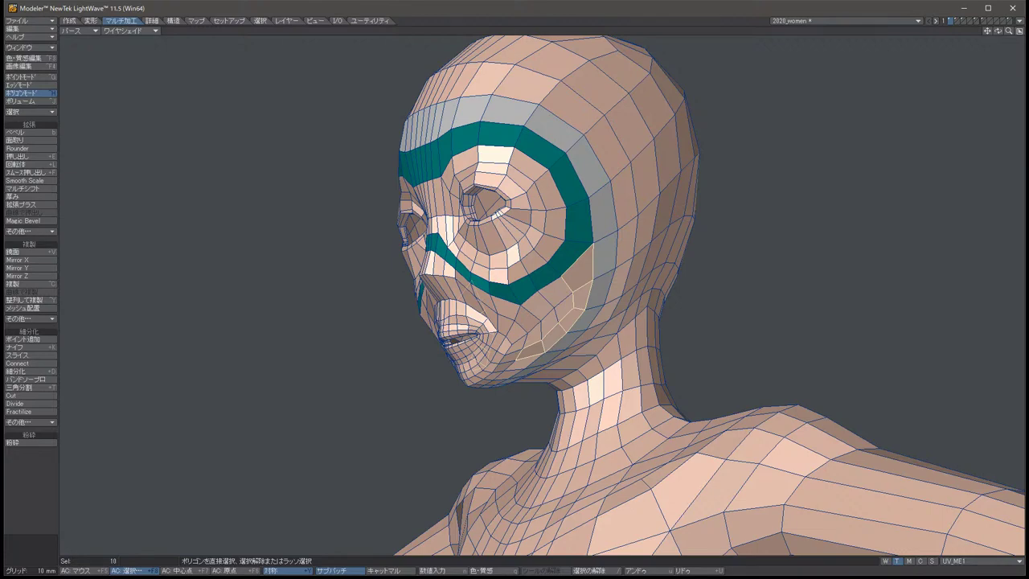
Viewing from under the jaw, cut a BandSaw Pro loop through the cheek strip from the mouth corner.
scroll(474, 402, "up", 5)
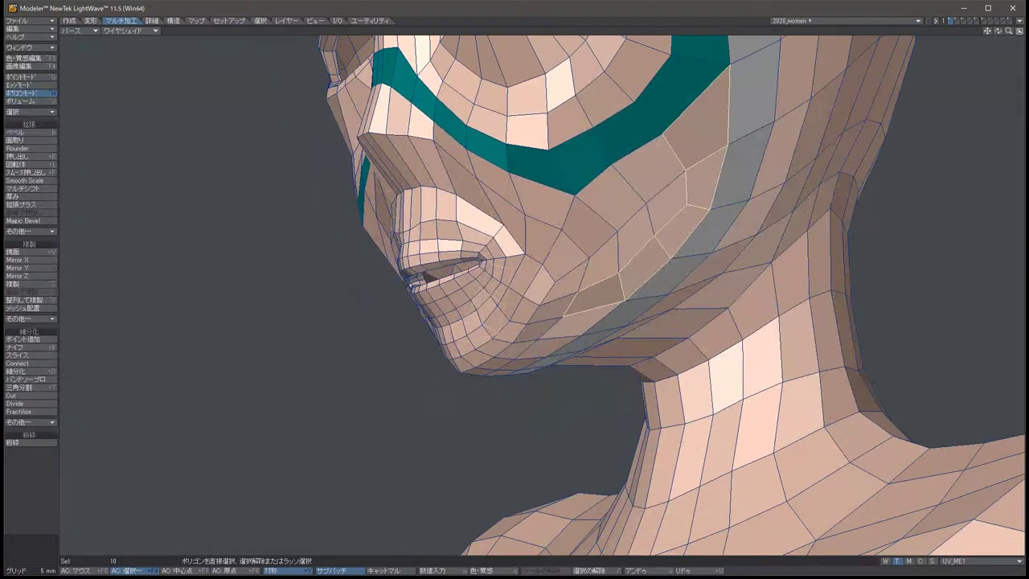
key("alt+Down")
key("alt+Down")
key("alt+Down")
key("alt+Down")
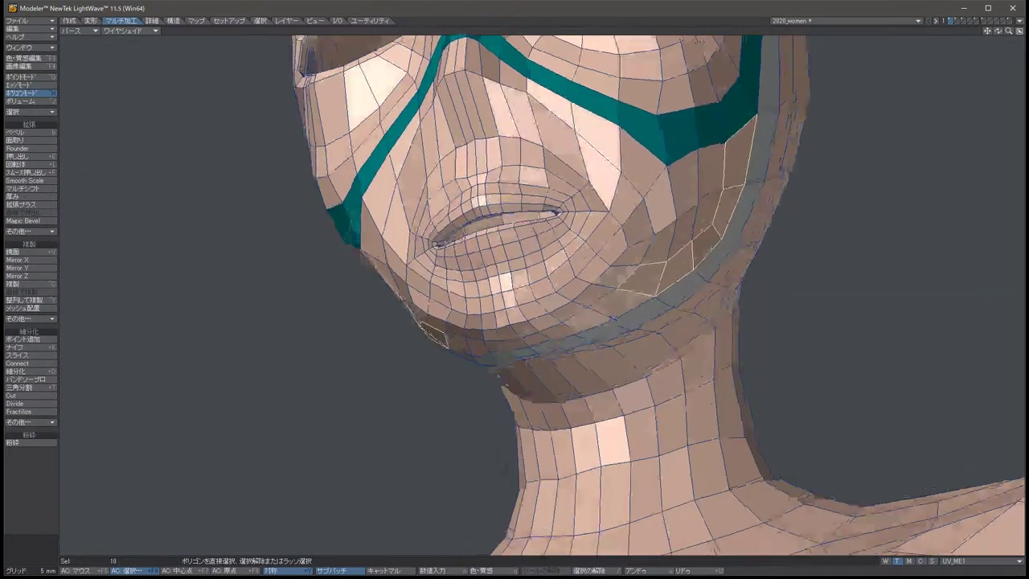
key("alt+Down")
key("alt+Down")
key("alt+Down")
key("alt+Down")
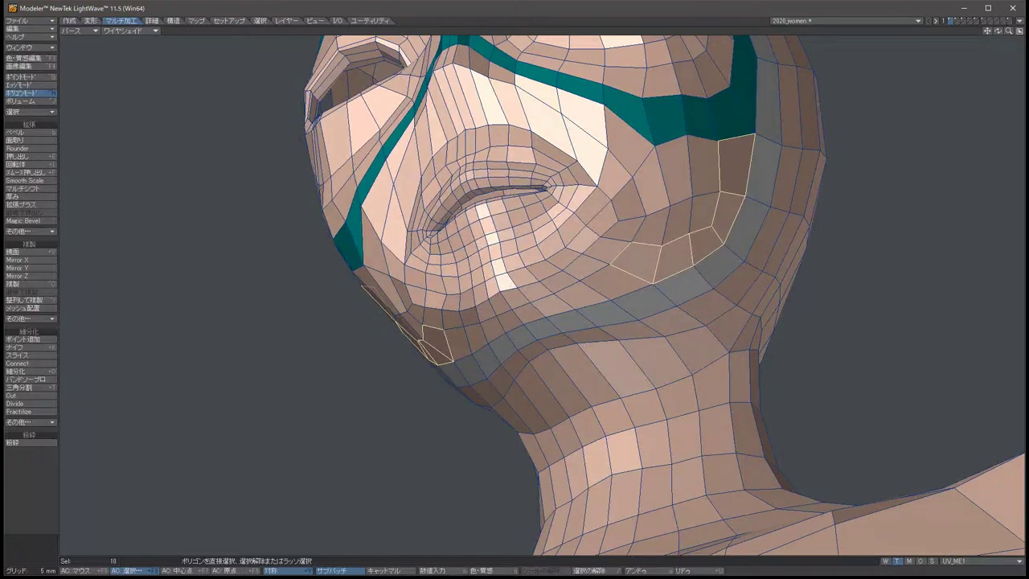
key("alt+Down")
key("alt+Down")
key("alt+Down")
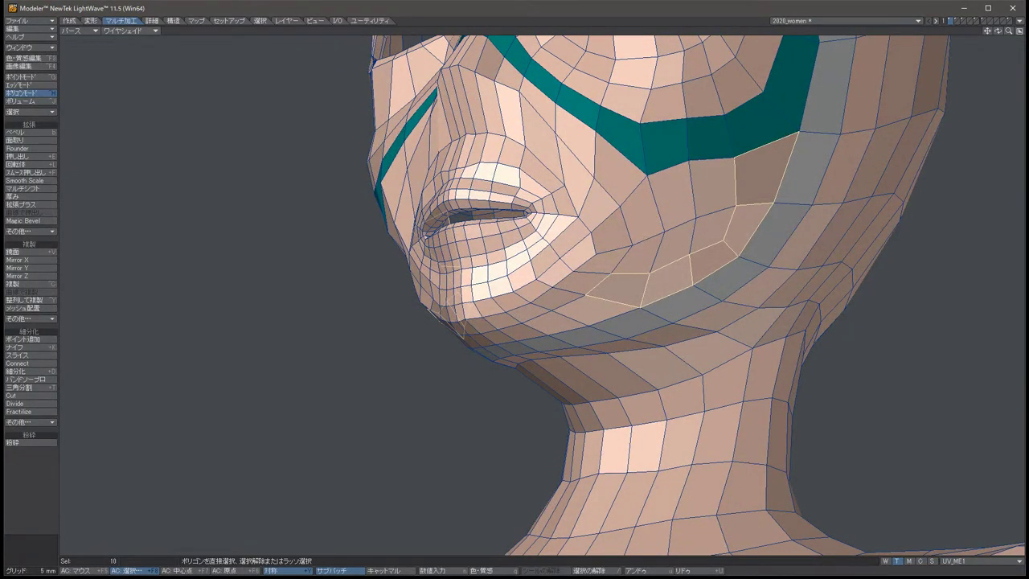
key("alt+Down")
key("alt+Down")
key("alt+Down")
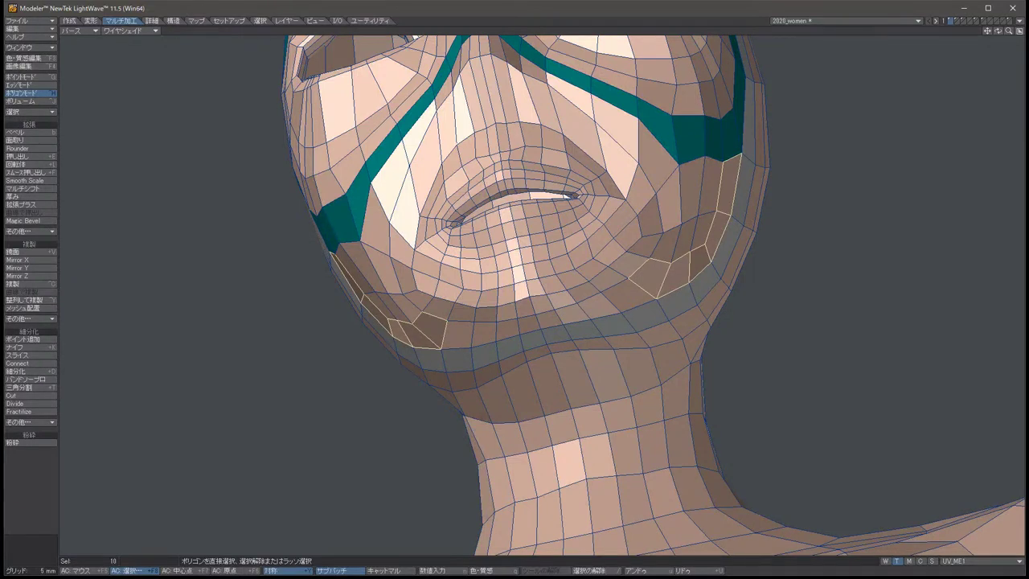
left_click(29, 378)
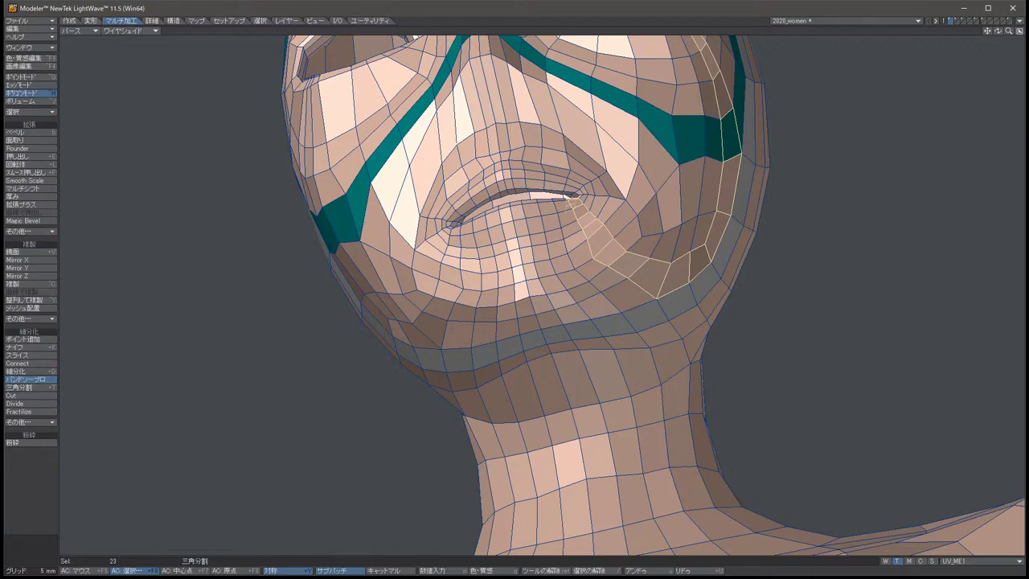
key("alt+Up")
key("alt+Up")
key("alt+Up")
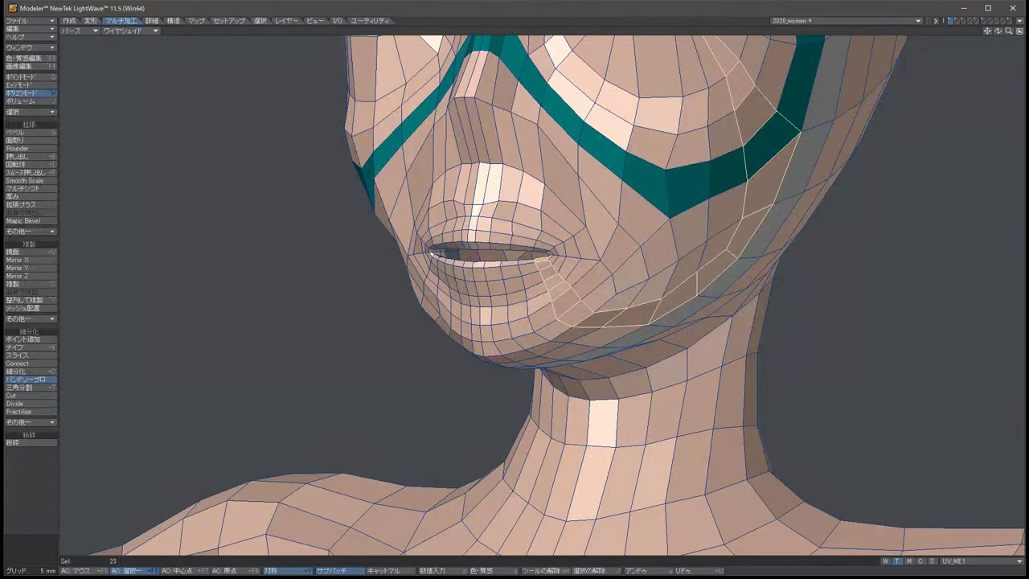
key(".")
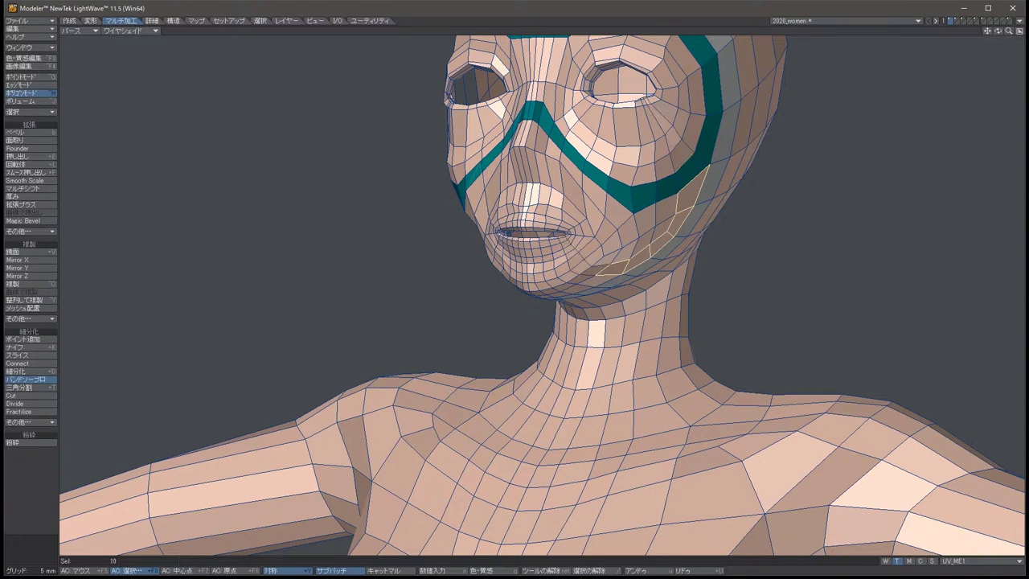
Select two lower-cheek polygons beside the jaw in Polygon mode.
key("space")
key("ctrl+g")
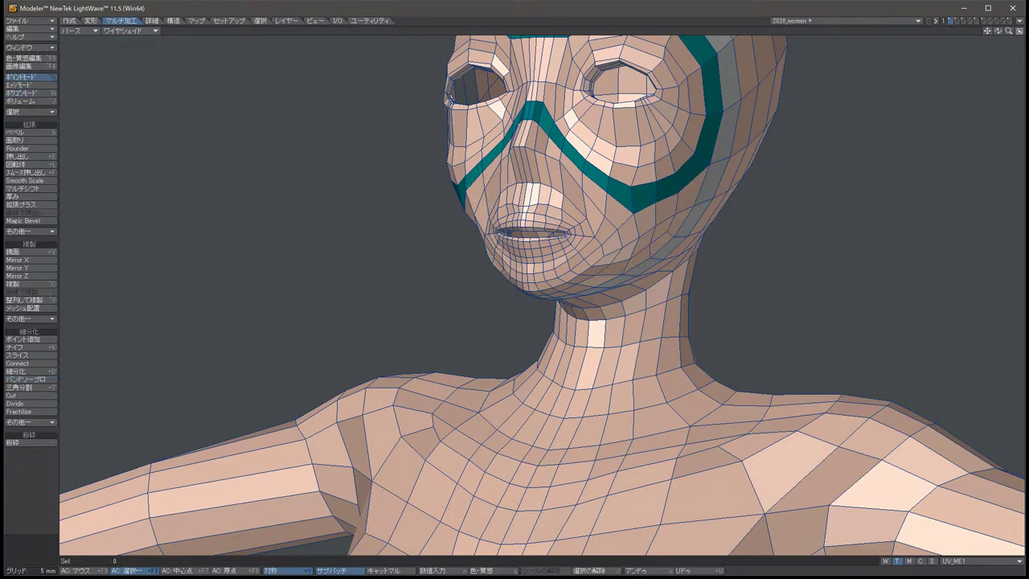
key("Left")
key("Left")
key("Left")
key("Left")
key("Left")
key("Left")
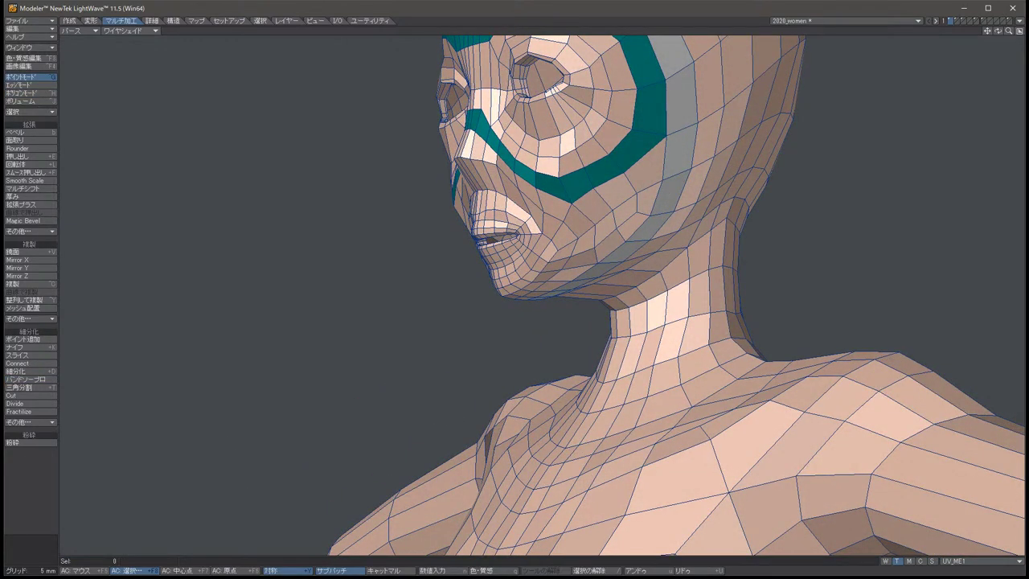
key("Left")
key("Left")
key("Left")
key("Left")
key("Left")
key("Left")
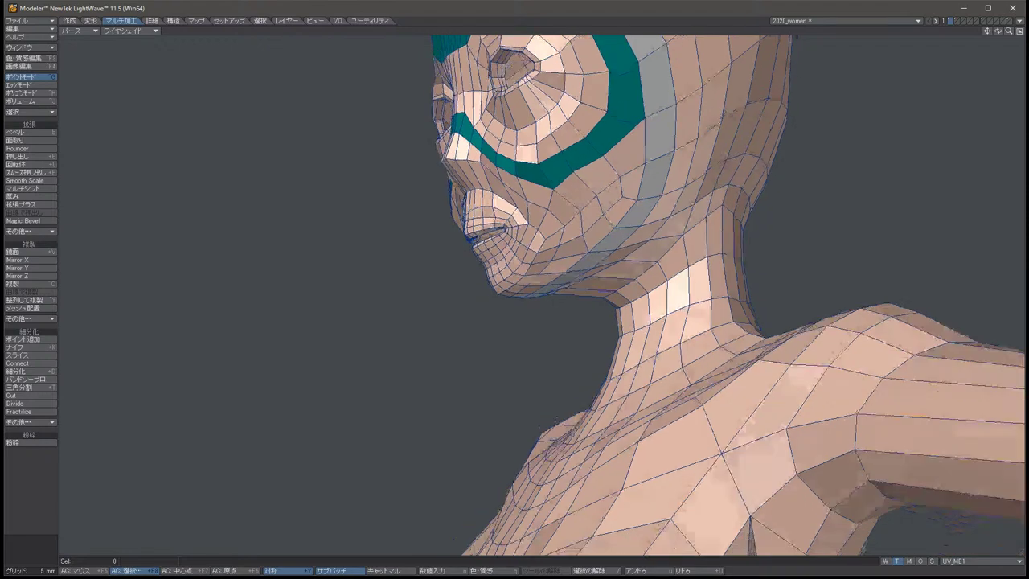
key("Left")
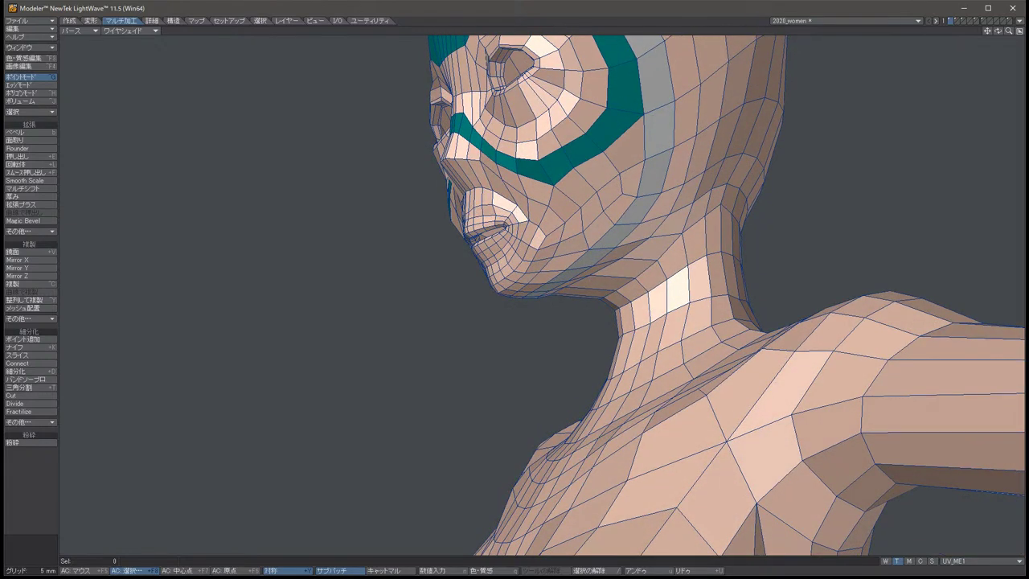
key("ctrl+h")
left_click_drag(634, 166, 554, 256)
mouse_move(635, 145)
left_mouse_down()
mouse_move(619, 209)
mouse_move(597, 235)
left_mouse_up()
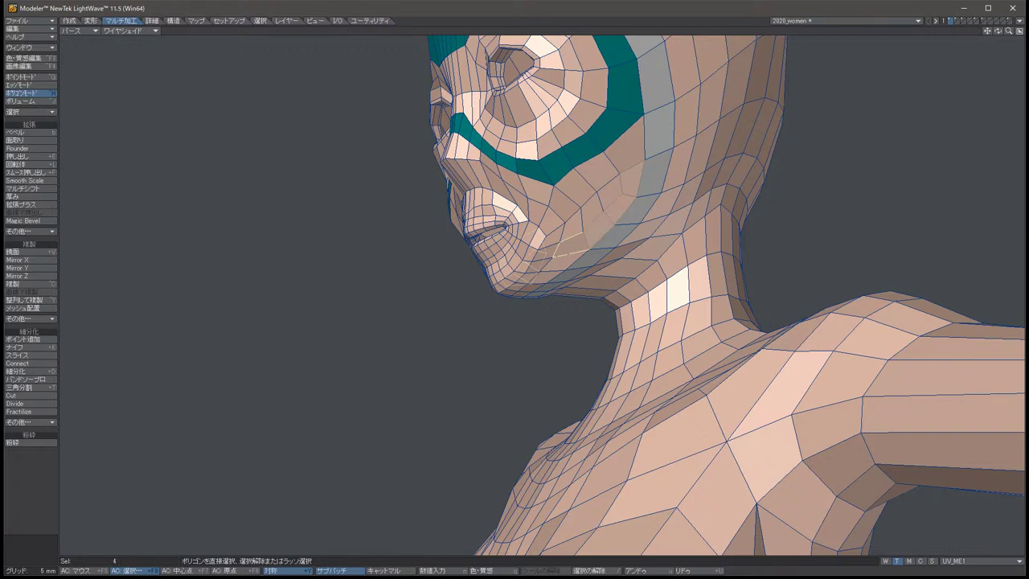
left_click(572, 243)
Turn the view toward the side profile and delete the two selected cheek polygons.
scroll(553, 245, "up", 5)
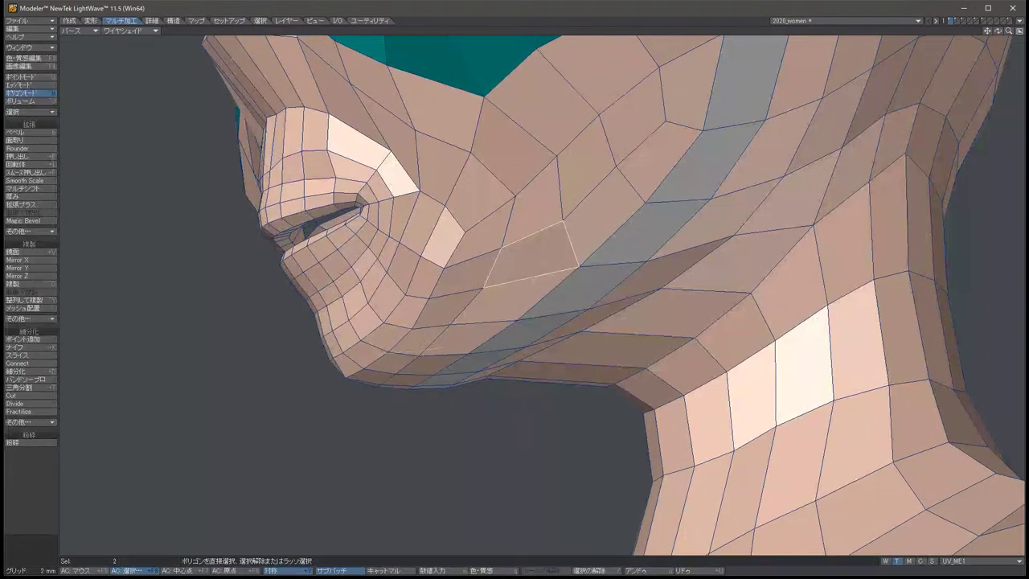
key("Left")
key("Left")
key("Left")
key("Left")
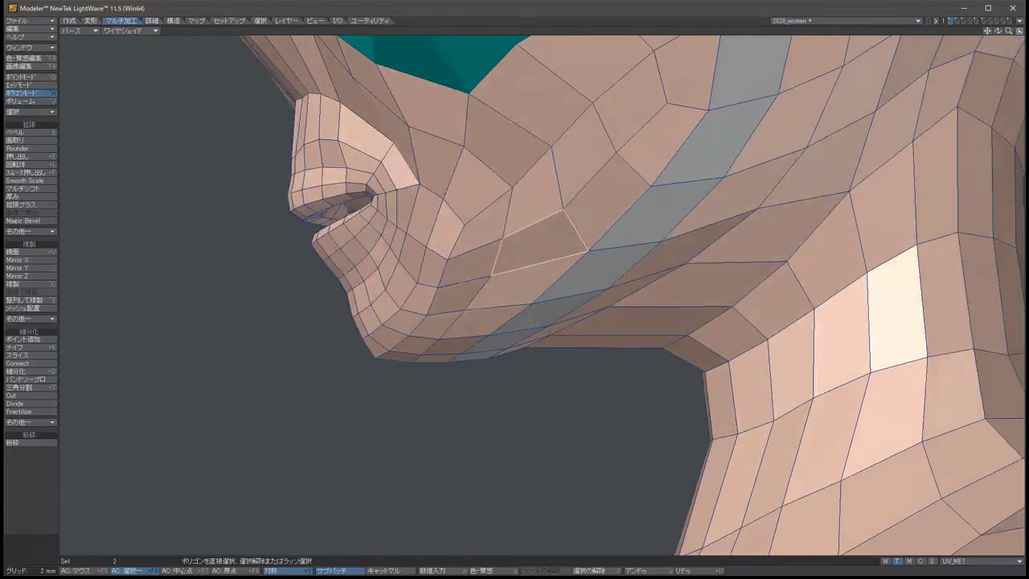
key("Left")
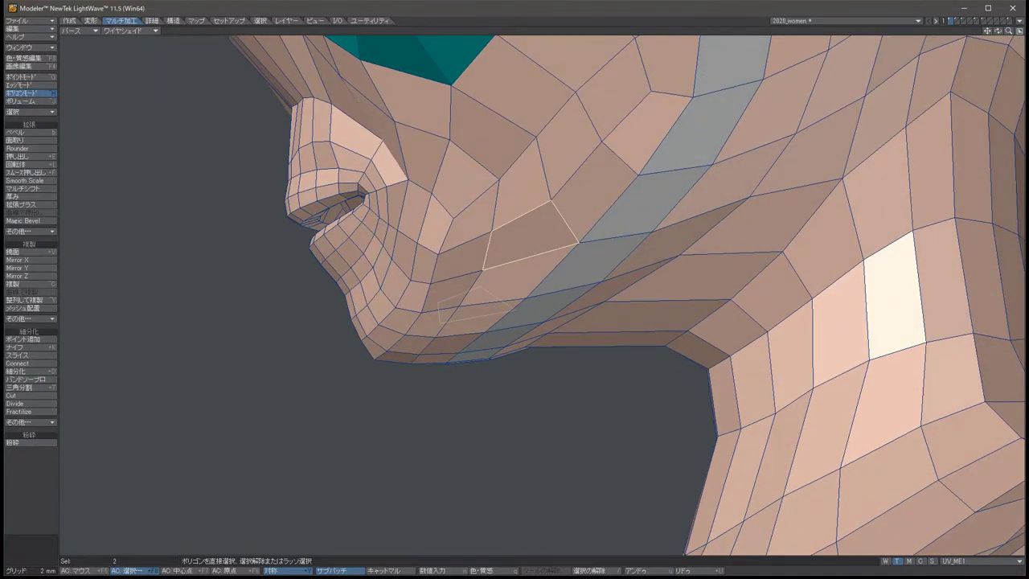
key("Left")
key("Left")
key("Left")
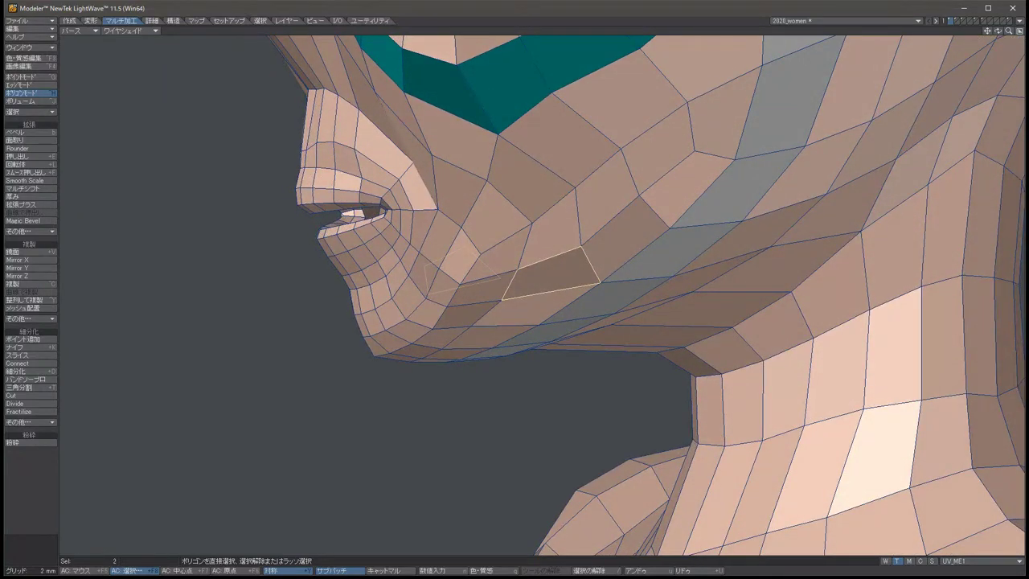
key("Left")
key("Left")
key("Left")
key("Left")
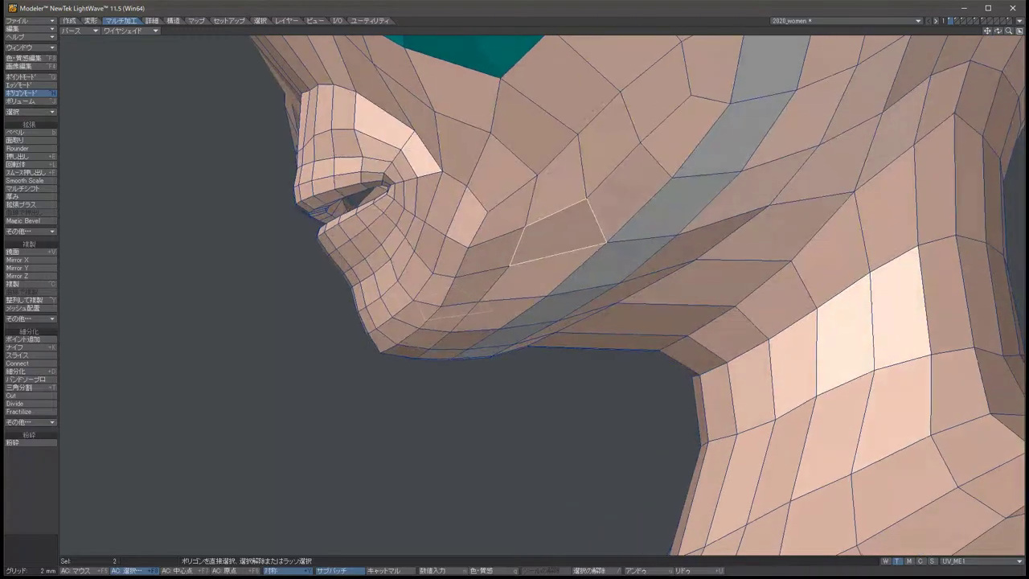
key("Left")
key("Left")
key("Left")
key("Left")
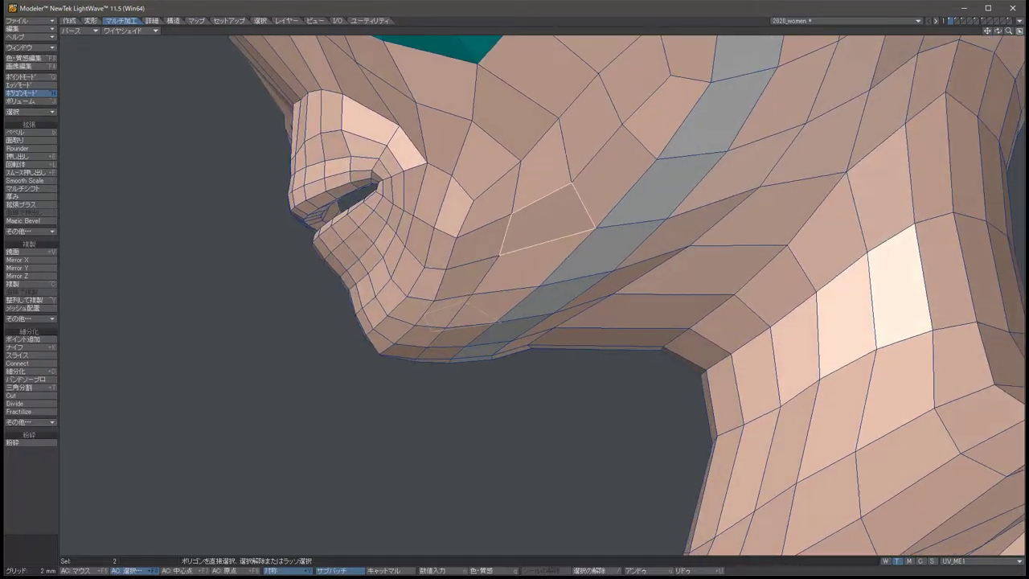
key("Left")
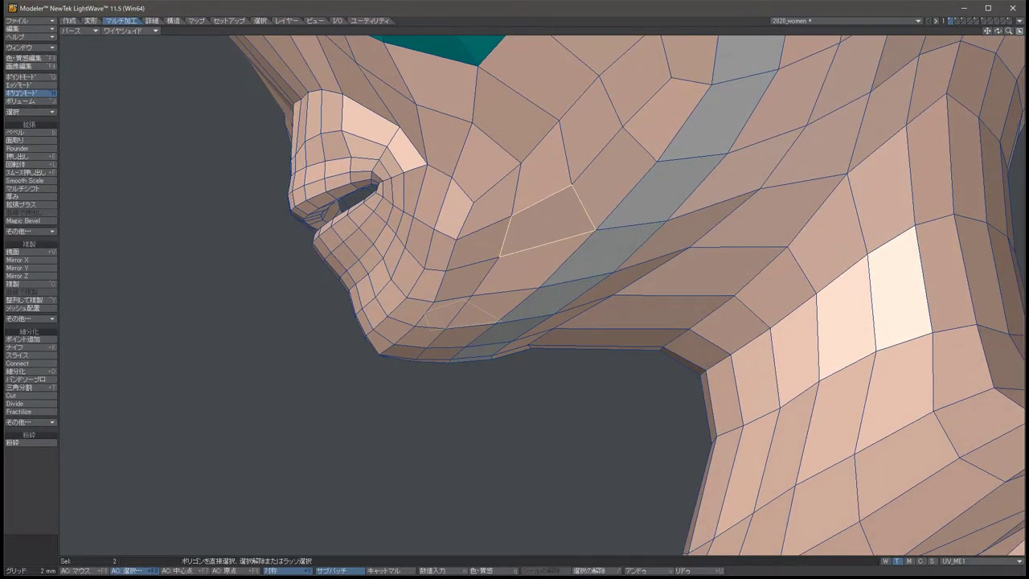
key("Delete")
Delete the polygons bordering the cheek hole, then undo that deletion.
key("Left")
key("Left")
key("Left")
key("Left")
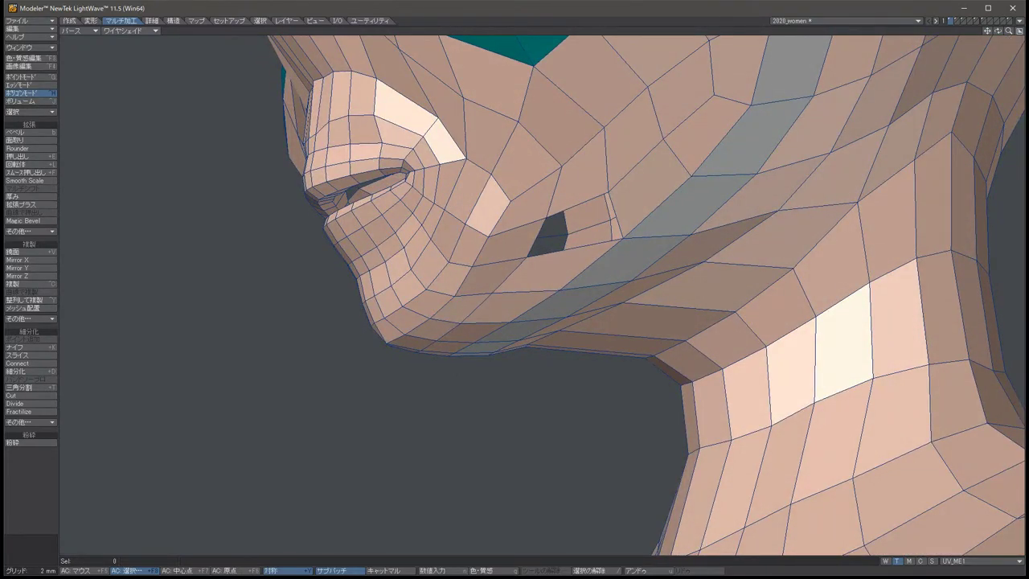
left_click(582, 173)
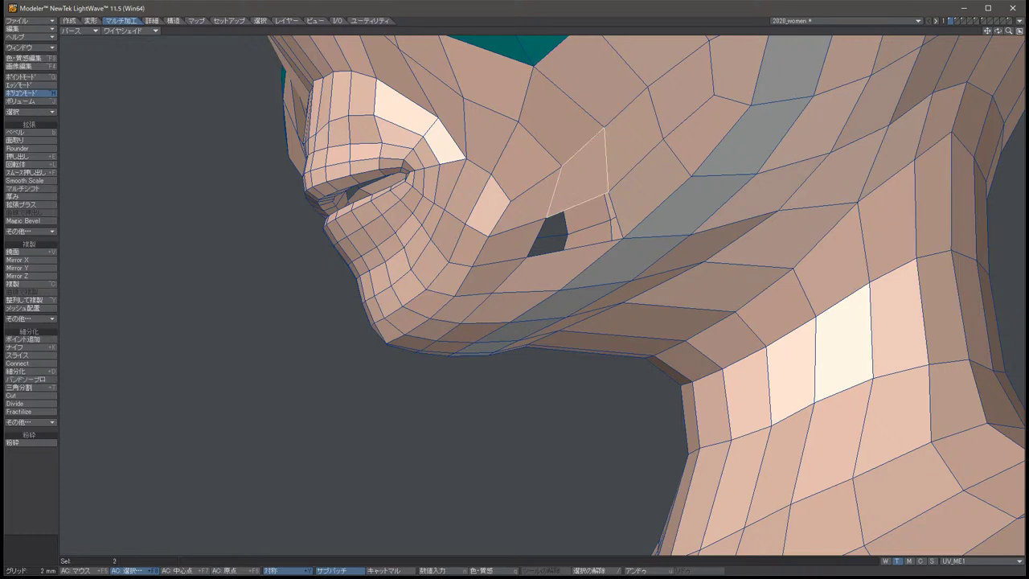
key("Delete")
key("Left")
key("Left")
key("Left")
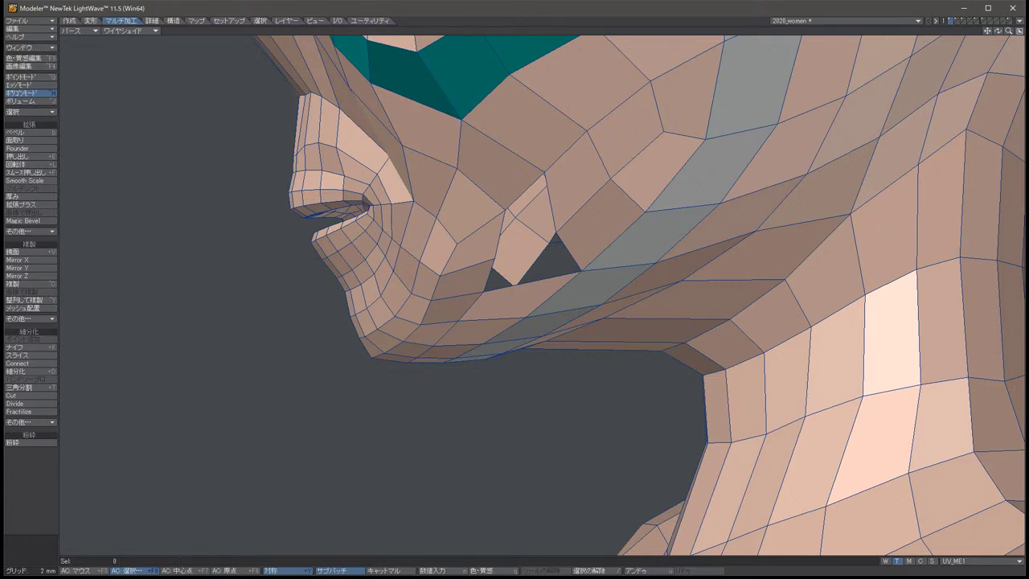
key("u")
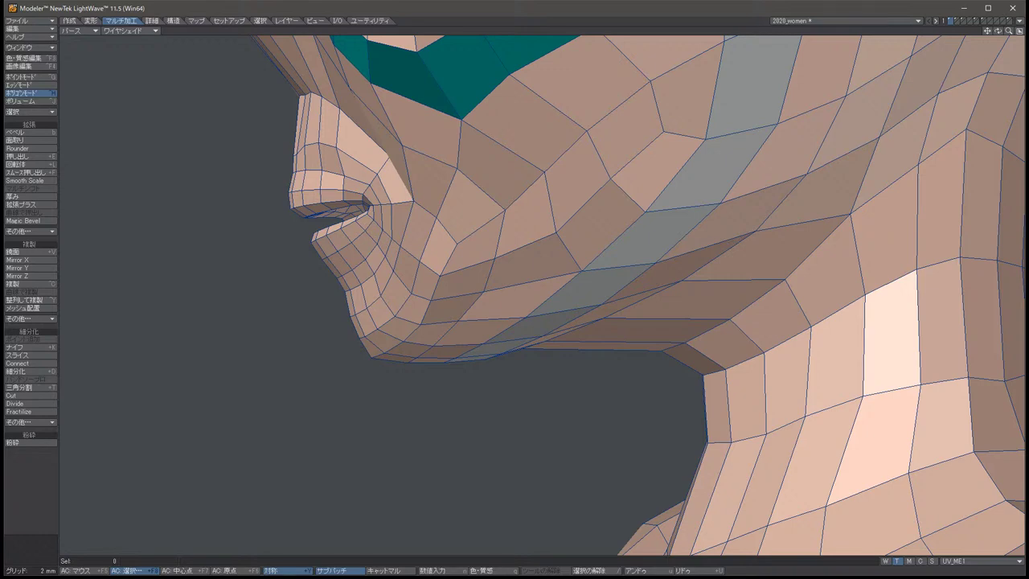
Delete two pairs of polygons beside the mouth to open holes along the jaw.
left_click(462, 280)
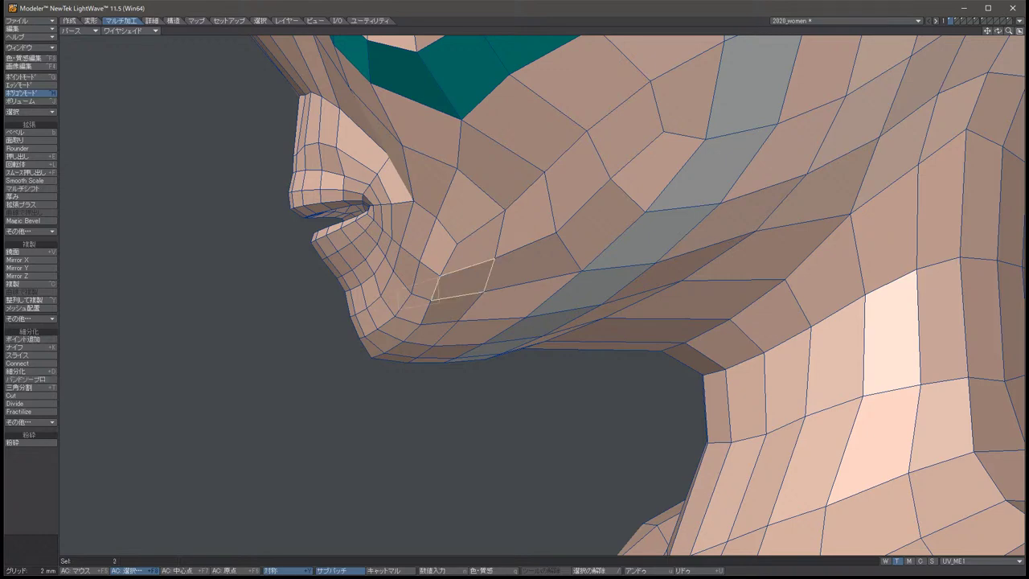
key("Delete")
left_click_drag(563, 321, 595, 318, "alt")
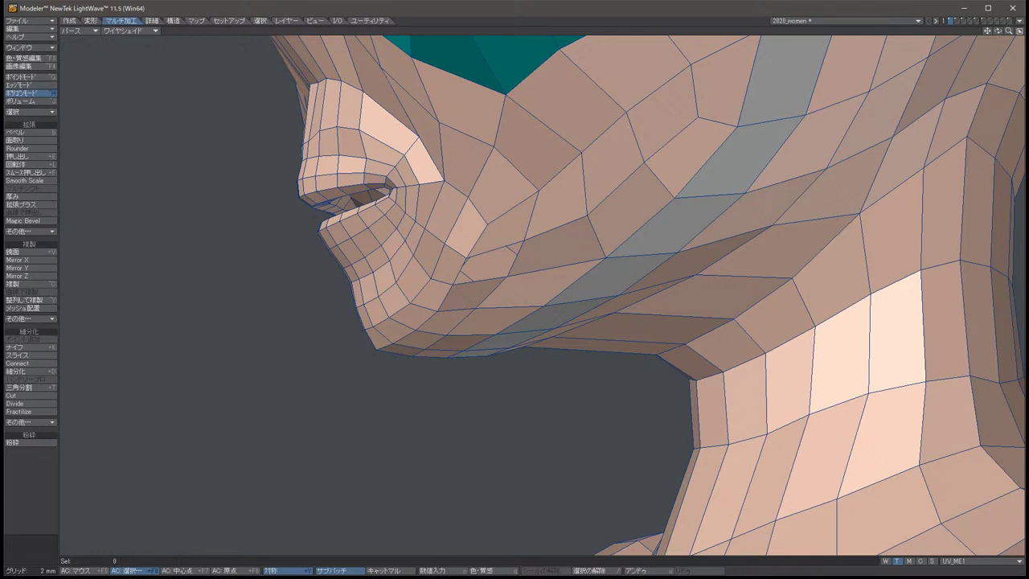
key("u")
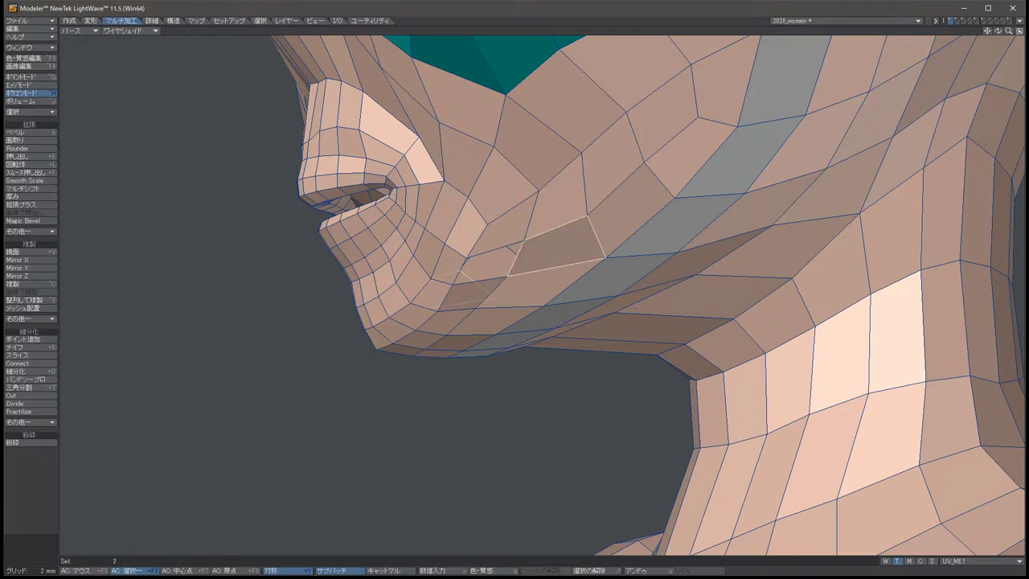
key("Delete")
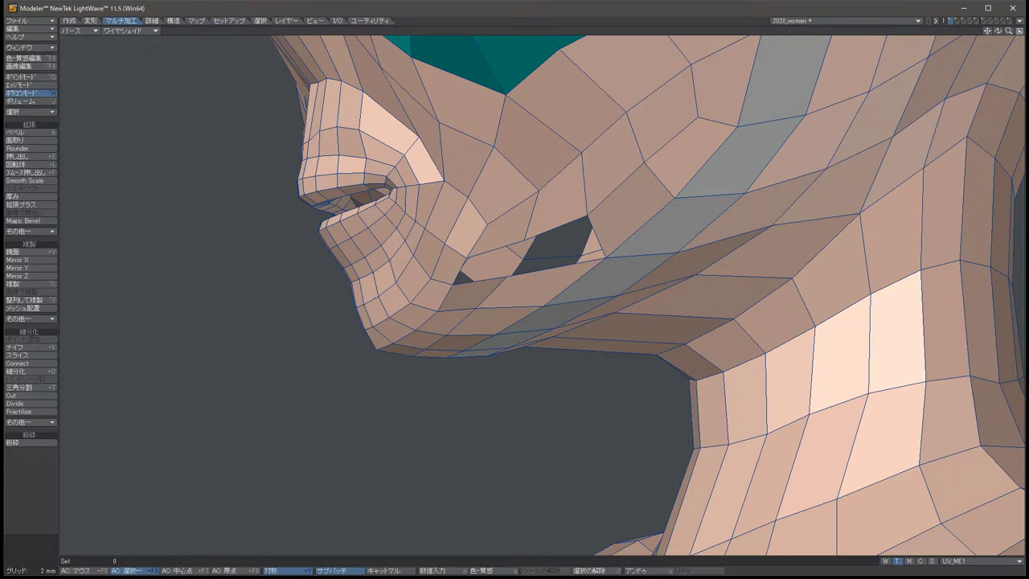
Place a new point beside the jaw hole with the Points tool.
left_click_drag(515, 322, 566, 317, "alt")
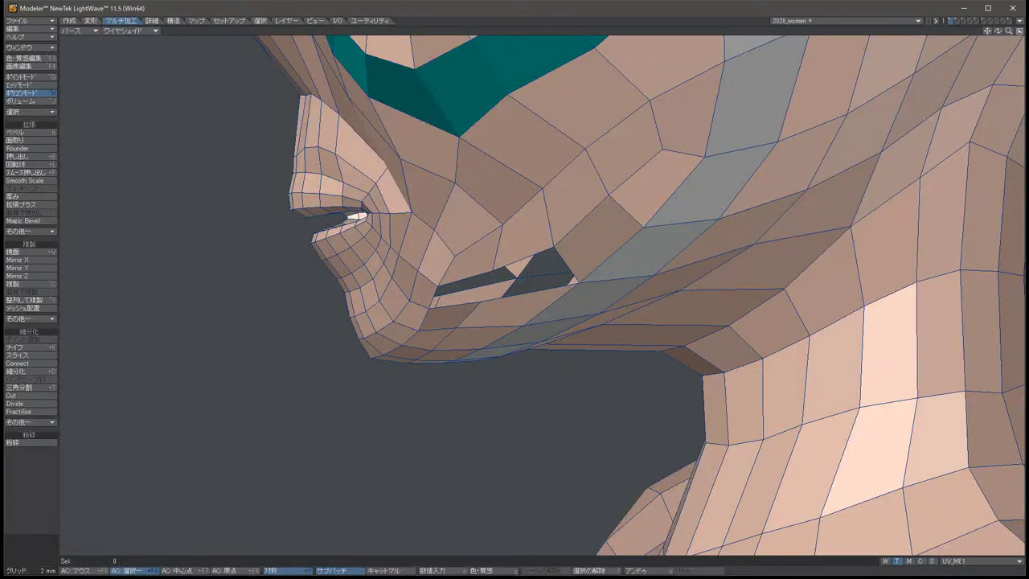
key("plus")
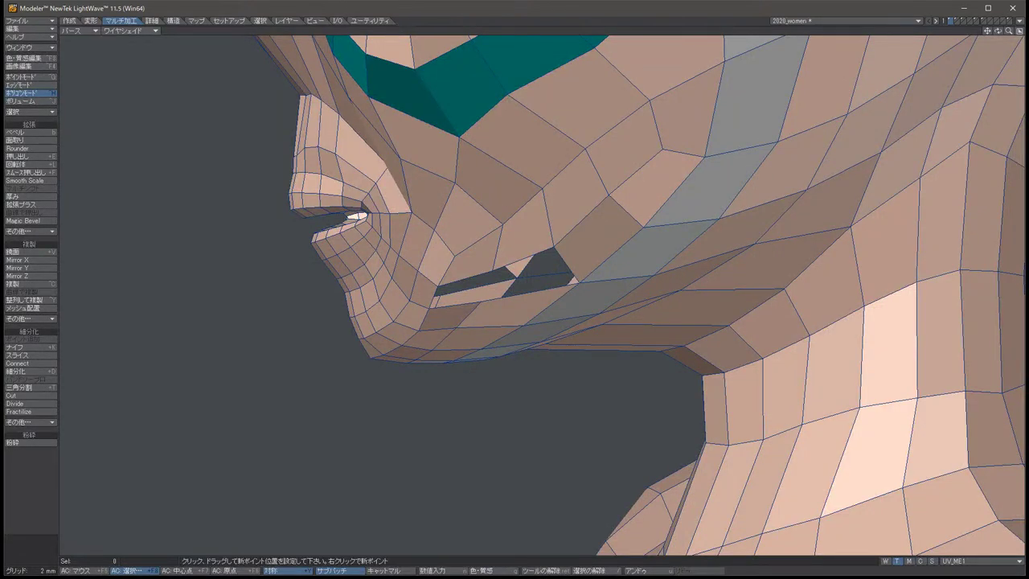
left_click(521, 273)
key("space")
In quad layout, nudge the jaw geometry and set the front view to wireframe zoomed on the mouth.
key("0")
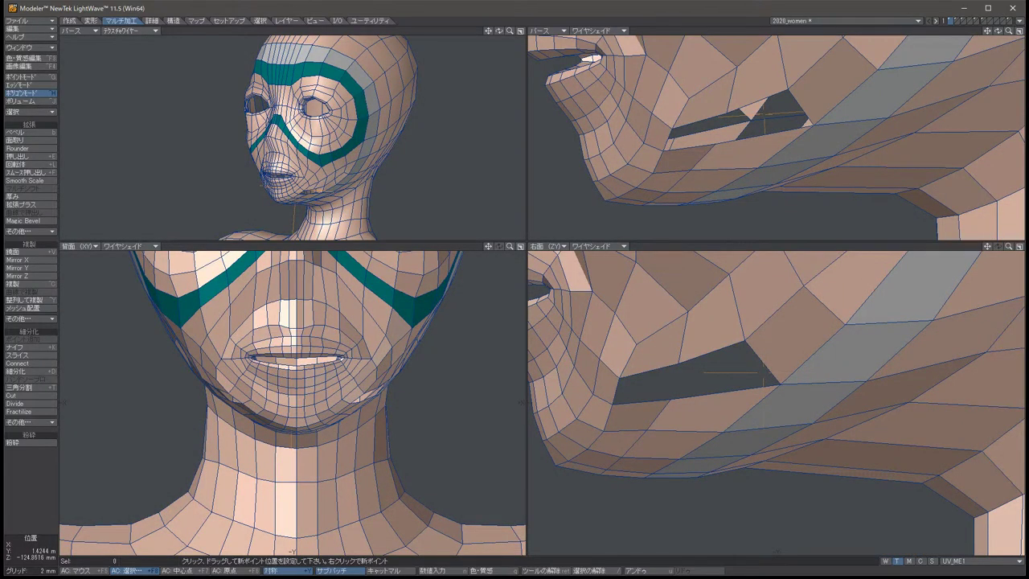
key("t")
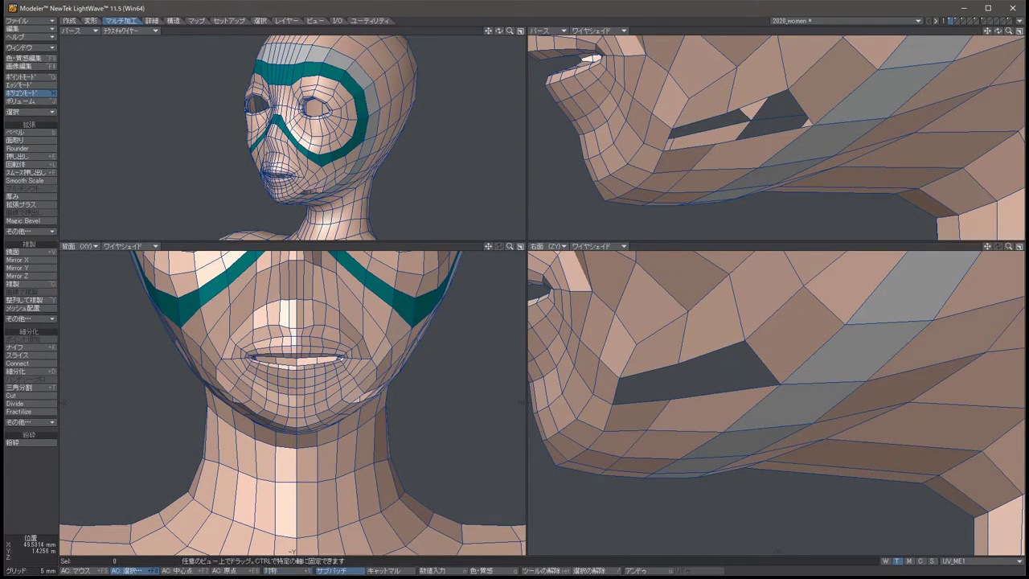
left_click_drag(402, 482, 404, 485)
key("a")
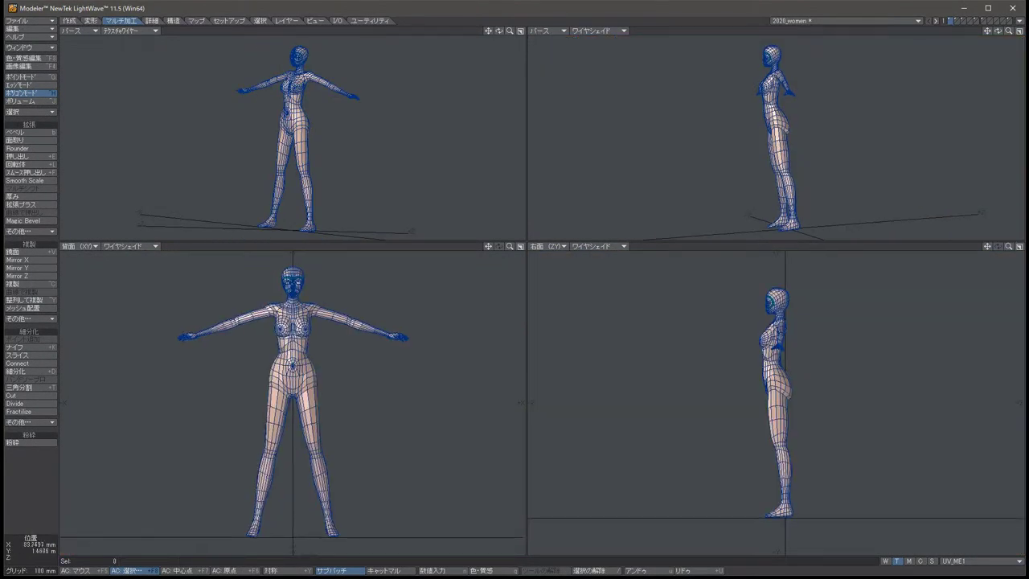
key("period")
key("period")
key("period")
key("period")
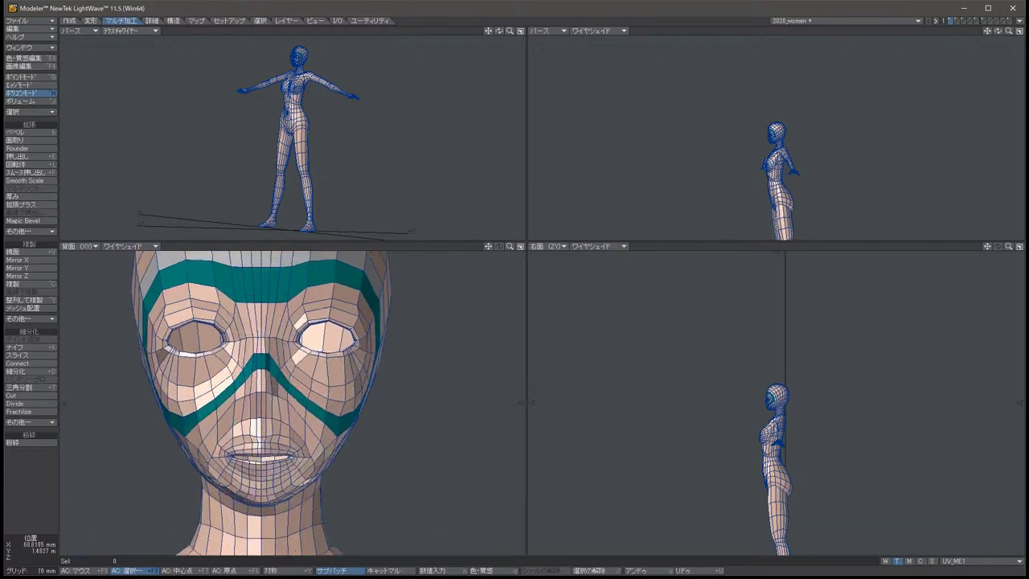
left_click(129, 246)
left_click(142, 214)
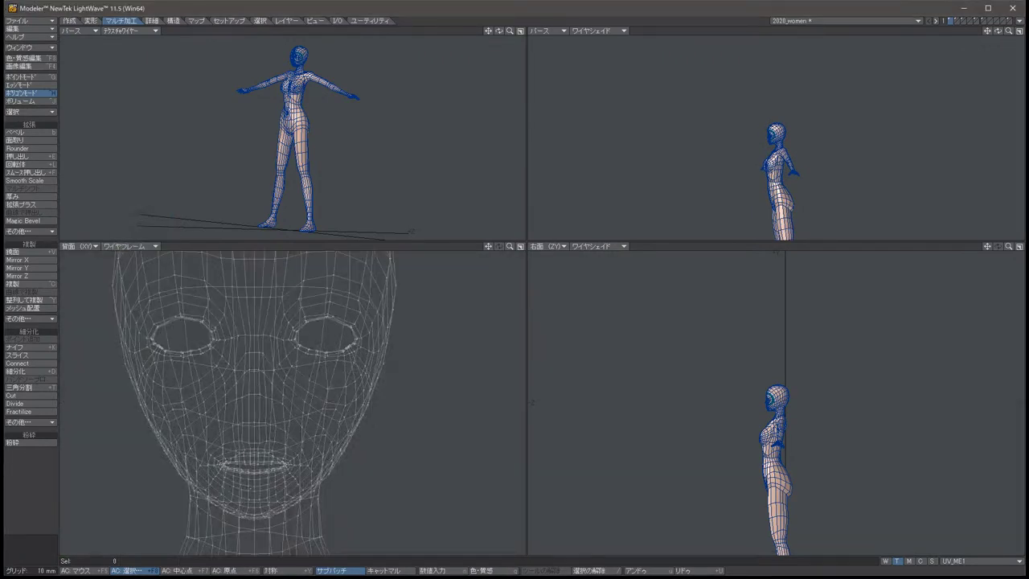
scroll(265, 450, "up", 5)
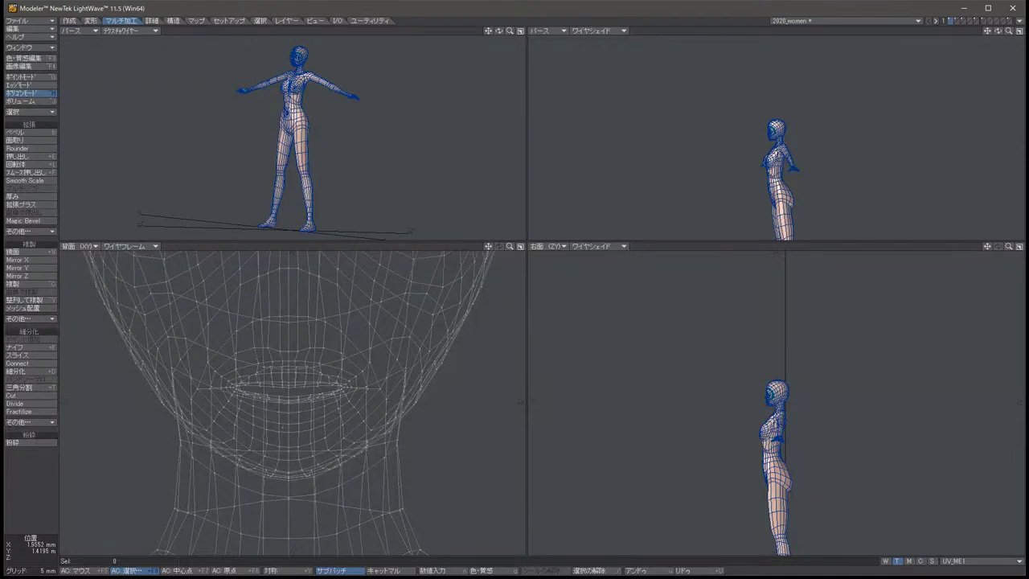
Move a point below the mouth toward the right jaw.
key("t")
key("ctrl+g")
left_click(282, 427)
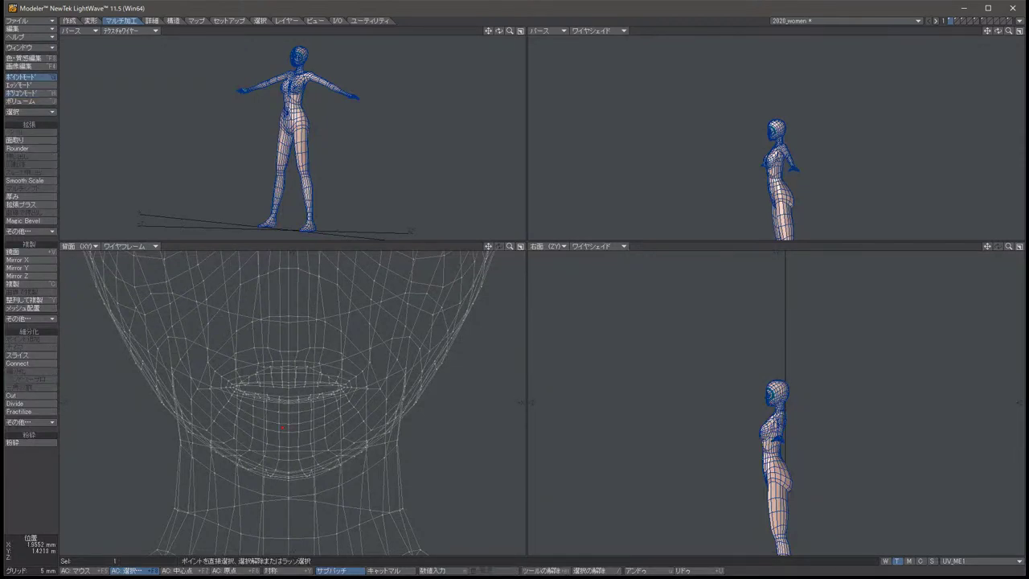
key("t")
left_click_drag(282, 427, 414, 414)
key("space")
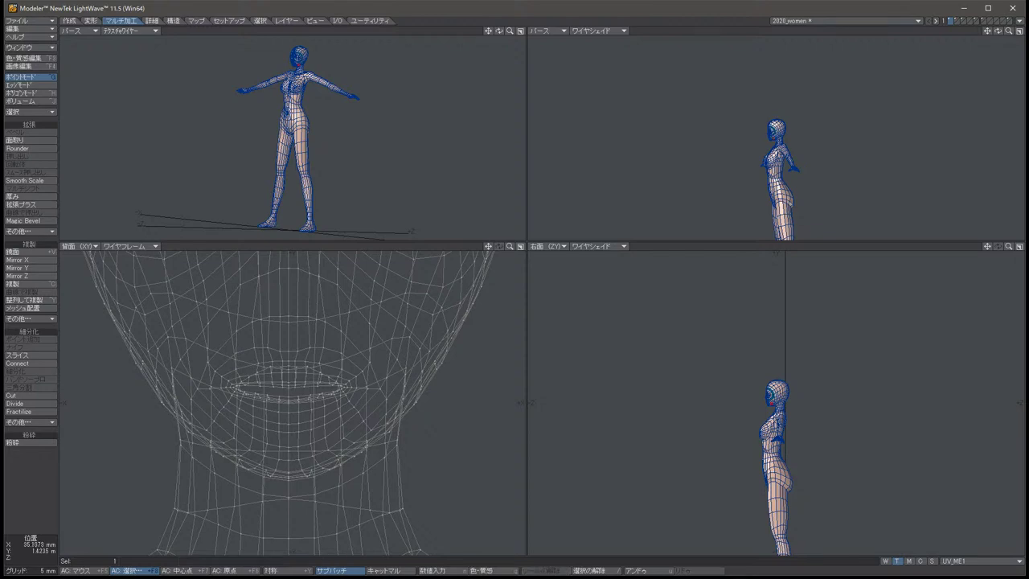
key("slash")
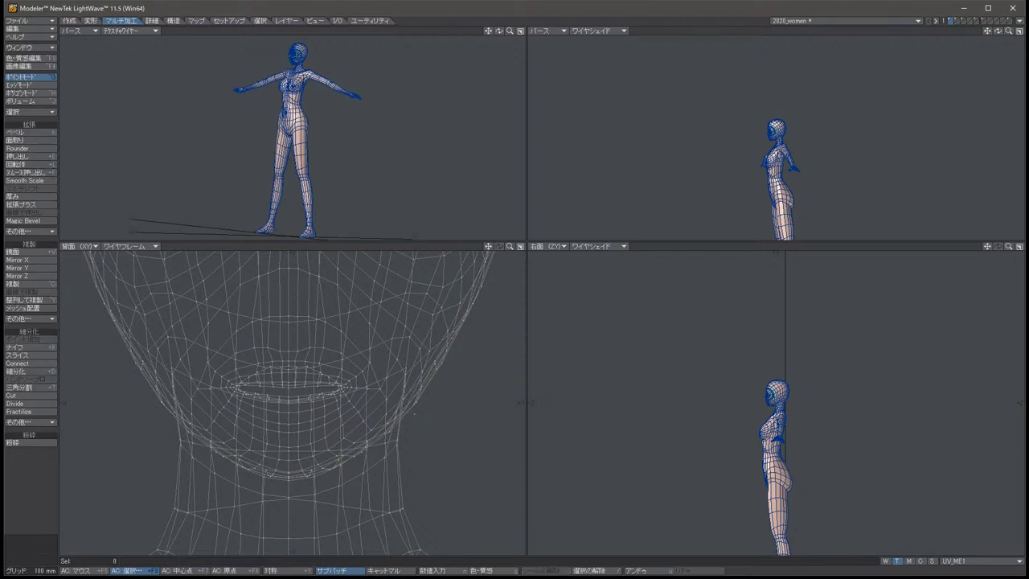
Zoom and re-centre all the views closely on the jaw.
scroll(297, 88, "up", 6)
scroll(293, 138, "up", 5)
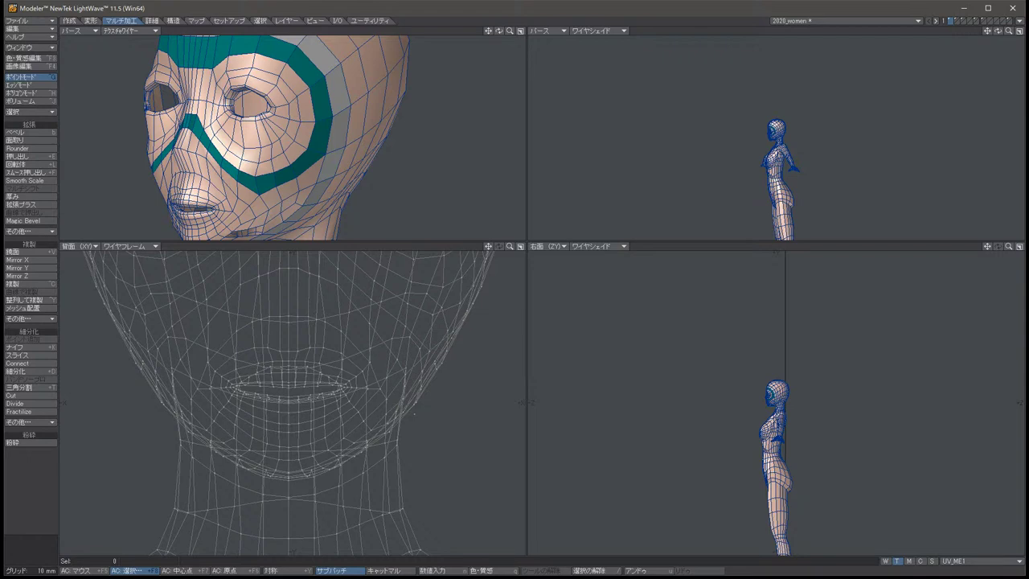
key("Down")
key("Left")
left_click(368, 509)
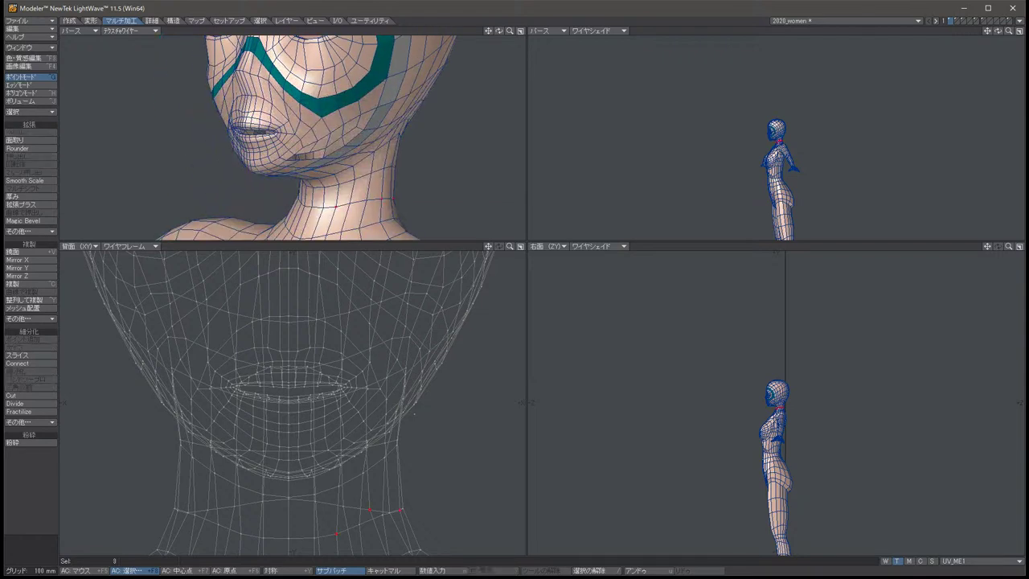
key("period")
key("period")
key("period")
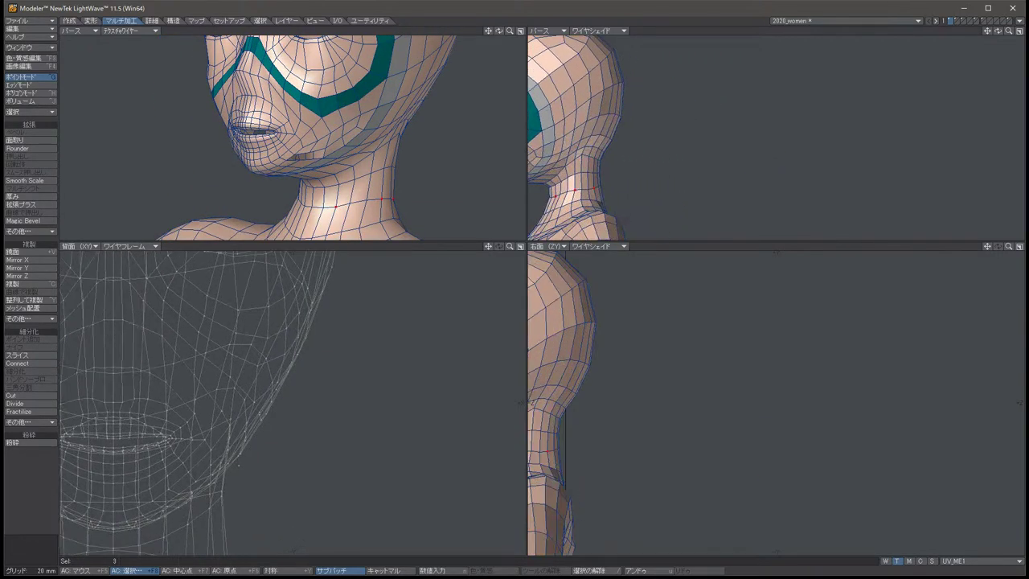
key("g")
key("slash")
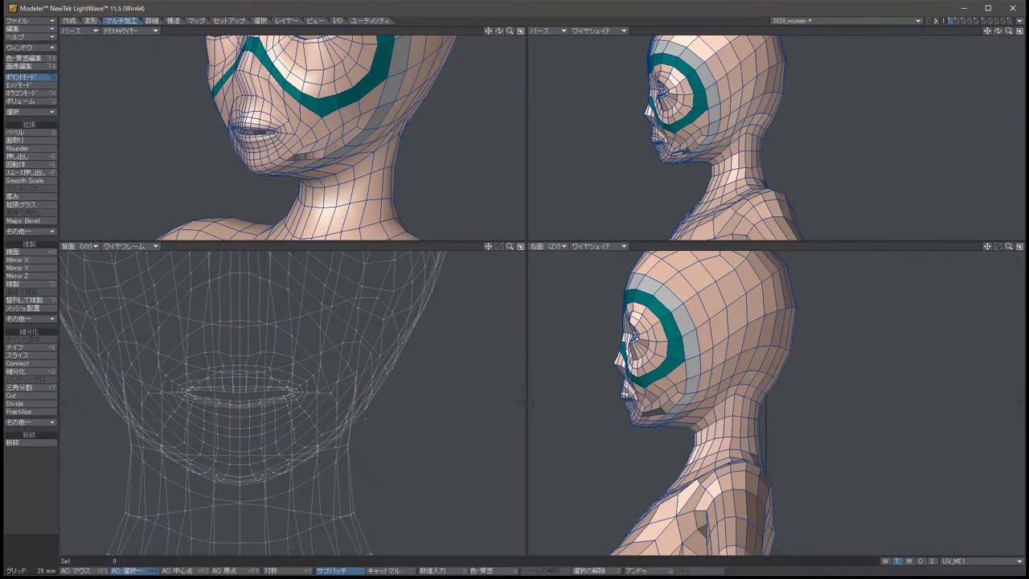
key("period")
key("period")
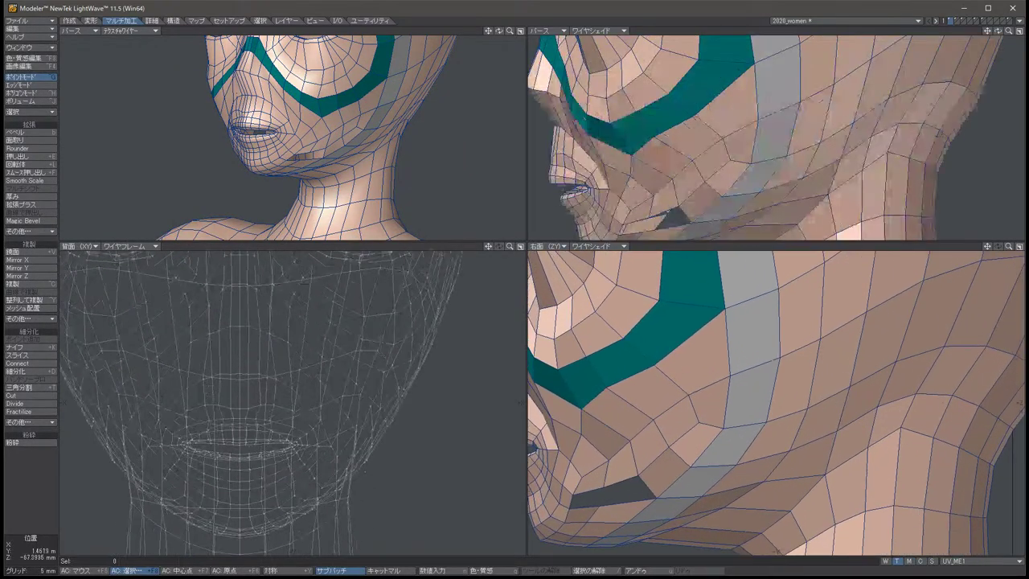
Set the side view to wireframe, orbit the perspective and select a point beside the cheek hole.
left_click(595, 246)
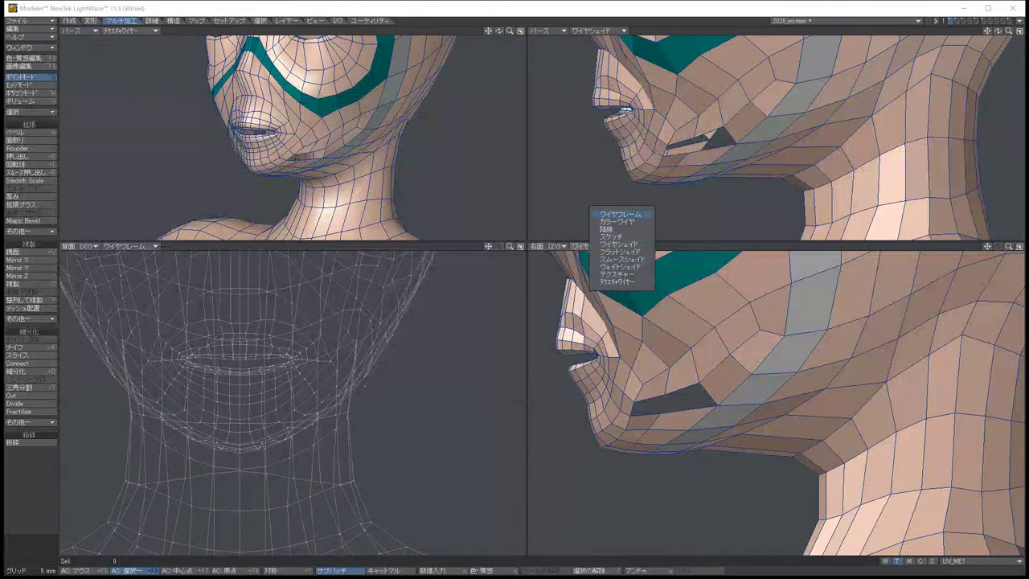
left_click(599, 225)
left_click(679, 398)
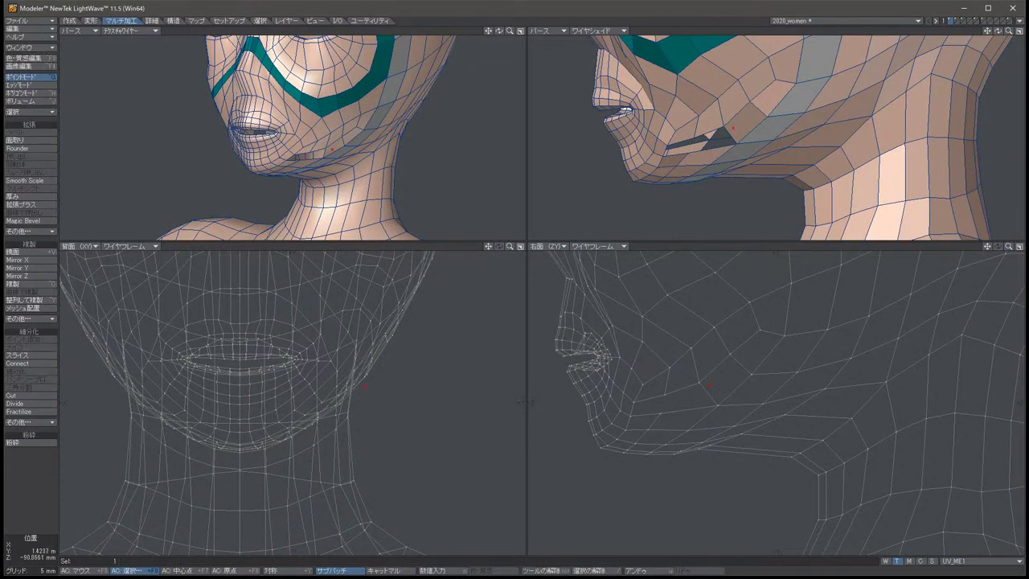
key("t")
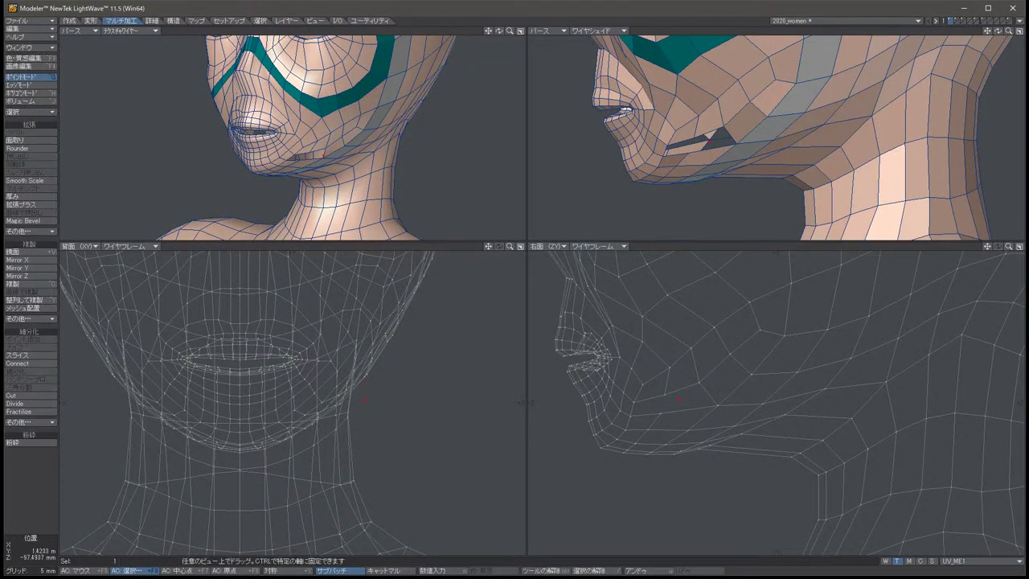
key("space")
key("slash")
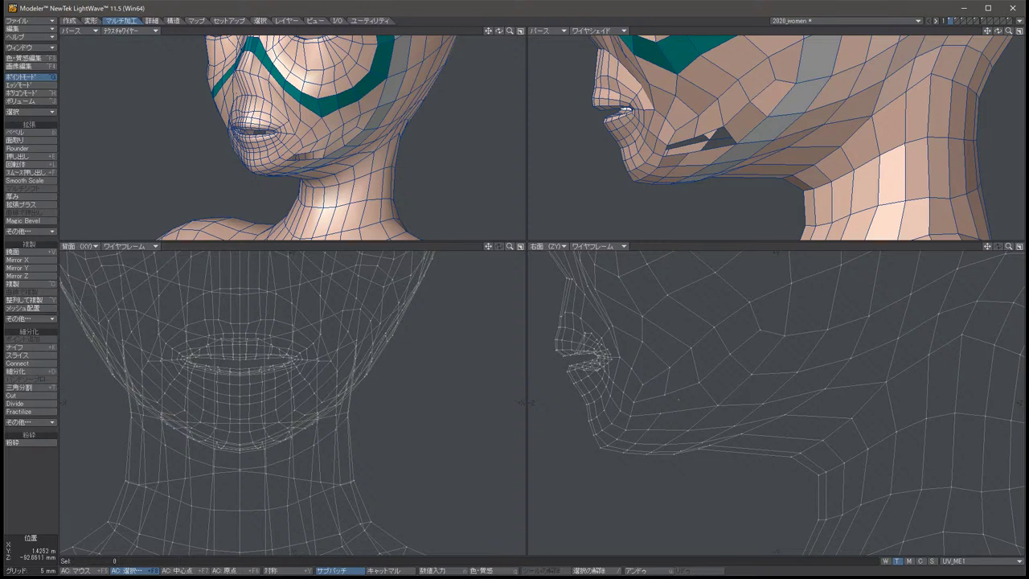
left_click(699, 383)
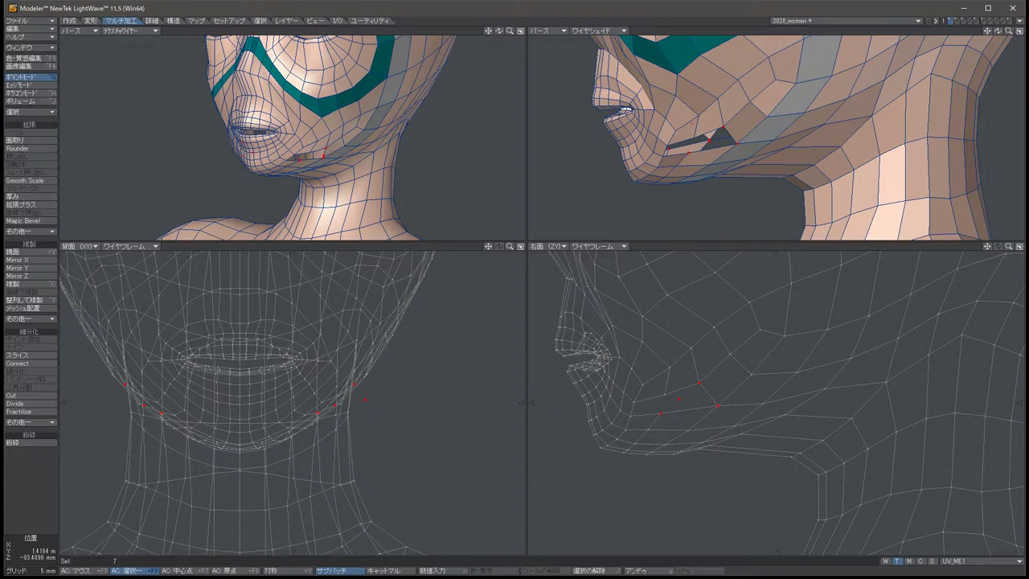
left_click(679, 399)
key("slash")
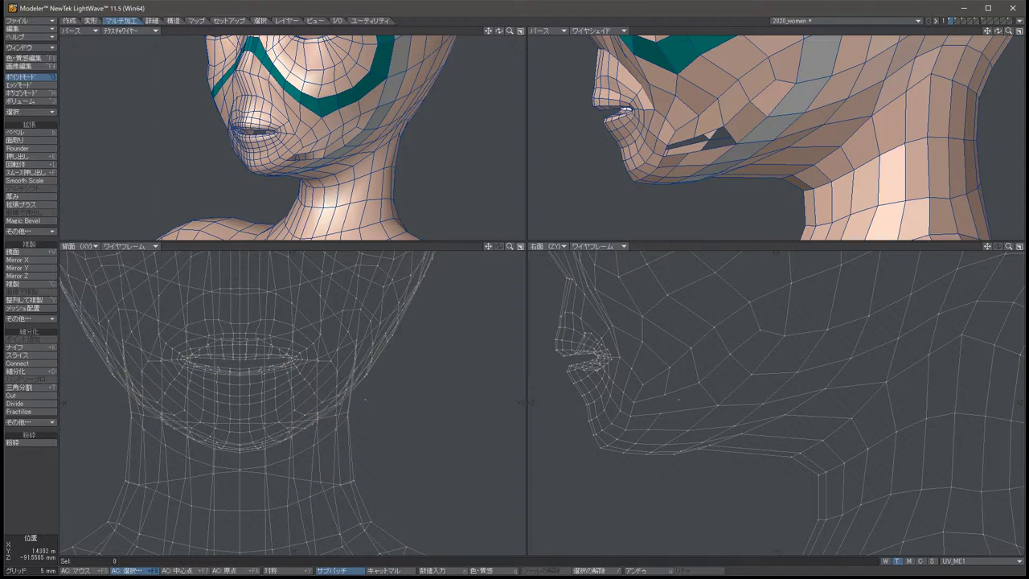
left_click_drag(771, 136, 876, 142, "alt")
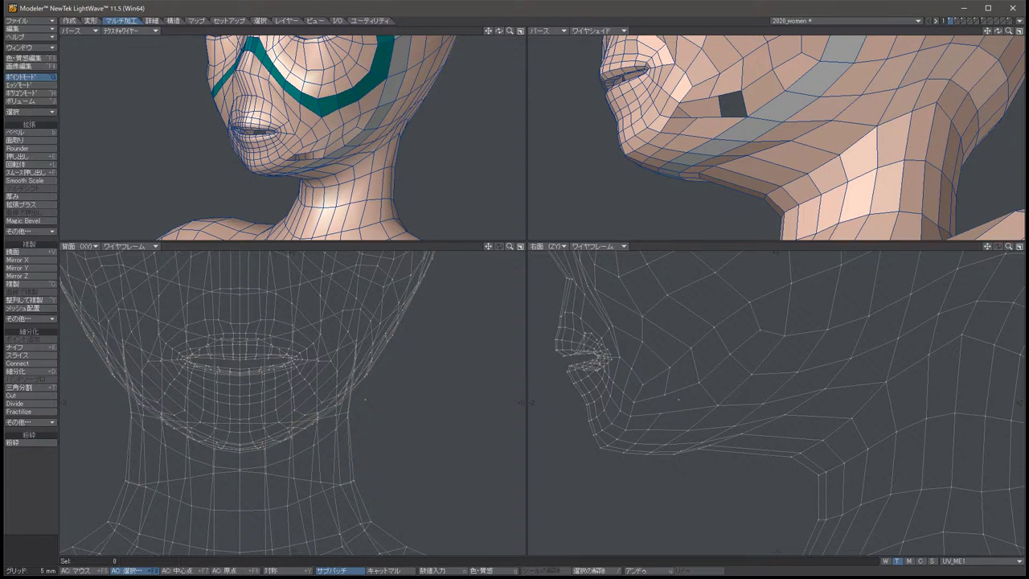
left_click(728, 95)
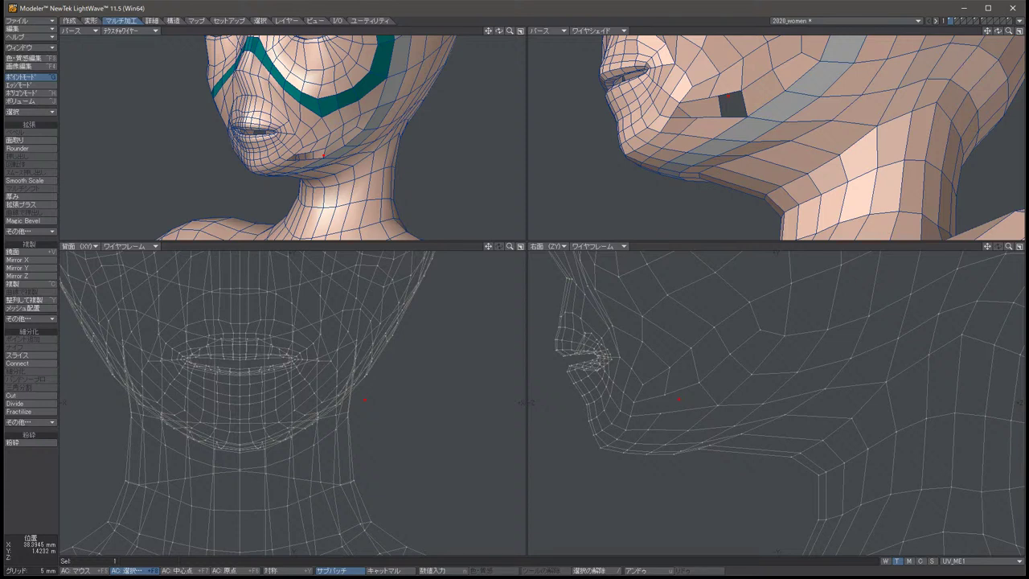
Set the Mirror tool's numeric centre to 0, 0, 0 with Merge Points on, then drop the tool.
key("shift+v")
key("n")
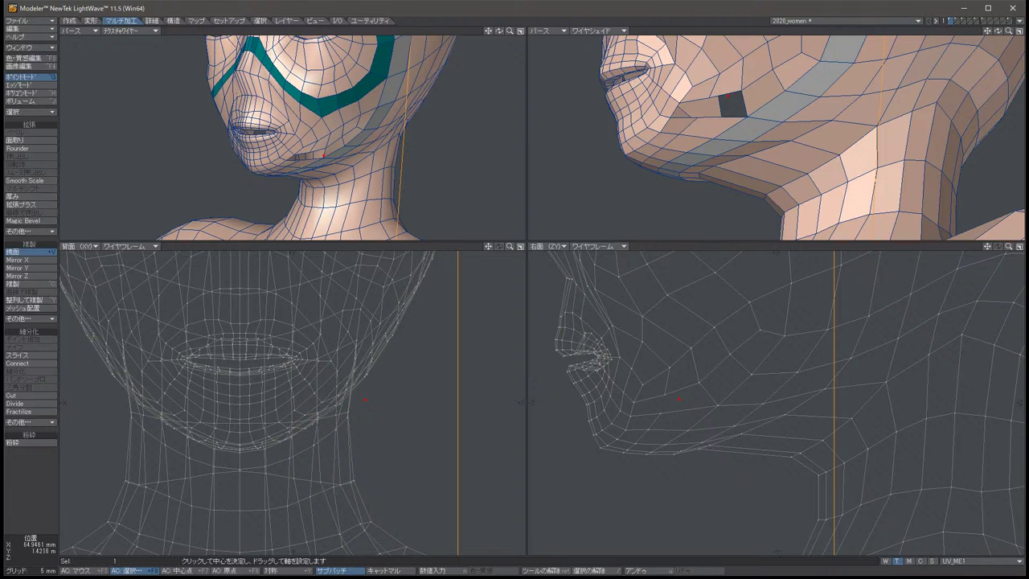
key("n")
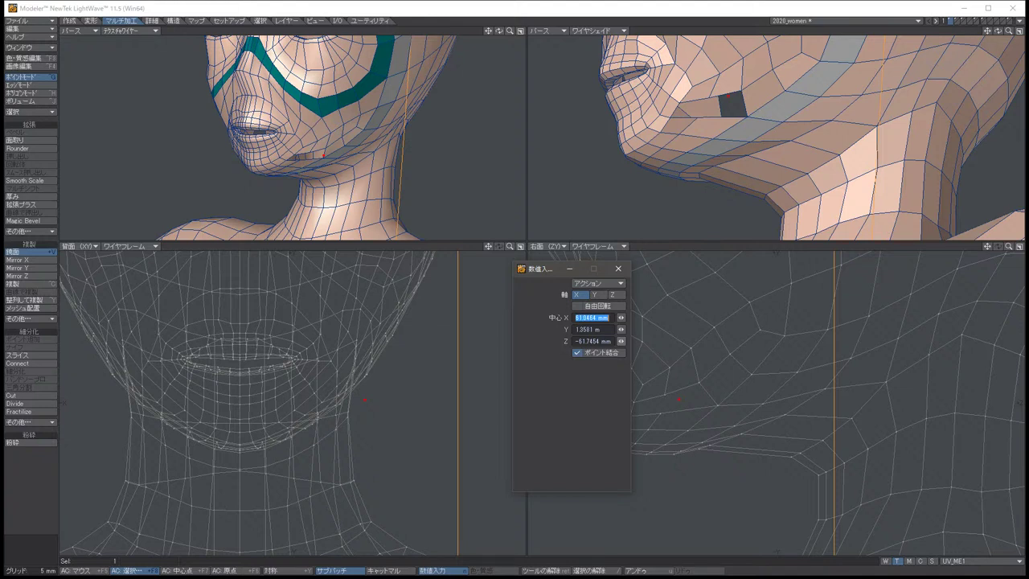
type("0")
key("Tab")
type("0")
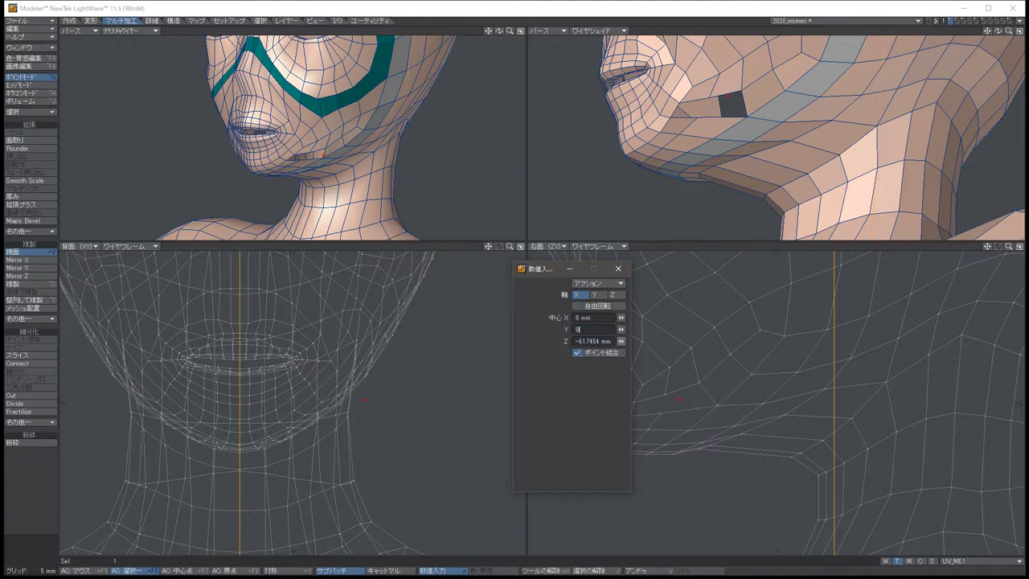
key("Tab")
type("0")
key("Tab")
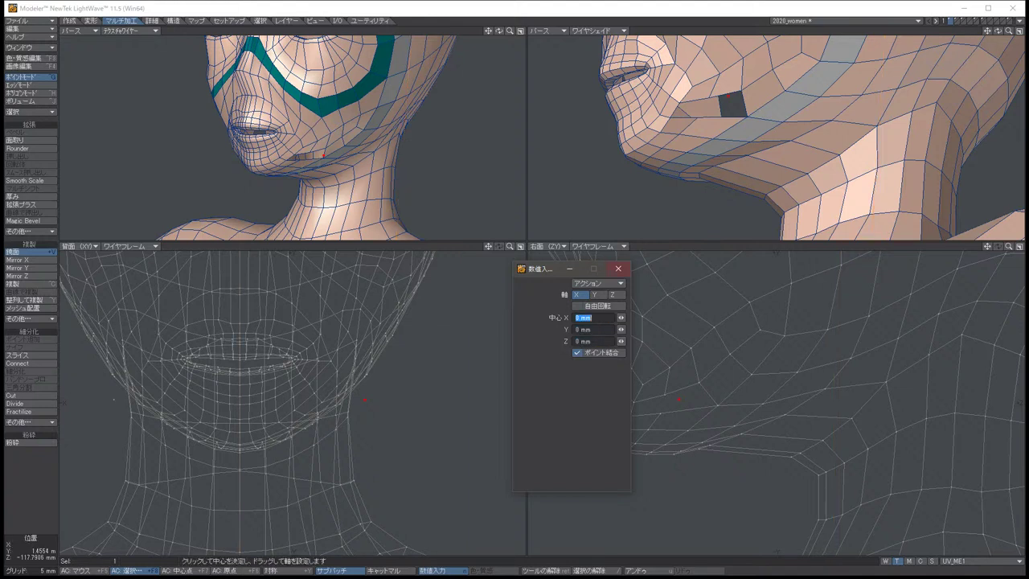
left_click(618, 269)
key("space")
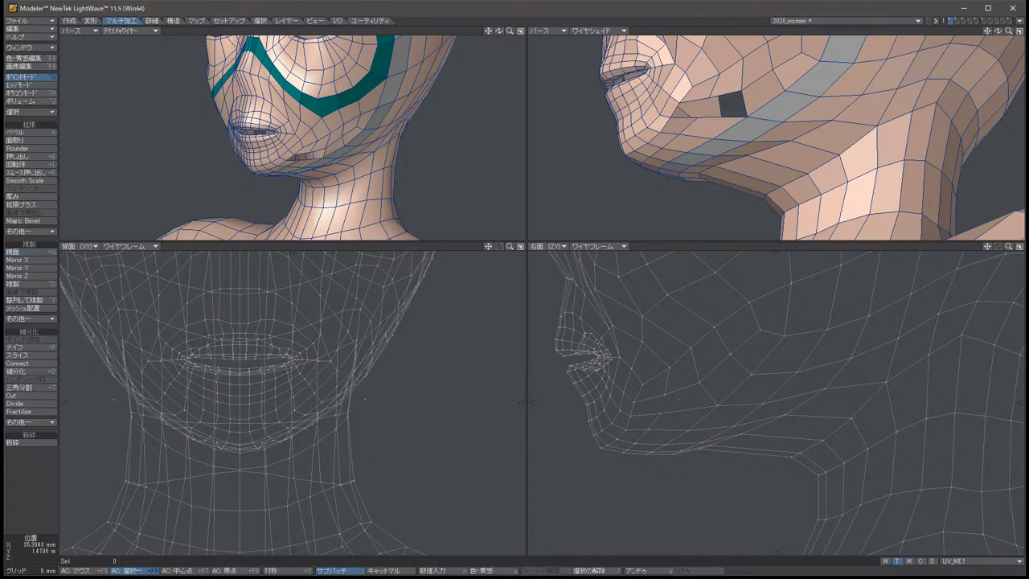
Enable Symmetry with Shift+Y and check it by selecting a mirrored pair of points.
key("/")
key("shift+y")
left_click(364, 399)
key("/")
Zoom and pan the side and perspective views onto the jaw and mouth.
scroll(775, 402, "down", 3)
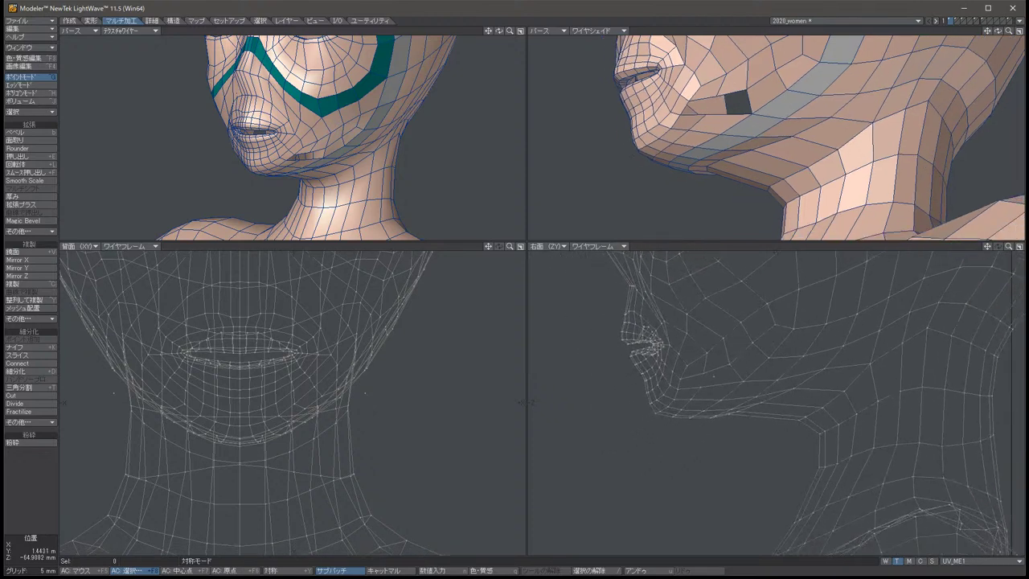
key("Down")
key("Down")
key("Down")
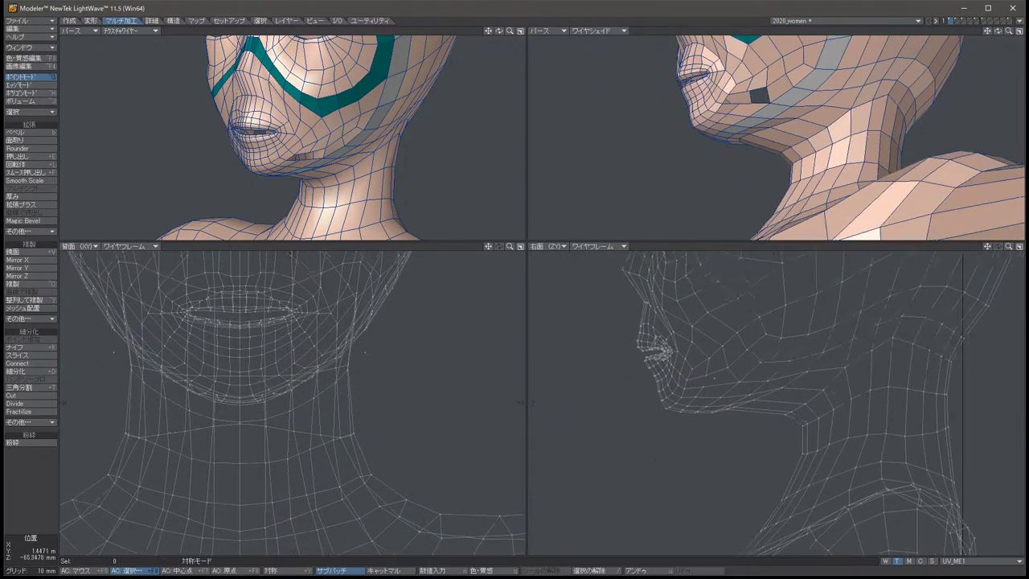
key("Up")
key("Right")
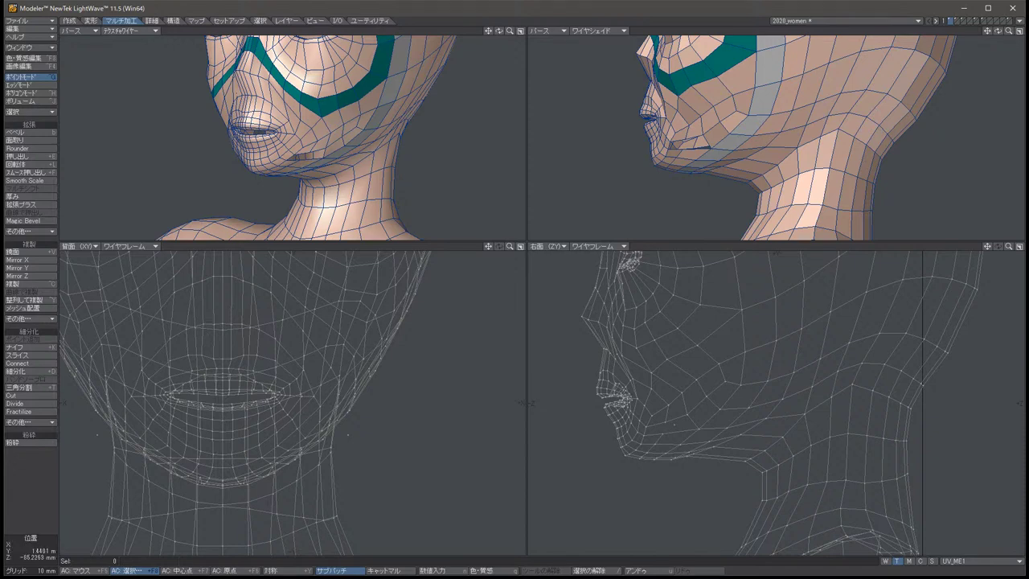
key("period")
key("period")
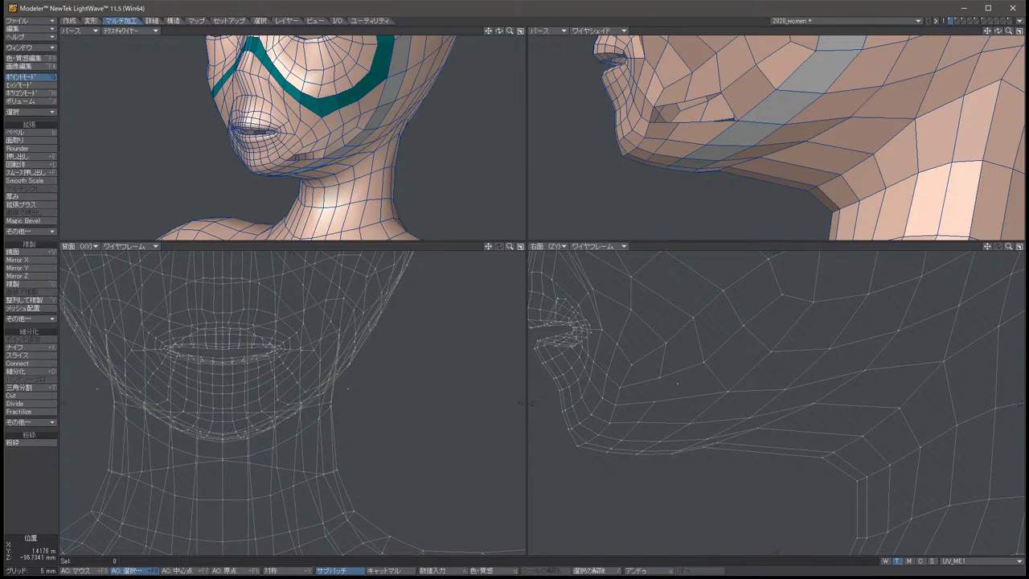
Delete the two polygons below the jaw.
key("space")
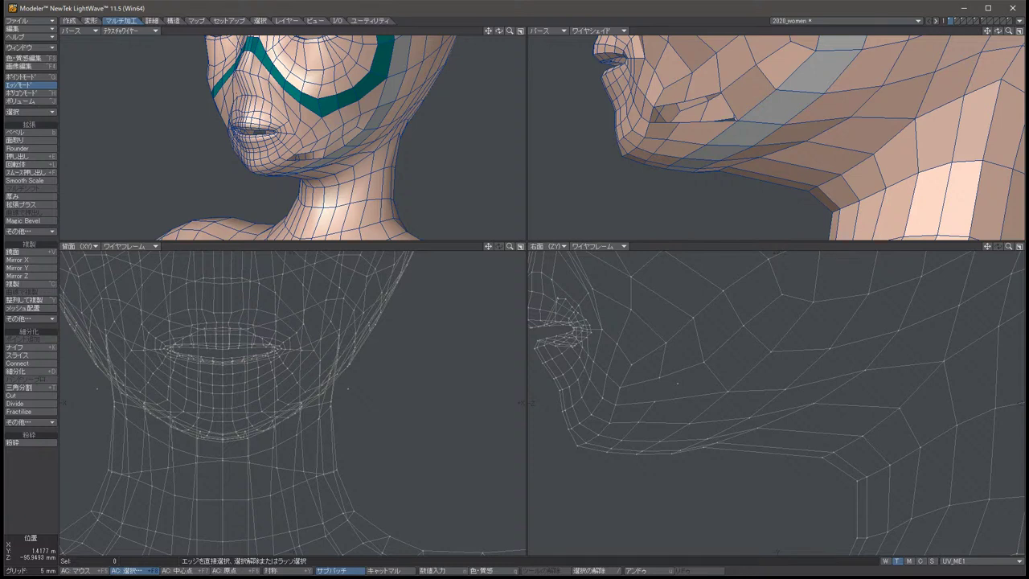
key("space")
left_click_drag(660, 411, 701, 401)
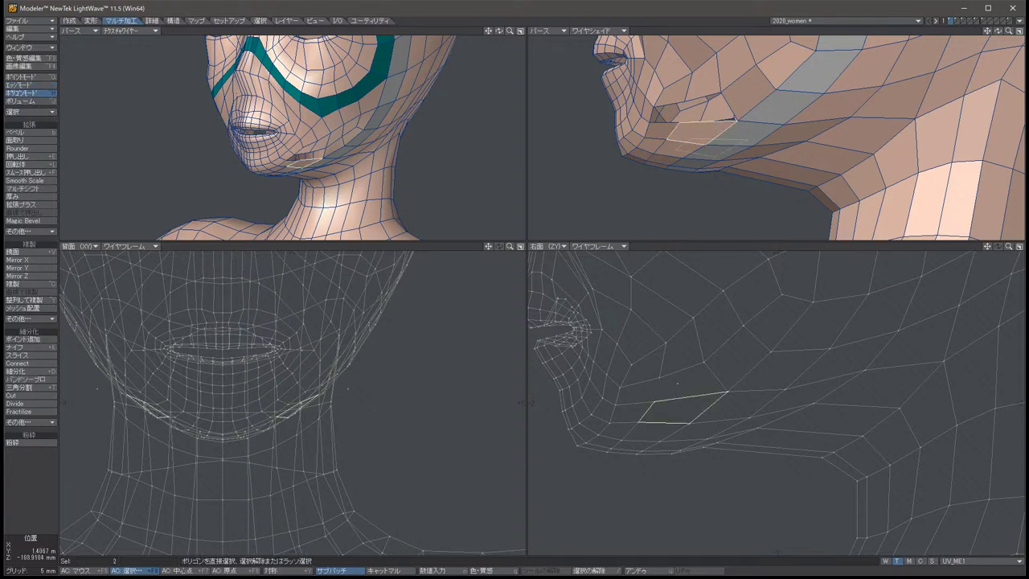
key("Delete")
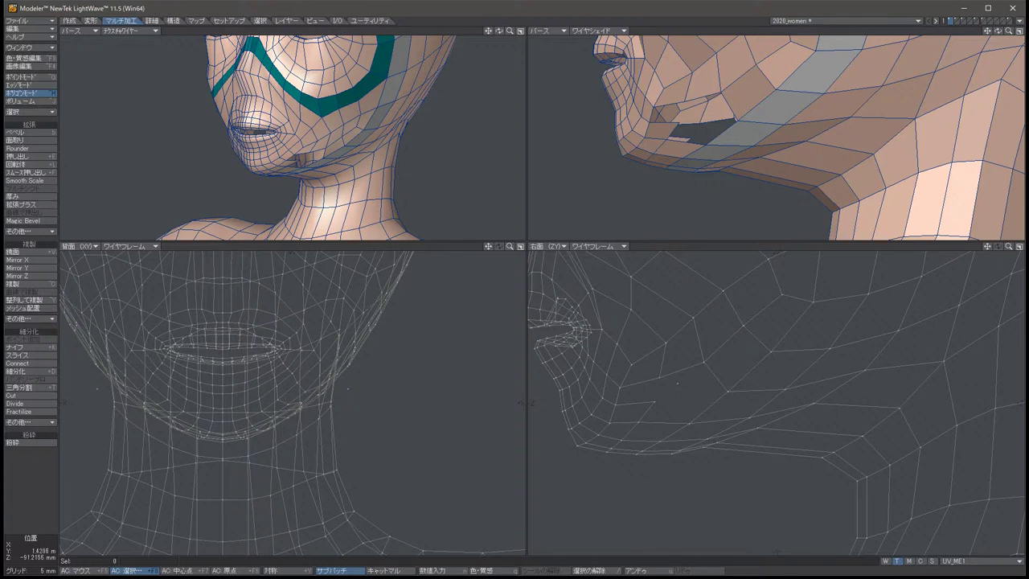
Select the cheek hole's corner points and fill it with a new four-point polygon.
left_click(727, 341)
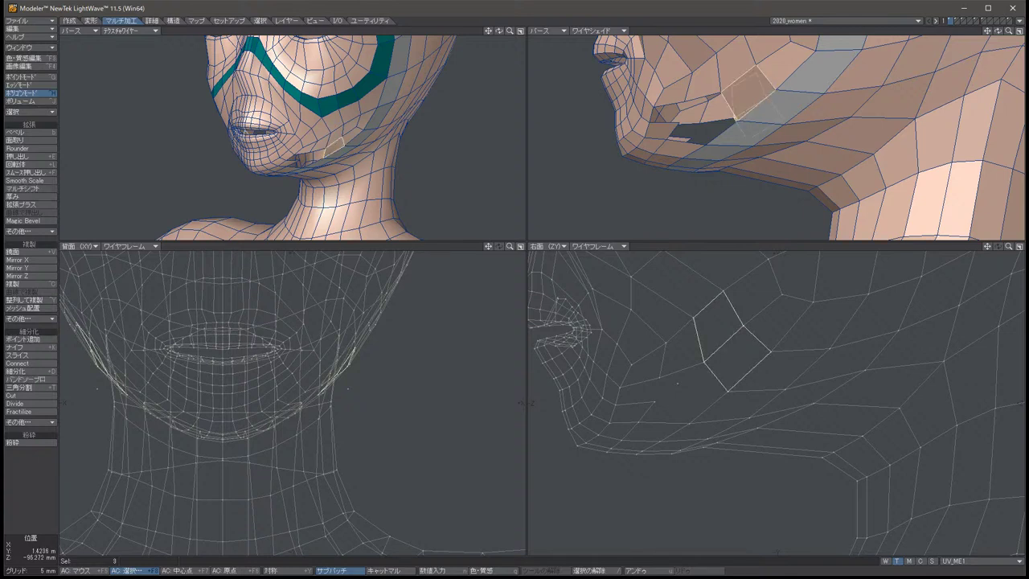
key("ctrl+g")
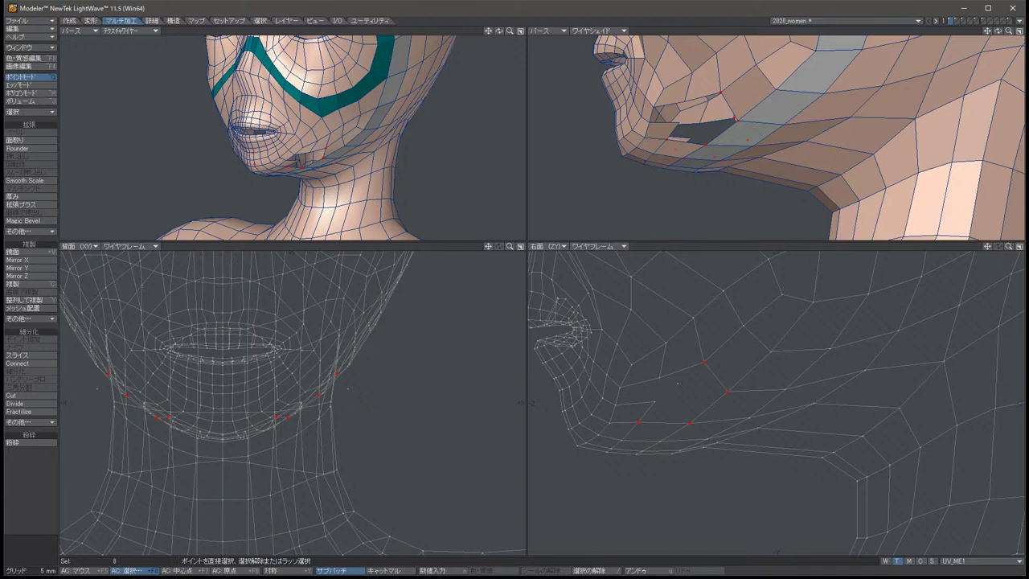
key("slash")
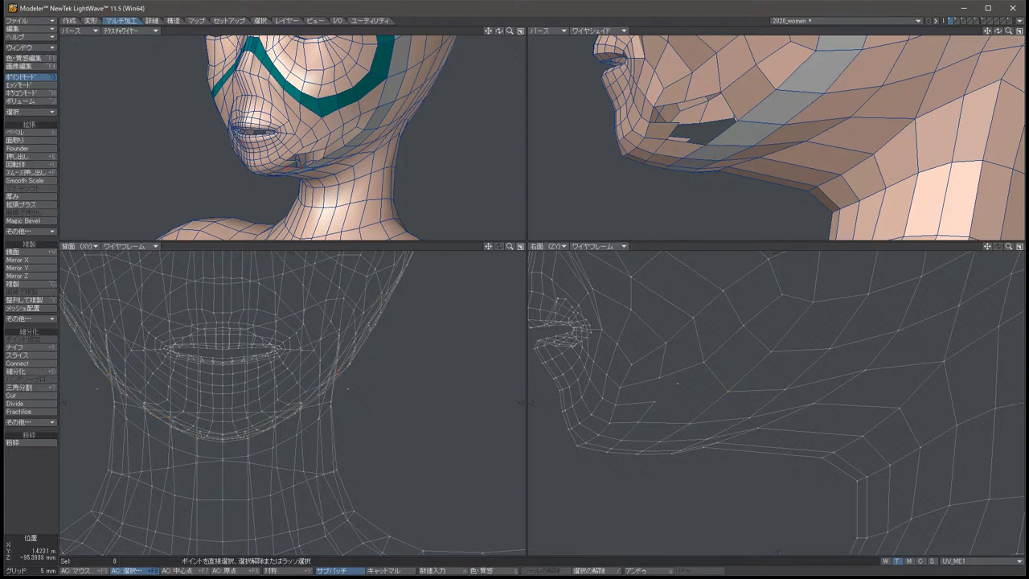
left_click(704, 361)
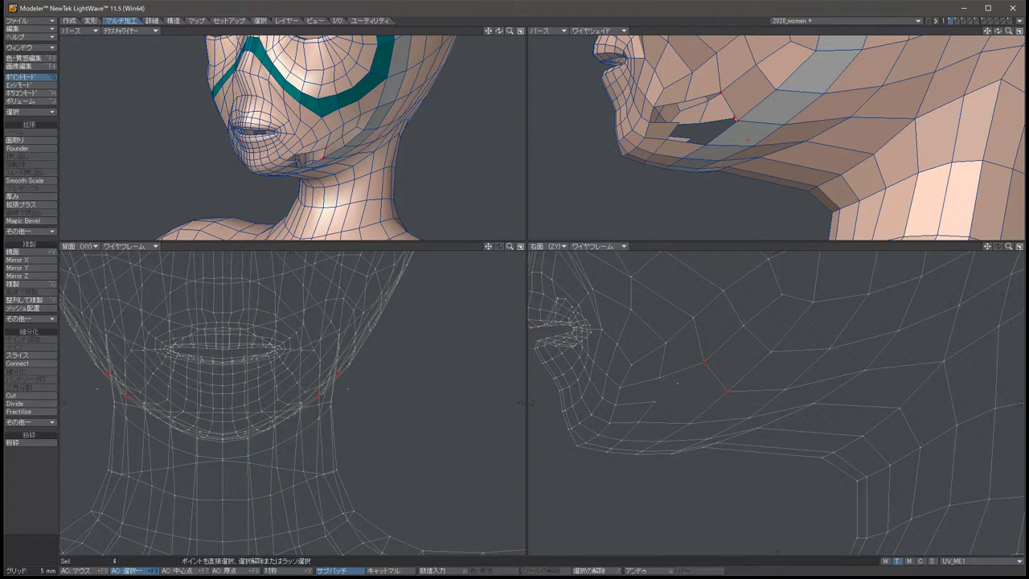
left_click_drag(997, 30, 976, 34)
key("slash")
left_click(703, 362)
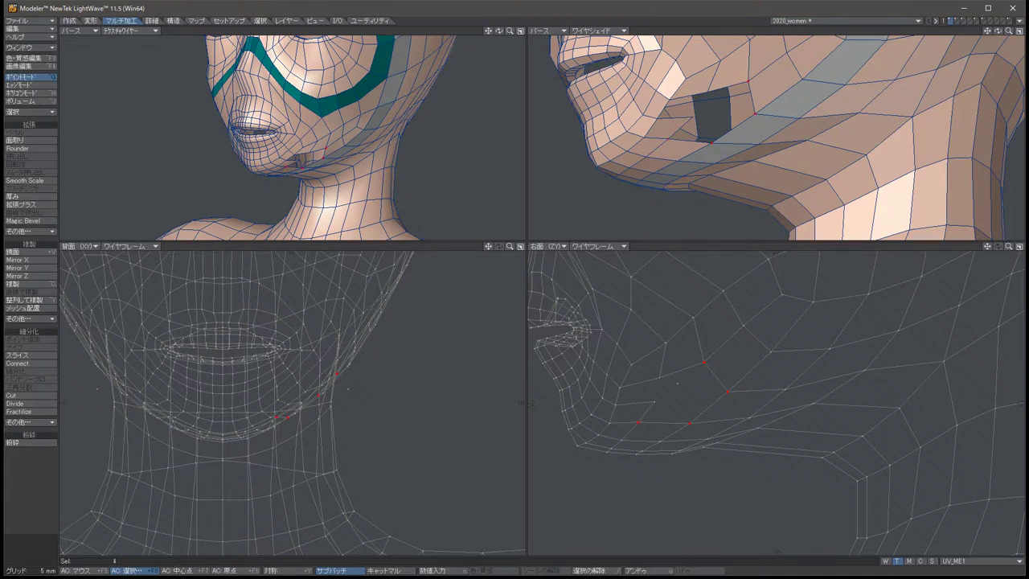
key("p")
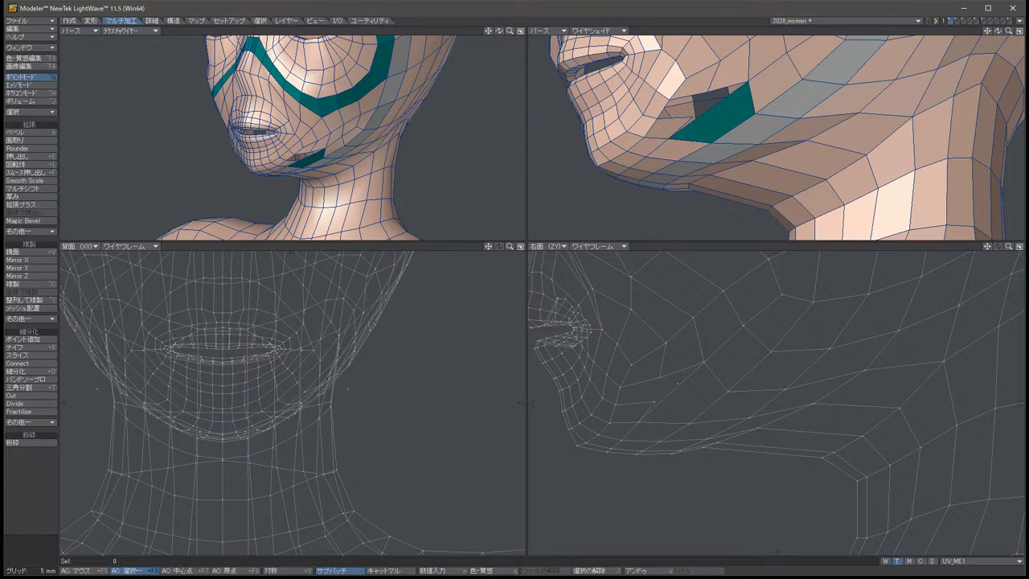
Select the points around the jaw-side hole and fill it with a new polygon.
key("Left")
key("Left")
key("Left")
key("Left")
key("Left")
key("Left")
key("Left")
key("Left")
key("Left")
key("Left")
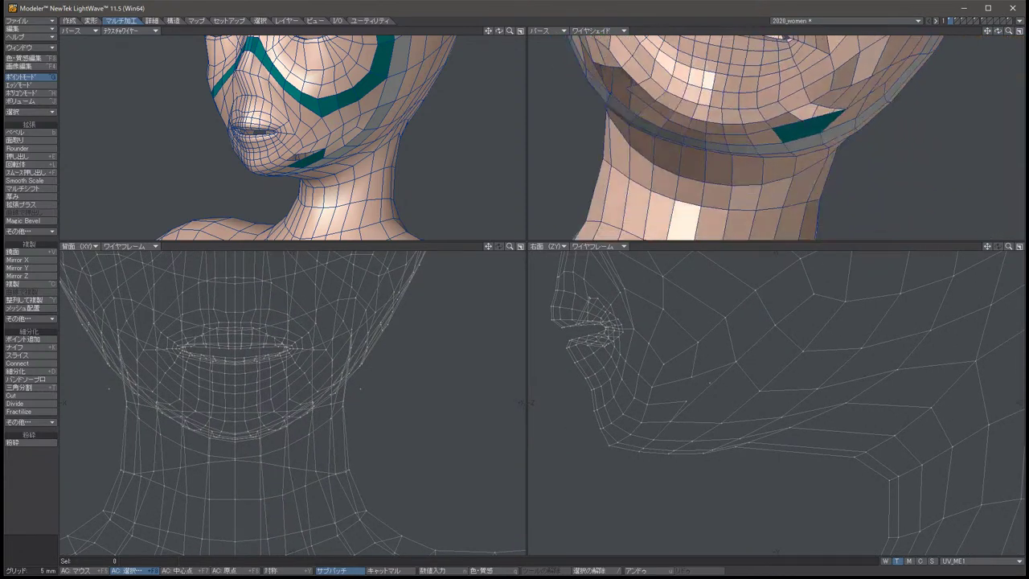
key("Left")
key("Left")
key("Left")
key("Left")
key("Left")
key("Left")
key("Left")
key("Left")
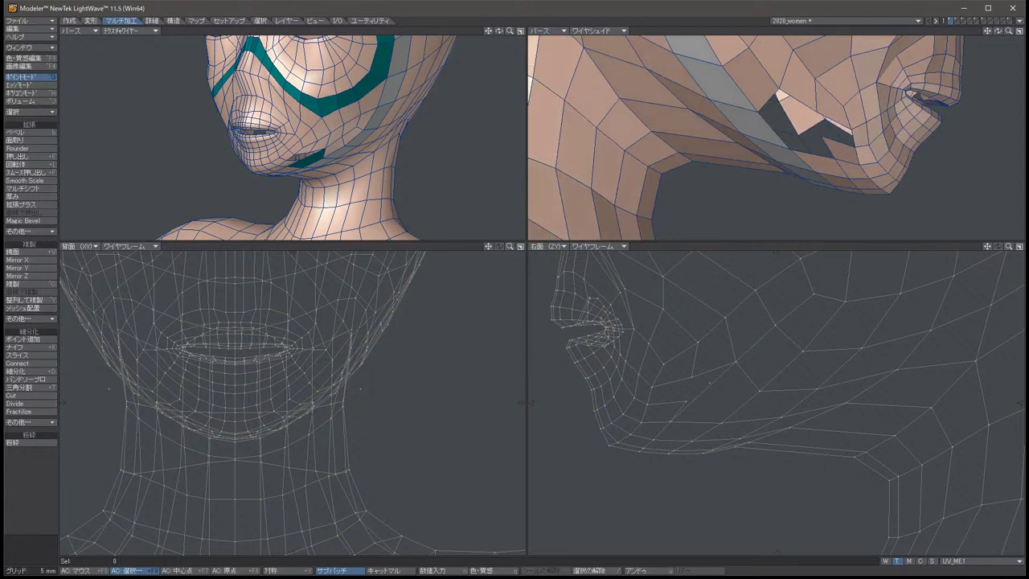
key("Left")
key("Left")
key("Left")
key("Left")
key("Left")
key("Left")
key("Left")
key("Left")
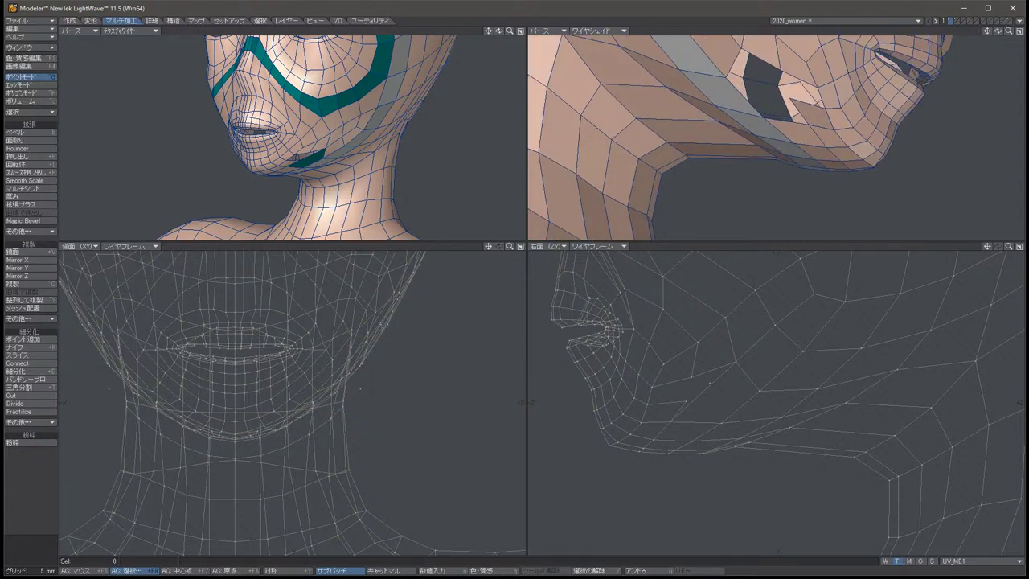
left_click(736, 362)
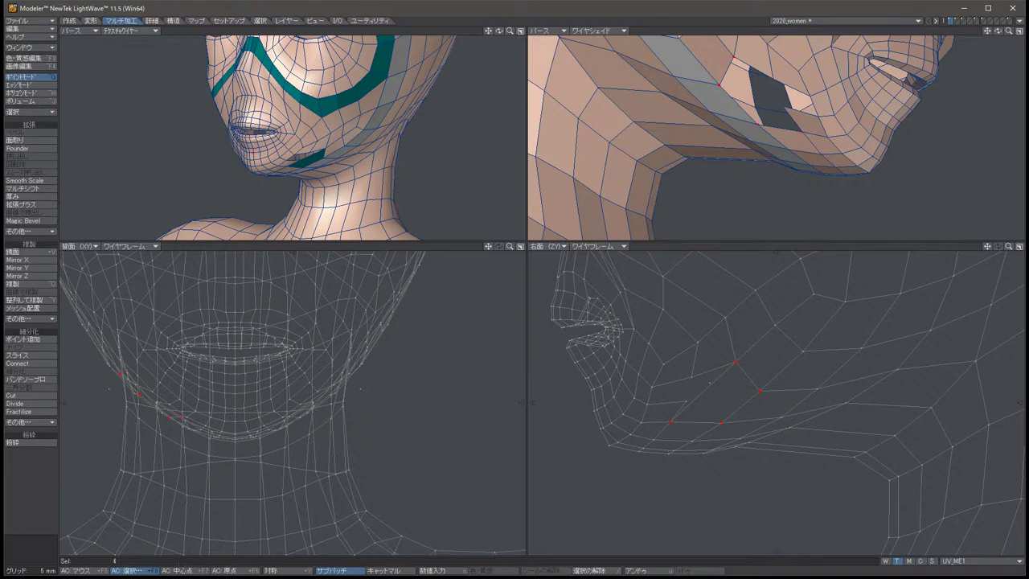
key("p")
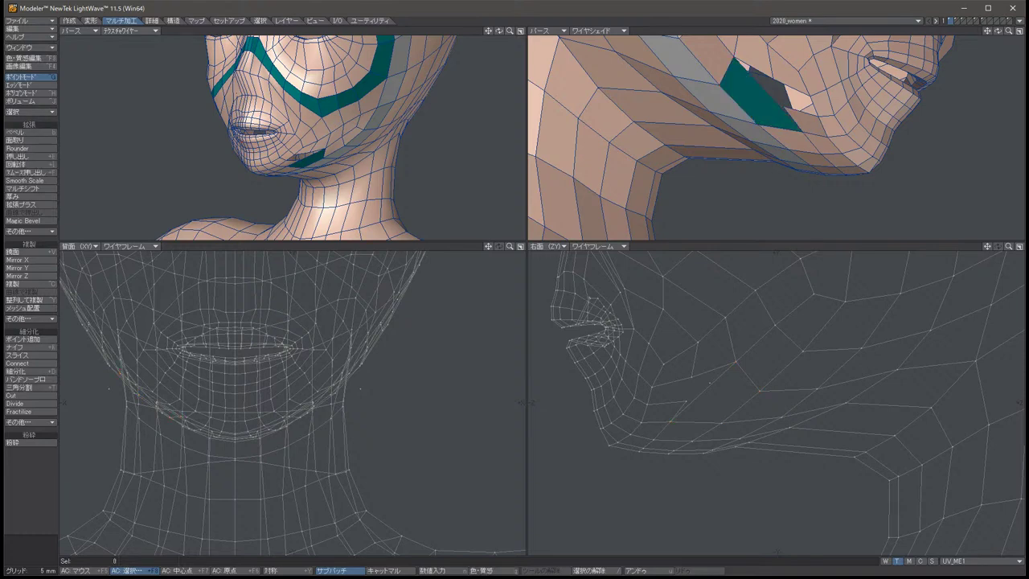
Orbit the perspective view around to check the new polygon, mouth and chin.
key("Left")
key("Left")
key("Left")
key("Left")
key("Left")
key("Left")
key("Left")
key("Left")
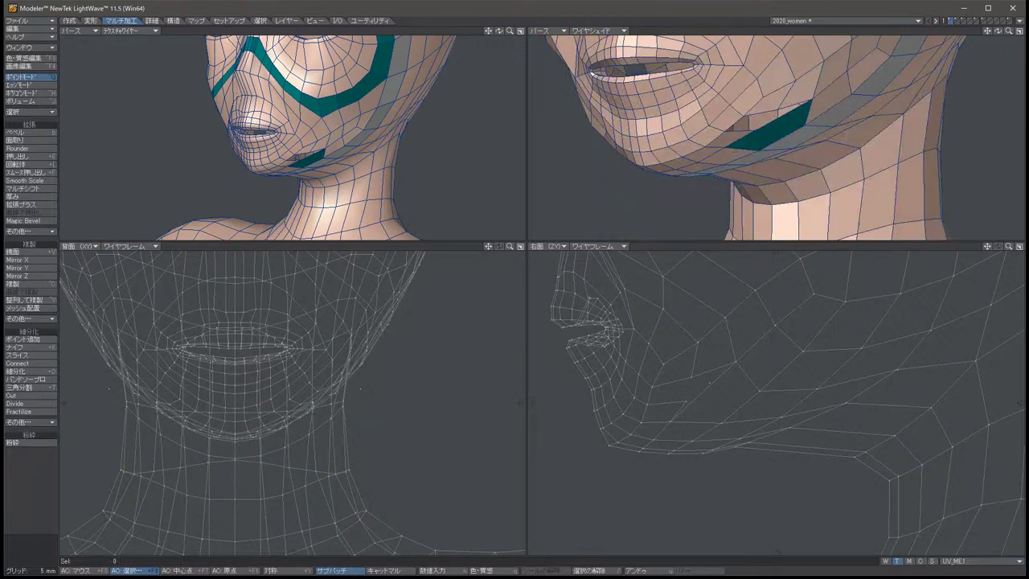
key("Left")
key("Left")
key("Left")
key("Left")
key("Left")
key("Left")
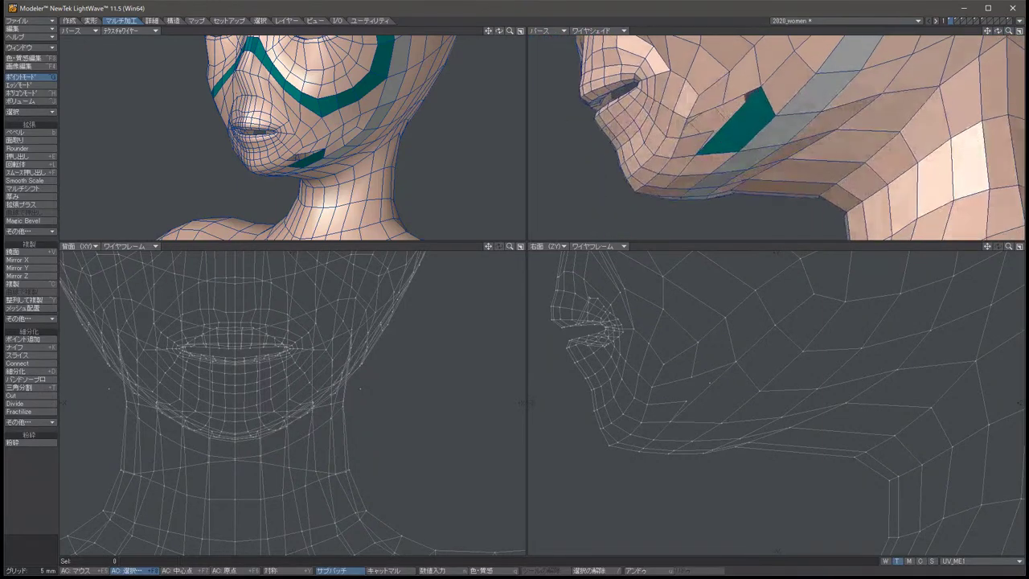
key("Left")
key("Left")
key("Left")
key("Left")
key("Left")
key("Left")
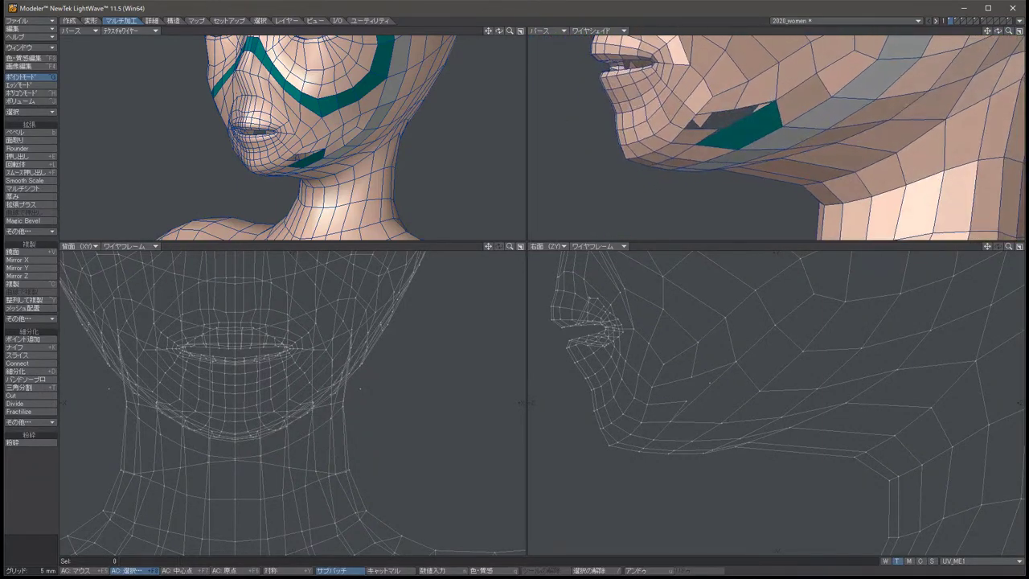
key("Left")
key("Left")
key("Left")
key("Left")
key("Left")
key("Left")
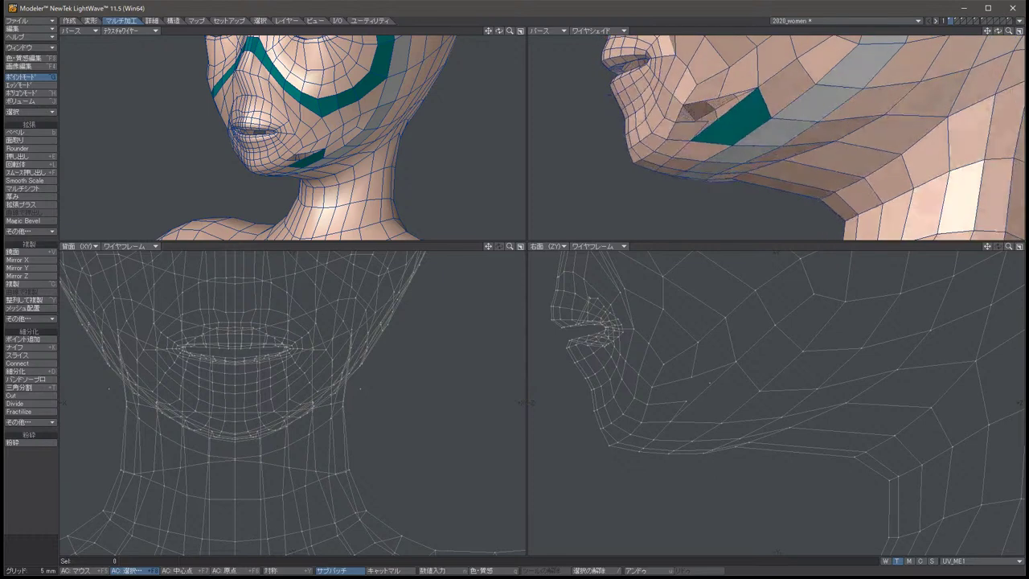
key("Left")
left_click(594, 245)
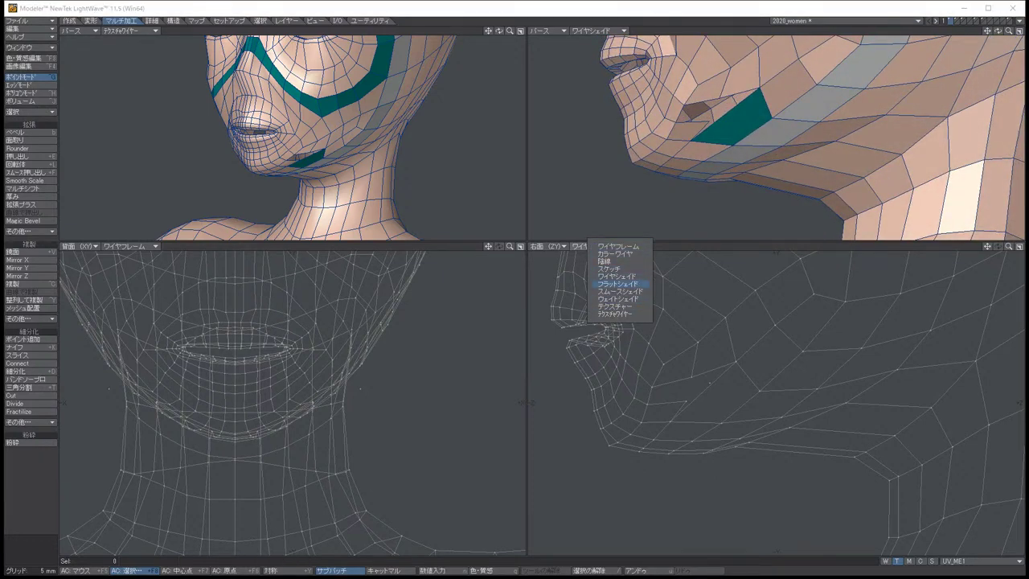
Set the side view's display mode to Wireframe Shade and recentre the face.
left_click(618, 283)
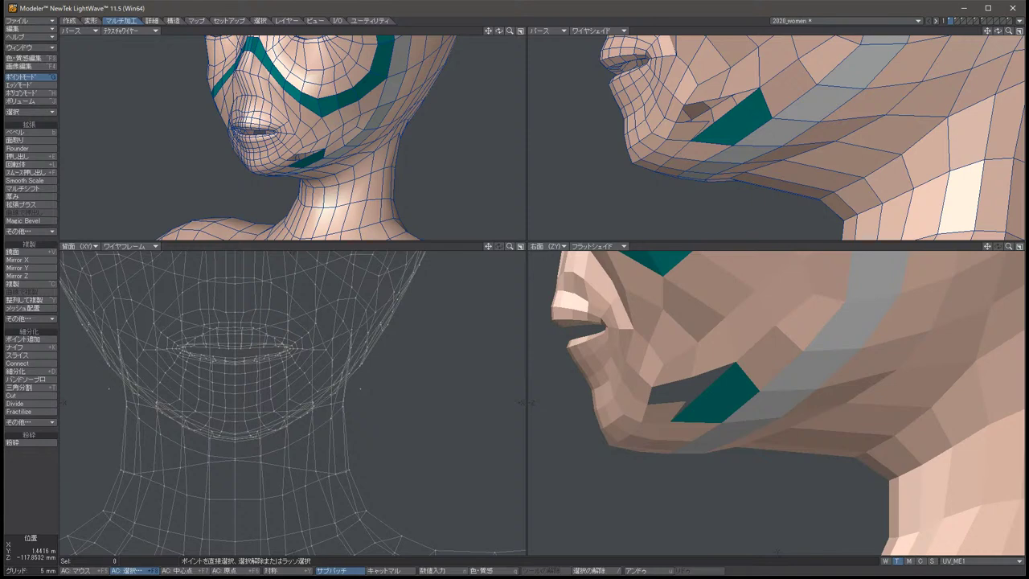
left_click(595, 246)
left_click(611, 239)
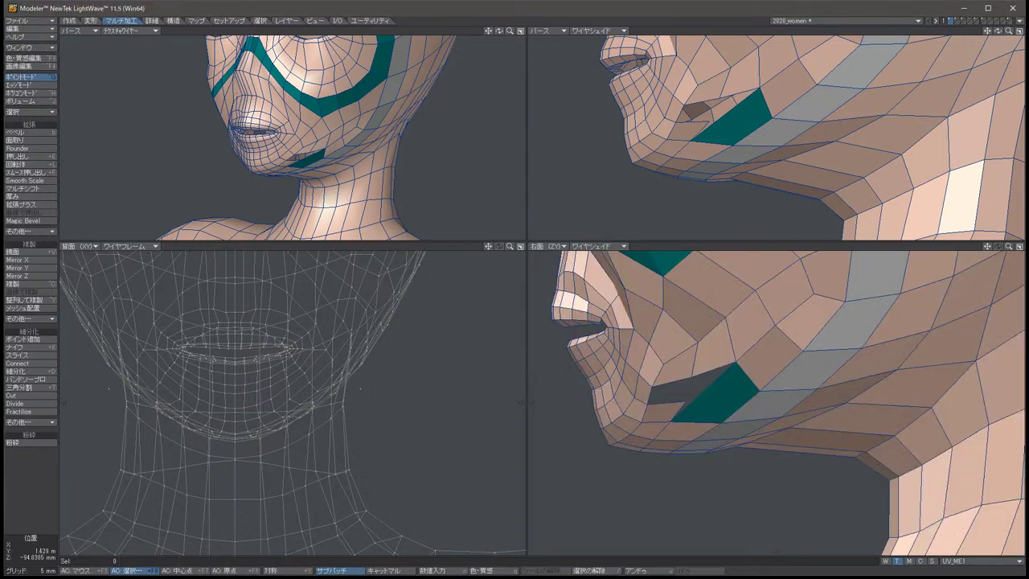
key("Left")
key("Left")
key("Left")
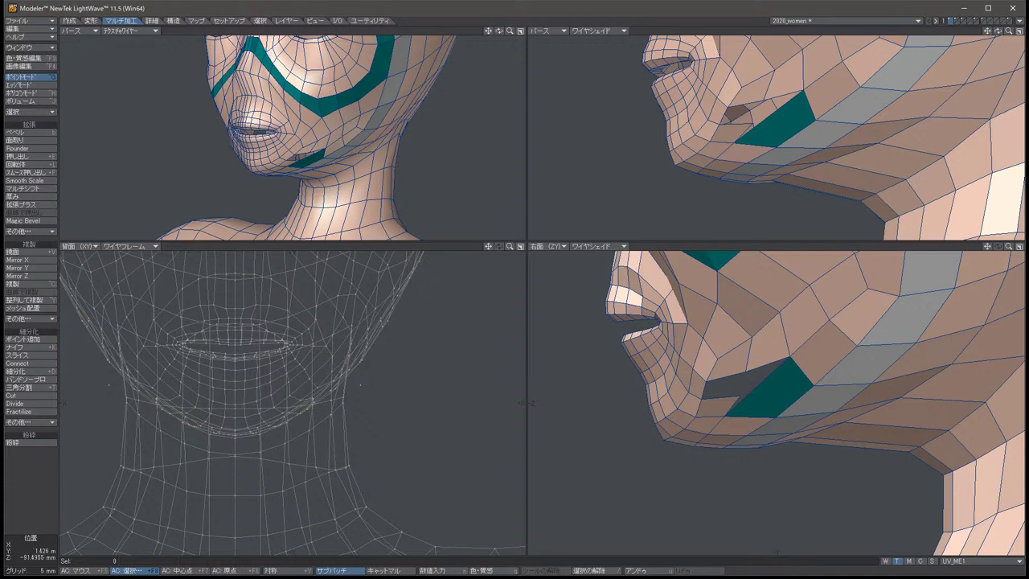
In Polygons mode, select the mirrored cheek polygons around the jaw holes.
key("ctrl+h")
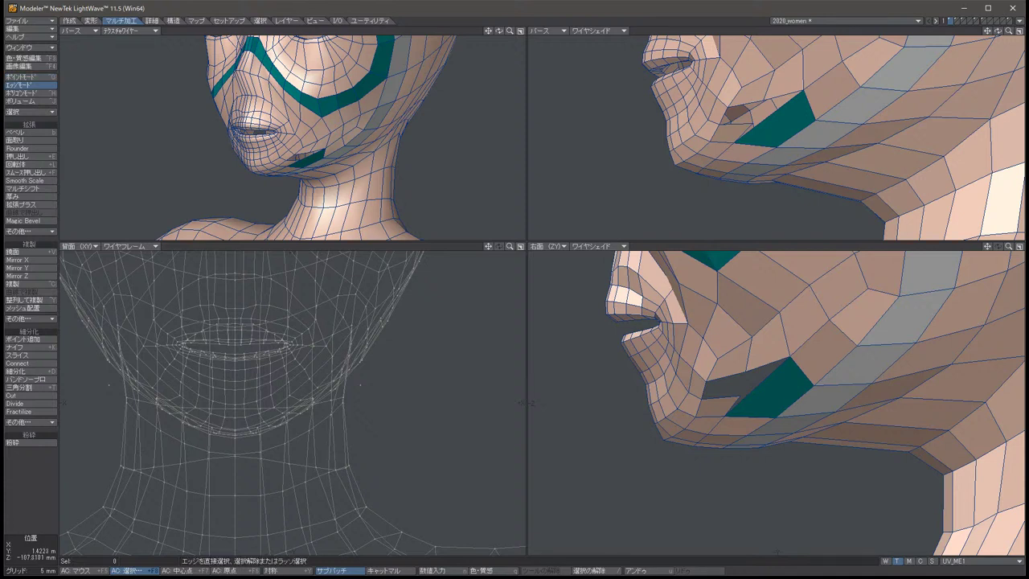
key("ctrl+j")
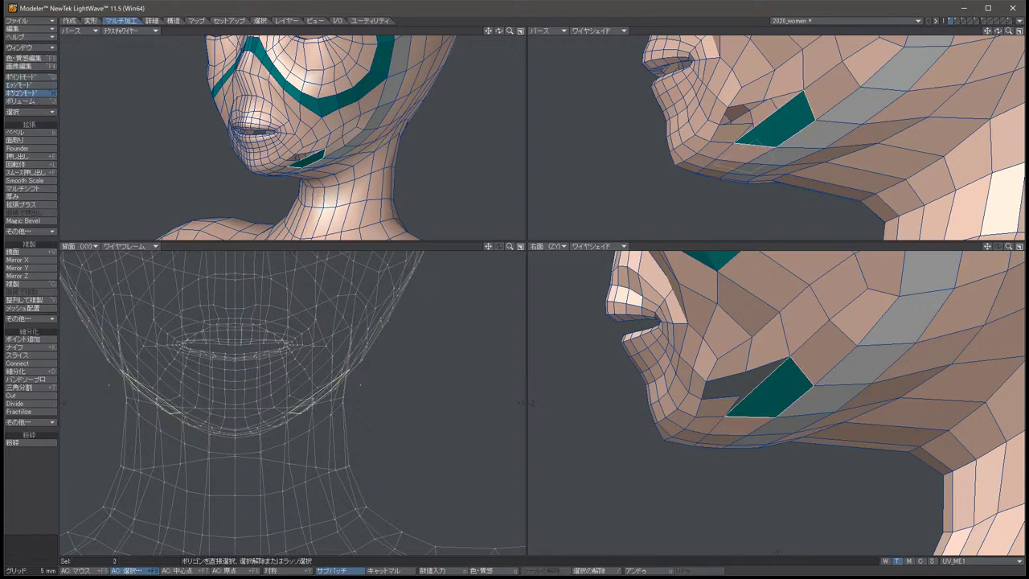
key("/")
left_click(728, 357)
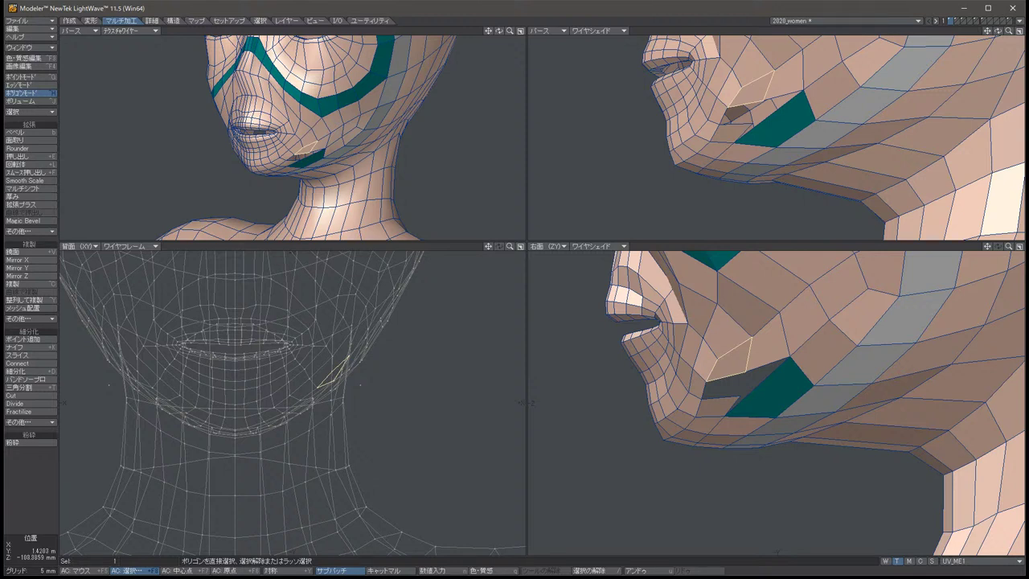
key("/")
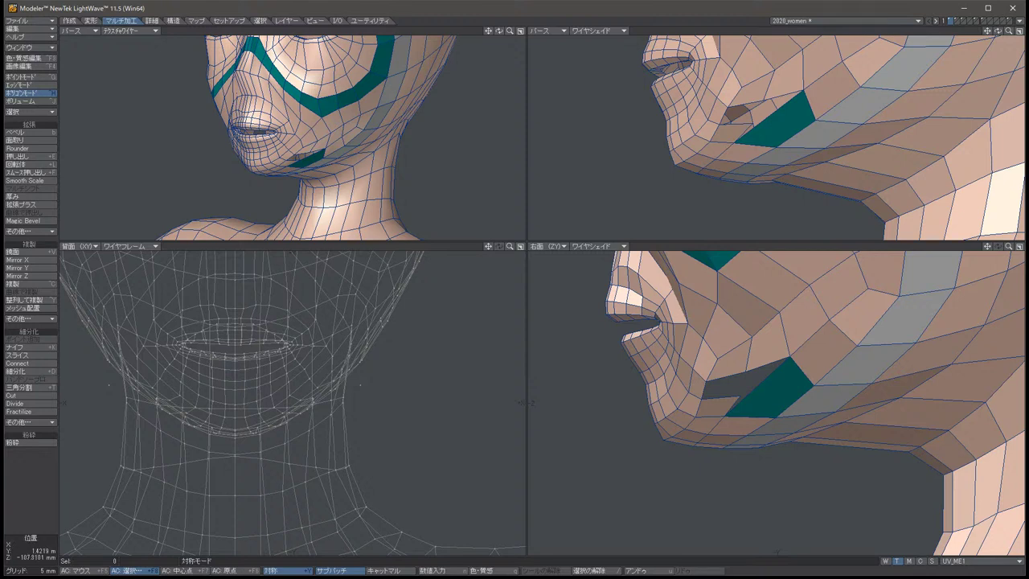
left_click(728, 360)
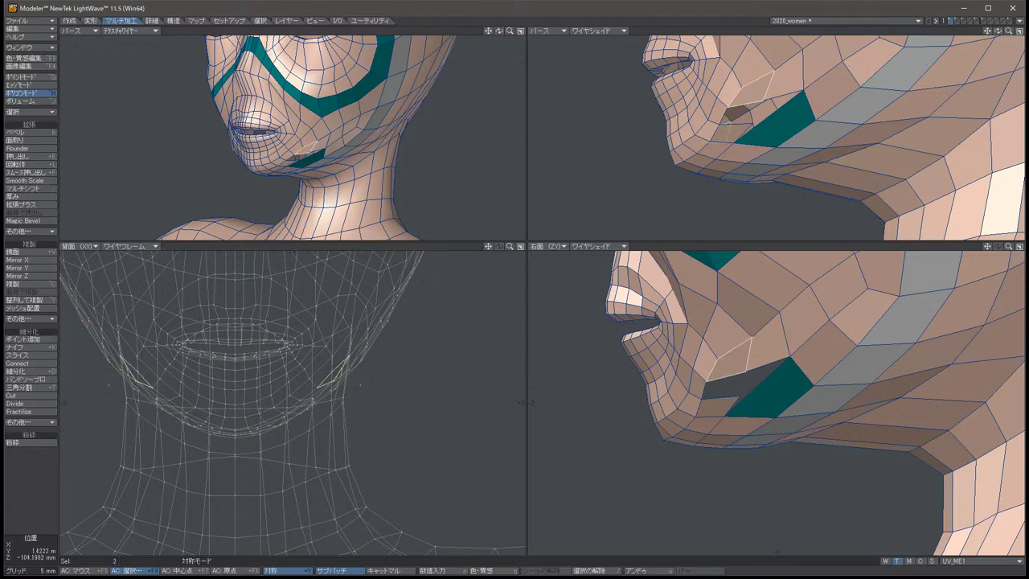
key("/")
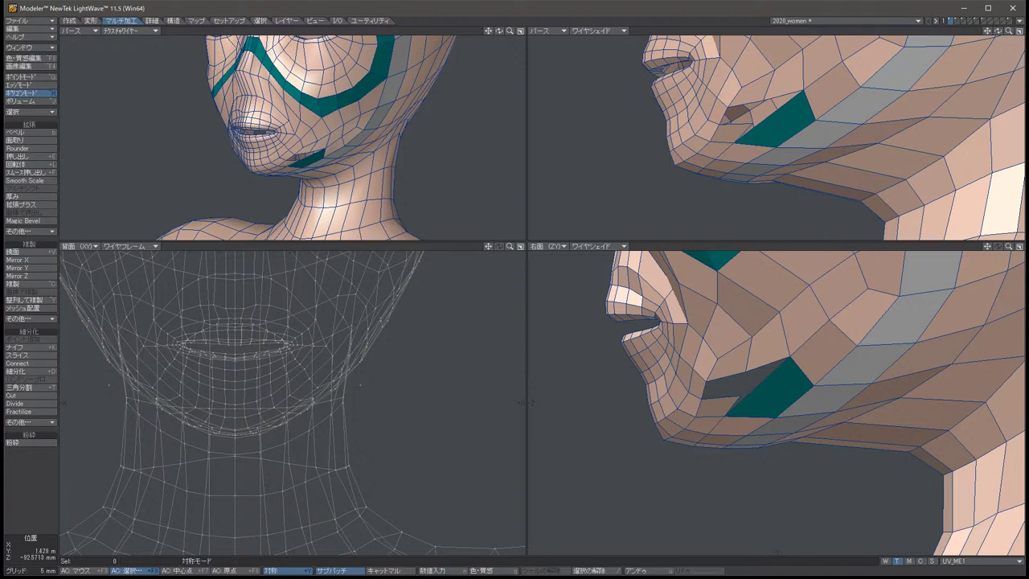
left_click_drag(723, 365, 775, 331)
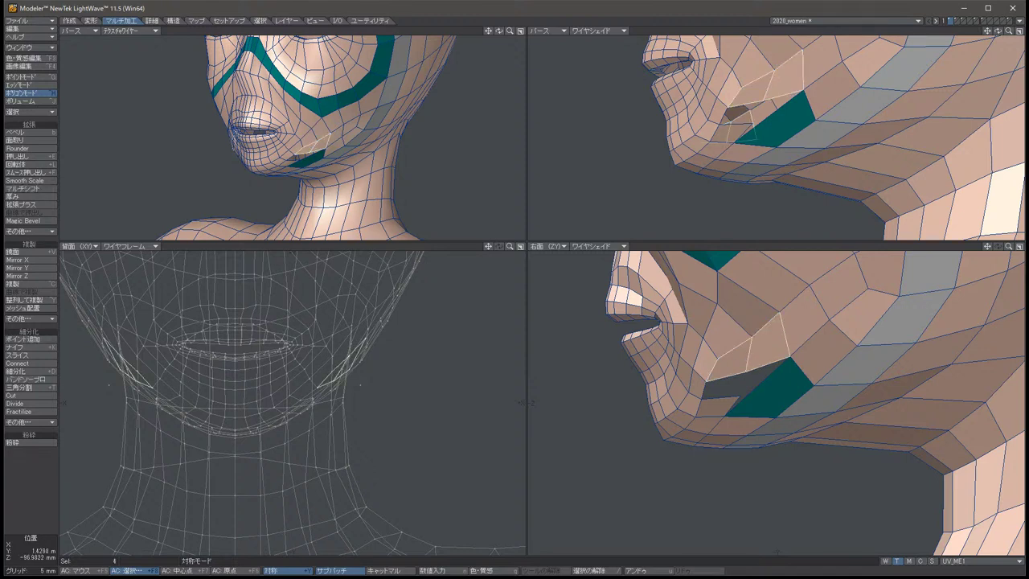
left_click(767, 337)
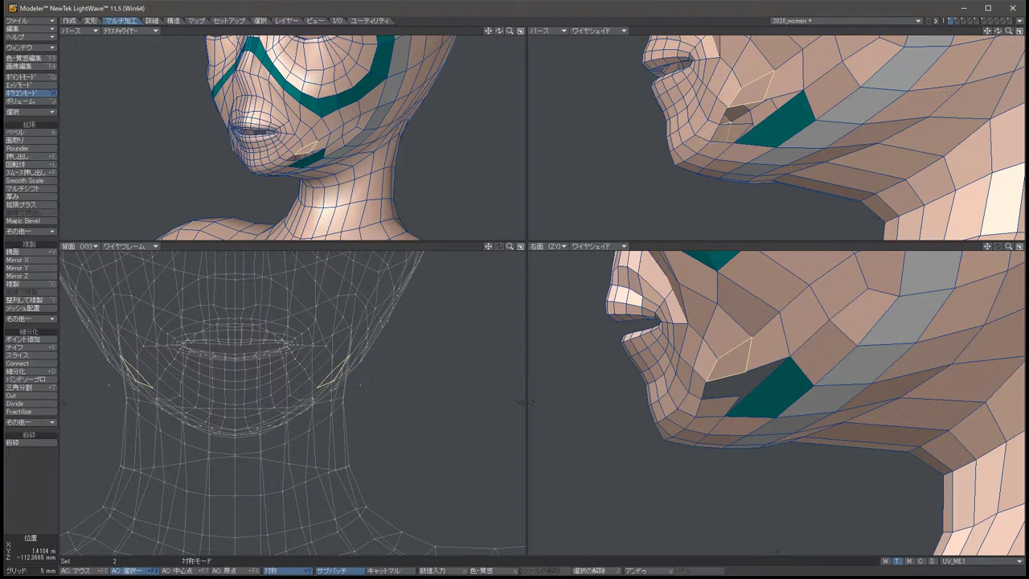
key("slash")
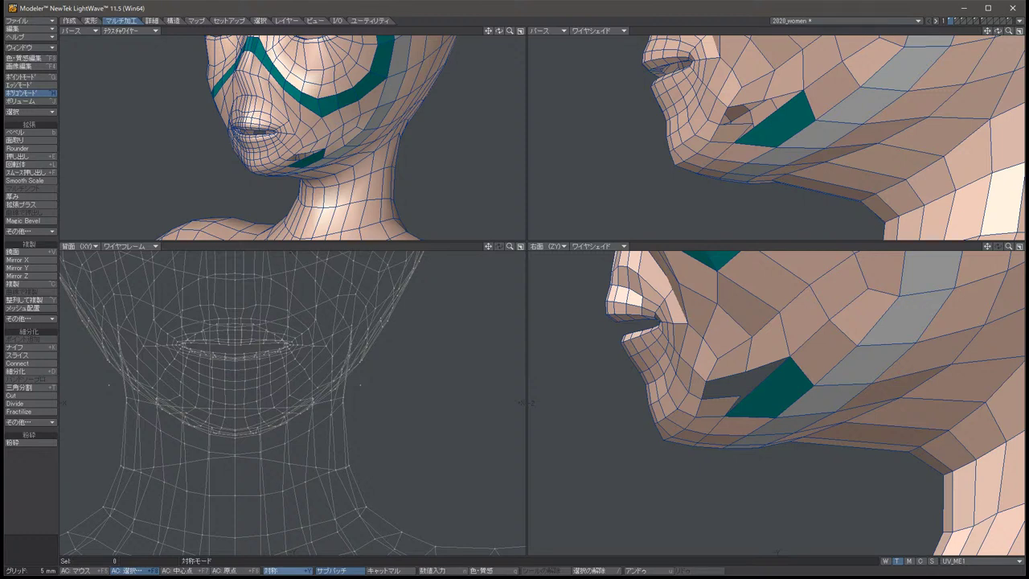
Turn off Symmetry and merge the selected chin-edge points.
key("shift+y")
key("ctrl+g")
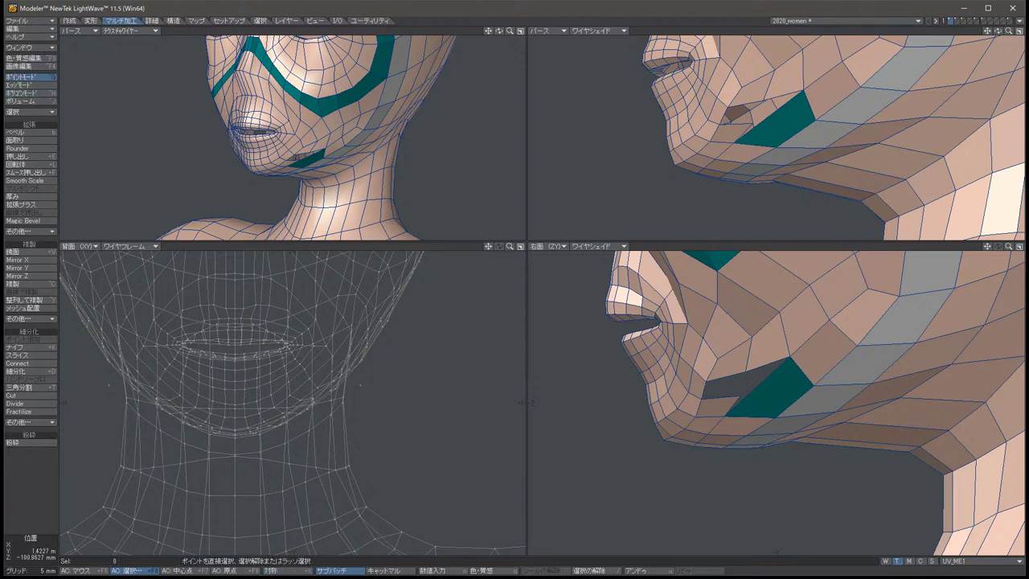
left_click(359, 384)
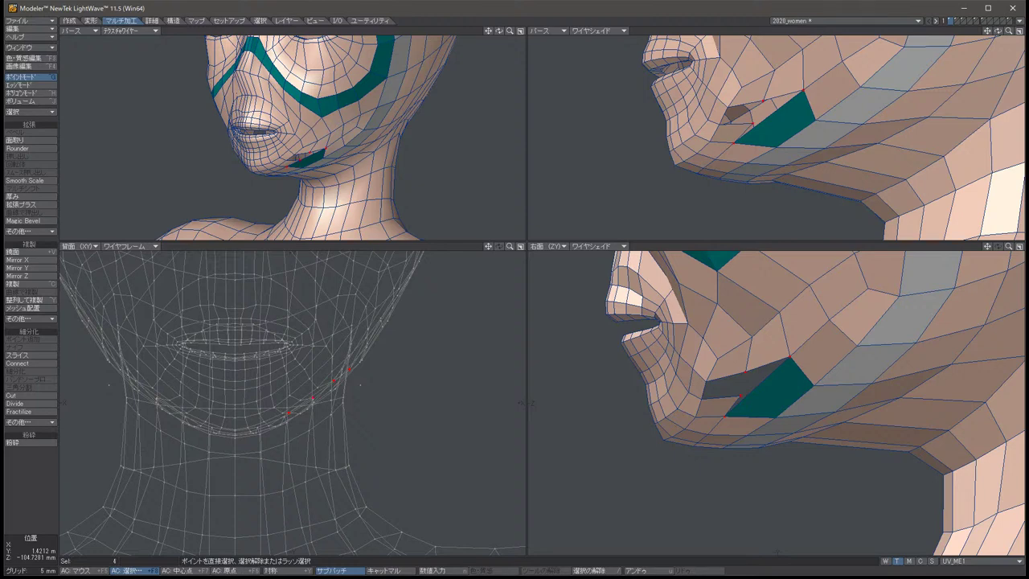
key("ctrl+w")
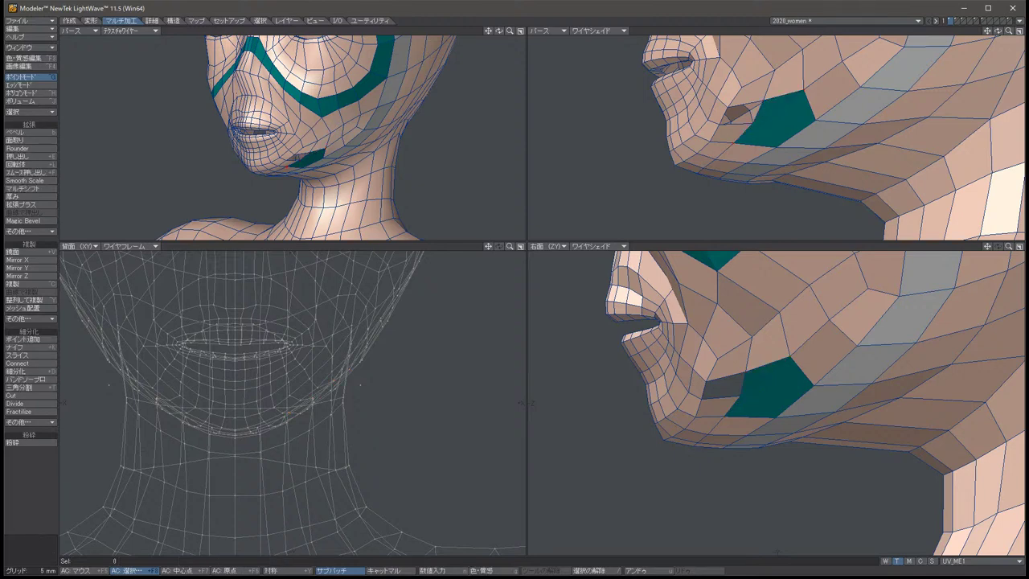
Fill the hole under the jaw with a new polygon.
left_click_drag(772, 137, 635, 136, "alt")
left_click(118, 370)
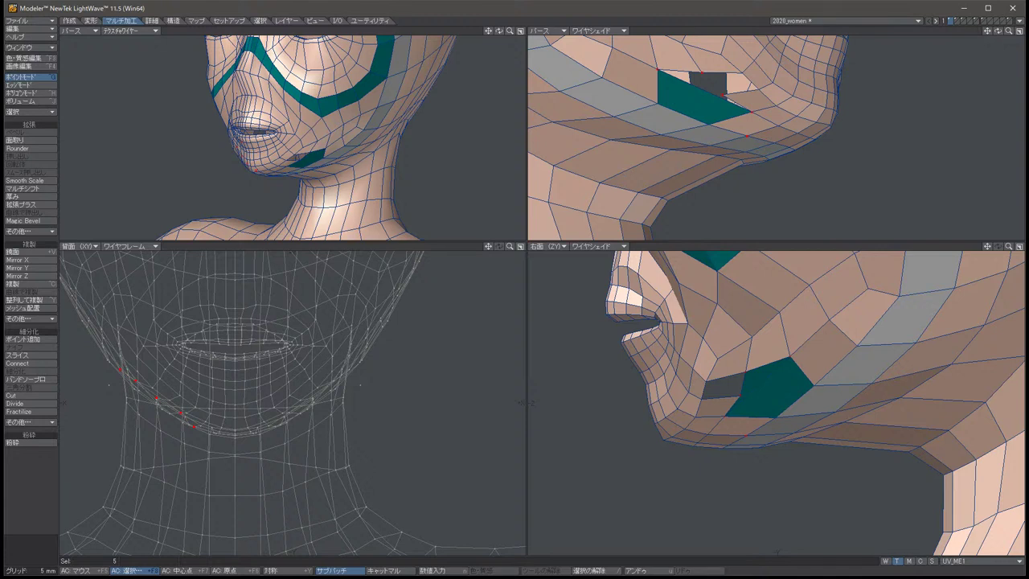
key("p")
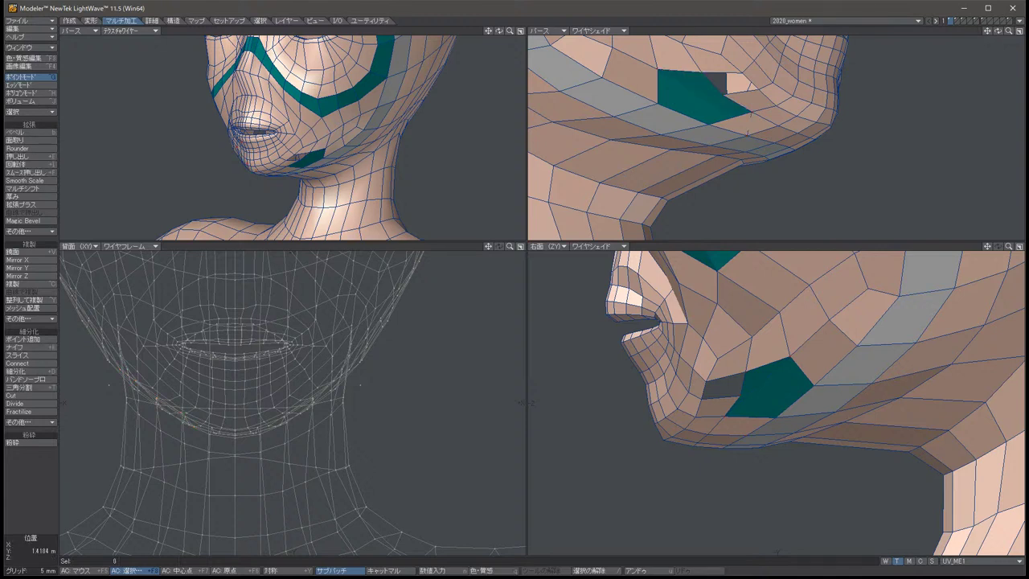
Move one hole-edge point up and forward to reshape the remaining gap.
left_click(312, 397)
left_click_drag(738, 397, 732, 389)
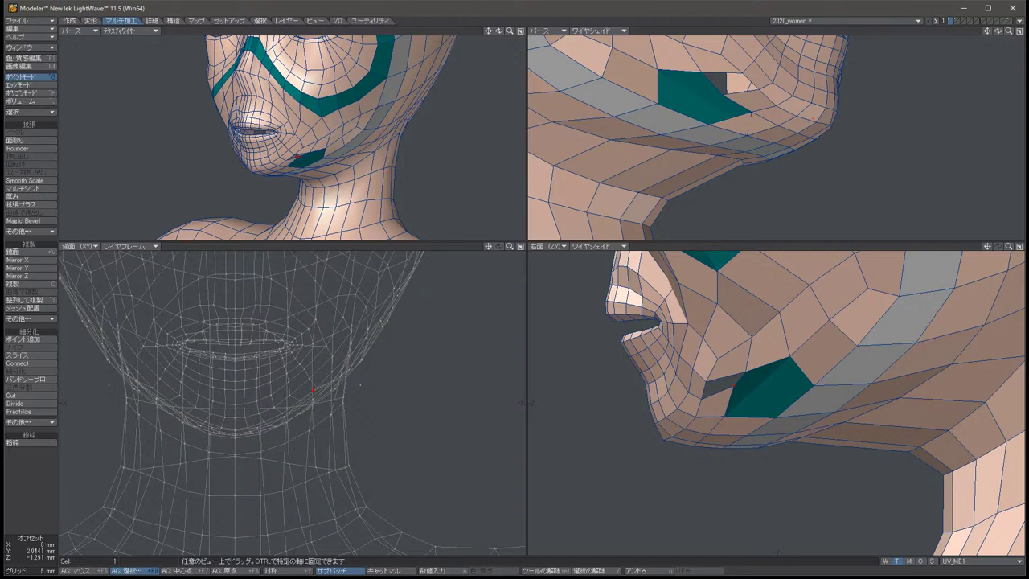
key("space")
key("slash")
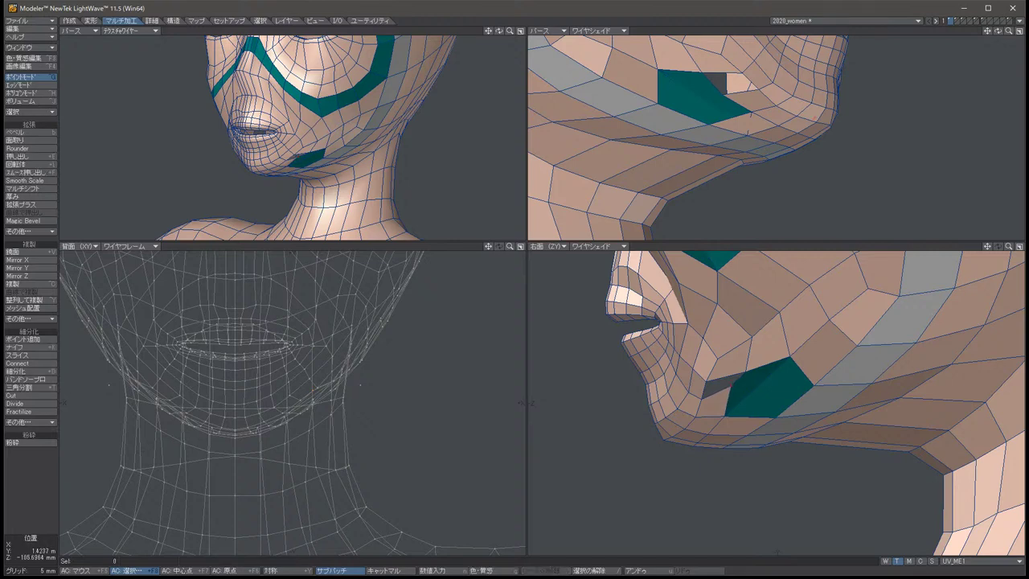
Frame the jaw hole closely in the side and perspective views and enable Symmetry.
key("Left")
key("Left")
key("Left")
key("Left")
key("Left")
key("Left")
key("Left")
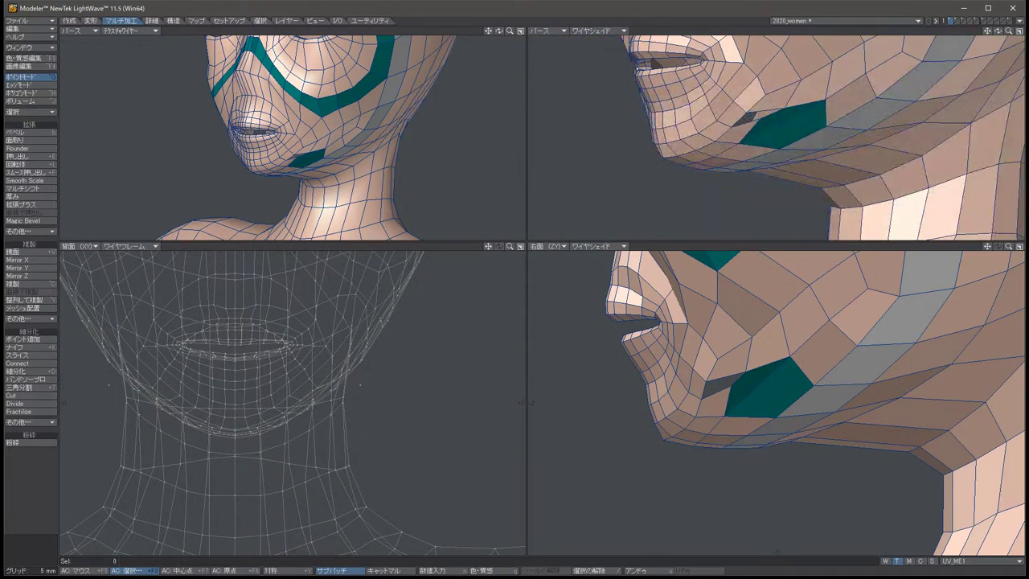
key("Left")
key("Left")
key("Left")
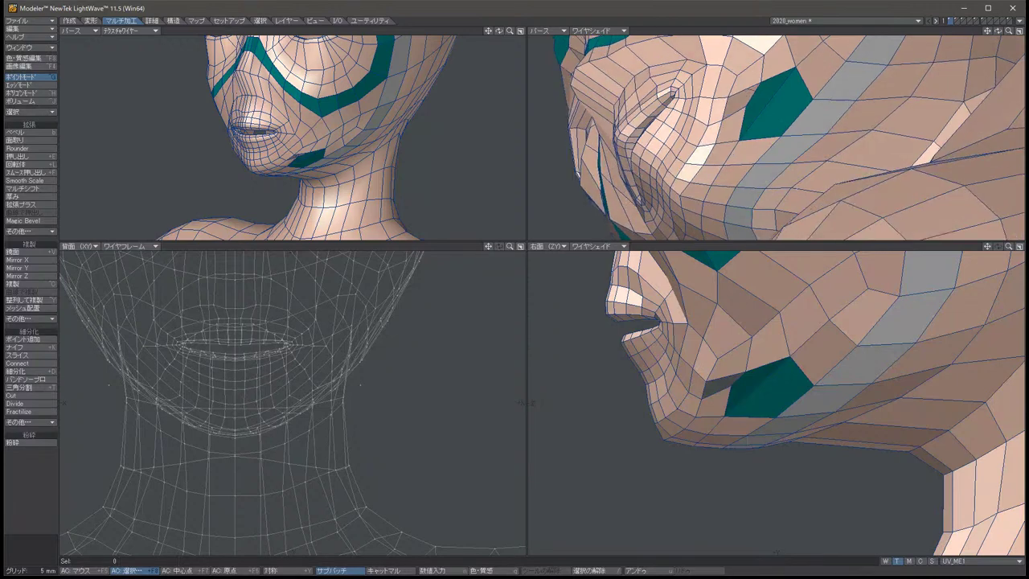
key("Left")
key("Left")
key("Left")
key("Left")
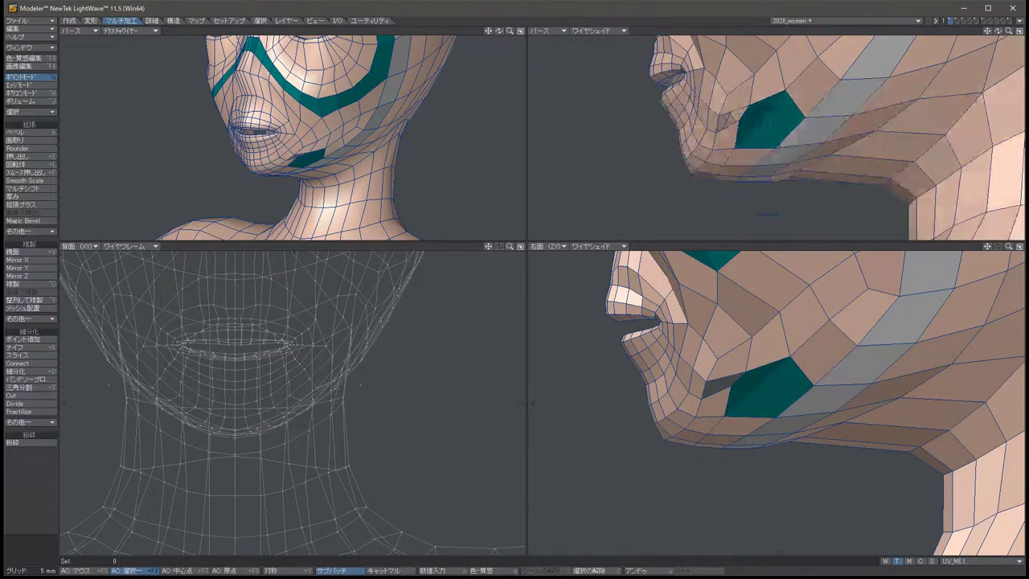
key("Left")
key("Left")
key("Left")
key("Left")
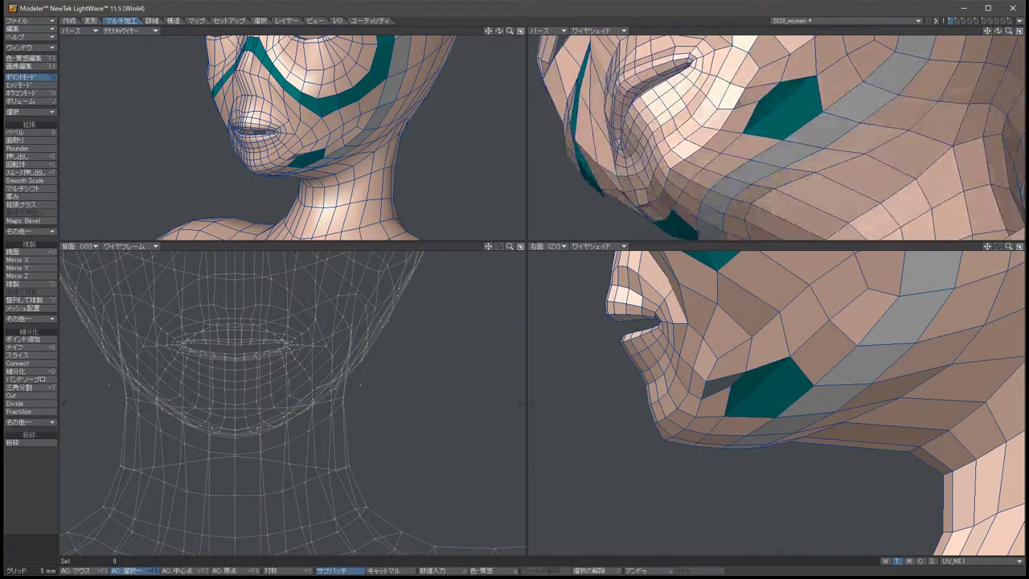
key("Left")
key("Left")
key("Left")
key("Left")
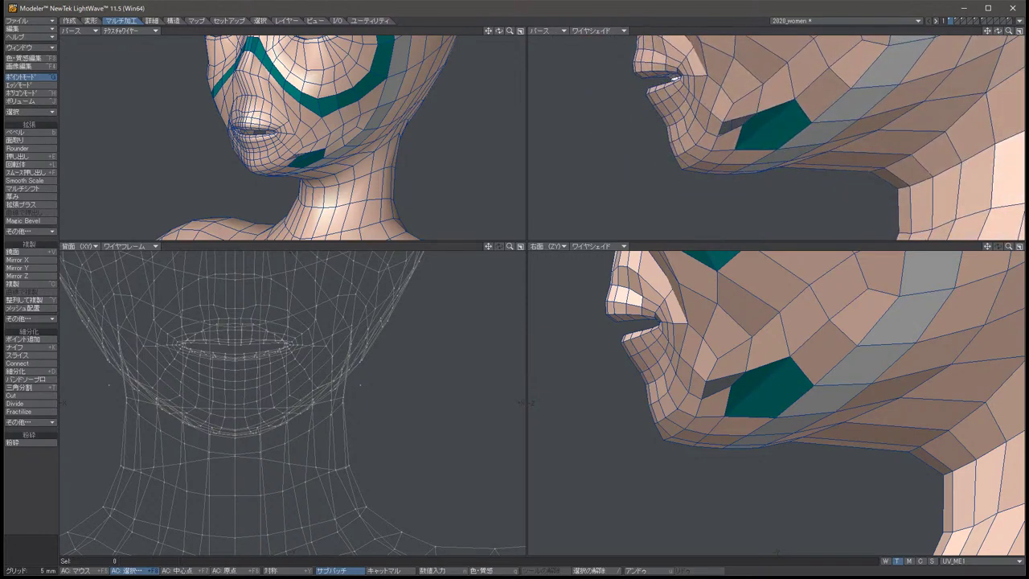
key("Right")
key("Up")
key("Right")
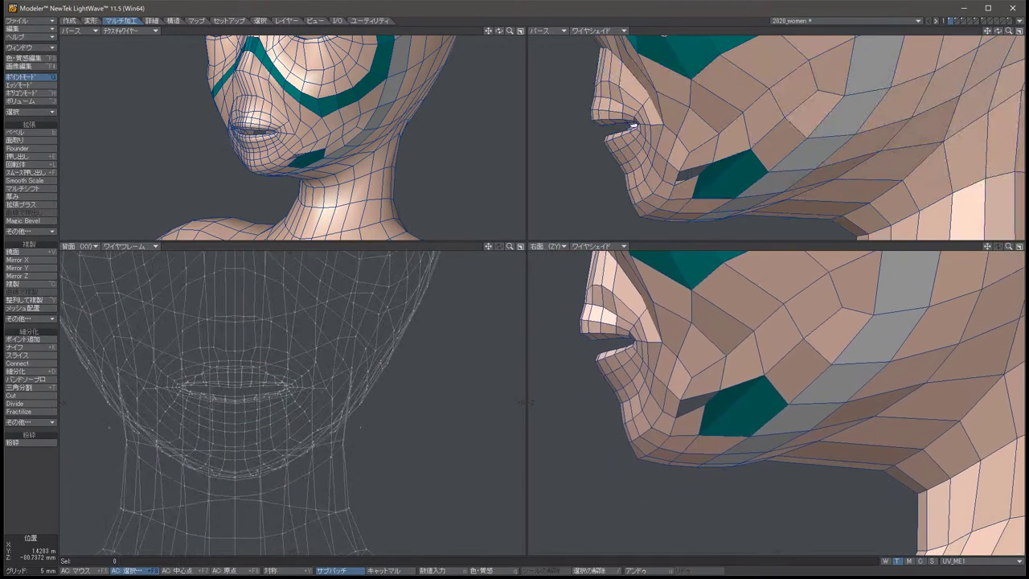
key("Right")
key("period")
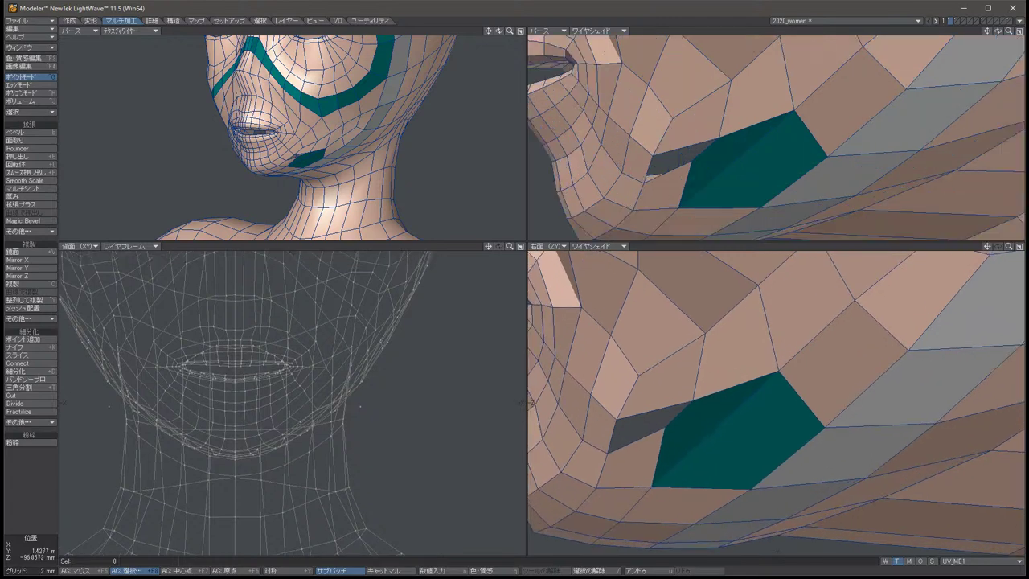
key("shift+y")
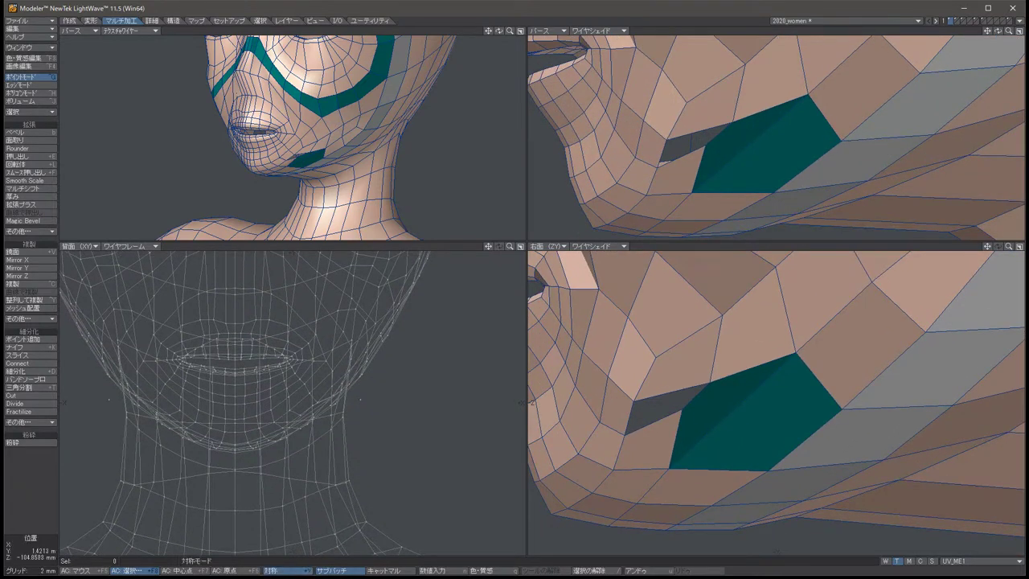
Move the mirrored jaw points to raise the teal polygon's top edge and push its left edge outward.
left_click(333, 396)
key("t")
left_click_drag(706, 380, 707, 349)
left_click(314, 405)
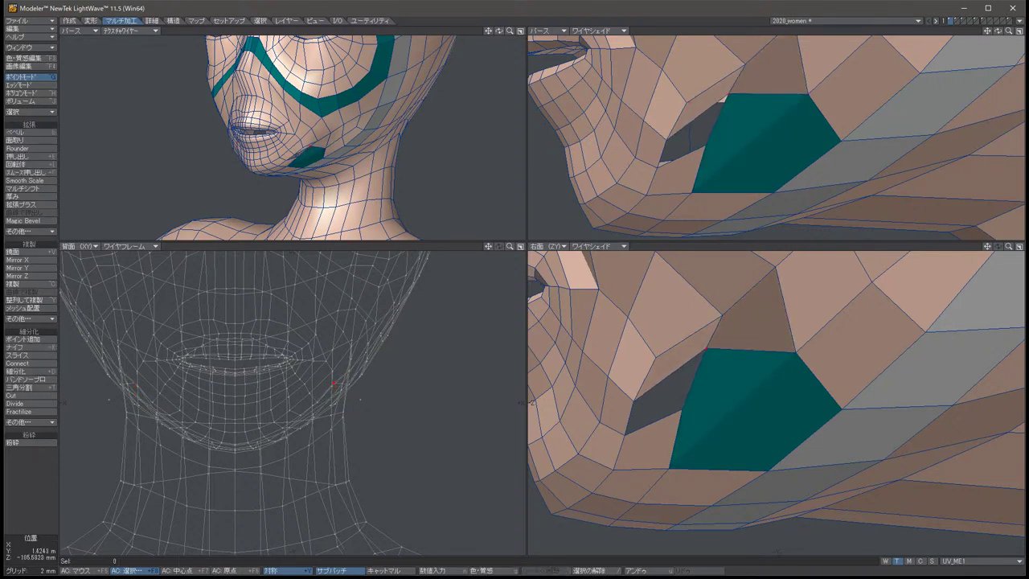
key("t")
left_click_drag(688, 405, 671, 406)
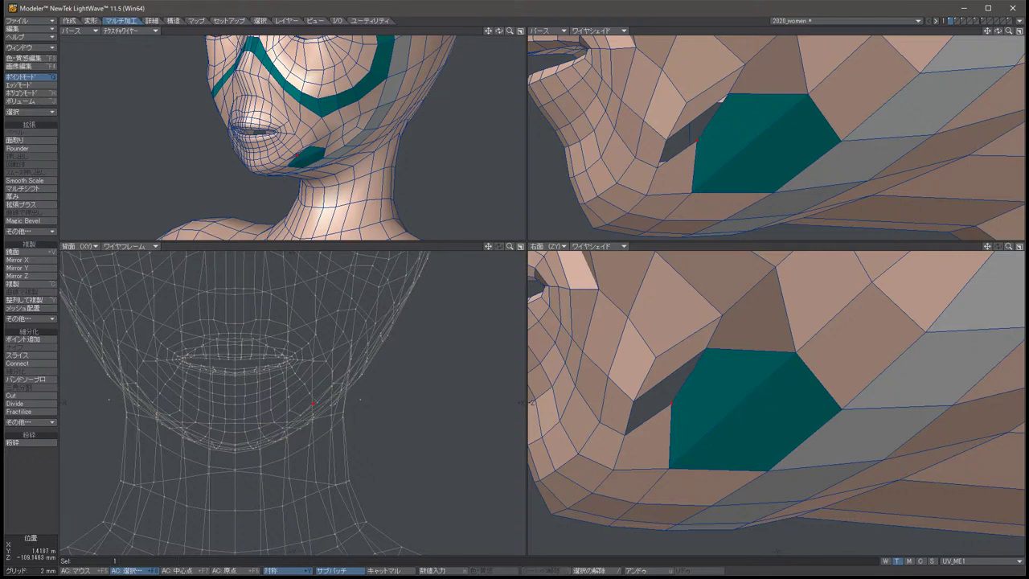
key("slash")
Reframe the jaw and pick the paired jaw points again, then clear the selection.
left_click_drag(987, 246, 957, 320)
left_click(676, 371)
key("t")
key("slash")
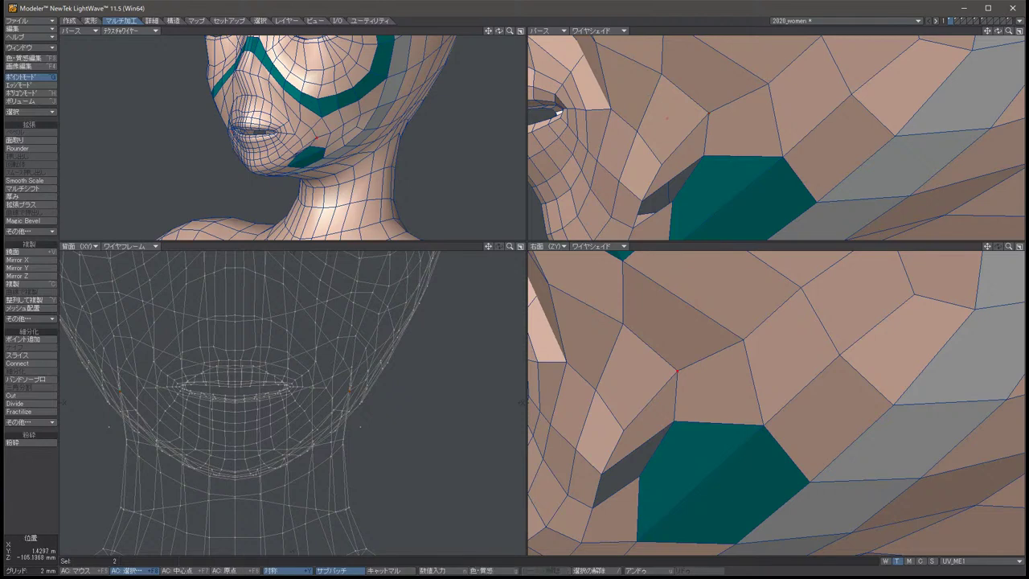
scroll(818, 345, "down", 5)
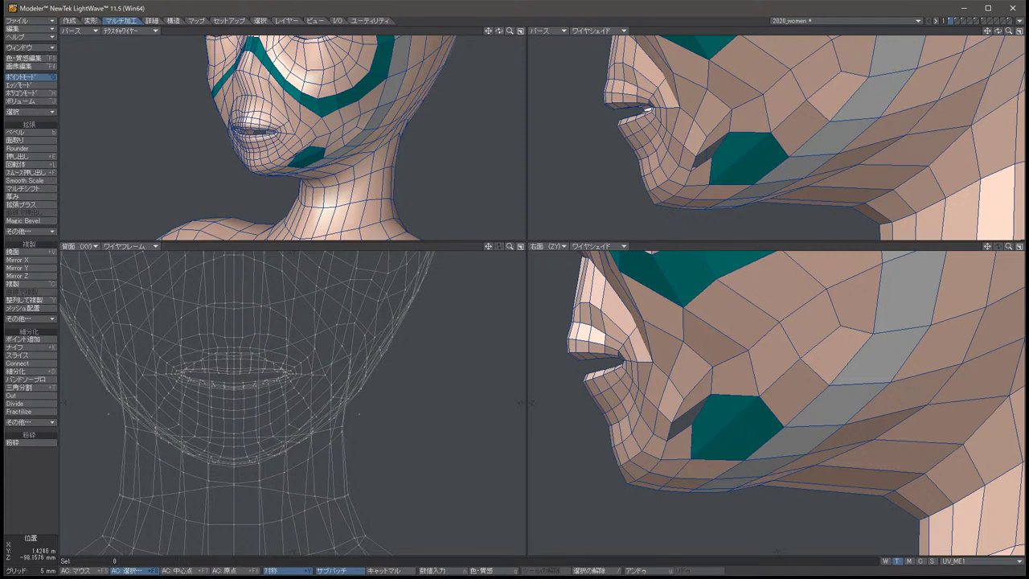
Merge the chin polygon beside the teal face with the small chin polygon.
key("ctrl+h")
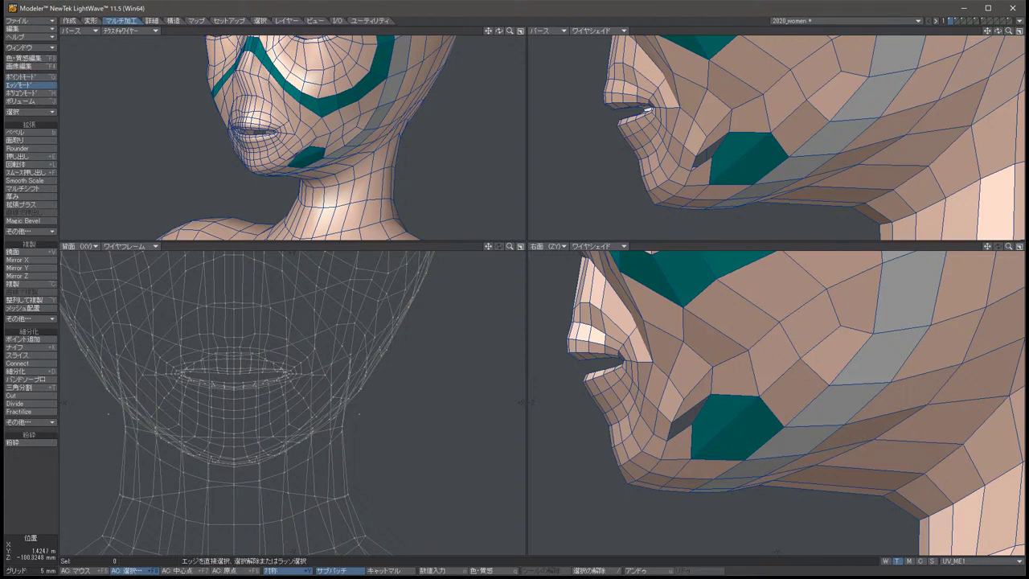
key("ctrl+h")
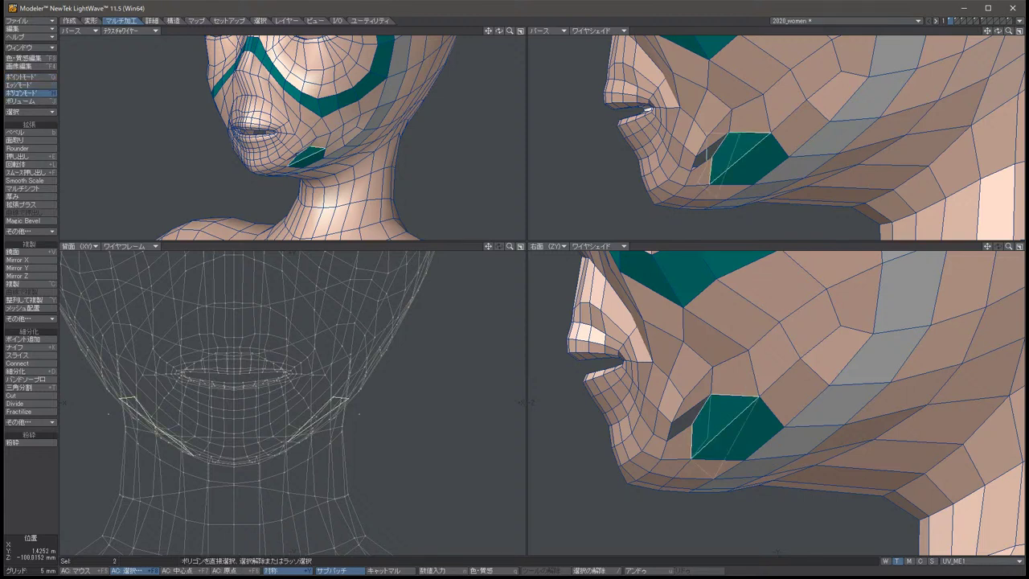
key("slash")
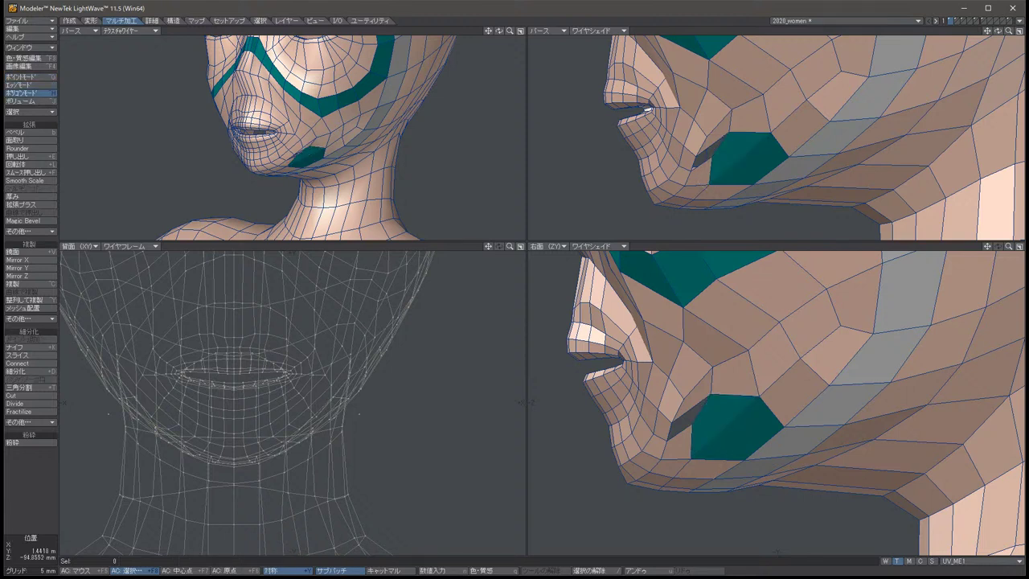
left_click(727, 425)
left_click(677, 443)
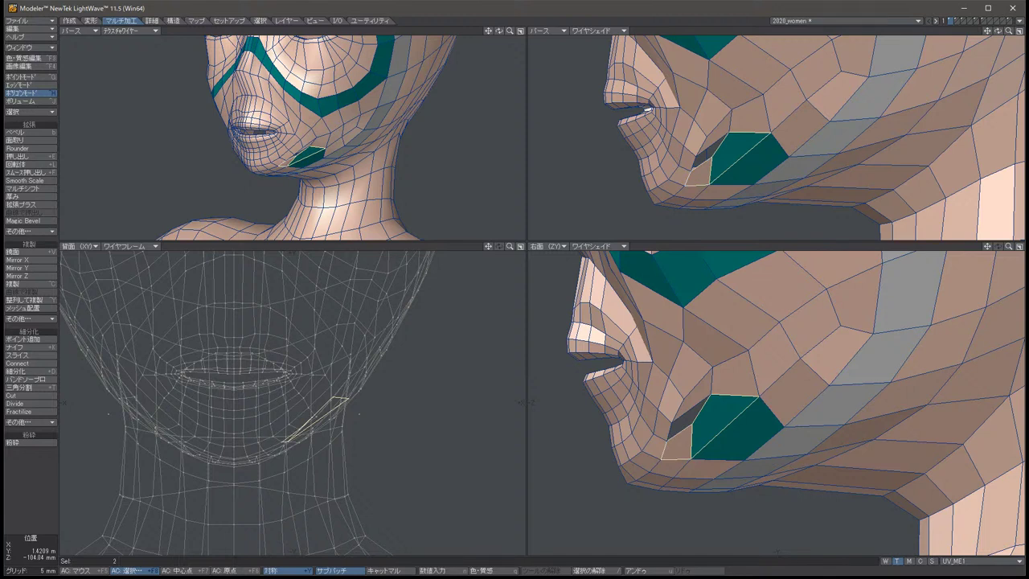
key("shift+z")
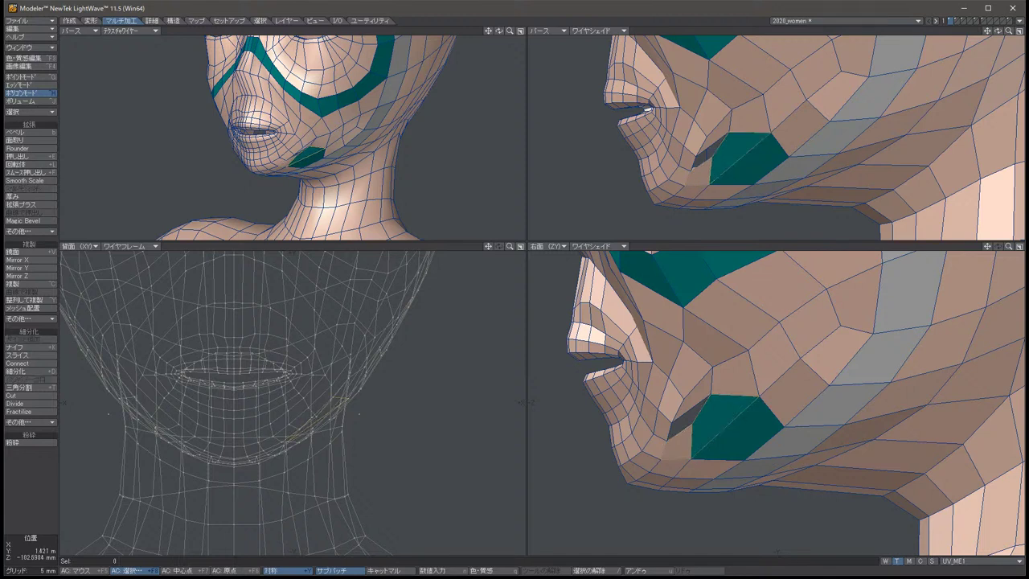
Merge the six cheek polygons into two, delete them, then undo to restore them.
mouse_move(827, 309)
left_mouse_down()
mouse_move(759, 374)
mouse_move(732, 378)
left_mouse_up()
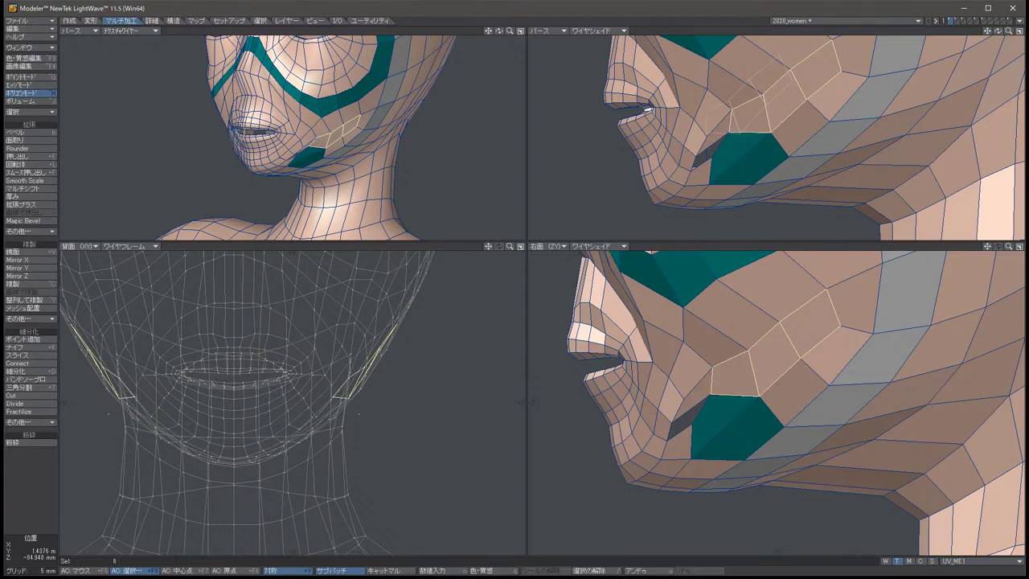
key("shift+z")
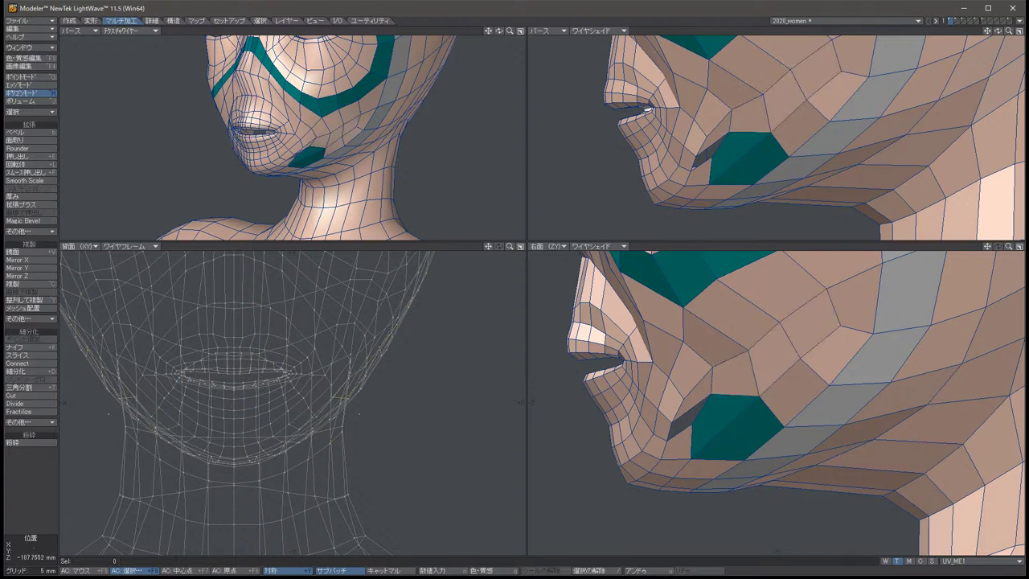
key("Delete")
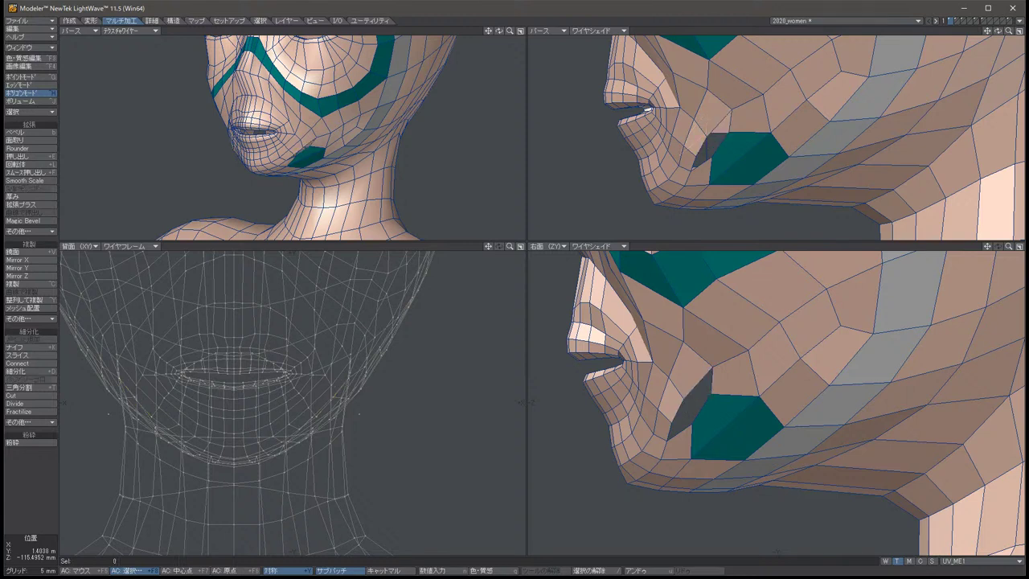
key("u")
key("u")
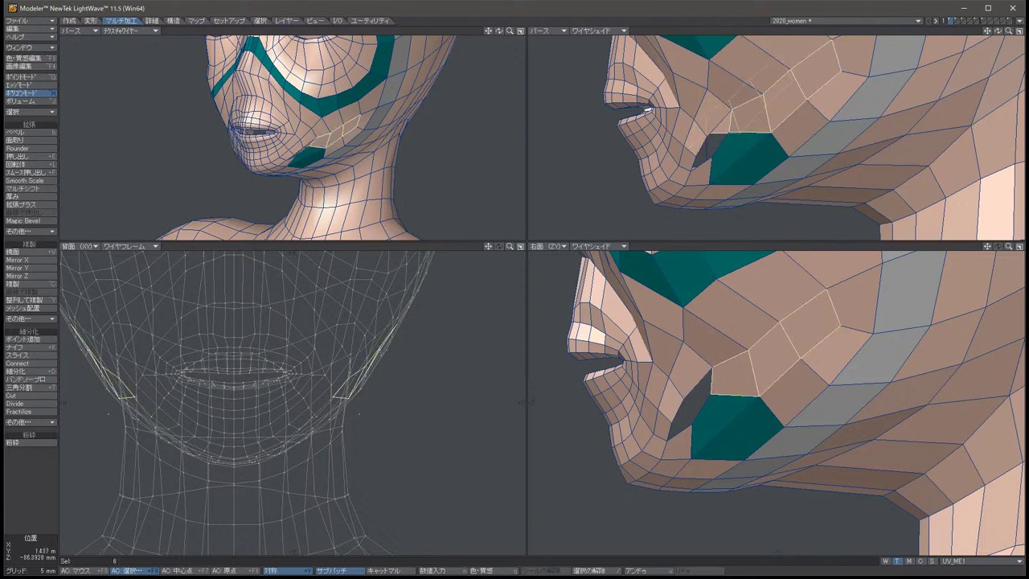
Select the triangle in the teal cheek face and the small polygon beside it, then clear the selection.
left_click(715, 414)
left_click(678, 445)
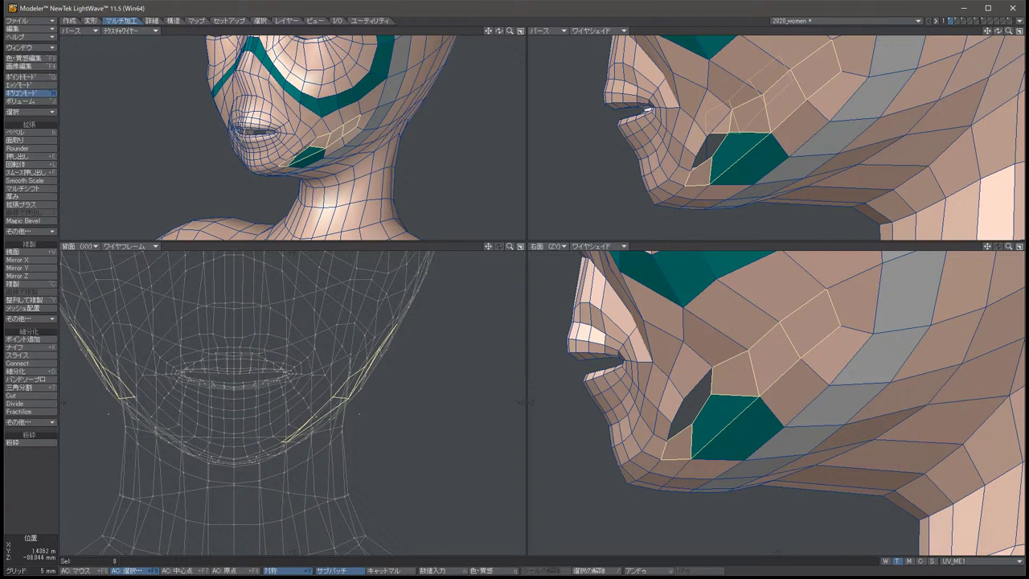
left_click(807, 326)
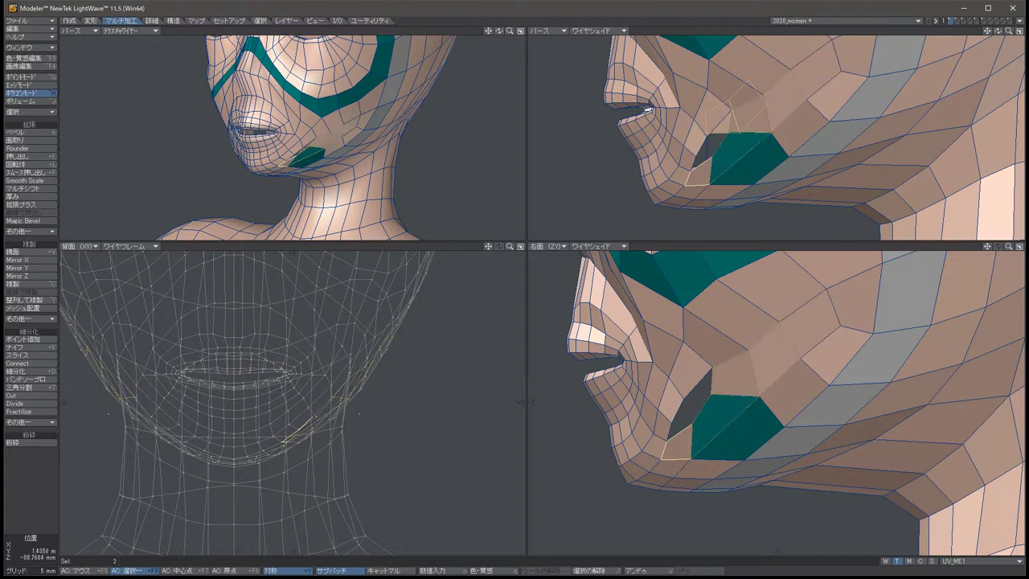
key("/")
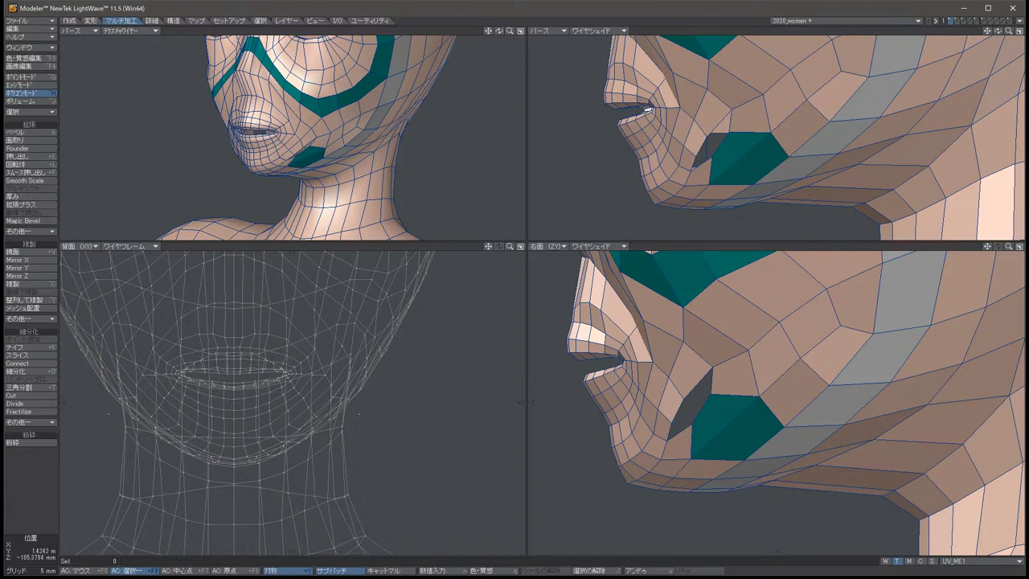
key("ctrl+g")
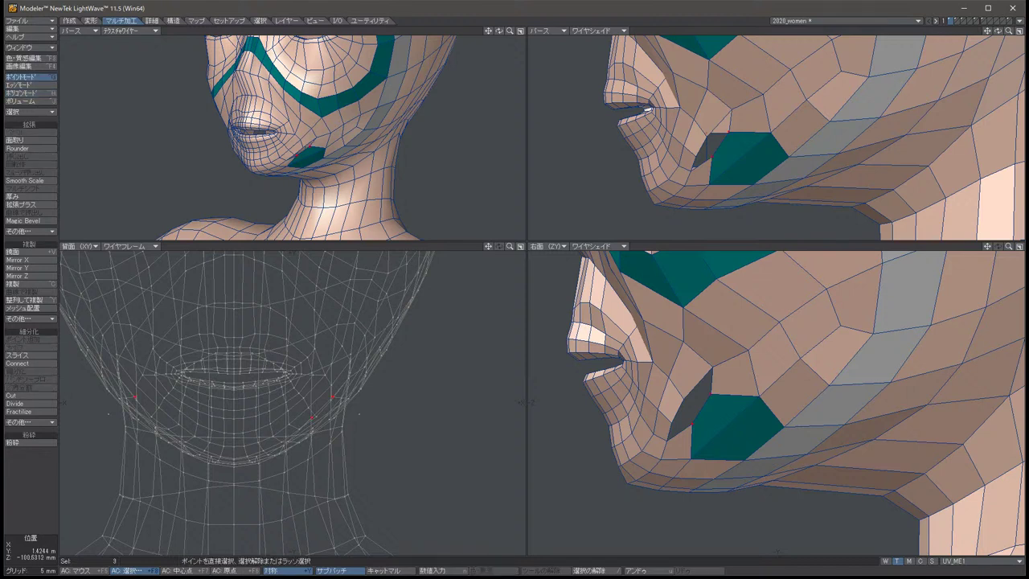
key("ctrl+h")
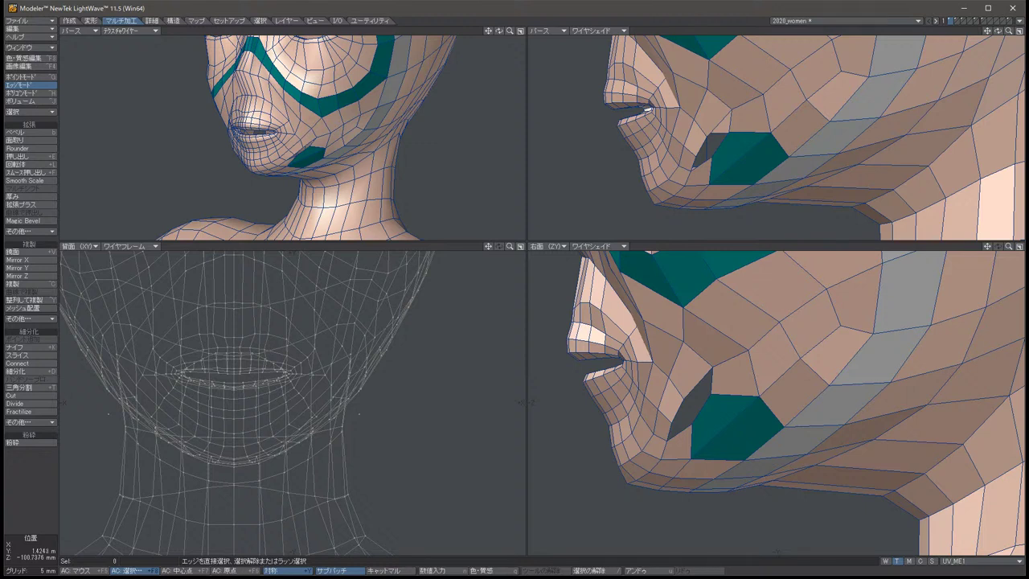
key("ctrl+j")
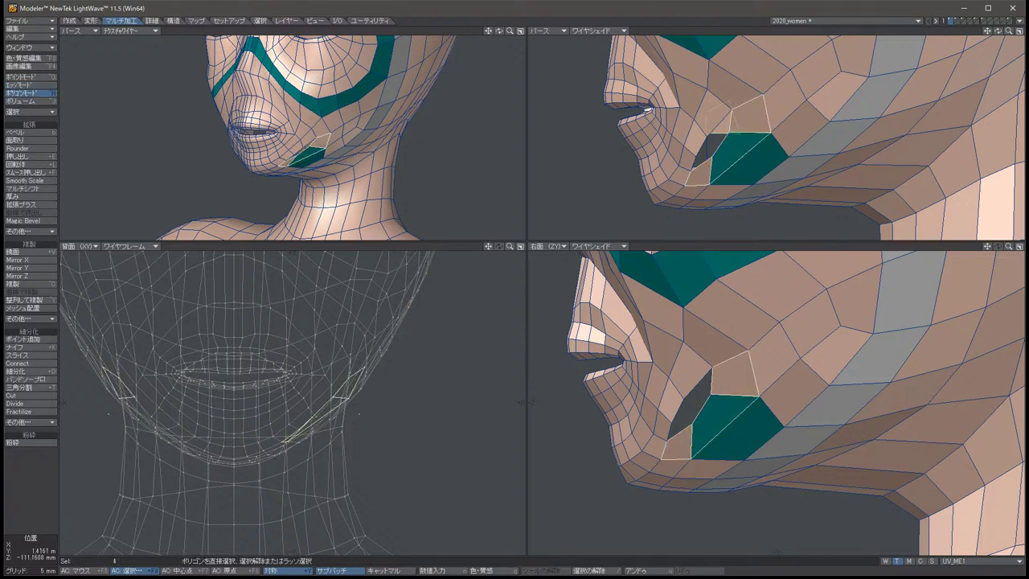
Delete the four polygons around the mouth-corner hole and inspect the inner polygons.
key("Delete")
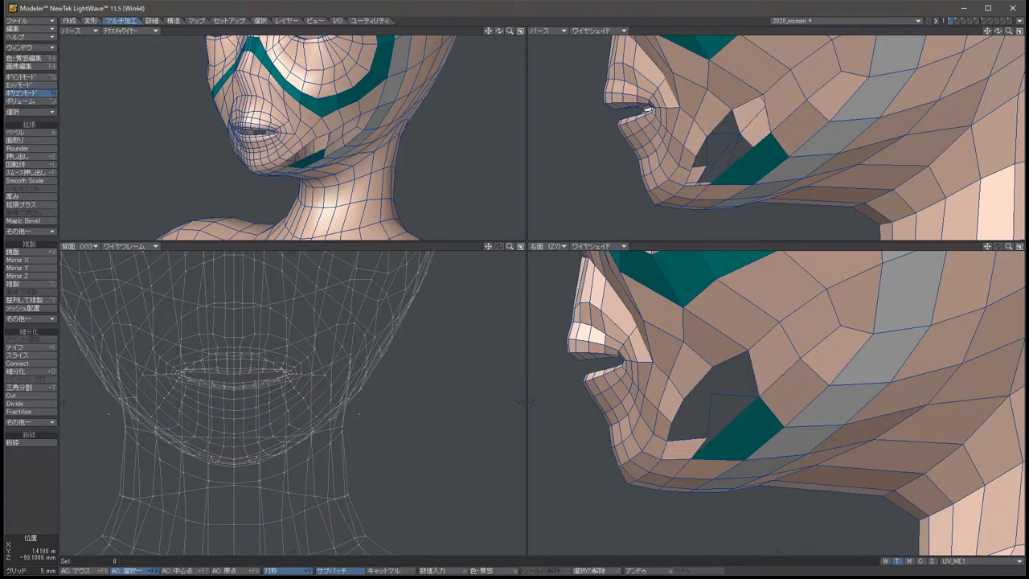
left_click(683, 447)
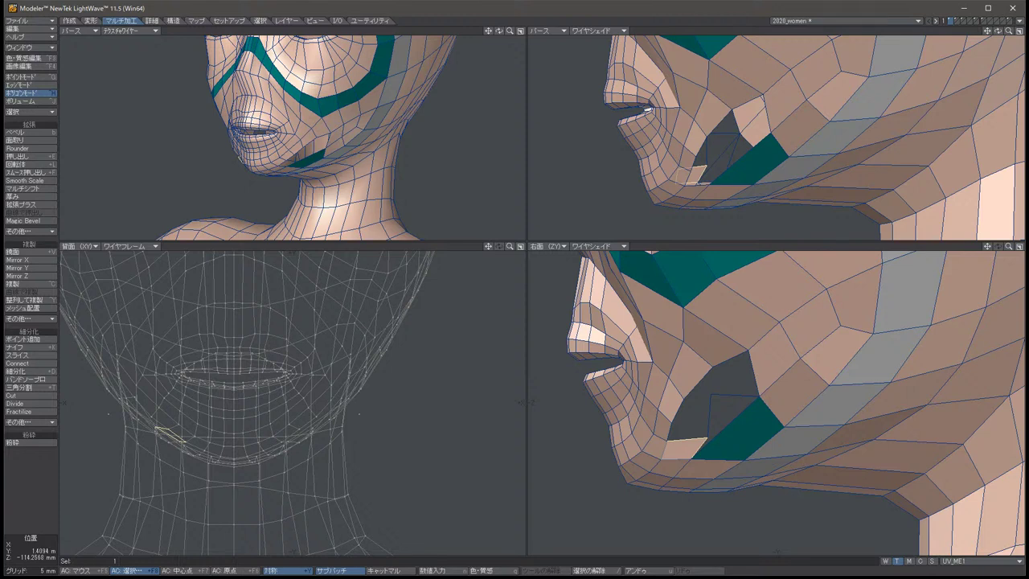
left_click(683, 447)
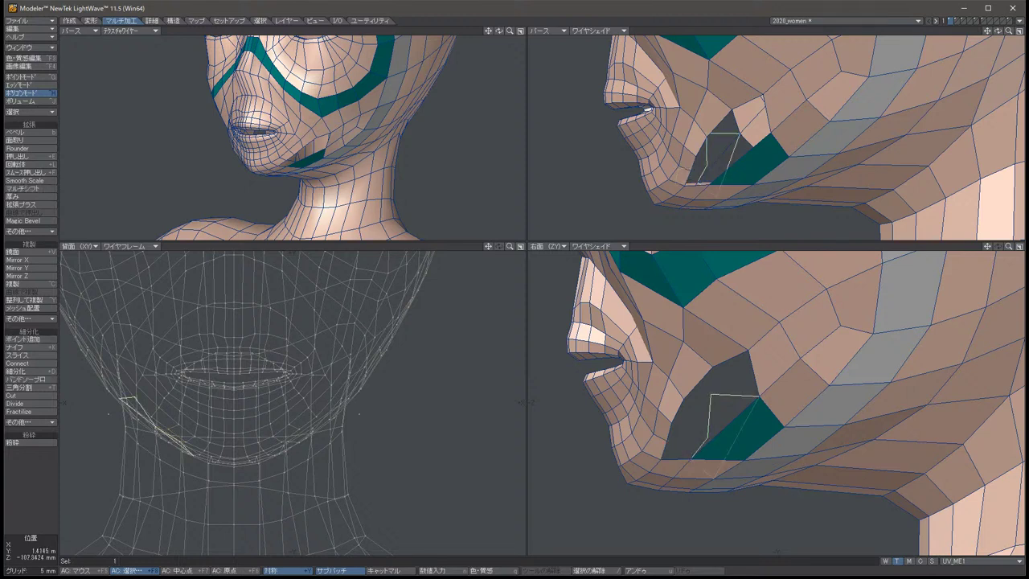
left_click(723, 416)
key("/")
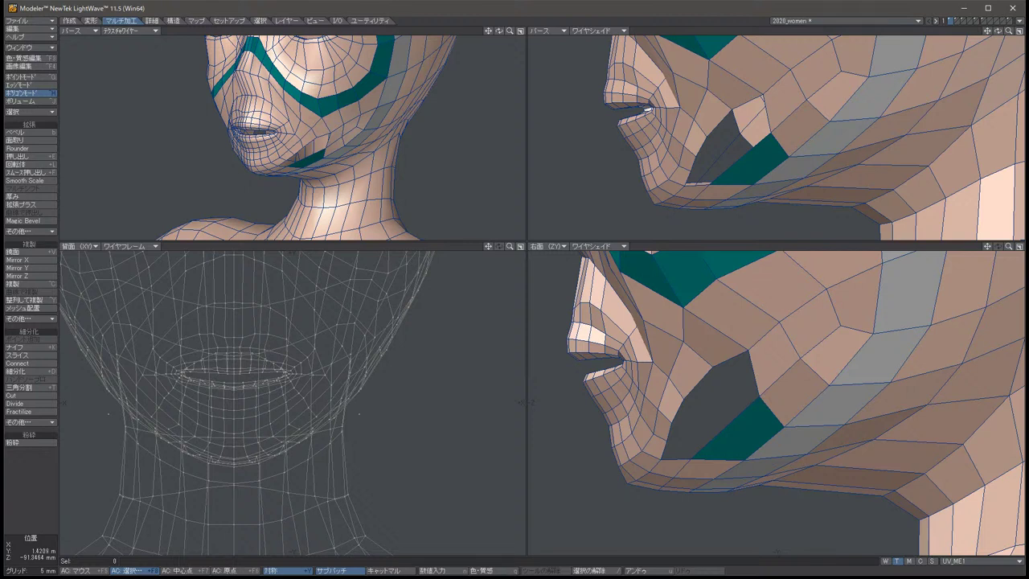
Pull the two mirrored jaw-hole points down to widen the opening.
key("ctrl+g")
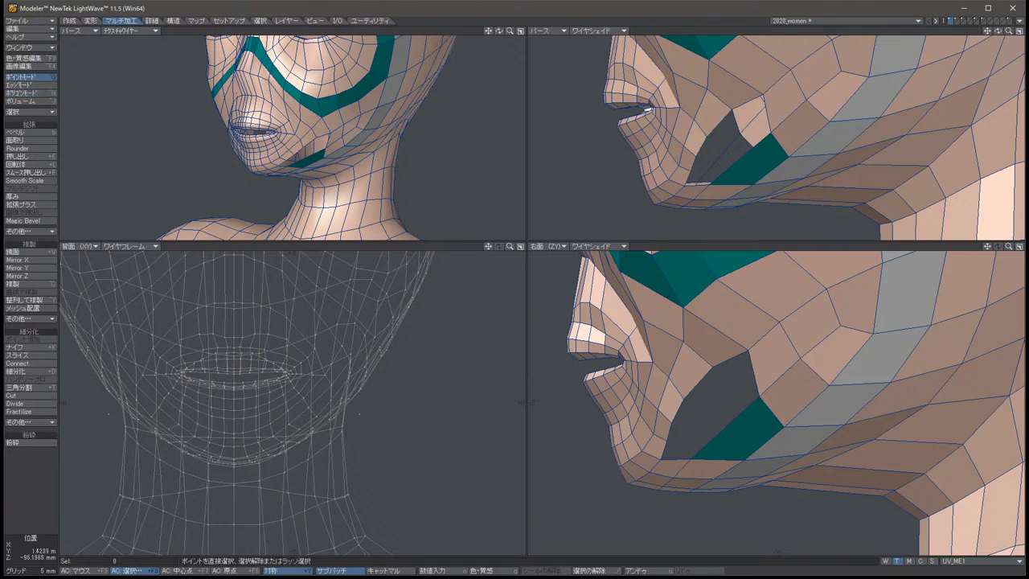
left_click(348, 397)
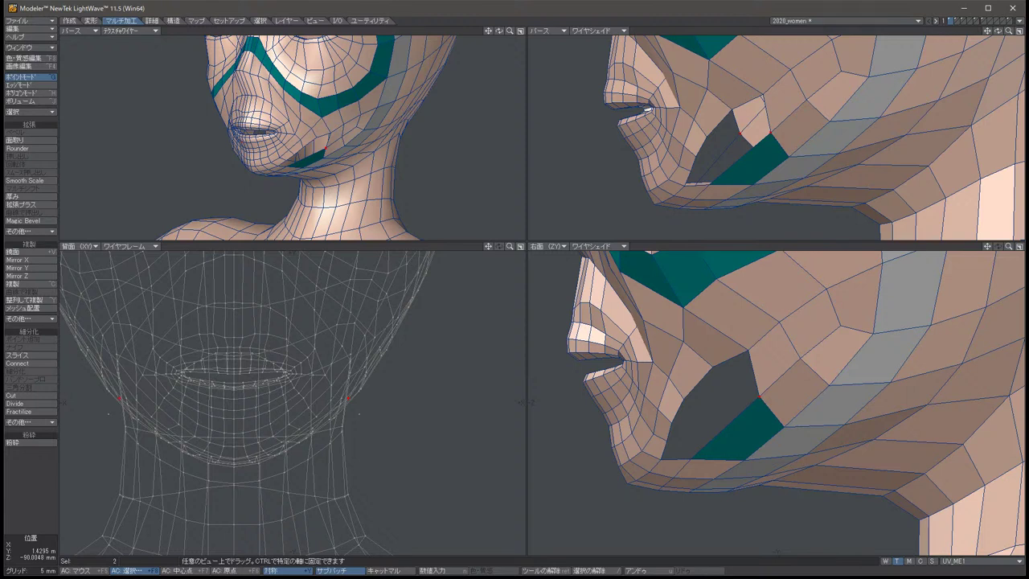
left_click_drag(758, 397, 744, 406)
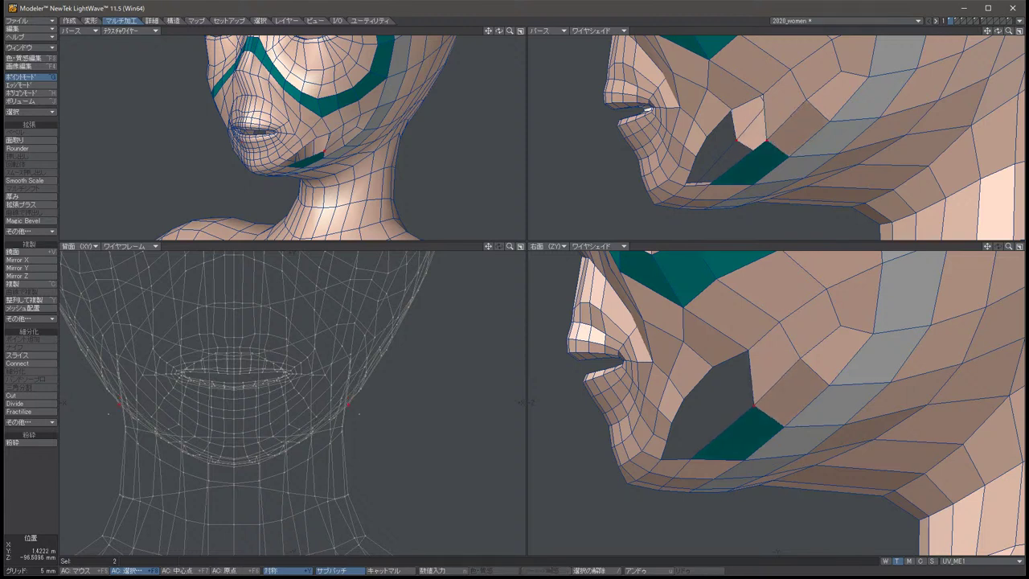
key("t")
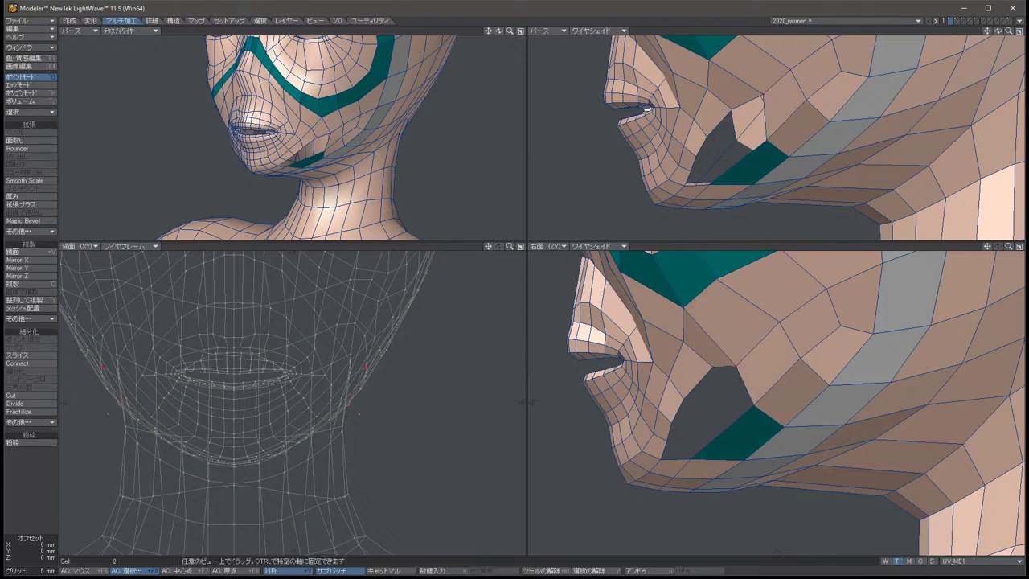
key("/")
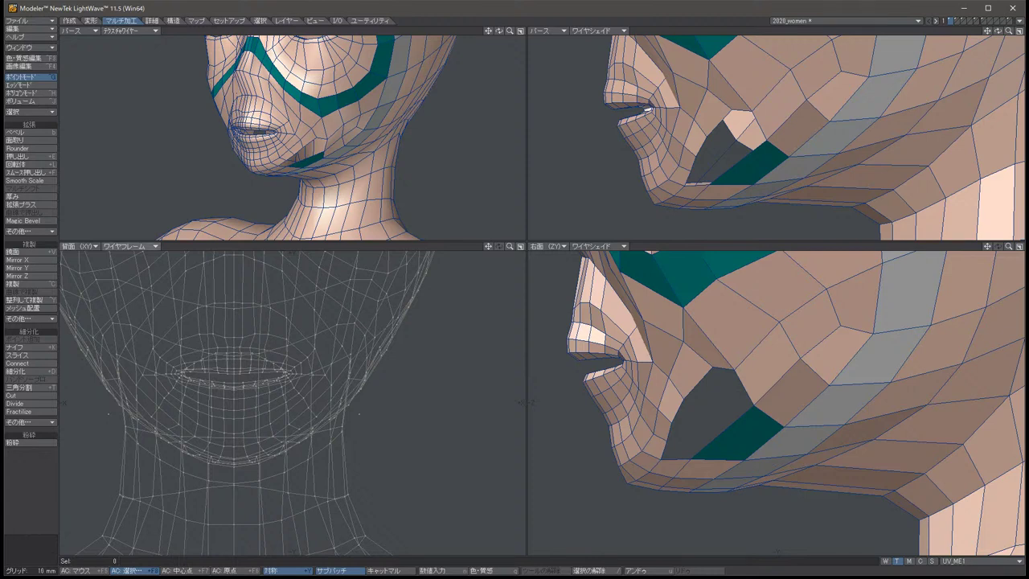
Set the front view to Wireframe Shade and orbit the perspective around the head.
left_click(129, 246)
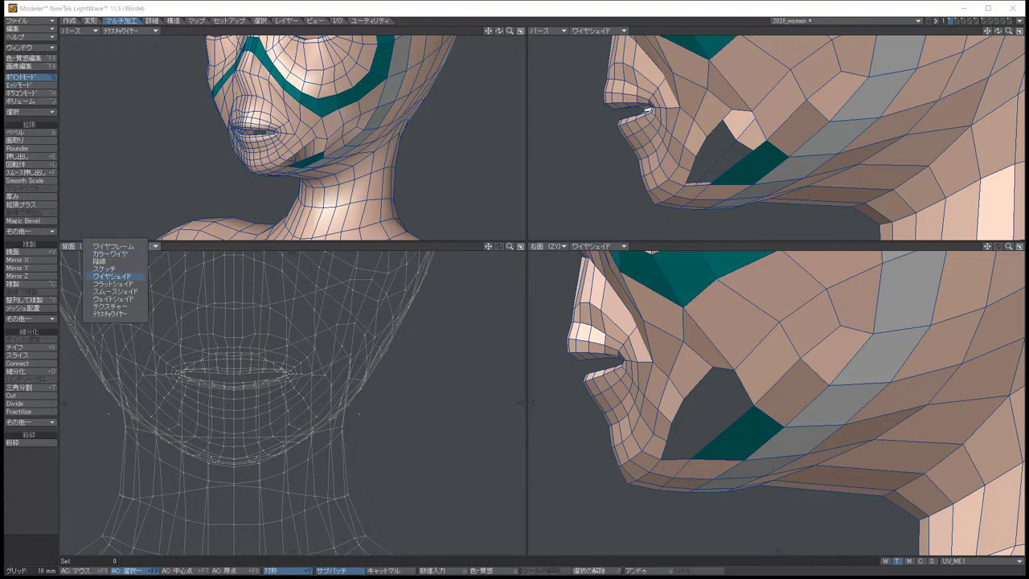
left_click(113, 275)
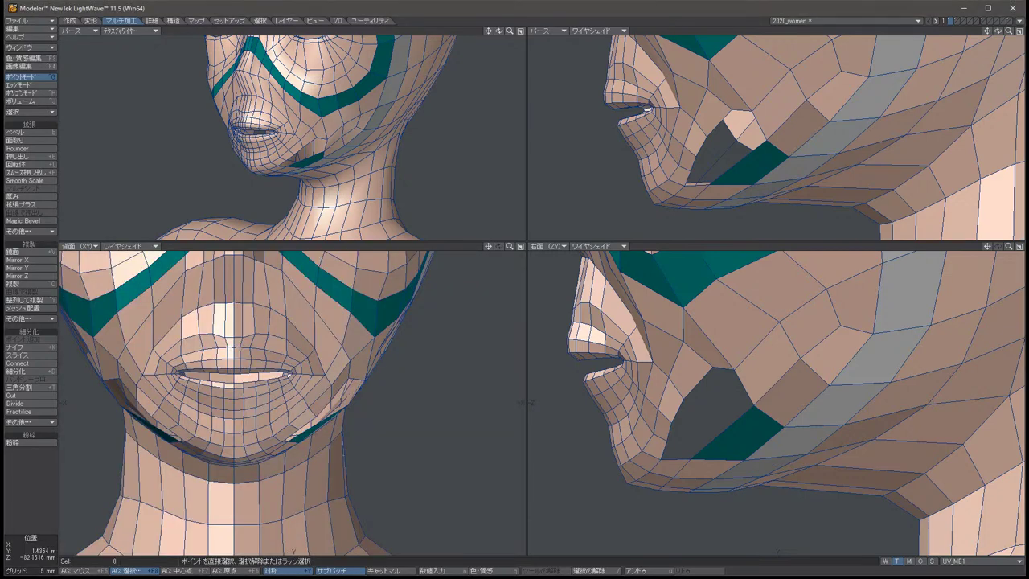
left_click_drag(771, 137, 976, 113, "alt")
scroll(795, 401, "down", 3)
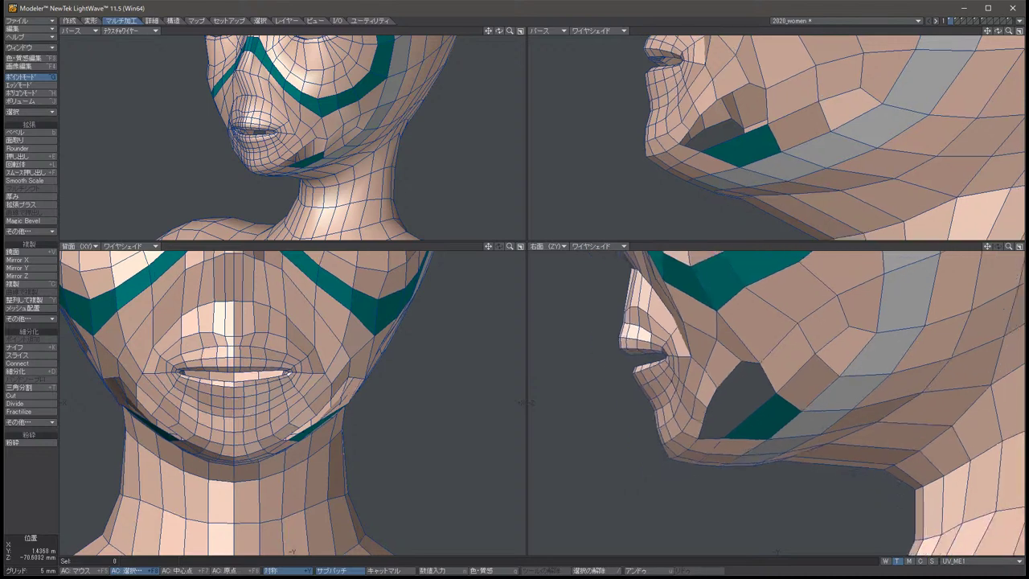
scroll(776, 404, "up", 4)
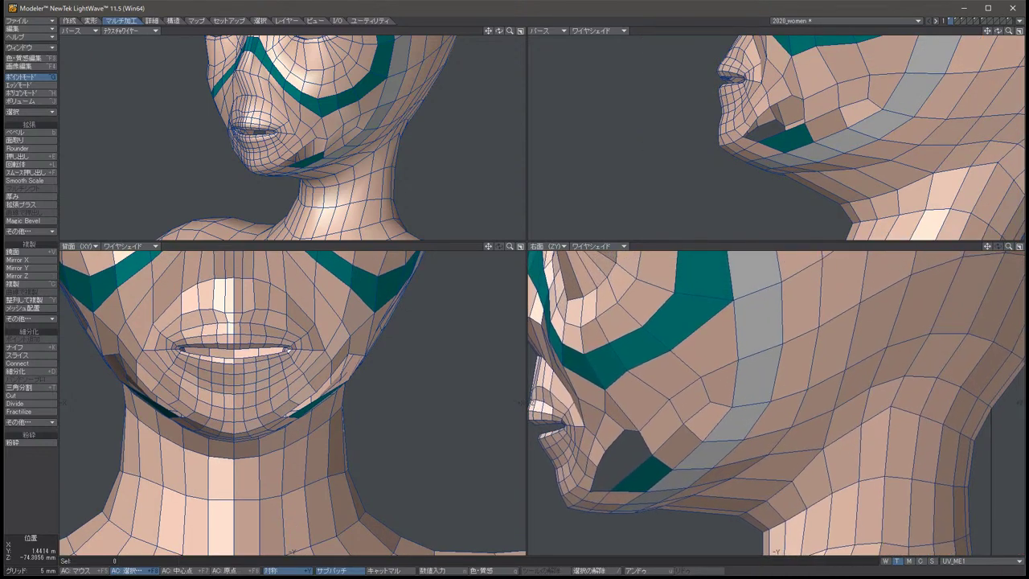
scroll(776, 404, "down", 2)
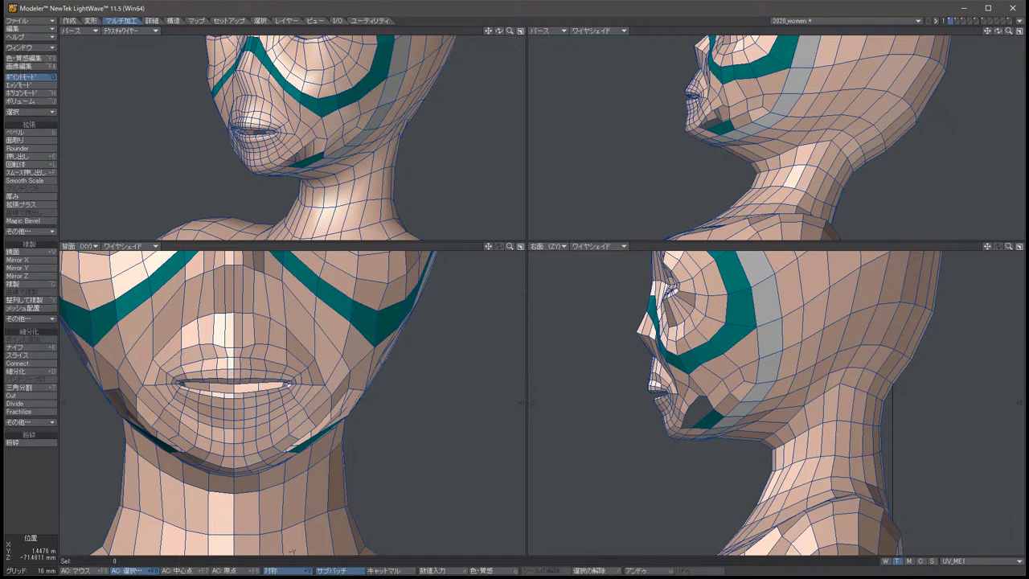
scroll(756, 377, "up", 3)
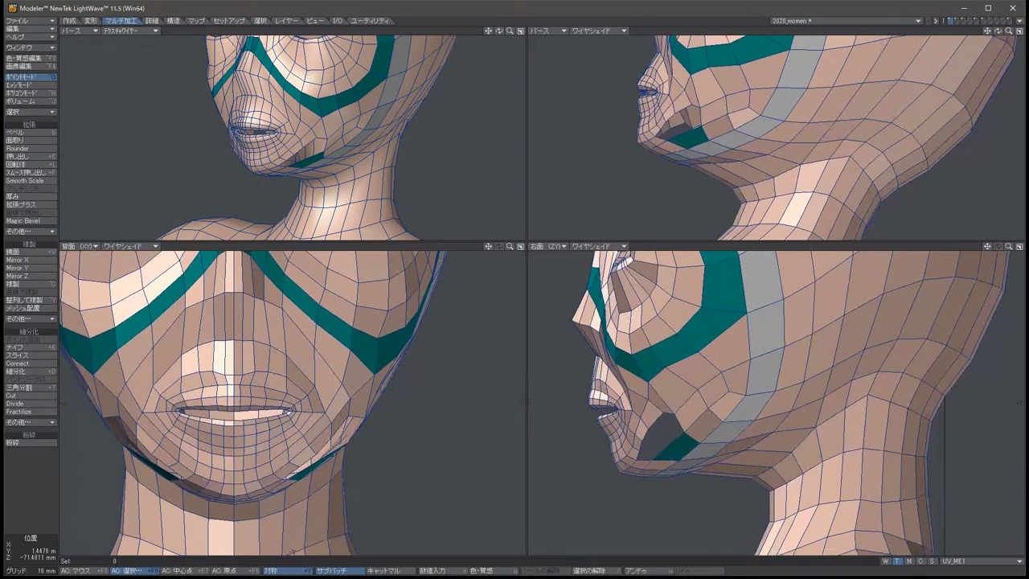
scroll(756, 378, "down", 1)
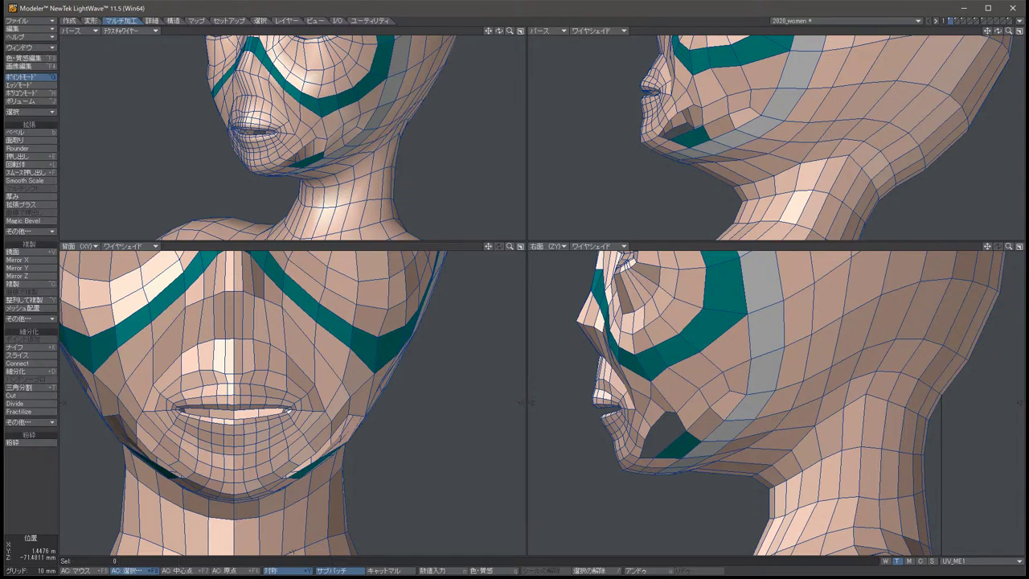
scroll(756, 378, "up", 3)
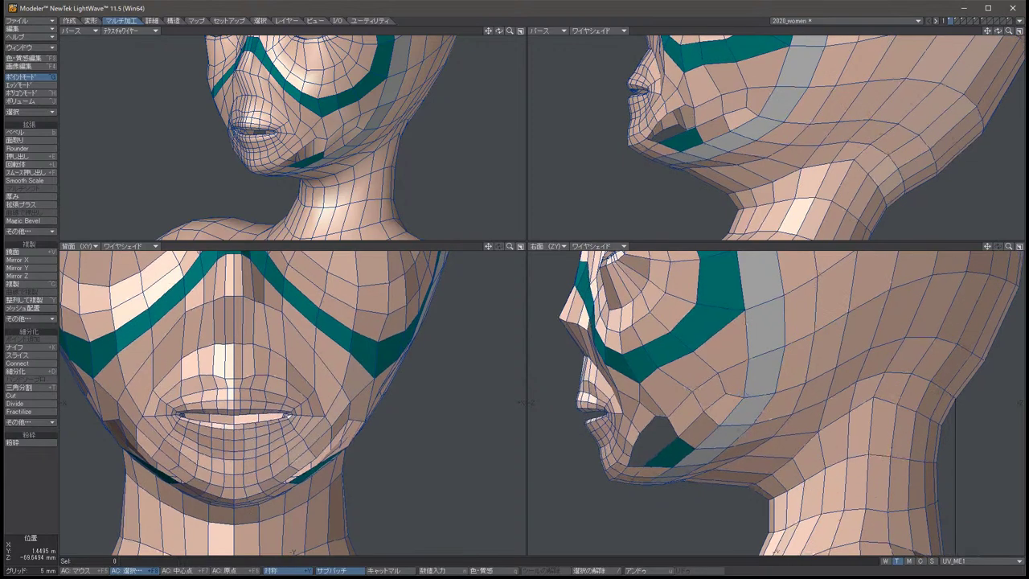
scroll(755, 378, "up", 3)
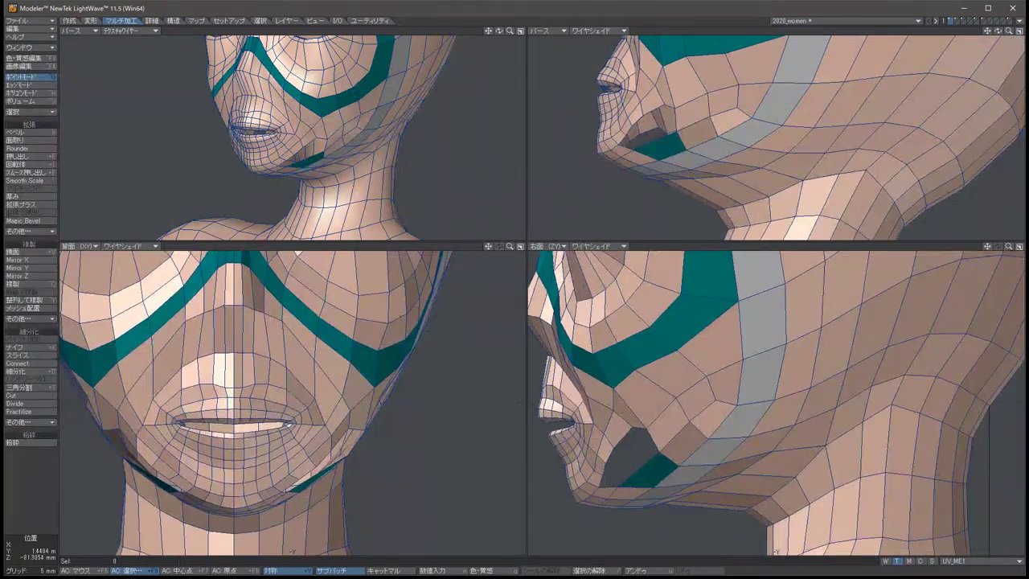
scroll(755, 378, "up", 3)
scroll(755, 377, "up", 2)
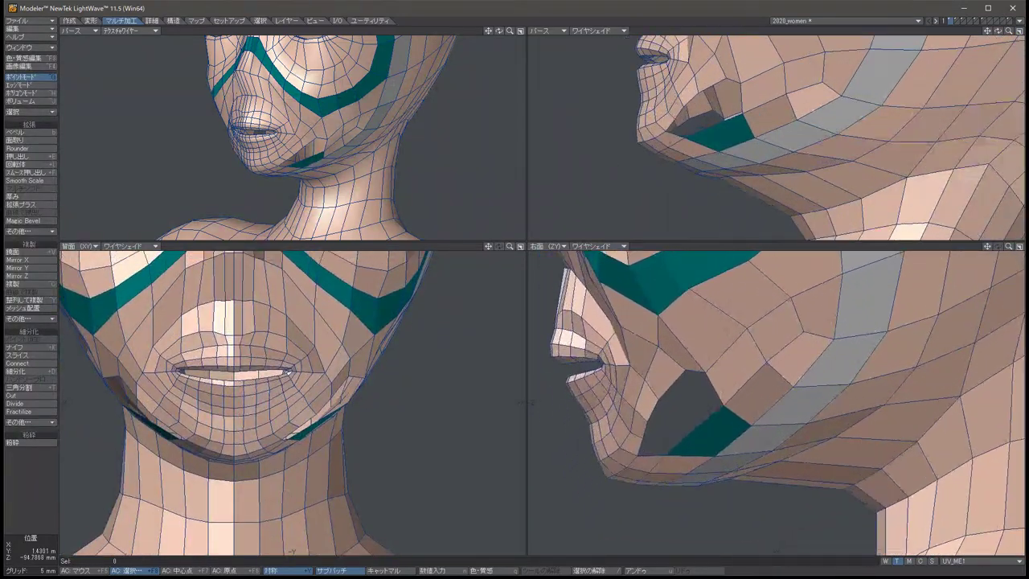
scroll(756, 378, "up", 1)
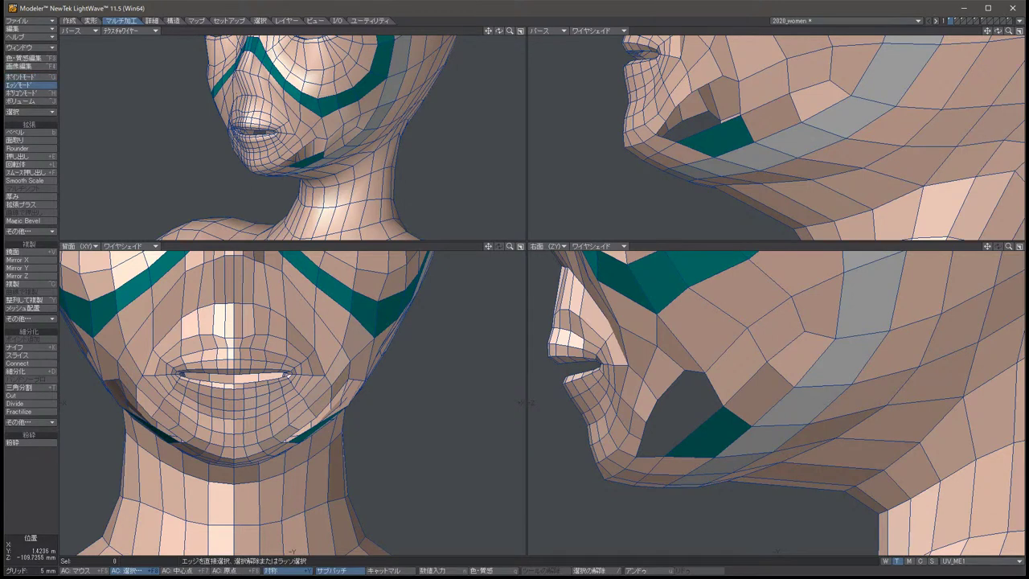
Lower the two mirrored jaw points slightly with the Move tool, then deselect them.
key("space")
key("space")
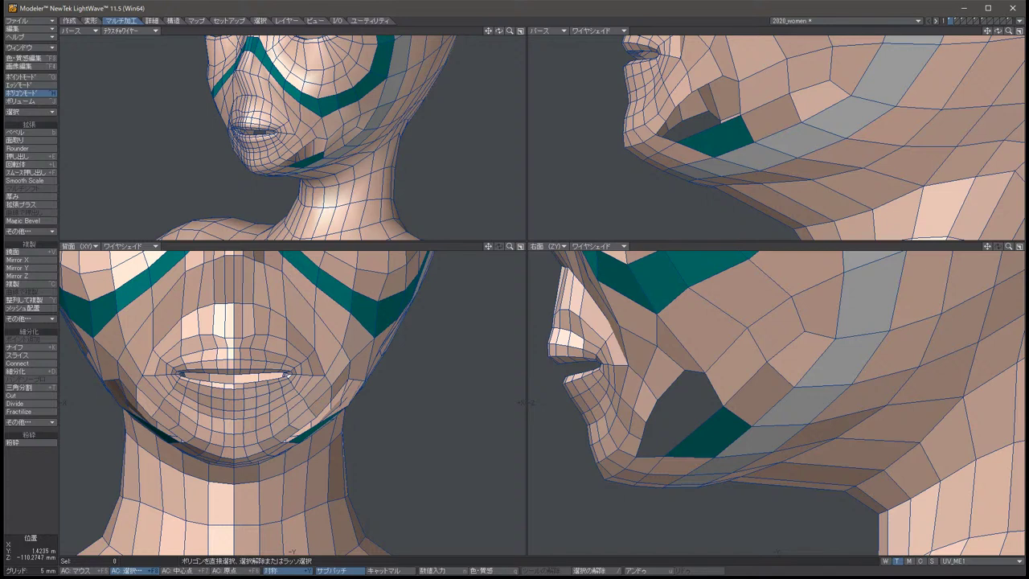
key("space")
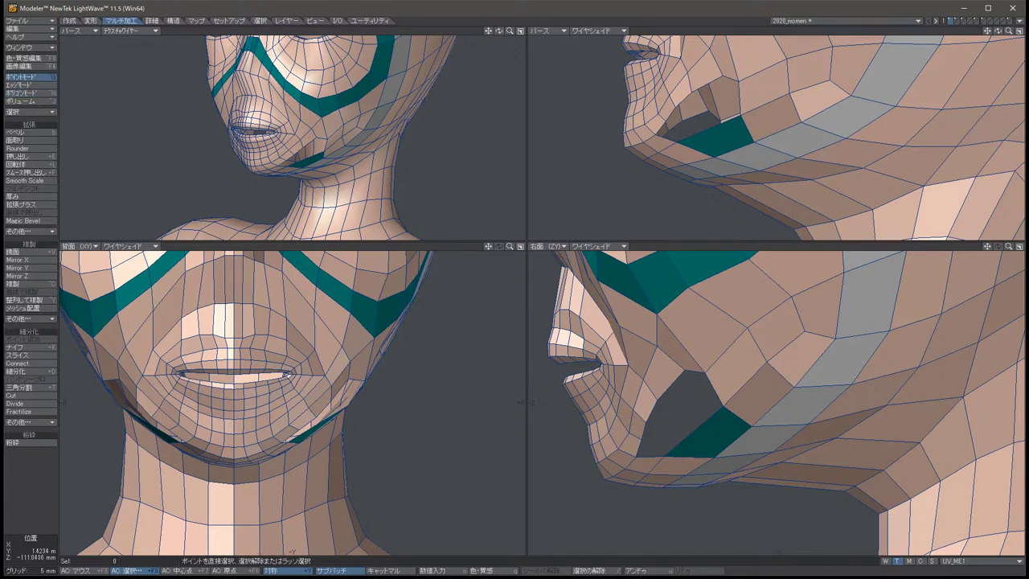
left_click(331, 399)
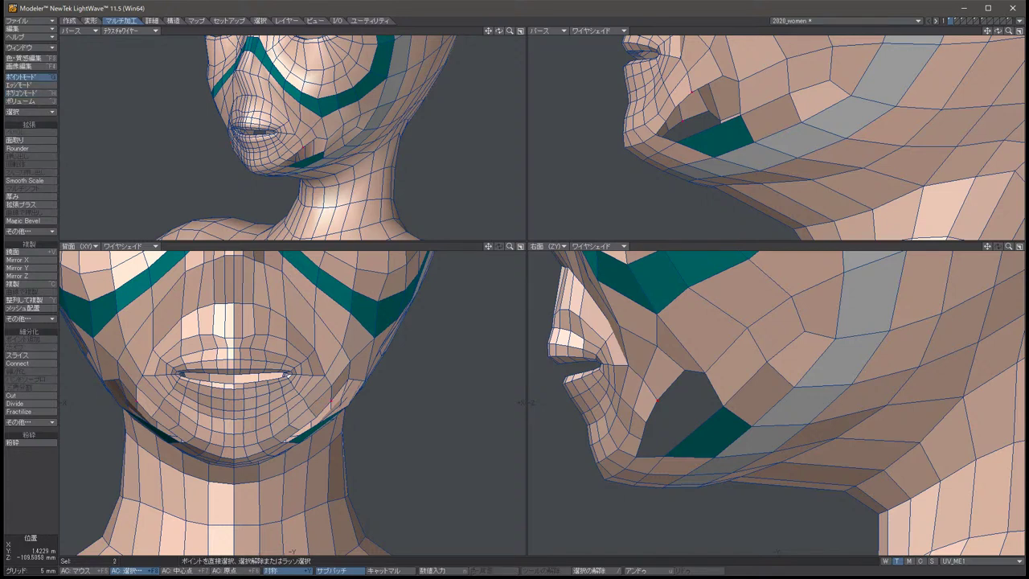
key("t")
left_click_drag(663, 386, 644, 368)
key("q")
key("slash")
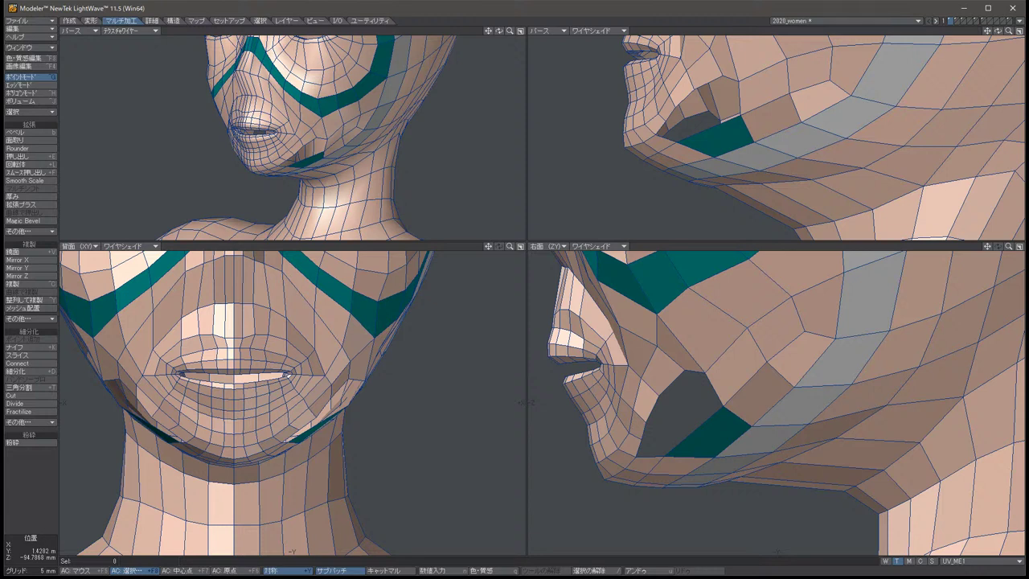
Select the lip polygon loop with Band Saw Pro and assign it the new surface 'KUCHI'.
key("ctrl+h")
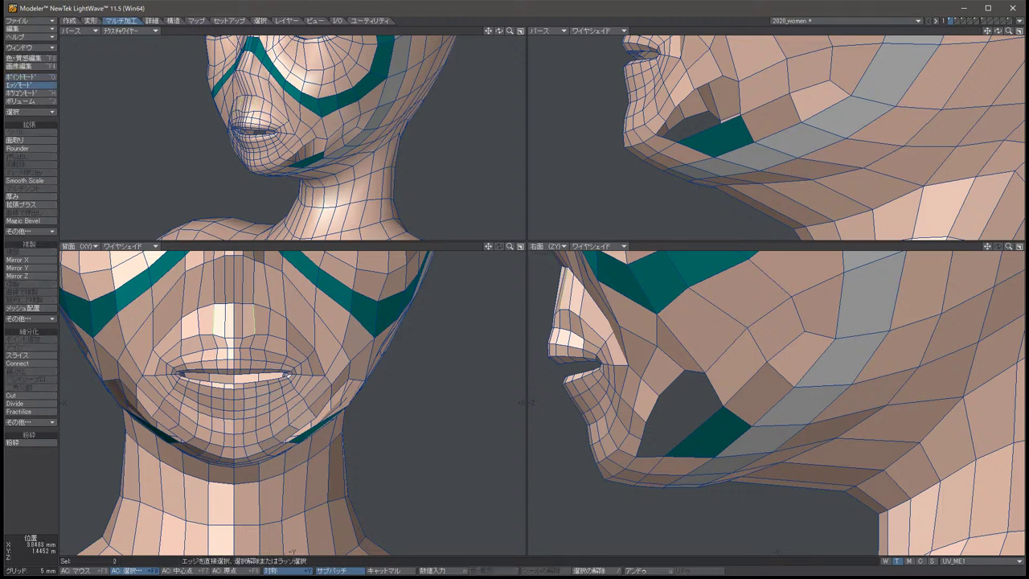
key("ctrl+h")
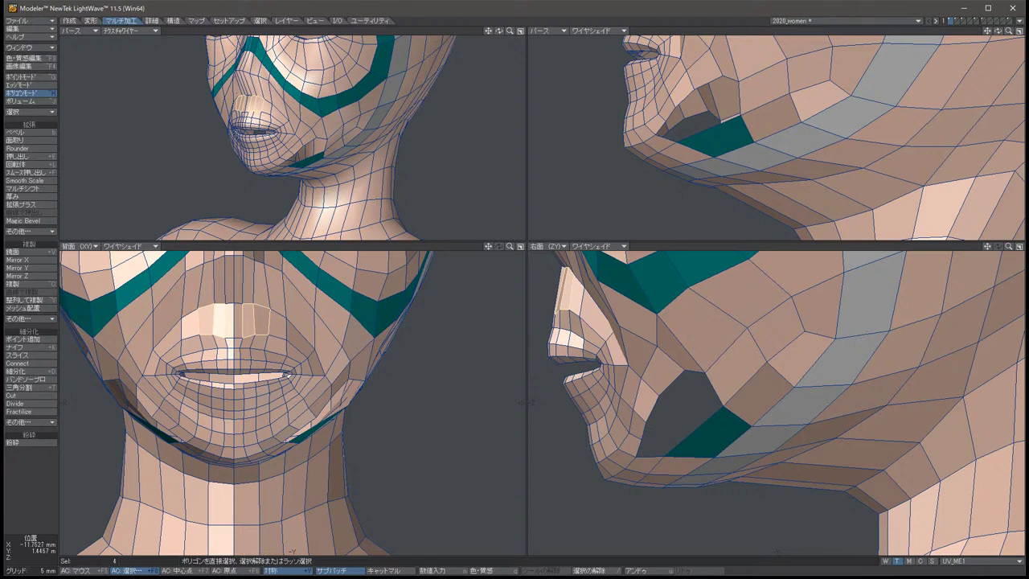
key("shift+n")
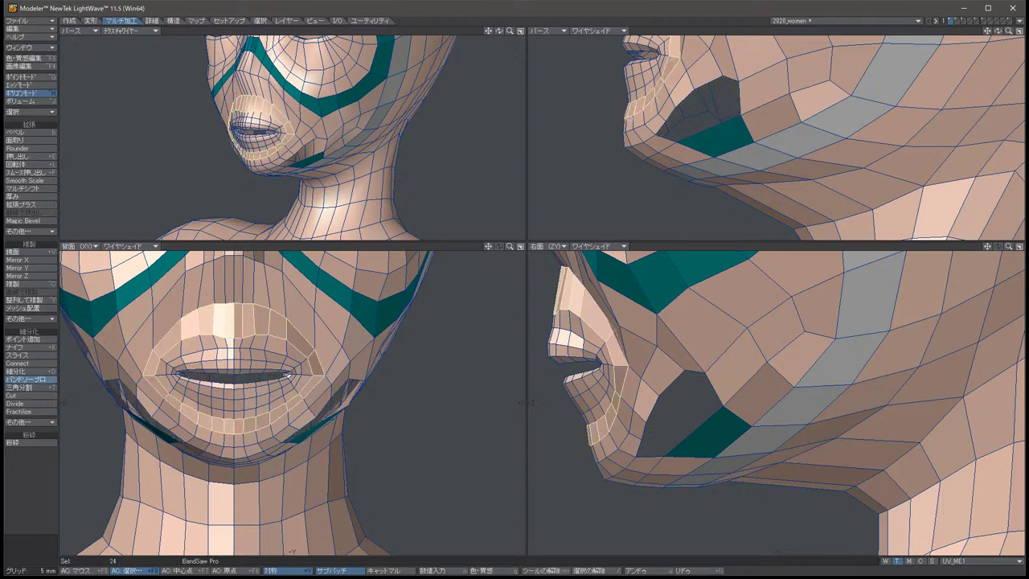
type("qK")
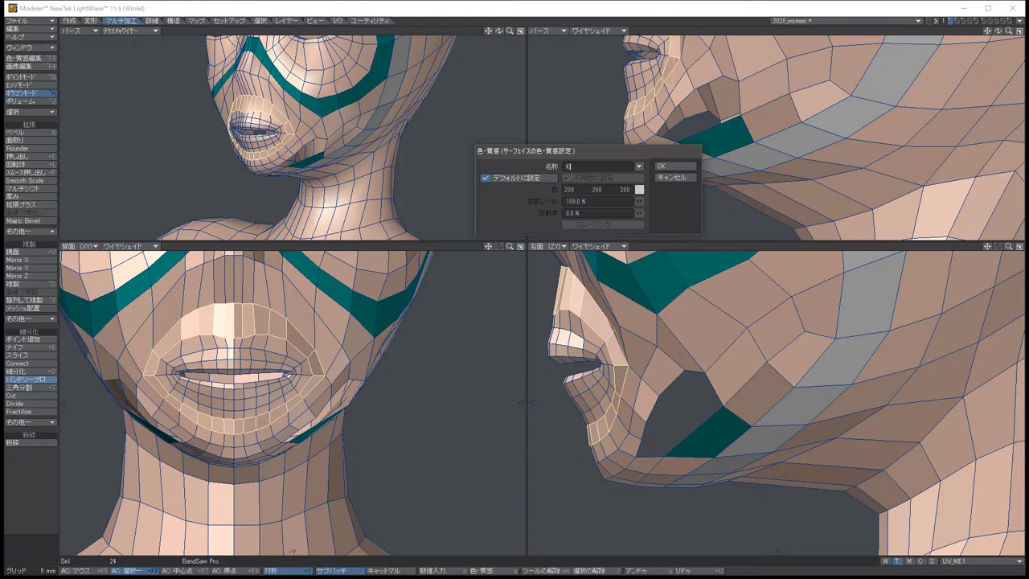
type("UCHI")
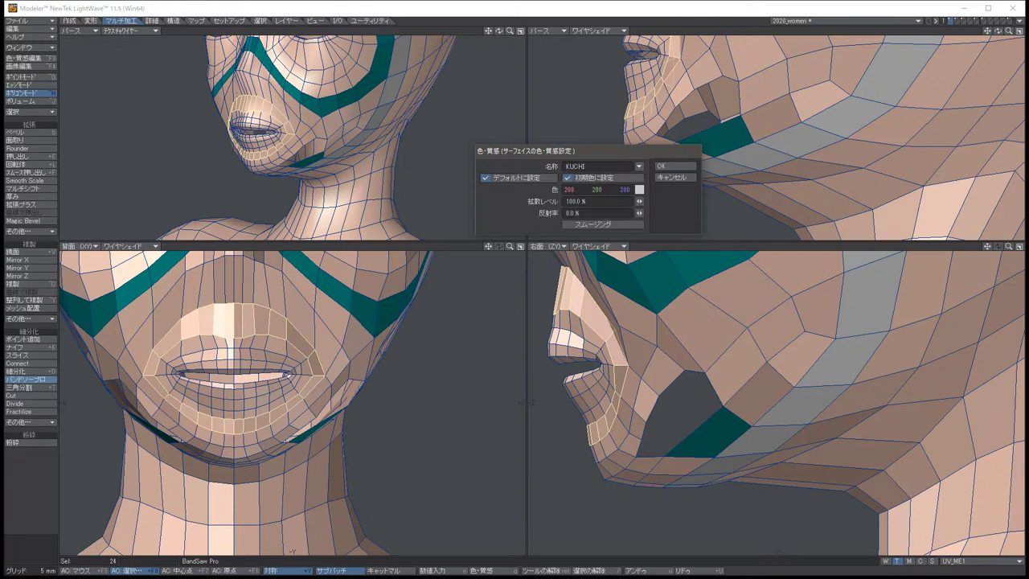
key("Return")
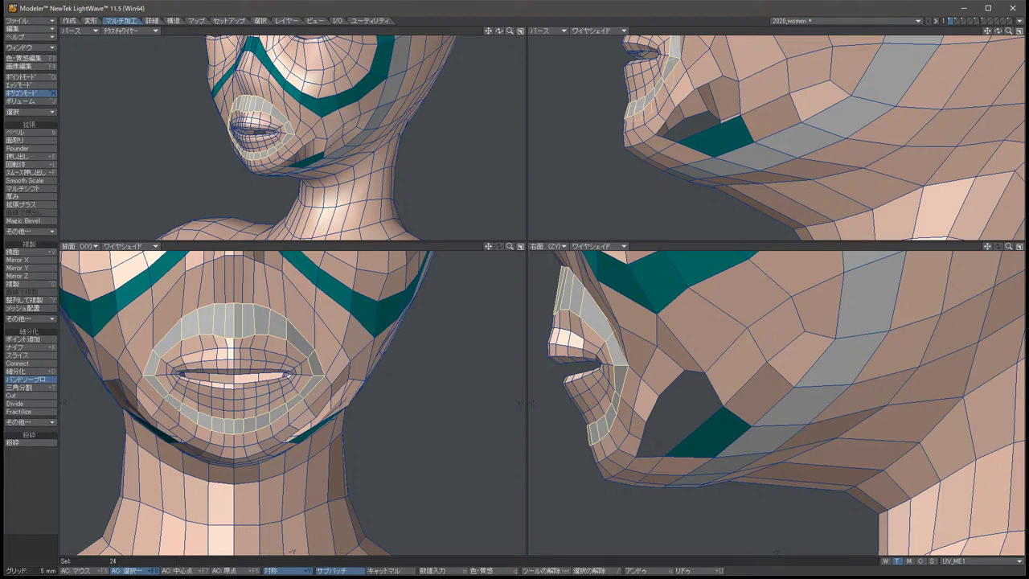
key("slash")
With symmetry off, fill the lower jaw-side hole with a new polygon from its border points.
key("ctrl+h")
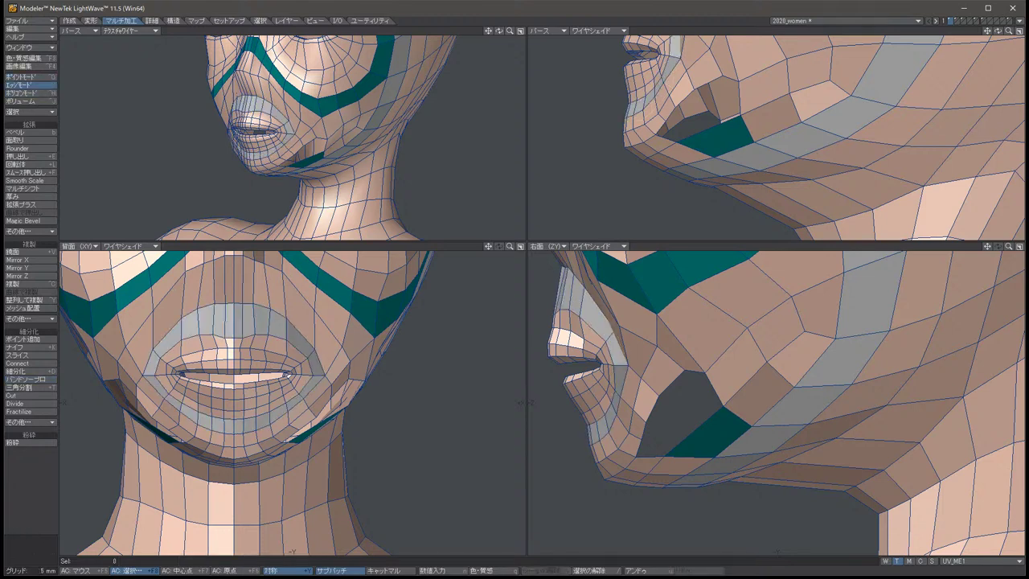
key("ctrl+j")
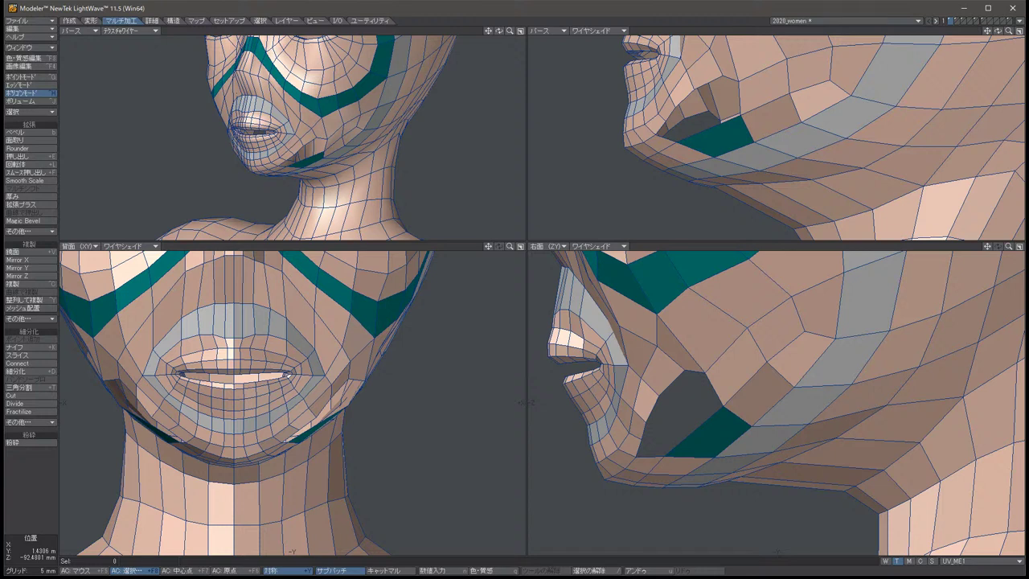
key("ctrl+g")
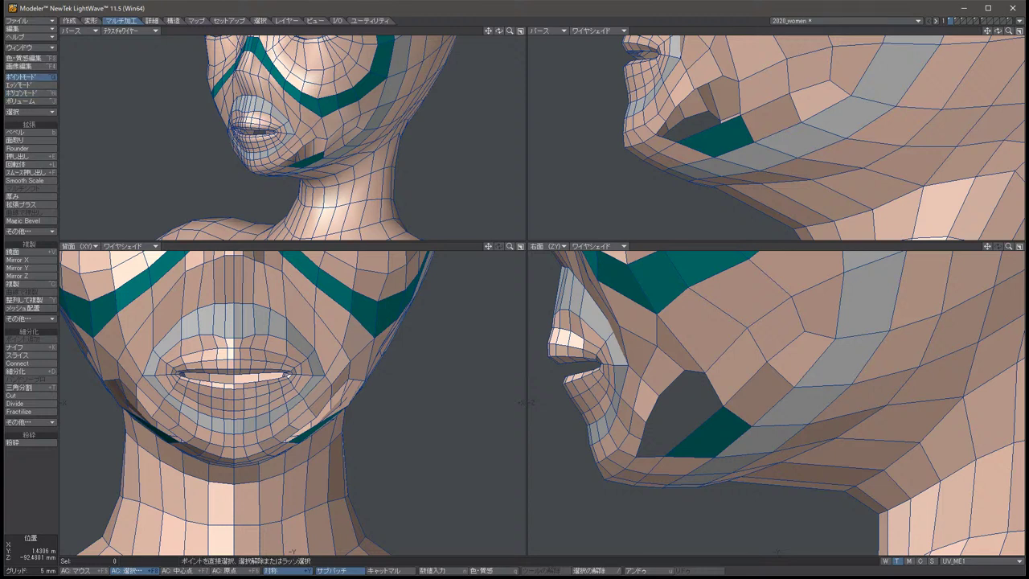
key("shift+y")
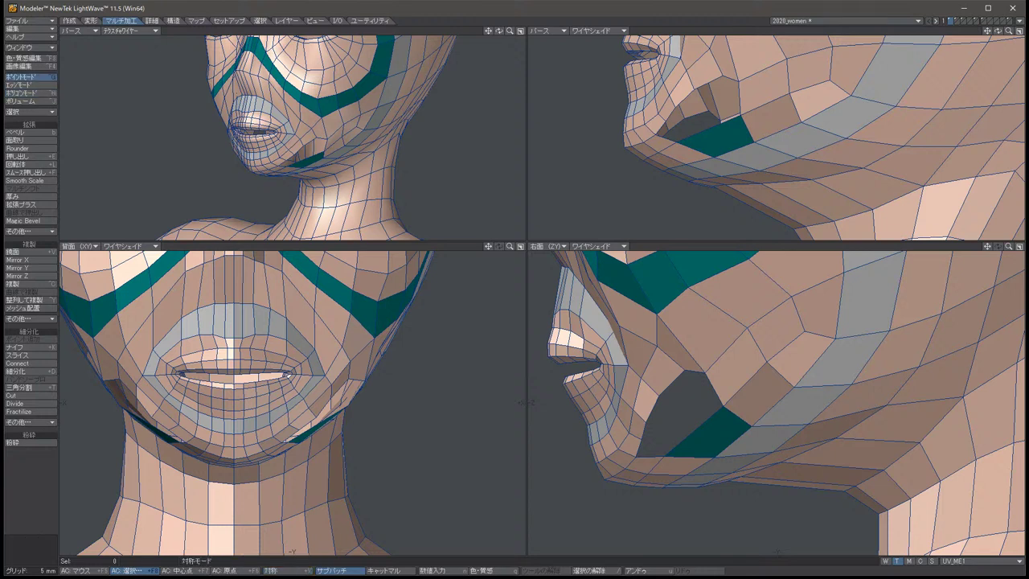
left_click(706, 374)
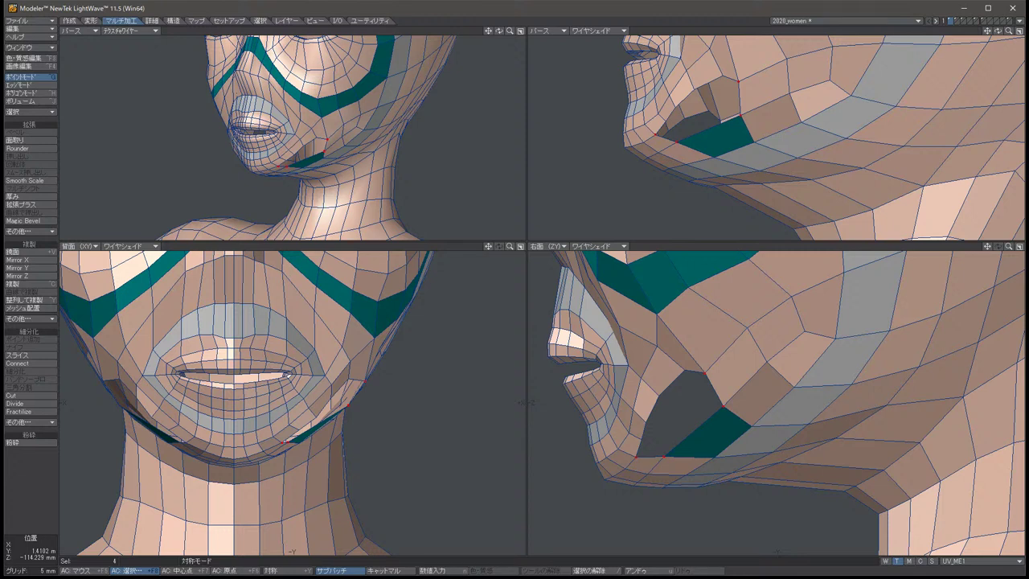
key("p")
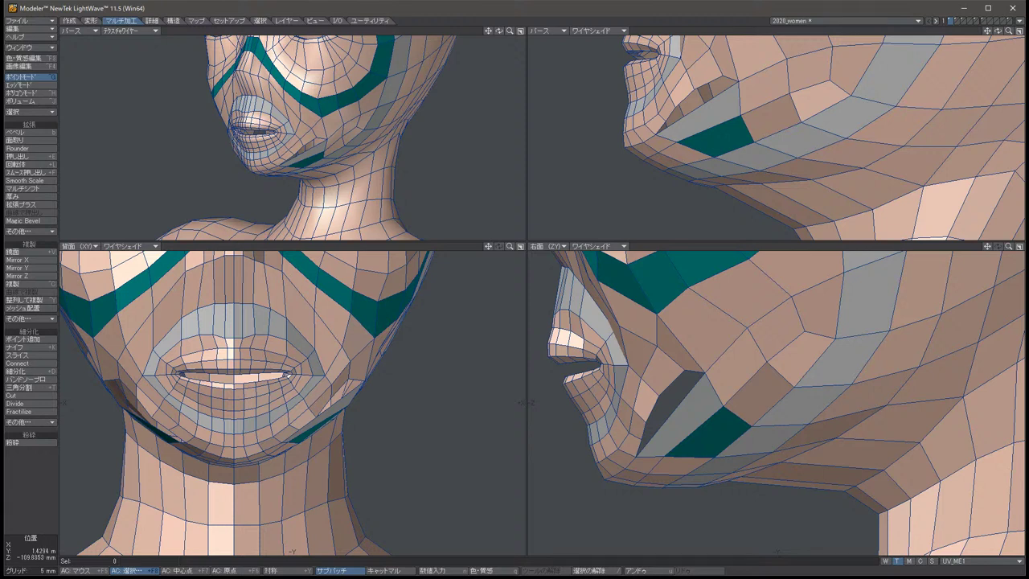
Delete the grey jaw and chin polygons on both jaw sides, then select the cheek polygon pair.
key("ctrl+h")
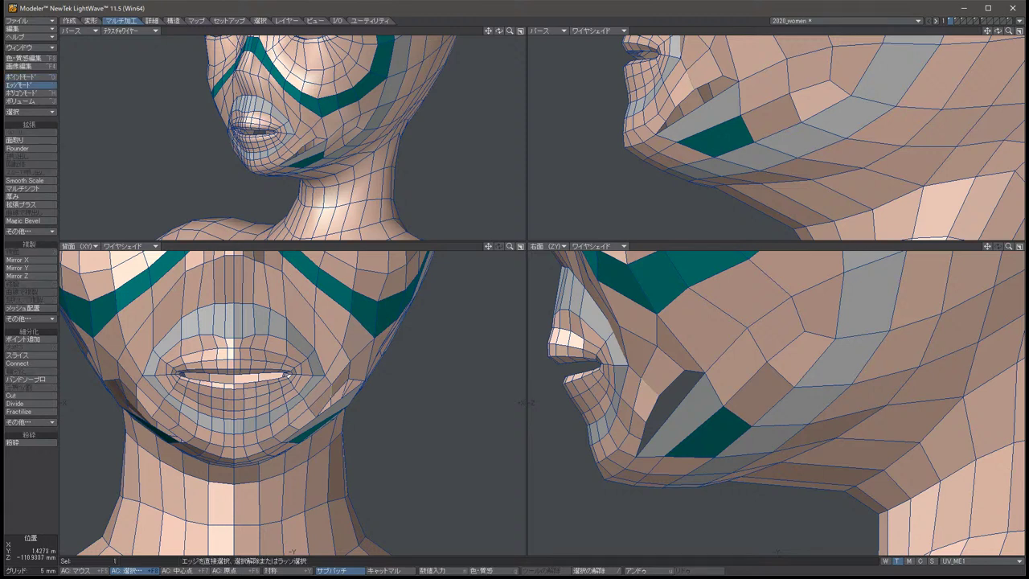
key("ctrl+j")
left_click(679, 413)
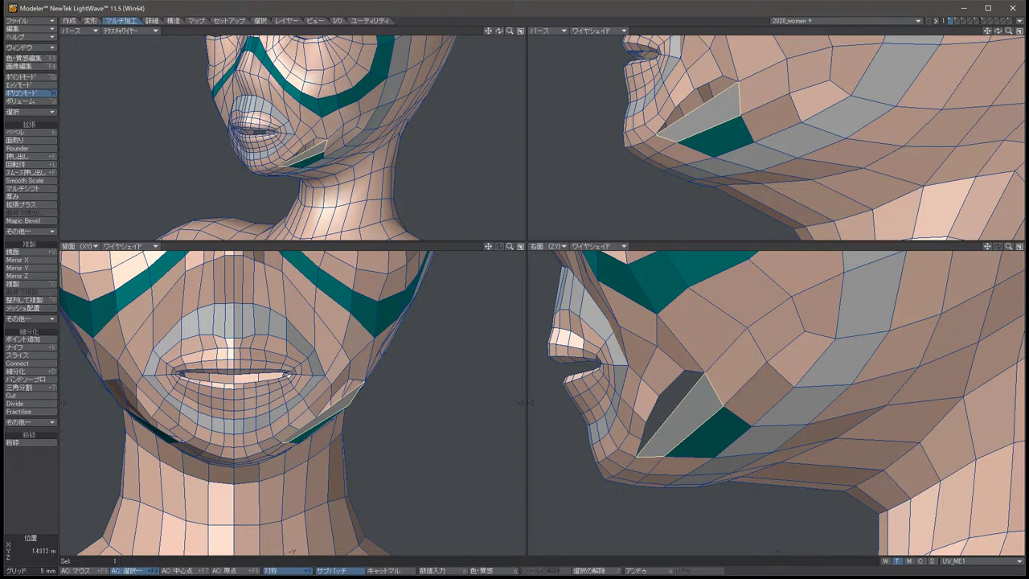
key("ctrl+g")
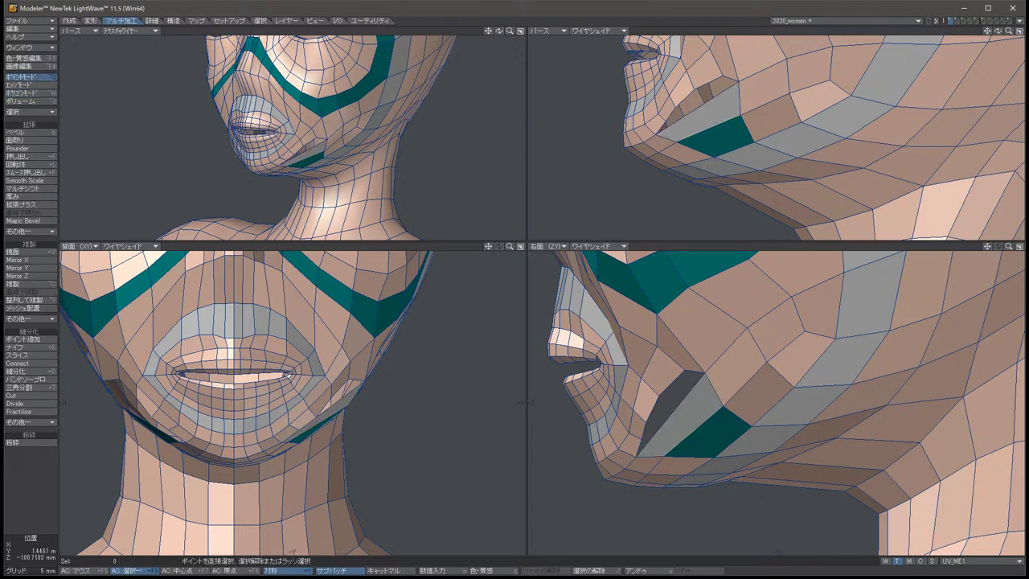
key("ctrl+j")
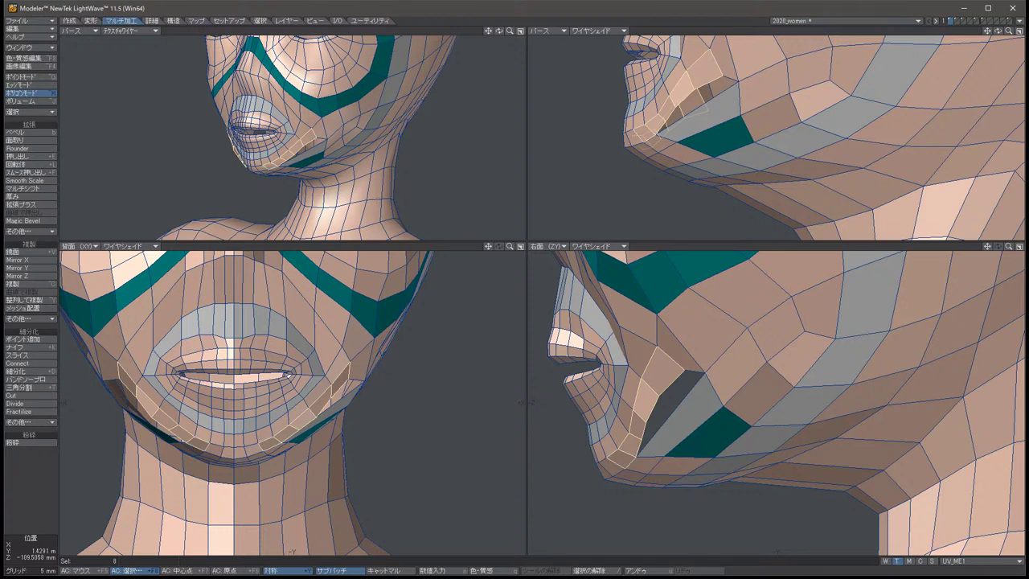
left_click(221, 452)
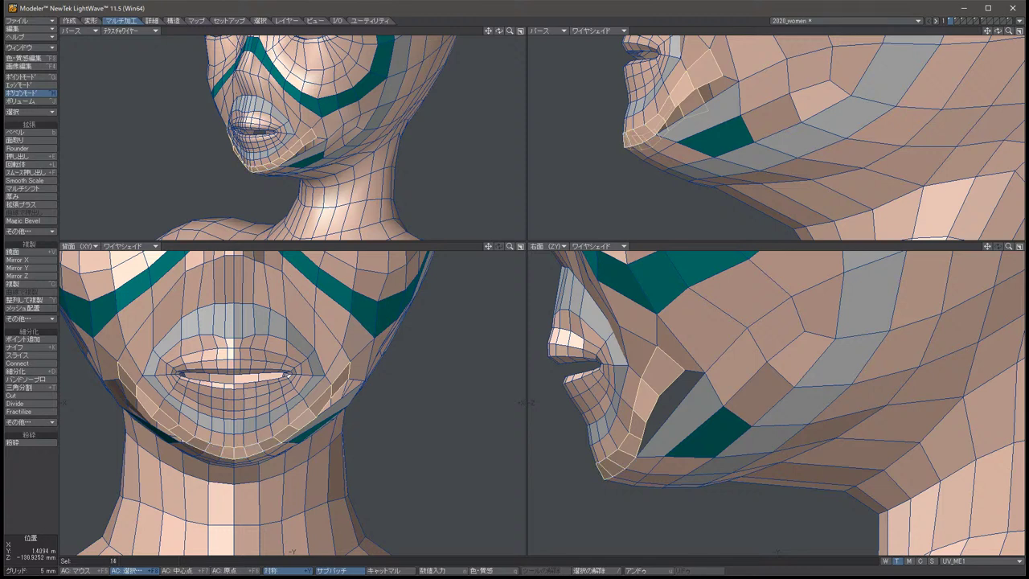
key("Delete")
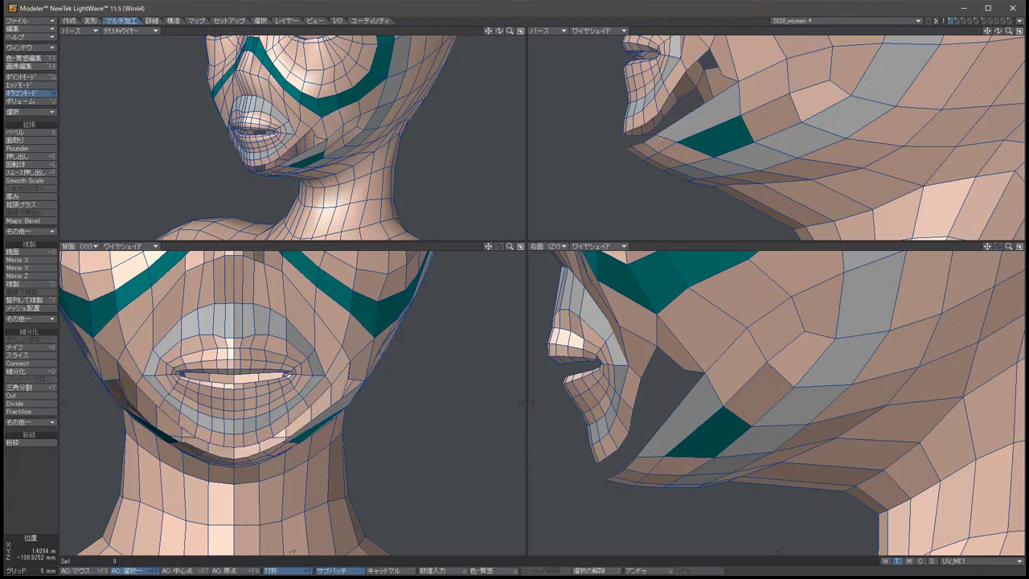
left_click(679, 342)
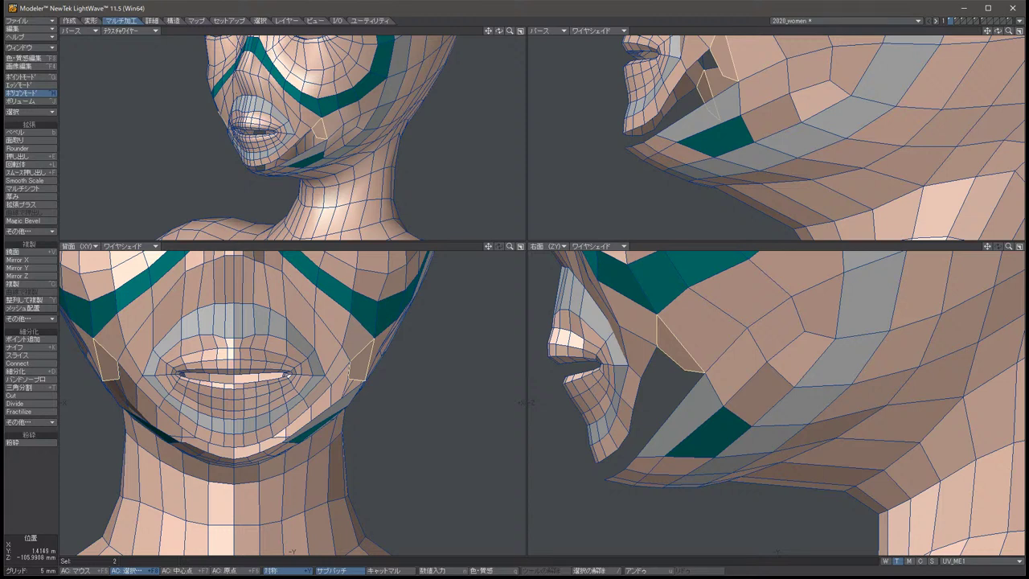
Delete the two selected cheek polygons and merge the two chin points.
key("Delete")
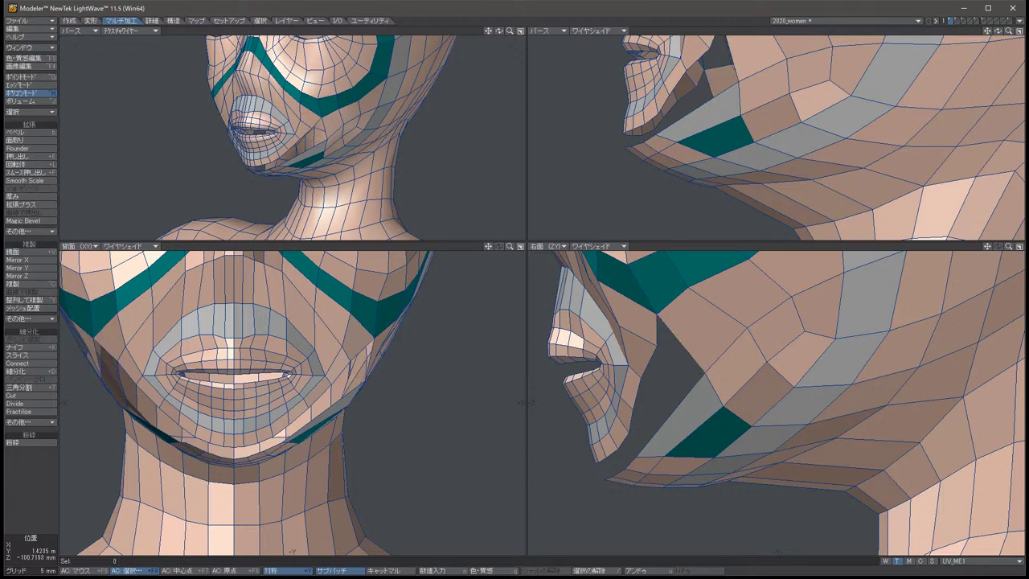
key("ctrl+h")
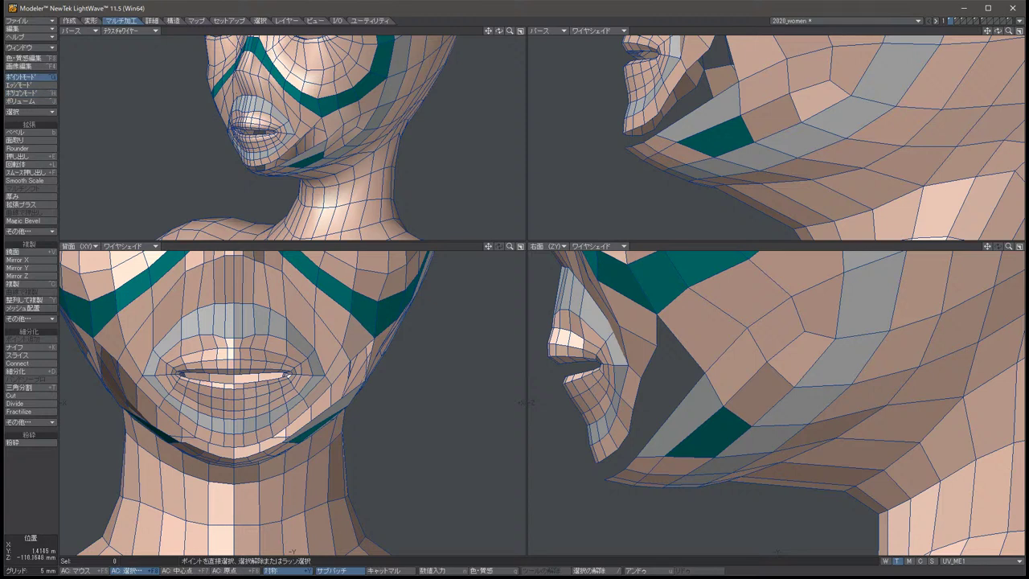
left_click(670, 416)
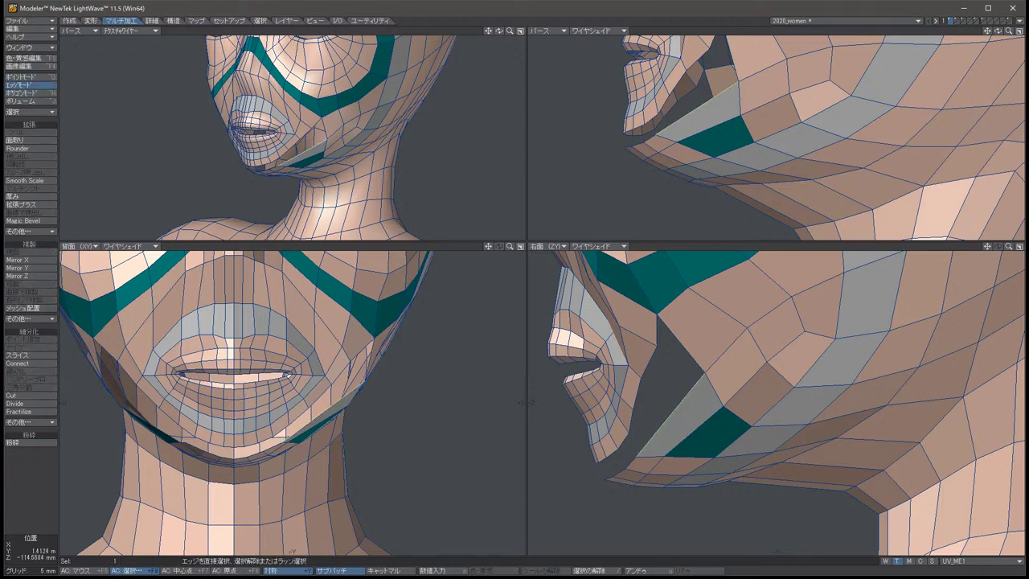
key("slash")
key("ctrl+j")
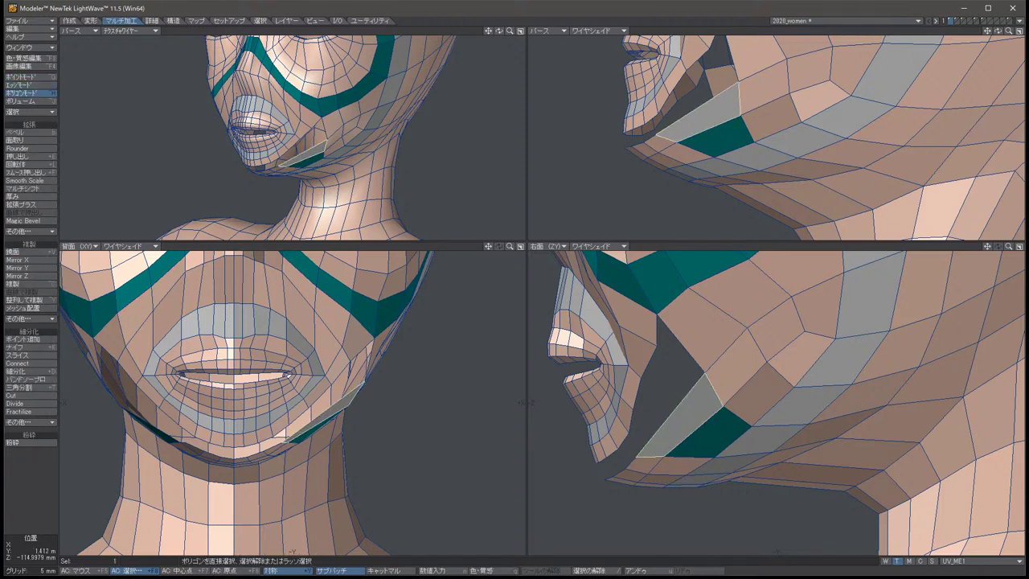
key("ctrl+g")
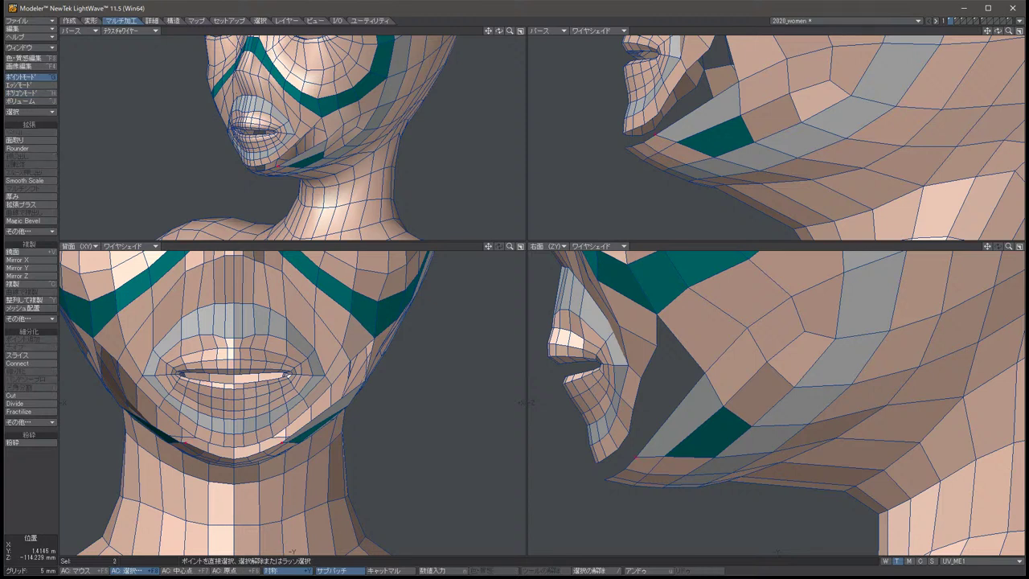
key("t")
key("space")
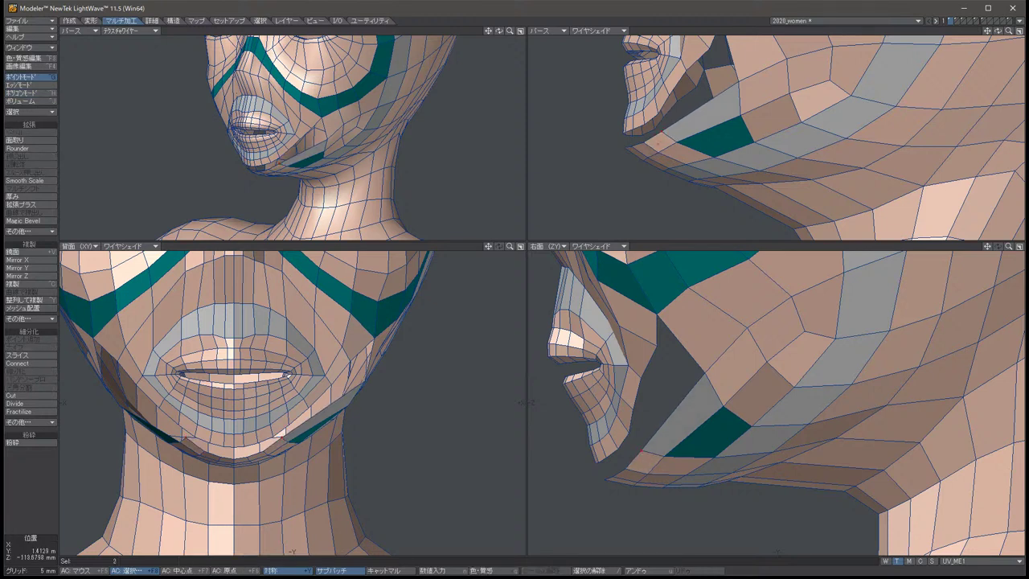
key("ctrl+w")
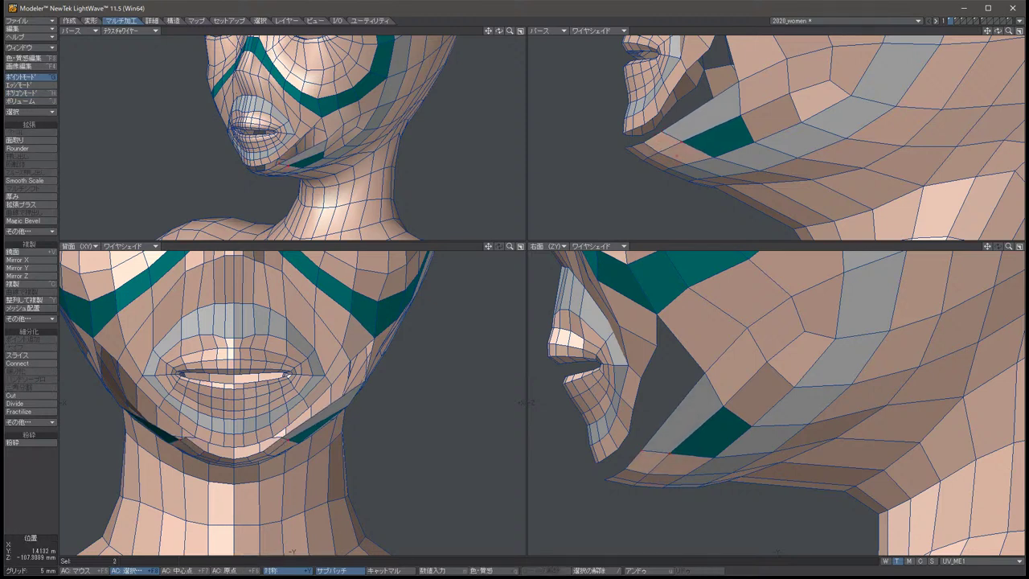
key("ctrl+z")
Move the mirrored jaw points down, back and up to reshape the teal lower-cheek polygons.
key("t")
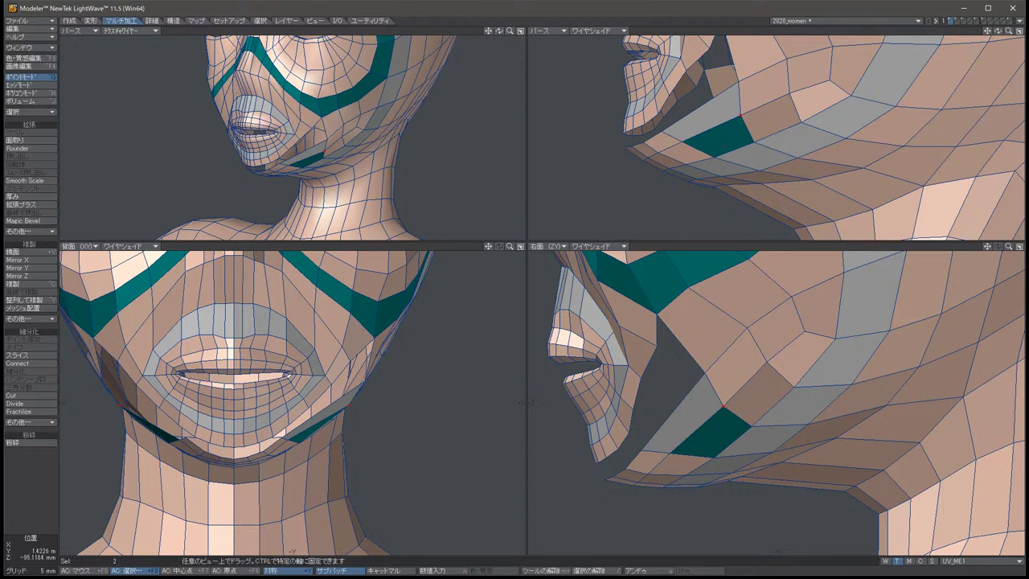
key("space")
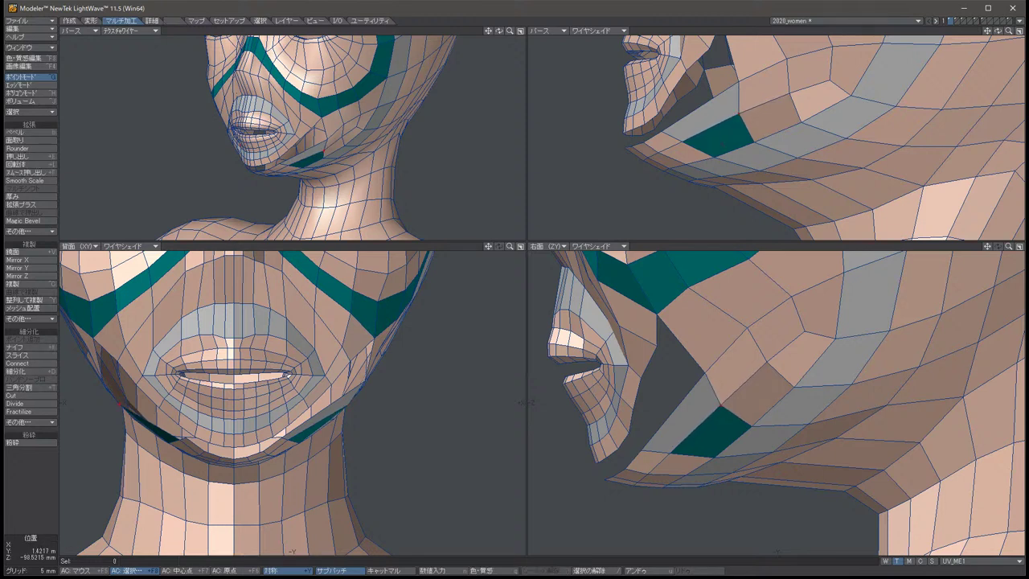
key("t")
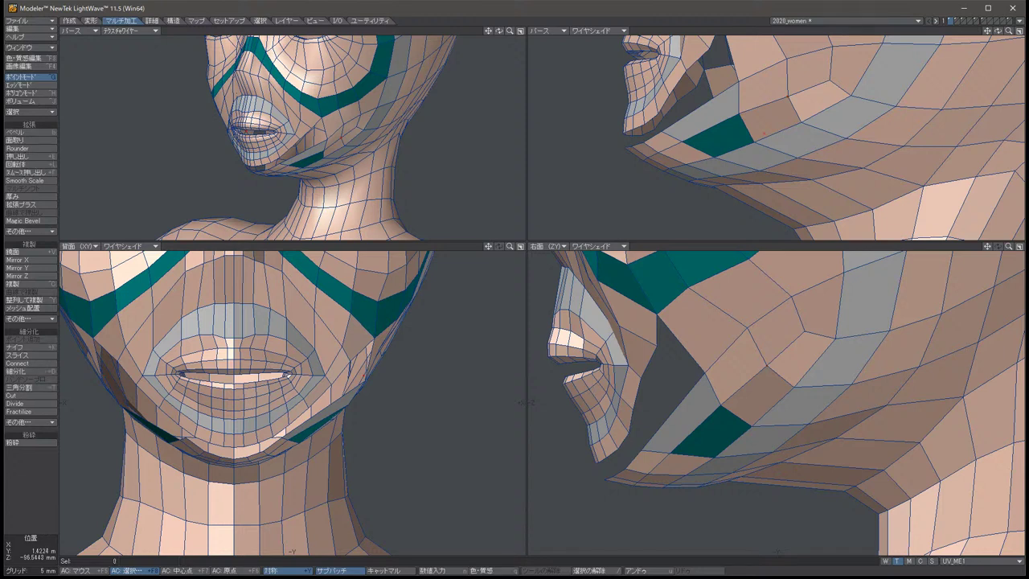
left_click_drag(766, 366, 702, 422)
key("space")
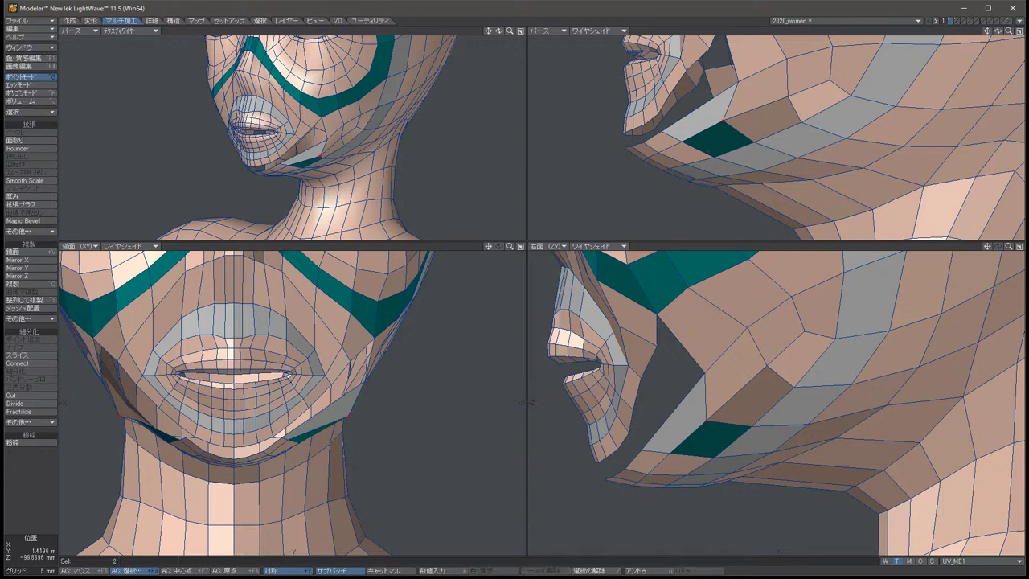
key("t")
left_click_drag(747, 379, 780, 299)
key("space")
key("t")
key("space")
key("t")
key("space")
key("slash")
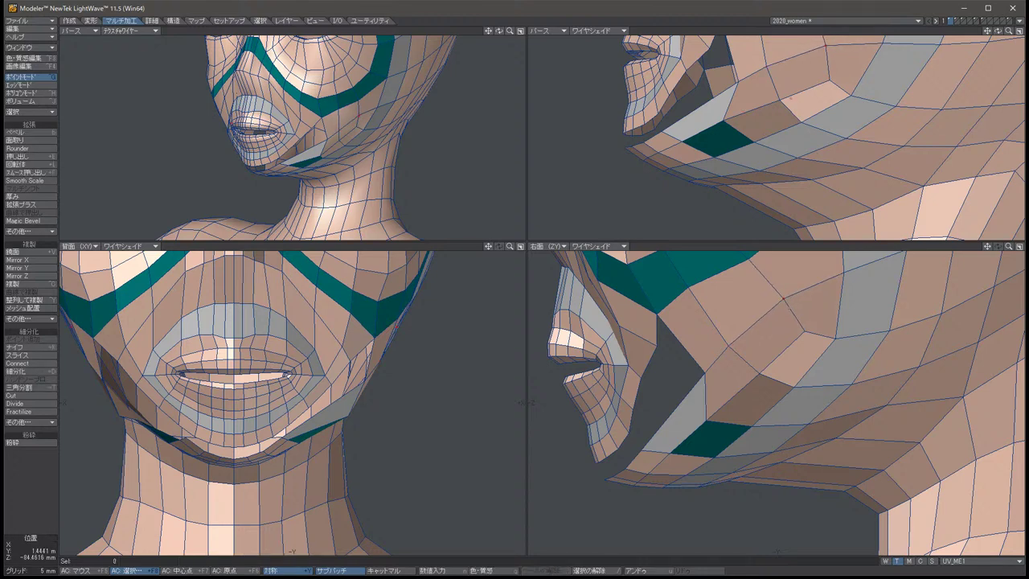
key("comma")
key("comma")
key("comma")
key("comma")
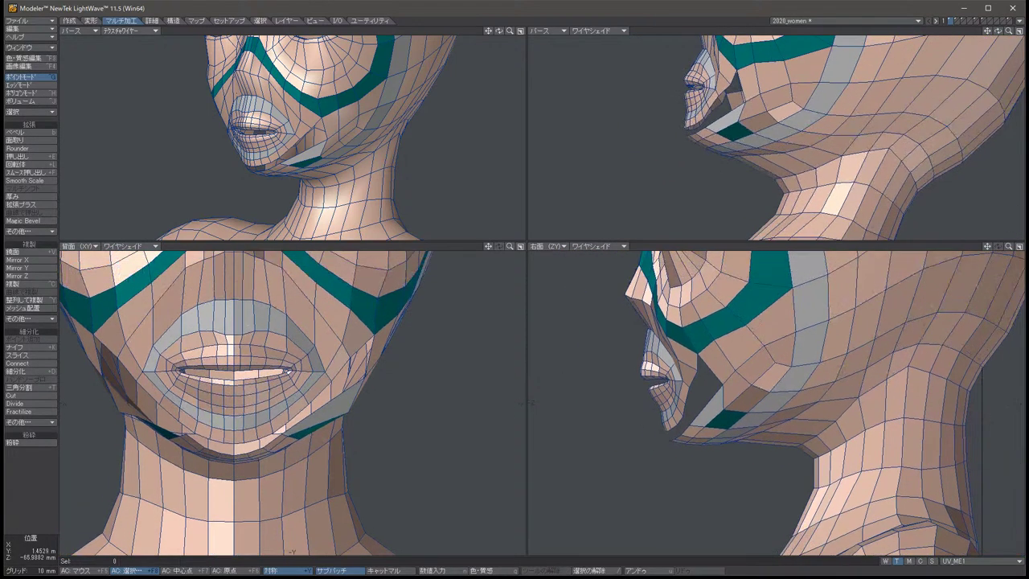
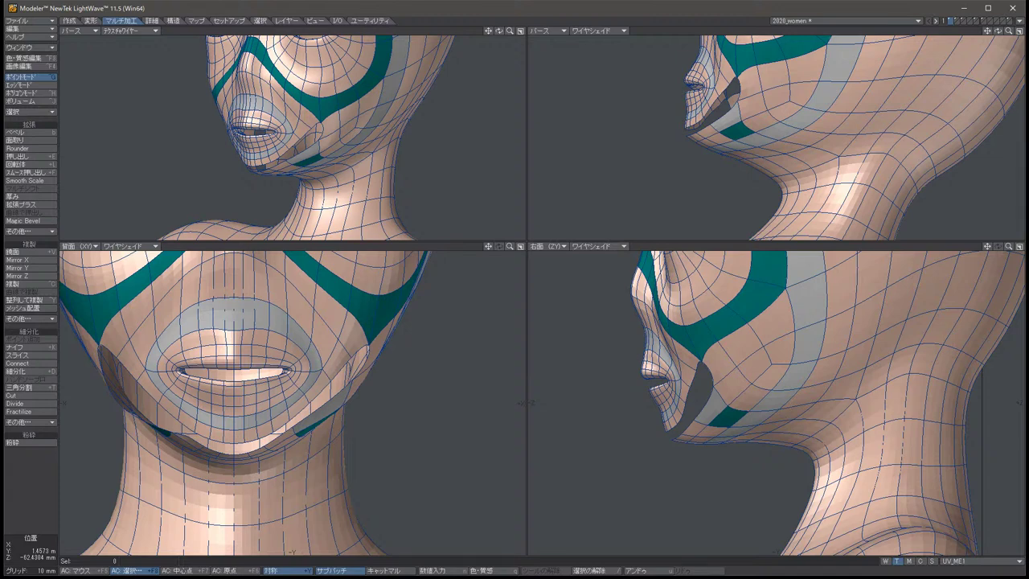
Show the coarse polygon cage and select the polygons around the mouth corners and under the nose.
key("Tab")
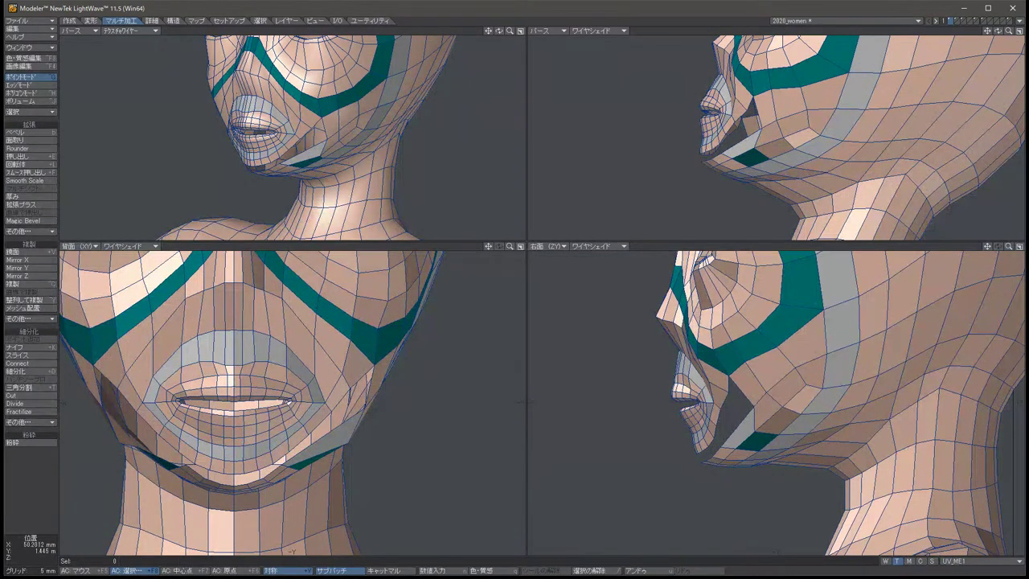
scroll(317, 386, "down", 3)
scroll(294, 402, "up", 4)
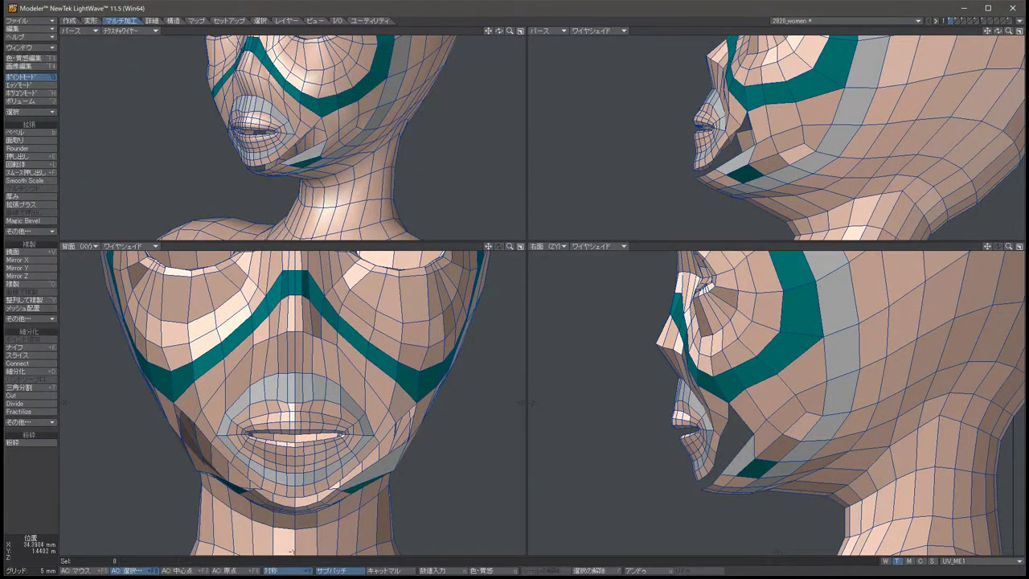
key("ctrl+h")
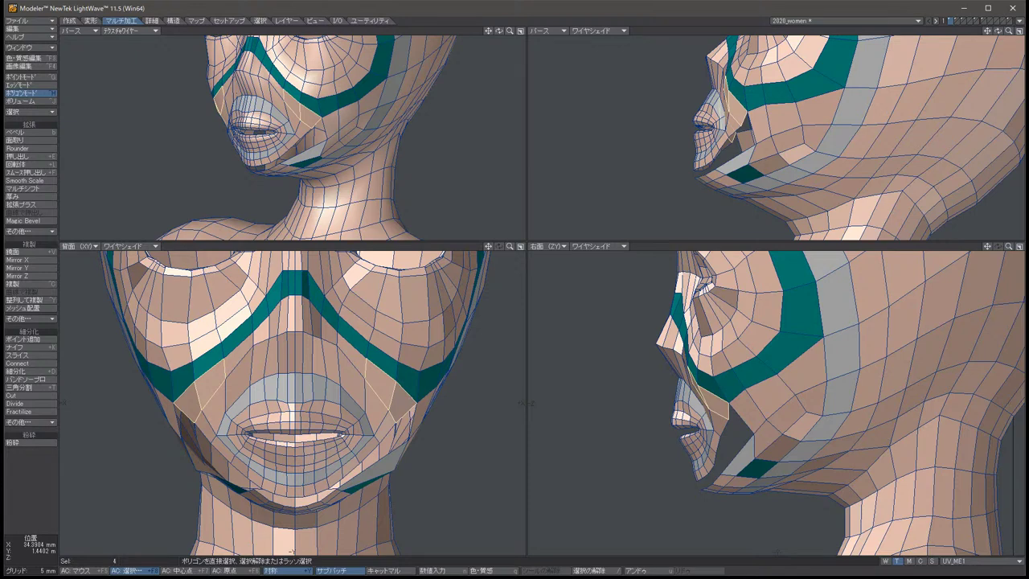
left_click_drag(239, 356, 295, 317)
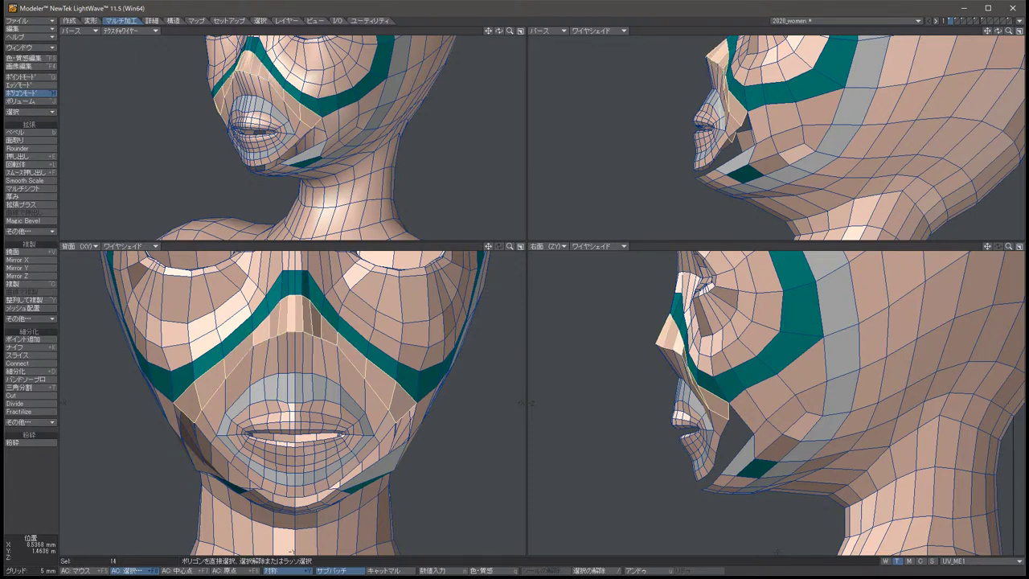
scroll(291, 552, "up", 4)
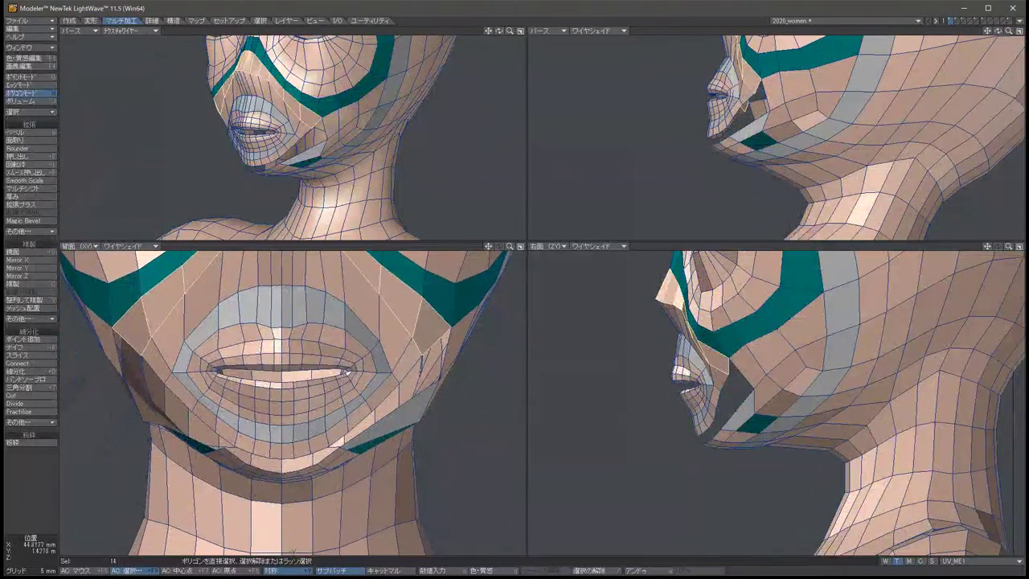
Shift the two mirrored points about 1.9 mm, then clear the selection.
key("ctrl+g")
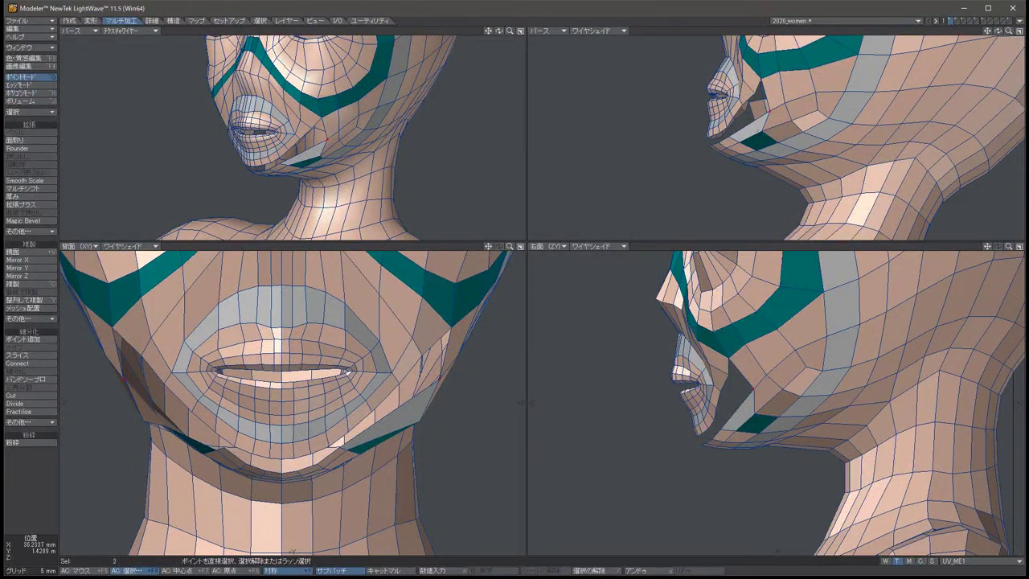
key("t")
left_click_drag(438, 377, 413, 416)
key("space")
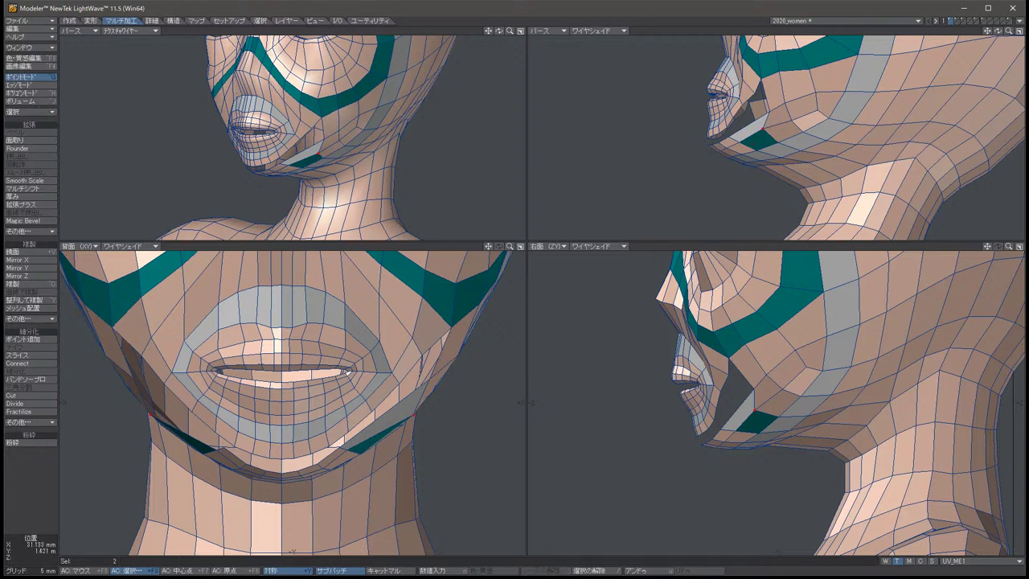
key("slash")
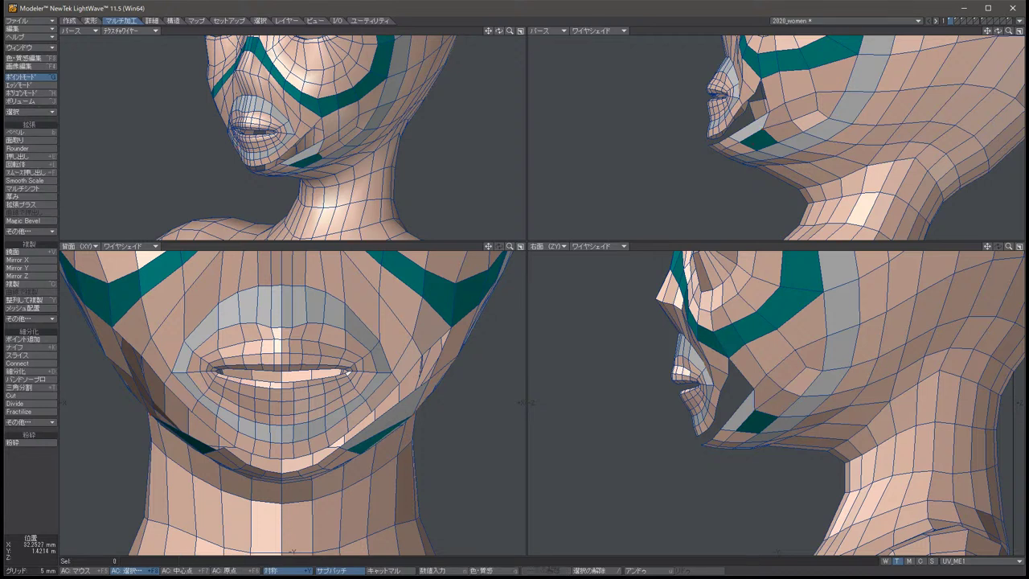
Nudge a mirrored pair of chin points and then a mirrored pair of jaw points slightly.
left_click(413, 416)
key("t")
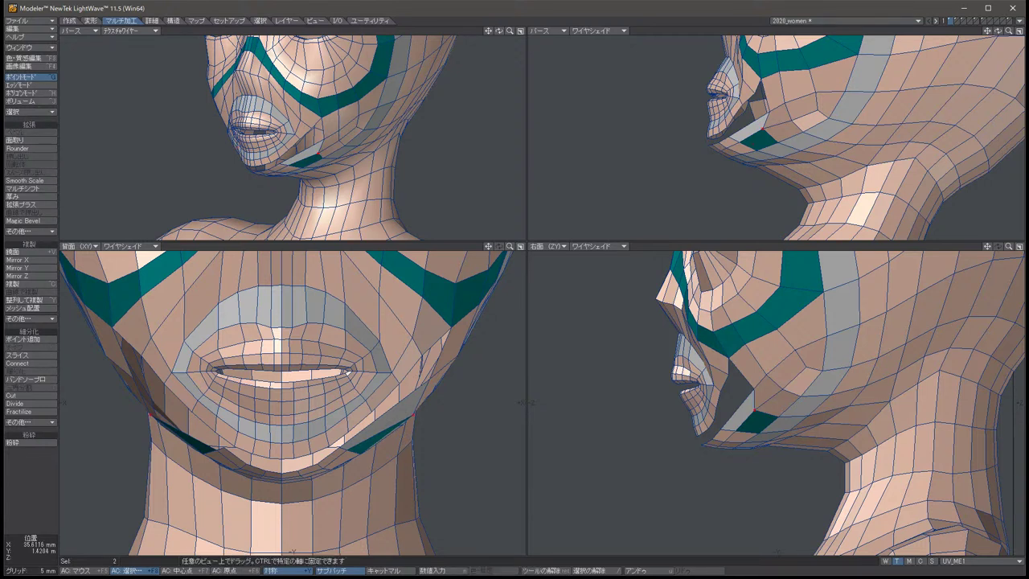
left_click_drag(413, 416, 402, 414)
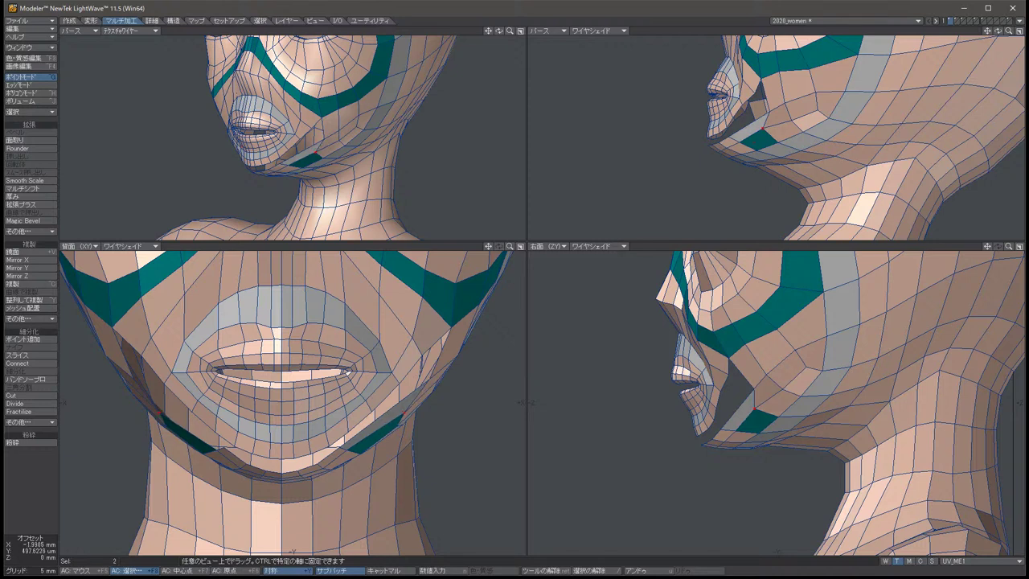
key("slash")
key("space")
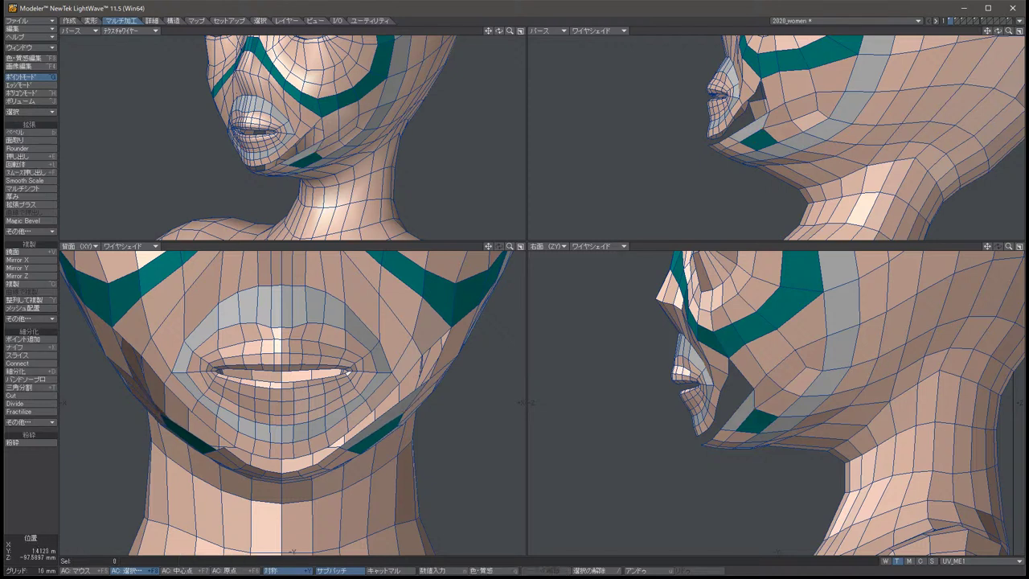
left_click(727, 421)
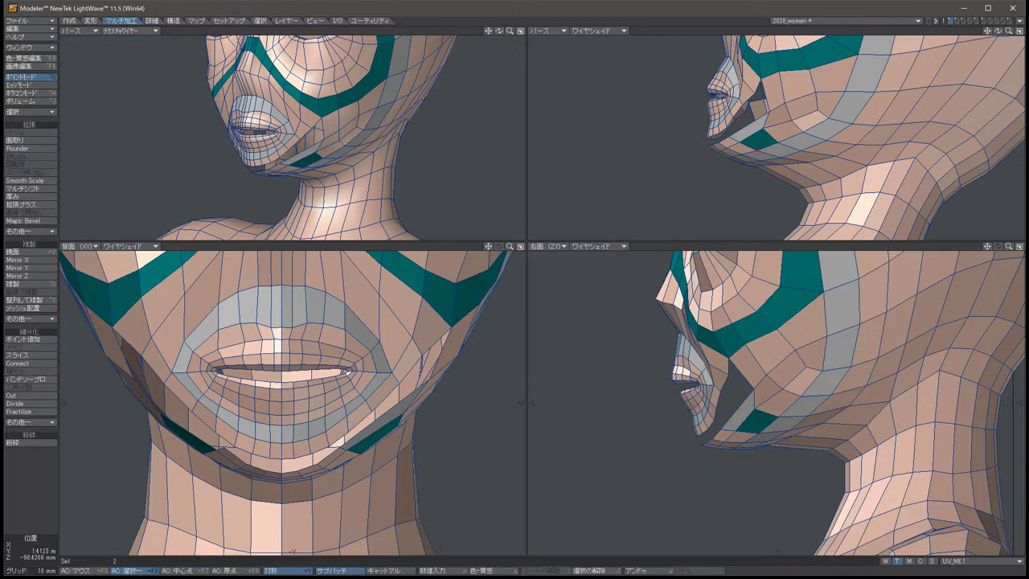
key("t")
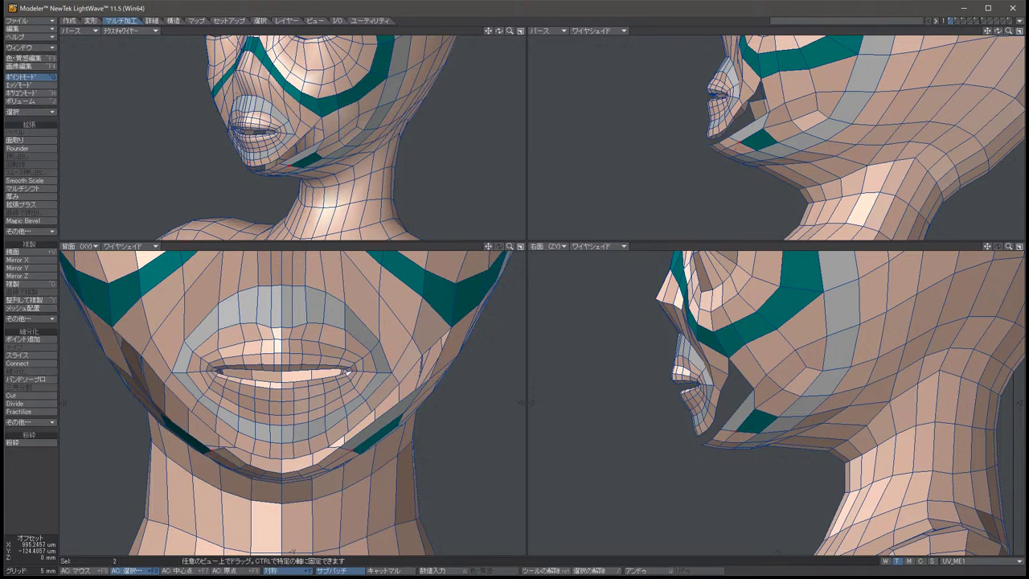
key("space")
key("slash")
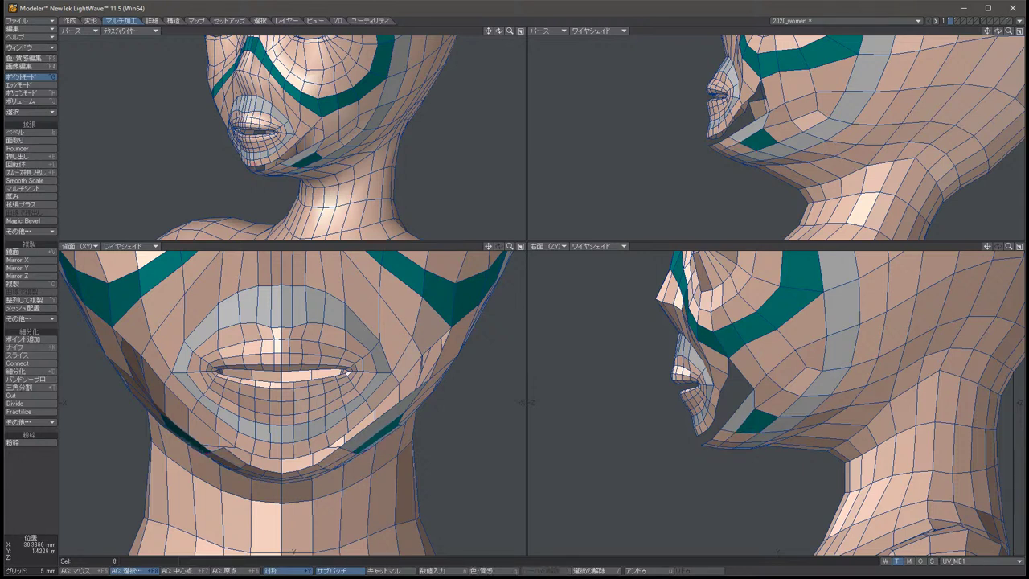
Lower another jaw point pair, push it back, and refine it with several small moves.
left_click(160, 416)
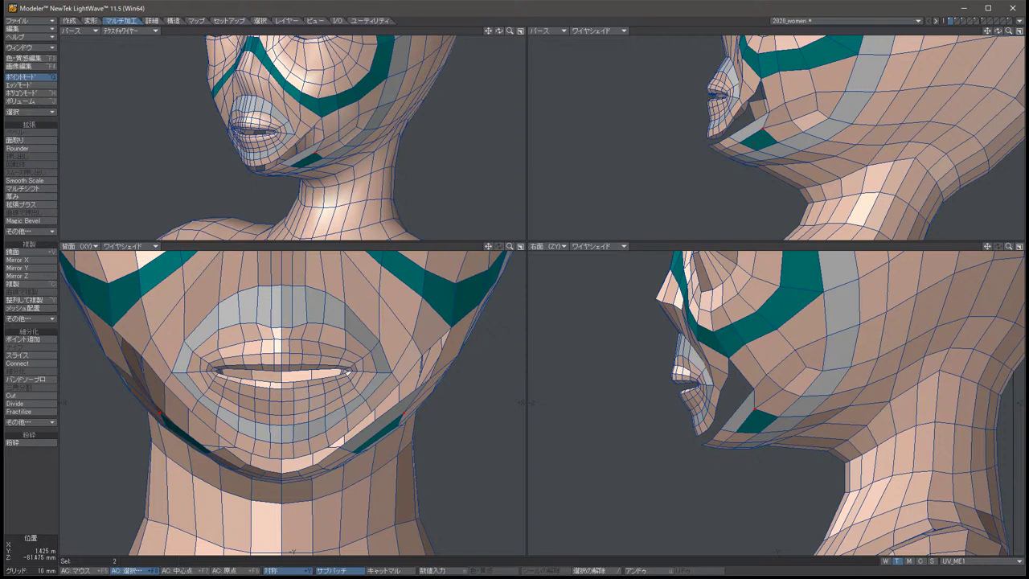
key("t")
left_click_drag(755, 410, 760, 415)
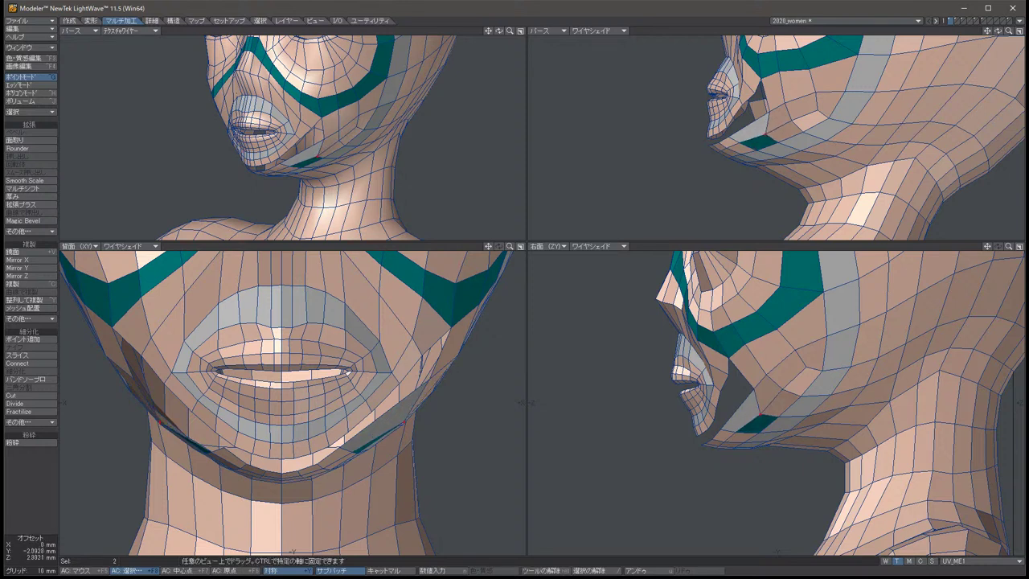
key("space")
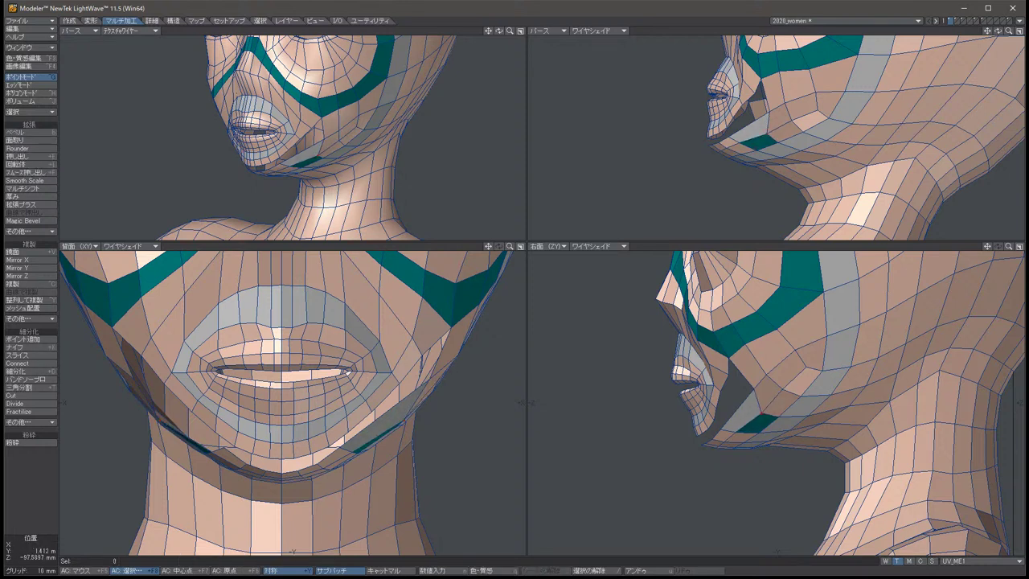
key("t")
left_click_drag(758, 424, 766, 434)
key("space")
key("t")
key("space")
key("t")
key("space")
key("/")
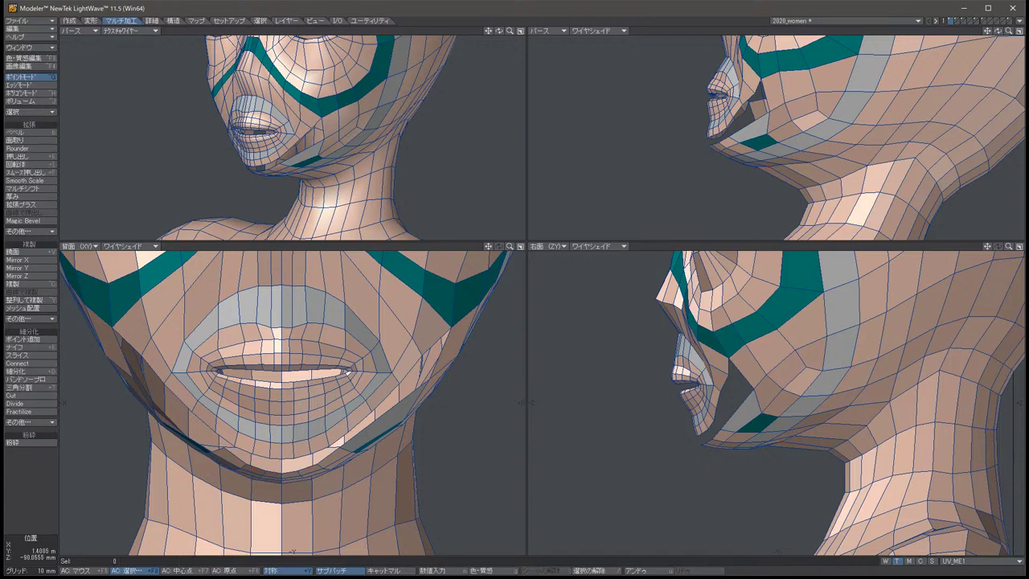
Push a single jaw point about 2.3 mm in depth.
left_click_drag(771, 136, 715, 80, "alt")
left_click(715, 80)
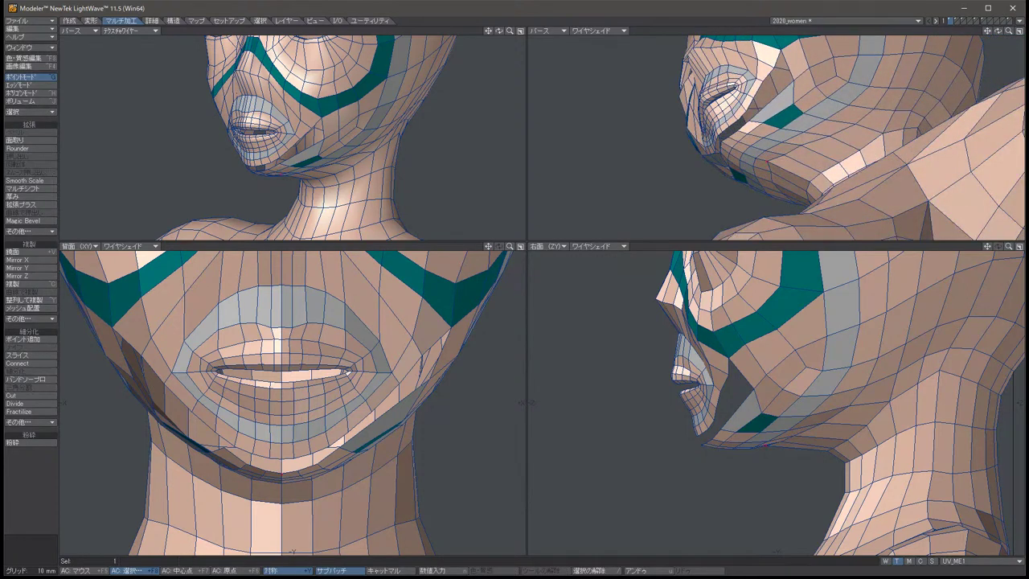
key("t")
left_click_drag(773, 162, 774, 164)
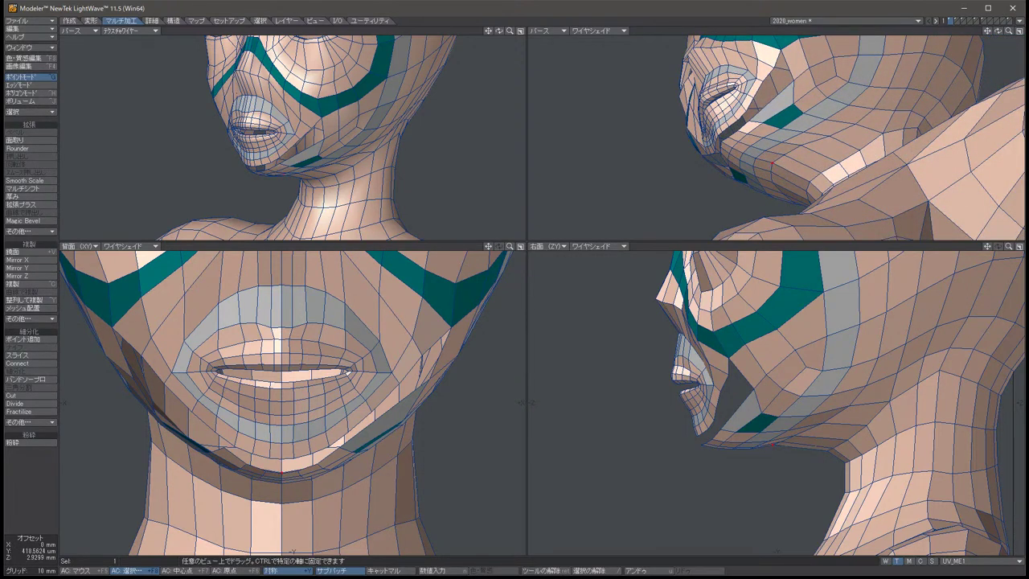
key("space")
key("/")
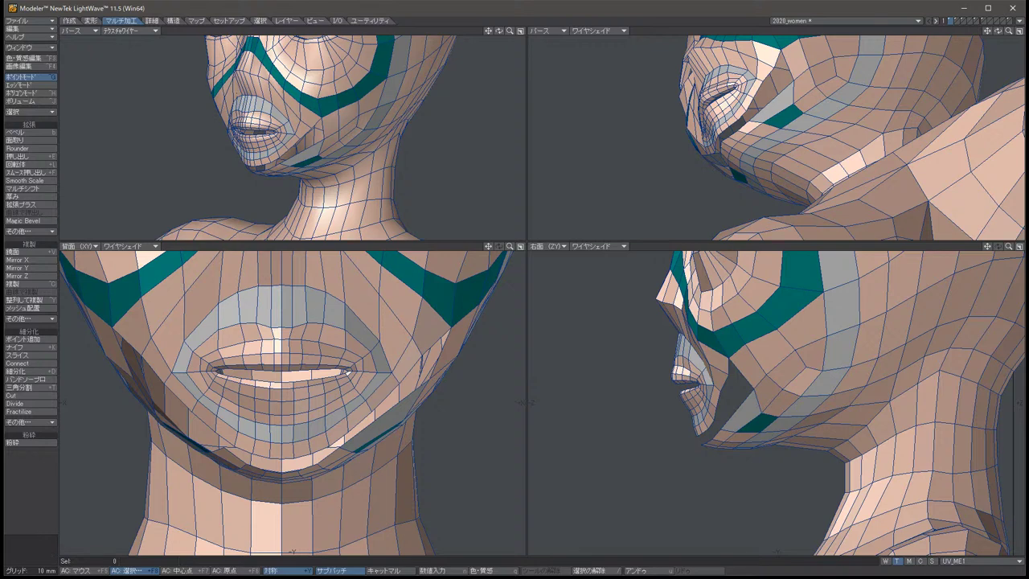
Turn the view to a side profile, checking the two polygons beside the nose.
mouse_move(997, 30)
left_mouse_down()
mouse_move(953, 35)
mouse_move(998, 32)
left_mouse_up()
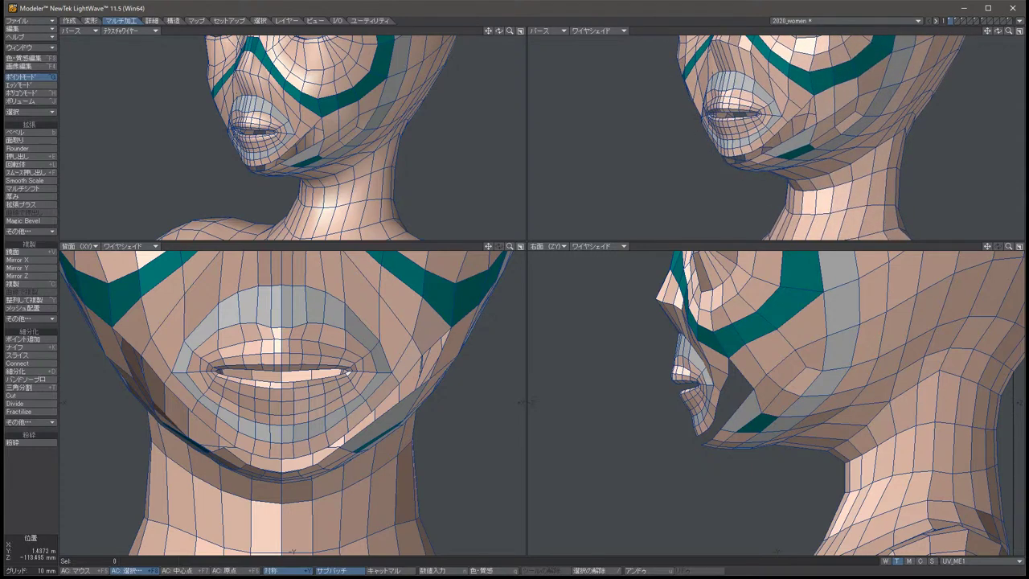
key("space")
key("space")
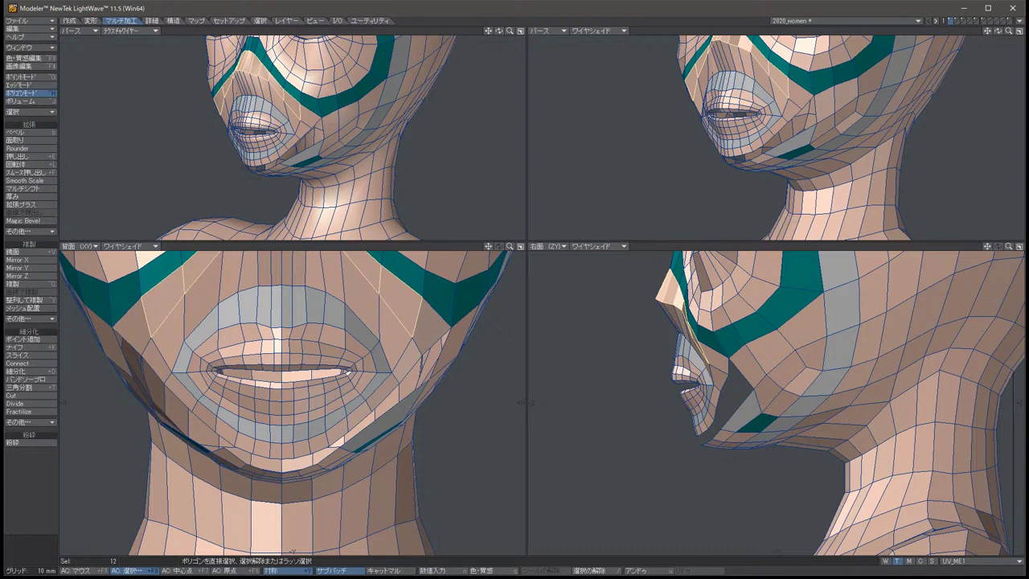
left_click(718, 358)
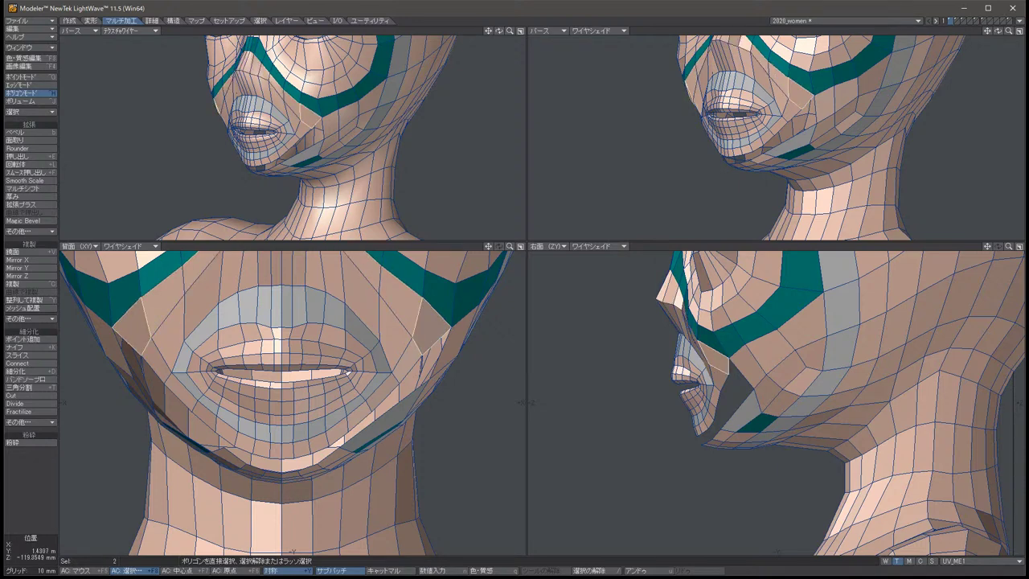
key("/")
left_click_drag(997, 31, 861, 30)
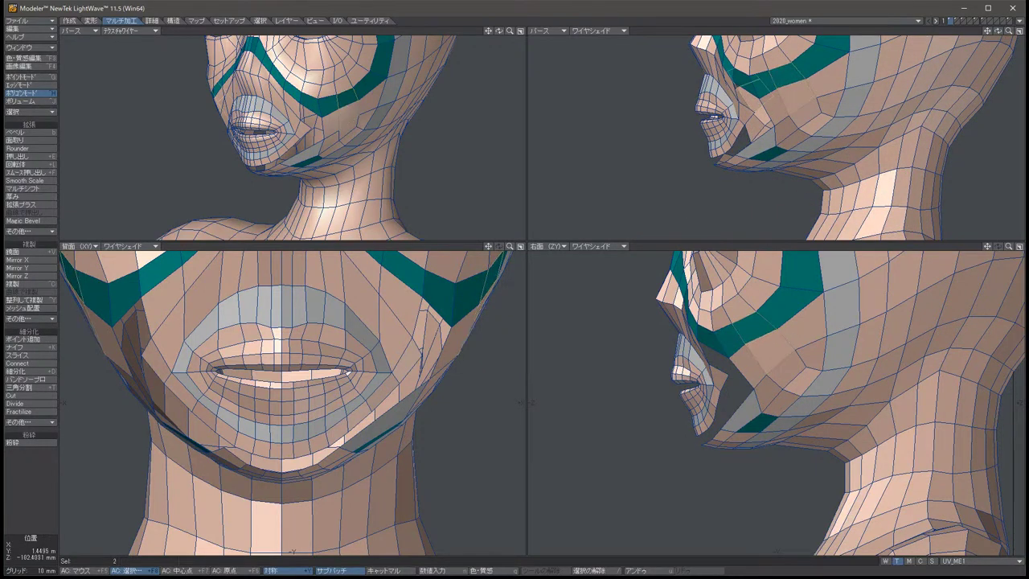
Shift the two mouth-corner points slightly, then reselect them and adjust them again.
key("t")
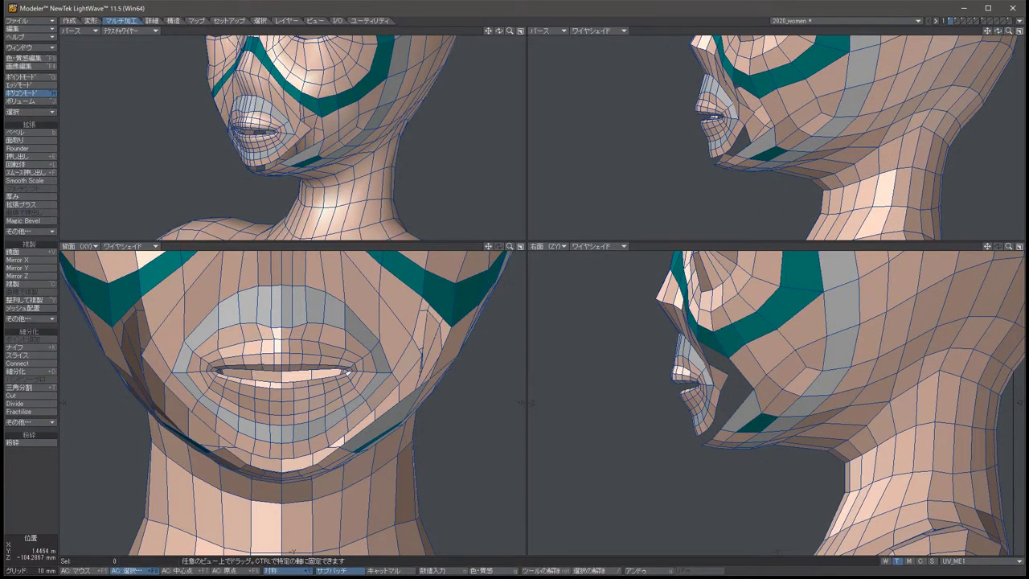
key("ctrl+g")
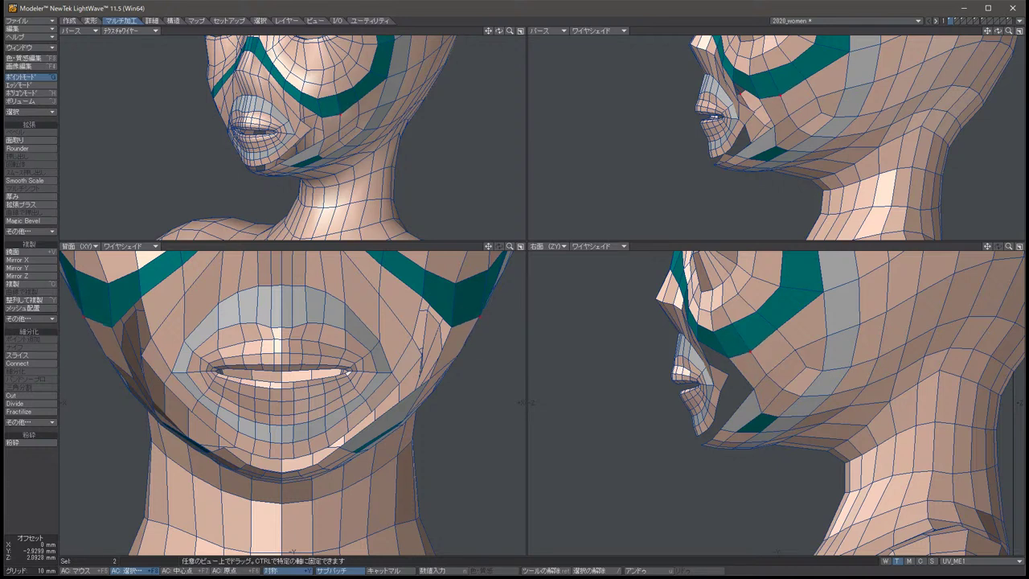
left_click_drag(759, 355, 762, 352)
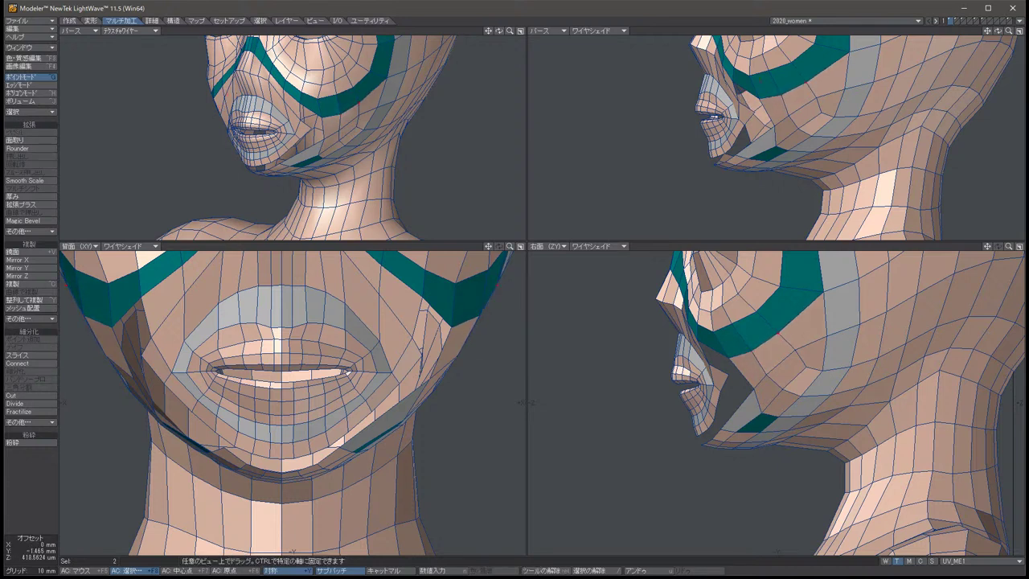
key("space")
key("slash")
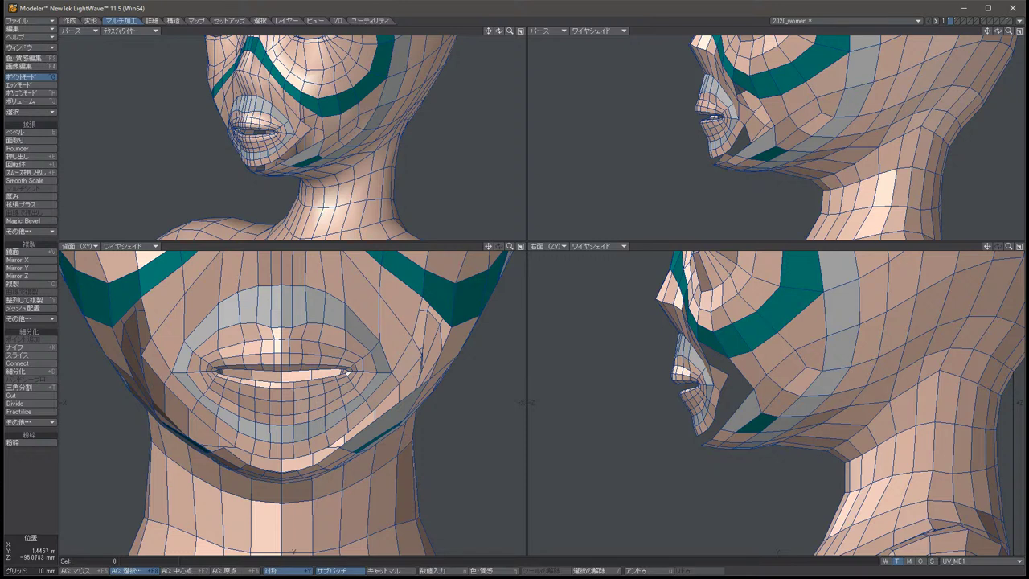
key("u")
key("t")
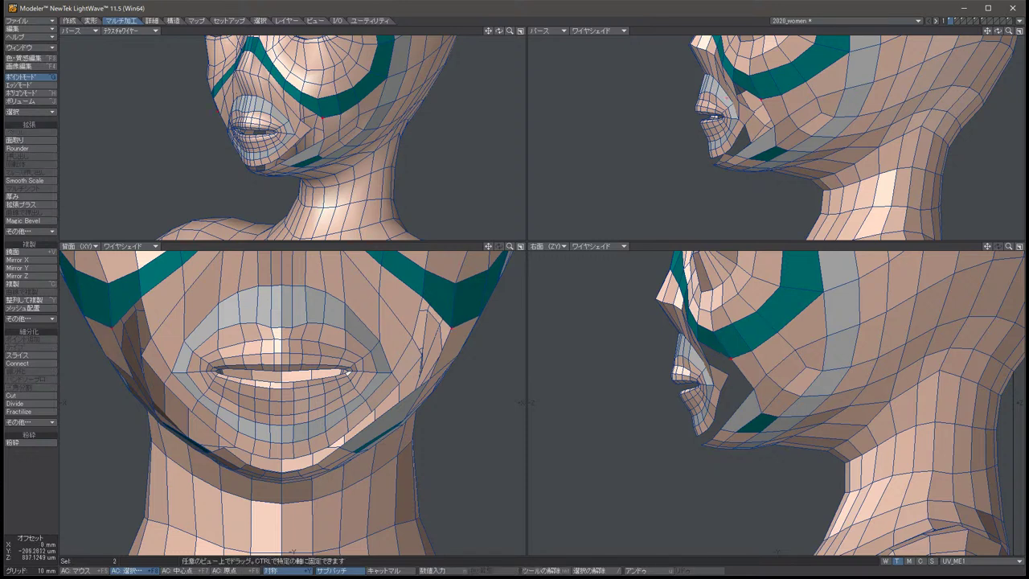
key("space")
key("slash")
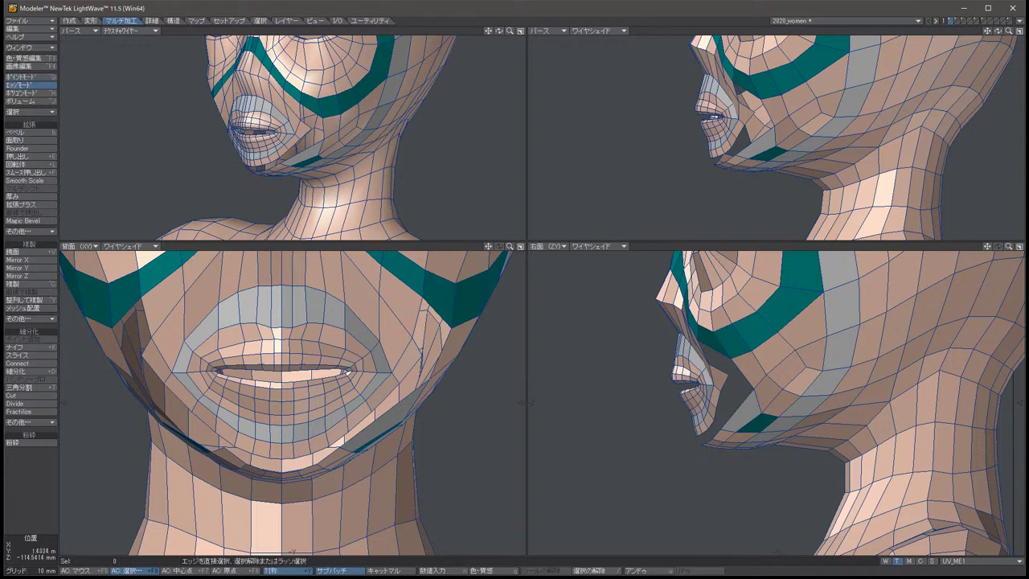
Pull the mirrored jaw-side points down, back and slightly inward.
key("ctrl+h")
mouse_move(153, 346)
left_mouse_down()
mouse_move(204, 418)
mouse_move(277, 457)
left_mouse_up()
key("slash")
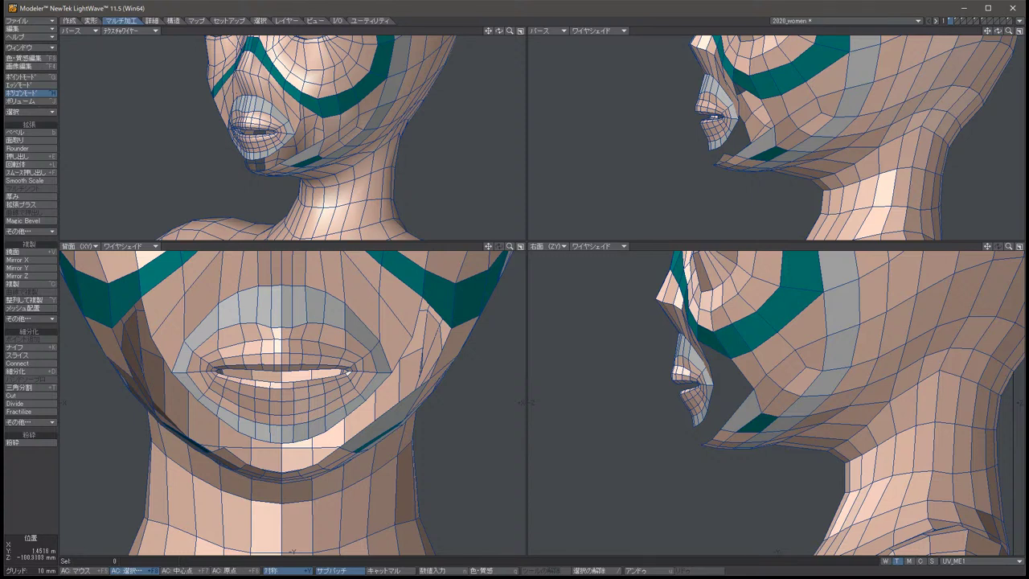
left_click(132, 388)
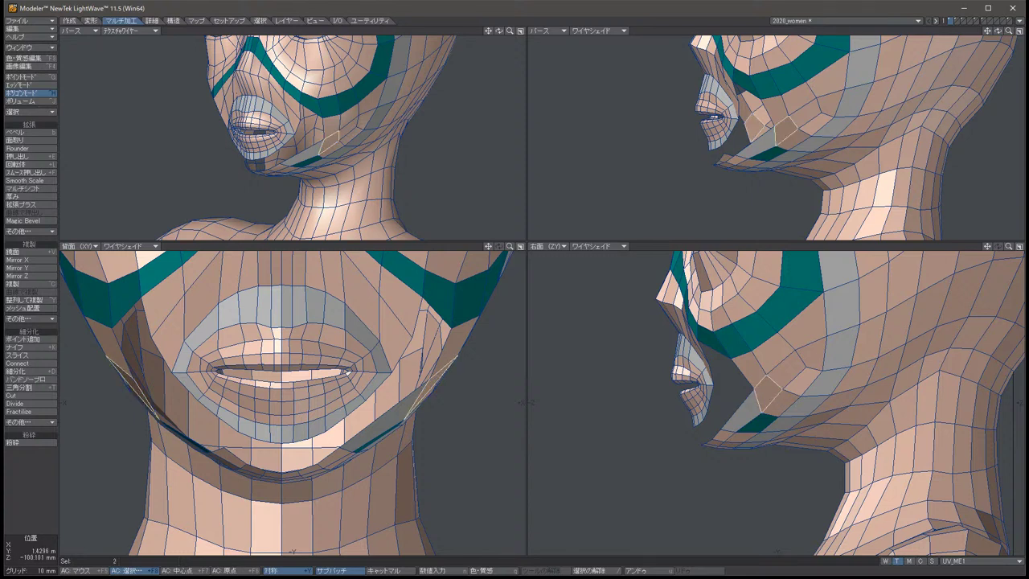
key("ctrl+g")
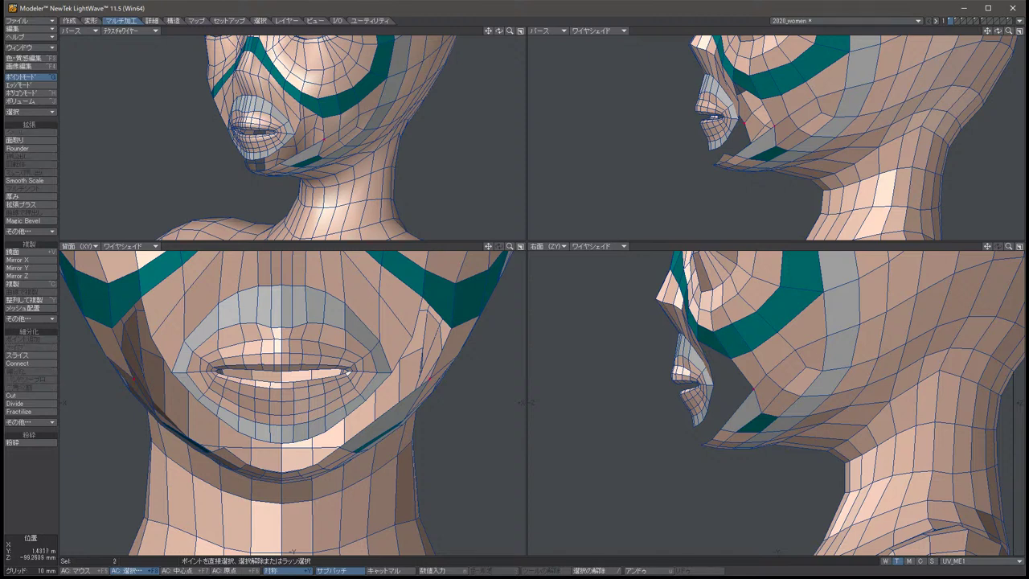
key("t")
left_click_drag(751, 386, 744, 396)
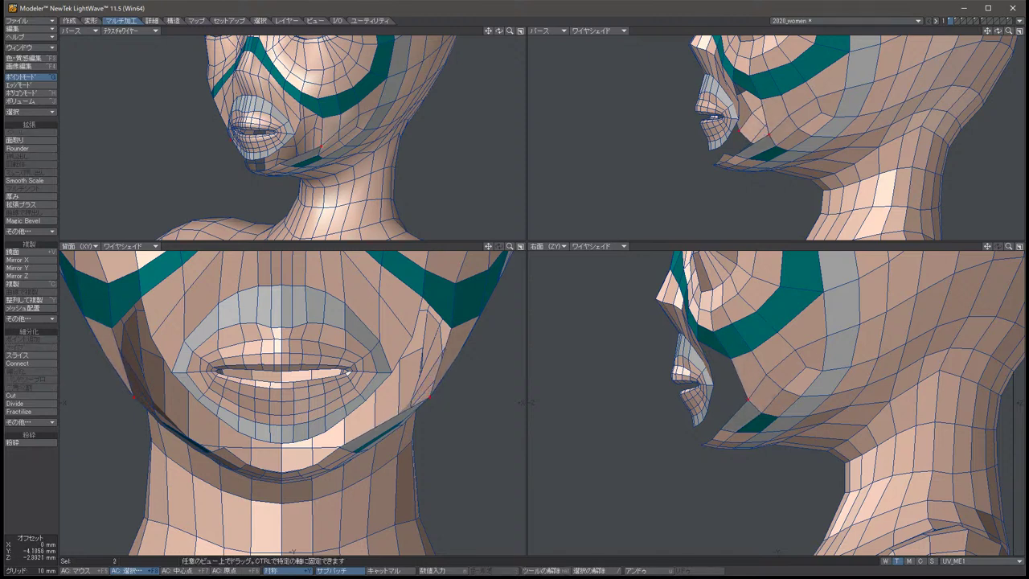
left_click_drag(385, 418, 378, 418)
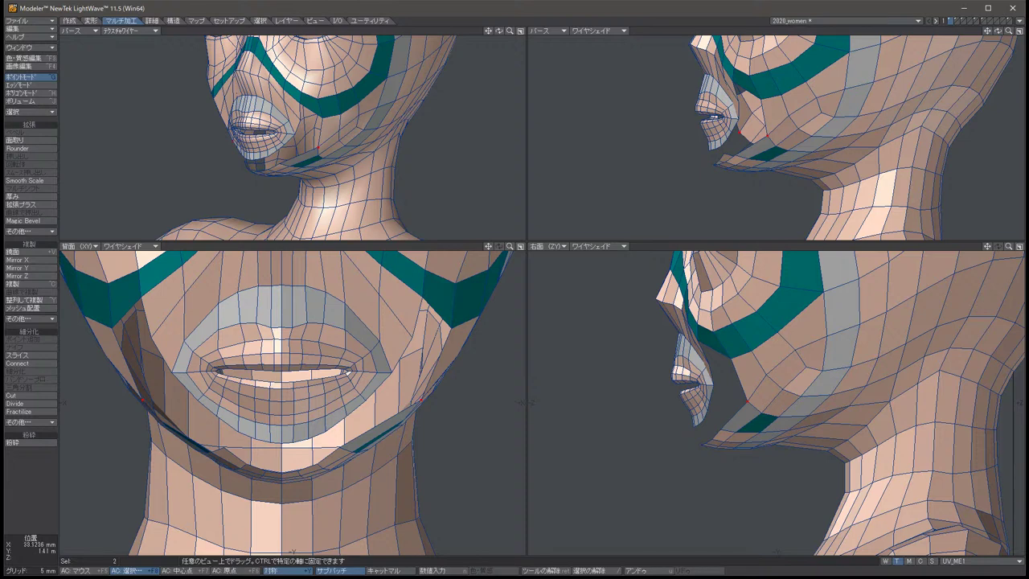
key("slash")
key("Left")
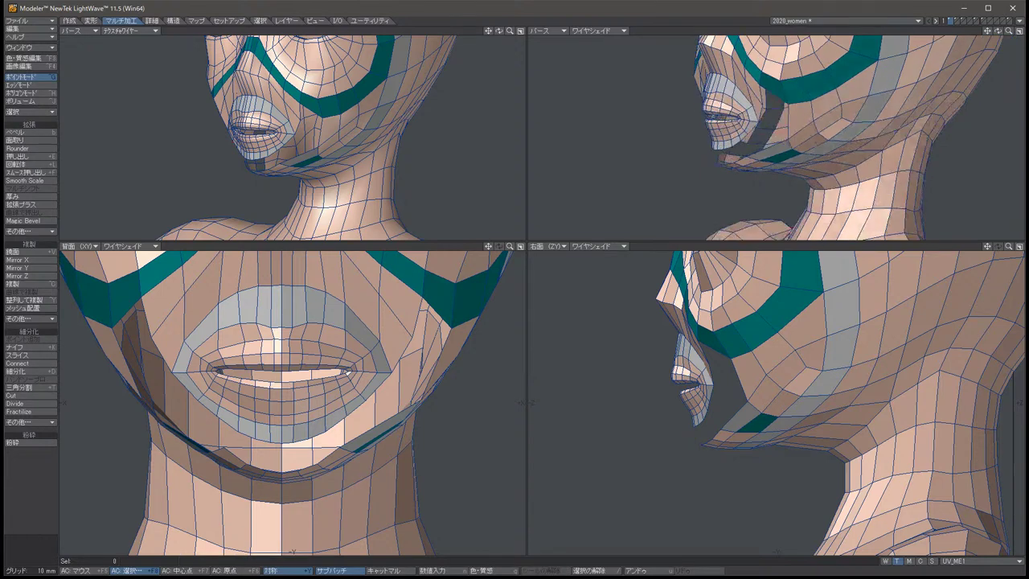
key("Left")
key("Left")
key("Tab")
key("Down")
key("Down")
key("Down")
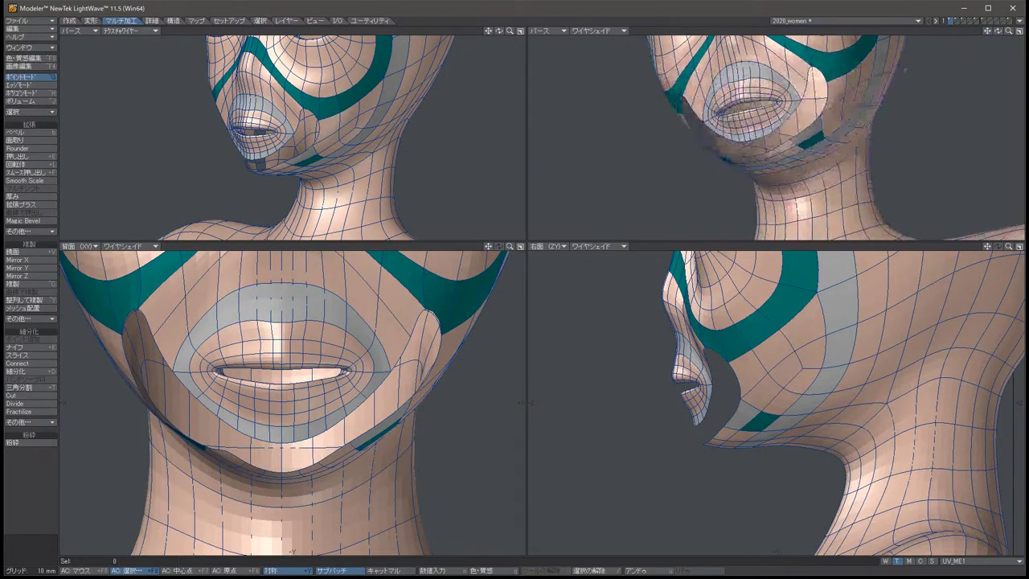
key("Up")
key("Up")
key("Up")
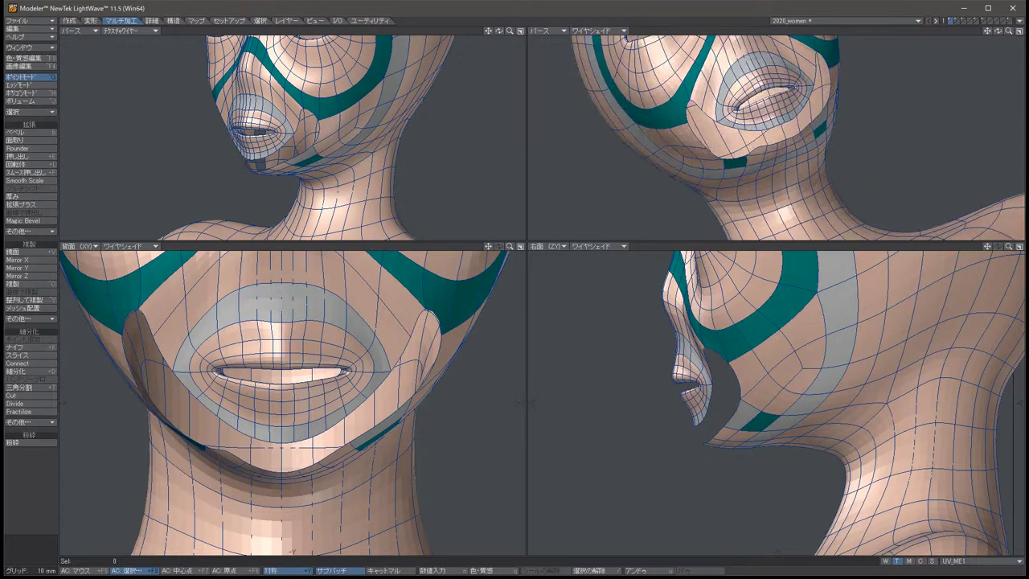
key("Left")
key("Left")
key("Right")
key("Right")
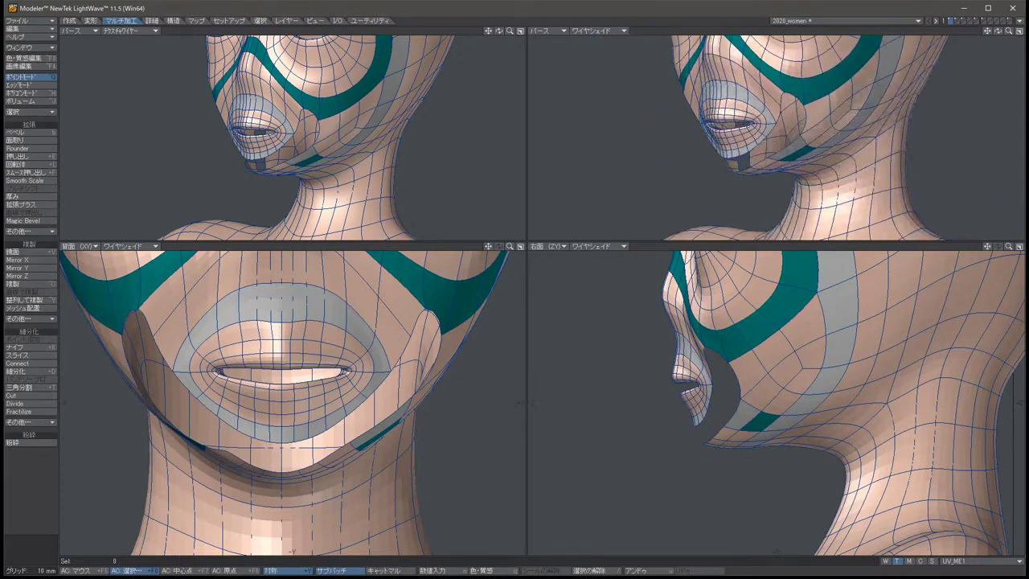
key("Left")
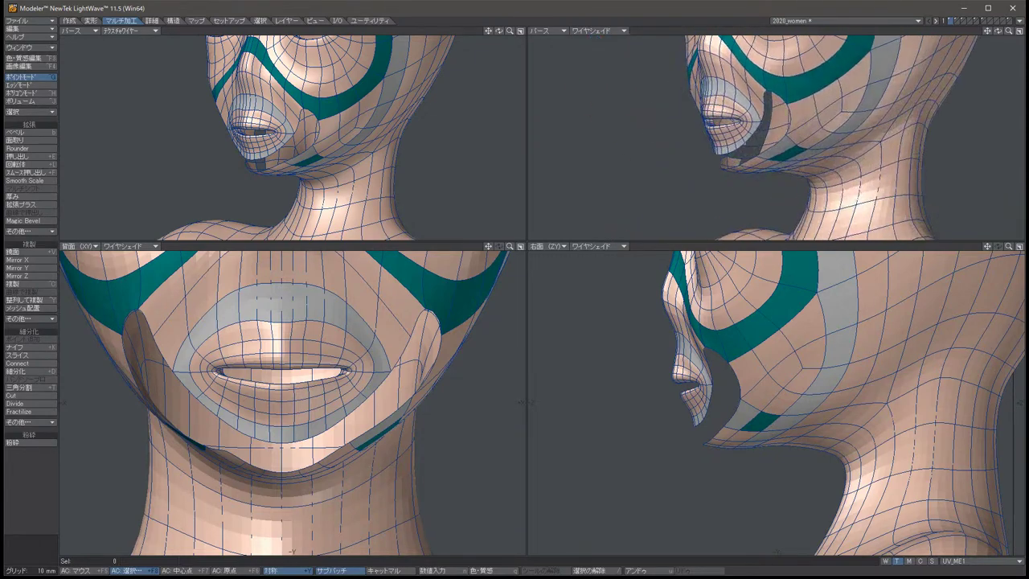
key("Left")
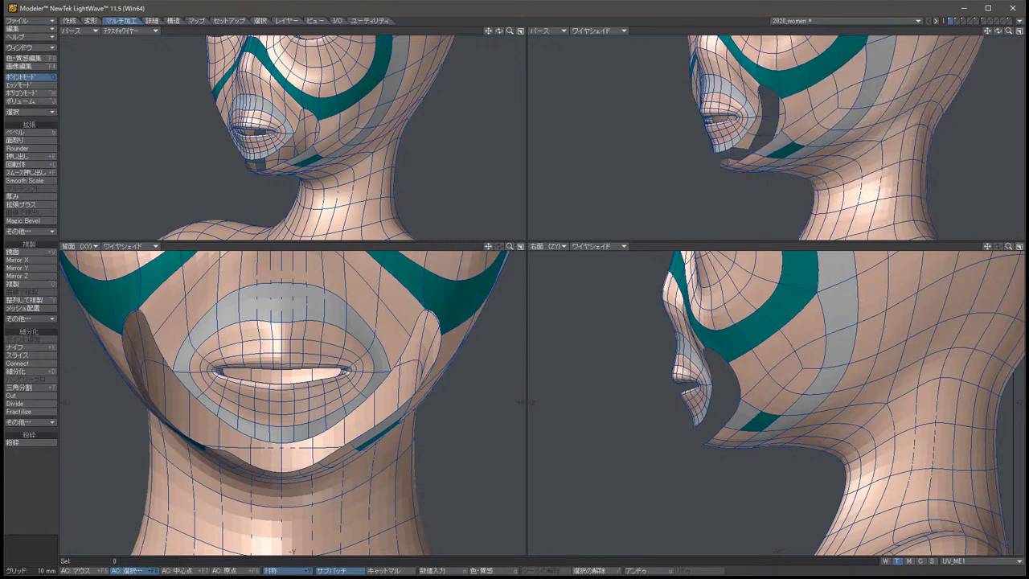
key("Right")
key("Right")
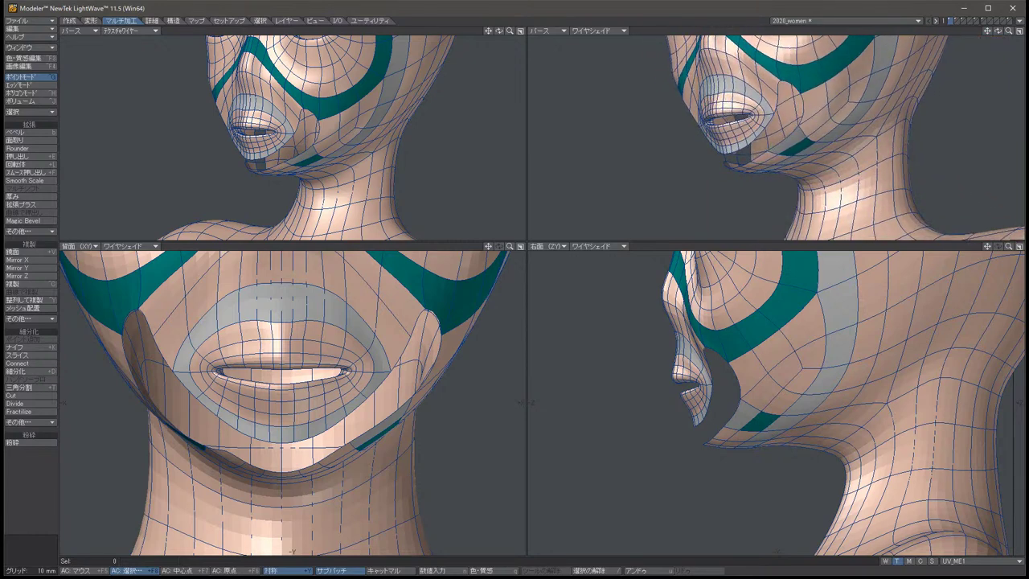
key("Left")
key("Left")
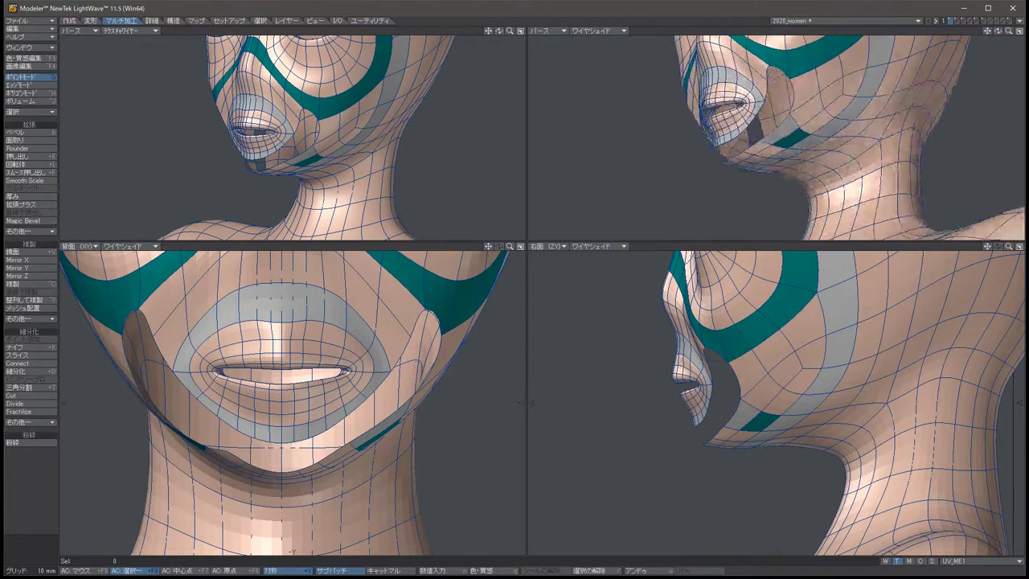
key("Left")
key("Left")
key("Up")
key("Up")
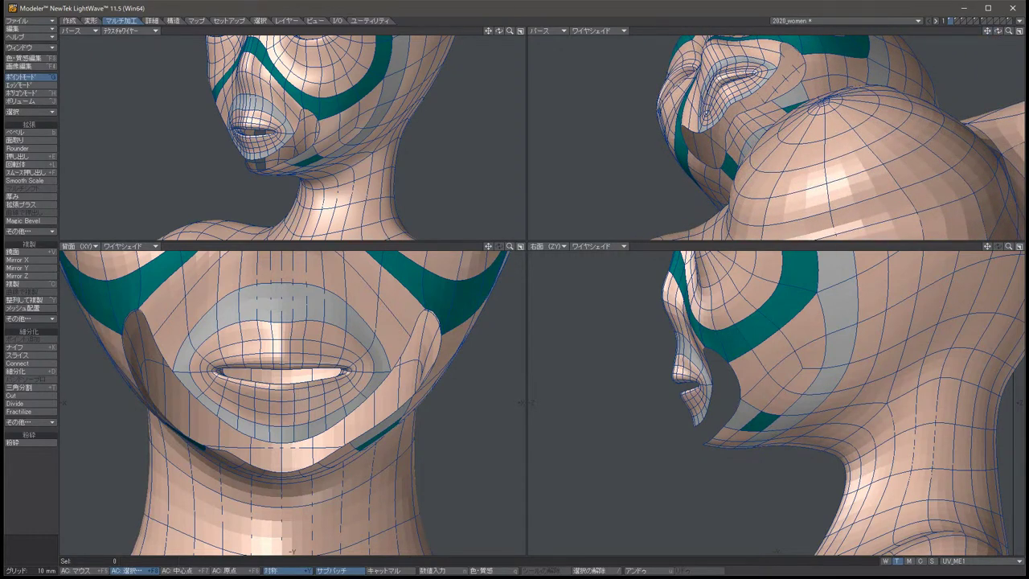
key("Down")
key("Down")
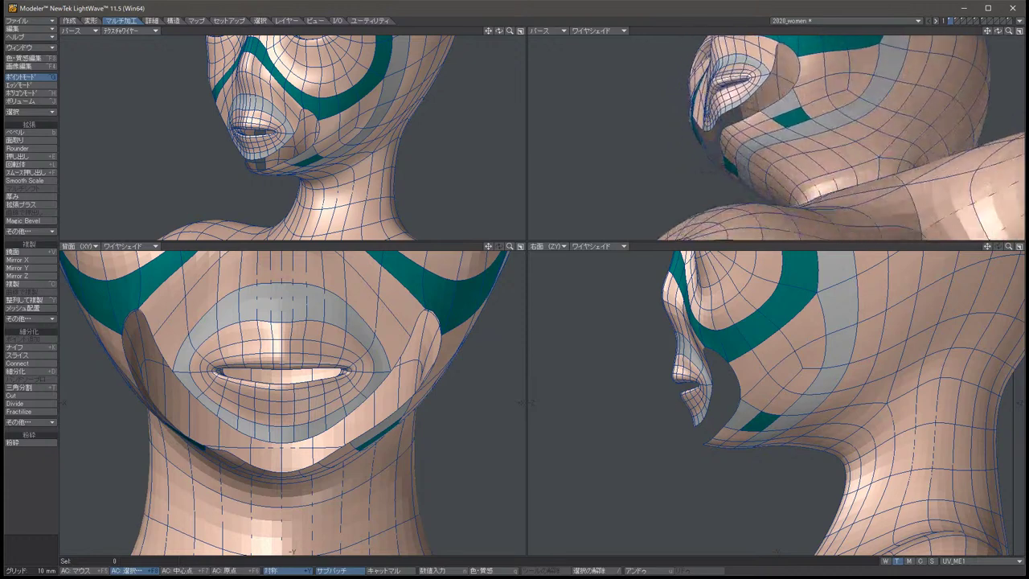
key("Right")
key("Right")
key("Up")
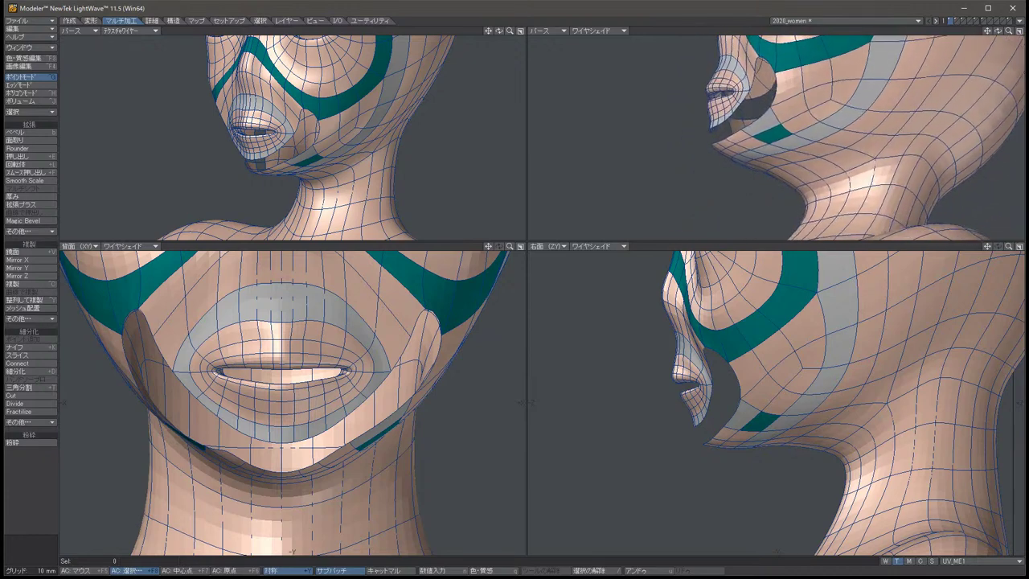
key("Tab")
key("Up")
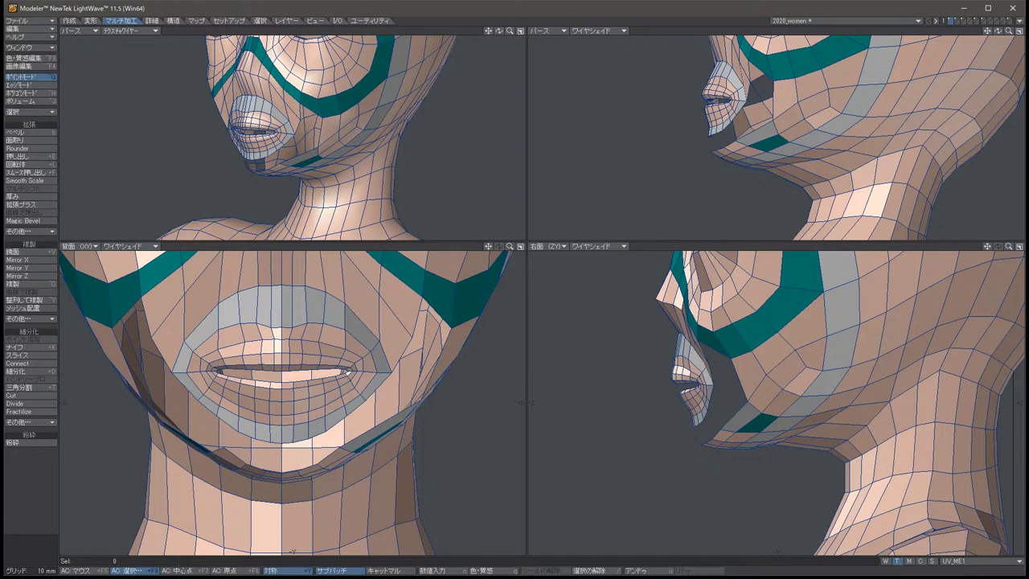
Zoom in on the jaw in profile and try out several symmetric jaw point pairs.
key("Up")
key(".")
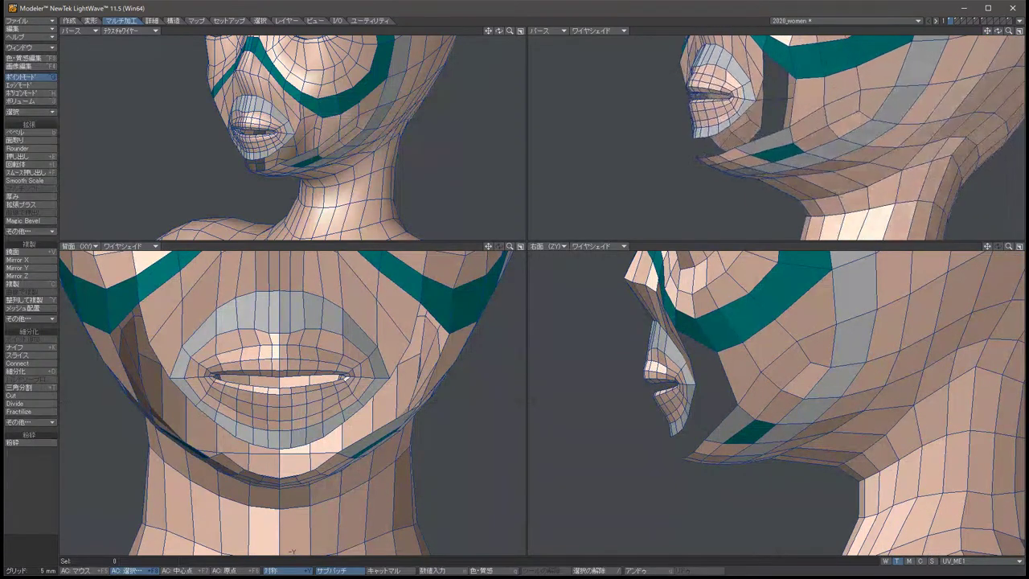
key("Left")
left_click(759, 372)
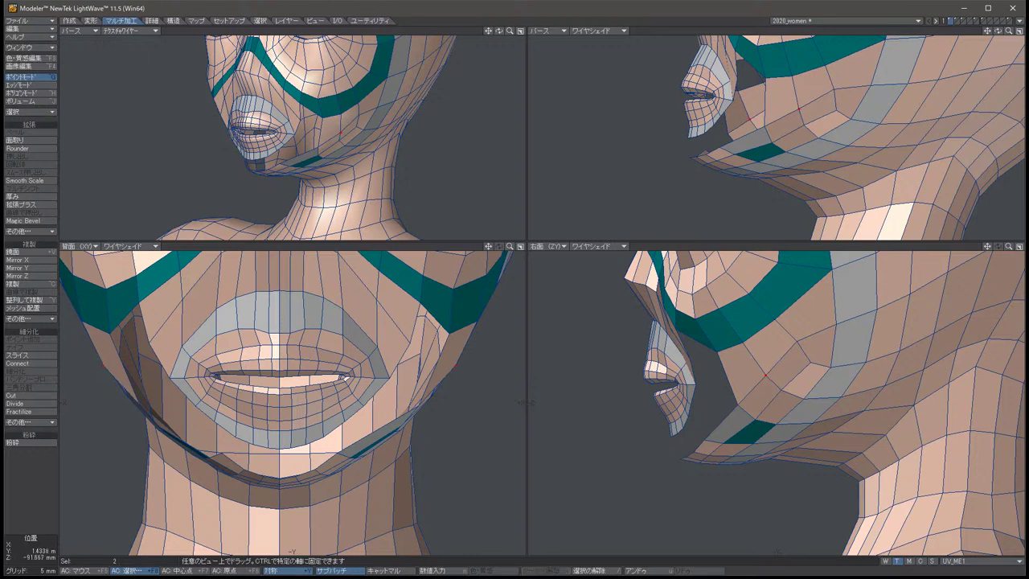
key("slash")
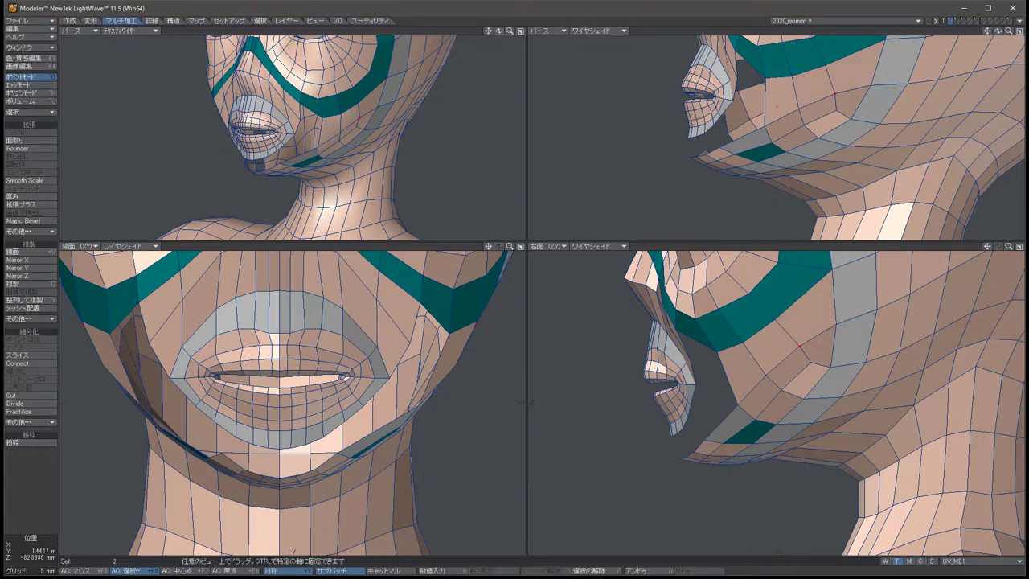
left_click(811, 364)
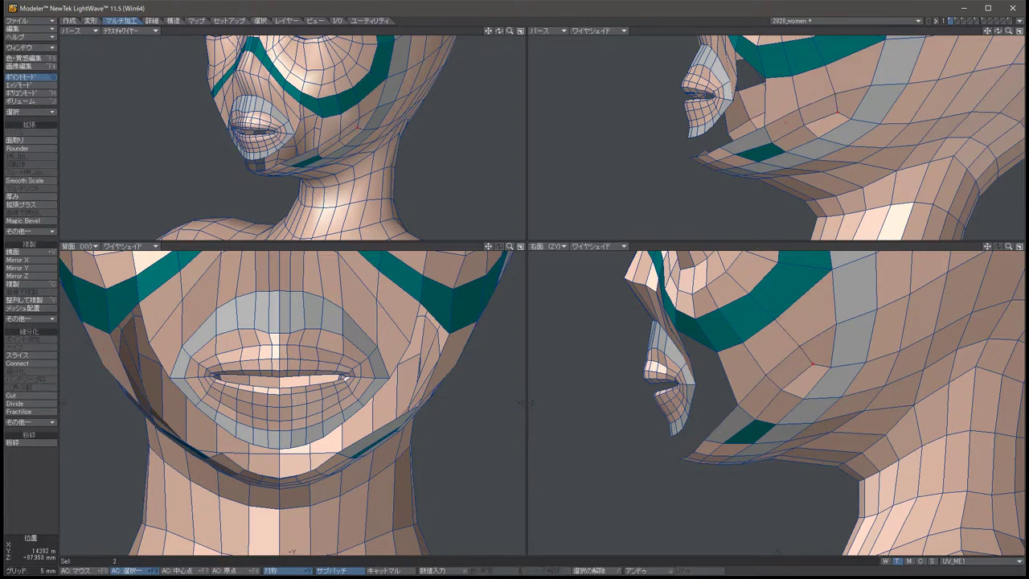
key("slash")
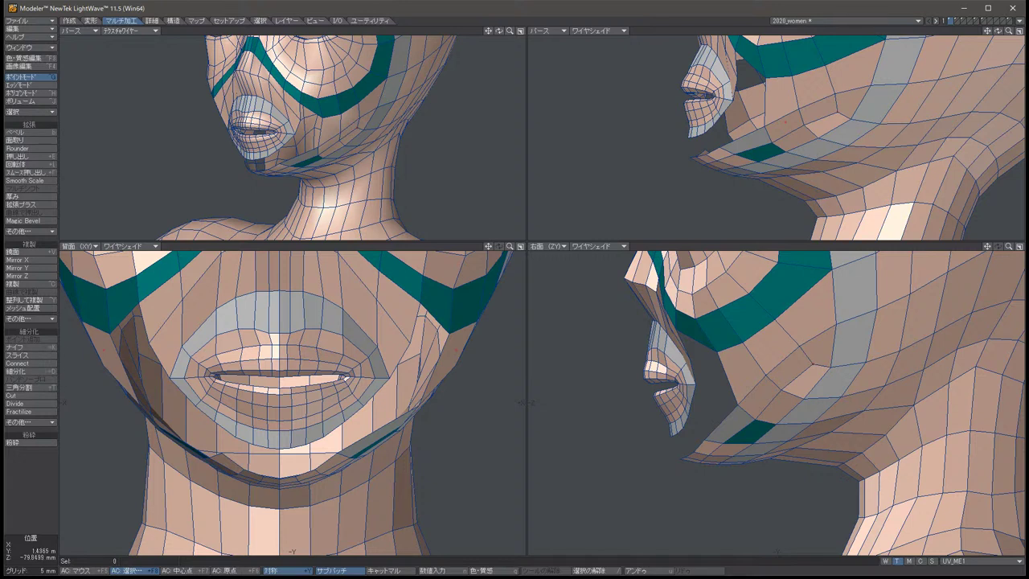
left_click(781, 391)
key("t")
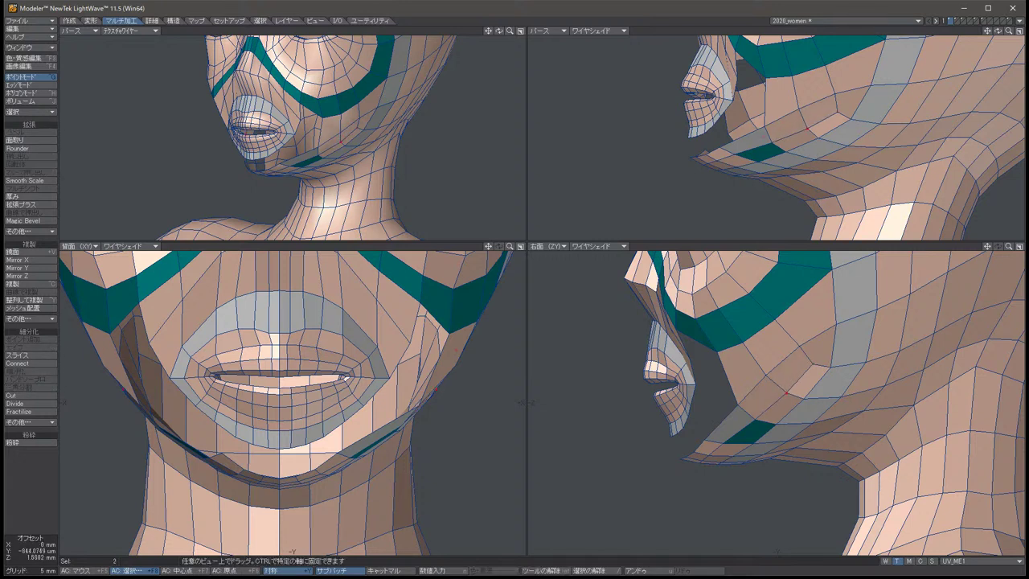
key("slash")
left_click(781, 391)
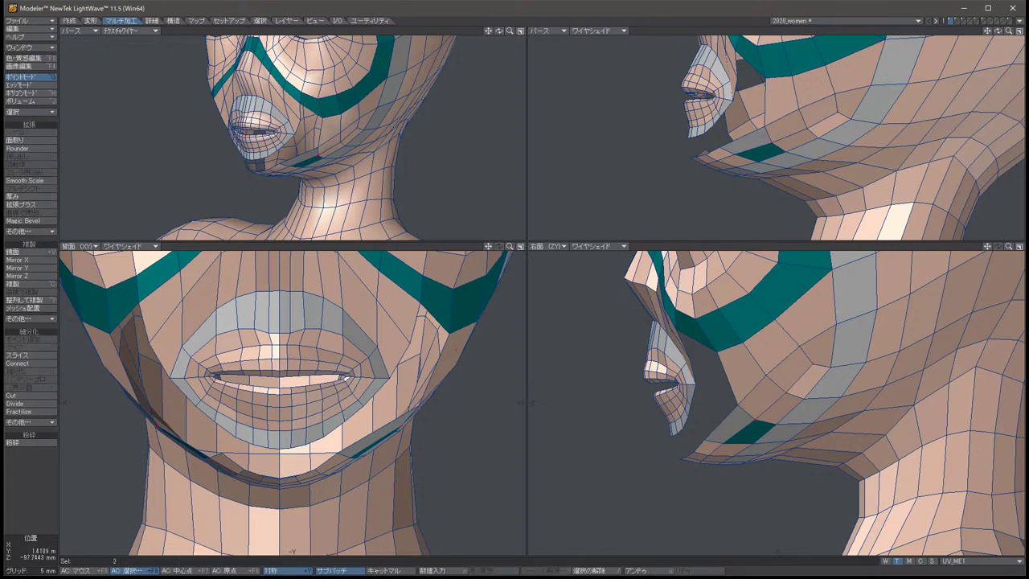
key("slash")
Shift the two jaw points sideways about 1.74 mm.
left_click(736, 403)
key("t")
left_click_drag(411, 403, 399, 403)
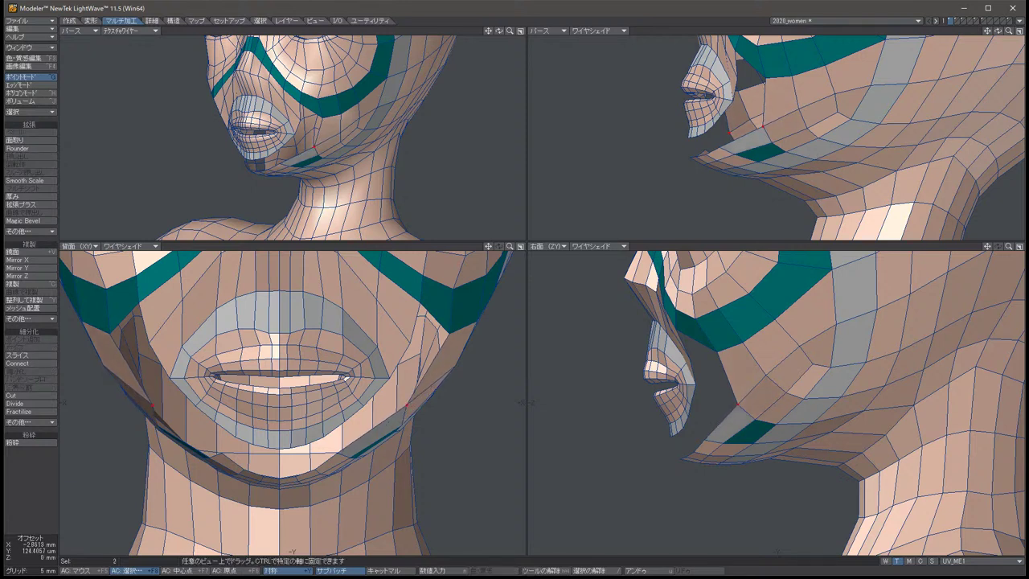
key("space")
key("slash")
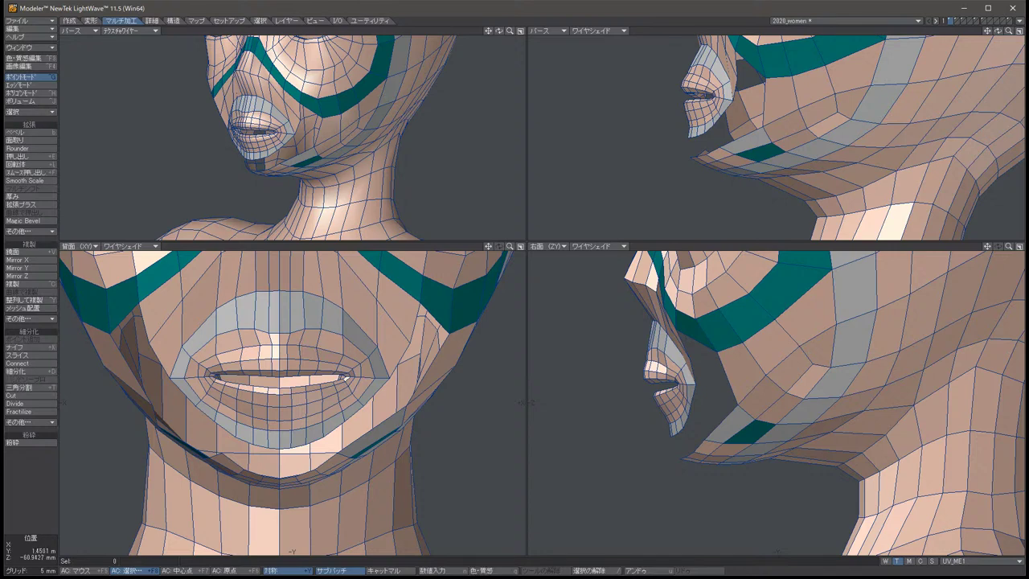
Frame the mouth and chin in the front view and adjust a symmetric point pair near the mouth.
scroll(775, 402, "down", 3)
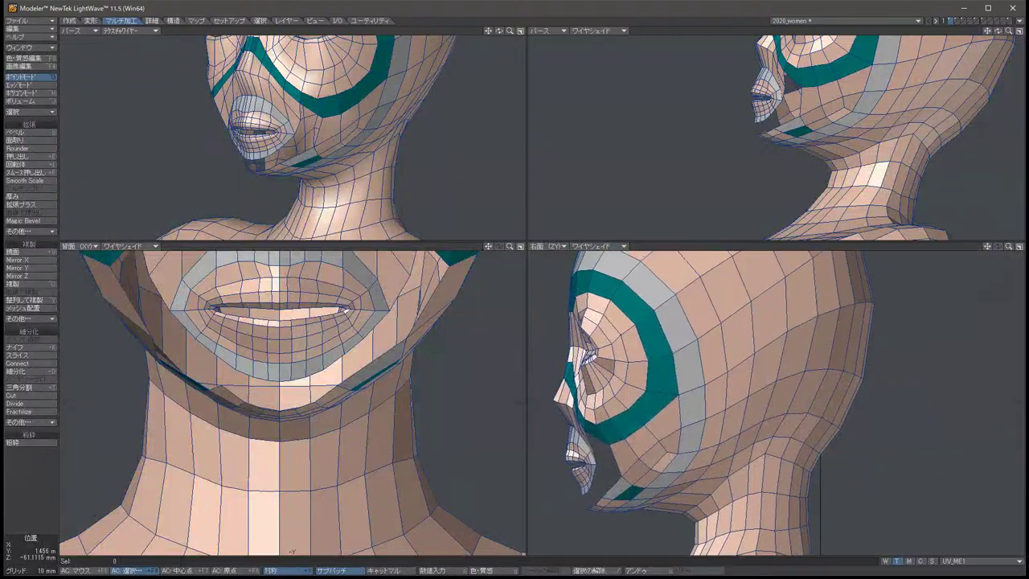
key("Up")
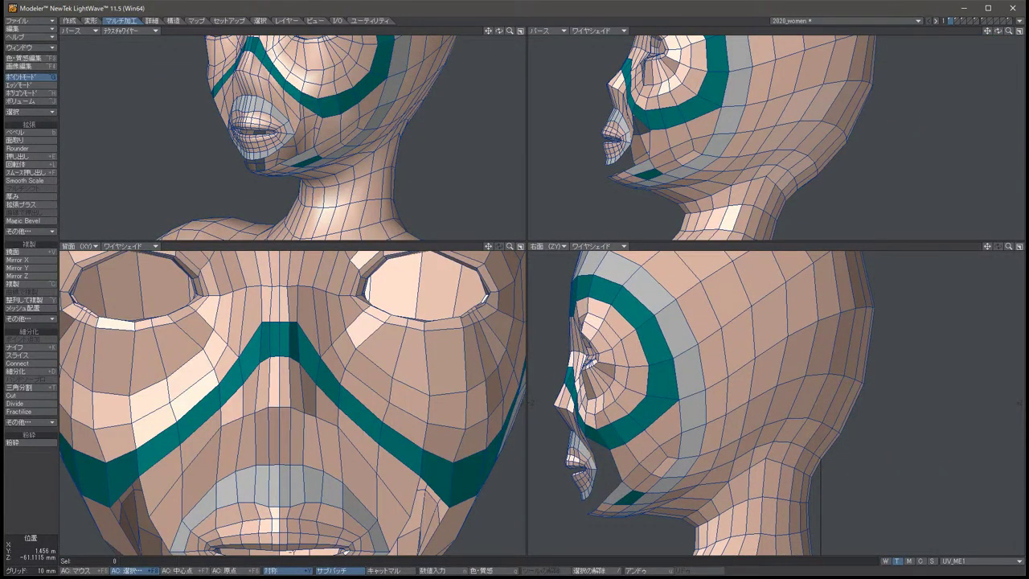
key("Down")
key("Down")
key("Down")
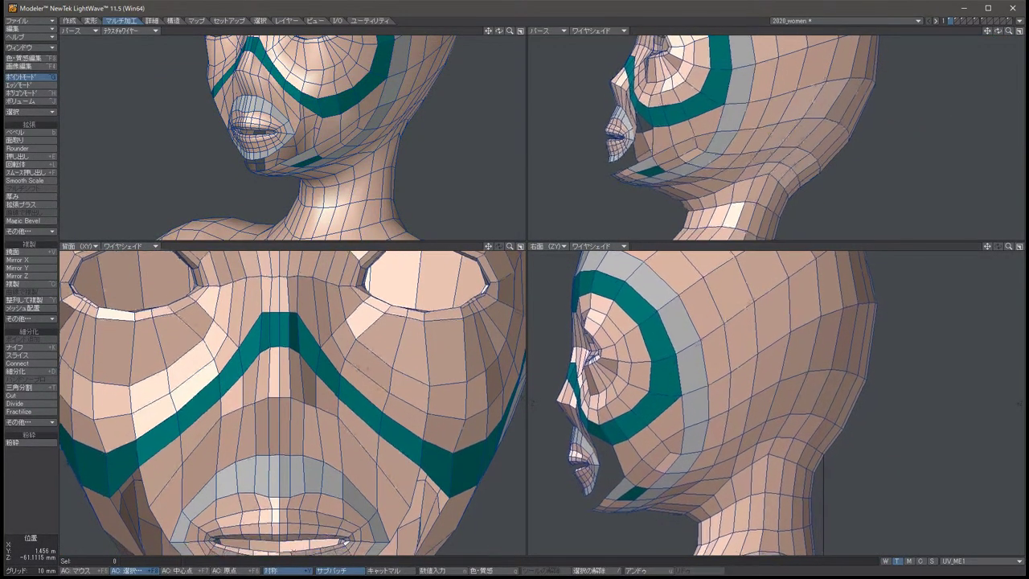
key("Down")
key("Down")
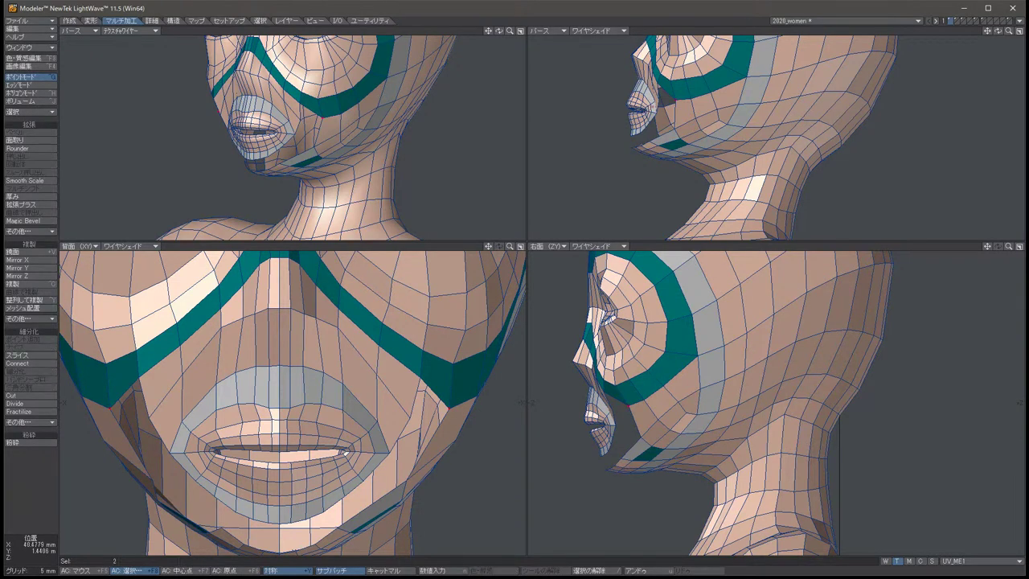
key("t")
key("/")
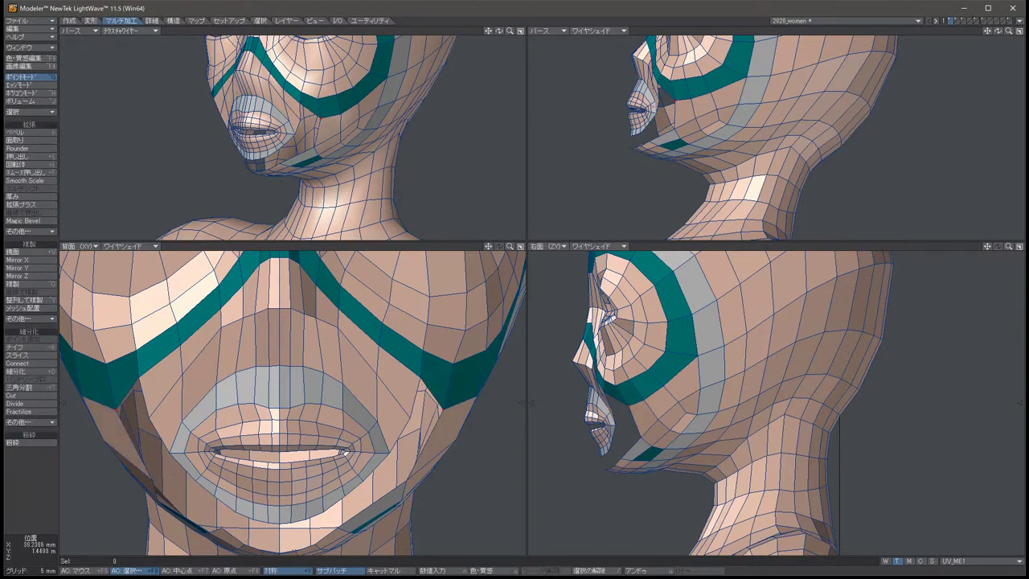
left_click(469, 400)
key("t")
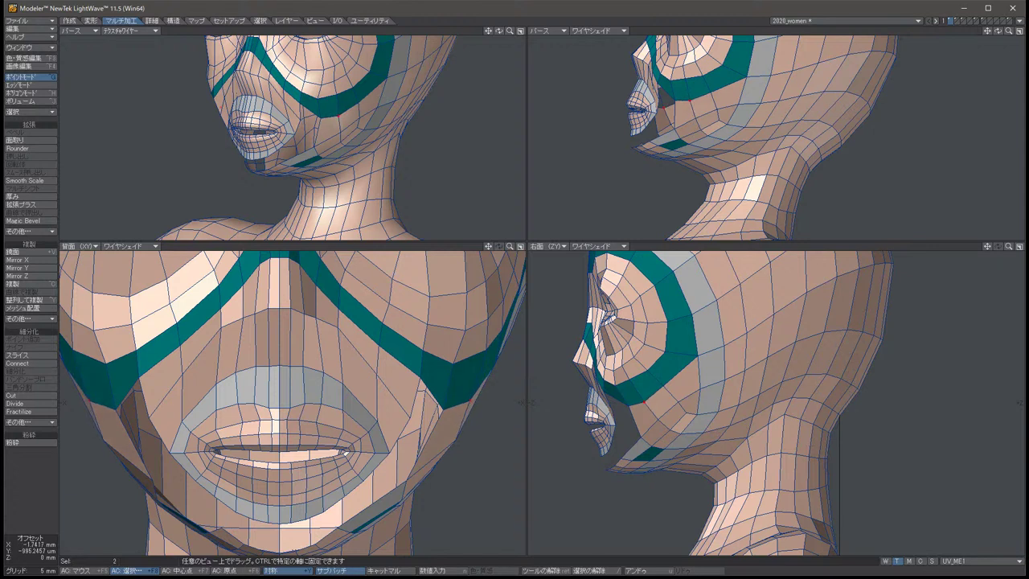
key("space")
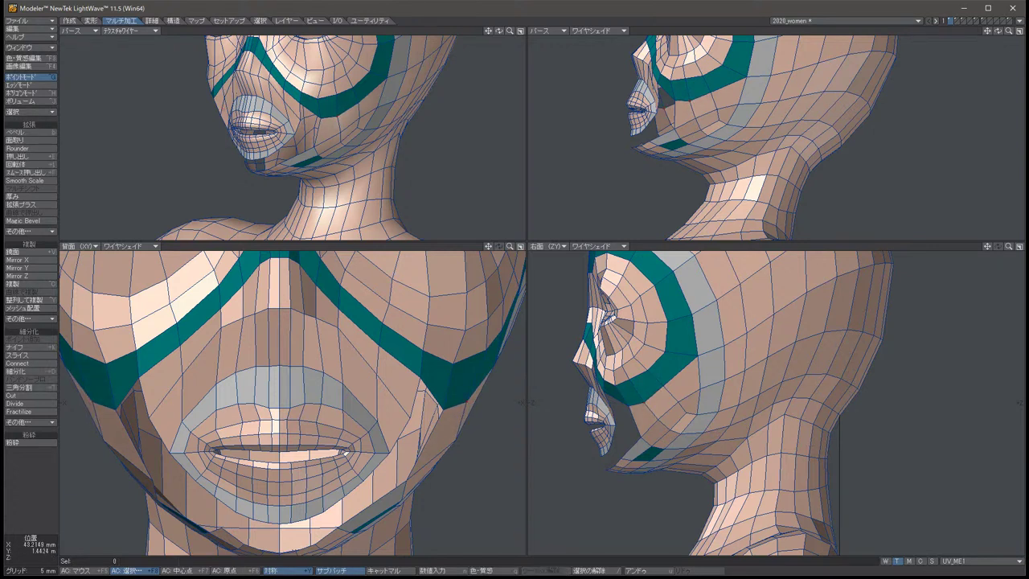
key("t")
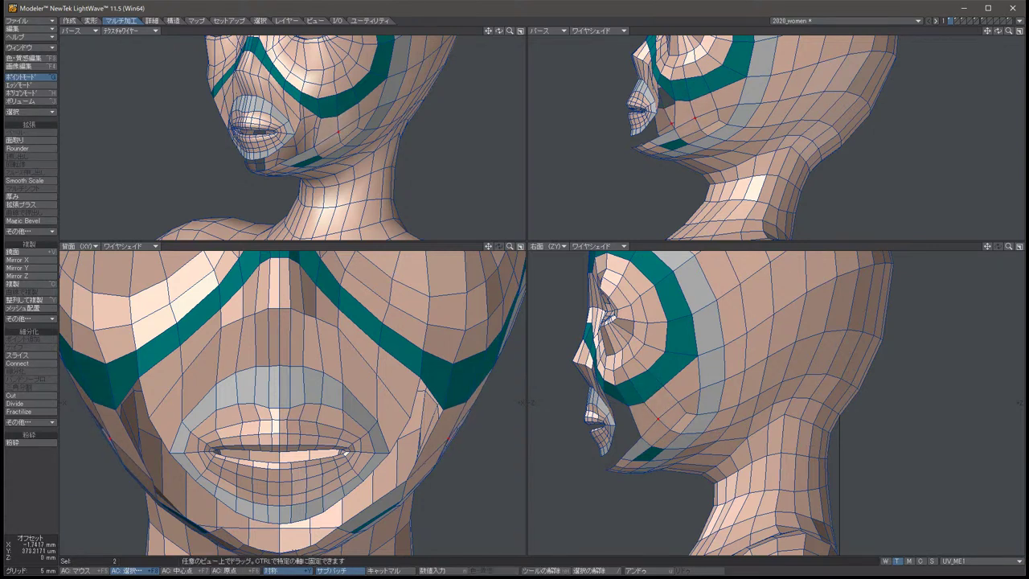
key("space")
key("slash")
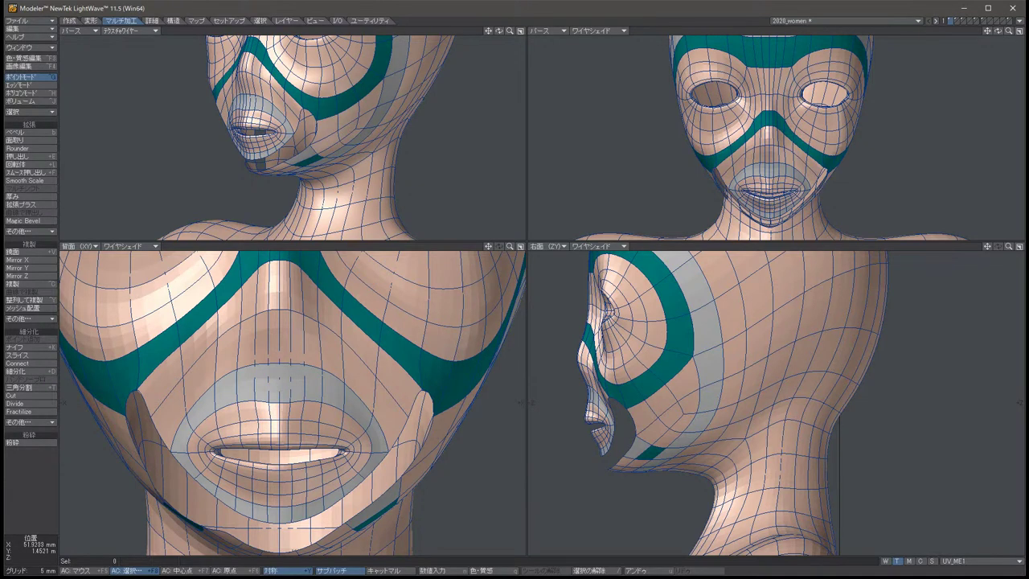
Move jaw points and lower-cheek points slightly to smooth the face contour.
scroll(292, 401, "down", 3)
scroll(362, 402, "up", 4)
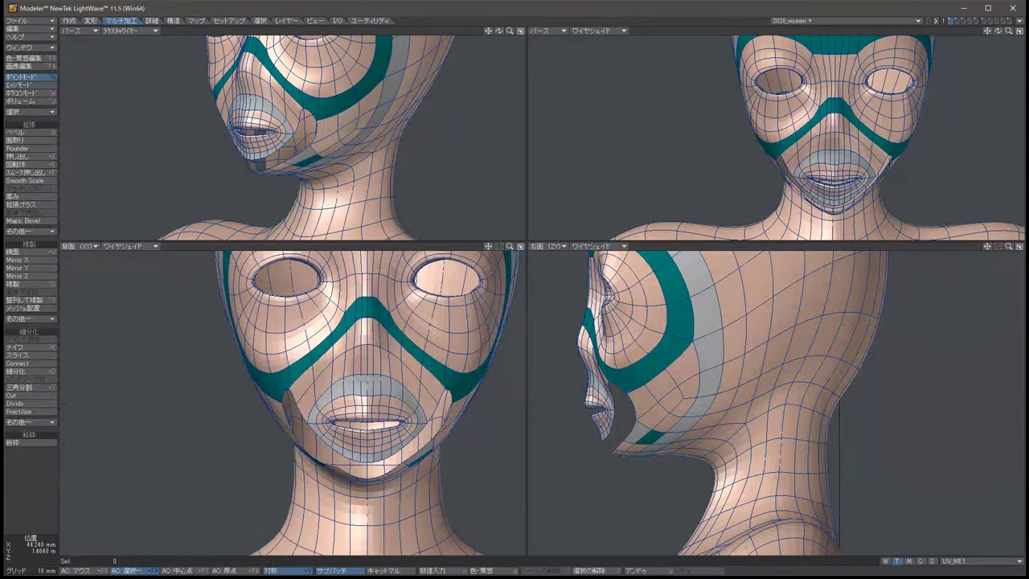
scroll(354, 402, "down", 1)
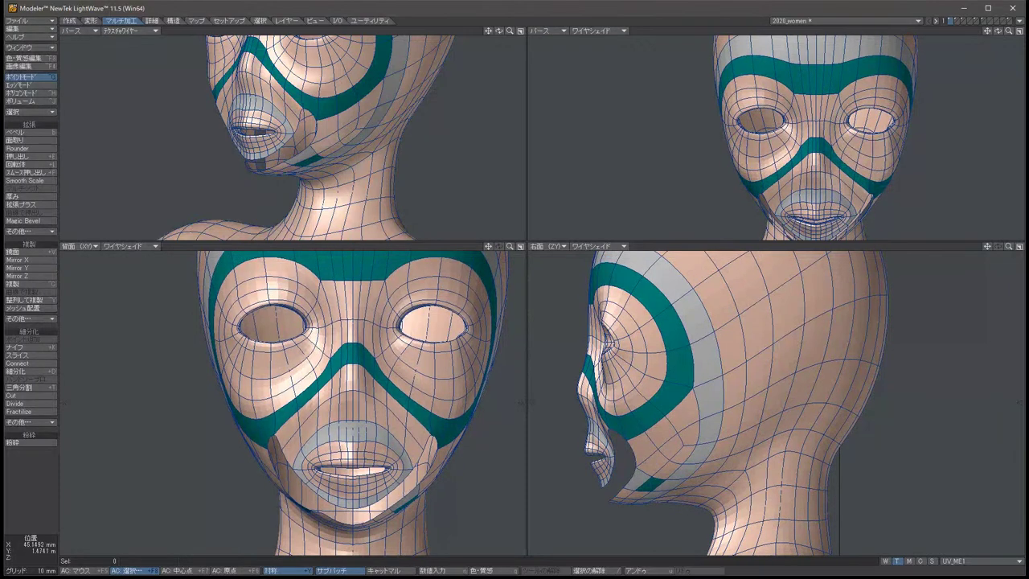
left_click(254, 370)
key("t")
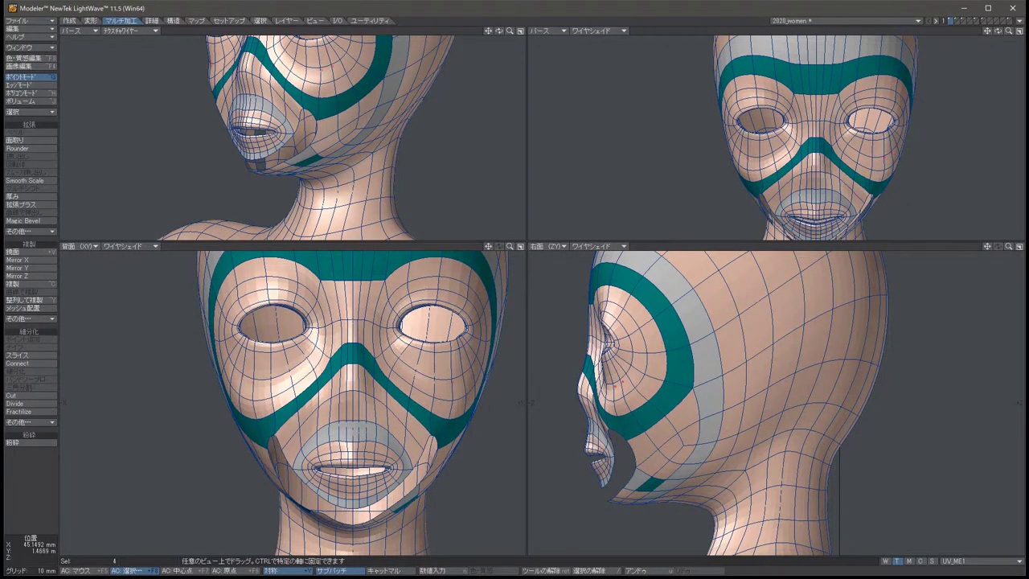
key("space")
key("slash")
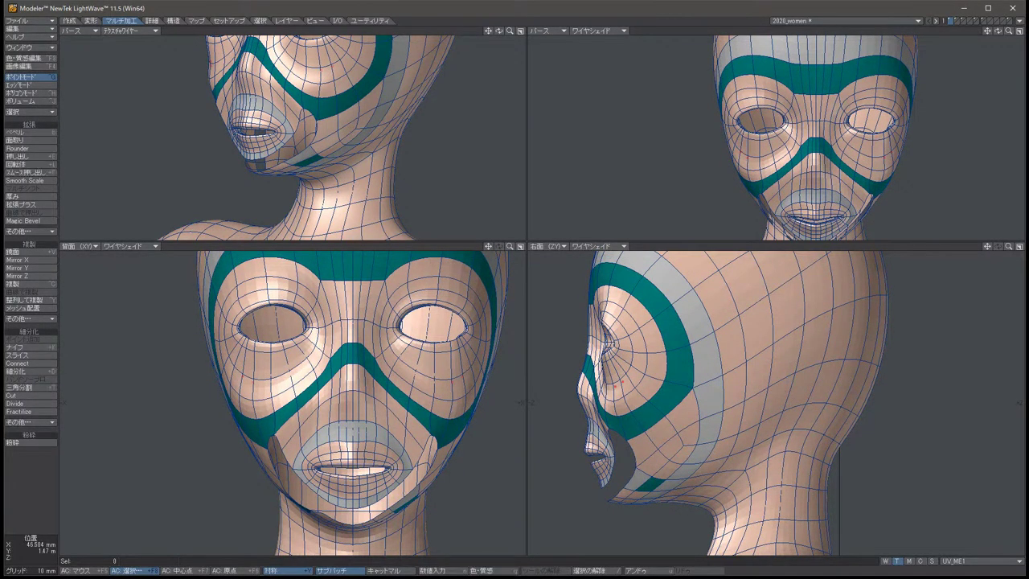
left_click(251, 392)
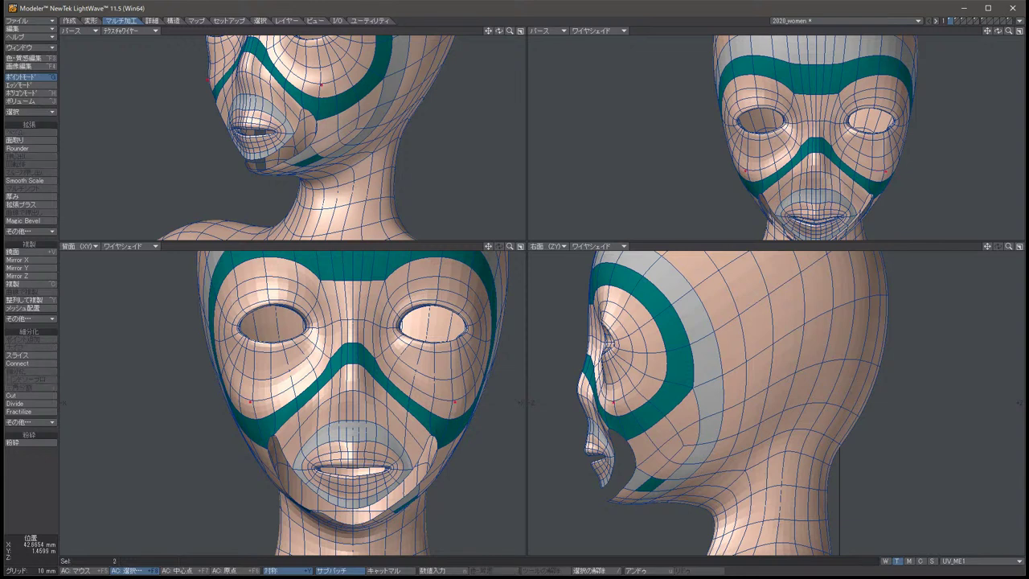
key("t")
left_click_drag(251, 392, 248, 394)
key("space")
key("slash")
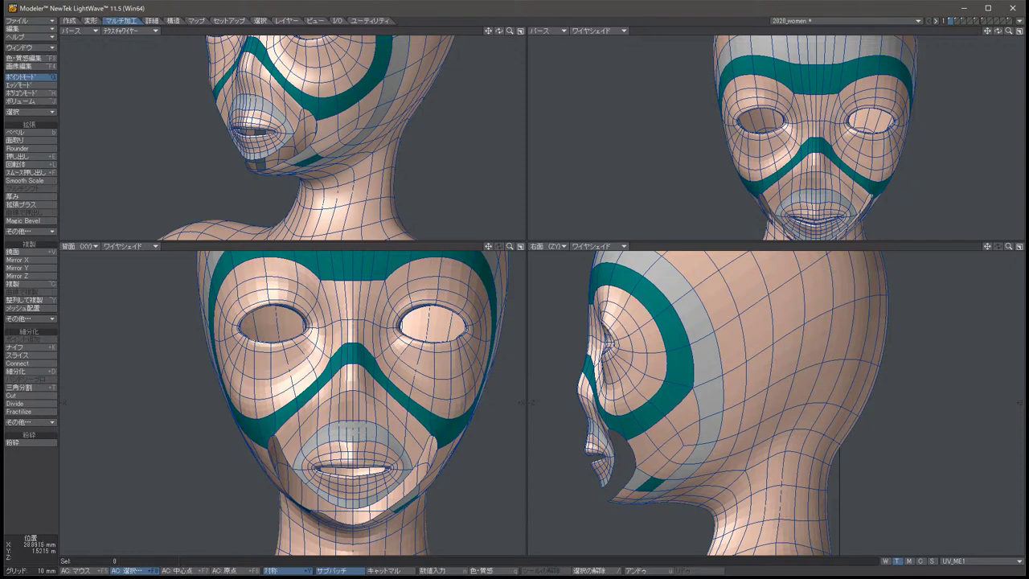
Select the eye-ring polygons and split them with BandSaw Pro, dismissing the error message.
key("ctrl+h")
left_click(420, 270)
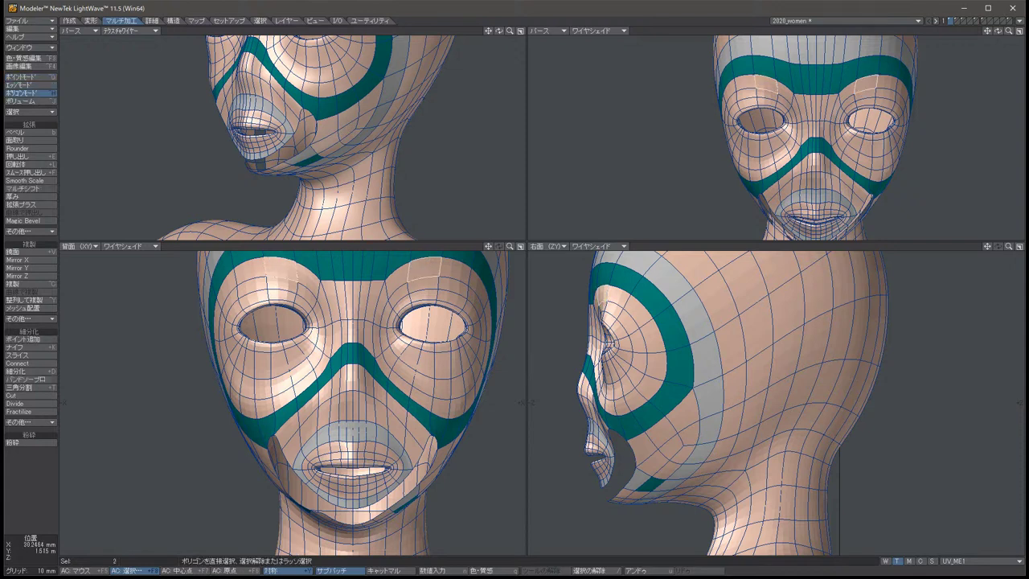
left_click(28, 379)
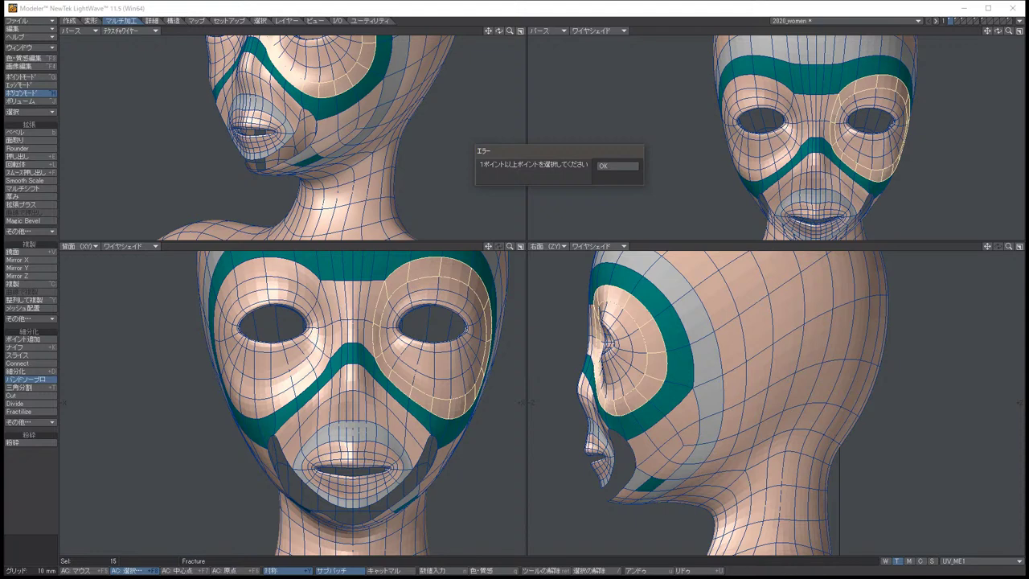
key("Return")
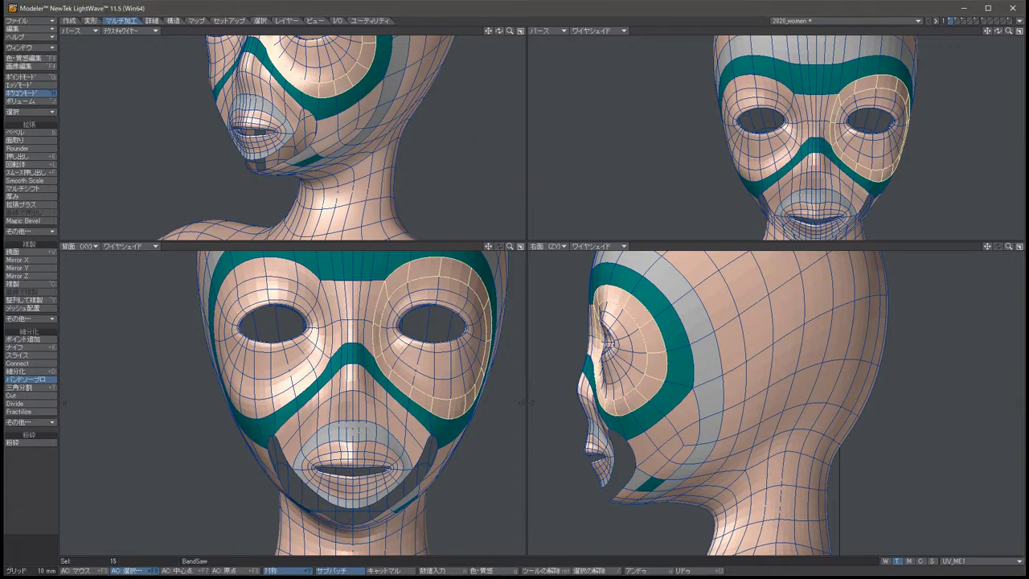
Assign the eye-ring polygons a new surface named ME and clear the selection.
key("q")
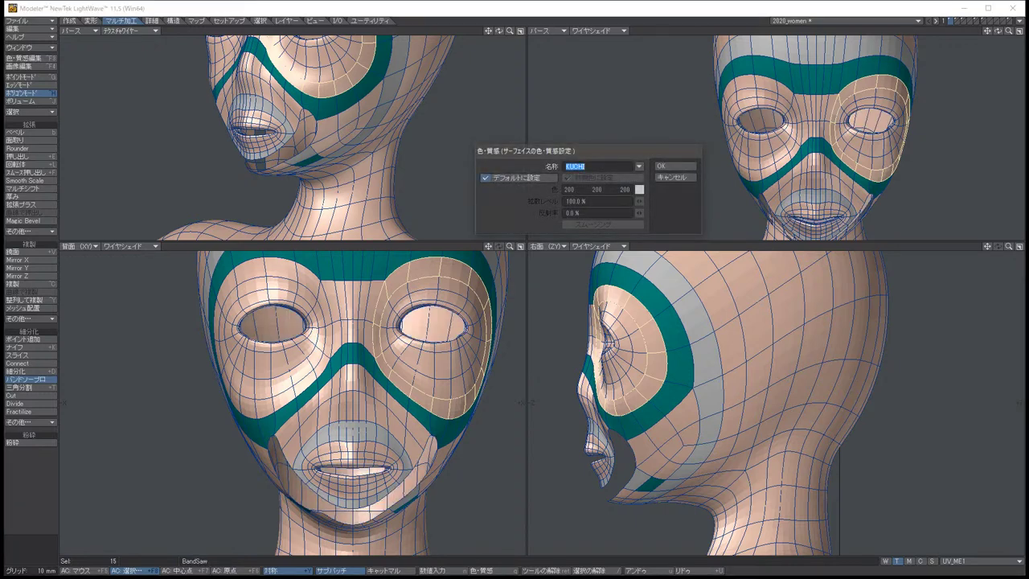
type("ME")
key("Return")
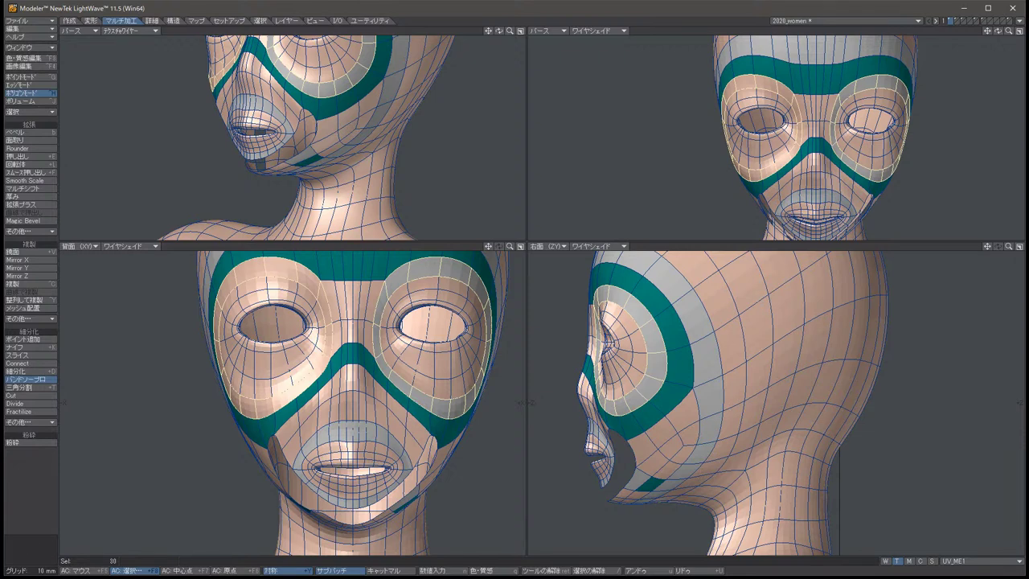
key("slash")
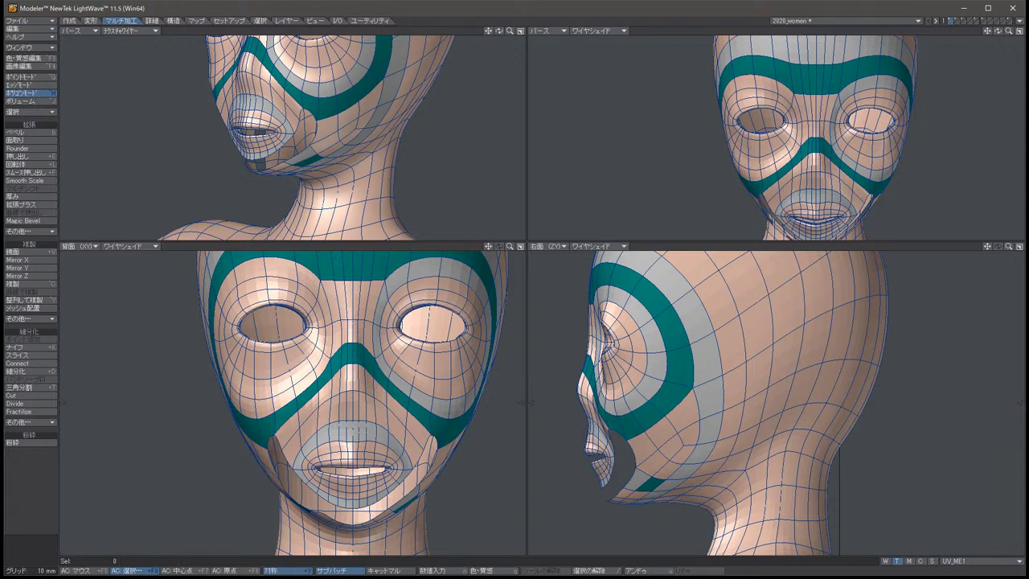
key("ctrl+g")
key("ctrl+h")
Show the unsmoothed cage, frame the chin, and nudge the selected chin points slightly.
key("Tab")
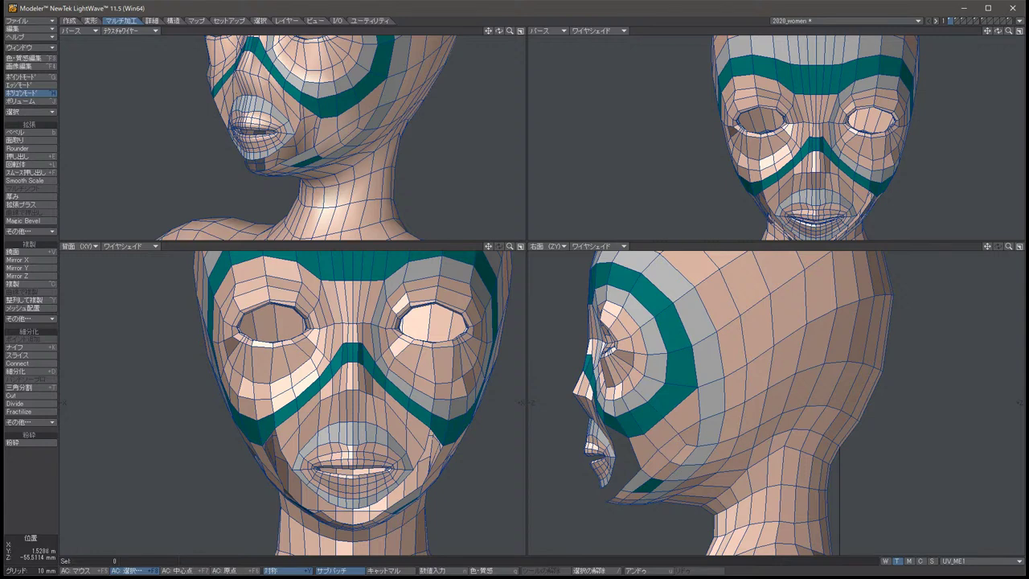
scroll(759, 402, "up", 3)
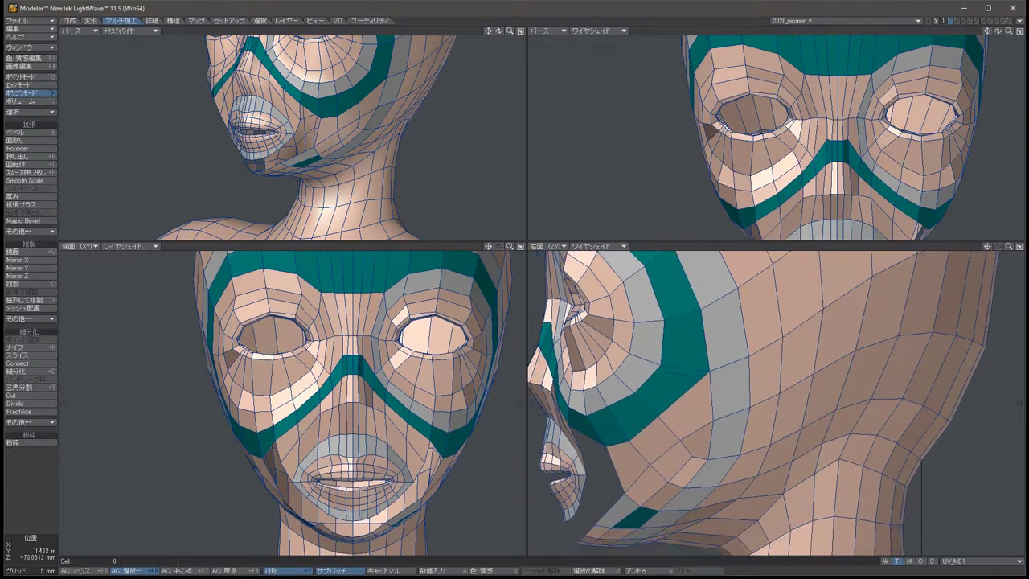
left_click_drag(920, 424, 973, 344, "alt+shift")
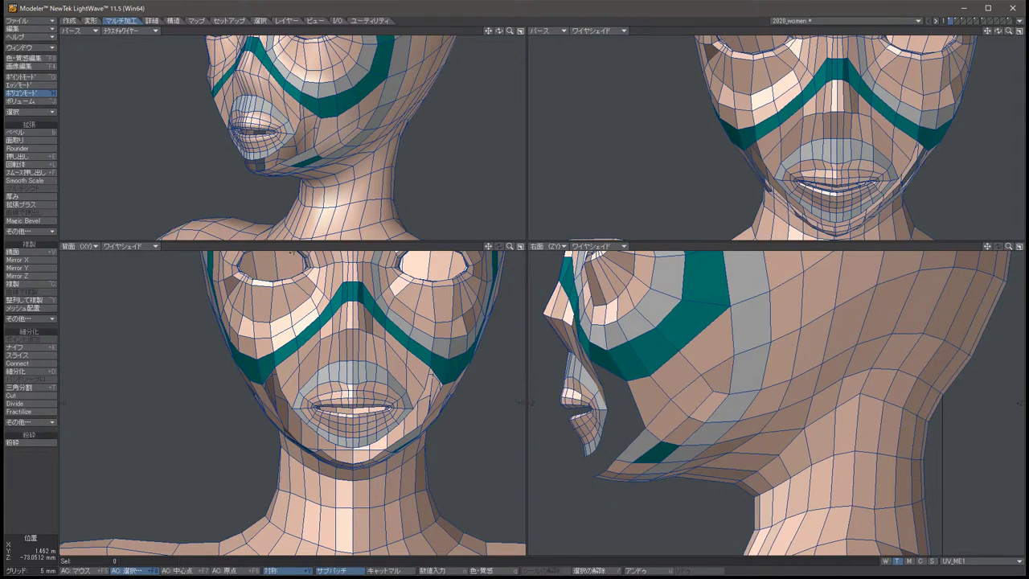
key("ctrl+g")
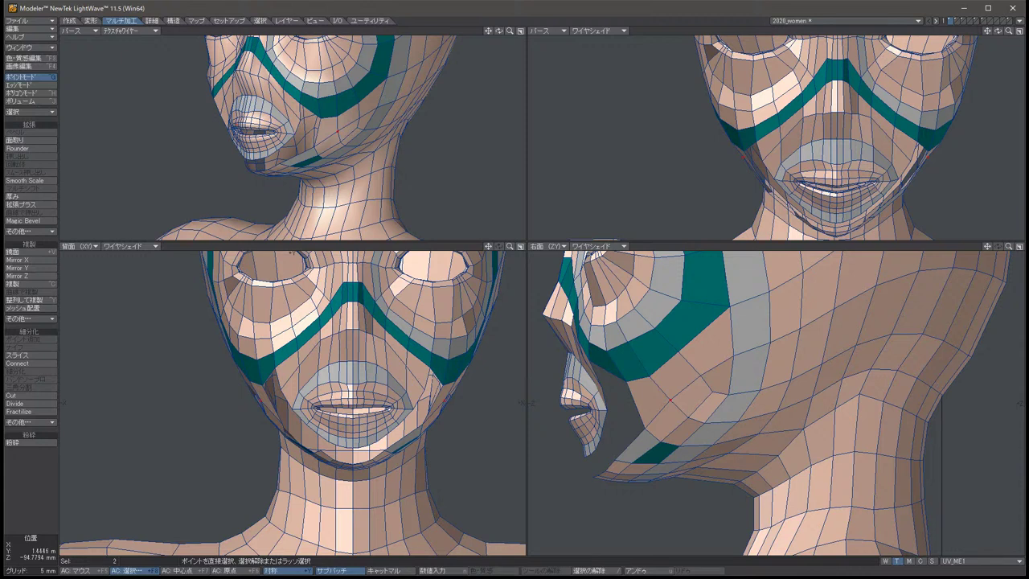
key("t")
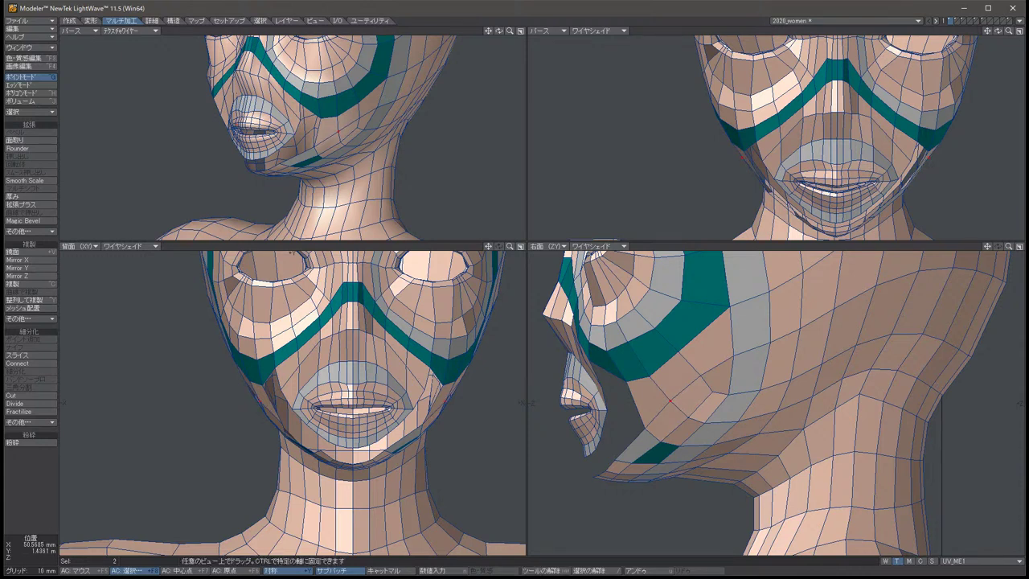
key("space")
key("t")
left_click_drag(354, 434, 354, 433)
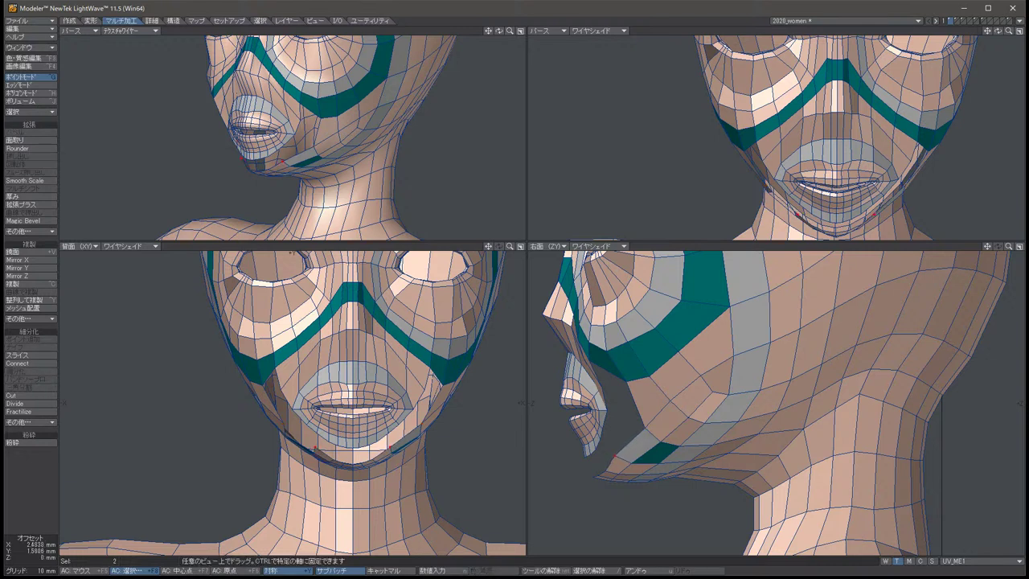
key("space")
Raise the mirrored chin-corner points about 1 mm, then select polygons along the jaw edge.
key("t")
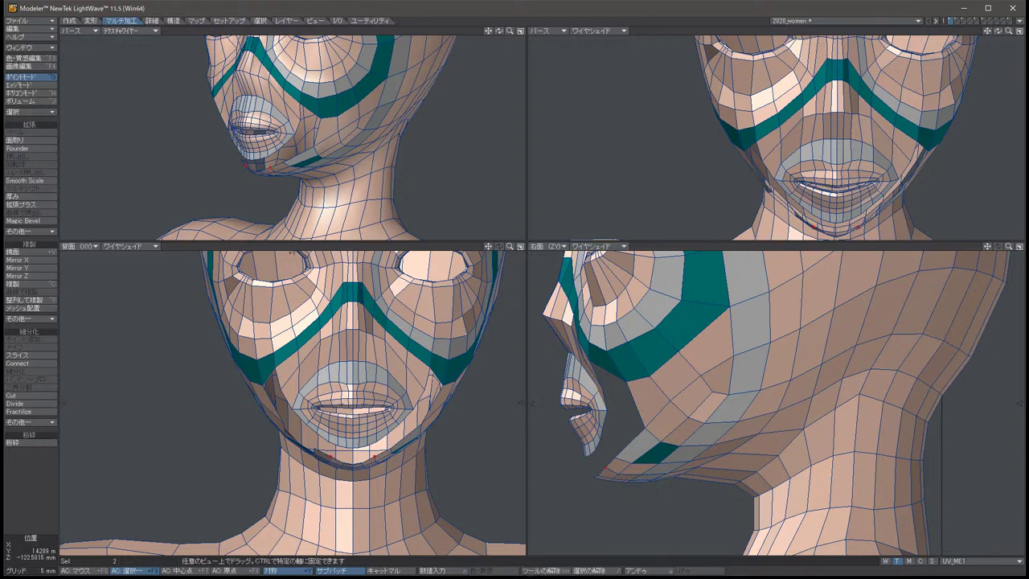
key("space")
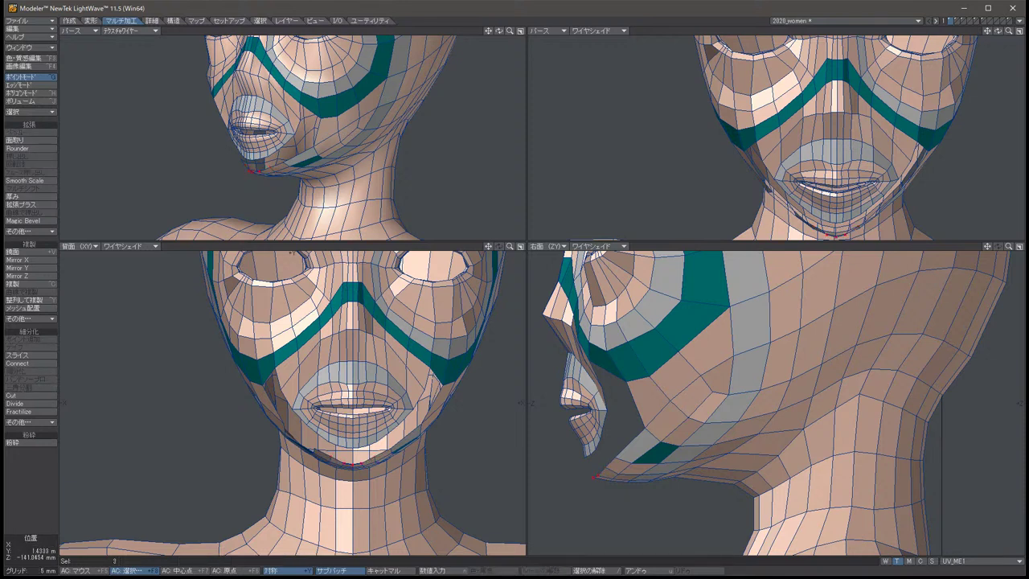
key("t")
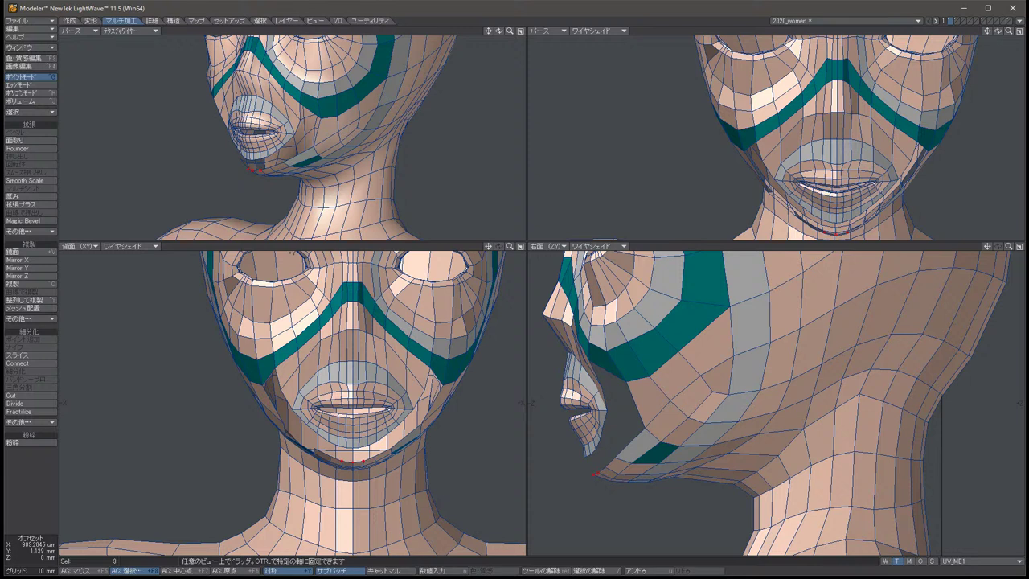
key("slash")
key("space")
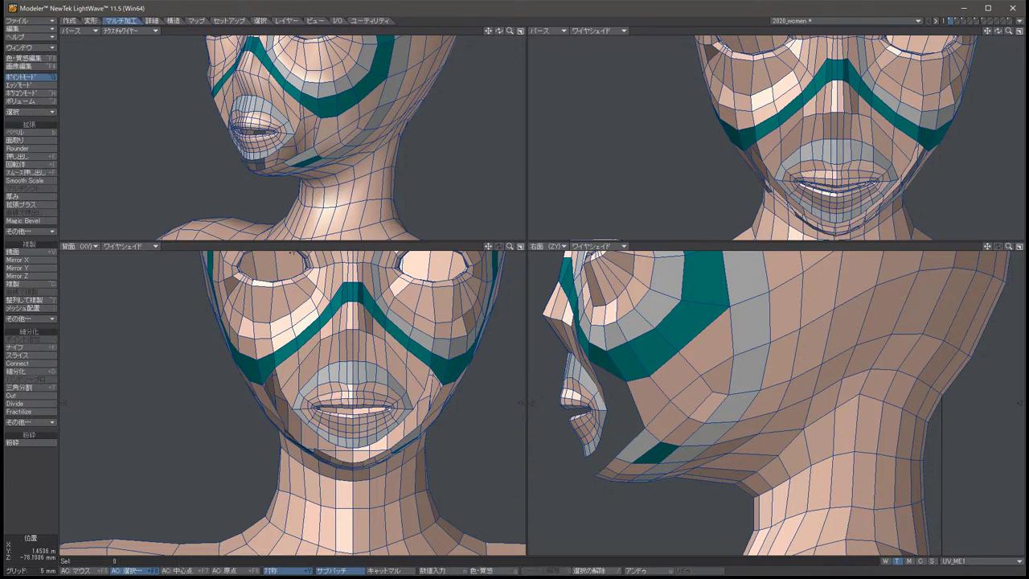
key("ctrl+h")
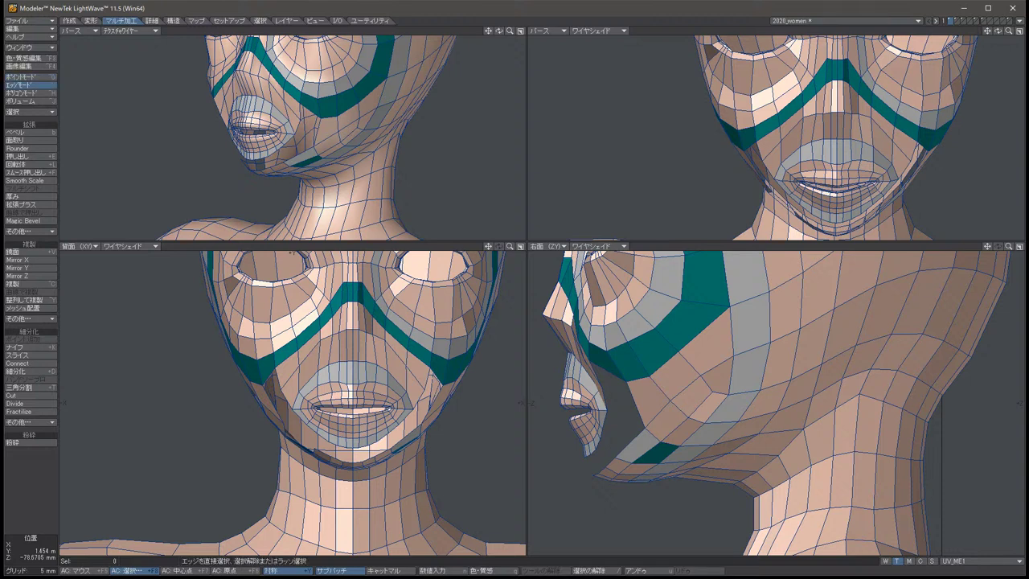
left_click_drag(707, 353, 647, 406)
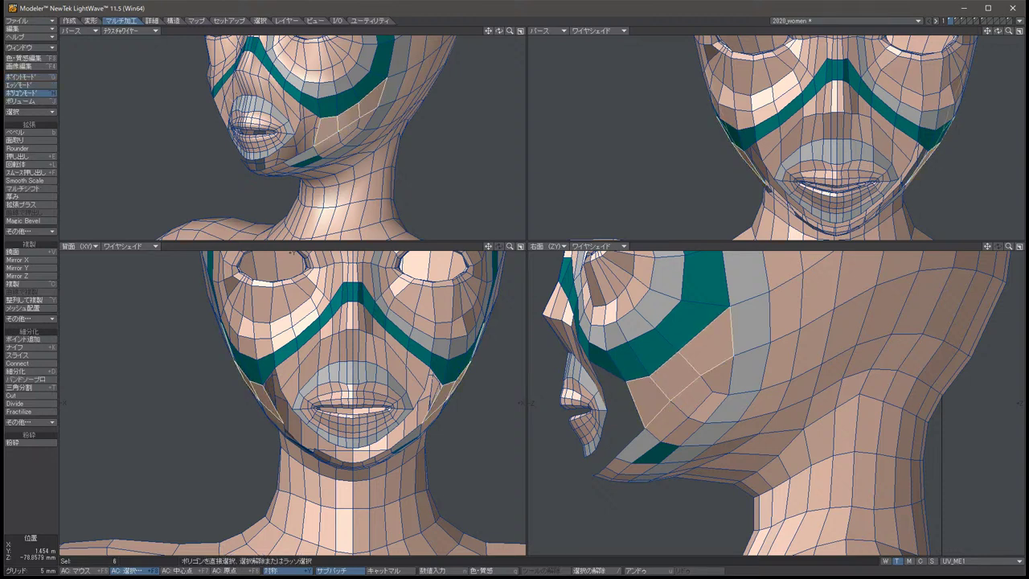
Select the cheek and jawline polygons beside the jaw, then deselect all polygons.
key("slash")
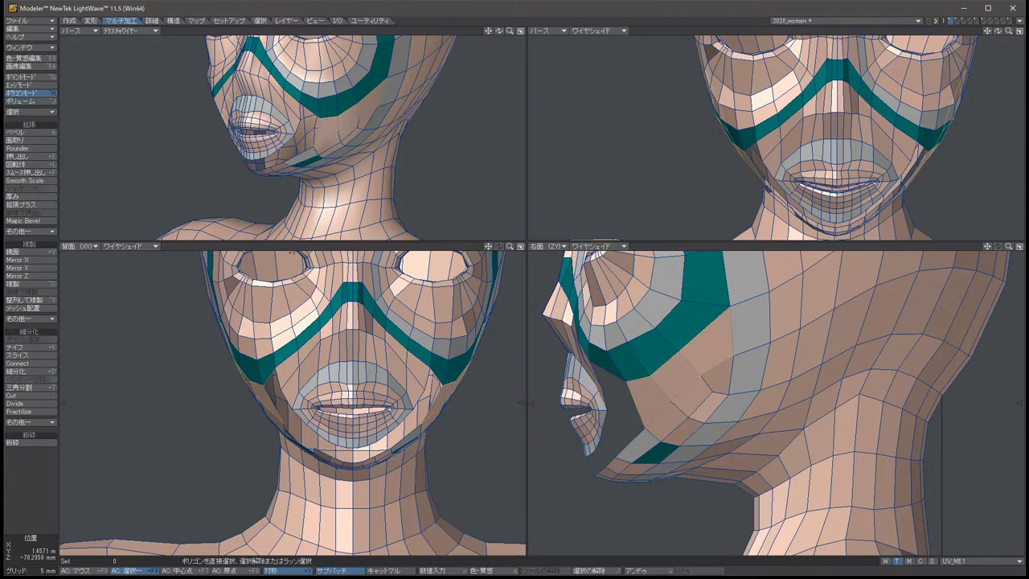
mouse_move(707, 317)
left_mouse_down()
mouse_move(719, 353)
mouse_move(701, 410)
mouse_move(627, 472)
mouse_move(599, 476)
left_mouse_up()
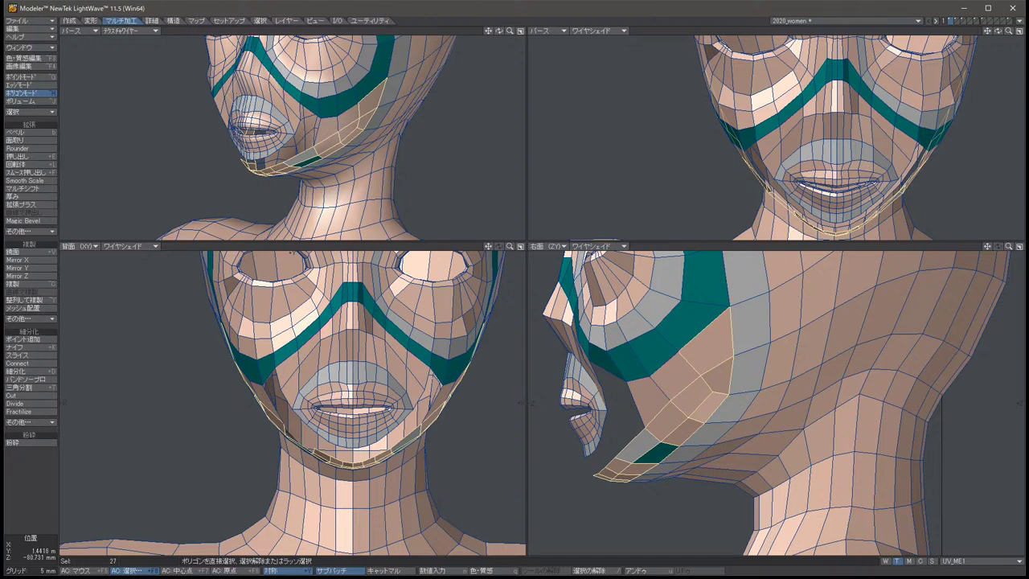
left_click_drag(699, 370, 617, 480)
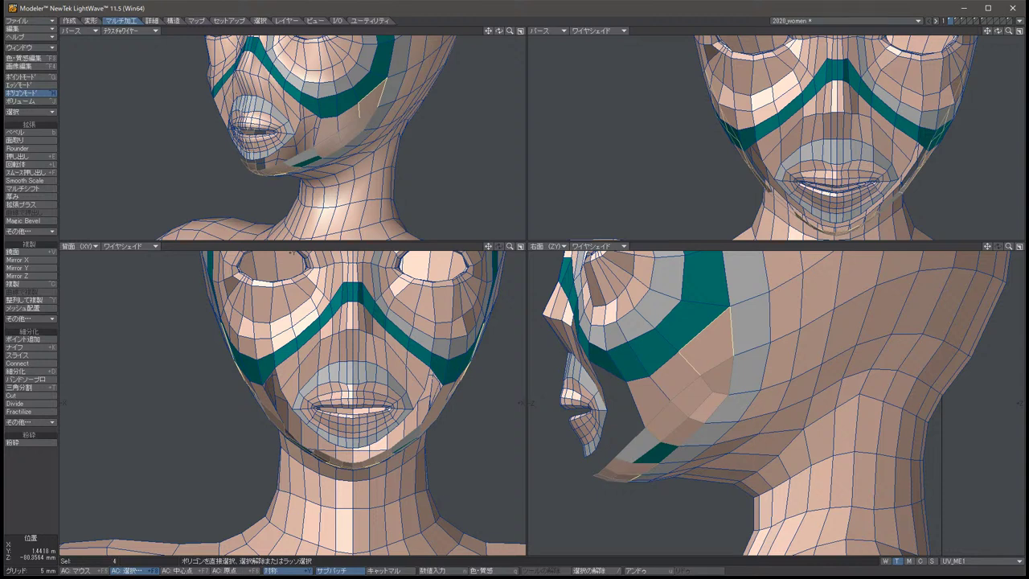
key("slash")
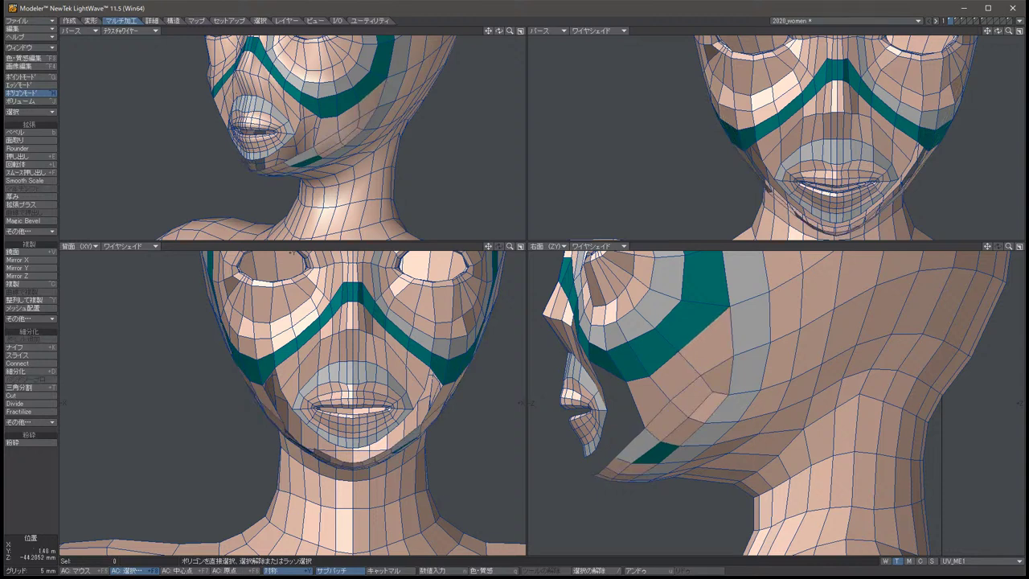
left_click_drag(719, 317, 643, 421)
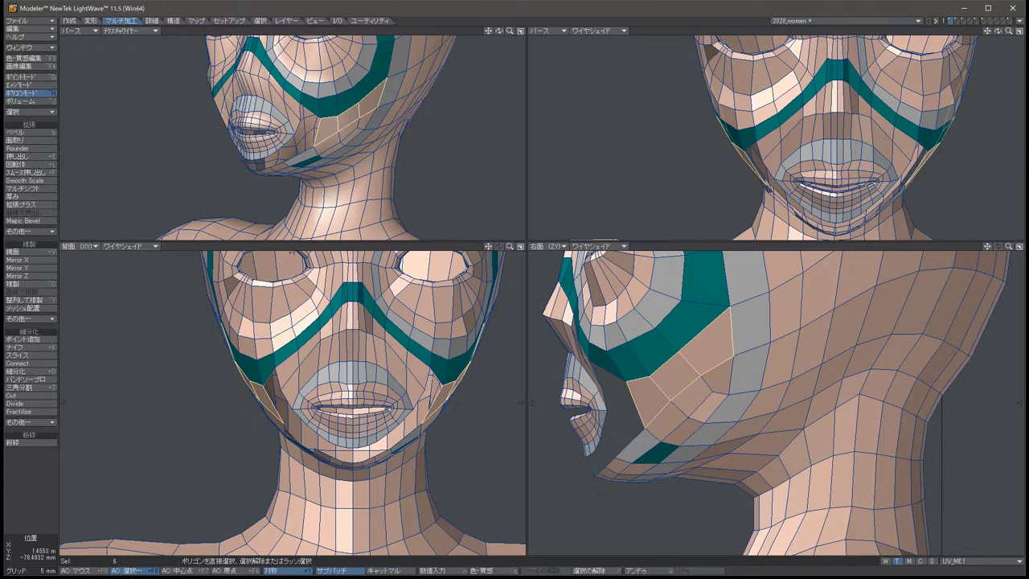
key("slash")
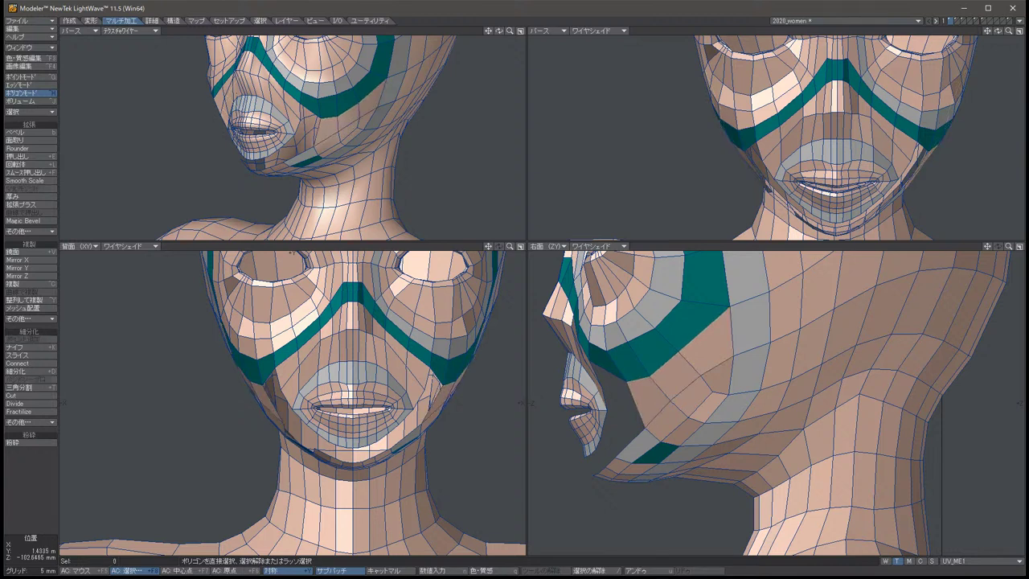
In Point mode, shift the selected jaw points slightly down and back in the Right view.
key("ctrl+g")
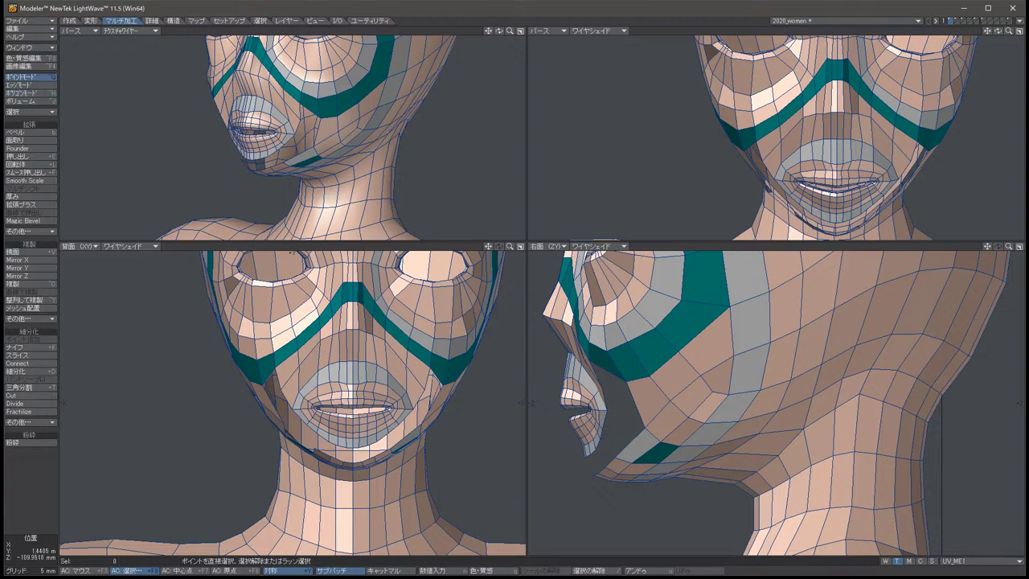
key("t")
left_click_drag(627, 384, 631, 391)
key("space")
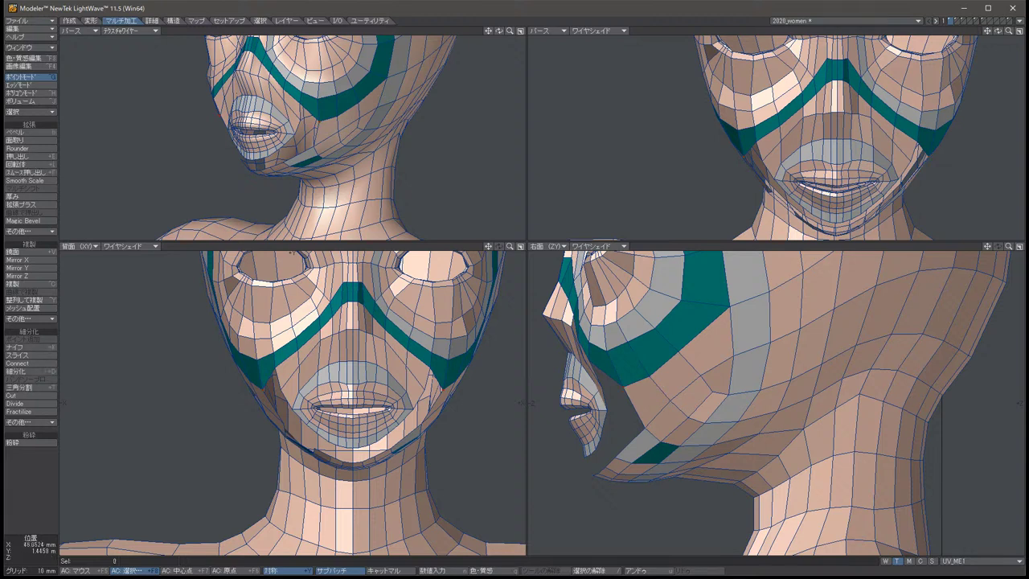
key("t")
key("space")
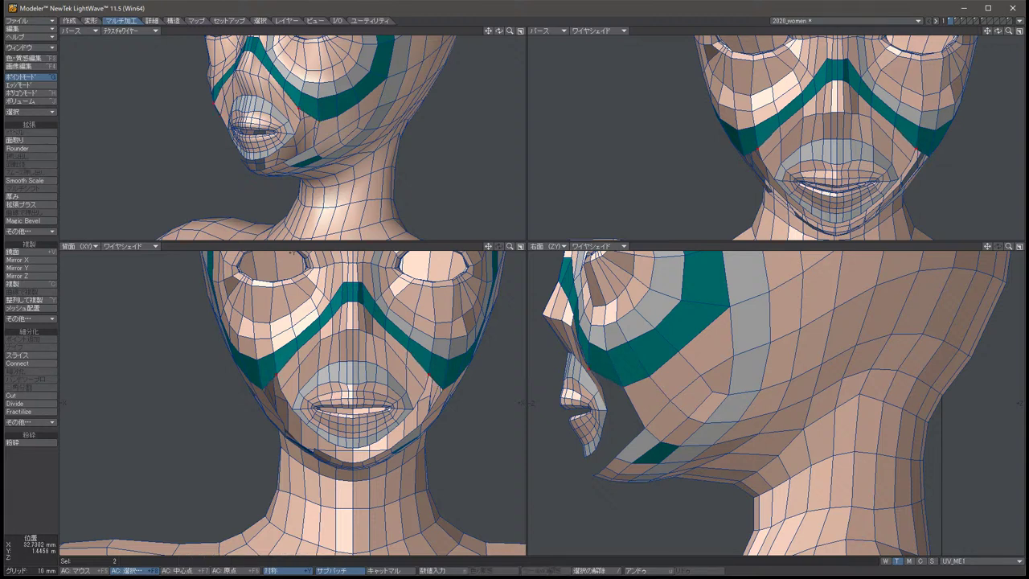
key("slash")
key("t")
key("space")
key("slash")
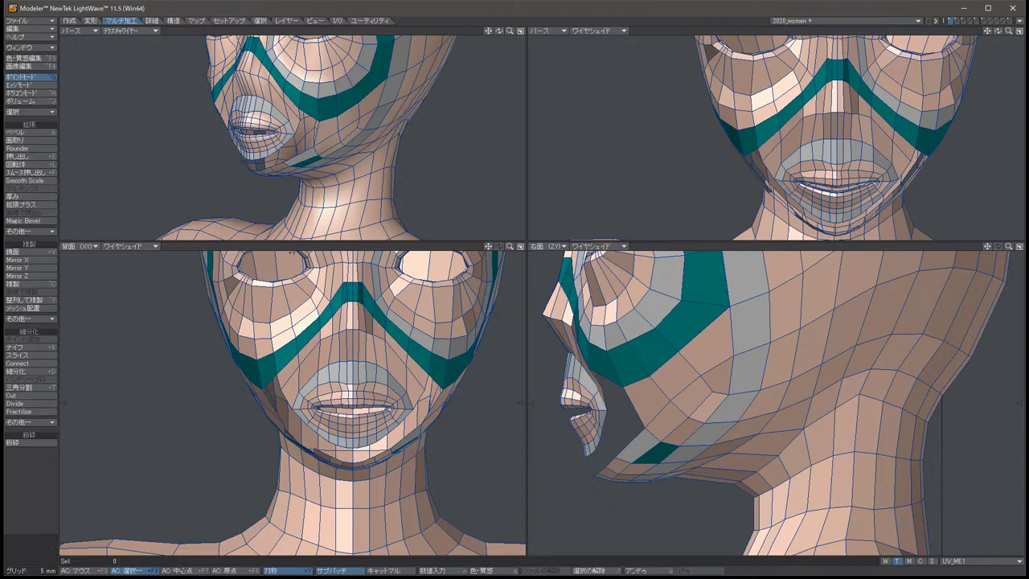
From a three-quarter view, raise the mirrored pair of chin points in two small moves.
left_click_drag(723, 137, 821, 135, "alt")
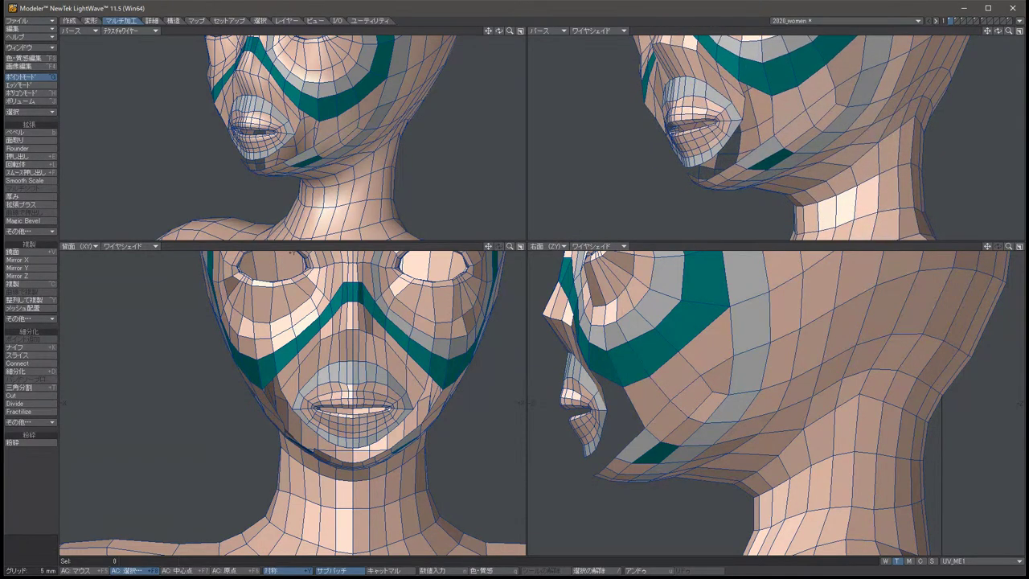
left_click(741, 119)
key("t")
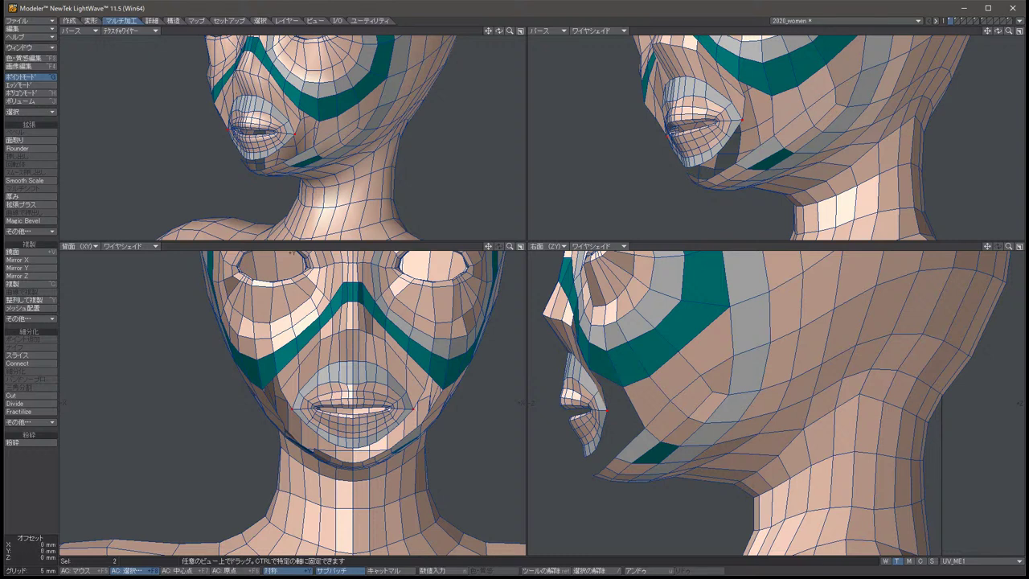
left_click_drag(741, 119, 739, 109)
key("space")
key("slash")
left_click(741, 111)
key("t")
left_click_drag(741, 111, 746, 99)
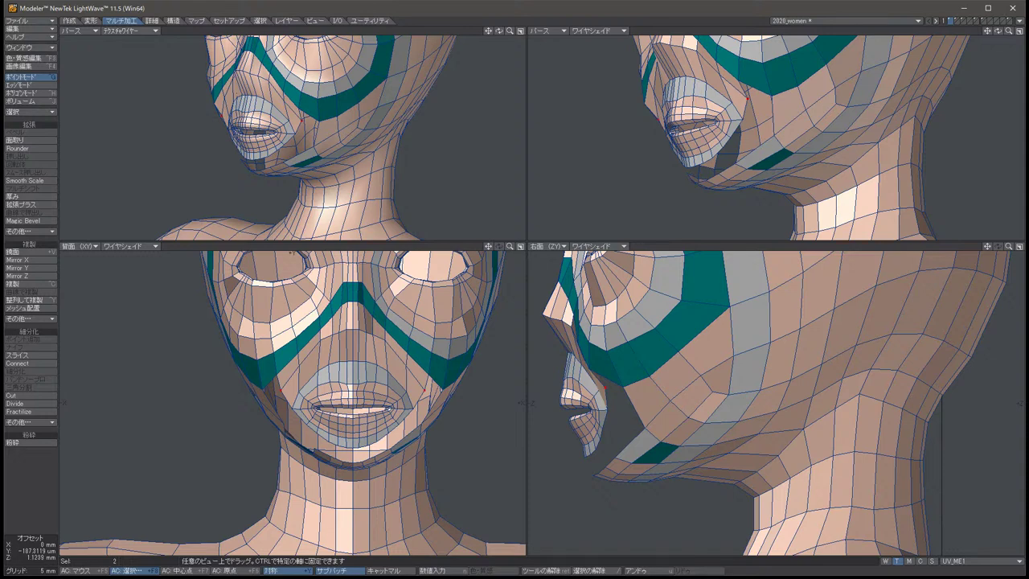
key("space")
key("slash")
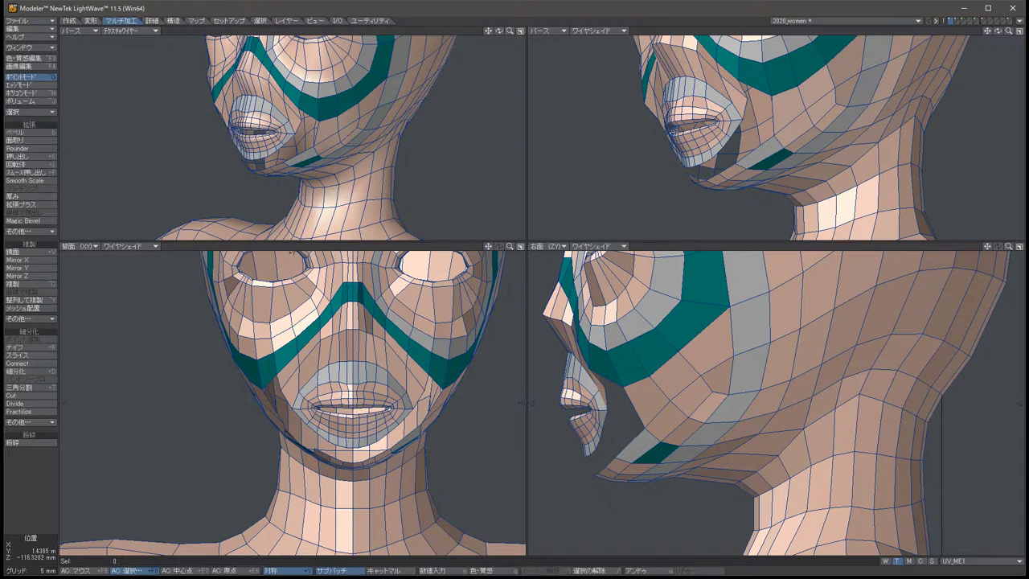
Zoom in on the chin and lower the four chin-line points slightly.
scroll(776, 401, "up", 5)
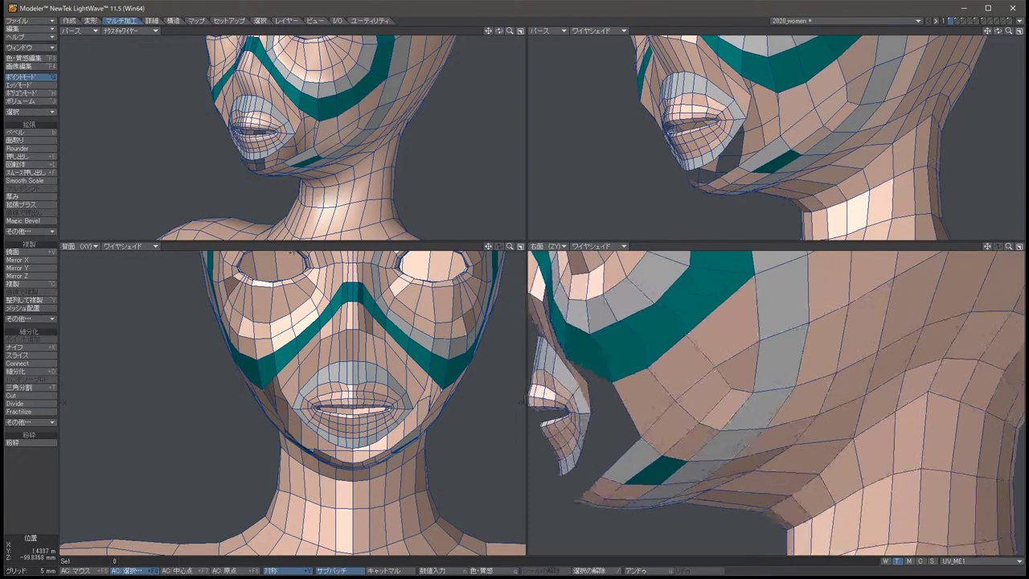
scroll(775, 402, "up", 1)
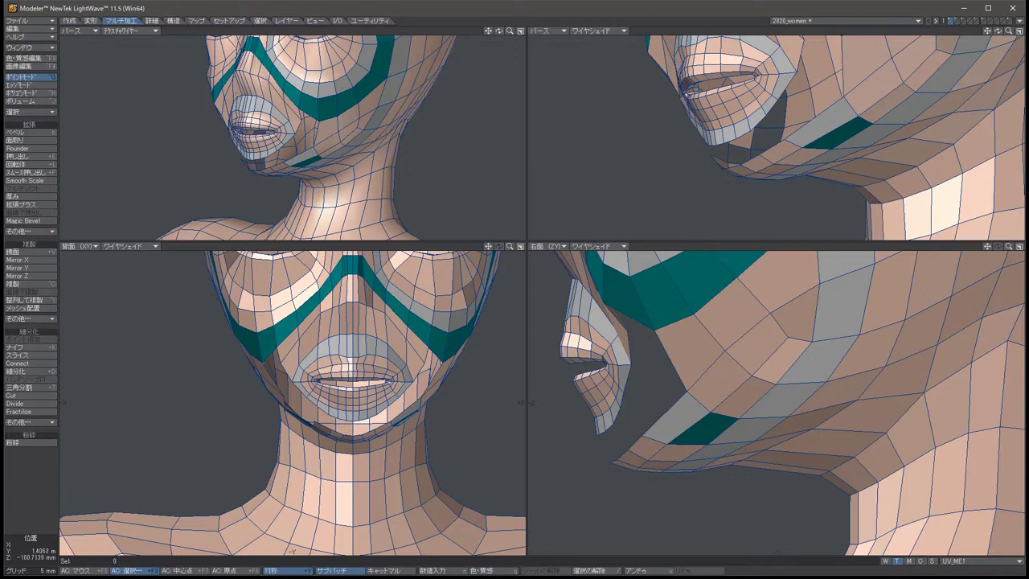
left_click(711, 463)
key("t")
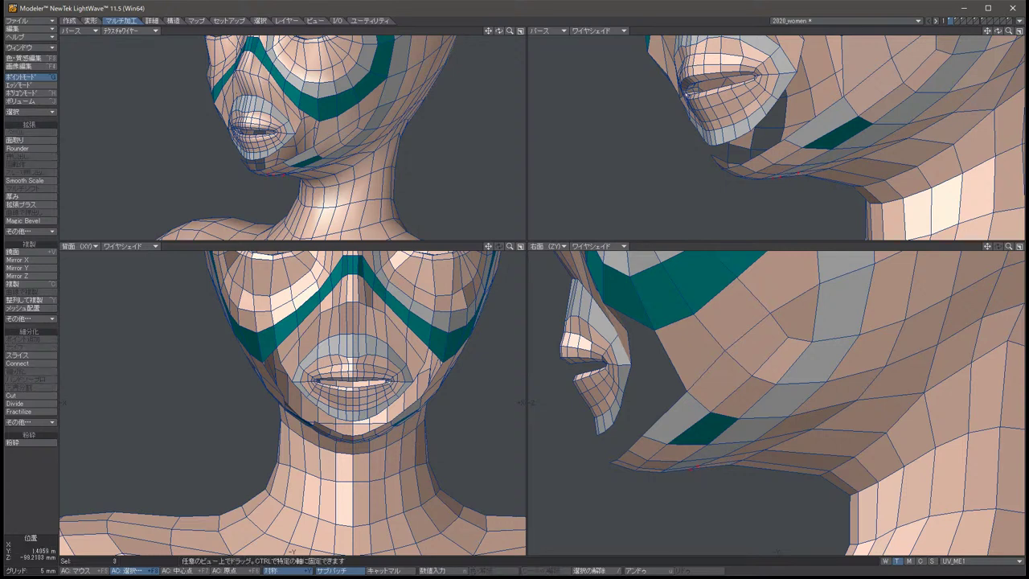
key("space")
key("slash")
left_click(635, 466)
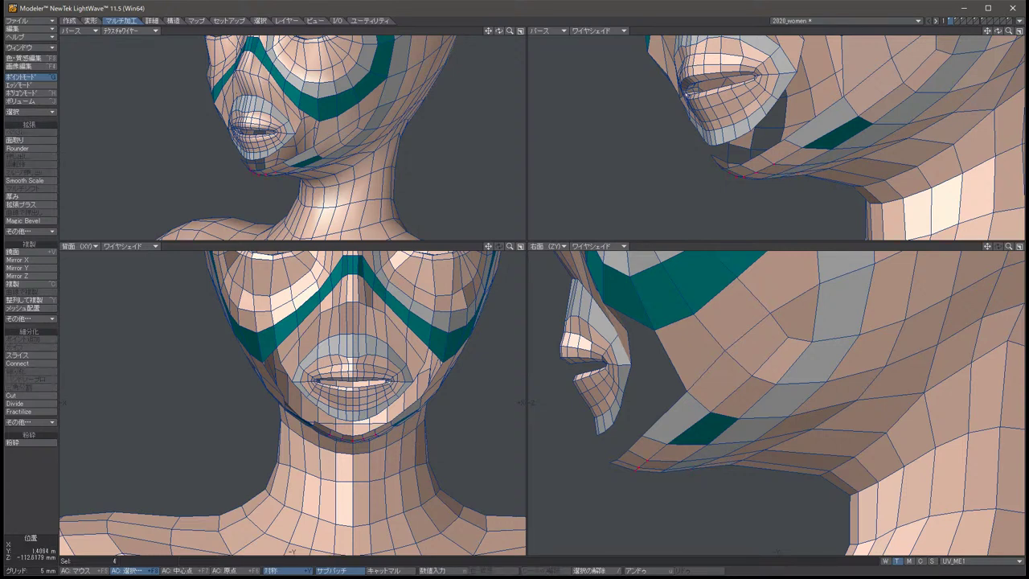
key("t")
left_click_drag(635, 466, 634, 473)
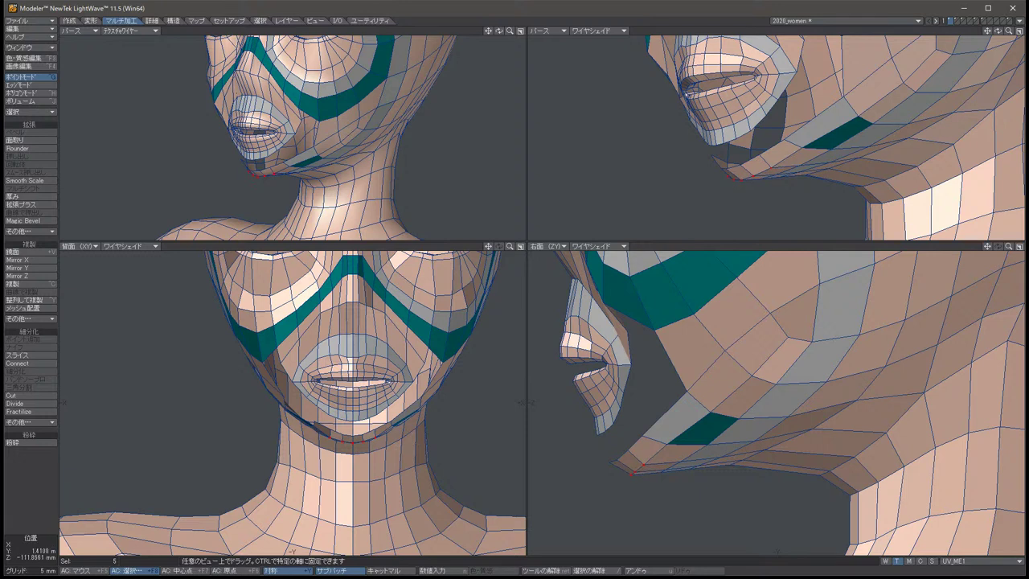
key("space")
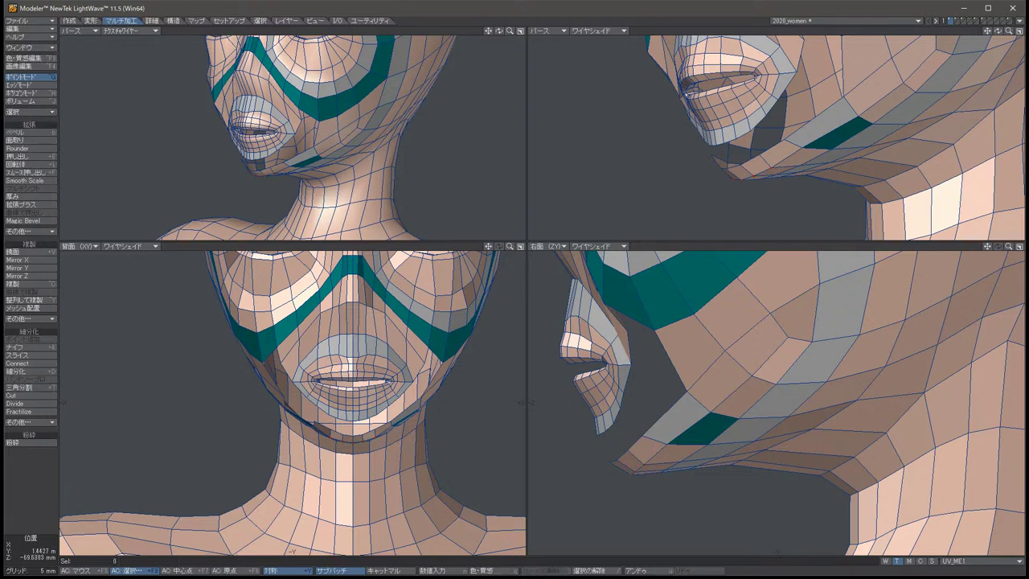
Pull the symmetric pair of jawline points up and back, then slightly forward.
left_click(313, 422)
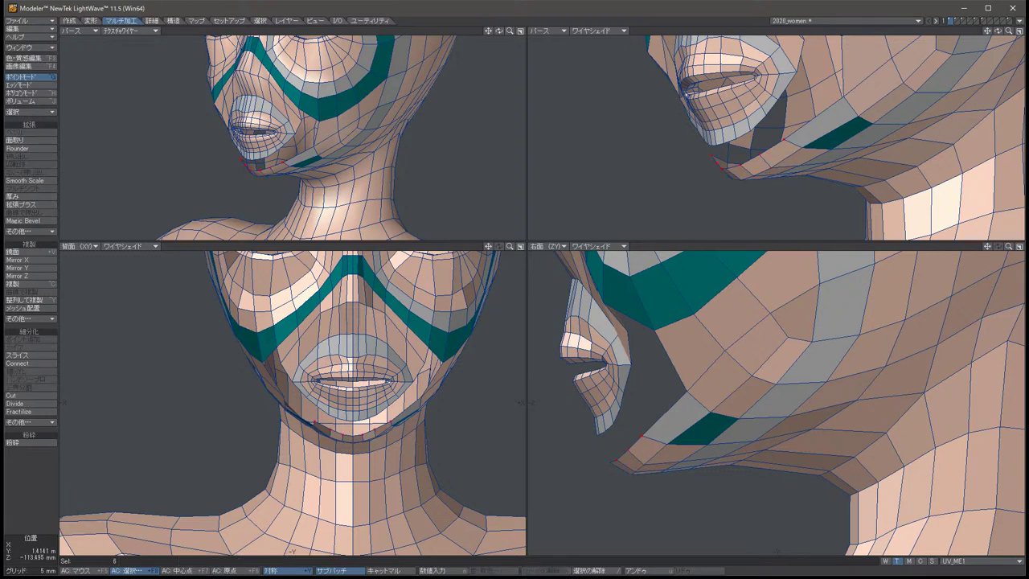
key("t")
left_click_drag(643, 450, 636, 432)
key("space")
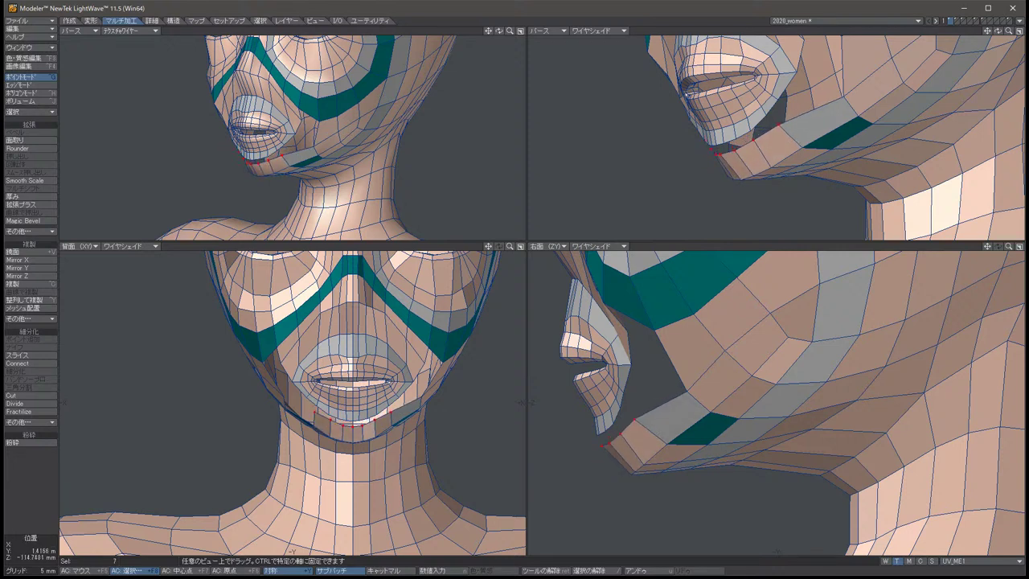
key("slash")
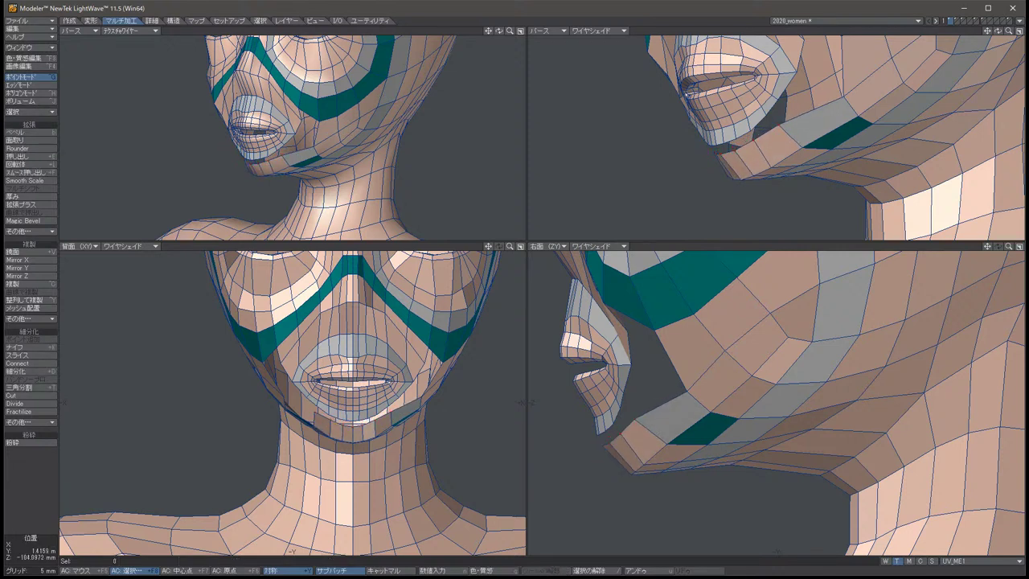
key("ctrl+t")
left_click_drag(667, 434, 705, 444)
key("space")
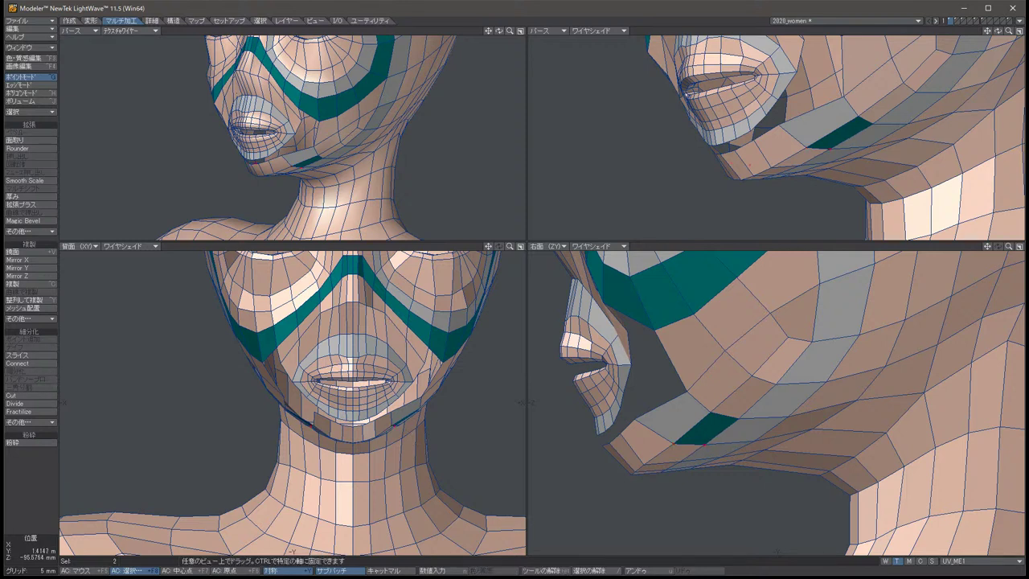
key("slash")
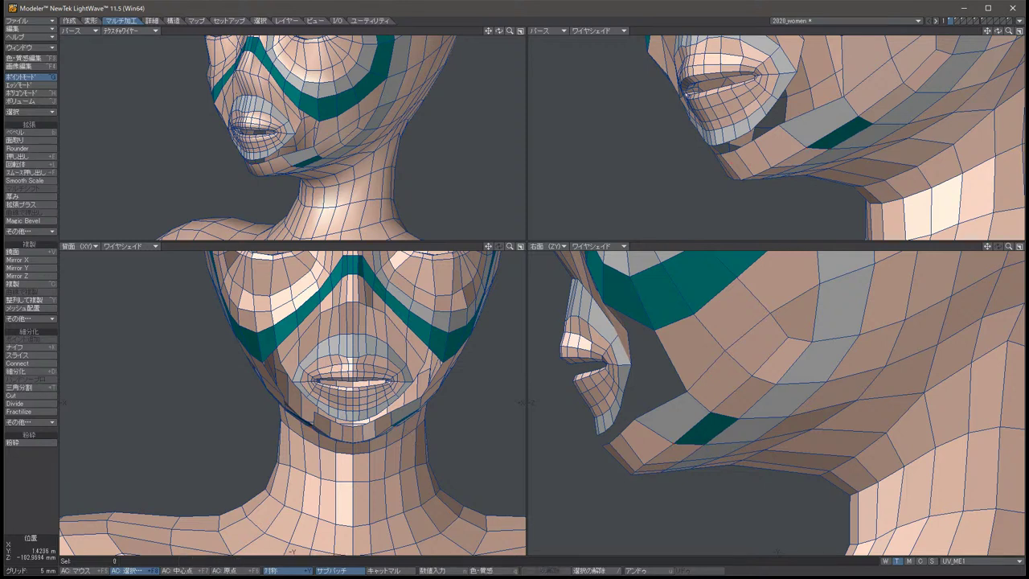
Reselect the two jaw points and nudge them slightly into place.
left_click_drag(681, 384, 691, 394)
key("t")
left_click_drag(413, 387, 418, 385)
key("space")
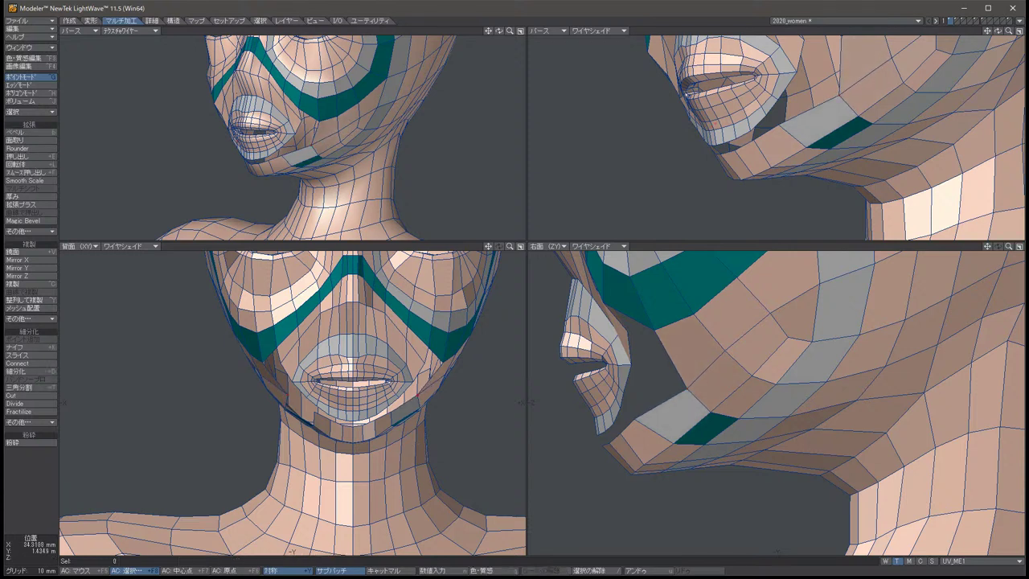
key("t")
key("space")
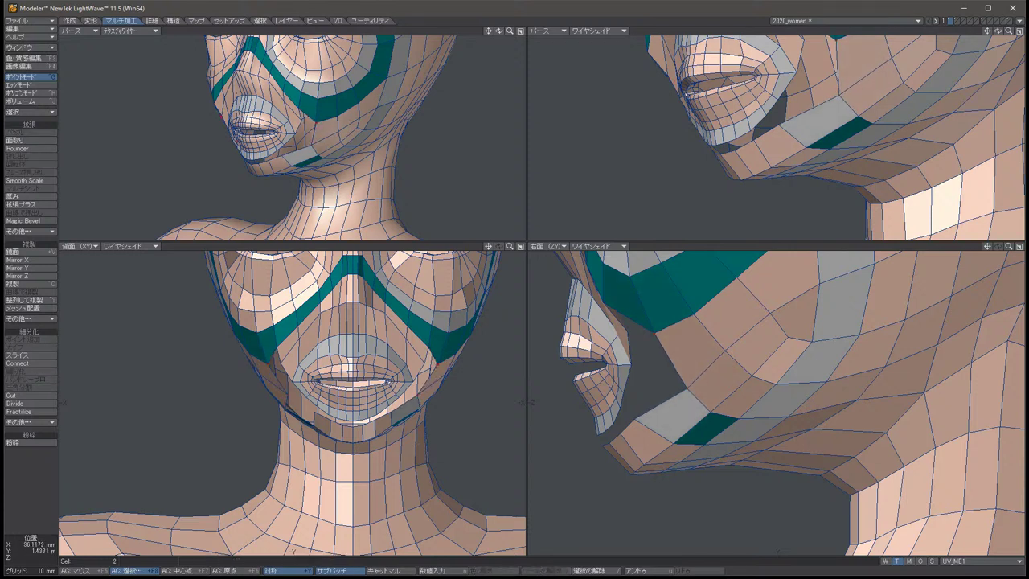
key("slash")
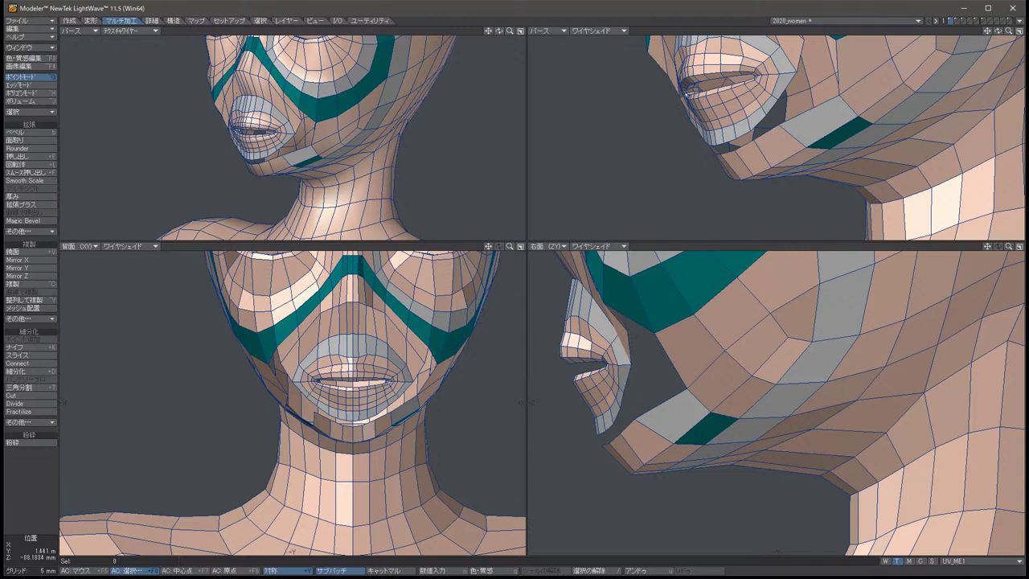
key("space")
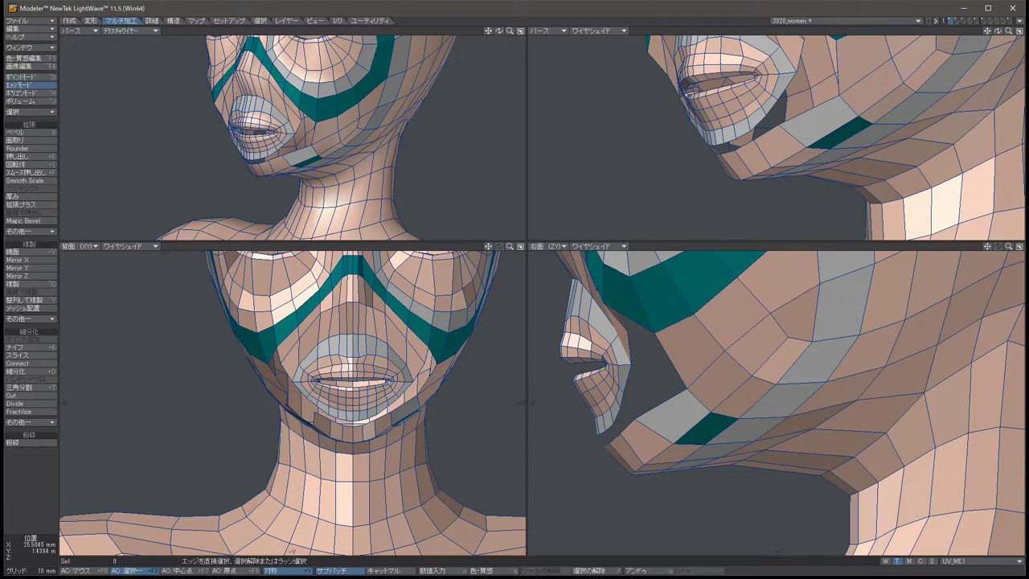
Select a strip of polygons under the chin and adjust its points with Move.
key("space")
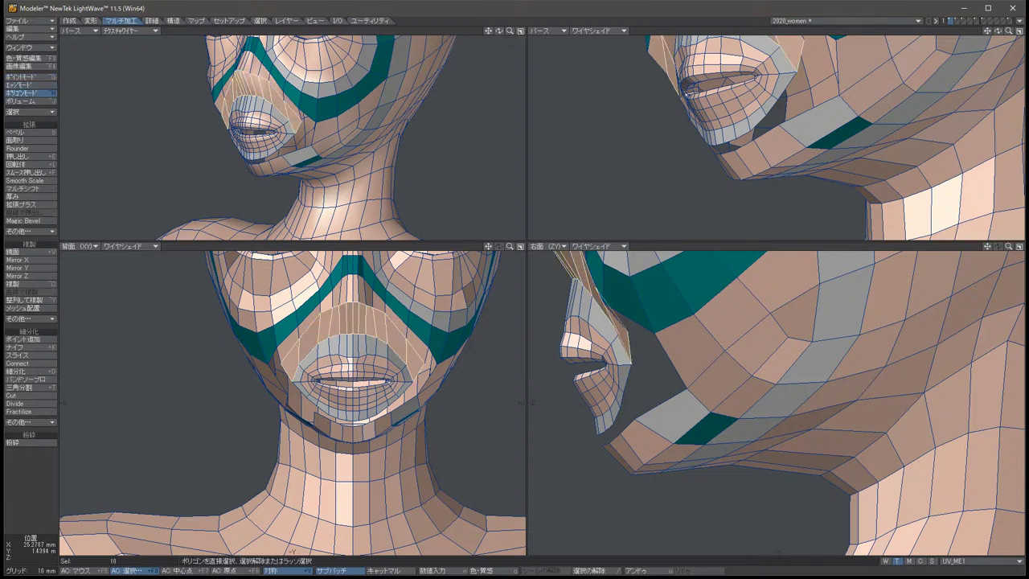
key("slash")
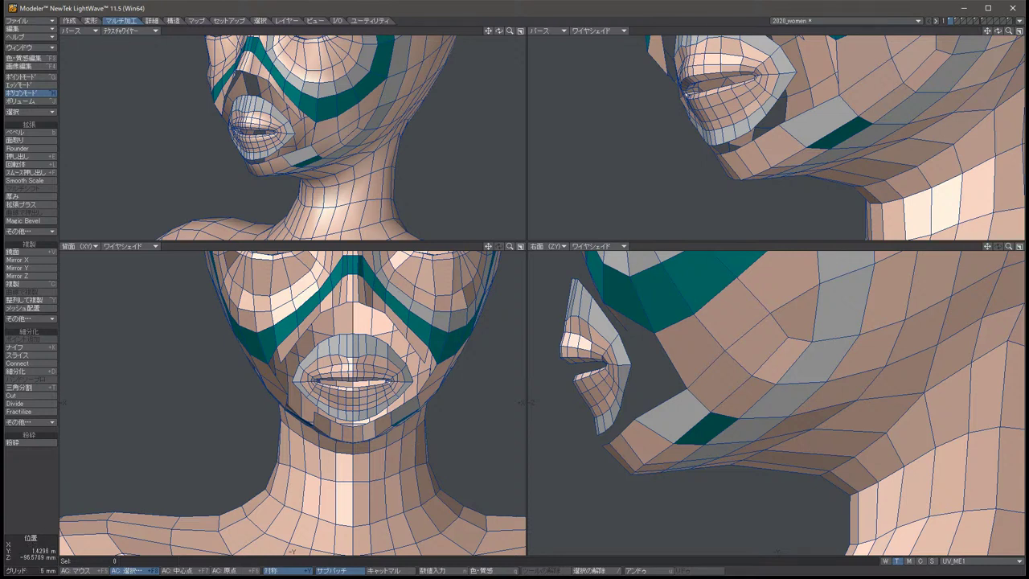
left_click_drag(320, 421, 406, 408)
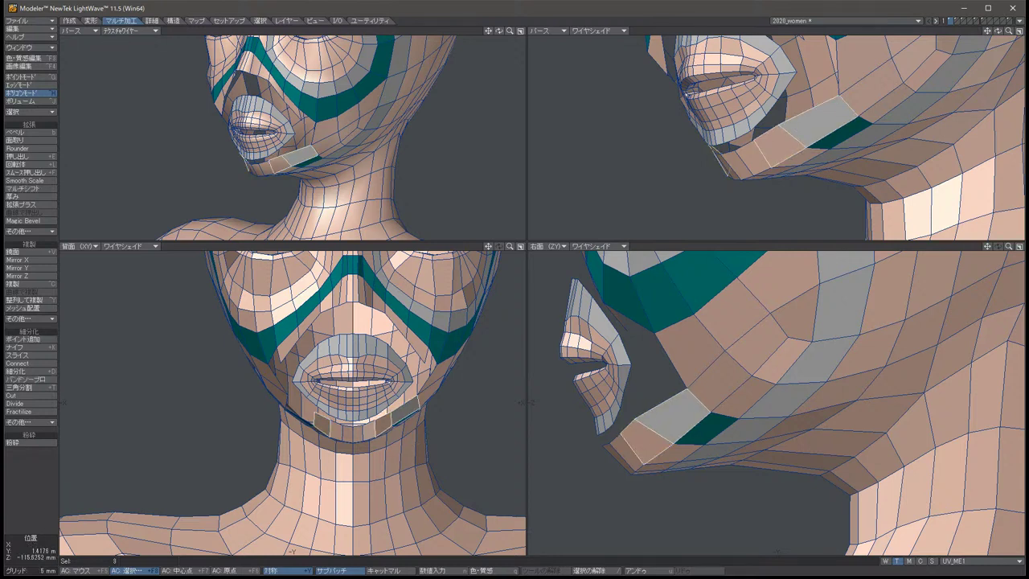
key("space")
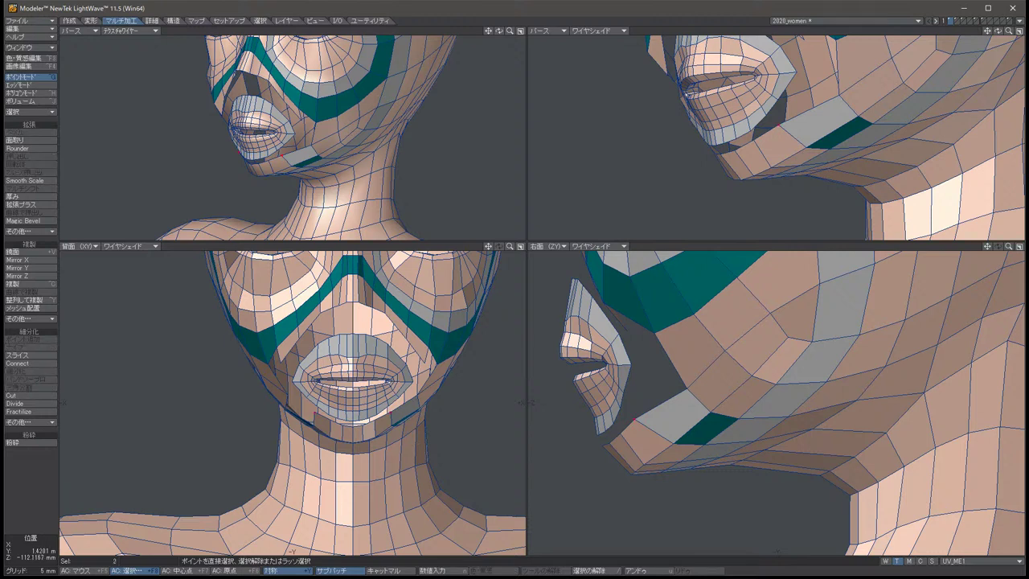
key("t")
key("space")
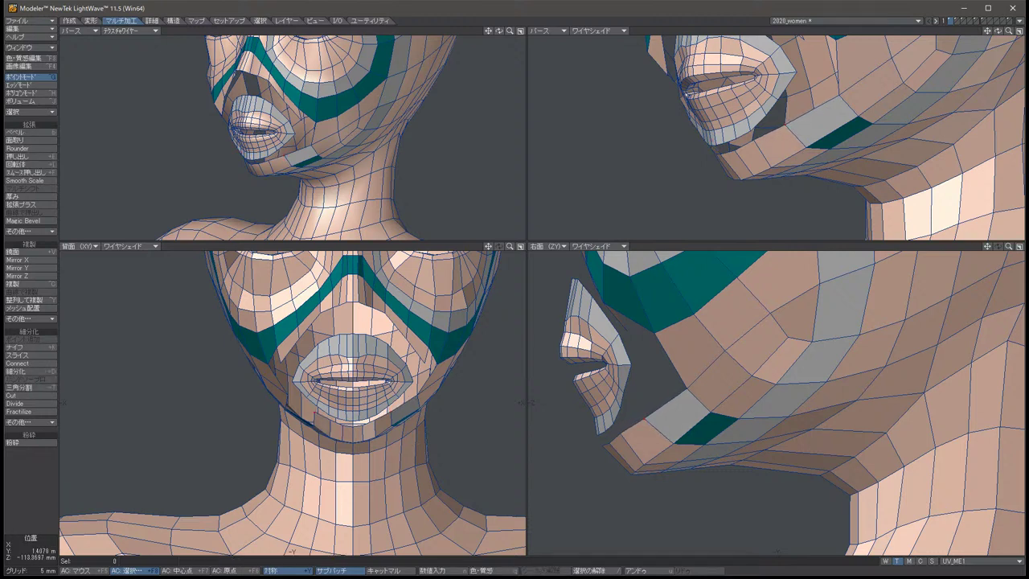
key("t")
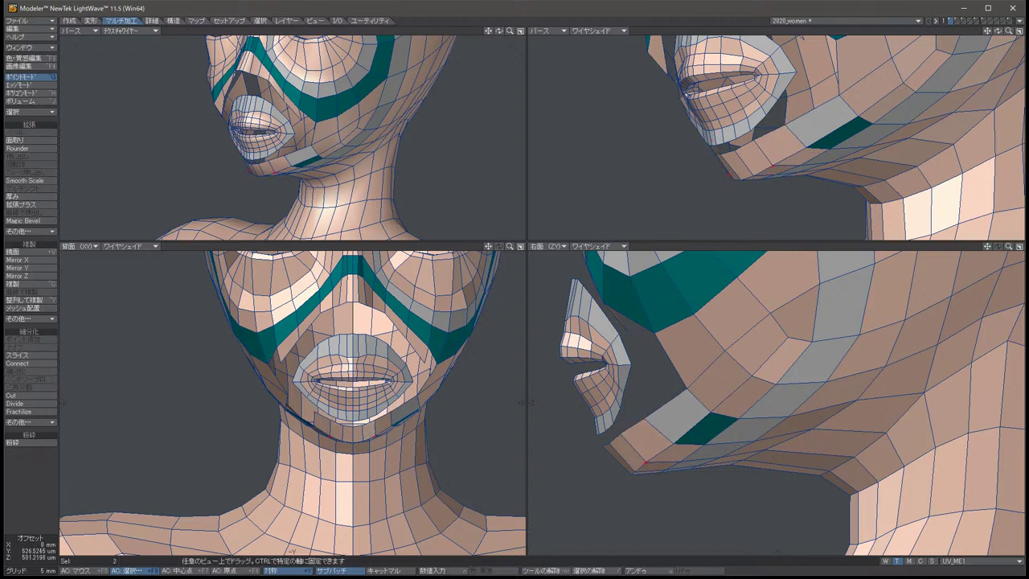
key("space")
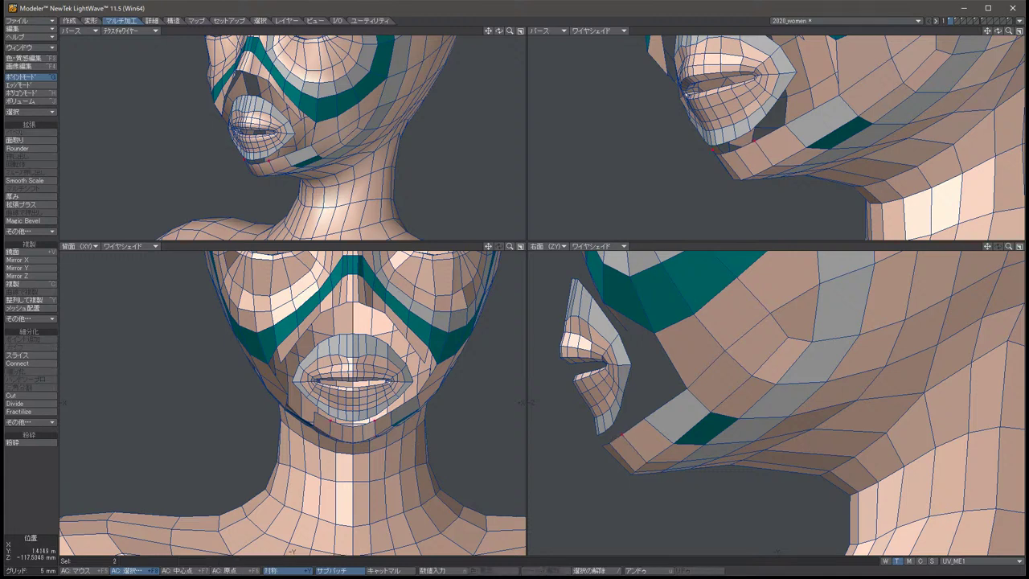
key("slash")
Nudge the two points near the left mouth corner about 1 mm into place, then deselect.
left_click(288, 396)
key("slash")
left_click(269, 362)
key("t")
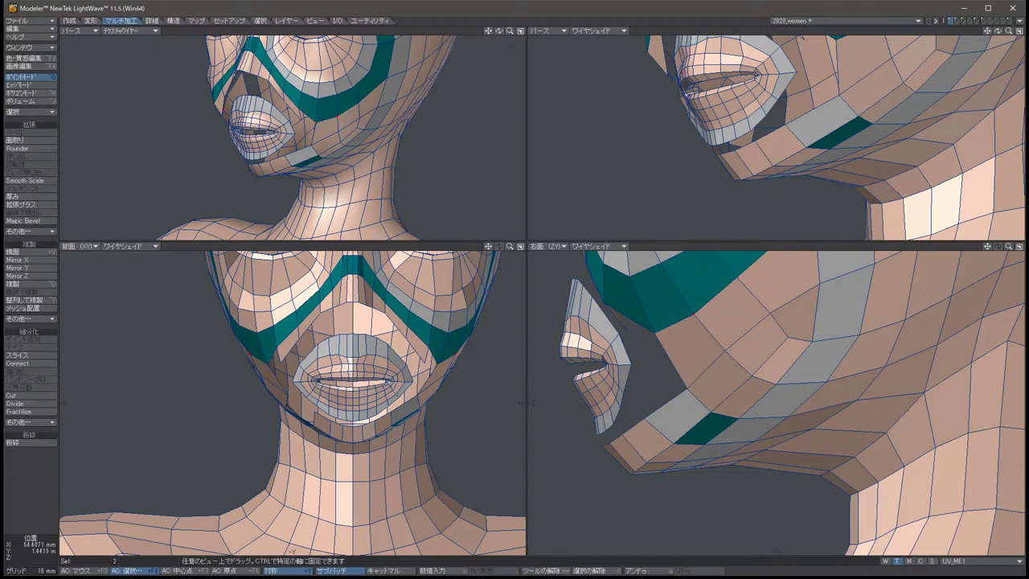
key("space")
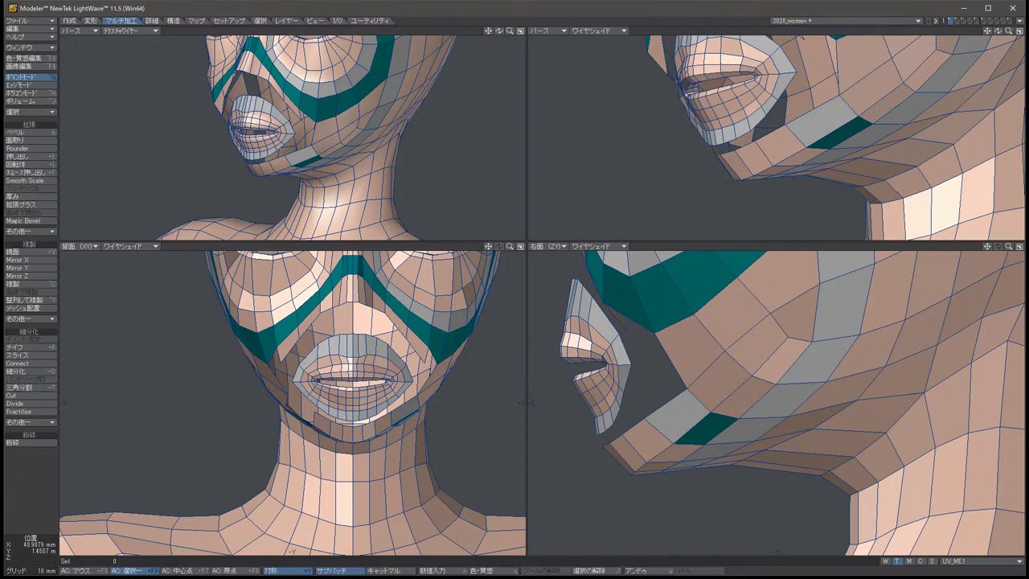
key("t")
key("space")
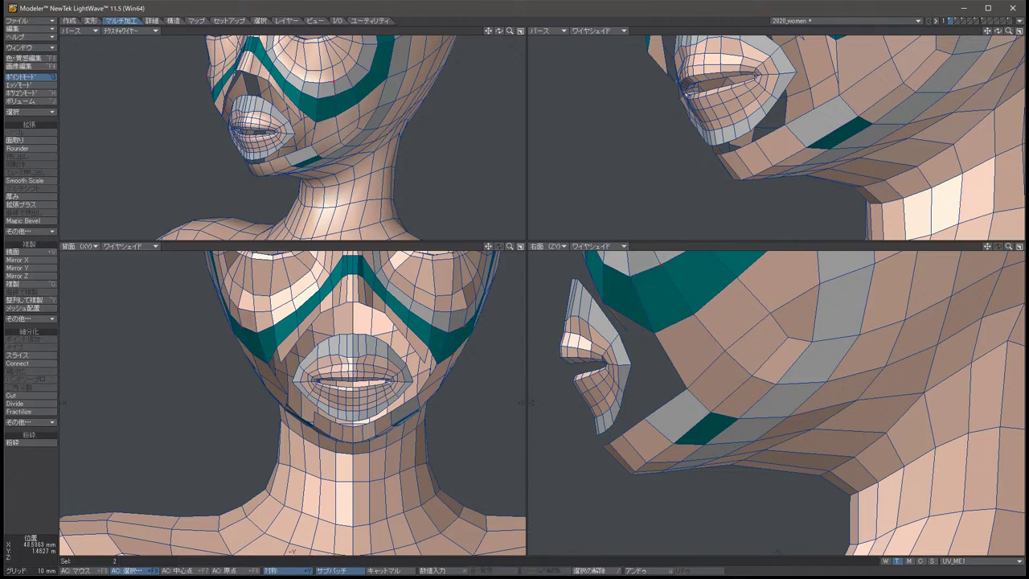
key("t")
key("space")
key("t")
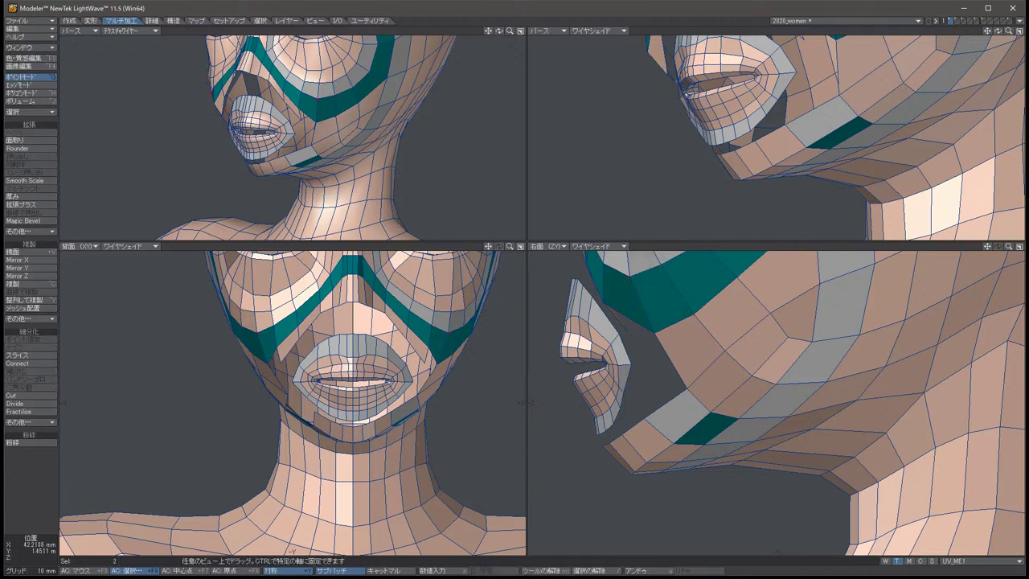
key("space")
key("t")
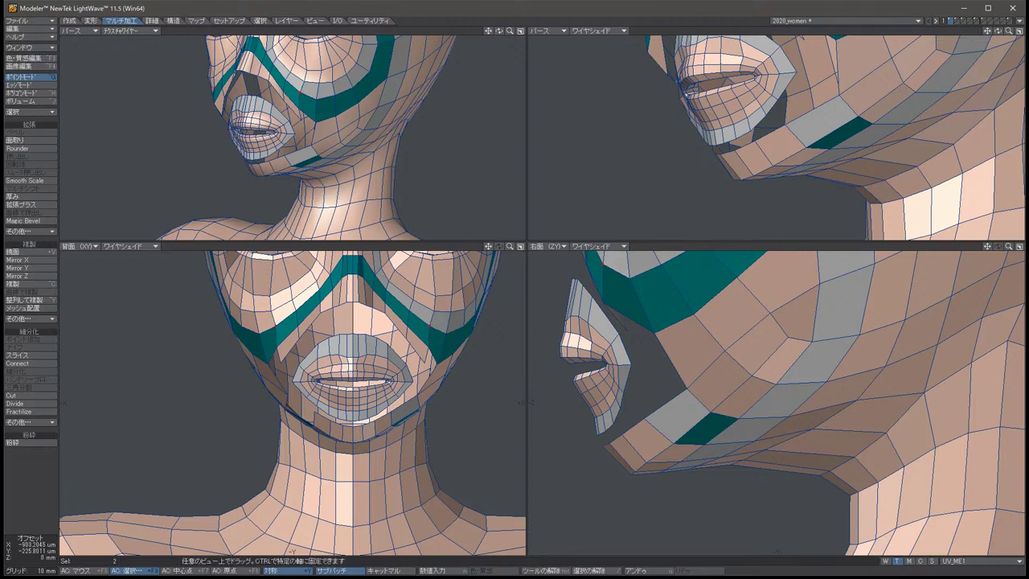
key("space")
key("t")
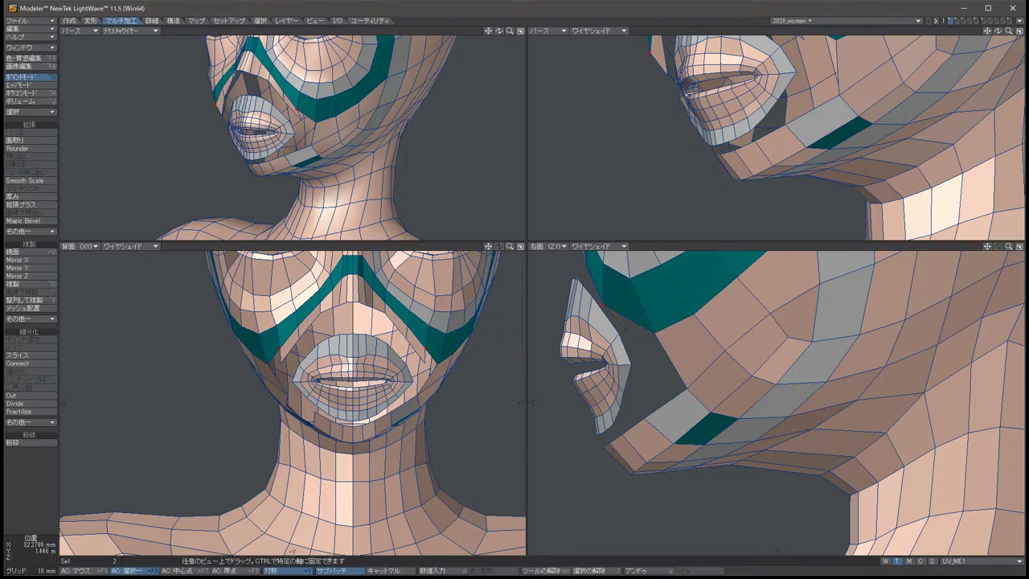
key("space")
key("slash")
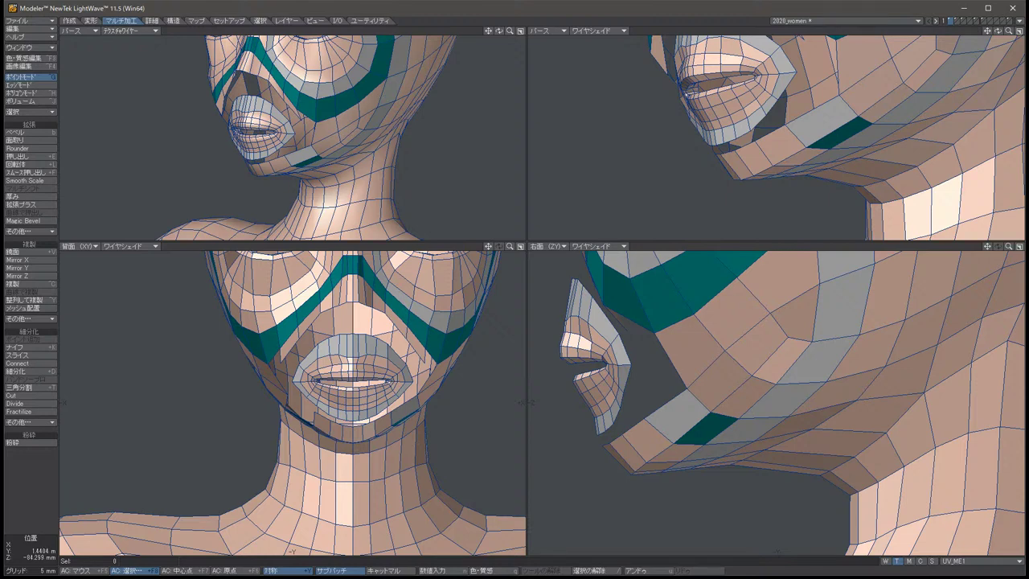
key("Up")
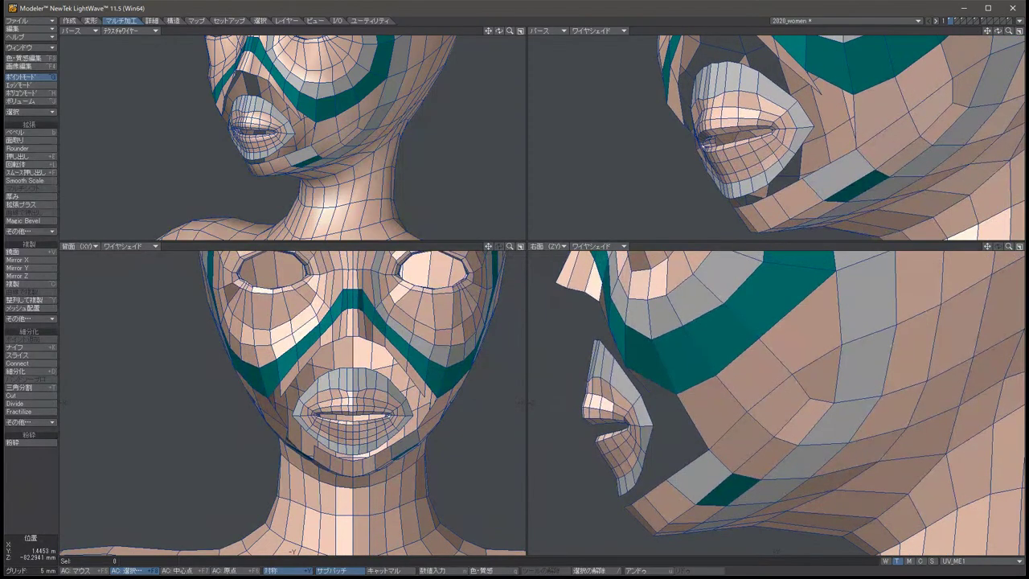
key("Tab")
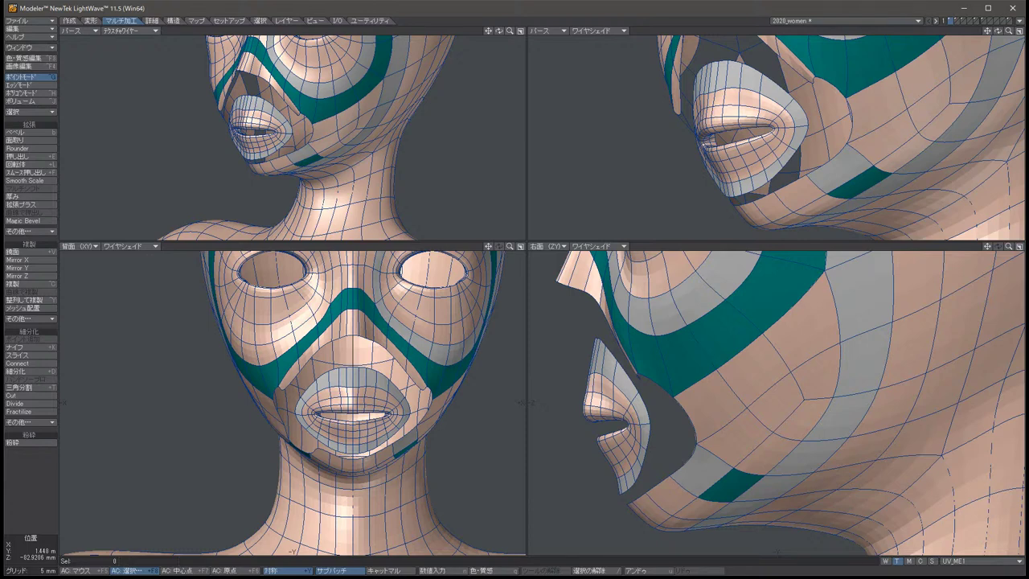
key("Tab")
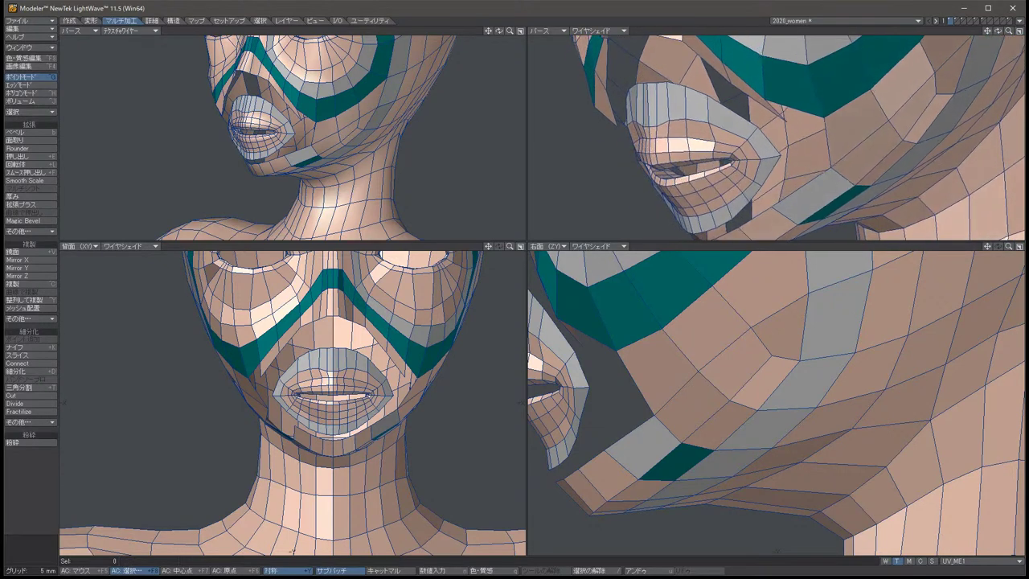
Shift the points beside the mouth corner slightly up and to the left.
left_click(402, 375)
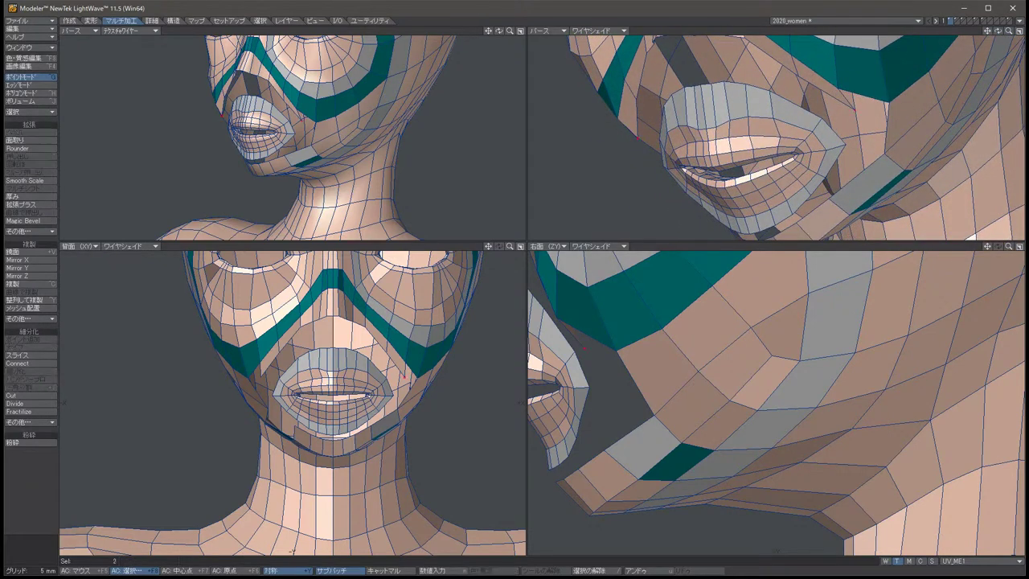
key("t")
left_click_drag(402, 375, 400, 371)
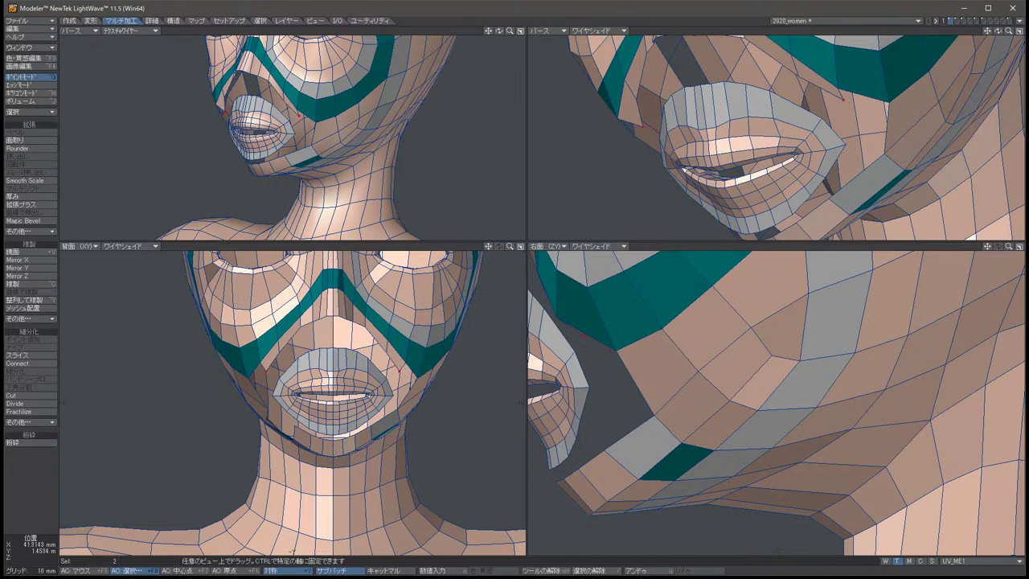
key("slash")
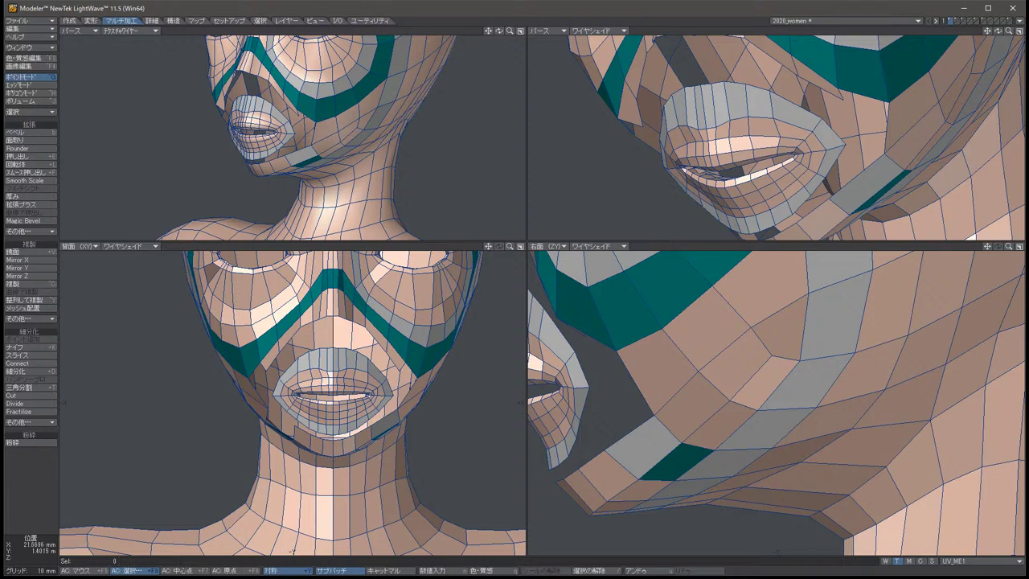
Lasso all the lip points in the Right view and lift them about 3 mm and slightly forward.
scroll(775, 402, "down", 3)
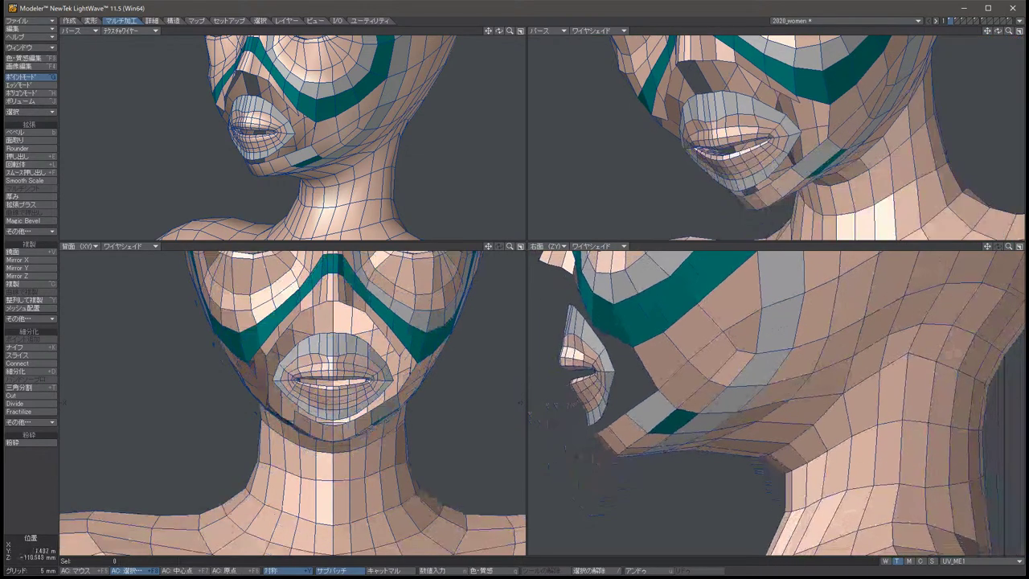
mouse_move(644, 358)
right_mouse_down()
mouse_move(640, 420)
mouse_move(580, 433)
mouse_move(576, 296)
mouse_move(638, 354)
right_mouse_up()
left_click_drag(610, 378, 610, 371)
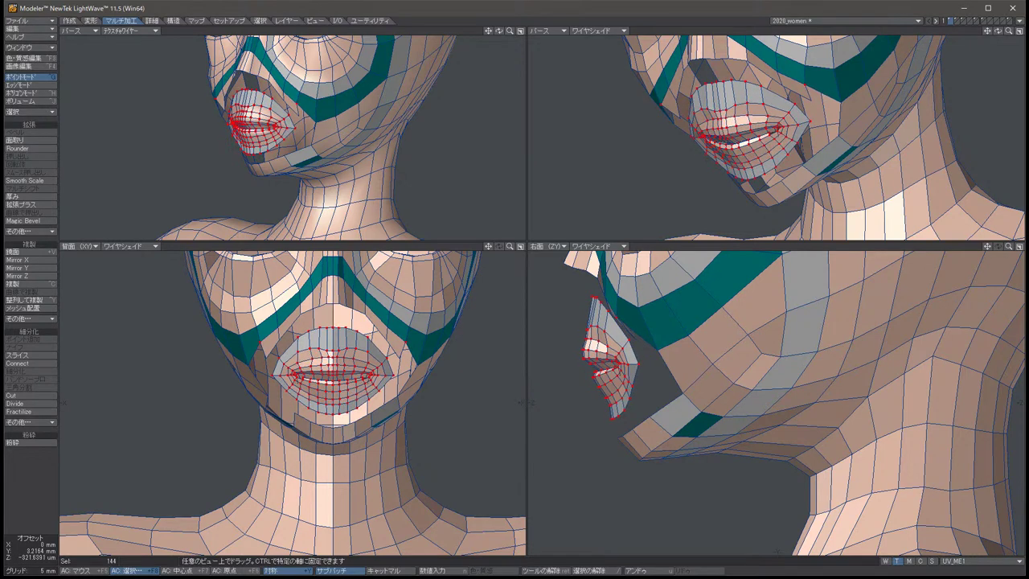
key("space")
key("slash")
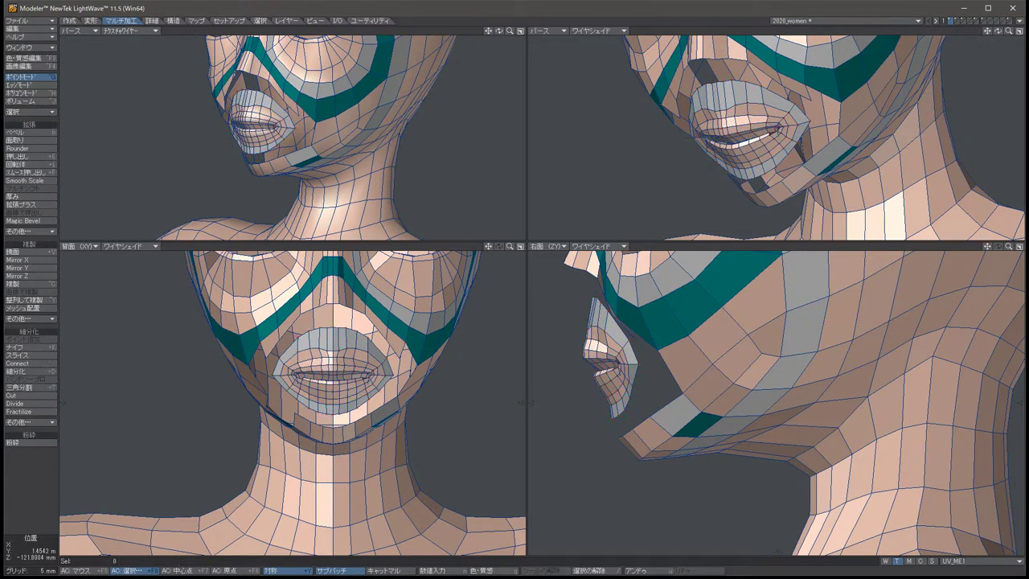
Move the two points near the mouth down and back, then nudge them slightly forward.
left_click(617, 365)
key("t")
left_click_drag(620, 322, 626, 325)
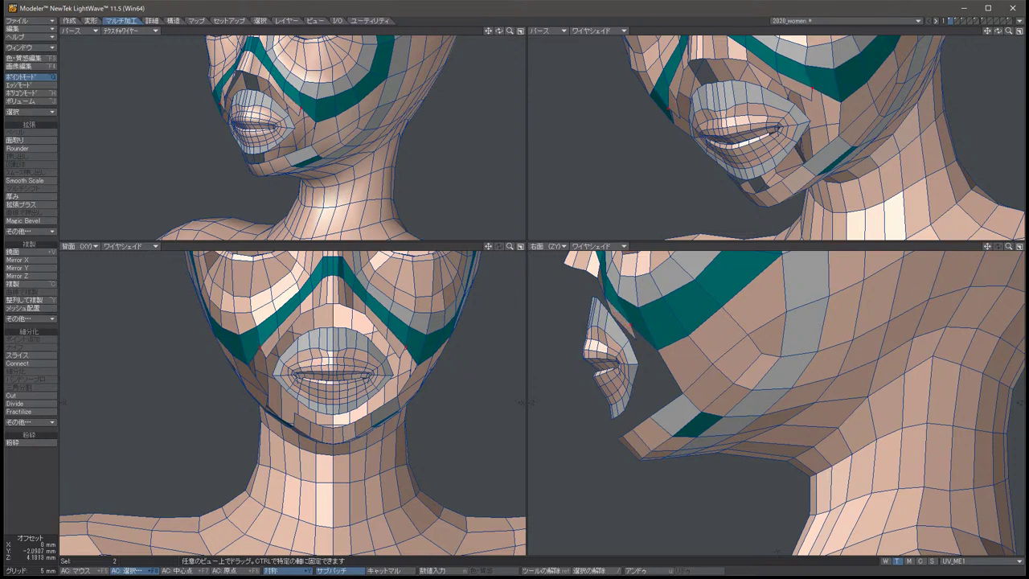
key("space")
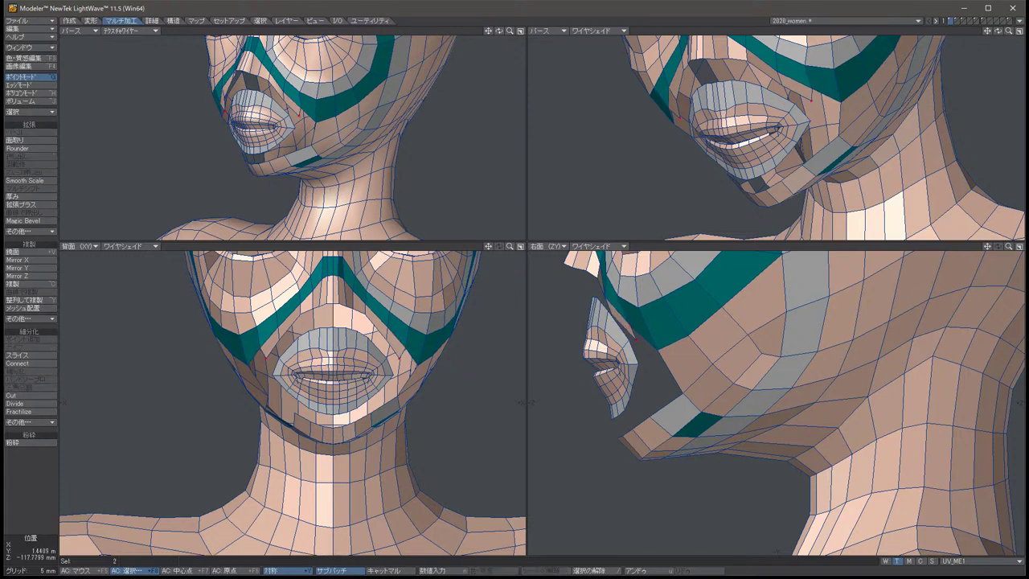
key("t")
left_click_drag(623, 325, 625, 324)
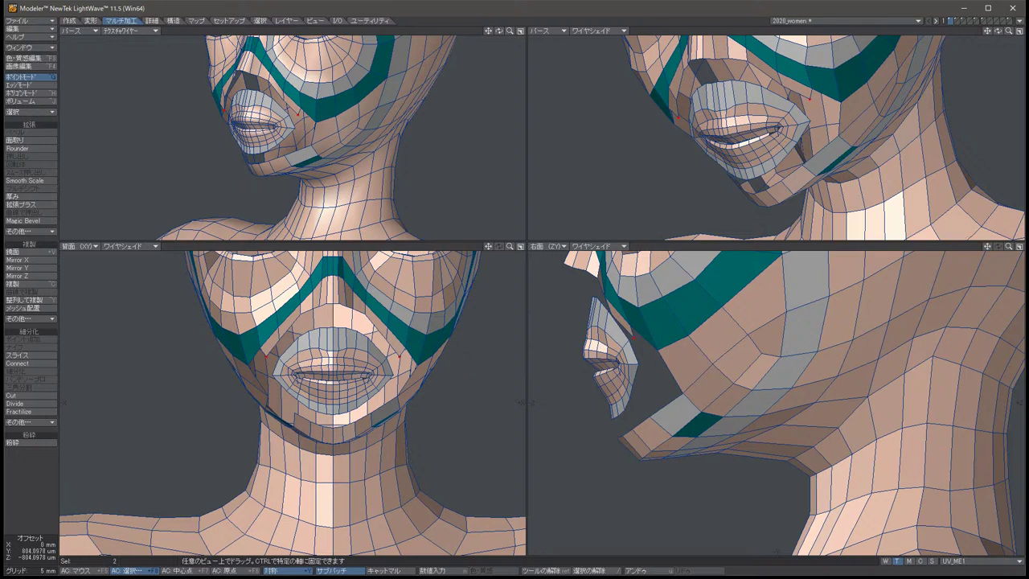
key("space")
key("slash")
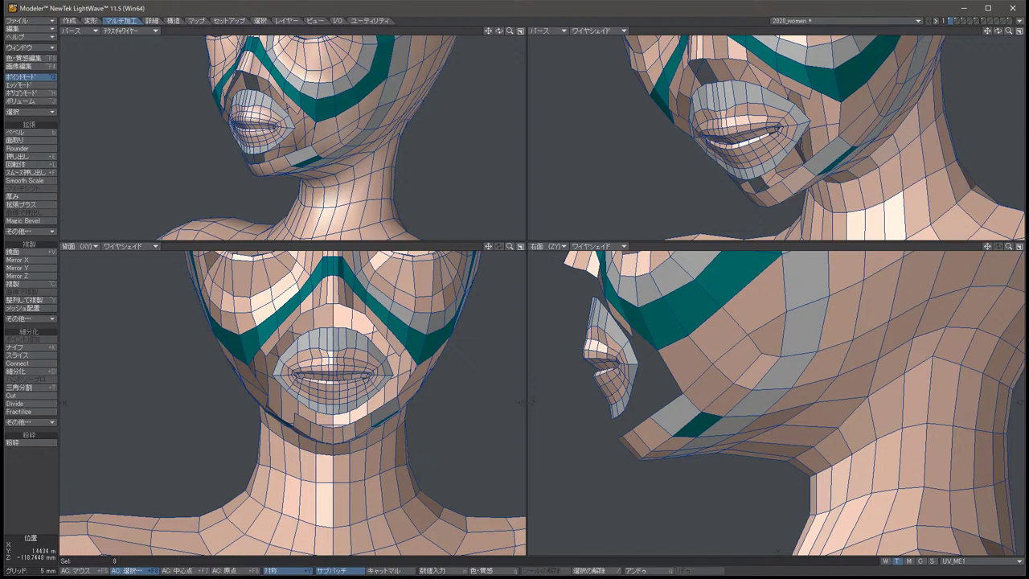
Zoom in on the face, try Edge and Point modes, and set the grid spacing to 10 mm.
scroll(775, 137, "up", 4)
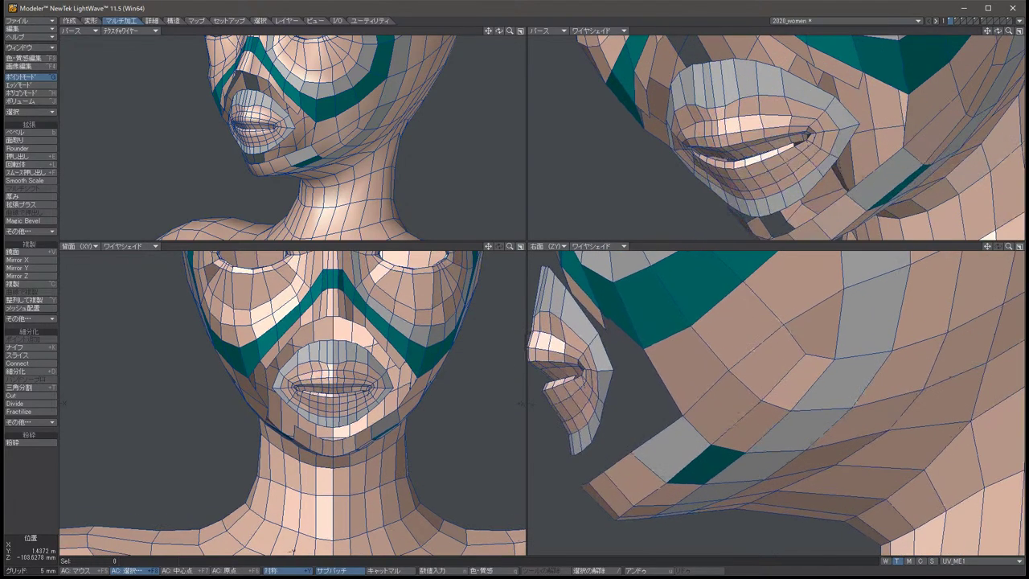
scroll(776, 405, "down", 1)
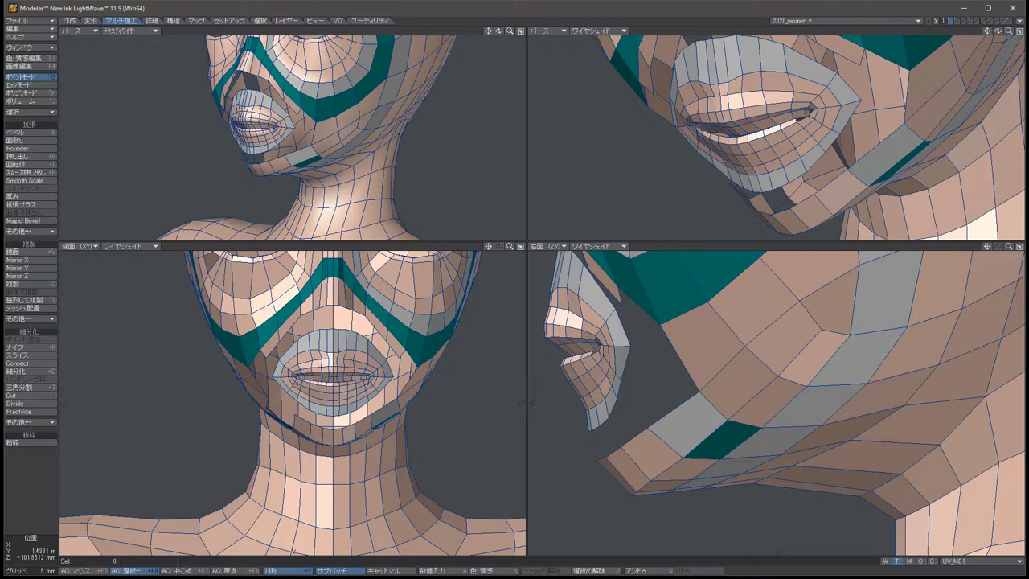
scroll(776, 241, "up", 1)
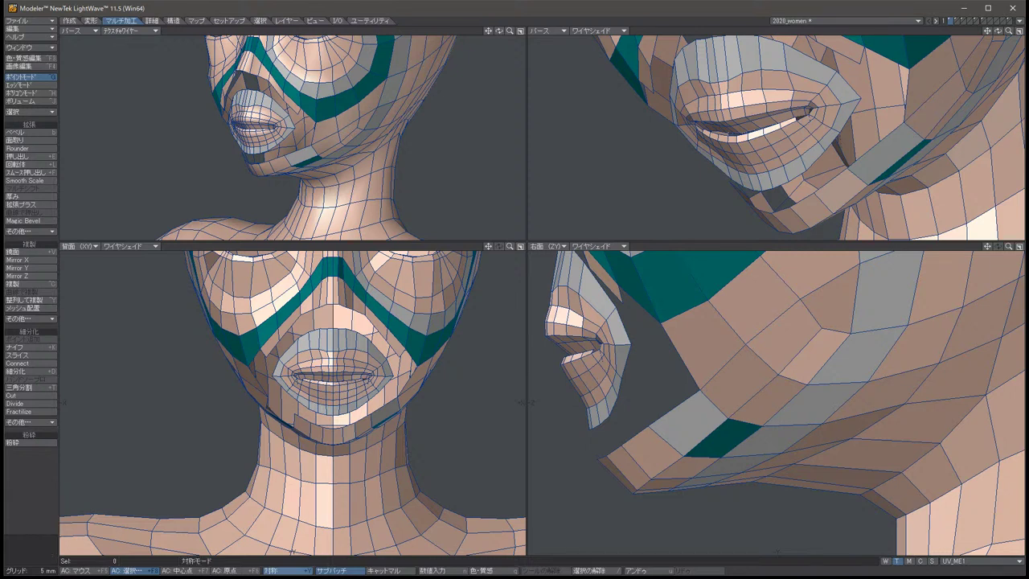
left_click(23, 85)
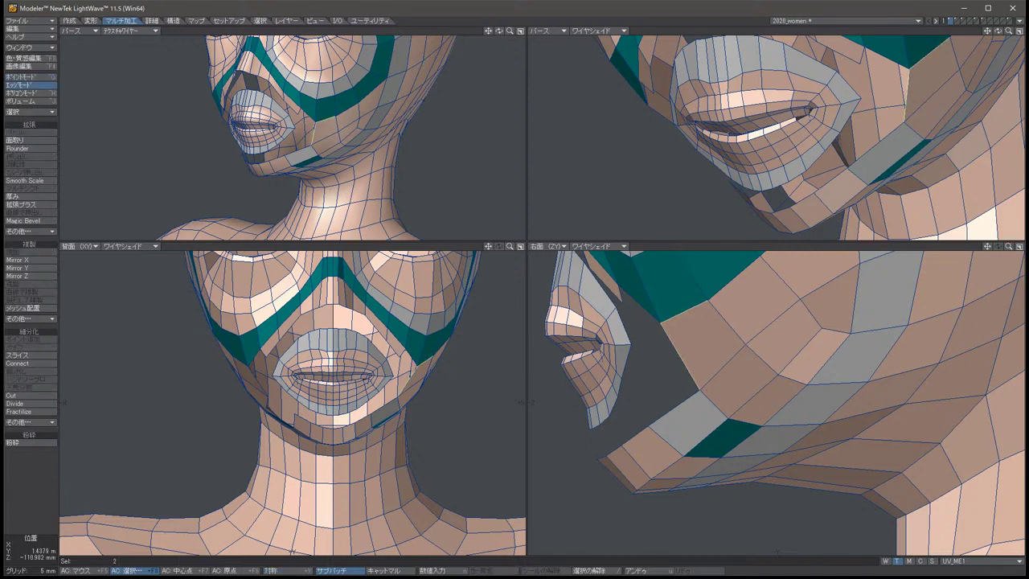
left_click(23, 76)
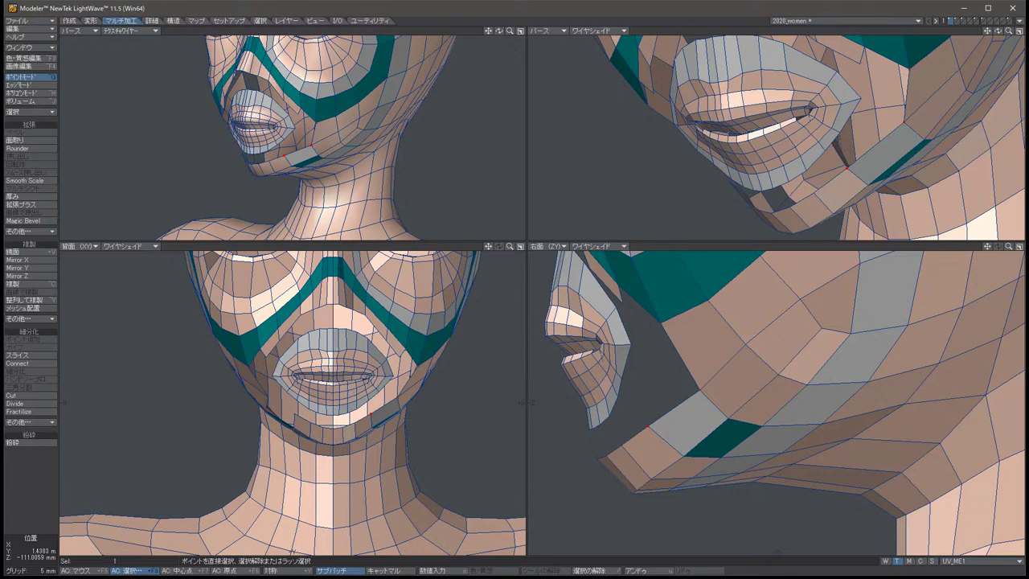
key("slash")
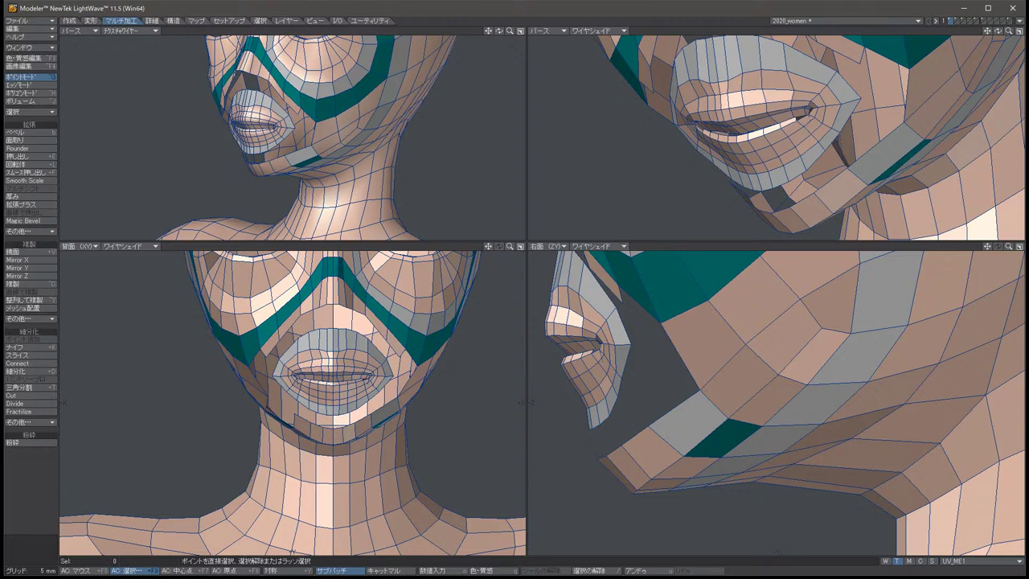
key("]")
Check the chin points, then switch to Polygon mode to pick the two lower-lip polygons.
left_click(332, 426)
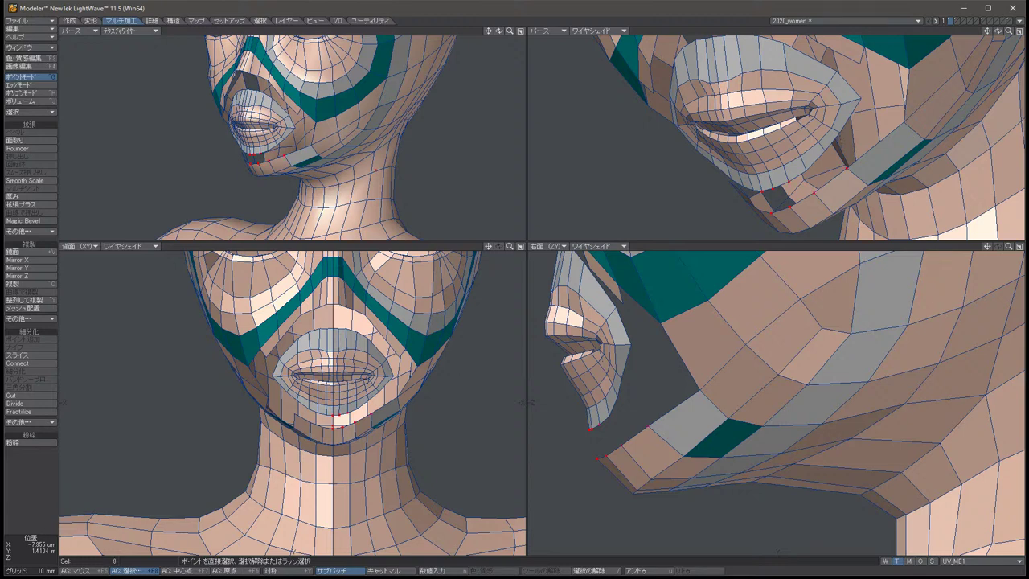
key("slash")
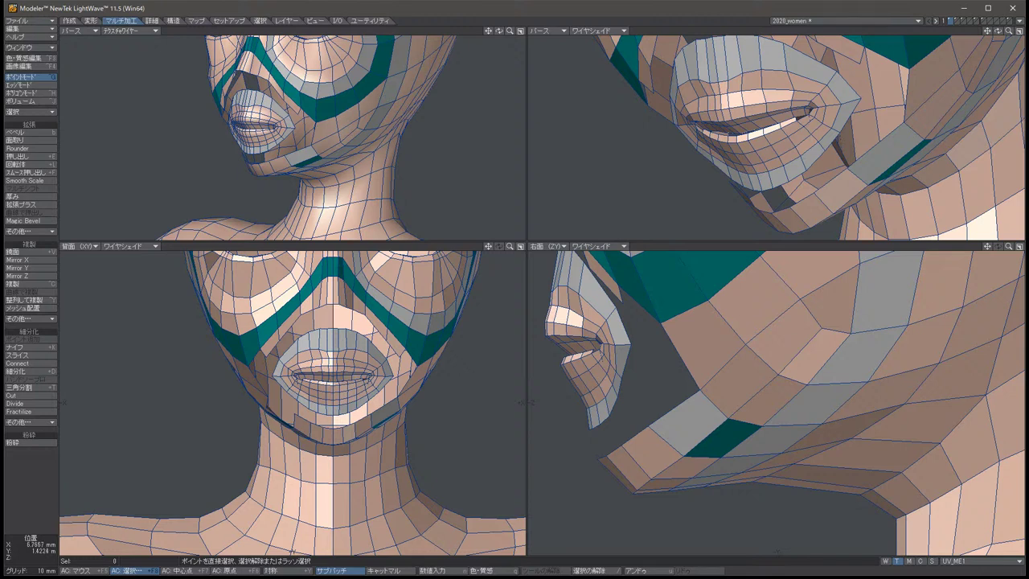
key("ctrl+h")
key("ctrl+j")
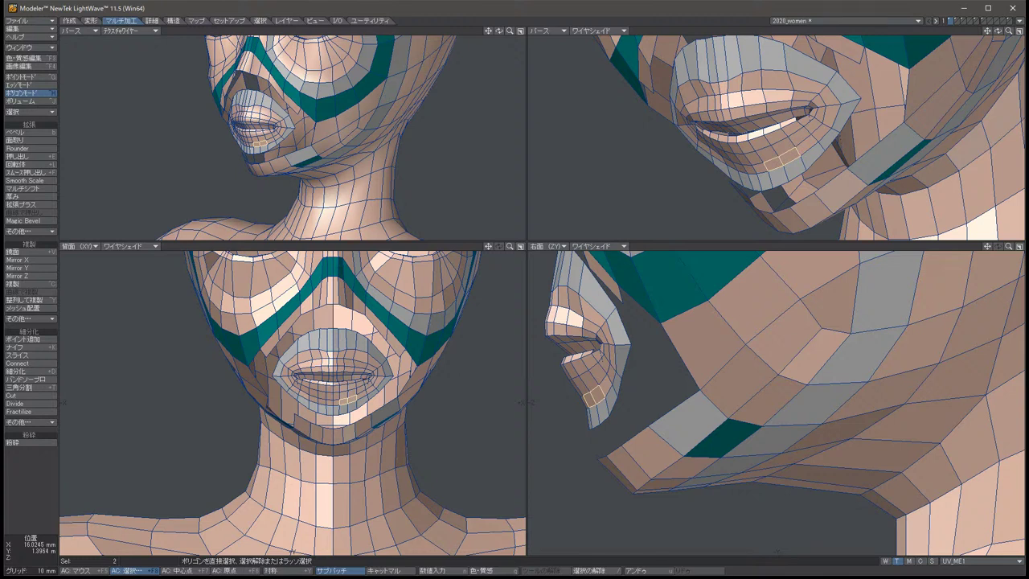
Try shifting a lip-corner point about 3 mm sideways, then undo it.
key("slash")
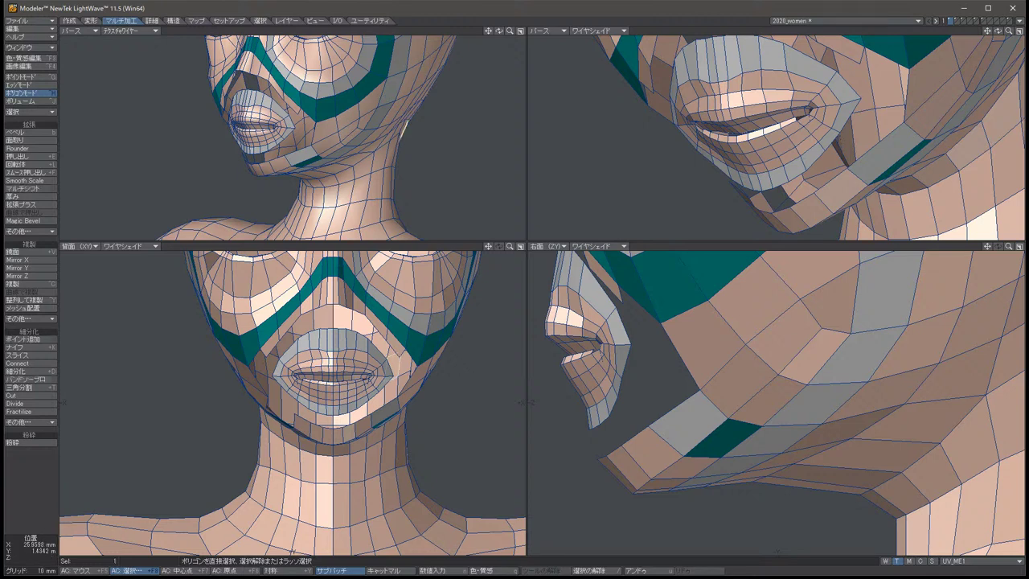
key("ctrl+g")
key("t")
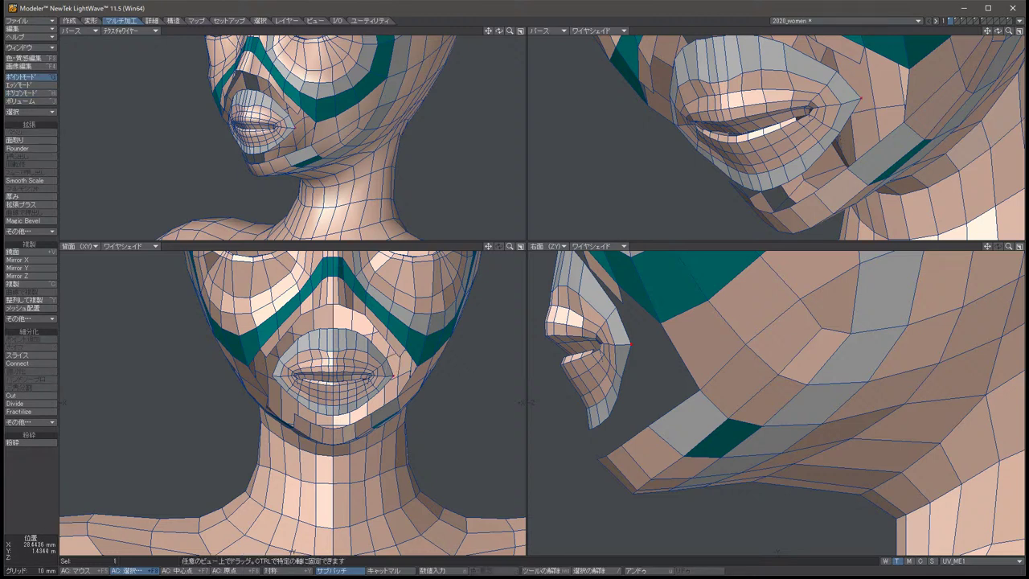
left_click_drag(393, 376, 399, 375)
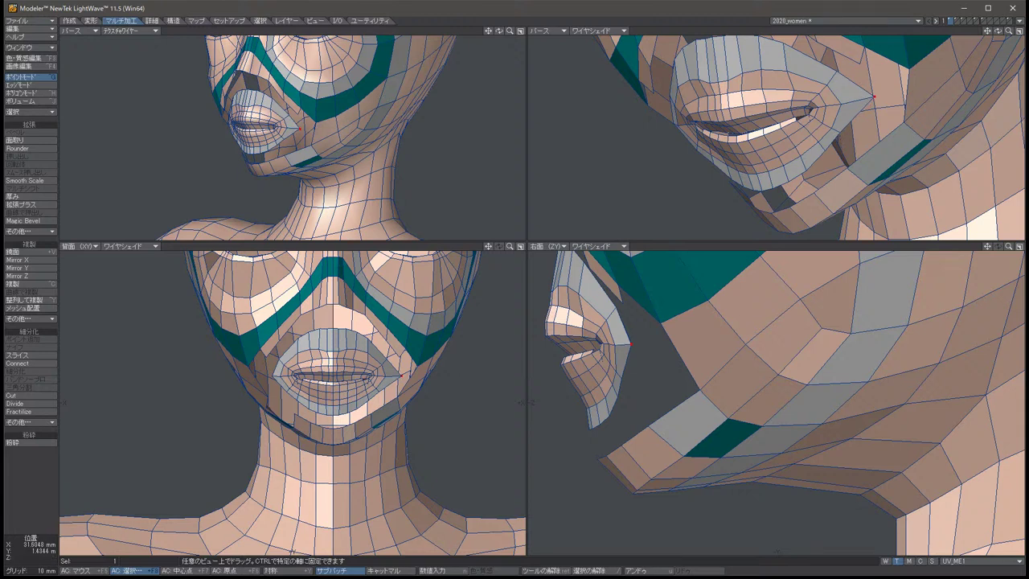
key("u")
key("slash")
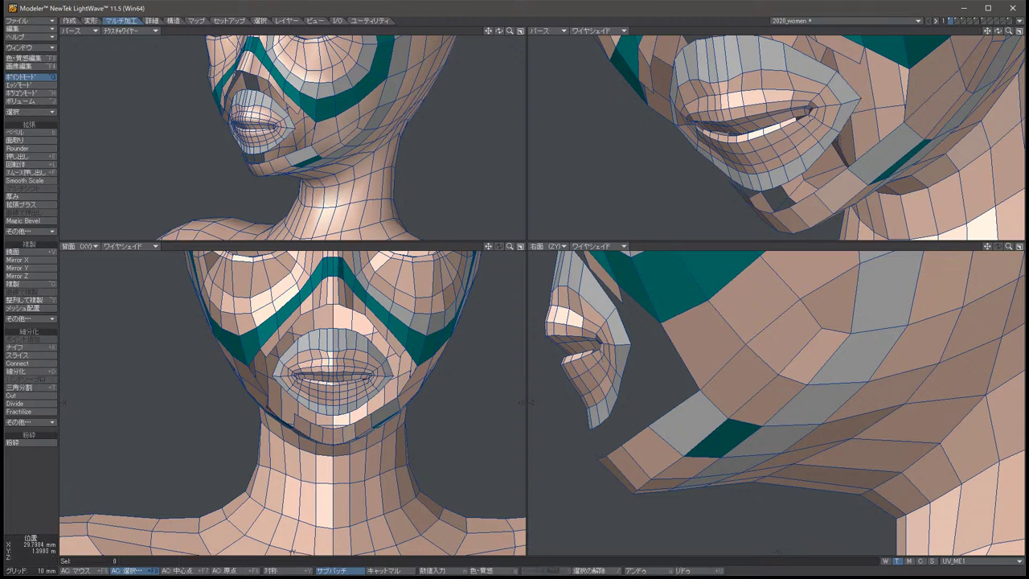
With Symmetry on, pull the mouth corners outward and move them slightly down.
key("shift+y")
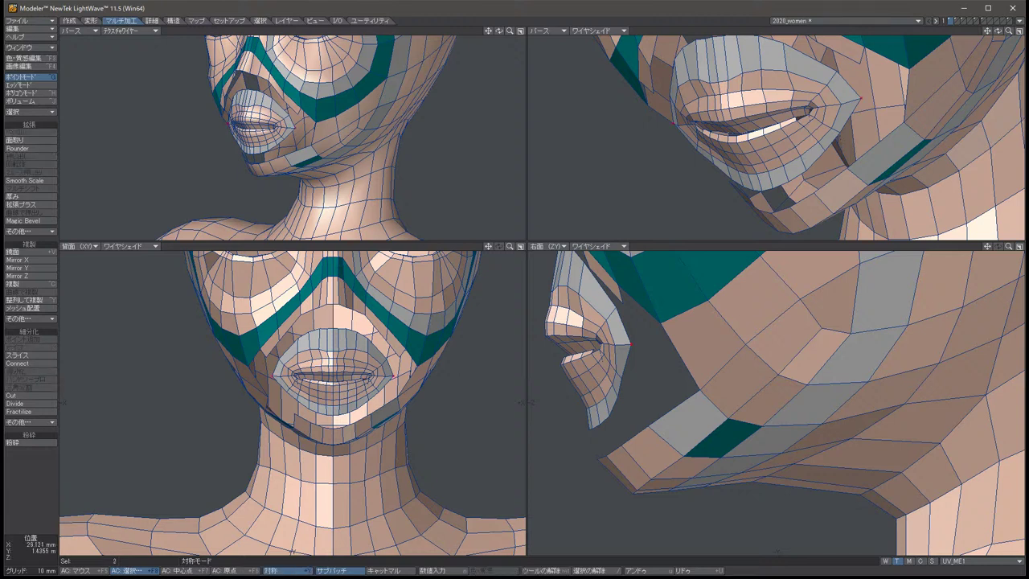
left_click_drag(838, 104, 871, 95)
left_click(826, 150)
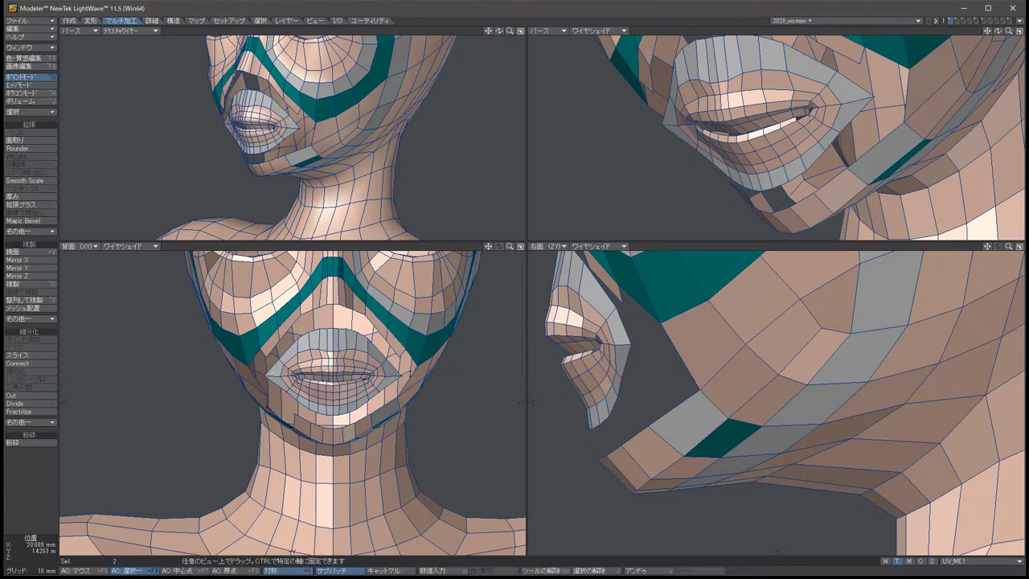
key("t")
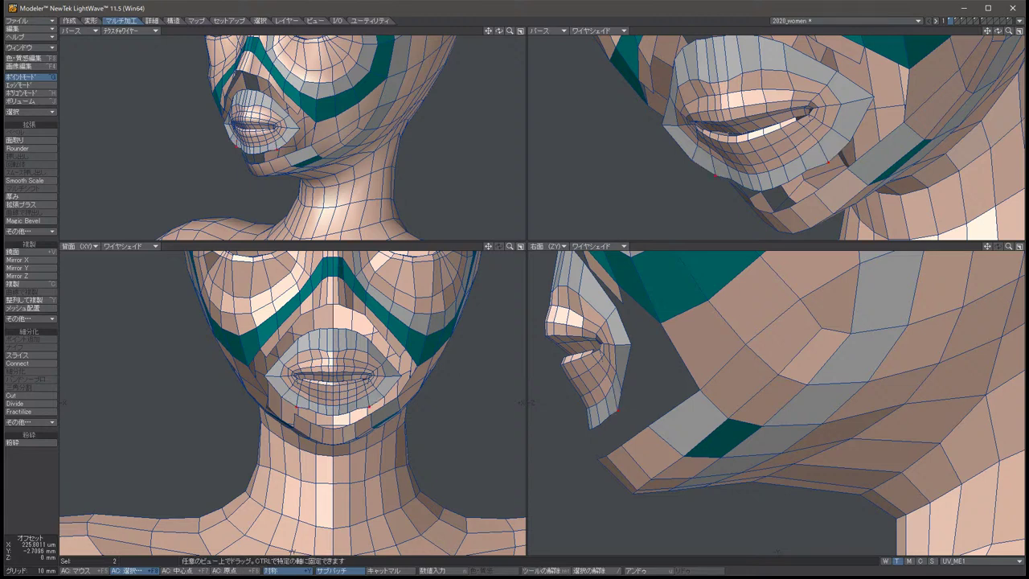
mouse_move(807, 170)
left_mouse_down()
mouse_move(784, 186)
mouse_move(796, 183)
left_mouse_up()
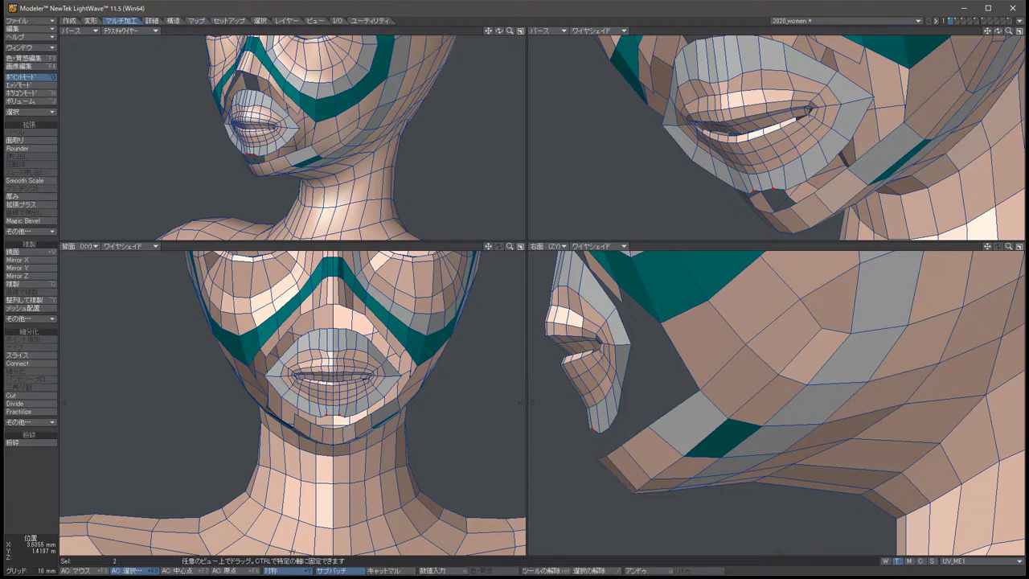
left_click_drag(796, 183, 783, 193)
key("/")
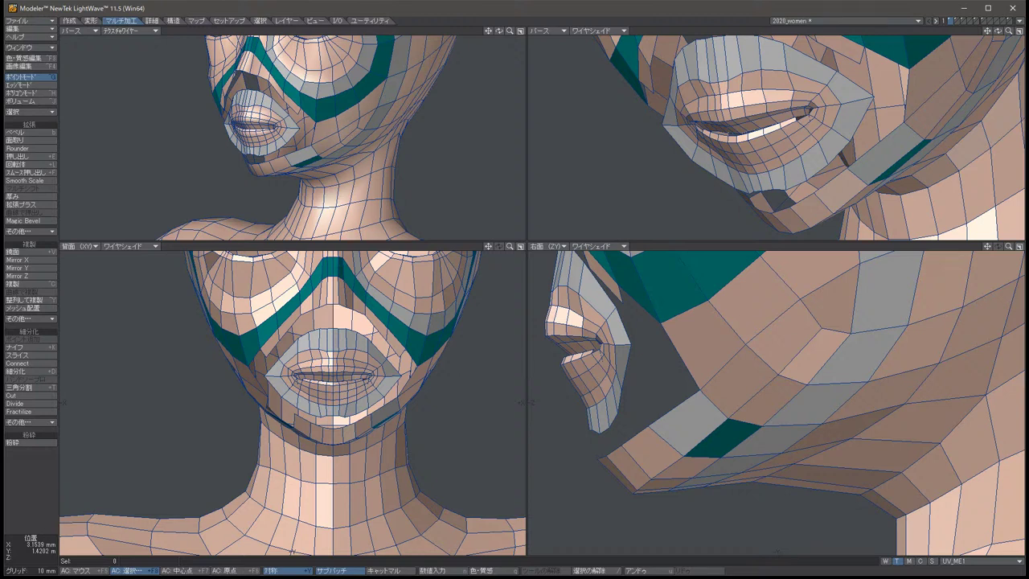
In Polygon mode, select the four mirrored lower-lip polygons for merging.
left_click(24, 85)
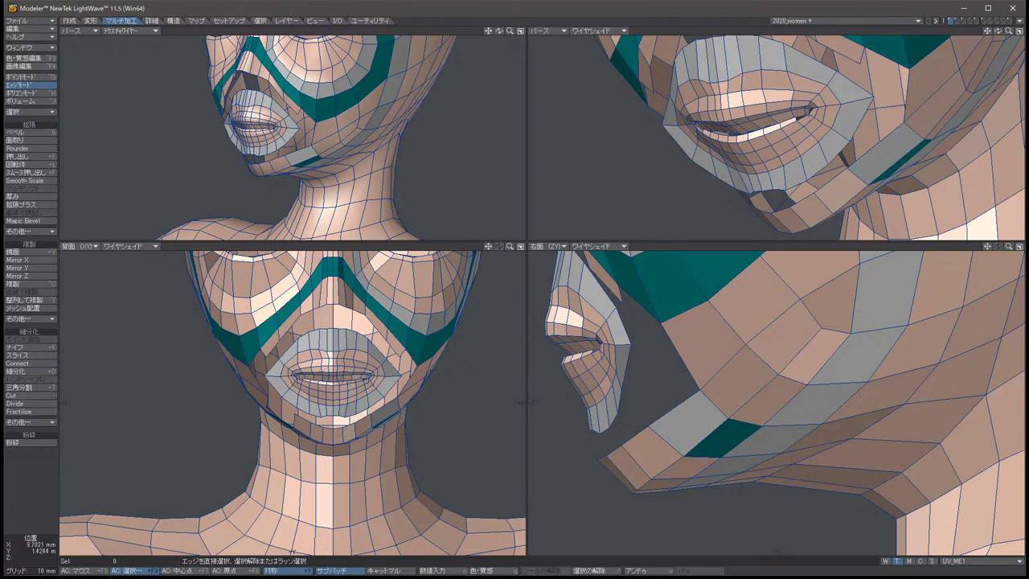
key("ctrl+h")
left_click(352, 393)
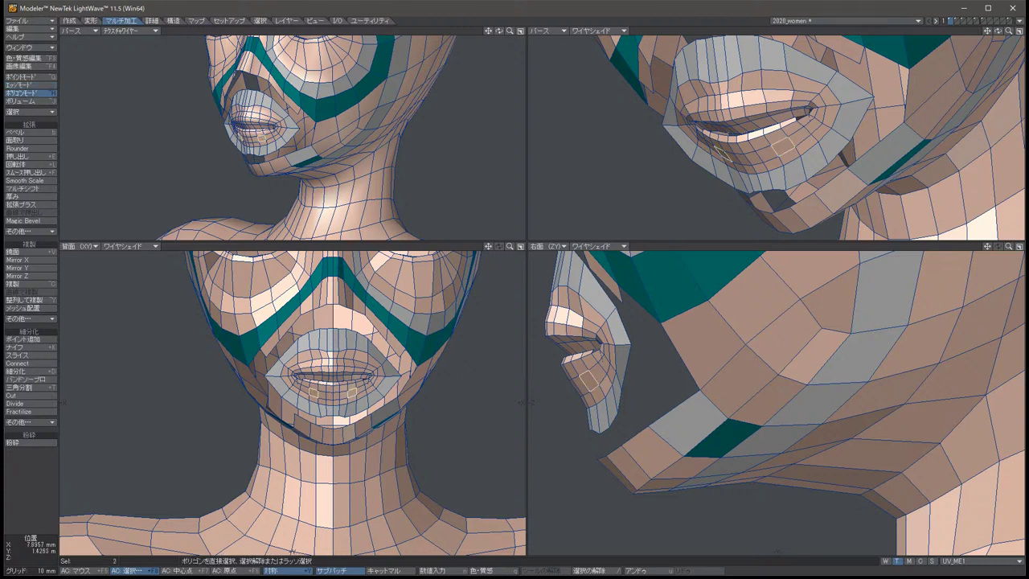
left_click(765, 153)
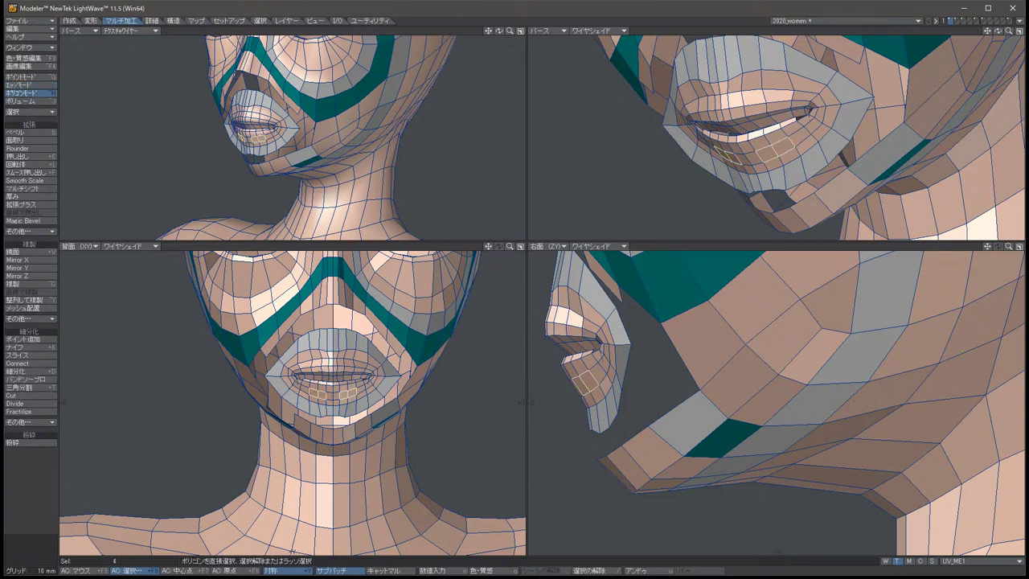
left_click(173, 20)
left_click(30, 187)
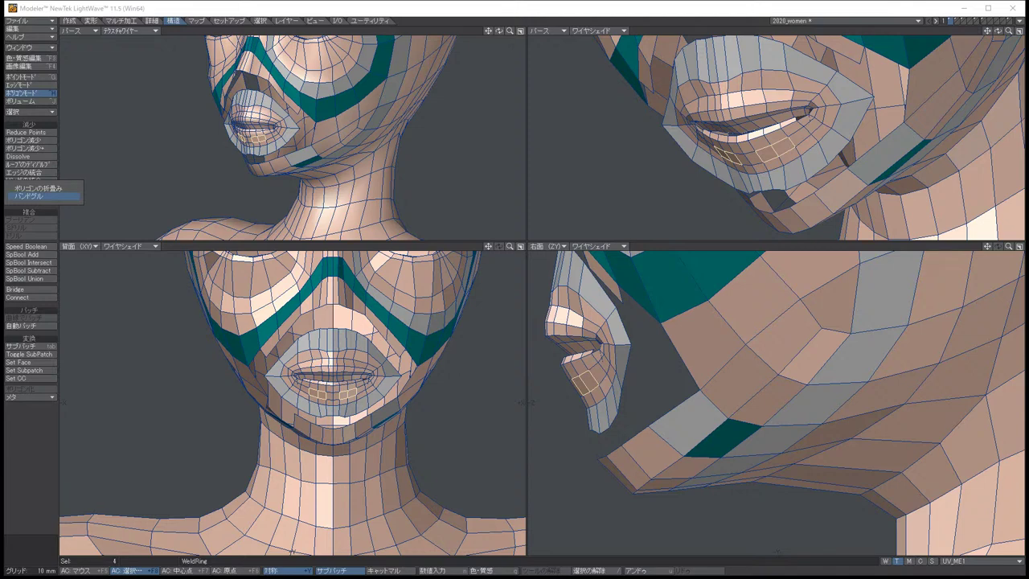
Apply Band Glue to the selected lower-lip polygon band to collapse it.
left_click(28, 195)
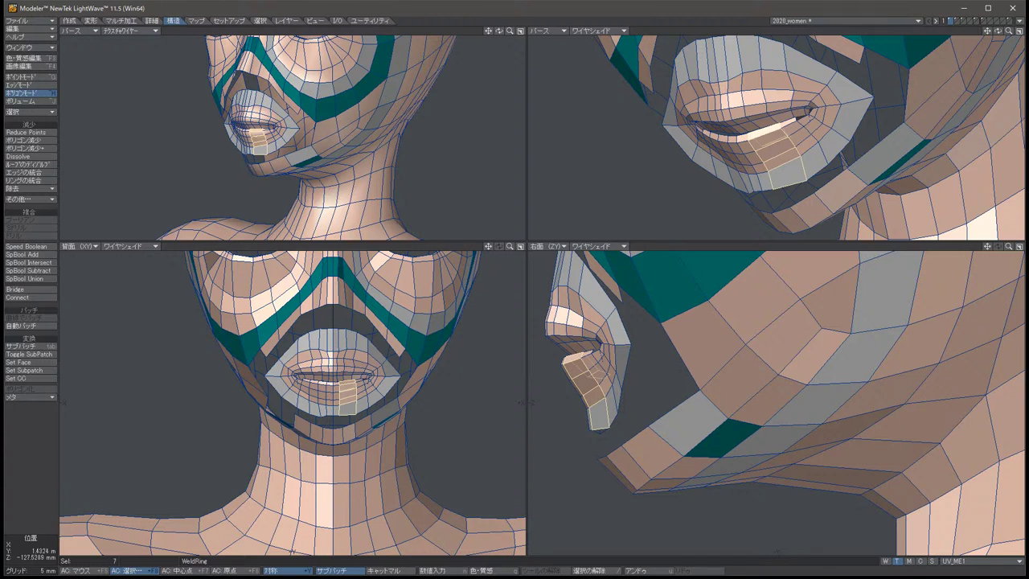
key("Delete")
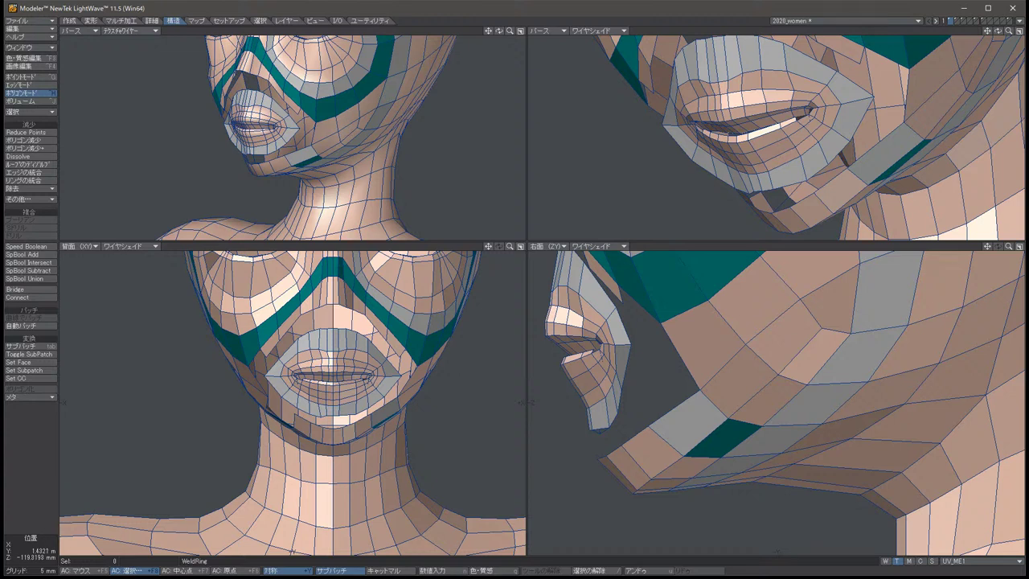
Delete the stray jaw points and merge the chin points into one.
key("ctrl+g")
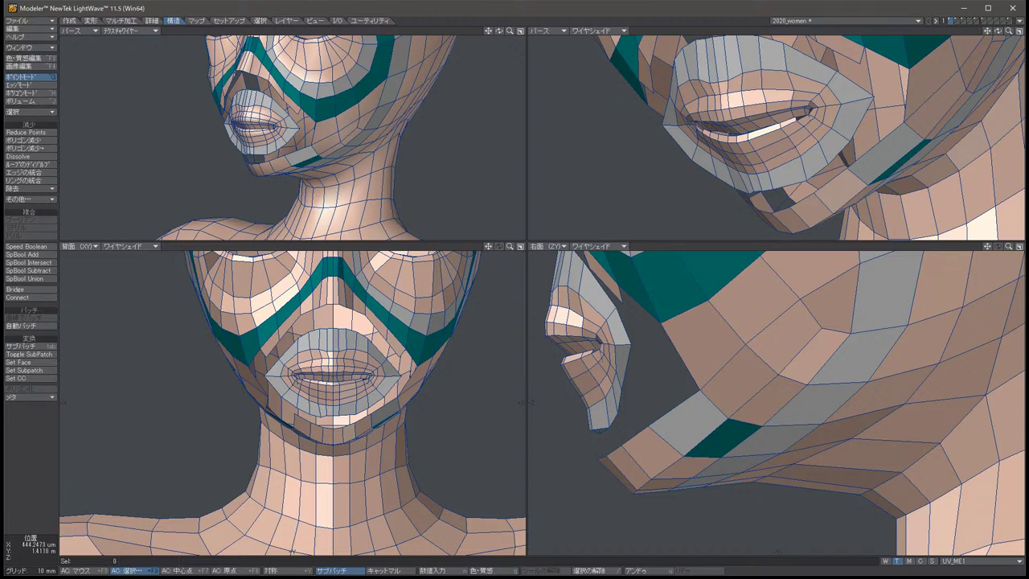
left_click(332, 429)
key("Delete")
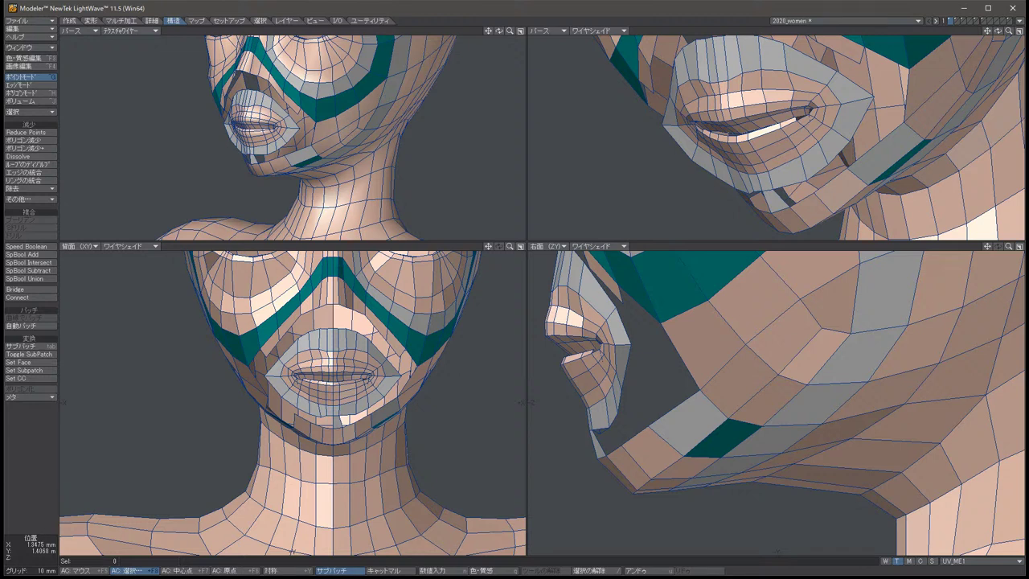
left_click(592, 432)
key("ctrl+w")
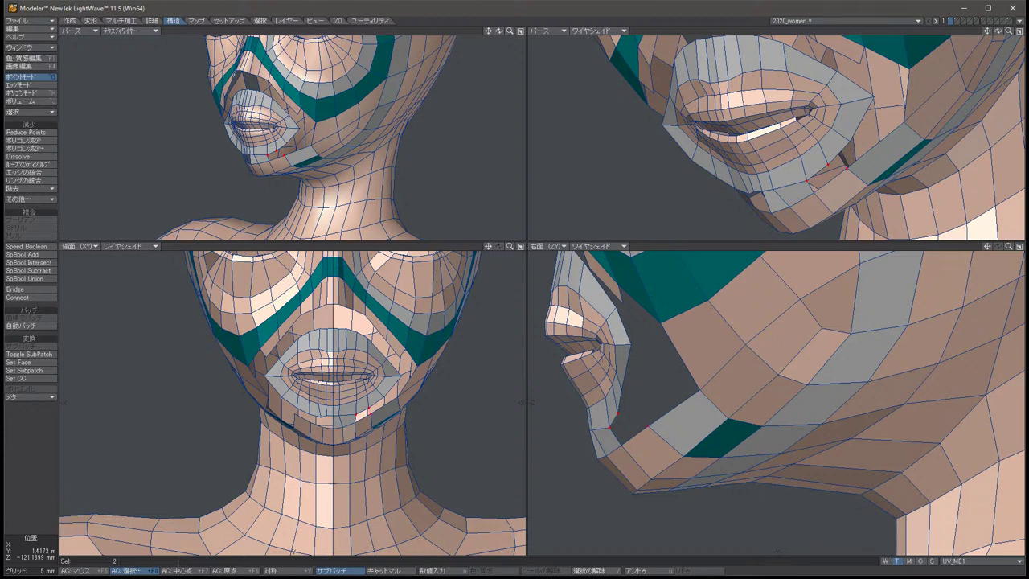
left_click(620, 444)
key("ctrl+w")
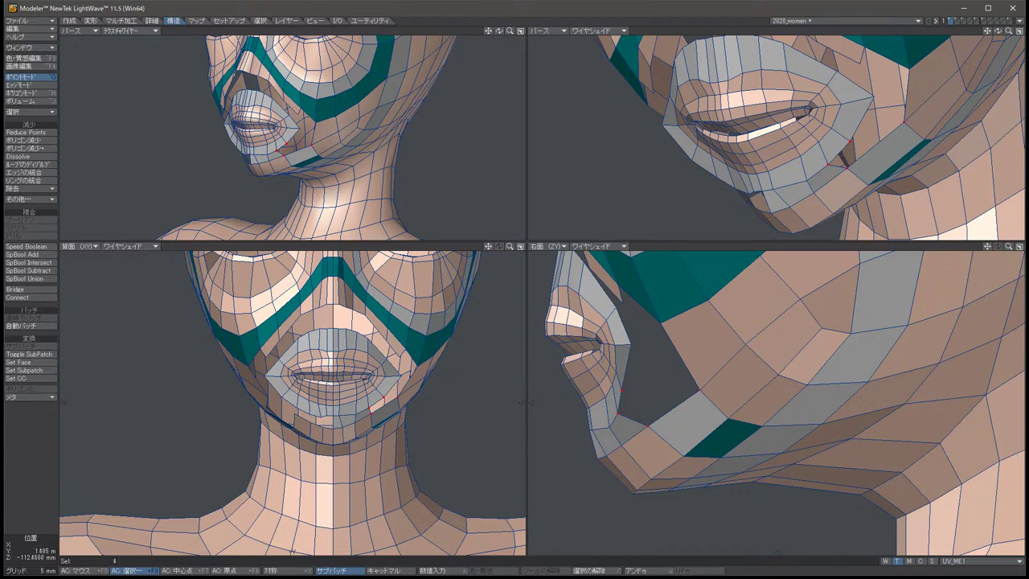
Fill two new four-point polygons across the chin and jaw.
key("p")
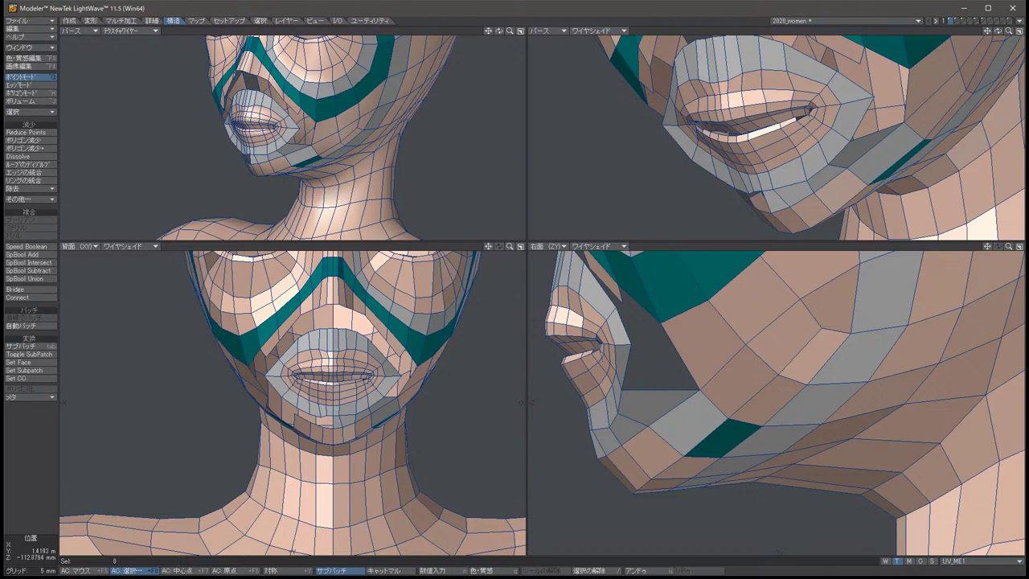
left_click(620, 389)
key("p")
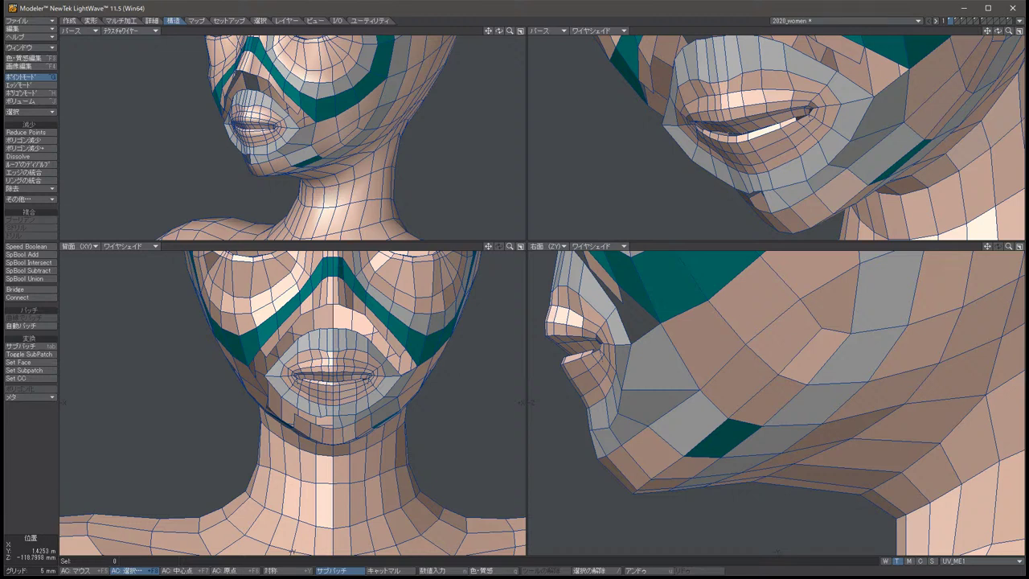
Move a jaw point slightly up and outward.
left_click(20, 84)
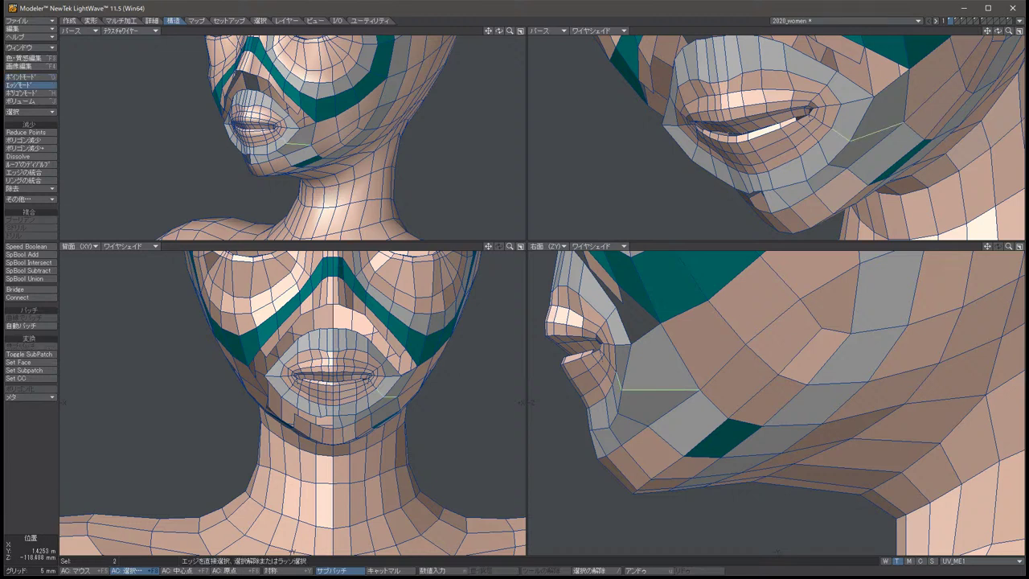
key("ctrl+g")
left_click(622, 389)
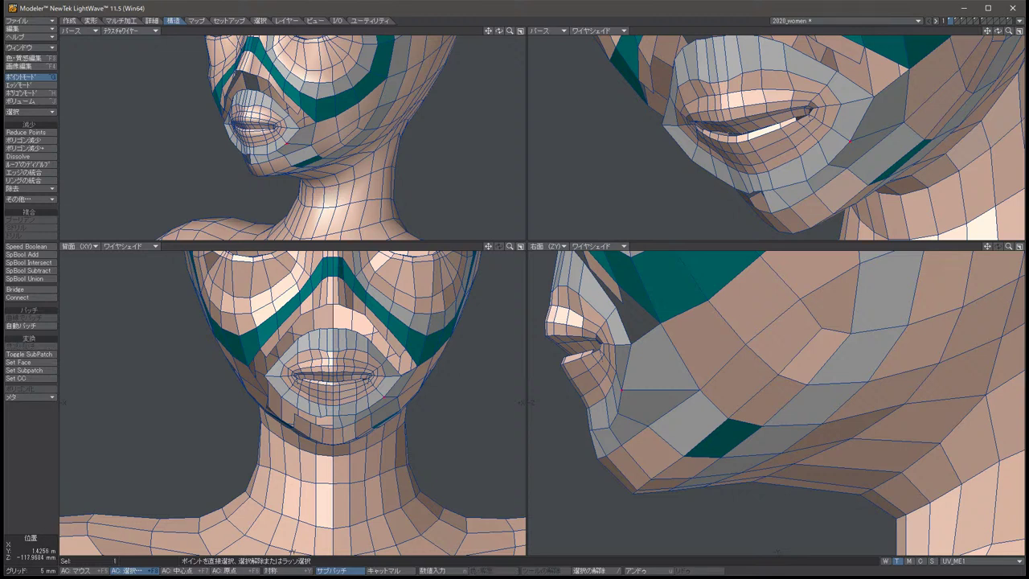
key("t")
left_click_drag(622, 389, 635, 389)
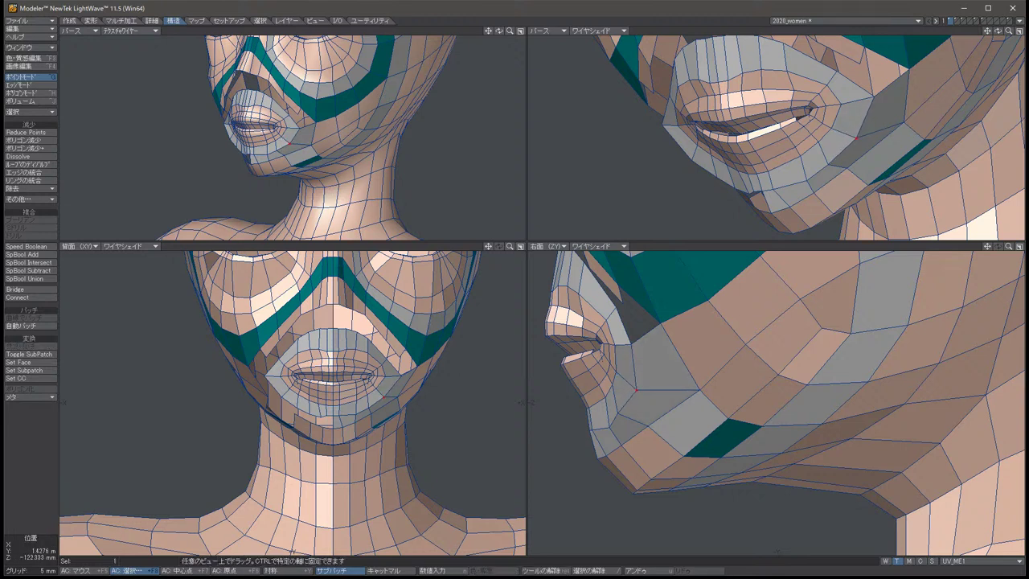
left_click_drag(856, 139, 868, 126)
key("space")
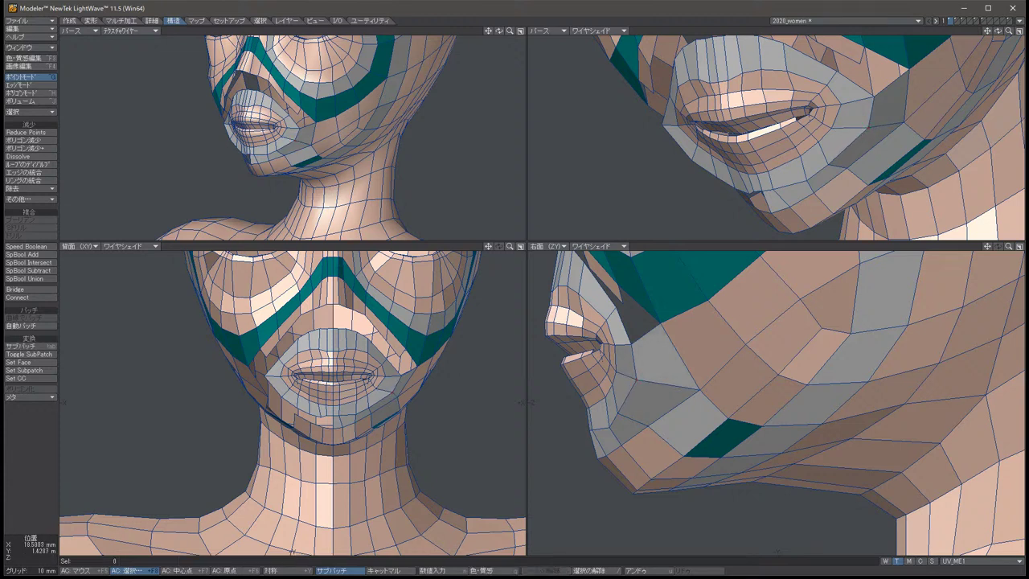
Adjust the position of two more jaw points.
key("slash")
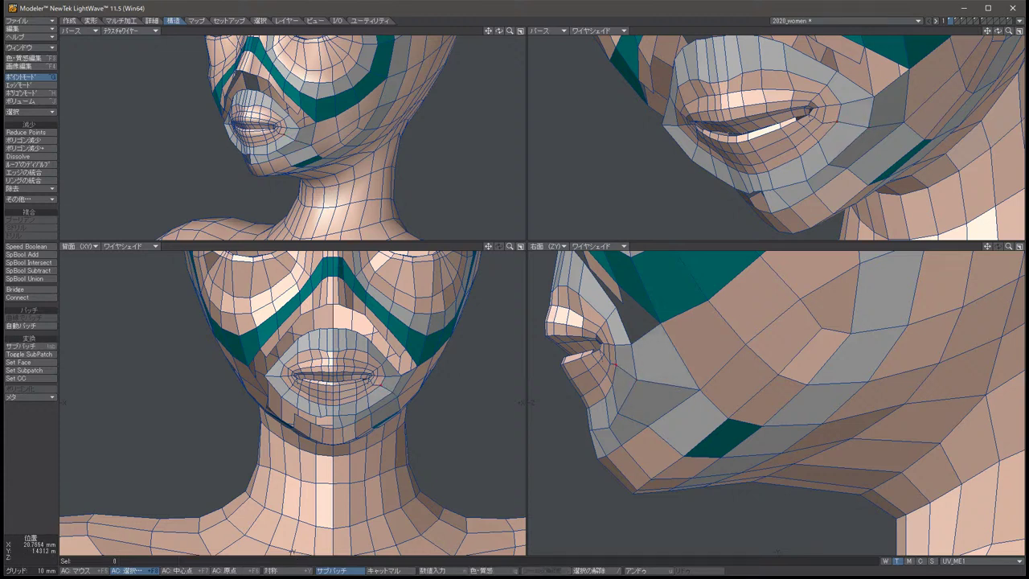
left_click(777, 190)
key("t")
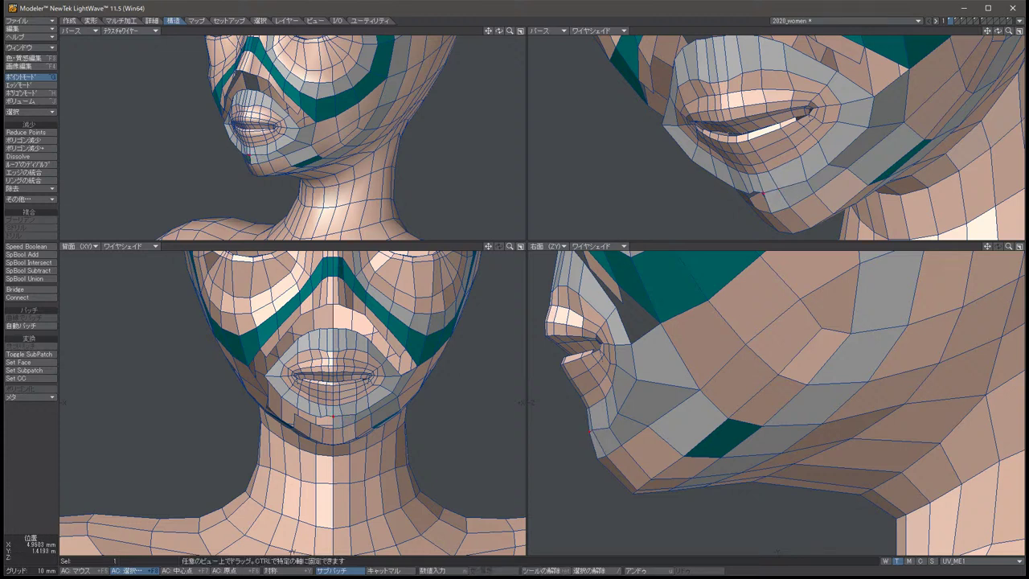
key("space")
key("slash")
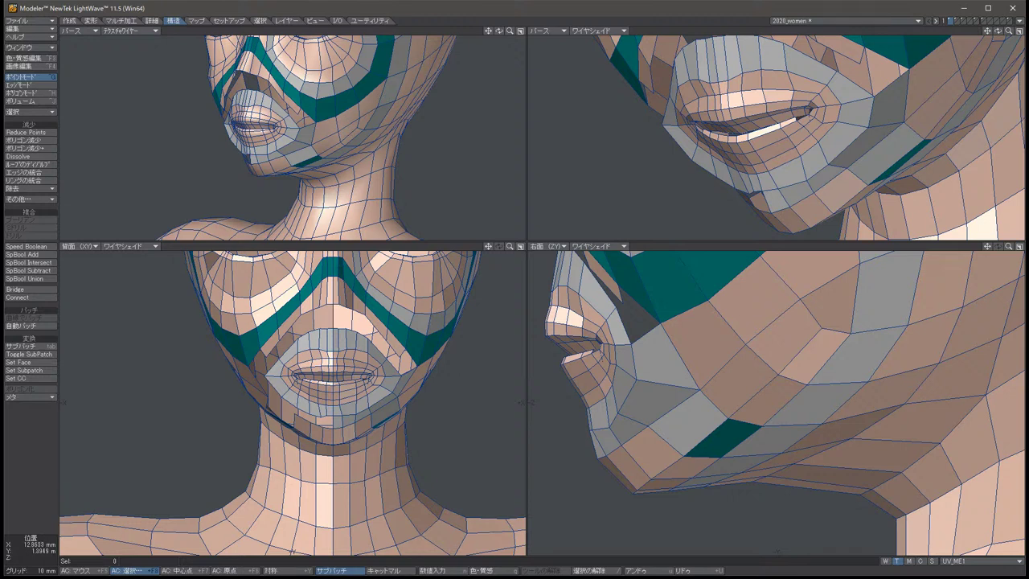
left_click(804, 175)
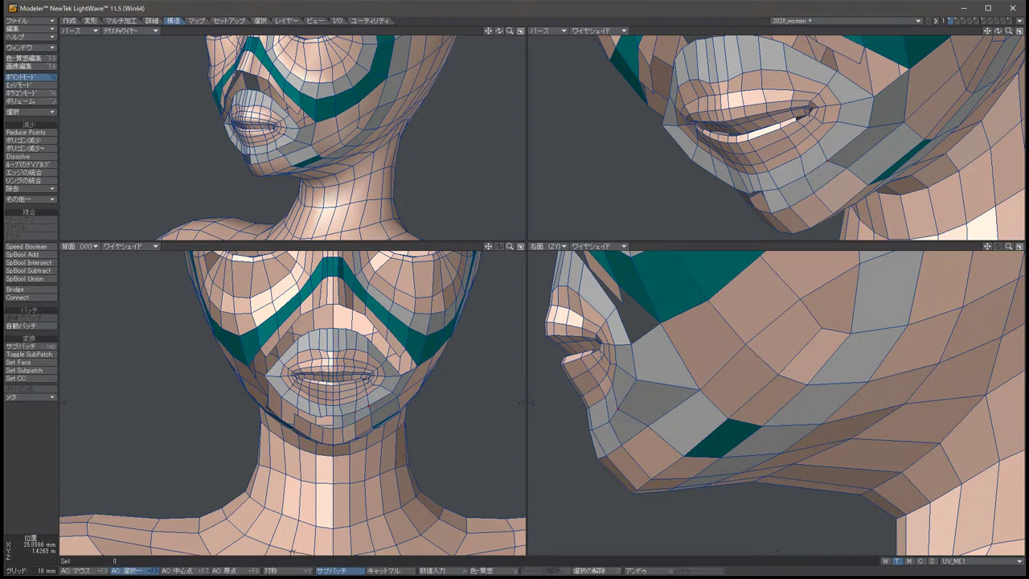
key("t")
key("space")
key("slash")
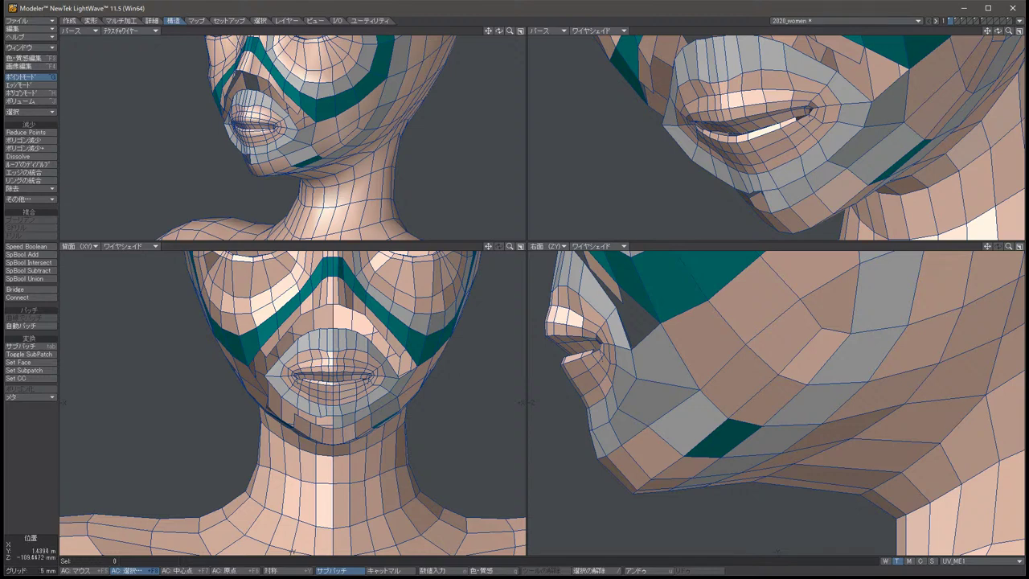
Inspect the chin and nose-bridge polygons, then zoom in on the mouth.
left_click_drag(763, 402, 855, 477, "alt+shift")
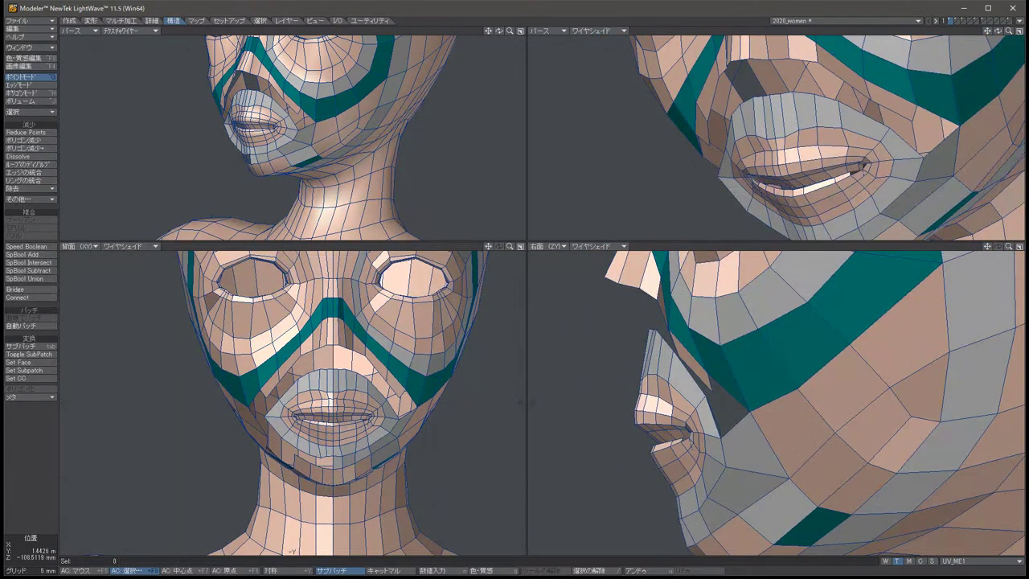
key("ctrl+h")
left_click_drag(772, 475, 683, 530)
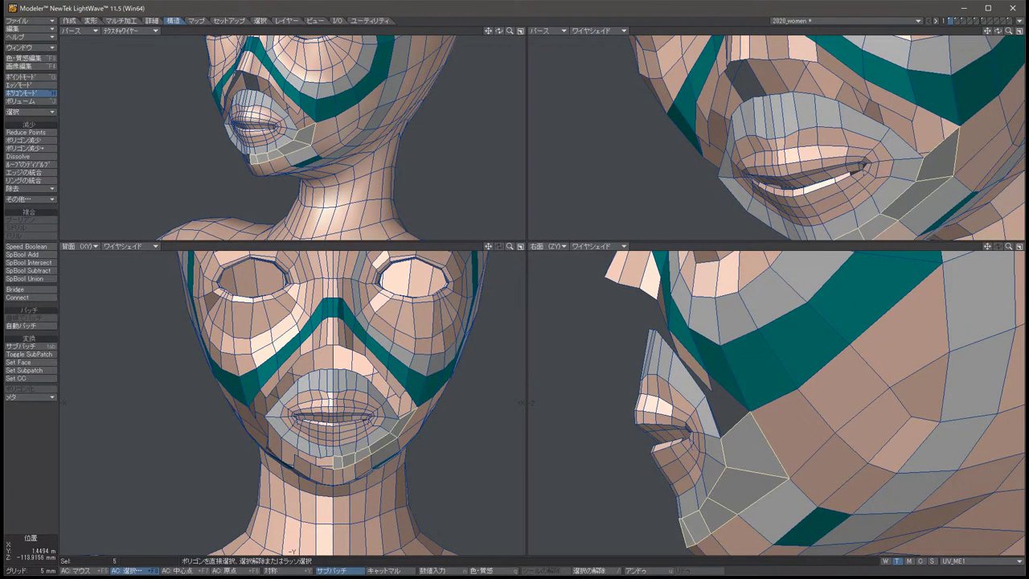
key("slash")
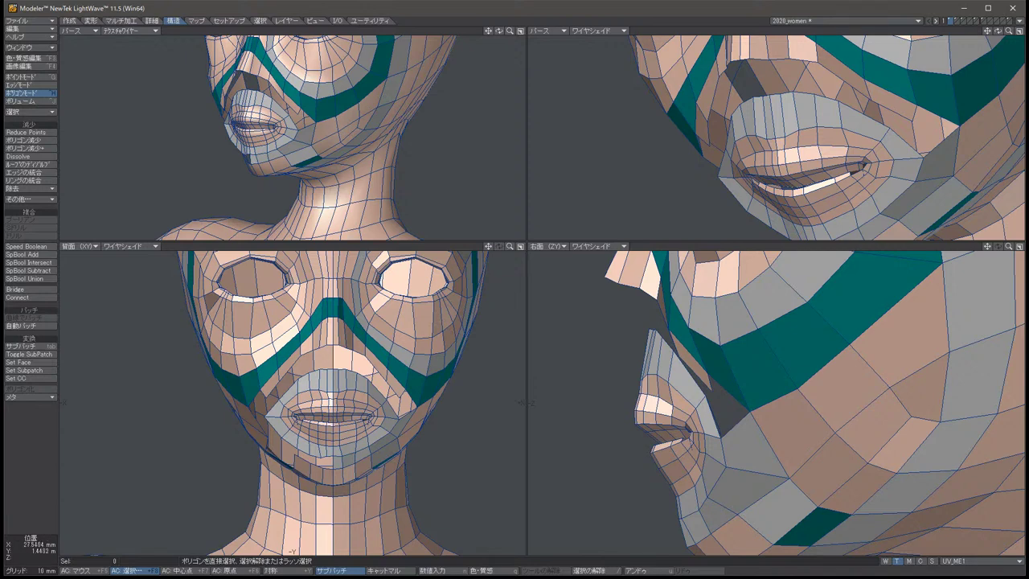
left_click_drag(377, 363, 320, 321)
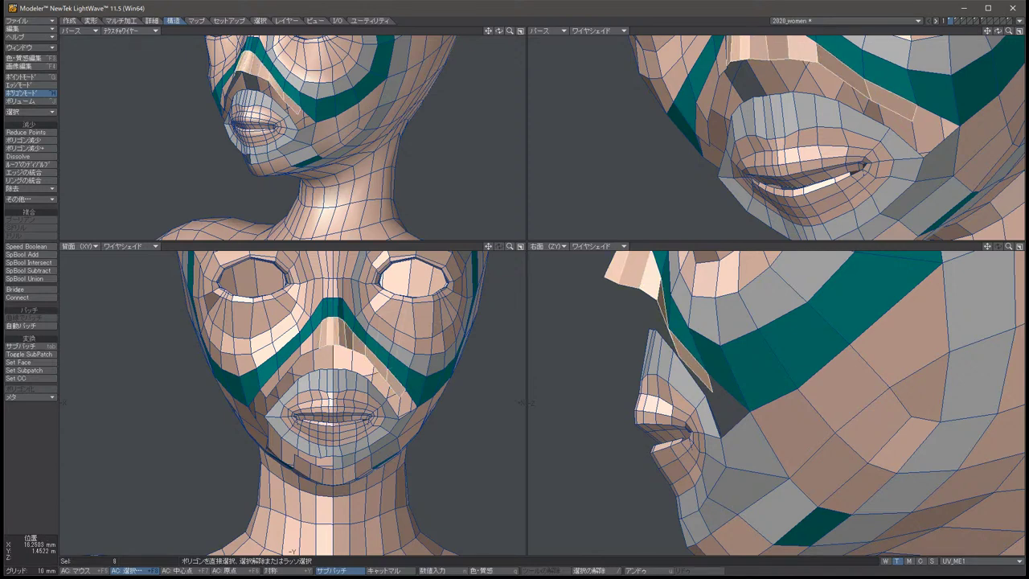
key("comma")
key("comma")
key("comma")
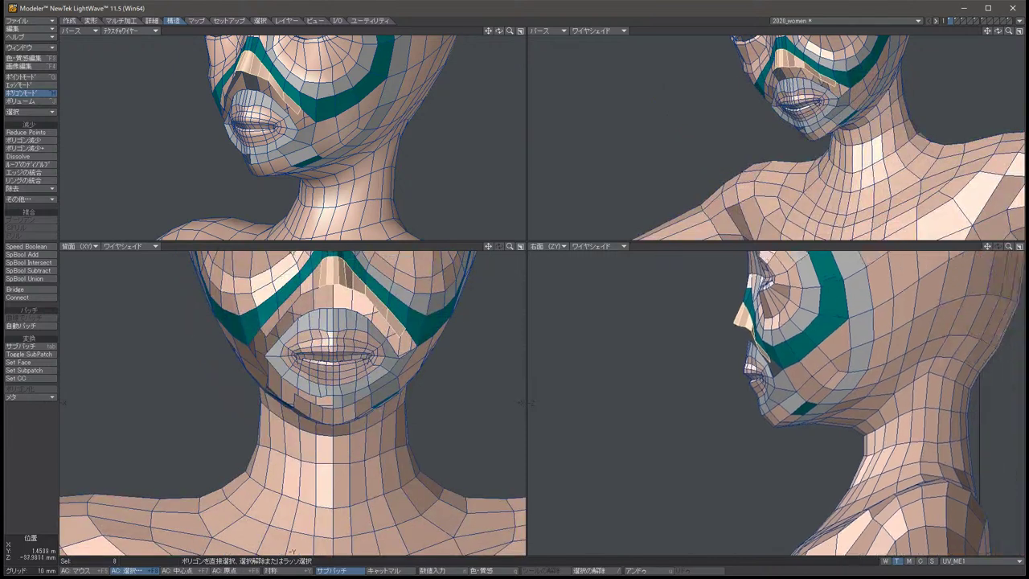
key("g")
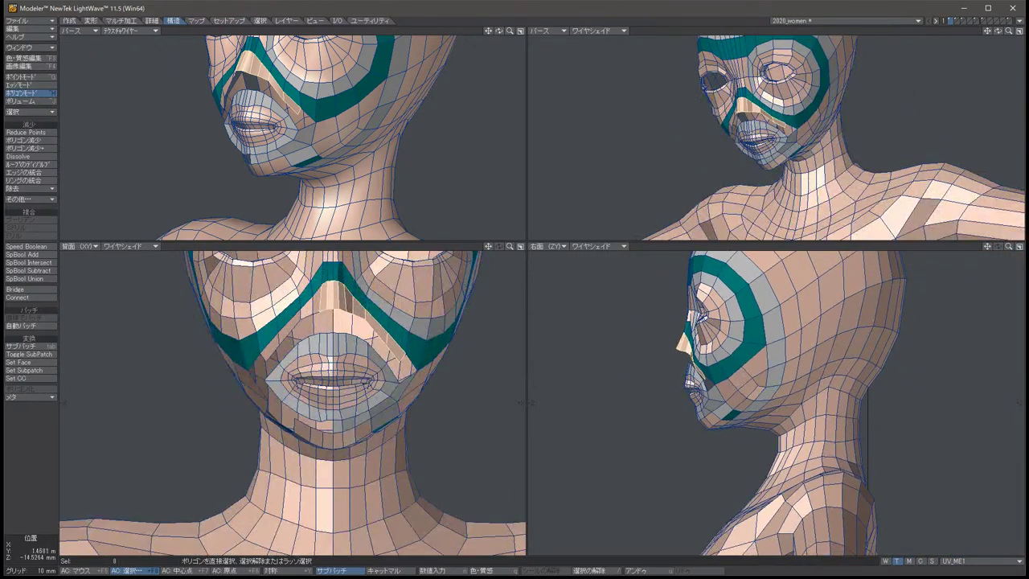
key("slash")
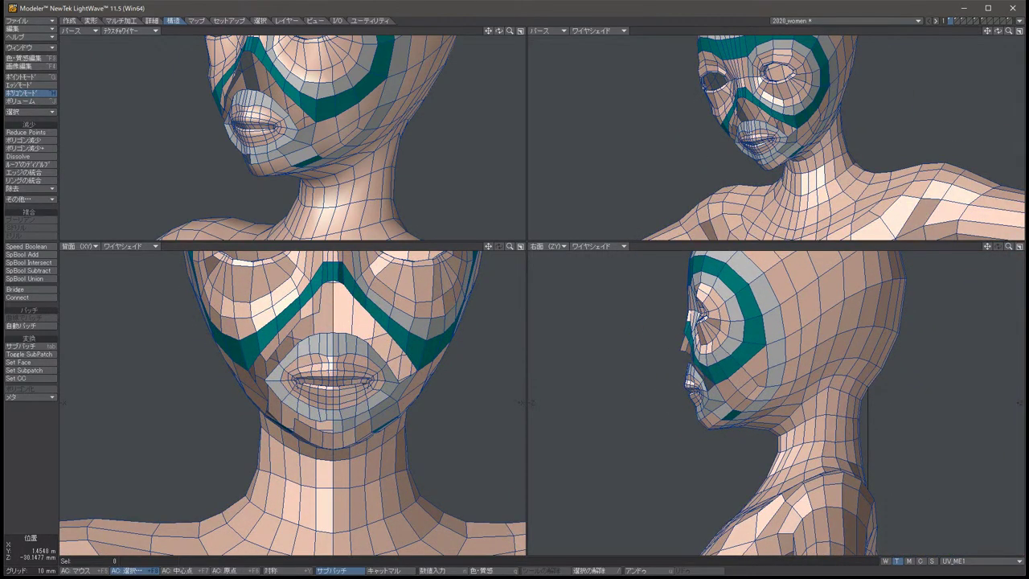
key("period")
key("period")
key("period")
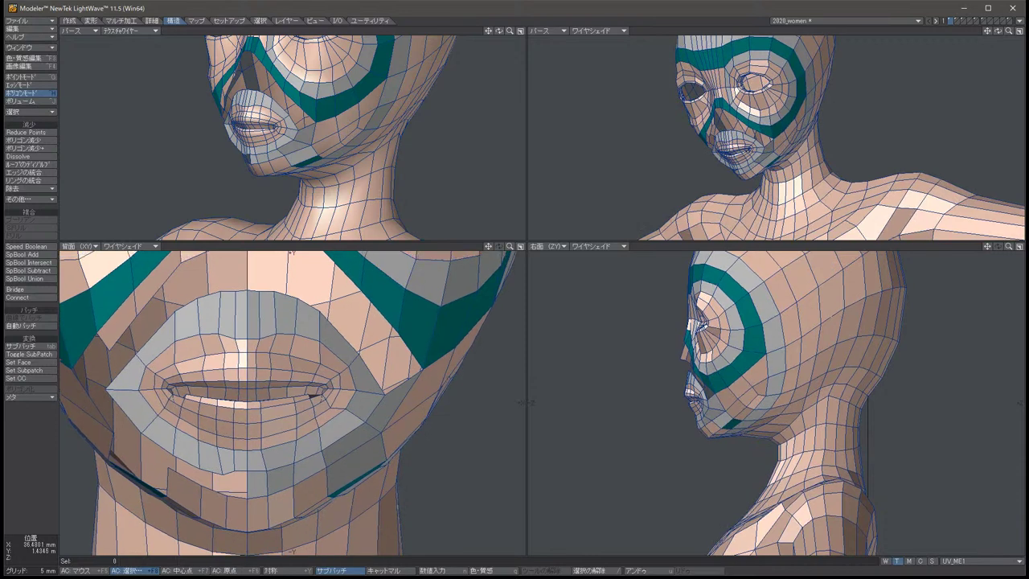
key("g")
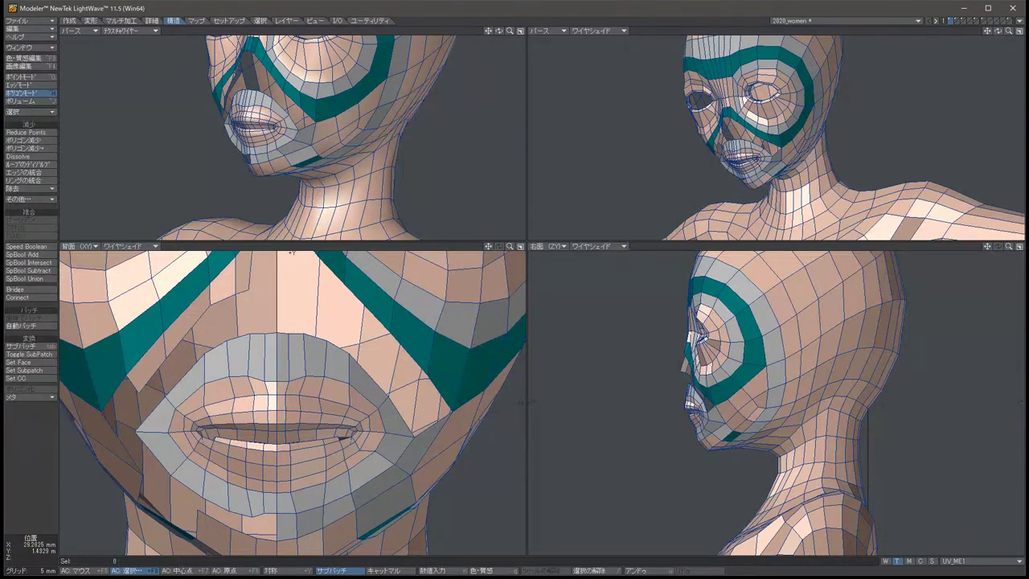
Build a new polygon from the four mouth-corner points.
key("ctrl+g")
left_click(412, 437)
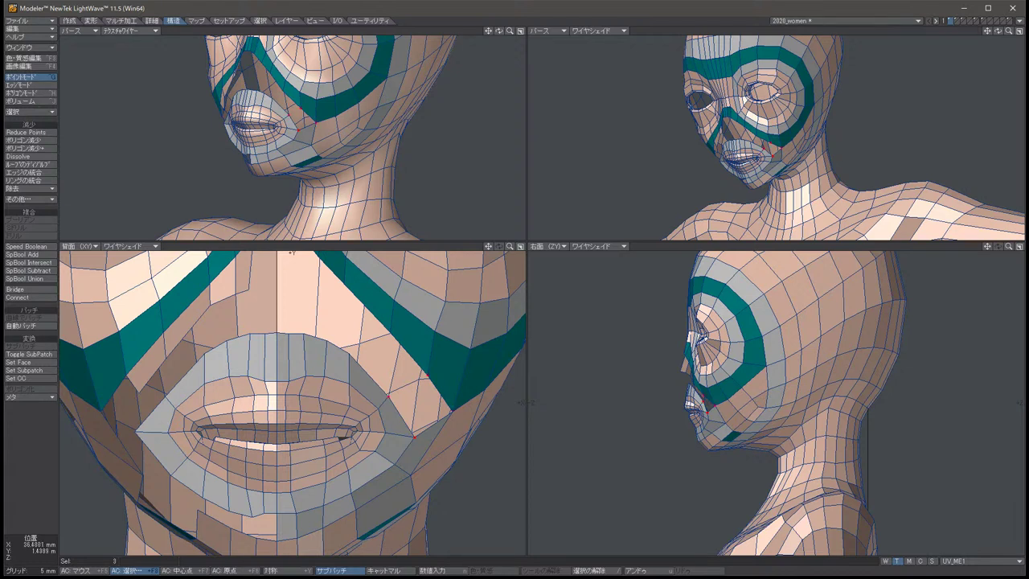
key("slash")
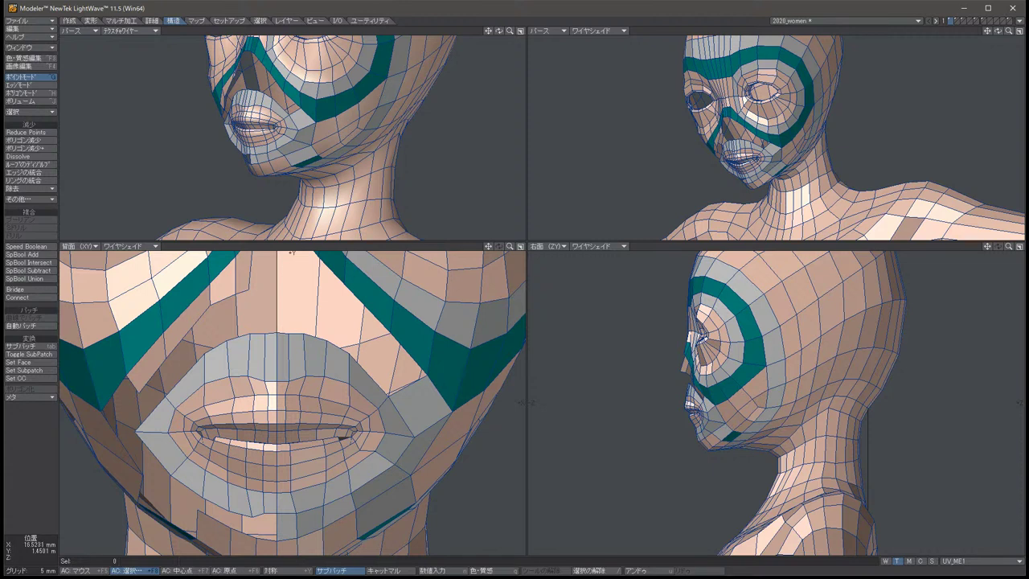
left_click(347, 352)
key("p")
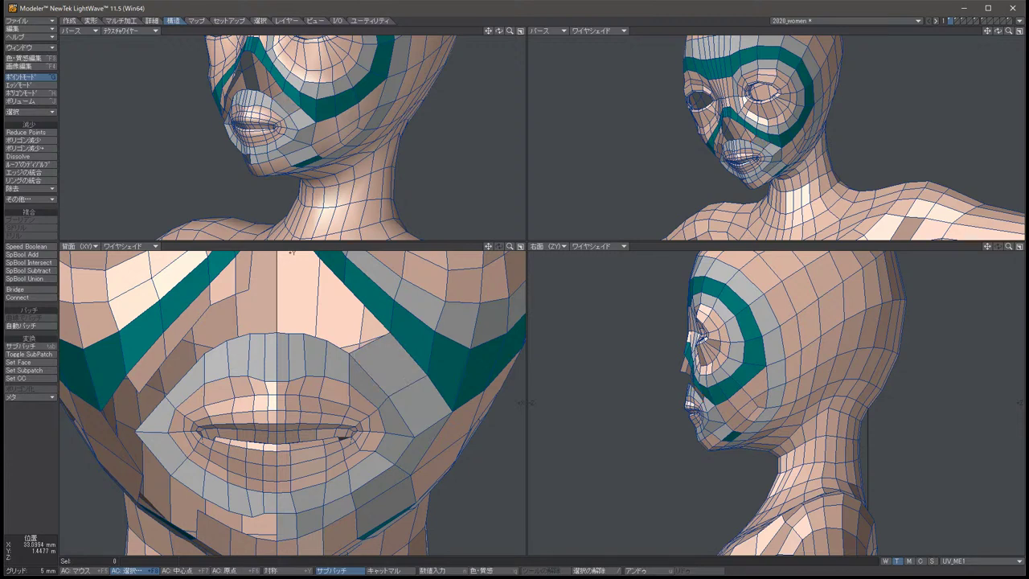
scroll(293, 402, "down", 4)
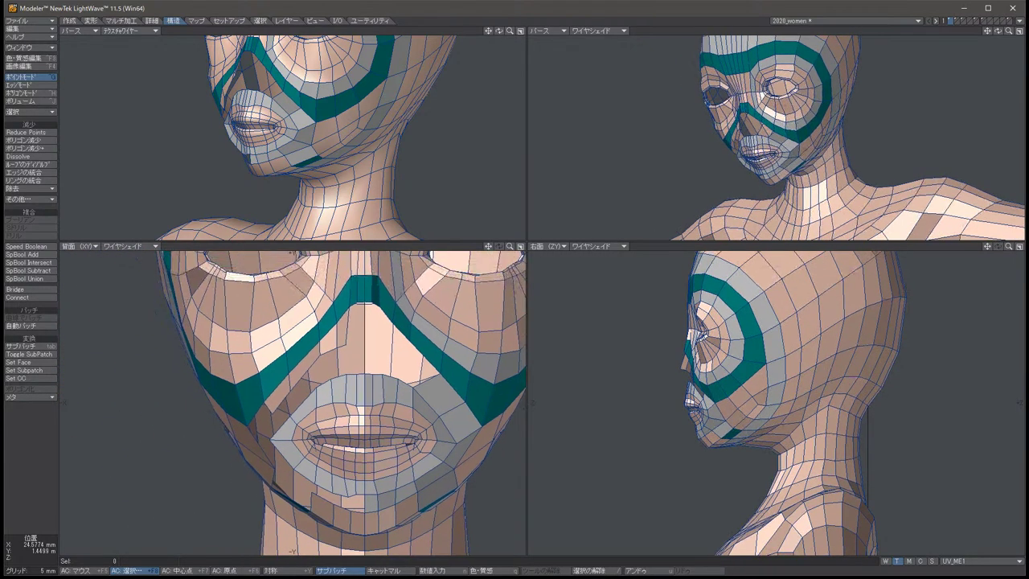
scroll(311, 405, "up", 5)
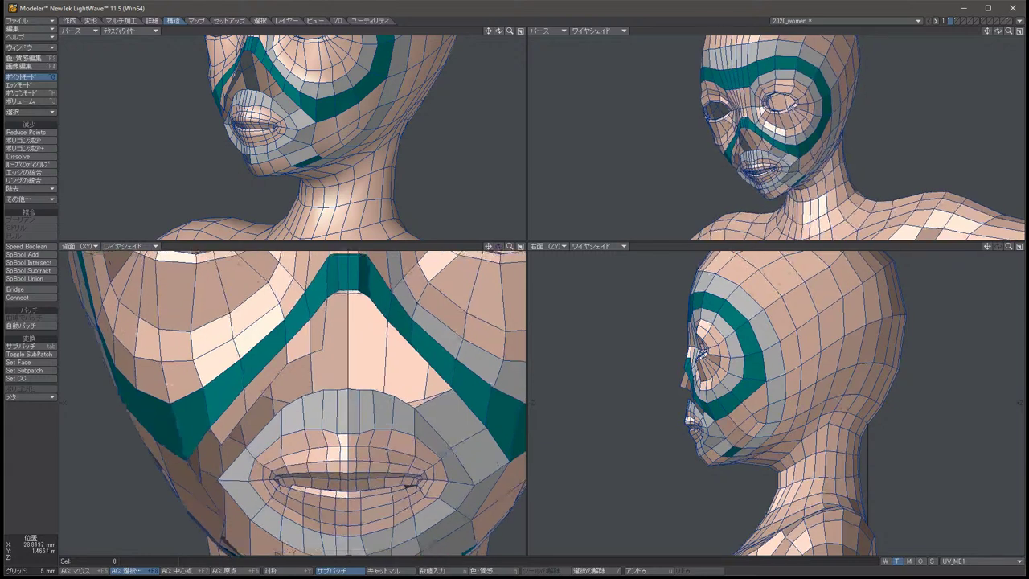
Merge the stray centre-line points above the upper lip.
left_click(412, 402)
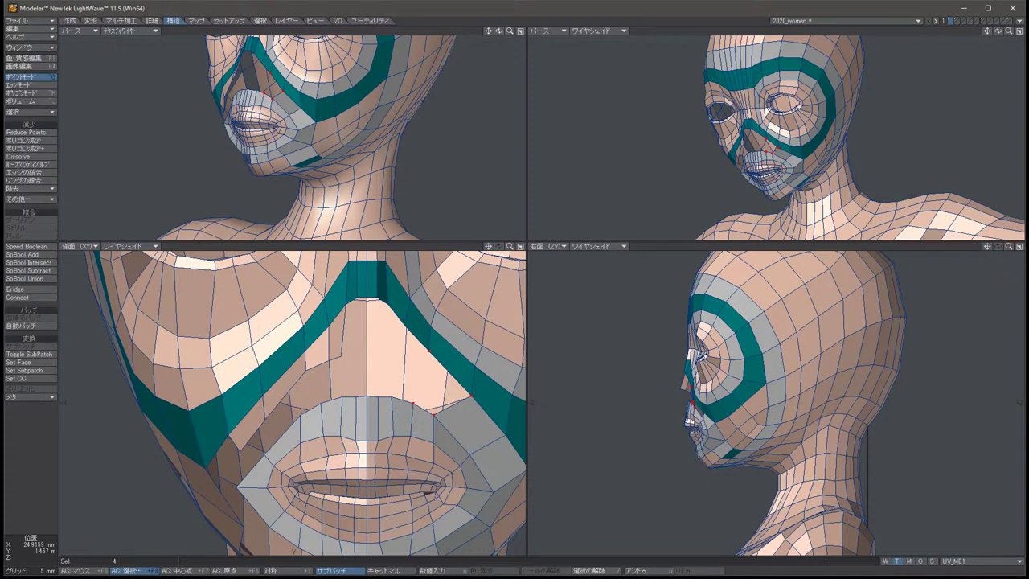
key("slash")
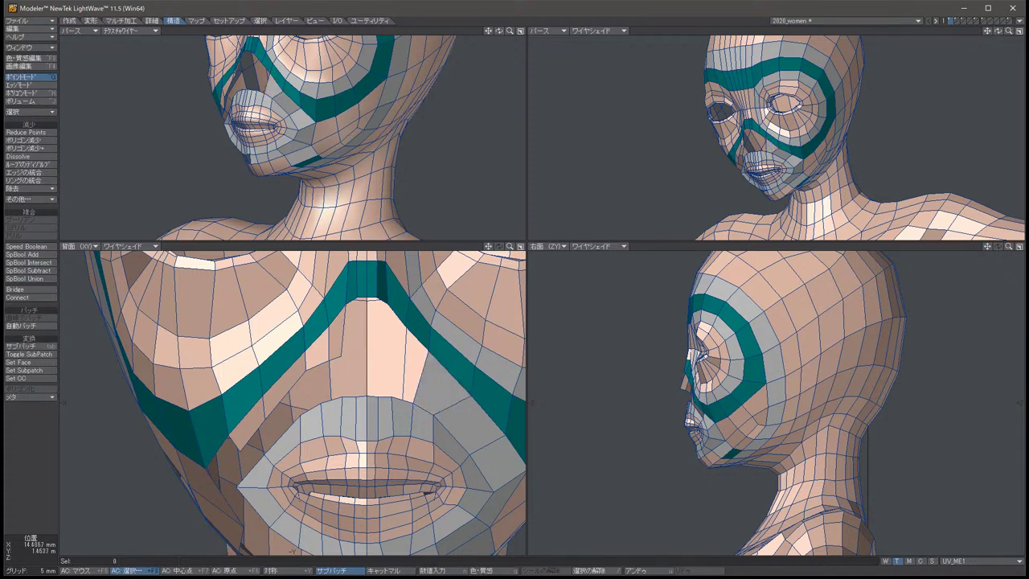
left_click(398, 402)
key("ctrl+w")
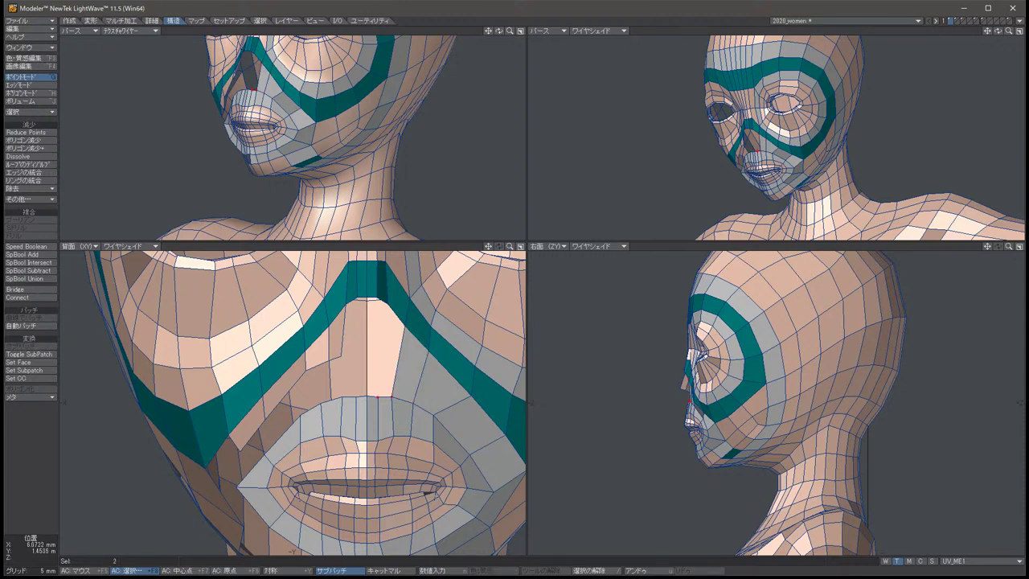
key("ctrl+w")
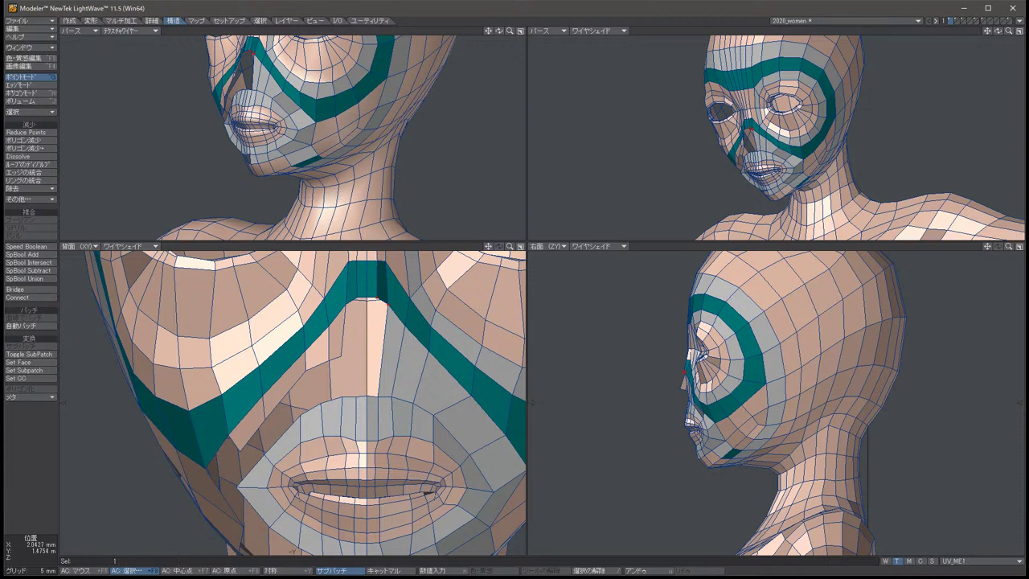
key("slash")
Select the four polygons just right of the centre line.
left_click(390, 351)
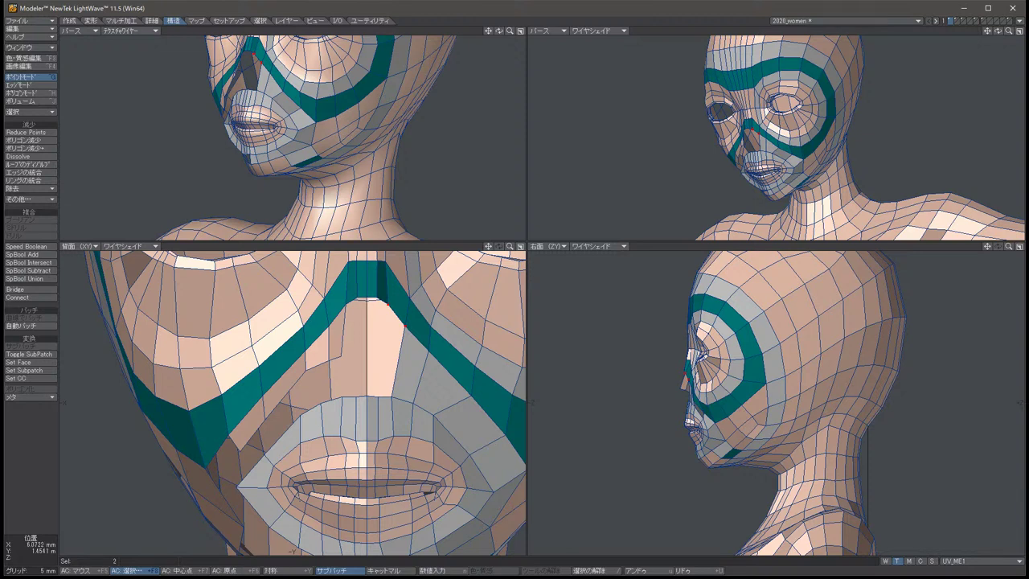
key("slash")
key("ctrl+h")
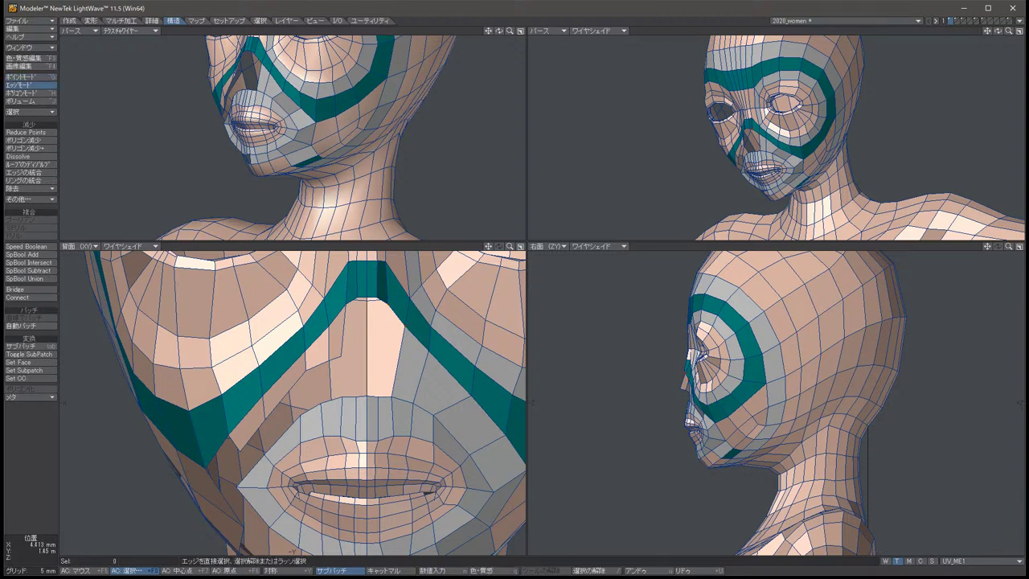
left_click_drag(412, 358, 502, 456)
key("slash")
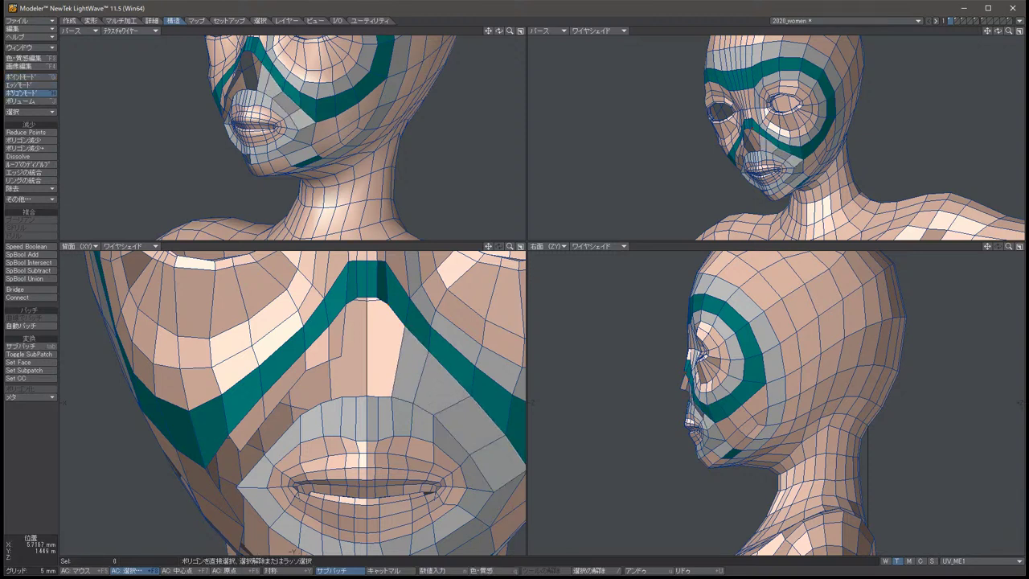
left_click(385, 417)
left_click(372, 418)
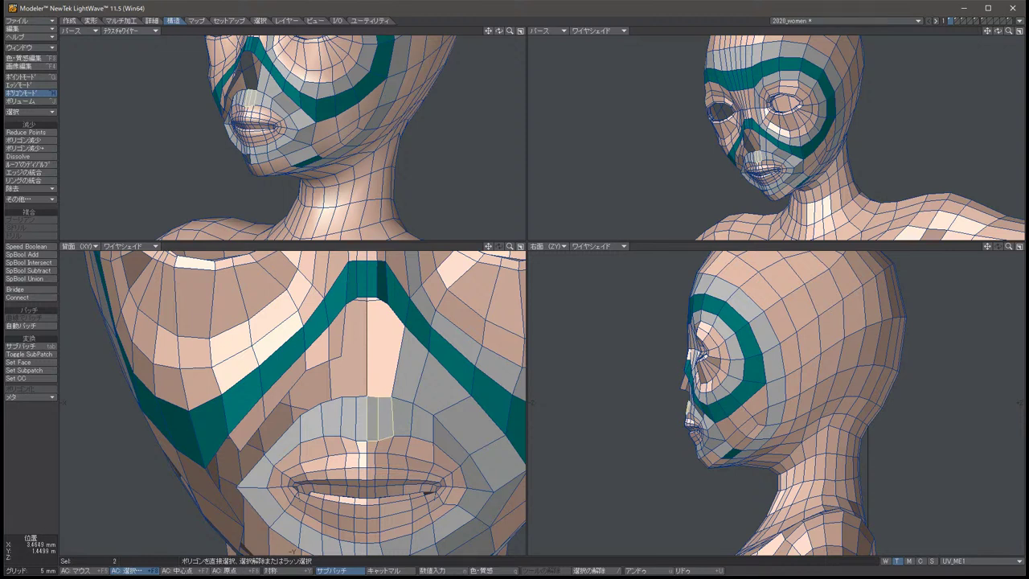
left_click(28, 198)
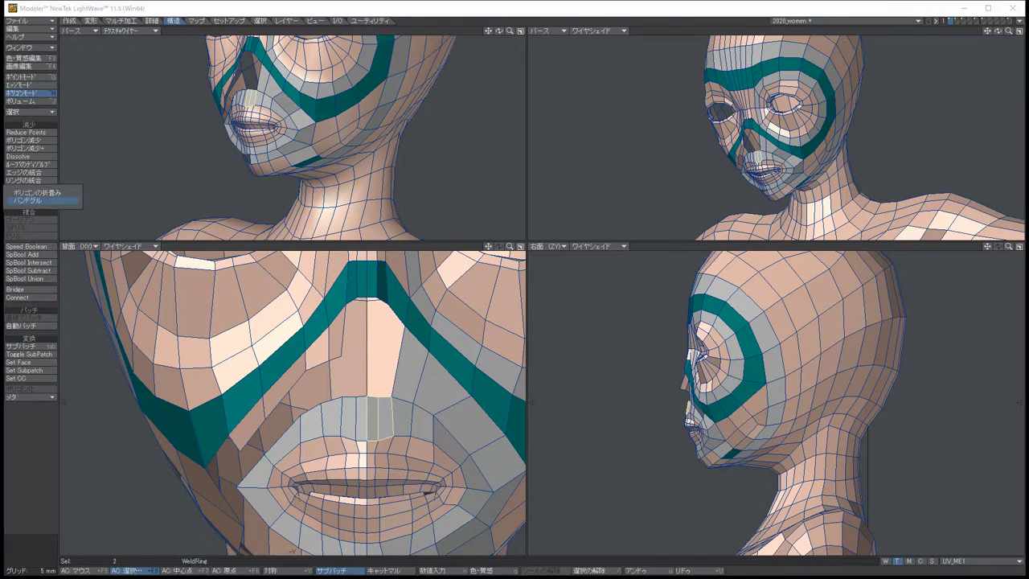
left_click(40, 202)
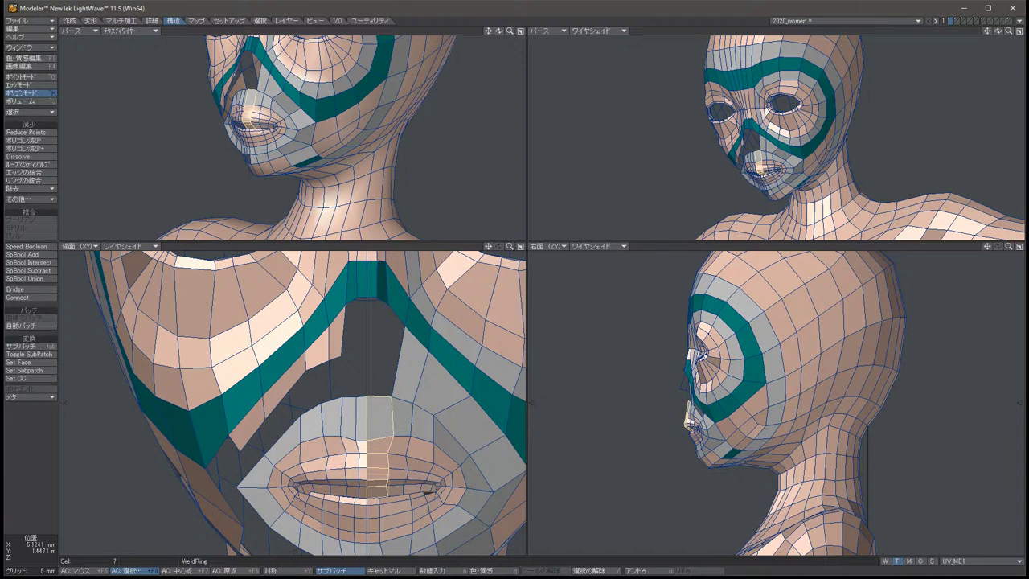
left_click(377, 416)
key("u")
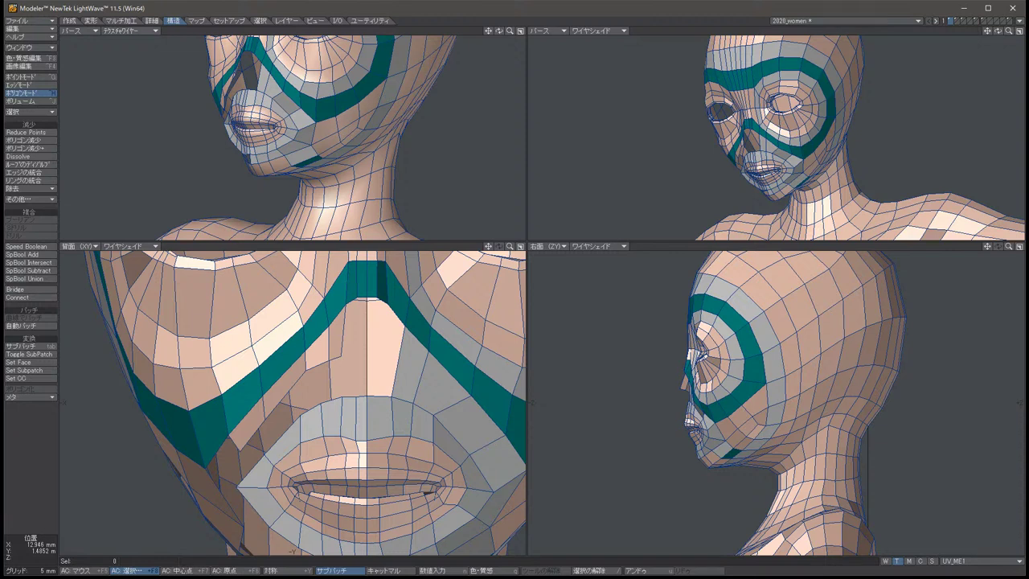
left_click_drag(373, 418, 386, 418)
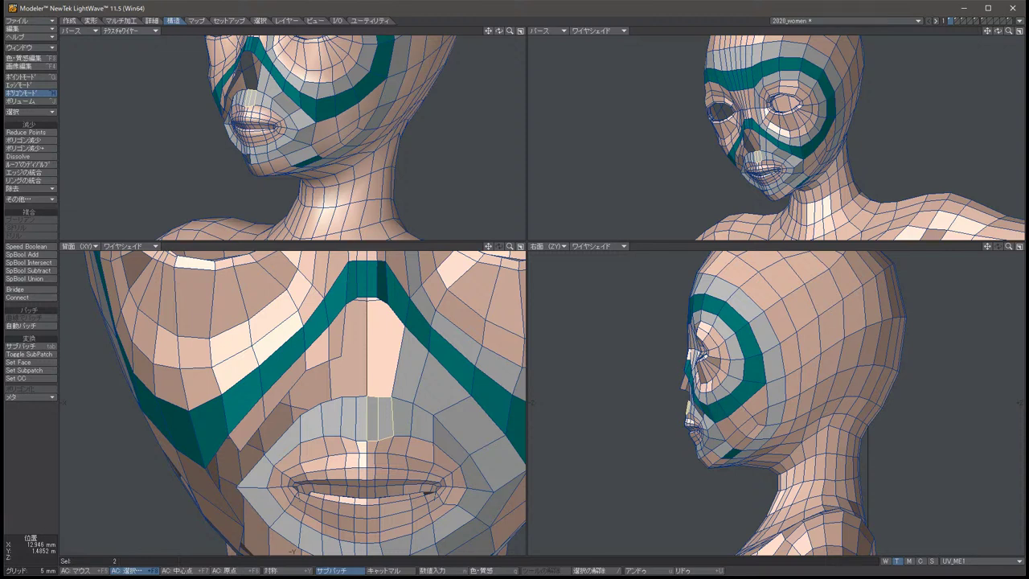
key("/")
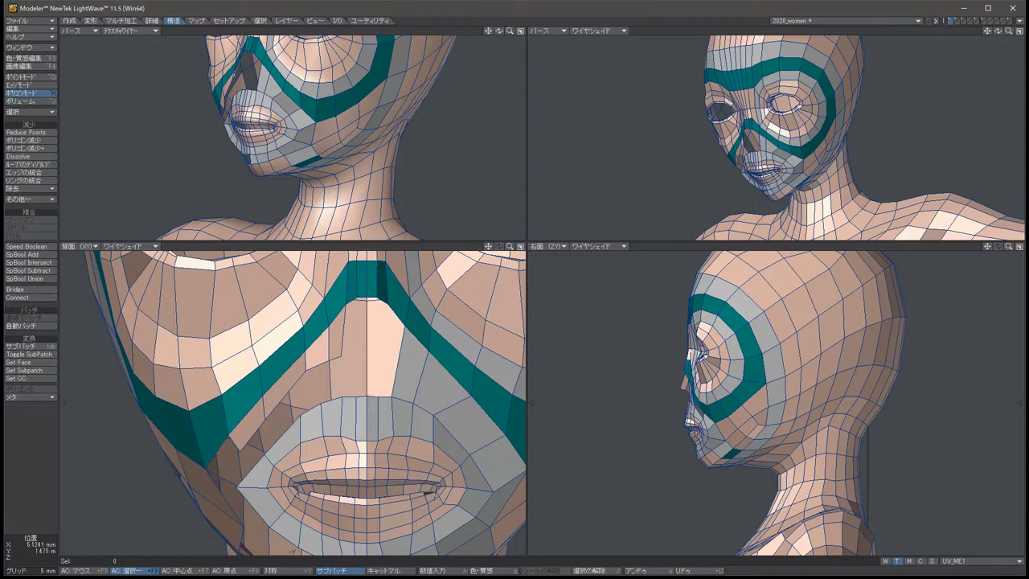
key("ctrl+g")
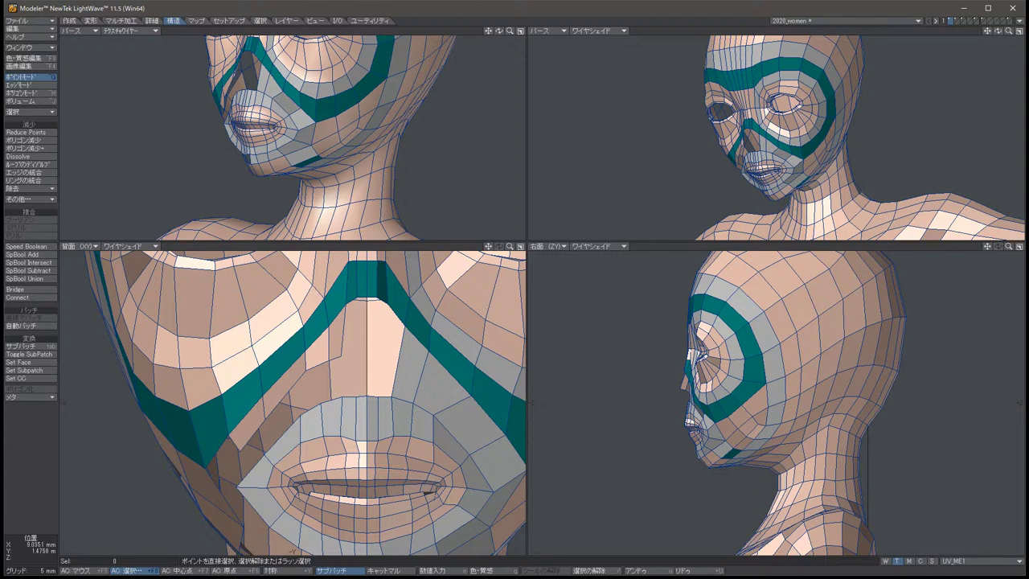
key("space")
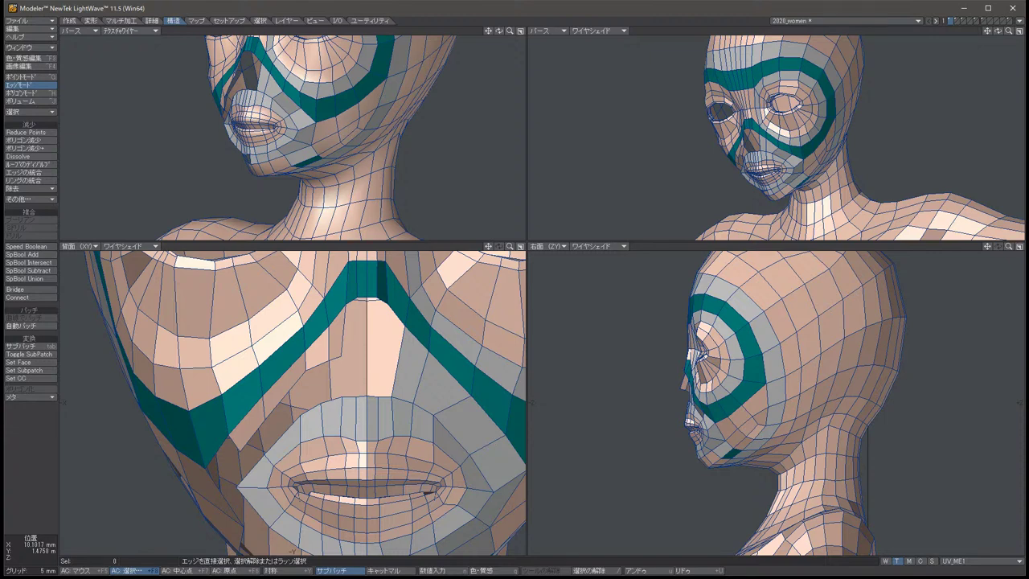
Zoom in on the nose and try moving its points, then undo the move.
scroll(411, 299, "down", 2)
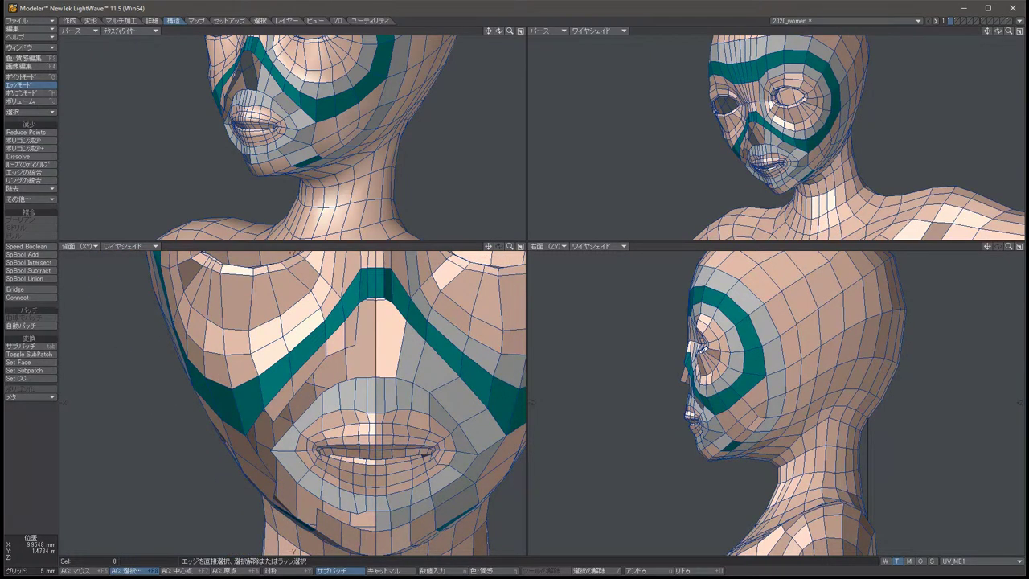
scroll(320, 403, "down", 2)
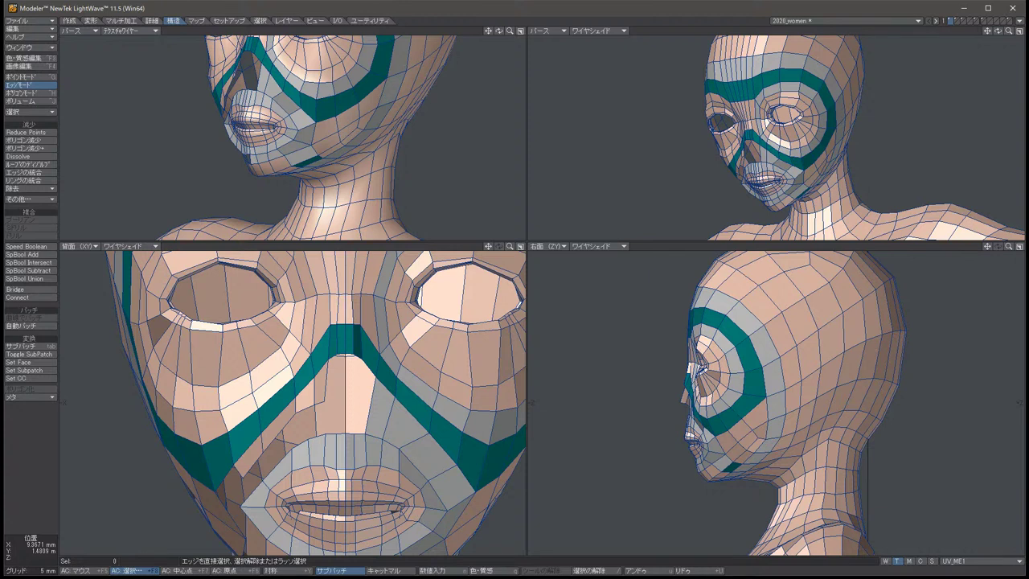
key("ctrl+g")
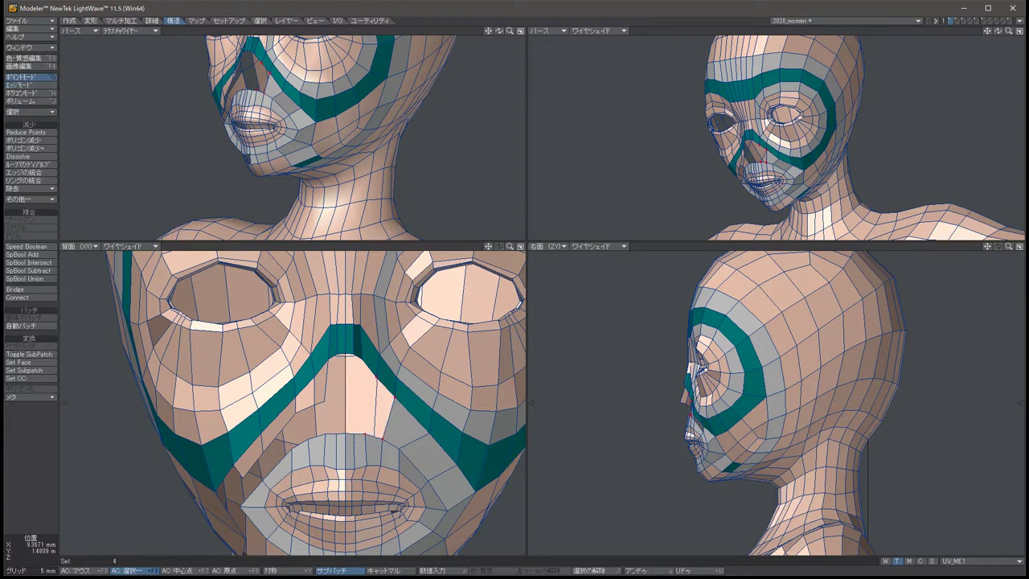
left_click_drag(394, 396, 430, 431)
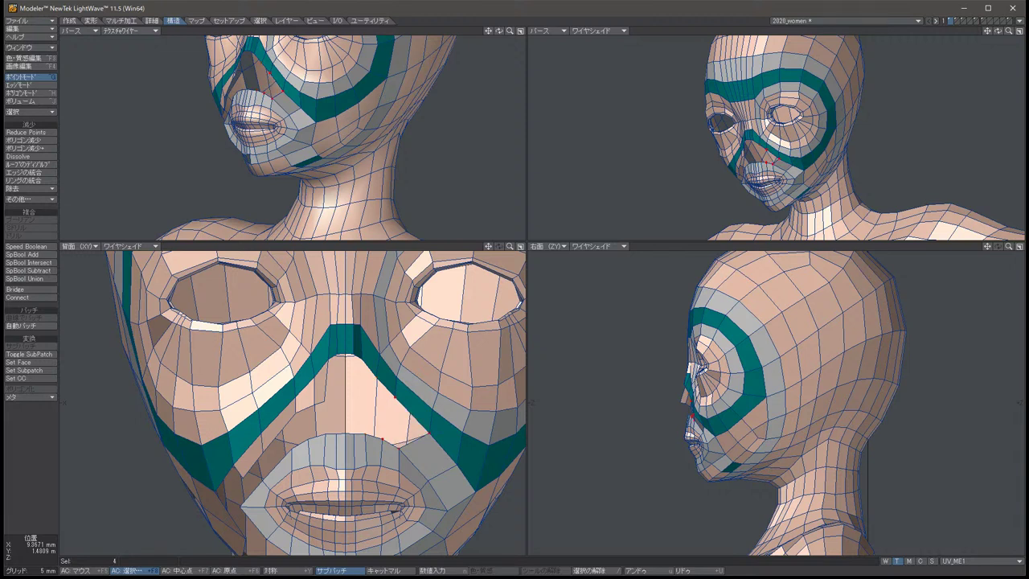
key("u")
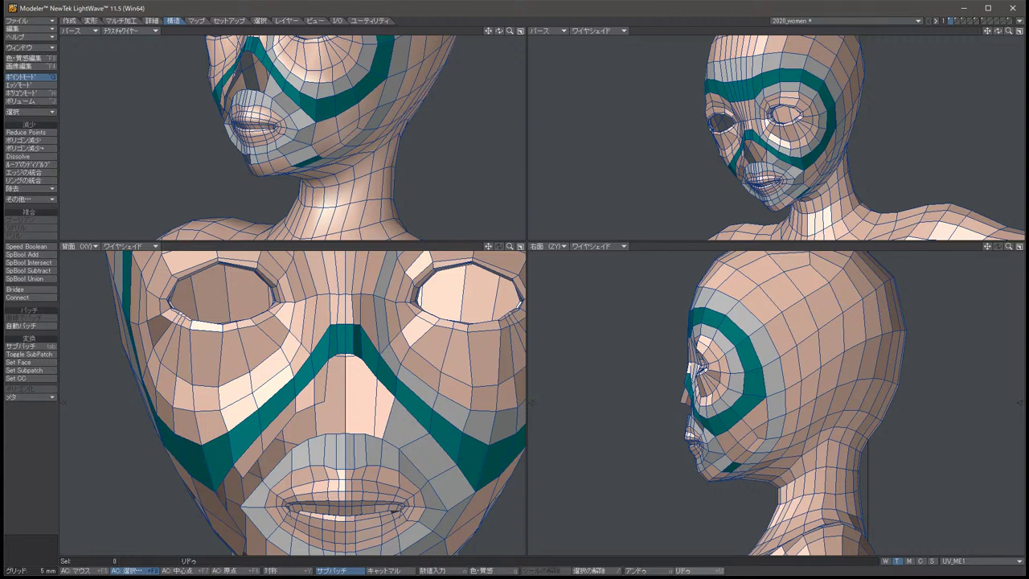
Split two polygons between nose and upper-lip points to add new edges.
left_click(378, 397)
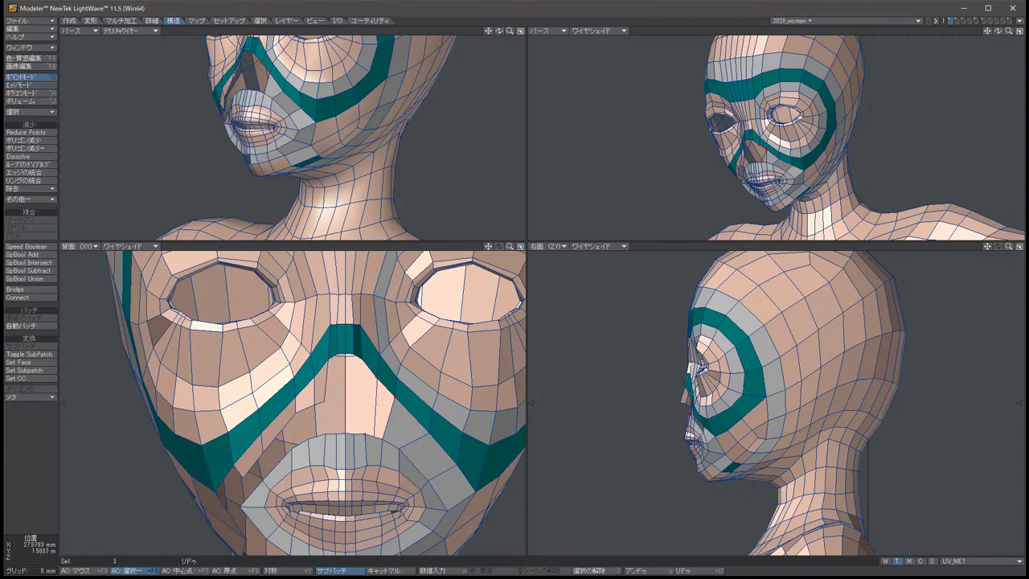
left_click(364, 434)
key("ctrl+l")
left_click(346, 432)
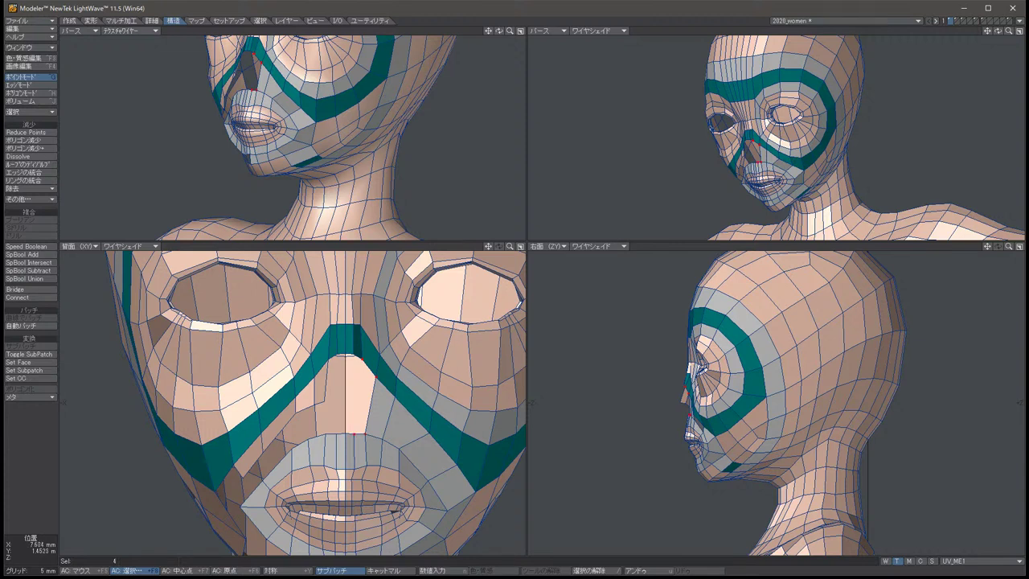
key("ctrl+l")
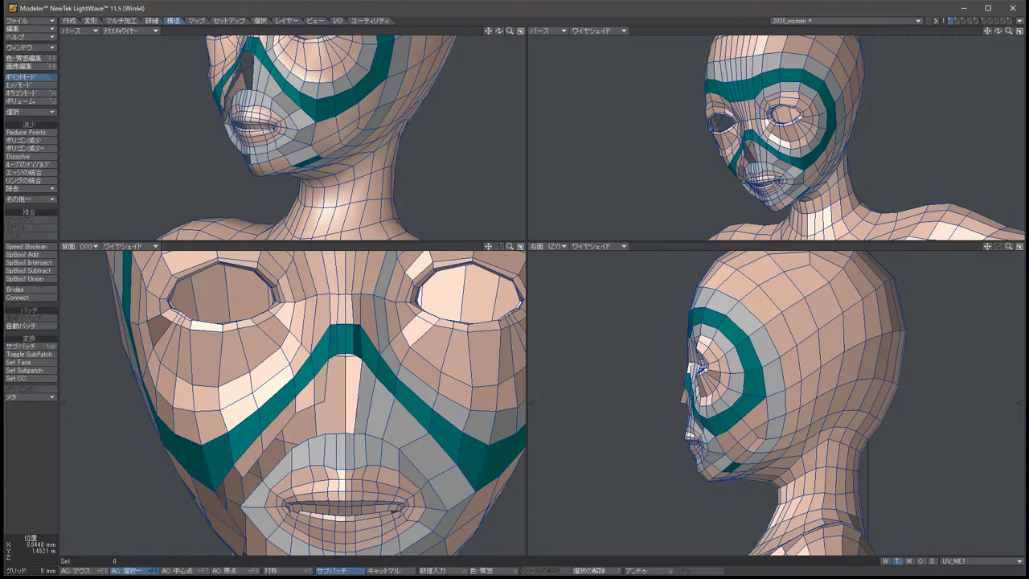
left_click(352, 353)
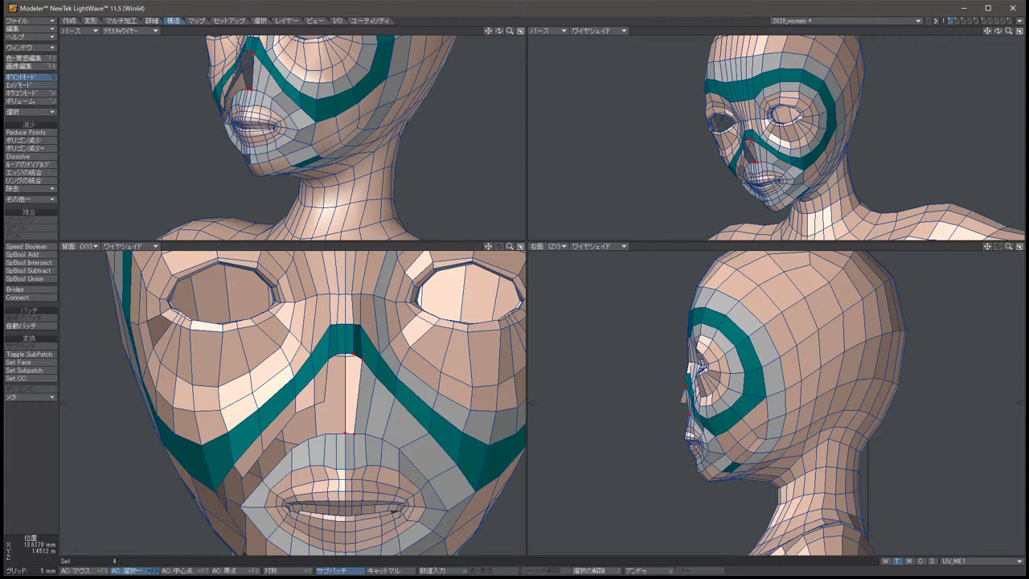
Delete the four selected points, then undo to restore the polygons and dismiss the redo error.
key("Delete")
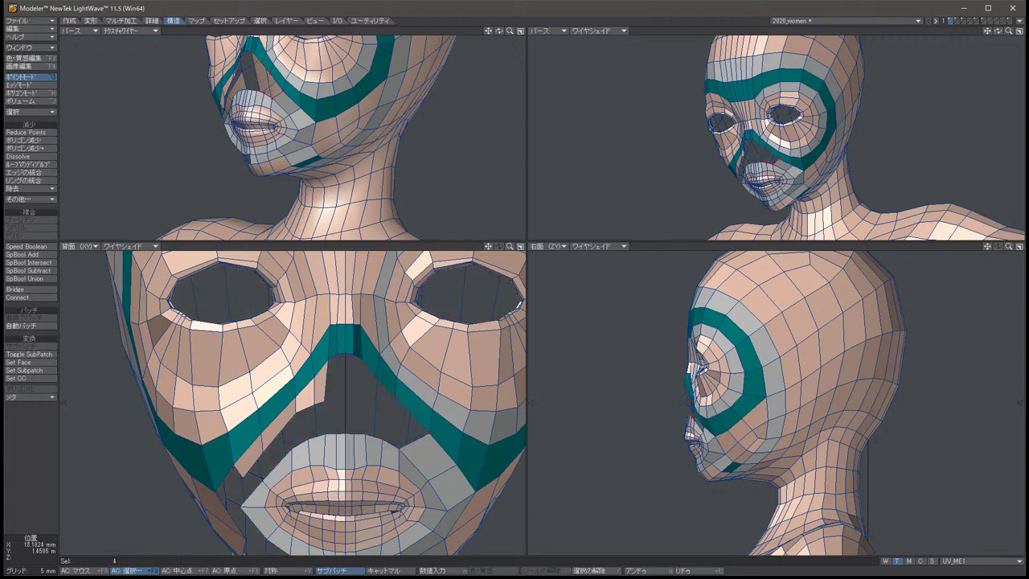
key("u")
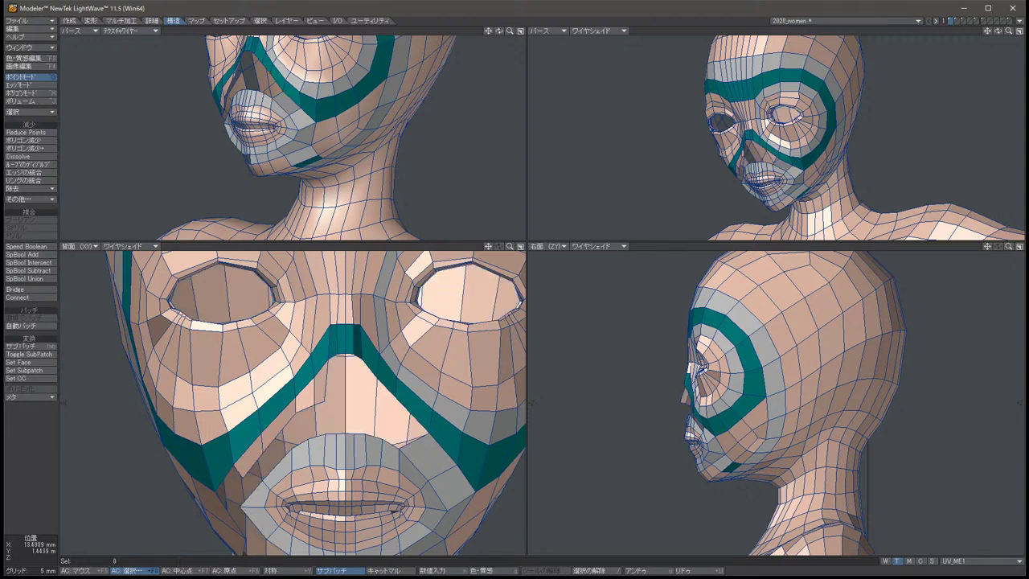
left_click(20, 84)
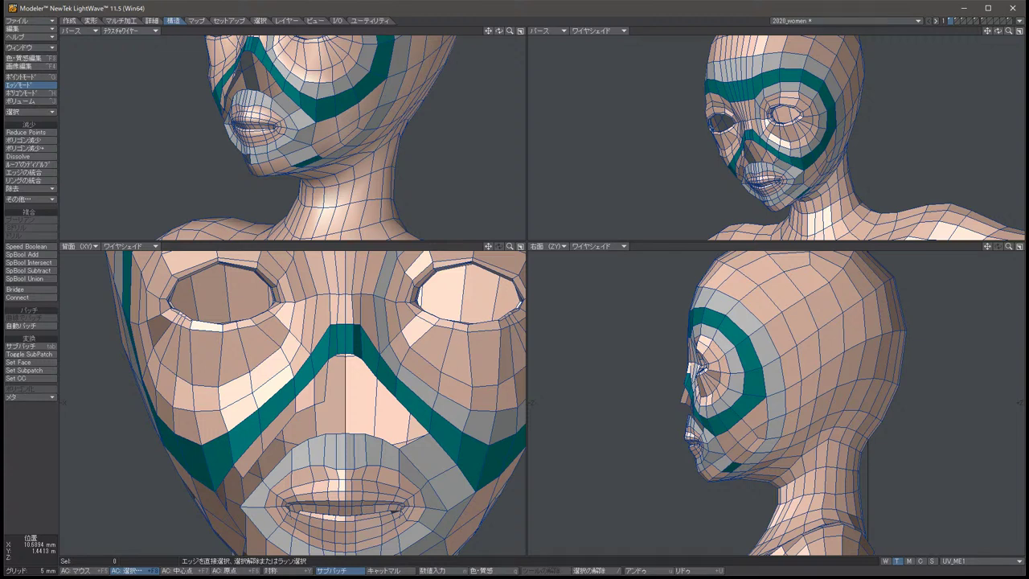
key("ctrl+g")
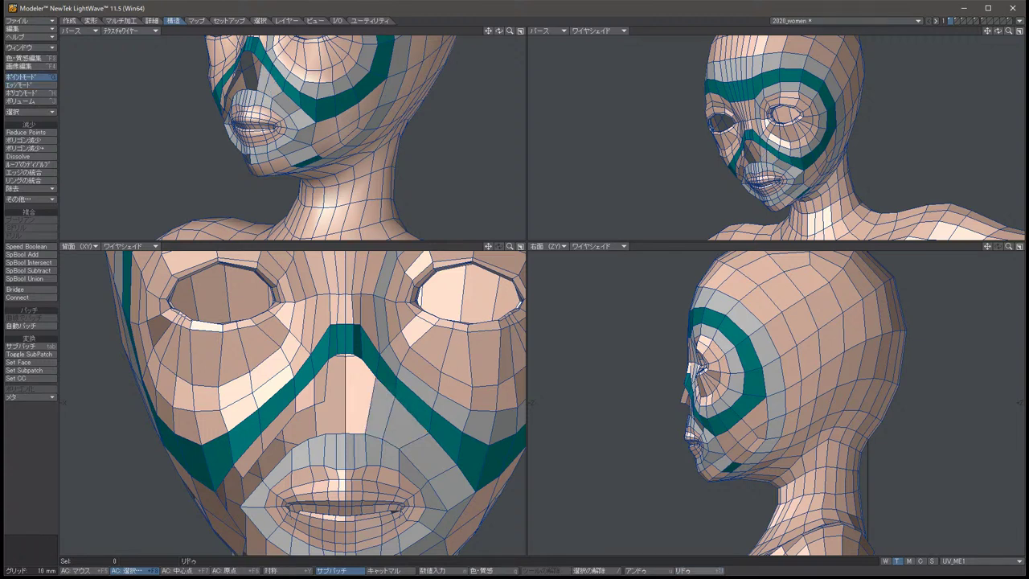
key("shift+u")
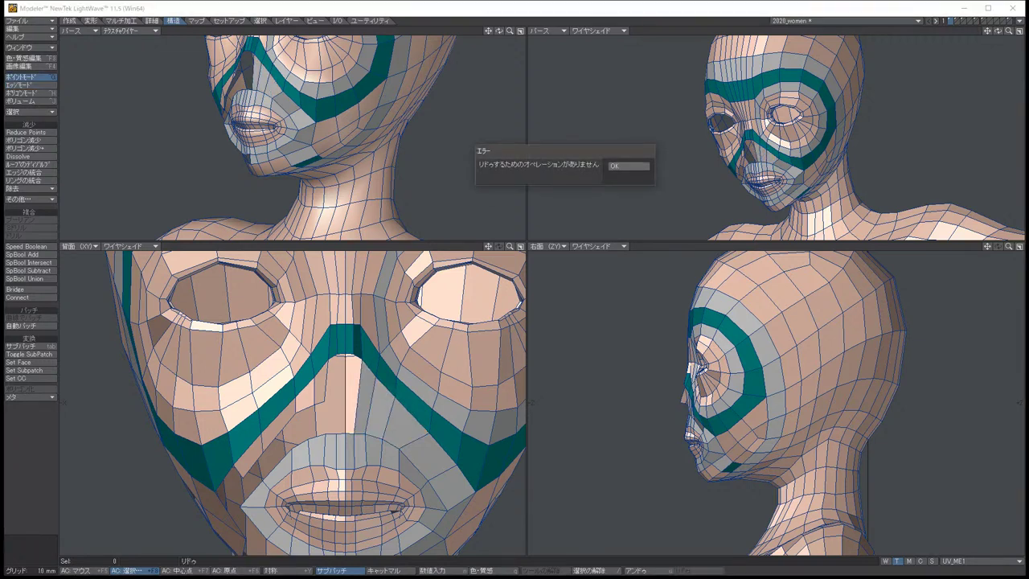
key("Return")
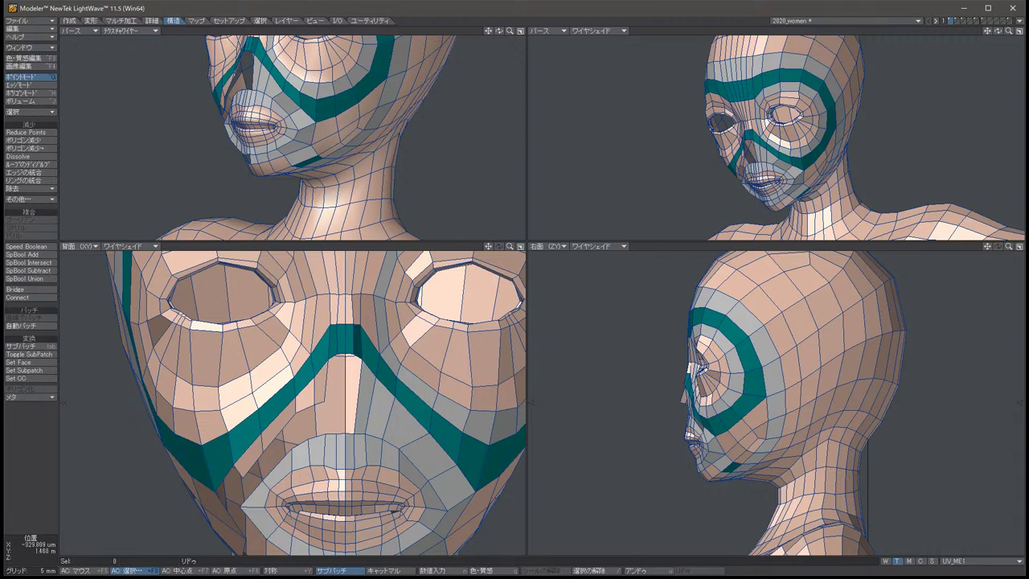
Orbit and zoom to the face and select an edge beside the nose.
scroll(291, 253, "down", 5)
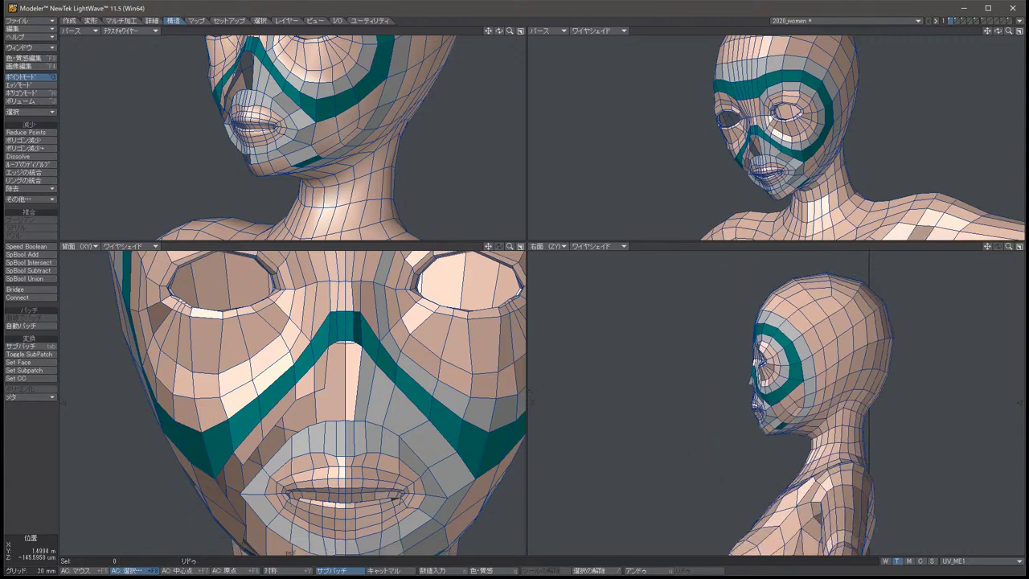
left_click_drag(723, 149, 938, 229, "alt")
scroll(291, 252, "up", 5)
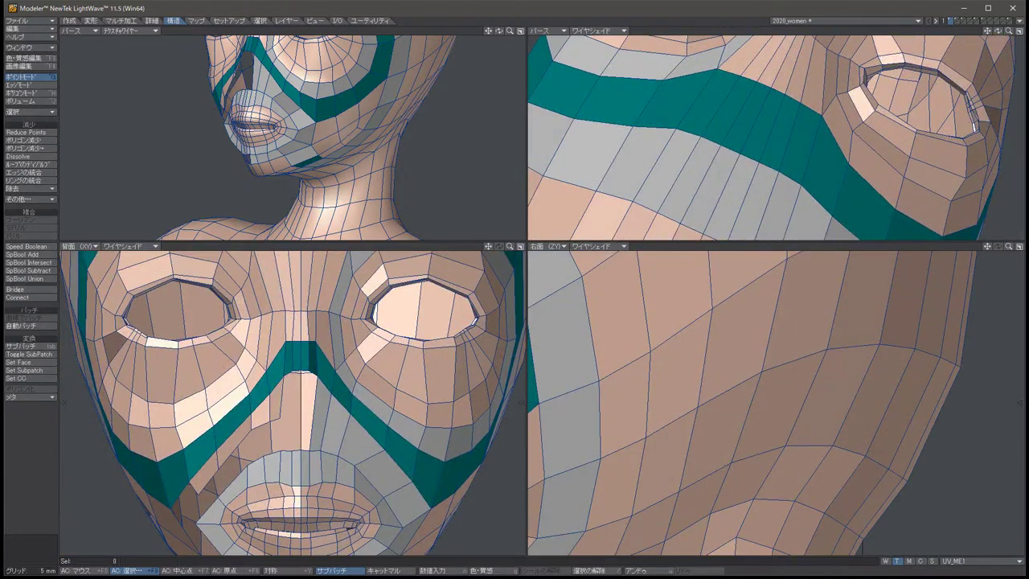
left_click(20, 84)
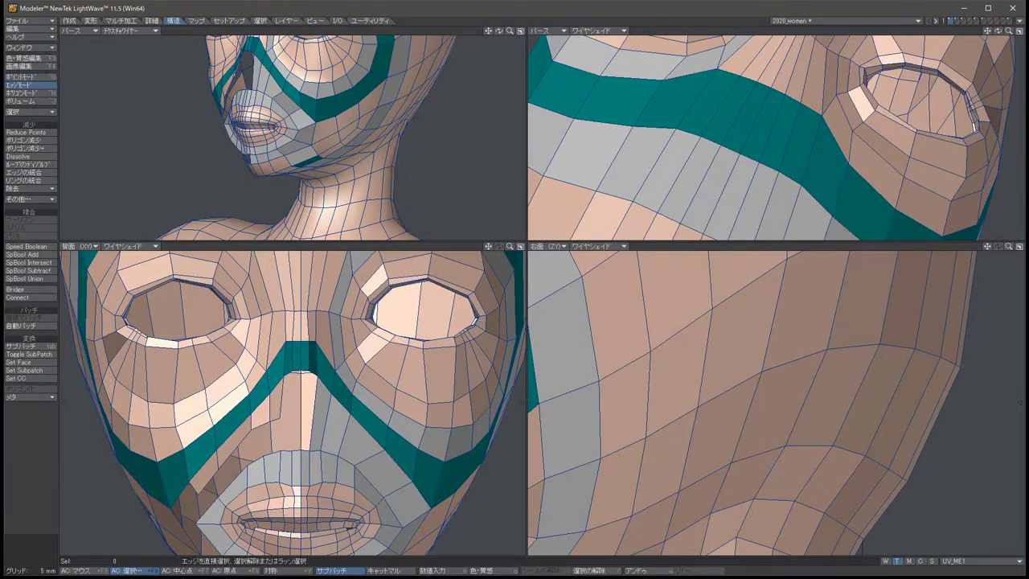
left_click(519, 402)
Select three polygons beside the nose, then reduce the selection to two edges across the strip.
key("ctrl+h")
left_click_drag(345, 382, 338, 446)
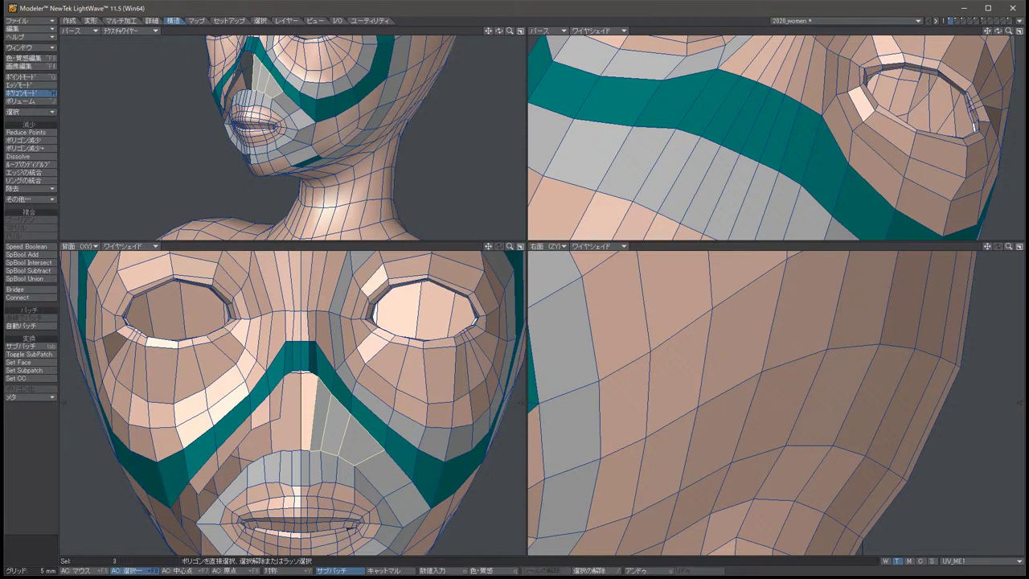
key("ctrl+g")
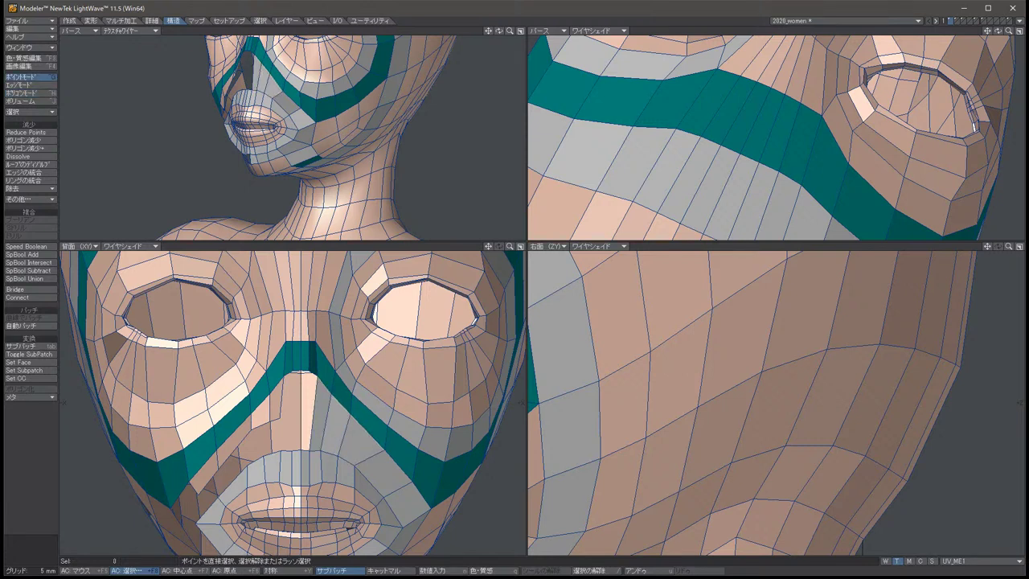
key("ctrl+j")
key("ctrl+h")
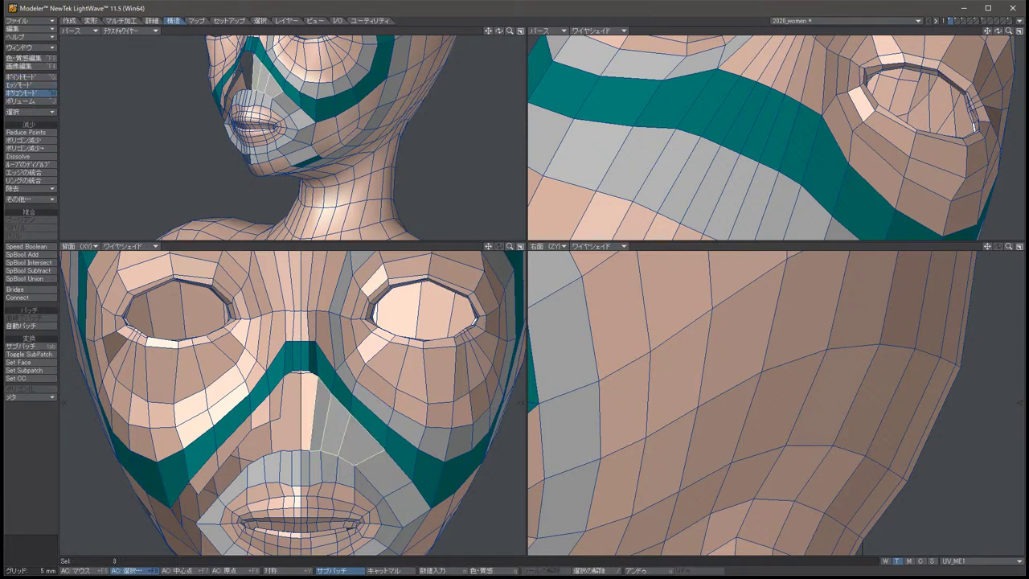
key("ctrl+g")
key("ctrl+j")
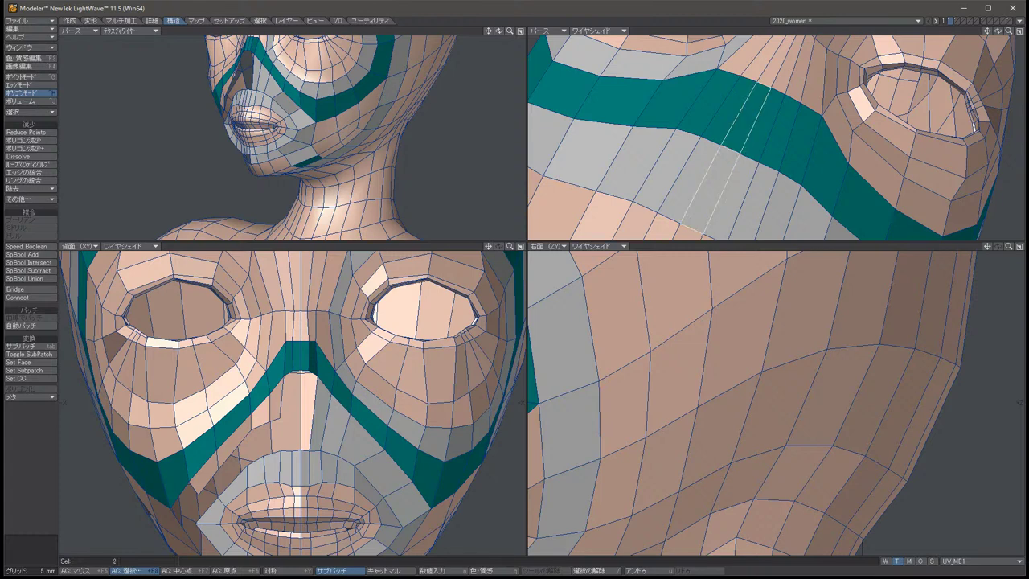
Cut a new edge loop across the face beside the nose with Band Saw Pro.
key("shift+k")
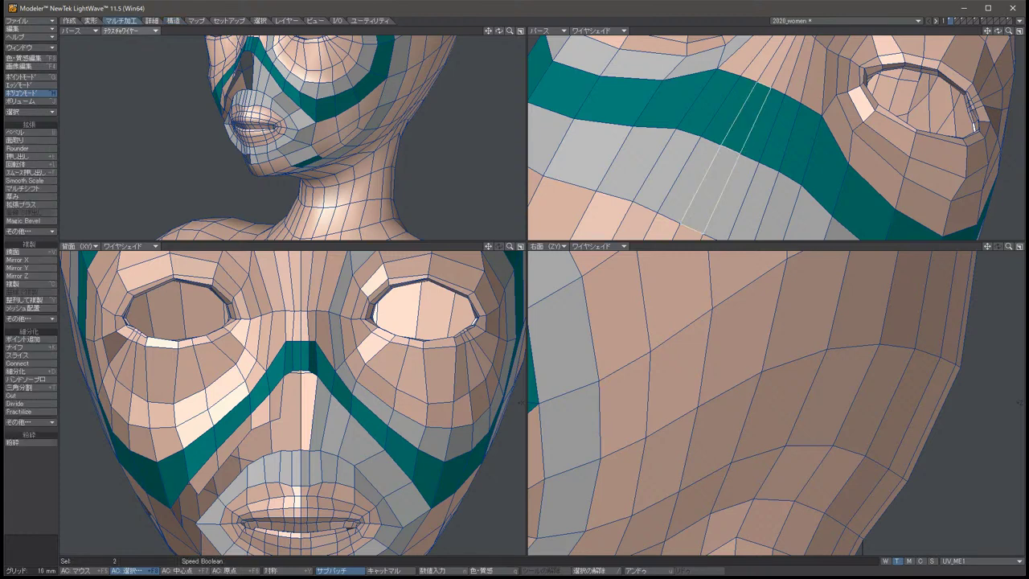
left_click(30, 379)
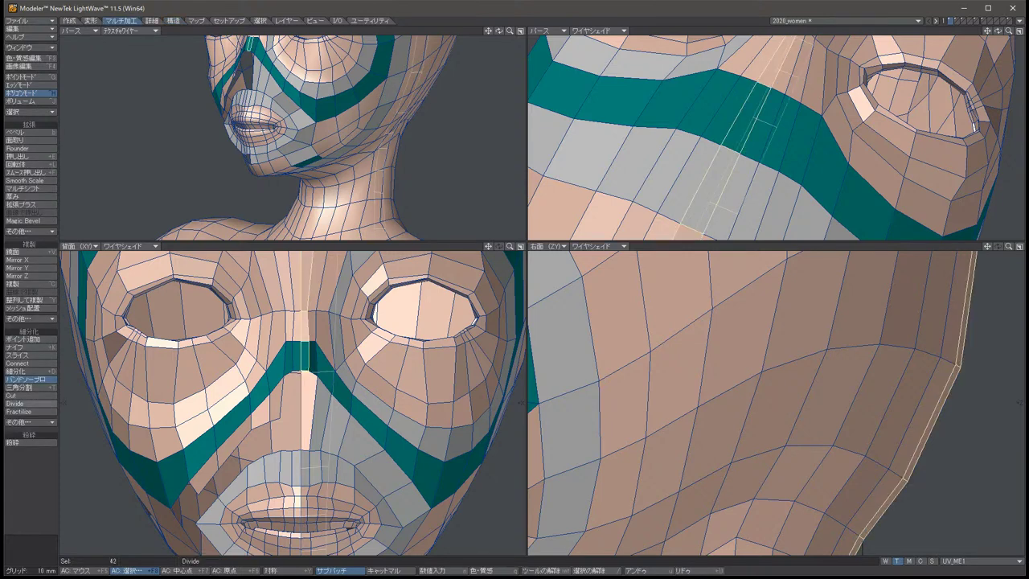
key("shift+a")
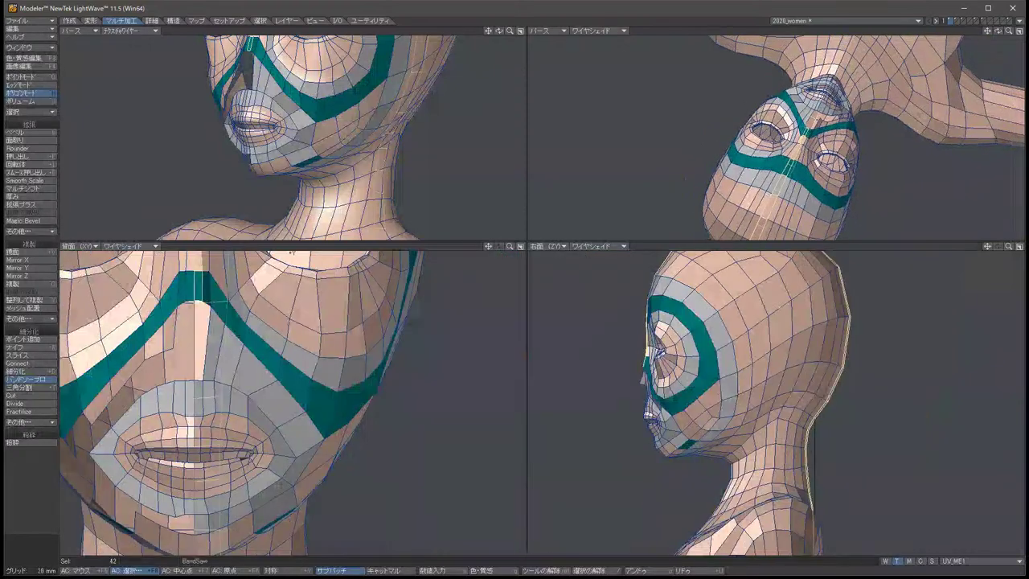
left_click_drag(771, 136, 803, 137, "alt")
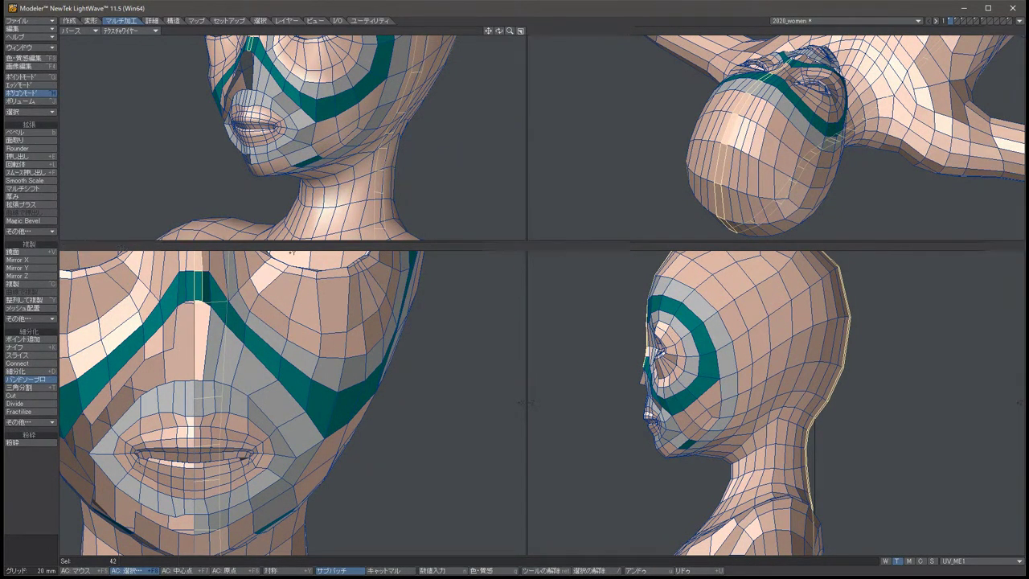
Maximize the Perspective view and orbit the whole body to inspect the new loop.
left_click(1018, 30)
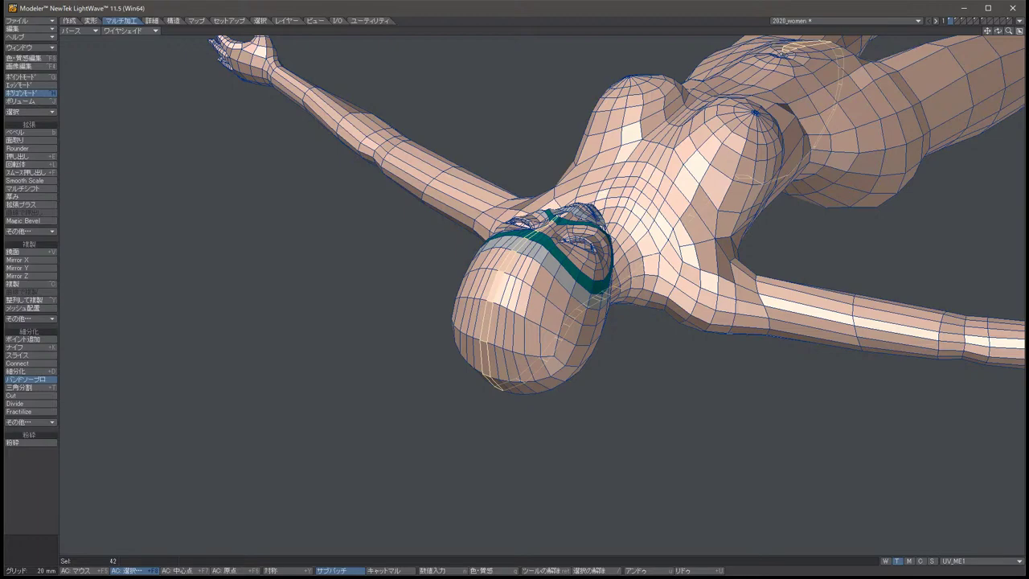
left_click_drag(515, 289, 345, 371, "alt")
scroll(514, 290, "up", 5)
scroll(515, 289, "down", 3)
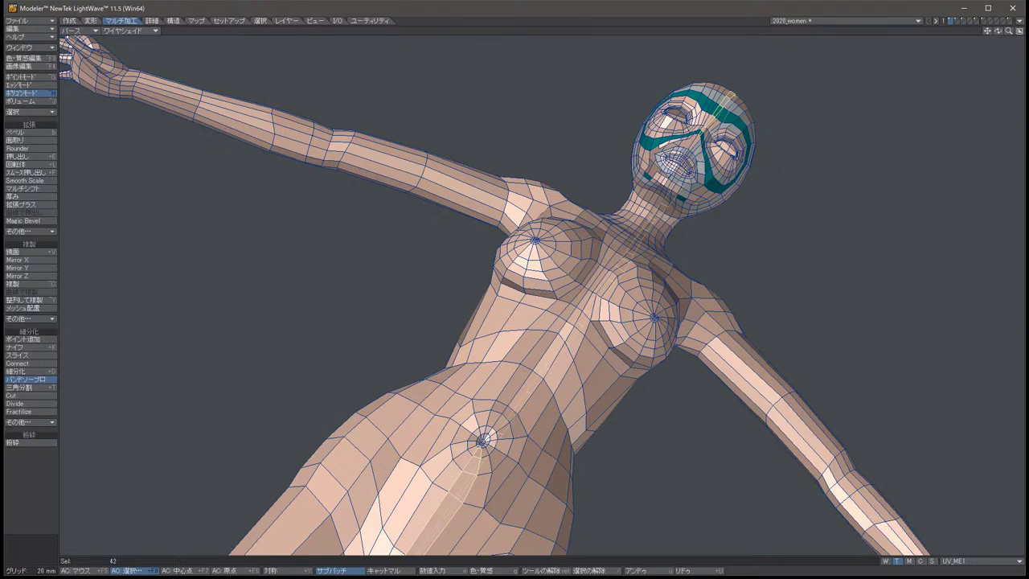
left_click_drag(346, 371, 341, 350, "alt")
scroll(341, 350, "up", 6)
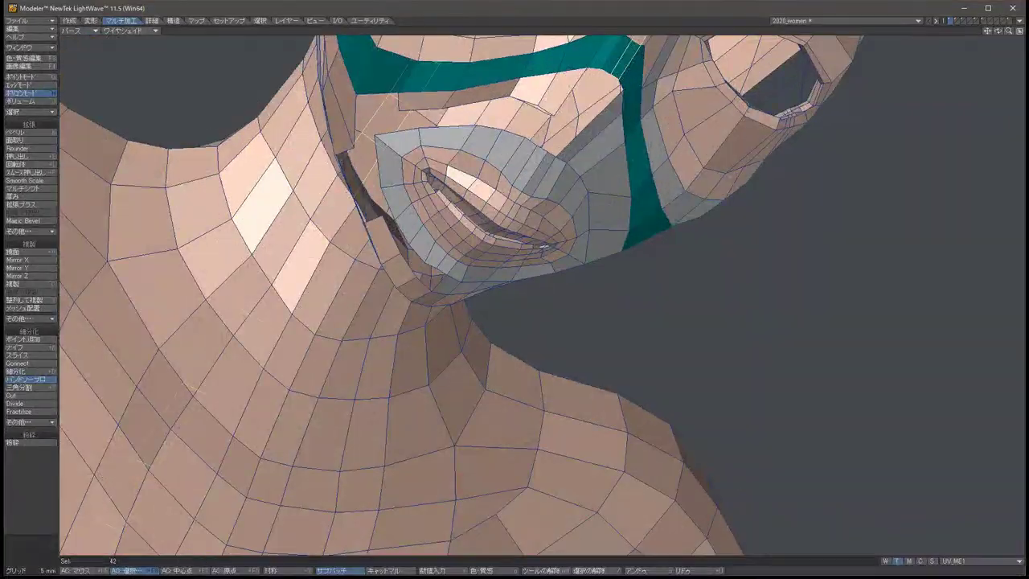
scroll(514, 296, "down", 4)
scroll(515, 296, "down", 6)
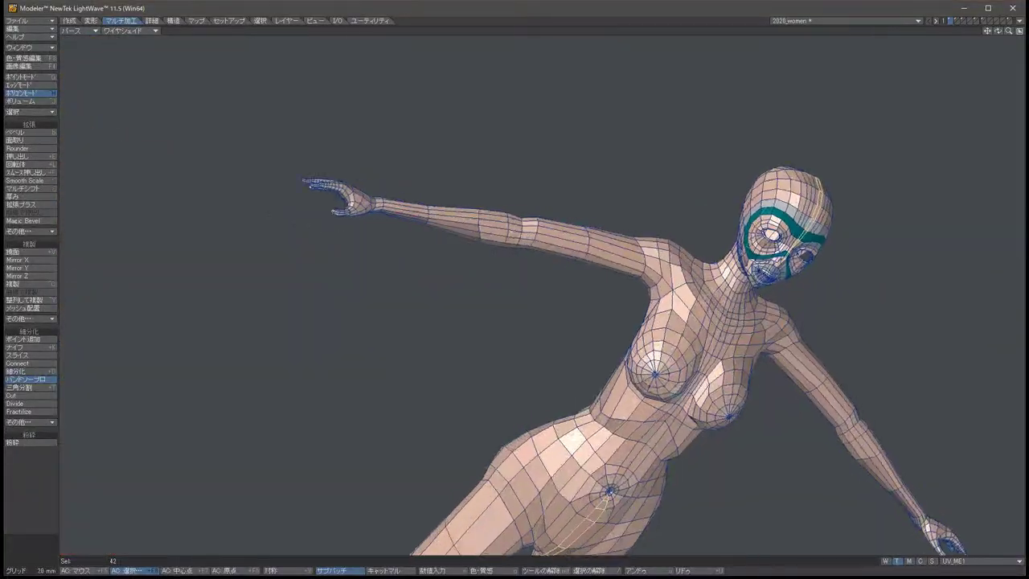
scroll(514, 295, "up", 5)
left_click_drag(514, 295, 532, 255, "alt")
scroll(514, 296, "up", 2)
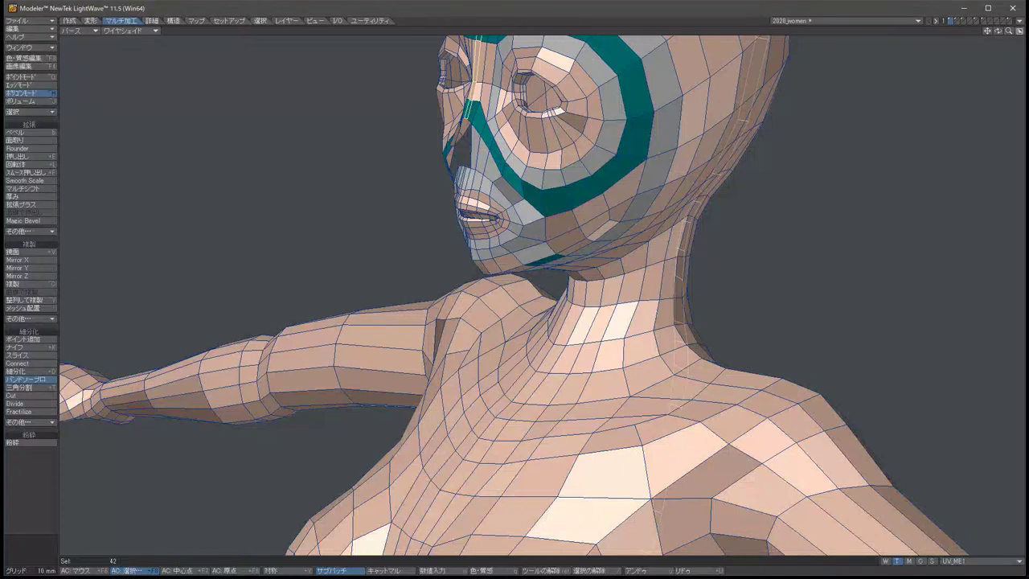
Return to the four-view layout and finish the Band Saw Pro cut.
key("0")
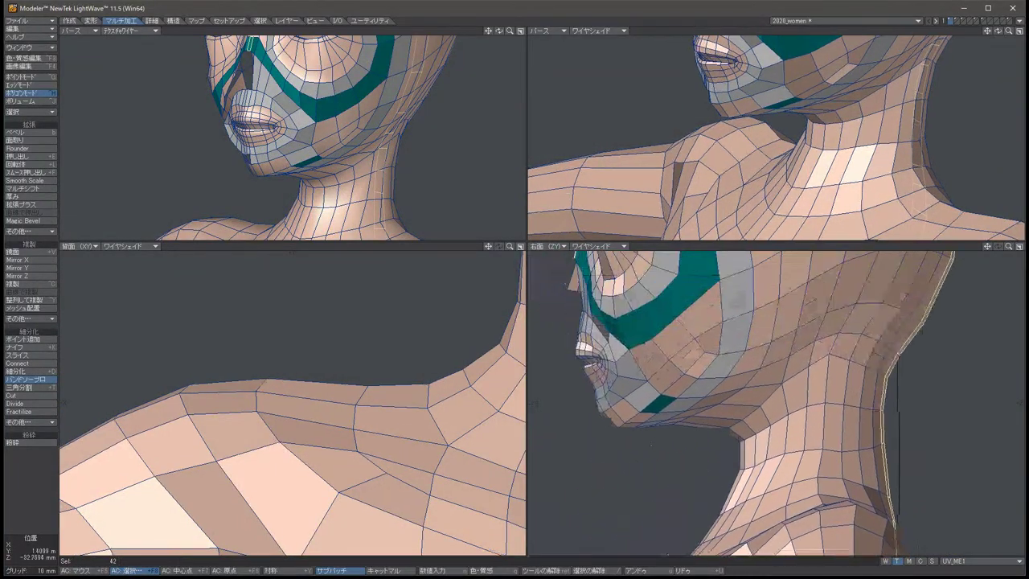
scroll(292, 402, "up", 3)
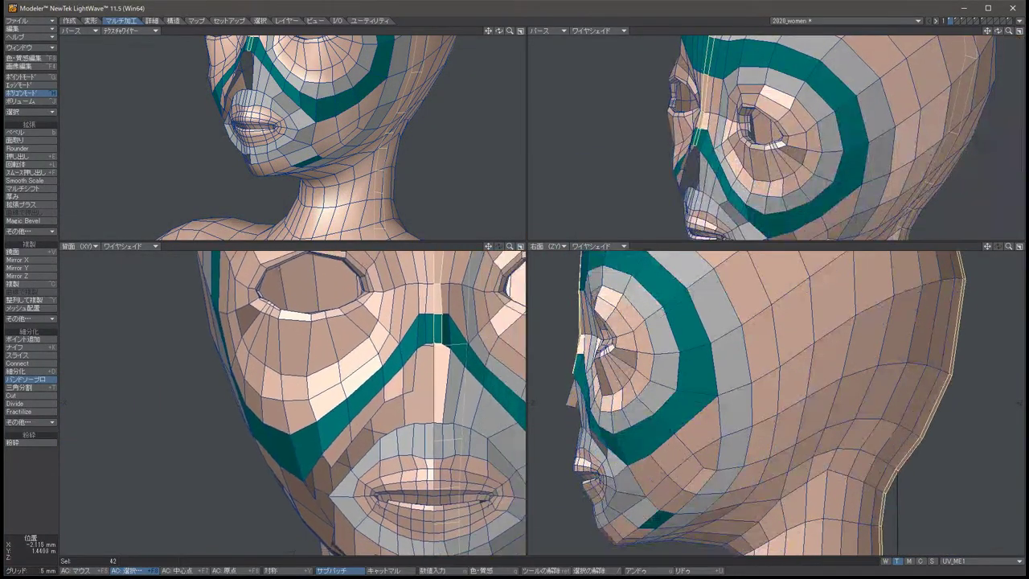
scroll(292, 401, "down", 3)
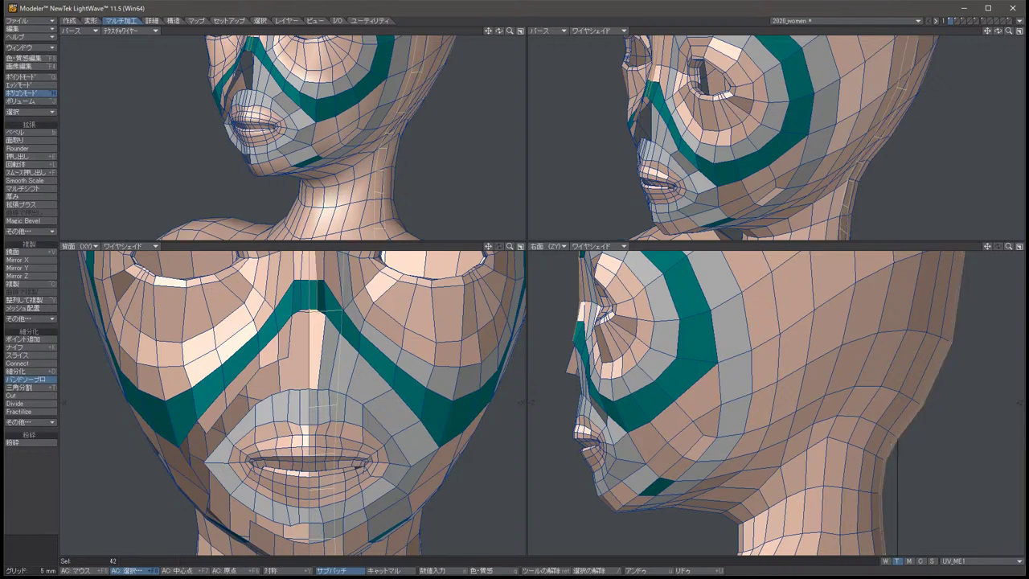
key("space")
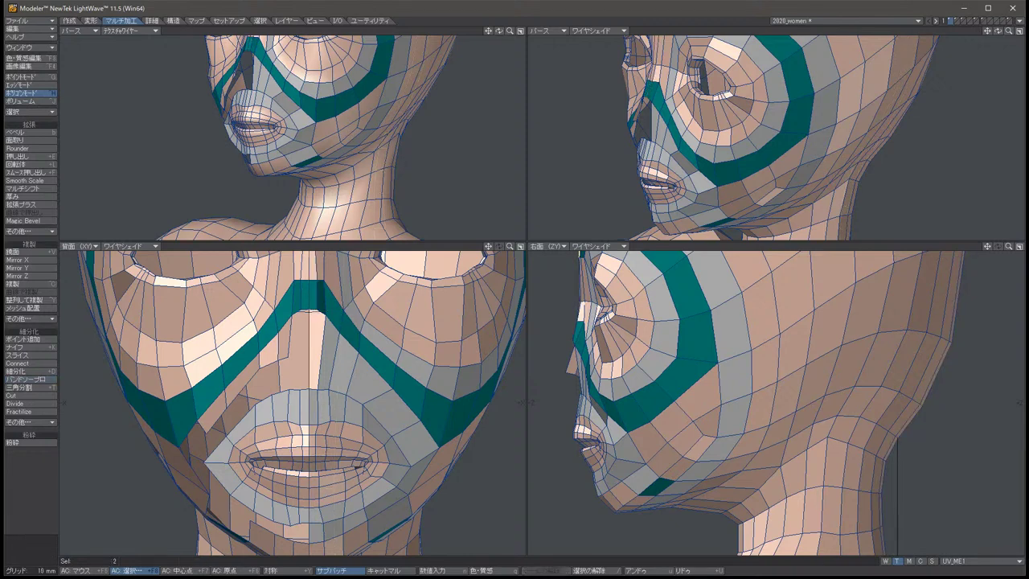
key("ctrl+g")
key("space")
key("space")
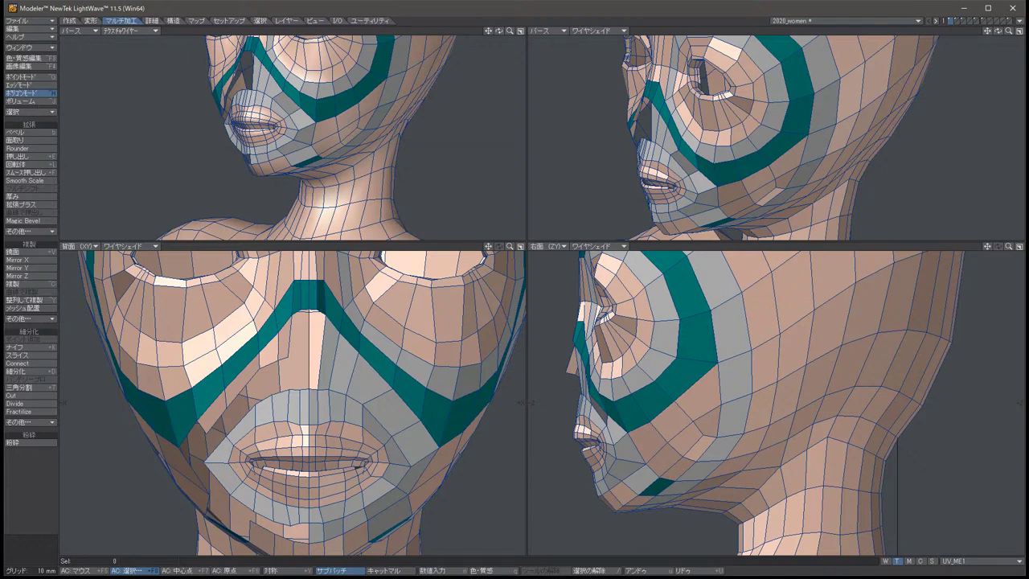
Frame the face and nudge the selected nose-base points slightly down.
key("period")
key("period")
key("period")
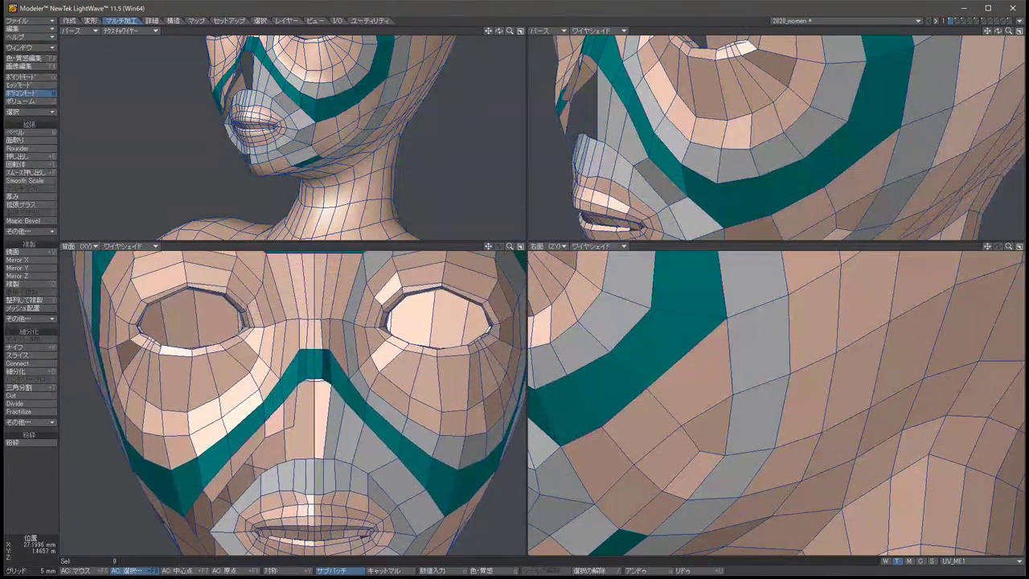
key("g")
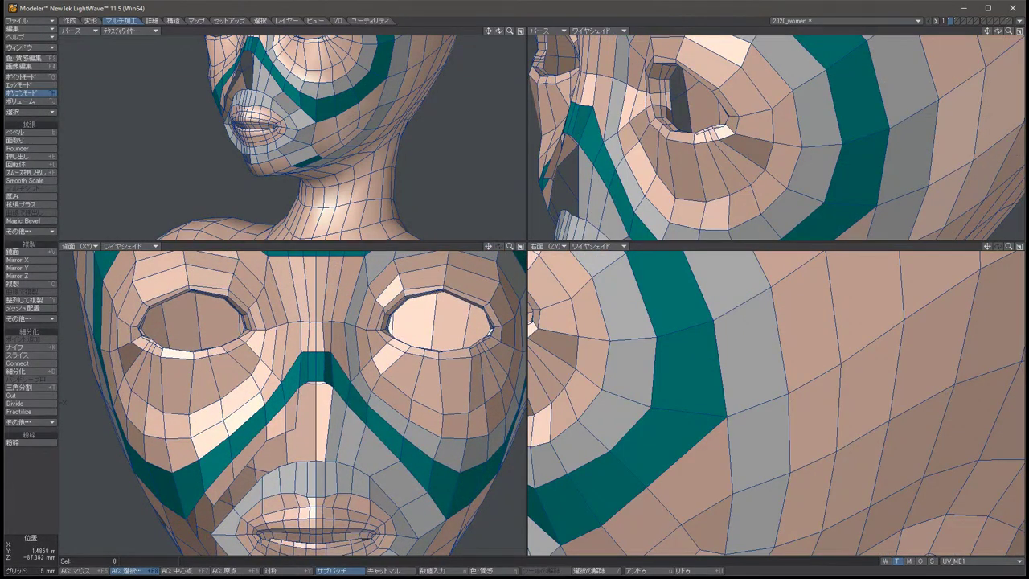
key("g")
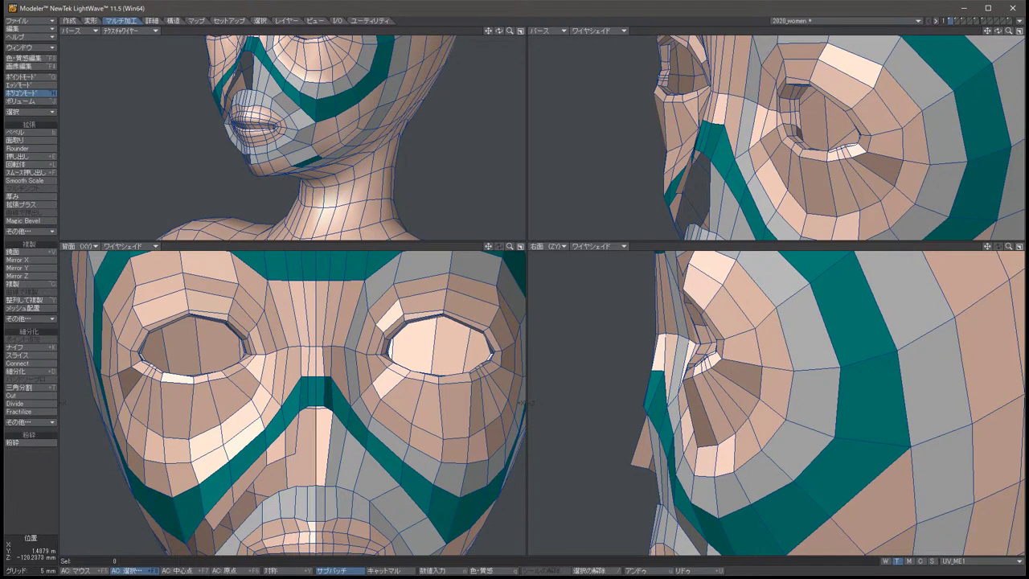
left_click_drag(322, 137, 366, 133, "alt")
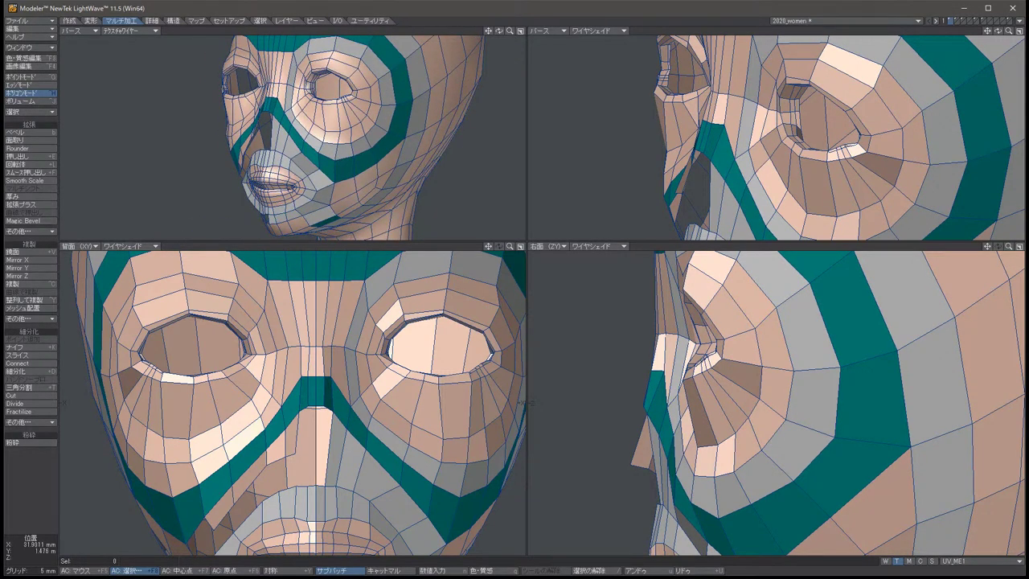
scroll(299, 402, "down", 4)
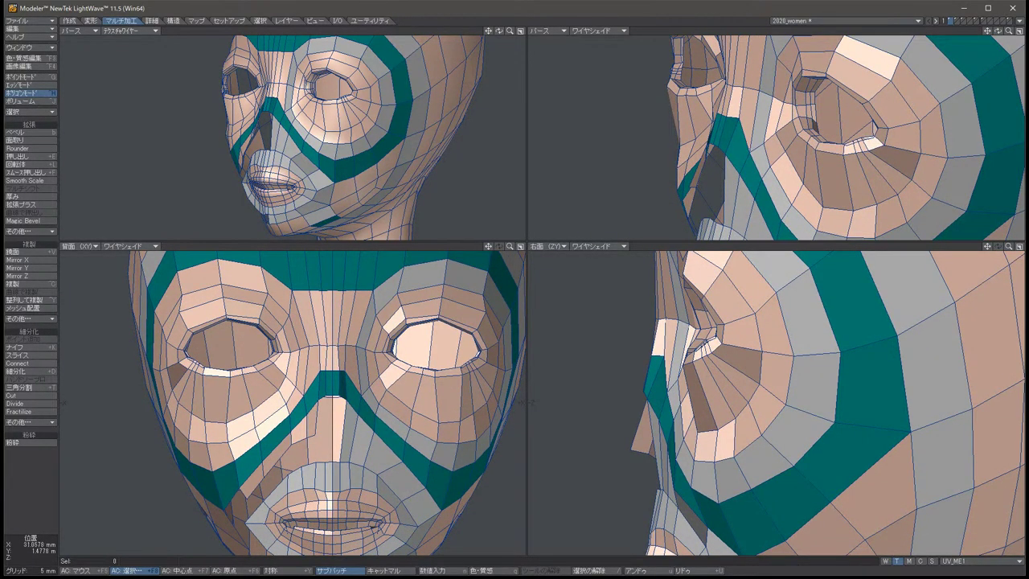
key("ctrl+g")
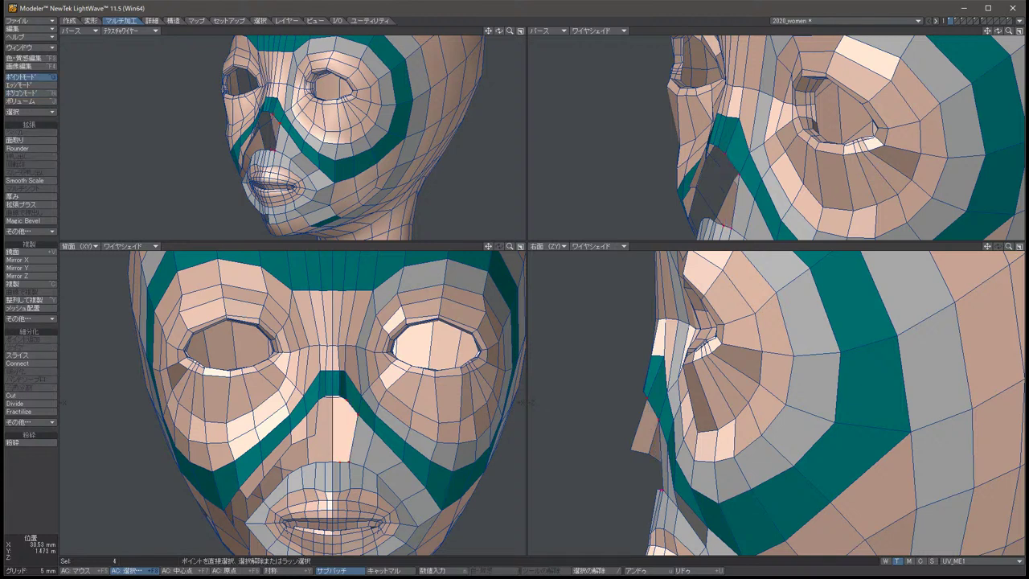
left_click_drag(353, 406, 355, 418)
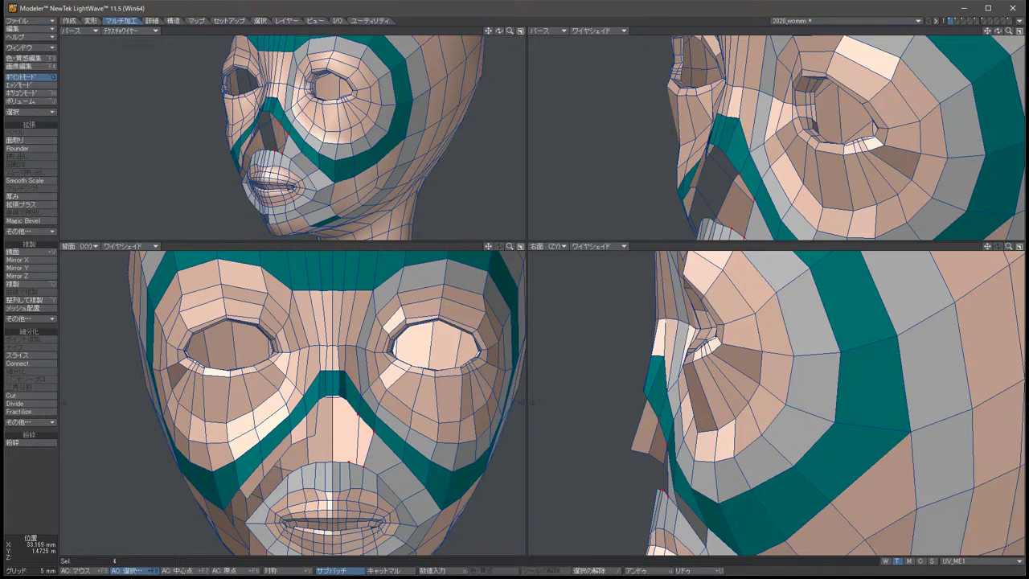
Select the points along the edge where the nose meets the upper lip.
left_click(363, 467)
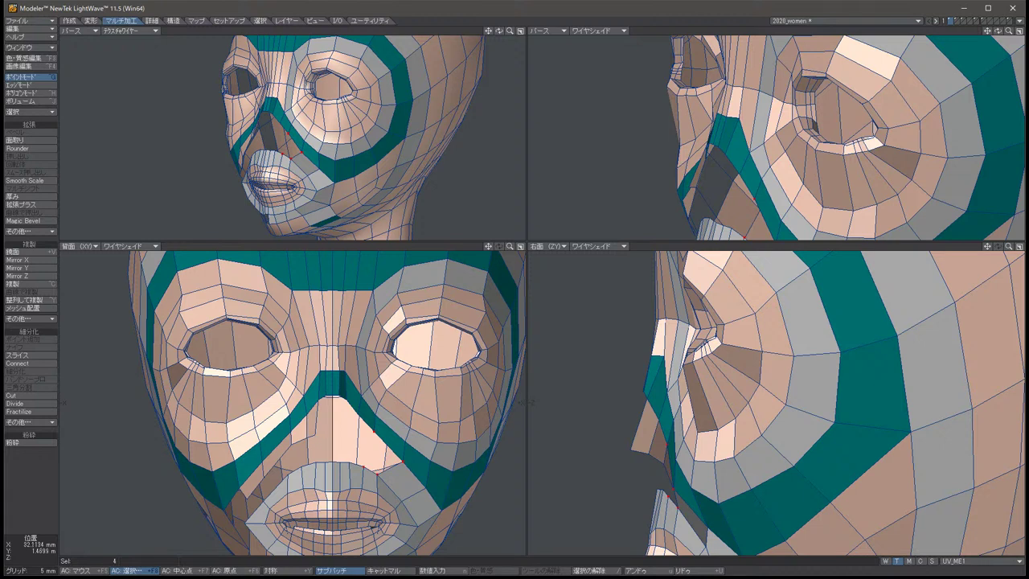
left_click(405, 464)
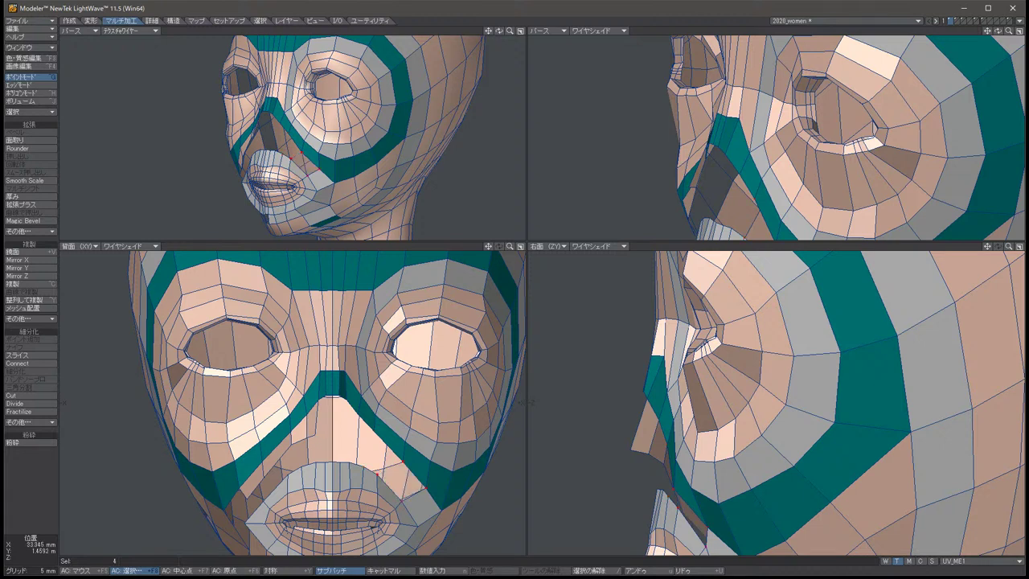
scroll(338, 450, "up", 5)
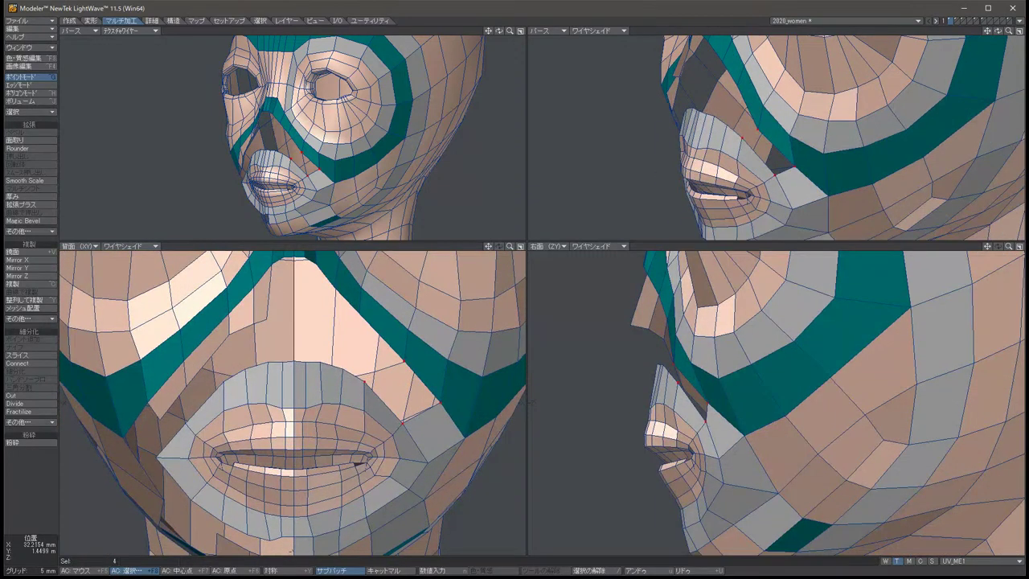
Clear the points and select the polygons beside the right mouth corner.
key("slash")
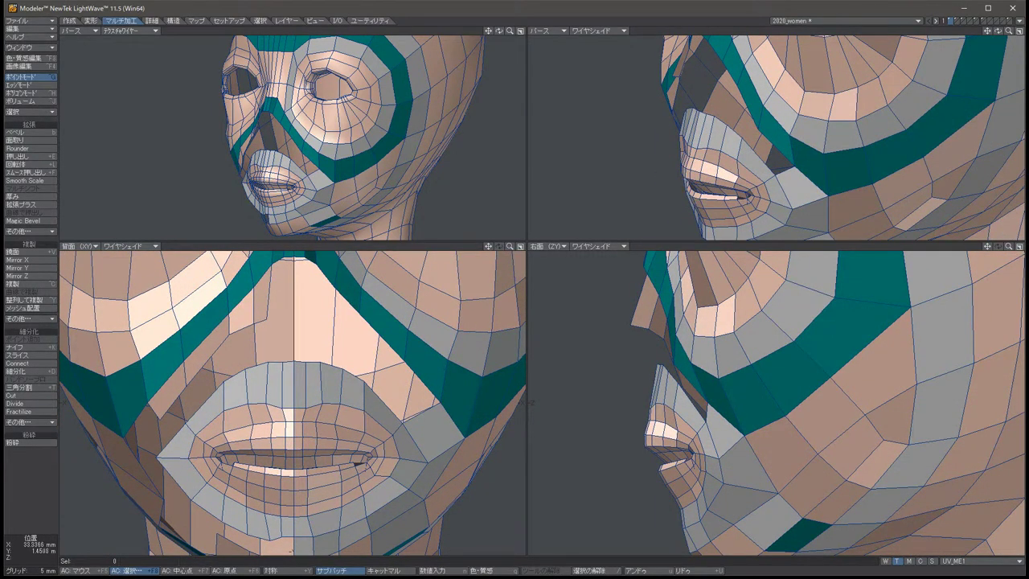
key("ctrl+h")
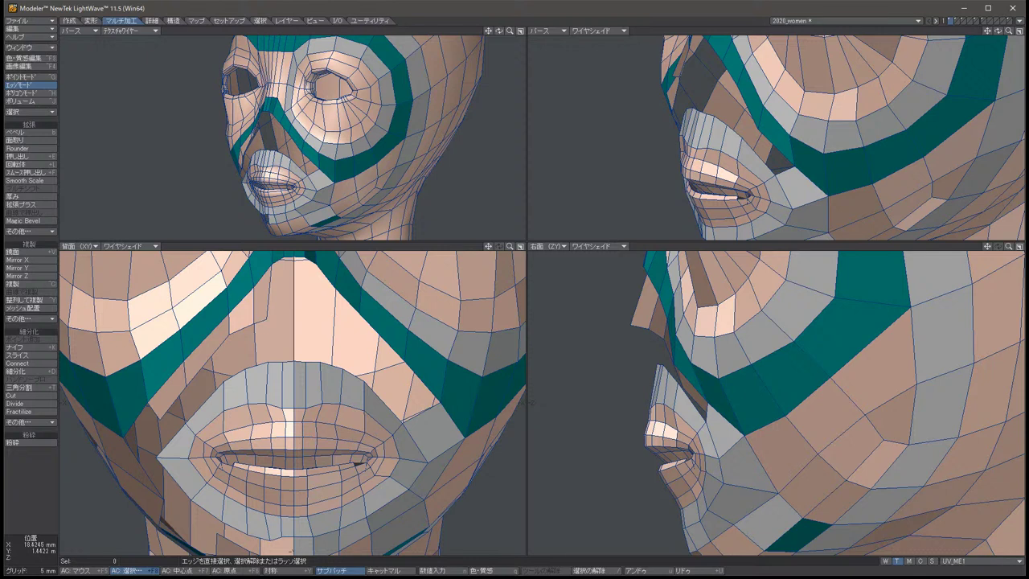
key("ctrl+j")
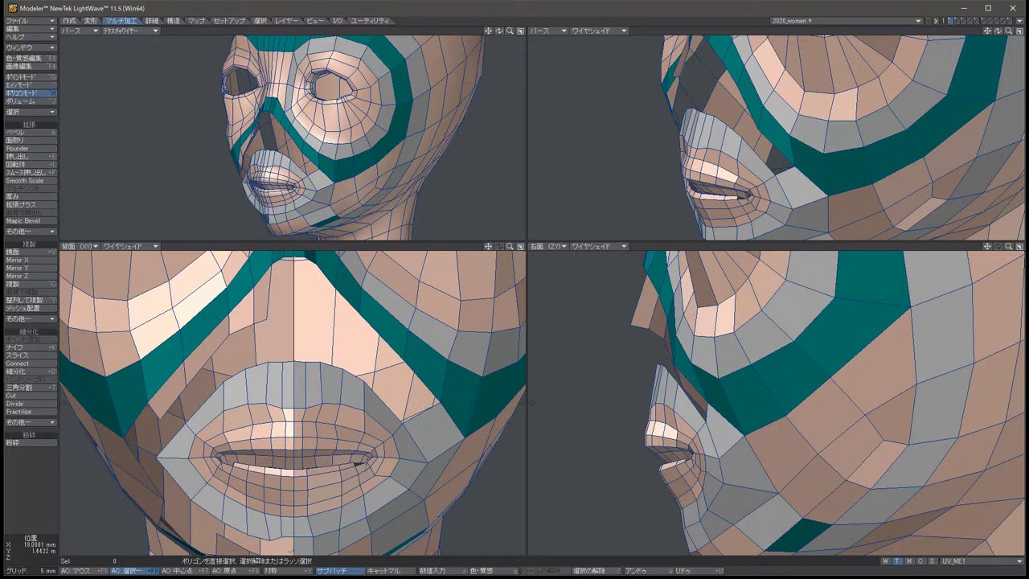
mouse_move(383, 394)
left_mouse_down()
mouse_move(385, 426)
mouse_move(360, 453)
left_mouse_up()
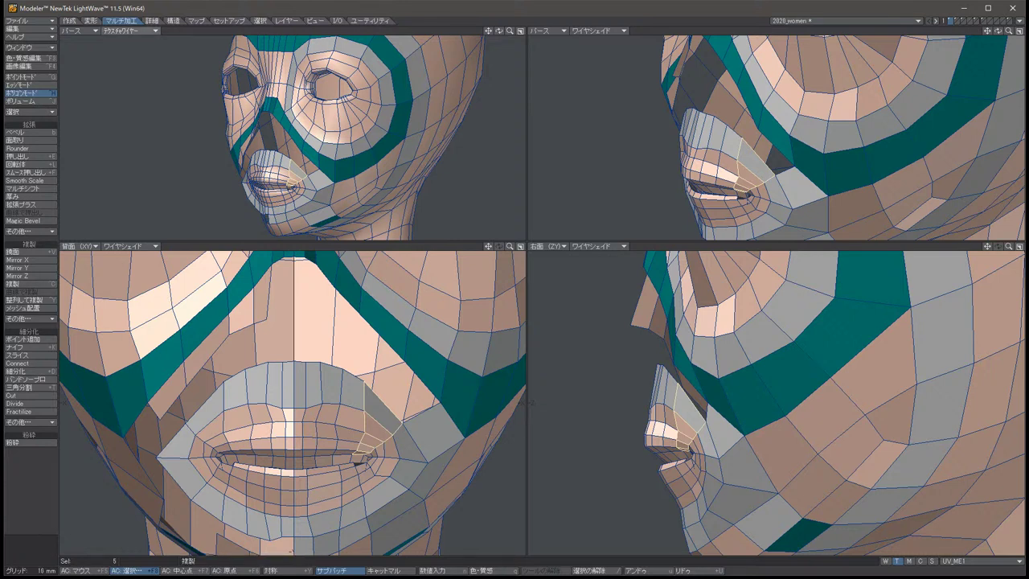
Slice the selected polygons with Band Saw Pro and QuickSaw, then drop the tool.
left_click(29, 379)
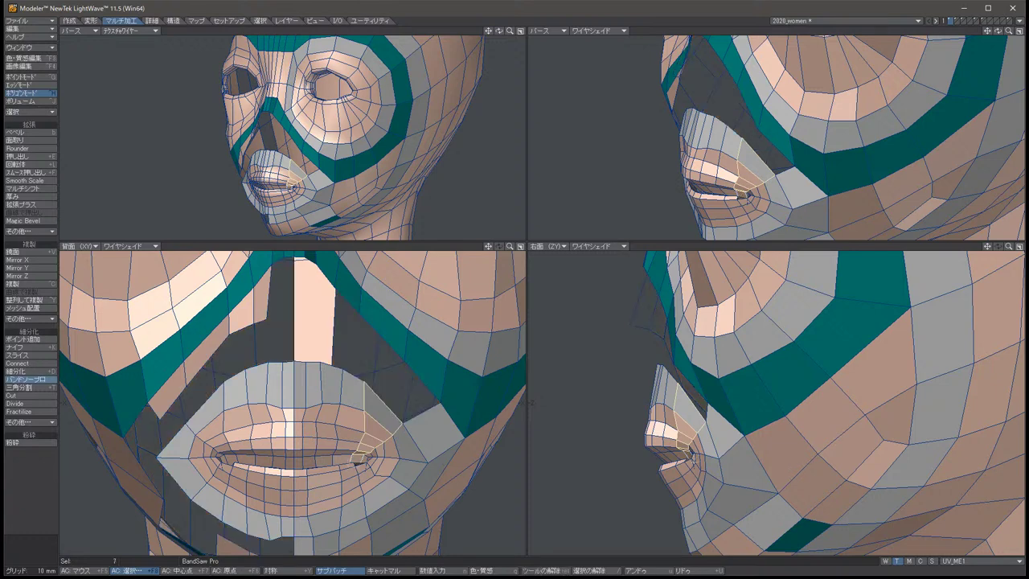
left_click(28, 421)
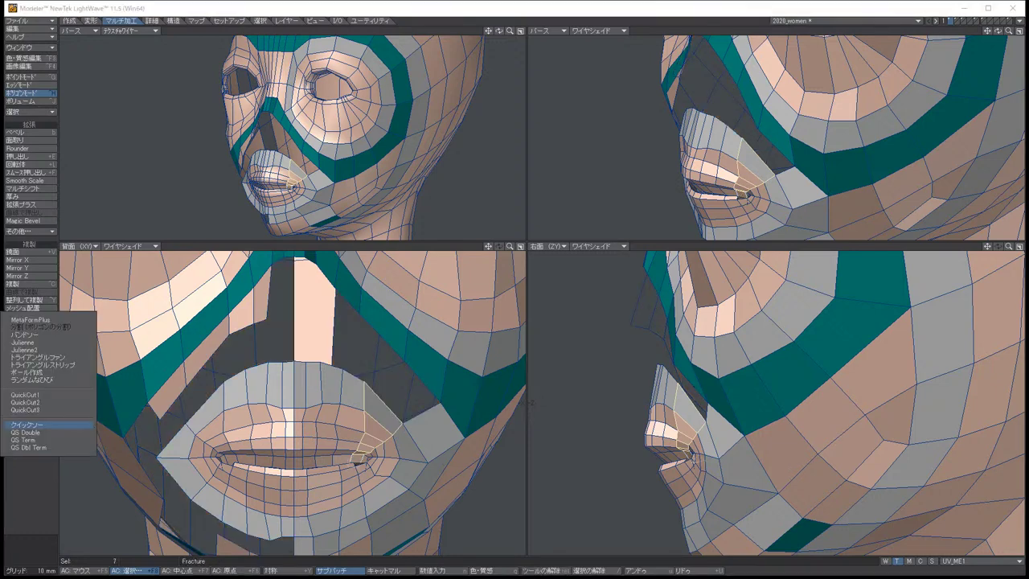
left_click(28, 424)
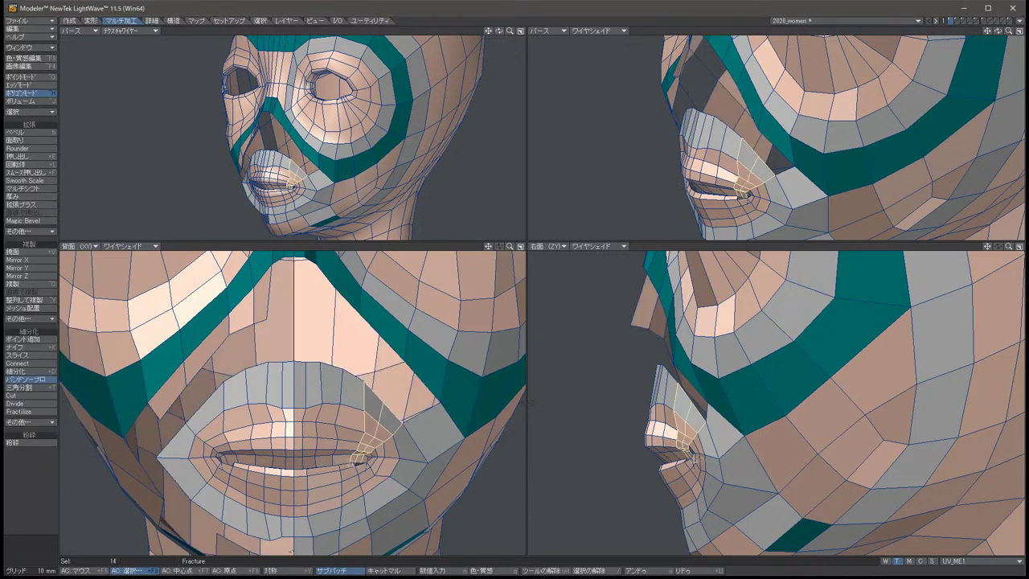
key("space")
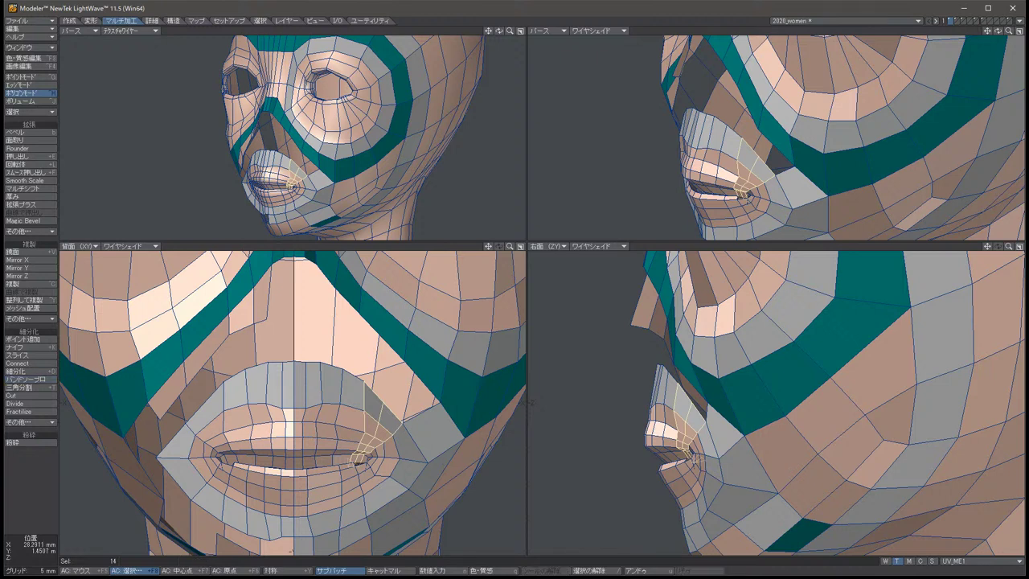
key("ctrl+g")
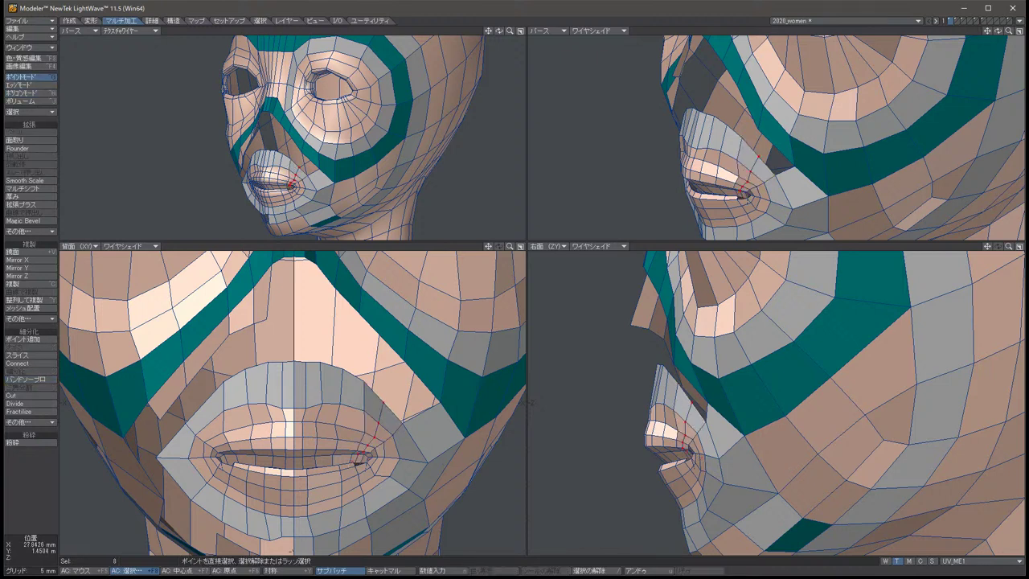
Connect points near the lips with a new edge using Connect (Ctrl+L).
key("slash")
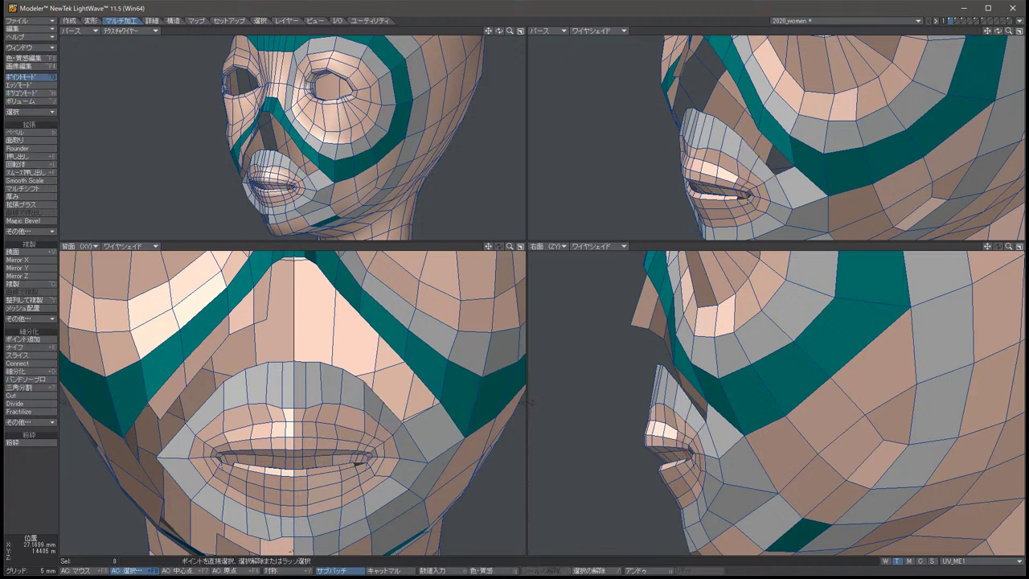
left_click(531, 402)
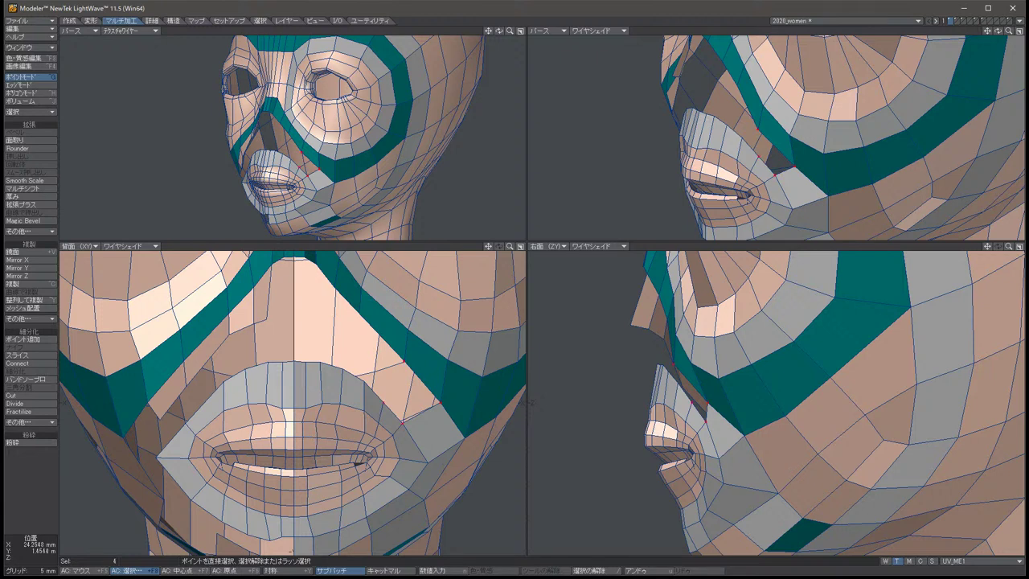
key("slash")
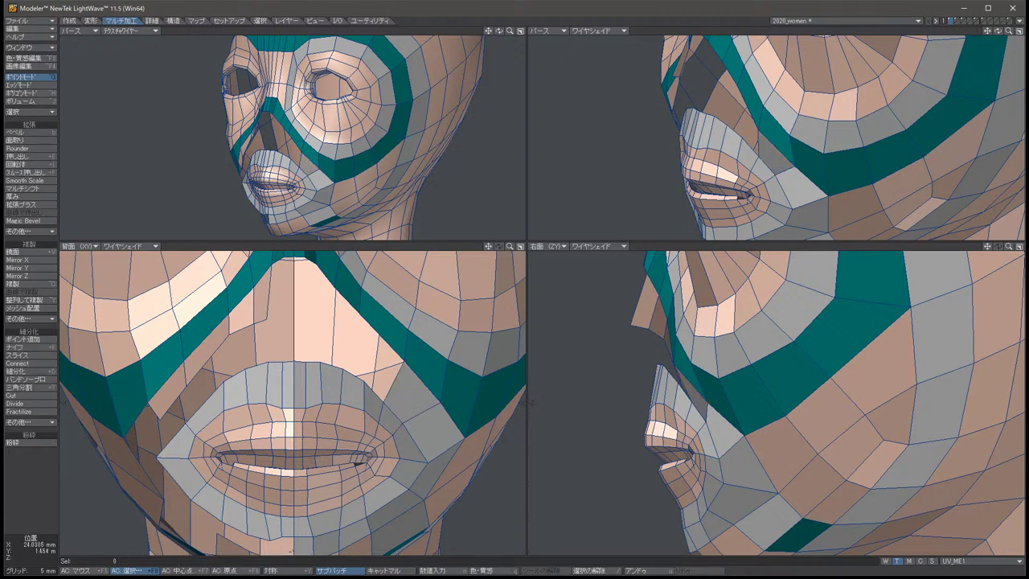
left_click(530, 402)
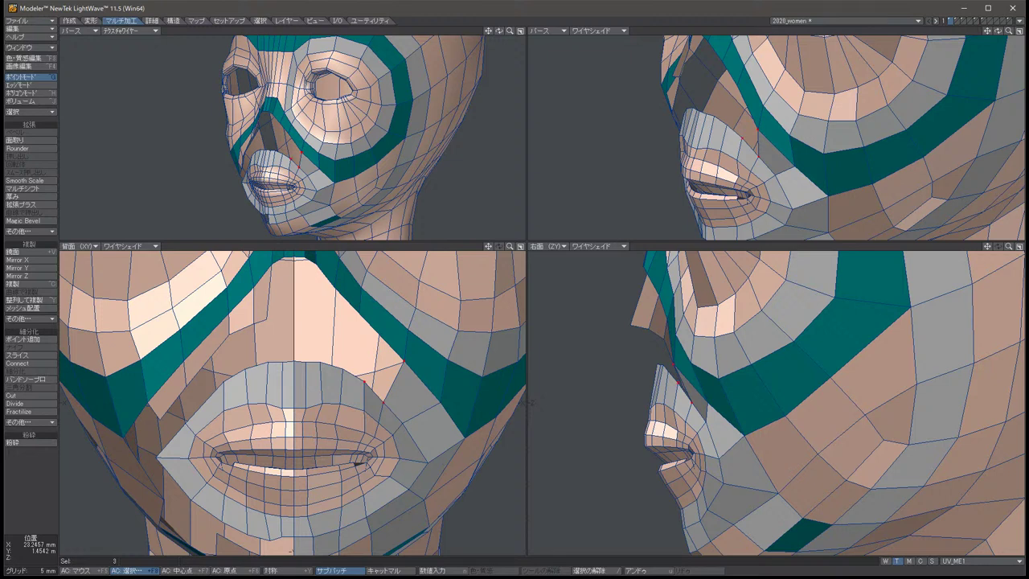
key("slash")
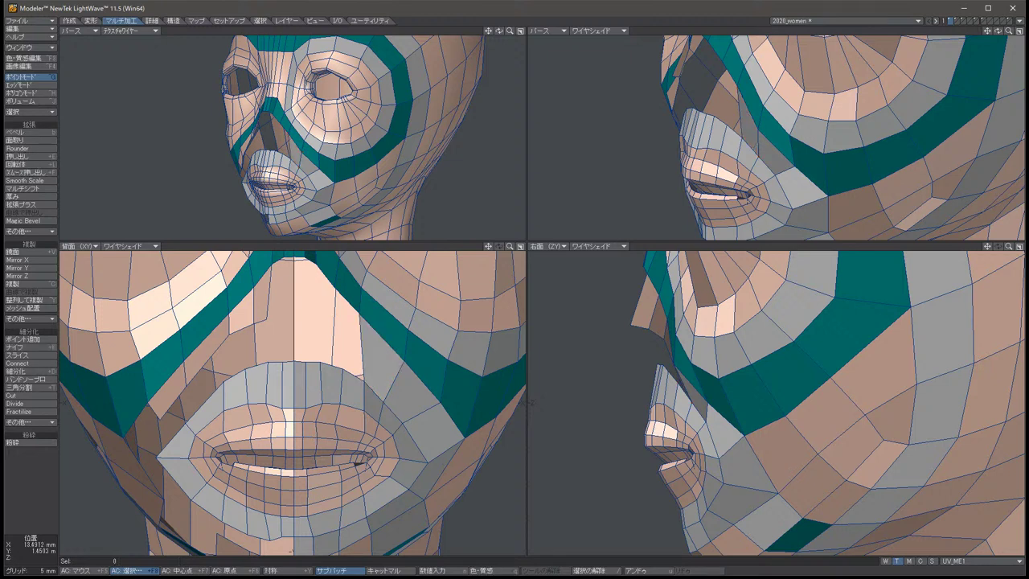
left_click(530, 401)
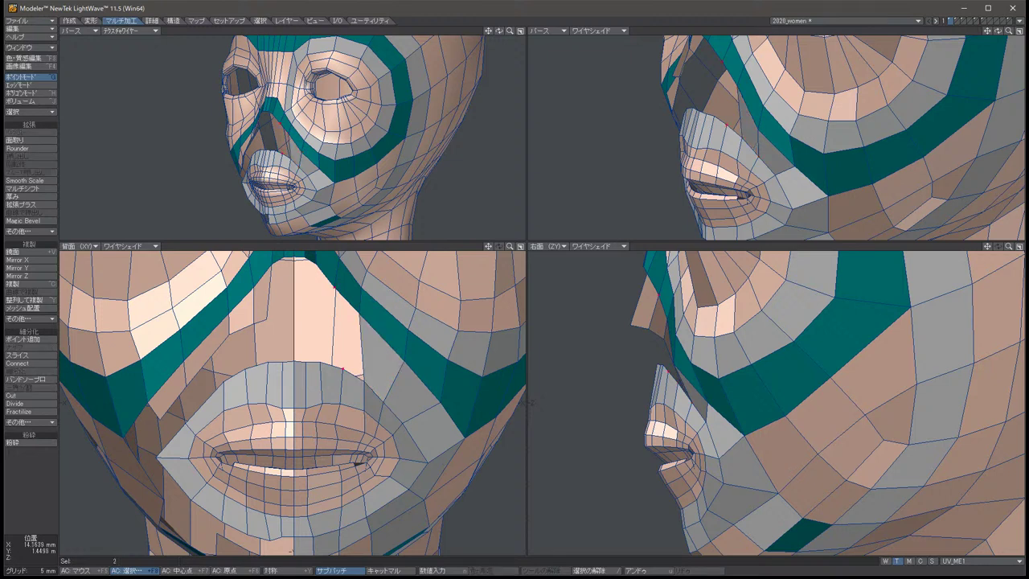
key("ctrl+l")
key("slash")
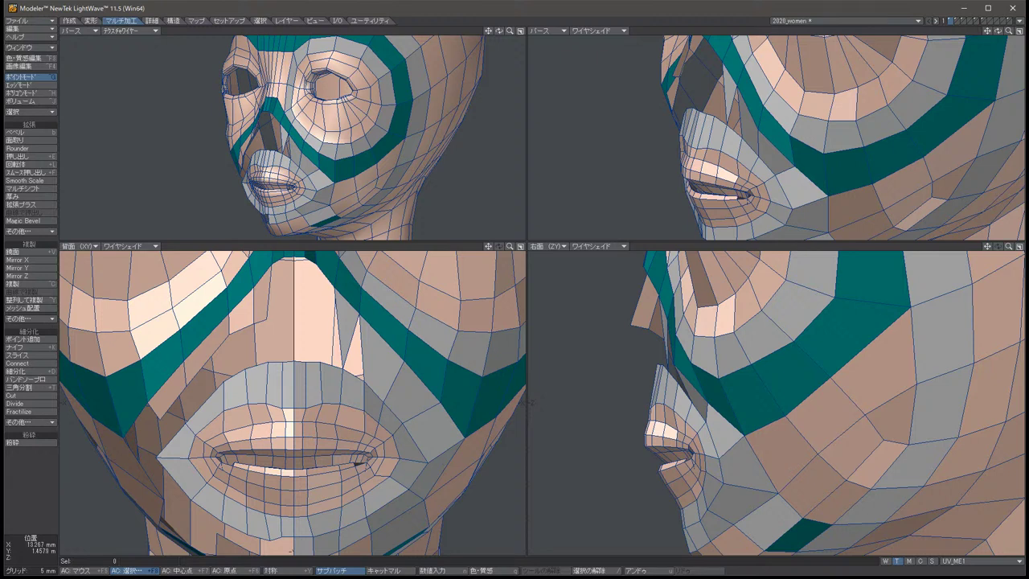
Split the polygon along the nose-to-lip line with another Connect.
left_click_drag(334, 287, 344, 370)
key("slash")
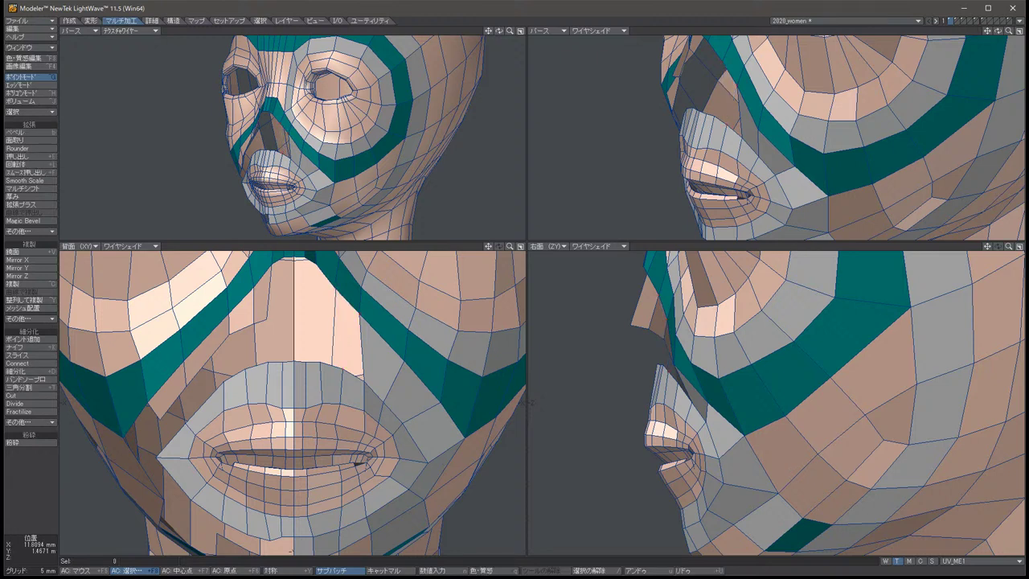
left_click(363, 378)
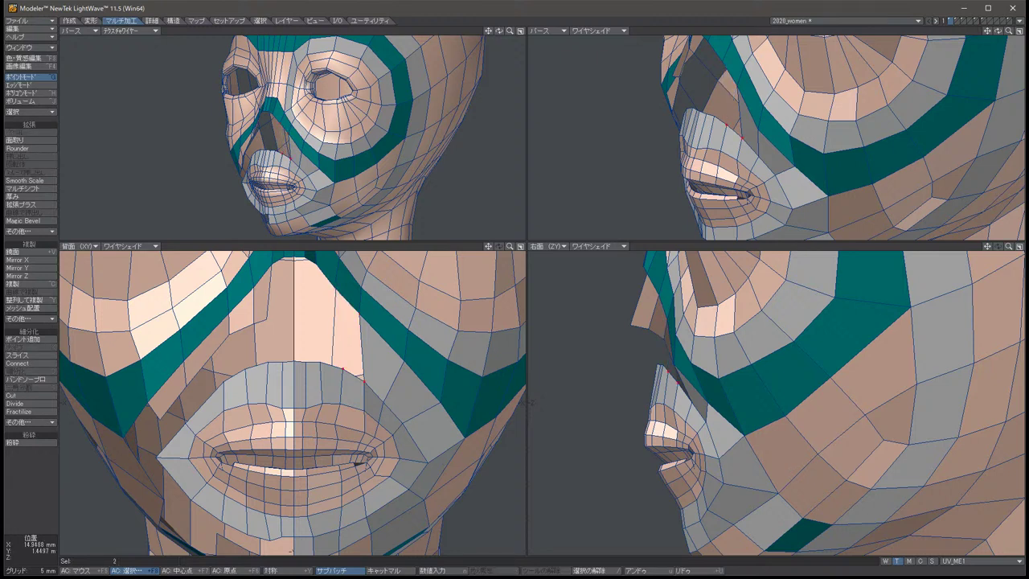
key("ctrl+l")
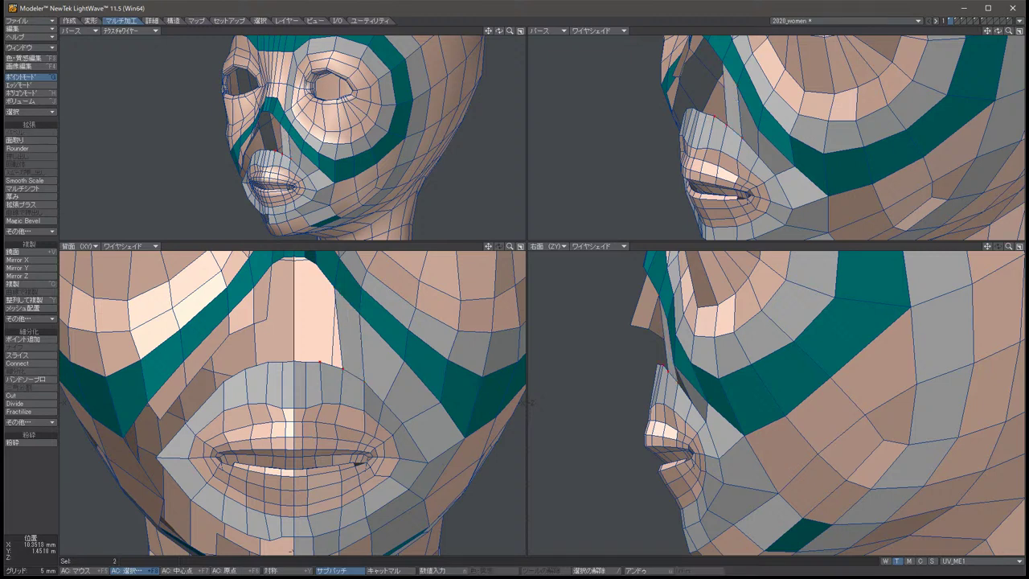
Merge the doubled points on the centre seam and zoom out to the neck and shoulders.
left_click(529, 402)
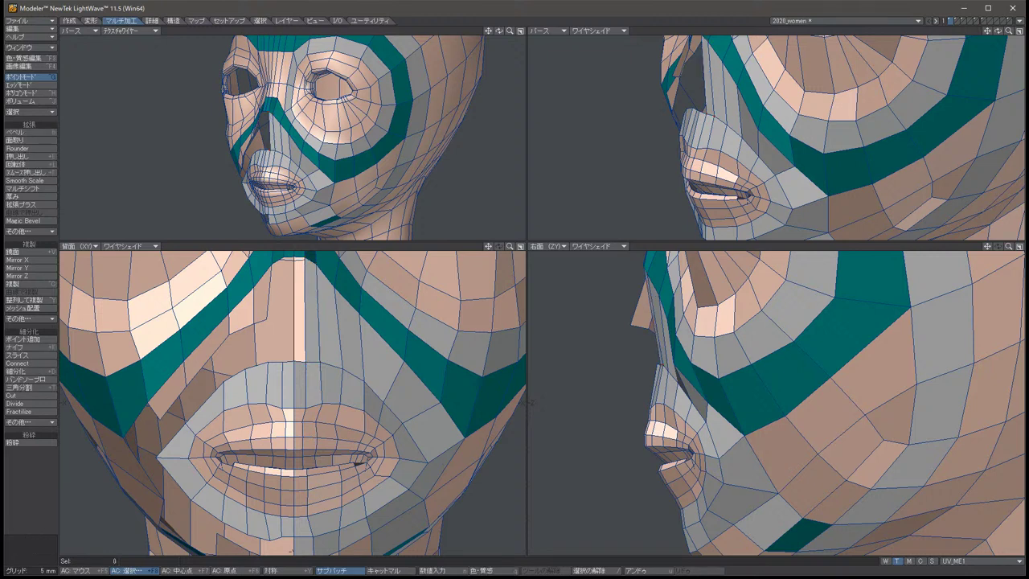
key("m")
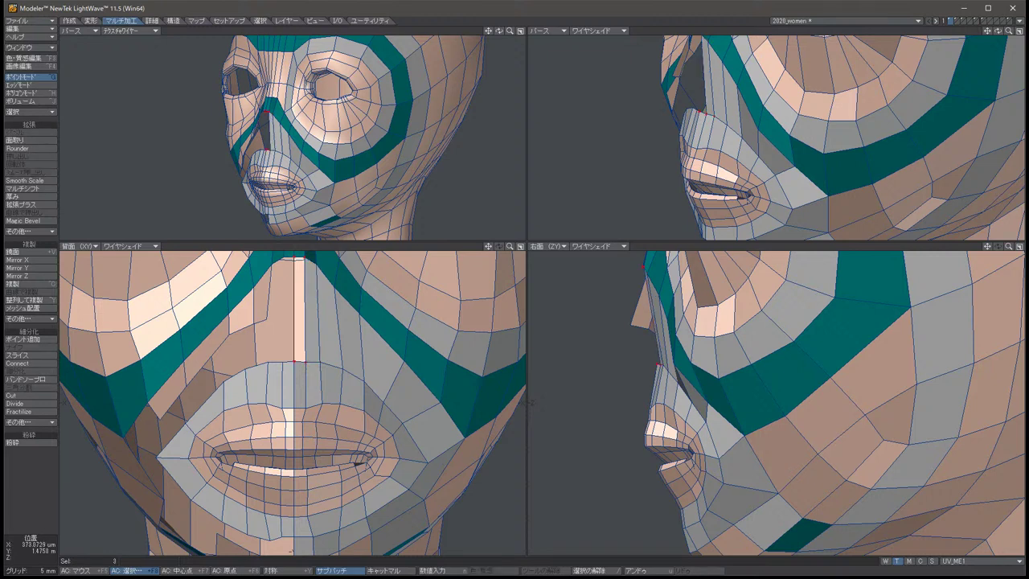
key("/")
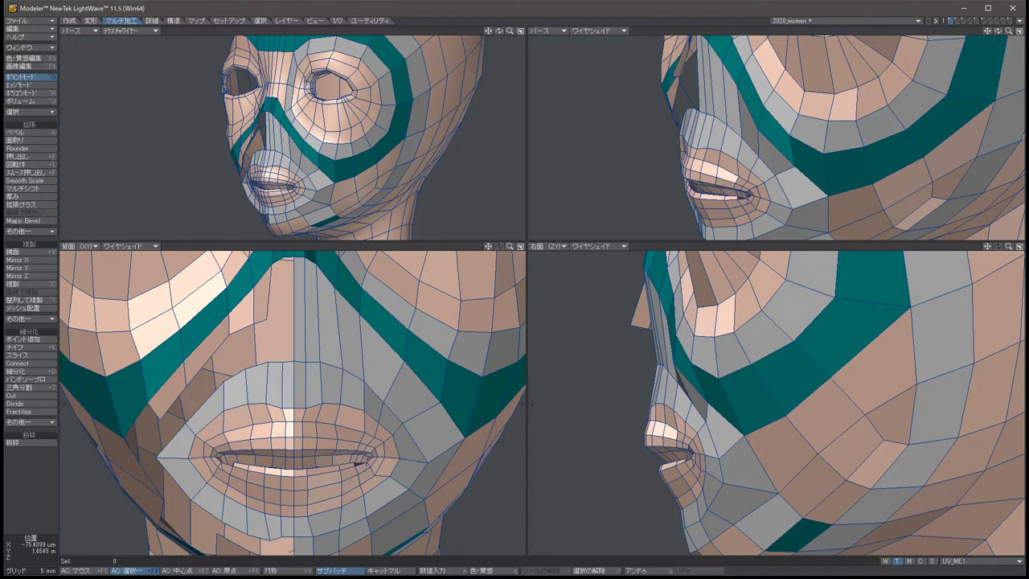
key("a")
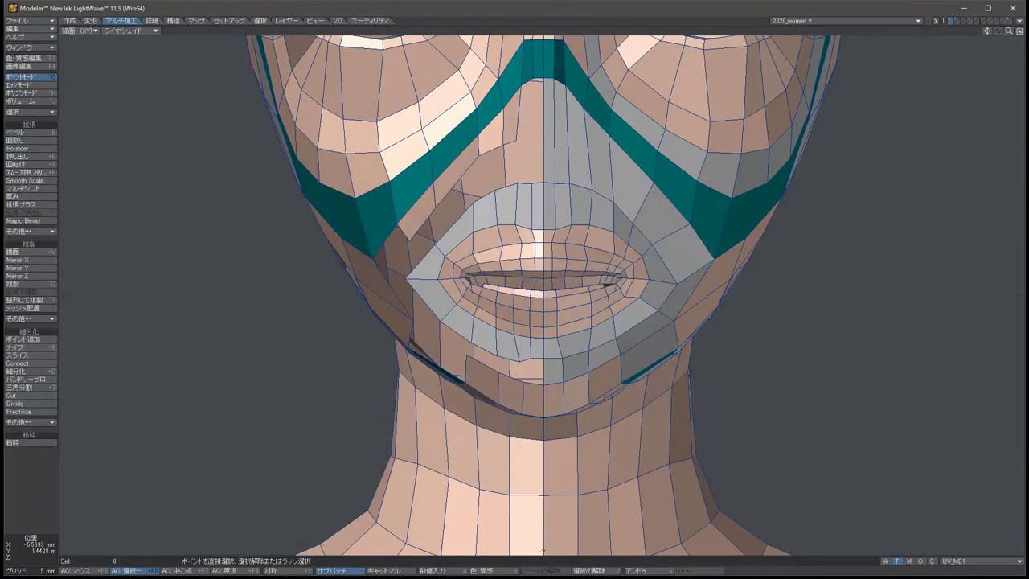
Set the view to plain wireframe from the top and fit the whole model.
left_click(128, 31)
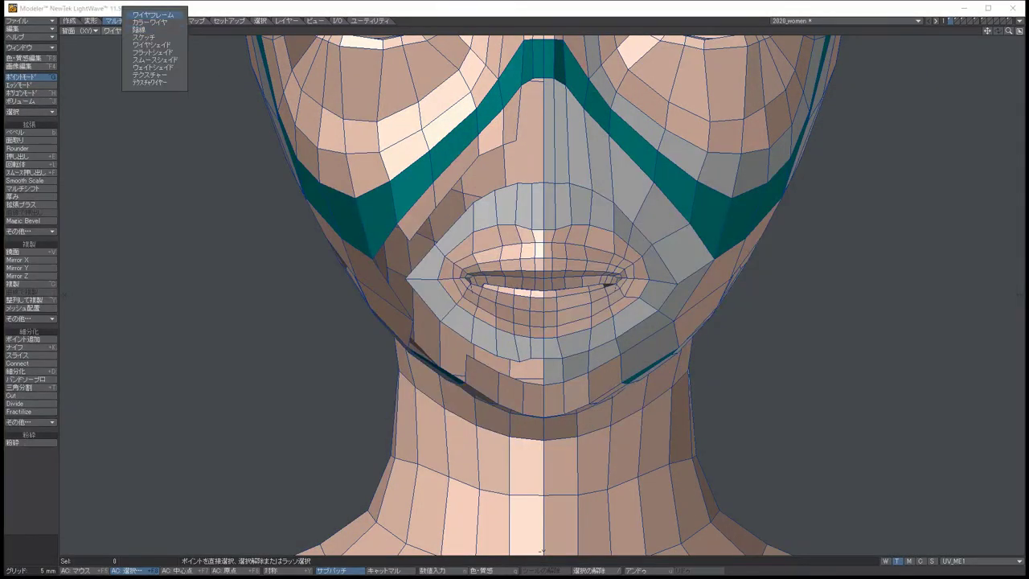
left_click(141, 19)
left_click(87, 30)
left_click(88, 12)
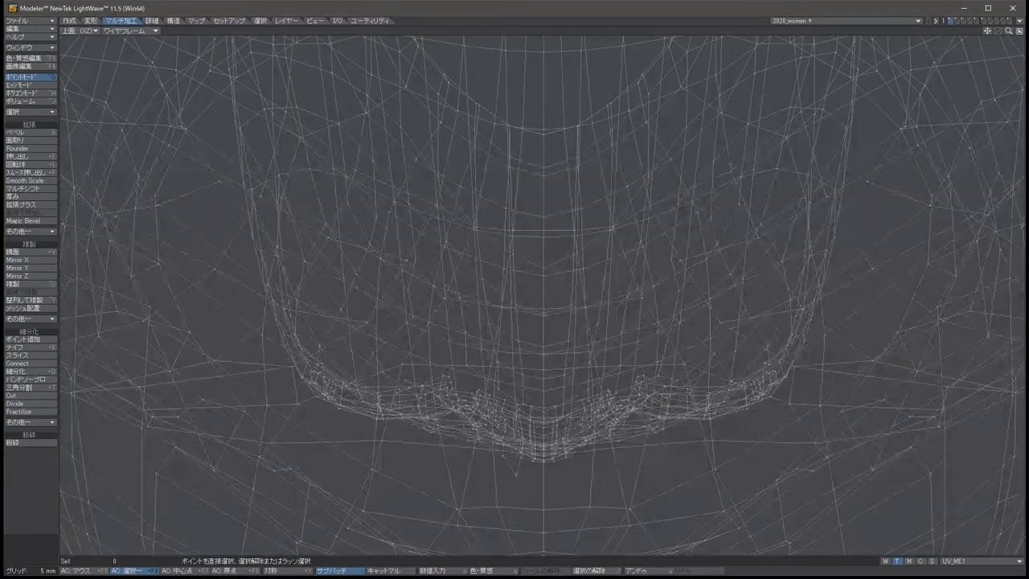
key("a")
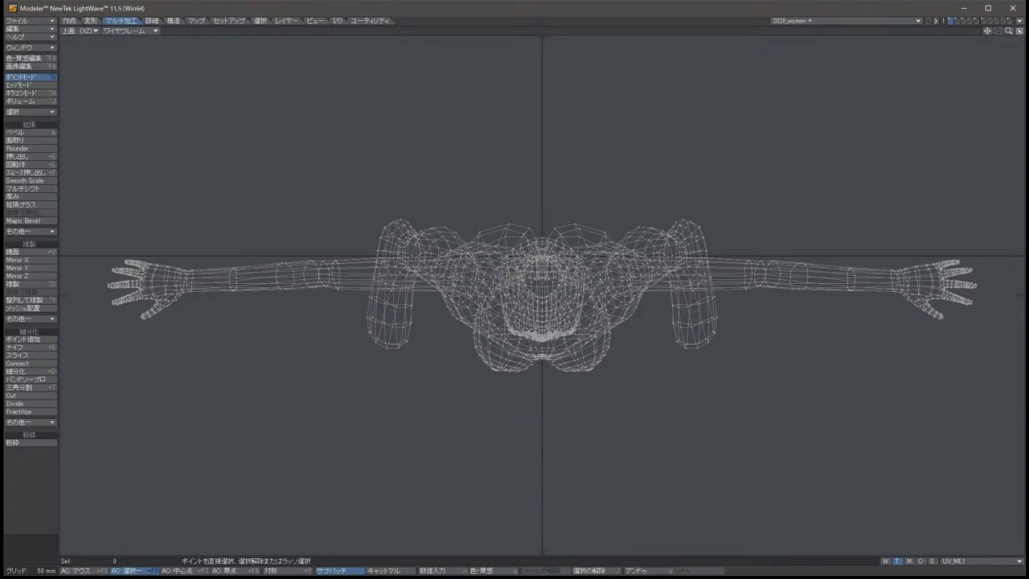
In Polygons mode, lasso the whole left half of the body.
key("ctrl+j")
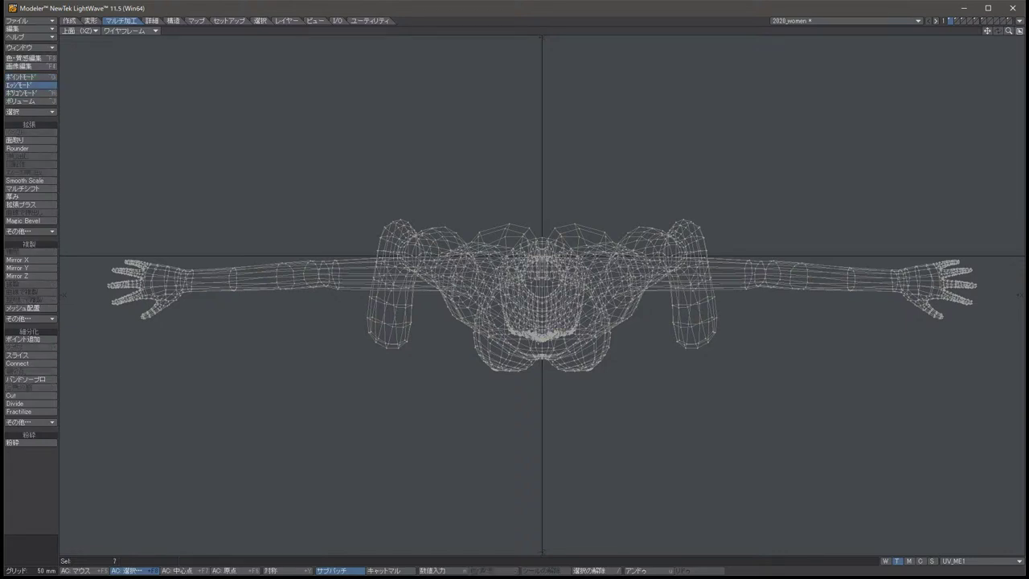
key("ctrl+j")
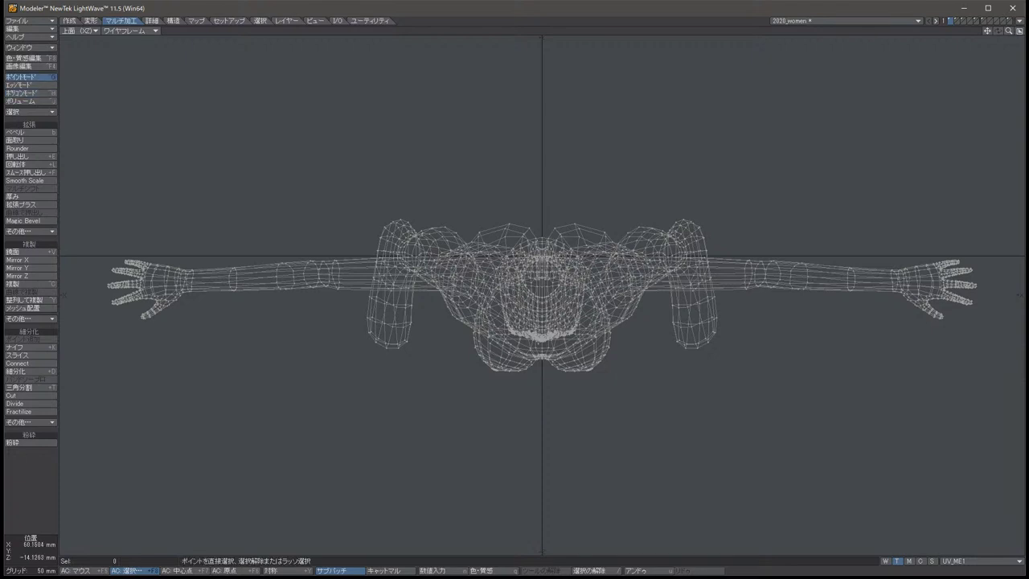
key("ctrl+h")
key("ctrl+j")
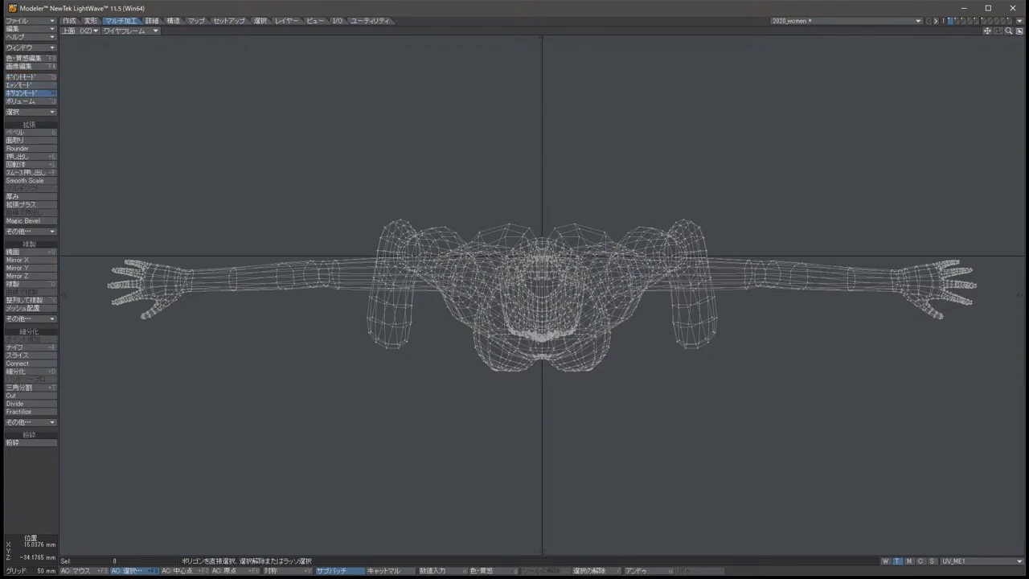
mouse_move(197, 196)
right_mouse_down()
mouse_move(529, 184)
mouse_move(539, 230)
right_mouse_up()
mouse_move(541, 275)
right_mouse_down()
mouse_move(542, 328)
mouse_move(507, 393)
mouse_move(124, 368)
mouse_move(245, 187)
right_mouse_up()
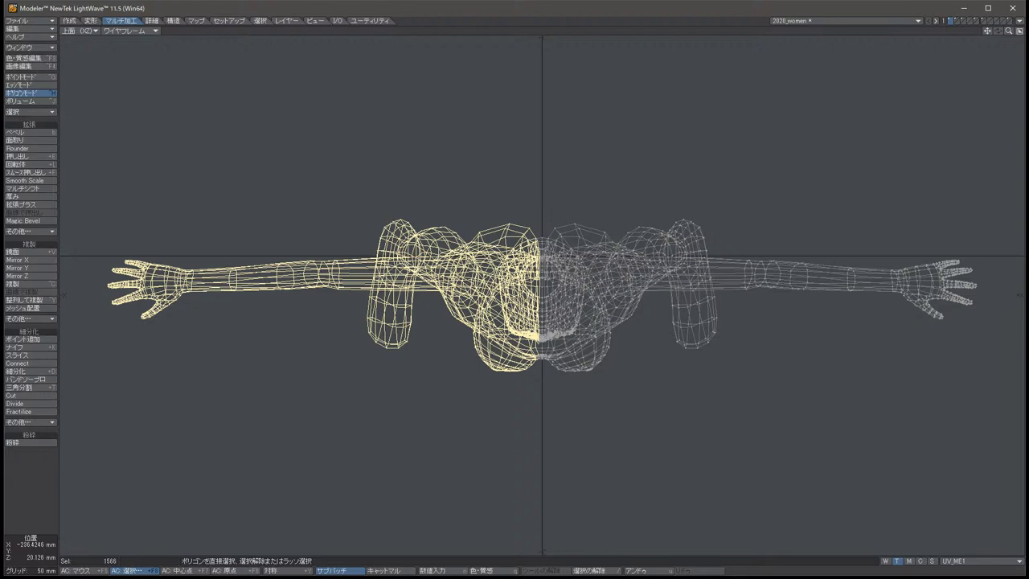
Delete the left half of the body and the 125-polygon strip along the centre line.
key("Delete")
scroll(560, 279, "up", 5)
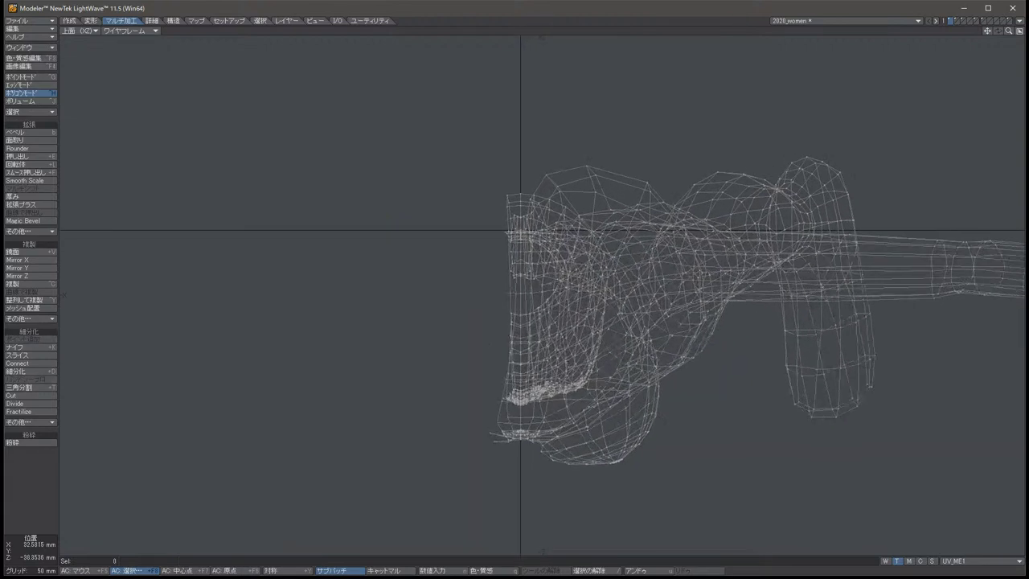
left_click_drag(457, 140, 453, 96, "alt+shift")
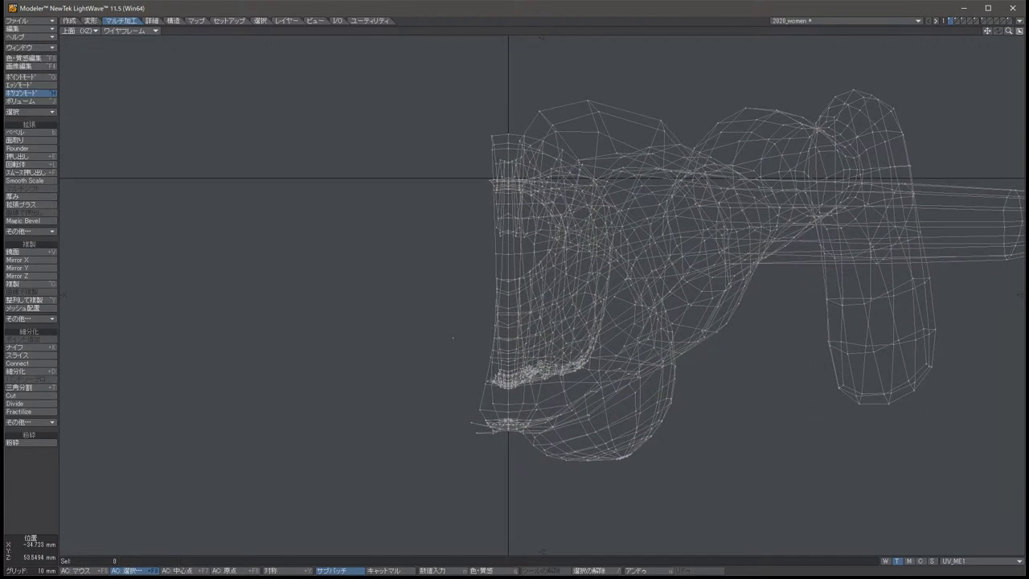
mouse_move(453, 97)
right_mouse_down()
mouse_move(515, 121)
mouse_move(510, 167)
right_mouse_up()
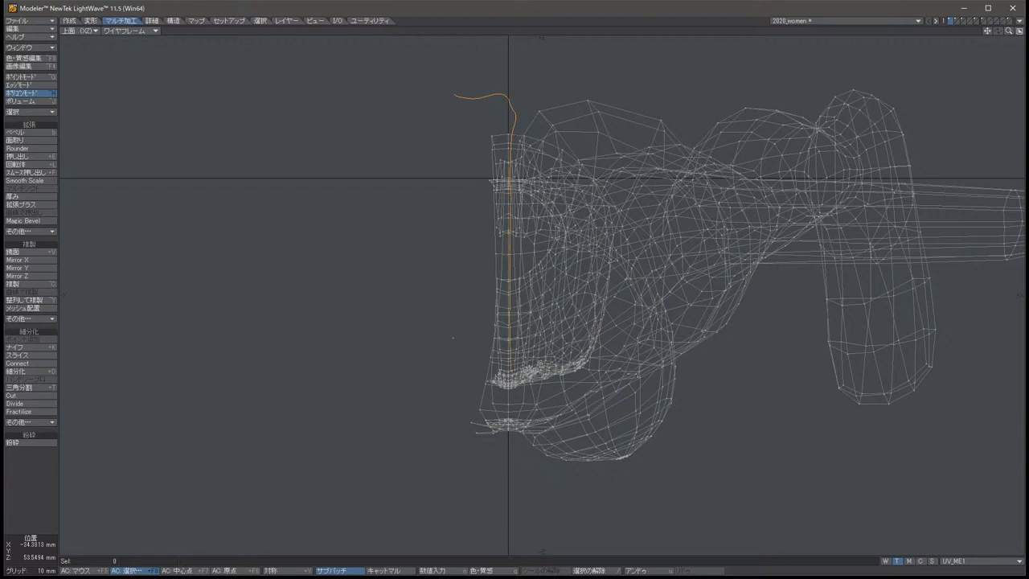
mouse_move(509, 427)
right_mouse_down()
mouse_move(457, 460)
mouse_move(412, 295)
mouse_move(454, 97)
right_mouse_up()
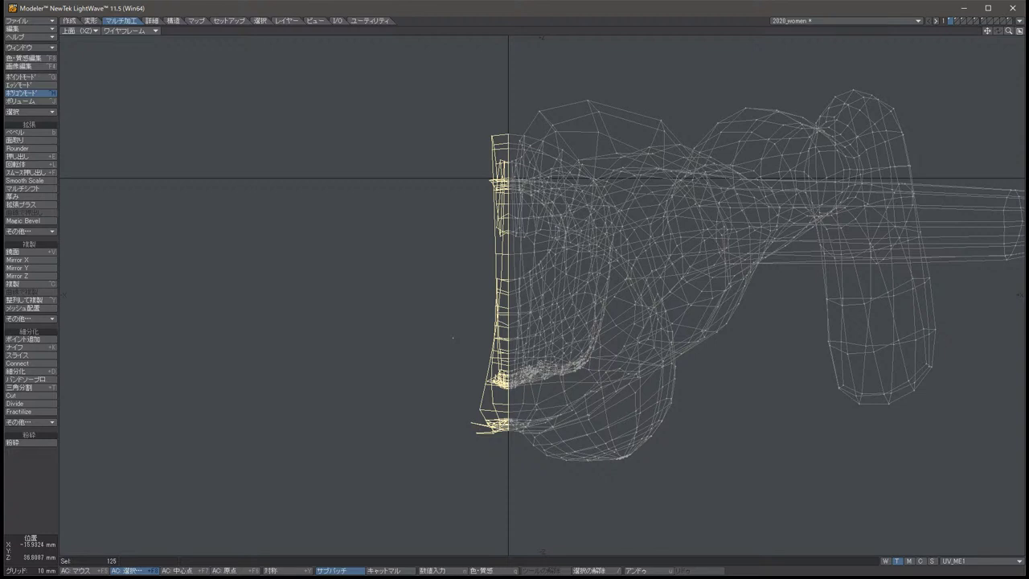
key("Delete")
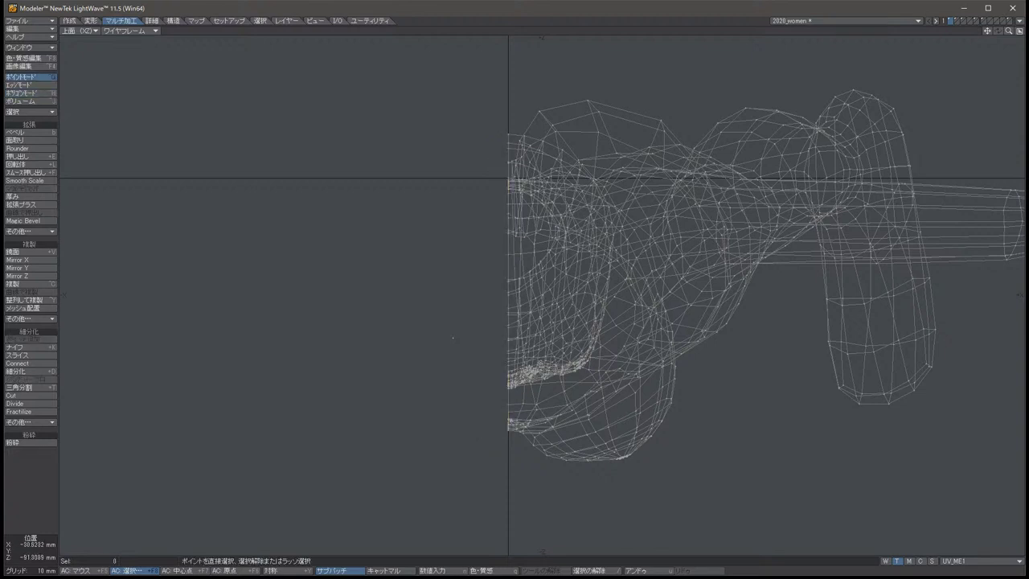
Turn Symmetry on to test a mirrored point selection, then turn it back off.
key("ctrl+g")
key("space")
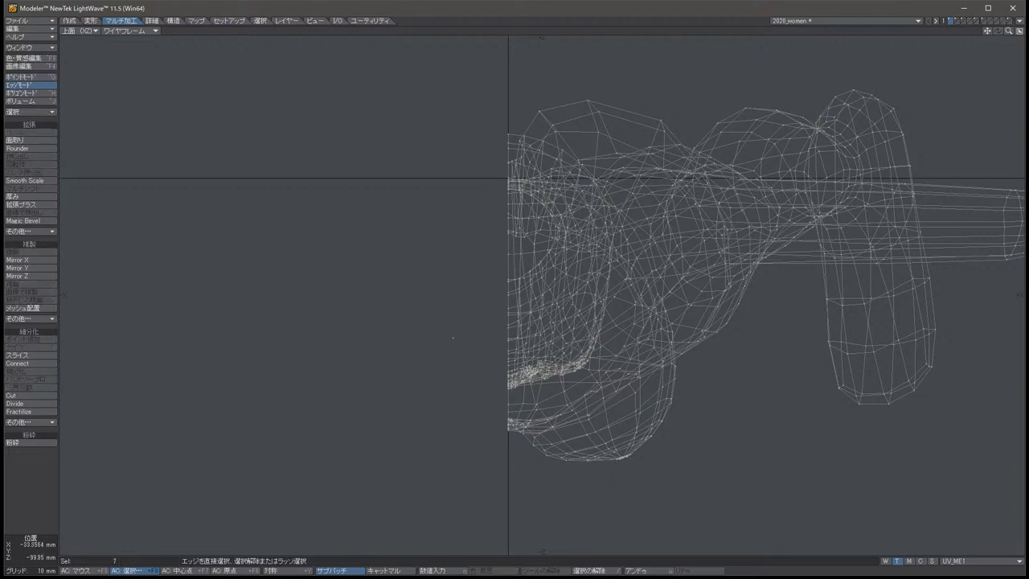
key("space")
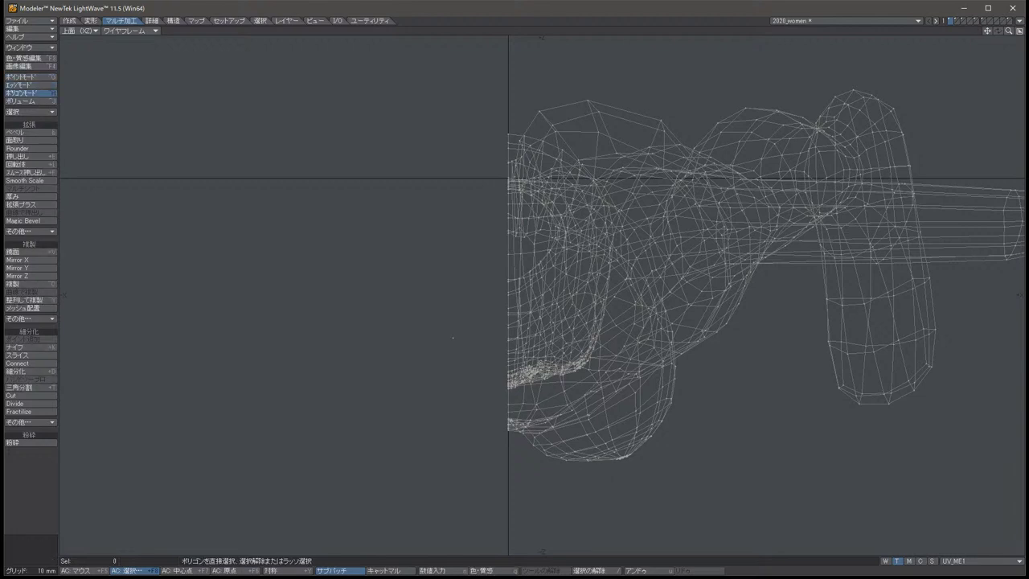
key("space")
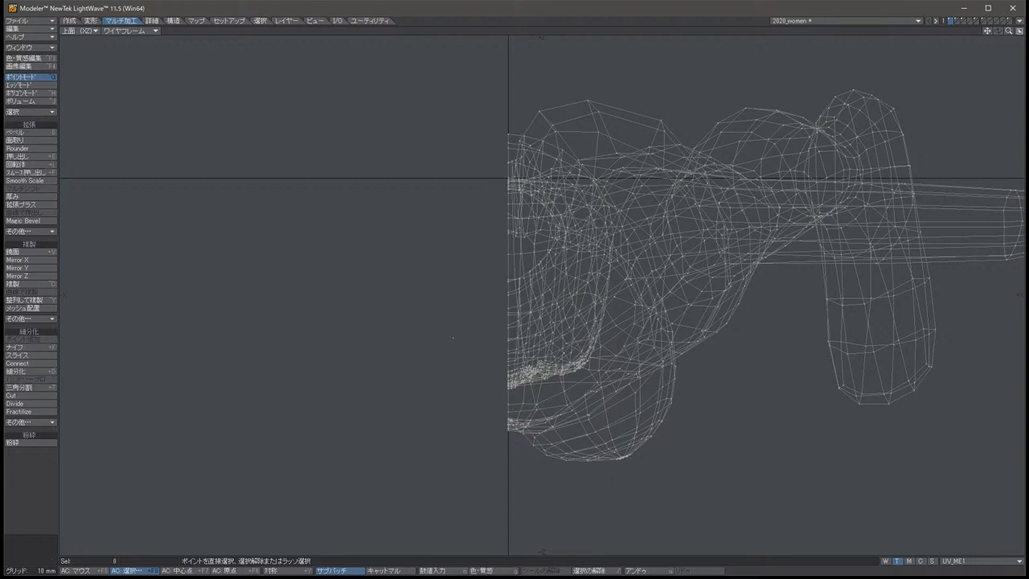
key("shift+y")
left_click(453, 337)
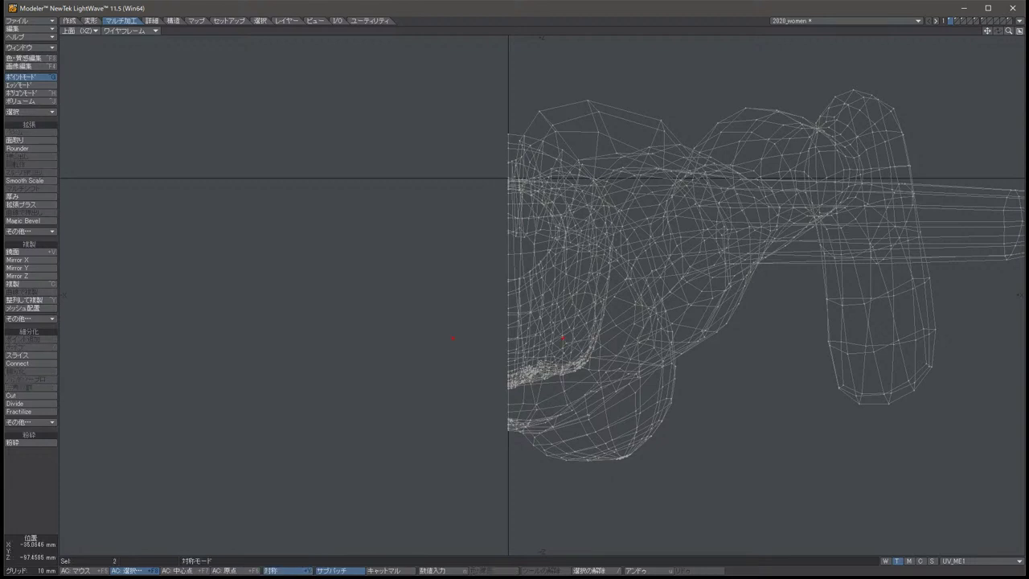
key("slash")
key("space")
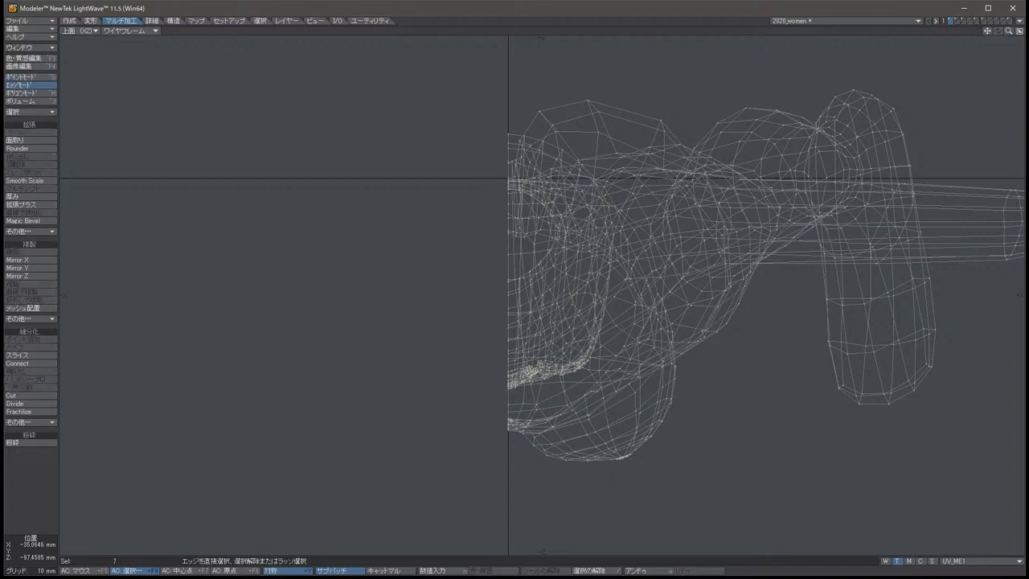
key("shift+y")
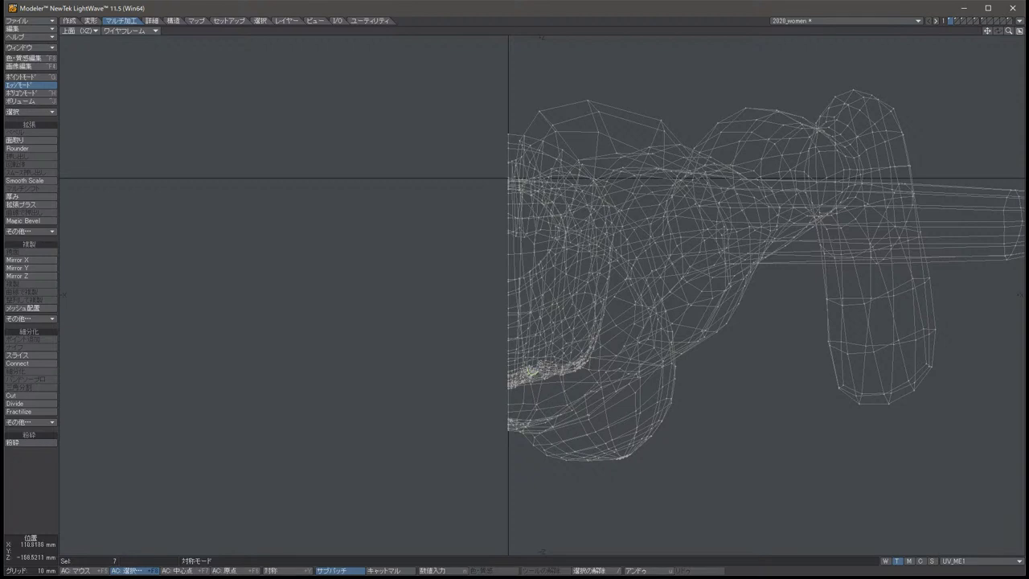
key("space")
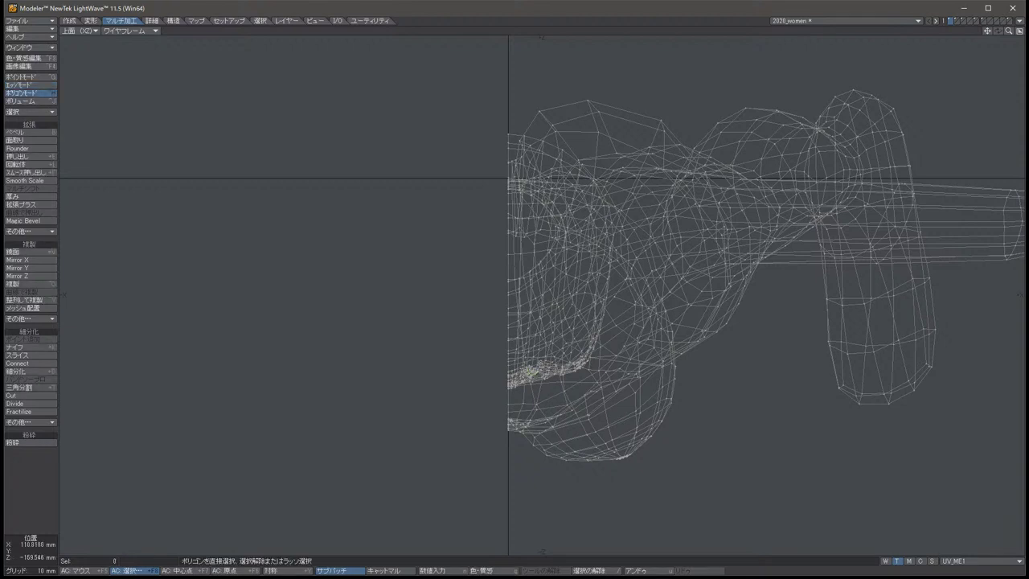
Mirror the half body across axis X at centre 0 via the Numeric panel.
key("shift+v")
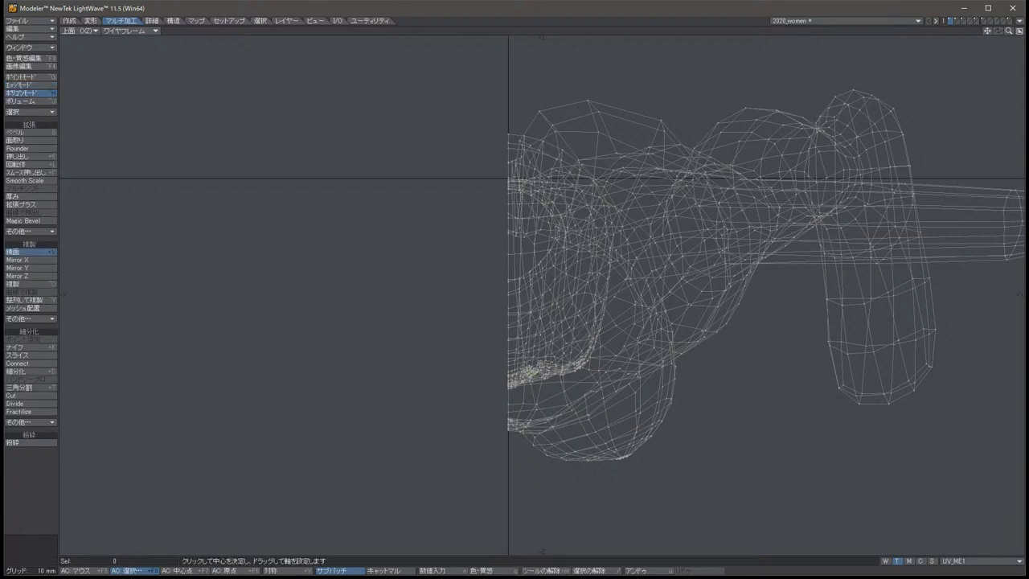
key("n")
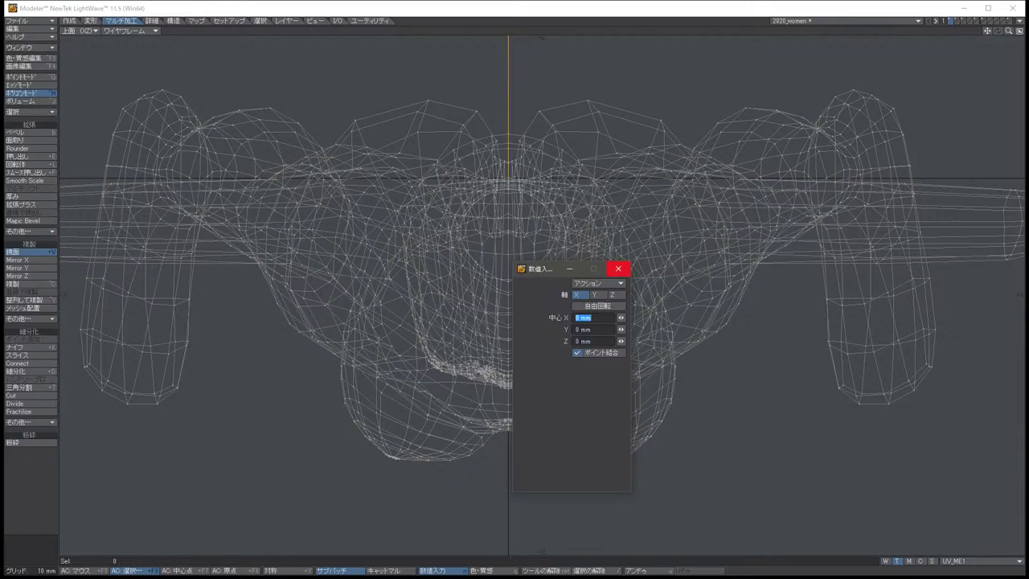
left_click(618, 267)
Restore quad view and set the lower-left view to Wireframe Shade, Front (XY), framing the head.
key("0")
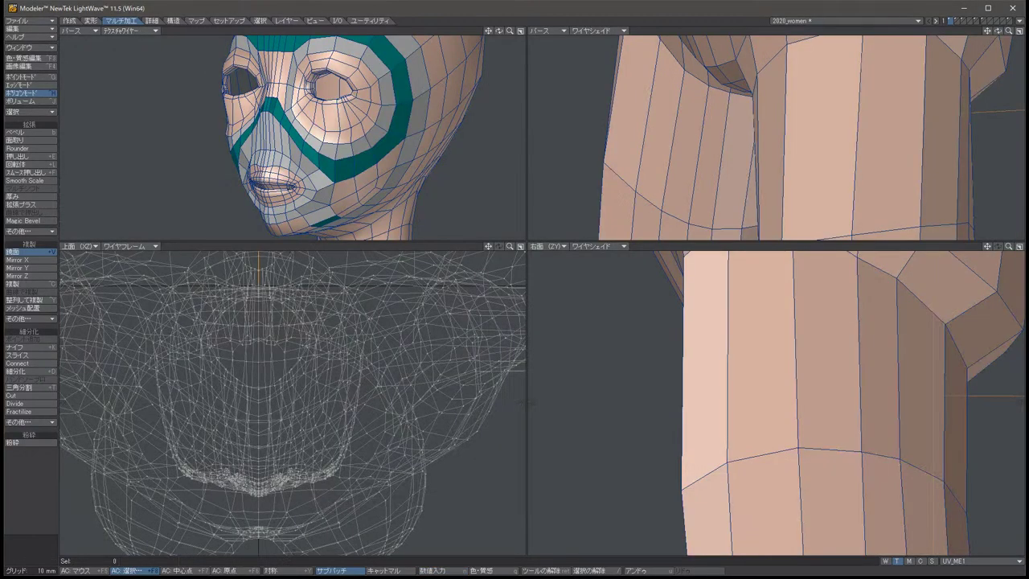
left_click(133, 246)
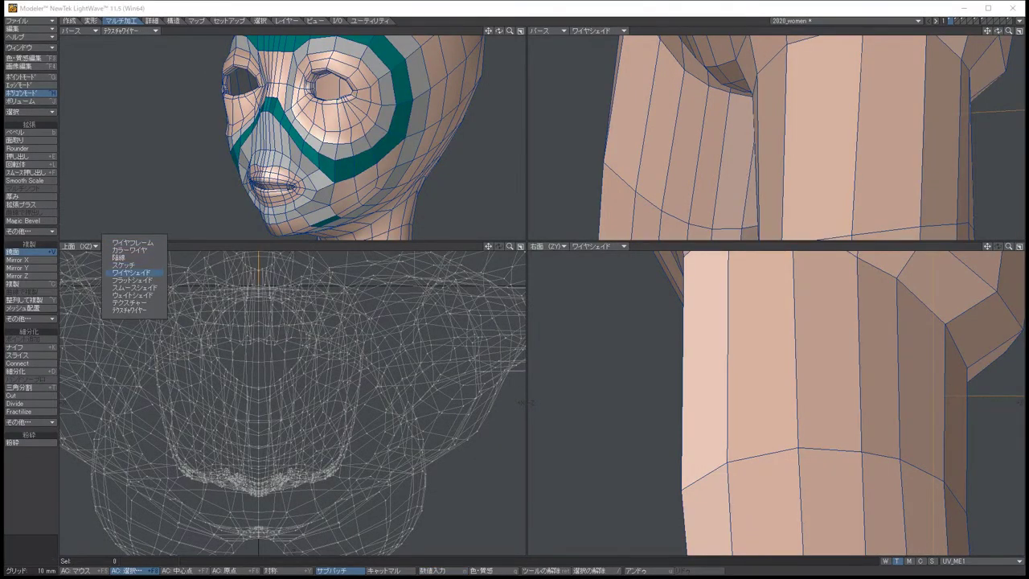
left_click(131, 273)
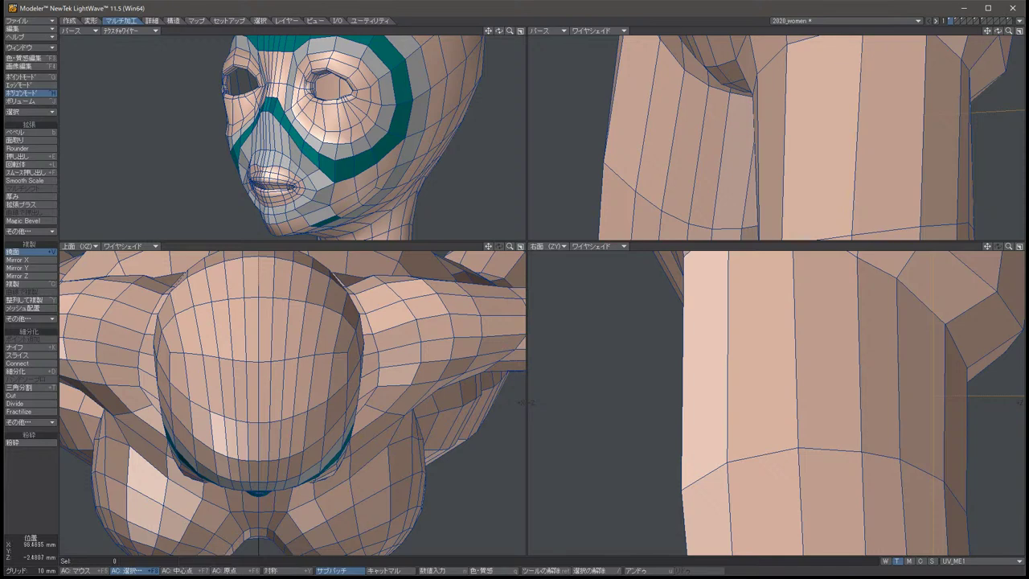
scroll(292, 401, "down", 3)
scroll(292, 401, "down", 2)
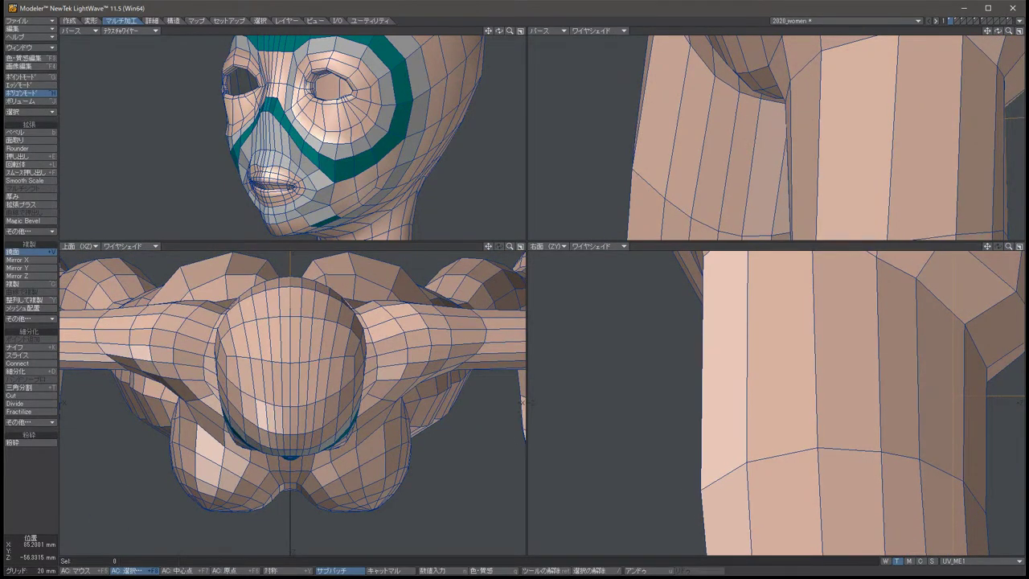
left_click(81, 246)
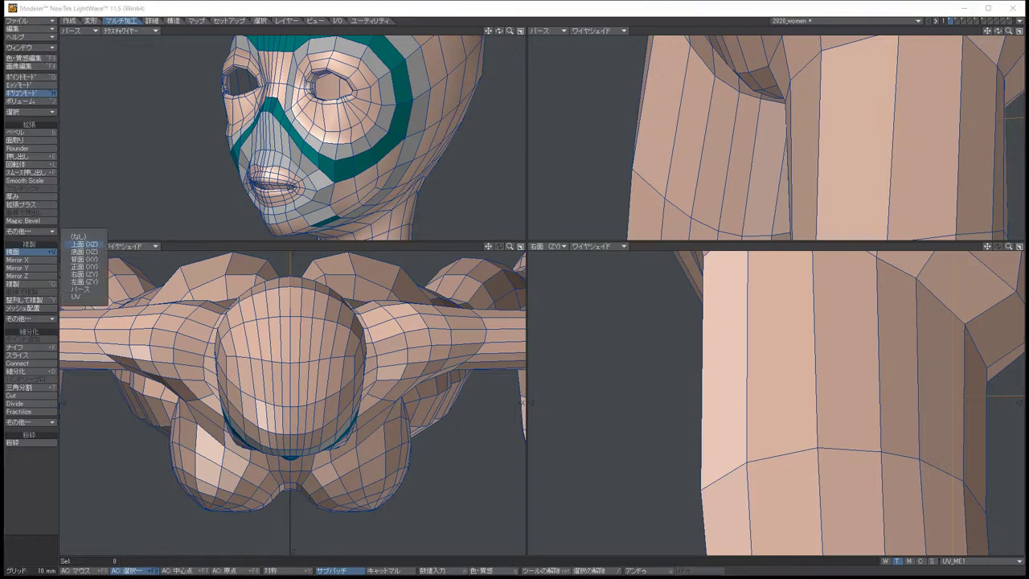
left_click(80, 265)
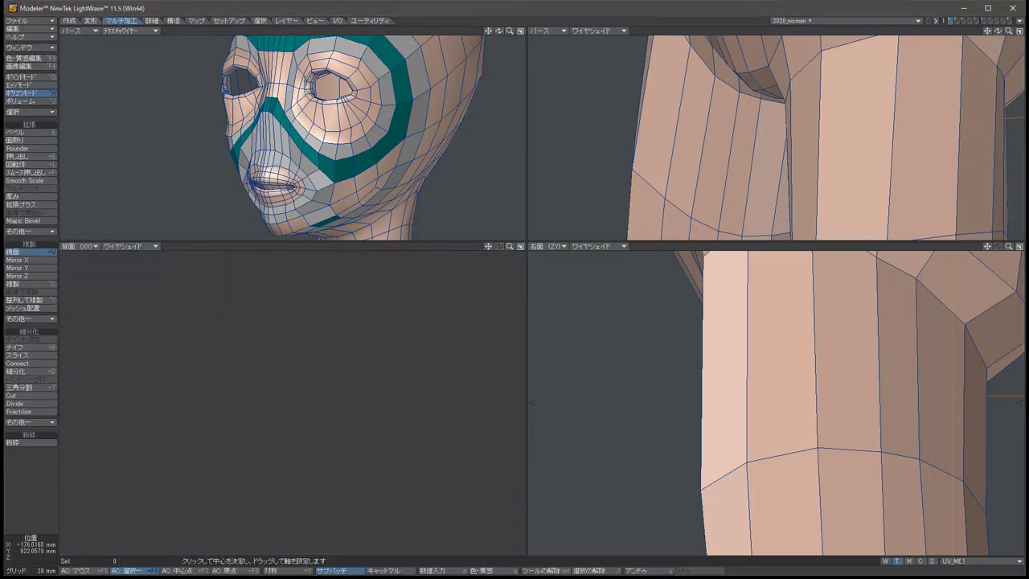
scroll(292, 401, "down", 4)
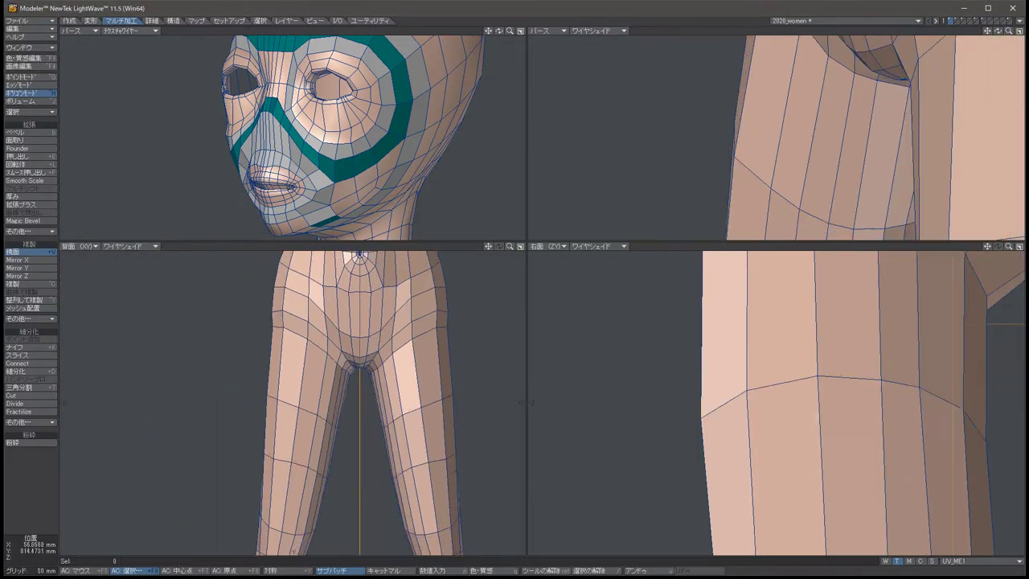
key("Up")
key("Up")
key("Up")
key("Up")
key("Up")
key("Up")
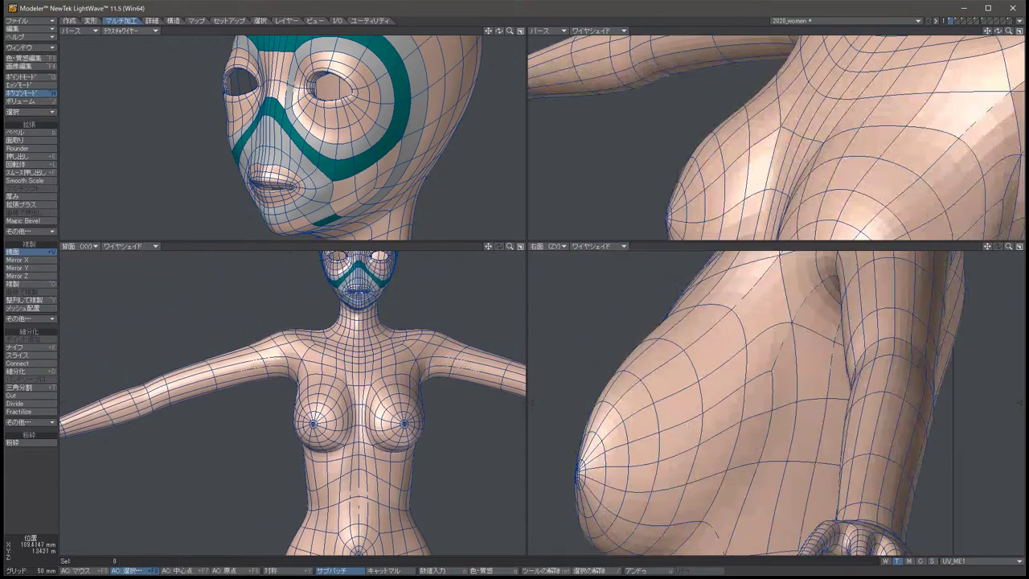
scroll(385, 400, "up", 4)
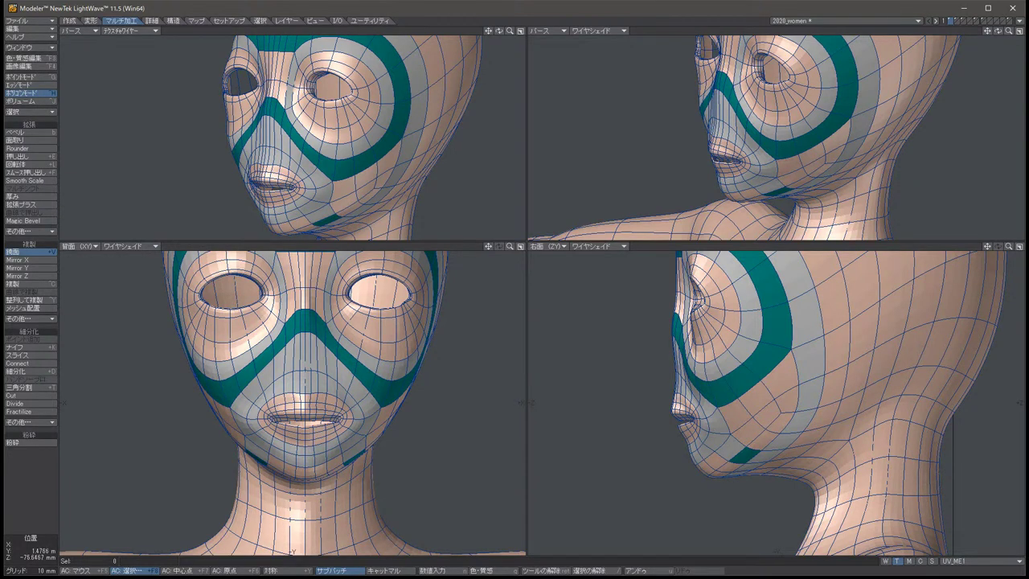
Centre the face in the side view and undo an accidental head mirror.
scroll(824, 291, "up", 3)
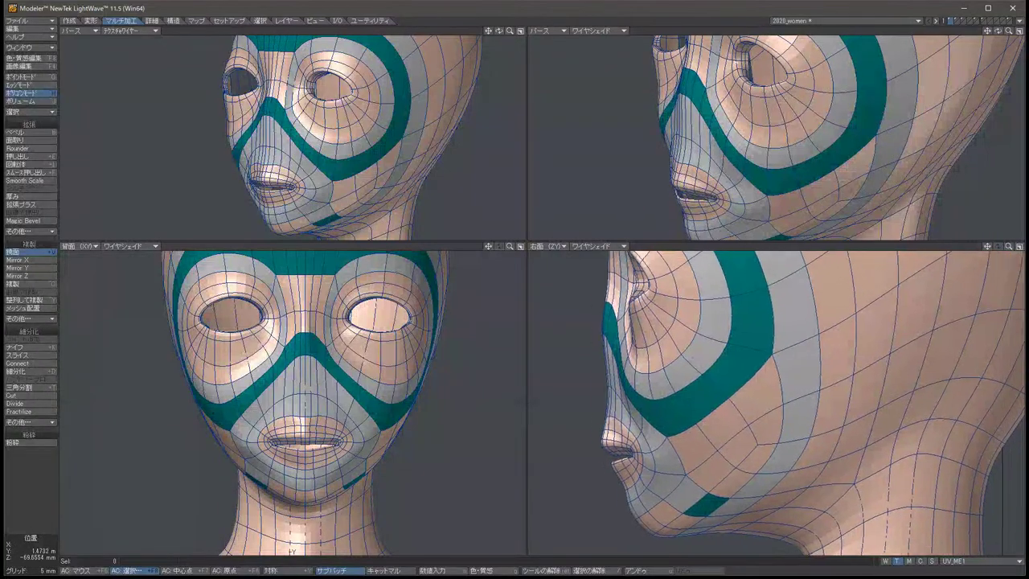
left_click_drag(823, 291, 775, 245, "alt+shift")
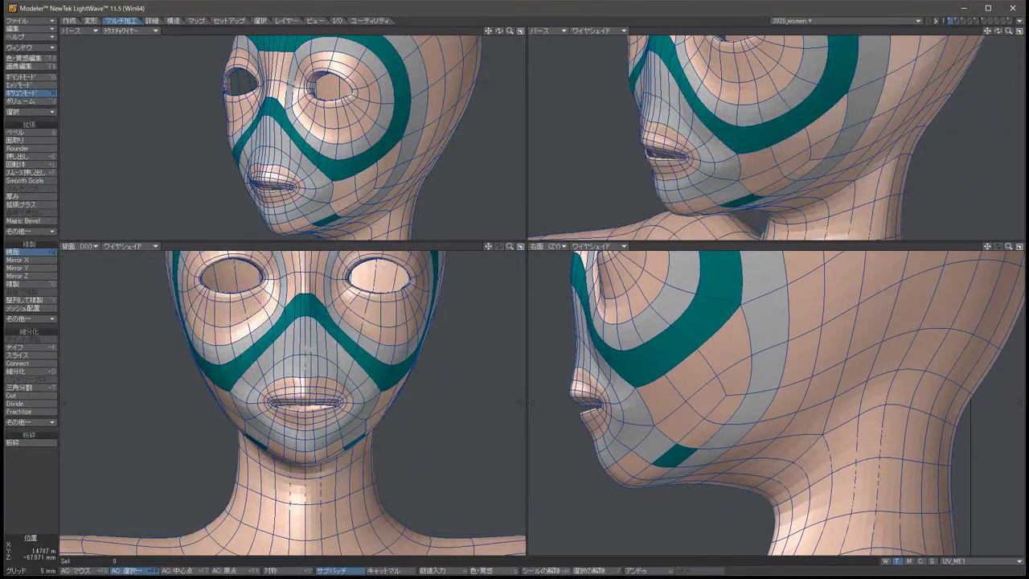
left_click_drag(297, 442, 369, 442)
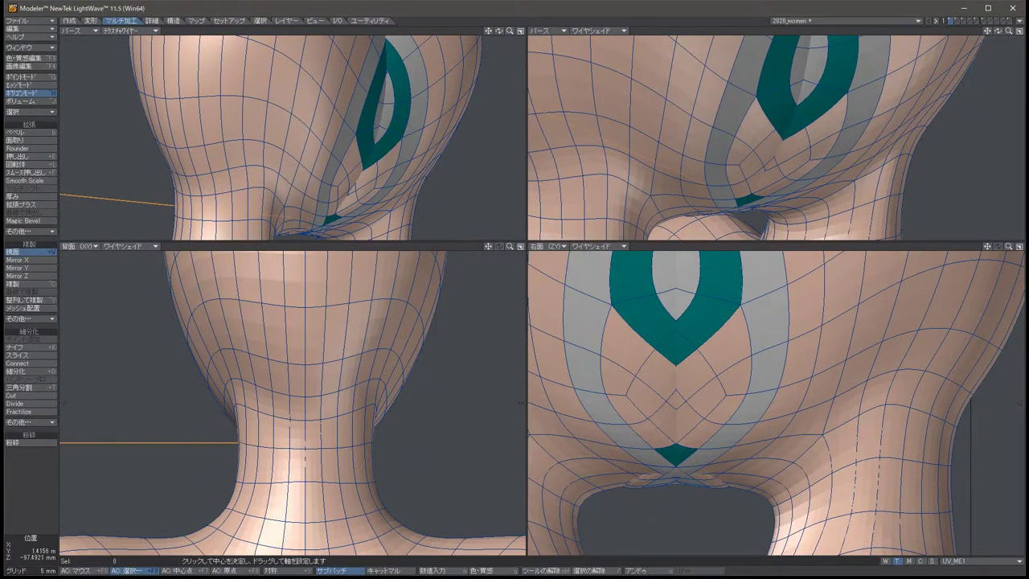
key("ctrl+z")
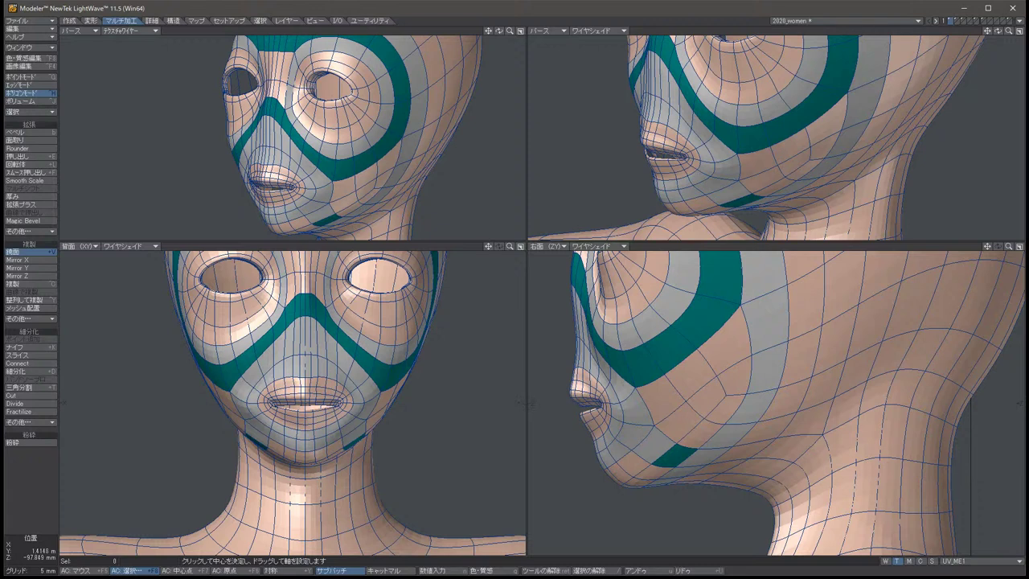
key("t")
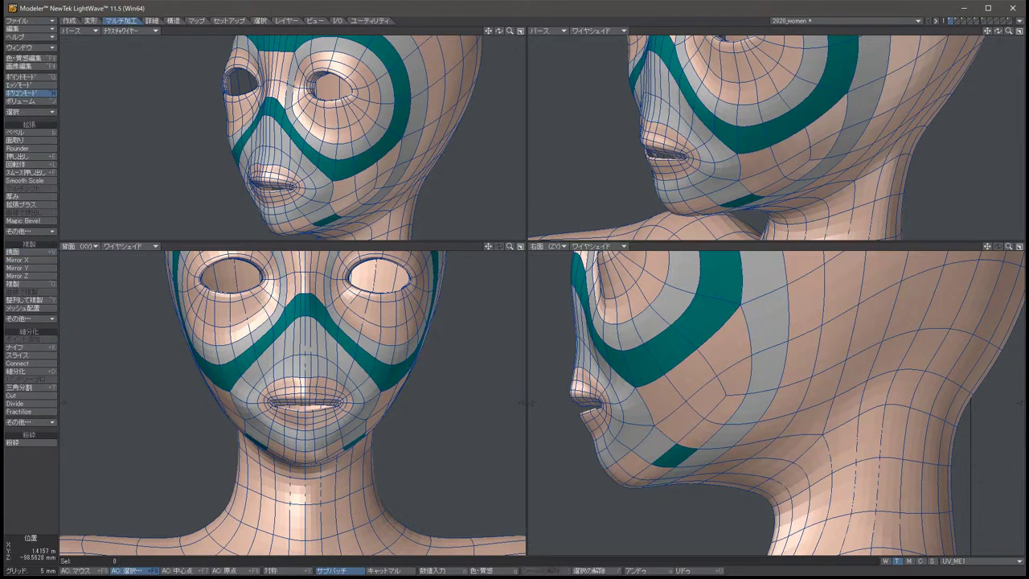
Select and then clear several chin and jawline polygons.
key("ctrl+h")
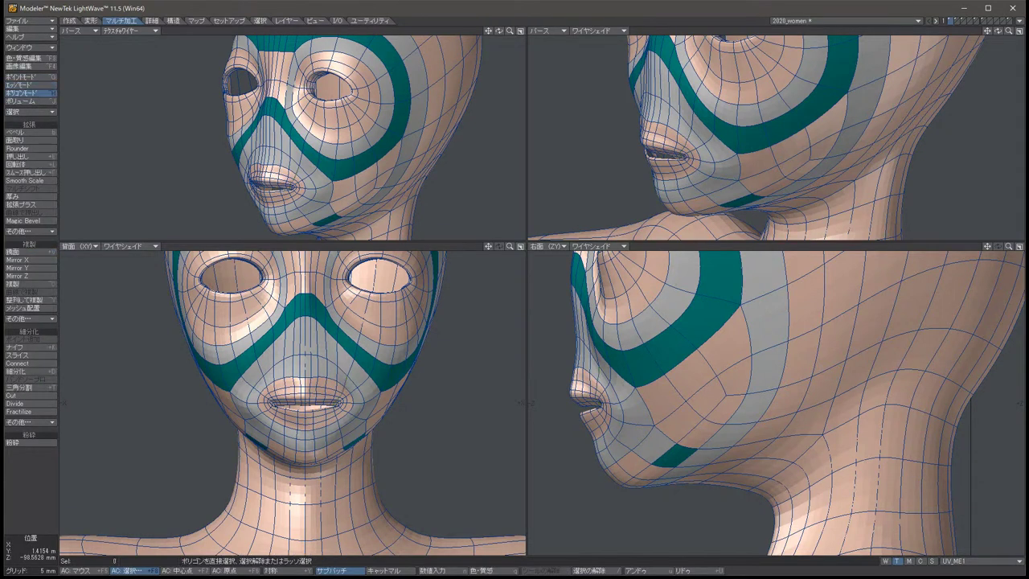
key("slash")
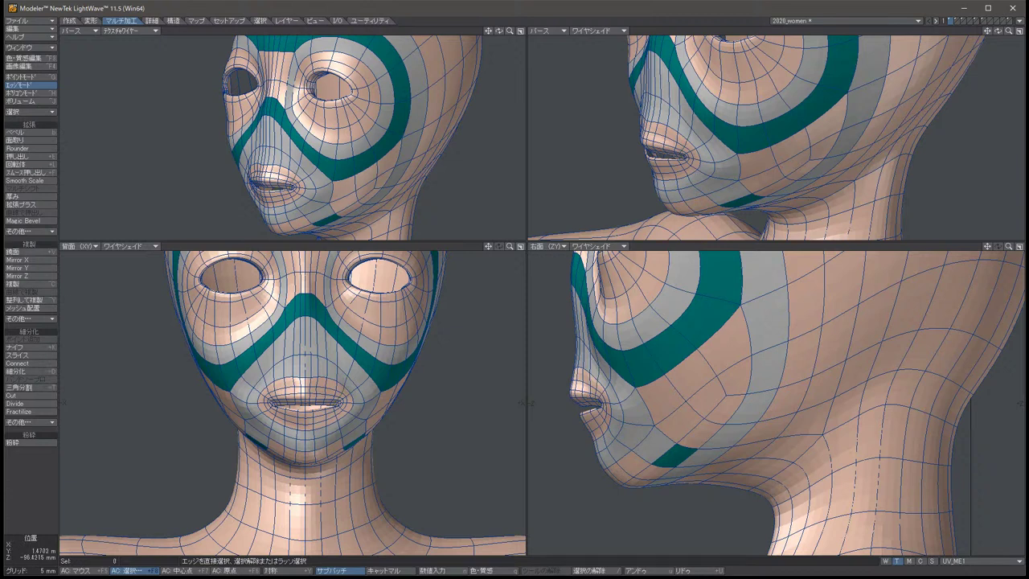
key("ctrl+h")
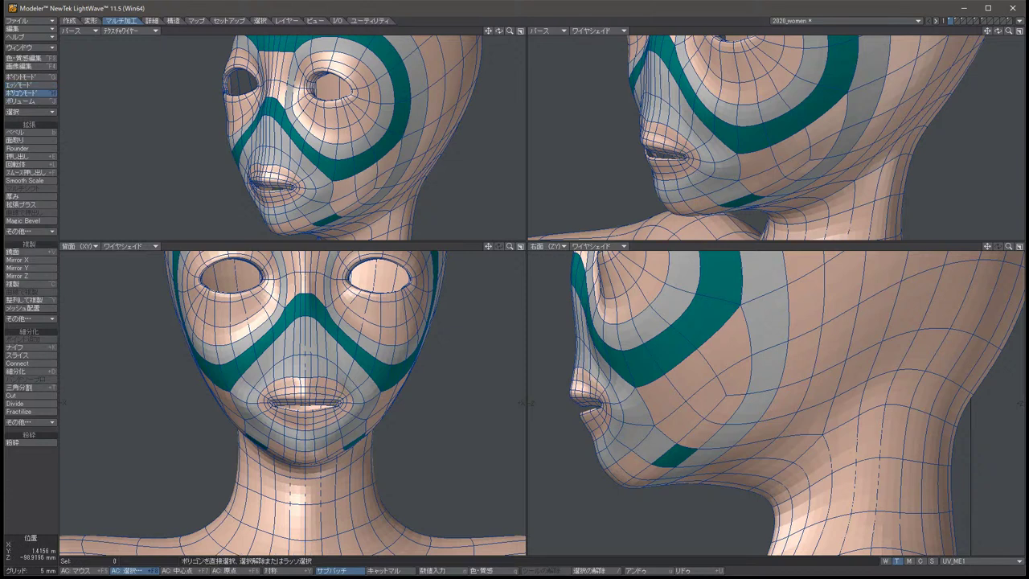
mouse_move(652, 441)
left_mouse_down()
mouse_move(677, 455)
mouse_move(601, 411)
left_mouse_up()
left_click(634, 433)
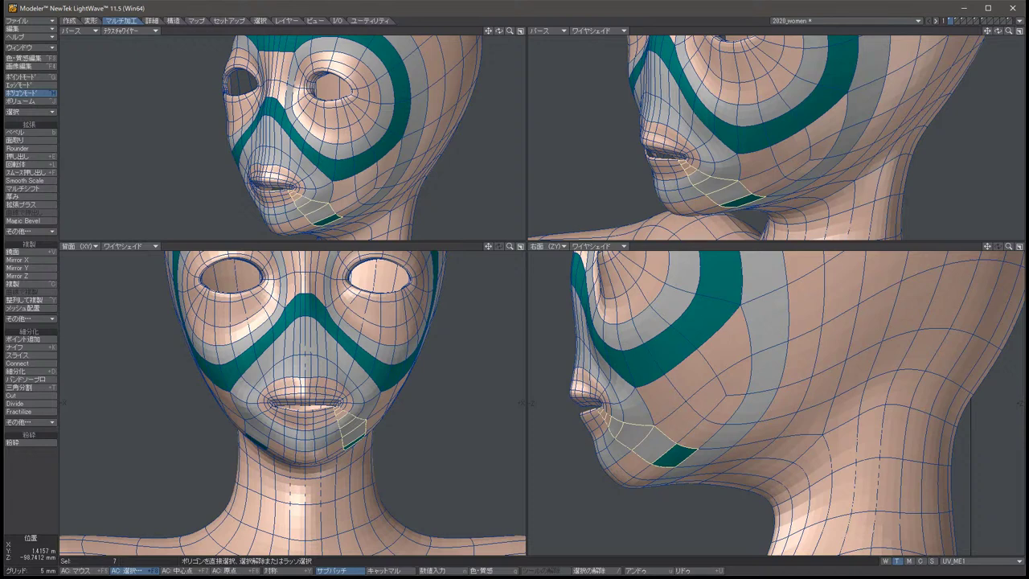
key("slash")
left_click_drag(654, 472, 618, 445)
key("slash")
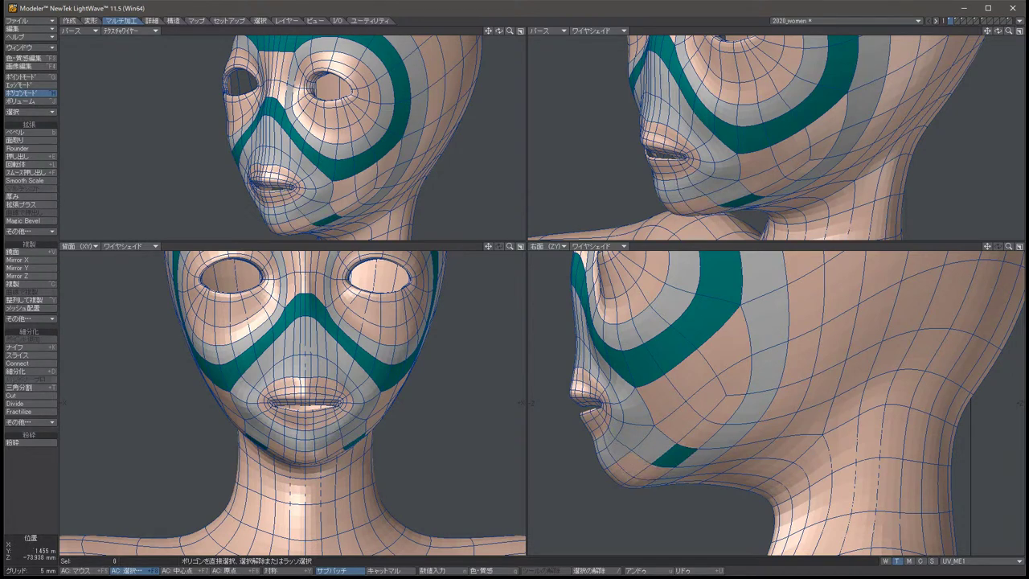
mouse_move(745, 311)
left_mouse_down()
mouse_move(727, 402)
mouse_move(679, 454)
mouse_move(631, 485)
left_mouse_up()
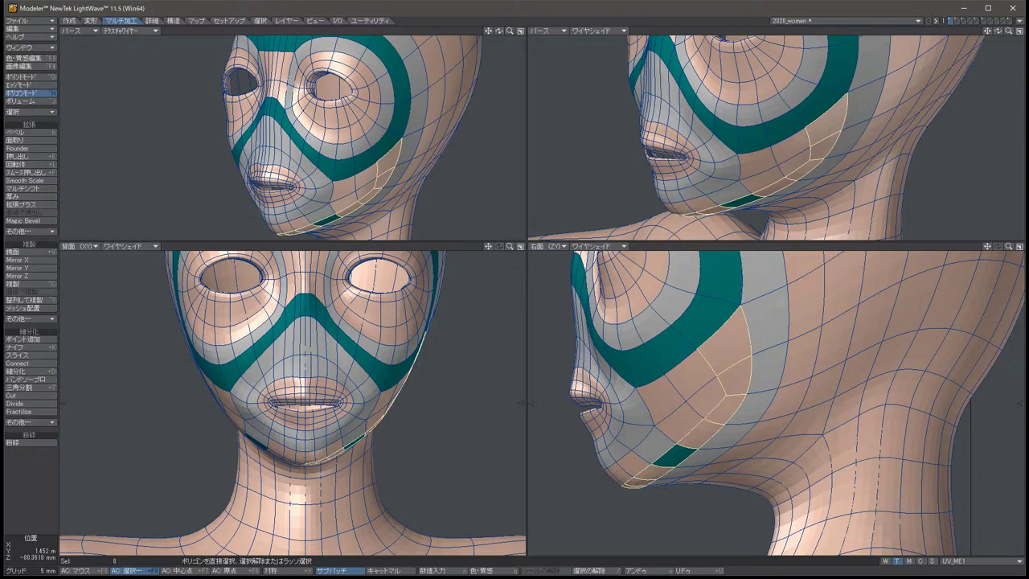
left_click_drag(746, 315, 701, 430)
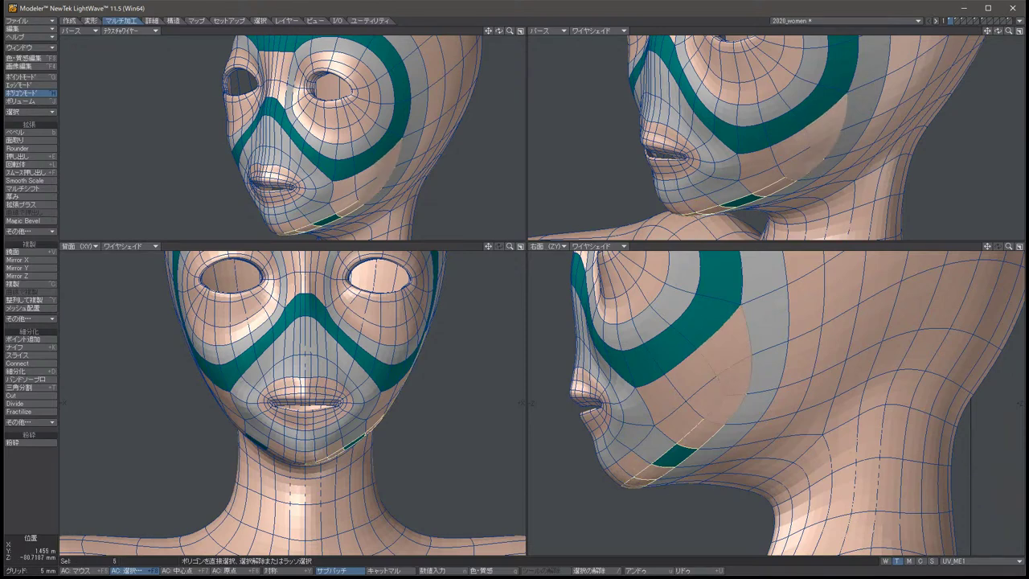
key("slash")
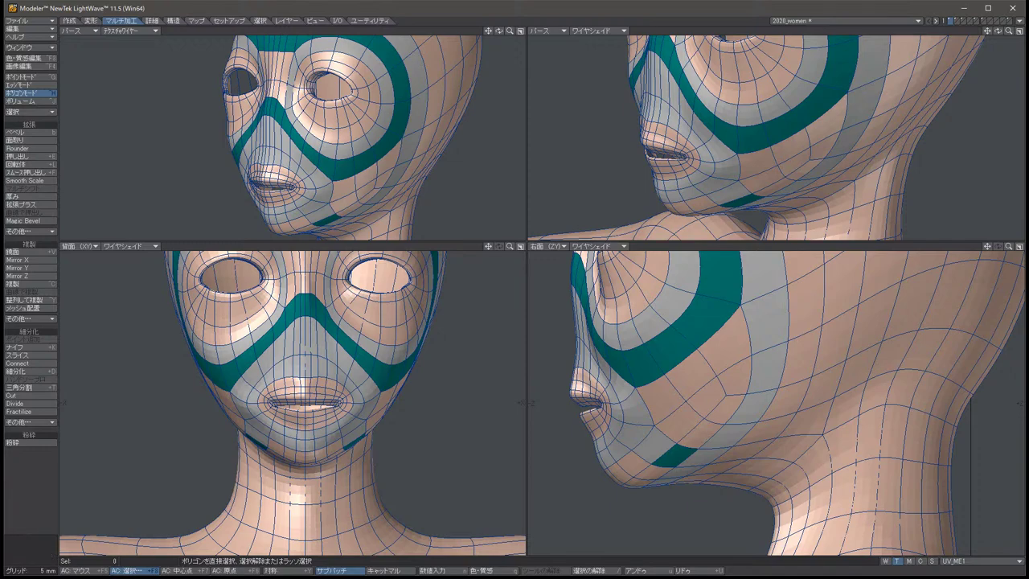
Zoom out to the whole head and zoom the front view in on the eyes and nose.
key("comma")
key("a")
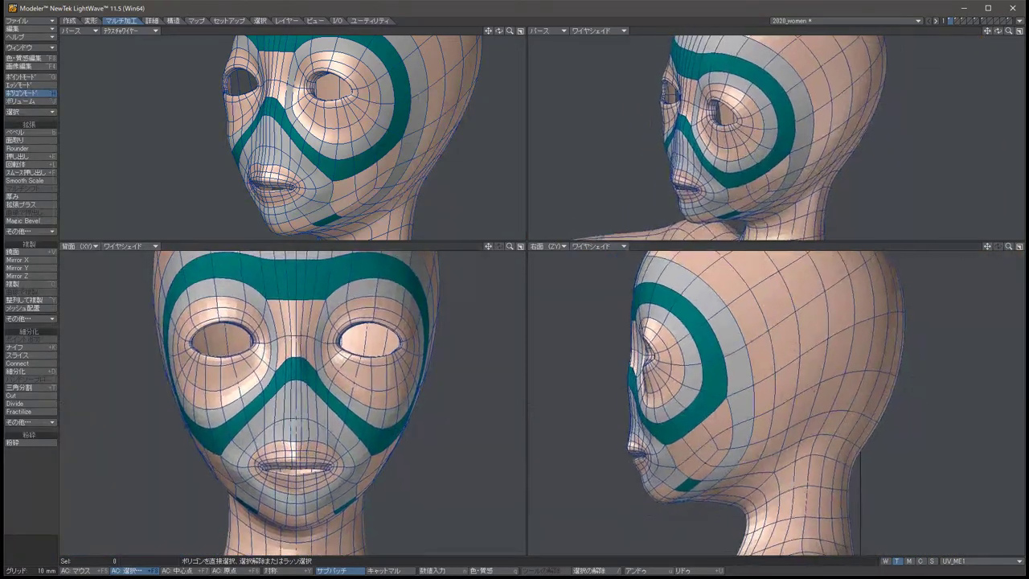
key("Left")
key("Left")
key("Left")
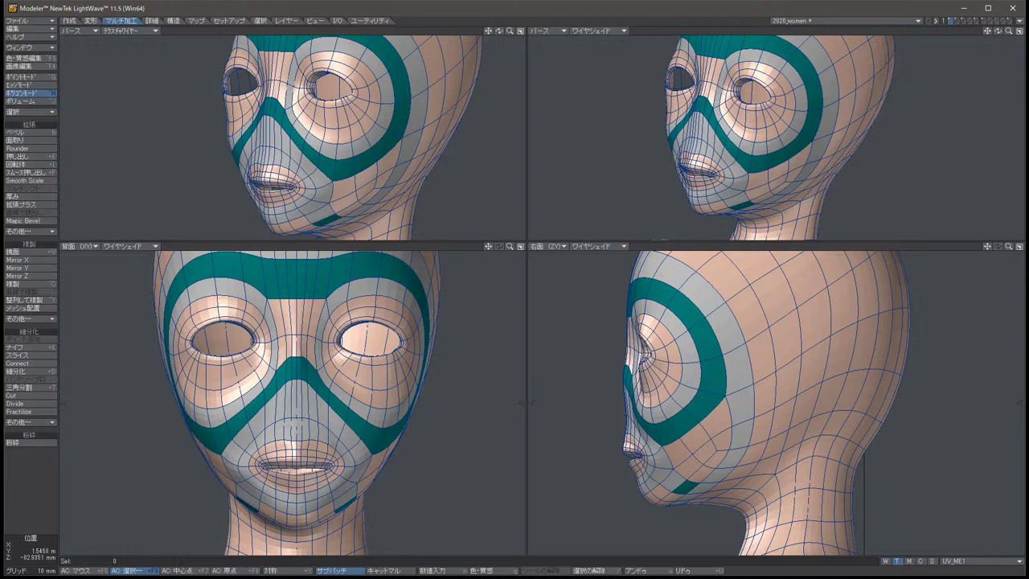
scroll(289, 402, "up", 5)
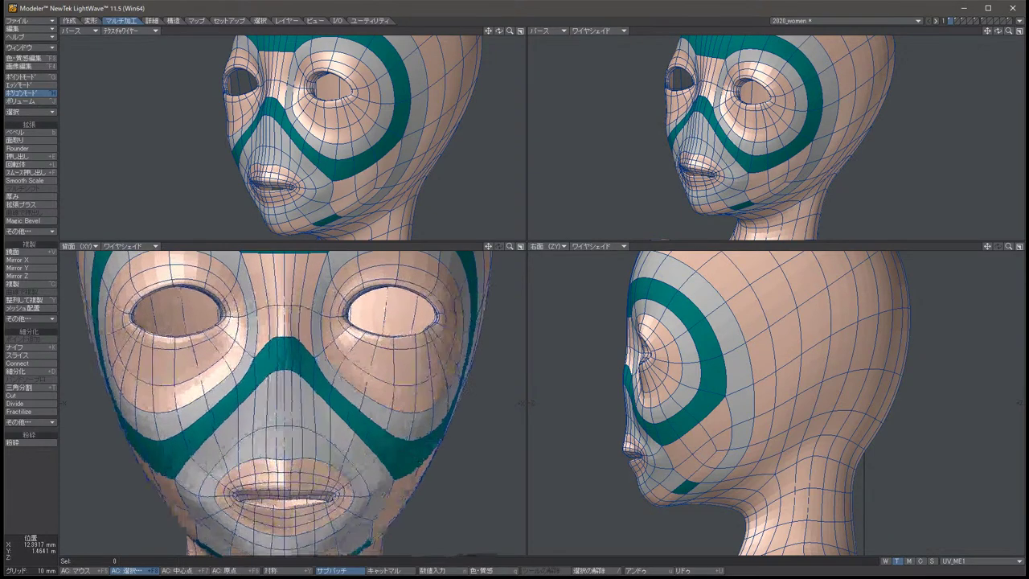
scroll(345, 402, "up", 2)
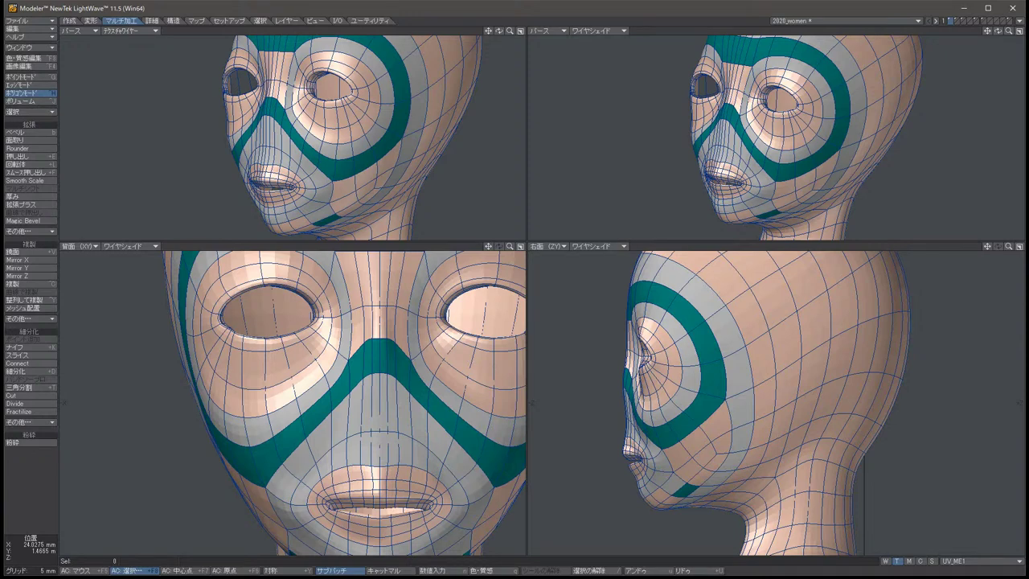
Show the head as a faceted cage with Symmetry on and Points selection mode.
key("Tab")
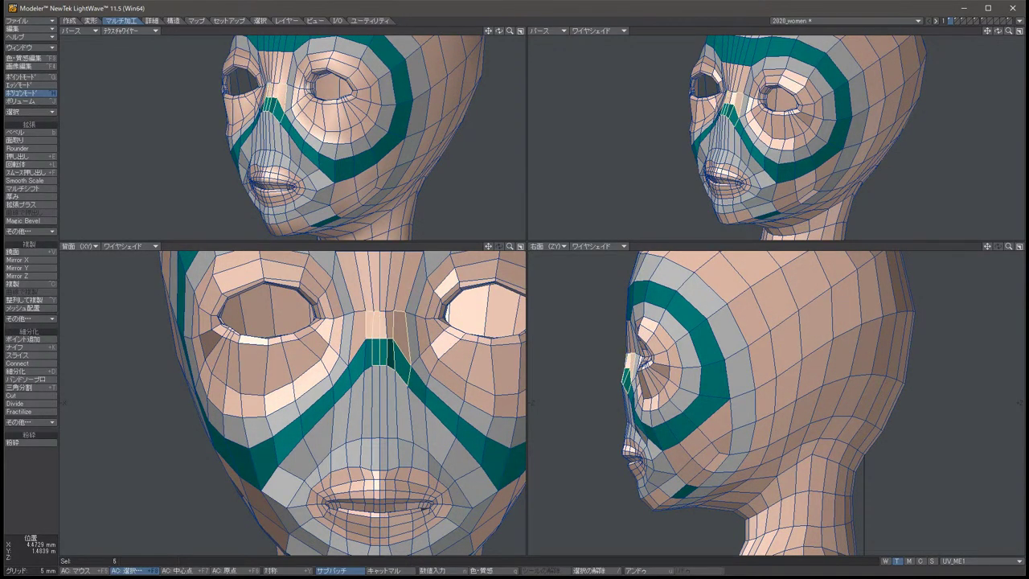
key("shift+y")
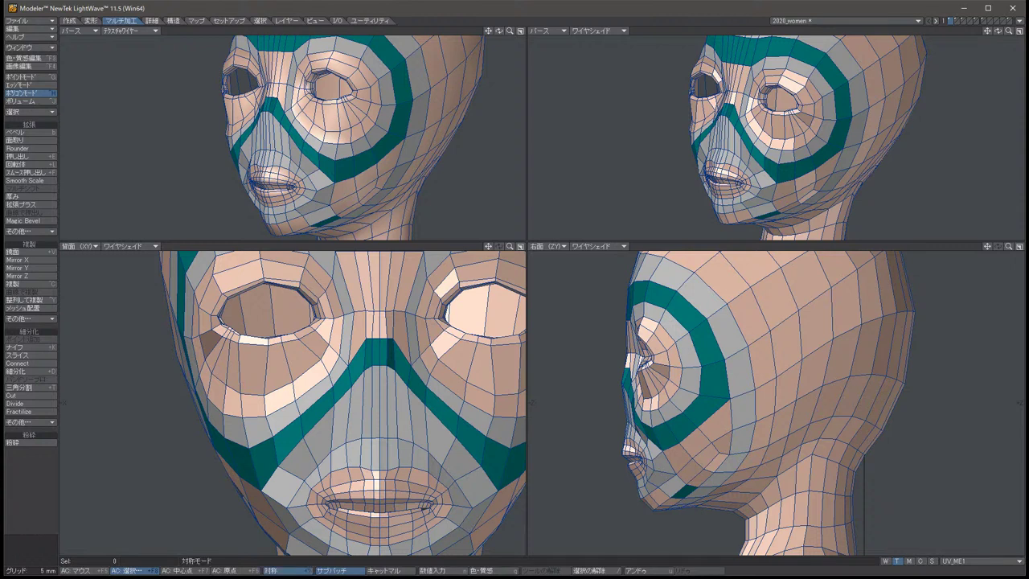
key("ctrl+g")
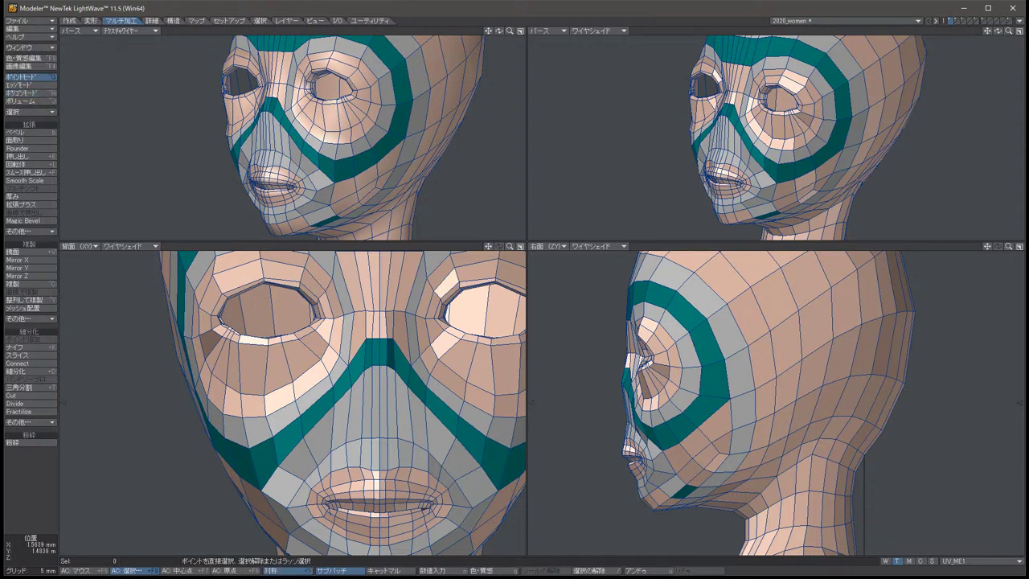
Lower the nose-bridge points onto the teal band with the Move tool.
key("t")
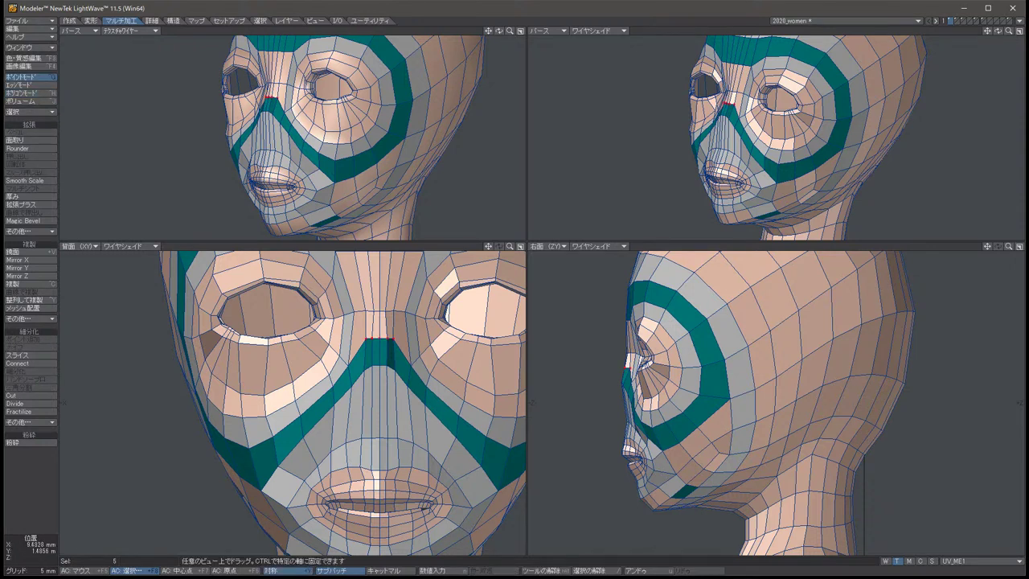
left_click_drag(377, 354, 378, 364)
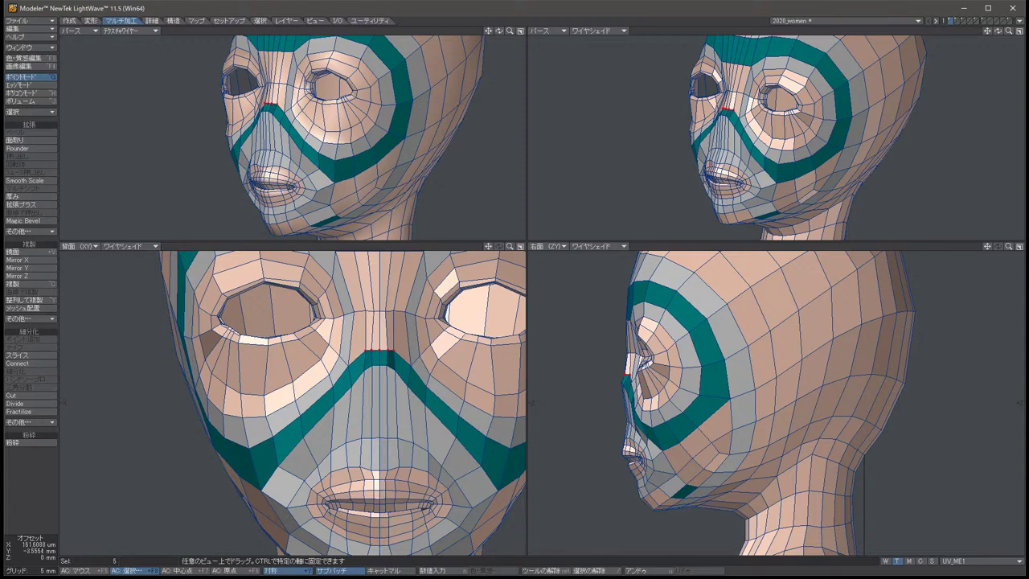
key("space")
key("slash")
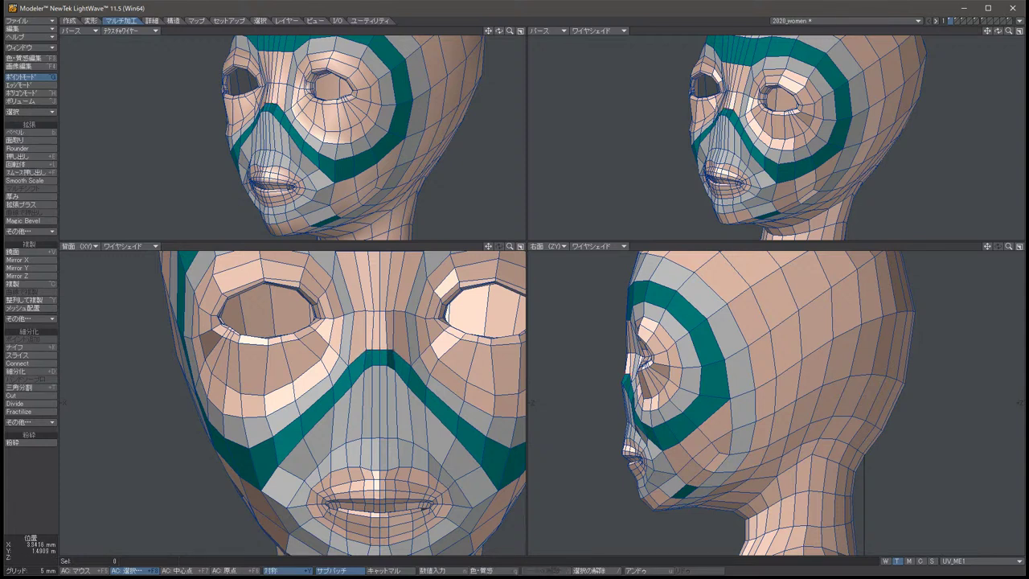
left_click(366, 310)
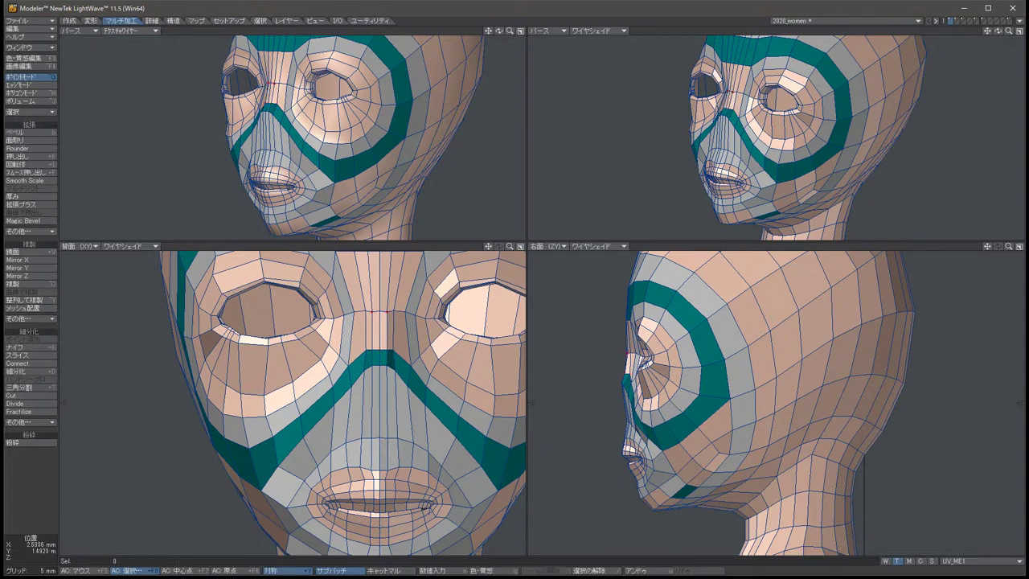
key("t")
left_click_drag(378, 312, 378, 353)
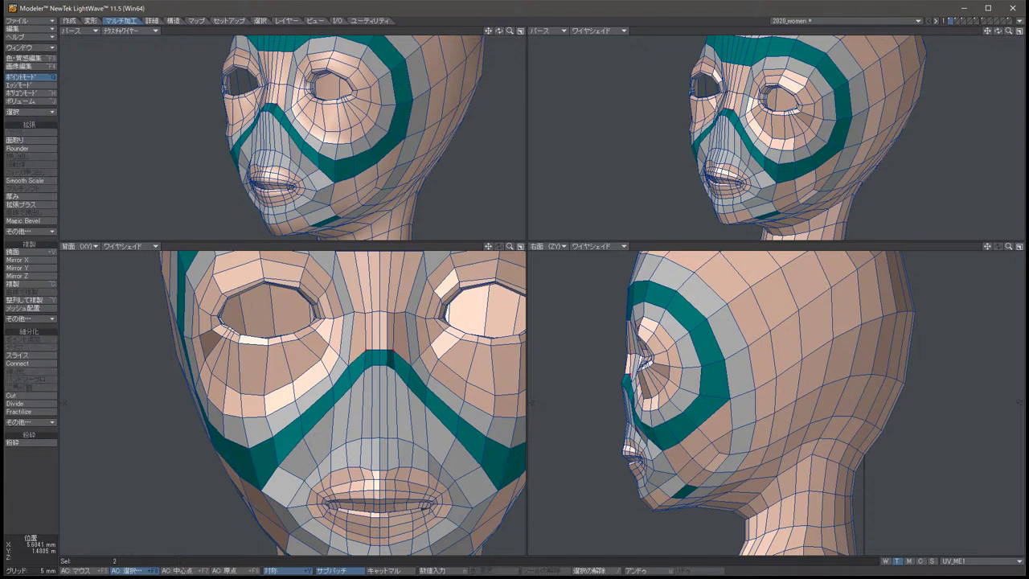
key("slash")
Nudge three nose-bridge points slightly down and shift two points near the nose.
left_click(387, 364)
key("t")
left_click_drag(384, 367, 384, 380)
key("space")
key("/")
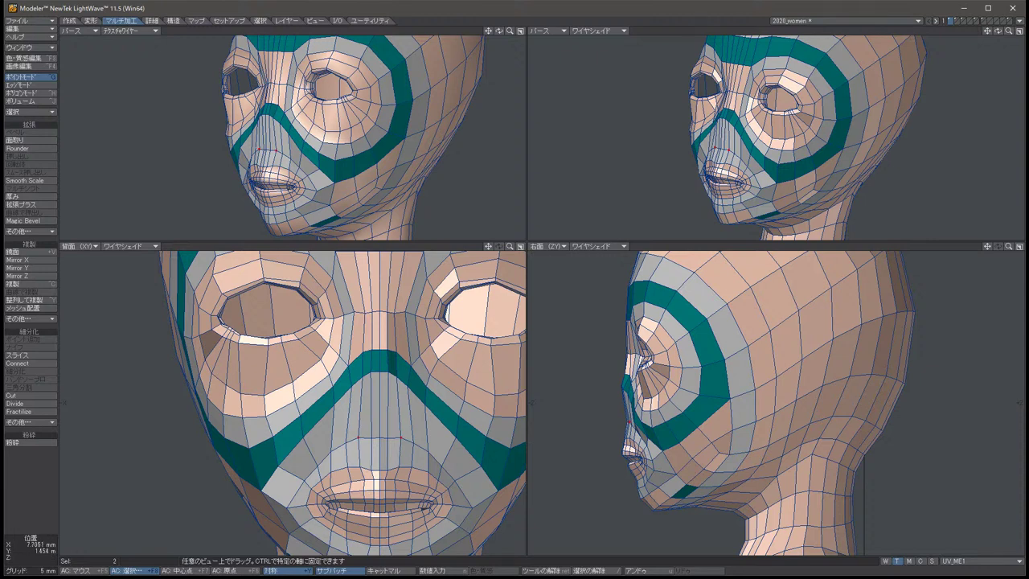
left_click(332, 452)
key("t")
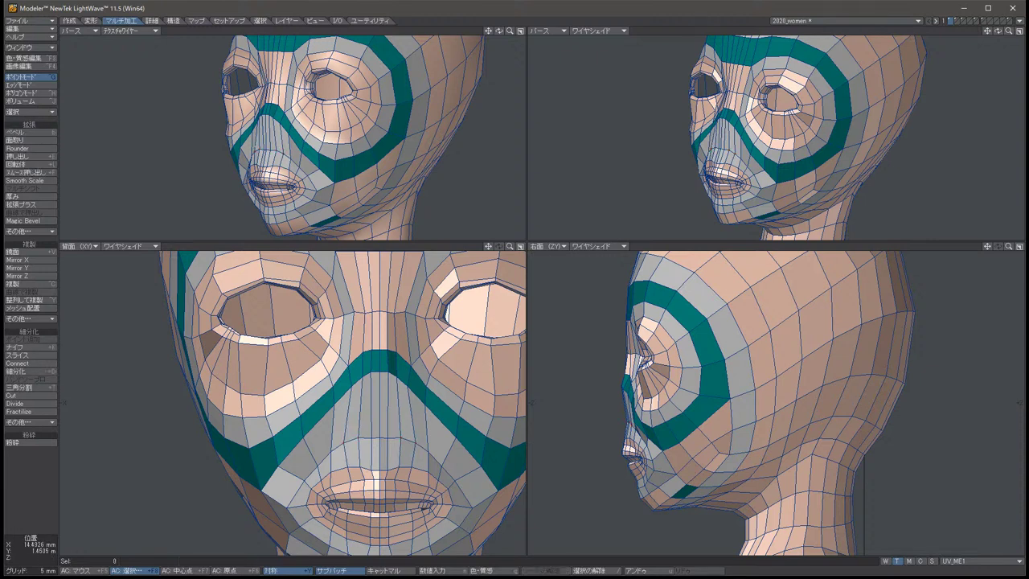
left_click_drag(329, 446, 331, 450)
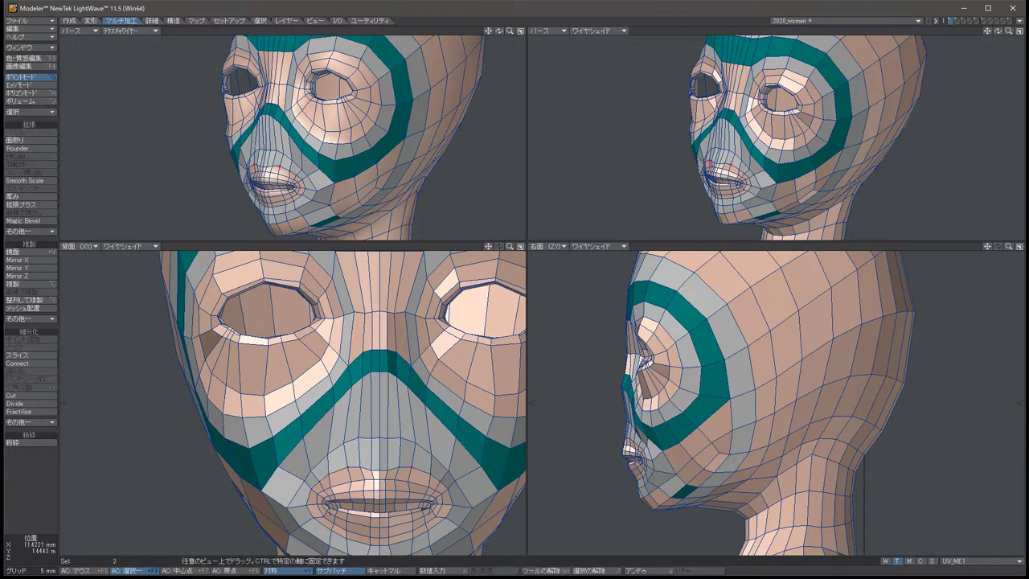
Move the mirrored mouth-corner points up and slightly inward.
left_click_drag(331, 450, 334, 448)
key("space")
key("slash")
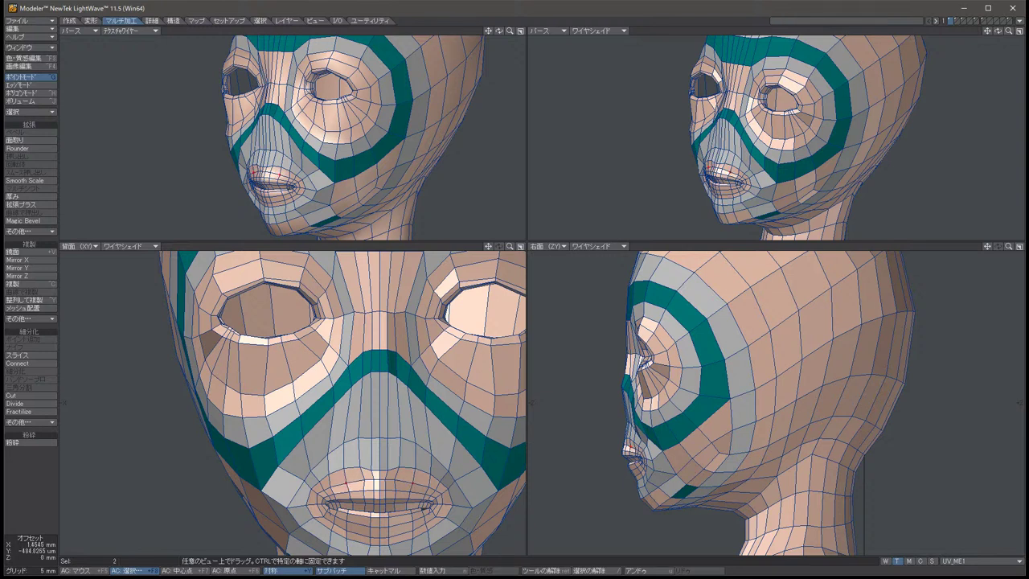
key("u")
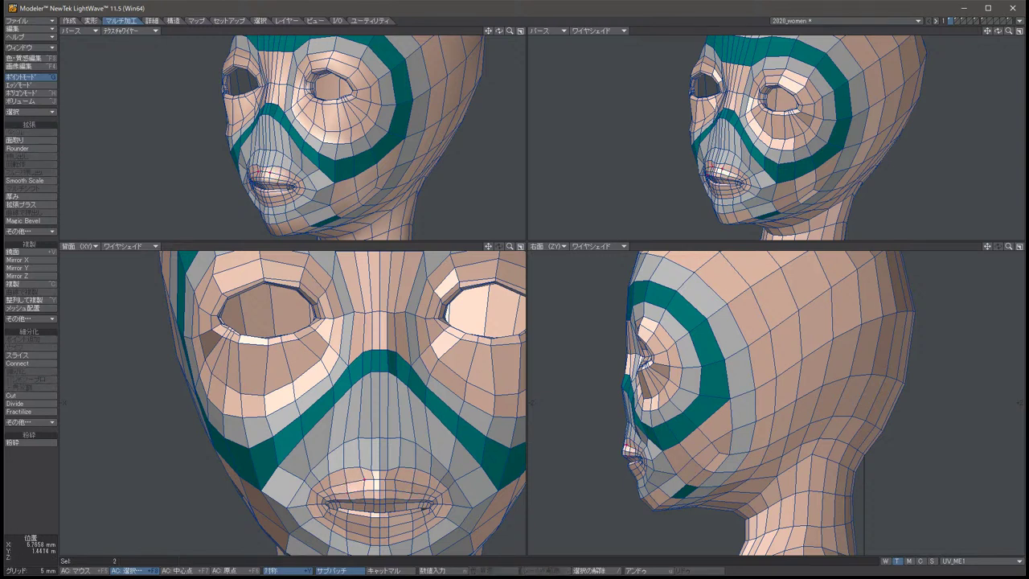
left_click_drag(361, 479, 359, 479)
key("space")
key("t")
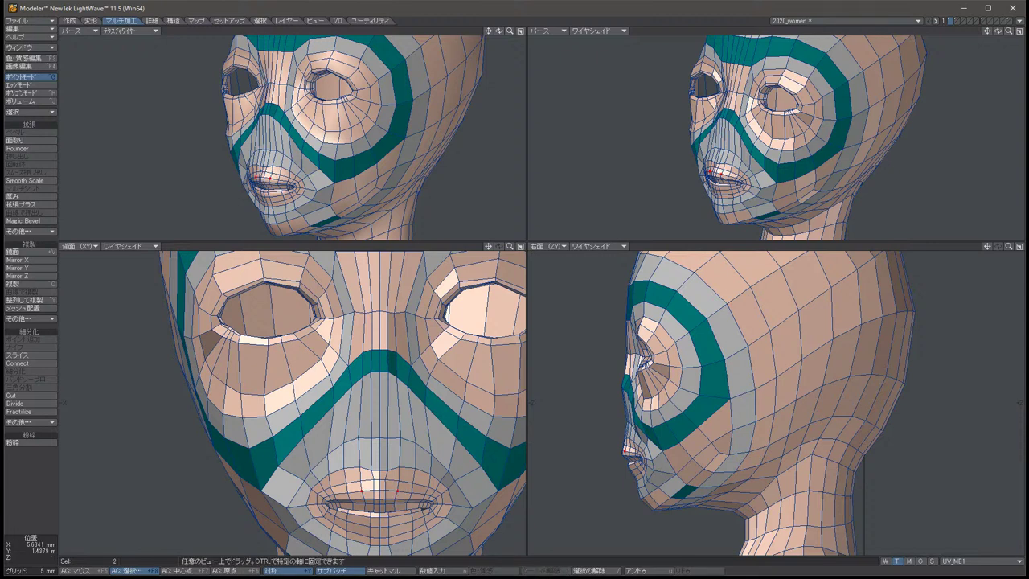
key("slash")
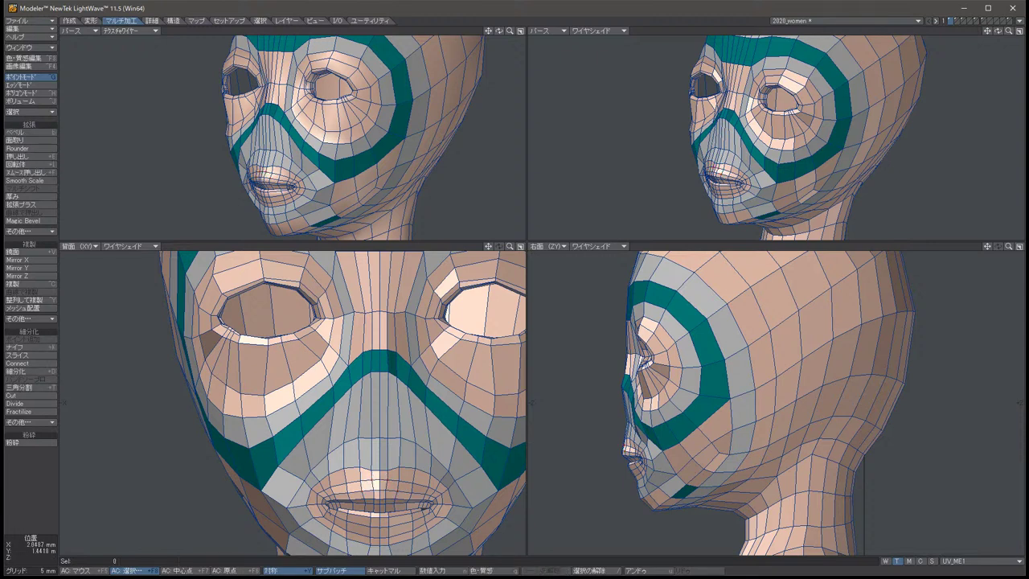
Nudge the lip points and pull the symmetric lip corners toward the centre.
left_click(310, 464)
key("t")
left_click_drag(310, 464, 309, 466)
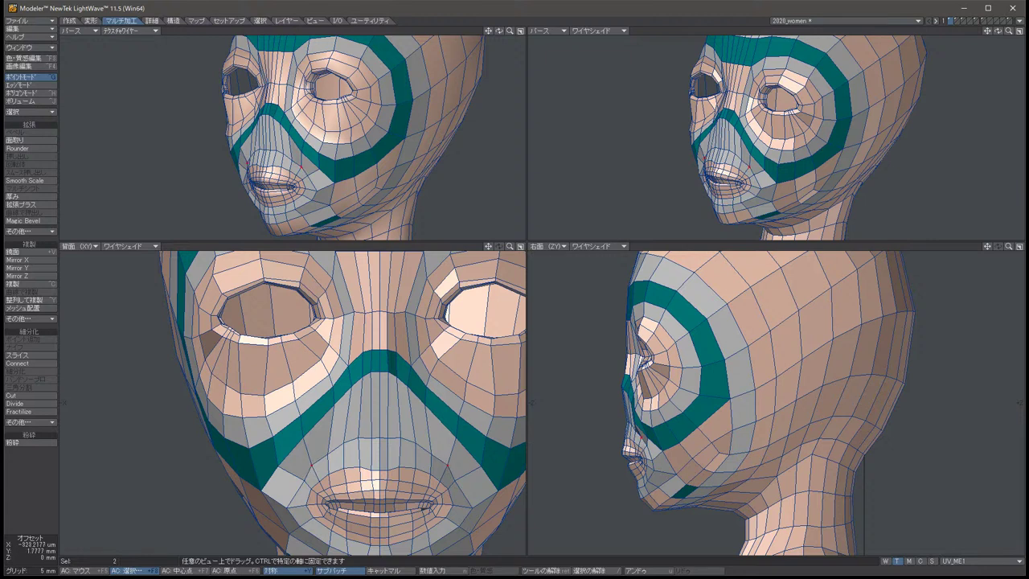
key("slash")
left_click(326, 442)
left_click_drag(325, 441, 378, 414)
Raise the upper-lip points and the two nose points.
key("t")
key("space")
key("slash")
key("t")
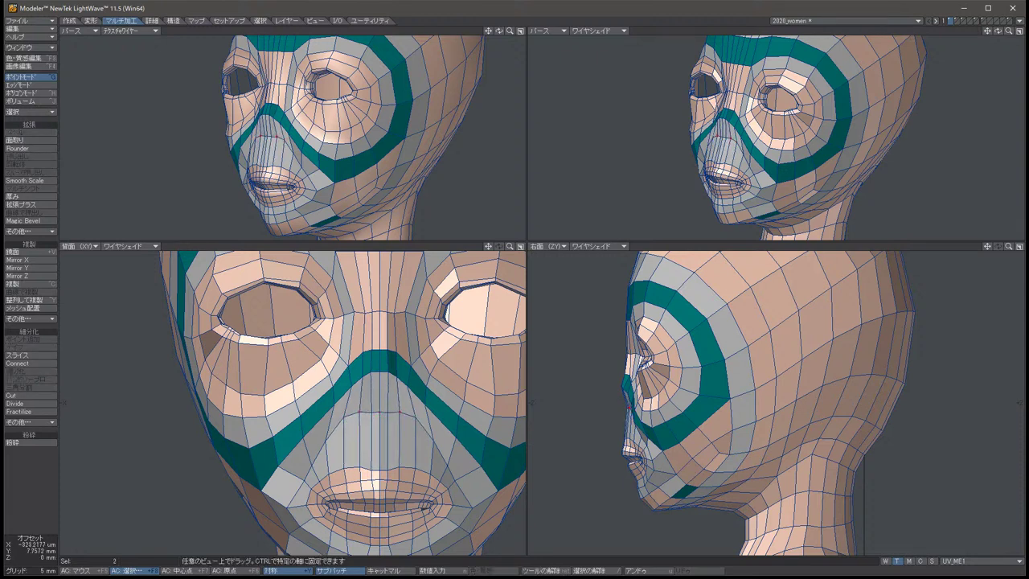
key("space")
key("slash")
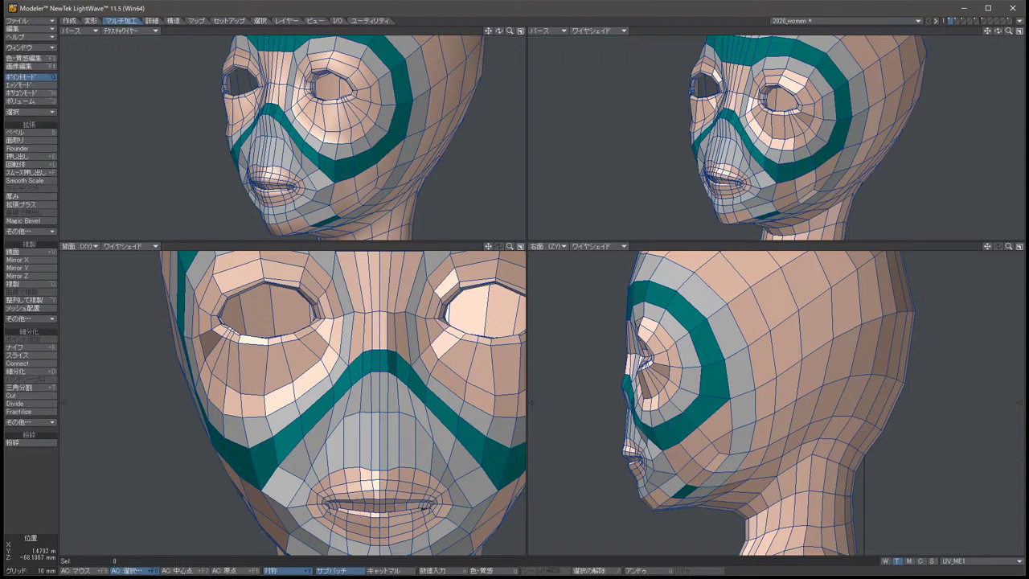
With the head smoothed, lower the two mirrored cheek points down and inward.
key("Down")
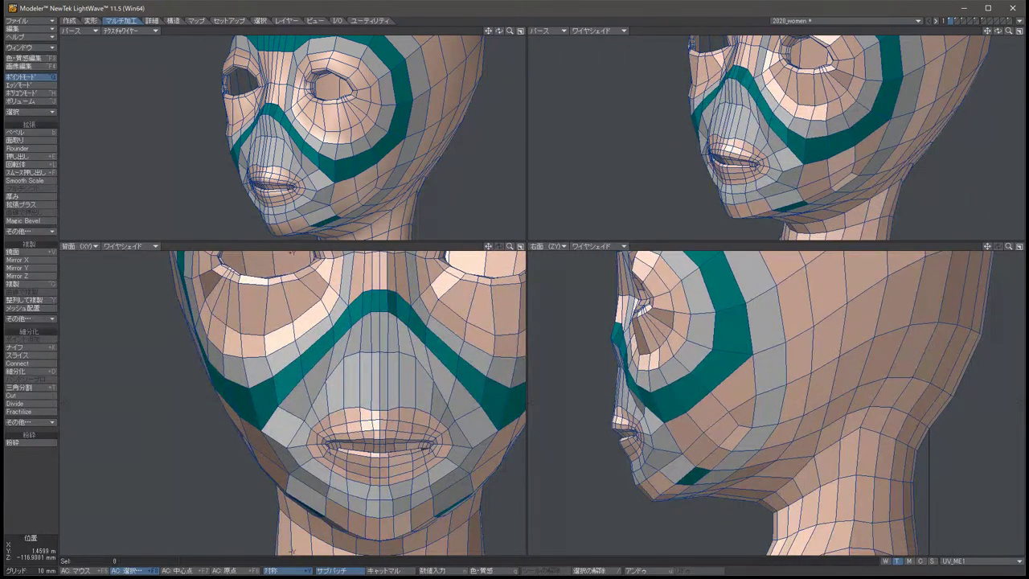
key("Tab")
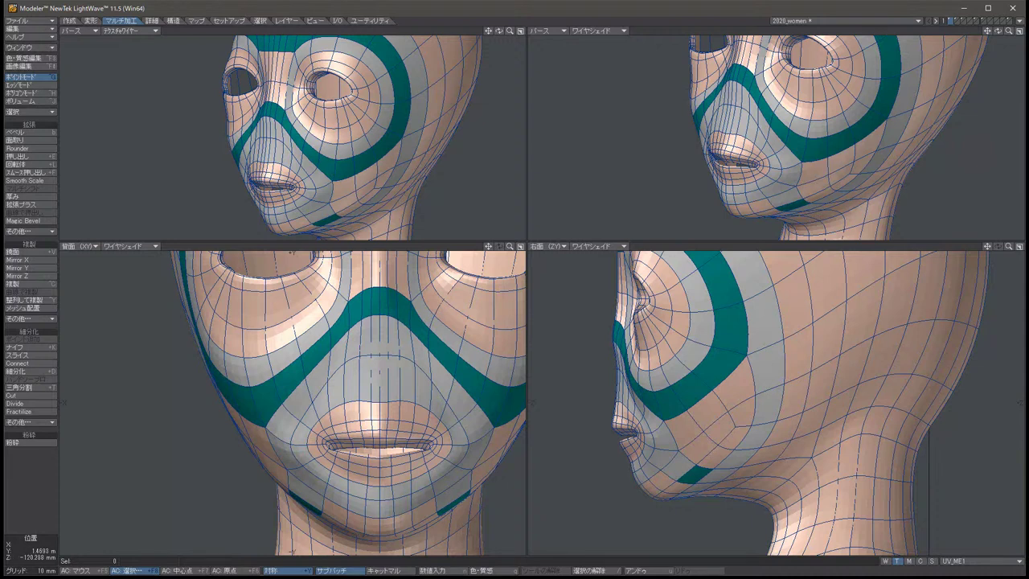
left_click(265, 332)
key("t")
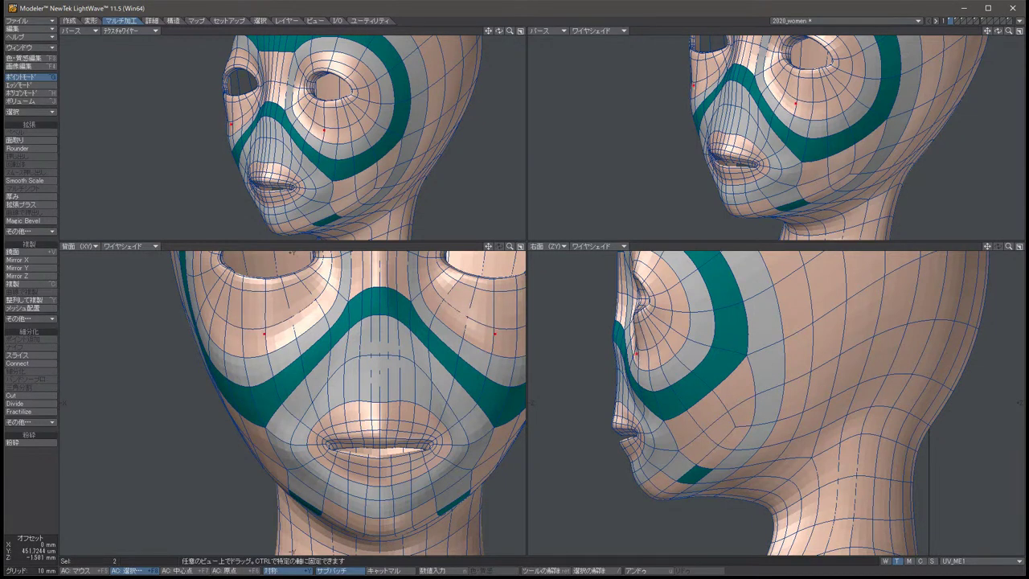
left_click_drag(273, 337, 273, 360)
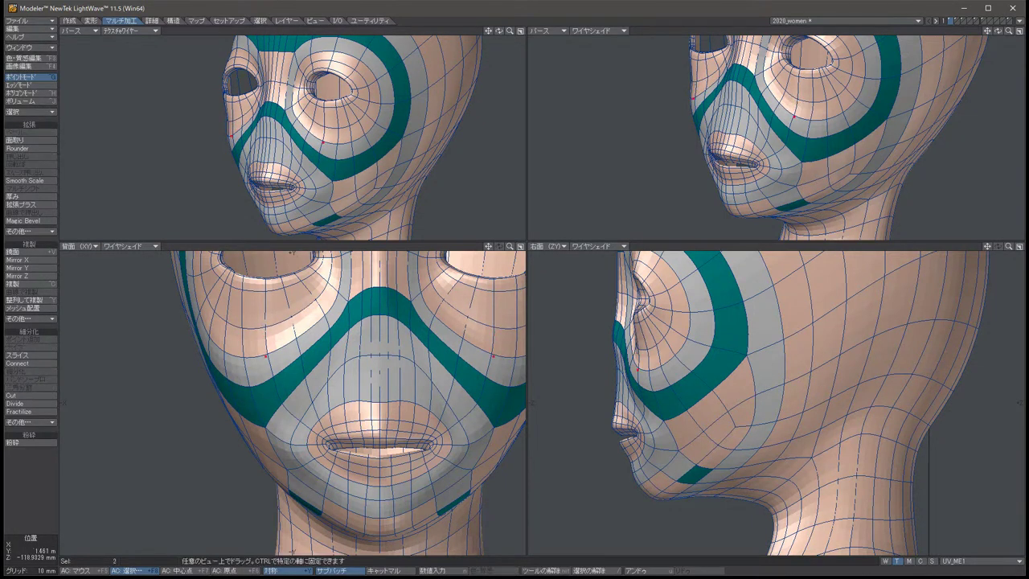
left_click_drag(635, 361, 643, 420)
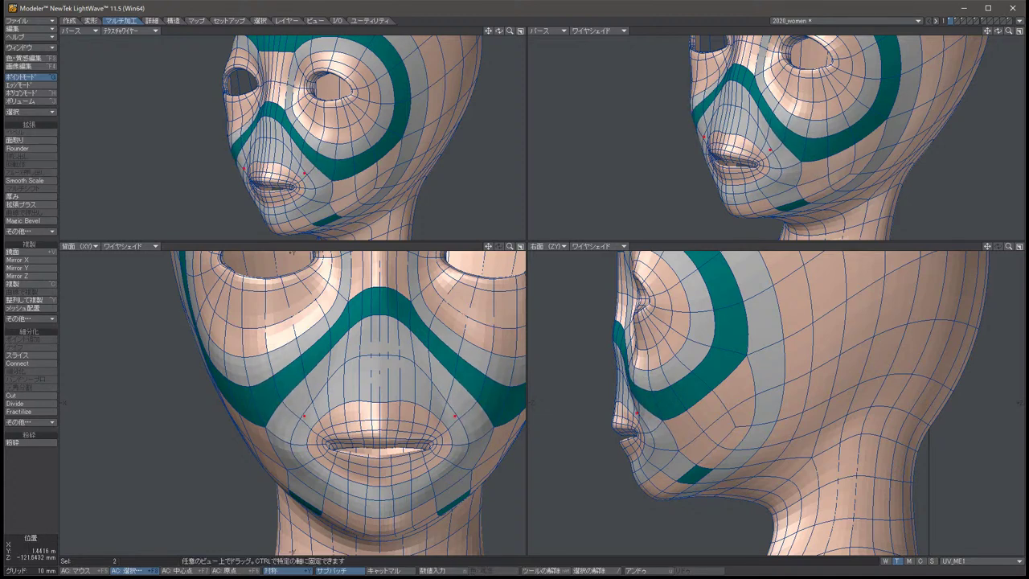
key("slash")
Back in the low-poly cage, nudge the two mouth-corner points slightly.
key("Tab")
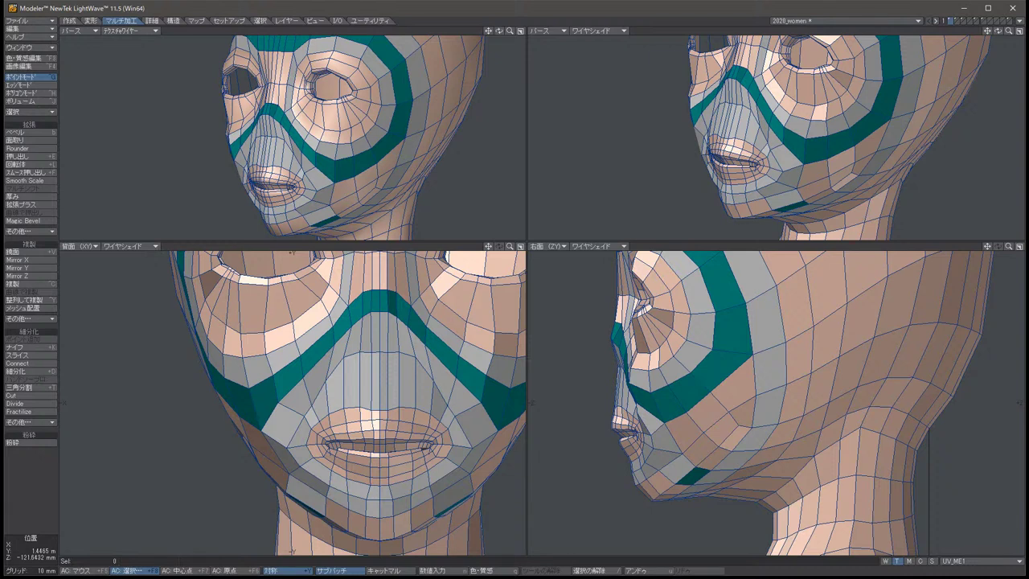
key("u")
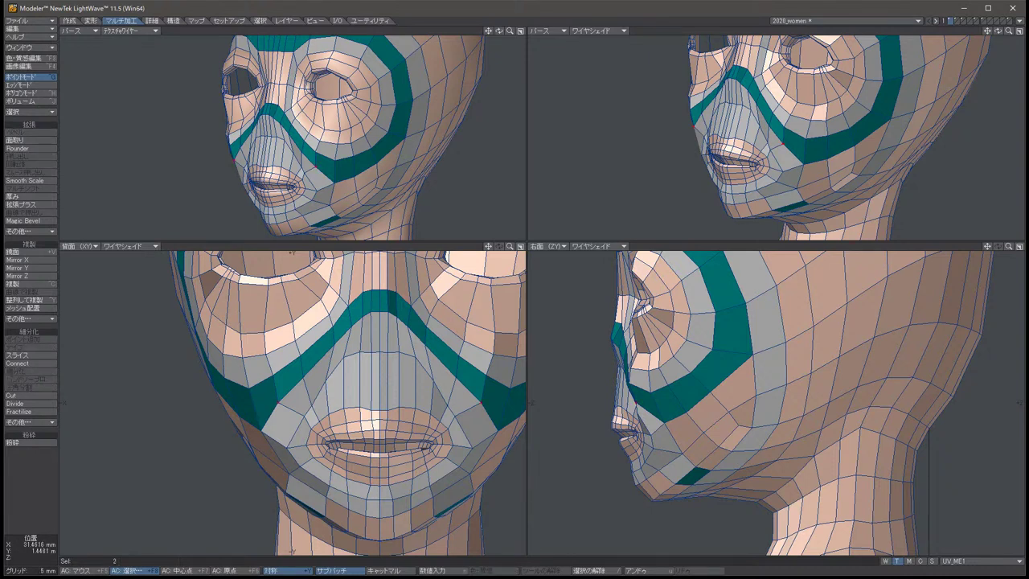
key("slash")
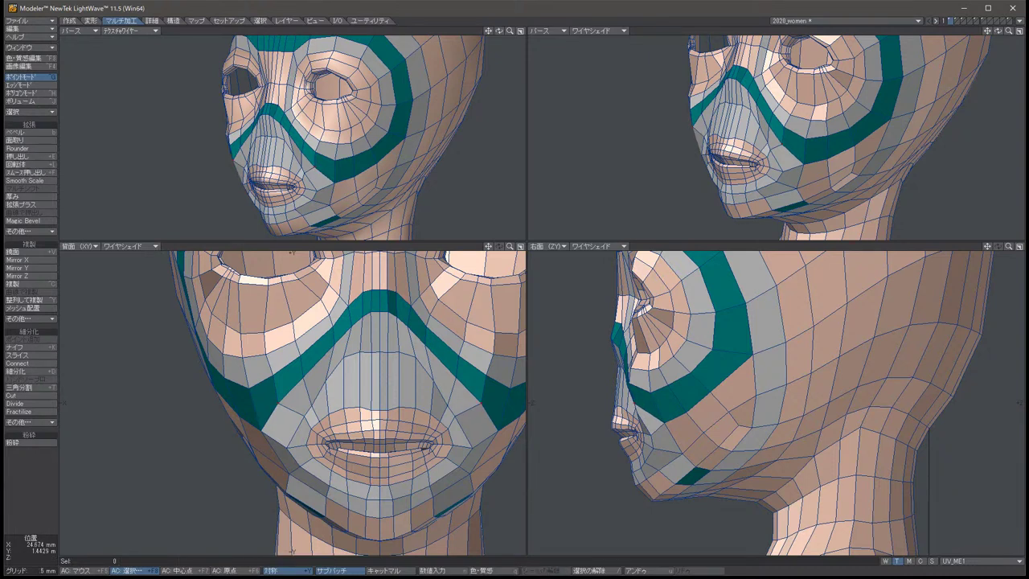
key("u")
key("t")
key("space")
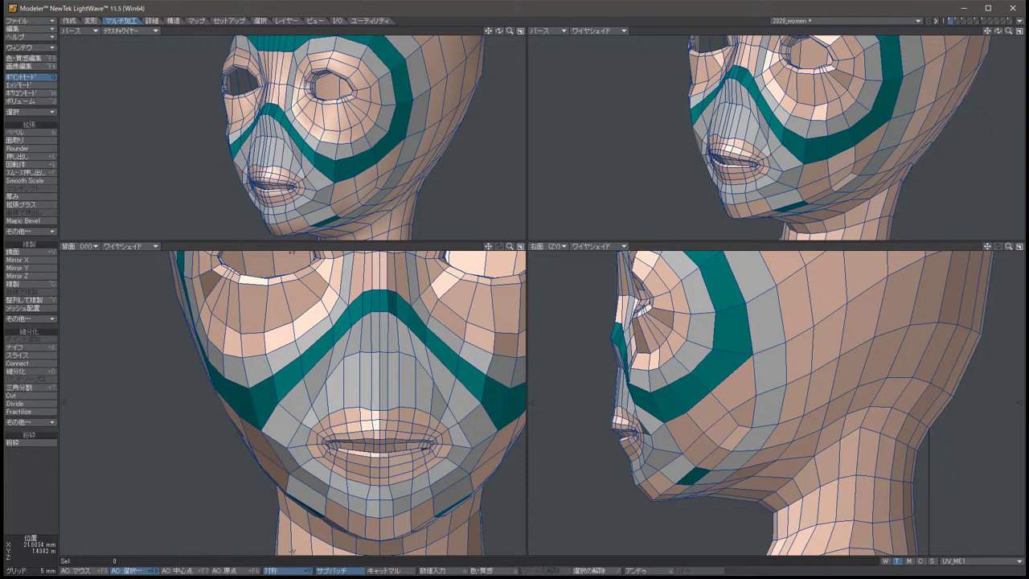
key("t")
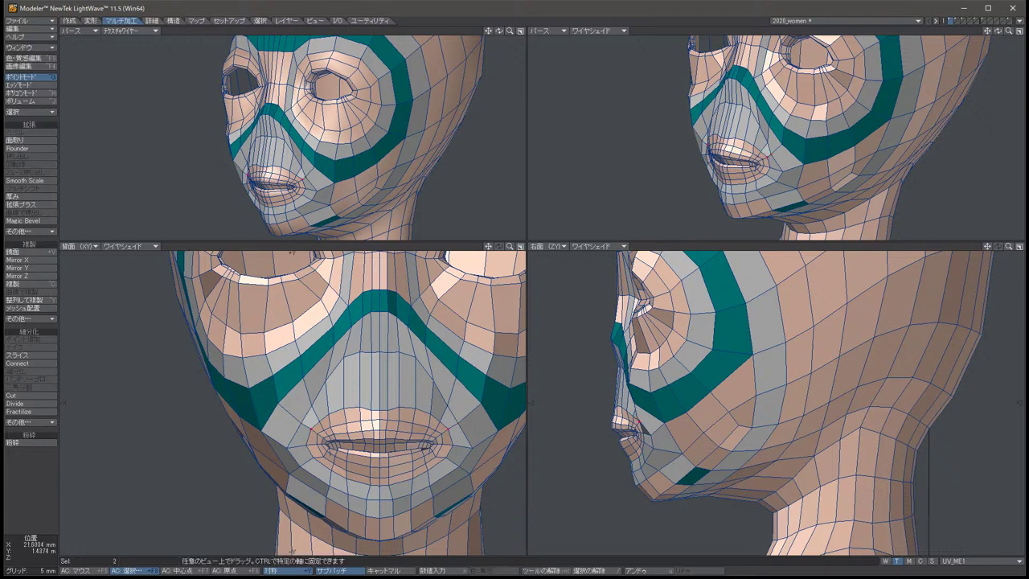
key("space")
key("t")
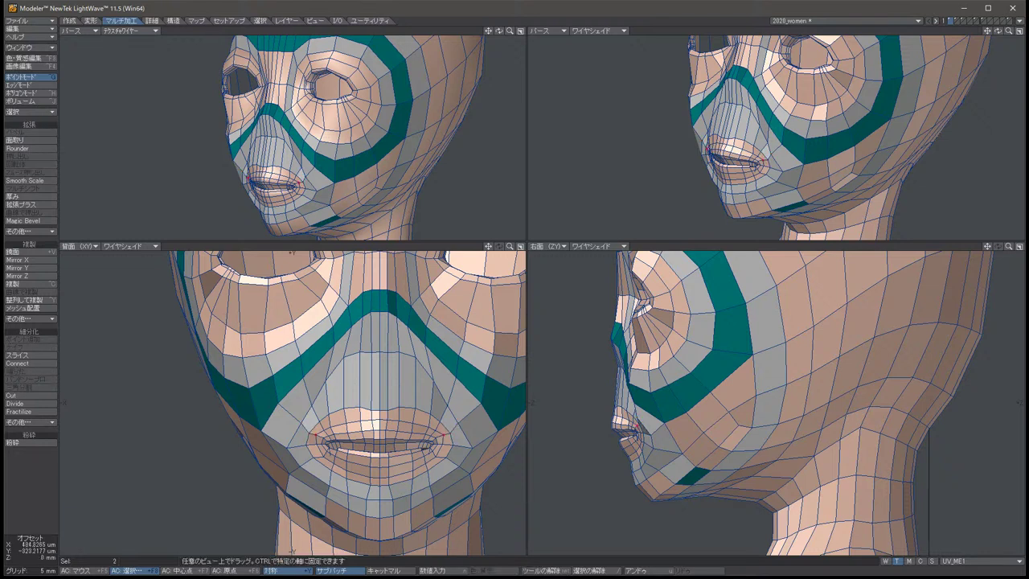
key("space")
key("t")
key("slash")
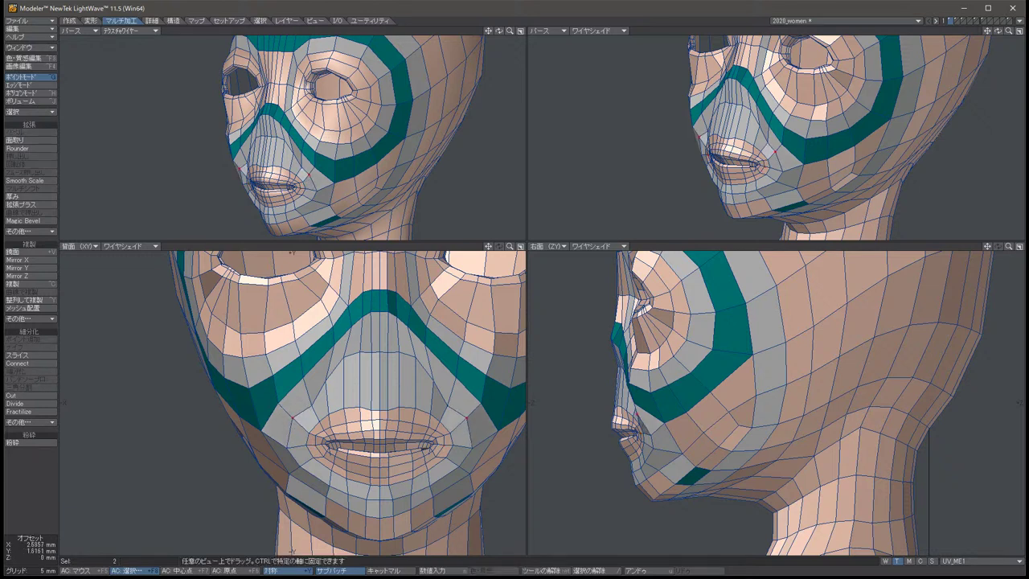
Push the points above the mouth corners up and inward toward the centre.
left_click(452, 396)
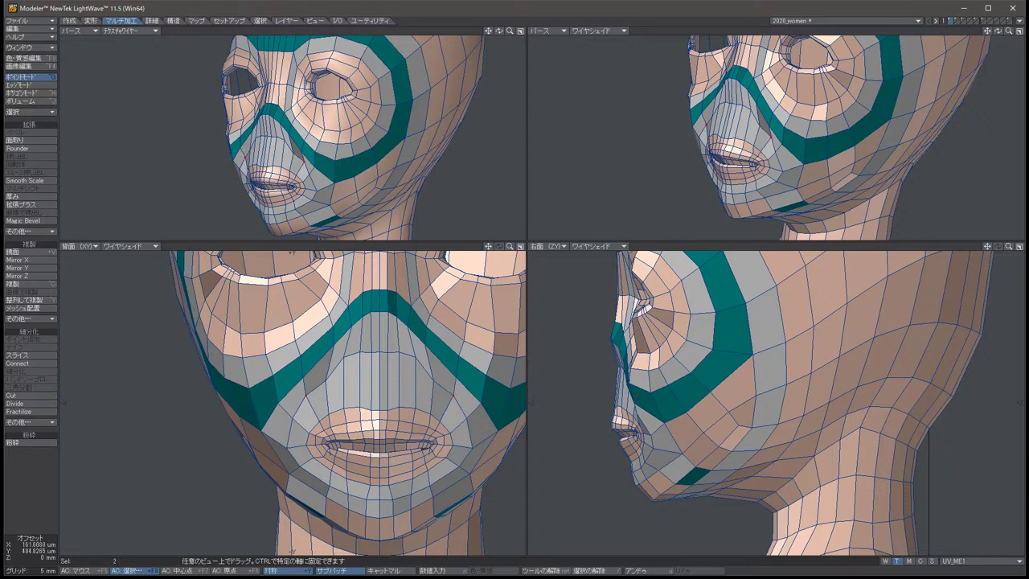
key("slash")
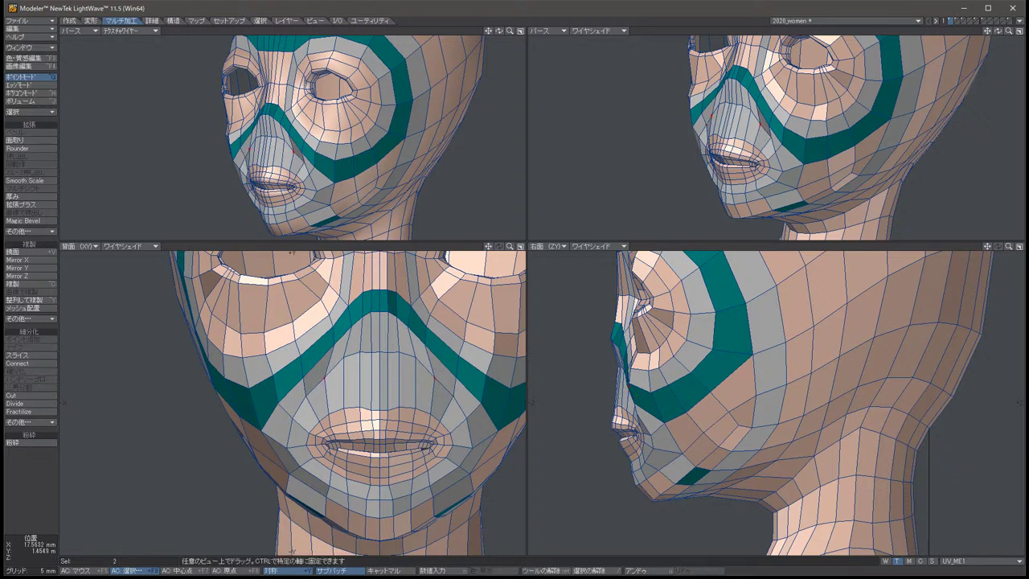
left_click(435, 378)
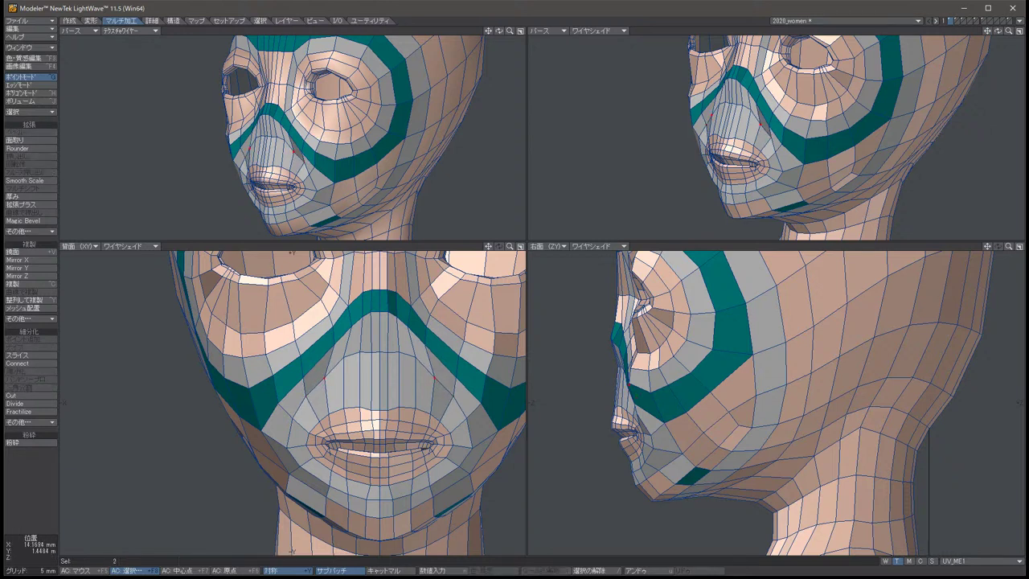
key("t")
left_click_drag(634, 386, 626, 386)
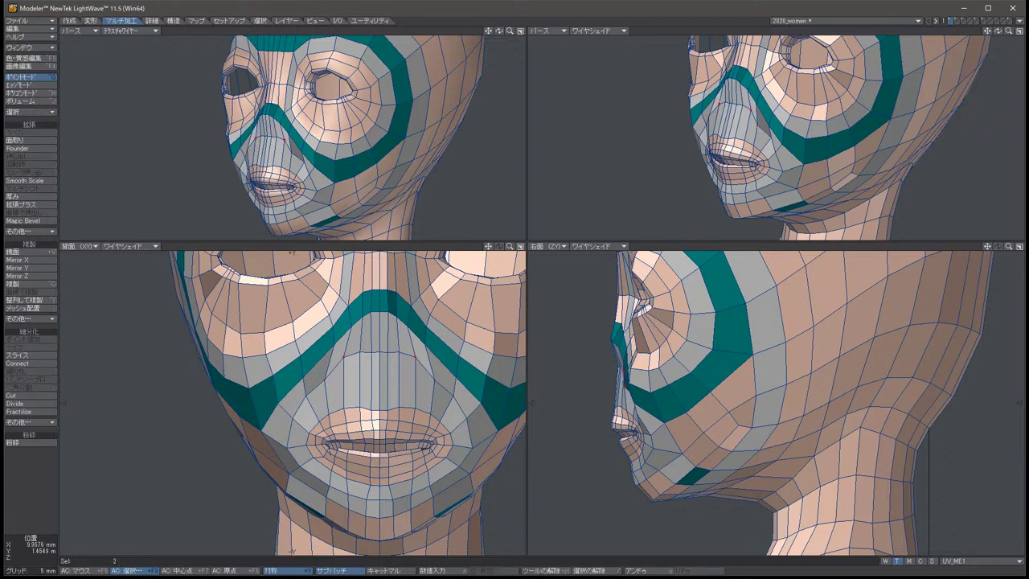
left_click_drag(627, 387, 630, 386)
key("space")
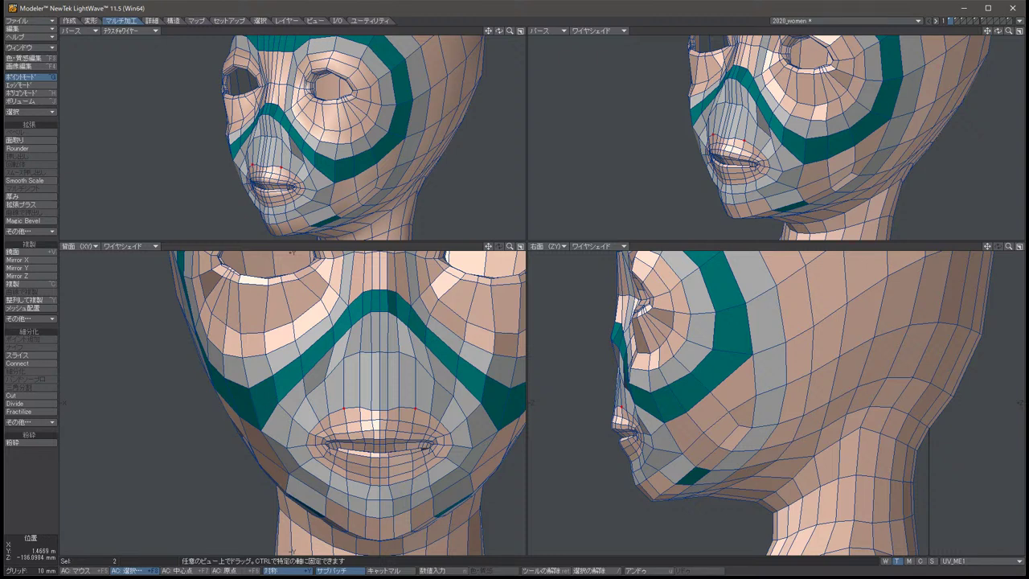
key("t")
left_click_drag(378, 482, 376, 482)
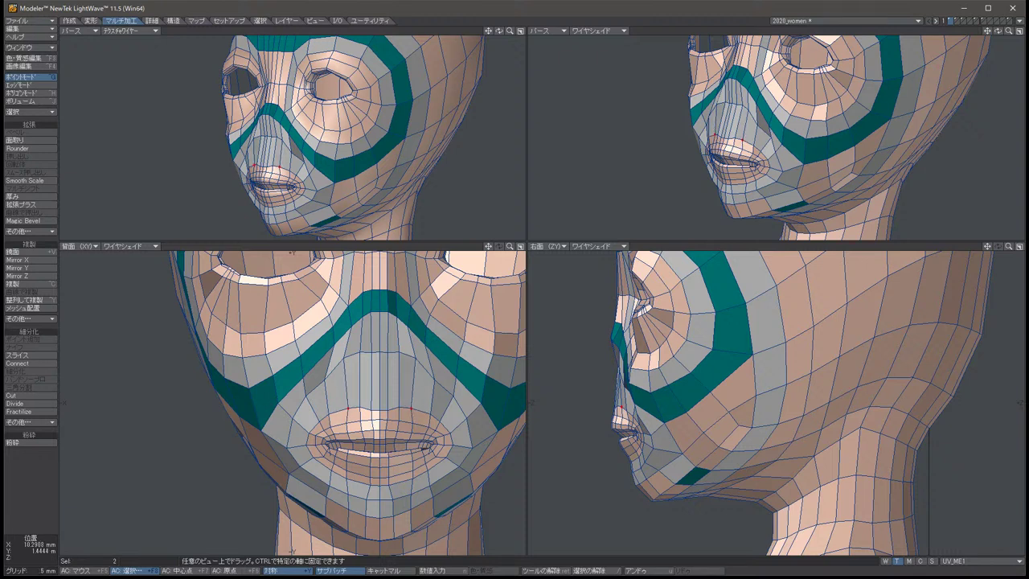
Raise the five points above the lip toward the nose.
key("space")
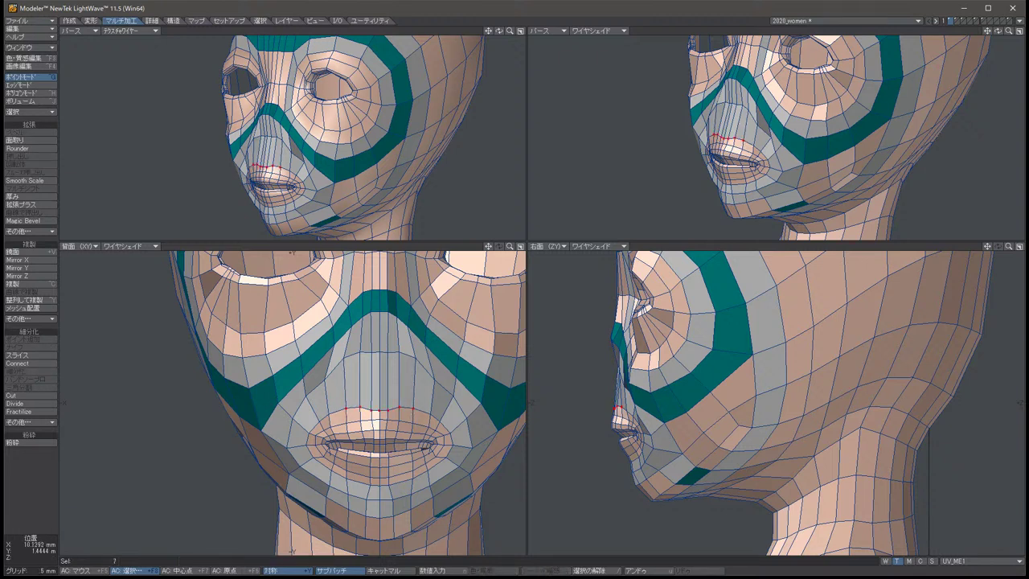
key("t")
left_click_drag(374, 408, 374, 387)
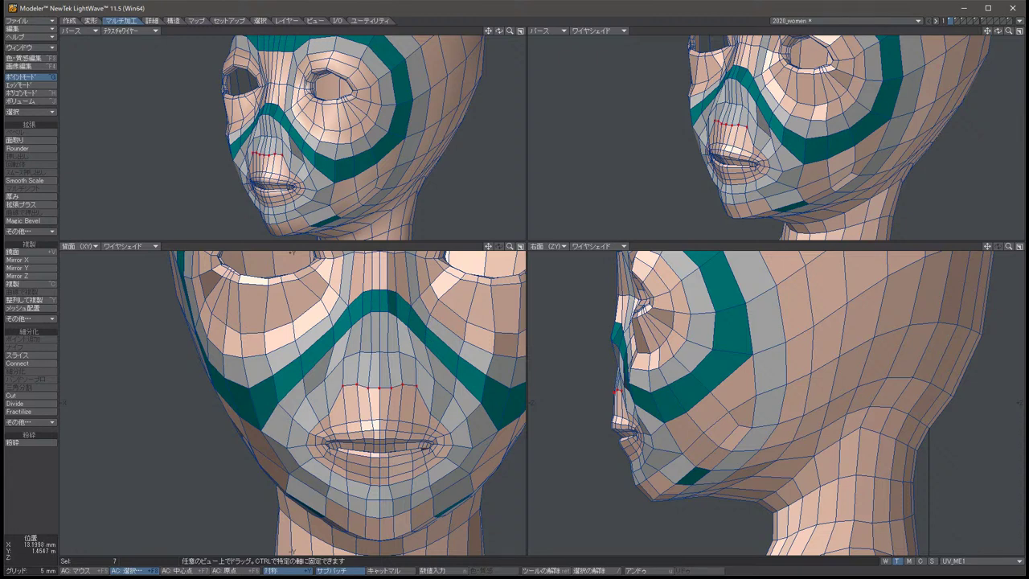
key("space")
key("slash")
Shift the mouth corners slightly on both sides.
left_click(324, 406)
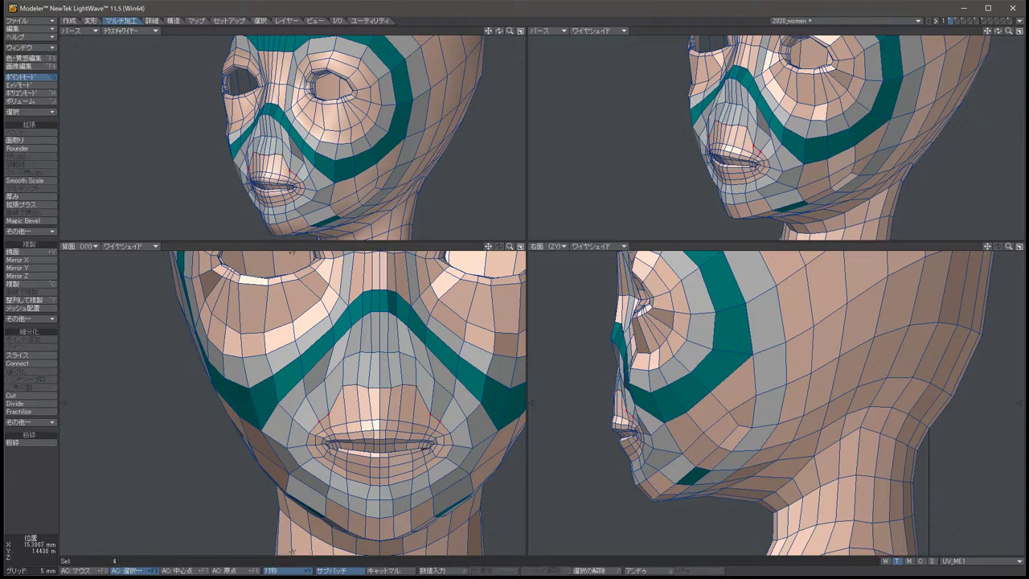
key("slash")
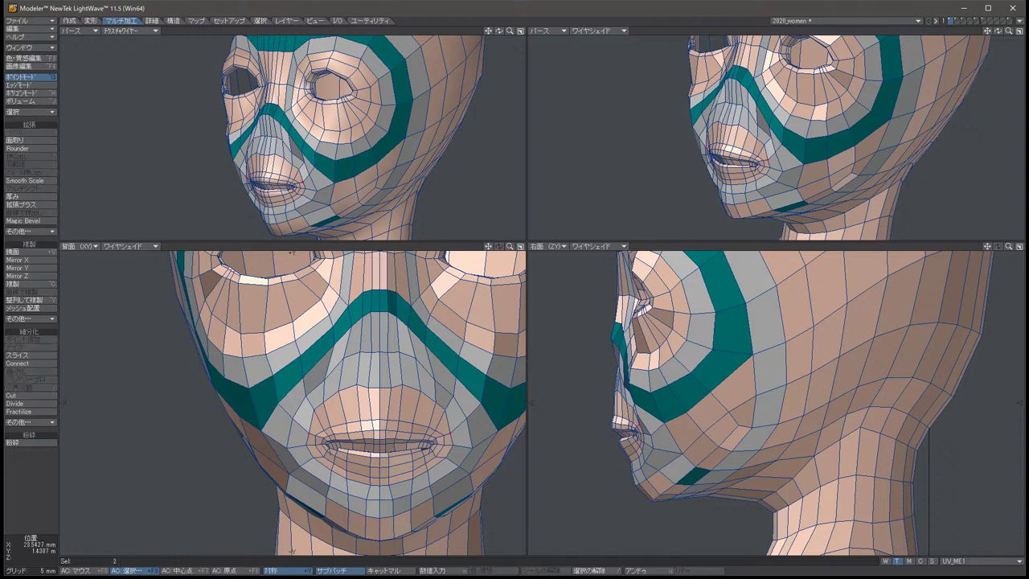
left_click_drag(454, 432, 457, 429)
left_click(305, 444)
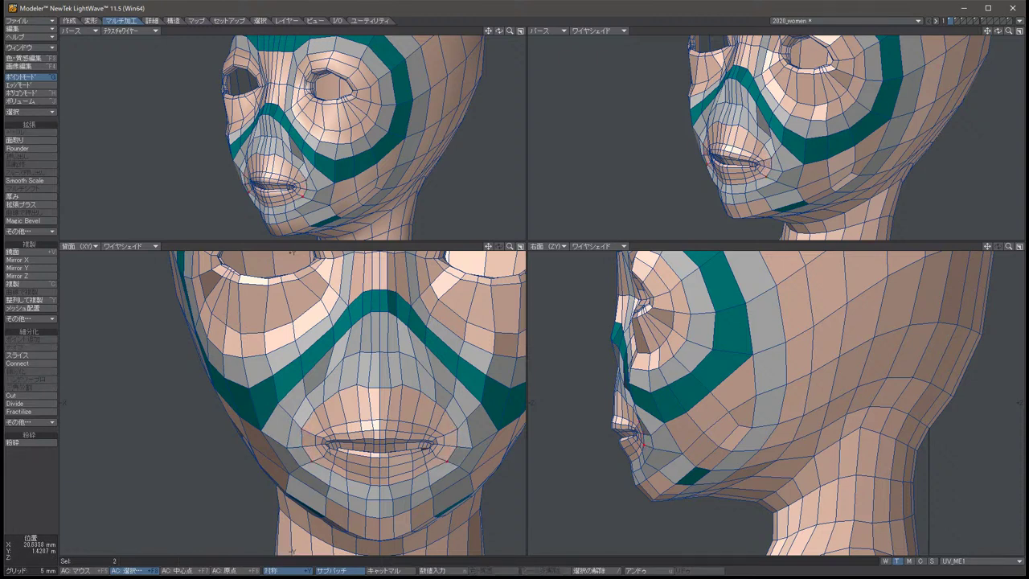
Move the mirrored pair of chin points up and toward the centre.
key("slash")
left_click(432, 485)
key("slash")
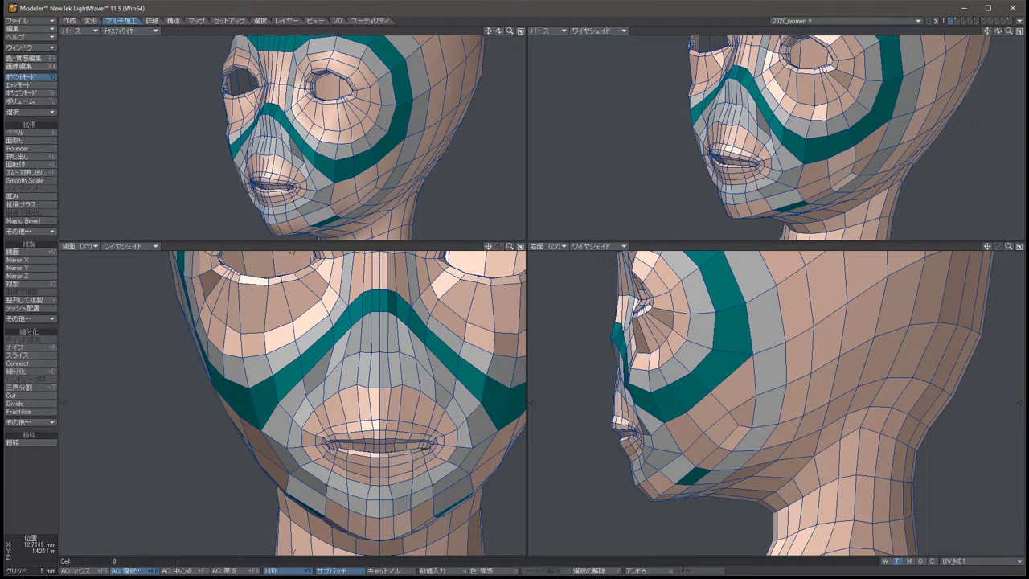
left_click(394, 489)
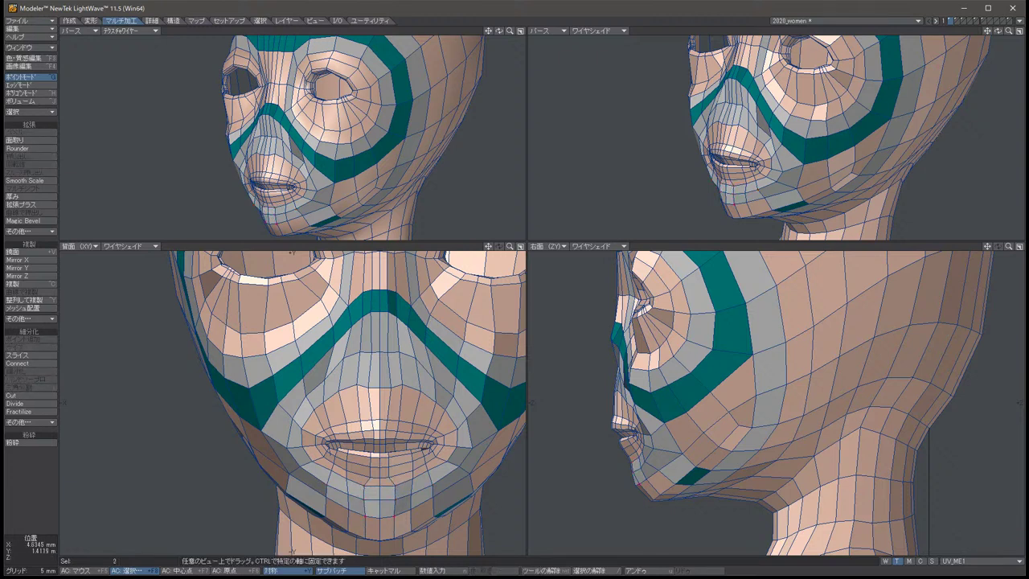
key("slash")
left_click(394, 489)
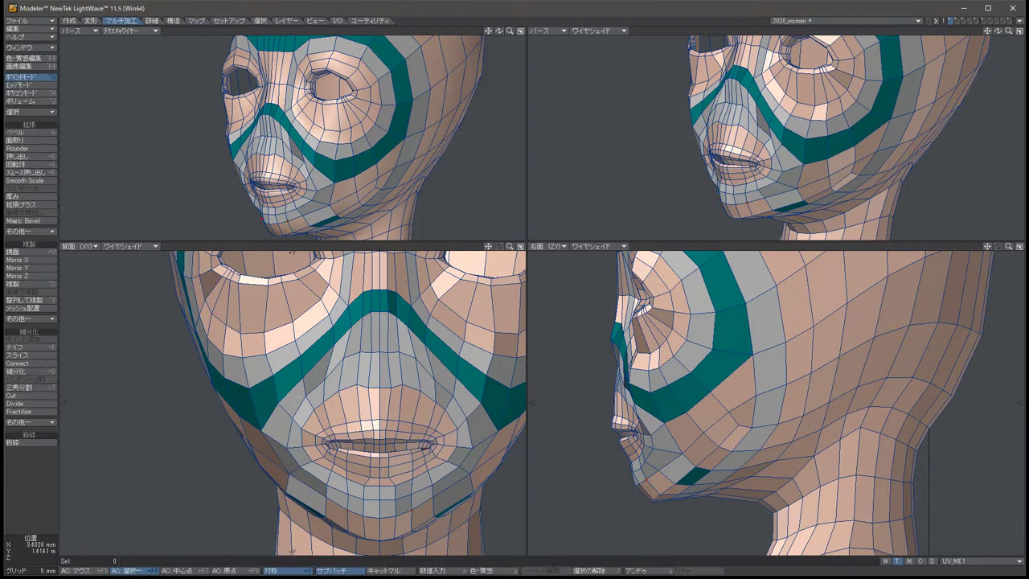
key("slash")
left_click(393, 481)
key("slash")
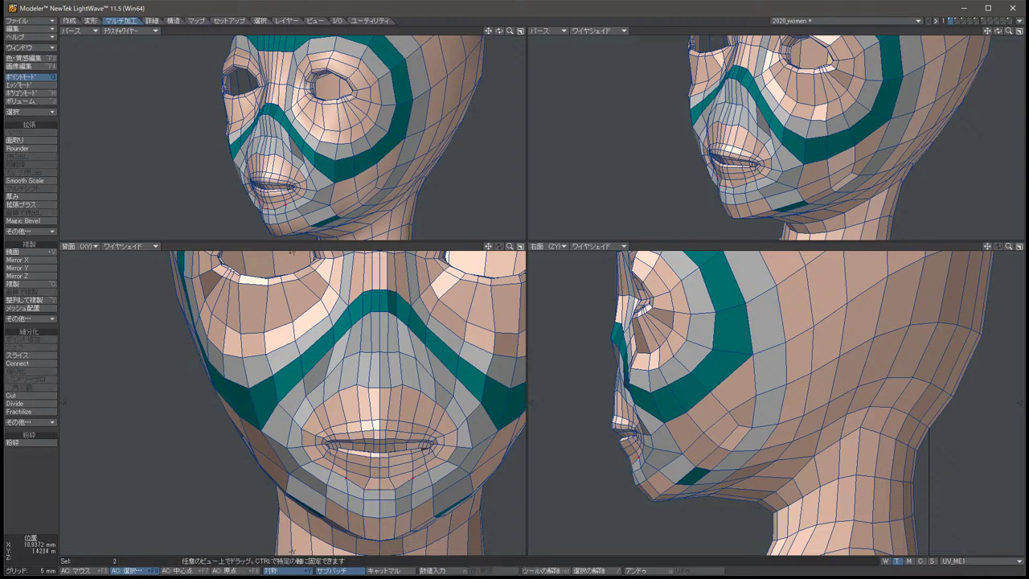
left_click(392, 481)
key("t")
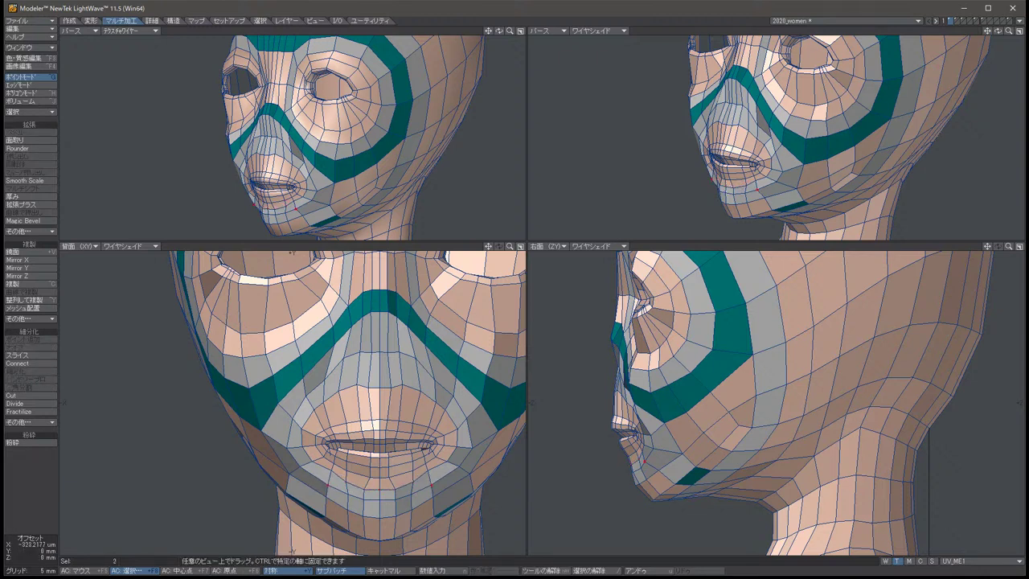
key("slash")
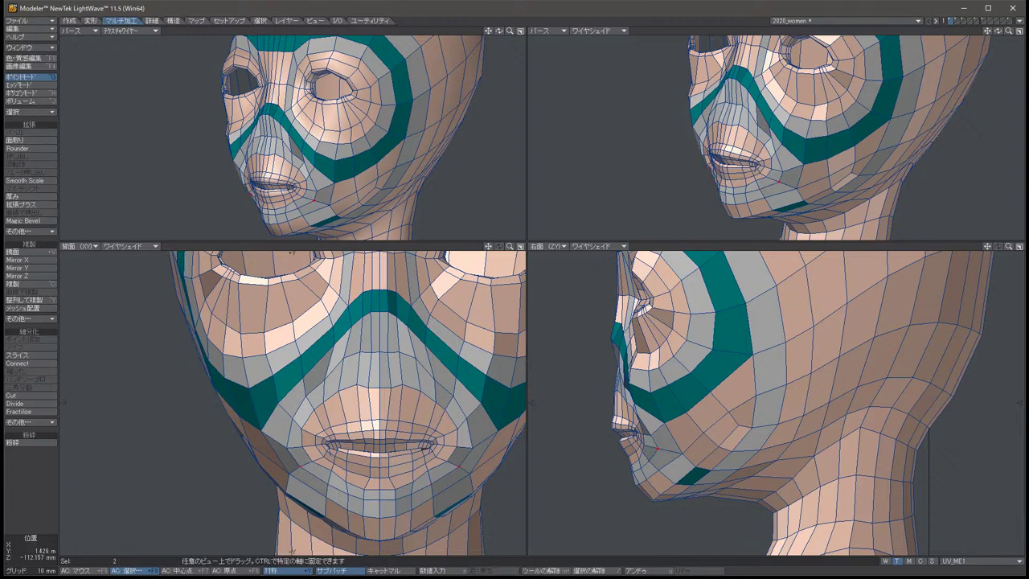
key("t")
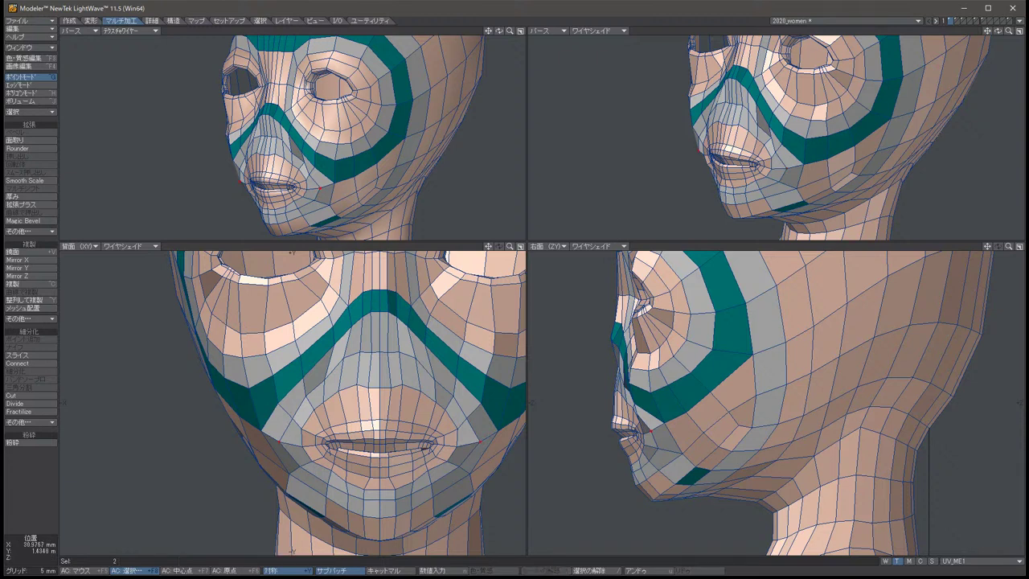
left_click_drag(279, 442, 288, 413)
key("space")
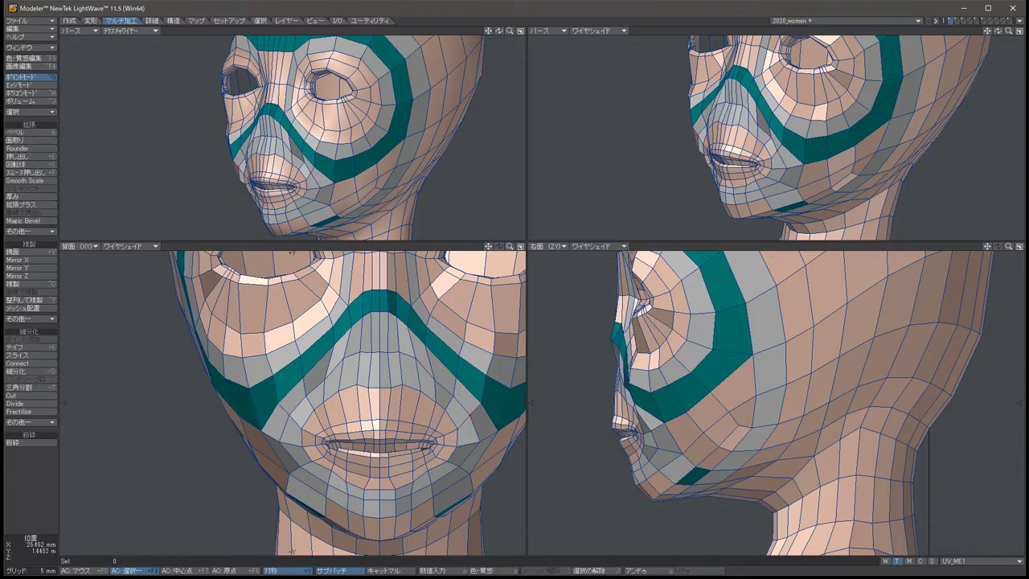
key("slash")
Nudge the mirrored points beside the nose slightly.
left_click(343, 357)
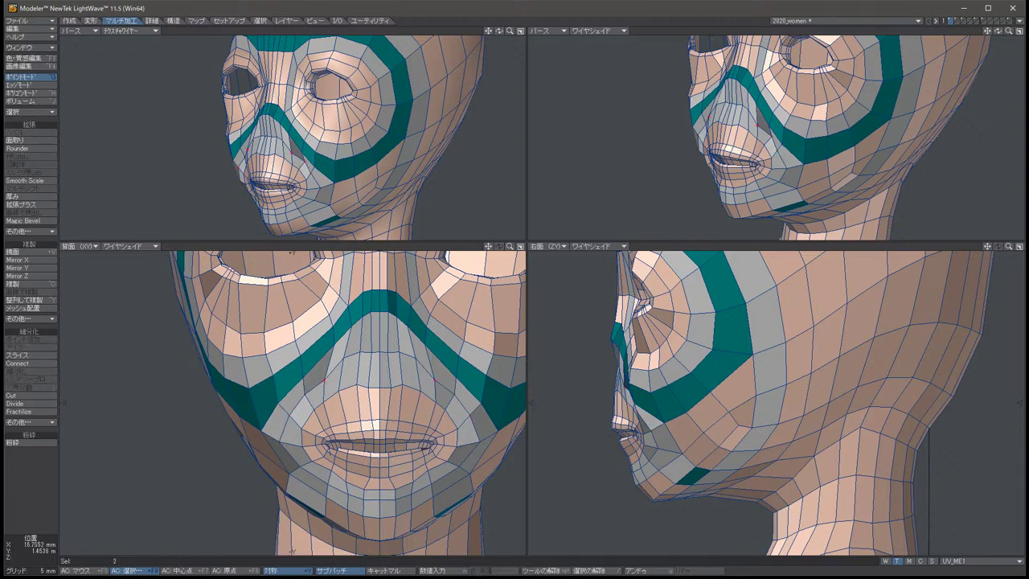
key("t")
left_click_drag(343, 357, 344, 356)
key("space")
key("slash")
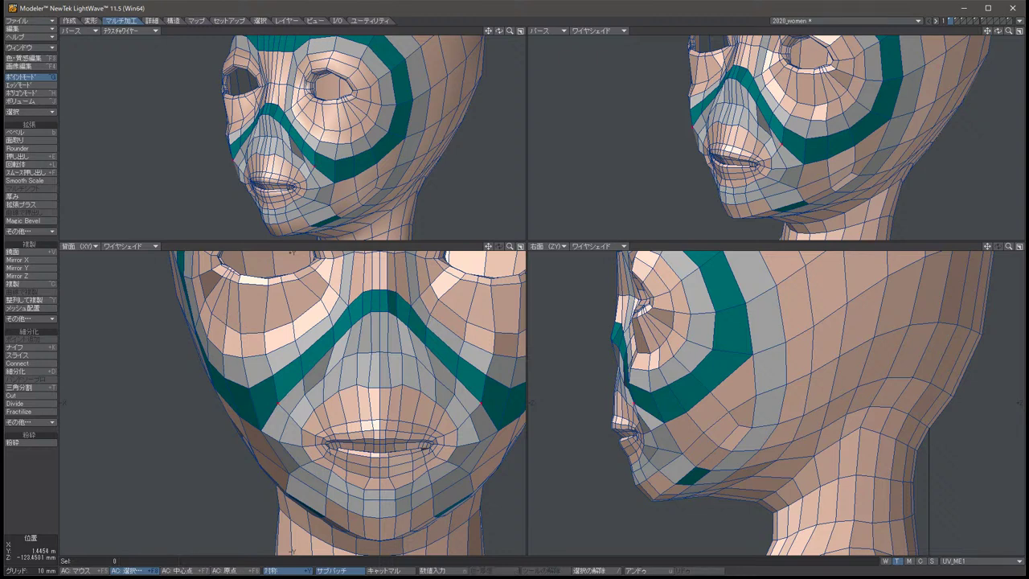
Shift the symmetric cheek points up slightly and preview the head with SubPatch smoothing.
left_click(343, 357)
key("t")
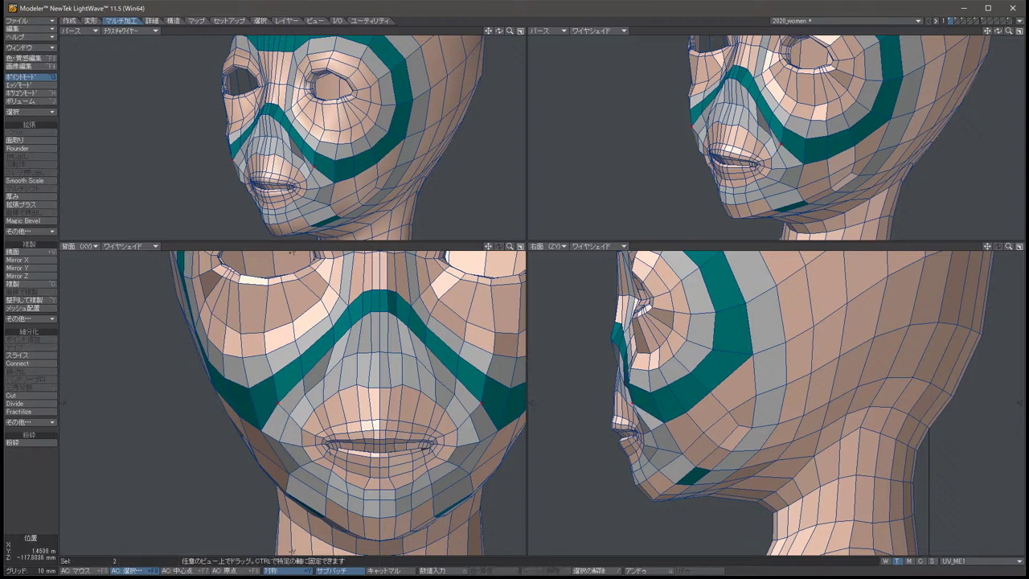
left_click_drag(273, 380, 272, 372)
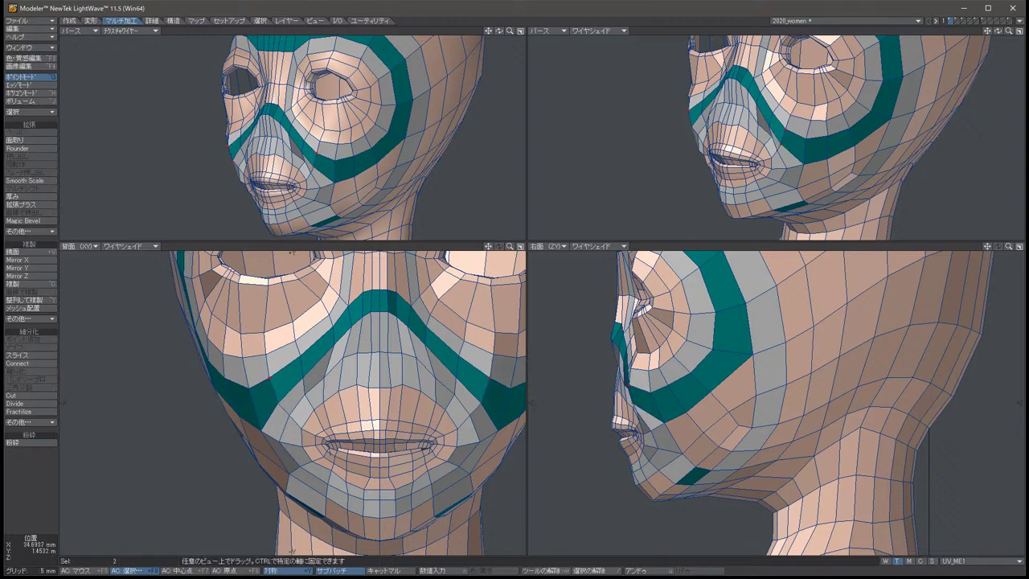
key("space")
key("slash")
key("Tab")
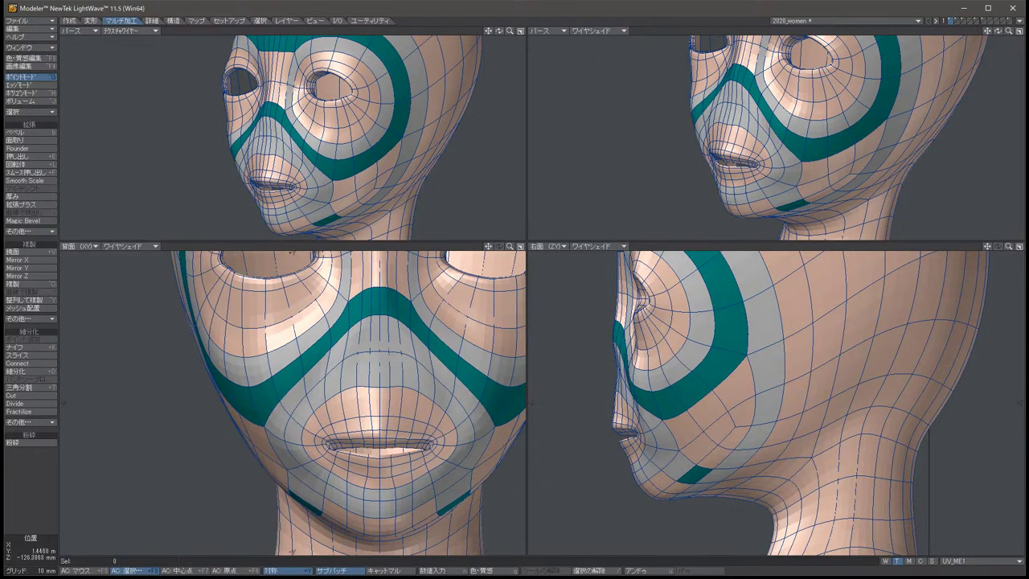
With SubPatch off, select the upper-lip points and pull them up into a centre peak.
key("Tab")
left_click_drag(358, 420, 380, 411)
key("t")
key("space")
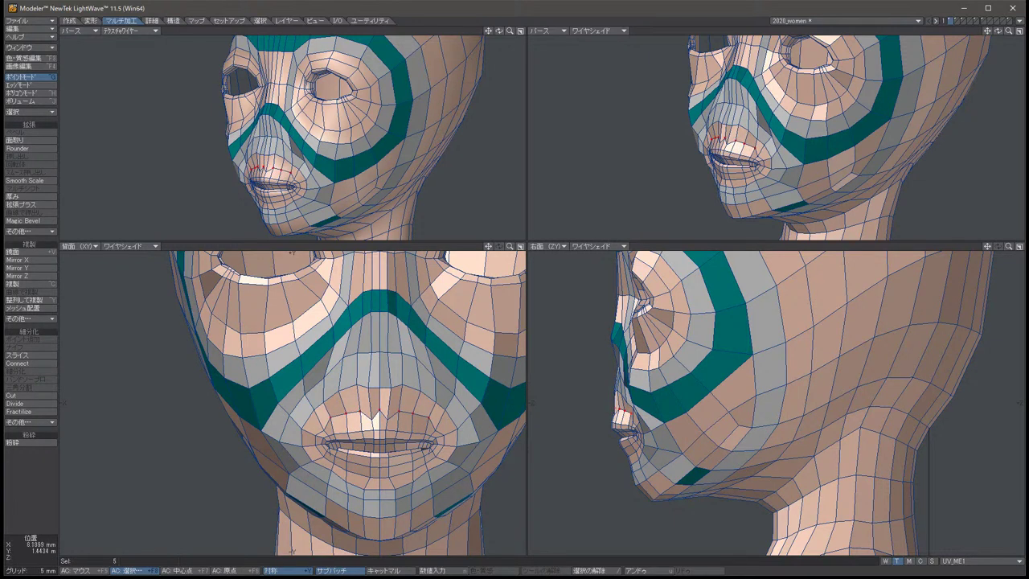
key("slash")
key("t")
left_click_drag(371, 408, 379, 388)
key("slash")
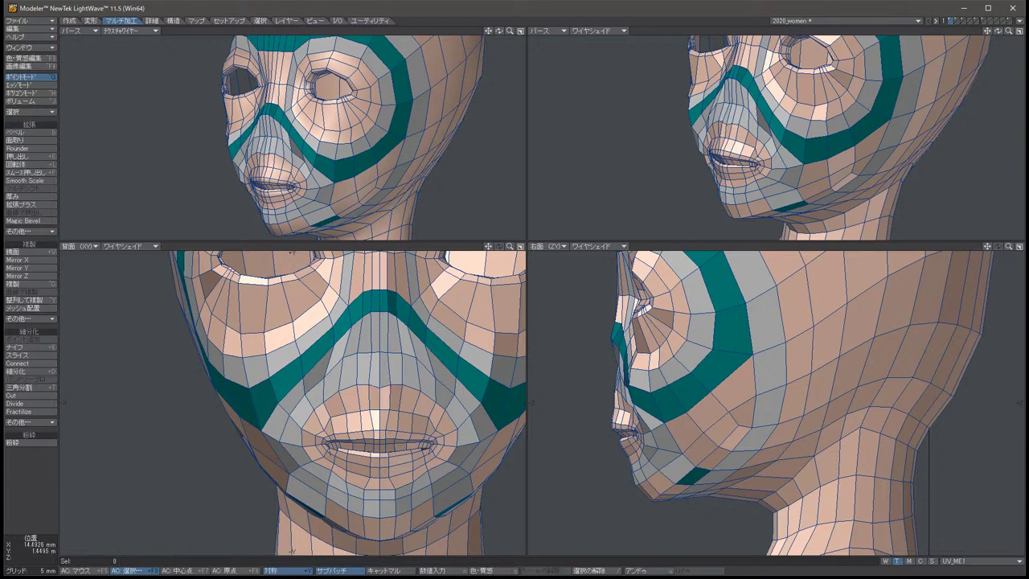
left_click_drag(354, 385, 403, 385)
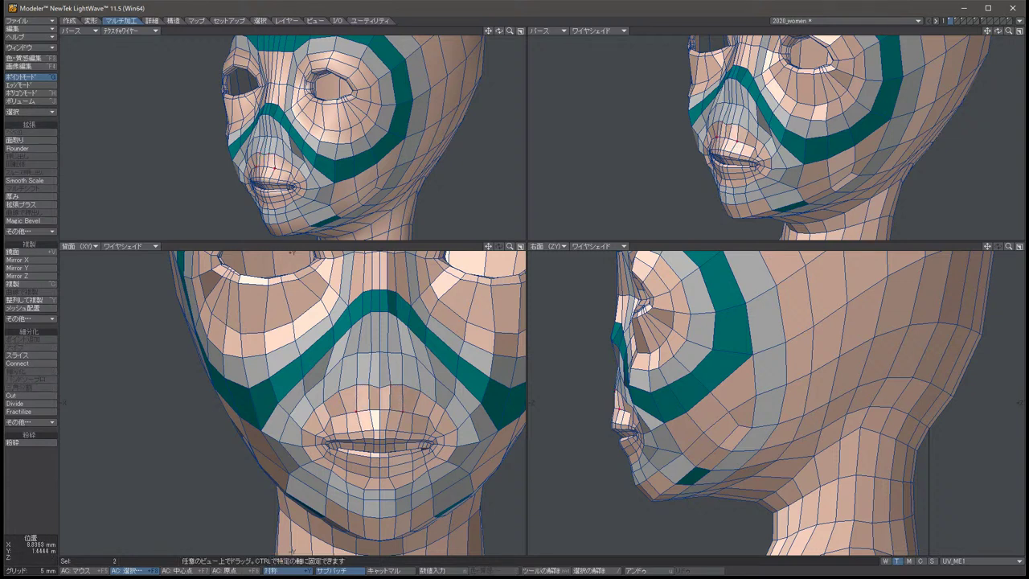
key("t")
Fine-tune the two upper-lip points with small upward and sideways nudges.
left_click_drag(379, 434, 382, 435)
key("space")
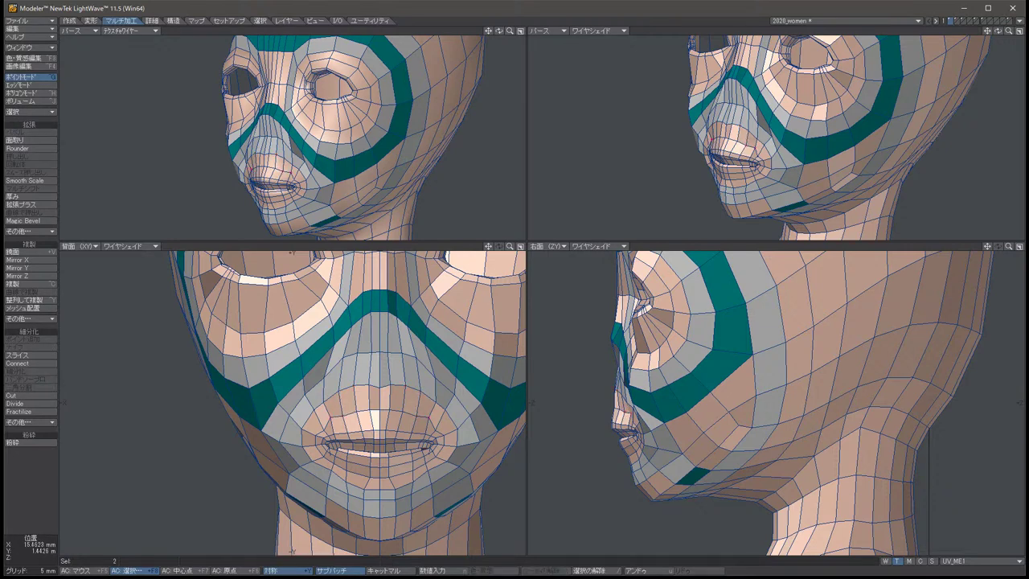
key("slash")
key("t")
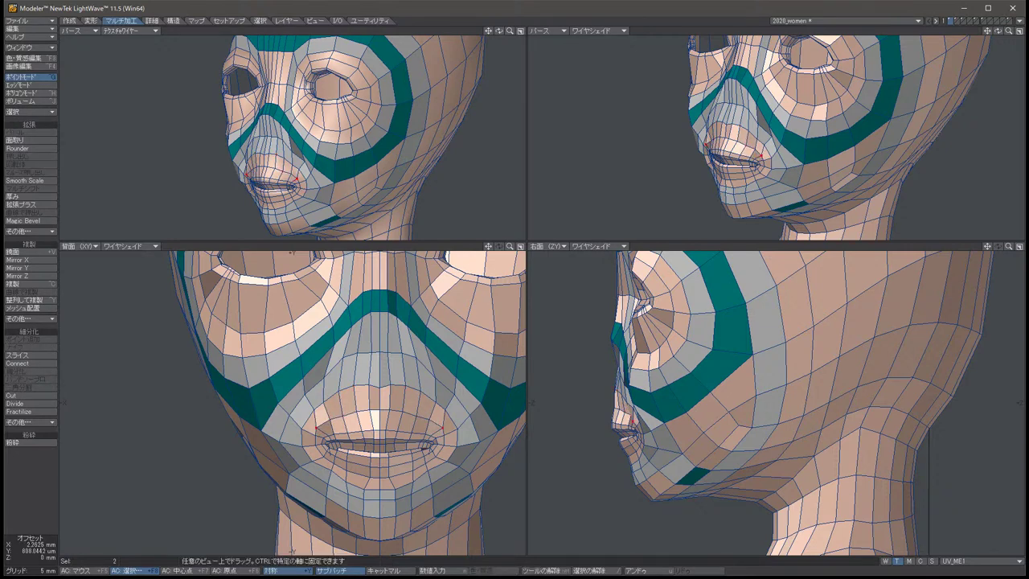
key("space")
key("t")
key("space")
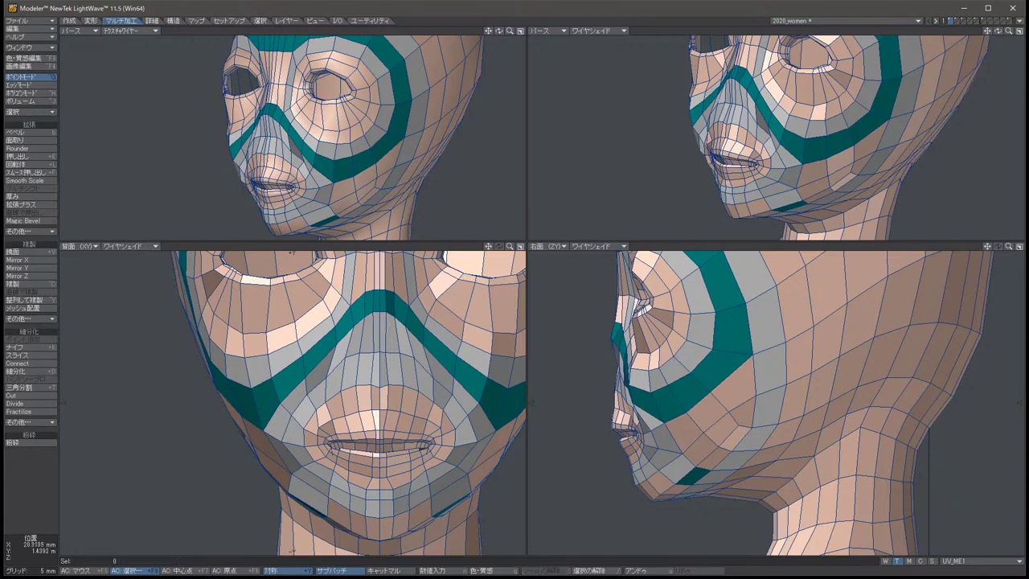
key("t")
left_click_drag(329, 338, 328, 337)
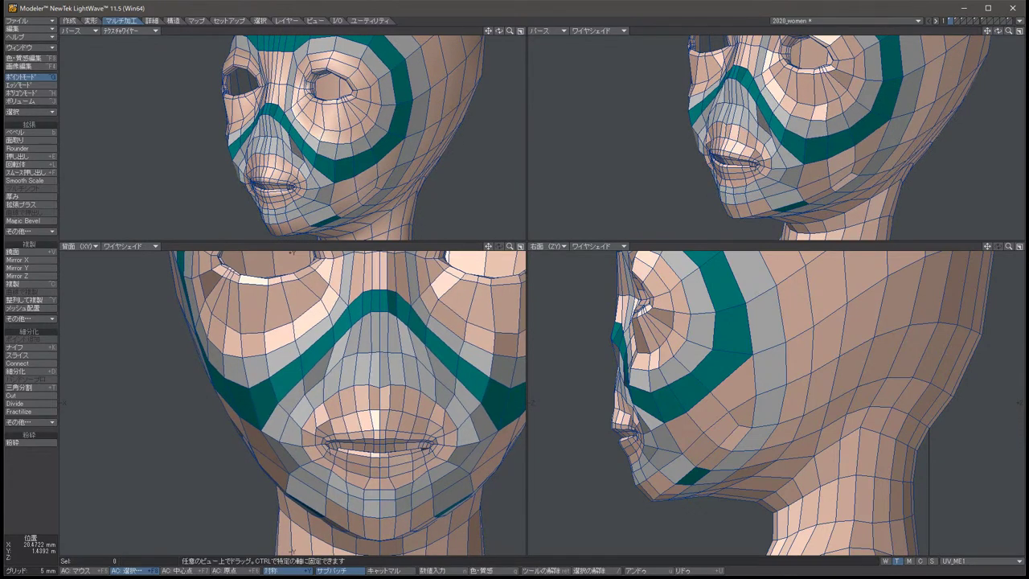
key("space")
Select the mirrored mouth-corner points, then clear the selection.
left_click(317, 420)
left_click(441, 426)
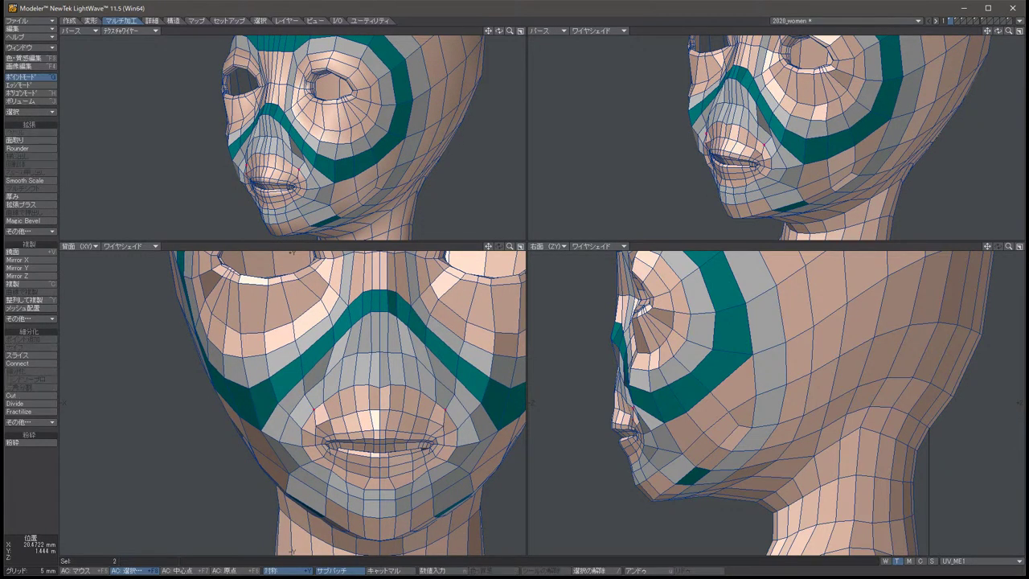
key("slash")
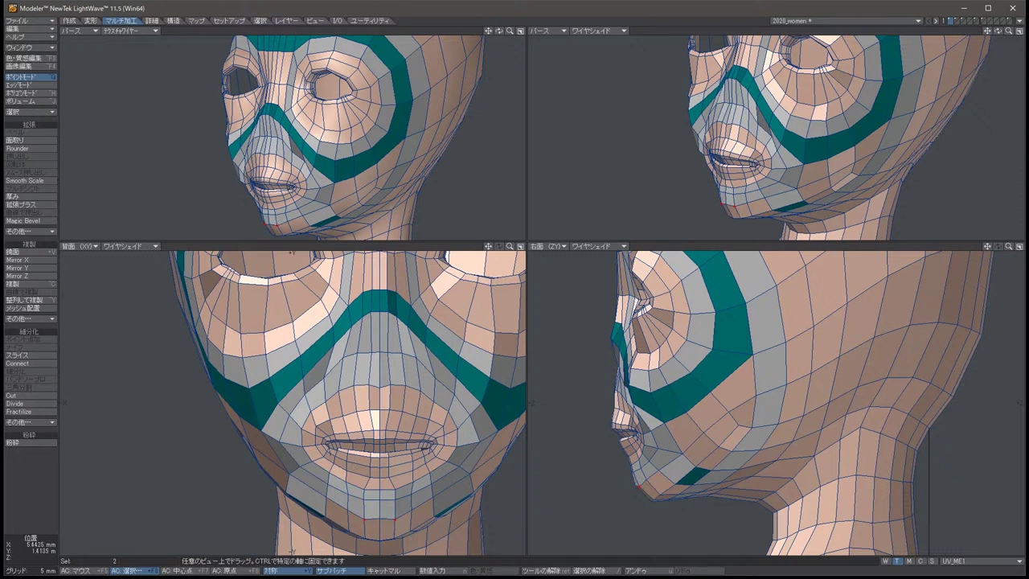
Select the chin centre and right-side points and nudge them up and symmetrically.
left_click(365, 499)
key("slash")
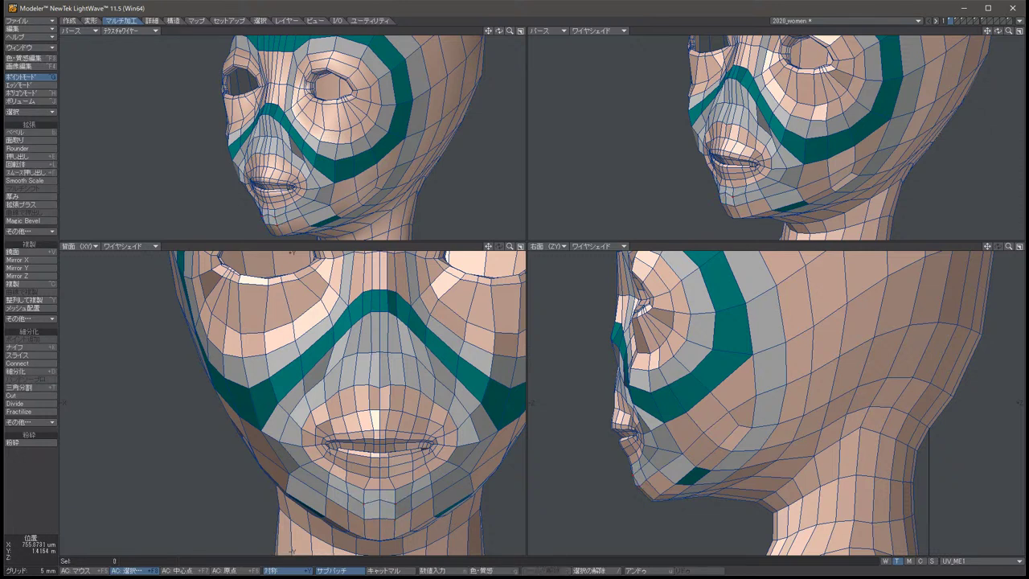
left_click(378, 503)
left_click(414, 495, "shift")
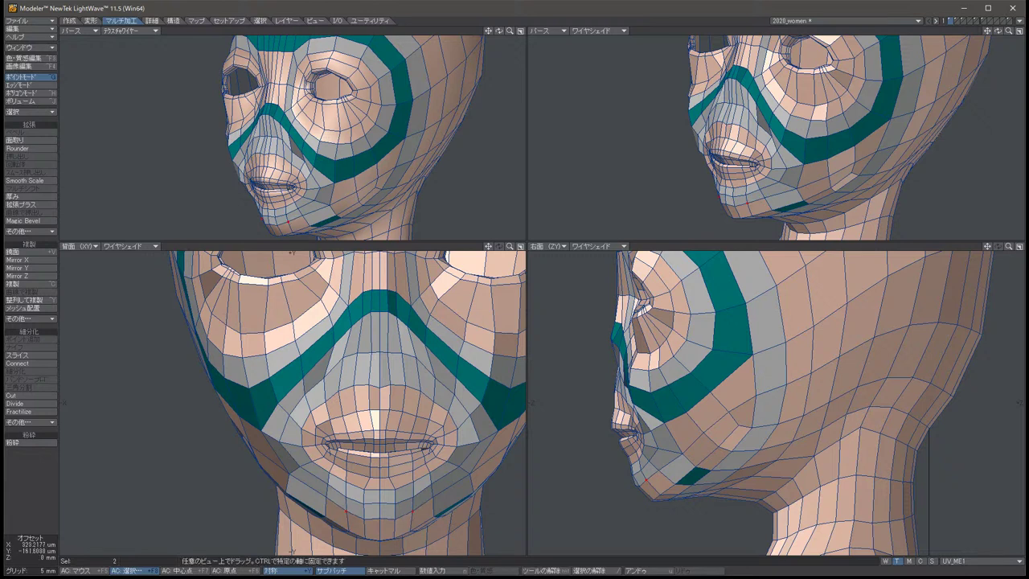
key("slash")
key("t")
left_click_drag(414, 530, 414, 528)
key("slash")
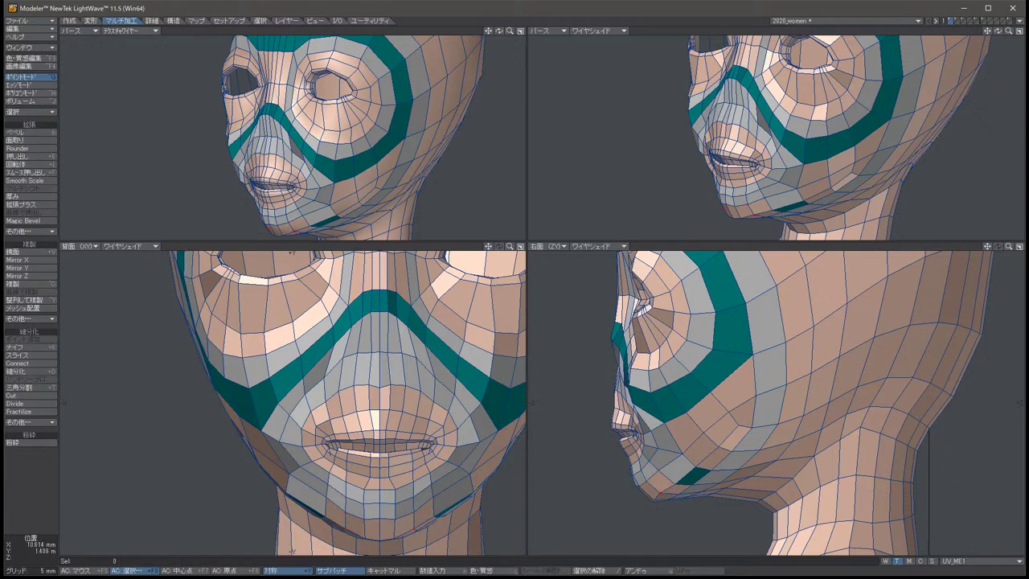
key("t")
left_click_drag(434, 497, 438, 490)
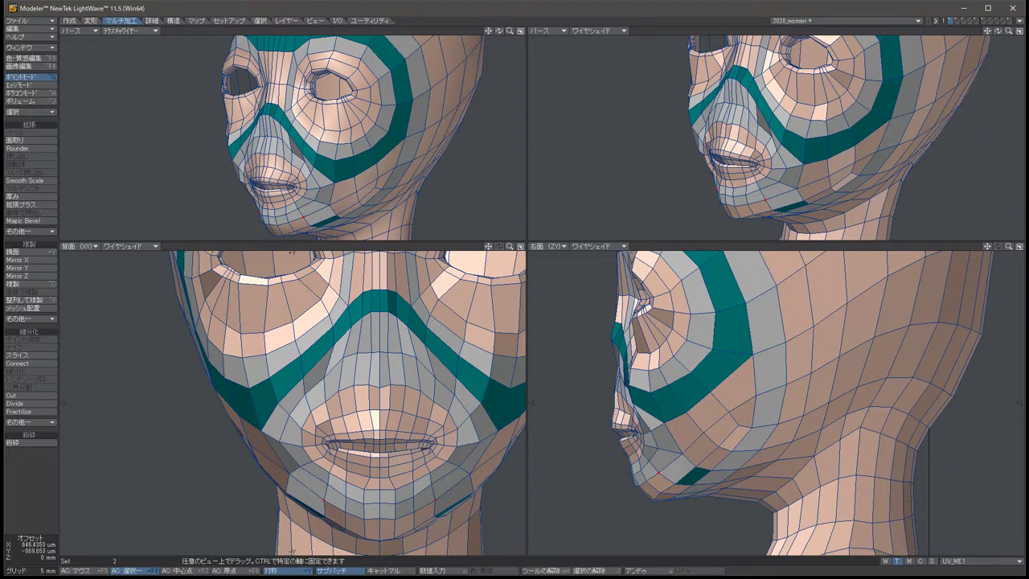
key("slash")
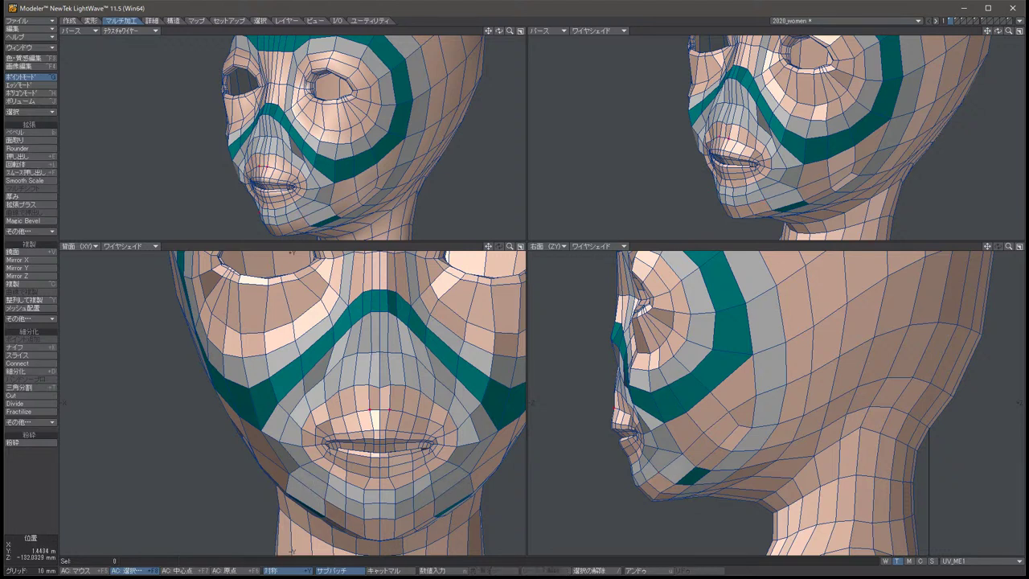
Undo and retry the chin point move, restoring the two-point chin selection.
key("u")
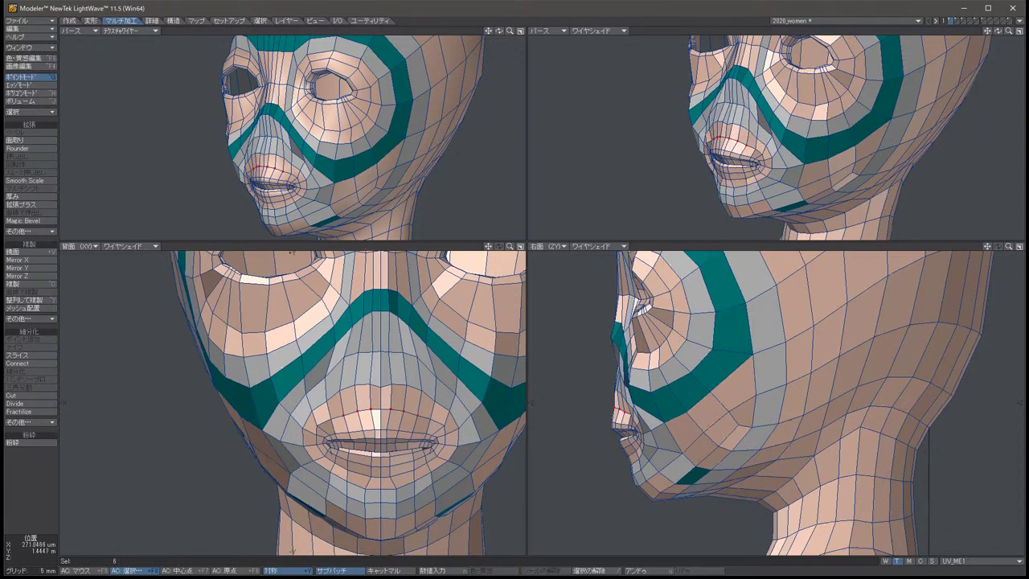
key("u")
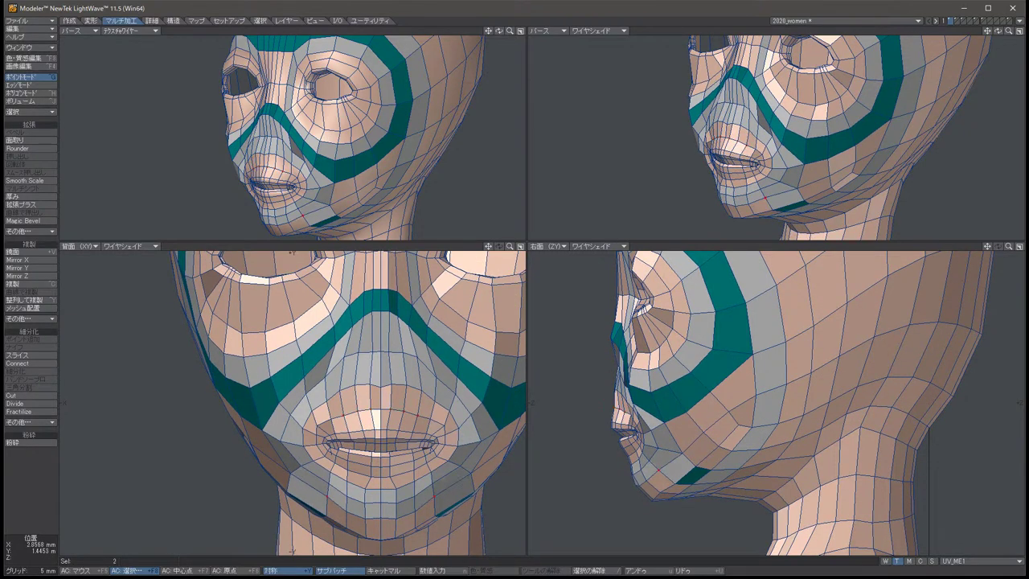
key("t")
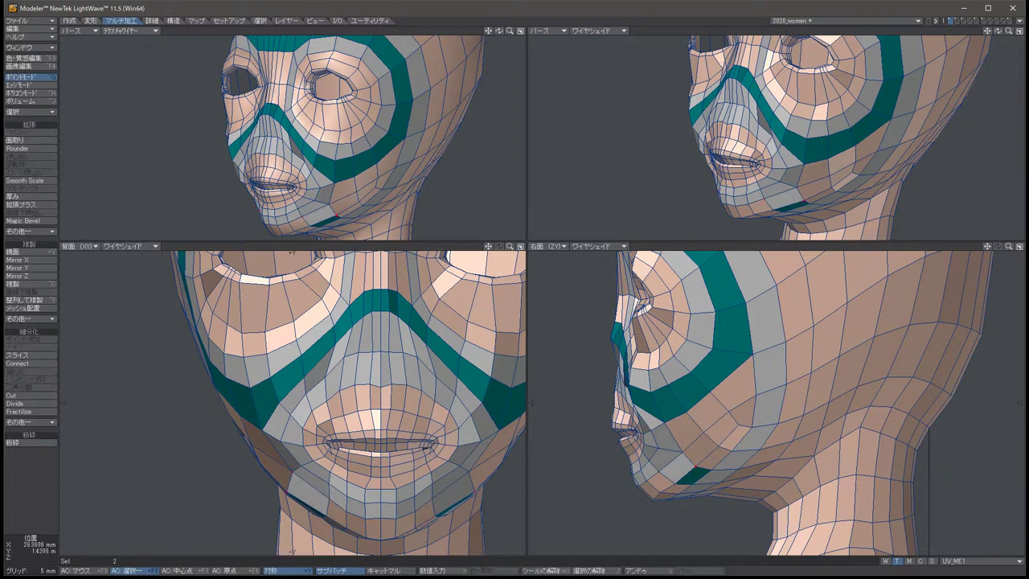
key("space")
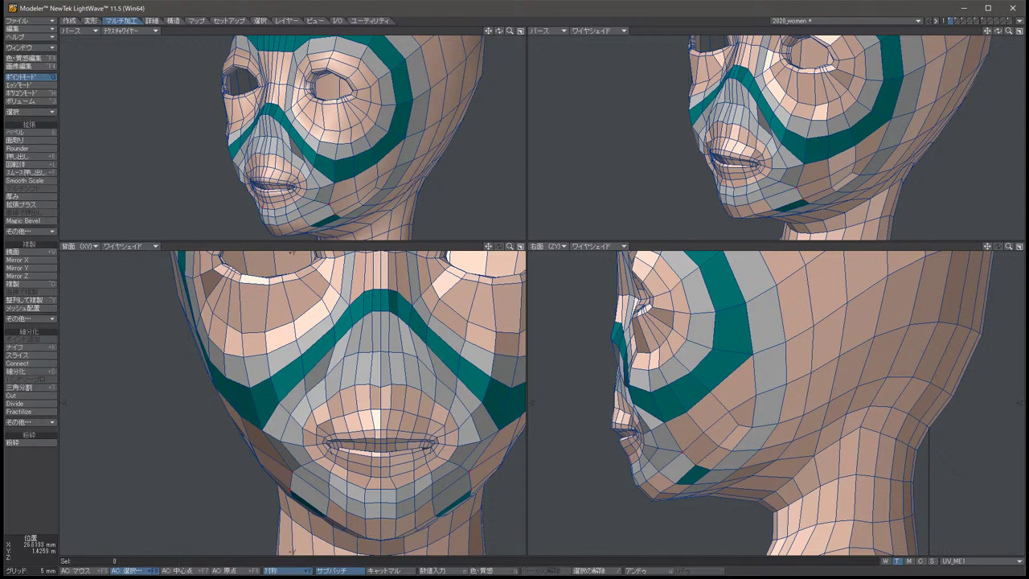
key("slash")
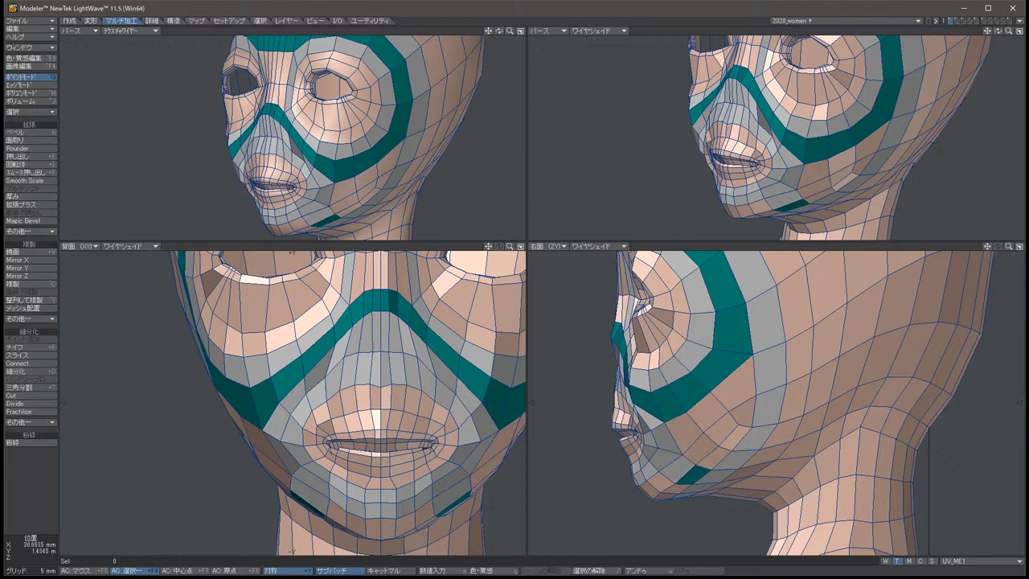
key("ctrl+z")
key("t")
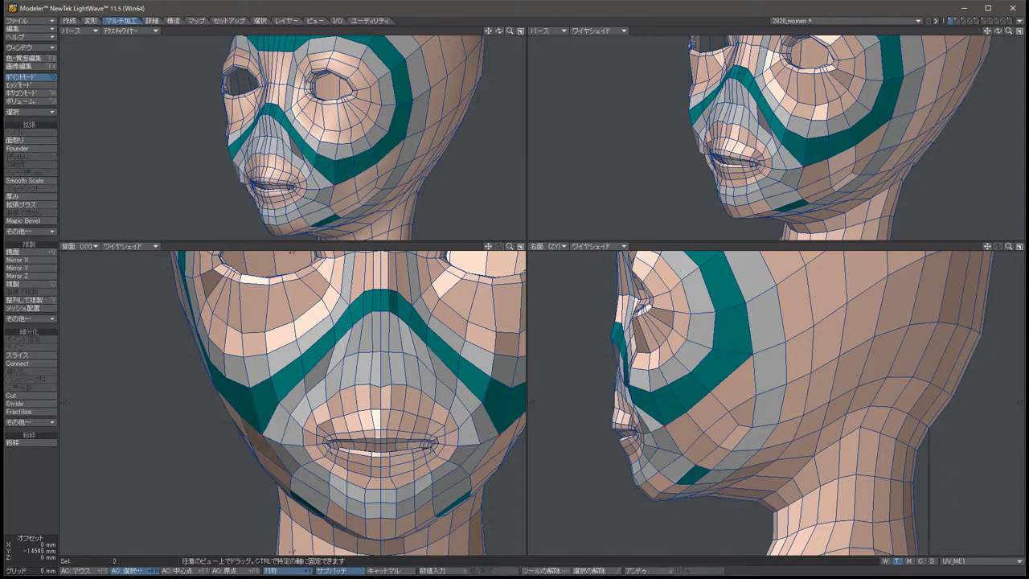
key("space")
key("slash")
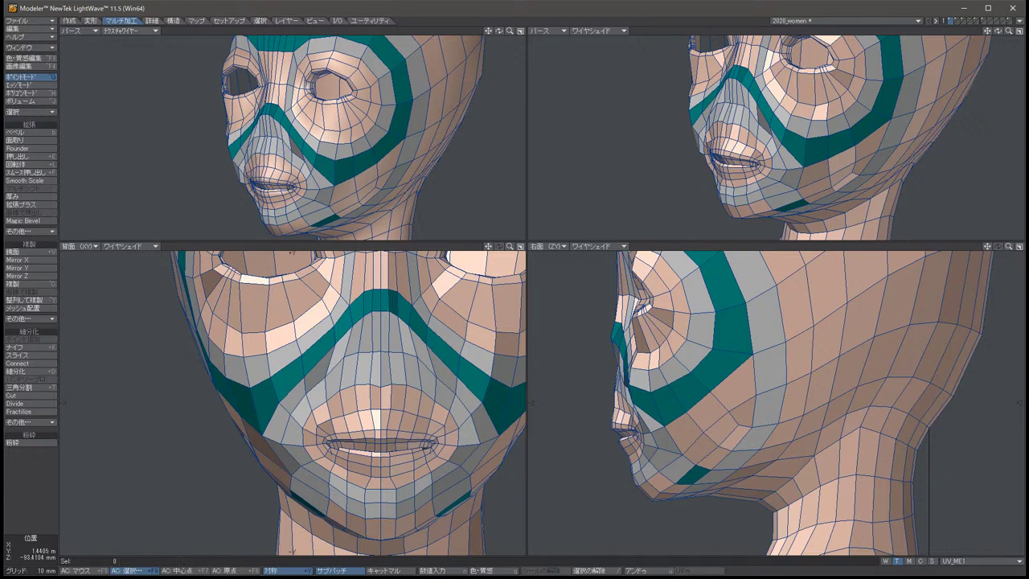
Move the chin points slightly down and forward, then preview the smoothed SubPatch head.
key("ctrl+z")
key("t")
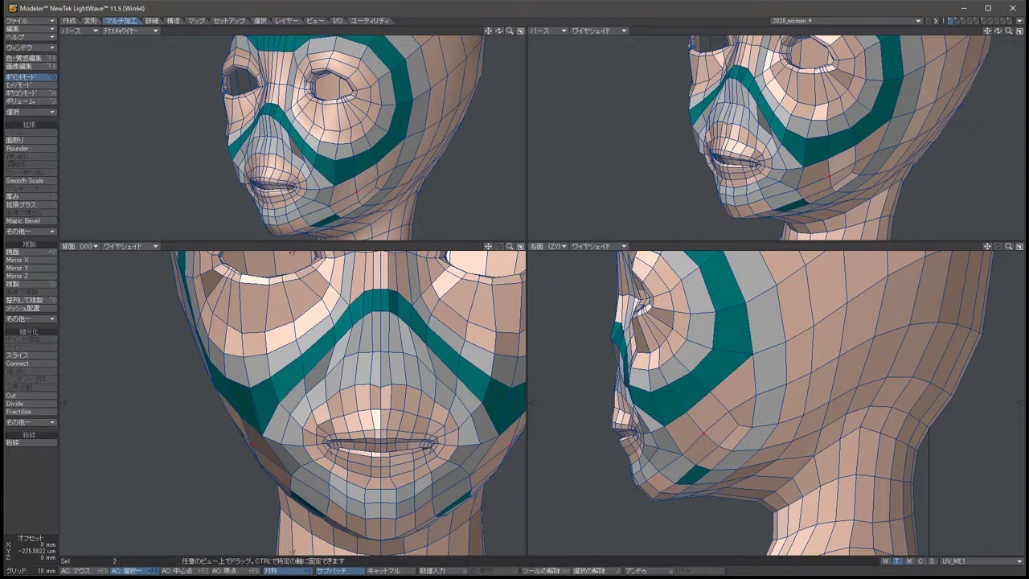
left_click_drag(703, 432, 705, 433)
left_click_drag(361, 402, 361, 403)
key("space")
key("slash")
key("Tab")
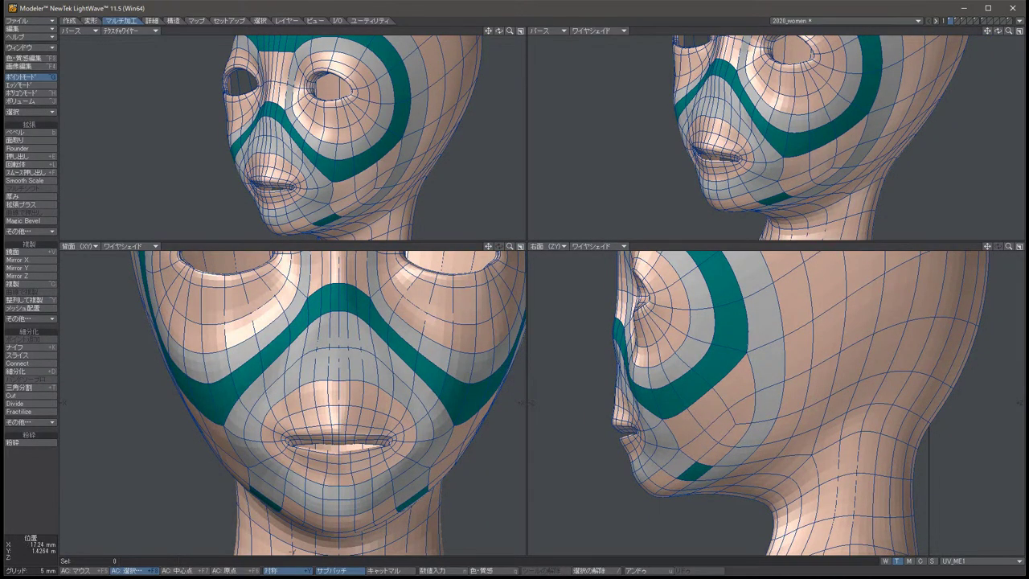
Toggle SubPatch to compare smooth and faceted views, ending on the faceted cage.
key("Tab")
key("Tab")
key("Tab")
key("Tab")
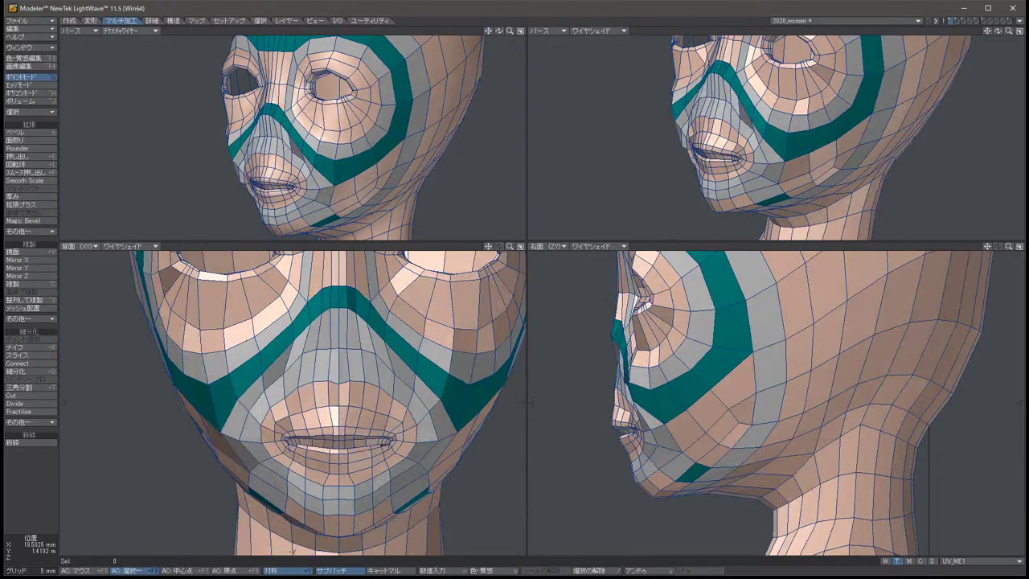
key("Tab")
key("Tab")
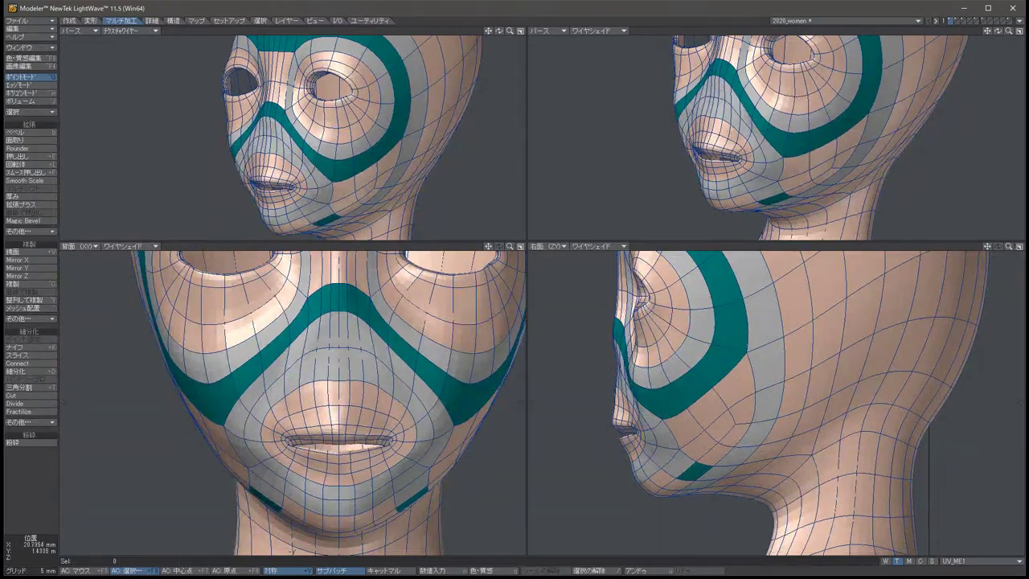
key("Tab")
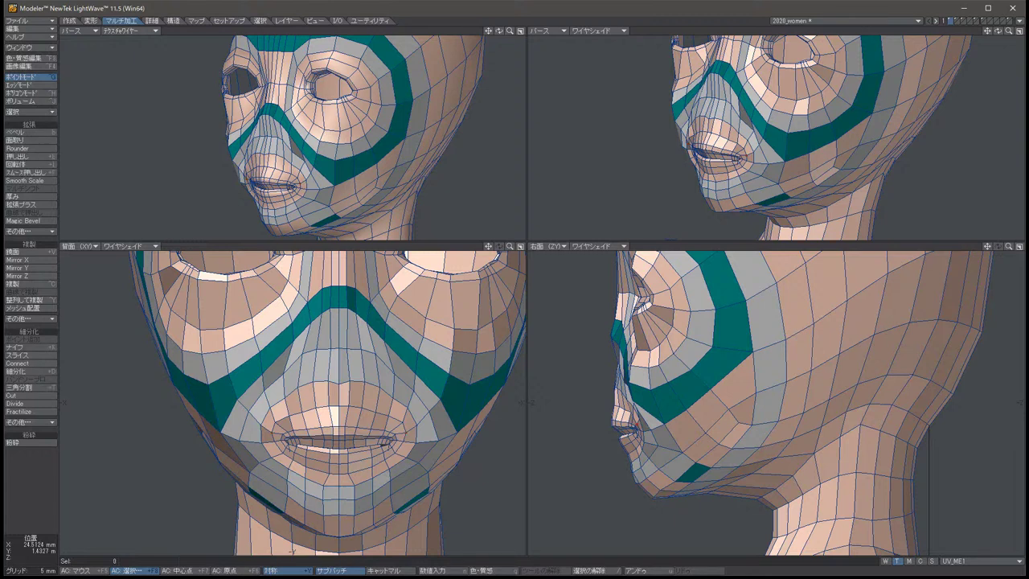
Select the mirrored mouth-corner point pairs and try repositioning them.
left_click(256, 422)
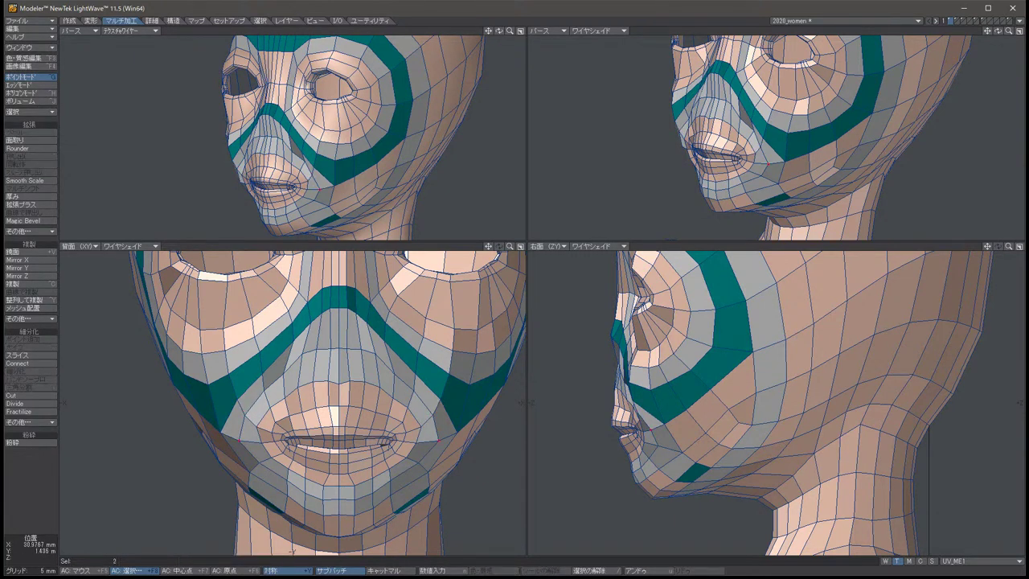
key("slash")
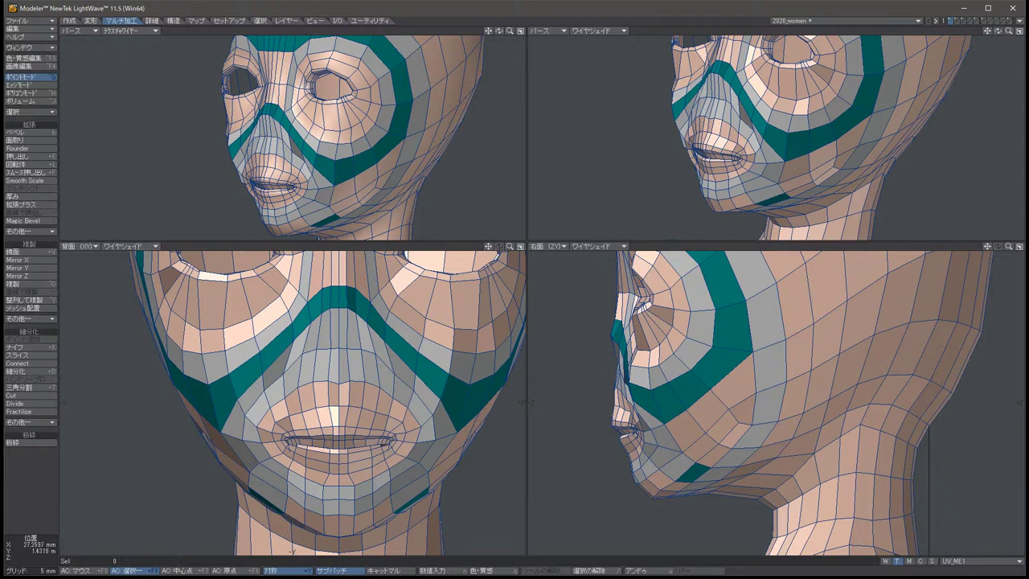
left_click(241, 440)
key("t")
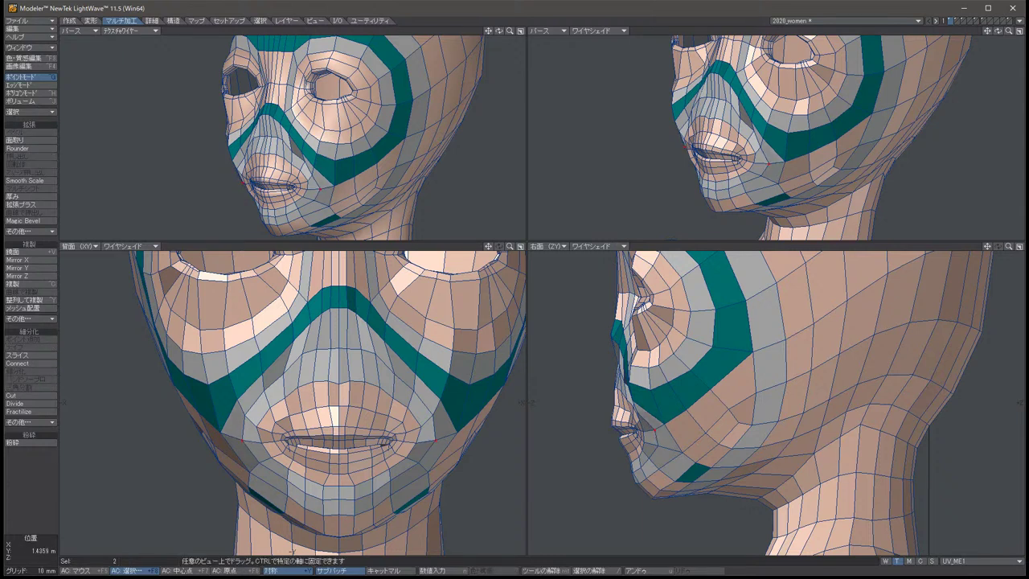
key("space")
key("slash")
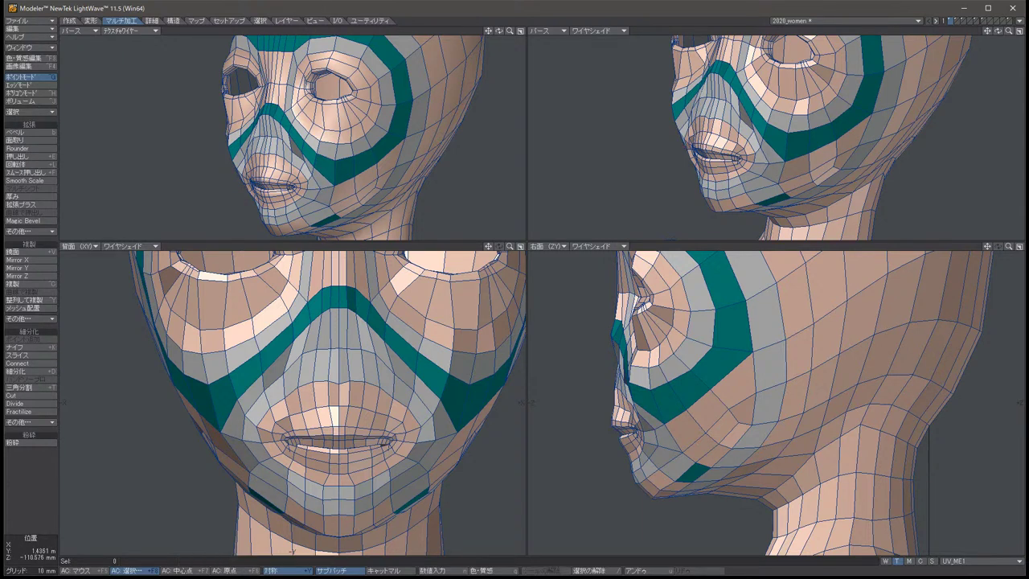
left_click(220, 428)
key("t")
key("space")
key("slash")
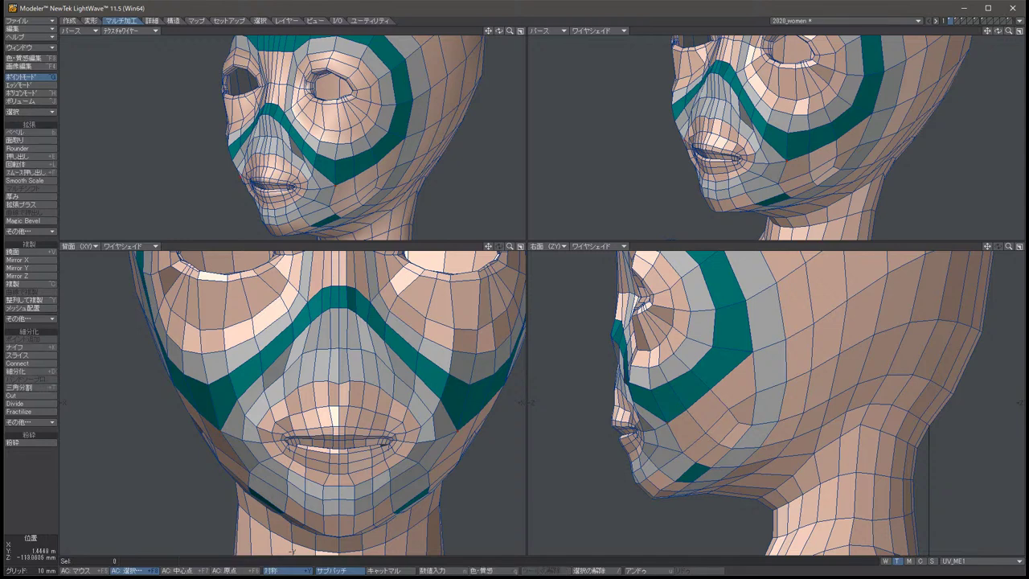
Finish adjusting the mirrored pair, clear the selection, and switch SubPatch back on.
key("t")
key("space")
key("t")
key("space")
key("slash")
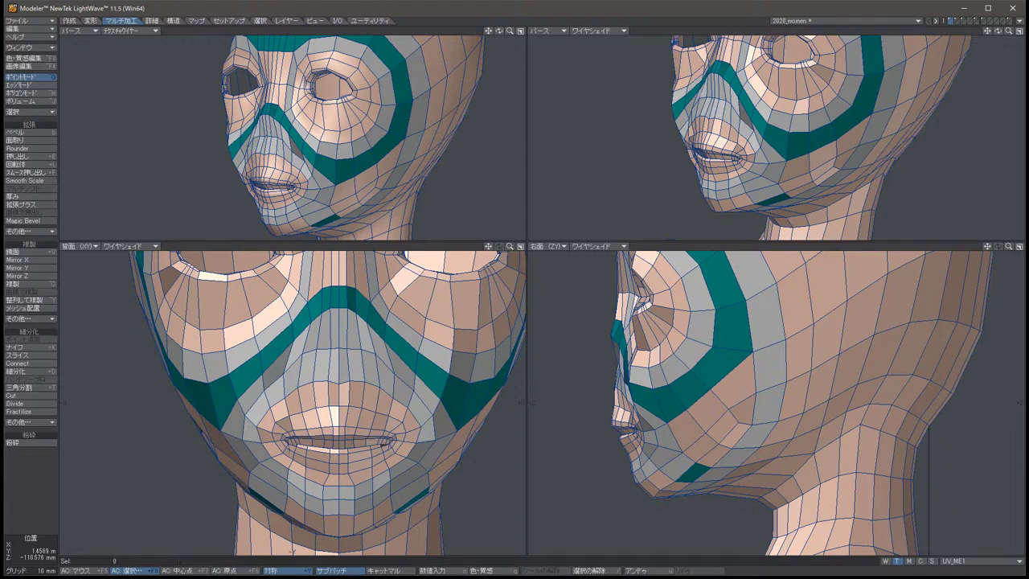
key("Tab")
key("Tab")
key("Tab")
key("Tab")
key("Tab")
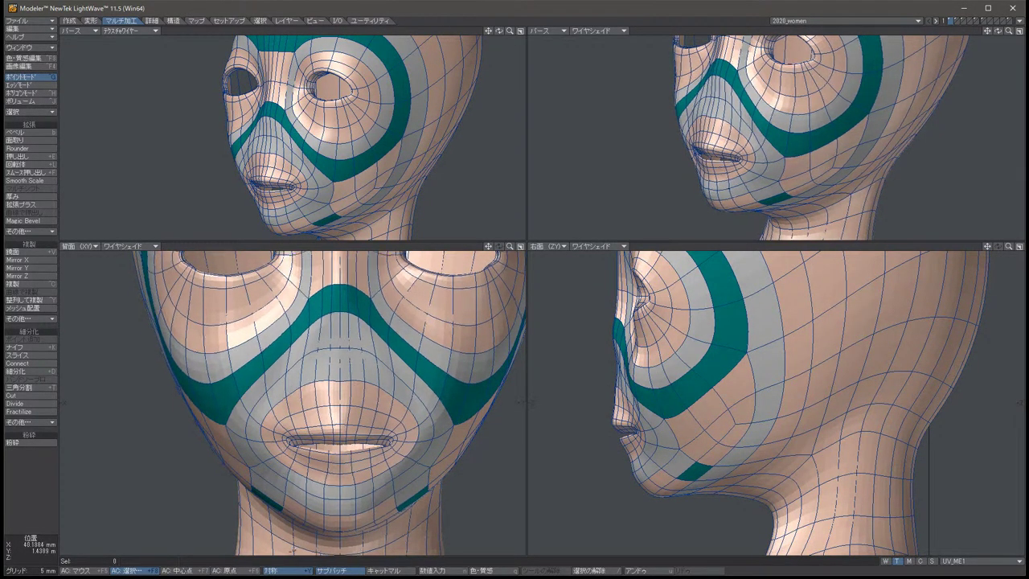
Return to faceted polygons and pull the symmetric cheek point pair slightly down.
scroll(294, 402, "down", 5)
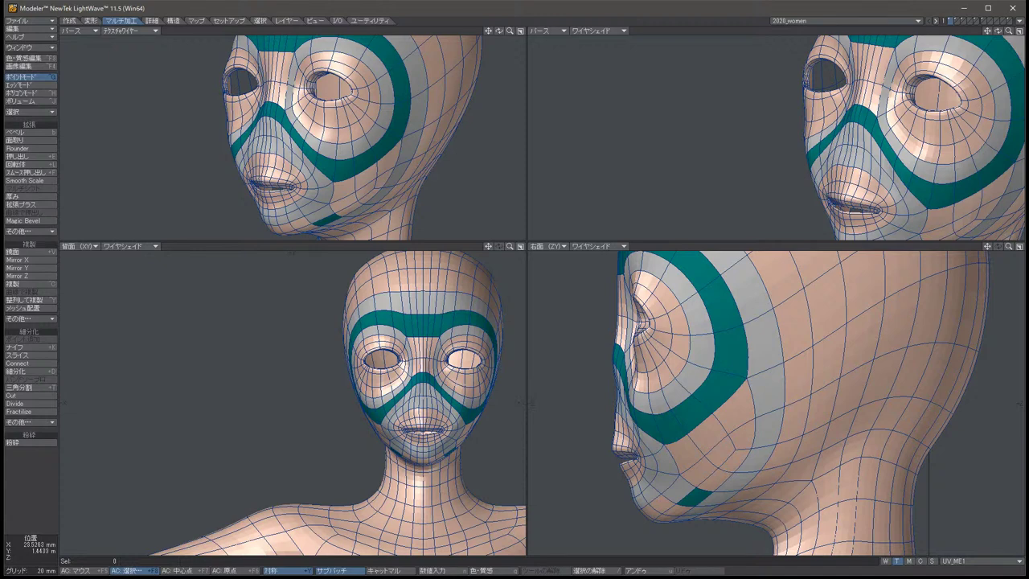
scroll(293, 402, "up", 5)
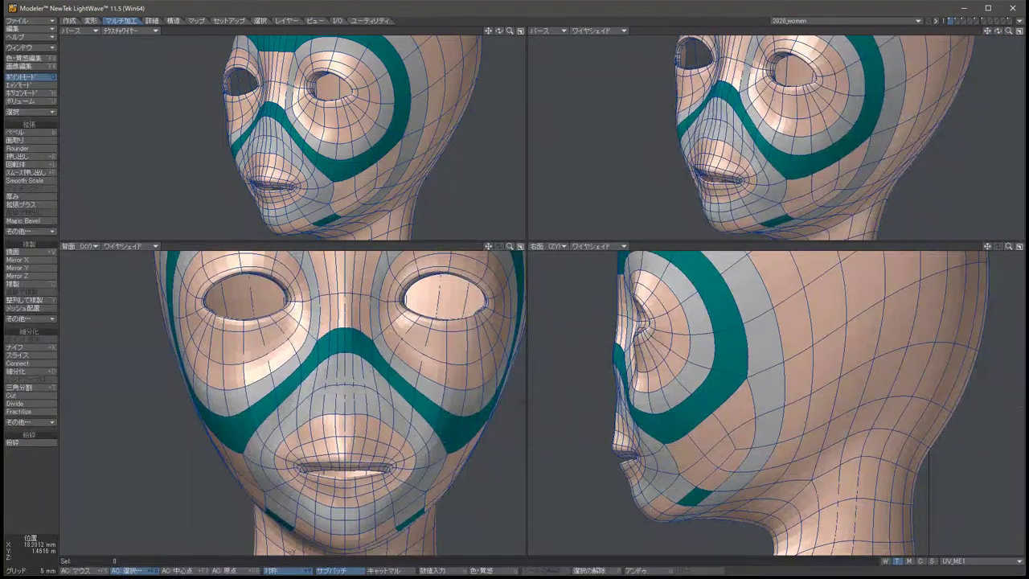
key("Tab")
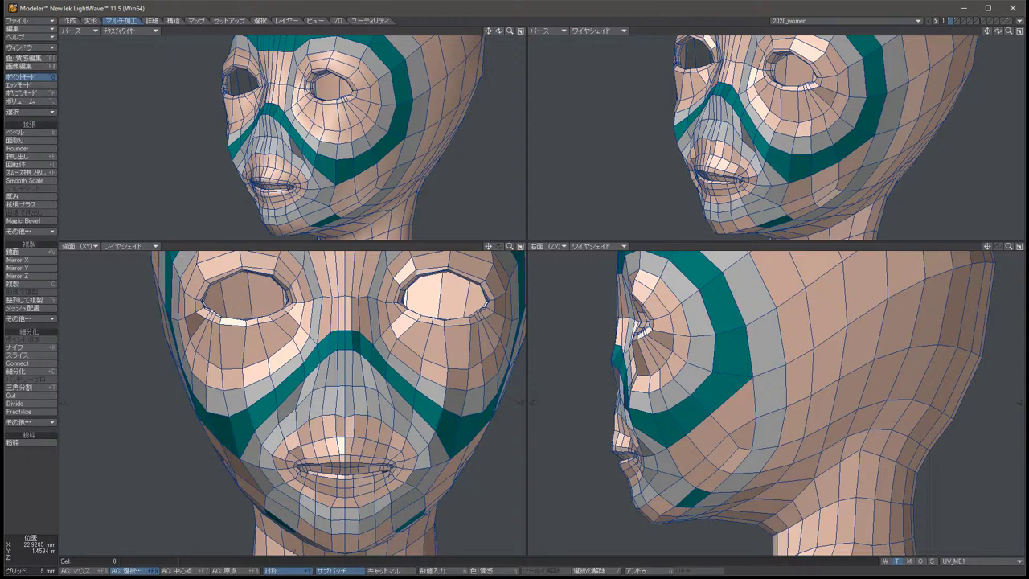
left_click(223, 389)
key("t")
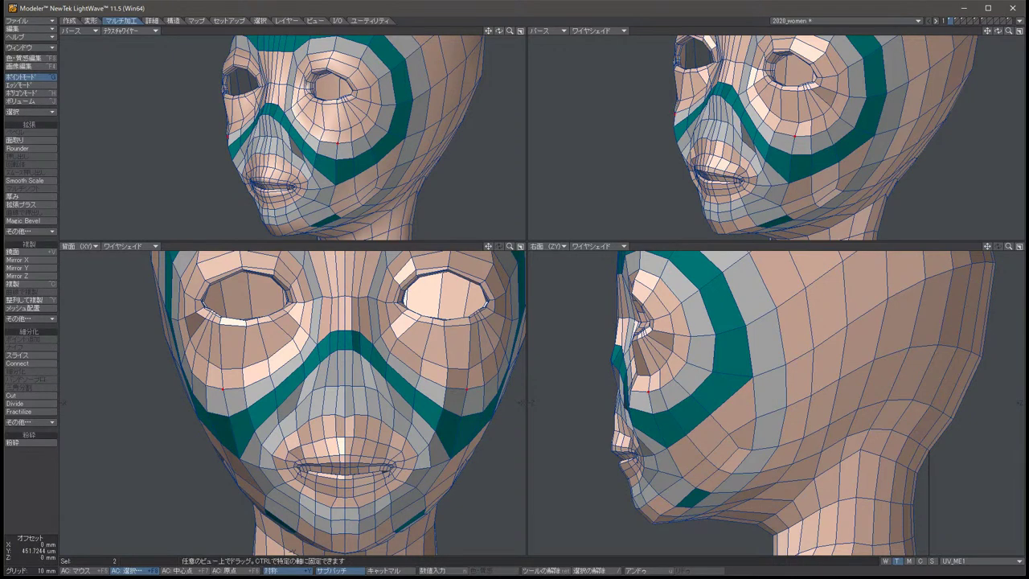
left_click_drag(223, 389, 223, 391)
key("space")
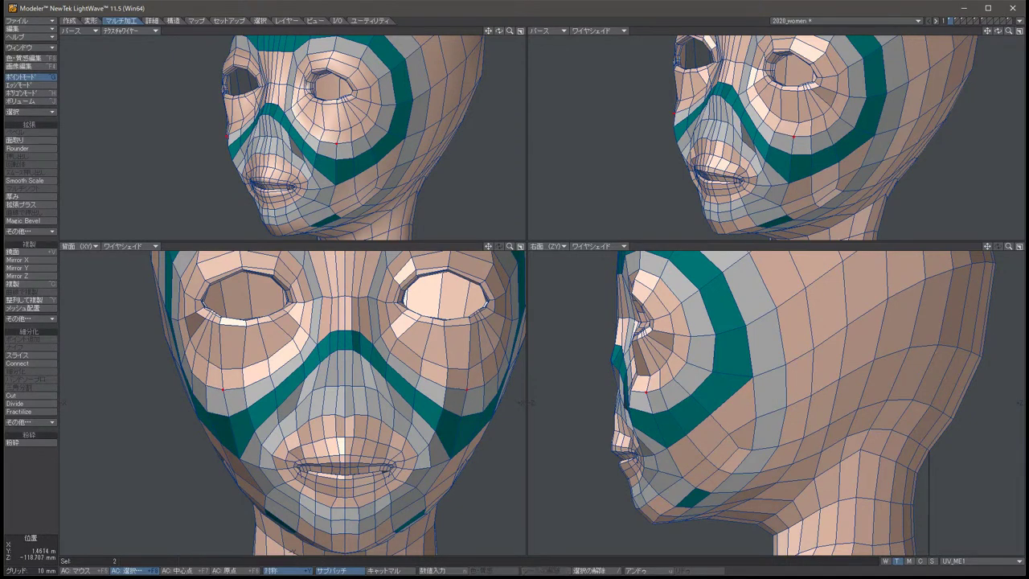
key("slash")
Raise the point pair at both inner eye corners by about 3 mm.
scroll(327, 402, "up", 2)
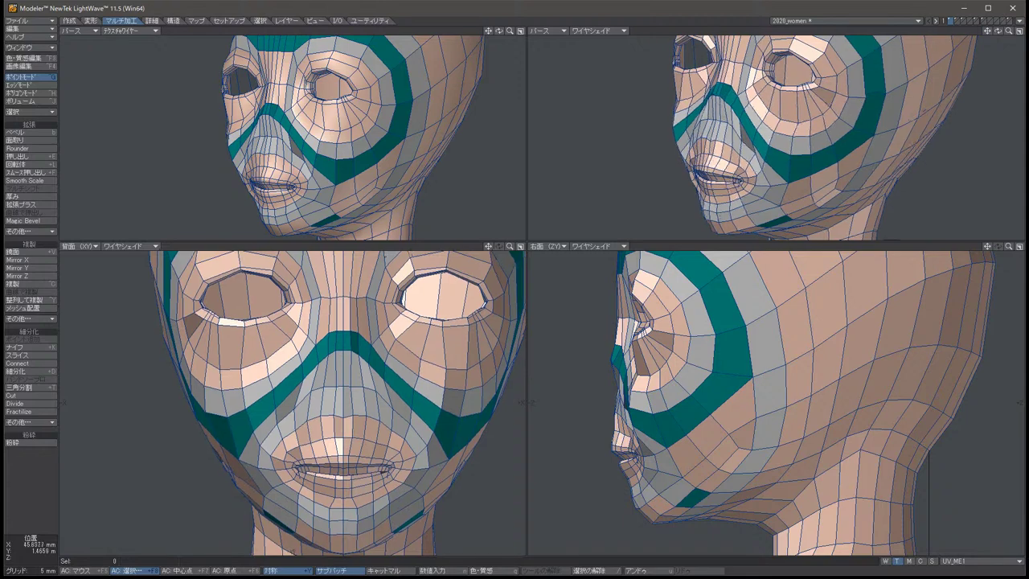
scroll(327, 402, "down", 4)
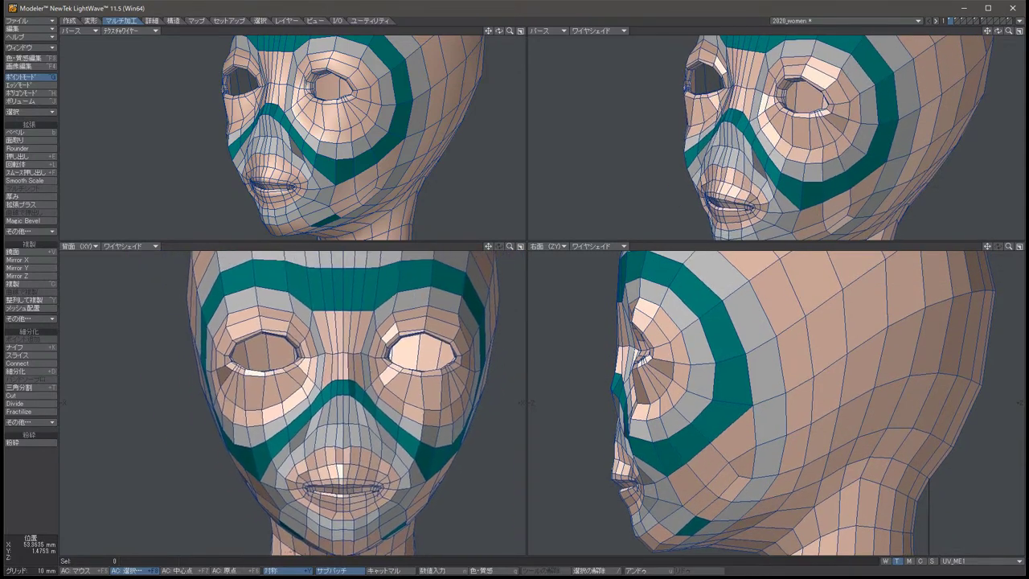
scroll(293, 403, "up", 3)
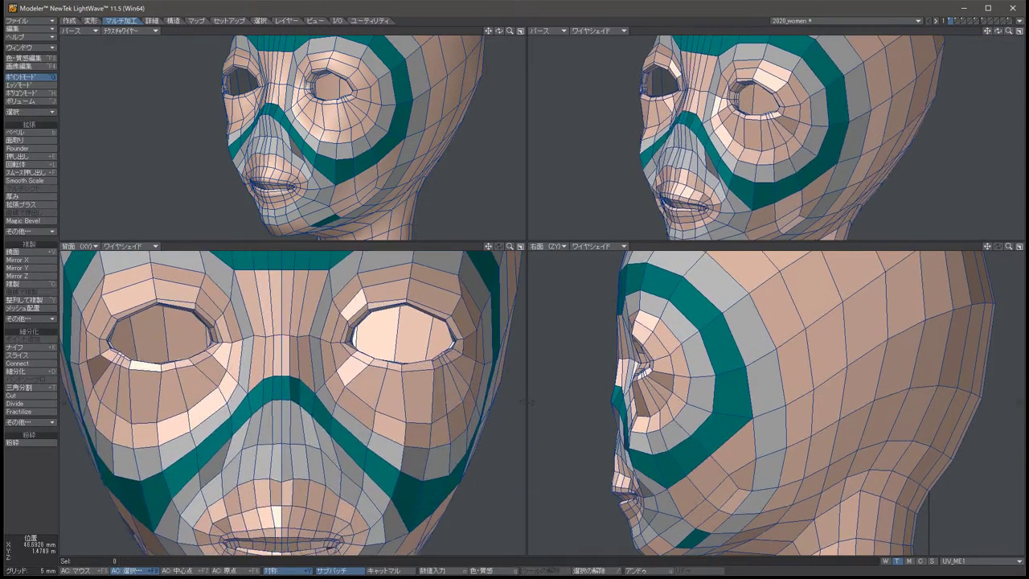
left_click(345, 362)
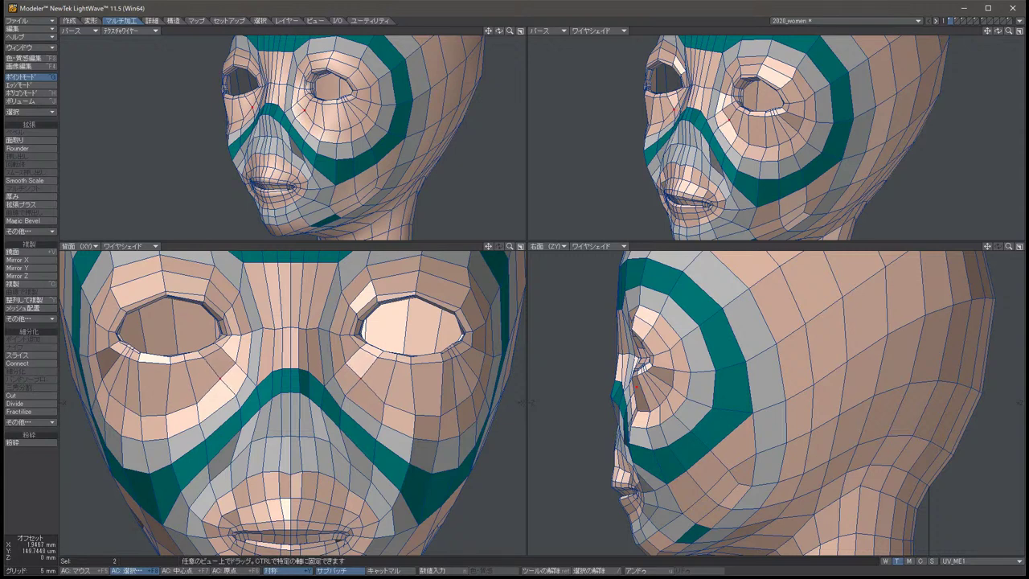
key("t")
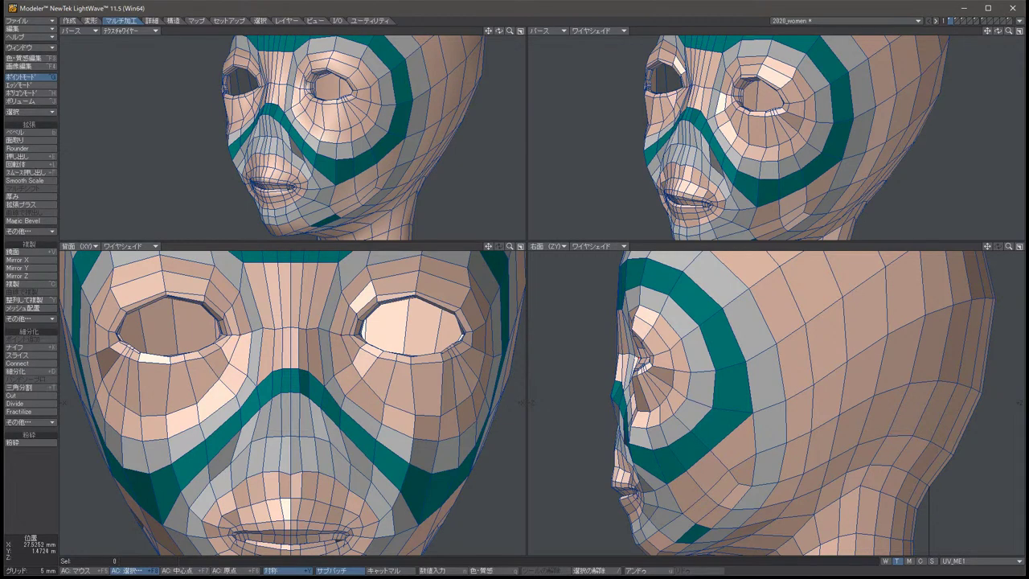
left_click_drag(241, 353, 241, 345)
key("space")
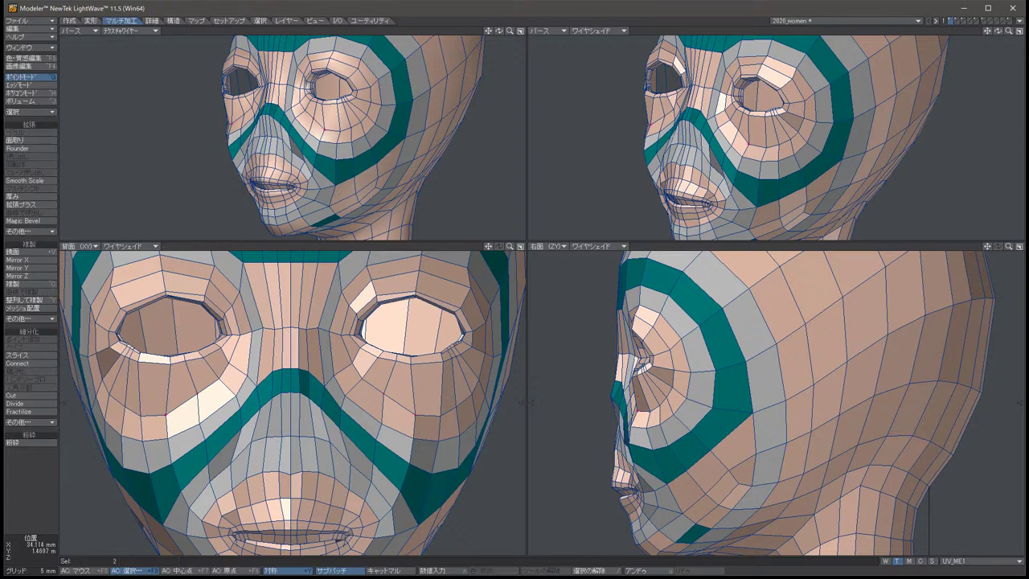
Lift the mirrored point pair below the eye sockets upward.
left_click(411, 400)
left_click(441, 404)
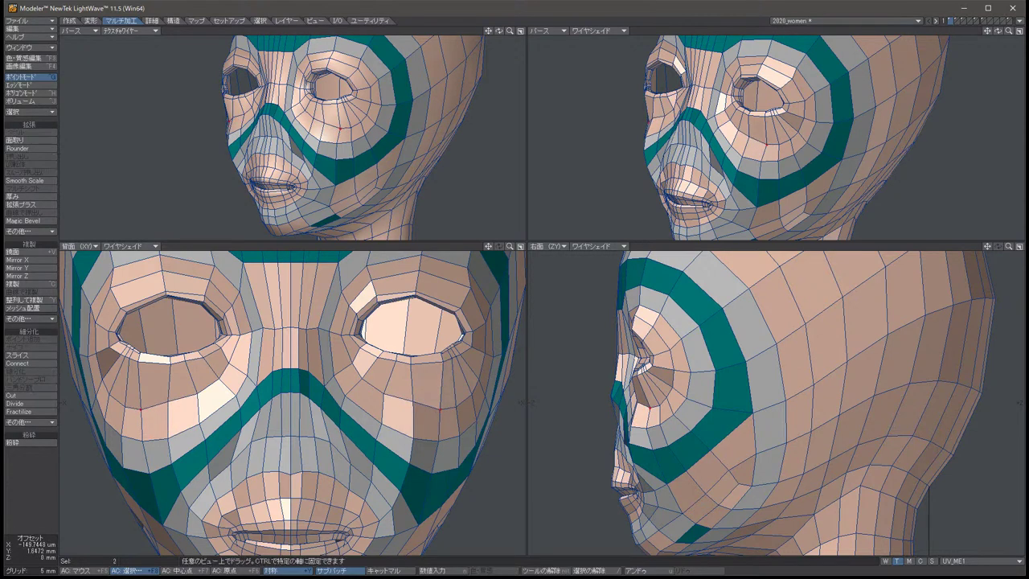
key("slash")
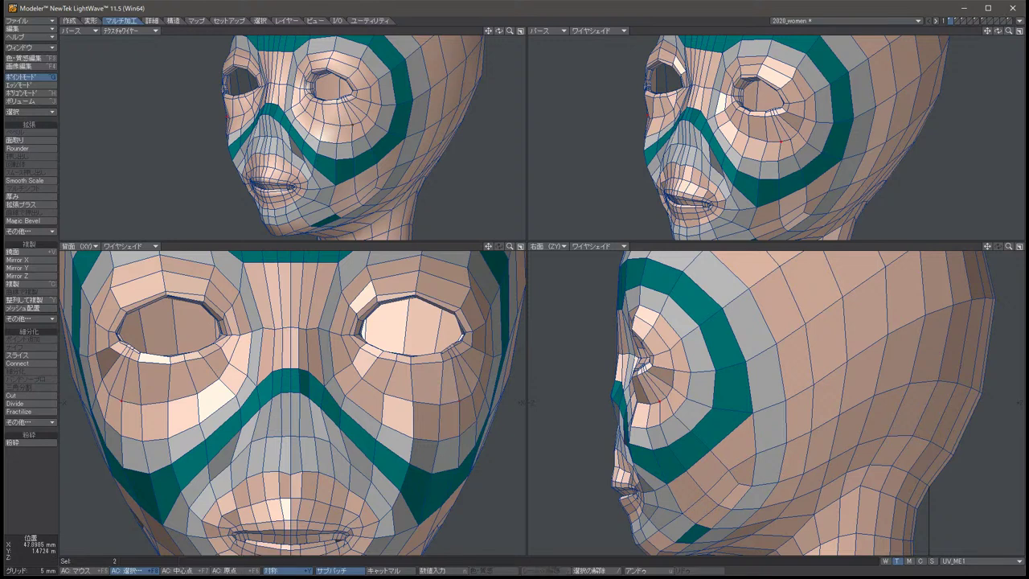
left_click(455, 404)
key("t")
left_click_drag(454, 403, 466, 357)
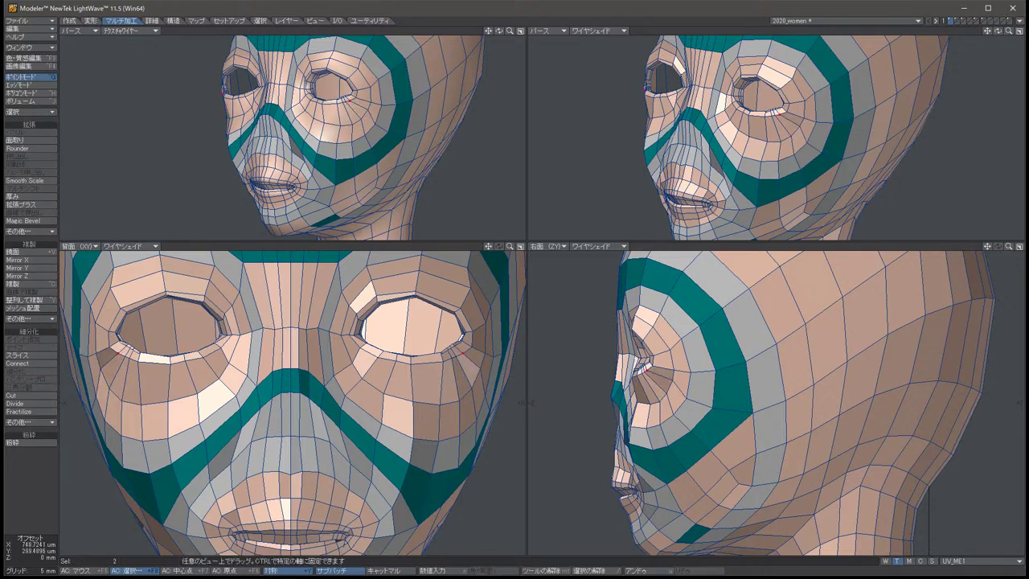
key("space")
key("slash")
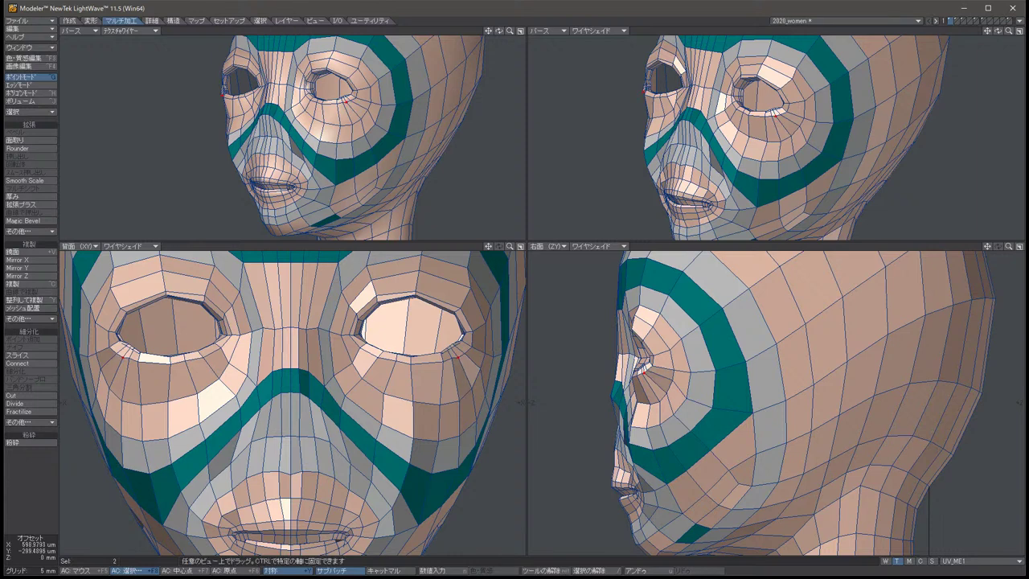
Abandon the eye-corner pair move and select the points on both lower eye rims.
left_click(134, 358)
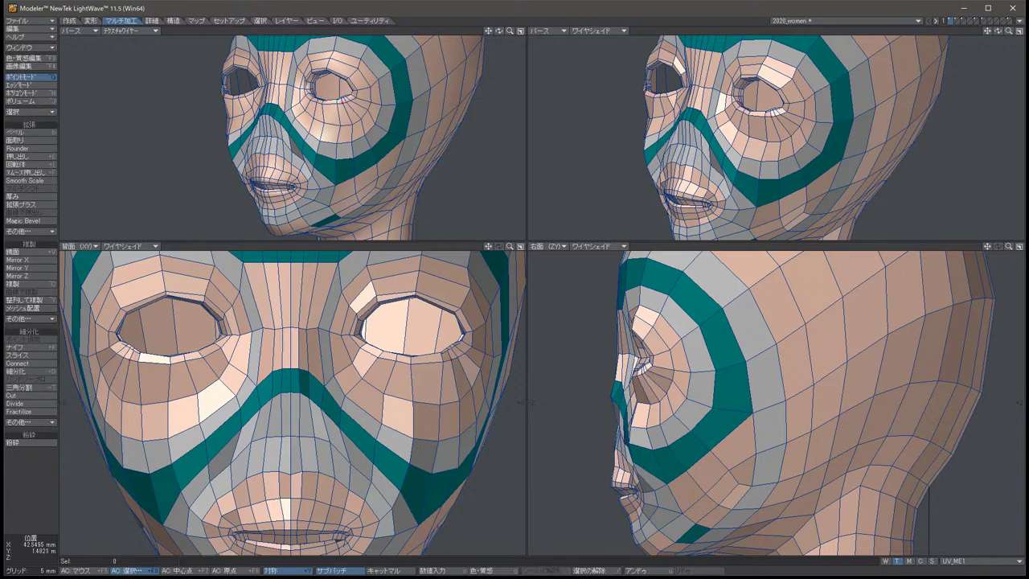
key("t")
key("slash")
key("space")
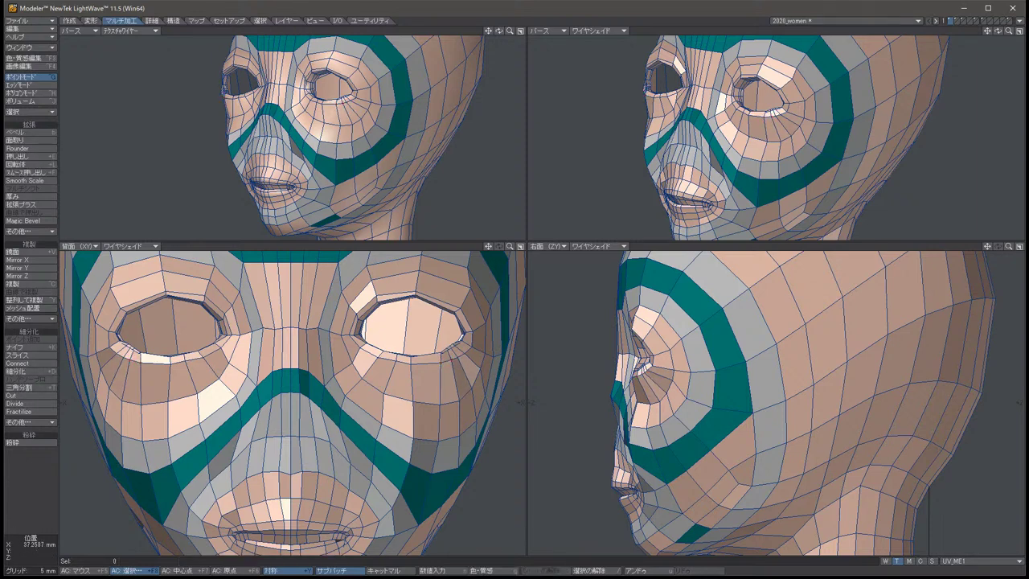
key("shift+f")
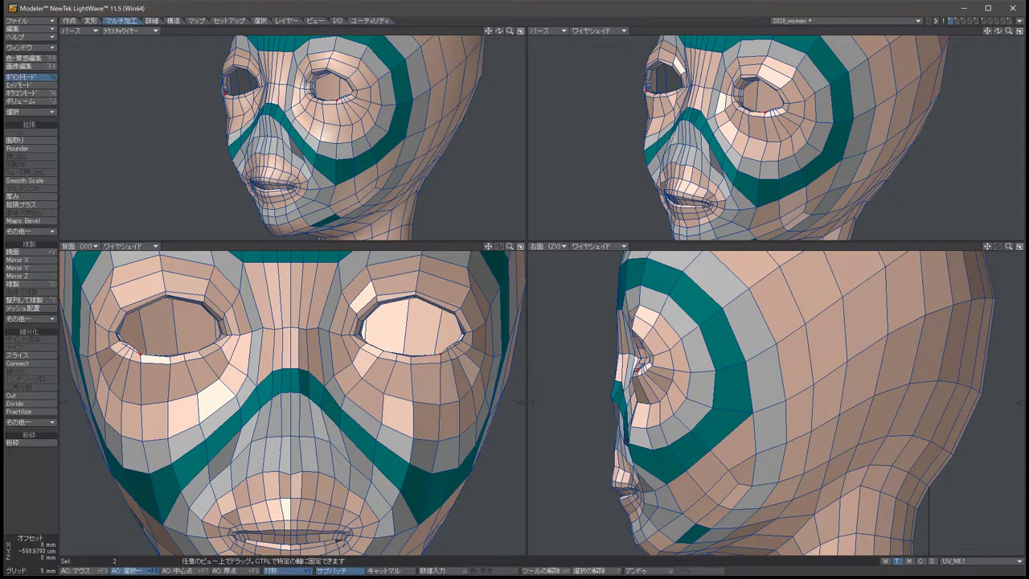
key("space")
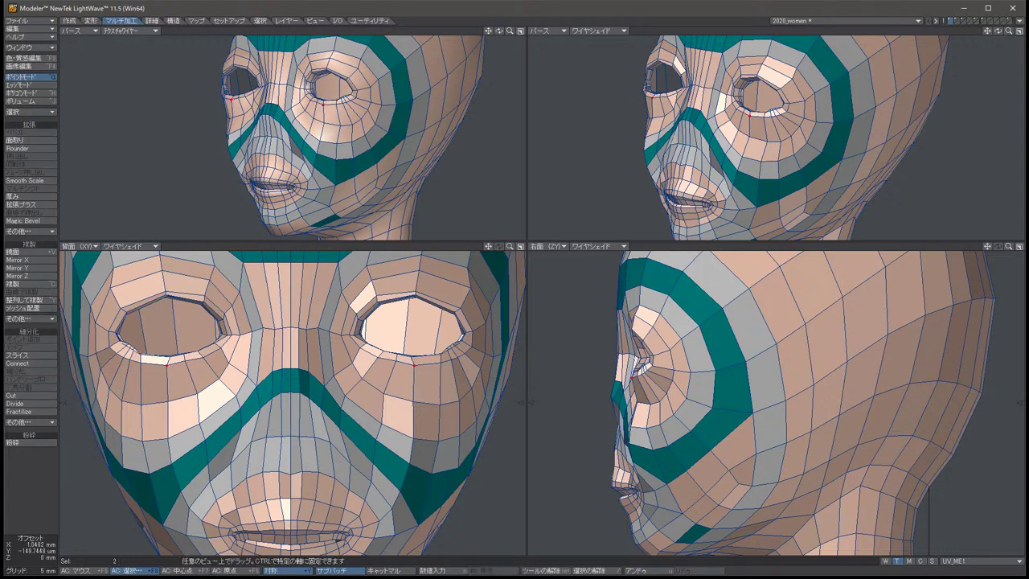
left_click(167, 359)
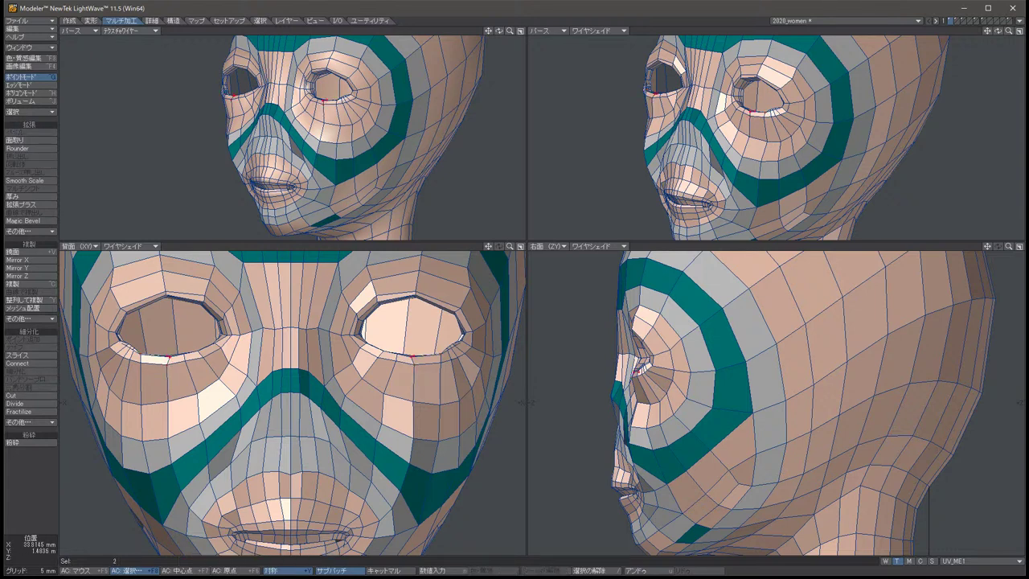
In a wireframe front view, shift the mirrored eye-corner edges slightly sideways, then restore shaded-with-wires.
left_click(128, 246)
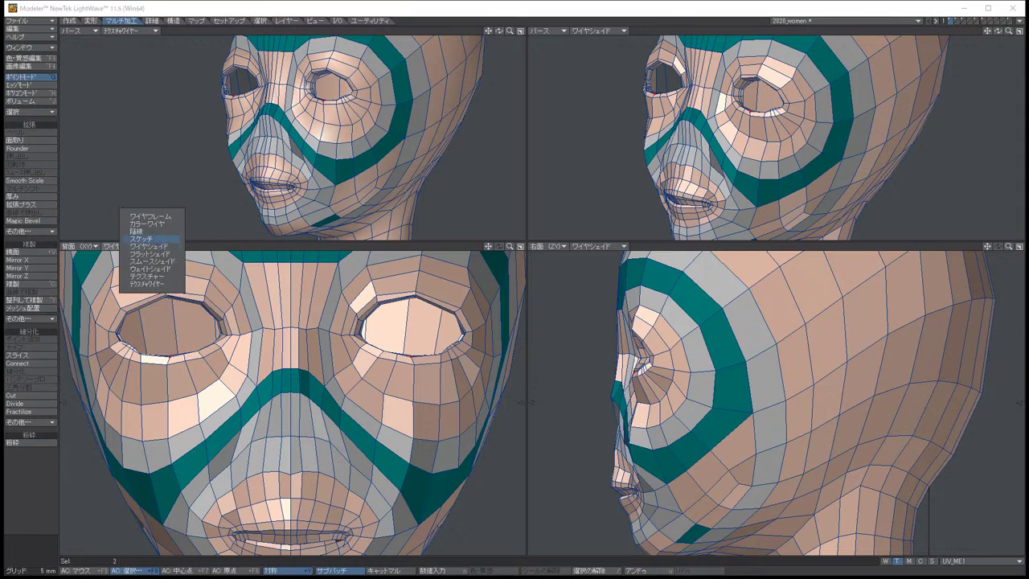
left_click(149, 227)
key("ctrl+h")
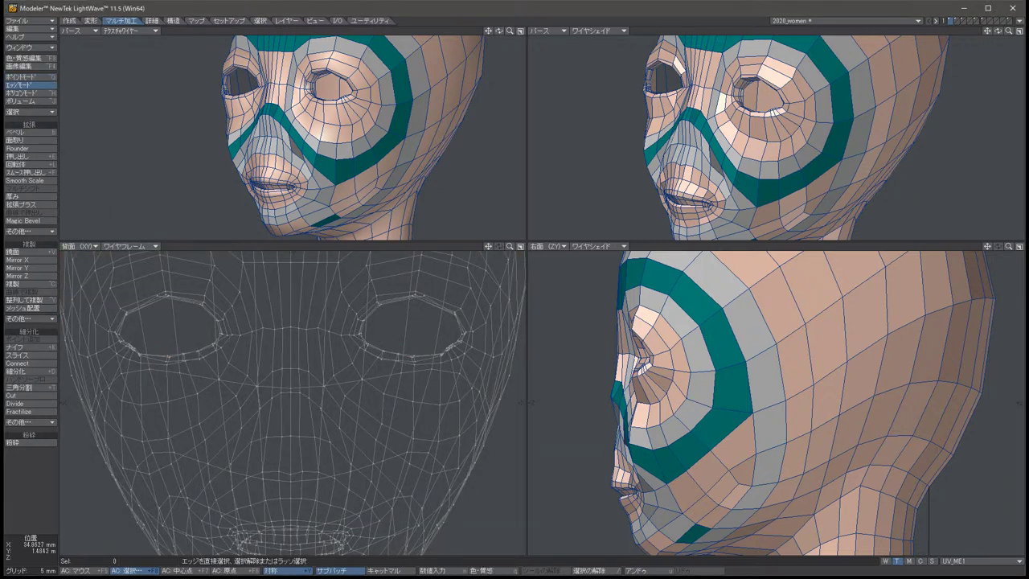
left_click(412, 361)
key("t")
left_click_drag(412, 361, 416, 361)
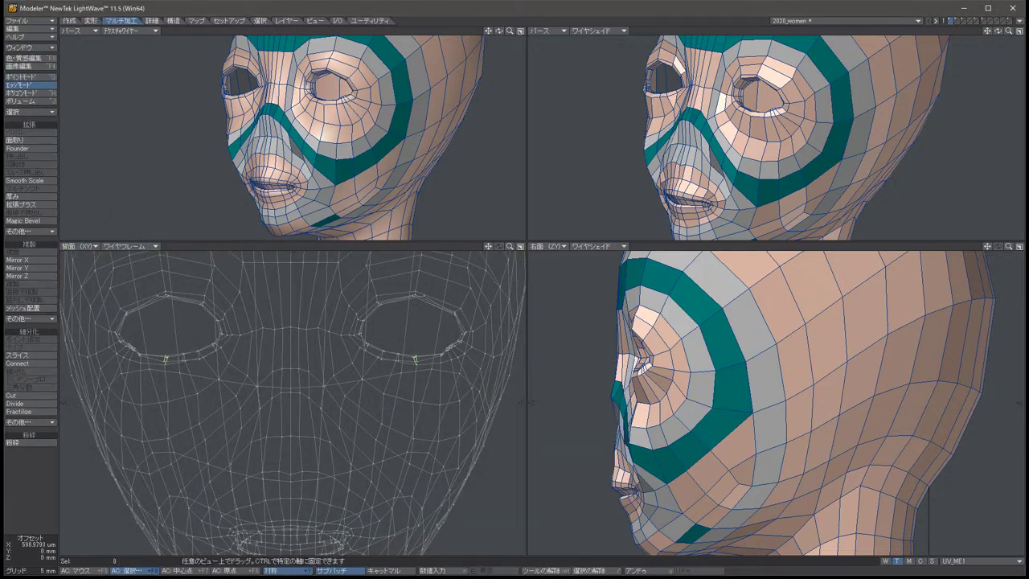
key("space")
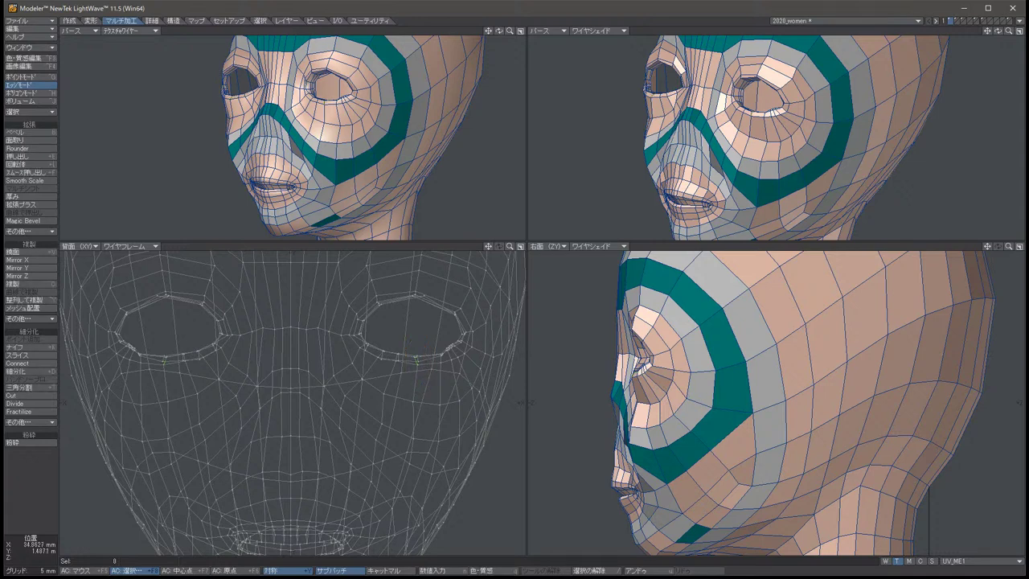
left_click(128, 246)
left_click(149, 272)
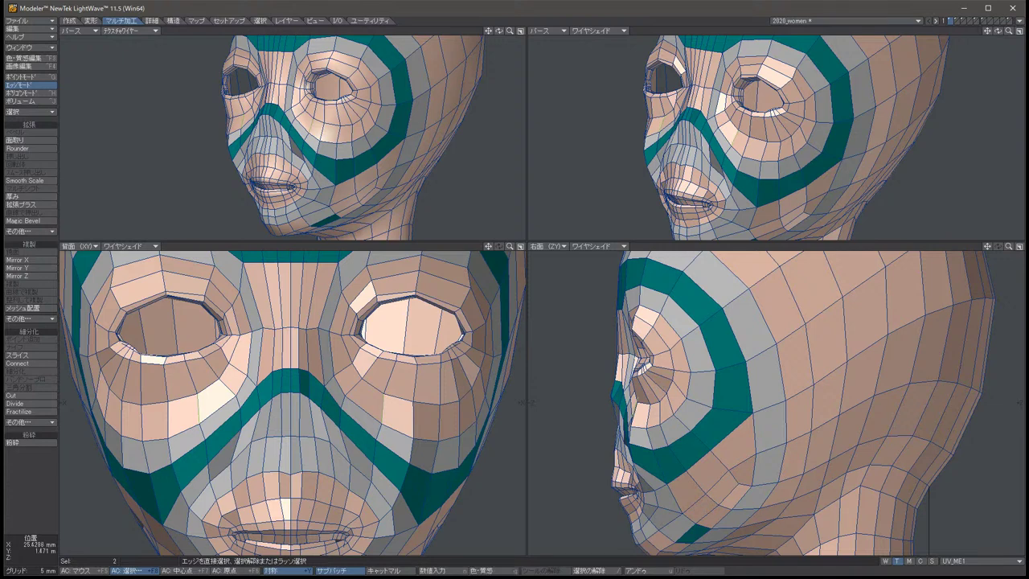
Back in point mode, move the two points near the eye down and to the right.
key("ctrl+g")
key("t")
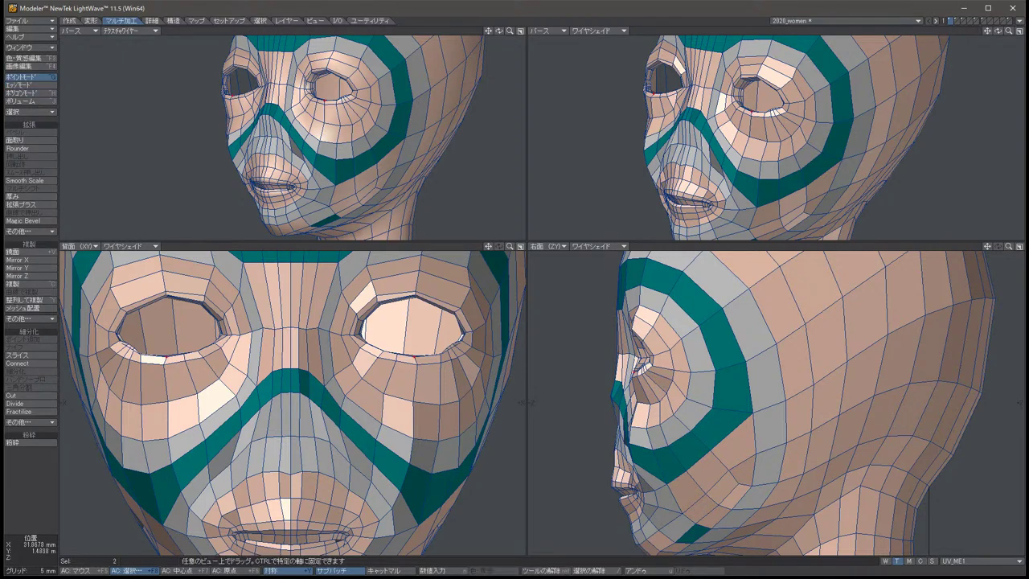
key("ctrl+h")
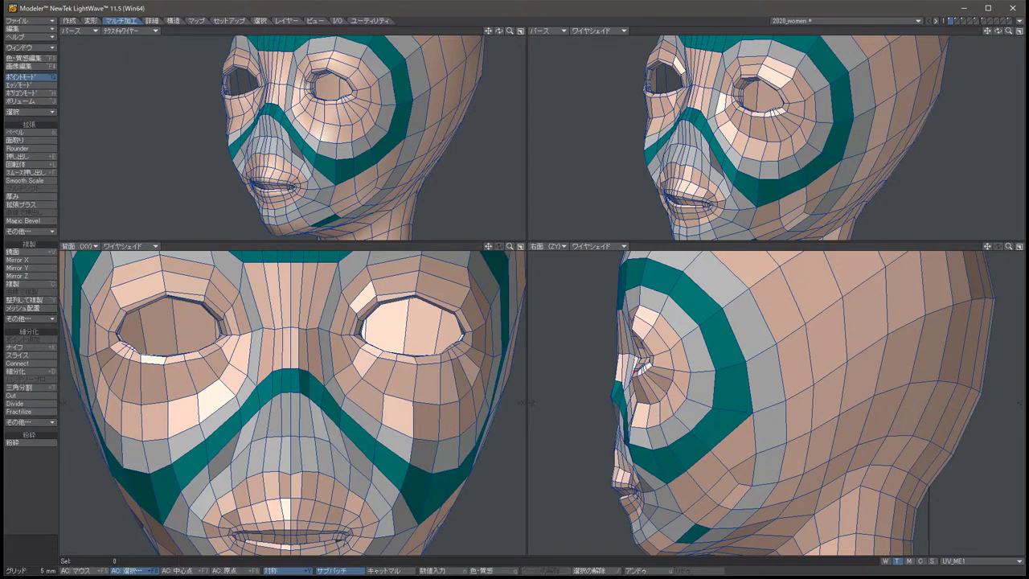
key("ctrl+z")
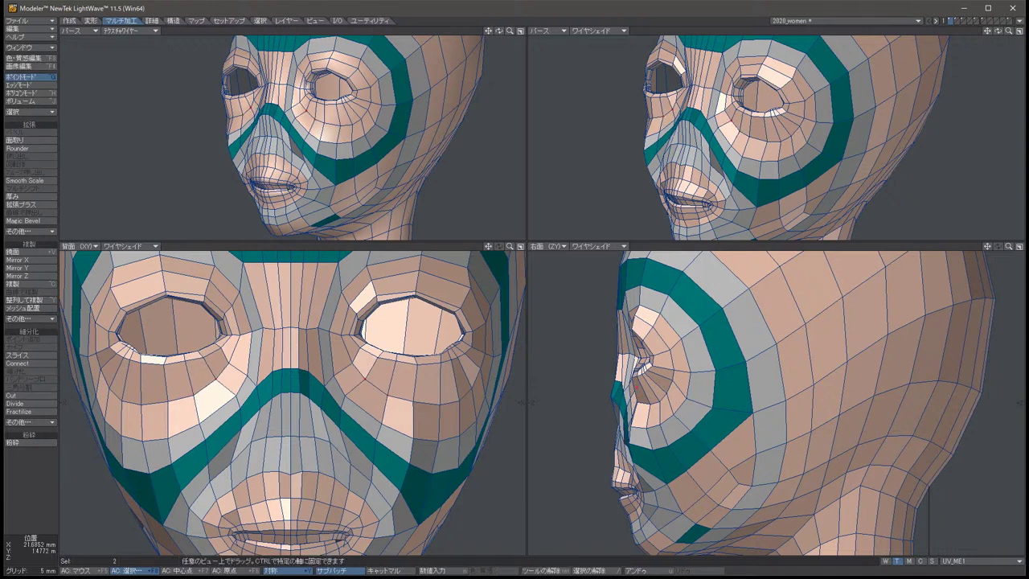
key("slash")
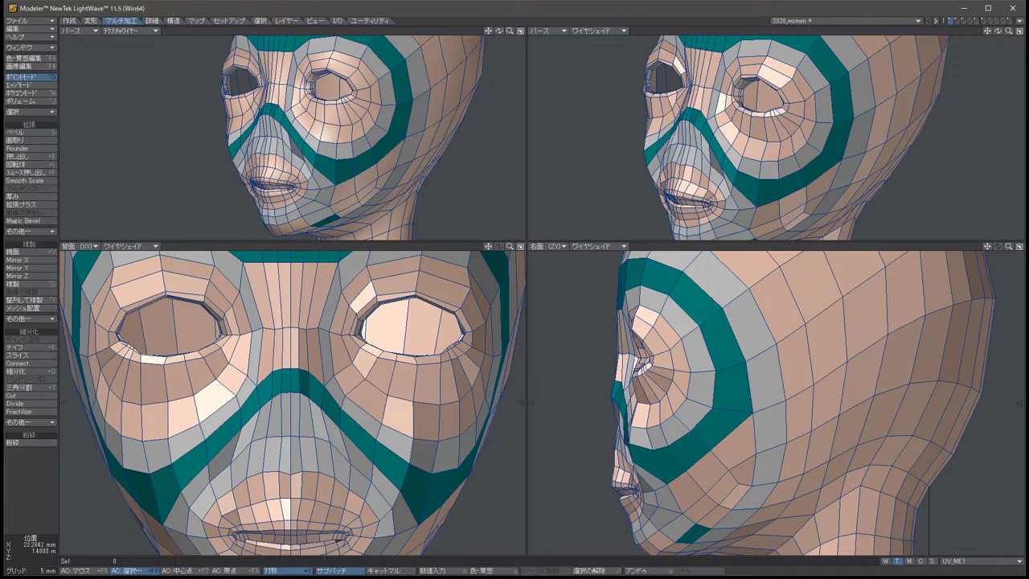
key("ctrl+z")
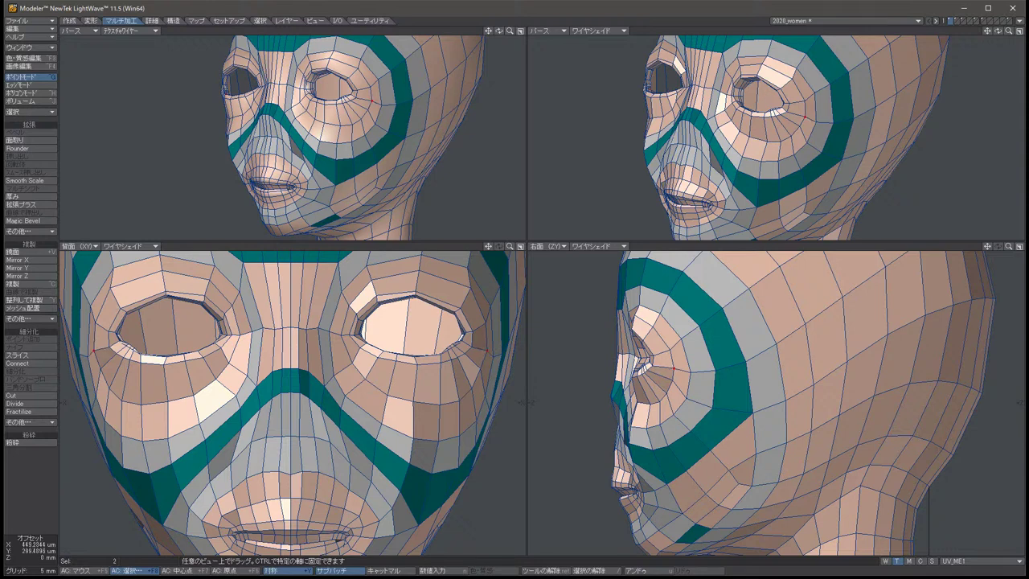
key("t")
left_click_drag(669, 350, 689, 371)
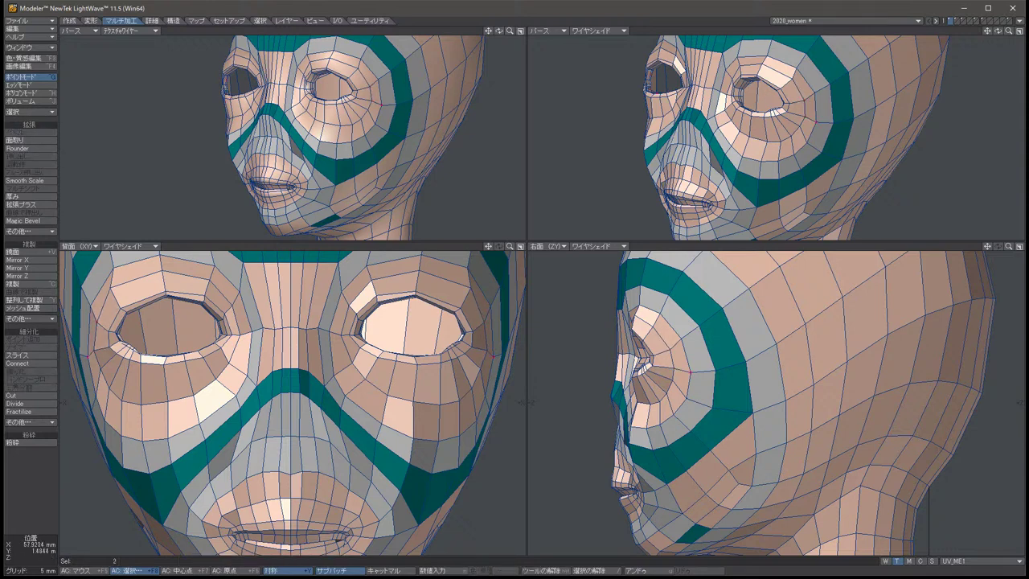
left_click_drag(689, 371, 688, 396)
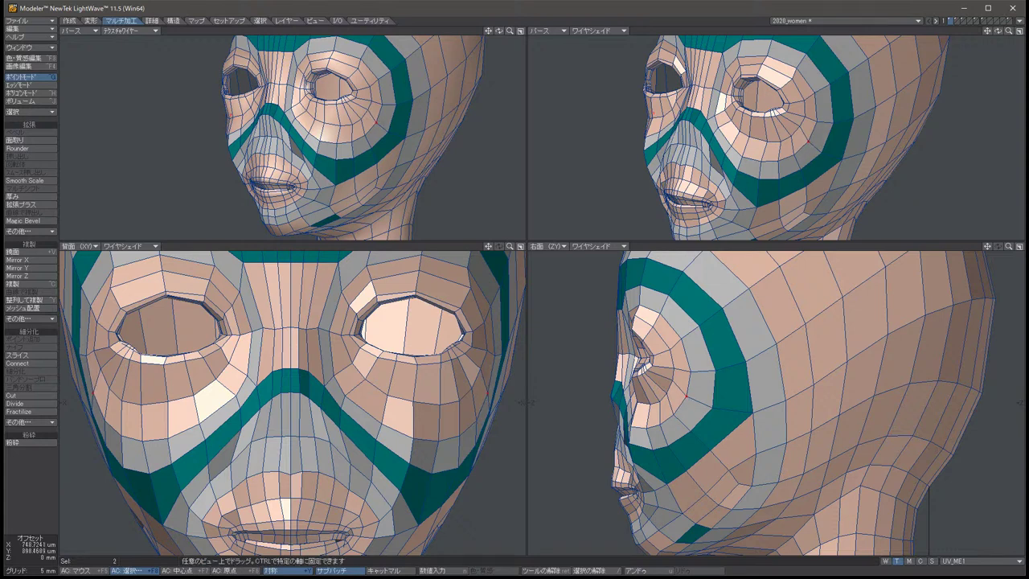
key("space")
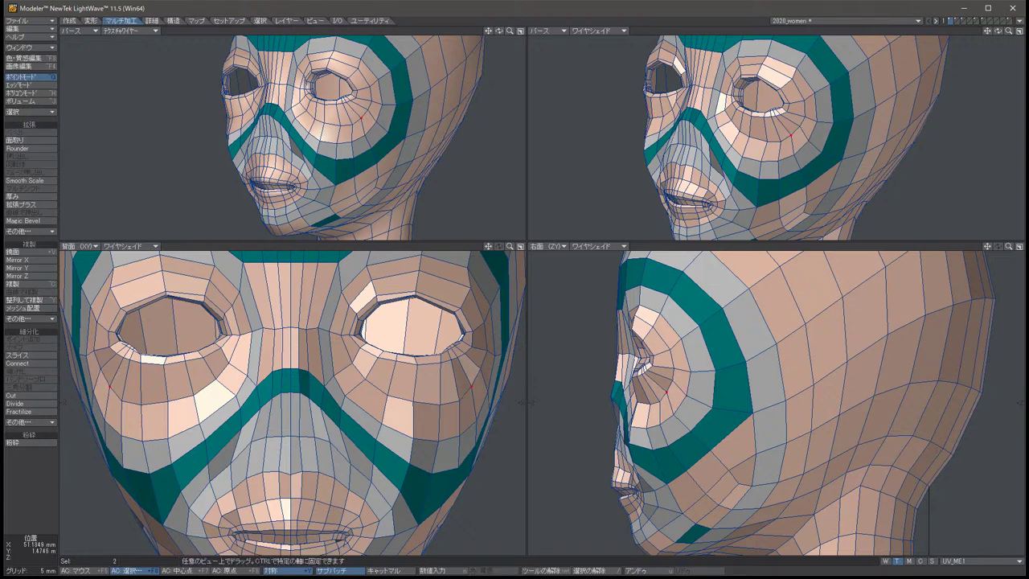
key("/")
Pull a mirrored point pair inward toward the centre, then check another symmetric pair.
left_click(455, 394)
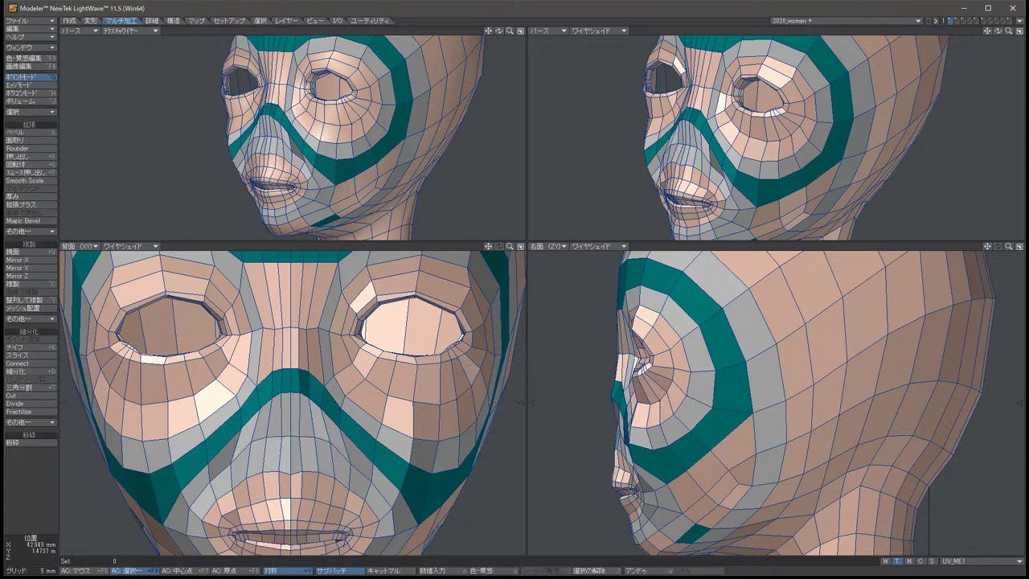
key("t")
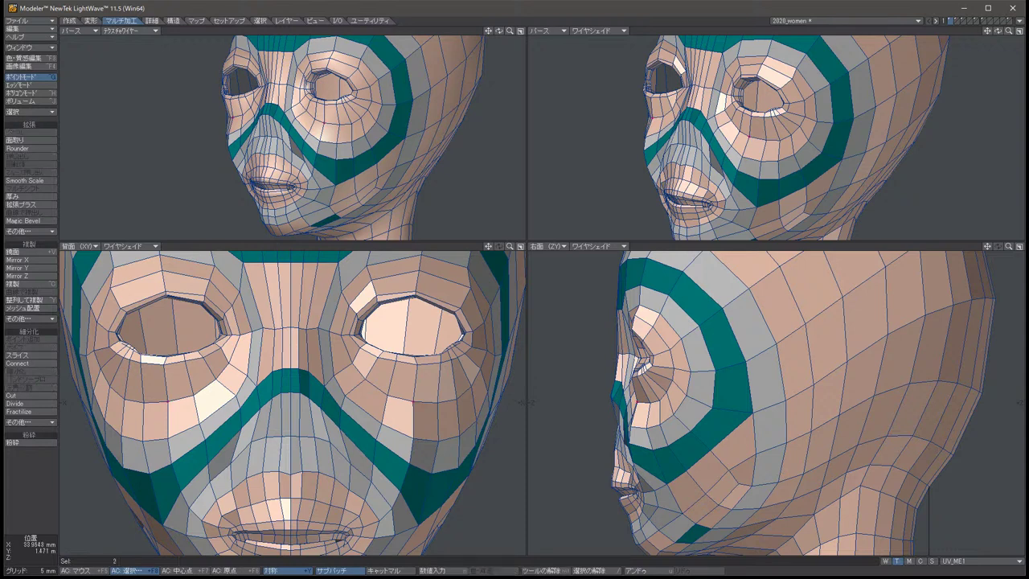
left_click_drag(442, 394, 379, 398)
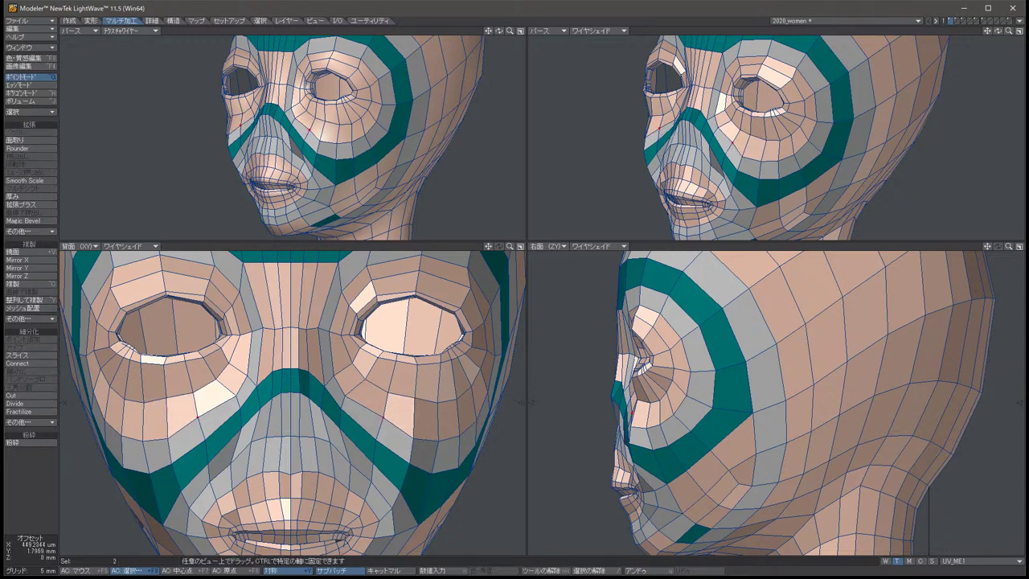
key("/")
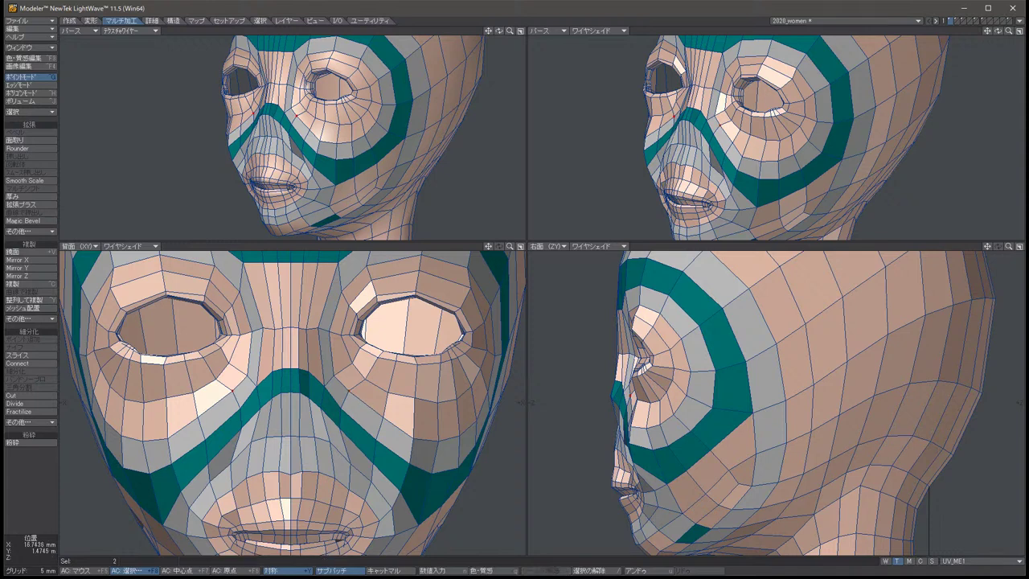
left_click(244, 363)
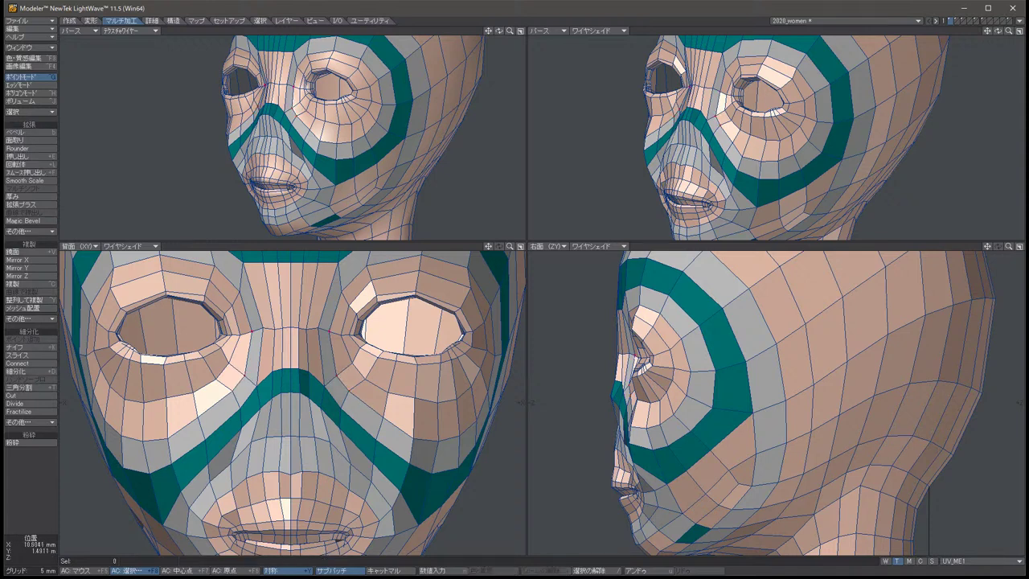
key("/")
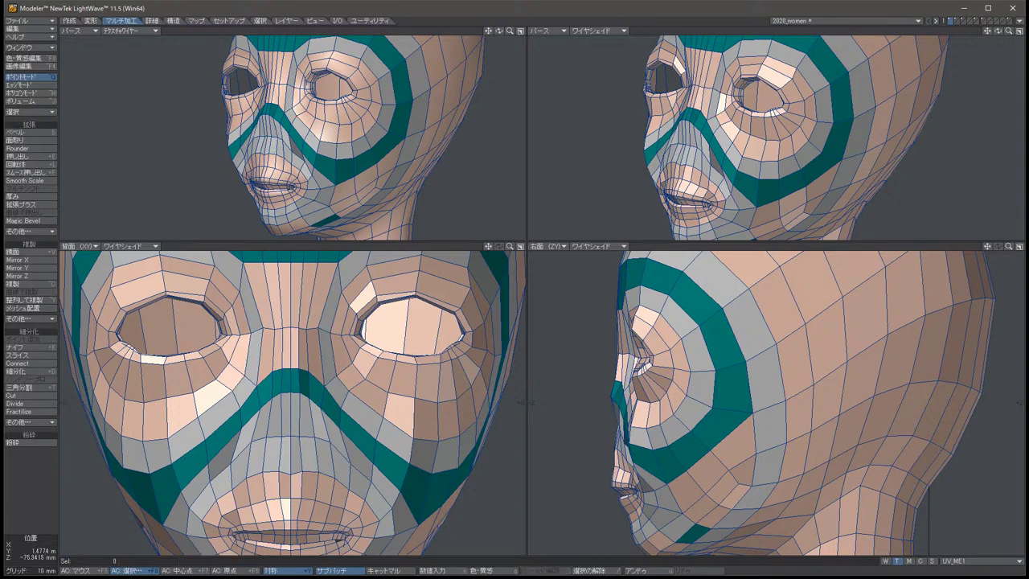
Pull the three nose-bridge points slightly forward.
key("Down")
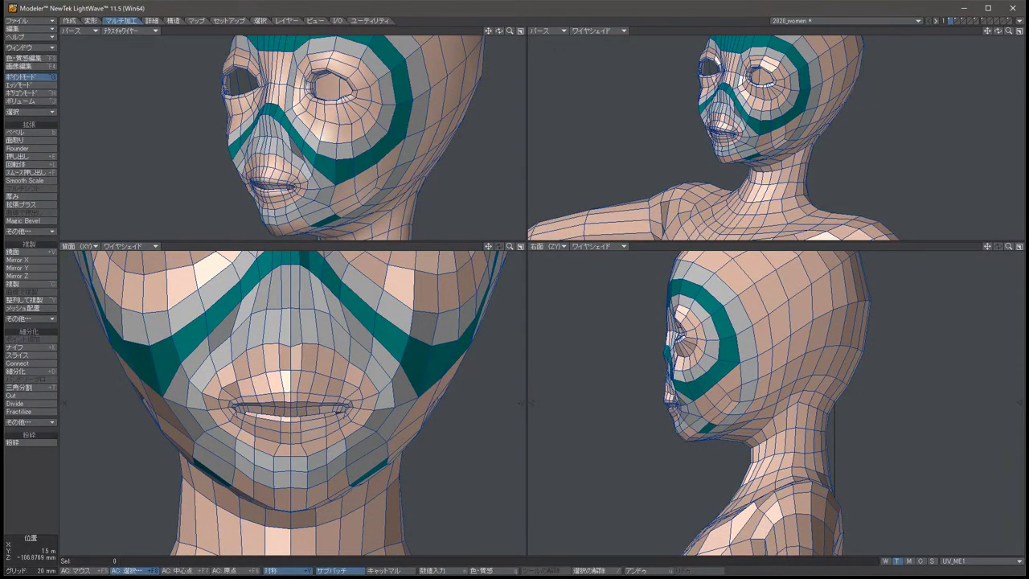
key("Up")
key("period")
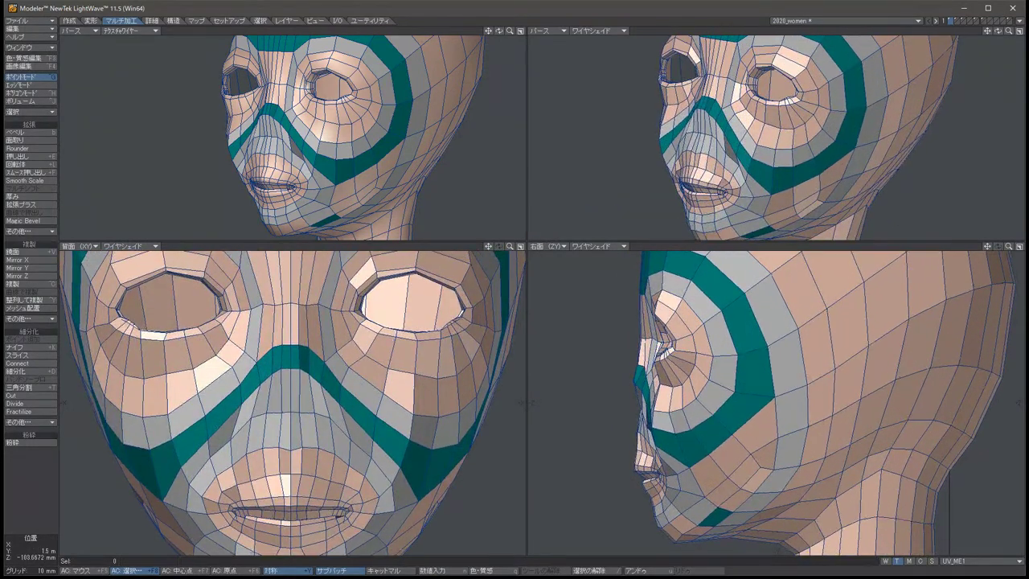
key("Down")
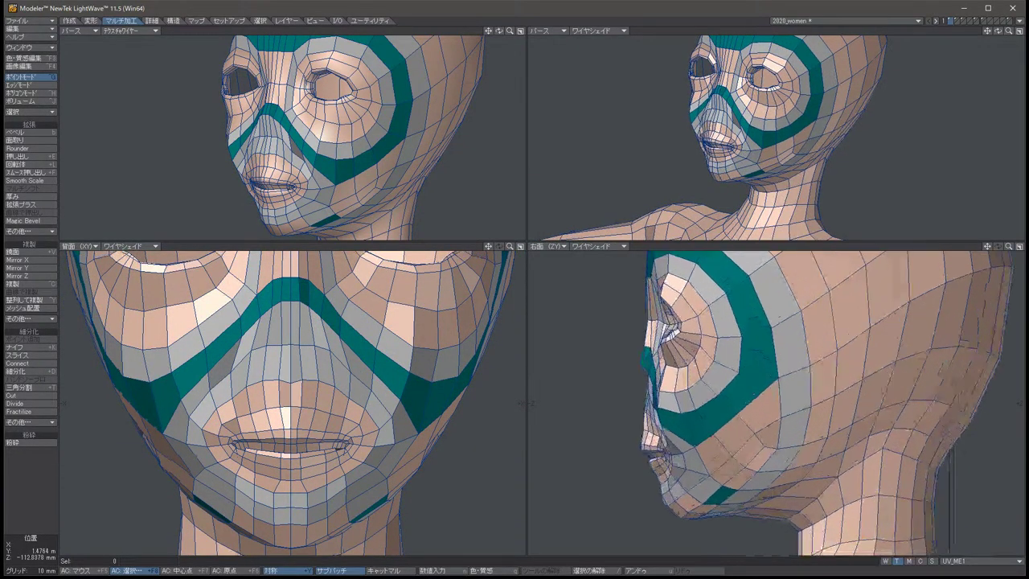
key("period")
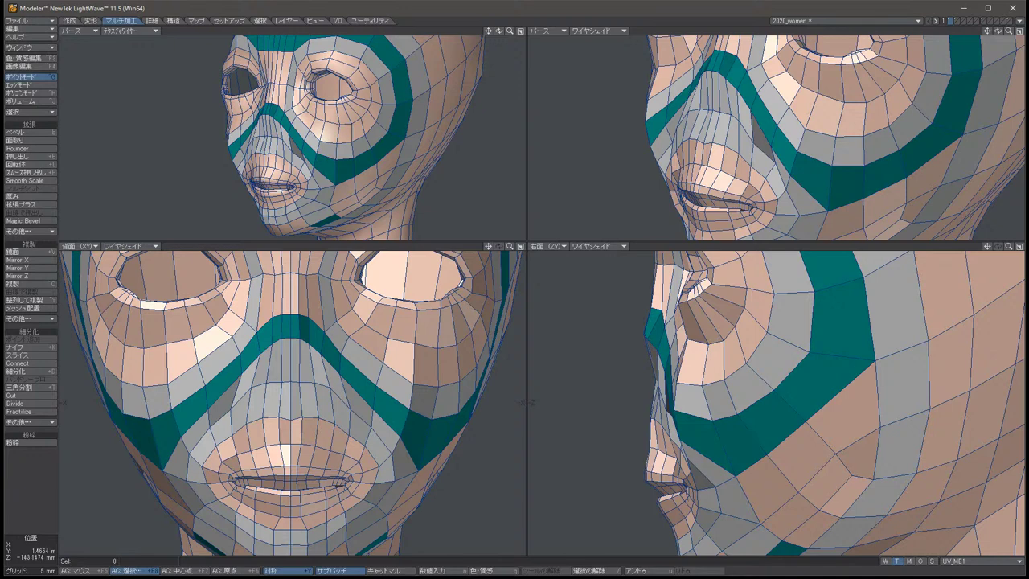
left_click(294, 380)
key("t")
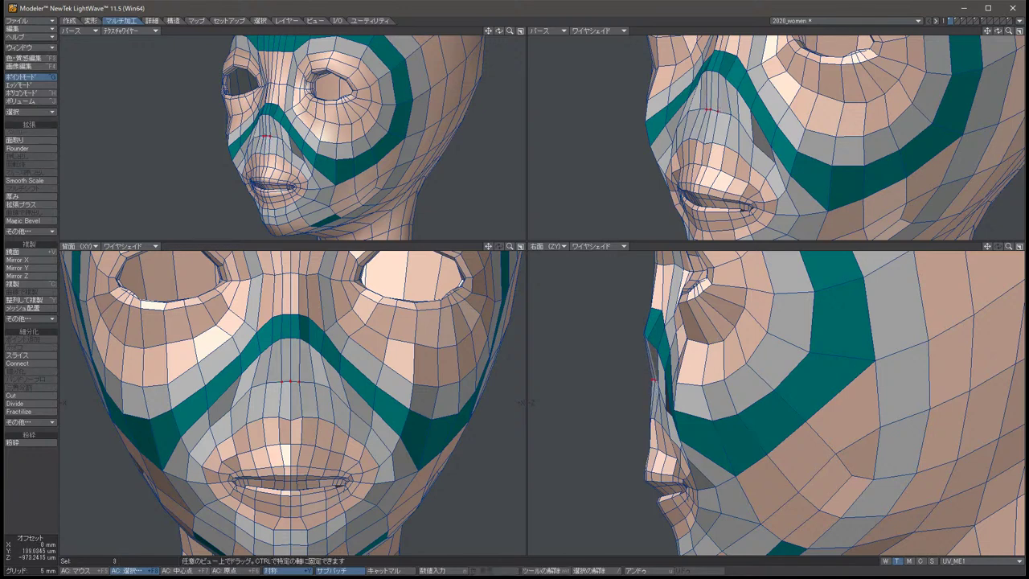
left_click_drag(656, 378, 648, 381)
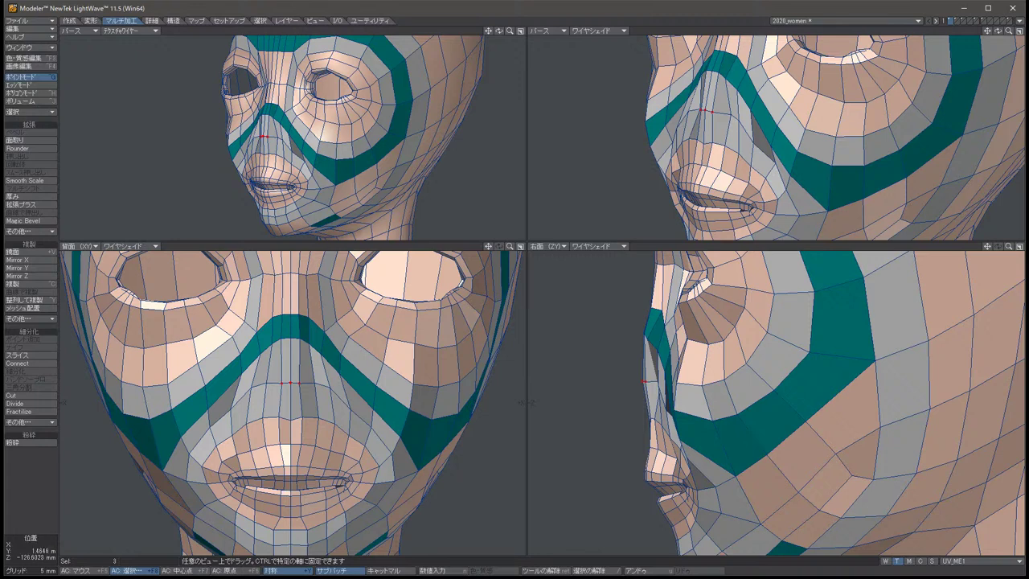
key("/")
Draw the mirrored pair of nose points in toward the centre.
left_click(266, 383)
left_click(314, 383)
key("t")
left_click_drag(353, 483, 338, 483)
key("slash")
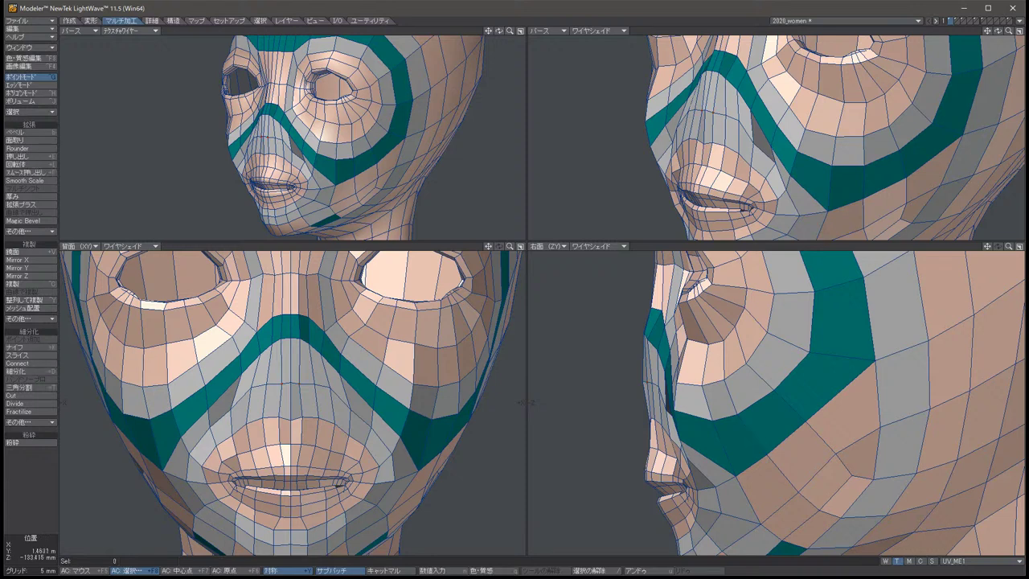
Raise the mirrored pair of points beside the nostrils slightly.
left_click(230, 410)
left_click(350, 409)
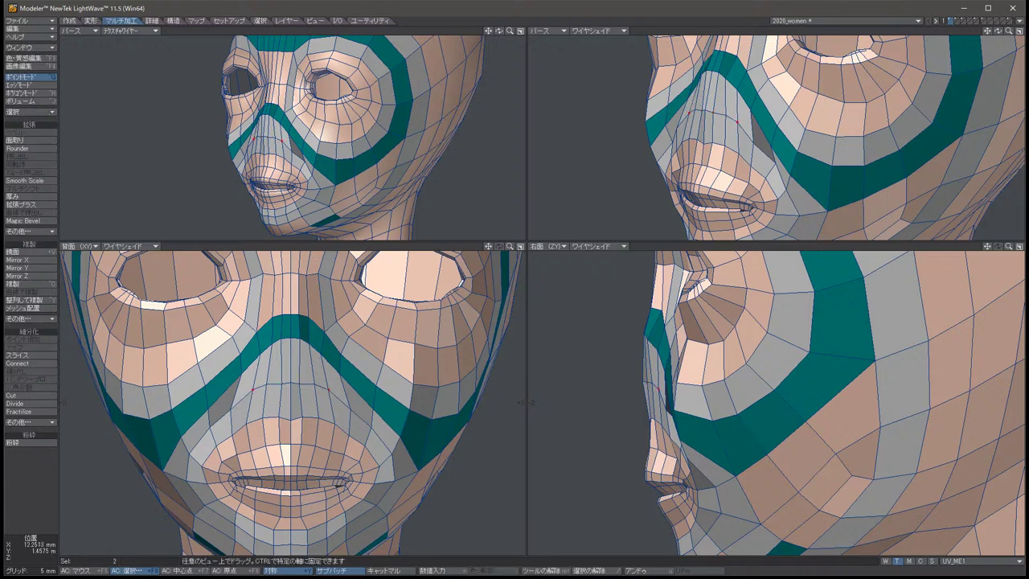
key("t")
left_click_drag(338, 483, 337, 479)
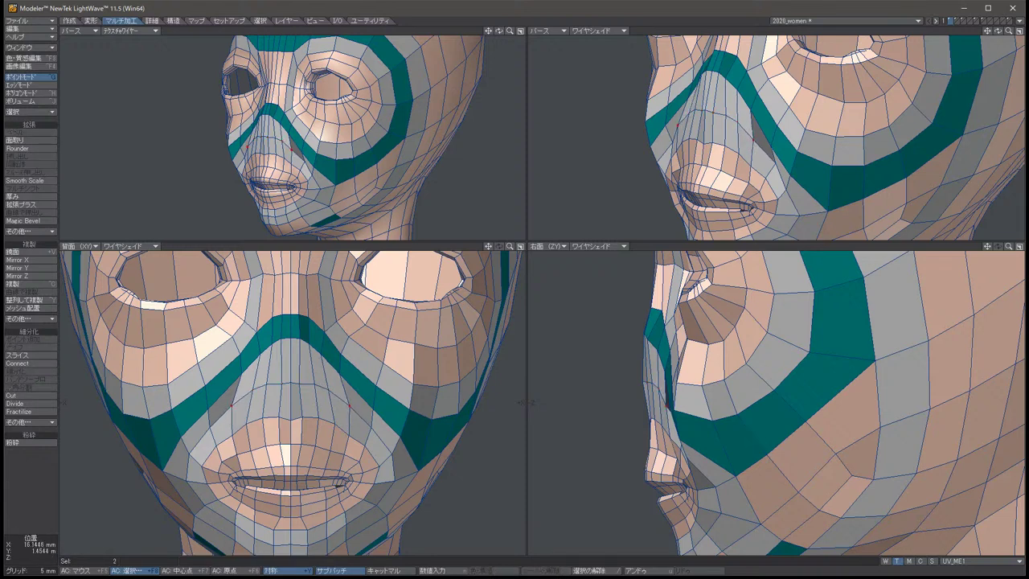
key("space")
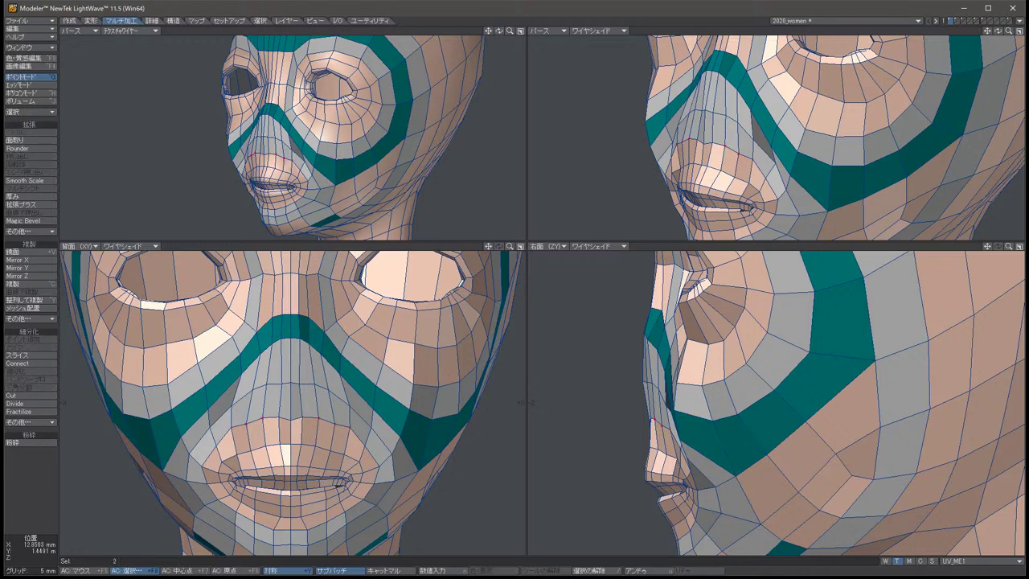
Lift a single nose point slightly upward, then clear the selection.
left_click(258, 419)
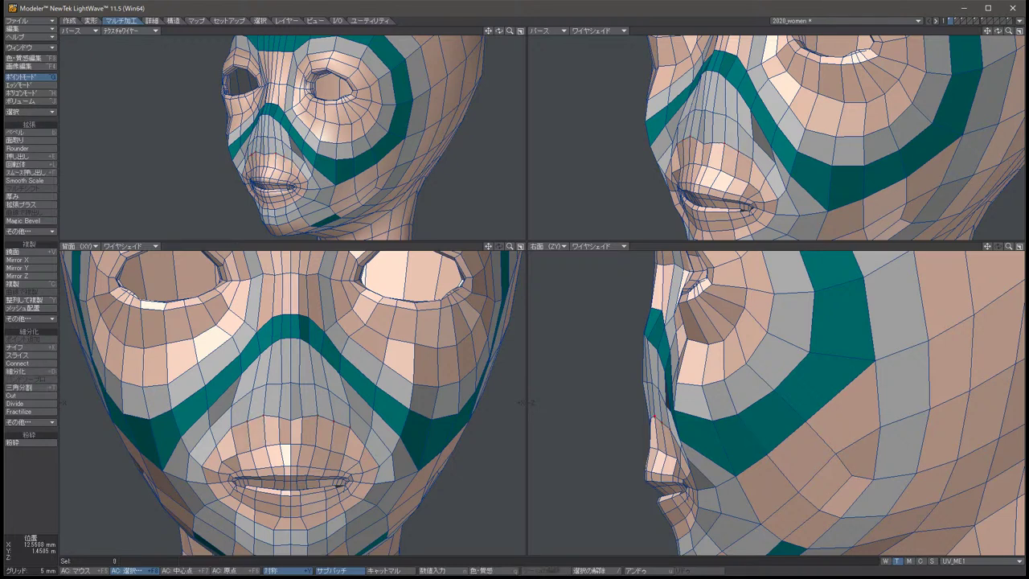
left_click(303, 411)
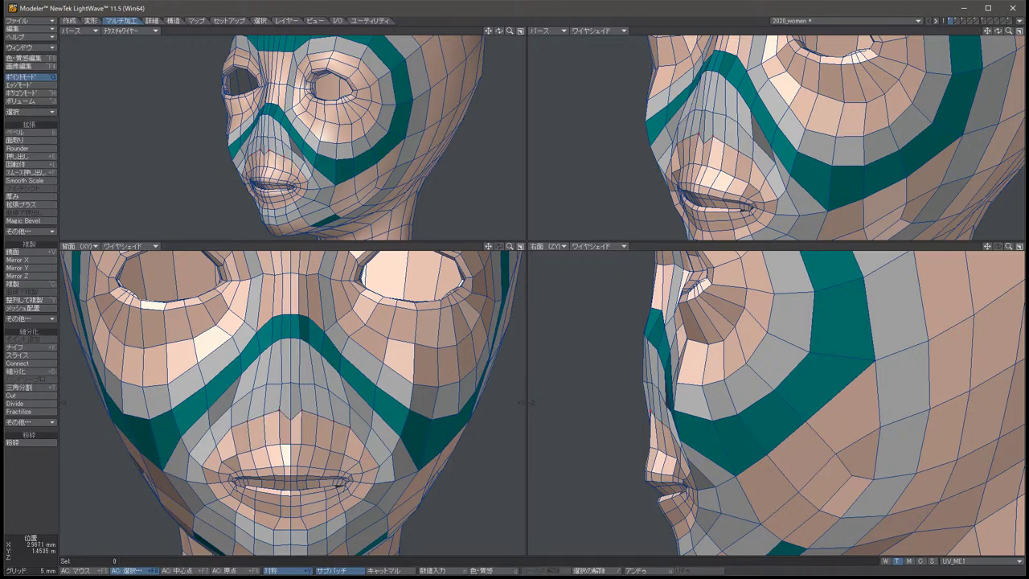
key("t")
left_click_drag(290, 419, 289, 407)
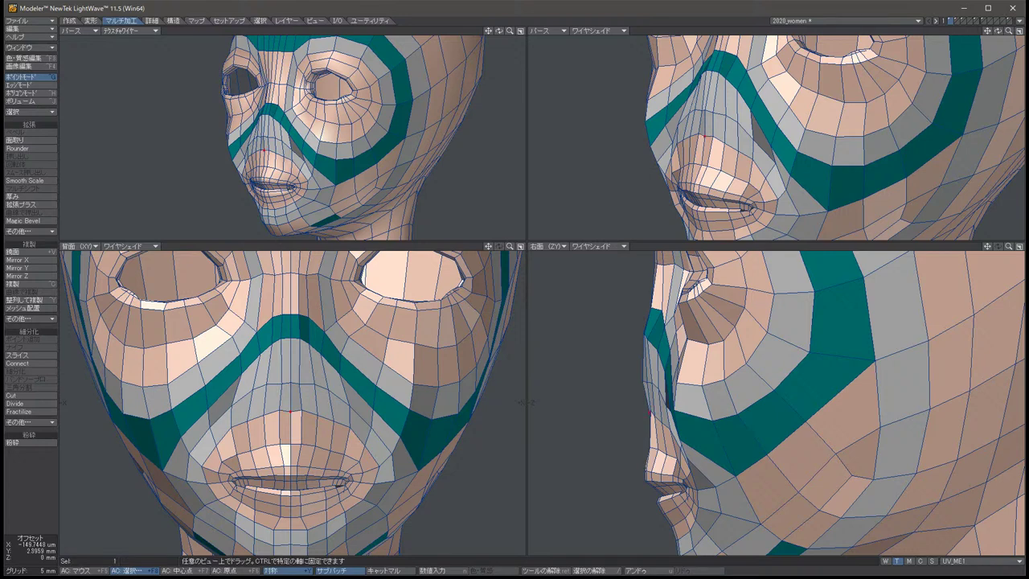
key("space")
key("slash")
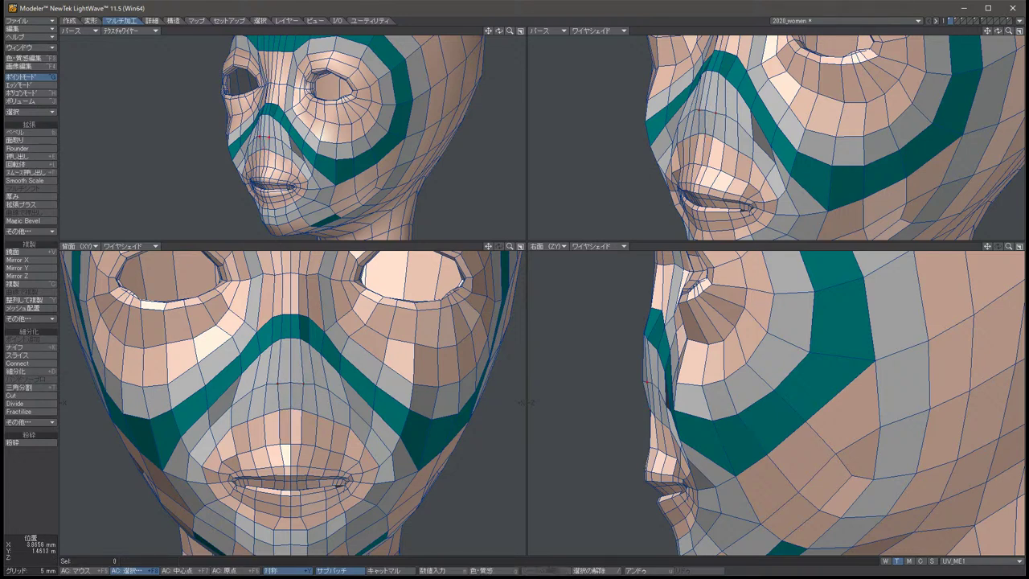
left_click_drag(836, 402, 852, 402, "alt+shift")
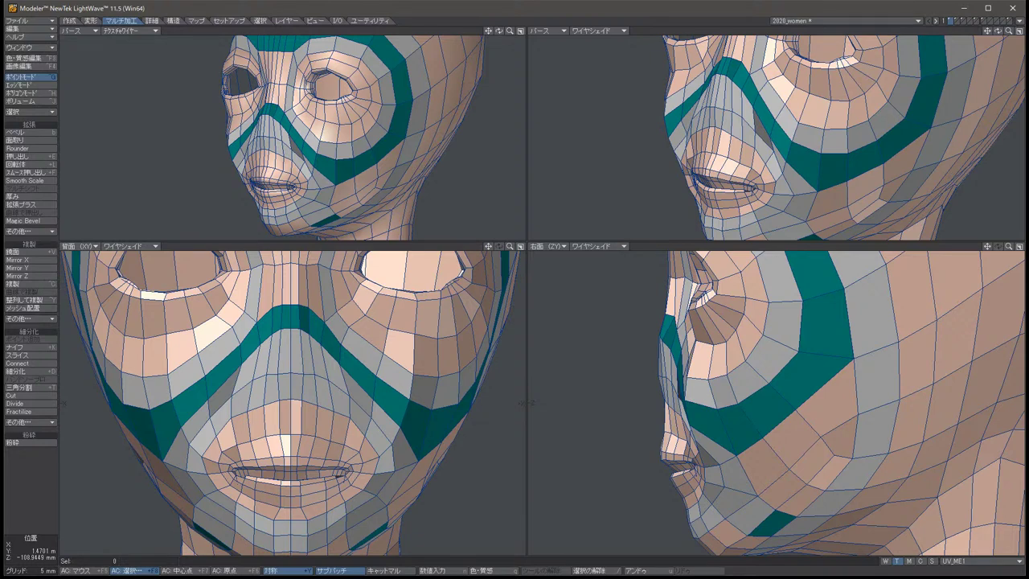
Drop the lip-centre point pair without moving it, clear the selection, and activate the Knife tool (Shift+K).
left_click(281, 456)
left_click(301, 456)
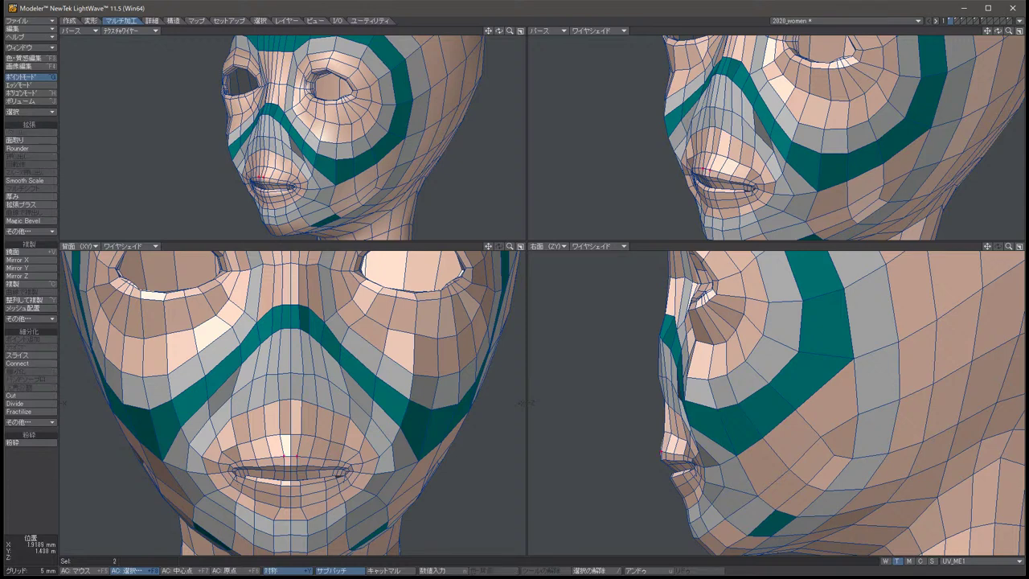
key("t")
key("space")
key("slash")
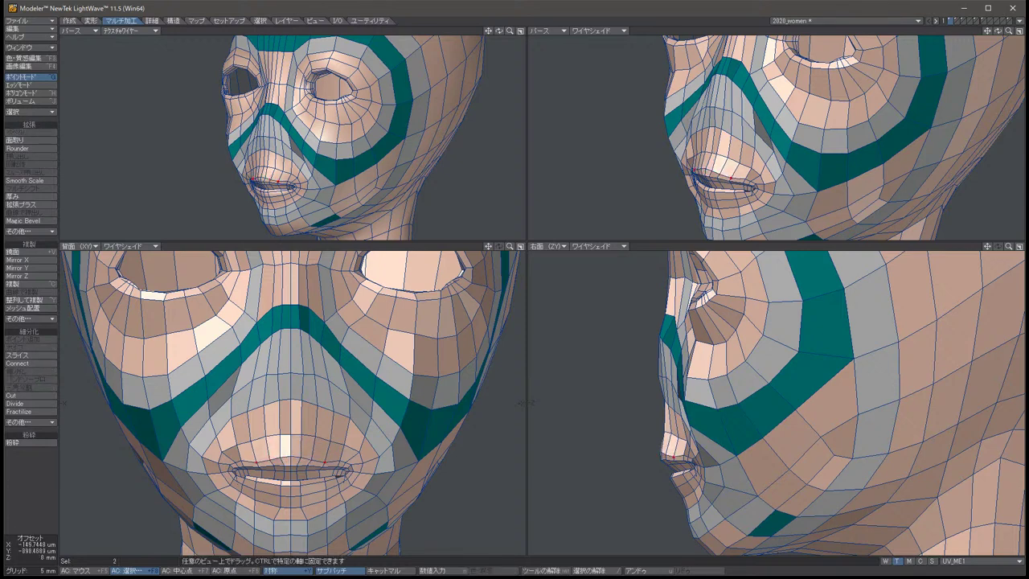
key("slash")
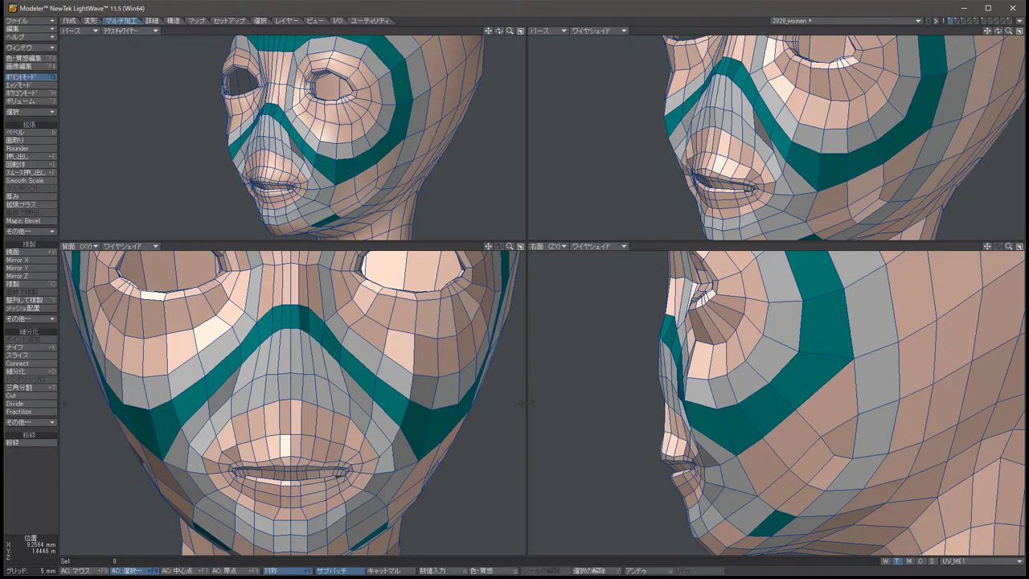
key("shift+k")
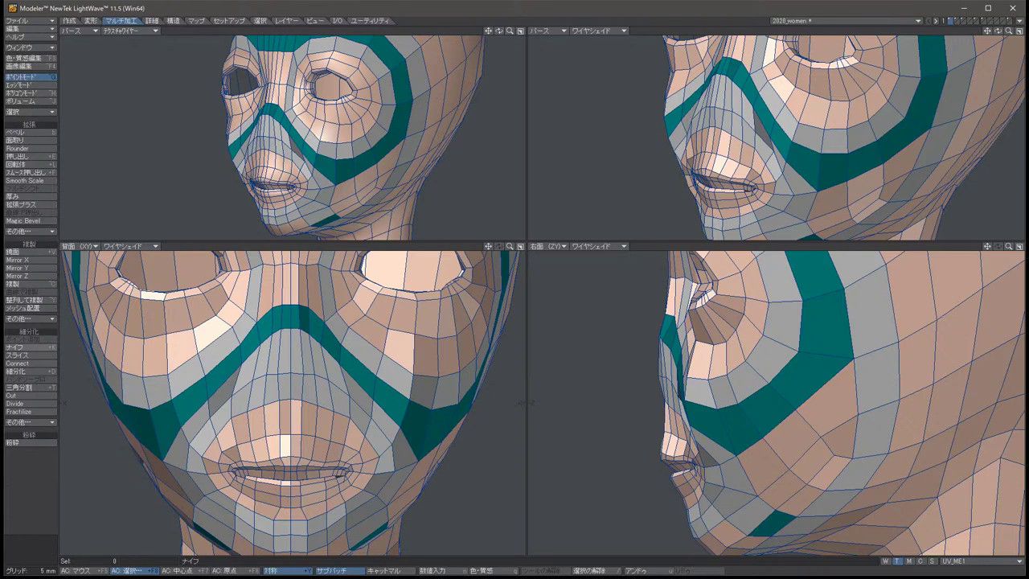
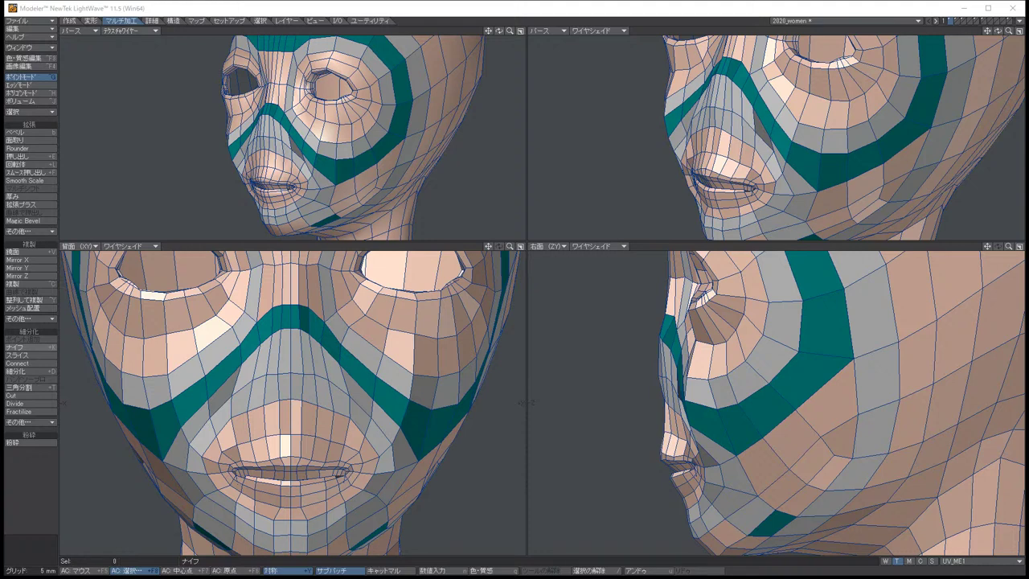
Raise the symmetric pair of cheek points slightly.
key("space")
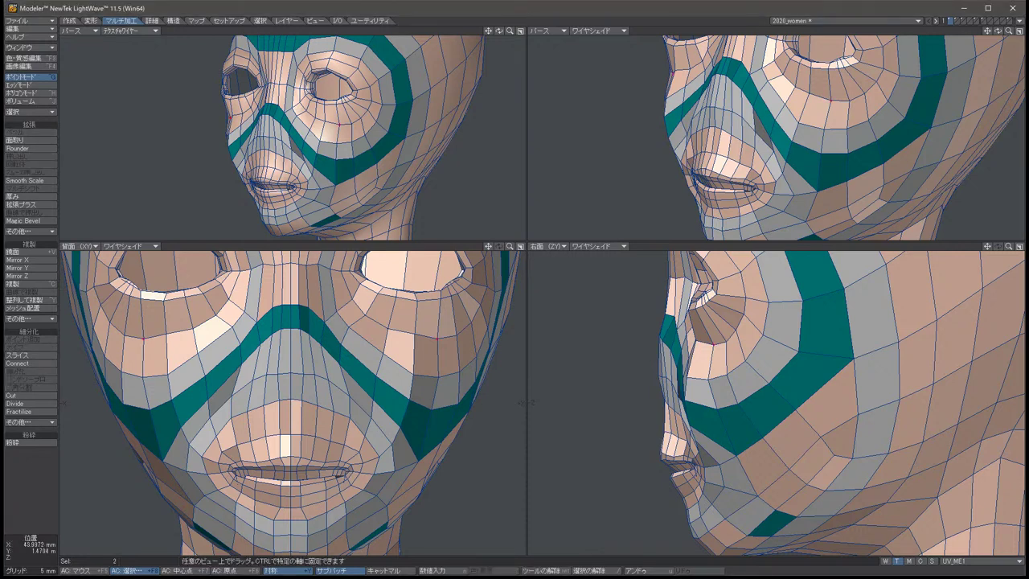
key("slash")
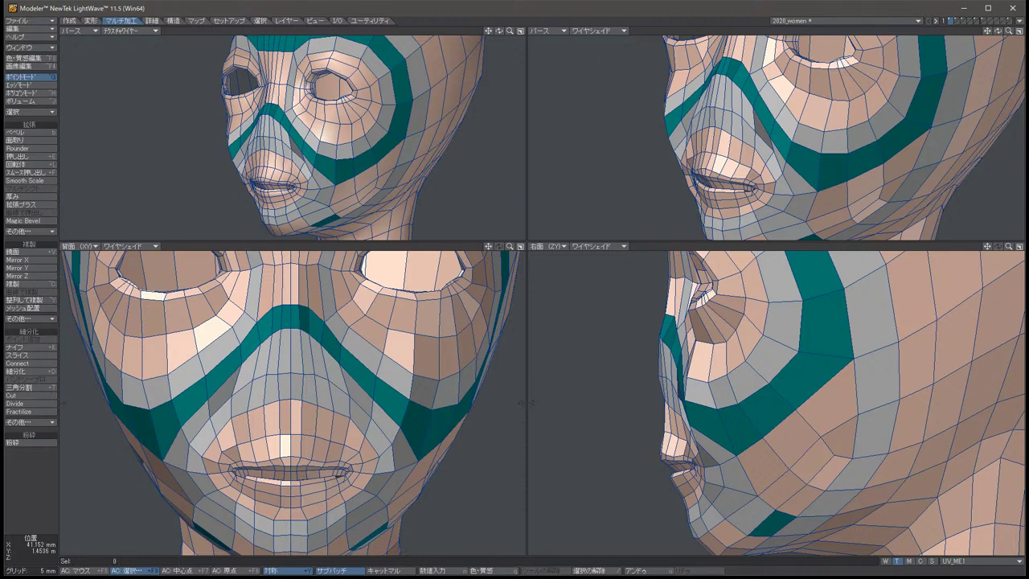
left_click(713, 409)
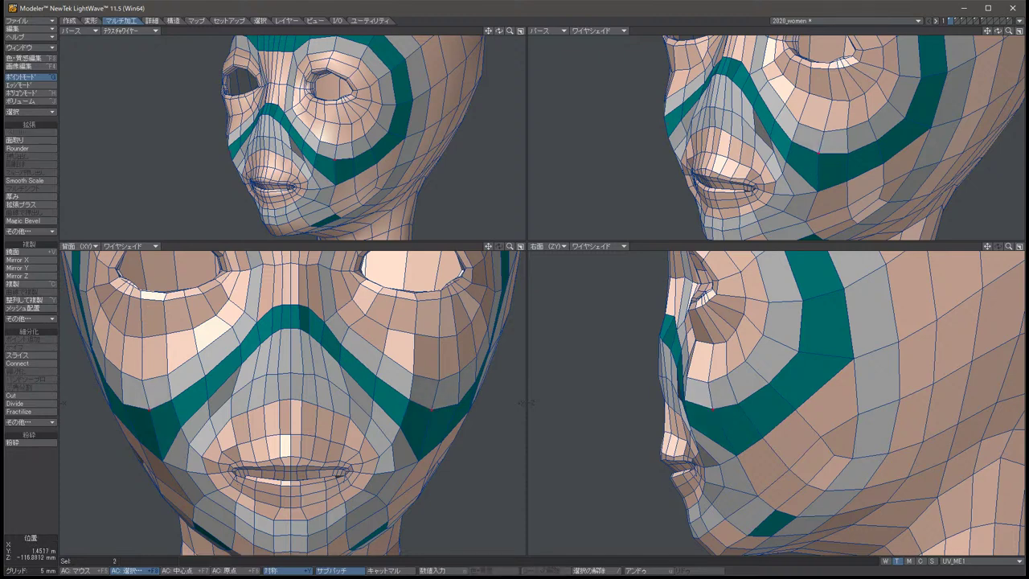
key("t")
left_click_drag(713, 409, 707, 361)
key("space")
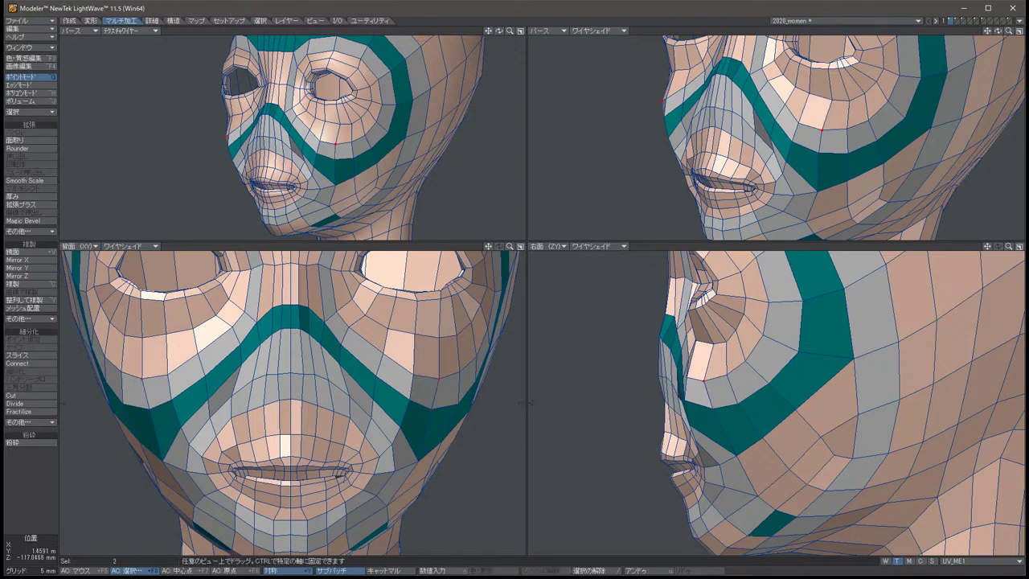
Nudge the same cheek point pair a little further up and forward.
key("slash")
key("ctrl+z")
key("t")
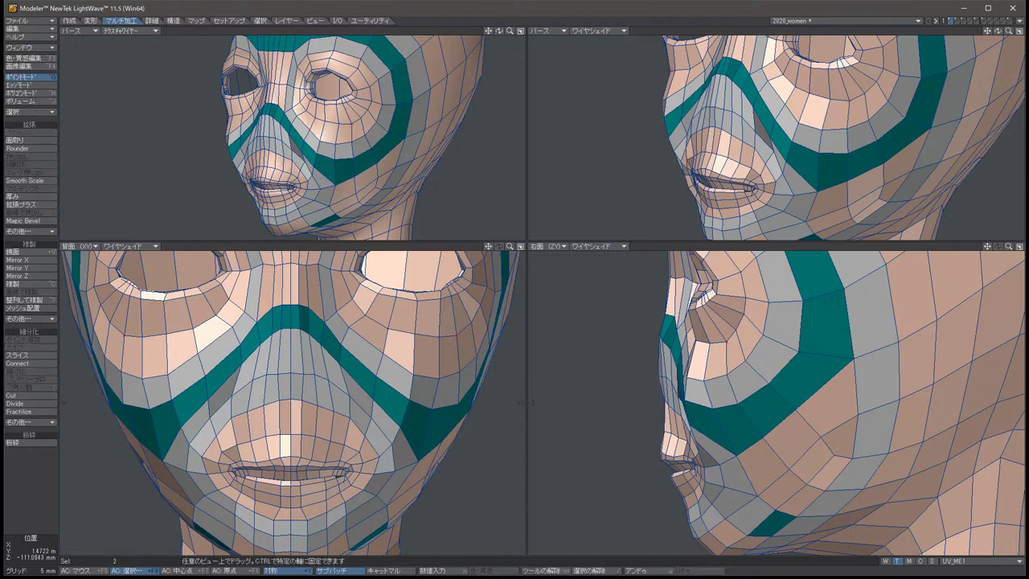
left_click_drag(718, 362, 733, 329)
key("space")
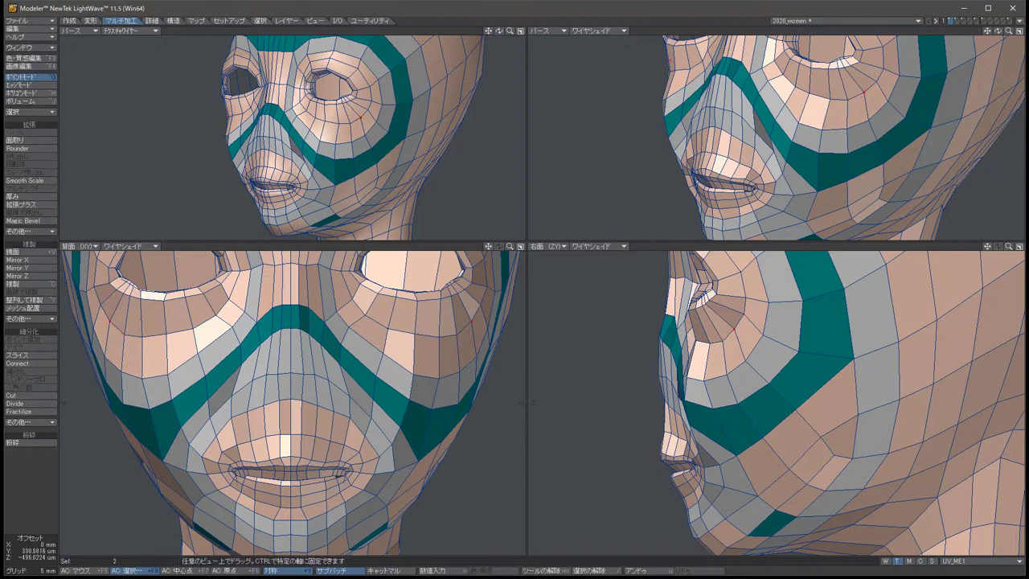
key("space")
key("slash")
Check the smooth SubPatch preview and try selecting symmetric point pairs beside the nose.
key("Tab")
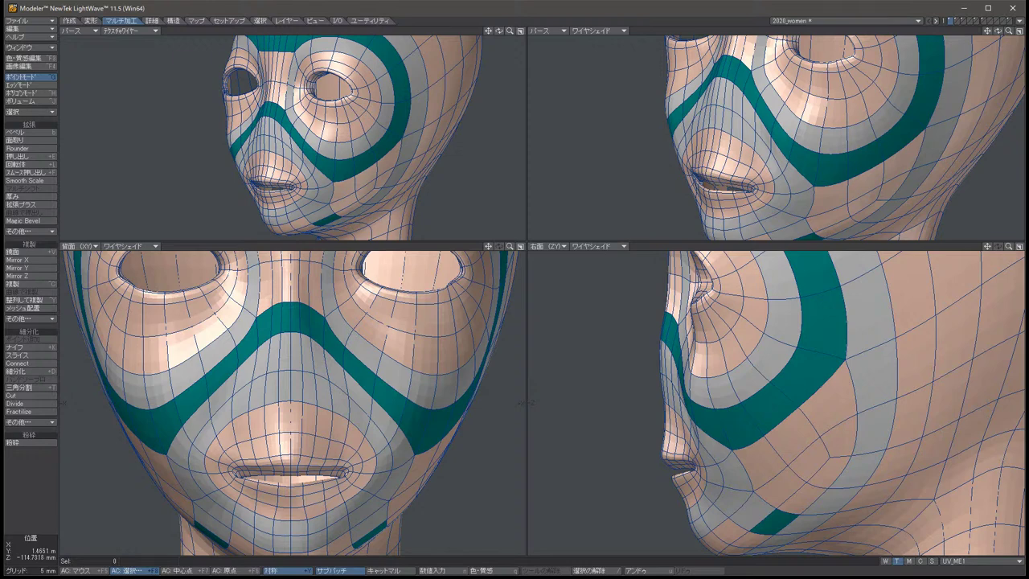
left_click(689, 423)
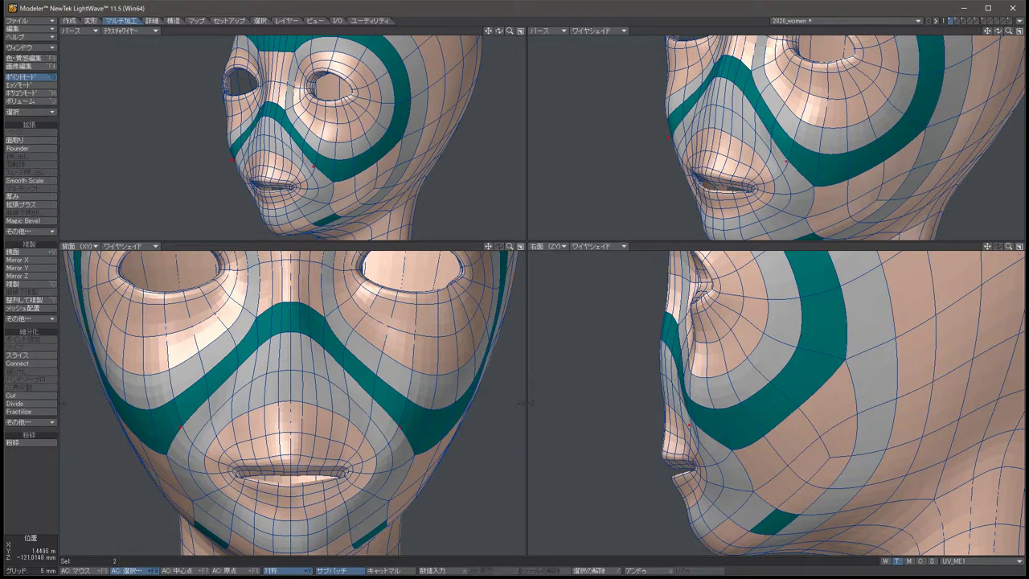
key("slash")
key("Tab")
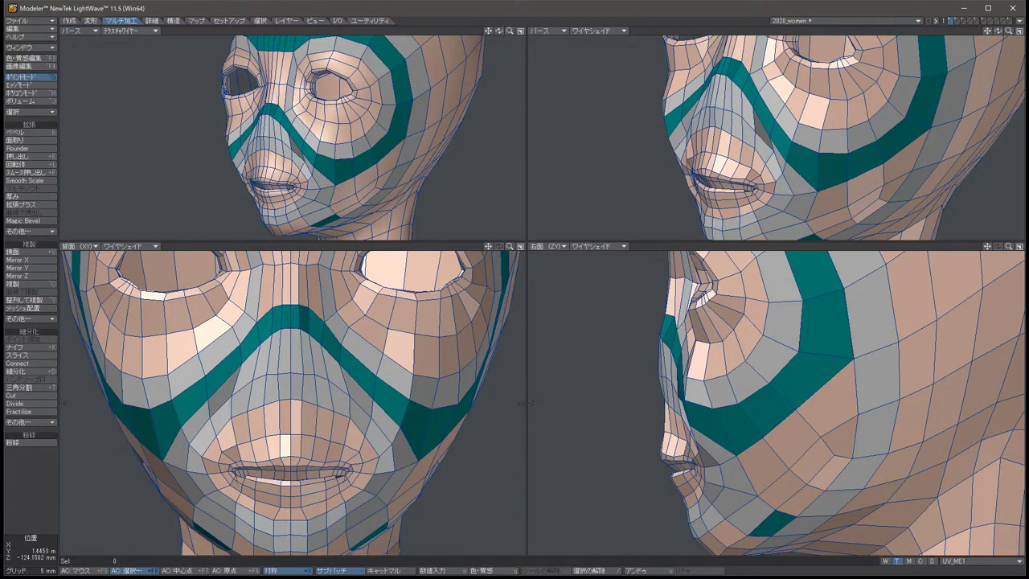
left_click(685, 425)
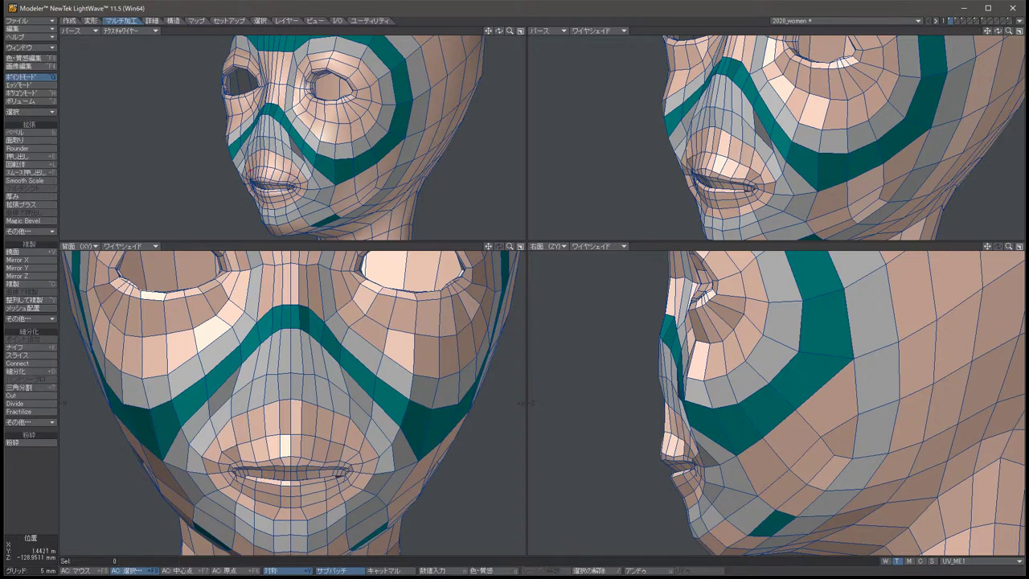
key("slash")
left_click(671, 434)
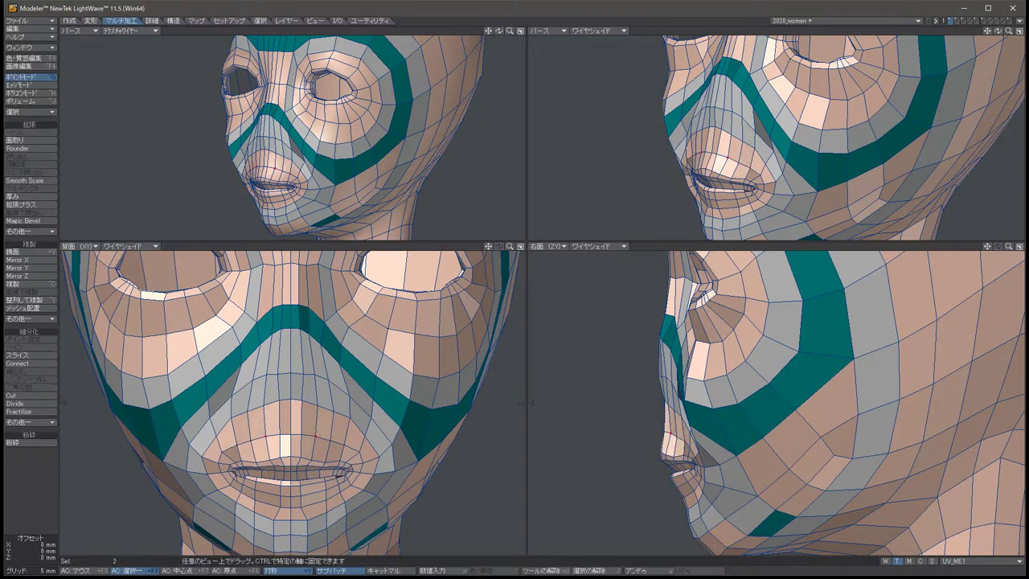
key("slash")
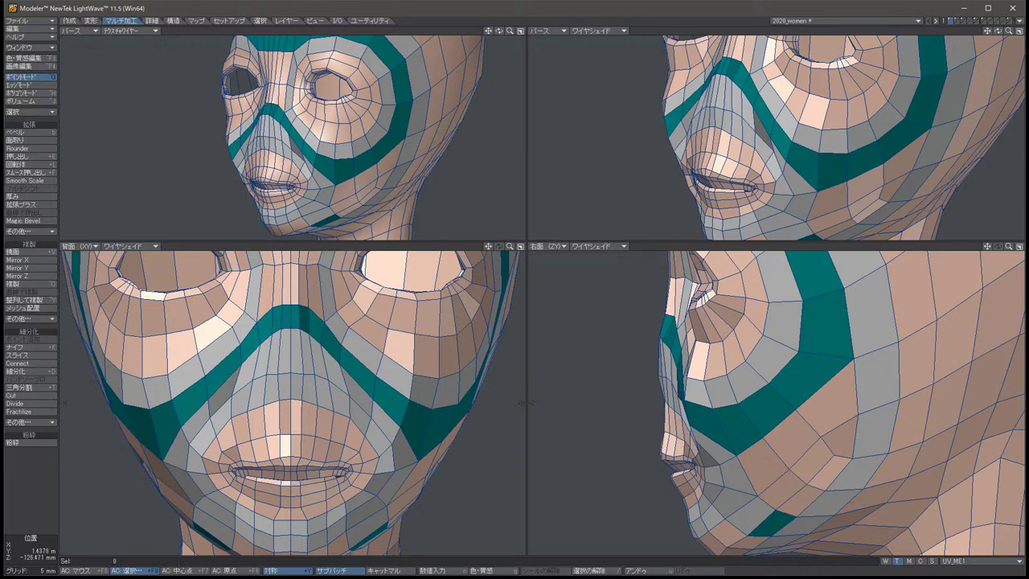
Lift the two mouth-corner points up and outward.
left_click(671, 456)
key("t")
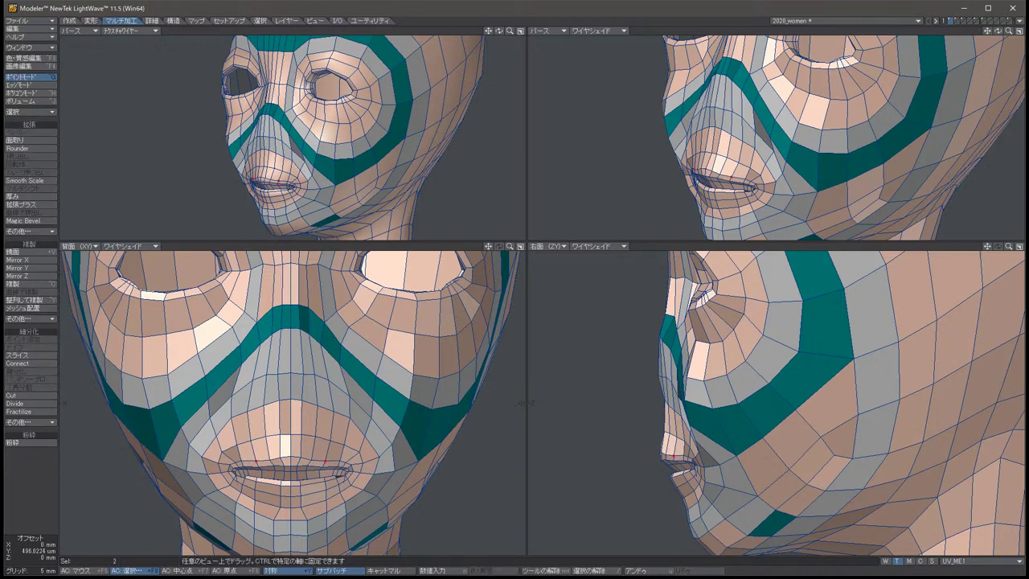
left_click_drag(257, 462, 237, 447)
key("slash")
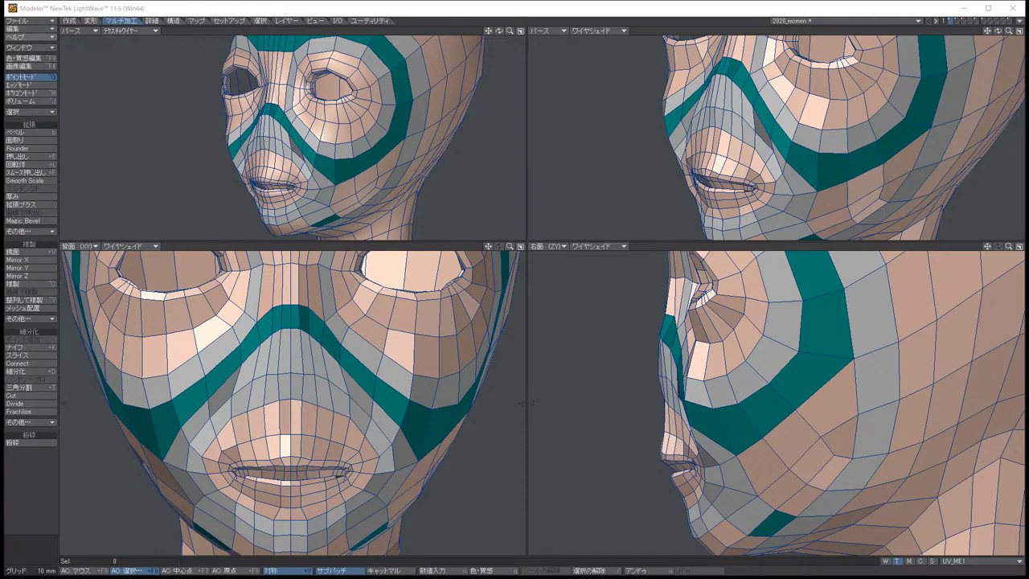
Toggle between SubPatch and faceted cage display to check the face shape.
key("t")
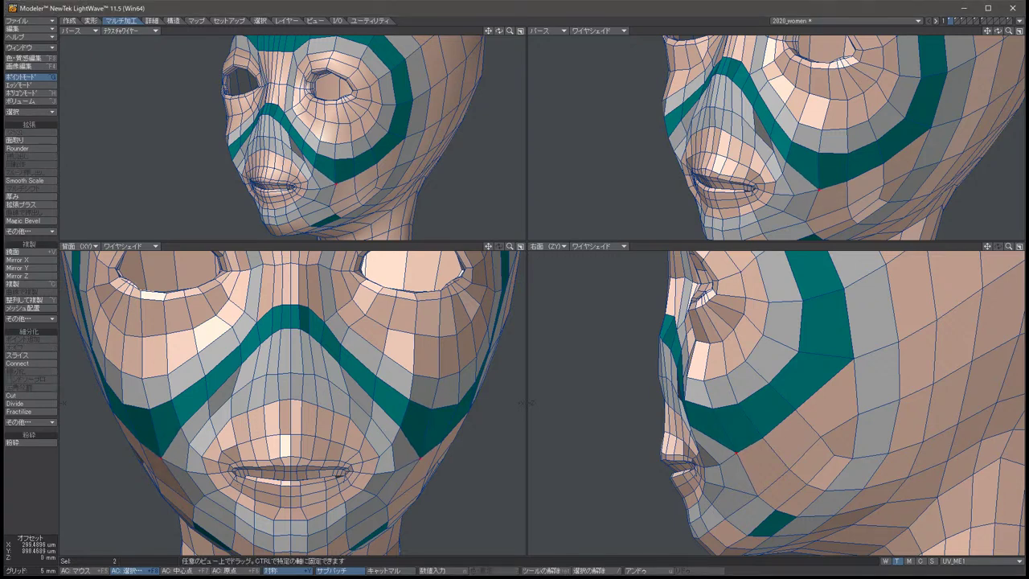
key("space")
key("slash")
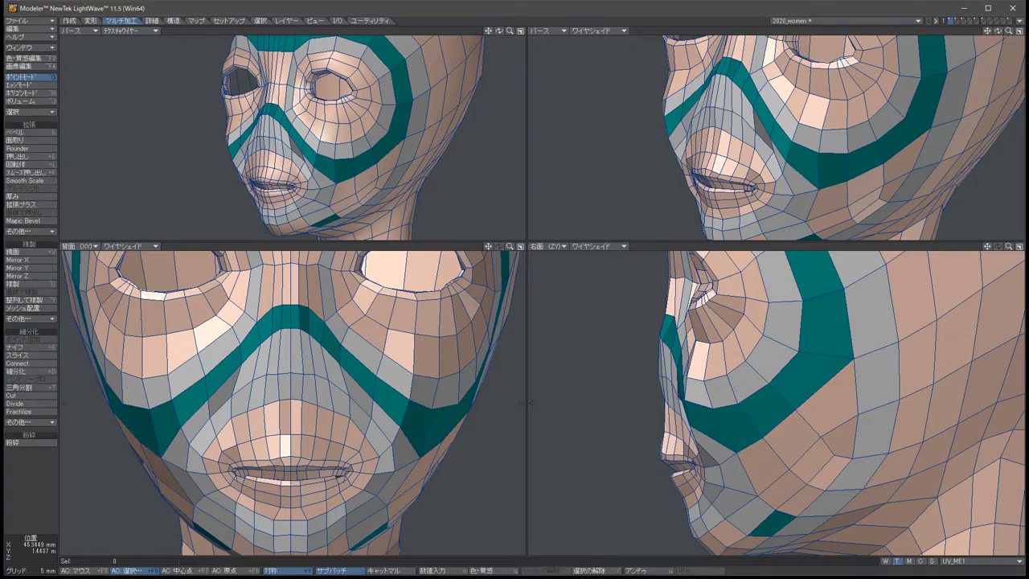
key("t")
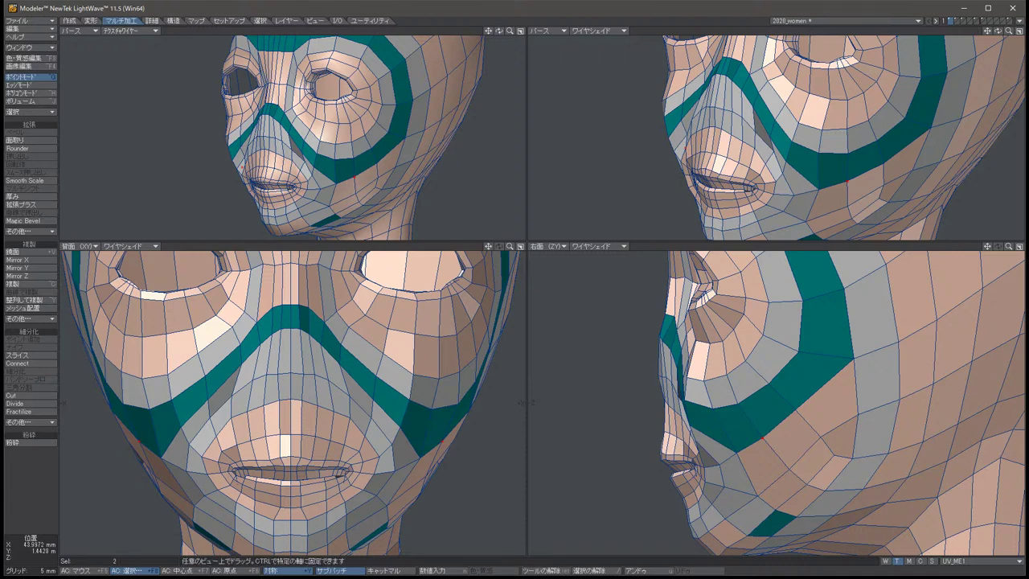
key("space")
key("slash")
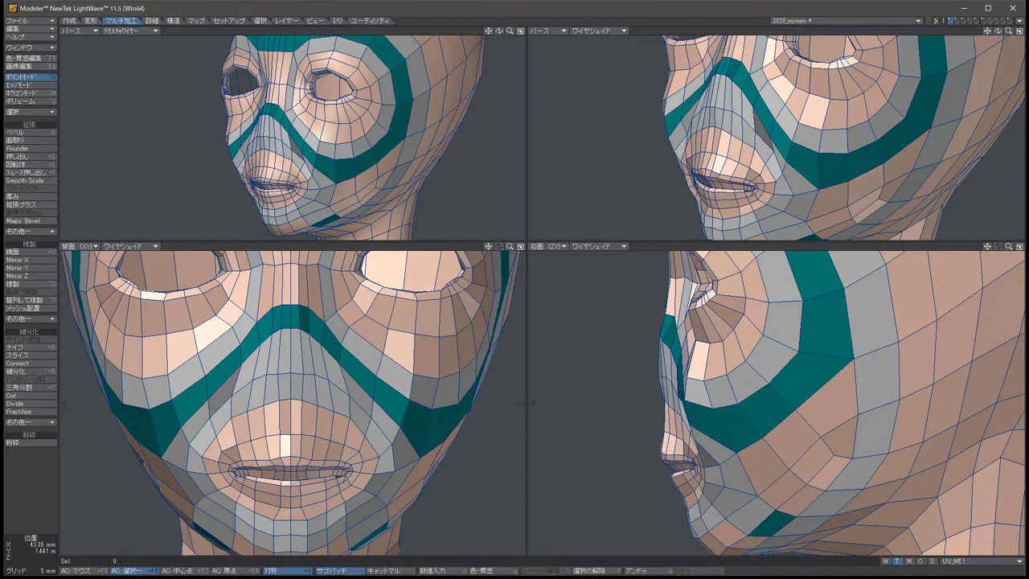
key("Tab")
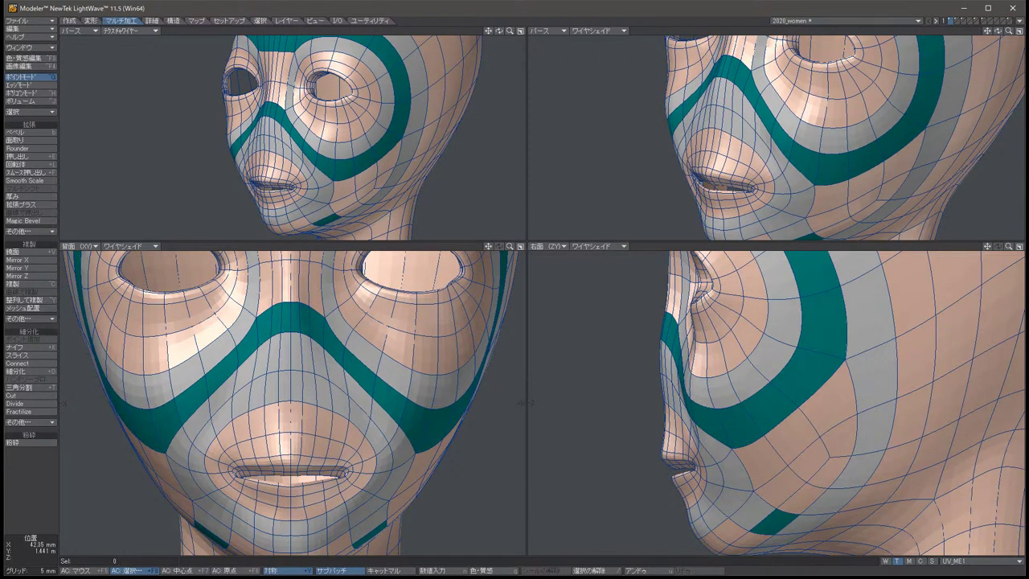
key("Tab")
key("Tab")
key("Tab")
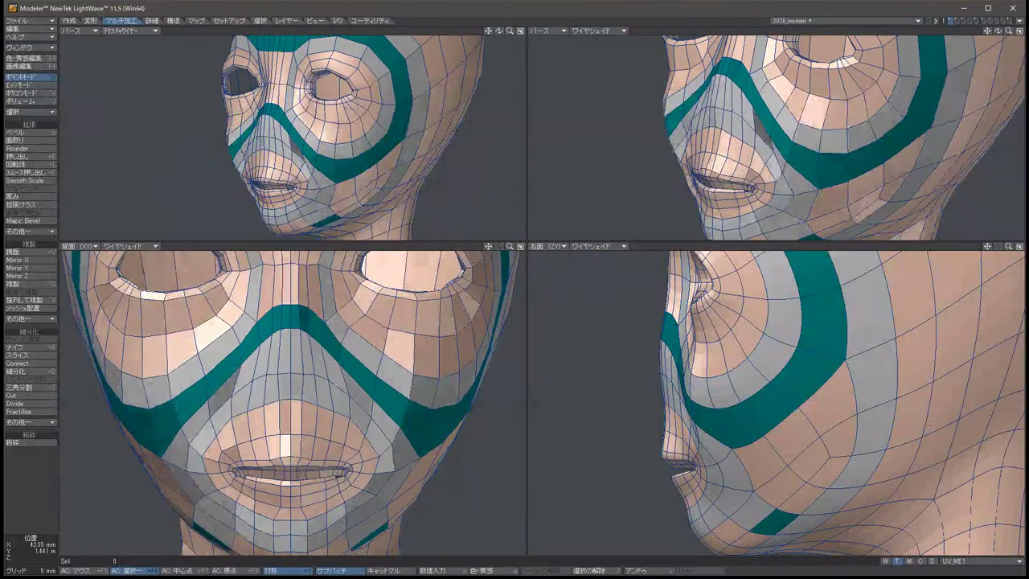
key("Tab")
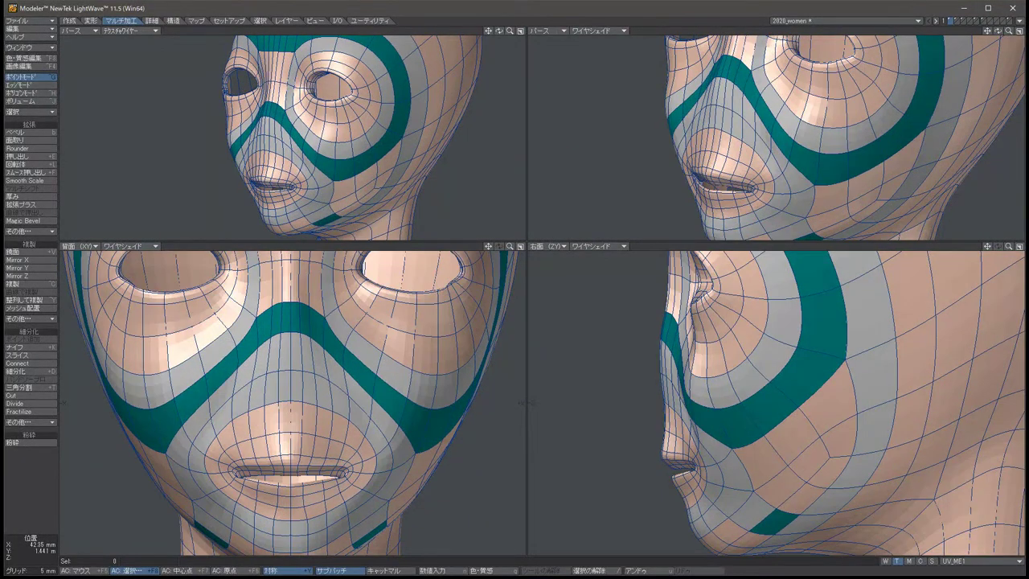
key("Tab")
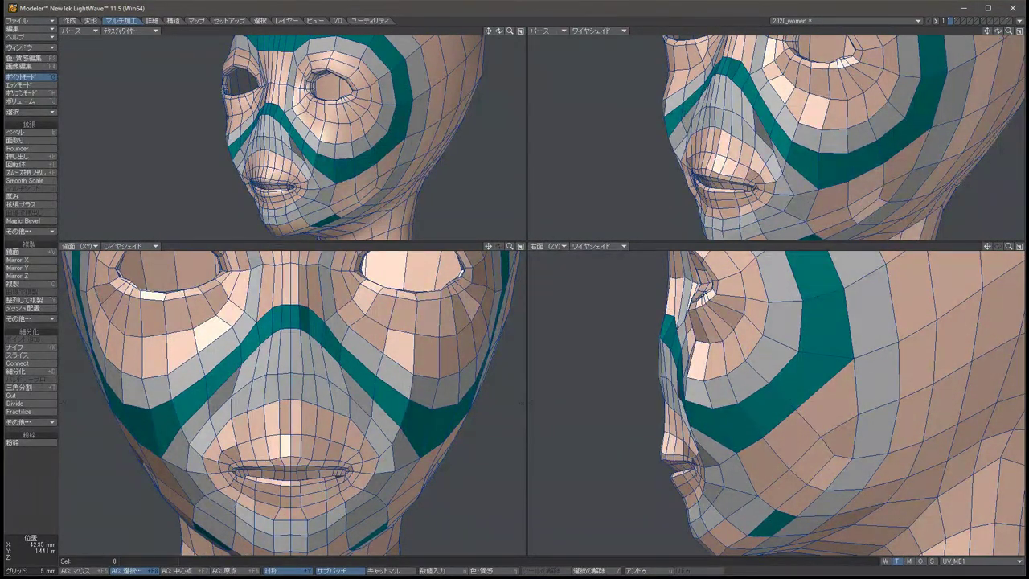
Pull the nose-bridge points forward and down into a pointed nose.
left_click(454, 296)
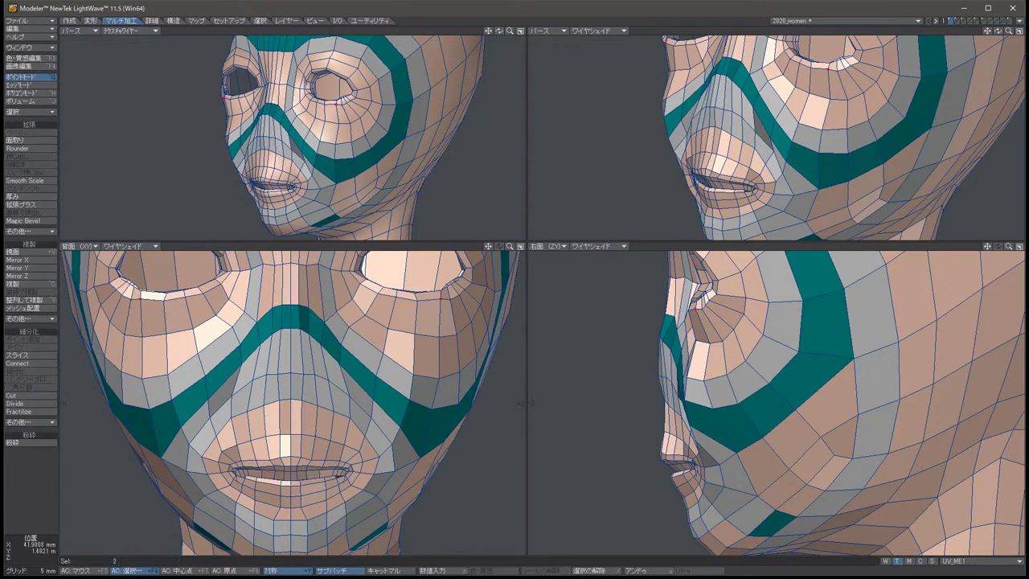
key("t")
key("slash")
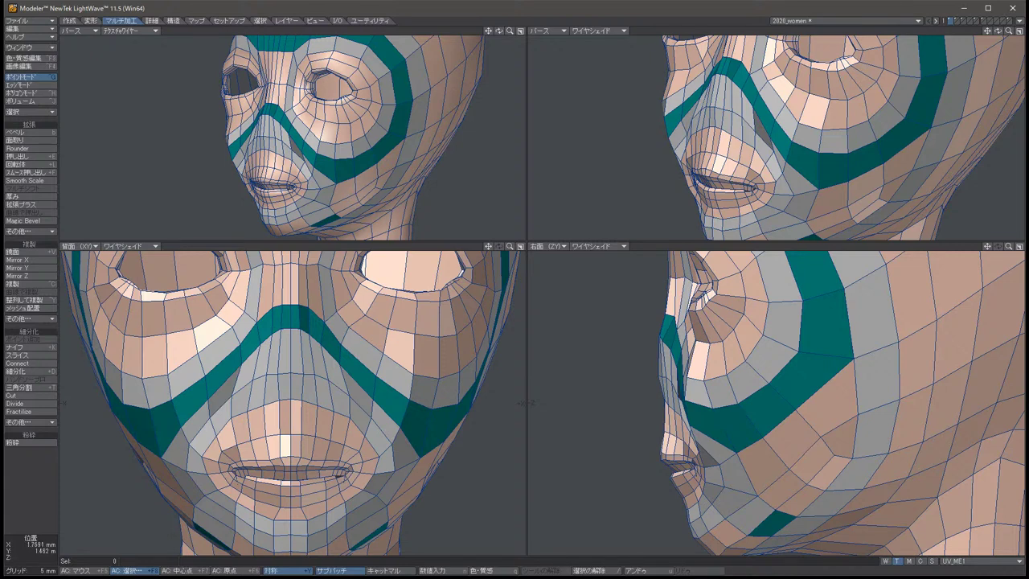
left_click(290, 373)
key("t")
left_click_drag(659, 375, 621, 380)
key("space")
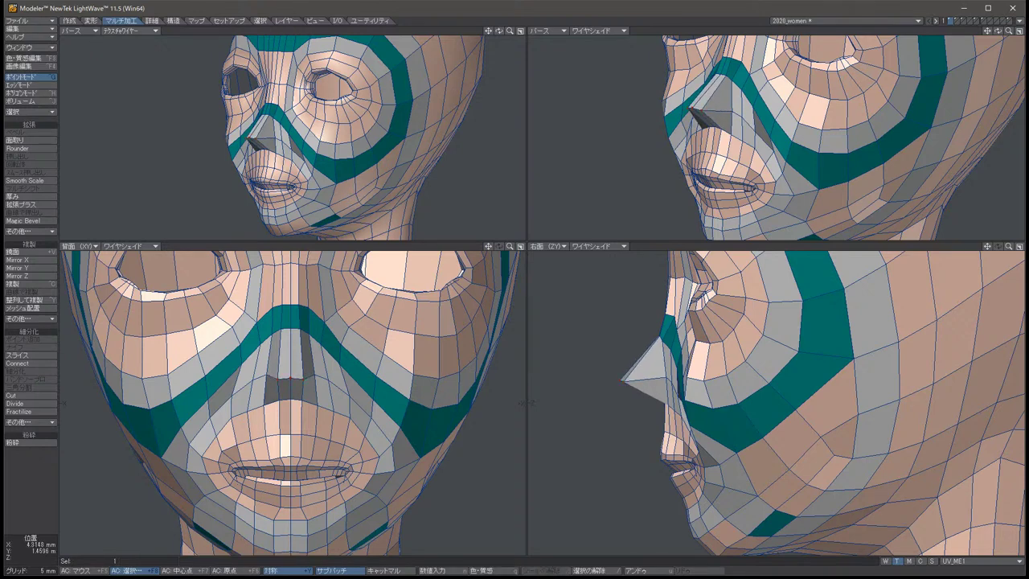
Nudge the two nostril-edge points slightly in depth and preview the smooth nose.
left_click(265, 375)
left_click(313, 375)
key("t")
mouse_move(661, 378)
left_mouse_down()
mouse_move(642, 381)
mouse_move(663, 384)
left_mouse_up()
key("space")
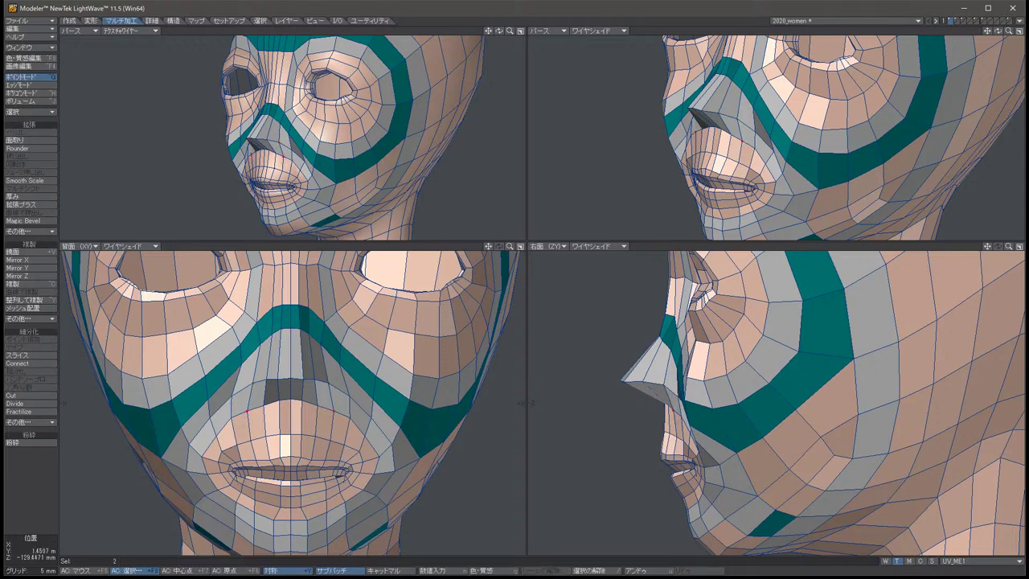
key("slash")
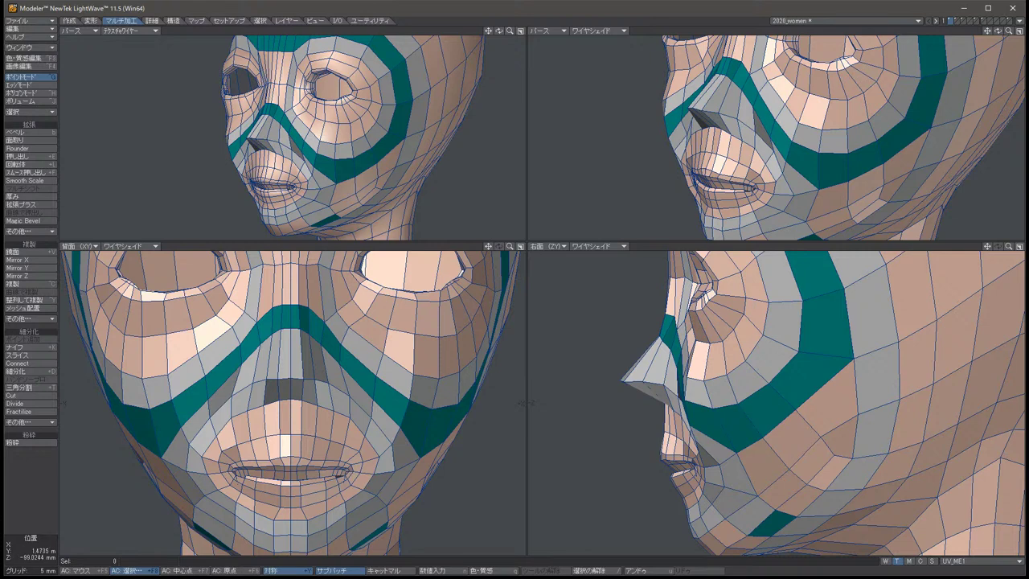
key("Tab")
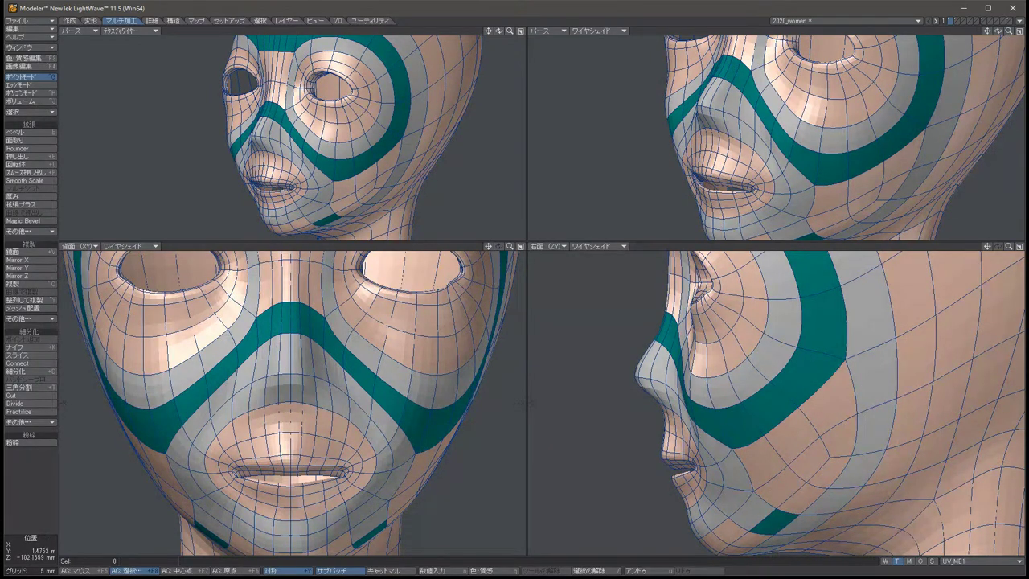
Shift the mirrored points beside the mouth slightly in depth, comparing cage and smooth views.
scroll(776, 402, "down", 2)
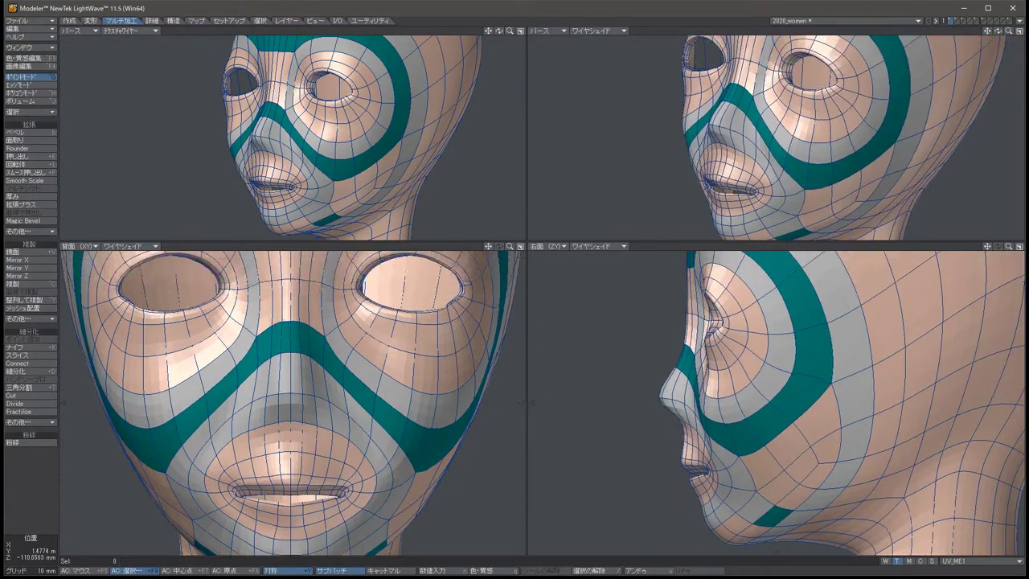
scroll(775, 402, "down", 3)
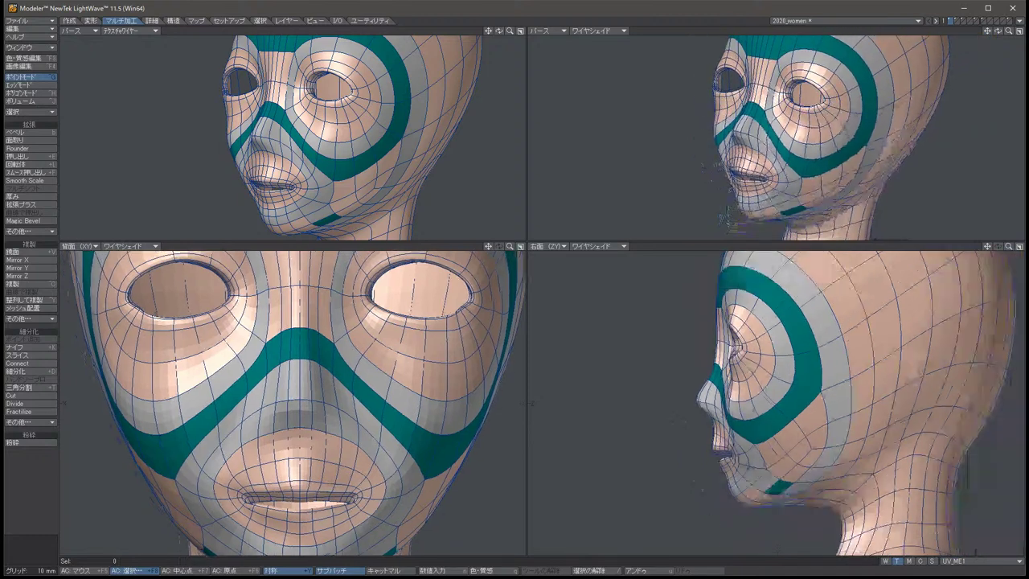
left_click_drag(997, 31, 959, 47)
key("period")
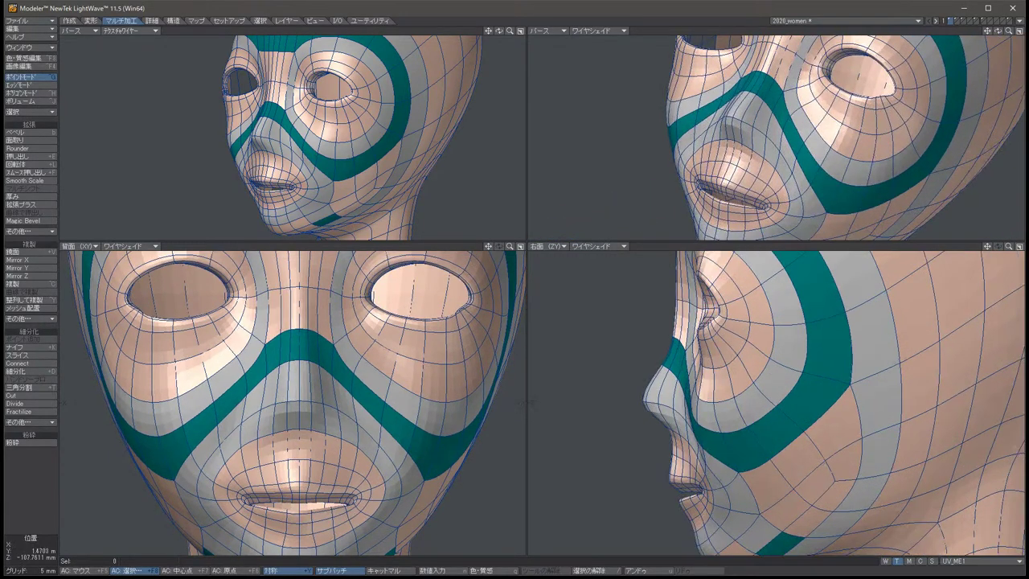
key("Down")
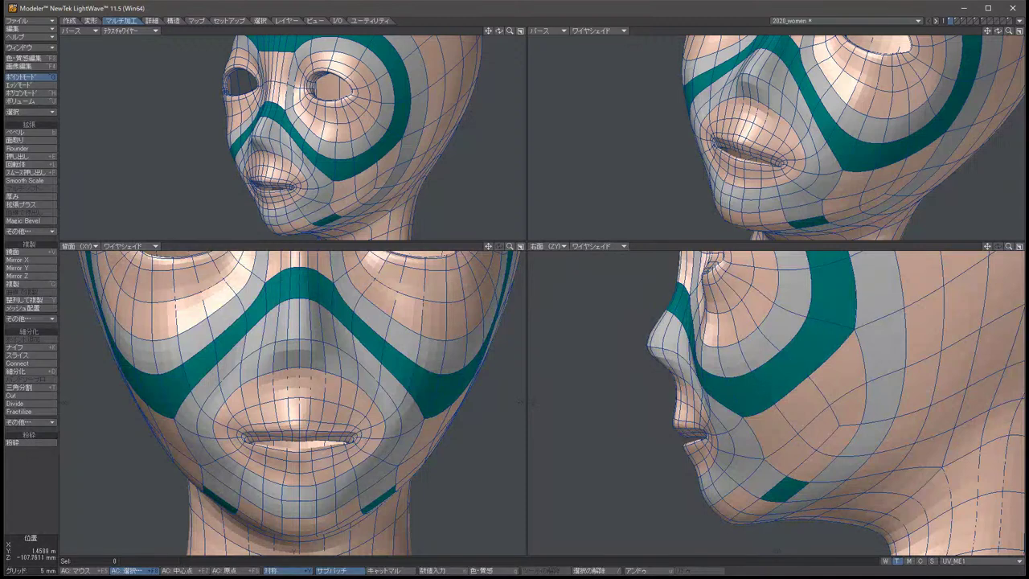
left_click(196, 410)
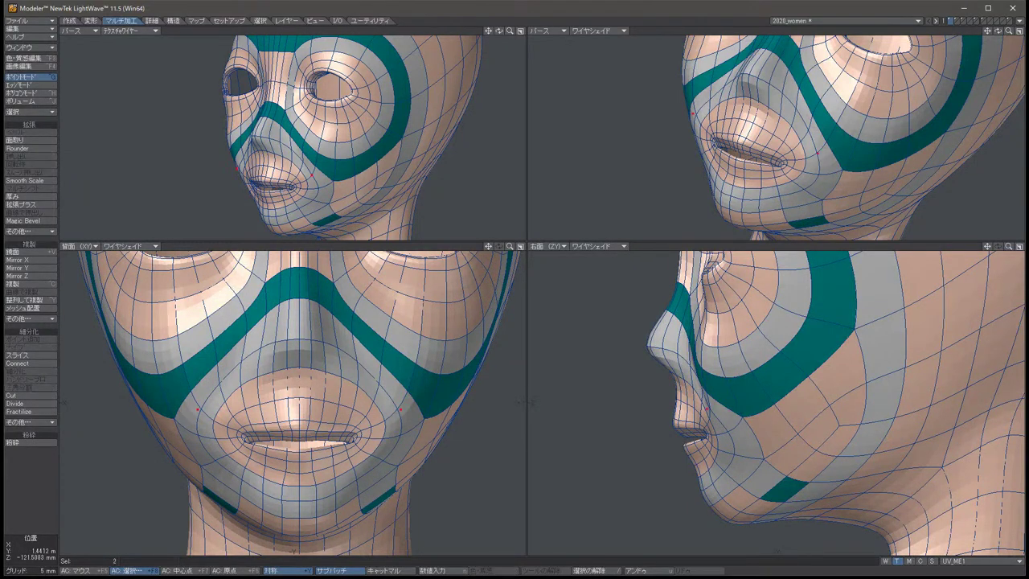
key("t")
left_click_drag(707, 398, 691, 349)
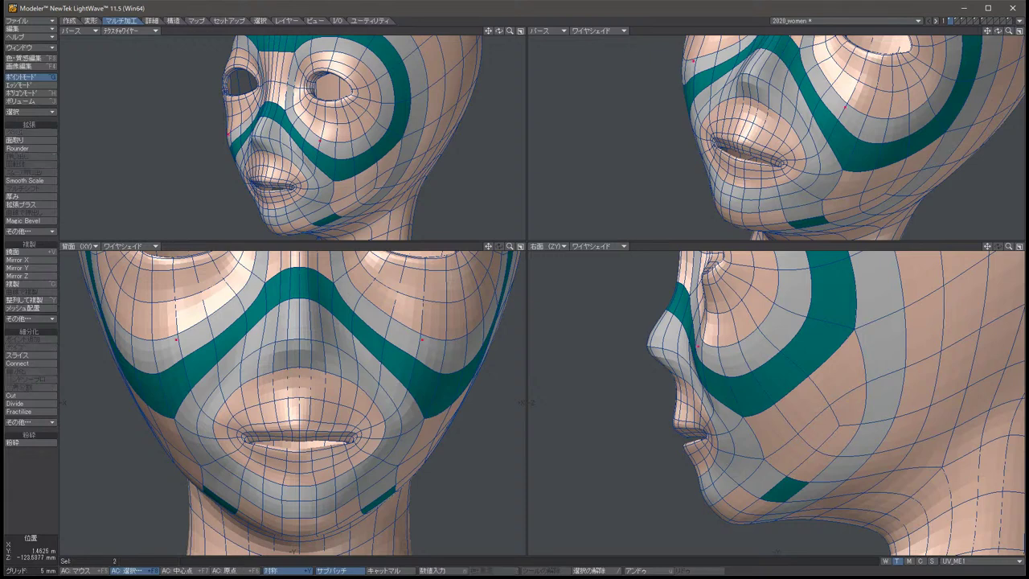
key("slash")
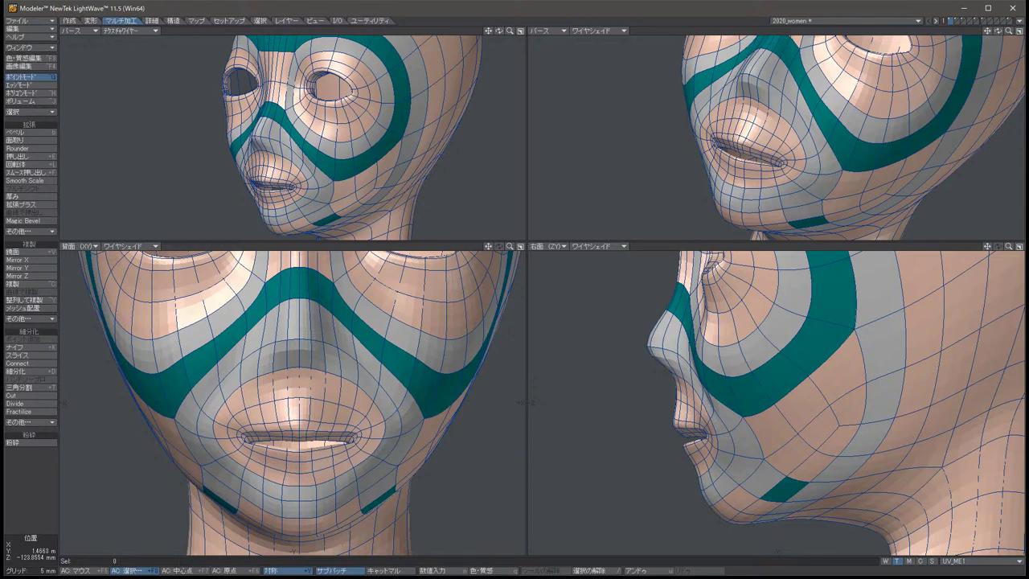
key("Tab")
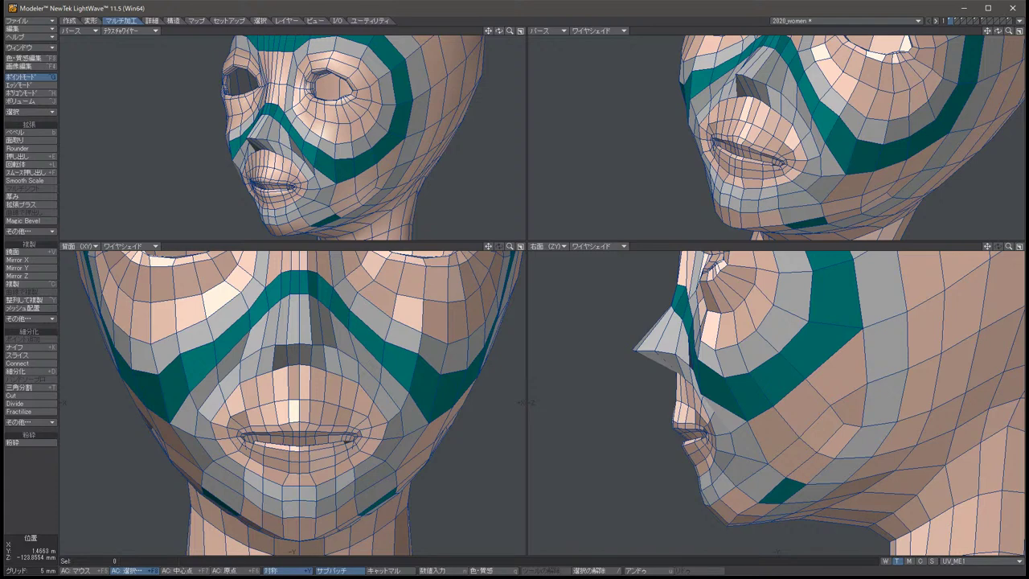
key("Tab")
key("Tab")
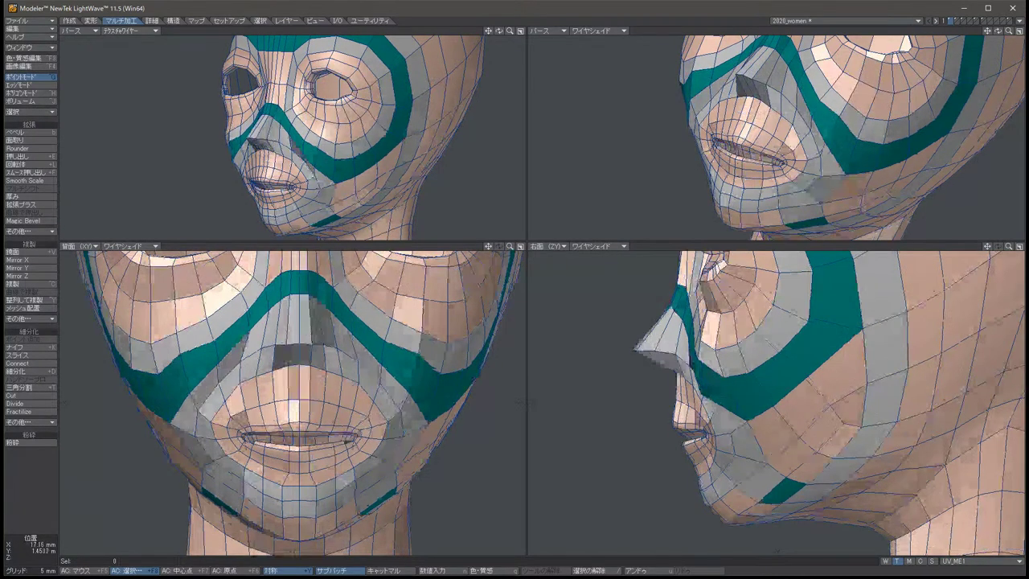
Save the head object and switch to polygon selection.
scroll(294, 402, "up", 2)
scroll(293, 402, "up", 1)
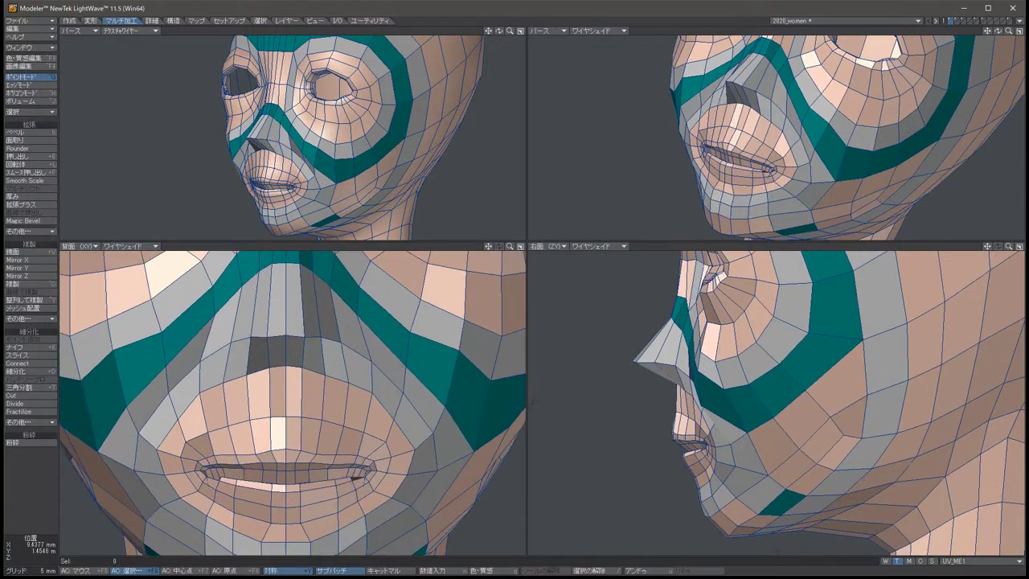
scroll(293, 401, "up", 1)
key("space")
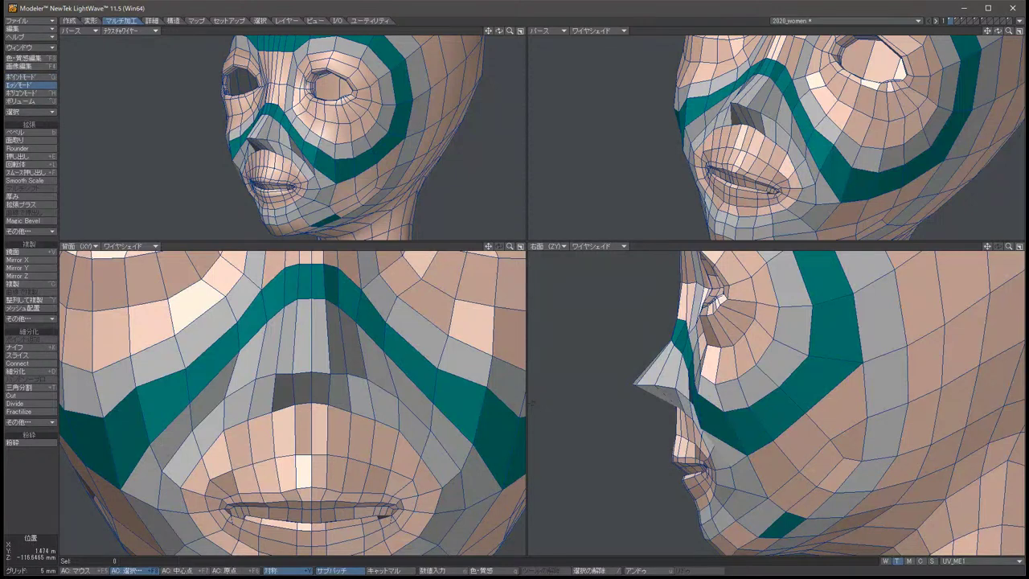
key("s")
key("space")
Lower the polygons under the nose, narrow them to about 70%, and raise them 4.35 mm.
left_click(284, 393)
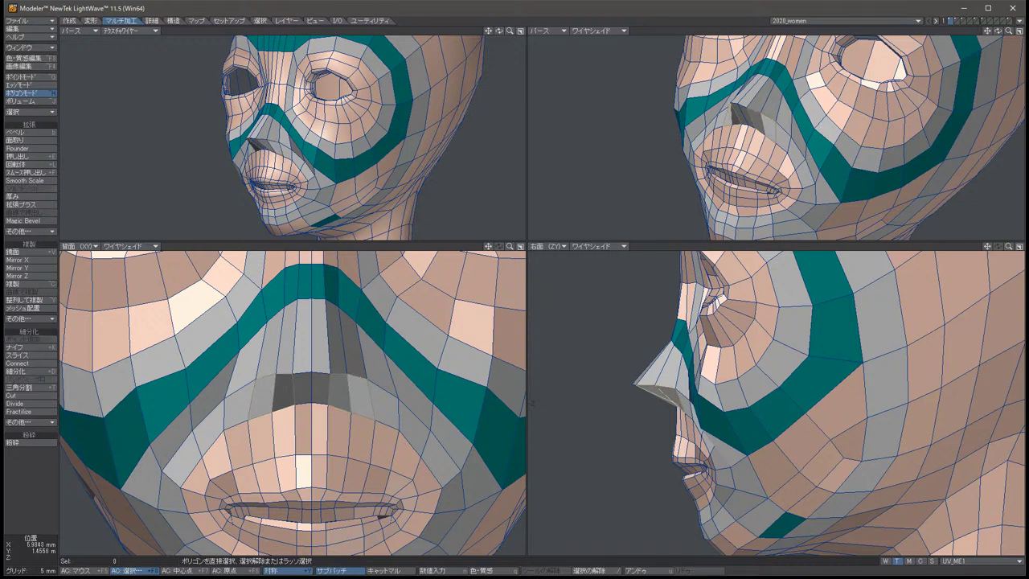
left_click(318, 388)
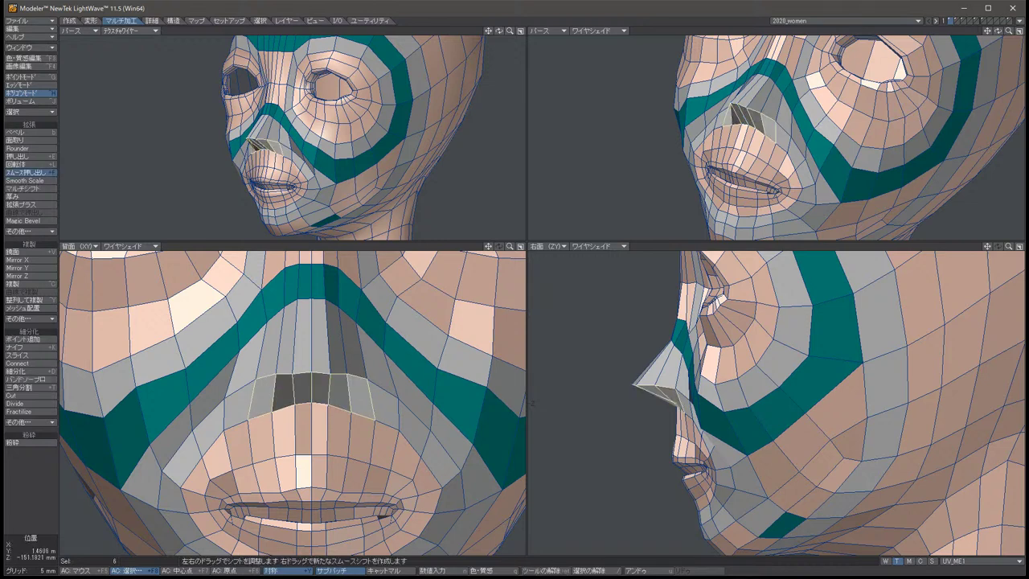
key("t")
left_click_drag(312, 394, 312, 417)
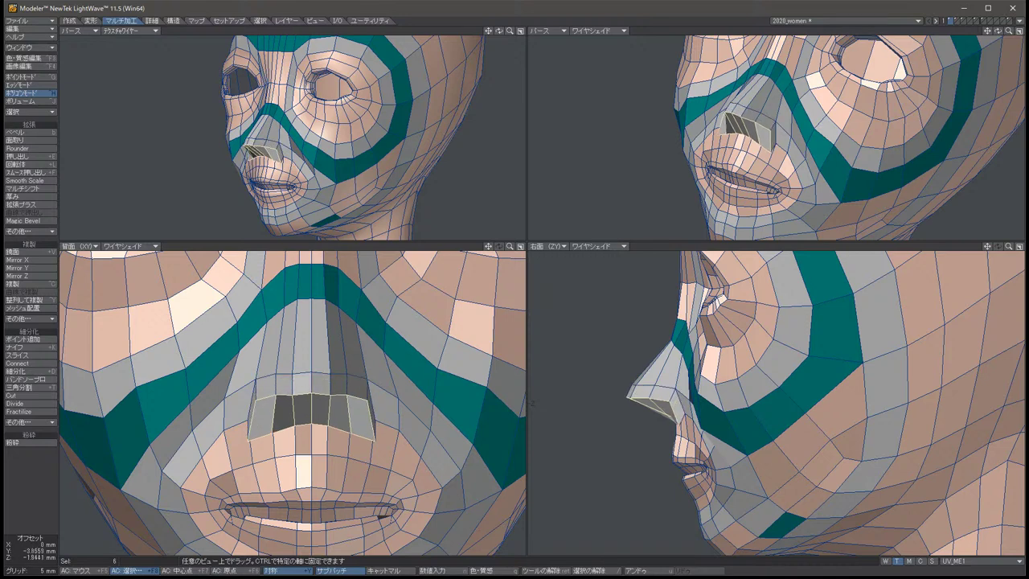
key("h")
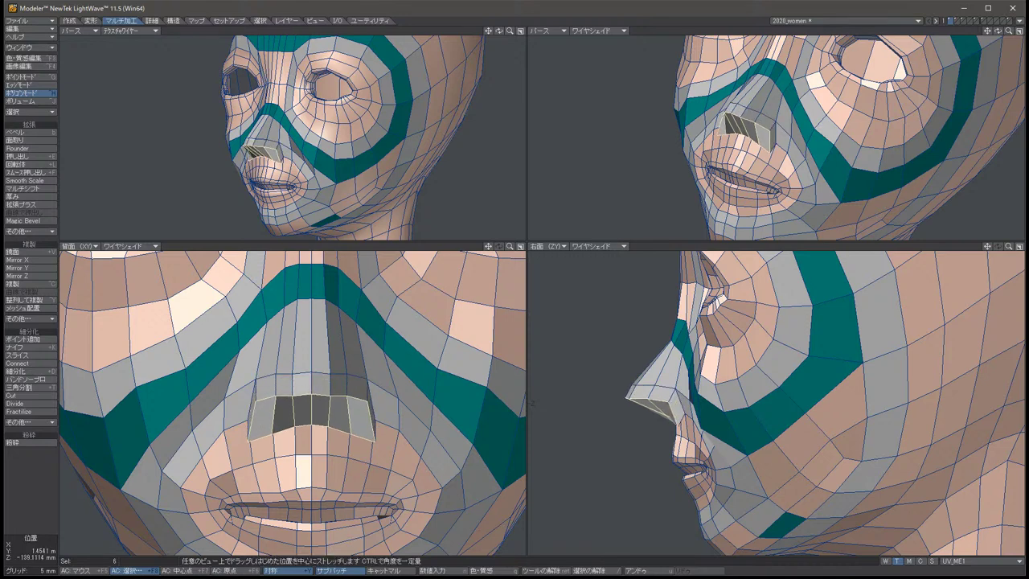
left_click_drag(312, 397, 290, 416)
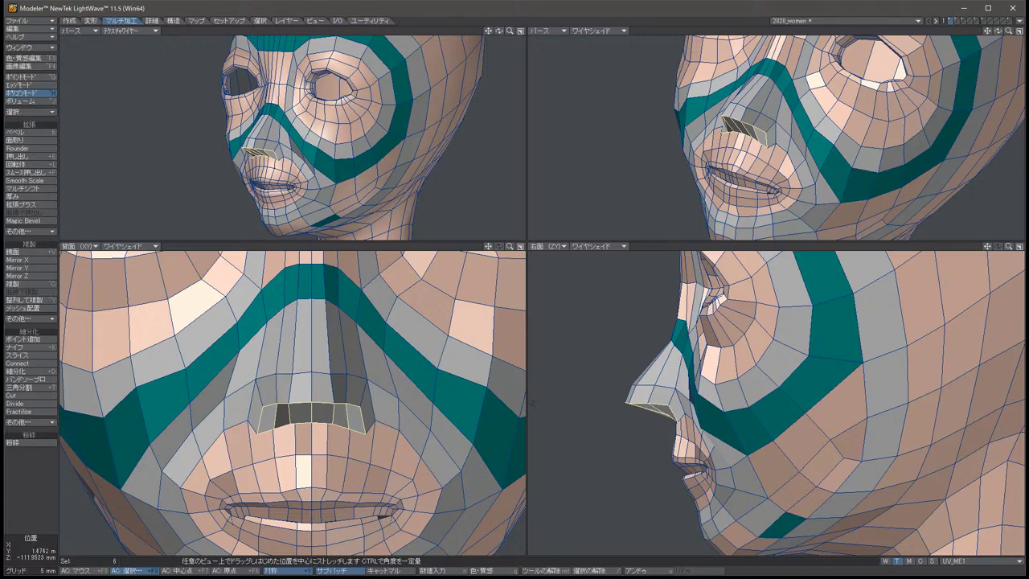
key("t")
left_click_drag(314, 418, 313, 394)
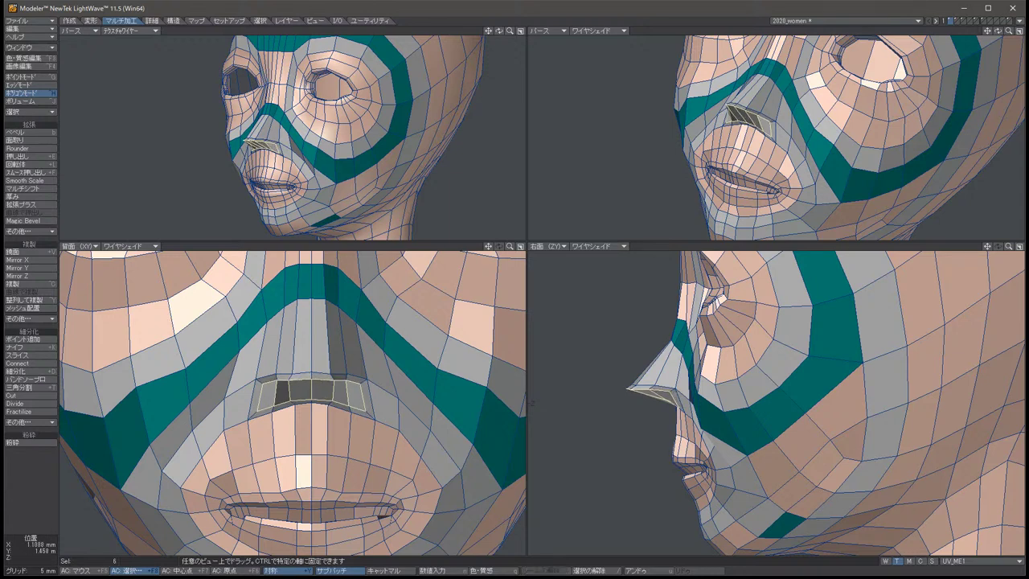
Push the six nostril polygons inward and up to hollow out the nostrils.
left_click_drag(300, 391, 322, 392)
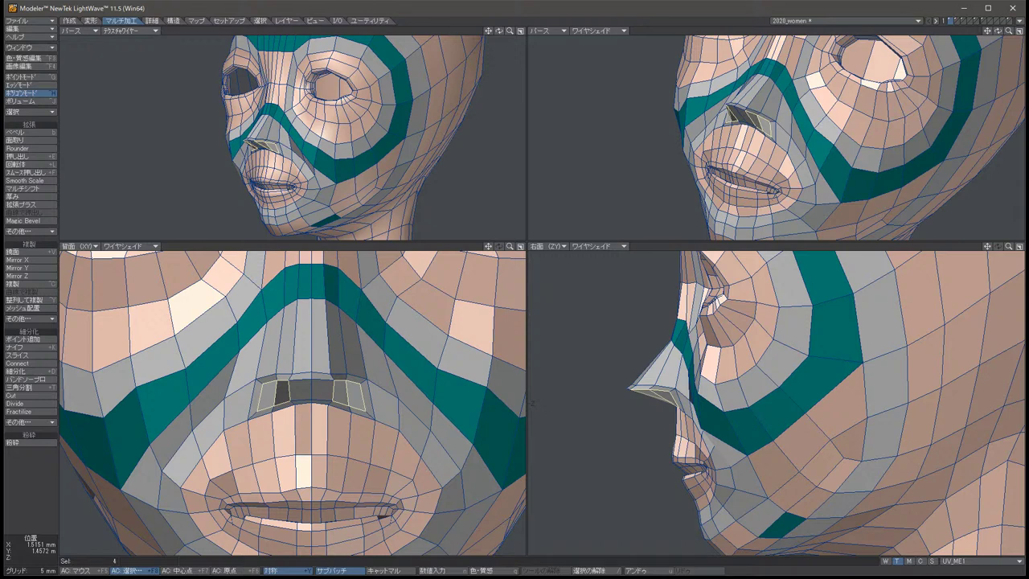
key("Delete")
key("Tab")
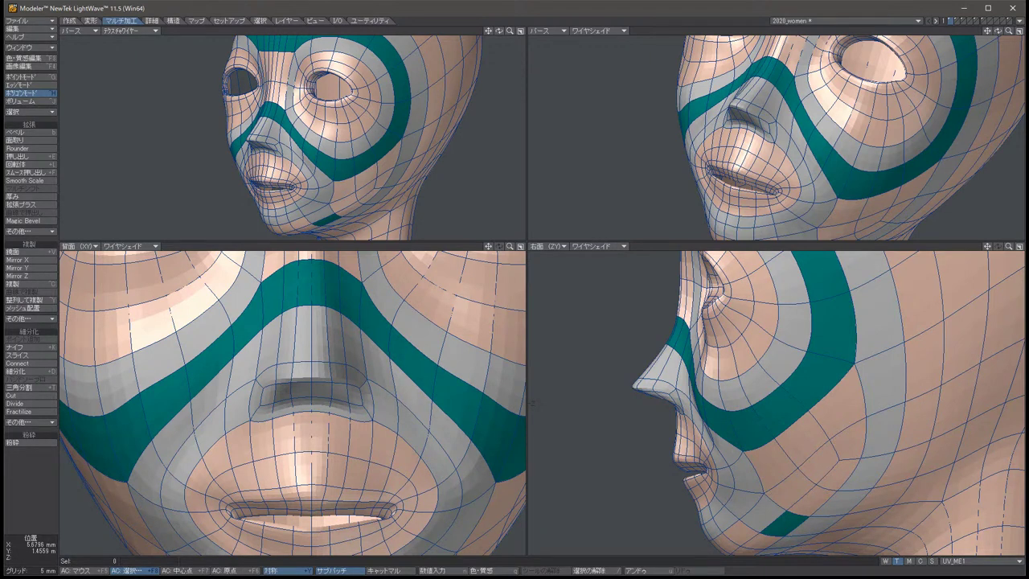
key("Tab")
key("ctrl+z")
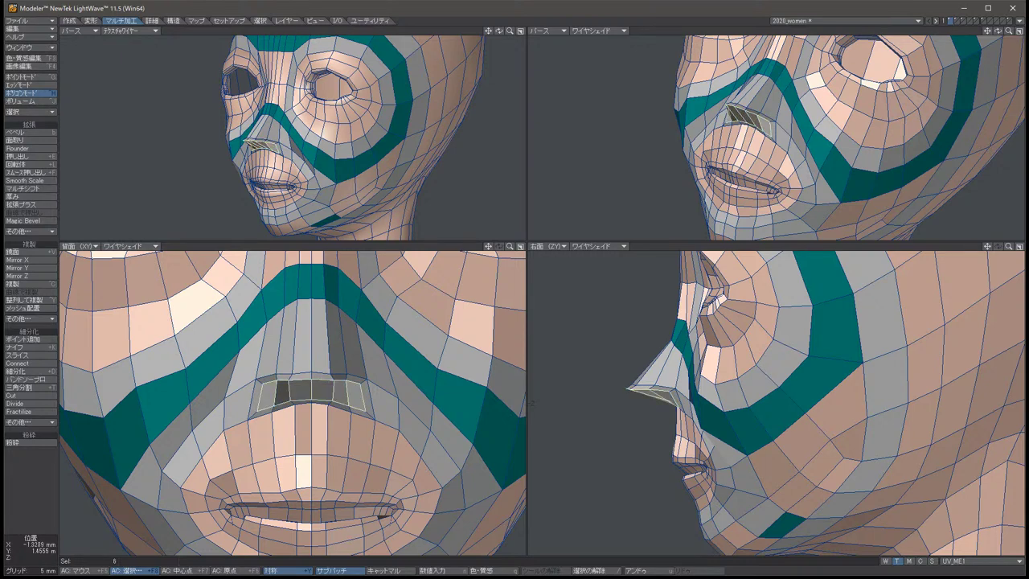
key("t")
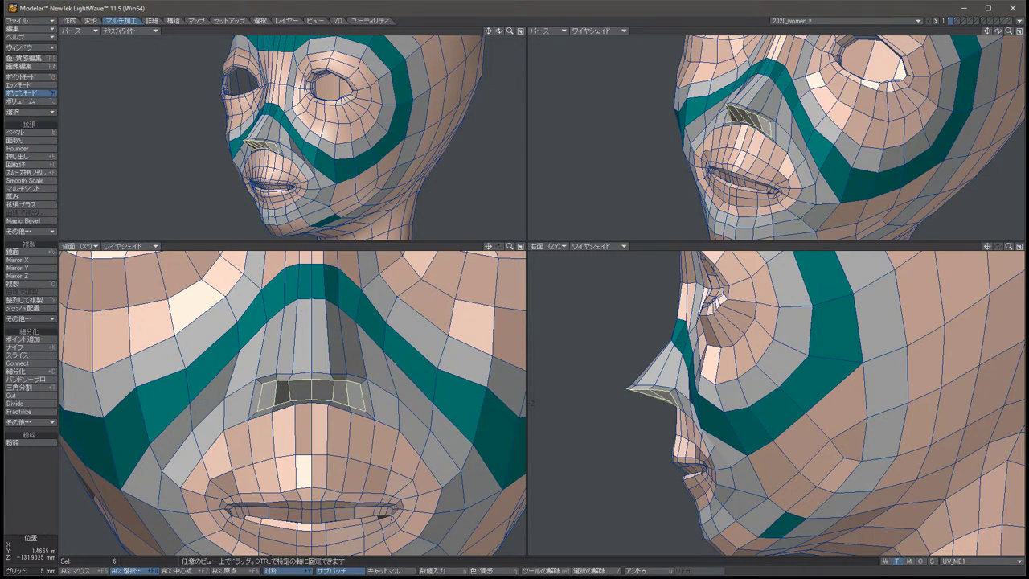
left_click_drag(643, 394, 624, 414)
left_click_drag(530, 401, 532, 402)
key("space")
key("slash")
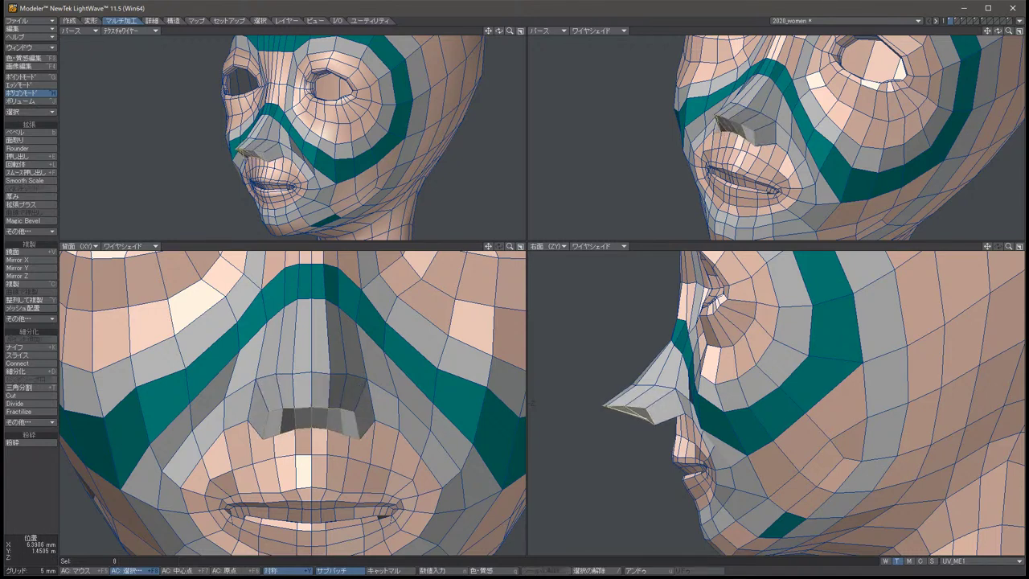
key("Tab")
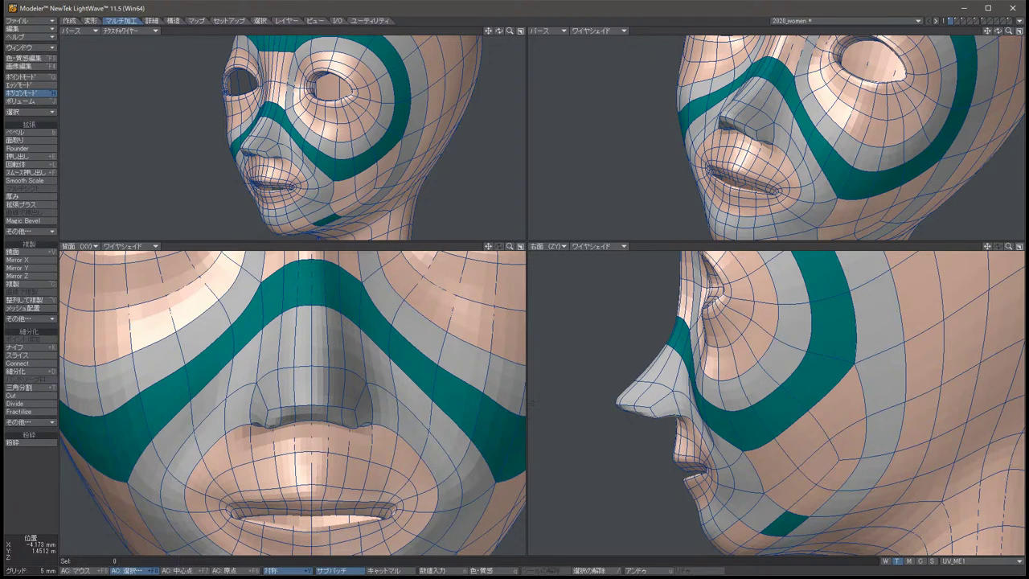
Cut two rings of BandSaw Pro edge loops around the four nostril polygons.
key("u")
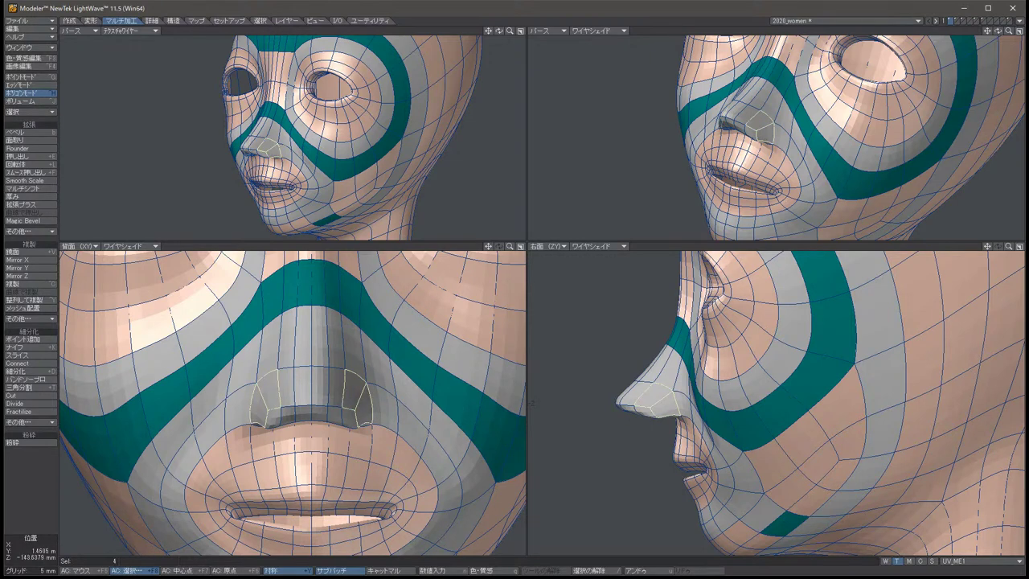
key("shift+b")
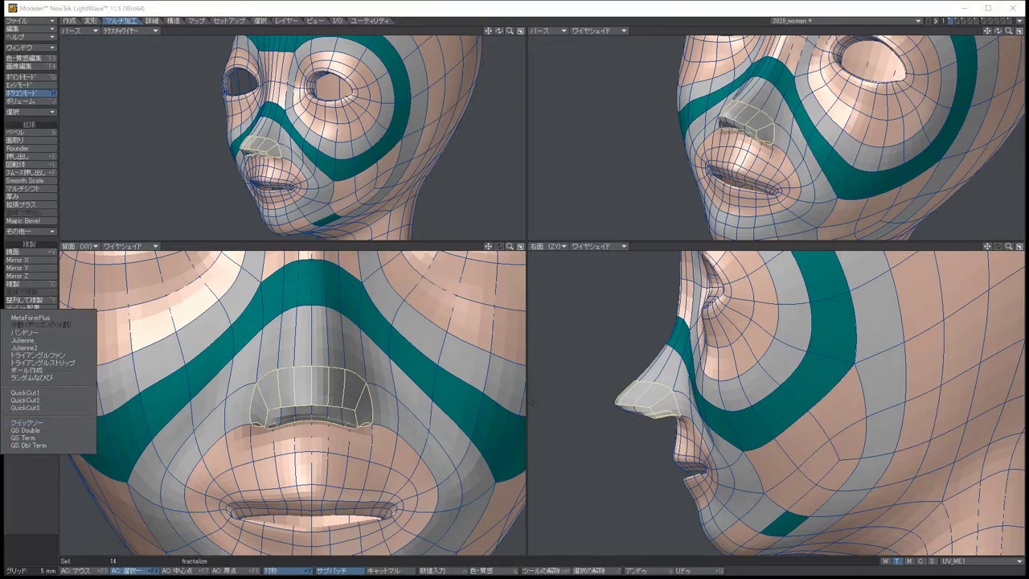
key("shift+b")
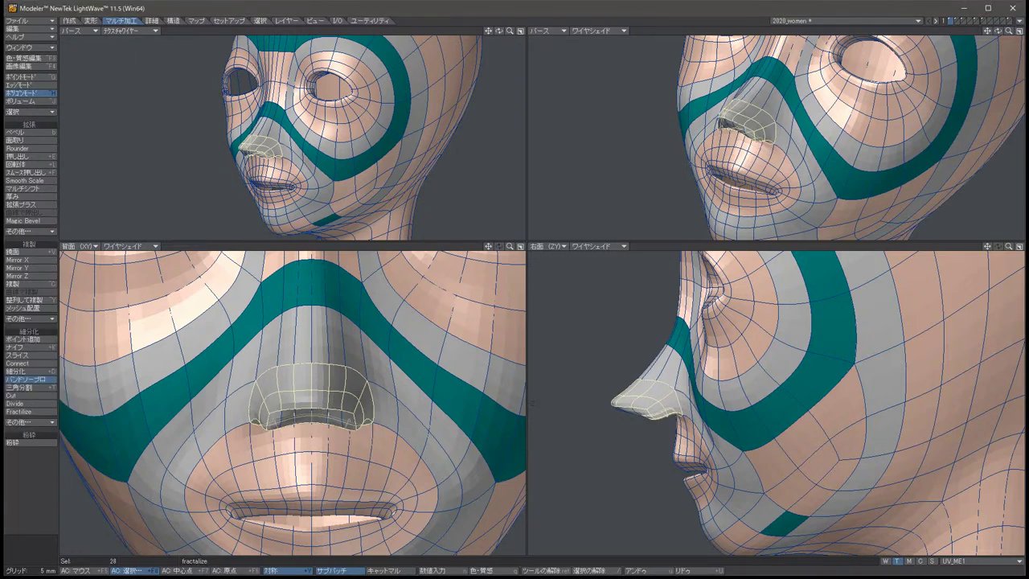
key("space")
key("slash")
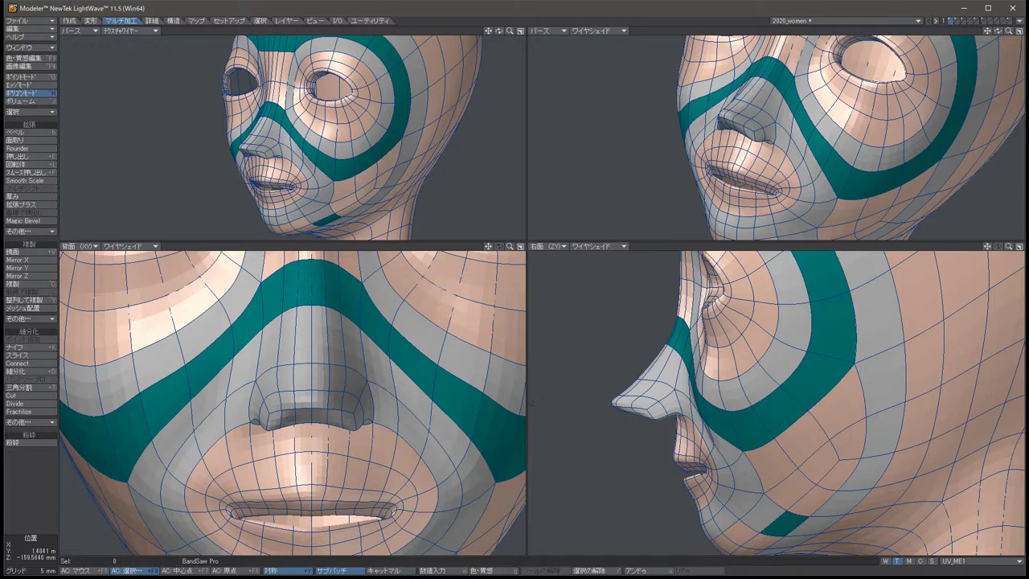
Return to the faceted cage and switch to point editing on the nose.
key("Tab")
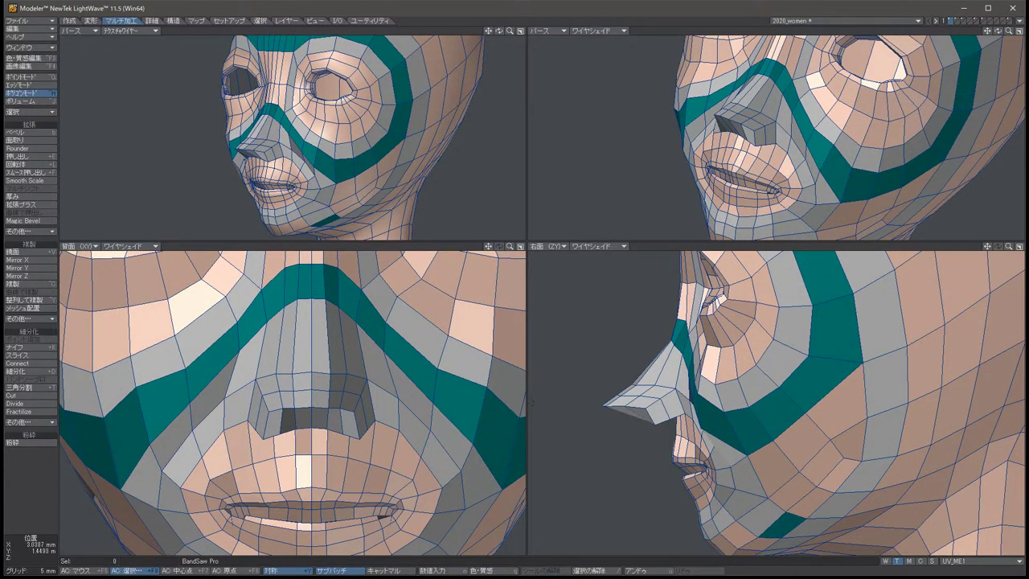
left_click_drag(303, 445, 319, 442)
key("slash")
key("ctrl+g")
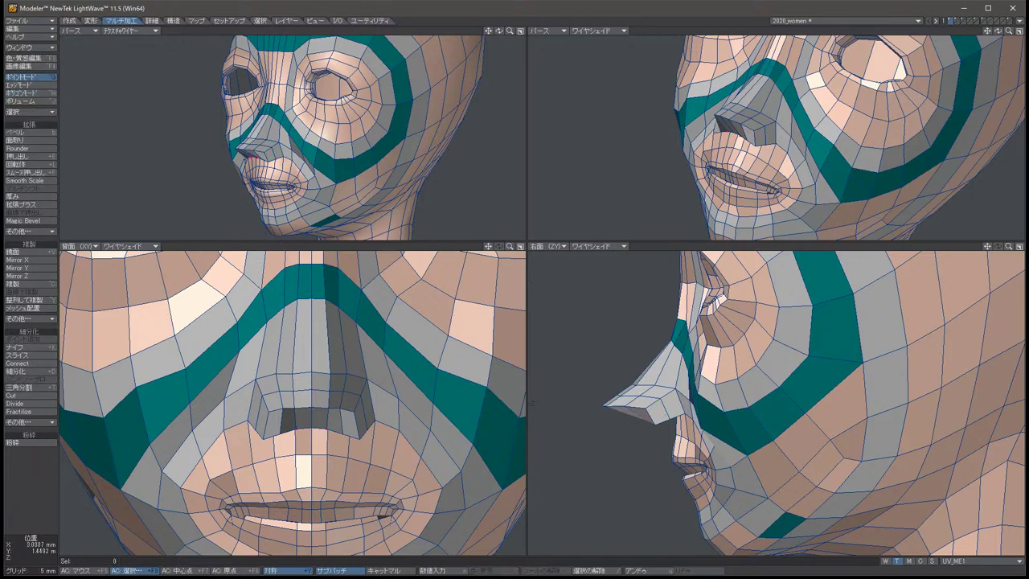
Pull two nostril points to reshape the nostril, then raise the selected nose points slightly.
key("t")
left_click_drag(325, 416, 297, 428)
key("slash")
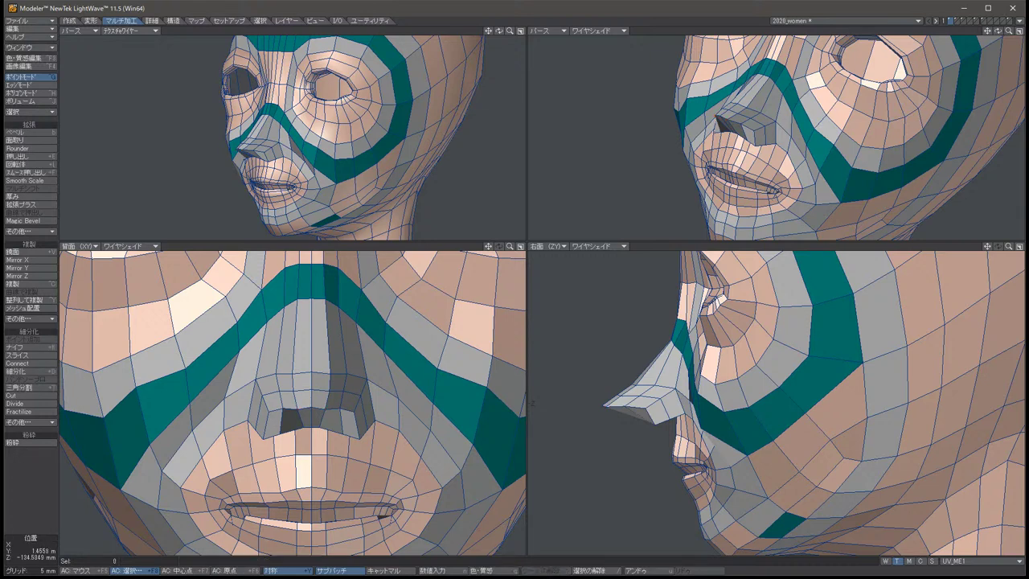
left_click_drag(803, 137, 804, 61, "alt")
left_click_drag(294, 402, 266, 478, "alt+shift")
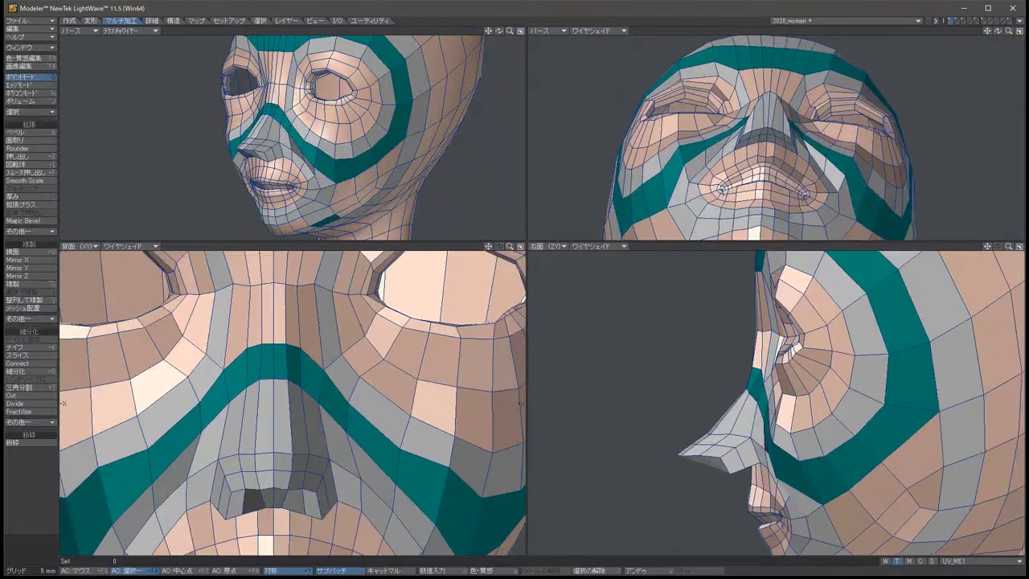
key("period")
key("period")
key("period")
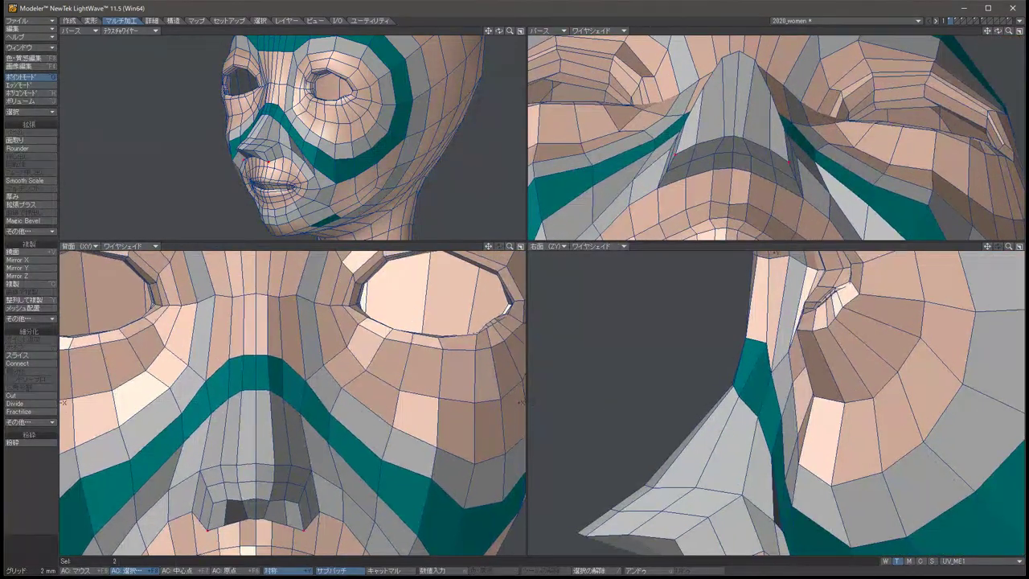
key("t")
left_click_drag(727, 169, 727, 157)
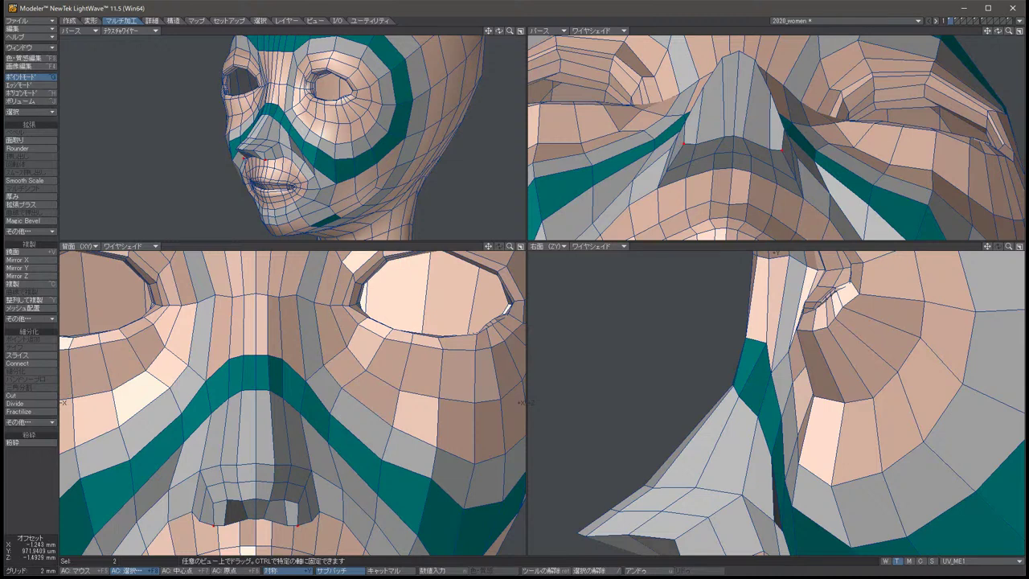
key("slash")
Clear the nose point selection and tilt the perspective view to look up under the nose.
key("t")
key("space")
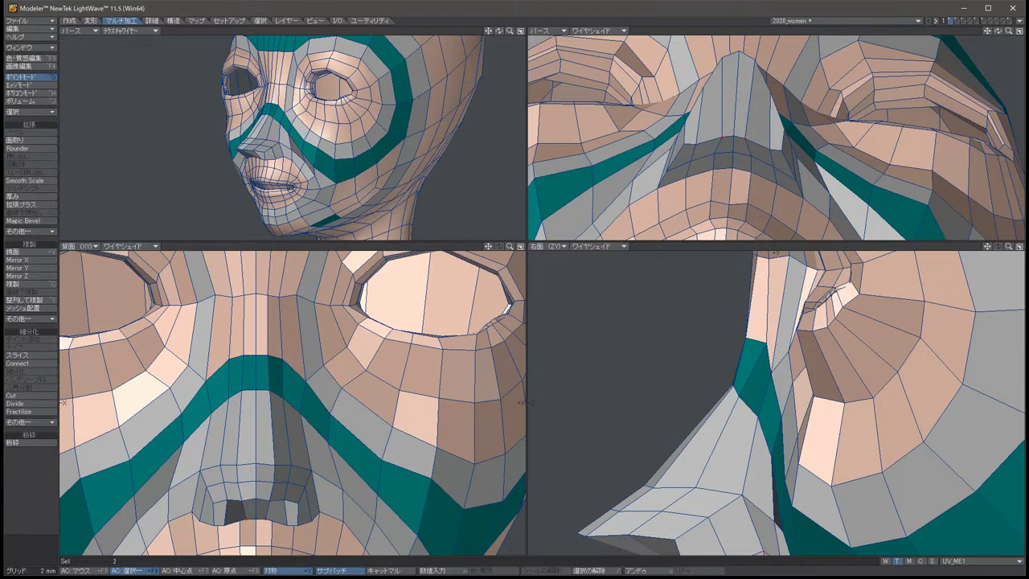
key("t")
key("slash")
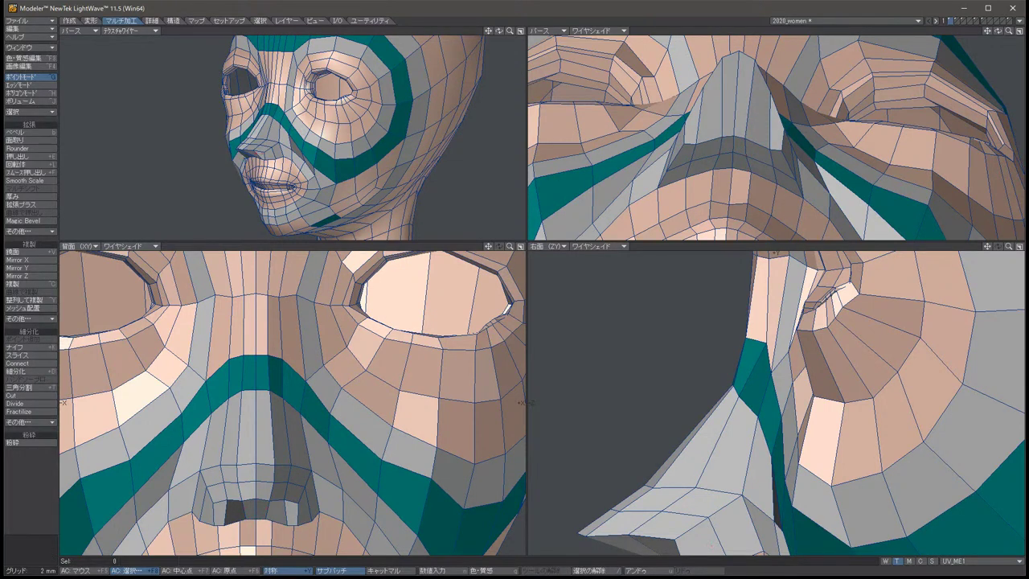
key("Left")
key("Left")
key("Left")
key("Left")
key("Left")
key("Left")
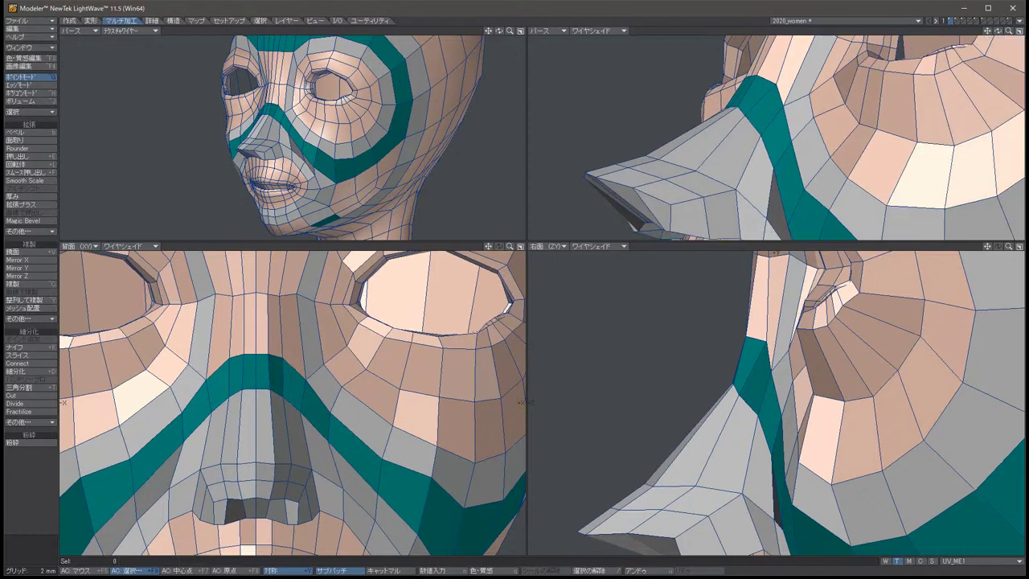
key("Left")
key("Left")
key("Left")
key("Left")
key("Down")
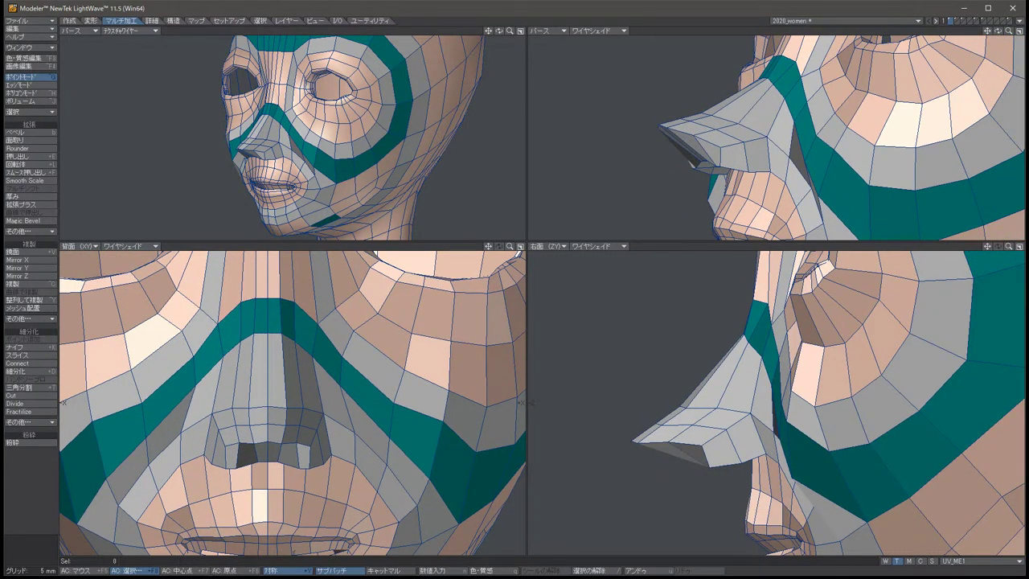
key("Up")
key("Up")
key("Up")
key("Up")
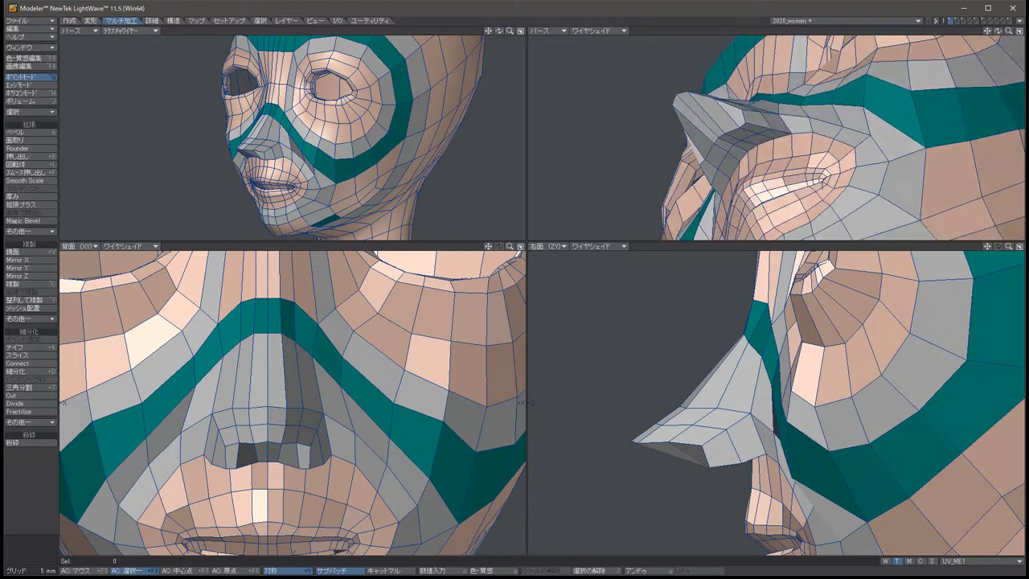
key("Up")
Select a matching pair of nostril points and nudge them slightly.
left_click(716, 172)
left_click(756, 135)
key("t")
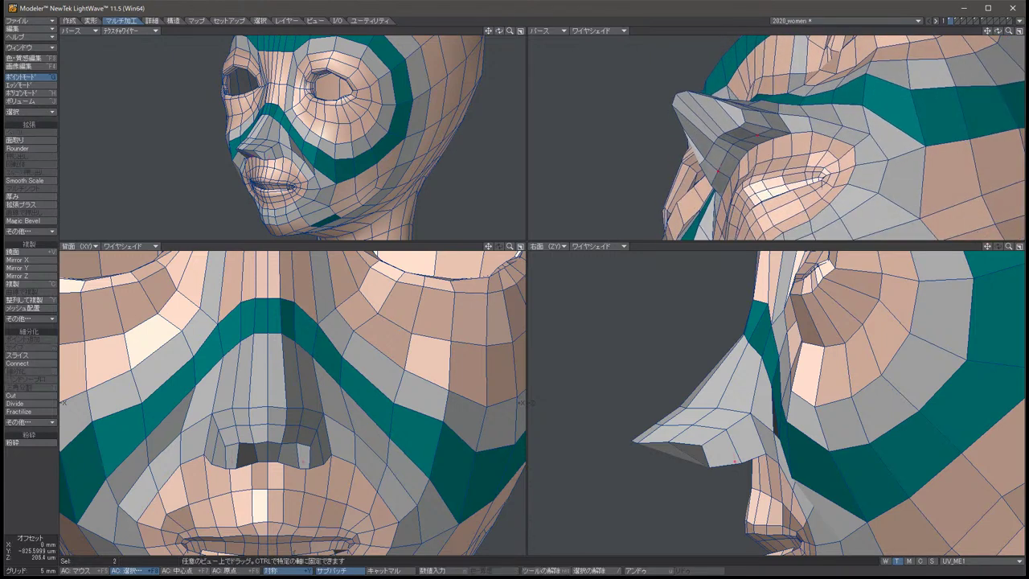
key("slash")
key("space")
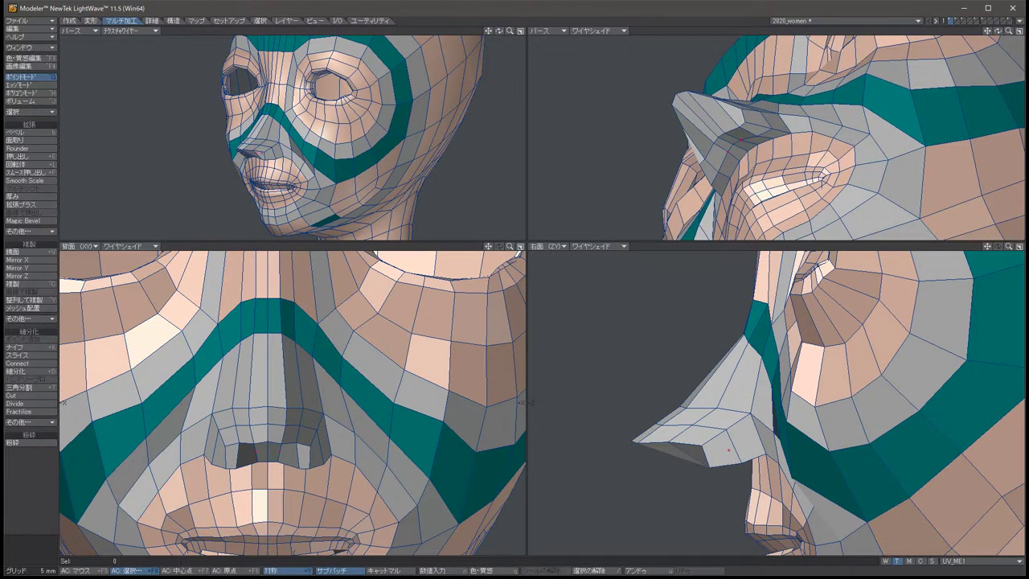
left_click(716, 171)
left_click(756, 135)
key("t")
left_click_drag(735, 152, 744, 149)
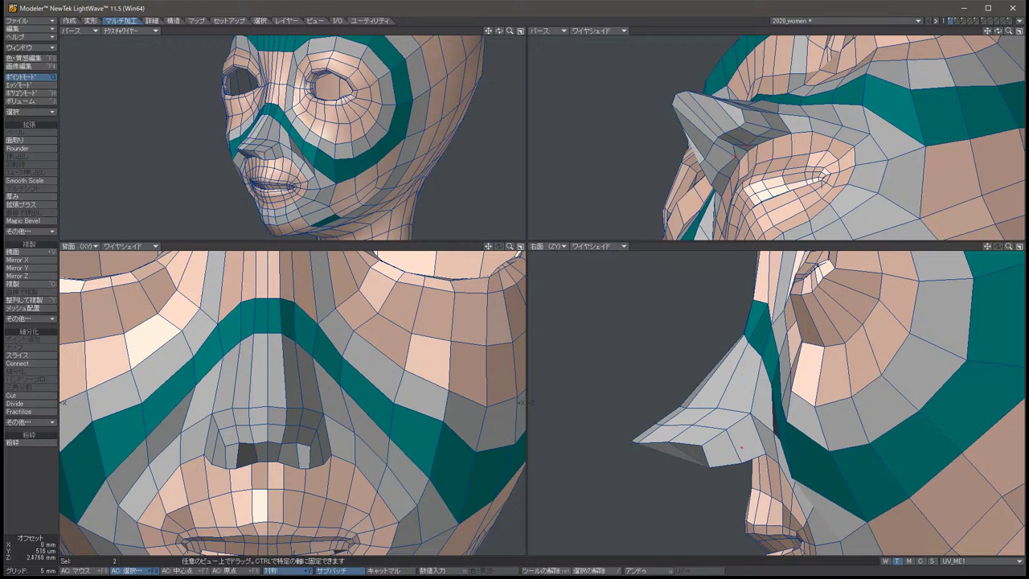
key("space")
key("slash")
Shift the two nostril points in perspective, then adjust them further in the side view.
left_click(720, 172)
left_click(759, 136)
key("t")
left_click_drag(739, 156, 744, 153)
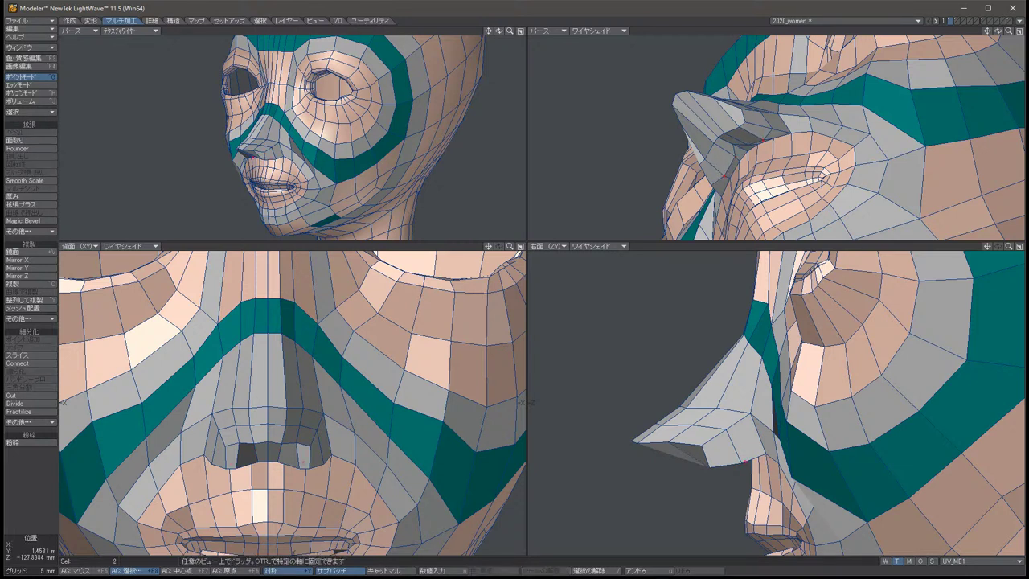
key("space")
key("t")
left_click_drag(741, 452, 754, 444)
key("space")
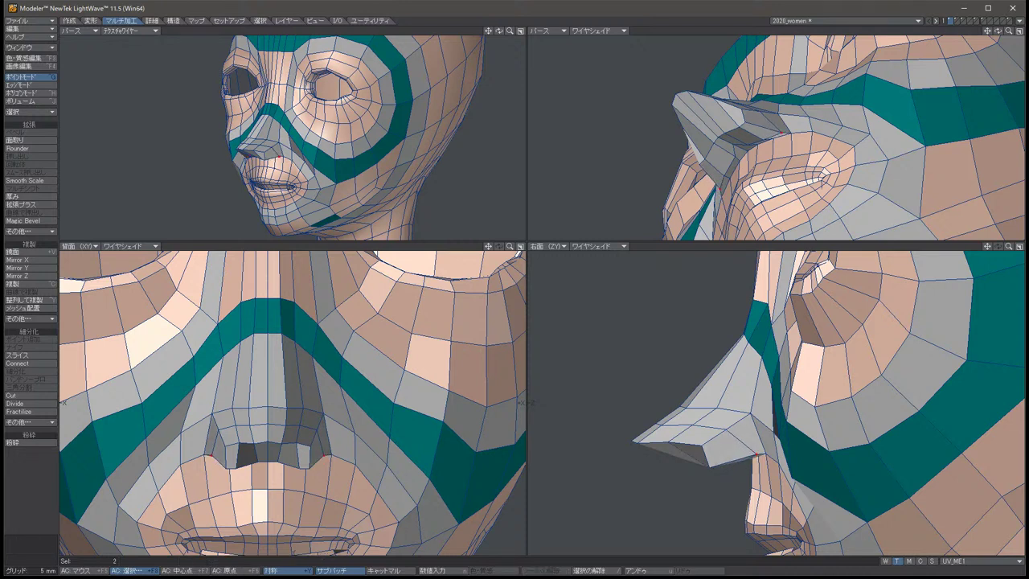
key("slash")
Move two nostril points up and forward, then push the nose-tip points forward.
left_click(708, 465)
key("t")
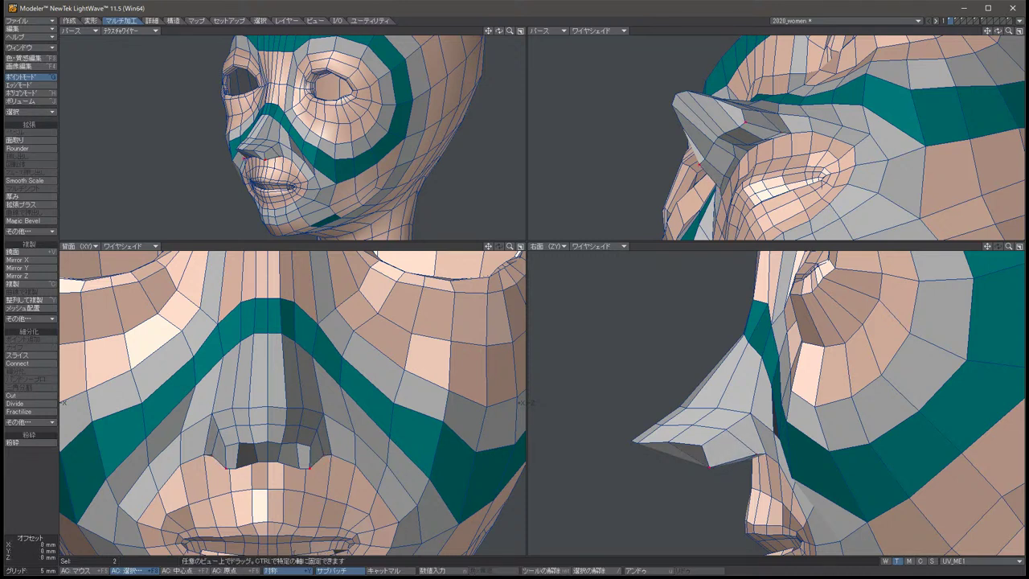
left_click_drag(723, 454, 749, 445)
key("space")
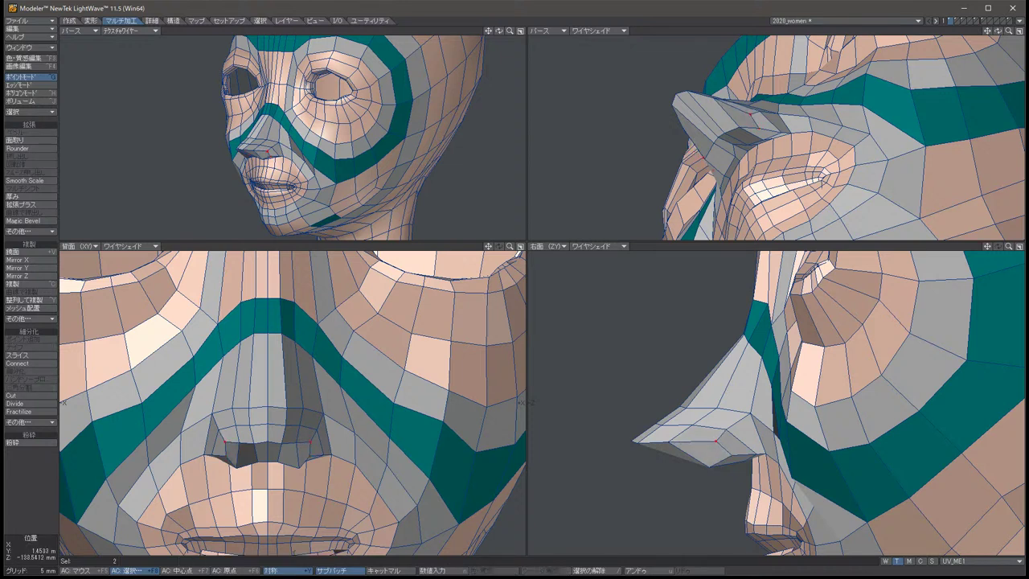
key("slash")
left_click_drag(632, 440, 663, 438)
key("t")
key("space")
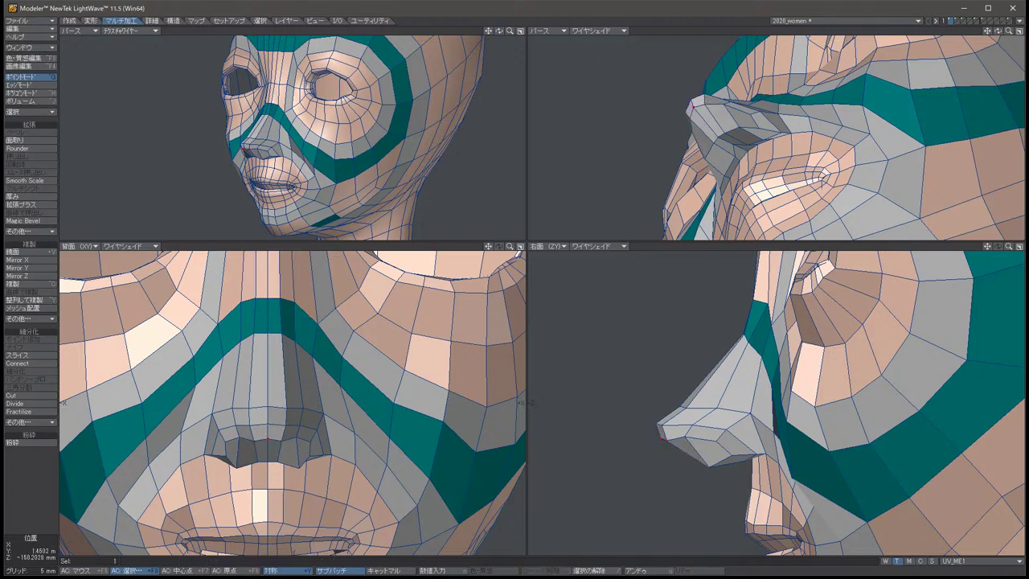
Pull the pair of nostril-base points up and back.
key("alt+Left")
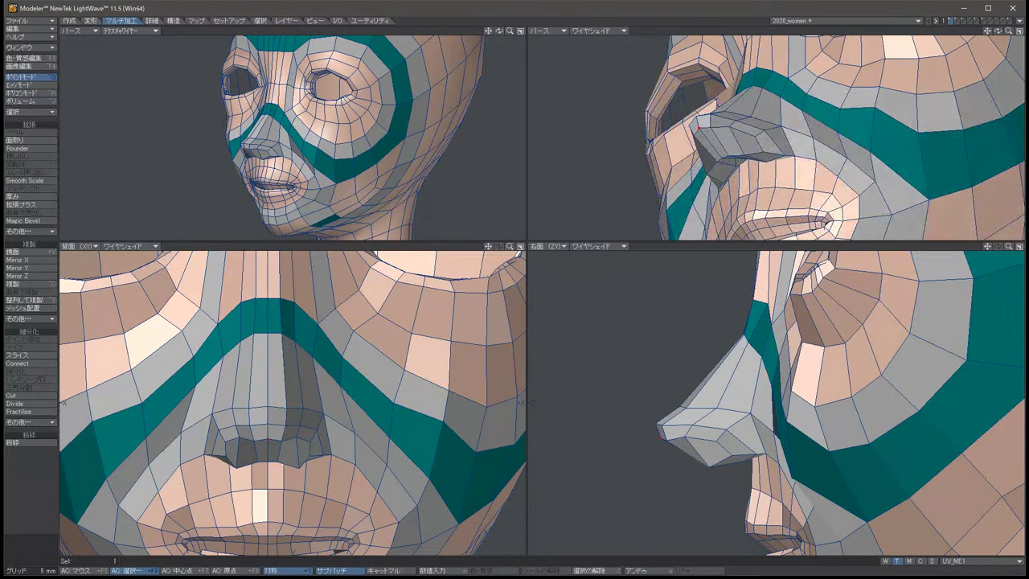
key("alt+Left")
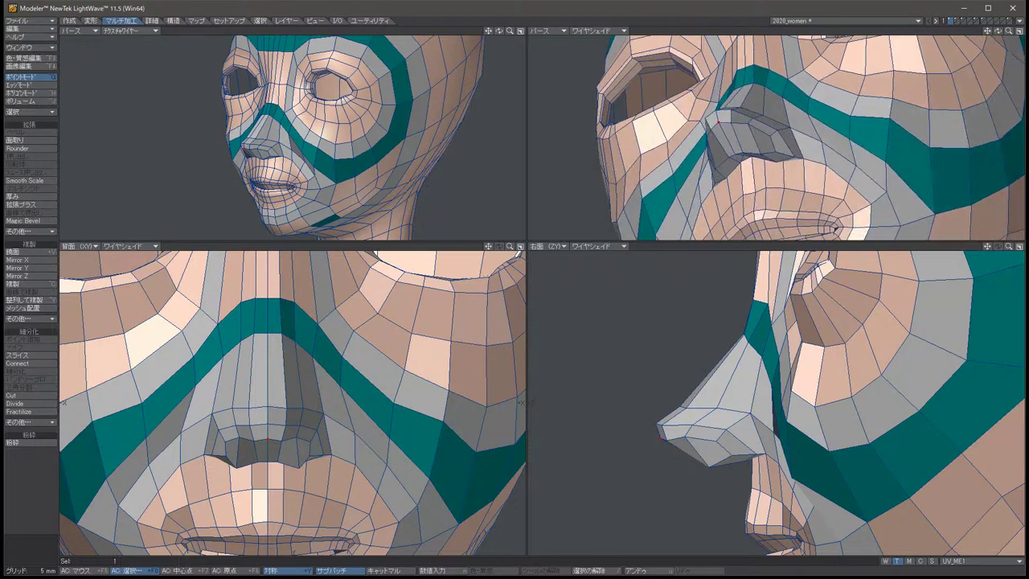
key("alt+Up")
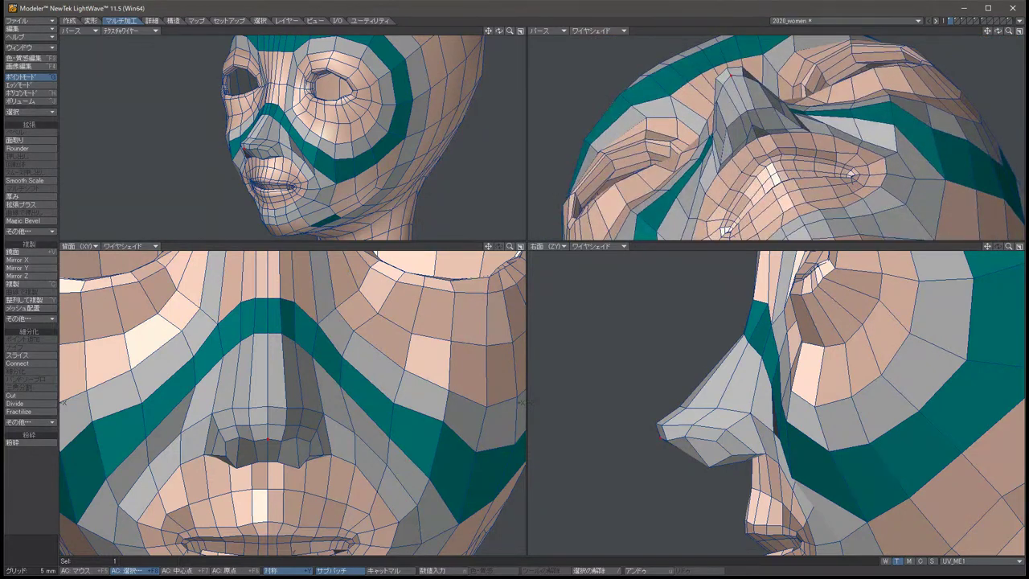
left_click(299, 466)
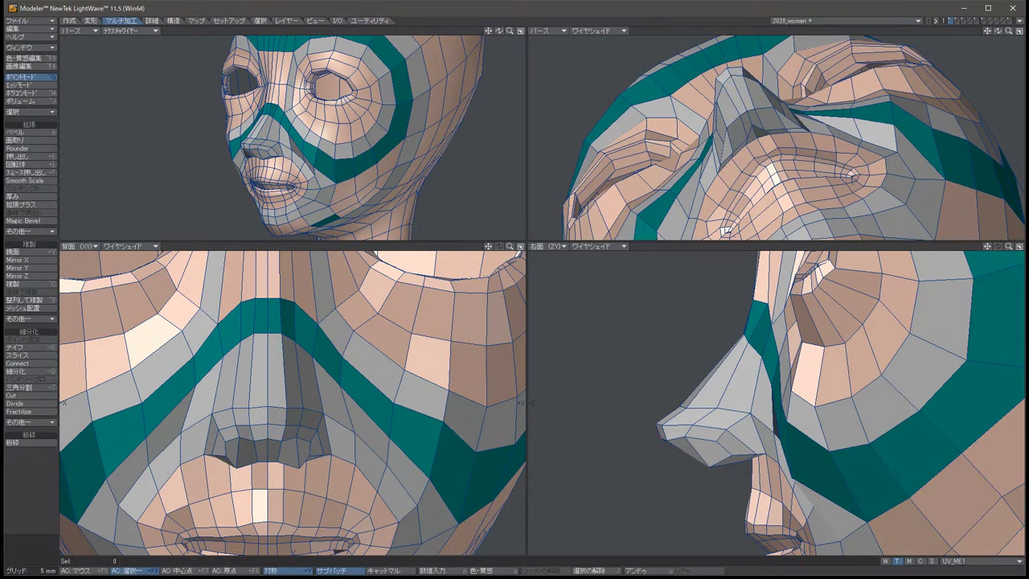
key("t")
left_click_drag(707, 464, 737, 455)
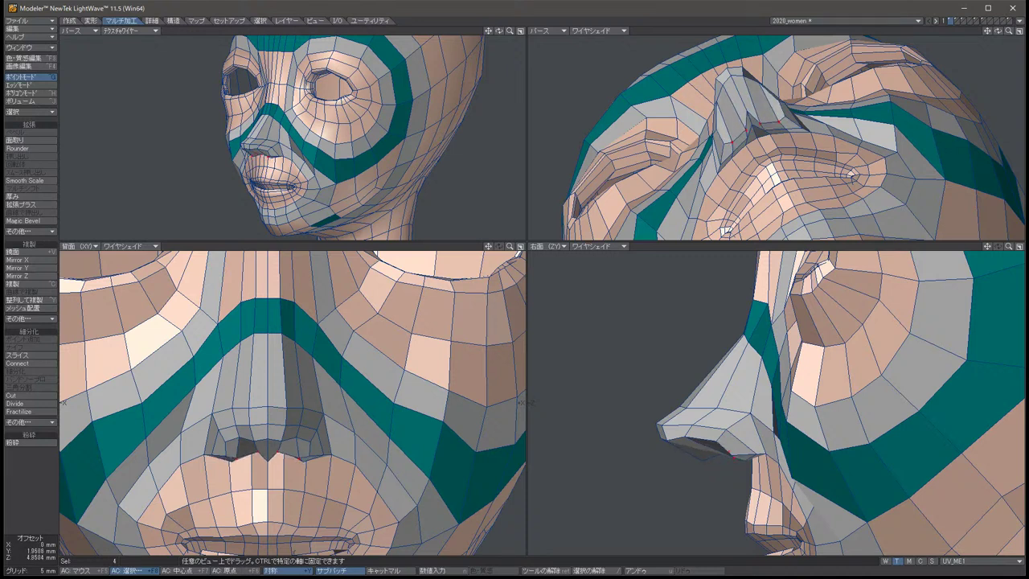
key("space")
key("slash")
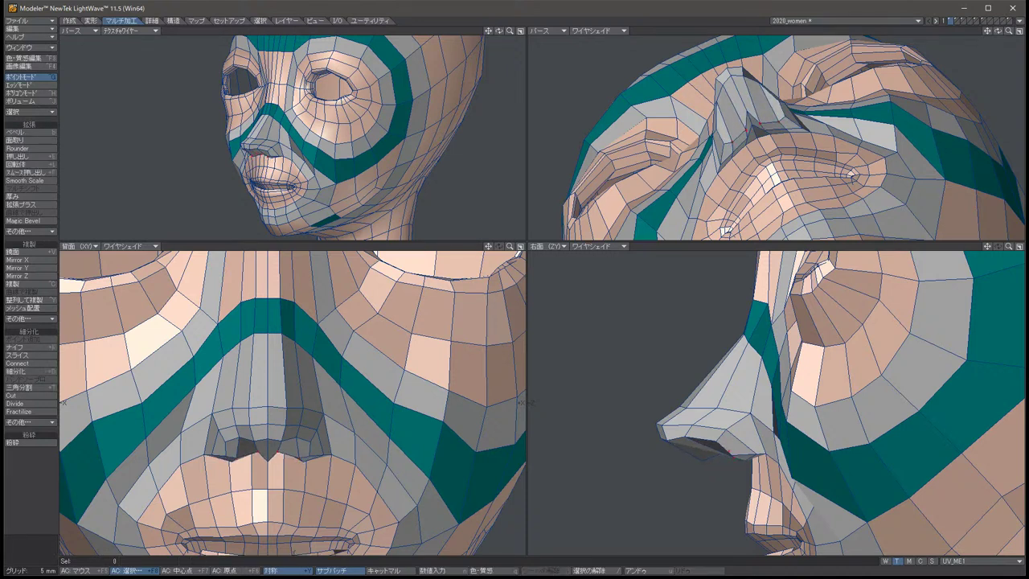
Adjust a nose-base point, then turn on SubPatch smoothing with Tab.
left_click(267, 458)
key("t")
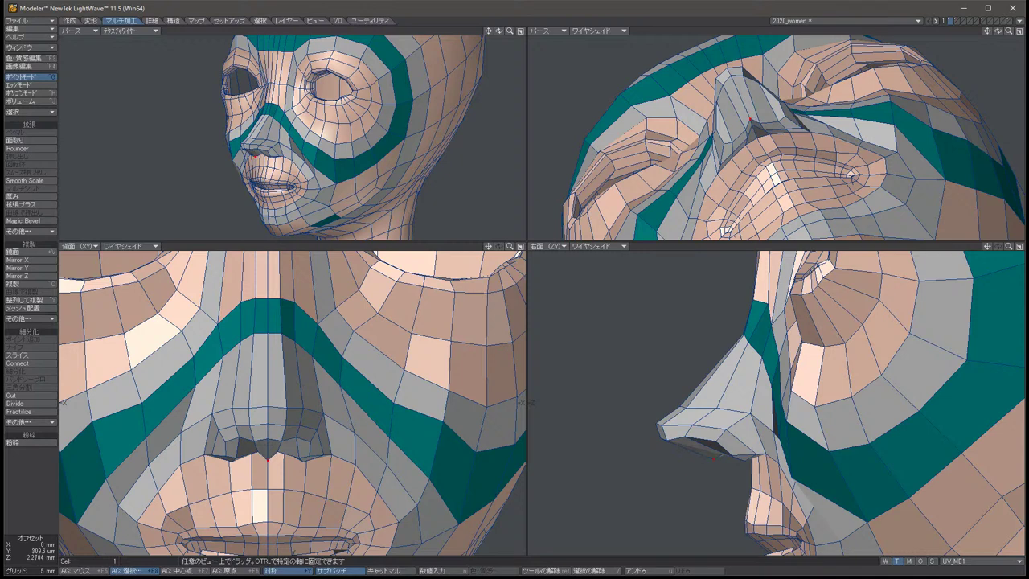
key("space")
key("slash")
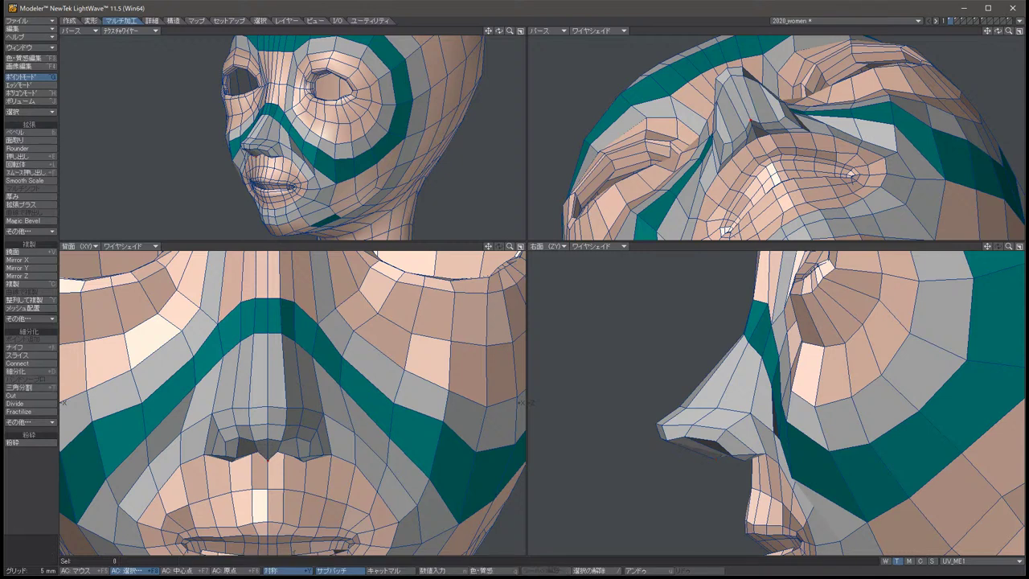
left_click_drag(775, 136, 895, 130, "alt")
key("Tab")
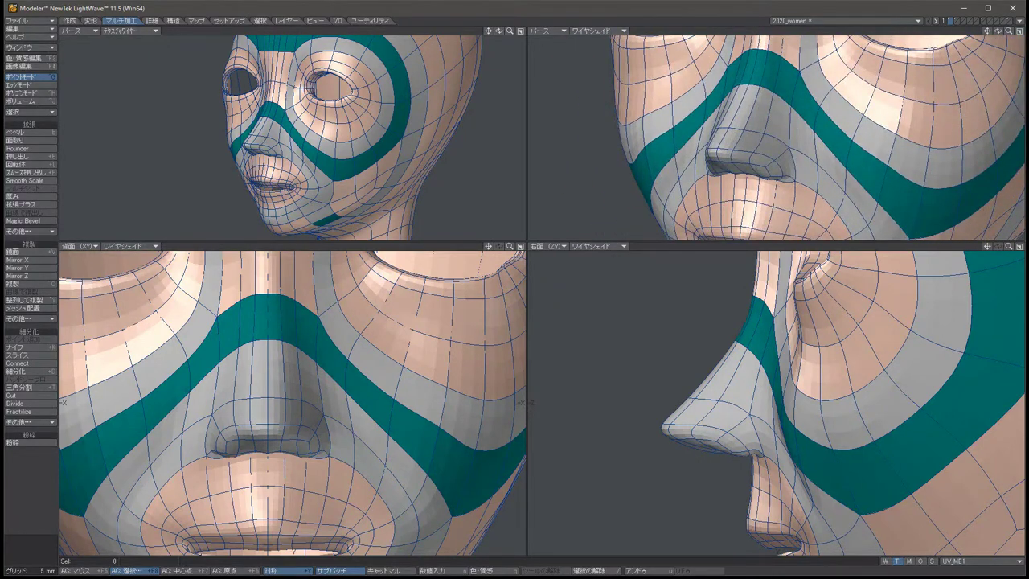
Rotate the nose-ridge points around a pivot and move them up and forward.
left_click(249, 408)
key("y")
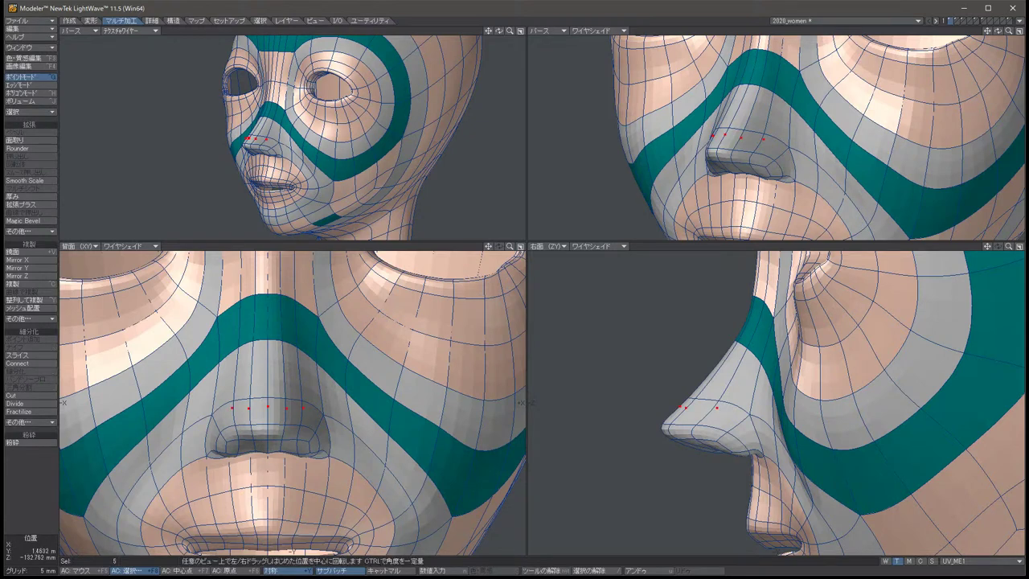
left_click_drag(699, 408, 725, 397, "ctrl")
key("t")
key("space")
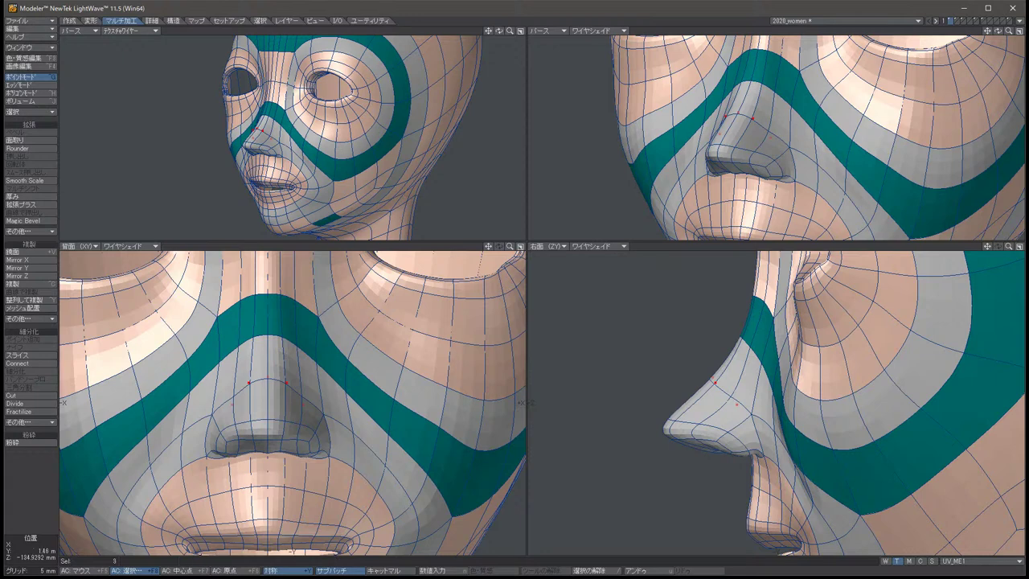
key("slash")
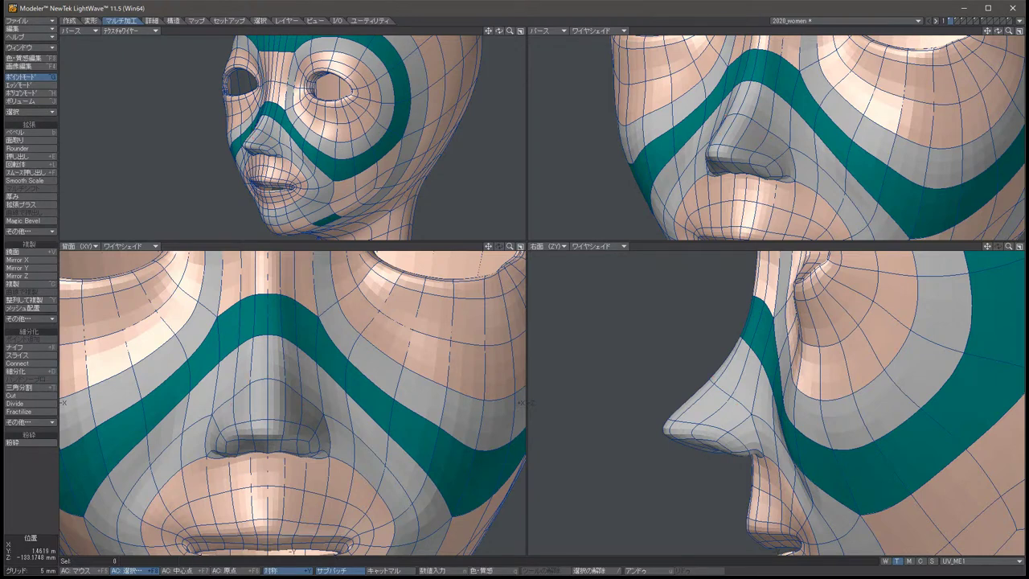
Look up under the nose and switch to Polygon selection mode.
mouse_move(775, 136)
left_mouse_down("alt")
mouse_move(775, 88)
mouse_move(775, 133)
left_mouse_up("alt")
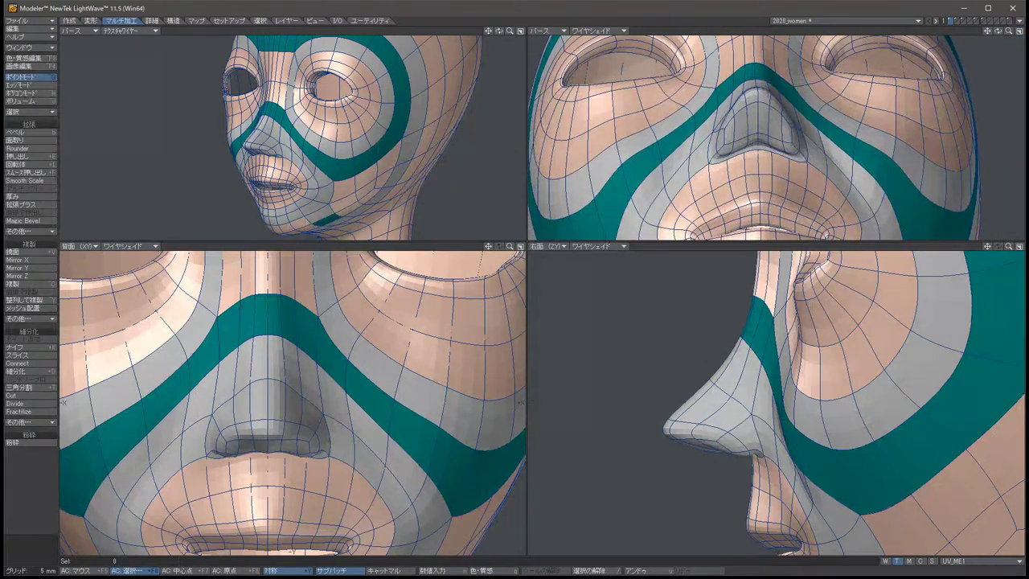
key("ctrl+h")
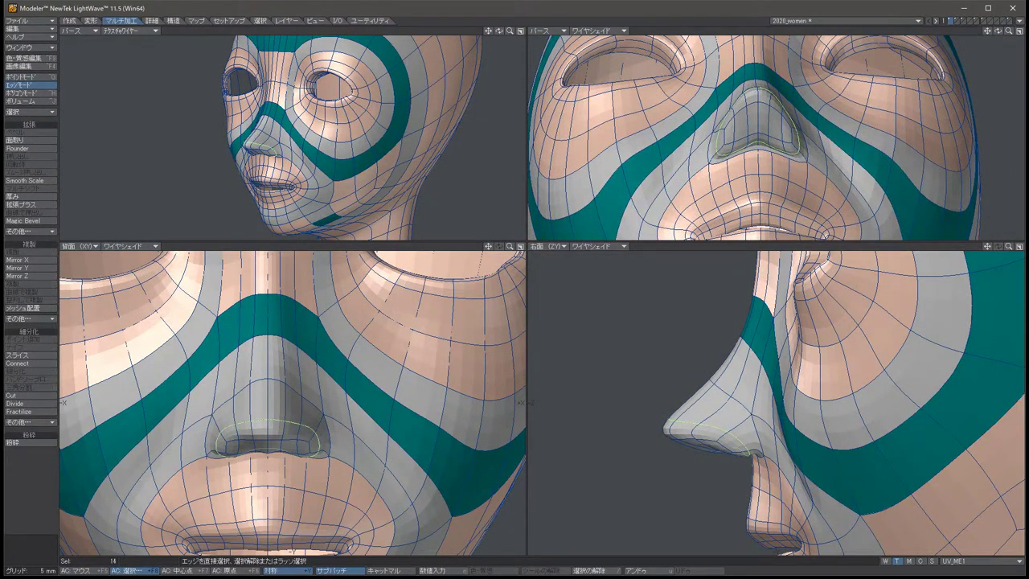
key("slash")
key("ctrl+j")
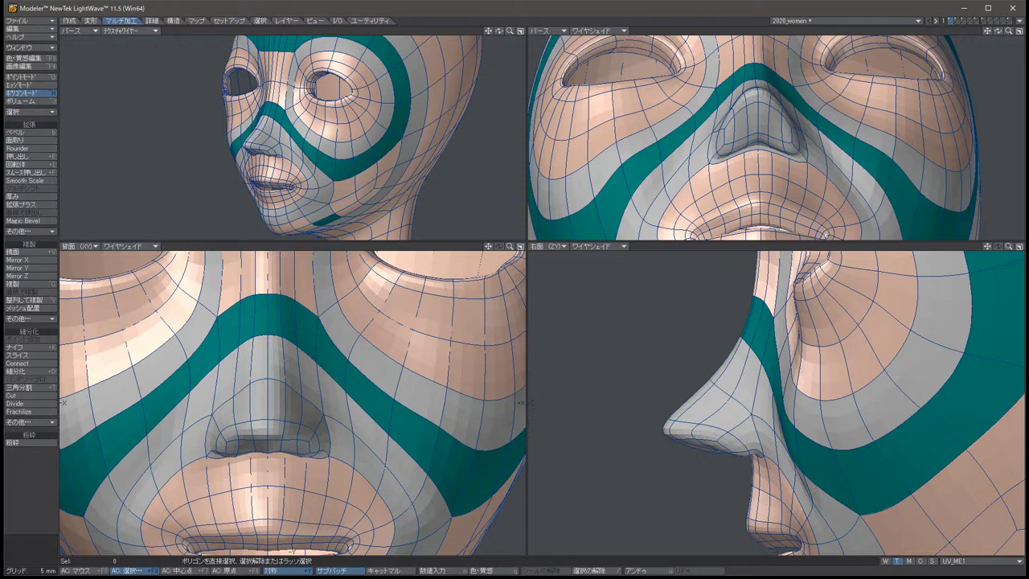
Push the six nostril-bottom polygons slightly down and back.
left_click_drag(309, 445, 229, 444)
key("t")
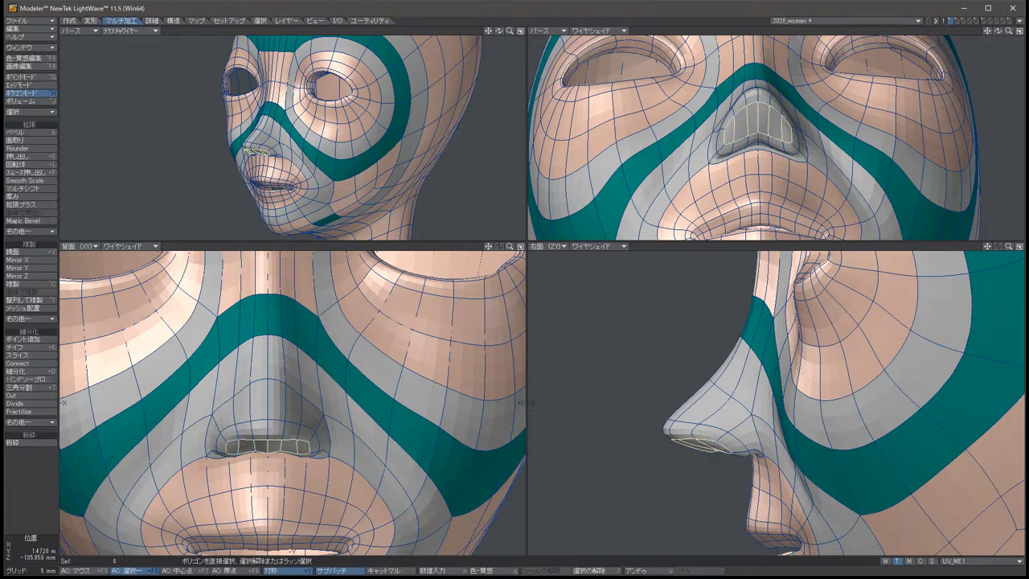
left_click_drag(699, 438, 697, 443)
key("space")
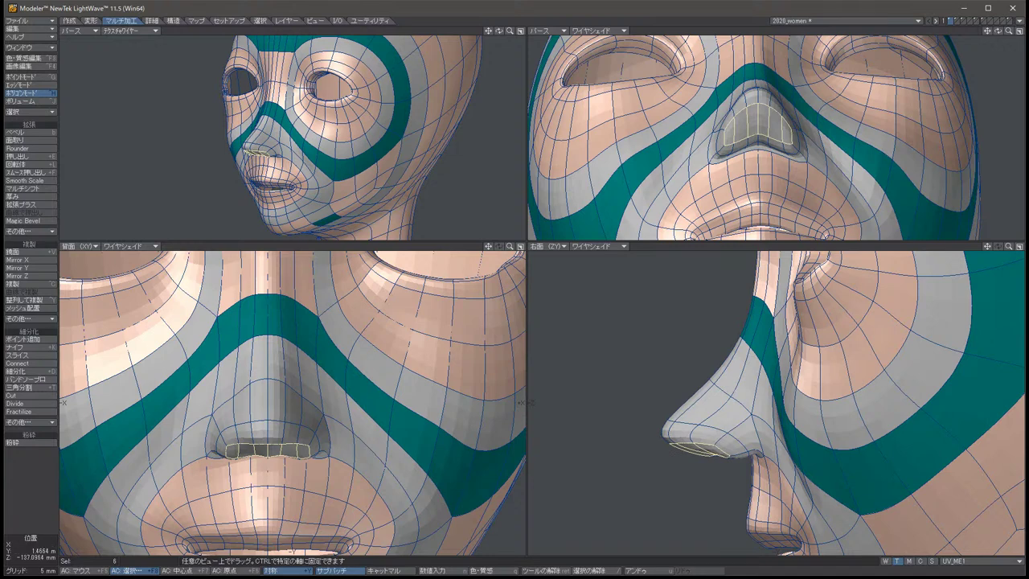
key("slash")
Cut a new edge loop with Band Saw through the expanded nose-tip faces.
left_click_drag(282, 432, 241, 432)
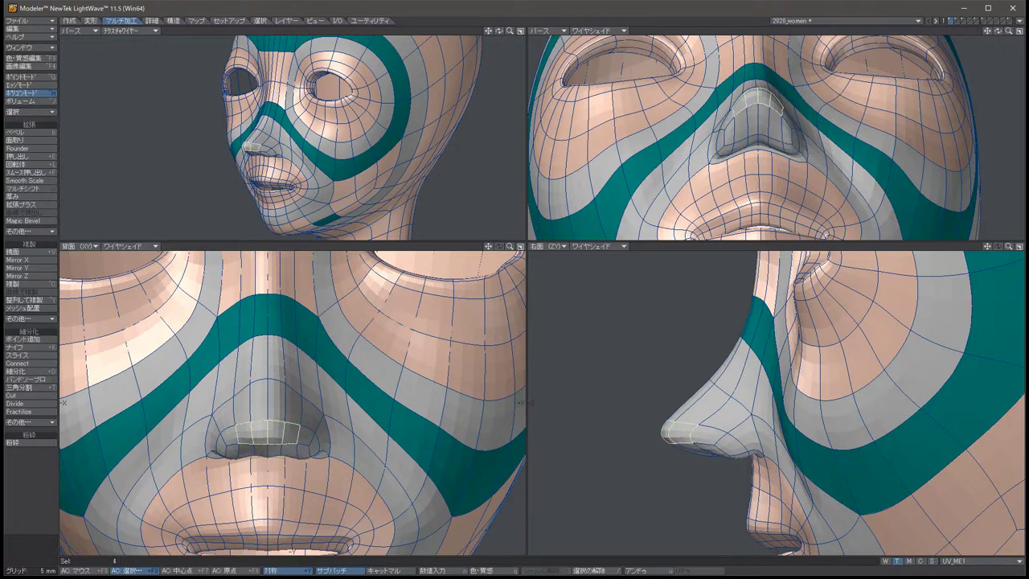
key("shift+bracketright")
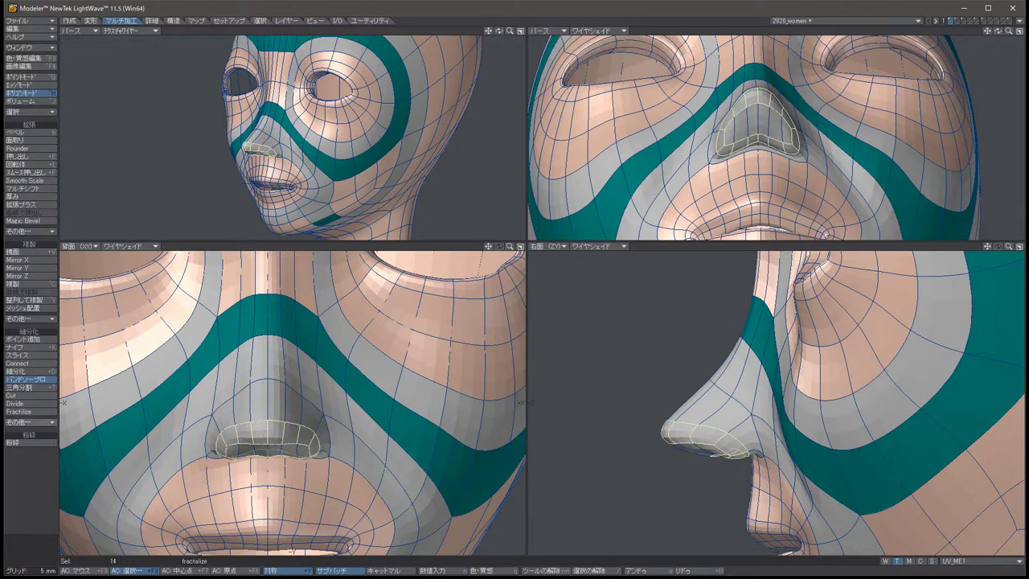
left_click(28, 421)
left_click(32, 421)
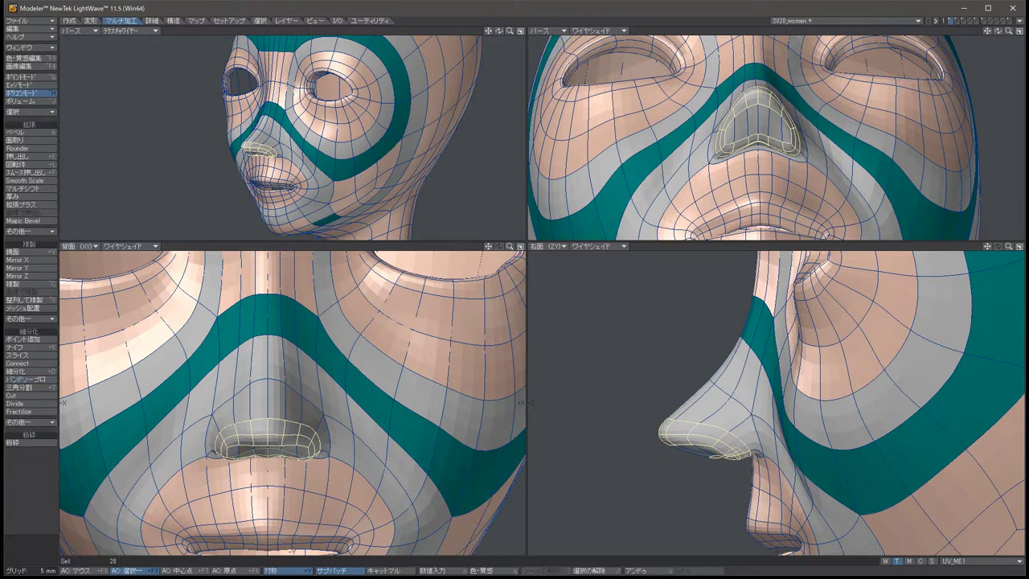
key("slash")
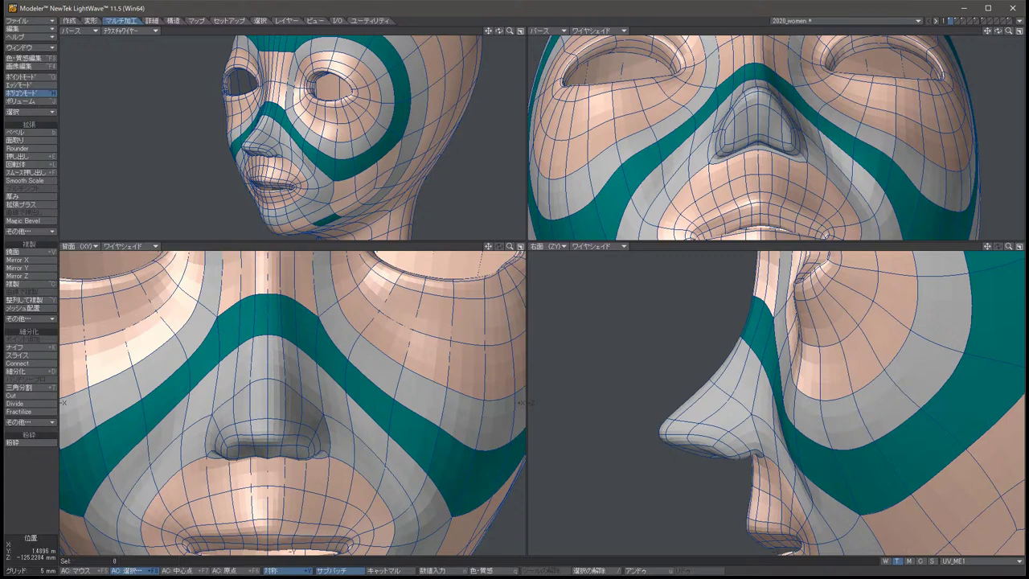
Raise a matching pair of inner nostril points slightly.
mouse_move(892, 185)
left_mouse_down("alt")
mouse_move(916, 189)
mouse_move(892, 190)
left_mouse_up("alt")
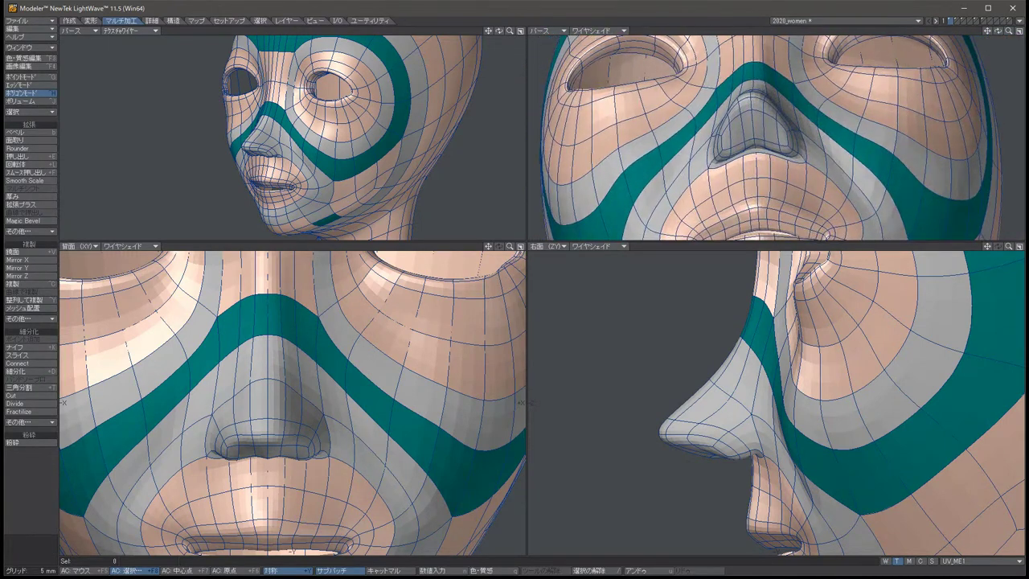
left_click(769, 110)
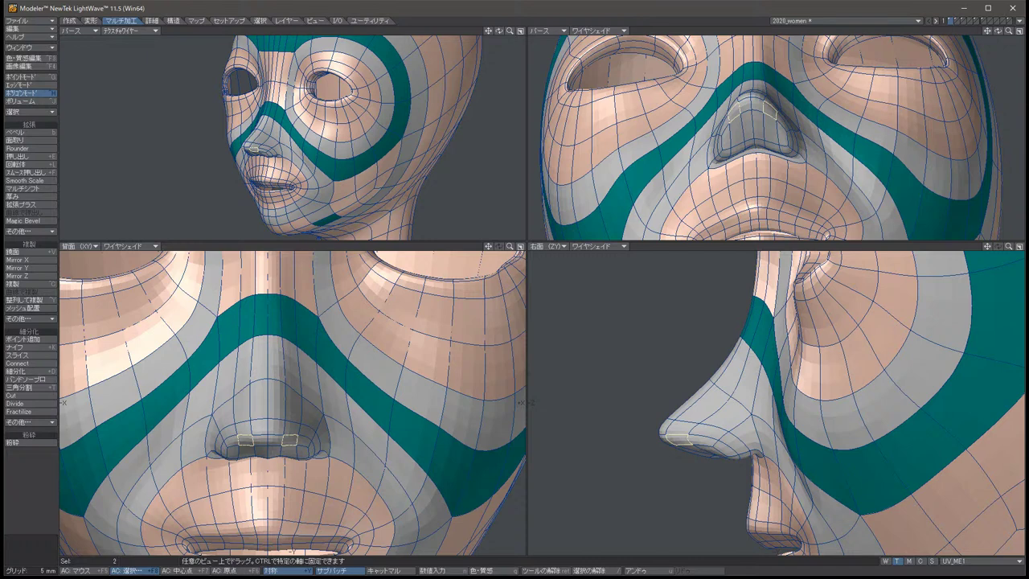
key("space")
key("ctrl+g")
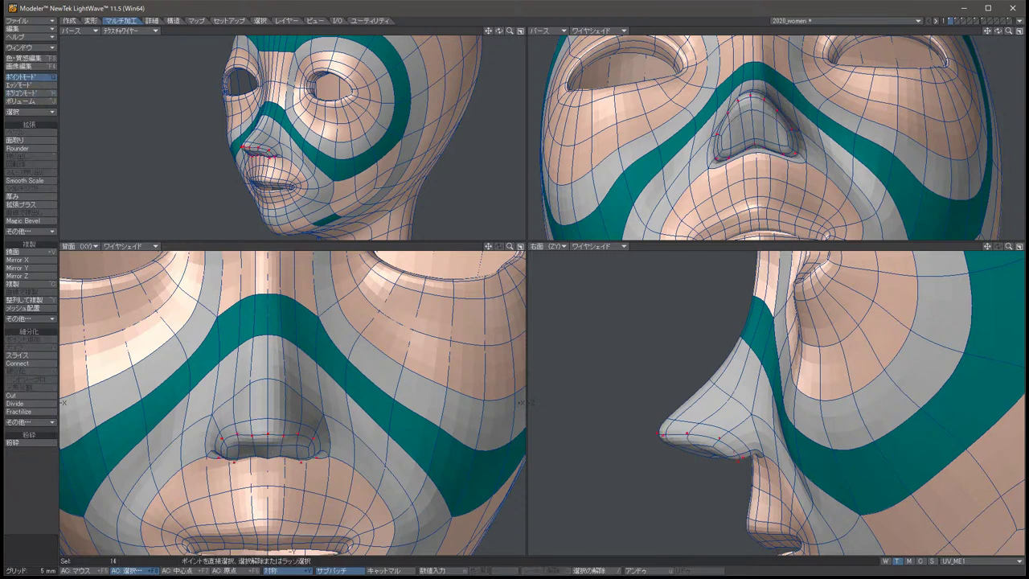
key("slash")
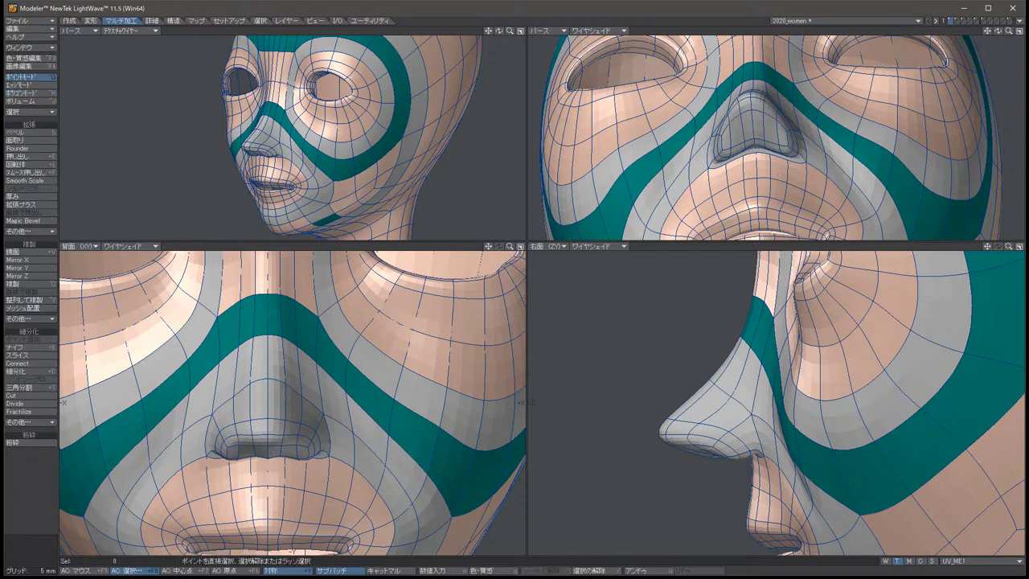
left_click(254, 452)
left_click(279, 453)
key("t")
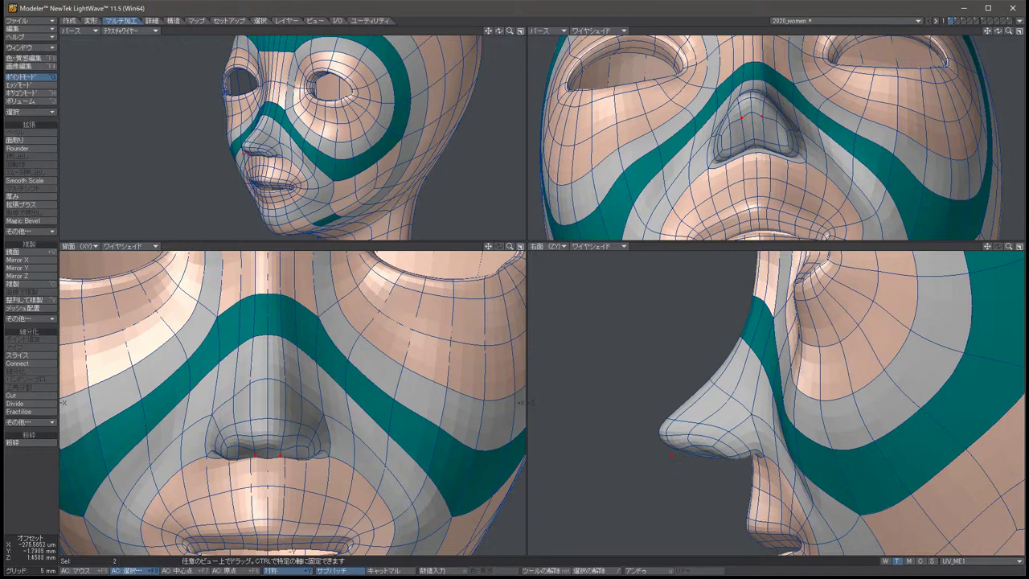
left_click_drag(671, 454, 717, 448)
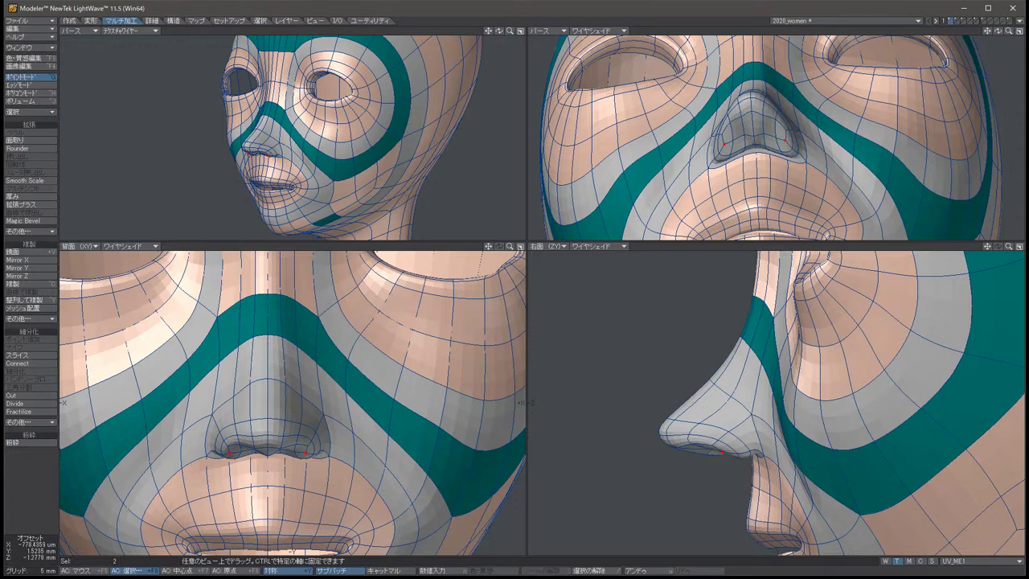
key("/")
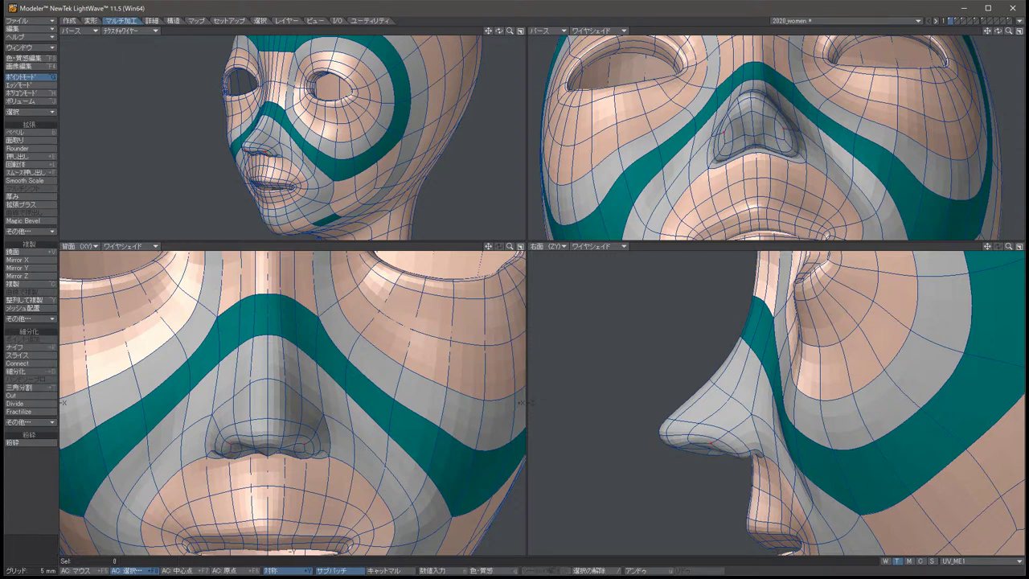
Merge the two inner nostril points into one with Shift+Z.
left_click(671, 454)
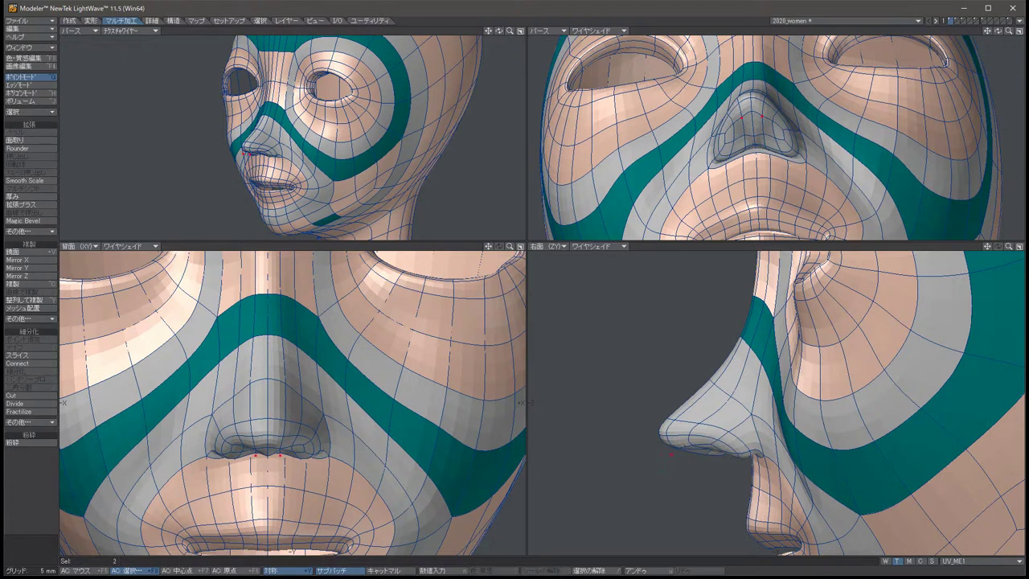
key("shift+z")
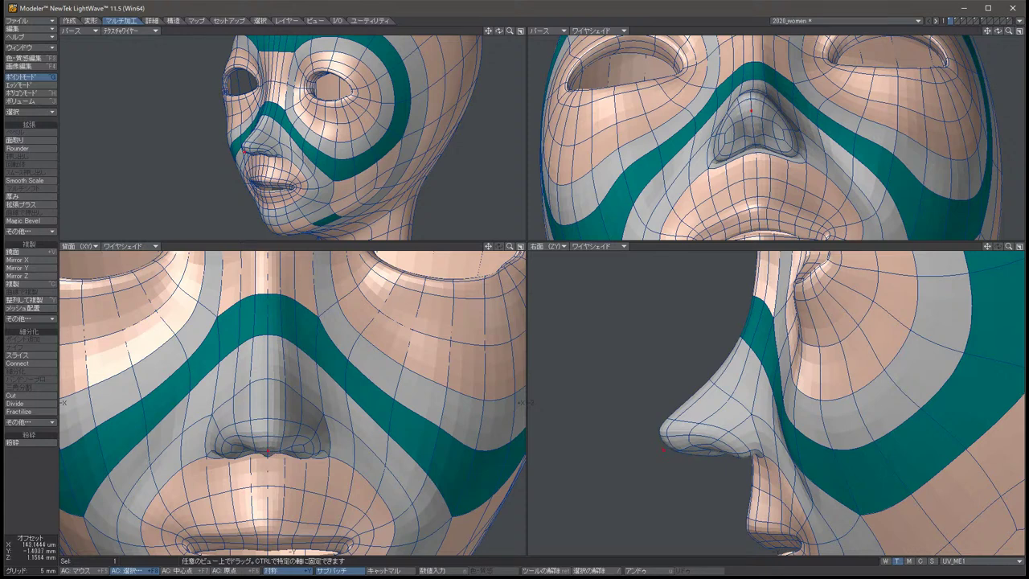
key("/")
key("Left")
key("Left")
key("Left")
key("Left")
key("Left")
key("Left")
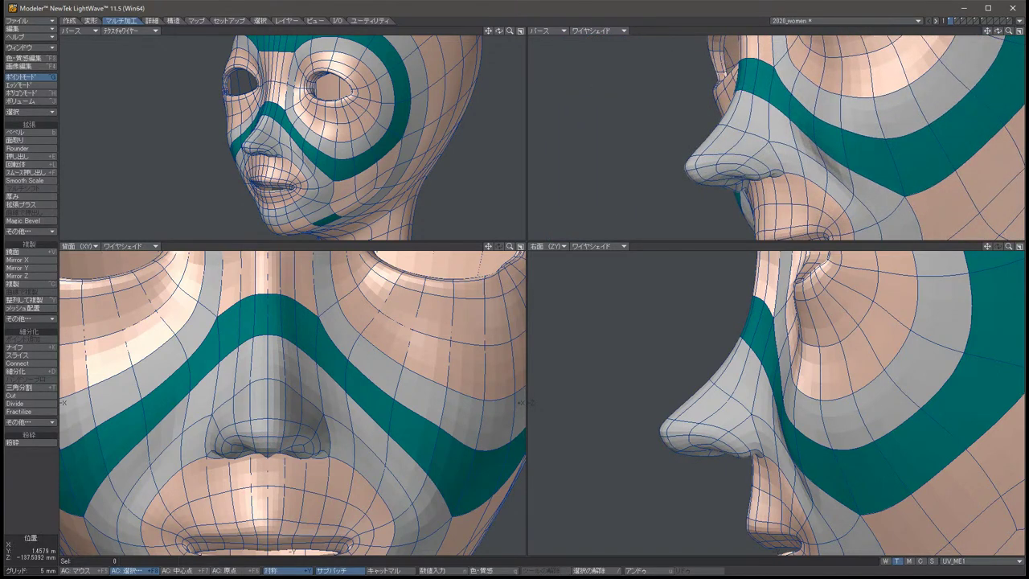
Rotate and move the nose-tip points in side view to tilt the tip, then turn SubPatch off.
key("u")
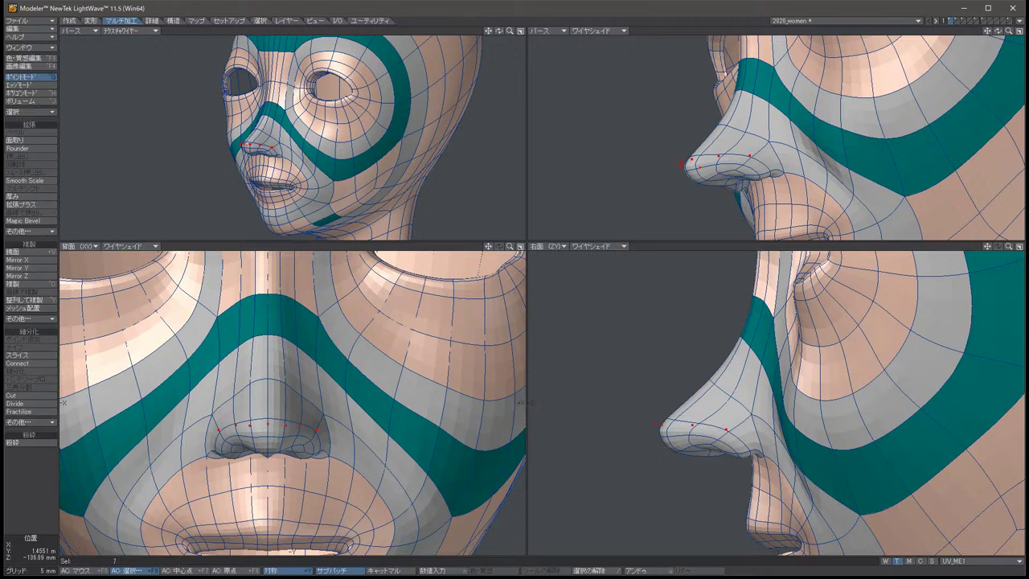
key("y")
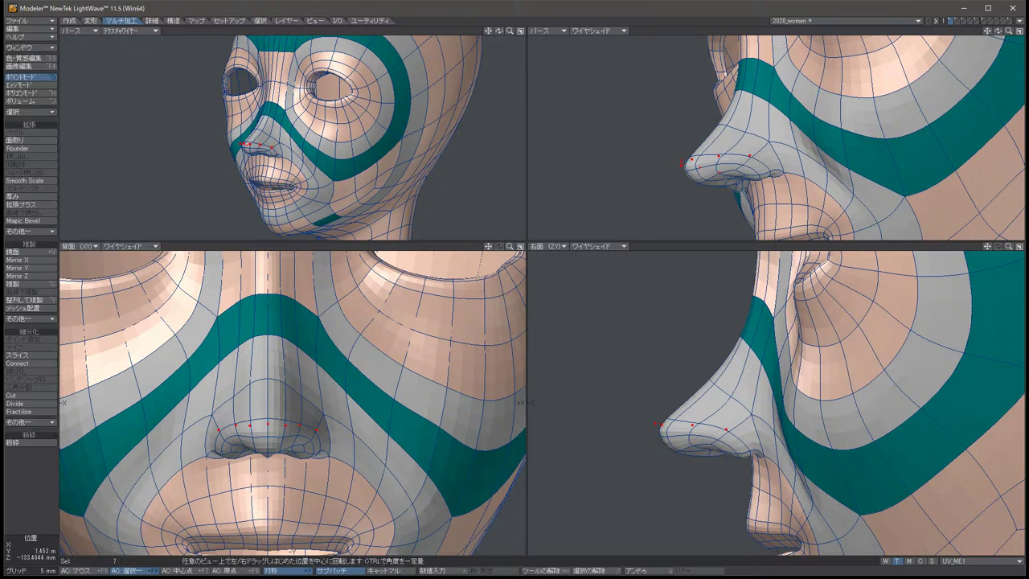
left_click_drag(702, 438, 734, 403)
key("t")
key("y")
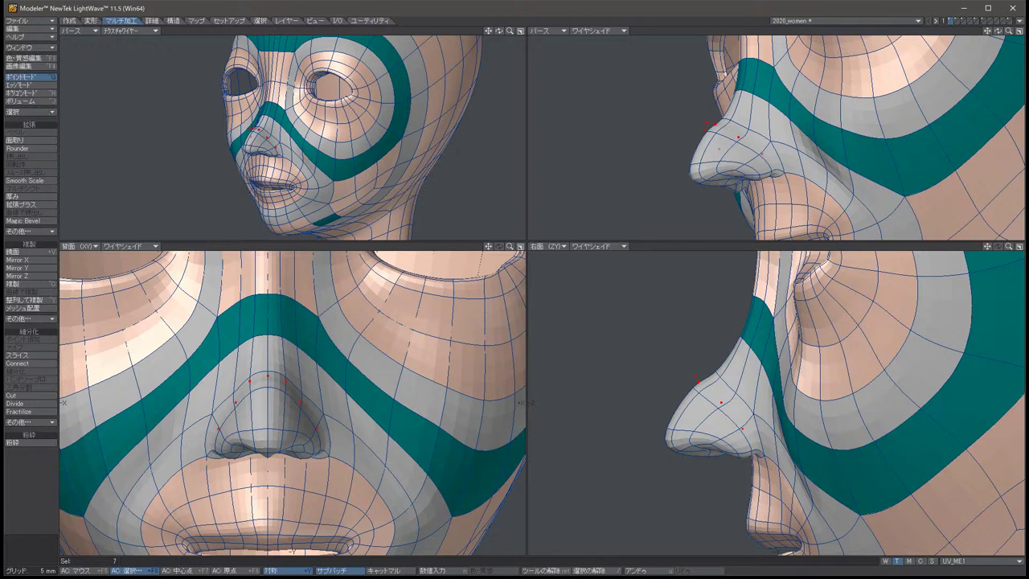
key("space")
key("slash")
key("Tab")
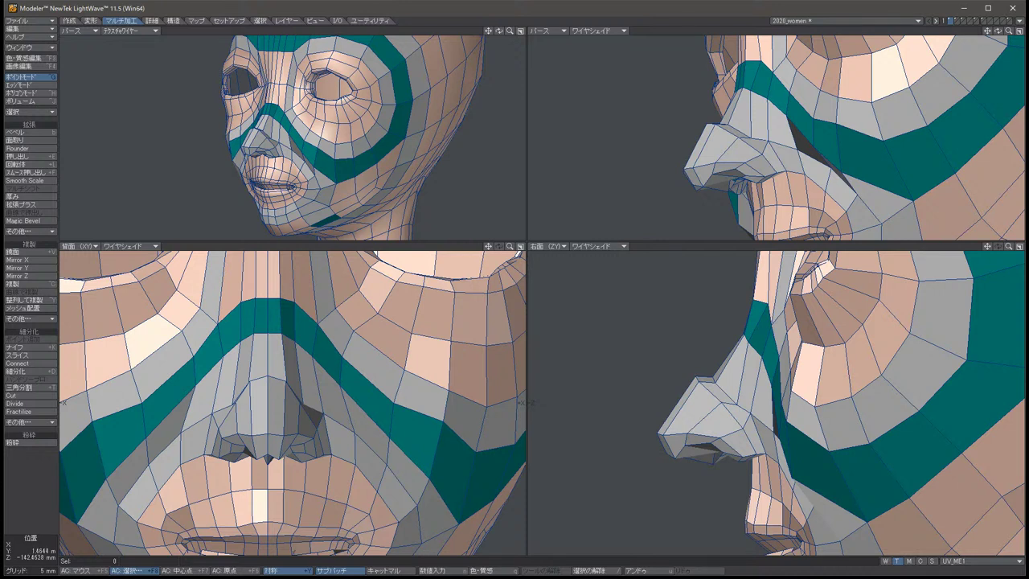
Nudge the nose-tip points, adjusting the central tip point and its pair slightly.
left_click(704, 394)
key("t")
left_click_drag(699, 397, 705, 392)
key("space")
left_click(705, 391)
key("t")
key("space")
left_click(704, 388)
key("t")
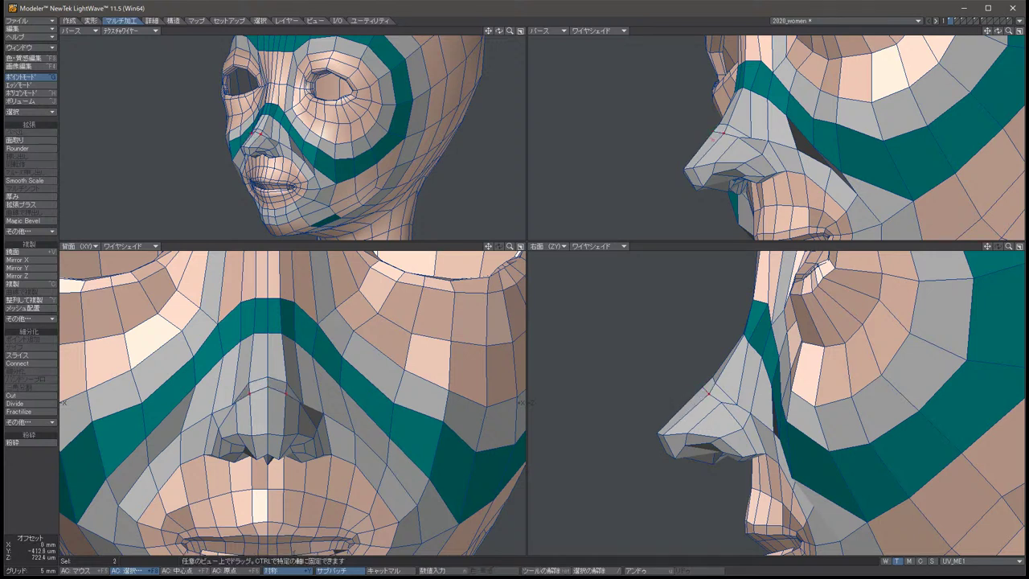
key("space")
left_click(704, 390)
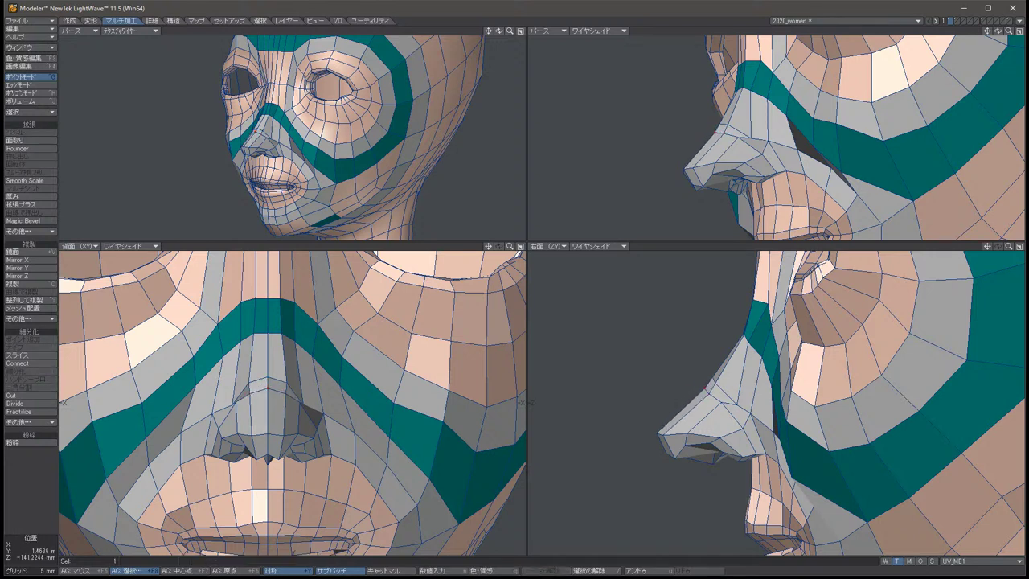
Adjust the central nose point beside the tip, then clear the selection.
left_click(717, 384)
key("t")
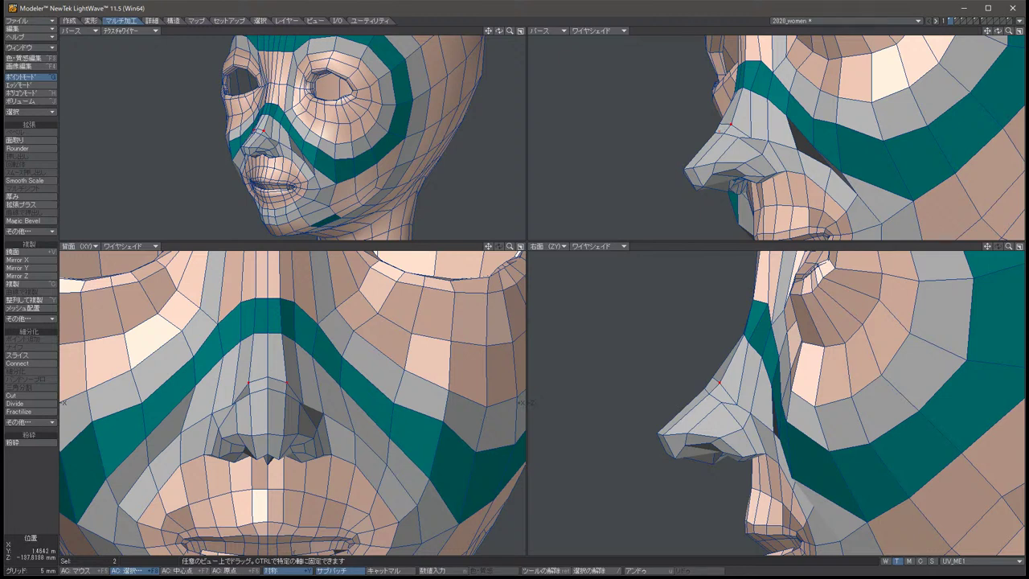
key("space")
left_click(716, 379)
key("t")
key("space")
key("slash")
Move the mirrored nose-wing points to reshape the nostrils.
left_click(749, 412)
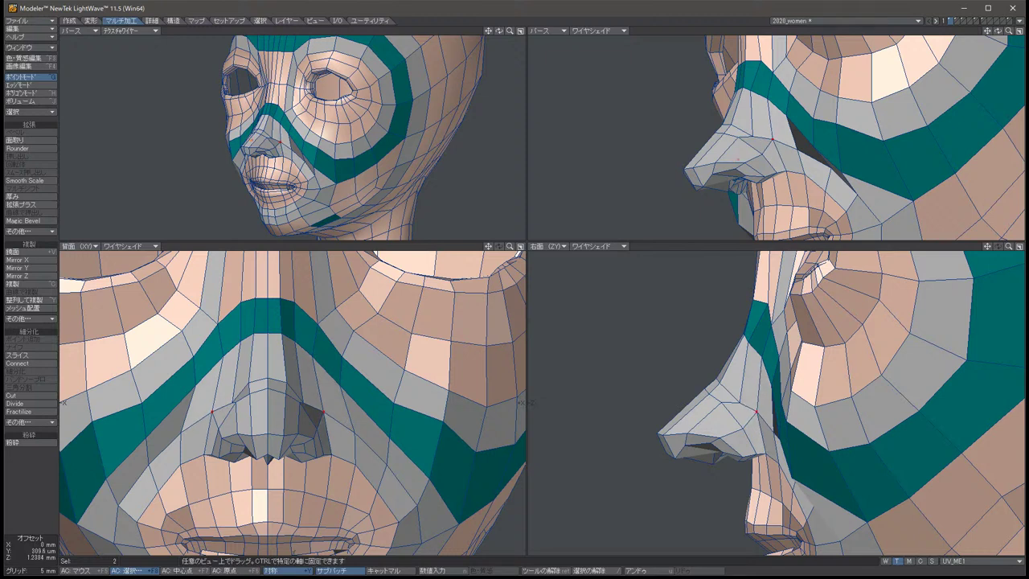
key("slash")
left_click(746, 416)
key("t")
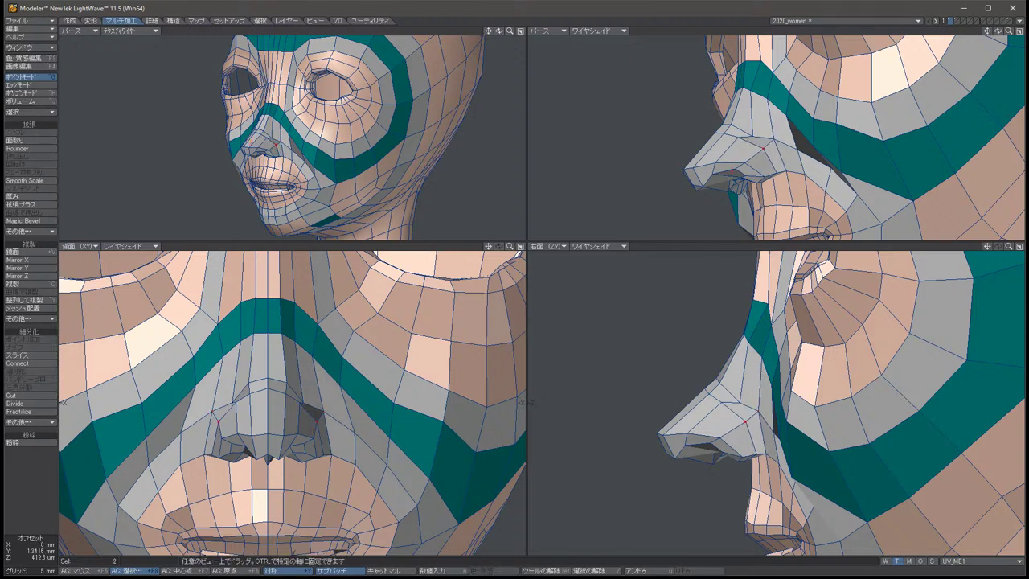
key("slash")
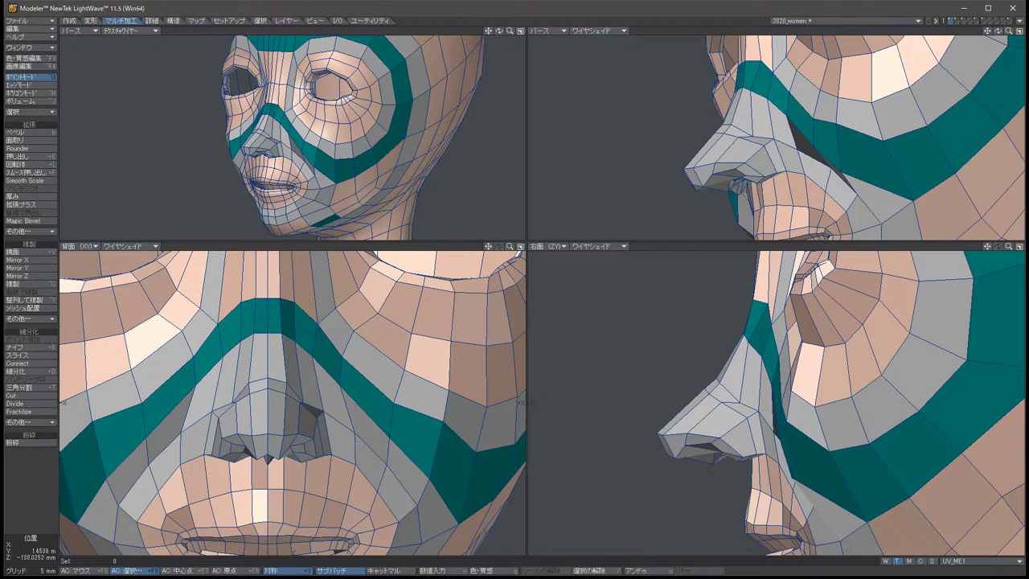
left_click(741, 164)
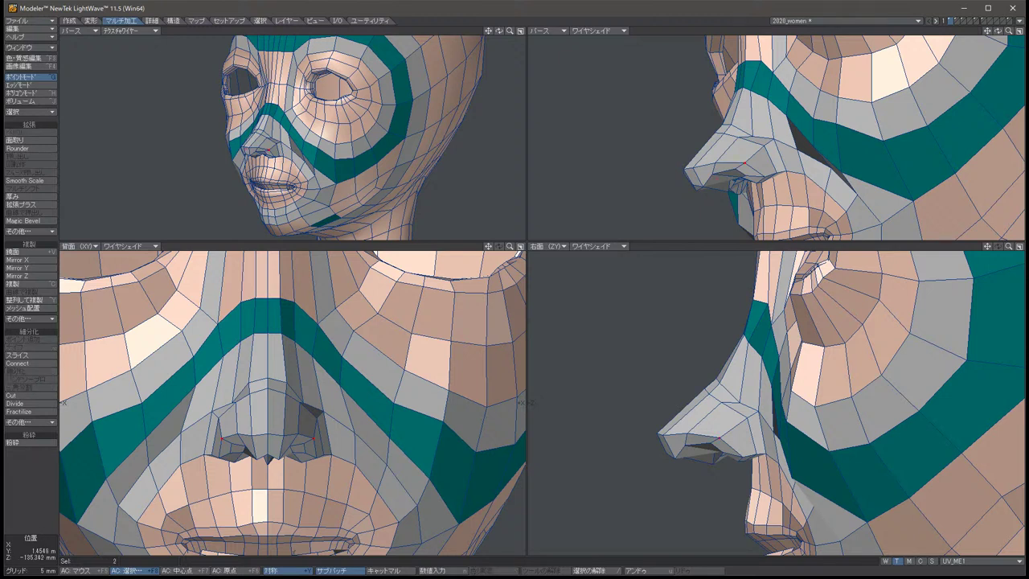
key("t")
left_click_drag(741, 164, 736, 155)
key("slash")
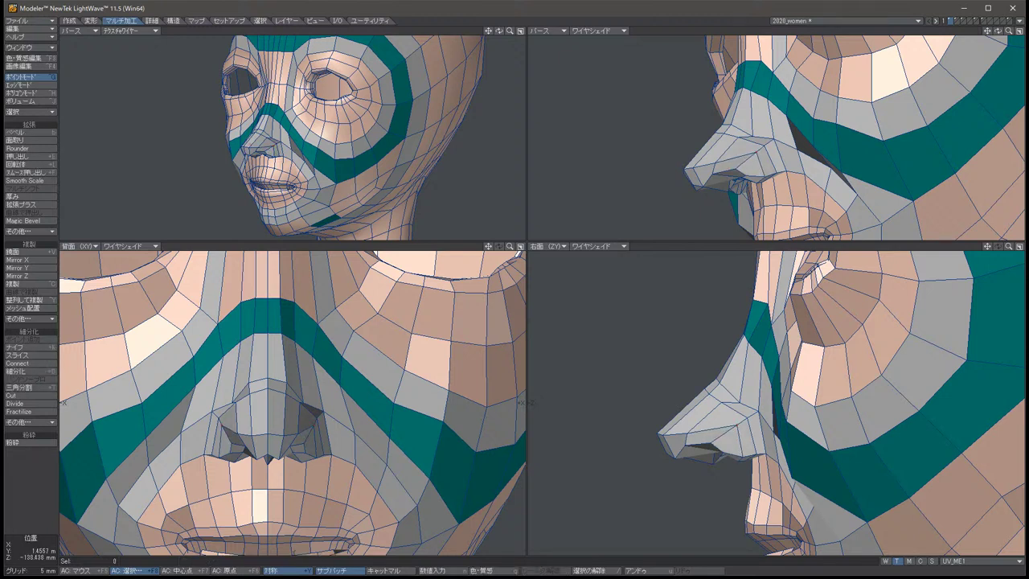
Pull a nose-tip point outward and set the tip points back and down.
left_click(700, 419)
left_click_drag(700, 419, 669, 447)
key("slash")
left_click(661, 434)
key("slash")
left_click(681, 417)
key("slash")
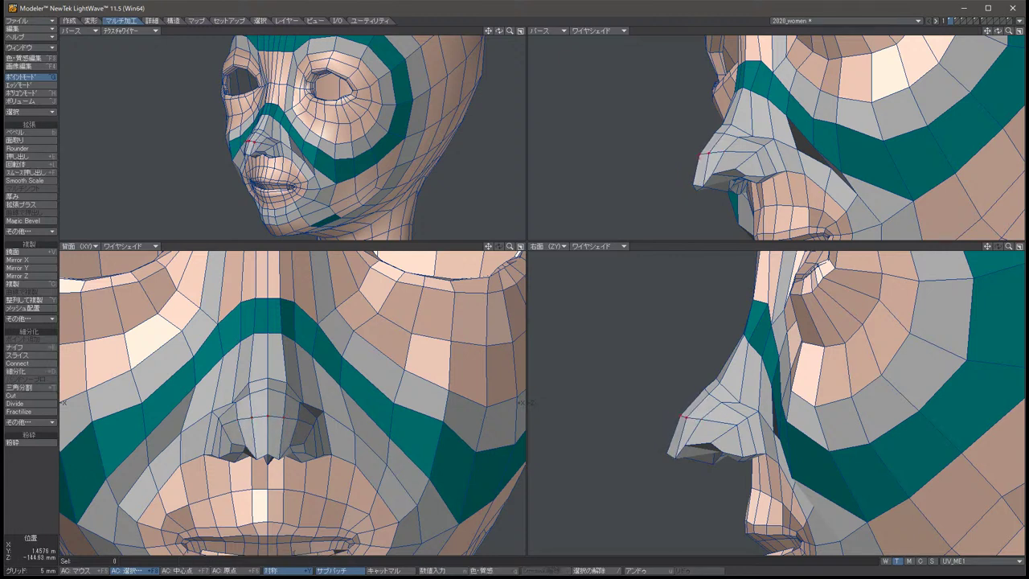
Lower two nose points slightly as seen from below, then switch to Edges mode.
left_click_drag(775, 136, 695, 217, "alt")
left_click_drag(710, 135, 740, 135)
key("t")
key("space")
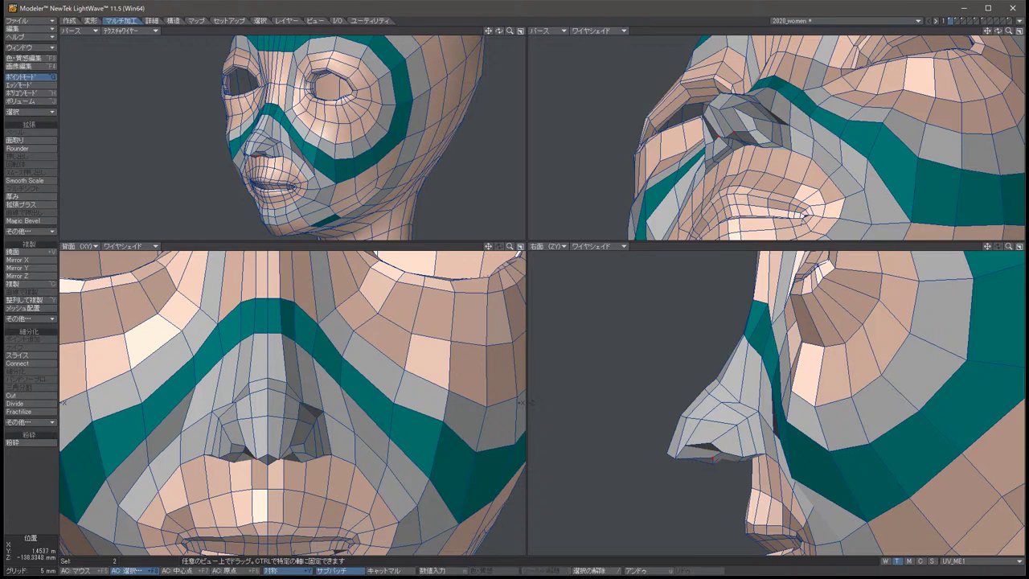
key("slash")
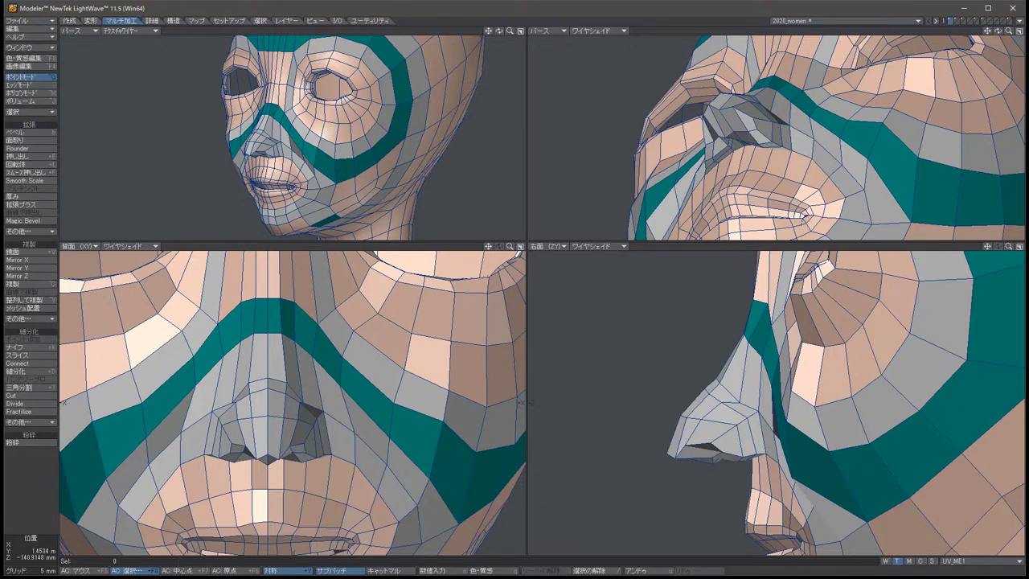
left_click_drag(775, 137, 848, 121, "alt")
key("ctrl+h")
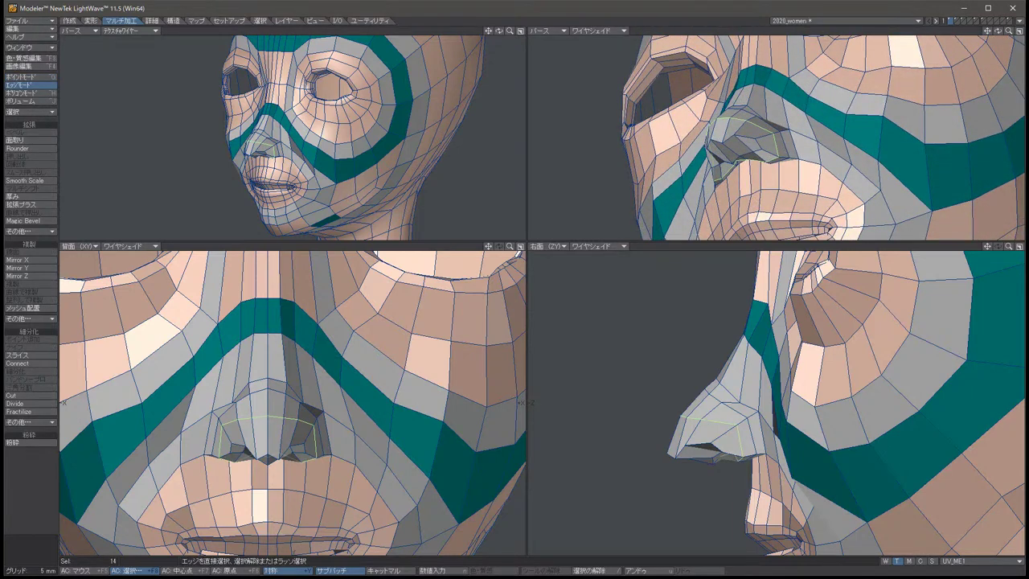
Select the four polygons inside the nostrils and grow the selection to neighbours.
key("slash")
key("ctrl+j")
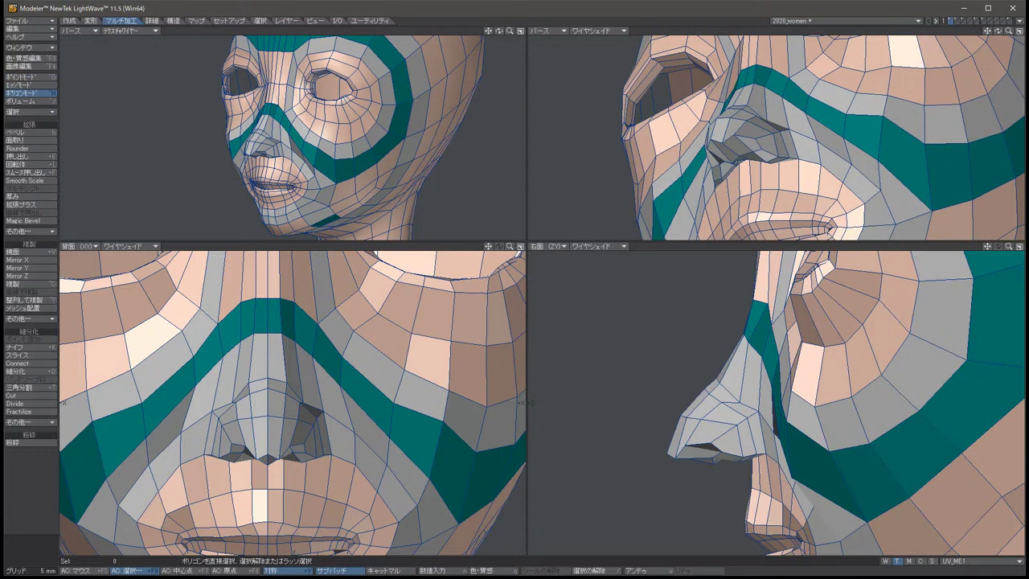
left_click_drag(232, 433, 250, 434)
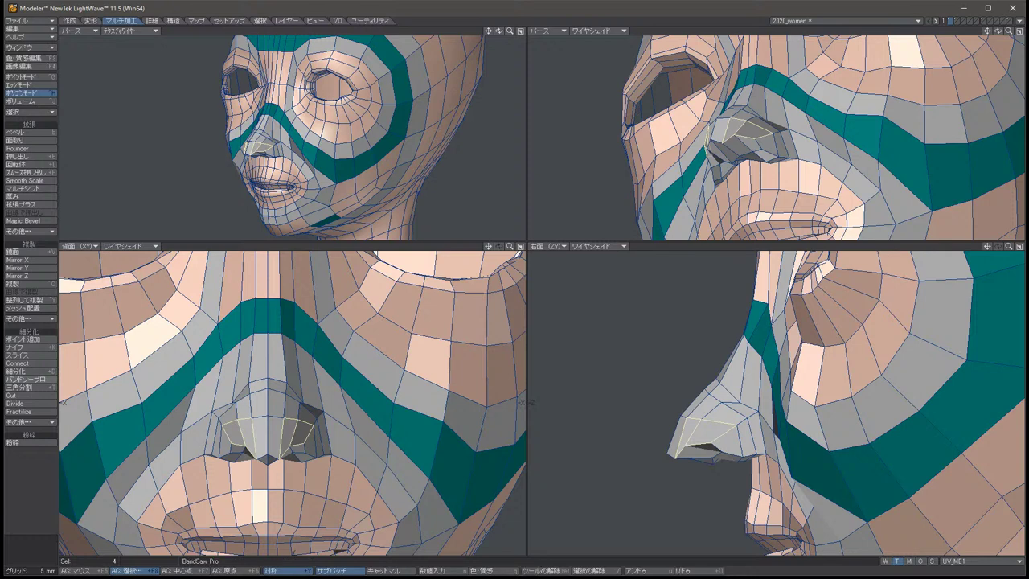
key("braceright")
Cut an extra edge loop through them with BandSaw Pro, then turn on SubPatch display.
key("Down")
key("Down")
key("Down")
key("Down")
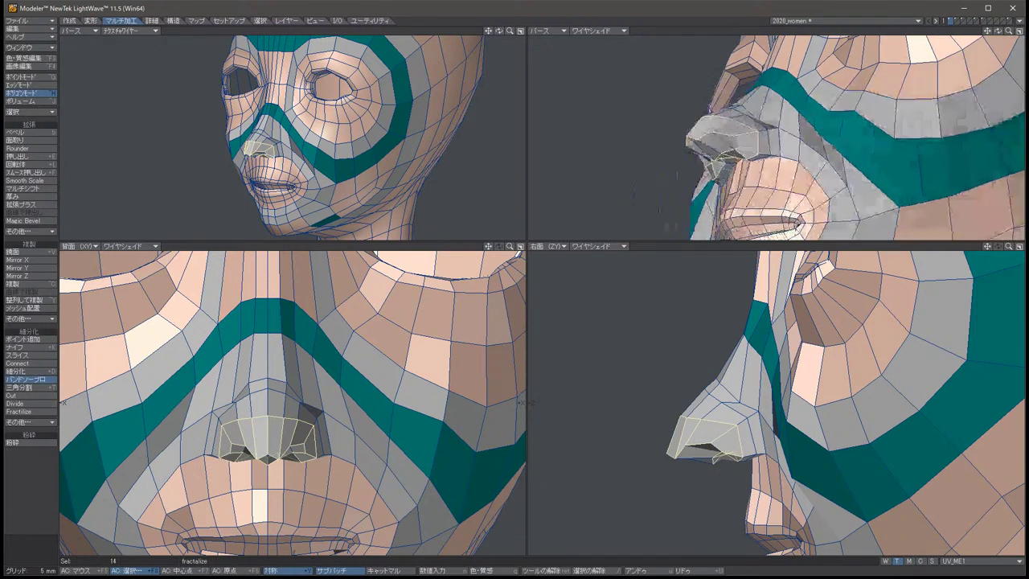
key("Down")
key("Down")
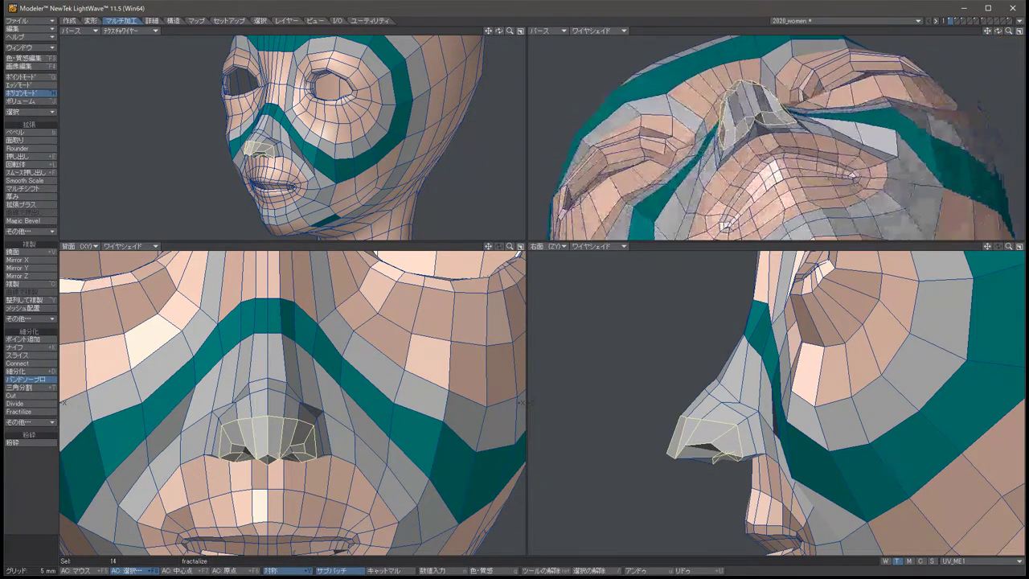
left_click(30, 422)
left_click(27, 423)
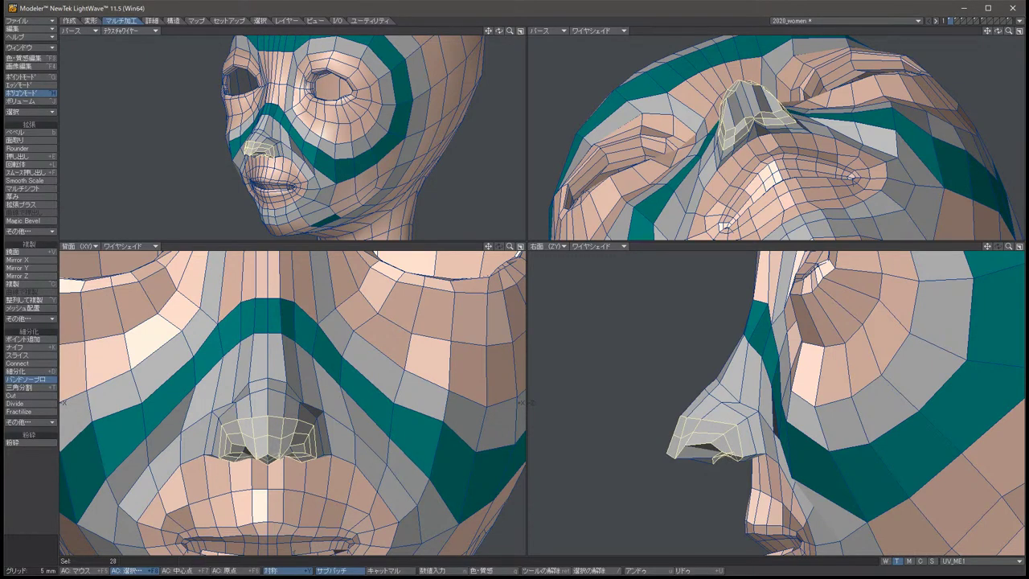
key("space")
key("slash")
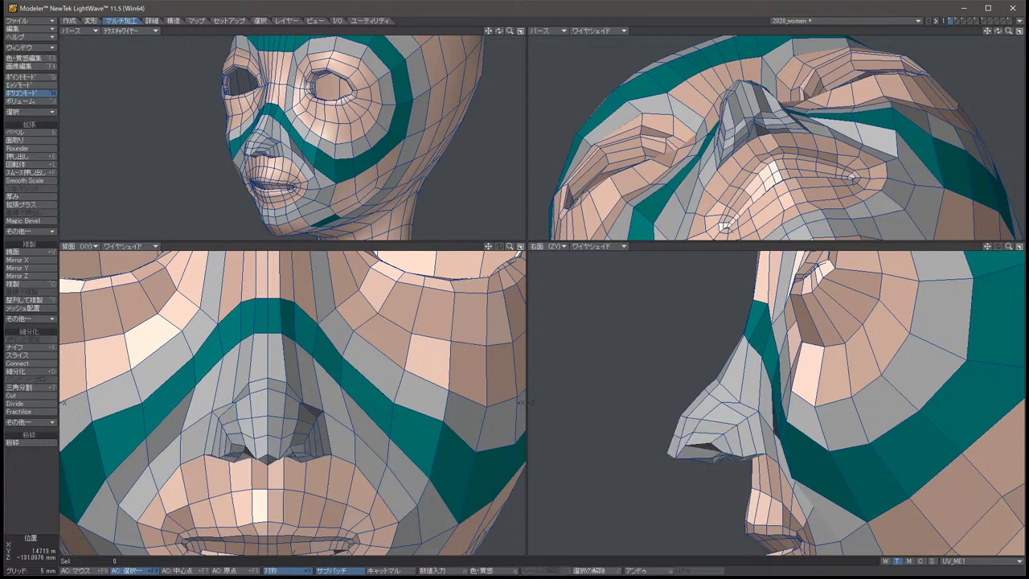
key("Tab")
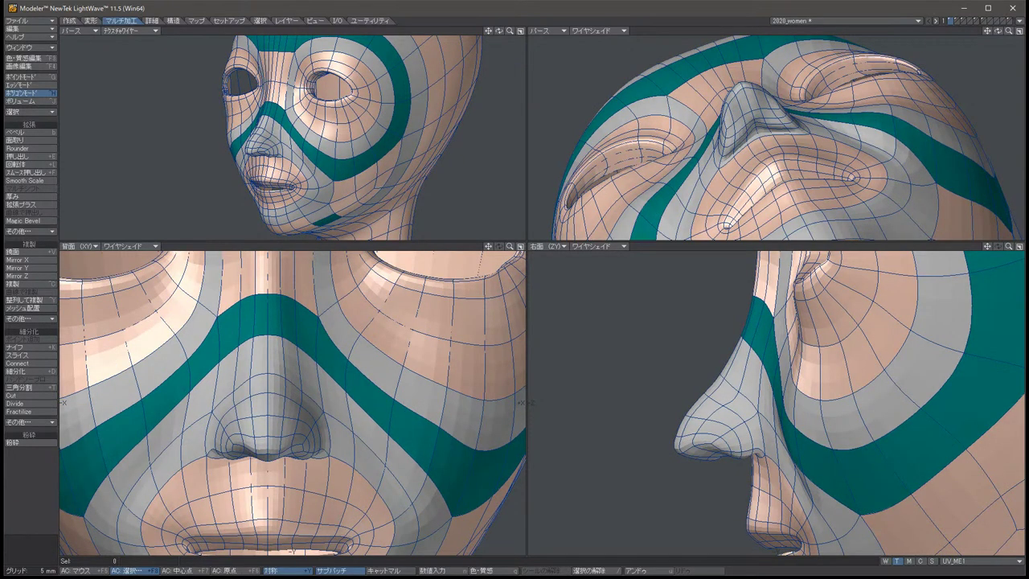
Select a nostril polygon on each side and convert the selection to points.
key("period")
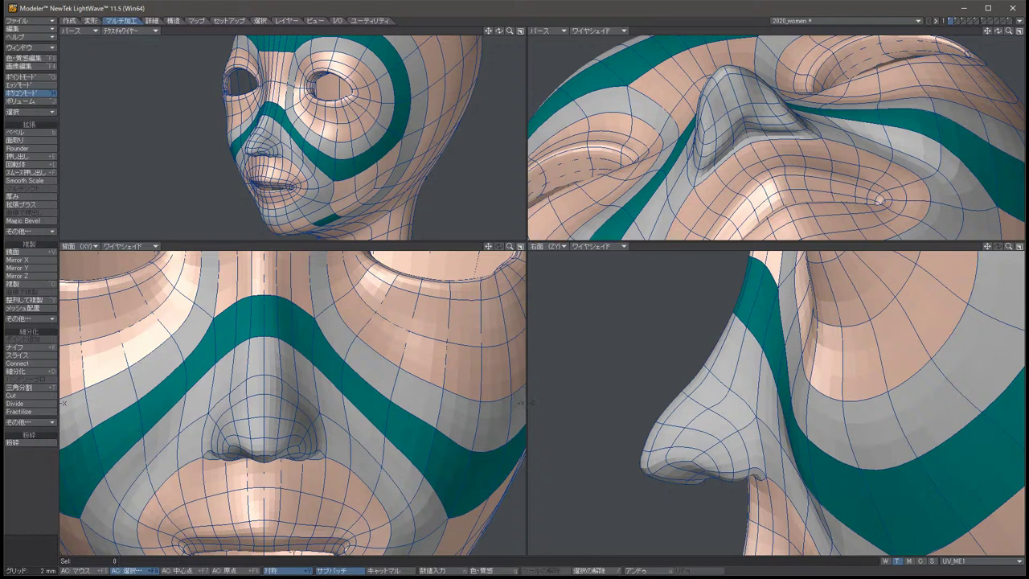
key("comma")
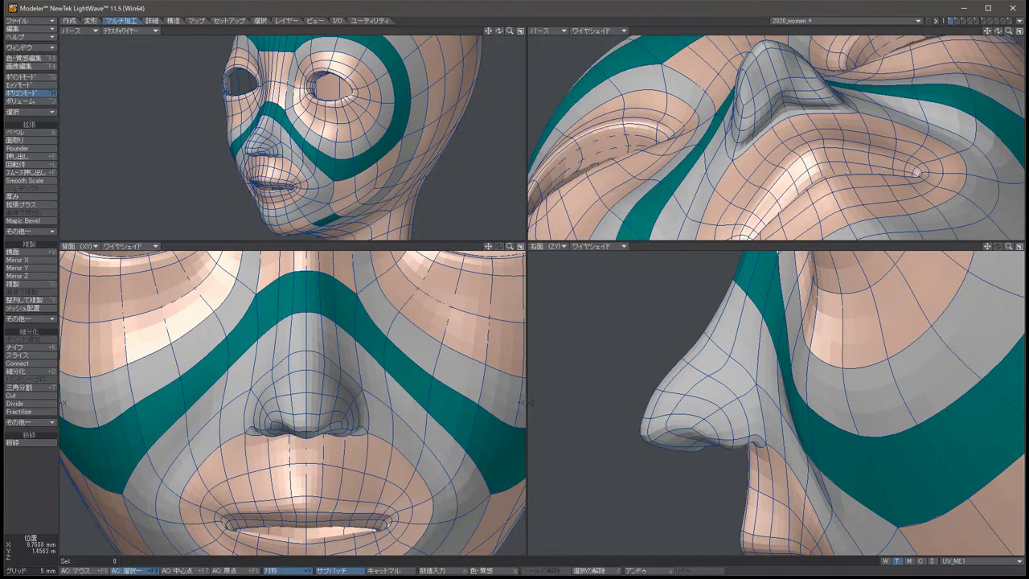
left_click(349, 416)
key("ctrl+g")
key("slash")
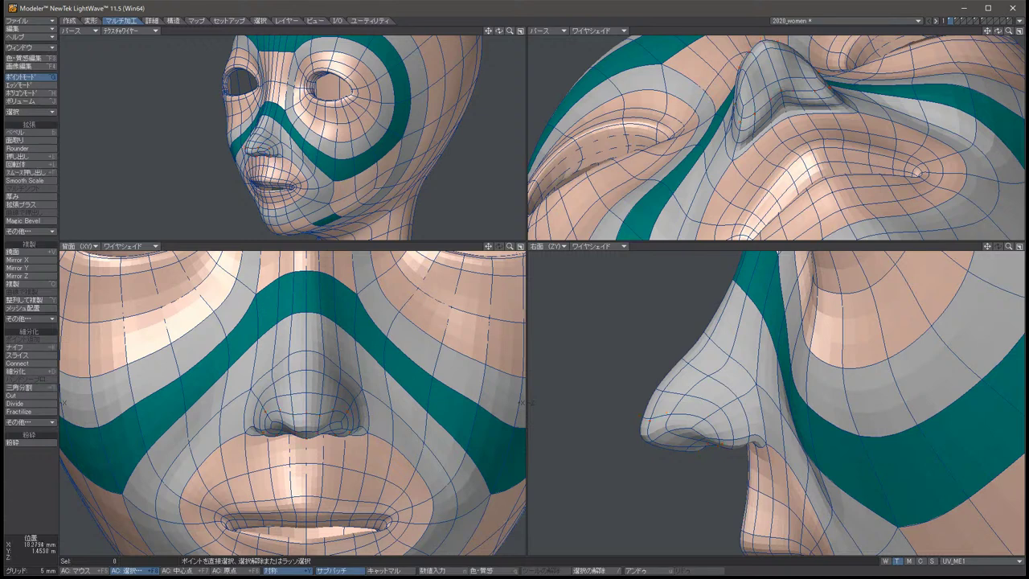
Drag the mirrored nostril points inward and slightly down, then inspect the nose from below.
left_click(354, 402)
key("t")
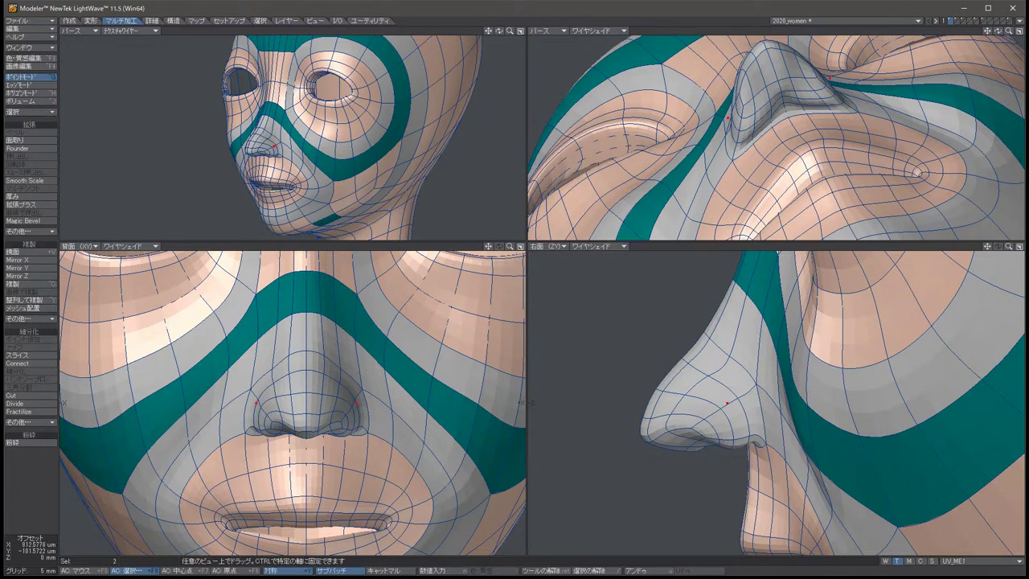
left_click_drag(726, 402, 708, 402)
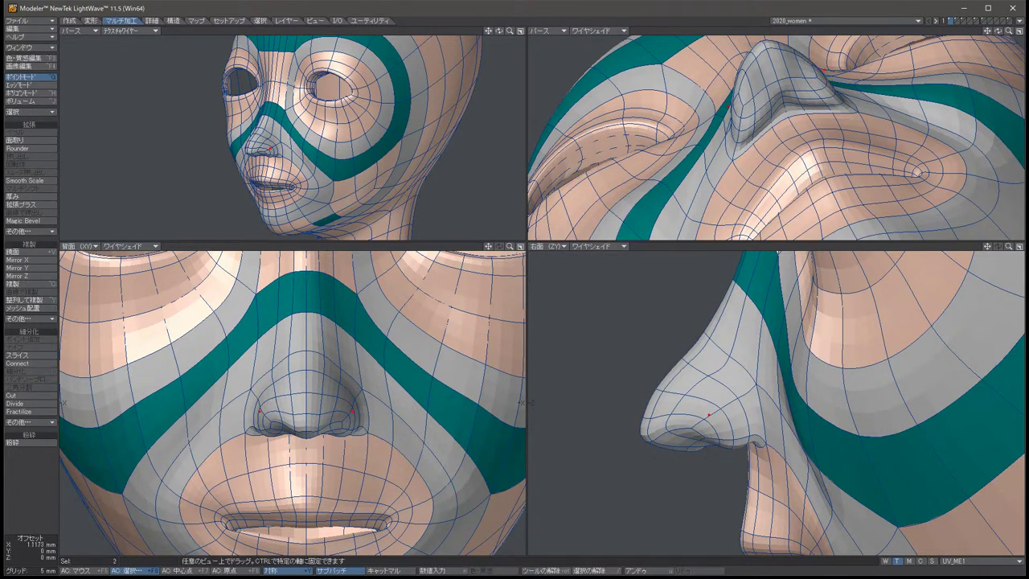
key("space")
key("slash")
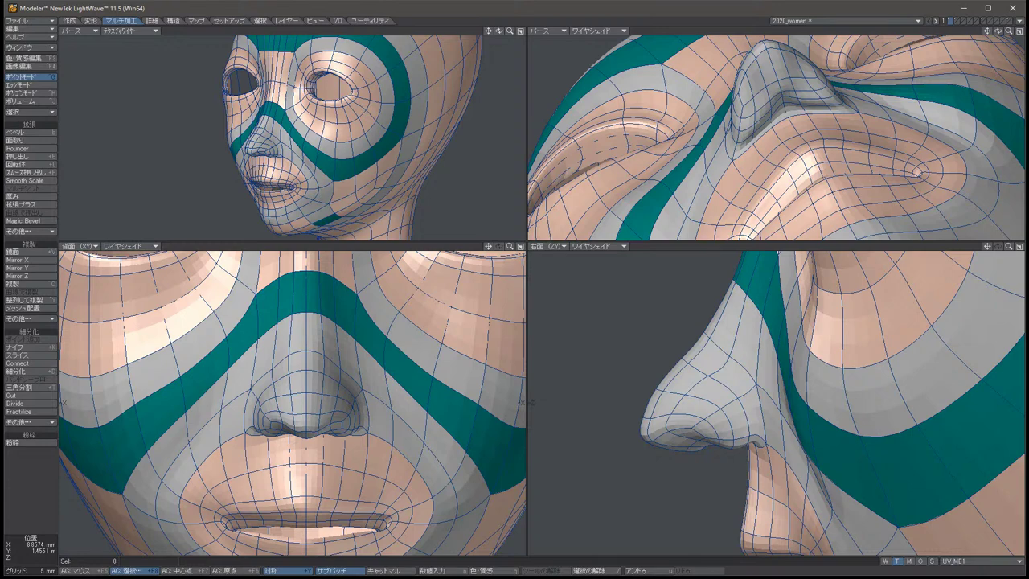
scroll(775, 402, "up", 2)
left_click_drag(771, 137, 707, 157, "alt")
scroll(775, 402, "up", 2)
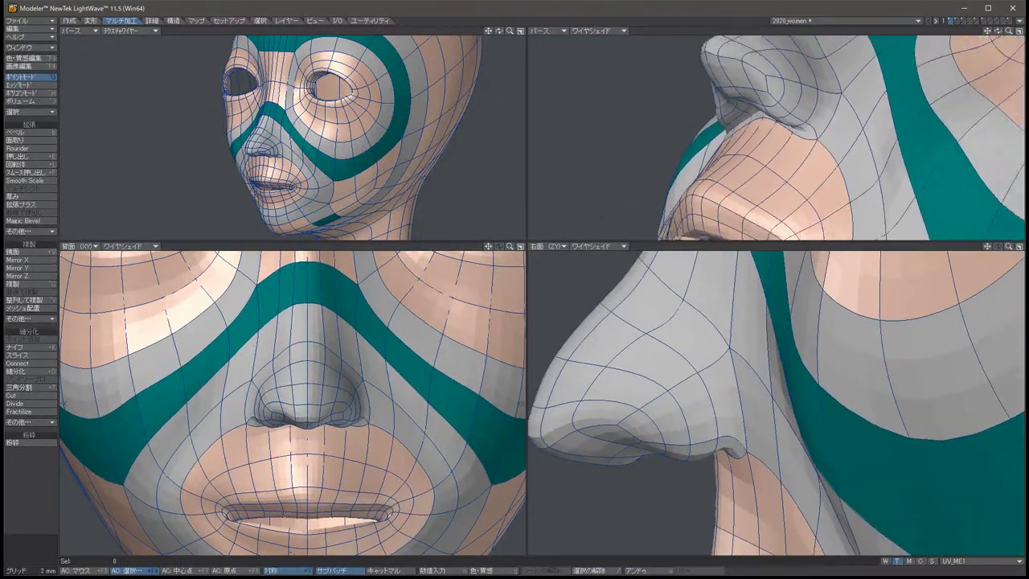
scroll(775, 401, "down", 3)
left_click_drag(772, 137, 720, 157, "alt")
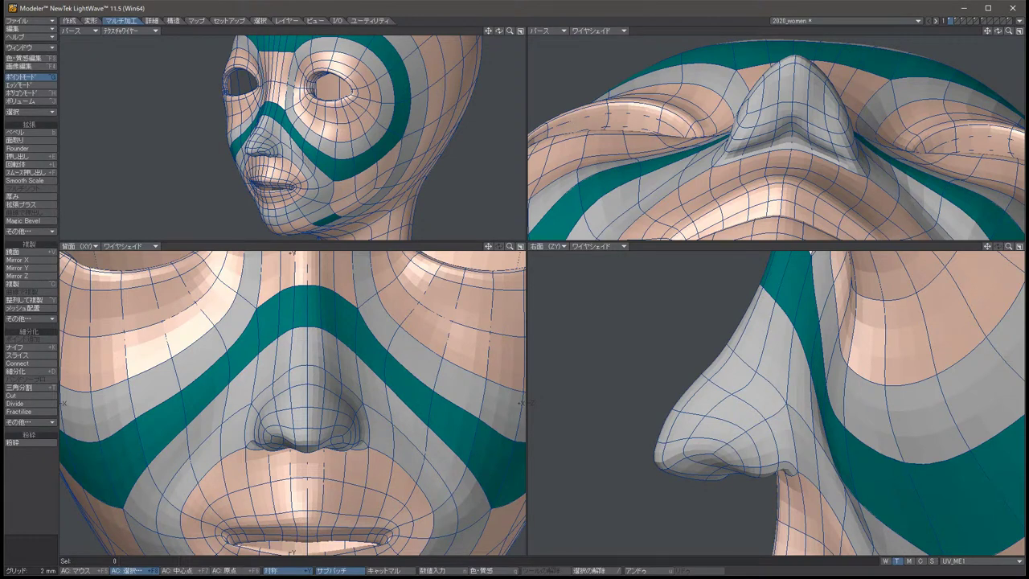
Nudge the two mirrored nostril points slightly in two Move passes.
left_click(253, 446)
key("t")
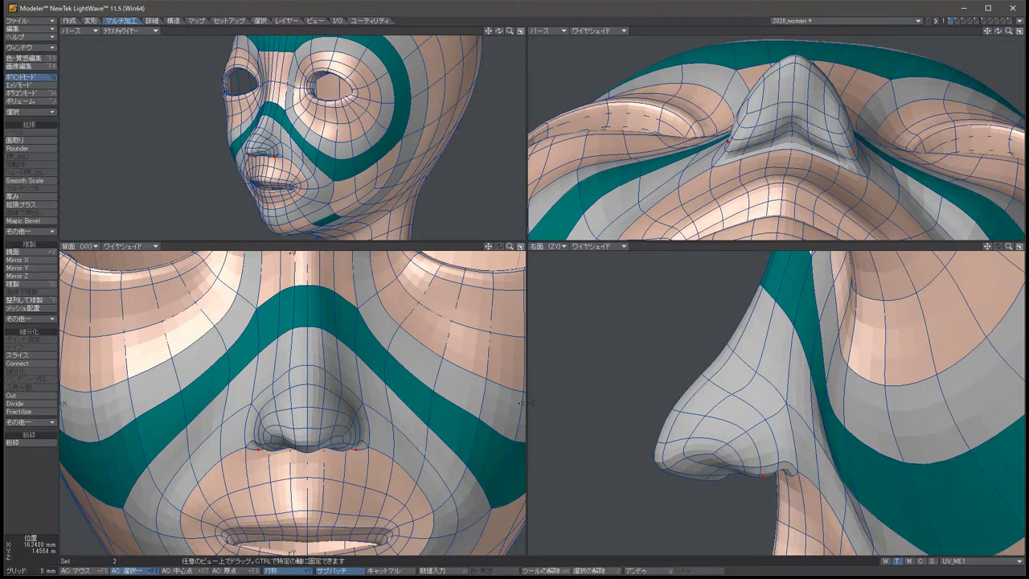
left_click_drag(254, 446, 262, 440)
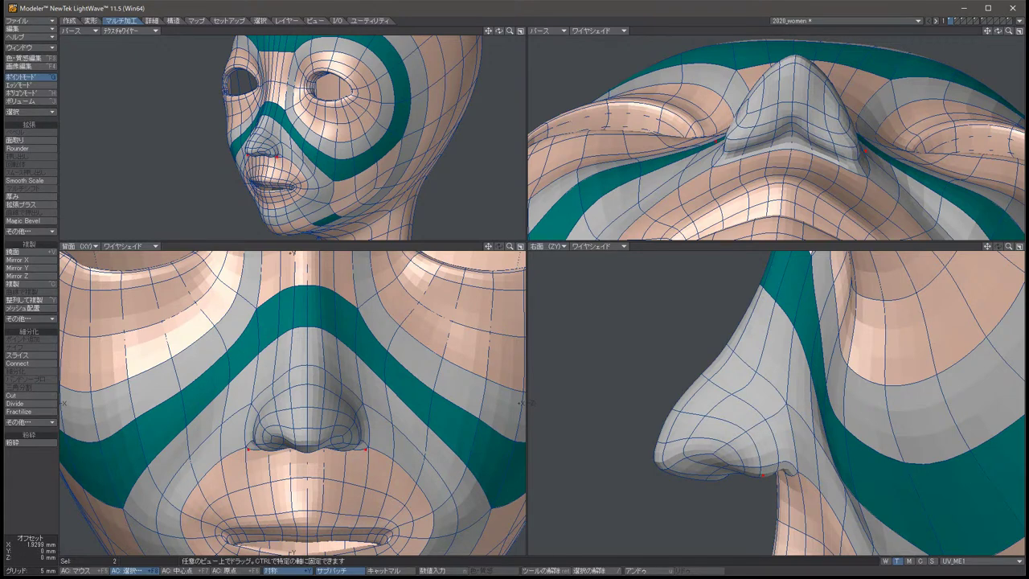
key("space")
key("slash")
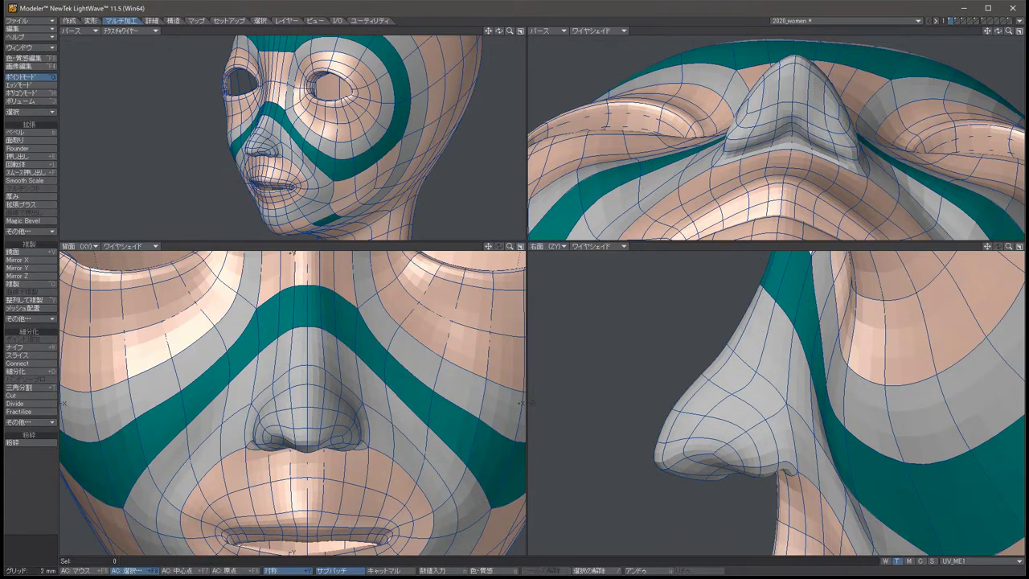
key("u")
key("t")
left_click_drag(731, 117, 727, 125)
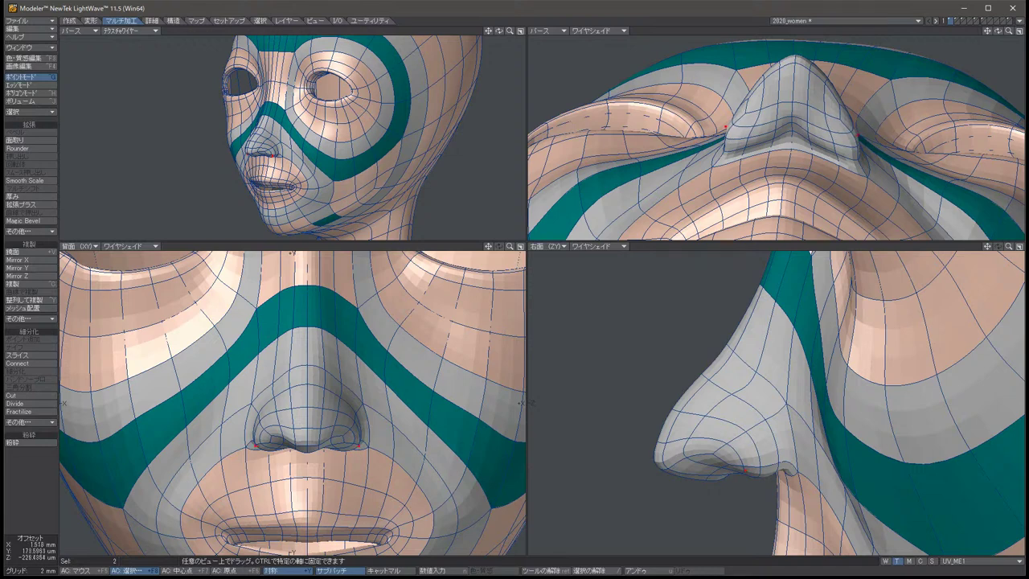
key("space")
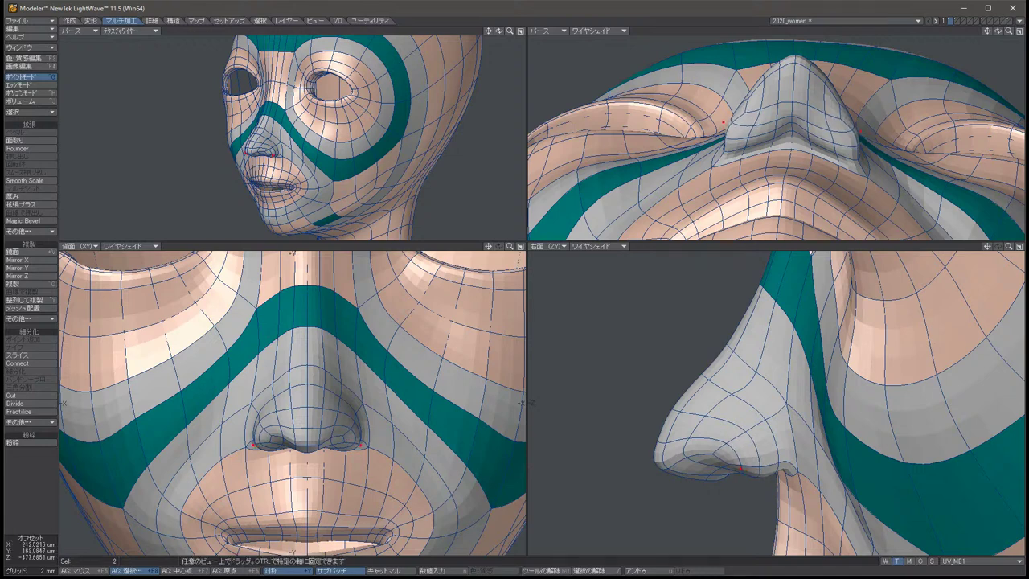
key("slash")
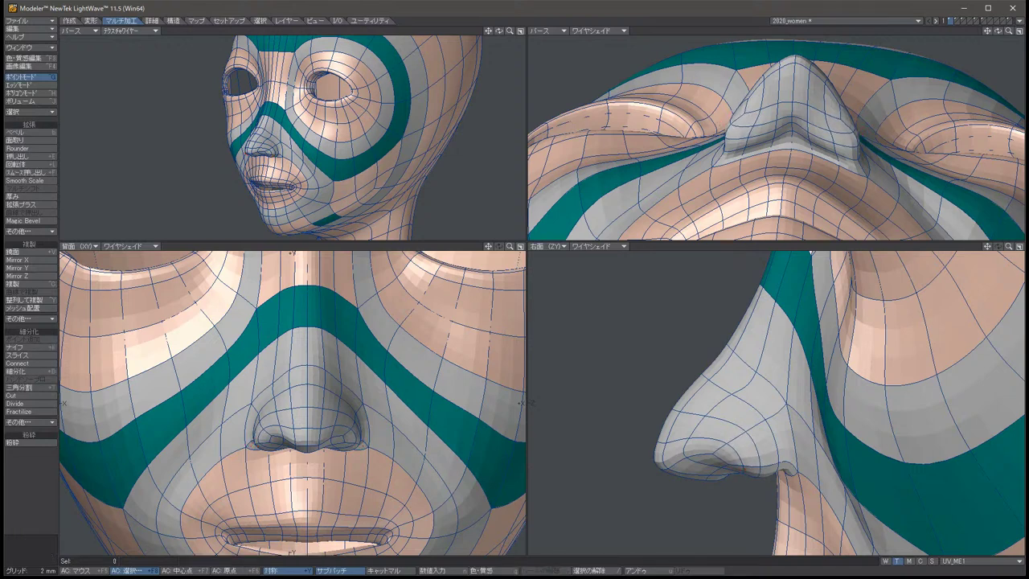
Spread the nostril points slightly apart and lower them a little.
key("ctrl+z")
key("t")
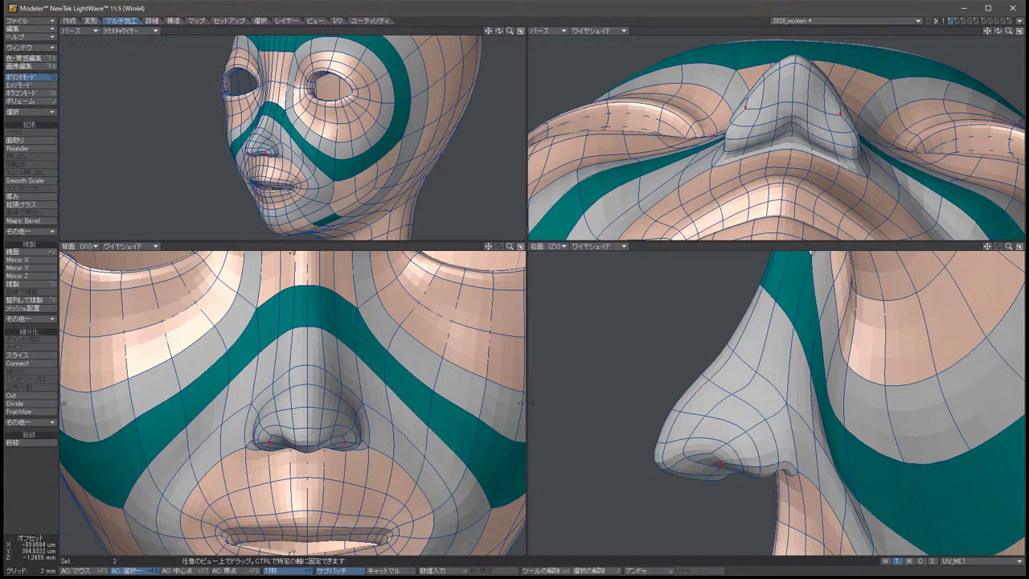
left_click_drag(841, 110, 845, 108)
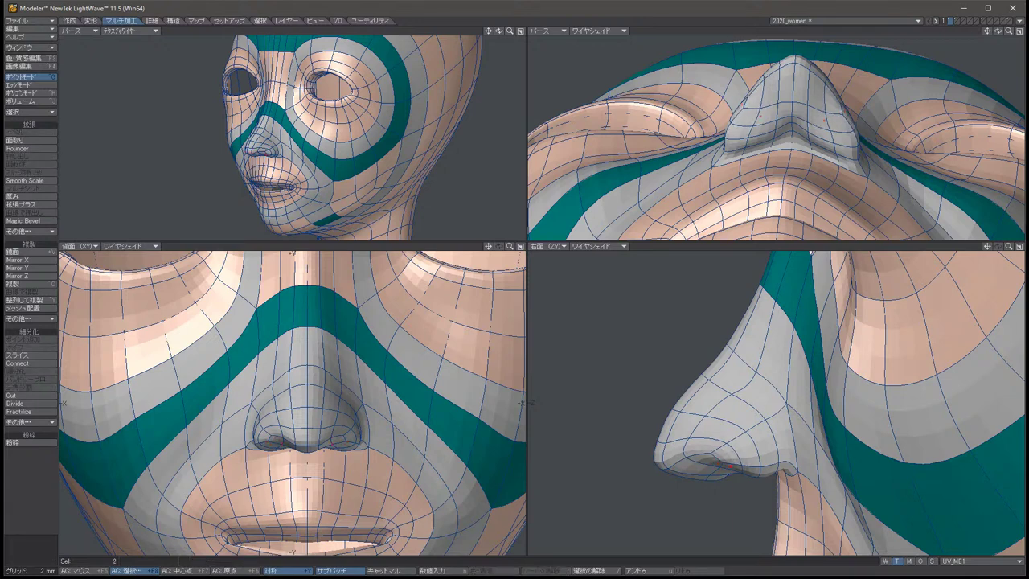
left_click_drag(707, 464, 709, 469)
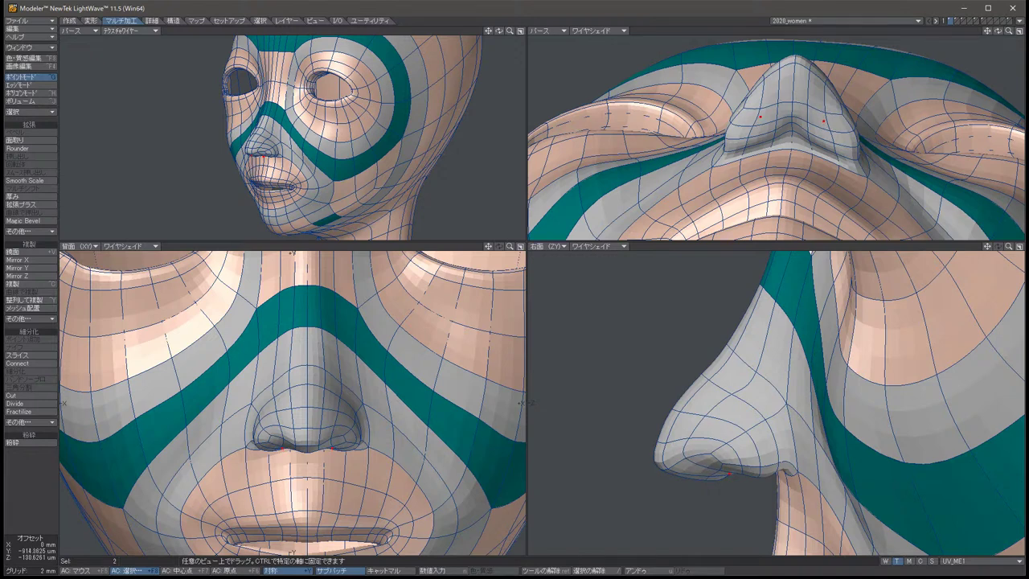
key("space")
key("slash")
Return to the faceted cage and adjust a nostril point on each side.
key("Tab")
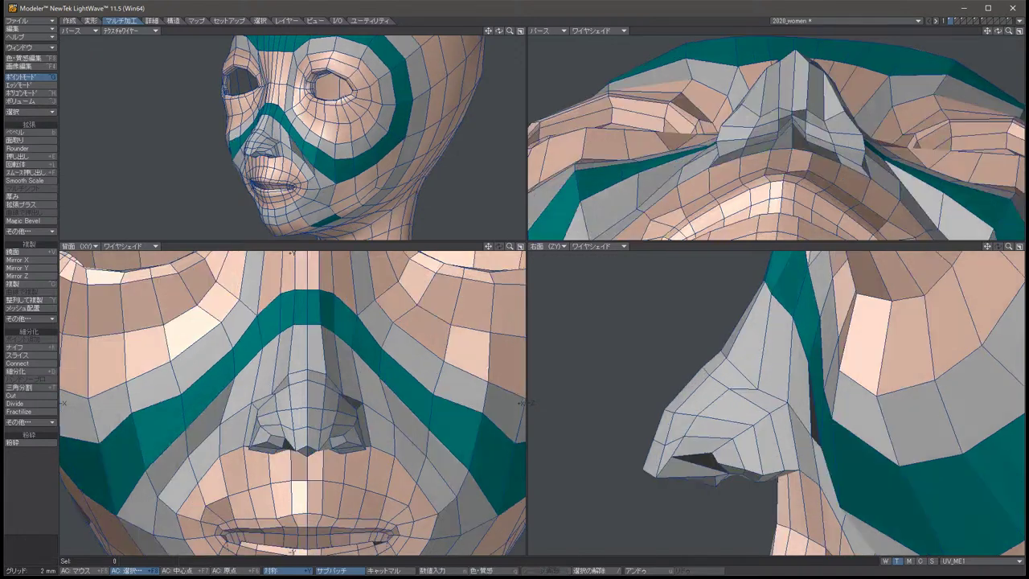
left_click_drag(778, 107, 805, 109)
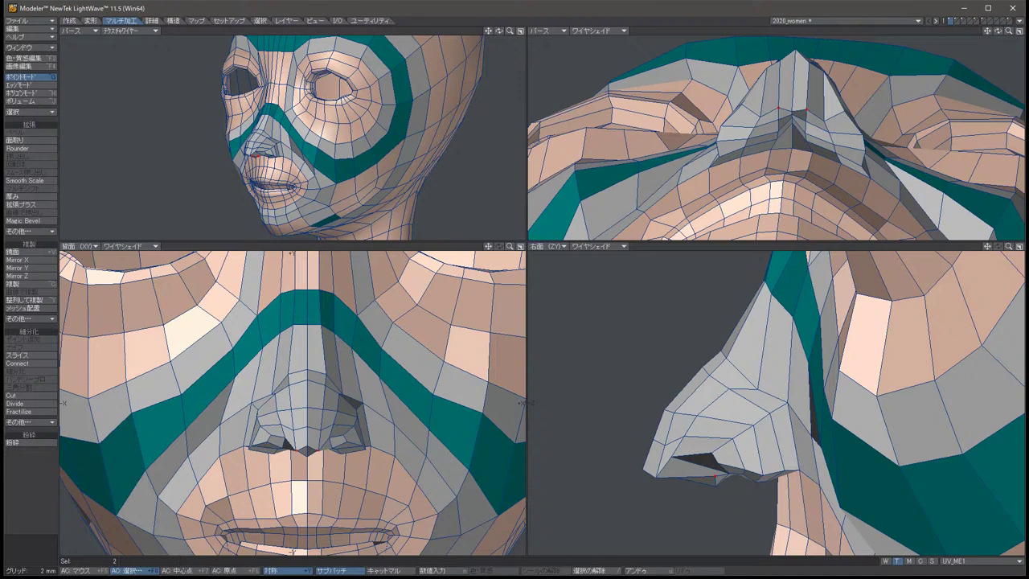
key("t")
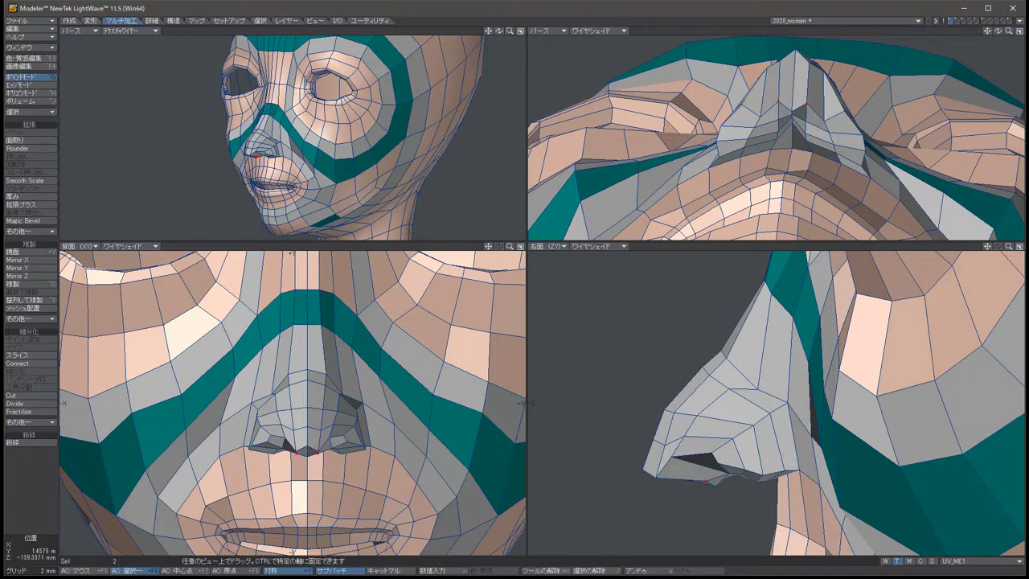
key("space")
key("slash")
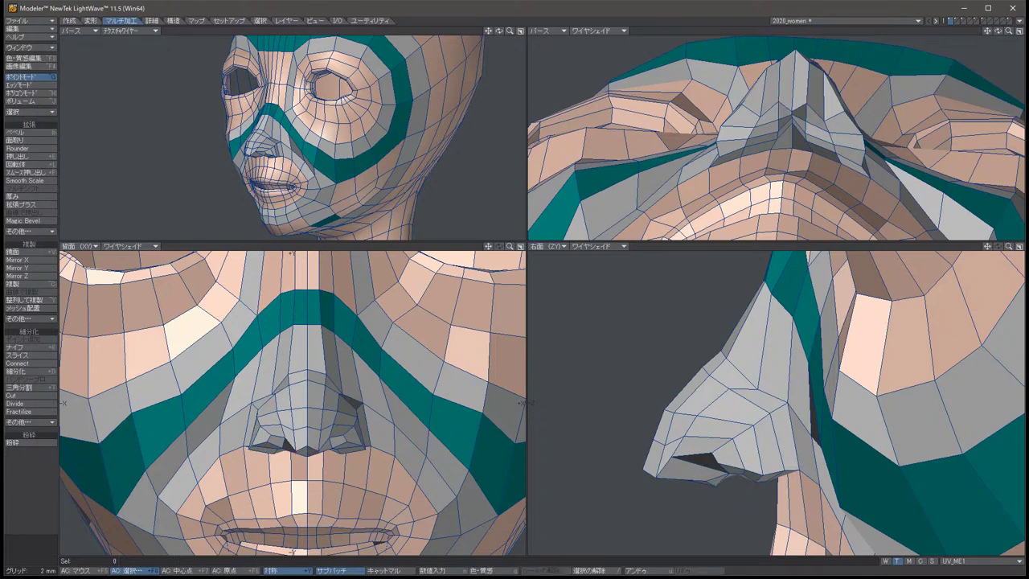
Reposition two nostril points while viewing the nose side-on.
key("Right")
key("Right")
key("Right")
key("Right")
key("Right")
key("Right")
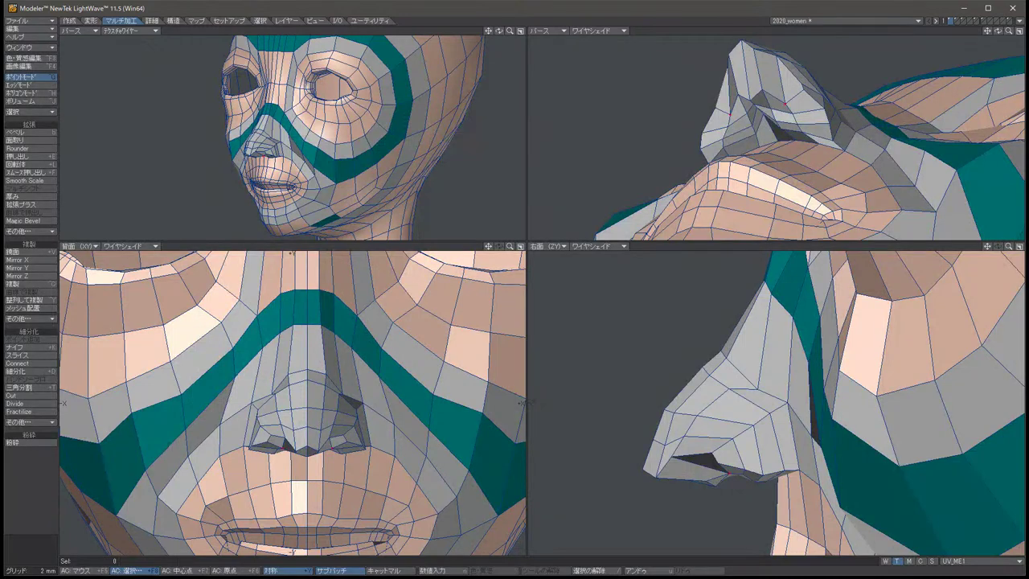
left_click(726, 473)
key("t")
left_click_drag(726, 473, 715, 474)
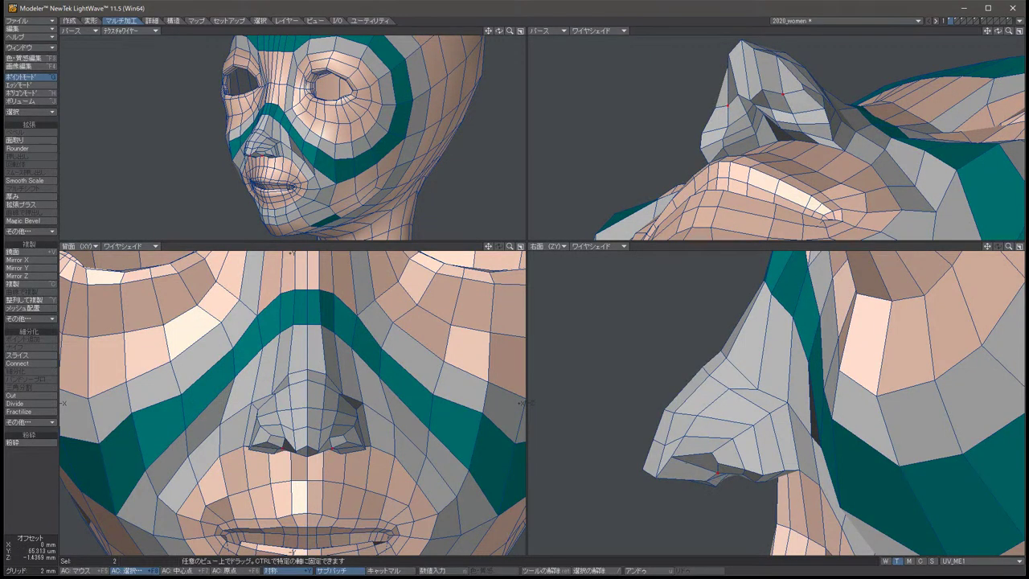
key("space")
key("slash")
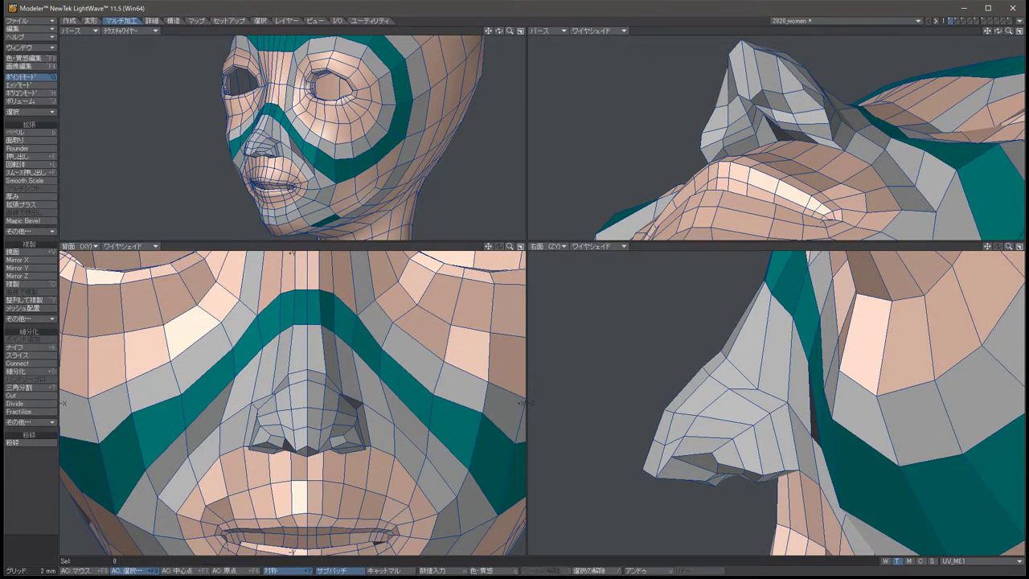
Lower the nose-tip point about 2 mm.
key("Up")
key("Up")
key("Up")
key("Up")
key("Up")
key("Up")
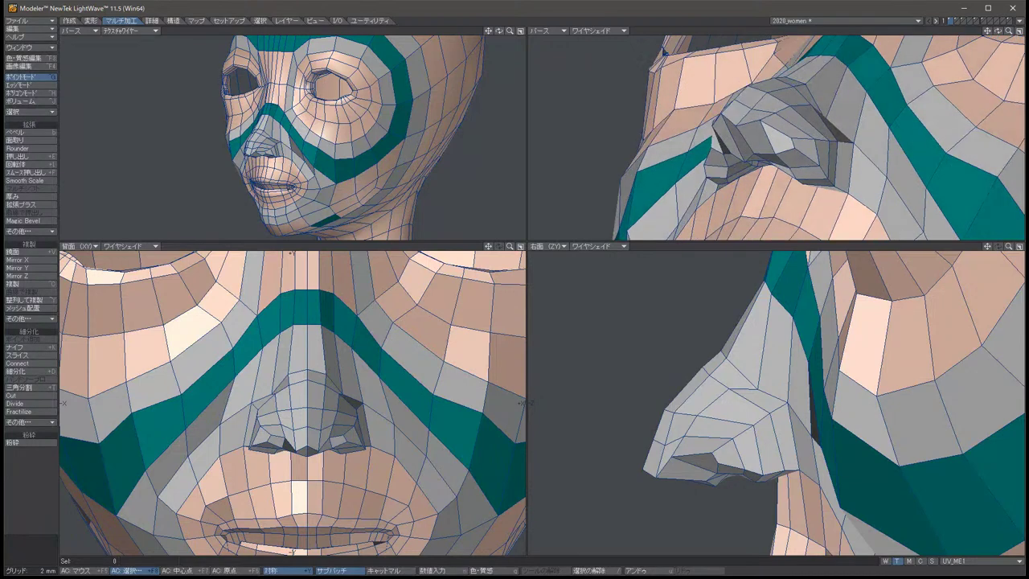
left_click(642, 469)
key("t")
left_click_drag(643, 468, 648, 482)
key("space")
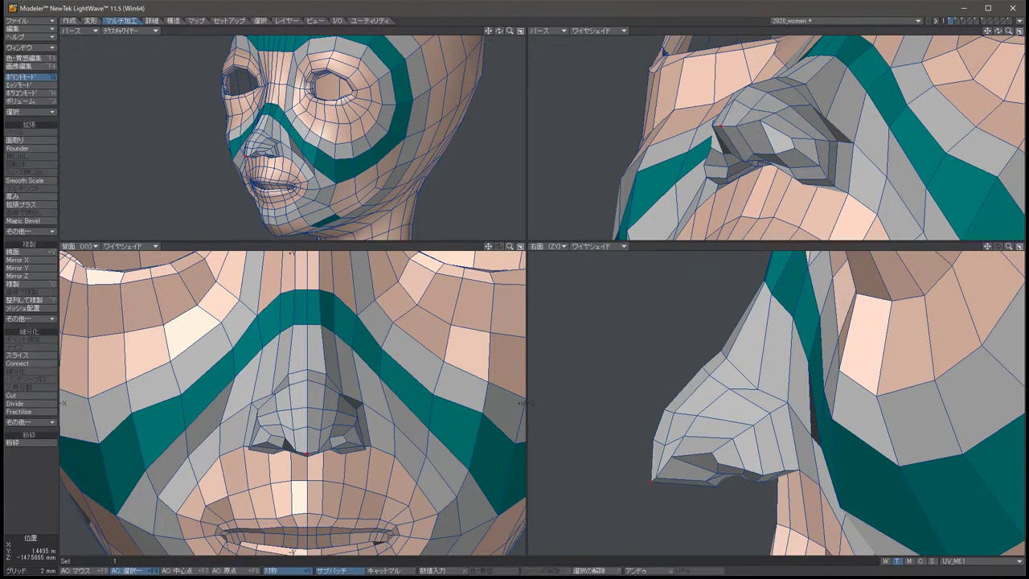
key("slash")
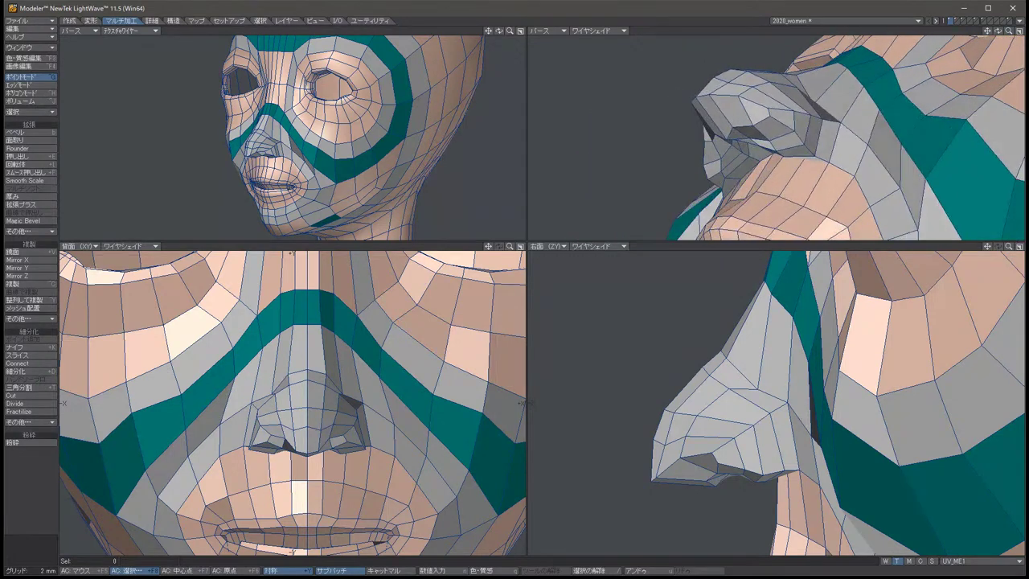
Adjust two symmetric points on the nose.
left_click(263, 447)
key("t")
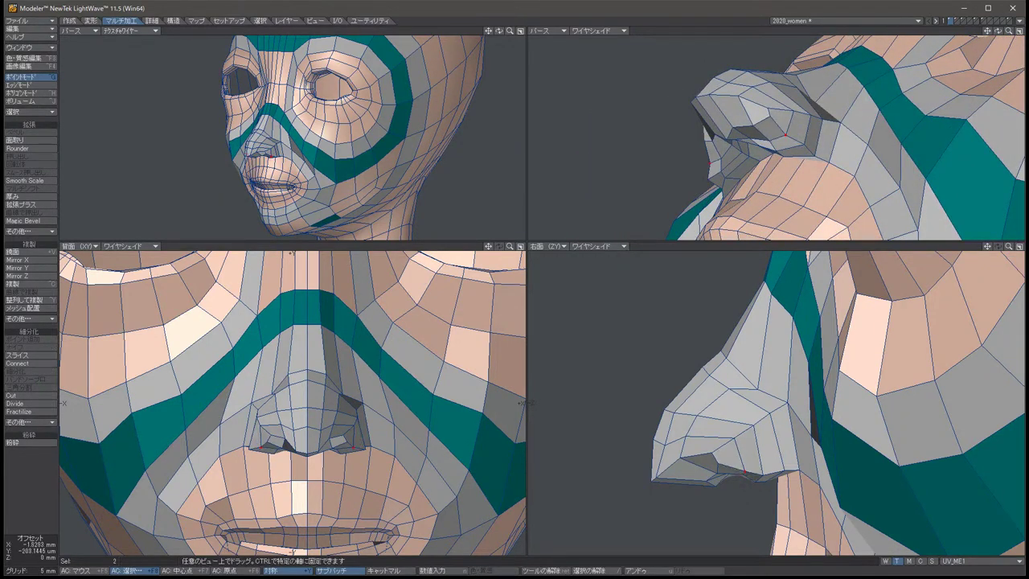
key("space")
key("slash")
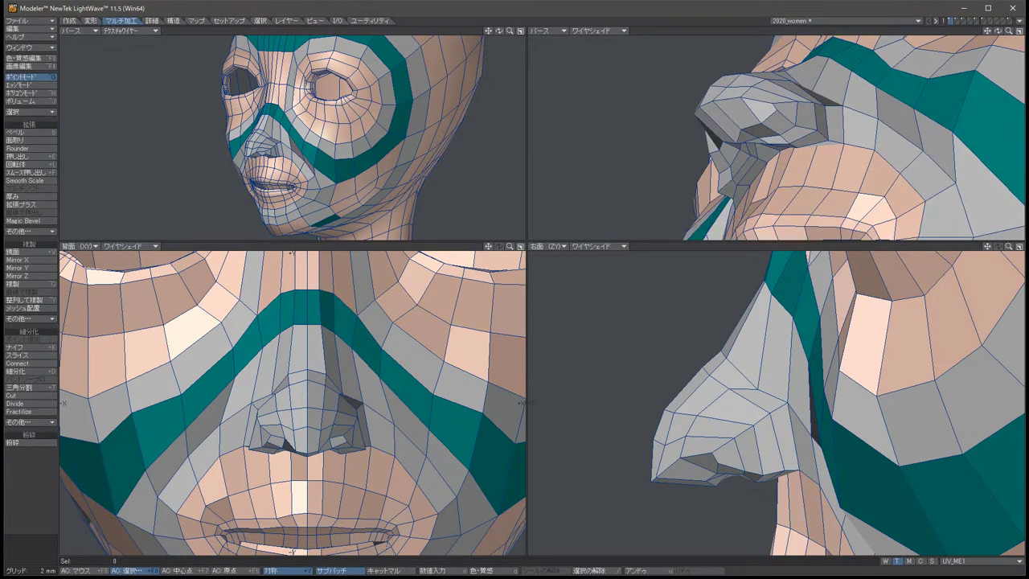
Reposition two more nose points, then display the head as a smooth subdivision surface.
left_click(784, 468)
key("t")
mouse_move(783, 469)
left_mouse_down()
mouse_move(779, 458)
mouse_move(778, 476)
left_mouse_up()
key("space")
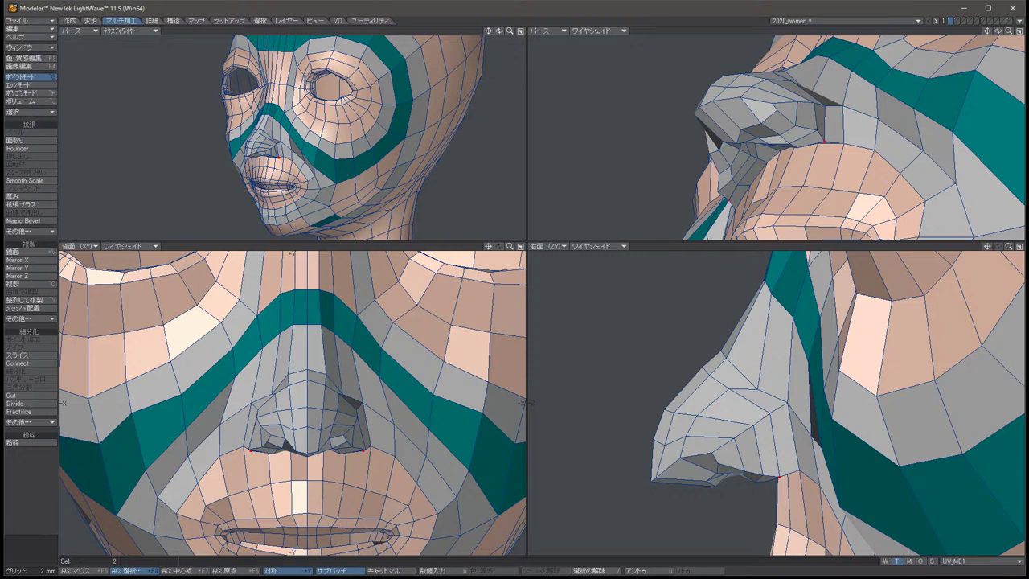
key("slash")
key("Tab")
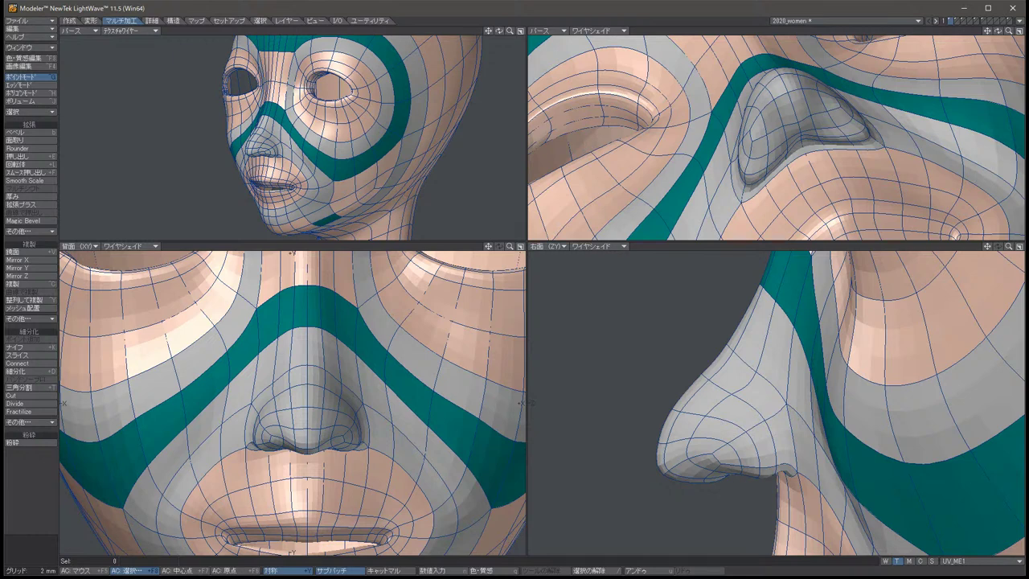
Select the nostril rim edges and convert them to polygons grown across the septum.
key("ctrl+j")
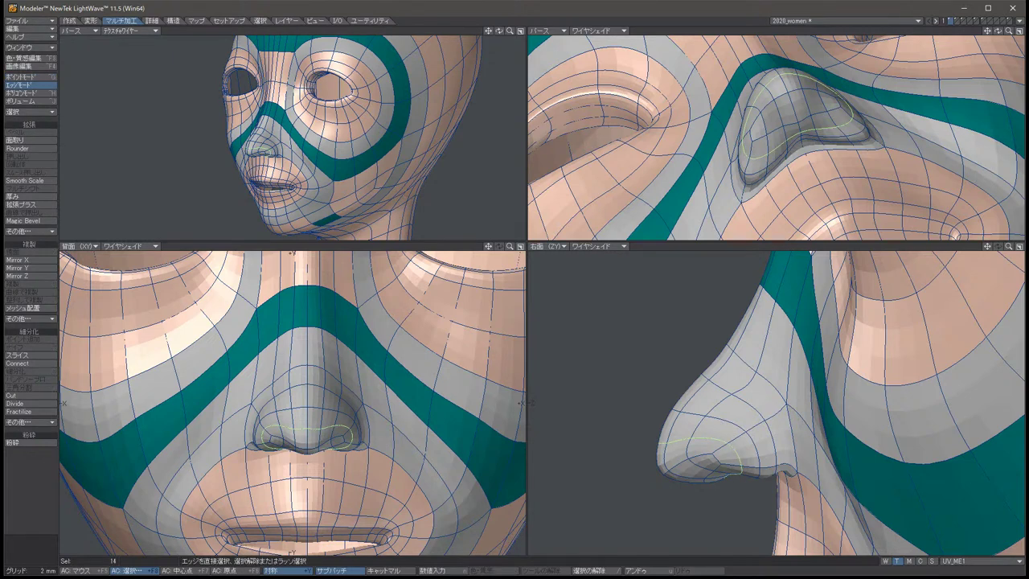
key("slash")
left_click(788, 104)
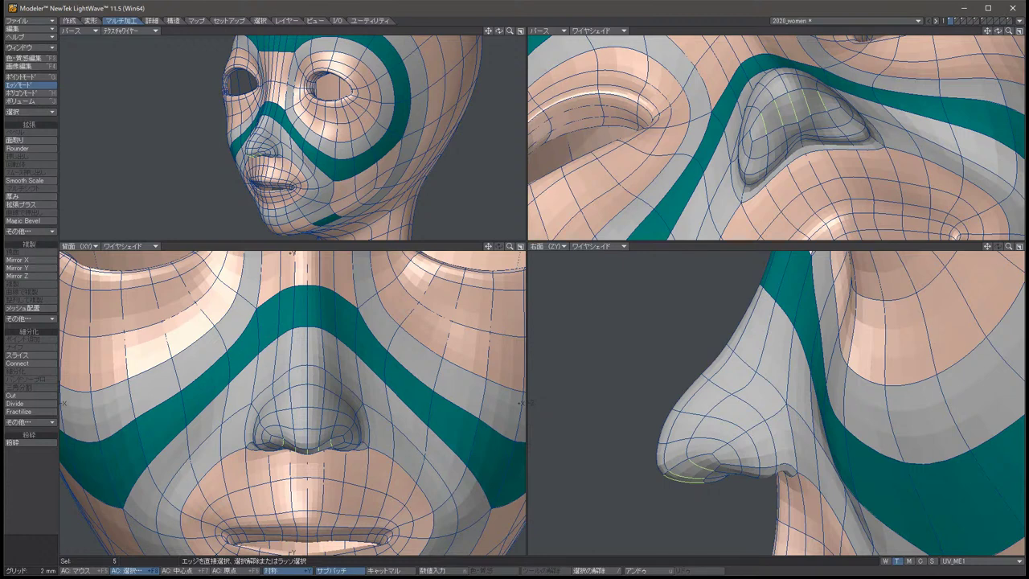
key("ctrl+h")
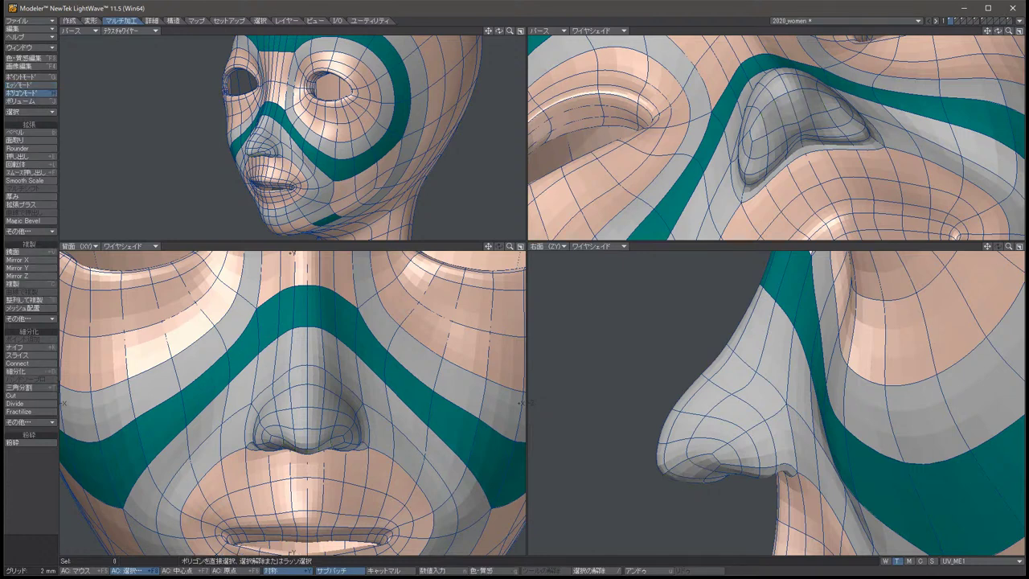
key("ctrl+l")
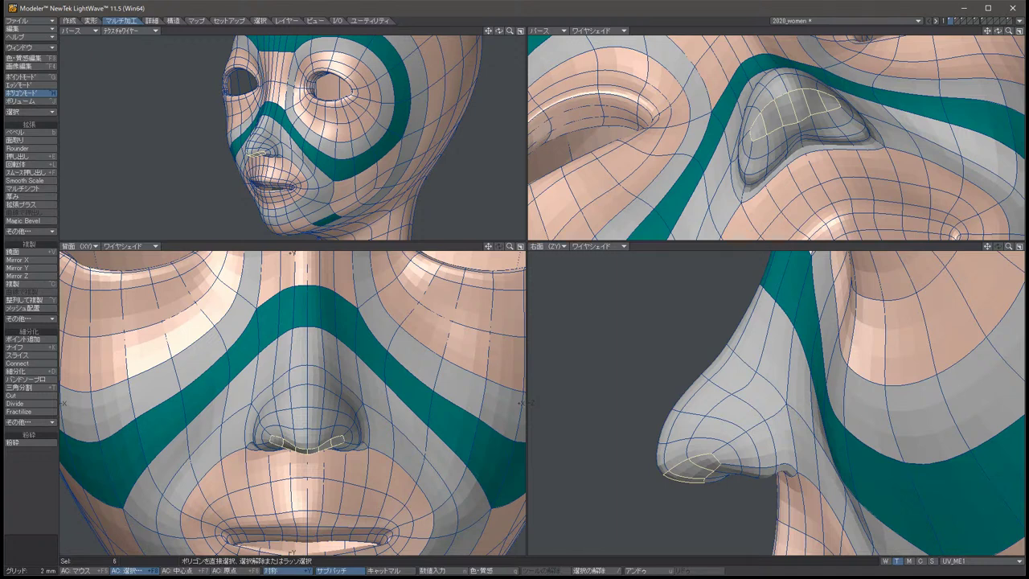
Shift the six-polygon nostril strip about 2 mm in depth to deepen both openings.
key("t")
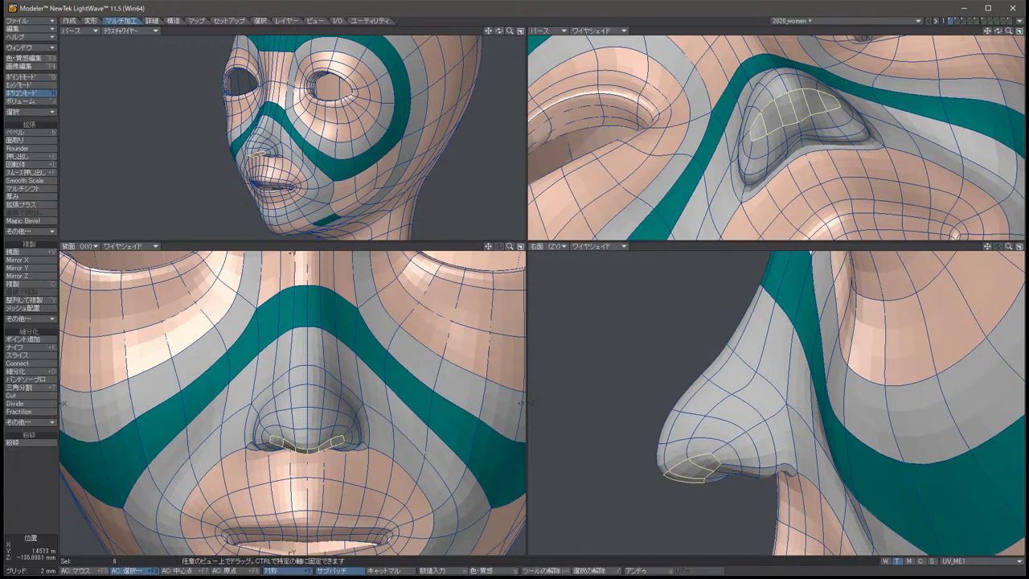
left_click_drag(771, 402, 788, 410)
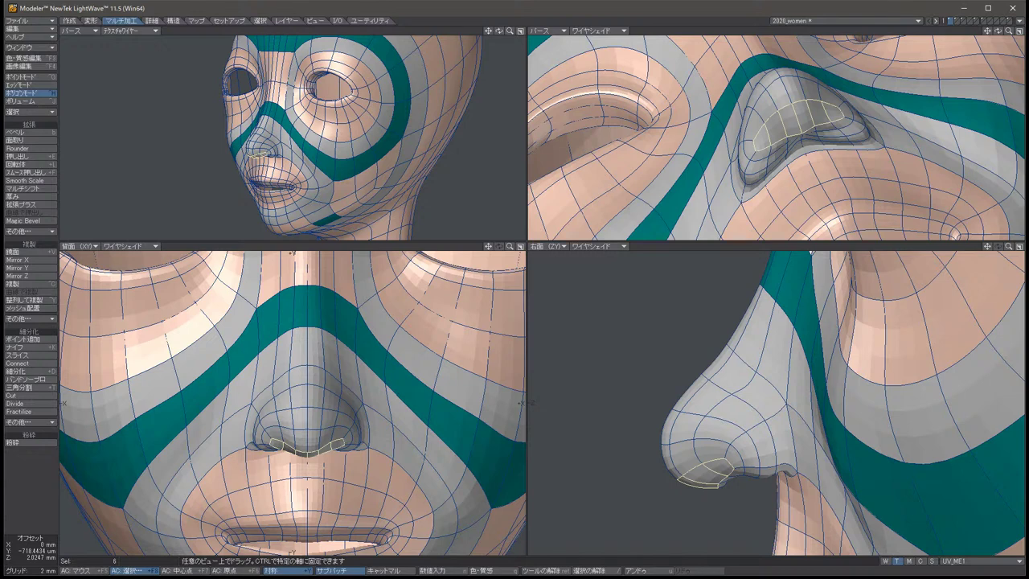
key("space")
key("slash")
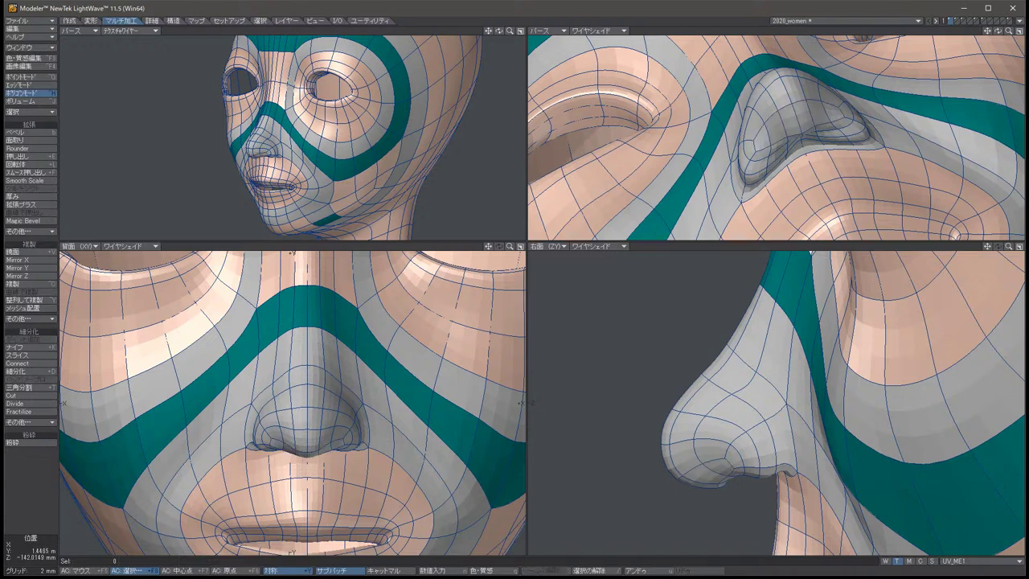
left_click_drag(775, 136, 893, 143, "alt")
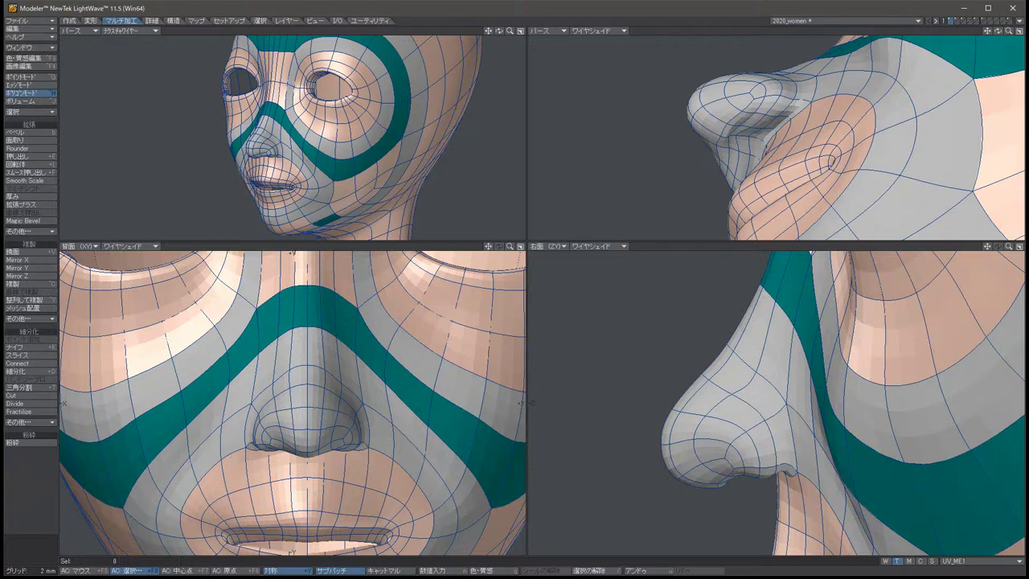
In edge mode, nudge an edge on the nose slightly down and to the side.
key("ctrl+g")
key("ctrl+h")
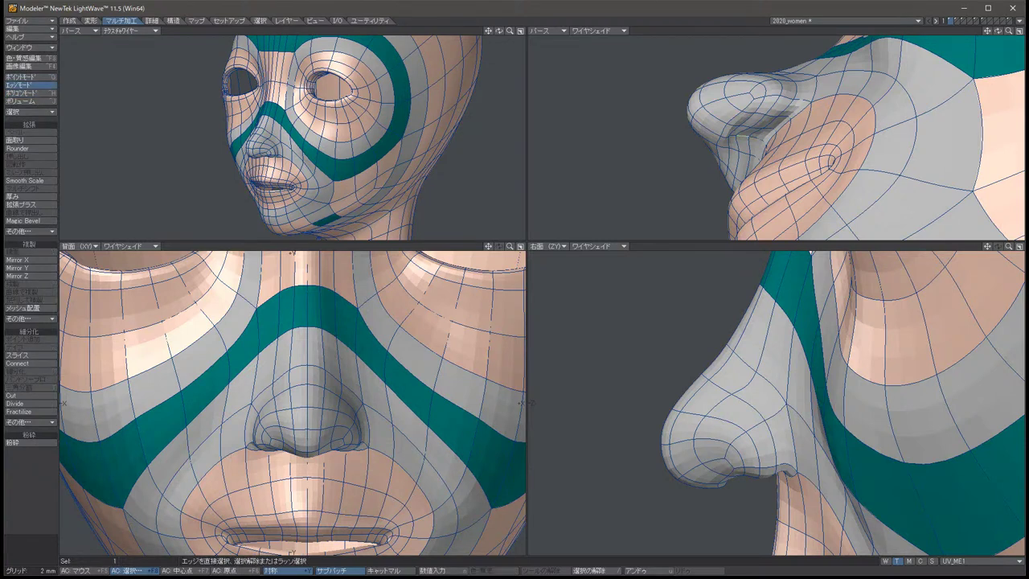
left_click(747, 137)
key("t")
left_click_drag(747, 137, 755, 142)
key("space")
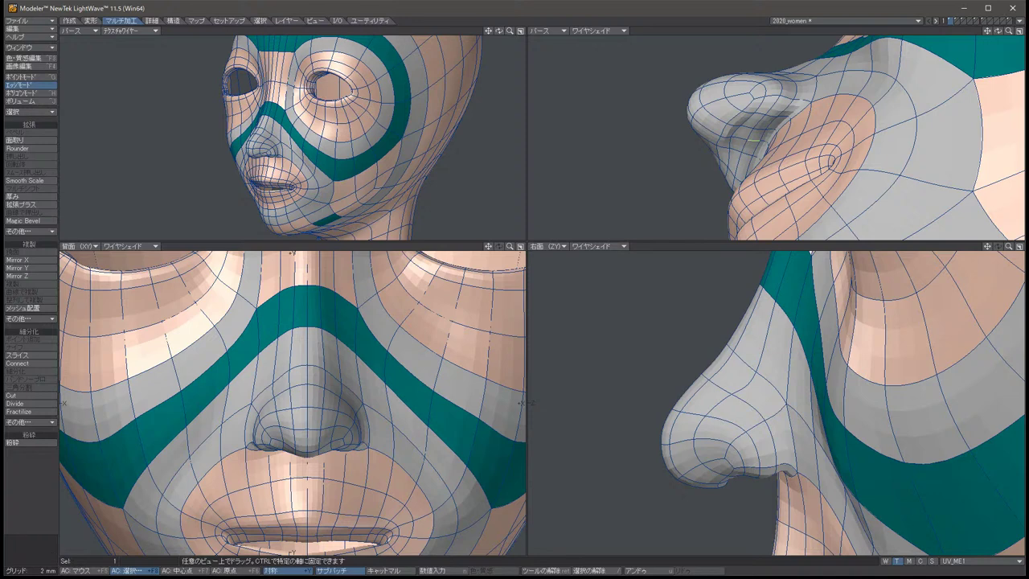
key("slash")
Orbit the perspective view to the side of the nose and return to point mode.
left_click_drag(776, 137, 880, 119, "alt")
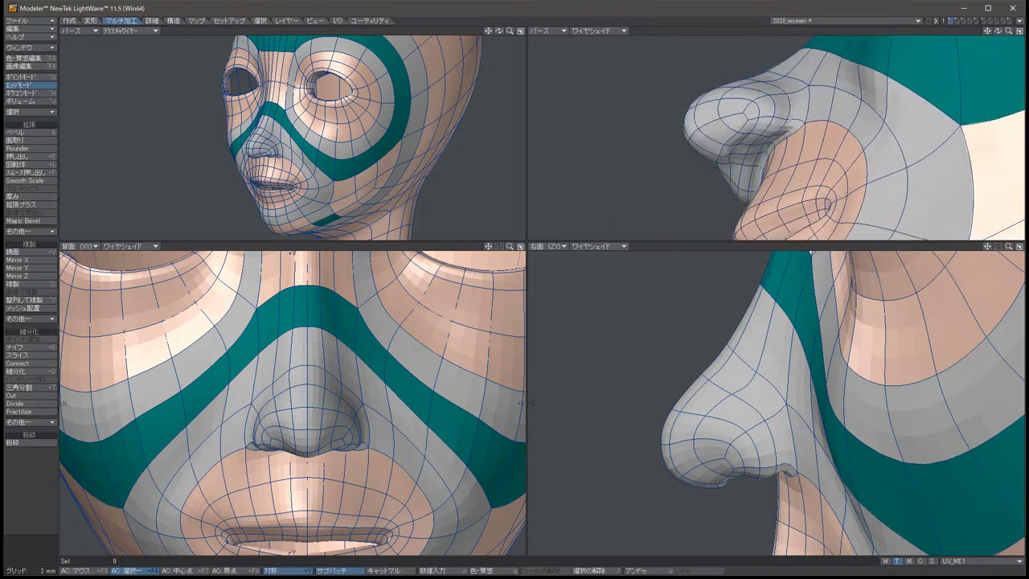
key("ctrl+g")
key("ctrl+j")
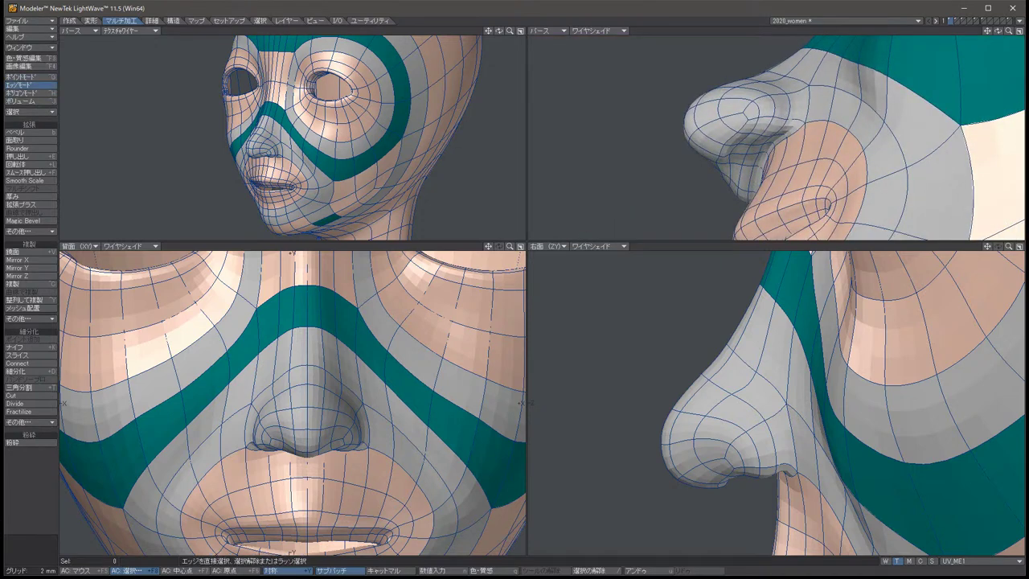
key("ctrl+h")
key("ctrl+g")
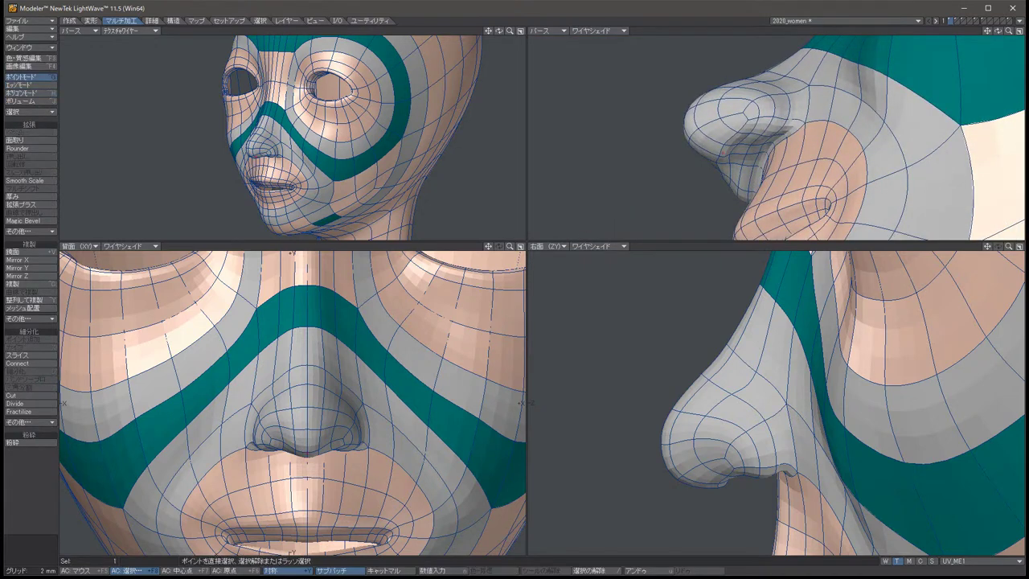
key("t")
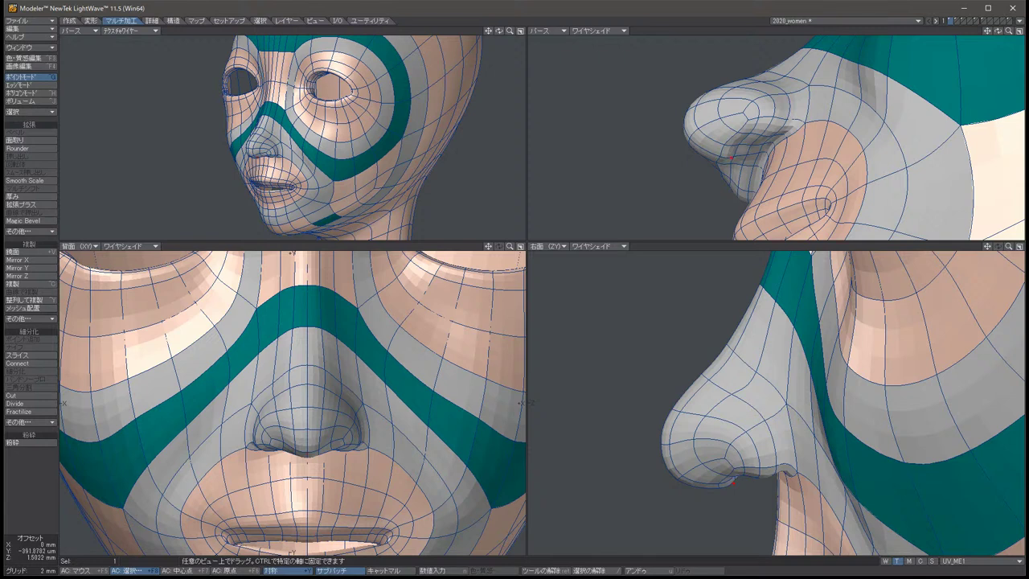
key("space")
key("/")
Adjust two individual points on the nose, clearing the selection after each.
left_click(261, 158)
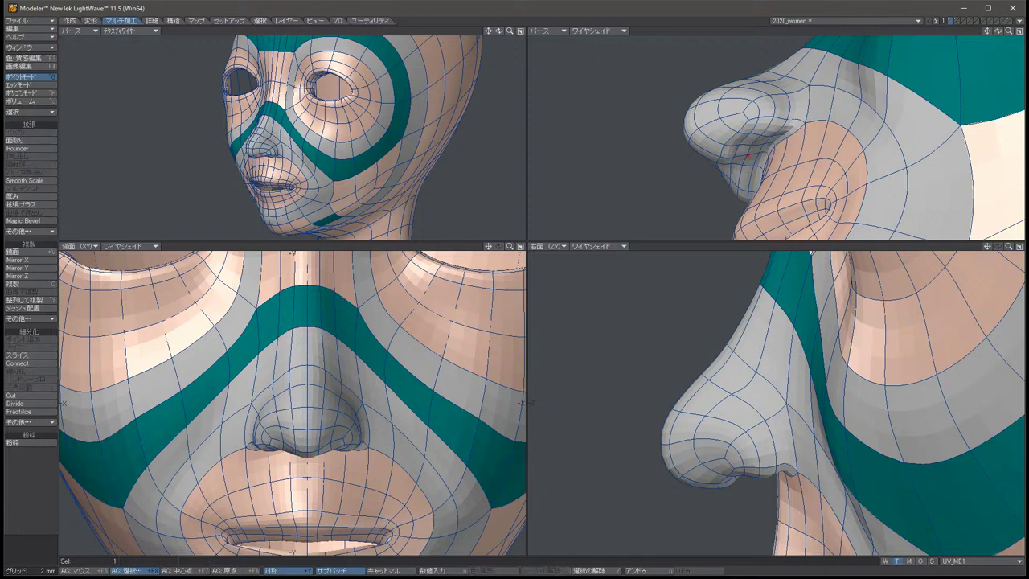
key("t")
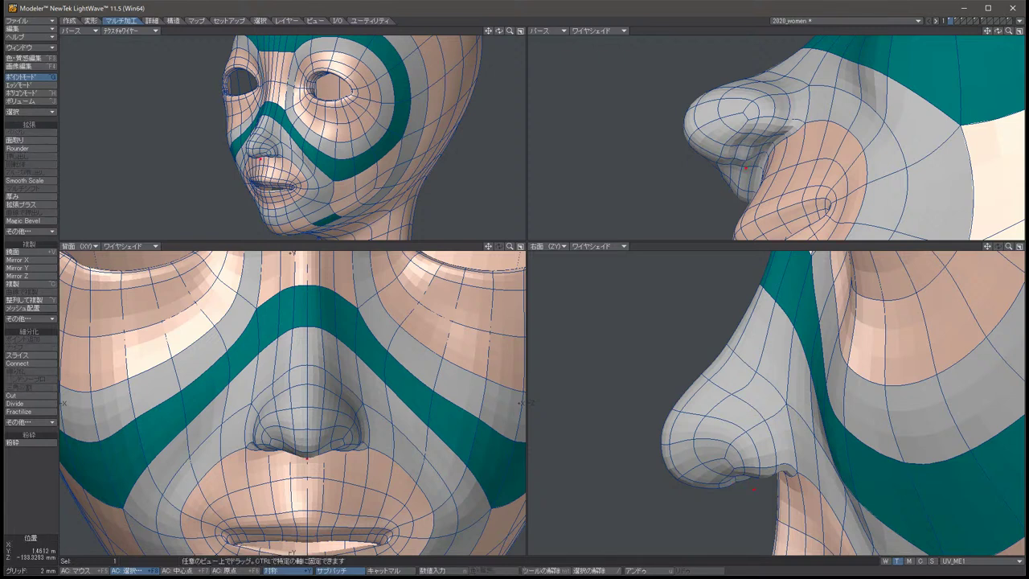
key("space")
key("/")
left_click(756, 159)
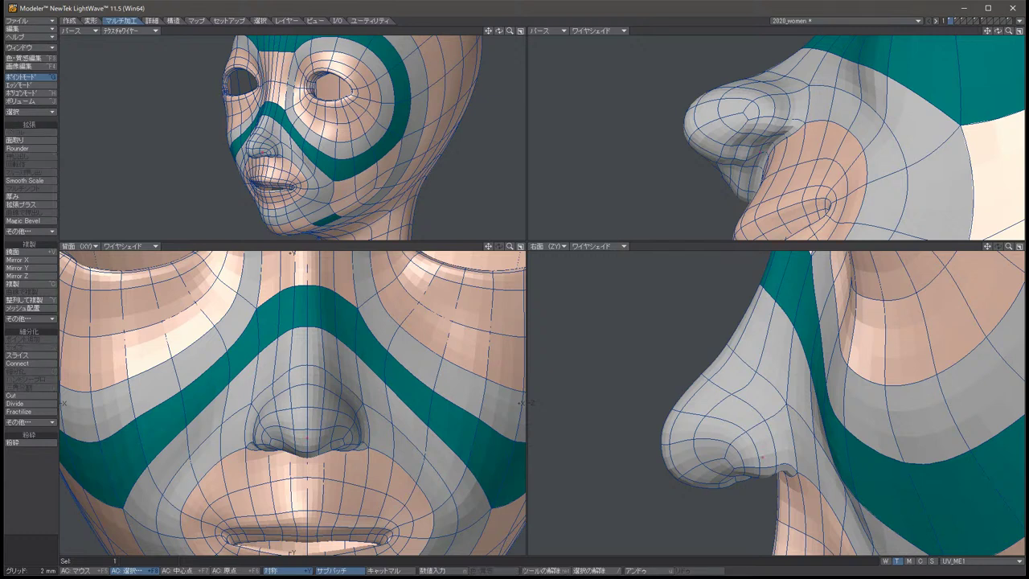
key("t")
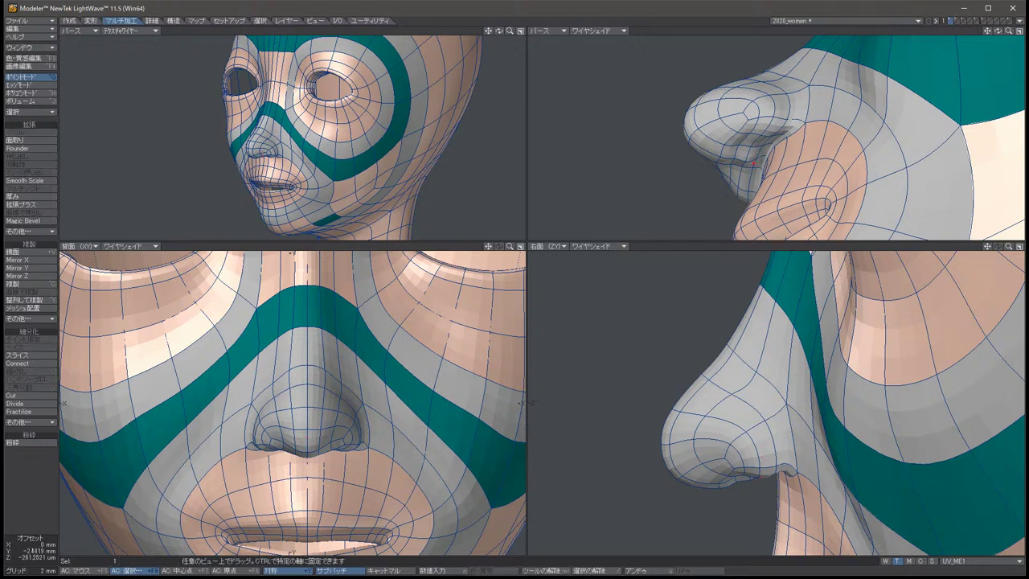
key("space")
key("/")
Nudge a point just under the nose from a slightly rotated view.
left_click_drag(776, 137, 820, 140, "alt")
left_click(775, 441)
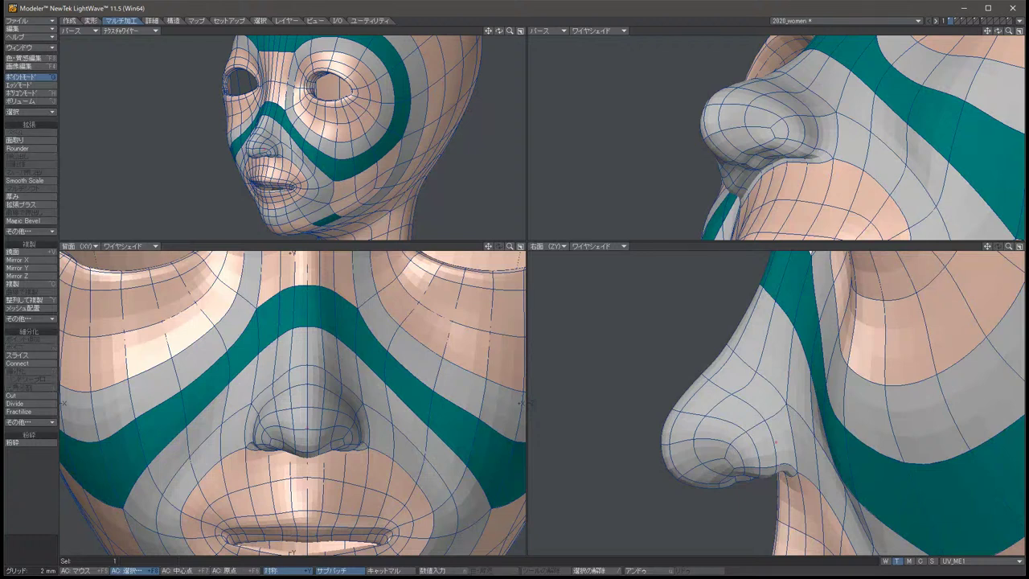
key("t")
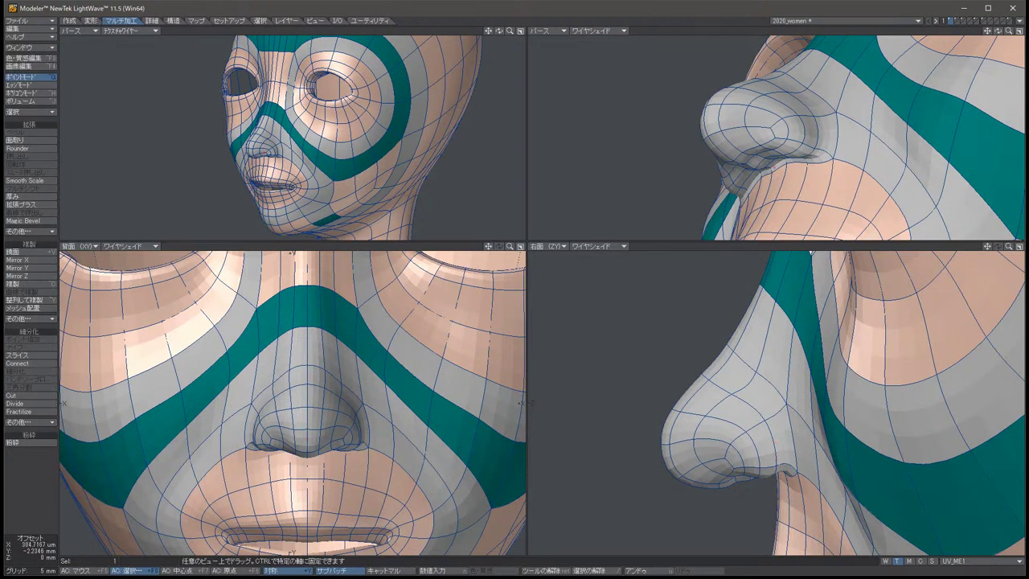
left_click_drag(775, 170, 765, 181)
key("space")
key("slash")
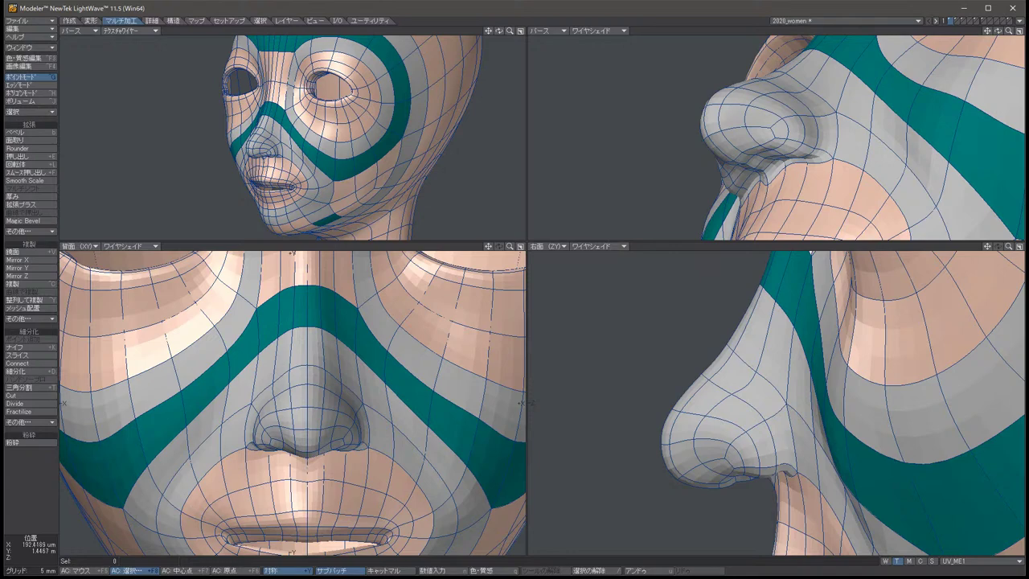
From below, lower a point on the nose underside, then show the unsmoothed polygon cage.
key("alt+Down")
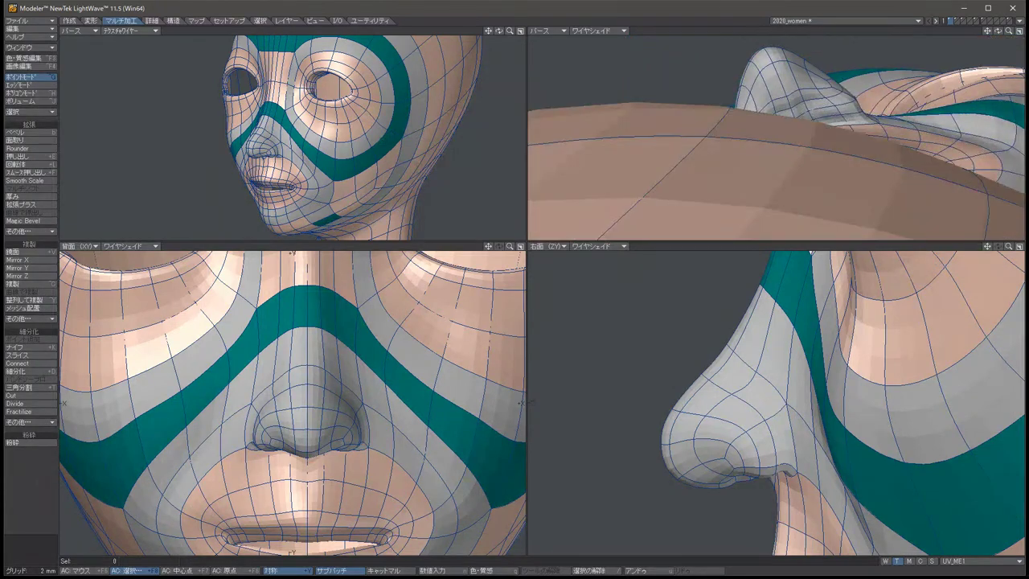
left_click(790, 141)
key("t")
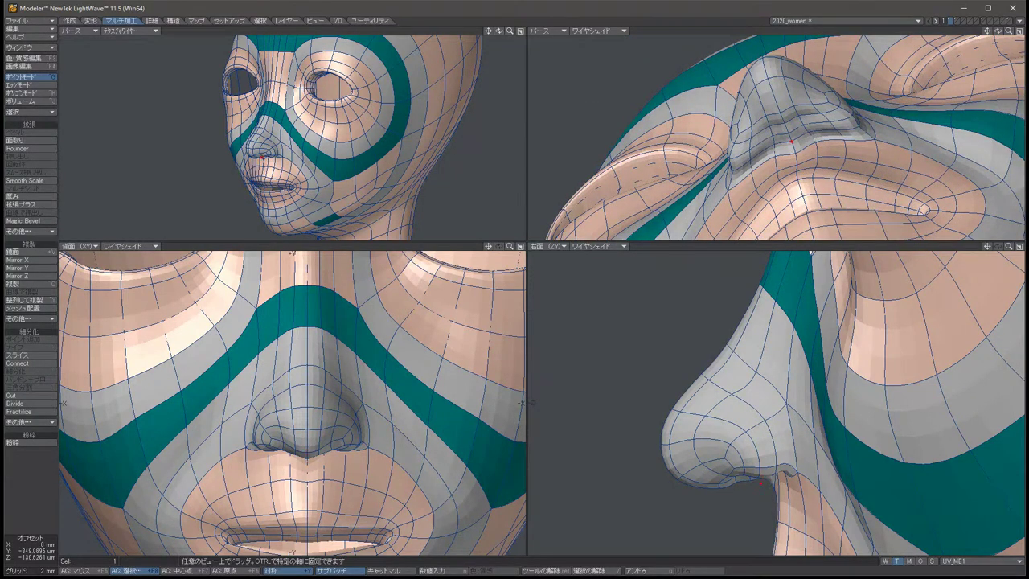
left_click_drag(761, 482, 760, 491)
key("space")
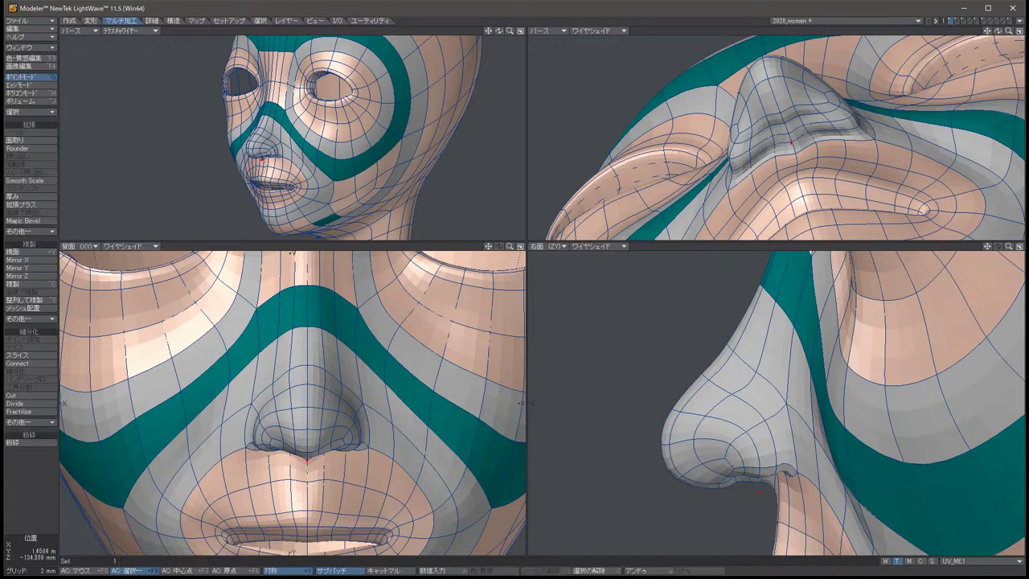
key("slash")
key("Tab")
left_click_drag(737, 459, 700, 419, "alt+shift")
Nudge one more nose point and orbit the view to frame nose and lips.
left_click(701, 419)
key("t")
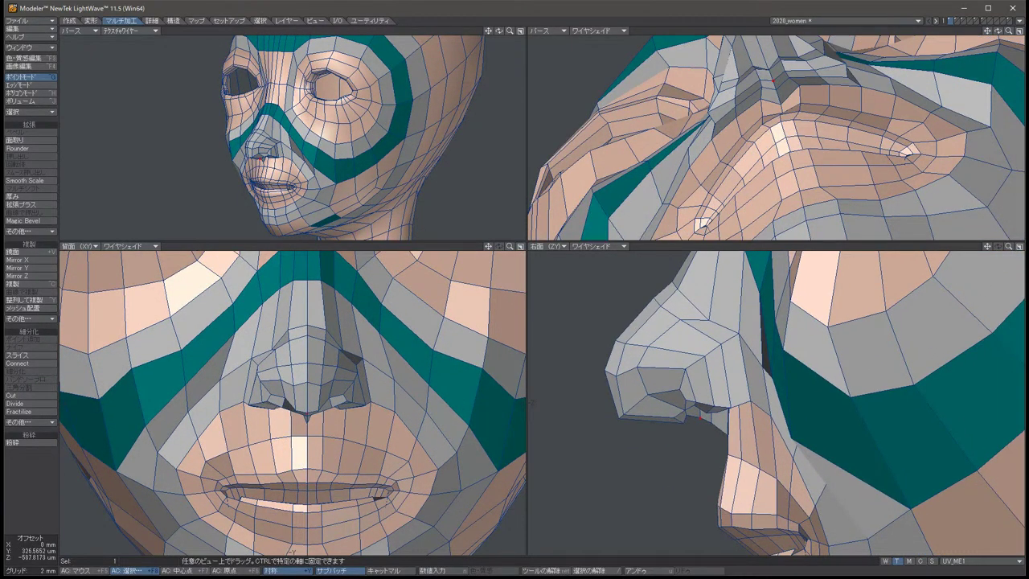
key("space")
key("slash")
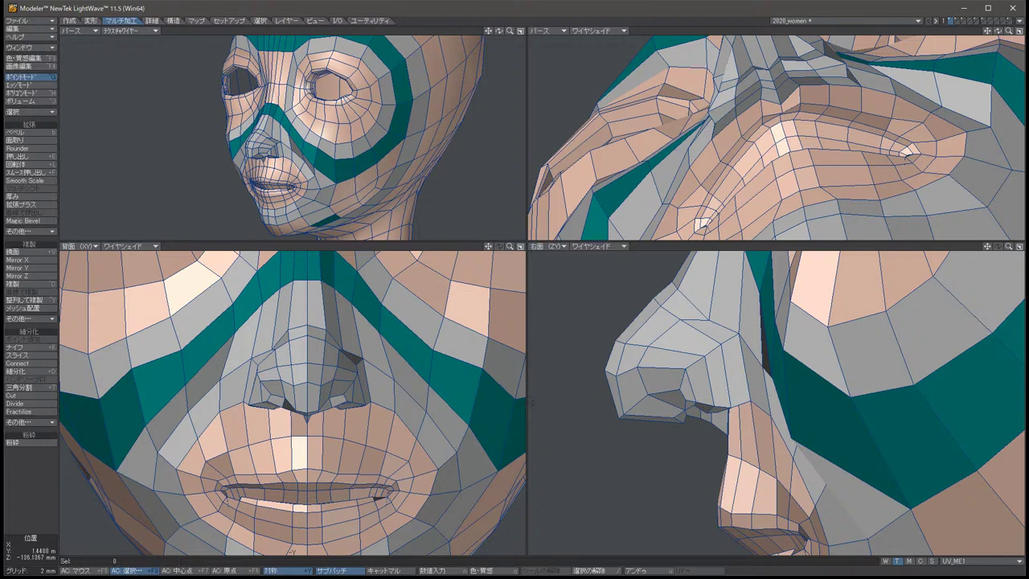
scroll(691, 217, "up", 5)
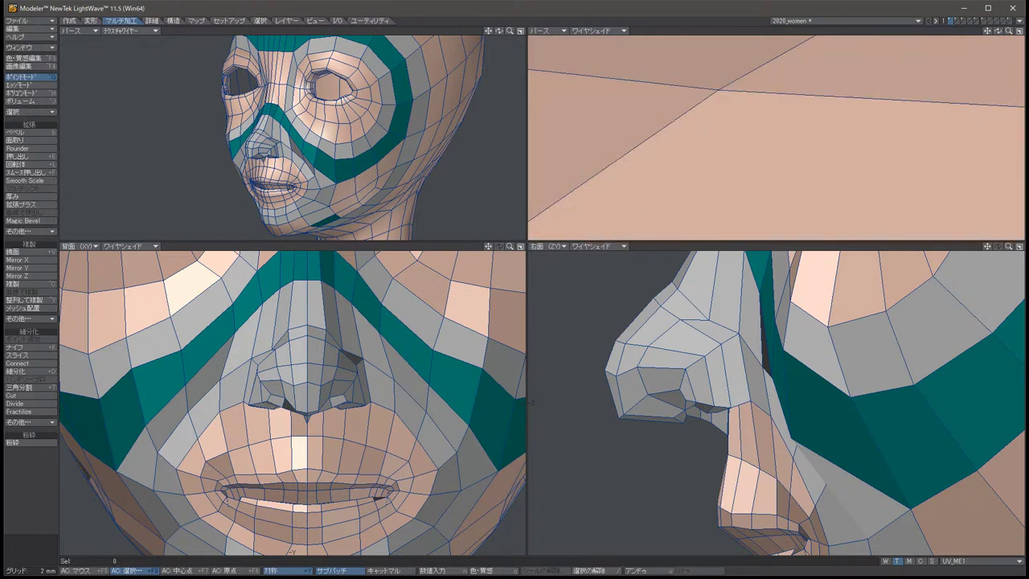
scroll(775, 137, "down", 5)
left_click_drag(776, 137, 803, 131, "alt")
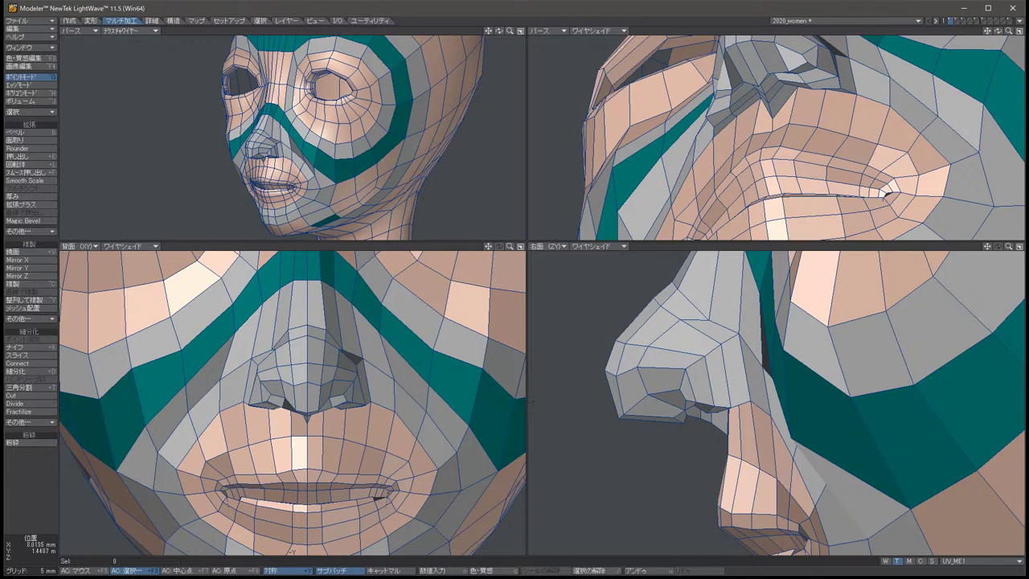
Change the perspective viewport's display mode to Wireframe, then to Sketch.
left_click(598, 31)
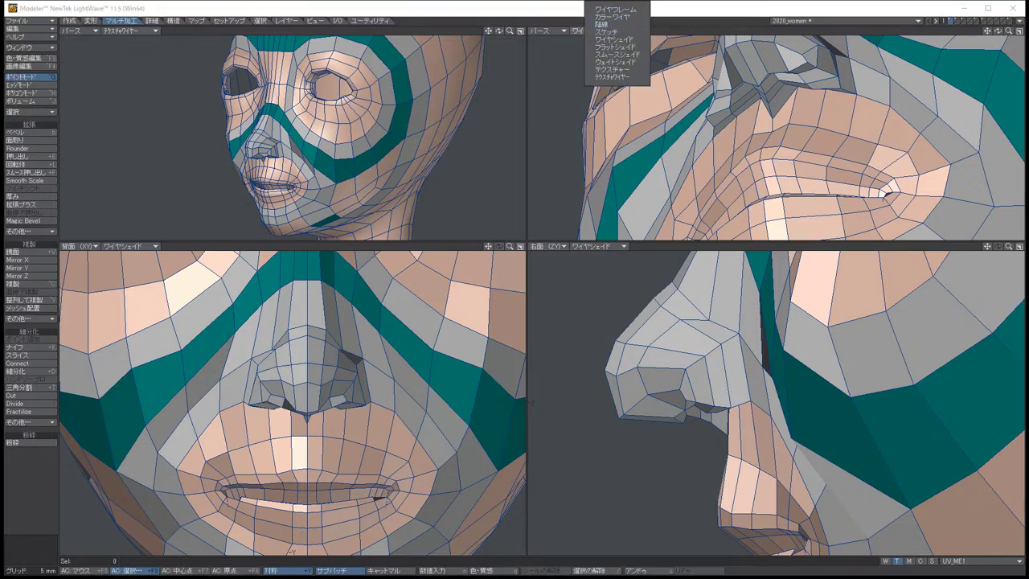
left_click(615, 10)
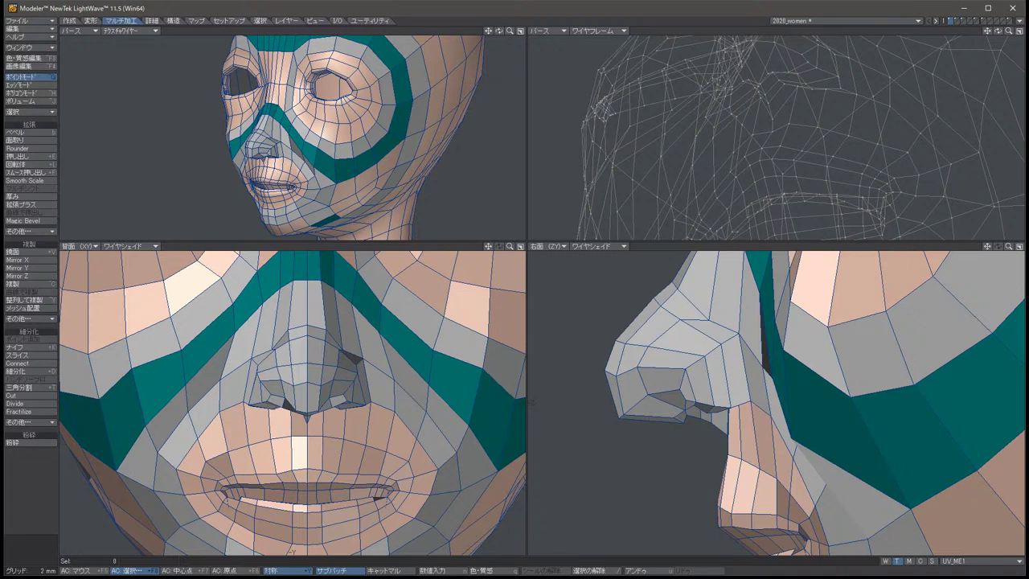
scroll(776, 402, "up", 5)
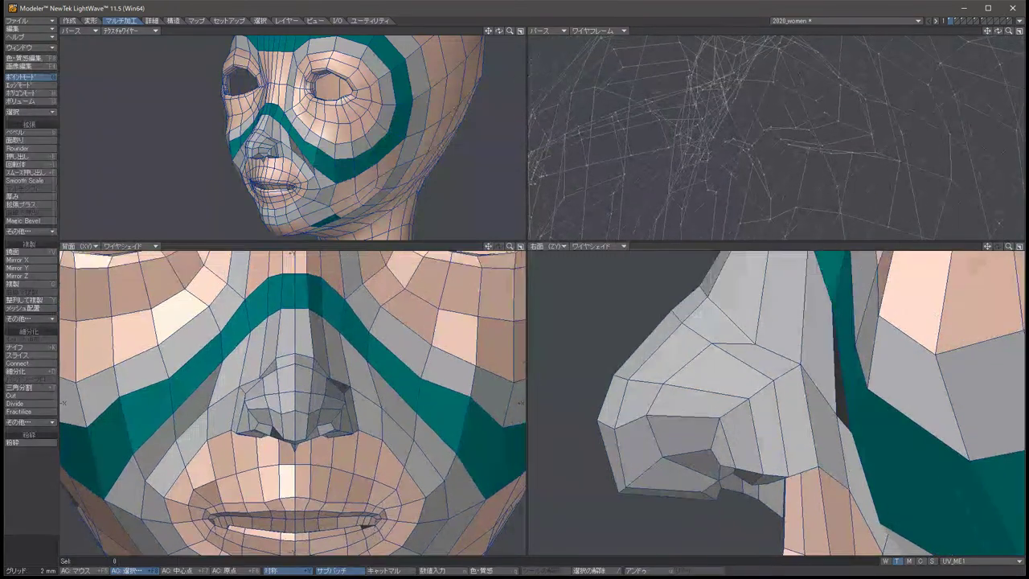
left_click(599, 30)
left_click(601, 57)
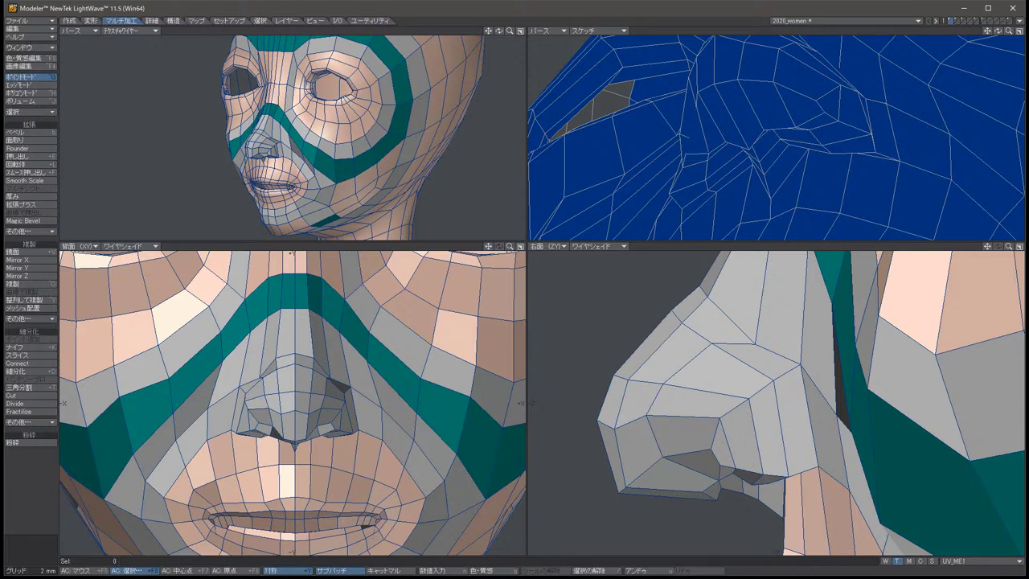
Pull the two mirrored lower-nose points down about 4.4 mm in the side view.
key("space")
key("space")
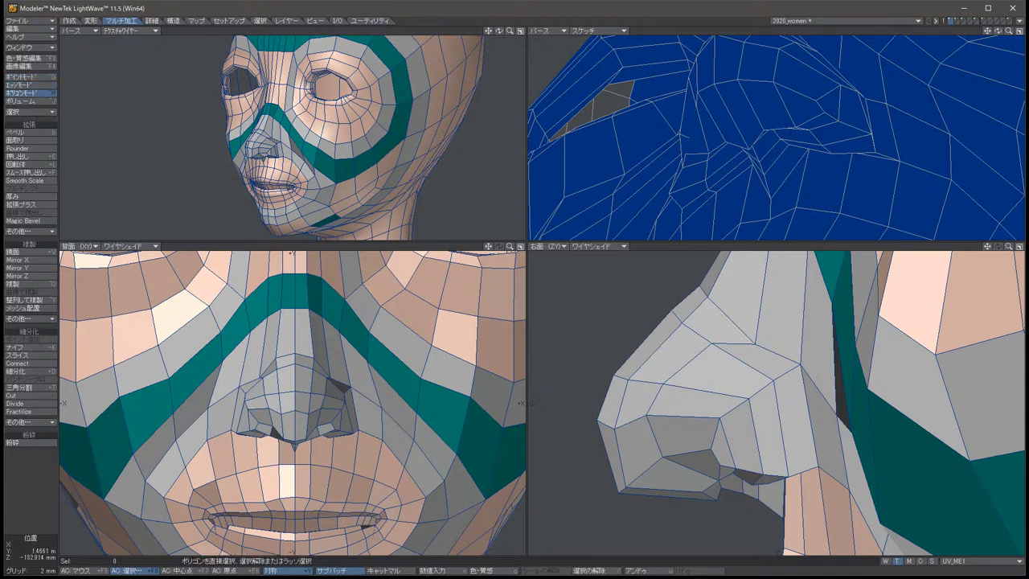
key("space")
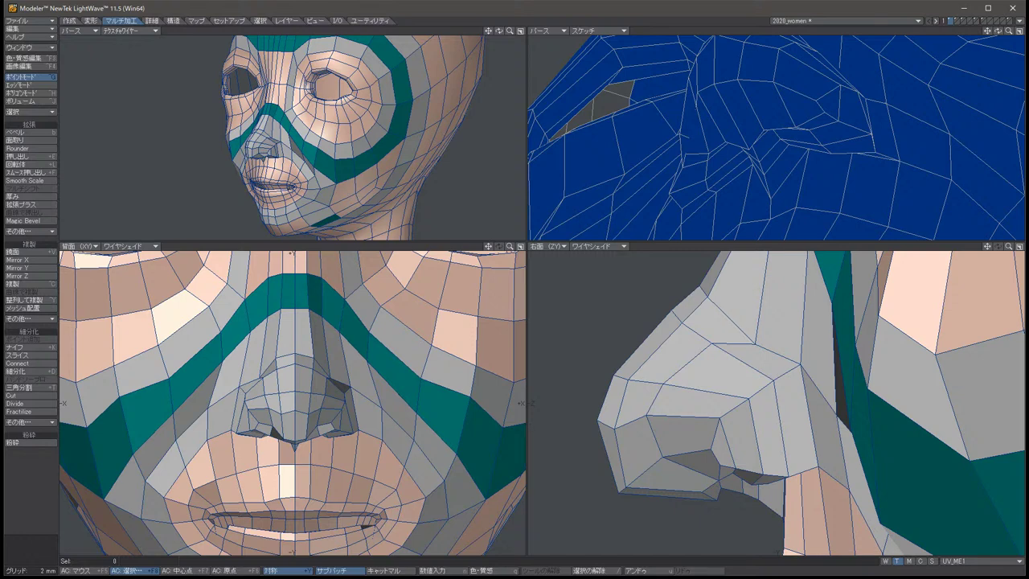
key("t")
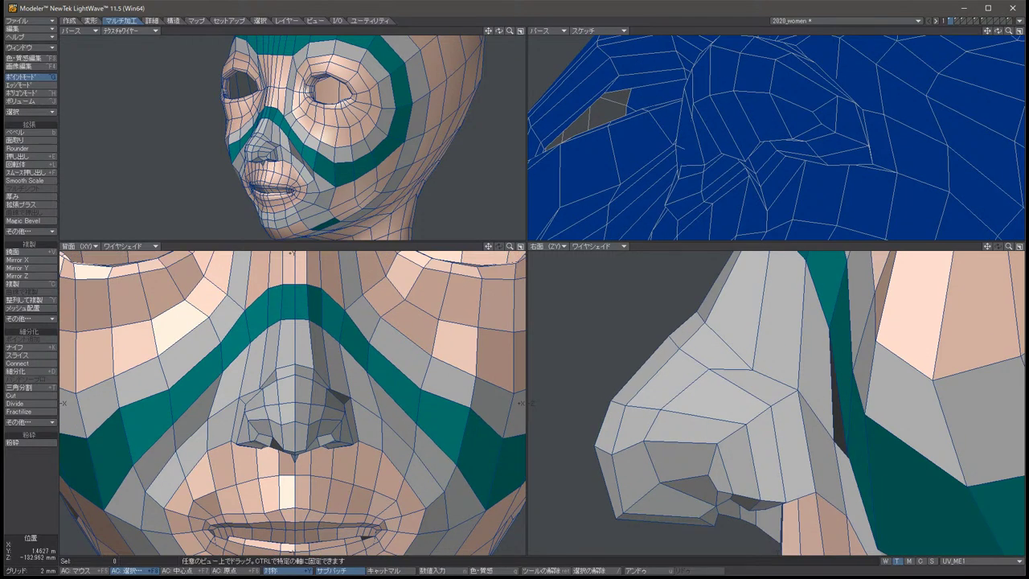
left_click_drag(293, 402, 292, 391)
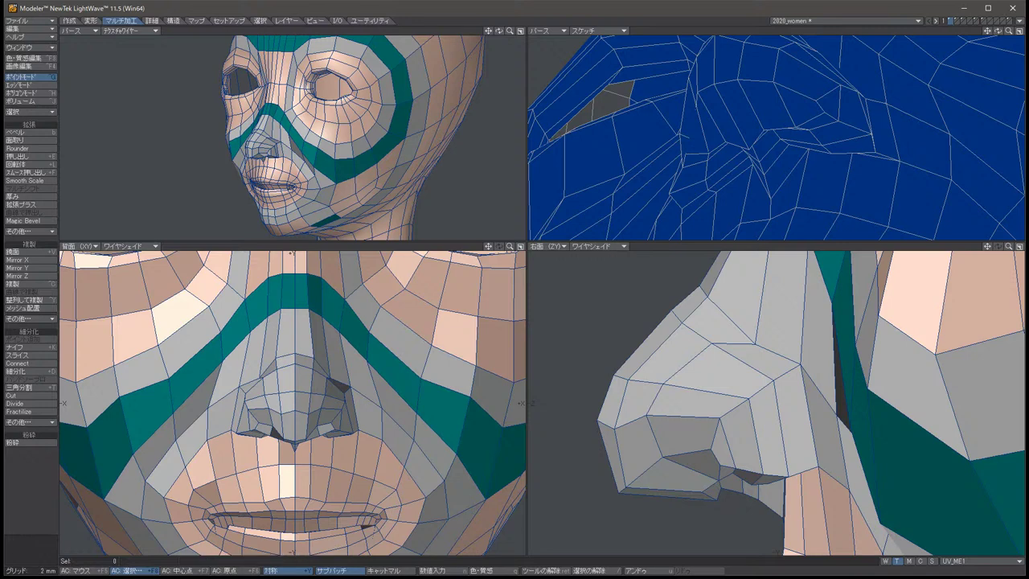
left_click_drag(776, 137, 804, 143, "alt")
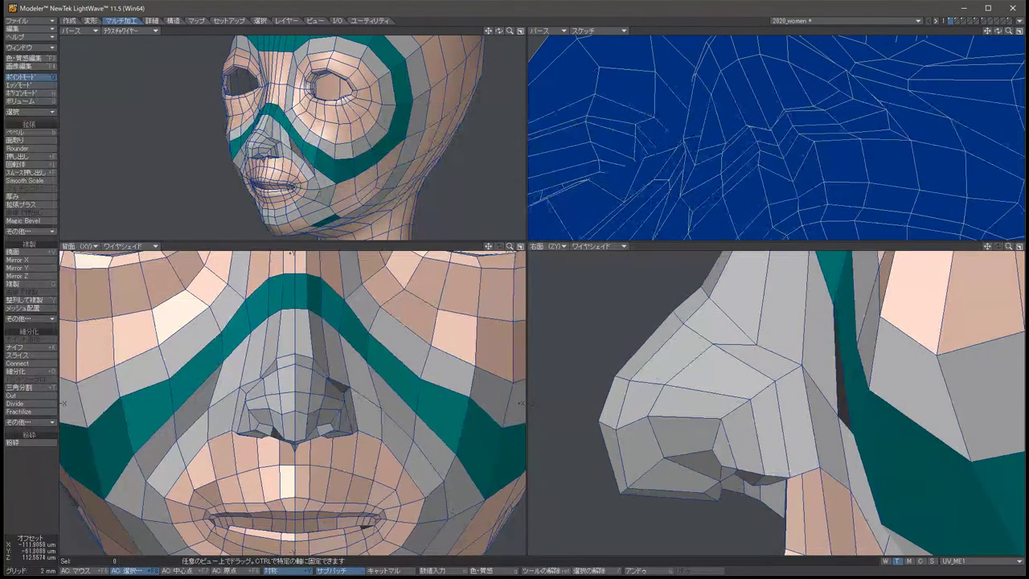
left_click(814, 140)
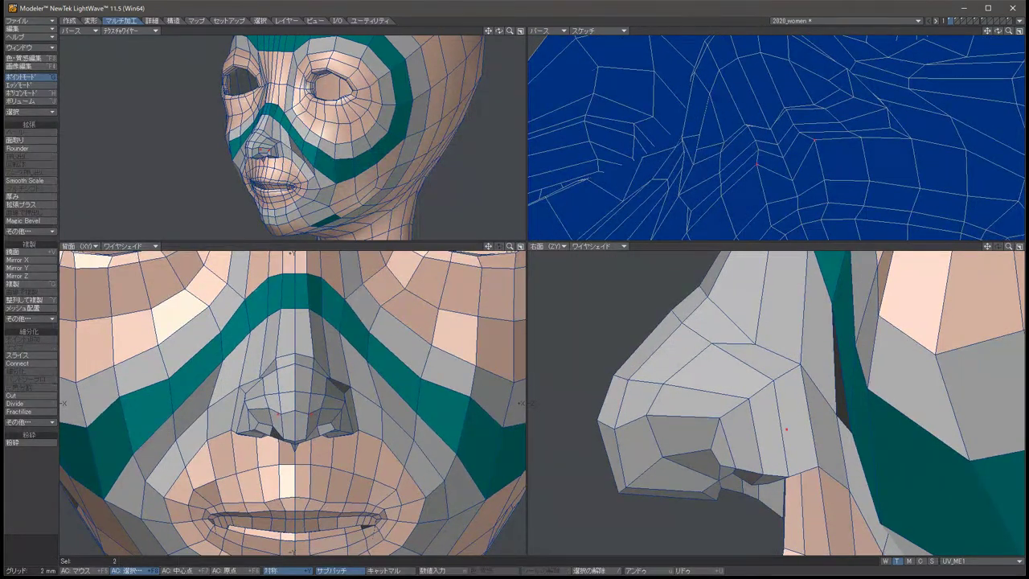
left_click_drag(786, 434, 785, 491)
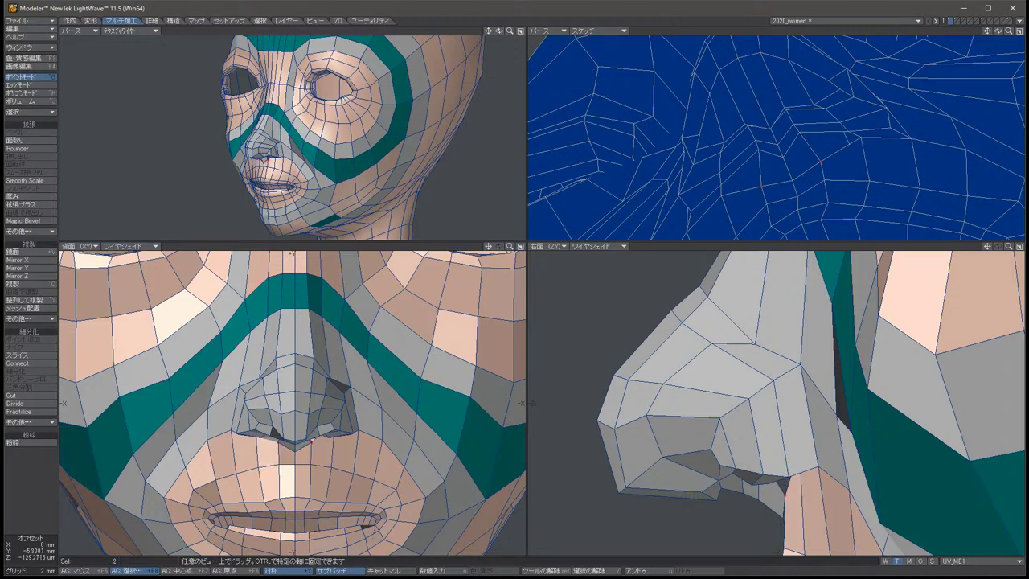
key("space")
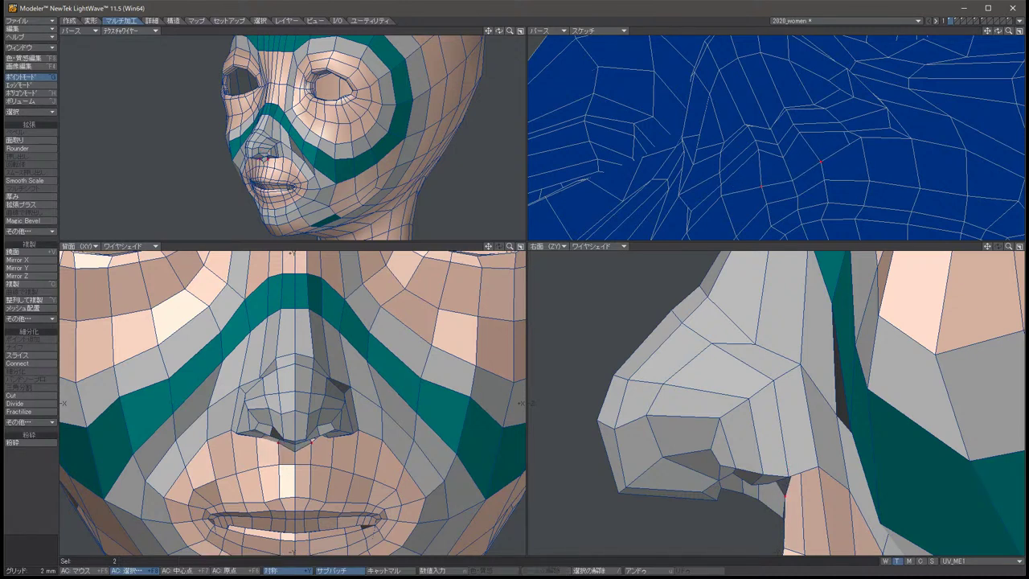
key("slash")
Lower the two points under the nose a little further, then deselect them.
key("t")
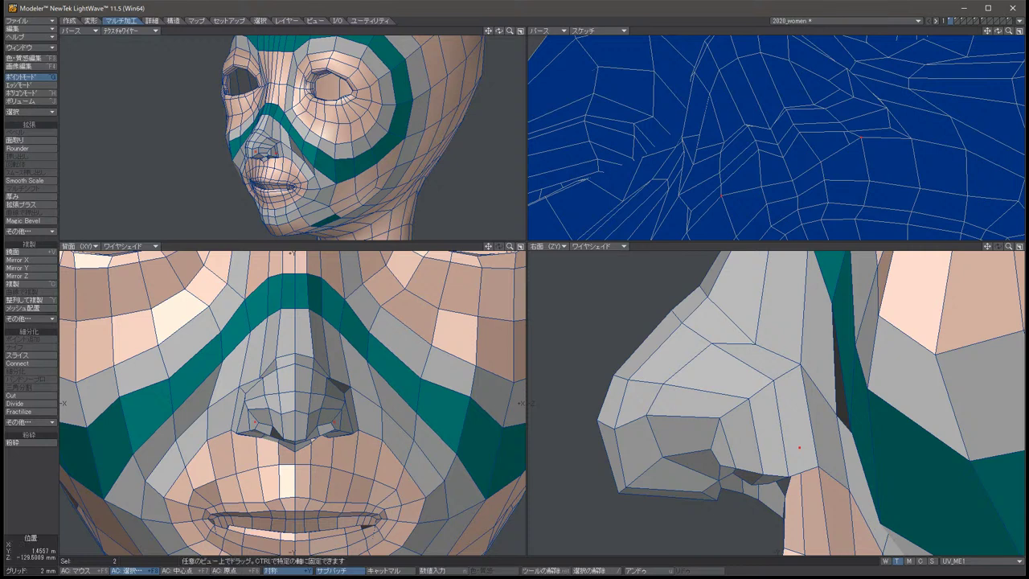
left_click_drag(792, 450, 792, 486)
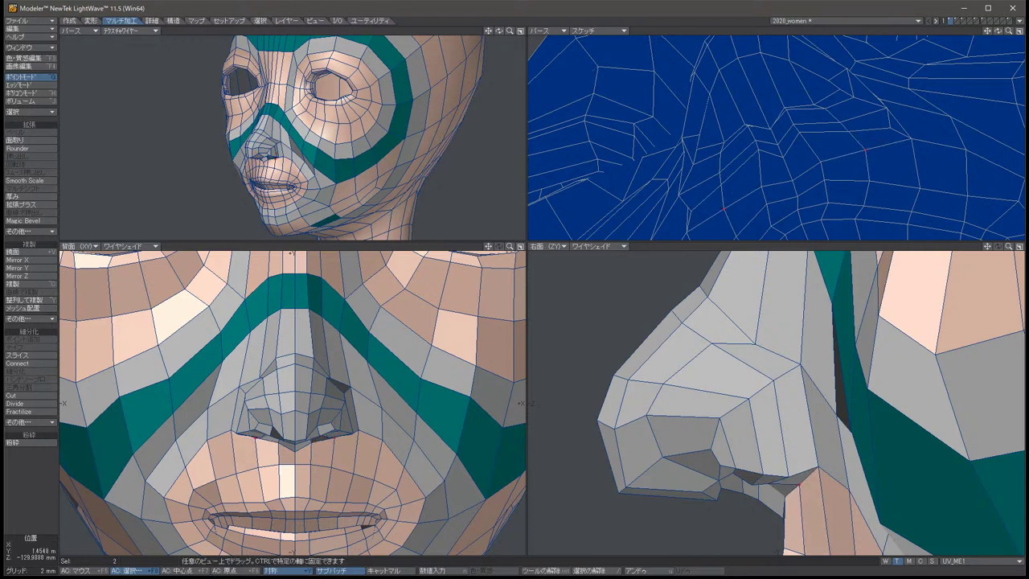
key("space")
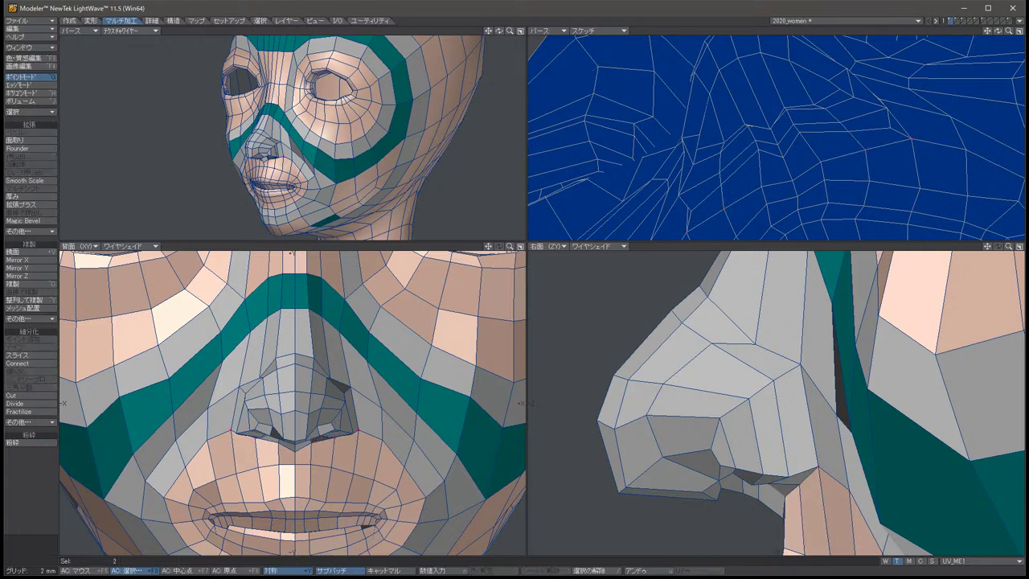
scroll(294, 402, "down", 2)
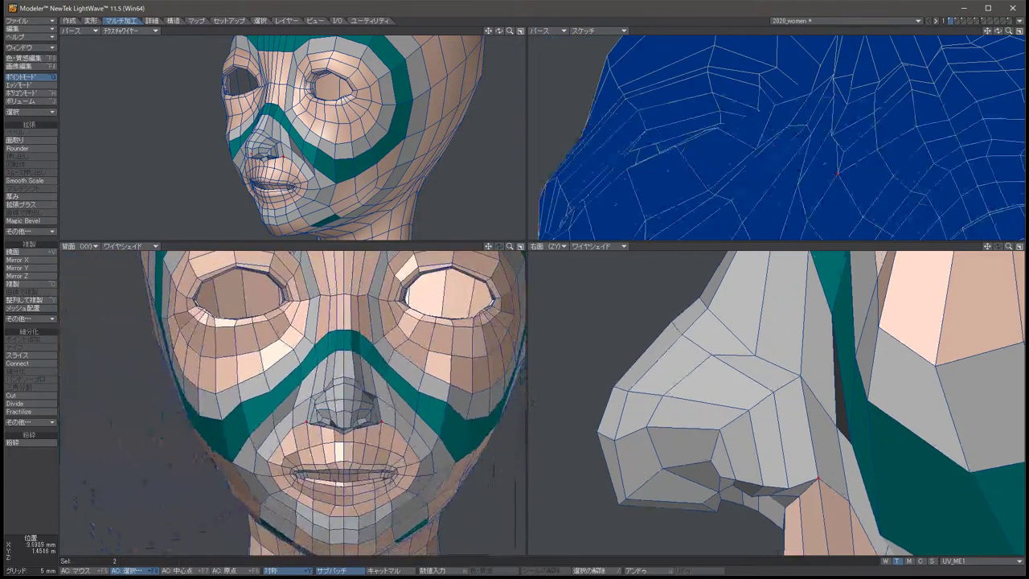
scroll(293, 401, "up", 2)
scroll(294, 402, "up", 4)
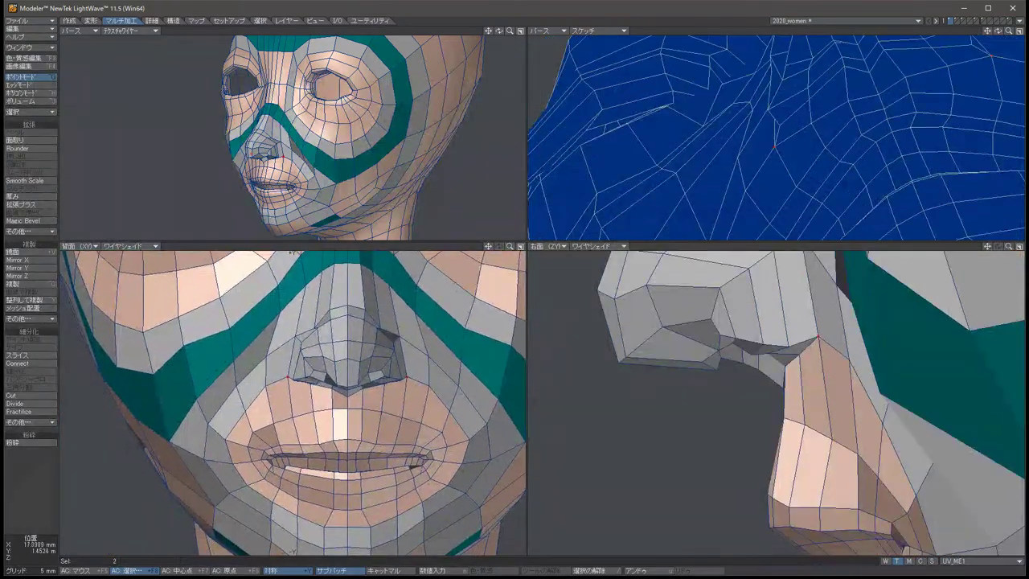
key("t")
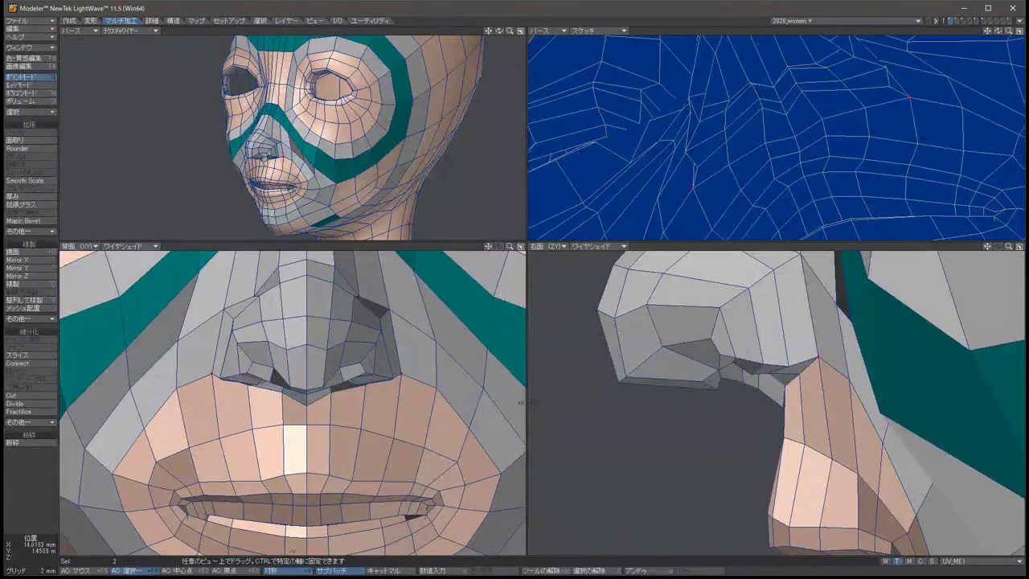
key("space")
key("/")
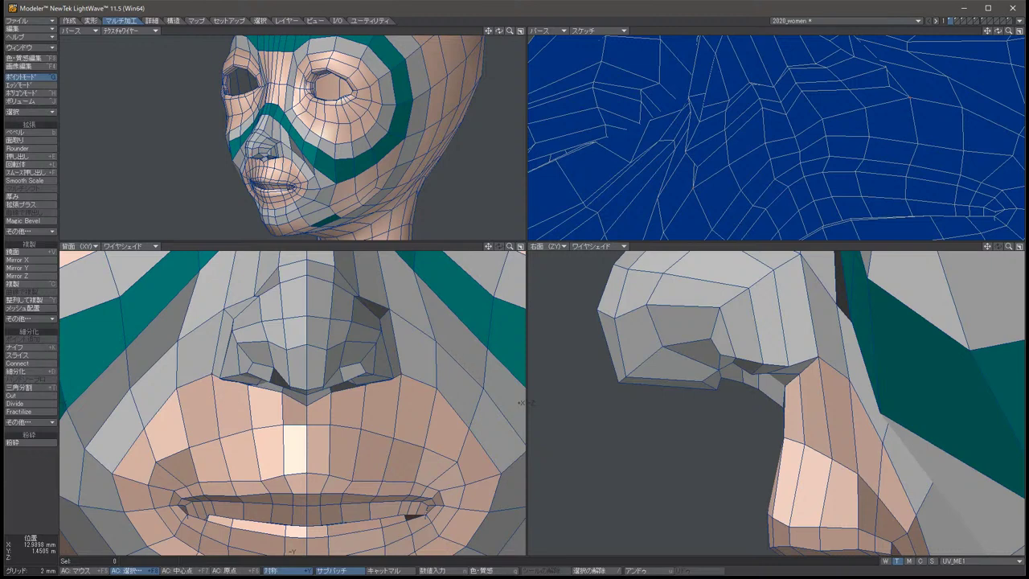
Turn SubPatch smoothing back on and orbit the shaded-wireframe perspective view toward nose and cheek.
key("Tab")
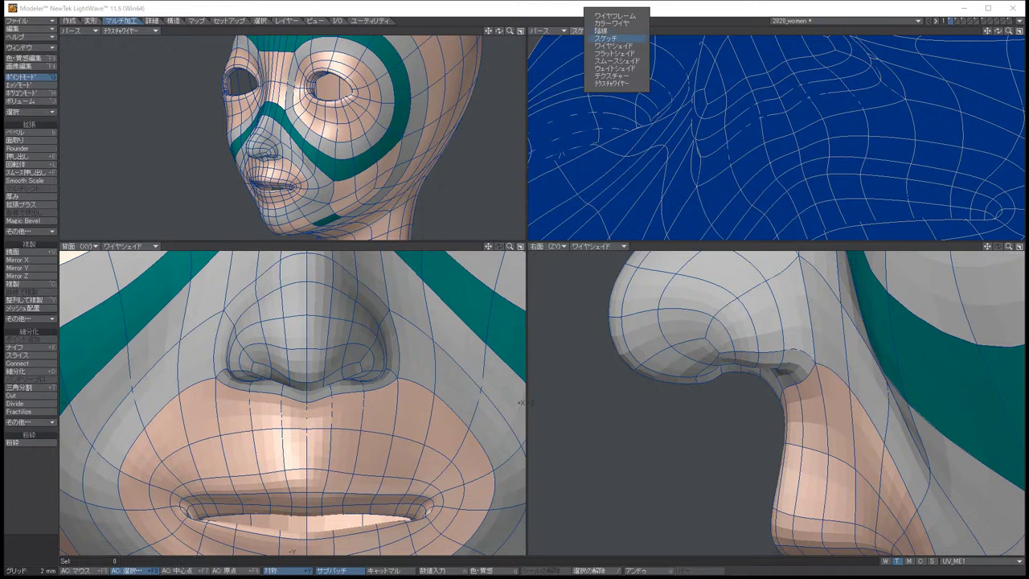
left_click(613, 46)
left_click_drag(576, 157, 560, 181, "alt")
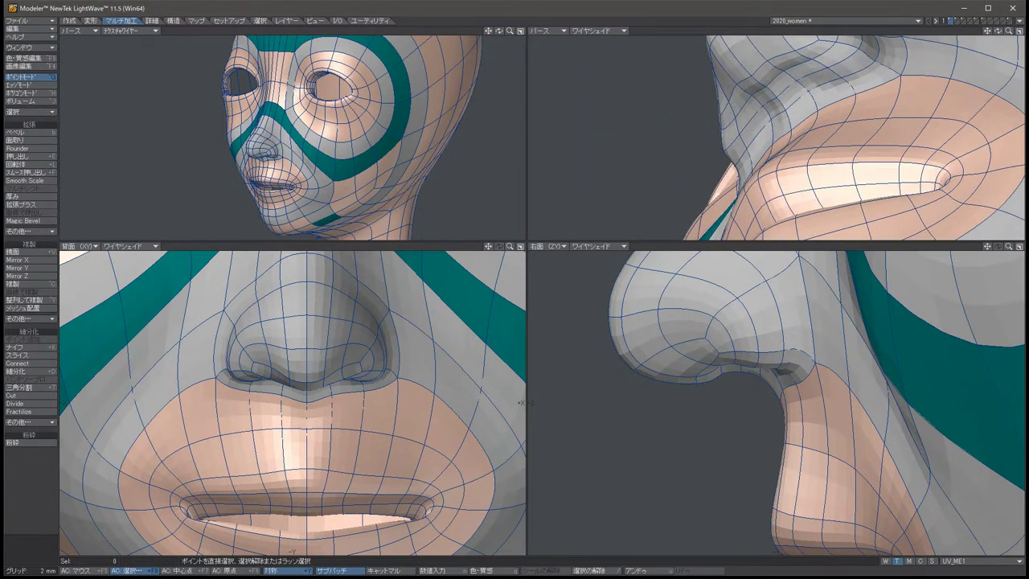
left_click_drag(563, 161, 527, 137, "alt")
scroll(521, 402, "up", 1)
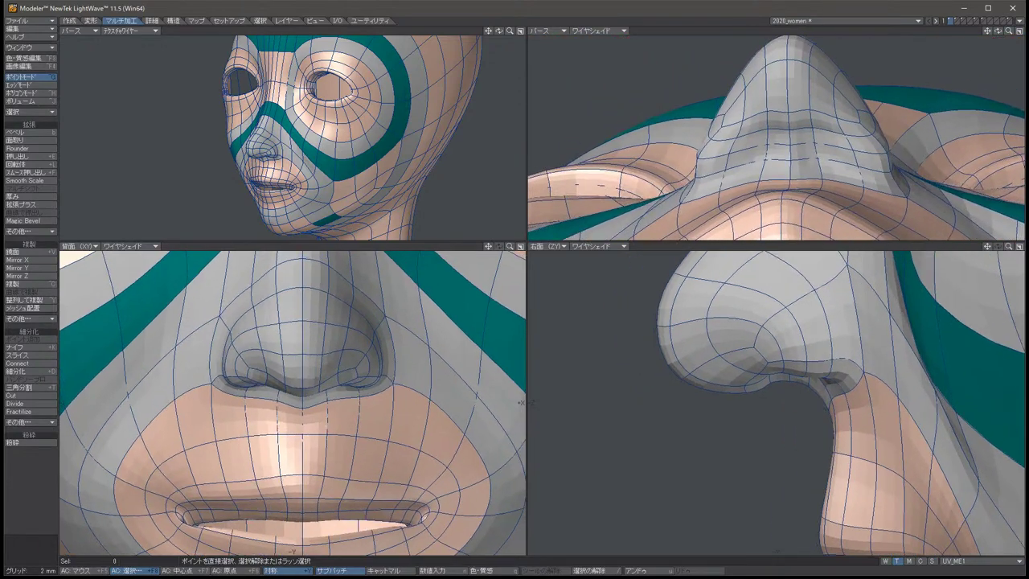
scroll(521, 401, "up", 3)
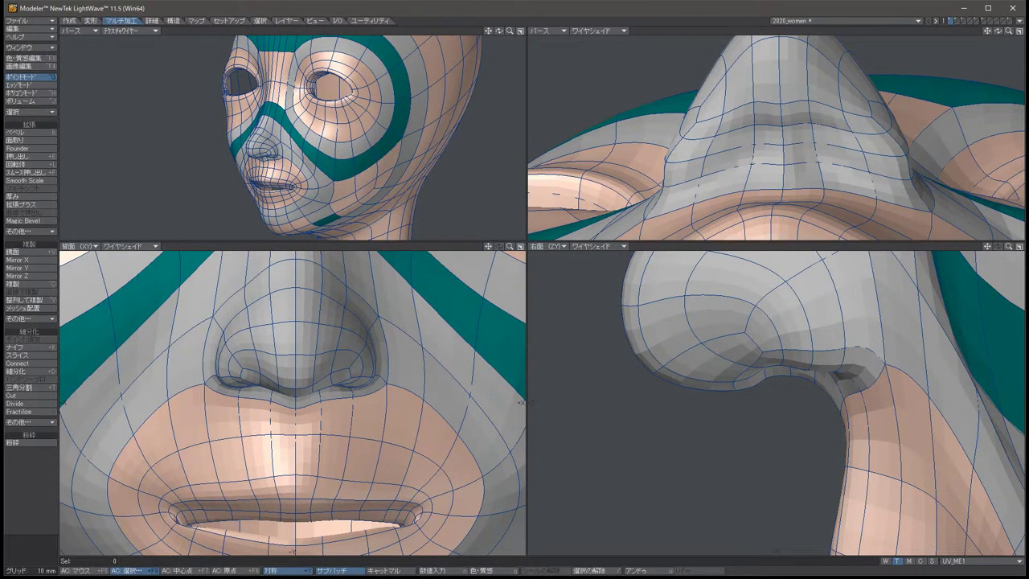
Enlarge the upper viewports and pull the point under the nose back toward the face.
left_click_drag(522, 401, 528, 277)
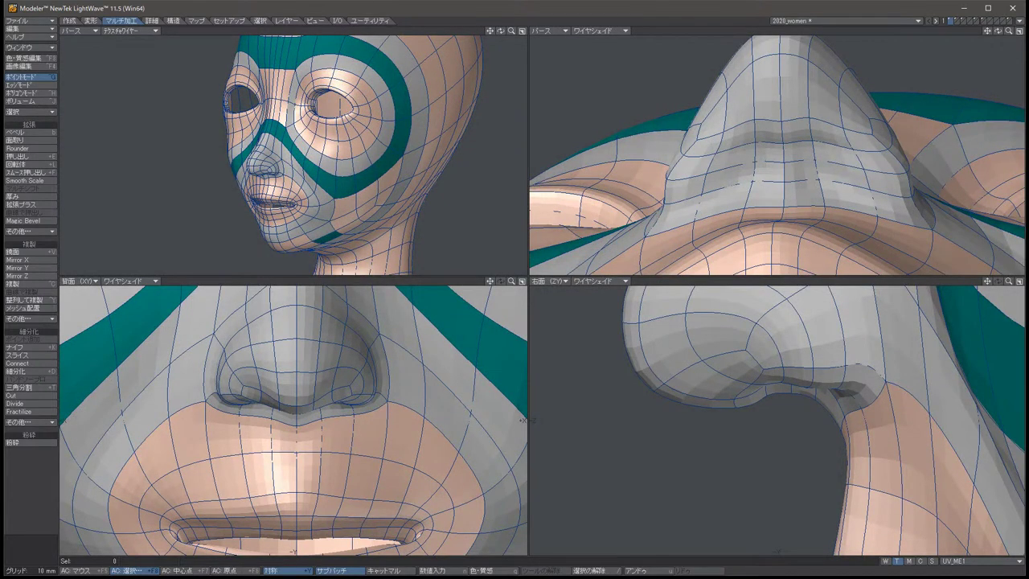
left_click(767, 404)
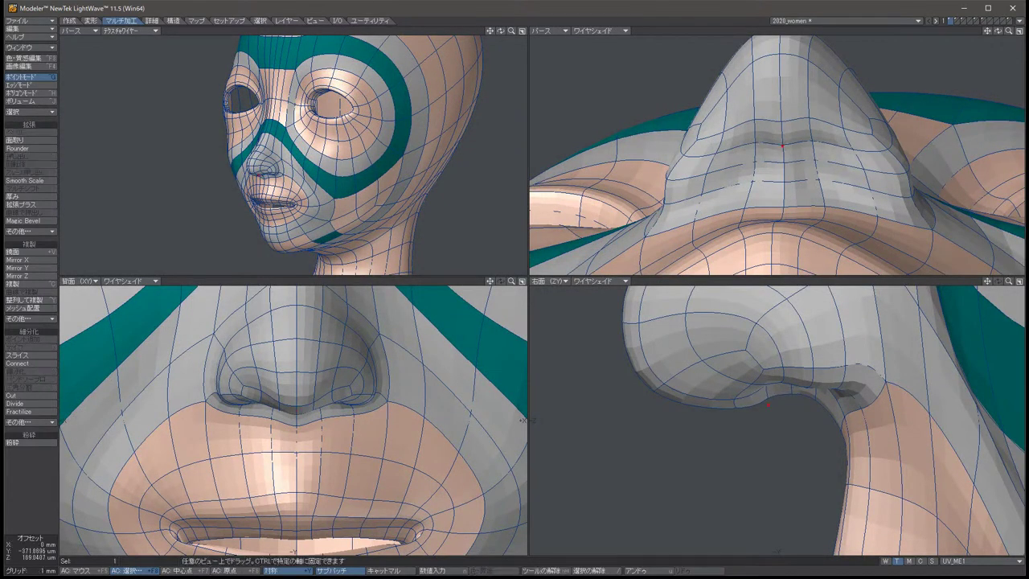
left_click_drag(768, 405, 812, 427)
key("slash")
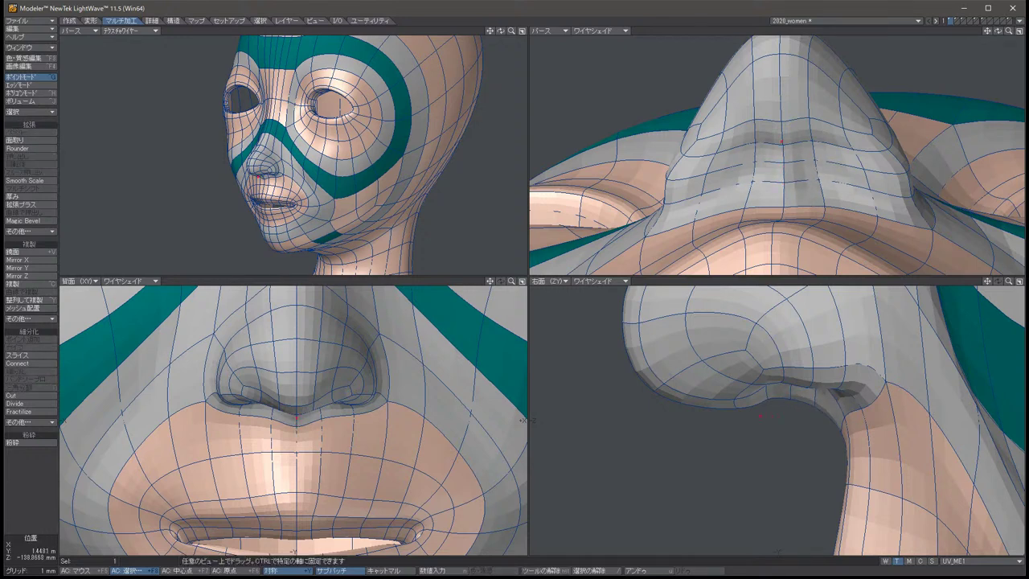
Show the polygon cage and step back through the recent nose-tip and nostril point edits.
key("Tab")
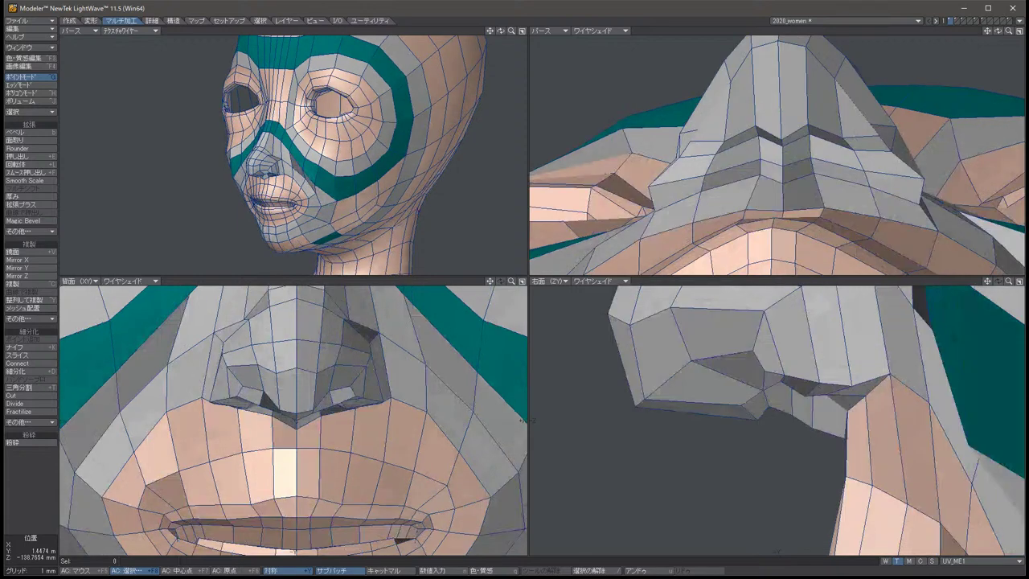
key("ctrl+z")
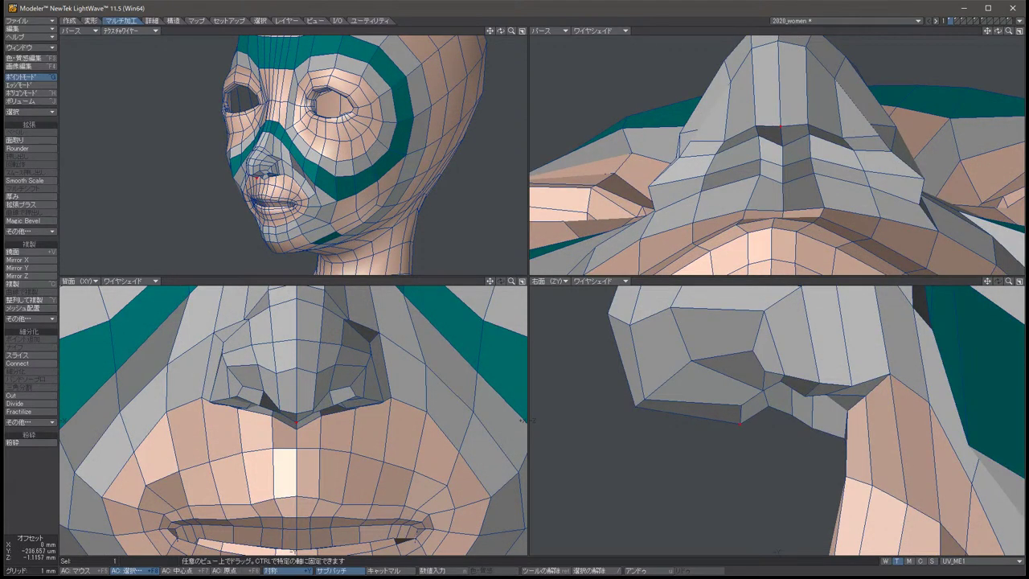
key("space")
key("slash")
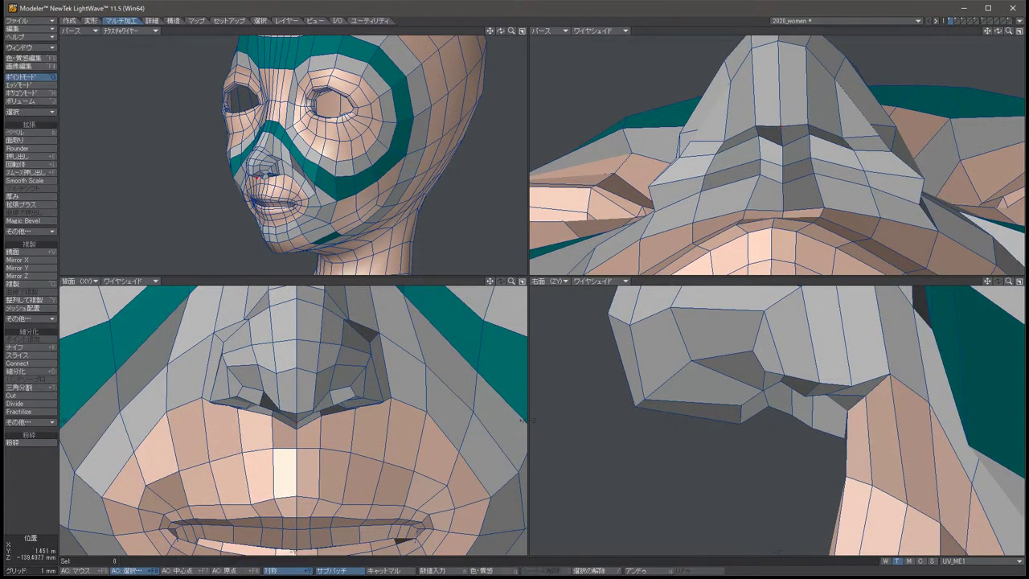
key("ctrl+z")
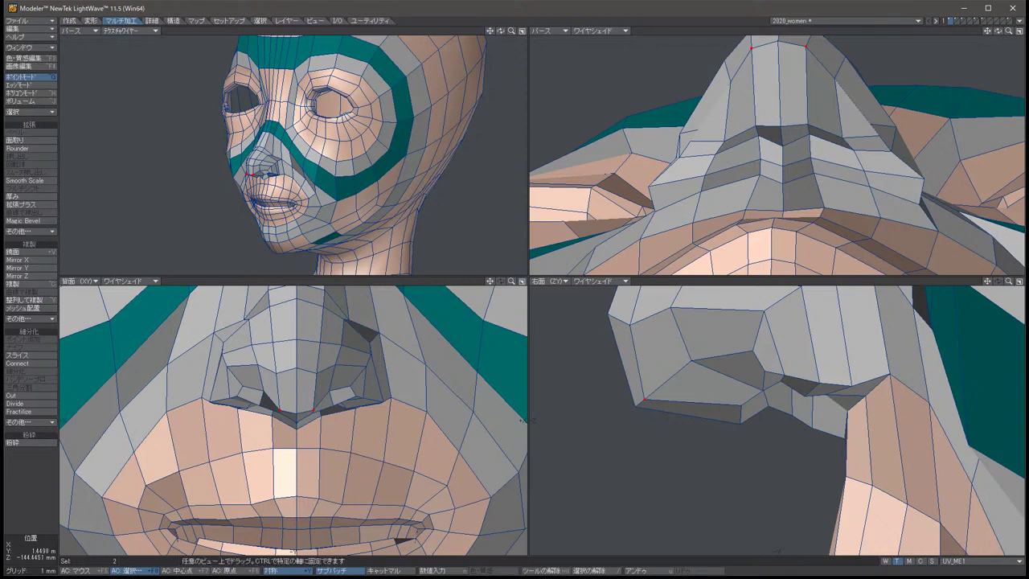
key("slash")
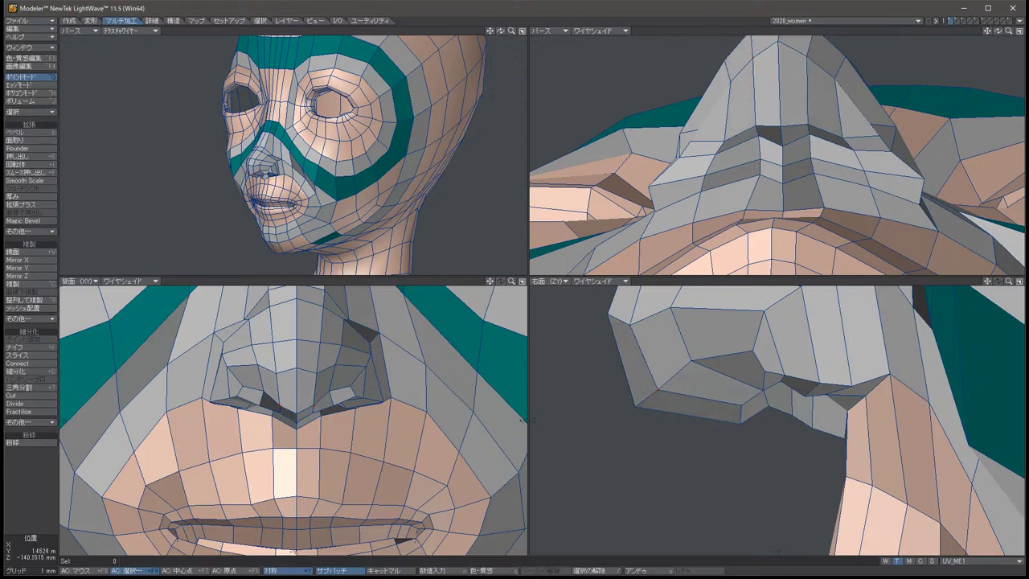
key("comma")
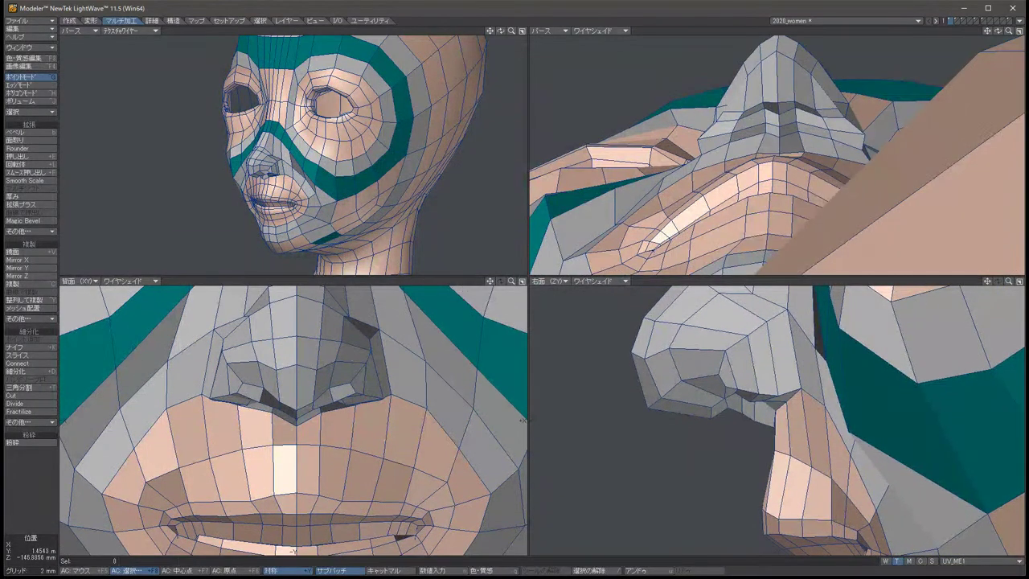
key("ctrl+z")
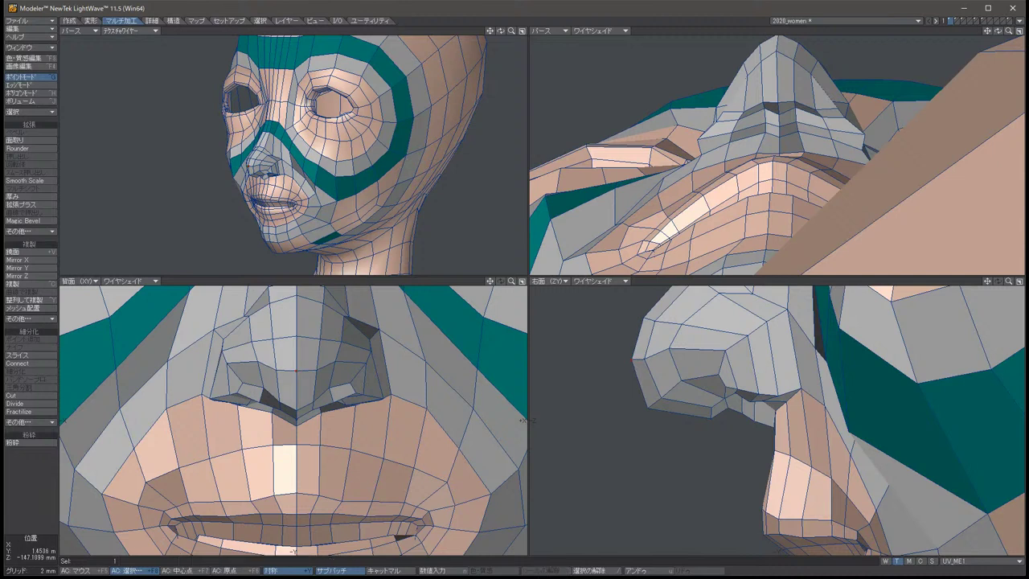
key("slash")
key("ctrl+z")
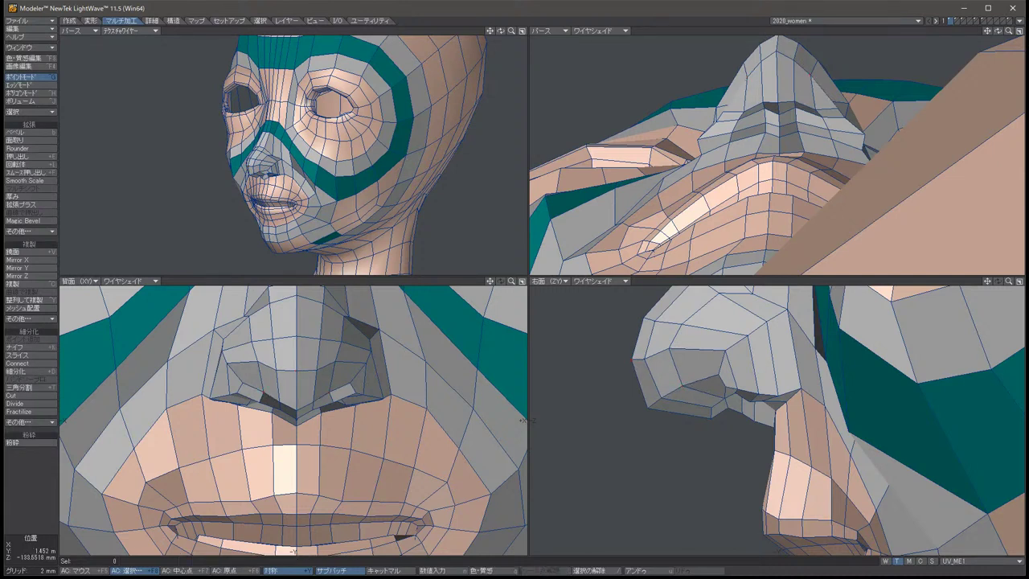
key("ctrl+z")
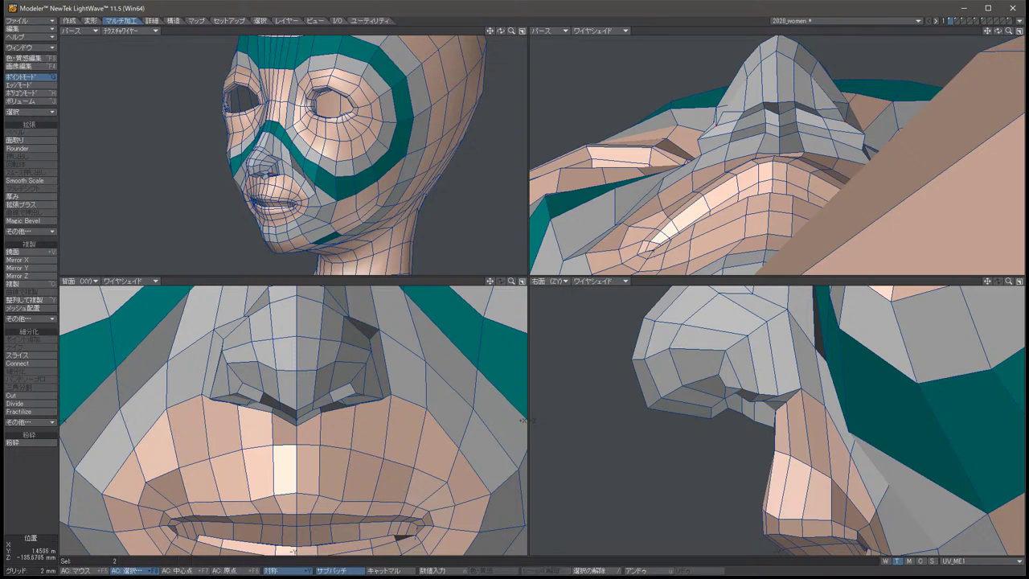
Undo the remaining nostril point adjustments to restore the earlier nose base.
key("ctrl+z")
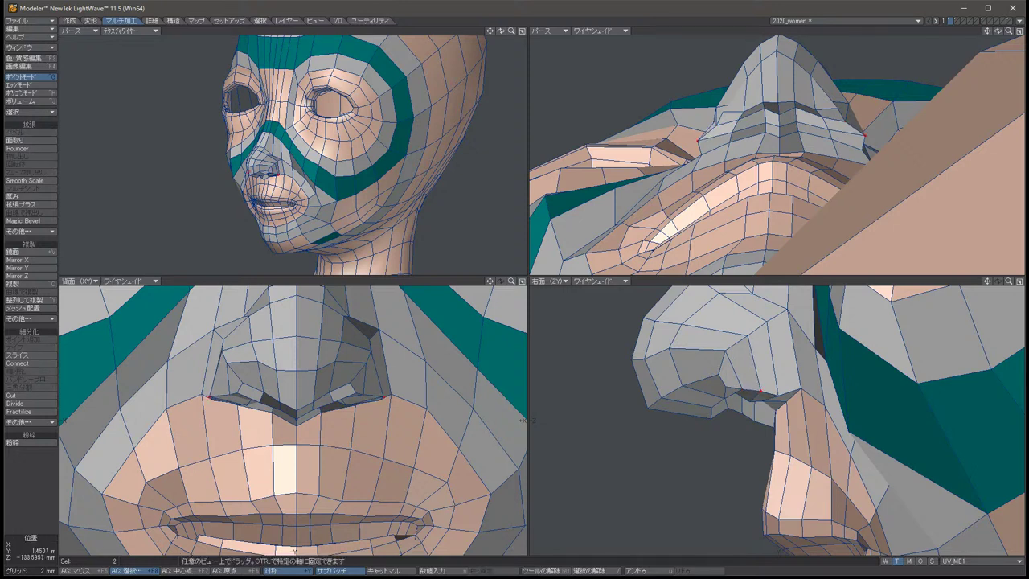
key("ctrl+z")
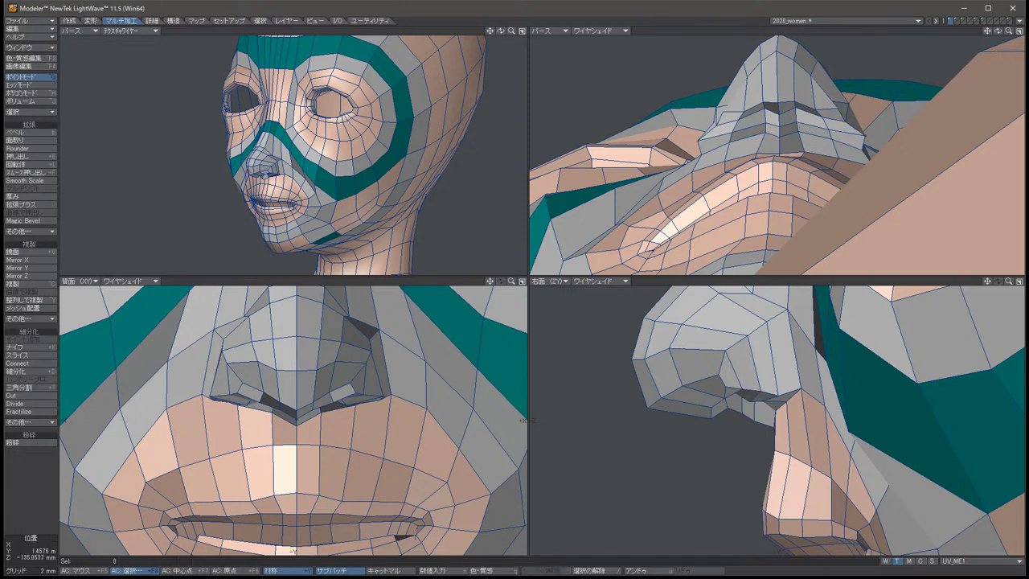
key("ctrl+z")
key("ctrl+z")
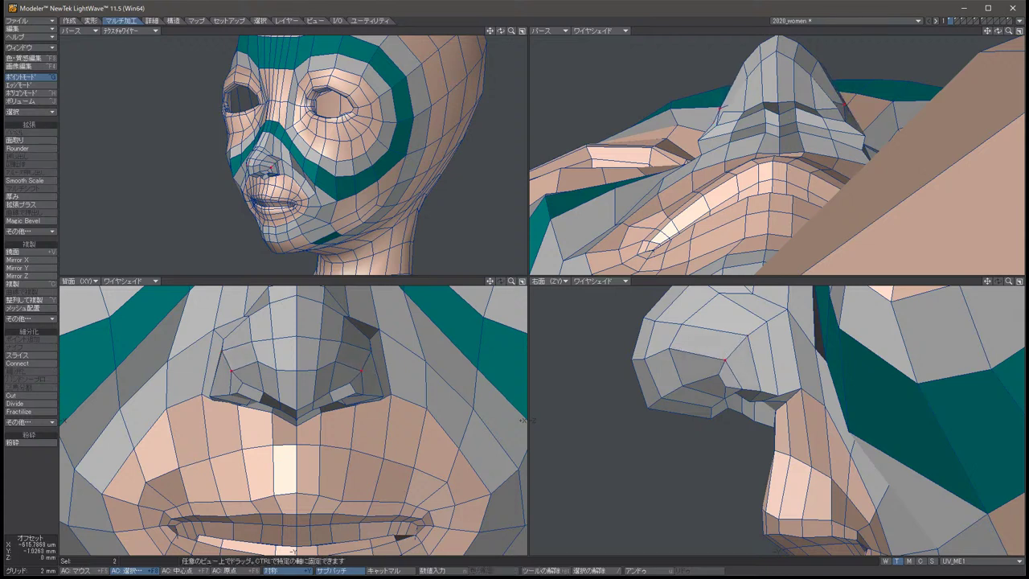
key("ctrl+z")
key("ctrl+z")
key("ctrl+z")
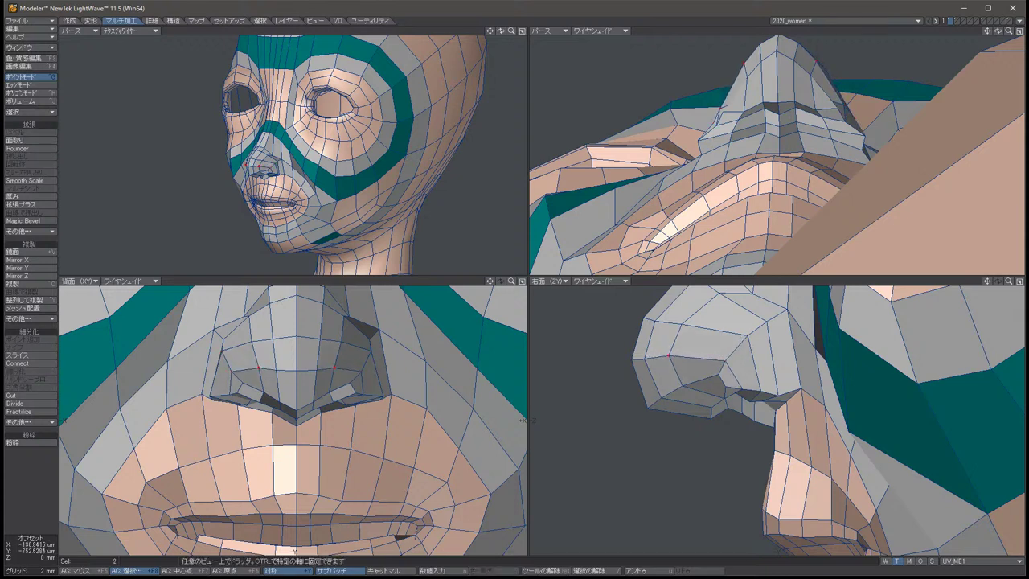
key("ctrl+z")
key("ctrl+z")
key("ctrl+z")
key("ctrl+z")
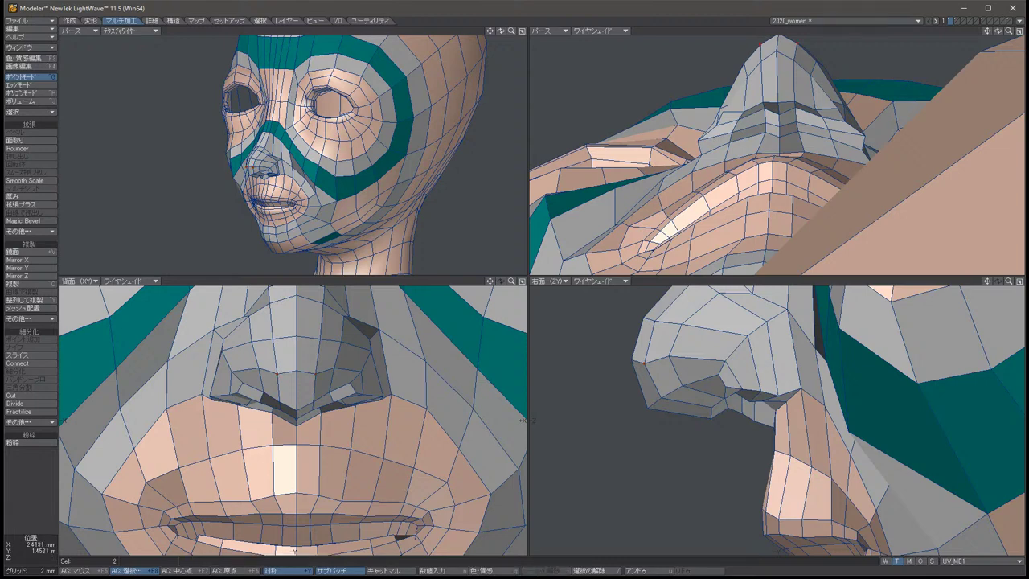
key("ctrl+z")
key("ctrl+z")
key("ctrl+z")
key("ctrl+z")
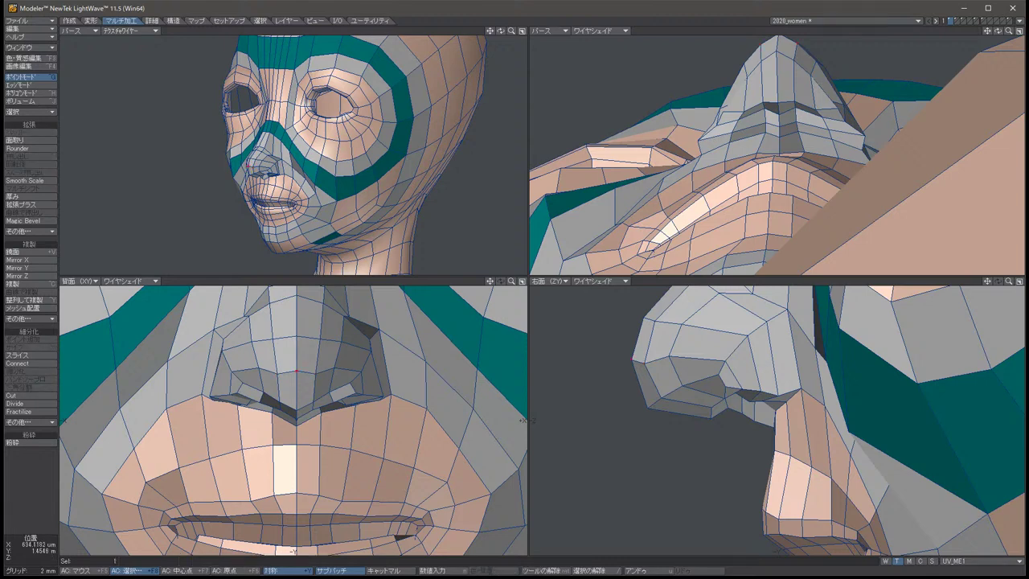
key("ctrl+z")
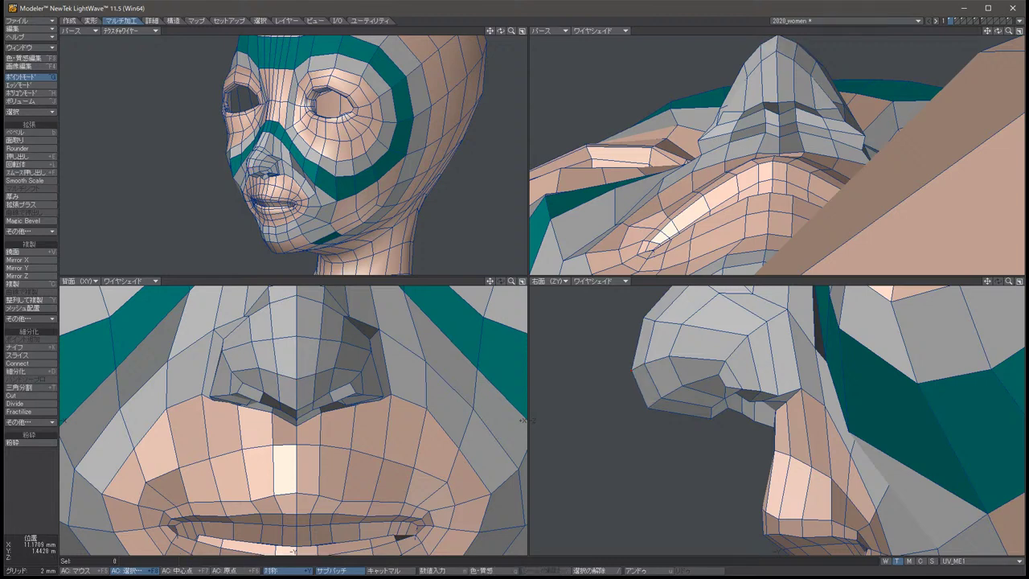
Snap two nose points to their shared midpoint and weld them into one.
key("alt+Left")
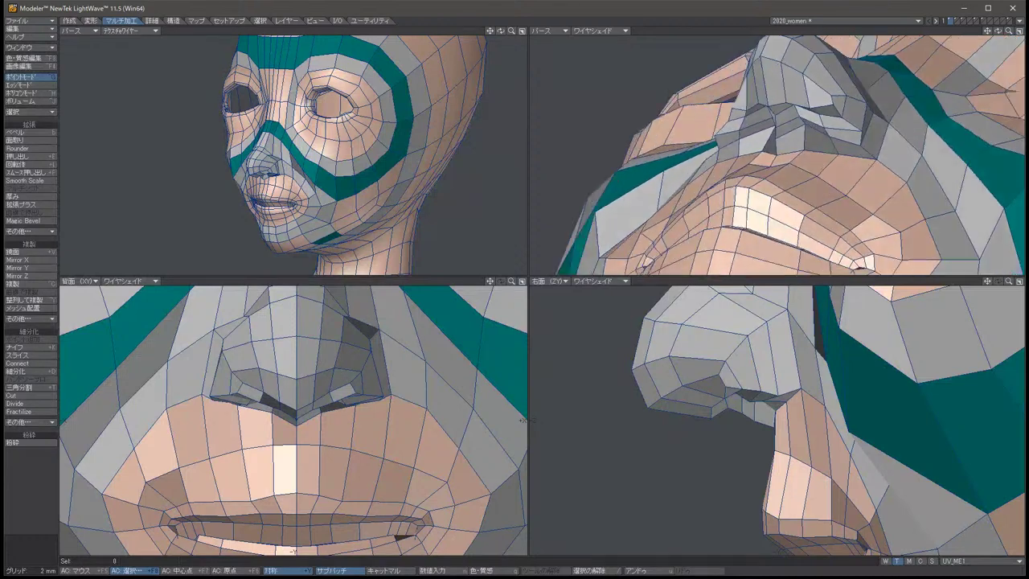
key("alt+Left")
key("ctrl+z")
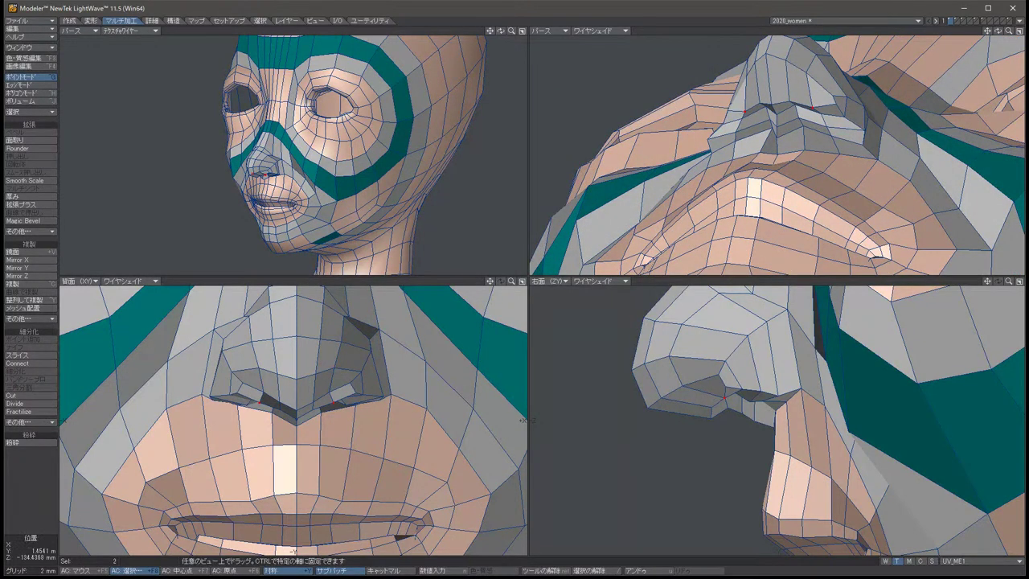
key("Left")
key("space")
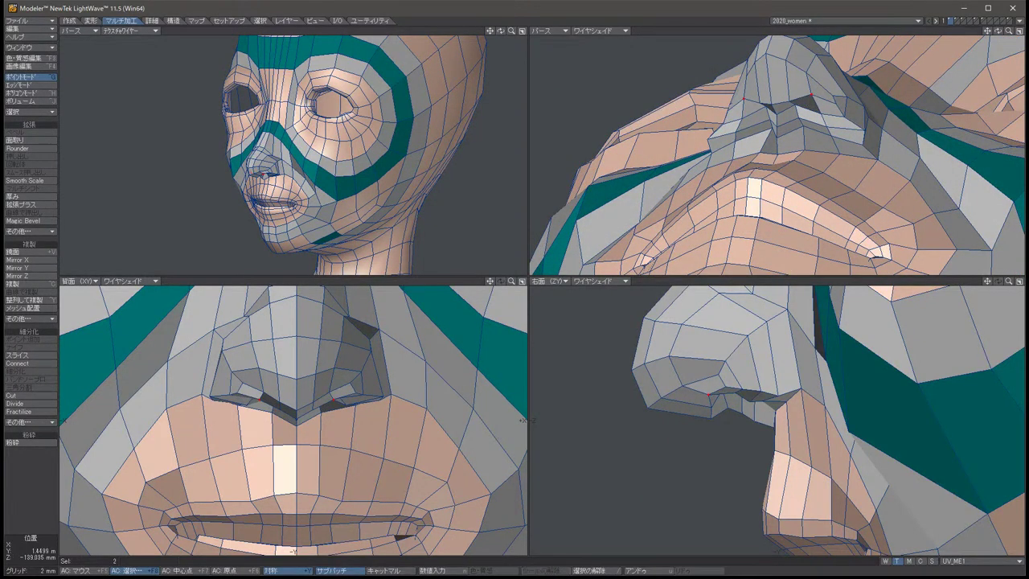
key("shift+z")
key("ctrl+w")
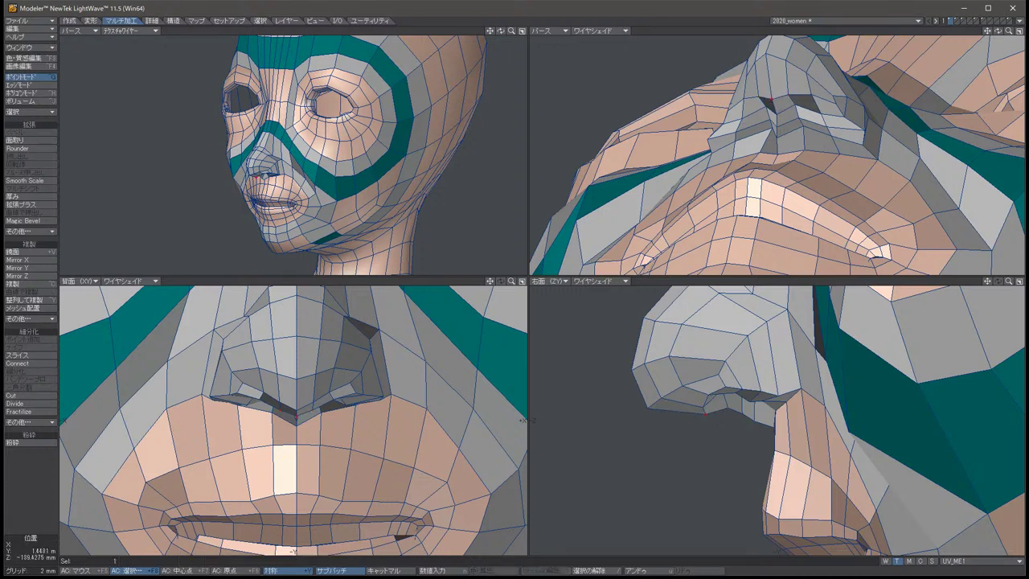
key("slash")
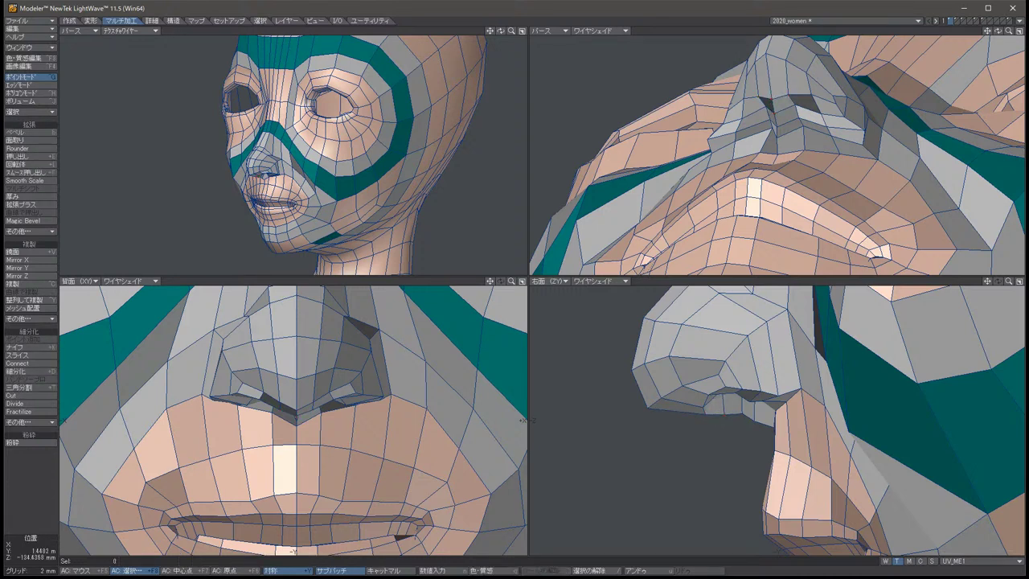
Shift the two symmetric nostril points slightly down.
left_click(740, 417)
key("t")
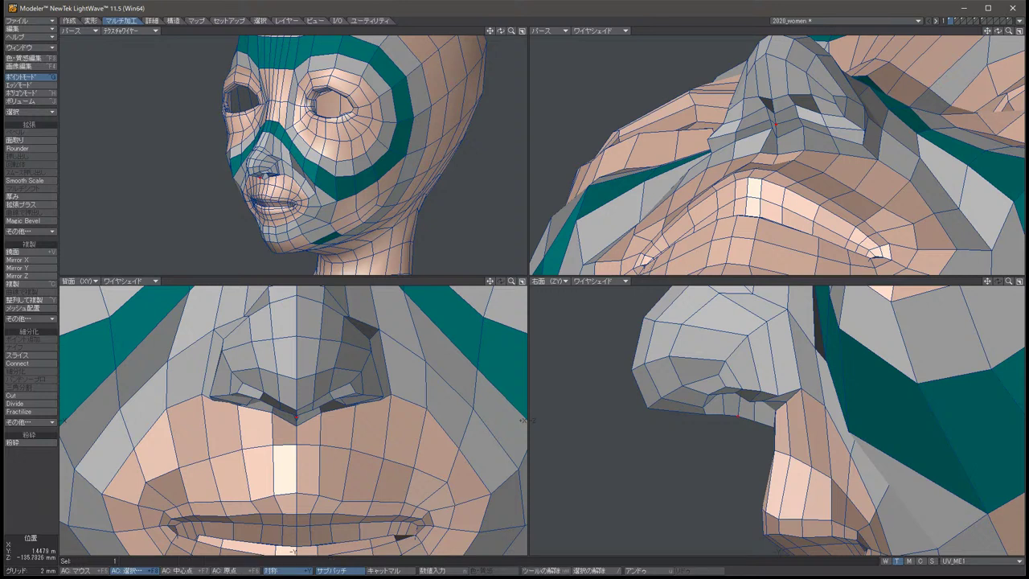
key("space")
key("slash")
left_click(748, 397)
key("t")
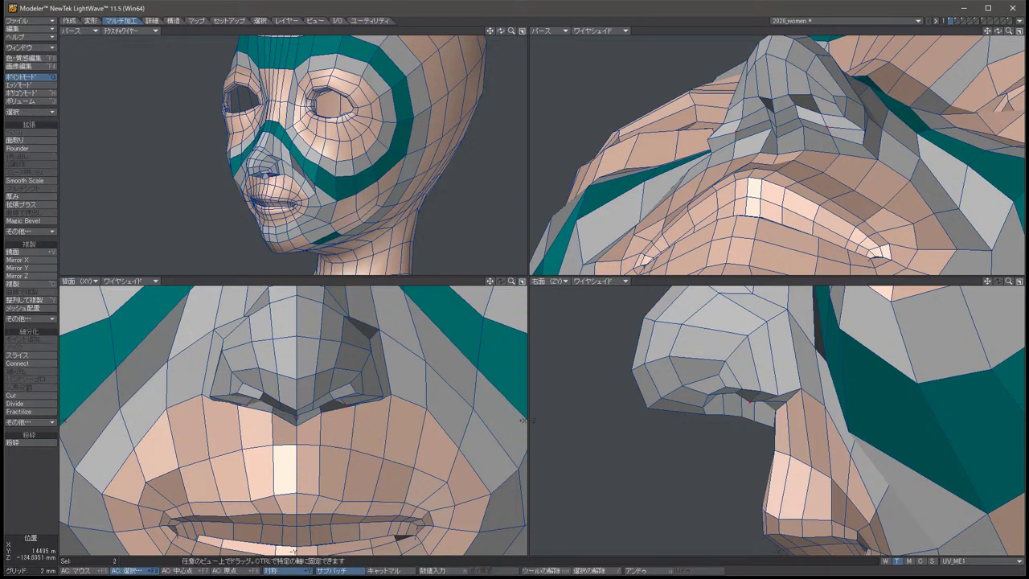
left_click_drag(748, 397, 758, 399)
key("space")
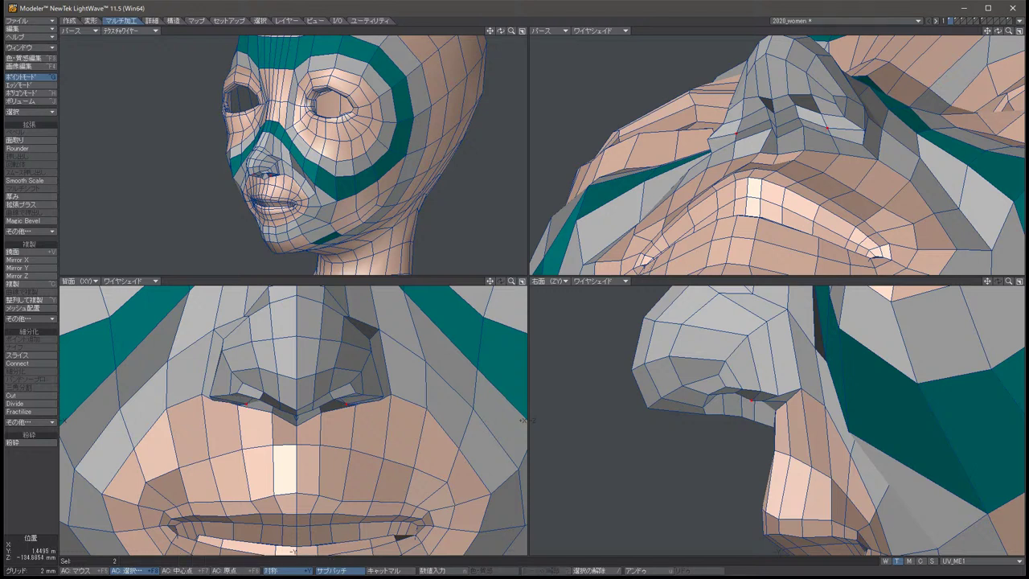
key("t")
left_click_drag(522, 418, 522, 420)
From a rotated view, lower the two nostril points again.
key("alt+Left")
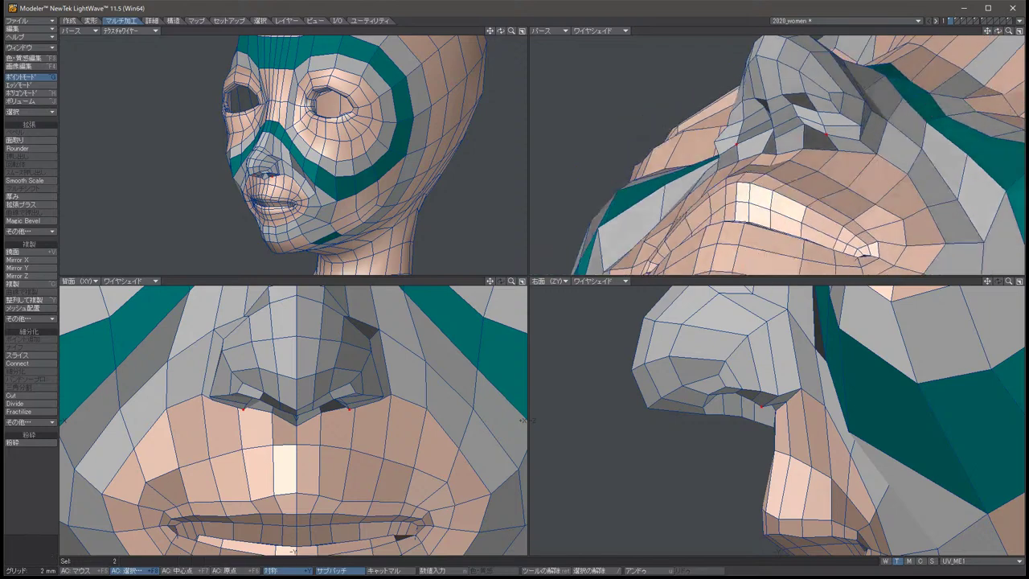
key("/")
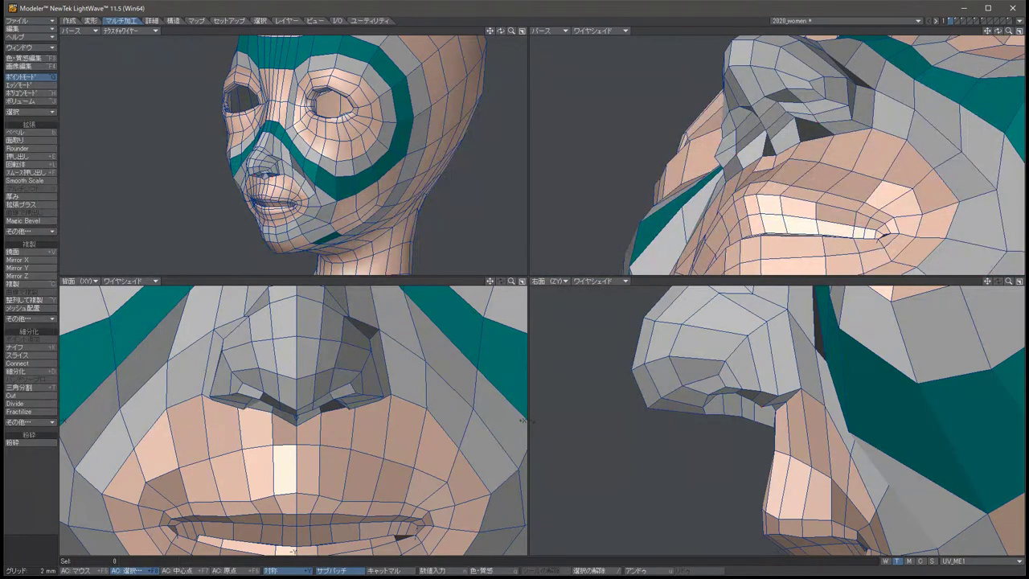
key("alt+Left")
key("alt+Left")
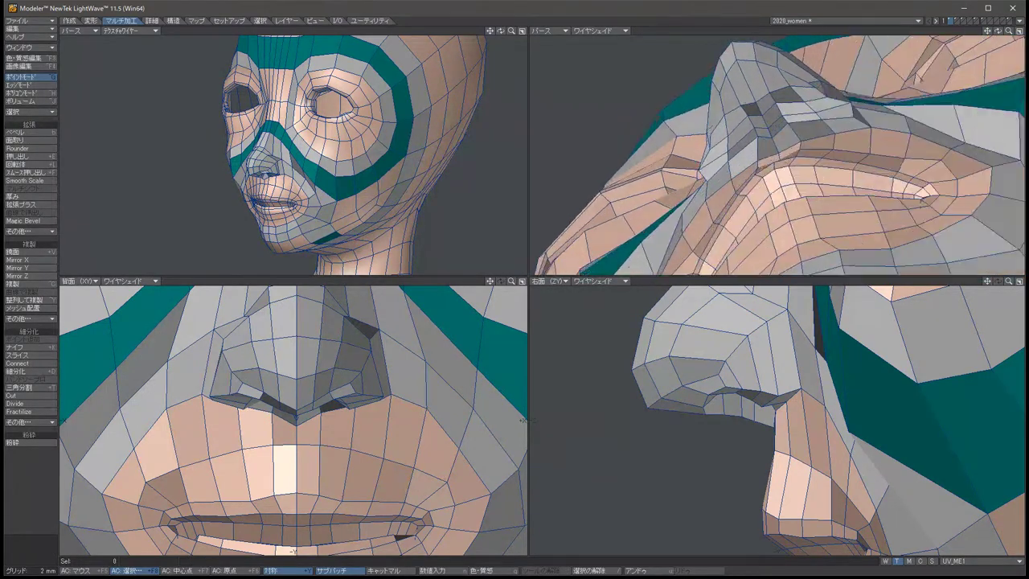
key("ctrl+z")
key("t")
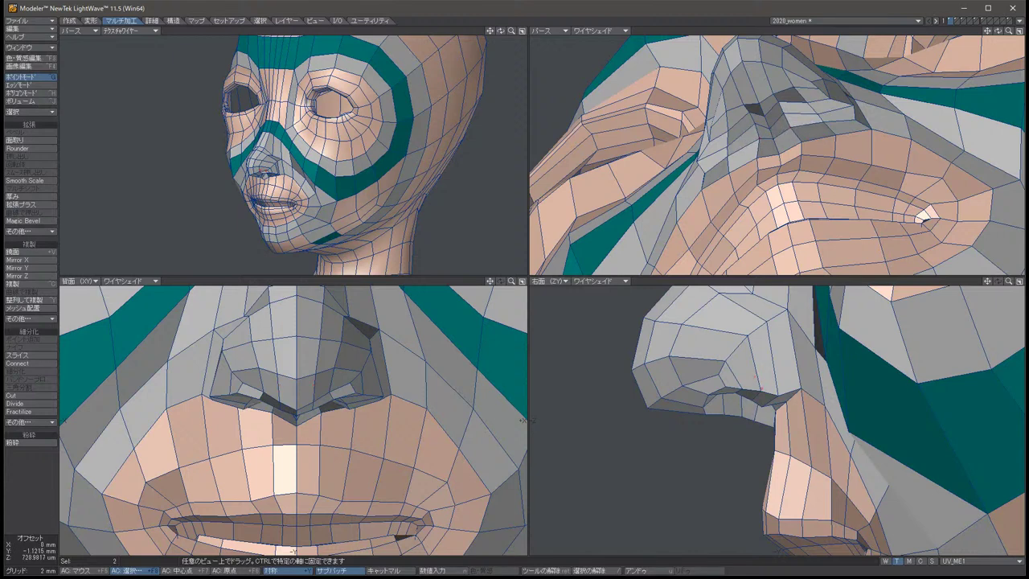
left_click_drag(732, 141, 748, 159)
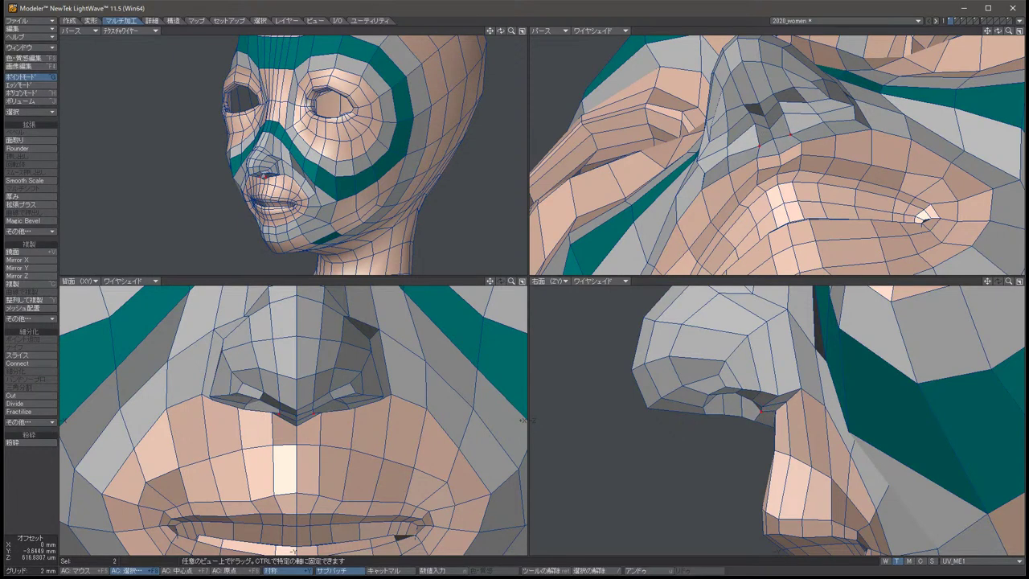
key("space")
key("/")
Push the two nostril points down and slightly forward, then deselect them.
key("alt+Left")
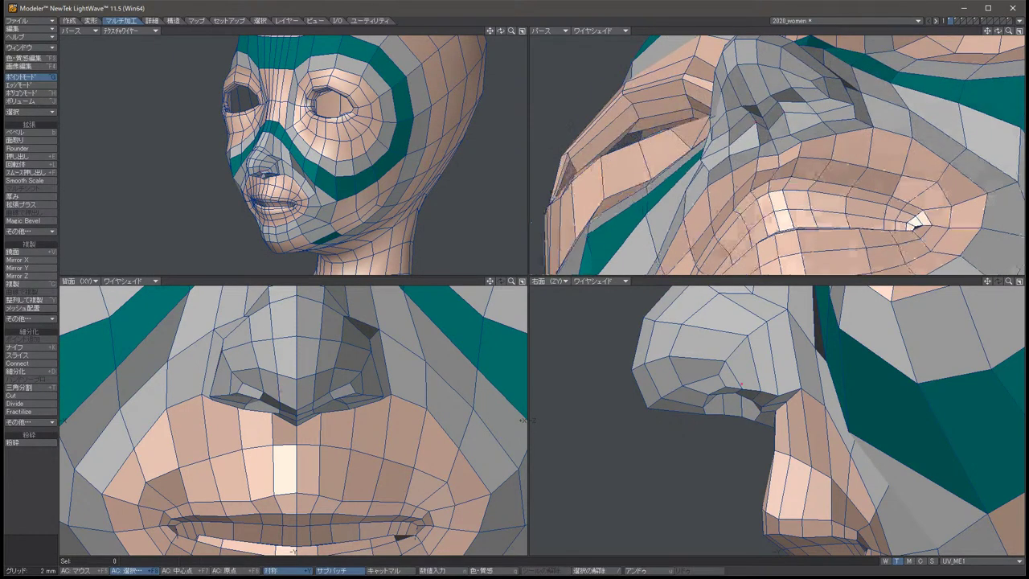
key("ctrl+z")
key("t")
mouse_move(743, 406)
left_mouse_down()
mouse_move(741, 396)
mouse_move(725, 407)
left_mouse_up()
key("space")
key("t")
key("space")
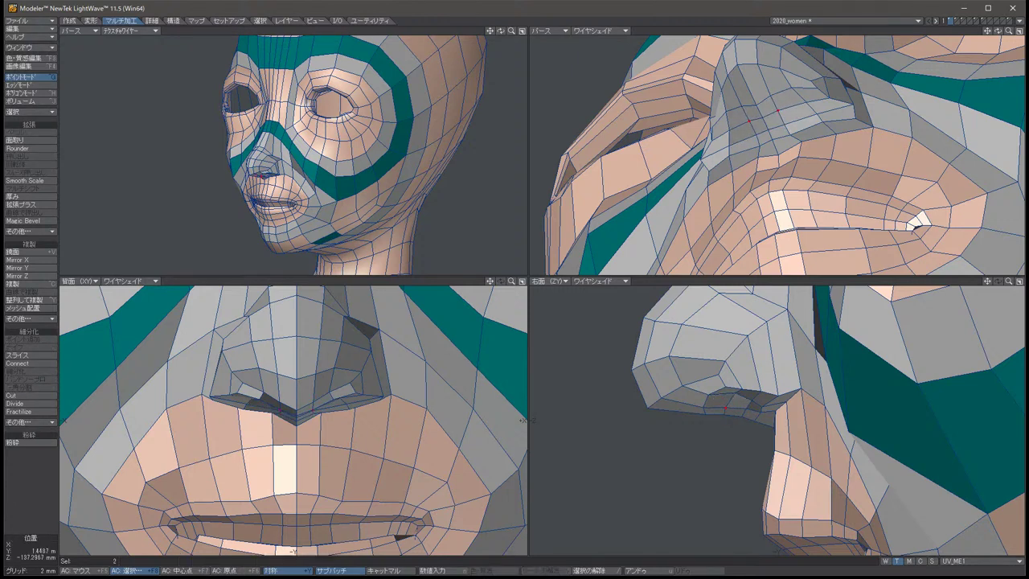
key("slash")
Rotate around the nose and switch back to the smooth subdivision surface.
key("Left")
key("Left")
key("Left")
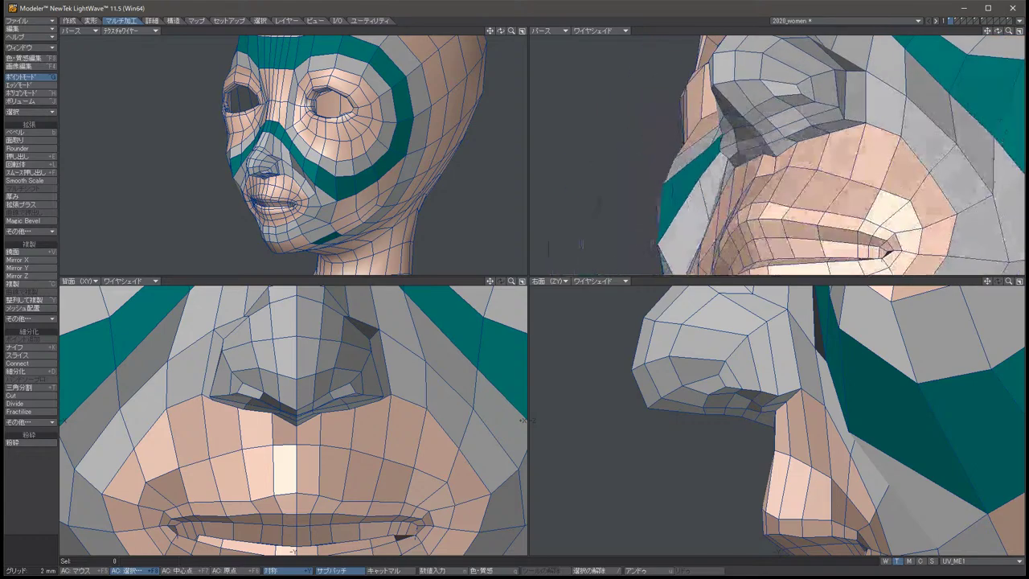
key("Left")
key("Left")
key("Left")
key("Left")
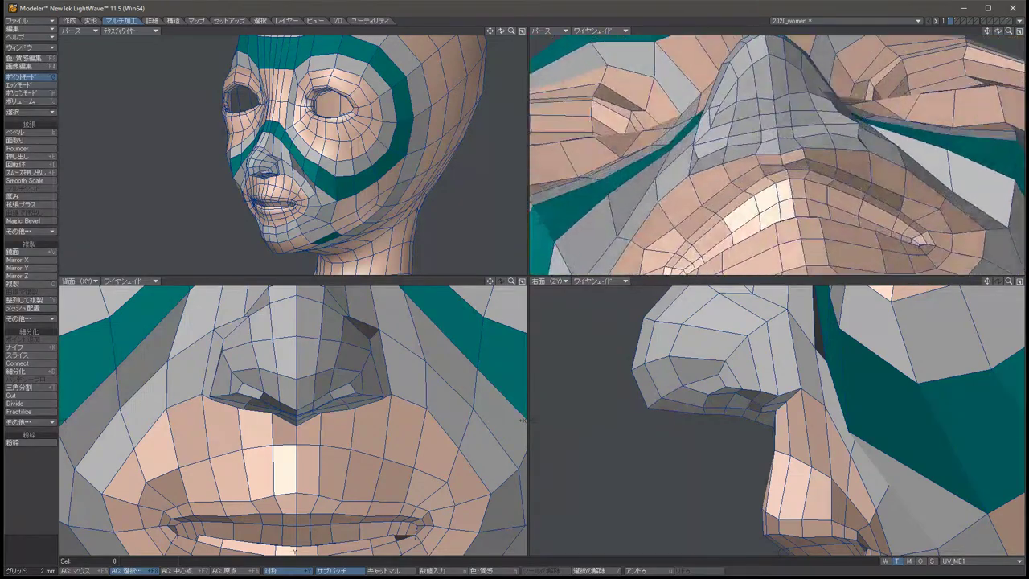
key("Left")
key("Left")
key("Left")
key("Left")
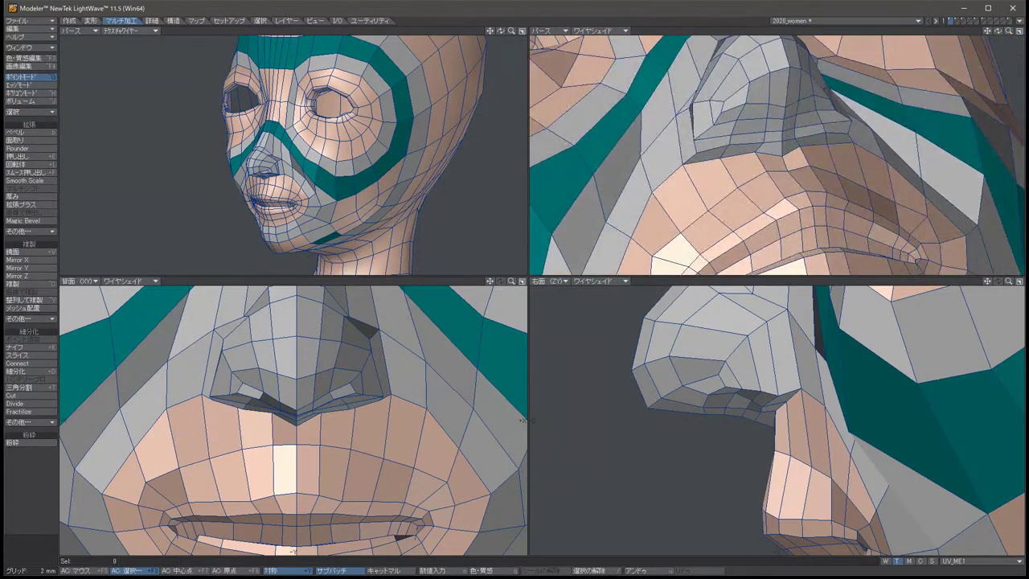
key("Tab")
Rotate the view to the nose profile and move a mirrored nose-side point pair down and back.
key("Left")
key("Left")
key("Left")
key("Left")
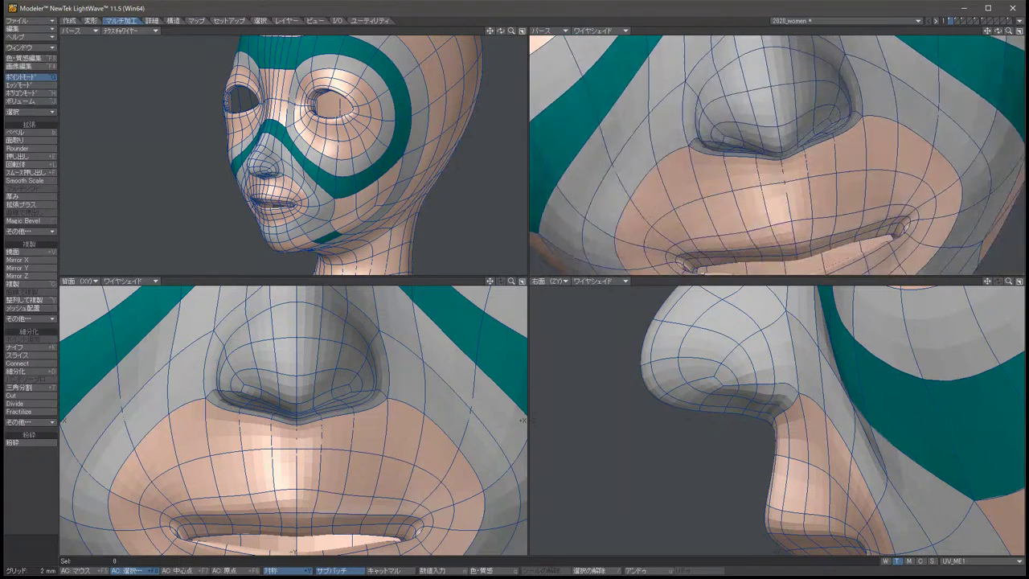
key("Left")
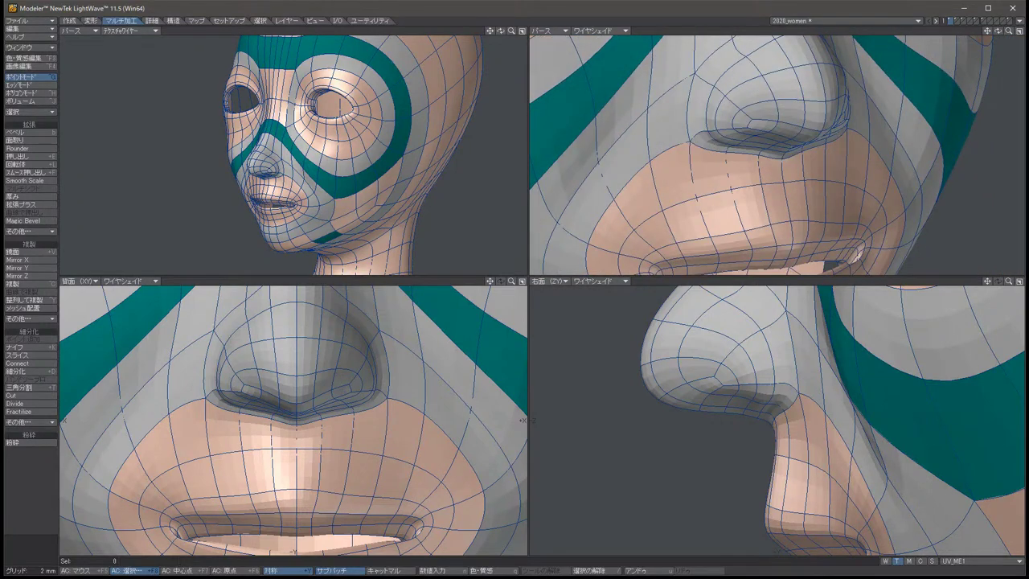
key("Left")
key("Left")
key("Left")
key("Left")
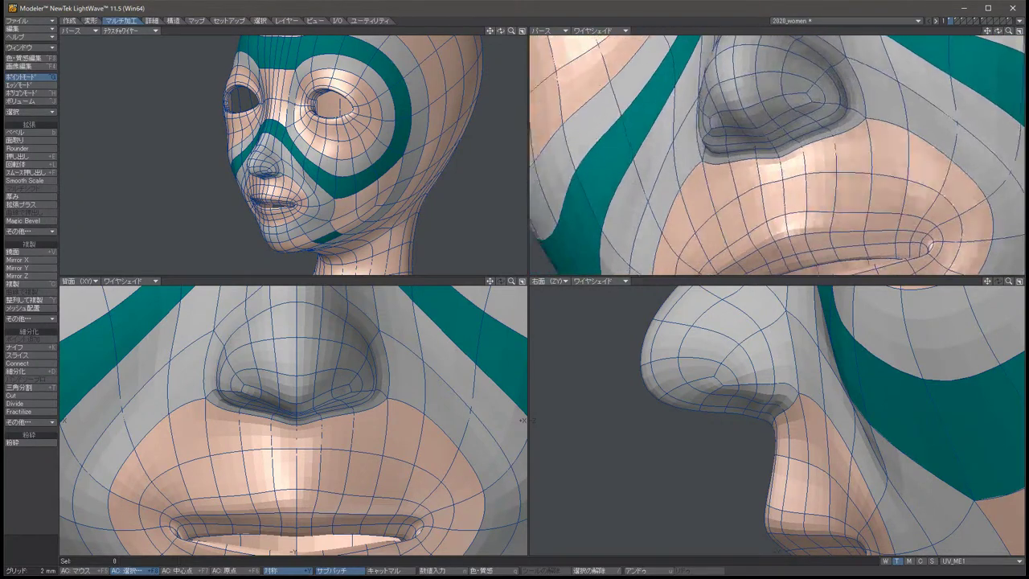
key("Left")
key("Left")
key("Left")
key("Left")
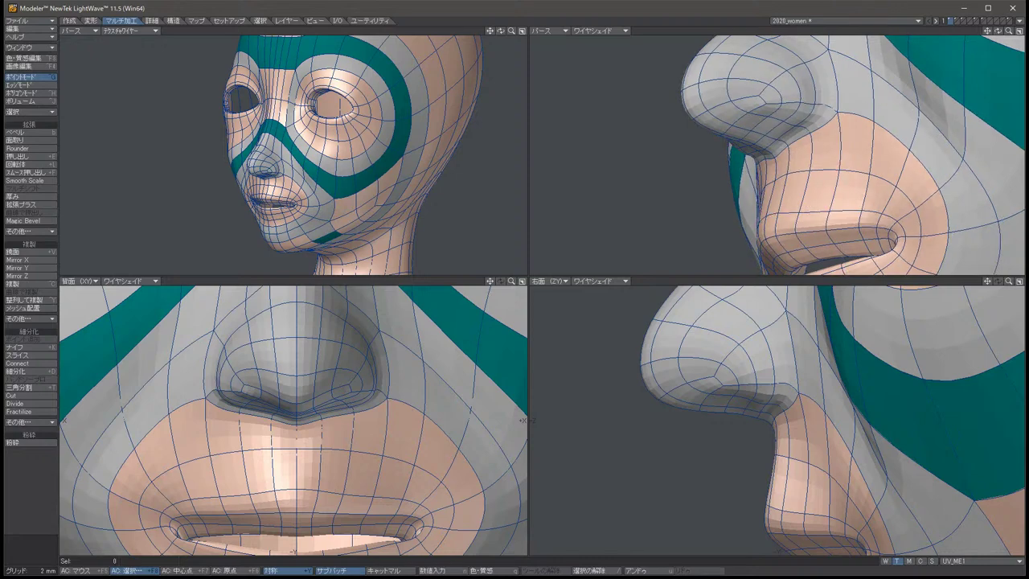
key("Left")
key("Left")
key("Left")
key("Left")
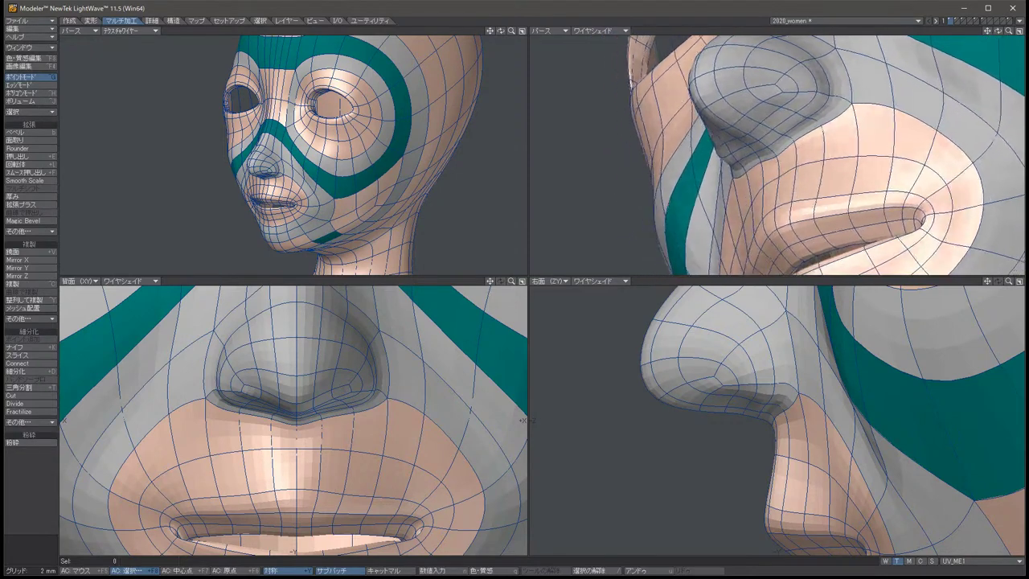
key("Left")
key("Left")
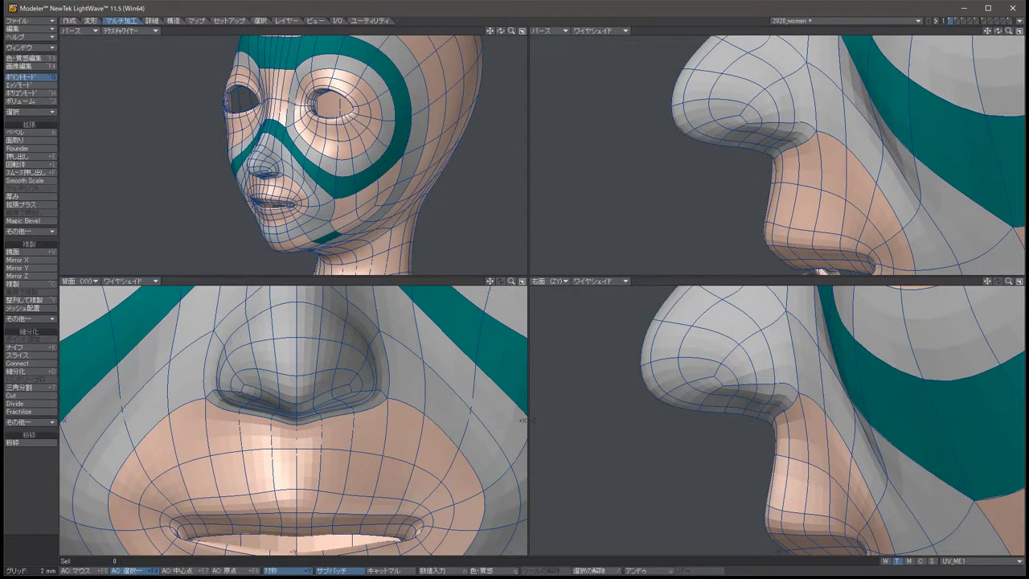
key("Left")
key("Left")
key("Left")
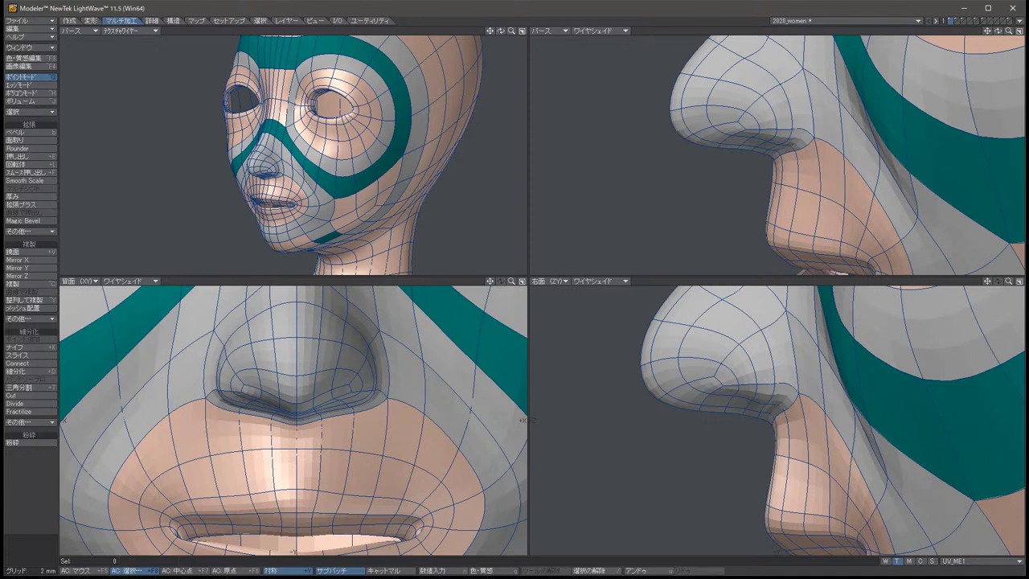
key("Left")
left_click(769, 88)
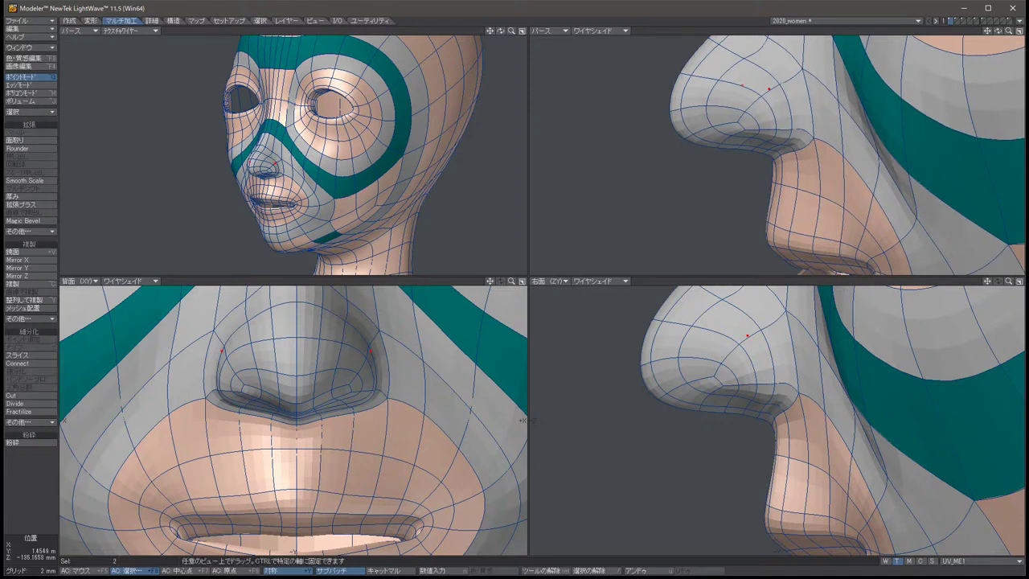
left_click_drag(747, 338, 718, 377)
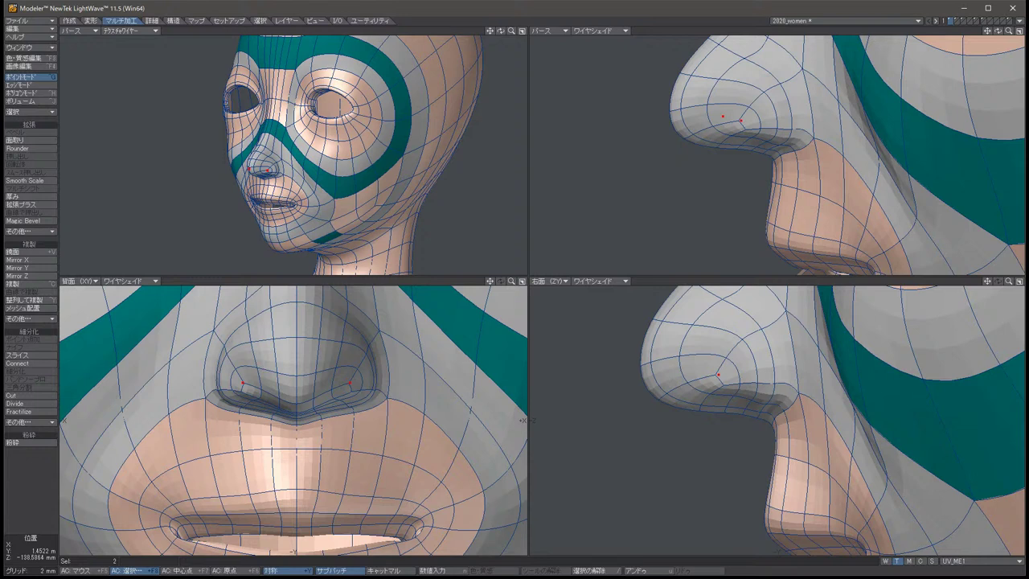
key("slash")
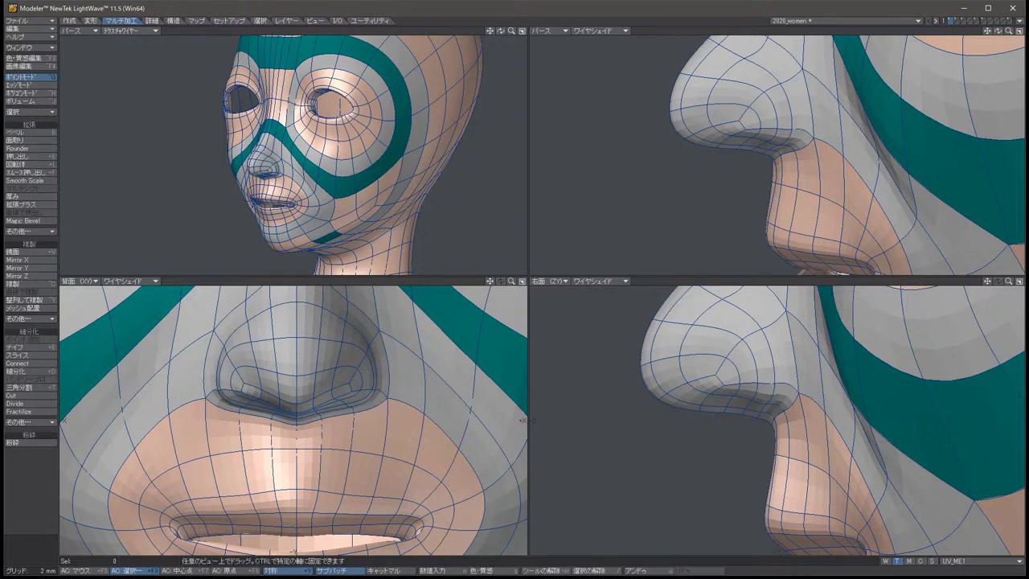
Return to point selection and try selecting a mirrored nose point pair and the nose-top point.
scroll(522, 420, "down", 3)
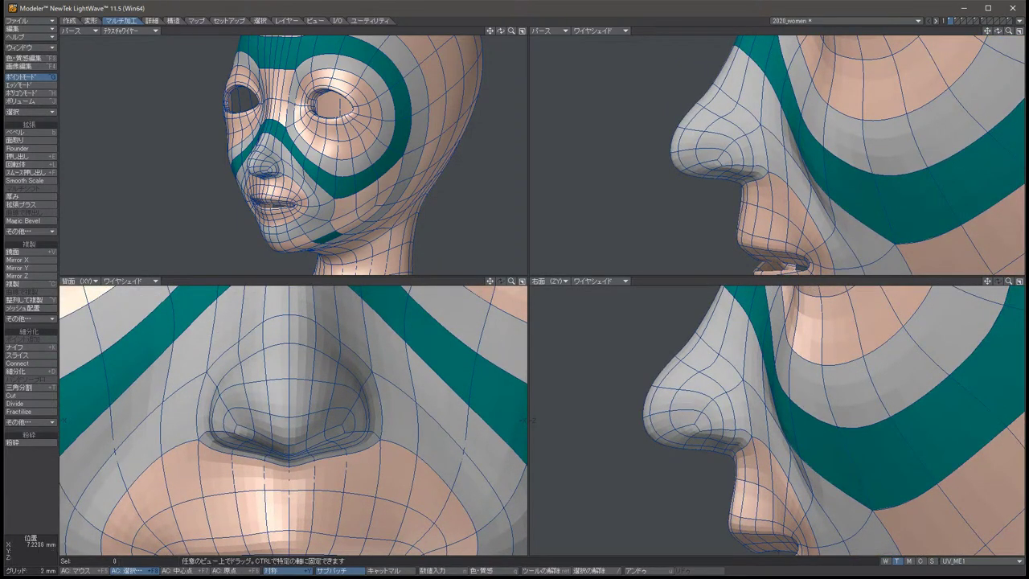
scroll(528, 419, "up", 3)
key("t")
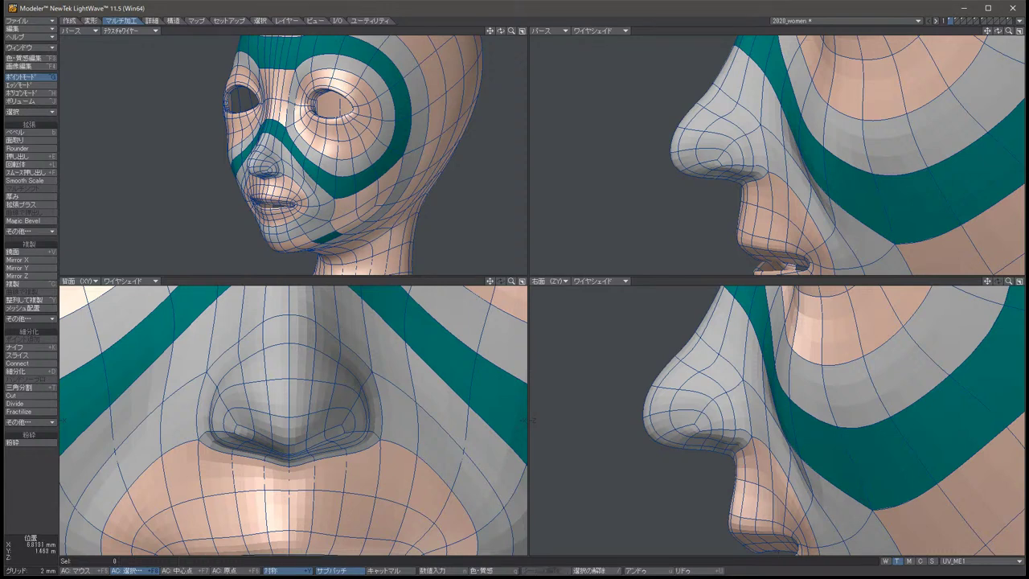
key("ctrl+h")
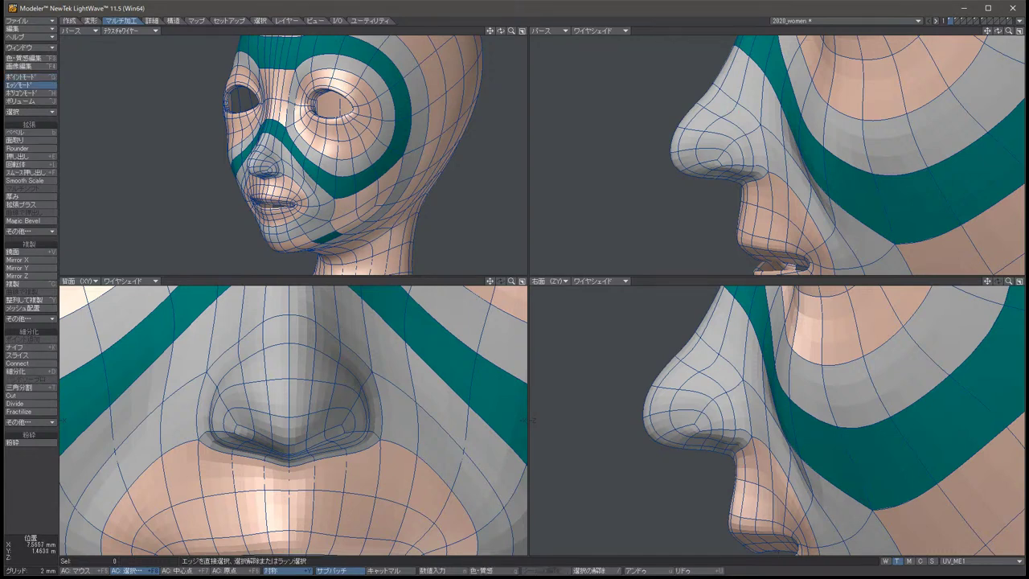
key("ctrl+g")
left_click(232, 340)
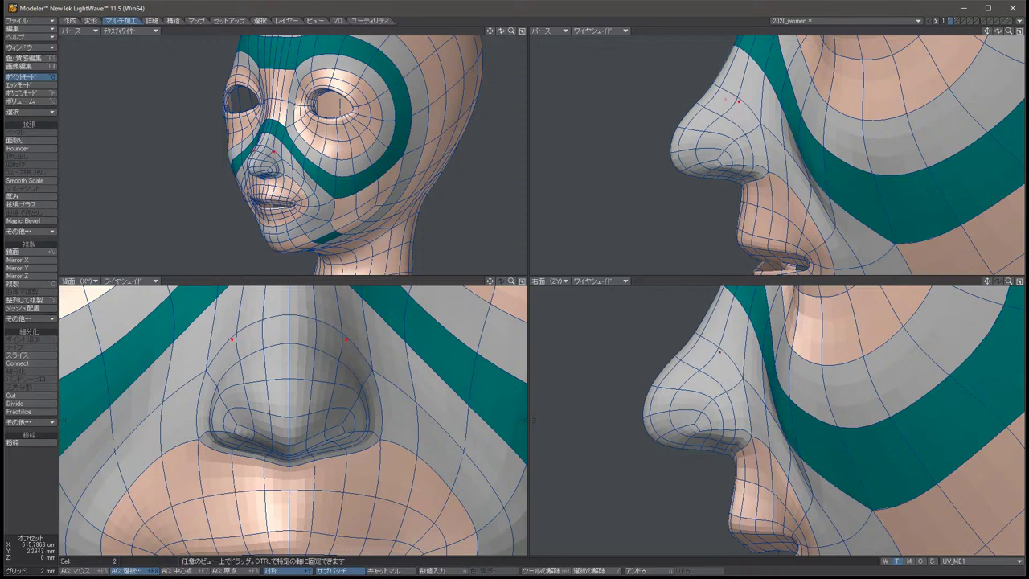
key("/")
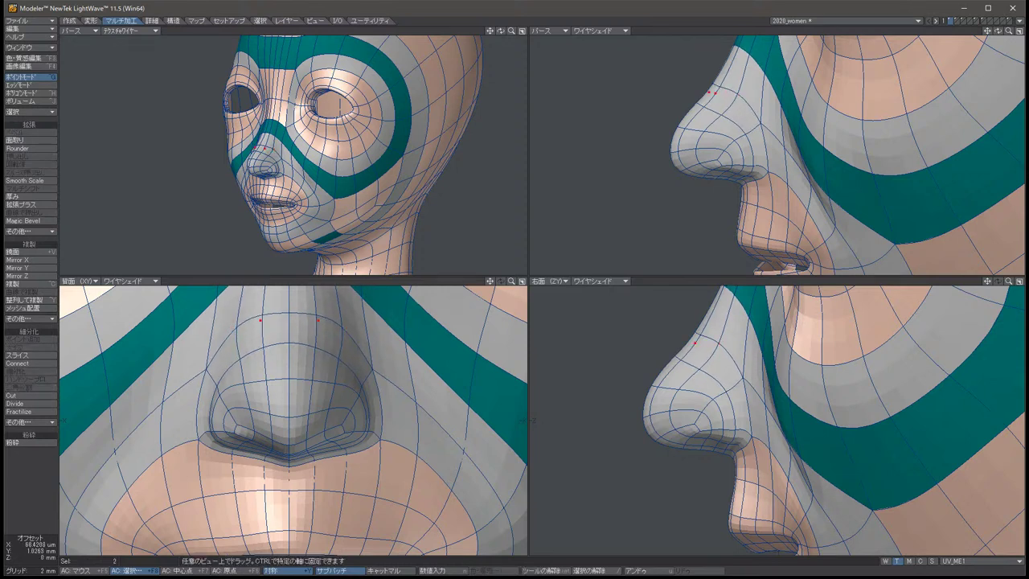
left_click(289, 299)
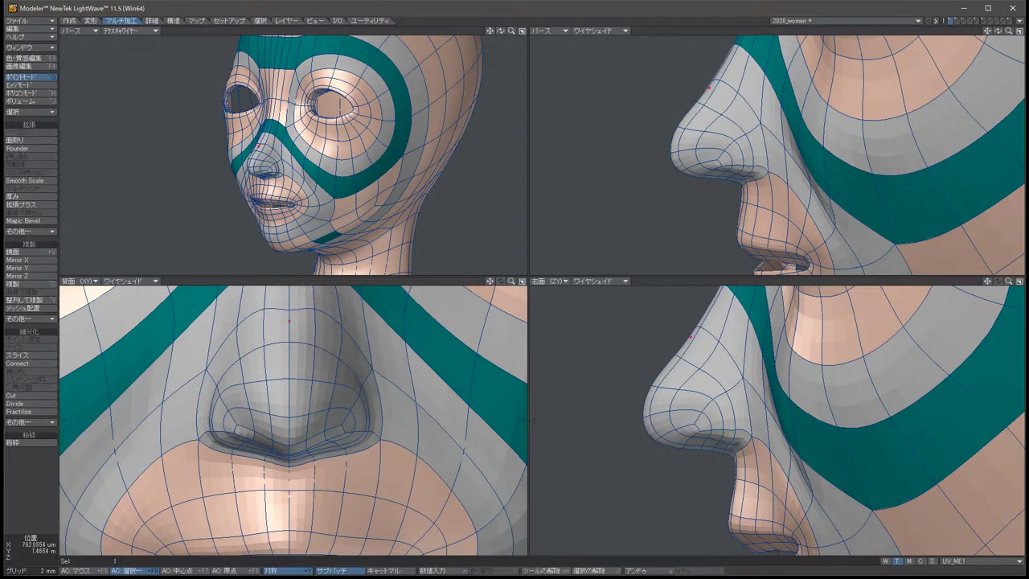
key("/")
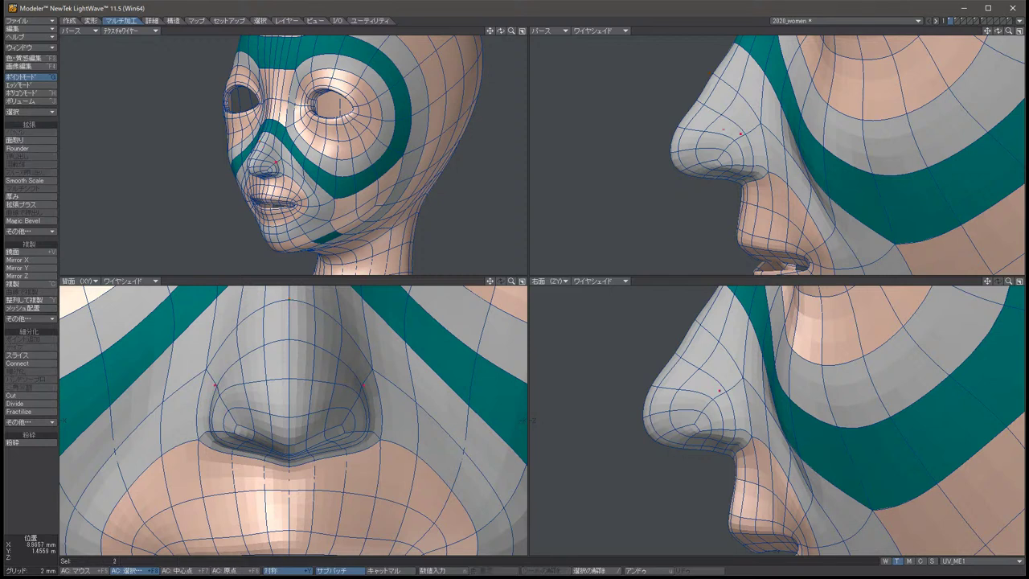
Raise the mirrored pair of points beside the nostrils slightly, then deselect them.
mouse_move(215, 388)
left_mouse_down()
mouse_move(219, 396)
mouse_move(216, 379)
left_mouse_up()
key("t")
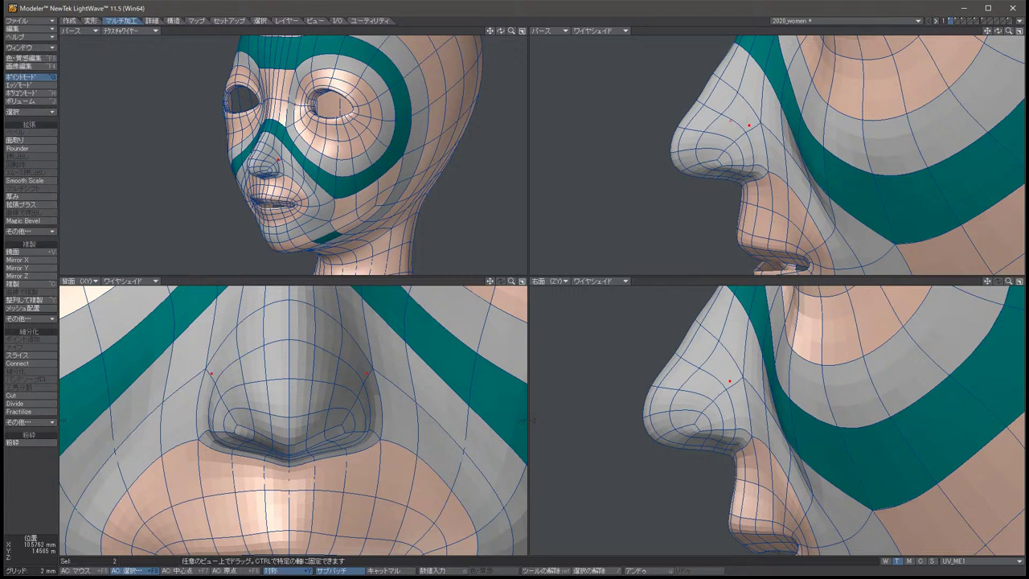
key("/")
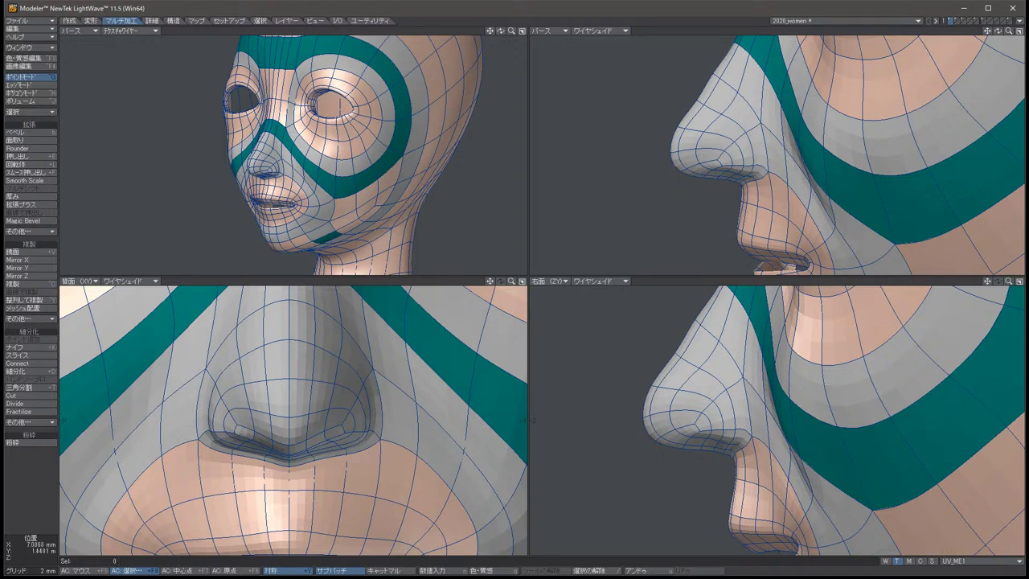
Cut an extra edge loop through the nostril polygons with BandSaw Pro, then deselect.
key("ctrl+h")
key("ctrl+j")
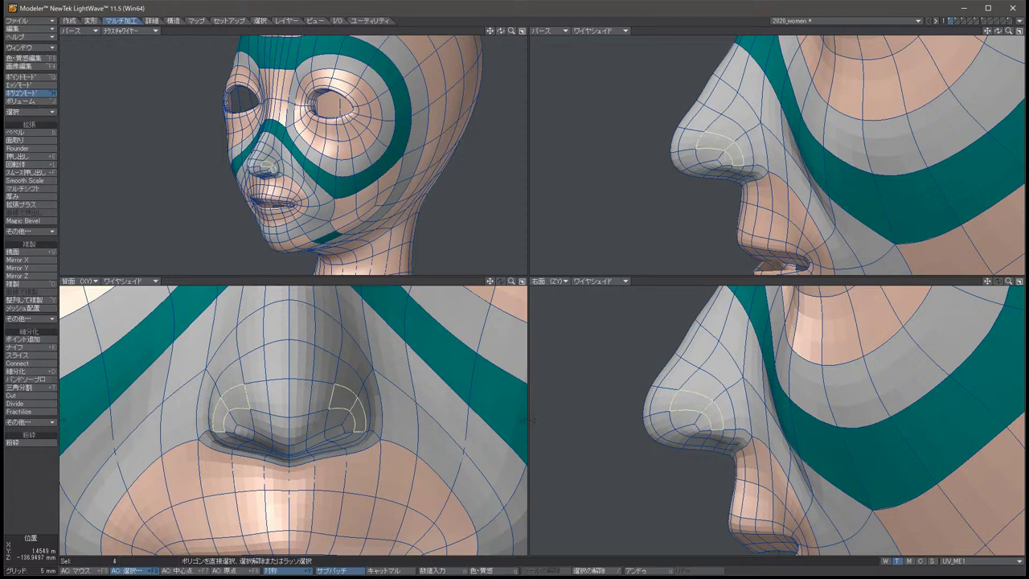
left_click(26, 378)
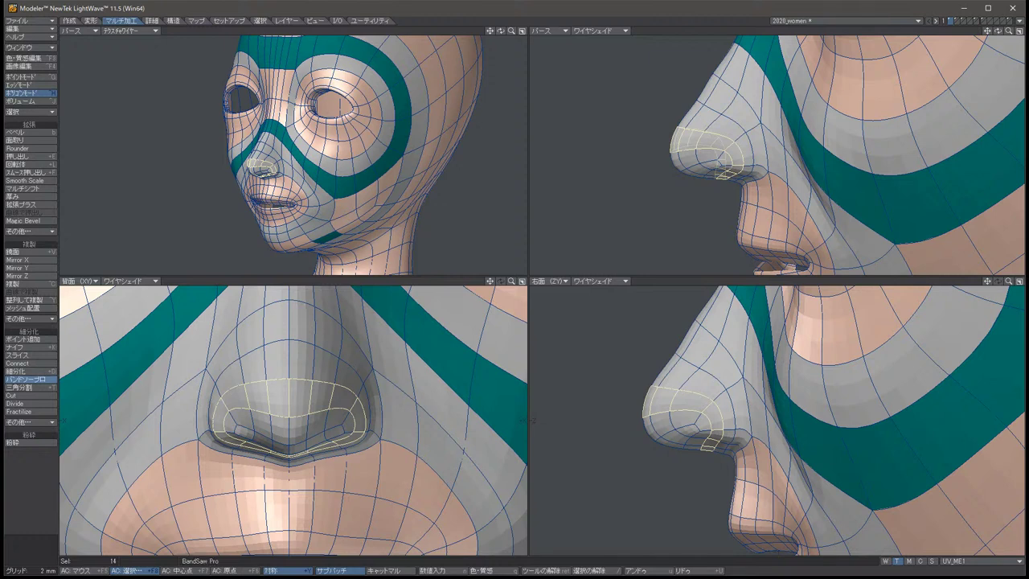
key("space")
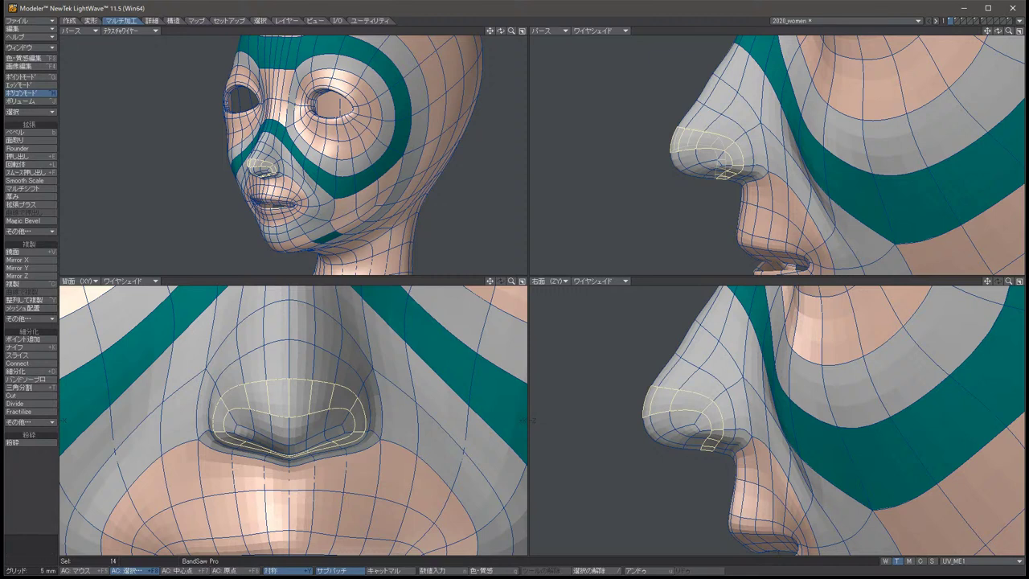
key("slash")
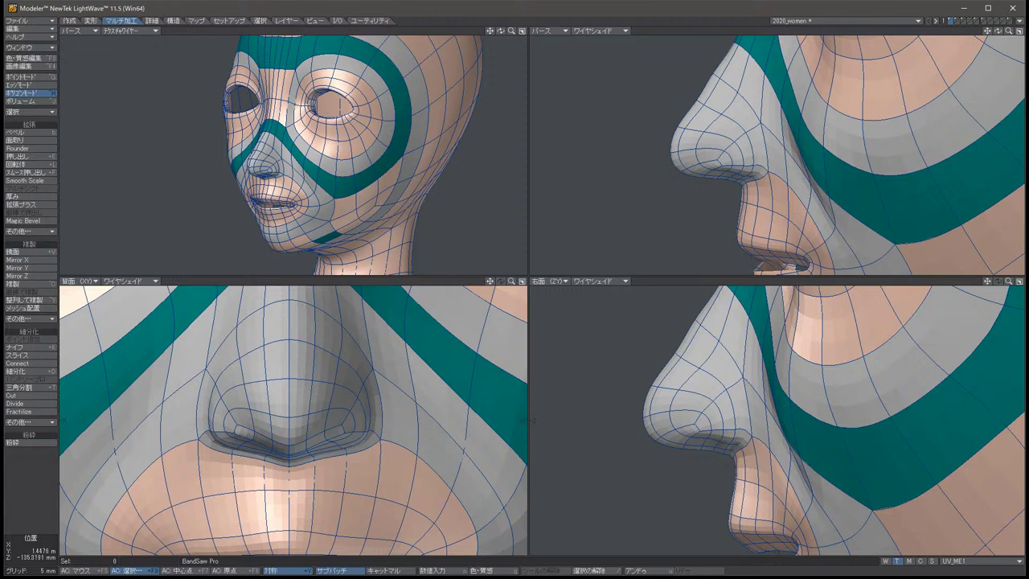
Select the six-polygon loop under the nostril by shrinking and growing the selection.
key("u")
key("shift+bracketleft")
key("shift+bracketleft")
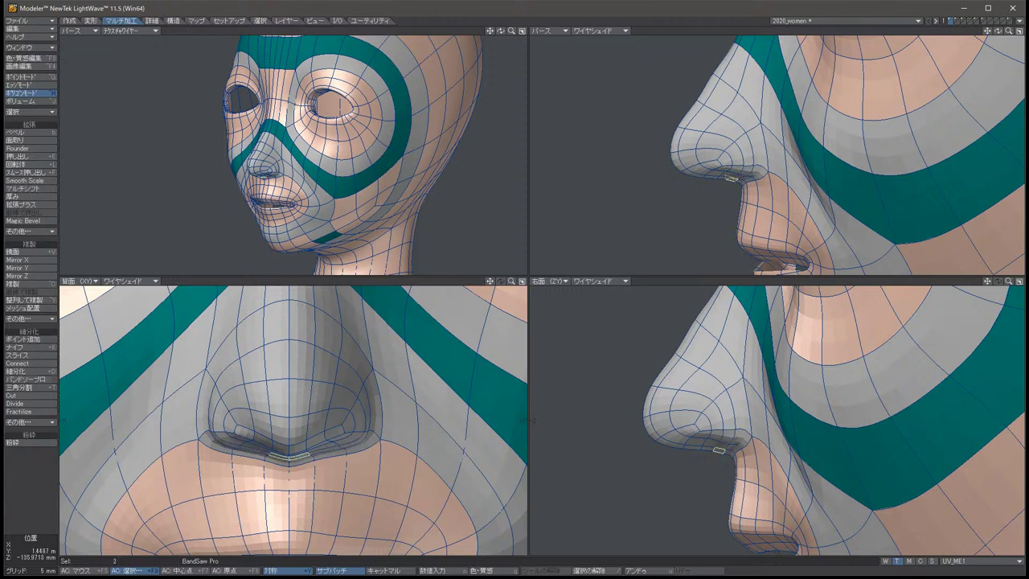
key("shift+bracketright")
key("shift+bracketright")
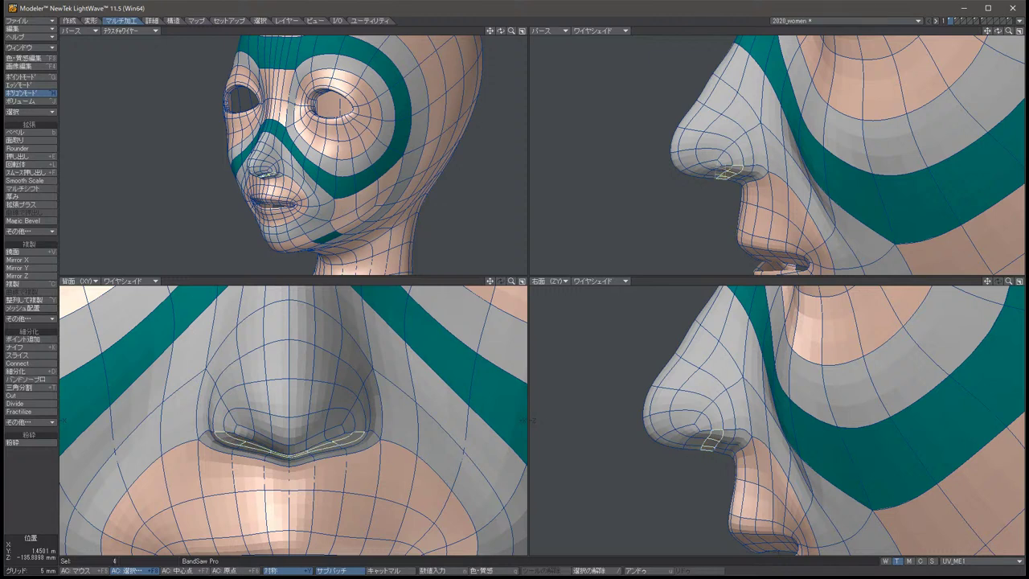
key("t")
key("slash")
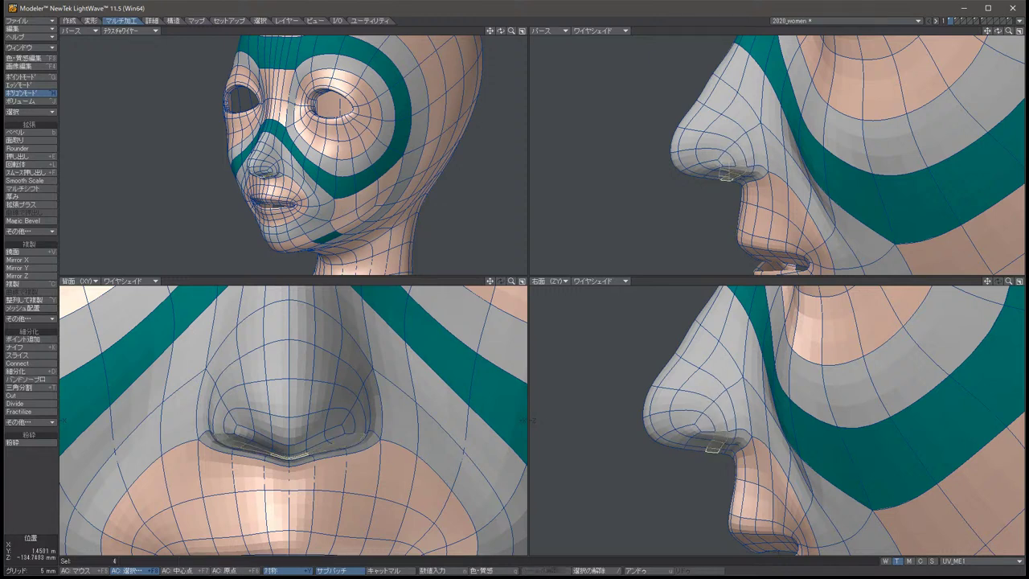
Shift the six polygons under the nostril slightly with Move, then deselect.
key("u")
key("t")
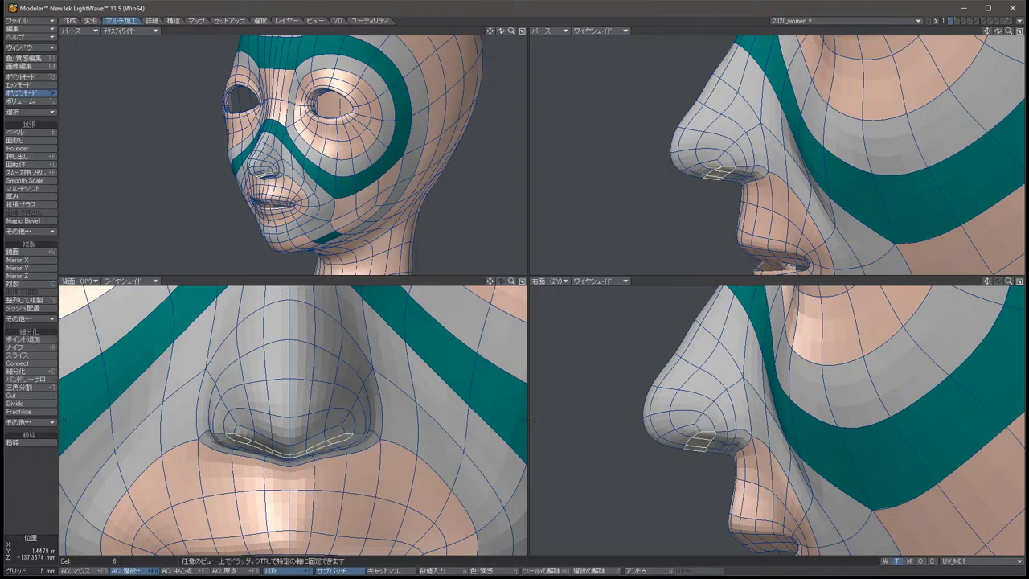
left_click_drag(699, 442, 703, 442)
key("space")
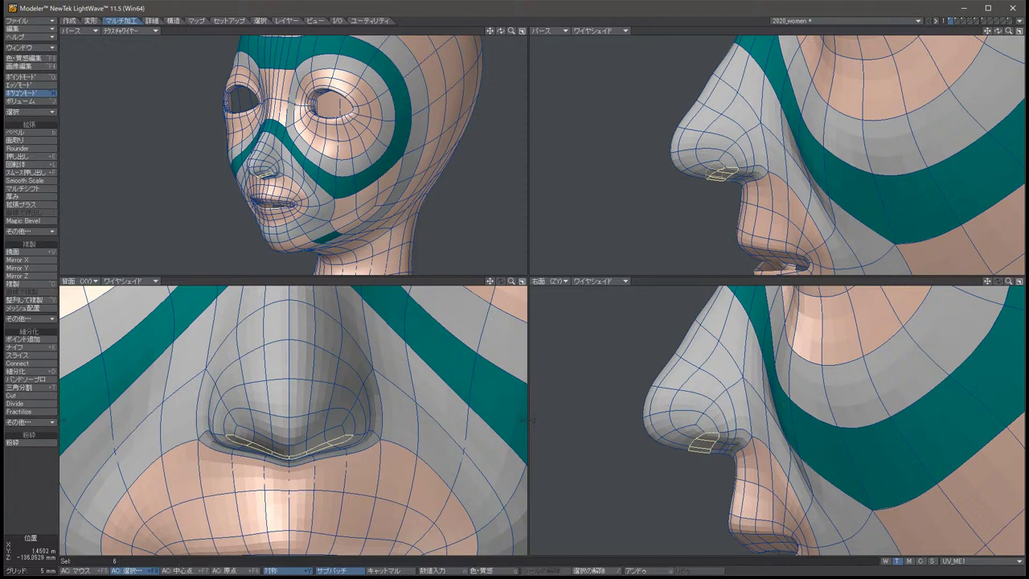
key("slash")
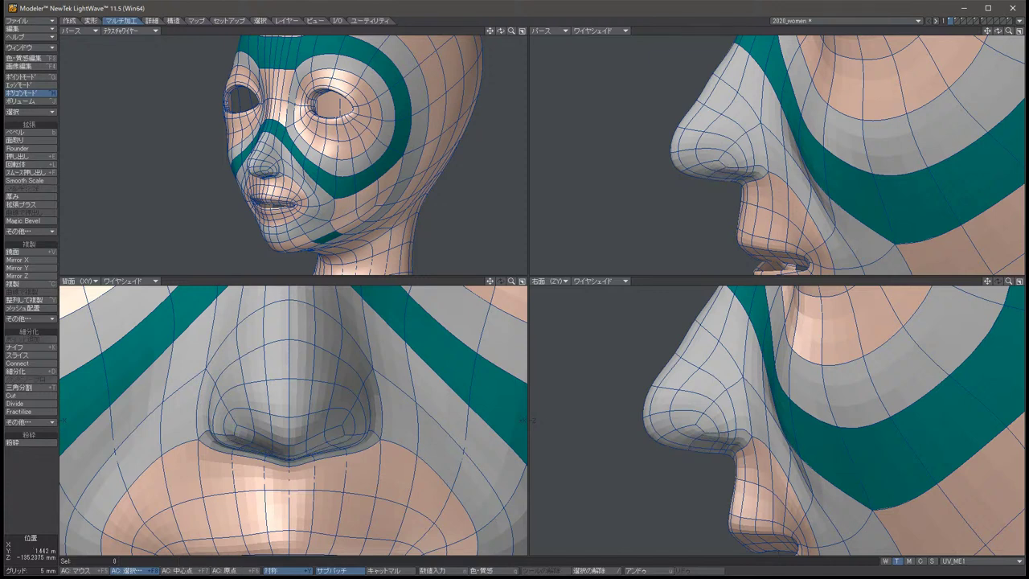
key("u")
key("t")
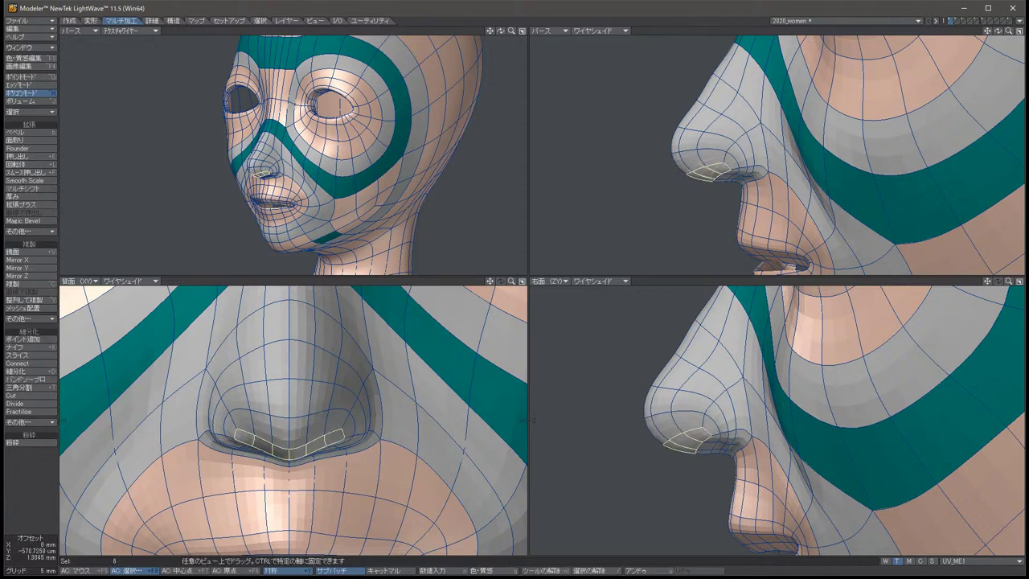
key("space")
key("slash")
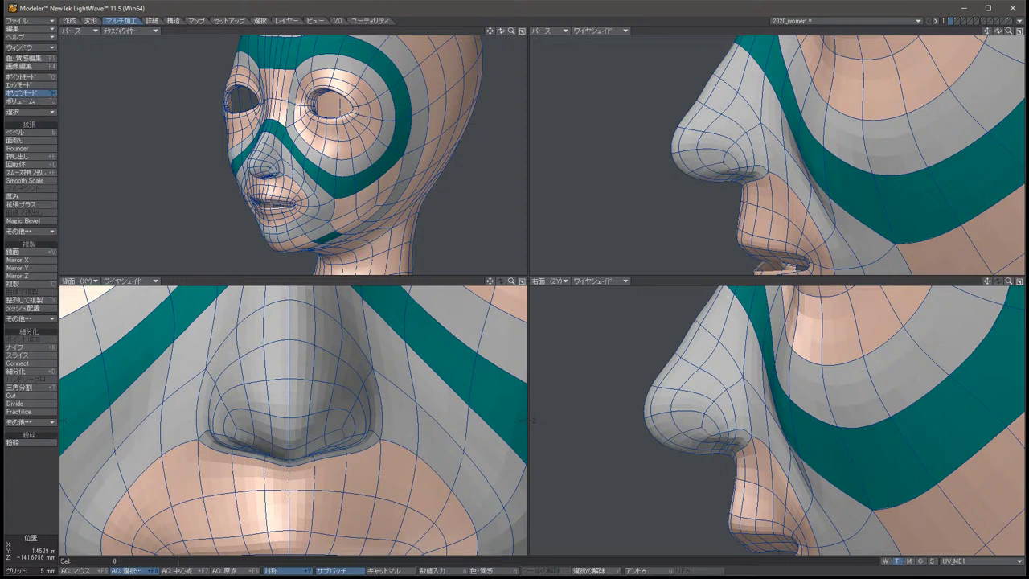
In Points mode, lower a nostril point and its mirror.
key("ctrl+g")
left_click(251, 409)
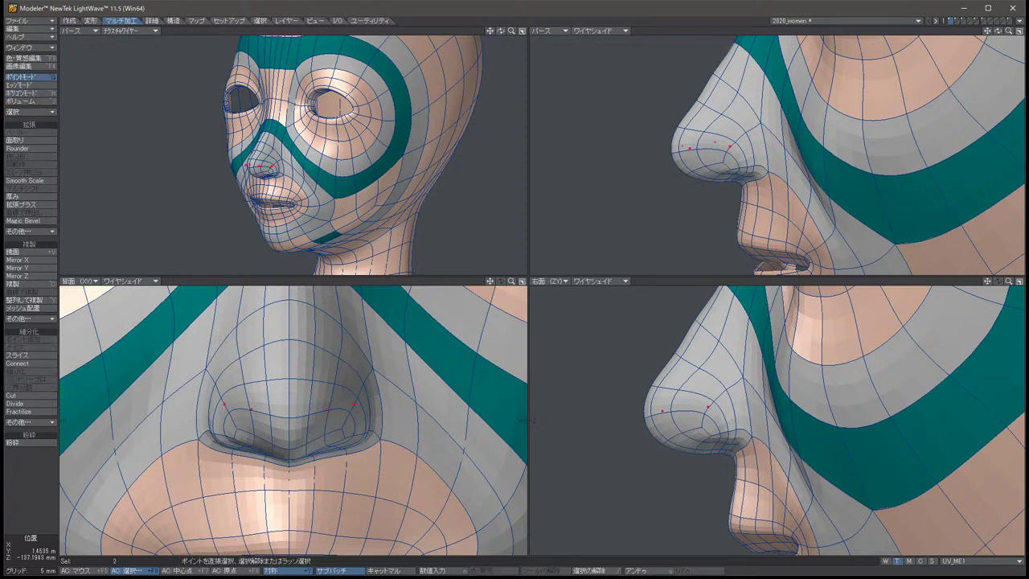
key("t")
left_click_drag(290, 418, 289, 429)
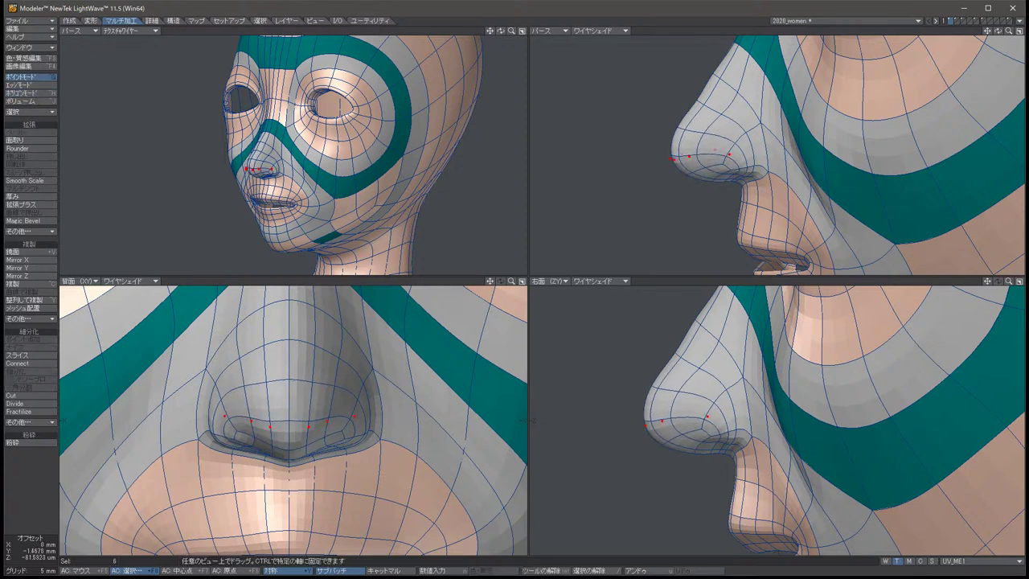
key("slash")
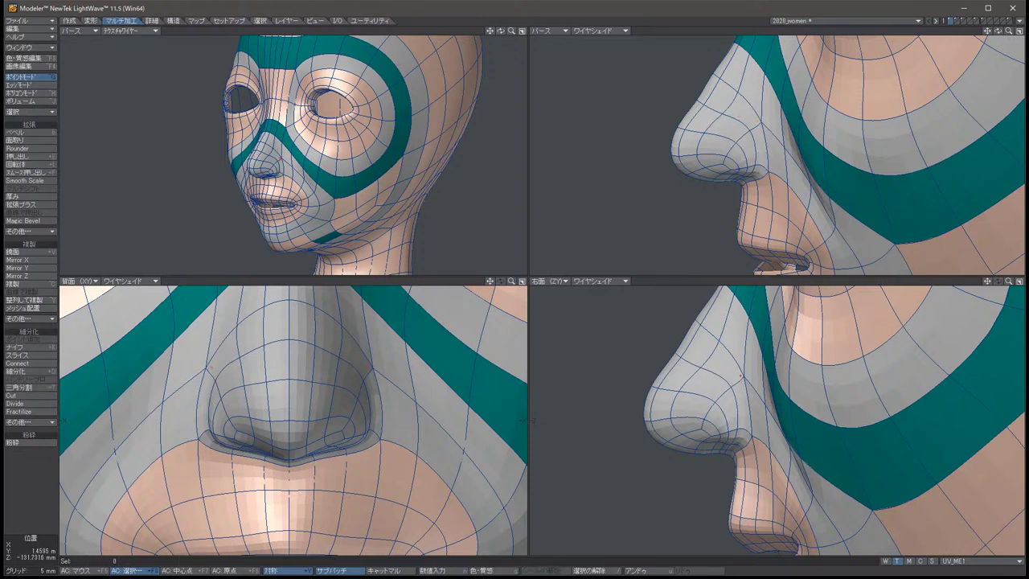
Try moving points on the side of the nose, then clear the selection.
left_click(732, 389)
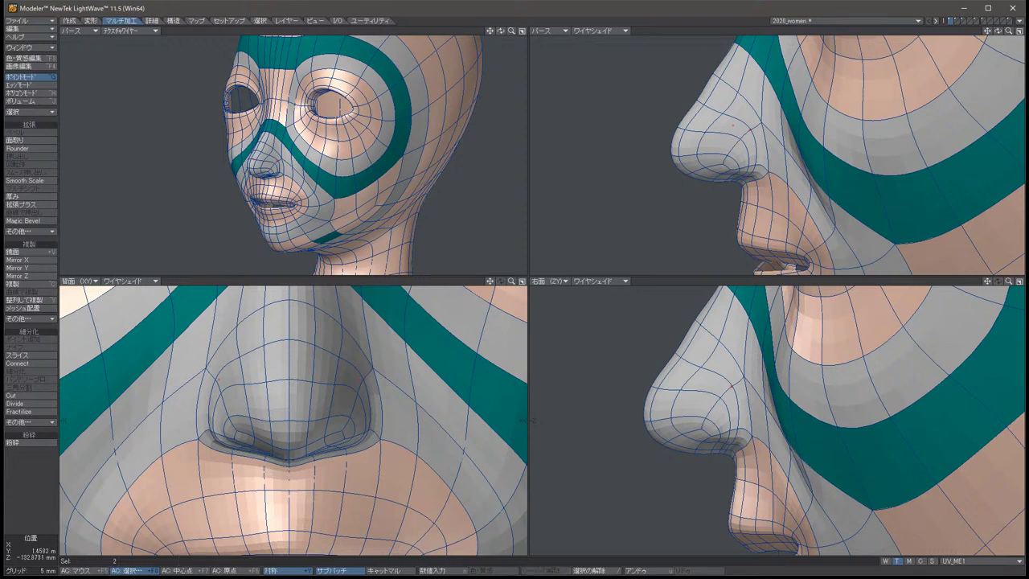
key("t")
key("space")
key("t")
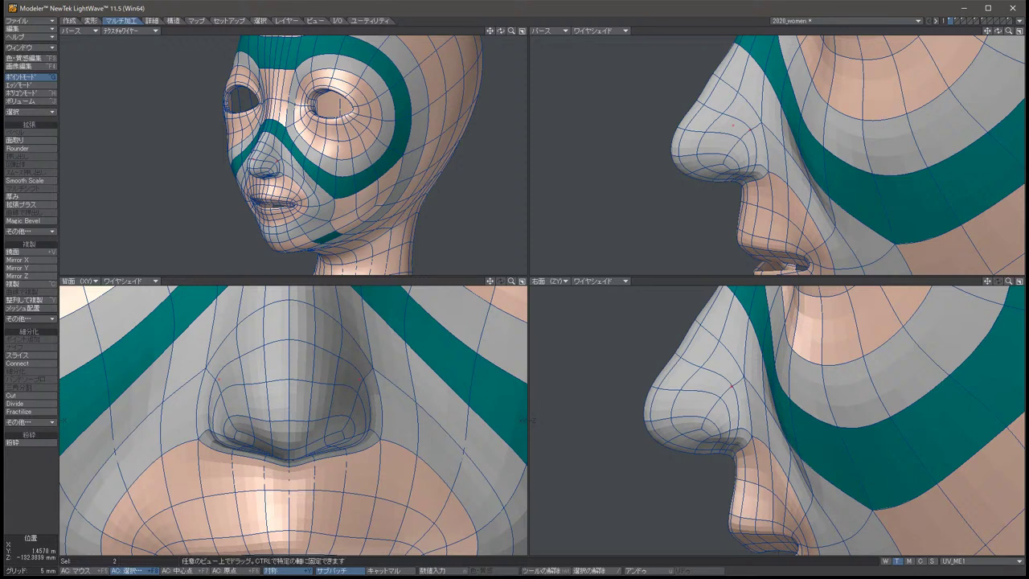
key("space")
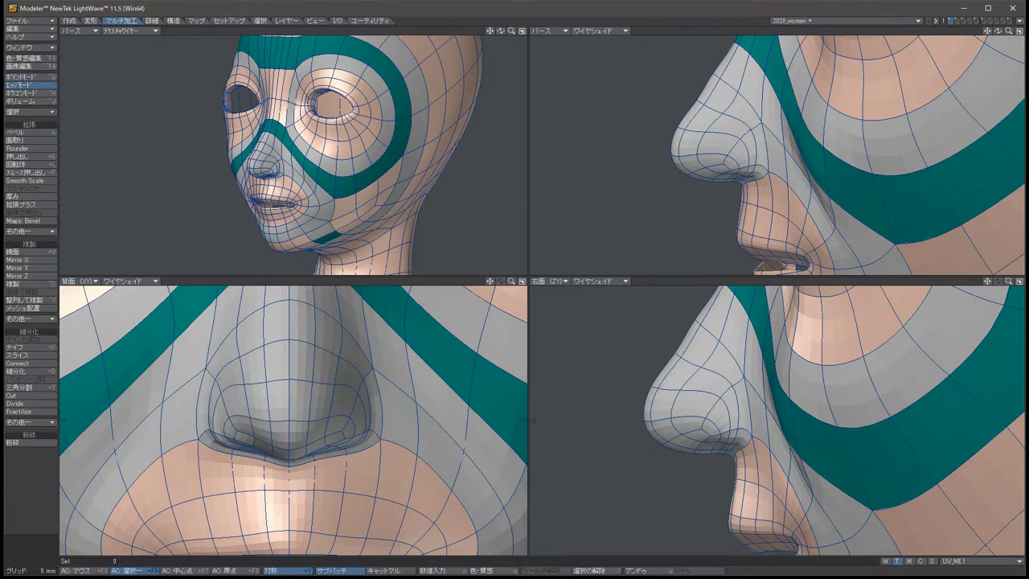
key("slash")
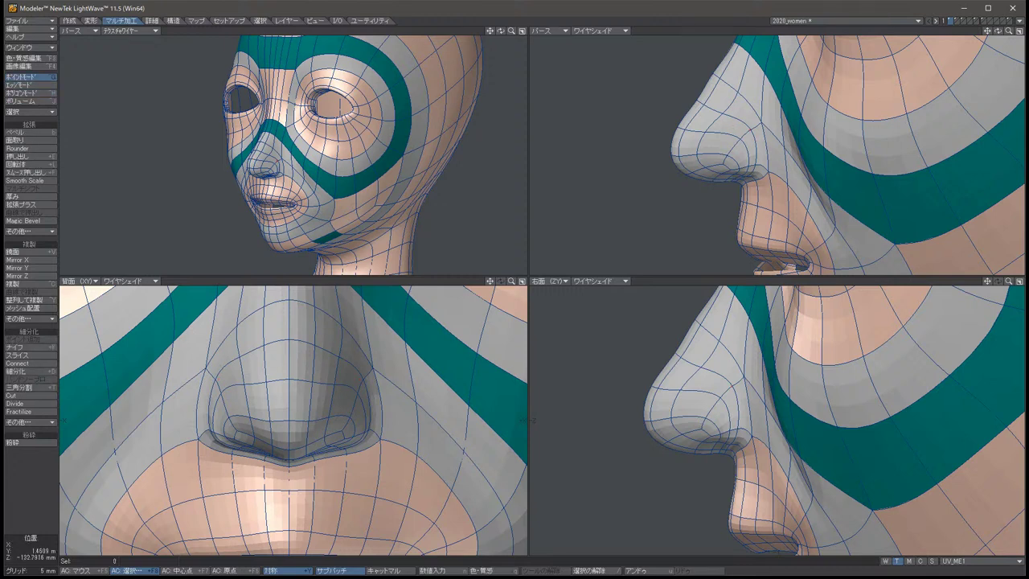
key("t")
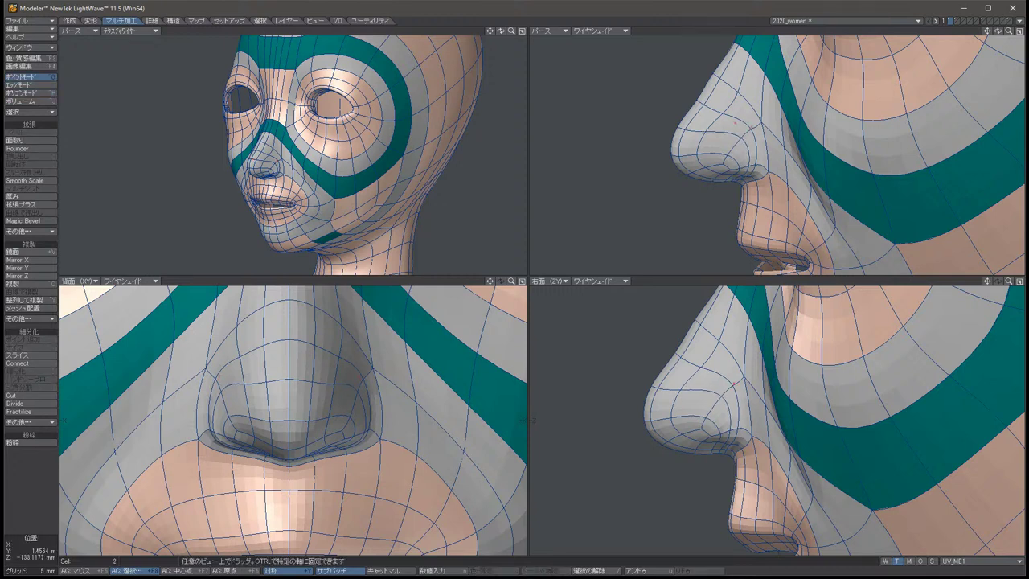
key("space")
key("t")
left_click(718, 400)
key("slash")
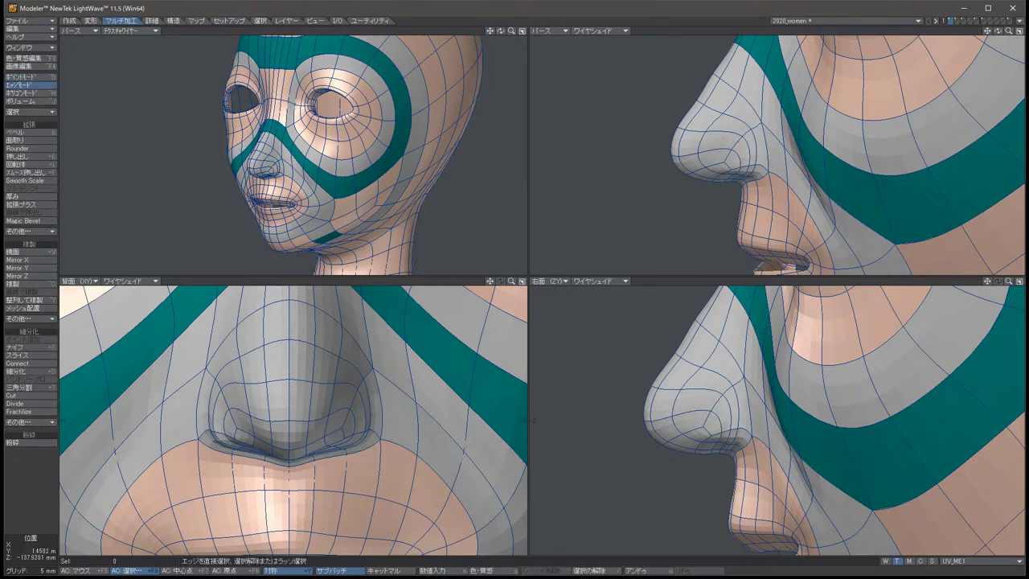
Rotate the six polygons under the nostrils about 26° and lower them flatter.
key("ctrl+h")
key("ctrl+j")
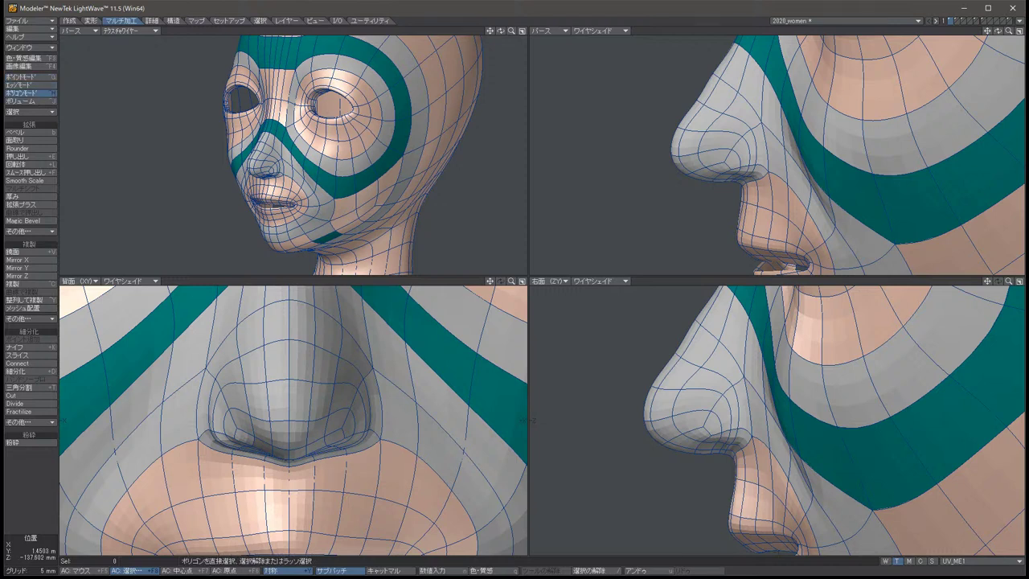
mouse_move(239, 434)
left_mouse_down()
mouse_move(307, 449)
mouse_move(341, 435)
left_mouse_up()
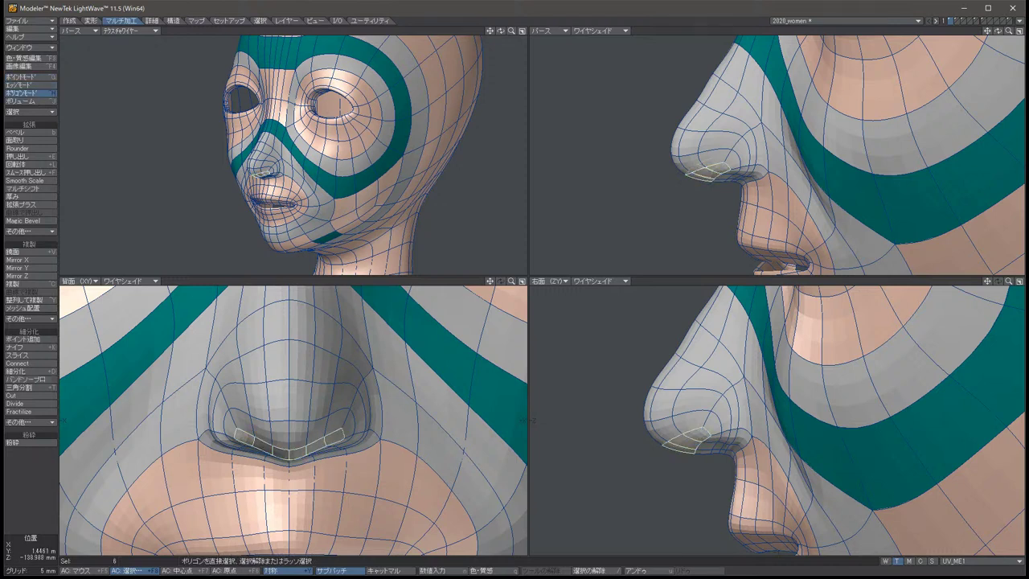
key("y")
mouse_move(289, 455)
left_mouse_down()
mouse_move(321, 455)
mouse_move(289, 466)
left_mouse_up()
key("t")
key("space")
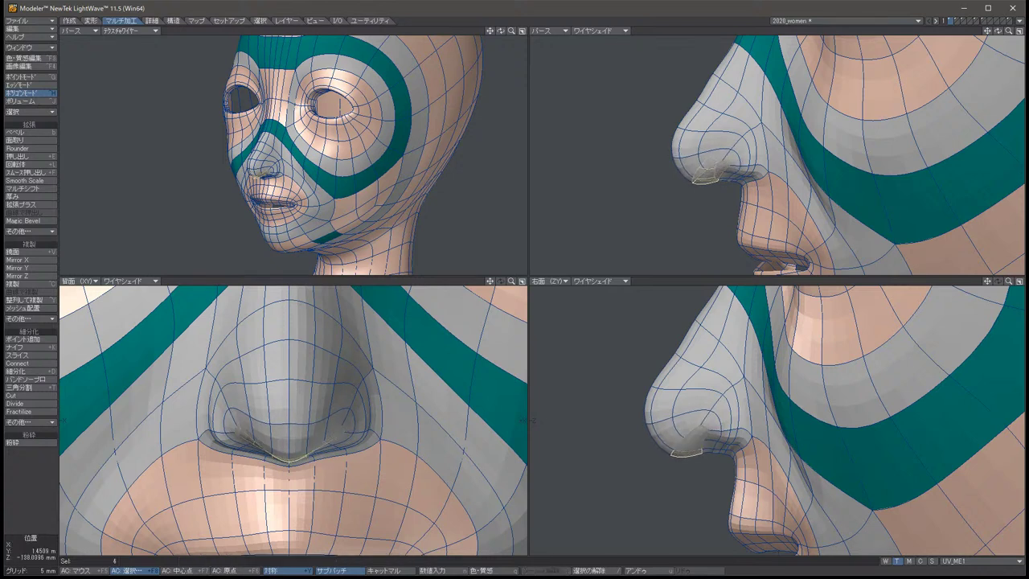
key("slash")
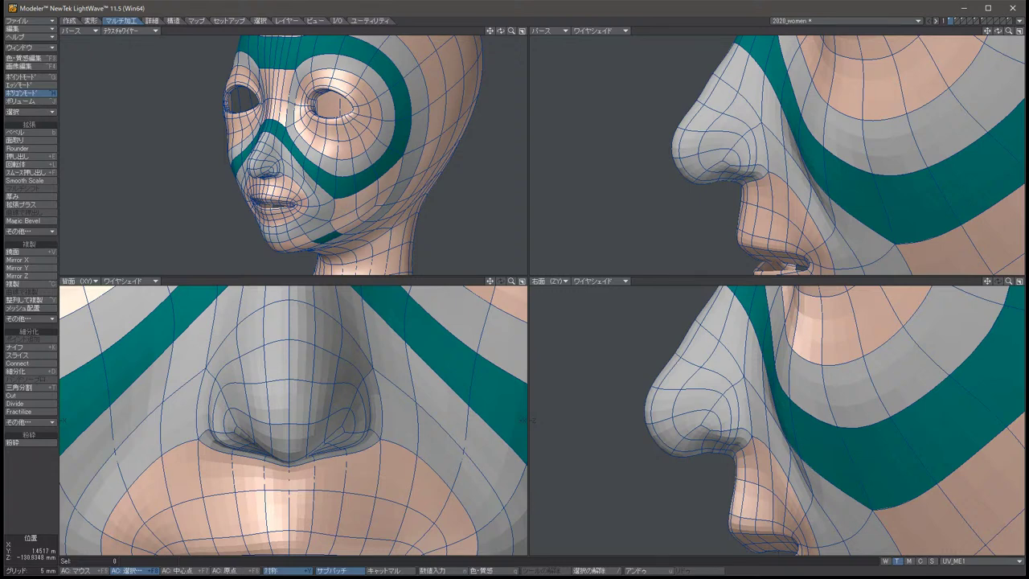
With SubPatch off, drag nostril vertices in the front and right views, then restore smoothing.
key("Tab")
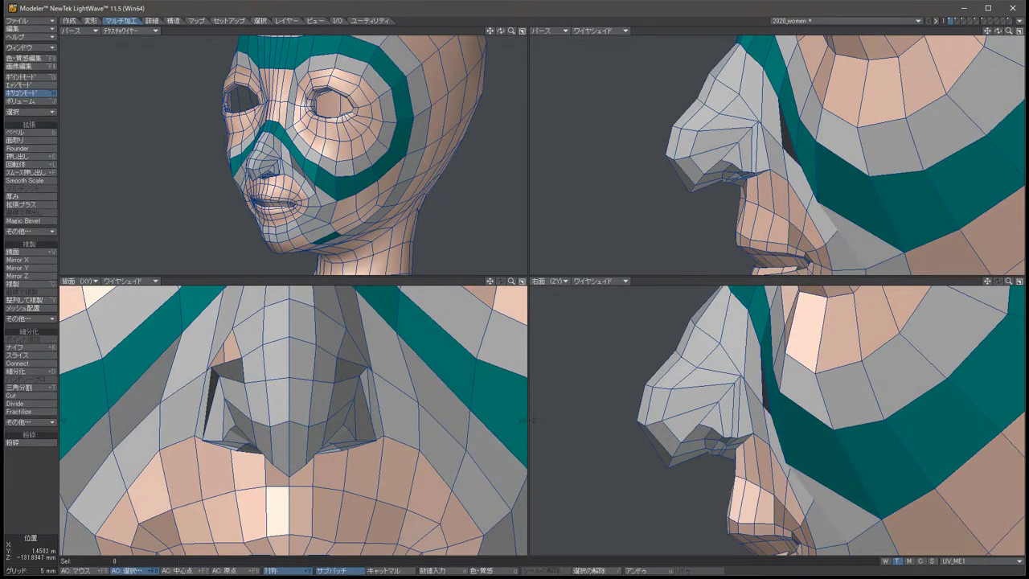
key("ctrl+g")
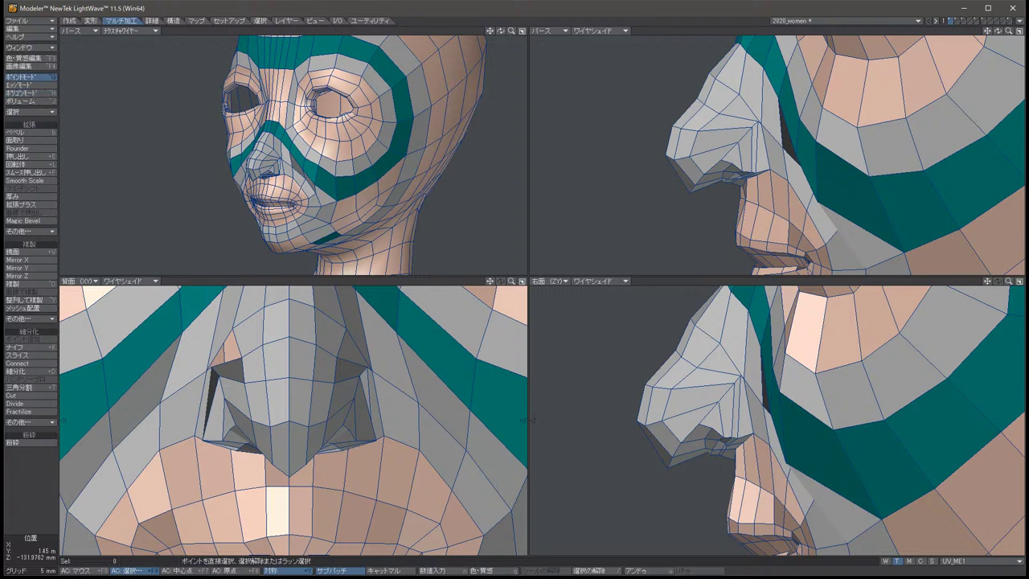
left_click_drag(210, 370, 214, 374)
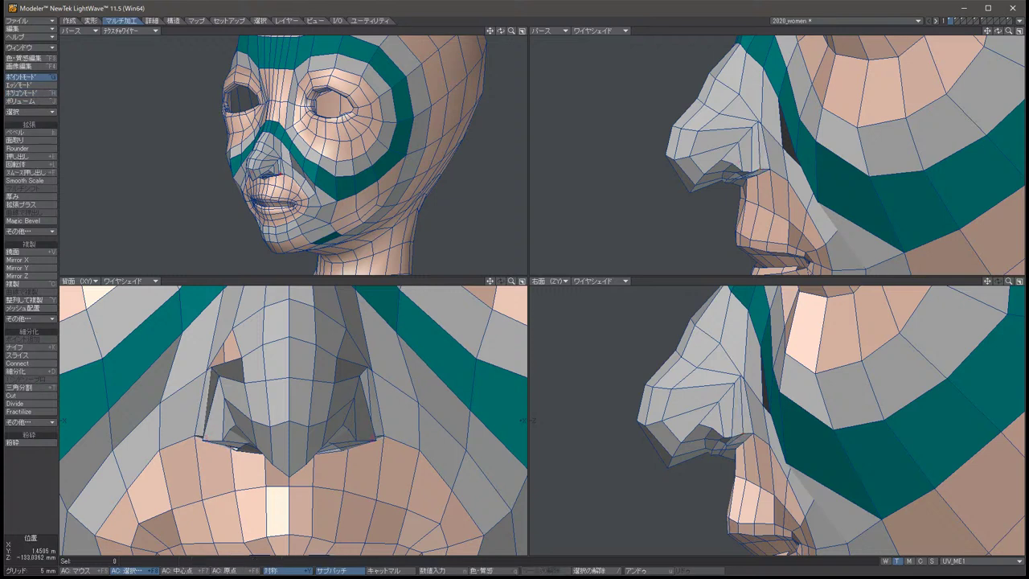
left_click_drag(729, 420, 731, 417)
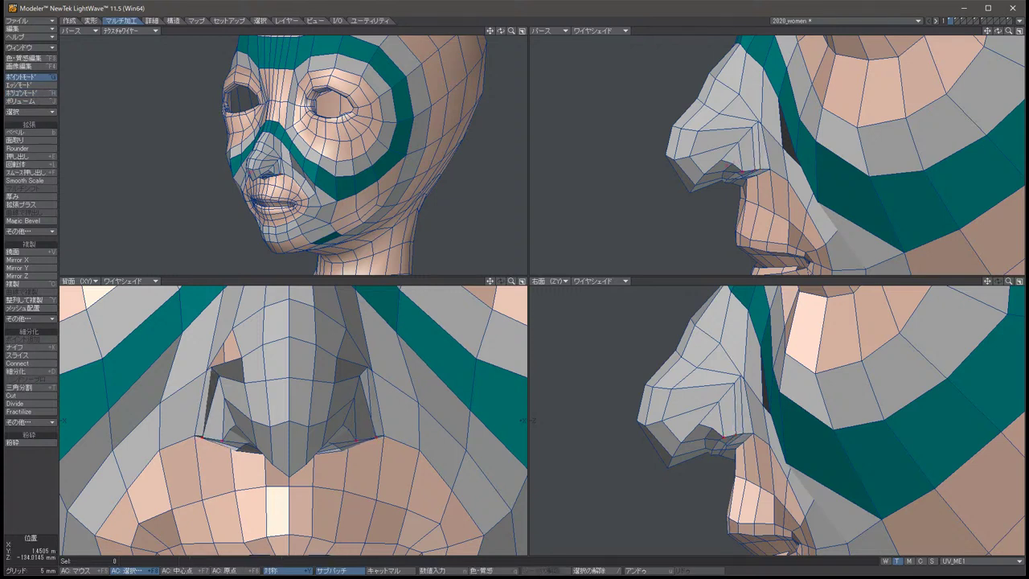
left_click_drag(212, 434, 215, 430)
left_click_drag(722, 436, 725, 432)
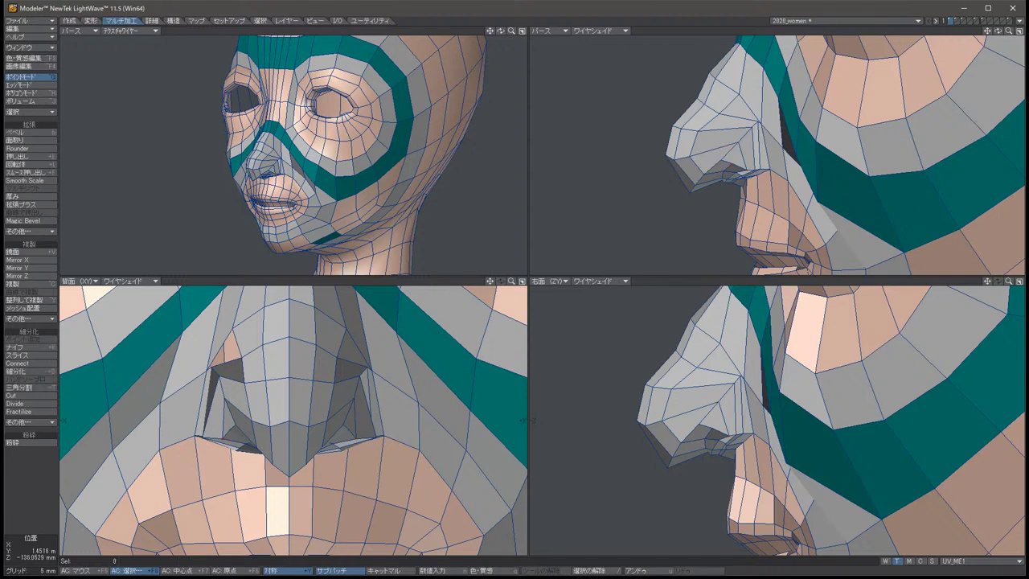
key("Tab")
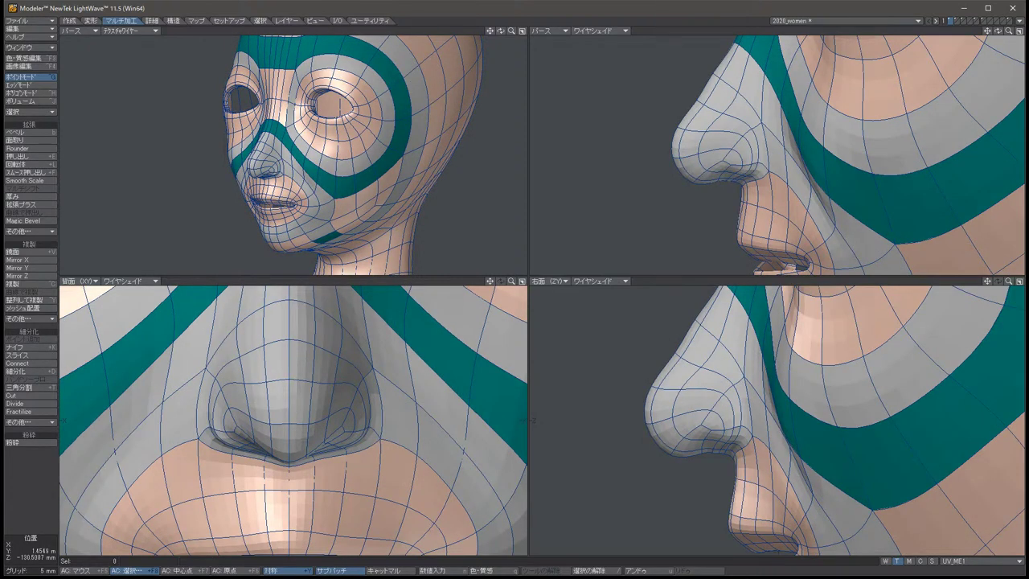
Orbit to face the nose and shift two nostril points.
left_click_drag(771, 161, 970, 132, "alt")
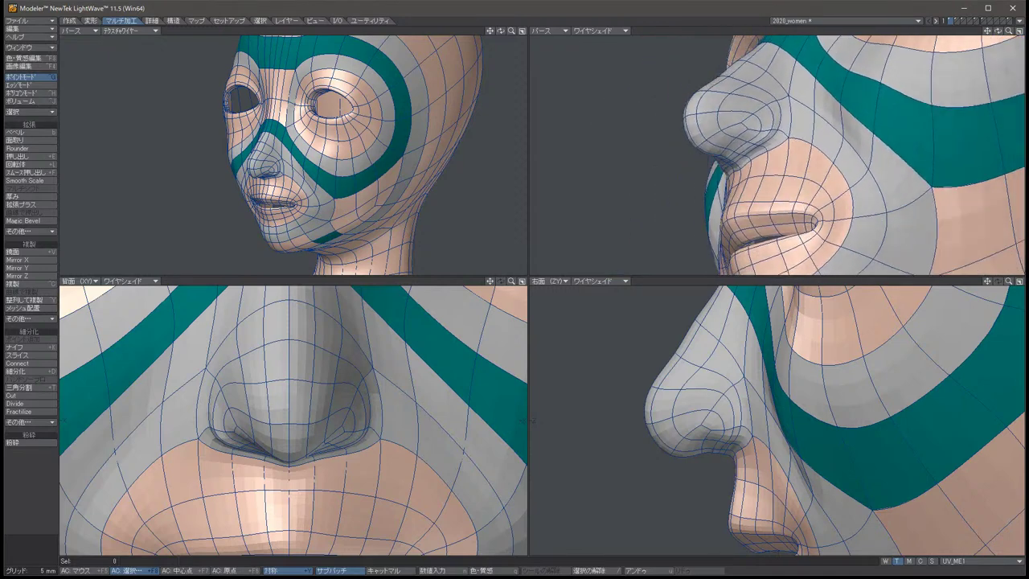
left_click_drag(1005, 219, 932, 217, "alt")
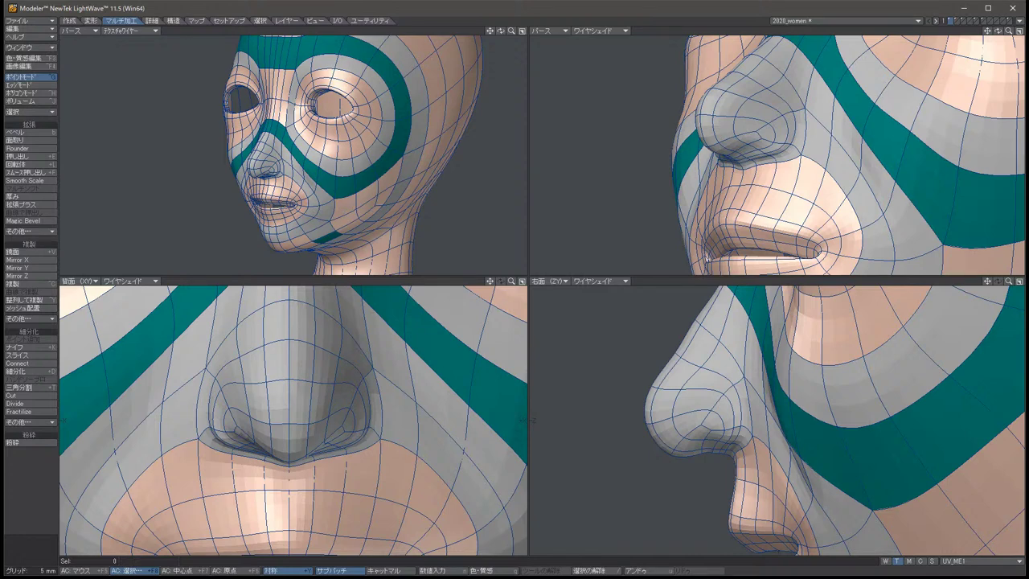
left_click_drag(932, 217, 880, 217, "alt")
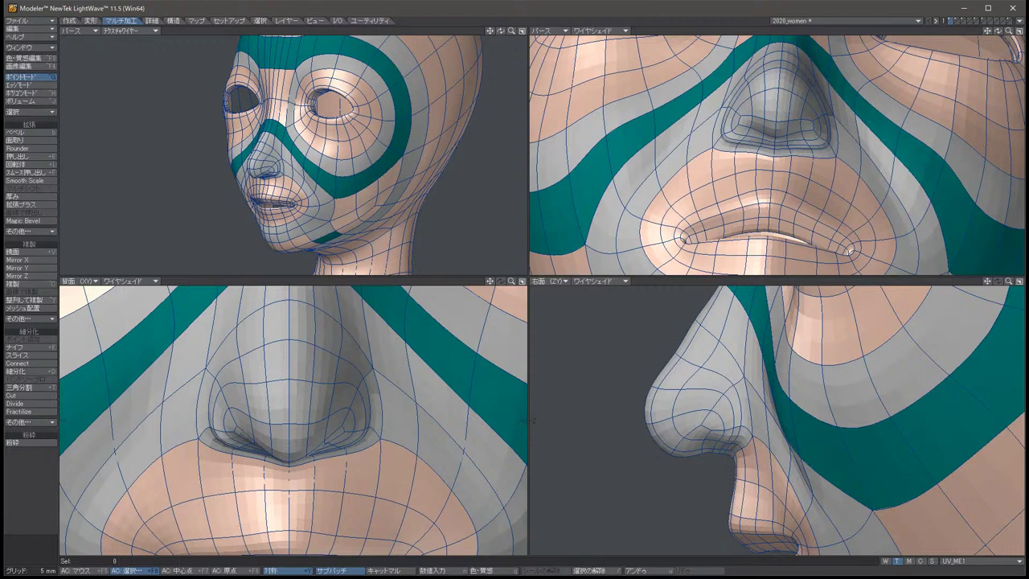
key("t")
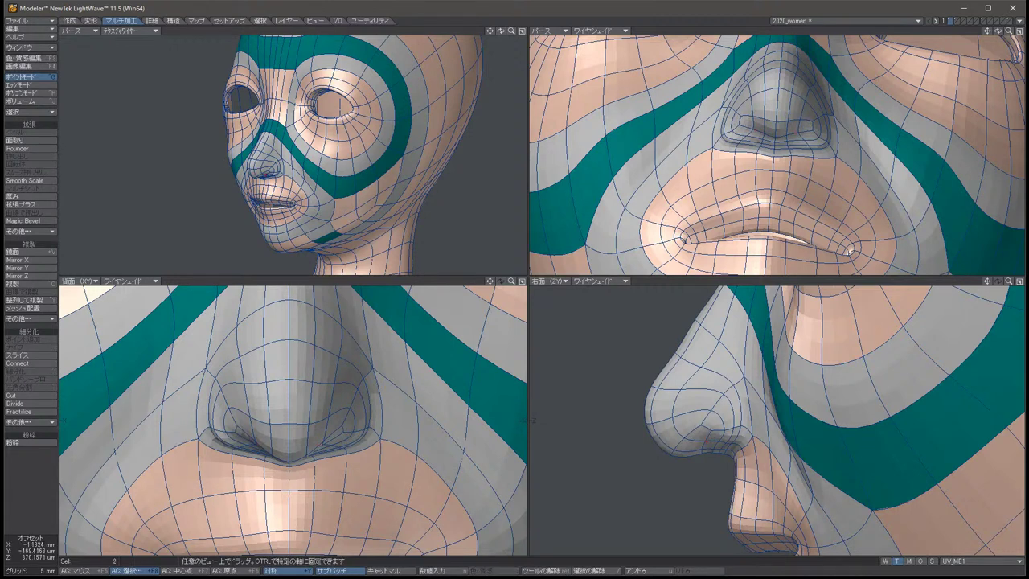
left_click_drag(776, 128, 758, 116)
key("slash")
Push four nostril points down and back.
left_click(775, 122)
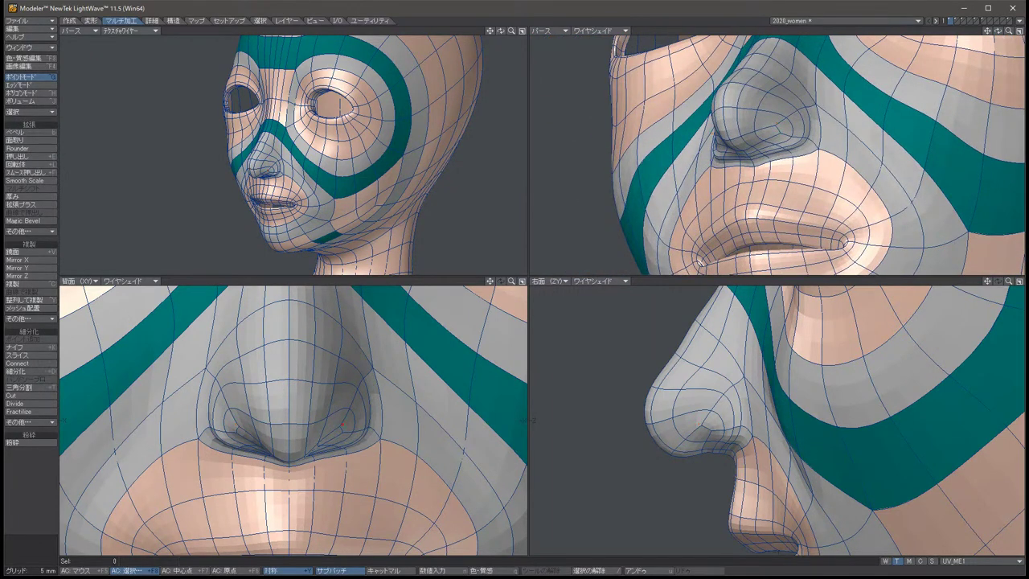
left_click(783, 129)
key("t")
left_click_drag(706, 425, 699, 439)
Move the nostril points inward and up, then deselect.
left_click_drag(233, 440, 247, 434)
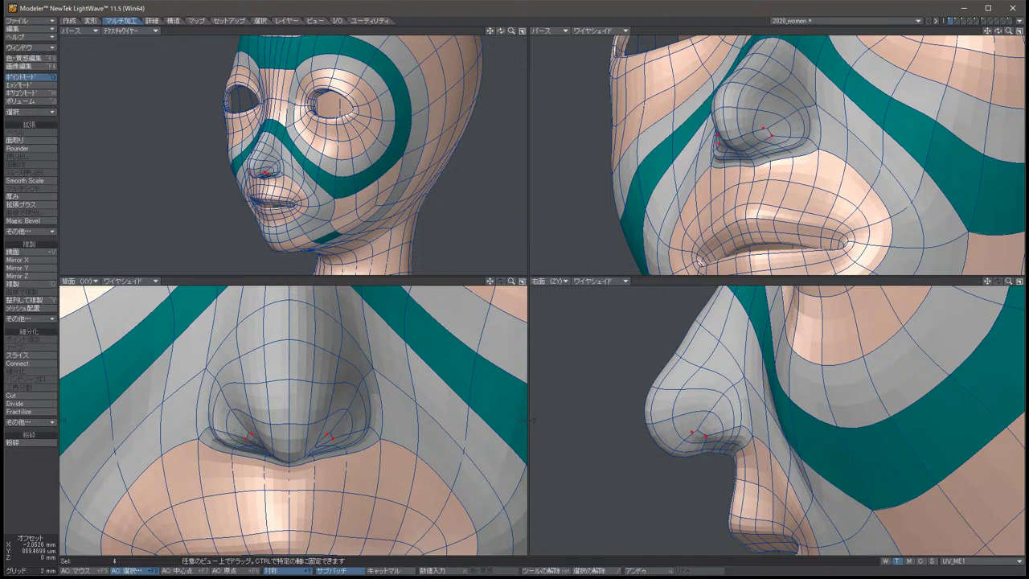
key("slash")
key("space")
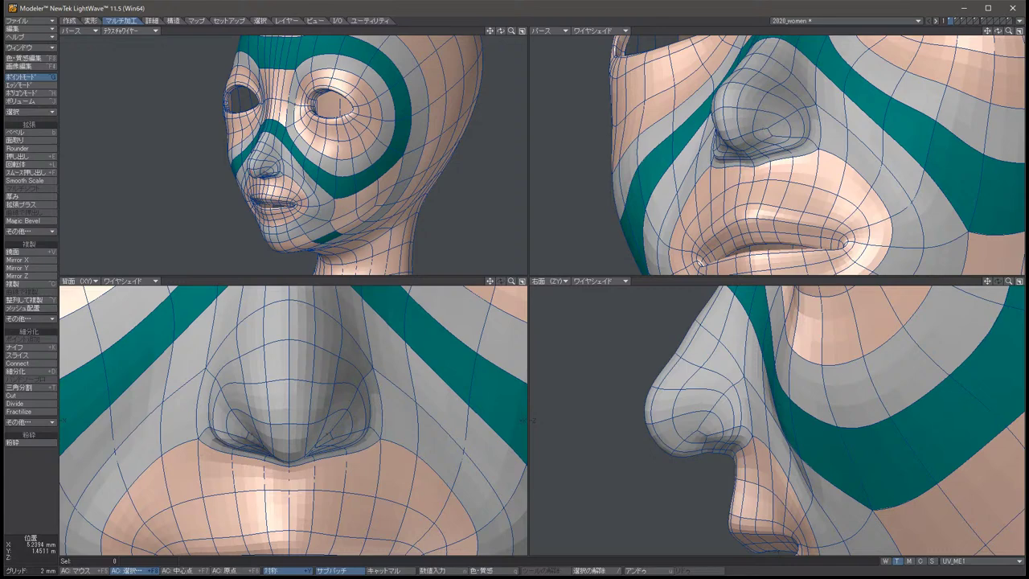
With SubPatch off, nudge two symmetric nostril points around the right nostril.
left_click_drag(772, 160, 679, 184, "alt")
key("Tab")
key("period")
key("period")
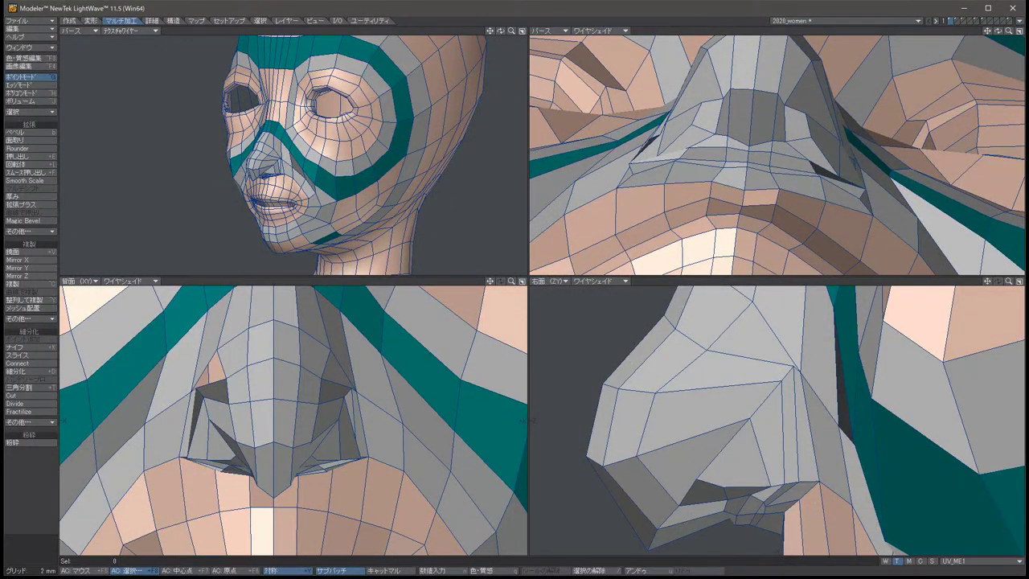
left_click_drag(679, 184, 680, 180, "alt")
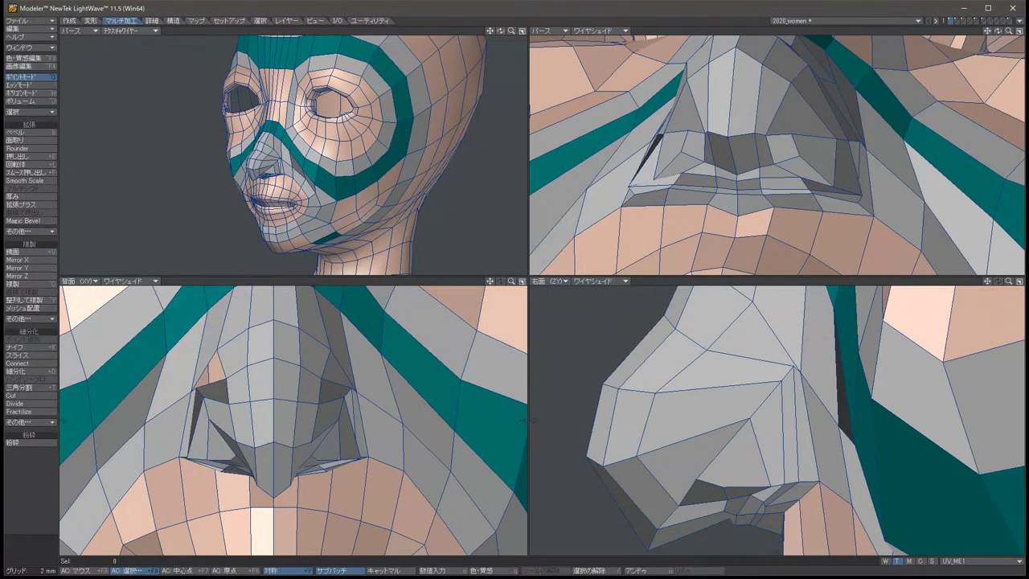
left_click_drag(836, 187, 840, 182)
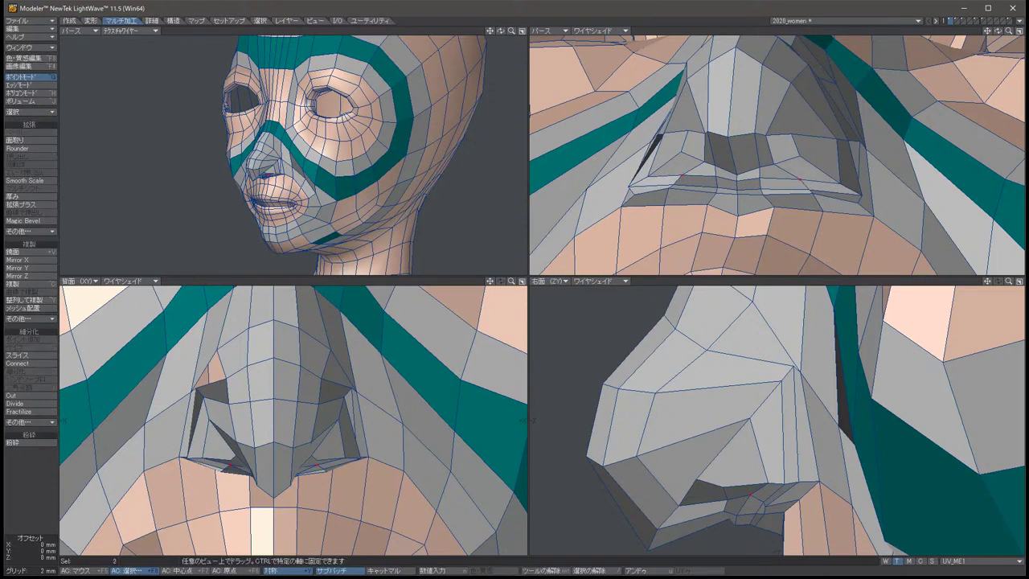
left_click(735, 514)
left_click_drag(735, 514, 725, 512)
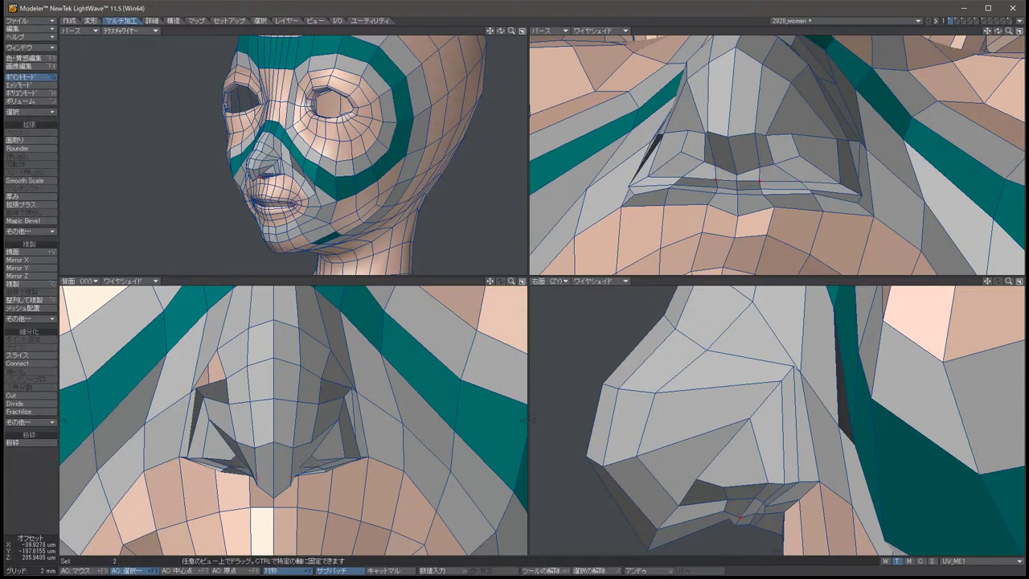
left_click_drag(759, 178, 667, 176)
key("slash")
Pull the notch vertex under the nose down and turn SubPatch back on.
key("g")
key("g")
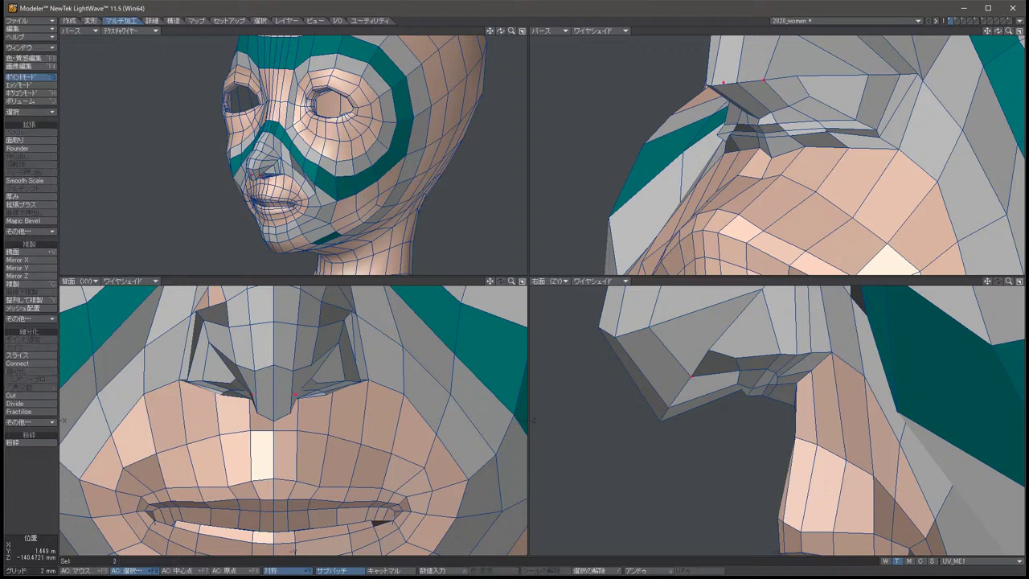
left_click_drag(693, 372, 686, 384)
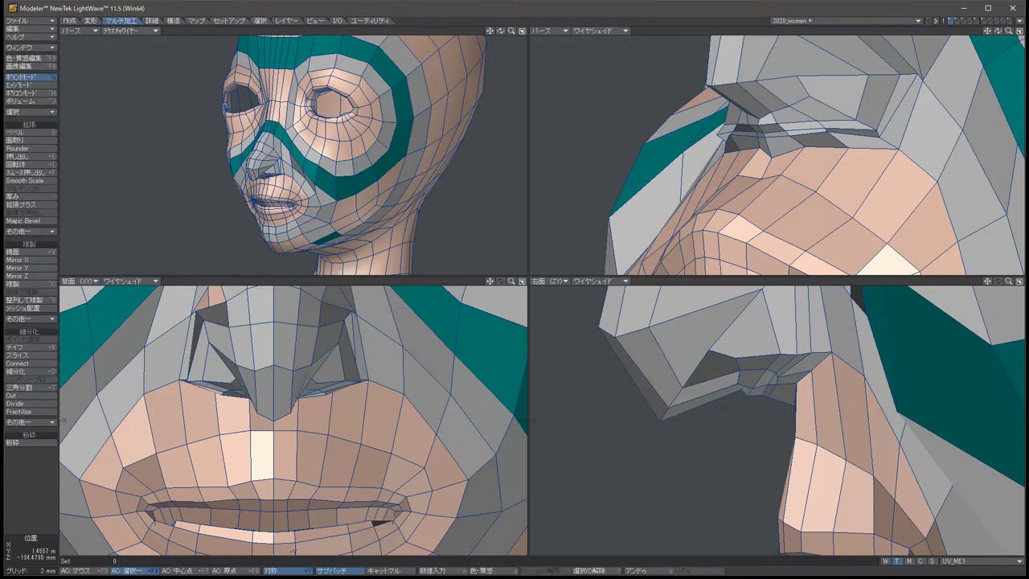
key("Tab")
key("alt+Left")
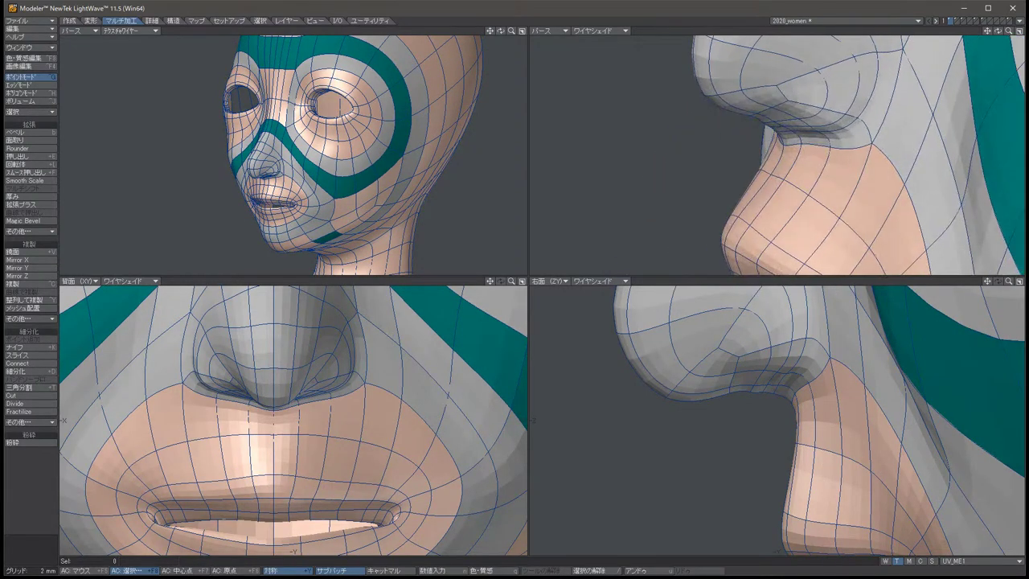
Rotate to a profile of the nose and lips and test point selections near the tip.
key("alt+Left")
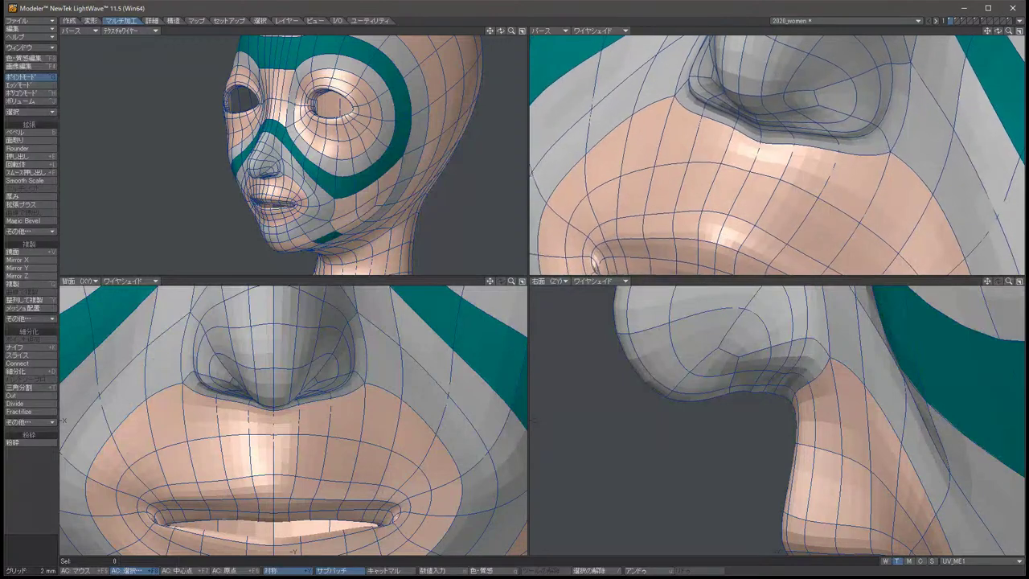
key("alt+Left")
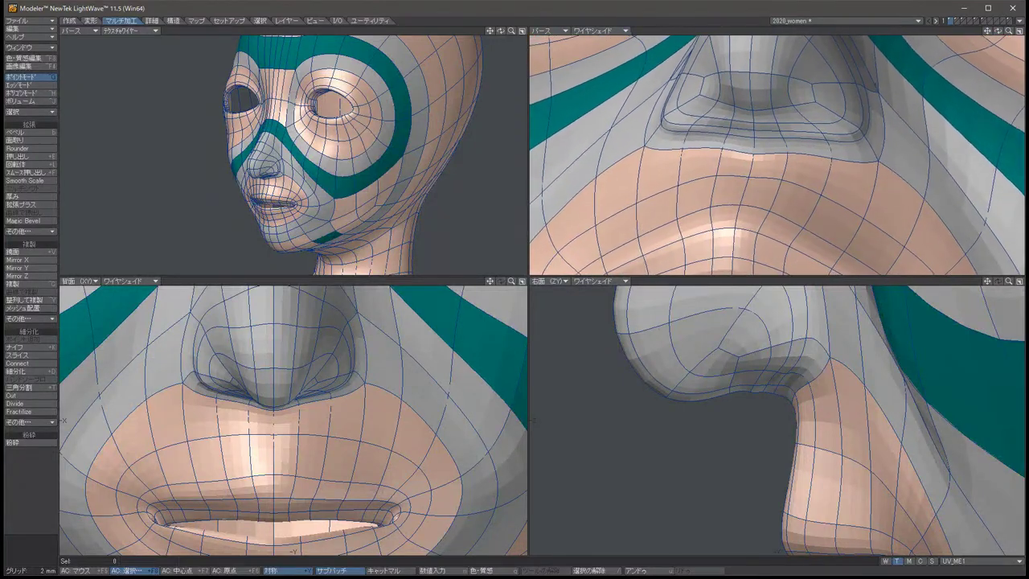
key("alt+Left")
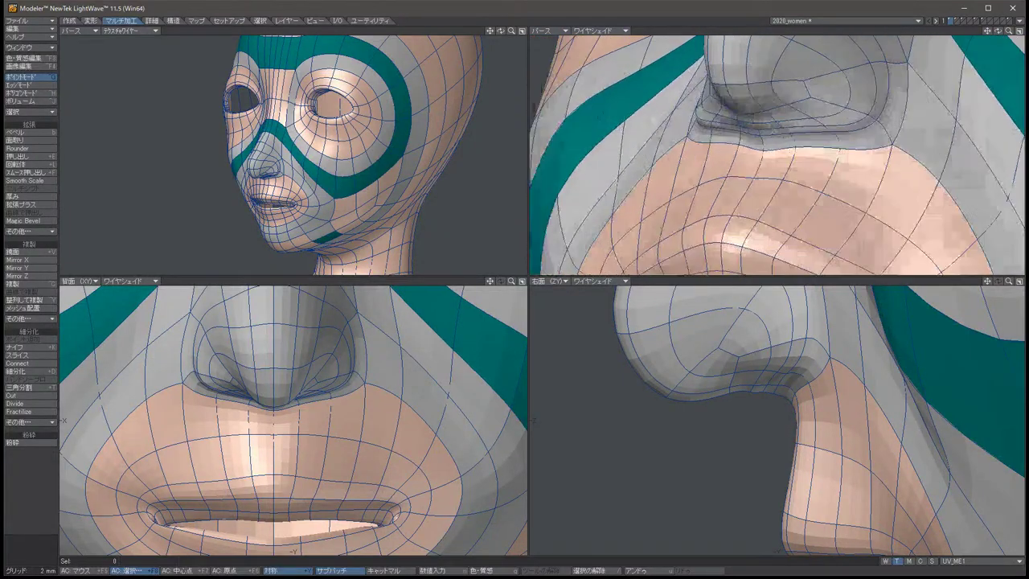
key("alt+Left")
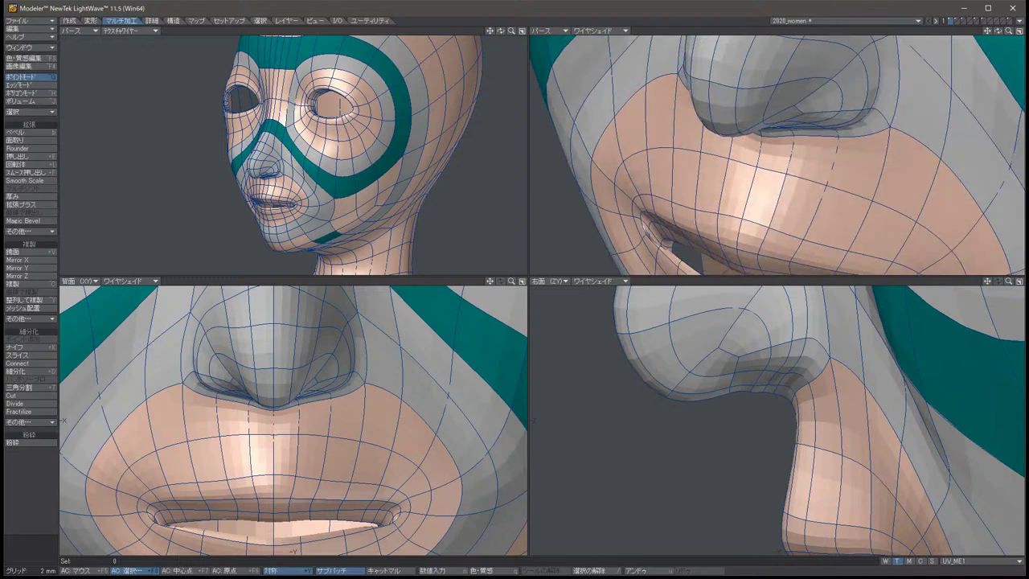
key("alt+Left")
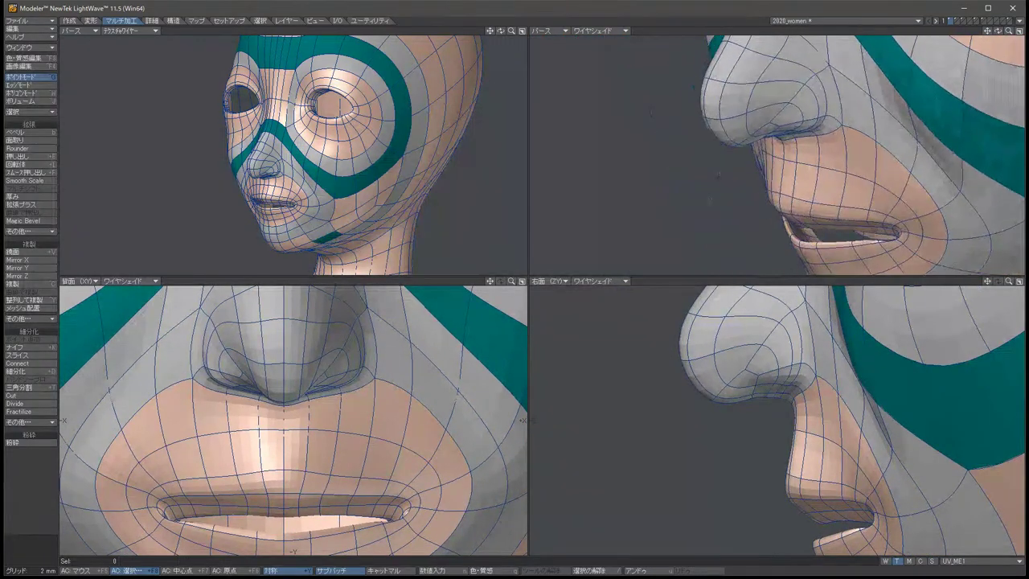
key("alt+Left")
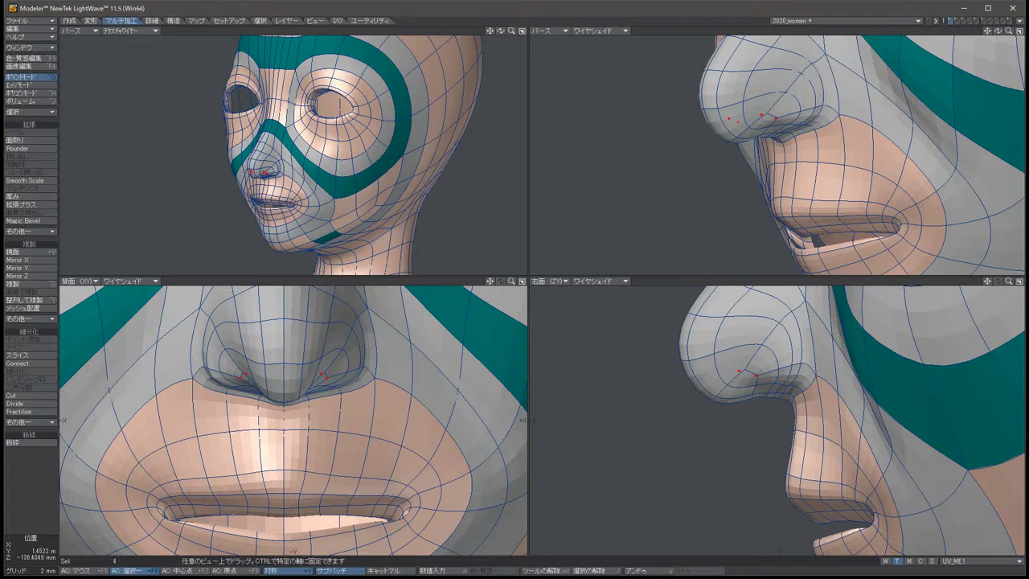
left_click_drag(730, 380, 747, 385)
key("slash")
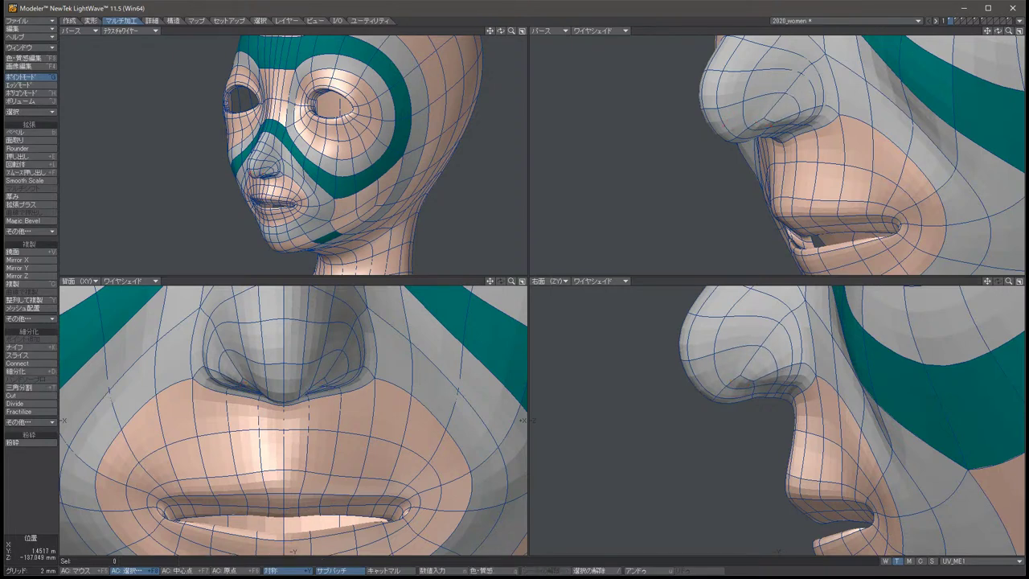
left_click(772, 331)
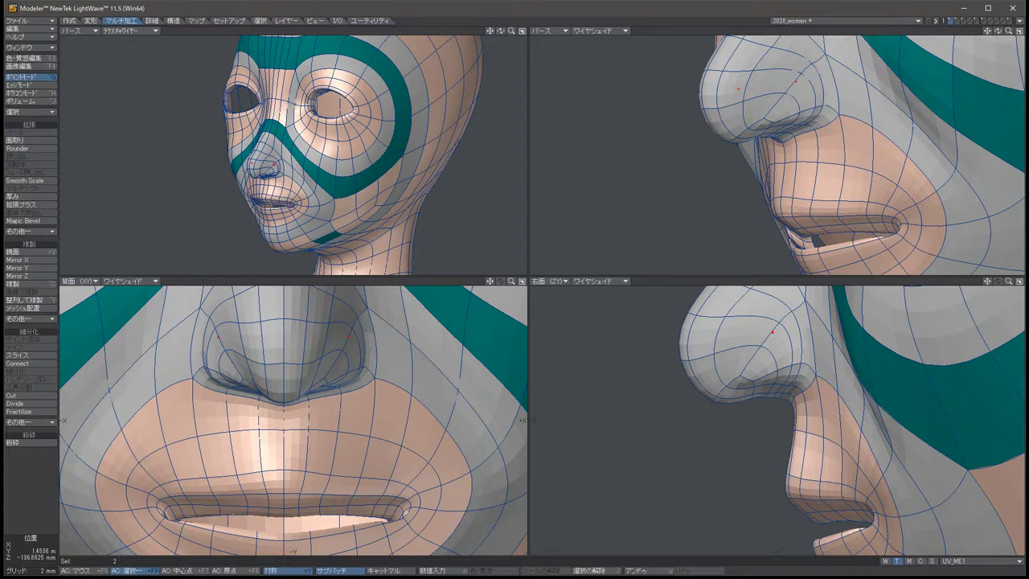
key("slash")
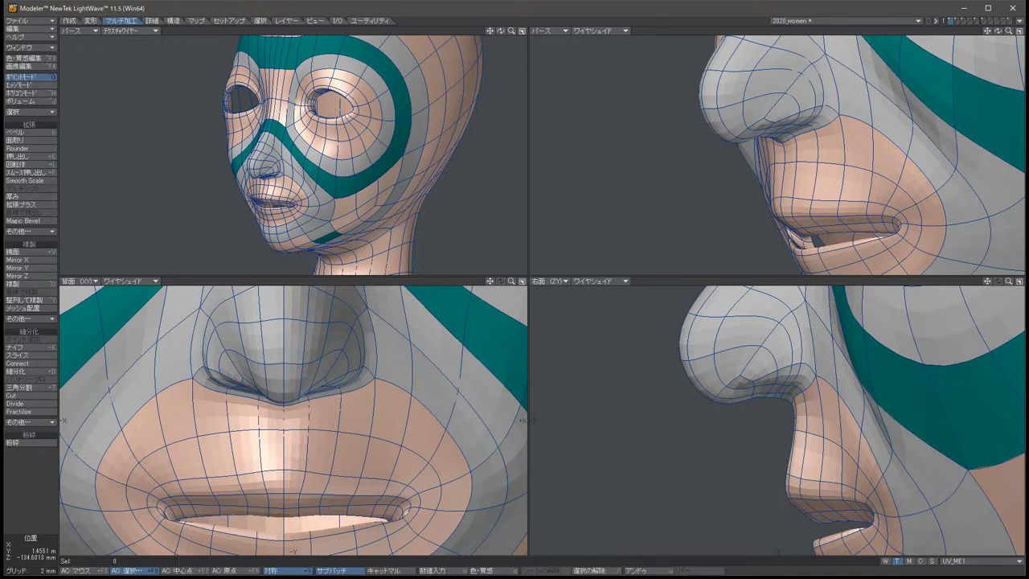
Raise two symmetric nostril points, then display the unsmoothed polygon cage.
left_click(232, 337)
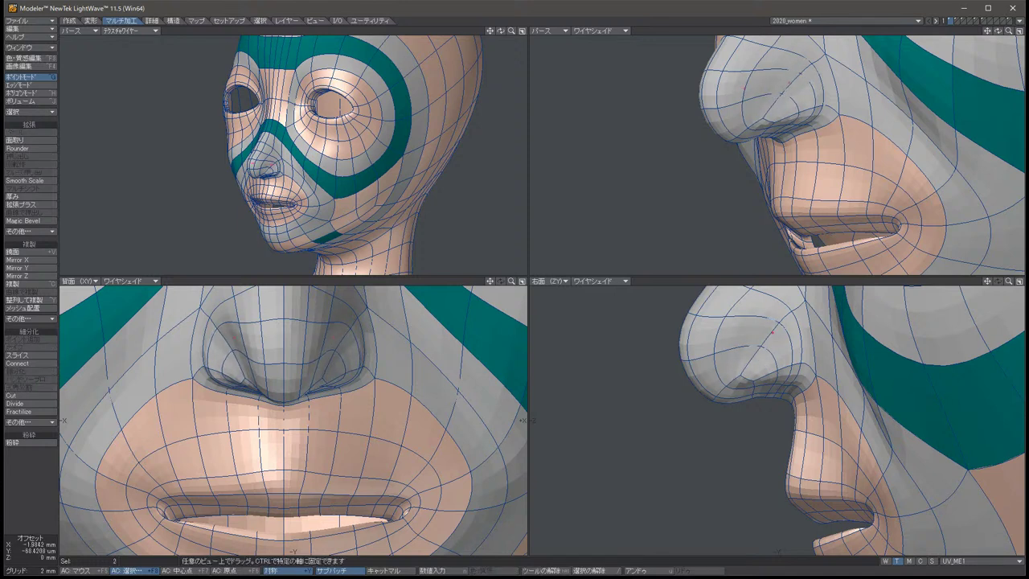
key("t")
left_click_drag(231, 338, 236, 323)
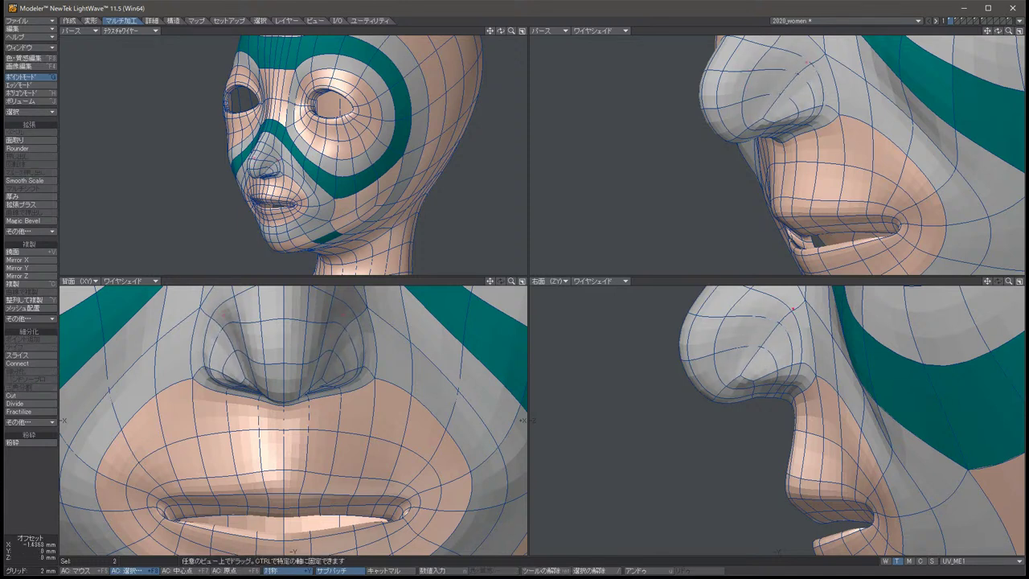
key("slash")
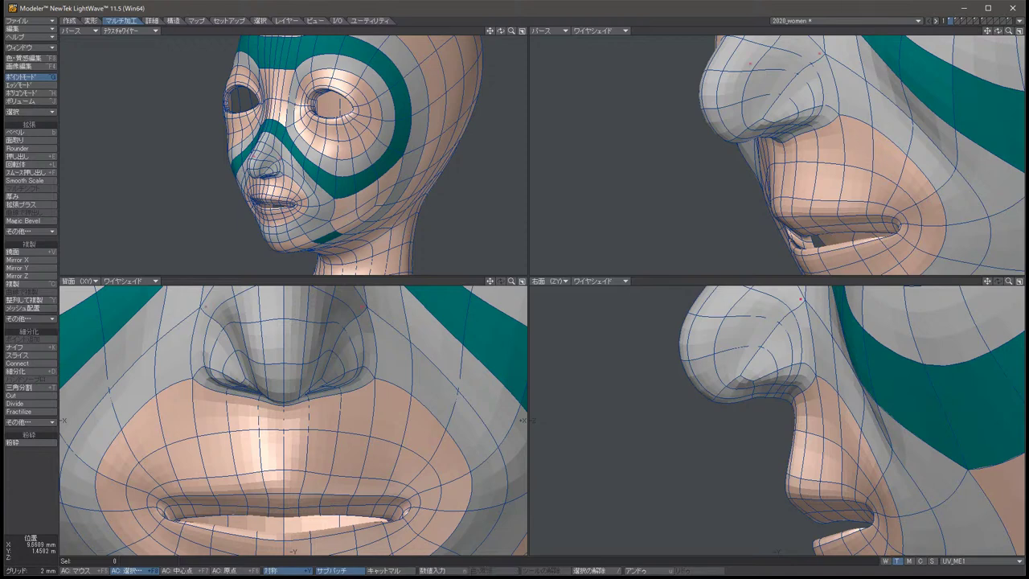
left_click(214, 315)
key("t")
key("slash")
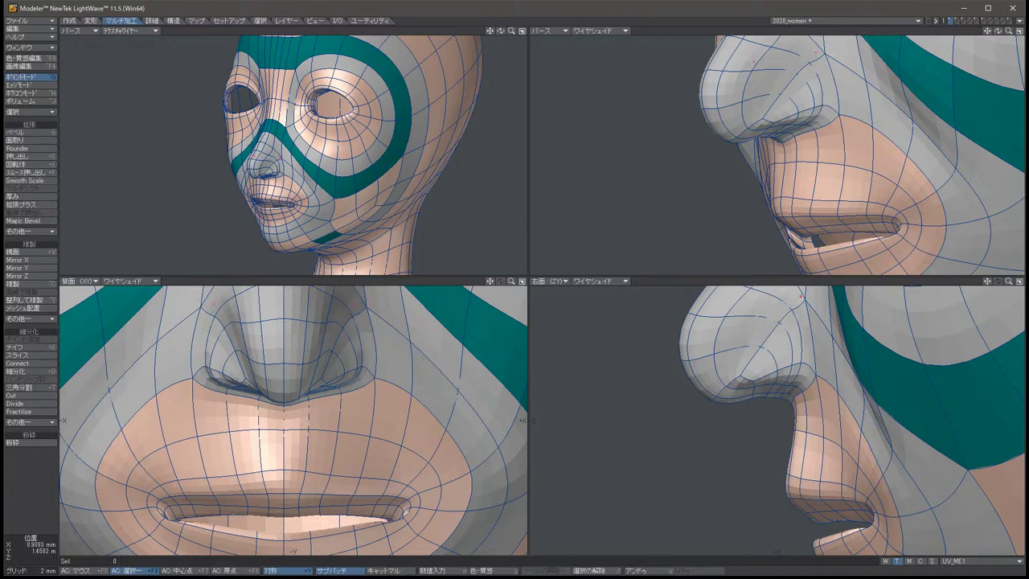
key("Tab")
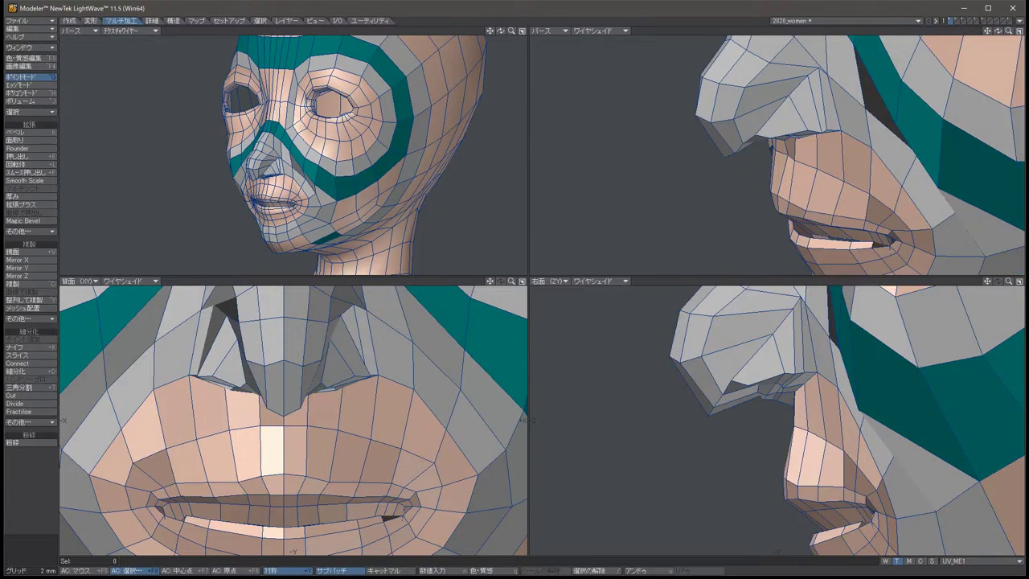
From below the nose, shift two nostril points sideways.
left_click_drag(776, 156, 667, 188, "alt")
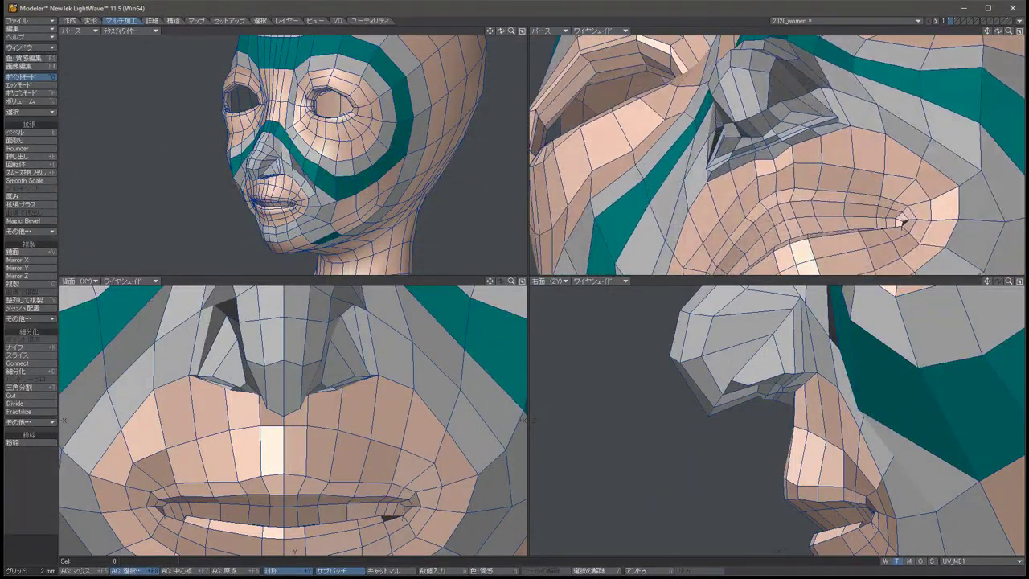
key("t")
left_click(332, 376)
left_click_drag(332, 376, 355, 373)
key("space")
key("slash")
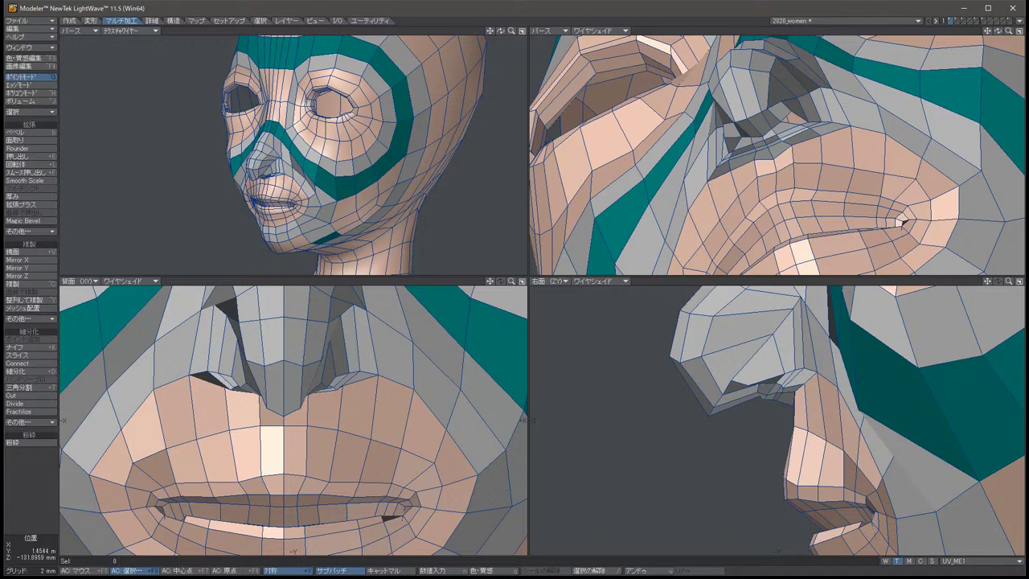
Orbit around the nose and lips, checking selections of matching nostril points.
left_click_drag(732, 142, 876, 151, "alt")
left_click(733, 141)
key("slash")
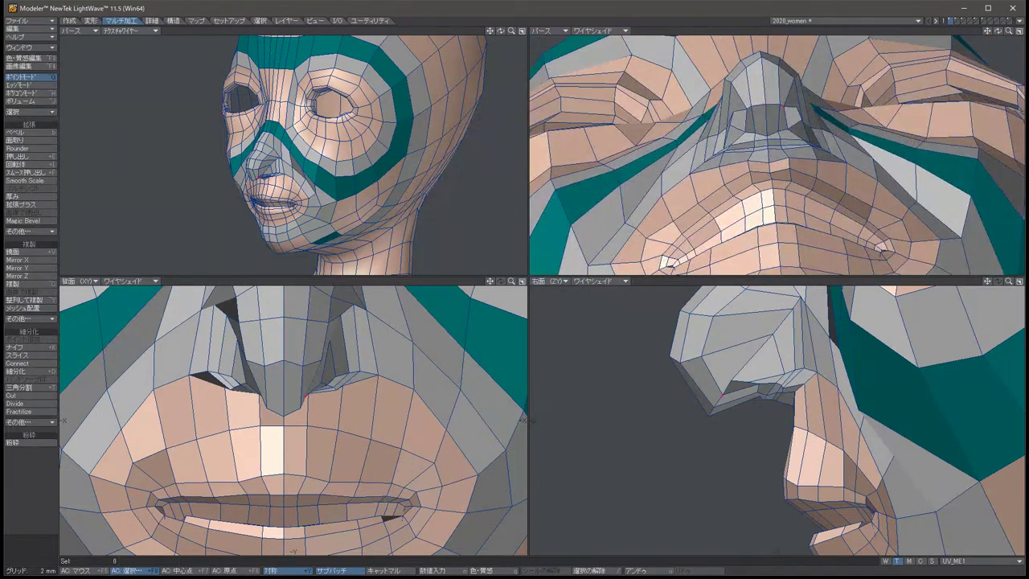
left_click(747, 107)
left_click(781, 106)
key("slash")
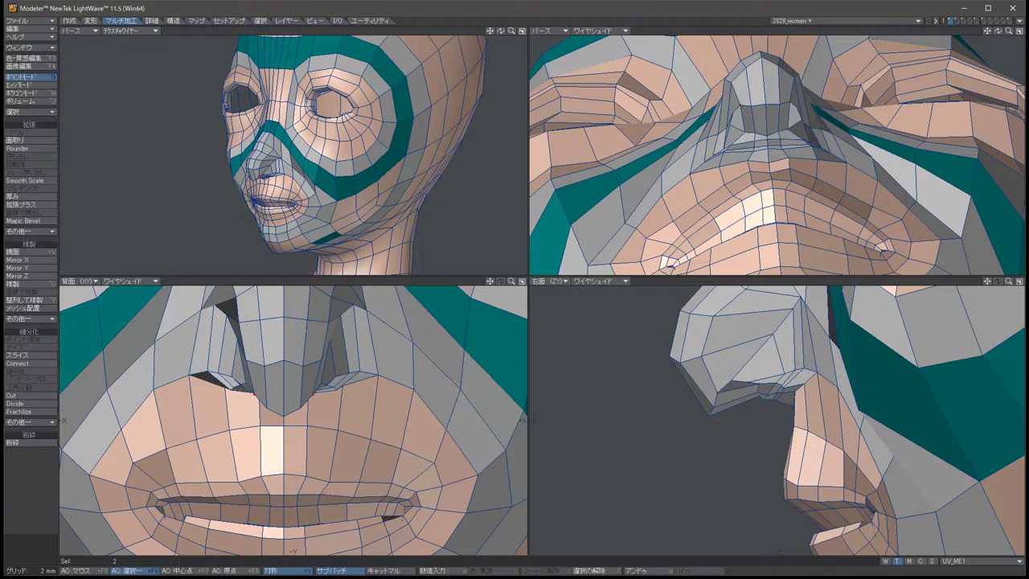
left_click_drag(876, 151, 940, 157, "alt")
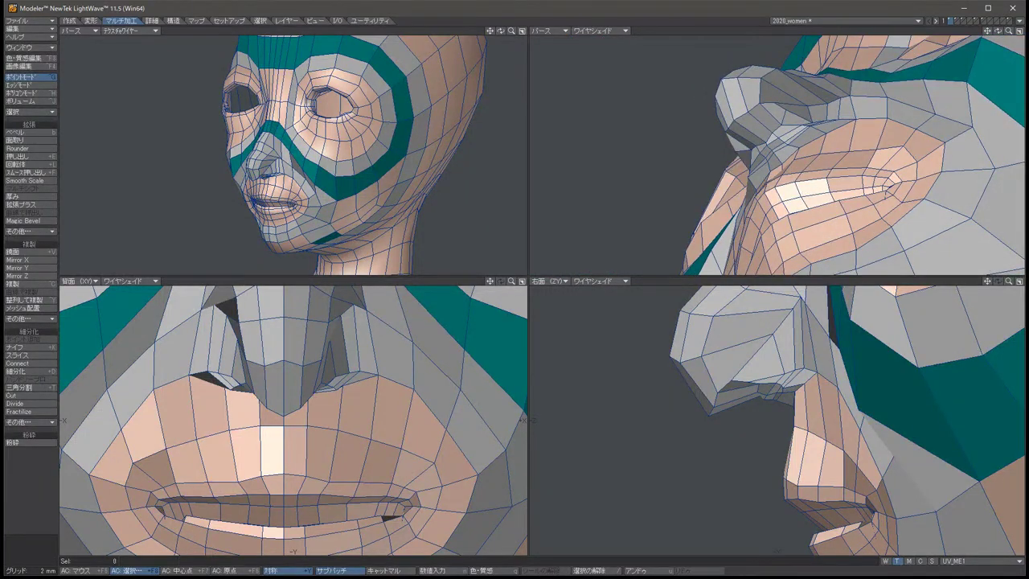
left_click_drag(883, 191, 895, 205, "alt")
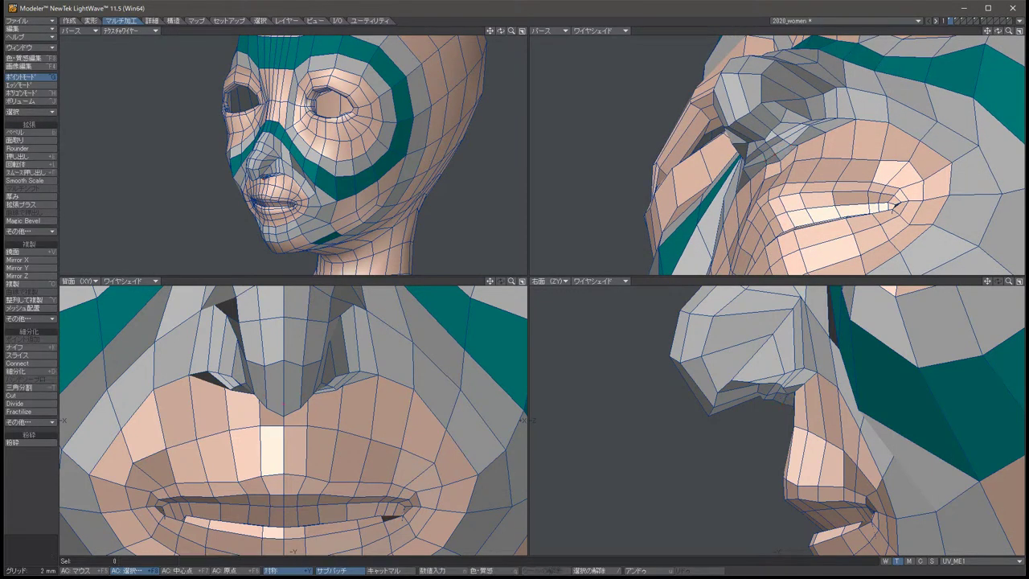
Nudge a point beside the nose into place and turn SubPatch back on.
left_click(777, 391)
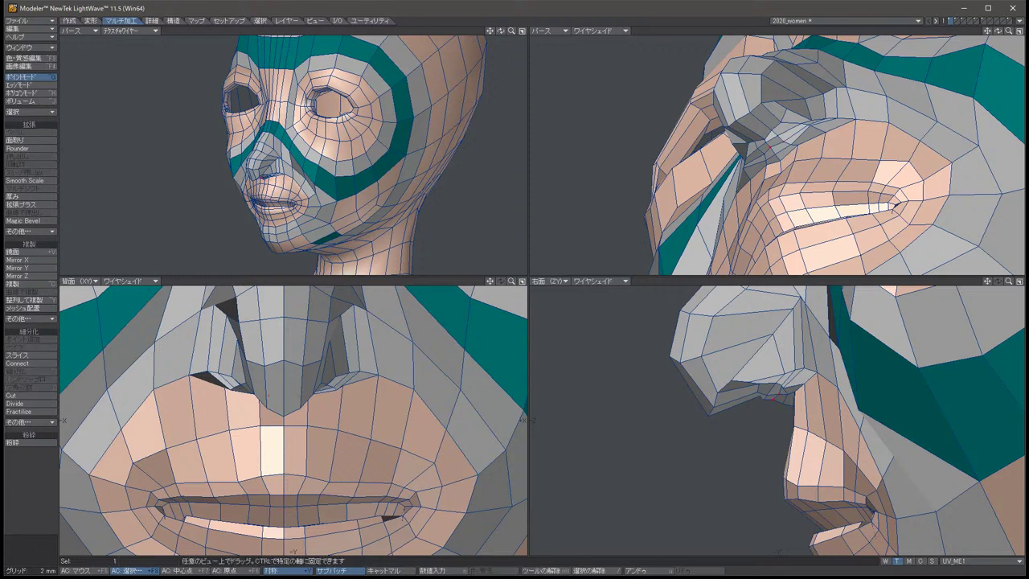
key("space")
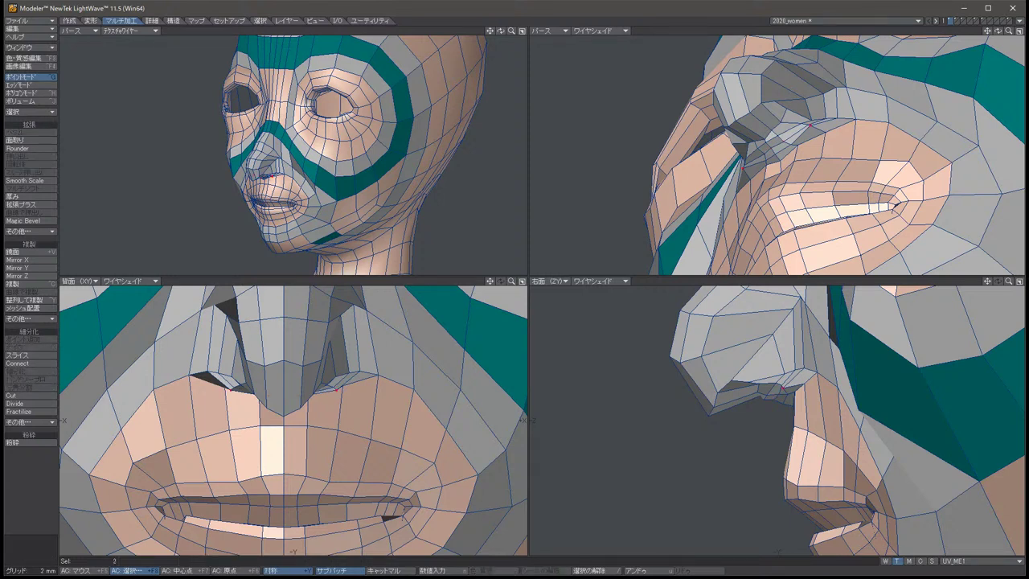
key("t")
left_click_drag(767, 149, 723, 151)
key("space")
key("/")
key("Tab")
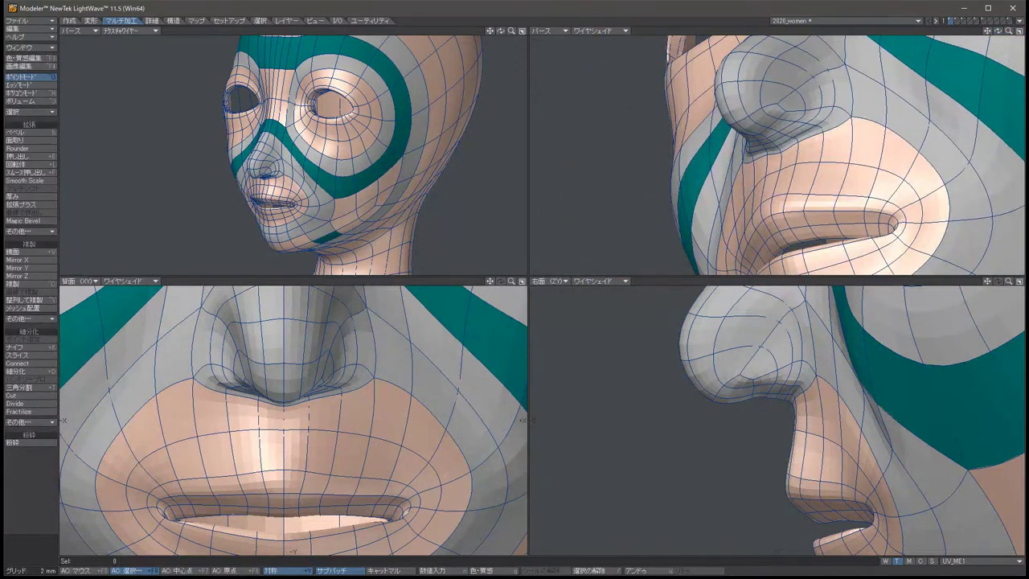
Smooth Shift the twelve nostril-interior polygons inward, then return to Points mode.
key("ctrl+h")
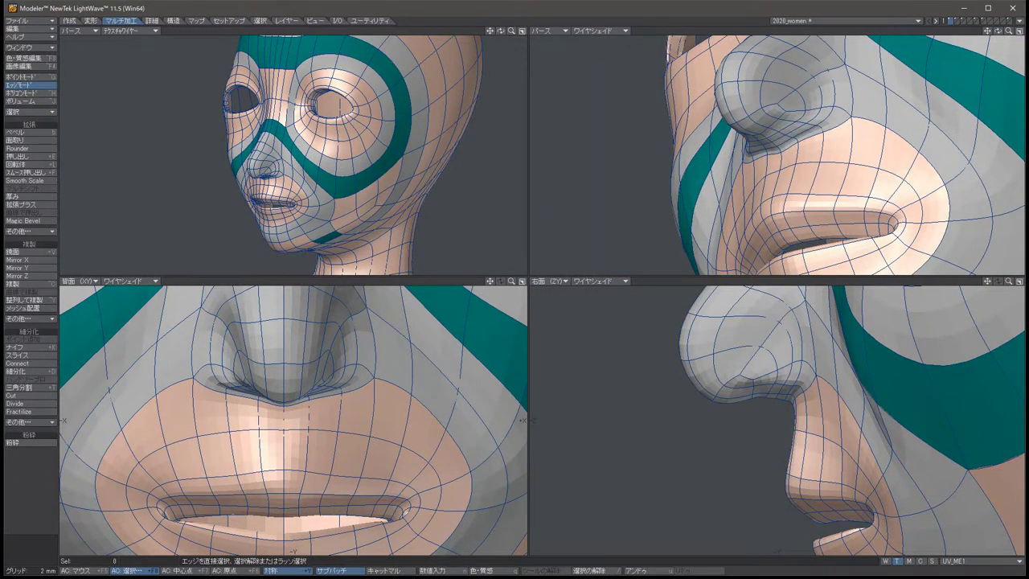
key("ctrl+j")
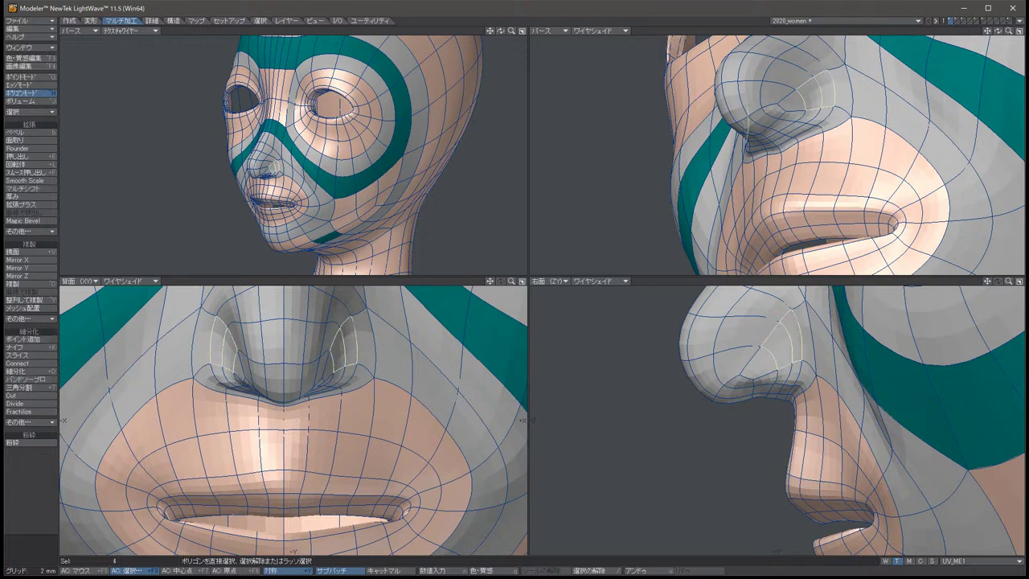
left_click_drag(738, 374, 760, 293)
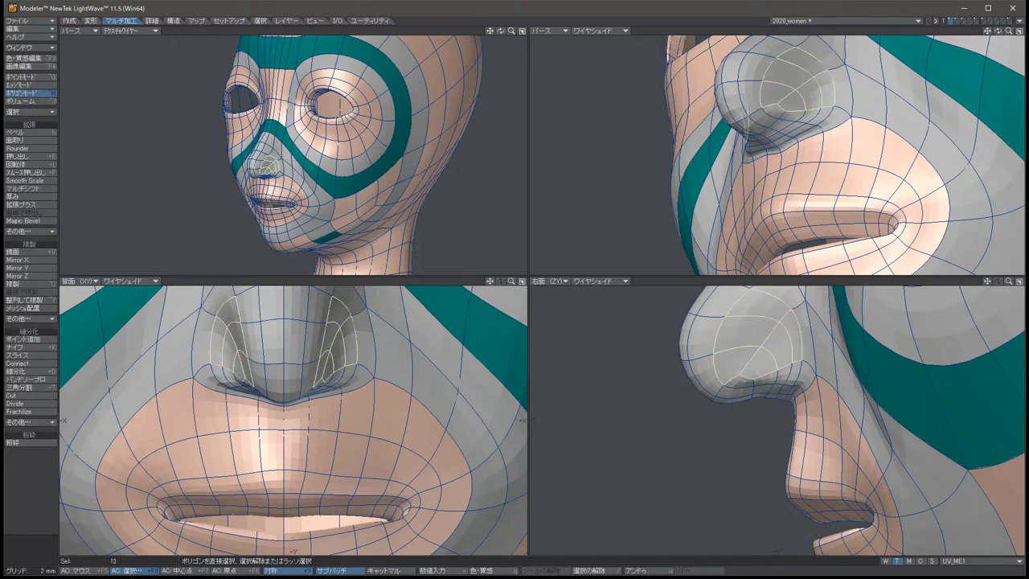
key("f")
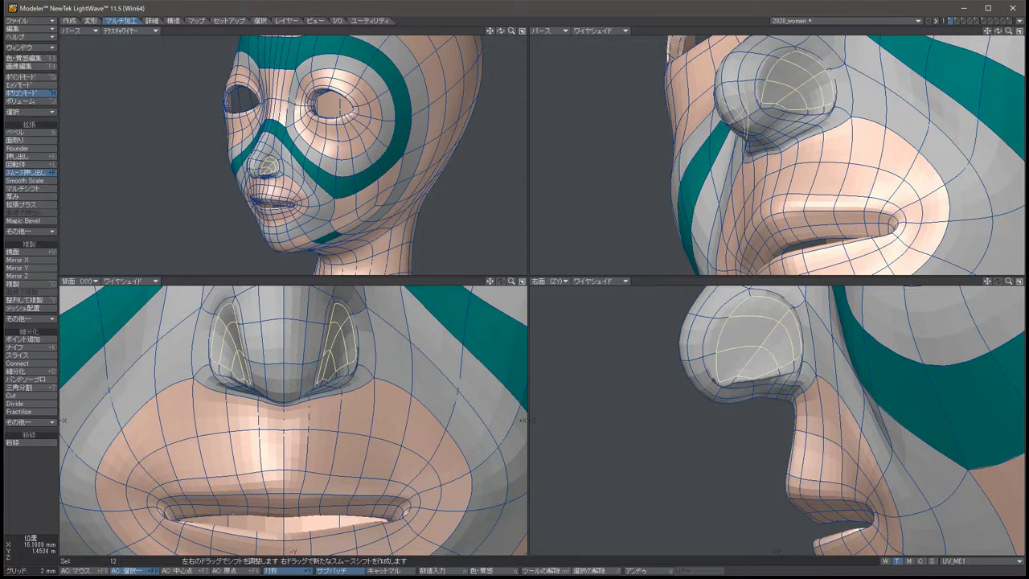
left_click_drag(337, 353, 333, 360)
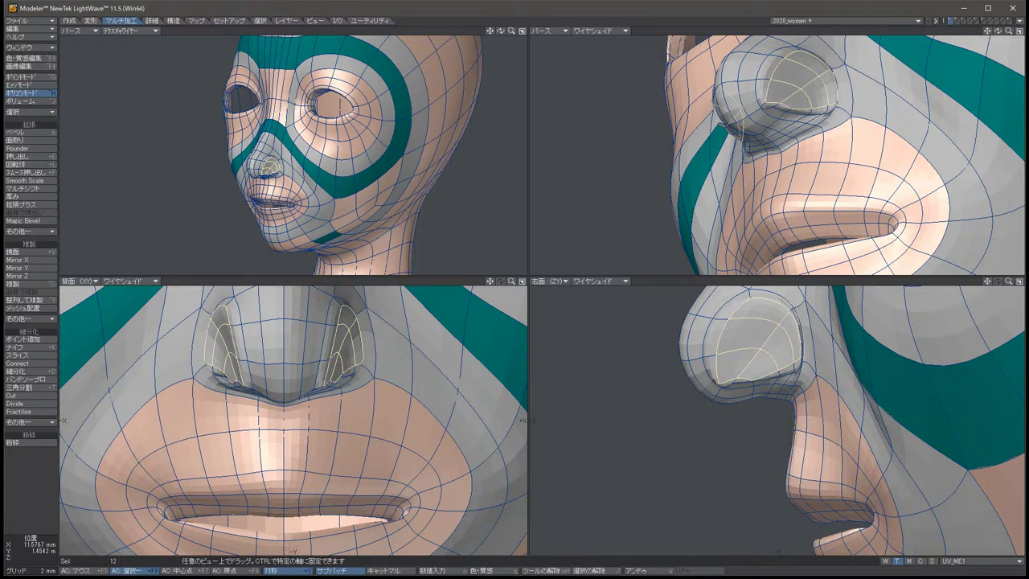
left_click_drag(334, 361, 347, 355)
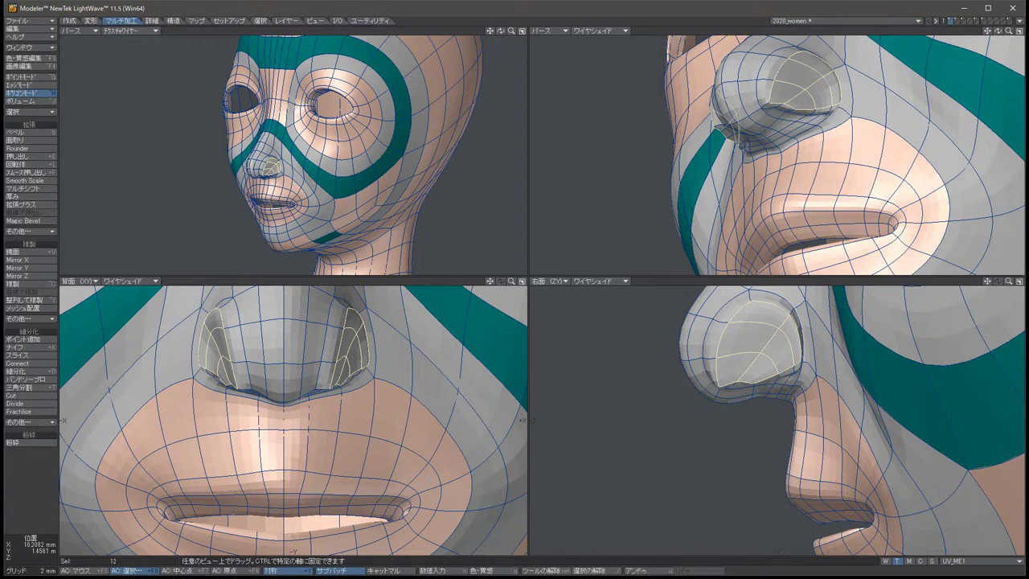
key("space")
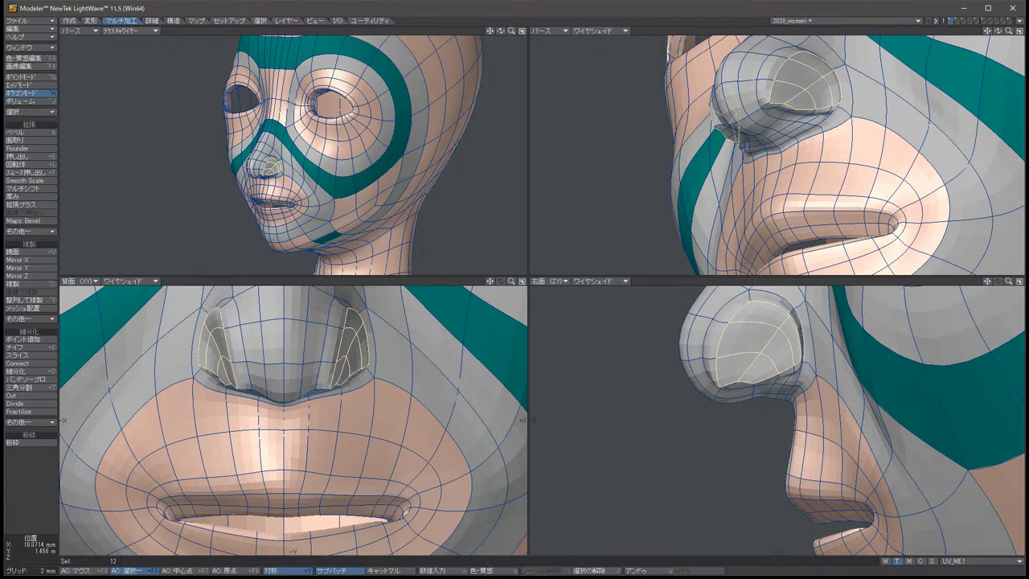
key("ctrl+g")
left_click(772, 338)
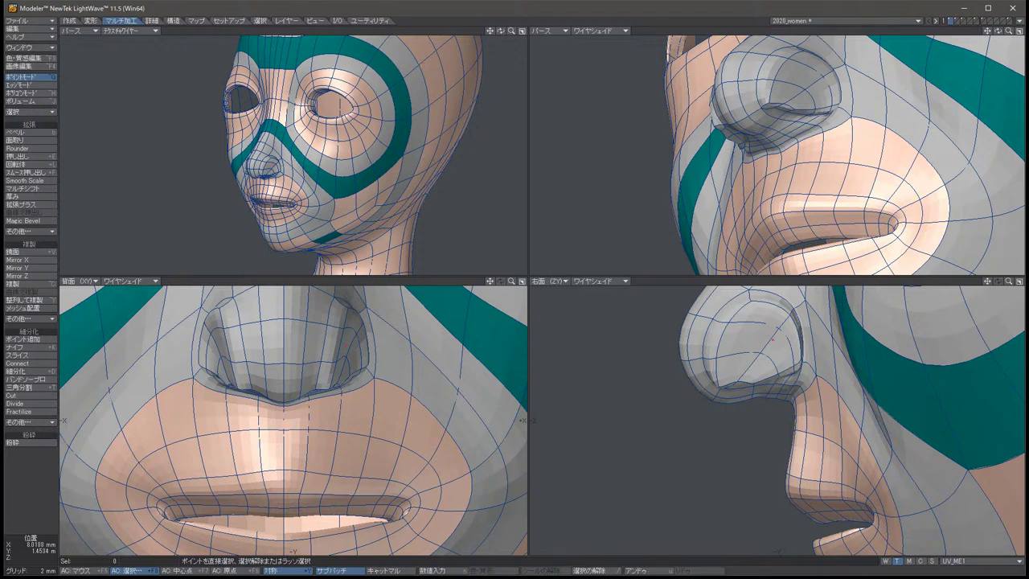
Check nose-side points, reselect the right nostril polygons, and switch SubPatch off.
key("/")
left_click(773, 340)
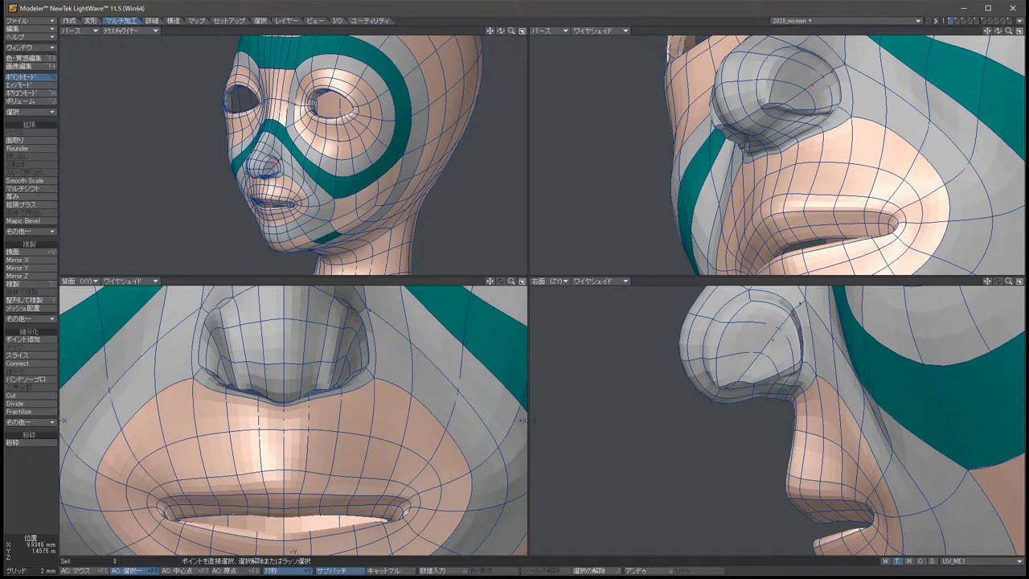
key("/")
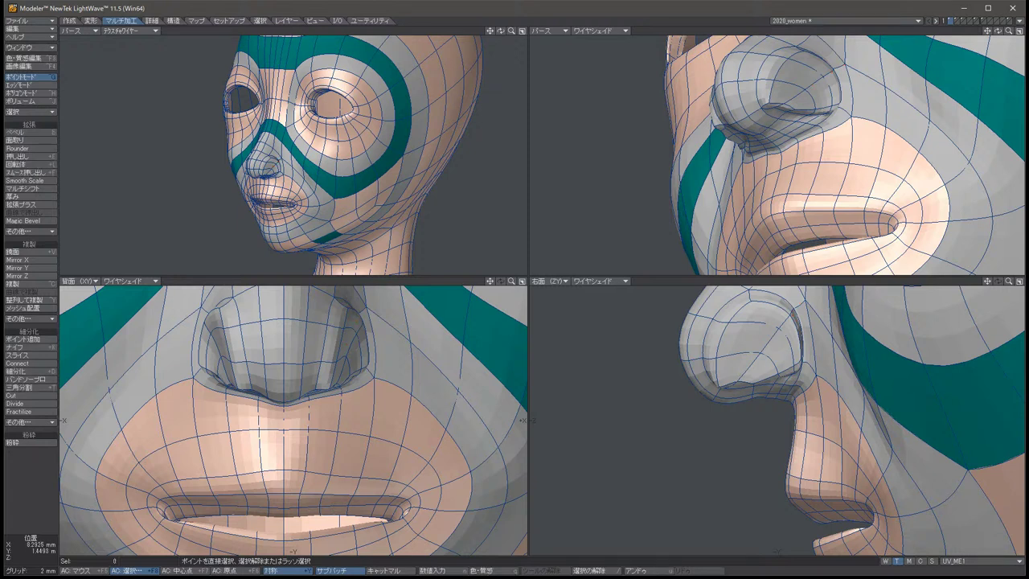
left_click(792, 315)
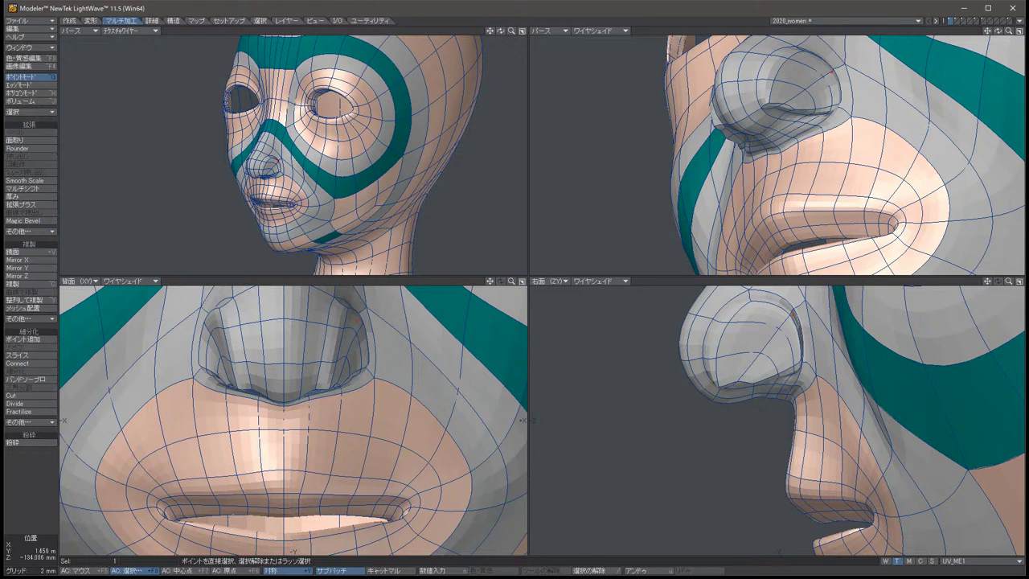
key("ctrl+h")
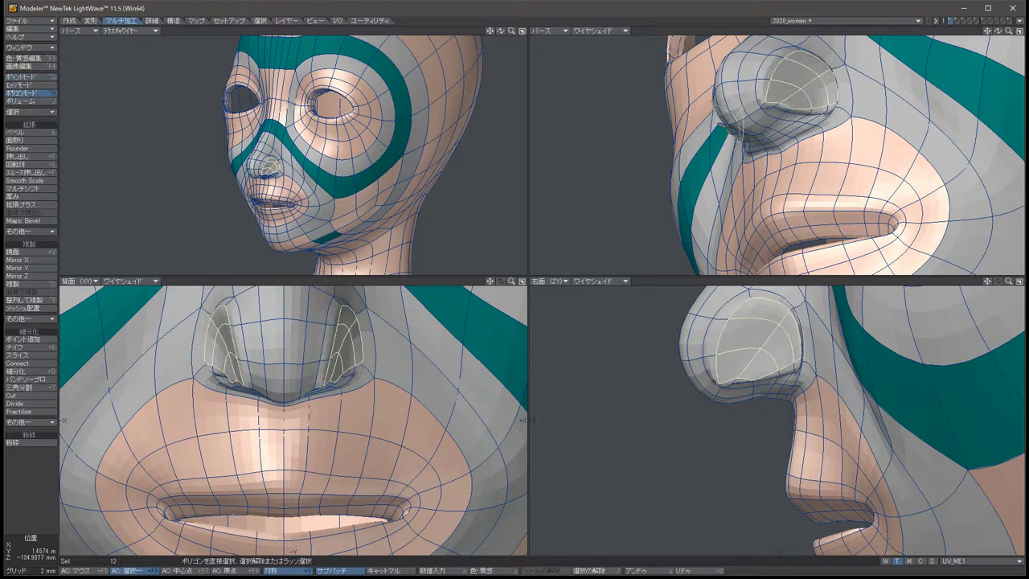
mouse_move(354, 321)
left_mouse_down("shift")
mouse_move(357, 361)
mouse_move(333, 341)
mouse_move(342, 378)
left_mouse_up("shift")
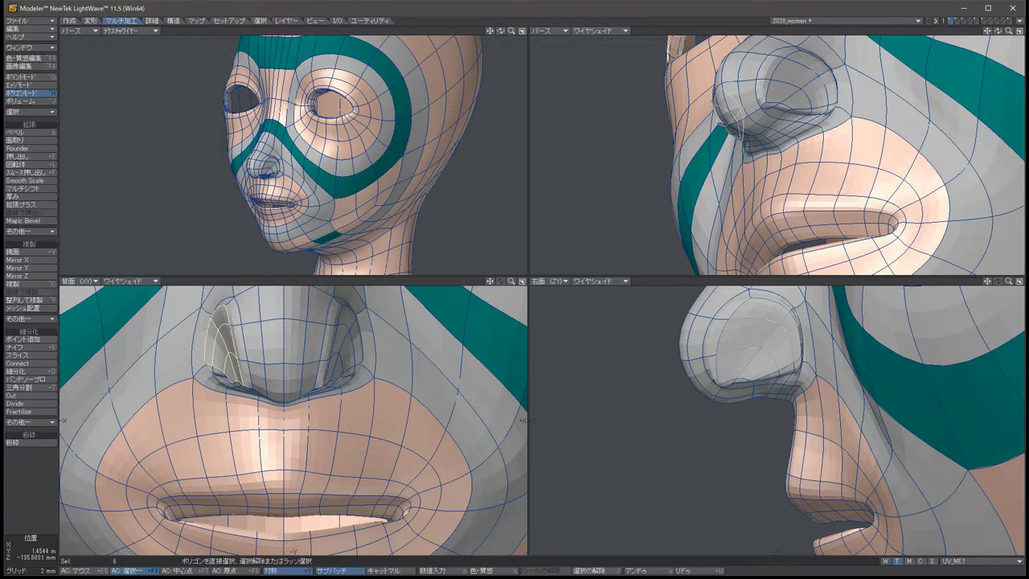
key("u")
key("u")
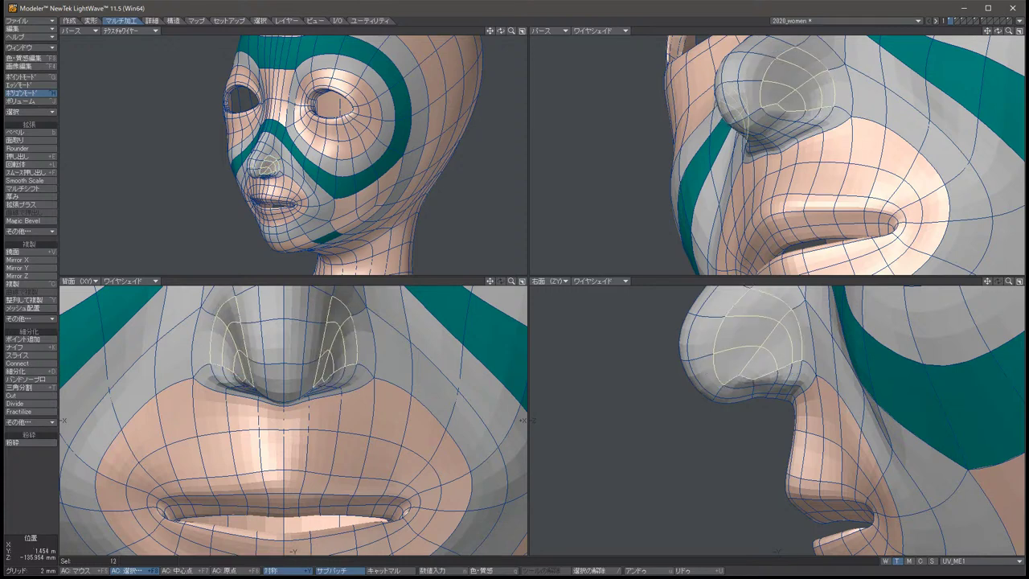
key("Tab")
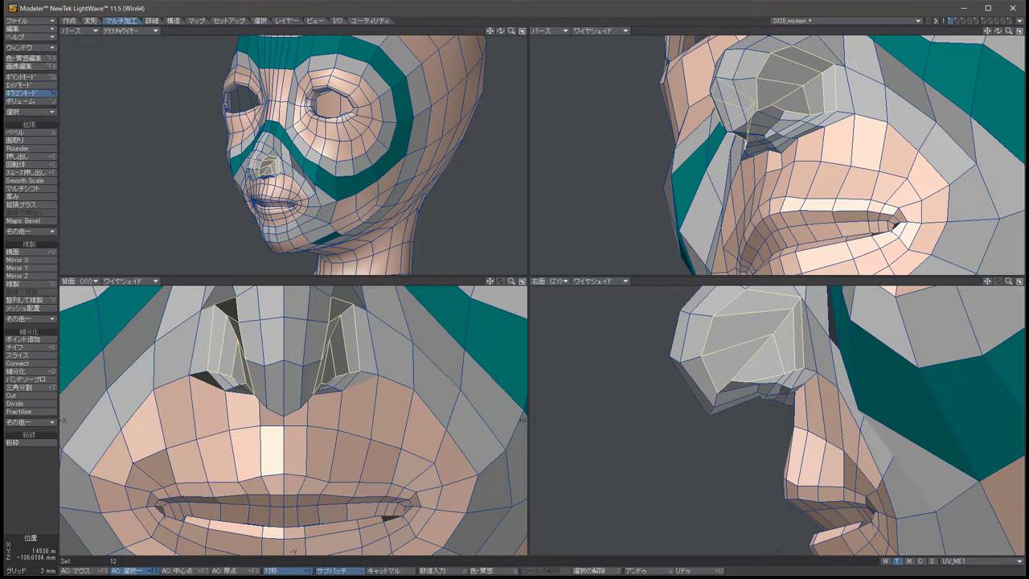
key("ctrl+g")
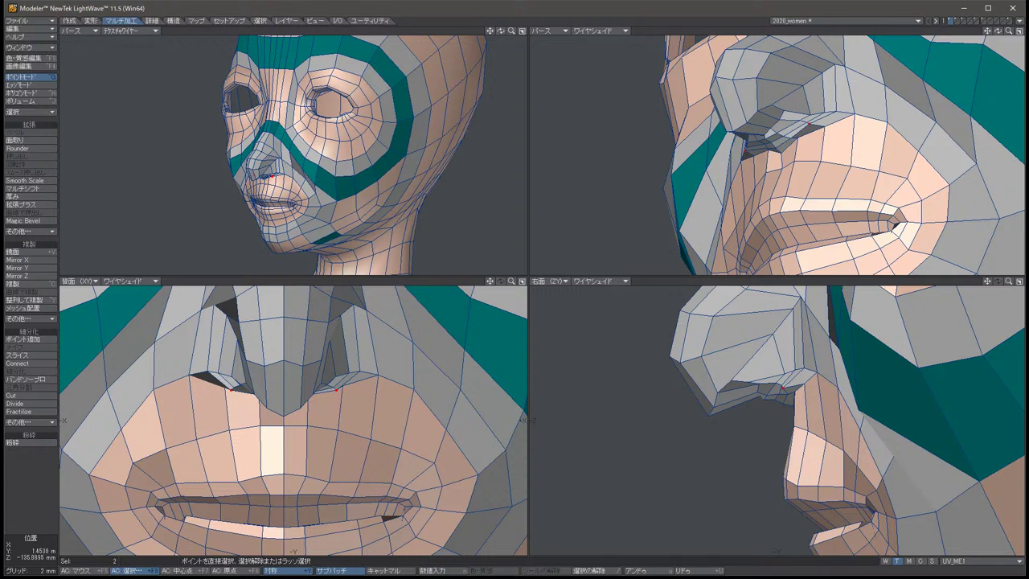
Redo the point edit, then move the nostril polygons outward symmetrically to widen both nostrils.
key("shift+u")
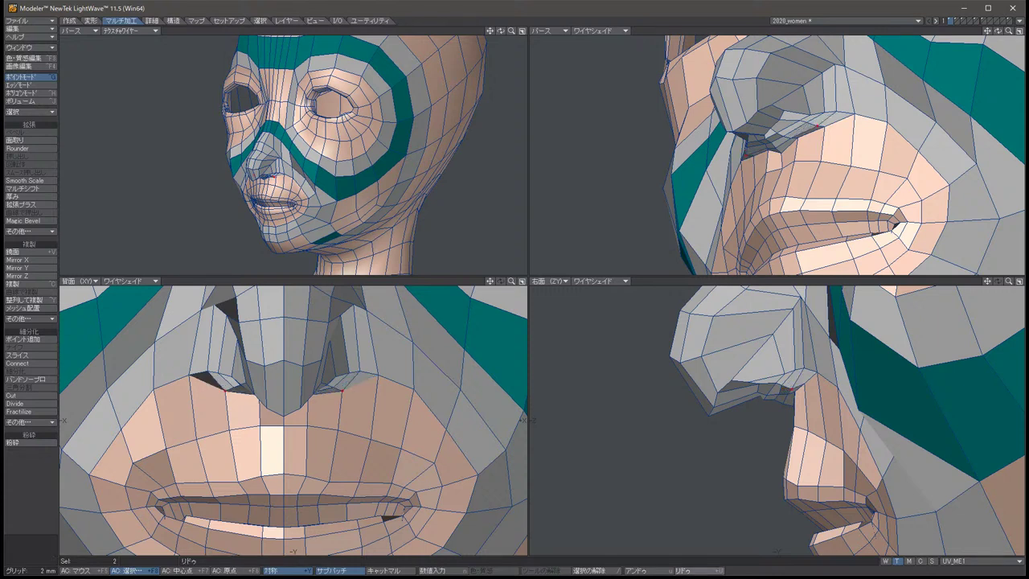
key("space")
key("space")
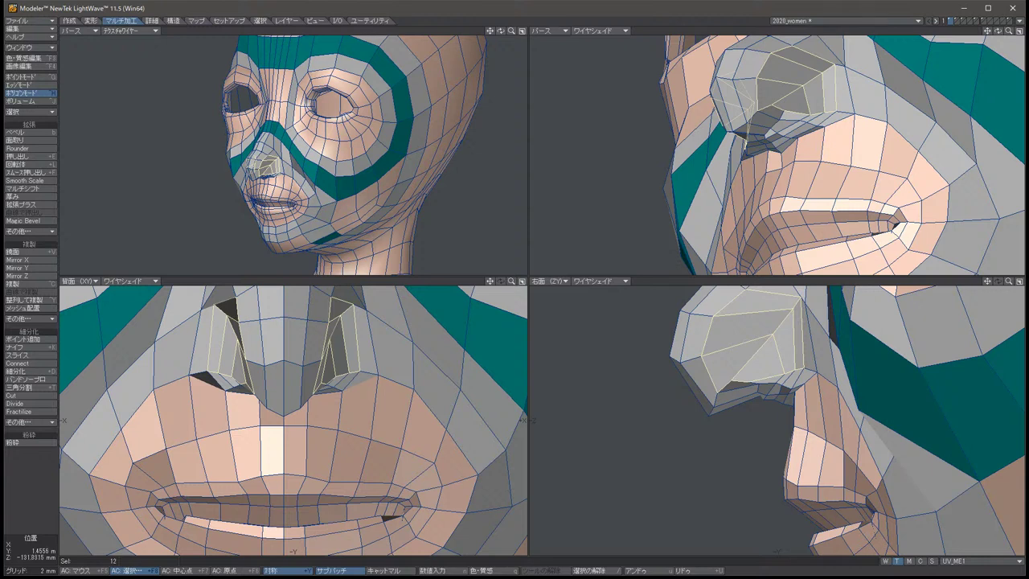
key("shift+f")
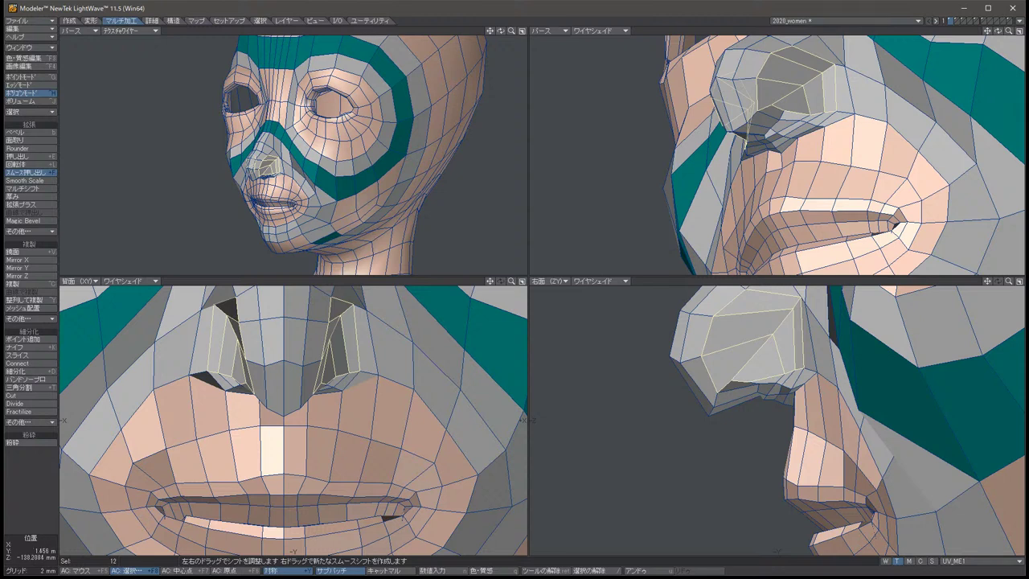
key("t")
left_click_drag(346, 362, 355, 372)
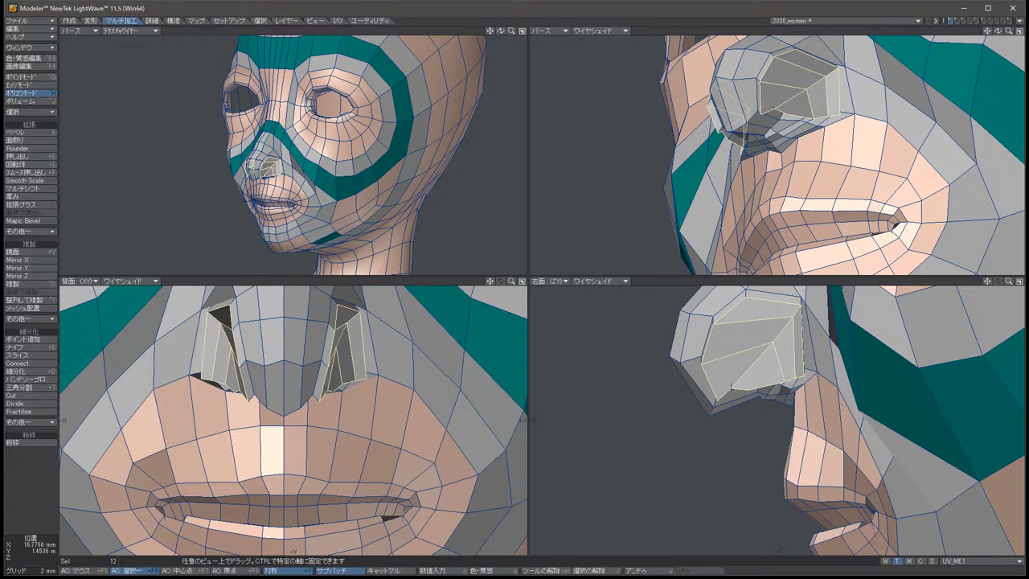
key("space")
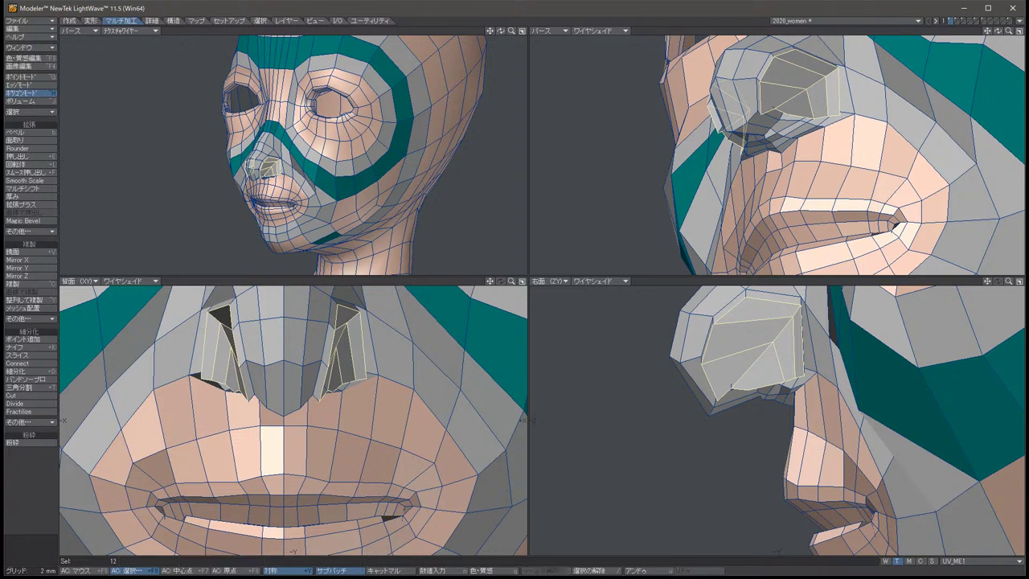
key("slash")
key("ctrl+g")
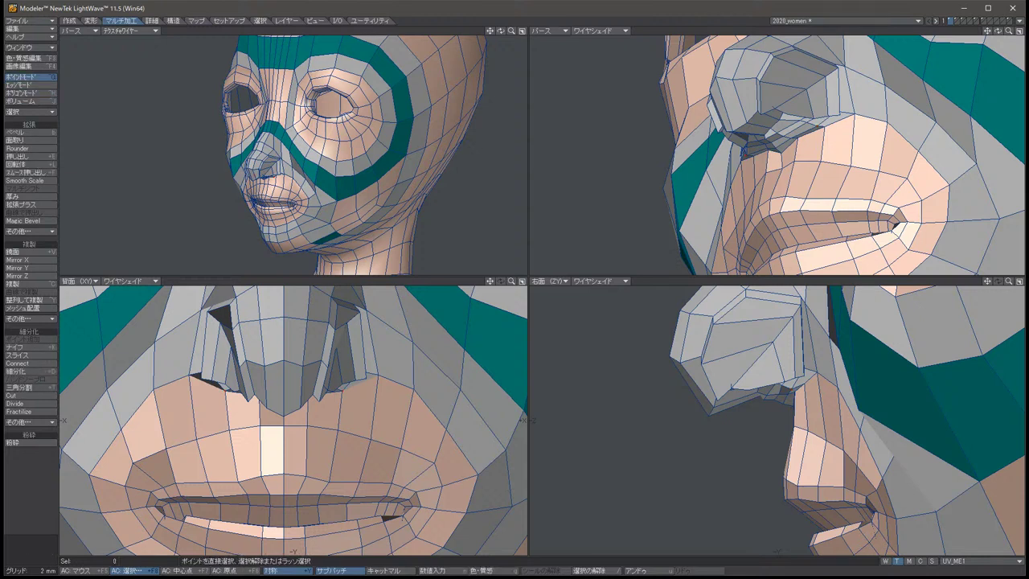
Pull the points at the top of both nostrils down and outward.
left_click(347, 322)
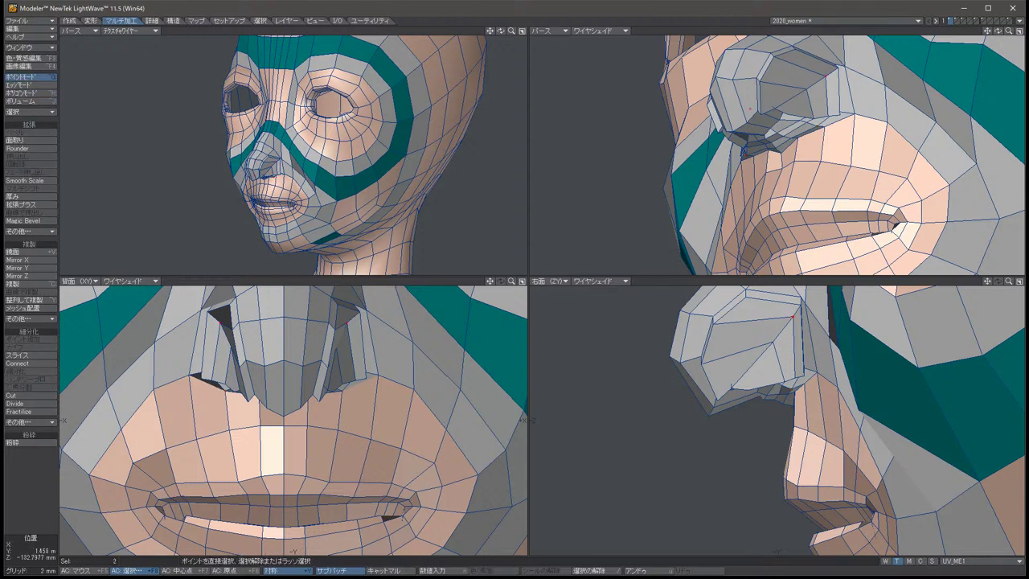
left_click_drag(347, 321, 354, 339)
key("/")
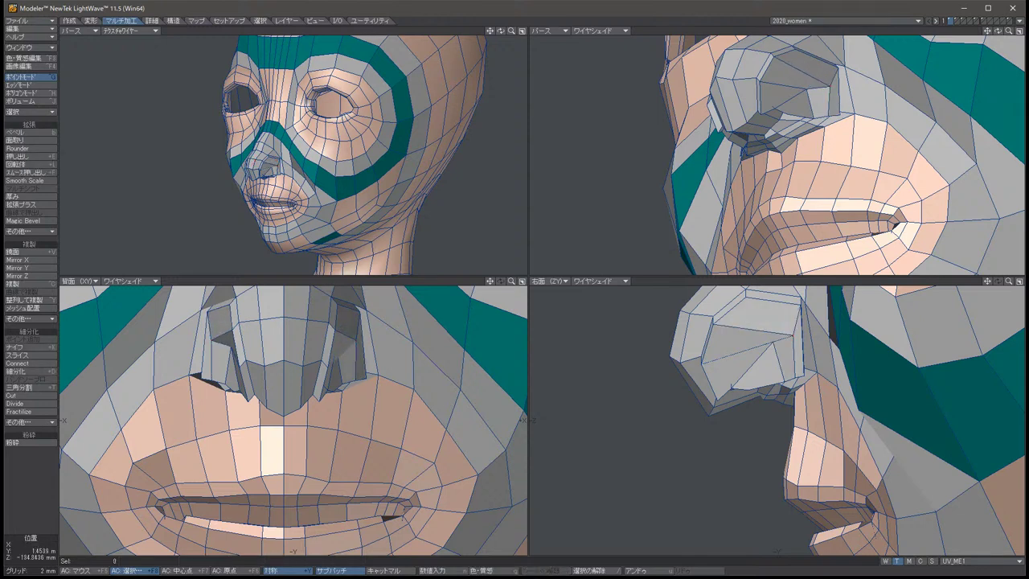
Readjust the two nostril-top points and return to the smooth SubPatch view.
left_click(771, 343)
key("t")
left_click_drag(771, 343, 757, 335)
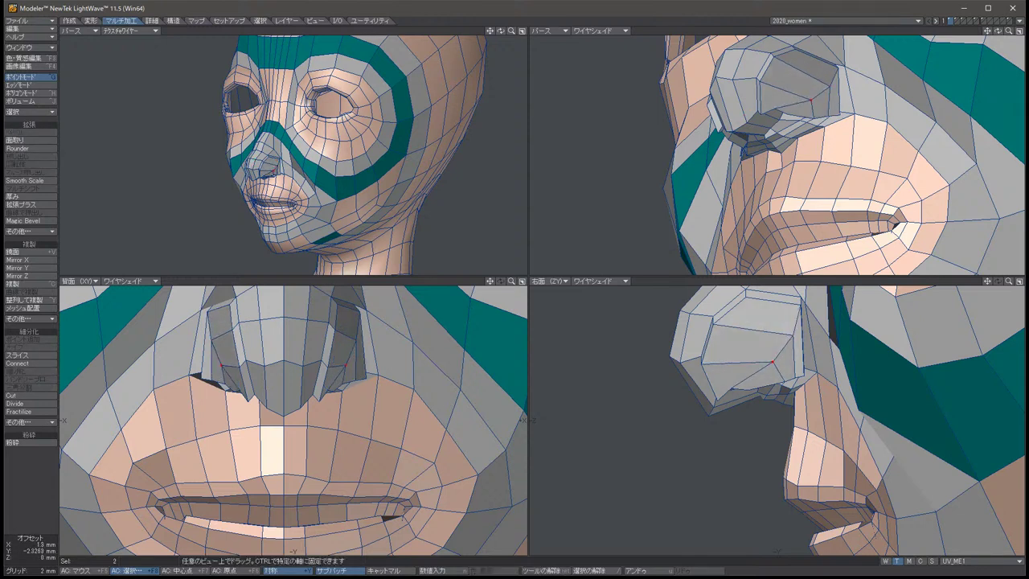
key("space")
key("slash")
key("Tab")
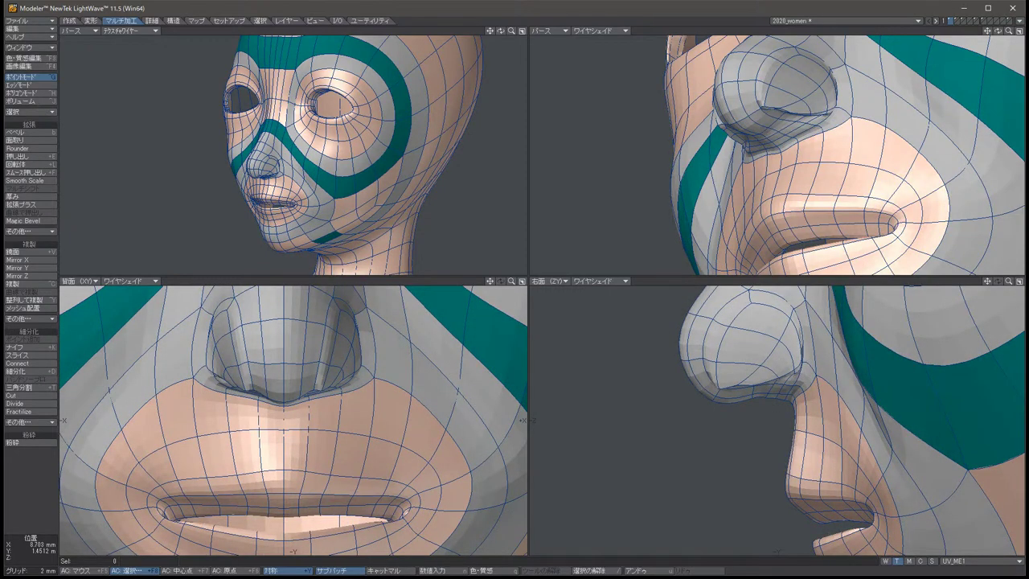
From a view looking down on the nose, push two nostril points outward and down.
key("Up")
key("Up")
key("Up")
key("Up")
key("Up")
key("Up")
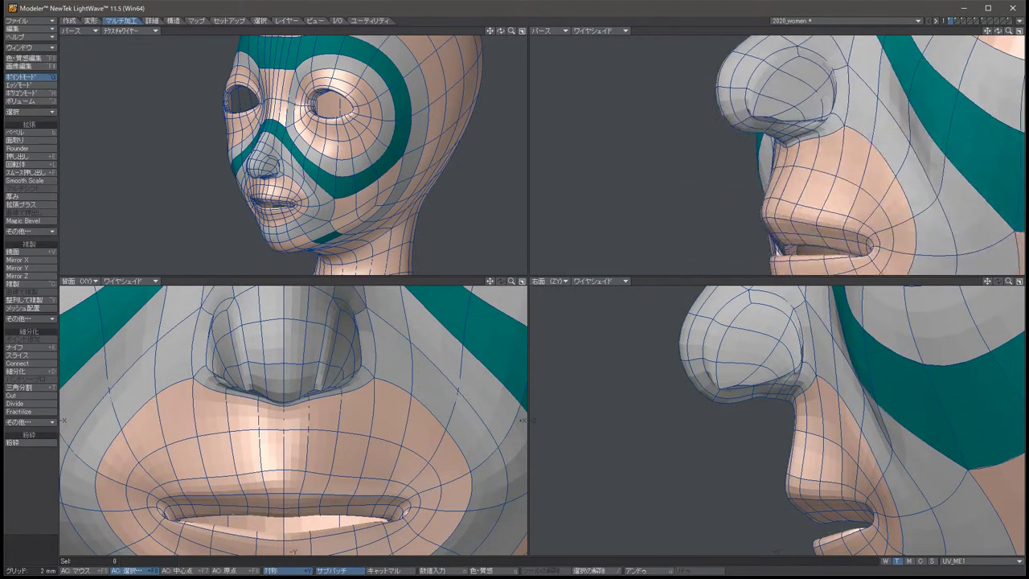
key("Up")
key("Up")
key("Up")
key("Up")
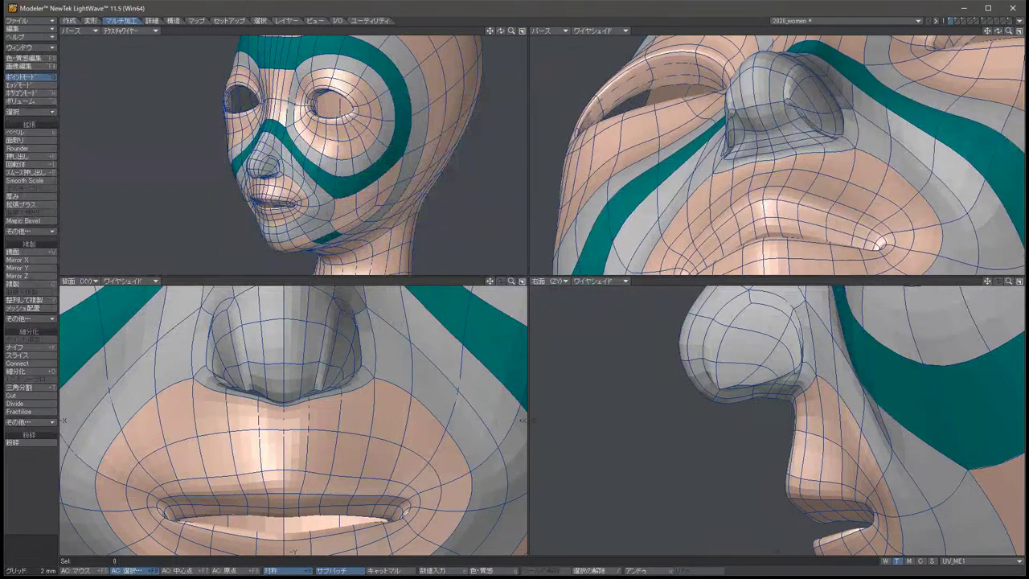
left_click(793, 336)
key("t")
left_click_drag(321, 370, 350, 389)
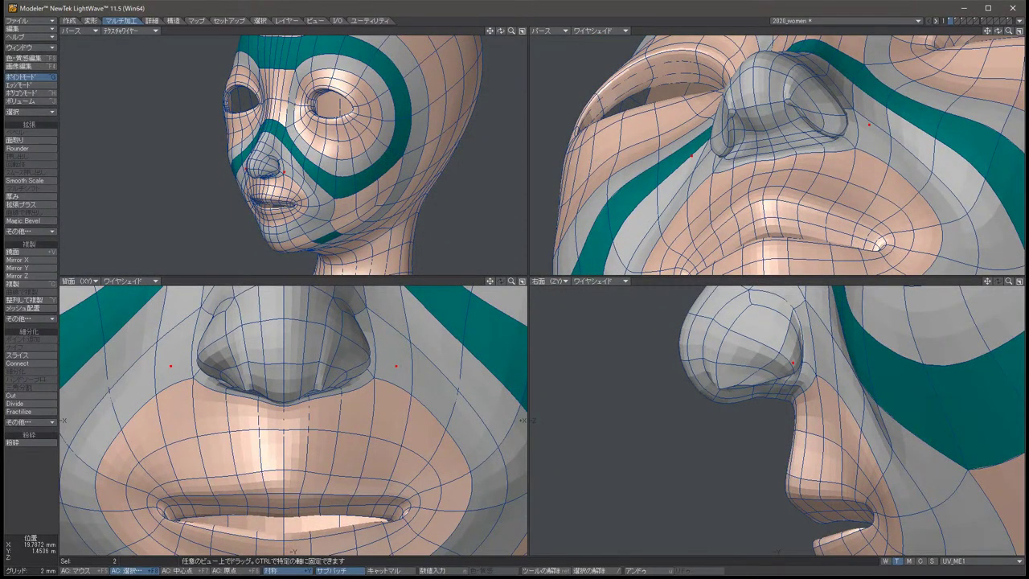
key("space")
key("slash")
Move four points around the nostrils outward and down, then slightly nudge a symmetric pair.
left_click(232, 329)
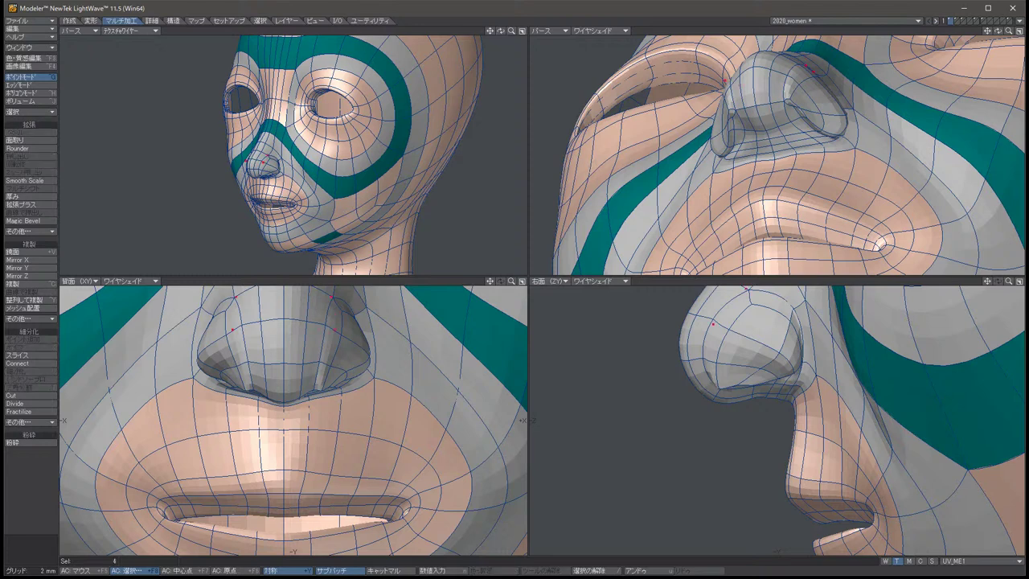
key("t")
left_click_drag(232, 330, 205, 347)
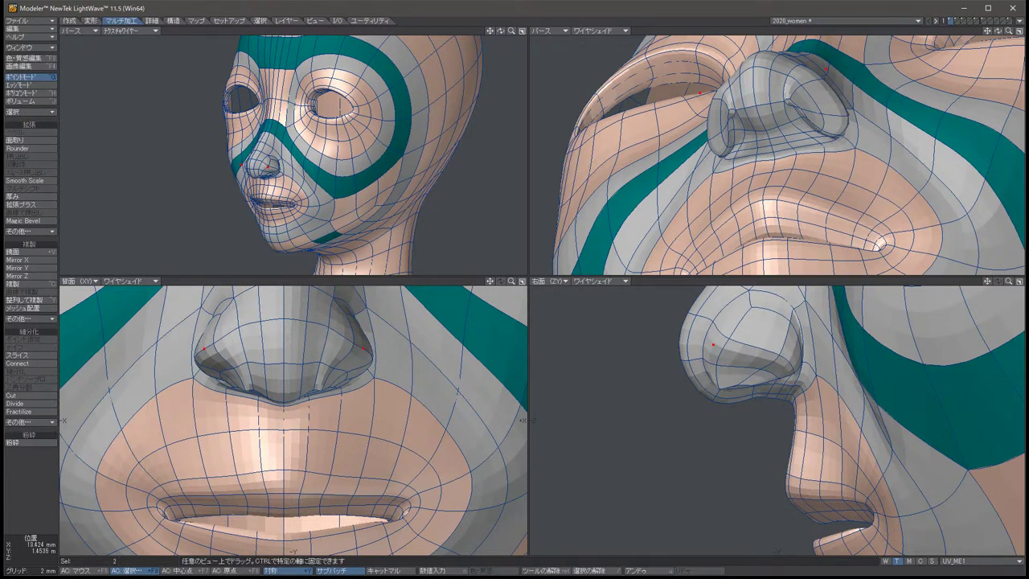
key("slash")
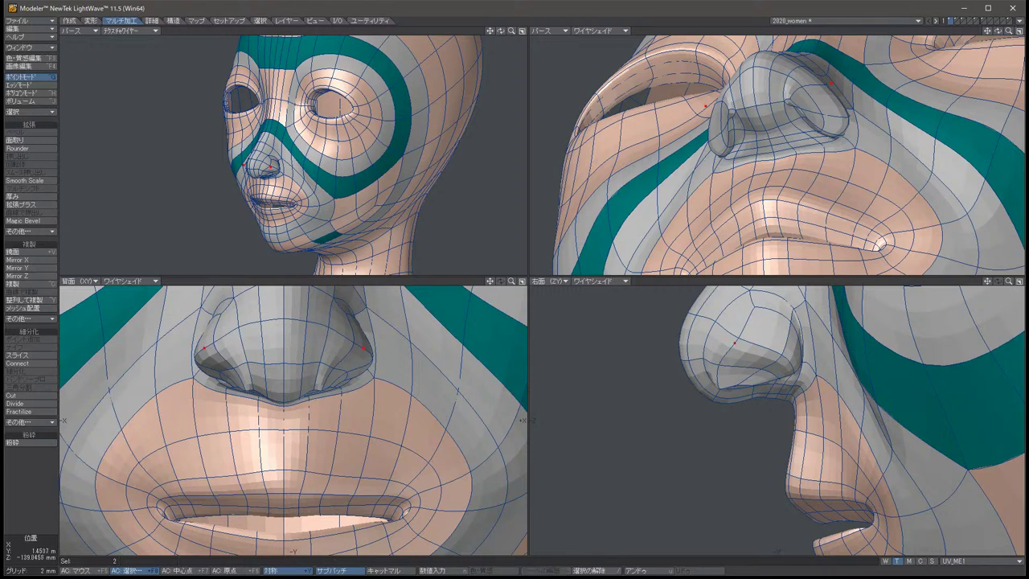
left_click(764, 384)
key("t")
left_click_drag(765, 384, 765, 375)
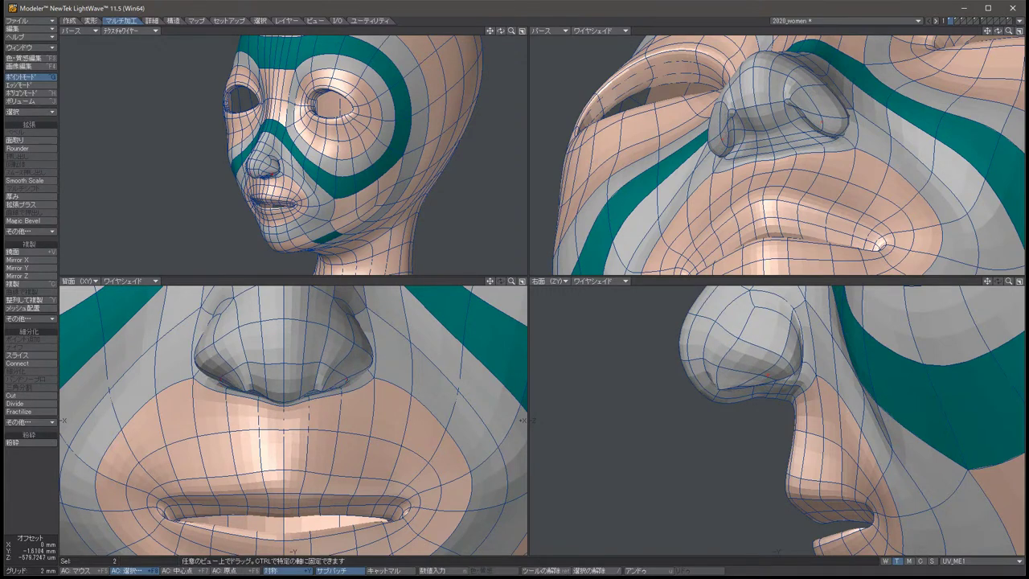
key("space")
key("slash")
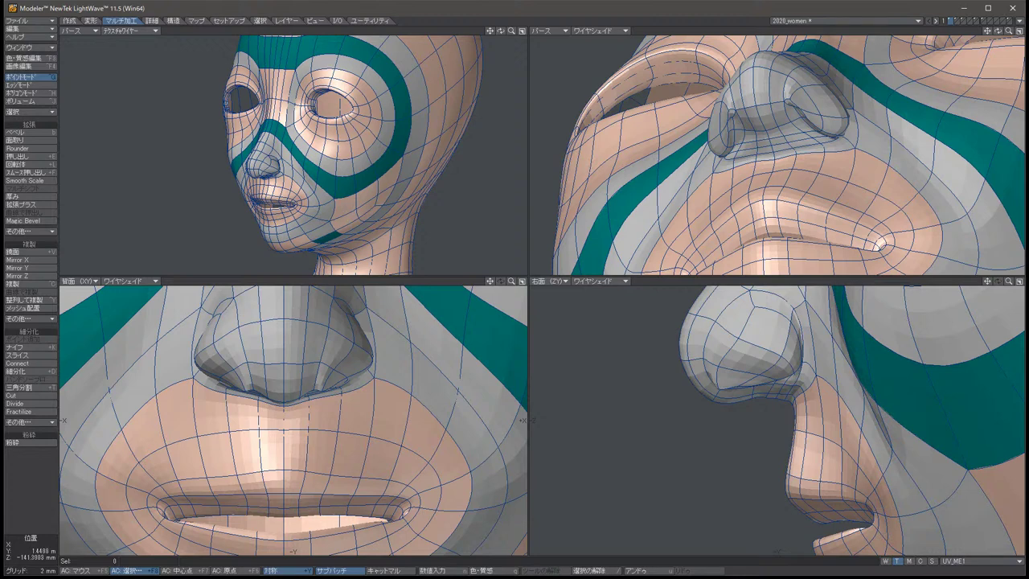
Push the four nostril base points back in depth.
left_click_drag(248, 401, 253, 393)
key("t")
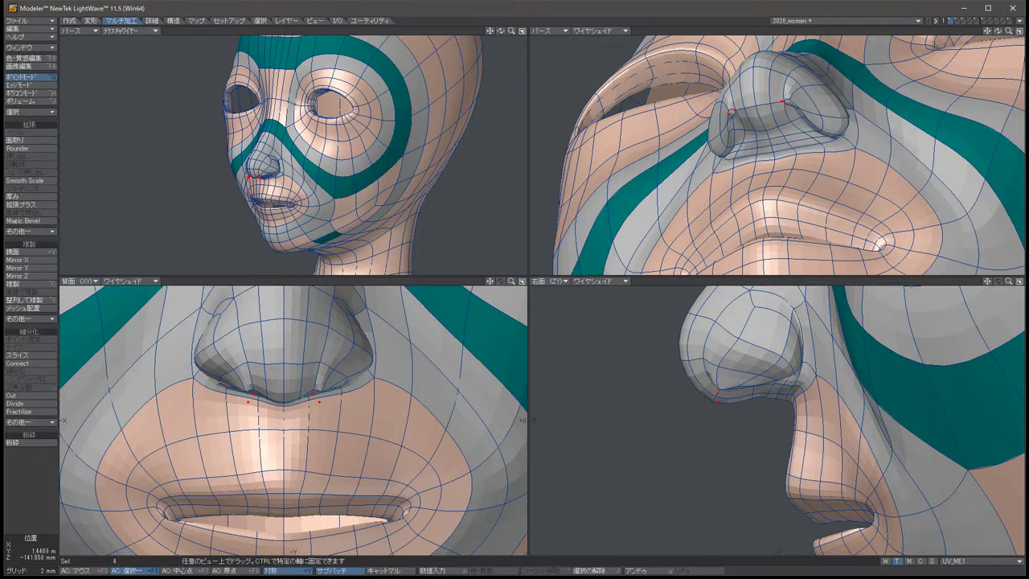
left_click_drag(707, 386, 711, 393)
key("space")
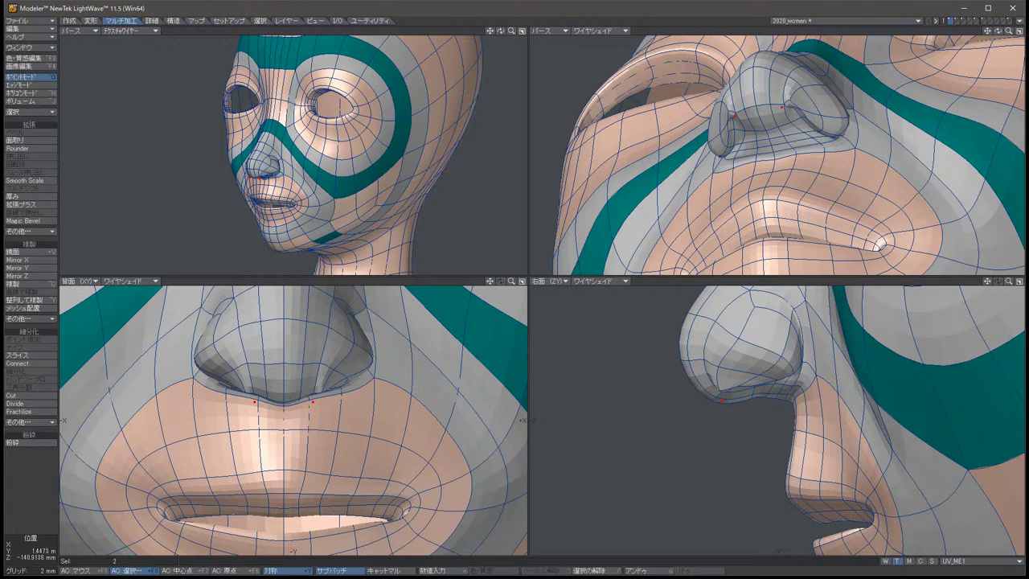
key("slash")
left_click(718, 400)
key("slash")
Shift two nostril points outward and up in two passes.
key("t")
left_click_drag(332, 397, 338, 391)
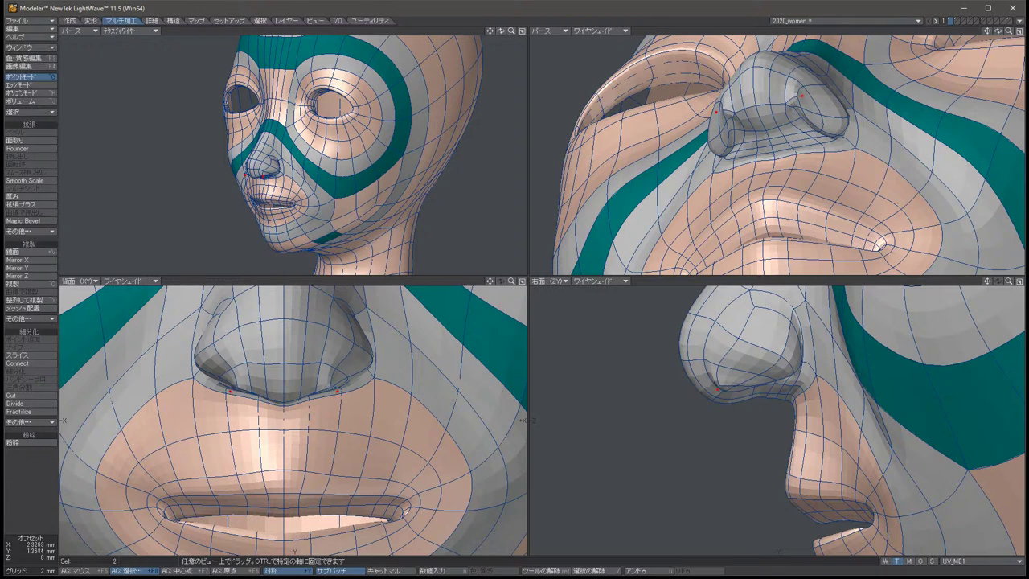
key("space")
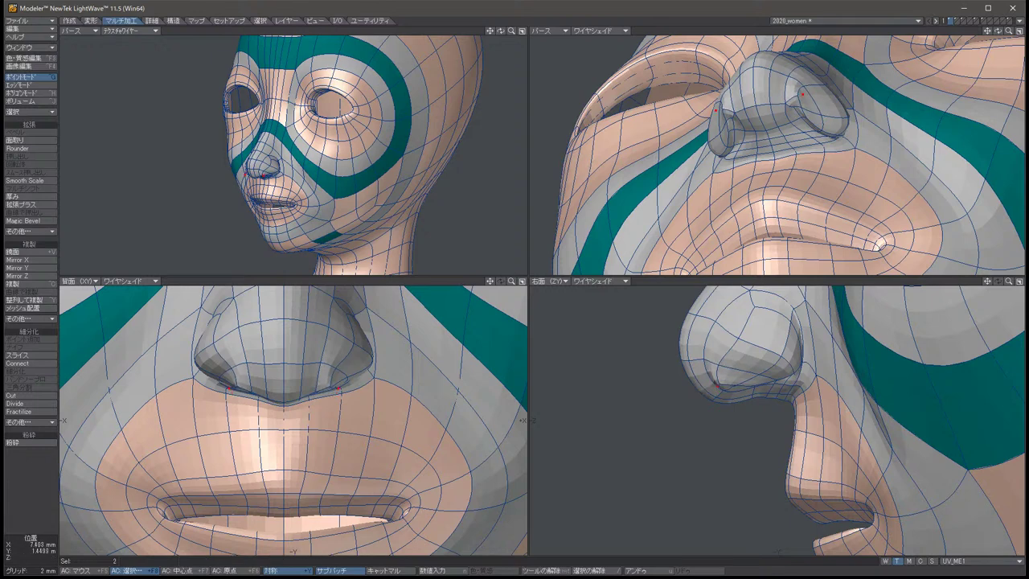
key("t")
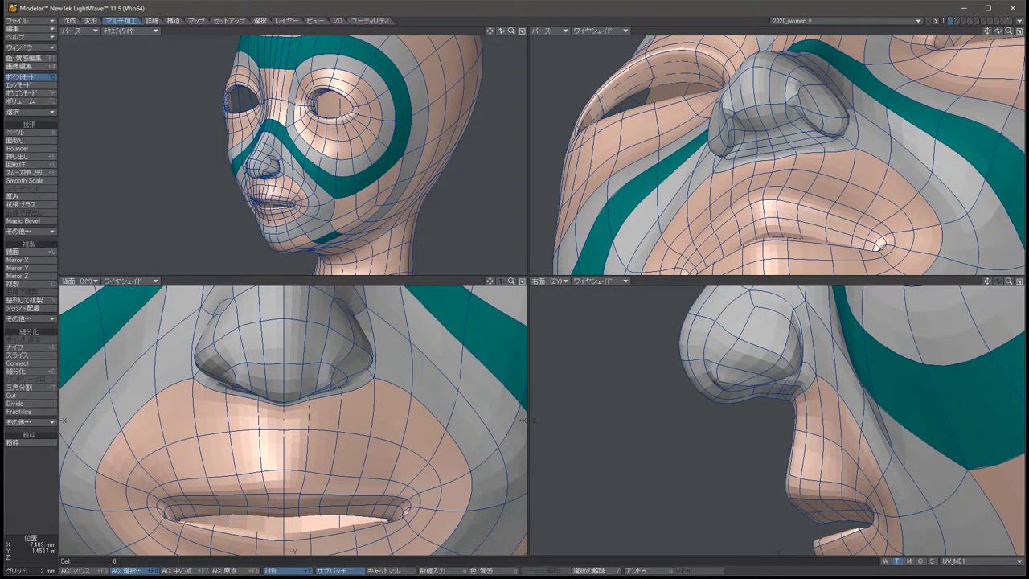
mouse_move(333, 391)
left_mouse_down()
mouse_move(344, 372)
mouse_move(344, 384)
left_mouse_up()
key("space")
key("slash")
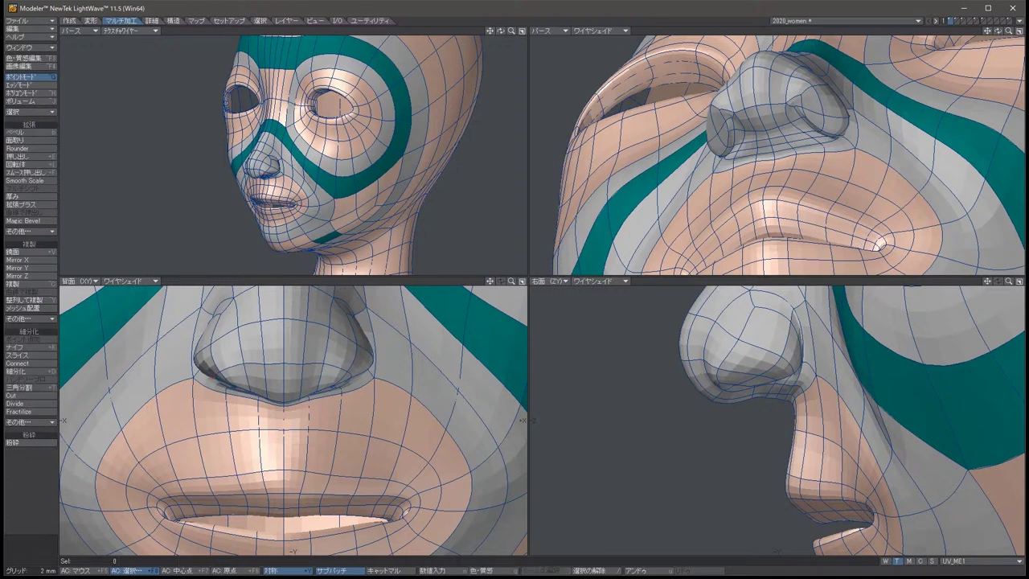
left_click_drag(979, 143, 969, 160, "alt")
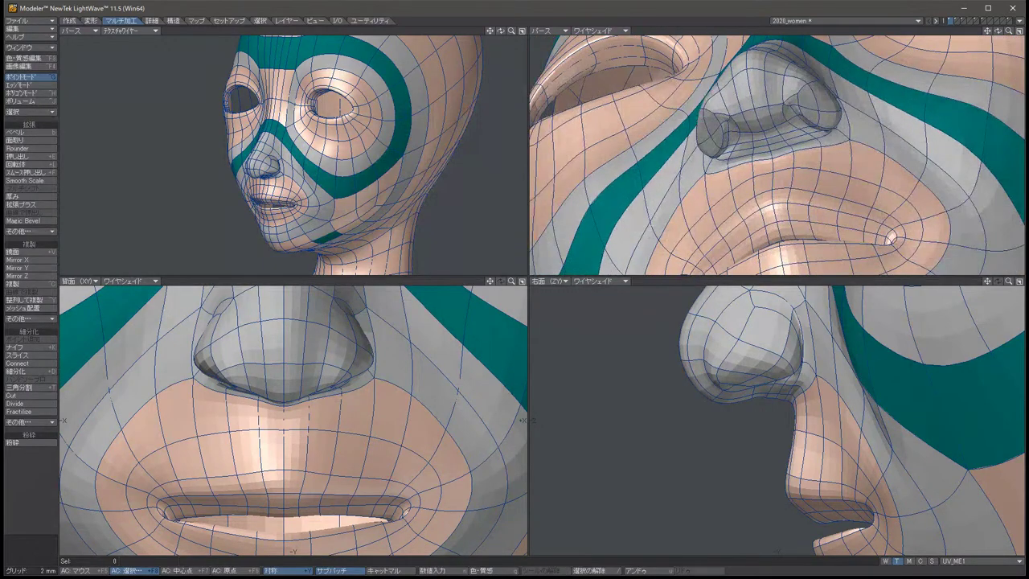
Move the two points beside the nostril, viewed from lower under the nose.
left_click(767, 374)
left_click_drag(803, 160, 944, 155, "alt")
key("t")
key("space")
key("slash")
Pull the points on the side of the nose outward.
left_click(739, 143)
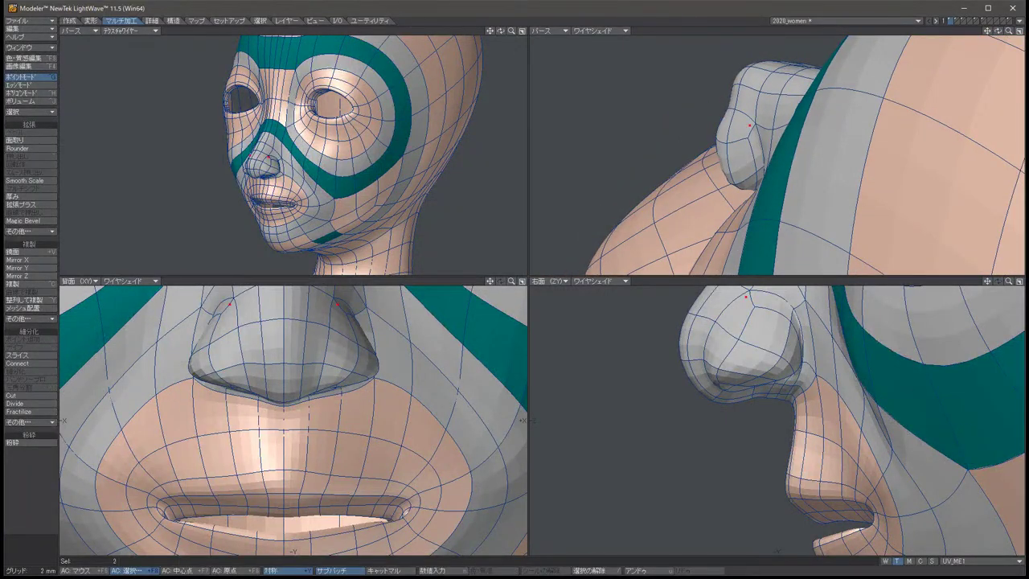
key("t")
mouse_move(739, 143)
left_mouse_down()
mouse_move(752, 144)
mouse_move(748, 152)
left_mouse_up()
key("space")
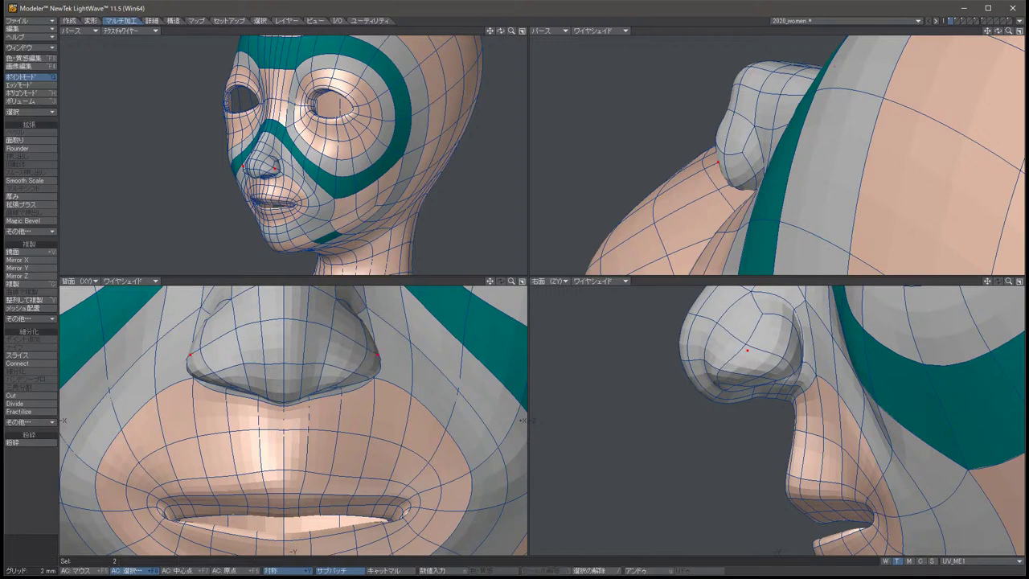
key("slash")
From a three-quarter view, reposition the symmetric nostril side points, then turn off SubPatch smoothing.
left_click_drag(804, 104, 733, 116, "alt")
left_click(814, 79)
key("t")
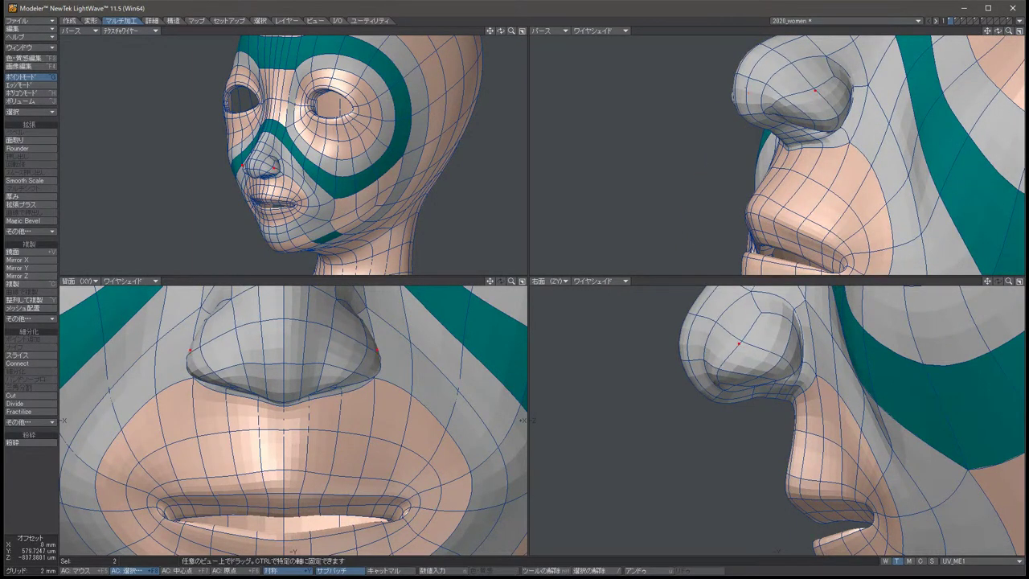
left_click_drag(814, 80, 814, 79)
key("space")
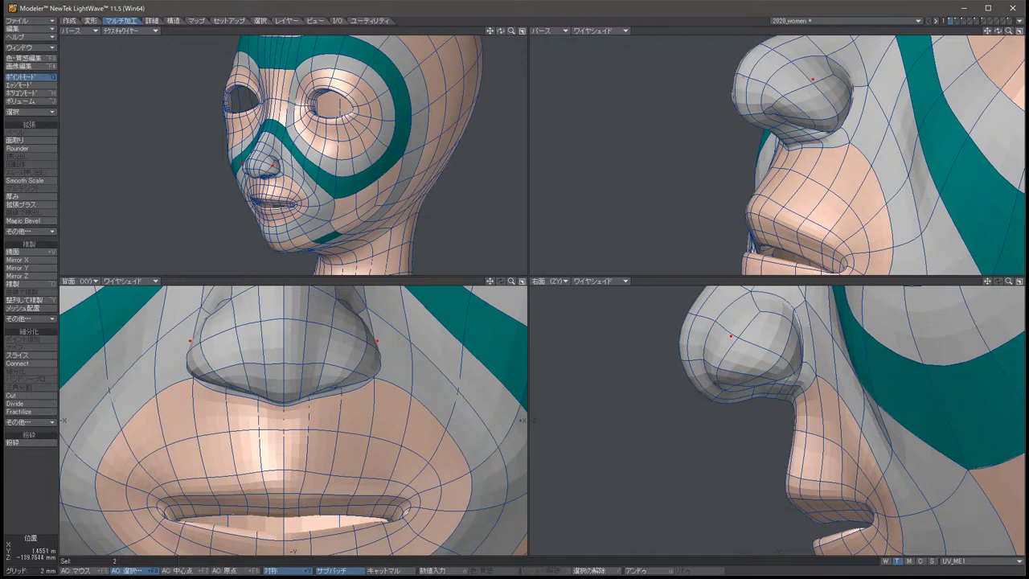
key("/")
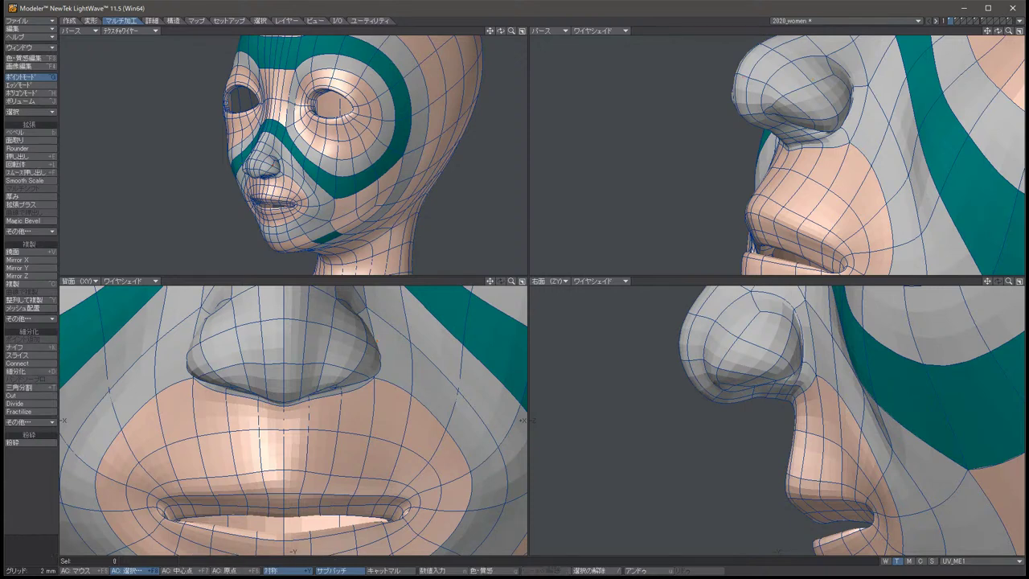
key("Tab")
left_click_drag(884, 152, 974, 180, "alt")
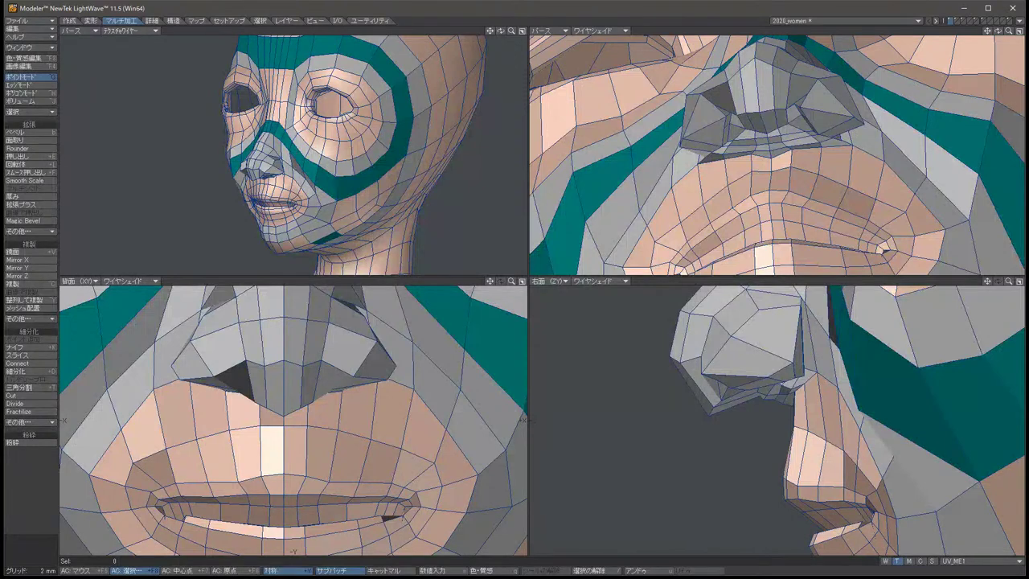
Nudge the two nostril cage points inward over several passes and restore SubPatch smoothing.
key("u")
key("u")
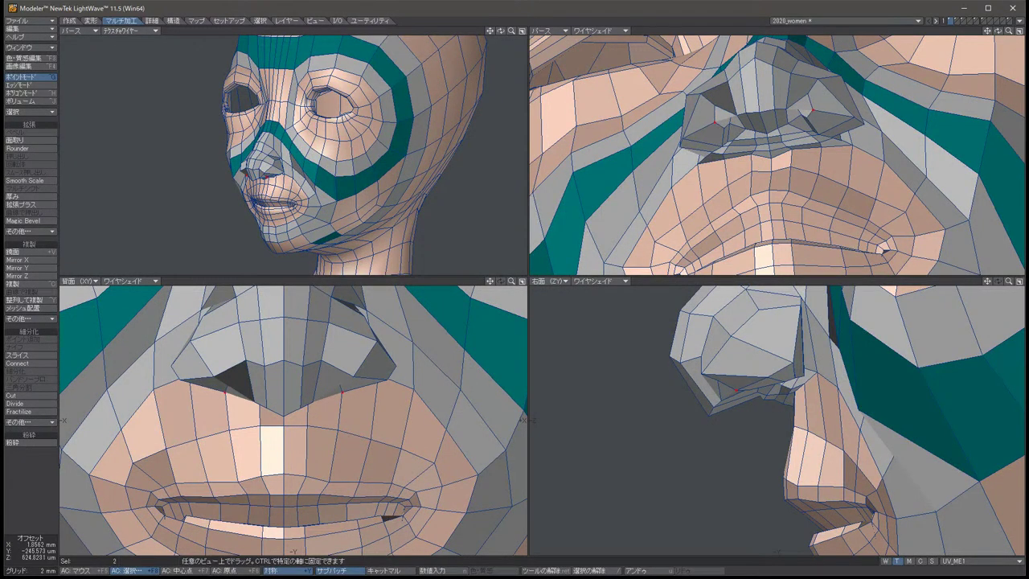
left_click_drag(772, 161, 804, 123)
key("space")
key("slash")
key("u")
key("u")
key("space")
key("slash")
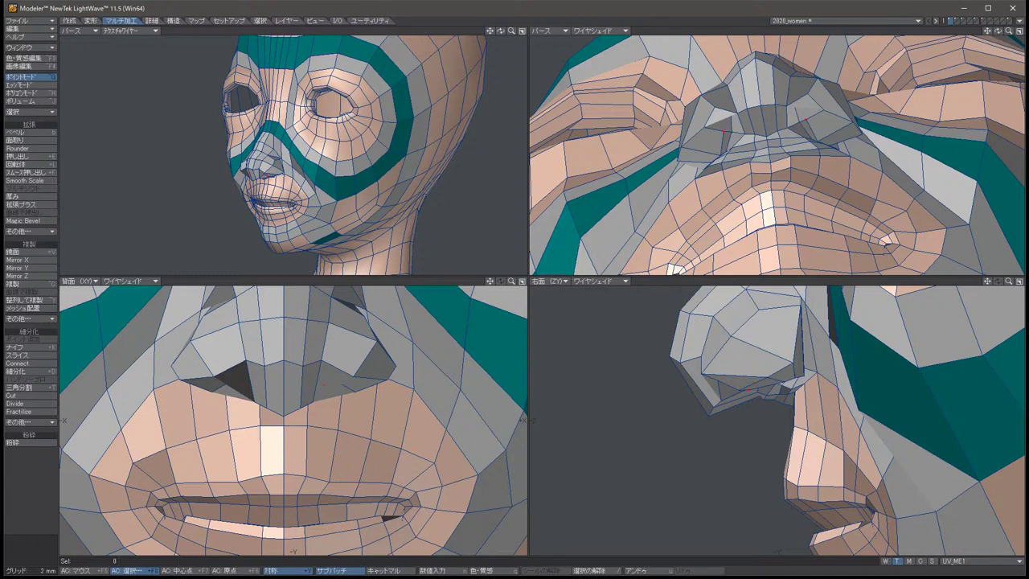
key("u")
key("t")
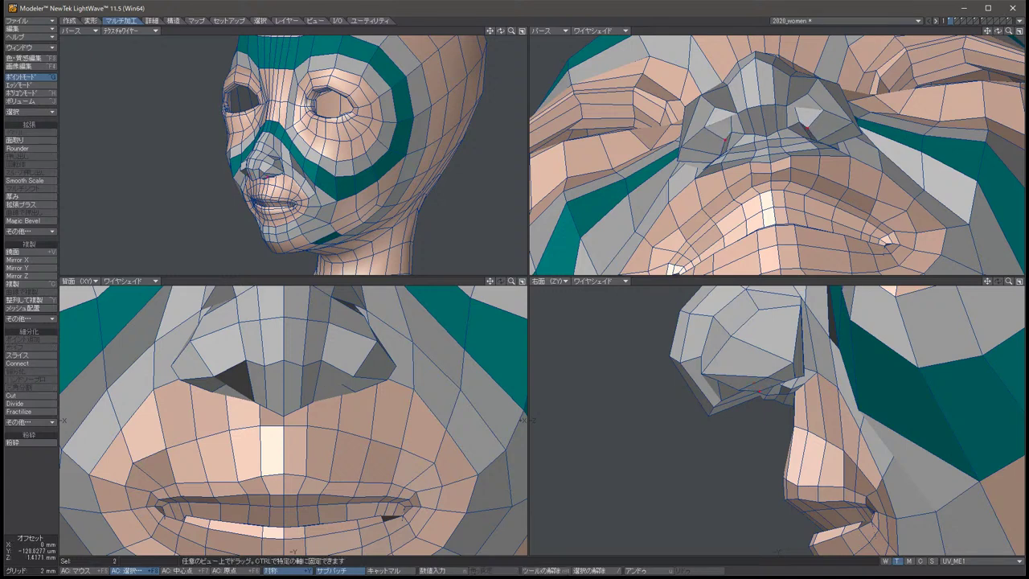
key("space")
key("slash")
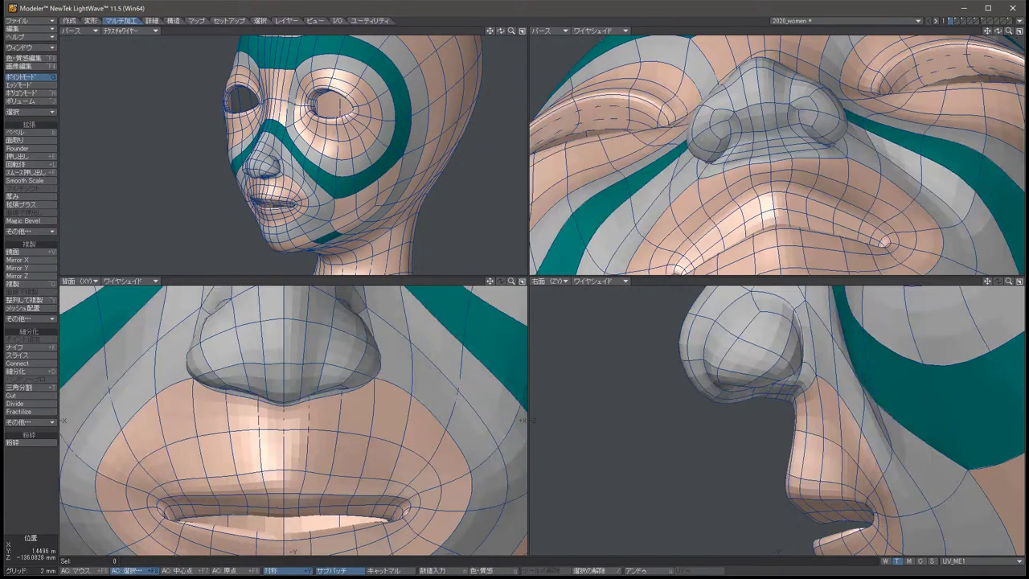
From a zoomed-out side profile, move two nose points to narrow the nose.
left_click_drag(997, 31, 910, 35)
key("comma")
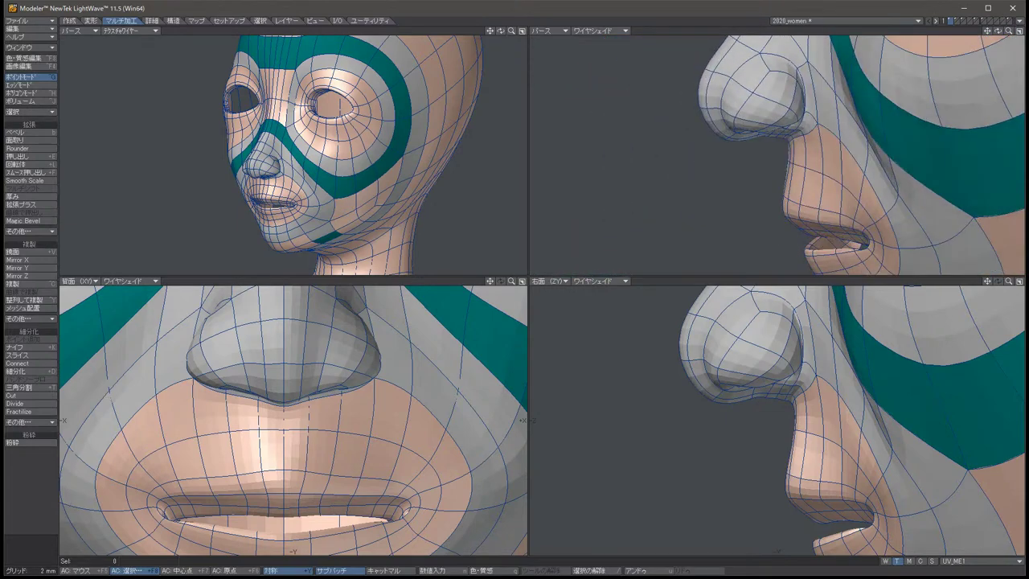
key("comma")
key("t")
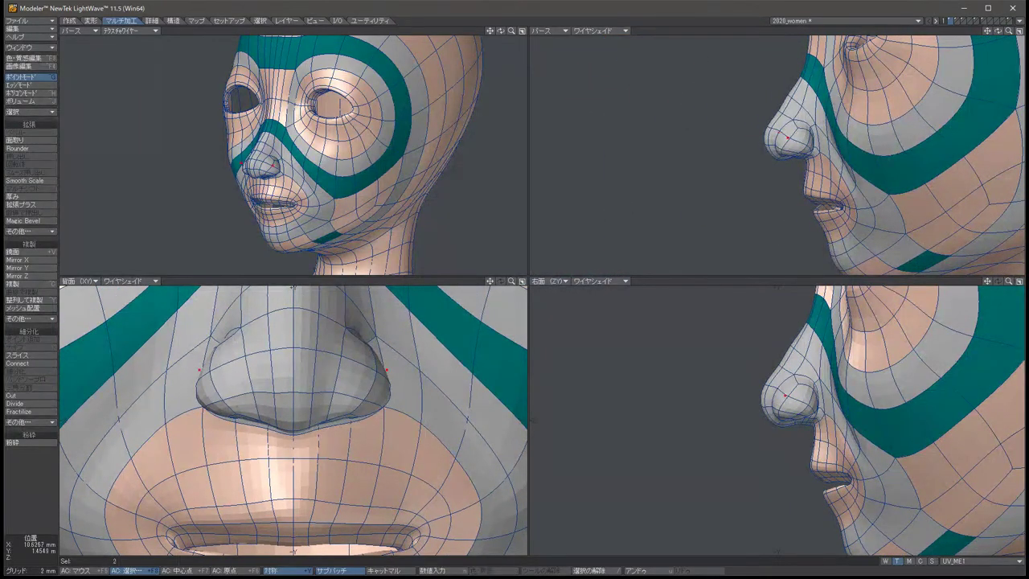
key("slash")
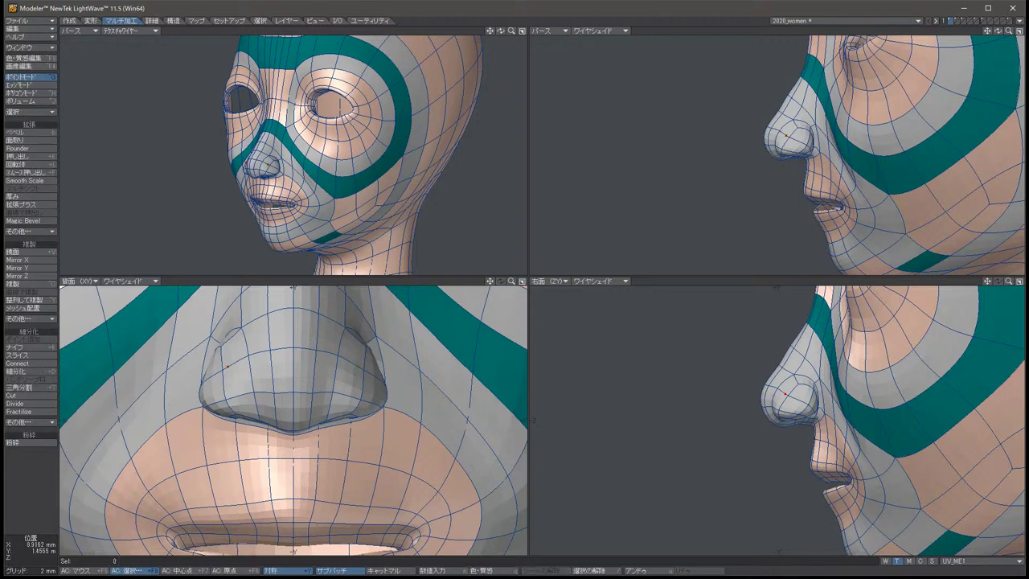
Raise the two points below the nose up to the nostril edges.
left_click(192, 410)
key("t")
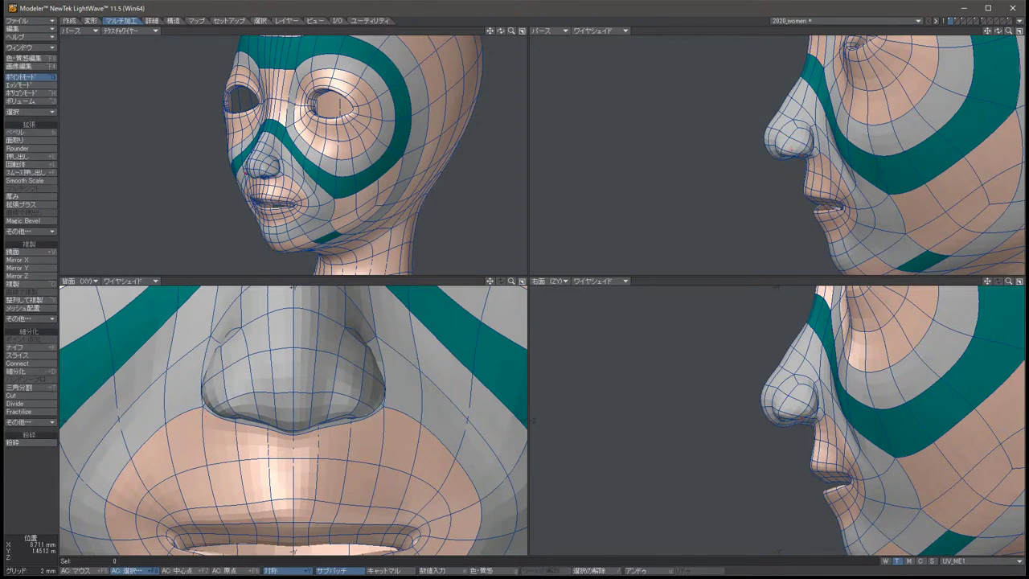
left_click_drag(381, 415, 349, 399)
key("slash")
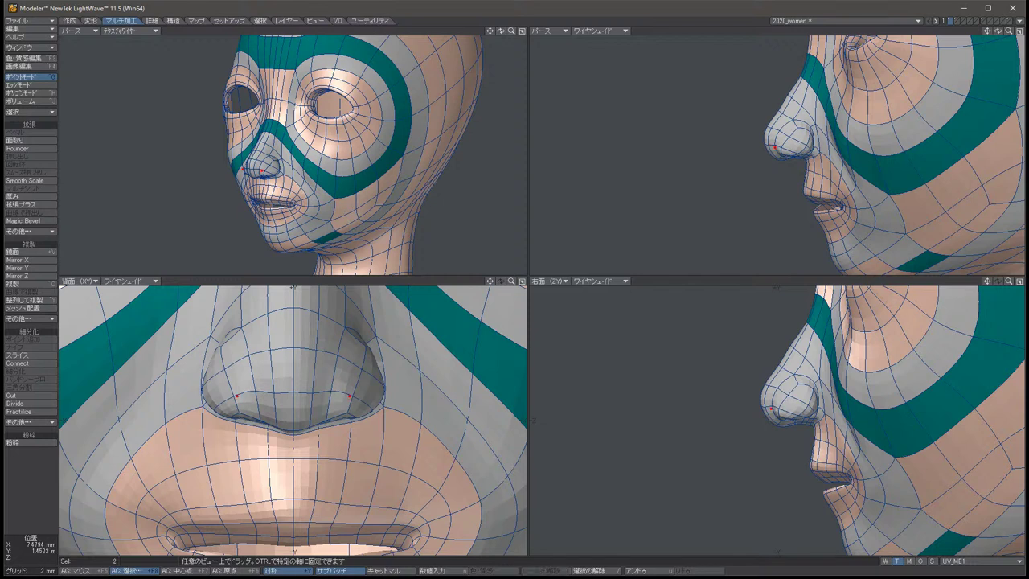
Nudge the points below the nose outward to the nostril edges and upward.
key("t")
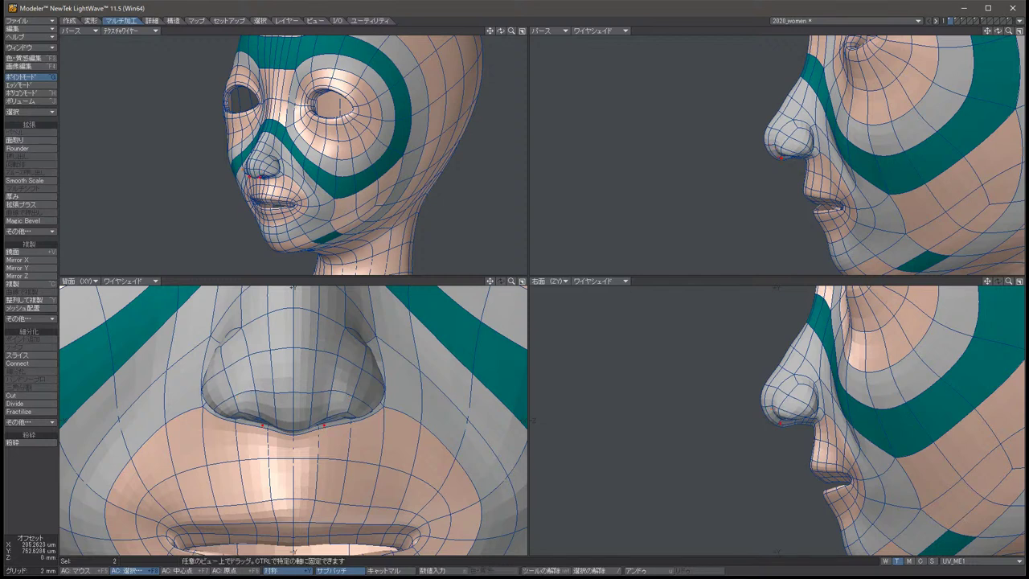
key("u")
key("t")
key("u")
key("t")
key("u")
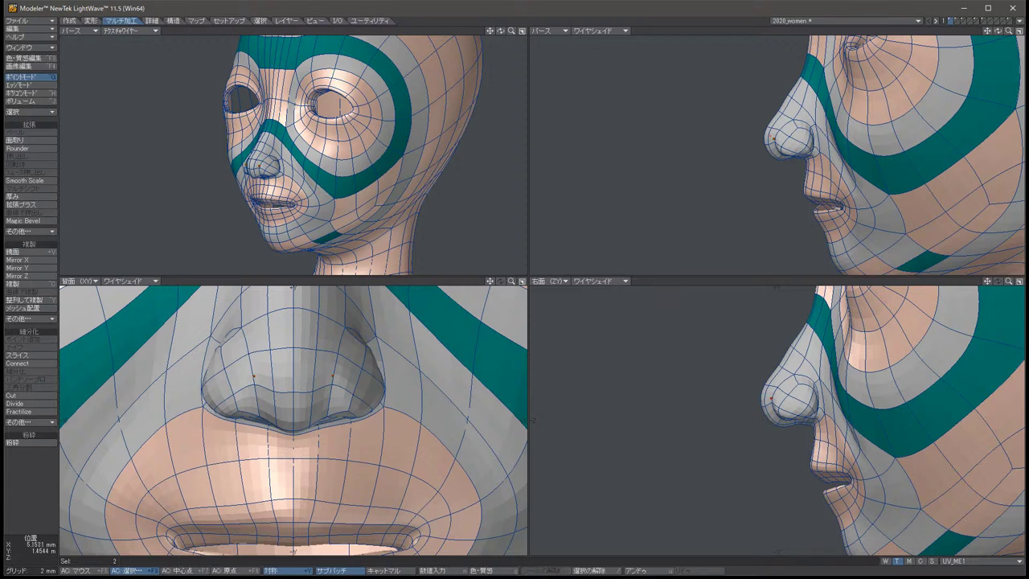
Nudge the two nose points down, in, up and out into their final position.
key("t")
key("u")
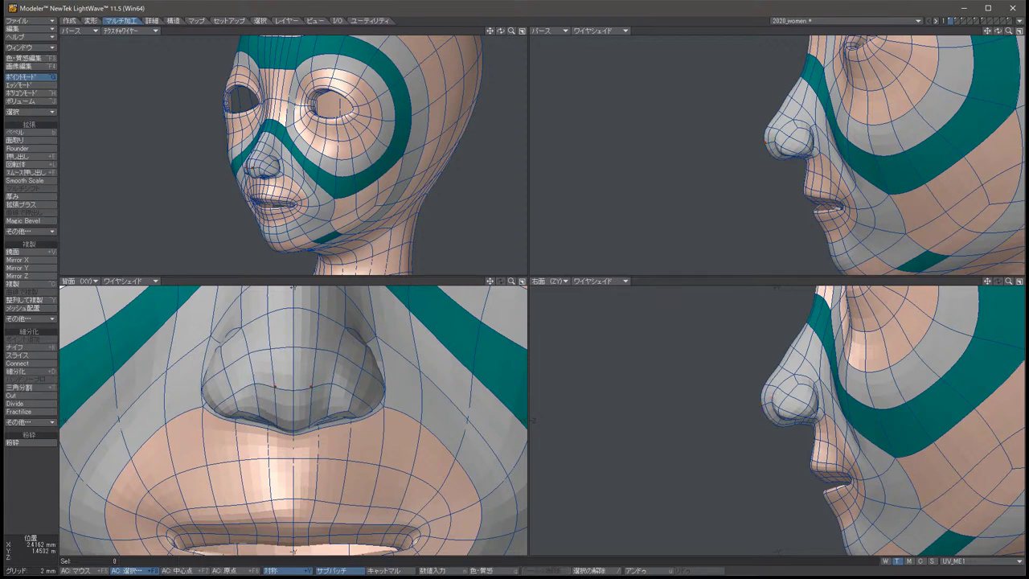
key("t")
key("u")
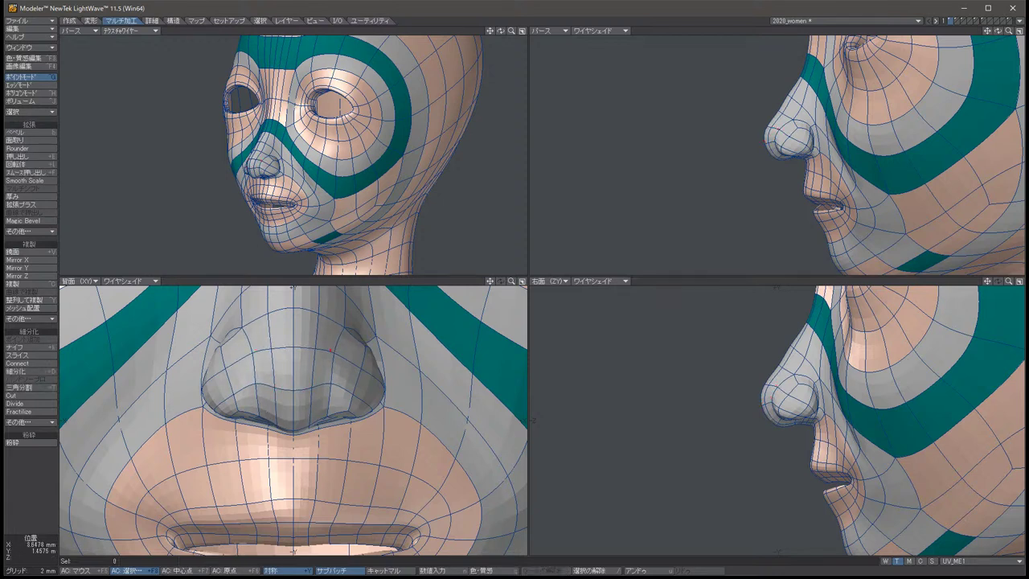
key("t")
key("slash")
key("u")
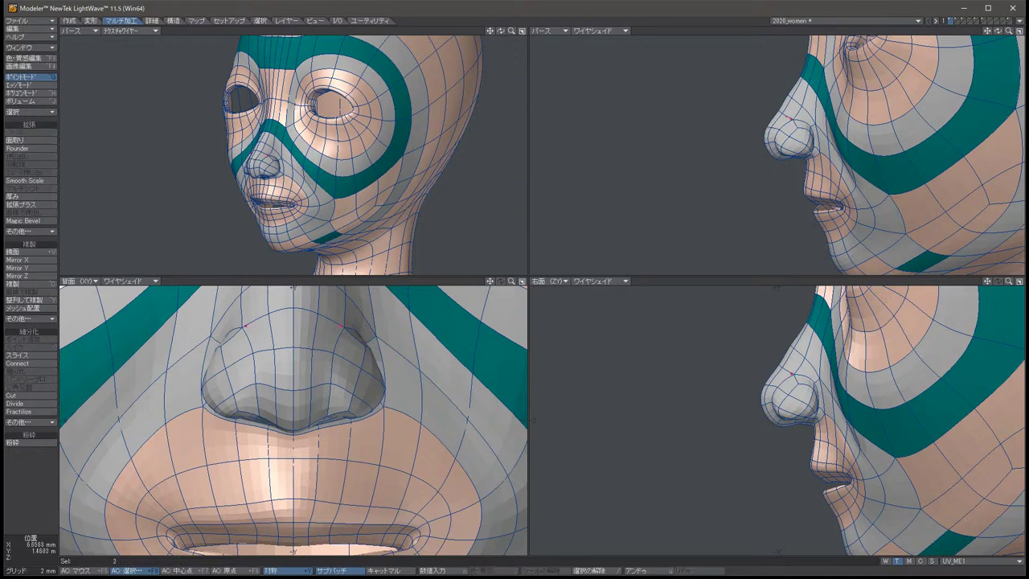
key("t")
key("slash")
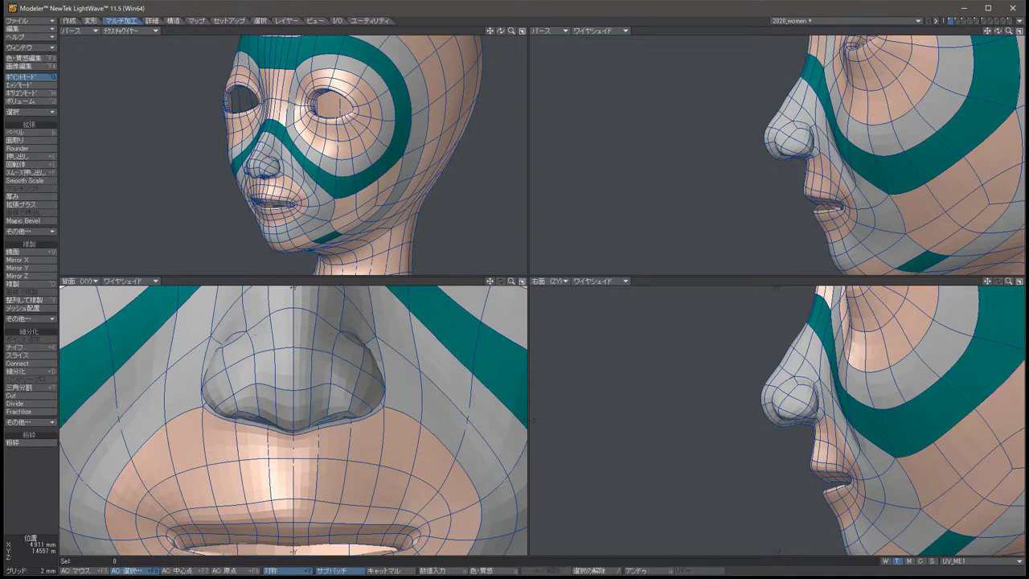
In the faceted cage view, raise the two symmetric nostril points slightly.
scroll(456, 384, "down", 5)
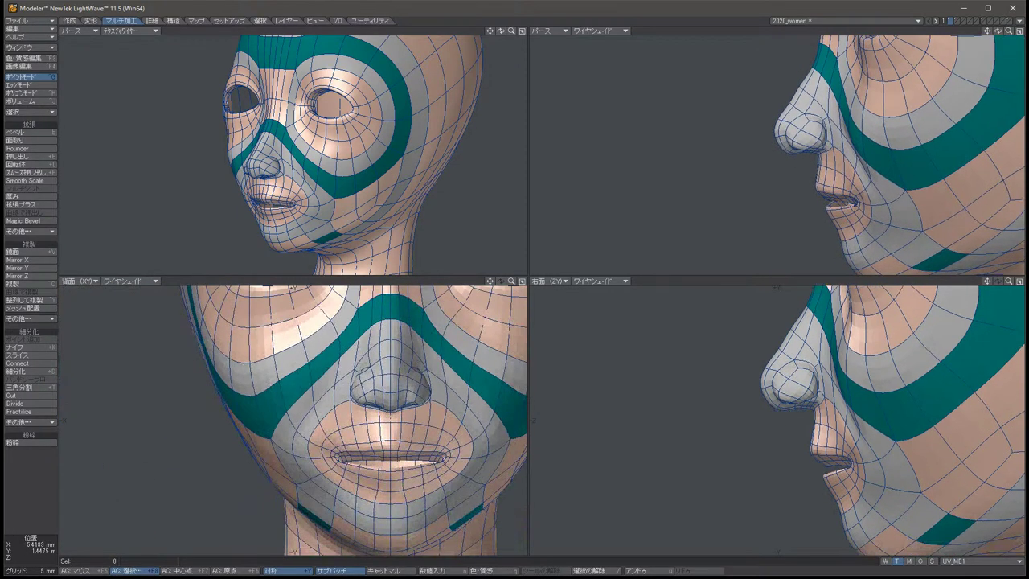
key("Tab")
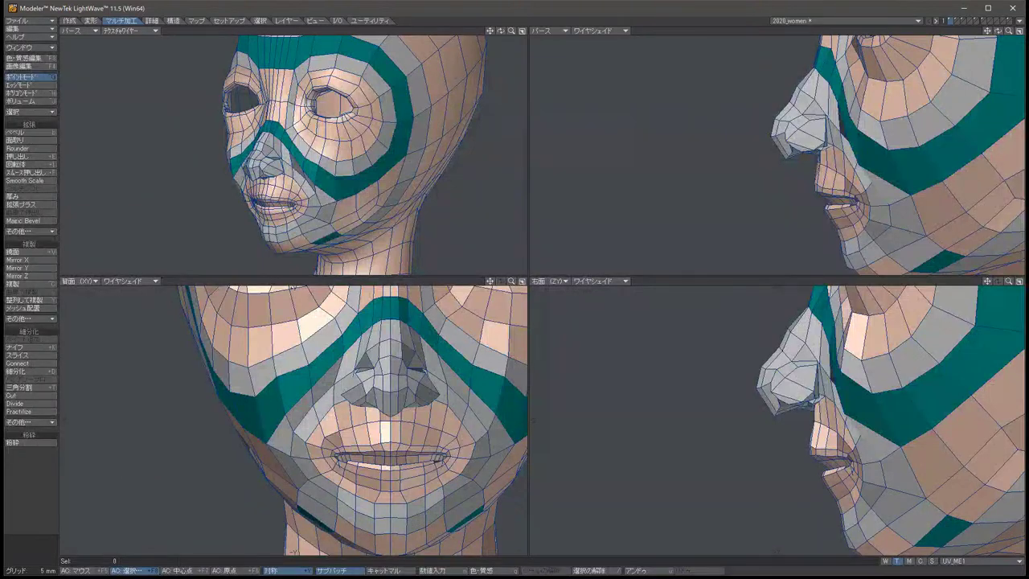
key("t")
left_click(426, 389)
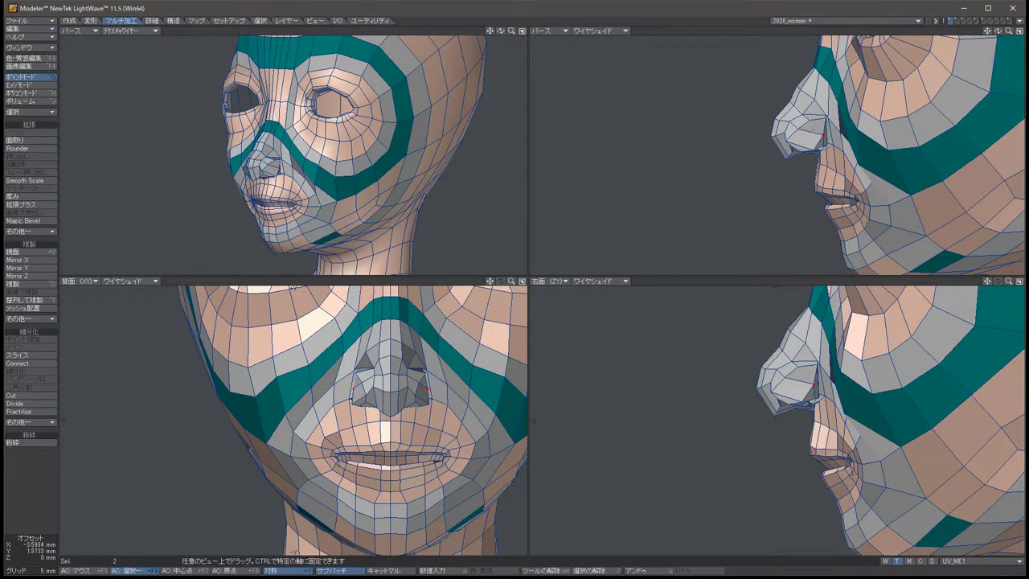
left_click_drag(425, 389, 422, 399)
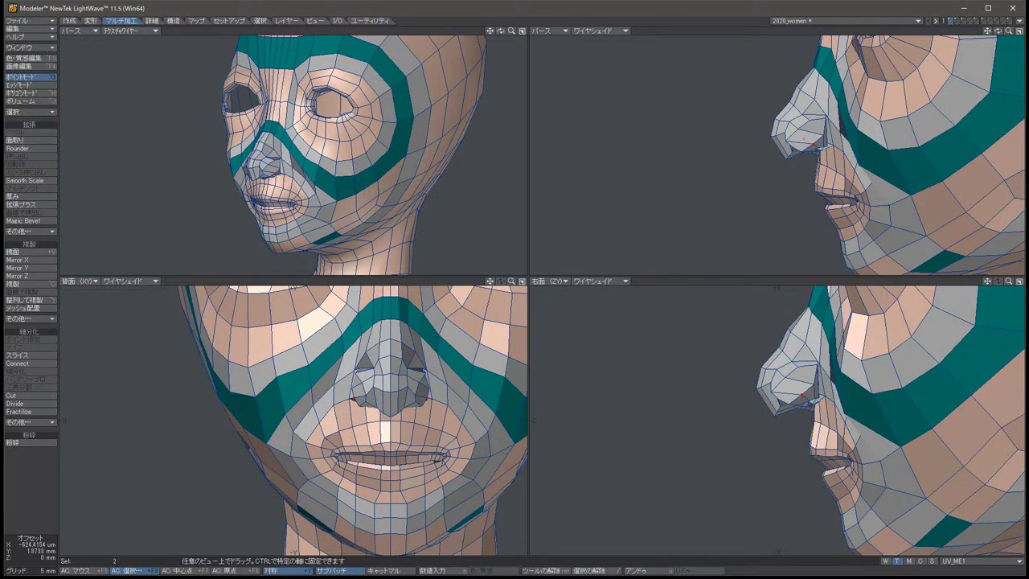
key("/")
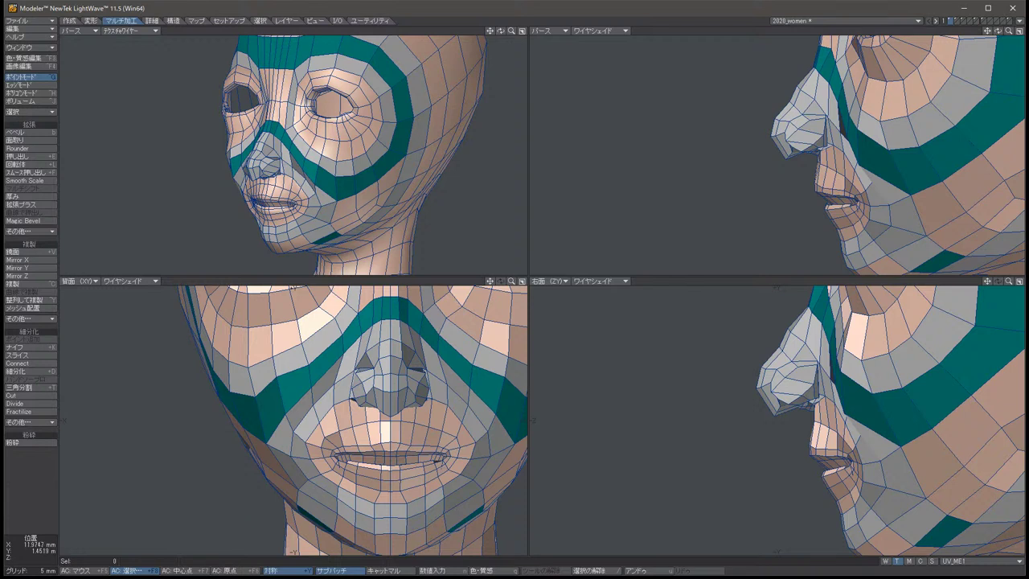
Shift the two nose-bridge points slightly down and left, previewing the smoothed result.
key("t")
left_click(401, 343)
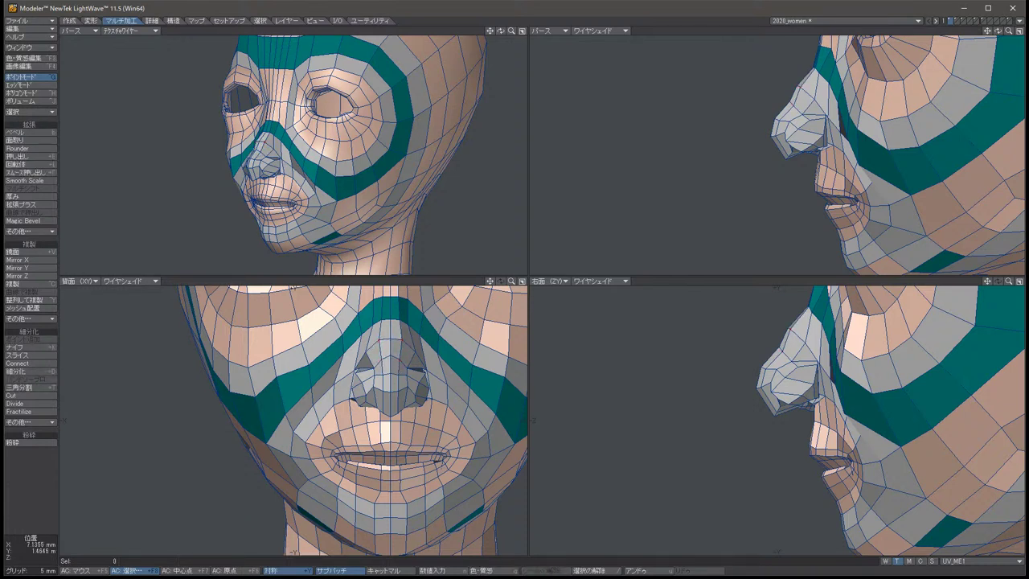
left_click_drag(402, 346, 392, 360)
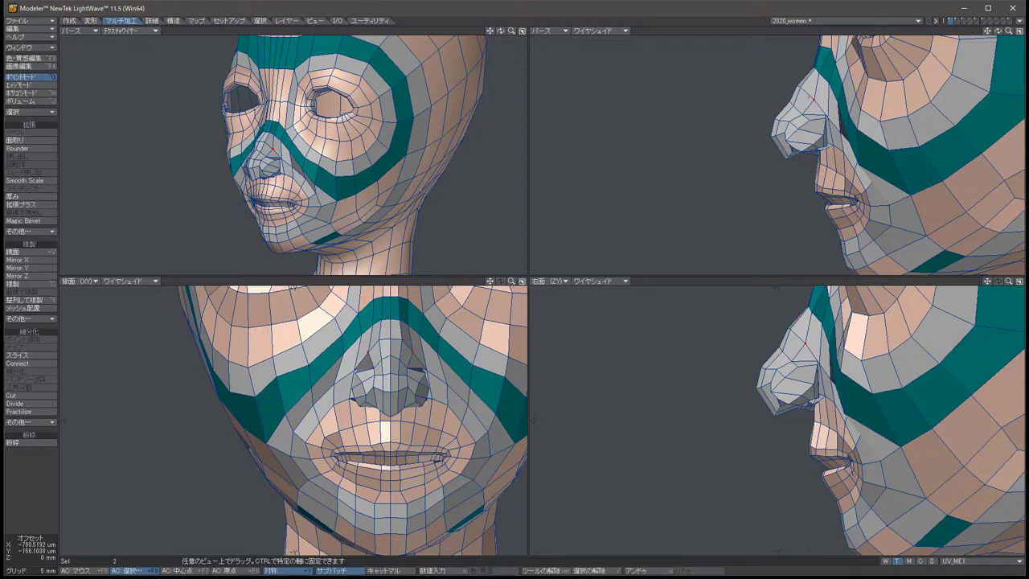
key("/")
key("Tab")
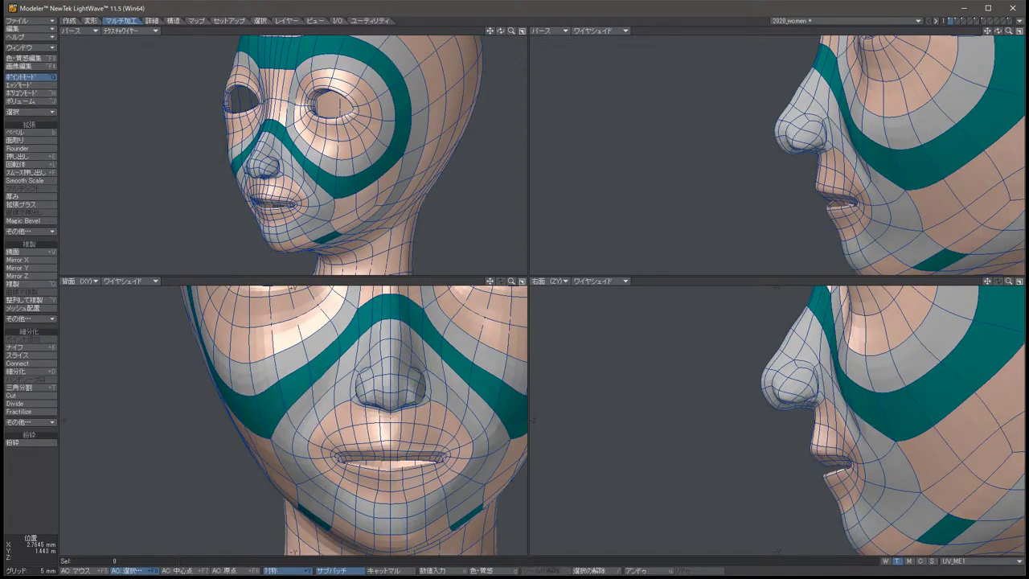
key("Tab")
Weld the two nose points into one at their average position and view the smoothed nose.
key("z")
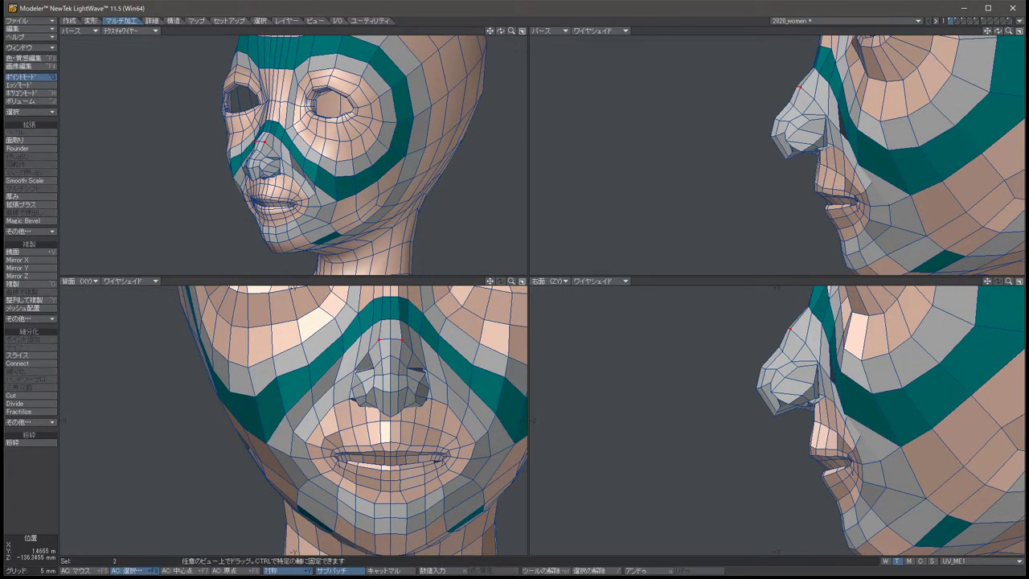
key("ctrl+shift+j")
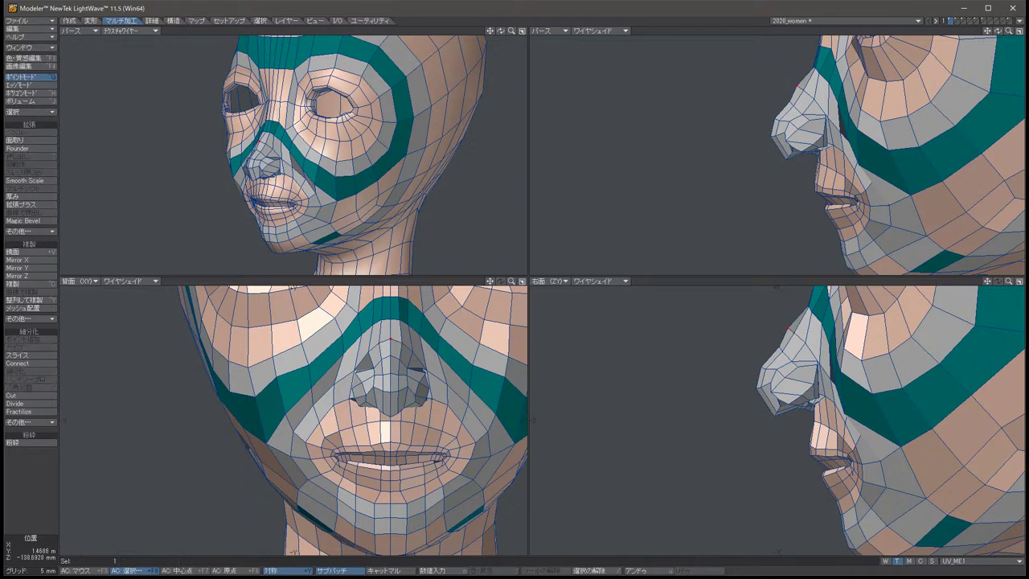
key("z")
key("space")
key("slash")
key("Tab")
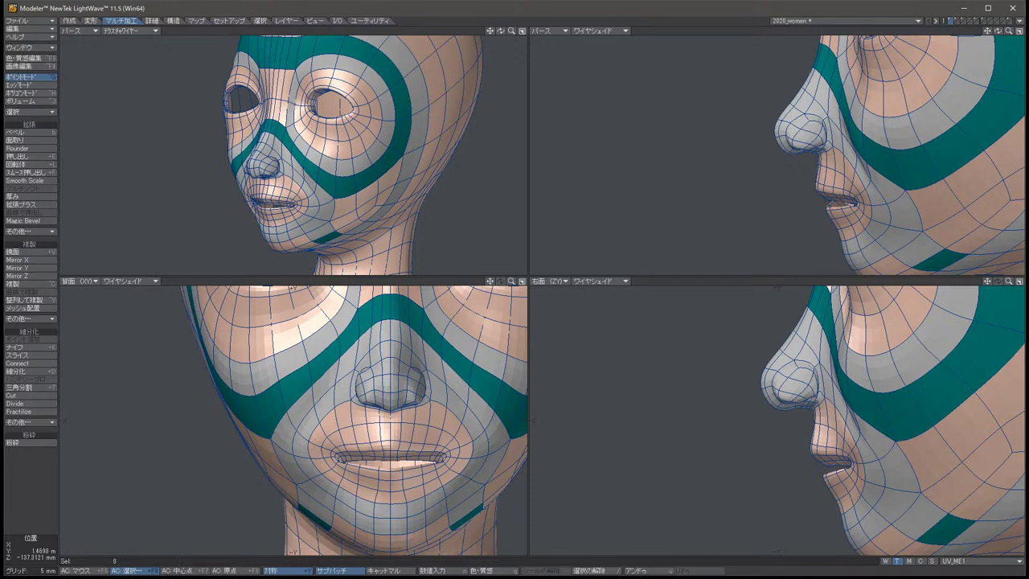
key("period")
key("period")
key("period")
key("period")
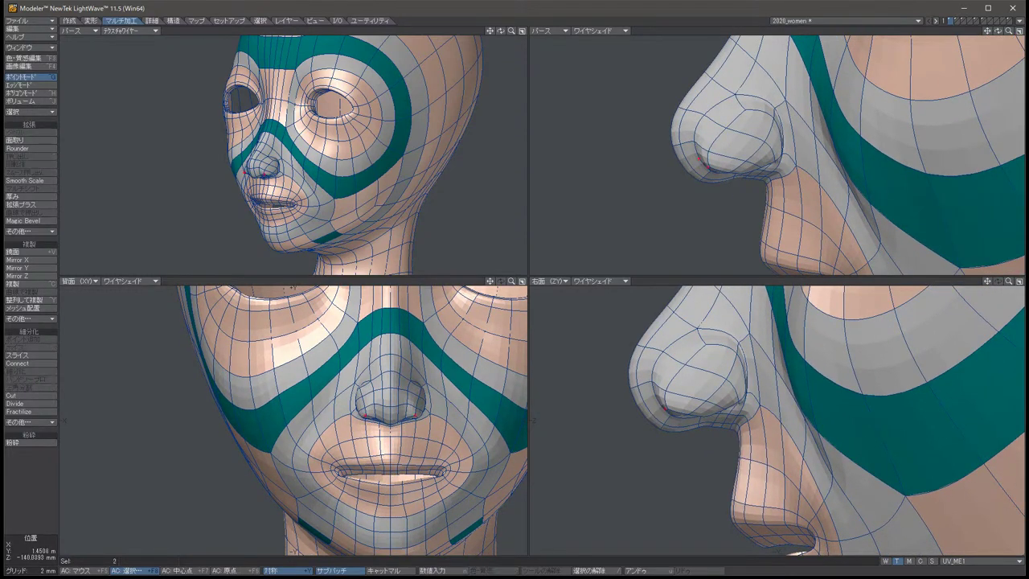
Pull the two nostril points up and outward, undoing an accidental whole-mesh move.
left_click(649, 393)
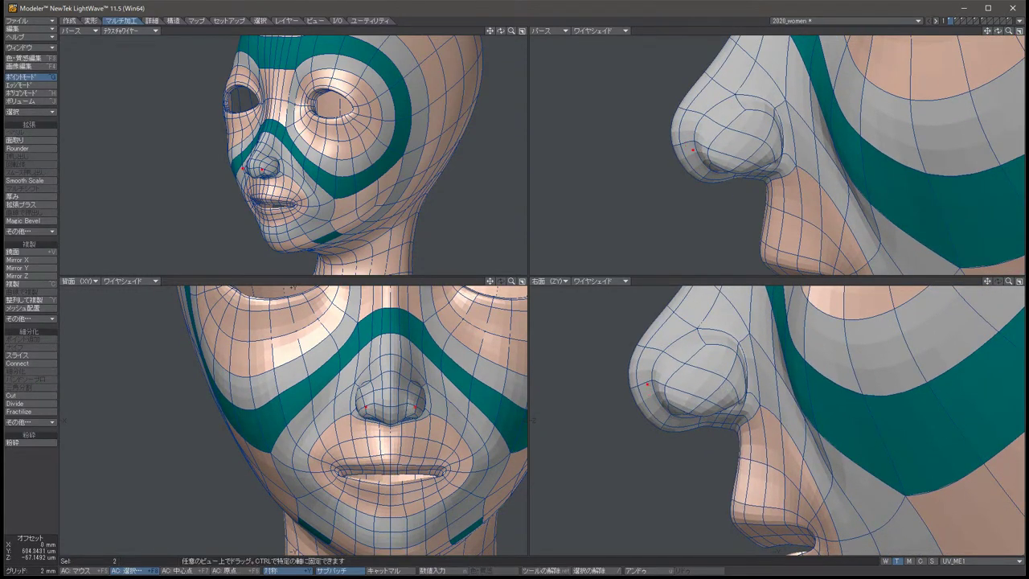
key("t")
left_click_drag(673, 359, 717, 362)
key("space")
key("/")
key("t")
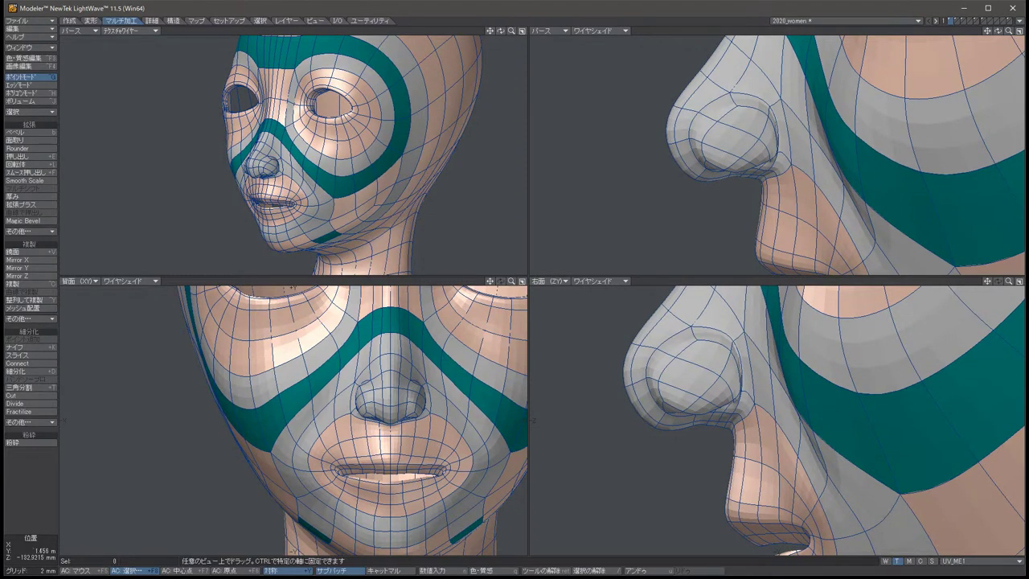
key("u")
key("u")
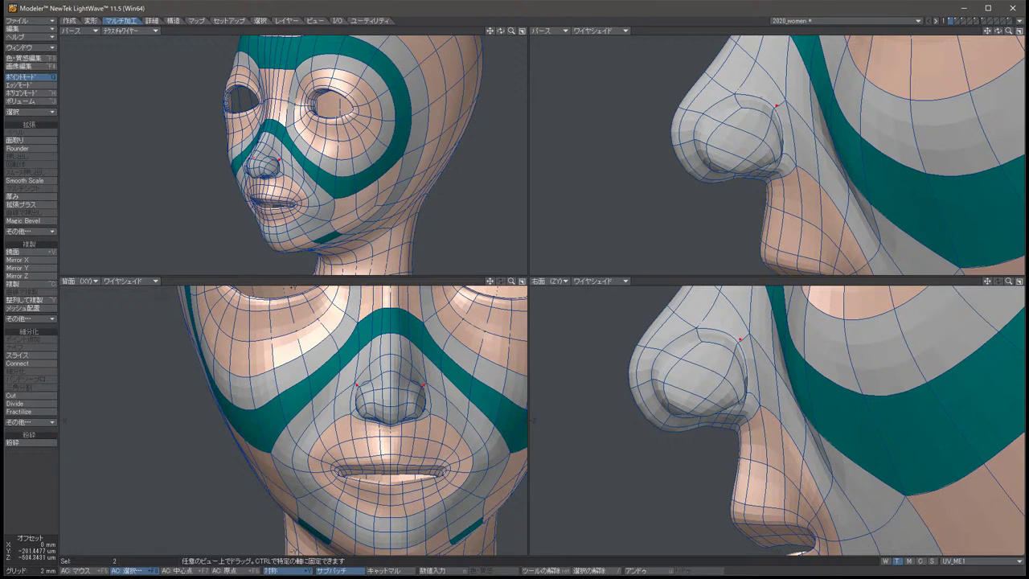
key("space")
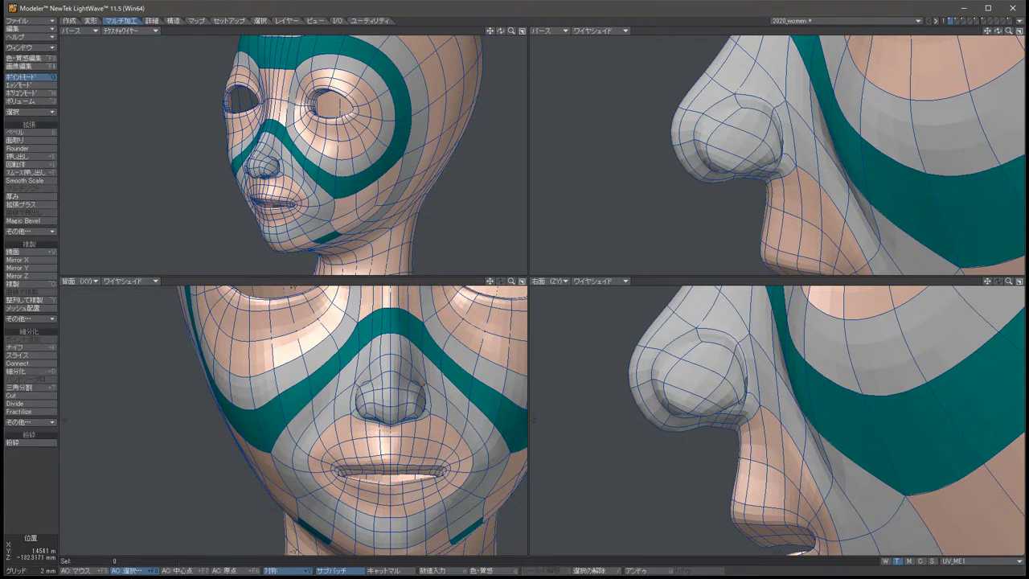
Push the nostril points down and back to tuck the nostril wings.
key("t")
left_click_drag(740, 338, 737, 375)
key("space")
key("t")
key("space")
key("t")
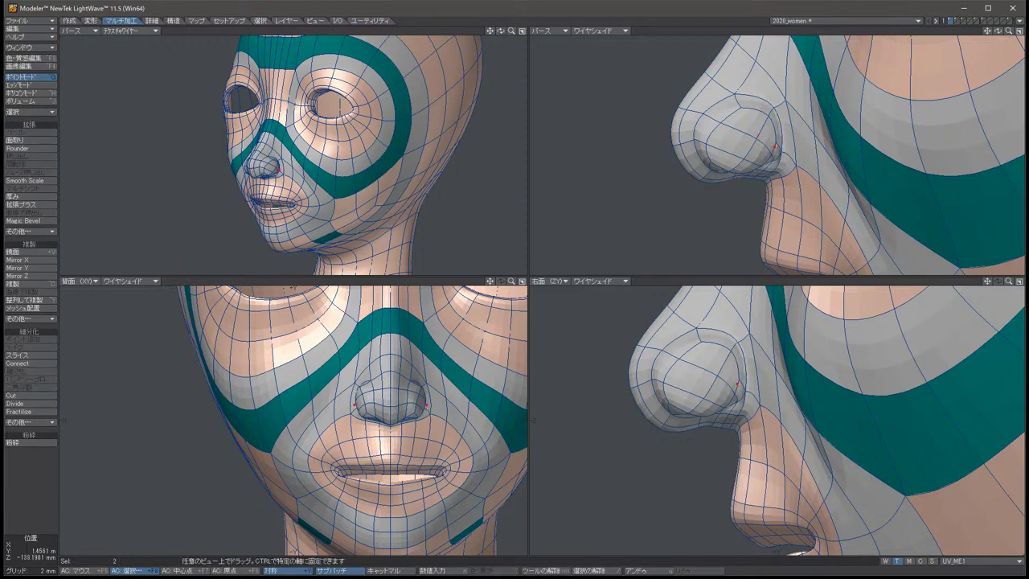
key("space")
key("slash")
Reselect the nostril points and raise them slightly.
key("u")
key("t")
left_click_drag(736, 376, 734, 342)
key("space")
key("slash")
key("u")
key("t")
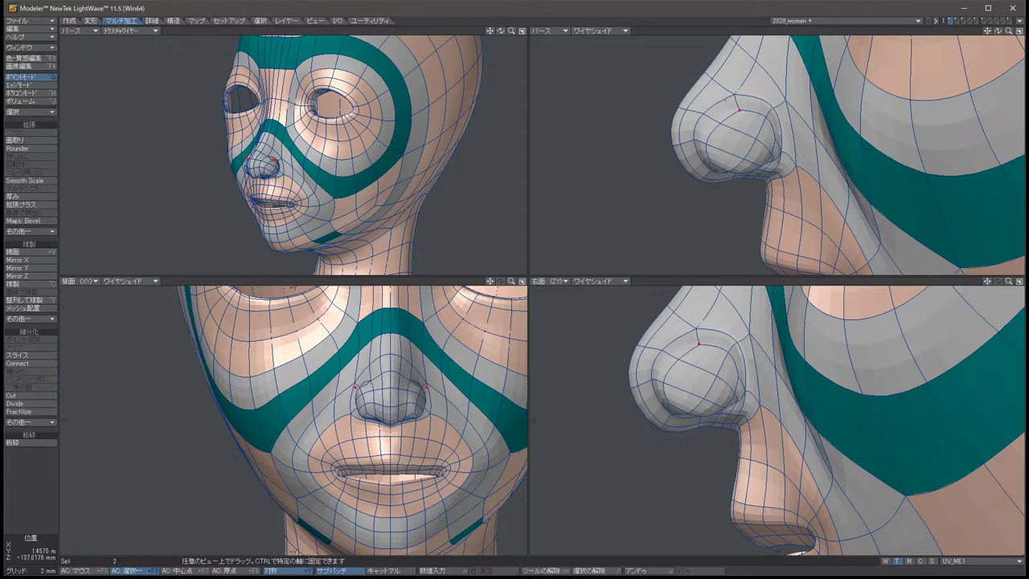
key("space")
key("slash")
Nudge the nostril points further back in several small moves, then orbit around the nose.
key("t")
key("u")
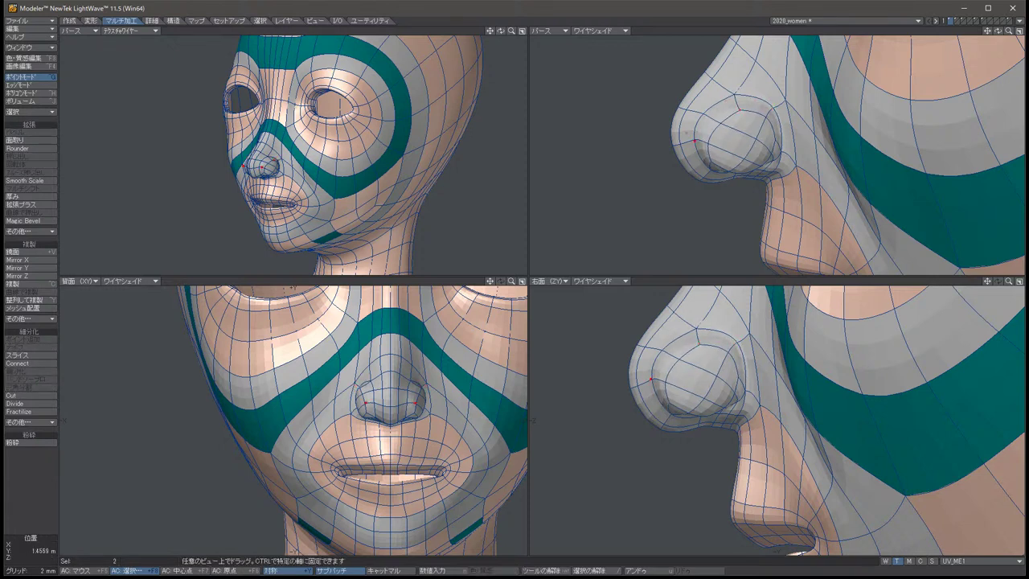
key("space")
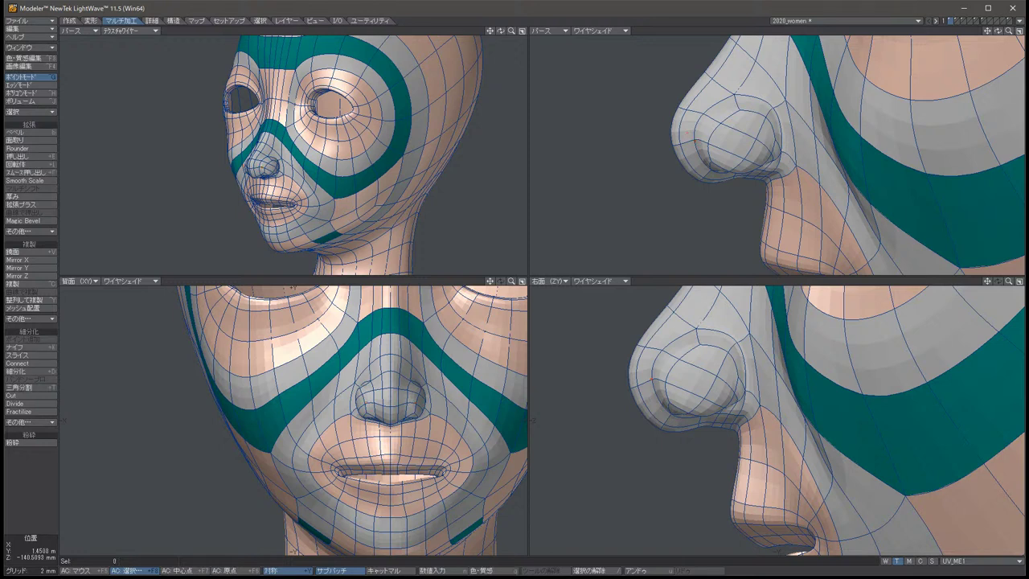
key("t")
key("space")
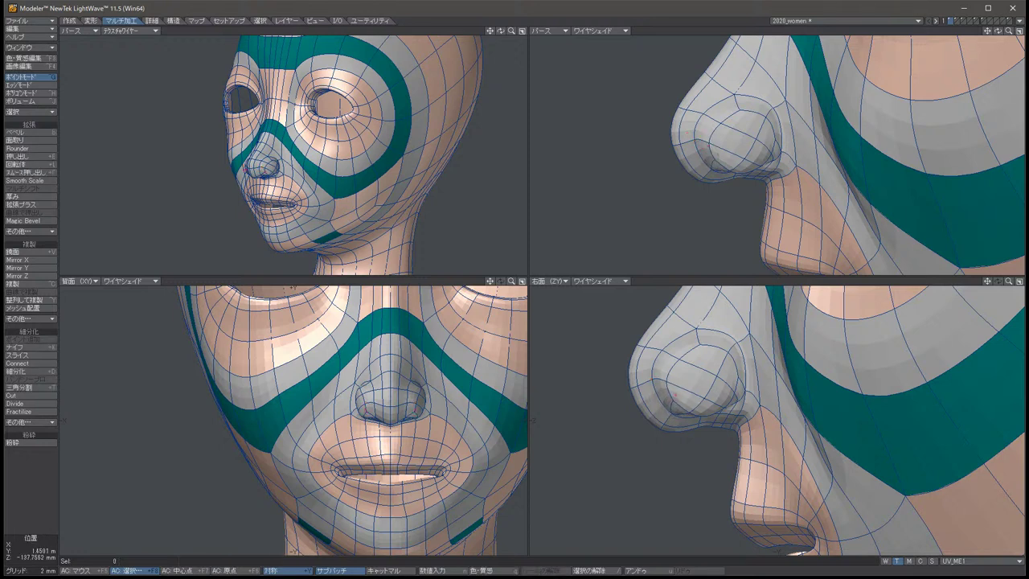
key("/")
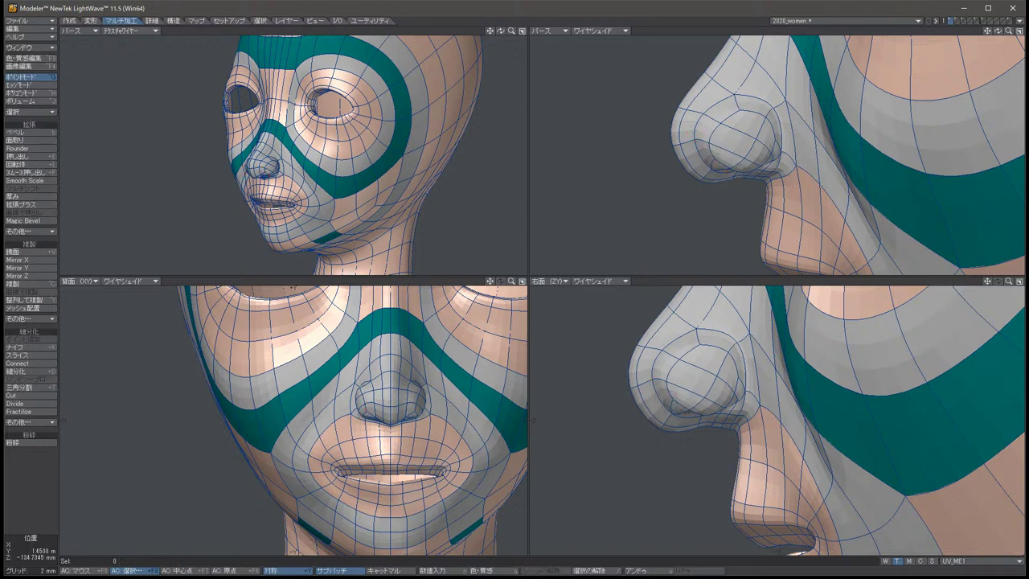
key("u")
key("t")
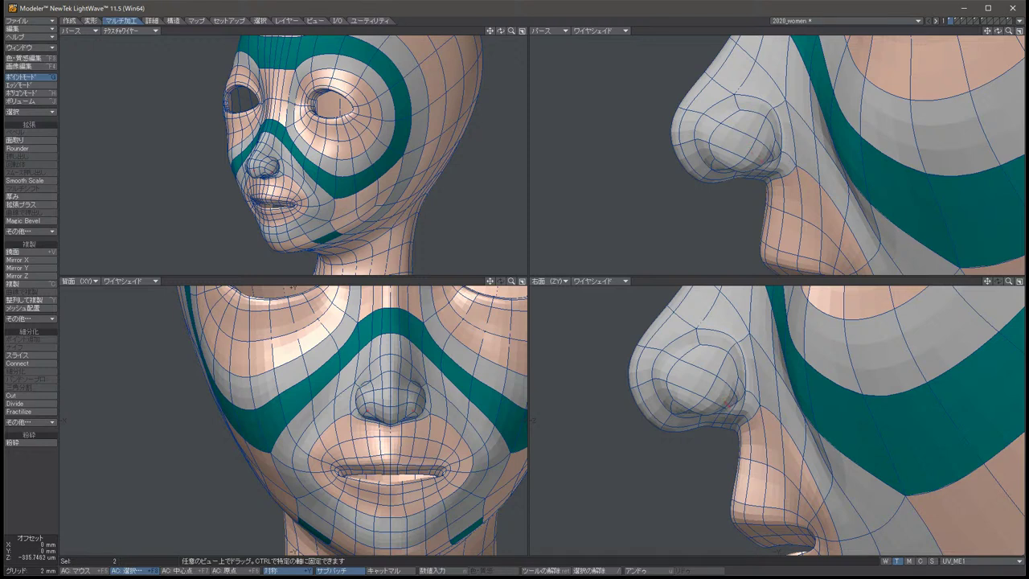
key("u")
key("space")
key("slash")
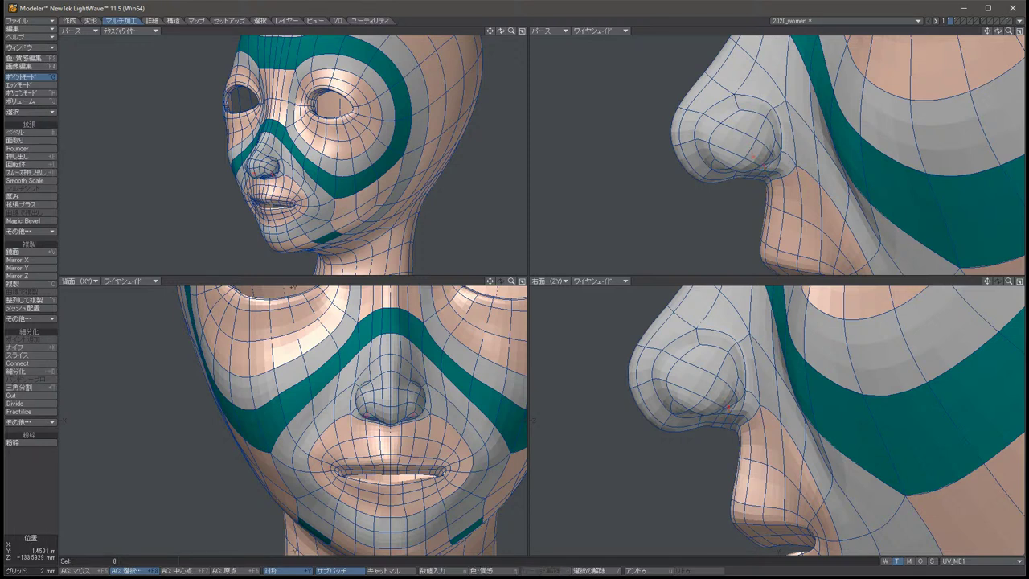
key("u")
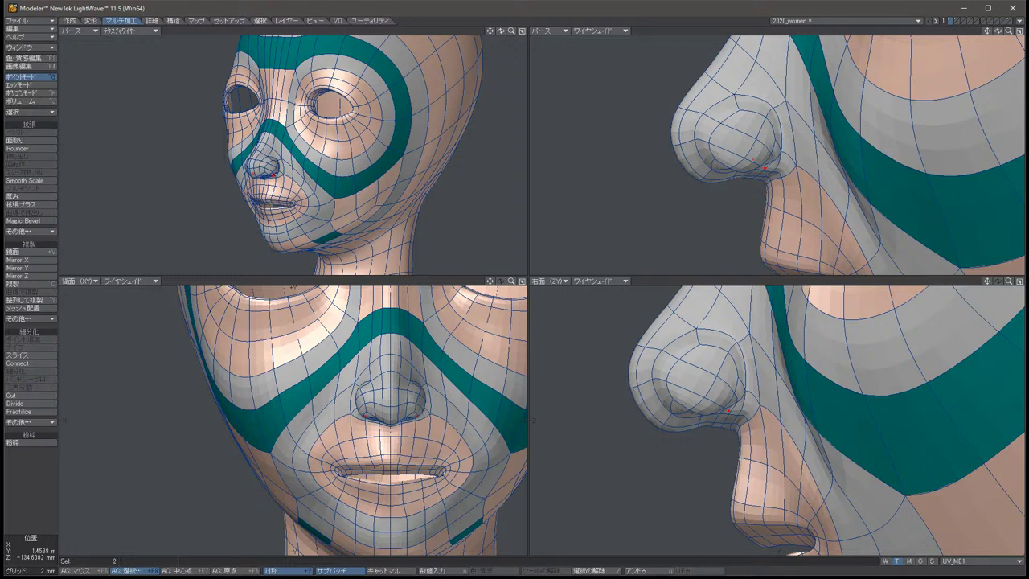
key("t")
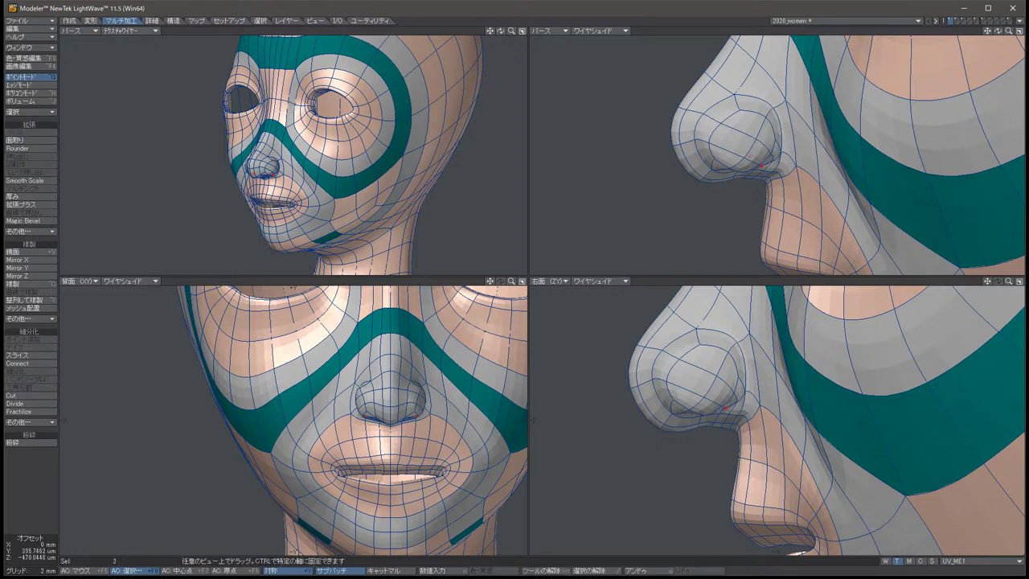
key("space")
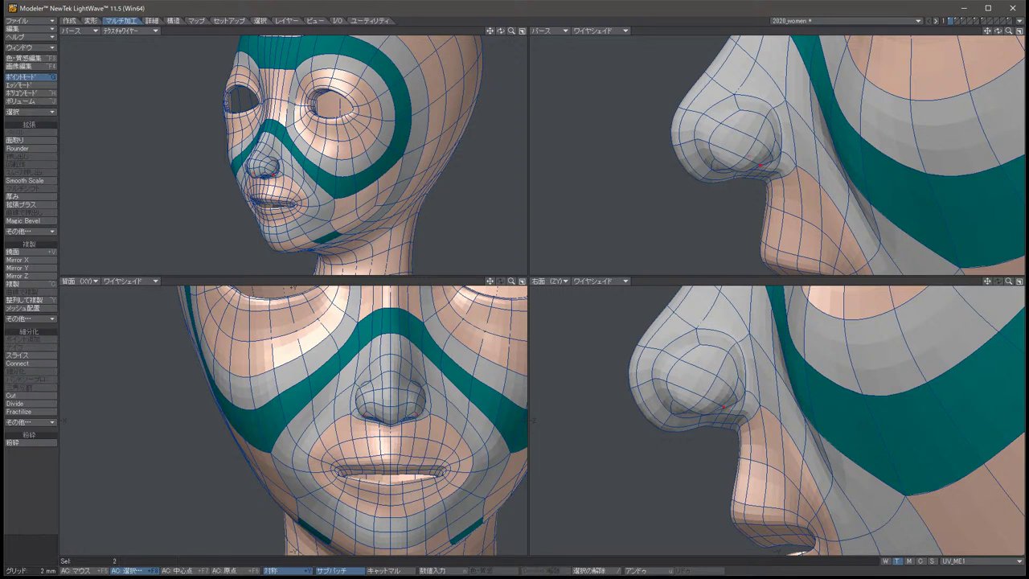
left_click_drag(776, 156, 715, 140, "alt")
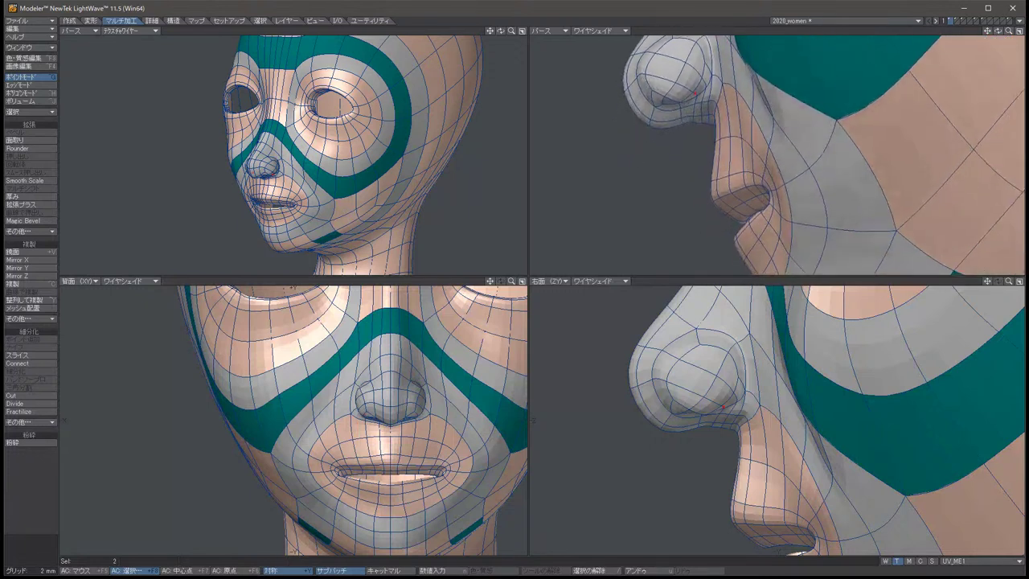
Deselect the nose points, toggle SubPatch to compare the smooth nose with its cage, and orbit the head.
left_click_drag(723, 97, 727, 105, "alt")
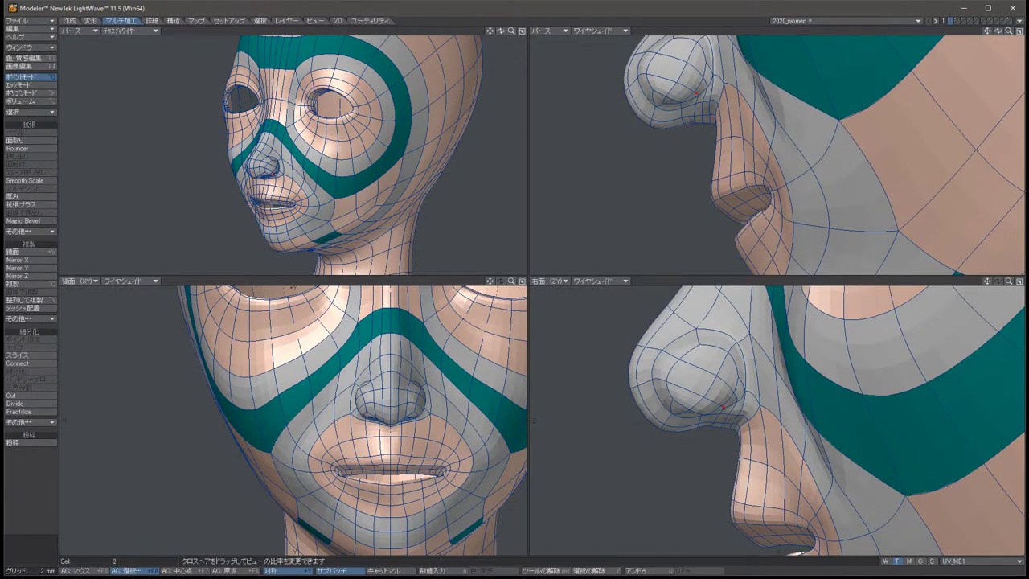
key("slash")
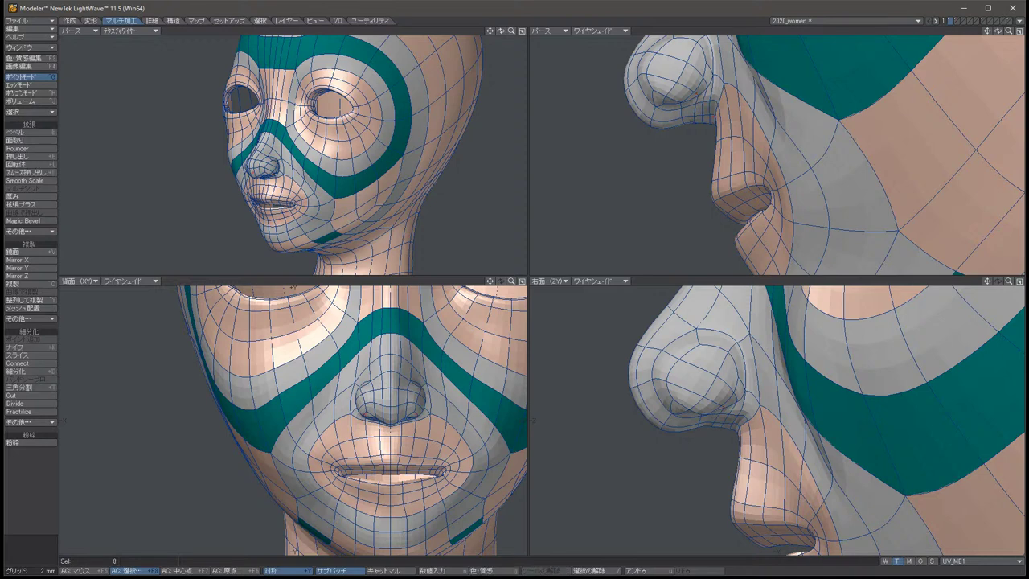
key("Tab")
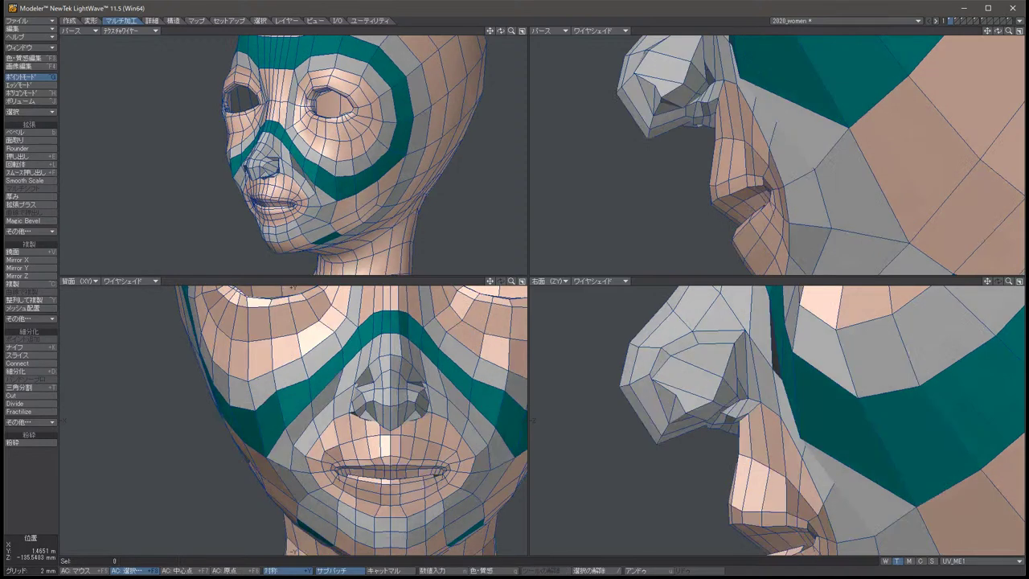
key("Tab")
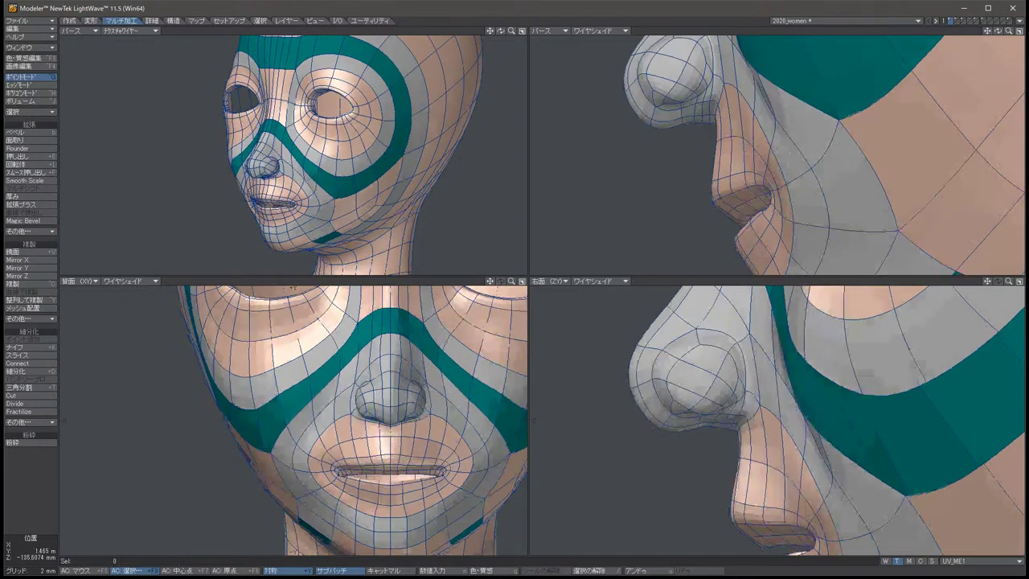
key("Tab")
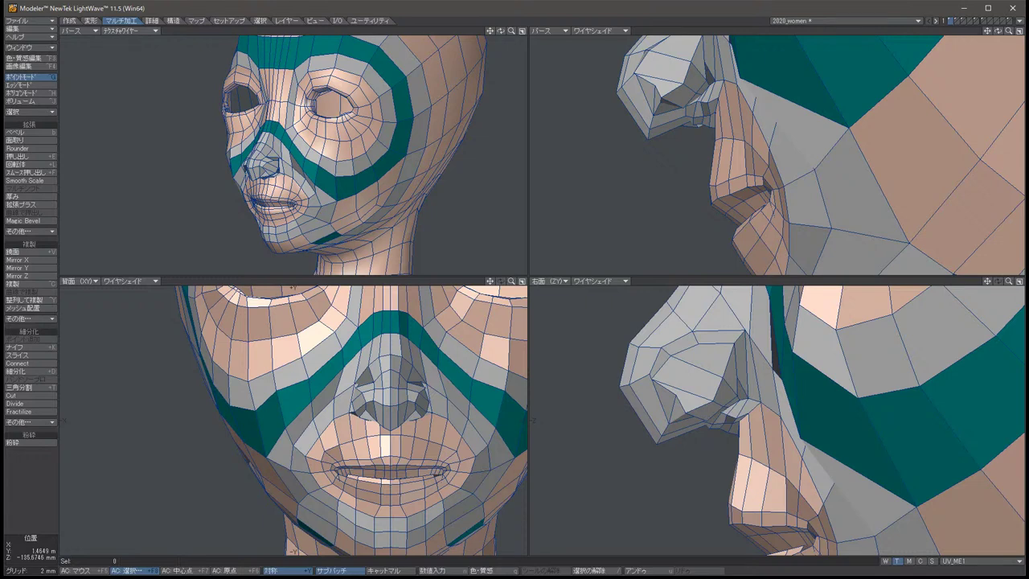
key("Tab")
key("Tab")
key("Tab")
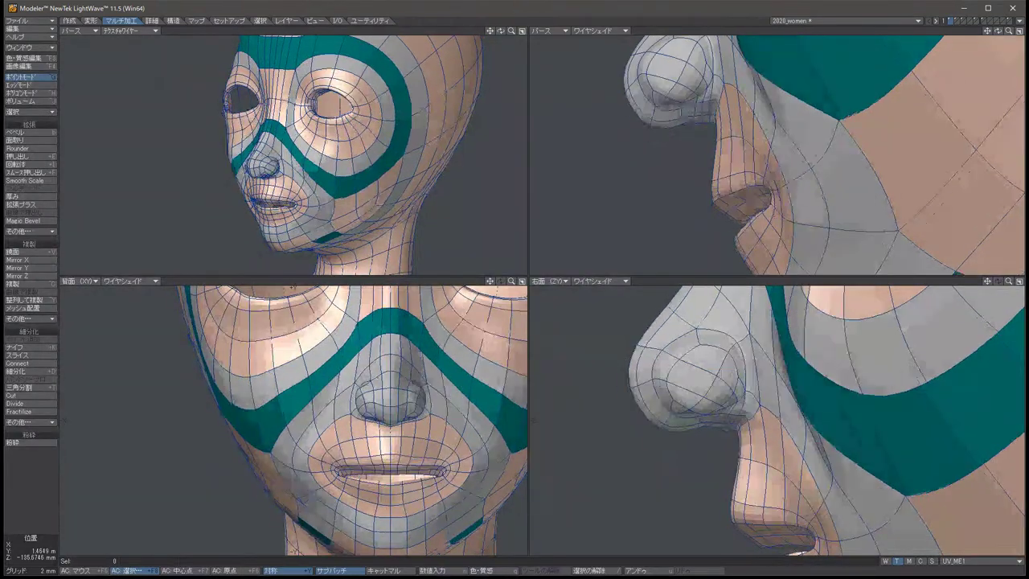
key("Tab")
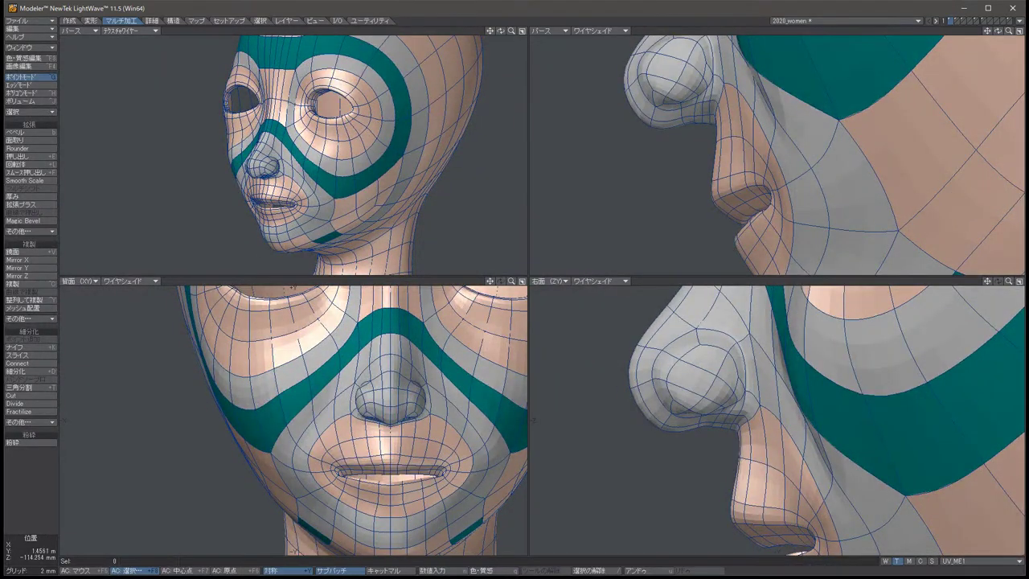
key("comma")
key("alt+Left")
key("alt+Left")
key("alt+Left")
key("alt+Left")
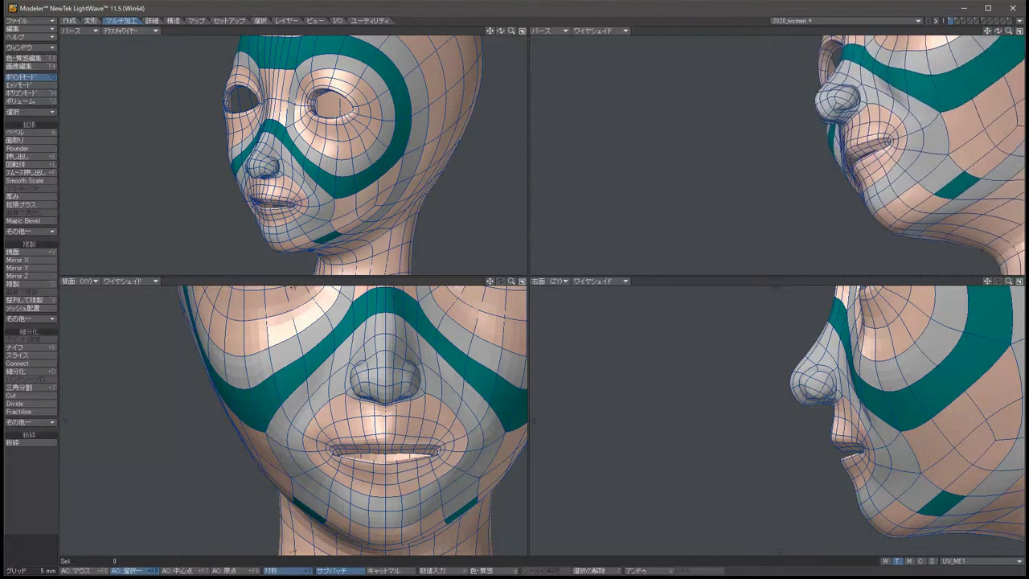
key("alt+Up")
key("alt+Up")
key("alt+Up")
key("alt+Up")
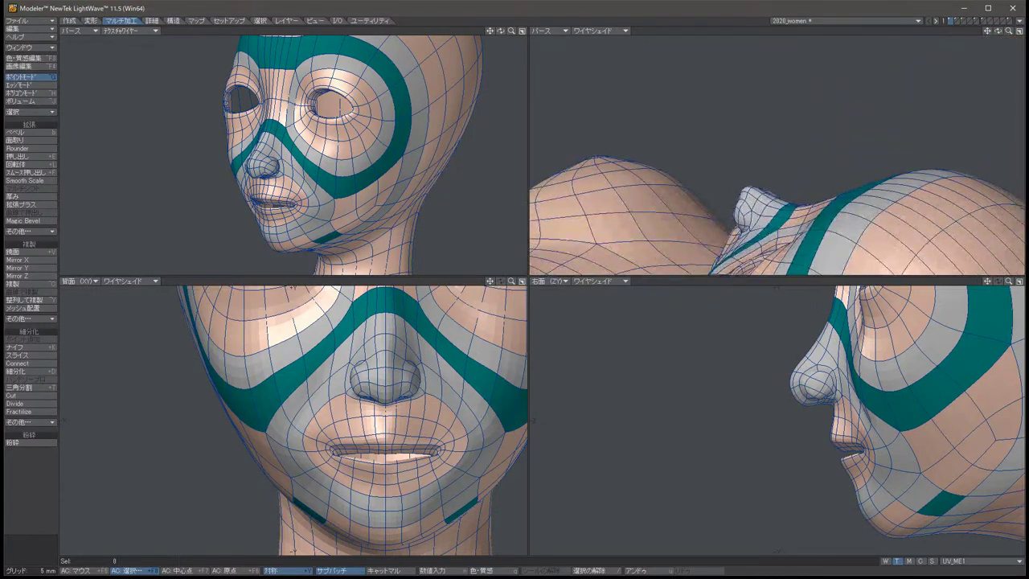
Zoom in and push the two symmetric points beside the nose outward and up in two moves.
key("period")
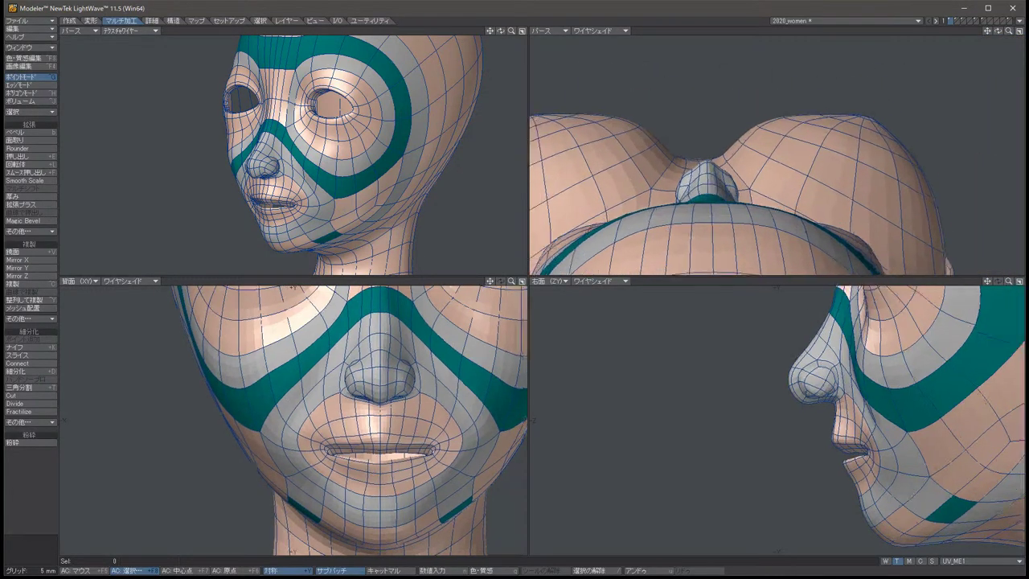
key("period")
left_click(290, 361)
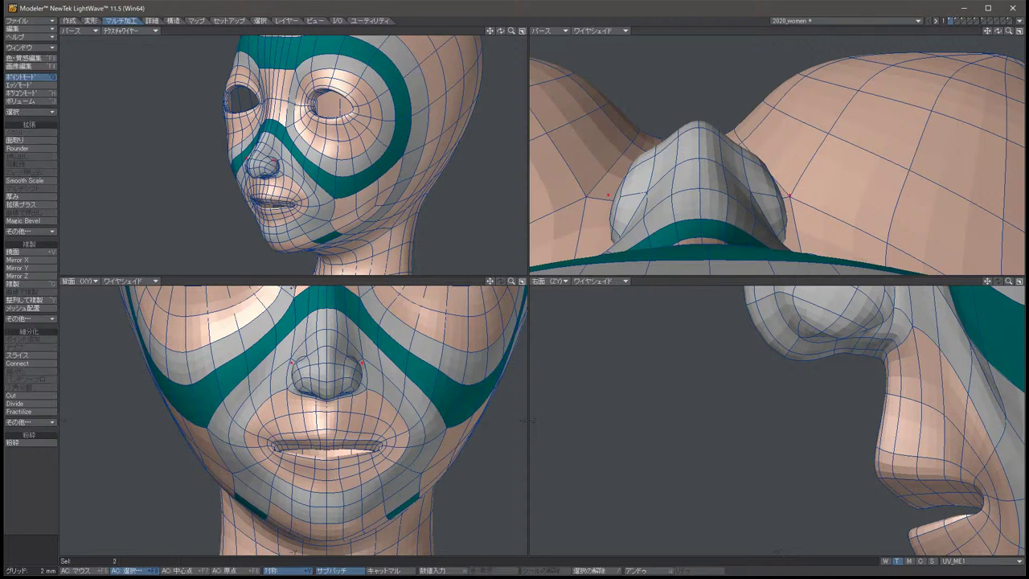
key("t")
left_click_drag(527, 419, 527, 420)
key("space")
key("slash")
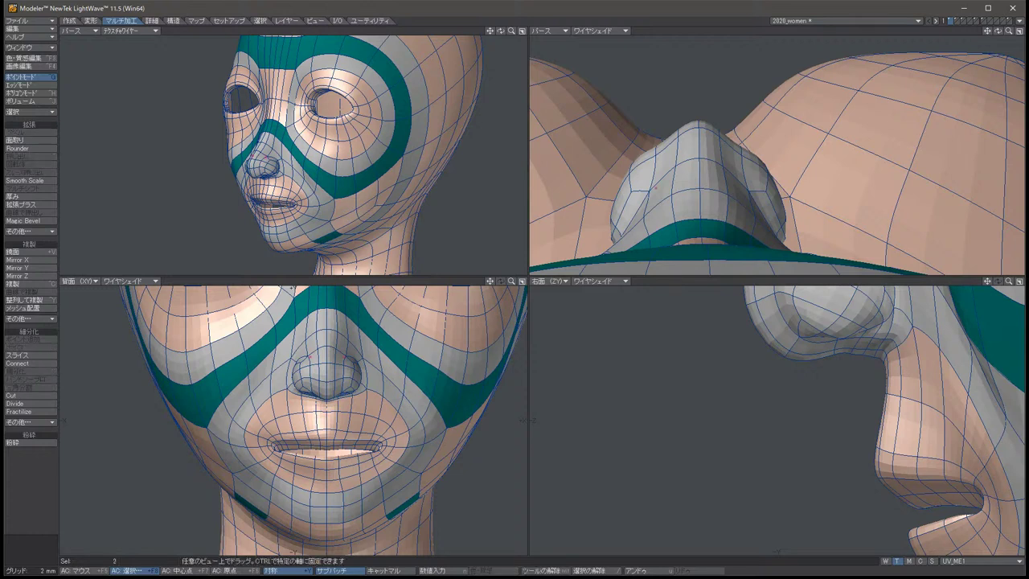
mouse_move(691, 185)
left_mouse_down()
mouse_move(667, 197)
mouse_move(683, 181)
mouse_move(622, 197)
mouse_move(707, 184)
left_mouse_up()
key("space")
key("slash")
Orbit to a three-quarter front, then set the front view to Texture and then Texture Wire.
scroll(293, 418, "down", 2)
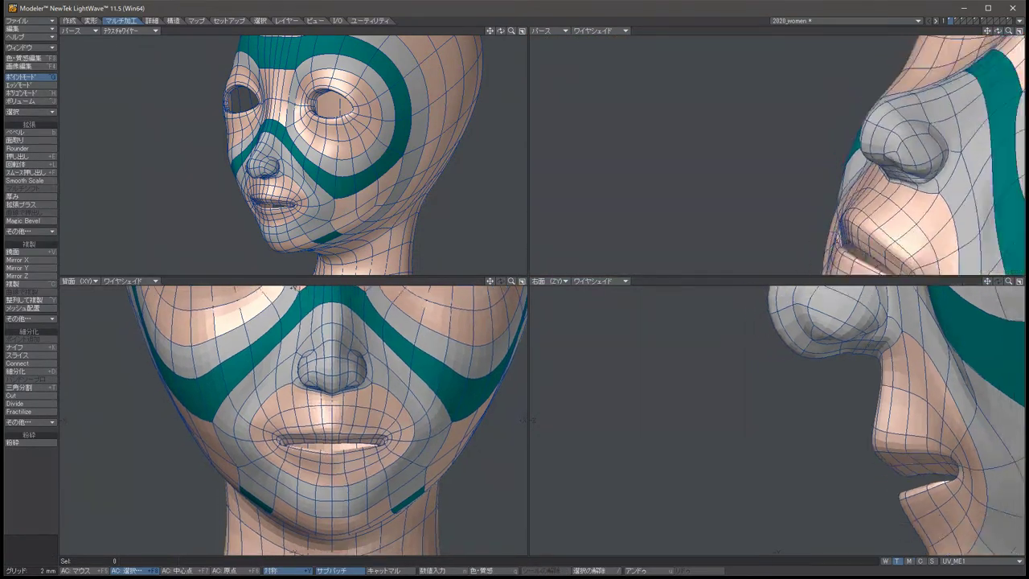
scroll(293, 353, "up", 2)
scroll(293, 418, "down", 2)
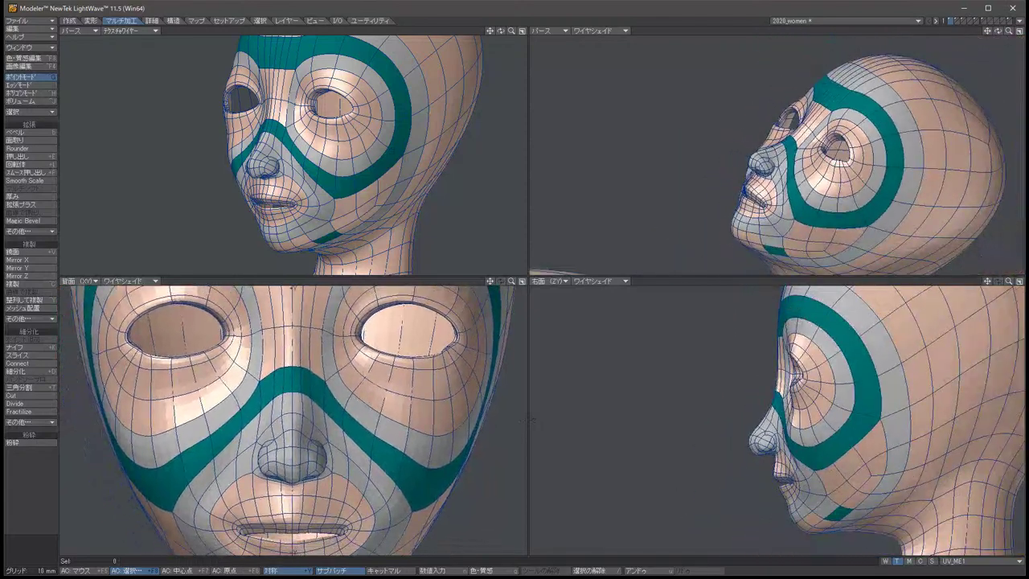
left_click_drag(707, 183, 822, 176, "alt")
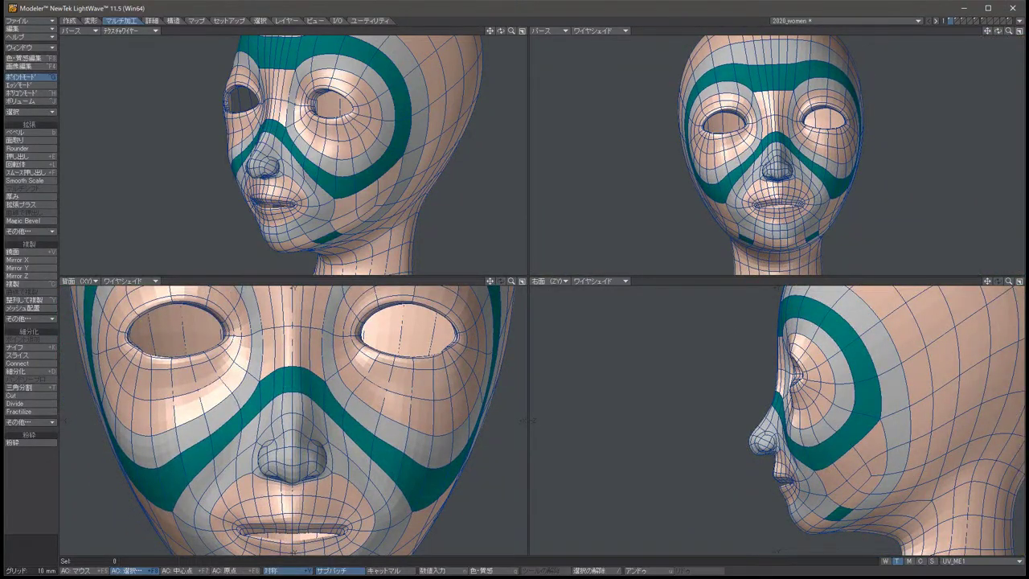
scroll(293, 418, "down", 3)
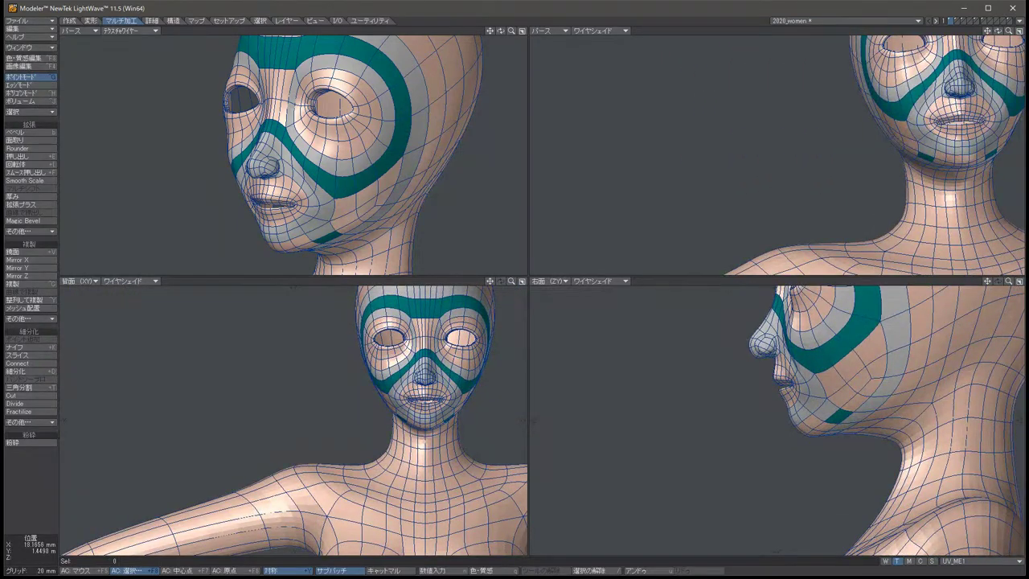
scroll(294, 418, "up", 1)
scroll(293, 418, "up", 1)
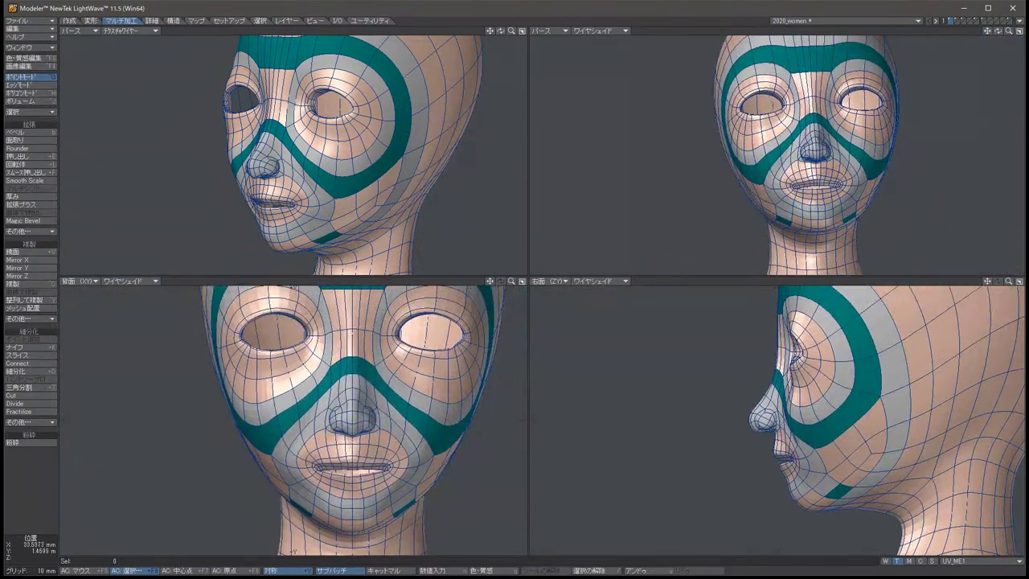
left_click(129, 280)
left_click(152, 310)
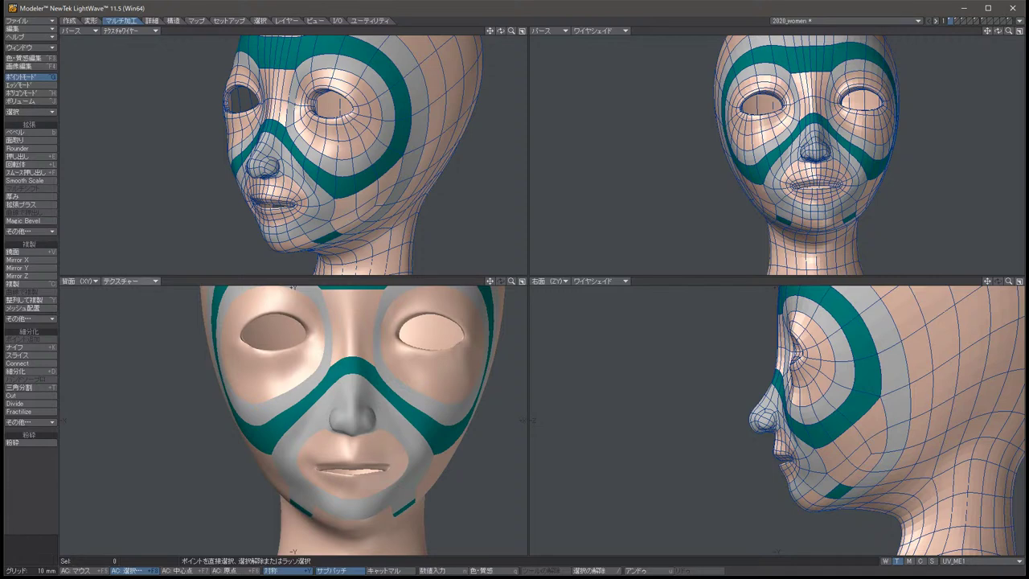
left_click(128, 280)
left_click(153, 289)
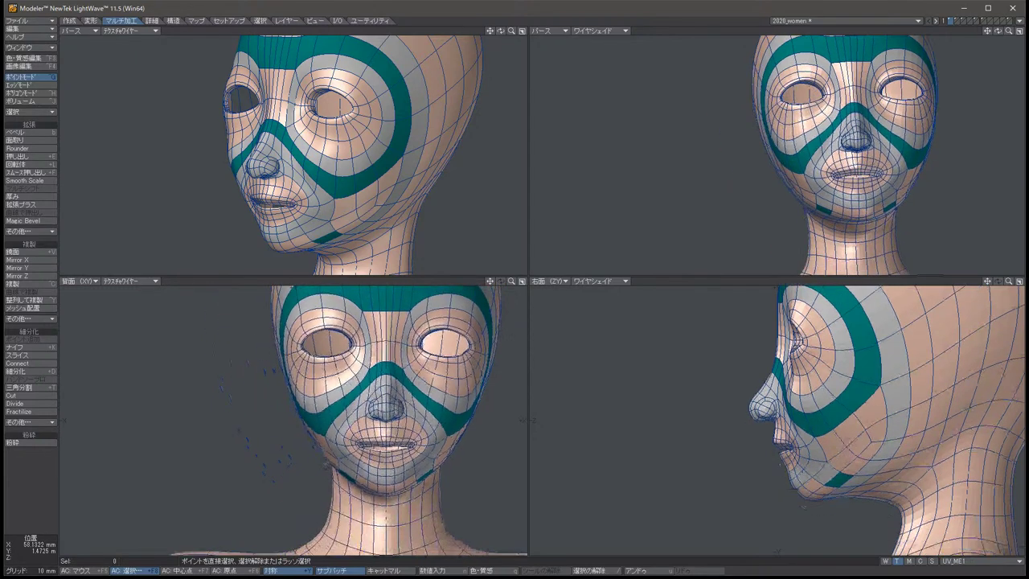
Enlarge the front view to fill the workspace and pan it to centre the body.
key("KP_0")
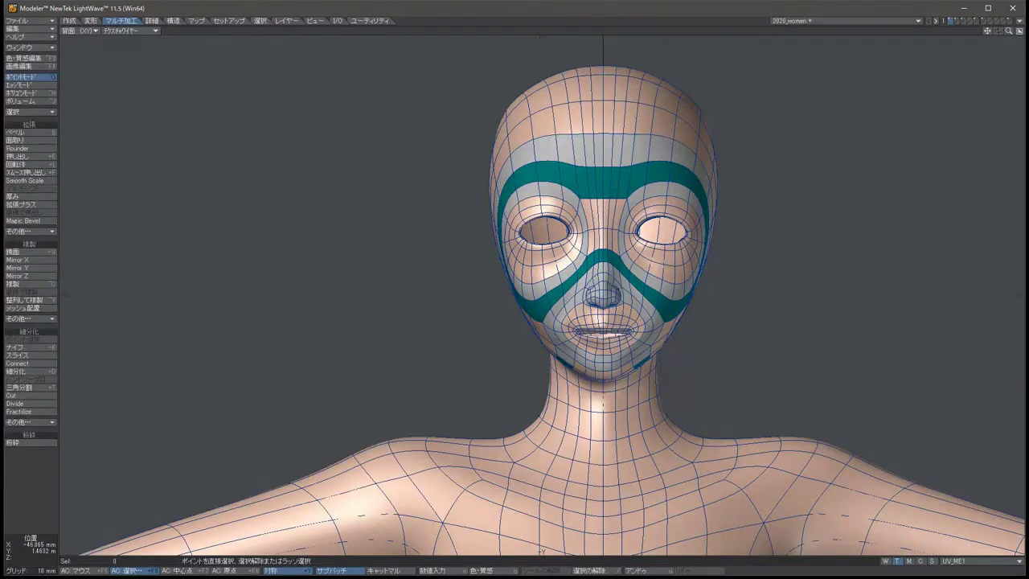
left_click(694, 287)
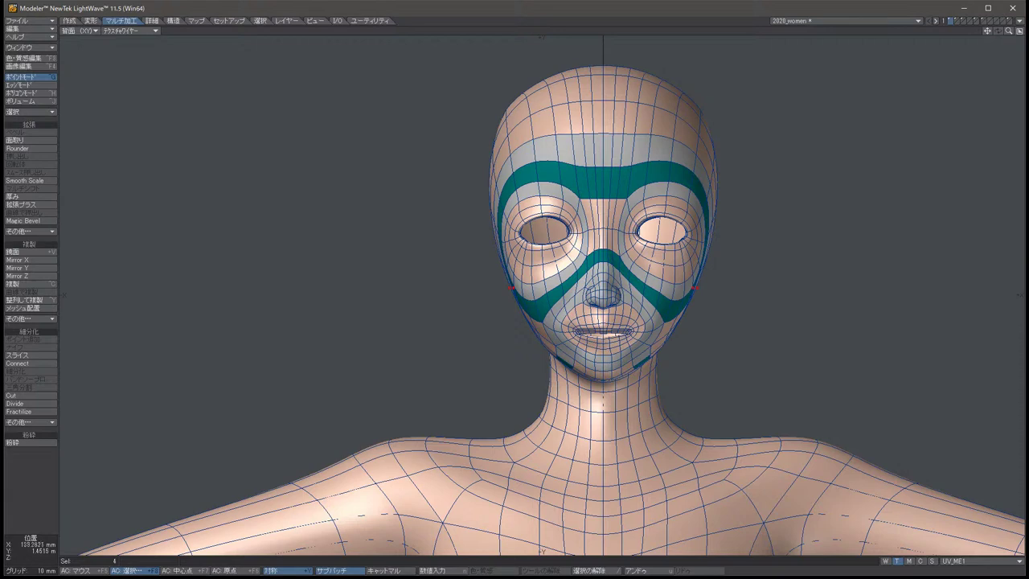
scroll(602, 289, "down", 5)
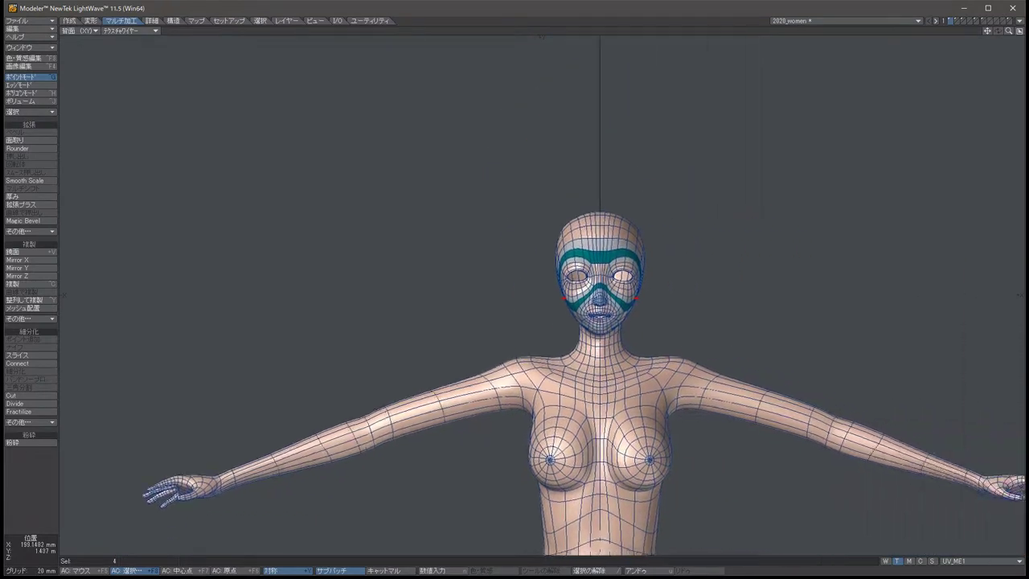
left_click_drag(603, 289, 538, 199, "alt+shift")
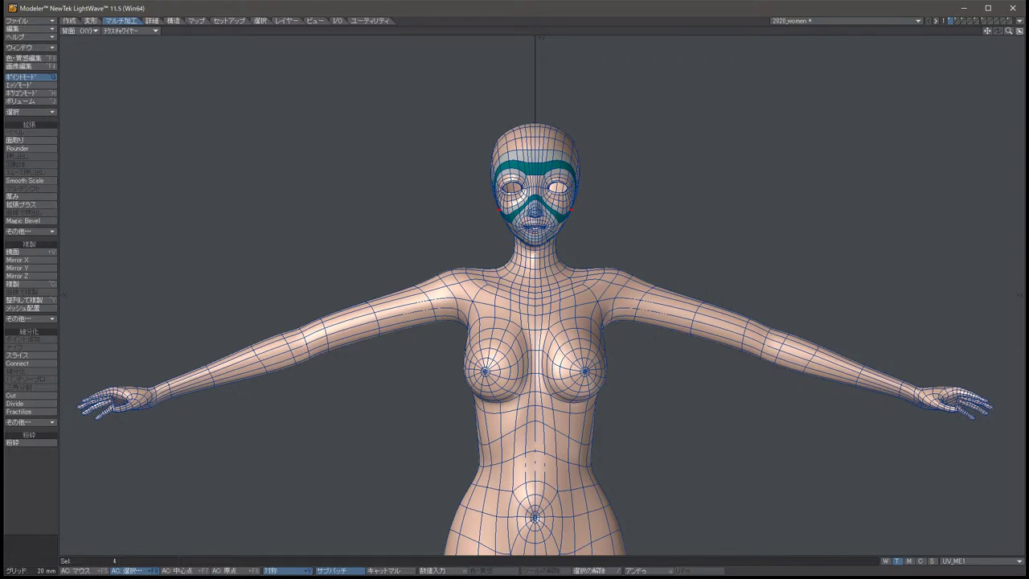
key("slash")
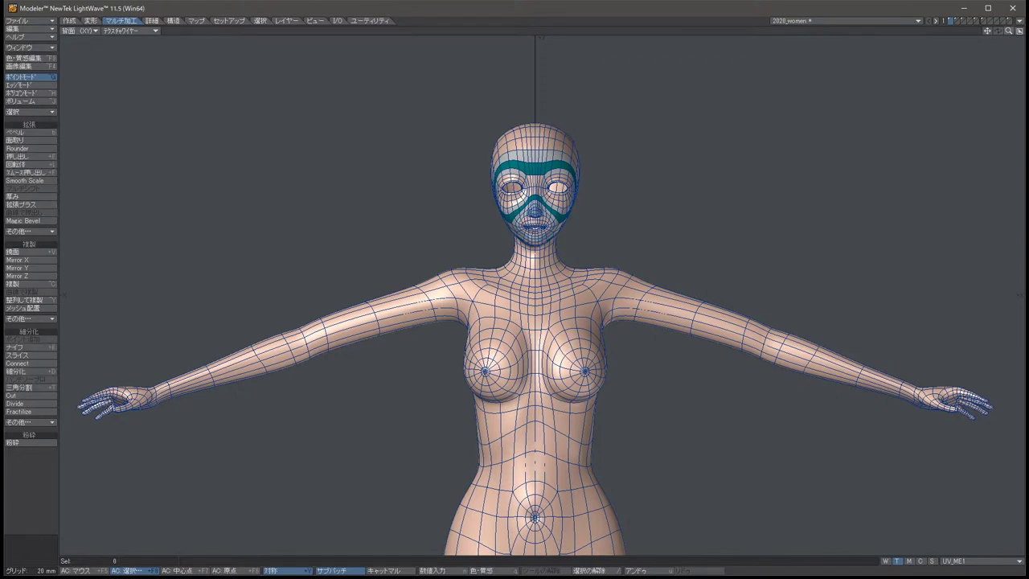
Switch to the perspective view and orbit it around to a side profile.
key("0")
key("0")
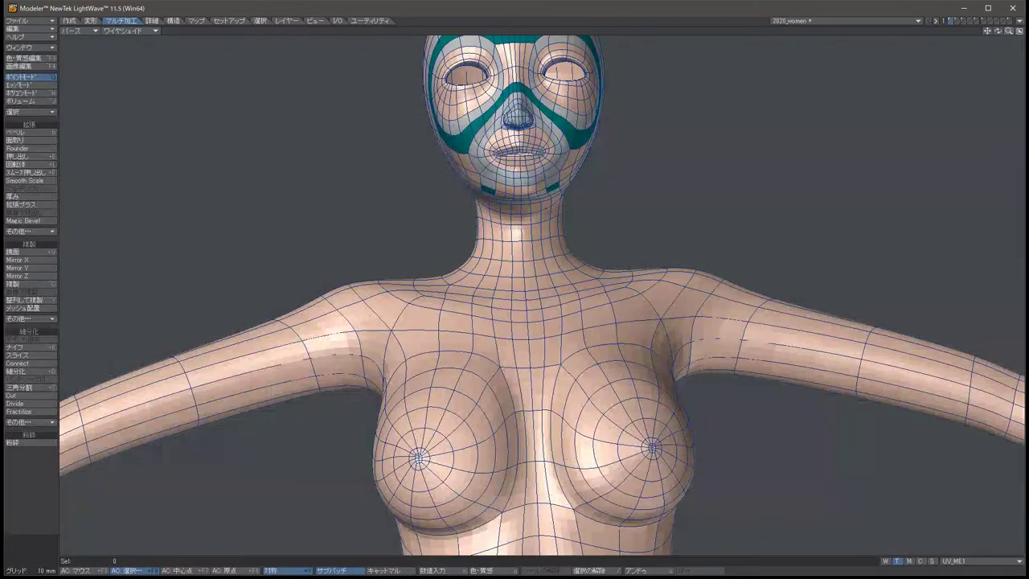
scroll(542, 298, "down", 5)
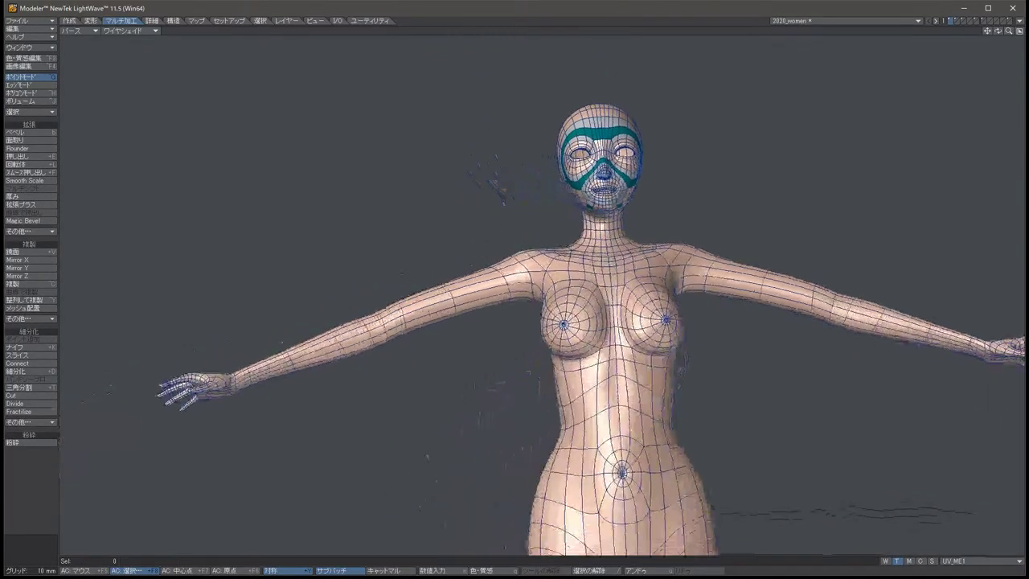
key("Left")
key("Left")
key("Left")
key("Left")
key("Left")
key("Left")
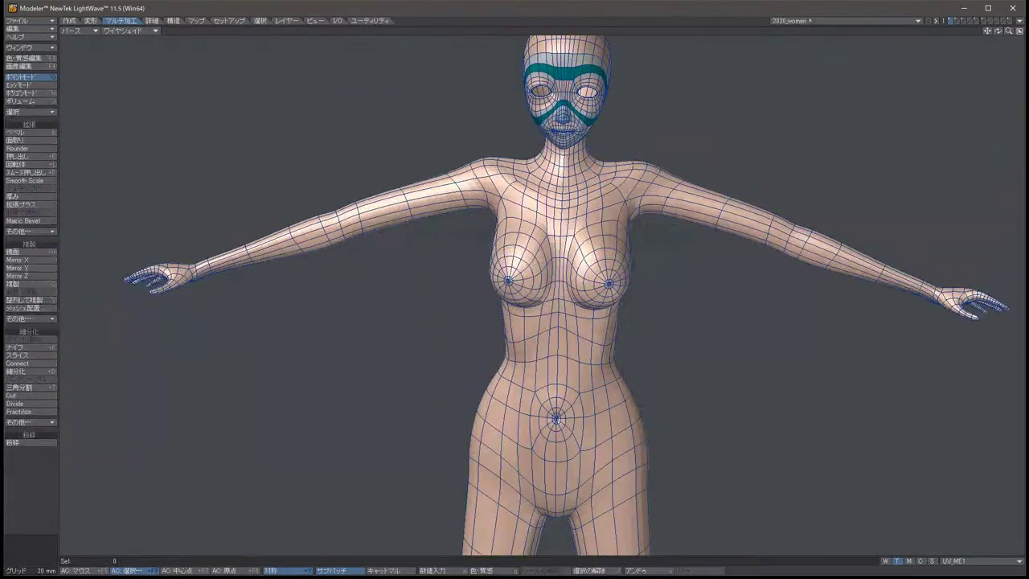
key("Left")
key("Left")
key("Left")
key("Left")
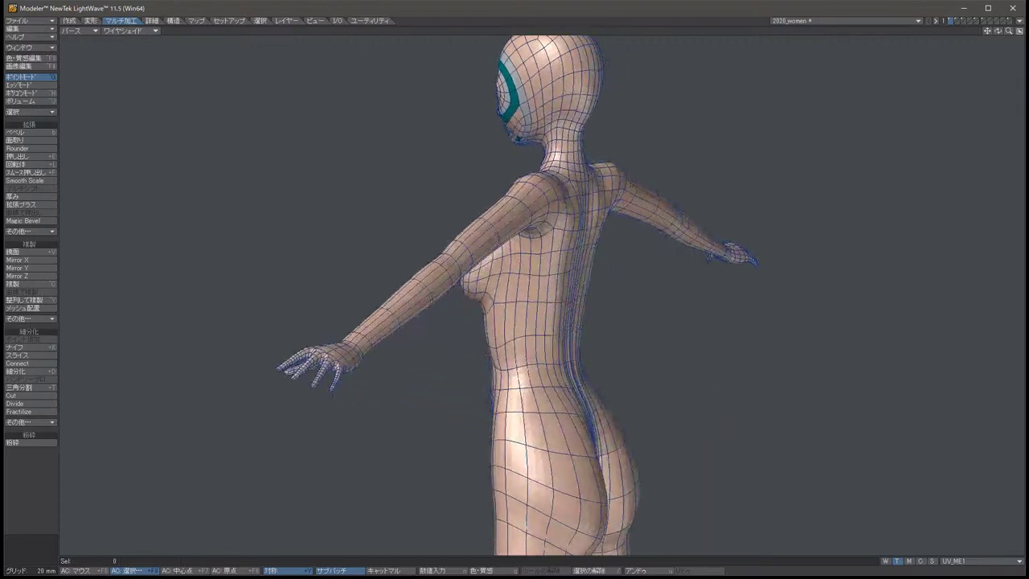
key("Right")
key("Right")
key("Right")
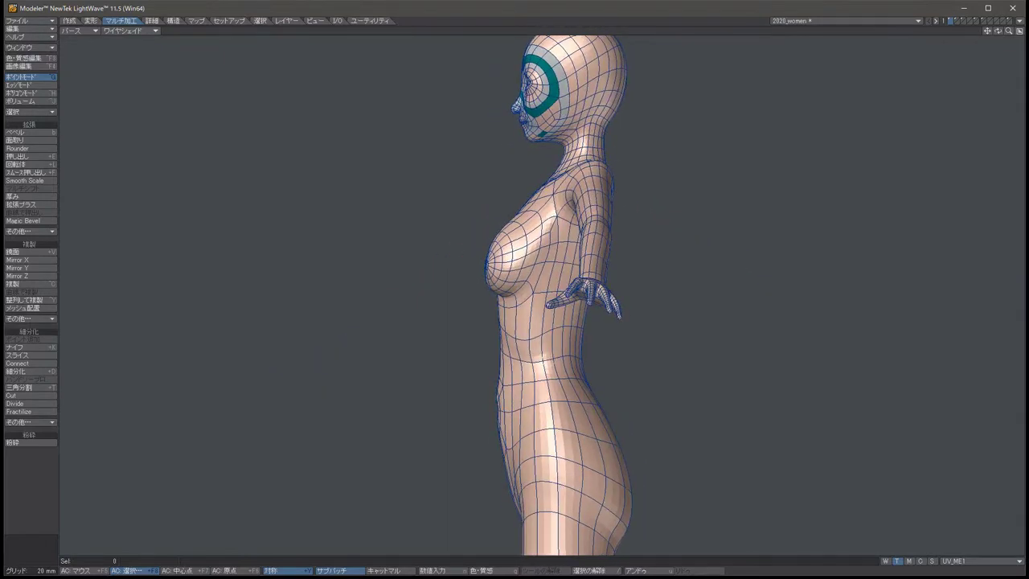
left_click(129, 30)
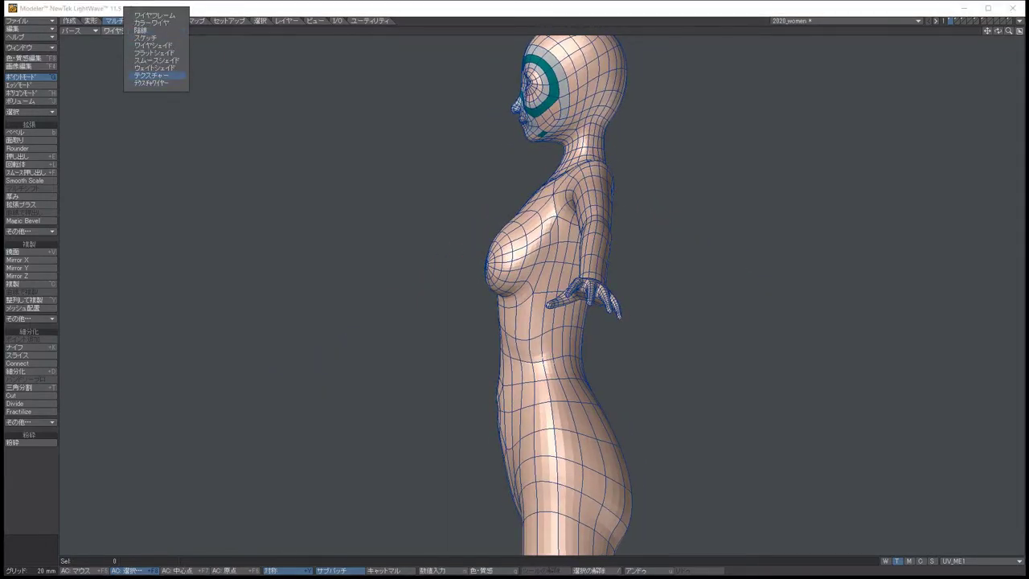
Preview the body in Texture shading, then switch the perspective view to Texture Wire.
left_click(165, 76)
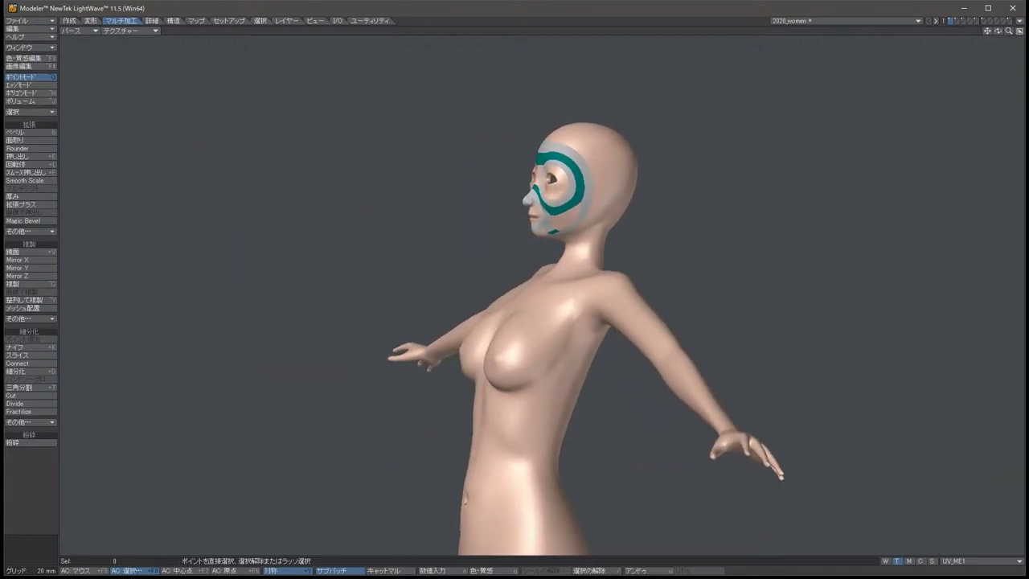
left_click(129, 30)
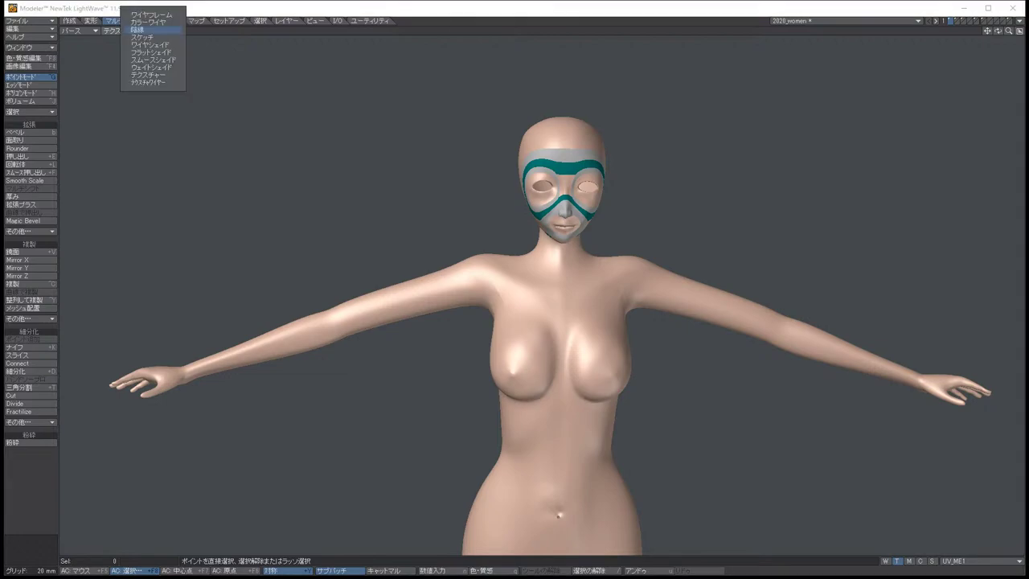
left_click(153, 81)
Drop the chin point selection, frame the whole head, and return to the four-viewport layout.
left_click(562, 228)
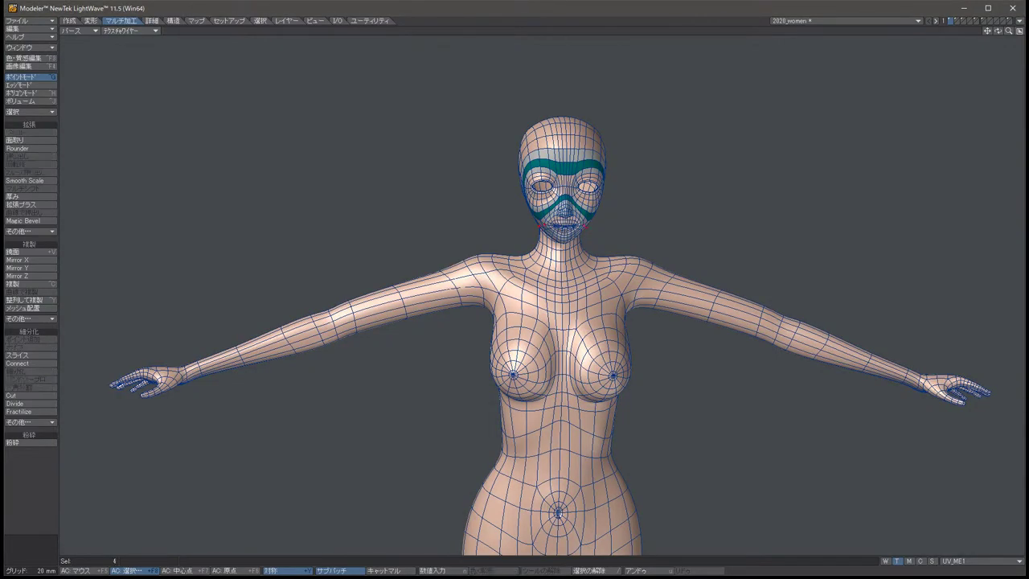
key("slash")
scroll(563, 225, "up", 6)
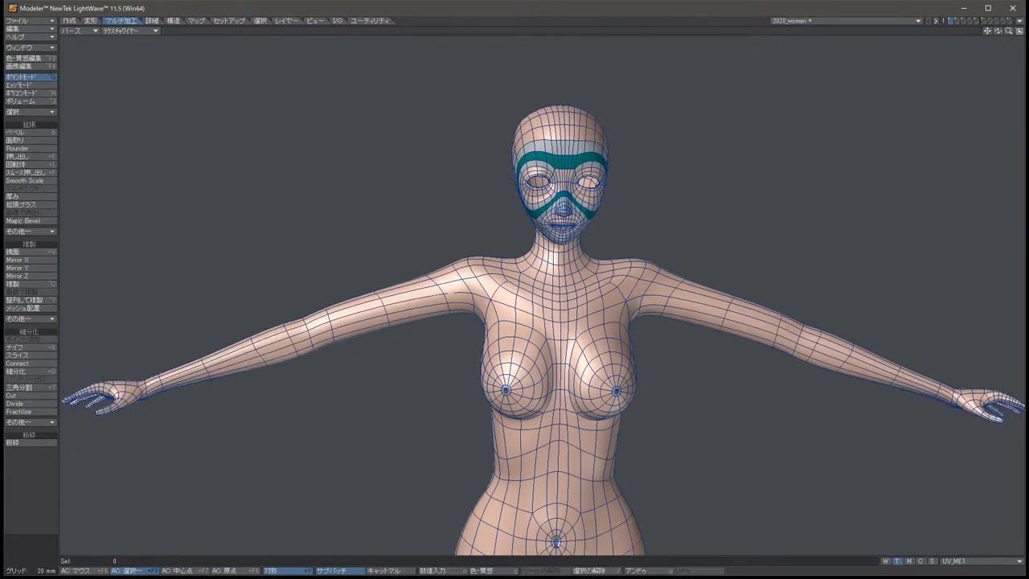
scroll(523, 177, "down", 2)
left_click_drag(522, 177, 385, 330, "alt+shift")
scroll(522, 338, "up", 1)
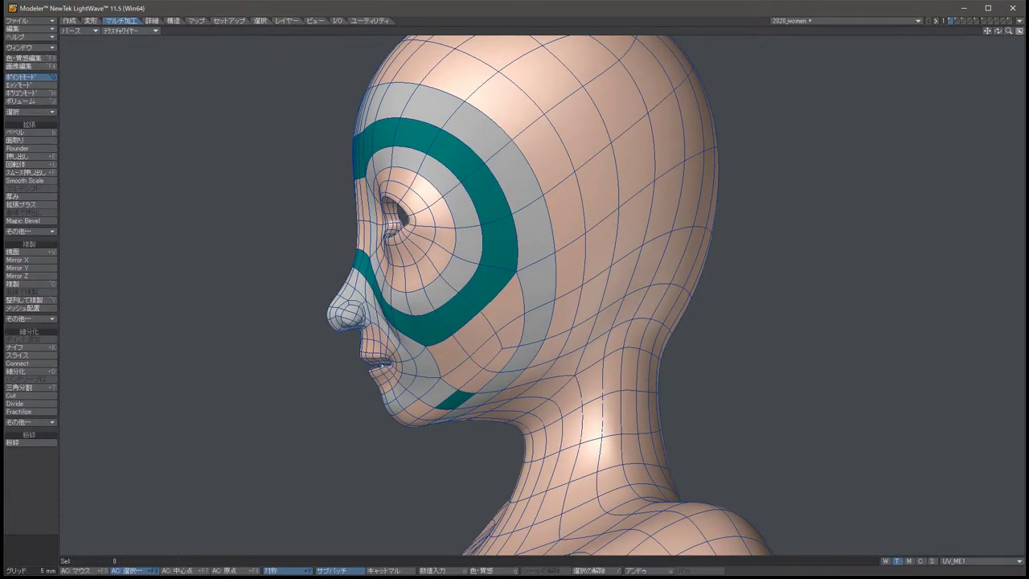
key("KP_0")
scroll(775, 418, "up", 4)
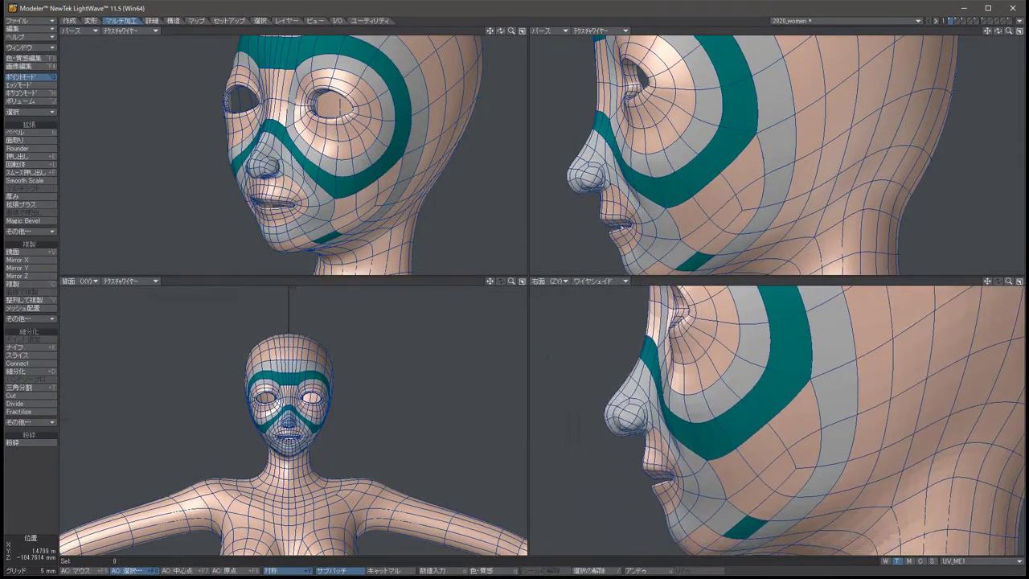
Turn off SubPatch and nudge the two mouth-corner points slightly on the low-poly cage.
key("g")
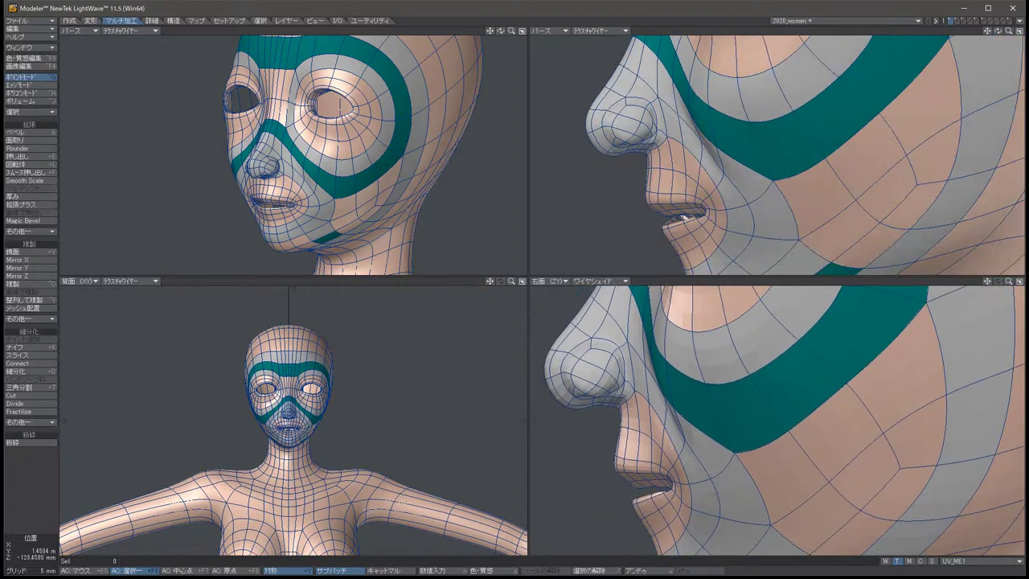
key("Tab")
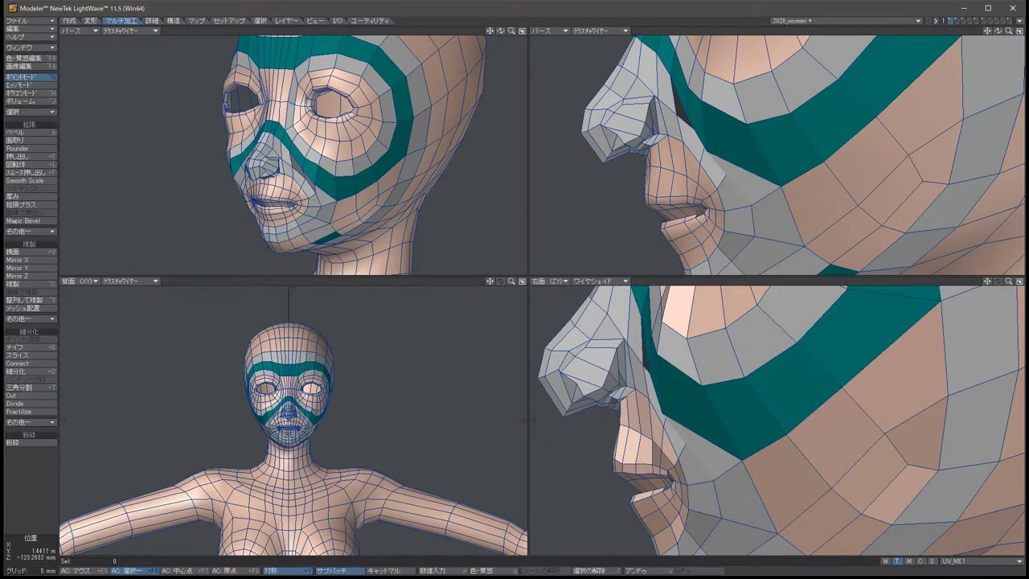
left_click(663, 169)
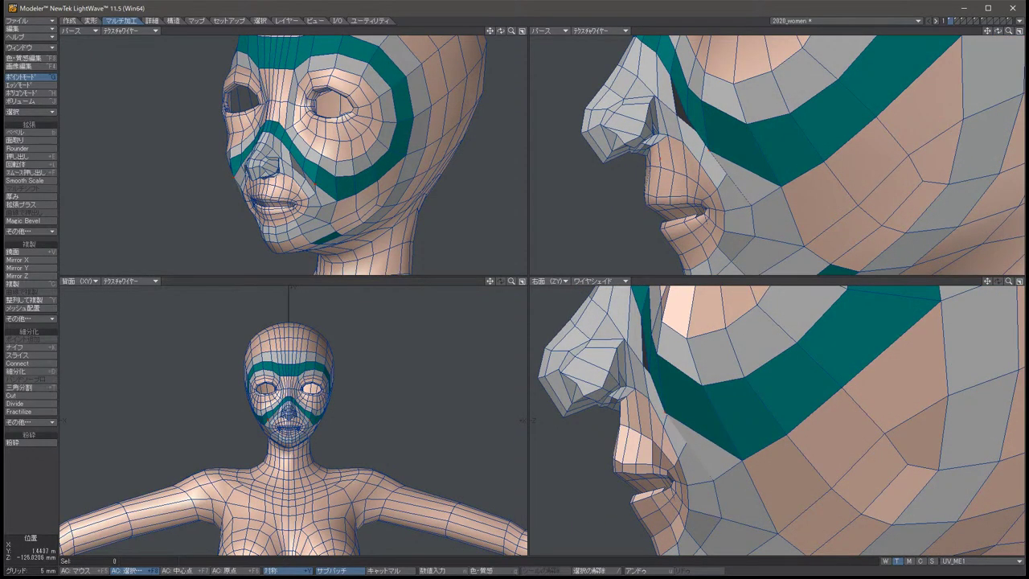
left_click_drag(667, 426, 663, 426)
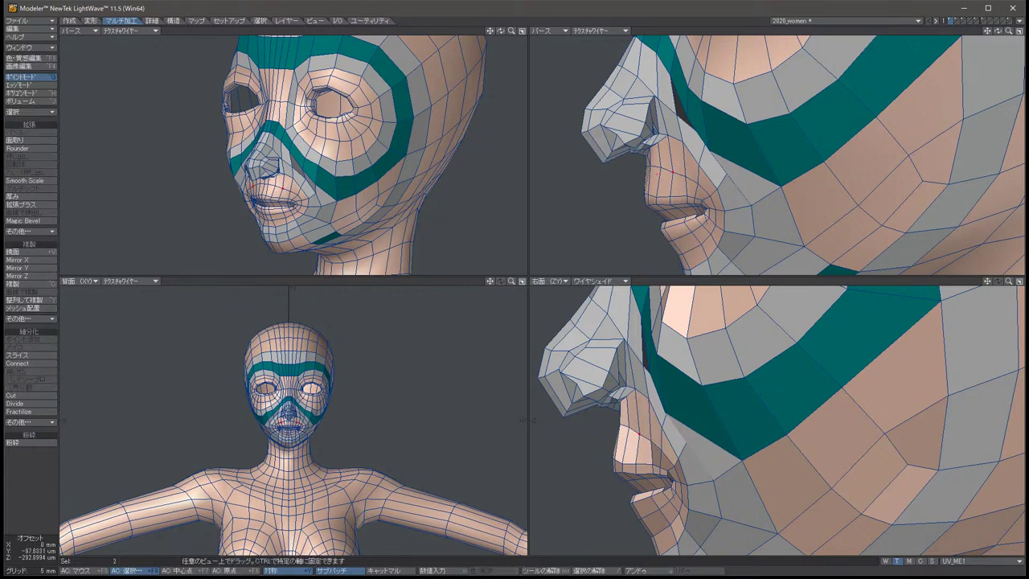
key("slash")
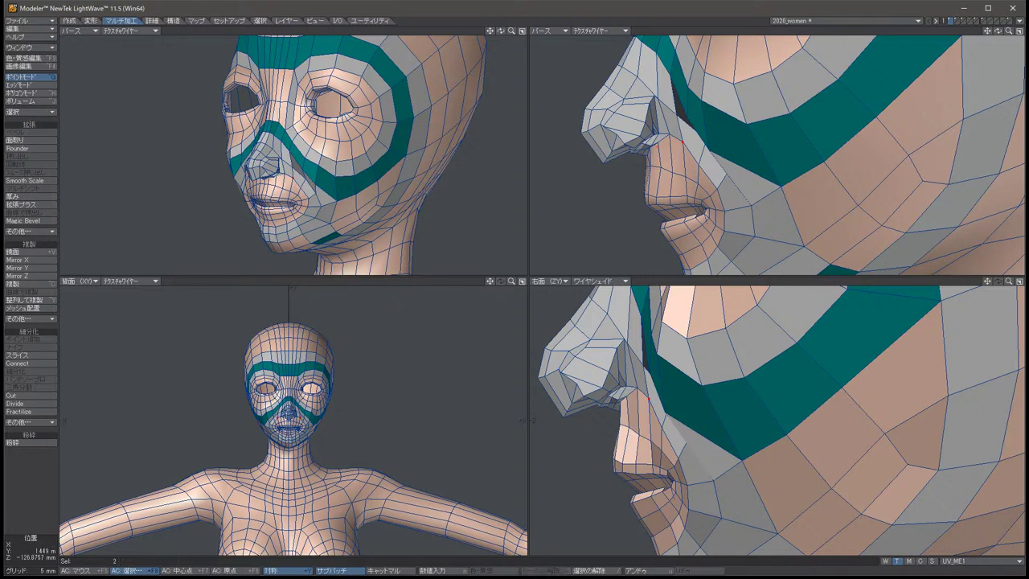
Rotate the perspective view toward the face front and restore the smooth SubPatch display.
scroll(293, 420, "up", 5)
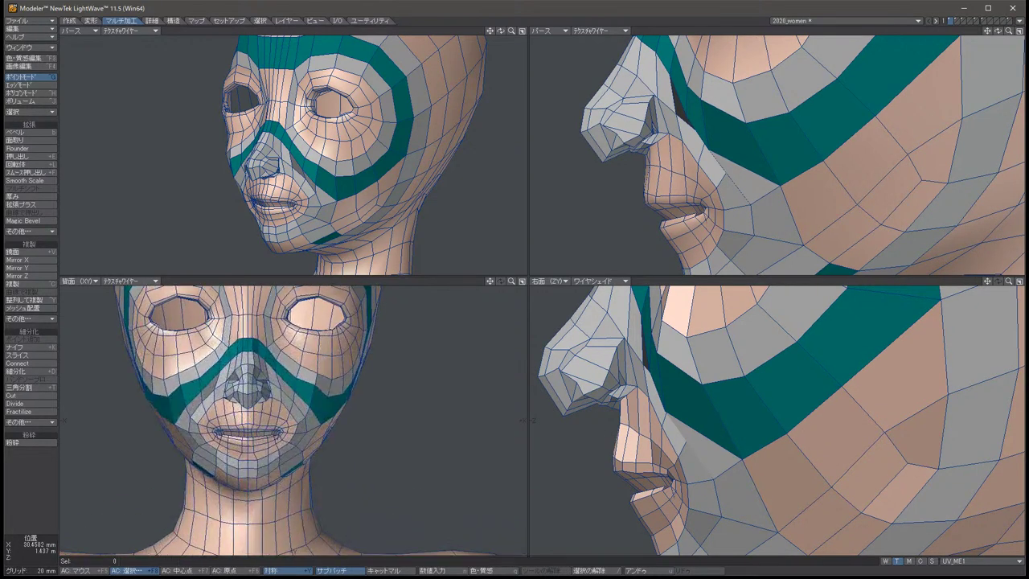
scroll(293, 420, "up", 2)
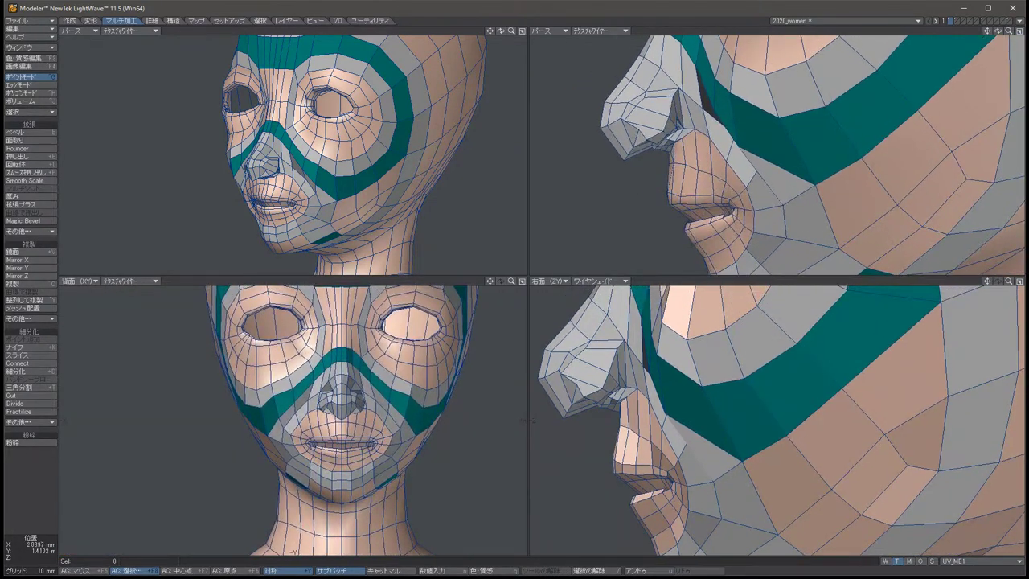
key("t")
left_click(342, 489)
key("slash")
scroll(775, 418, "down", 4)
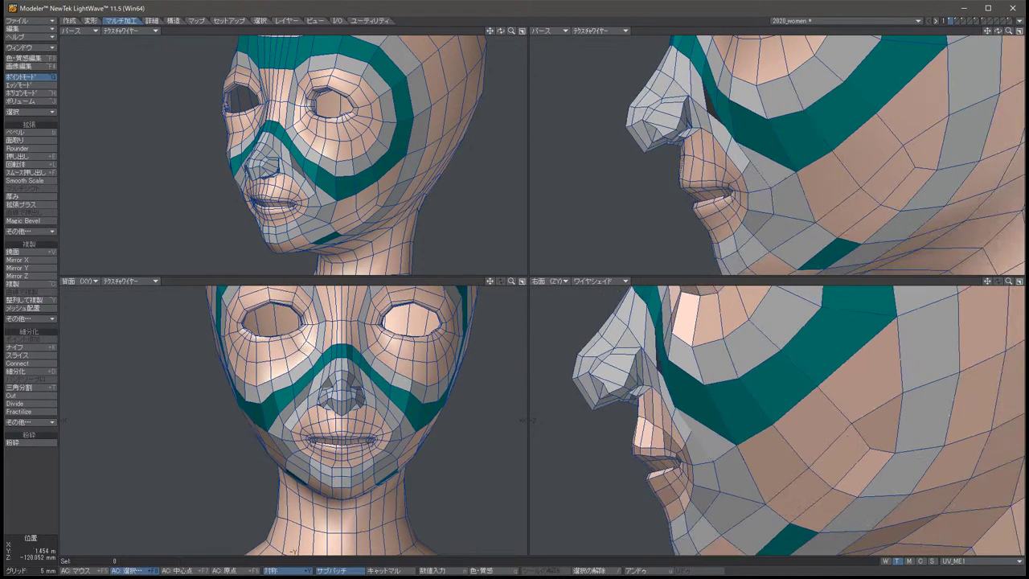
left_click_drag(772, 161, 687, 180, "alt")
key("Tab")
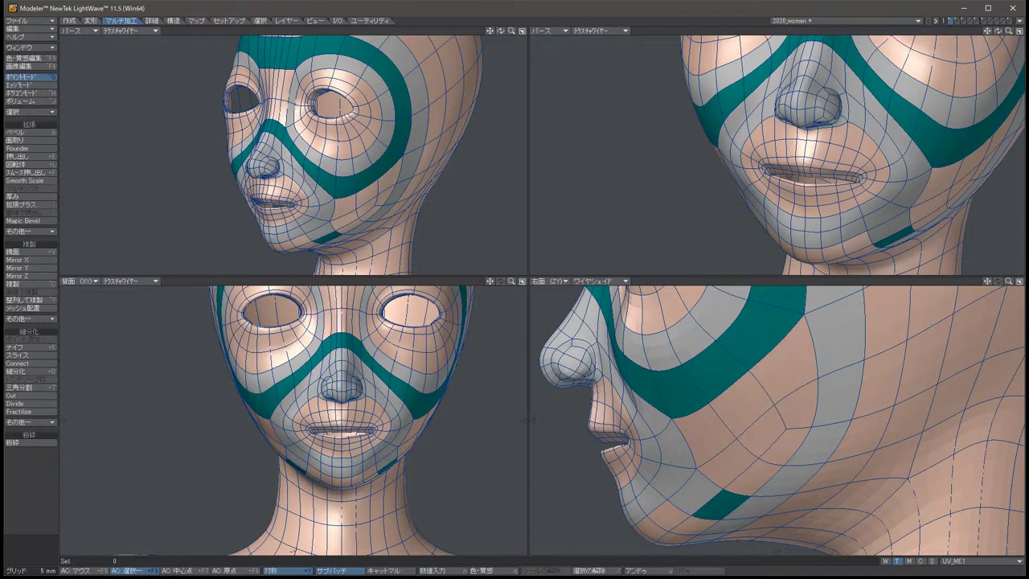
Set the top-left view to plain Texture shading, turn the head, and select the two symmetric chin points.
left_click(128, 30)
left_click(148, 70)
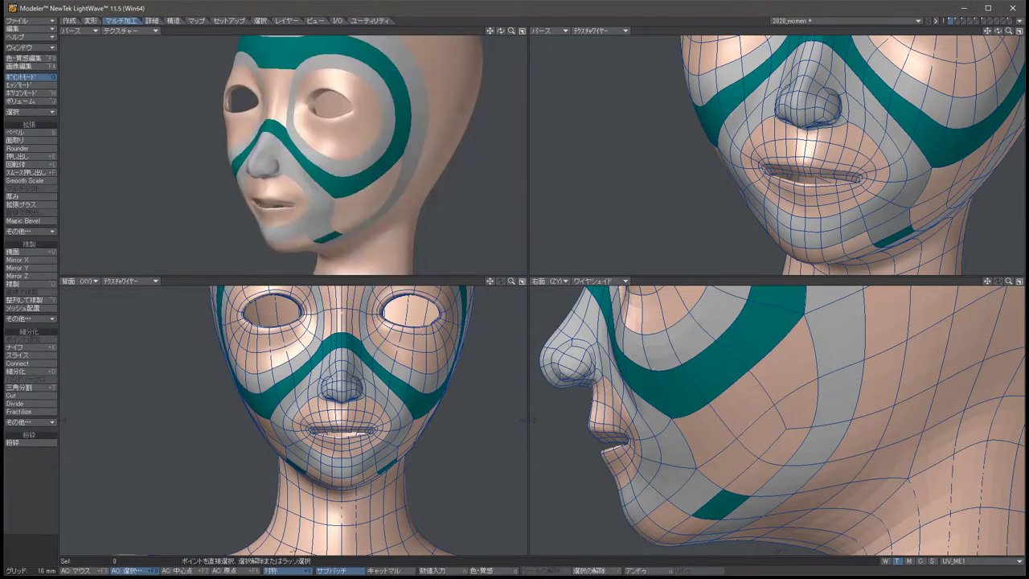
mouse_move(321, 161)
left_mouse_down("alt")
mouse_move(355, 163)
mouse_move(318, 160)
left_mouse_up("alt")
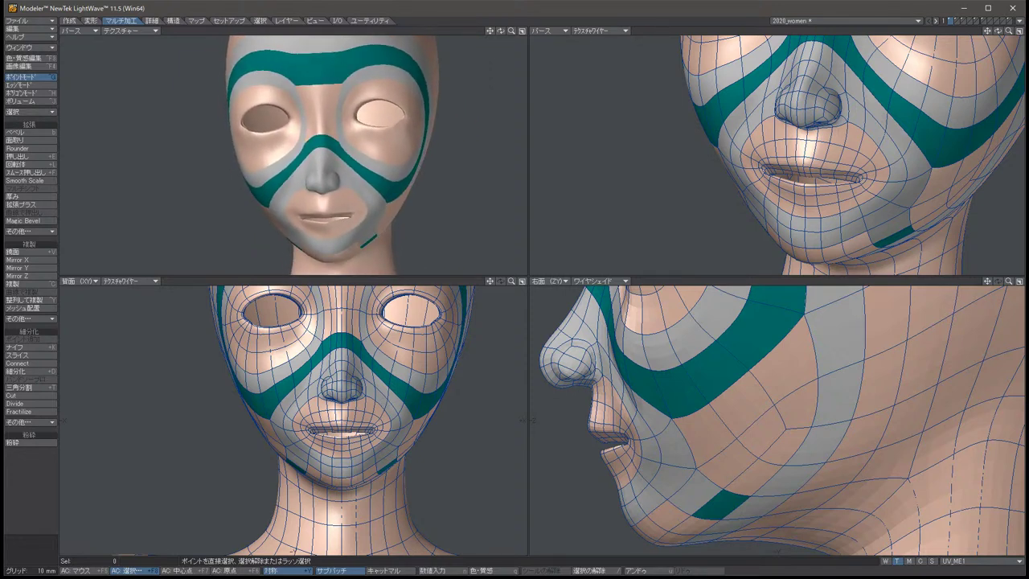
scroll(777, 418, "down", 3)
scroll(777, 157, "down", 3)
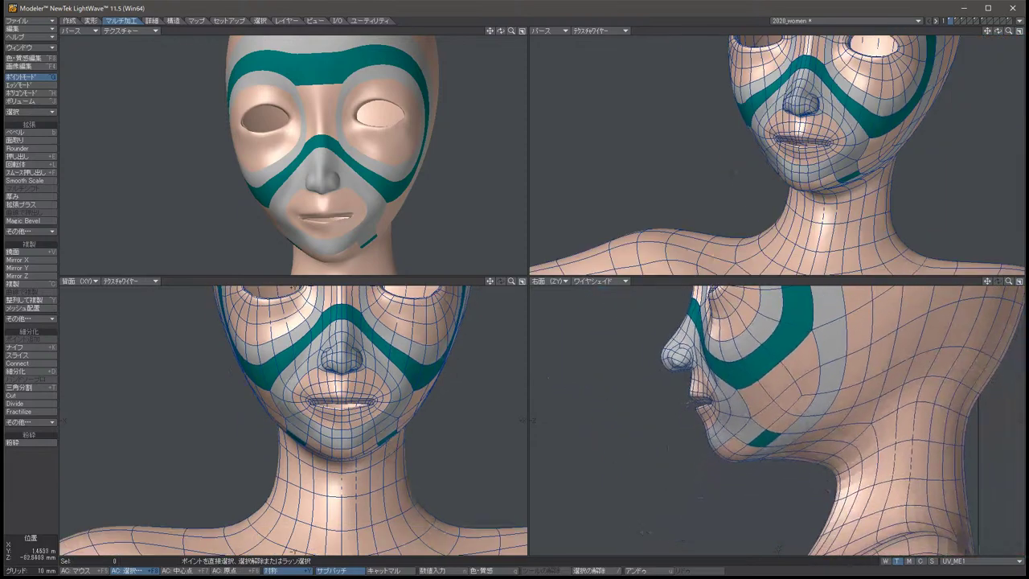
scroll(294, 418, "up", 2)
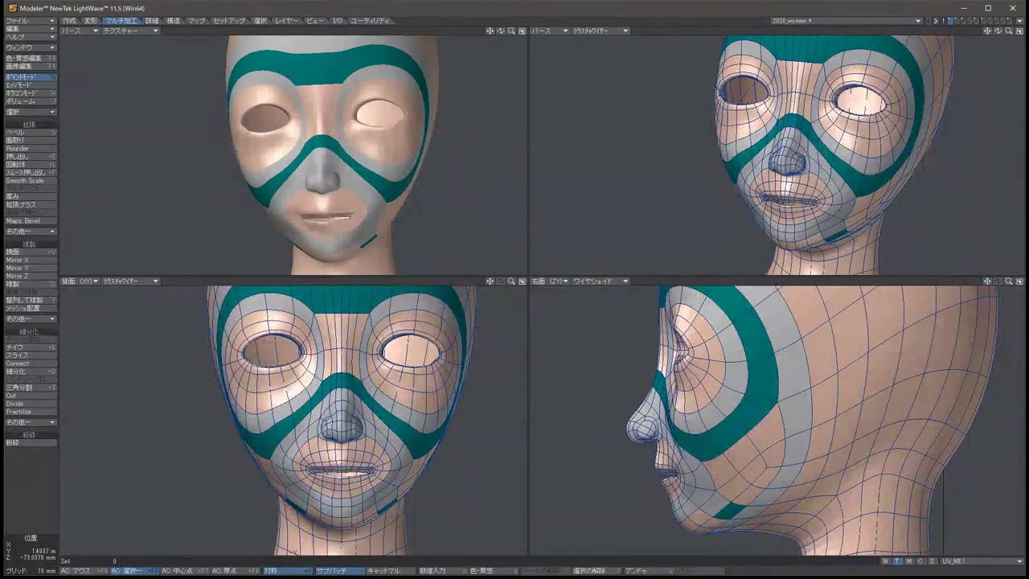
scroll(804, 418, "down", 2)
scroll(803, 417, "up", 1)
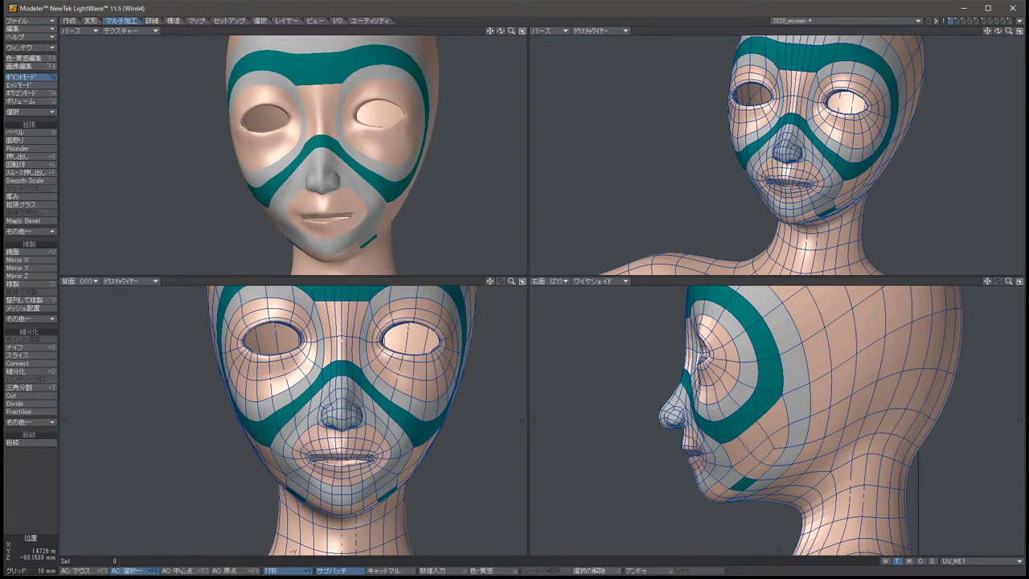
left_click(291, 473)
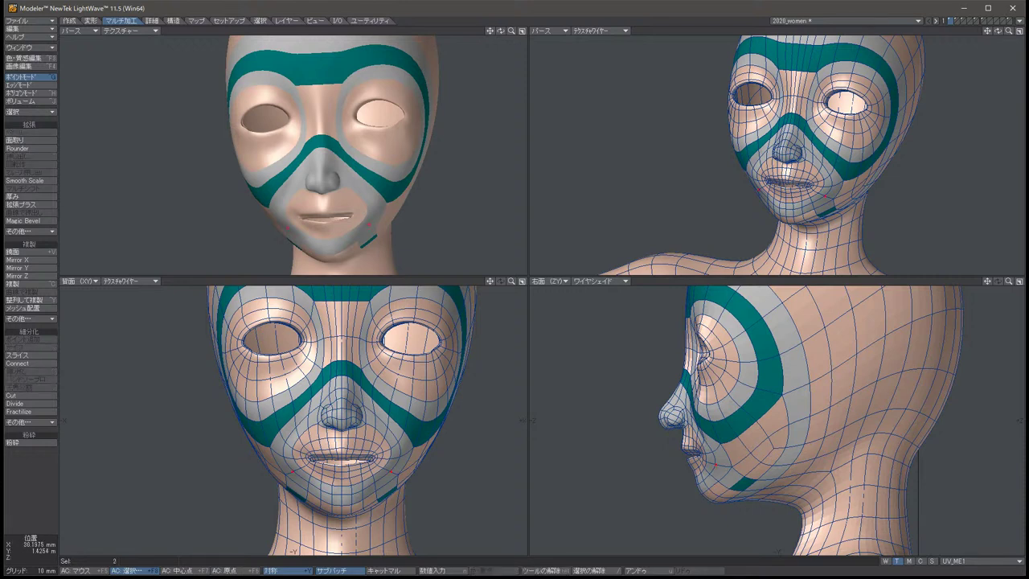
Move the chin points slightly inward and down, then deselect them.
key("t")
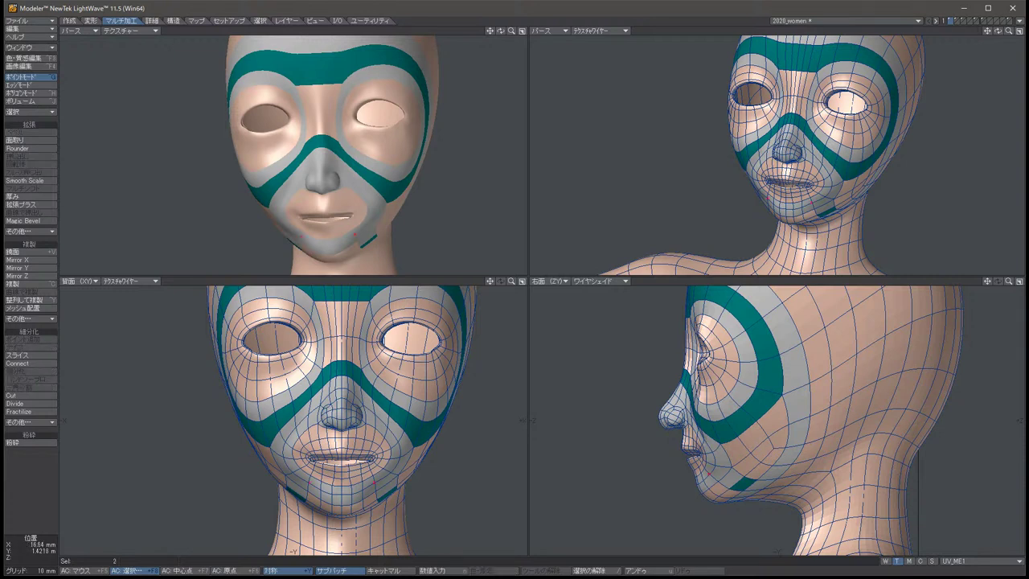
mouse_move(378, 474)
left_mouse_down()
mouse_move(360, 486)
mouse_move(368, 480)
left_mouse_up()
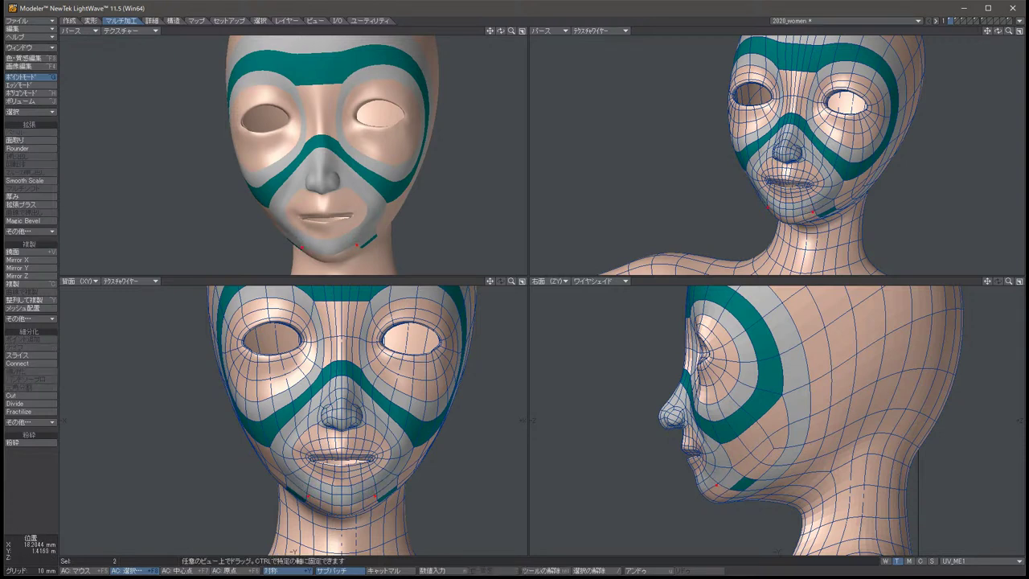
key("space")
key("slash")
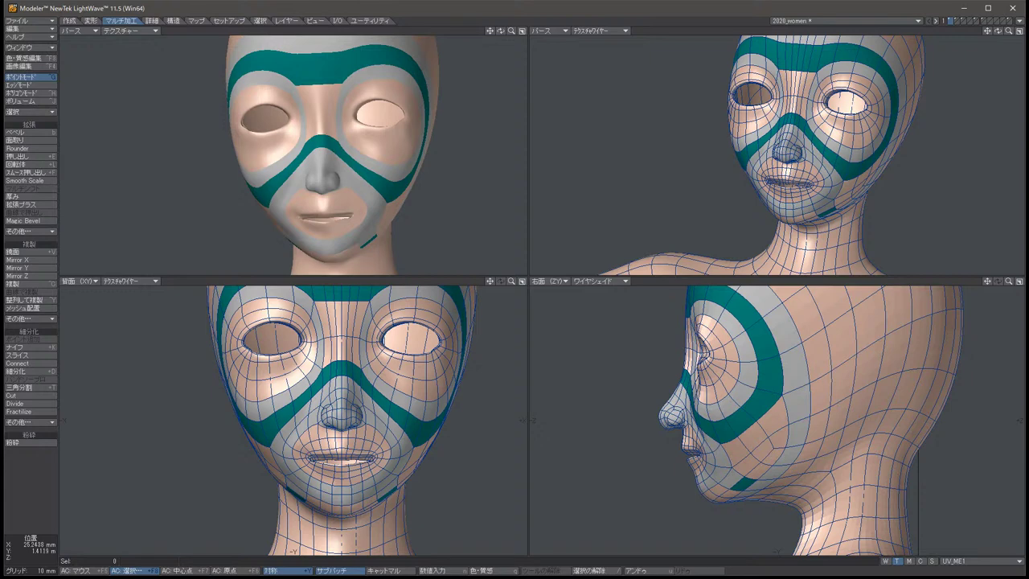
Select the four cheek points and adjust them with the Move tool.
key("Left")
key("Left")
key("Left")
key("Left")
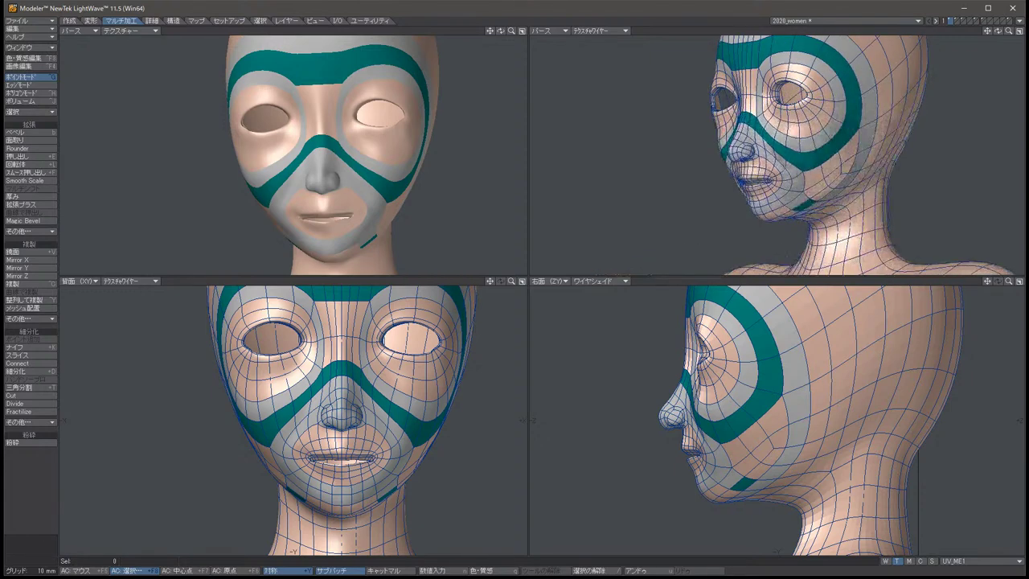
key("period")
key("Up")
key("Up")
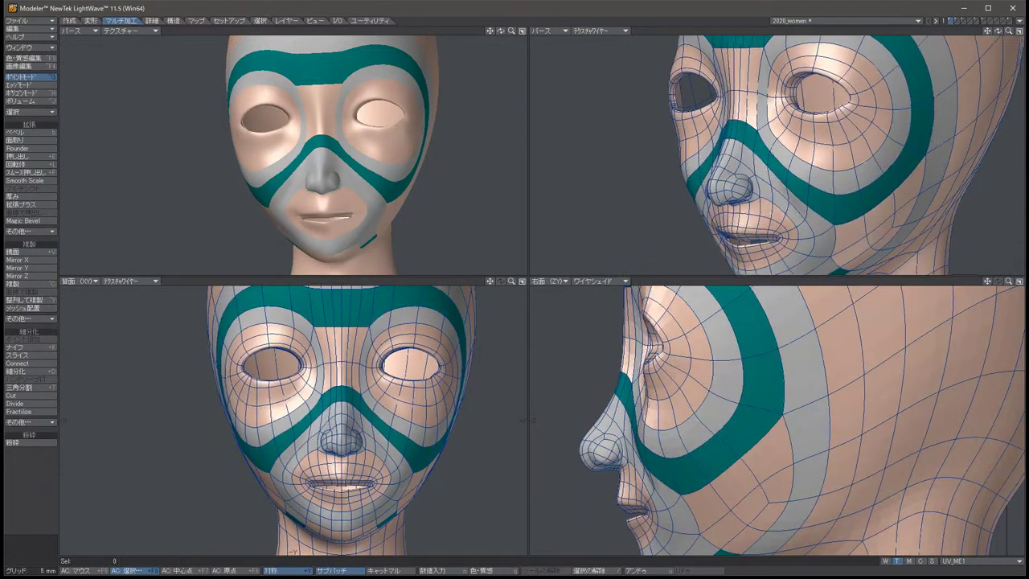
left_click(244, 149)
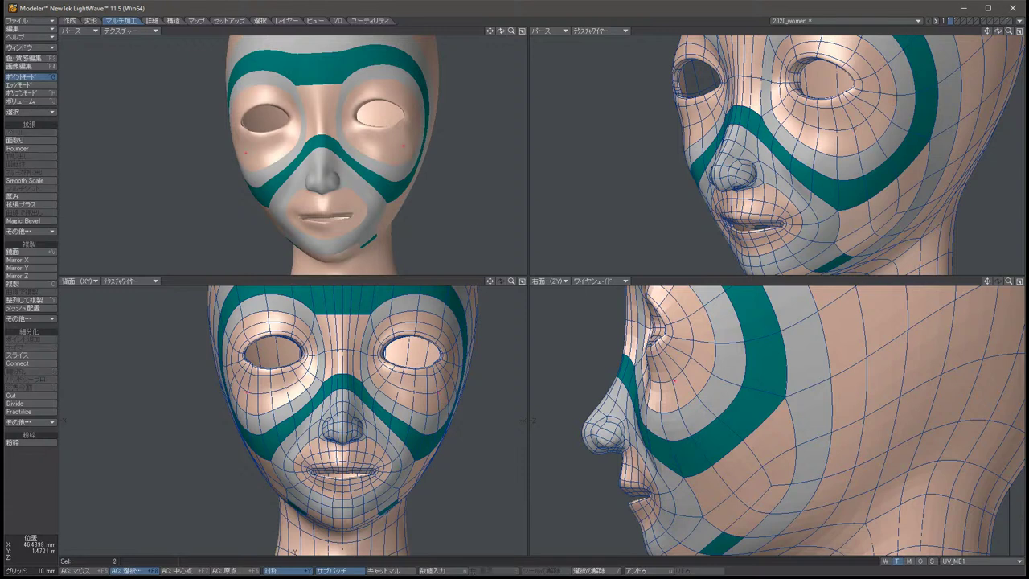
key("t")
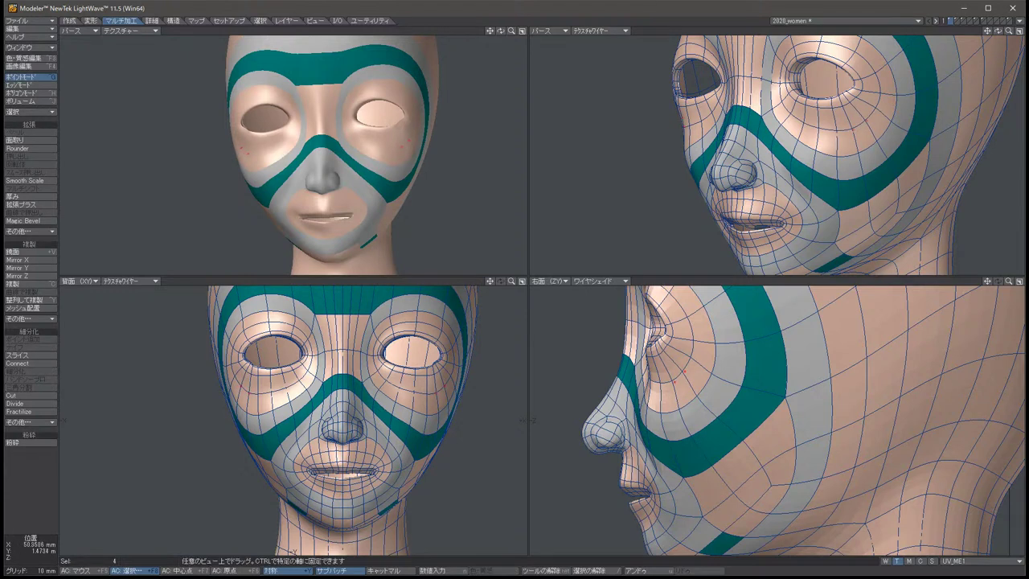
key("space")
key("slash")
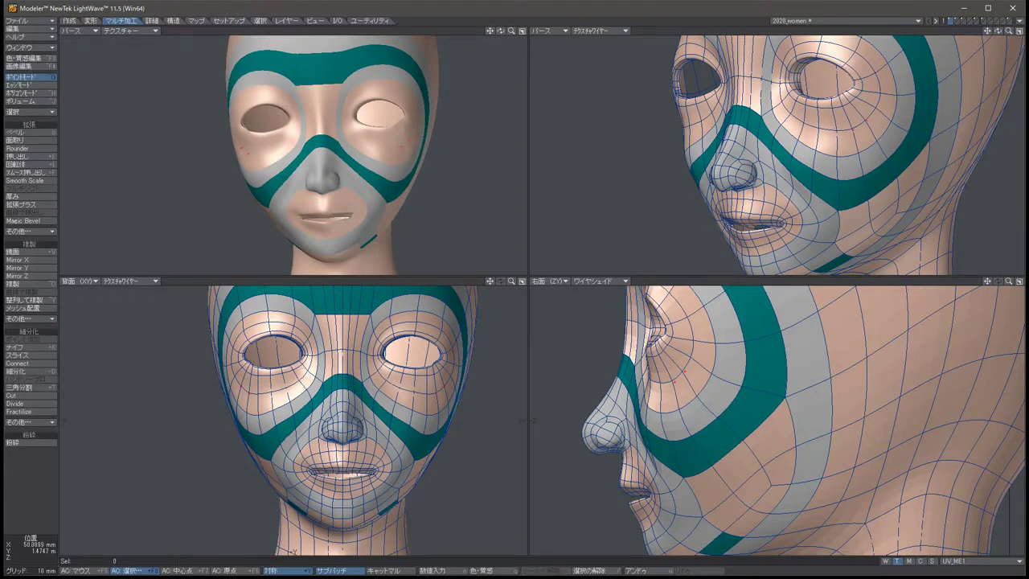
key("ctrl+z")
key("t")
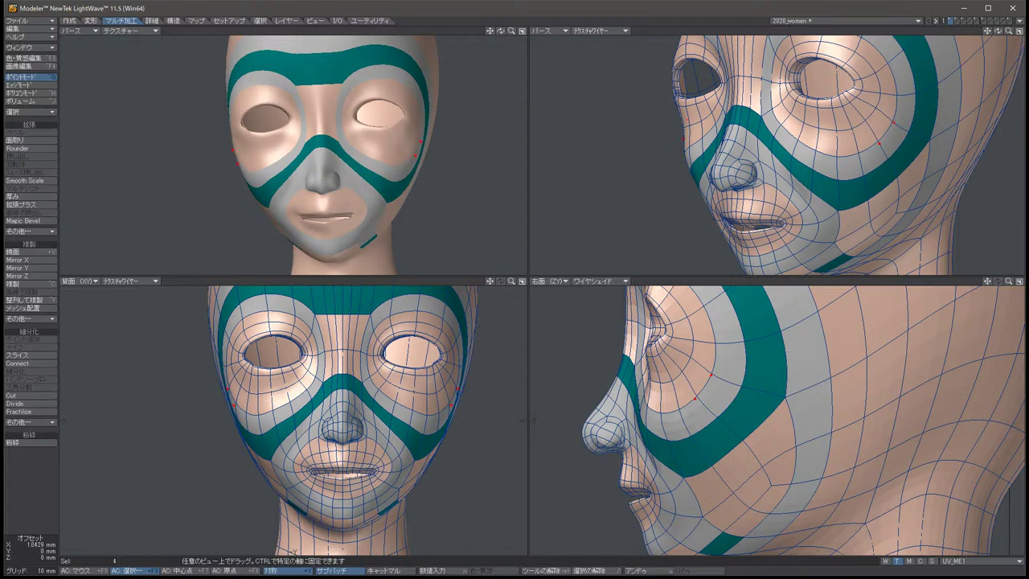
key("space")
key("slash")
Push two symmetric pairs of face points outward and down.
left_click(693, 355)
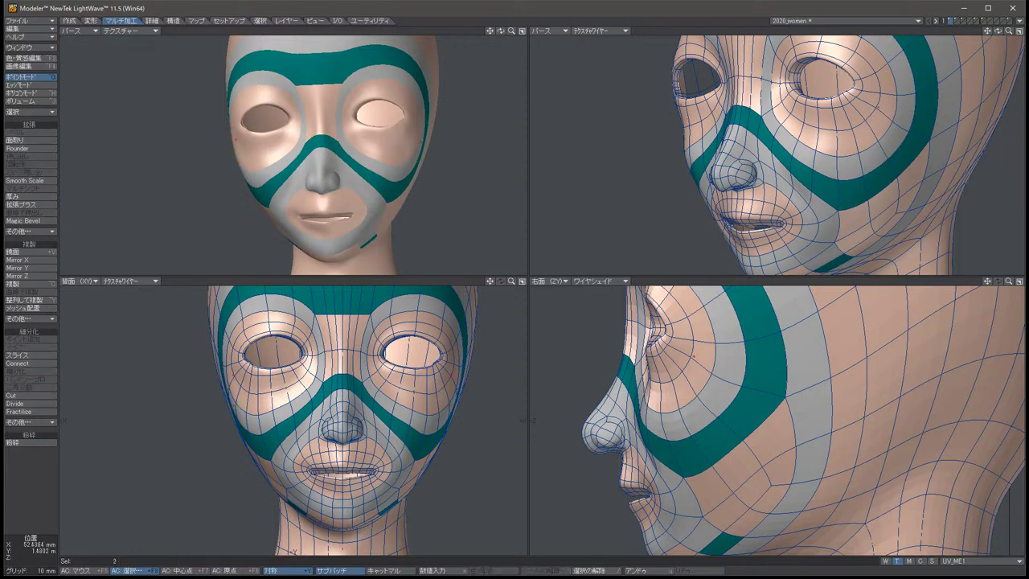
left_click(695, 333)
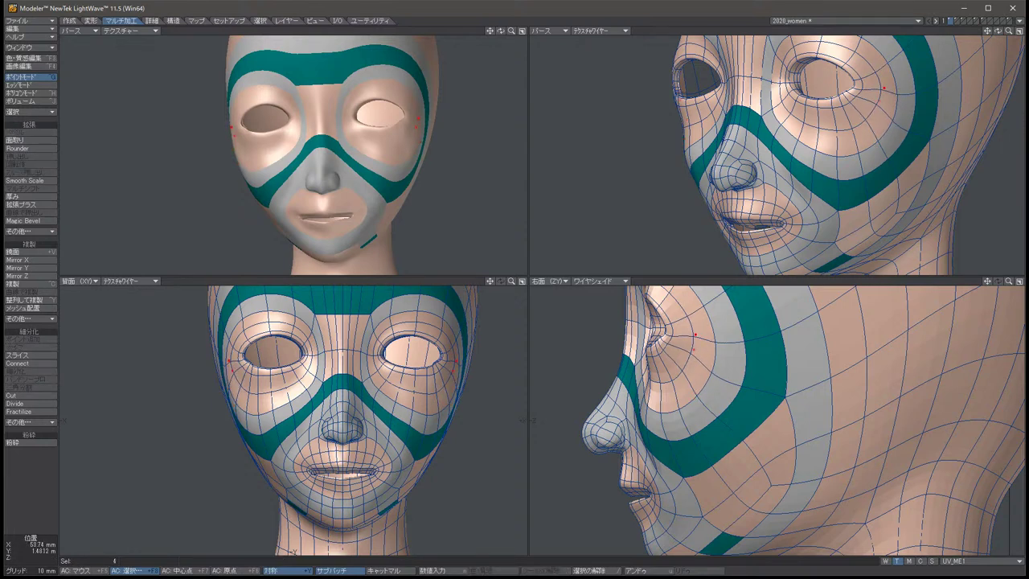
key("t")
left_click_drag(695, 334, 715, 346)
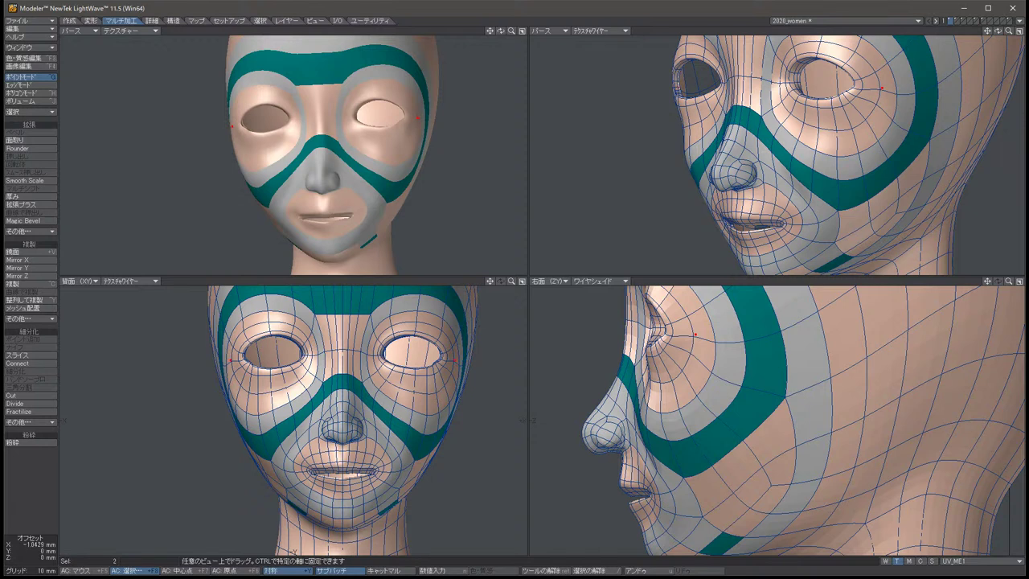
key("slash")
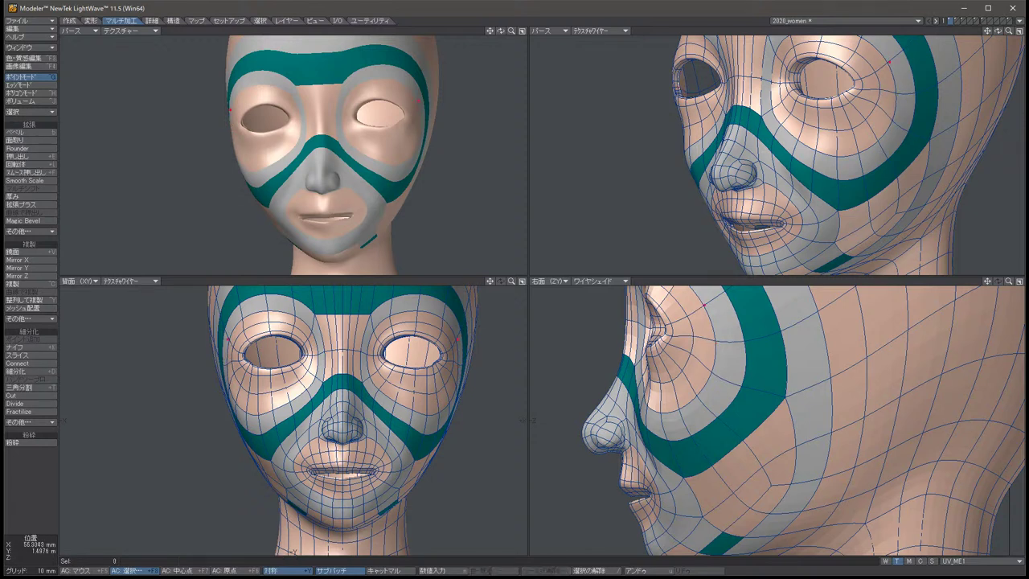
Nudge the symmetric point pair on the head's sides outward about 1.3 mm.
left_click(690, 317)
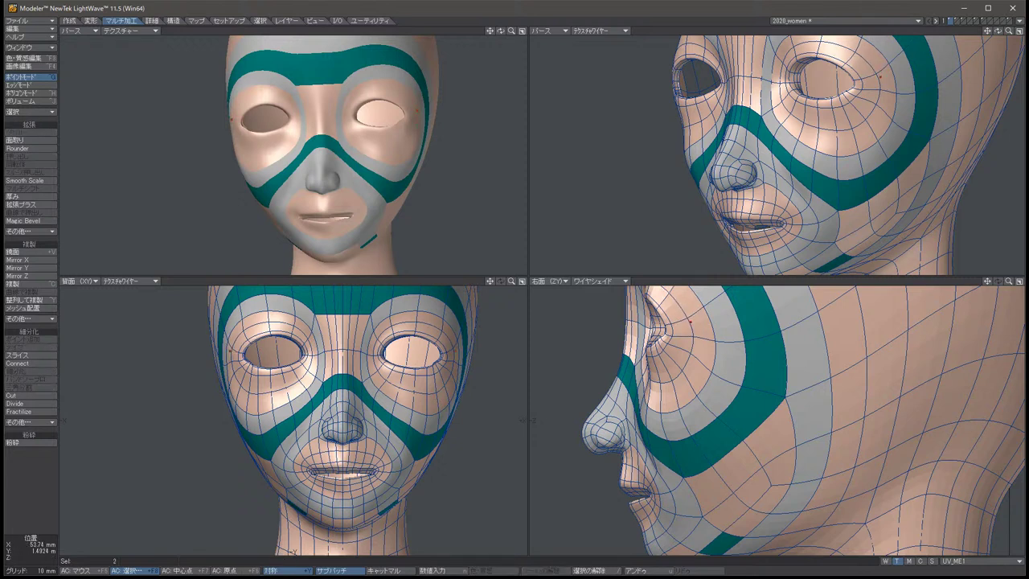
key("slash")
left_click(468, 310)
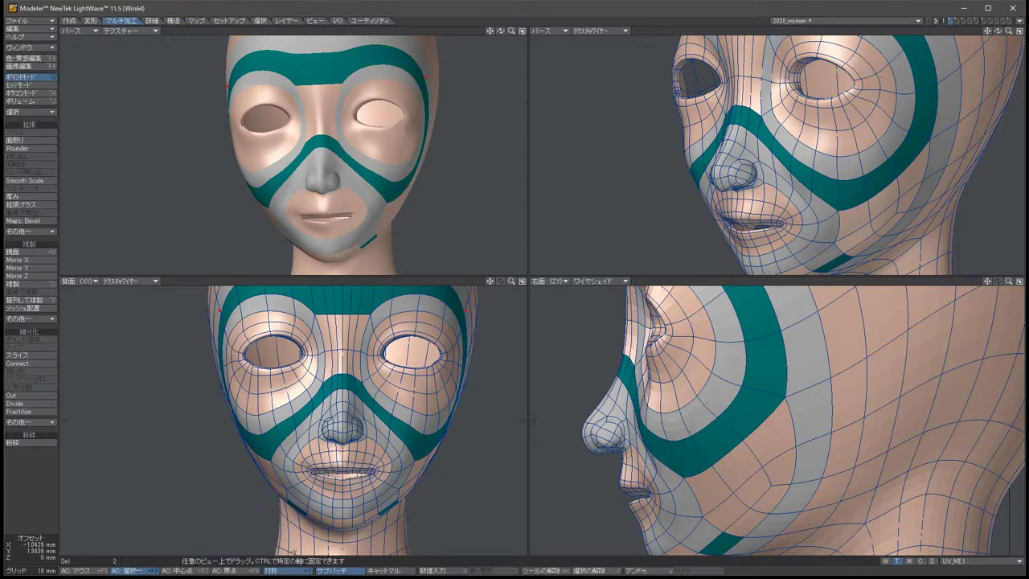
key("/")
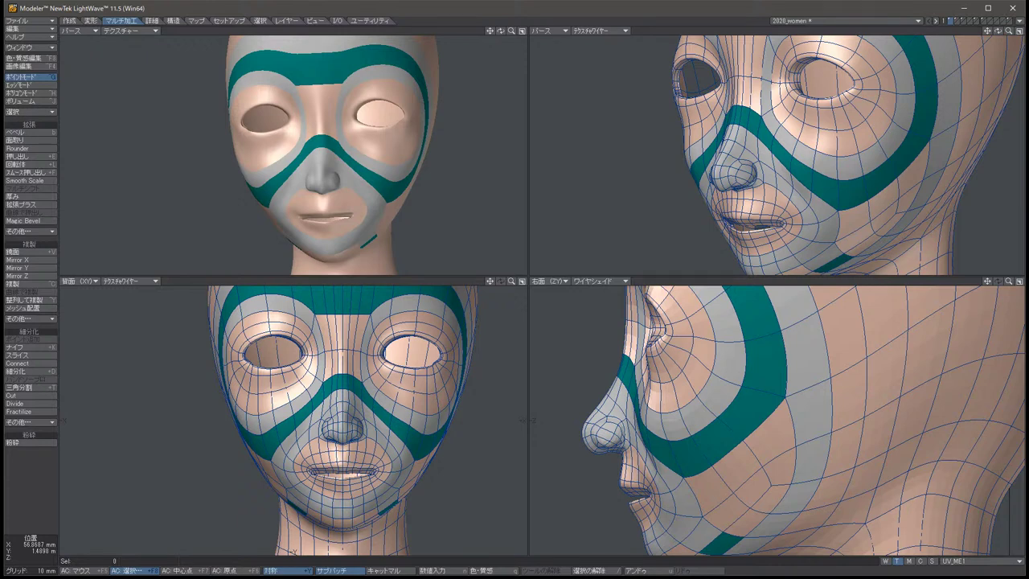
key("period")
key("period")
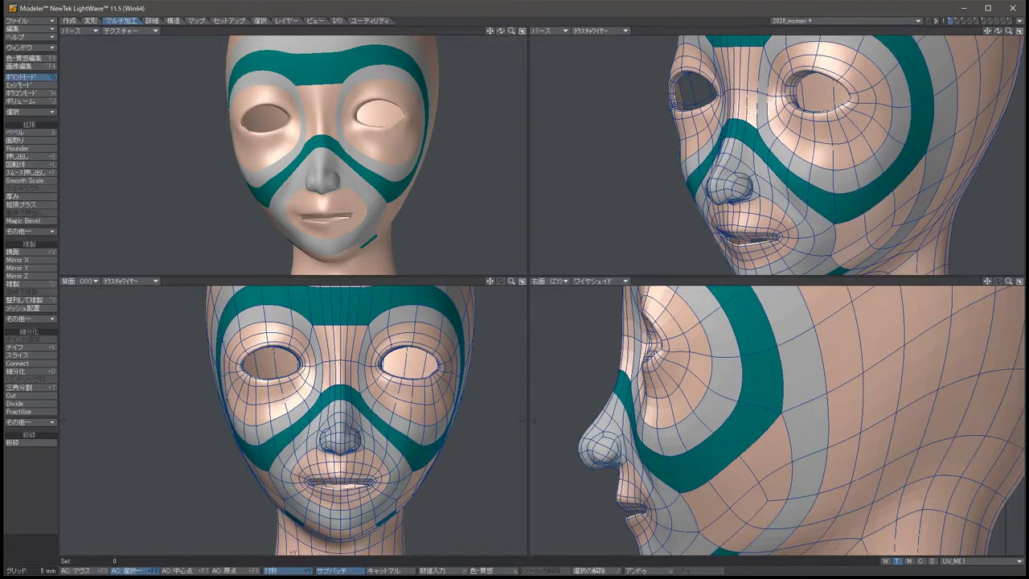
key("Left")
key("Left")
key("Left")
key("Left")
key("Left")
key("Left")
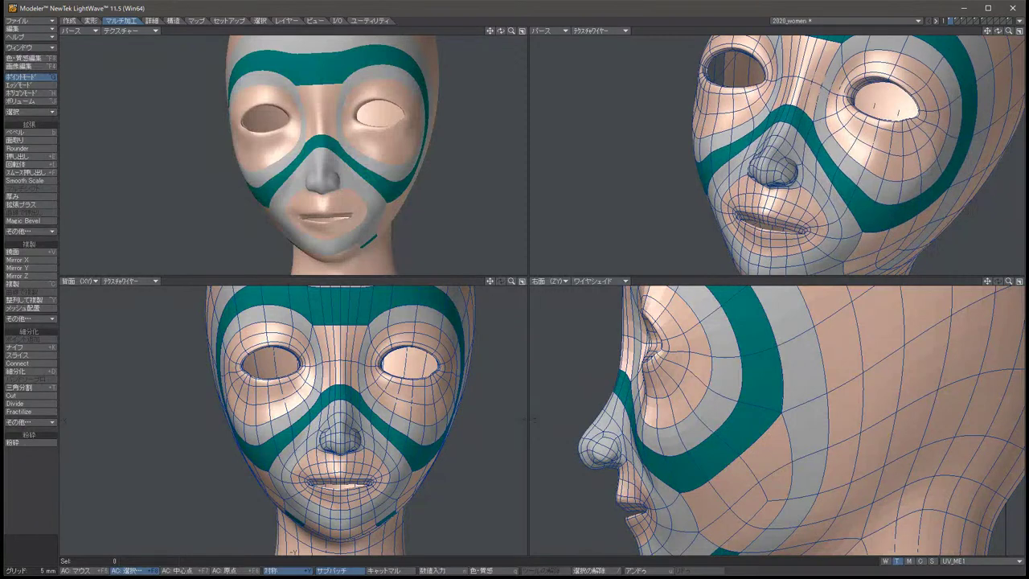
key("ctrl+z")
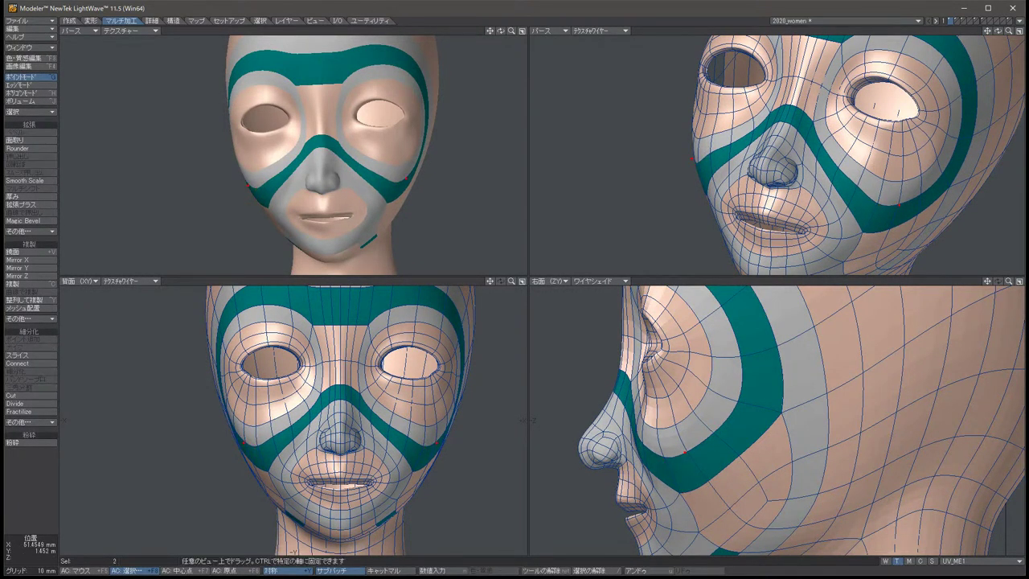
left_click_drag(337, 450, 340, 451)
key("space")
key("slash")
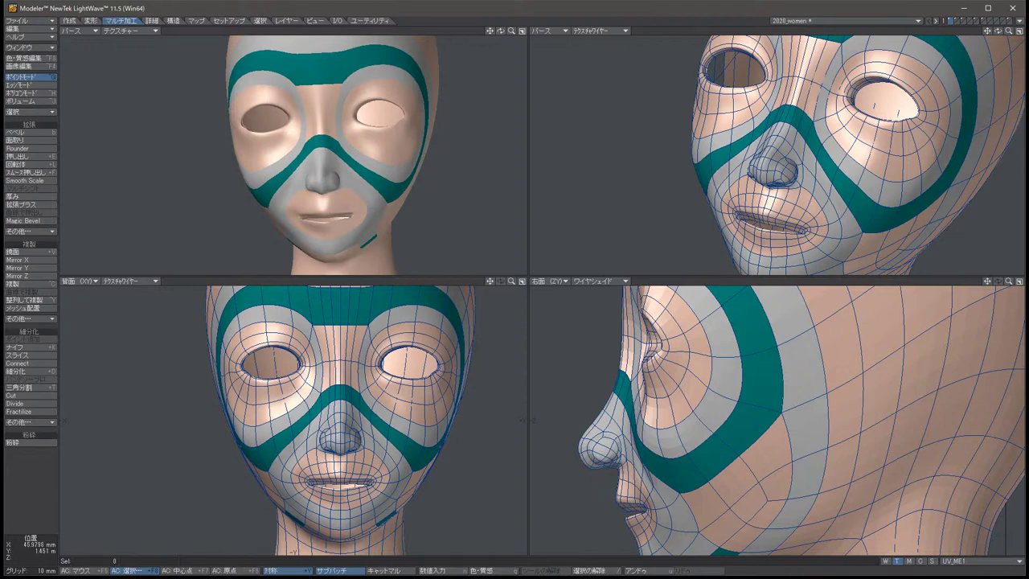
left_click_drag(776, 156, 675, 116, "alt")
Select a 34-polygon band over the side of the head and assign it surface KAO_lain_02.
left_click_drag(771, 418, 683, 337, "alt+shift")
scroll(771, 418, "down", 5)
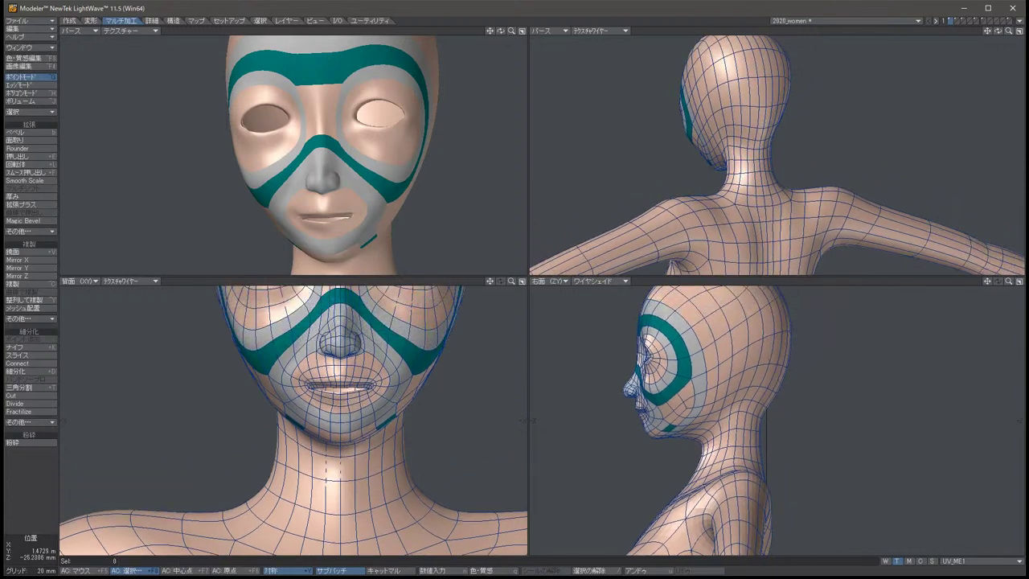
key("ctrl+h")
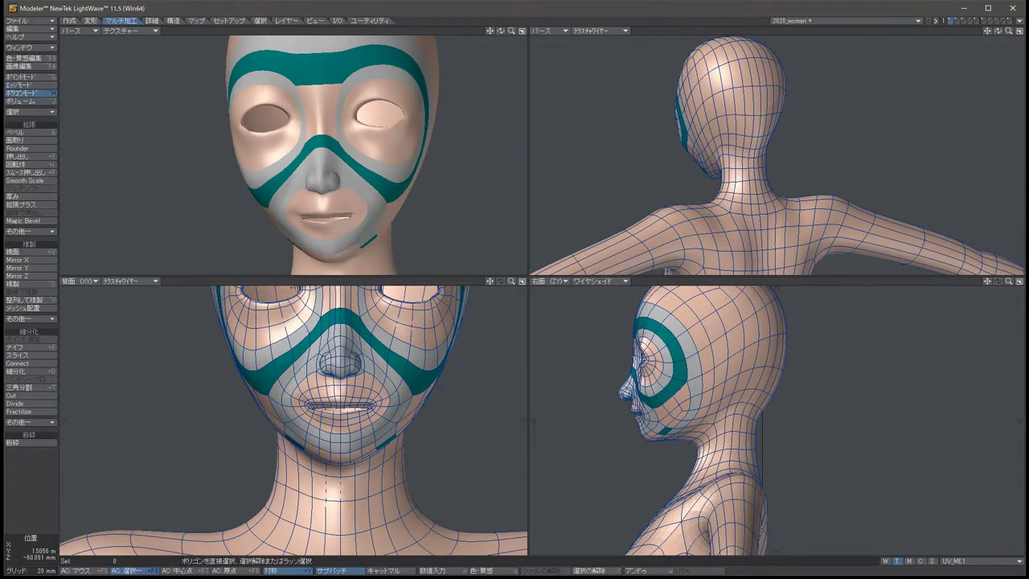
left_click_drag(706, 371, 709, 391)
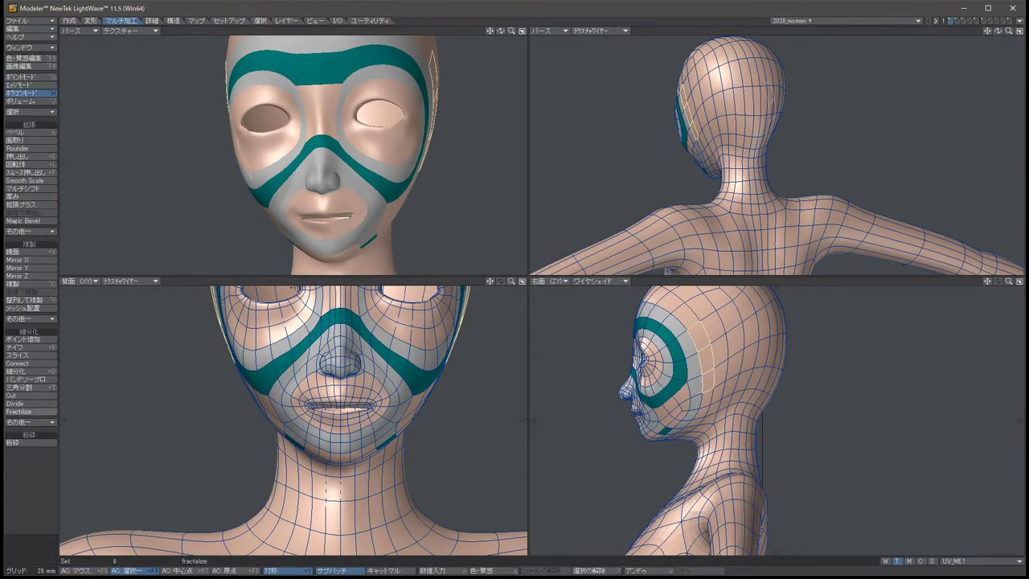
key("l")
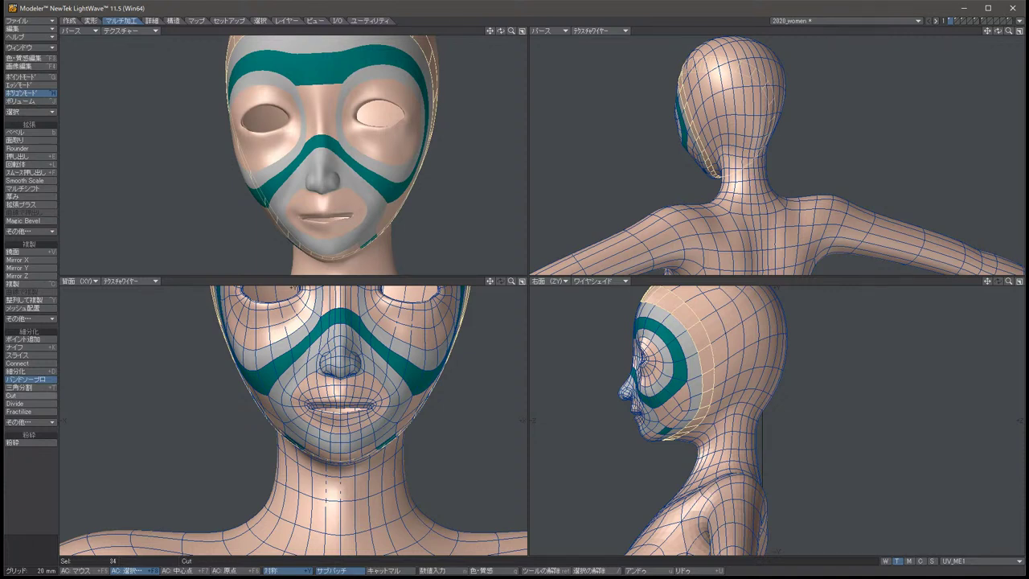
key("q")
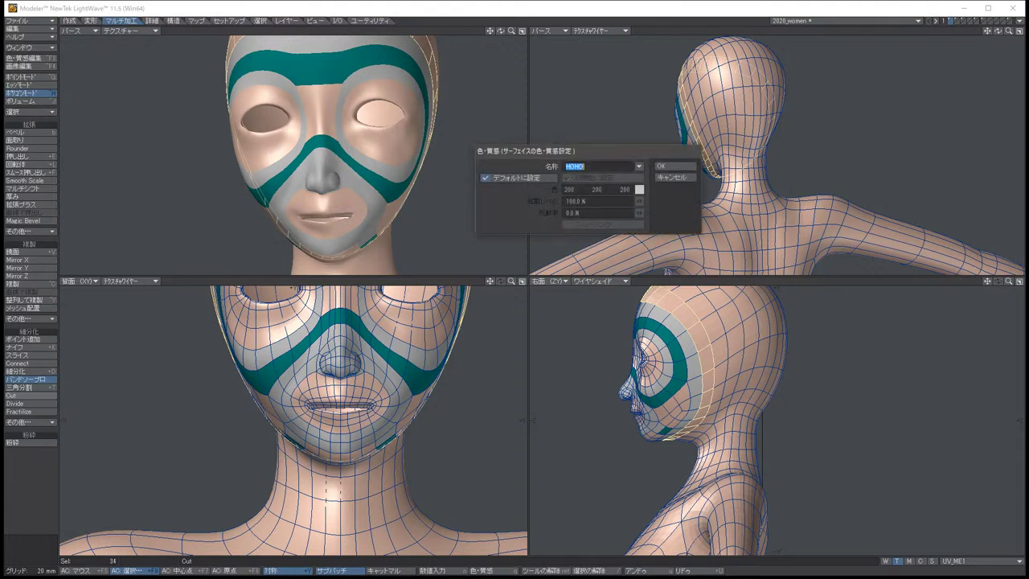
type("KA")
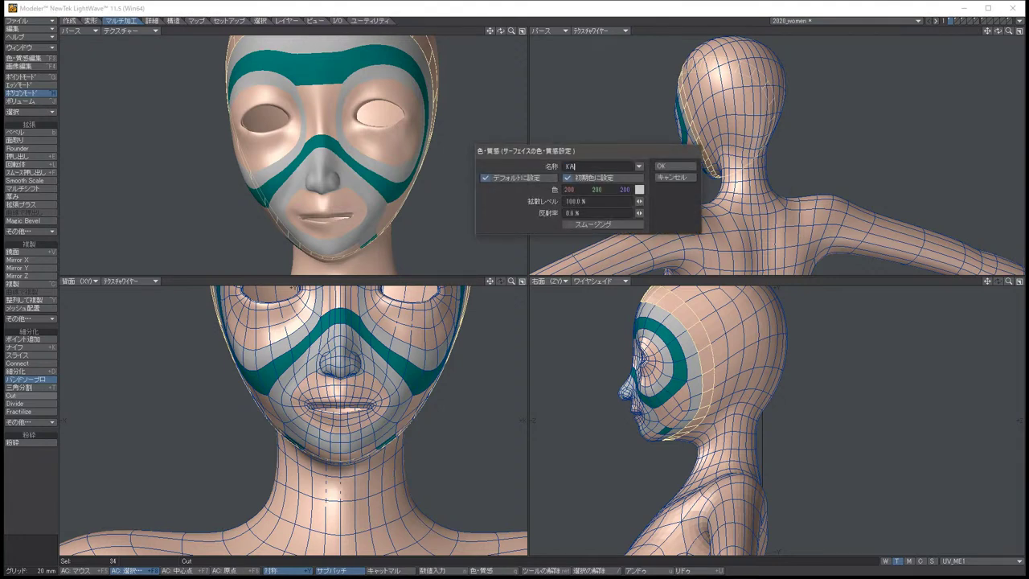
type("O_RAINN")
key("BackSpace")
key("BackSpace")
key("BackSpace")
type("lain")
key("Return")
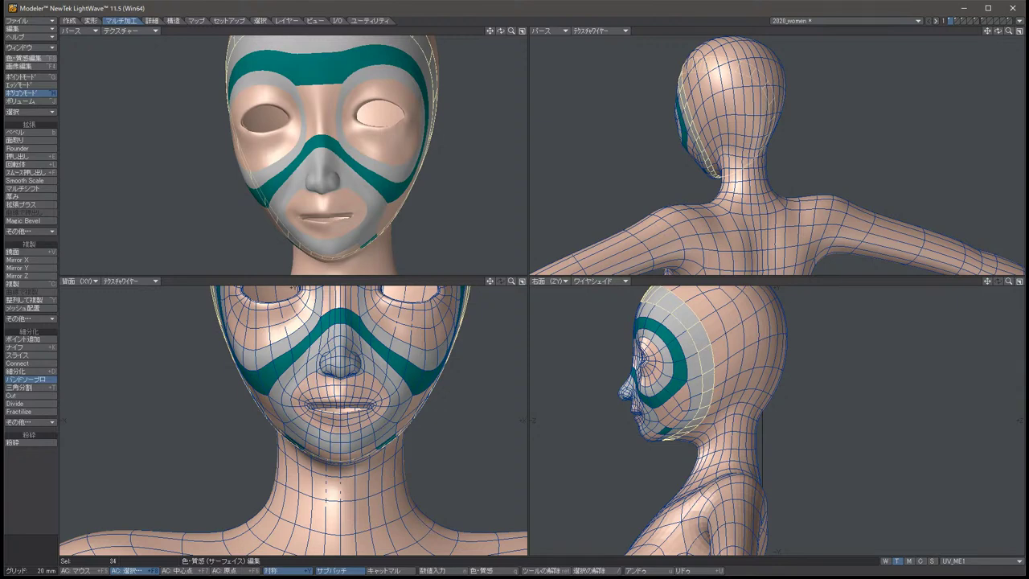
In the Surface Editor, colour KAO_lain_02 dark green (0, 128, 0) and tick Smoothing.
left_click(31, 58)
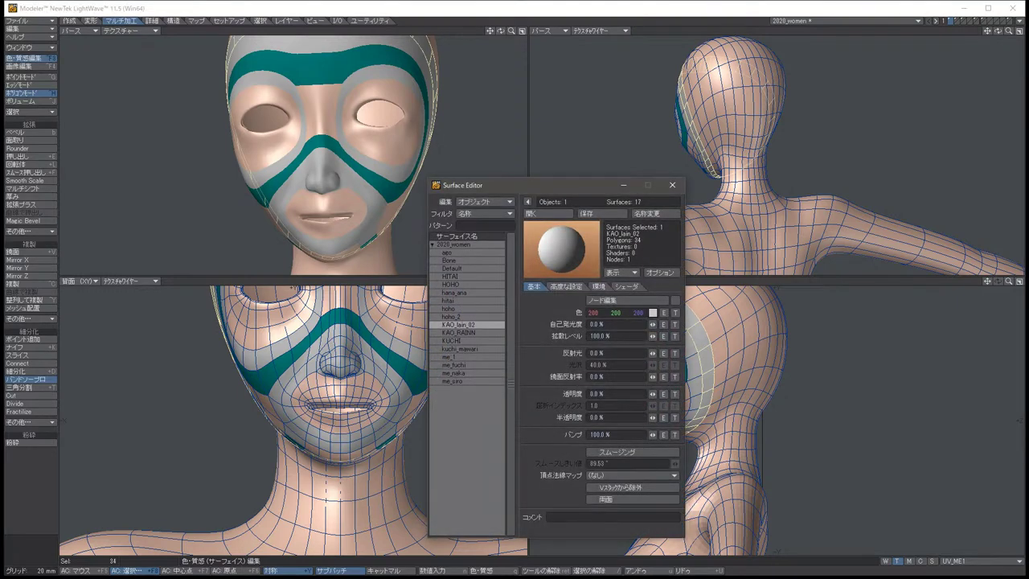
left_click(652, 311)
left_click(540, 242)
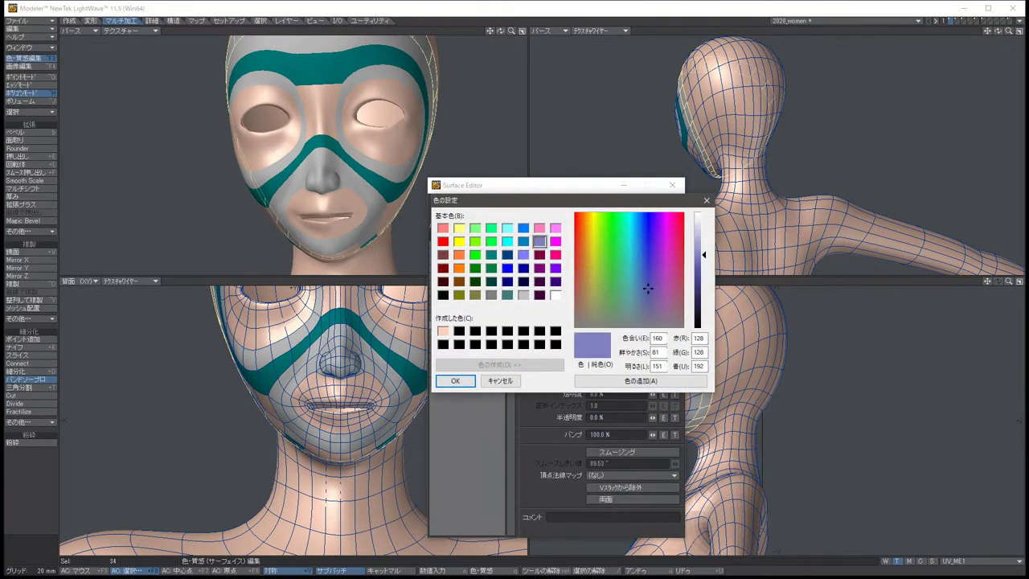
key("alt+a")
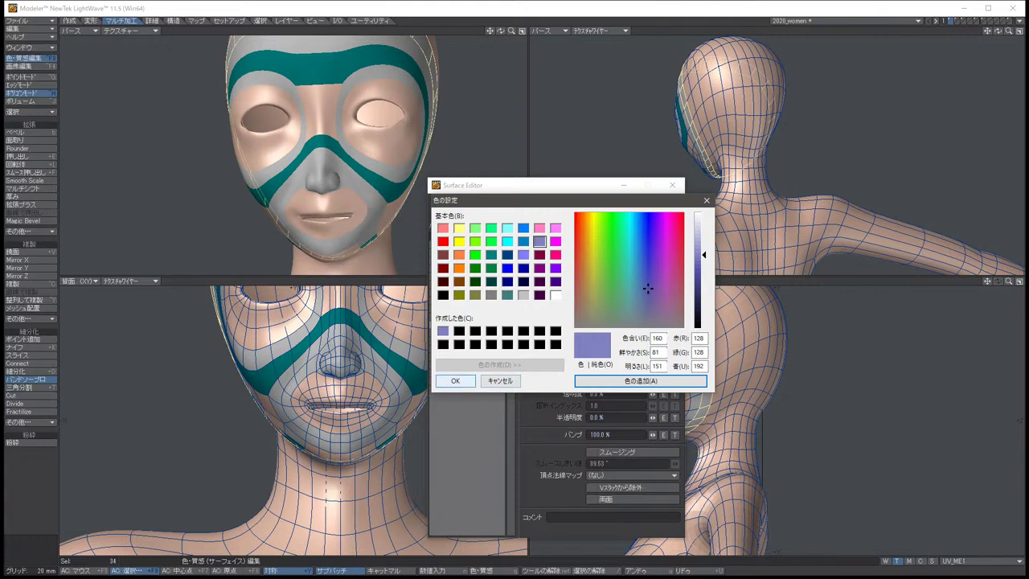
left_click(486, 381)
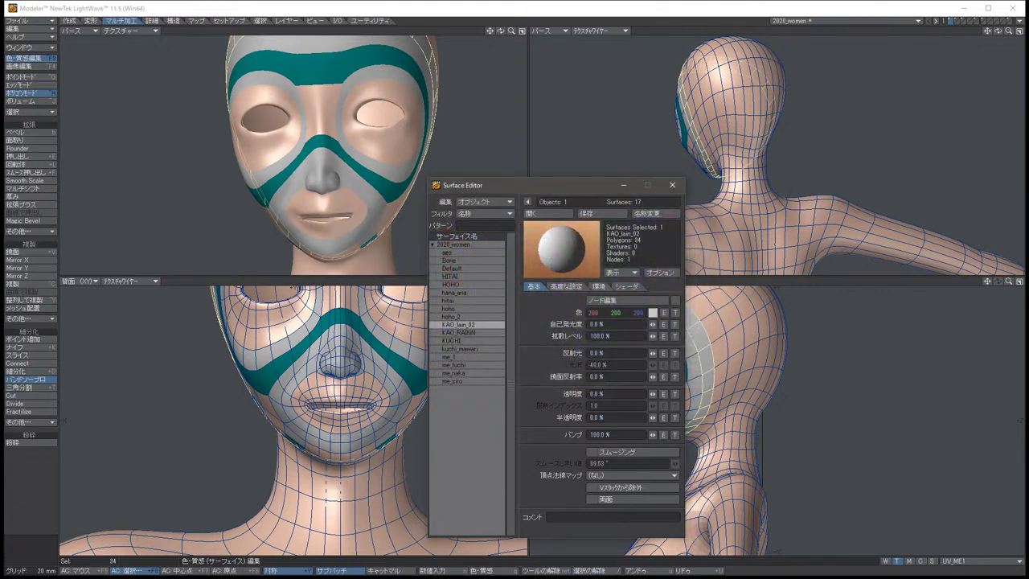
left_click(653, 311)
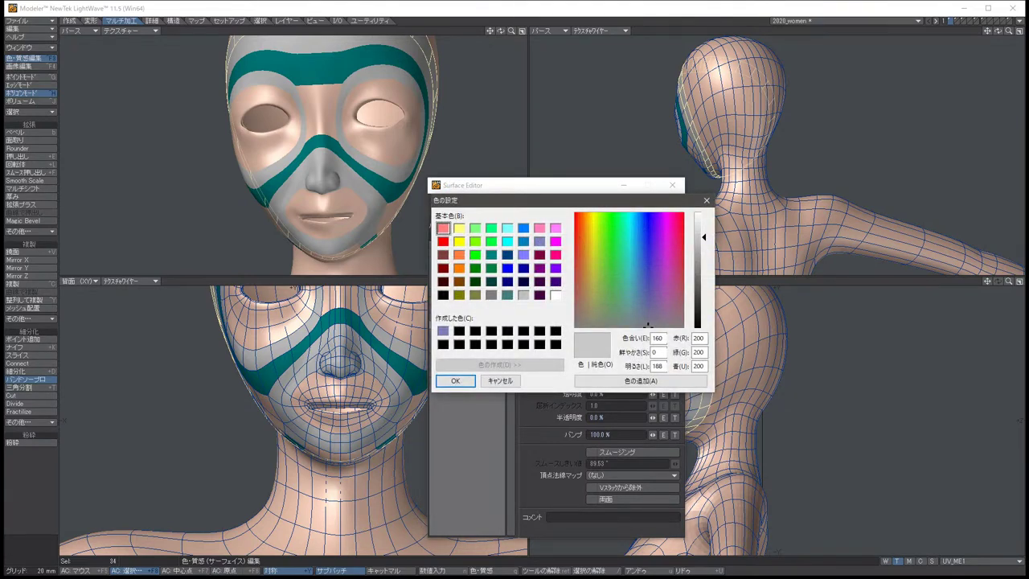
left_click(475, 268)
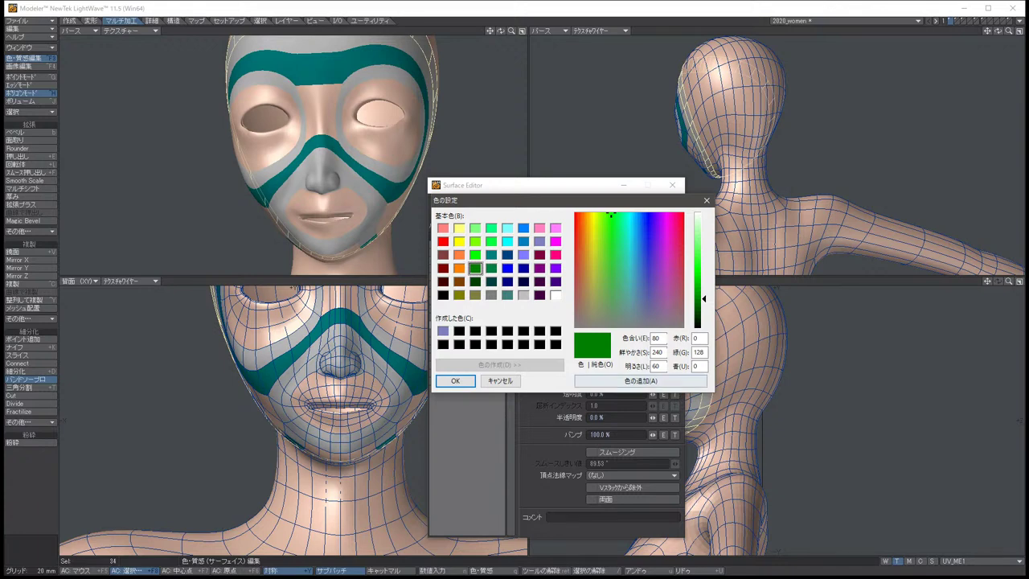
left_click(454, 381)
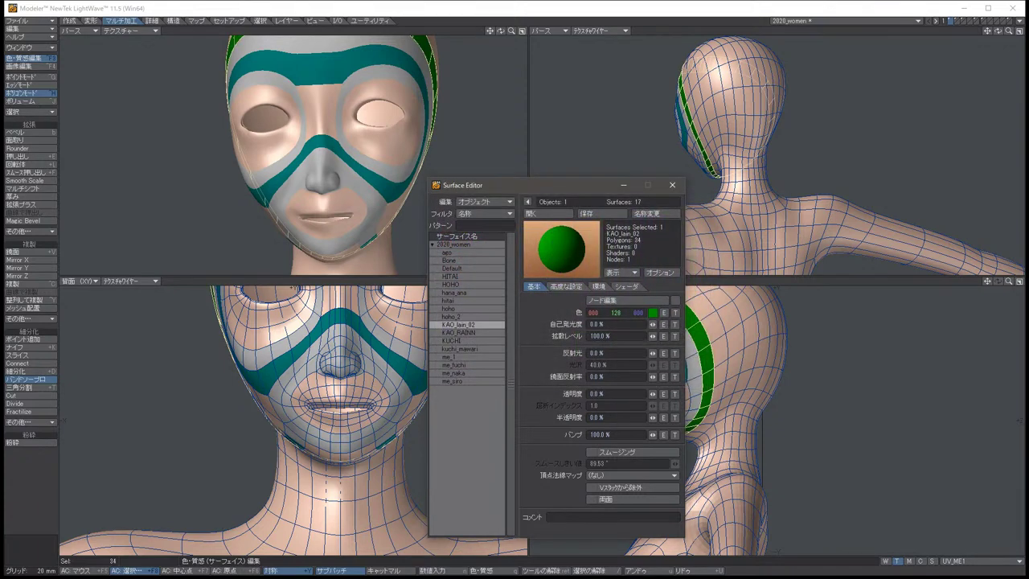
left_click(611, 451)
left_click(672, 185)
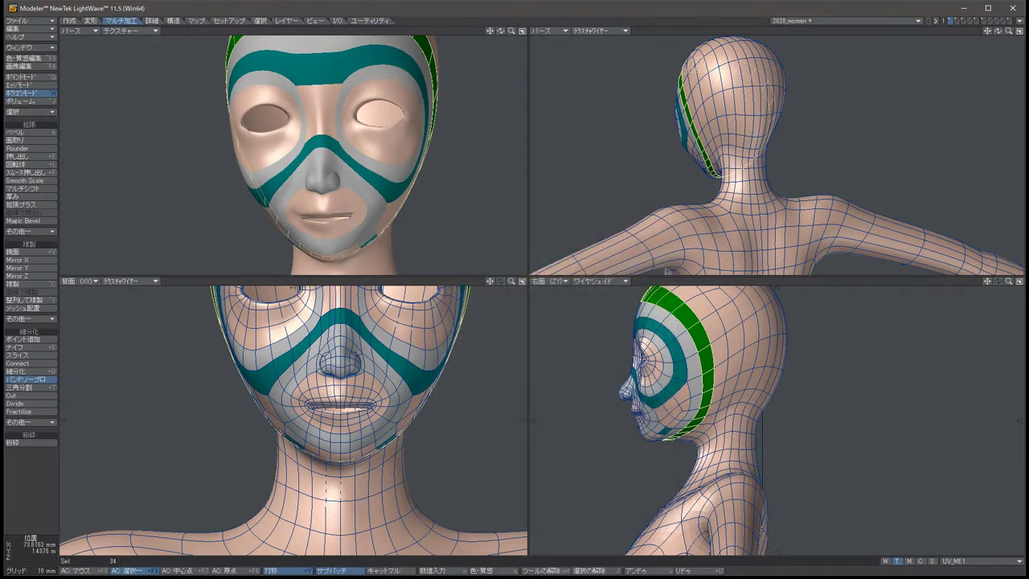
scroll(457, 380, "down", 3)
left_click_drag(724, 161, 781, 161, "alt")
scroll(293, 418, "up", 4)
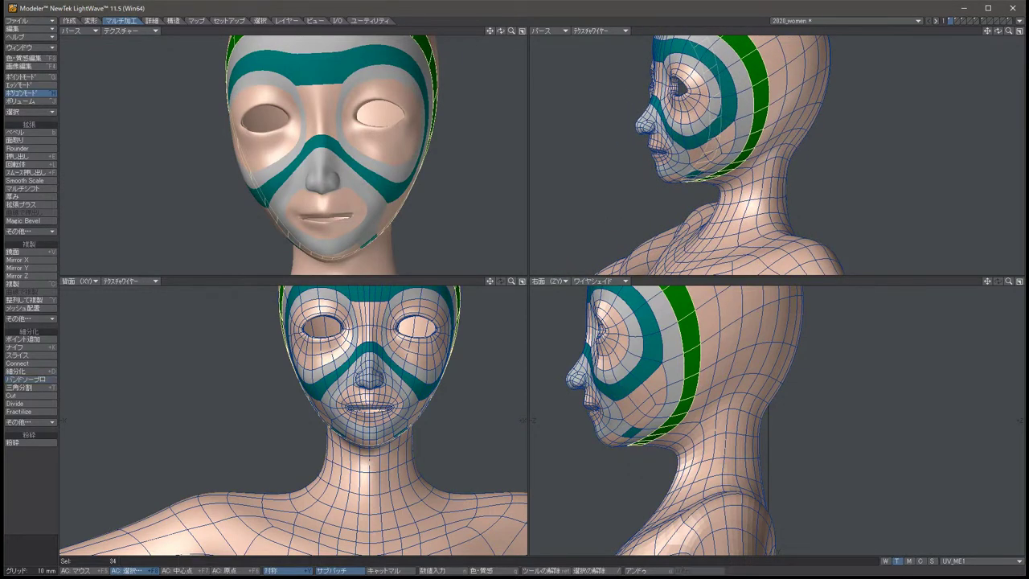
key("slash")
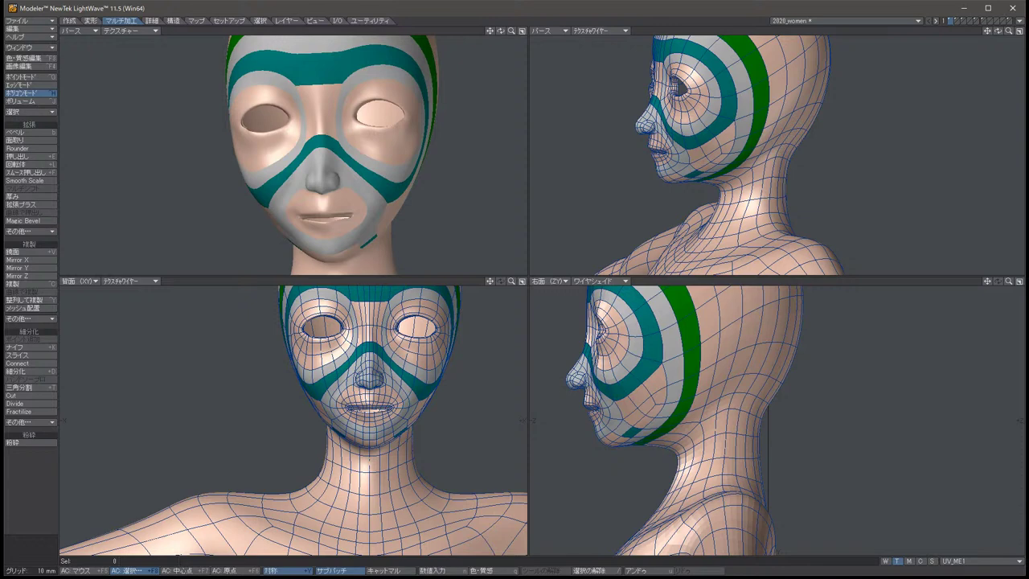
left_click_drag(683, 378, 660, 439, "alt+shift")
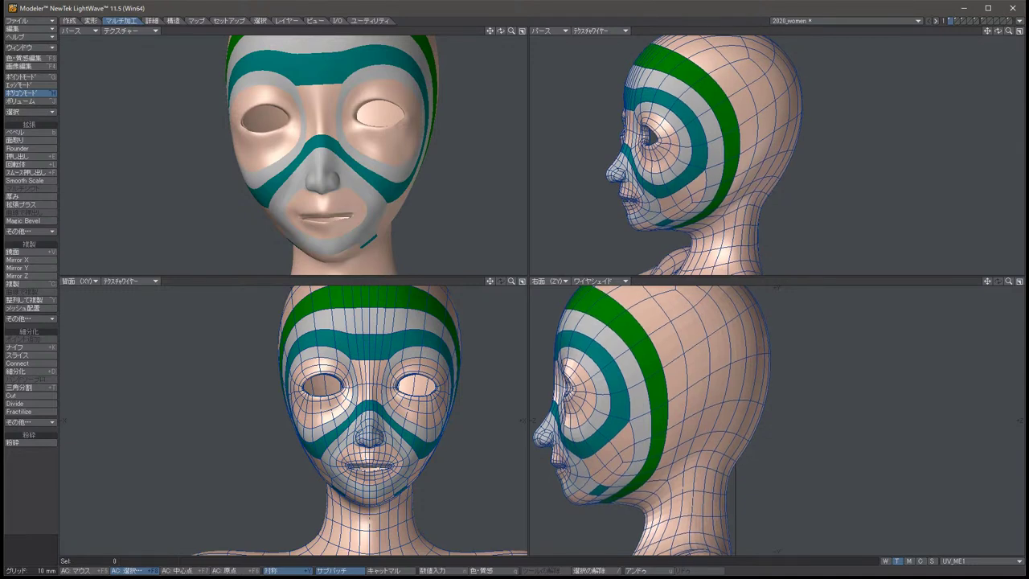
scroll(667, 418, "up", 3)
scroll(667, 418, "down", 1)
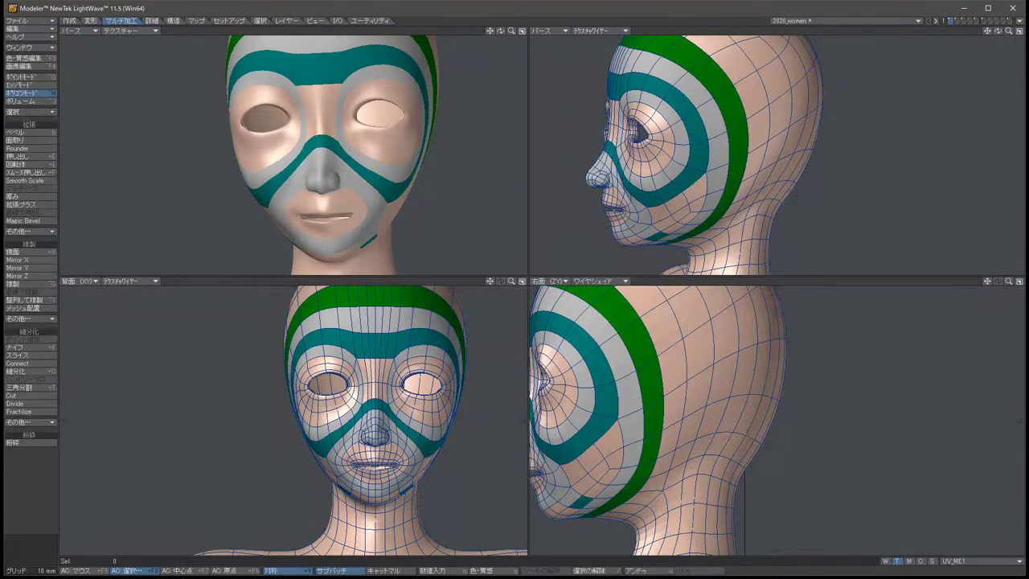
left_click_drag(707, 152, 788, 153, "alt")
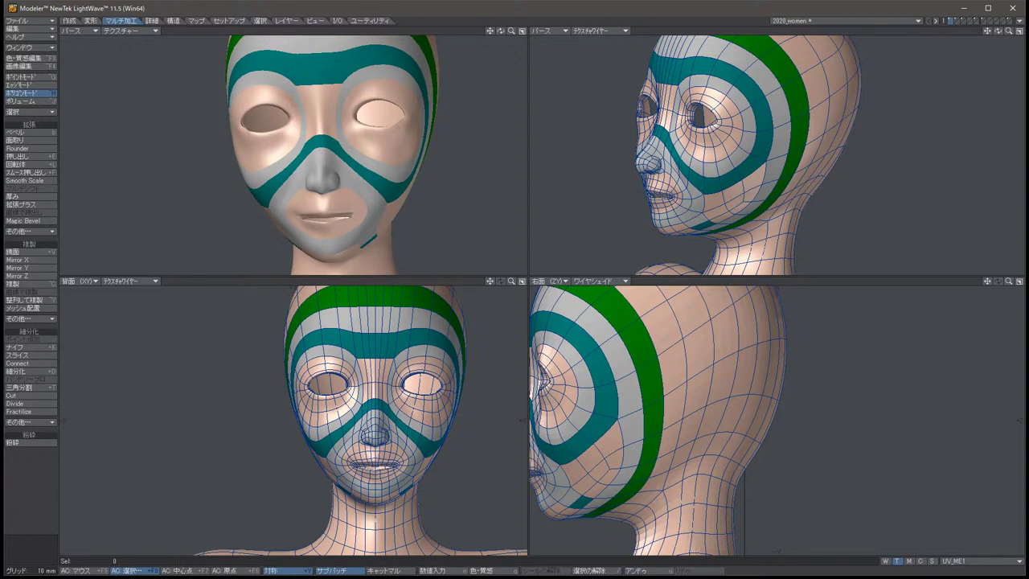
Select the forehead polygons from a three-quarter view, keeping only the right-side ones.
scroll(322, 153, "down", 3)
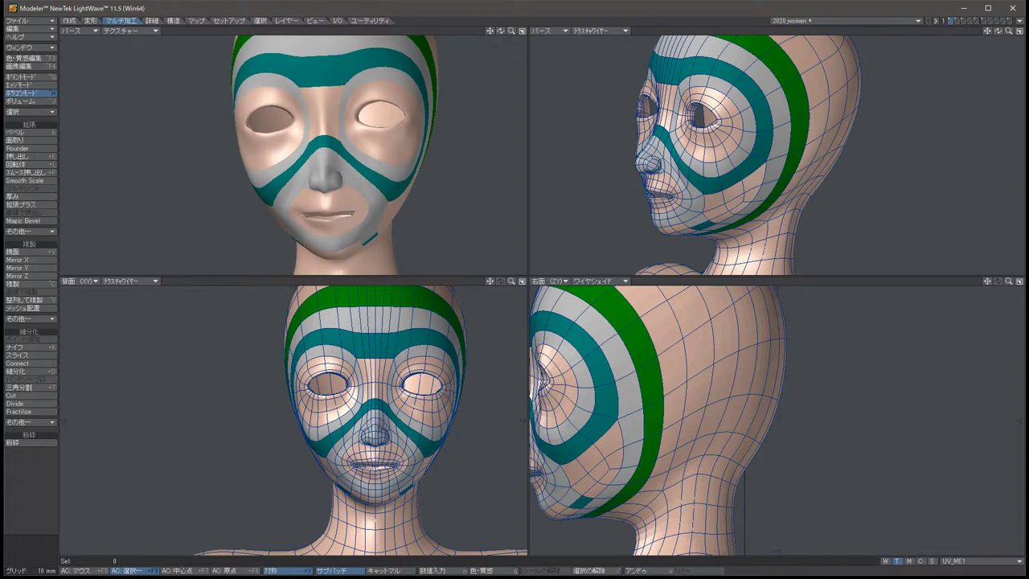
left_click_drag(322, 153, 454, 152, "alt")
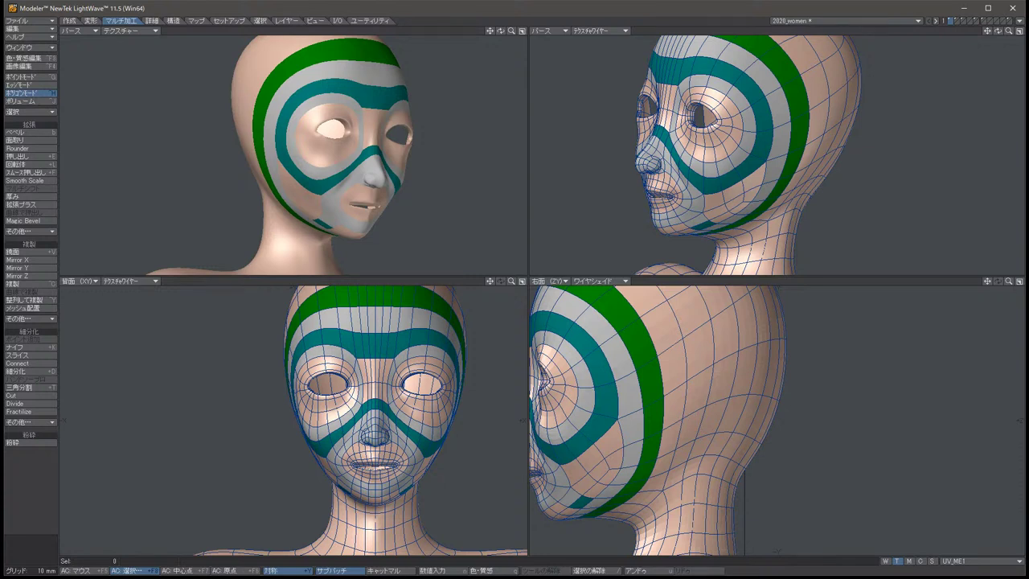
scroll(337, 417, "up", 3)
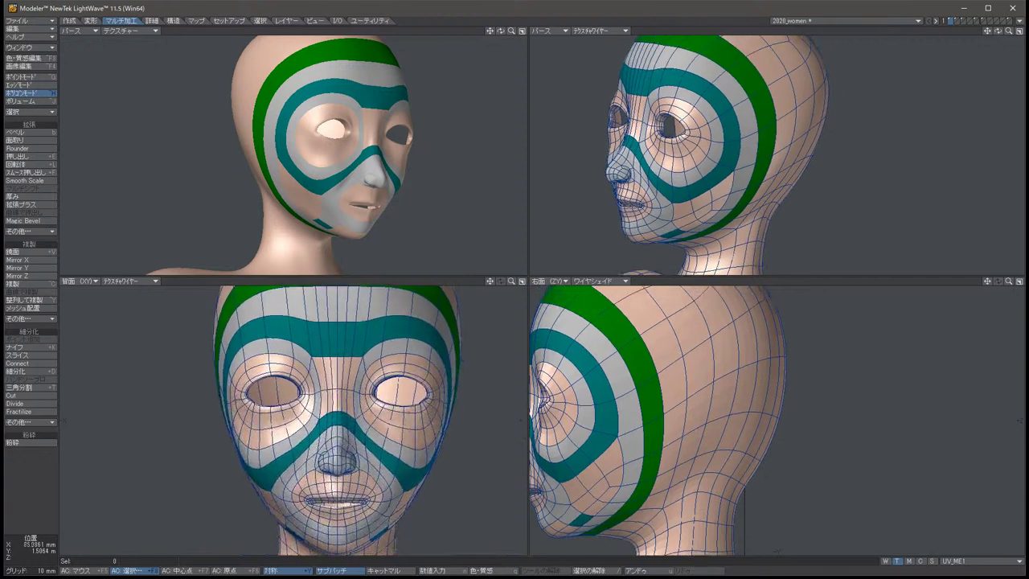
scroll(321, 418, "down", 2)
left_click(416, 358)
key("t")
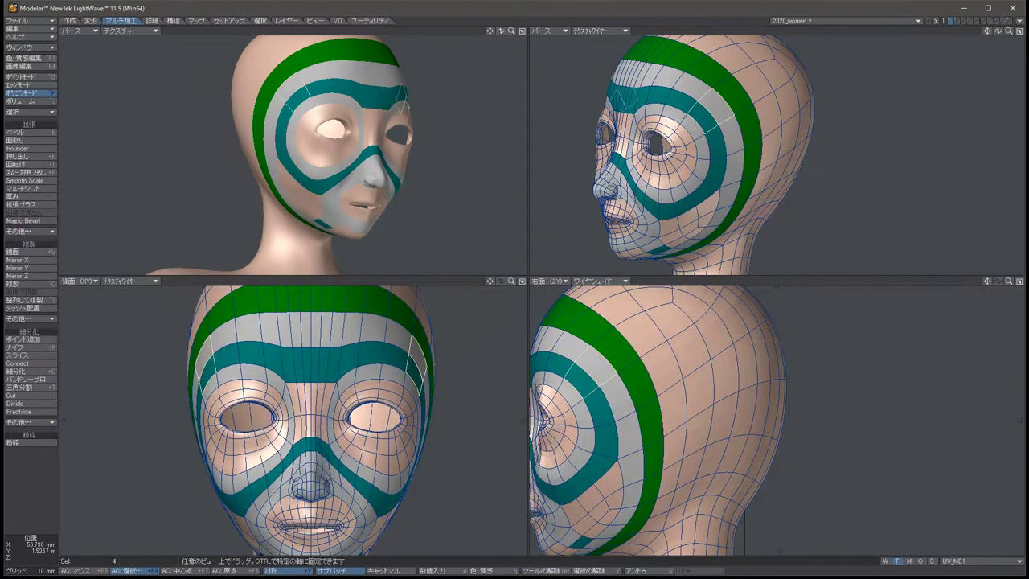
left_click(213, 346)
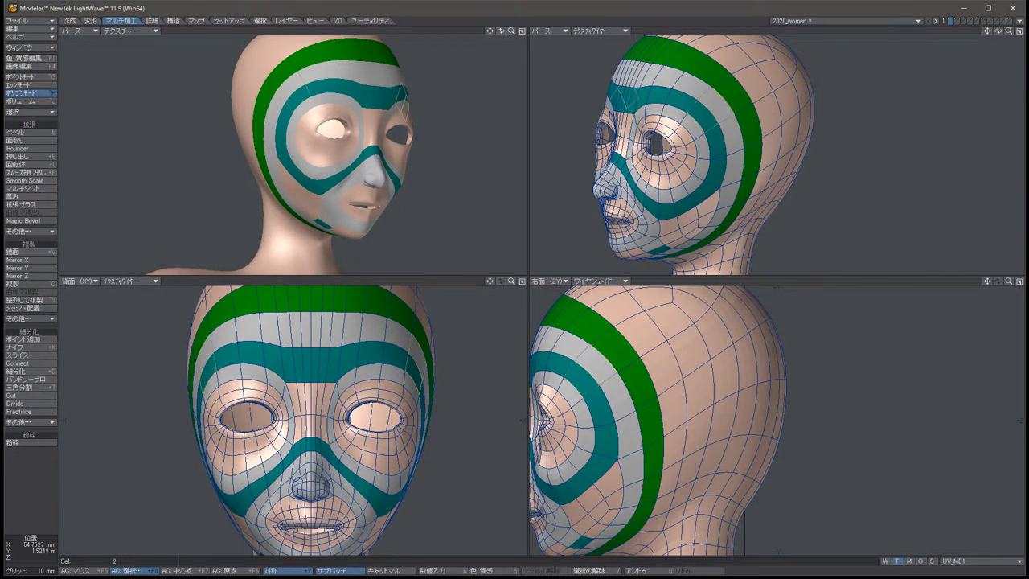
In Points mode, pull the two forehead points slightly inward, then deselect them.
key("ctrl+g")
key("t")
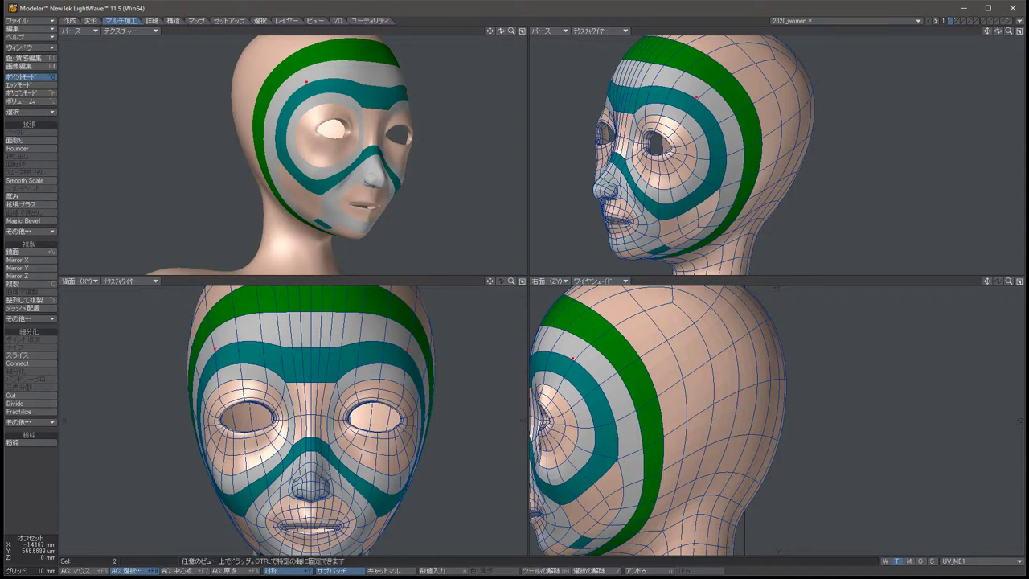
left_click_drag(214, 348, 240, 346)
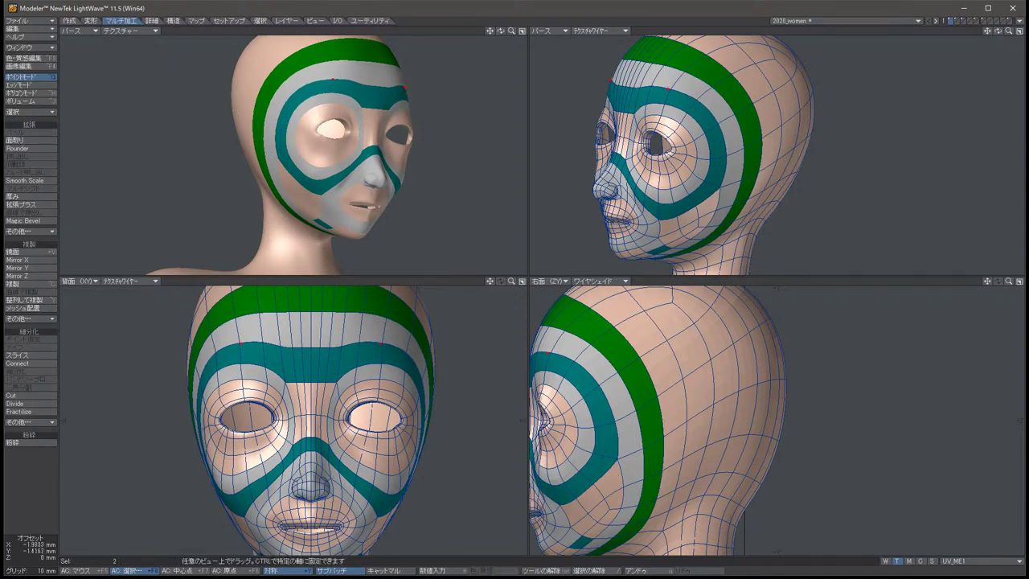
key("slash")
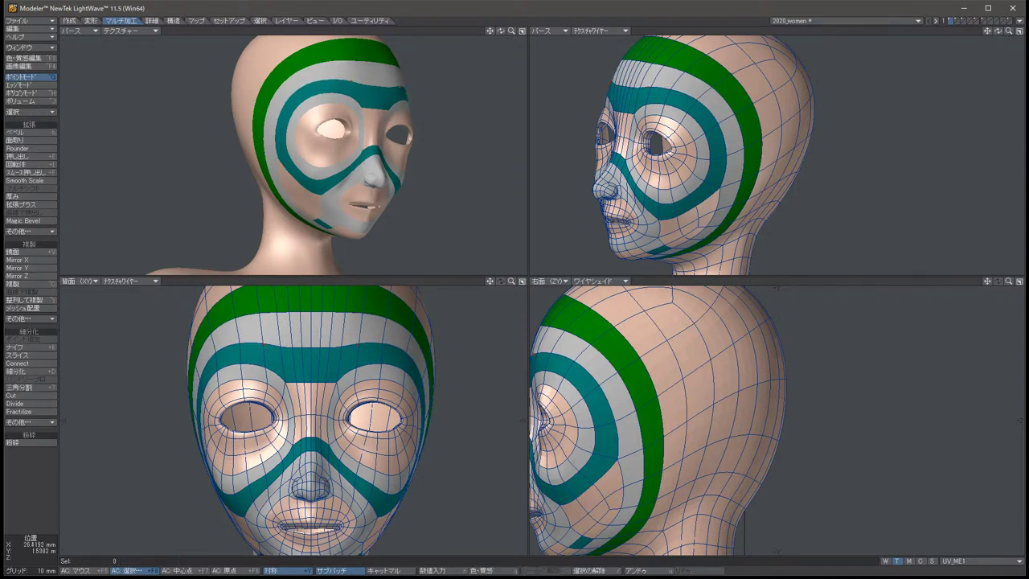
left_click_drag(691, 160, 792, 157, "alt")
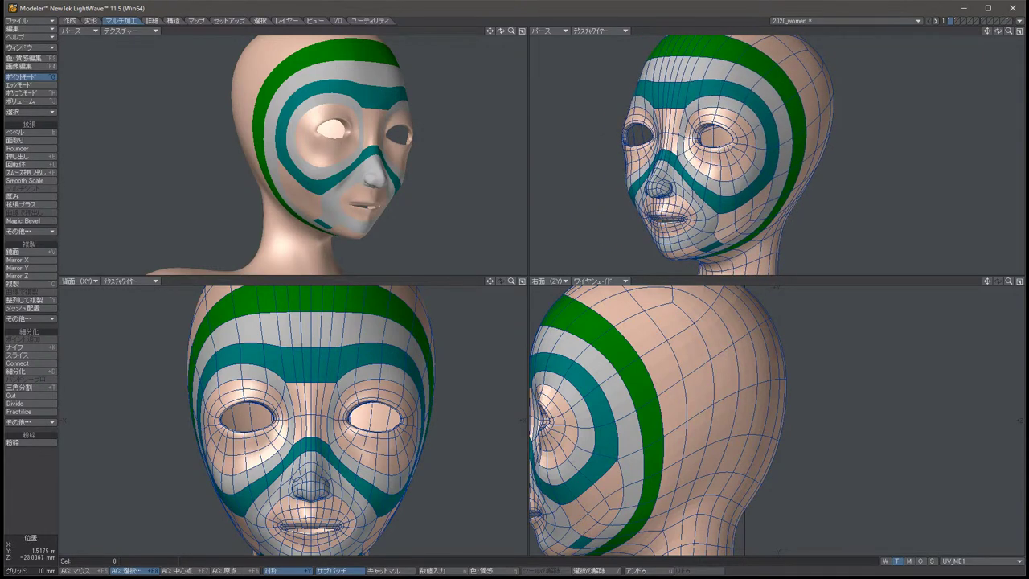
left_click_drag(643, 418, 731, 393, "alt+shift")
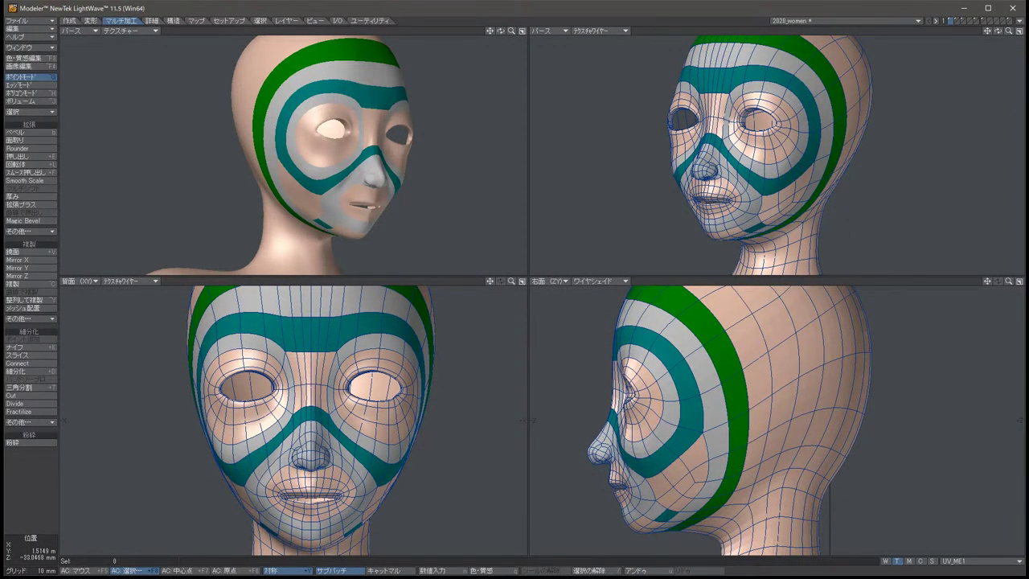
Turn SubPatch off and nudge the selected nose points slightly.
key("Tab")
right_click_drag(588, 438, 589, 441)
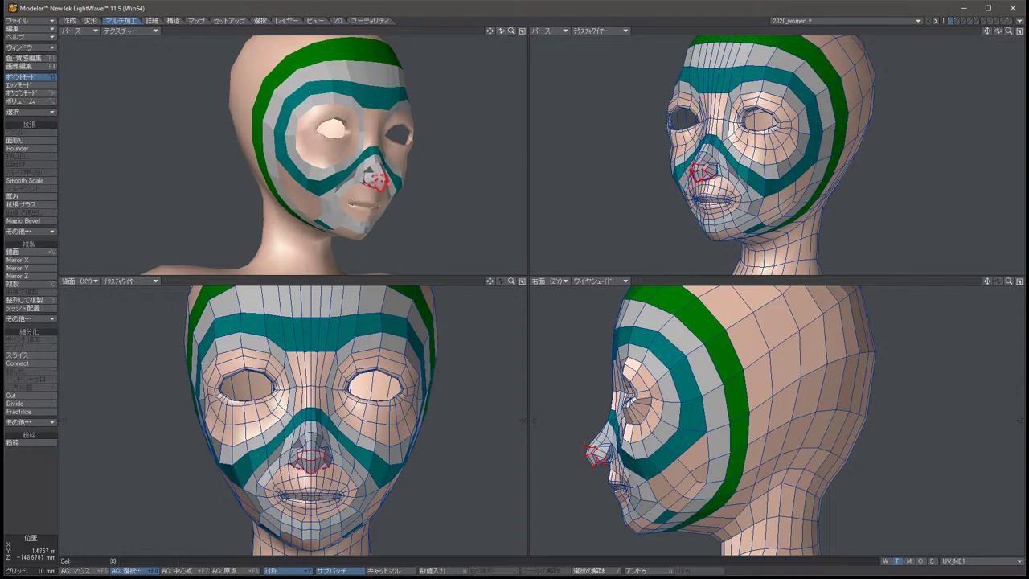
key("t")
left_click_drag(596, 451, 596, 448)
key("space")
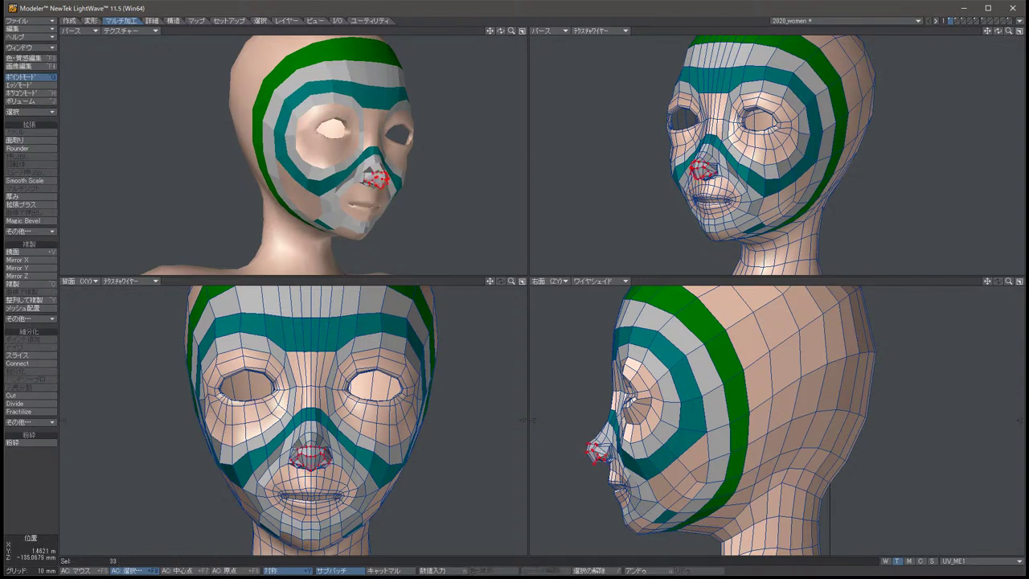
Narrow the nose selection to four points and try moving them.
mouse_move(596, 418)
right_mouse_down()
mouse_move(581, 462)
mouse_move(599, 451)
right_mouse_up()
key("t")
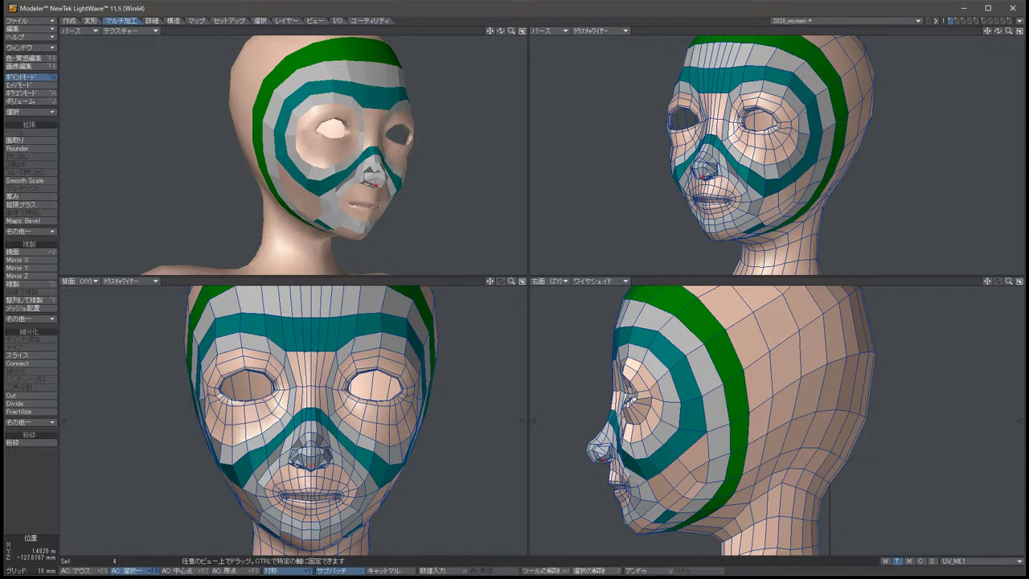
key("space")
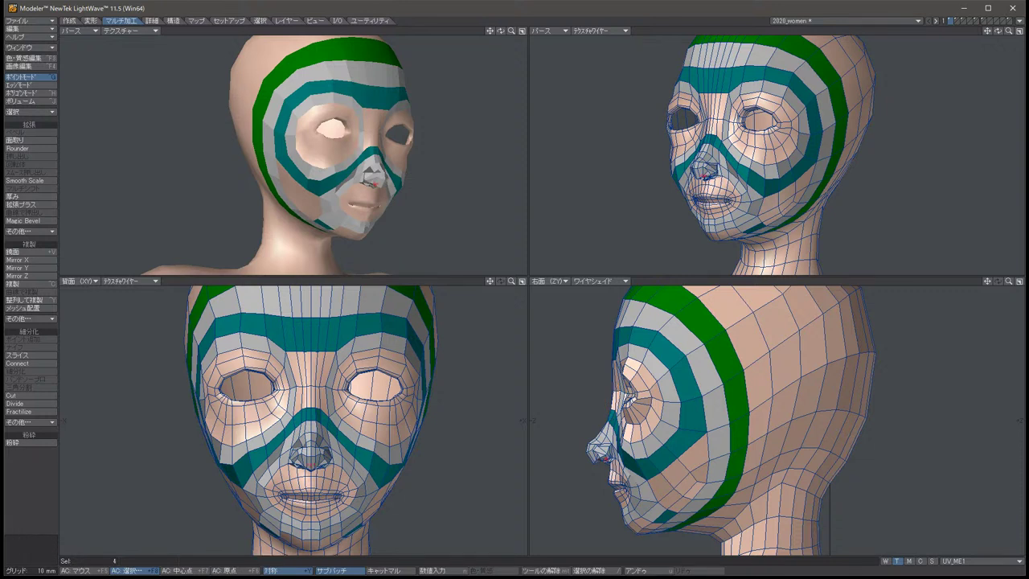
key("t")
key("space")
key("/")
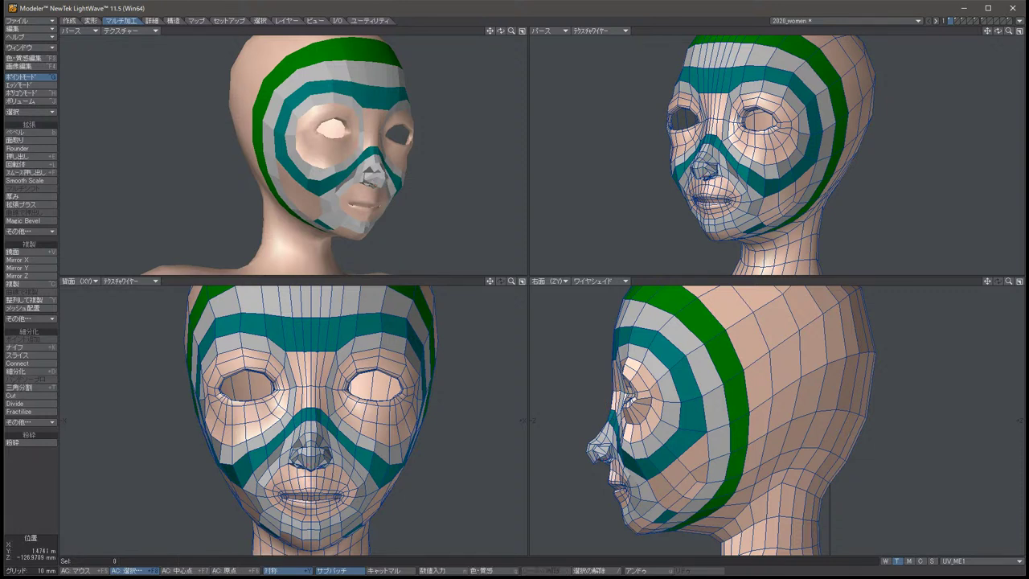
key("t")
mouse_move(723, 417)
left_mouse_down()
mouse_move(712, 418)
mouse_move(727, 419)
left_mouse_up()
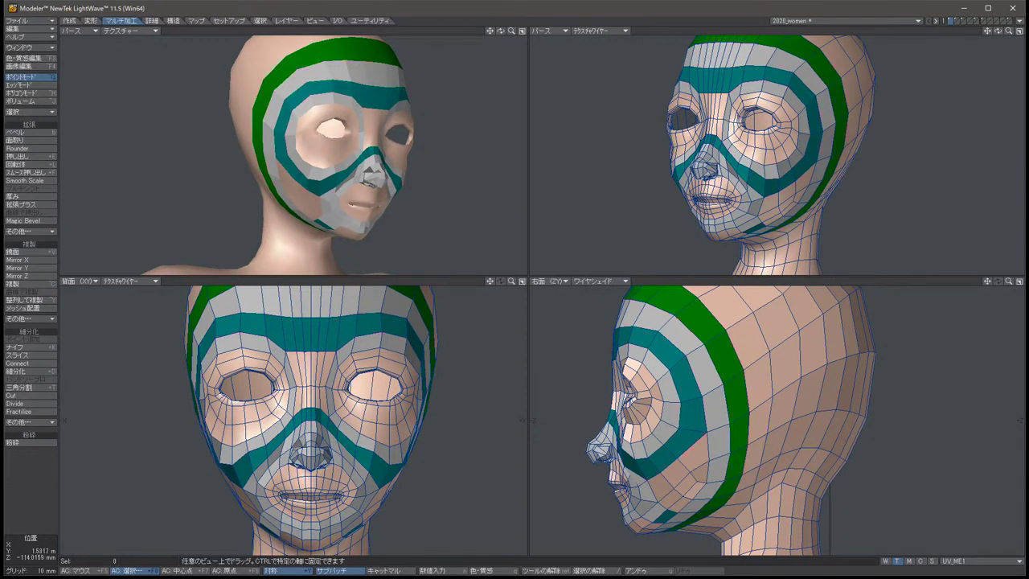
key("space")
Switch to Edges mode and clear the edge selection.
key("t")
key("space")
key("space")
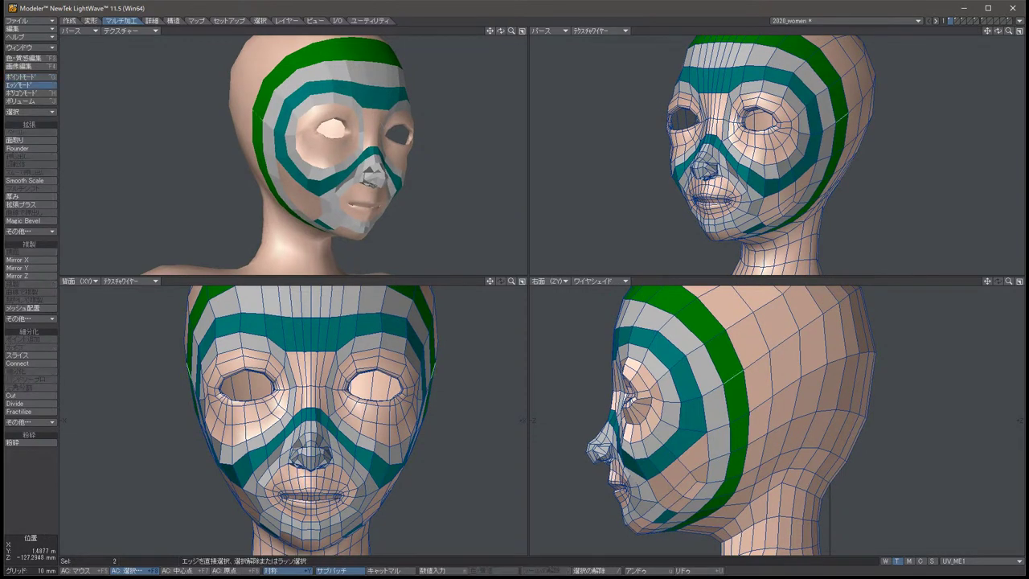
key("/")
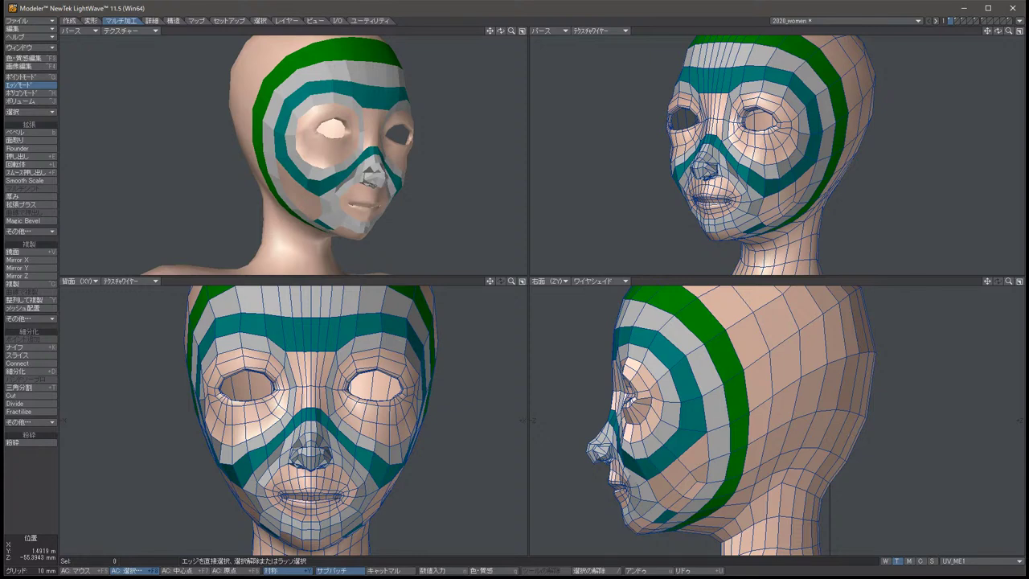
left_click_drag(845, 52, 865, 81, "alt")
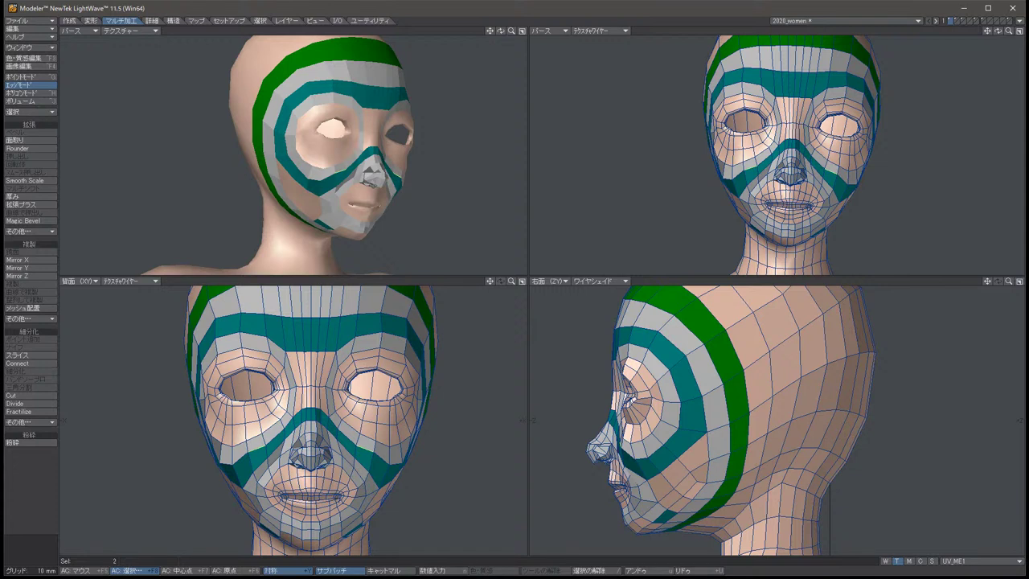
In Points mode, nudge the two selected points slightly.
left_click(24, 76)
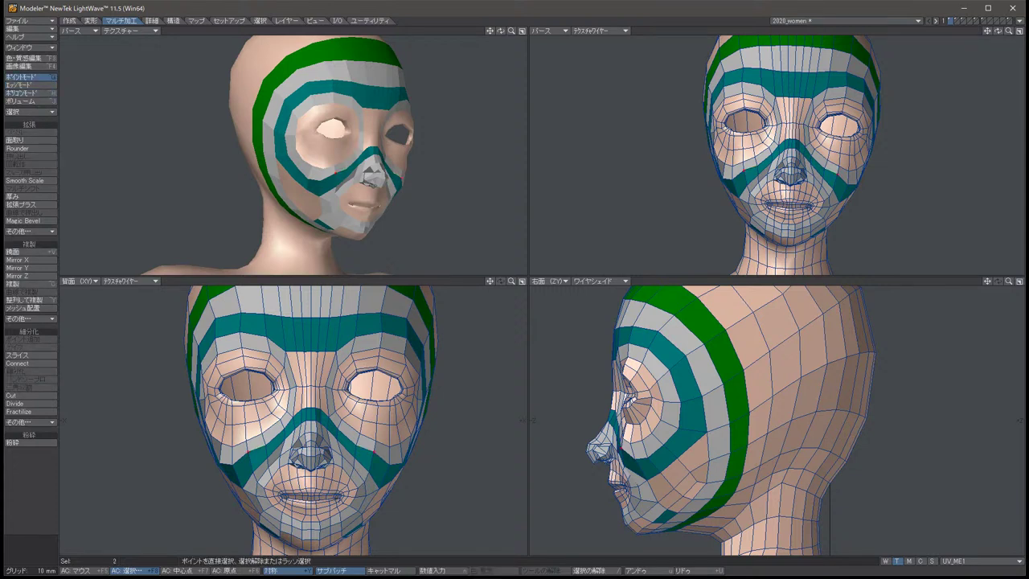
key("t")
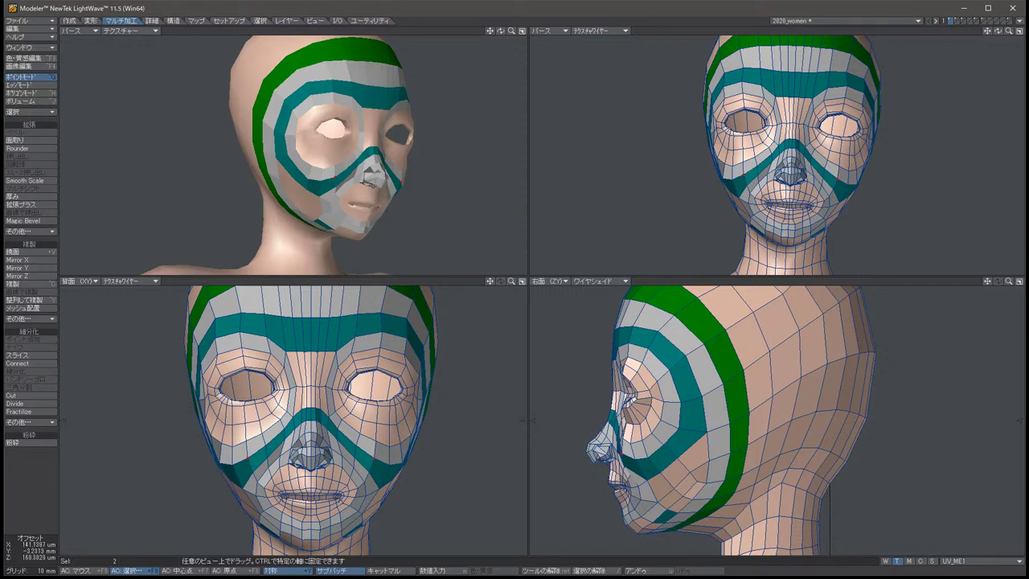
key("space")
key("t")
key("slash")
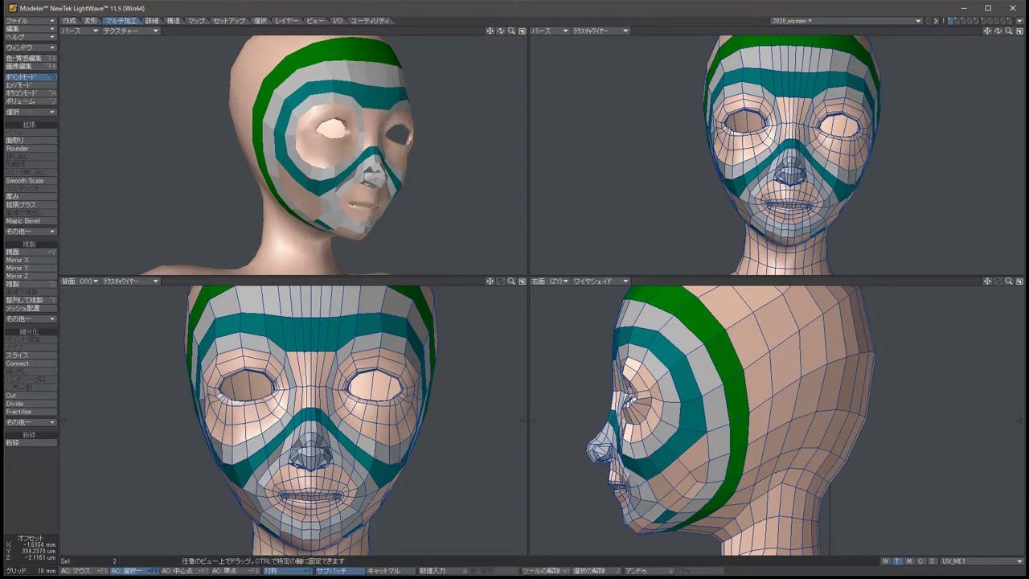
key("u")
left_click_drag(390, 475, 392, 478)
key("space")
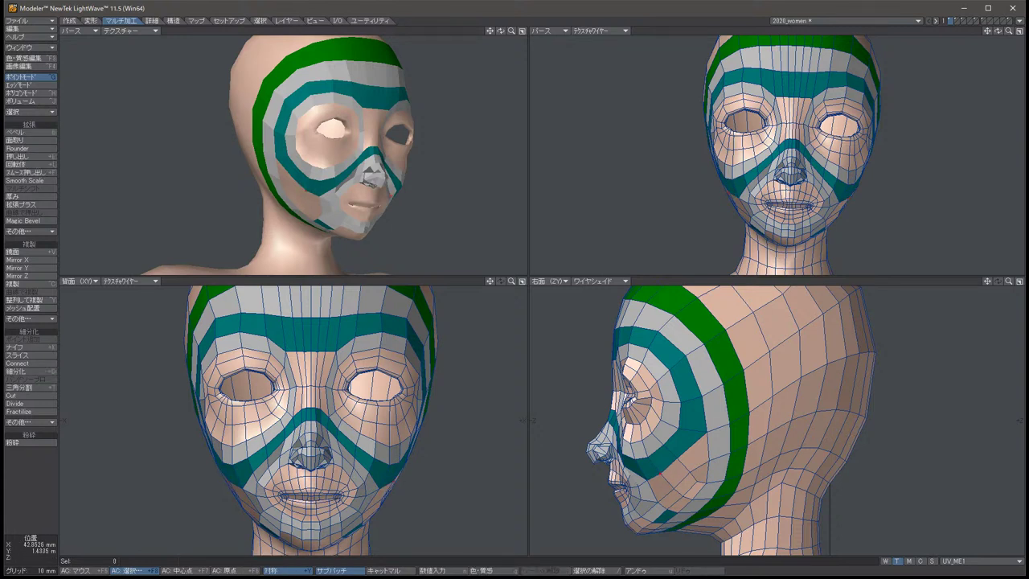
Move the same two points slightly downward and clear the selection.
key("t")
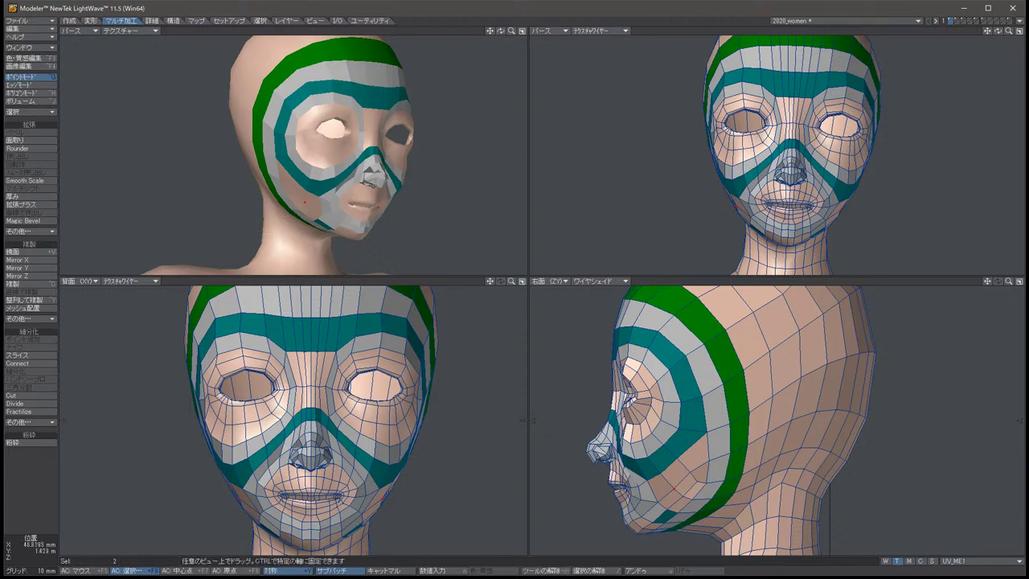
key("space")
key("t")
mouse_move(707, 486)
left_mouse_down()
mouse_move(708, 502)
mouse_move(695, 496)
left_mouse_up()
key("space")
key("t")
key("space")
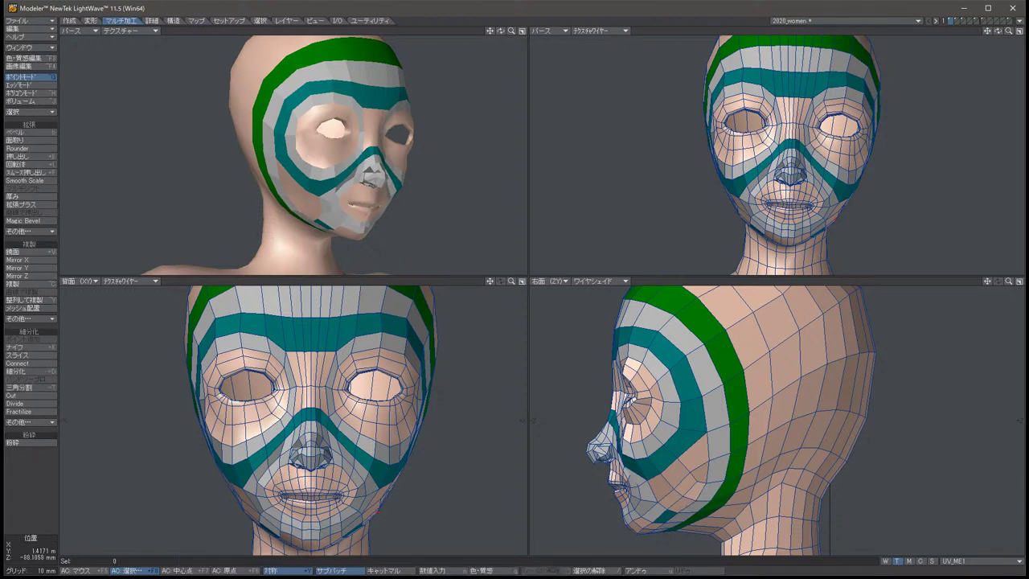
key("t")
key("space")
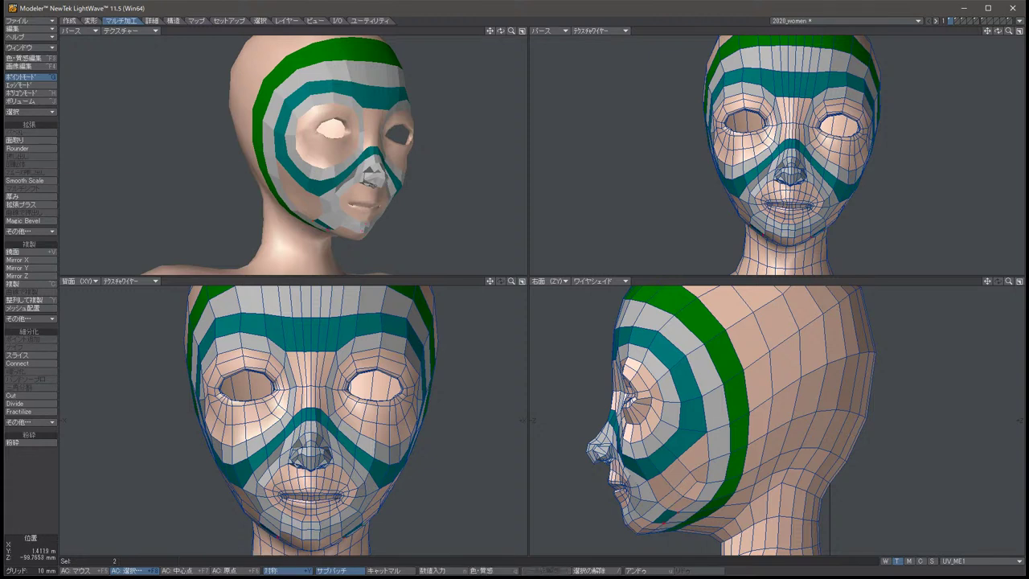
key("slash")
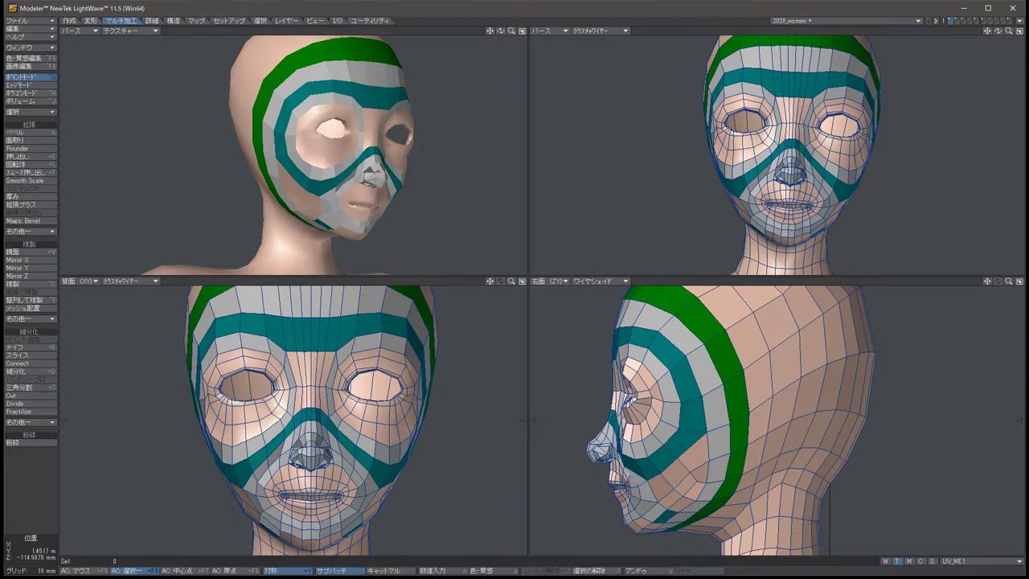
Select and move the mirrored pair of jaw points.
left_click(259, 525)
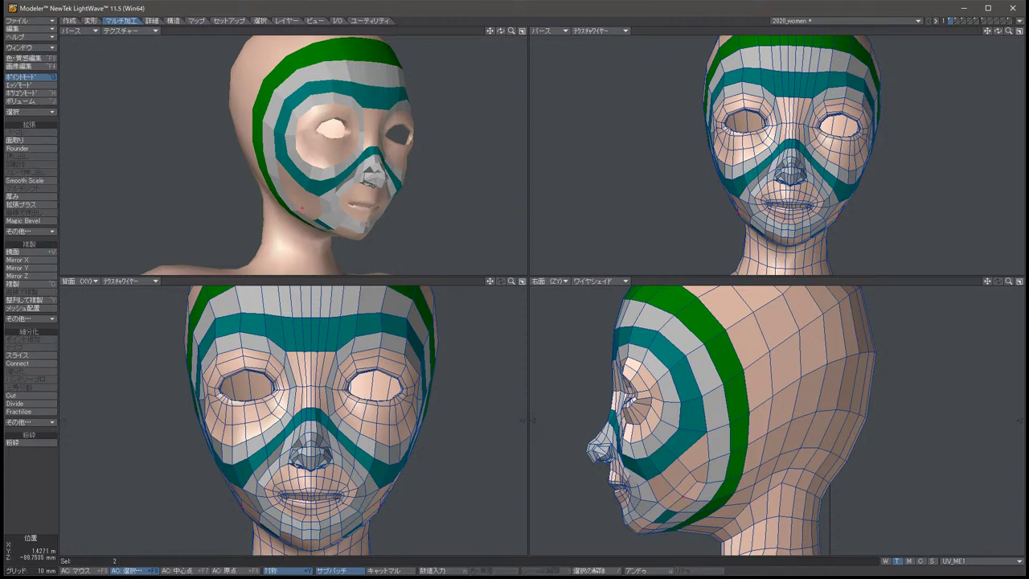
key("t")
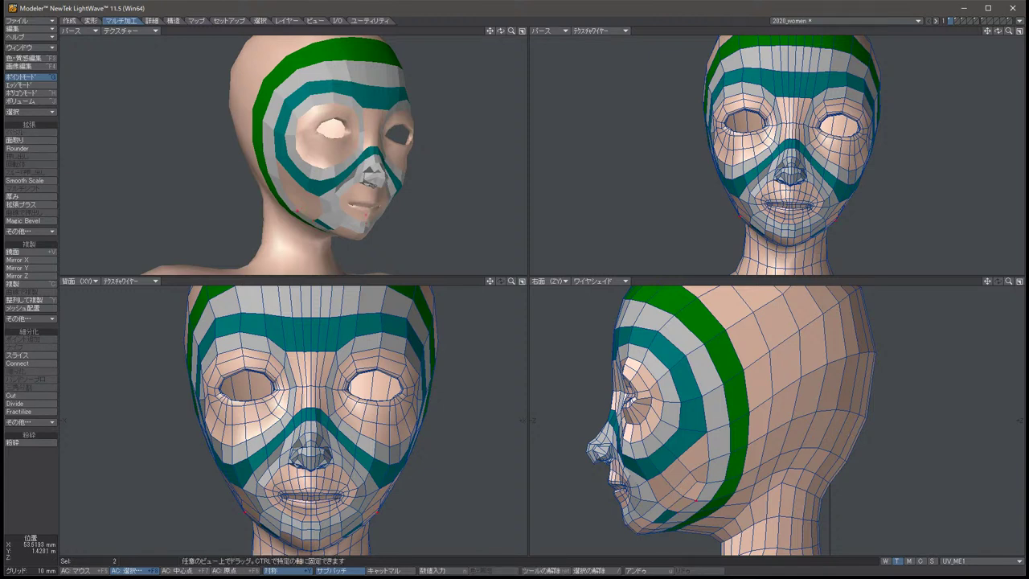
key("space")
key("slash")
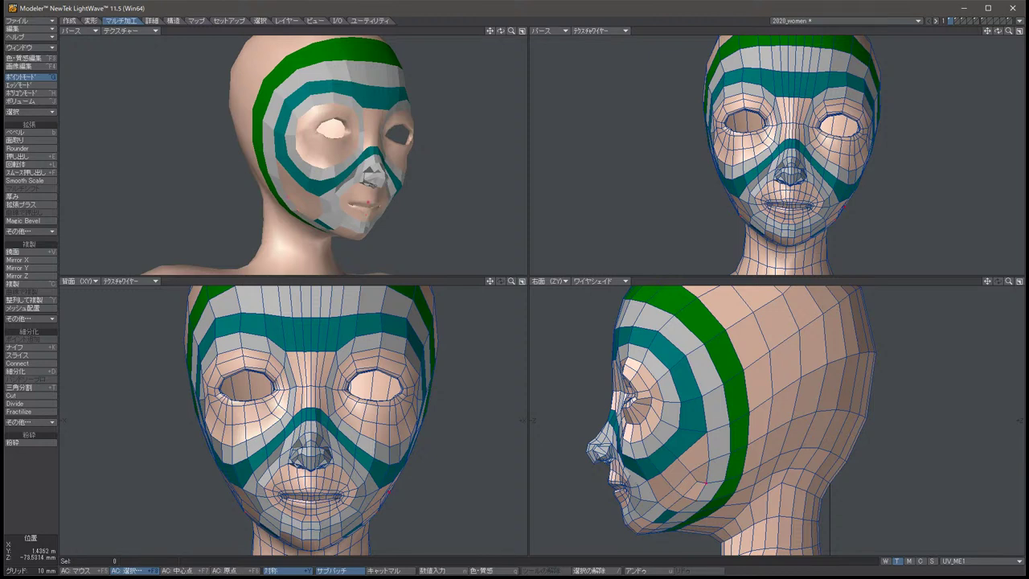
key("u")
key("t")
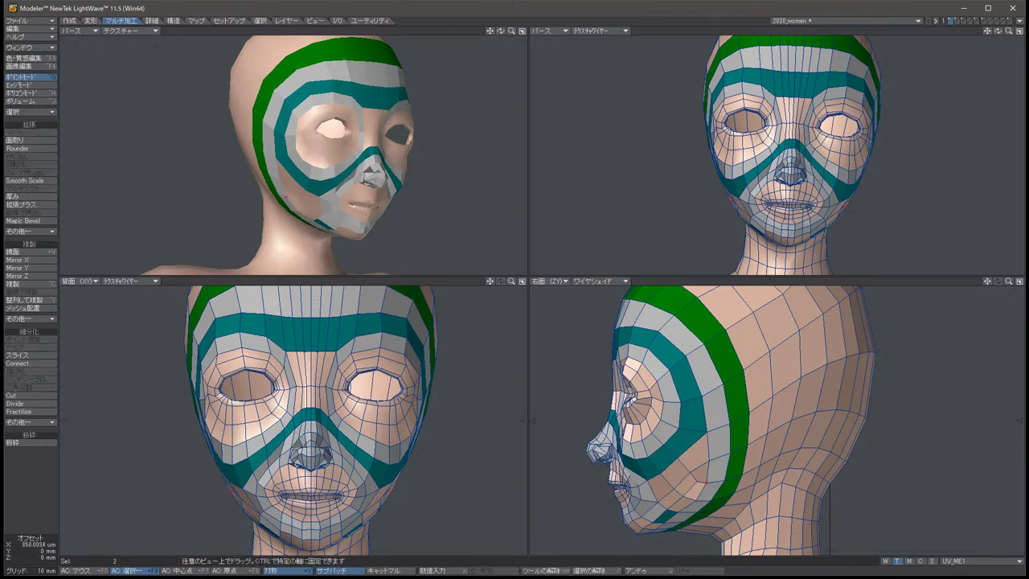
key("space")
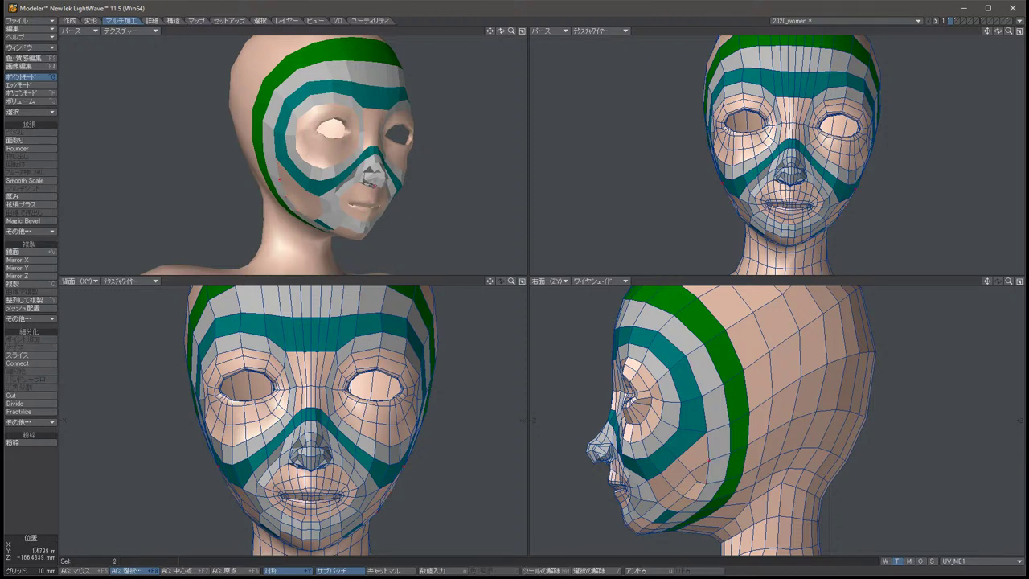
key("t")
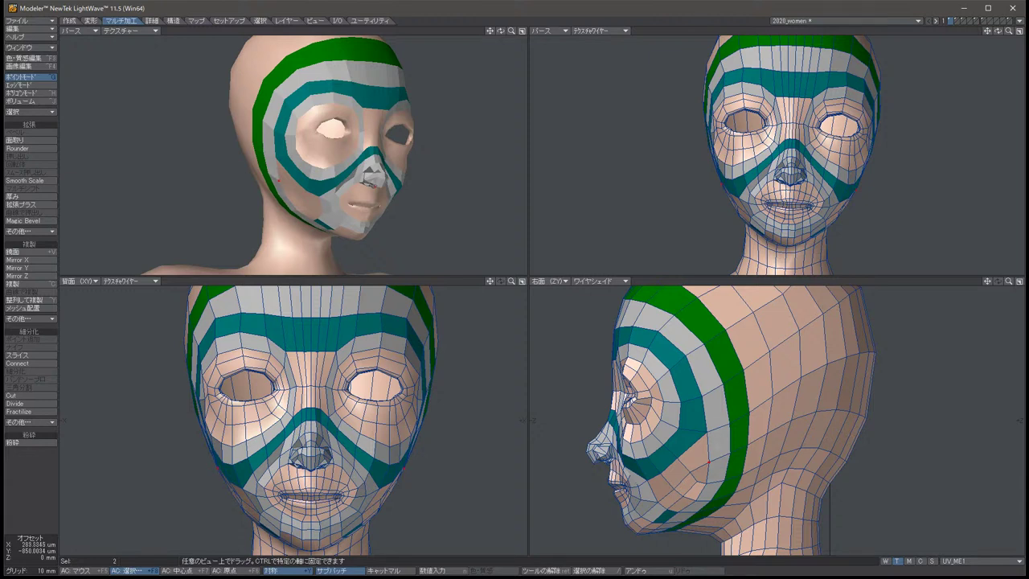
key("space")
key("slash")
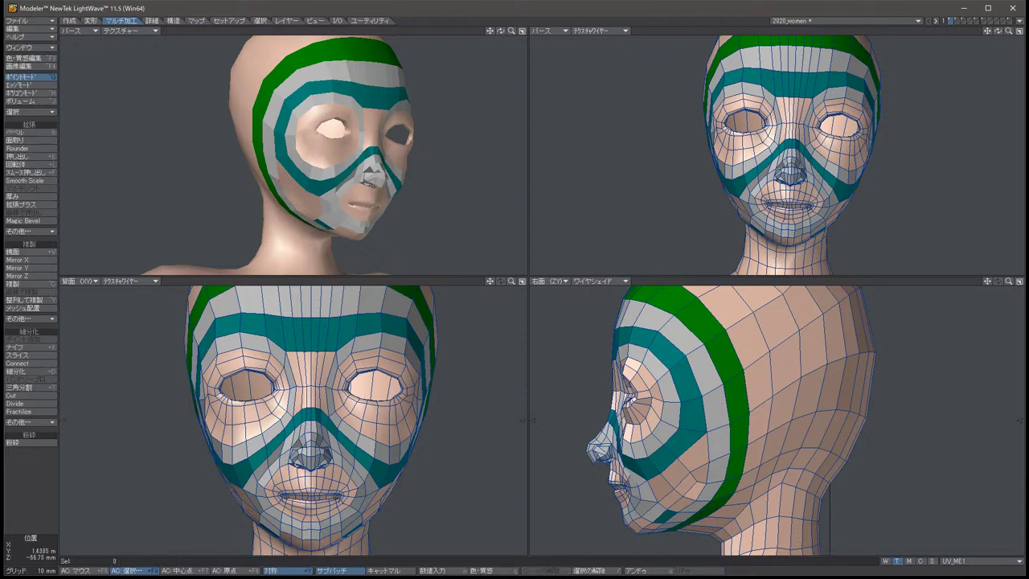
Nudge the two points near the nose slightly sideways.
left_click(354, 194)
key("t")
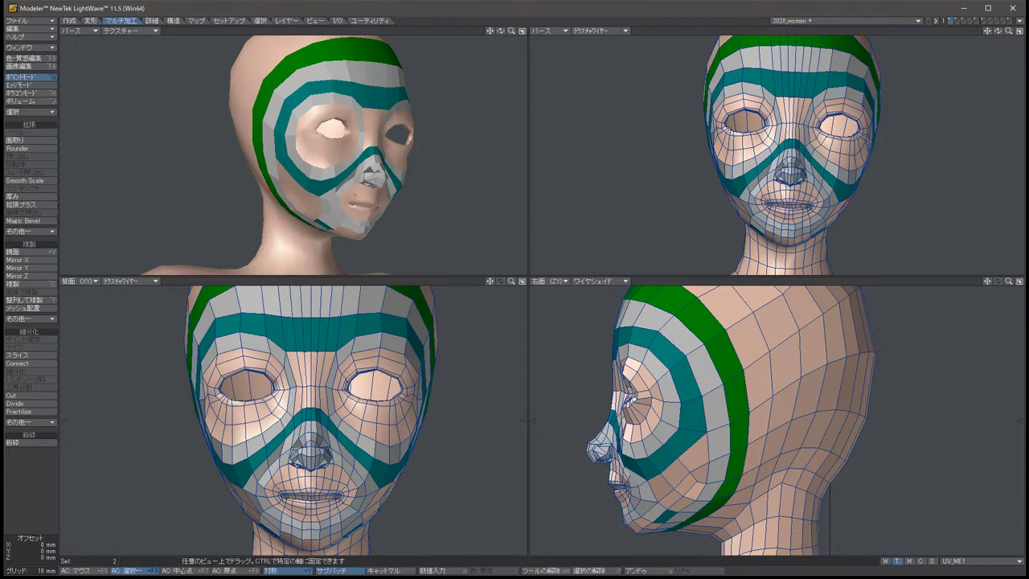
left_click_drag(227, 485, 231, 486)
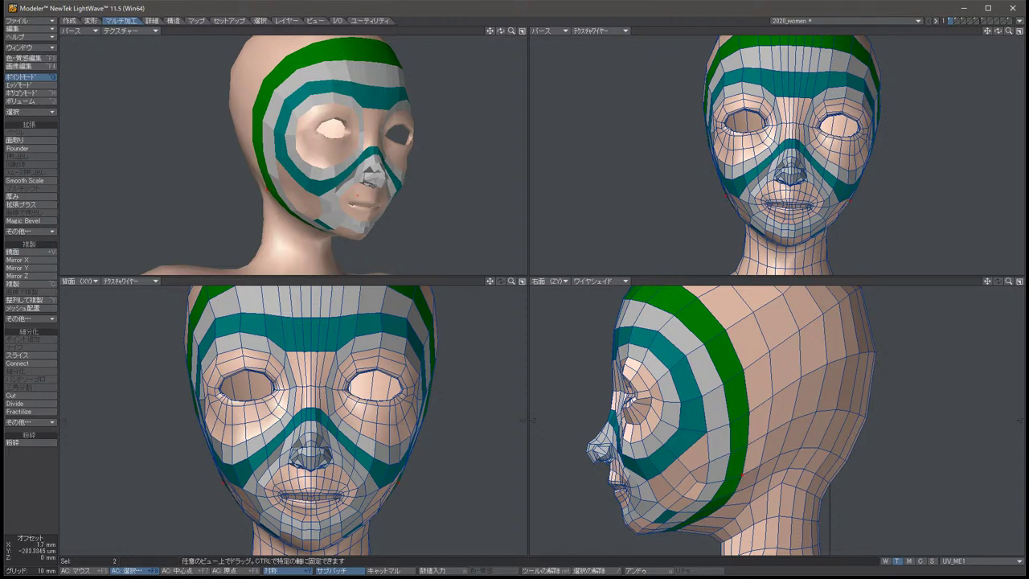
key("space")
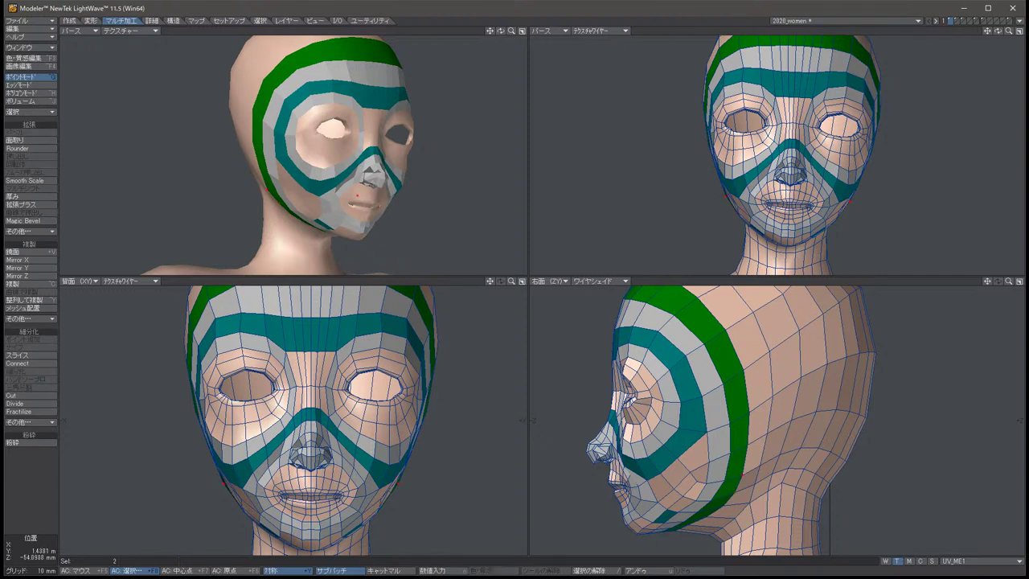
key("t")
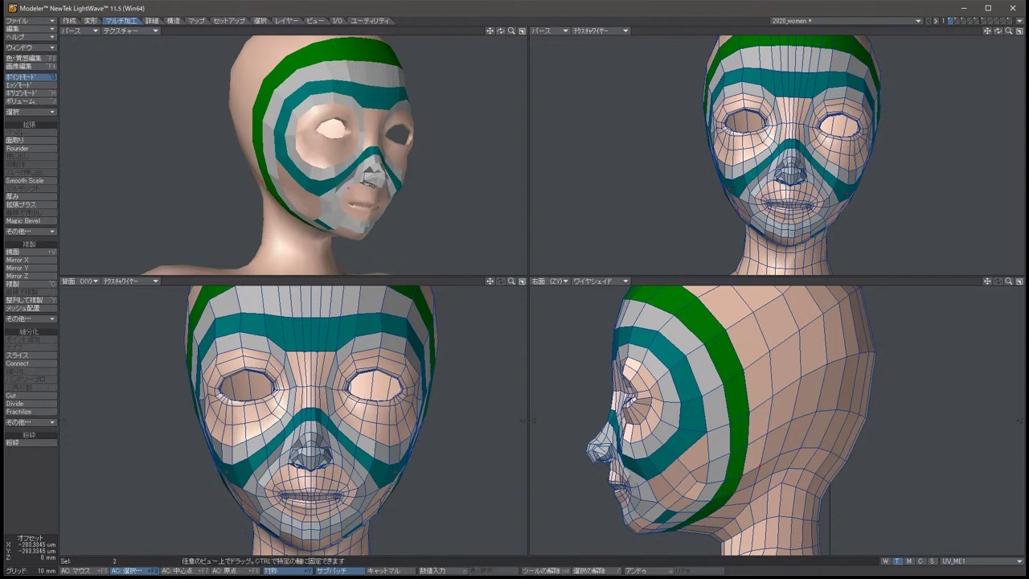
key("alt+Left")
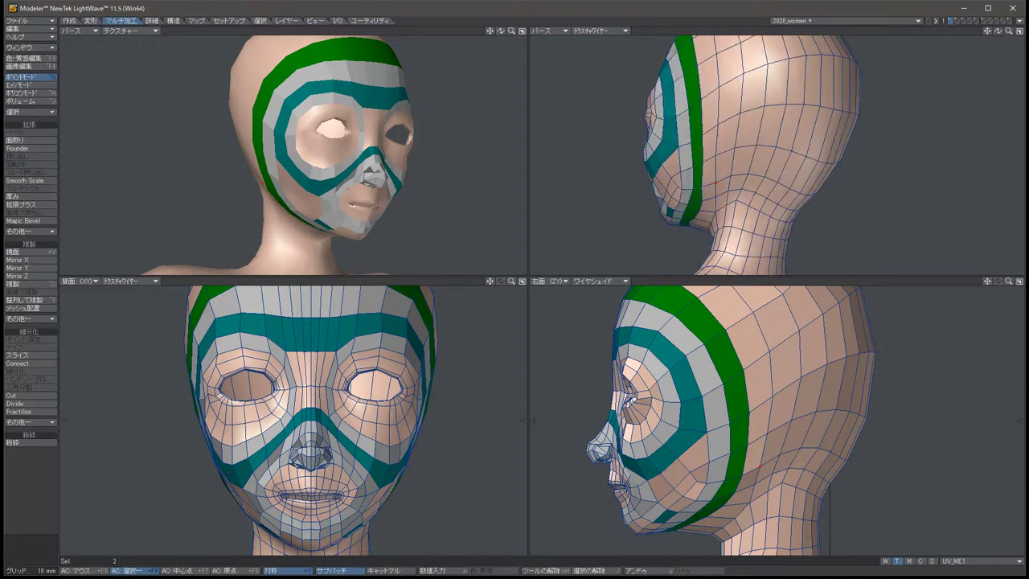
key("shift+a")
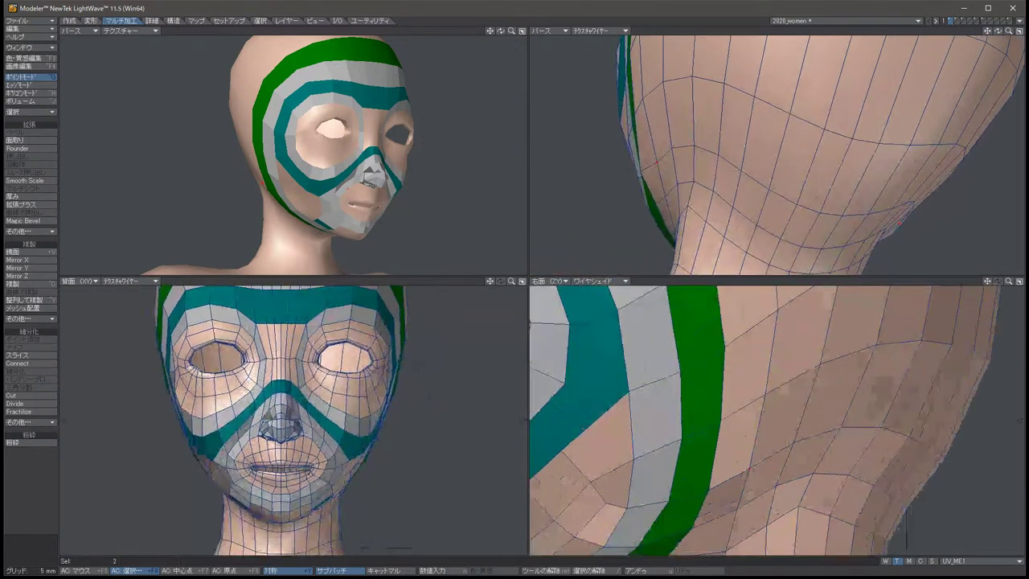
key("alt+Left")
key("space")
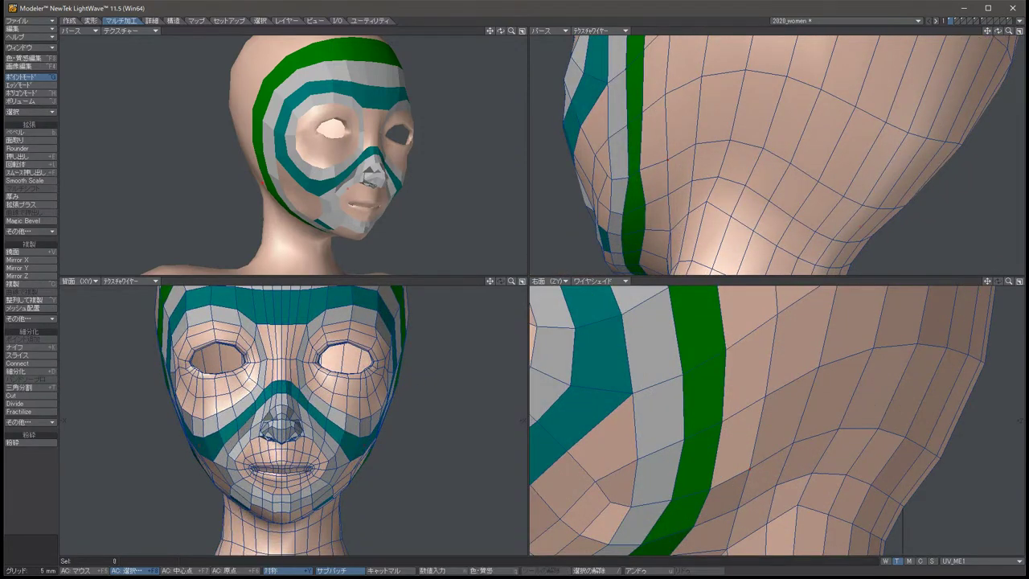
Shift the selected points slightly along the cheek and settle them into place.
key("t")
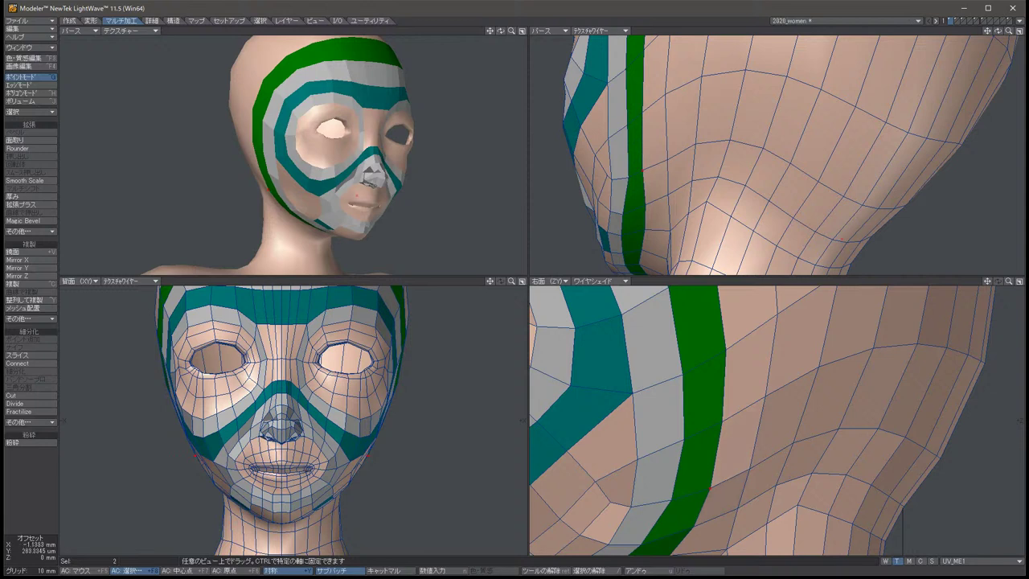
left_click_drag(707, 482, 711, 482)
key("space")
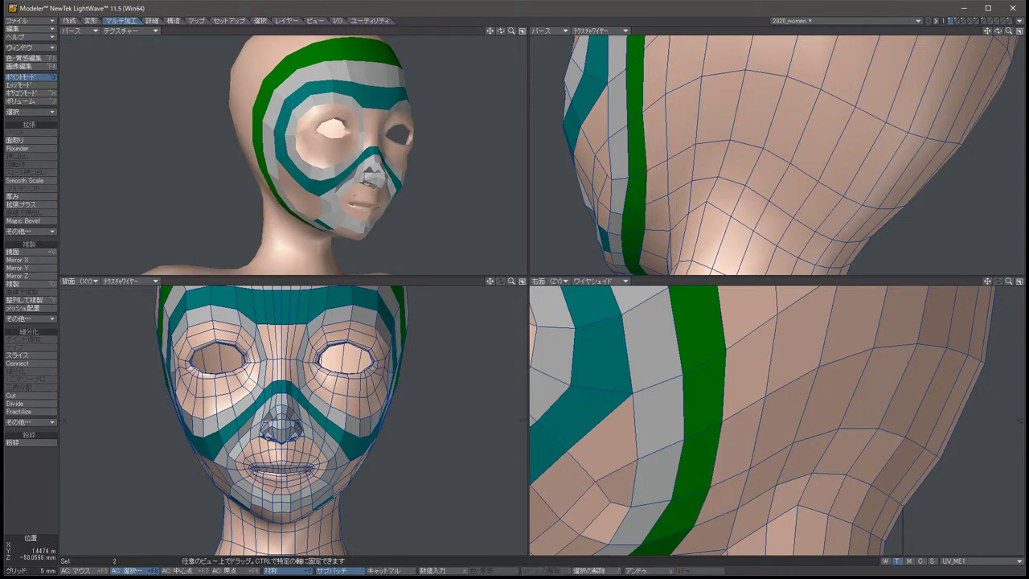
key("slash")
key("ctrl+z")
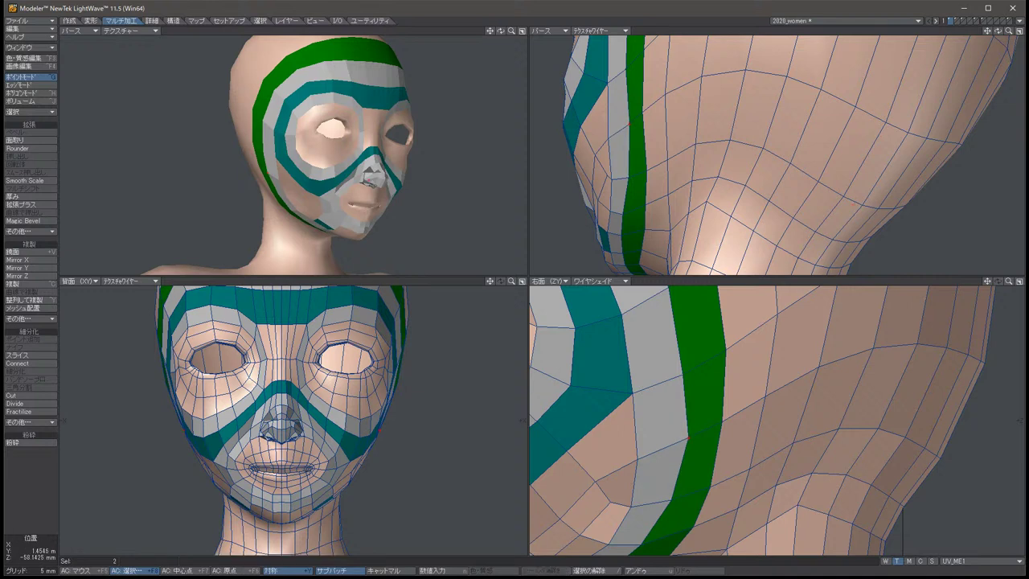
key("t")
left_click_drag(708, 482, 707, 480)
key("space")
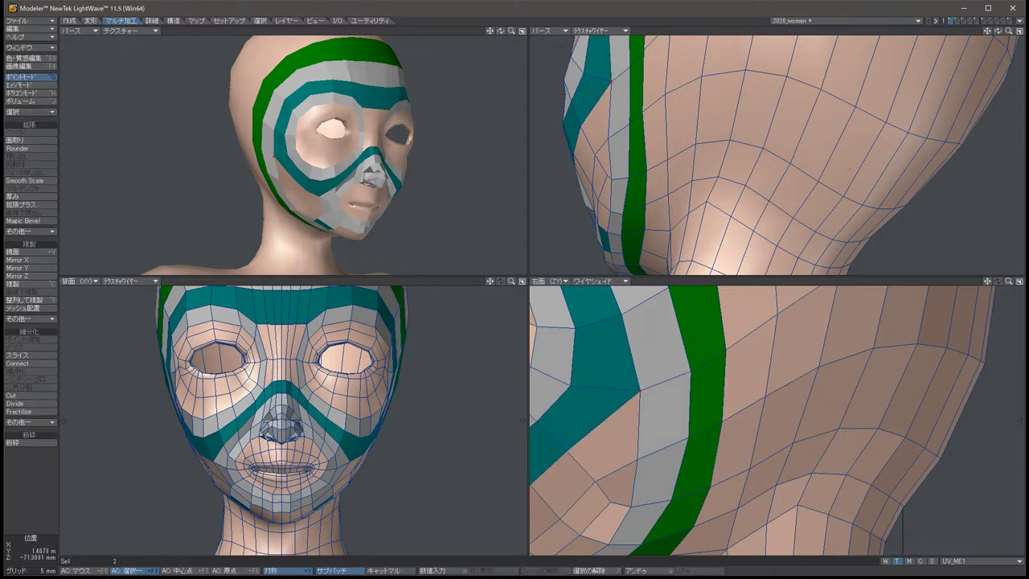
key("slash")
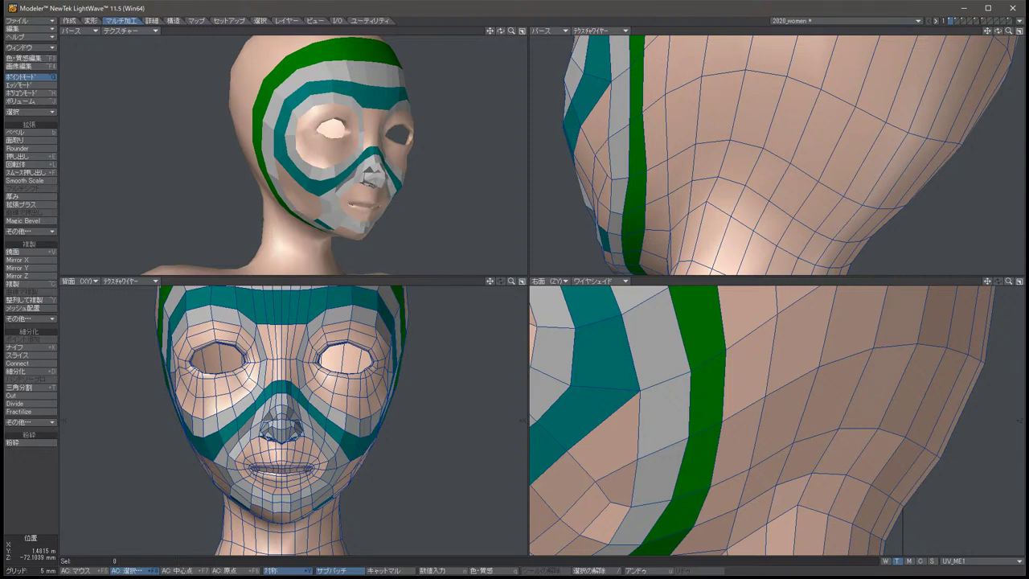
Turn SubPatch back on and nudge the cheek points to smooth the contour.
key("Tab")
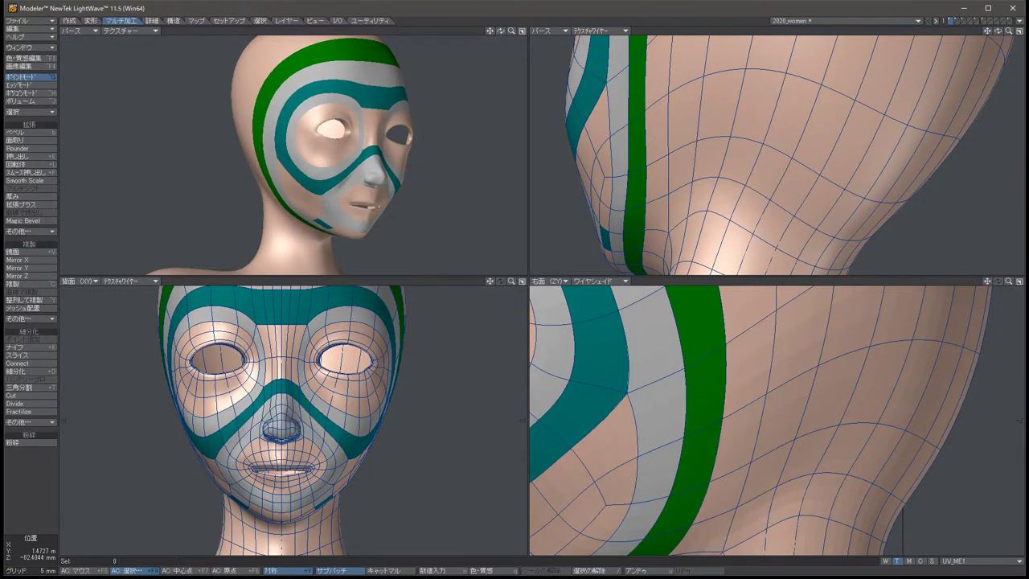
left_click(295, 135)
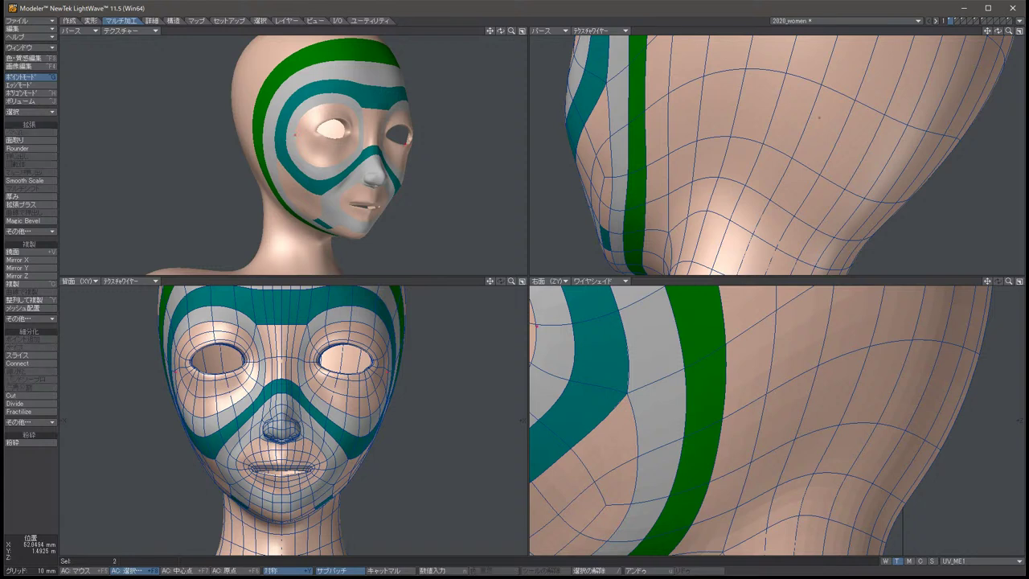
key("t")
left_click_drag(294, 134, 303, 124)
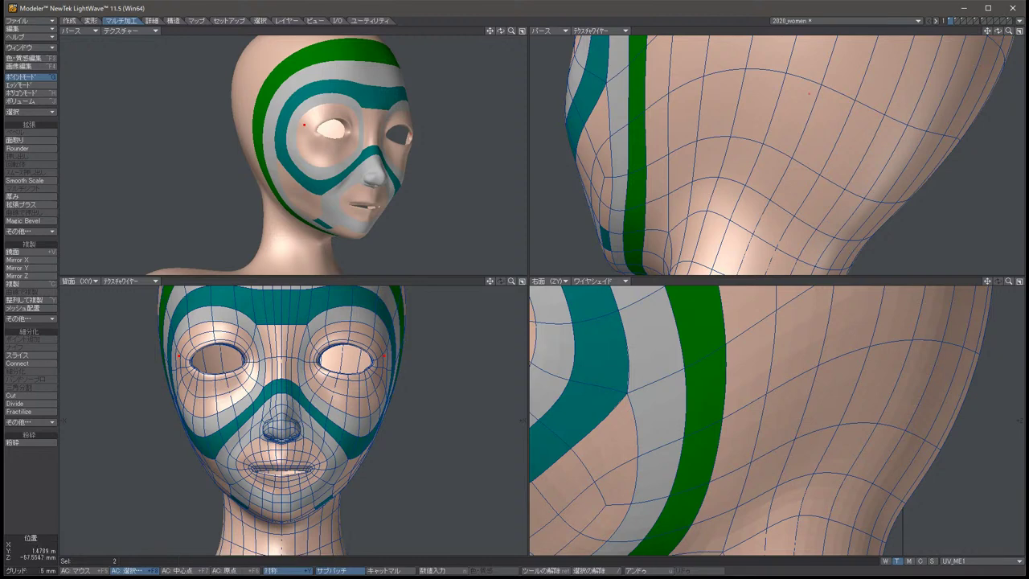
key("shift+a")
key("period")
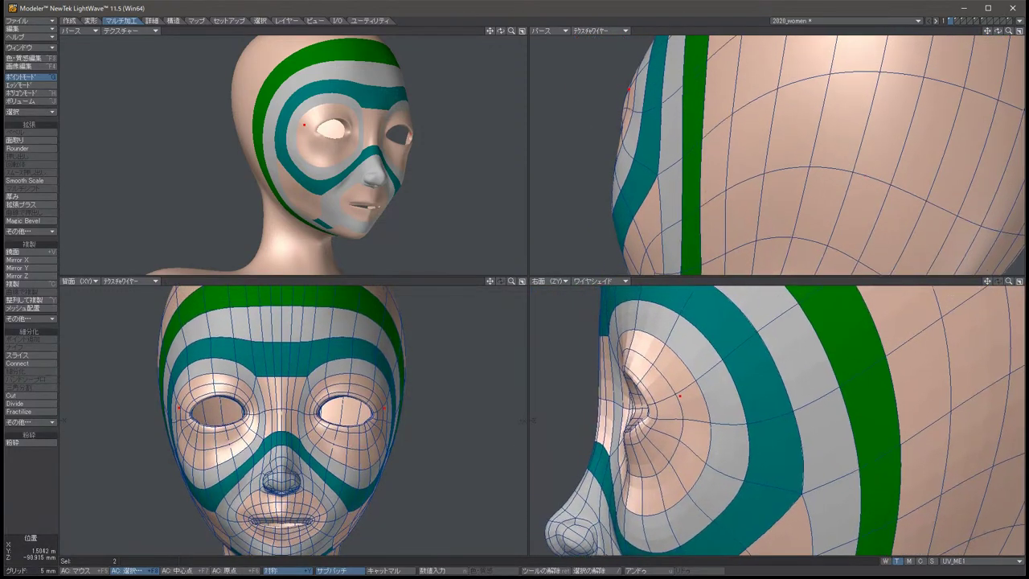
key("period")
key("space")
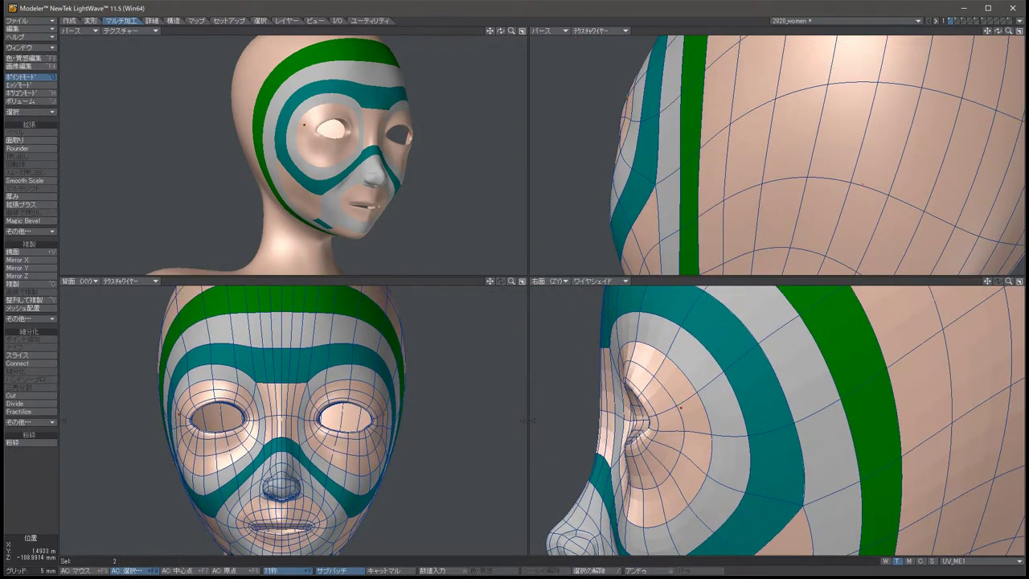
key("slash")
key("period")
Nudge the two eye-area points slightly in depth and deselect them.
key("t")
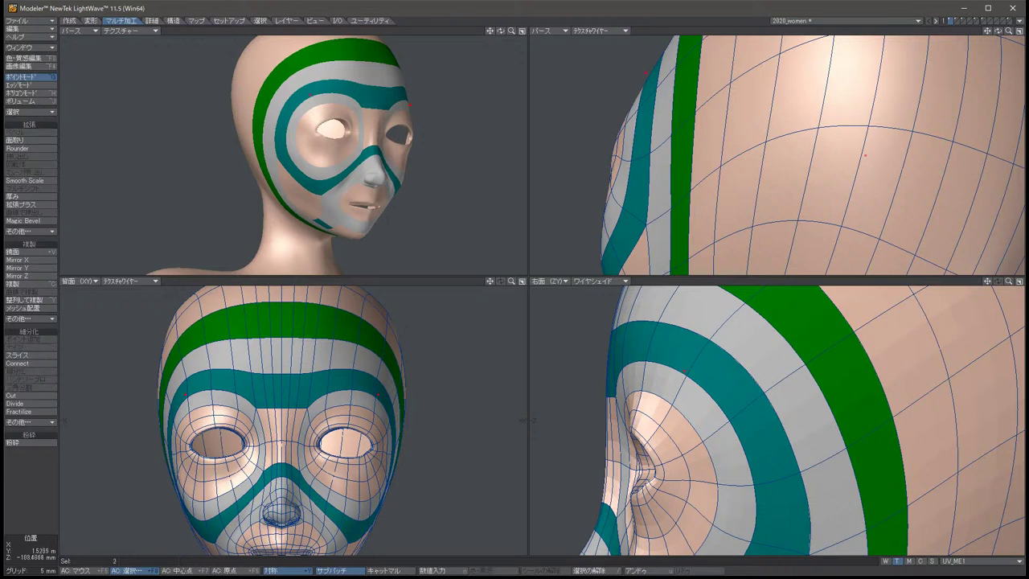
left_click_drag(675, 376, 673, 375)
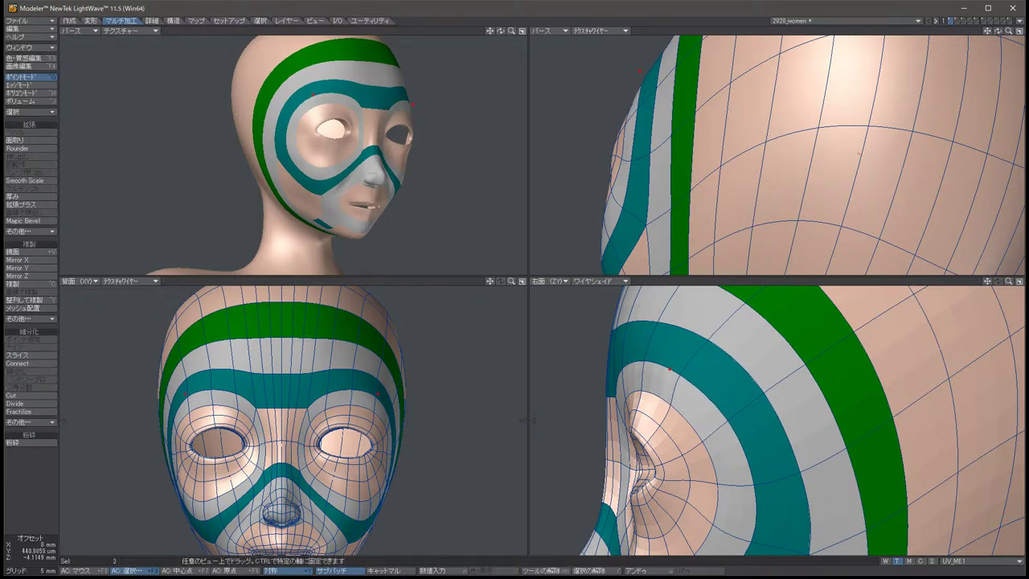
key("space")
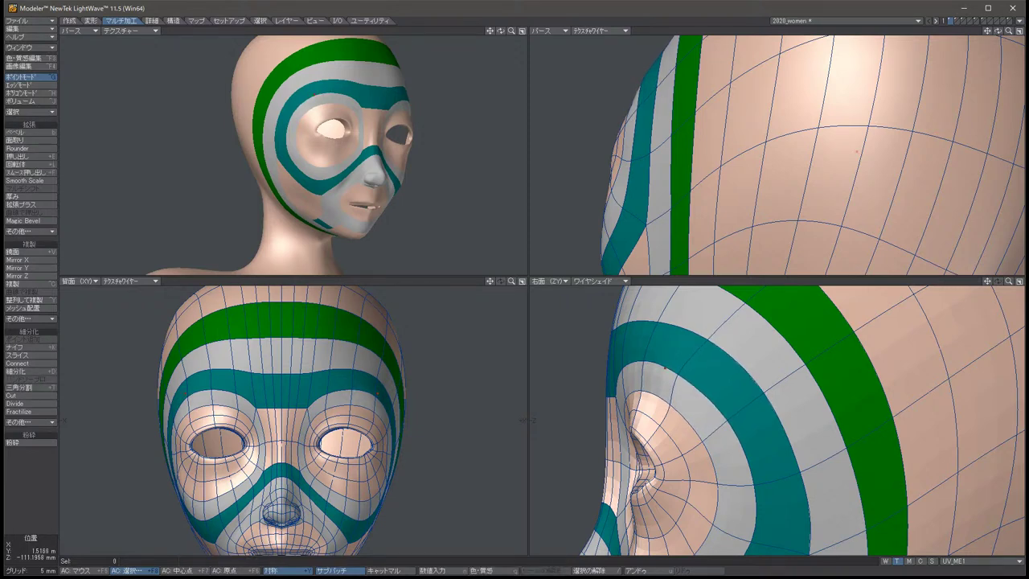
key("slash")
key("Left")
key("Left")
key("Left")
key("Left")
key("Left")
key("Left")
key("Left")
key("Left")
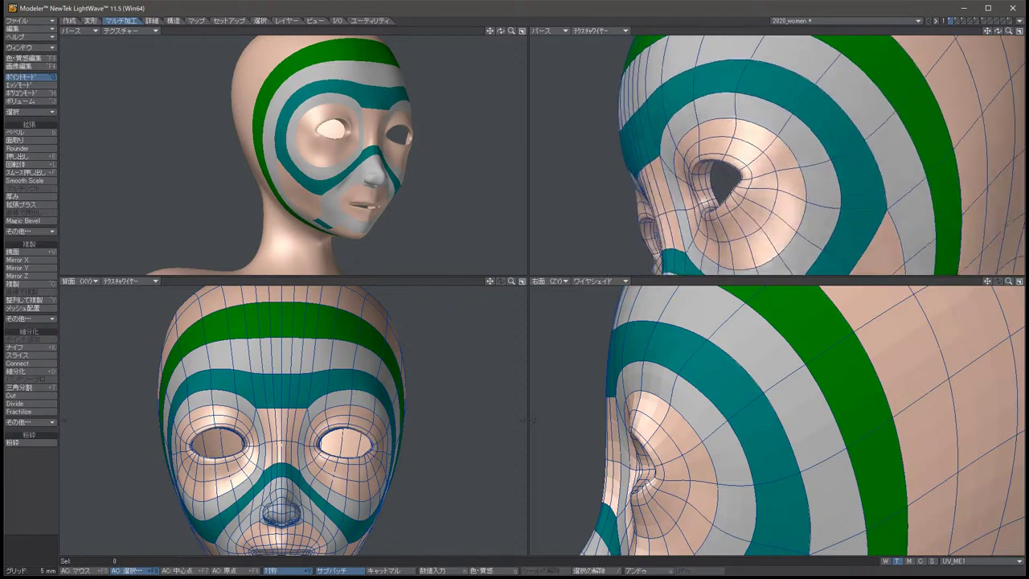
Shift the selected brow points slightly in the side profile, then clear the selection.
key("comma")
key("Left")
key("Left")
key("Left")
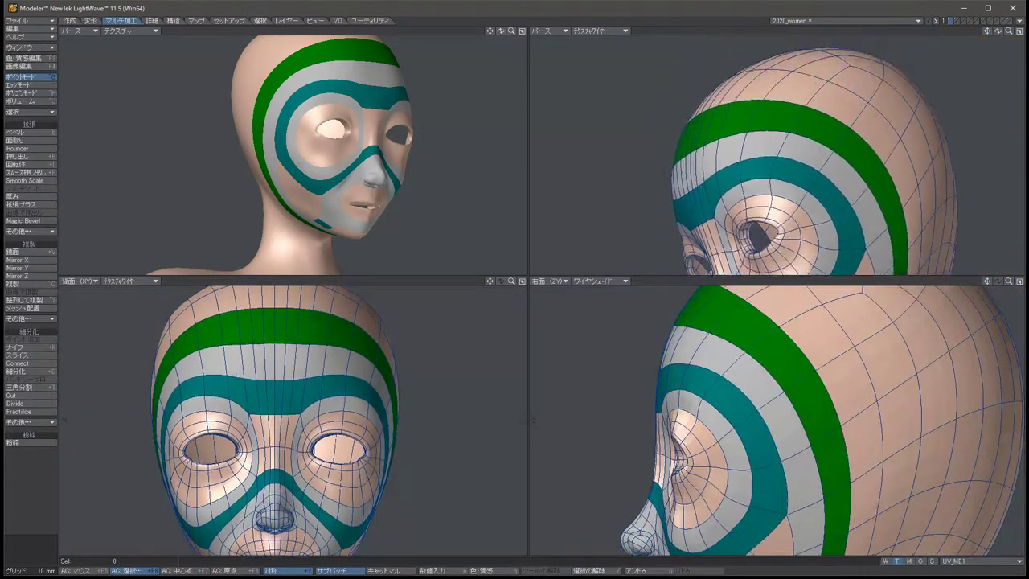
key("Down")
key("Down")
key("Left")
key("Left")
key("Left")
key("Left")
key("Up")
key("Up")
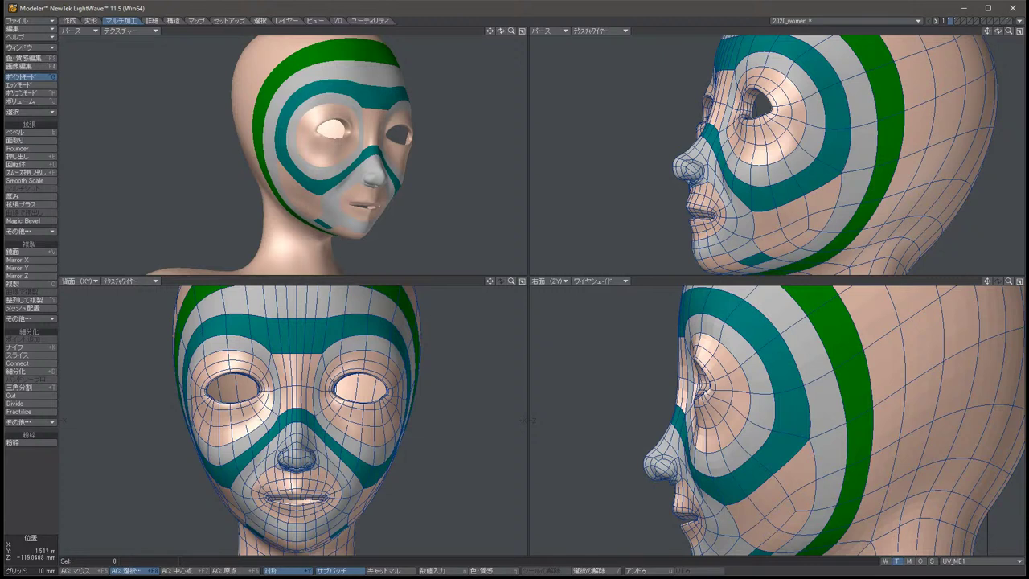
left_click(270, 354)
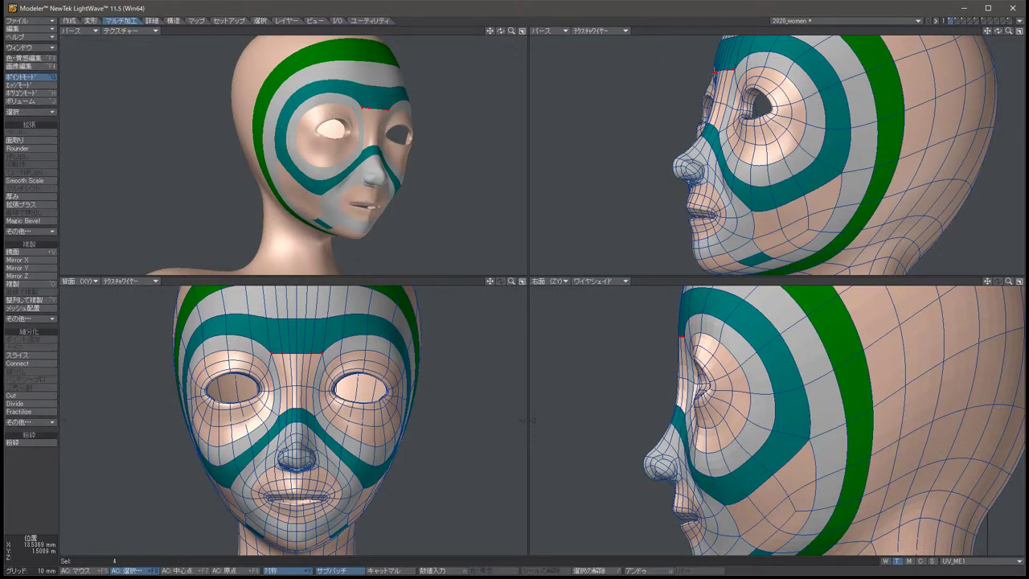
key("t")
left_click_drag(683, 354, 675, 353)
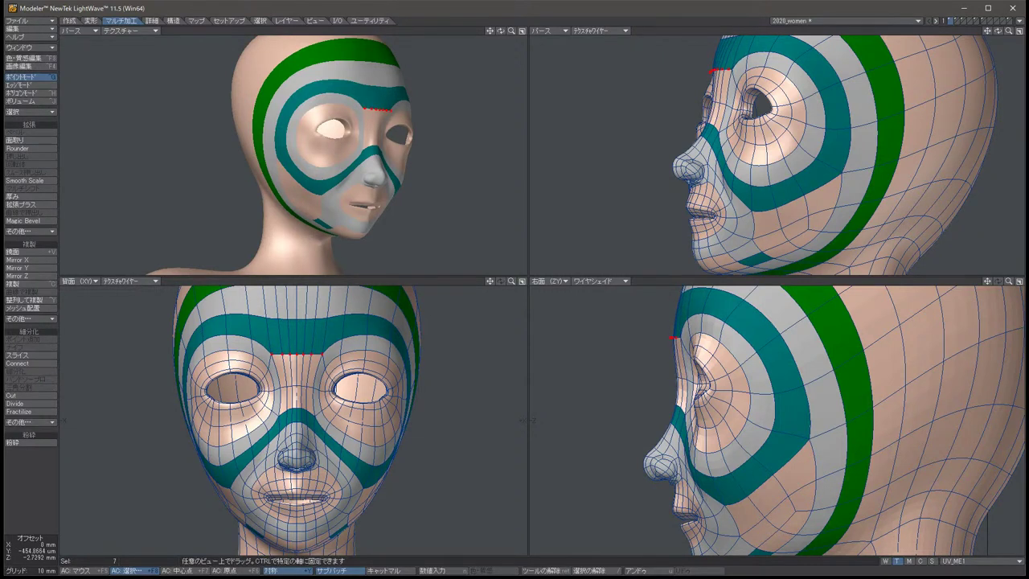
key("space")
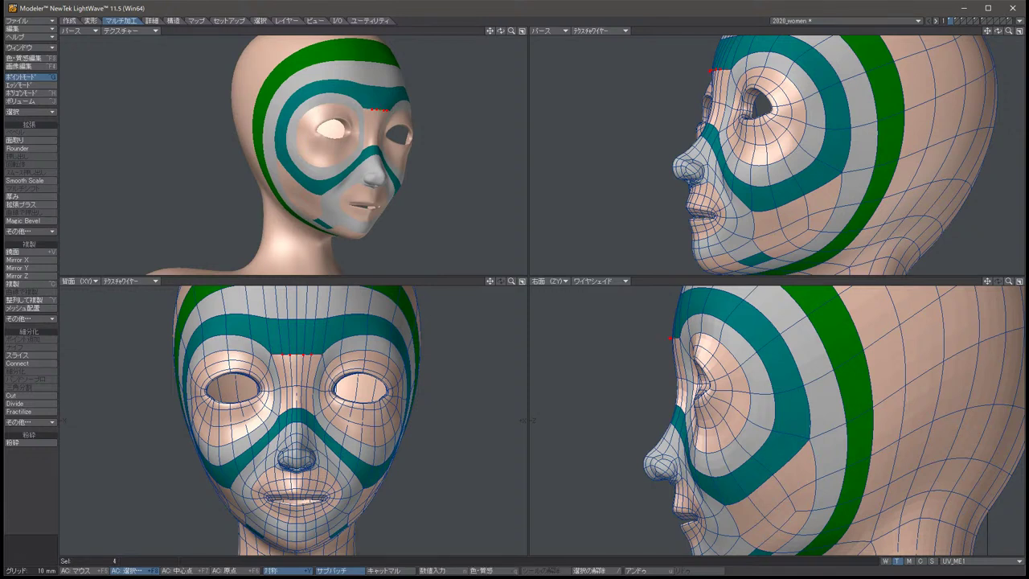
key("/")
Move the mirrored pair of brow points slightly down and back.
left_click(681, 320)
key("t")
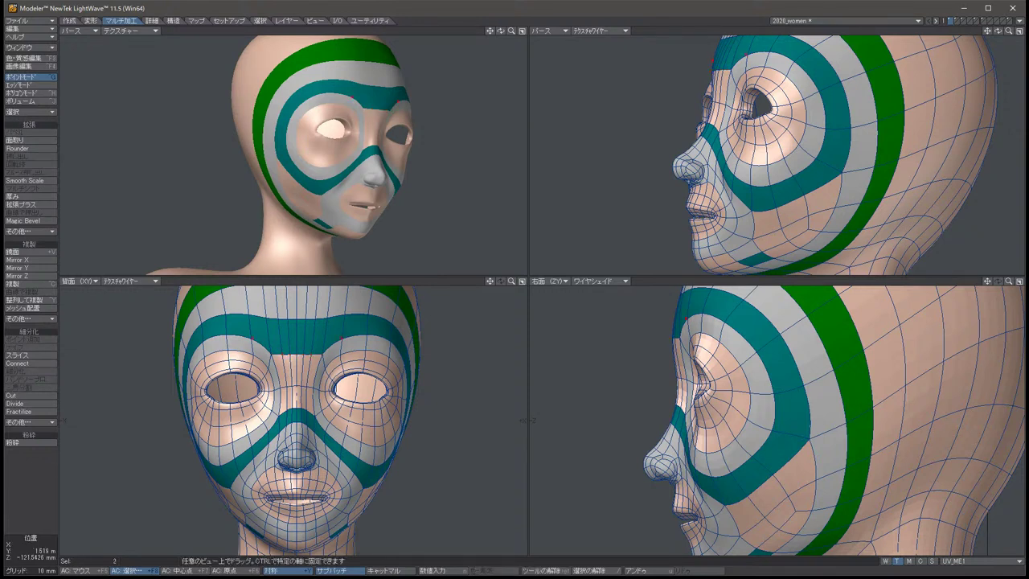
left_click_drag(681, 320, 699, 320)
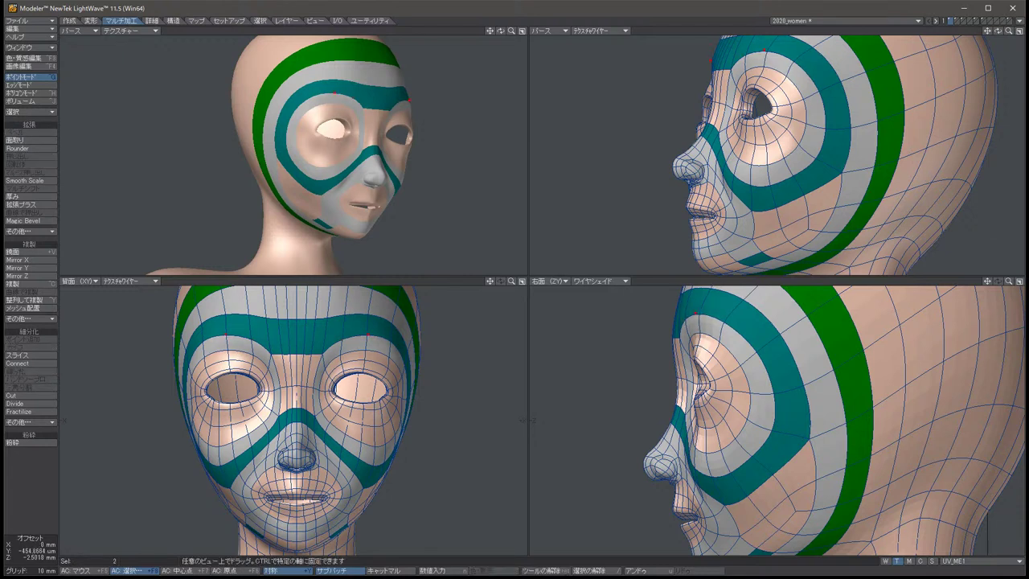
key("space")
key("/")
left_click_drag(250, 256, 499, 149, "alt")
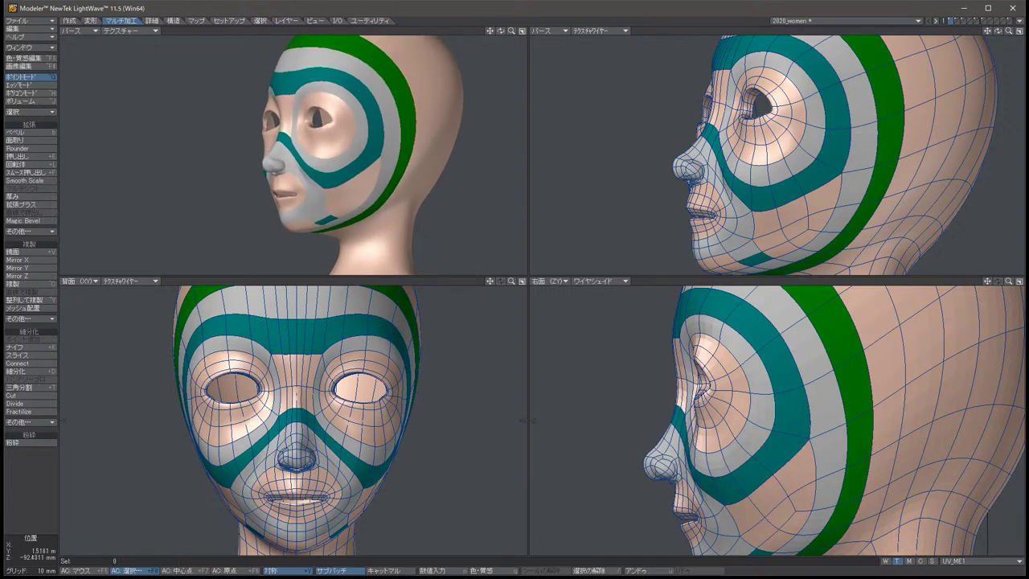
Select the lower pair of temple points and move them up and back.
left_click(759, 351)
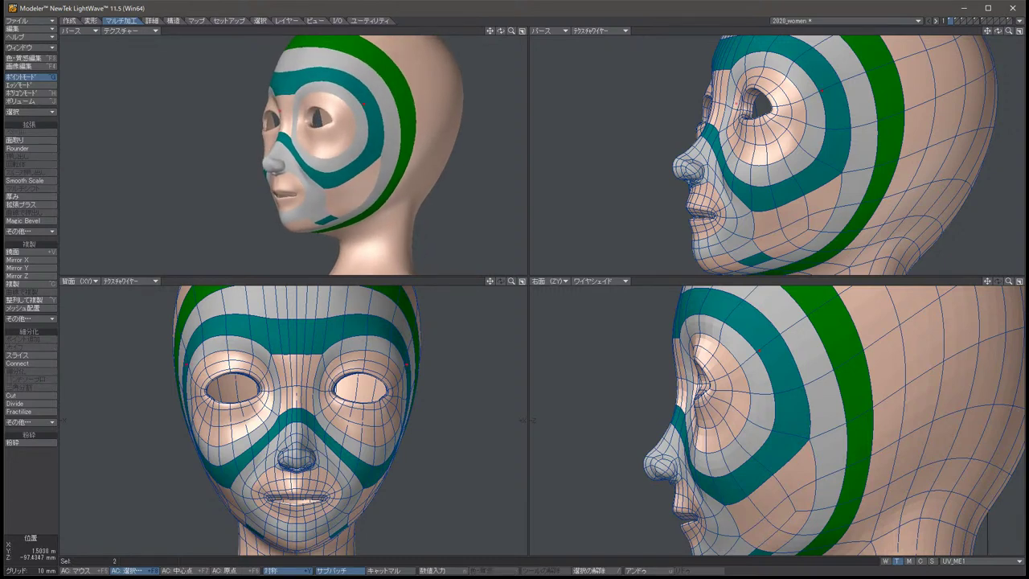
key("slash")
left_click(717, 319)
key("t")
key("slash")
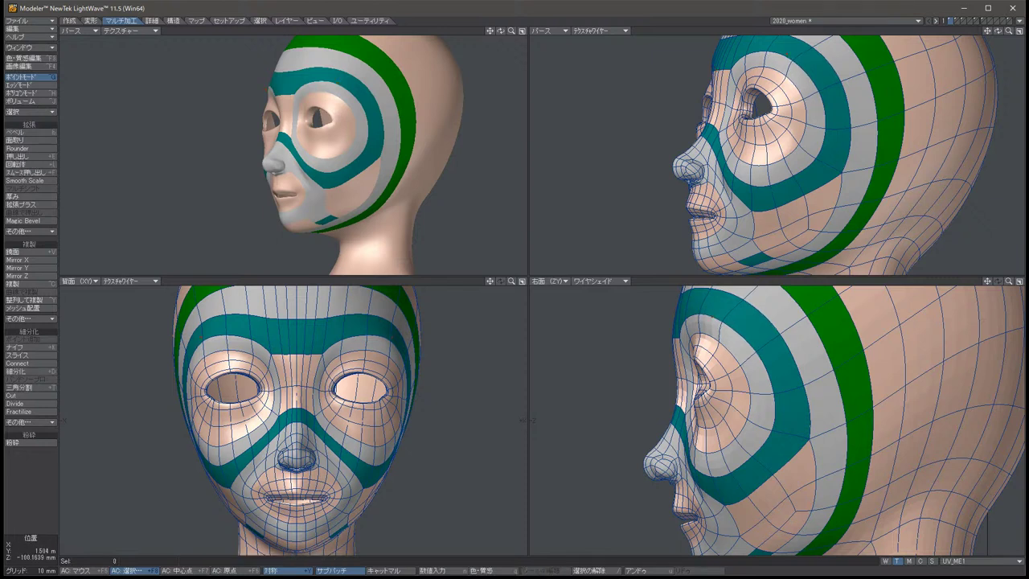
left_click(366, 104)
key("t")
left_click_drag(756, 372, 732, 340)
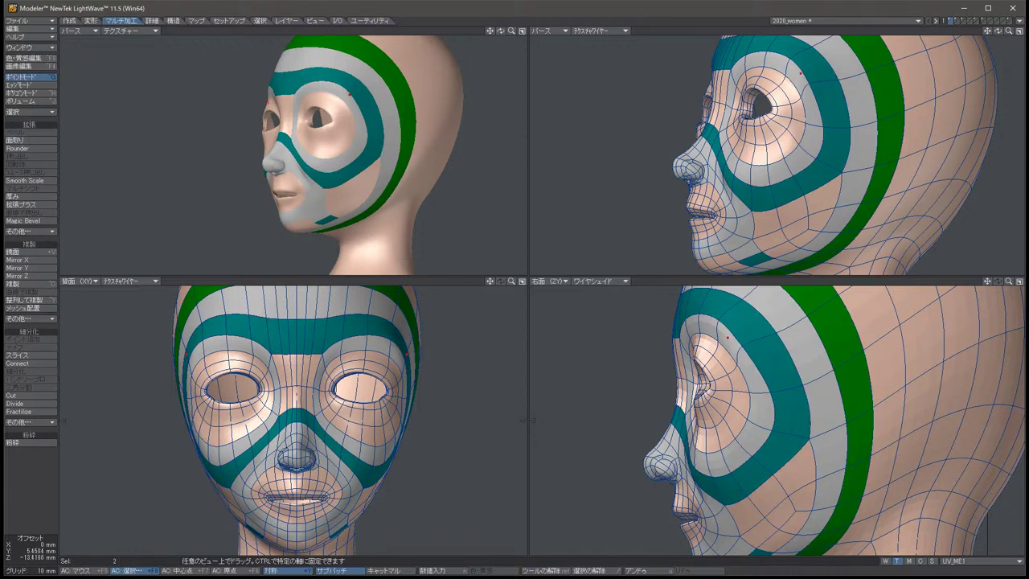
Push the selected points up and back again, undo that move, and deselect.
left_click_drag(338, 160, 374, 154, "alt")
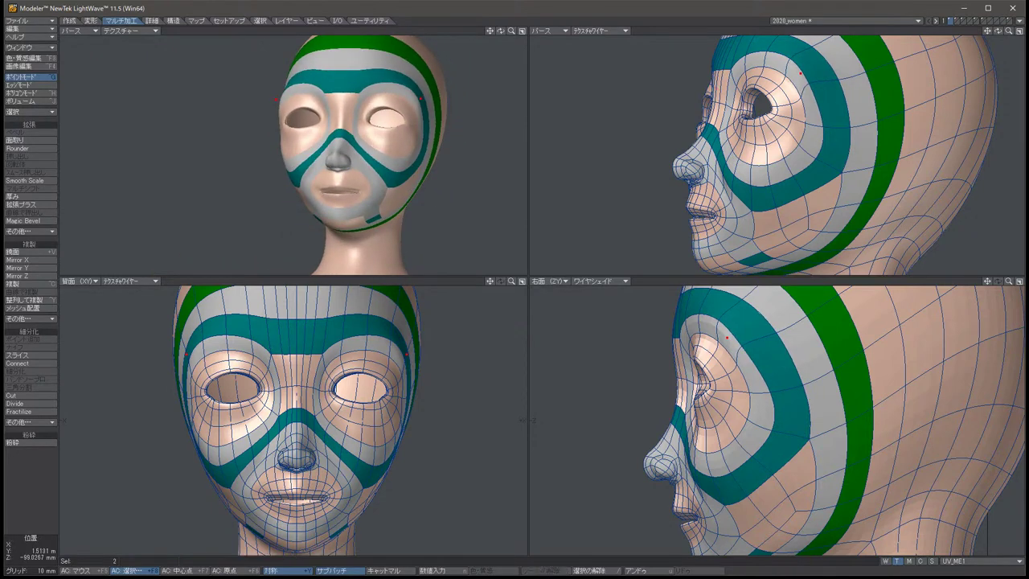
key("g")
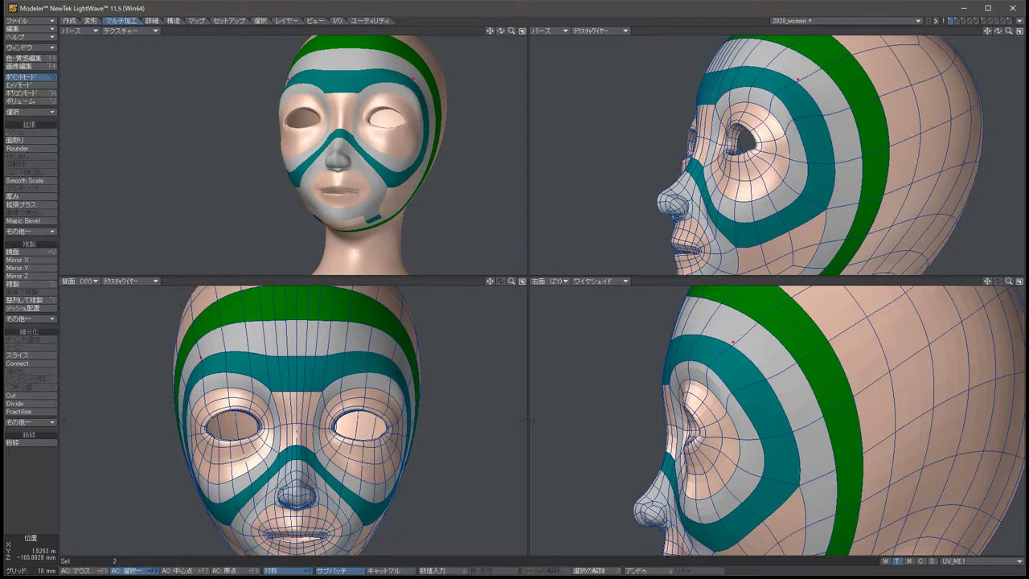
left_click_drag(728, 339, 714, 327)
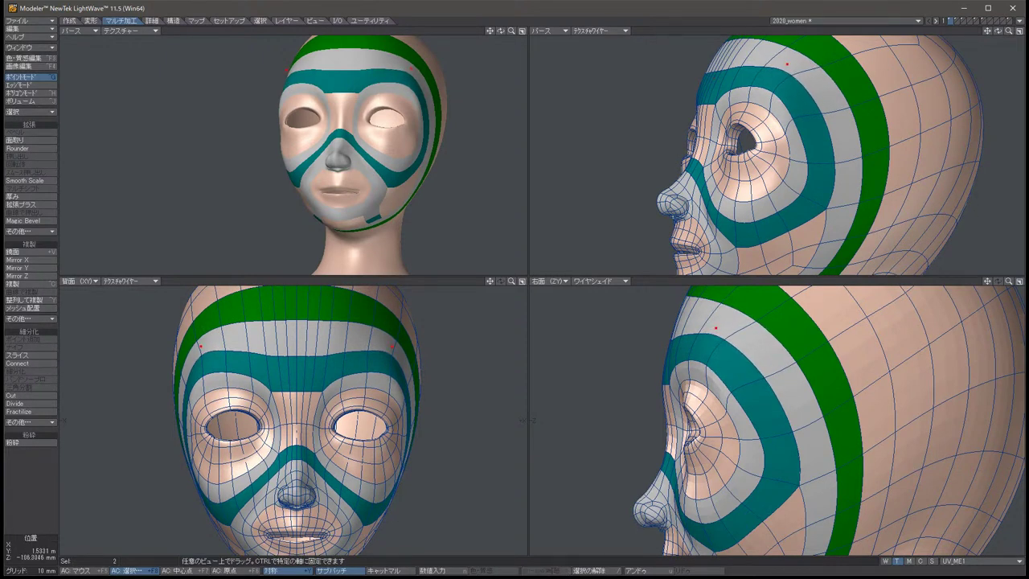
key("u")
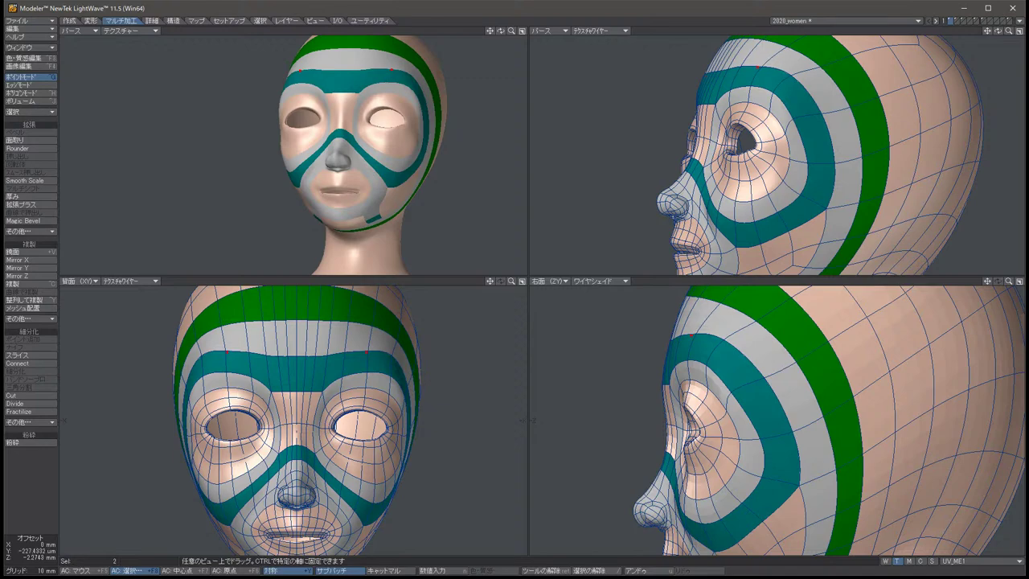
key("space")
key("slash")
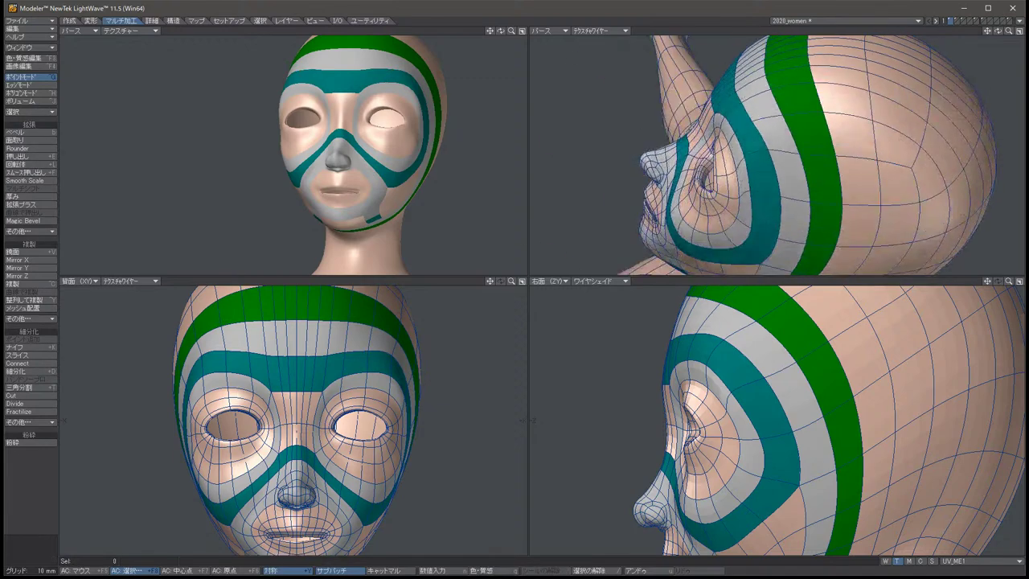
Nudge four forehead points slightly down and back.
left_click_drag(776, 155, 860, 181, "alt")
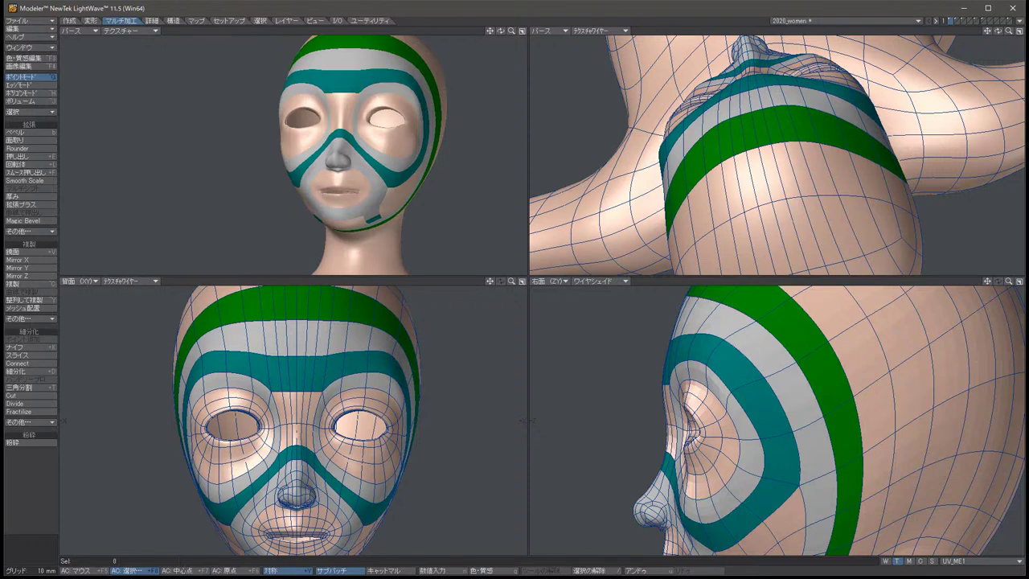
left_click_drag(277, 355, 313, 354)
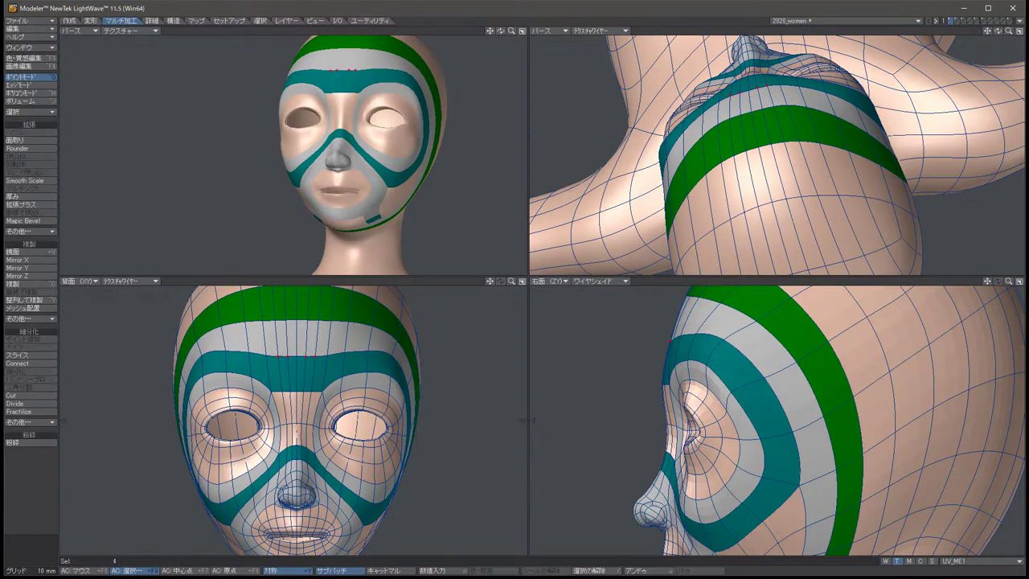
key("t")
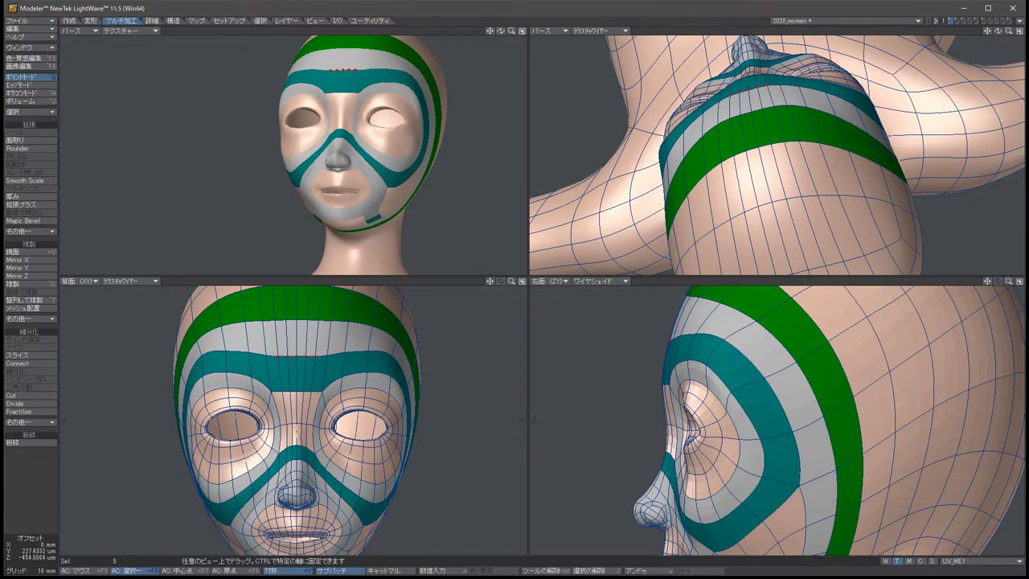
left_click_drag(675, 330, 672, 323)
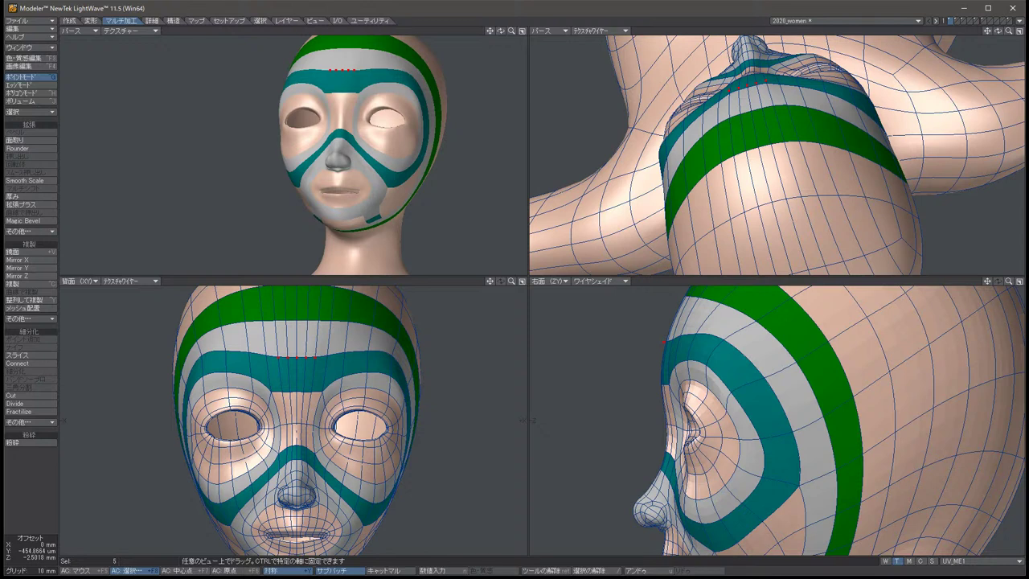
key("space")
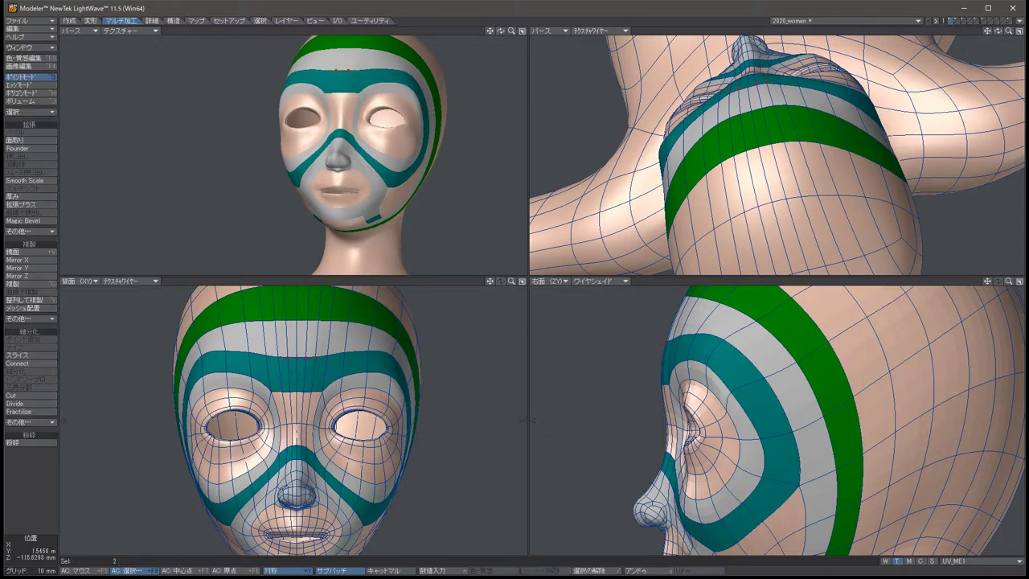
Shift the top-of-head points about 2.5 mm to smooth the crown.
left_click(693, 298)
mouse_move(771, 161)
left_mouse_down("alt")
mouse_move(772, 136)
mouse_move(772, 157)
left_mouse_up("alt")
key("t")
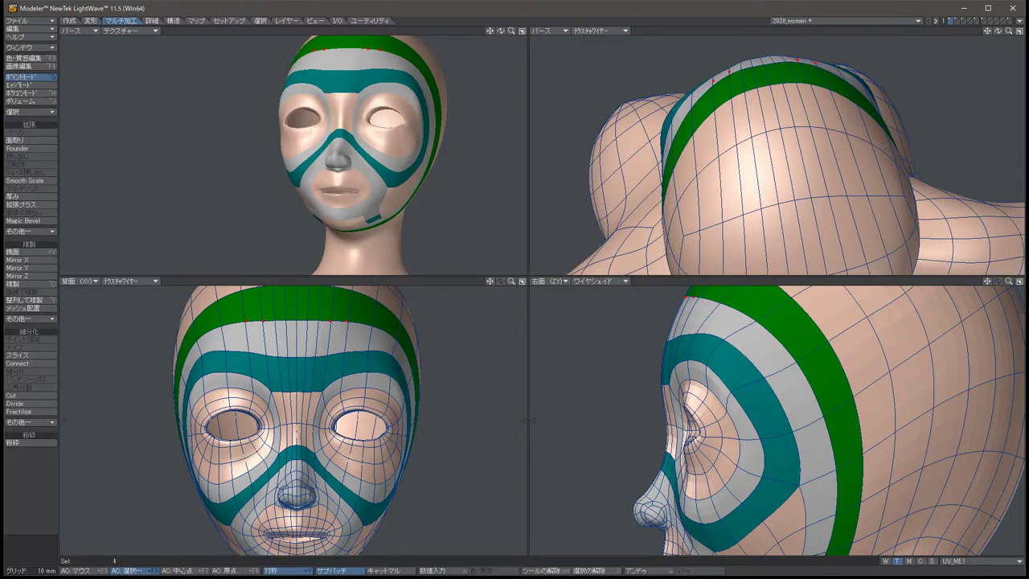
key("space")
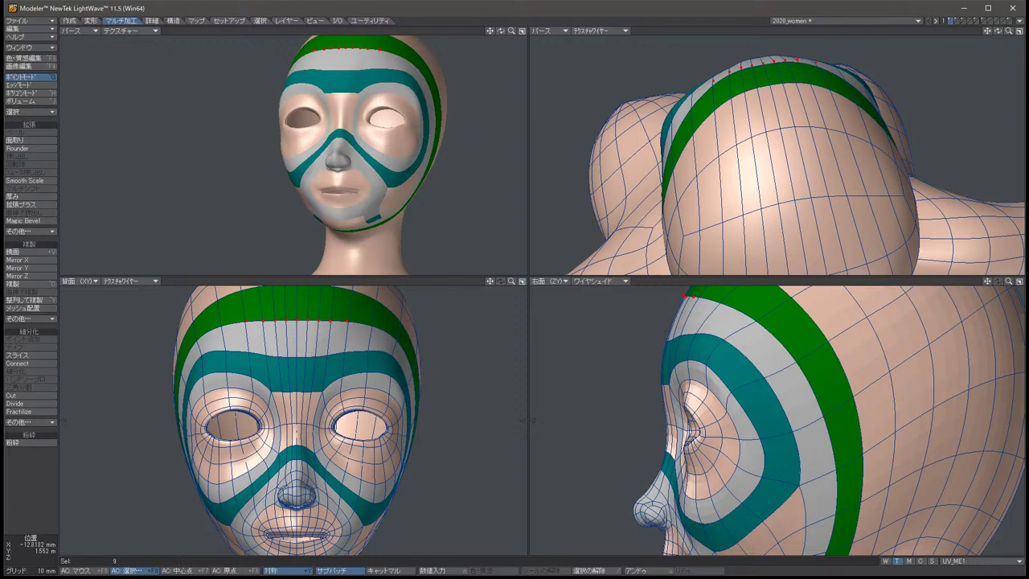
key("t")
left_click_drag(686, 313, 685, 309)
key("space")
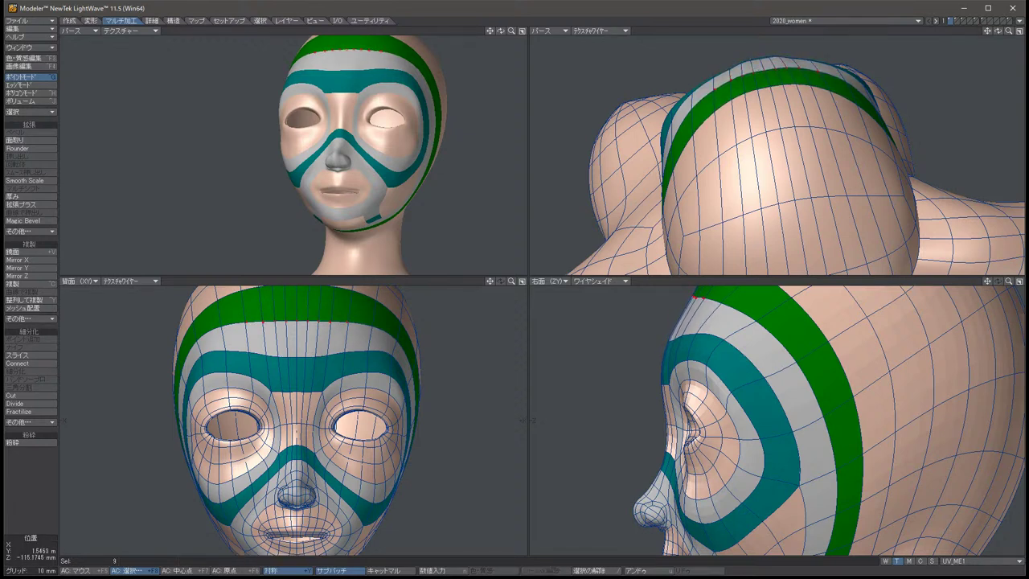
left_click_drag(772, 161, 804, 197, "alt")
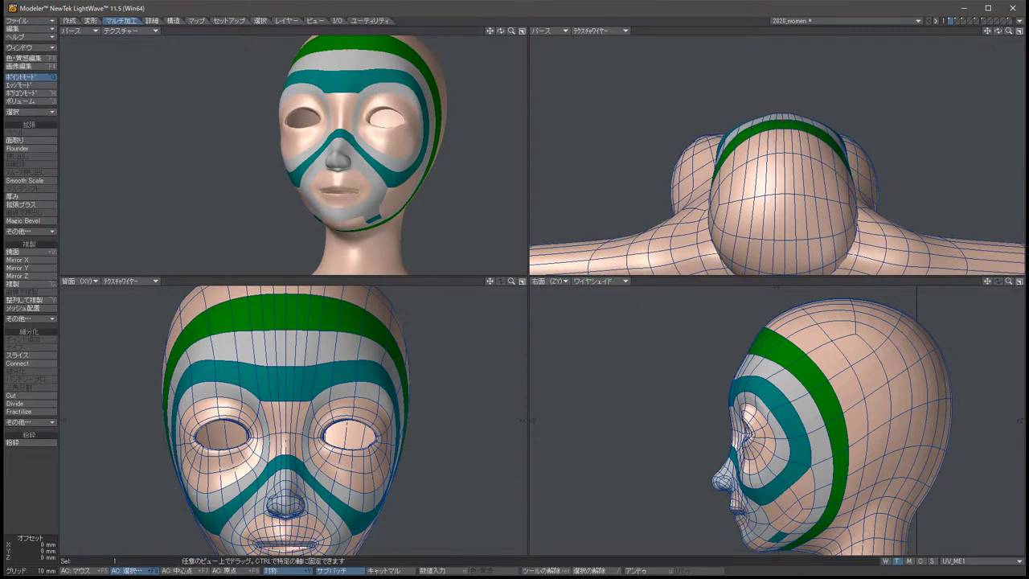
key("space")
key("u")
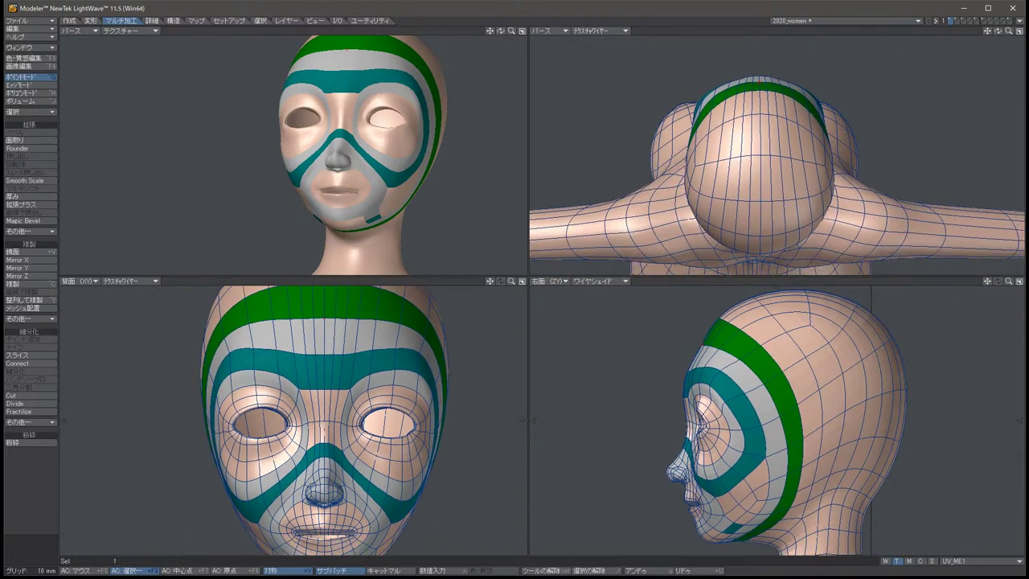
key("Down")
key("Down")
key("Down")
key("Down")
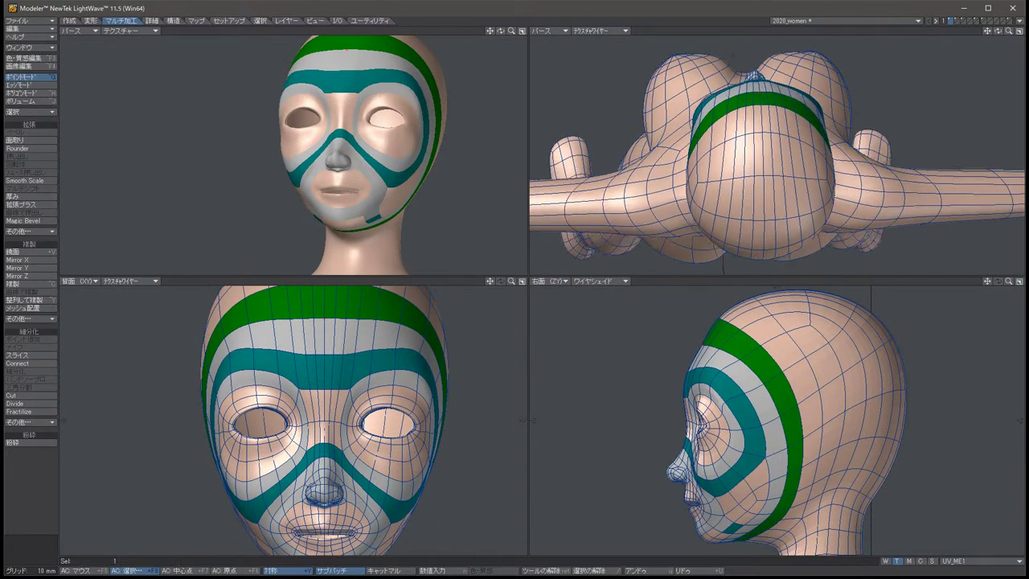
key("Left")
key("Left")
key("Right")
key("Right")
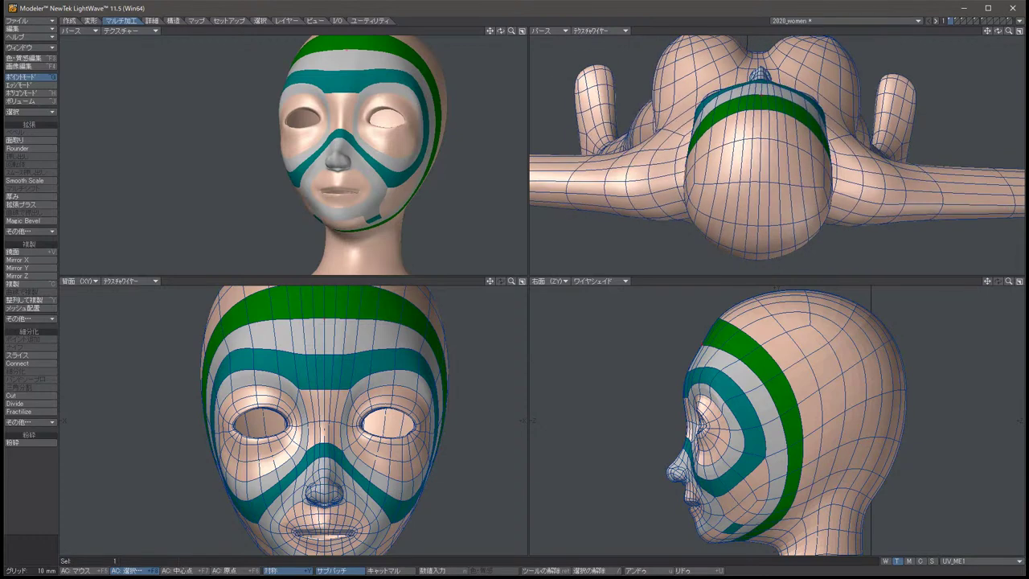
key("Right")
key("Right")
key("Right")
key("Right")
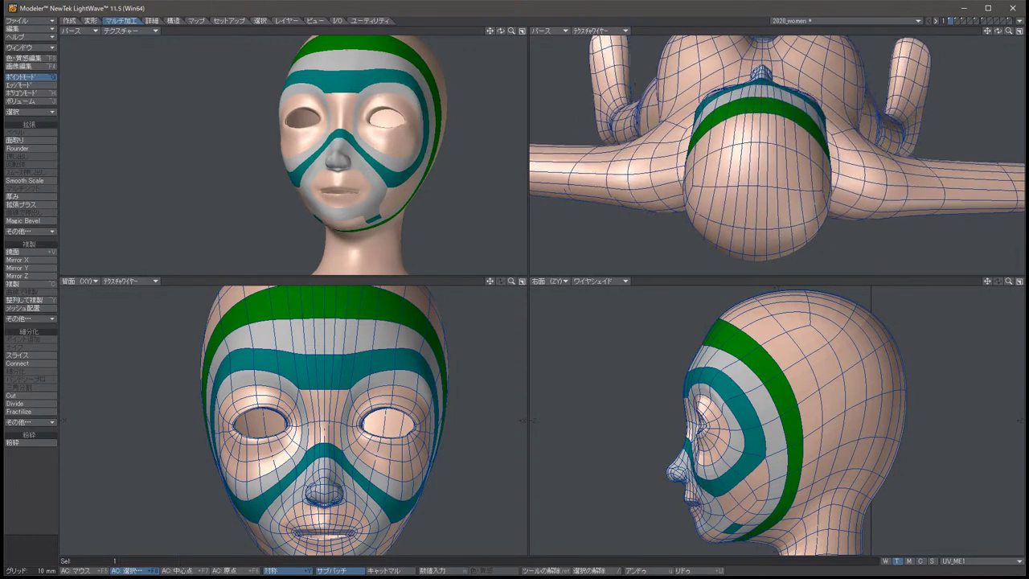
key("Right")
key("Right")
key("Right")
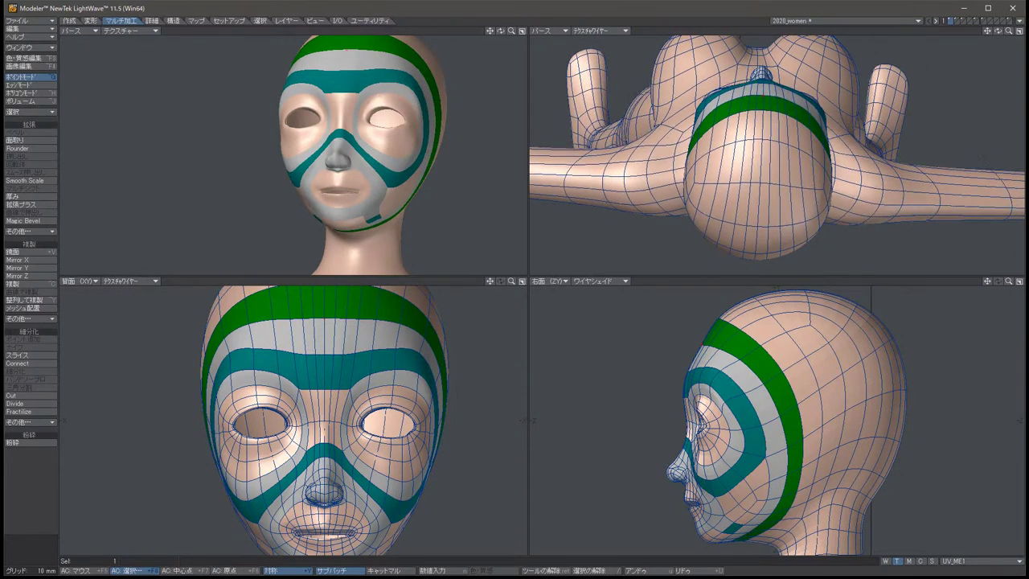
key("Left")
key("Left")
key("Left")
key("Left")
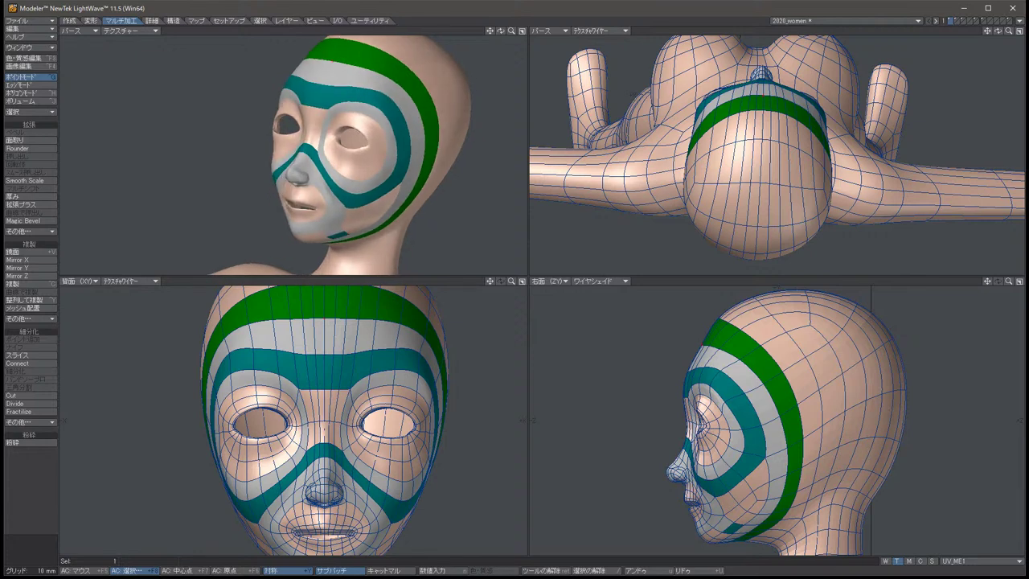
key("Right")
key("Right")
key("Right")
key("Right")
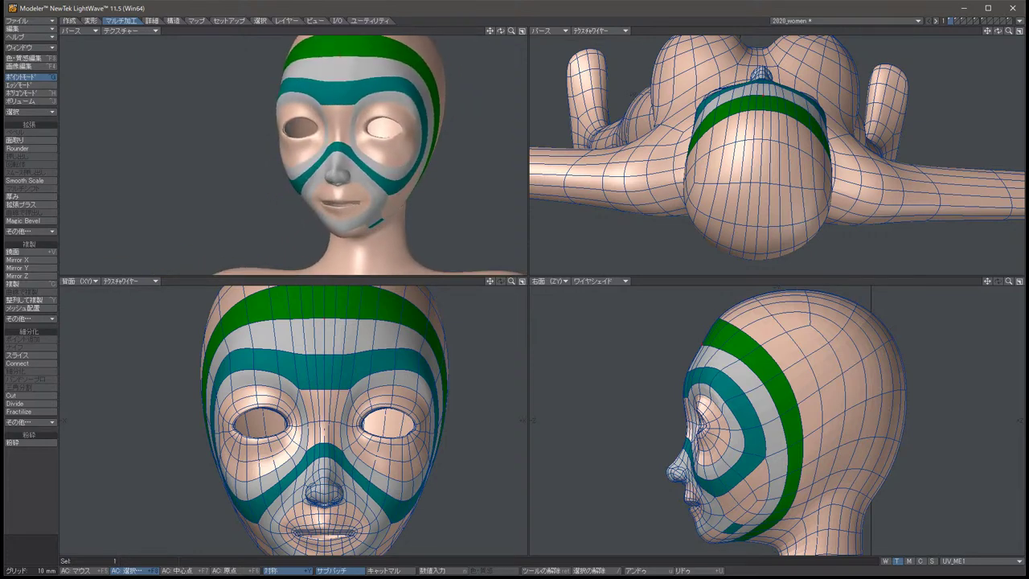
scroll(424, 348, "up", 3)
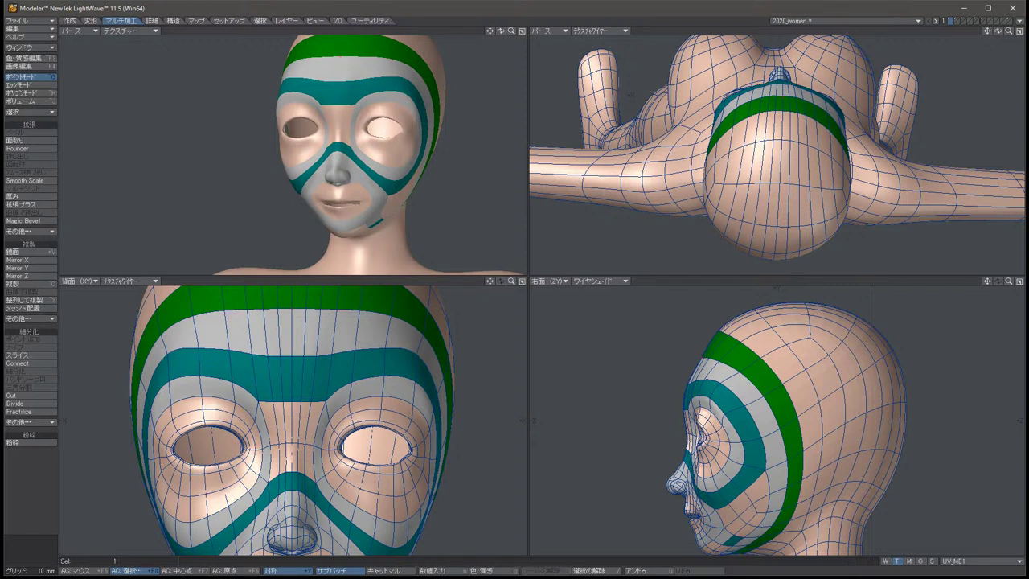
Return to point selection and pick the symmetric pair of points beside the eyes.
key("ctrl+h")
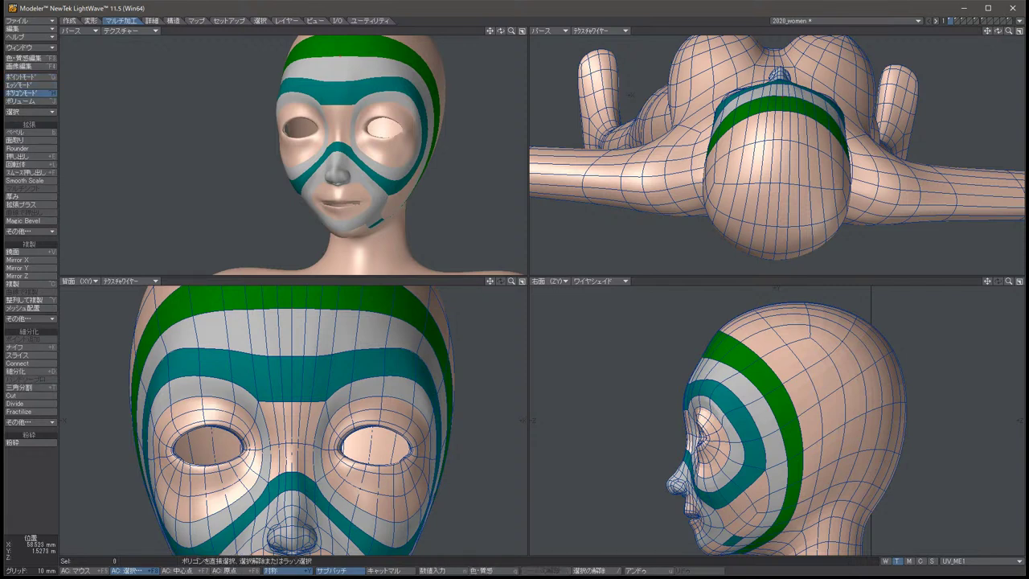
key("ctrl+g")
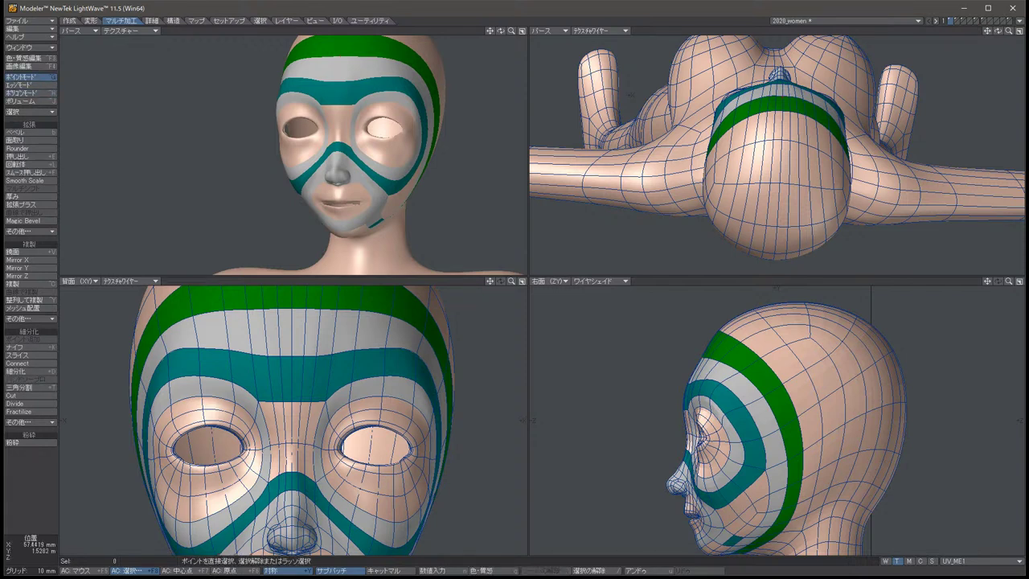
left_click(417, 378)
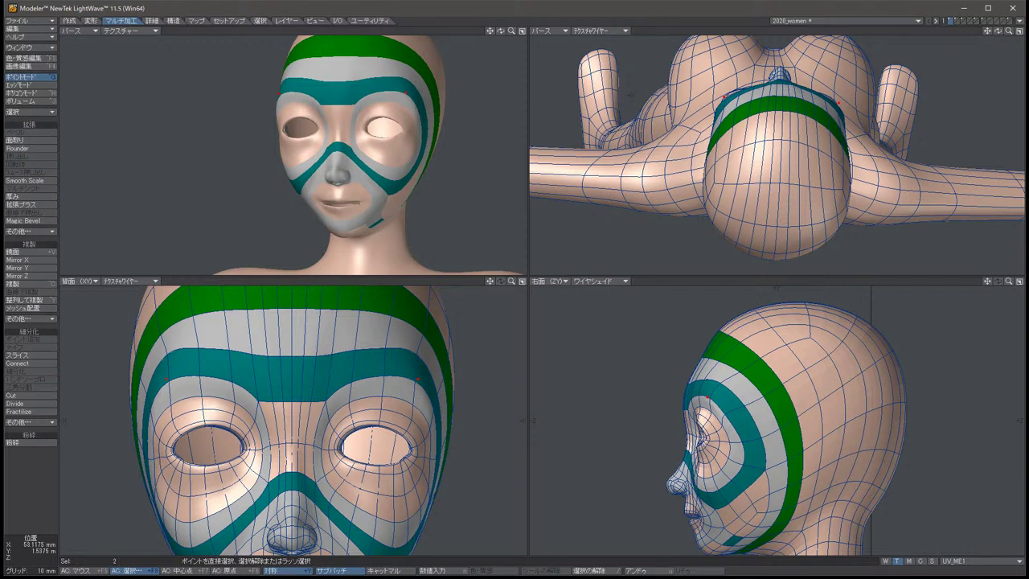
left_click_drag(362, 160, 374, 138, "alt")
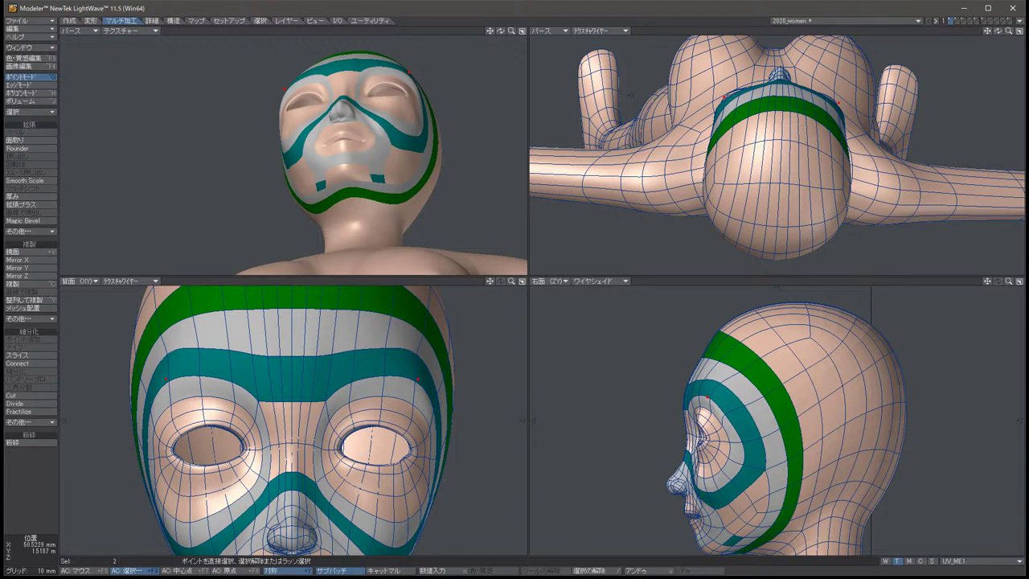
key("slash")
left_click(280, 142)
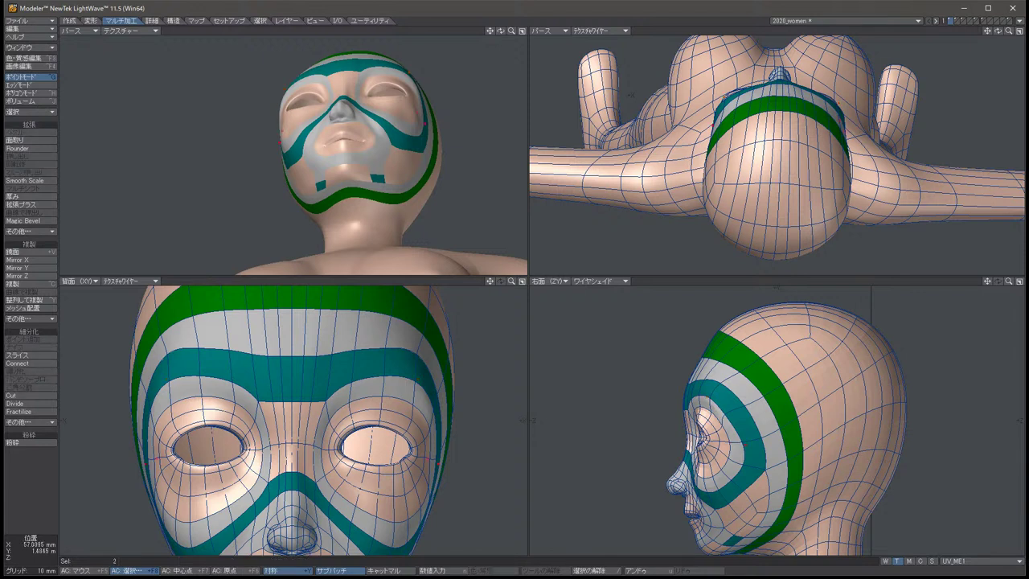
key("slash")
left_click(280, 115)
Nudge the eye-side points slightly in the Perspective and side views, then turn SubPatch off.
key("t")
left_click_drag(710, 441, 722, 426)
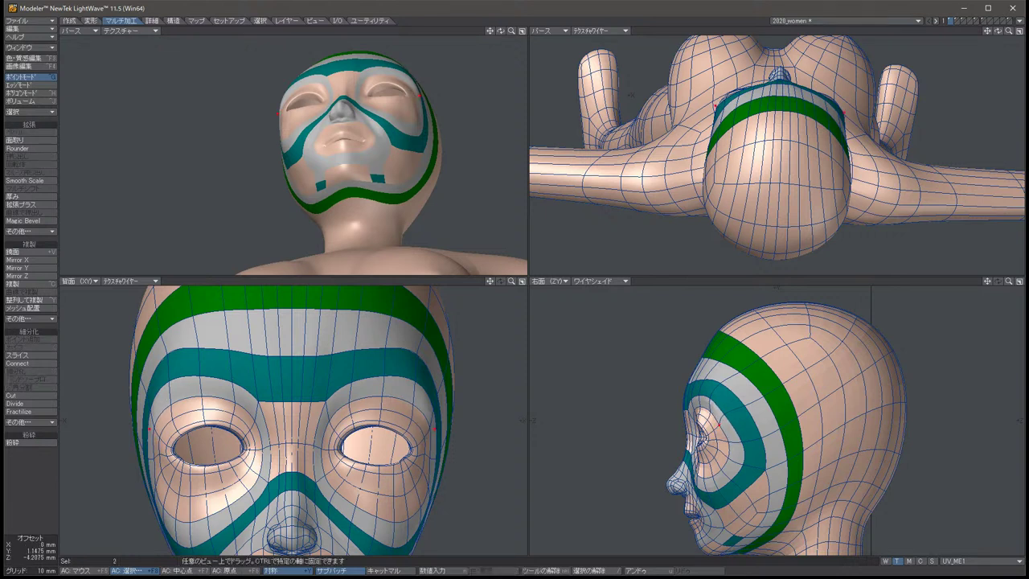
left_click_drag(722, 426, 696, 476)
left_click(713, 475)
key("t")
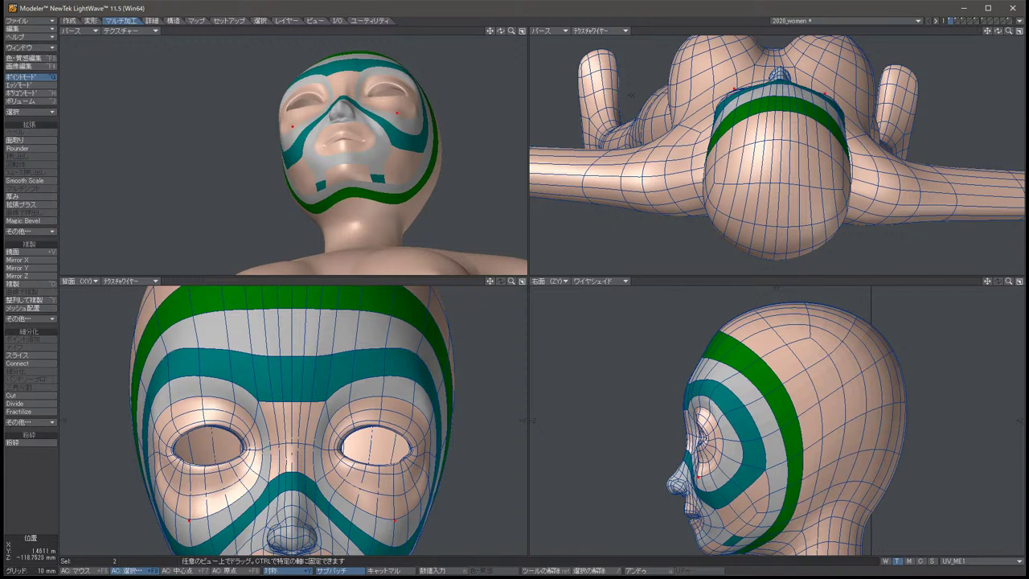
key("space")
key("slash")
key("Tab")
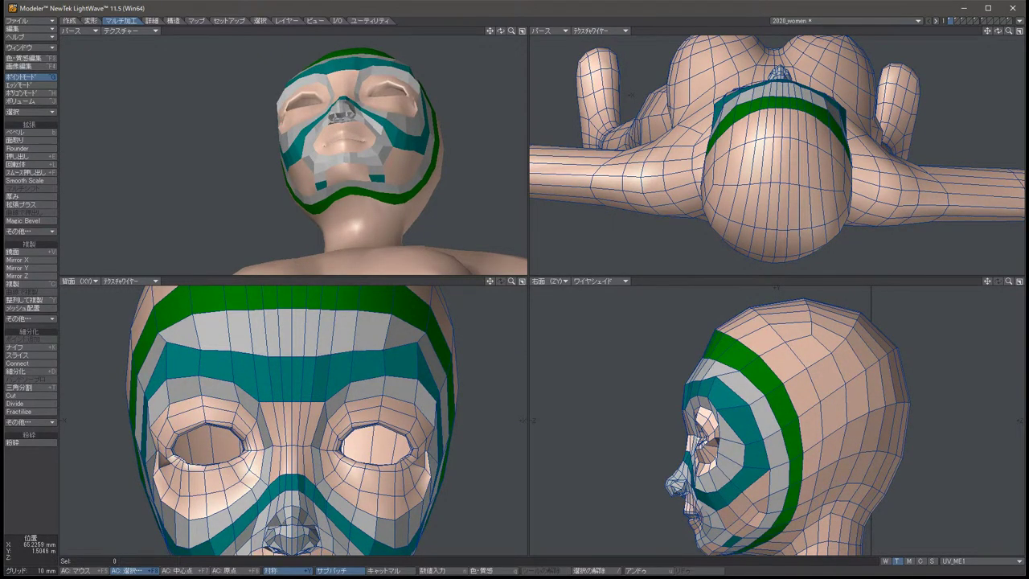
Zoom in on the eyes, then restore and clear the earlier eye-side point selection.
scroll(450, 446, "up", 3)
key("t")
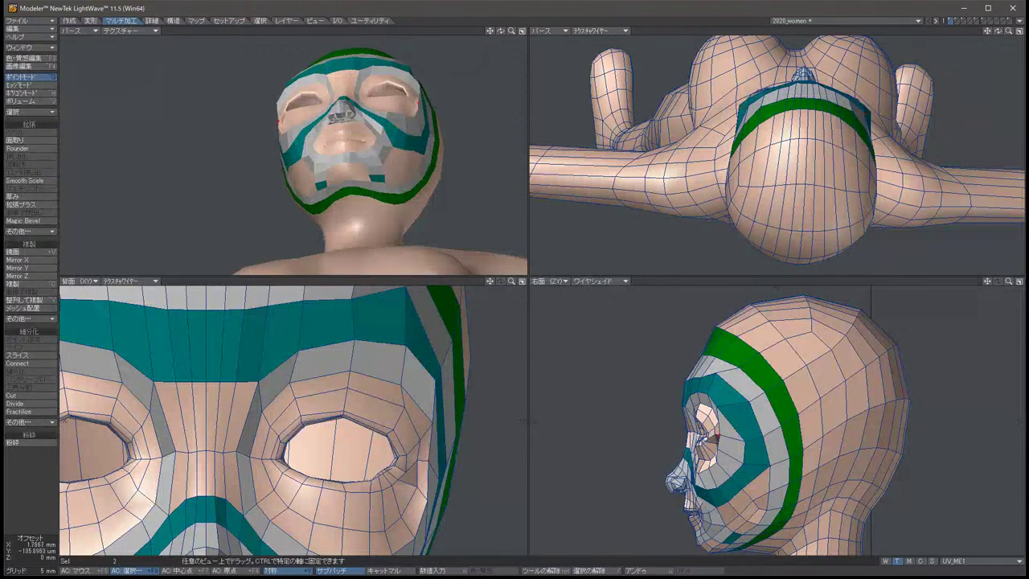
key("space")
key("slash")
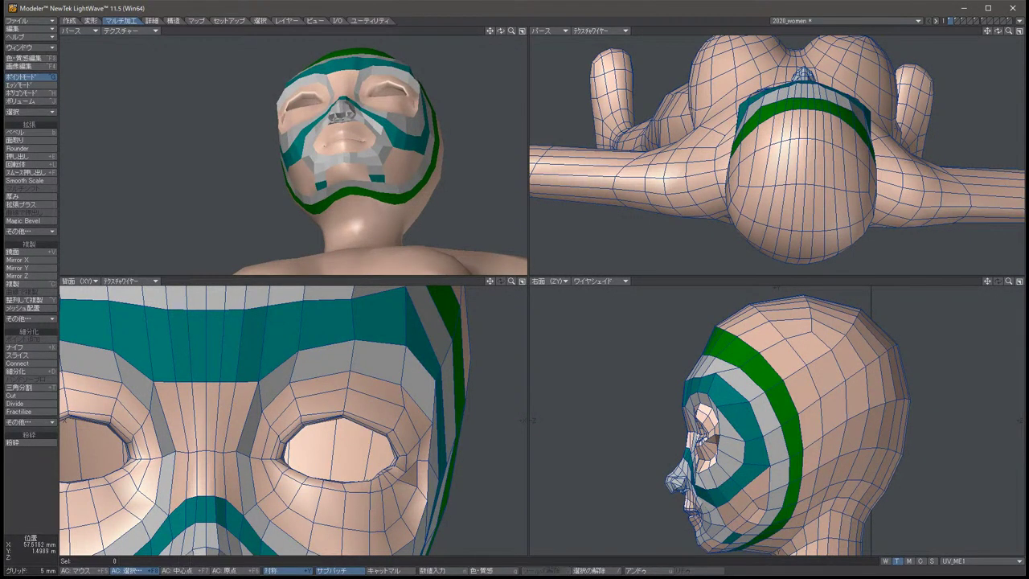
key("u")
key("t")
key("space")
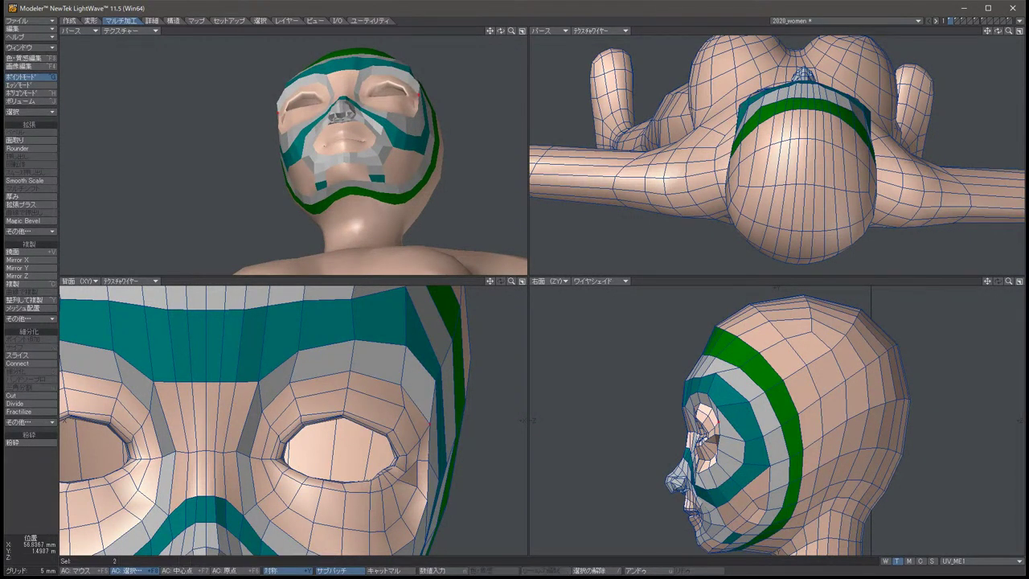
key("slash")
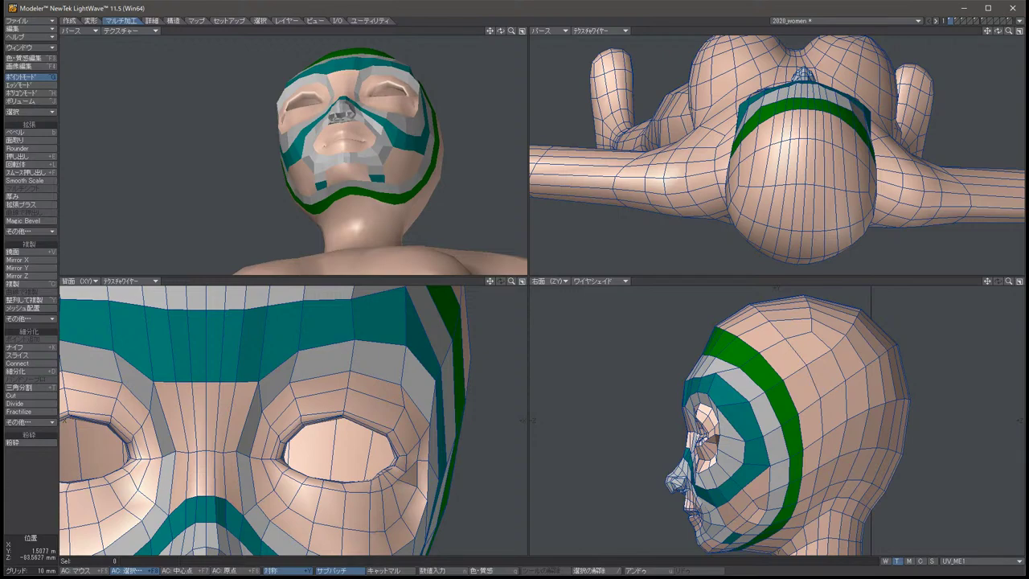
Nudge the four eye-corner points slightly, then nudge two of them a little more.
scroll(776, 155, "up", 5)
scroll(777, 418, "up", 5)
scroll(292, 418, "up", 2)
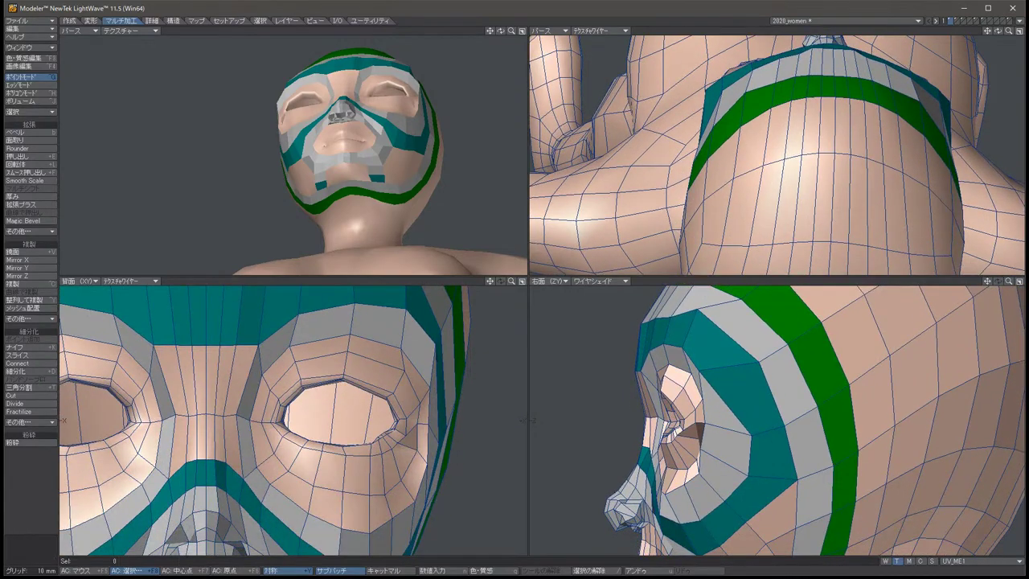
left_click_drag(777, 155, 777, 268, "alt")
left_click(702, 440)
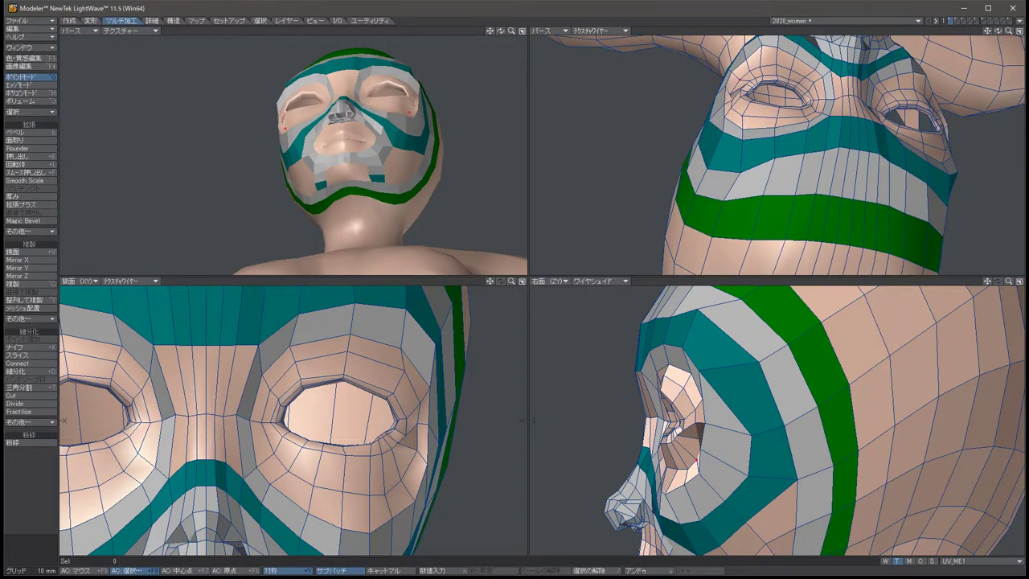
key("t")
left_click_drag(693, 447, 688, 446)
key("space")
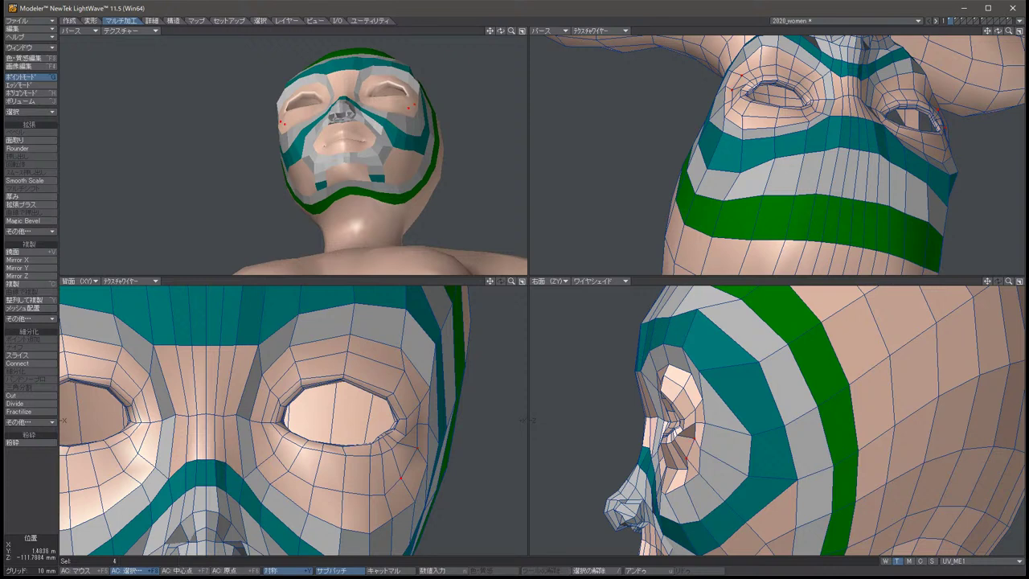
left_click(683, 448)
key("t")
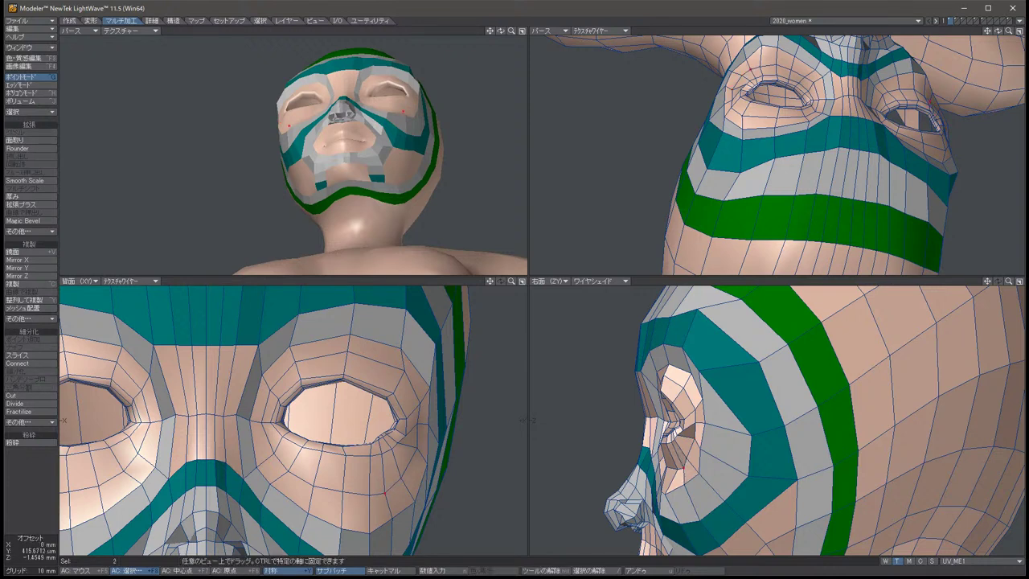
left_click_drag(683, 449, 679, 455)
key("space")
key("/")
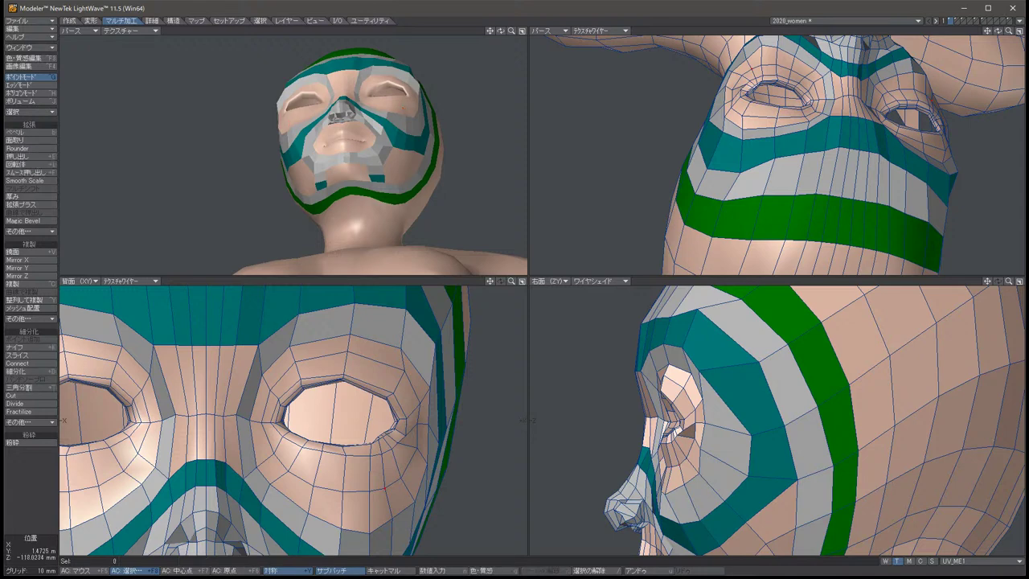
Preview smoothing, then nudge two mask-edge points above the eyes, undoing the last move.
key("Tab")
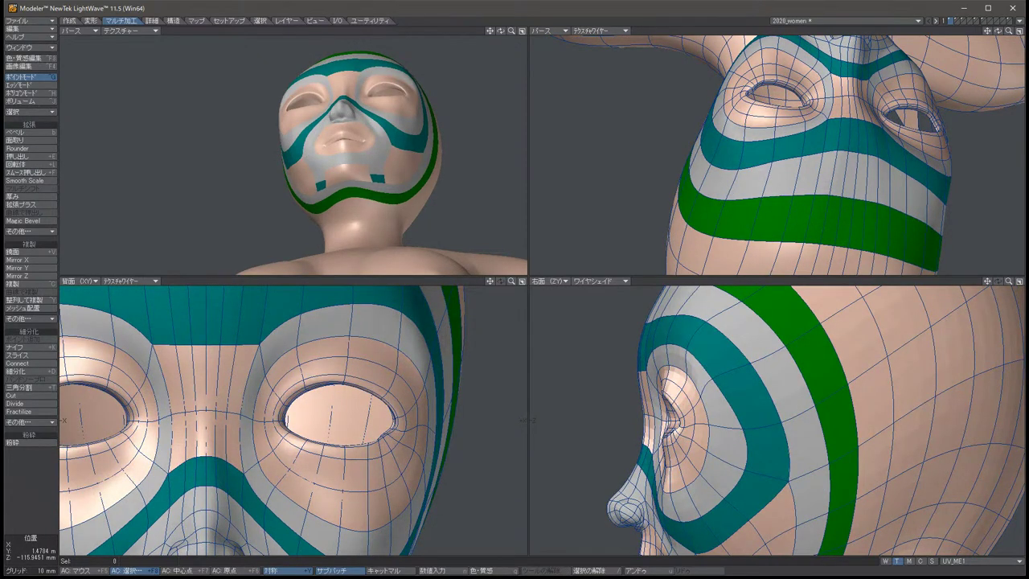
key("Tab")
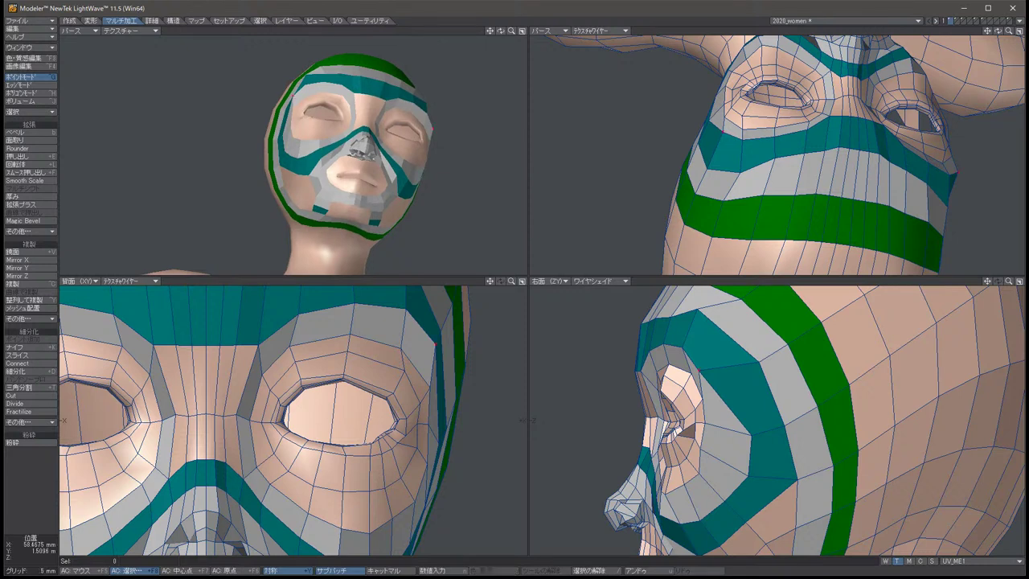
left_click(435, 344)
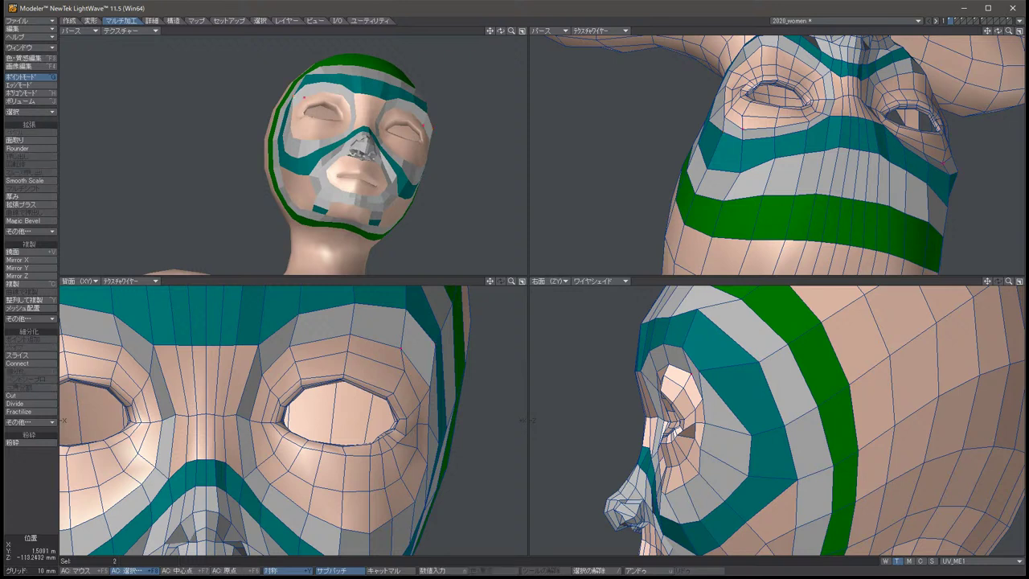
key("t")
left_click_drag(689, 379, 687, 377)
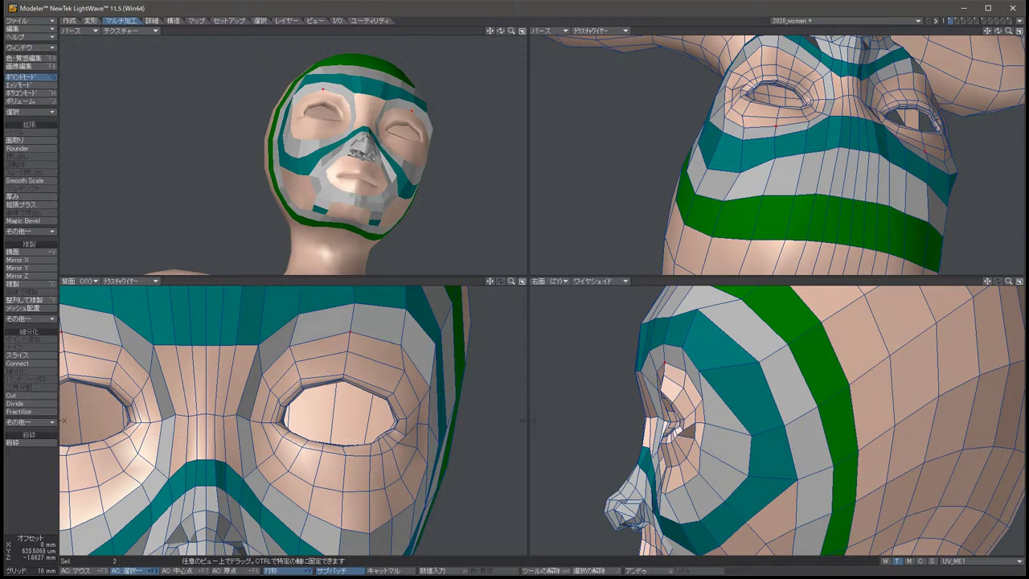
key("space")
key("/")
key("t")
left_click_drag(687, 376, 687, 374)
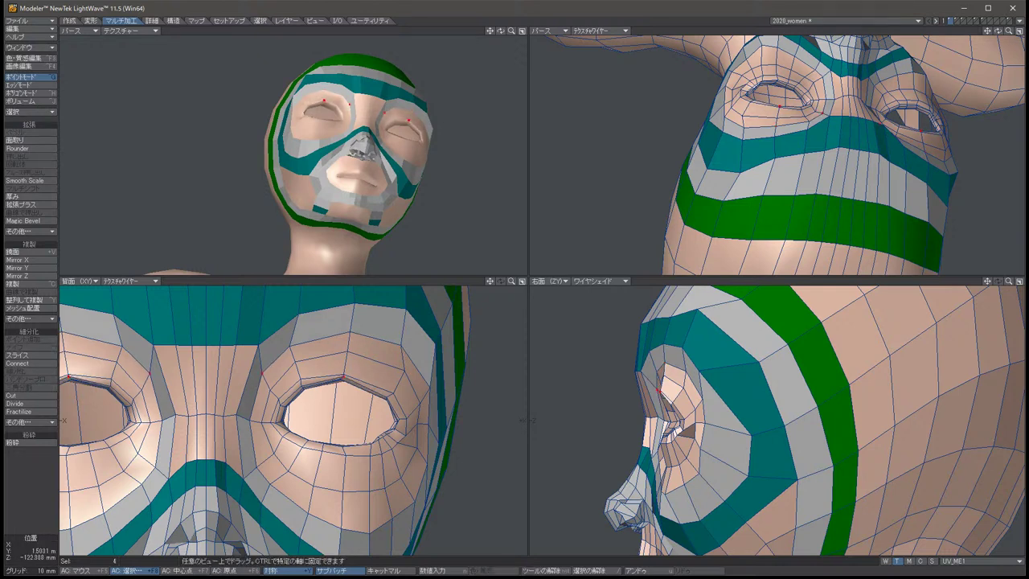
key("u")
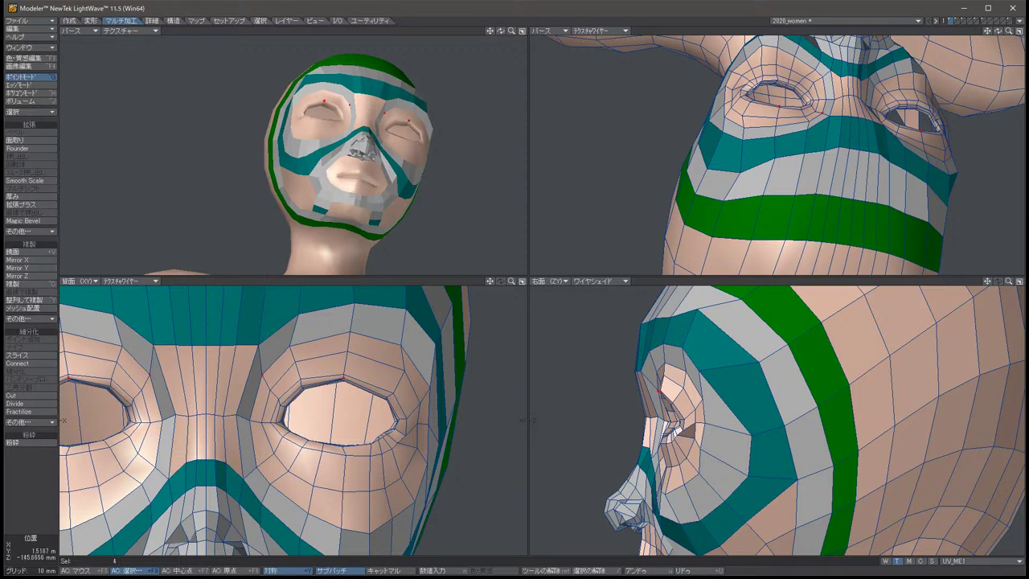
key("space")
key("slash")
Select the eye-corner points in the front view and move them slightly up and back.
left_click(129, 280)
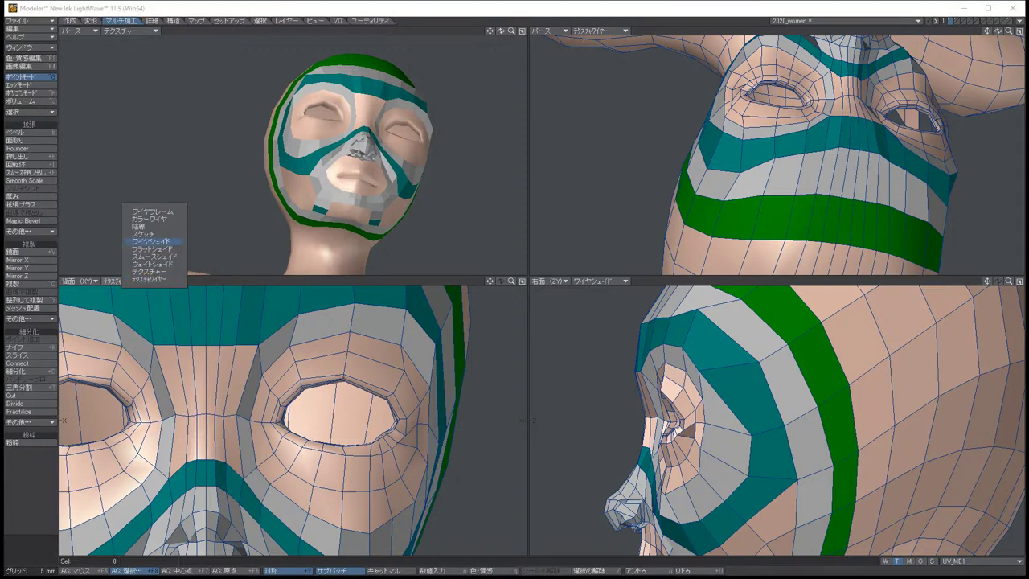
left_click(141, 219)
right_click_drag(352, 398, 347, 371)
left_click(129, 280)
left_click(149, 307)
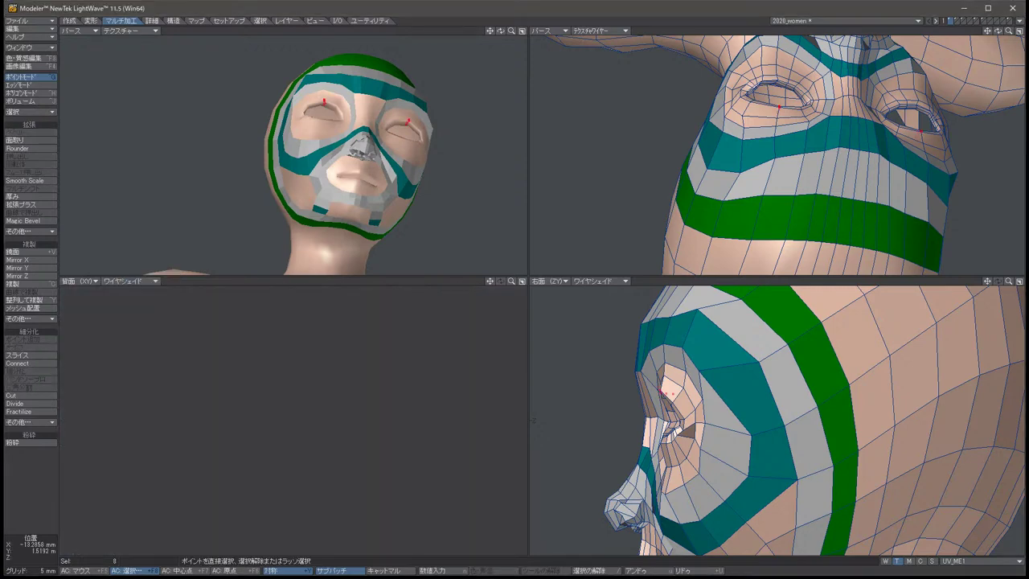
left_click_drag(671, 390, 670, 388)
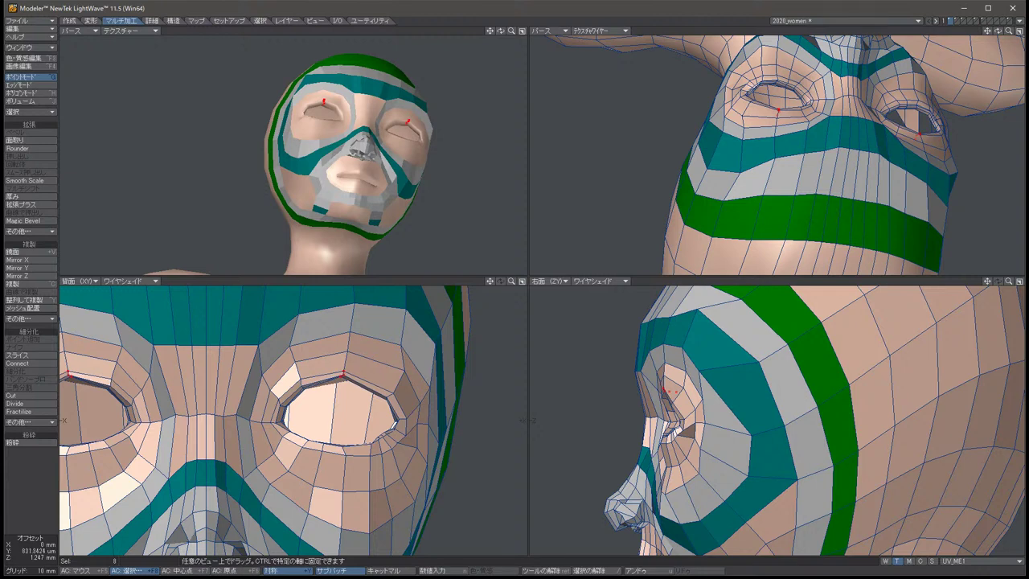
key("space")
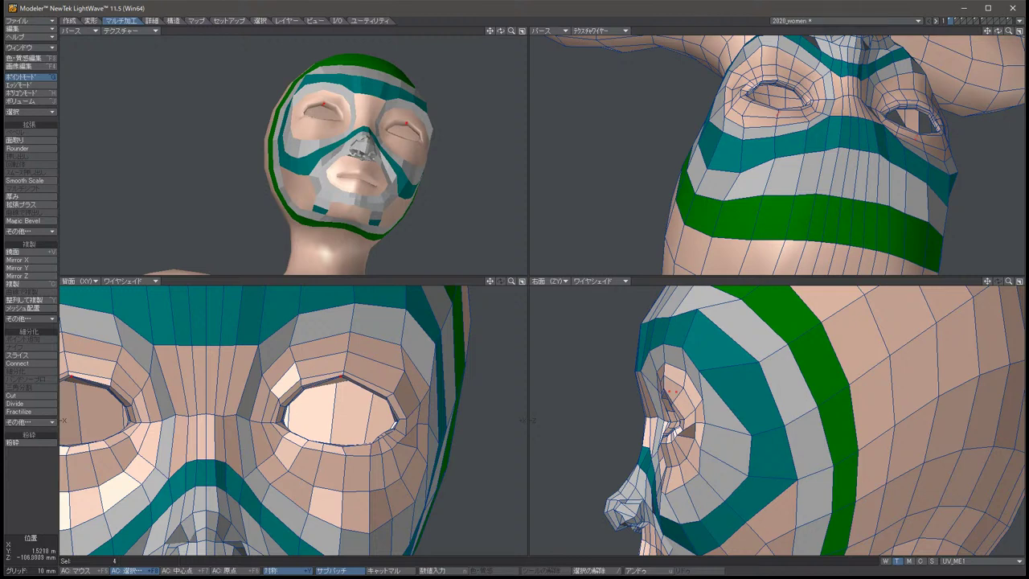
Shift two points on the side of the head about 3 mm down and 6 mm back.
left_click(954, 173)
key("t")
left_click_drag(696, 371, 711, 387)
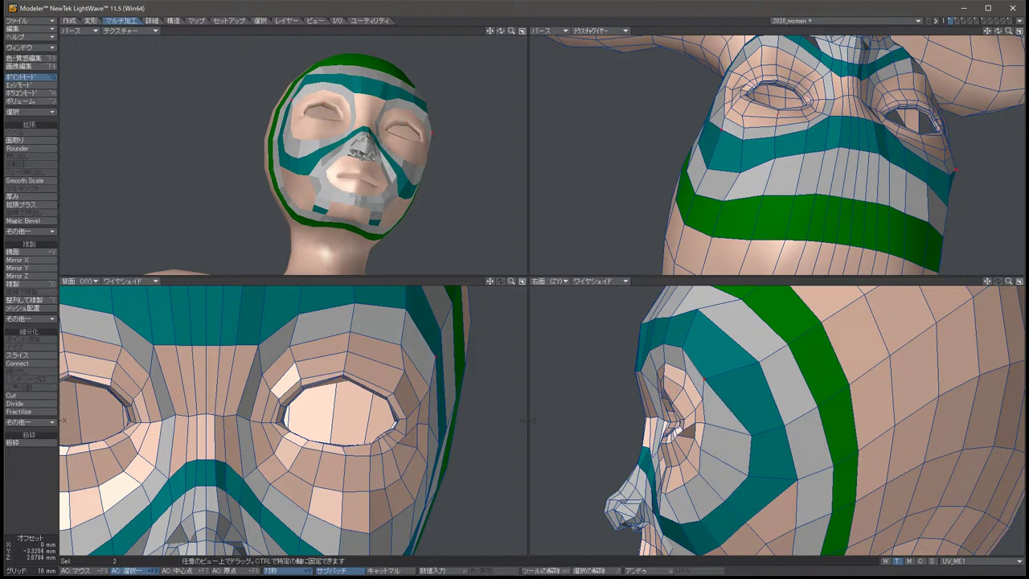
key("space")
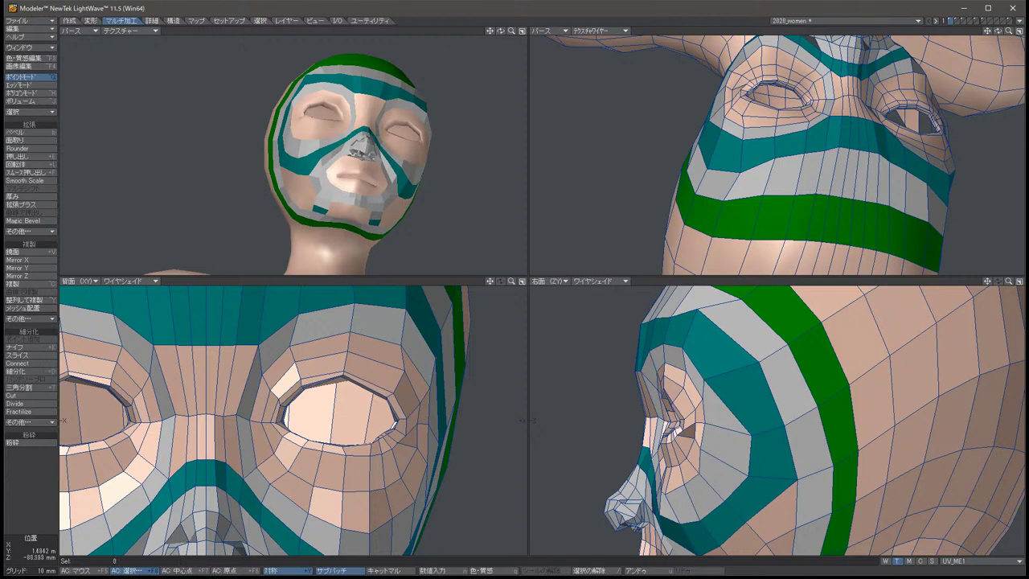
key("t")
left_click_drag(748, 438, 723, 438)
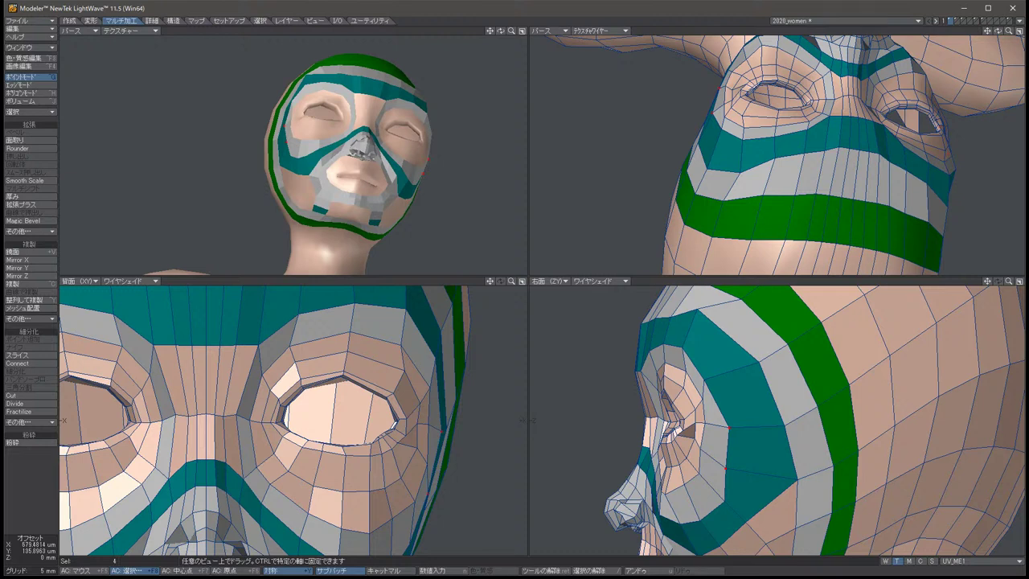
key("space")
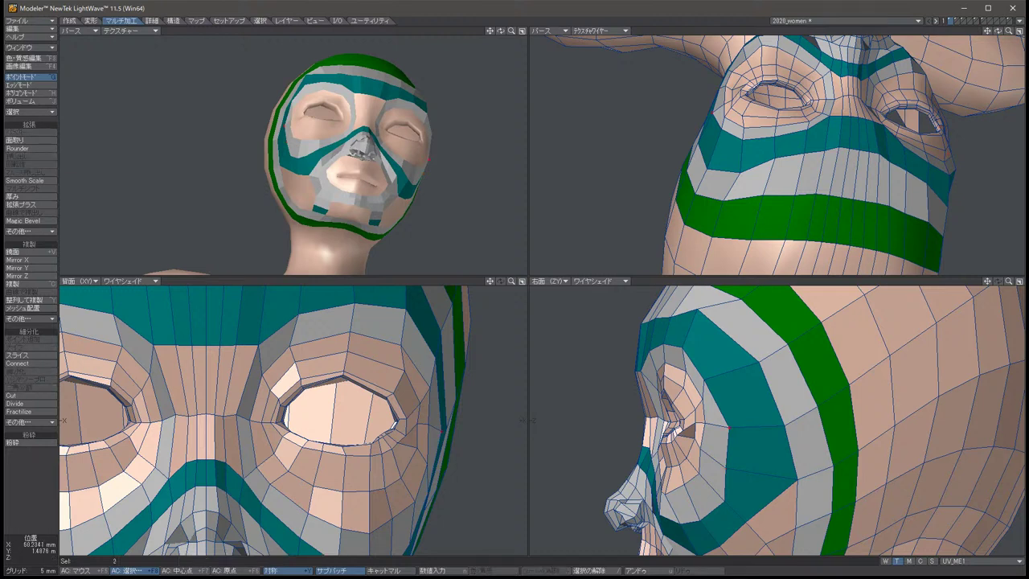
Nudge the two points near the eye and green band slightly.
key("t")
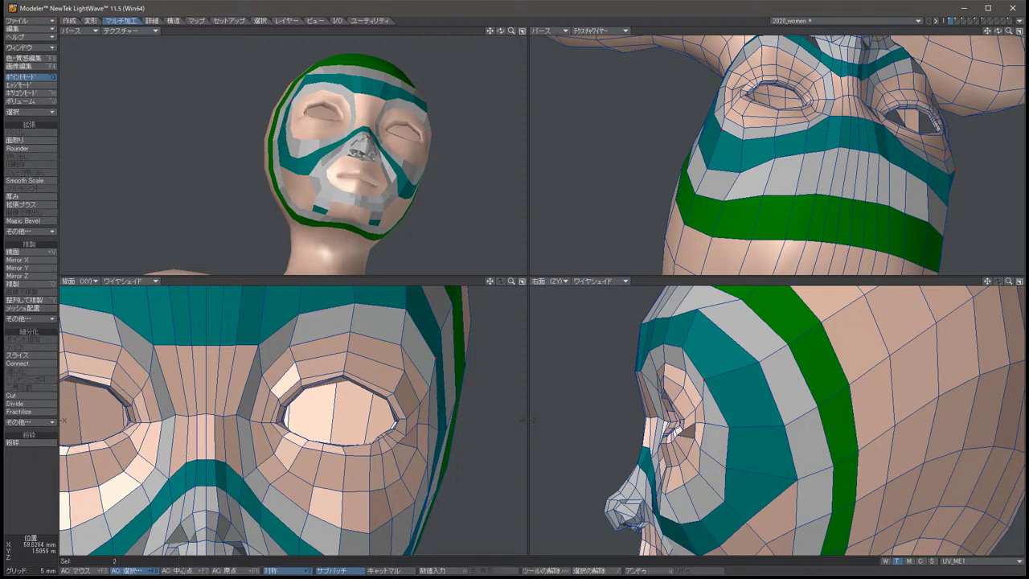
left_click_drag(434, 378, 438, 381)
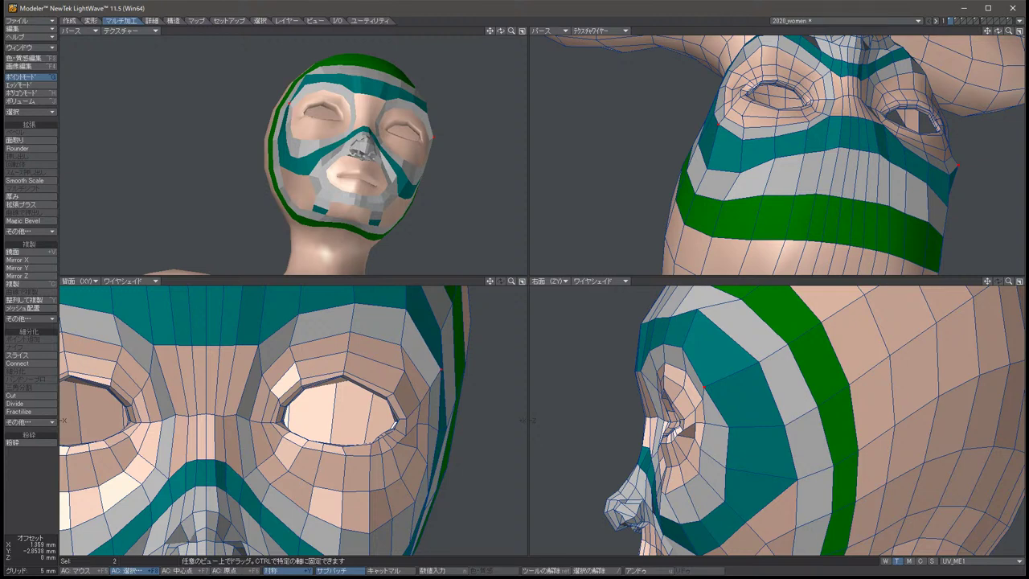
key("space")
key("slash")
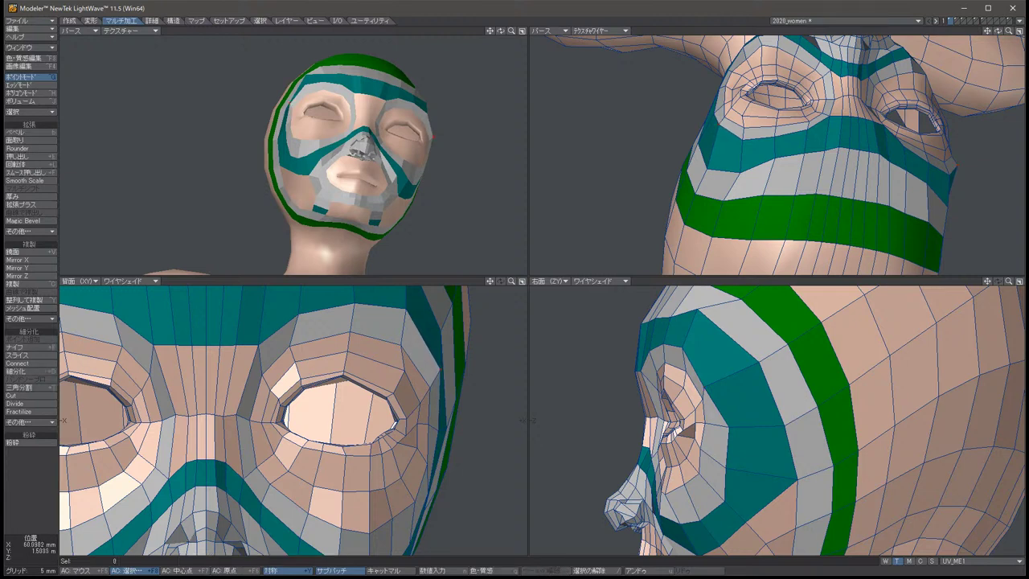
key("ctrl+z")
key("t")
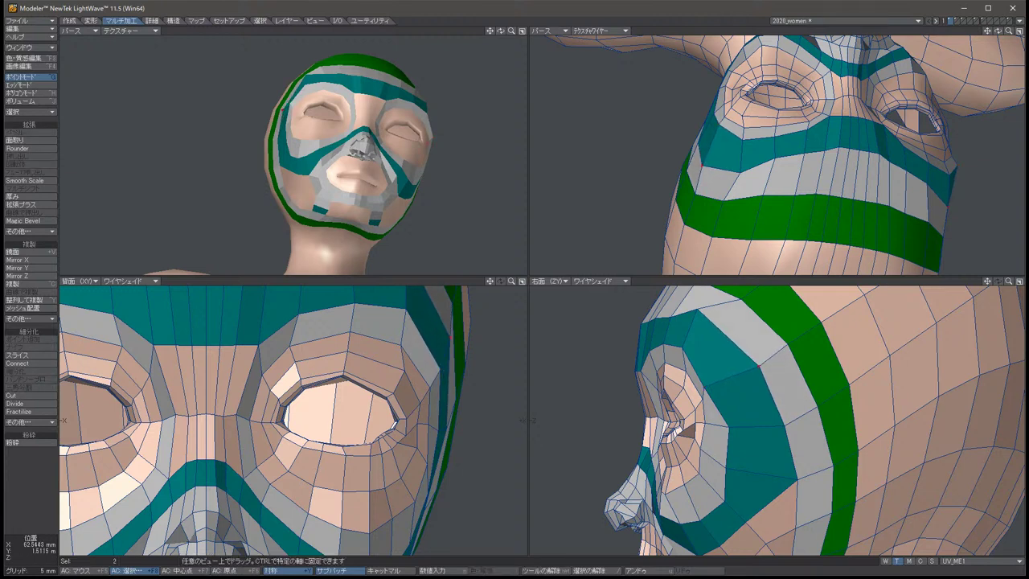
left_click_drag(438, 381, 442, 382)
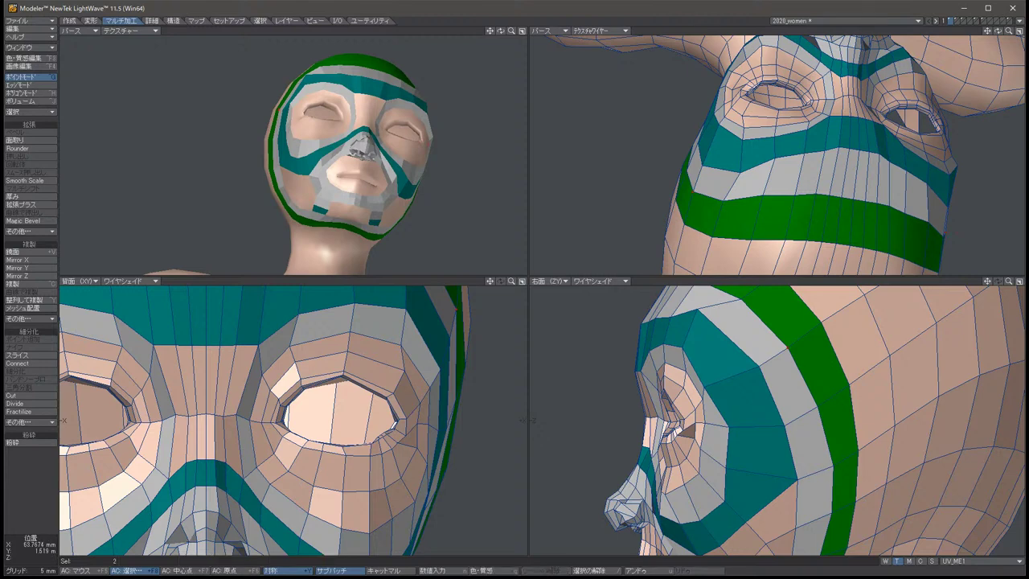
key("slash")
Shift the selected forehead-band points sideways, then turn smooth subdivision back on.
key("Down")
key("Down")
key("Down")
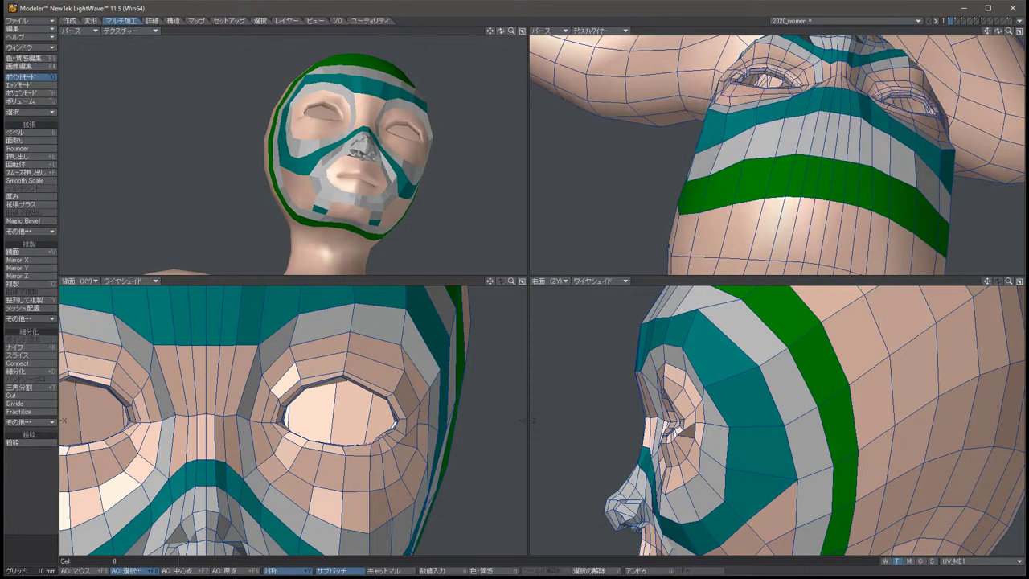
key("ctrl+z")
key("period")
key("period")
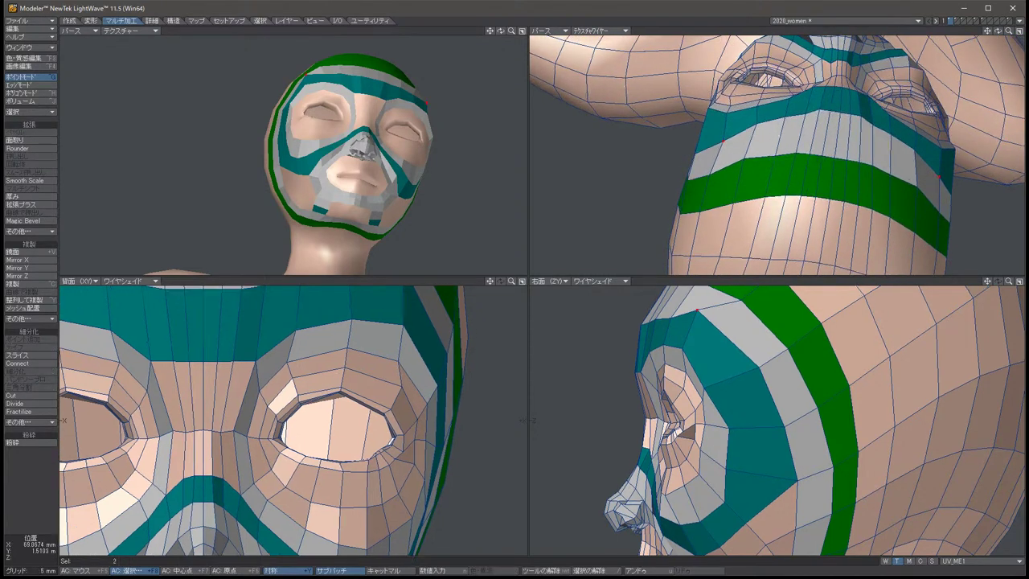
key("t")
left_click_drag(353, 358, 378, 358)
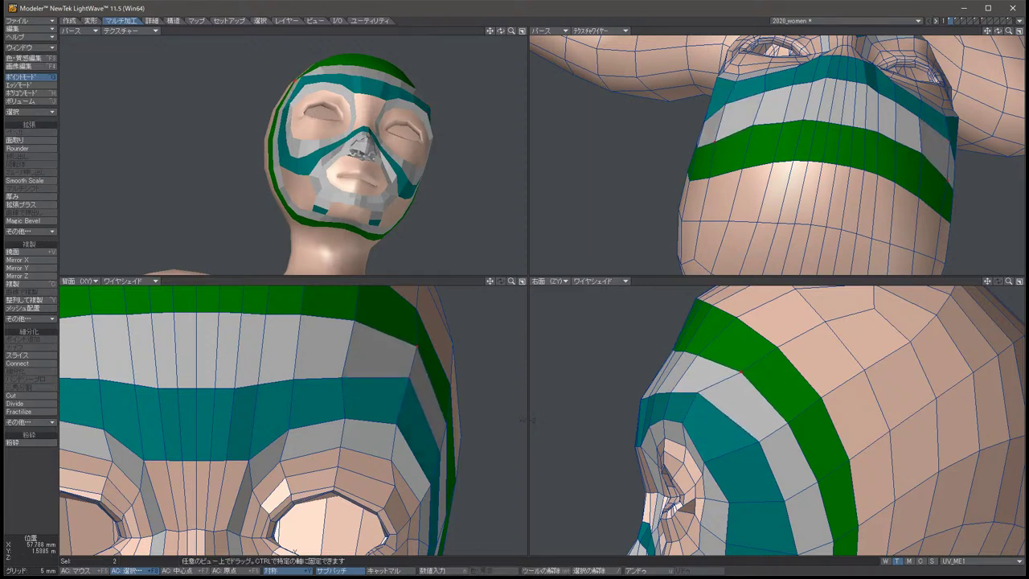
key("space")
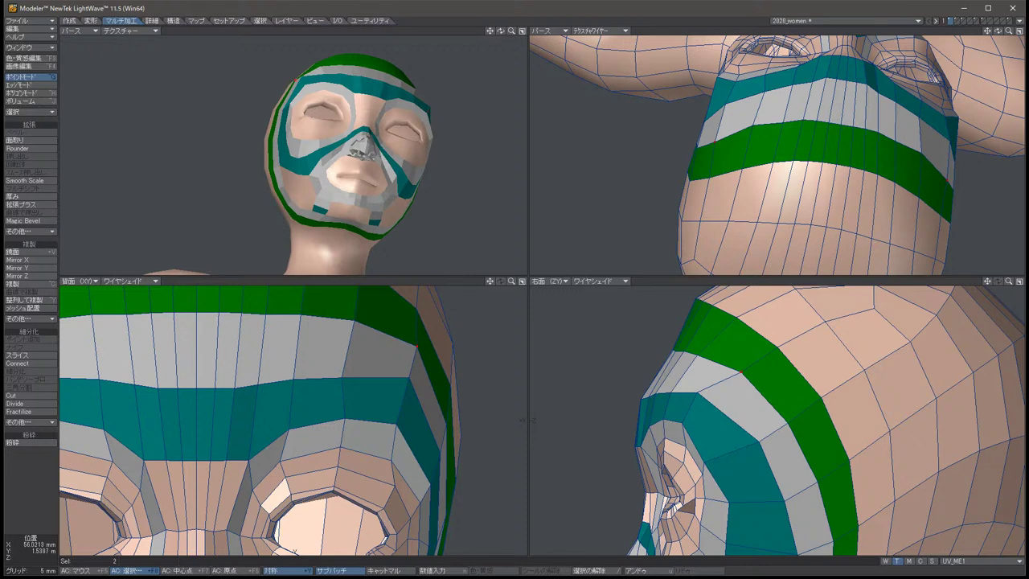
key("/")
key("Tab")
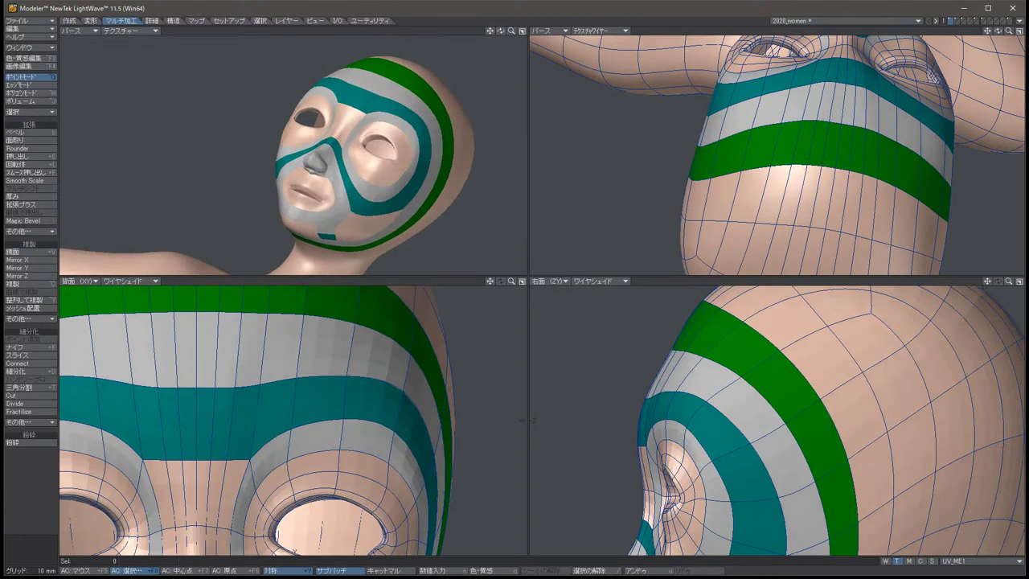
Reselect four points on the head and shift them in the side view.
key("Left")
key("Left")
key("Left")
key("Left")
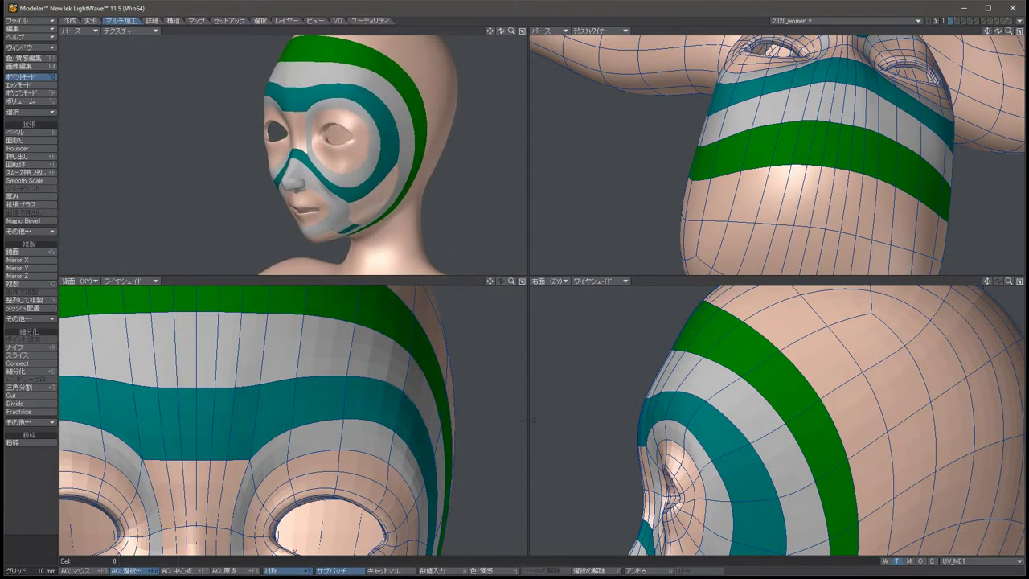
key("Left")
key("Left")
key("Left")
key("Left")
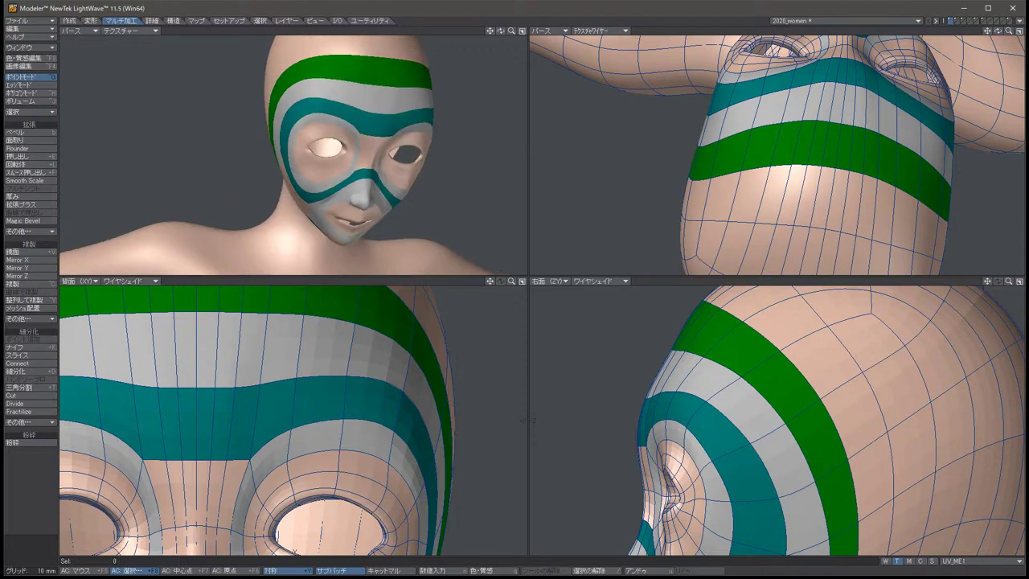
key("Left")
key("Left")
key("Left")
key("Left")
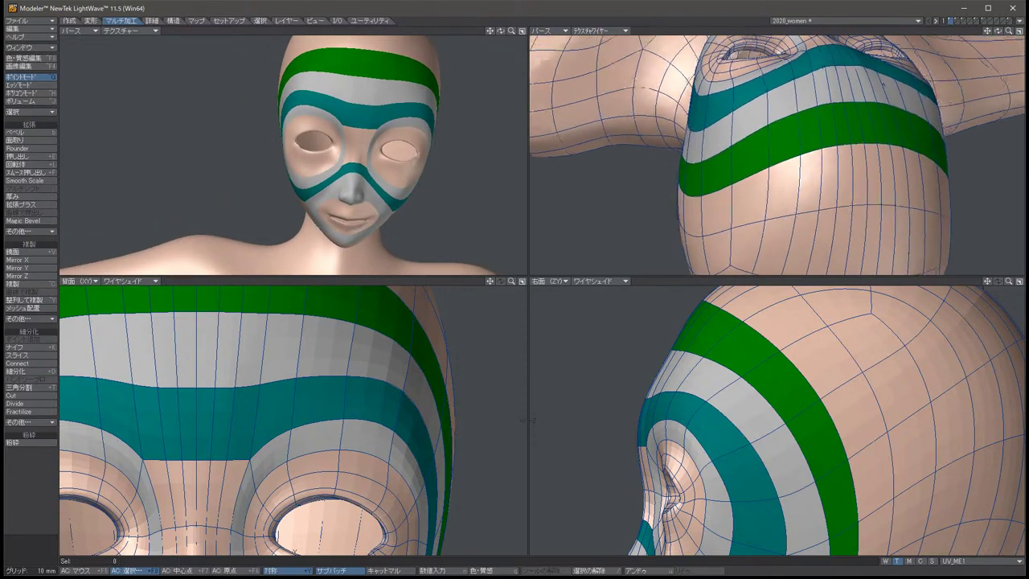
key("Left")
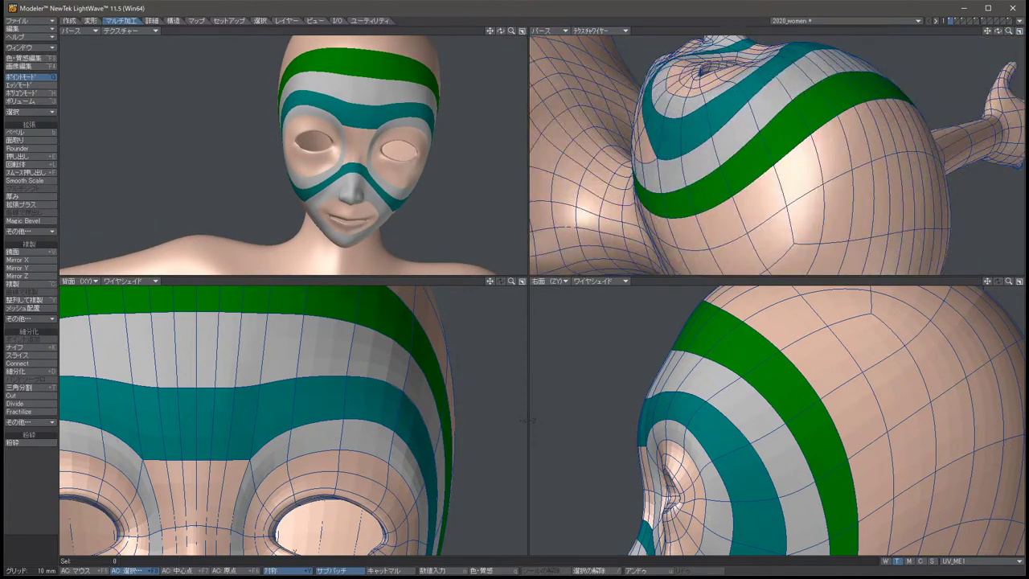
key("u")
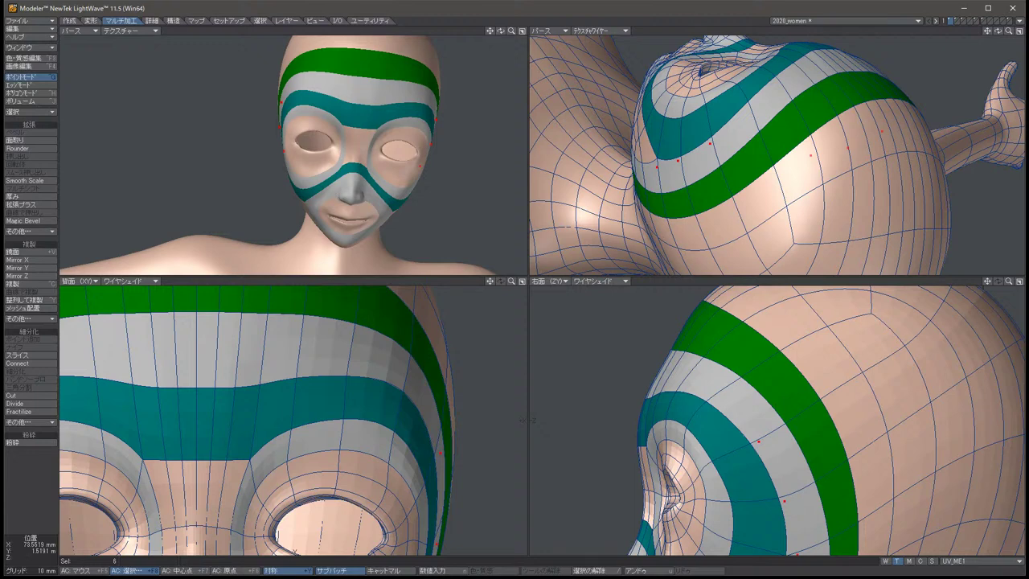
key("shift+a")
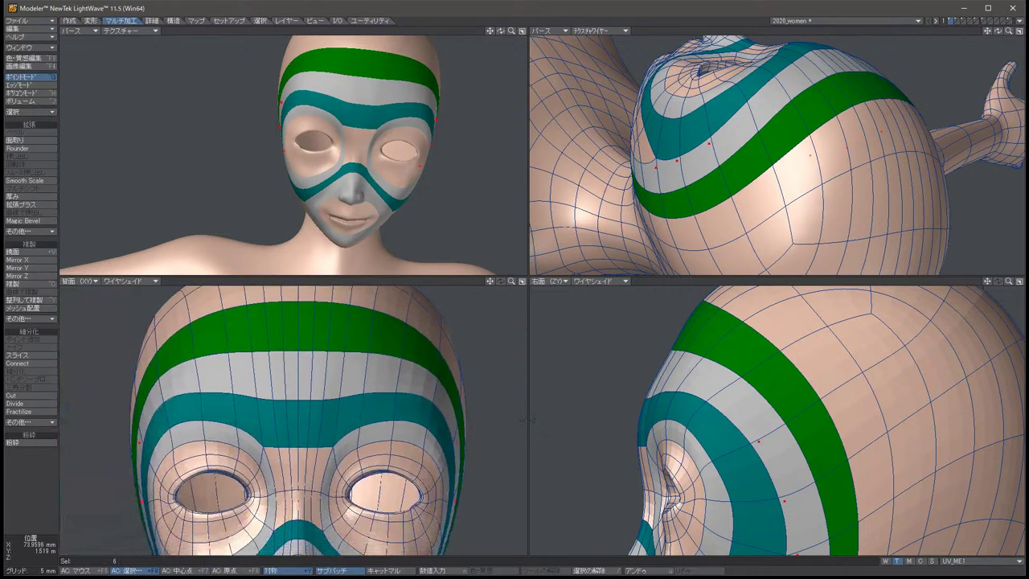
key("t")
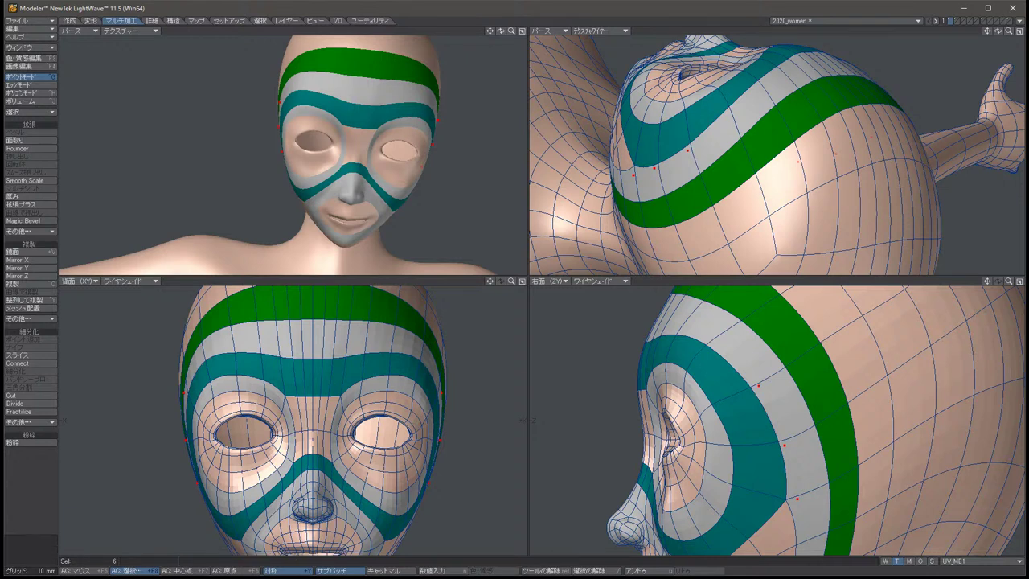
key("Left")
key("Left")
key("Left")
key("Left")
key("Up")
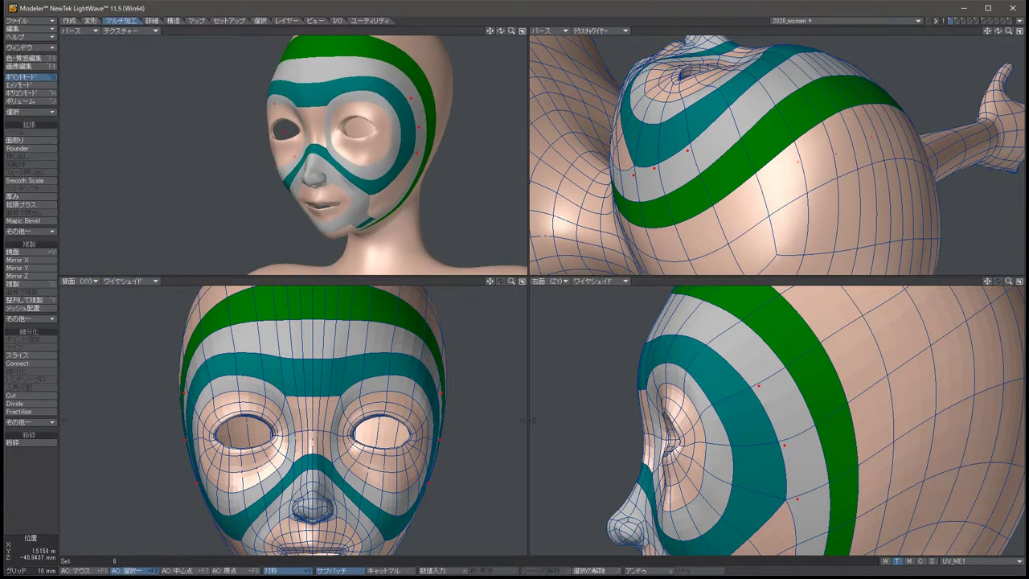
key("t")
left_click_drag(772, 418, 754, 427)
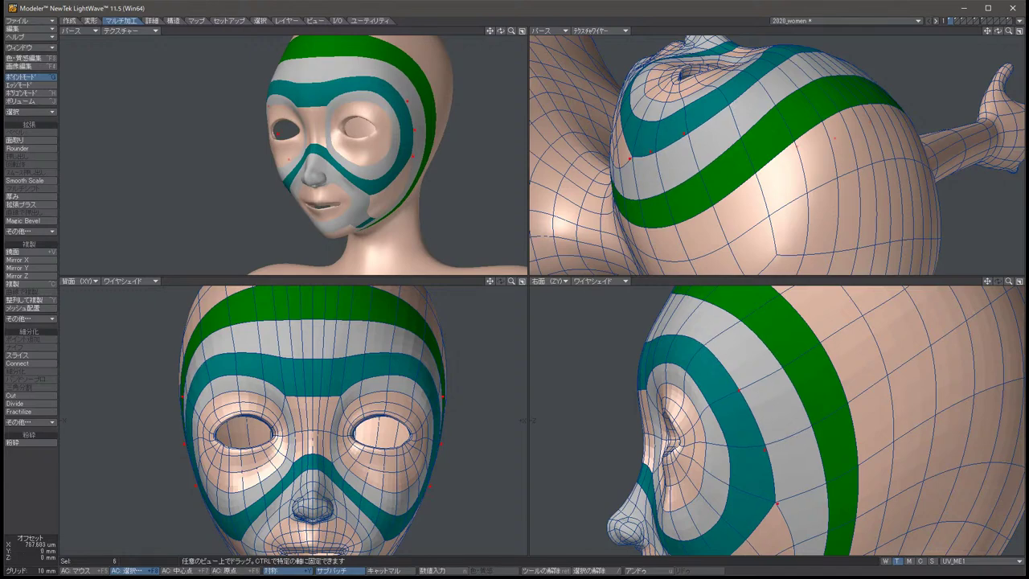
key("space")
key("slash")
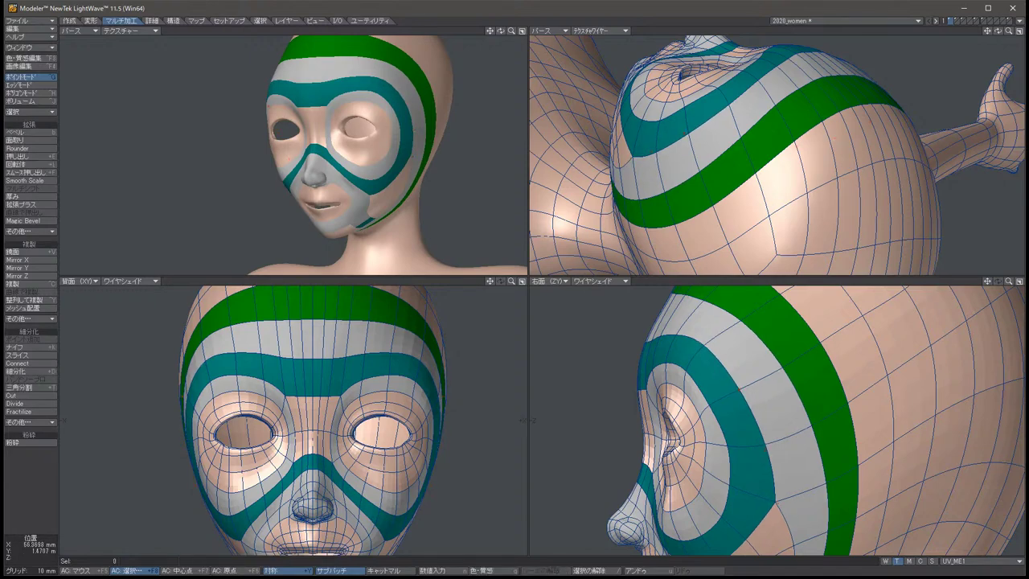
Nudge two cheek points slightly in the front view.
left_click_drag(772, 153, 848, 132, "alt")
left_click(280, 183)
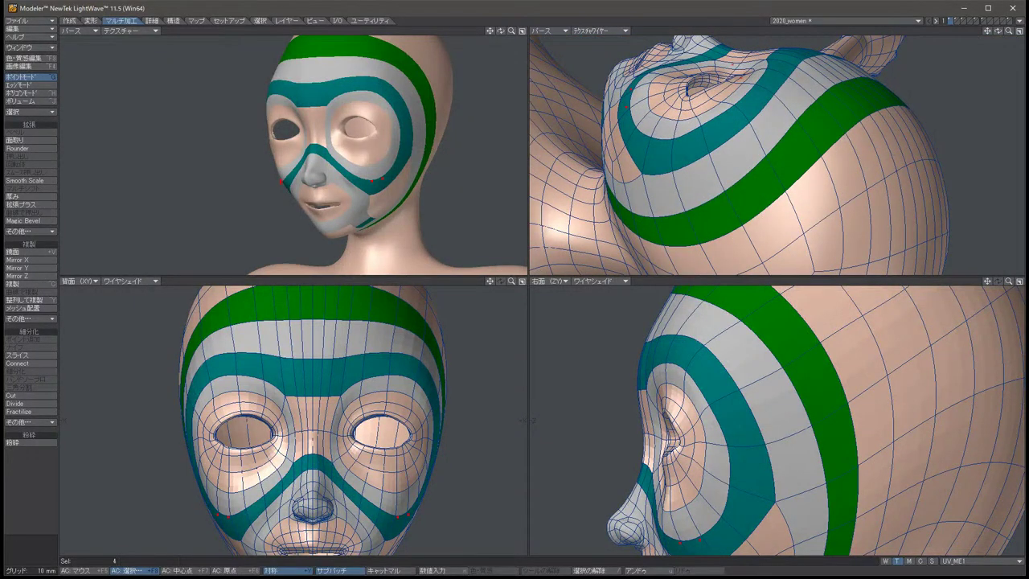
left_click_drag(217, 514, 213, 512)
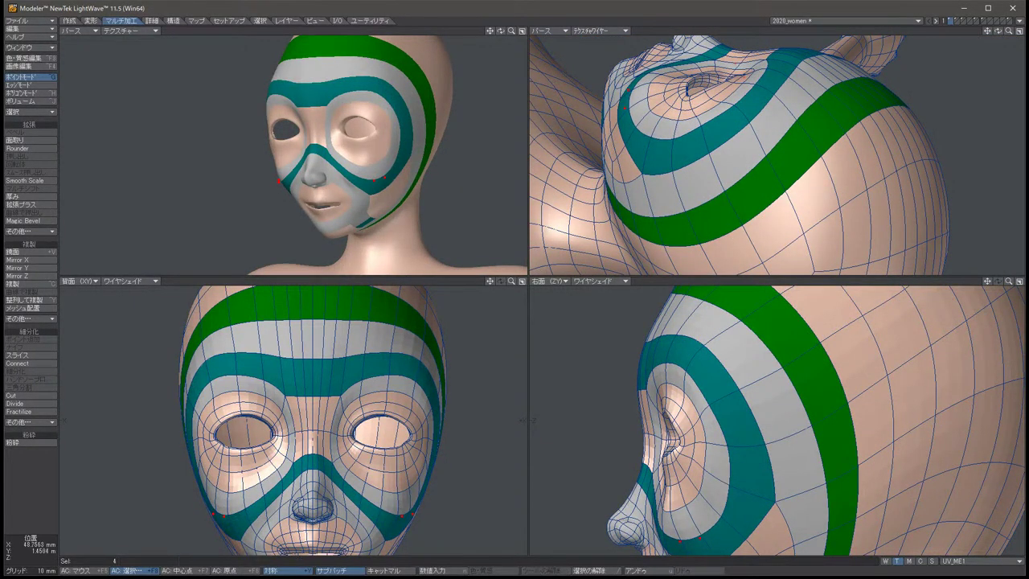
key("slash")
Move two jaw points back and down along the jaw, then nudge them in front view.
left_click(199, 501)
key("t")
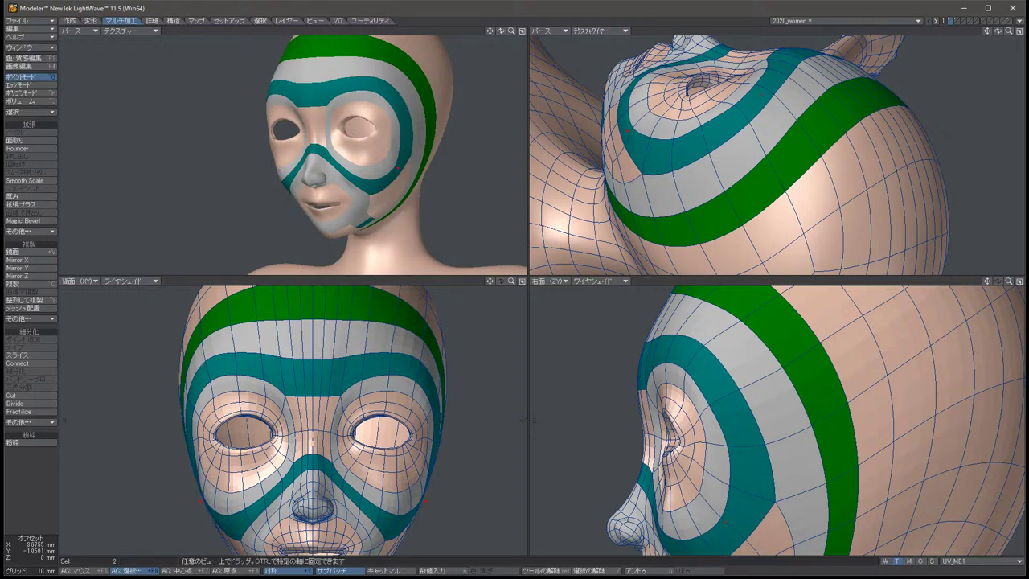
key("g")
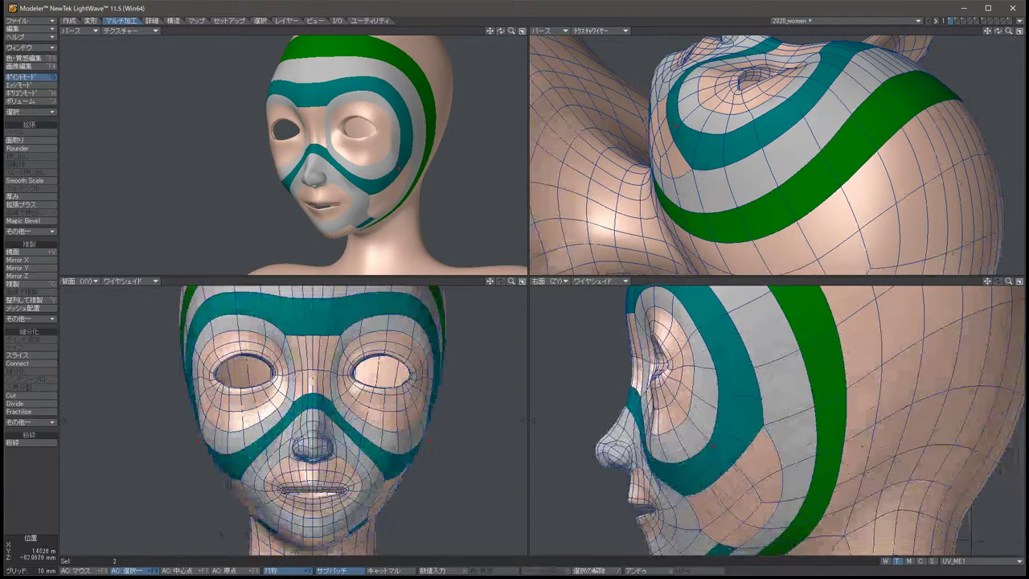
left_click_drag(712, 440, 666, 463)
key("space")
key("t")
key("space")
key("t")
key("space")
key("t")
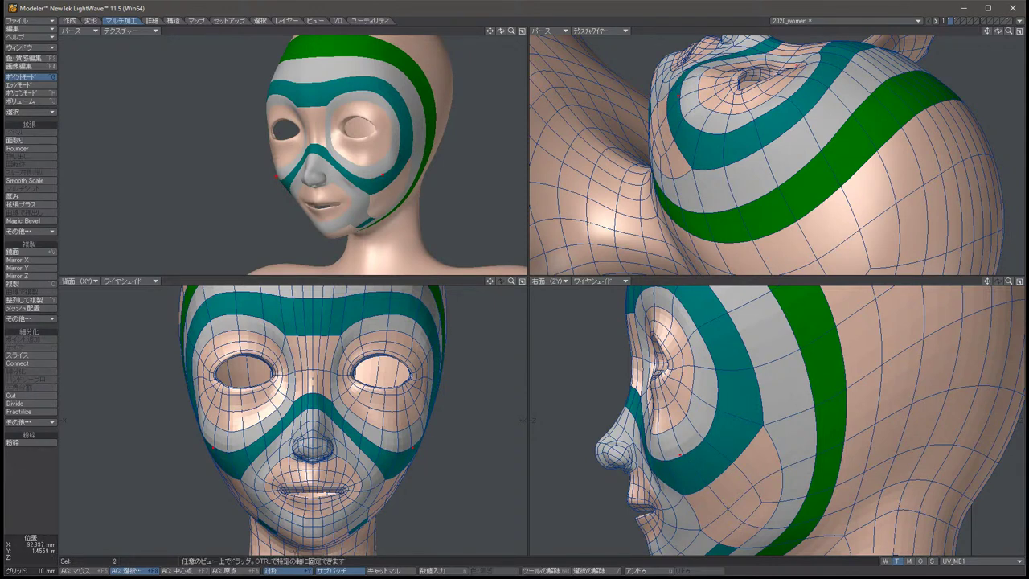
left_click_drag(206, 442, 209, 441)
key("space")
key("slash")
Orbit the perspective view under the chin and around to a side profile.
key("Up")
key("Up")
key("Up")
key("Up")
key("Left")
key("Left")
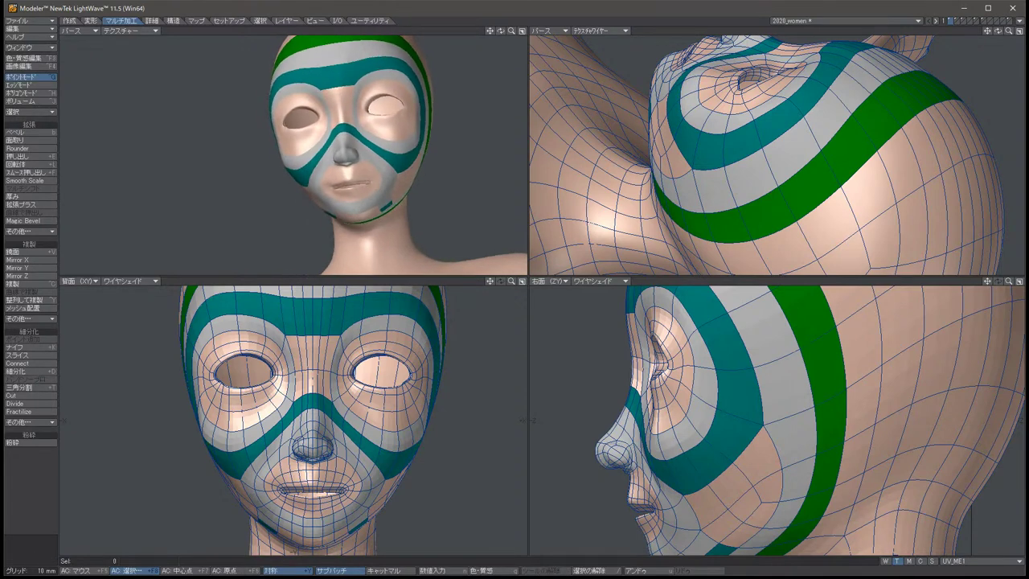
key("Left")
key("Left")
key("Left")
key("Left")
key("Down")
key("Down")
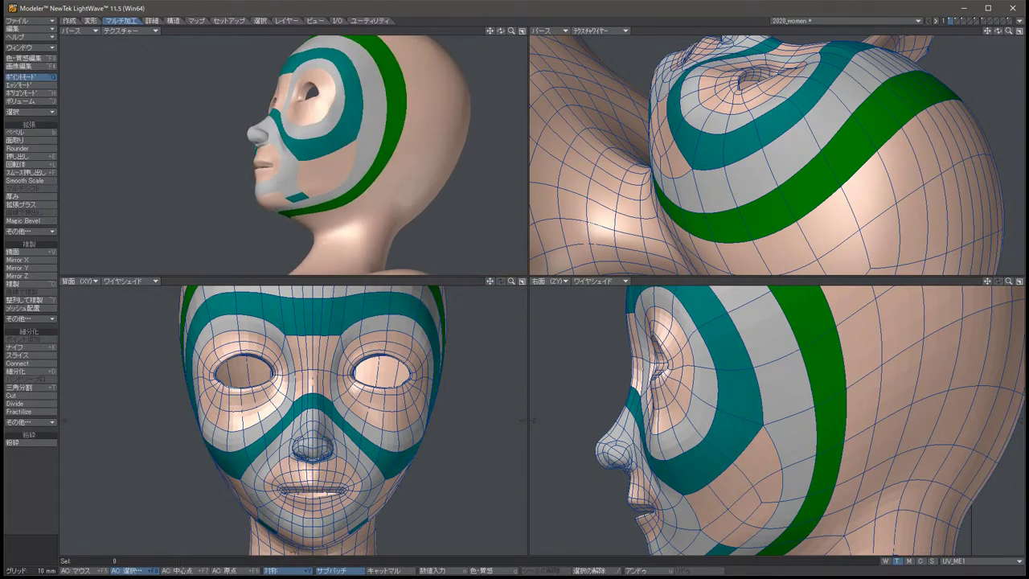
left_click(120, 30)
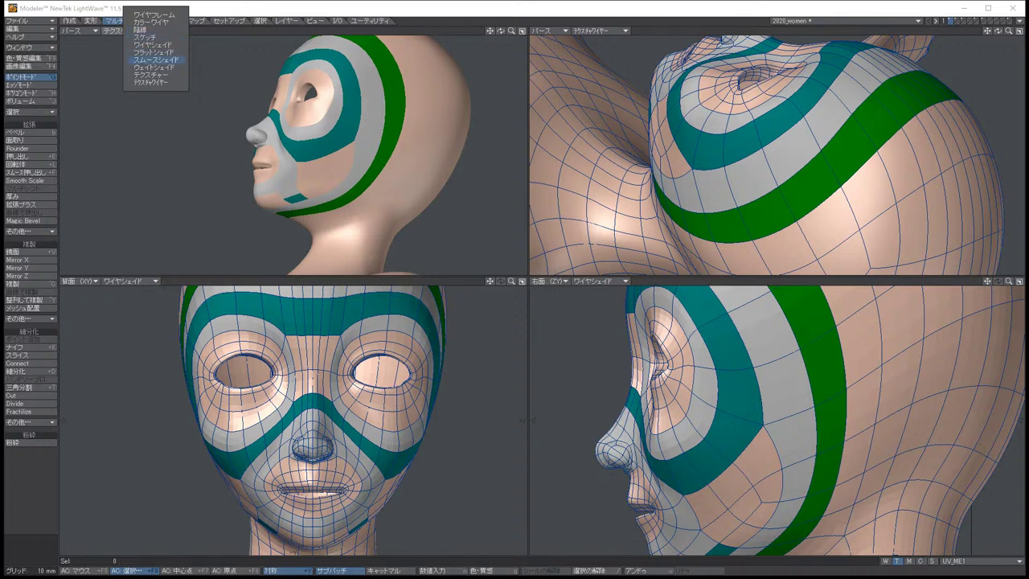
Show the wireframe over the textured head and orbit around to the cheek.
left_click(161, 81)
key("Right")
key("Right")
key("Up")
key("Up")
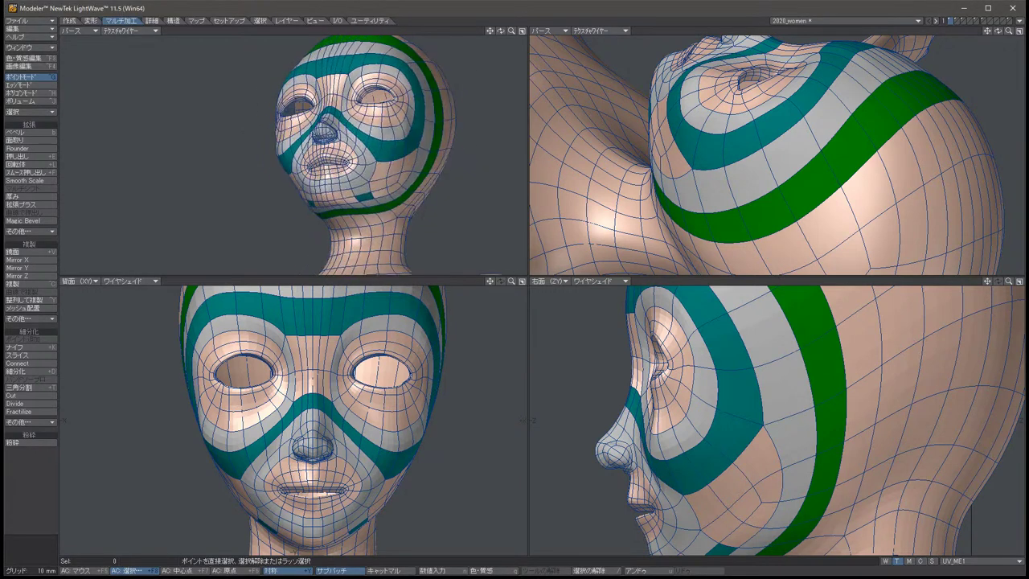
key("Left")
key("Left")
key("Left")
key("Left")
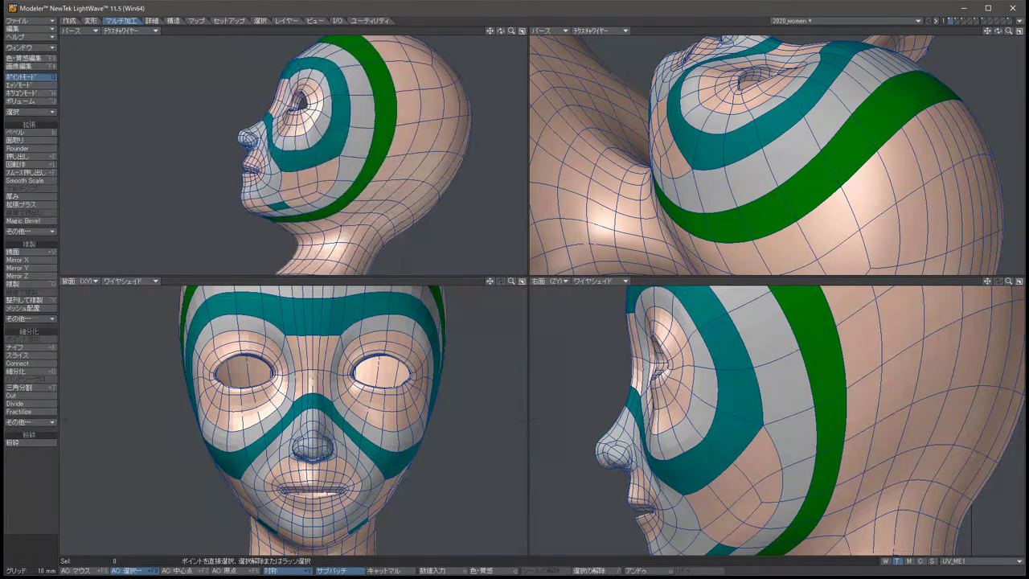
key("Left")
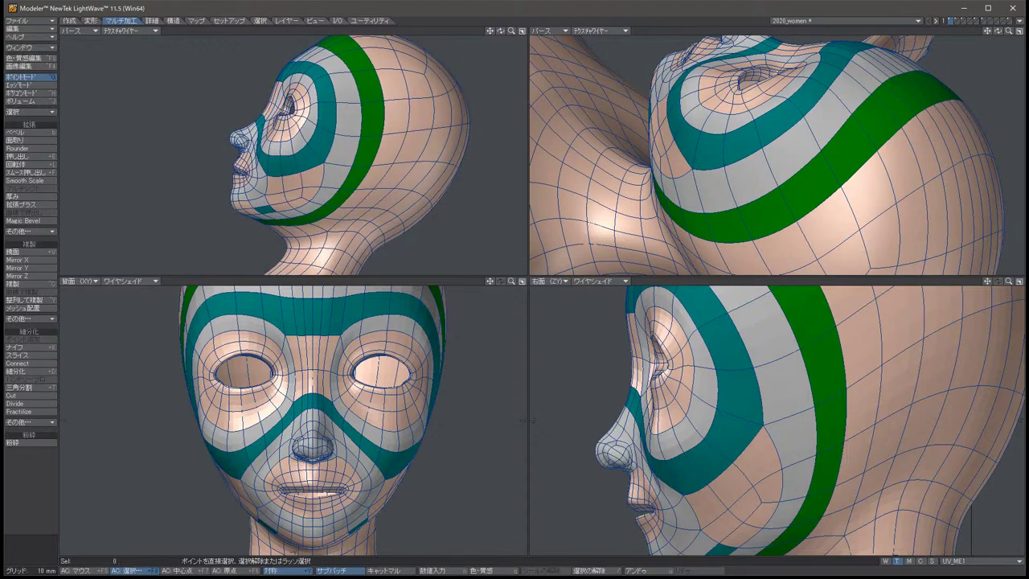
key("u")
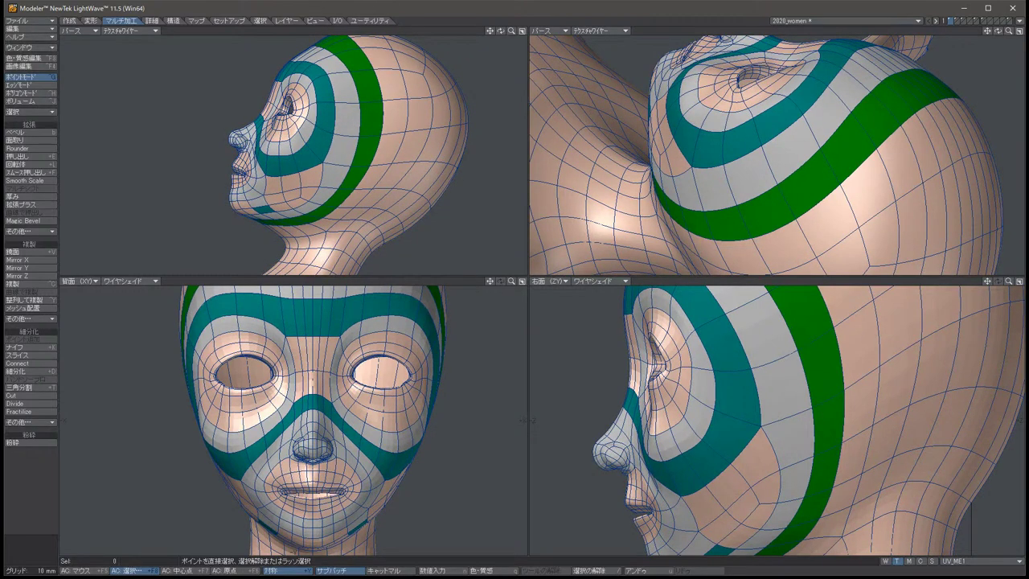
key("Up")
key("Up")
key("Up")
key("Up")
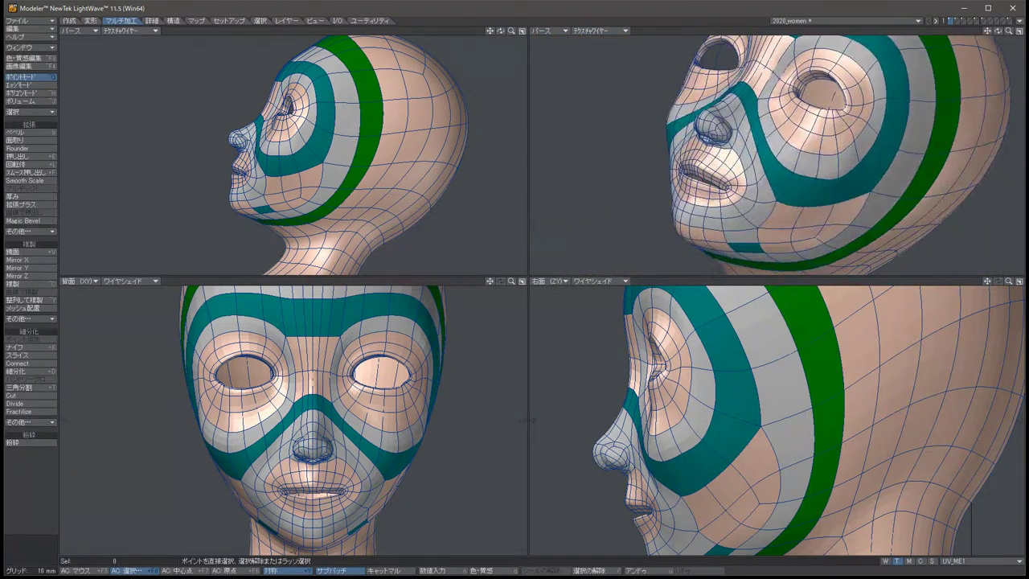
key("Left")
key("Left")
key("Left")
key("Left")
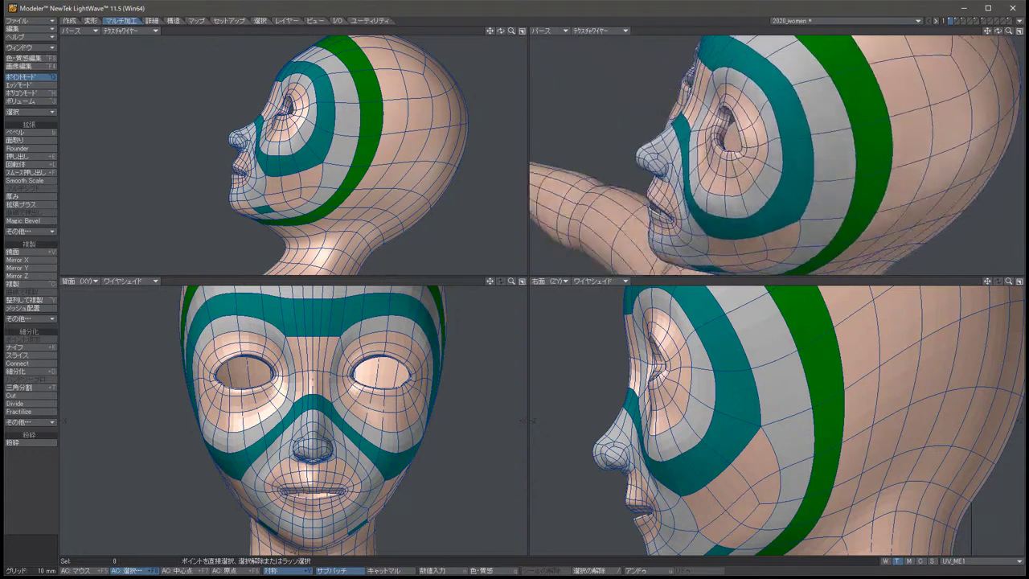
key("Left")
Pull the mirrored cheek points below the eyes about 1.8 mm down and back.
left_click(778, 162)
key("t")
left_click_drag(702, 369, 702, 408)
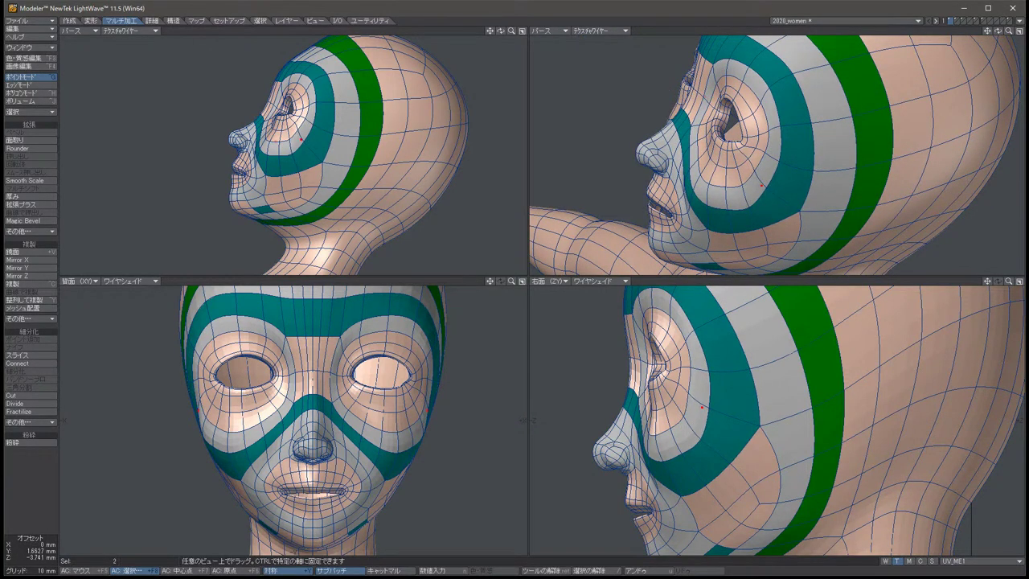
key("space")
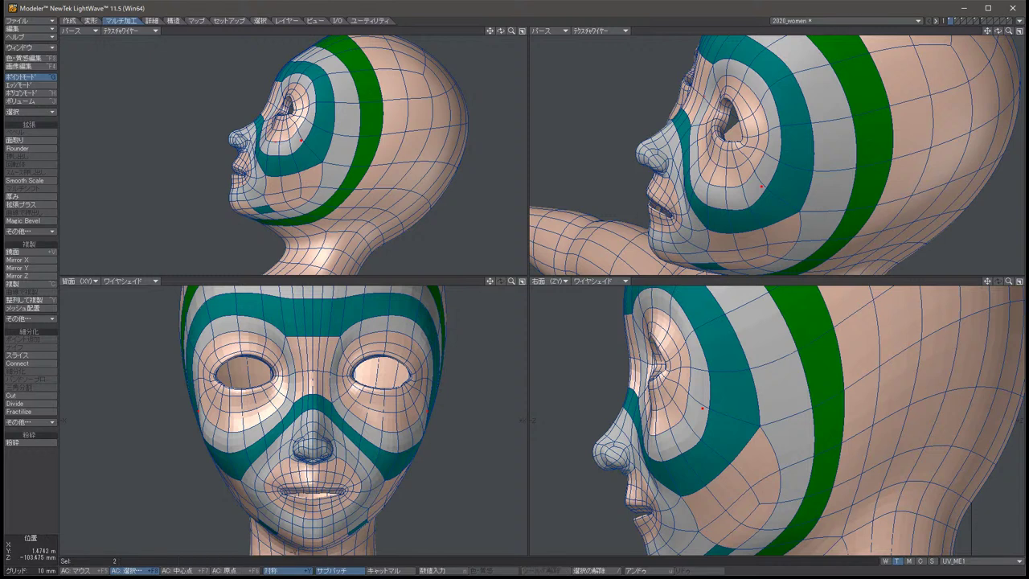
key("slash")
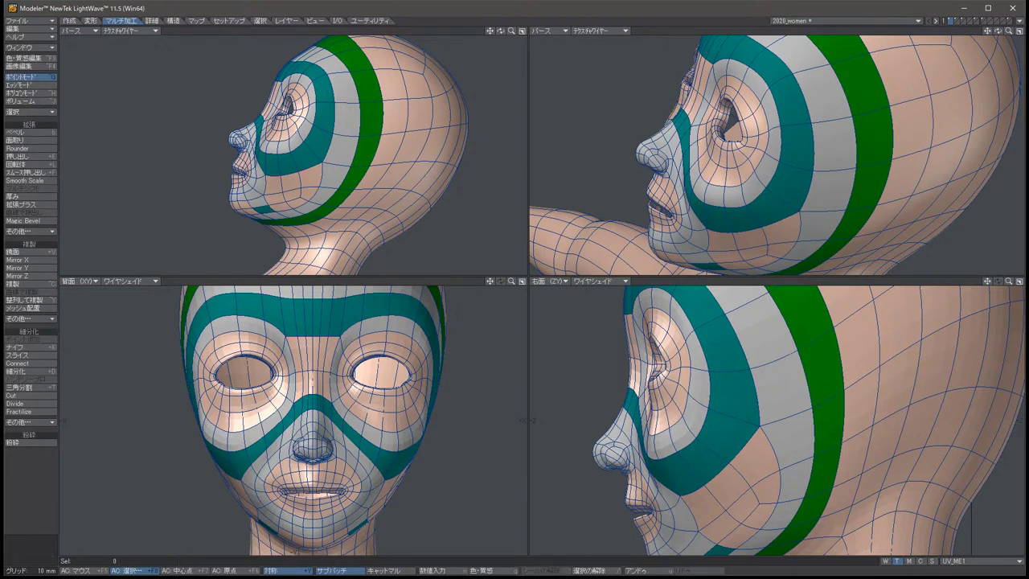
left_click_drag(997, 31, 908, 31)
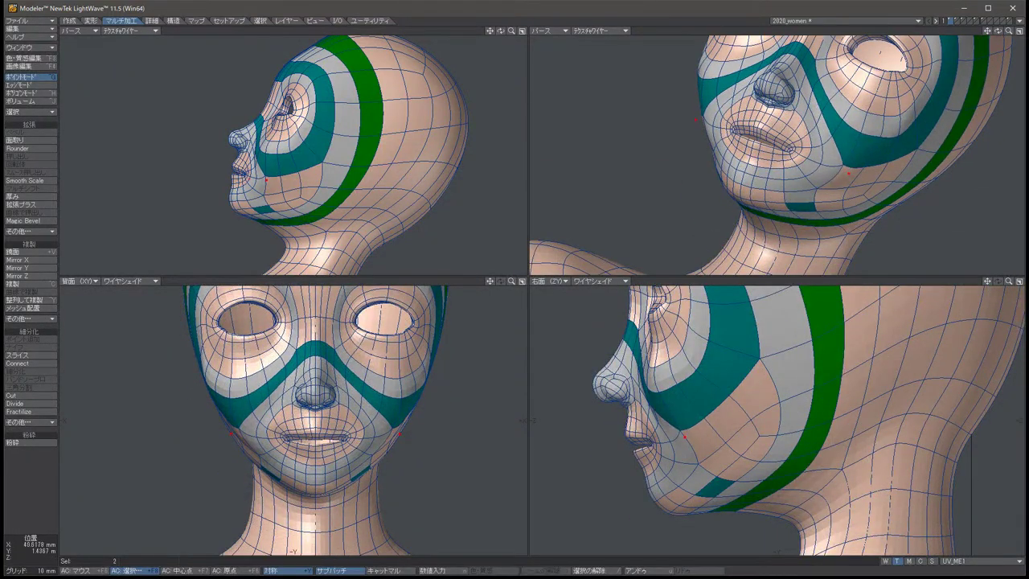
Drag the two jaw-side points down and inward, then deselect them.
key("t")
left_click_drag(321, 401, 294, 430)
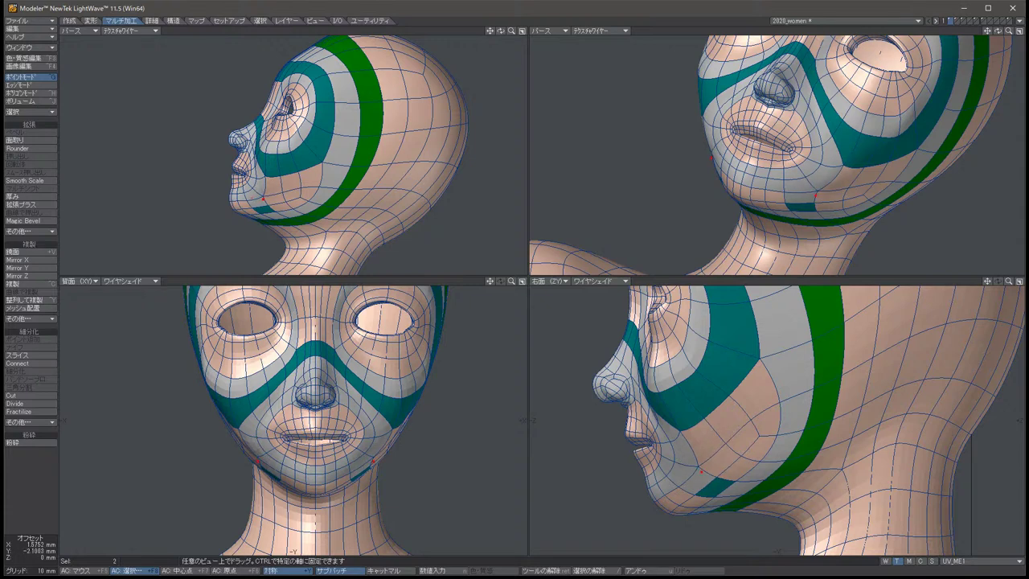
key("space")
key("slash")
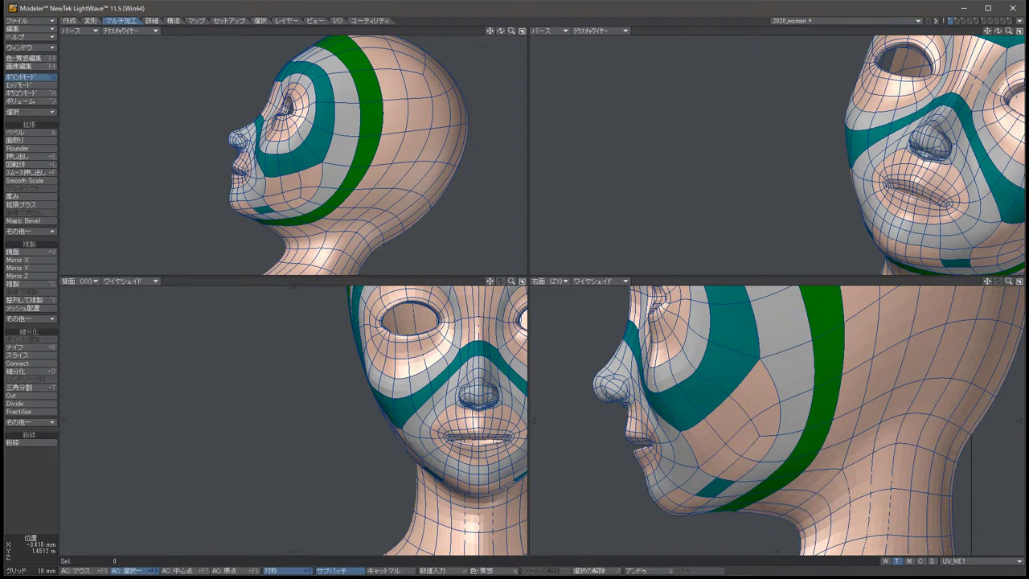
Turn the head to a frontal view and nudge a mirrored point pair slightly outward and down.
key("Right")
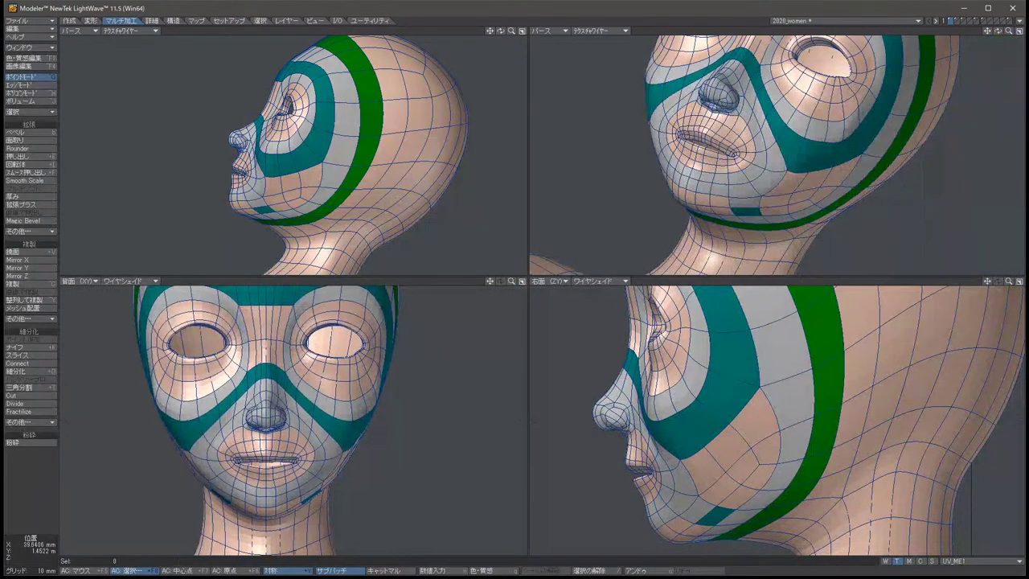
key("Right")
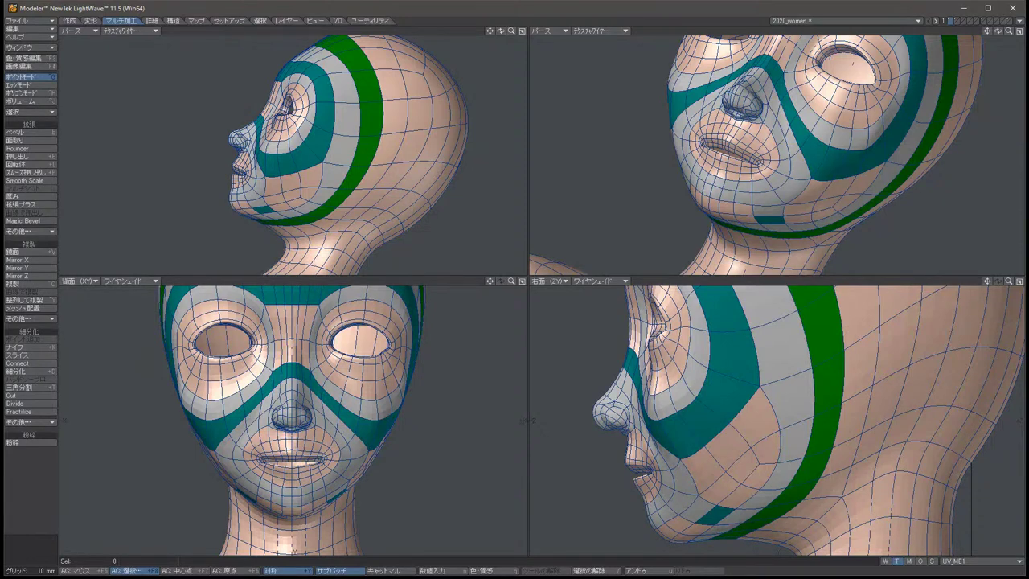
key("Right")
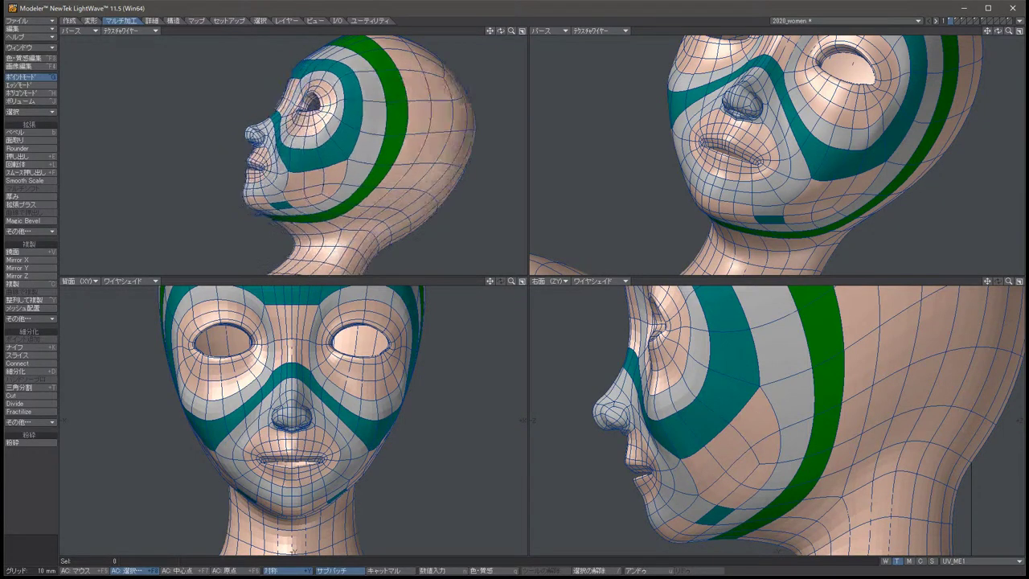
key("Right")
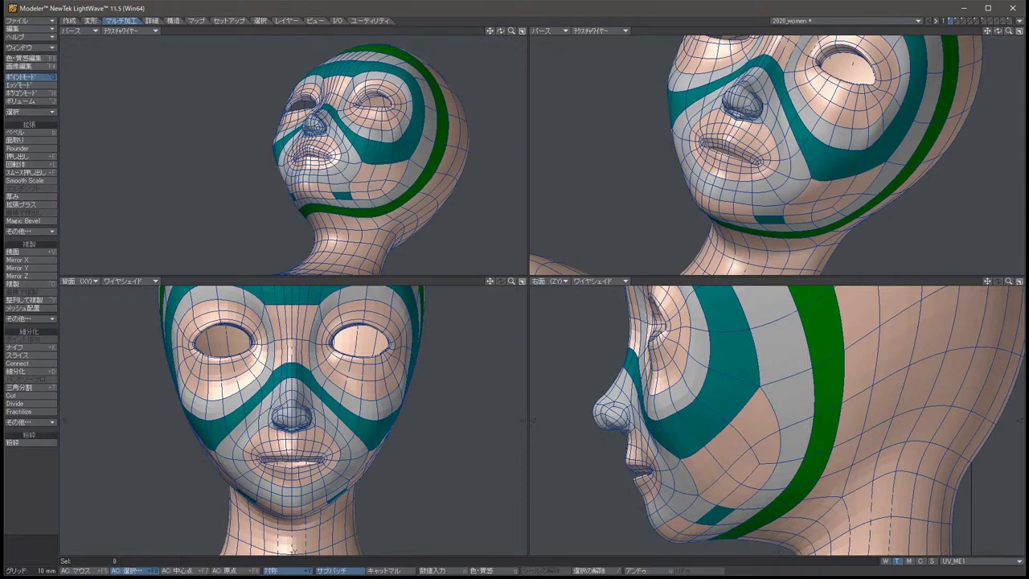
key("Down")
key("Right")
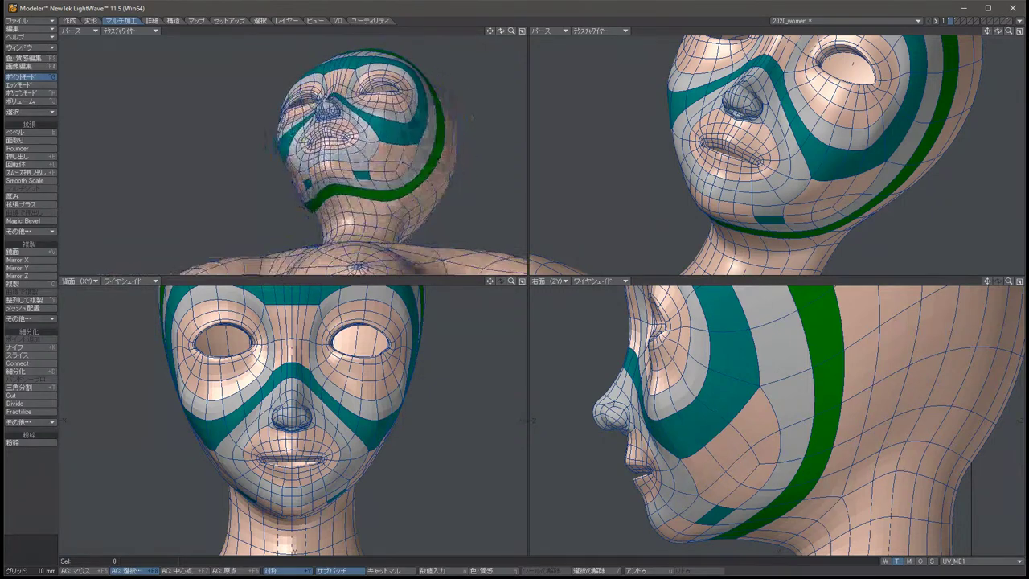
key("Down")
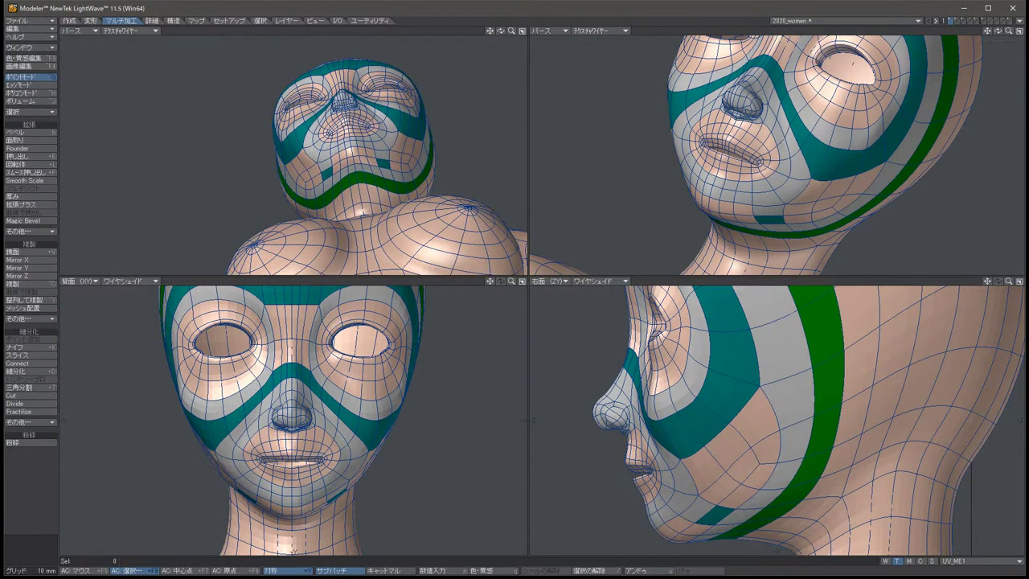
key("t")
left_click_drag(217, 462, 233, 482)
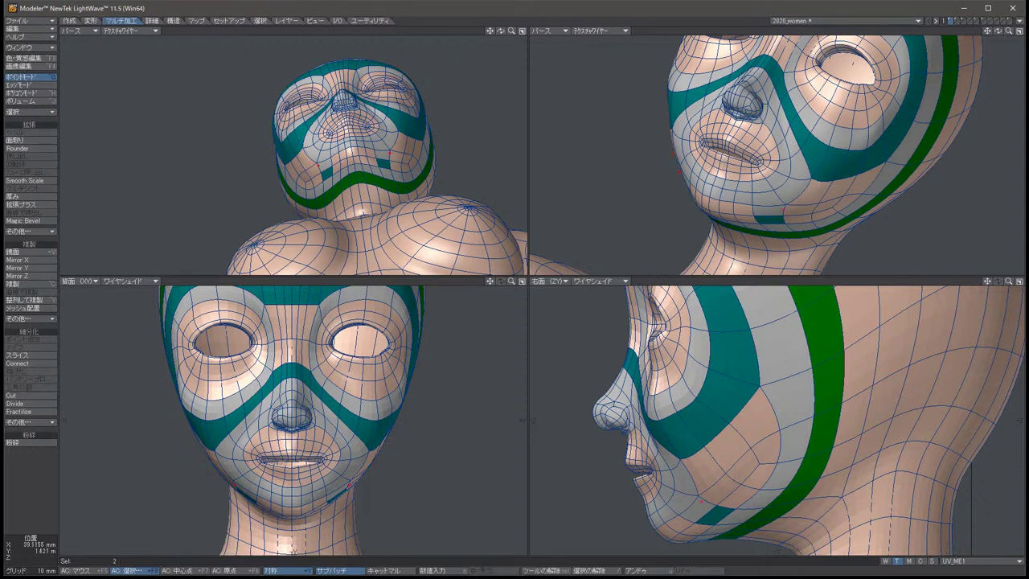
key("space")
key("slash")
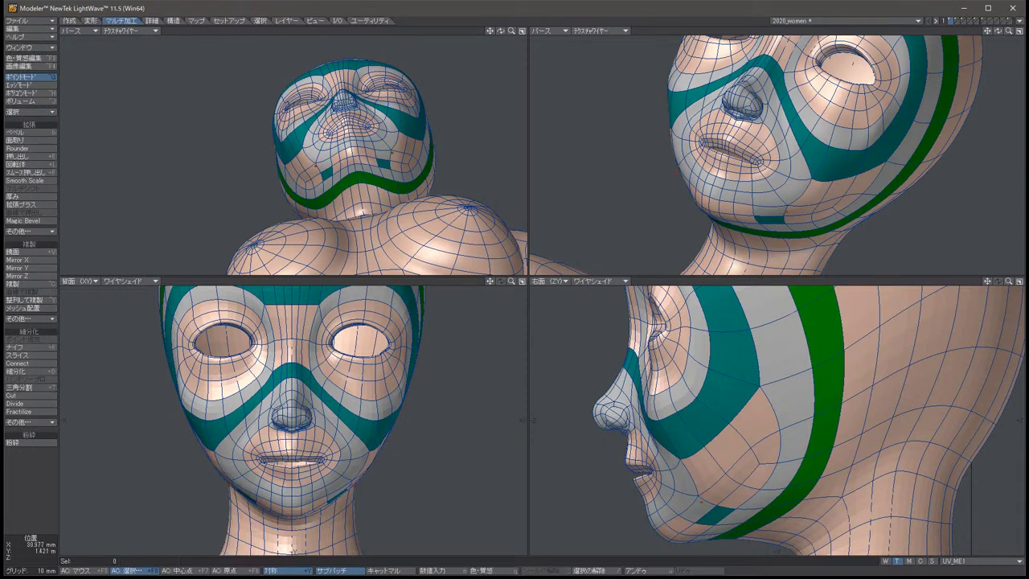
Orbit the perspective view and nudge another mirrored point pair near the eyes.
left_click_drag(676, 170, 680, 113, "alt")
left_click(679, 137)
key("t")
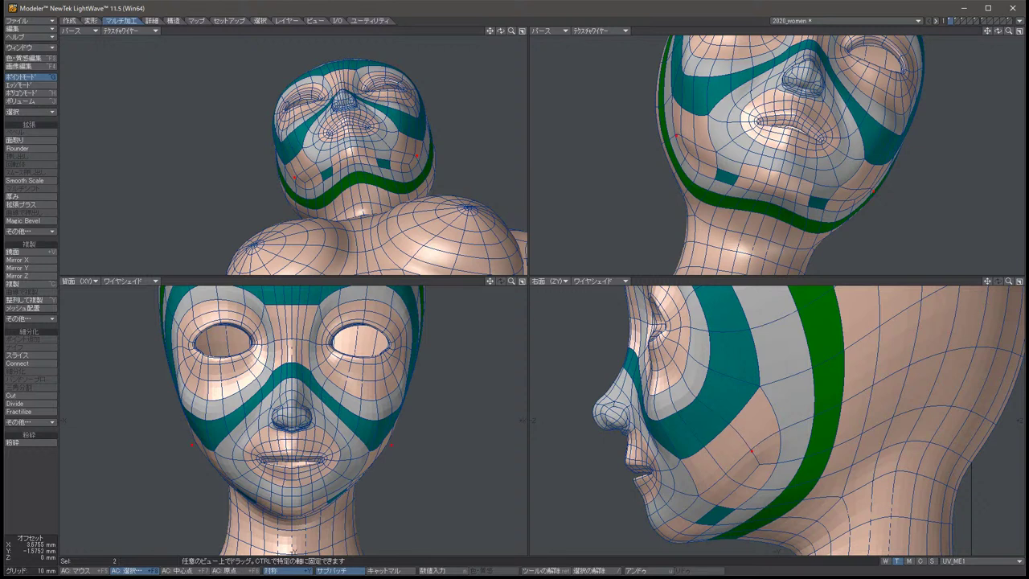
key("space")
key("slash")
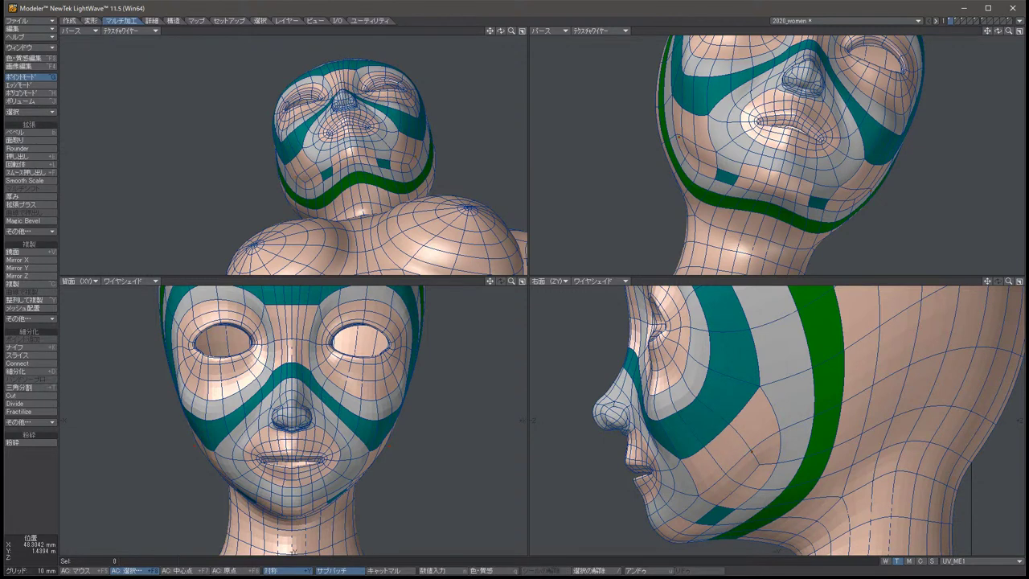
Refine a third mirrored point pair with several small successive moves.
left_click(759, 460)
key("t")
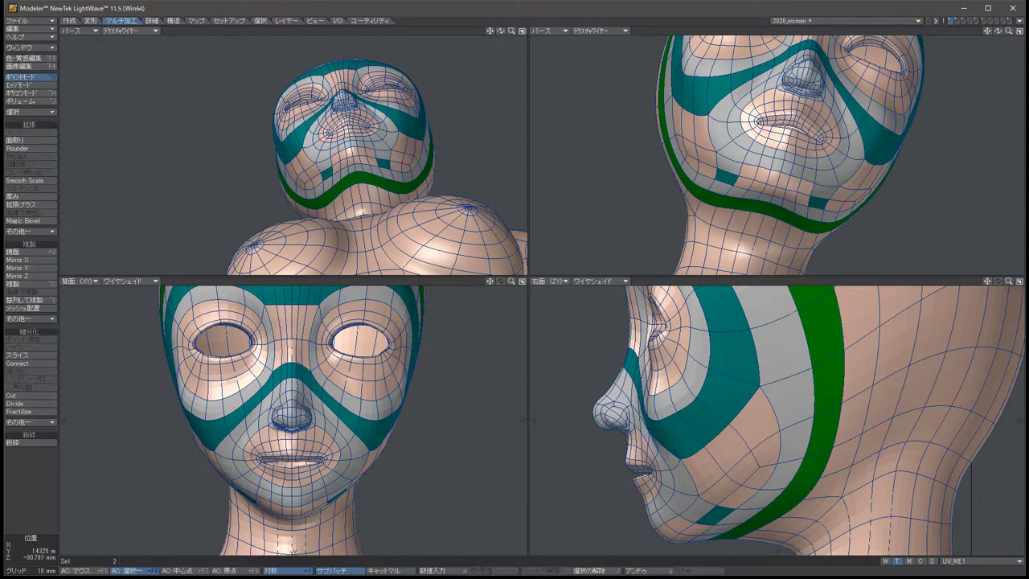
key("space")
key("t")
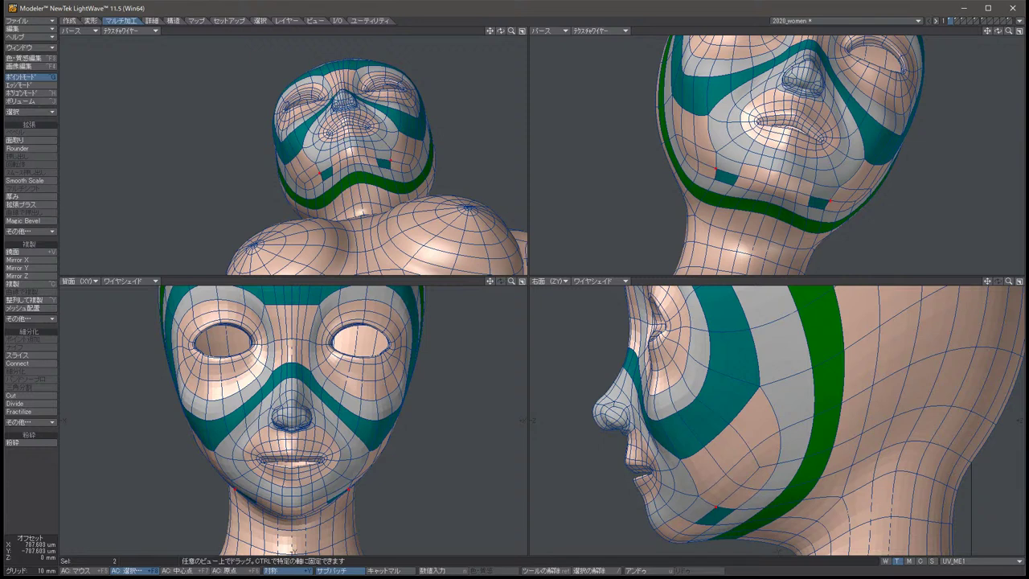
key("space")
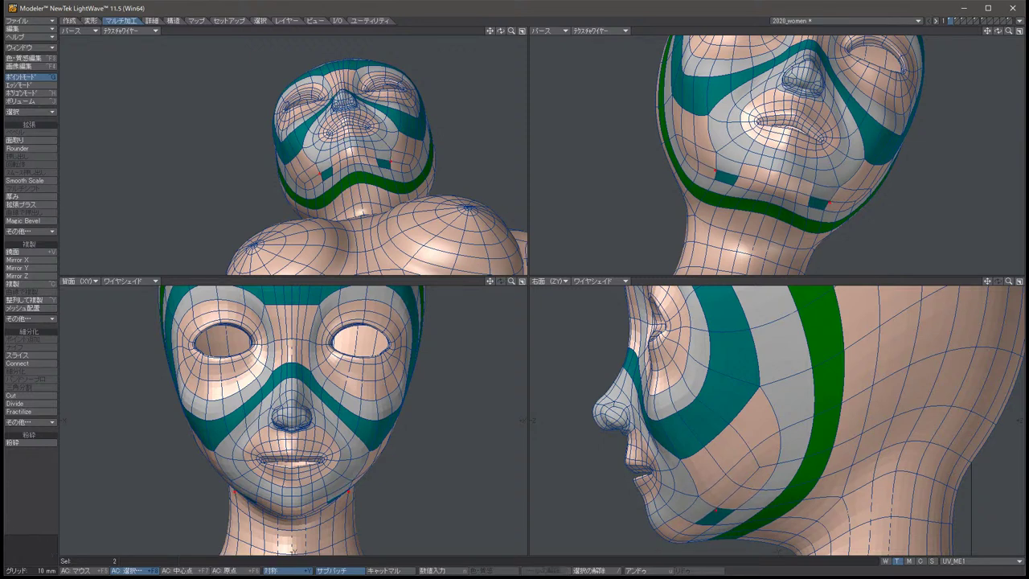
key("t")
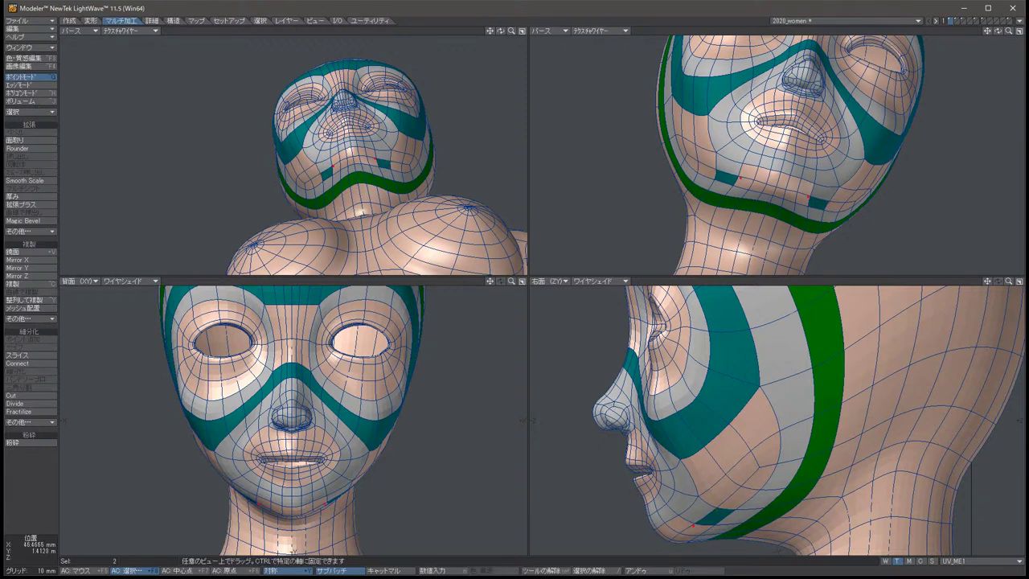
key("space")
key("slash")
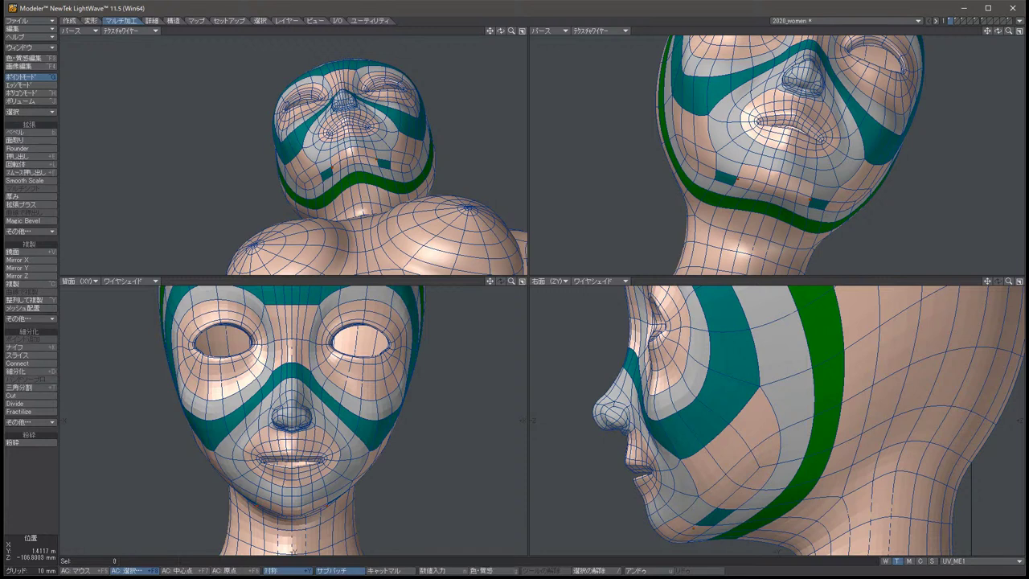
Nudge one point pair right and down, then another pair slightly down near the neck.
key("u")
left_click_drag(257, 492, 277, 497)
key("/")
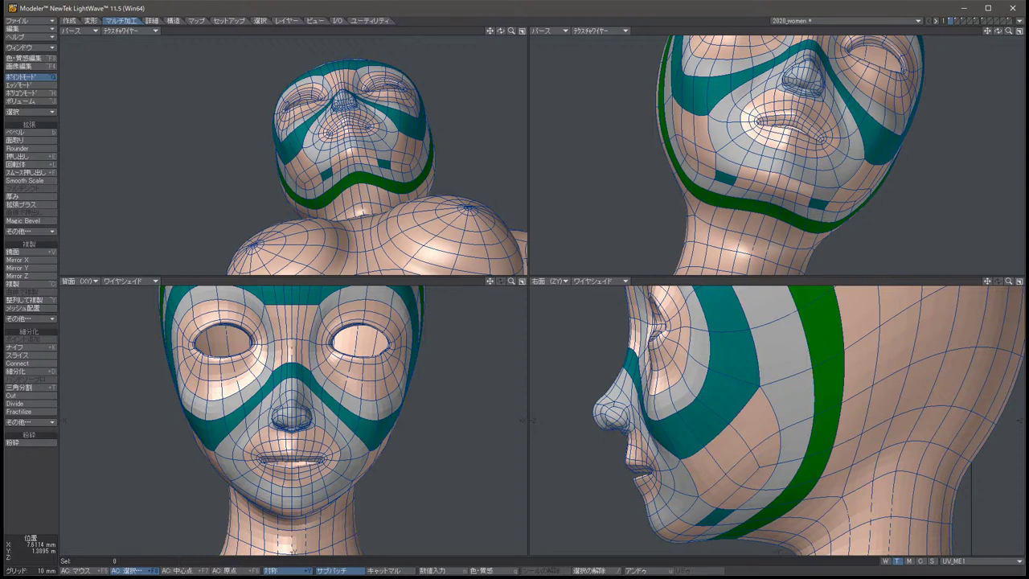
left_click_drag(771, 161, 749, 212, "alt")
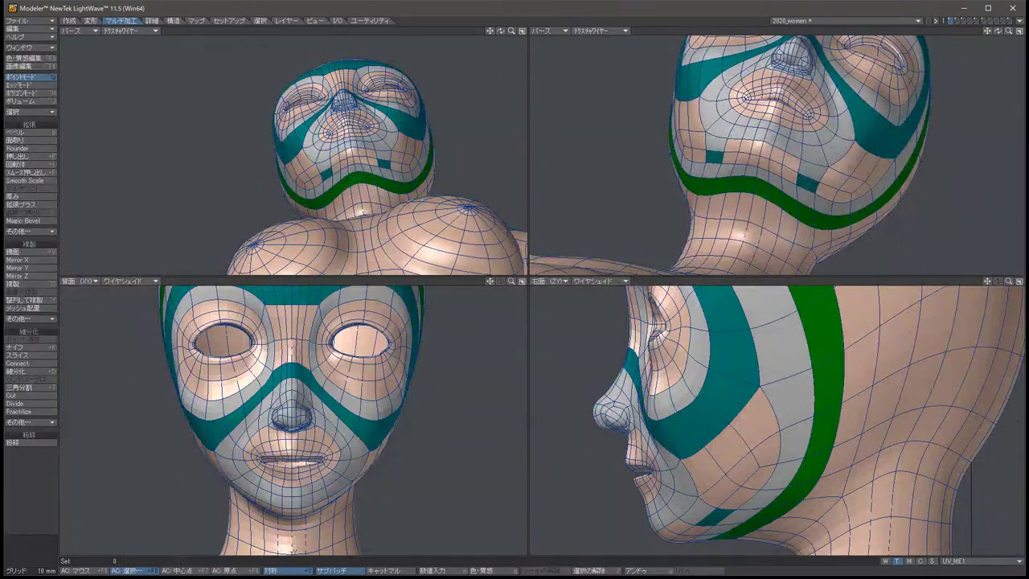
left_click(731, 424)
key("t")
left_click_drag(731, 424, 731, 428)
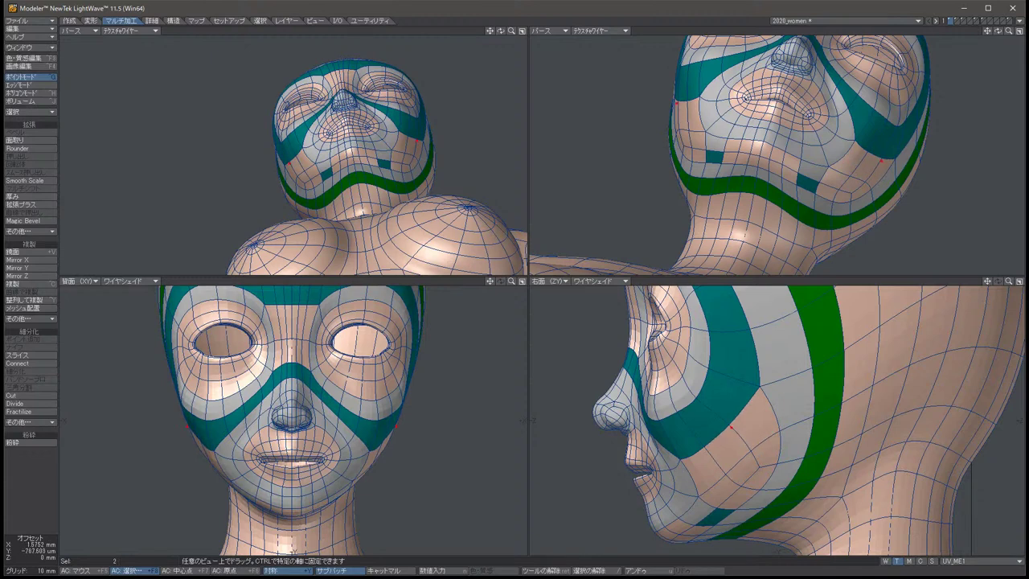
key("space")
key("slash")
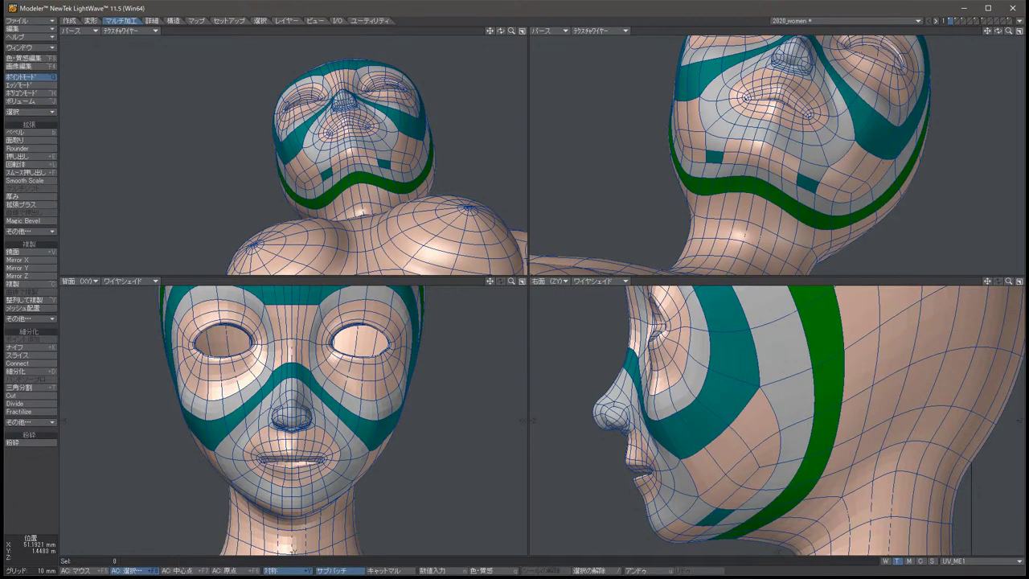
Orbit to the other side of the head and adjust a mirrored point pair.
left_click_drag(763, 161, 707, 167, "alt")
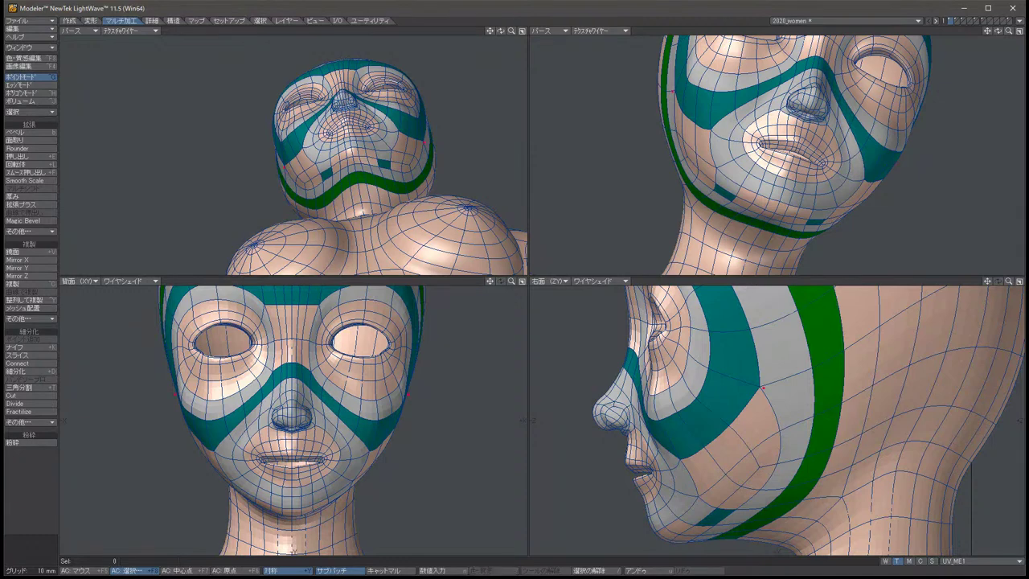
key("t")
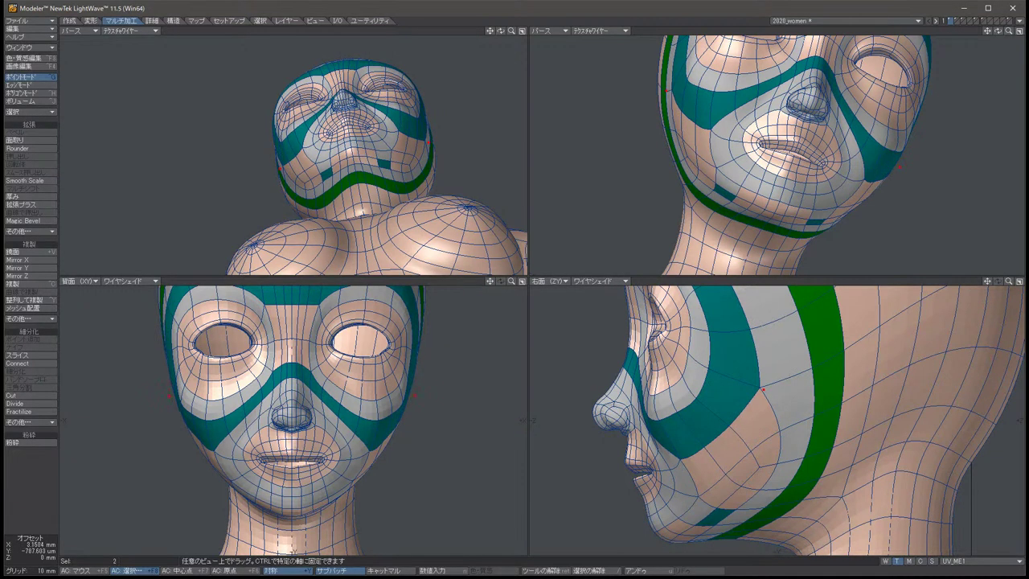
key("space")
key("slash")
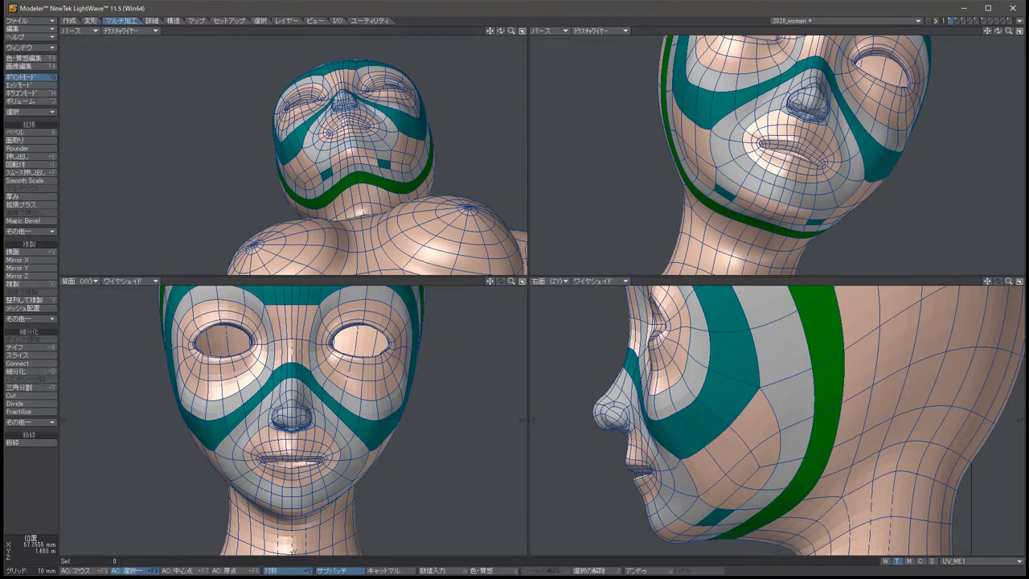
Push two symmetric points near the eyes slightly outward.
left_click_drag(707, 167, 675, 163, "alt")
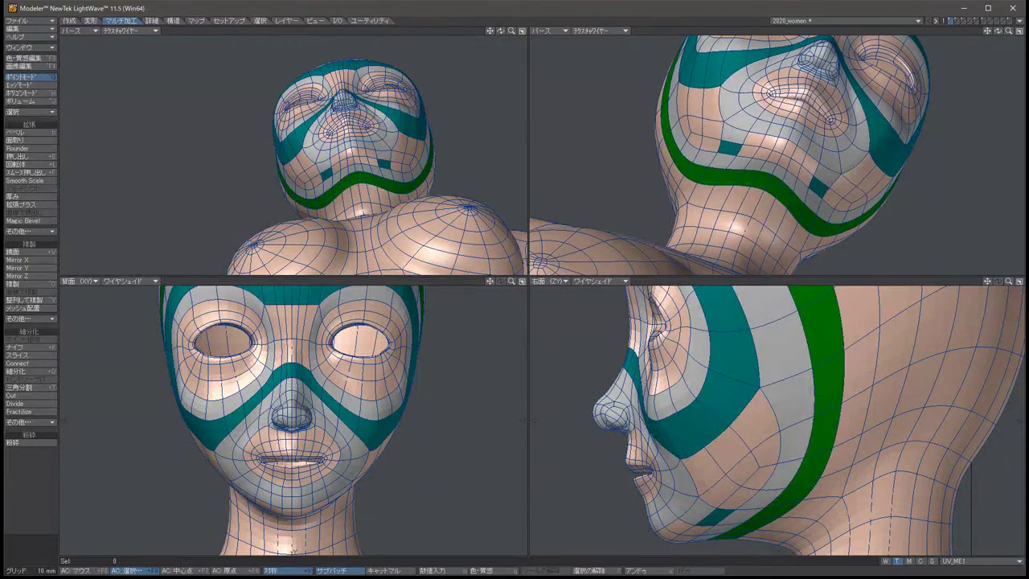
key("ctrl+z")
key("t")
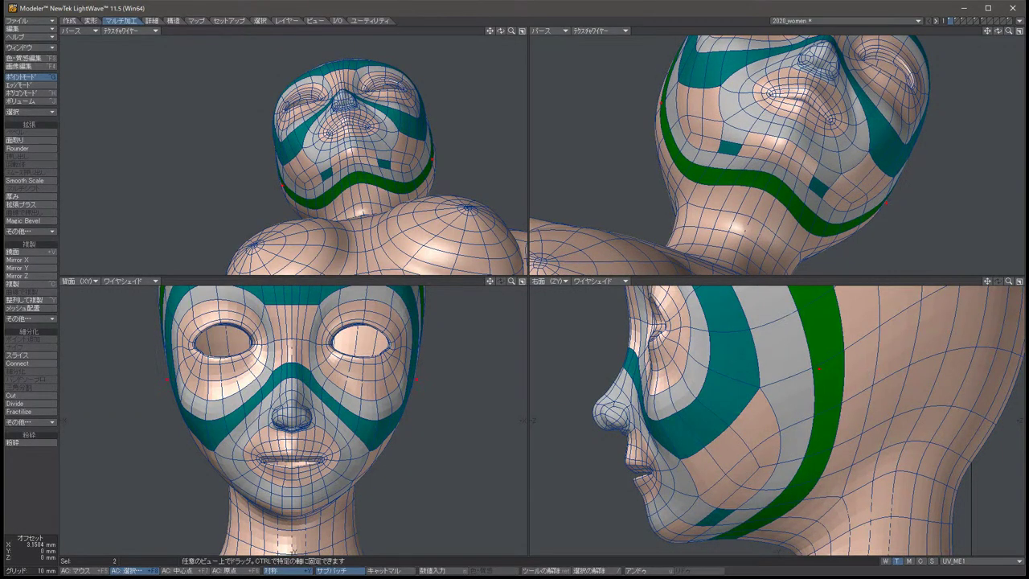
left_click_drag(707, 161, 712, 155)
key("space")
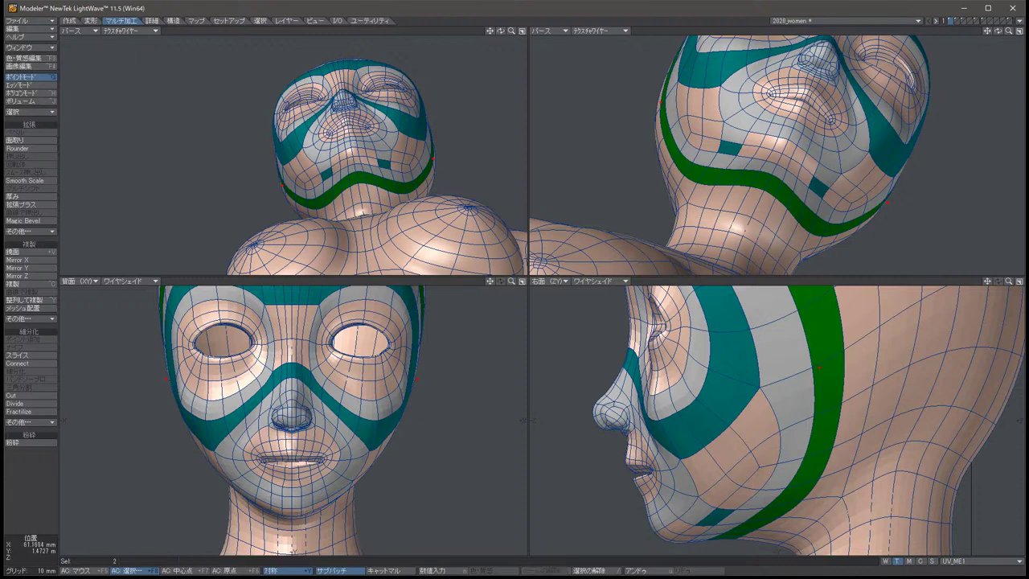
key("slash")
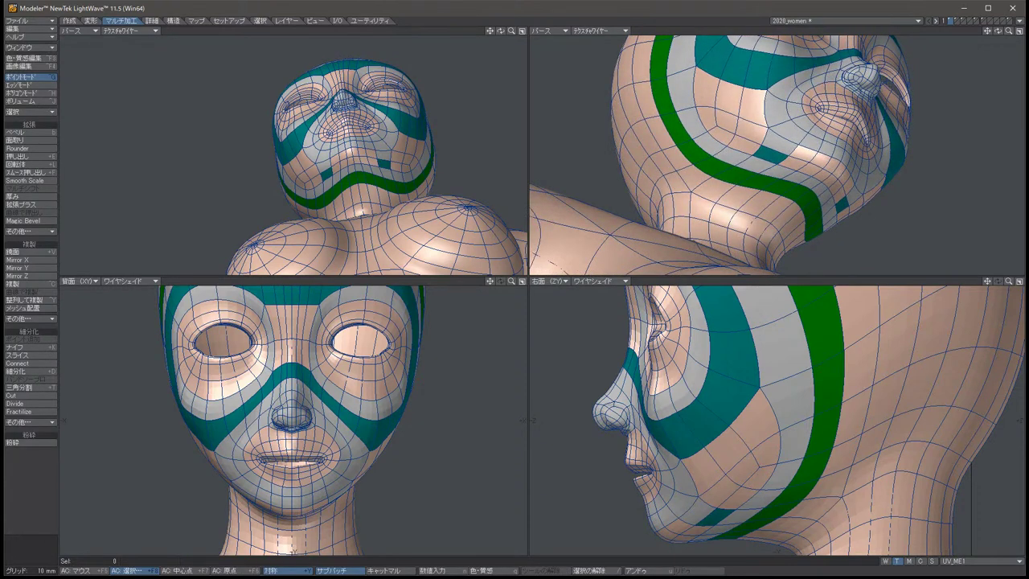
Reselect those two symmetric points and shift them slightly sideways.
key("ctrl+z")
key("t")
left_click_drag(649, 79, 650, 81)
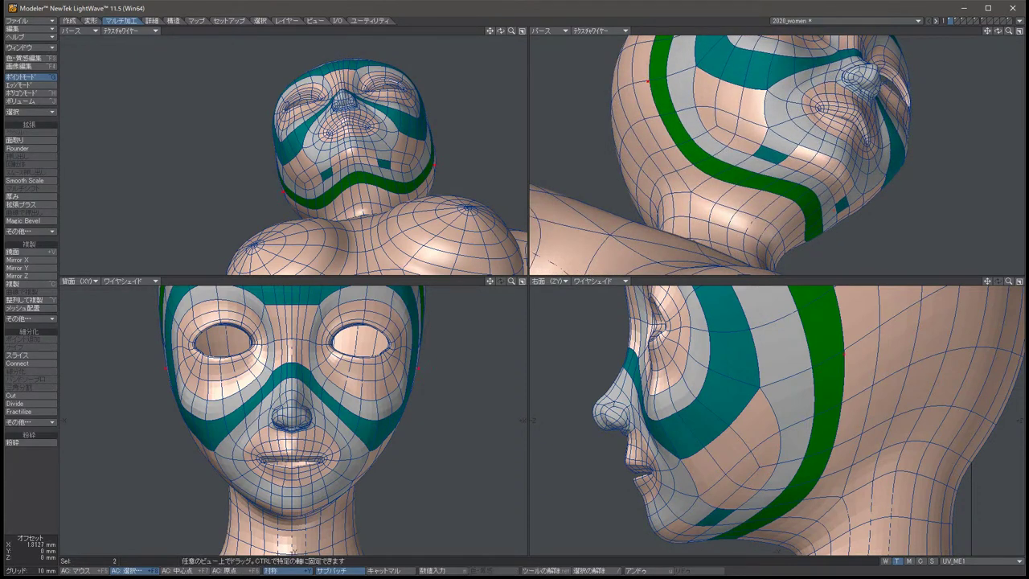
key("space")
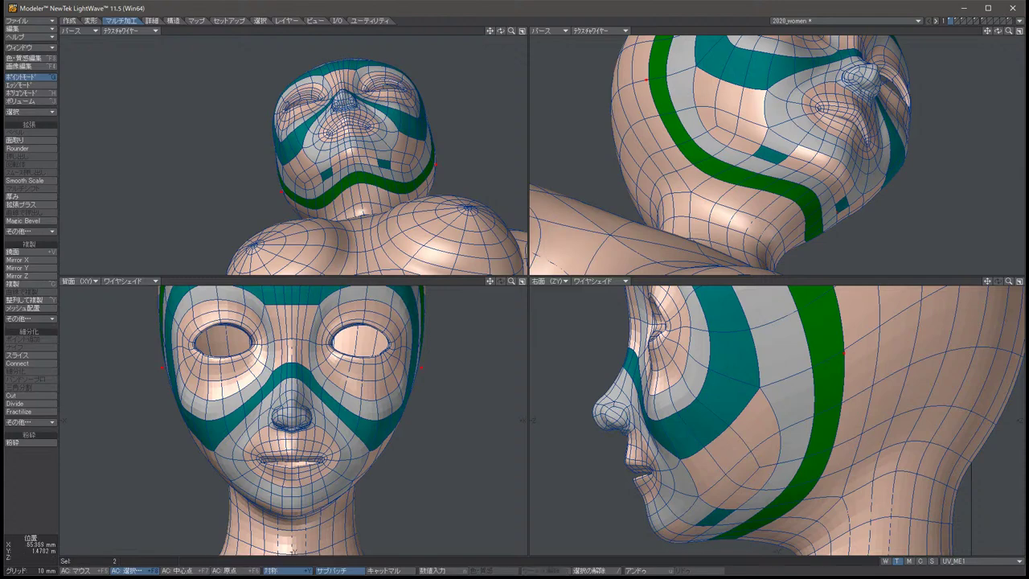
key("slash")
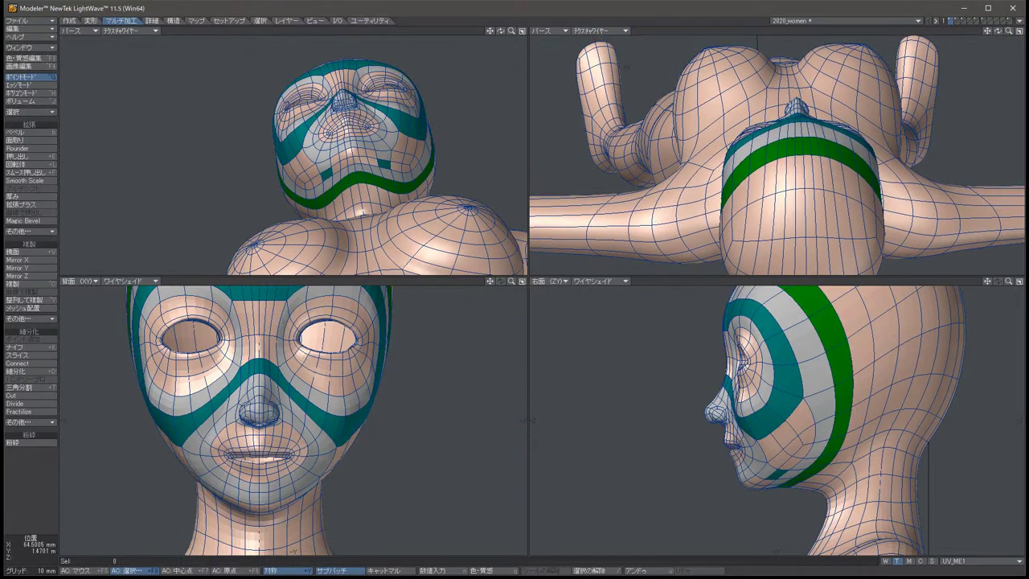
Zoom in and nudge the two symmetric cheek points below the eyes slightly down and back.
scroll(241, 418, "up", 3)
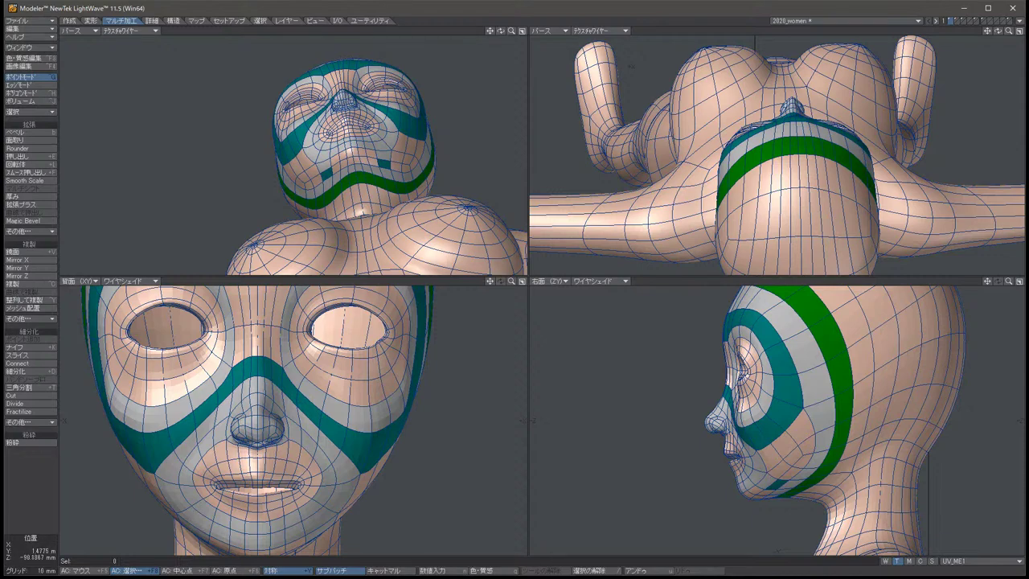
scroll(775, 417, "up", 3)
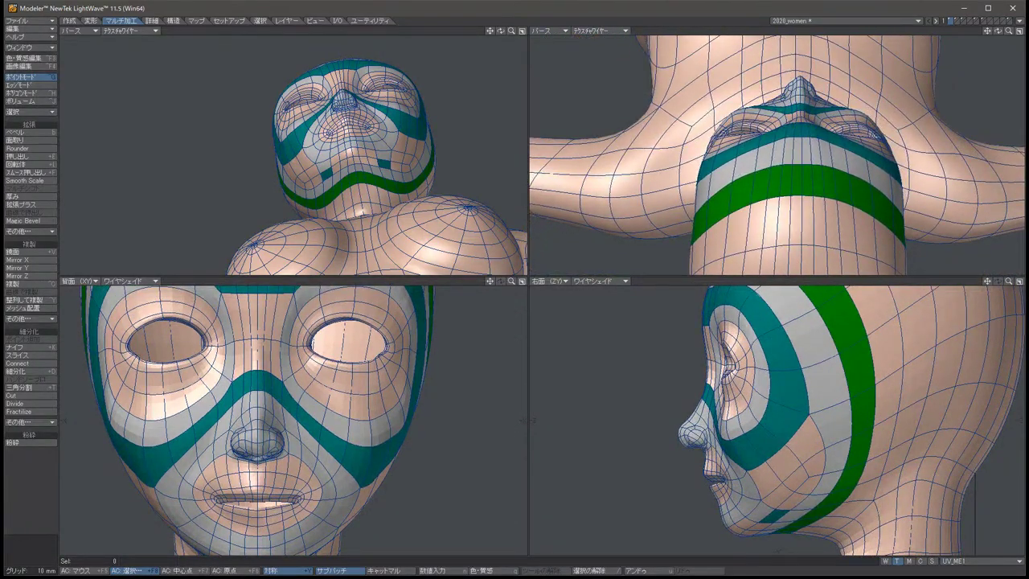
key("t")
left_click_drag(776, 418, 773, 417)
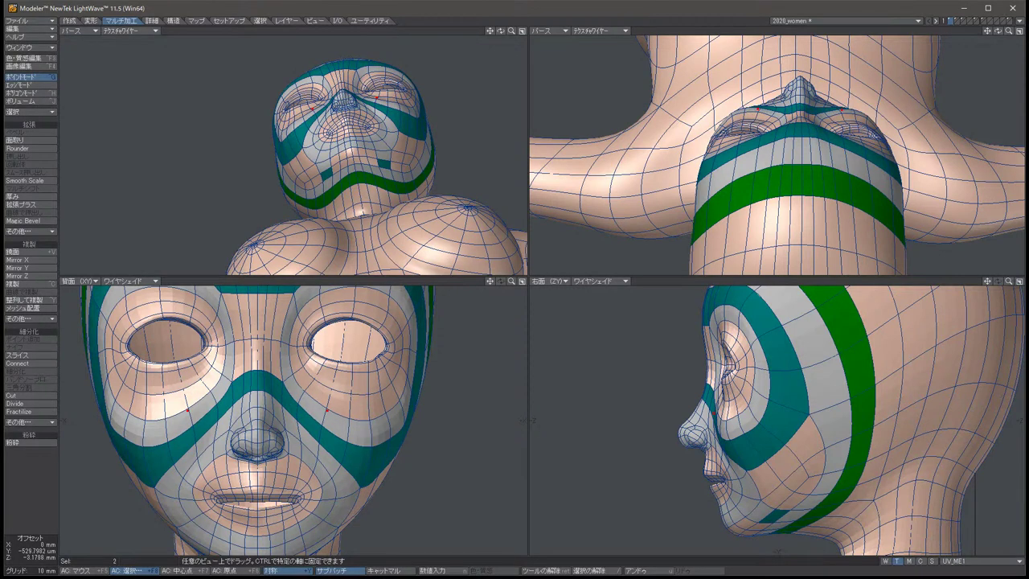
key("space")
key("slash")
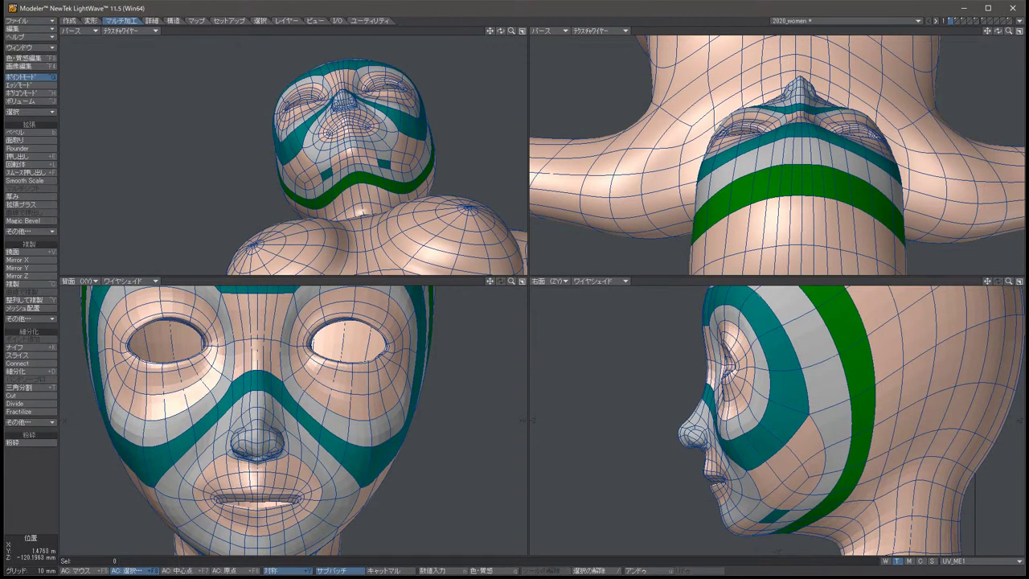
key("t")
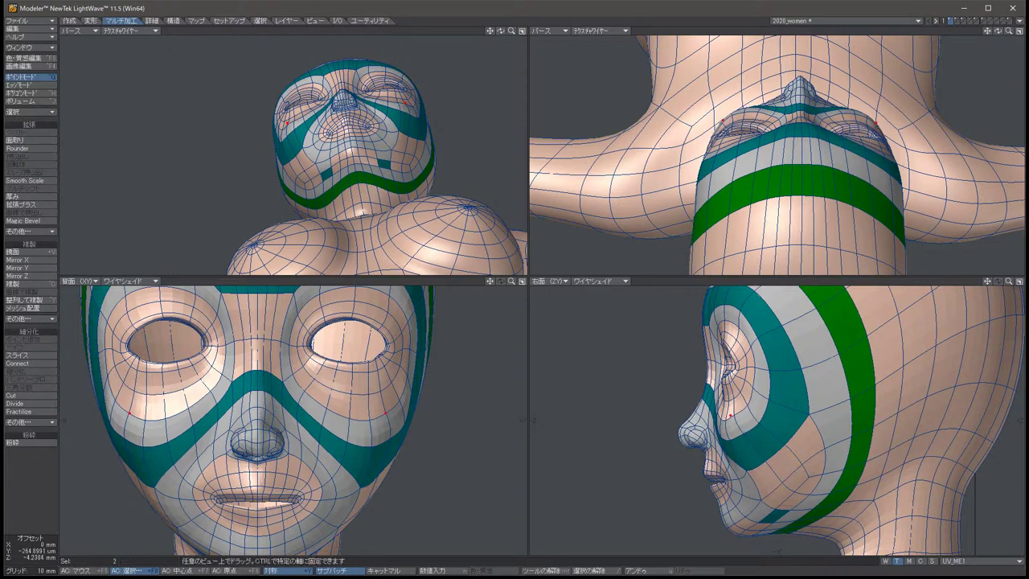
key("space")
key("slash")
Tilt the perspective view down across the face and over the top of the head.
key("Down")
key("Down")
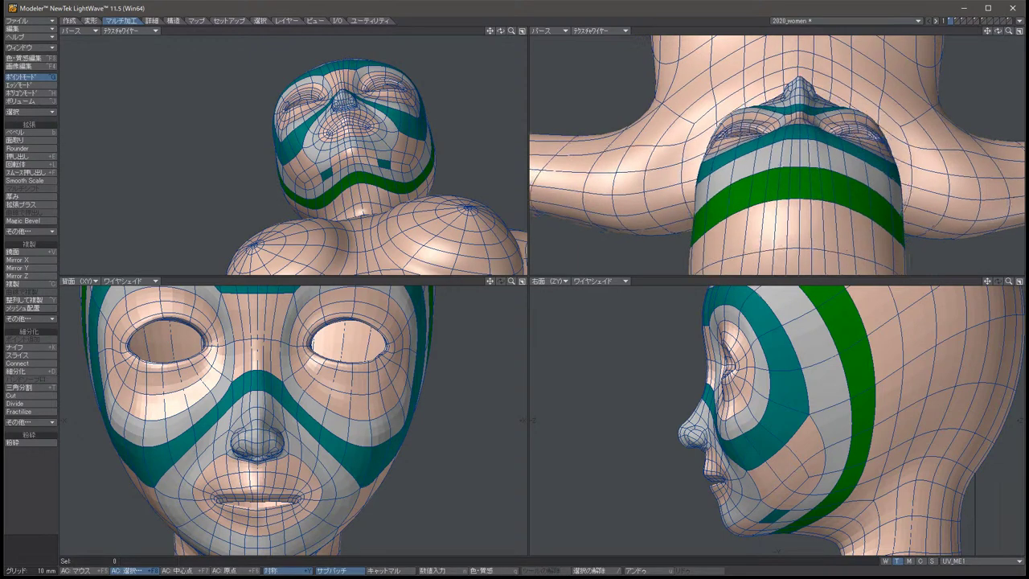
key("Down")
key("Down")
key("Down")
key("Down")
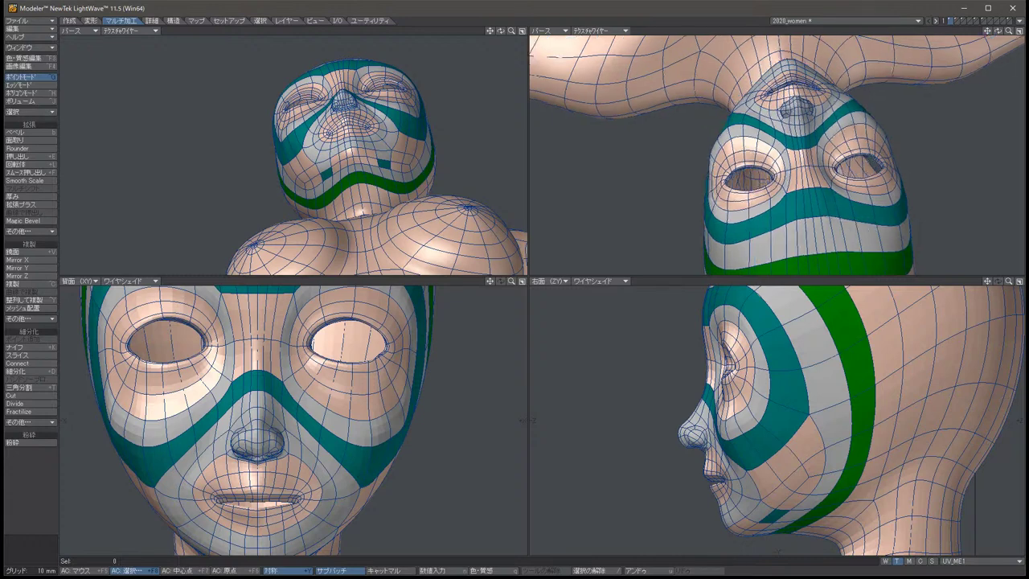
key("Down")
key("Down")
key("Down")
key("Down")
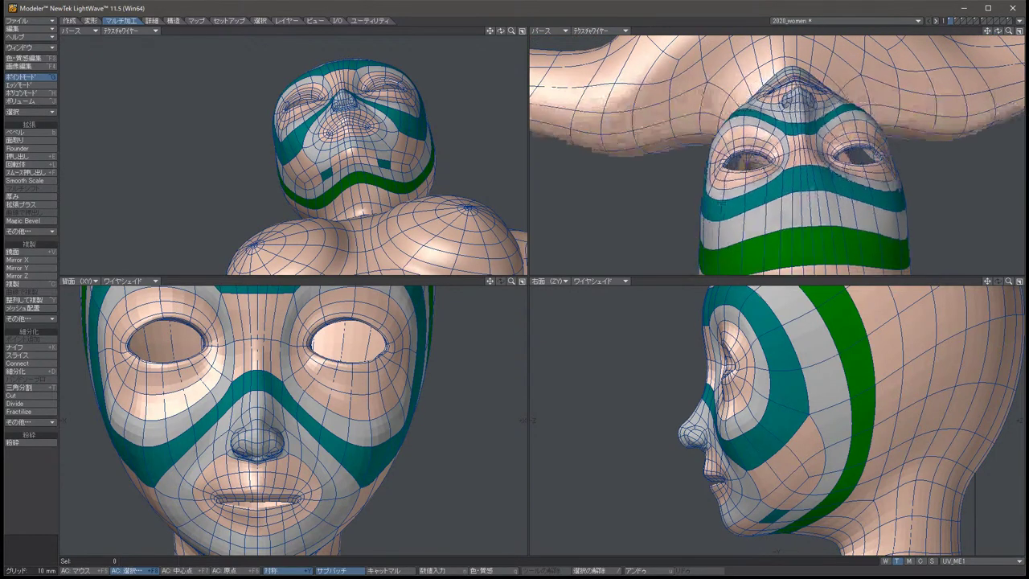
key("Down")
key("Down")
key("Down")
key("Down")
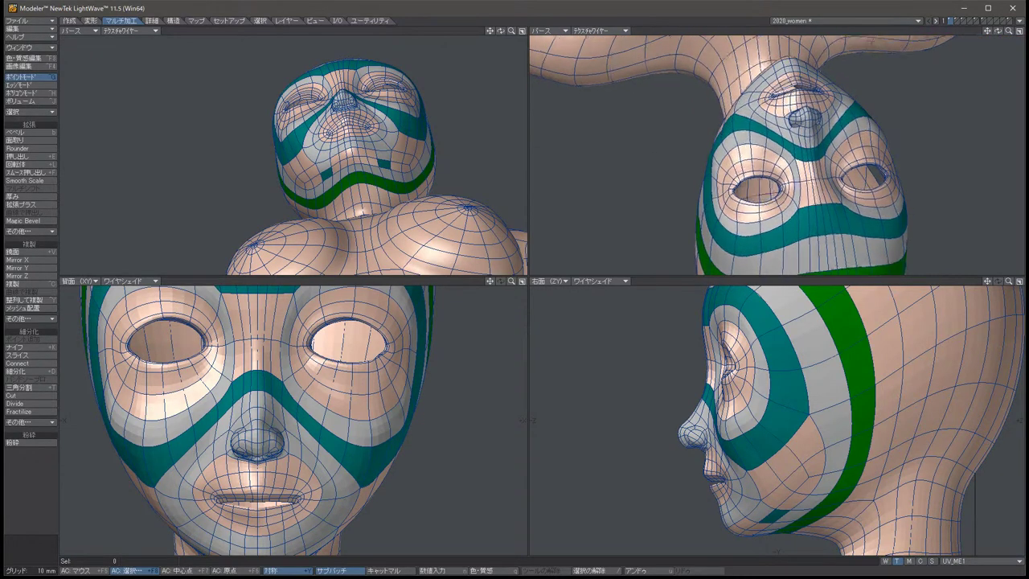
key("Down")
key("Down")
key("Down")
key("Down")
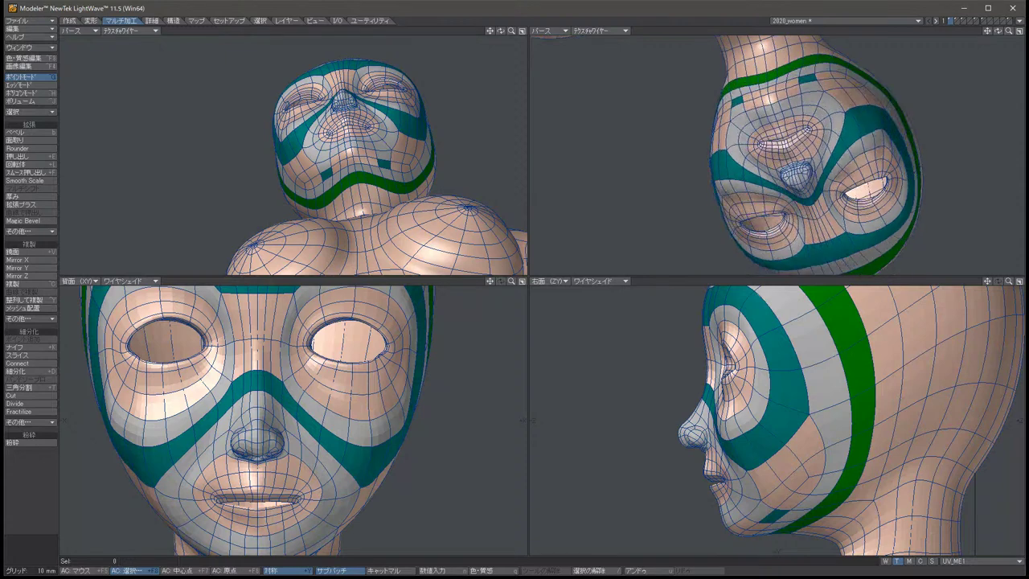
key("Down")
key("Down")
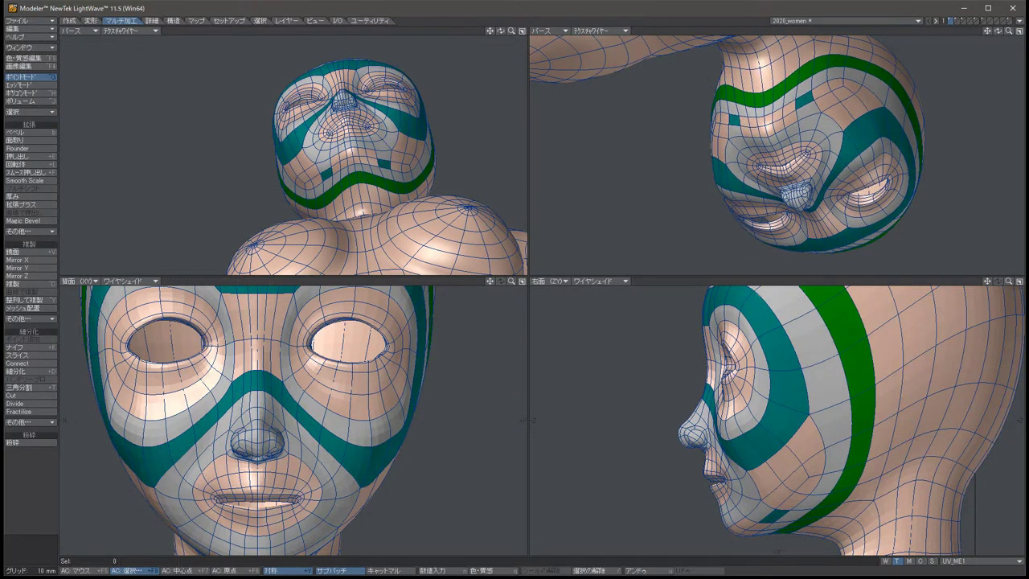
Set the top-right perspective view to Hidden Line, then Sketch, turning the head forward.
left_click(603, 30)
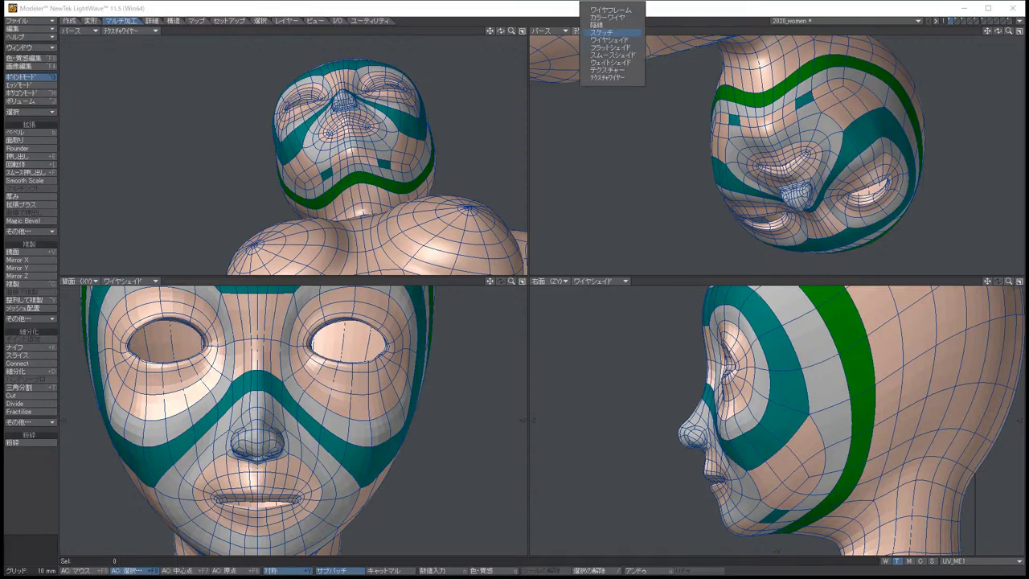
left_click(603, 32)
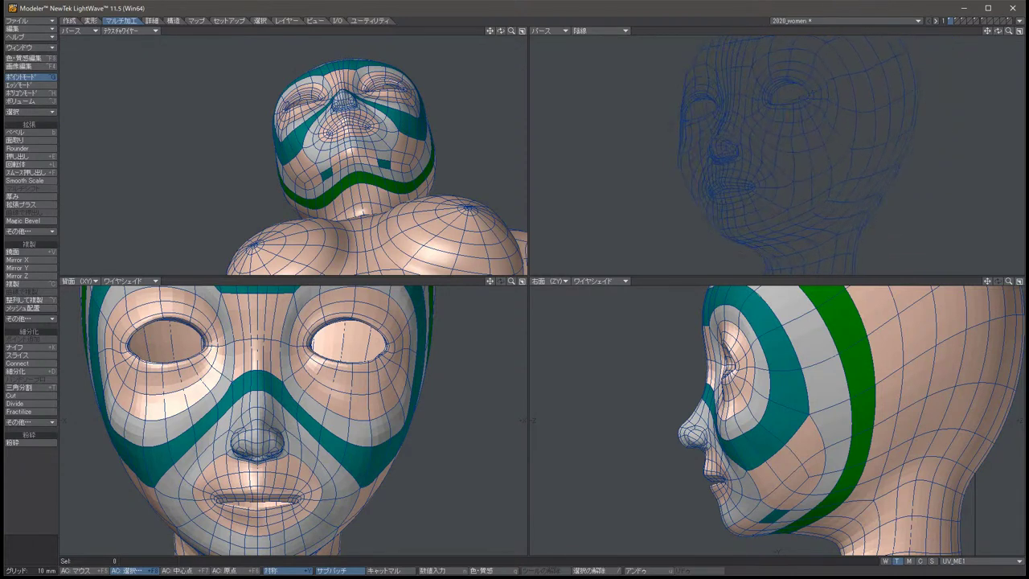
left_click_drag(771, 153, 755, 153, "alt")
left_click(601, 31)
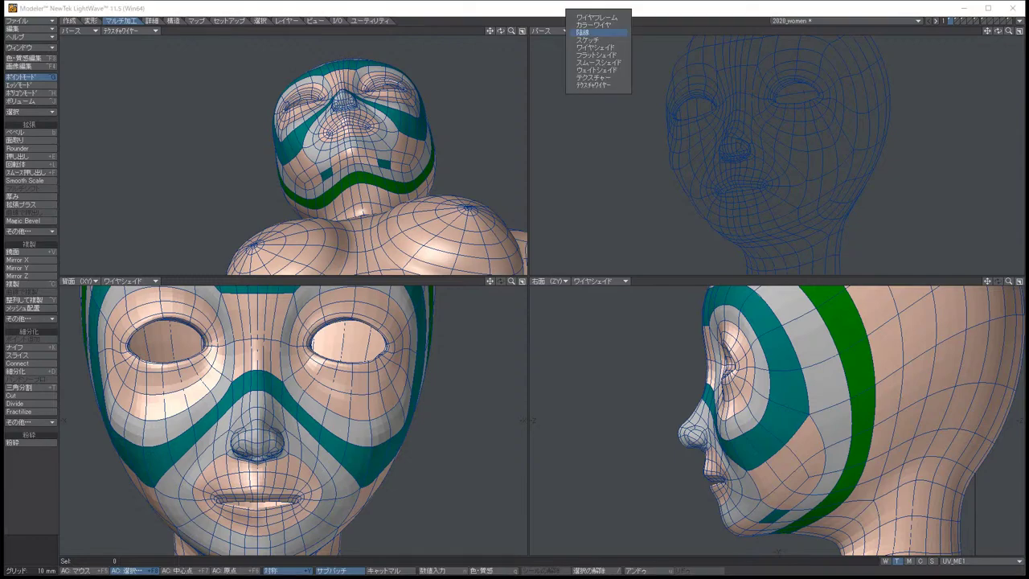
left_click(596, 39)
left_click_drag(755, 153, 715, 152, "alt")
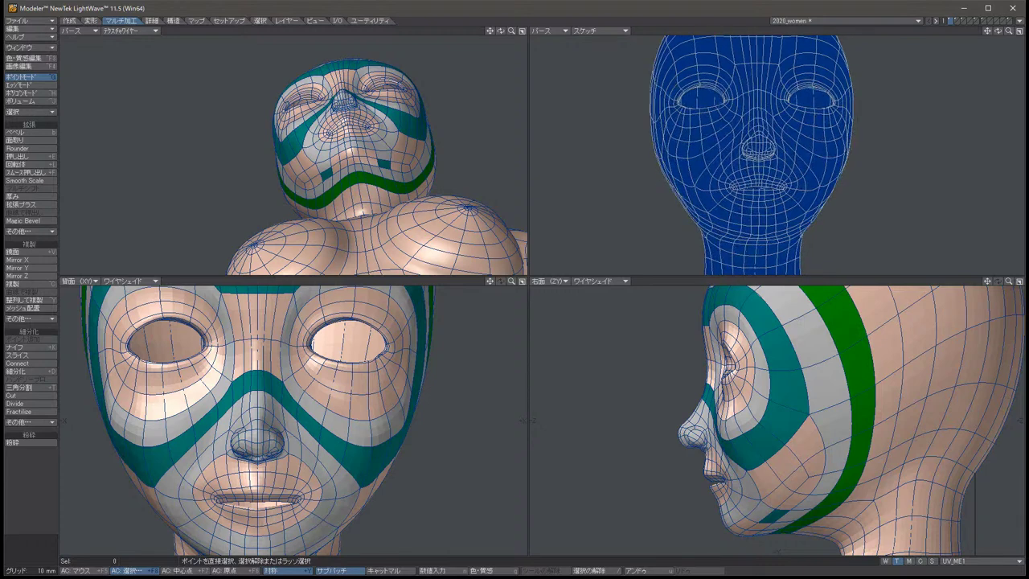
Pick a symmetric point pair, clear it, and orbit the textured head back toward the face.
left_click(836, 75)
key("g")
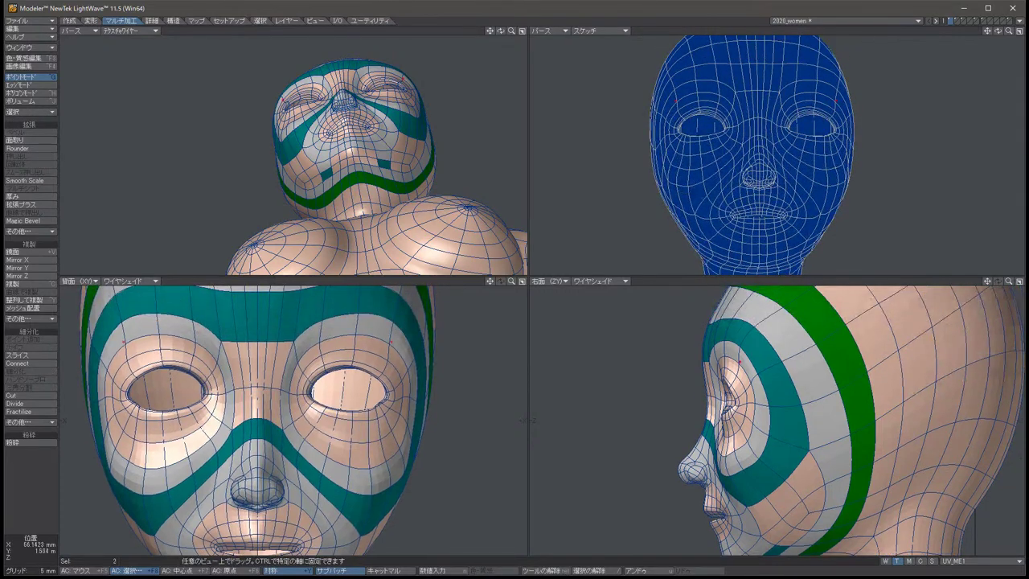
key("slash")
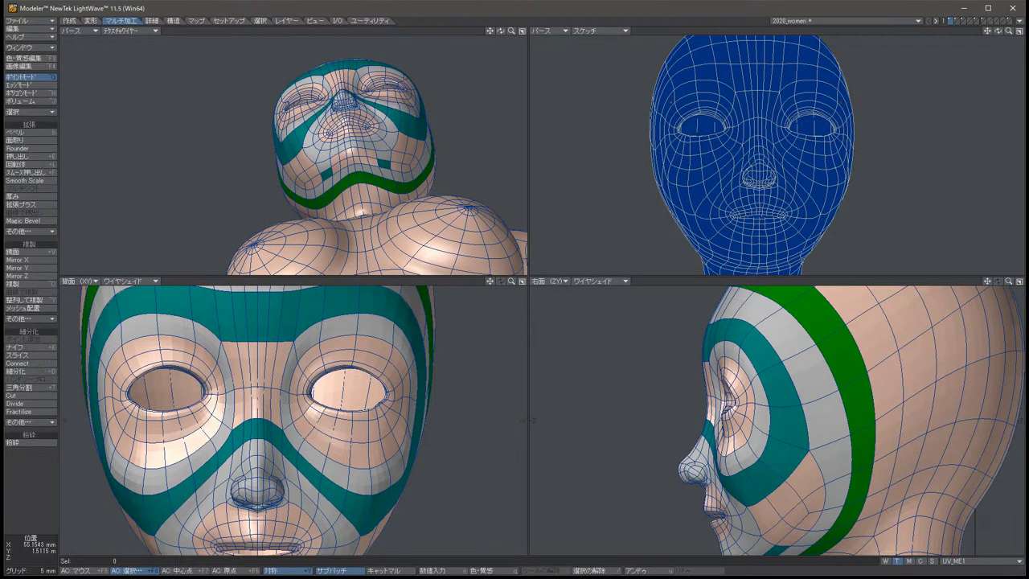
key("slash")
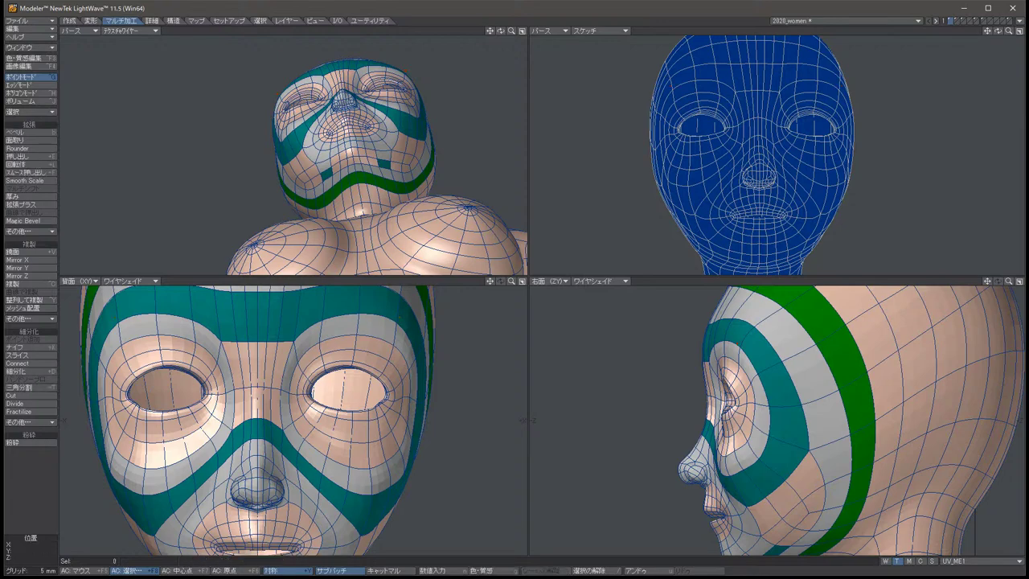
key("Left")
key("Left")
key("Left")
key("Left")
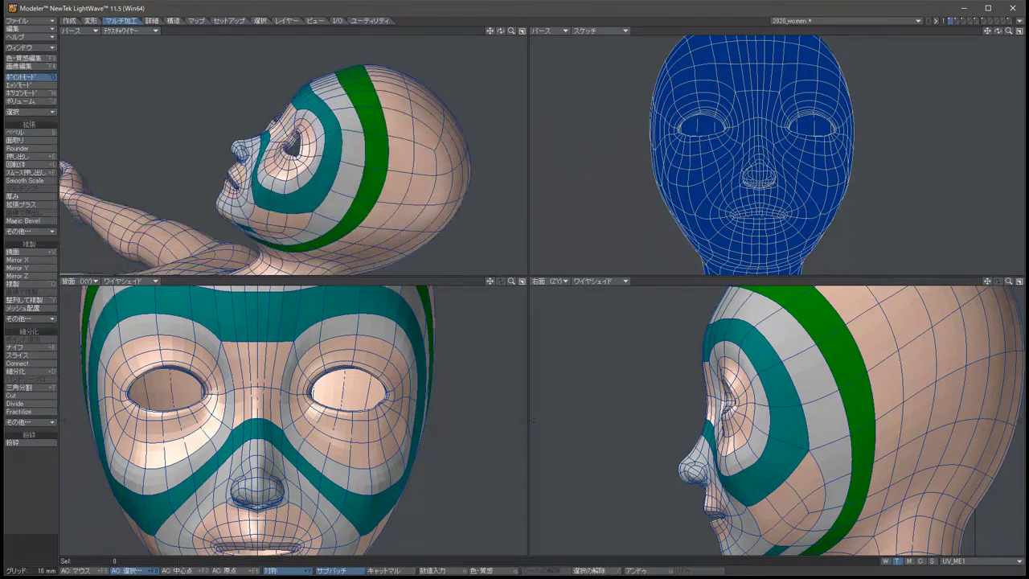
key("Down")
key("Down")
key("Down")
key("Down")
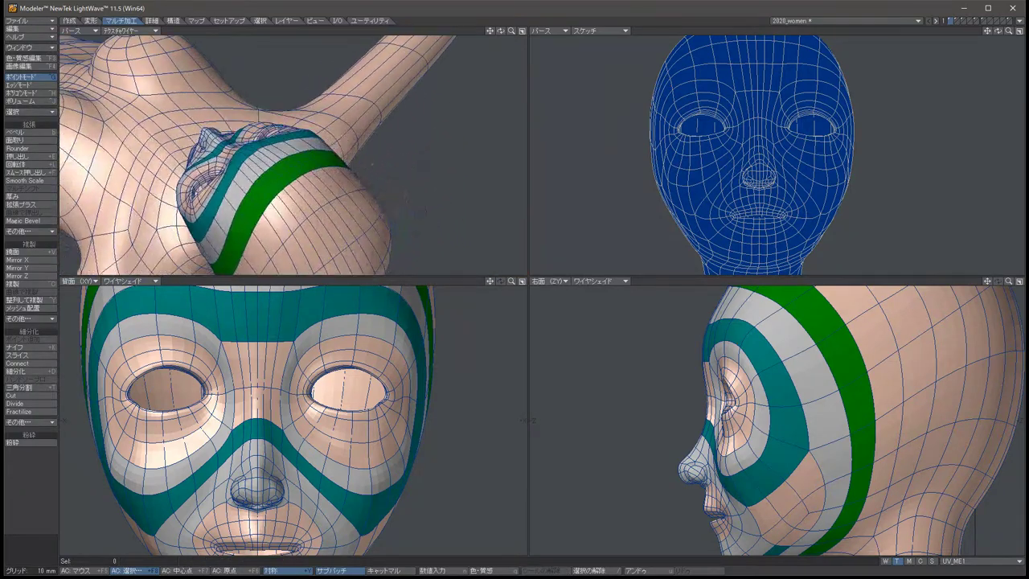
key("Down")
key("Down")
key("Down")
key("Down")
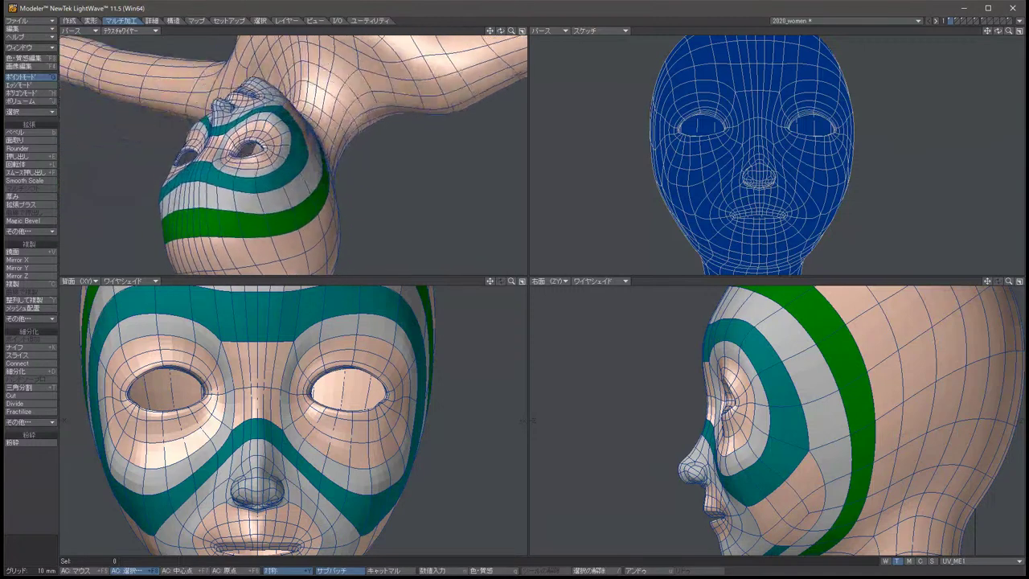
Move four symmetric points at the sides of the face, then restore that selection.
key("t")
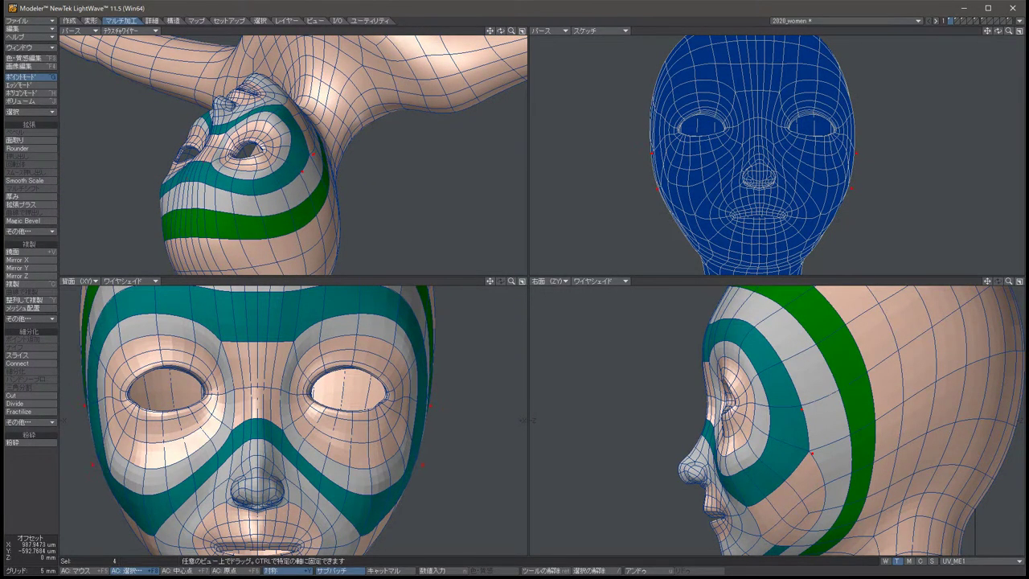
key("space")
key("slash")
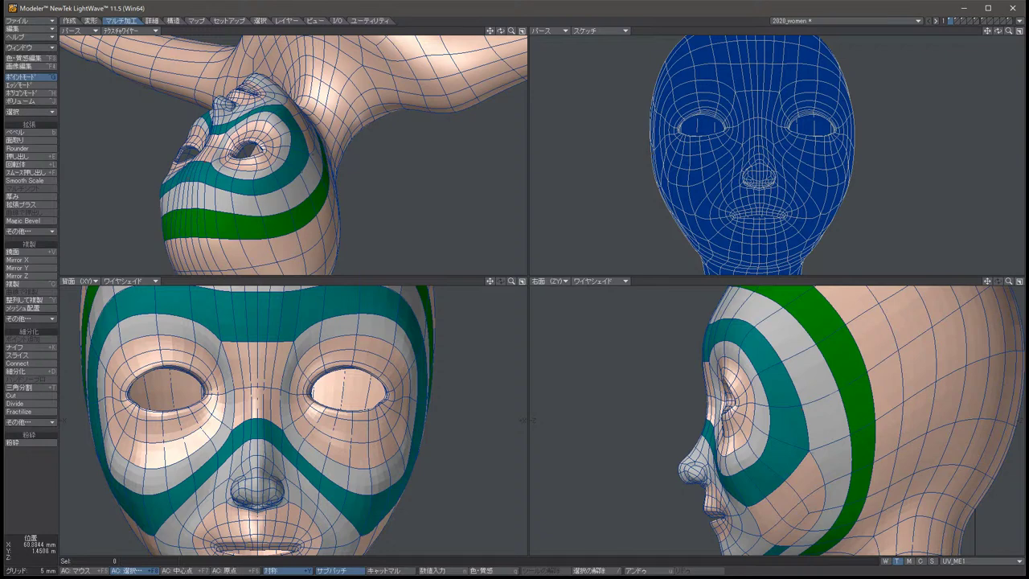
key("u")
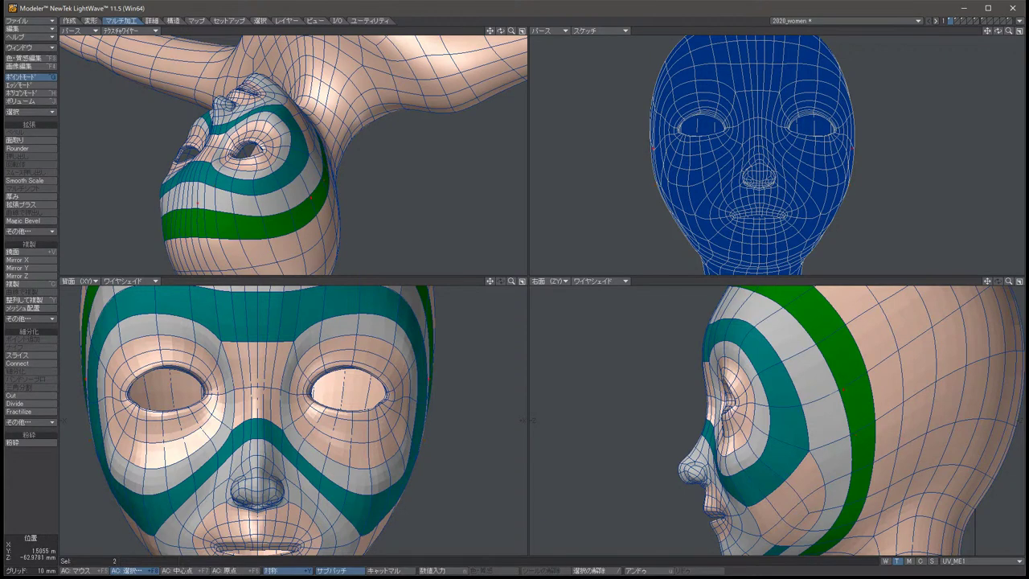
Push the mirrored side polygon strips outward symmetrically and turn the head upright.
key("t")
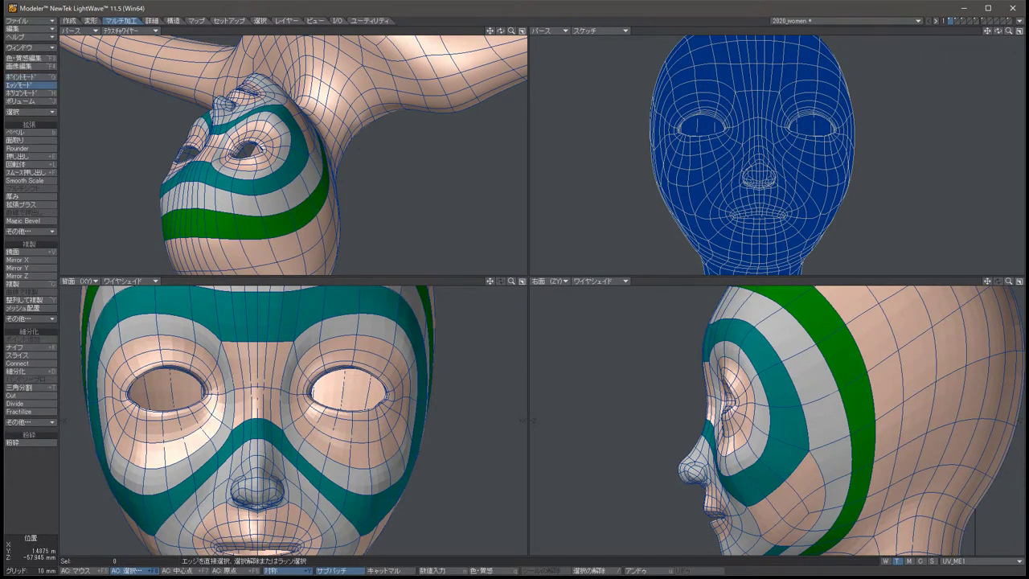
key("ctrl+j")
left_click_drag(88, 362, 82, 361)
key("space")
key("slash")
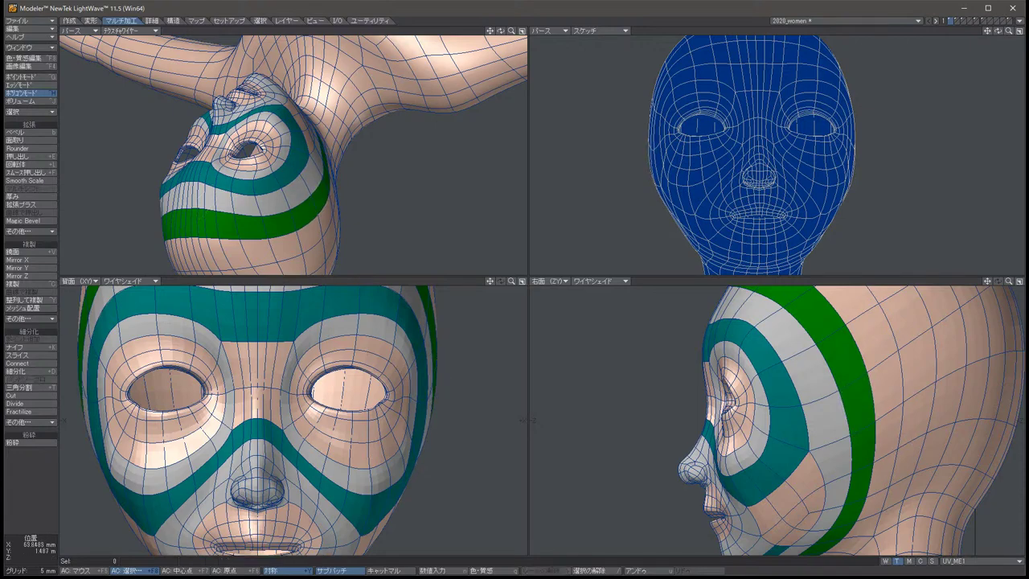
left_click_drag(771, 152, 727, 137, "alt")
left_click_drag(293, 120, 253, 214, "alt")
Set the top-left perspective view to Texture and show the eyeballs in the sockets.
left_click(129, 30)
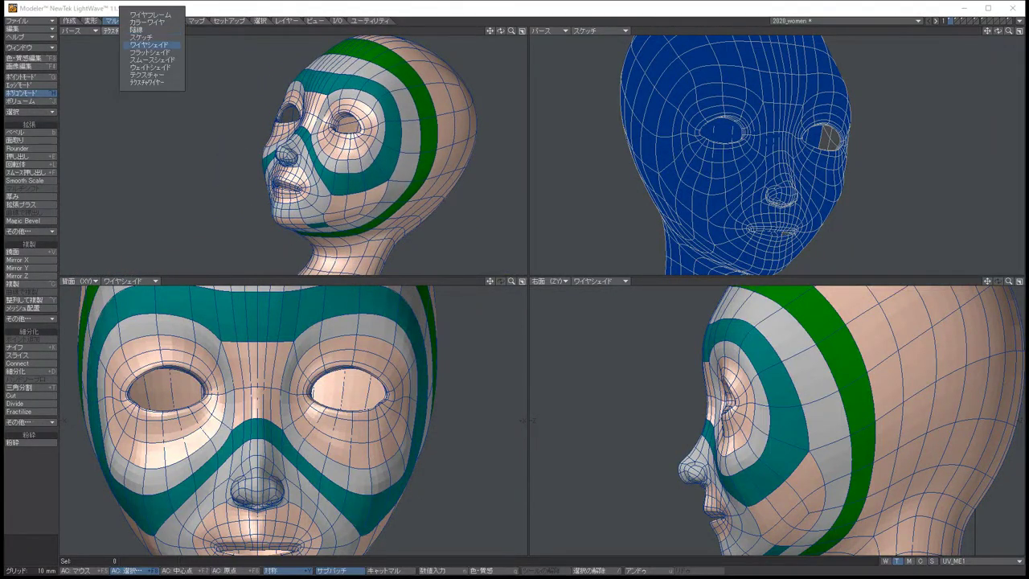
left_click(153, 69)
left_click_drag(254, 214, 273, 207, "alt")
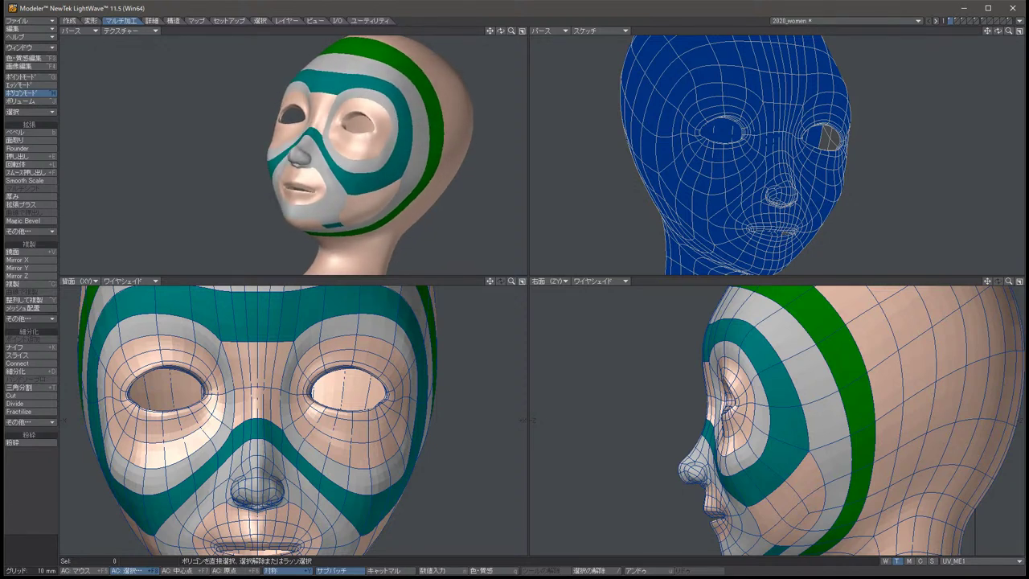
key("ctrl+v")
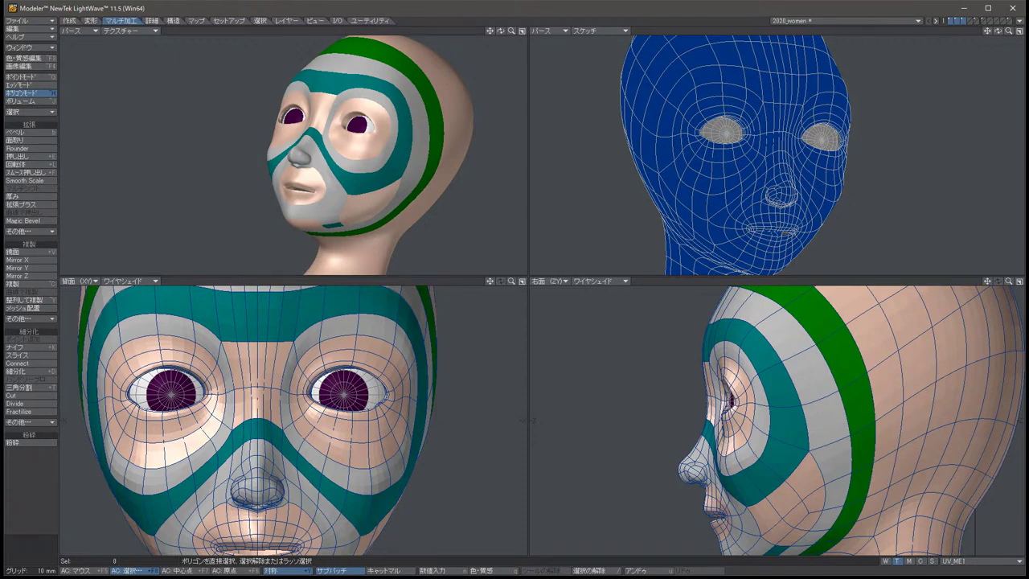
Orbit the head to face left and shift the face region slightly.
left_click_drag(771, 196, 639, 195, "alt")
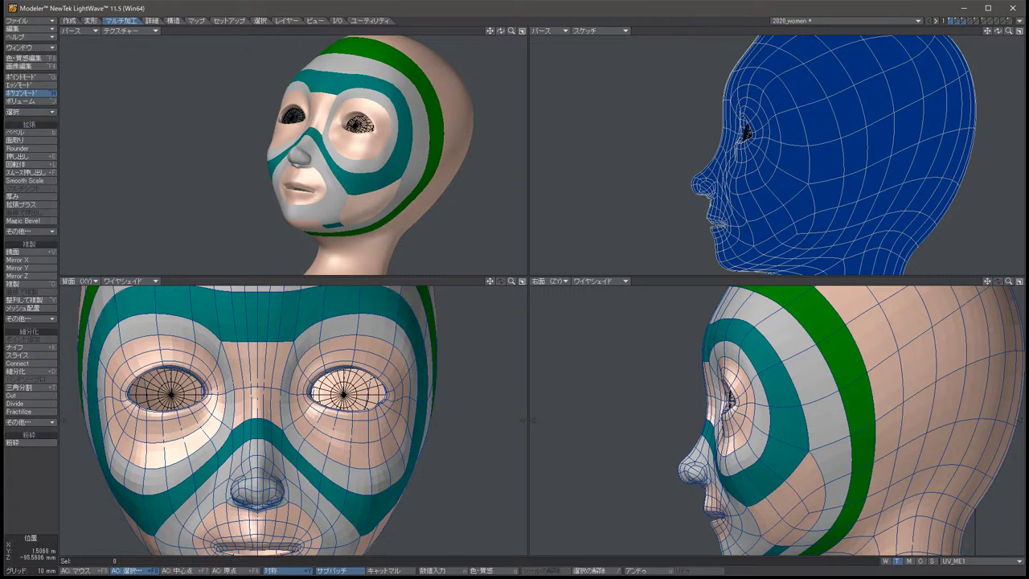
key("t")
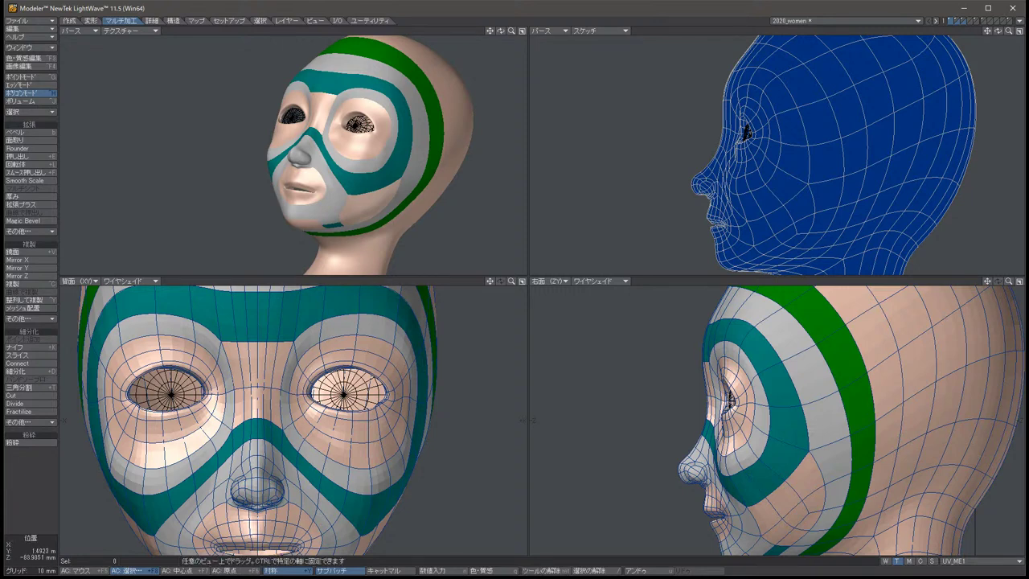
left_click_drag(724, 418, 739, 425)
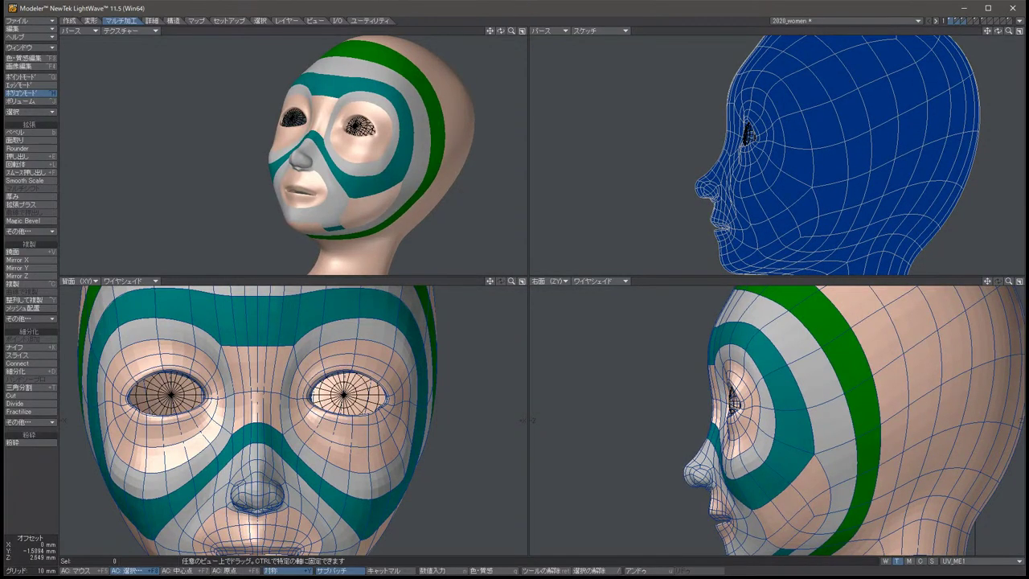
left_click_drag(739, 425, 740, 424)
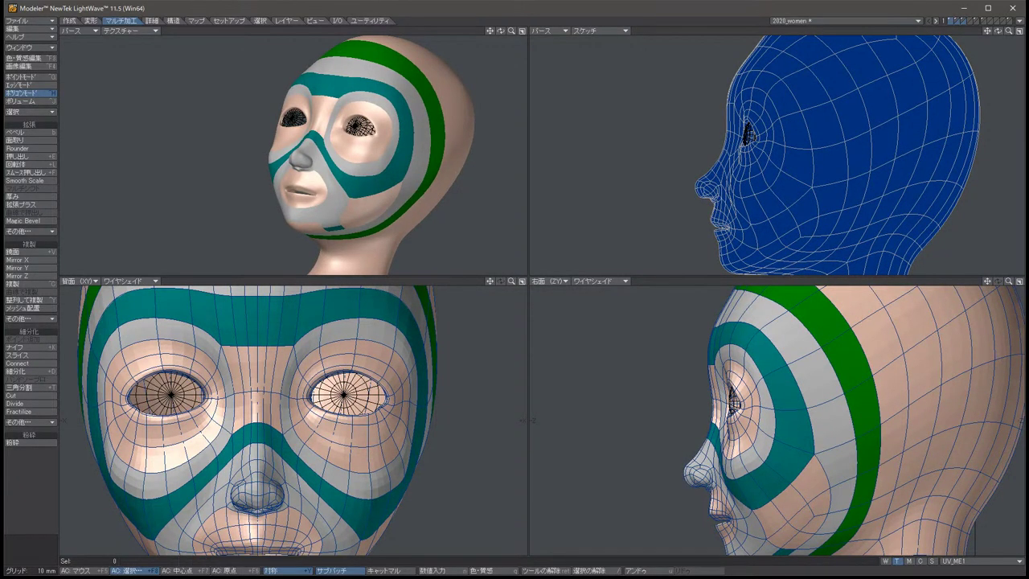
Orbit to an eye-level face view and set the second perspective view to Wireframe Shade.
left_click_drag(771, 160, 860, 161, "alt")
left_click_drag(289, 153, 255, 132, "alt")
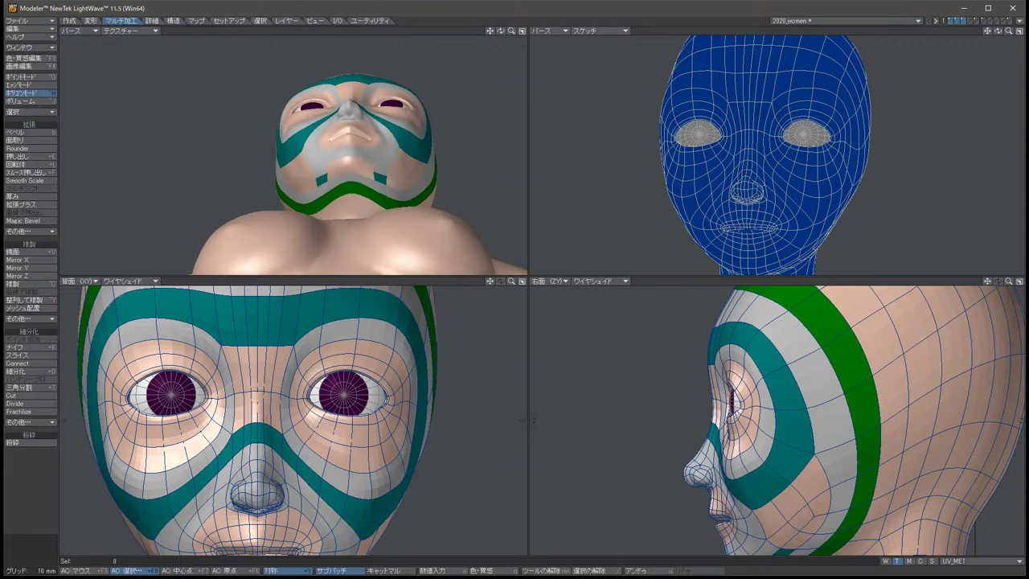
scroll(294, 156, "up", 5)
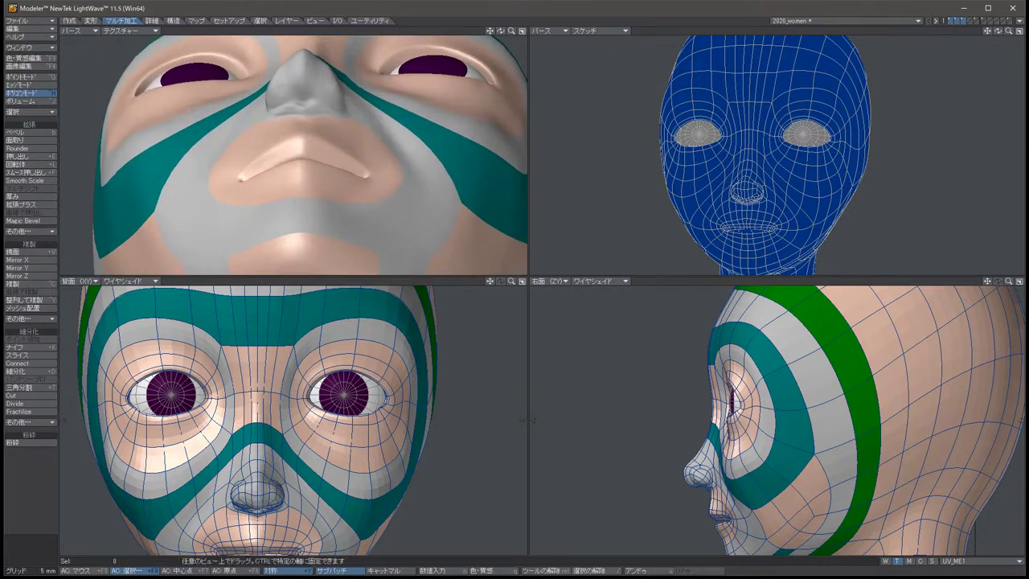
left_click_drag(256, 132, 321, 152, "alt")
left_click_drag(764, 152, 707, 153, "alt")
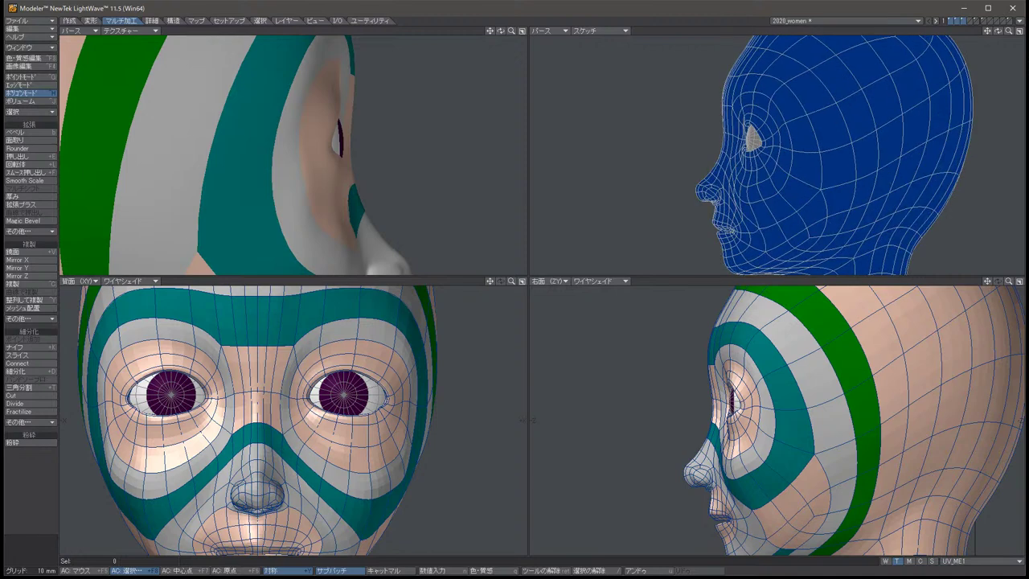
left_click(601, 31)
left_click(604, 109)
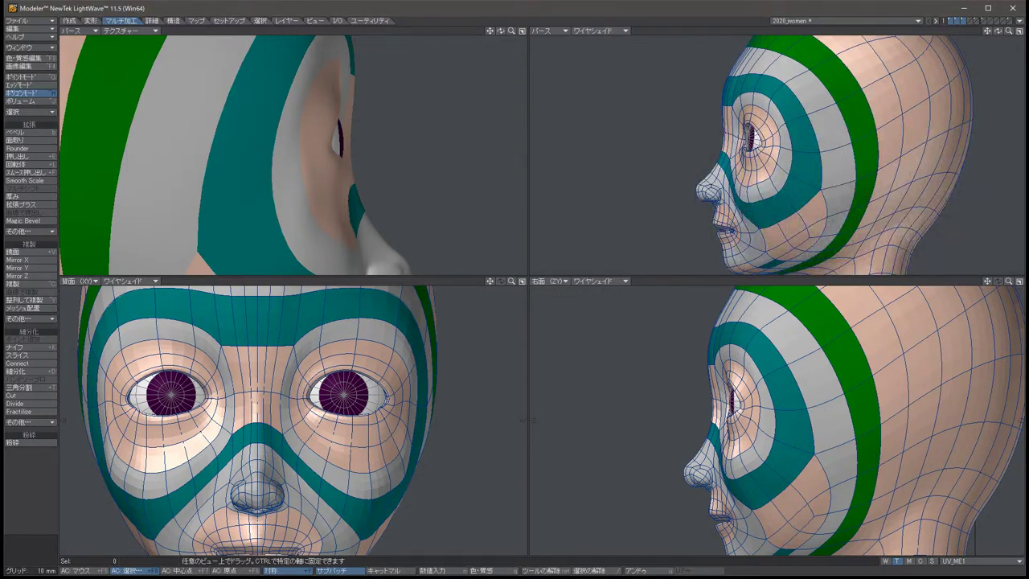
Turn the head to a three-quarter view and select, then release, four cheek polygons.
scroll(835, 418, "up", 2)
mouse_move(763, 153)
left_mouse_down("alt")
mouse_move(820, 152)
mouse_move(755, 152)
left_mouse_up("alt")
key("t")
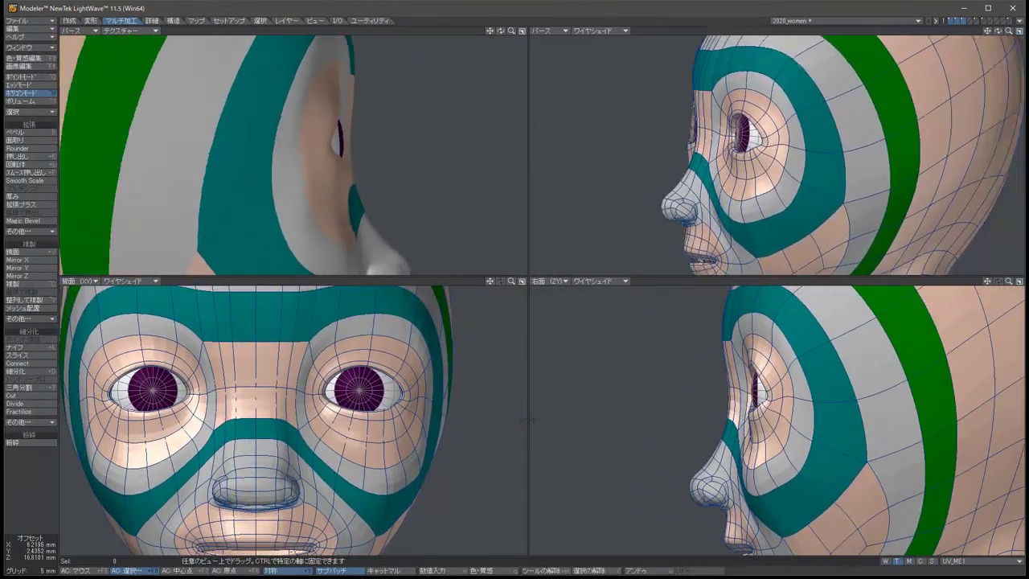
scroll(527, 419, "down", 2)
key("space")
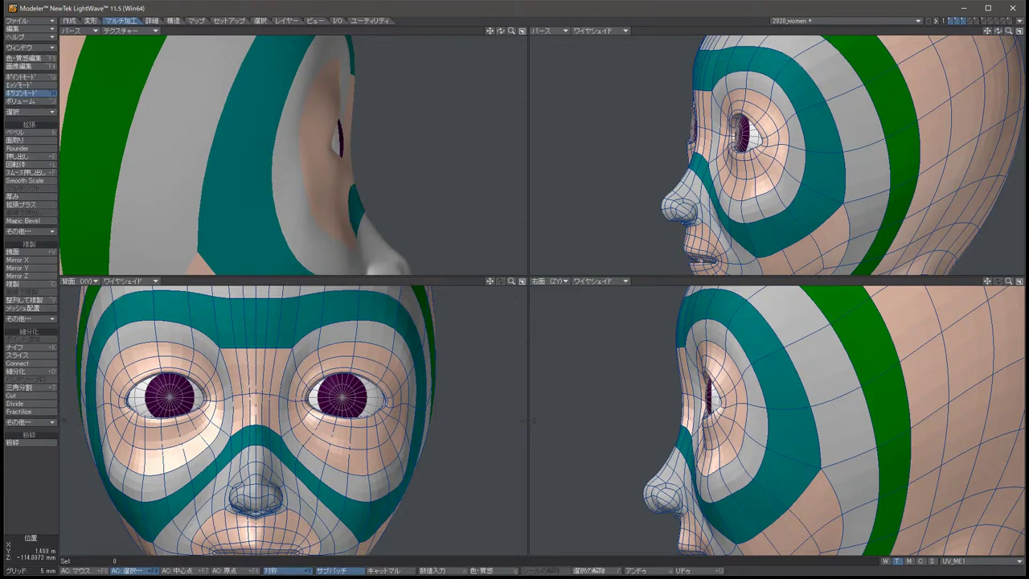
left_click_drag(138, 428, 140, 473)
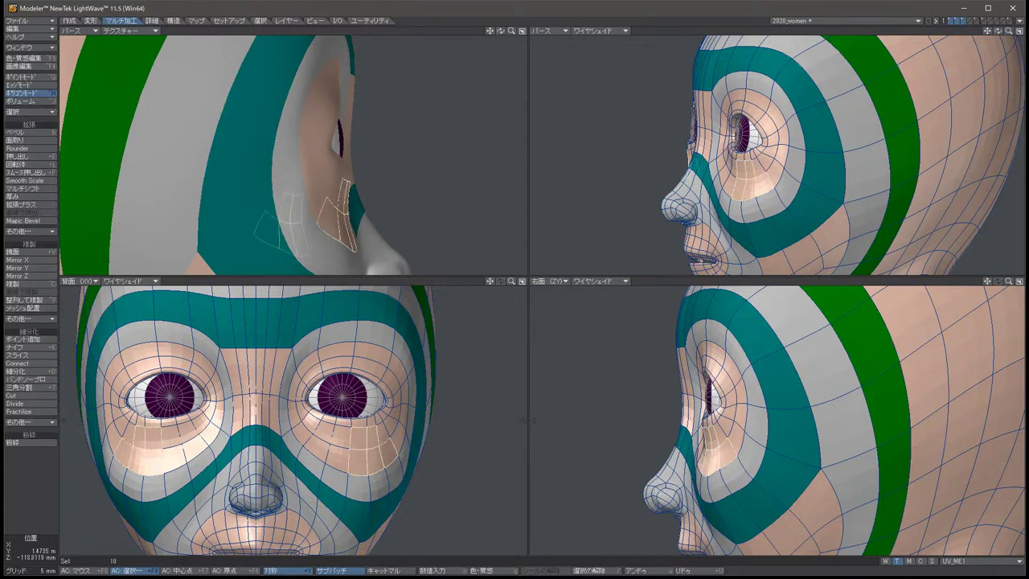
key("slash")
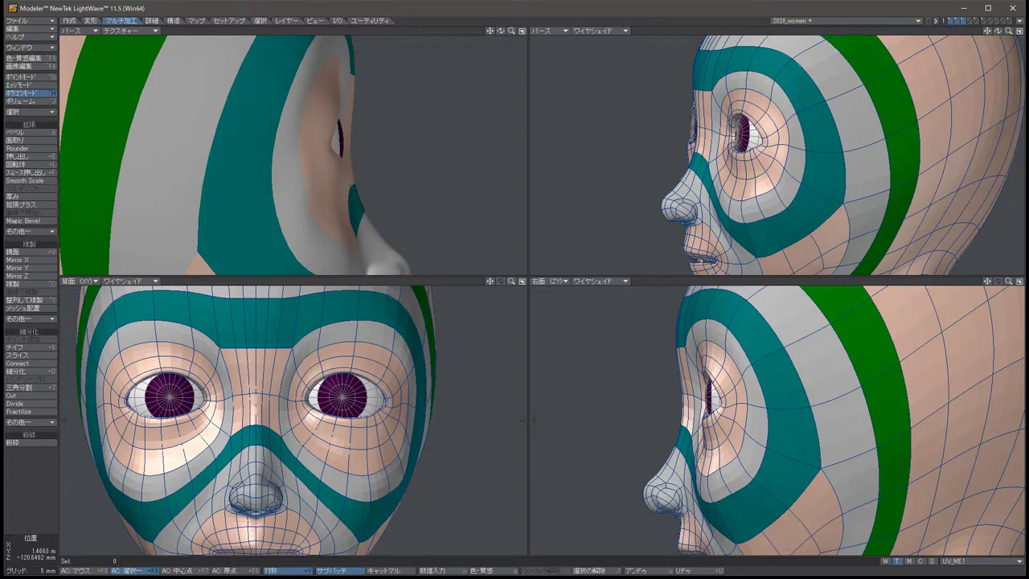
Adjust the mirrored cheek polygon pair beside the nose, then zoom out to a three-quarter view.
left_click(353, 459)
key("t")
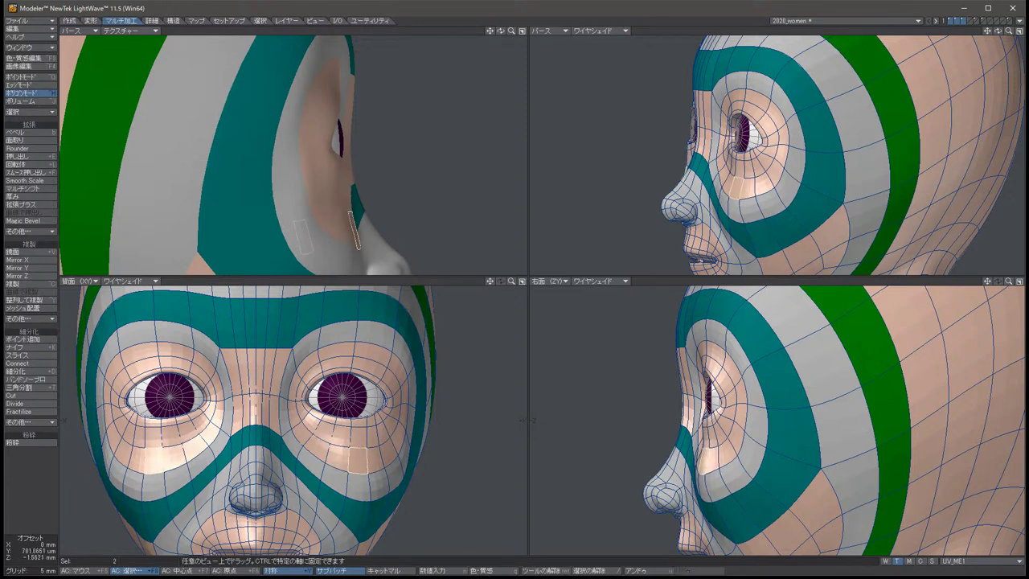
key("space")
key("slash")
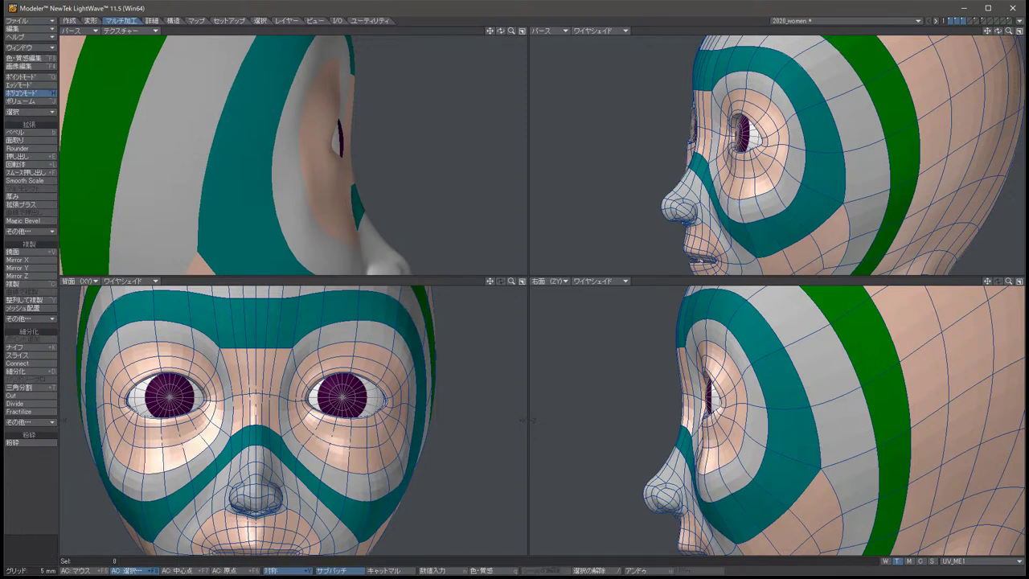
key("comma")
key("comma")
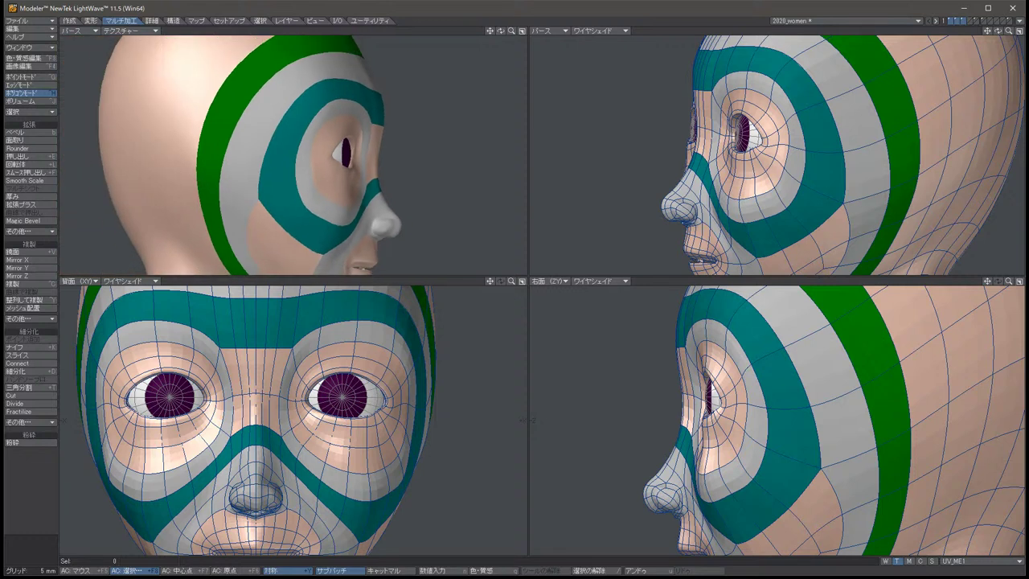
key("alt+Right")
key("alt+Right")
key("alt+Right")
key("alt+Right")
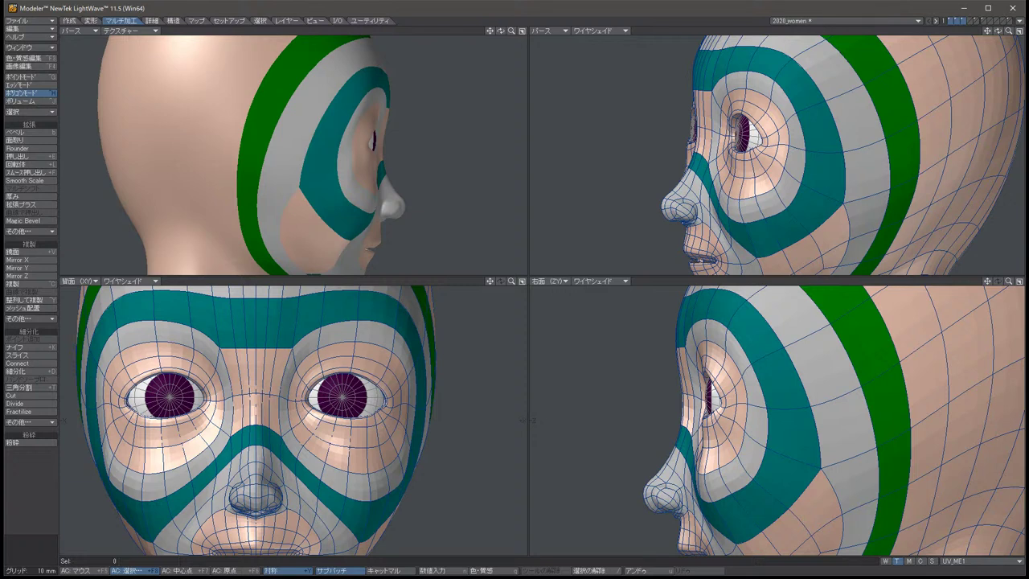
scroll(293, 155, "down", 3)
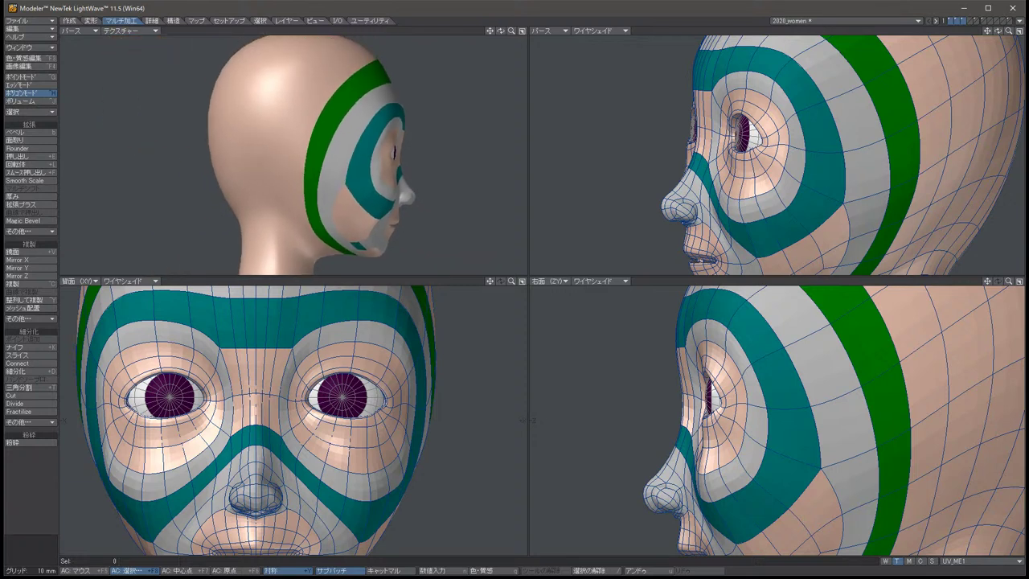
mouse_move(294, 155)
left_mouse_down("alt")
mouse_move(281, 156)
mouse_move(337, 158)
mouse_move(302, 158)
left_mouse_up("alt")
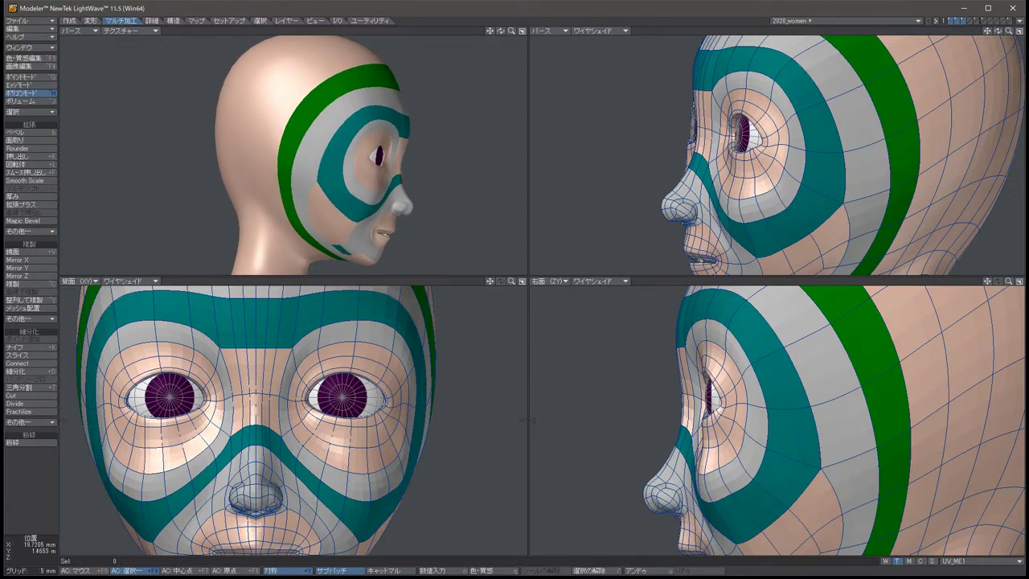
Undo the last change and switch to Points mode, ready to move the cheek points.
key("t")
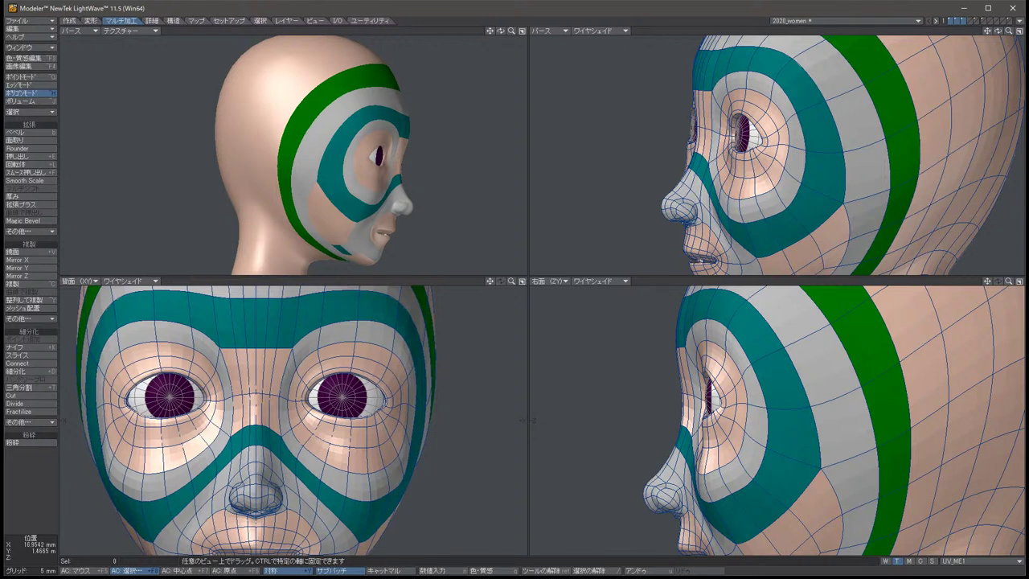
key("u")
key("ctrl+g")
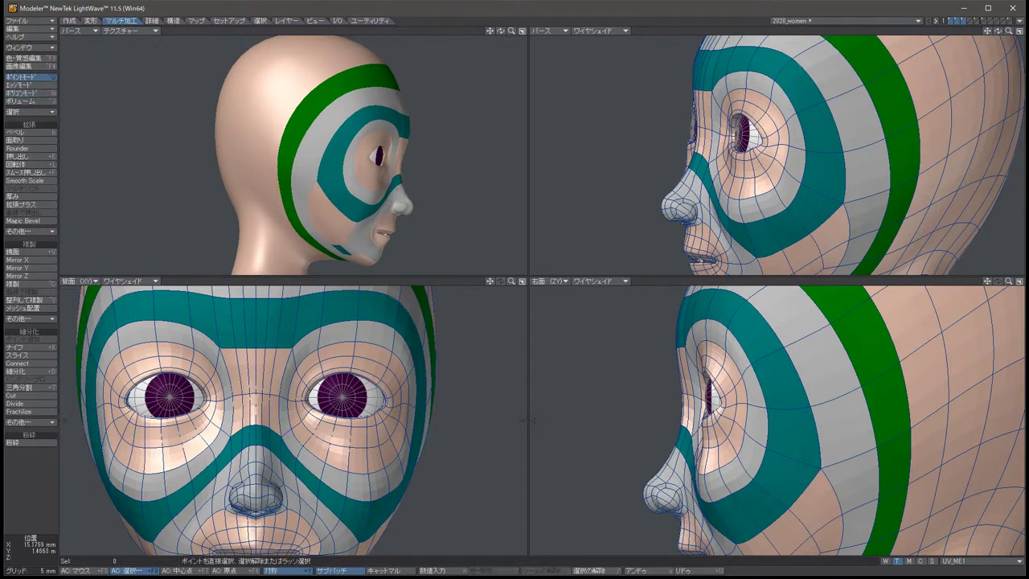
key("t")
key("slash")
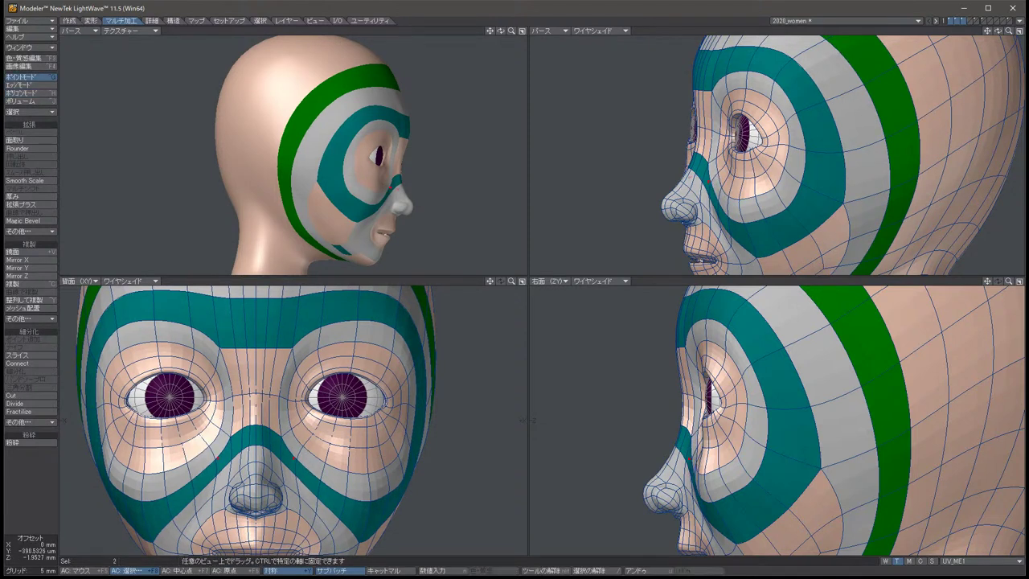
key("space")
key("t")
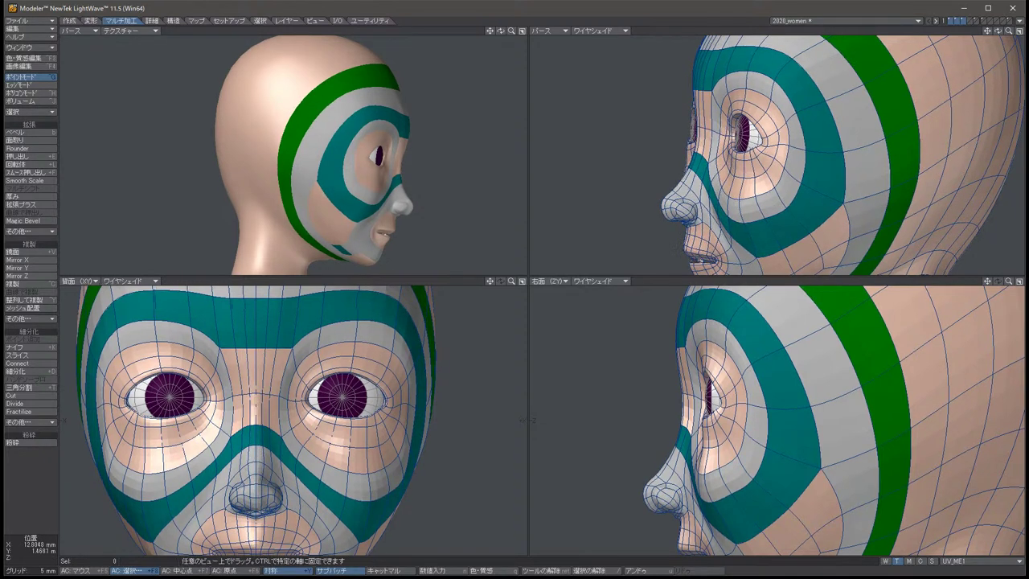
key("u")
key("u")
key("t")
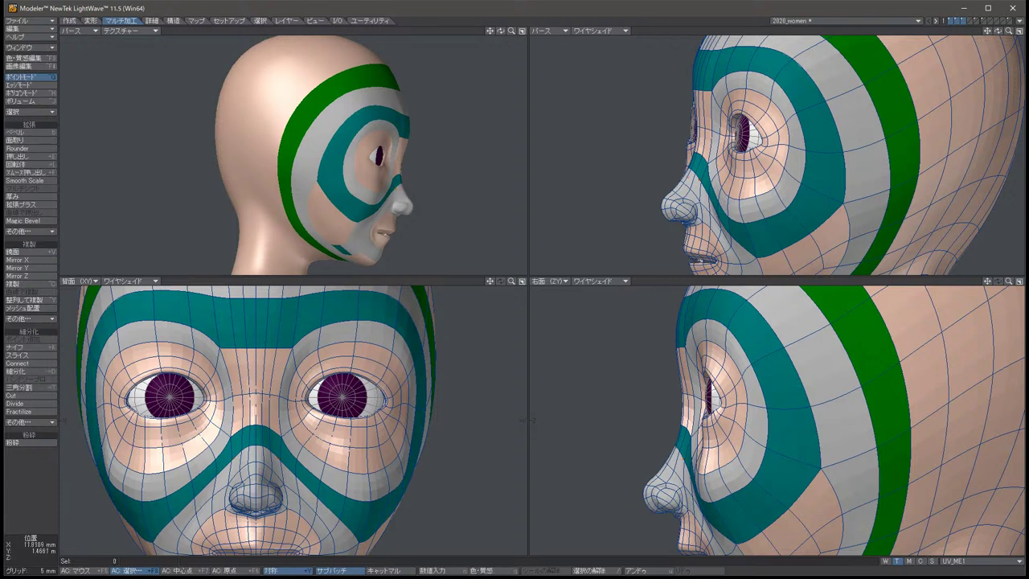
Nudge the two selected cheek points slightly in the front and side views.
left_click_drag(707, 482, 702, 483)
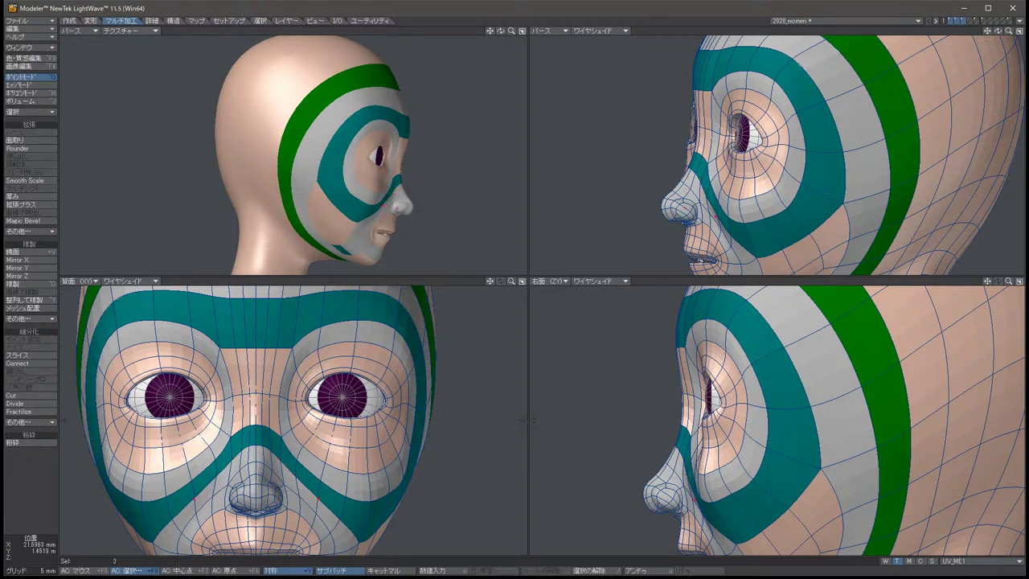
left_click_drag(692, 493, 691, 494)
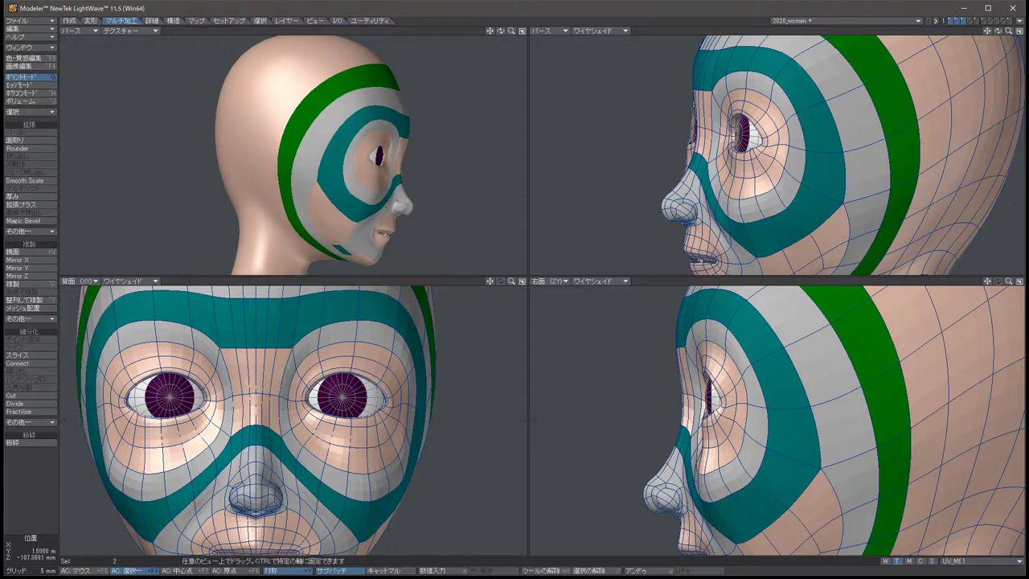
key("space")
key("t")
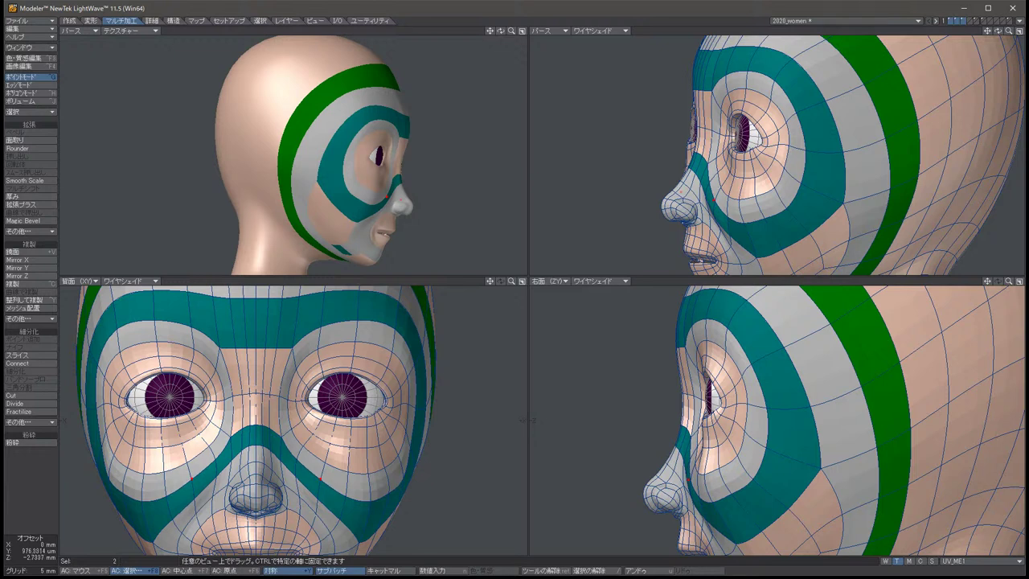
key("space")
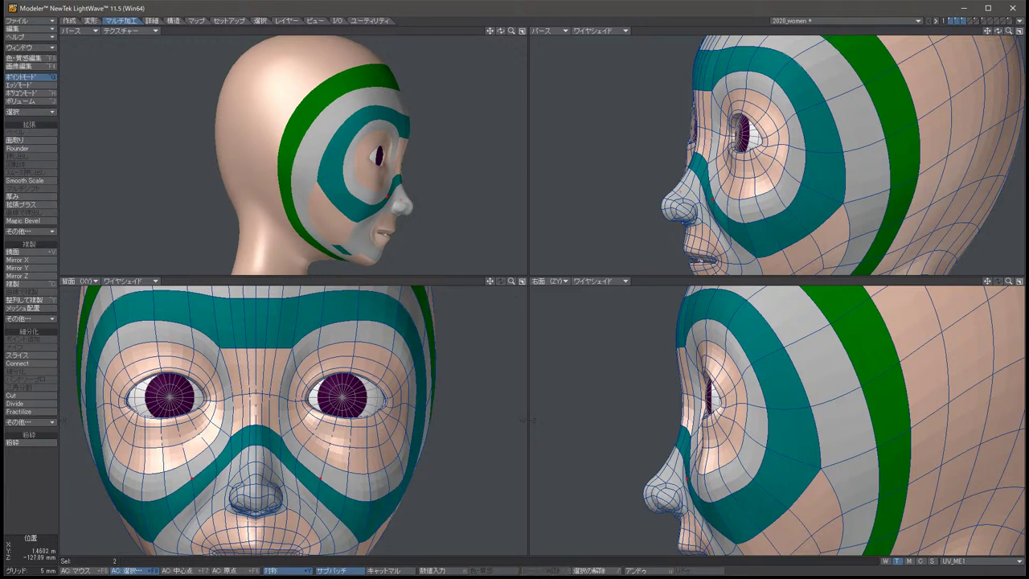
Raise and reposition the cheek points a little more, about 2.9 mm in total.
key("t")
mouse_move(687, 477)
left_mouse_down()
mouse_move(693, 442)
mouse_move(699, 472)
left_mouse_up()
key("space")
key("t")
key("space")
key("t")
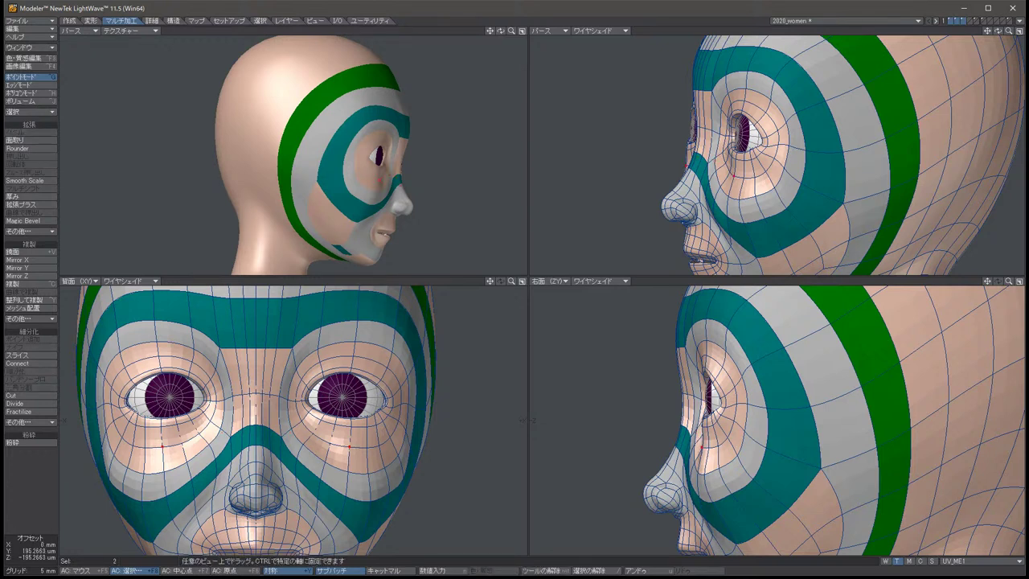
key("space")
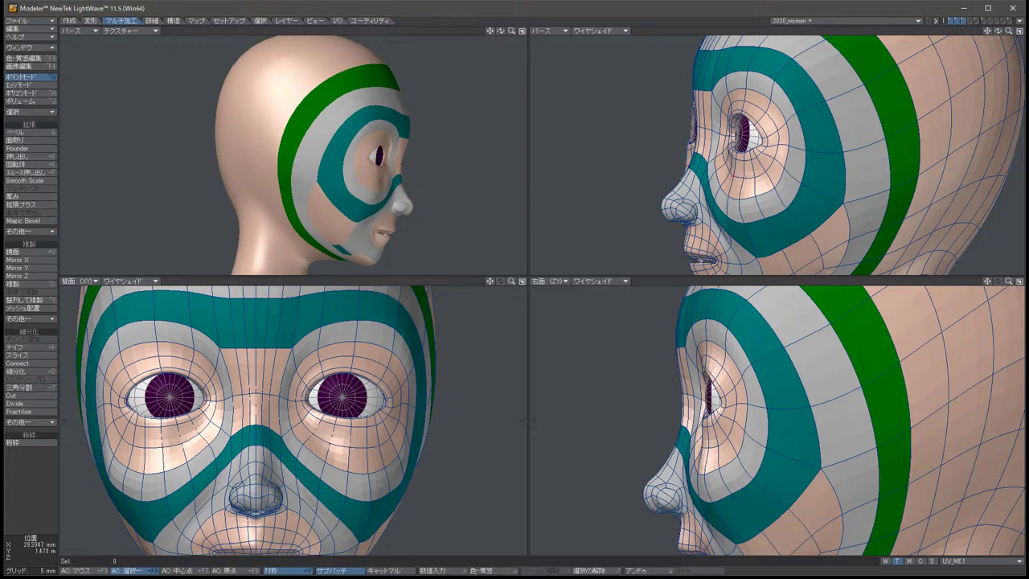
key("t")
left_click_drag(698, 444, 696, 450)
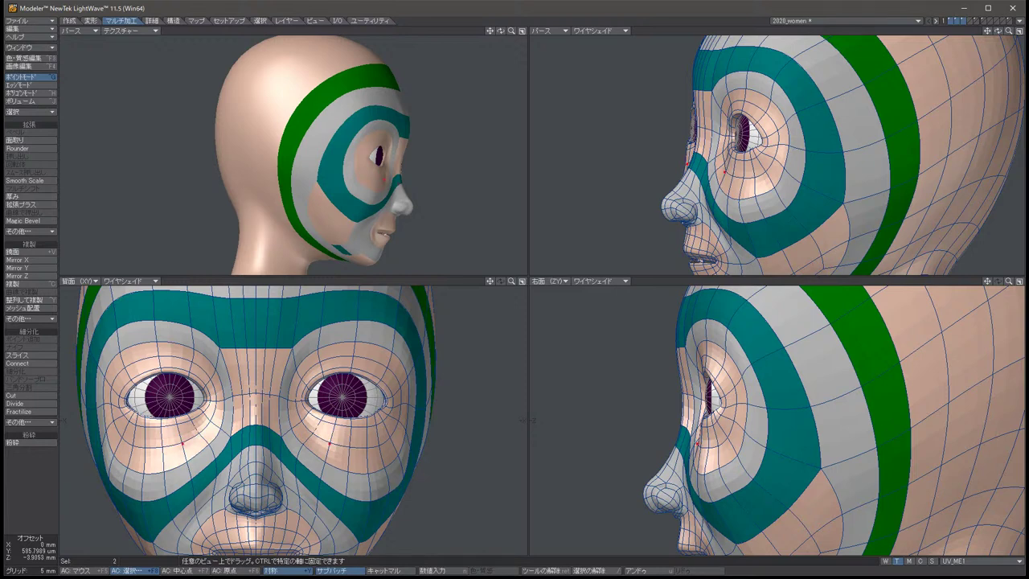
key("space")
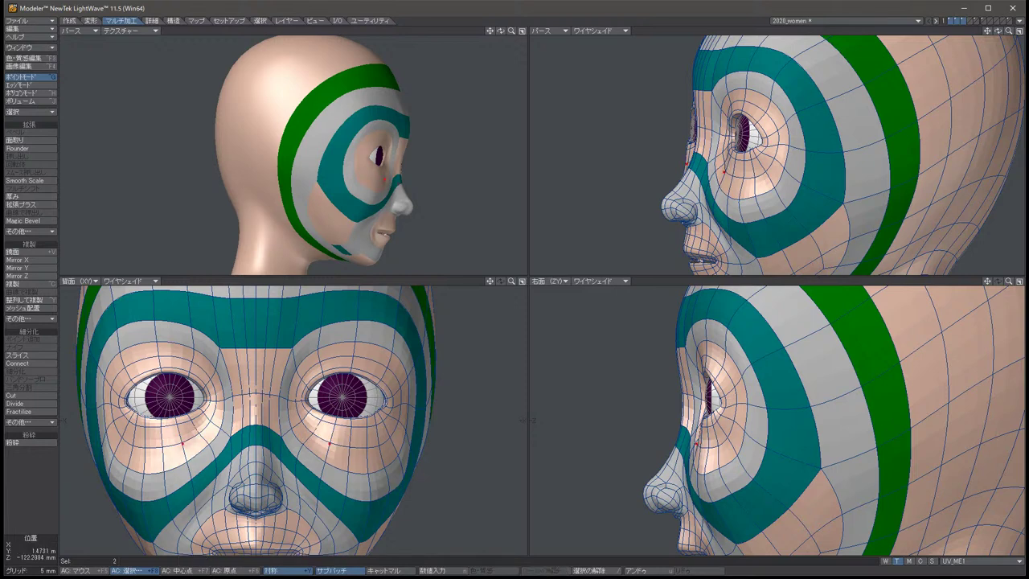
Deselect the points and orbit both perspective views to inspect the cheeks.
key("/")
key("Right")
key("Right")
key("Right")
key("Right")
key("Right")
key("Right")
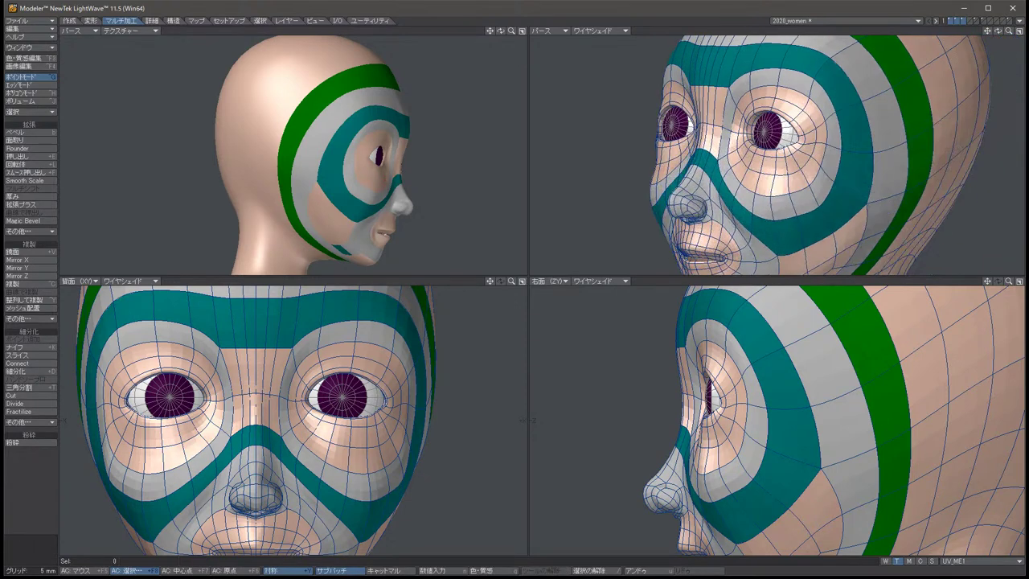
key("Right")
key("Right")
key("Right")
key("Right")
key("Right")
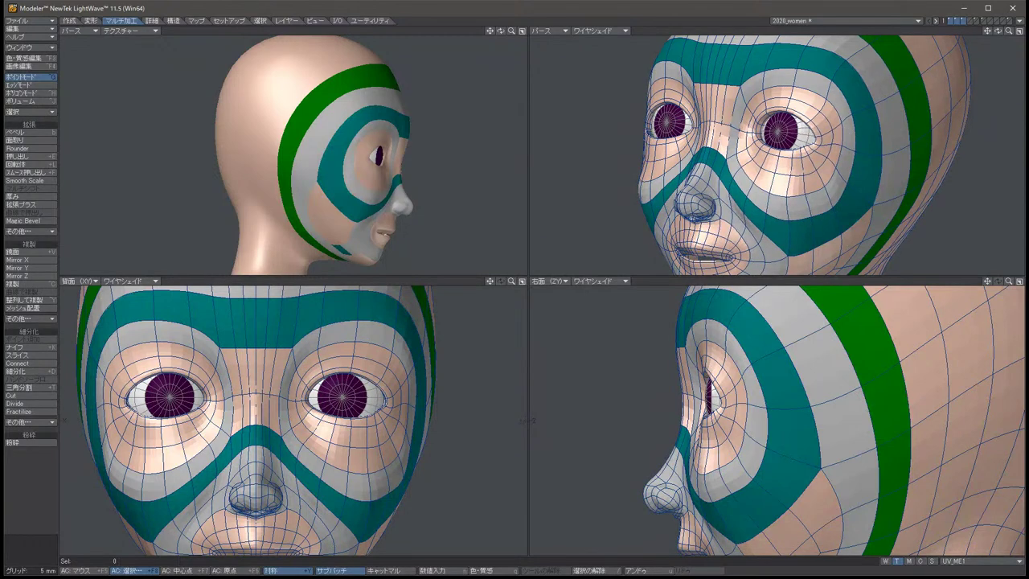
key("Right")
key("Right")
key("Right")
key("Left")
key("Left")
key("Left")
key("Left")
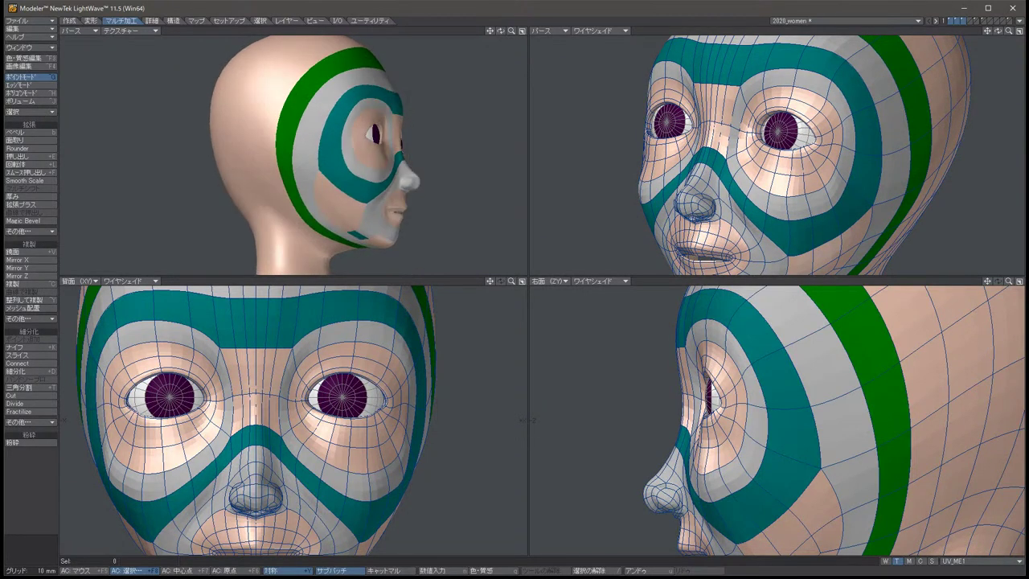
key("Left")
key("Left")
key("Right")
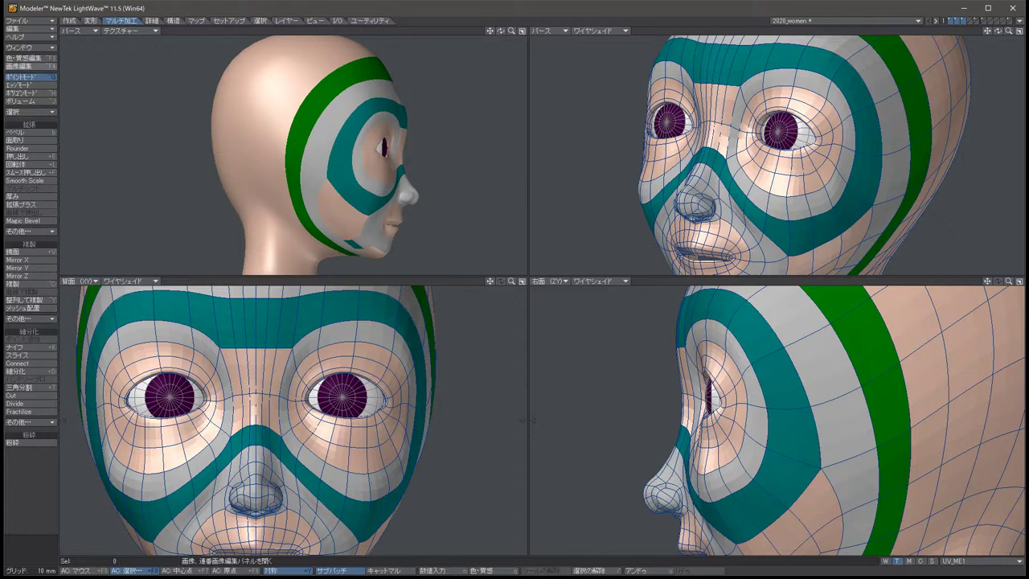
Hide the eyeball layer, show the front view as wireframe, and select all 808 head polygons.
scroll(483, 395, "down", 3)
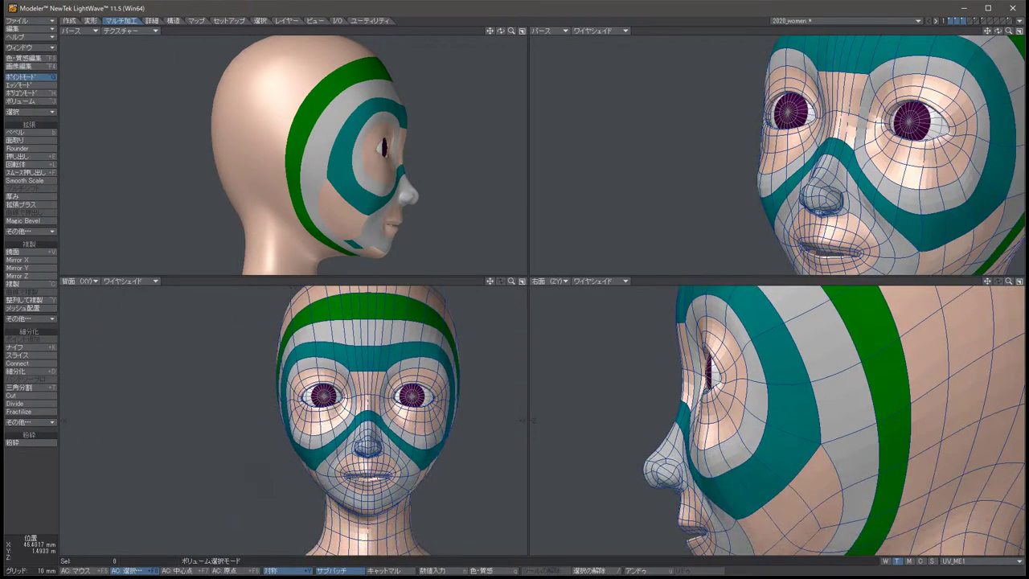
key("1")
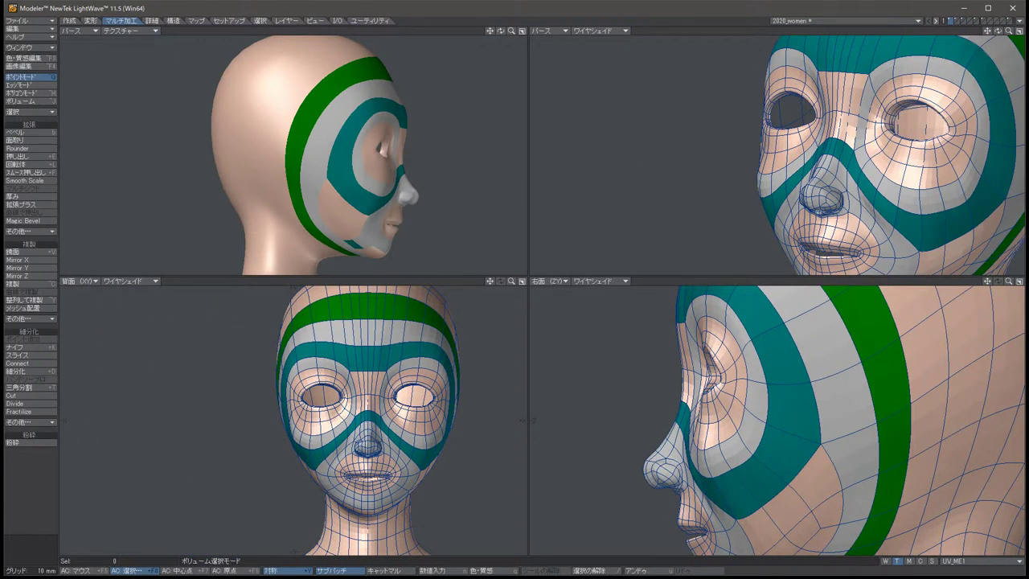
scroll(366, 417, "down", 3)
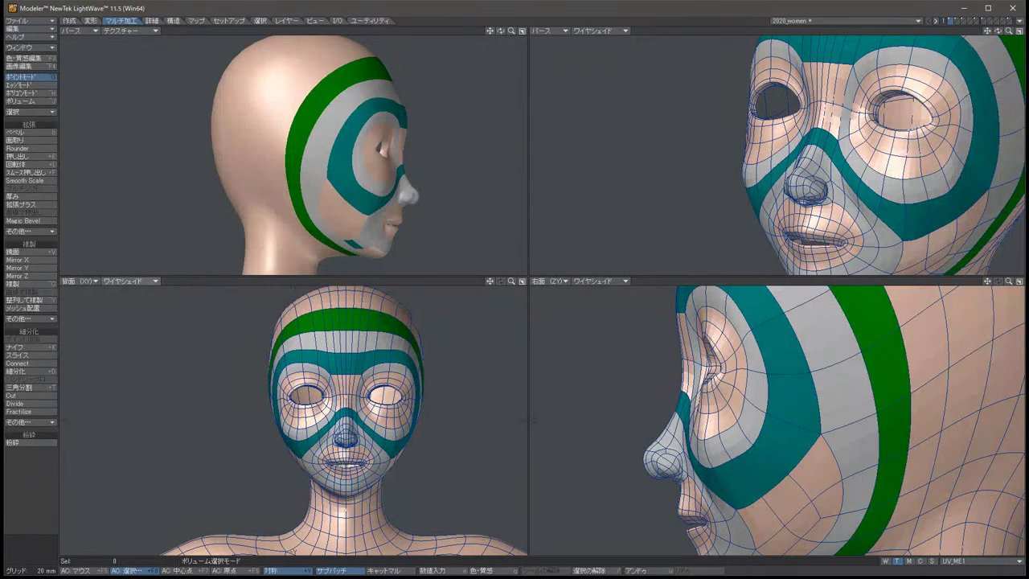
left_click(128, 280)
left_click(141, 248)
key("ctrl+h")
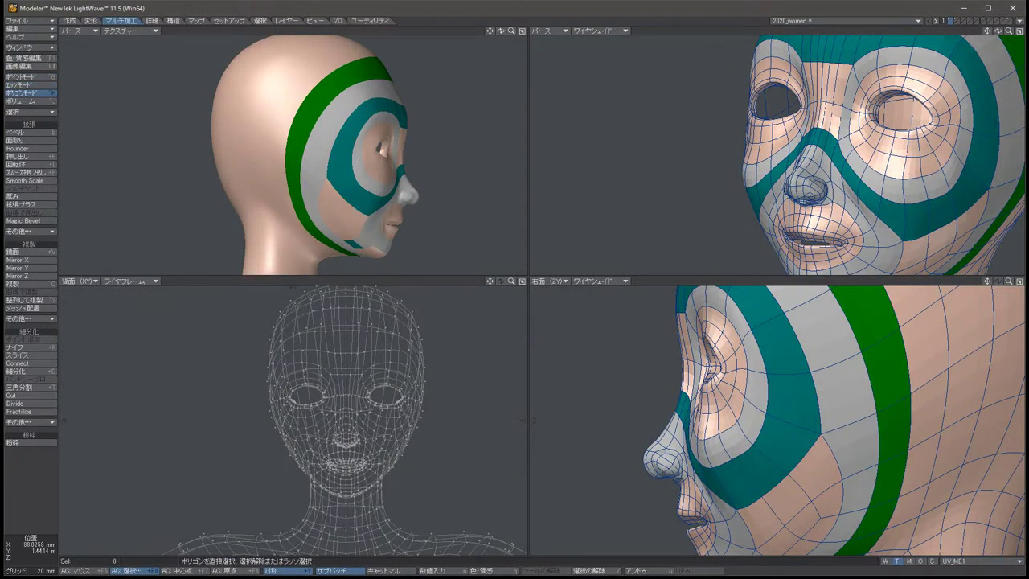
mouse_move(382, 500)
right_mouse_down()
mouse_move(228, 411)
mouse_move(474, 286)
mouse_move(460, 346)
right_mouse_up()
Assign the Default surface to the selected polygons and deselect them.
key("q")
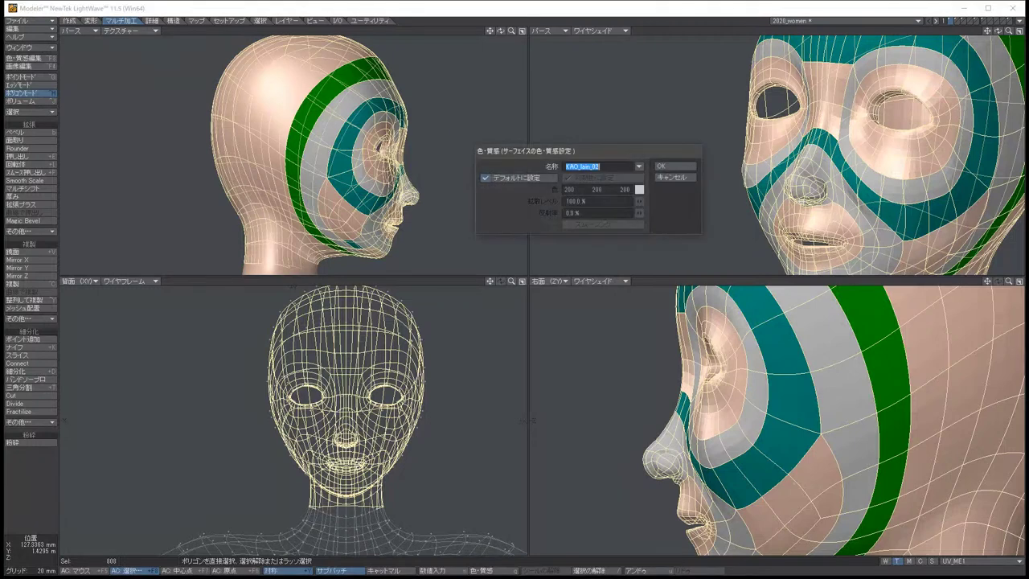
left_click(639, 165)
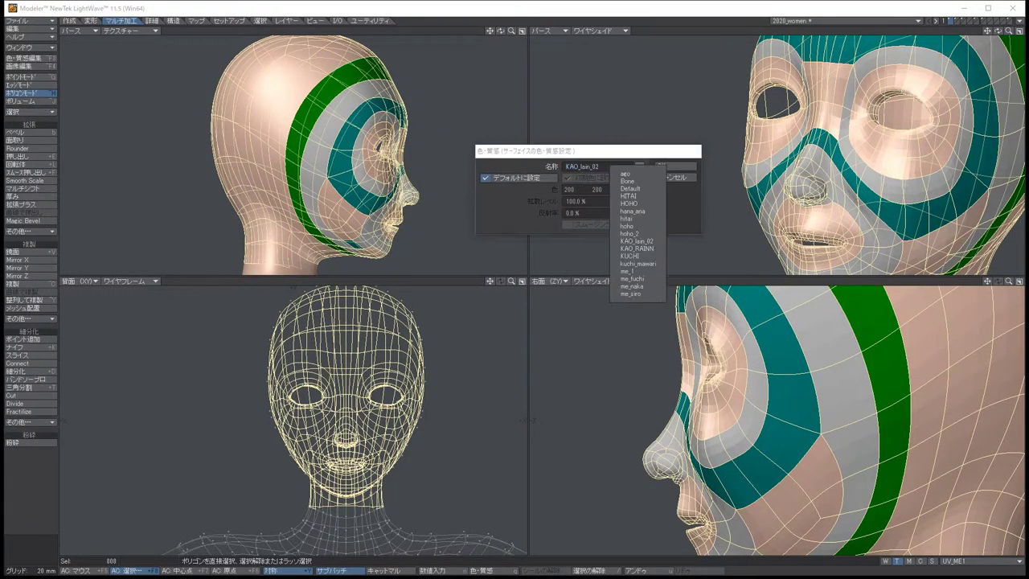
left_click(630, 188)
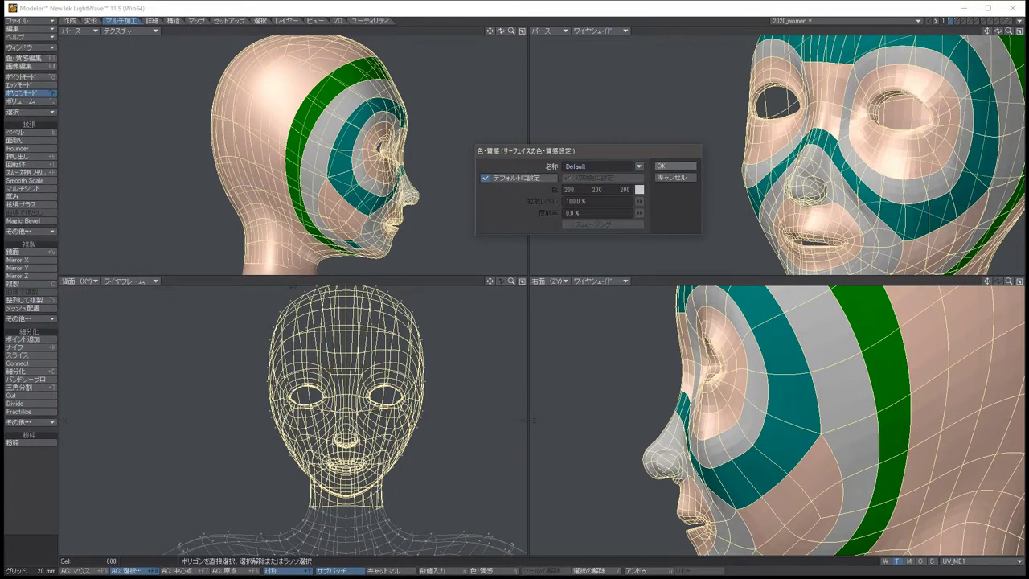
key("Return")
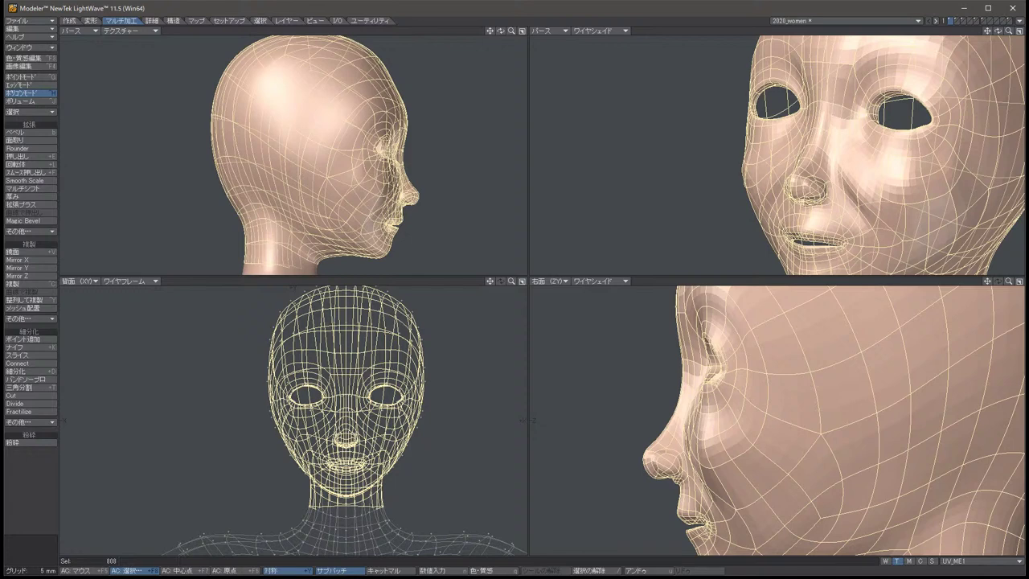
key("slash")
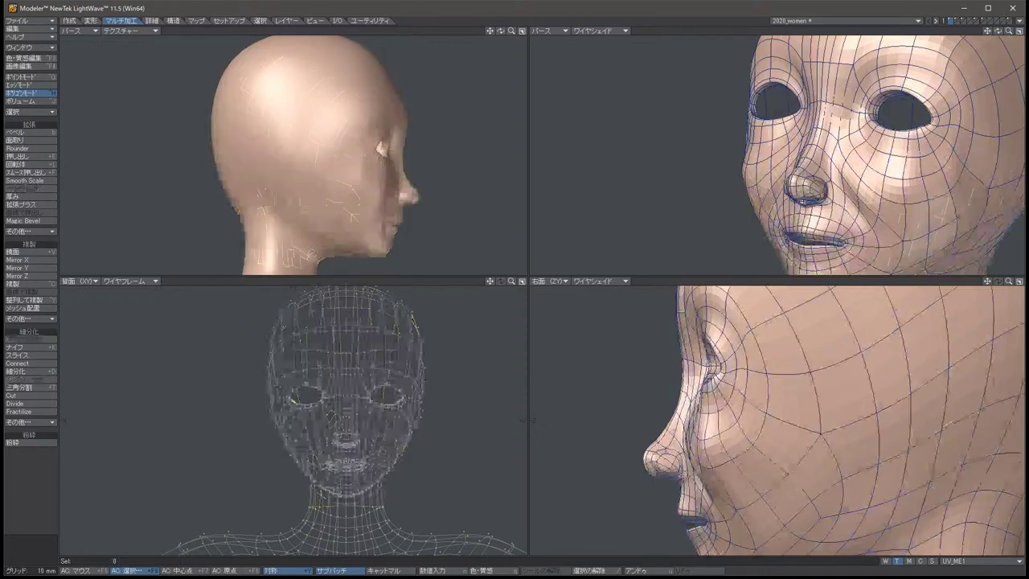
scroll(294, 155, "up", 3)
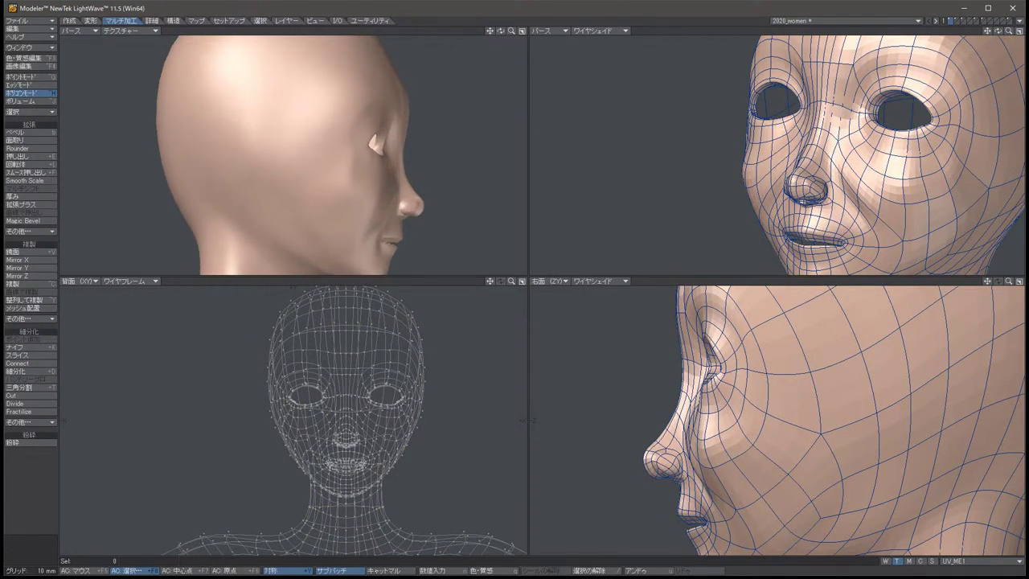
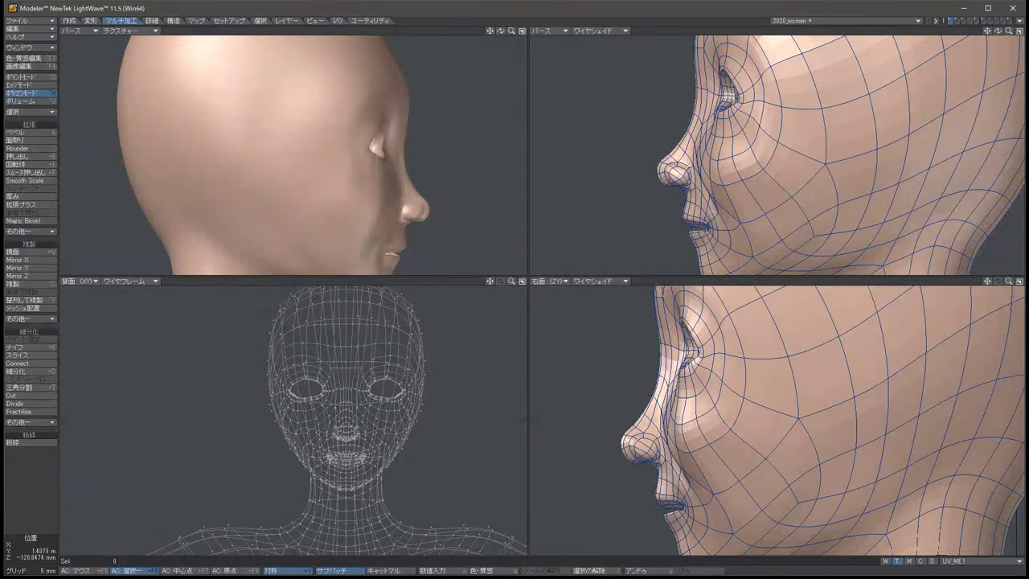
Select and deselect the eight brow polygons, then switch to Points editing mode.
mouse_move(654, 298)
left_mouse_down()
mouse_move(664, 346)
mouse_move(675, 349)
left_mouse_up()
key("/")
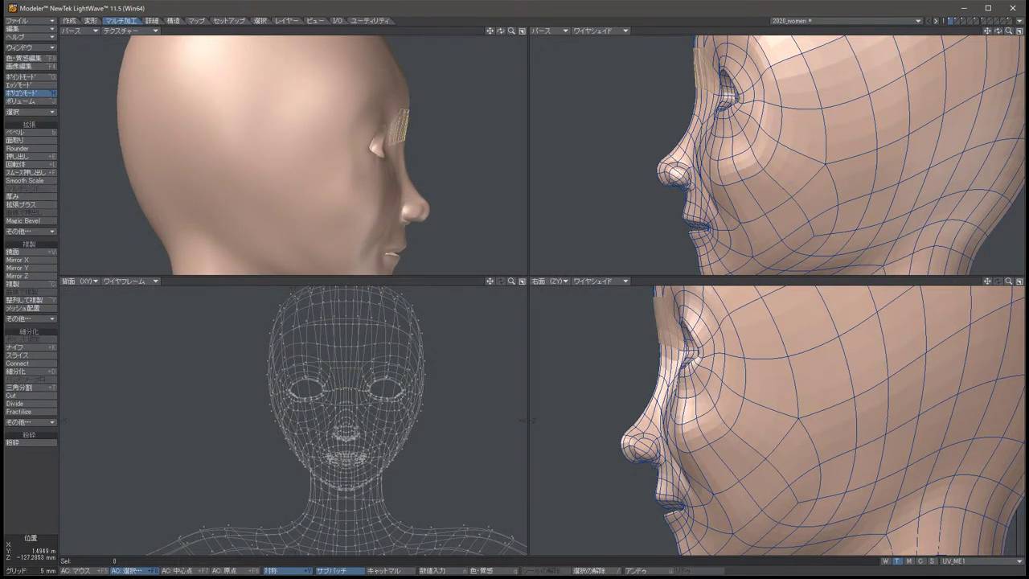
key("ctrl+g")
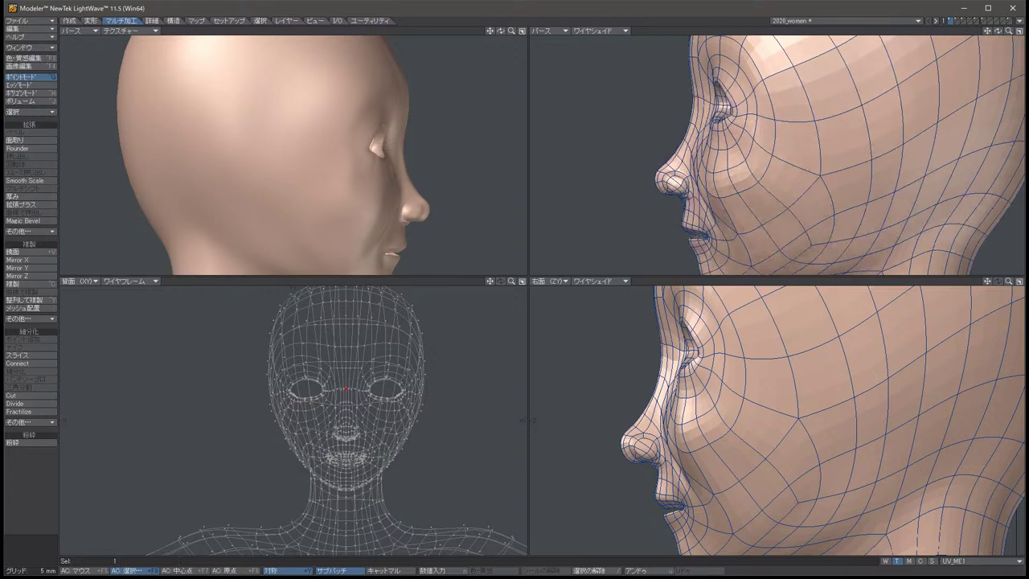
Orbit both perspective views to a three-quarter face and make the eyeball layer visible with the head.
left_click_drag(265, 161, 290, 165, "alt")
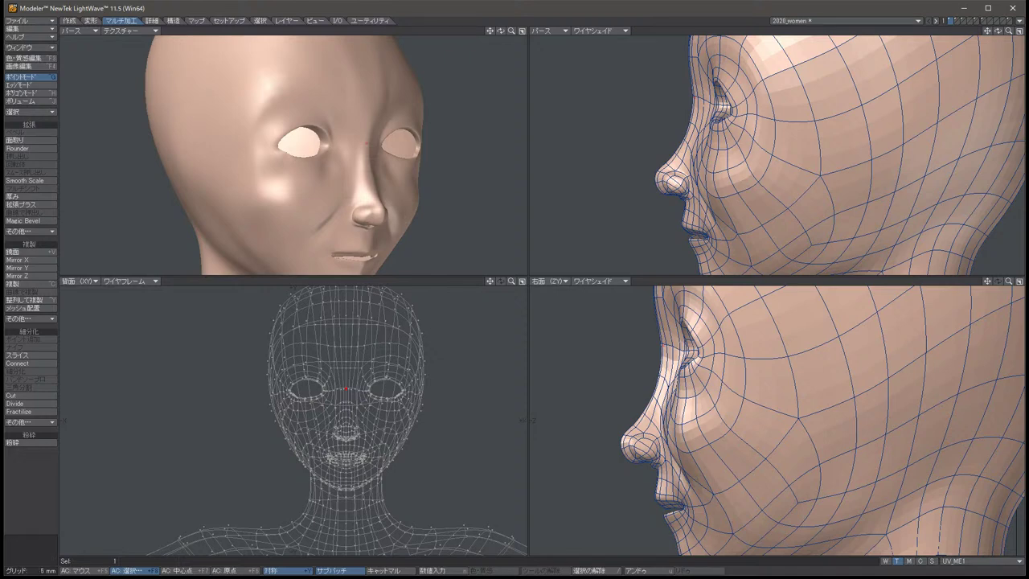
mouse_move(771, 153)
left_mouse_down("alt")
mouse_move(783, 209)
mouse_move(777, 146)
left_mouse_up("alt")
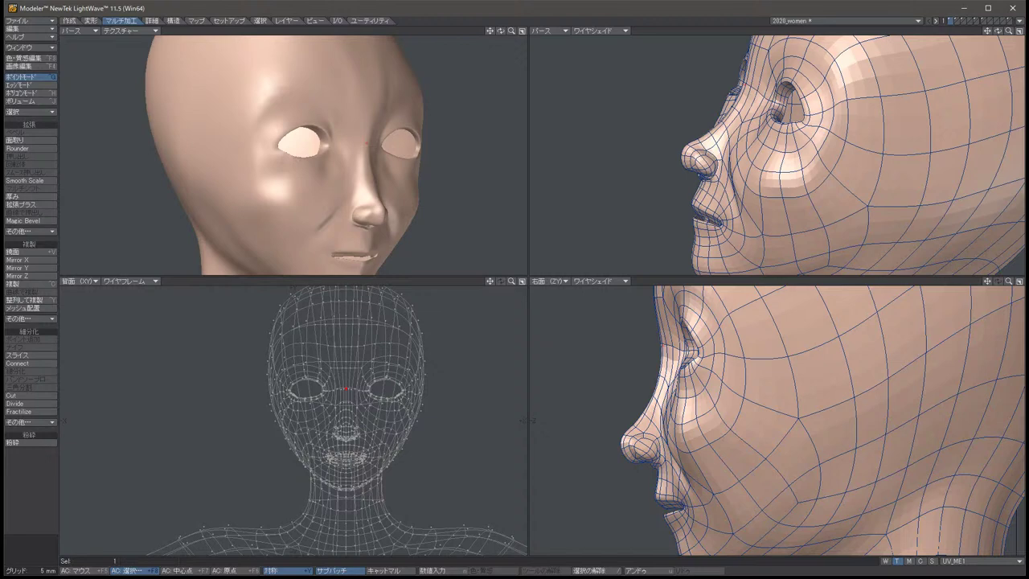
key("ctrl+v")
left_click_drag(777, 146, 846, 148, "alt")
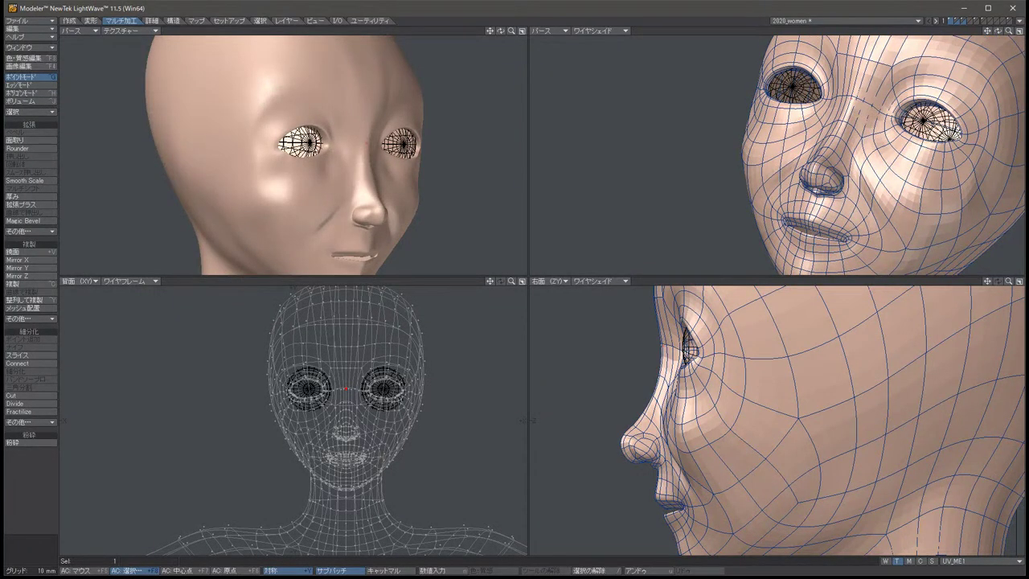
Orbit the shaded view to face front and give the front view a shaded wireframe display.
left_click_drag(298, 161, 230, 159, "alt")
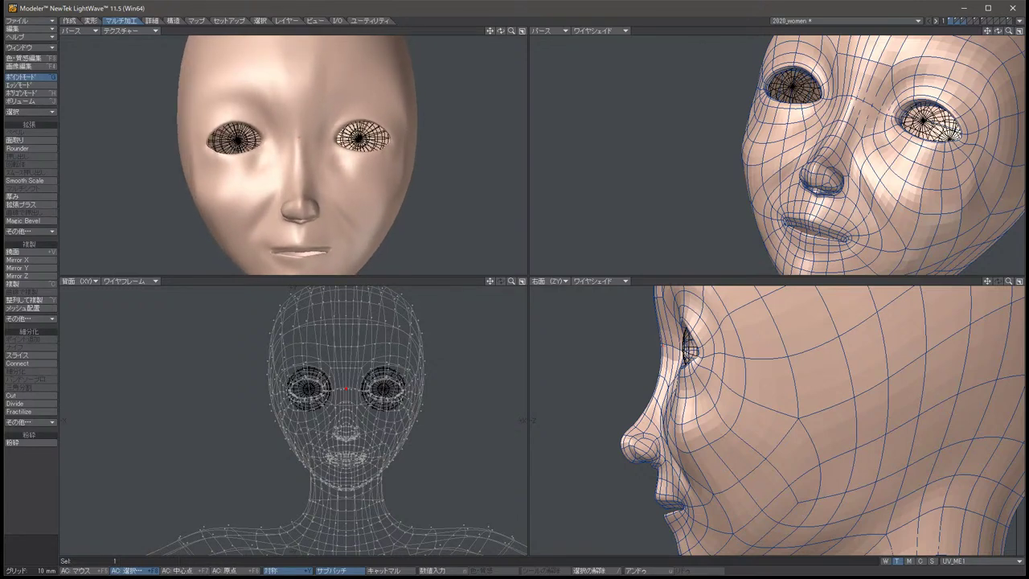
left_click(131, 281)
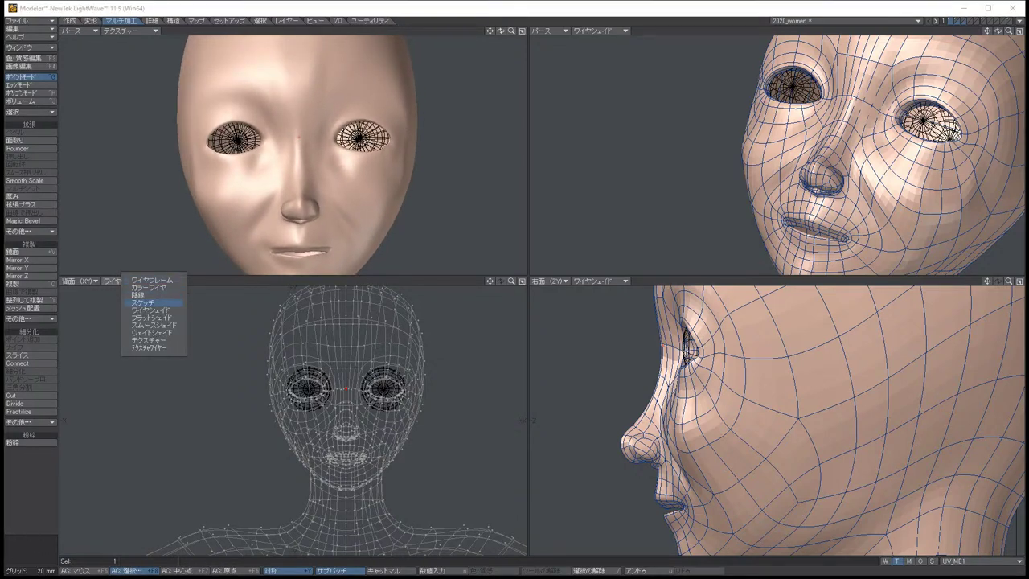
key("Escape")
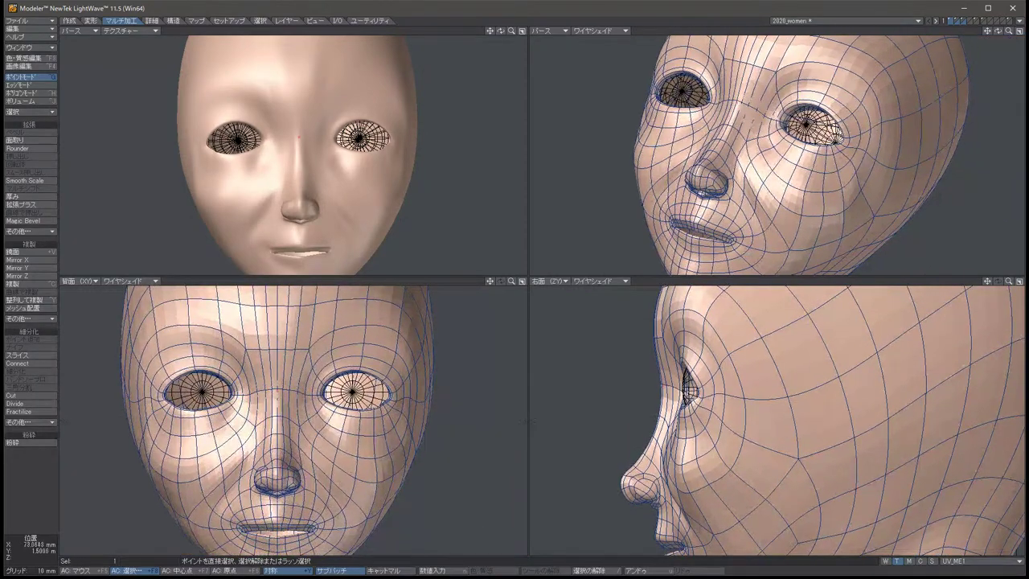
Move the two outer eye-corner points outward, then clear the selection.
key("t")
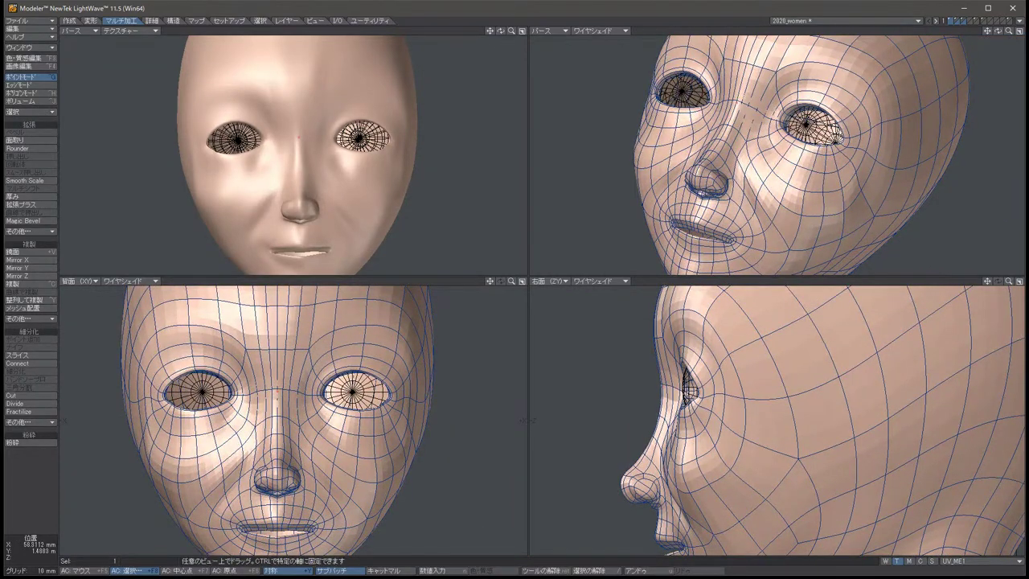
key("space")
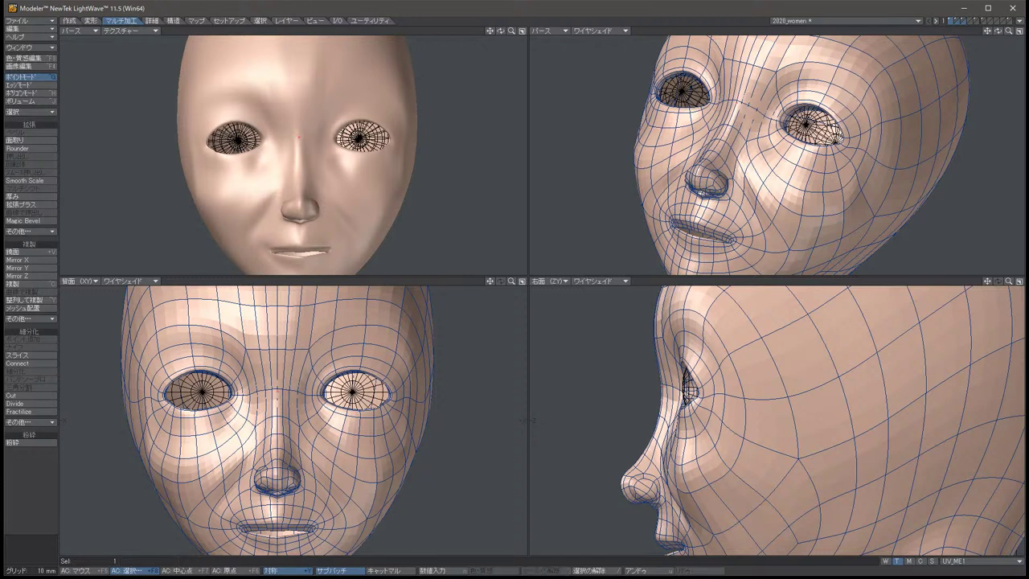
key("slash")
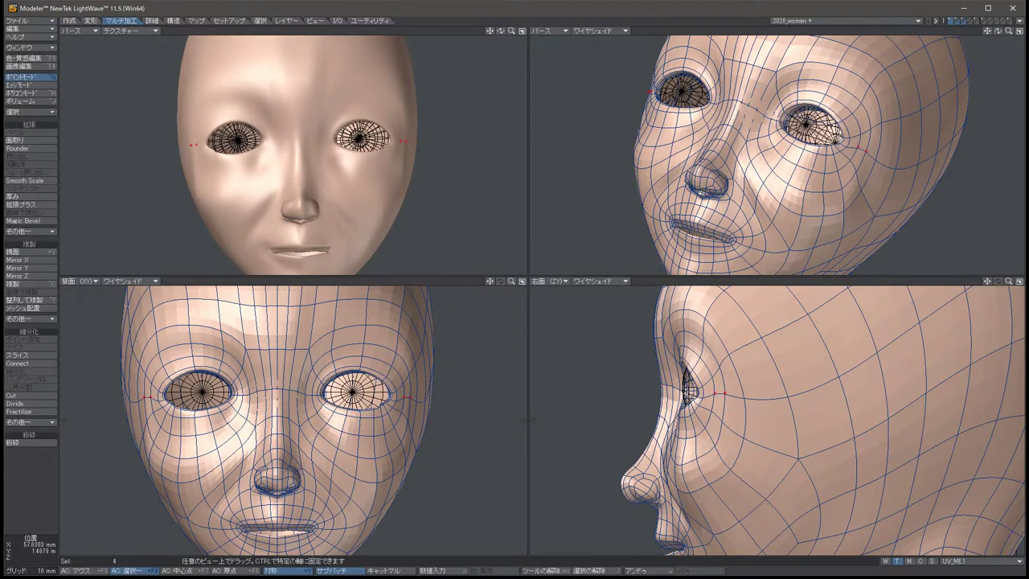
key("t")
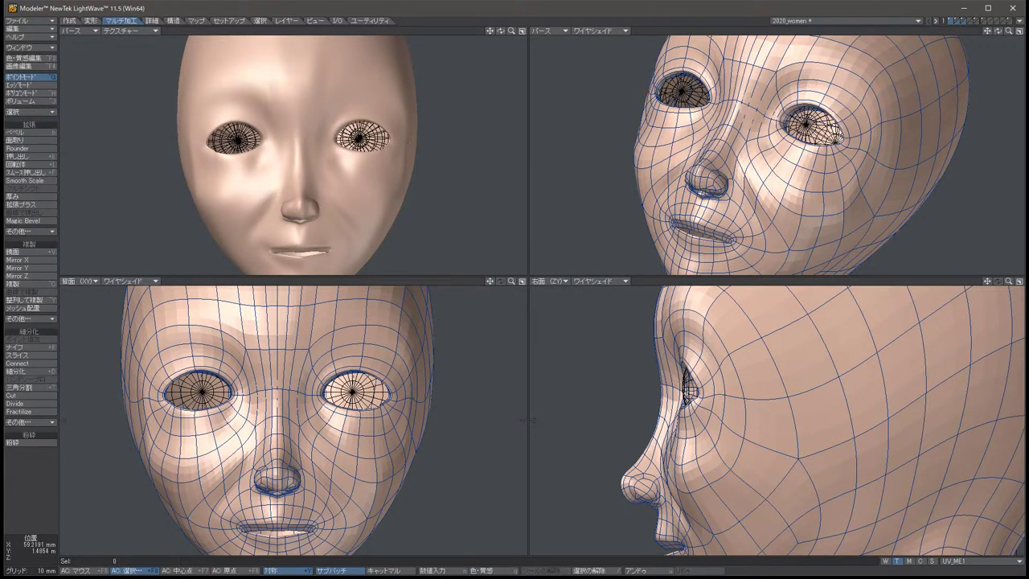
key("ctrl+w")
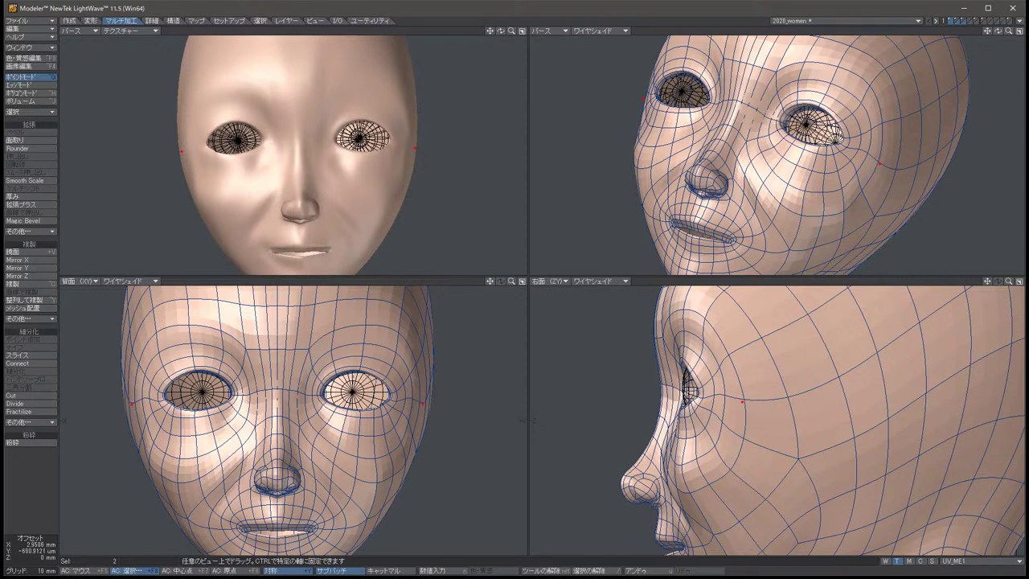
key("space")
key("slash")
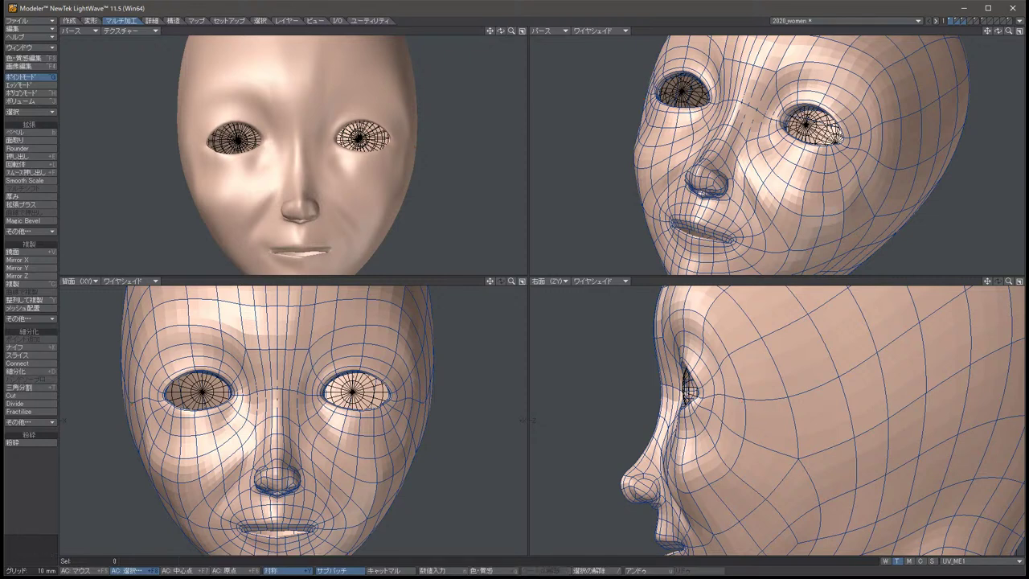
Turn the head in the shaded view, pan the face up, and adjust the symmetric cheek points.
key("alt+Left")
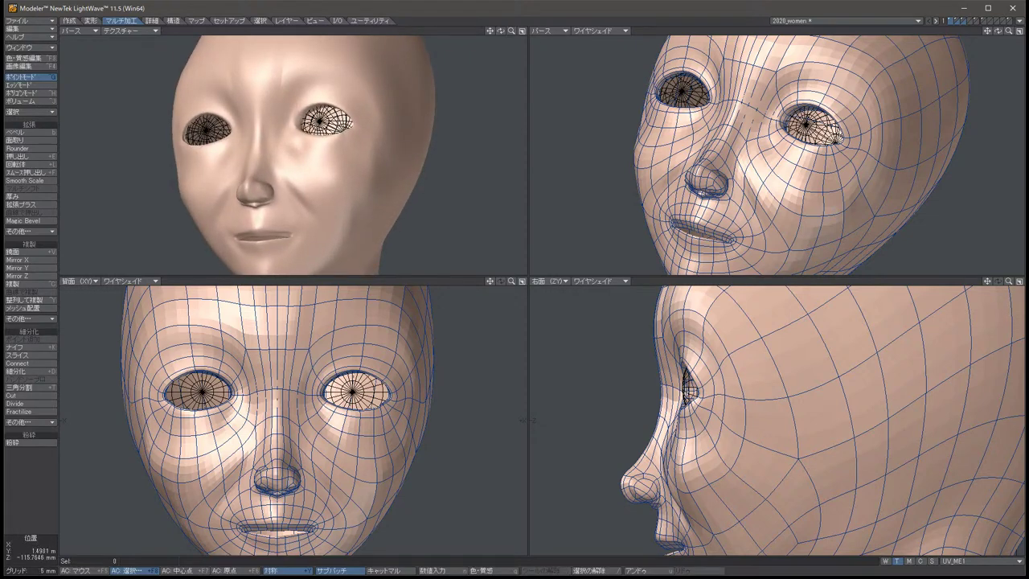
key("Down")
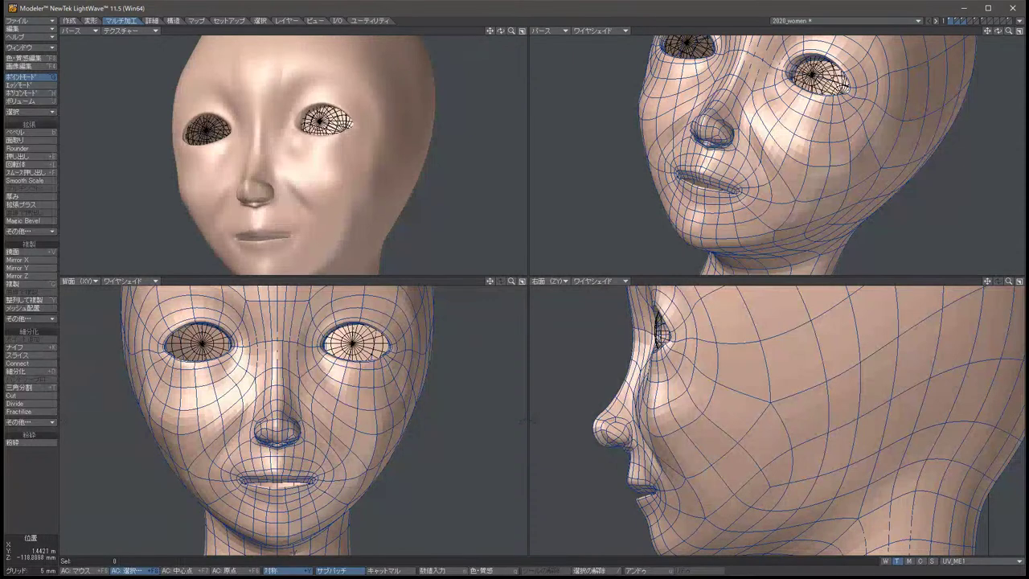
key("t")
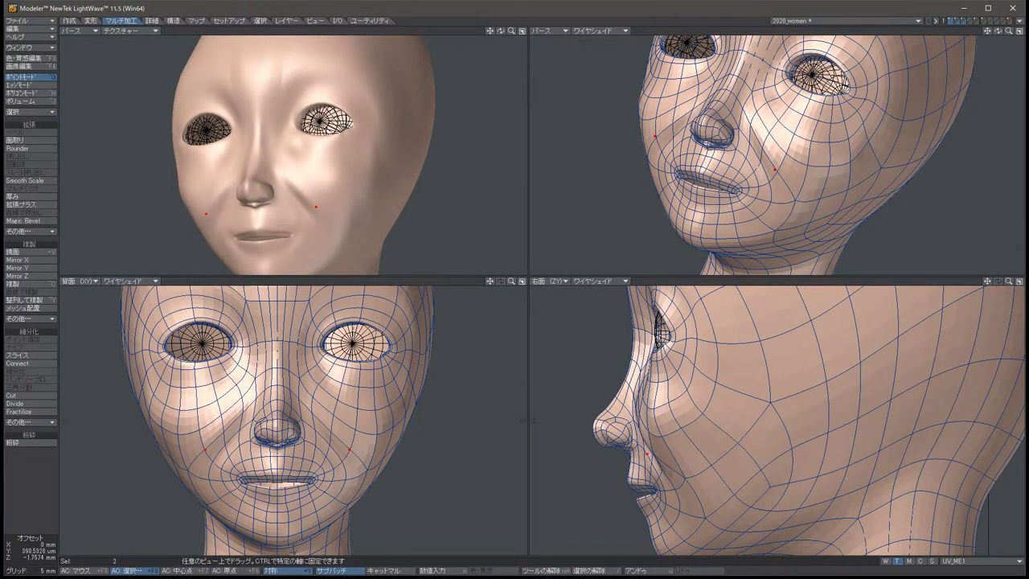
key("space")
key("slash")
key("t")
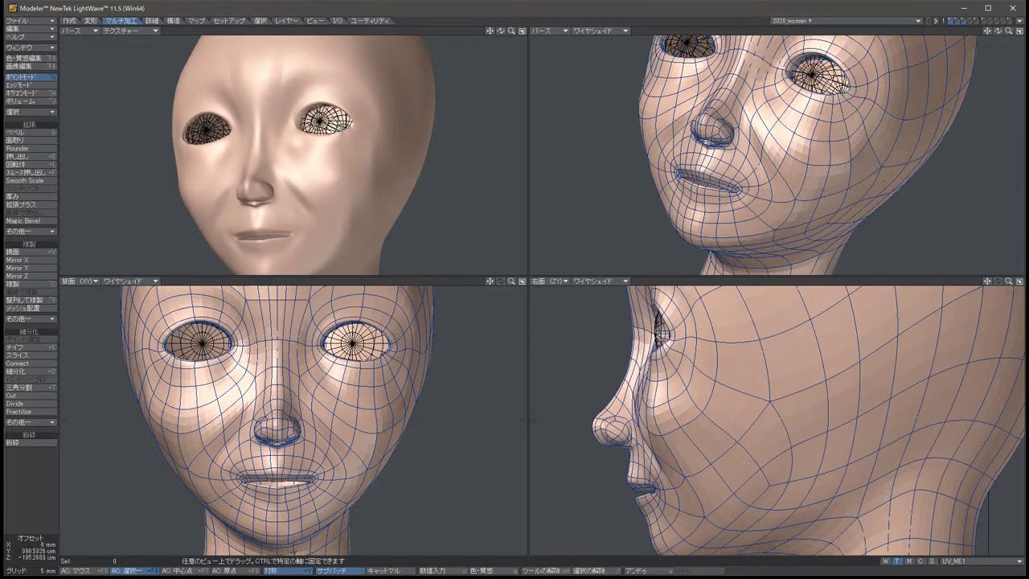
key("space")
key("t")
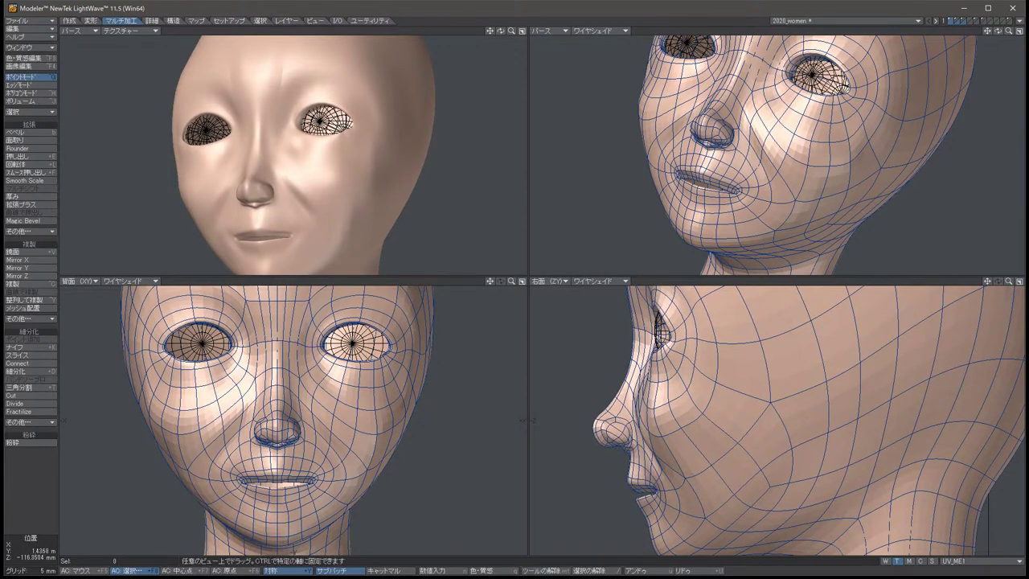
key("space")
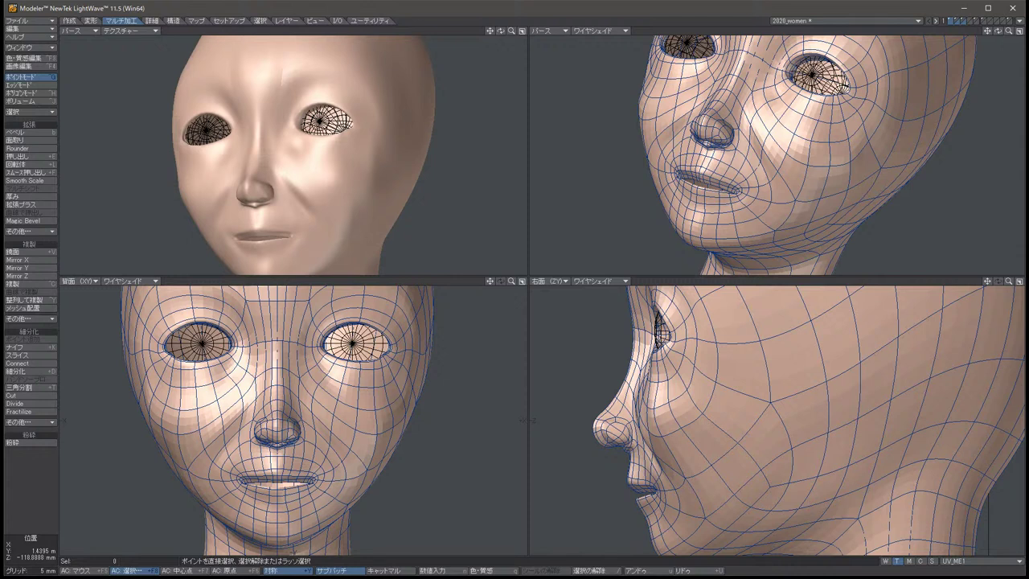
Select the symmetric points beside the mouth corners and pull them slightly down and inward.
left_click(378, 100)
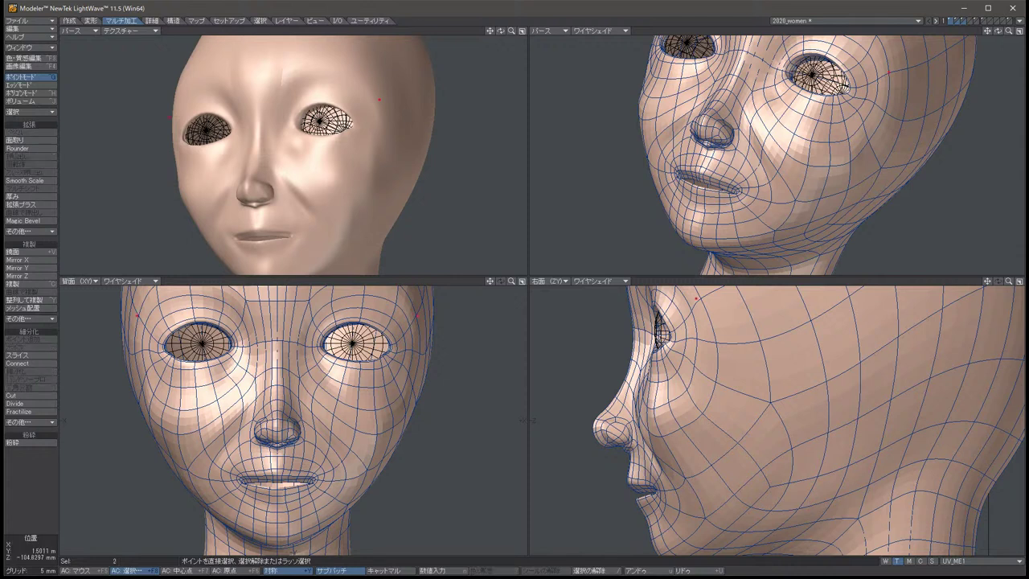
key("slash")
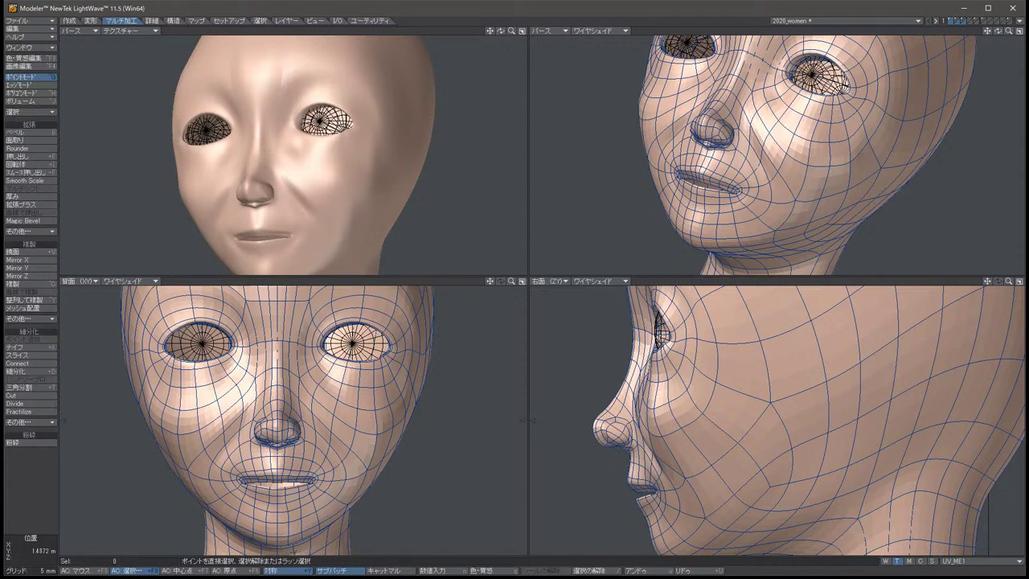
left_click(315, 219)
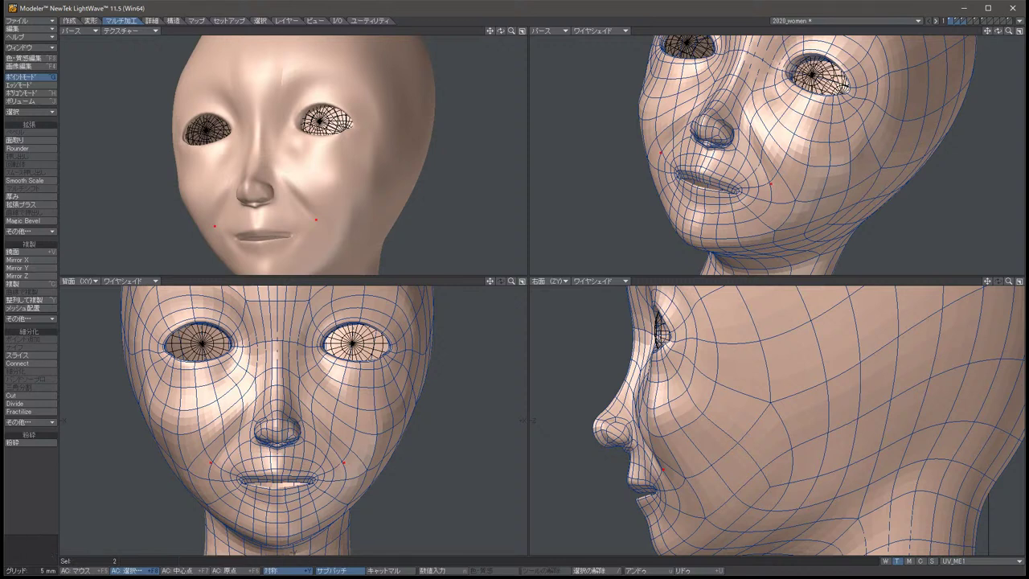
key("t")
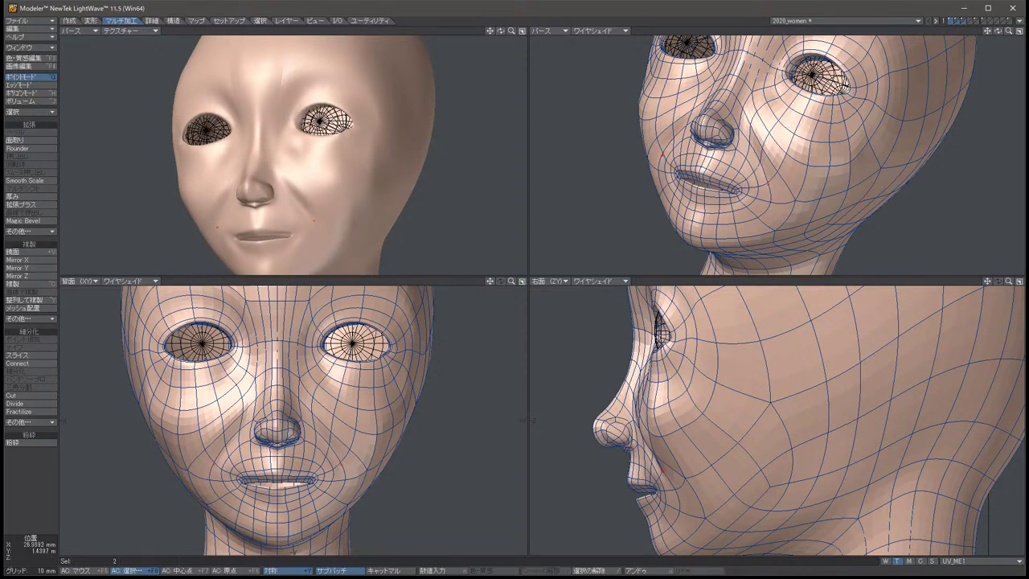
left_click_drag(321, 450, 326, 456)
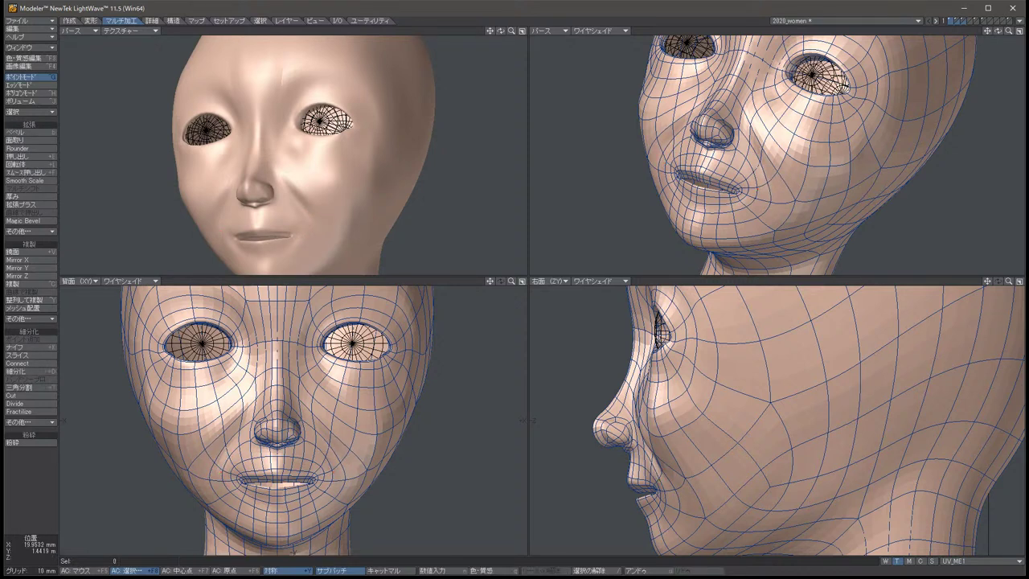
Deselect the mouth-side points and turn off SubPatch to show the faceted polygon cage.
key("space")
key("slash")
key("Tab")
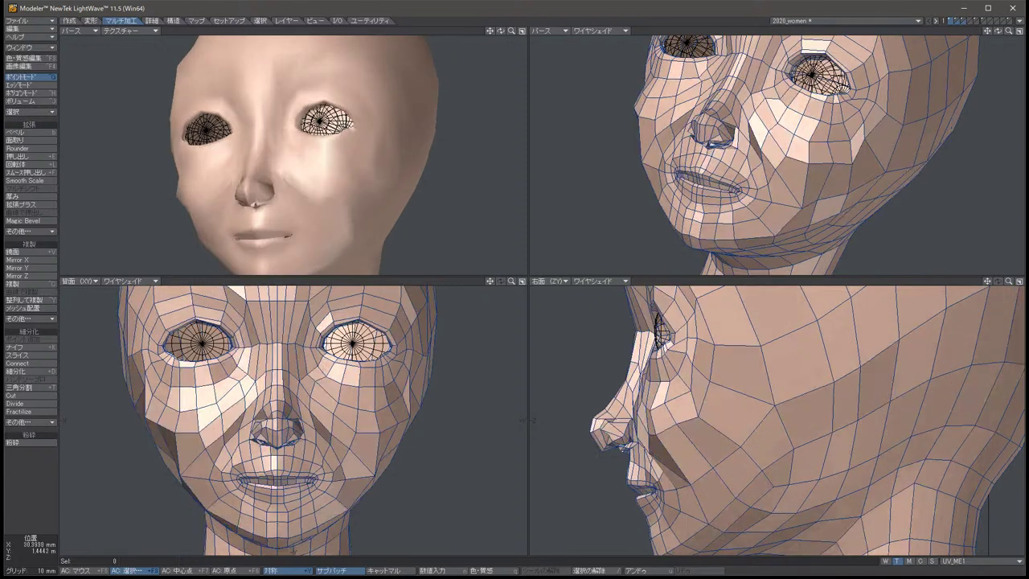
Raise the symmetric pair of points beside the nostrils.
left_click(239, 430)
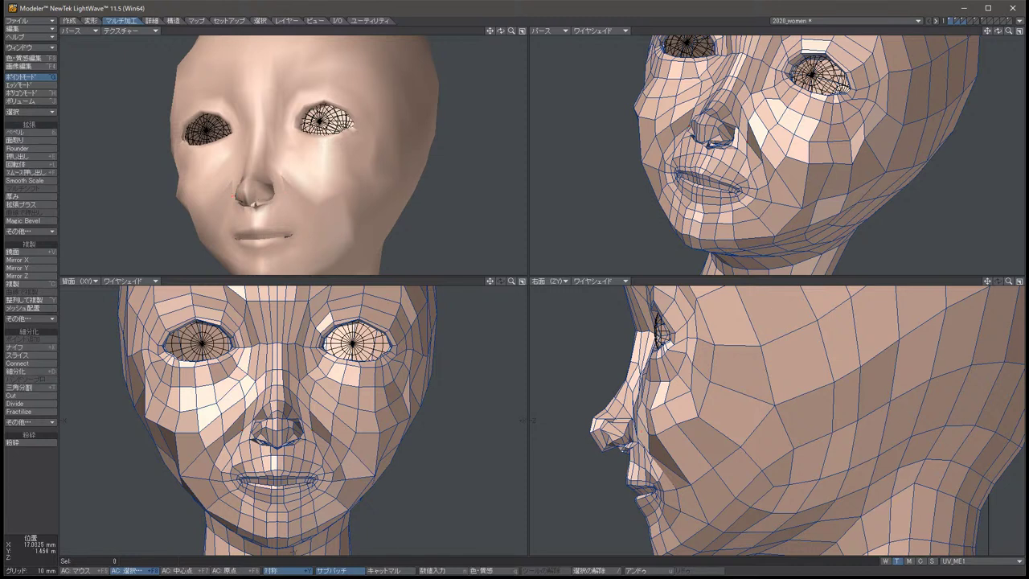
key("t")
left_click_drag(239, 401, 239, 382)
key("space")
key("slash")
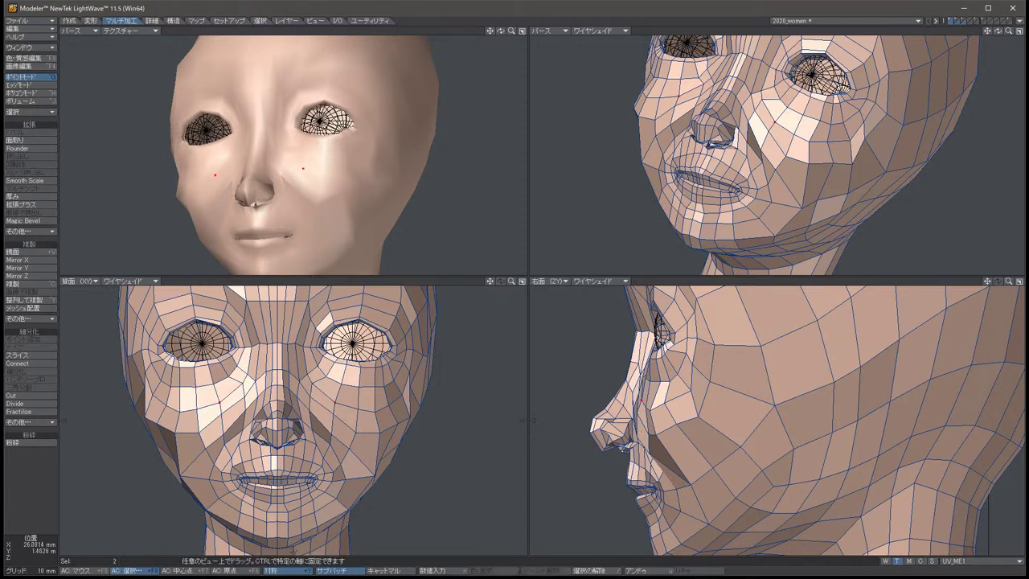
Reshape the cheeks by moving a symmetric cheek point pair slightly outward and up, comparing with undo/redo.
left_click_drag(747, 161, 836, 169, "alt")
left_click(856, 208)
left_click_drag(384, 458, 387, 450)
key("space")
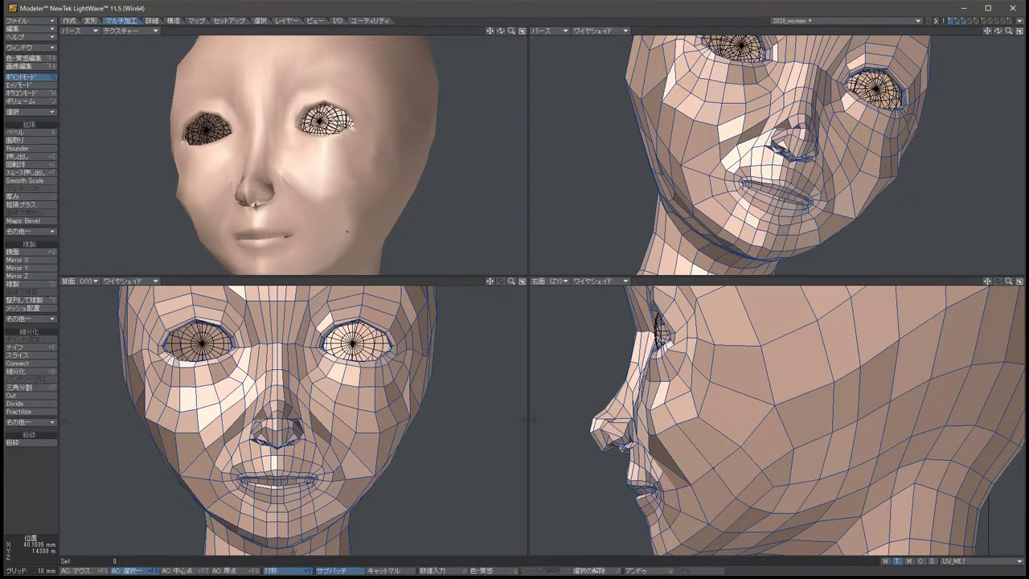
key("slash")
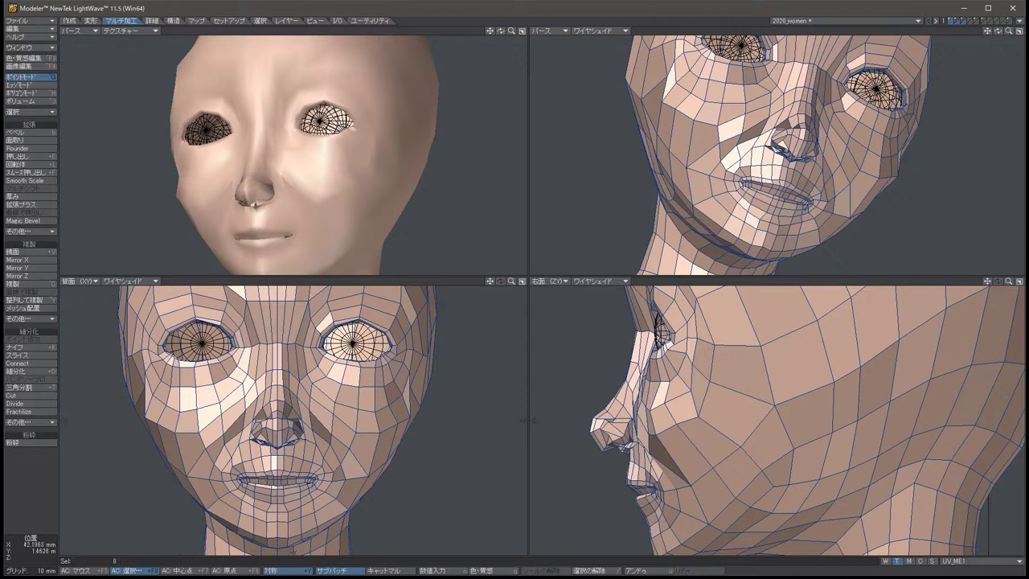
key("u")
key("shift+u")
key("u")
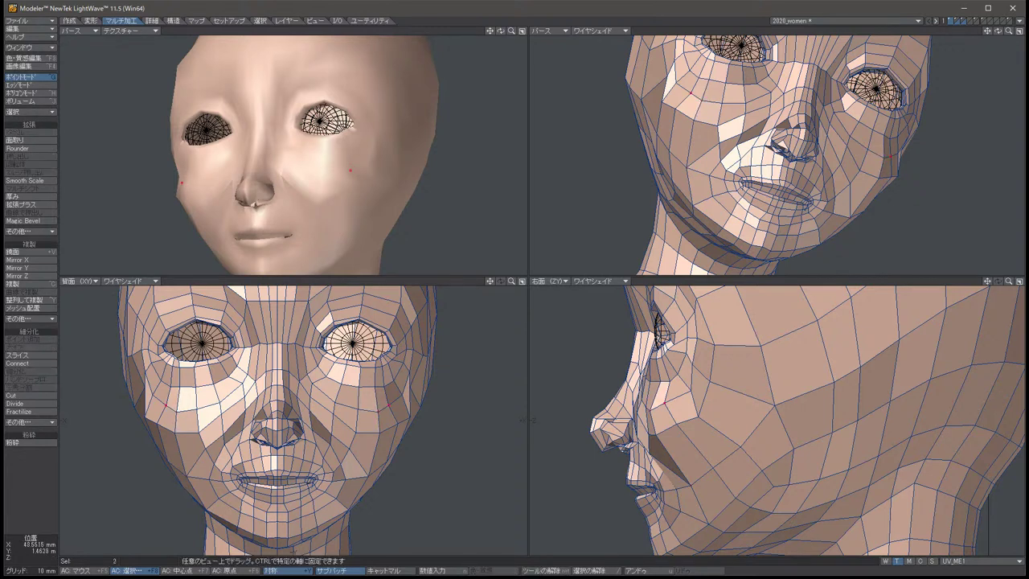
key("shift+u")
key("shift+u")
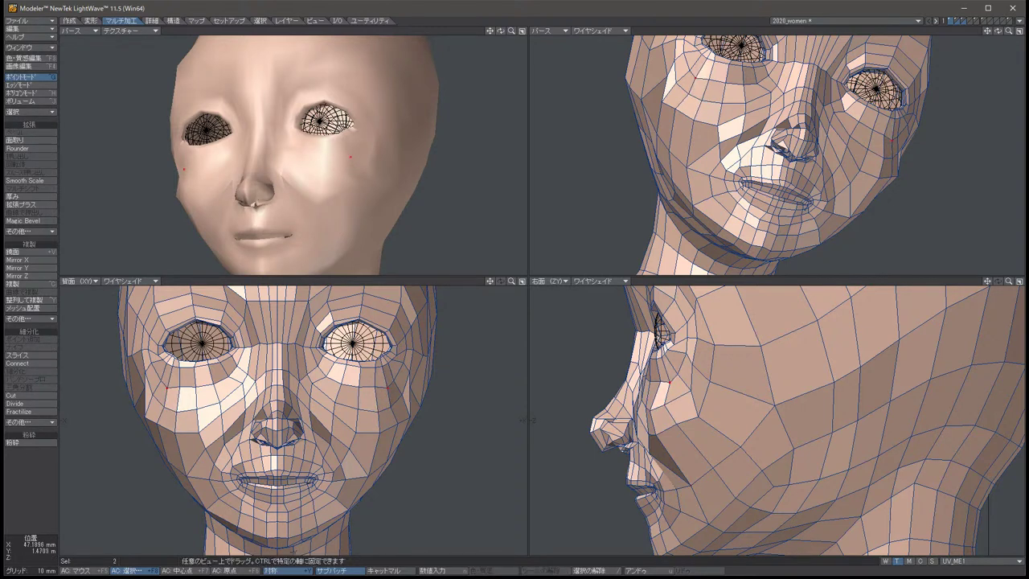
mouse_move(388, 389)
left_mouse_down()
mouse_move(396, 378)
mouse_move(386, 383)
left_mouse_up()
key("slash")
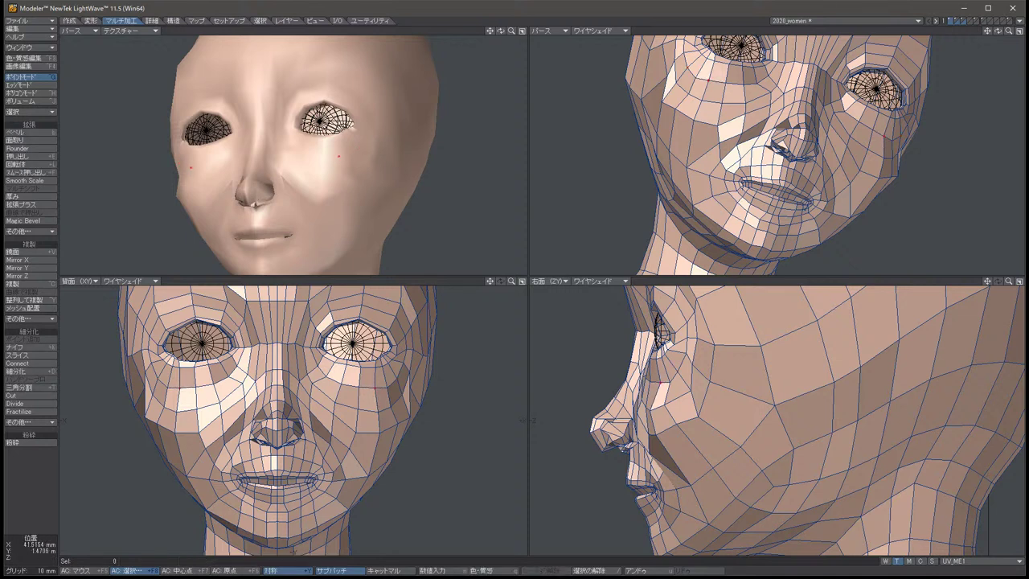
Undo an accidental head widening and nudge the points by the inner eye corners slightly.
left_click(300, 147)
key("t")
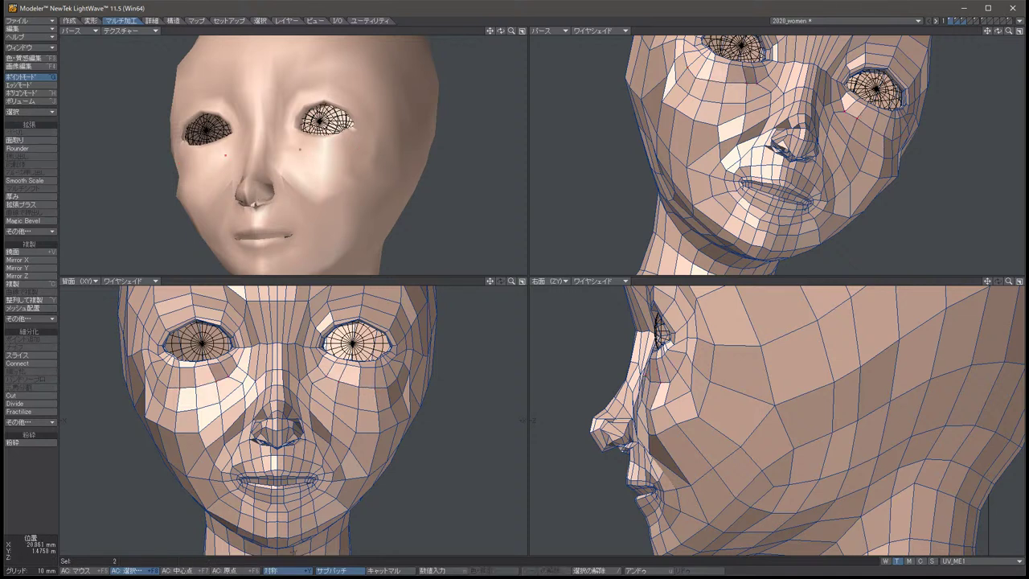
key("slash")
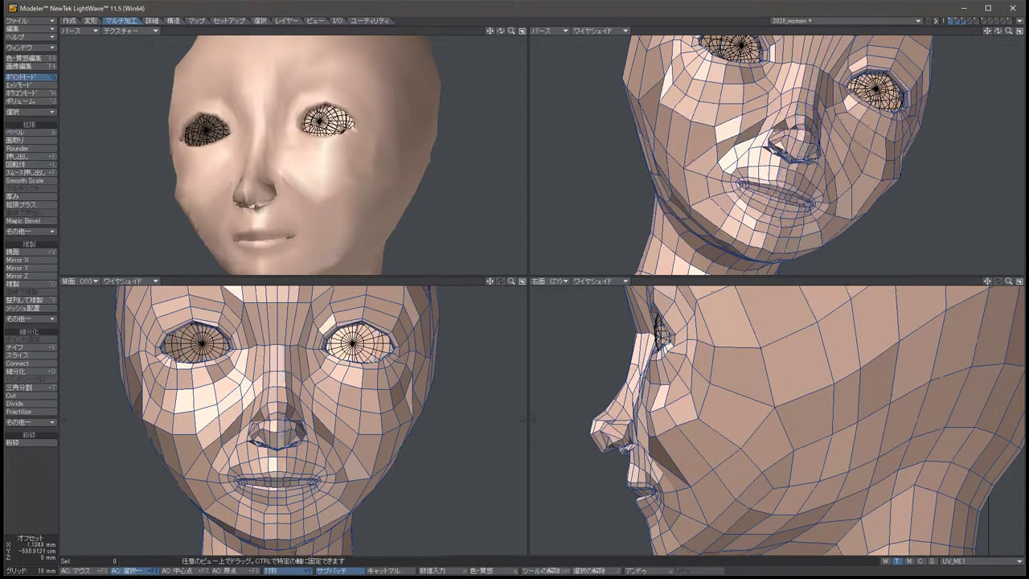
key("u")
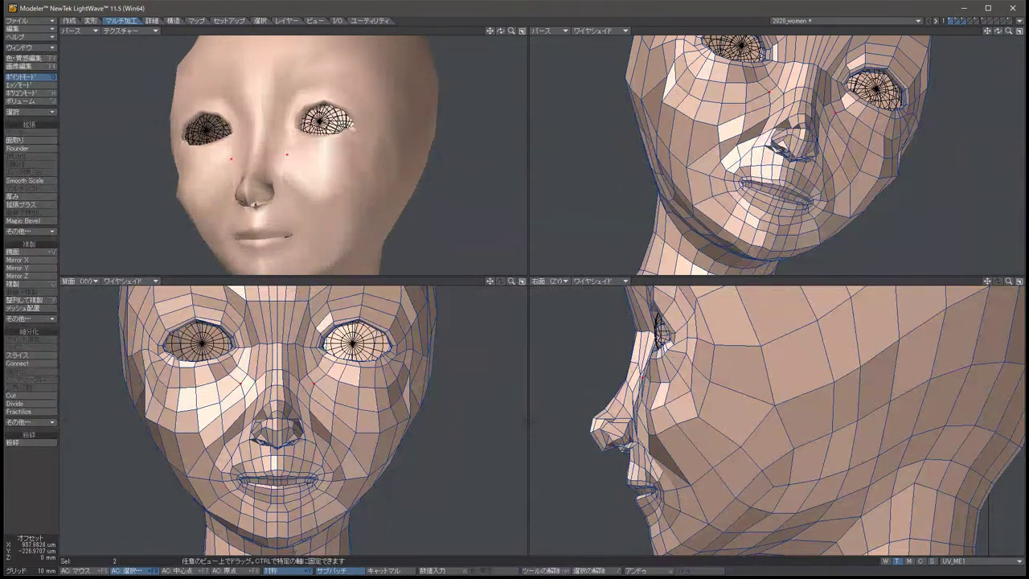
key("slash")
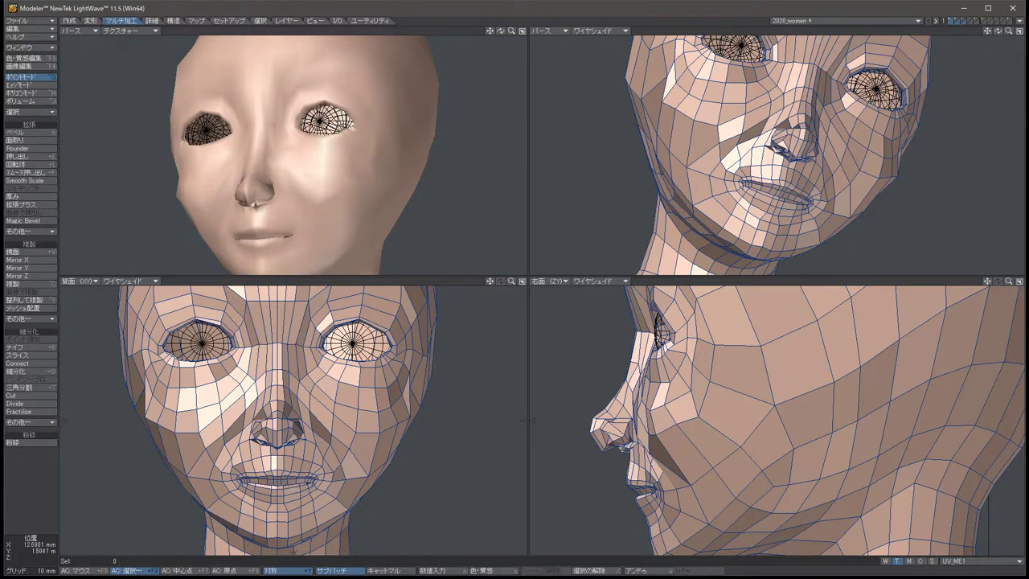
key("u")
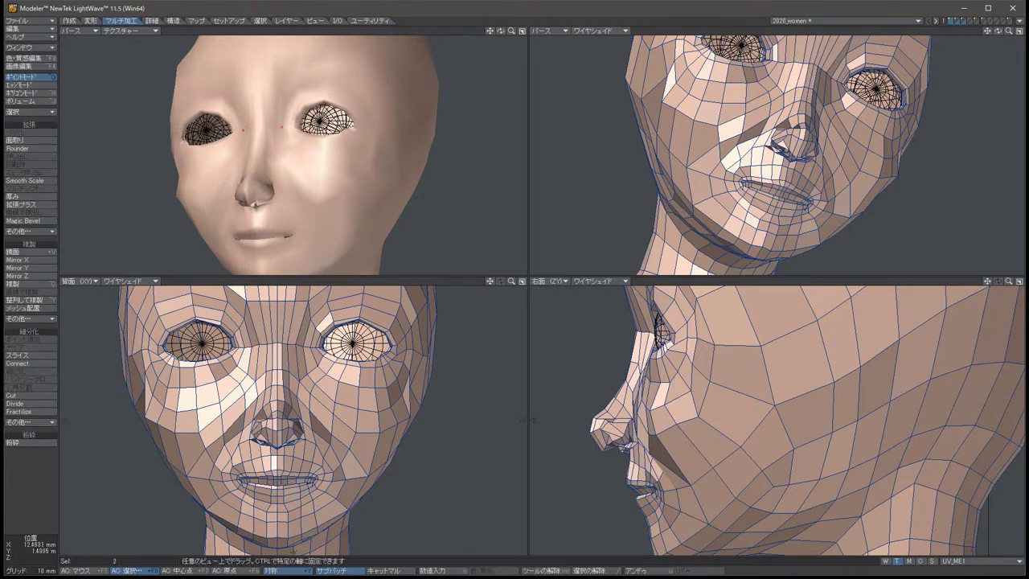
key("t")
key("slash")
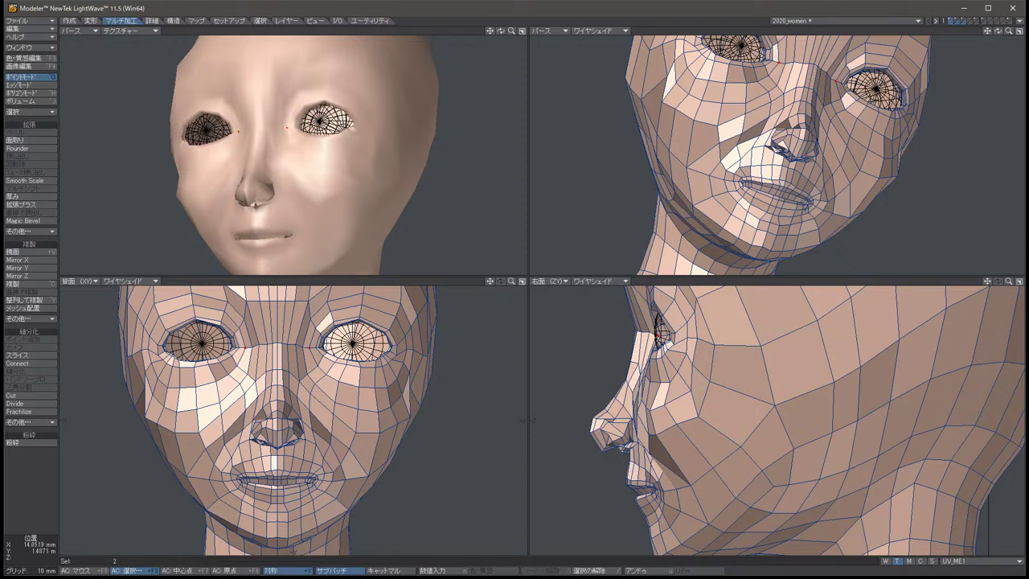
key("u")
key("t")
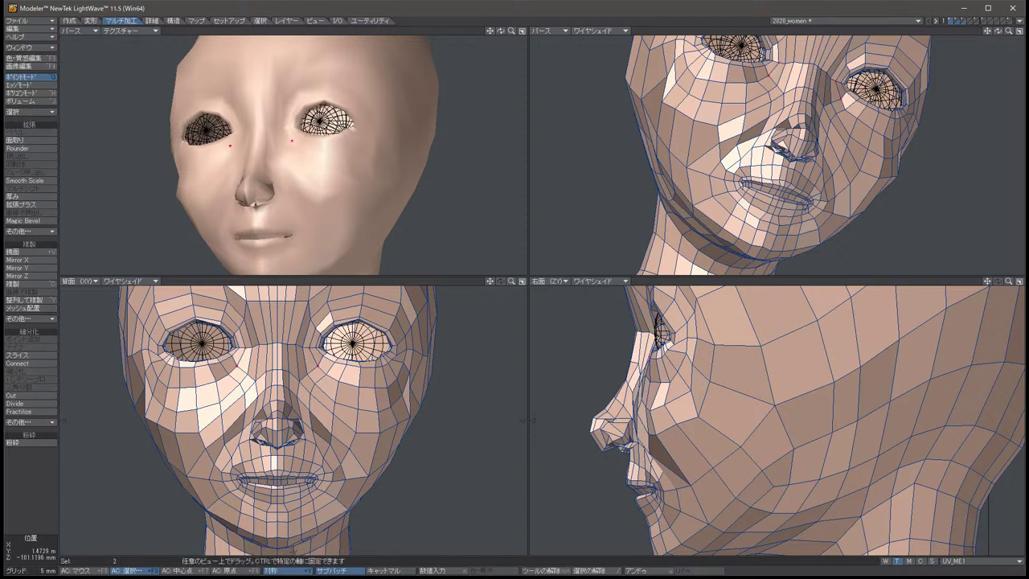
left_click_drag(659, 361, 658, 361)
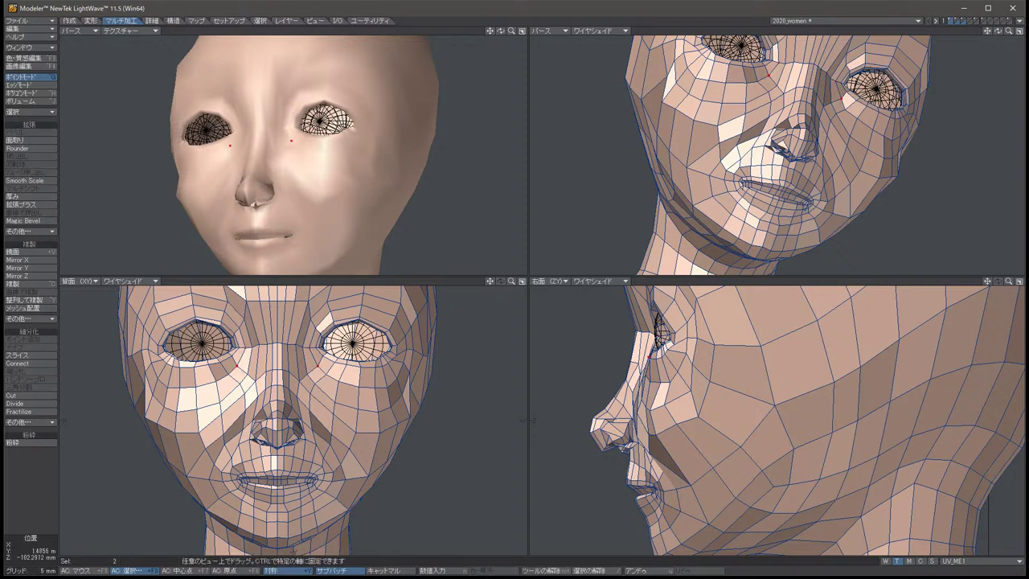